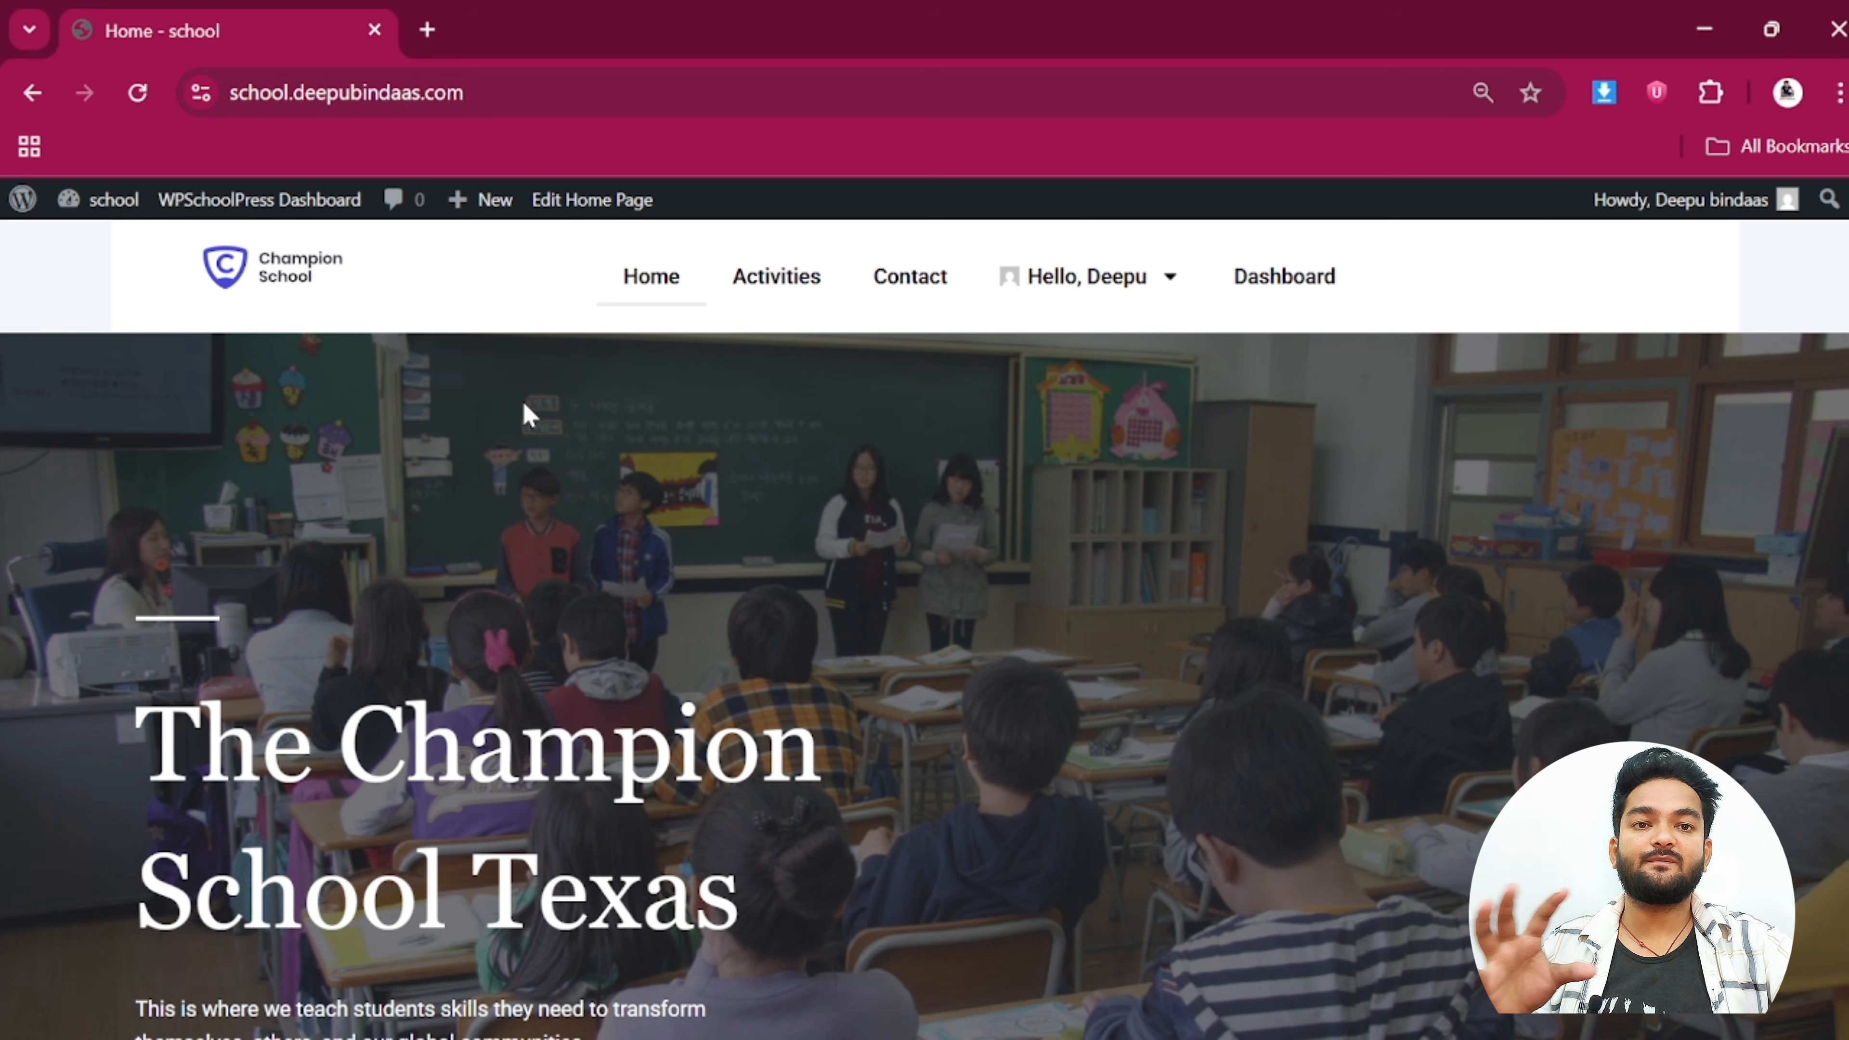
Open the WPSchoolPress dashboard from the admin bar, then sign out from the user menu
{"action": "left_click", "coordinate": [1285, 292]}
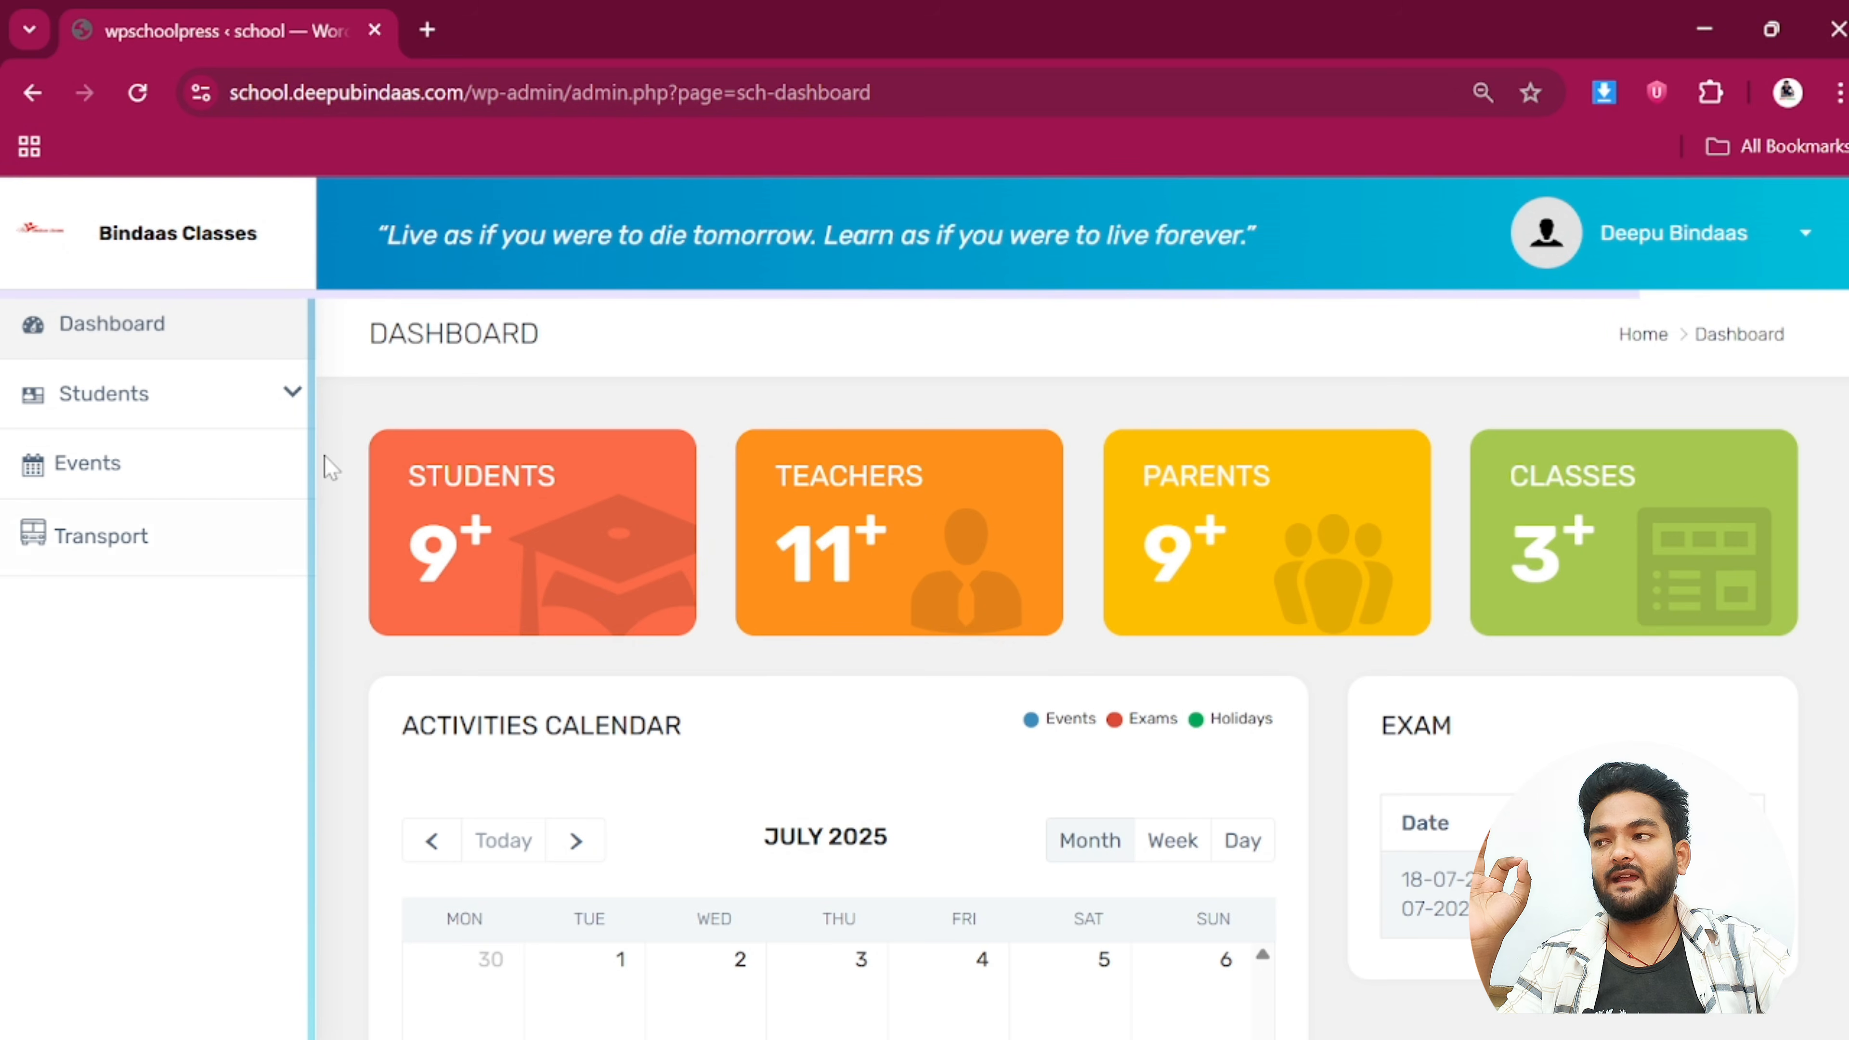
{"action": "left_click", "coordinate": [1714, 237]}
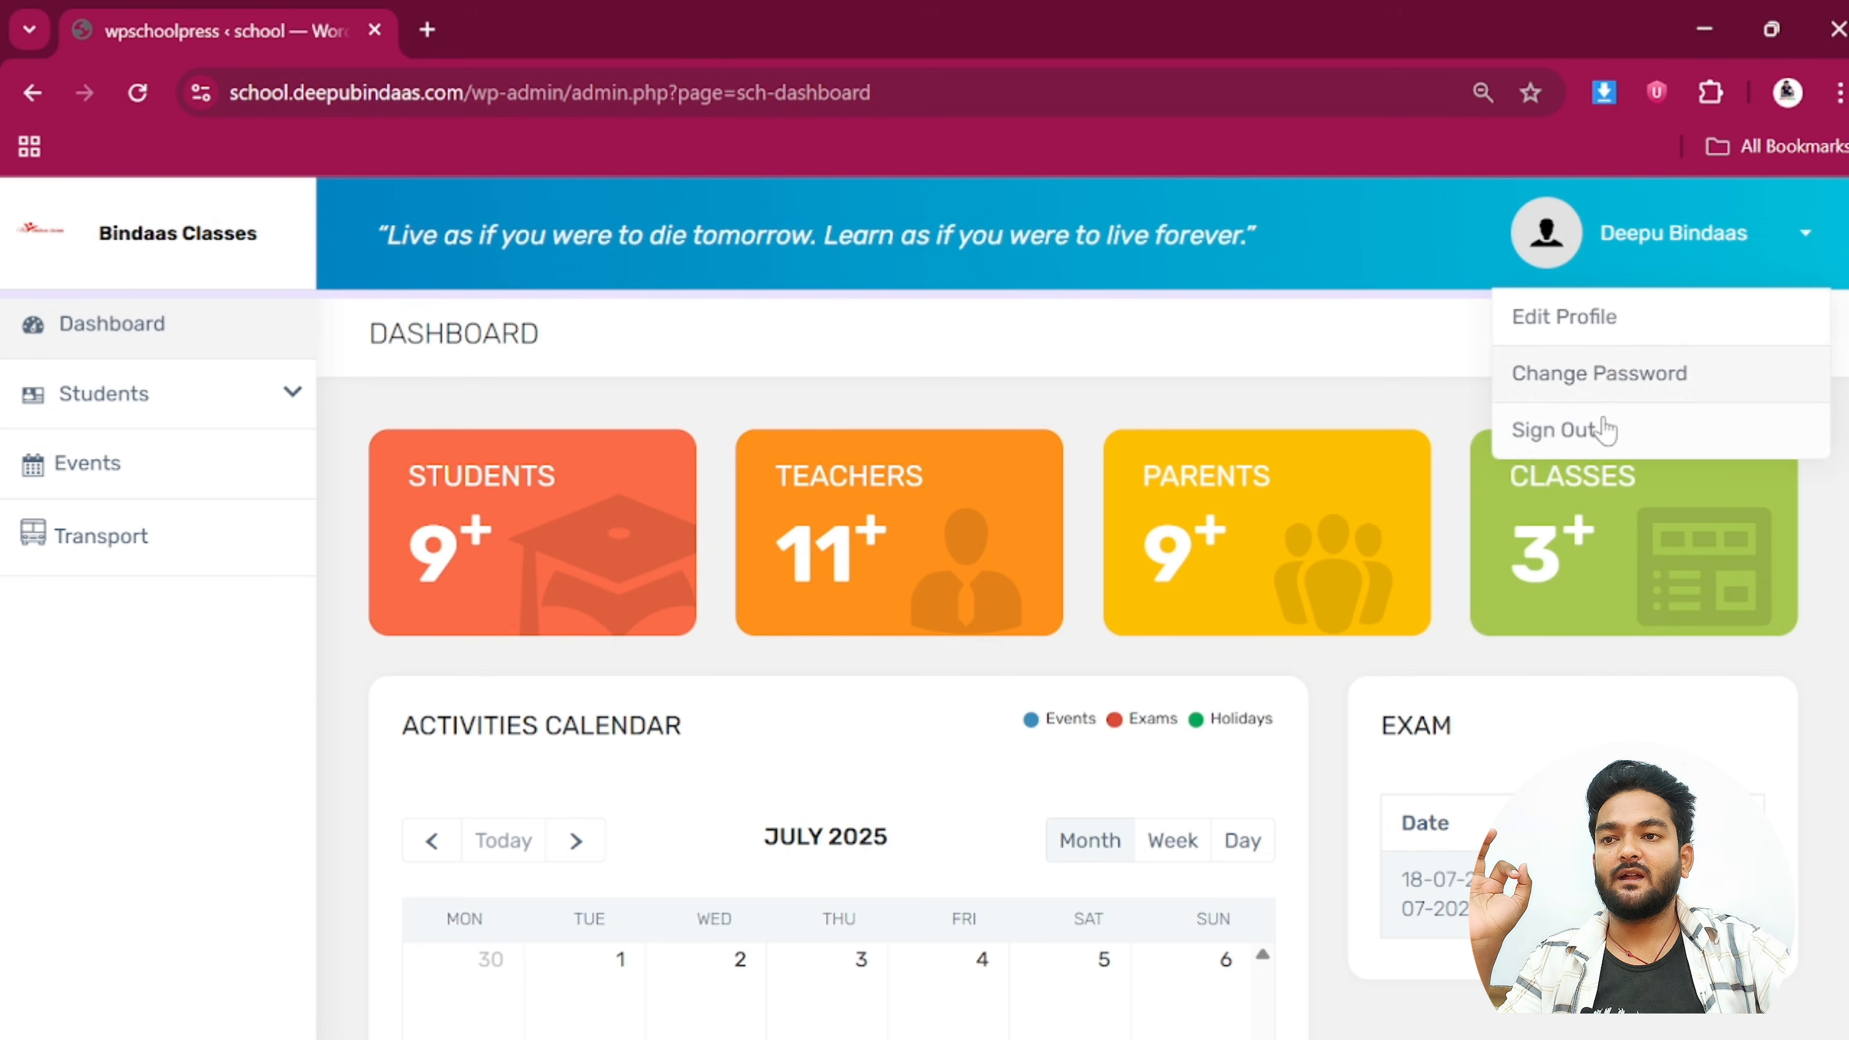
{"action": "left_click", "coordinate": [1594, 433]}
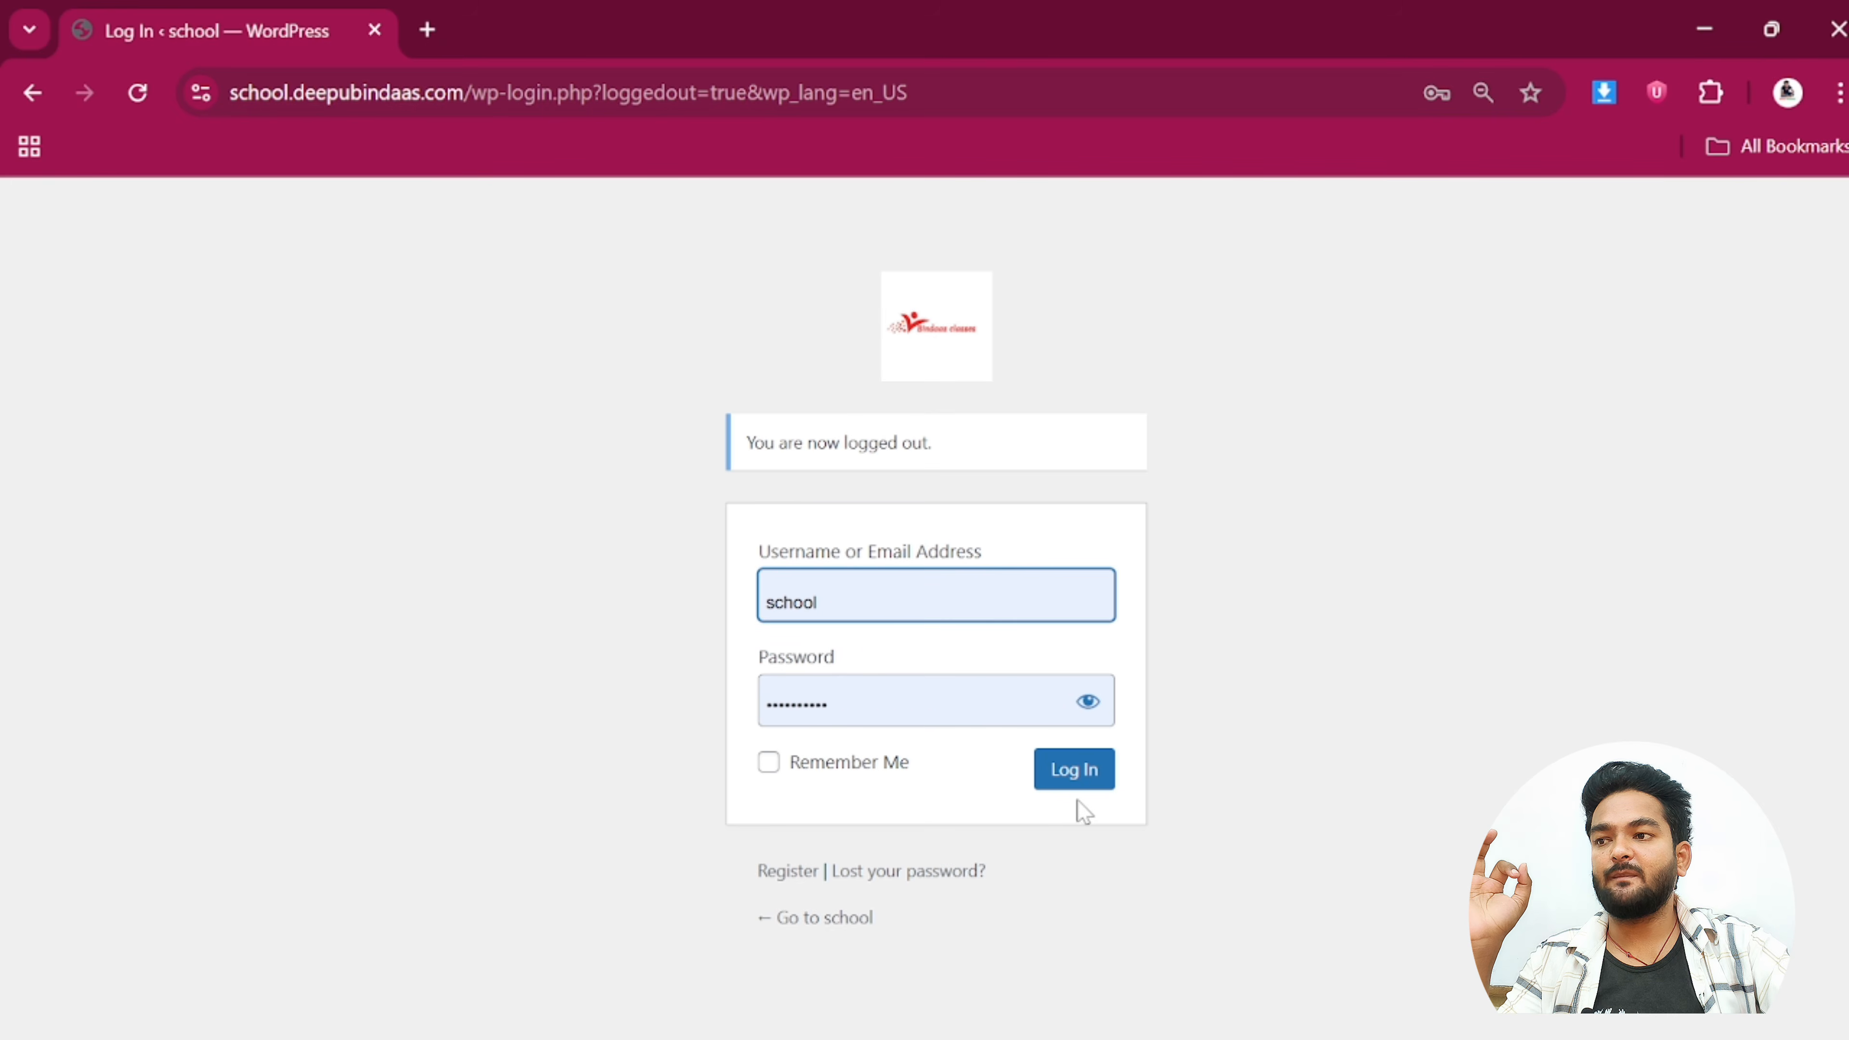
Log back in and open WPSchoolPress > Dashboard from the admin sidebar
{"action": "left_click", "coordinate": [1092, 772]}
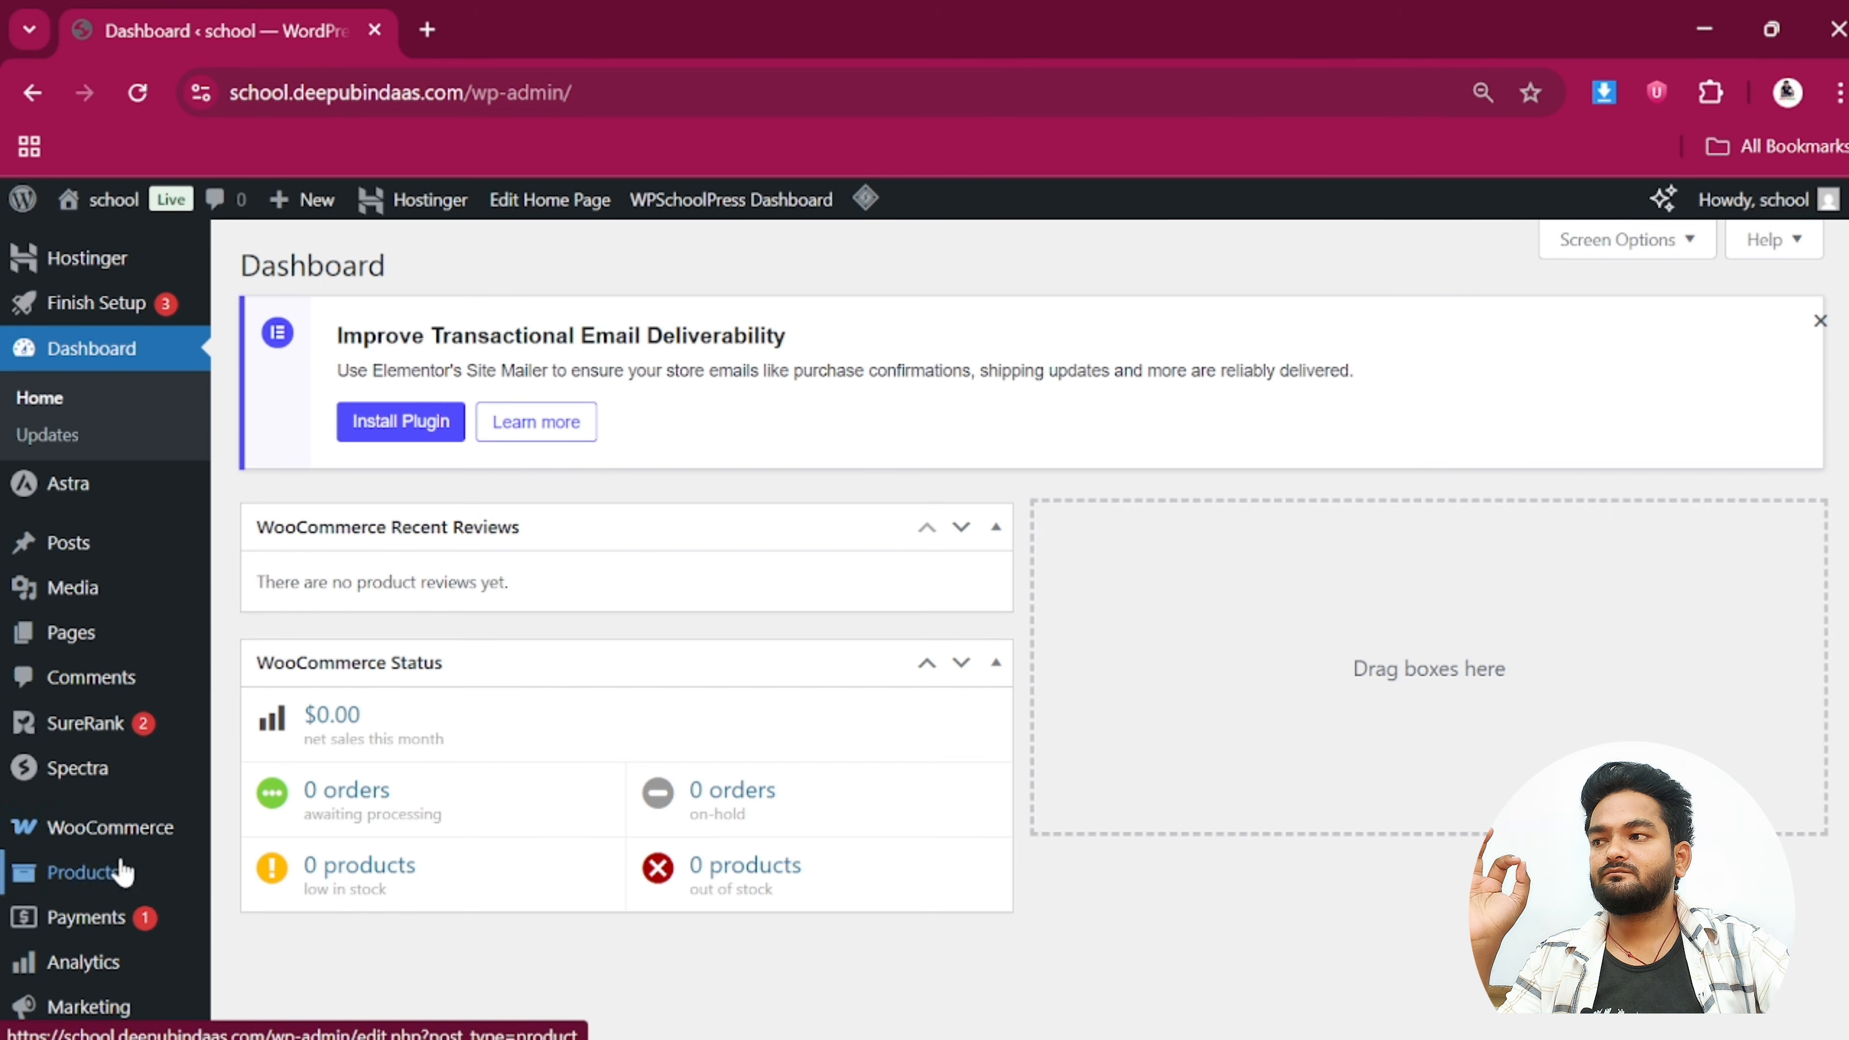
{"action": "scroll", "coordinate": [119, 867], "scroll_direction": "down", "scroll_amount": 5}
{"action": "mouse_move", "coordinate": [114, 945]}
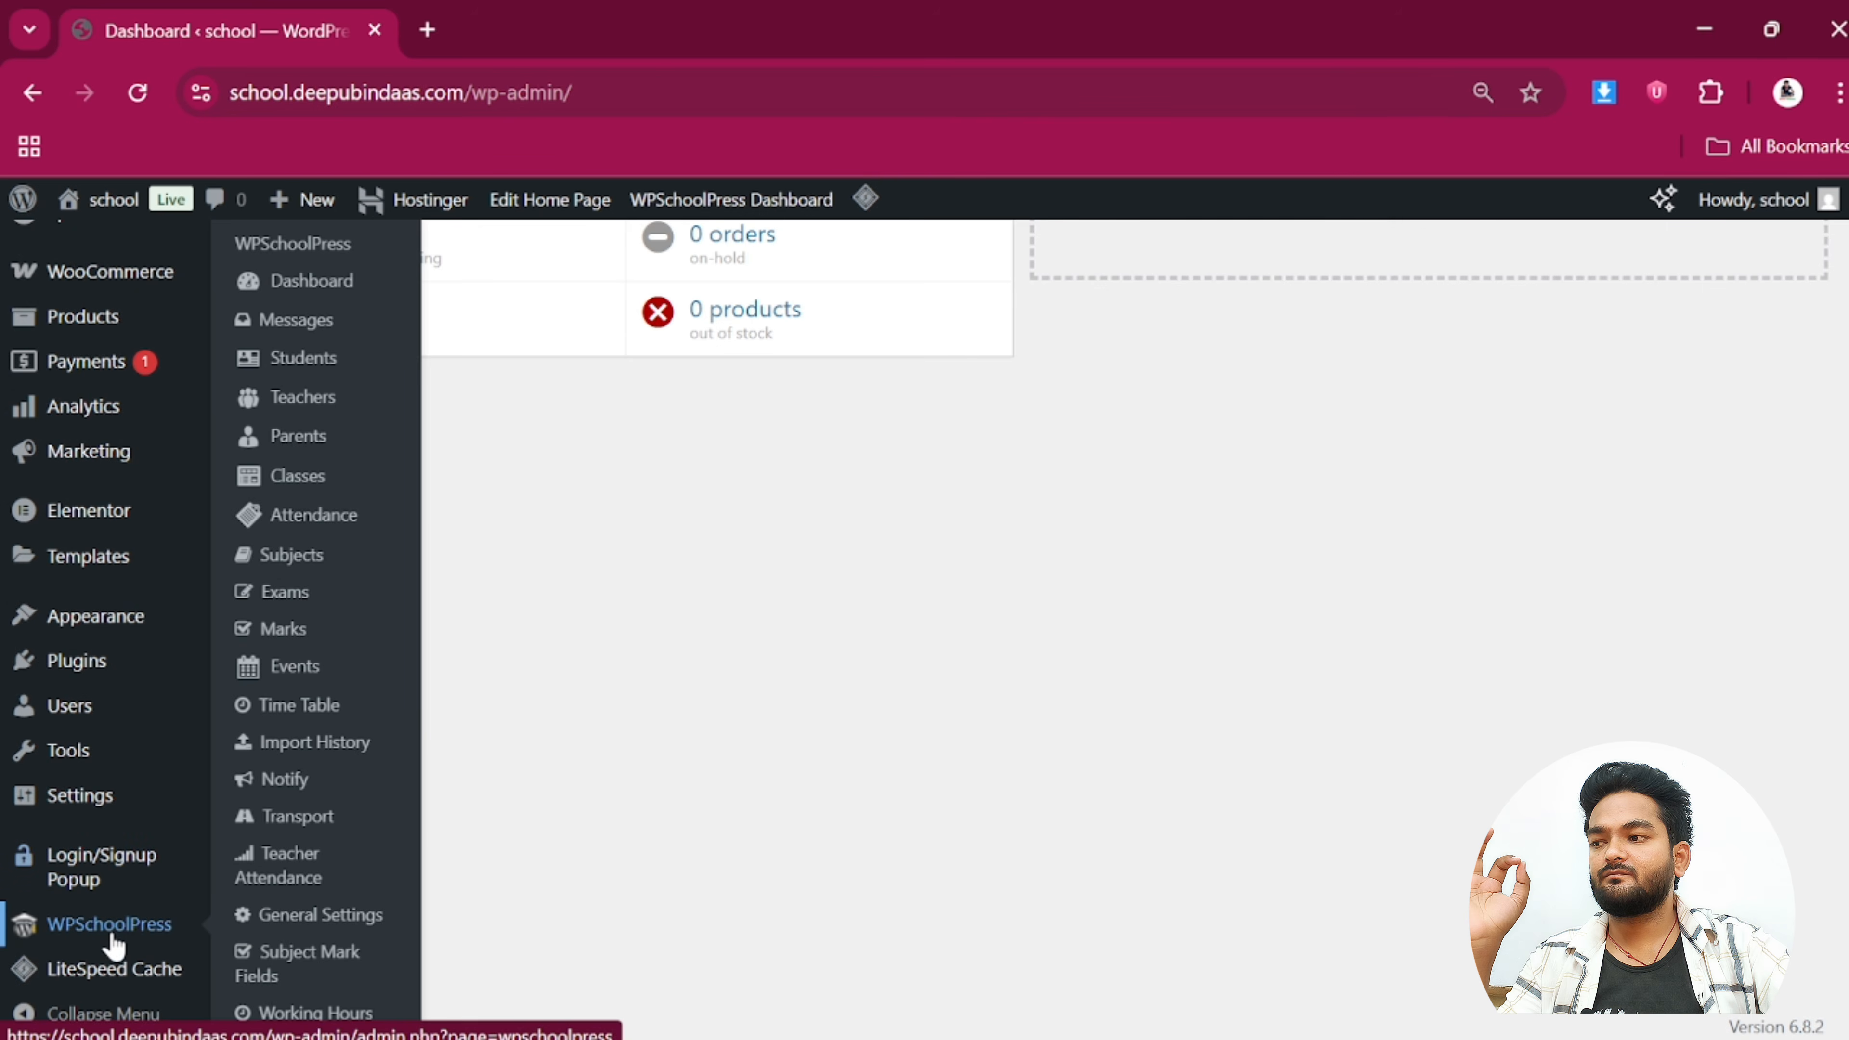
{"action": "left_click", "coordinate": [324, 291]}
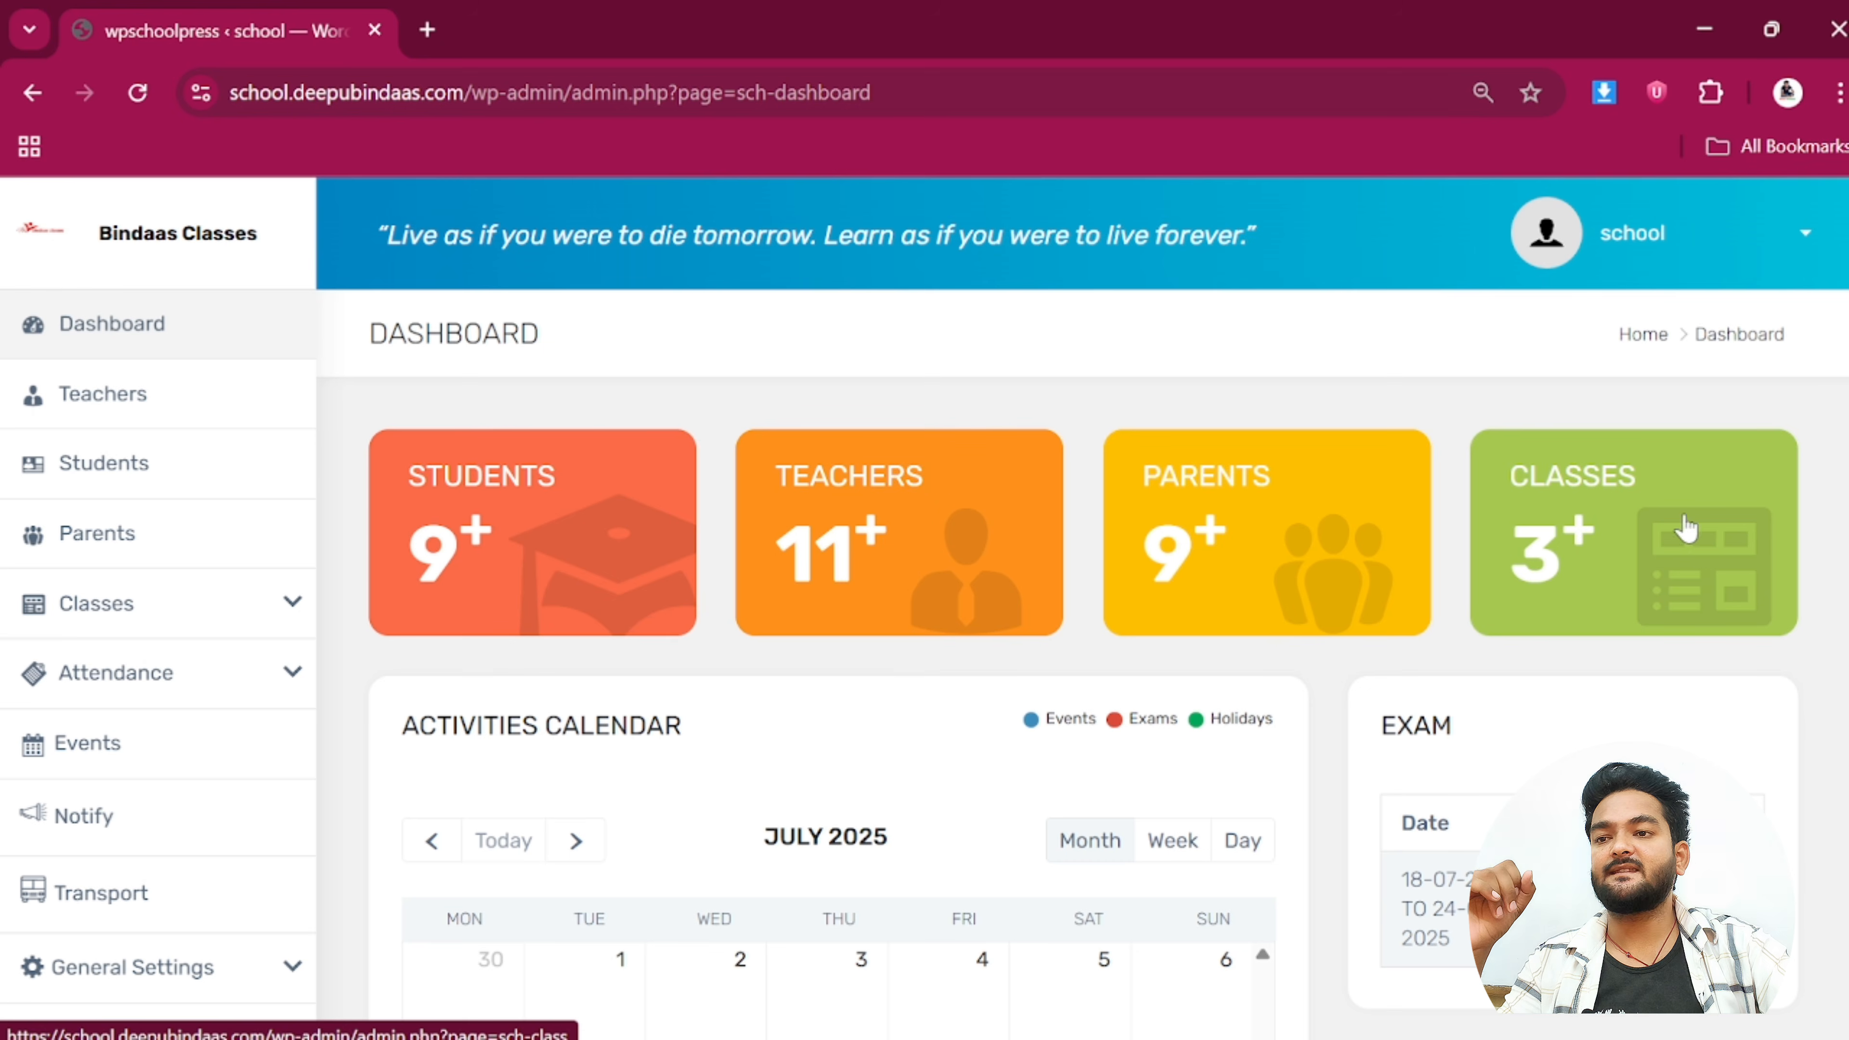
{"action": "scroll", "coordinate": [1597, 561], "scroll_direction": "down", "scroll_amount": 2}
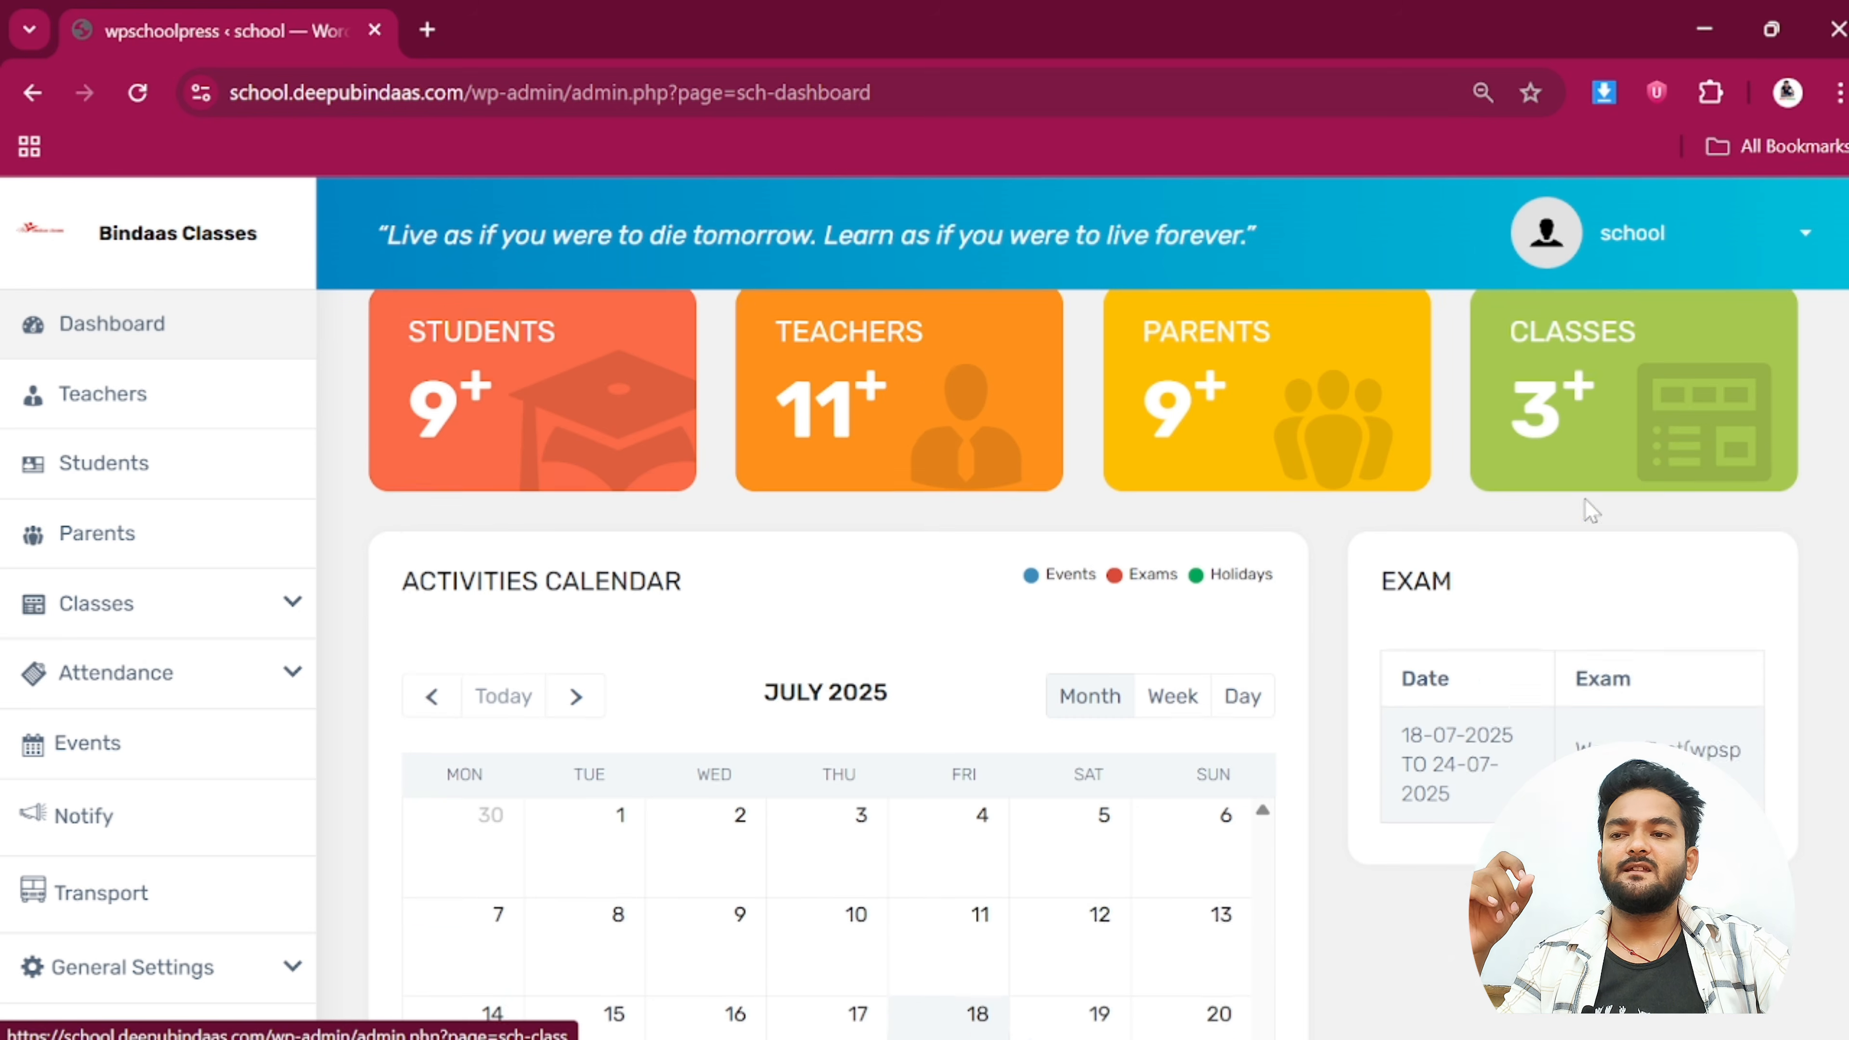
{"action": "scroll", "coordinate": [1589, 508], "scroll_direction": "up", "scroll_amount": 2}
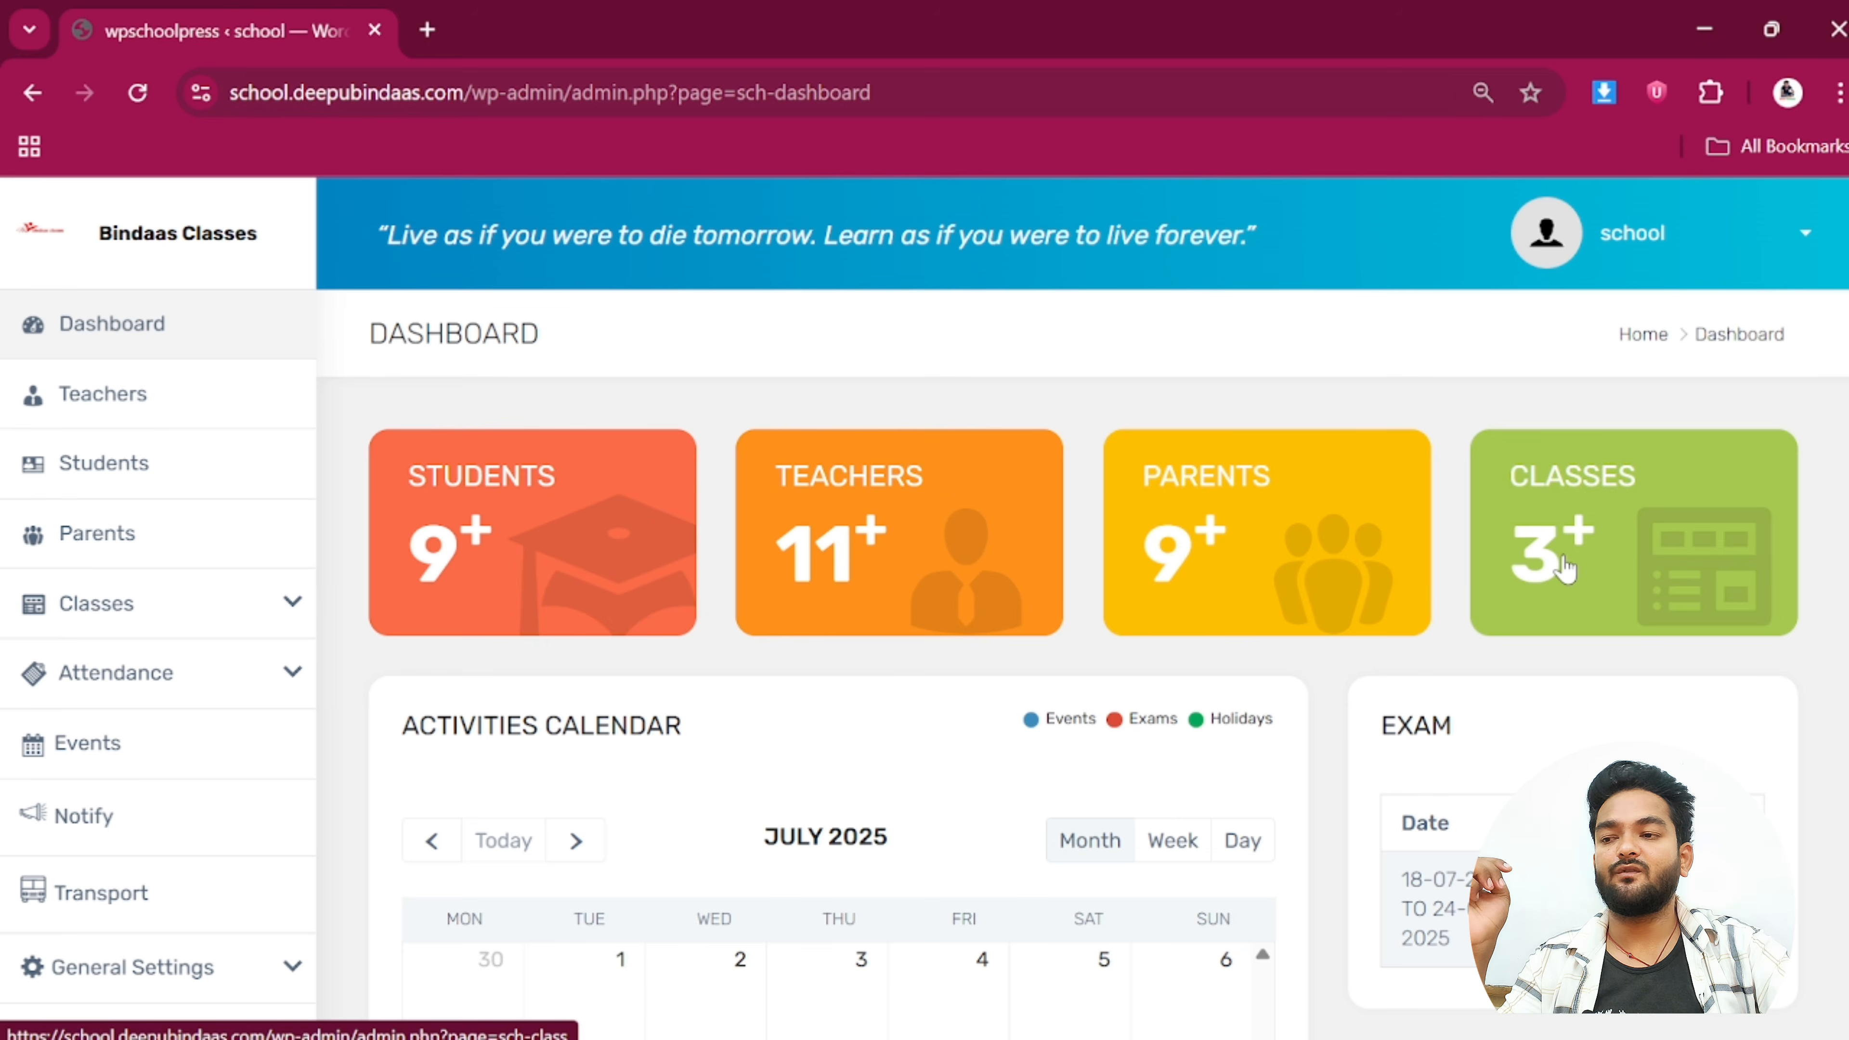
{"action": "scroll", "coordinate": [1564, 568], "scroll_direction": "down", "scroll_amount": 4}
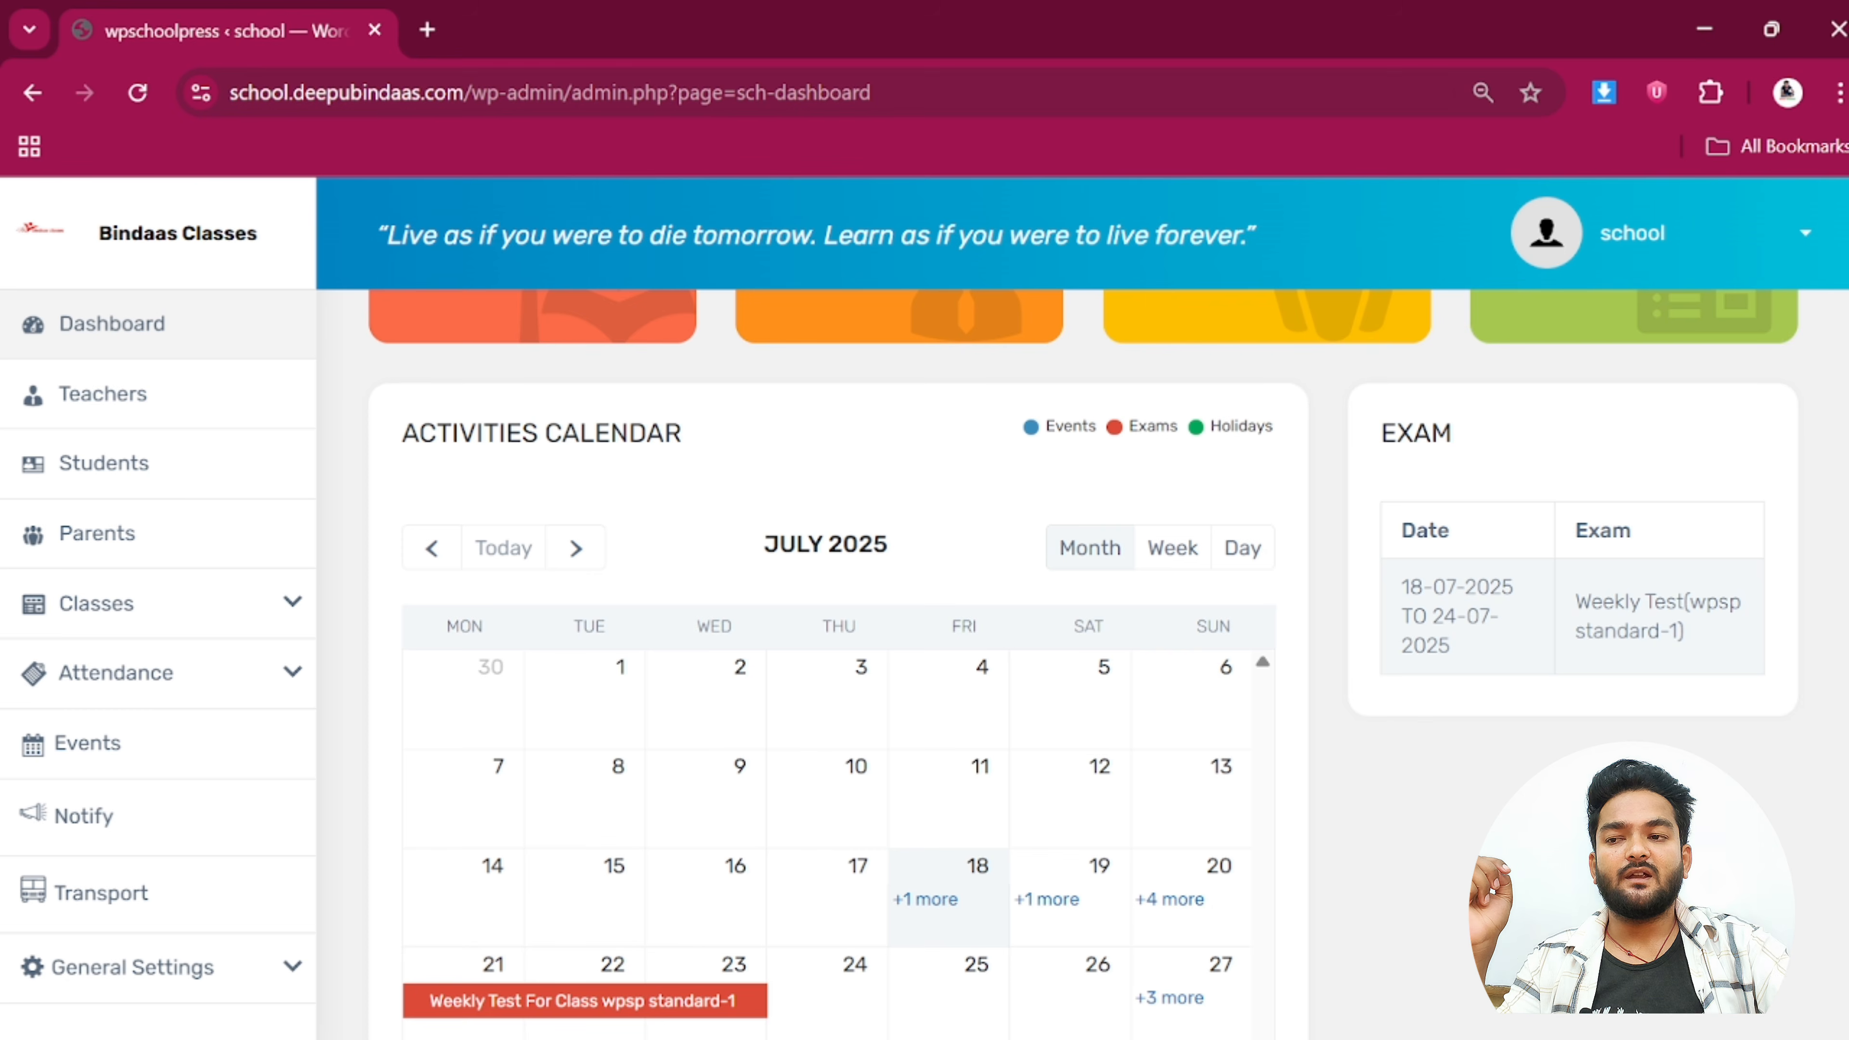
{"action": "left_click_drag", "start_coordinate": [1402, 587], "coordinate": [1479, 673]}
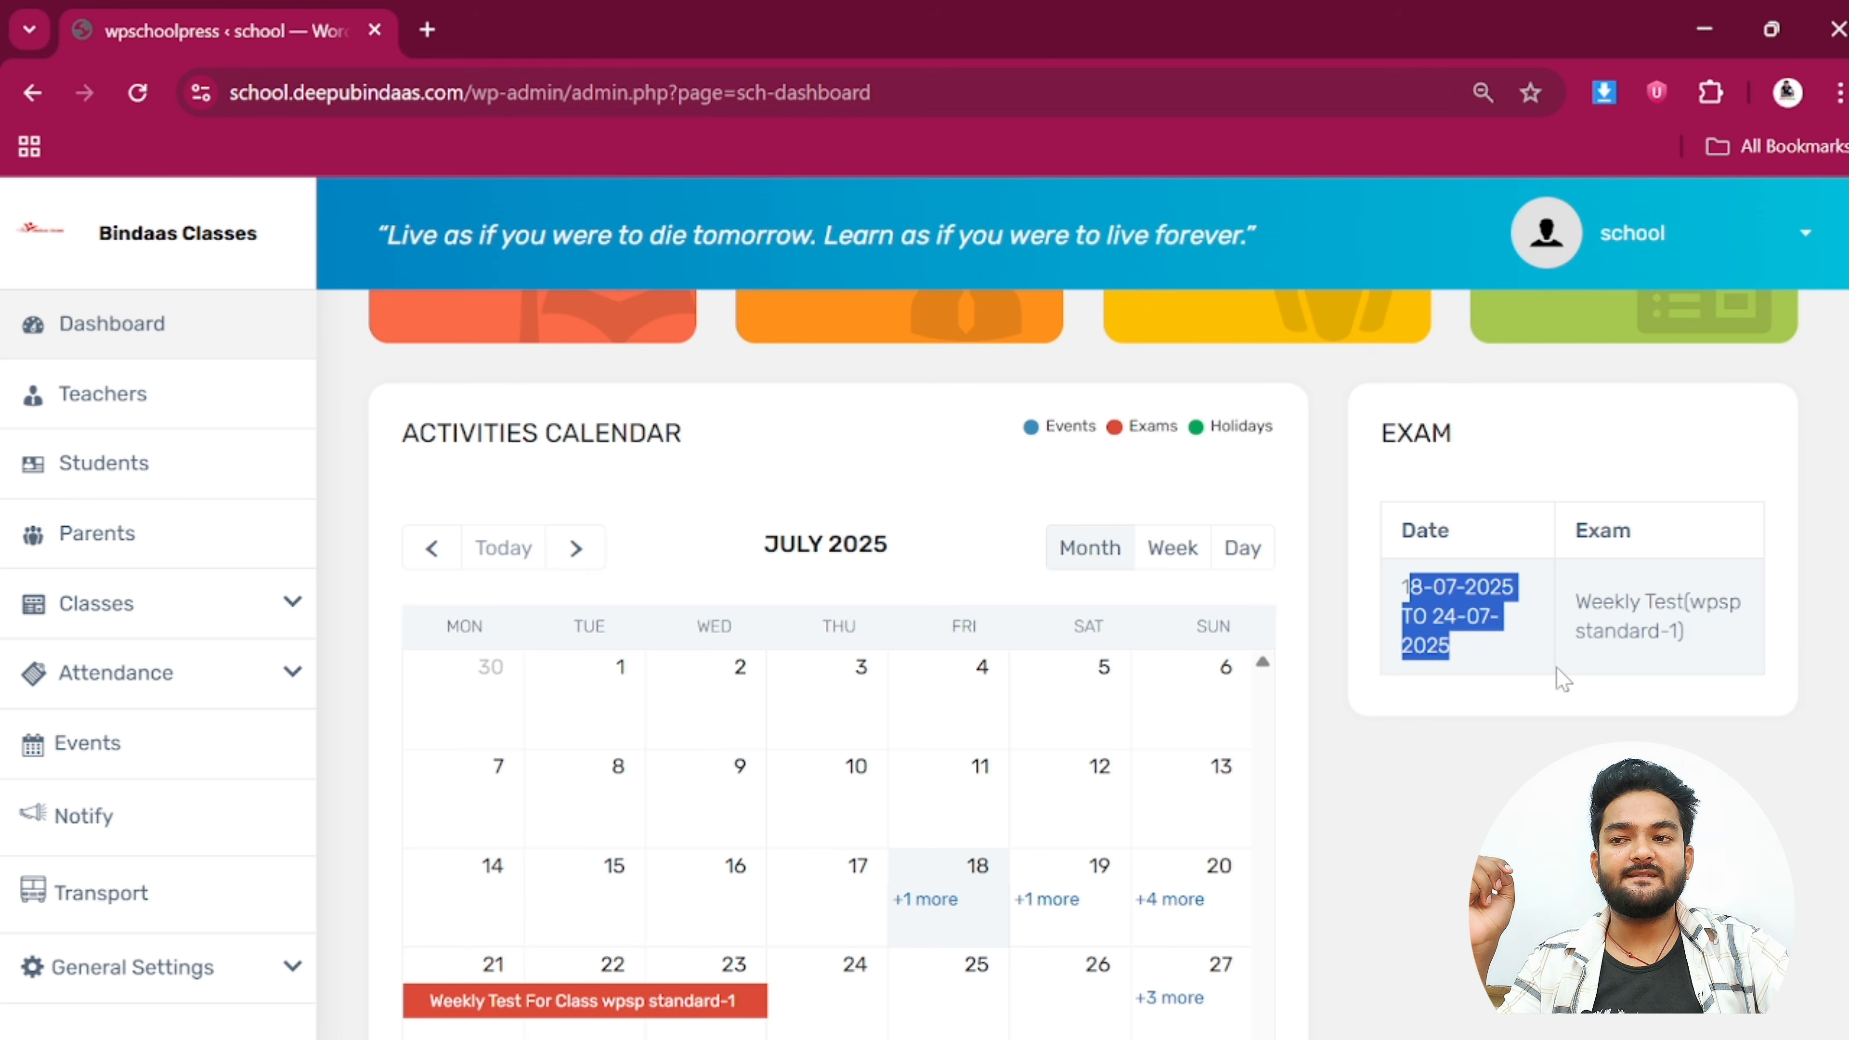
{"action": "left_click", "coordinate": [1562, 735]}
{"action": "scroll", "coordinate": [941, 681], "scroll_direction": "down", "scroll_amount": 4}
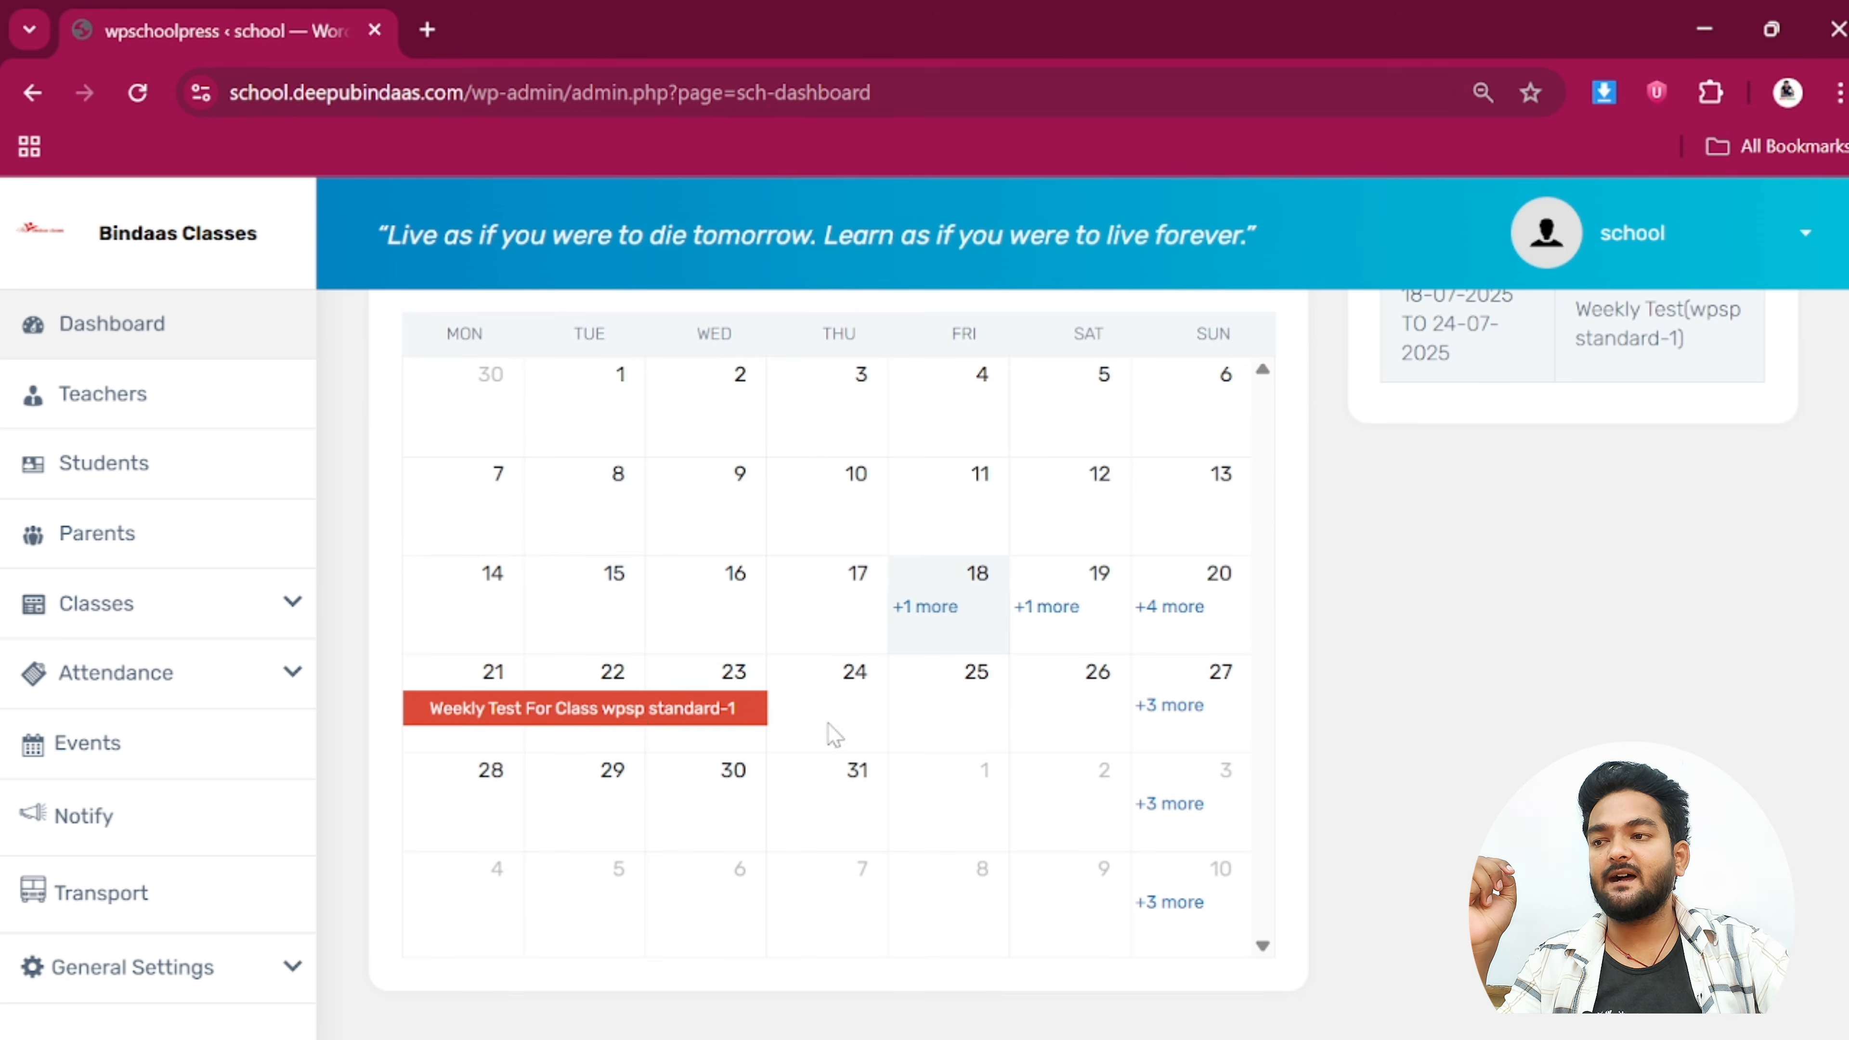
{"action": "scroll", "coordinate": [838, 652], "scroll_direction": "up", "scroll_amount": 4}
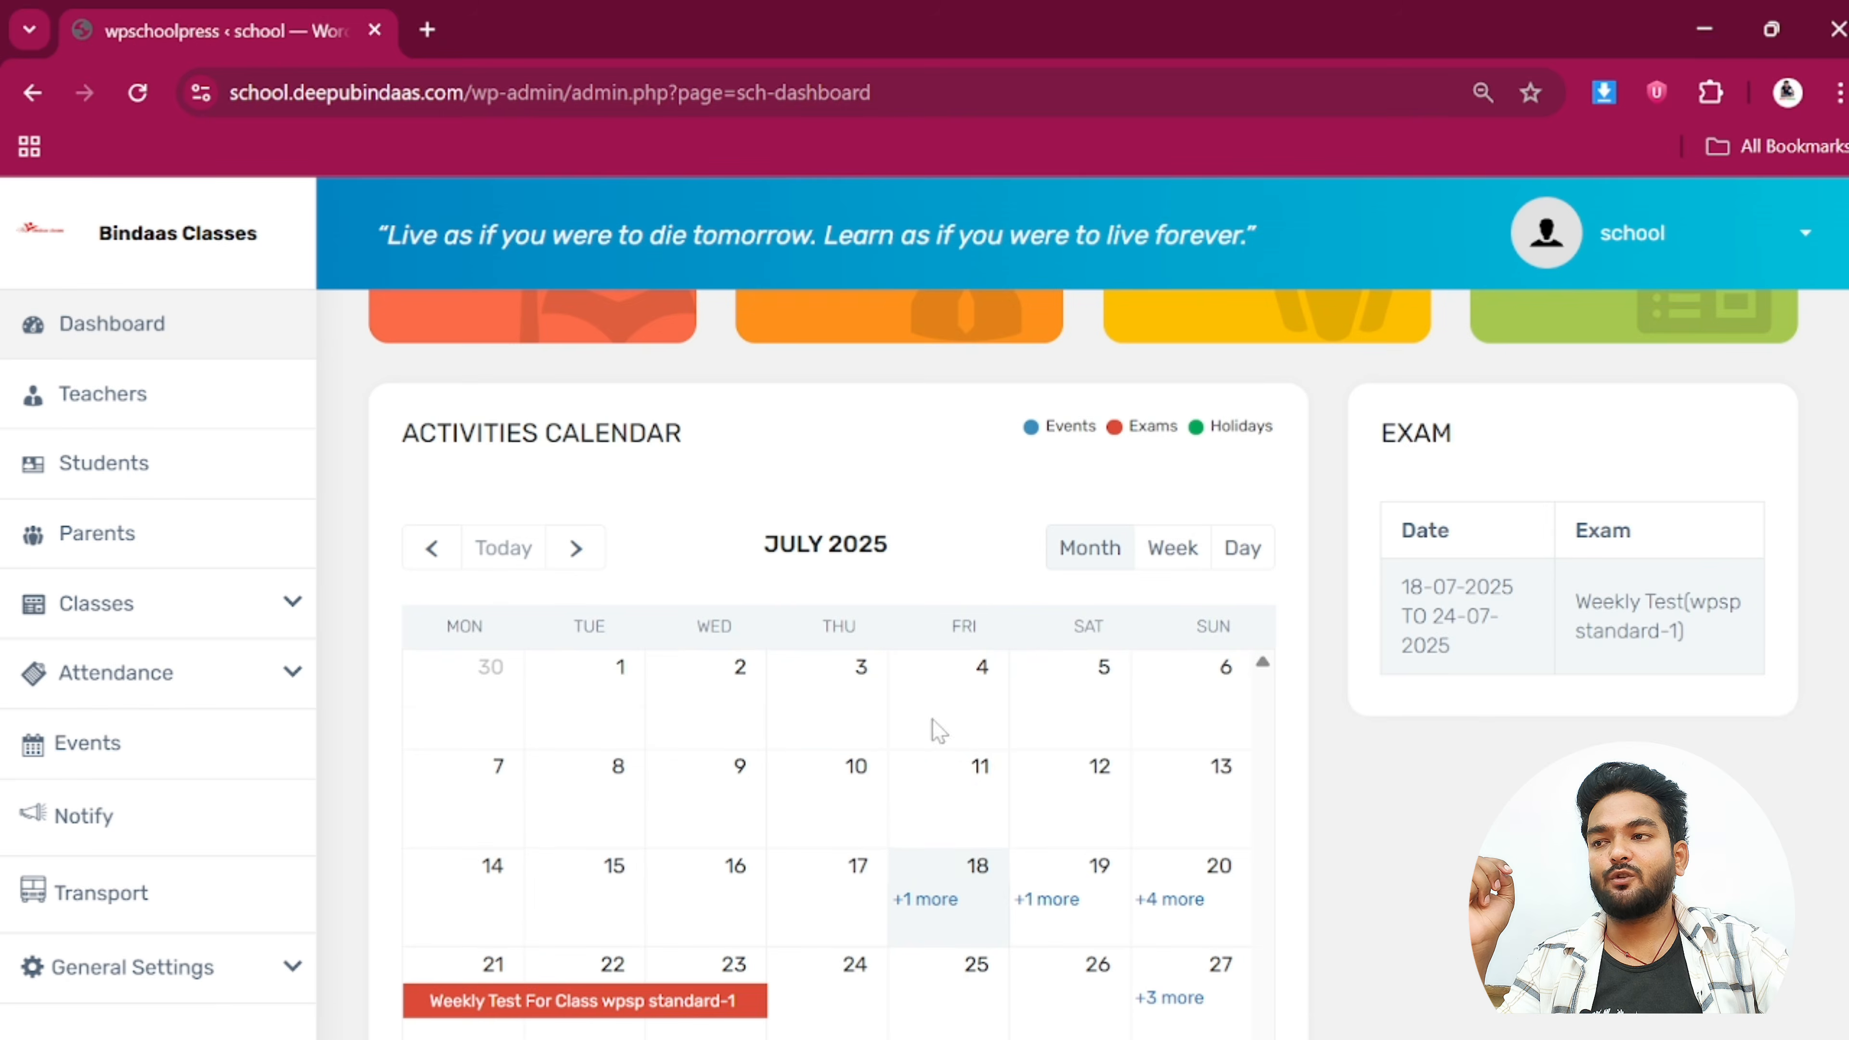
{"action": "scroll", "coordinate": [937, 735], "scroll_direction": "down", "scroll_amount": 2}
{"action": "left_click", "coordinate": [931, 761]}
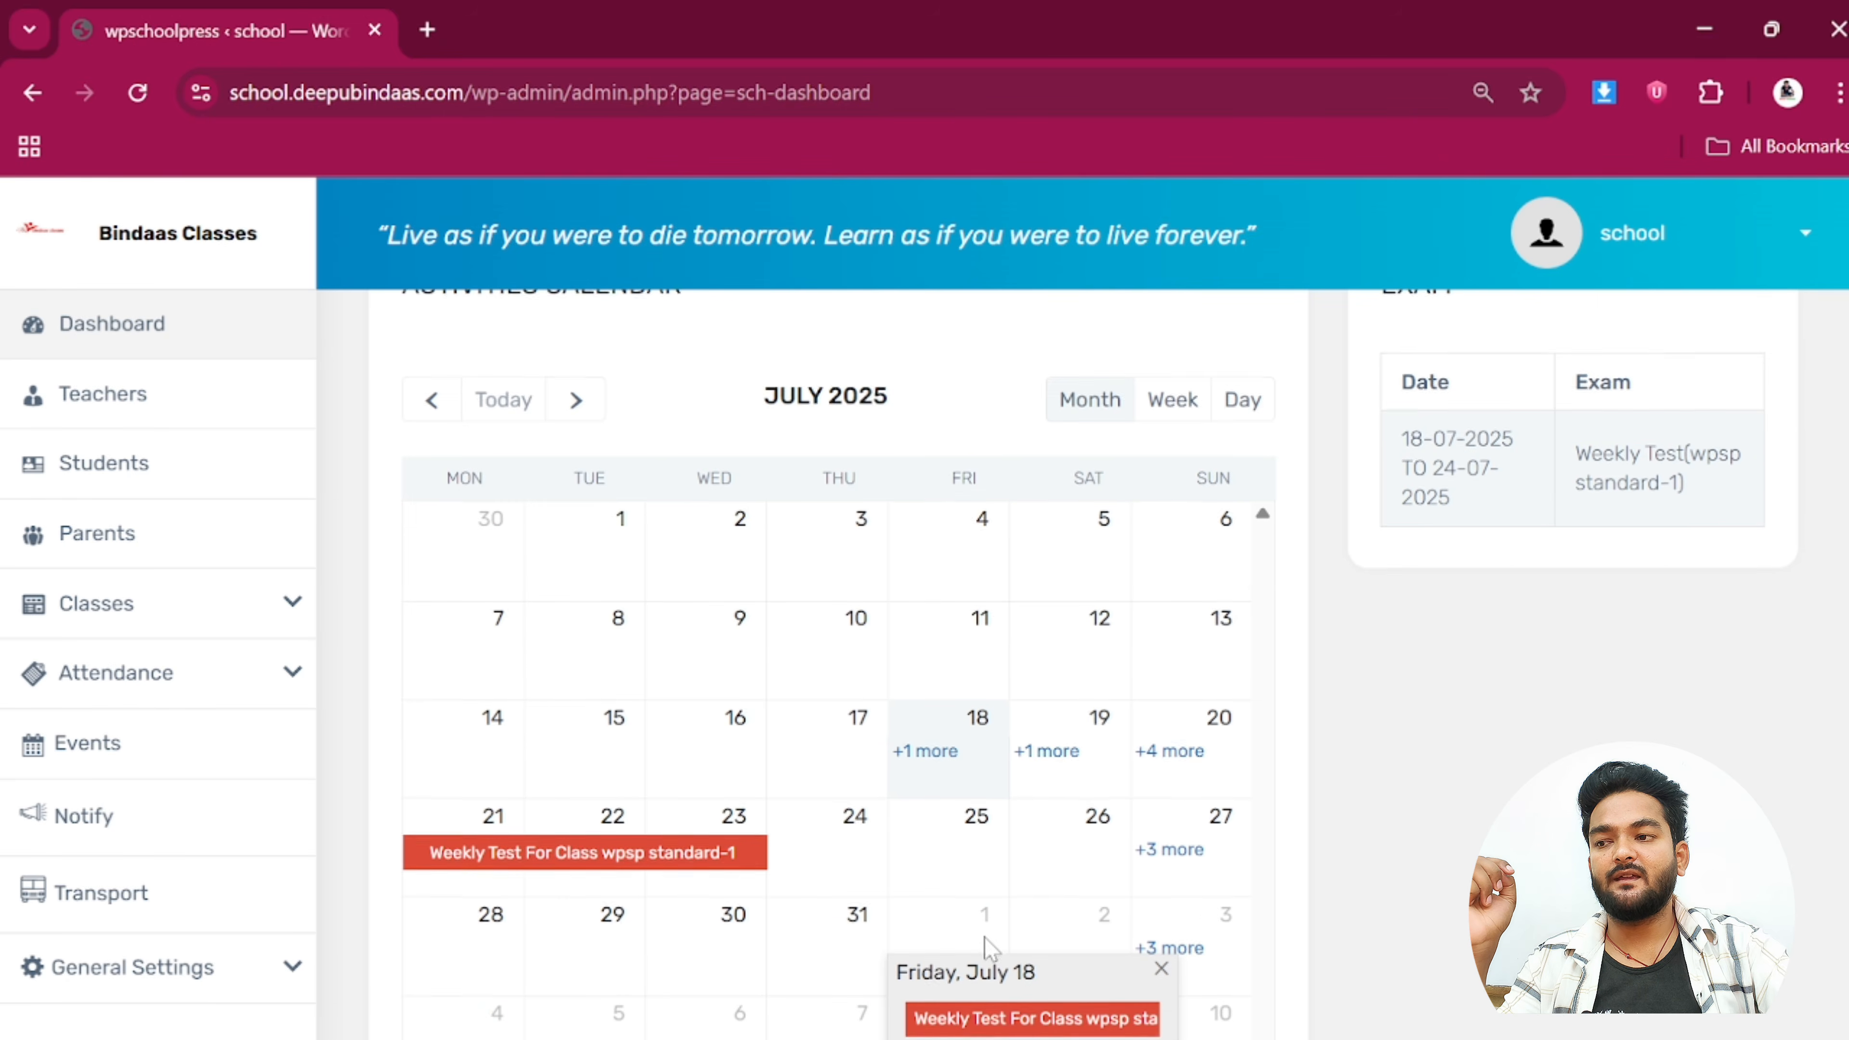
{"action": "scroll", "coordinate": [983, 938], "scroll_direction": "down", "scroll_amount": 2}
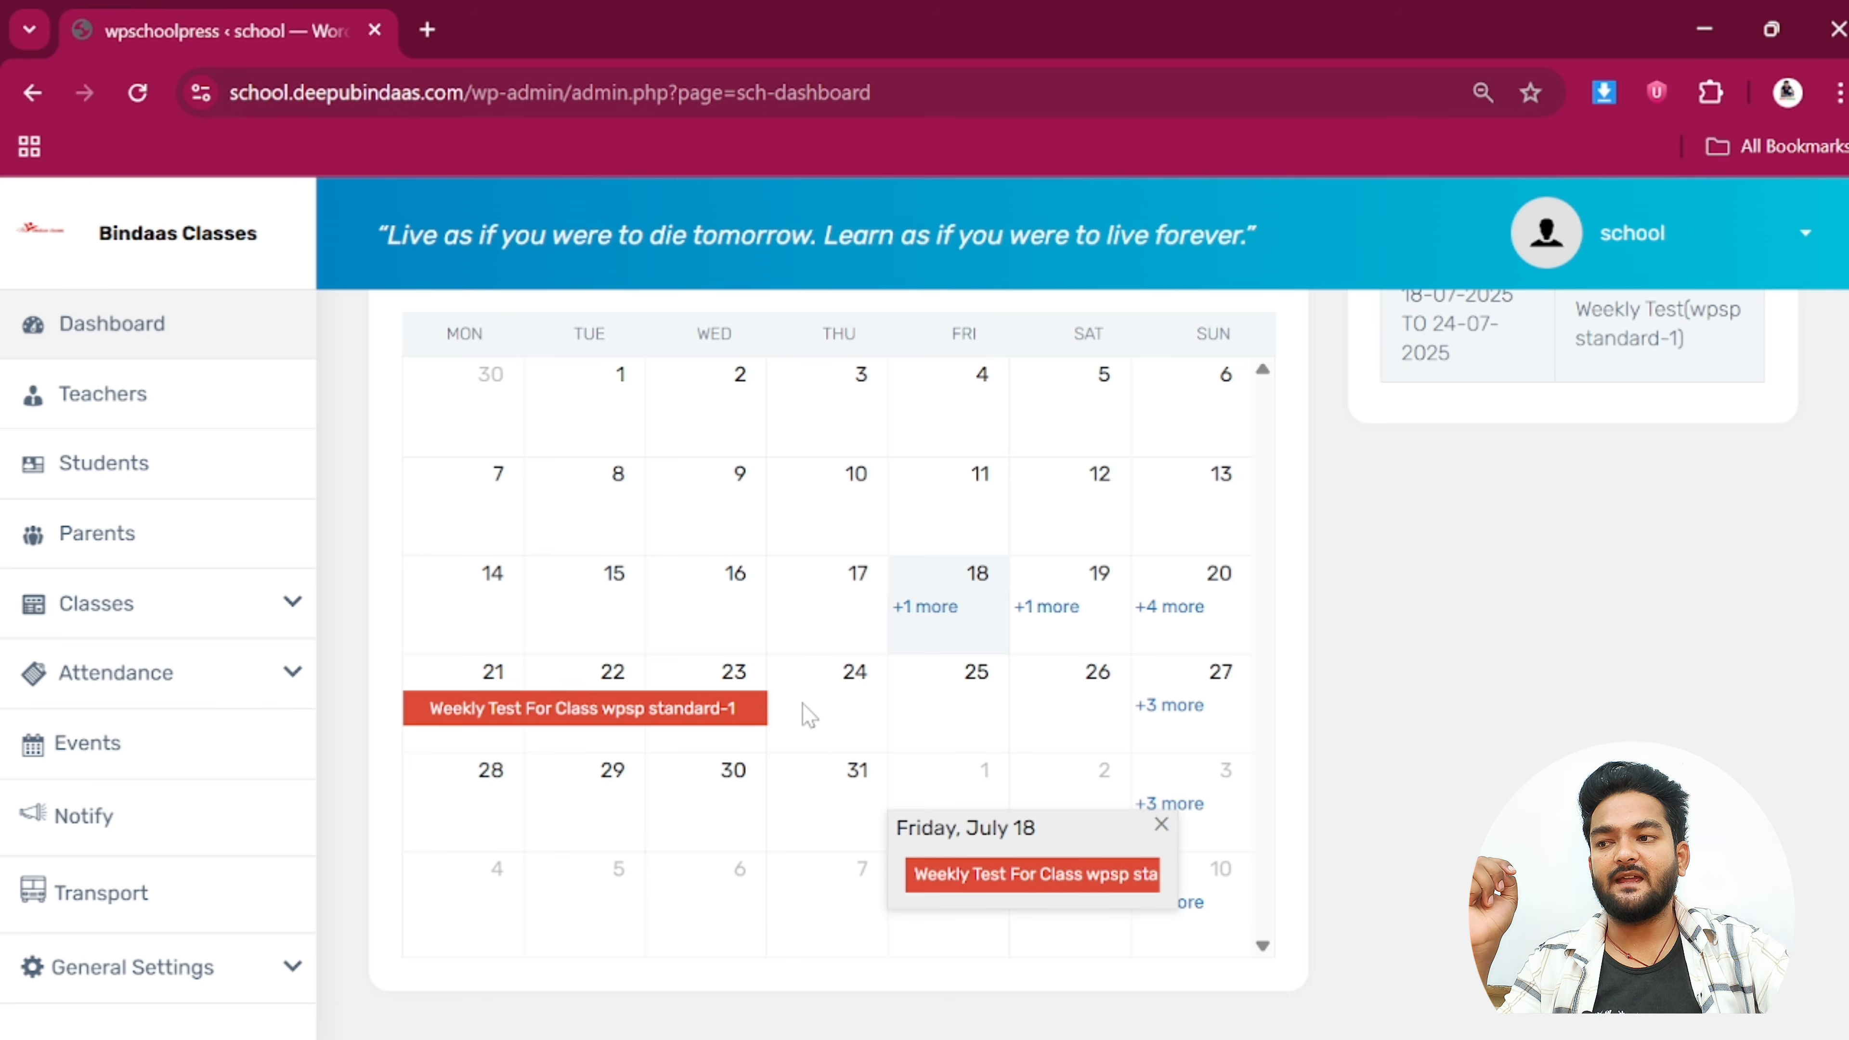
{"action": "scroll", "coordinate": [1048, 746], "scroll_direction": "down", "scroll_amount": 2}
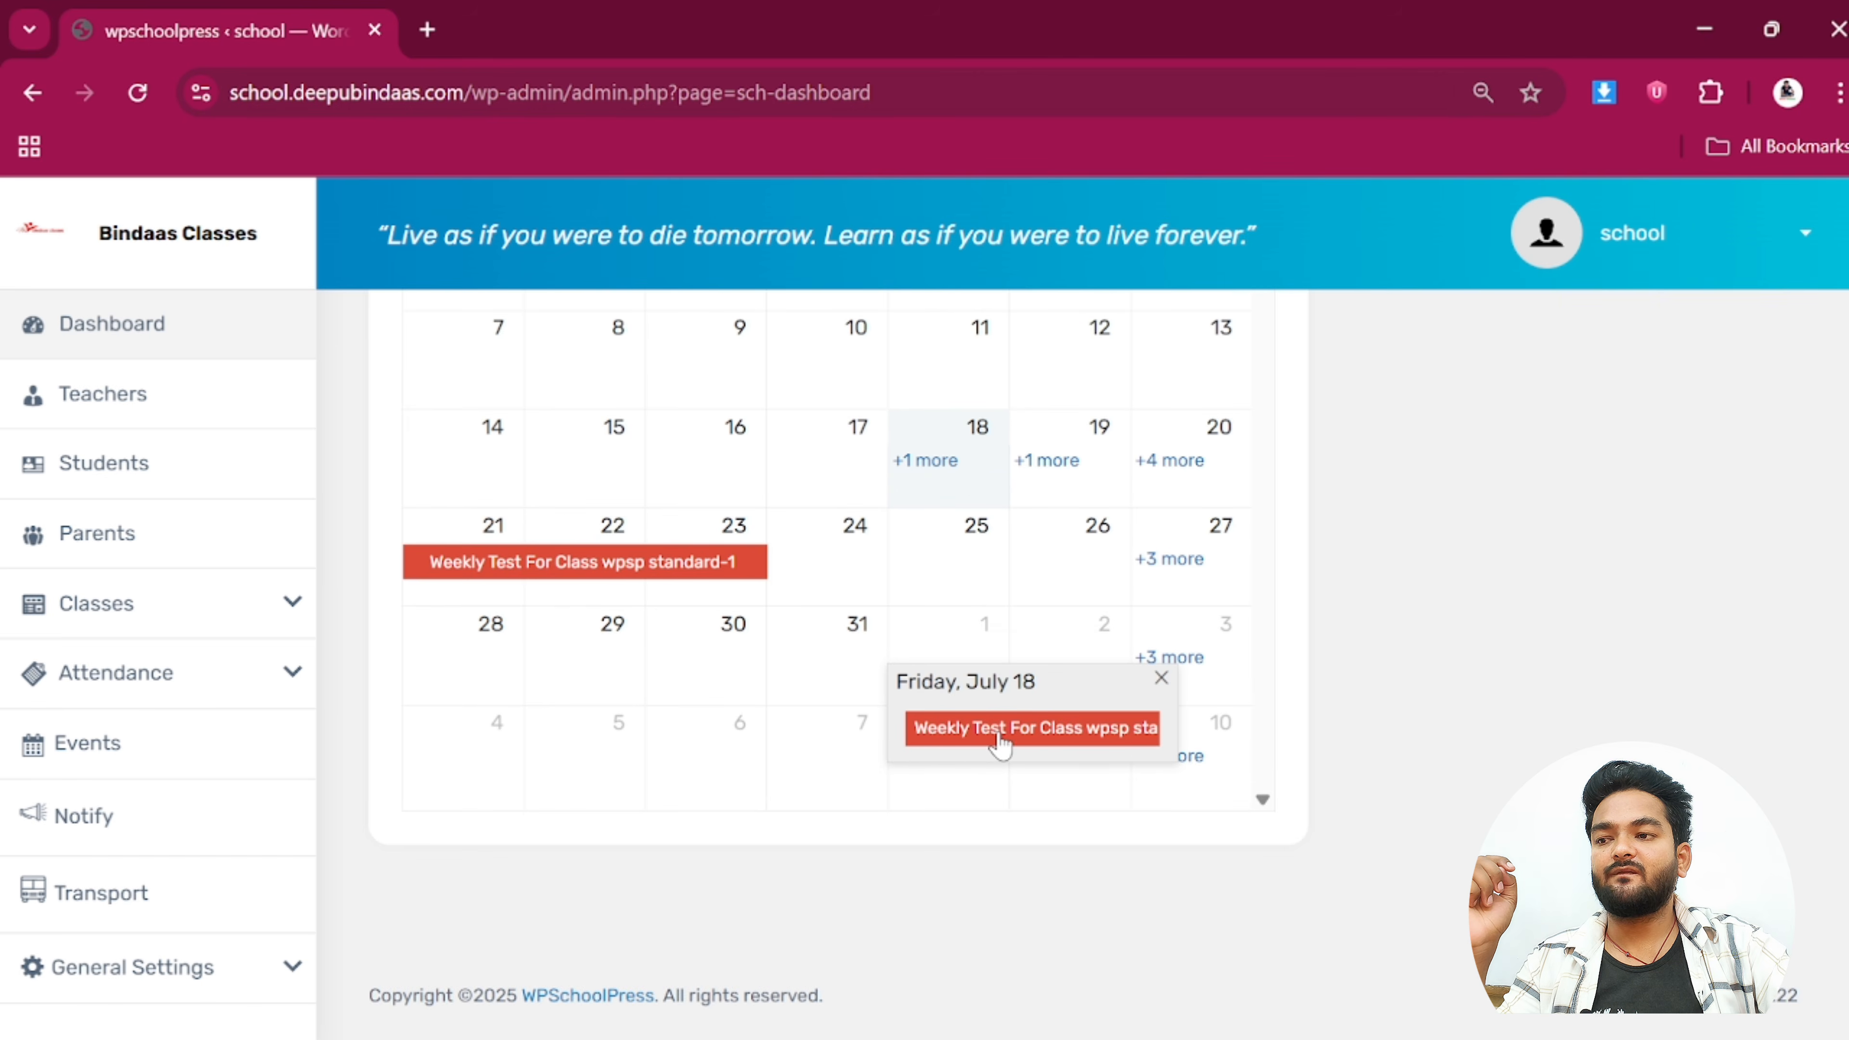
{"action": "left_click", "coordinate": [1027, 737]}
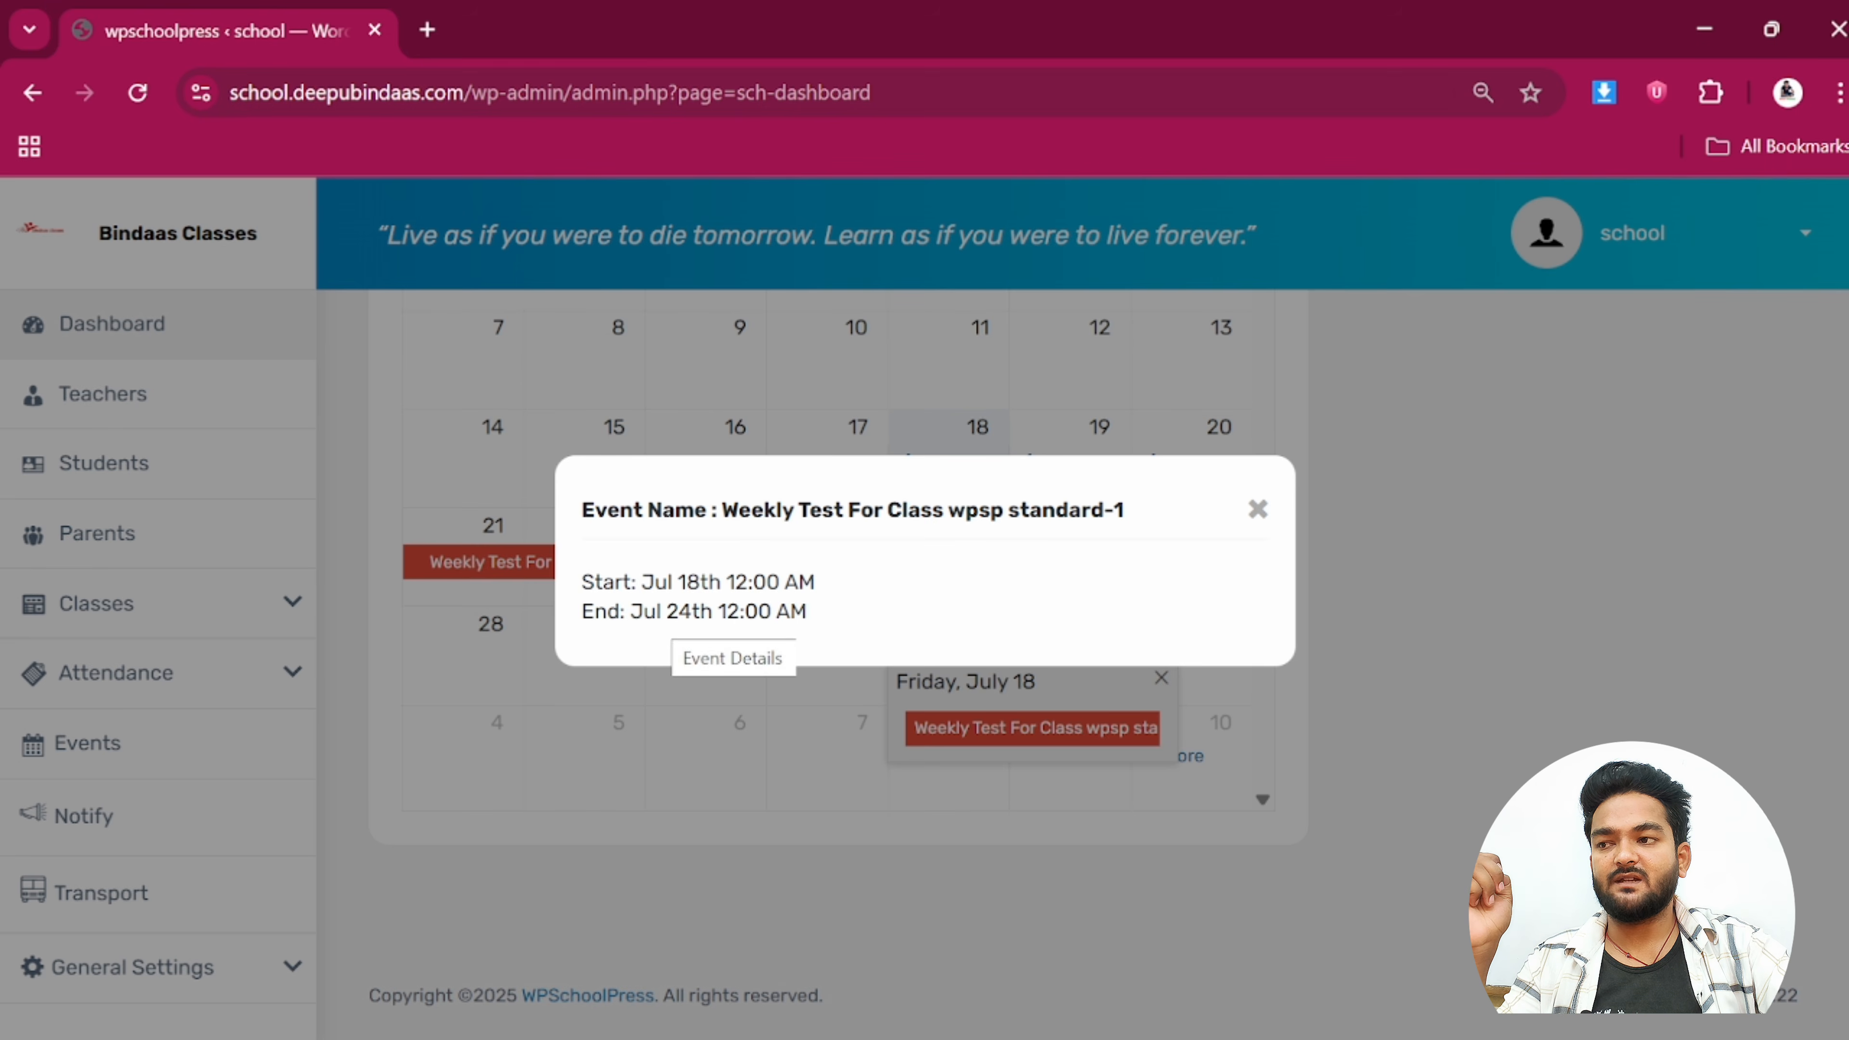
{"action": "left_click", "coordinate": [1256, 511]}
{"action": "scroll", "coordinate": [1056, 585], "scroll_direction": "up", "scroll_amount": 5}
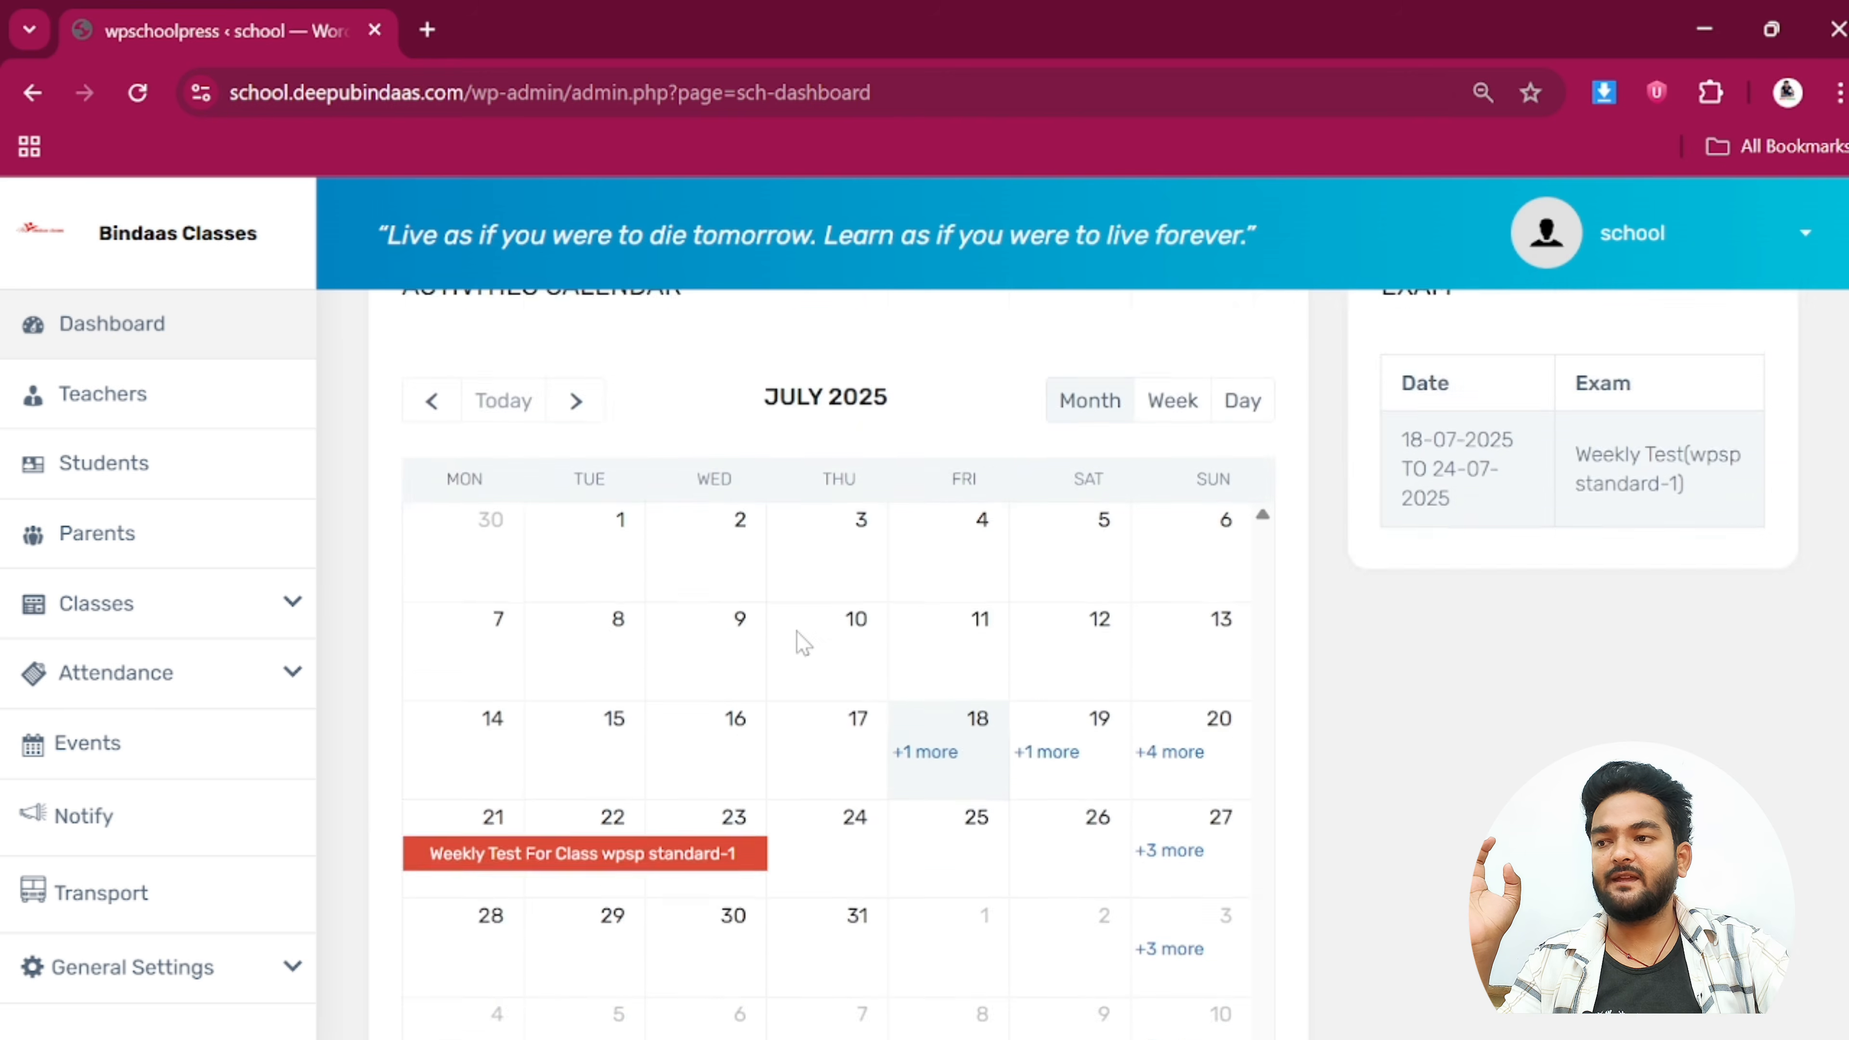
{"action": "scroll", "coordinate": [1078, 808], "scroll_direction": "down", "scroll_amount": 4}
{"action": "scroll", "coordinate": [1078, 808], "scroll_direction": "down", "scroll_amount": 2}
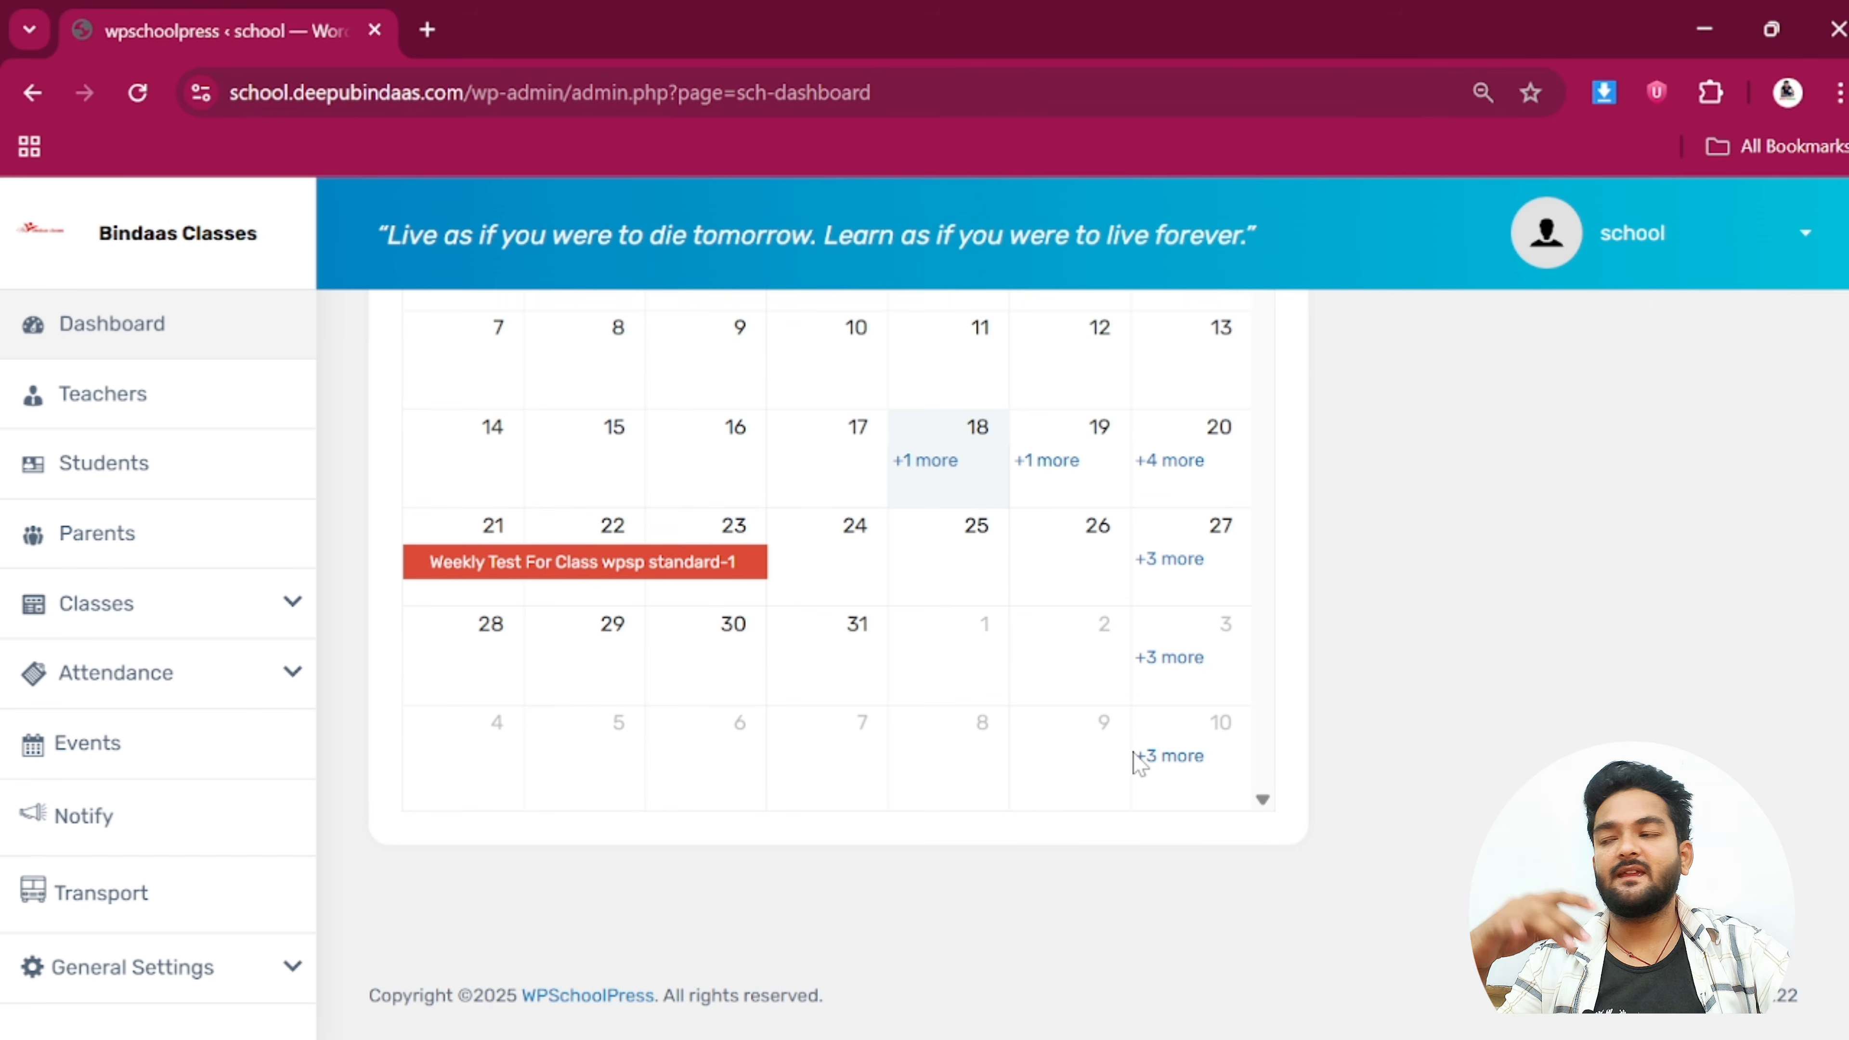
{"action": "scroll", "coordinate": [1139, 764], "scroll_direction": "up", "scroll_amount": 6}
{"action": "scroll", "coordinate": [1135, 764], "scroll_direction": "up", "scroll_amount": 4}
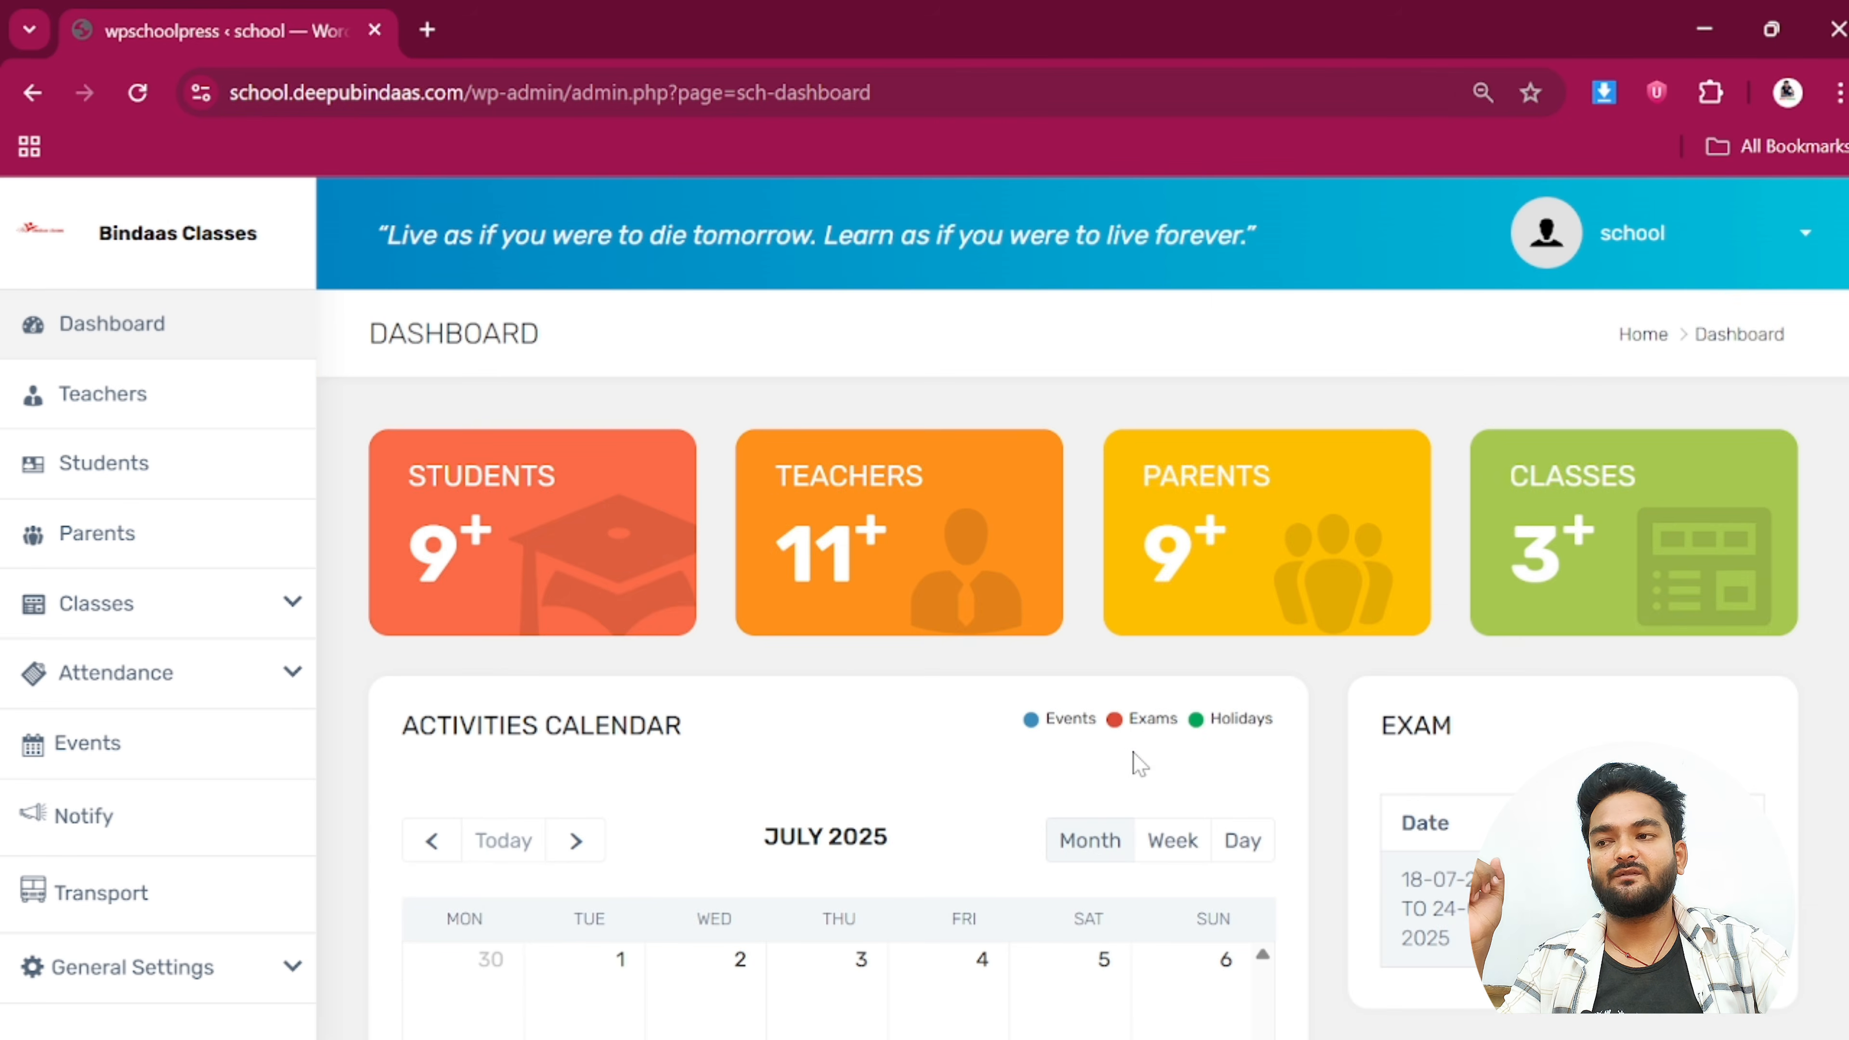
Open the Teachers list and point out the teacher rows and their subjects
{"action": "left_click", "coordinate": [111, 412]}
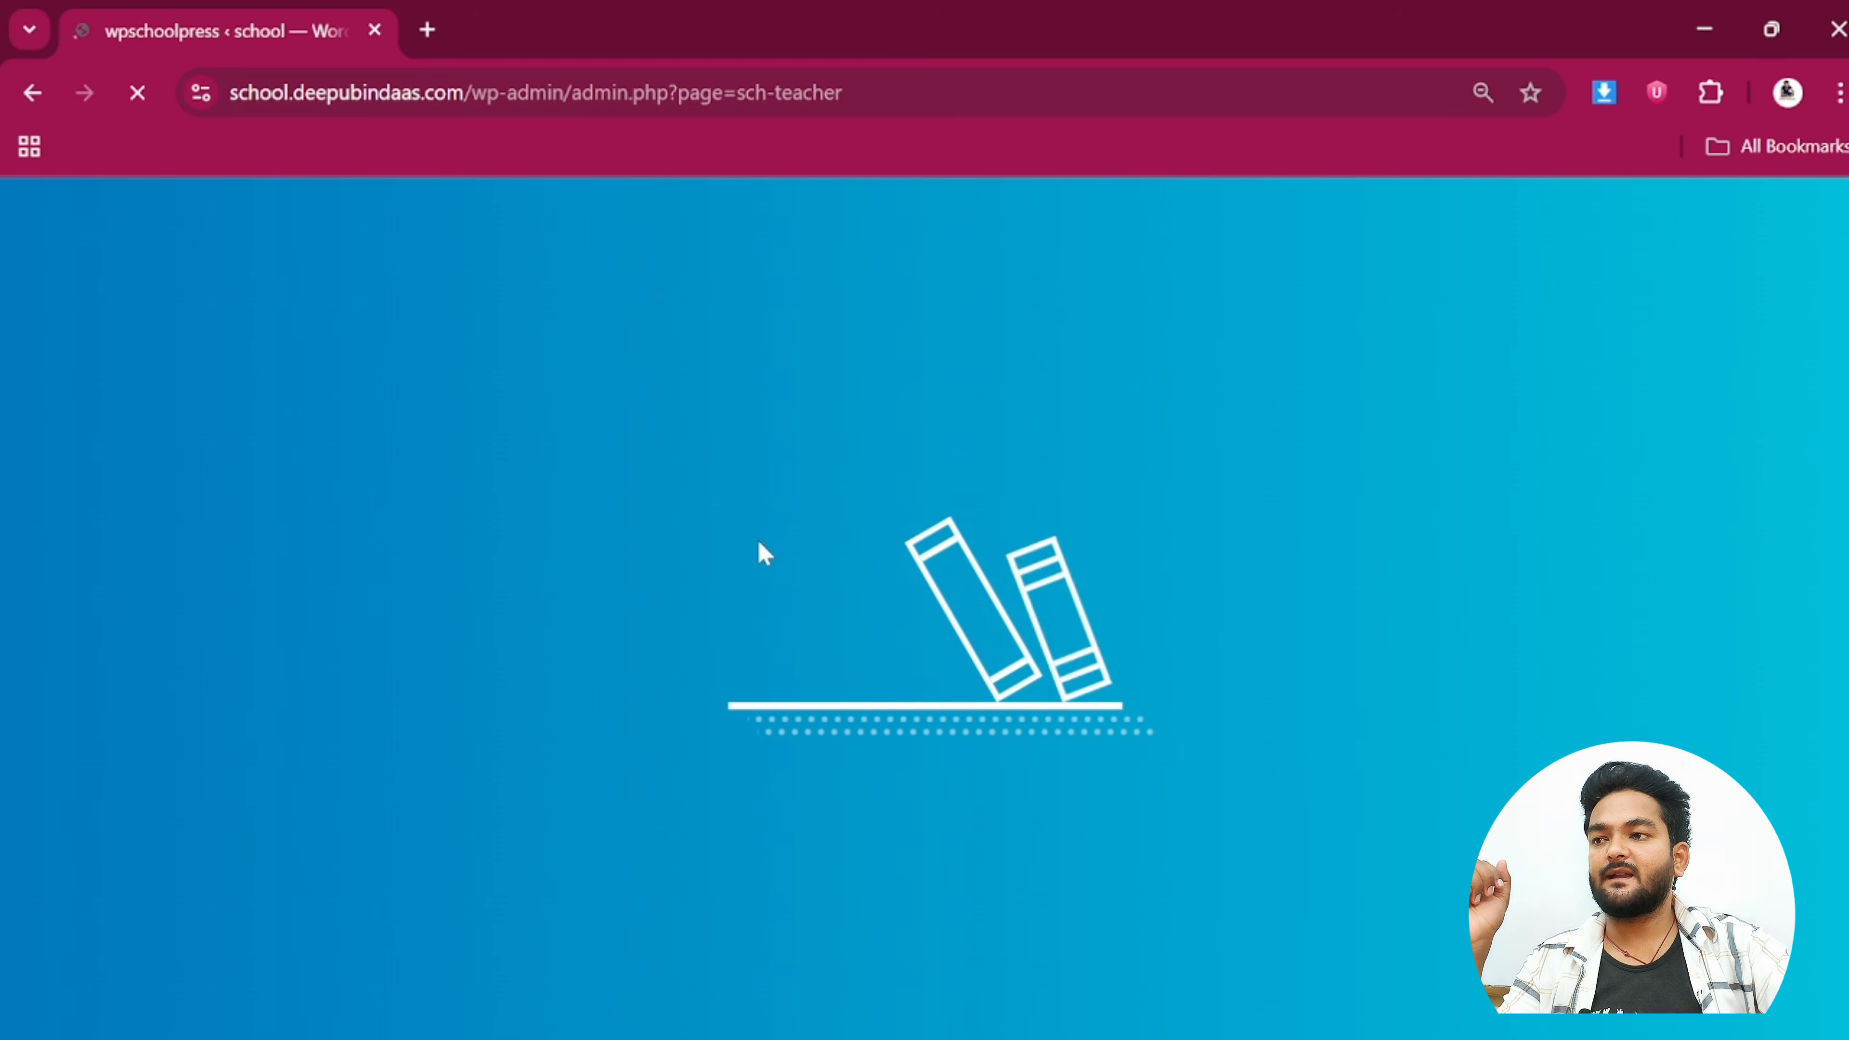
{"action": "scroll", "coordinate": [764, 560], "scroll_direction": "down", "scroll_amount": 4}
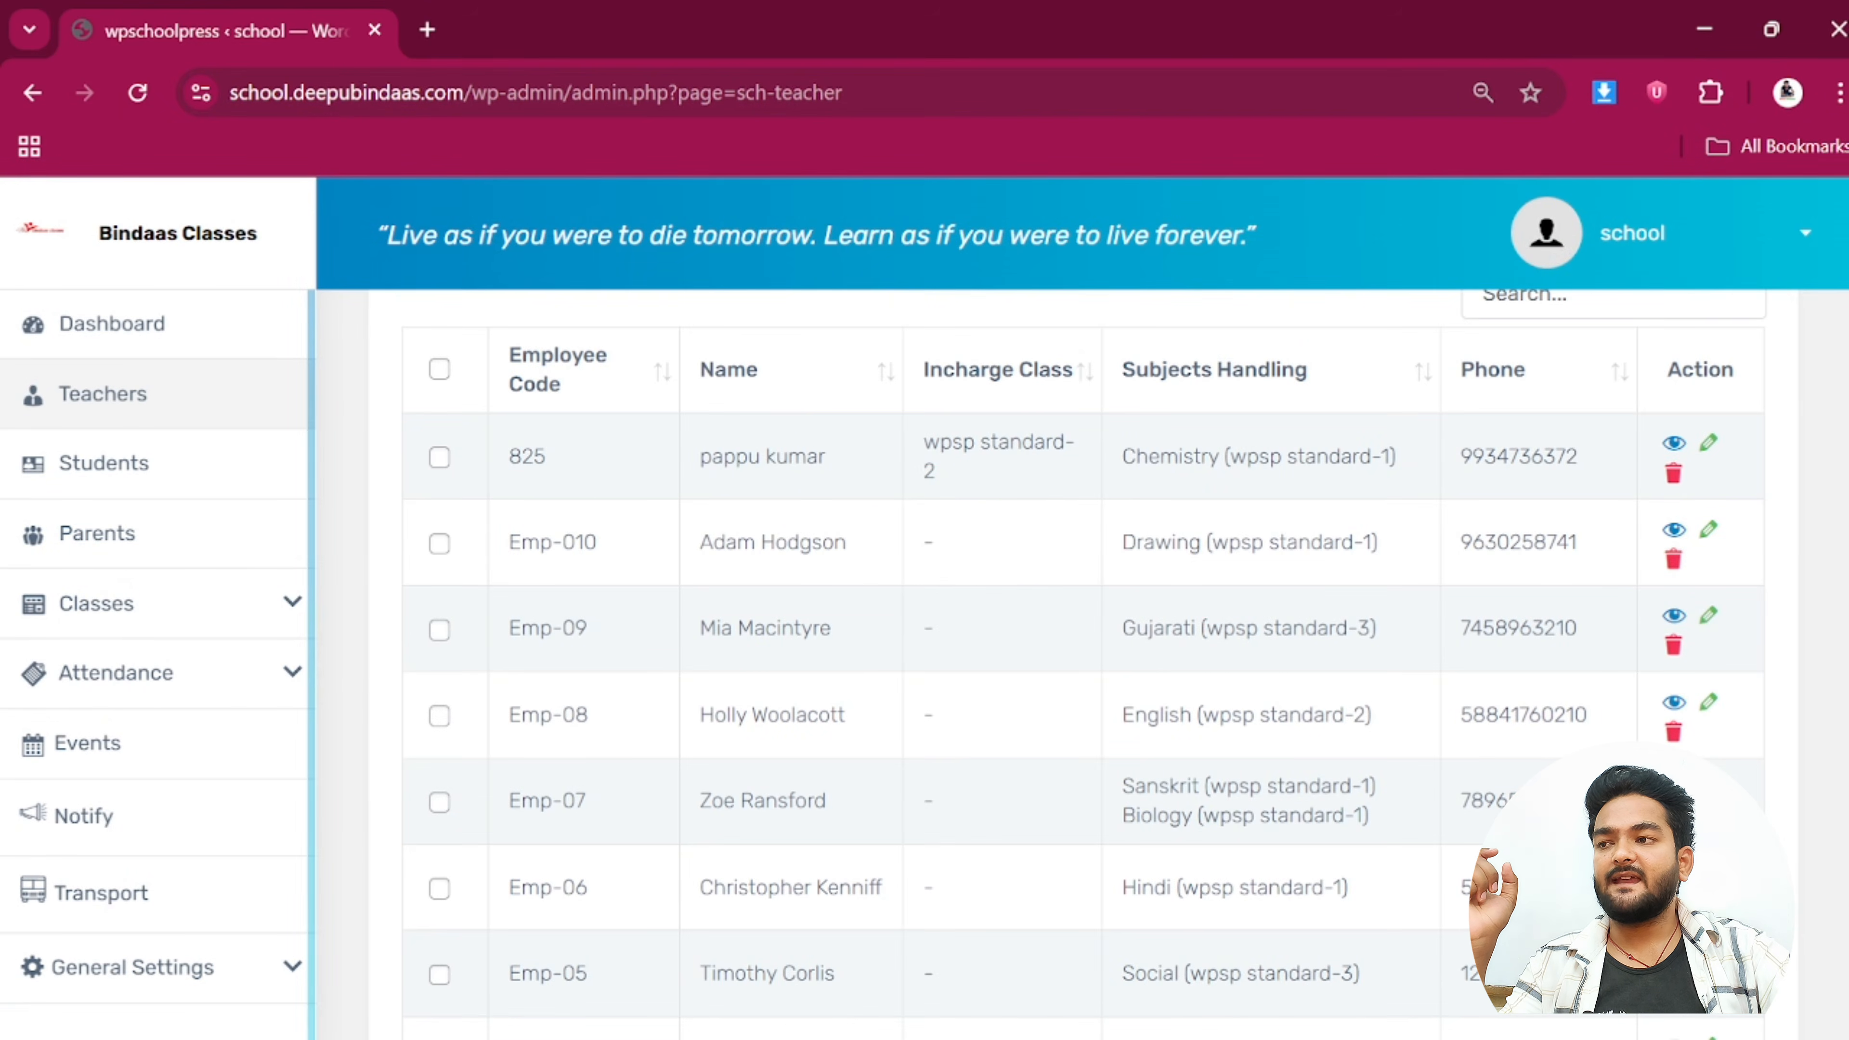
{"action": "left_click_drag", "start_coordinate": [509, 456], "coordinate": [829, 794]}
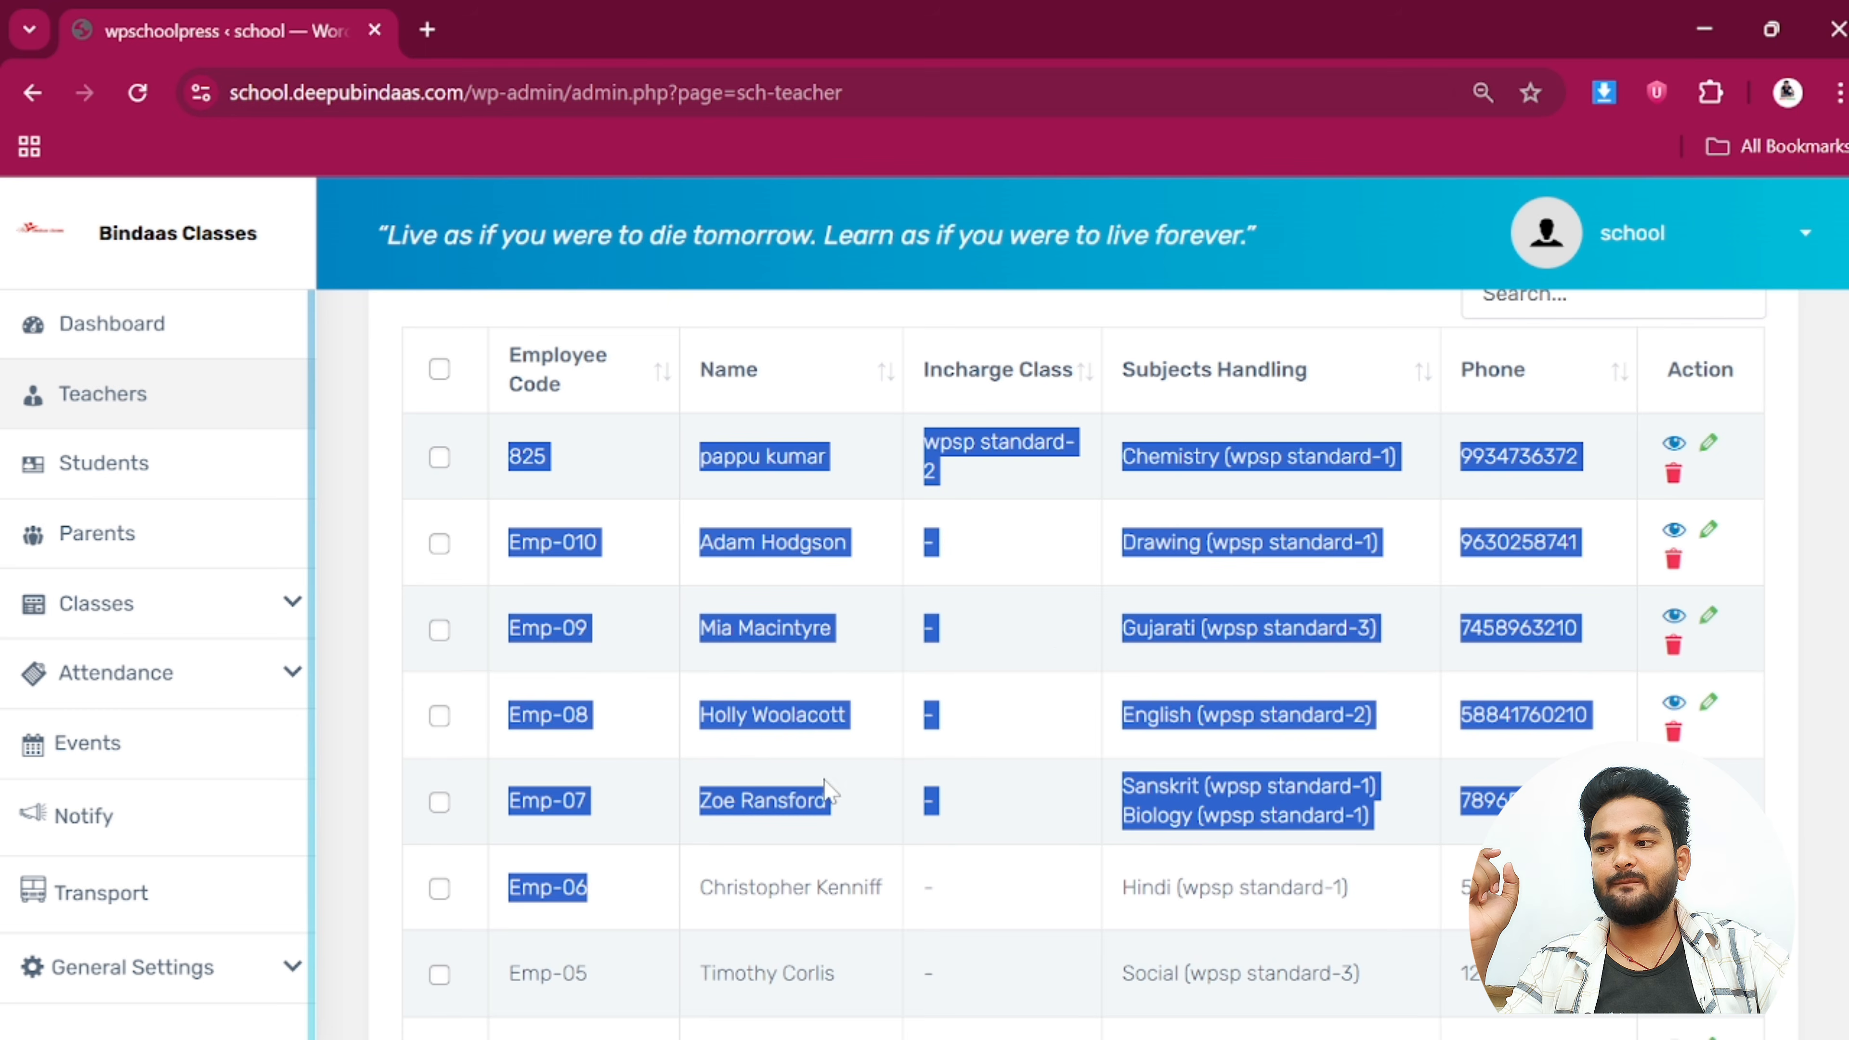
{"action": "left_click", "coordinate": [1092, 537]}
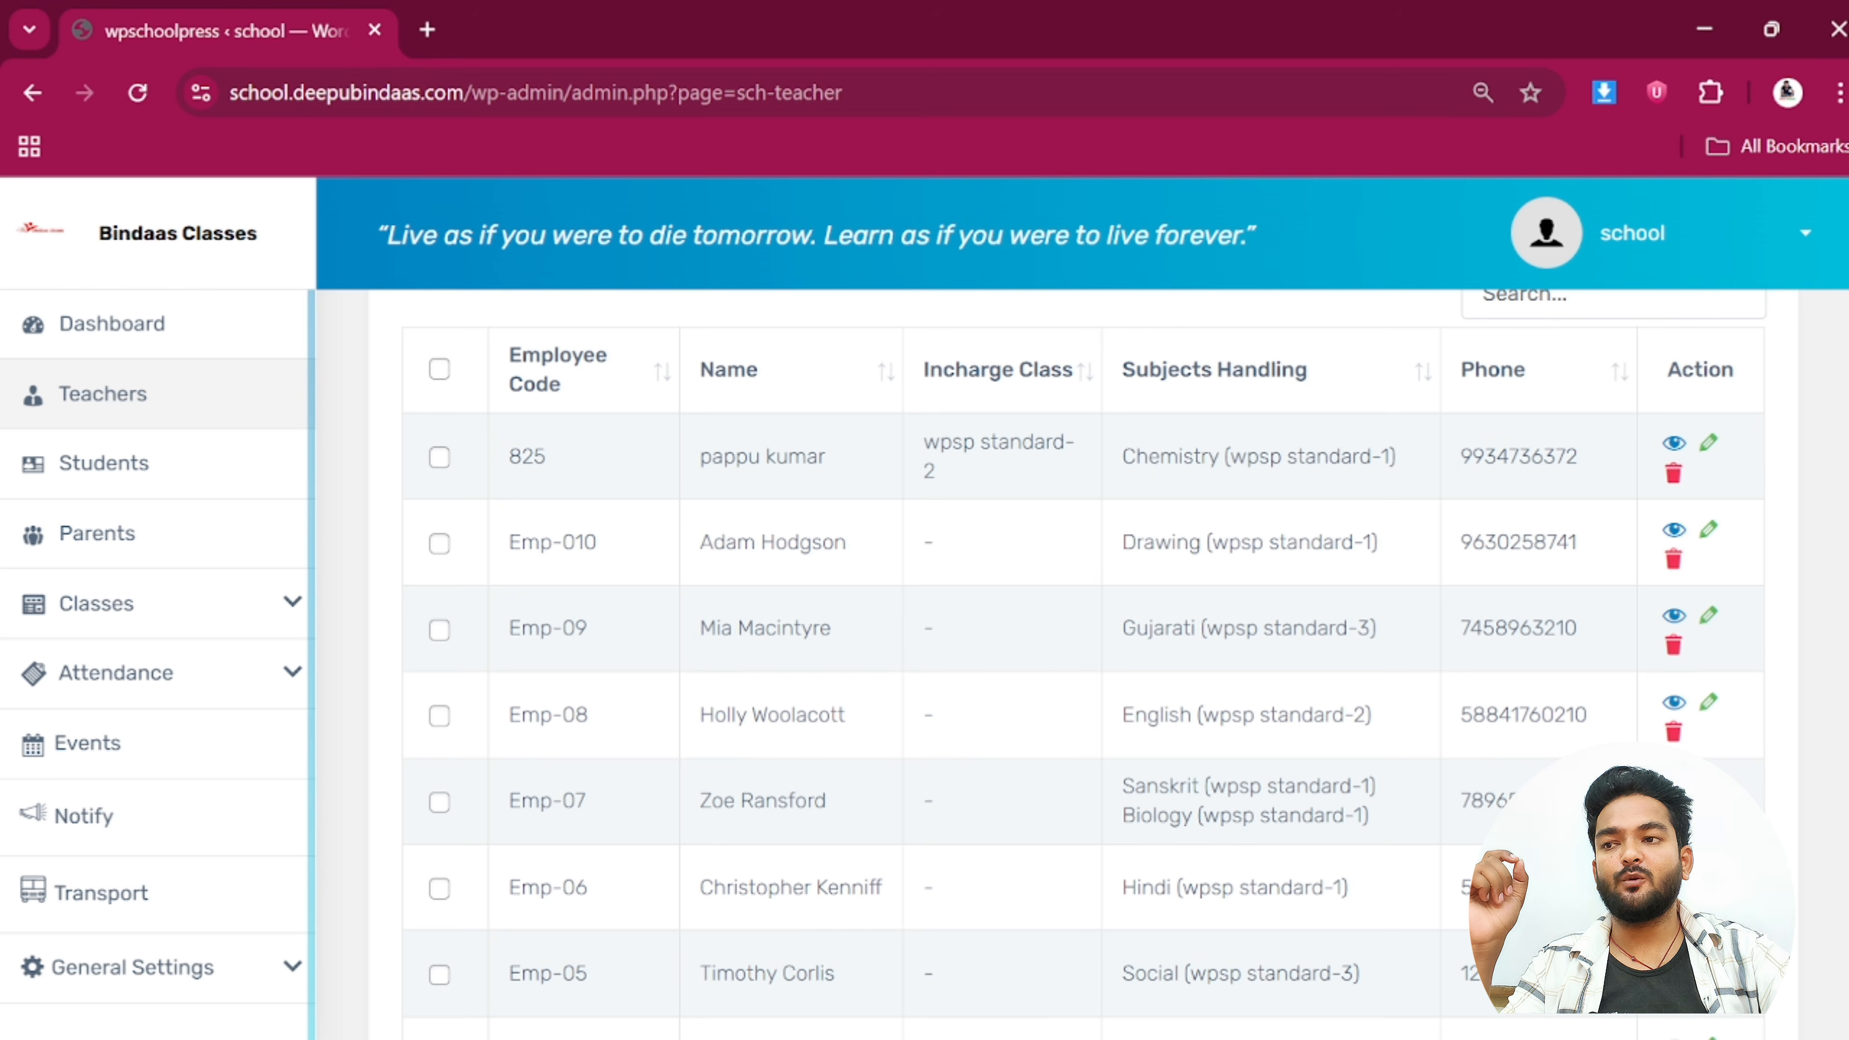
{"action": "left_click_drag", "start_coordinate": [1122, 456], "coordinate": [1304, 456]}
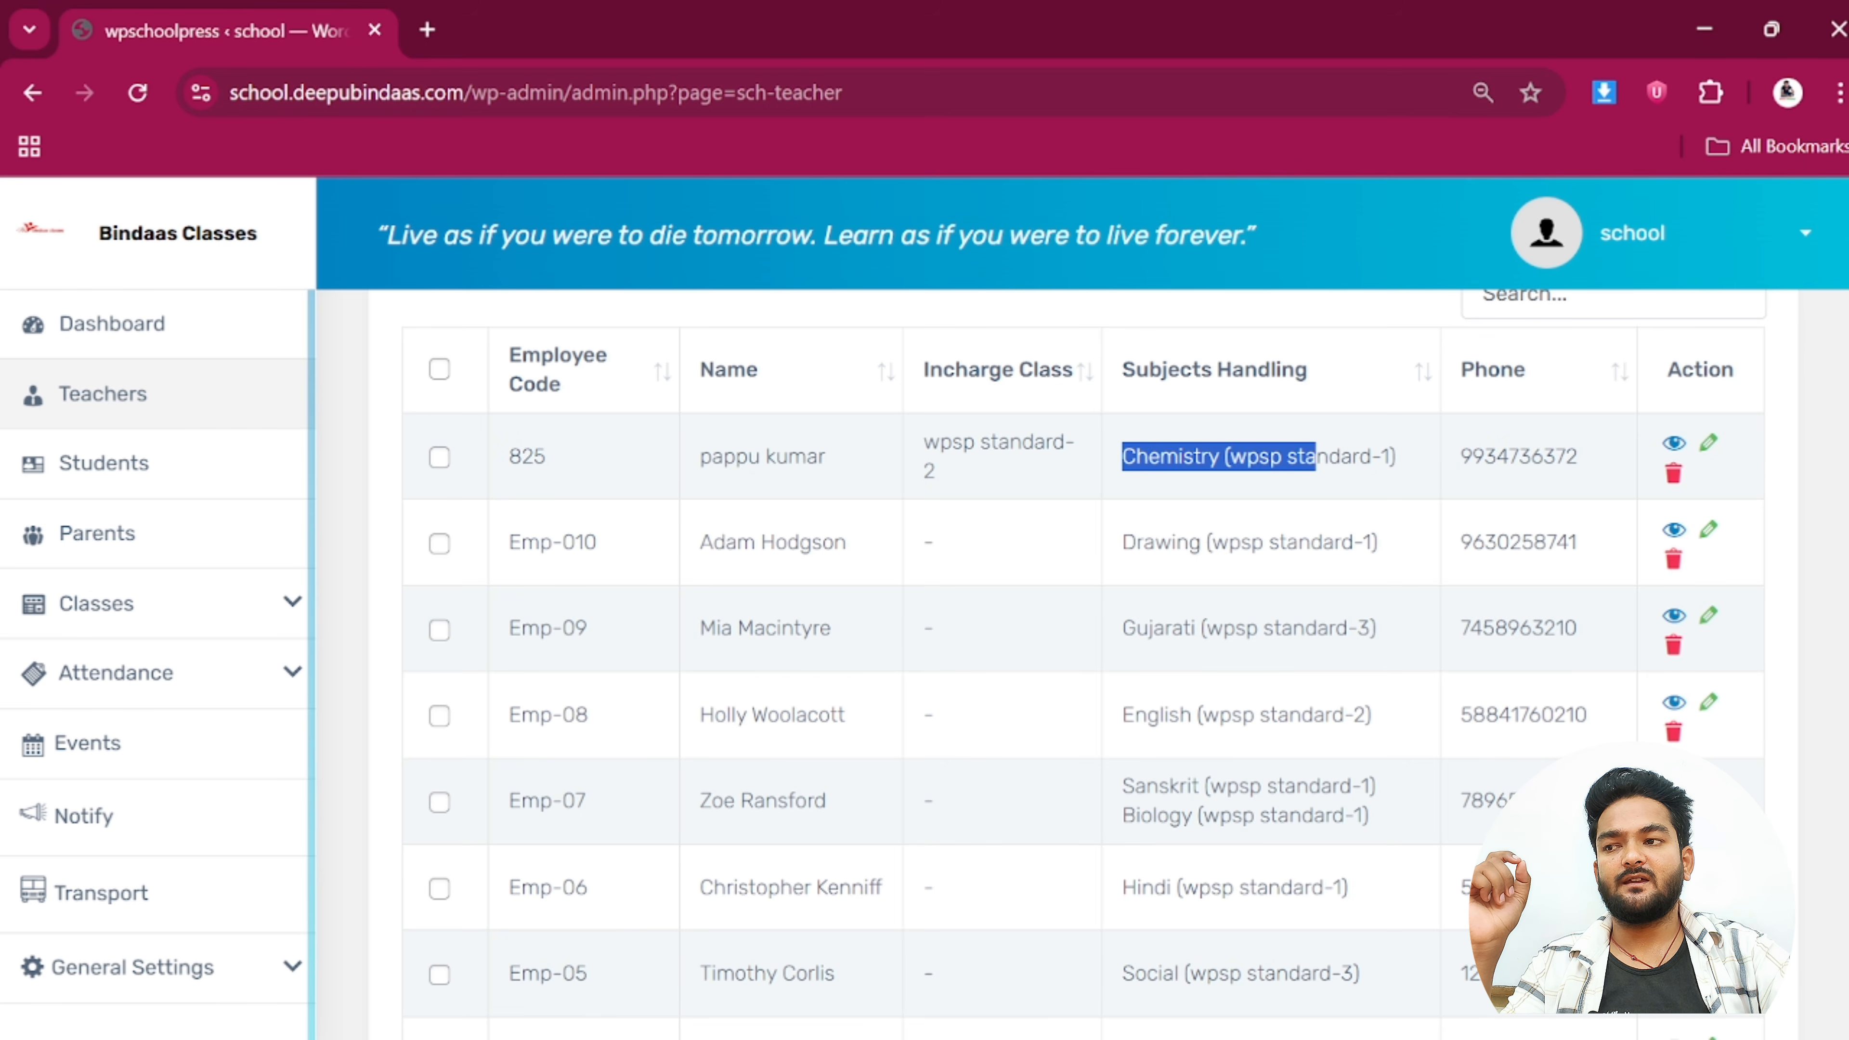
{"action": "left_click_drag", "start_coordinate": [1121, 542], "coordinate": [1278, 543]}
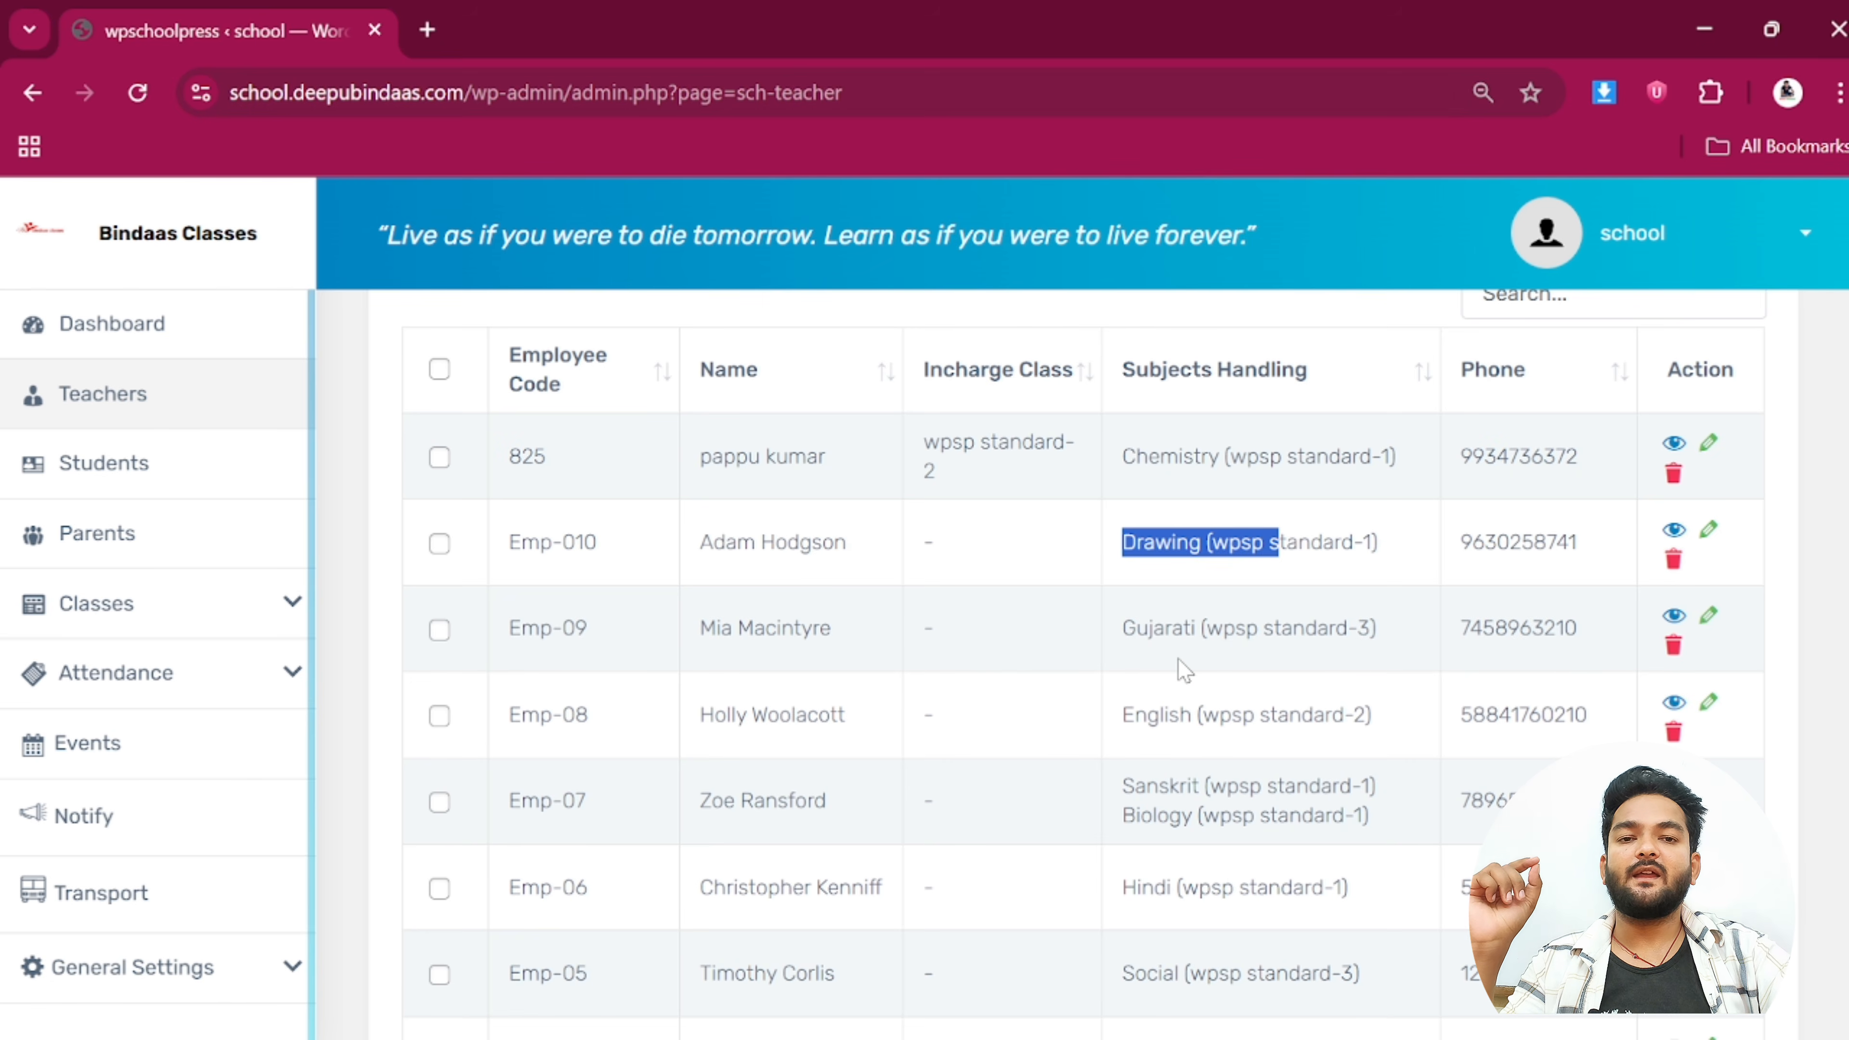
Scroll the Teachers table and point out the first teacher's phone number
{"action": "scroll", "coordinate": [1177, 659], "scroll_direction": "down", "scroll_amount": 5}
{"action": "scroll", "coordinate": [941, 669], "scroll_direction": "up", "scroll_amount": 8}
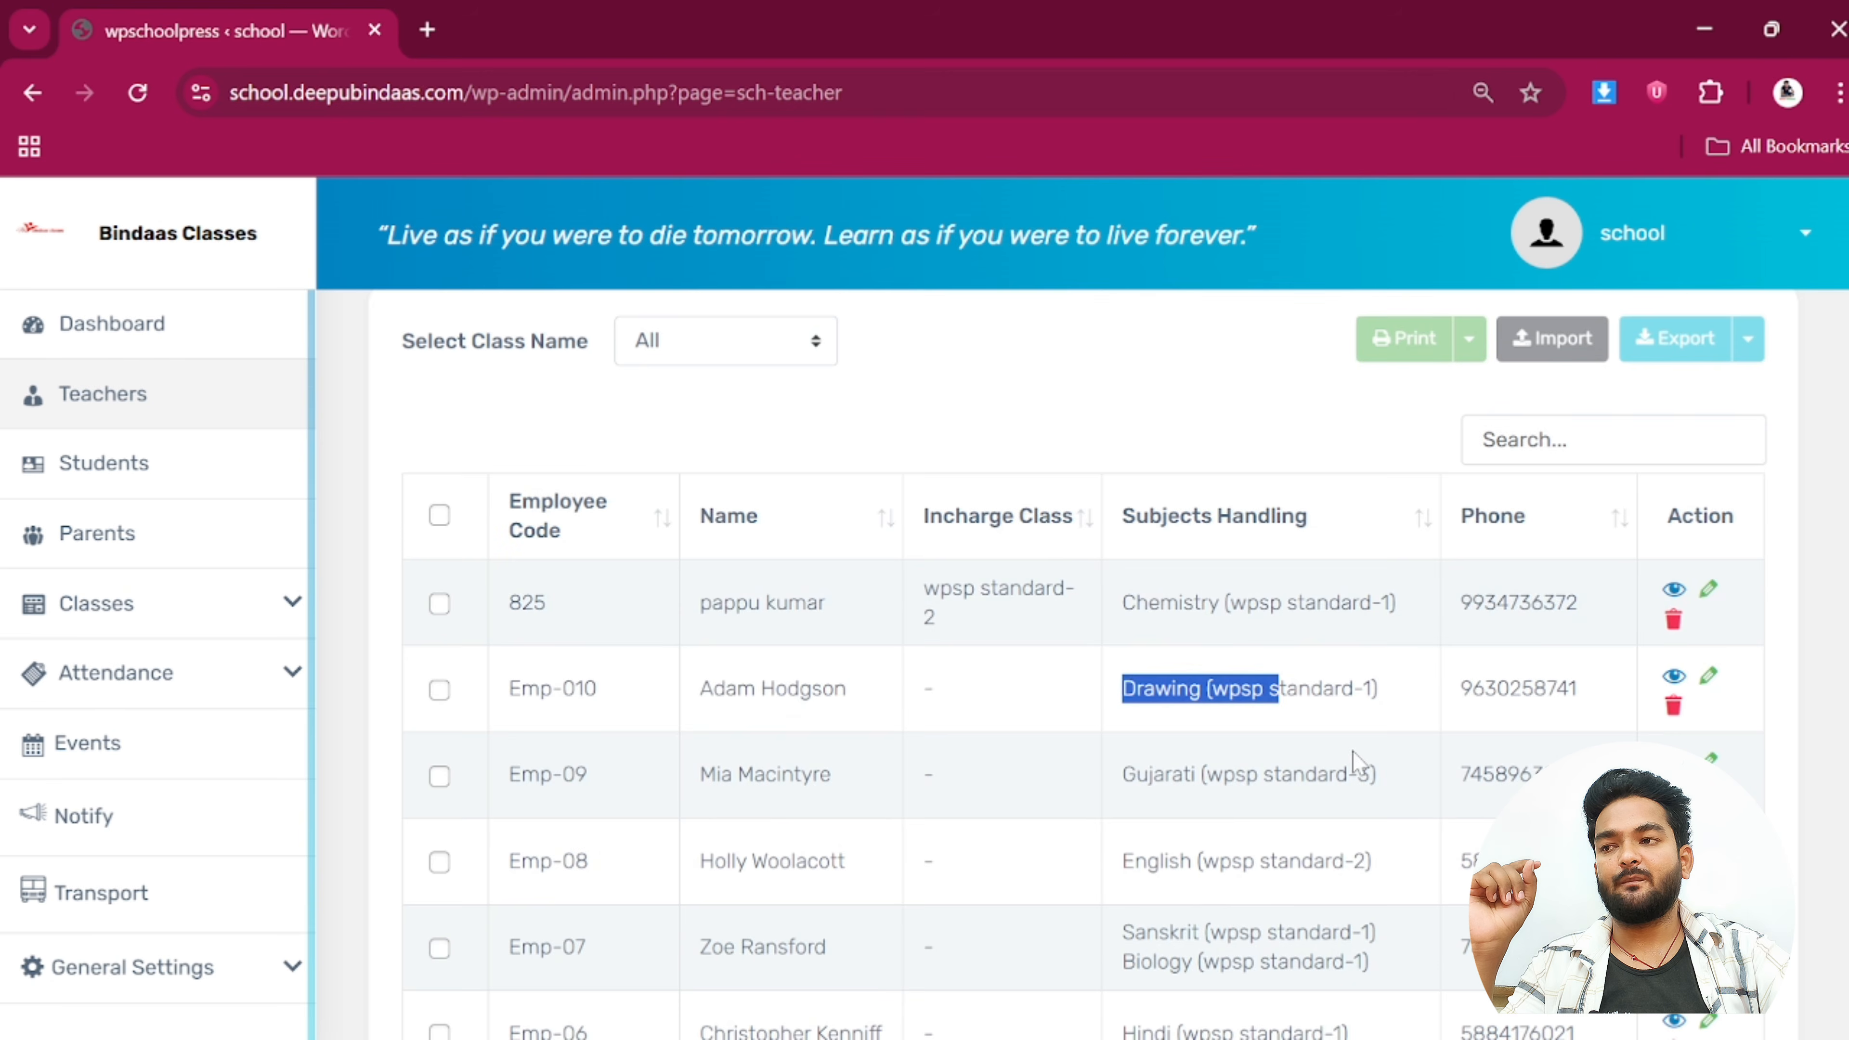
{"action": "scroll", "coordinate": [1354, 761], "scroll_direction": "down", "scroll_amount": 2}
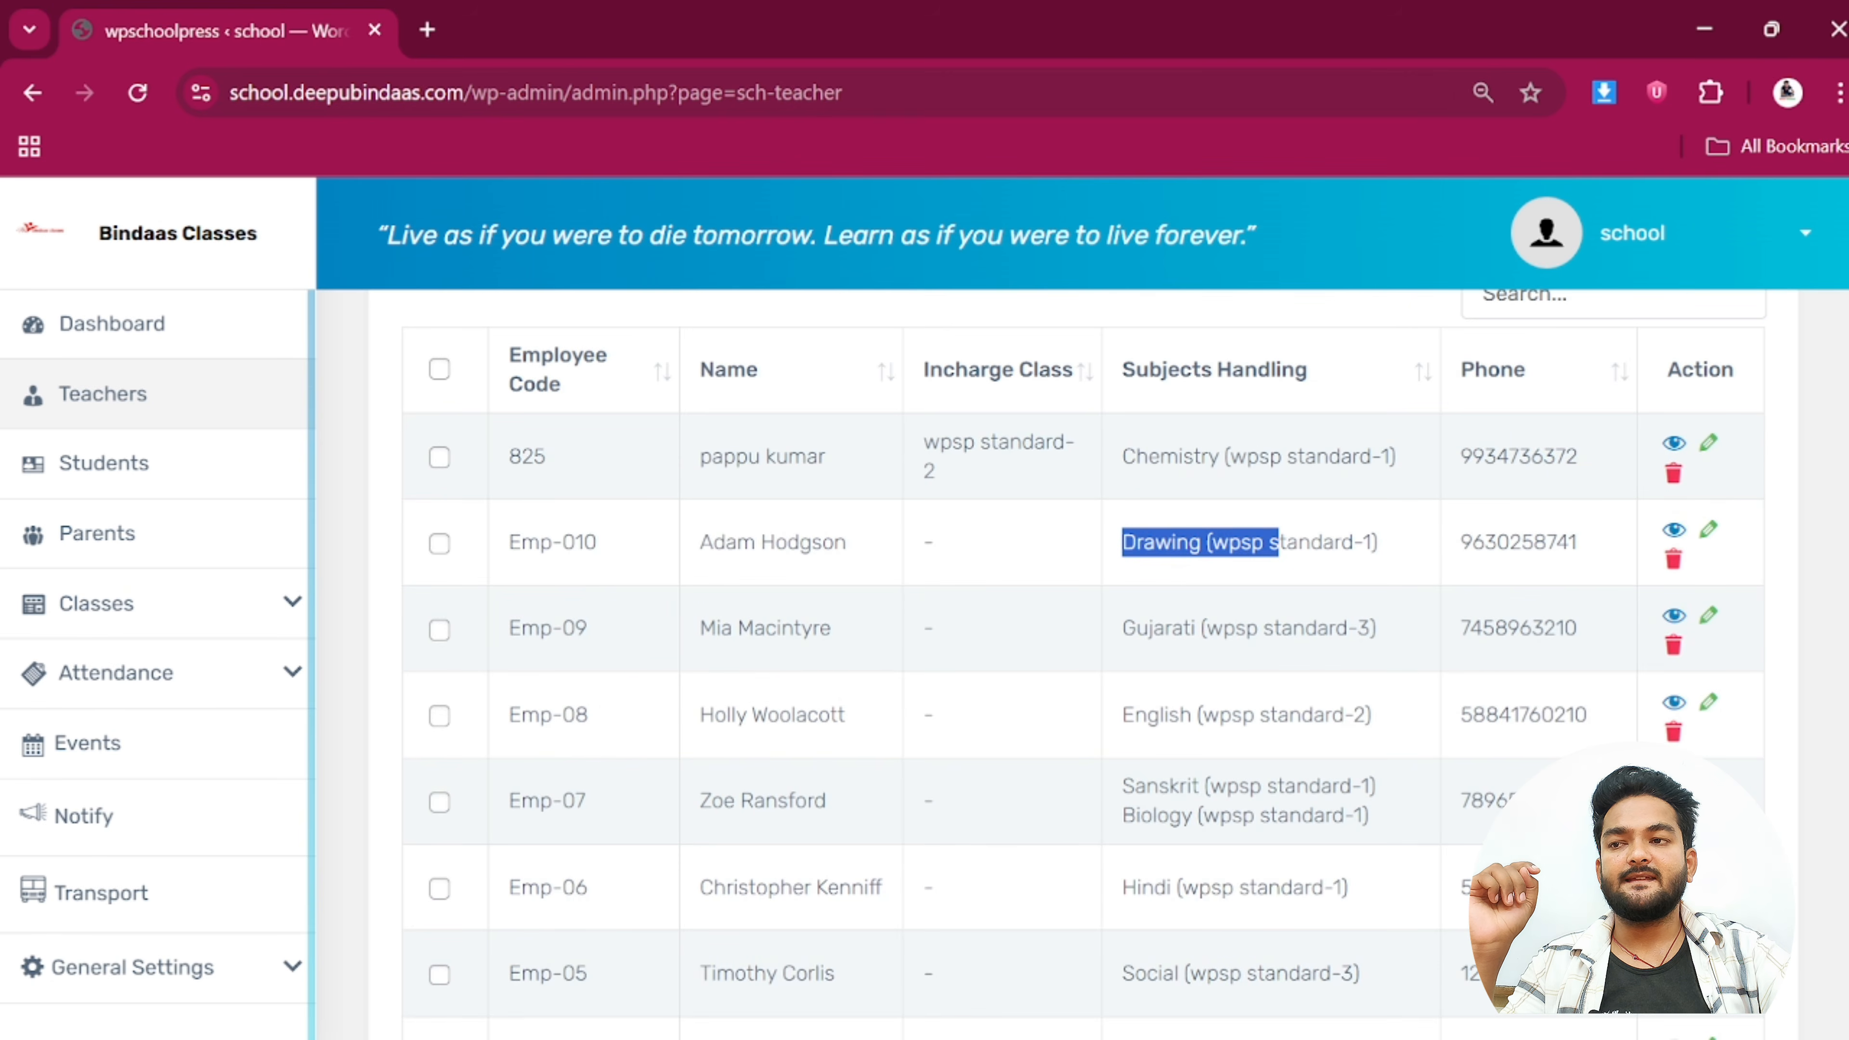
{"action": "left_click_drag", "start_coordinate": [1457, 460], "coordinate": [1617, 478]}
{"action": "left_click", "coordinate": [1618, 479]}
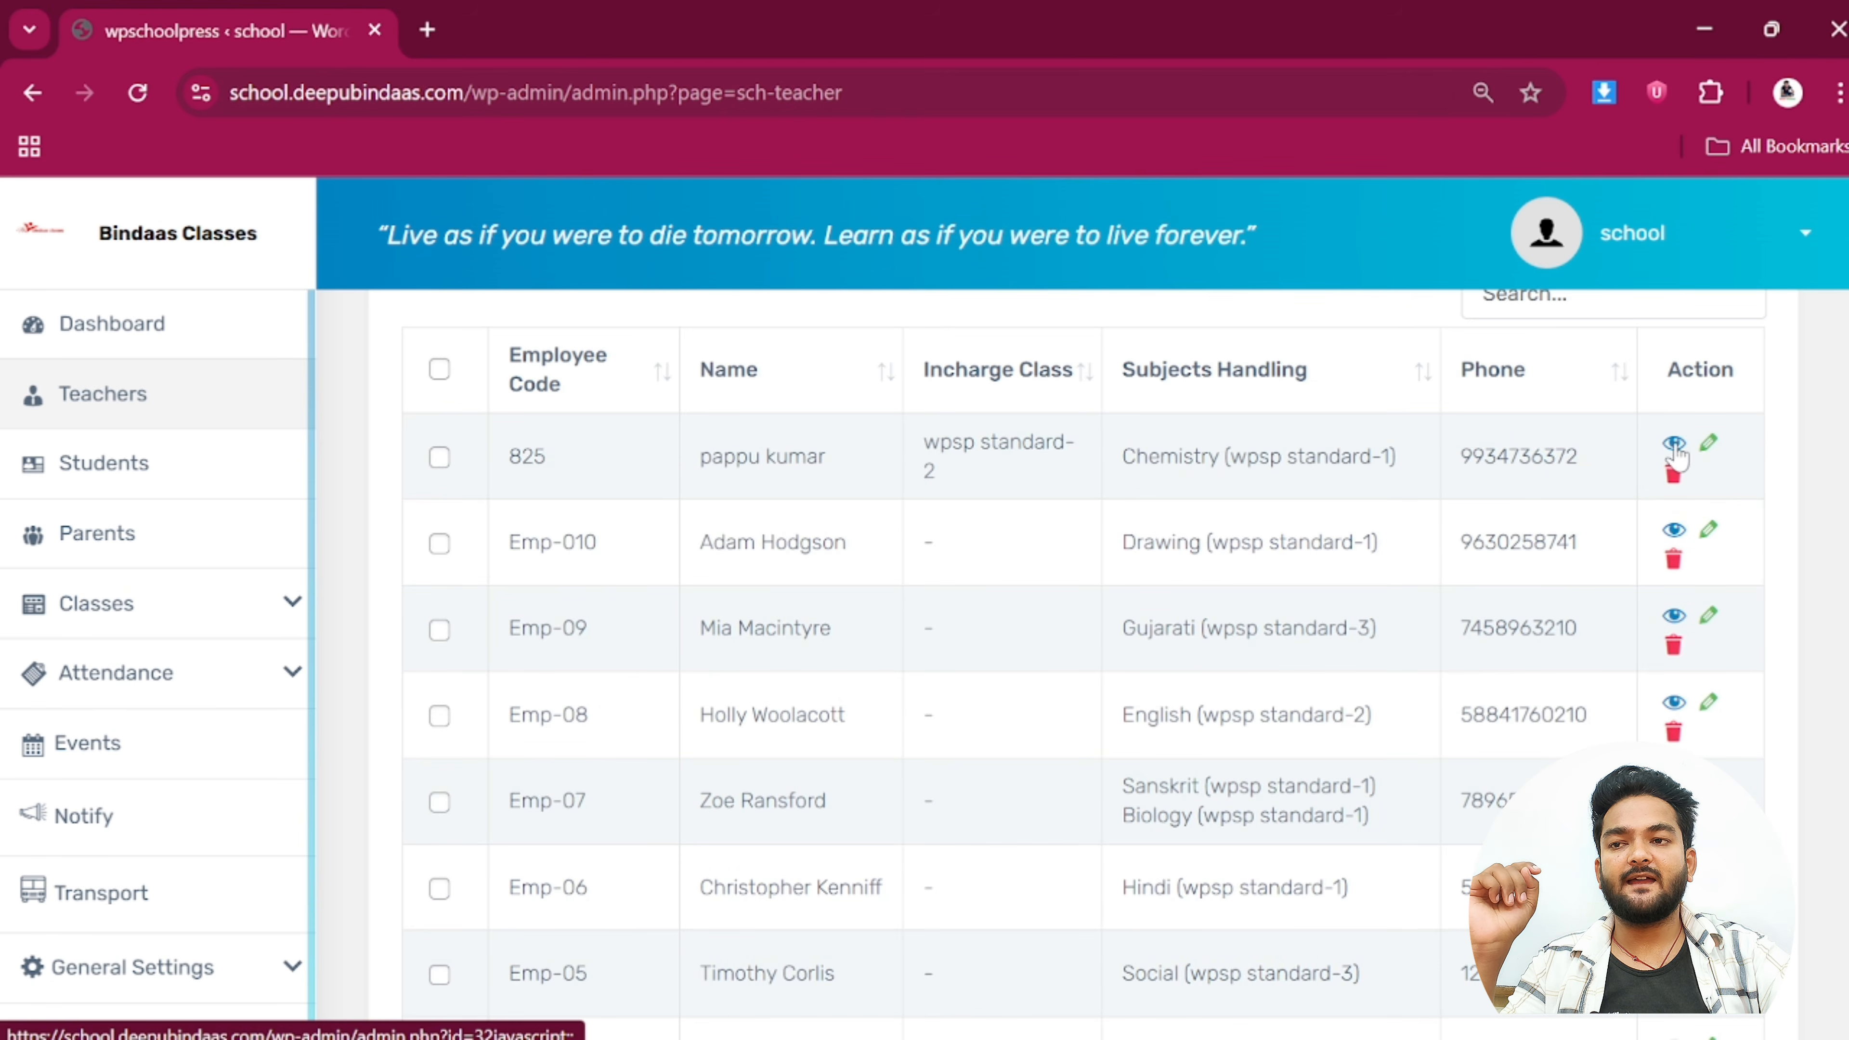
Open the first teacher's details popup and point out the details and e-mail address
{"action": "left_click", "coordinate": [1674, 445]}
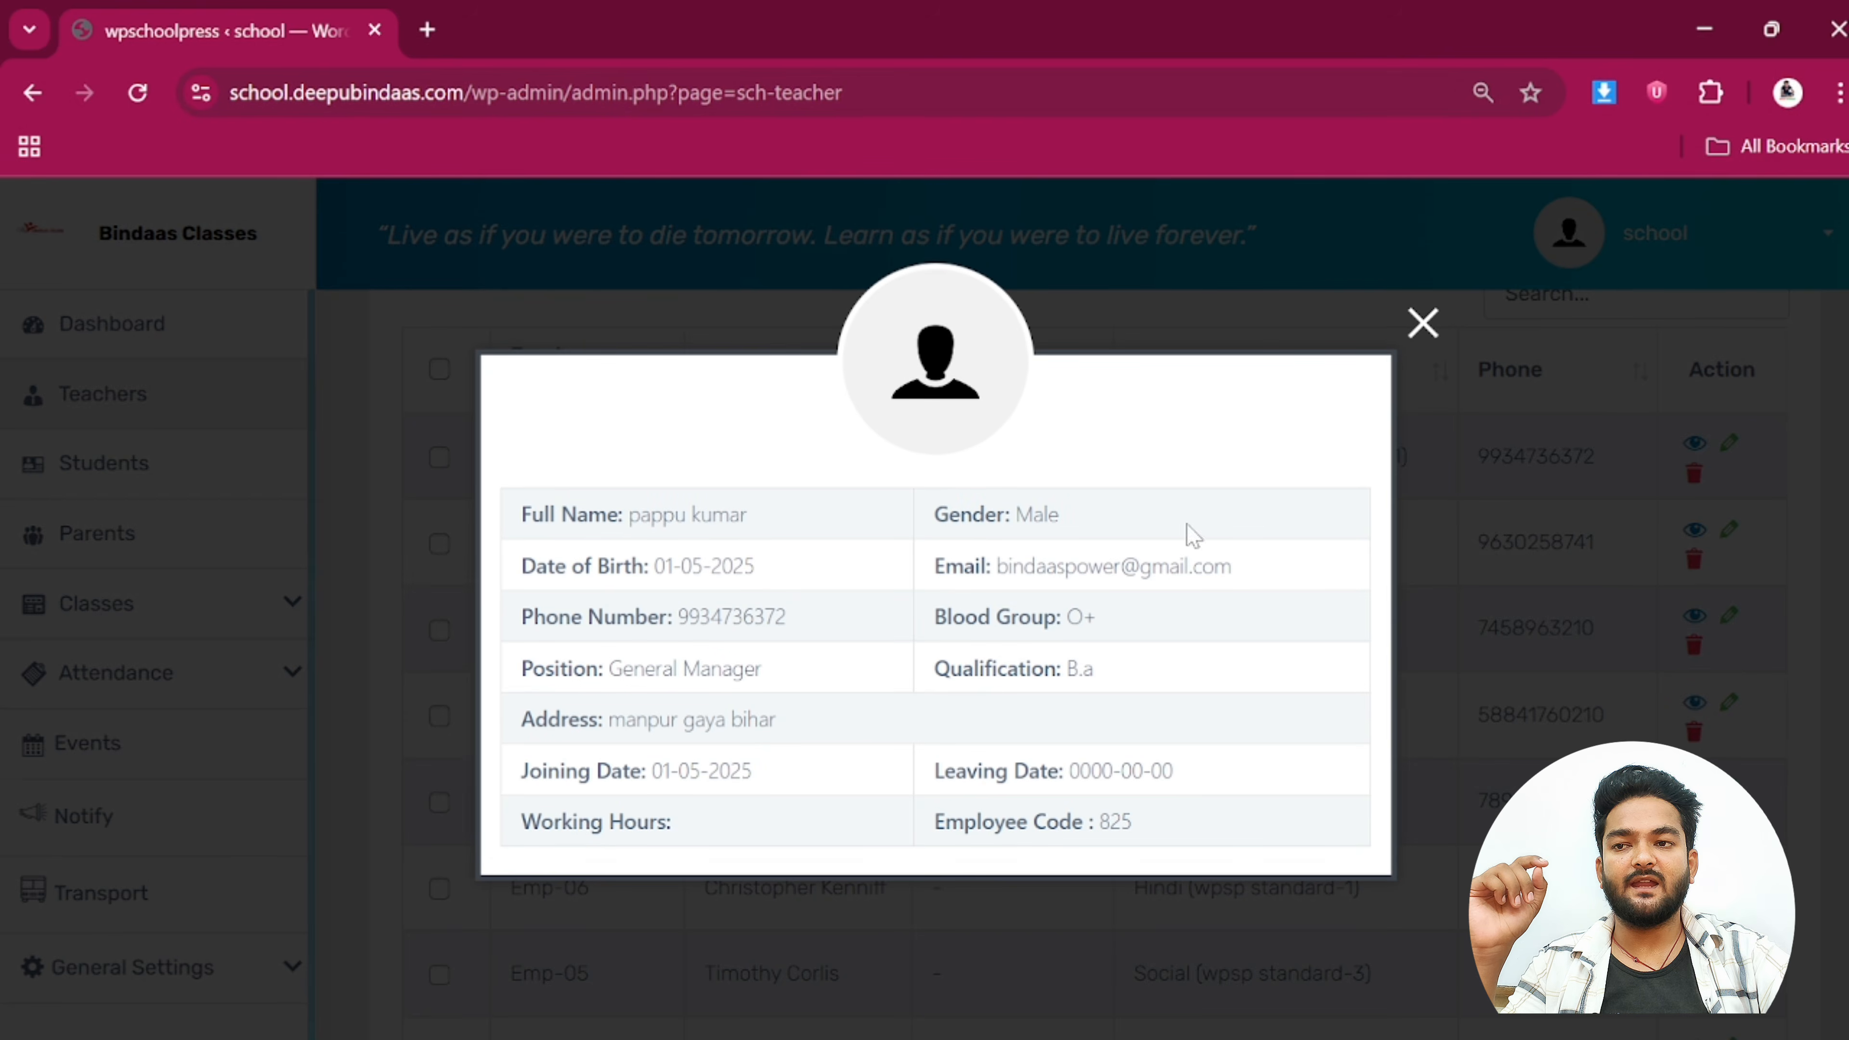
{"action": "left_click_drag", "start_coordinate": [513, 503], "coordinate": [1246, 797]}
{"action": "left_click", "coordinate": [1248, 798]}
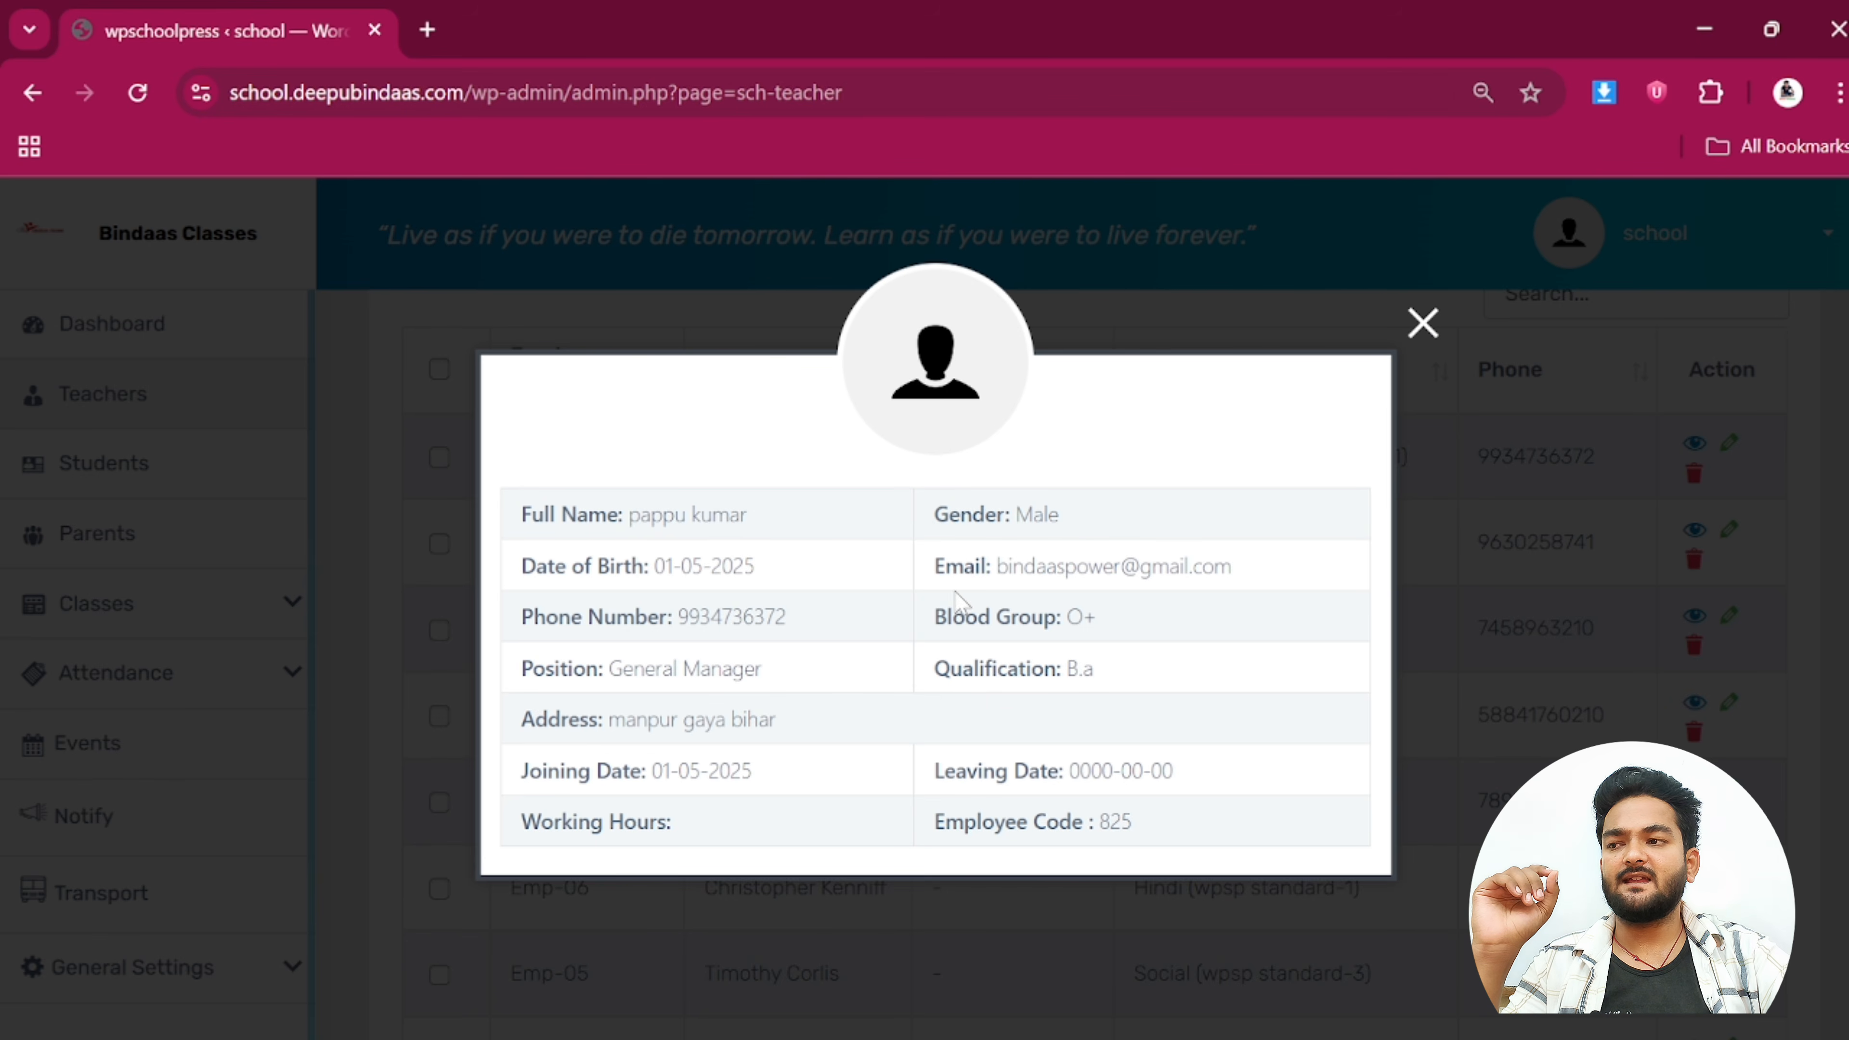
{"action": "left_click_drag", "start_coordinate": [995, 567], "coordinate": [1282, 603]}
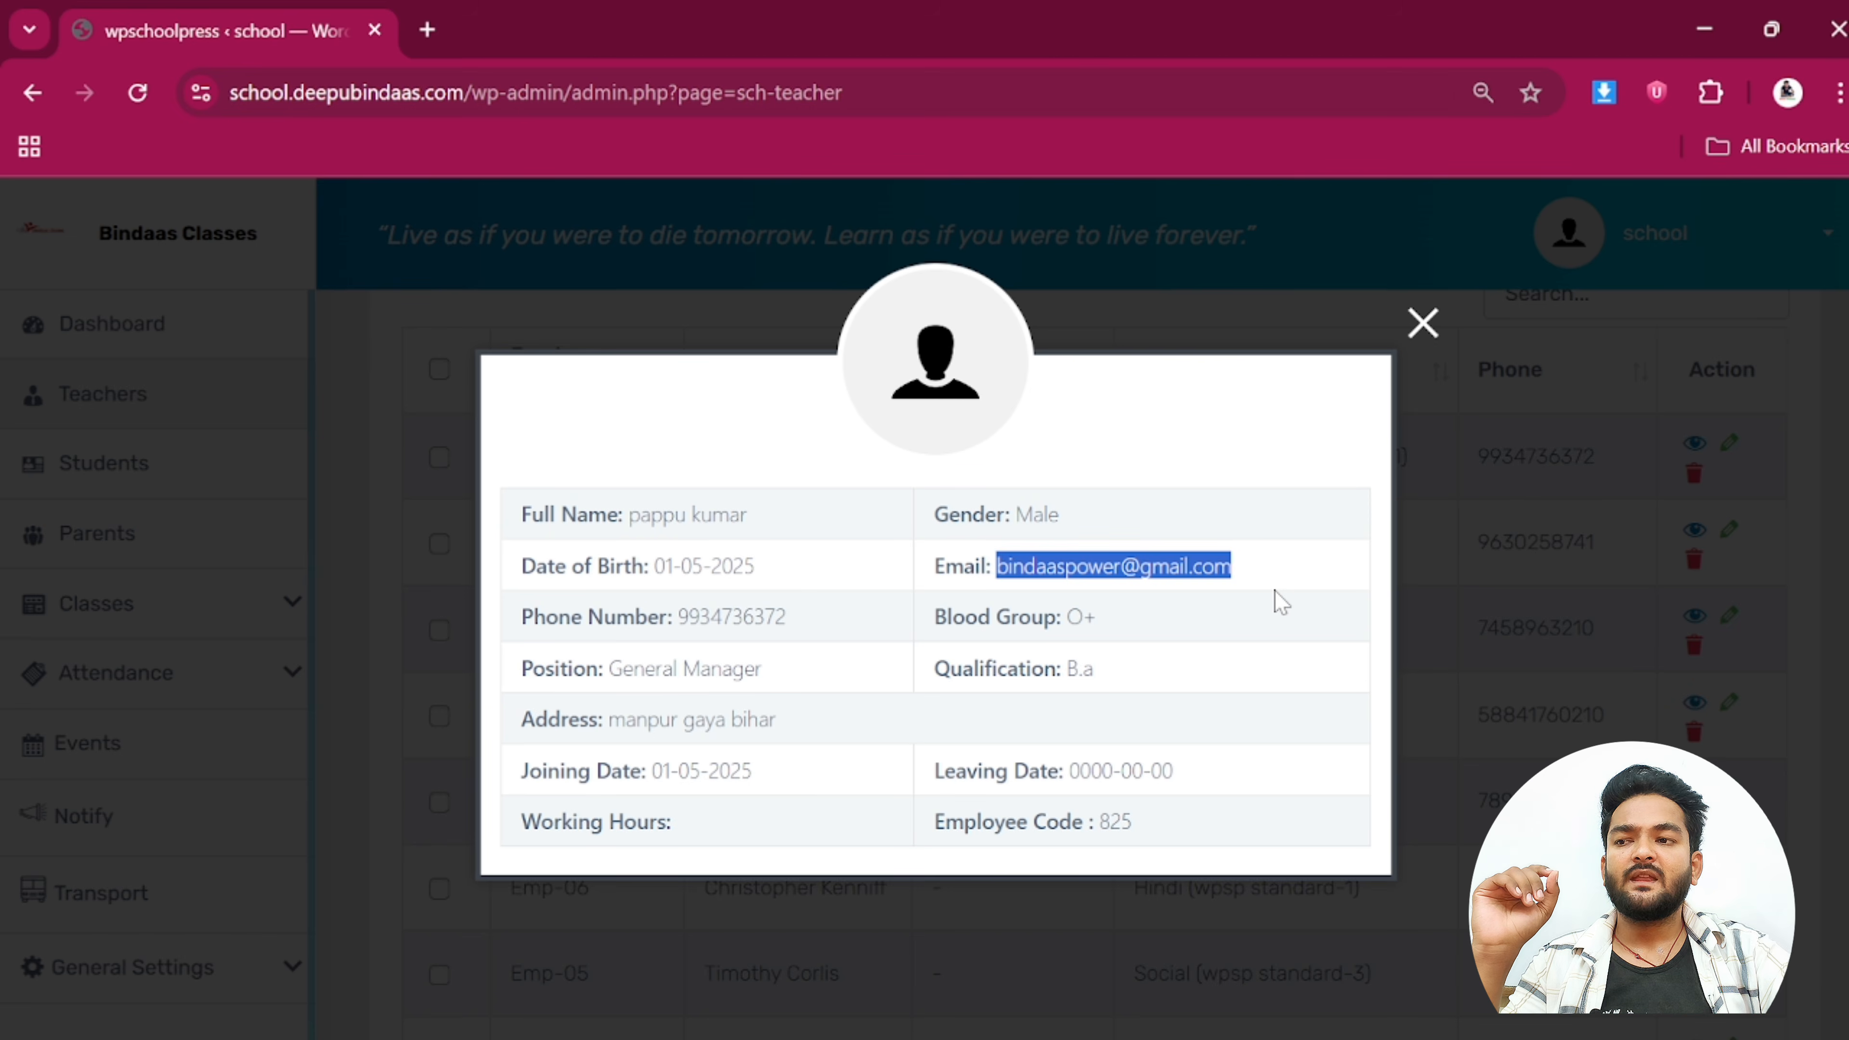
{"action": "left_click", "coordinate": [1112, 623]}
Point out the teacher's phone, position, qualification and address, then close the popup
{"action": "left_click_drag", "start_coordinate": [688, 618], "coordinate": [877, 628]}
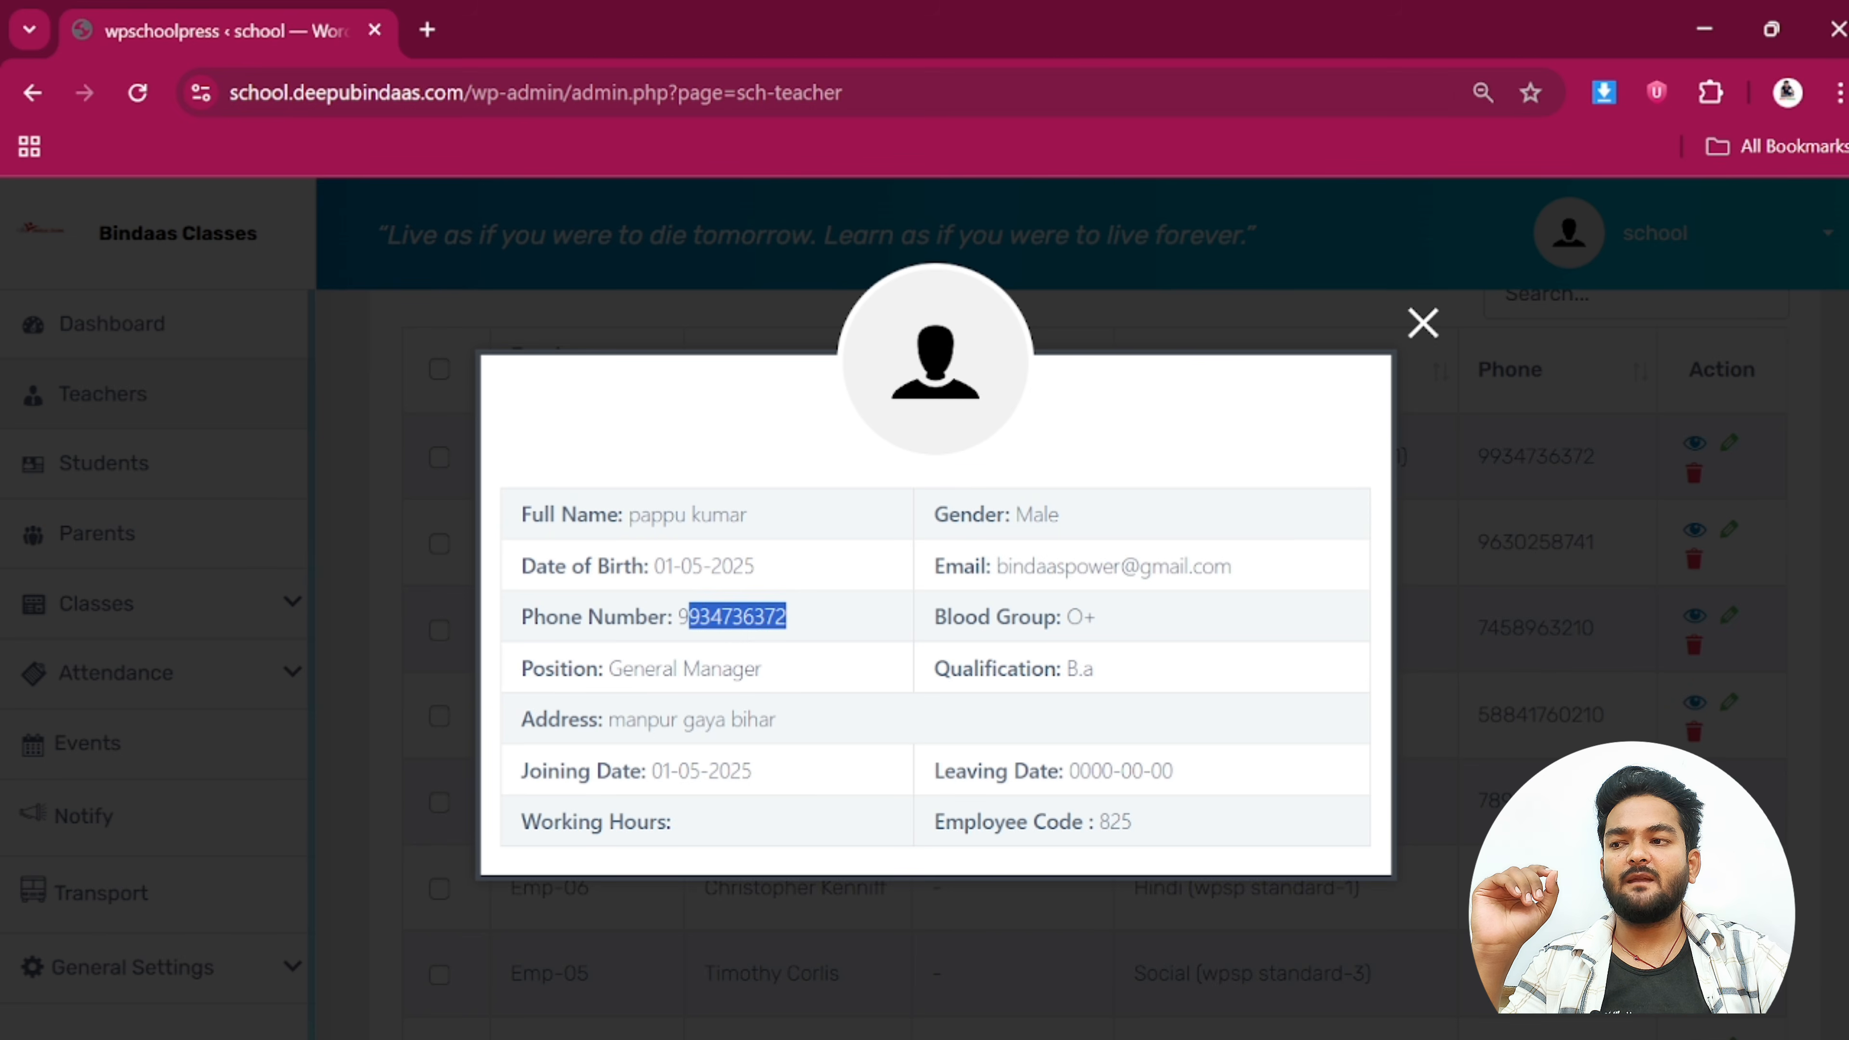
{"action": "left_click_drag", "start_coordinate": [622, 669], "coordinate": [821, 686]}
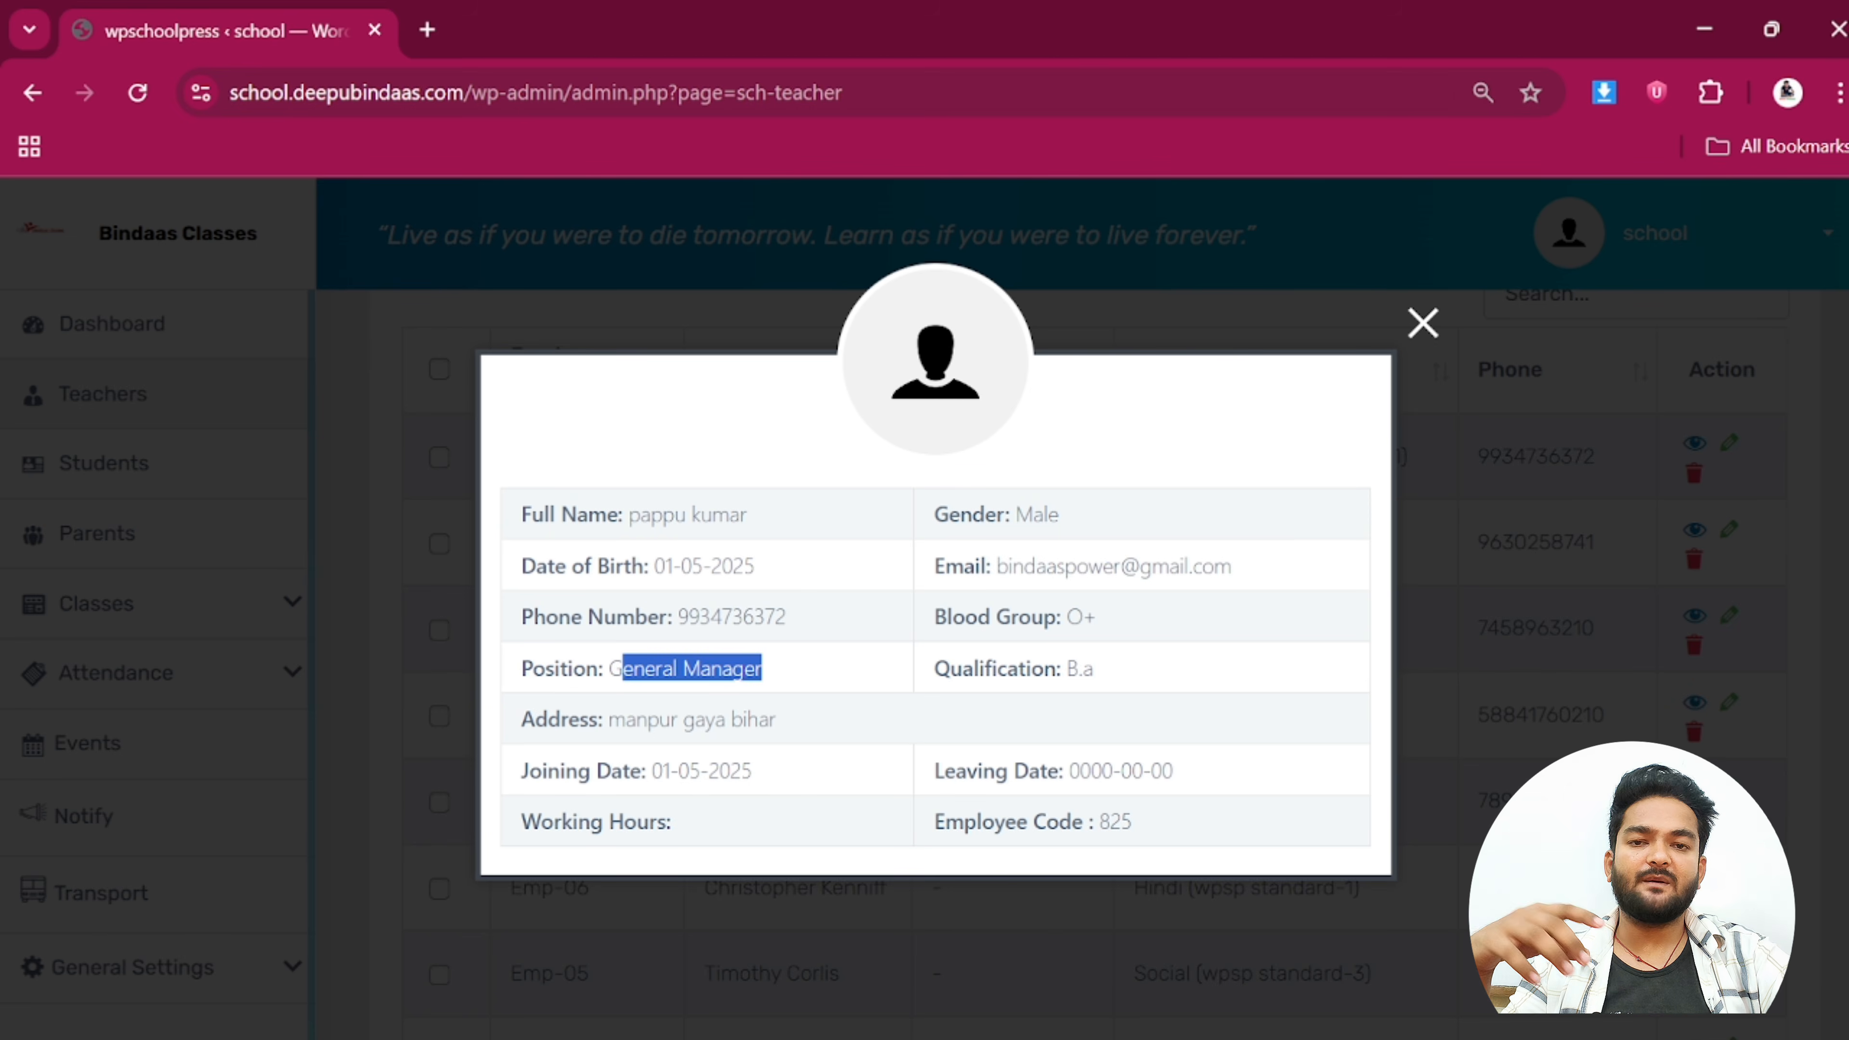
{"action": "left_click_drag", "start_coordinate": [1062, 668], "coordinate": [1207, 688]}
{"action": "left_click_drag", "start_coordinate": [647, 721], "coordinate": [808, 732]}
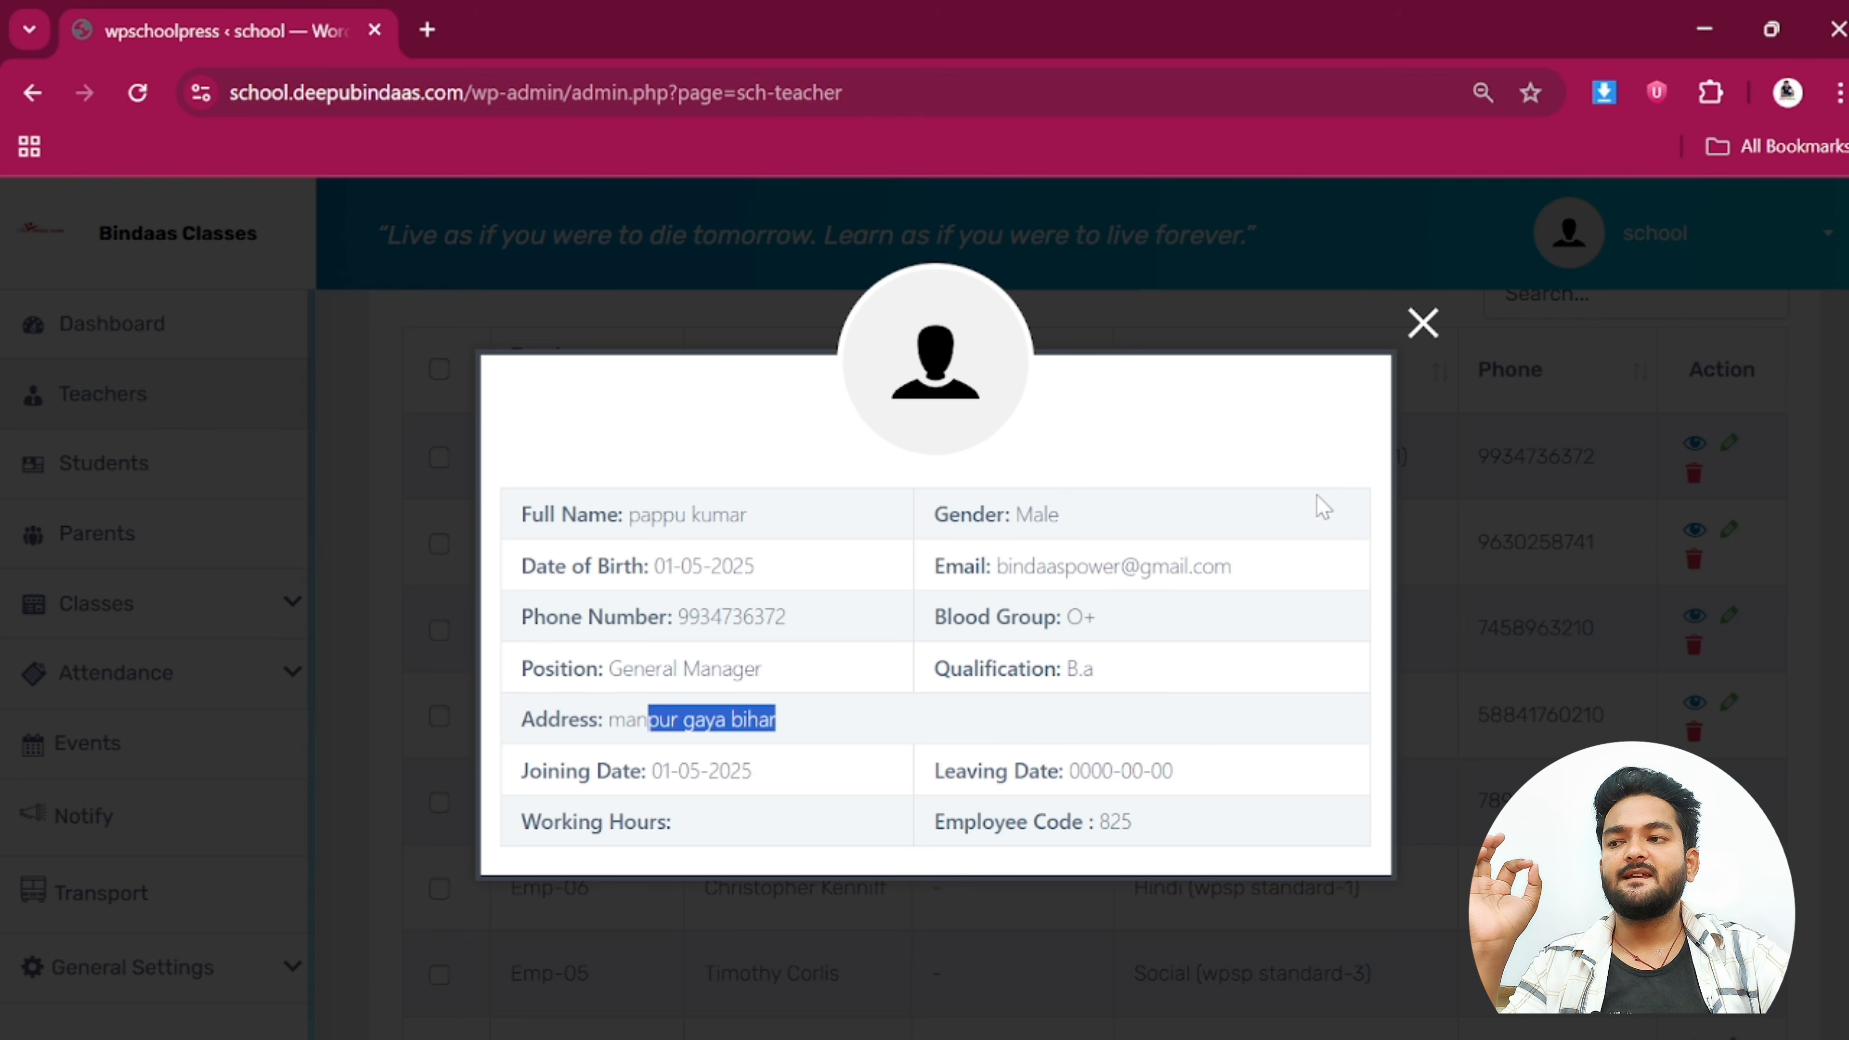
{"action": "left_click", "coordinate": [1423, 323]}
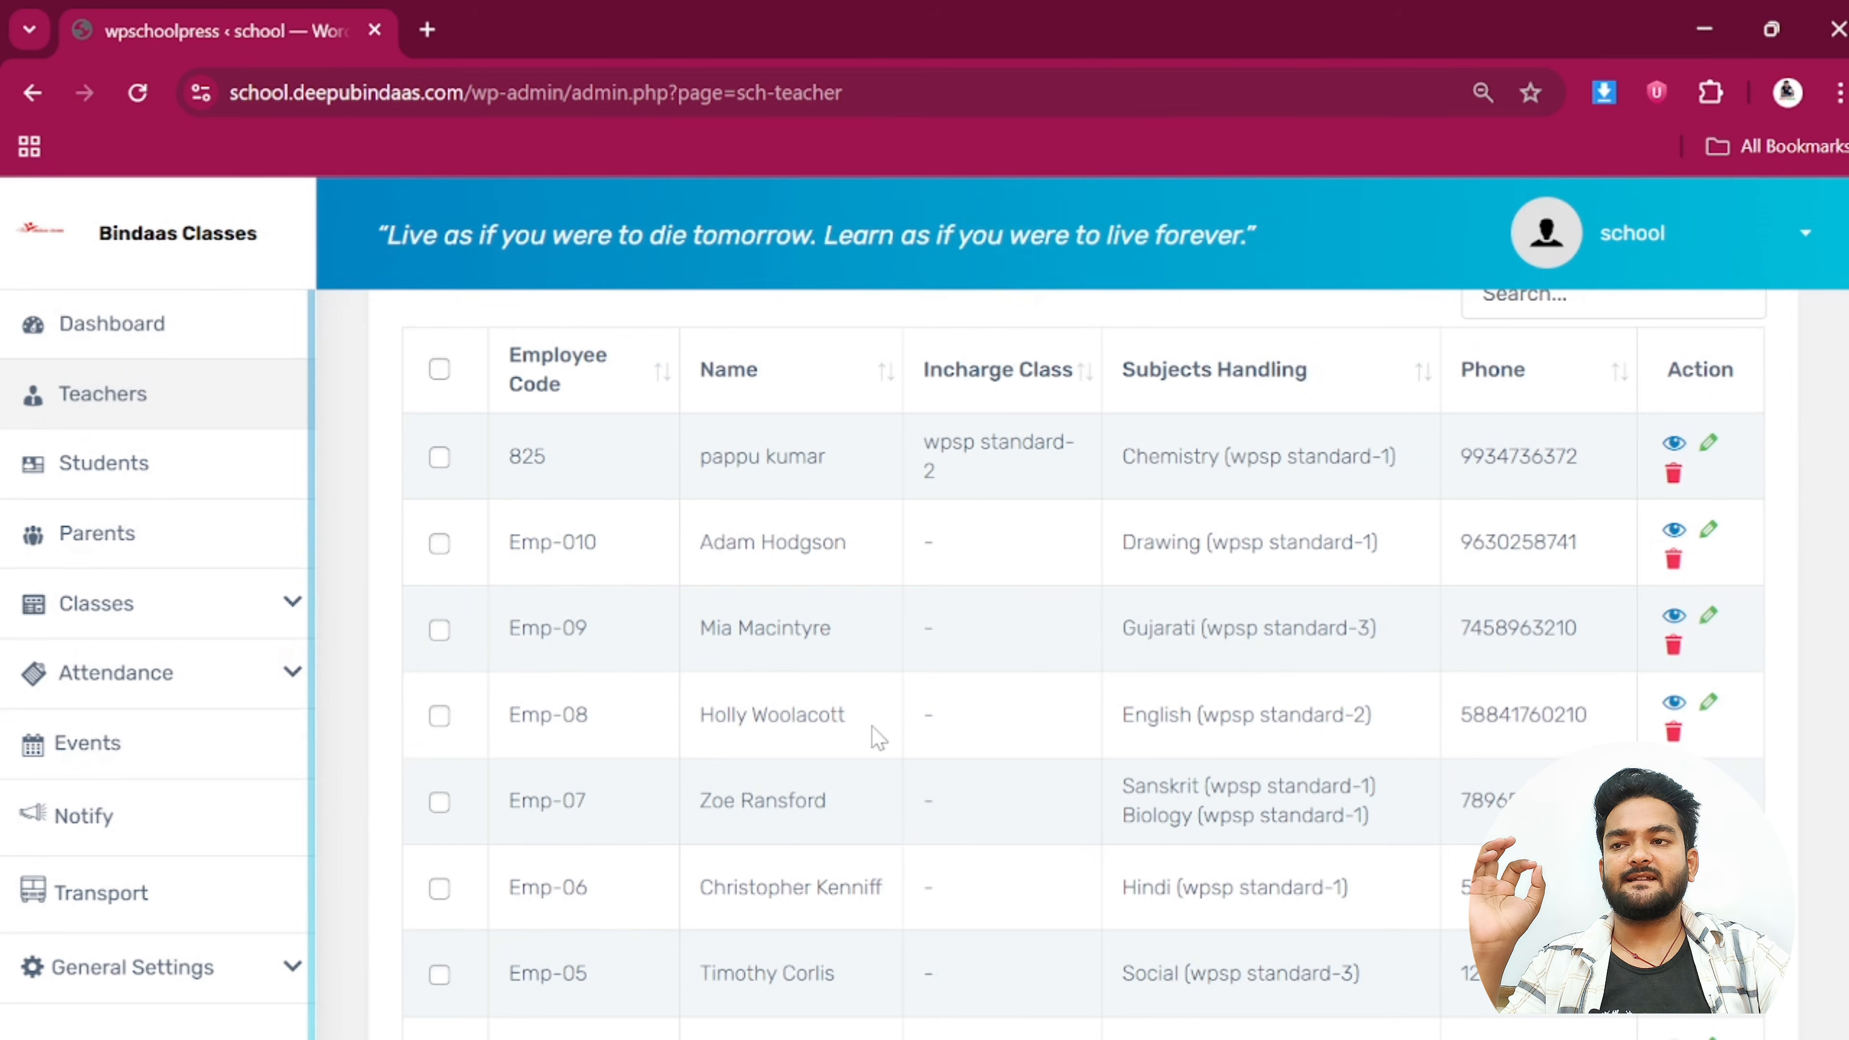
{"action": "scroll", "coordinate": [869, 725], "scroll_direction": "up", "scroll_amount": 4}
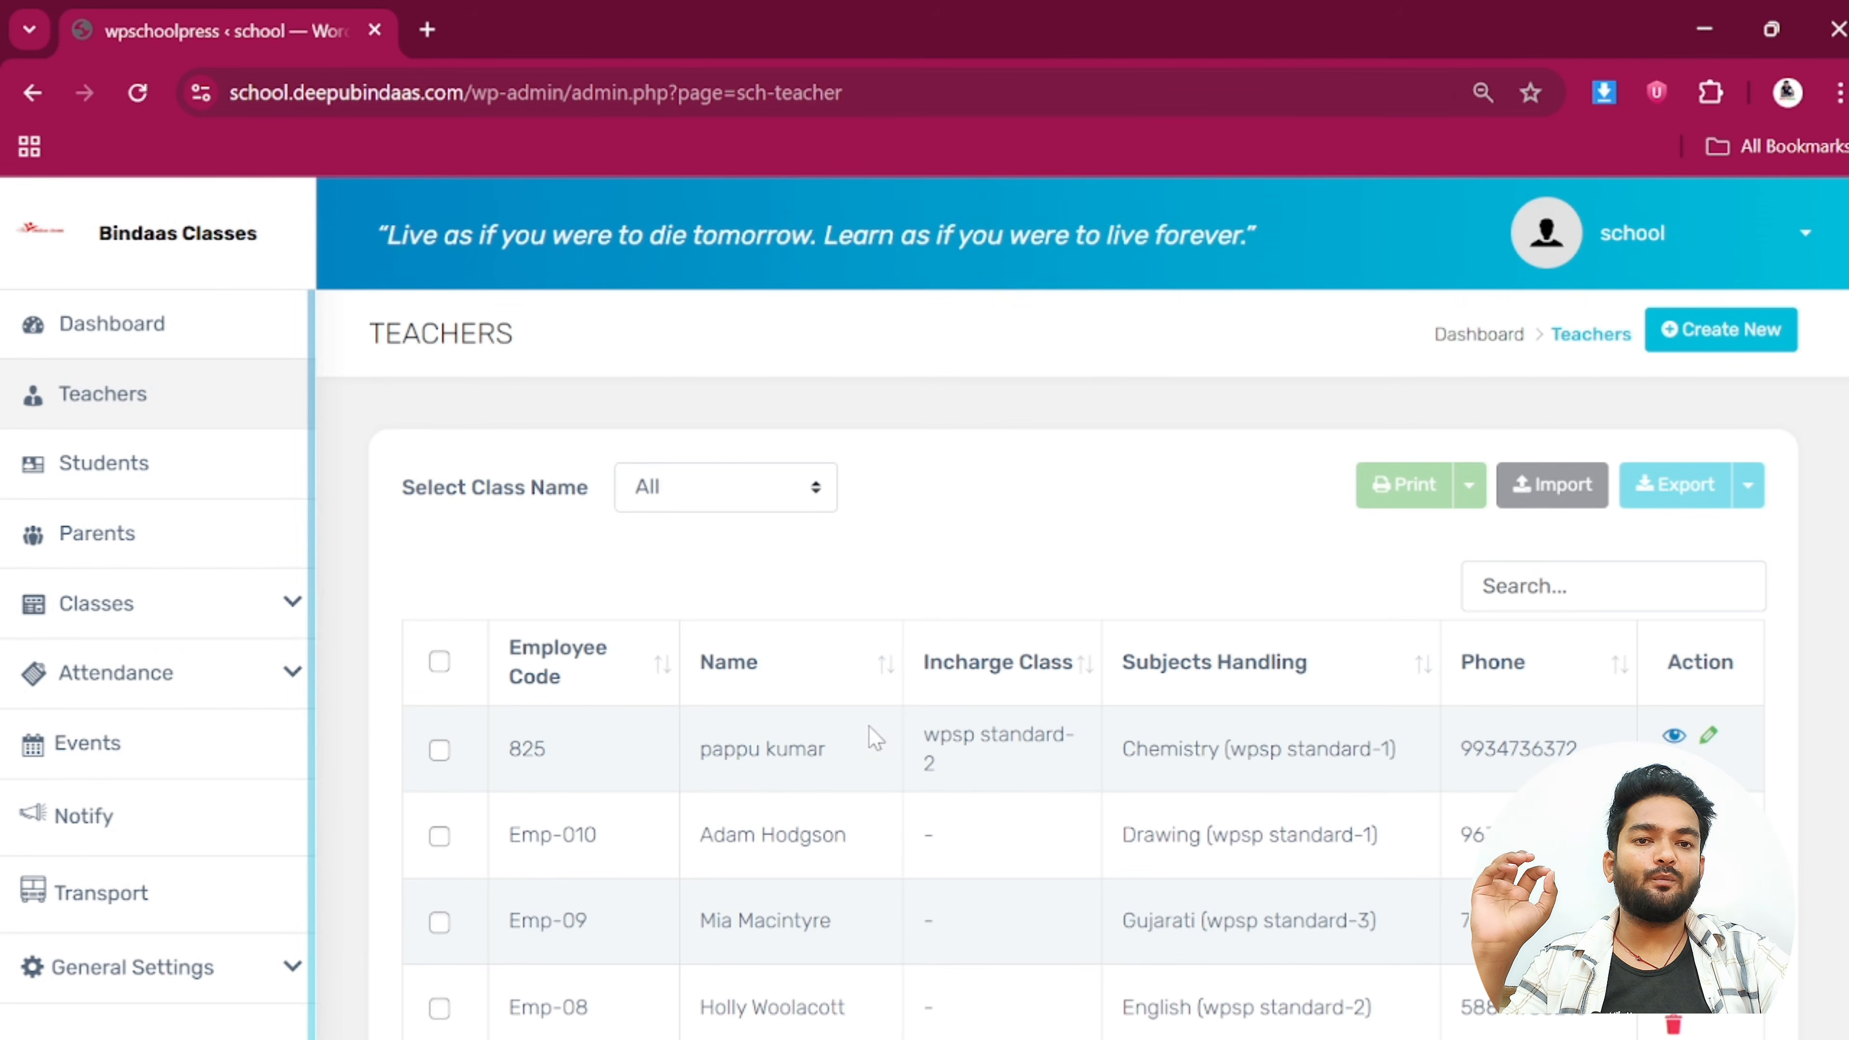
Open the Students list and scroll through its table
{"action": "left_click", "coordinate": [125, 485]}
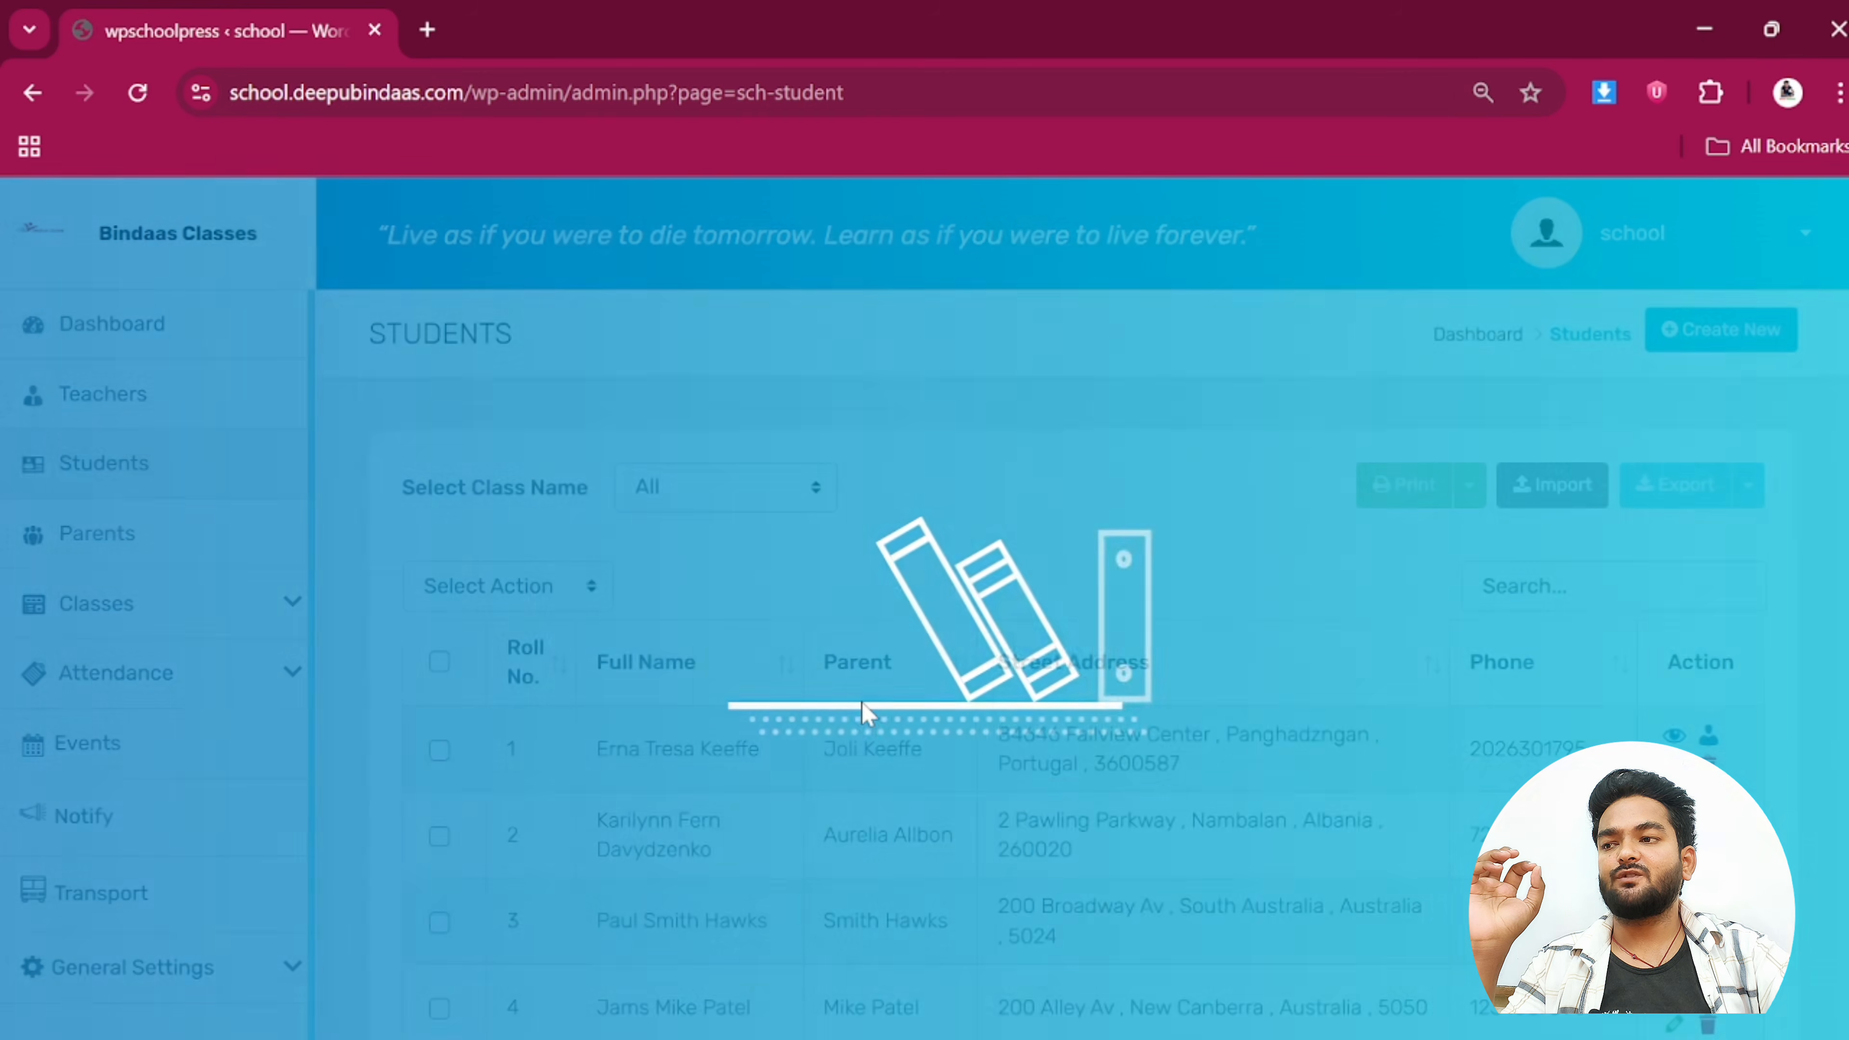
{"action": "scroll", "coordinate": [864, 717], "scroll_direction": "down", "scroll_amount": 6}
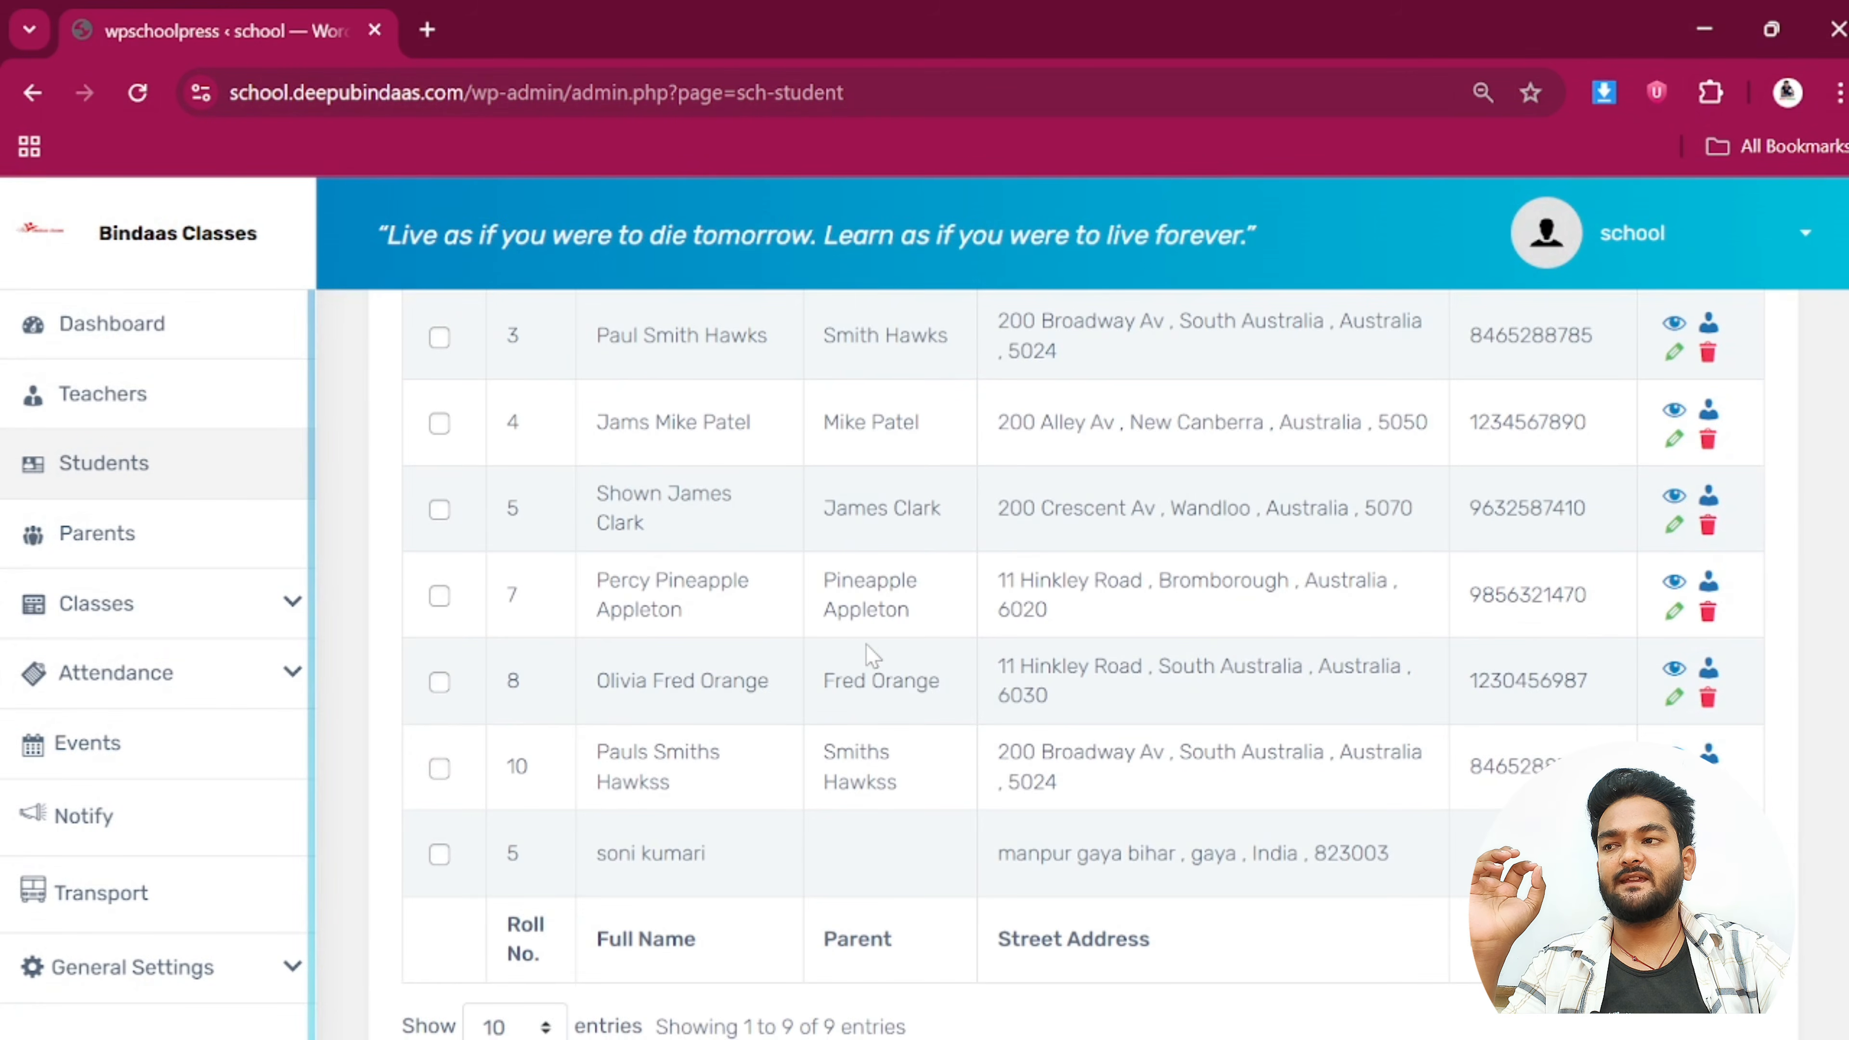
{"action": "scroll", "coordinate": [873, 656], "scroll_direction": "up", "scroll_amount": 6}
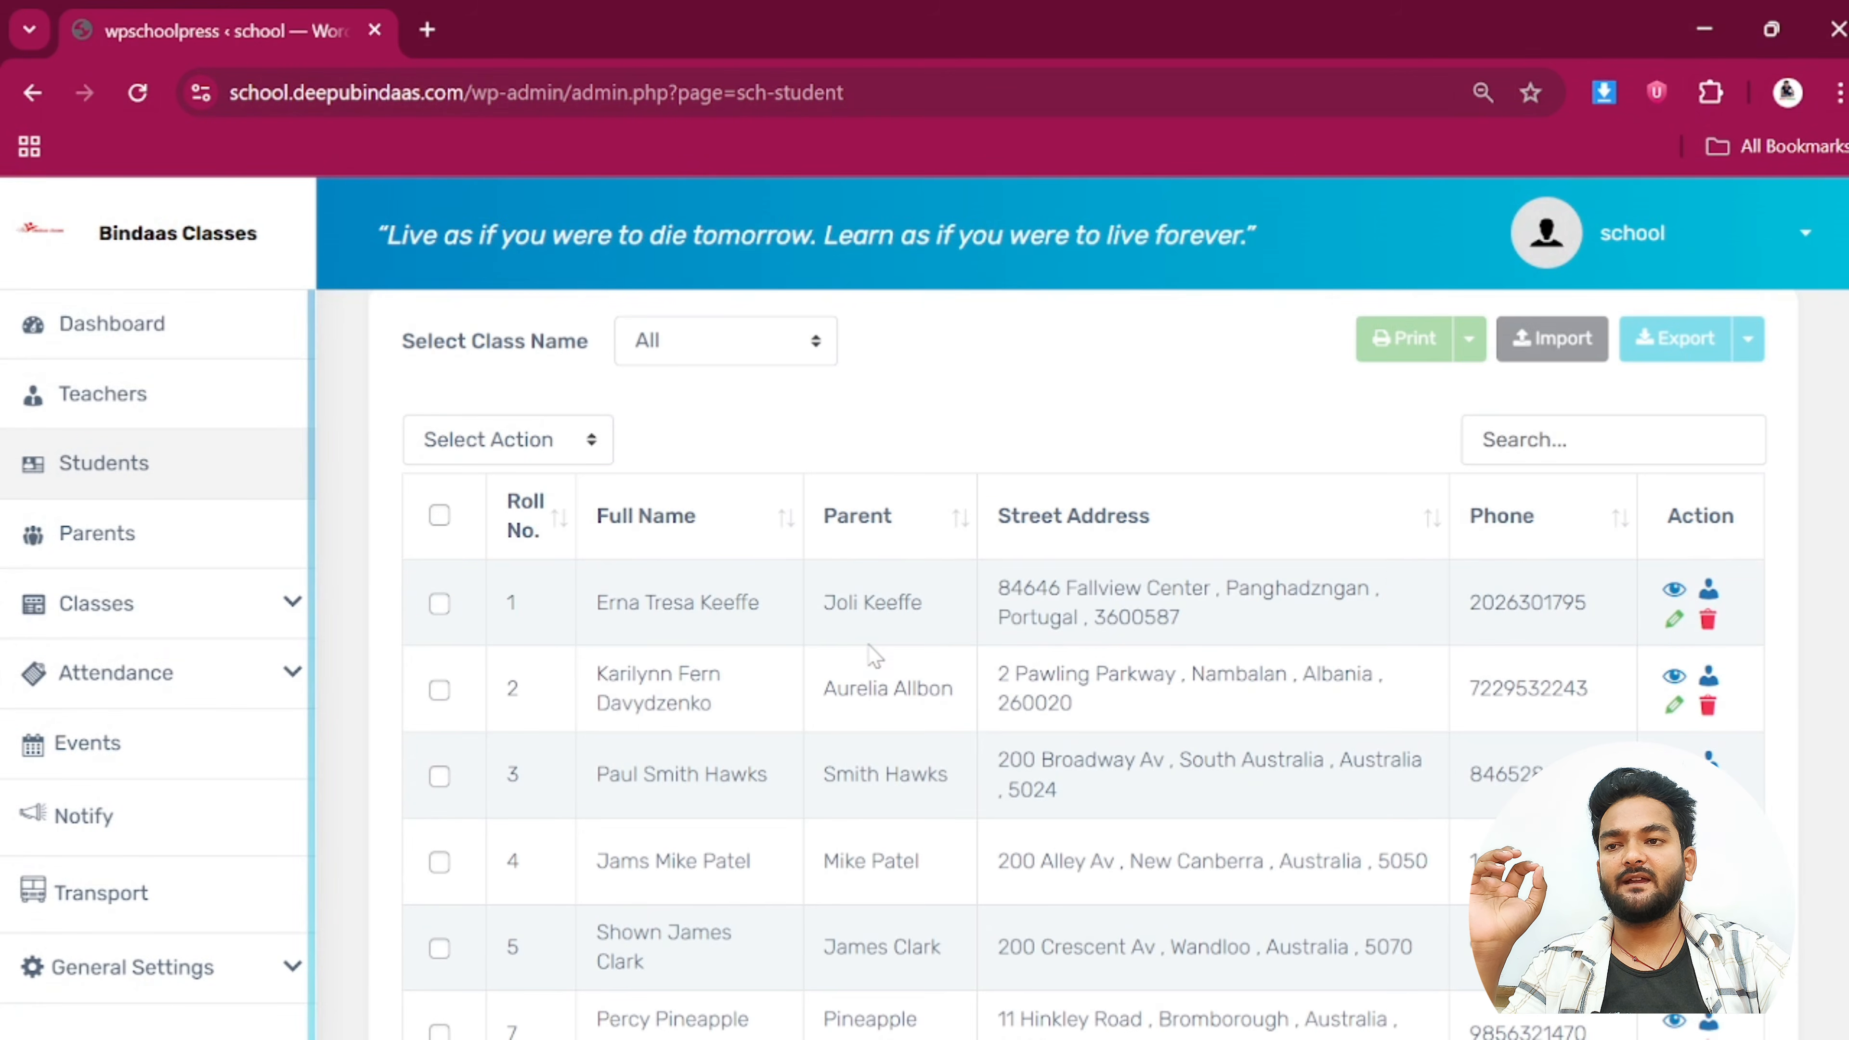
Review the first student's full details record, then go to the Parents list
{"action": "left_click", "coordinate": [1674, 590]}
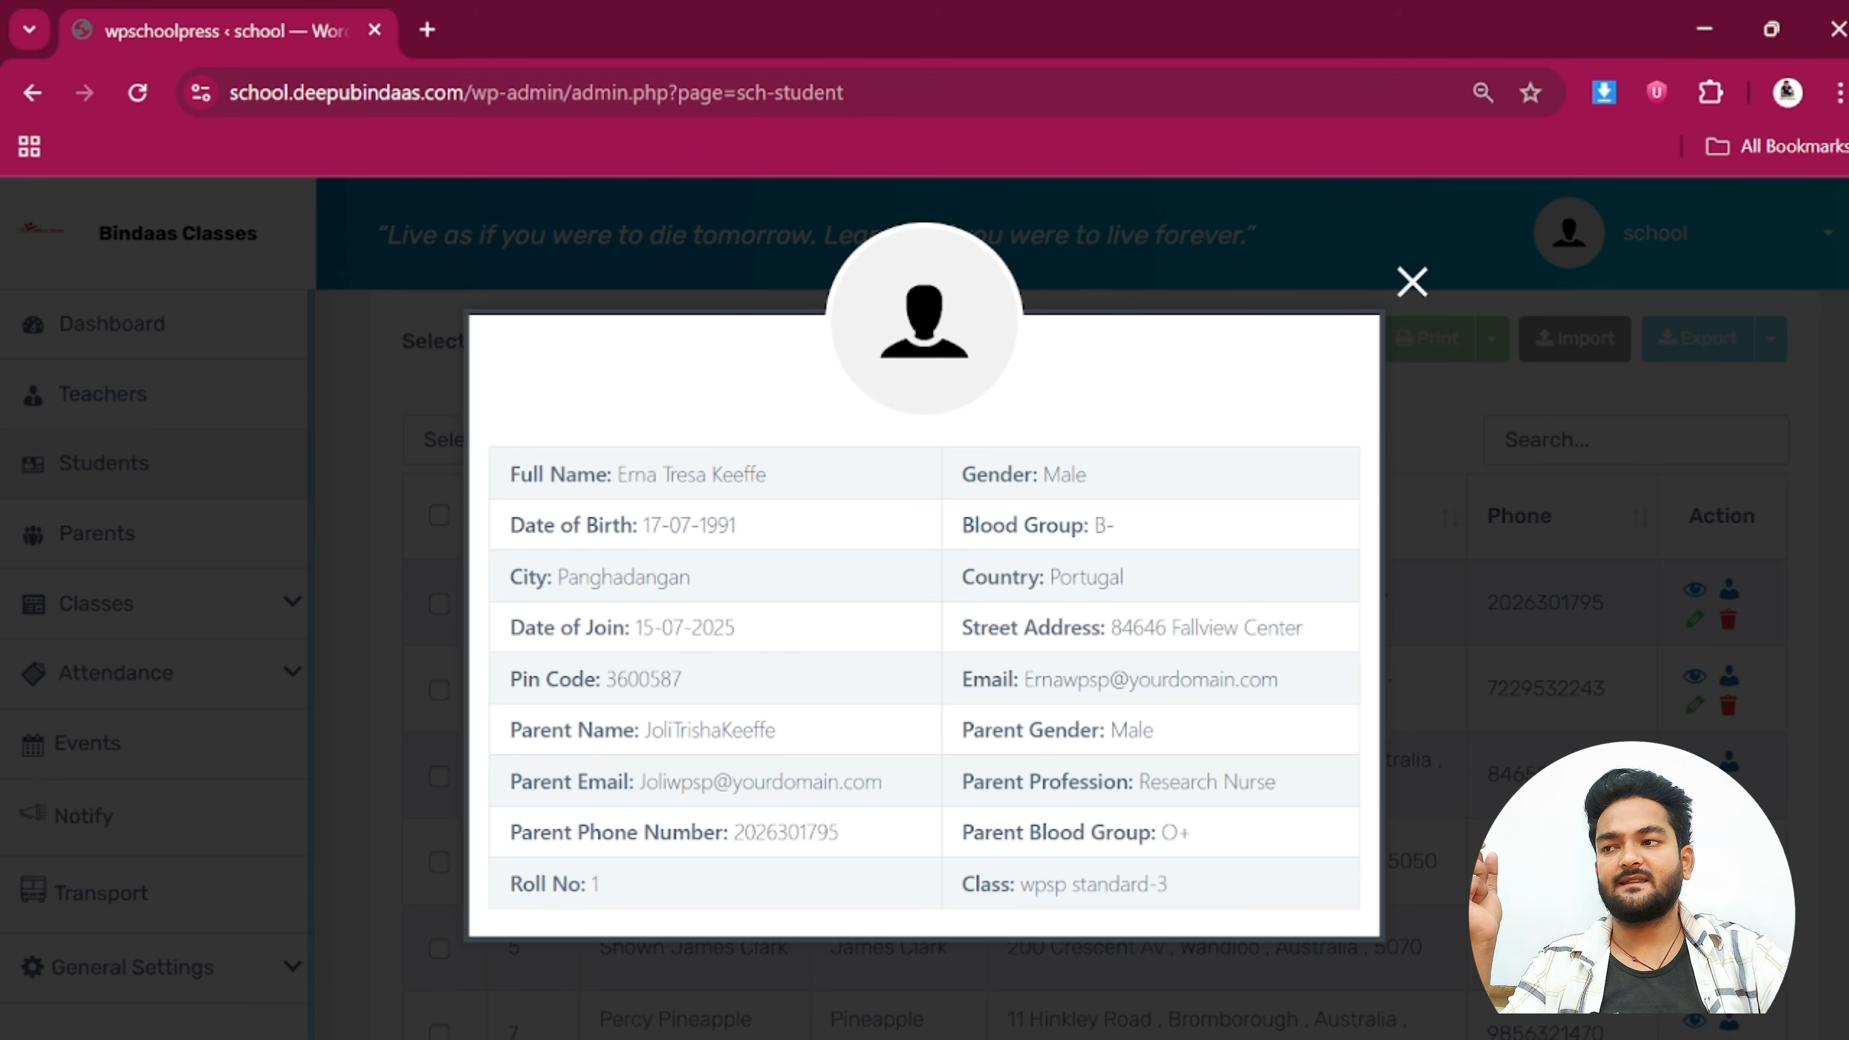
{"action": "left_click_drag", "start_coordinate": [509, 474], "coordinate": [1283, 884]}
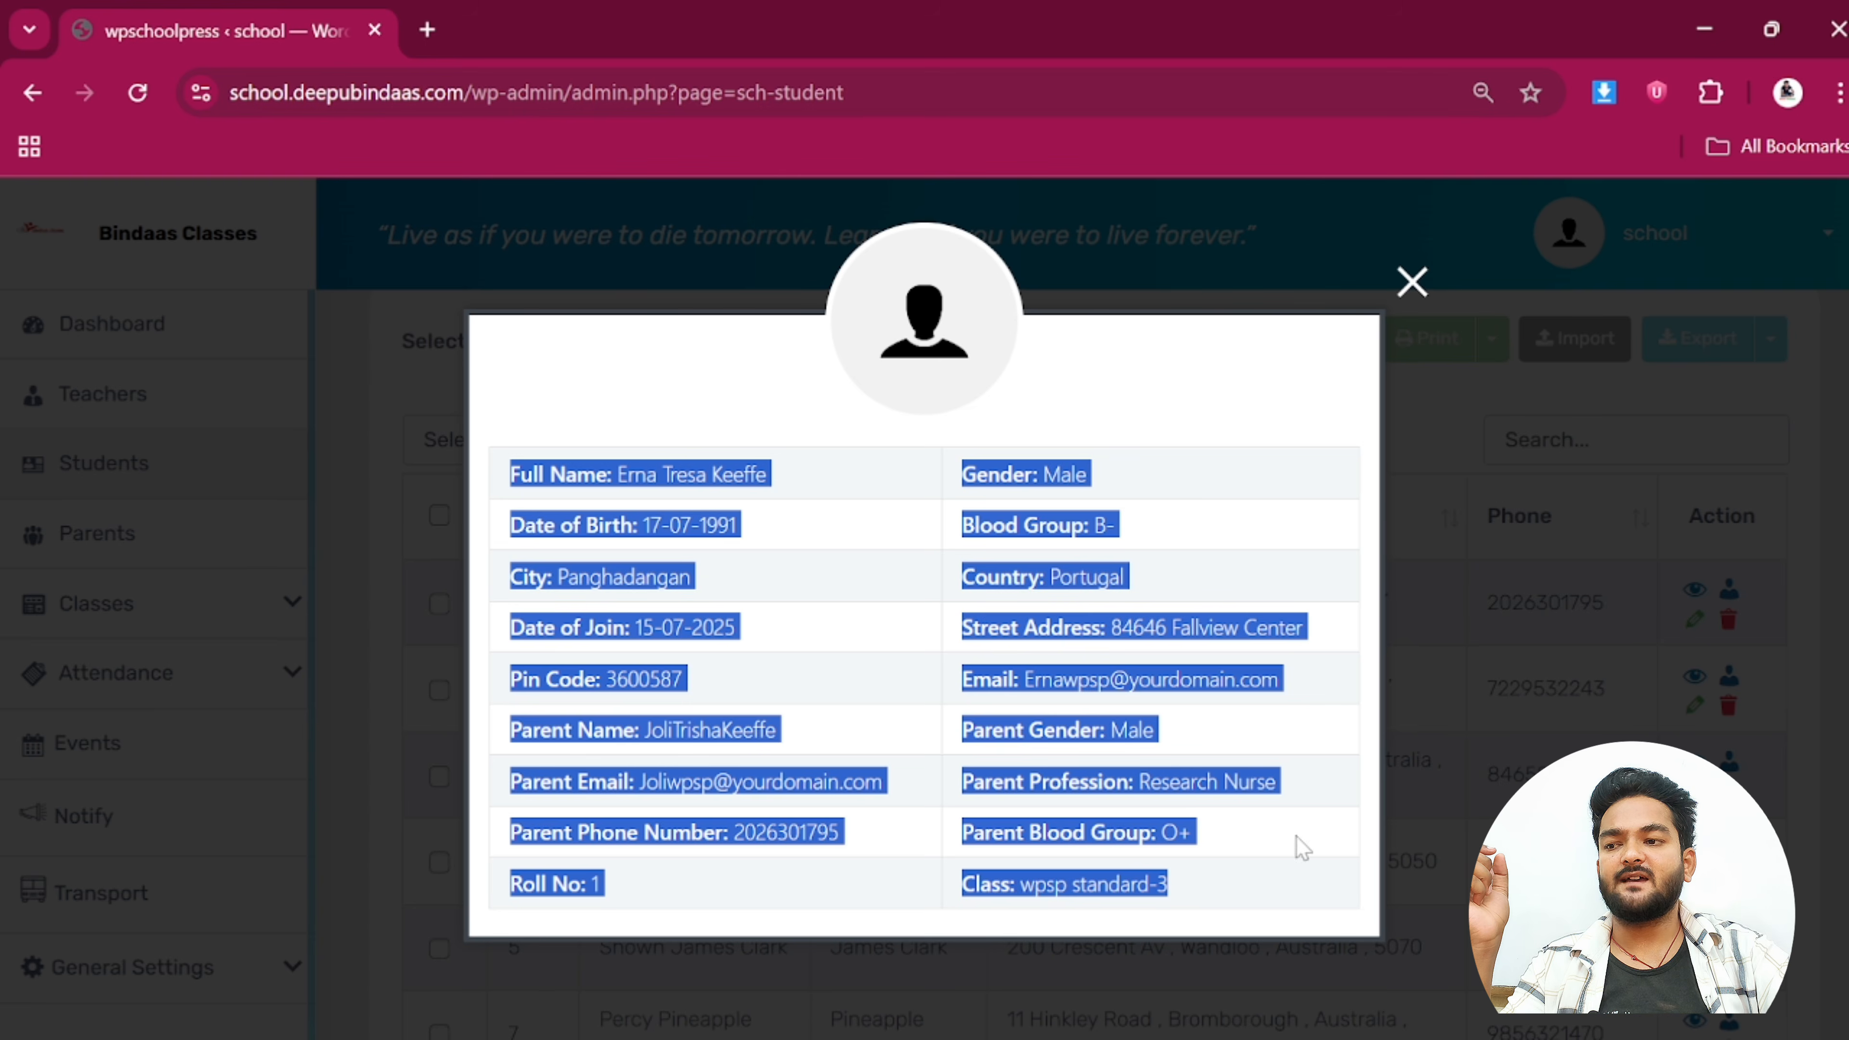
{"action": "left_click", "coordinate": [1412, 282]}
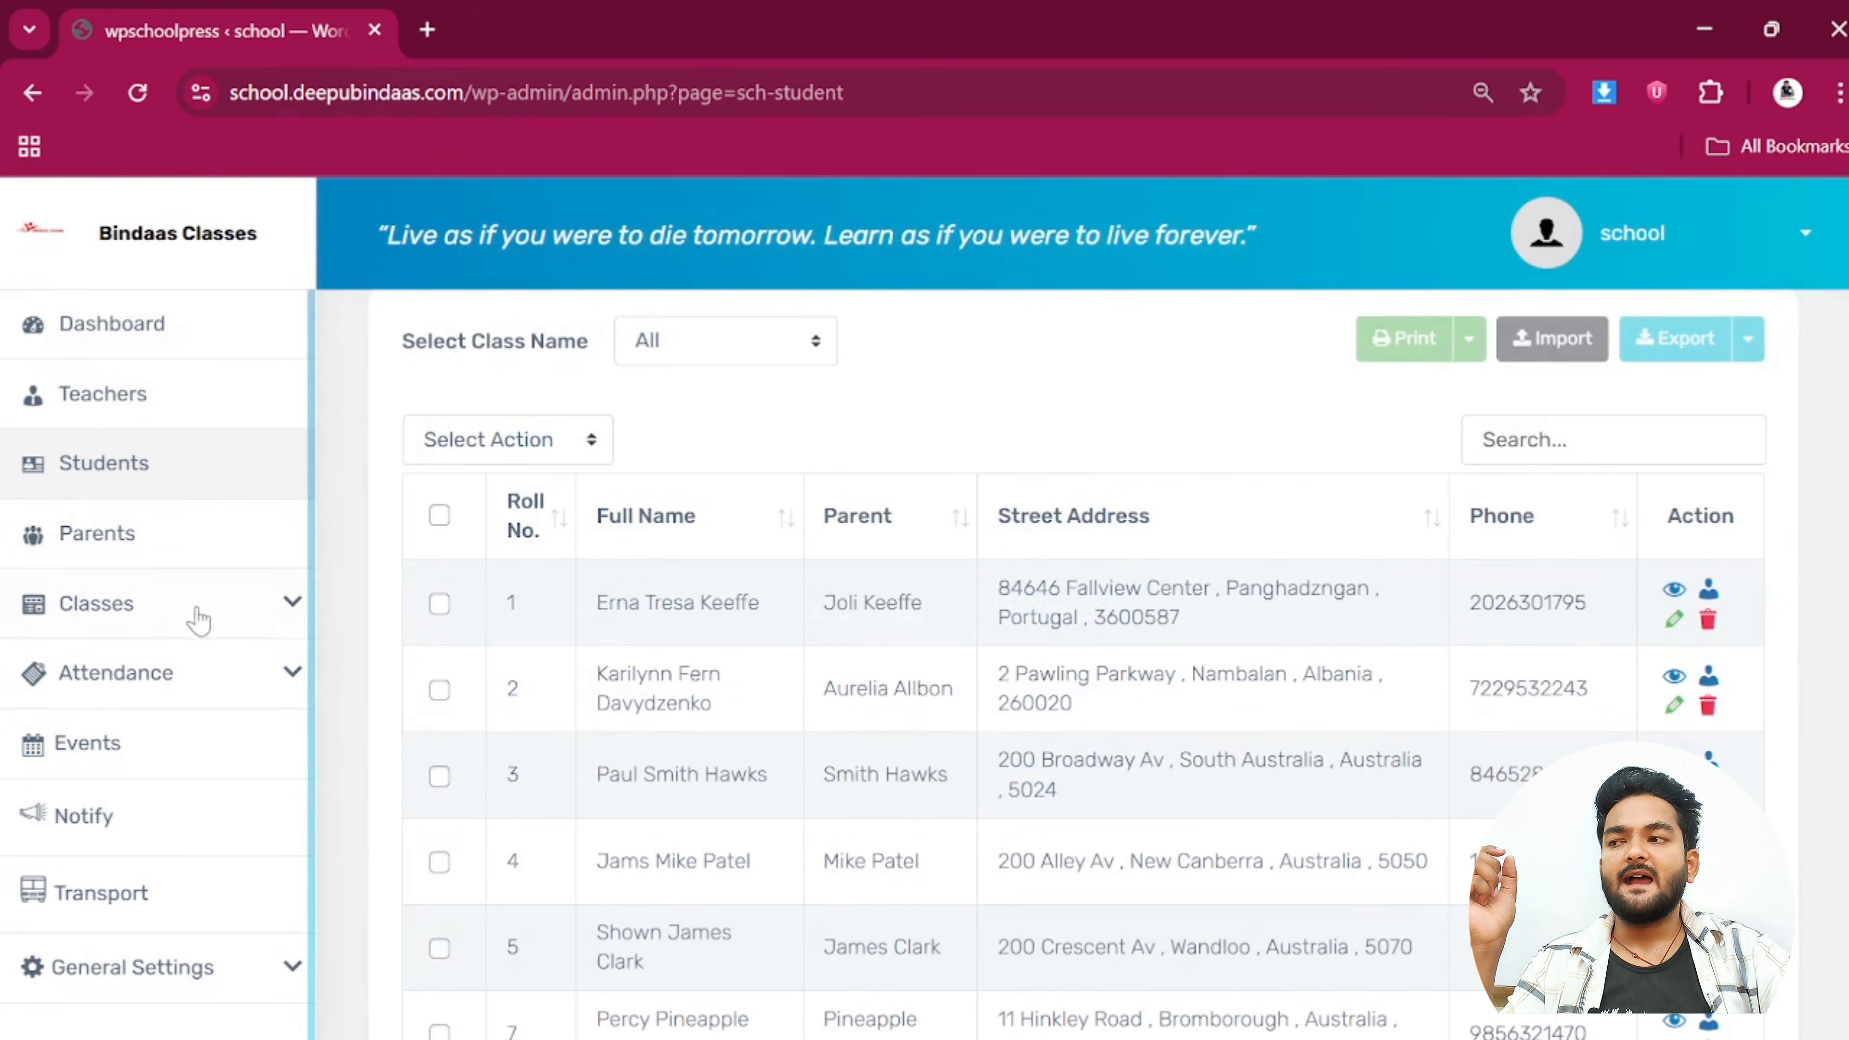
{"action": "left_click", "coordinate": [102, 536]}
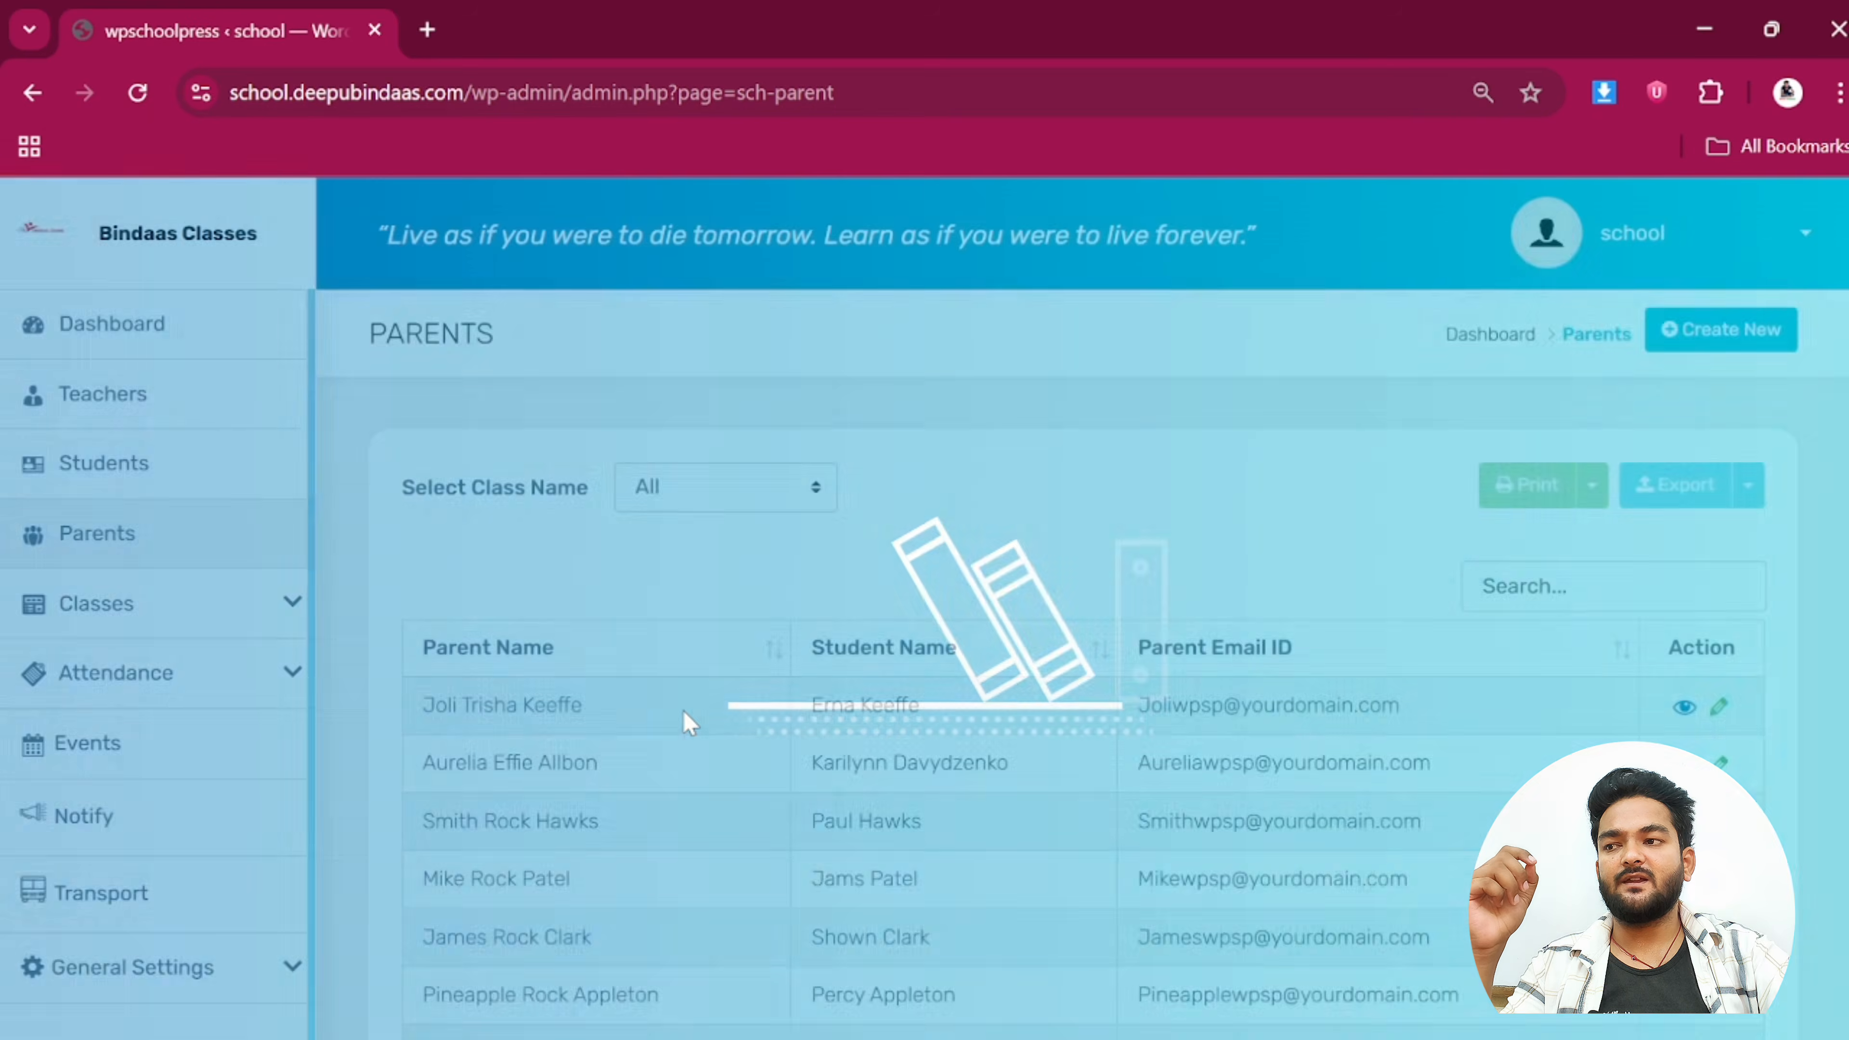
Scroll through the Parents table, then open Classes > Classes
{"action": "scroll", "coordinate": [826, 785], "scroll_direction": "down", "scroll_amount": 5}
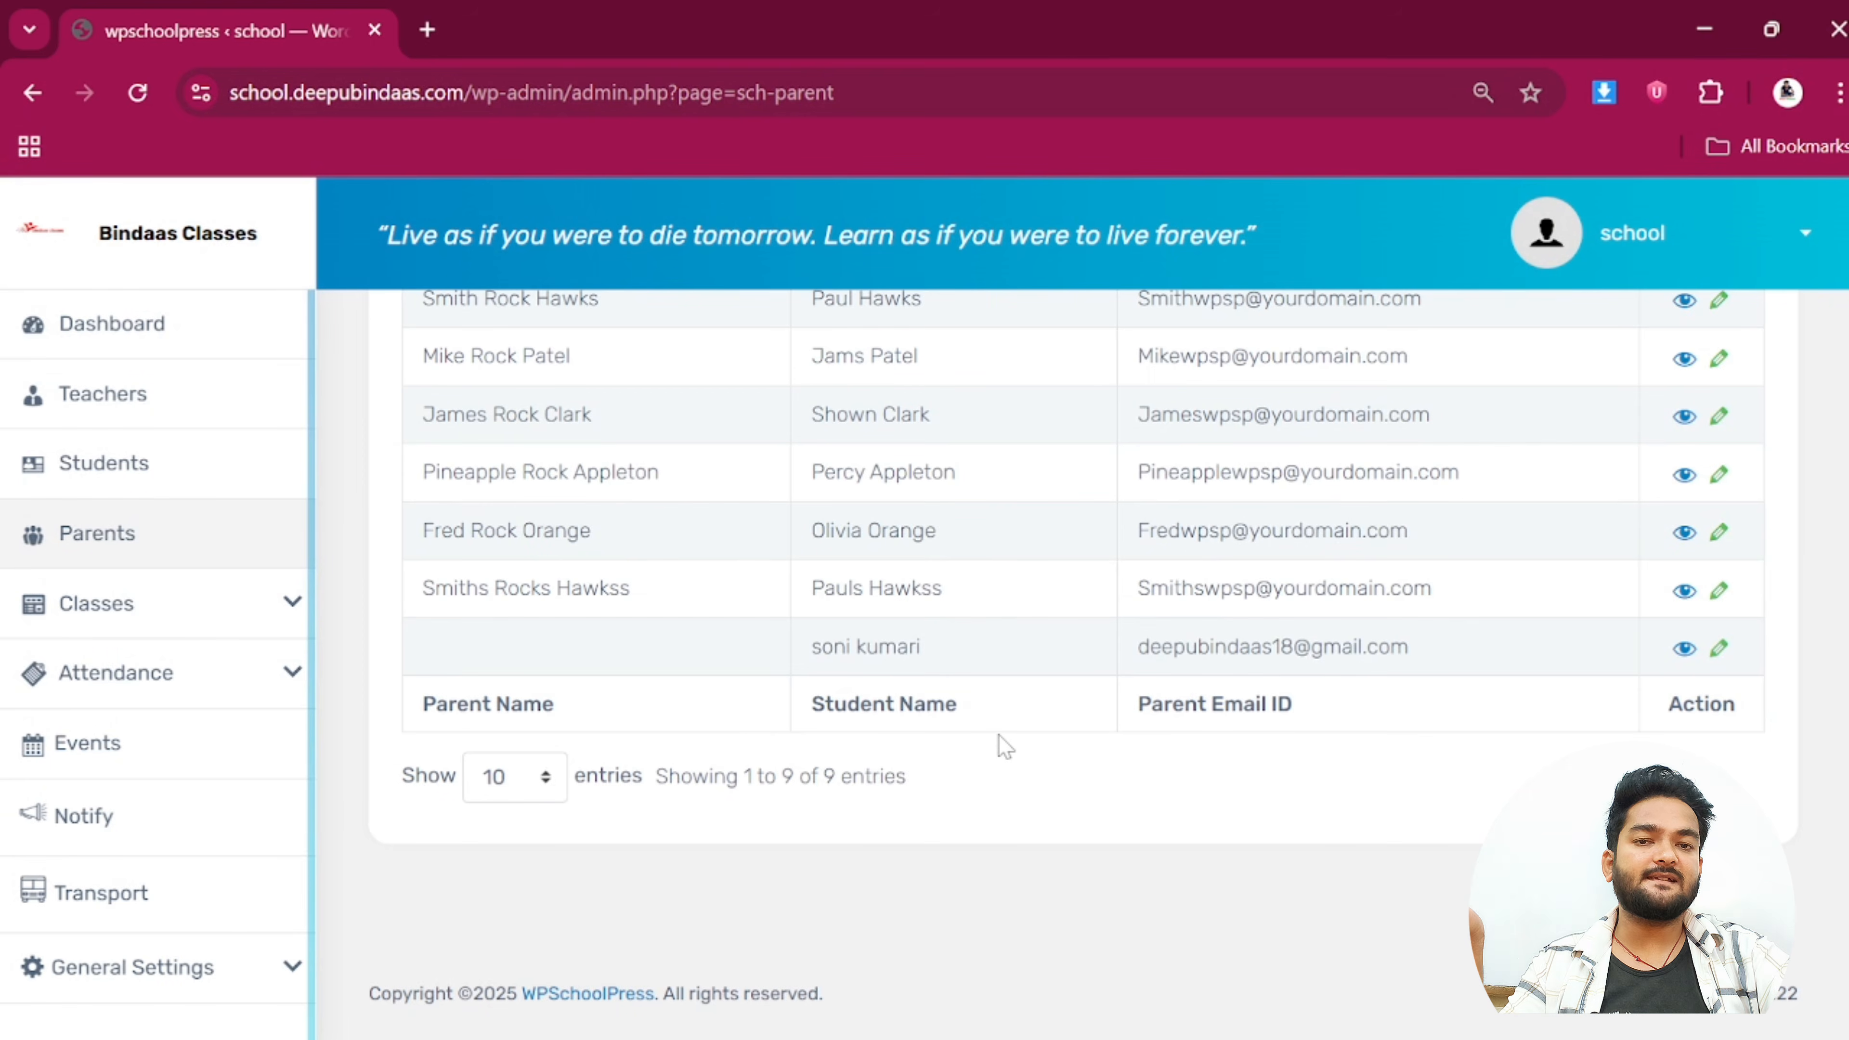
{"action": "scroll", "coordinate": [998, 734], "scroll_direction": "up", "scroll_amount": 5}
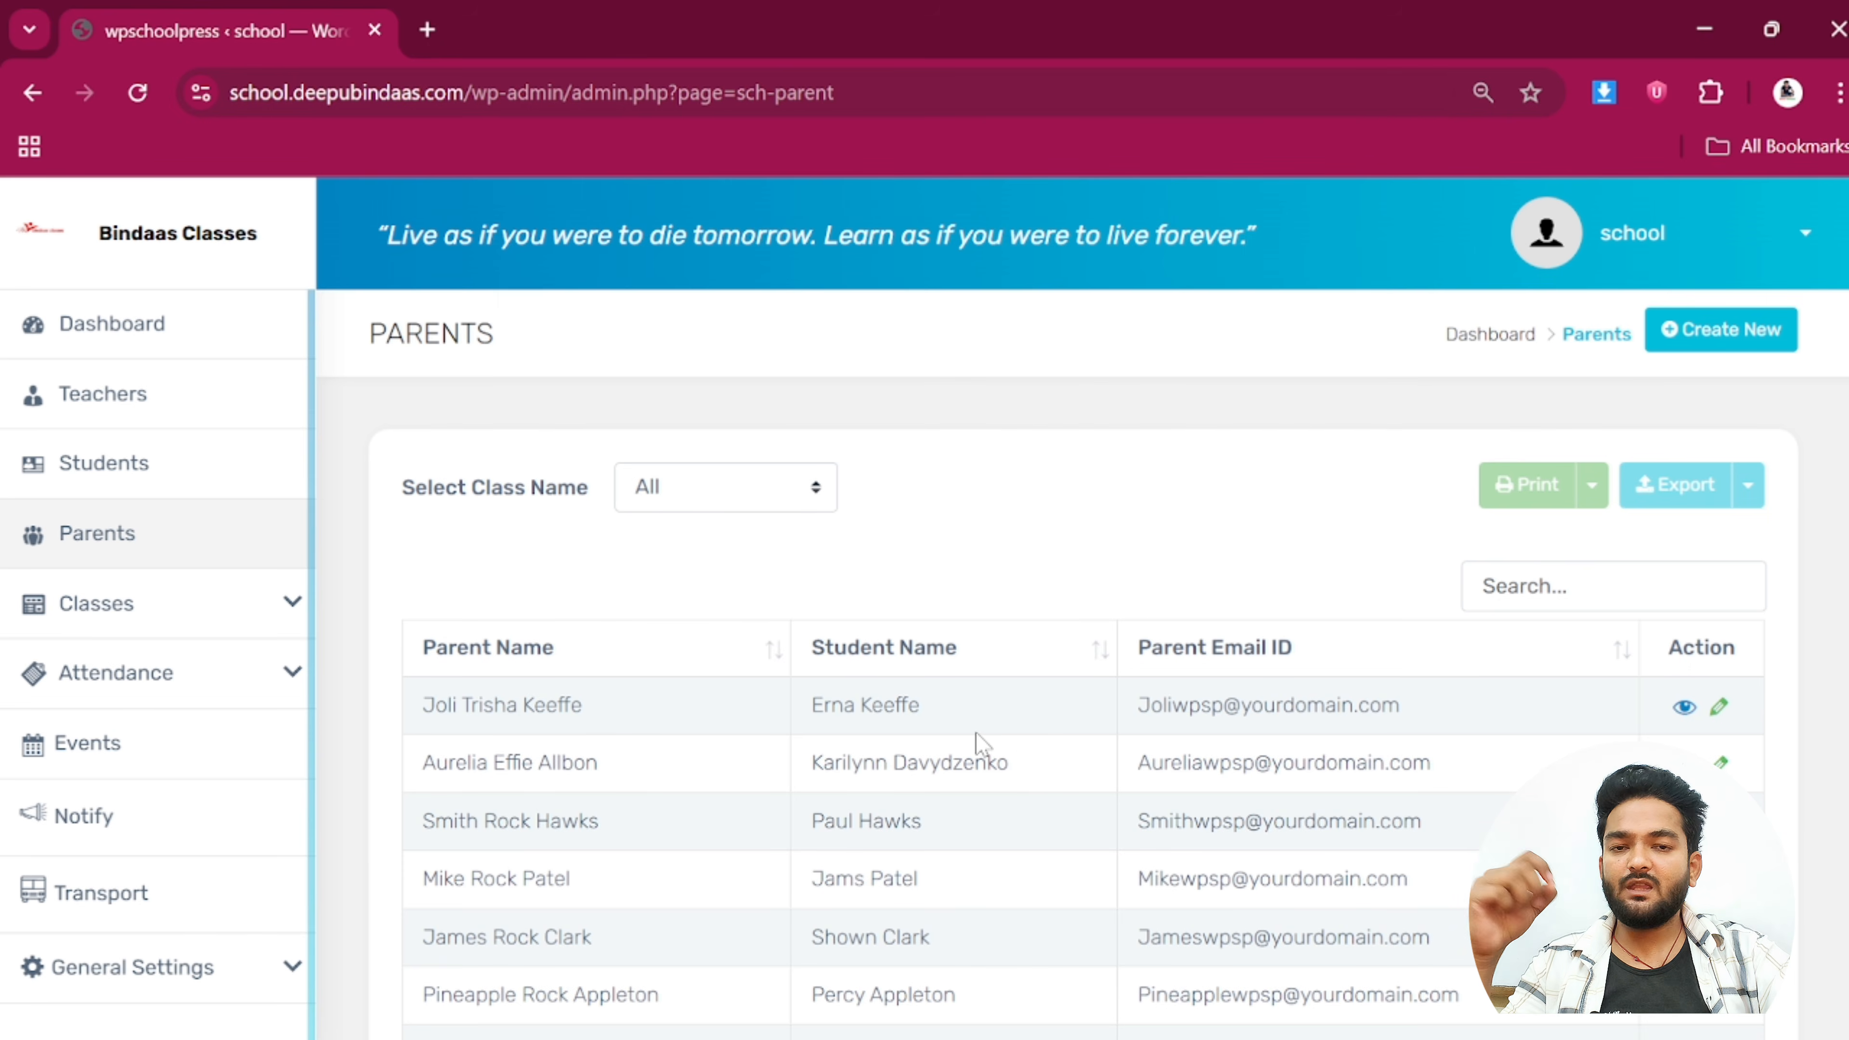
{"action": "left_click", "coordinate": [273, 621]}
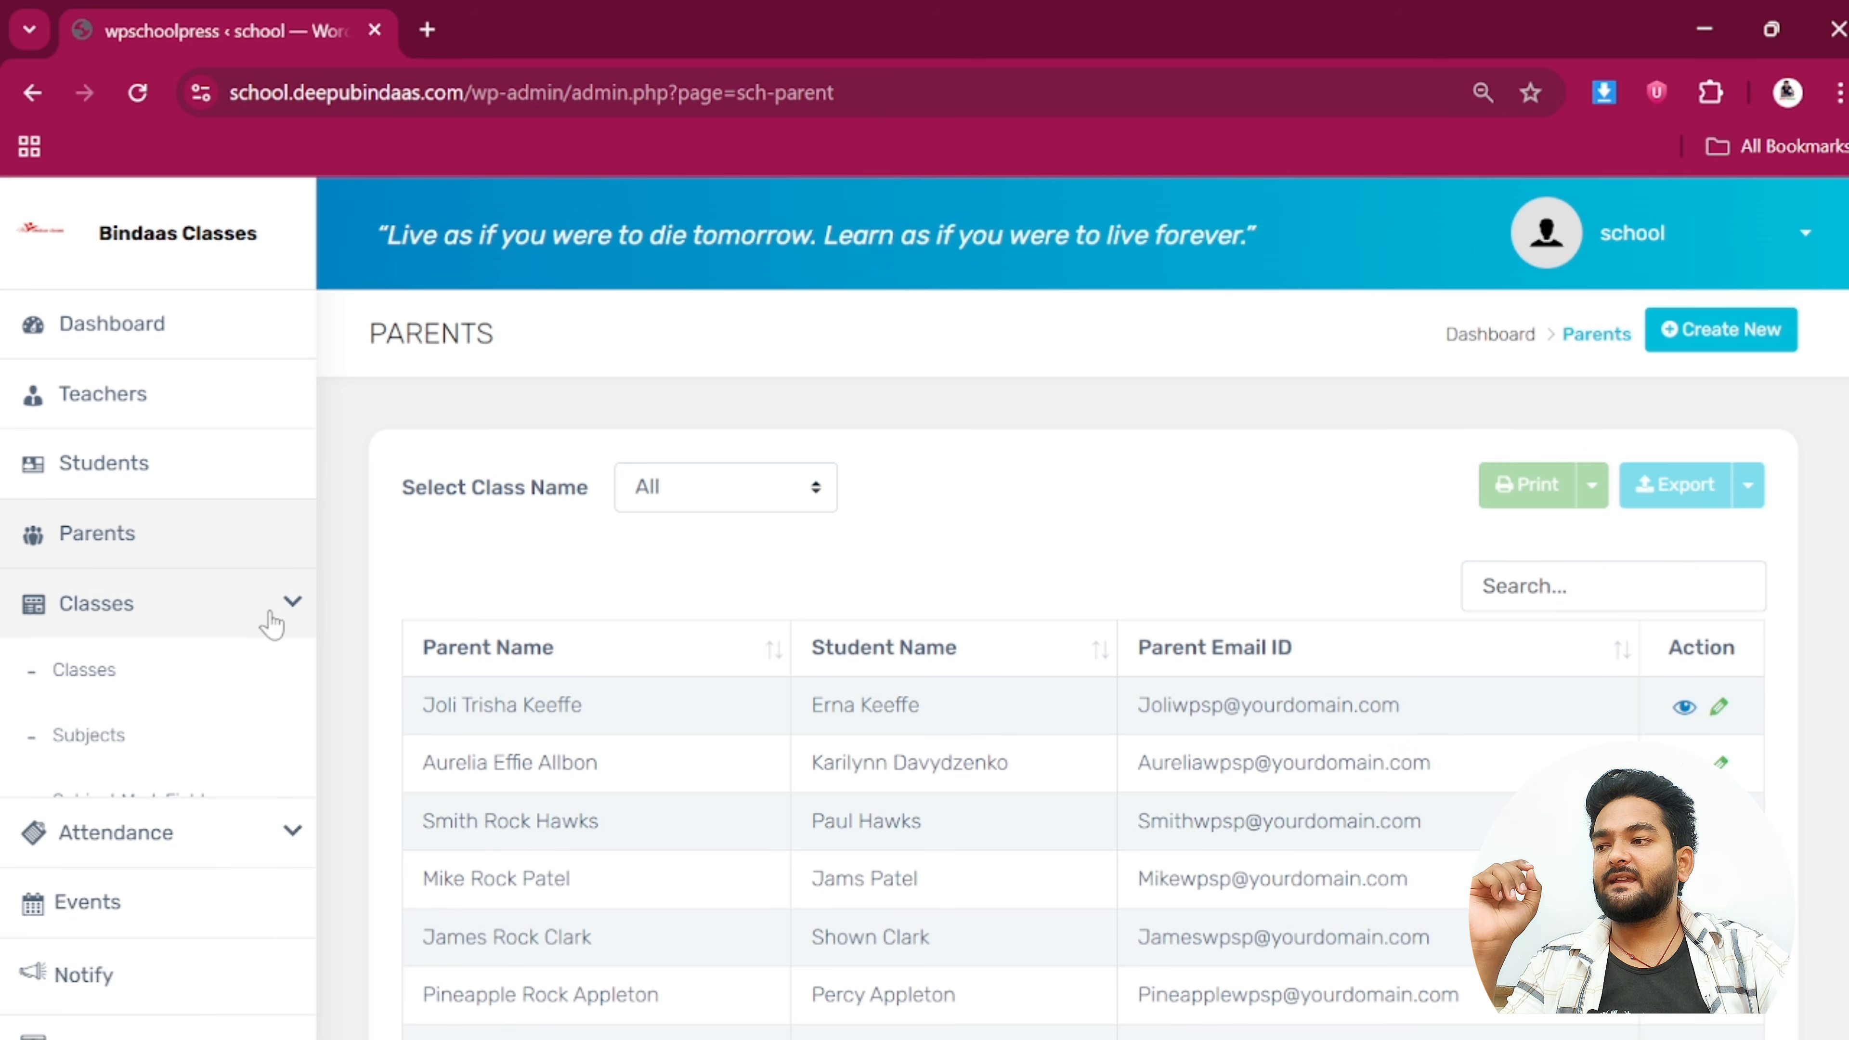
{"action": "left_click", "coordinate": [84, 672]}
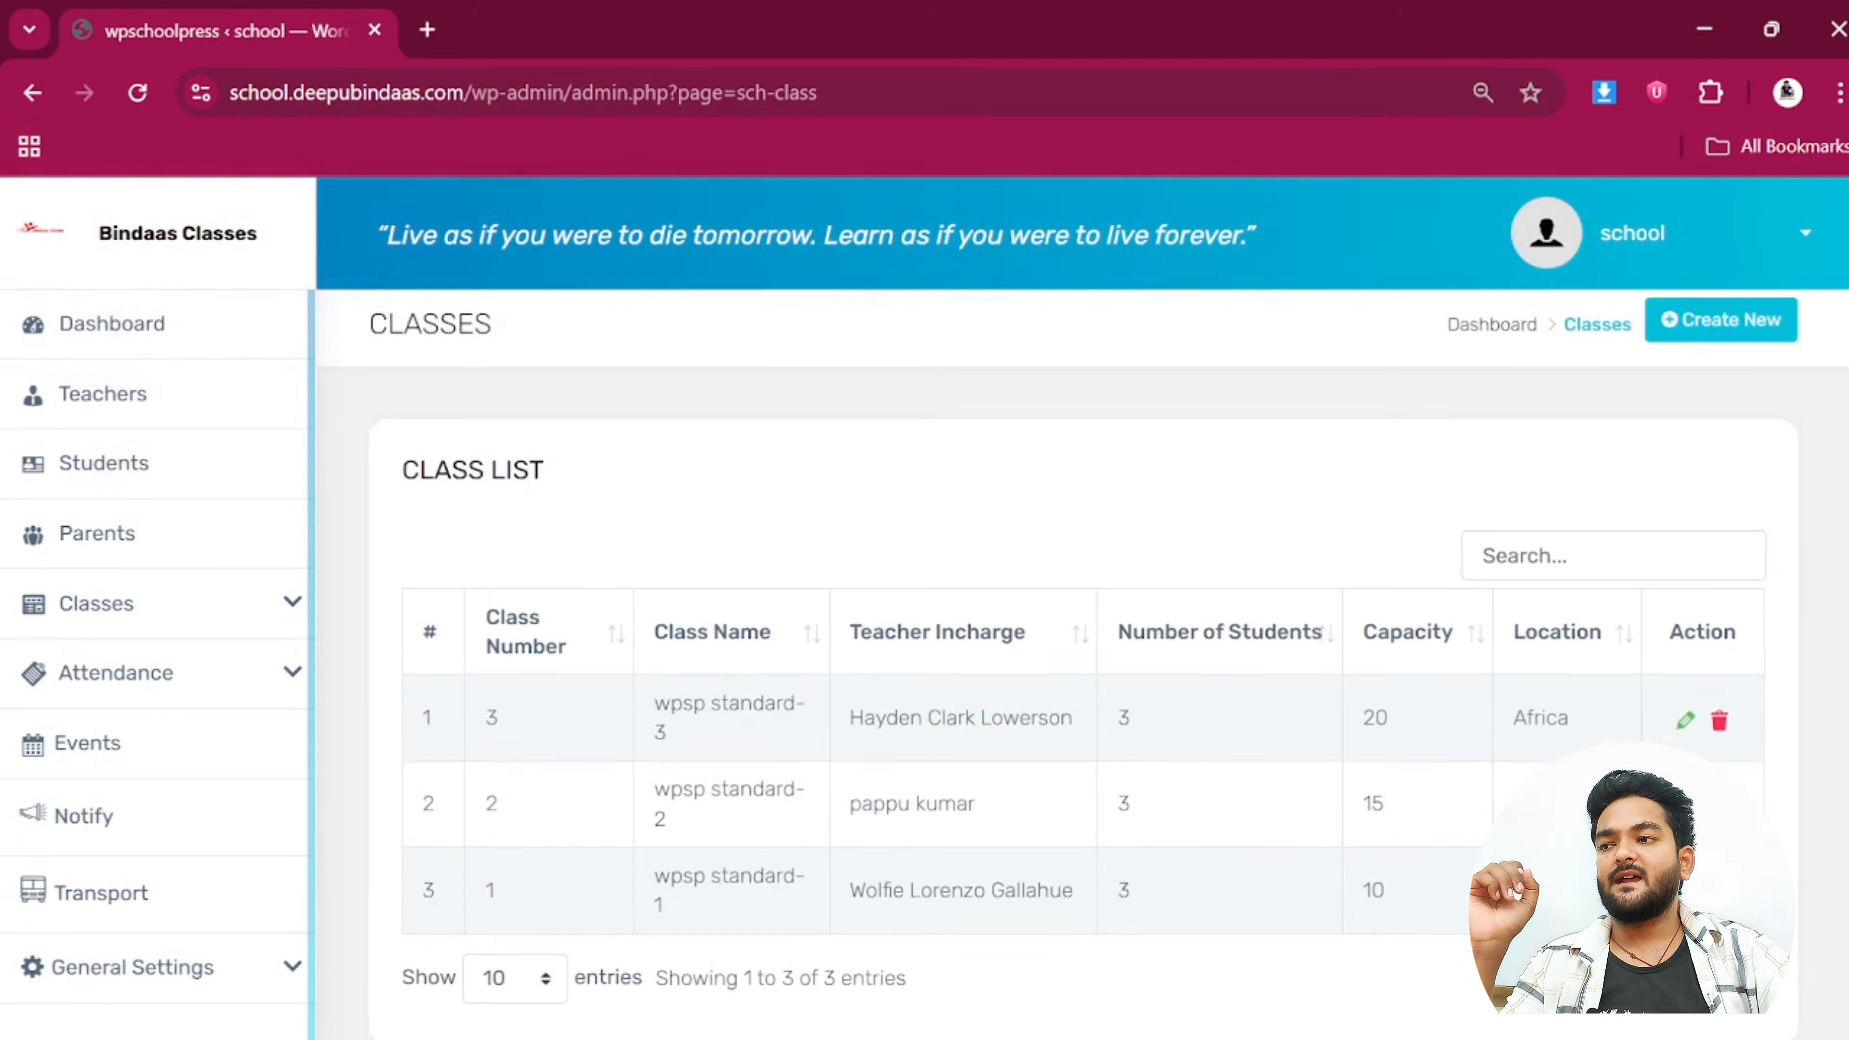
Point out class 2's teacher in charge and capacities 20, 15 and 10, then open Students Attendance
{"action": "scroll", "coordinate": [673, 648], "scroll_direction": "down", "scroll_amount": 2}
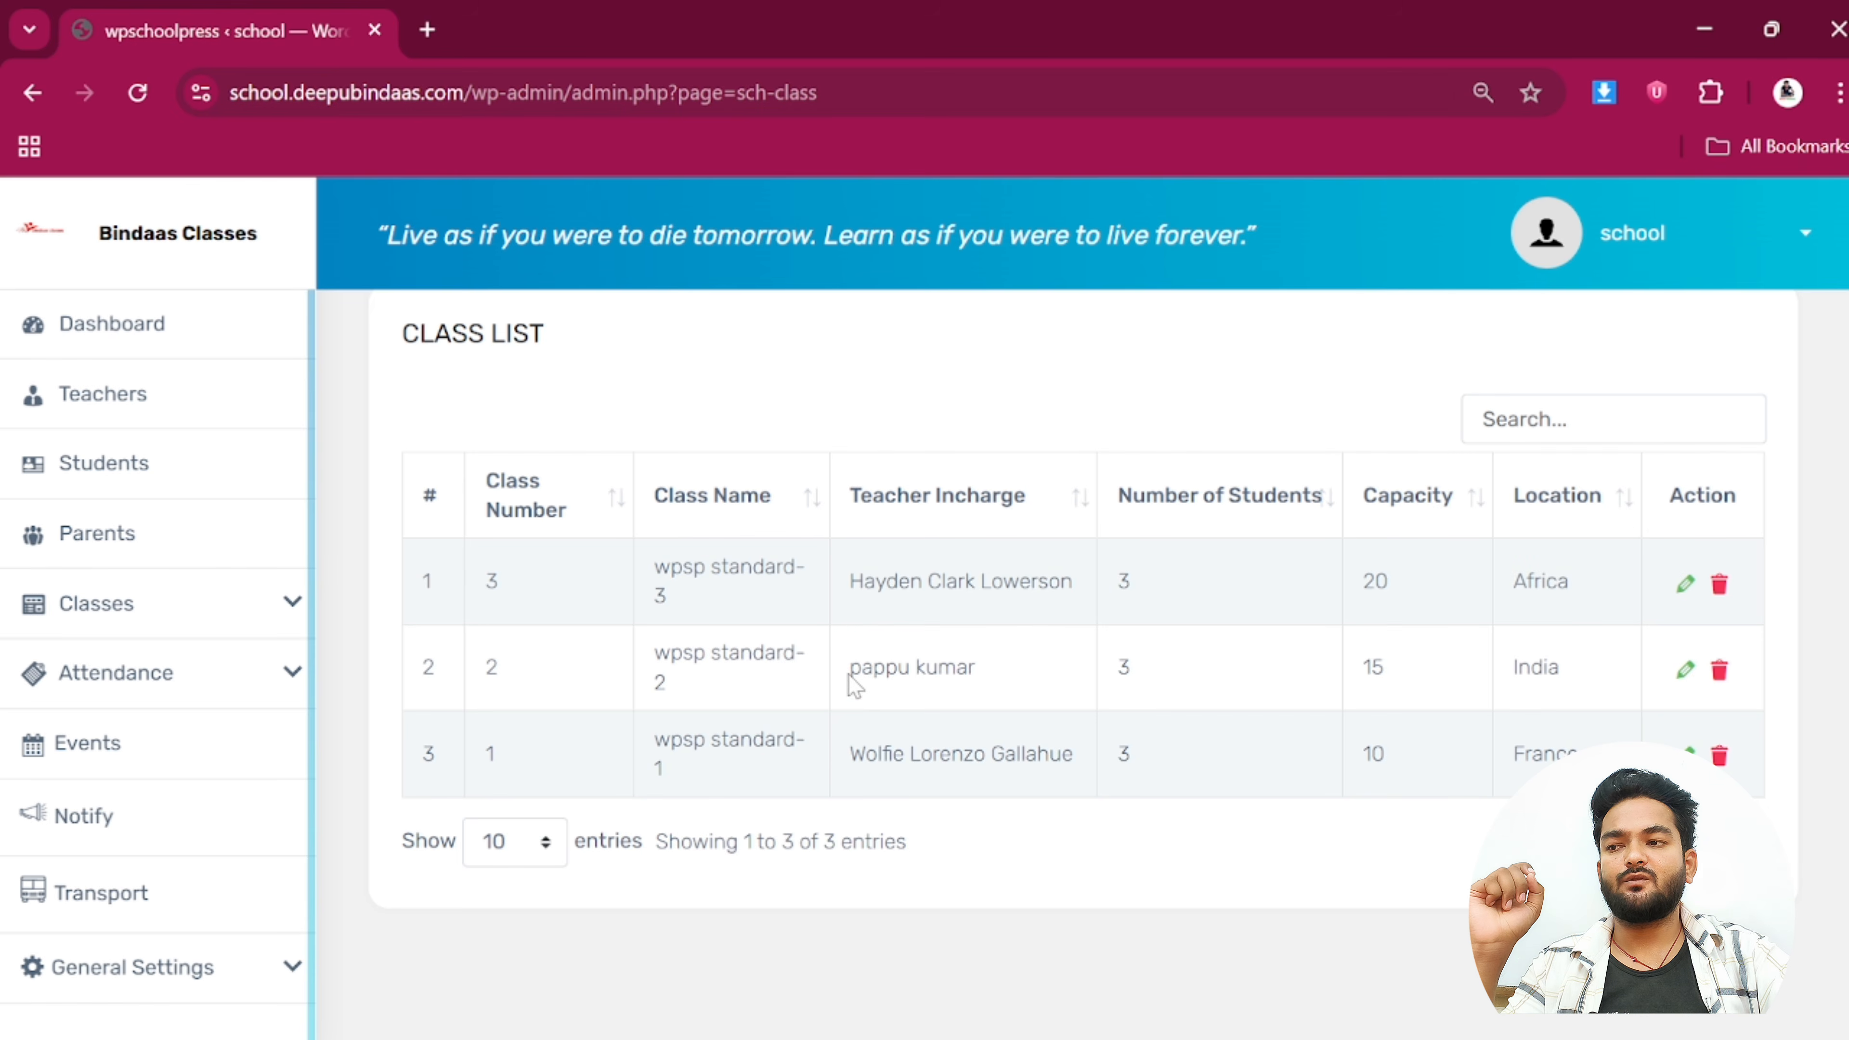
{"action": "left_click_drag", "start_coordinate": [850, 676], "coordinate": [1003, 683]}
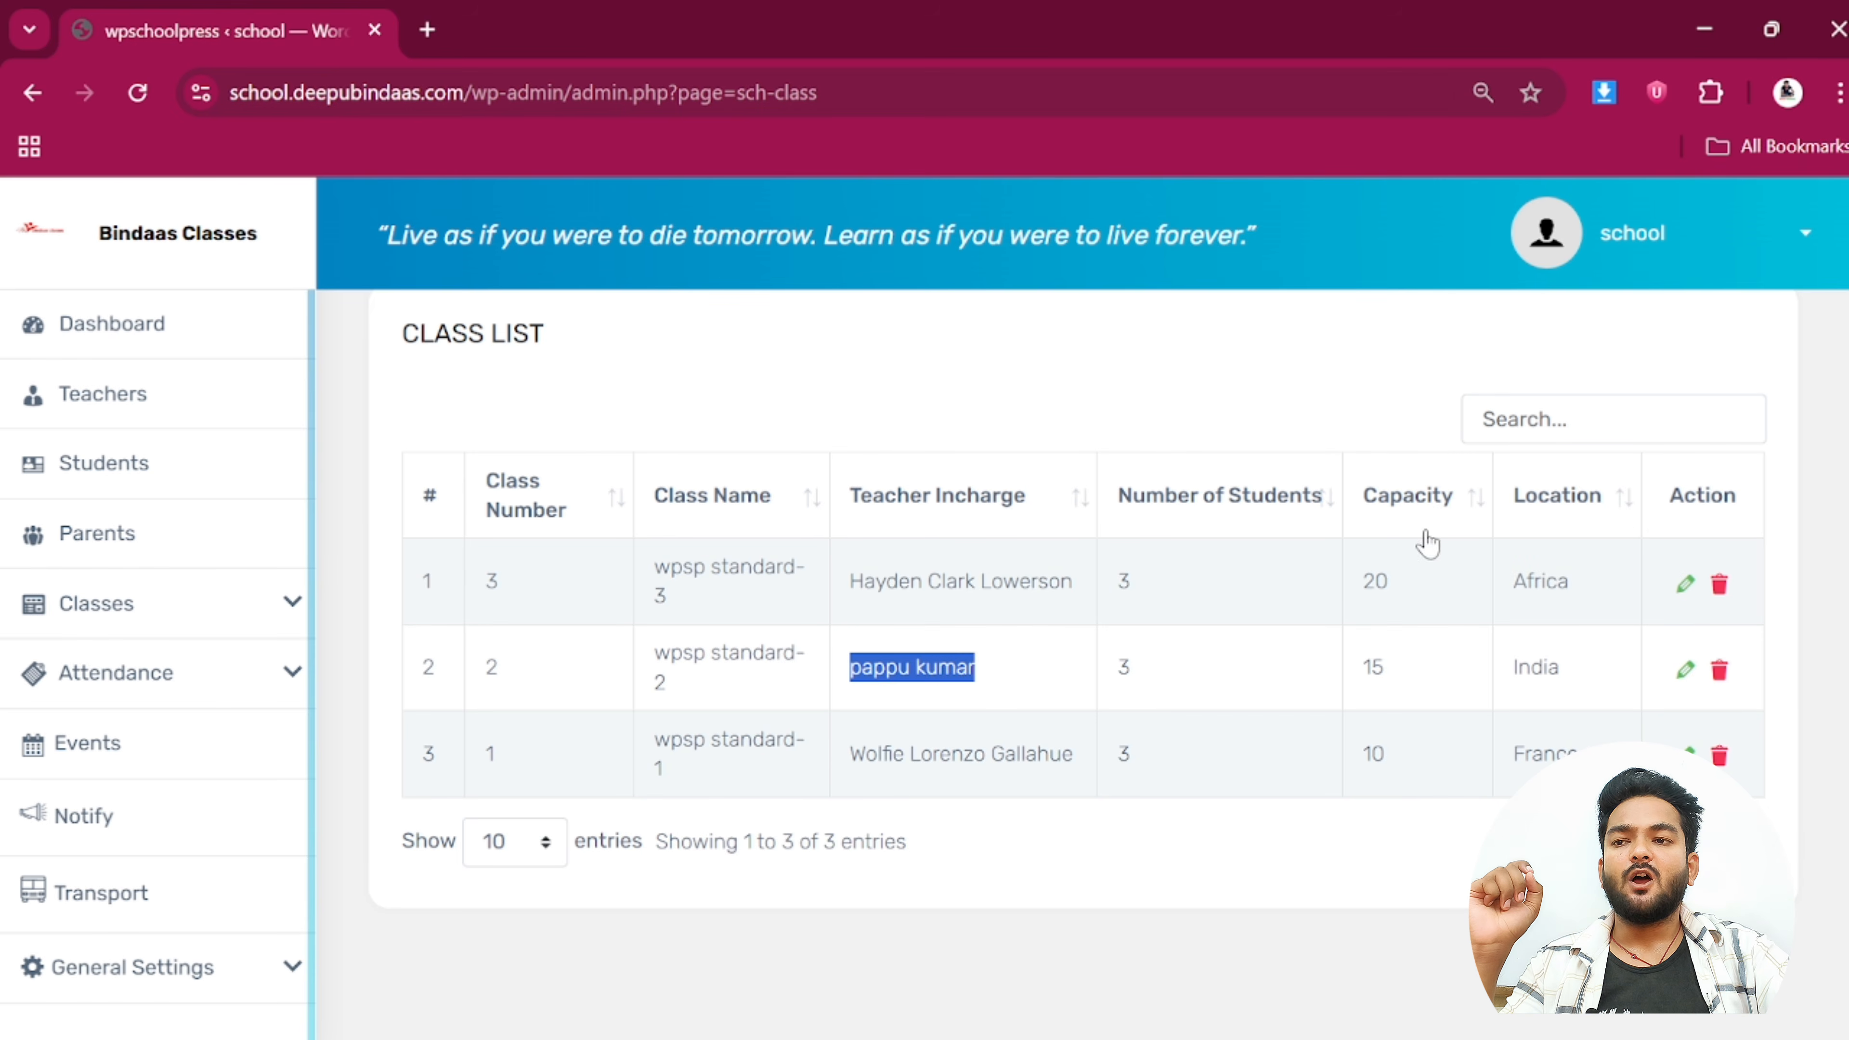
{"action": "left_click_drag", "start_coordinate": [1407, 606], "coordinate": [1336, 611]}
{"action": "left_click_drag", "start_coordinate": [1449, 701], "coordinate": [1336, 689]}
{"action": "left_click_drag", "start_coordinate": [1425, 779], "coordinate": [1310, 768]}
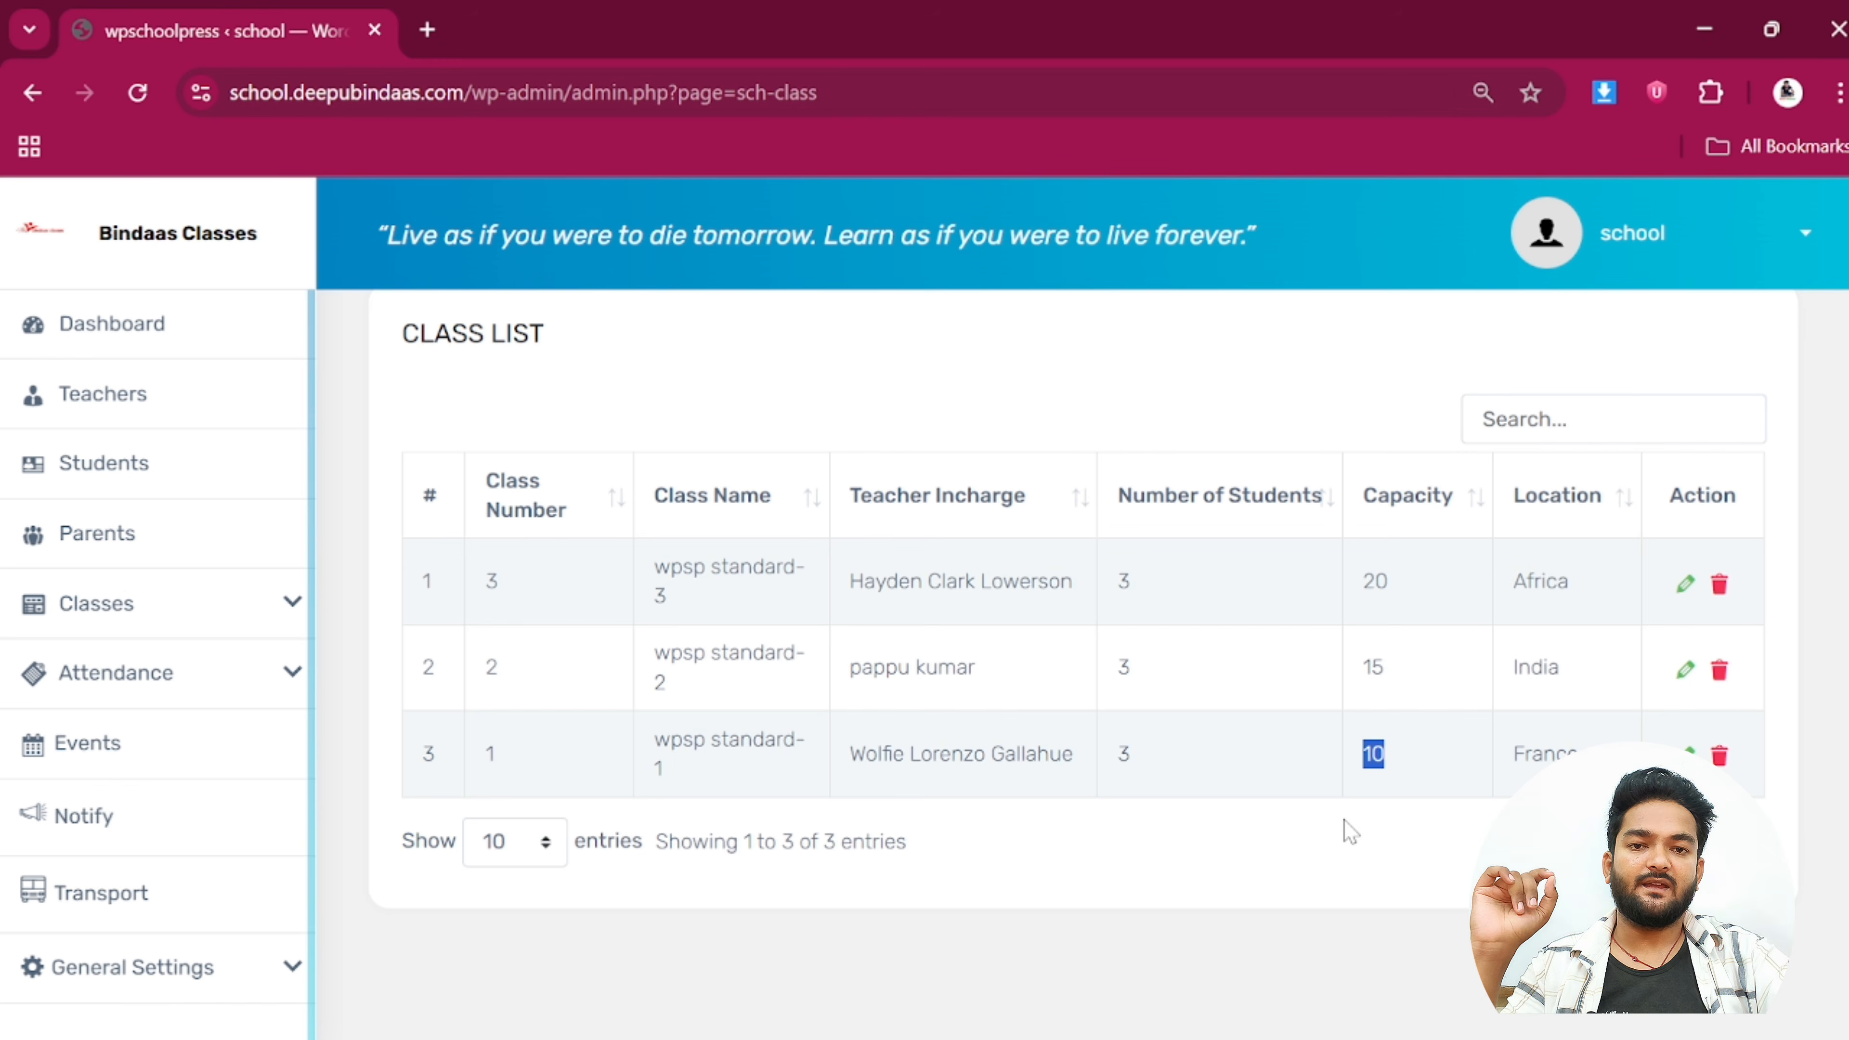
{"action": "left_click", "coordinate": [165, 682]}
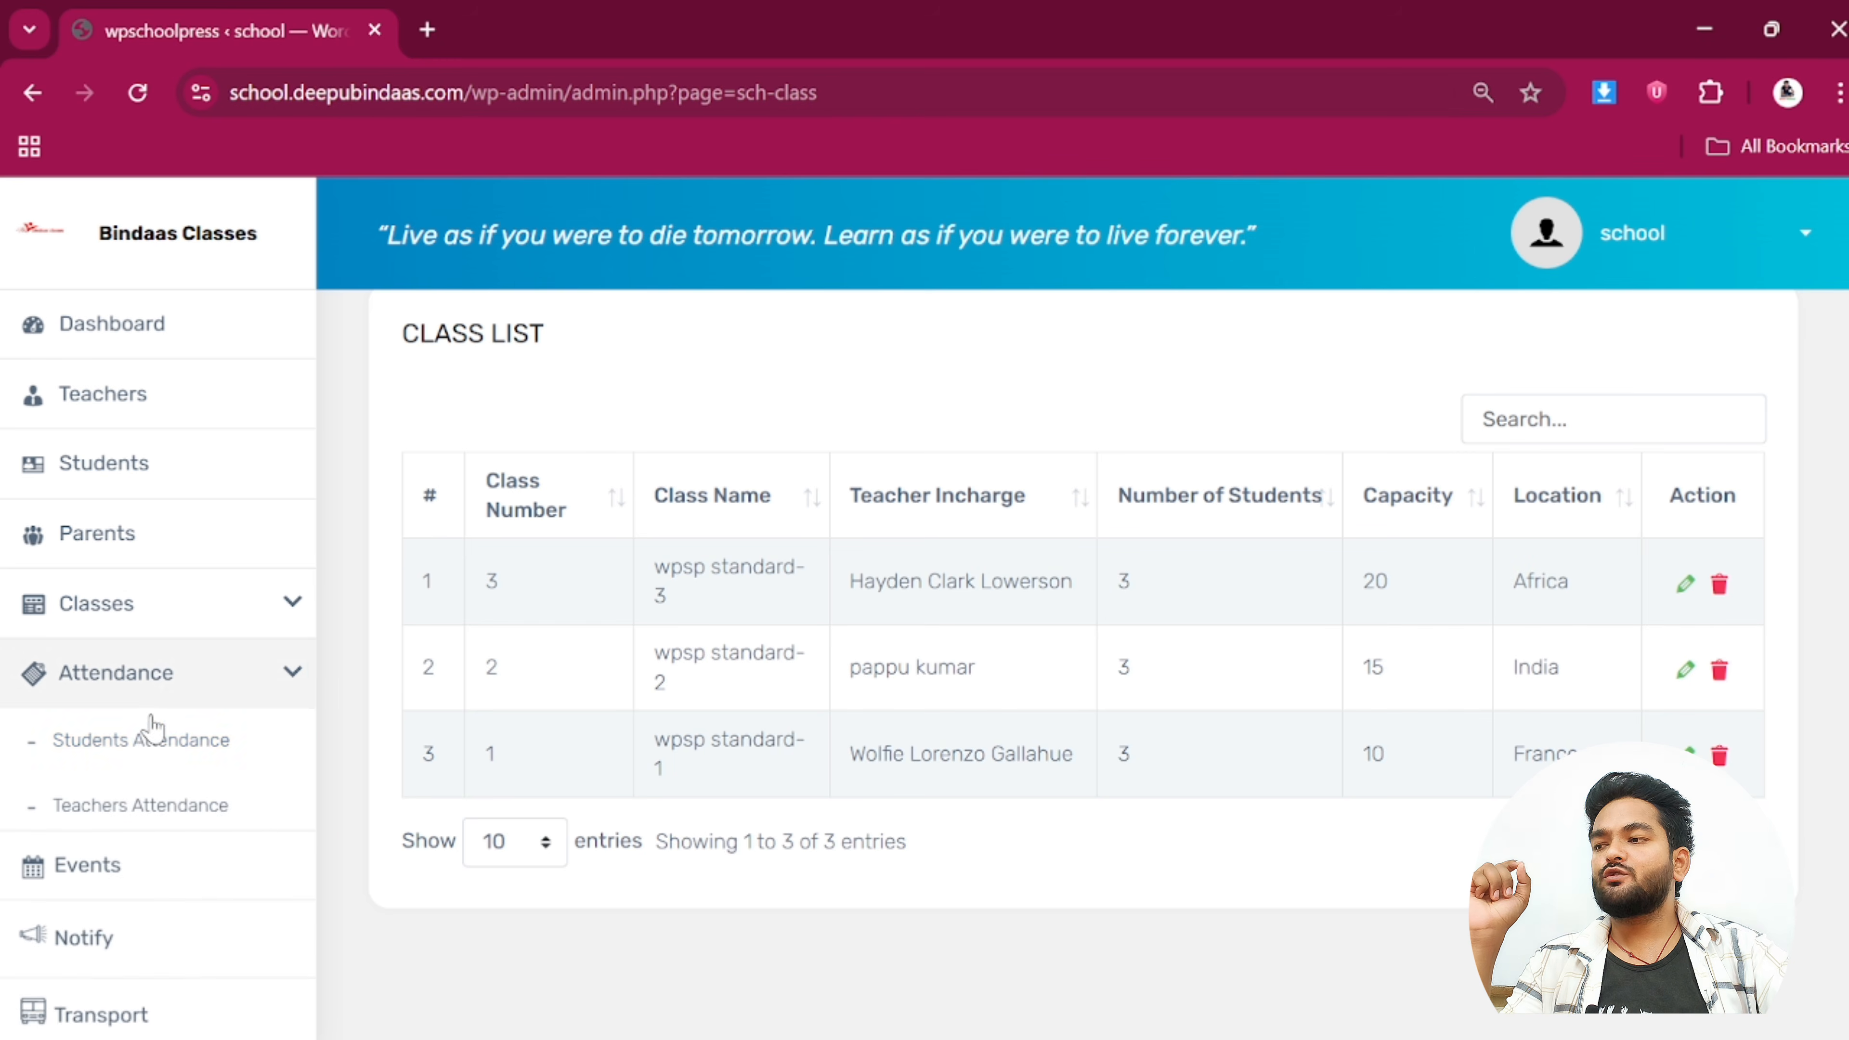
{"action": "left_click", "coordinate": [149, 739]}
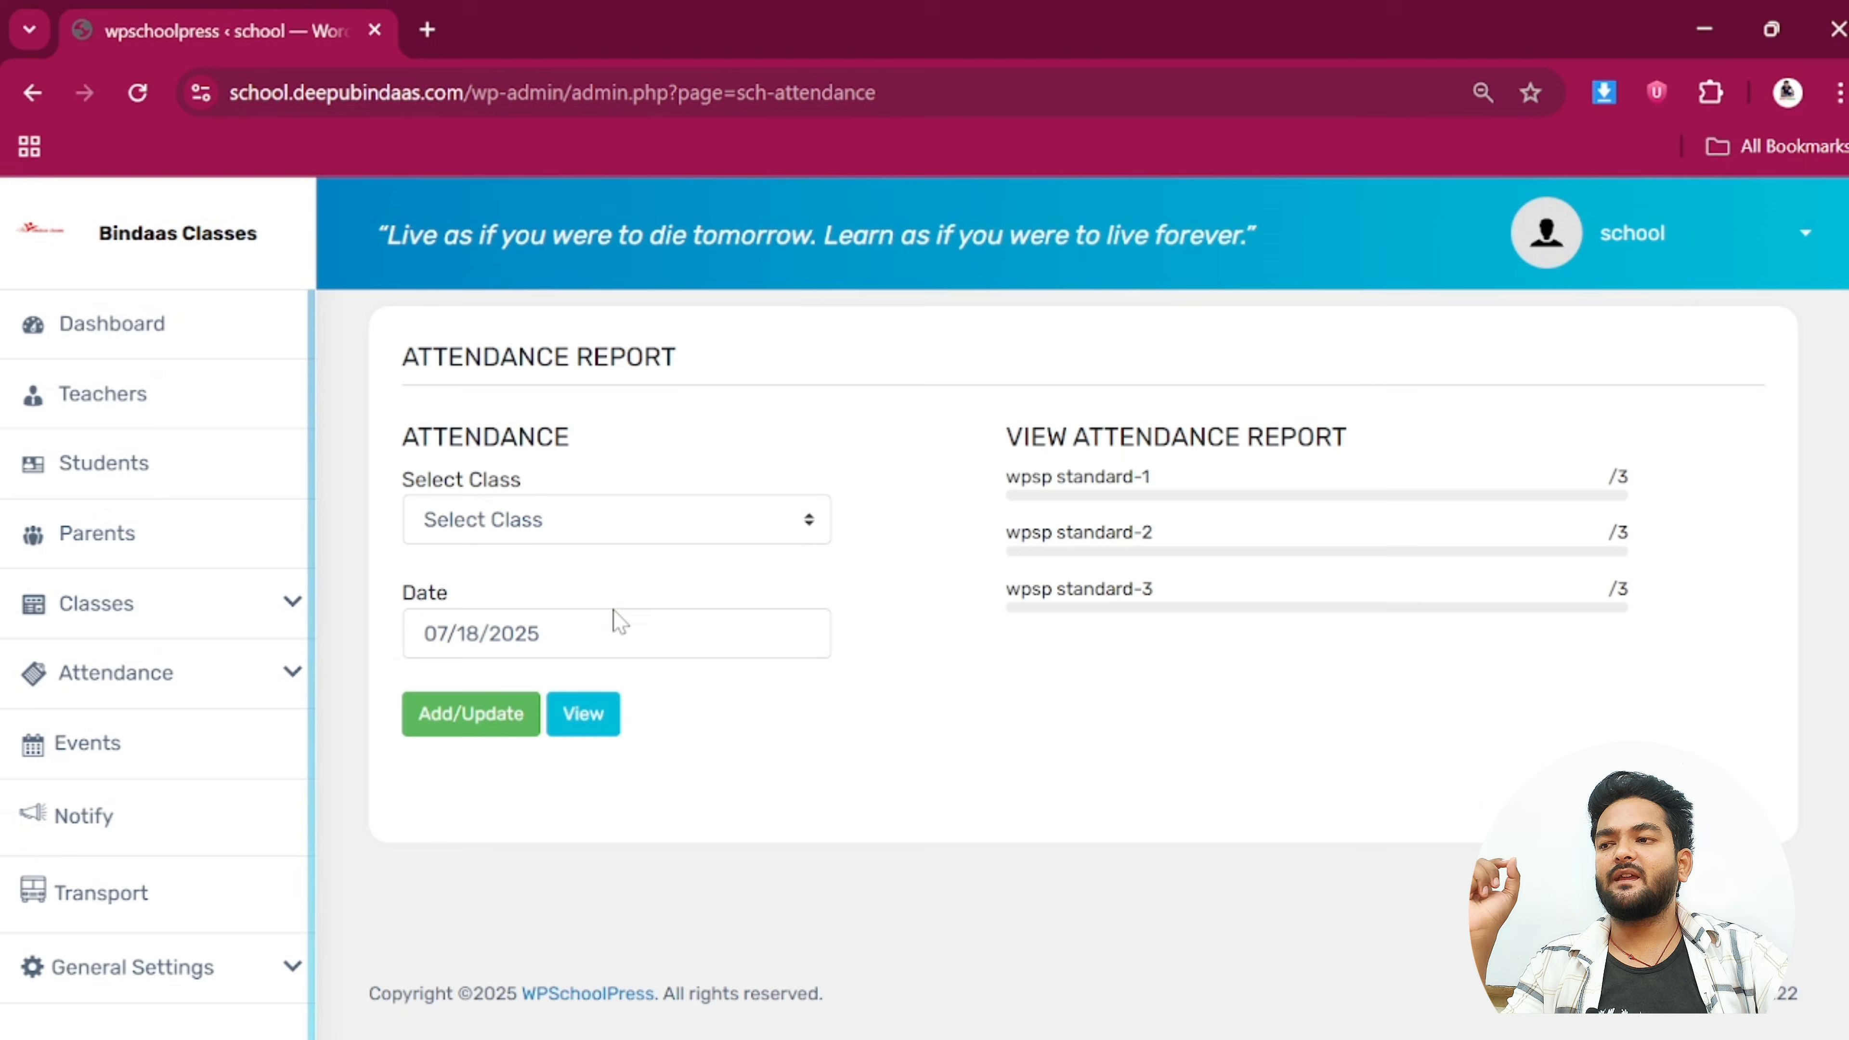
View wpsp standard-1 attendance for 07/18/2025 and point out the attendance statuses
{"action": "left_click", "coordinate": [549, 523]}
{"action": "left_click", "coordinate": [525, 609]}
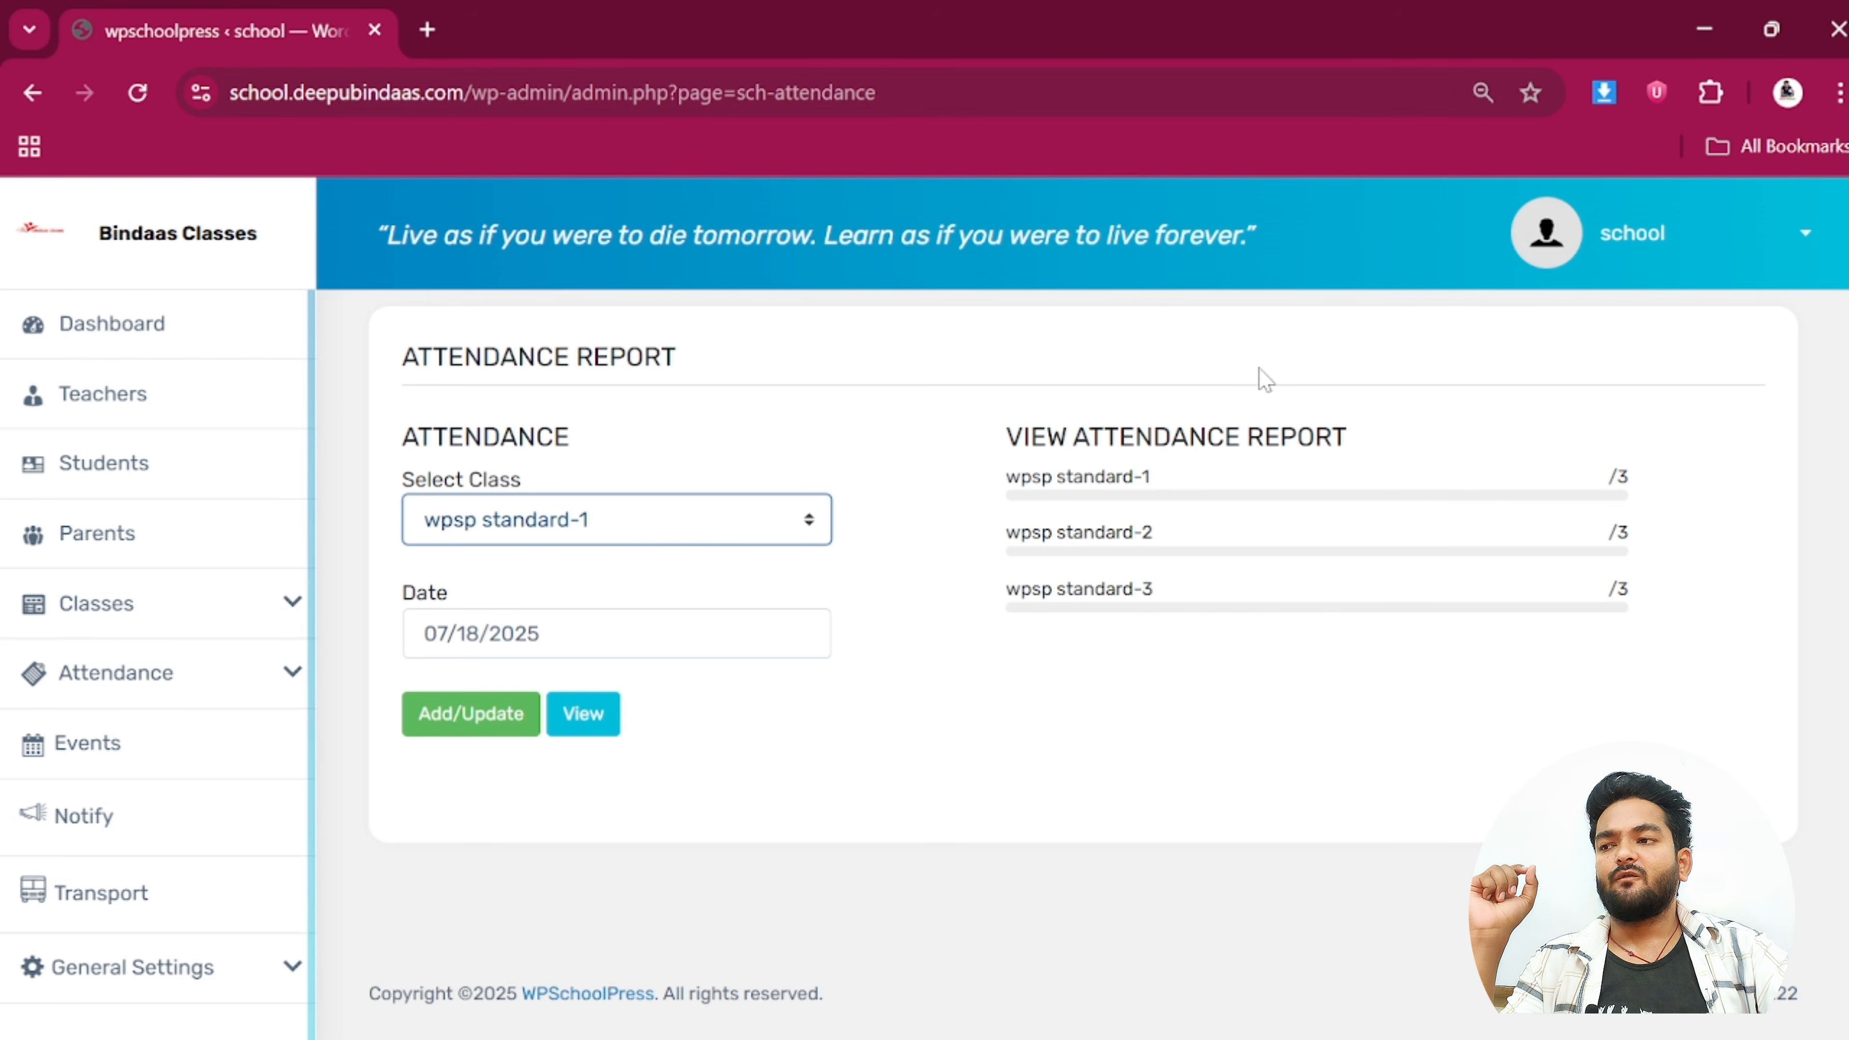
{"action": "left_click", "coordinate": [582, 713]}
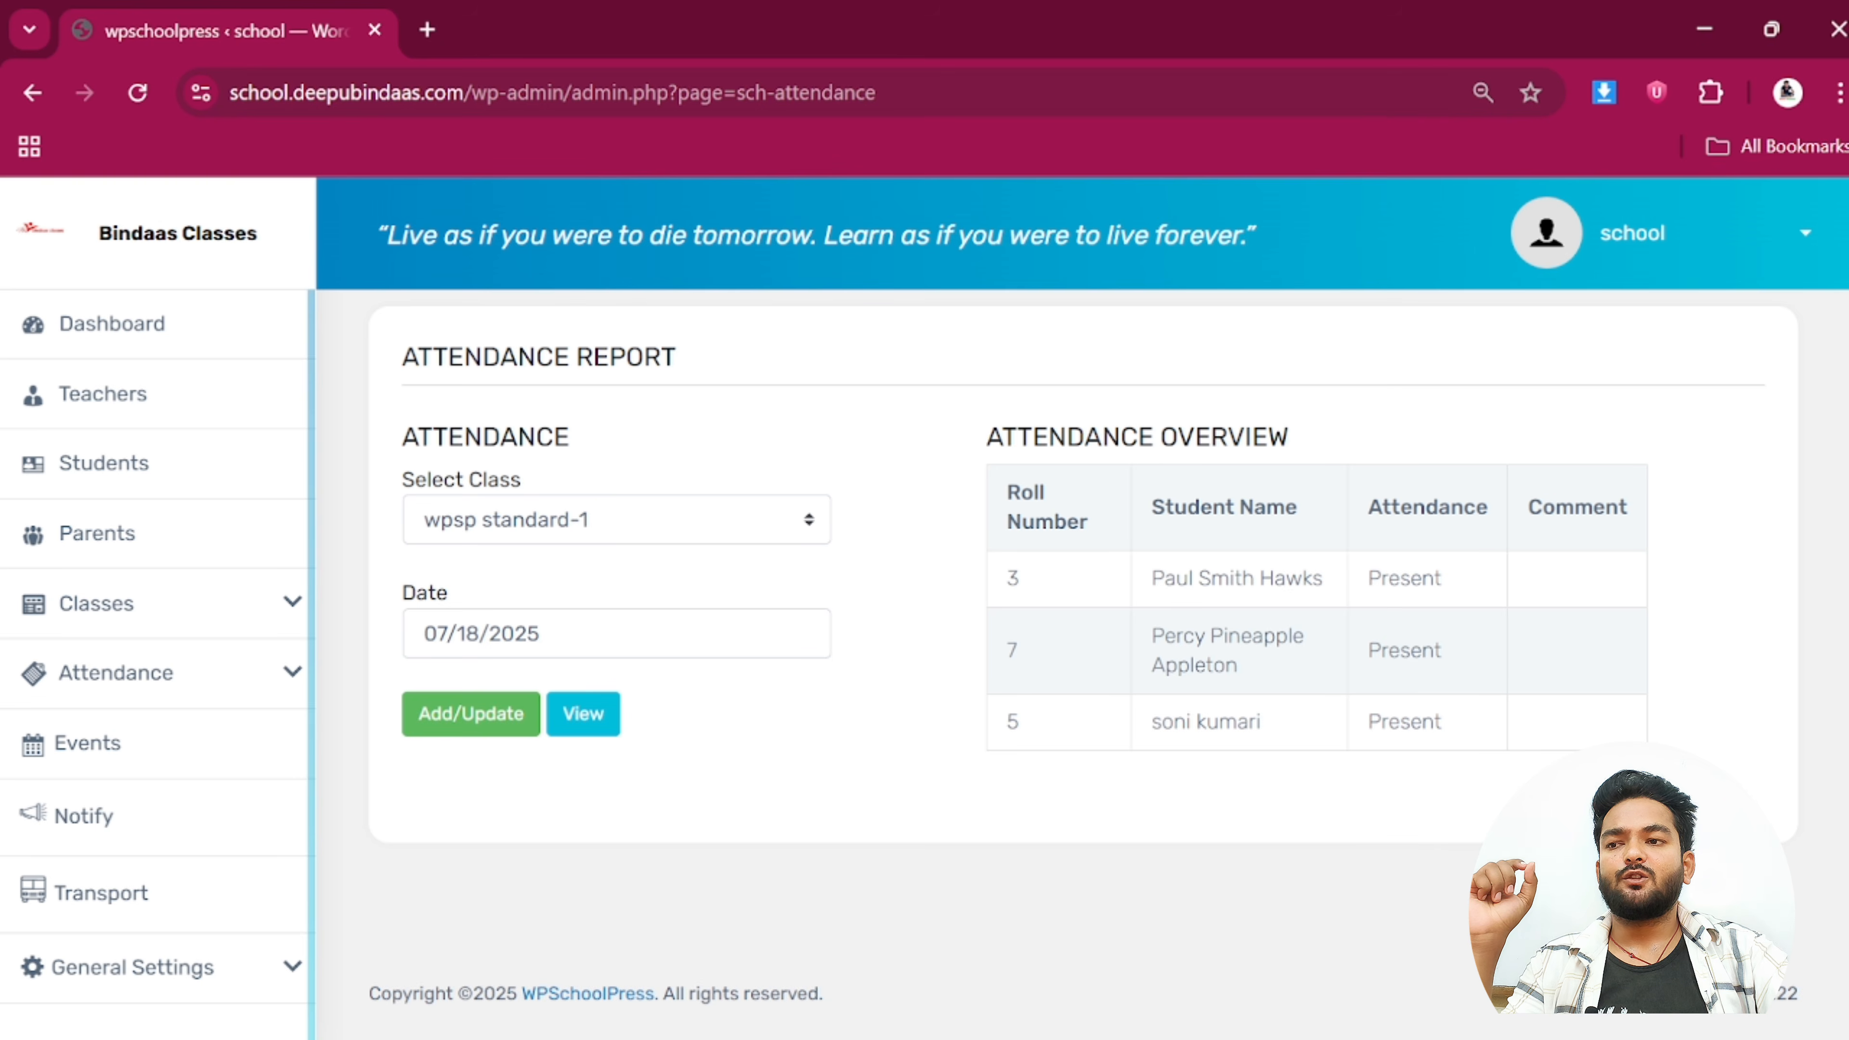
{"action": "left_click_drag", "start_coordinate": [1368, 577], "coordinate": [1526, 710]}
{"action": "left_click", "coordinate": [1489, 713]}
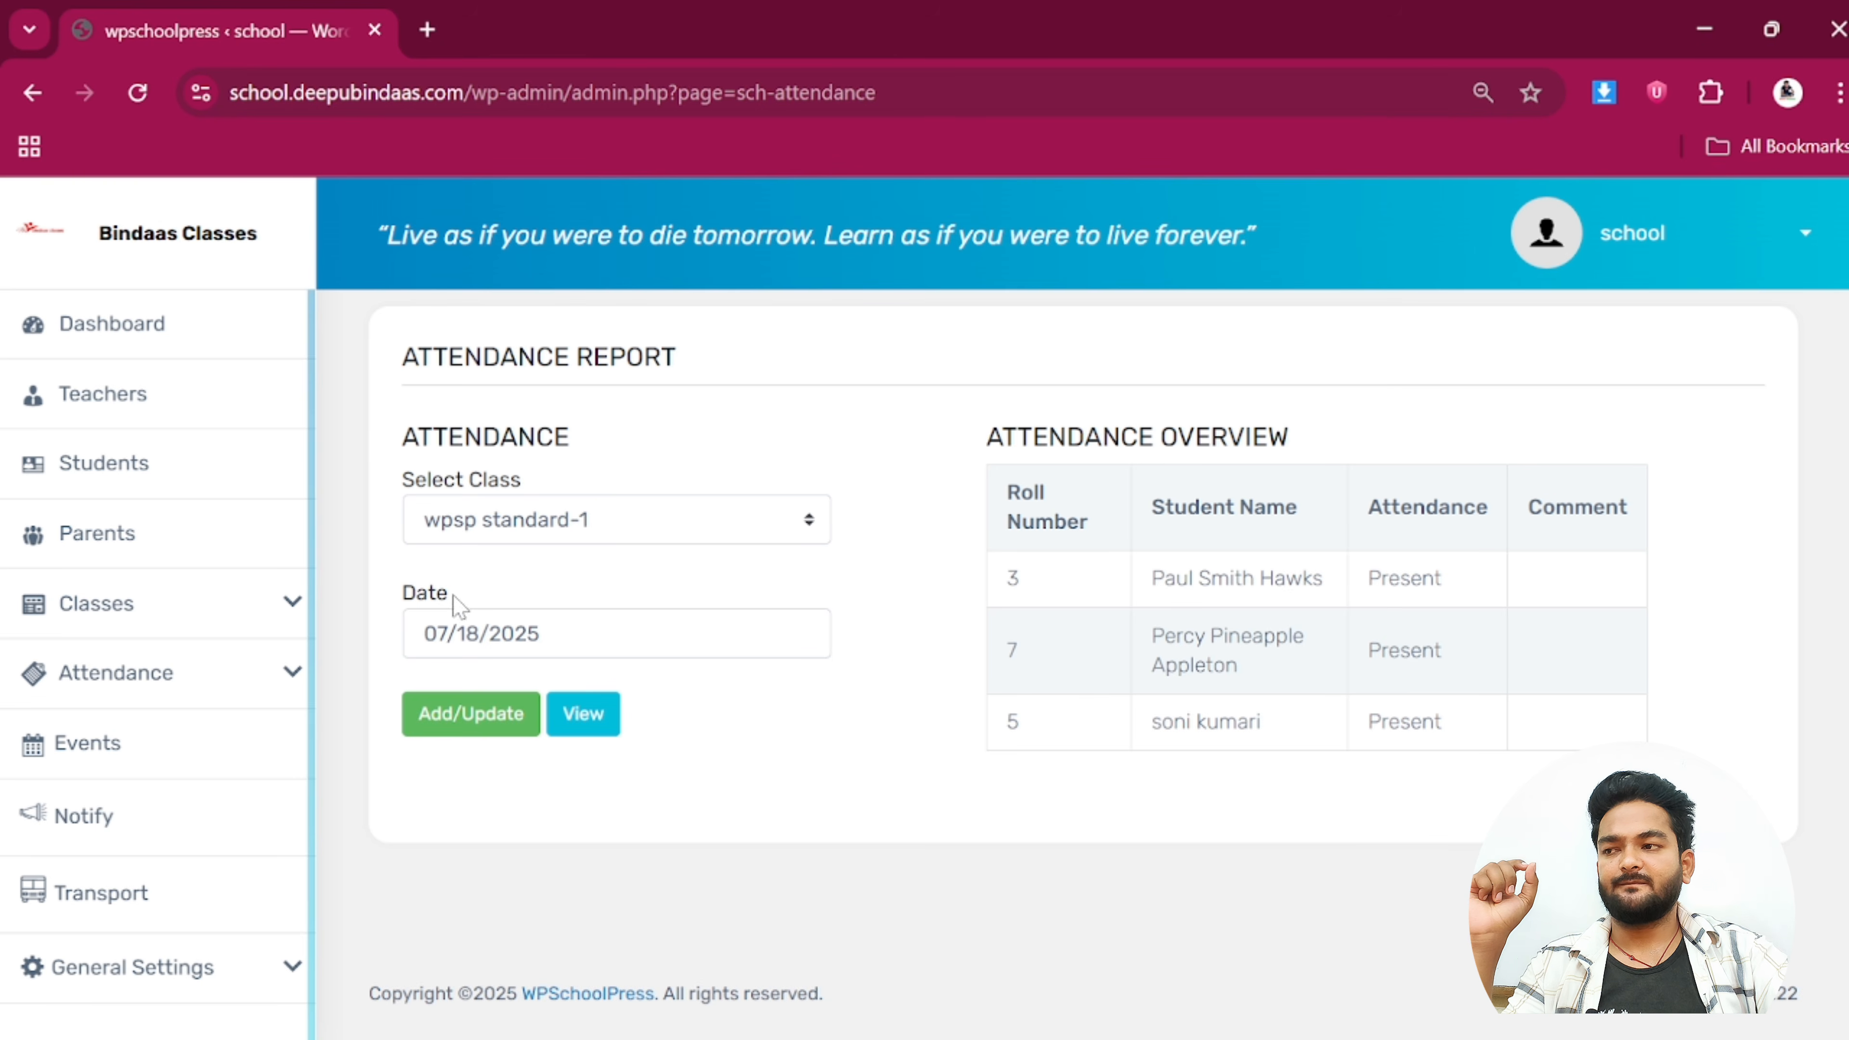
Switch the date to 07/15/2025, review statuses and the 'feaver' absence comment, then open Teachers Attendance
{"action": "left_click", "coordinate": [444, 632]}
{"action": "left_click", "coordinate": [512, 447]}
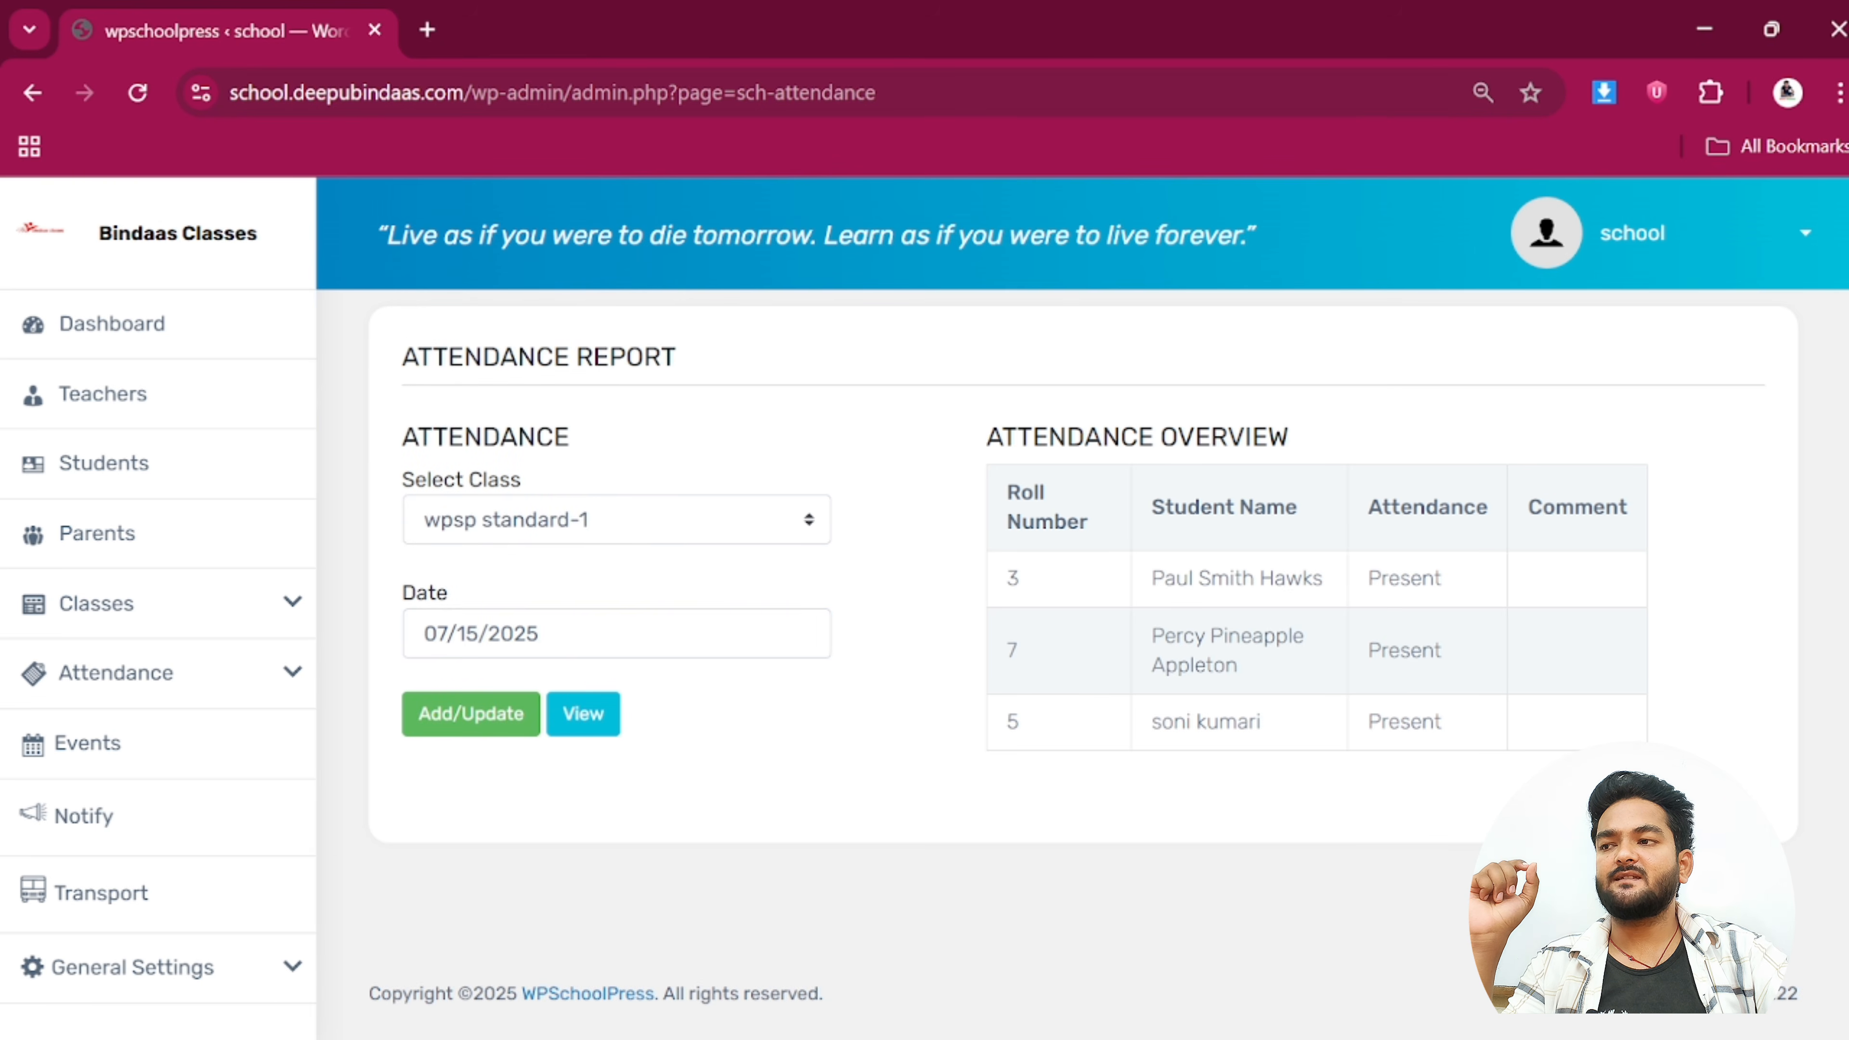
{"action": "left_click", "coordinate": [582, 714]}
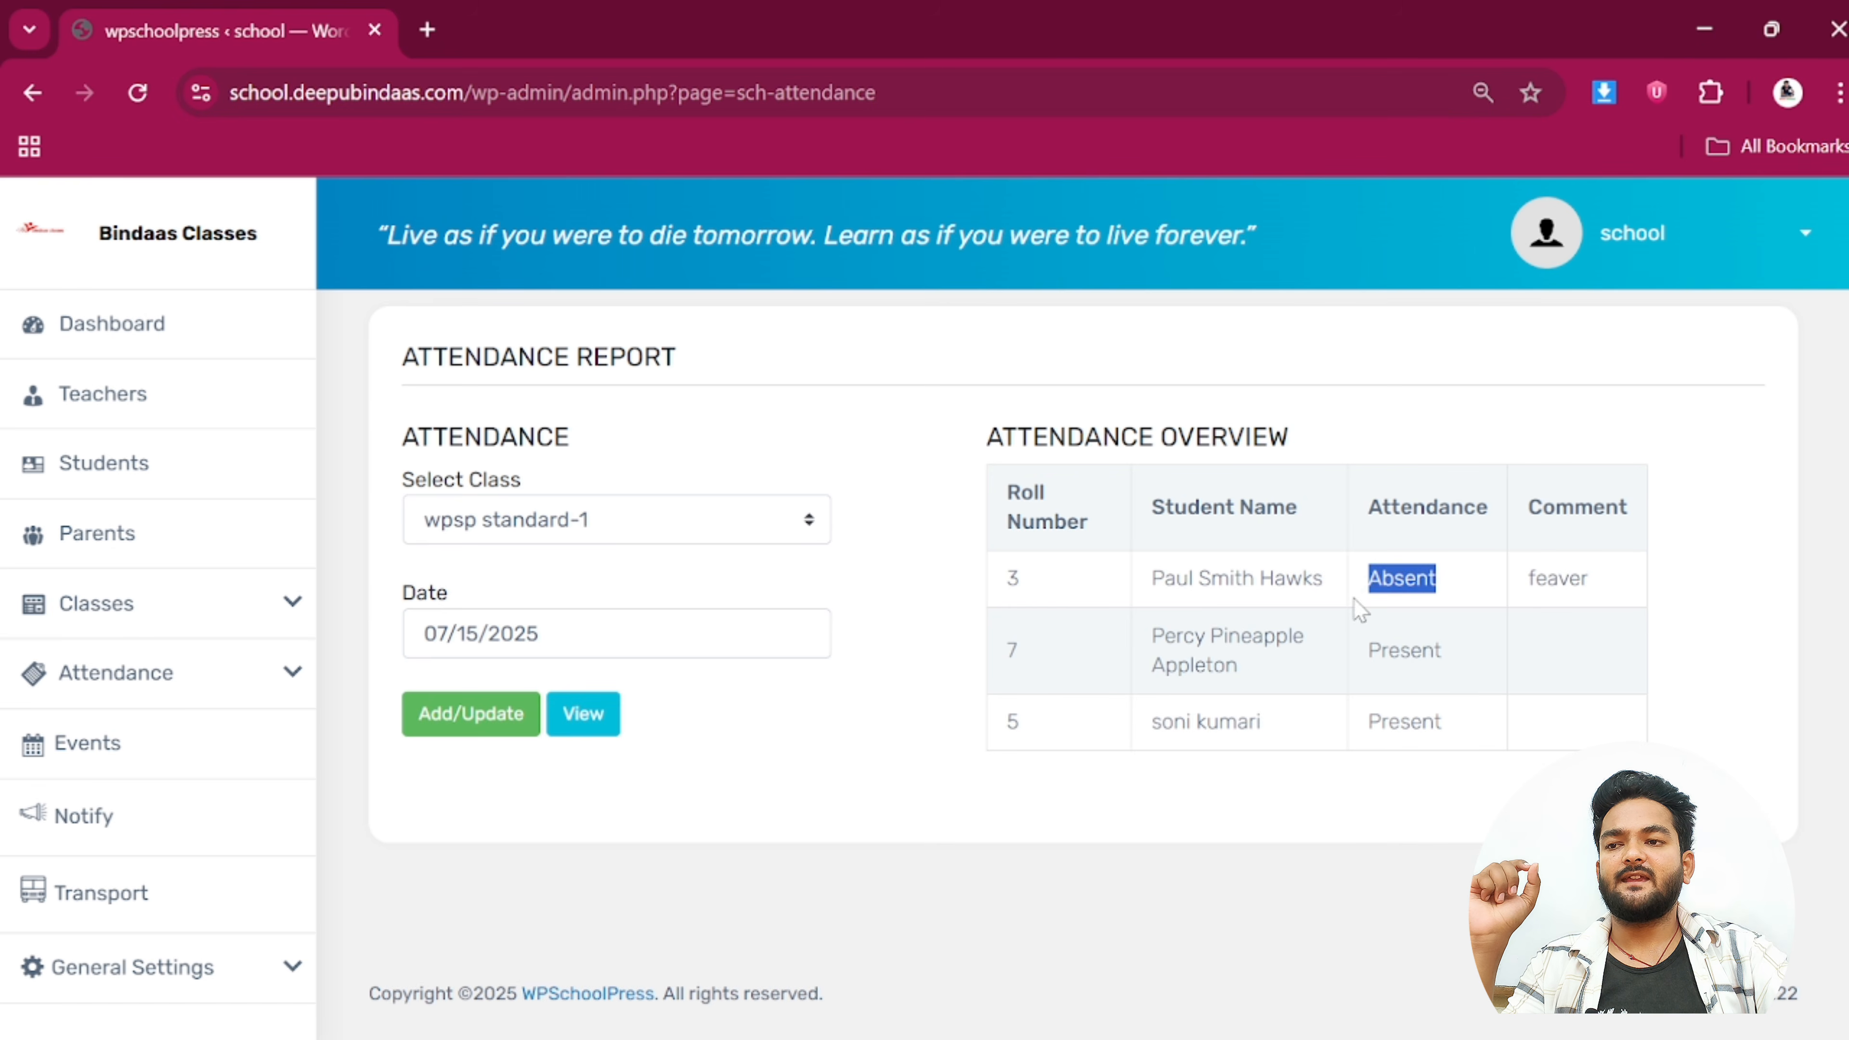
{"action": "left_click_drag", "start_coordinate": [1446, 650], "coordinate": [1366, 661]}
{"action": "left_click_drag", "start_coordinate": [1432, 737], "coordinate": [1413, 738]}
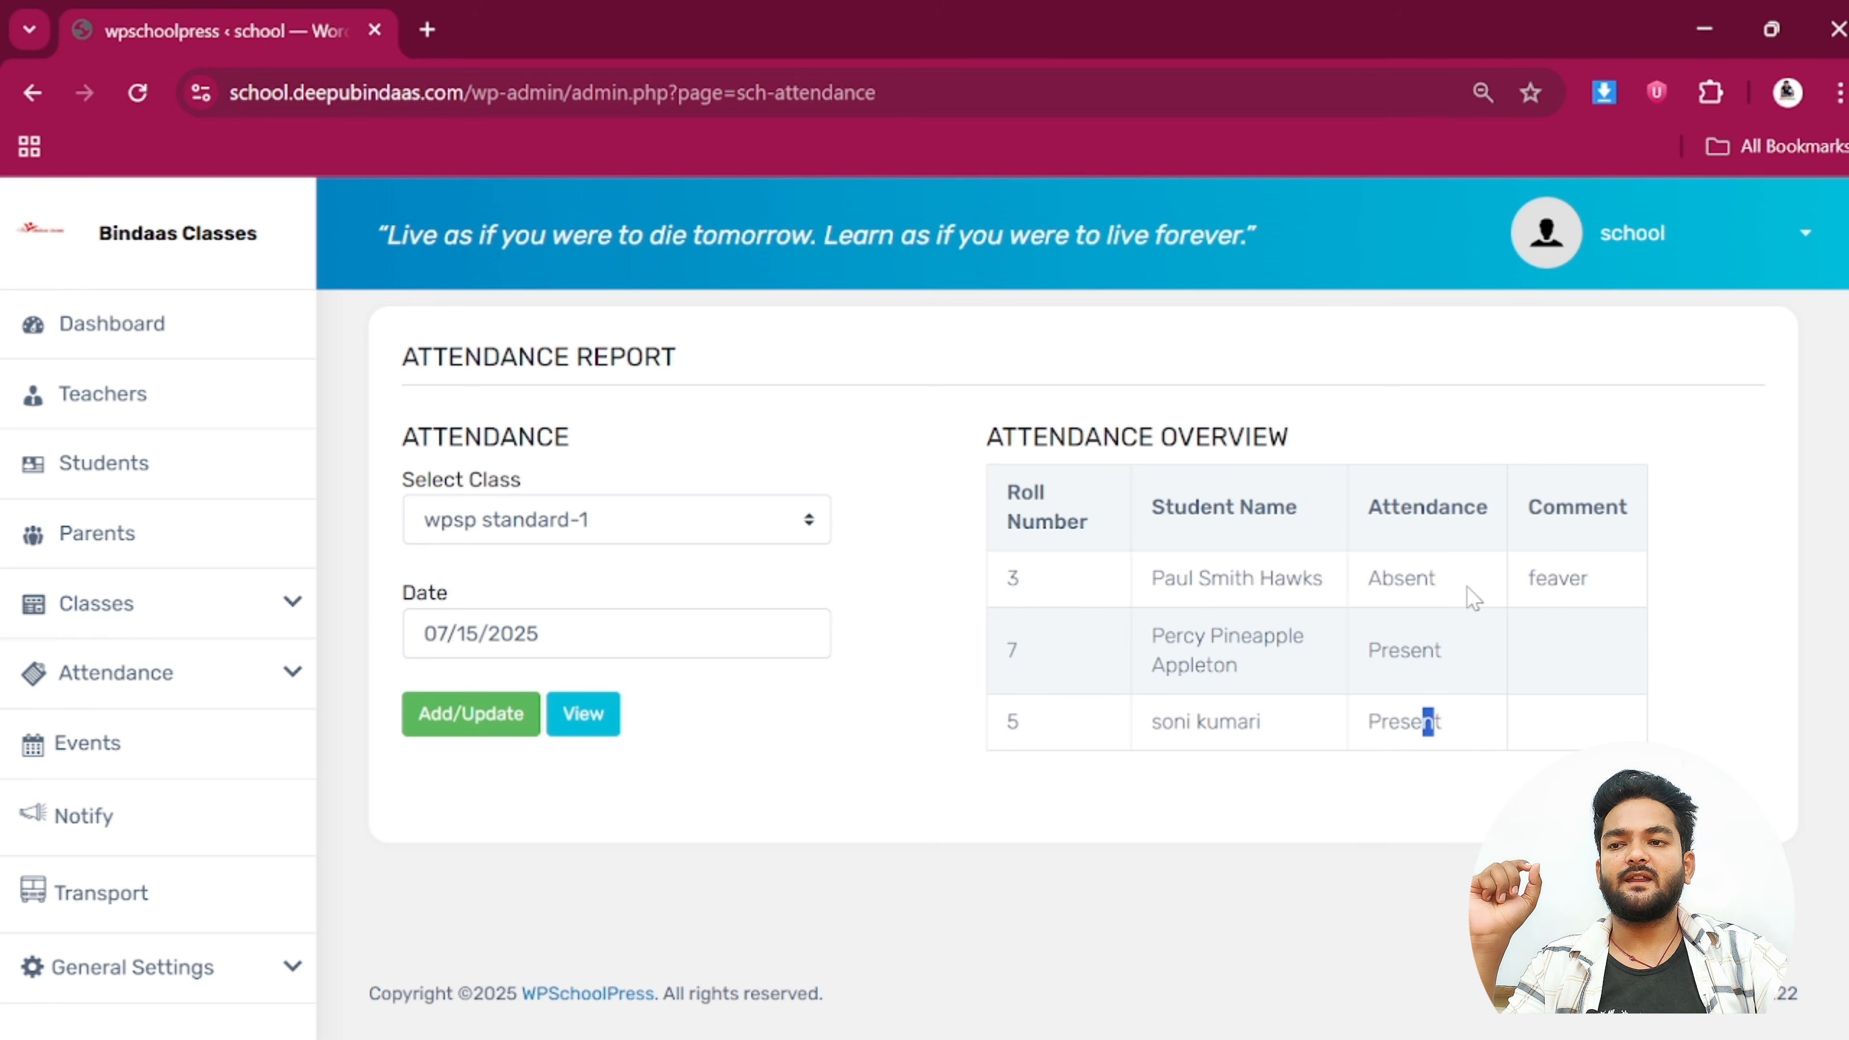
{"action": "left_click_drag", "start_coordinate": [1520, 594], "coordinate": [1607, 587]}
{"action": "left_click", "coordinate": [1607, 587]}
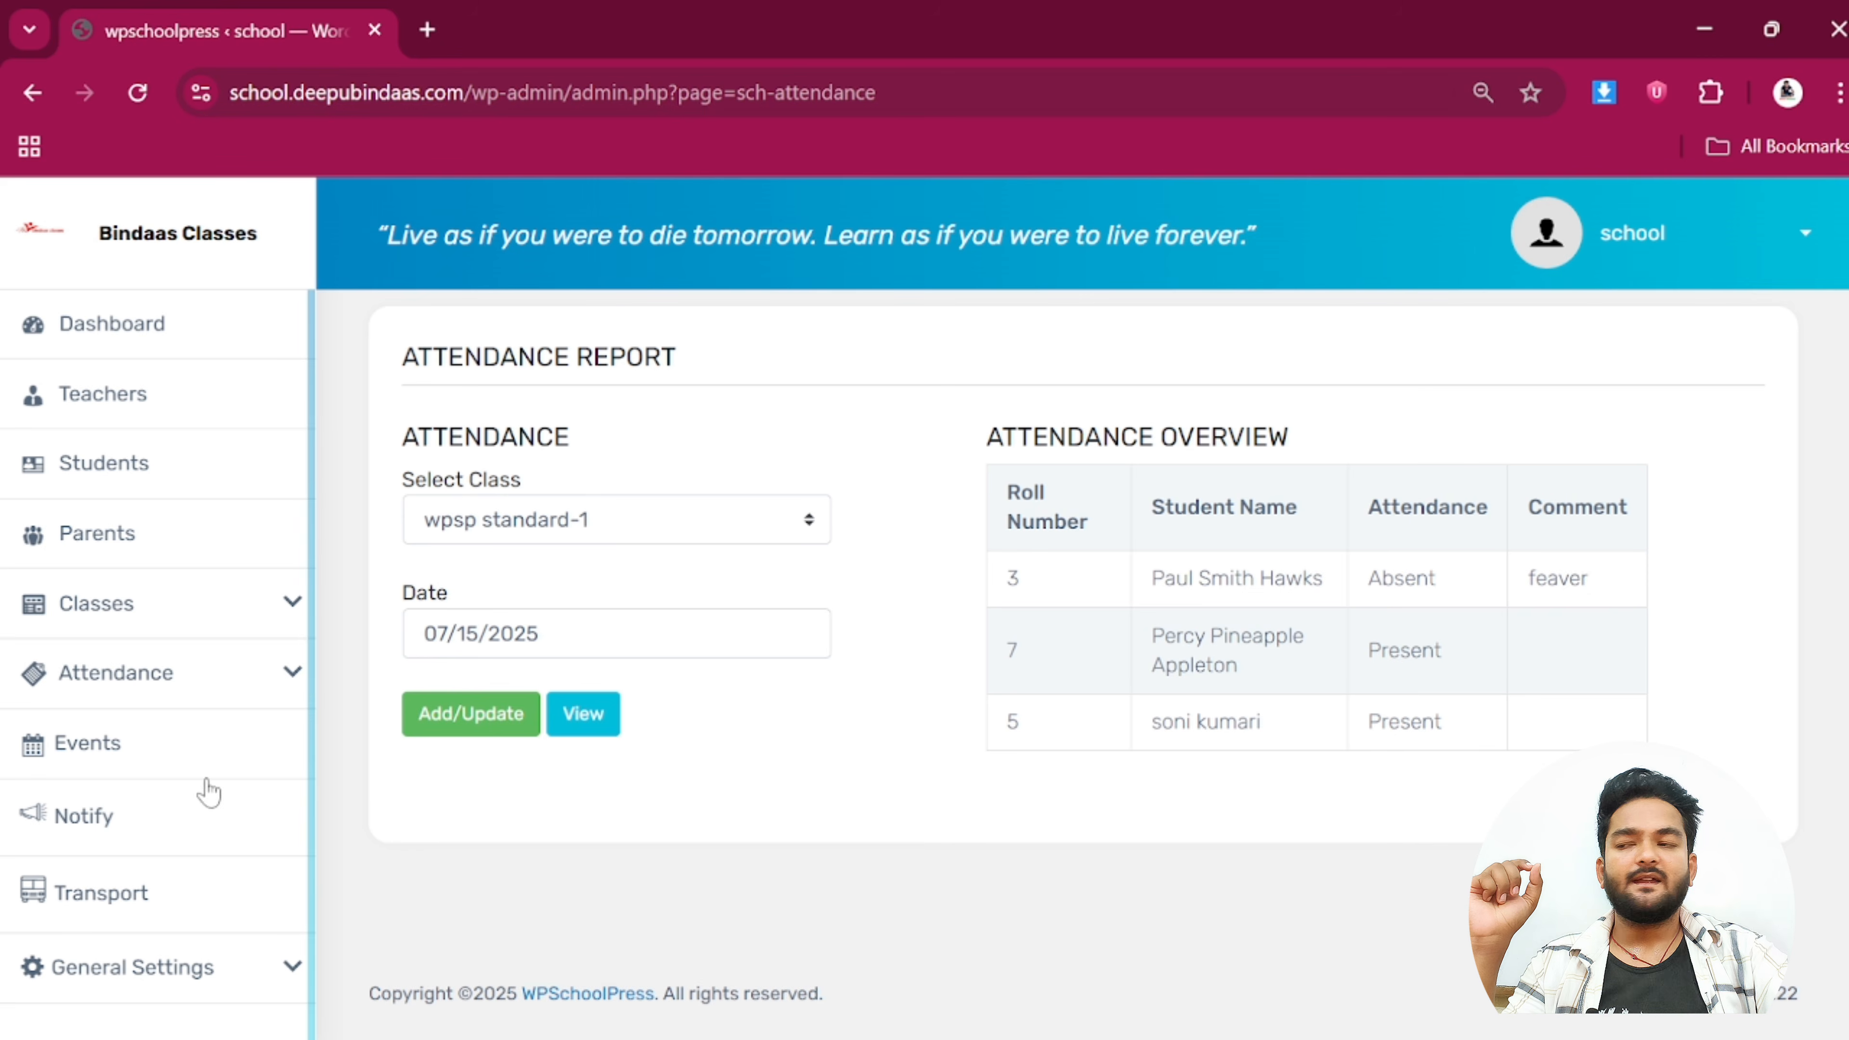
{"action": "left_click", "coordinate": [137, 680]}
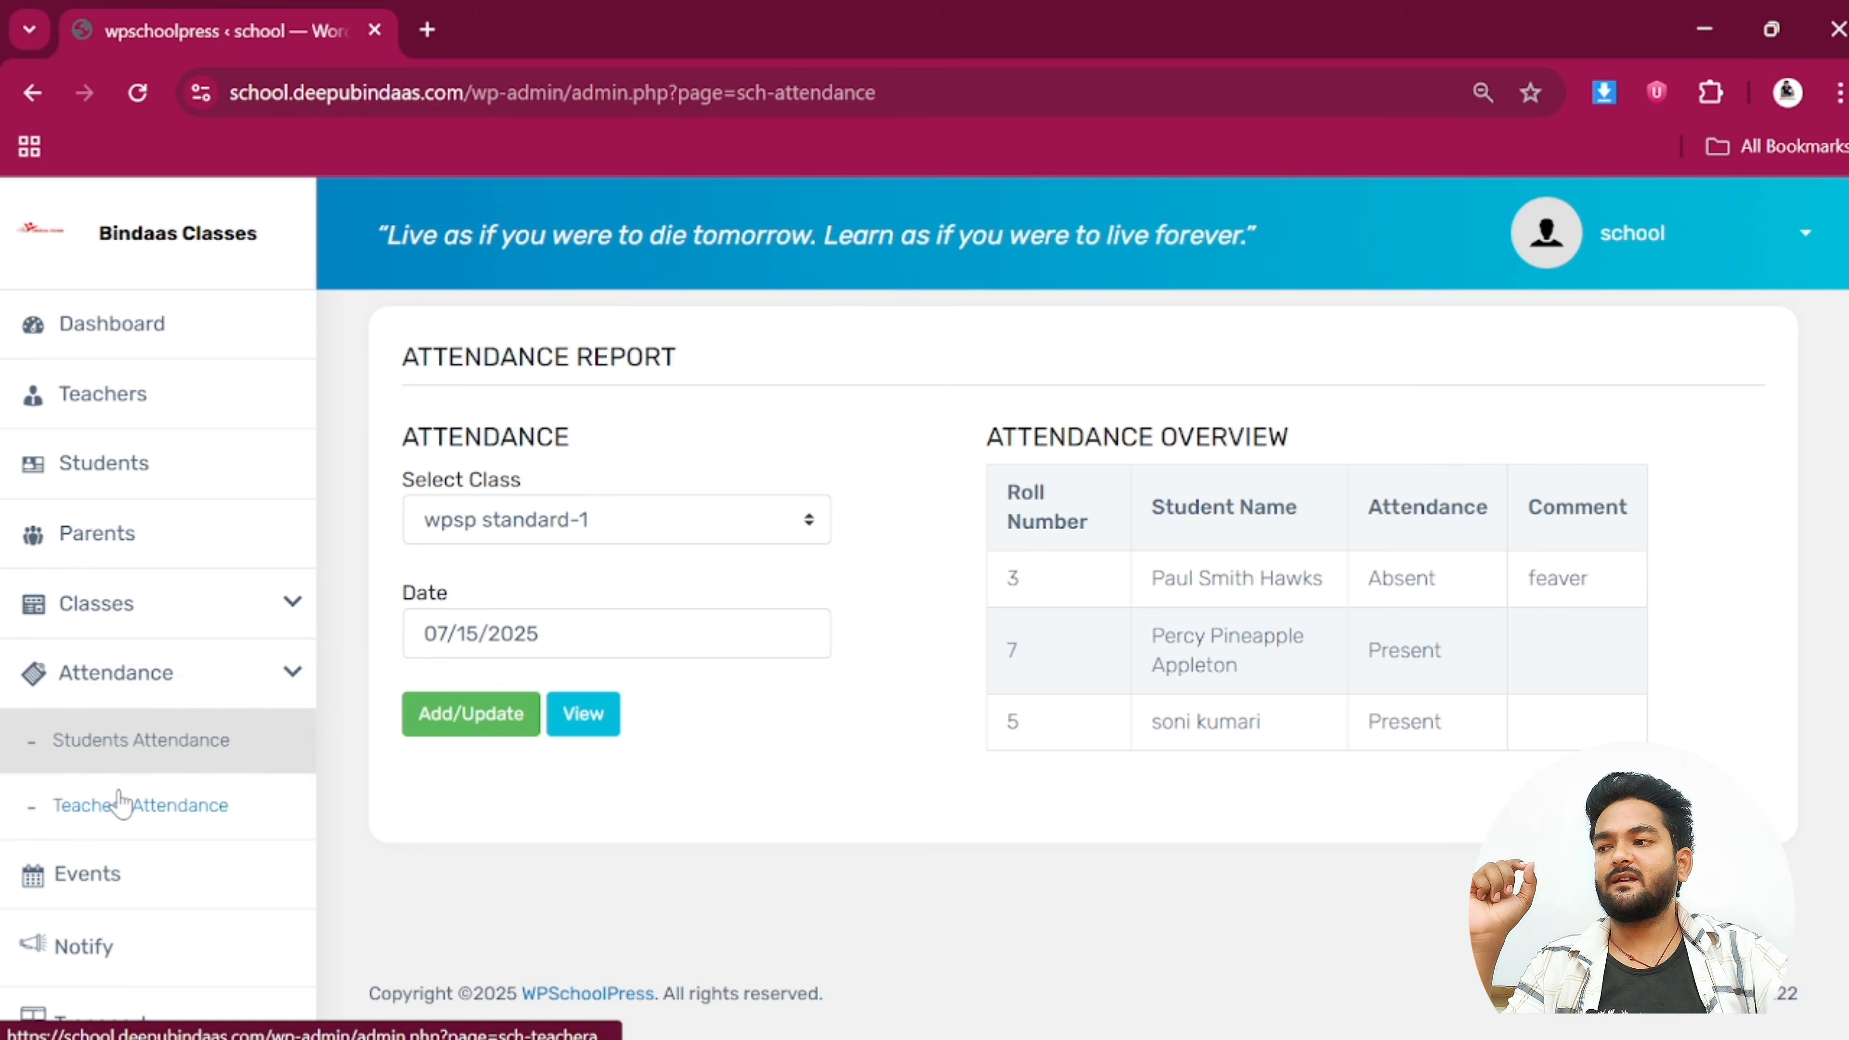
{"action": "left_click", "coordinate": [120, 805]}
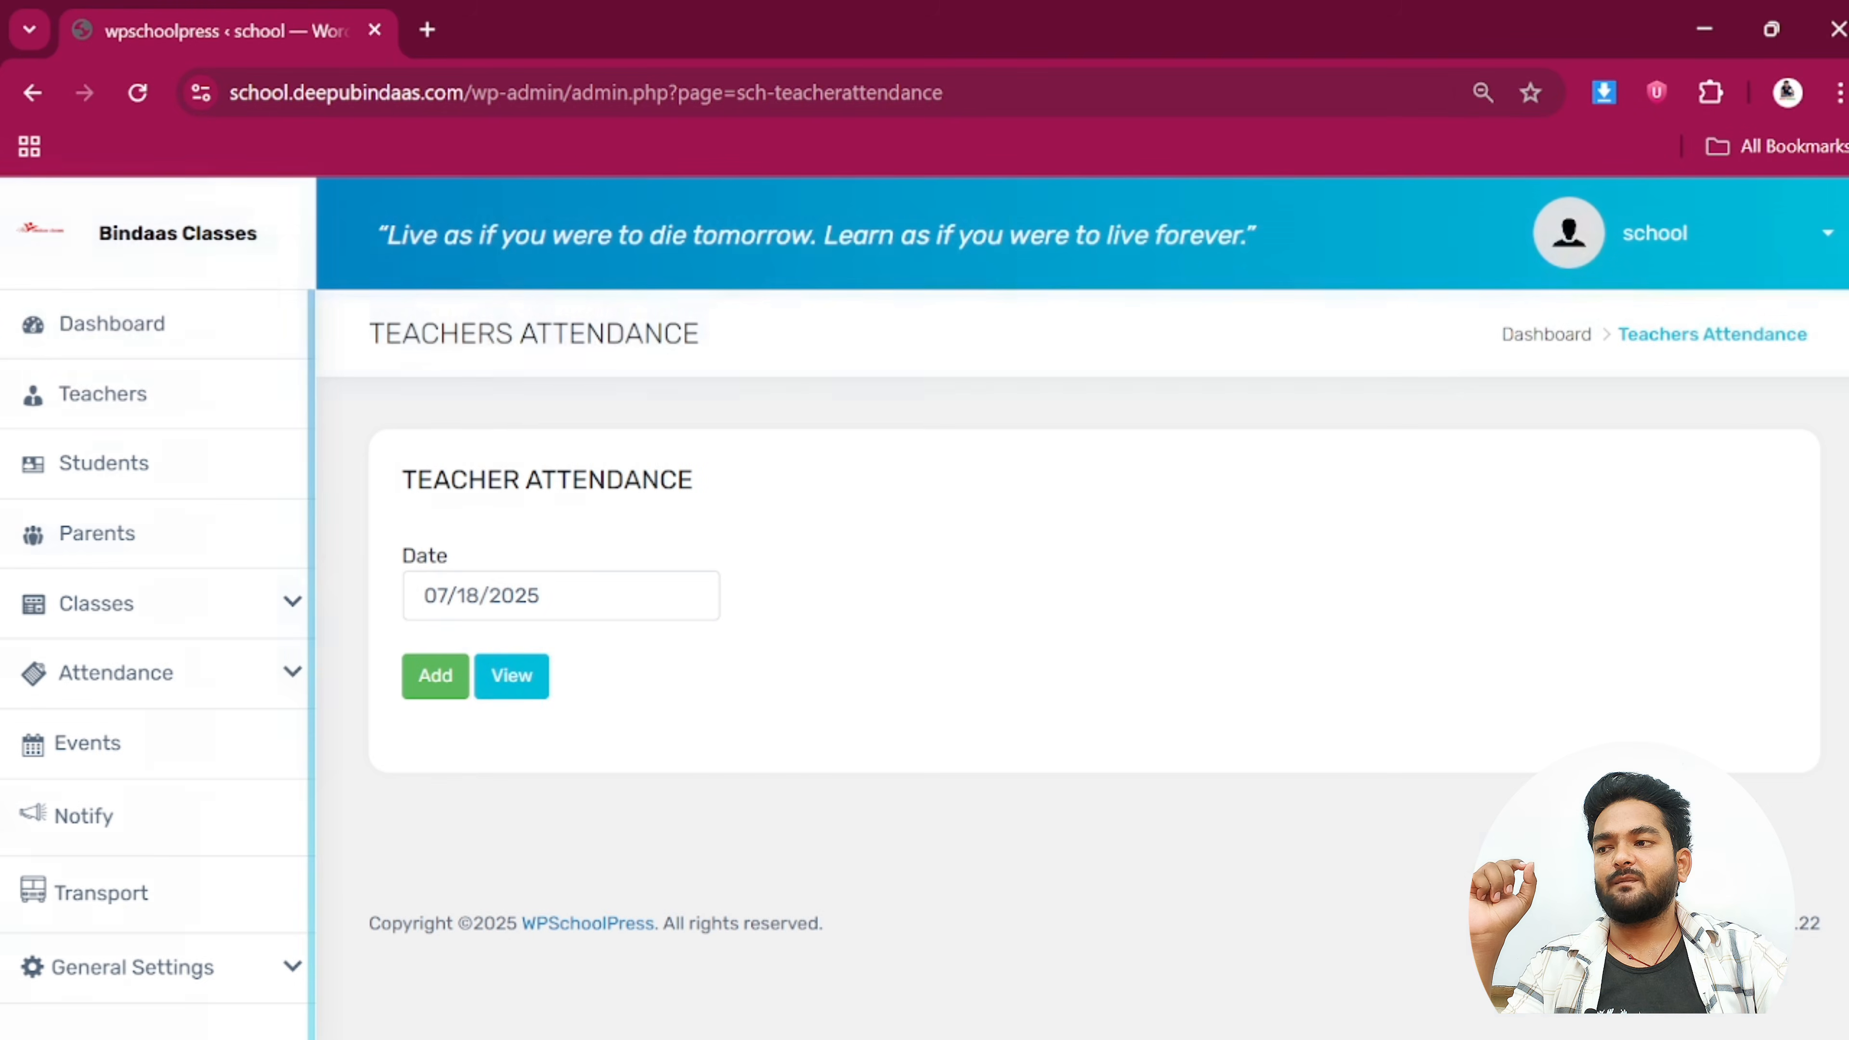
Show teacher attendance for 07/18/2025, then scroll the sidebar down to Transport
{"action": "left_click", "coordinate": [503, 674]}
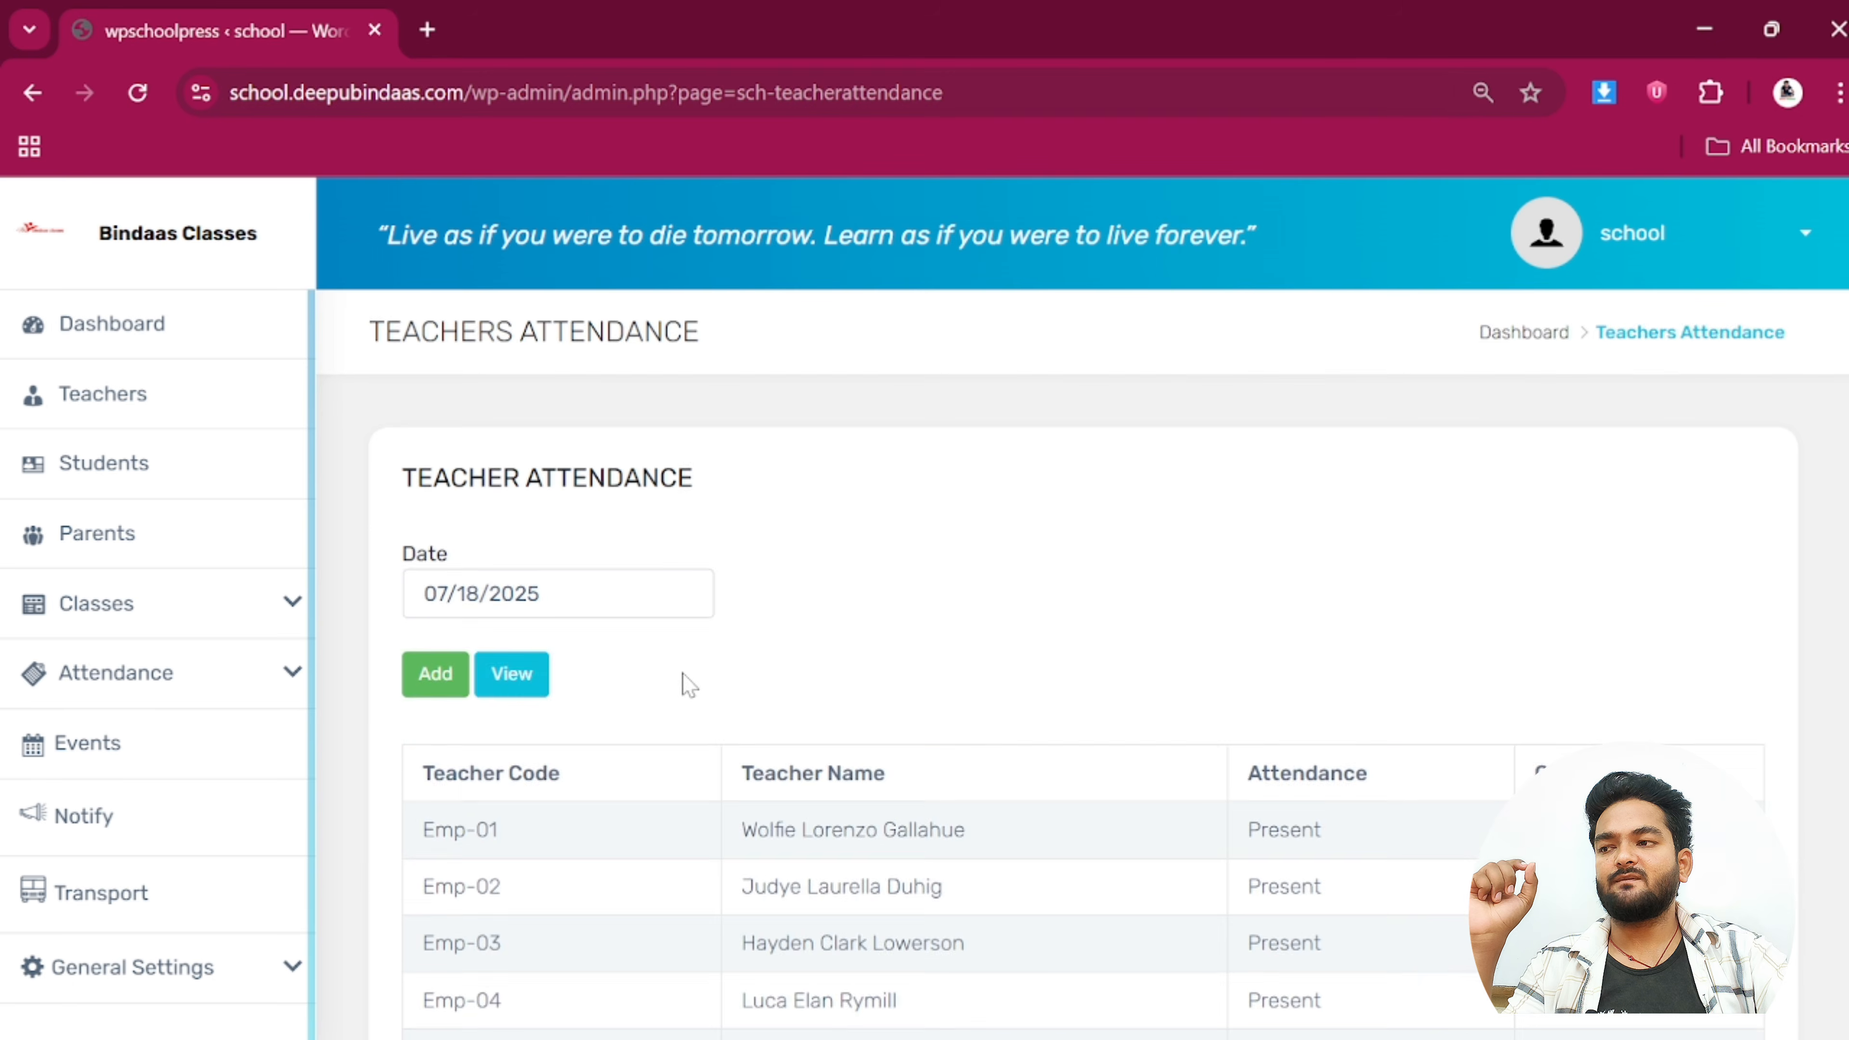
{"action": "scroll", "coordinate": [1215, 616], "scroll_direction": "down", "scroll_amount": 4}
{"action": "scroll", "coordinate": [1215, 616], "scroll_direction": "down", "scroll_amount": 5}
{"action": "scroll", "coordinate": [1328, 721], "scroll_direction": "up", "scroll_amount": 8}
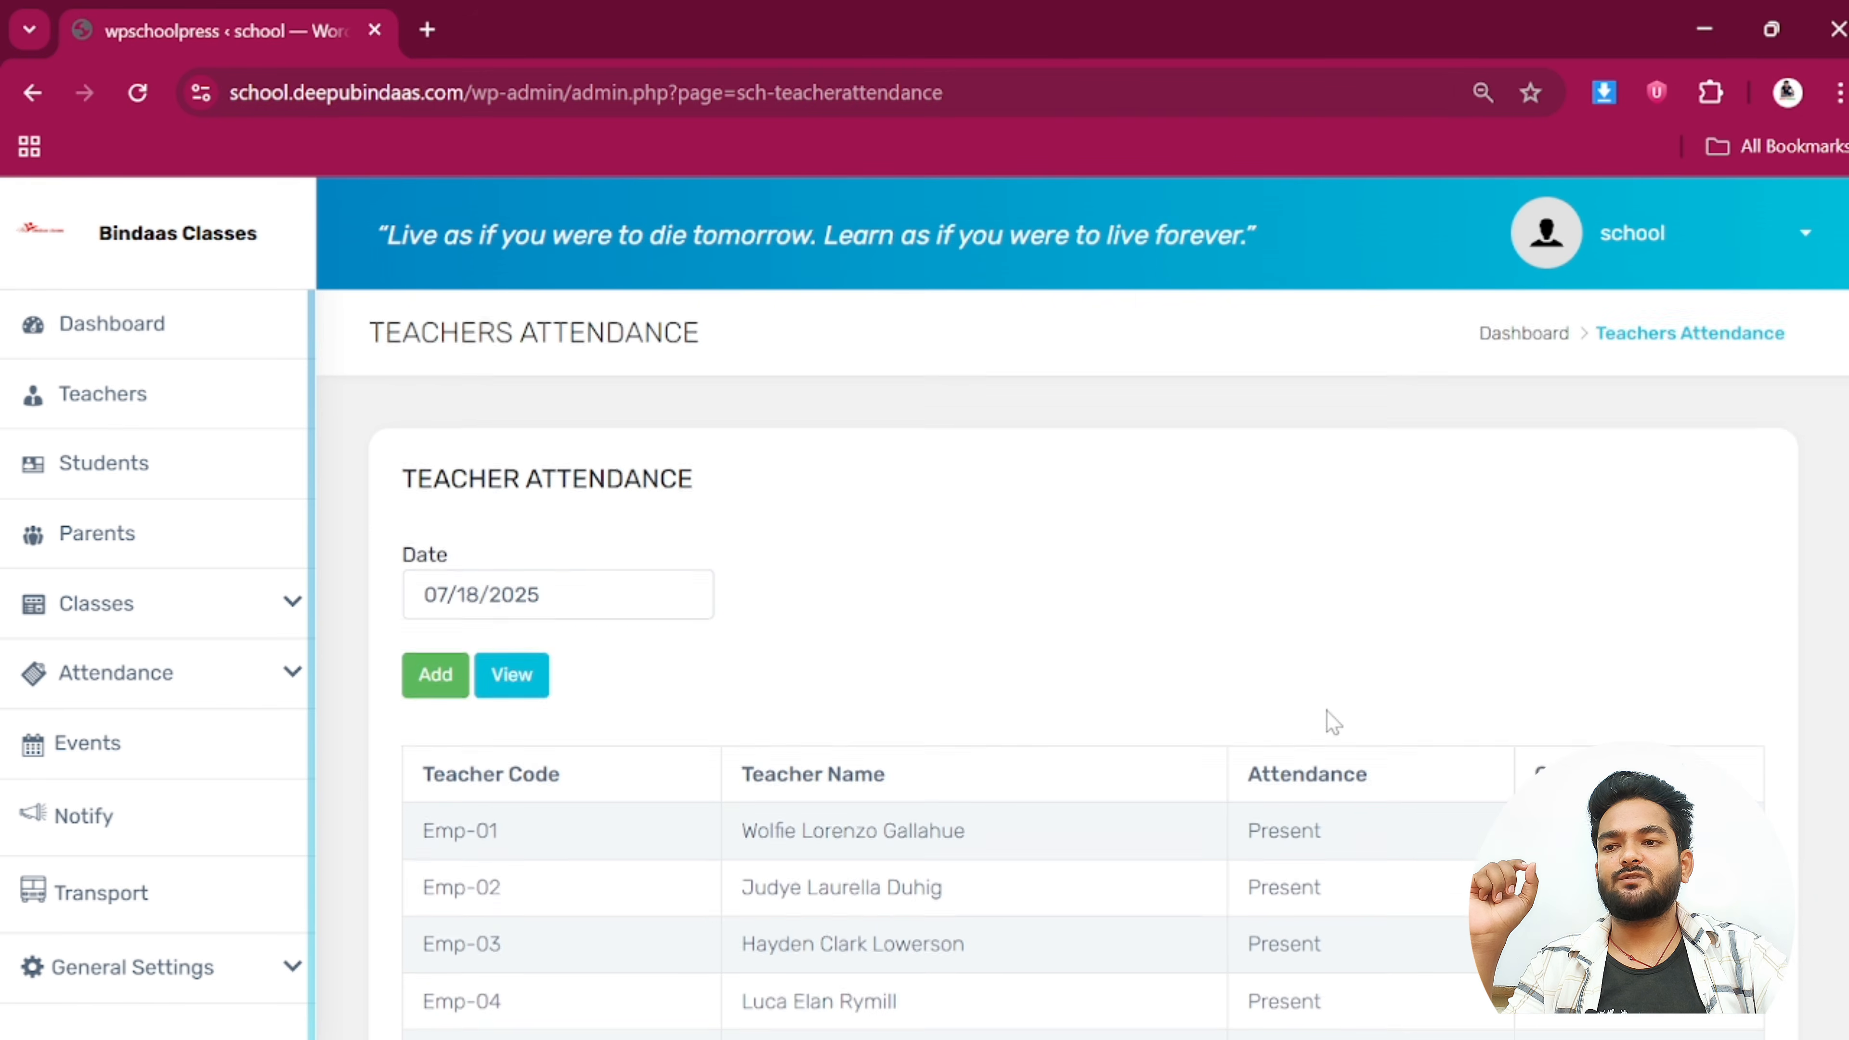
{"action": "scroll", "coordinate": [1328, 703], "scroll_direction": "down", "scroll_amount": 5}
{"action": "scroll", "coordinate": [1329, 710], "scroll_direction": "down", "scroll_amount": 1}
{"action": "scroll", "coordinate": [142, 830], "scroll_direction": "down", "scroll_amount": 3}
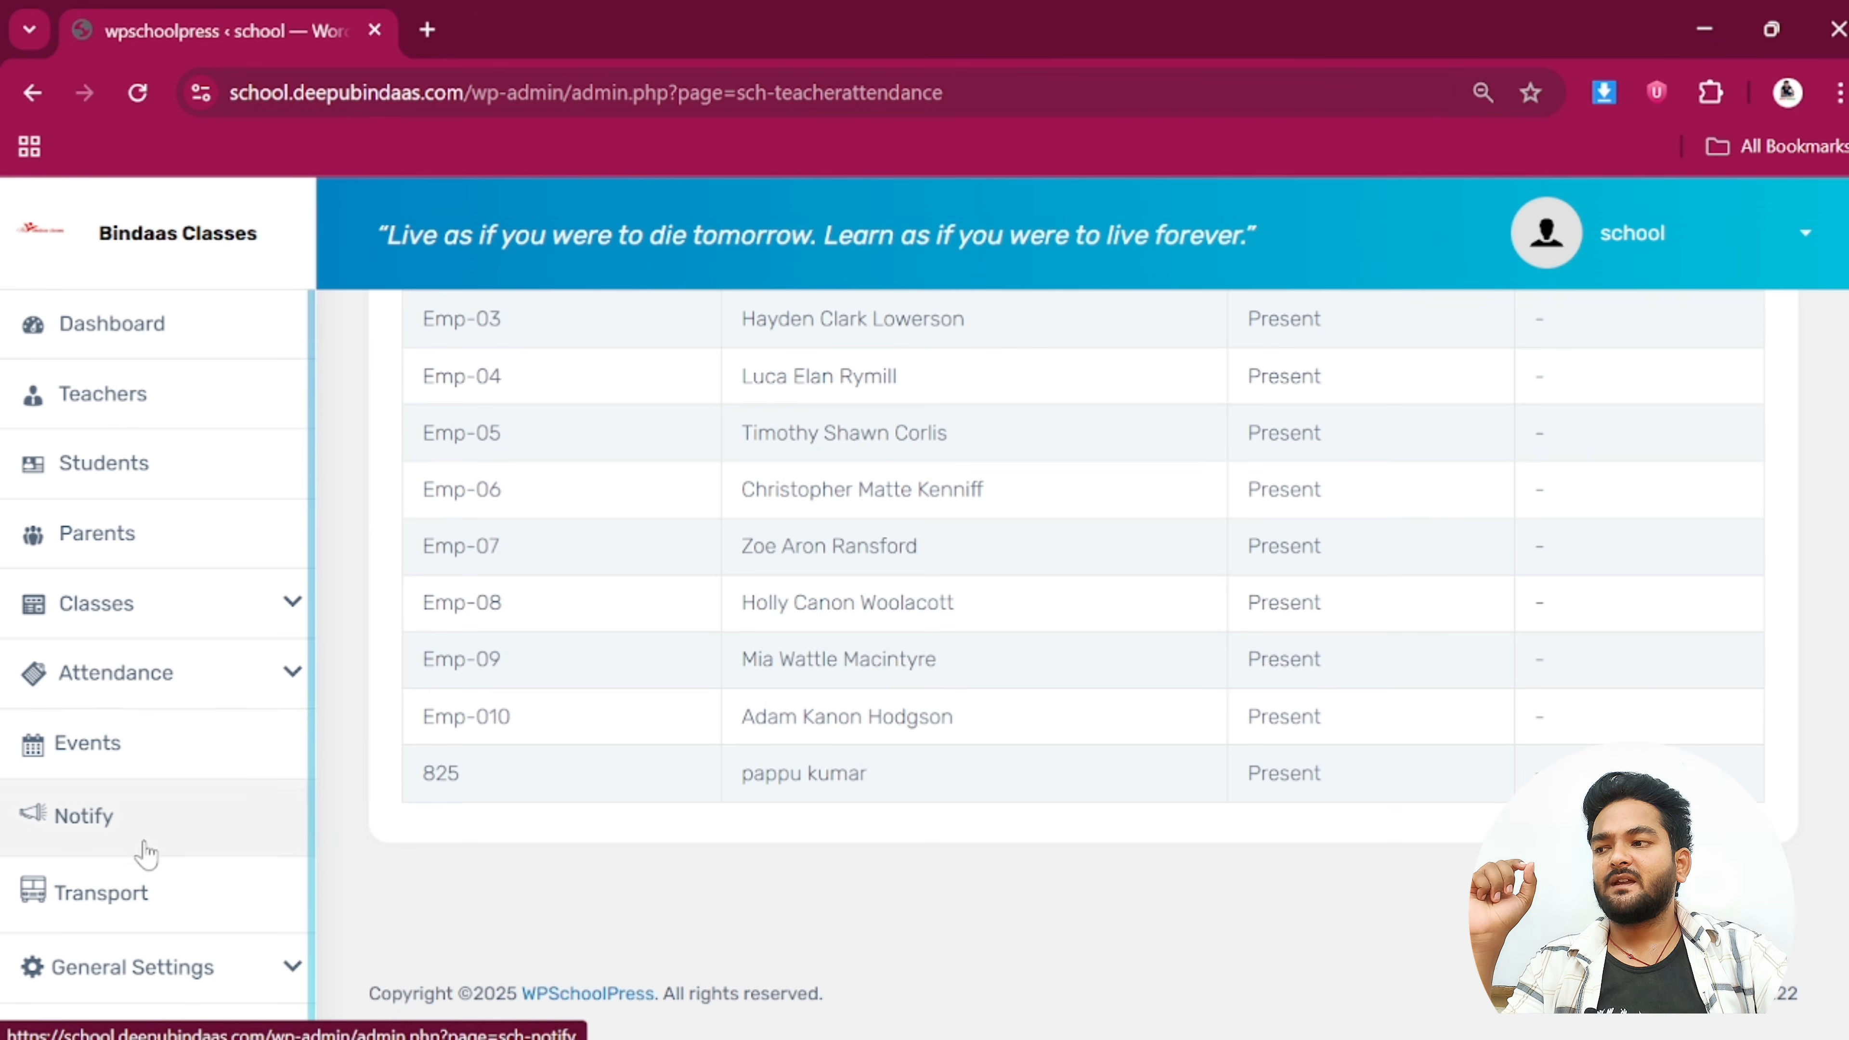
{"action": "left_click", "coordinate": [105, 917]}
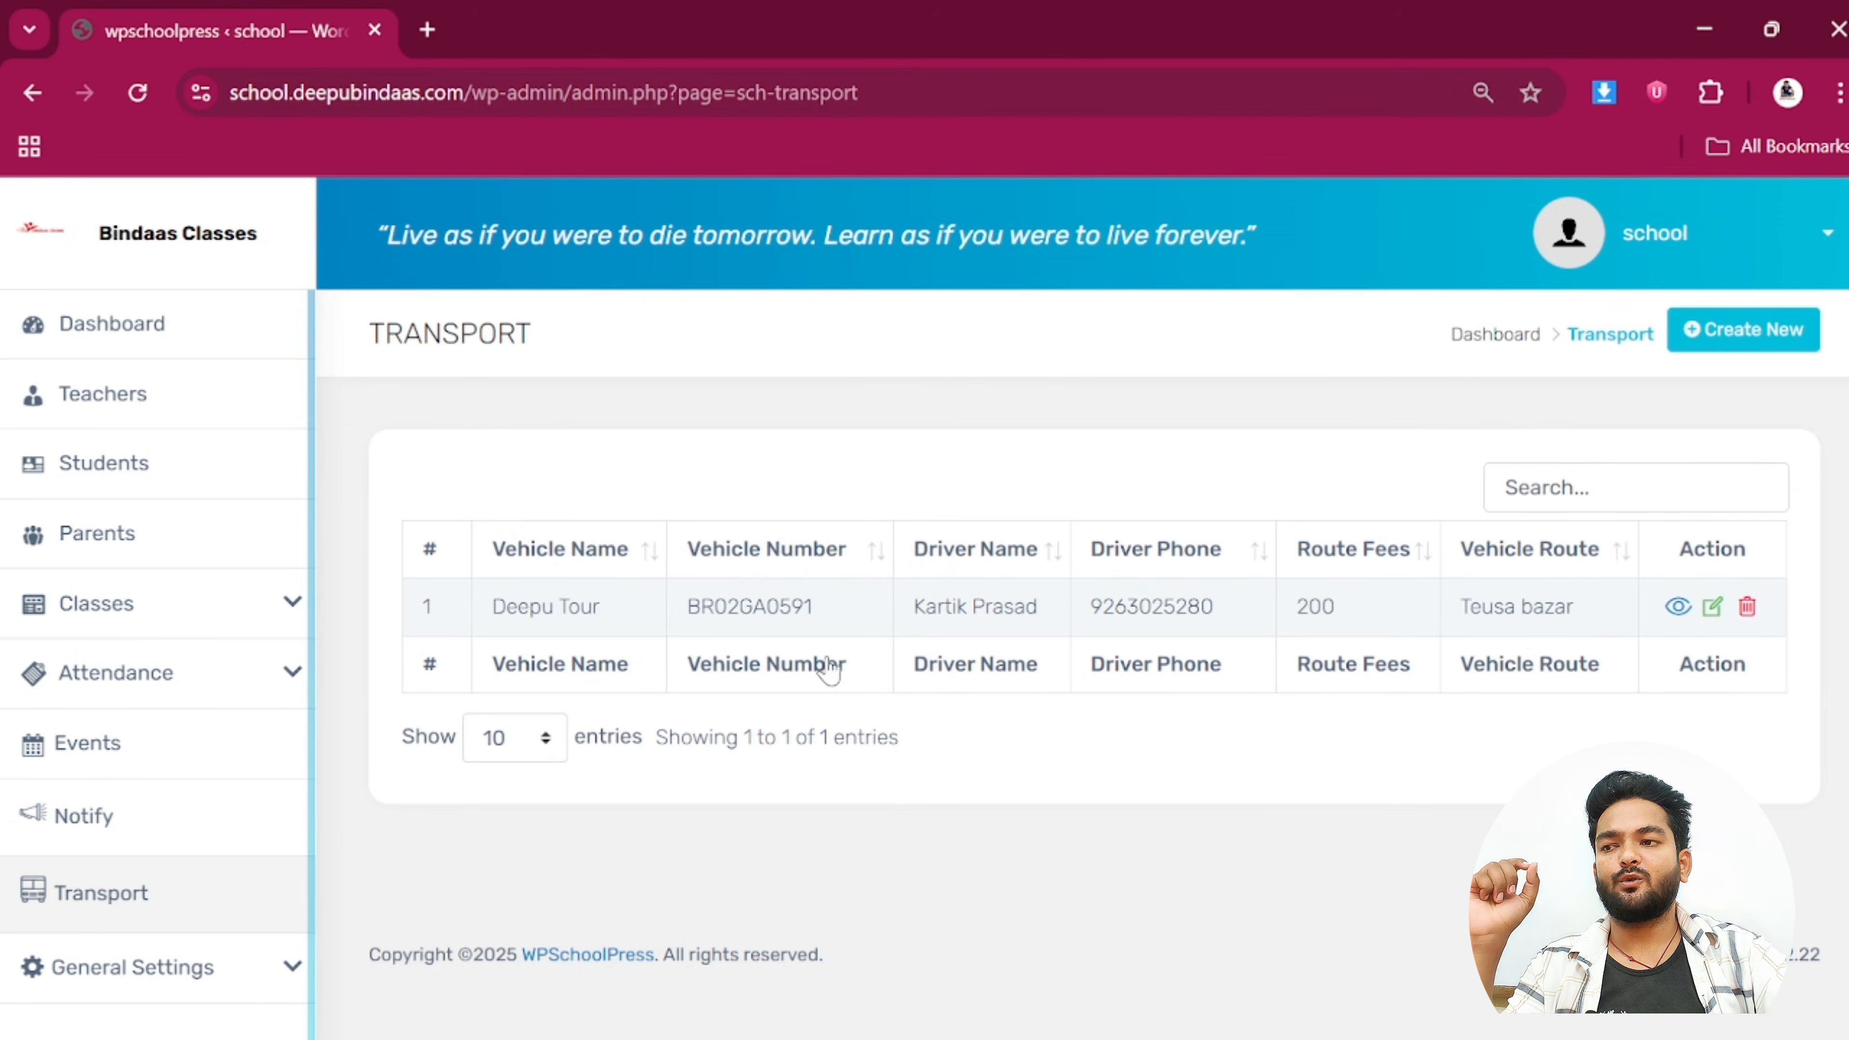
Point out the vehicle number, driver details, route fee 200 and Teusa bazar route, then expand General Settings
{"action": "double_click", "coordinate": [810, 603]}
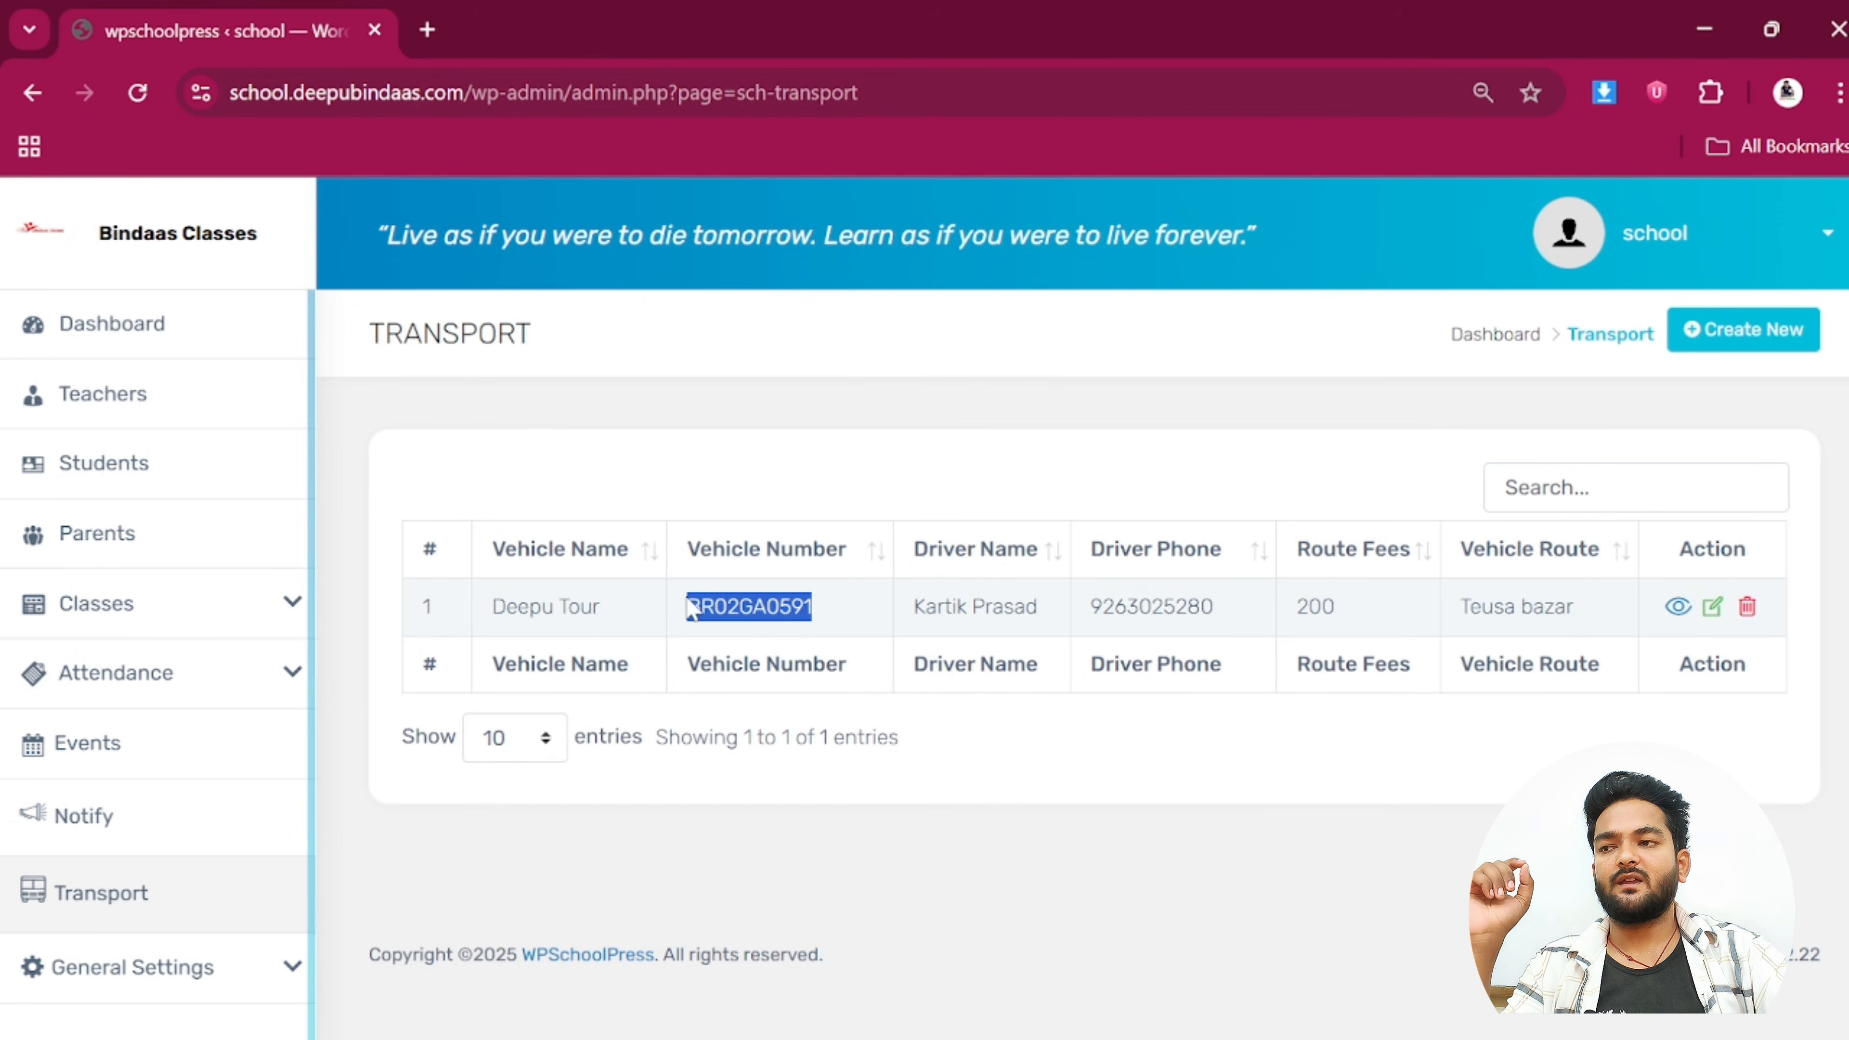
{"action": "left_click_drag", "start_coordinate": [1056, 606], "coordinate": [911, 620]}
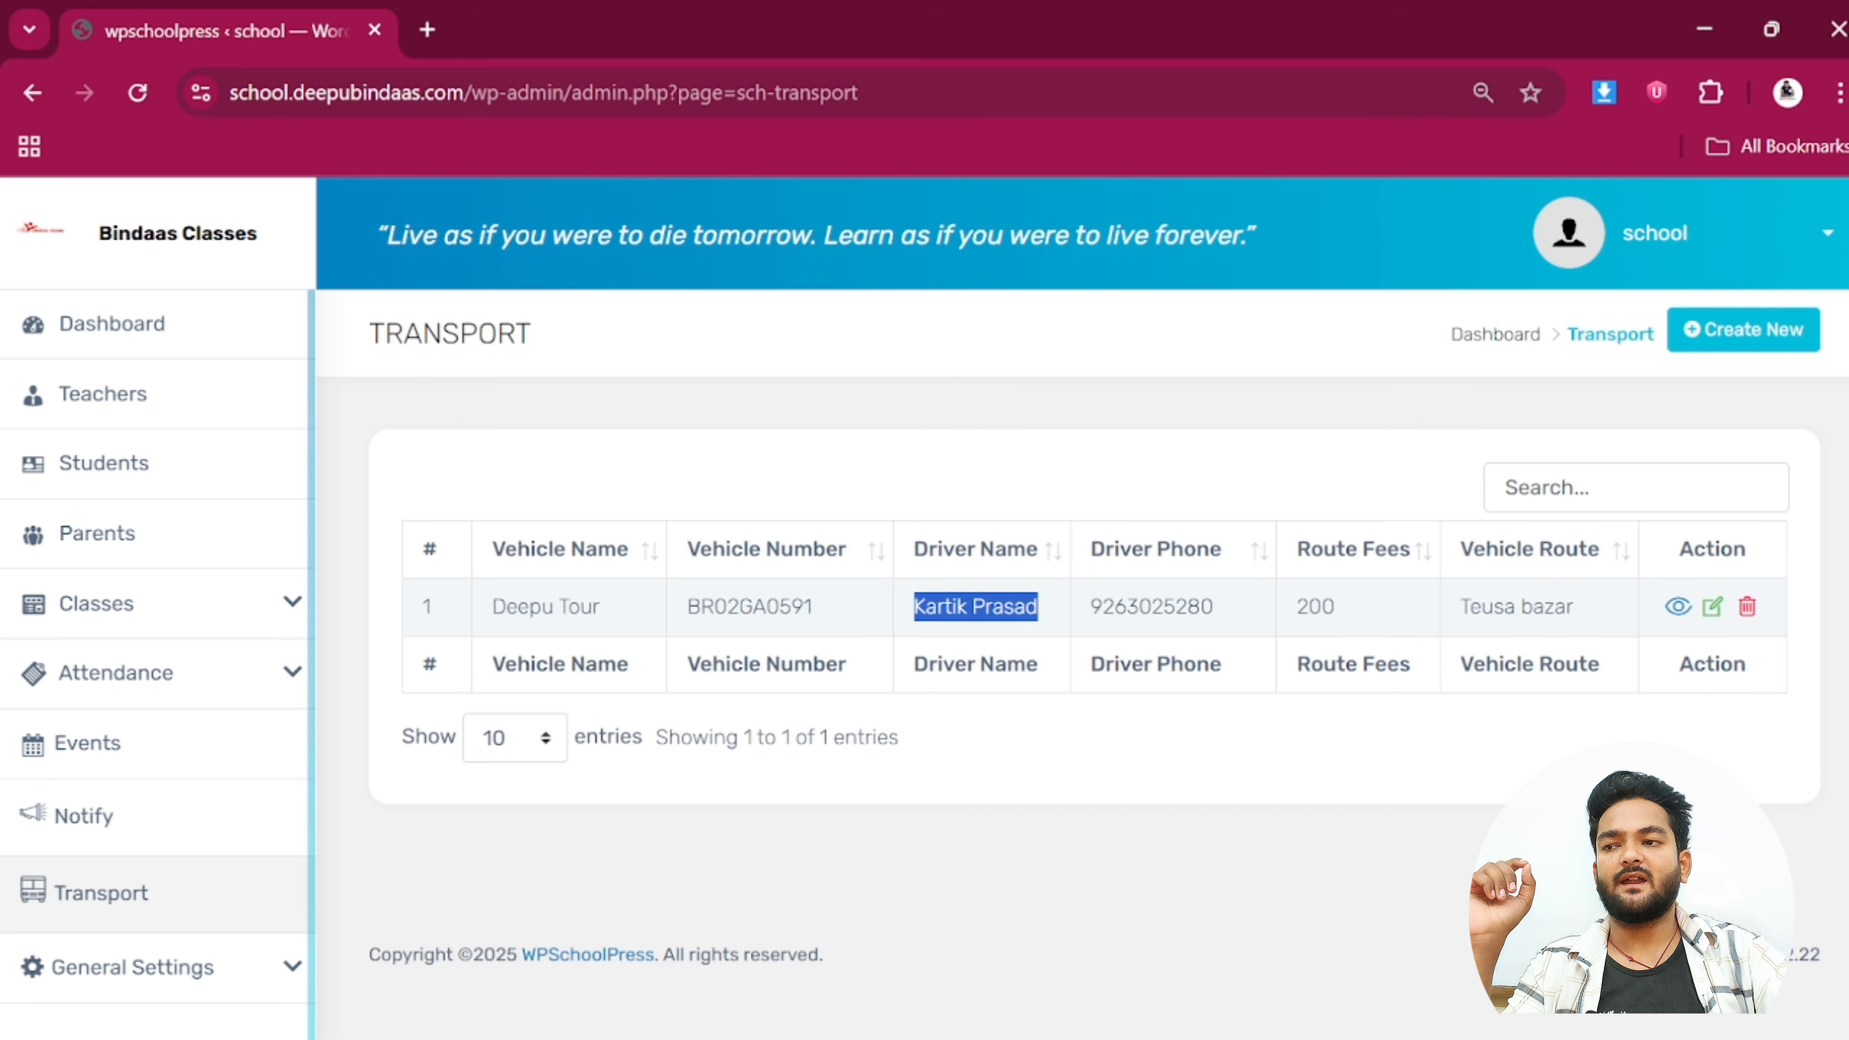
{"action": "left_click_drag", "start_coordinate": [1093, 624], "coordinate": [1211, 619]}
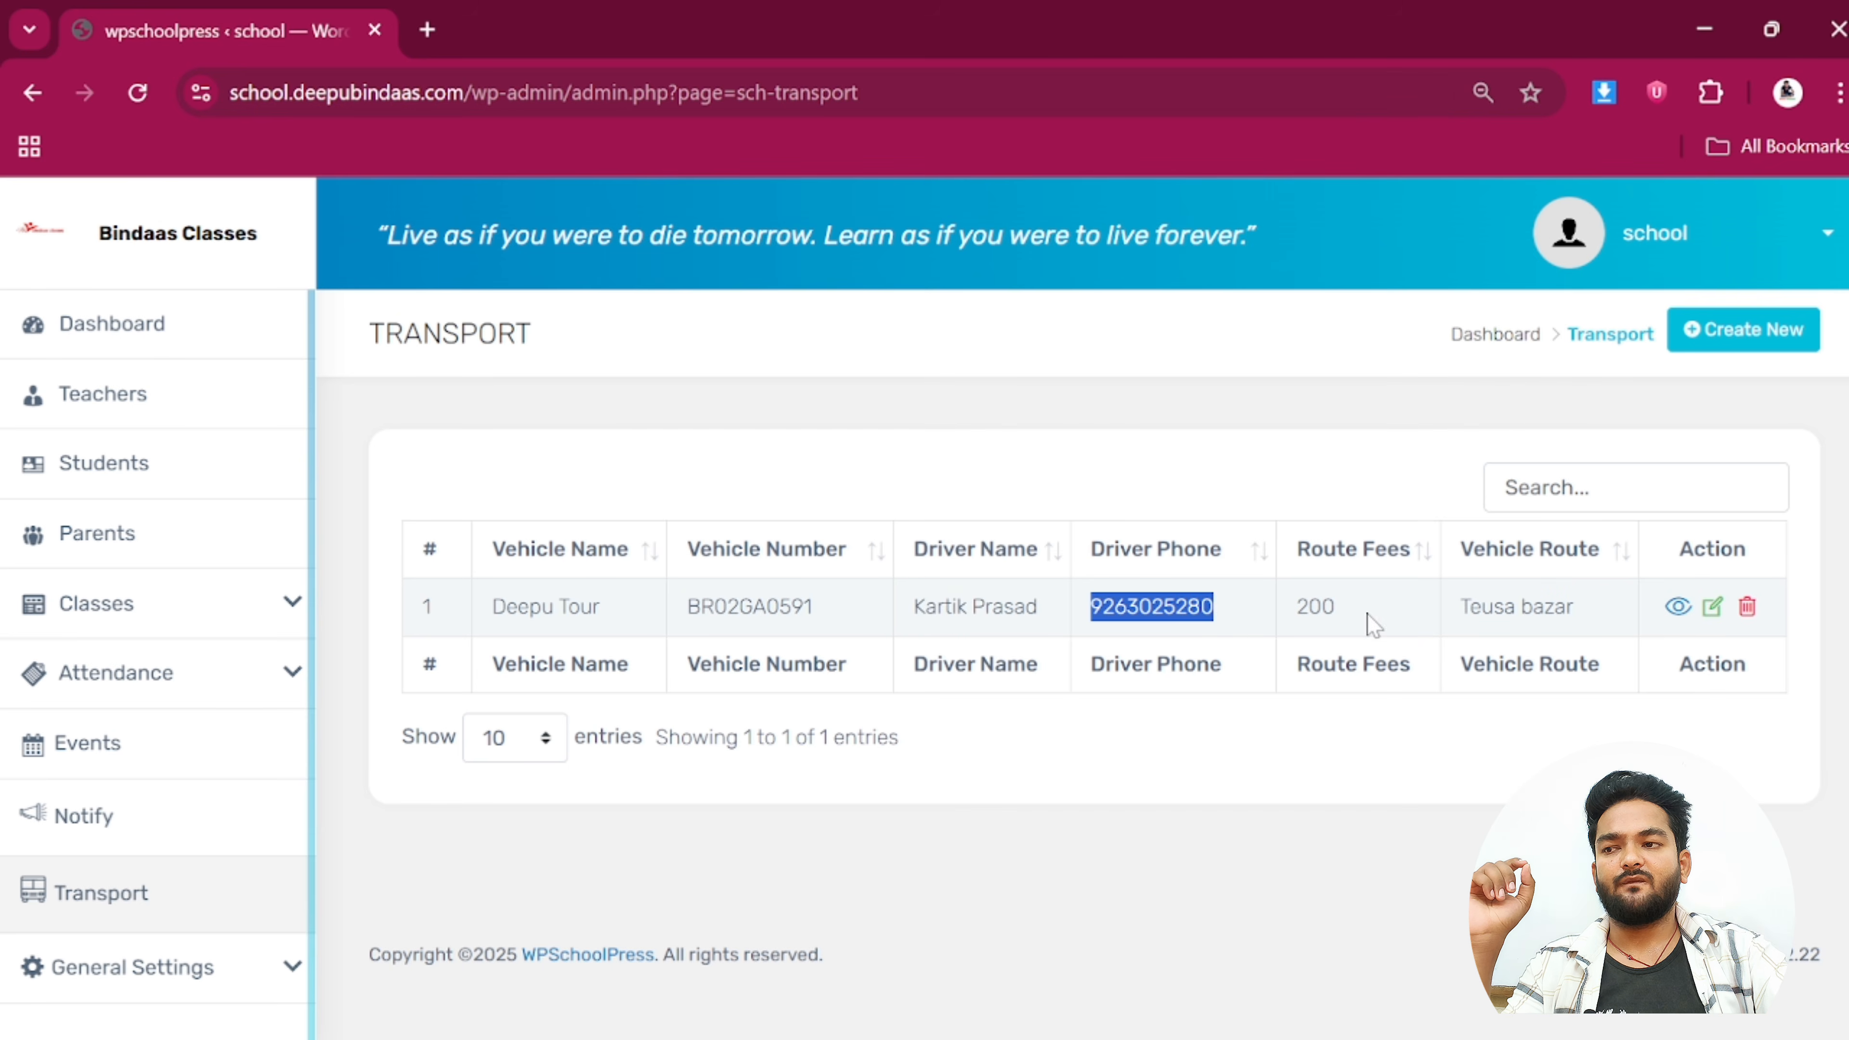
{"action": "left_click_drag", "start_coordinate": [1370, 619], "coordinate": [1275, 627]}
{"action": "left_click_drag", "start_coordinate": [1455, 612], "coordinate": [1601, 611]}
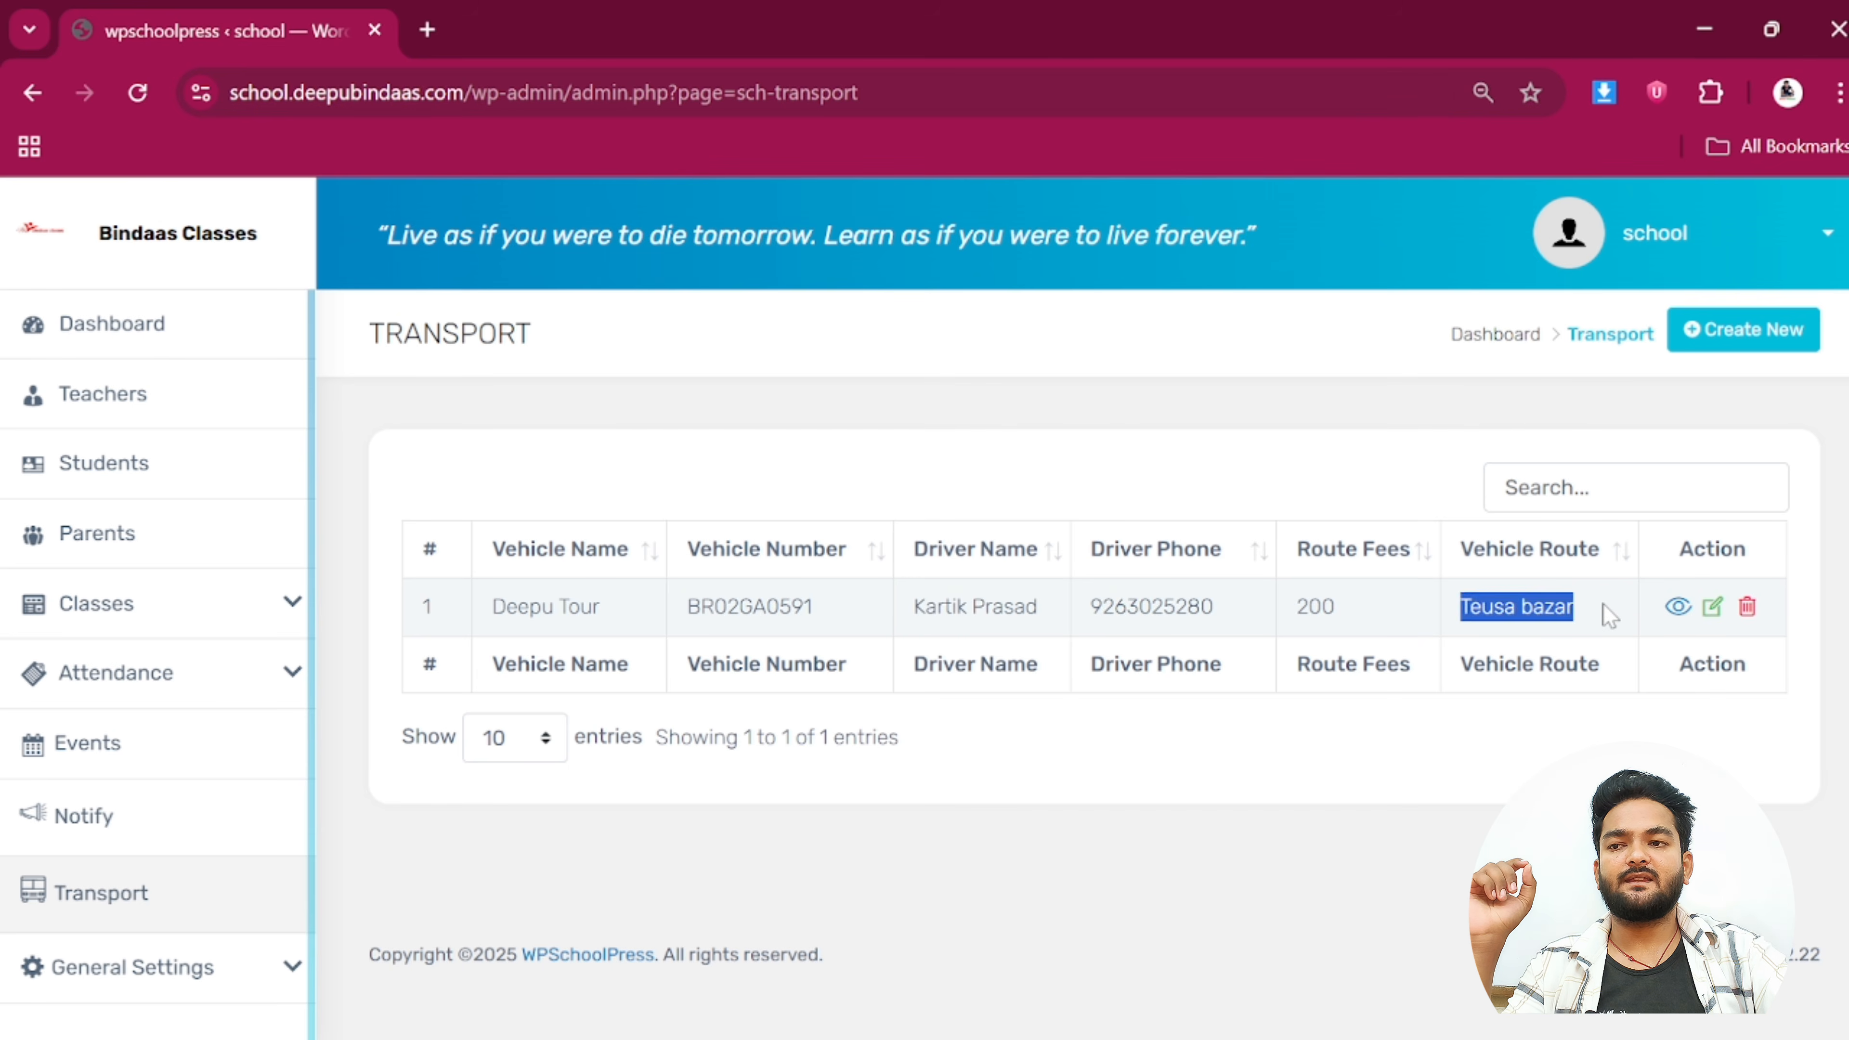
{"action": "left_click", "coordinate": [1608, 615]}
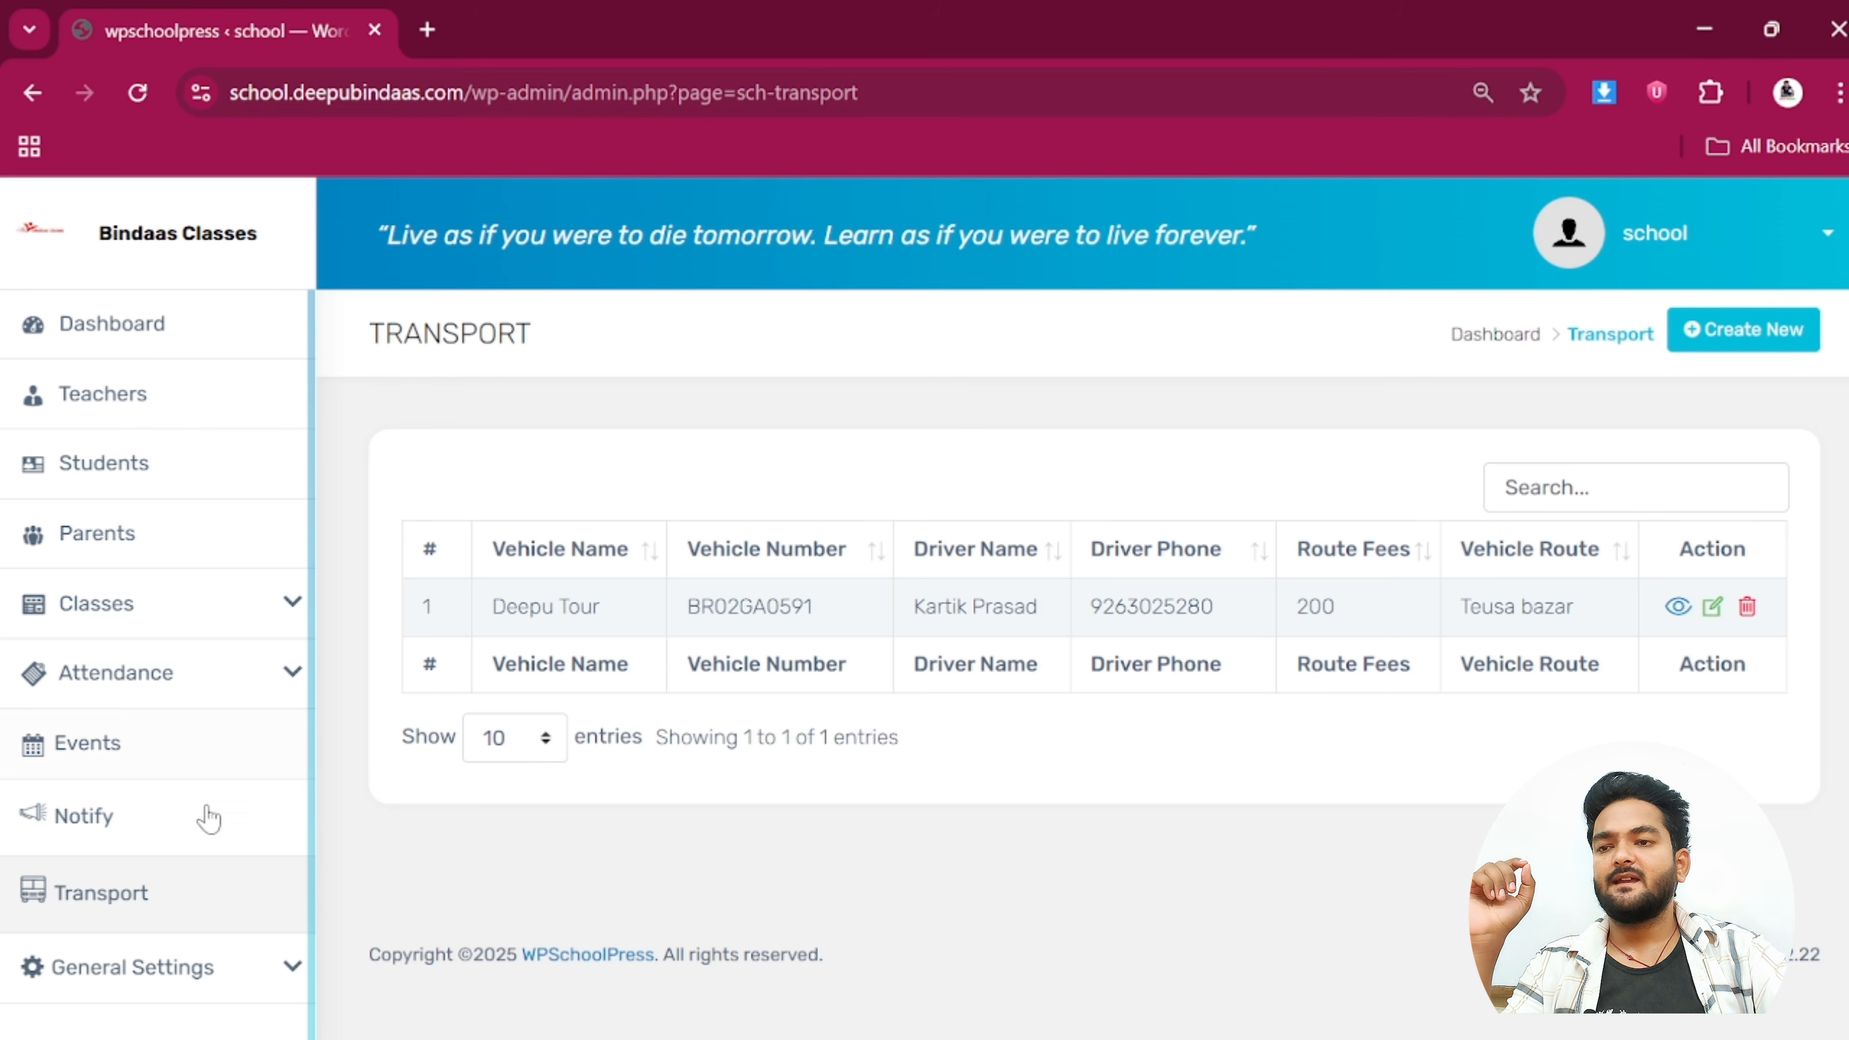
{"action": "left_click", "coordinate": [146, 976]}
{"action": "scroll", "coordinate": [156, 914], "scroll_direction": "down", "scroll_amount": 3}
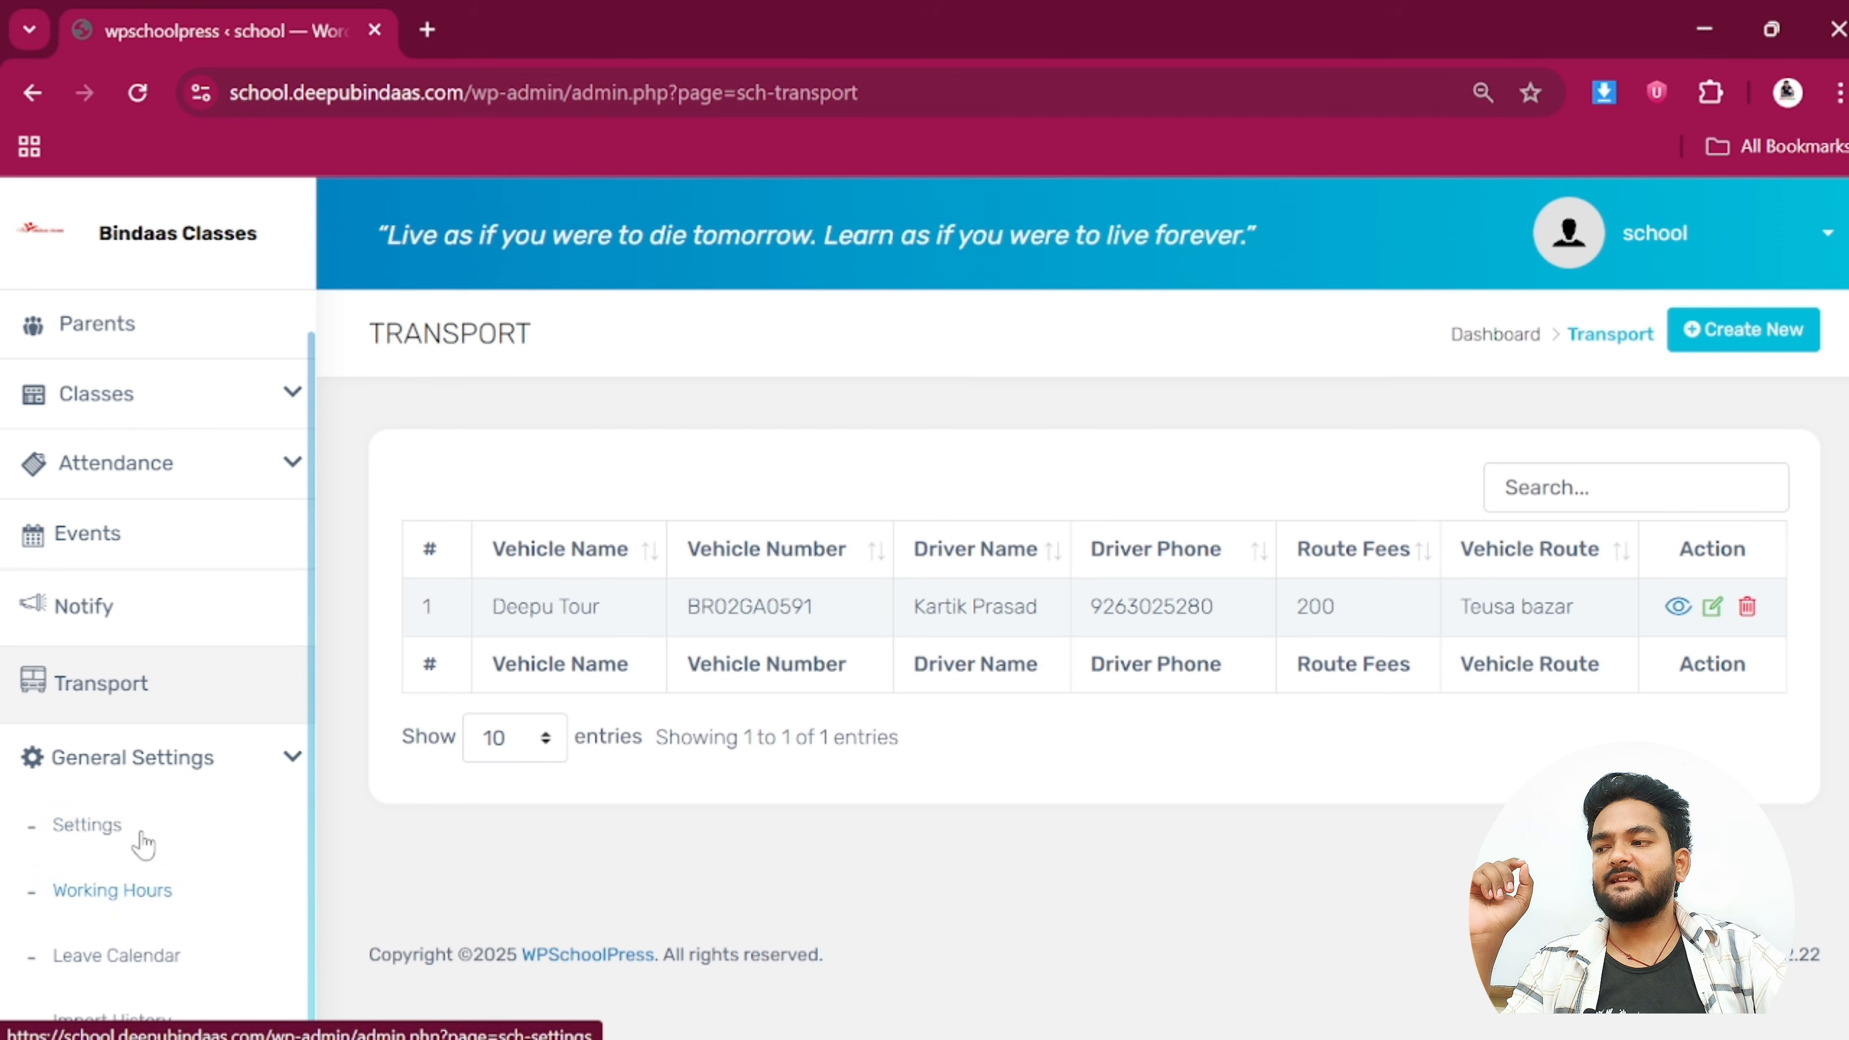
Open General Settings > Settings and go through the School Name, Phone and Address fields
{"action": "left_click", "coordinate": [119, 830]}
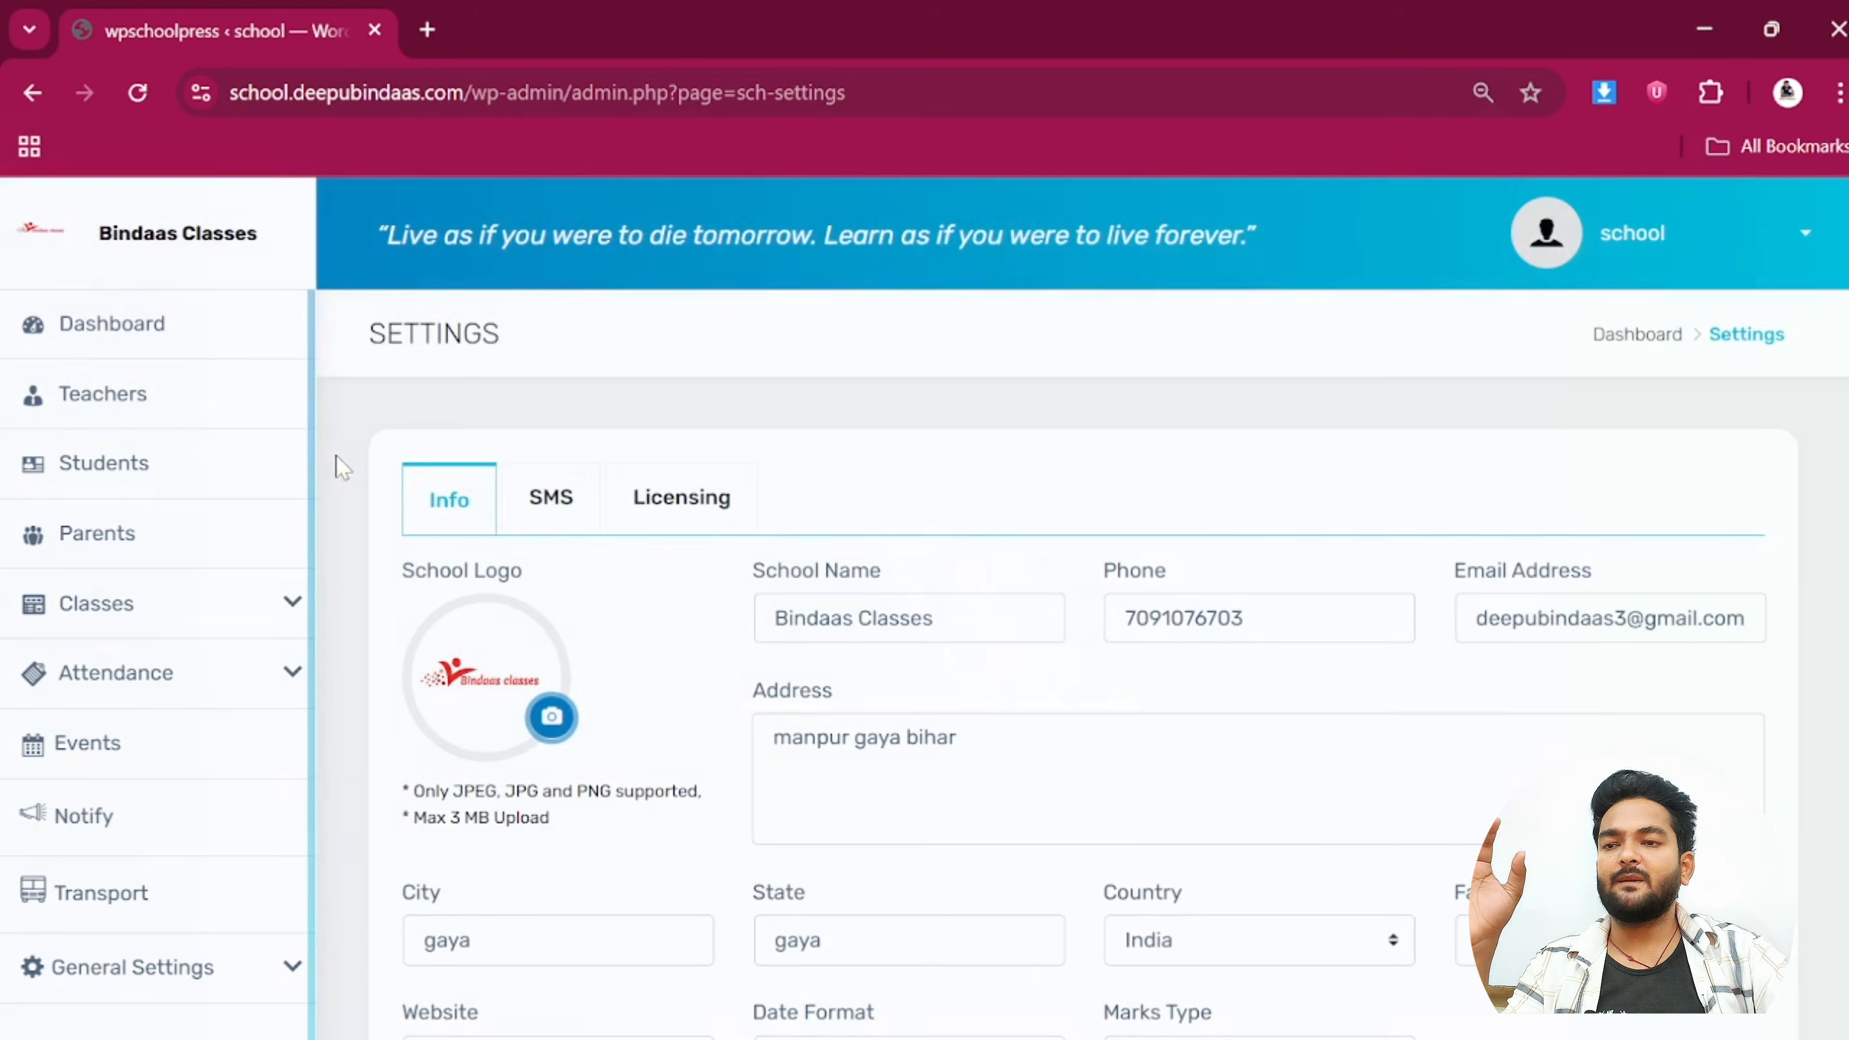
{"action": "scroll", "coordinate": [451, 528], "scroll_direction": "down", "scroll_amount": 1}
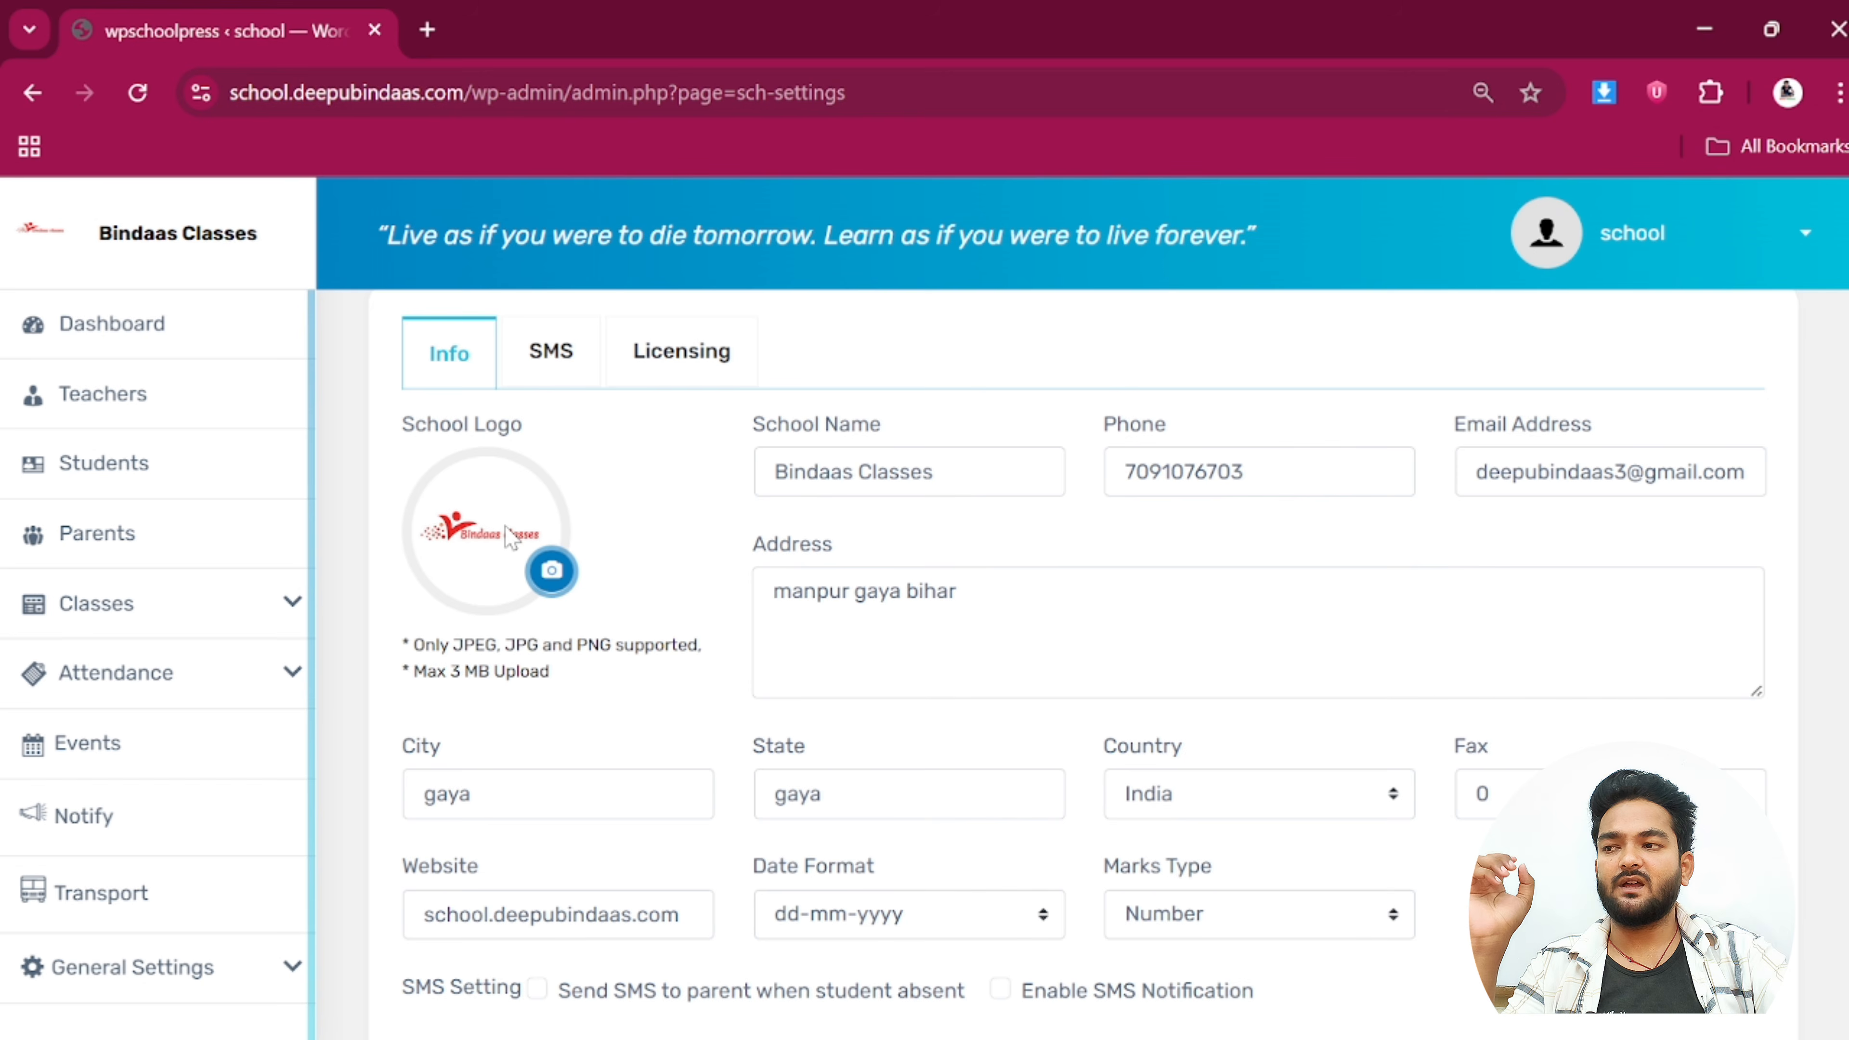
{"action": "left_click", "coordinate": [933, 473]}
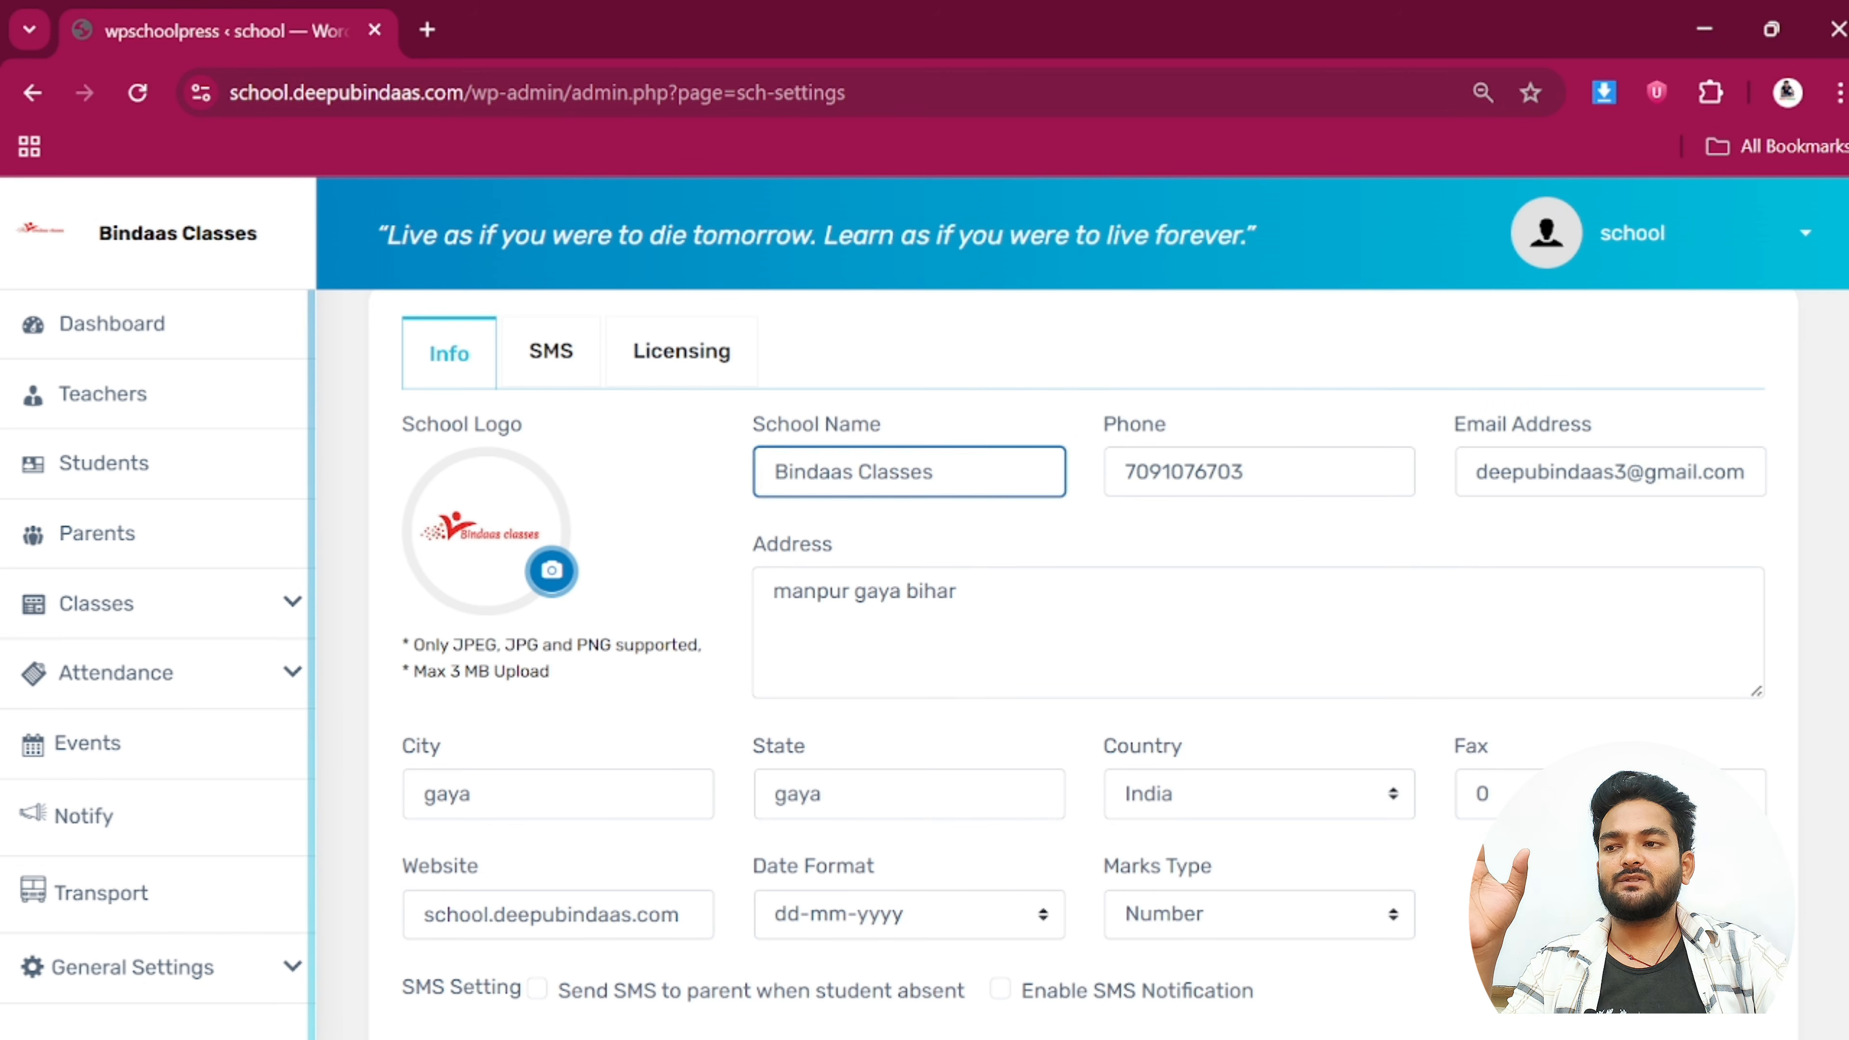
{"action": "left_click", "coordinate": [1246, 471]}
{"action": "scroll", "coordinate": [1092, 641], "scroll_direction": "down", "scroll_amount": 4}
{"action": "scroll", "coordinate": [1074, 628], "scroll_direction": "up", "scroll_amount": 5}
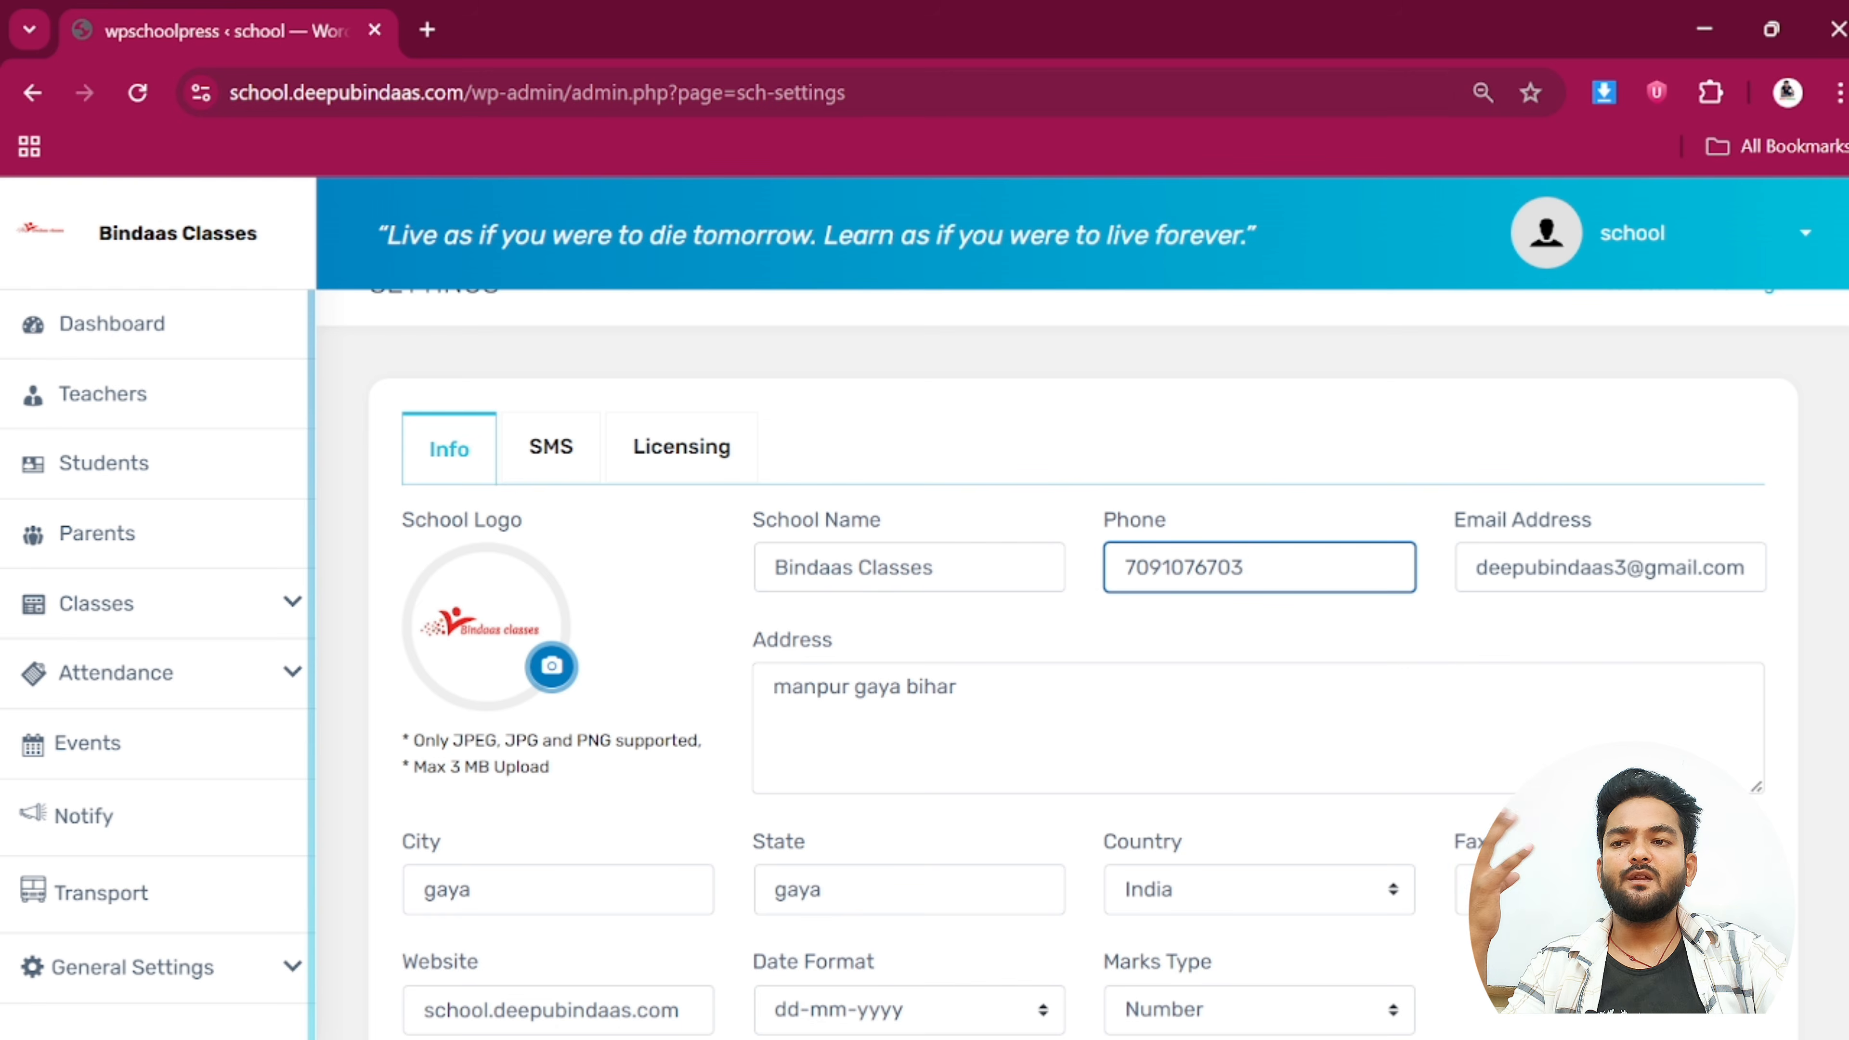
{"action": "left_click", "coordinate": [1019, 710]}
{"action": "scroll", "coordinate": [577, 901], "scroll_direction": "down", "scroll_amount": 2}
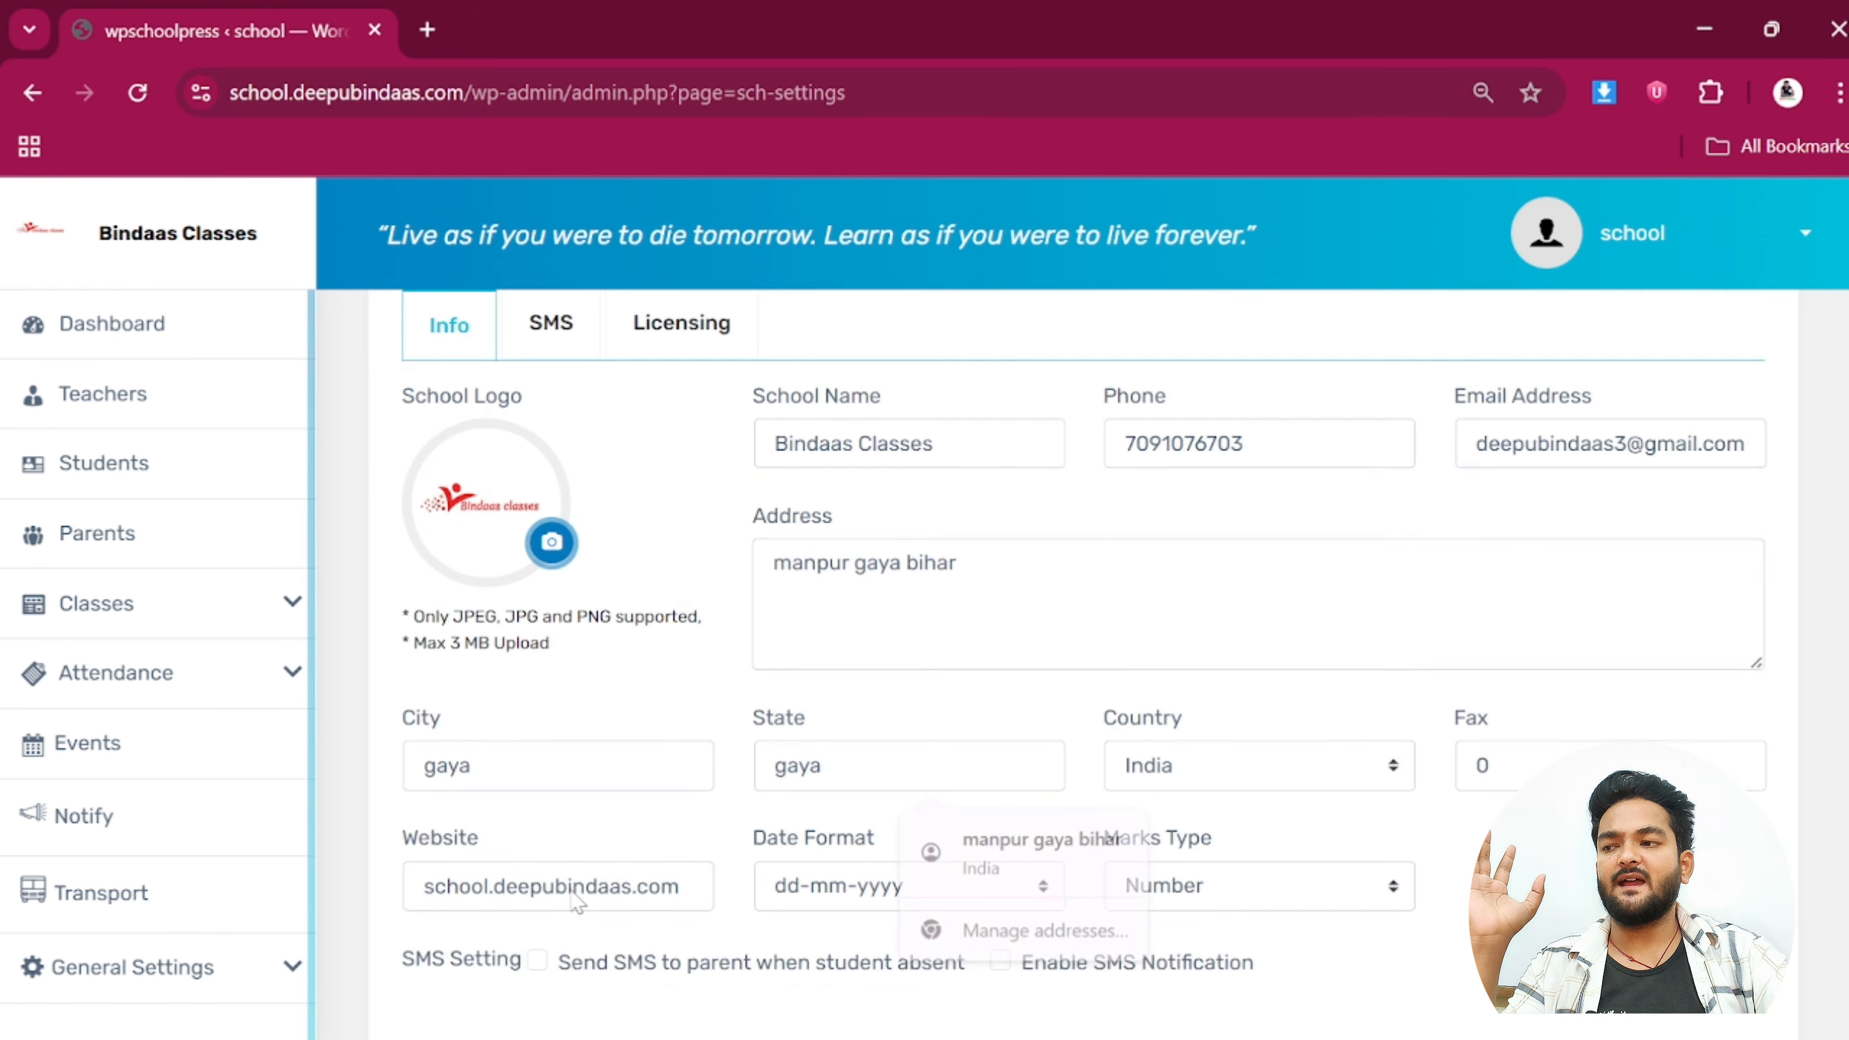
{"action": "scroll", "coordinate": [326, 699], "scroll_direction": "down", "scroll_amount": 2}
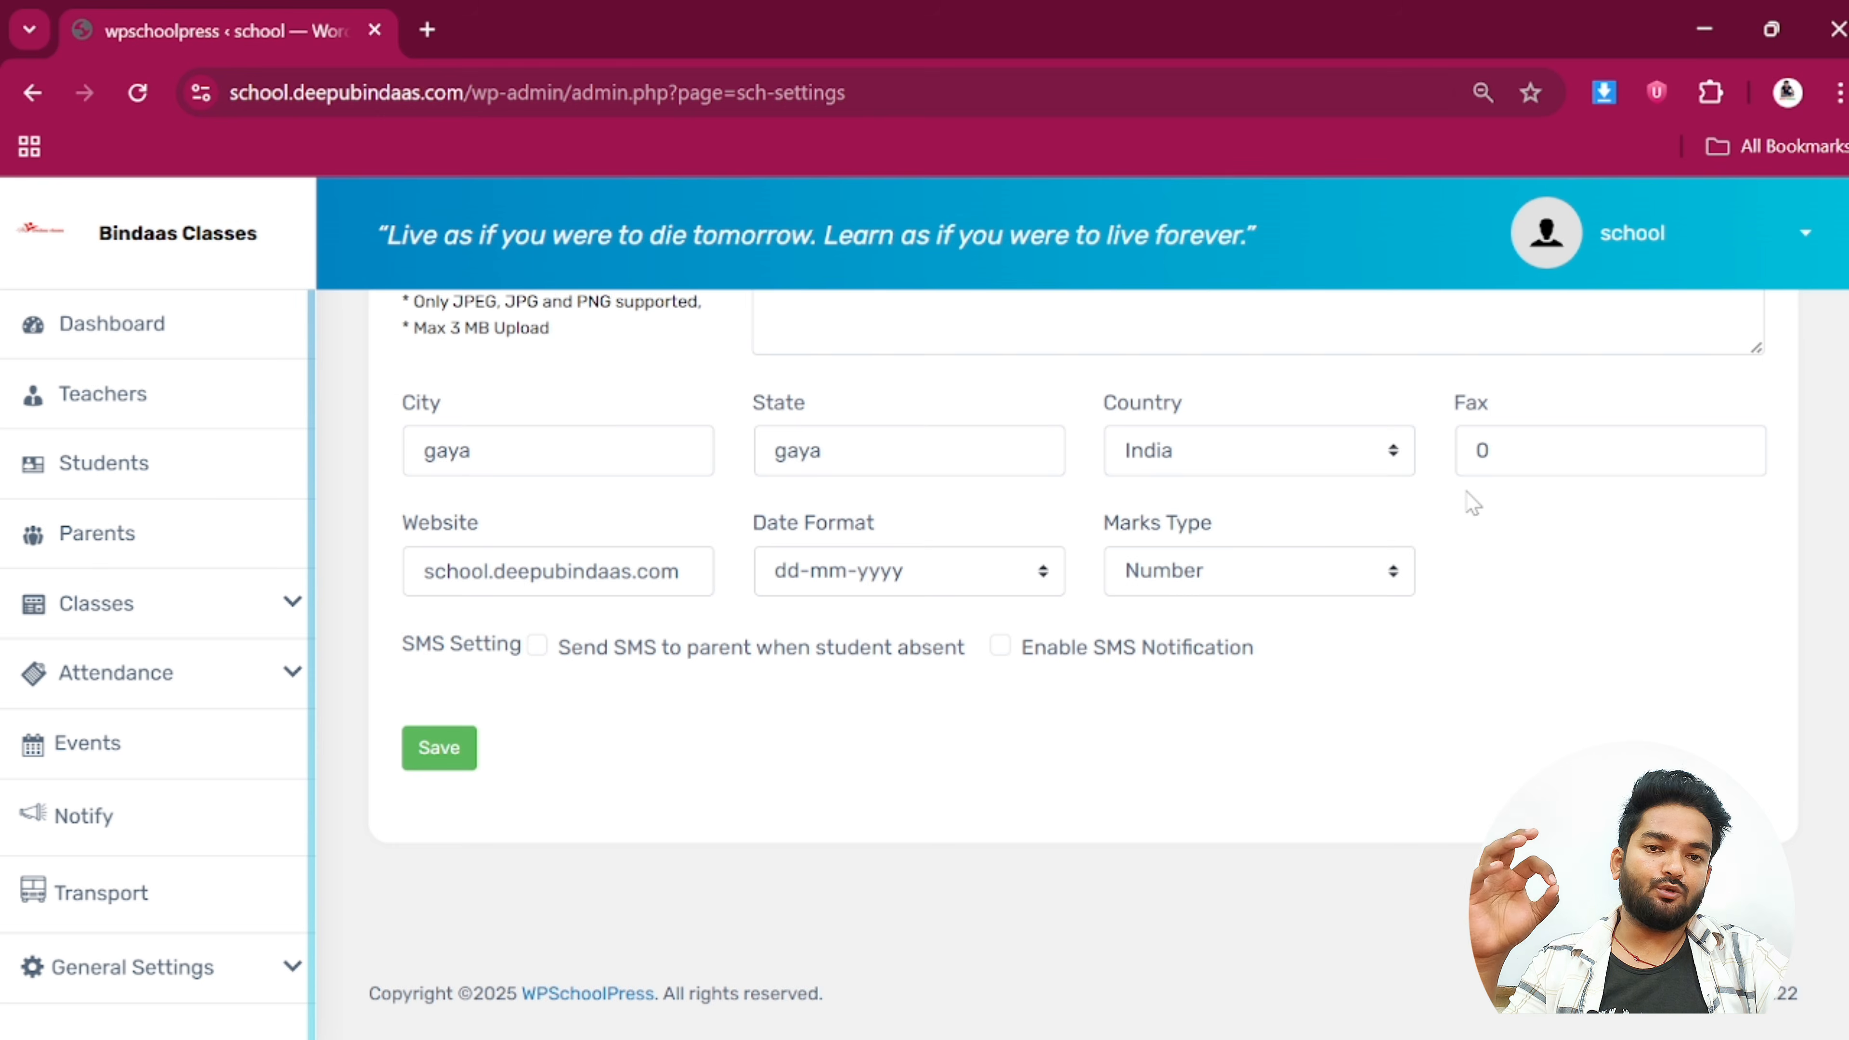
{"action": "scroll", "coordinate": [1471, 503], "scroll_direction": "up", "scroll_amount": 6}
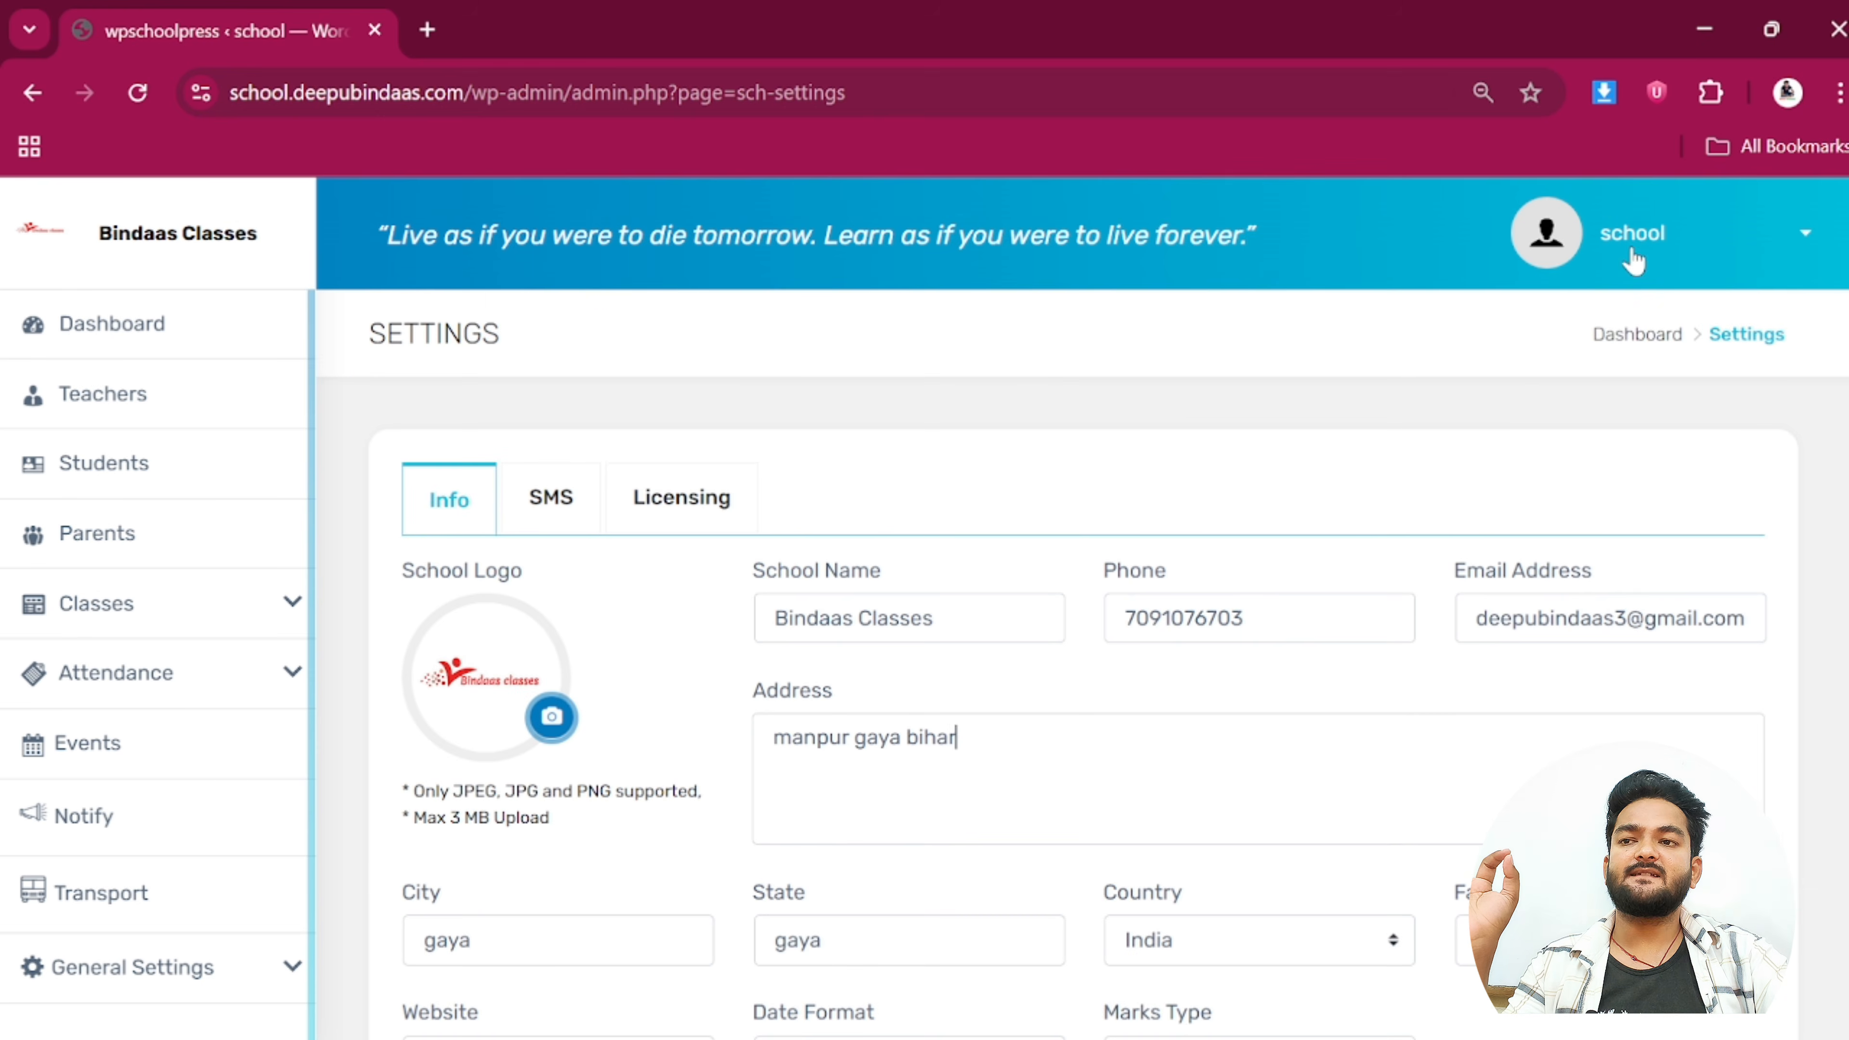
Sign out of the admin account and log back in with the student's username and password
{"action": "left_click", "coordinate": [1640, 246]}
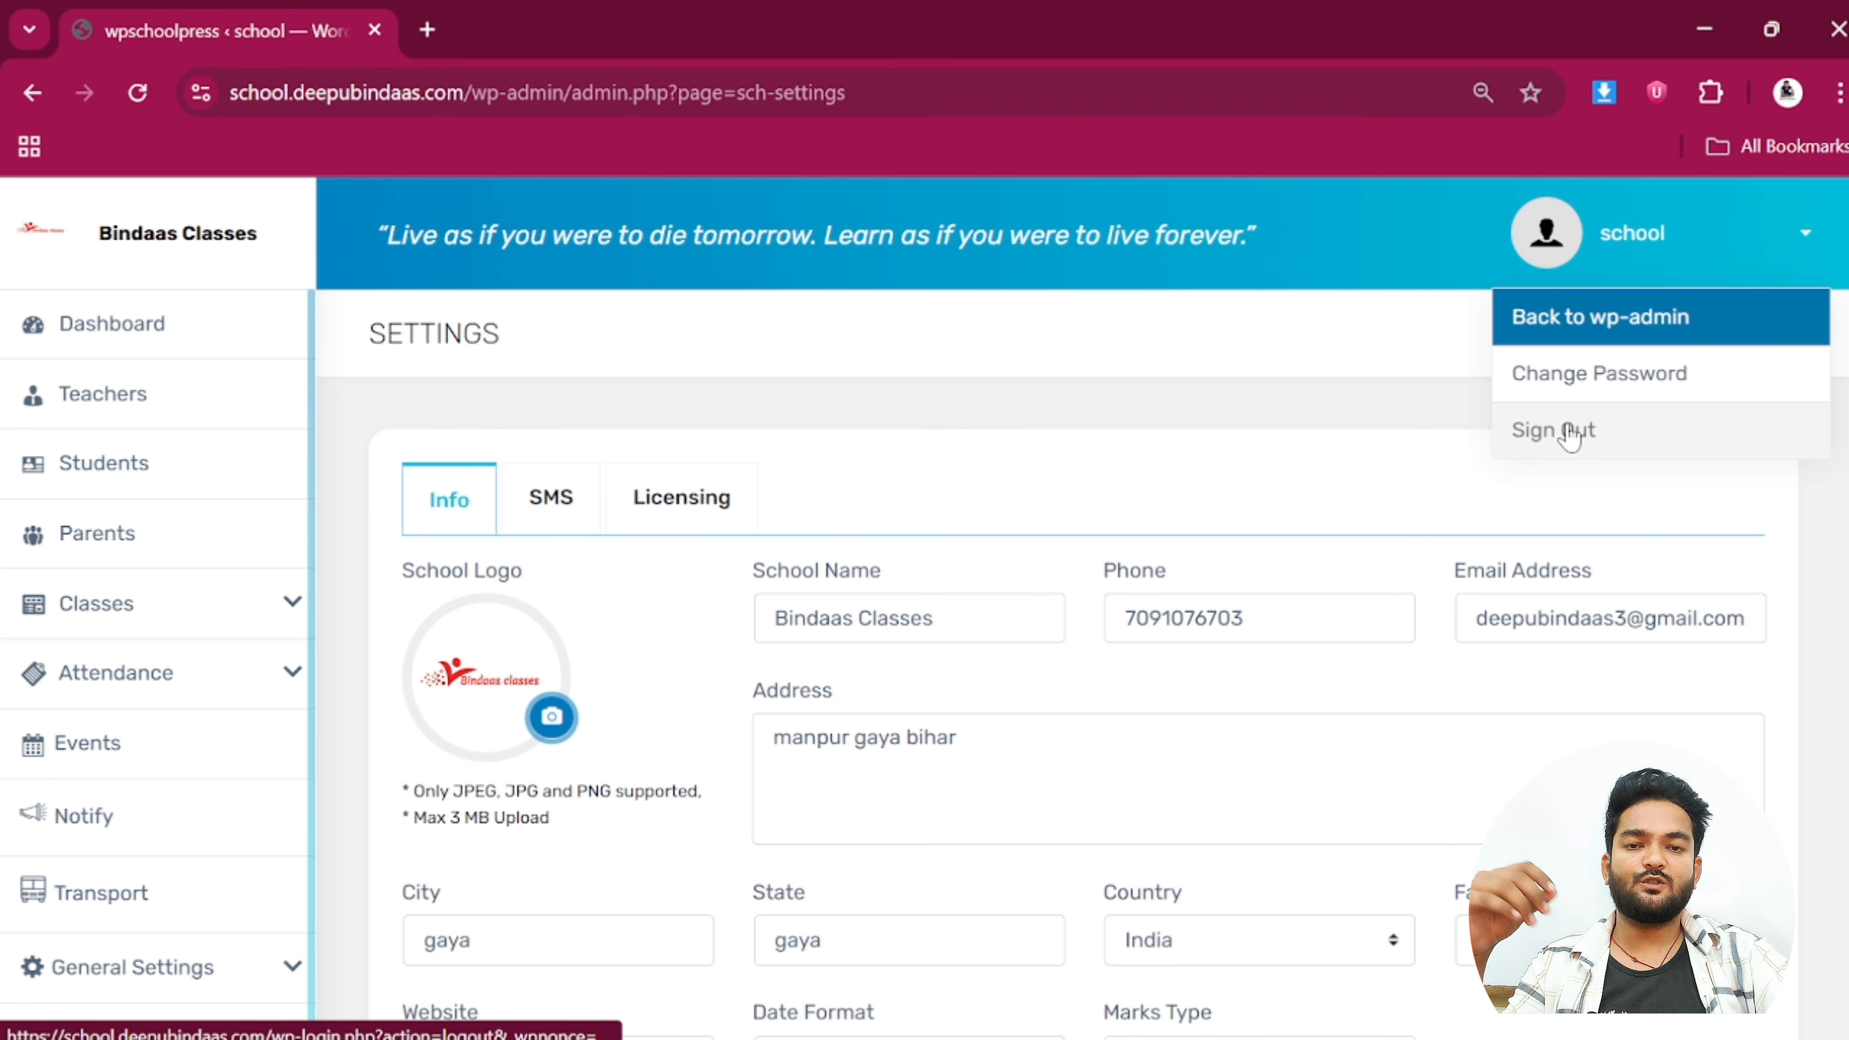
{"action": "left_click", "coordinate": [1570, 437]}
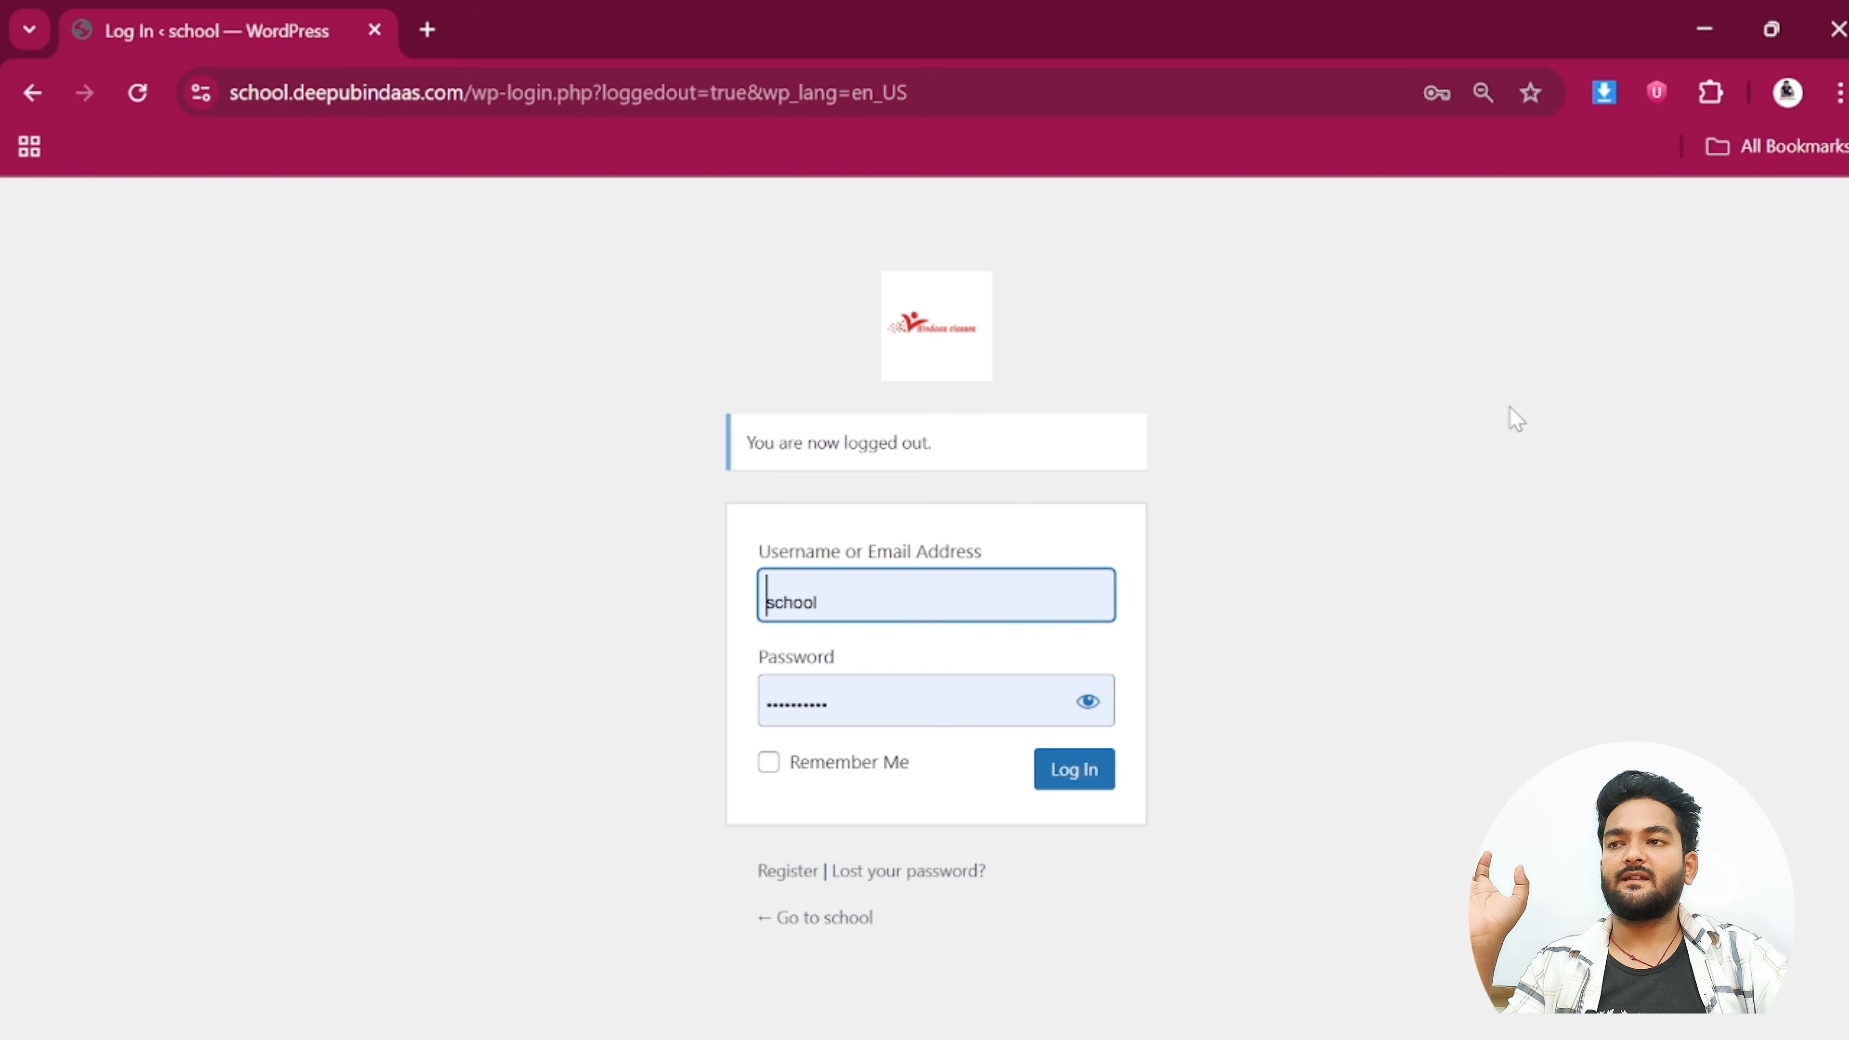
{"action": "left_click", "coordinate": [867, 597]}
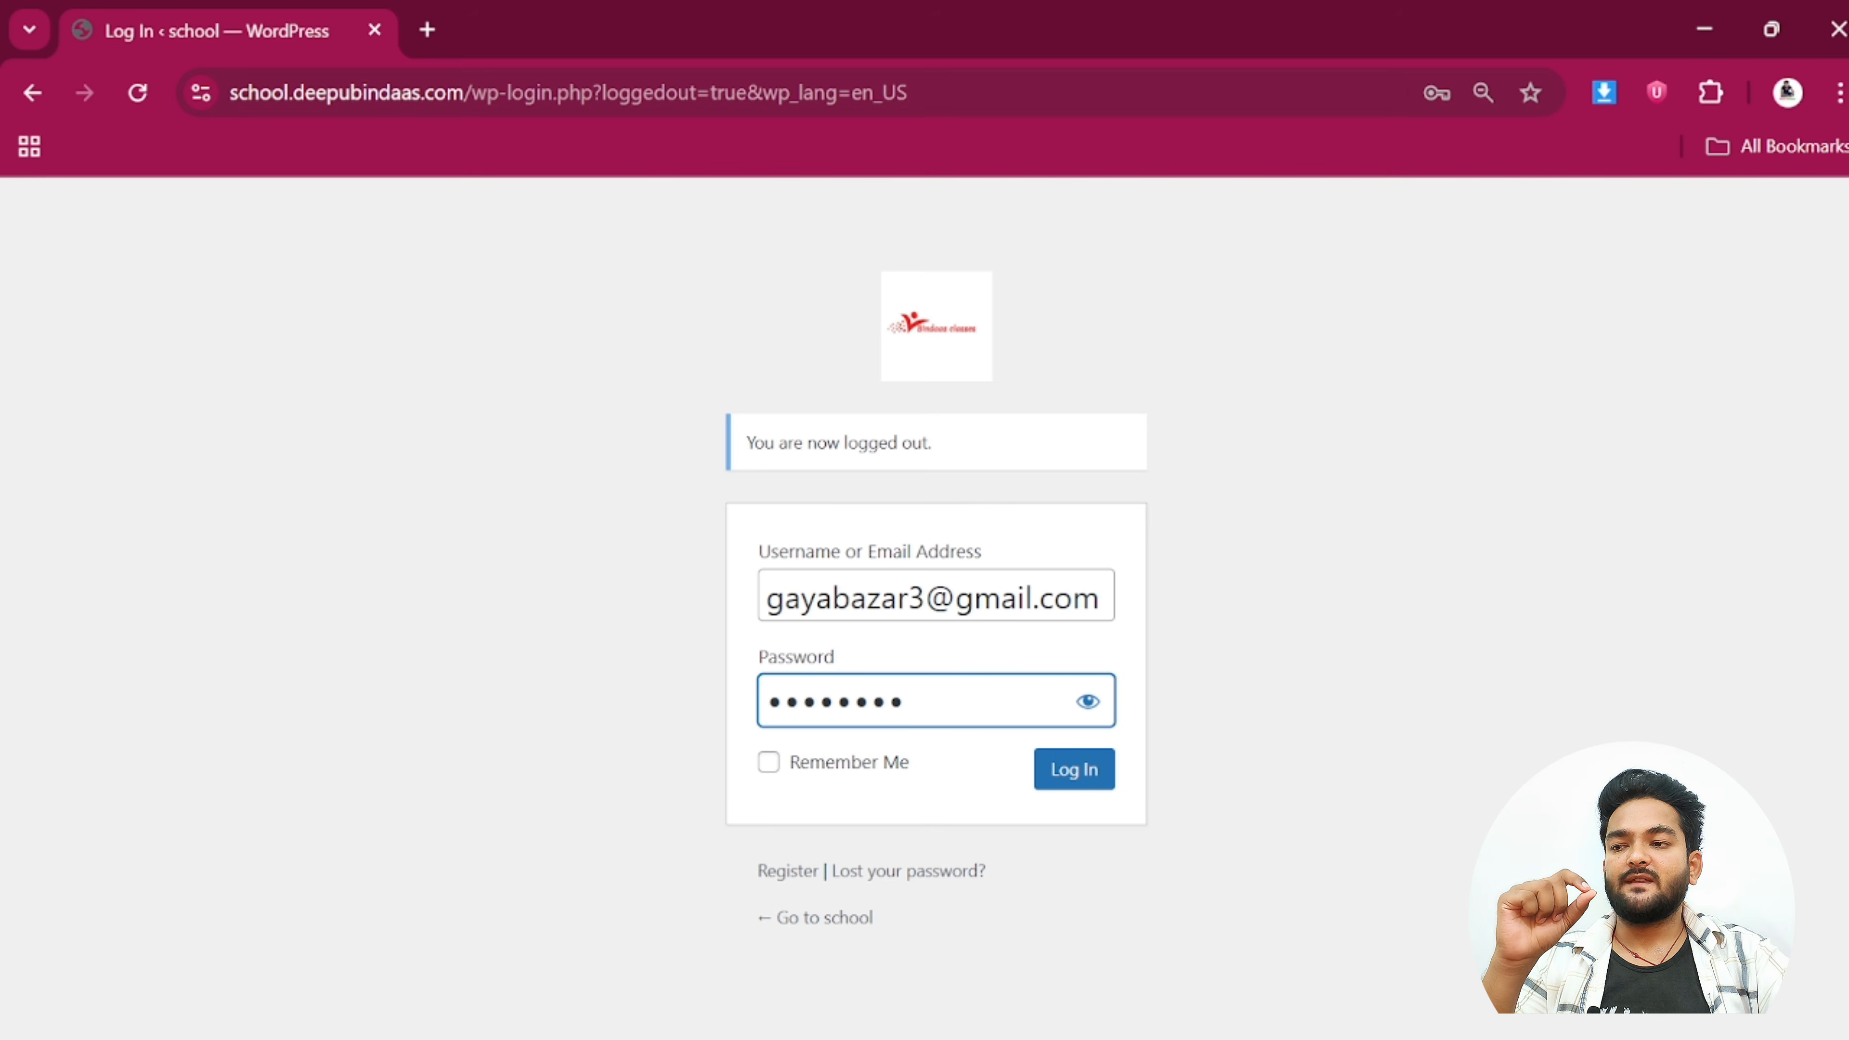
{"action": "left_click", "coordinate": [1092, 769]}
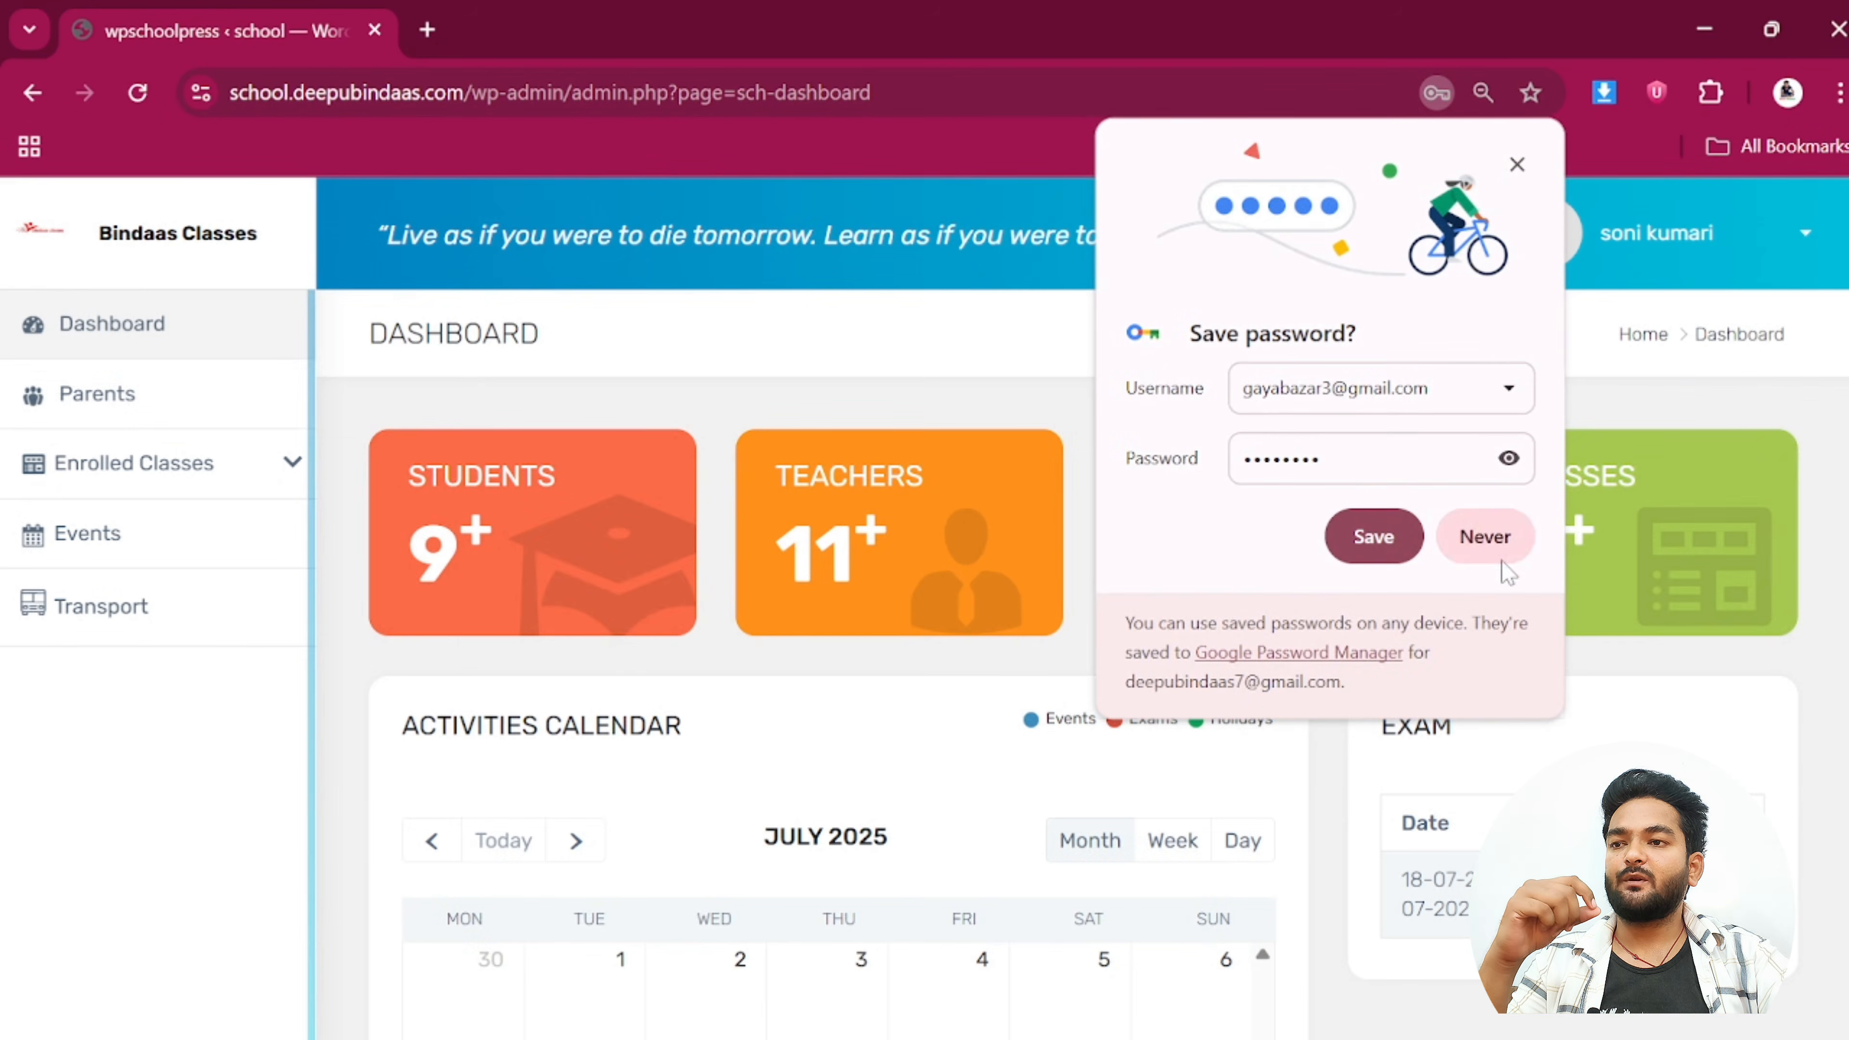
Decline saving the password and review the Students 9+, Teachers 11+, Parents 9+ and Classes counts
{"action": "left_click", "coordinate": [1501, 561]}
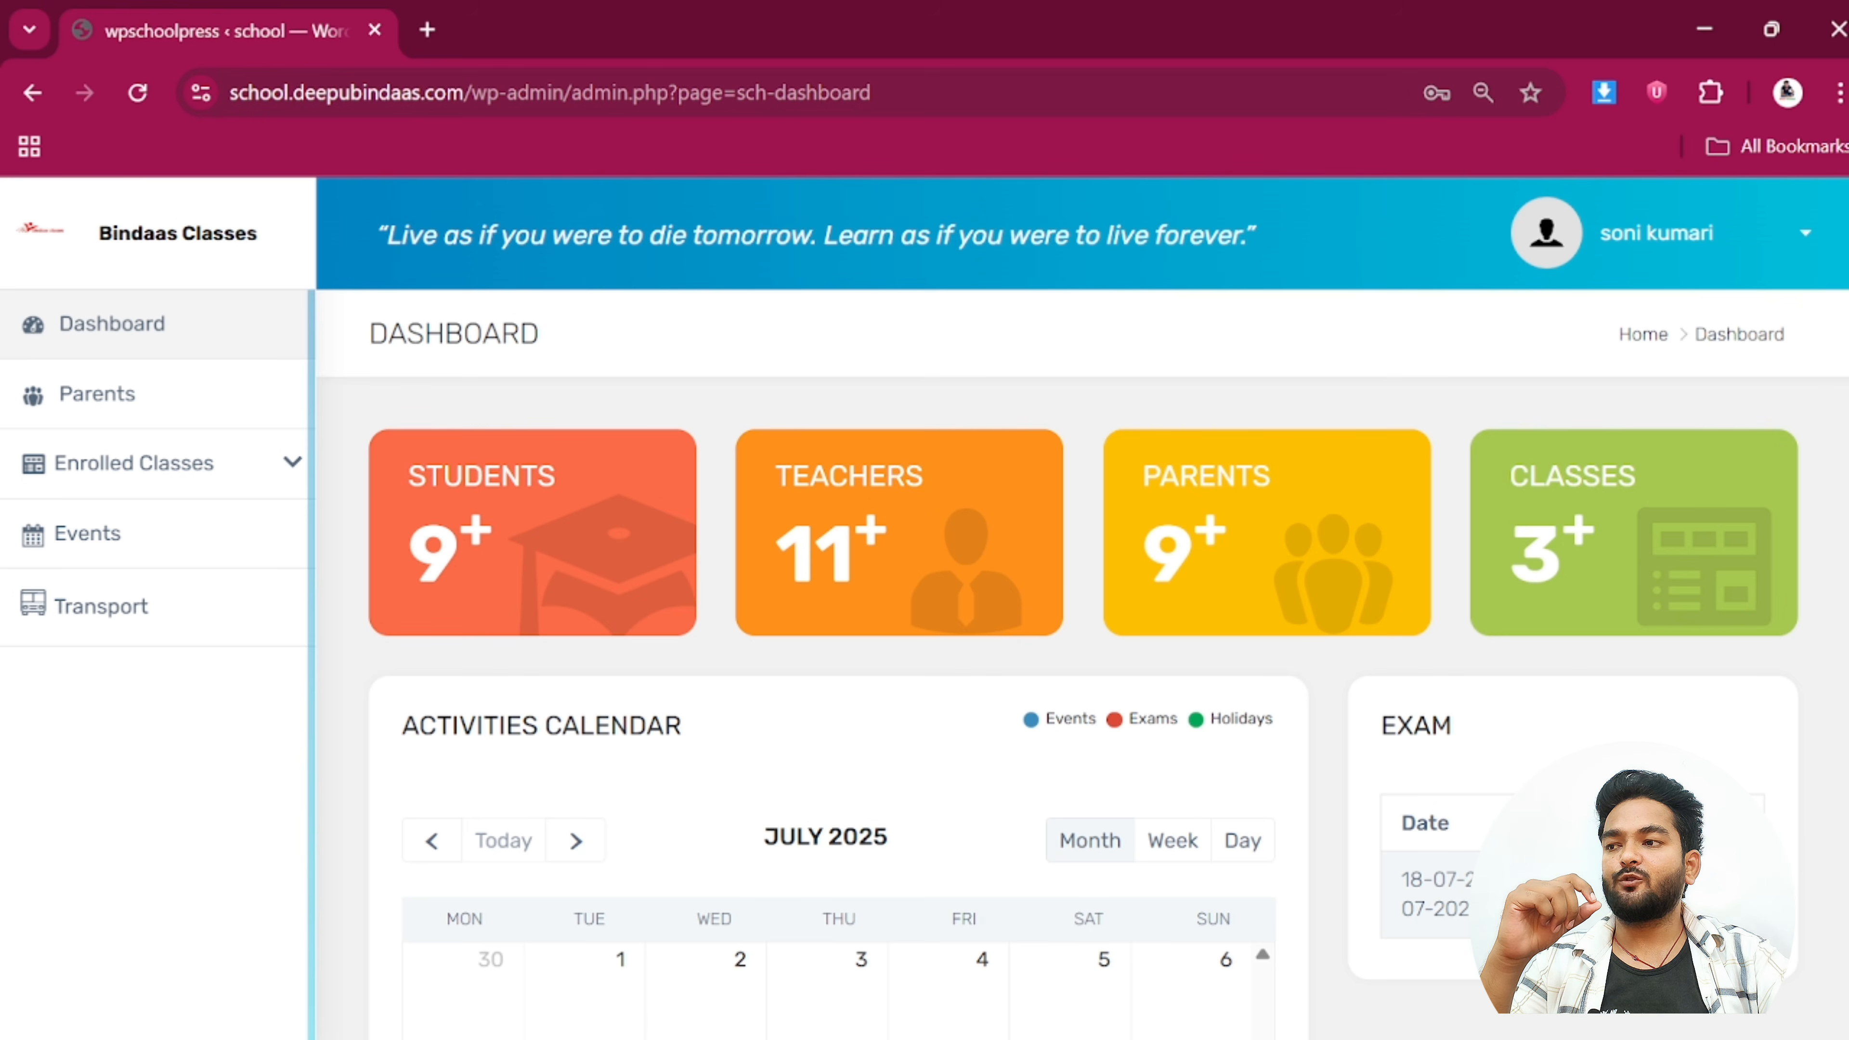
{"action": "left_click_drag", "start_coordinate": [409, 474], "coordinate": [493, 590]}
{"action": "left_click", "coordinate": [502, 555]}
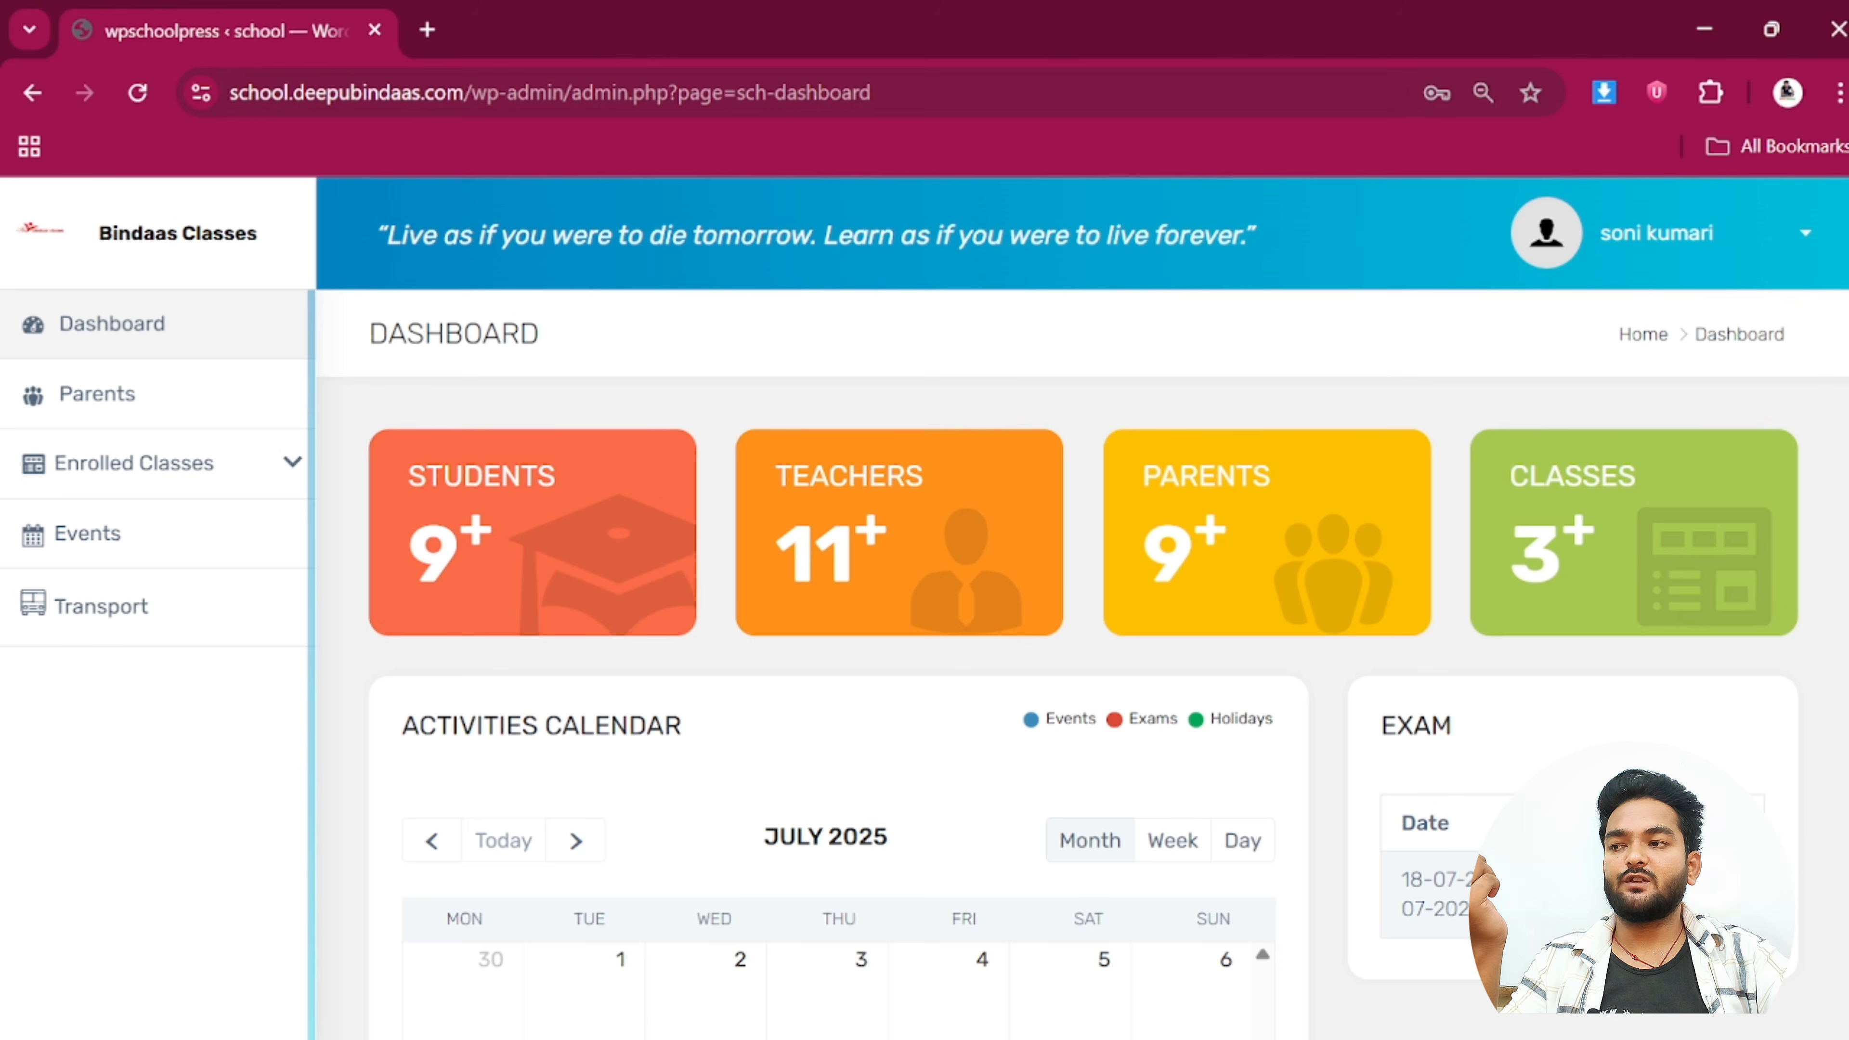
{"action": "left_click_drag", "start_coordinate": [774, 474], "coordinate": [882, 613]}
{"action": "left_click", "coordinate": [882, 613]}
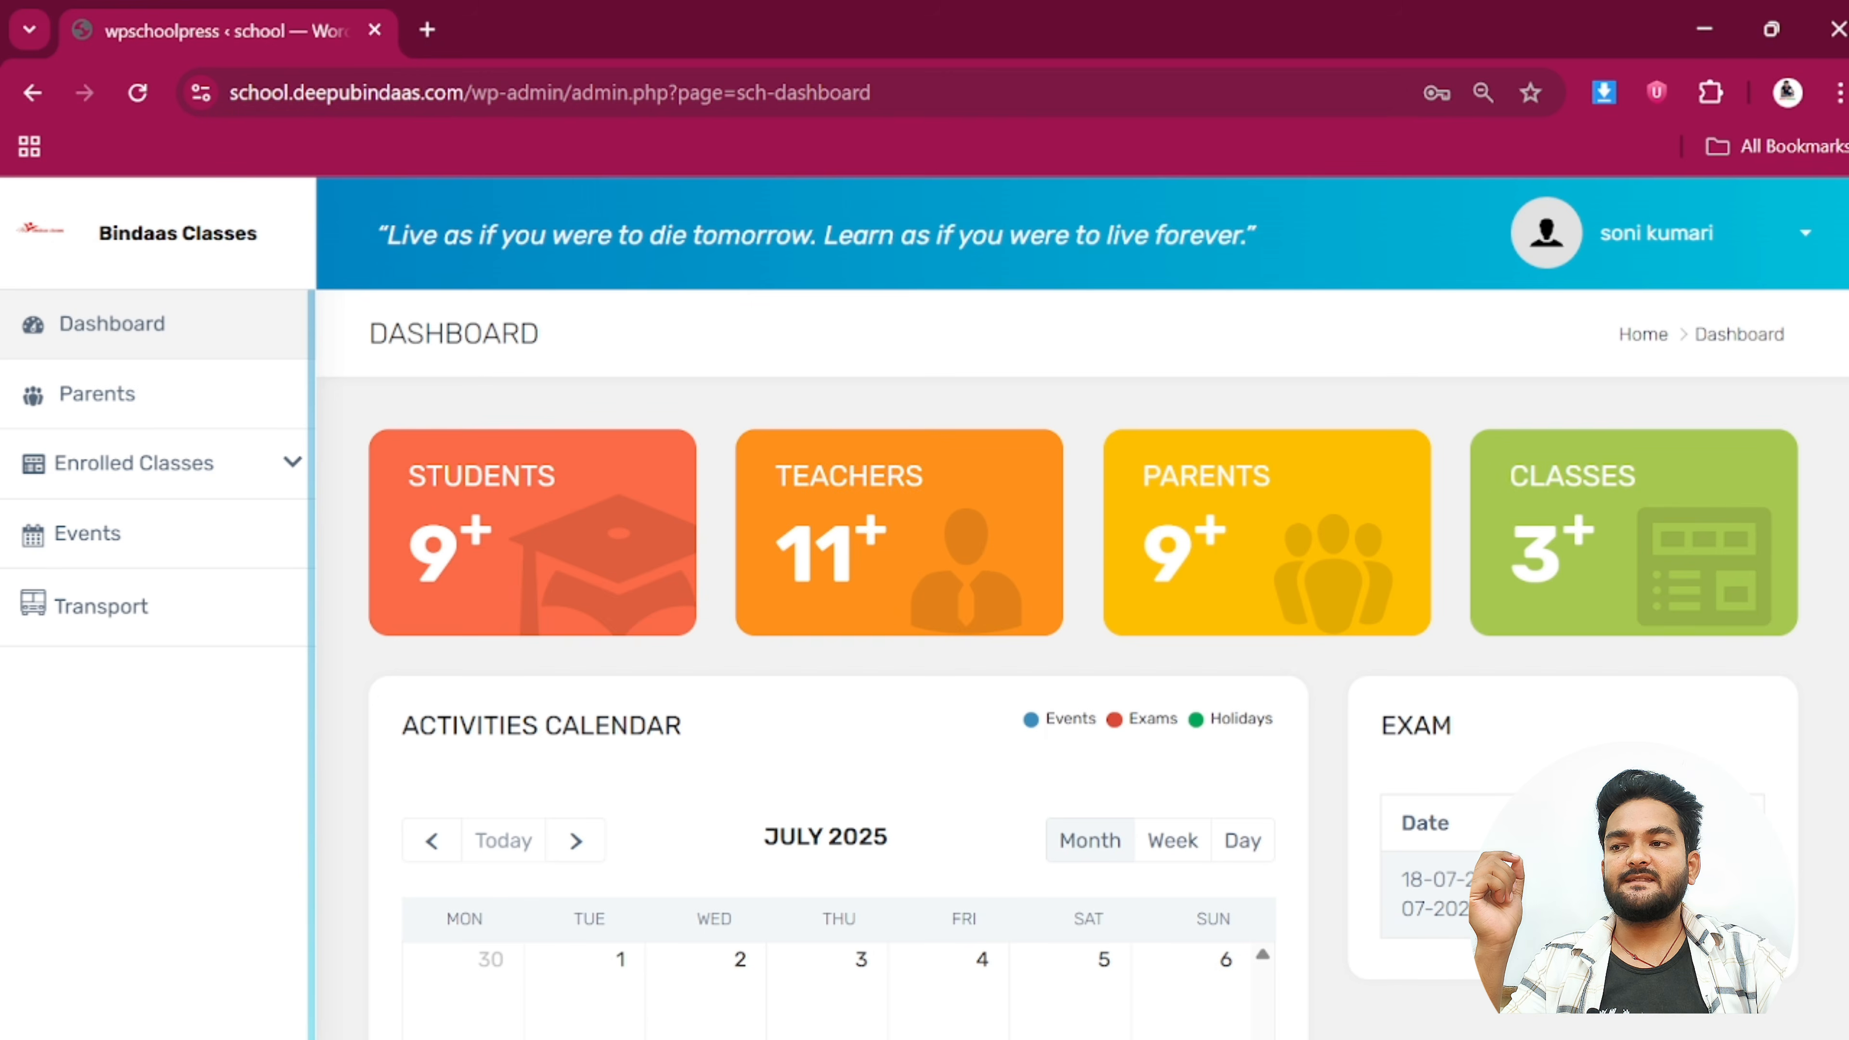
{"action": "left_click_drag", "start_coordinate": [1146, 477], "coordinate": [1238, 587]}
{"action": "left_click_drag", "start_coordinate": [1547, 470], "coordinate": [1686, 544]}
{"action": "left_click", "coordinate": [1686, 545]}
Look over the dashboard's exam details, then open the Parents page with the parent profile
{"action": "scroll", "coordinate": [1506, 599], "scroll_direction": "down", "scroll_amount": 5}
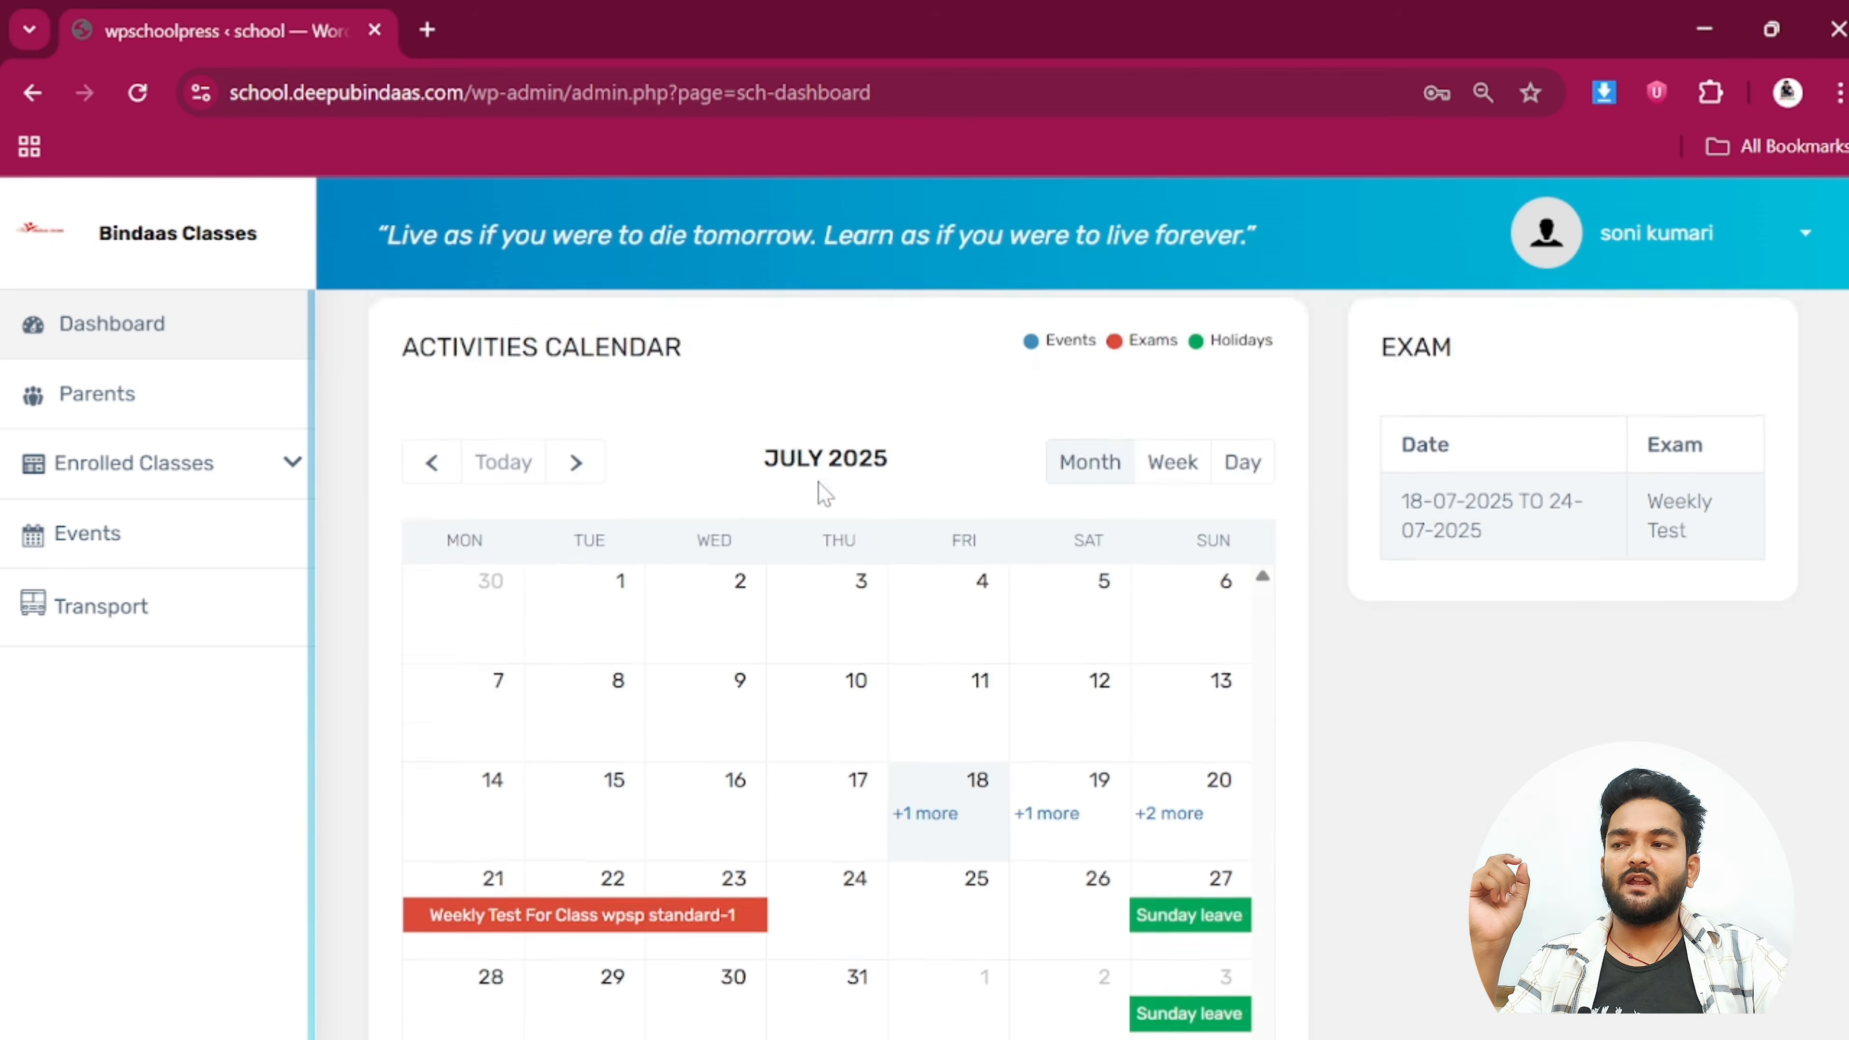
{"action": "scroll", "coordinate": [1366, 635], "scroll_direction": "up", "scroll_amount": 5}
{"action": "scroll", "coordinate": [1366, 635], "scroll_direction": "down", "scroll_amount": 5}
{"action": "scroll", "coordinate": [1362, 438], "scroll_direction": "up", "scroll_amount": 2}
{"action": "left_click_drag", "start_coordinate": [1362, 437], "coordinate": [1709, 663]}
{"action": "left_click", "coordinate": [1709, 662]}
{"action": "left_click", "coordinate": [126, 406]}
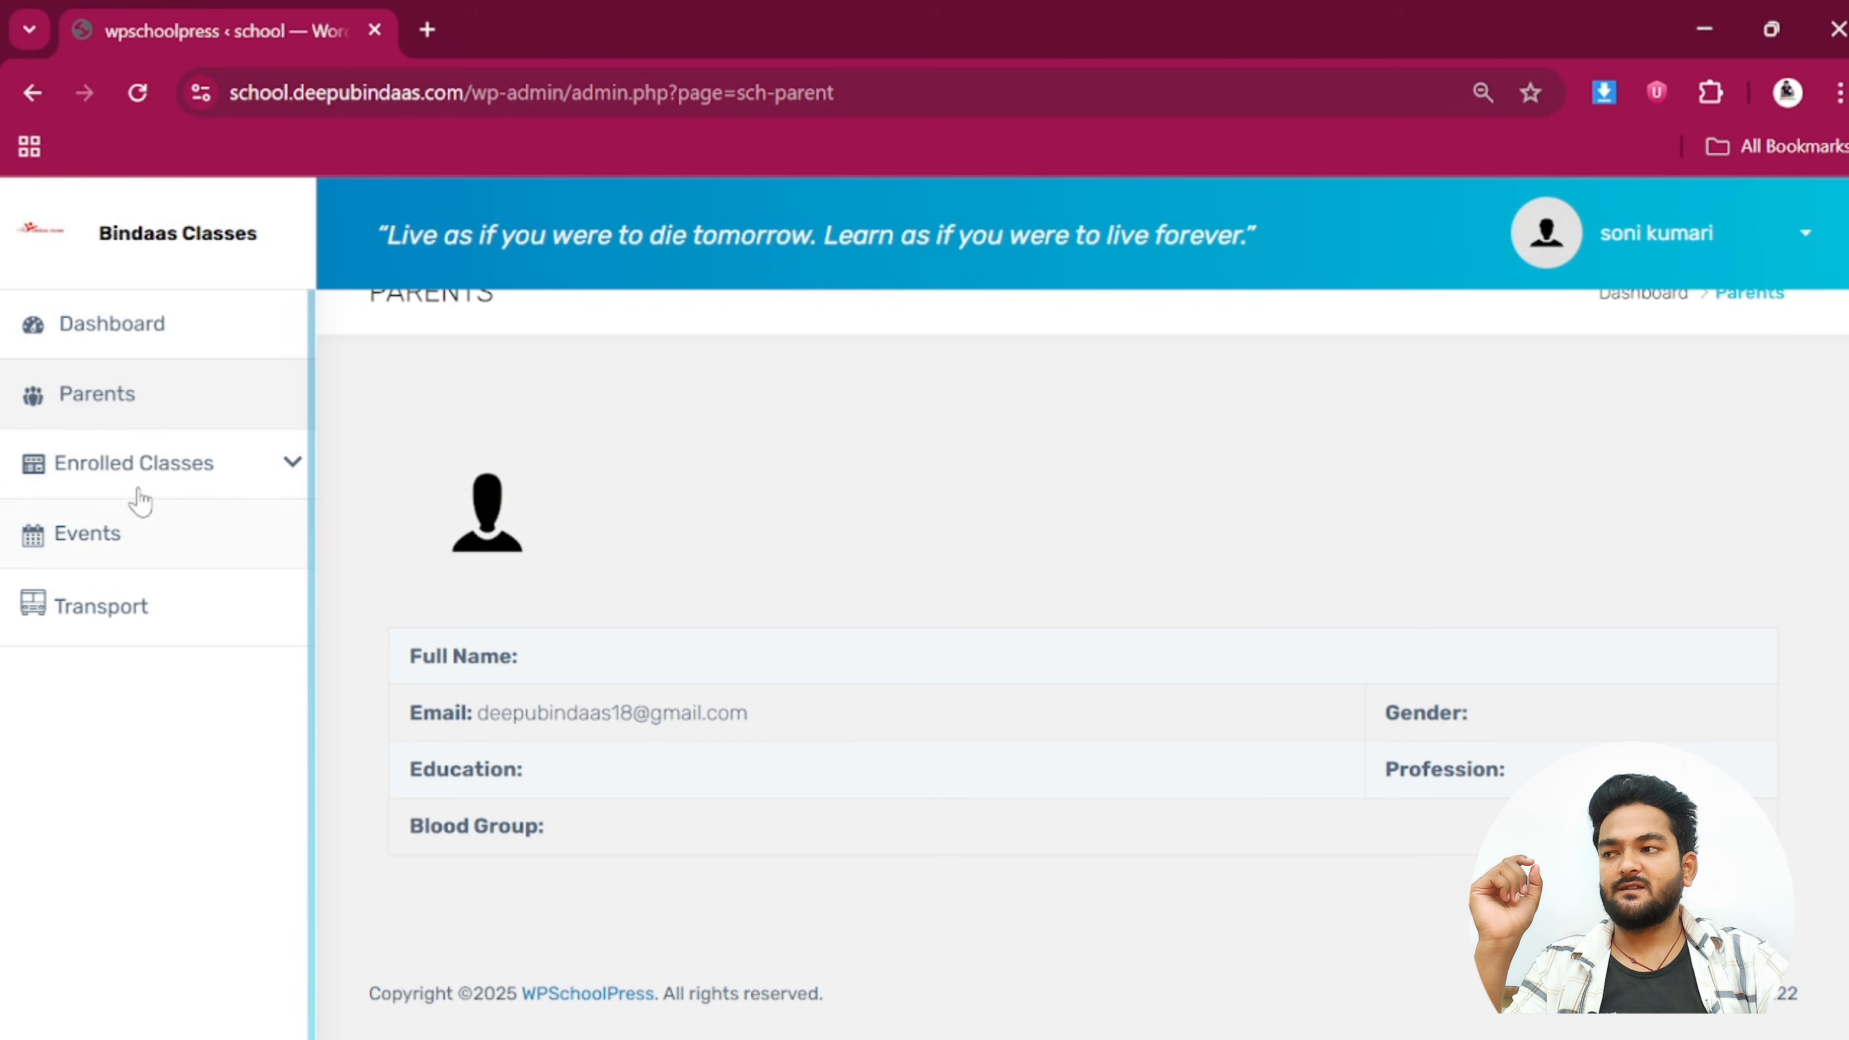
Open the wpsp standard-1 time table from the Enrolled Classes section
{"action": "left_click", "coordinate": [133, 466]}
{"action": "left_click", "coordinate": [144, 535]}
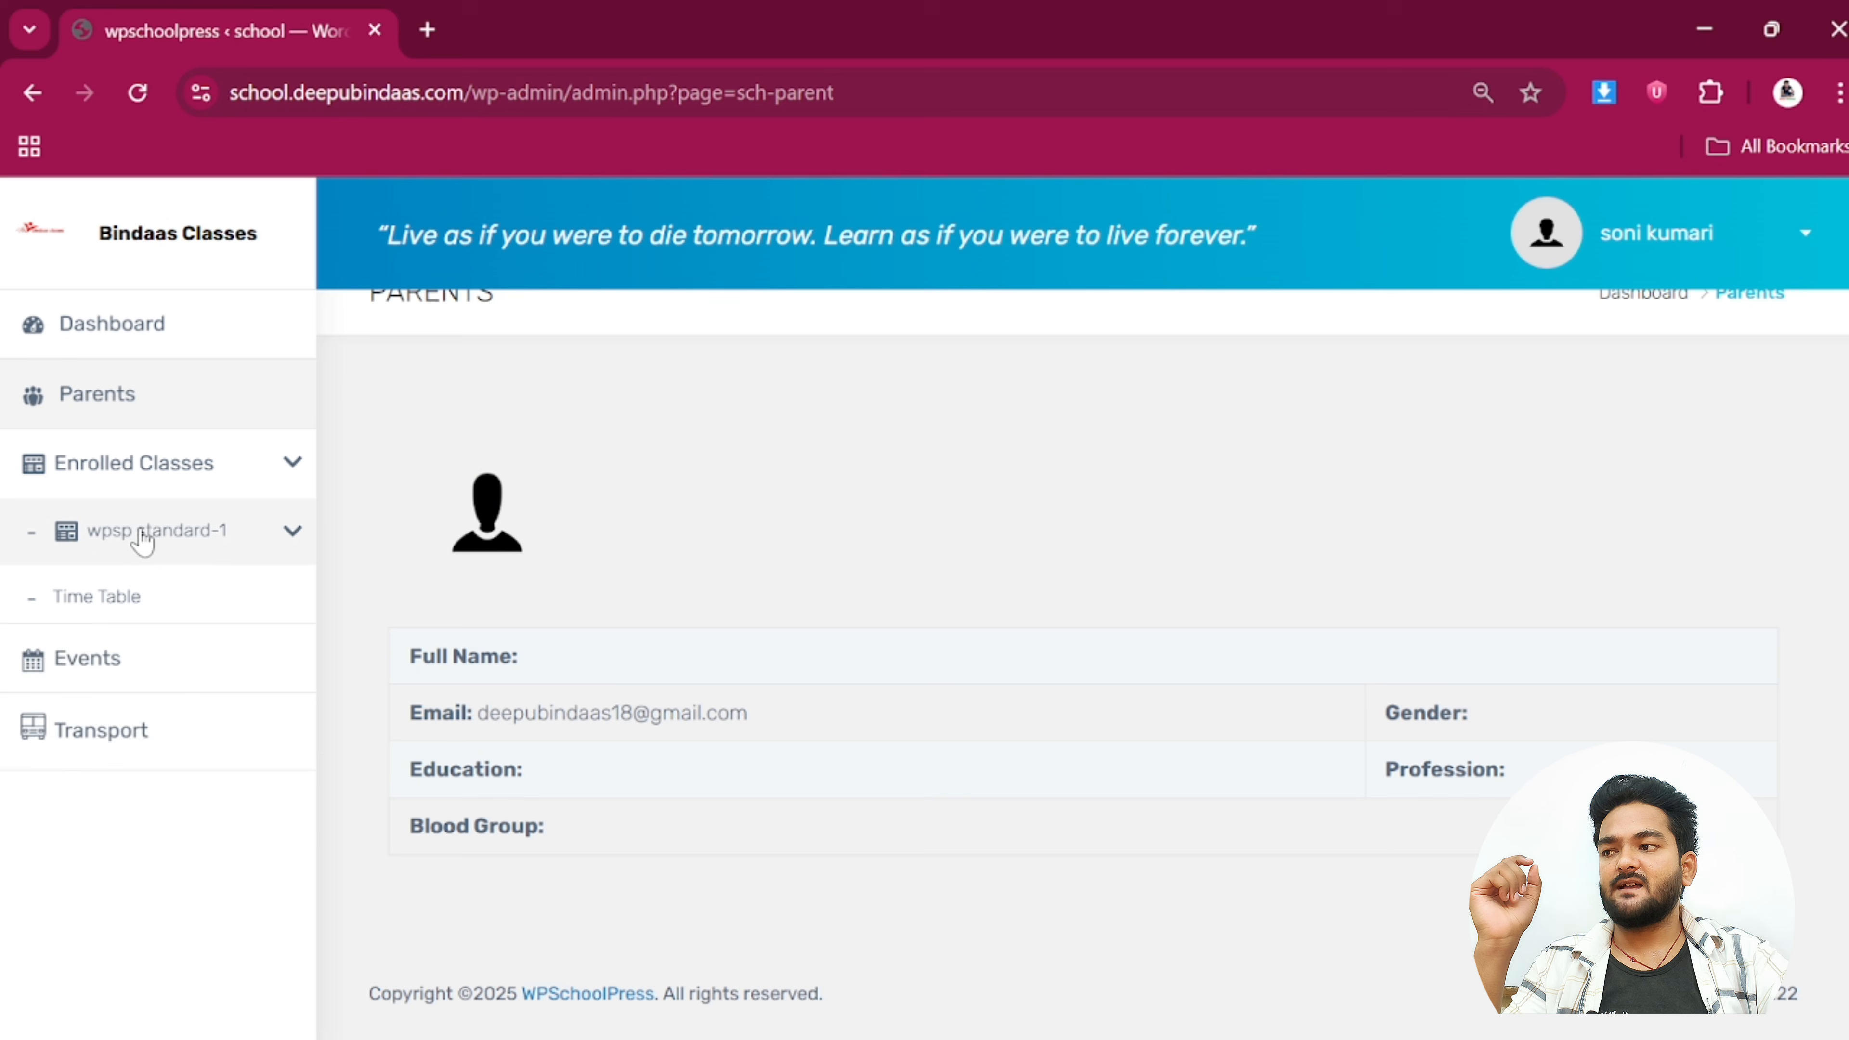
{"action": "left_click", "coordinate": [120, 603]}
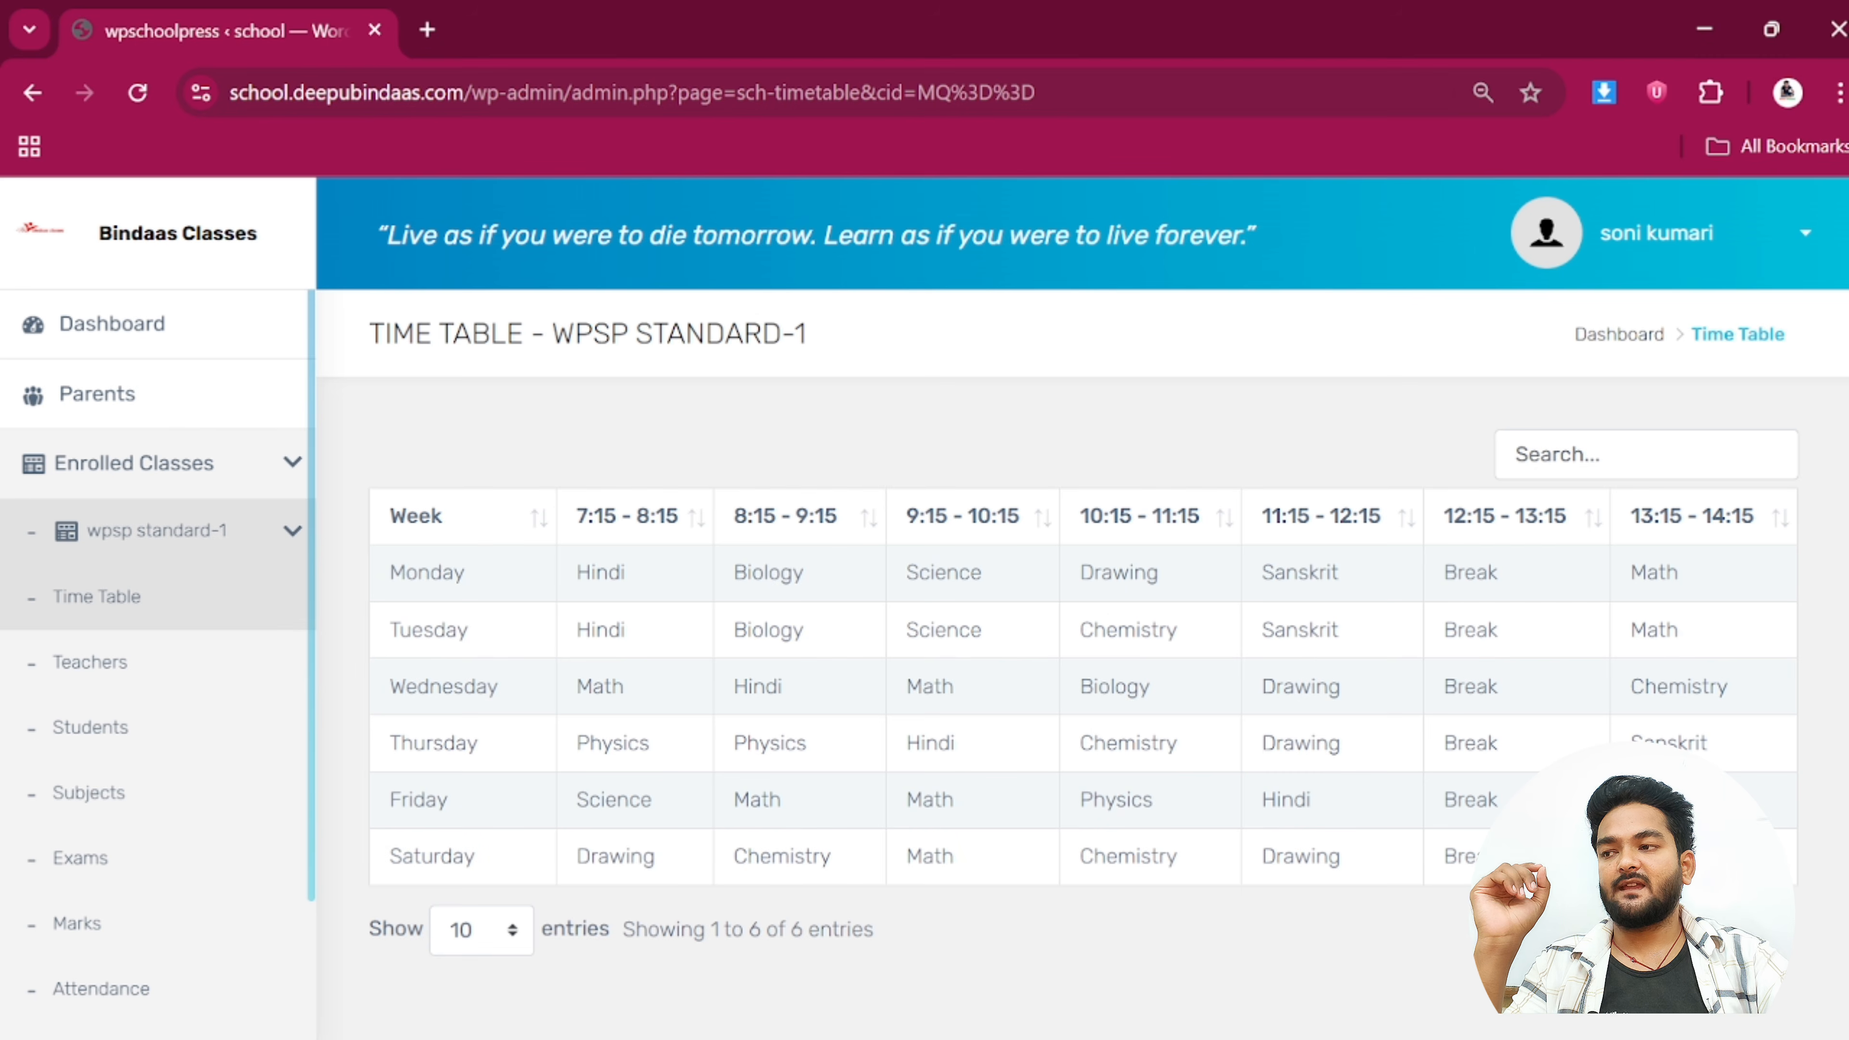
Review the Monday periods of the wpsp standard-1 timetable, then request its Teachers page
{"action": "left_click_drag", "start_coordinate": [390, 576], "coordinate": [1681, 601]}
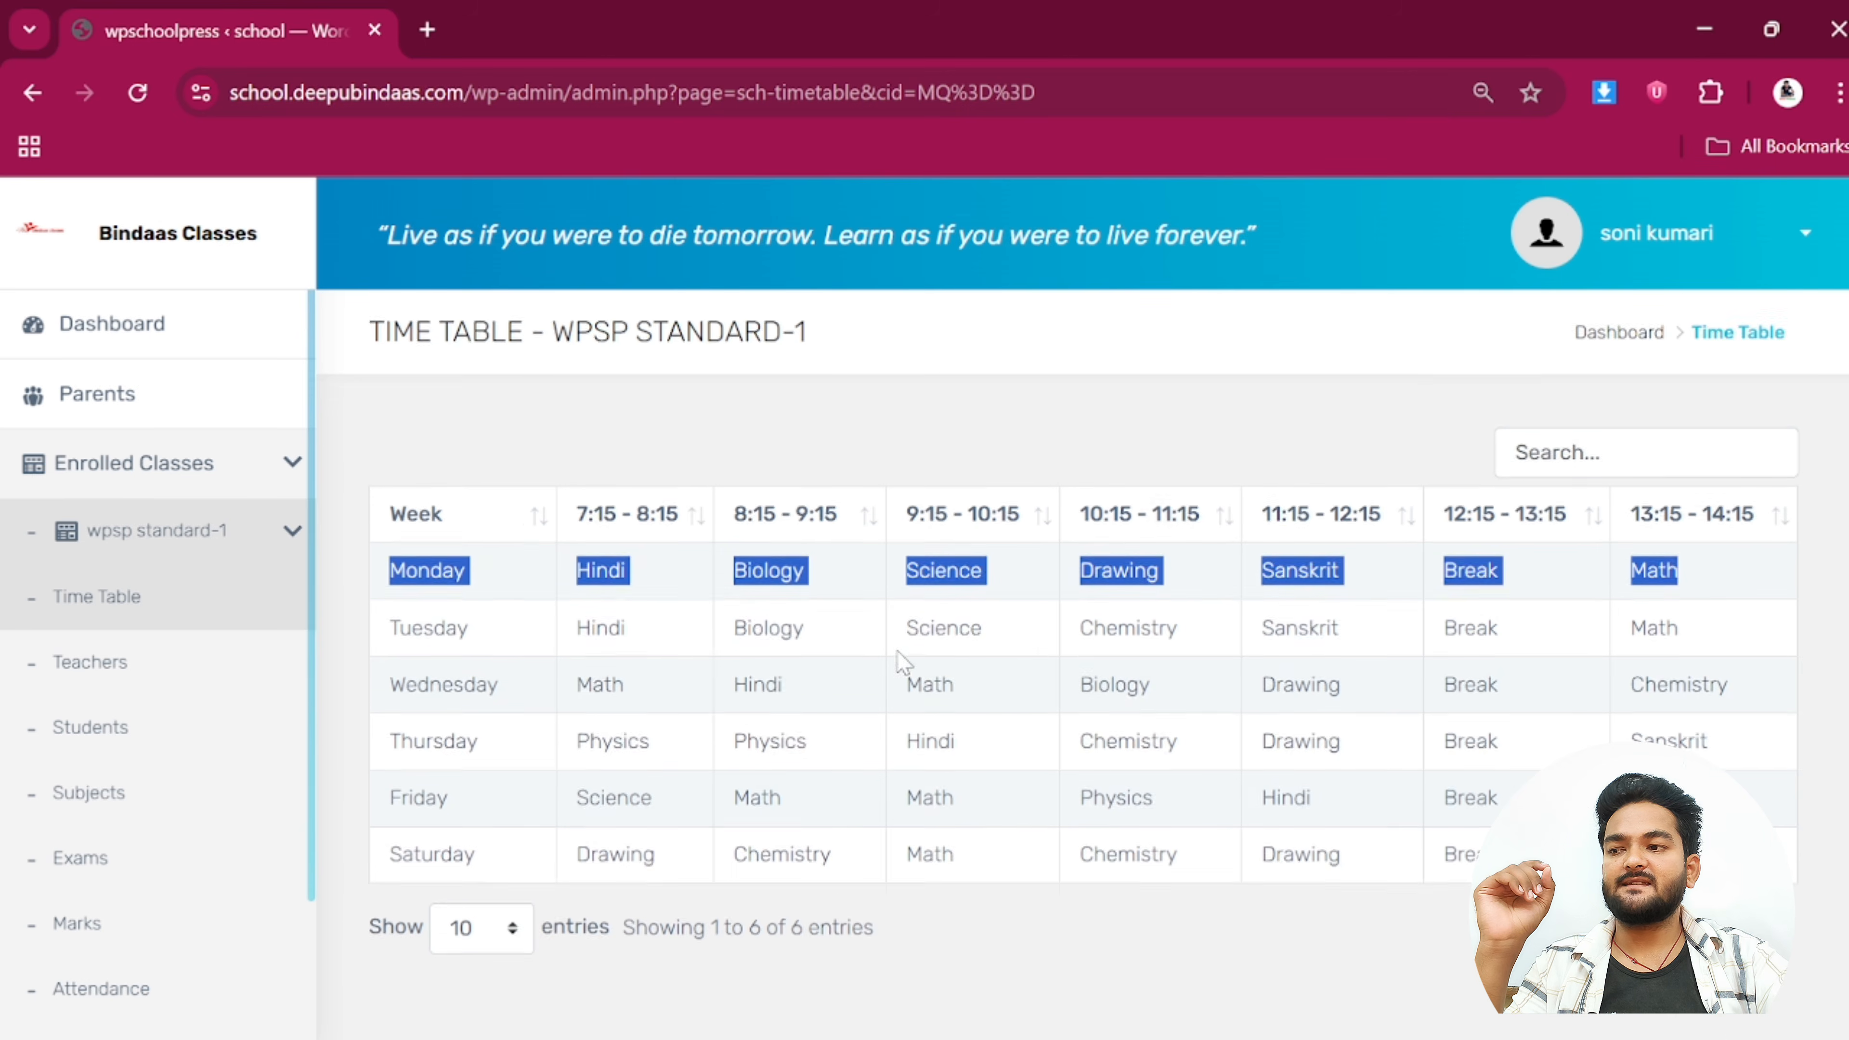
{"action": "scroll", "coordinate": [897, 652], "scroll_direction": "down", "scroll_amount": 2}
{"action": "scroll", "coordinate": [853, 623], "scroll_direction": "up", "scroll_amount": 1}
{"action": "left_click", "coordinate": [552, 582]}
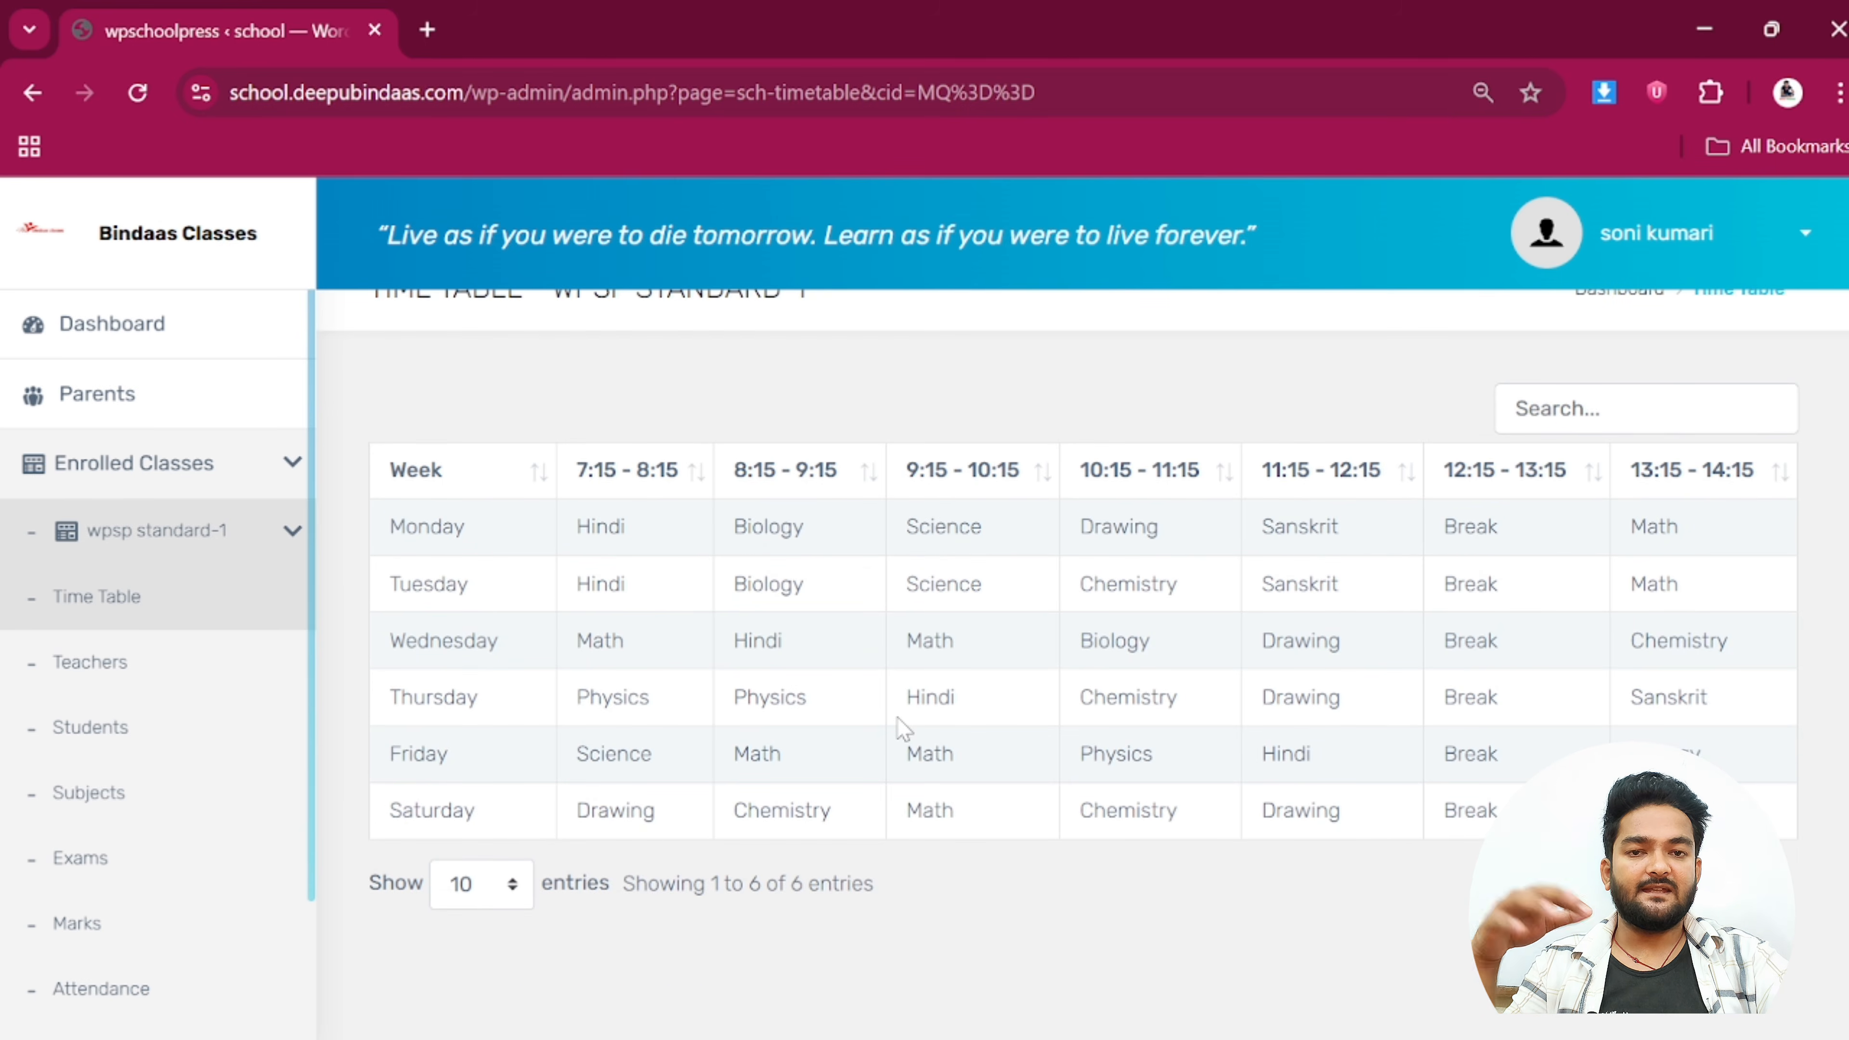
{"action": "left_click", "coordinate": [97, 661]}
Reload the failed Teachers page and scroll through the six teachers and their subjects
{"action": "left_click", "coordinate": [546, 891]}
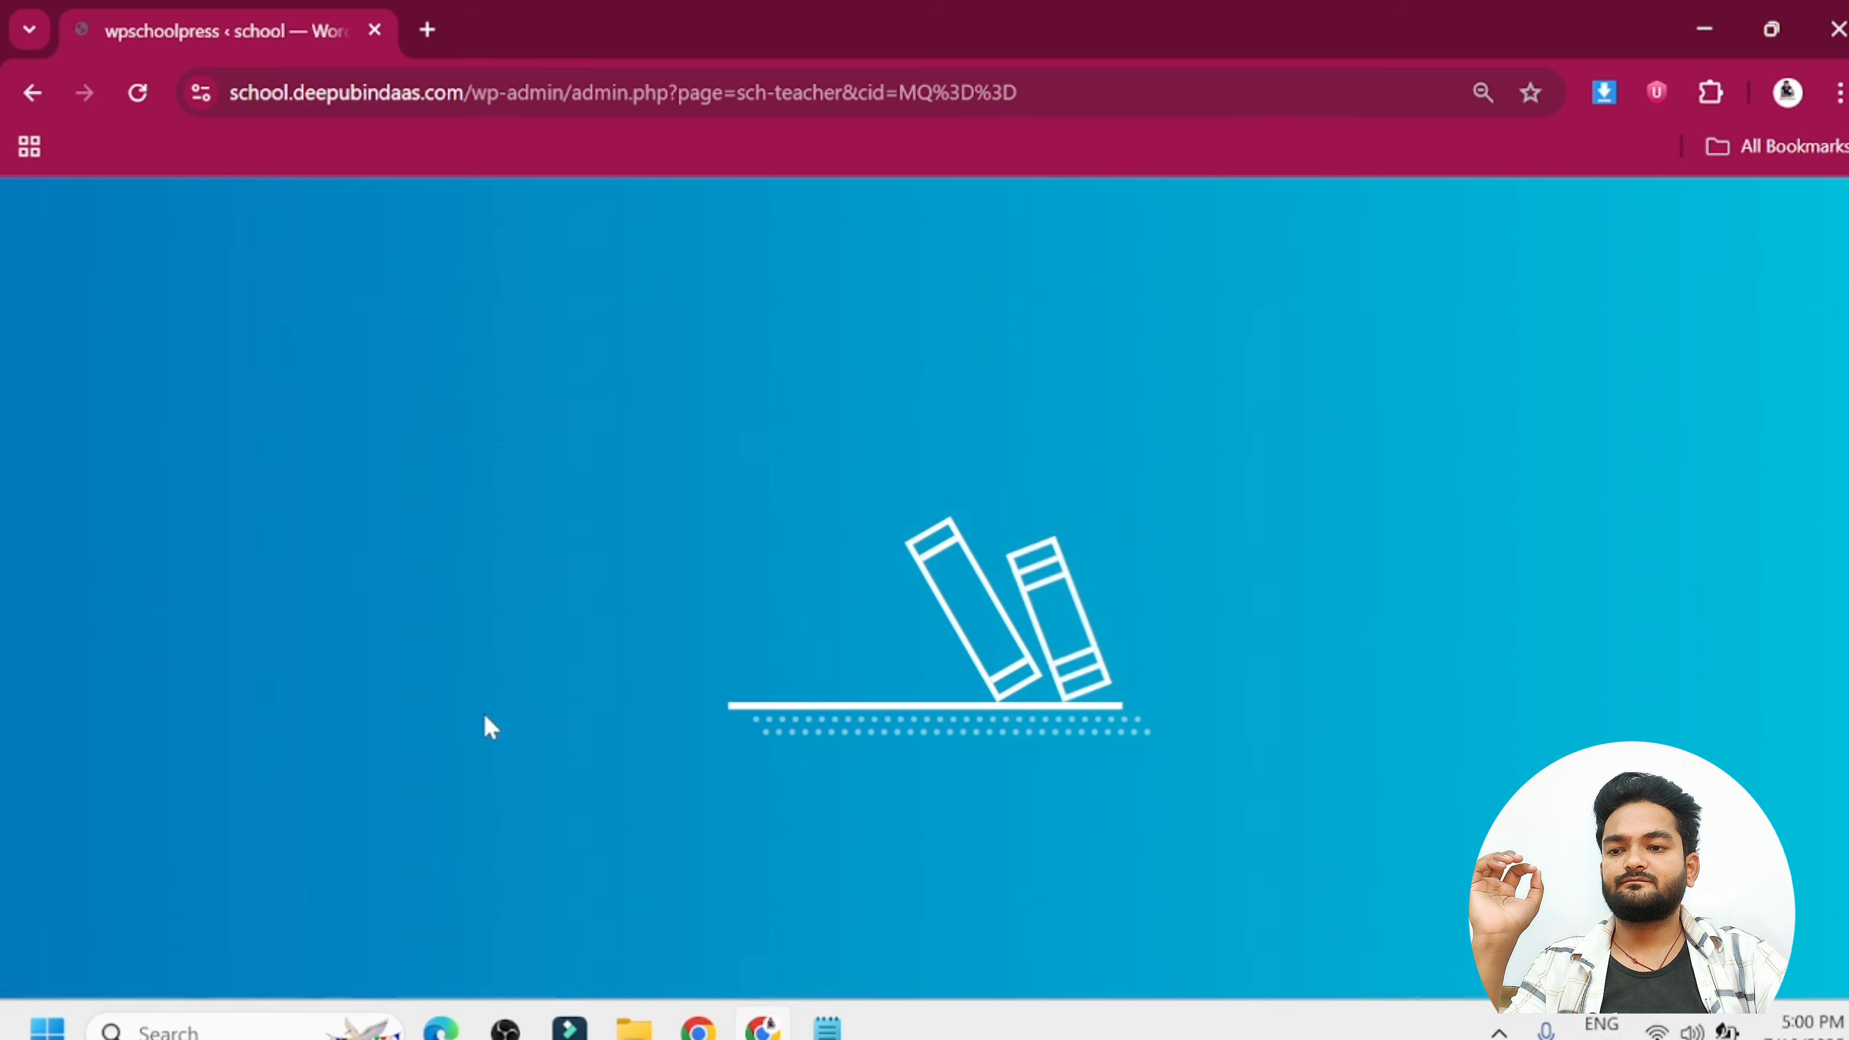
{"action": "scroll", "coordinate": [426, 692], "scroll_direction": "down", "scroll_amount": 1}
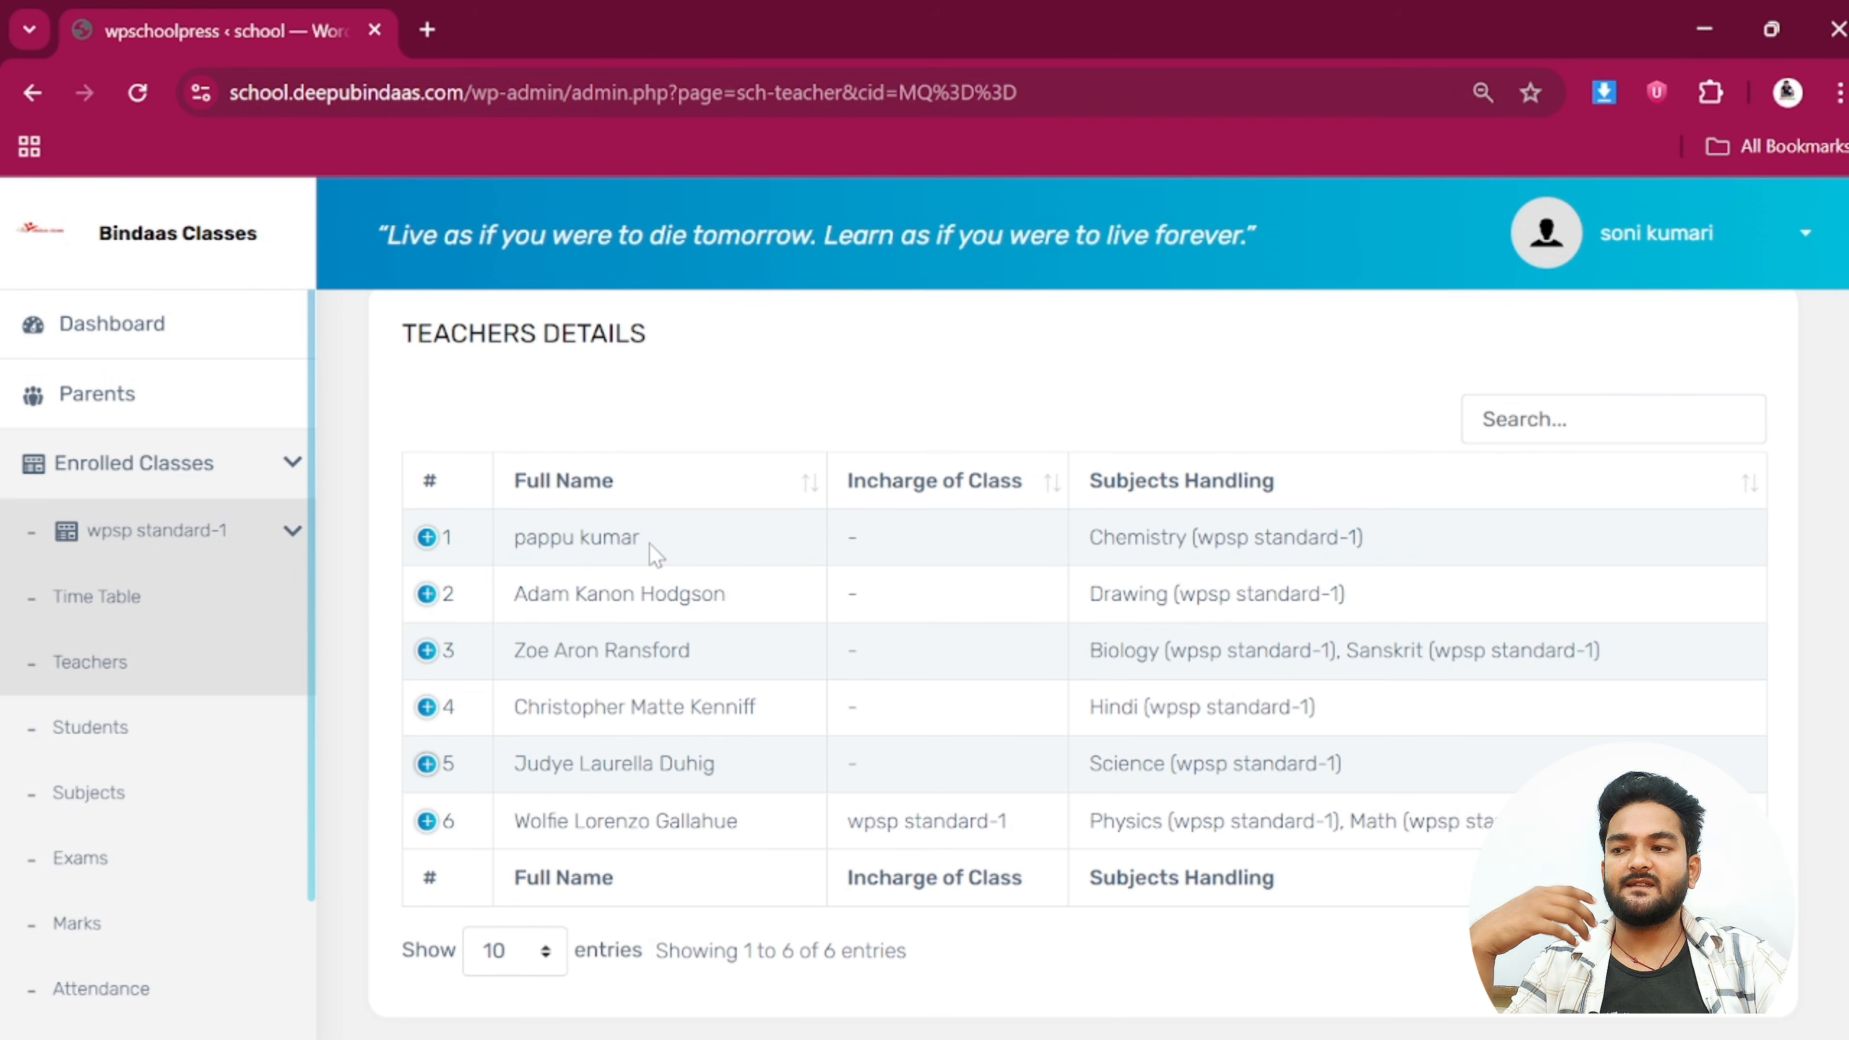
{"action": "scroll", "coordinate": [821, 595], "scroll_direction": "down", "scroll_amount": 2}
{"action": "scroll", "coordinate": [808, 604], "scroll_direction": "up", "scroll_amount": 4}
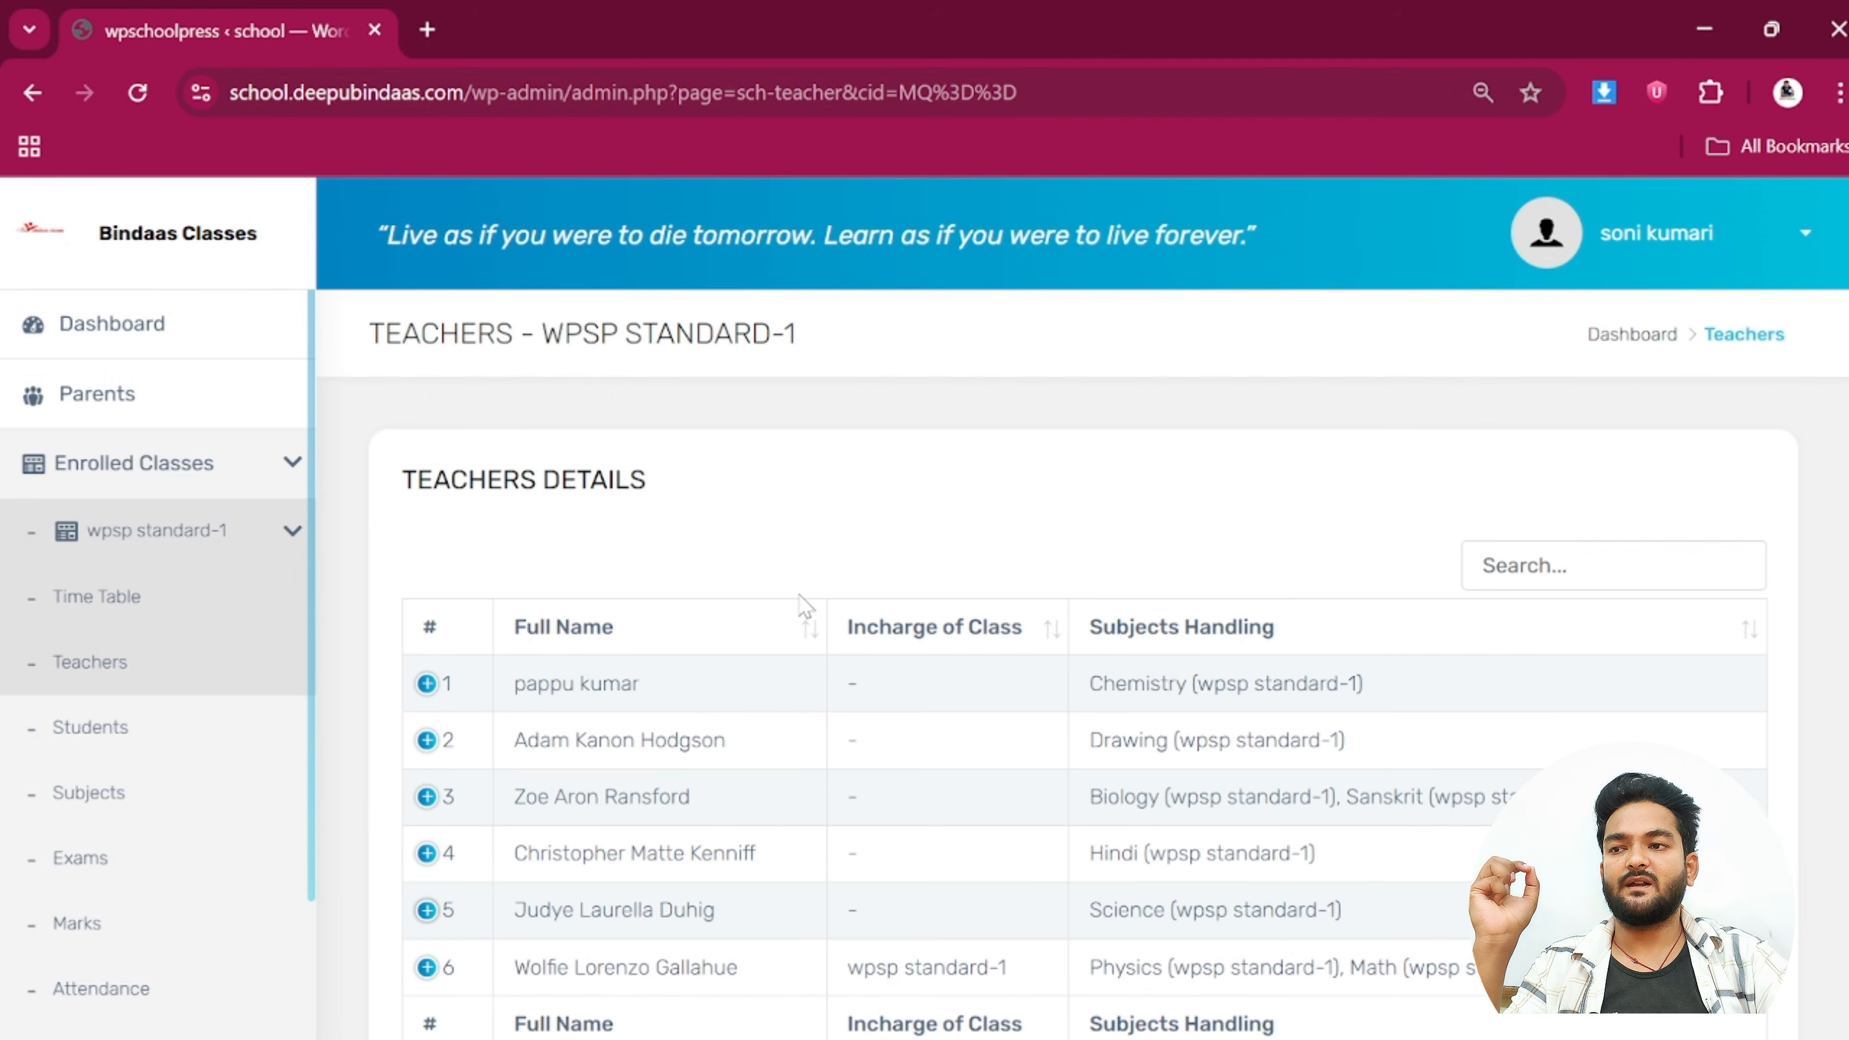
Open wpsp standard-1 Students and review the three classmates' roll numbers, parents and addresses
{"action": "left_click", "coordinate": [104, 741]}
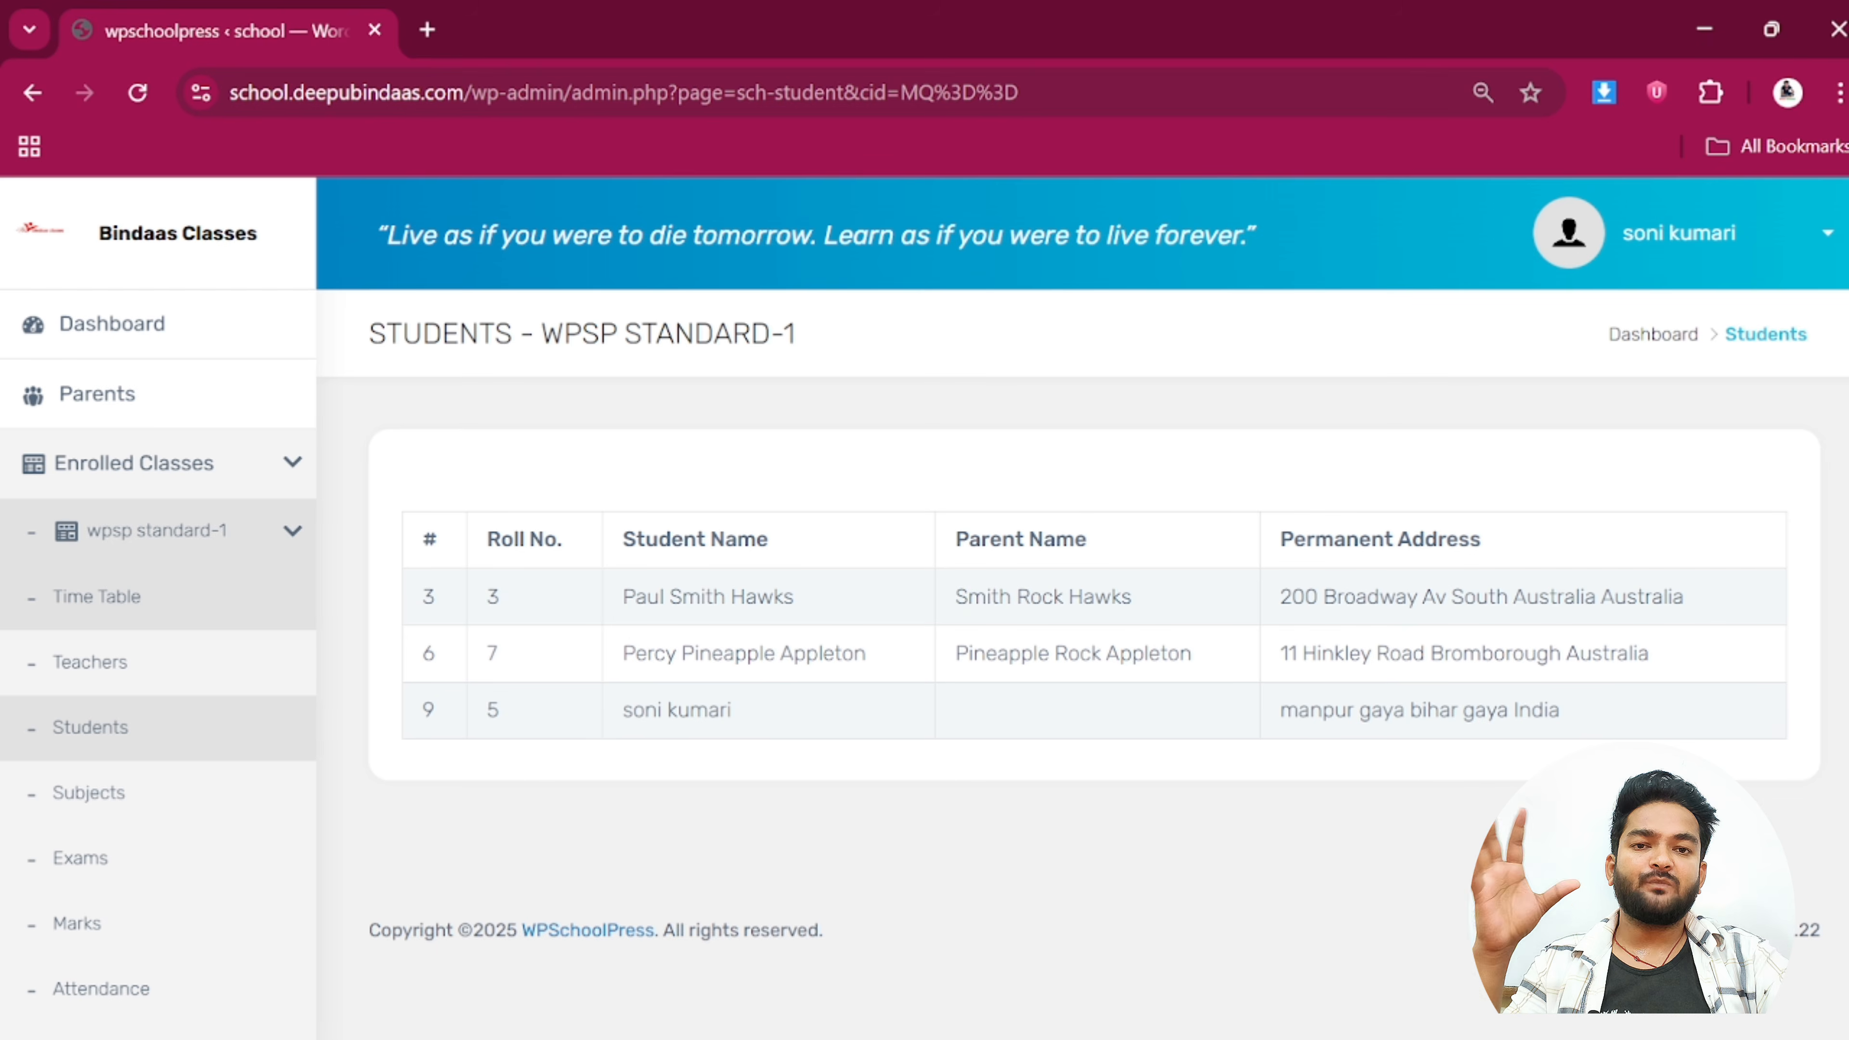
{"action": "left_click_drag", "start_coordinate": [633, 596], "coordinate": [790, 723]}
{"action": "left_click", "coordinate": [795, 725]}
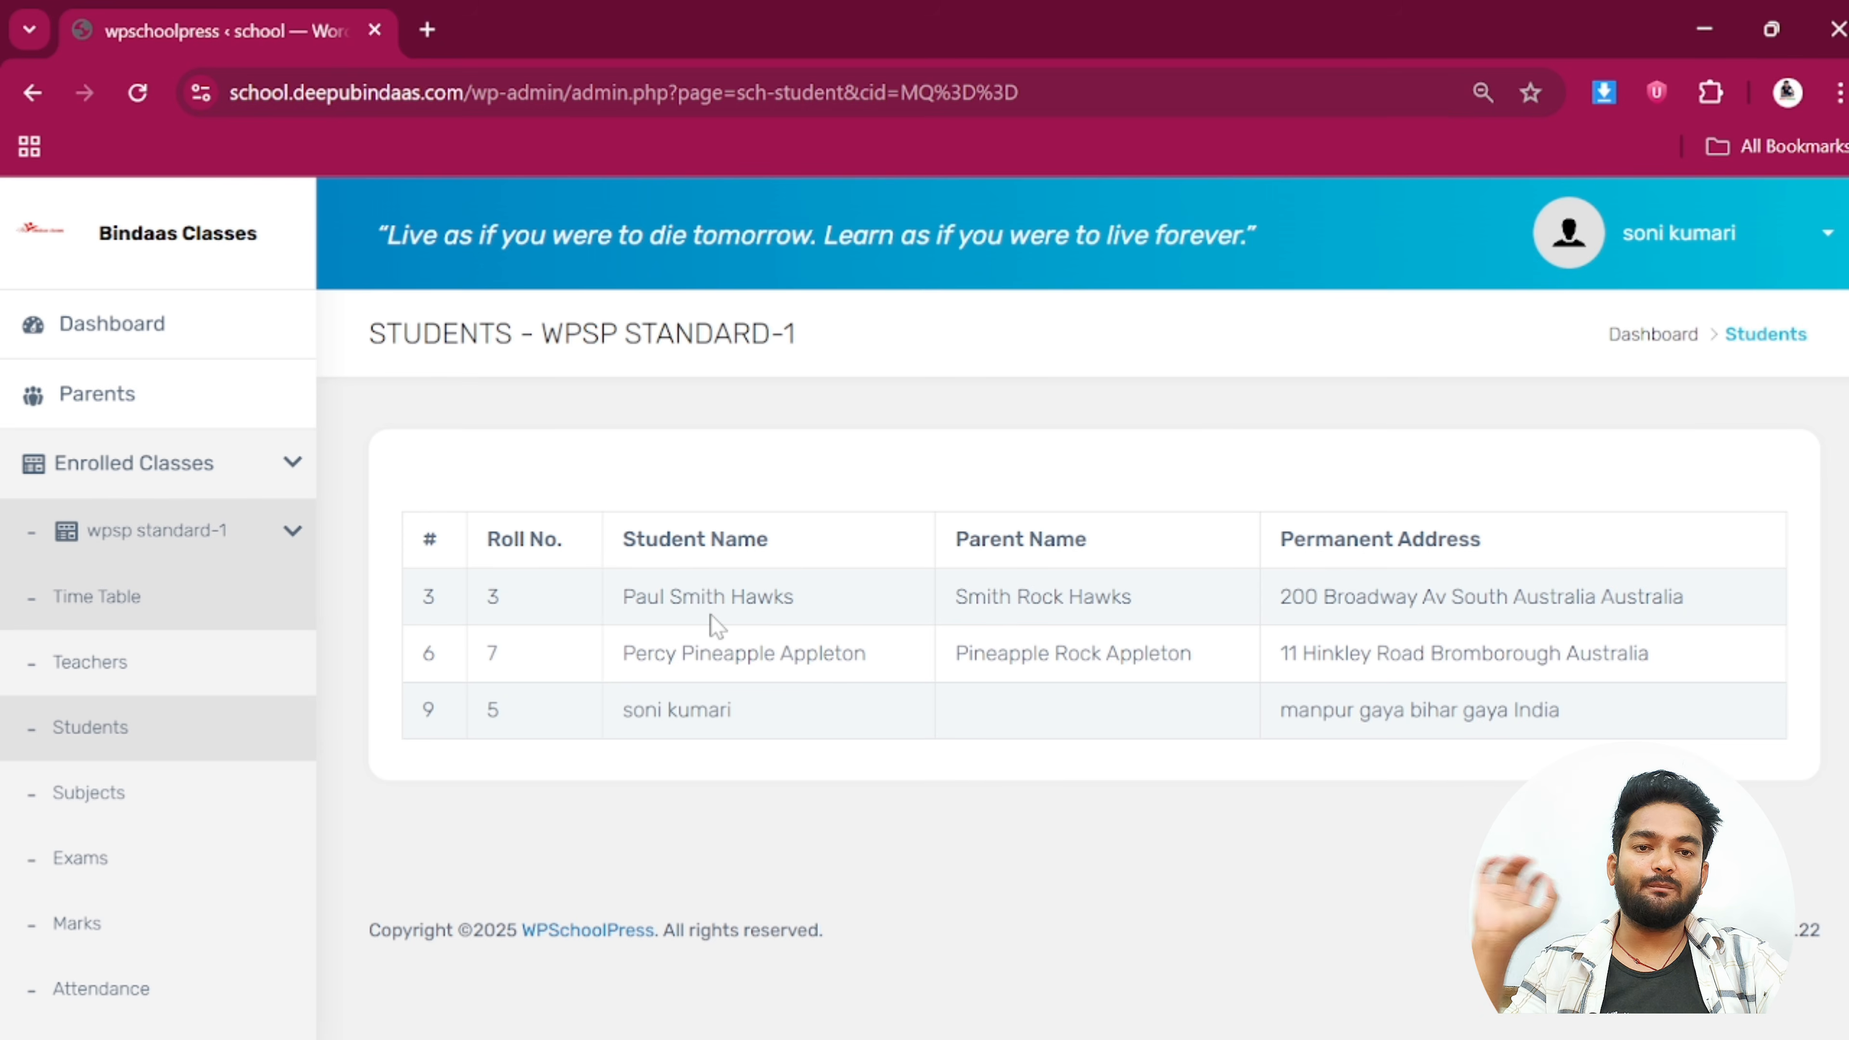
{"action": "scroll", "coordinate": [128, 633], "scroll_direction": "down", "scroll_amount": 2}
Open the wpsp standard-1 Subjects list and check the Physics teacher
{"action": "left_click", "coordinate": [126, 628]}
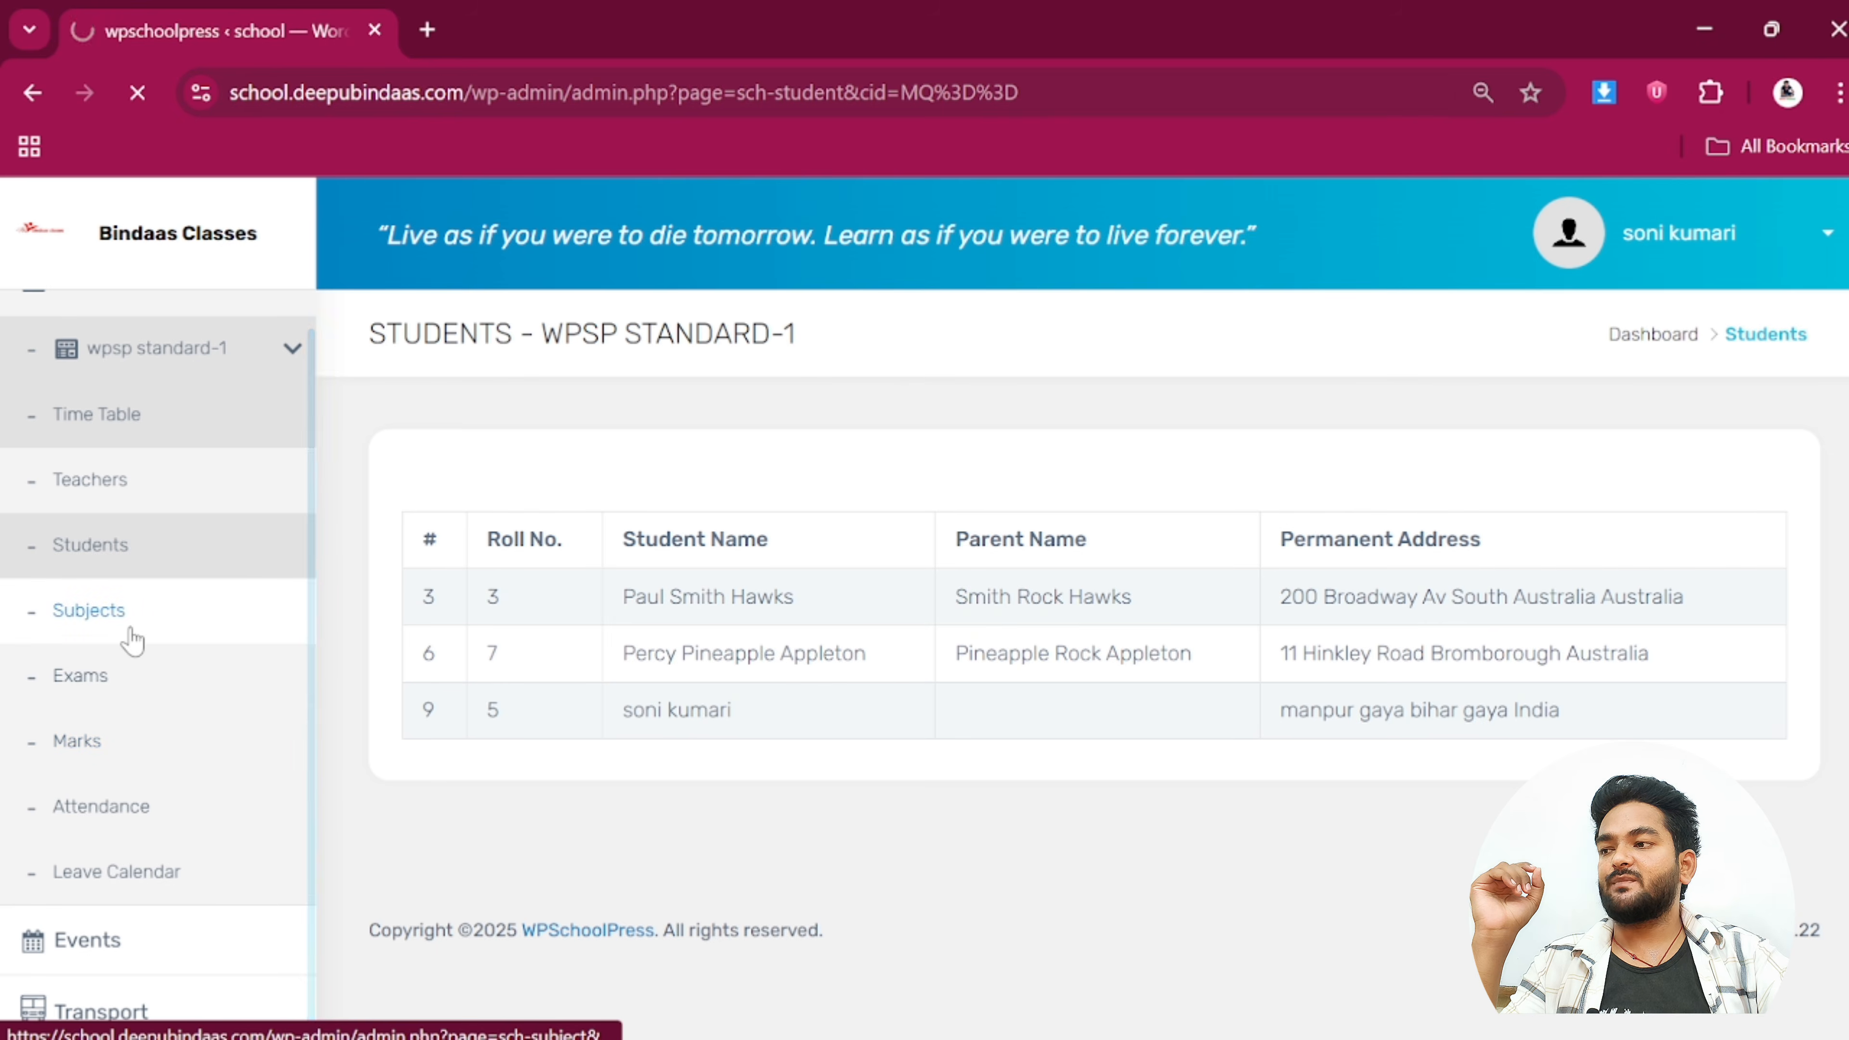
{"action": "scroll", "coordinate": [750, 710], "scroll_direction": "down", "scroll_amount": 2}
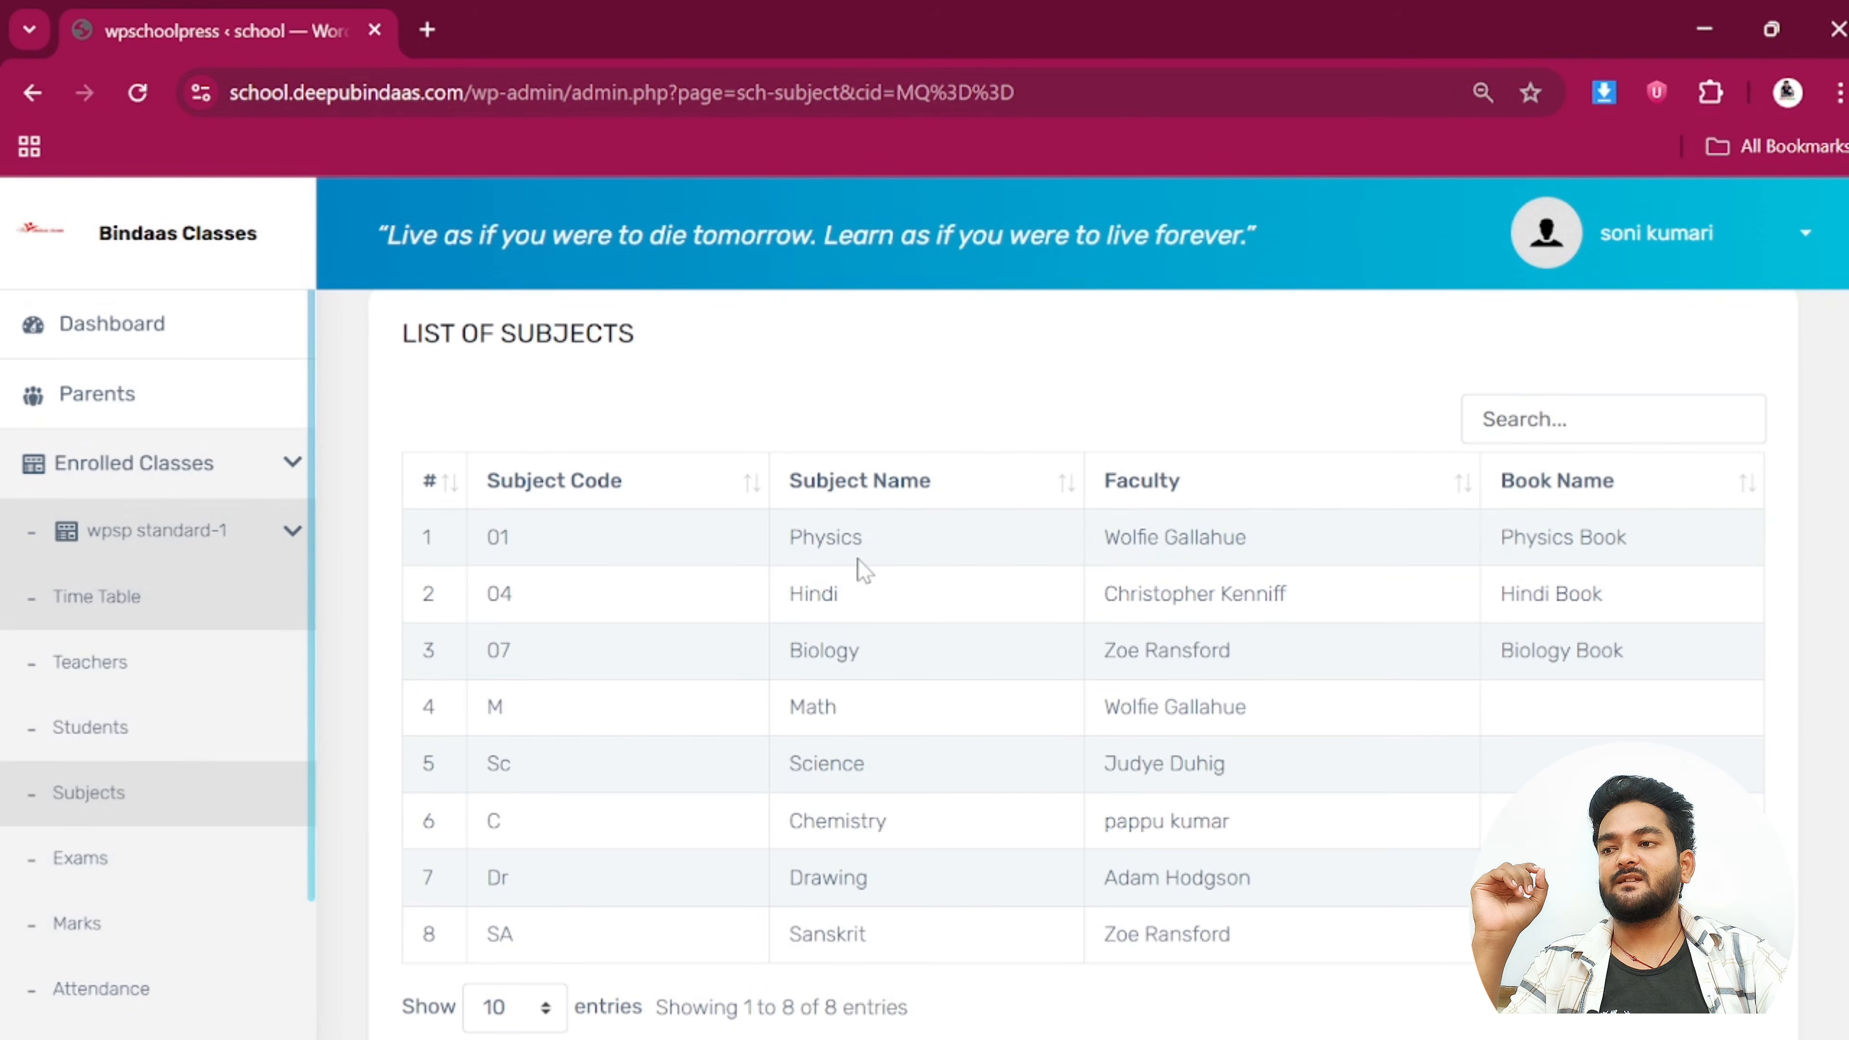
{"action": "scroll", "coordinate": [934, 582], "scroll_direction": "down", "scroll_amount": 2}
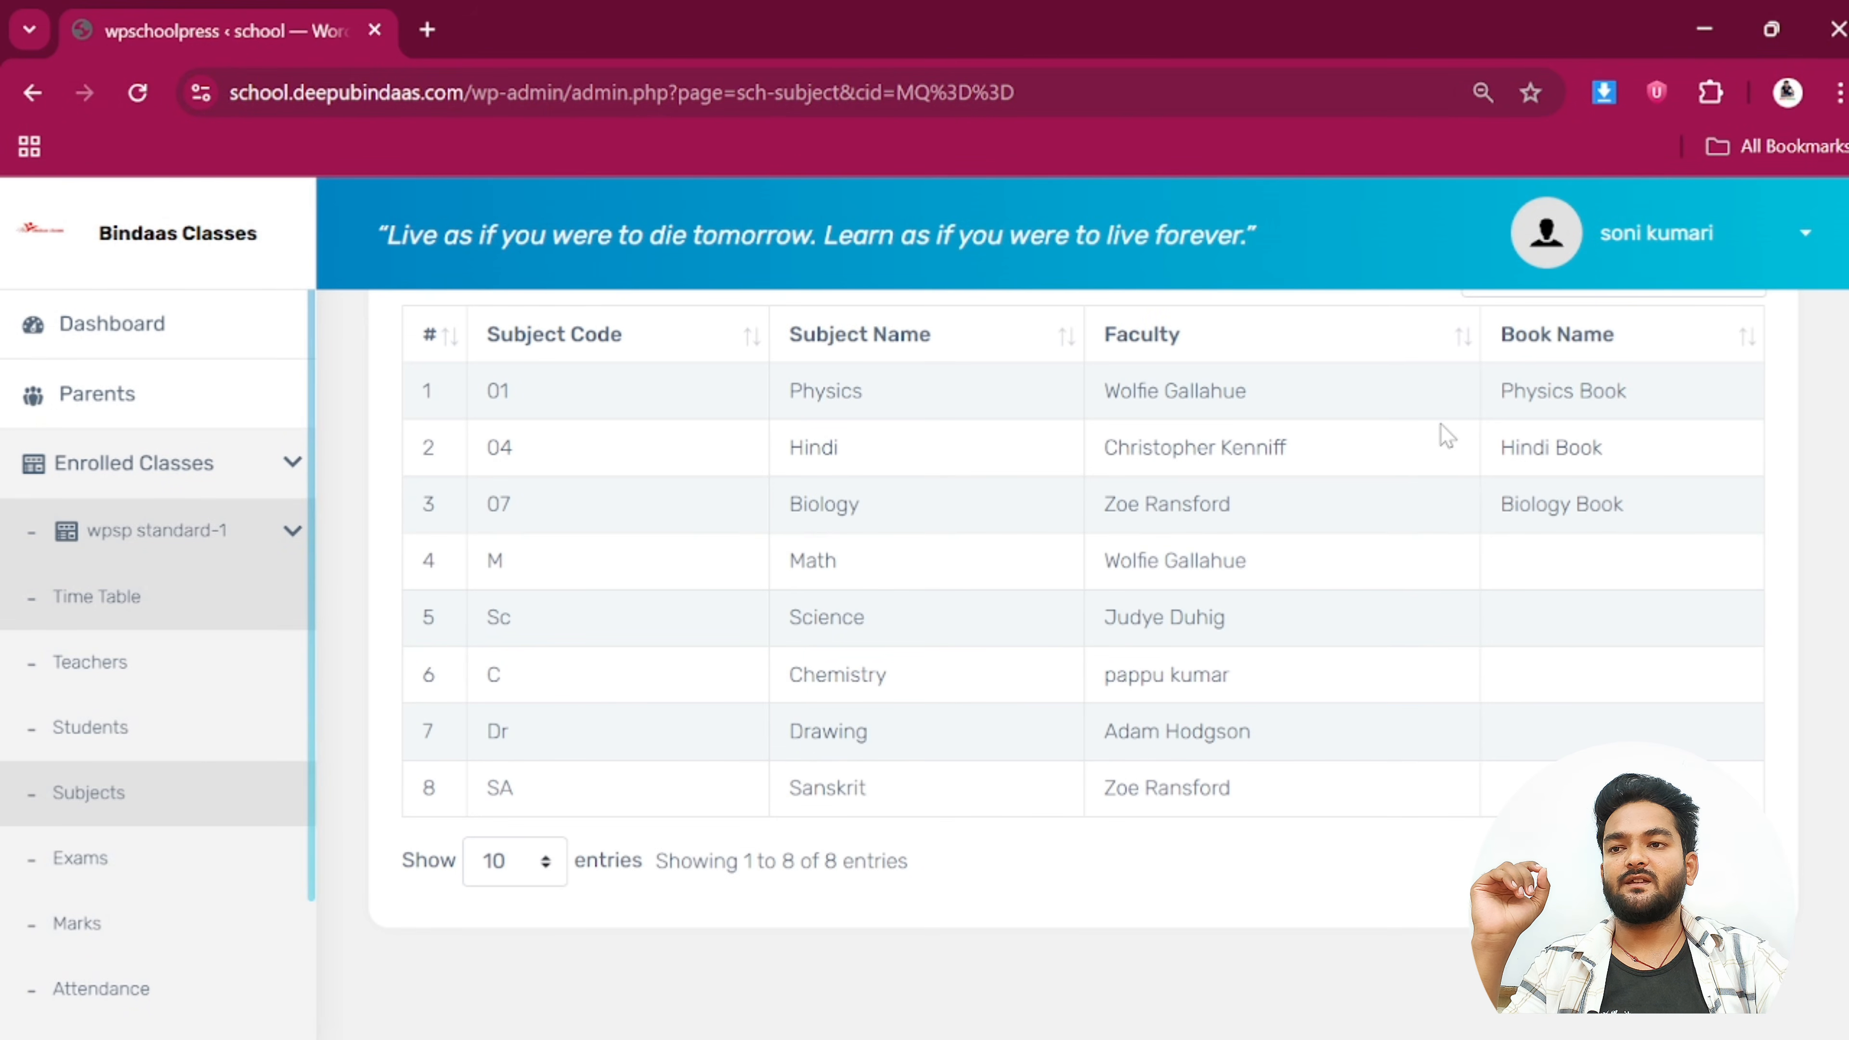
{"action": "left_click_drag", "start_coordinate": [1273, 393], "coordinate": [1120, 391]}
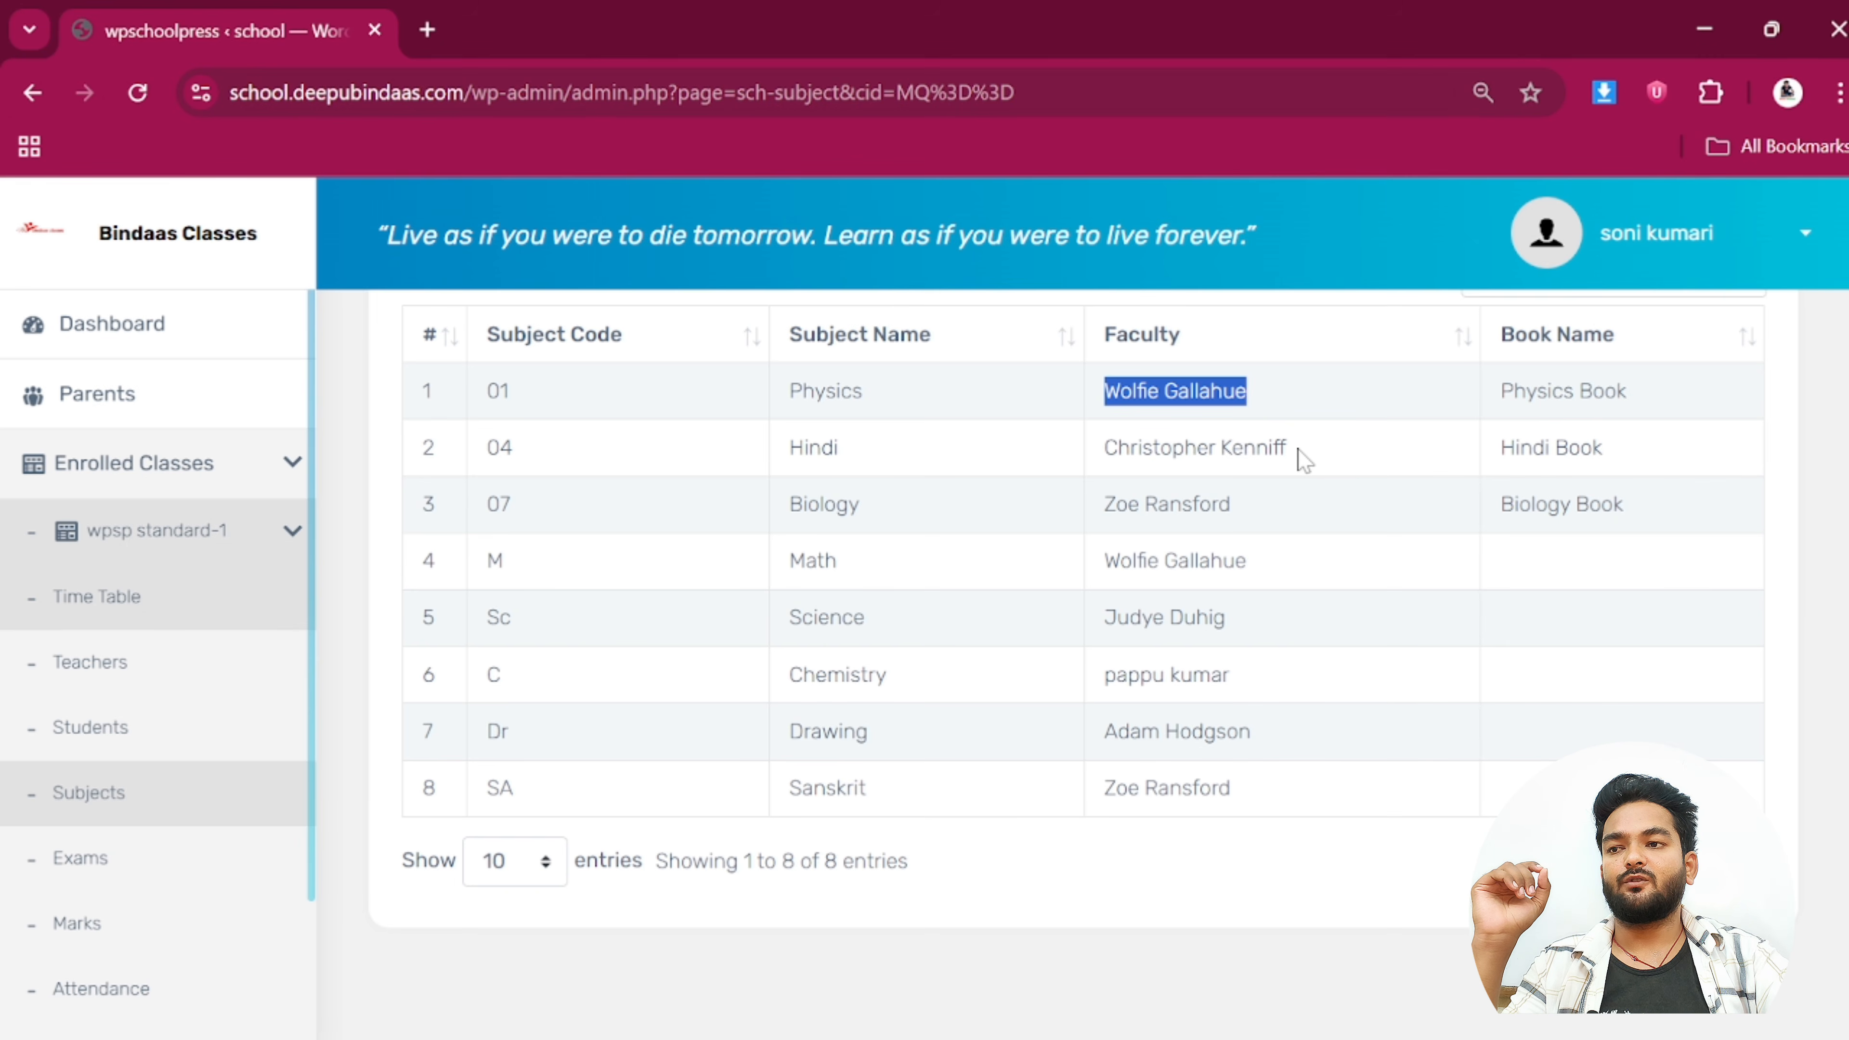
{"action": "left_click_drag", "start_coordinate": [1520, 447], "coordinate": [1663, 459]}
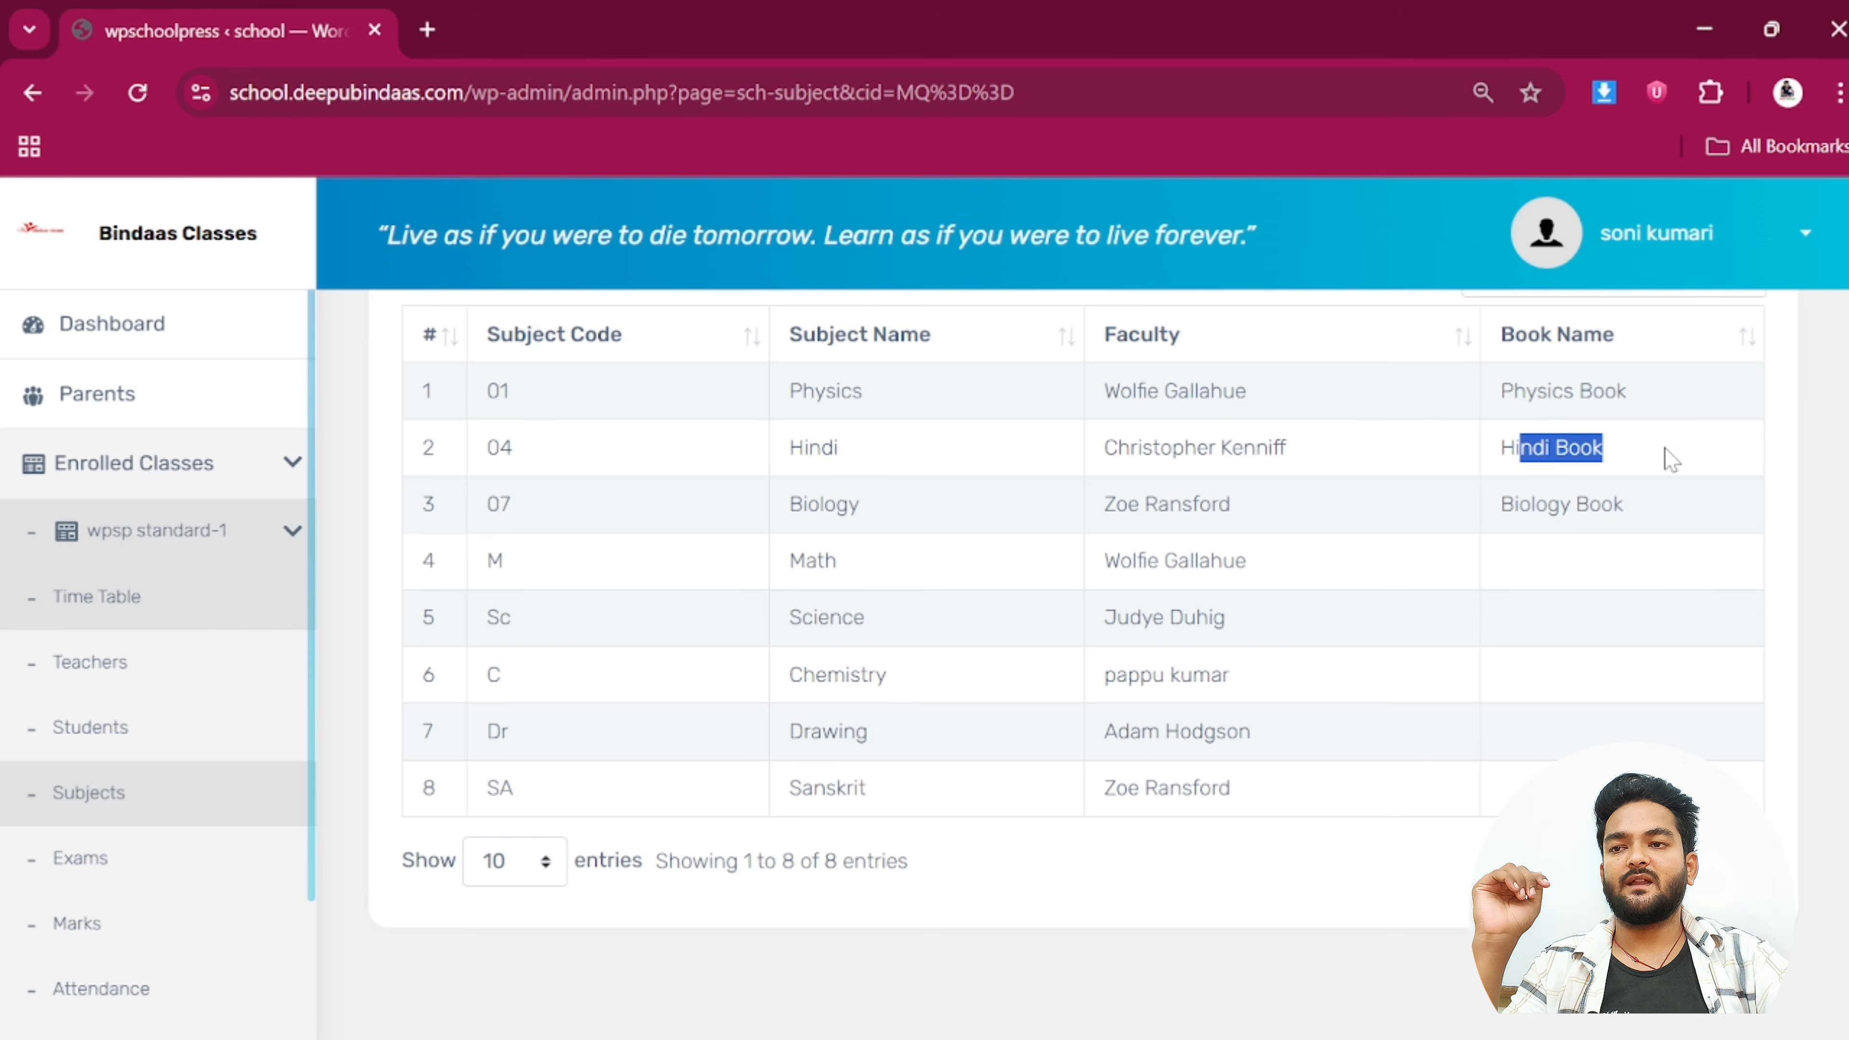
{"action": "scroll", "coordinate": [198, 732], "scroll_direction": "down", "scroll_amount": 4}
Open the class Exams page and check the Weekly Test exam dates
{"action": "left_click", "coordinate": [120, 681]}
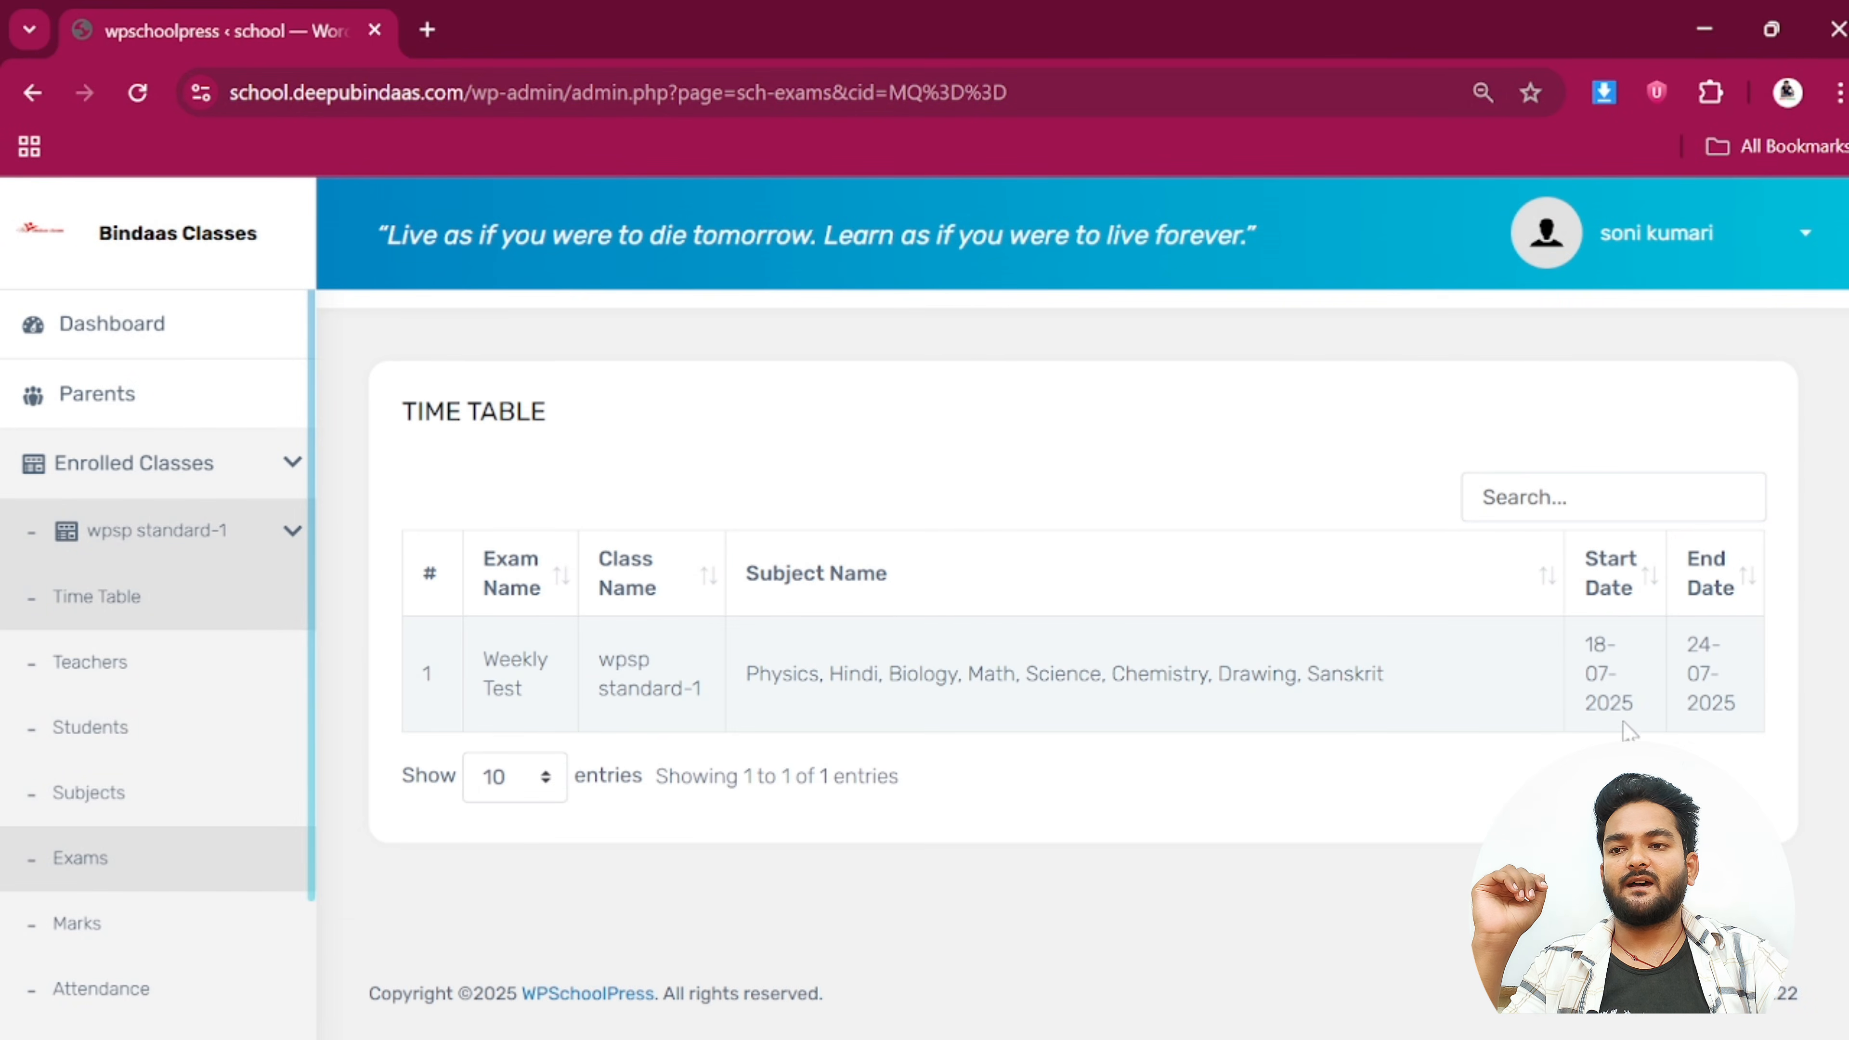
{"action": "left_click_drag", "start_coordinate": [1410, 695], "coordinate": [731, 686]}
{"action": "scroll", "coordinate": [112, 823], "scroll_direction": "down", "scroll_amount": 3}
Open the Attendance summary and confirm the student's 3 present days
{"action": "left_click", "coordinate": [111, 814]}
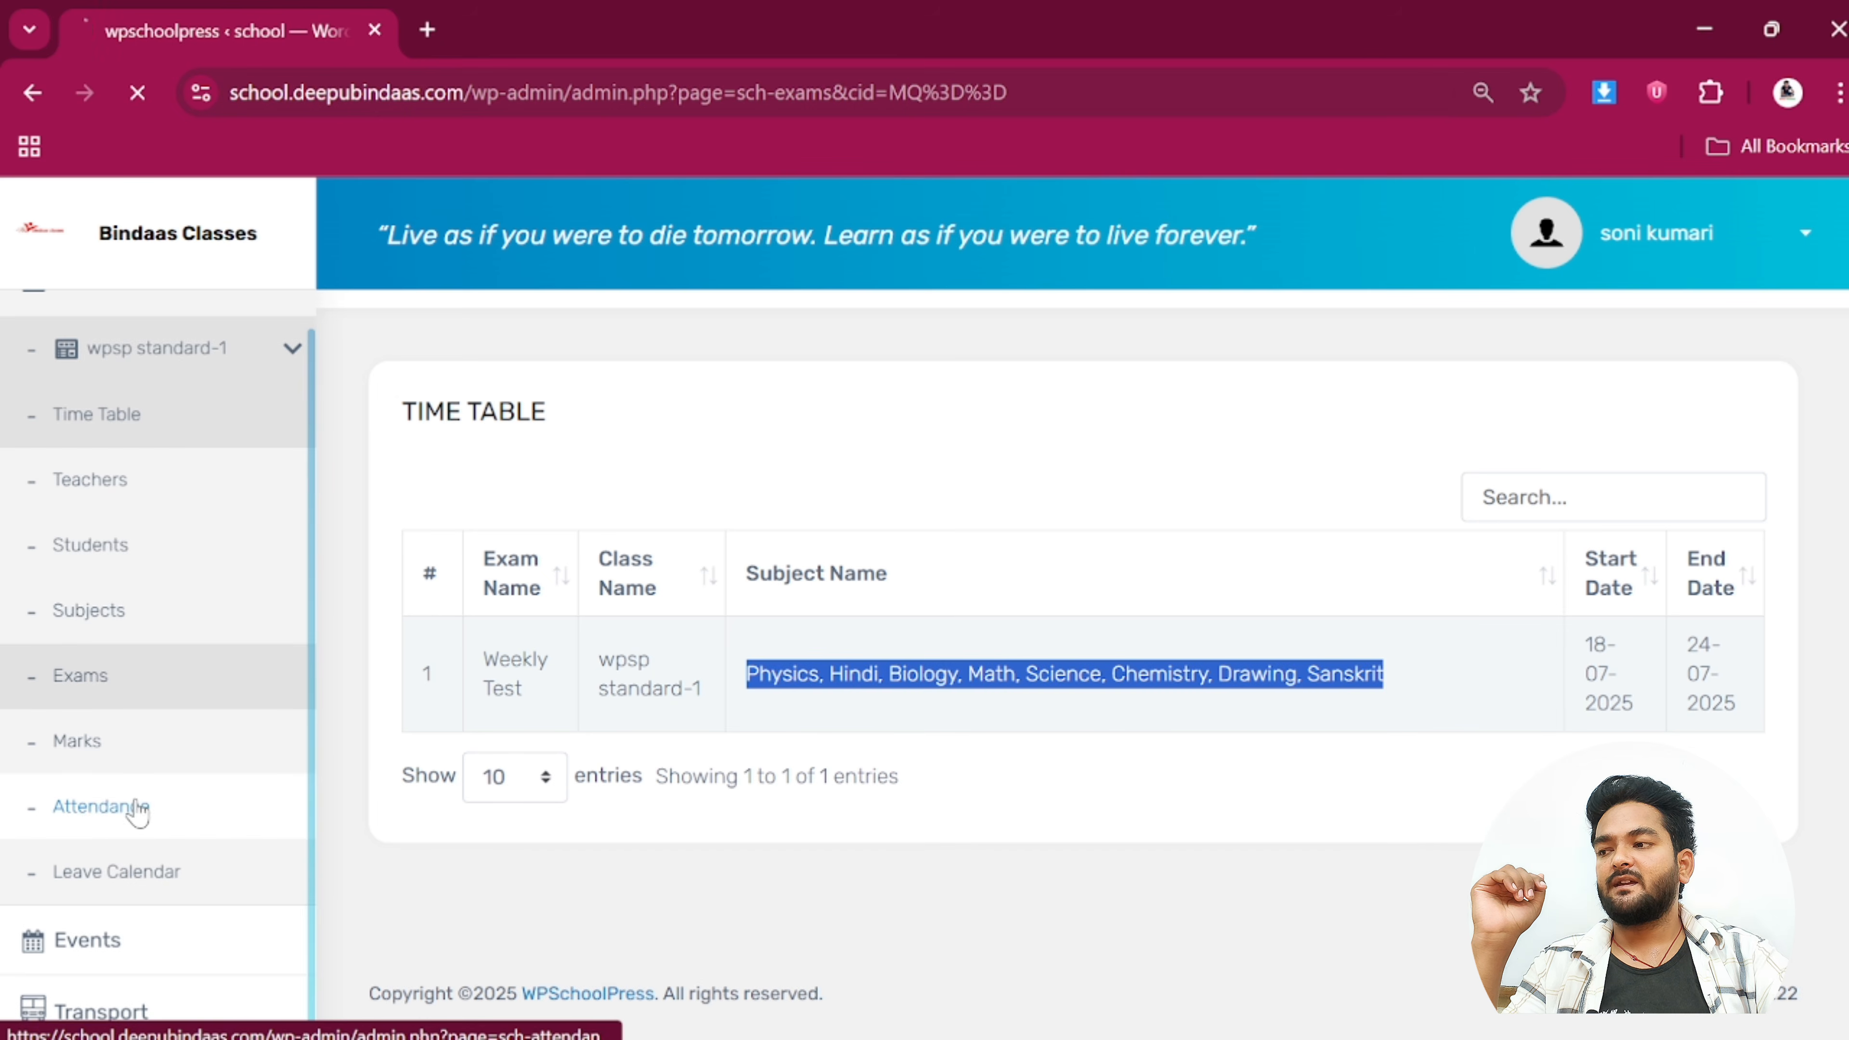
{"action": "scroll", "coordinate": [1108, 822], "scroll_direction": "down", "scroll_amount": 2}
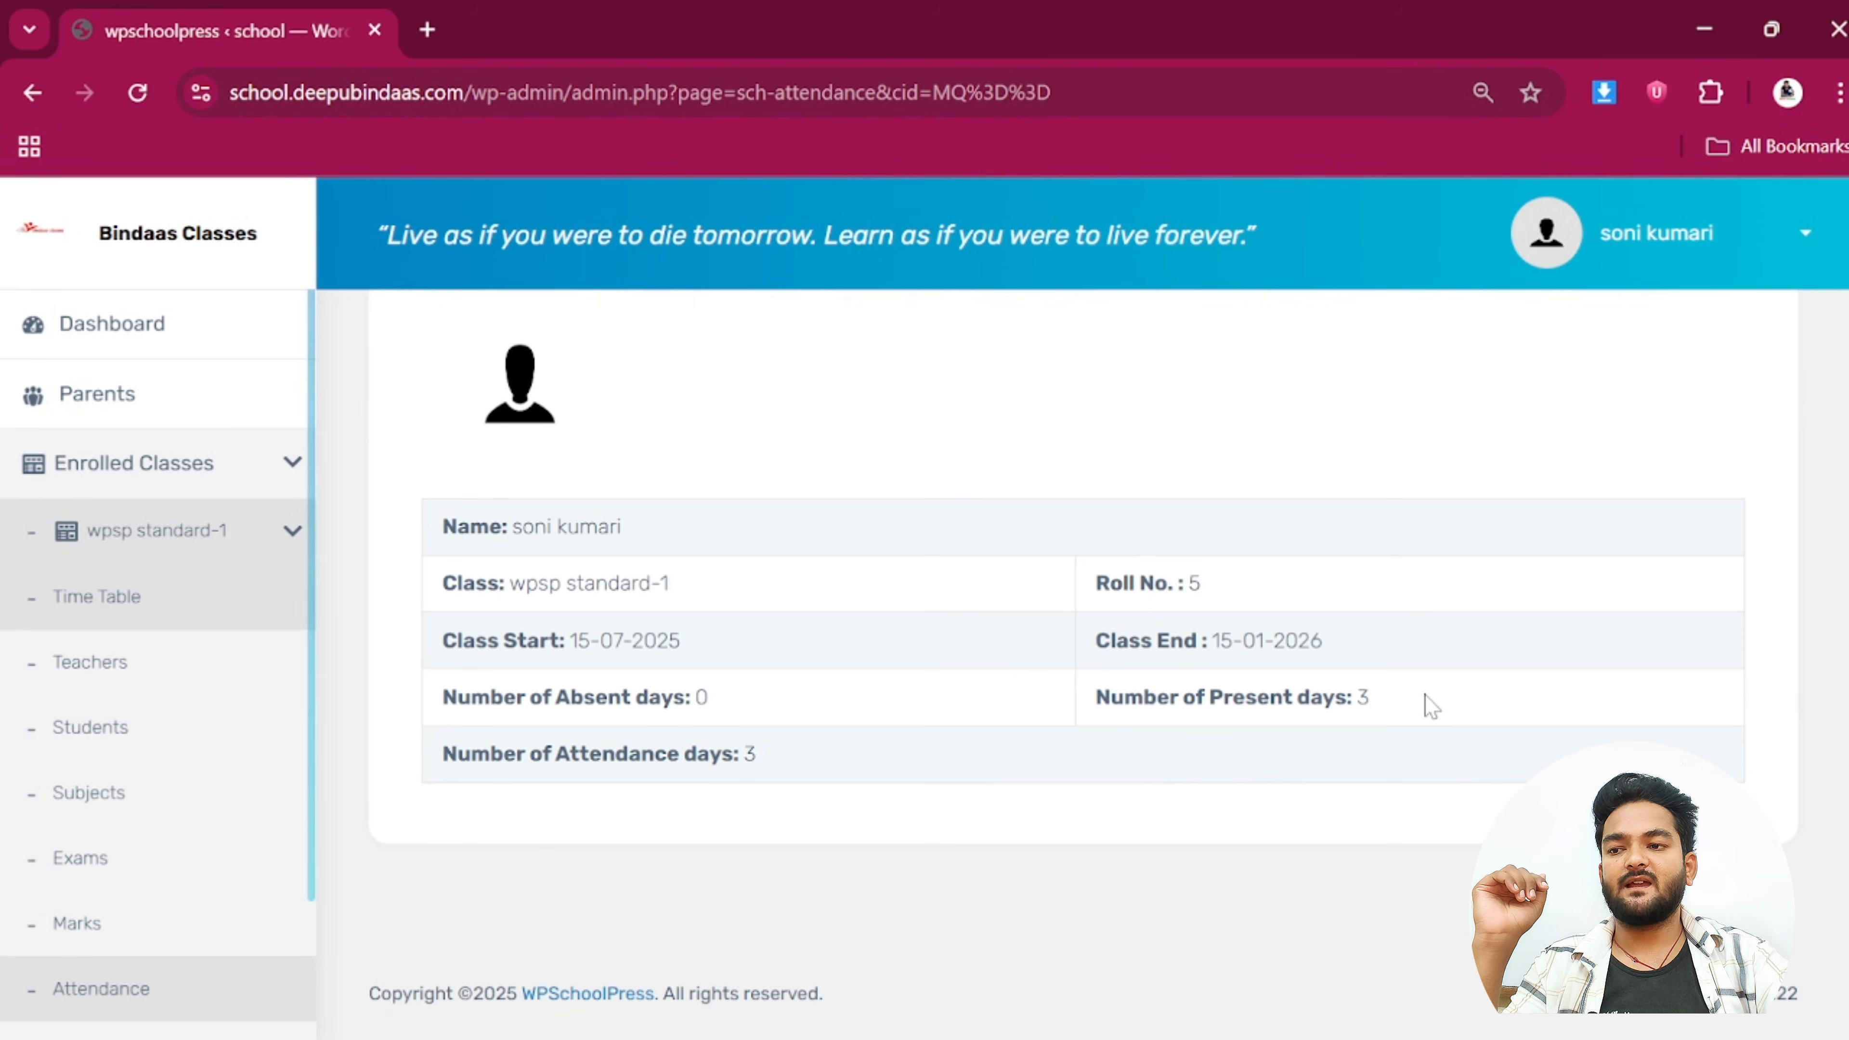
{"action": "left_click_drag", "start_coordinate": [1428, 702], "coordinate": [1082, 784]}
{"action": "left_click", "coordinate": [1333, 747]}
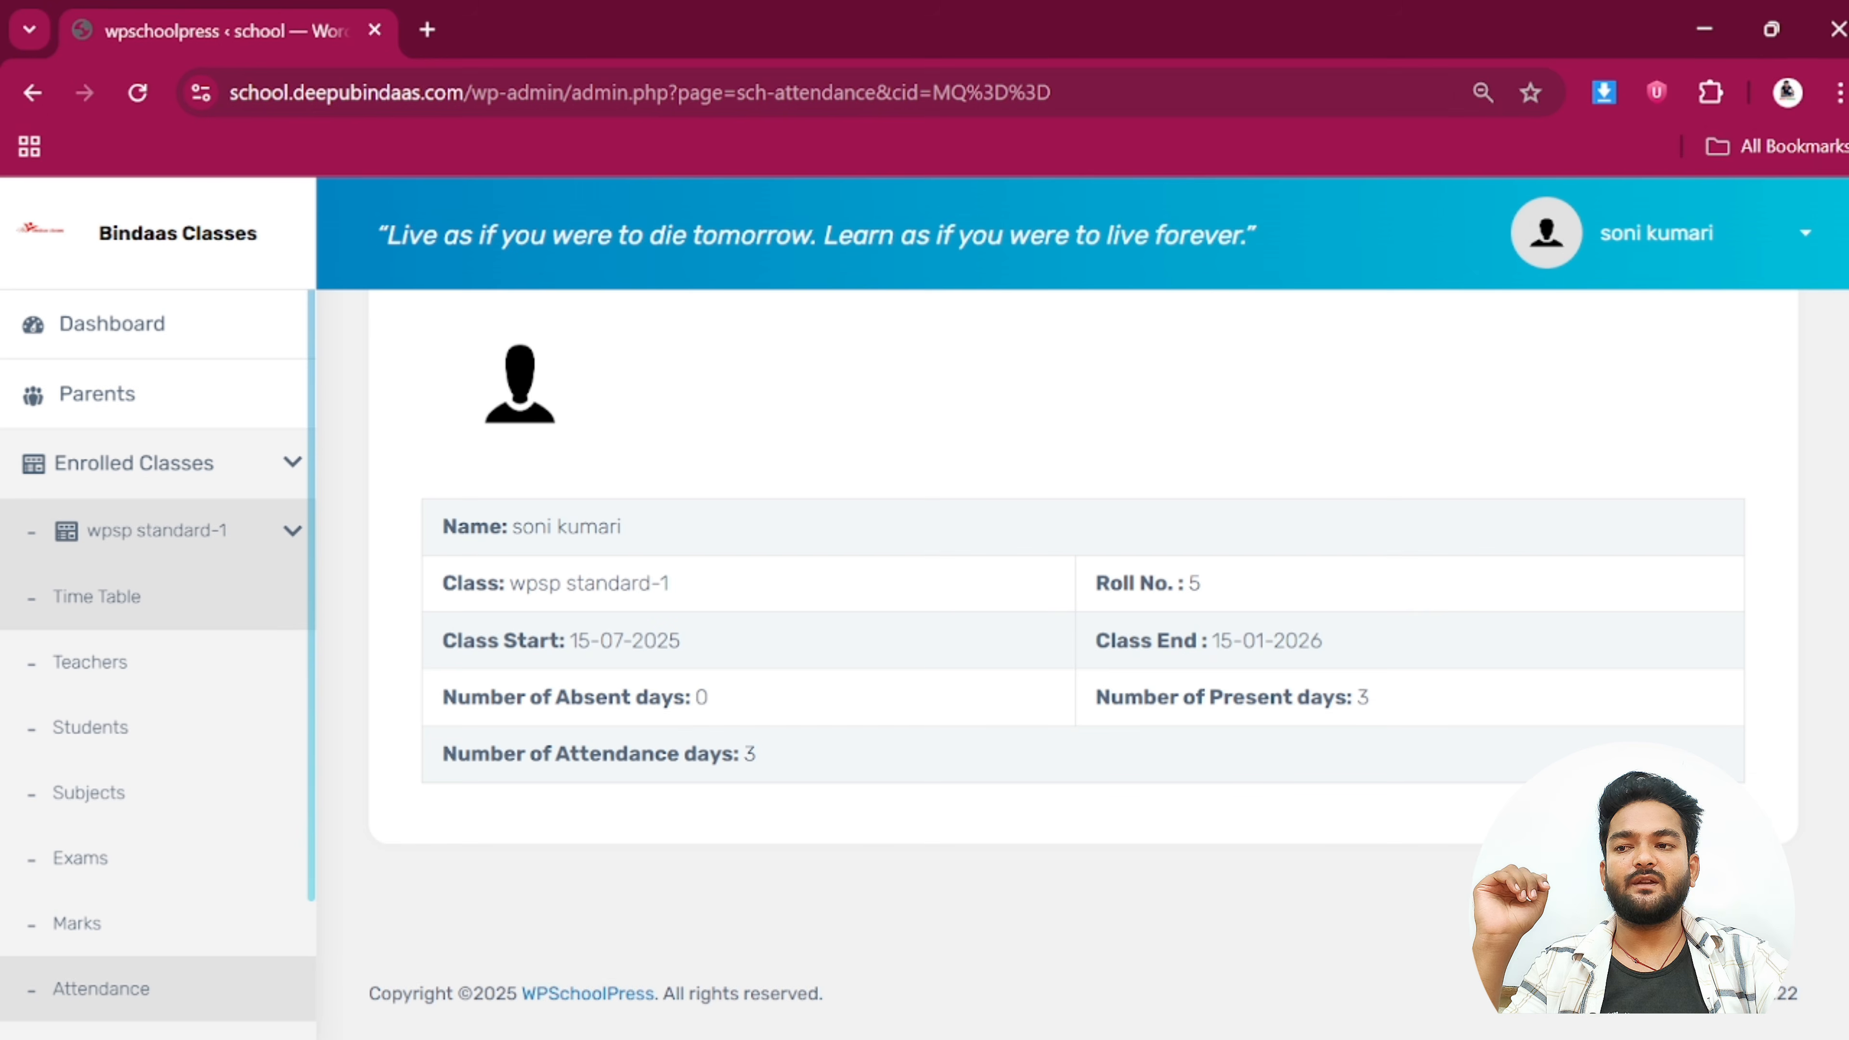
{"action": "scroll", "coordinate": [214, 916], "scroll_direction": "down", "scroll_amount": 2}
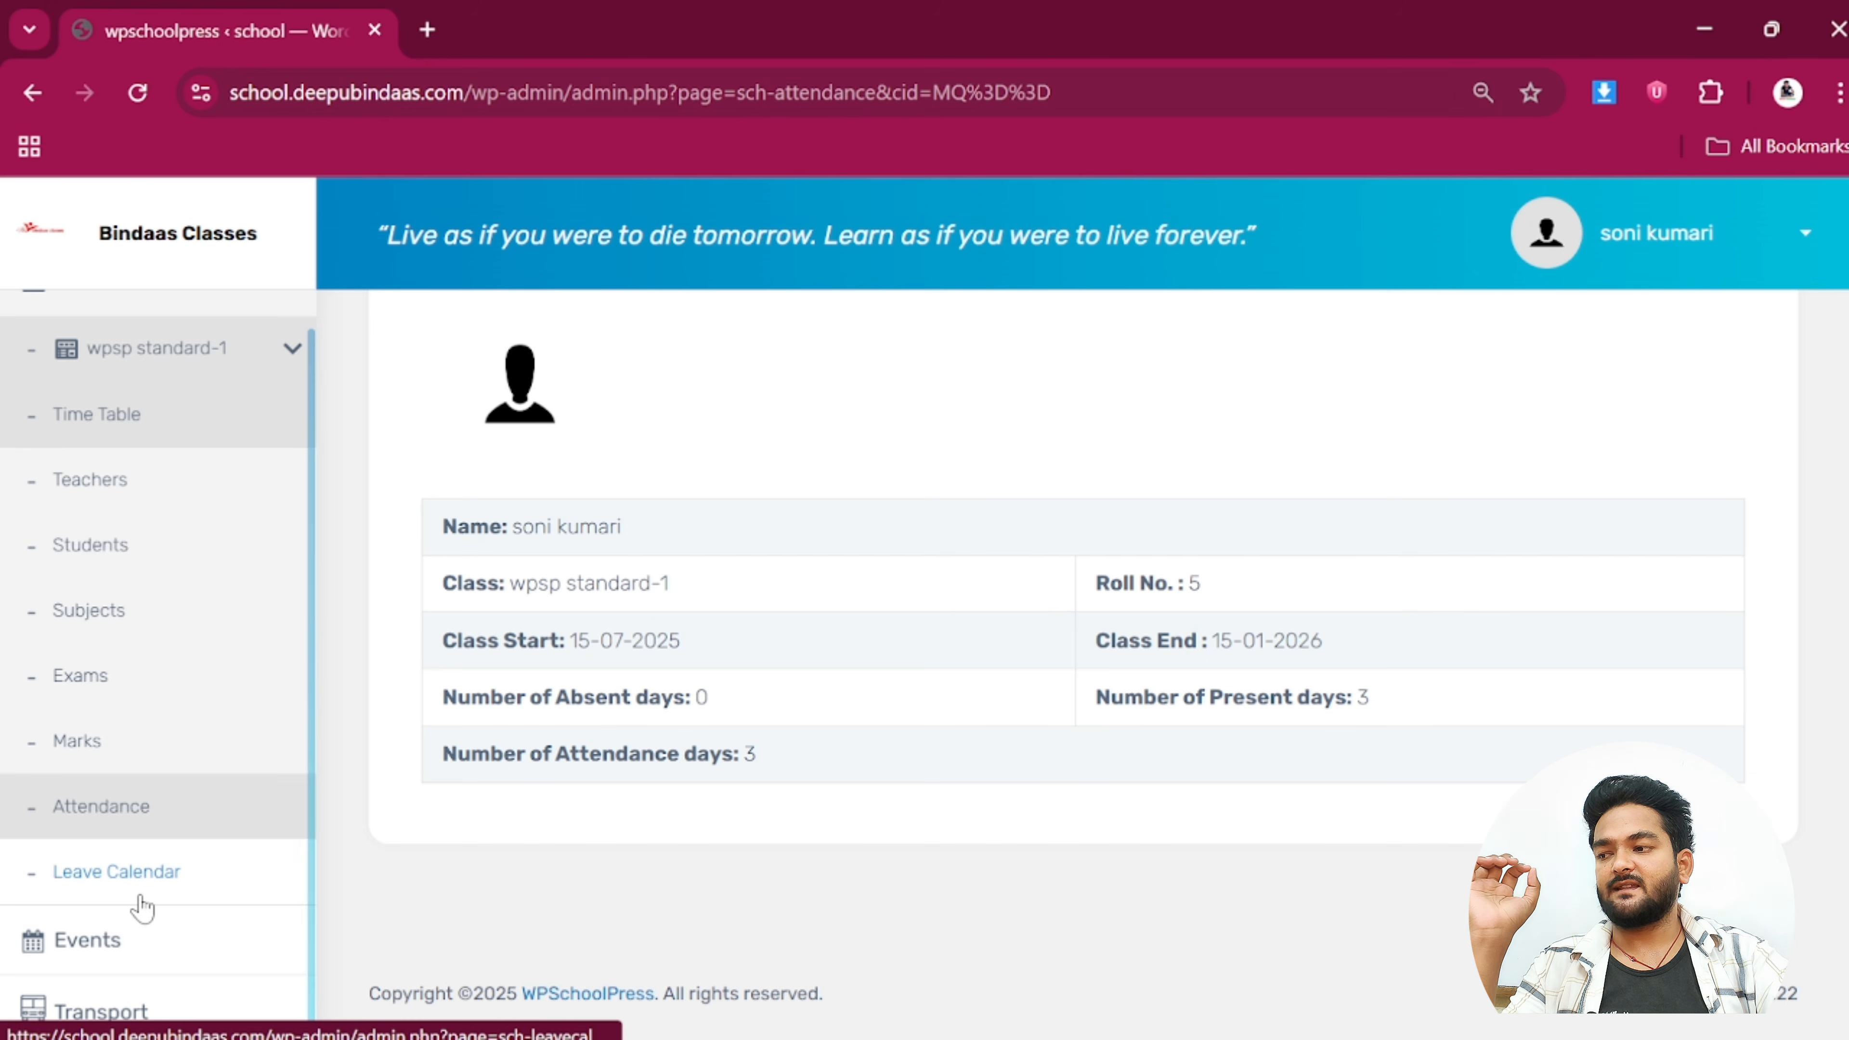
{"action": "scroll", "coordinate": [136, 900], "scroll_direction": "up", "scroll_amount": 5}
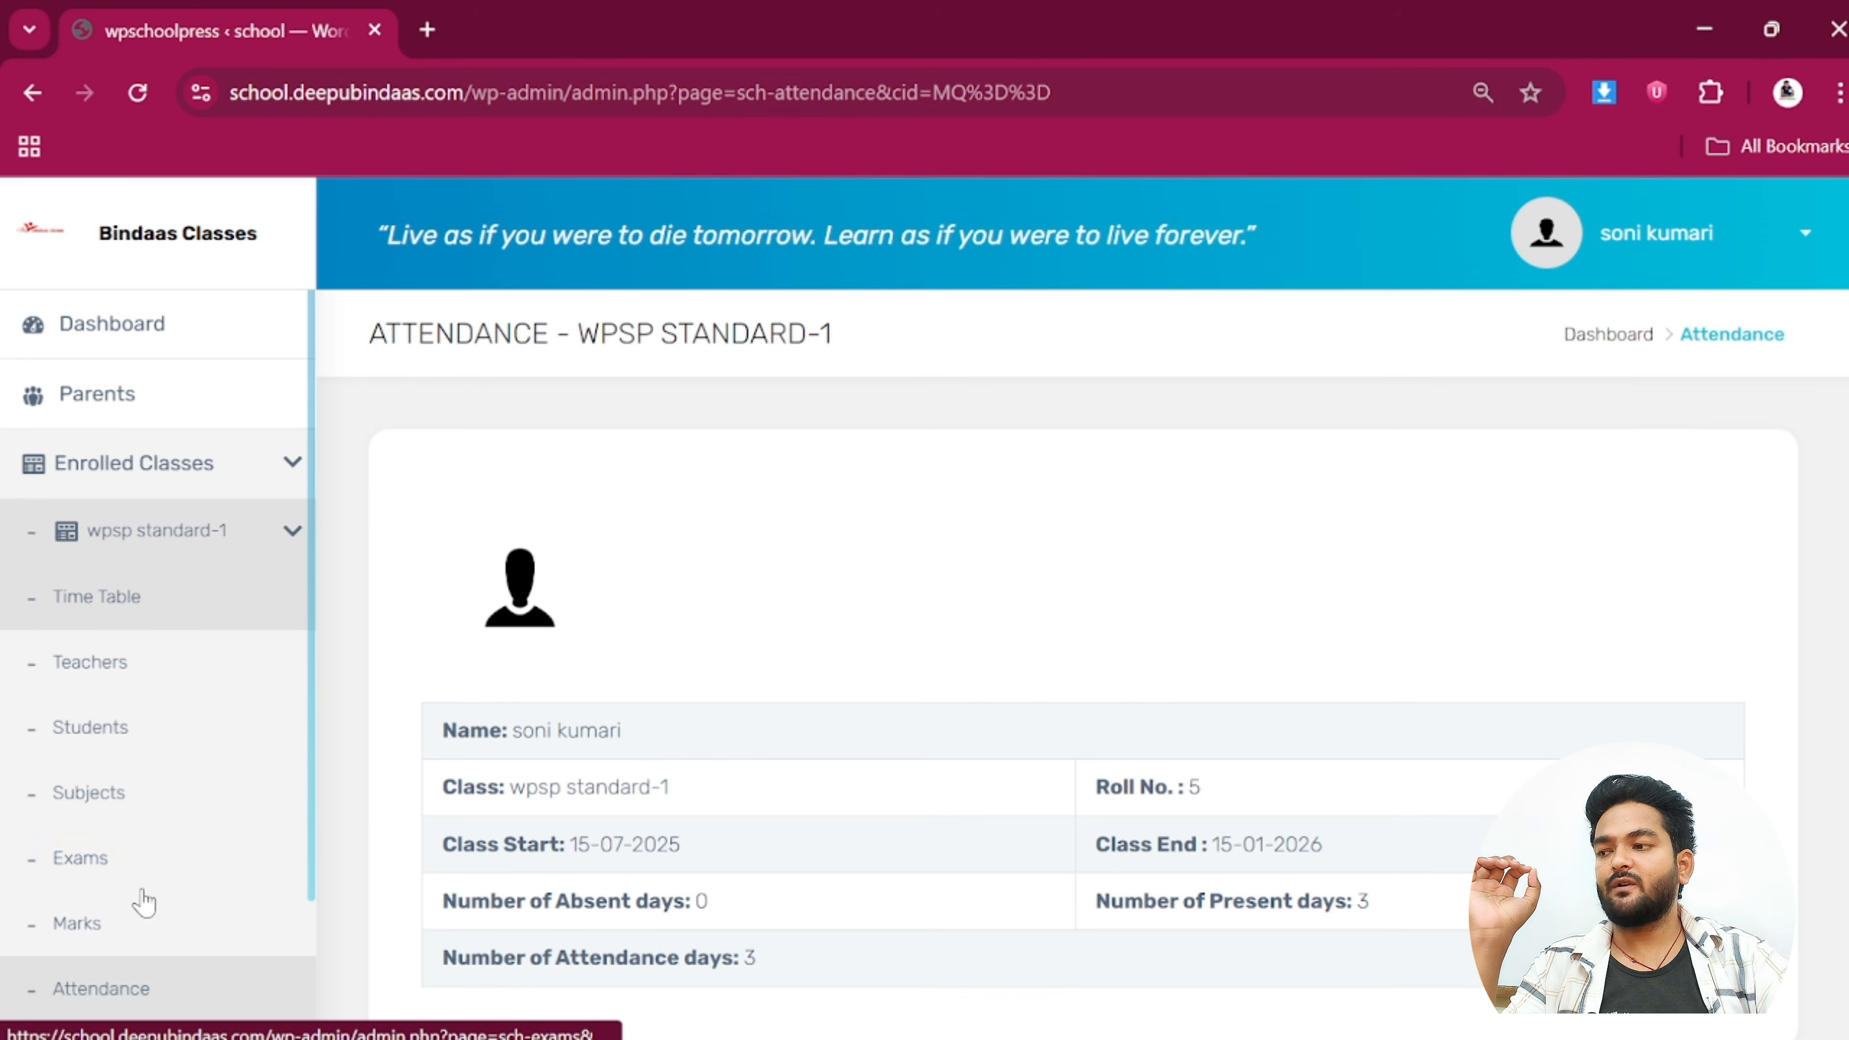
{"action": "left_click", "coordinate": [1664, 256]}
Sign out of the student account and log in with another account's saved credentials
{"action": "left_click", "coordinate": [1585, 436]}
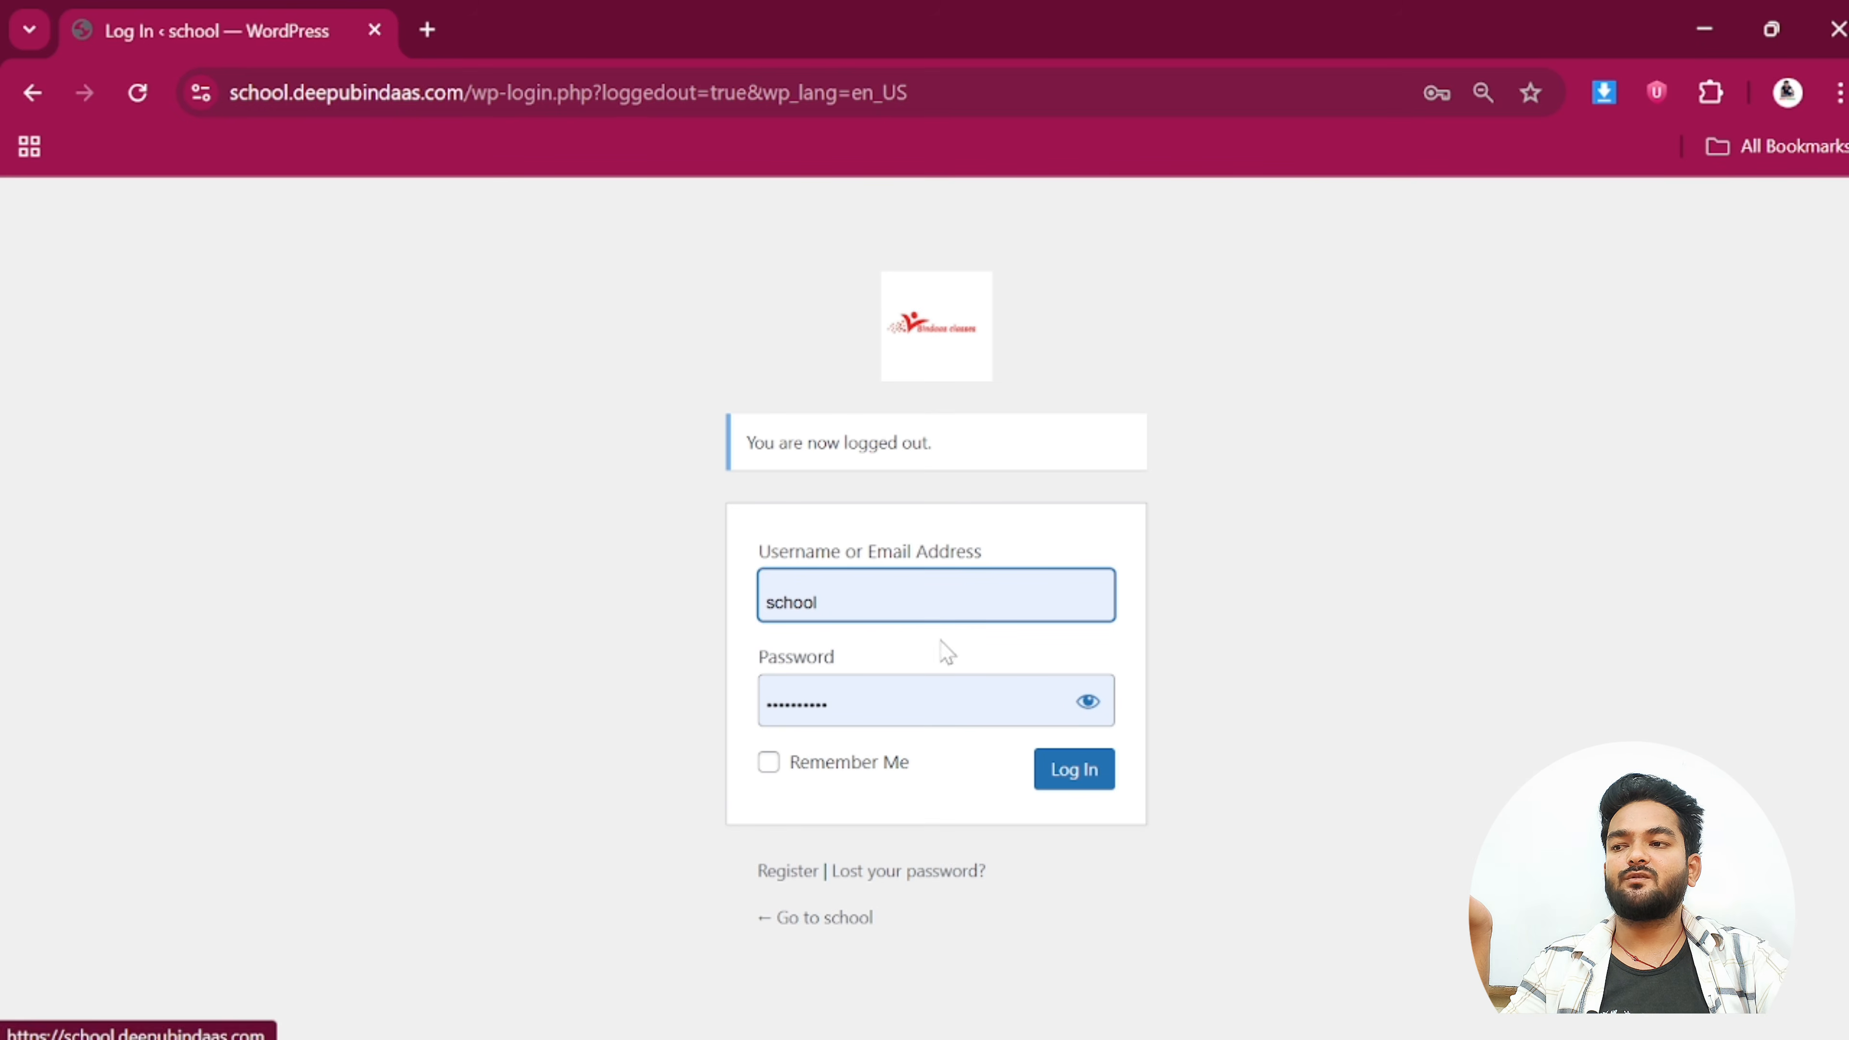
{"action": "left_click", "coordinate": [939, 598]}
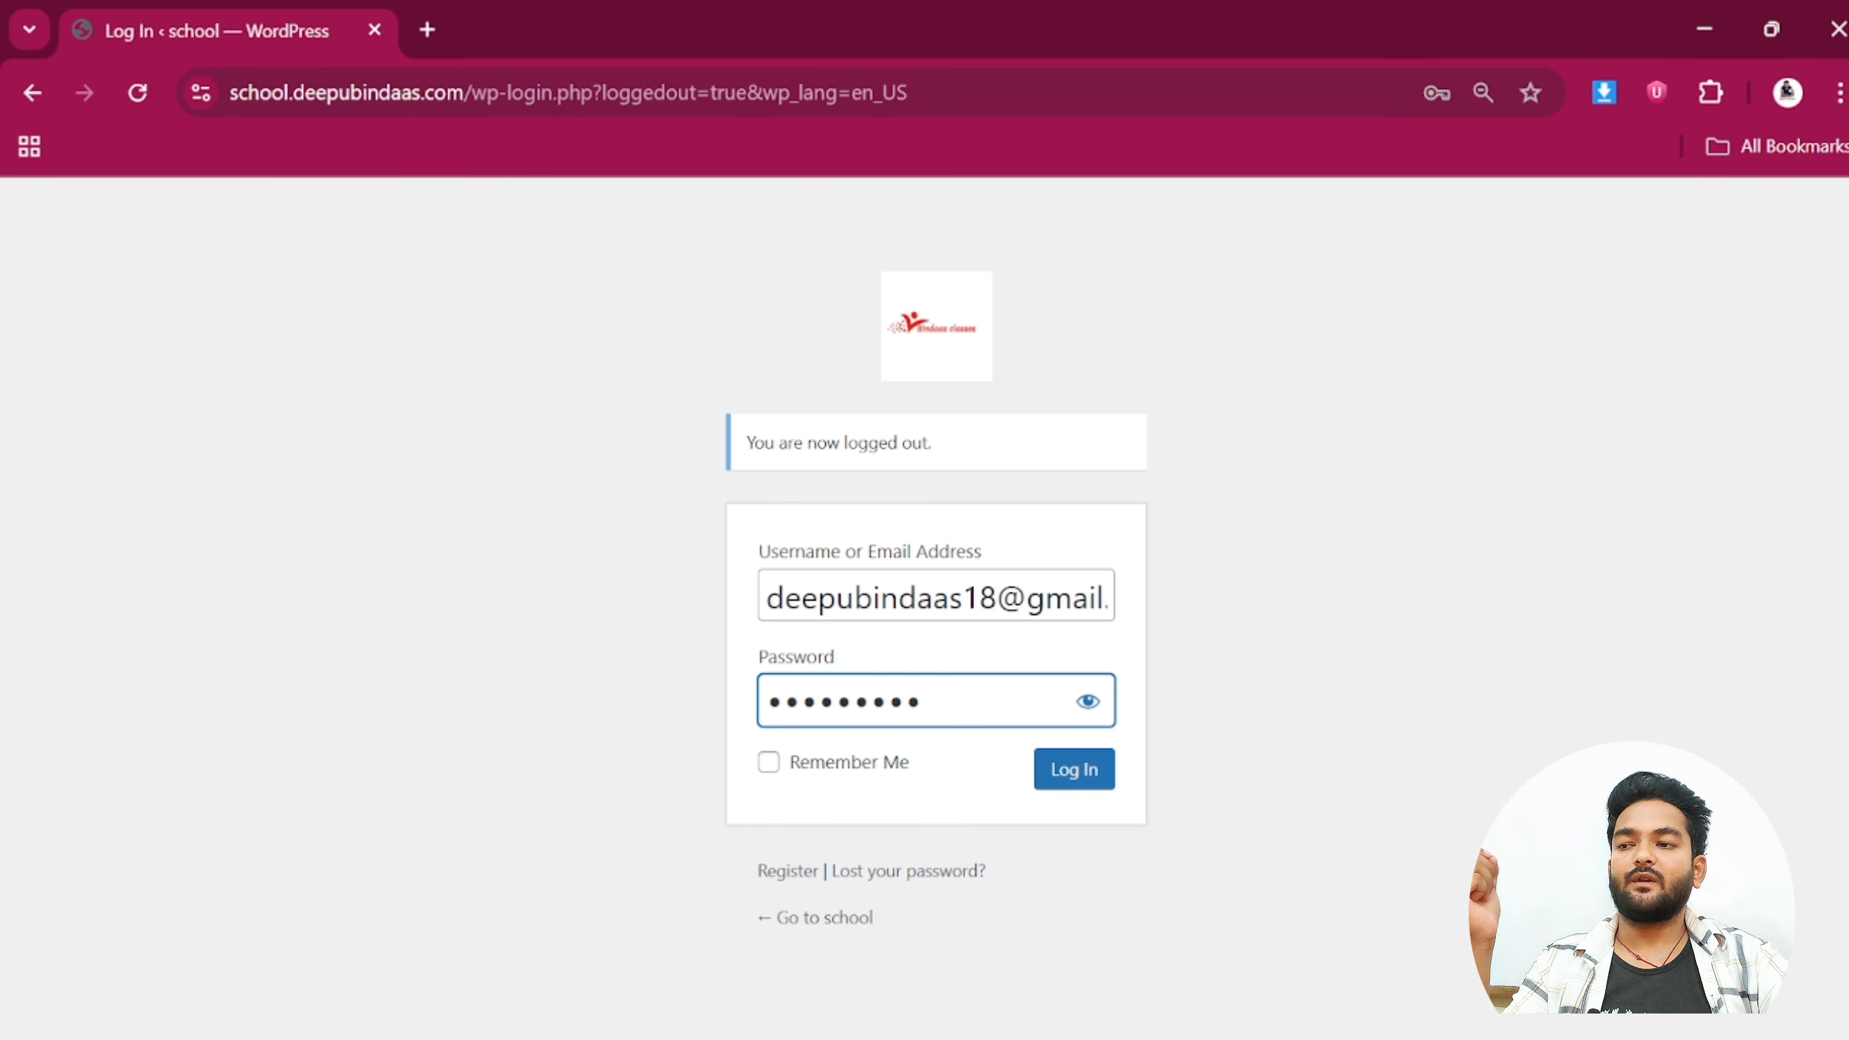
{"action": "left_click", "coordinate": [1077, 770]}
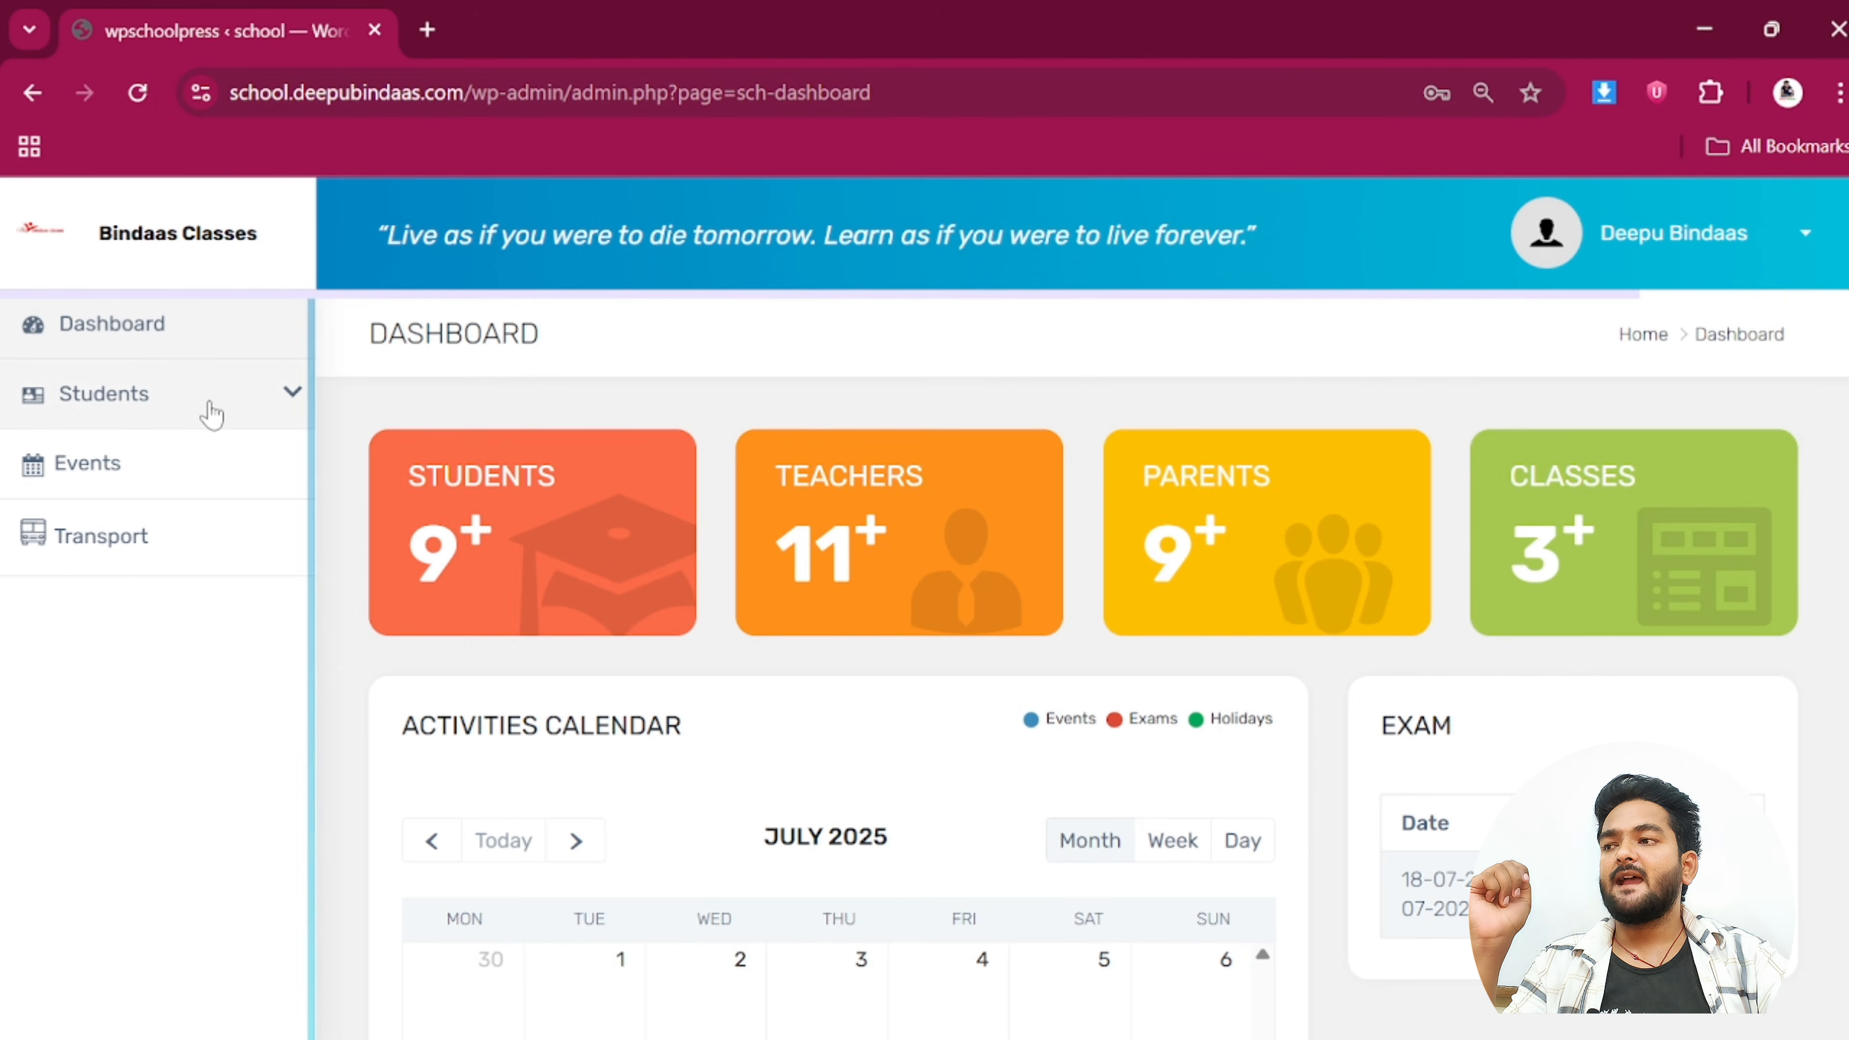
Scroll the new dashboard and look over its exam panel
{"action": "scroll", "coordinate": [506, 562], "scroll_direction": "down", "scroll_amount": 2}
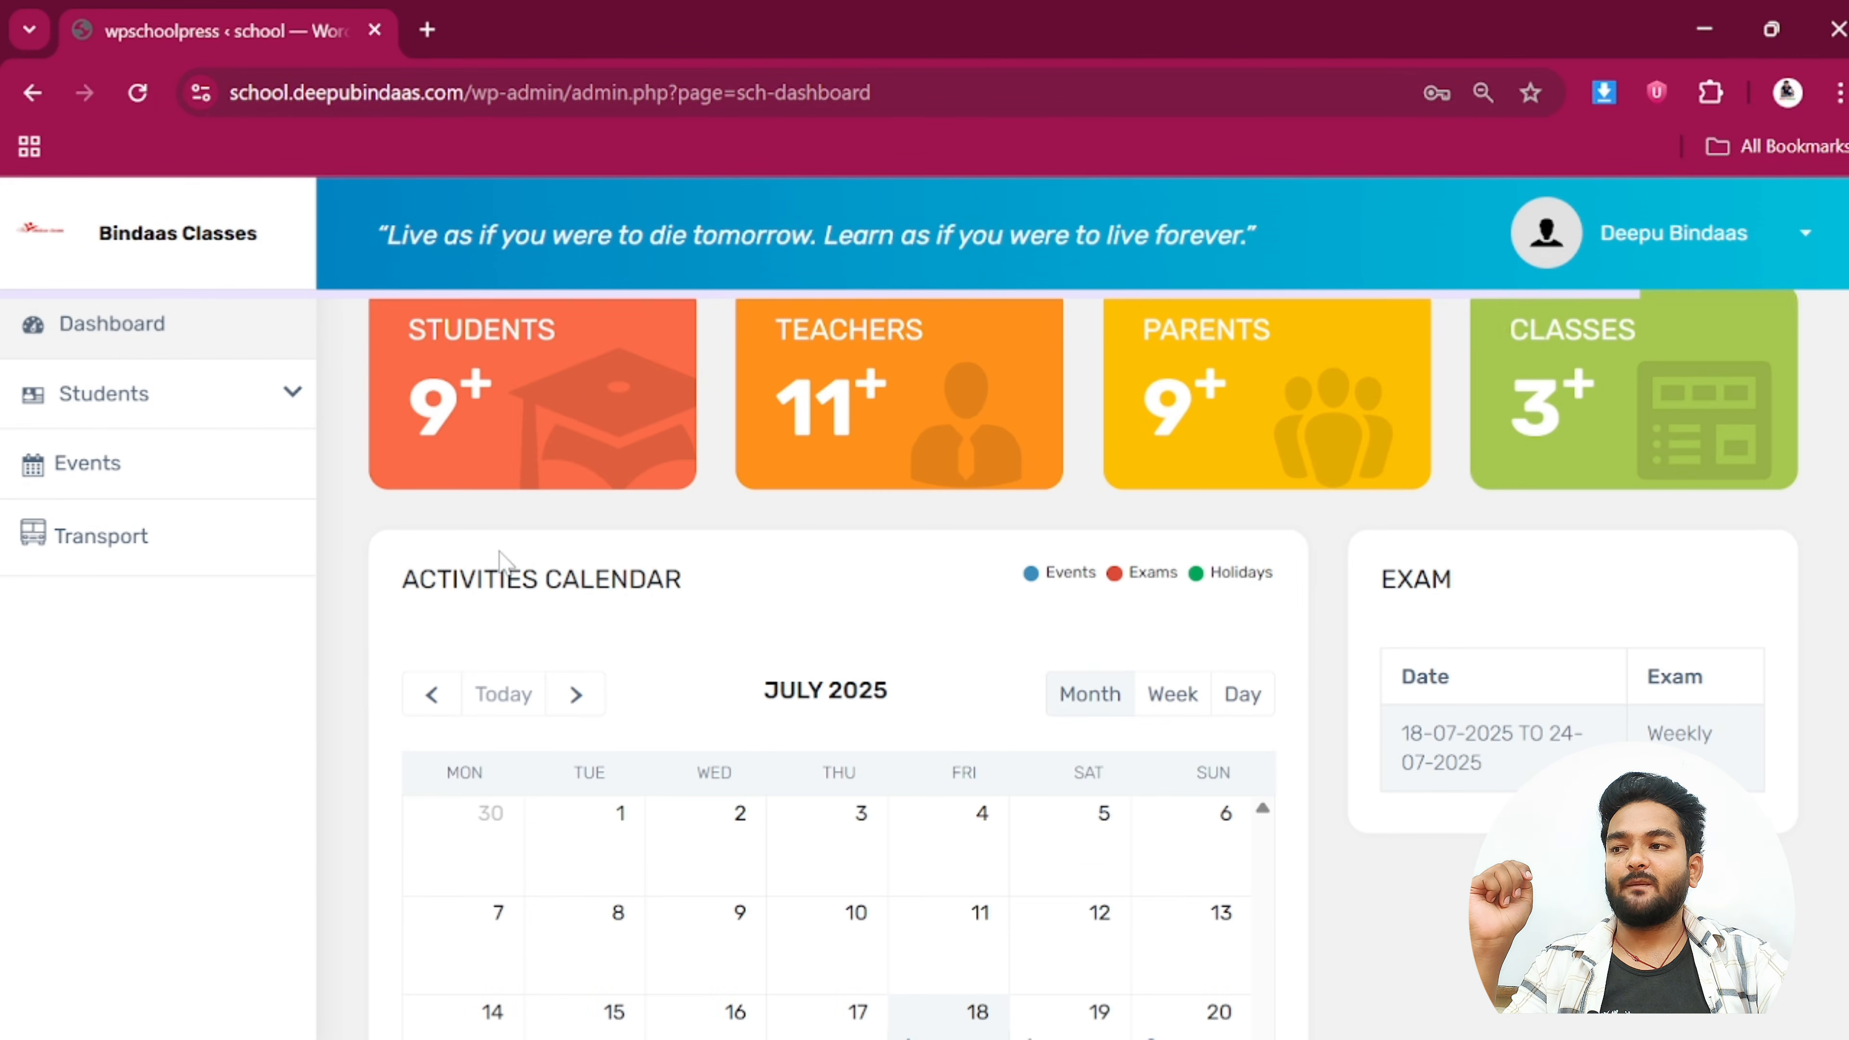
{"action": "scroll", "coordinate": [1437, 483], "scroll_direction": "up", "scroll_amount": 2}
{"action": "scroll", "coordinate": [1353, 619], "scroll_direction": "down", "scroll_amount": 2}
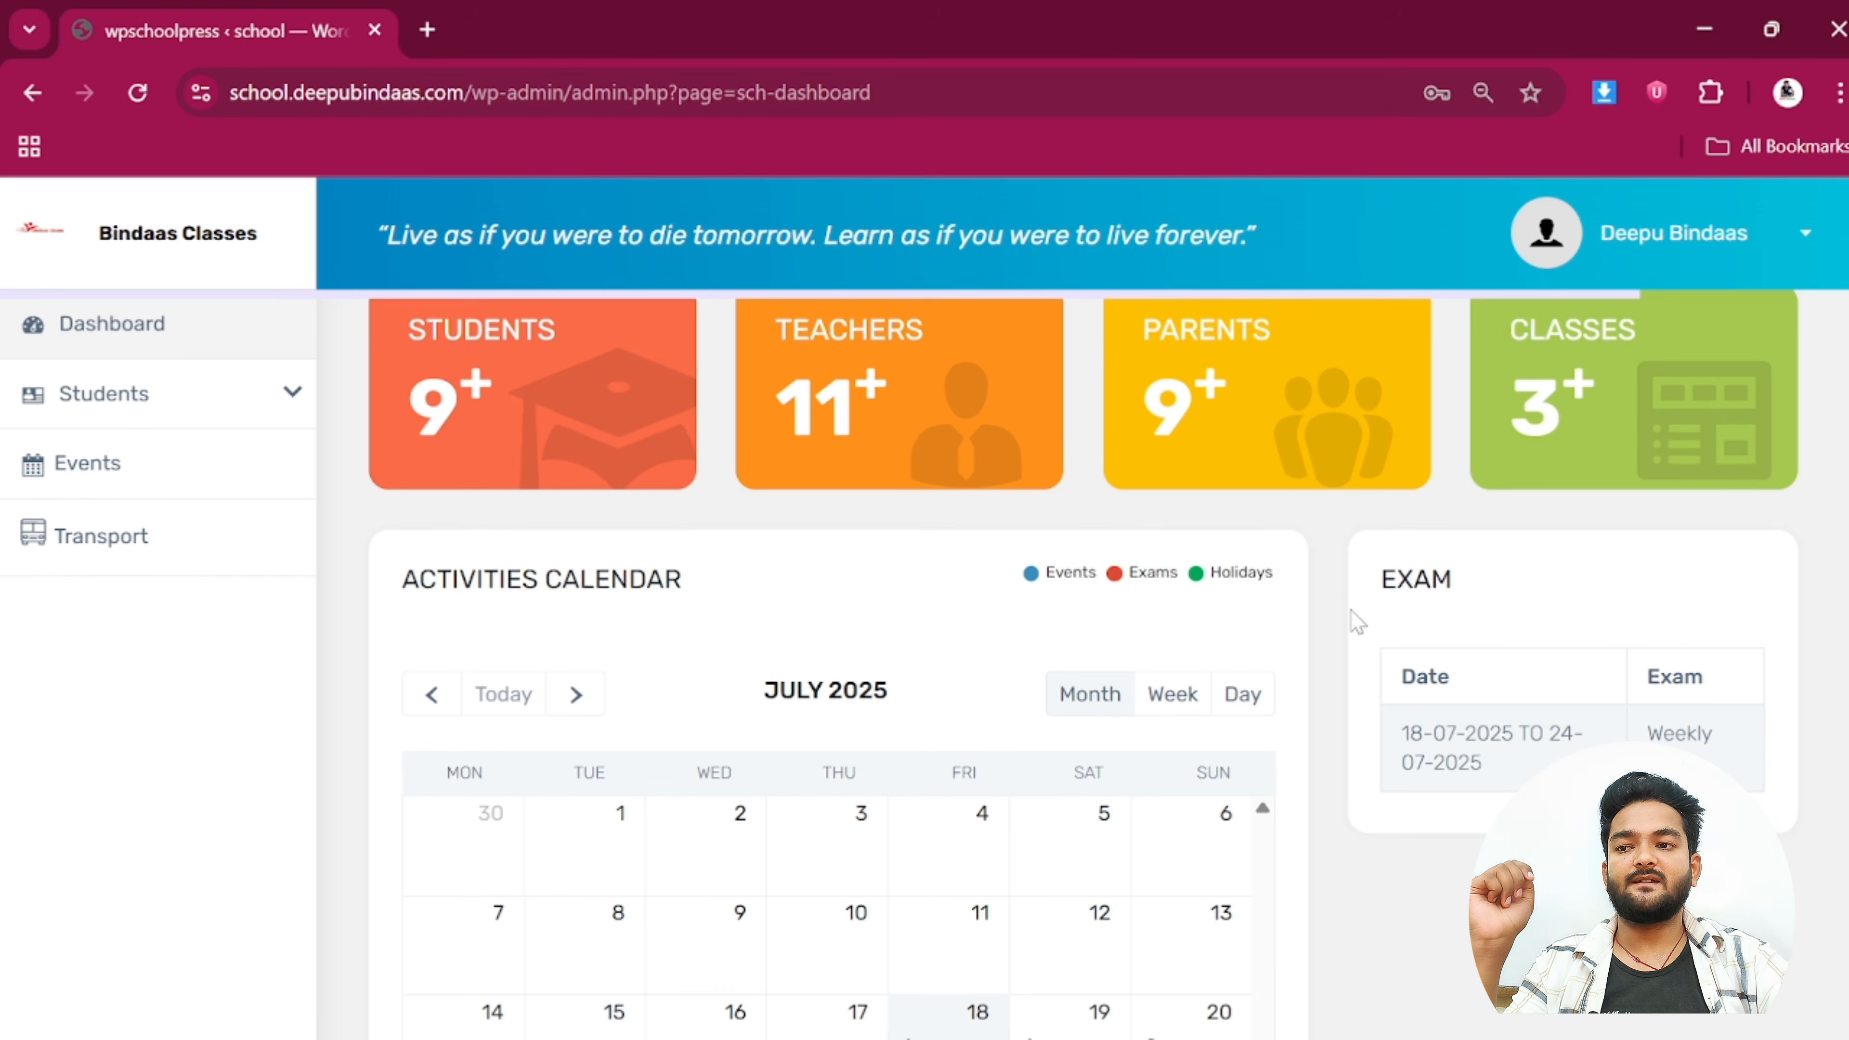
{"action": "left_click_drag", "start_coordinate": [1354, 576], "coordinate": [1776, 750]}
{"action": "left_click", "coordinate": [1845, 778]}
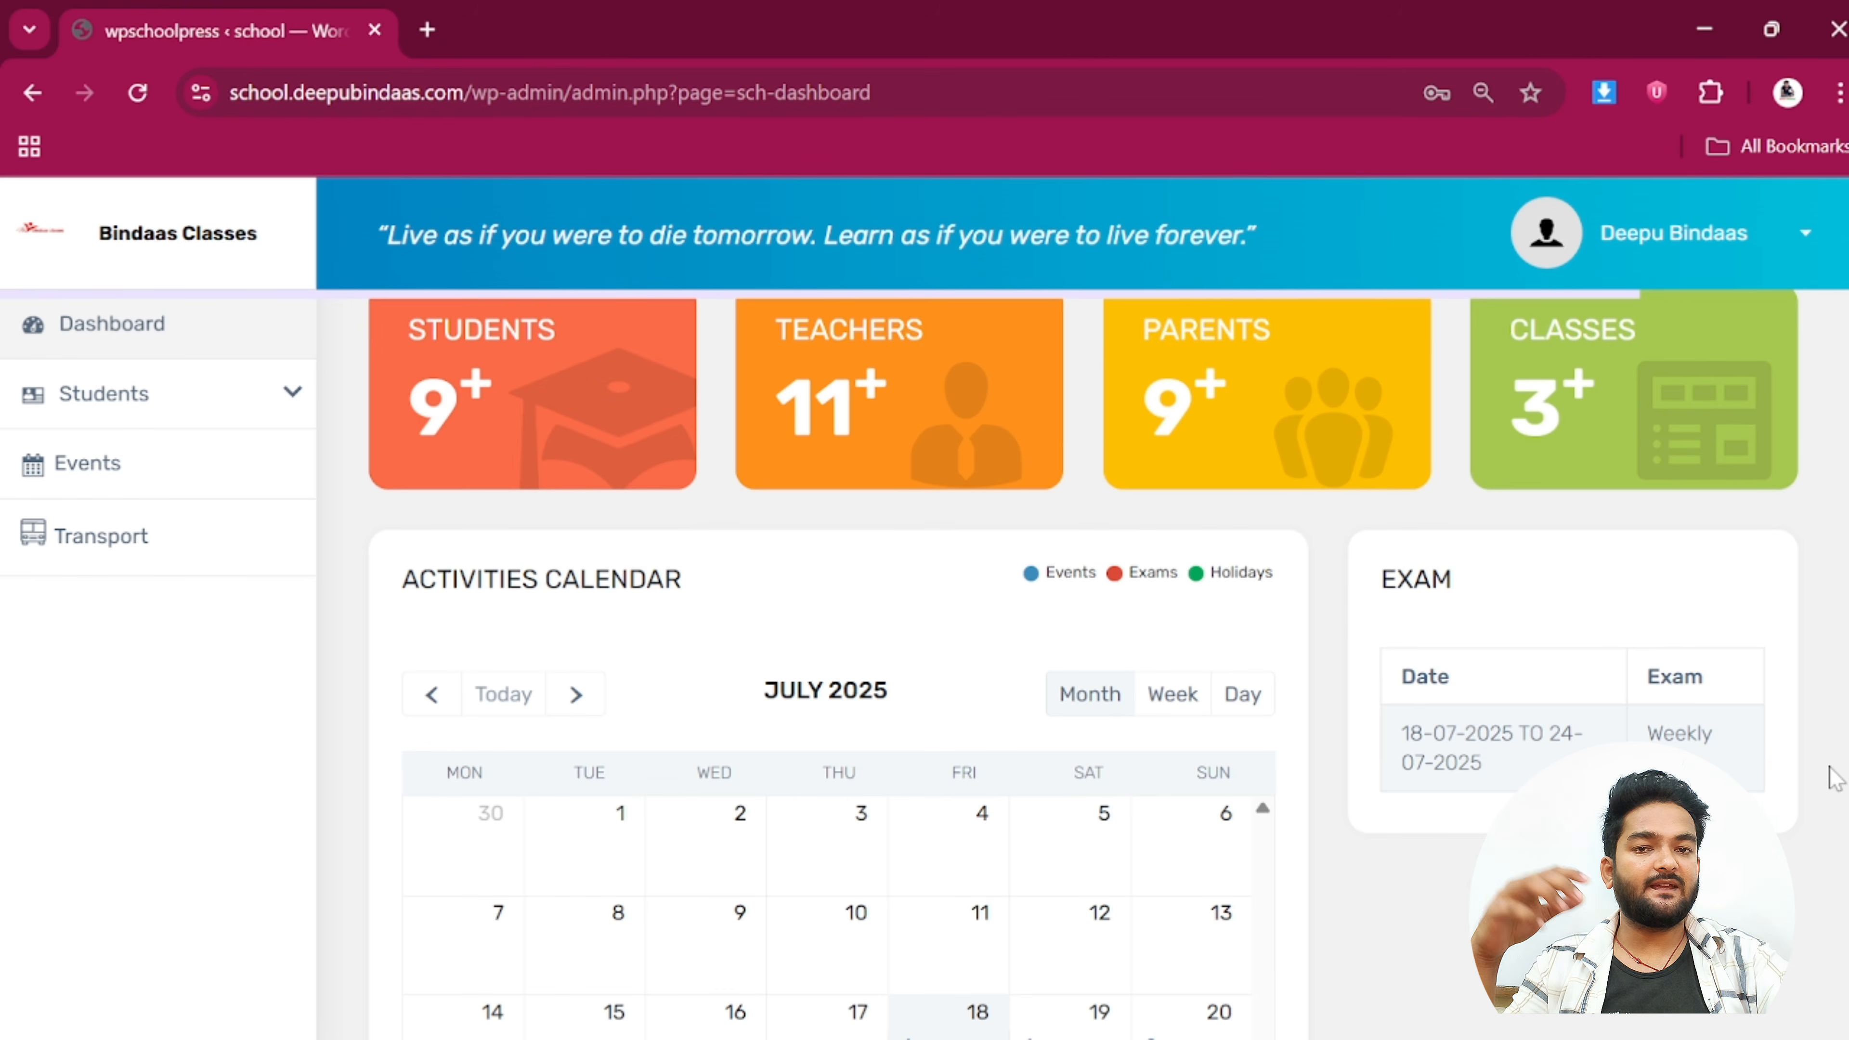
Open the child's wpsp standard-1 time table via Students and Enrolled Classes
{"action": "left_click", "coordinate": [184, 395]}
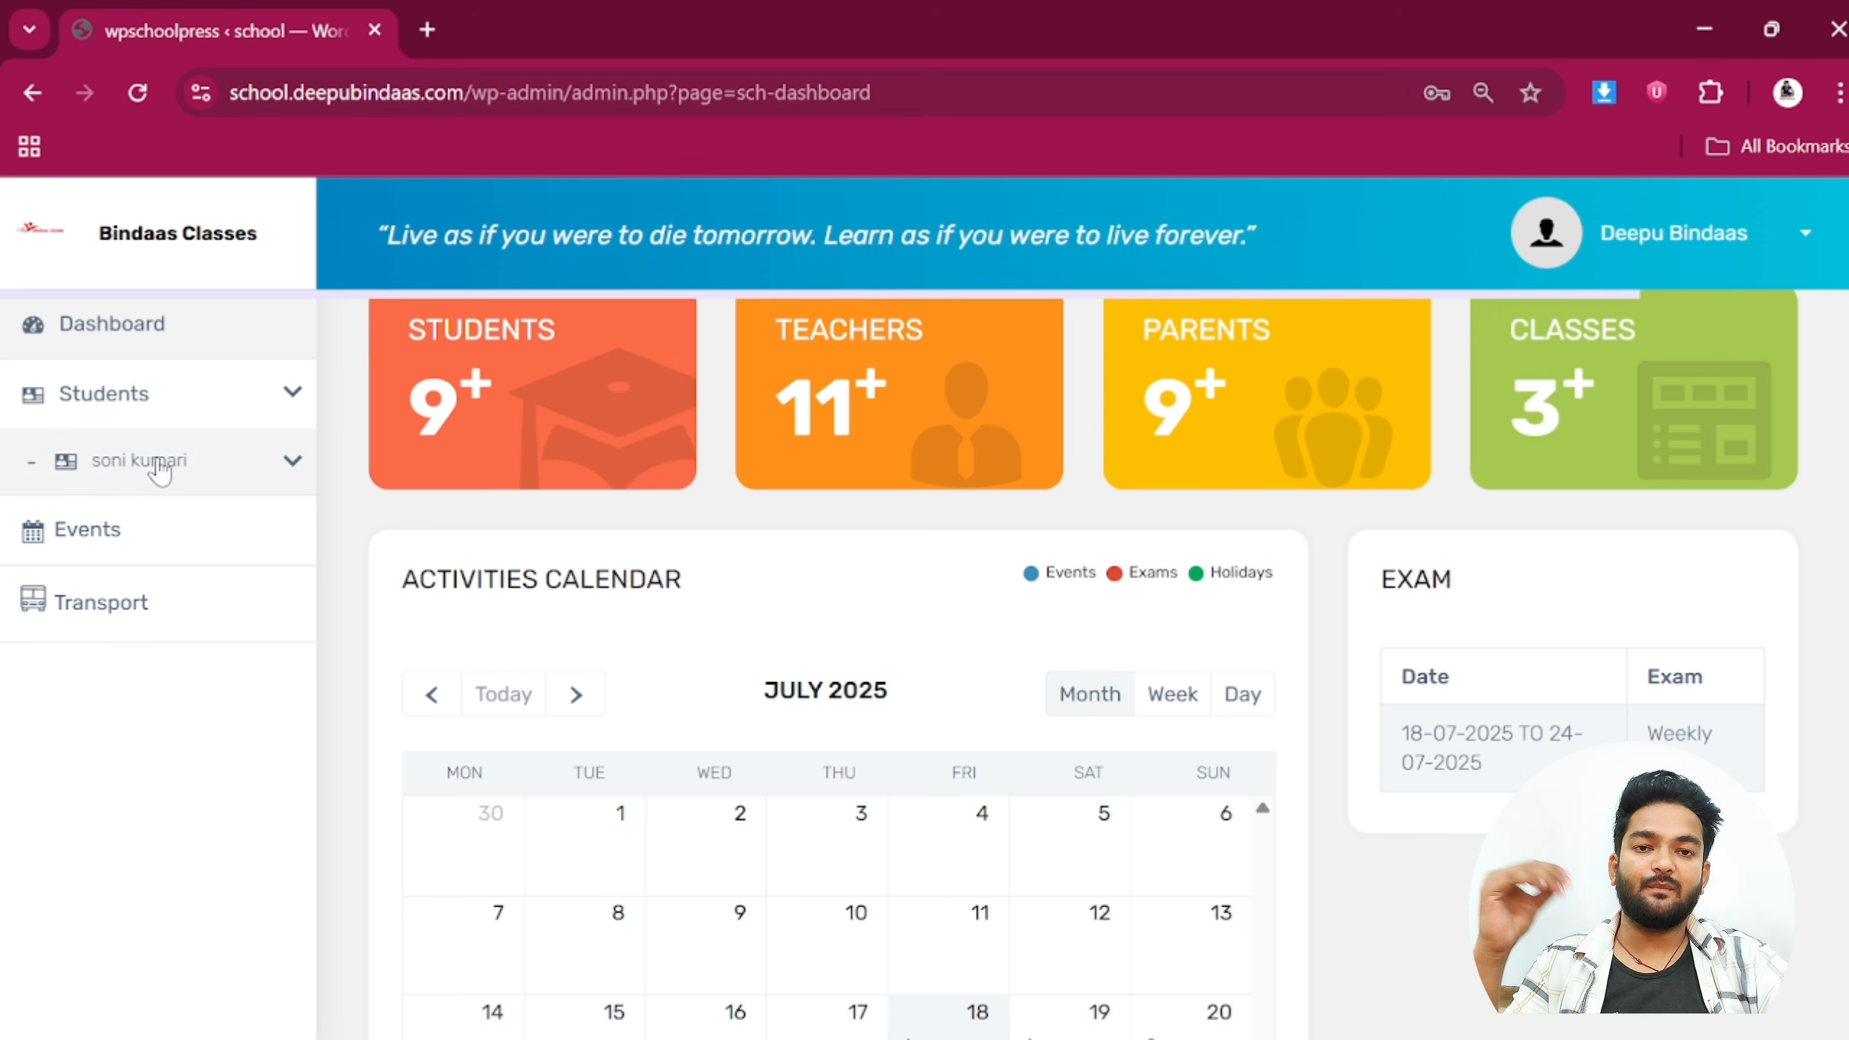
{"action": "left_click", "coordinate": [160, 466]}
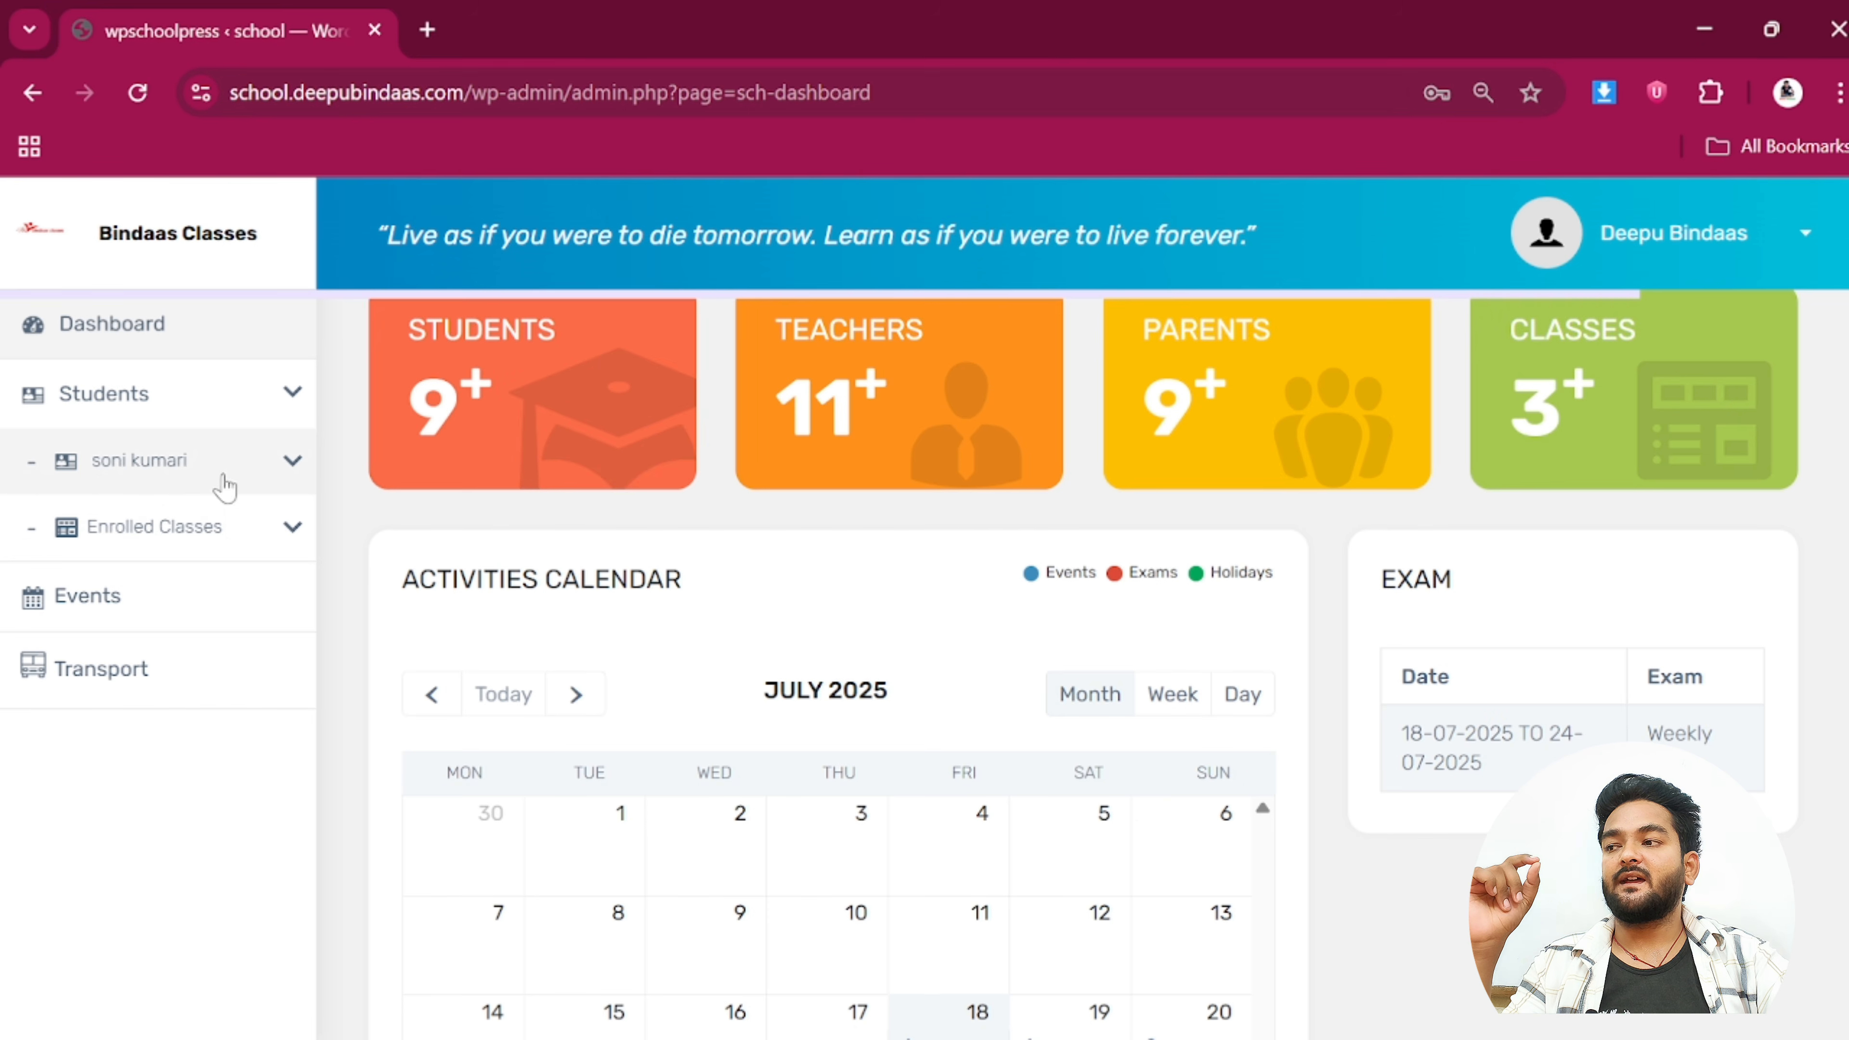
{"action": "left_click", "coordinate": [166, 532]}
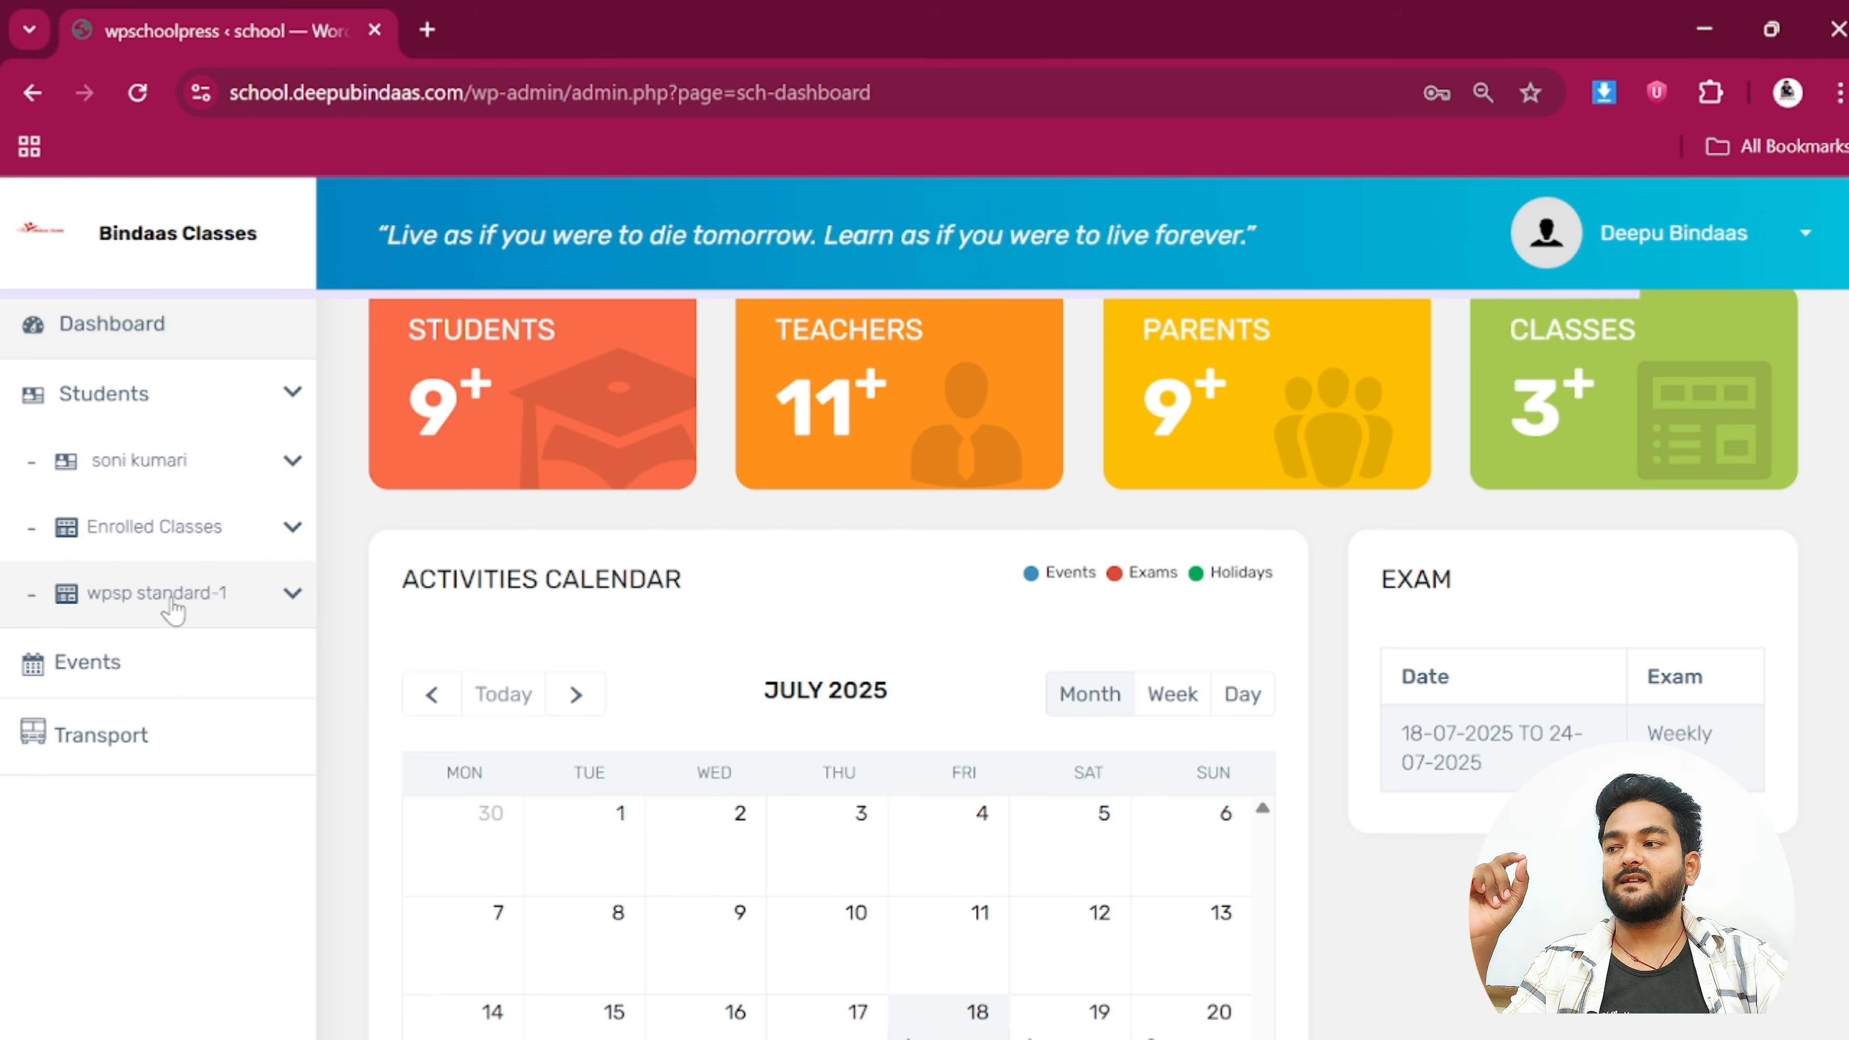
{"action": "left_click", "coordinate": [173, 608]}
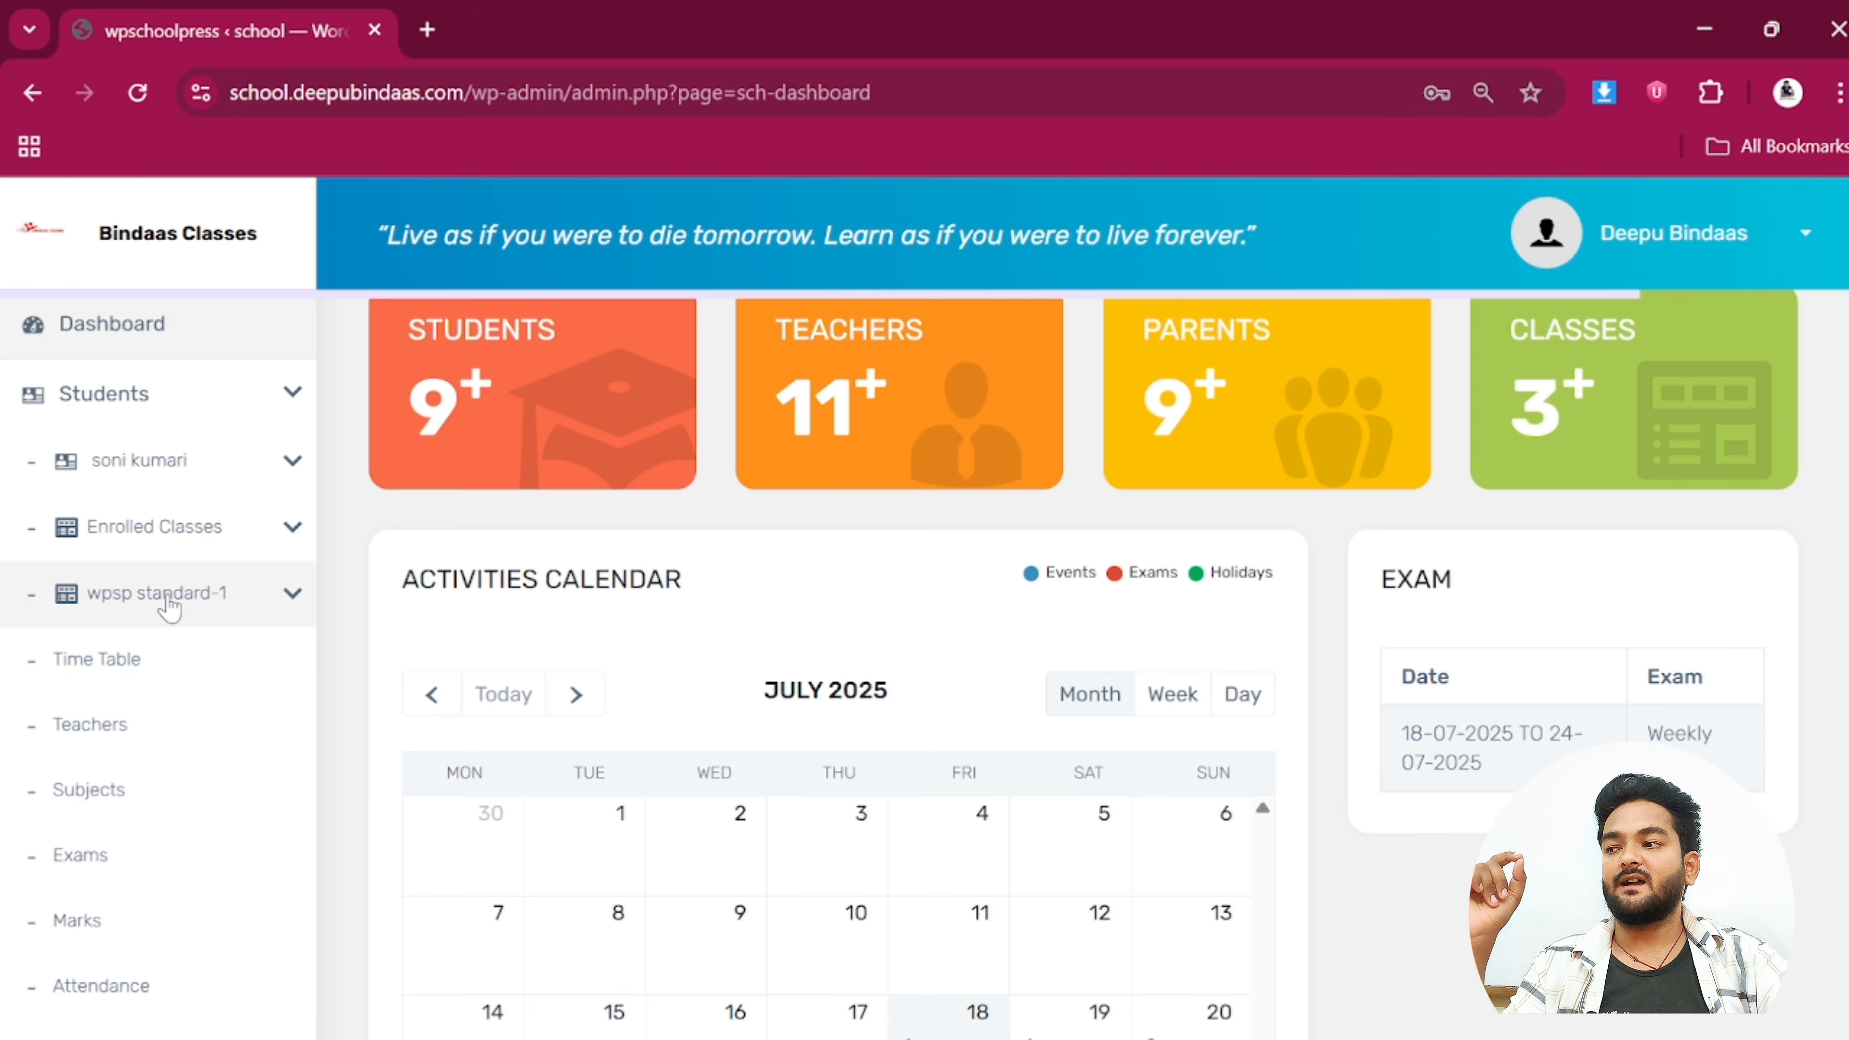
{"action": "left_click", "coordinate": [107, 674]}
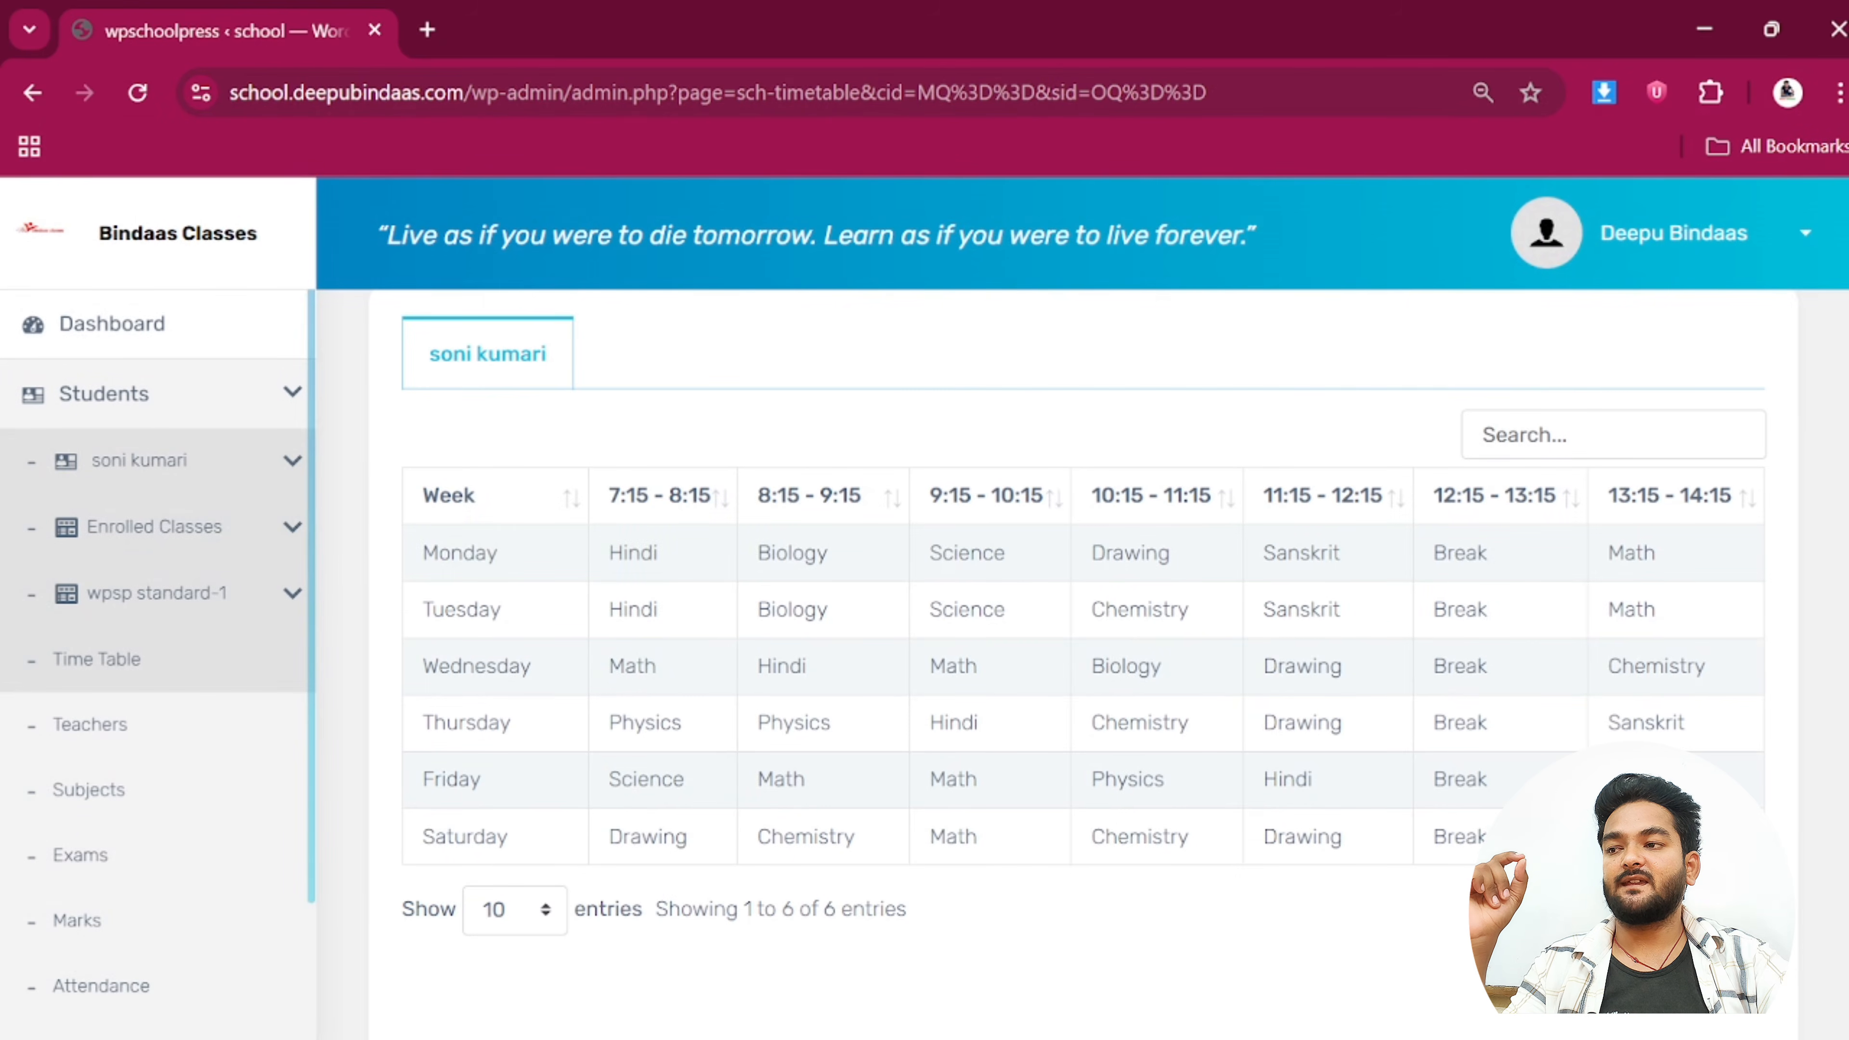
Sort the timetable by the 13:15 - 14:15 period and go to the class Subjects page
{"action": "left_click_drag", "start_coordinate": [437, 553], "coordinate": [673, 590]}
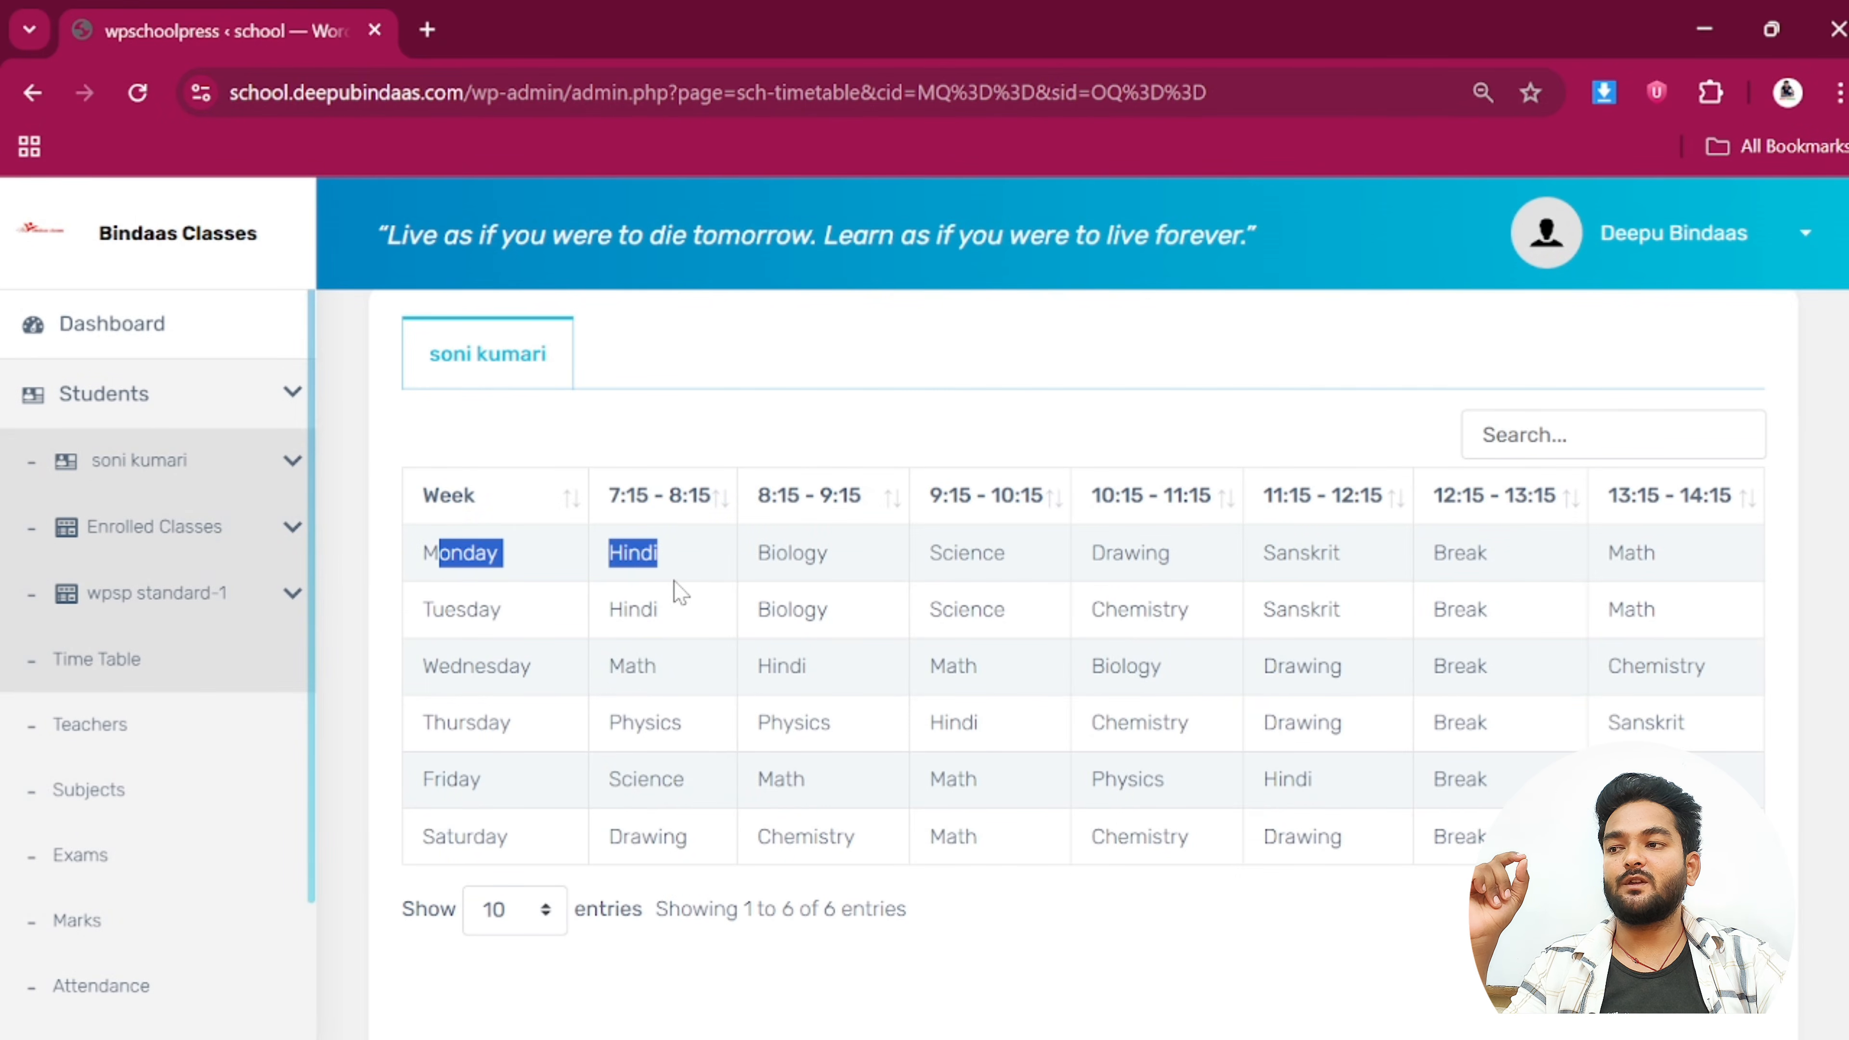
{"action": "left_click", "coordinate": [677, 590]}
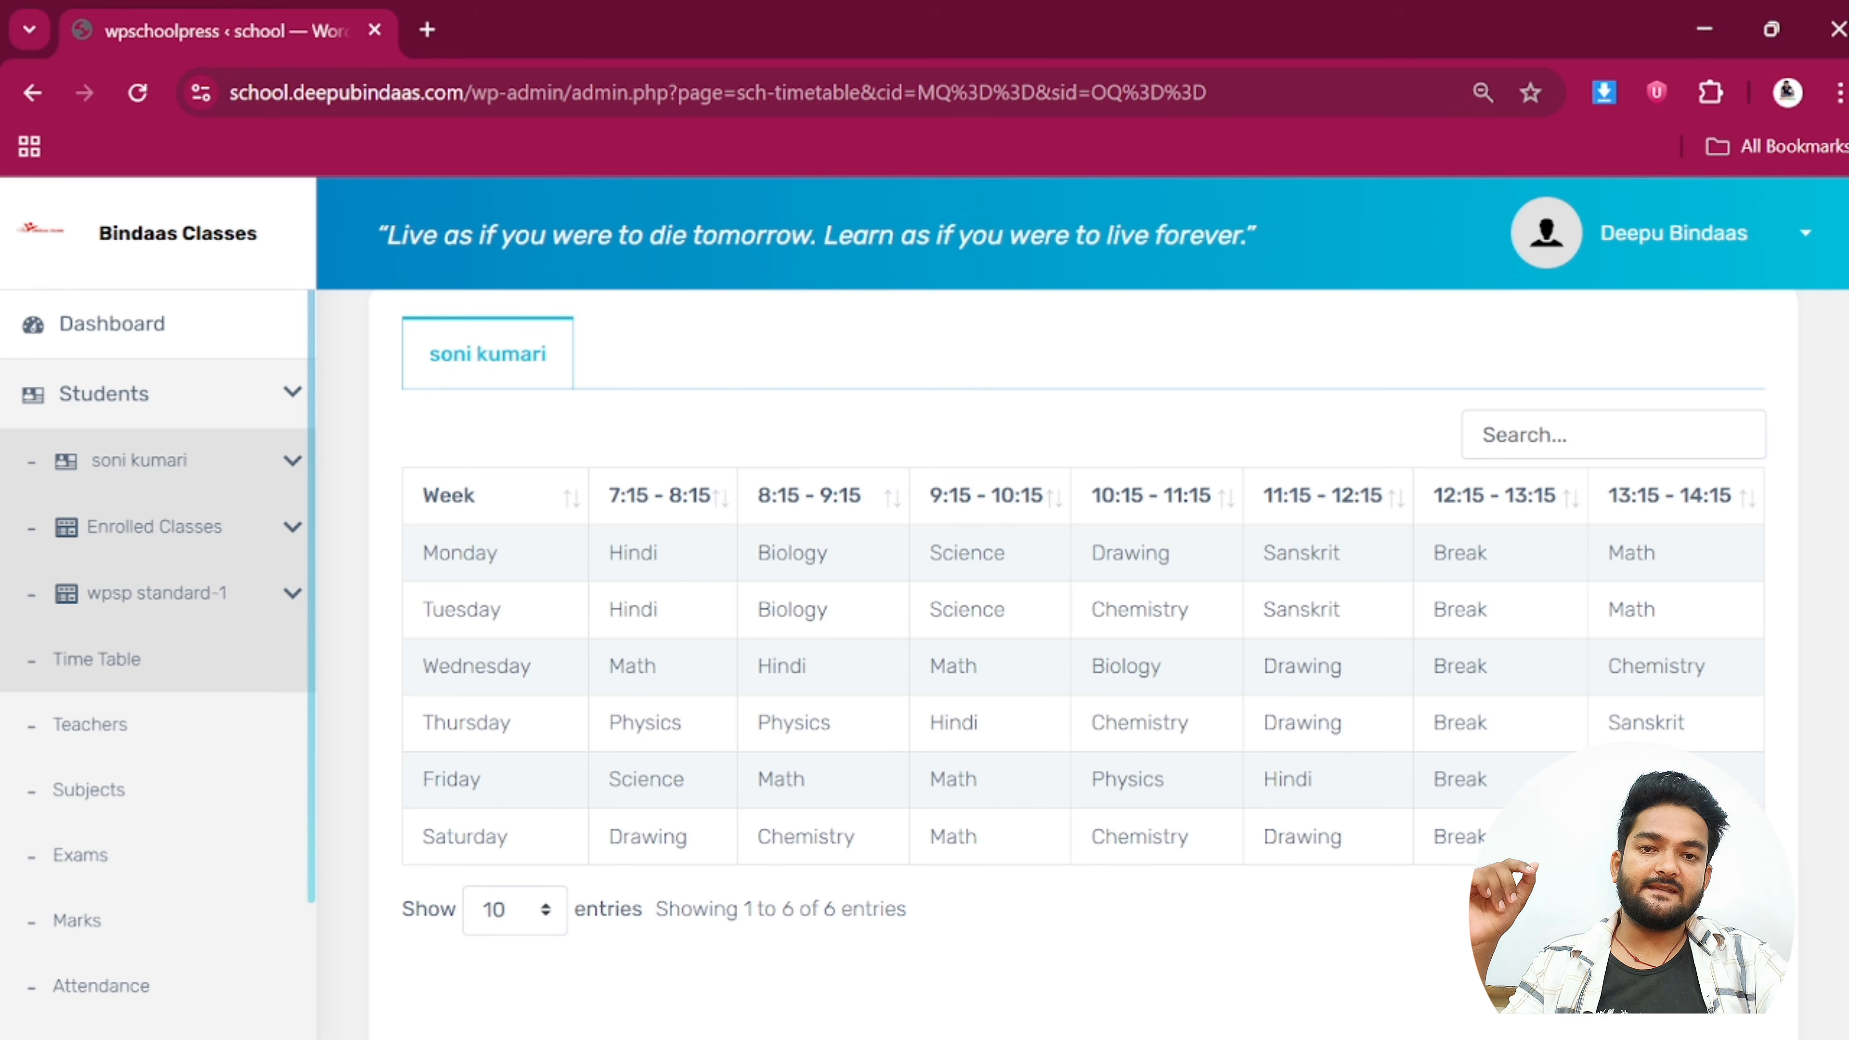
{"action": "left_click_drag", "start_coordinate": [420, 556], "coordinate": [460, 582]}
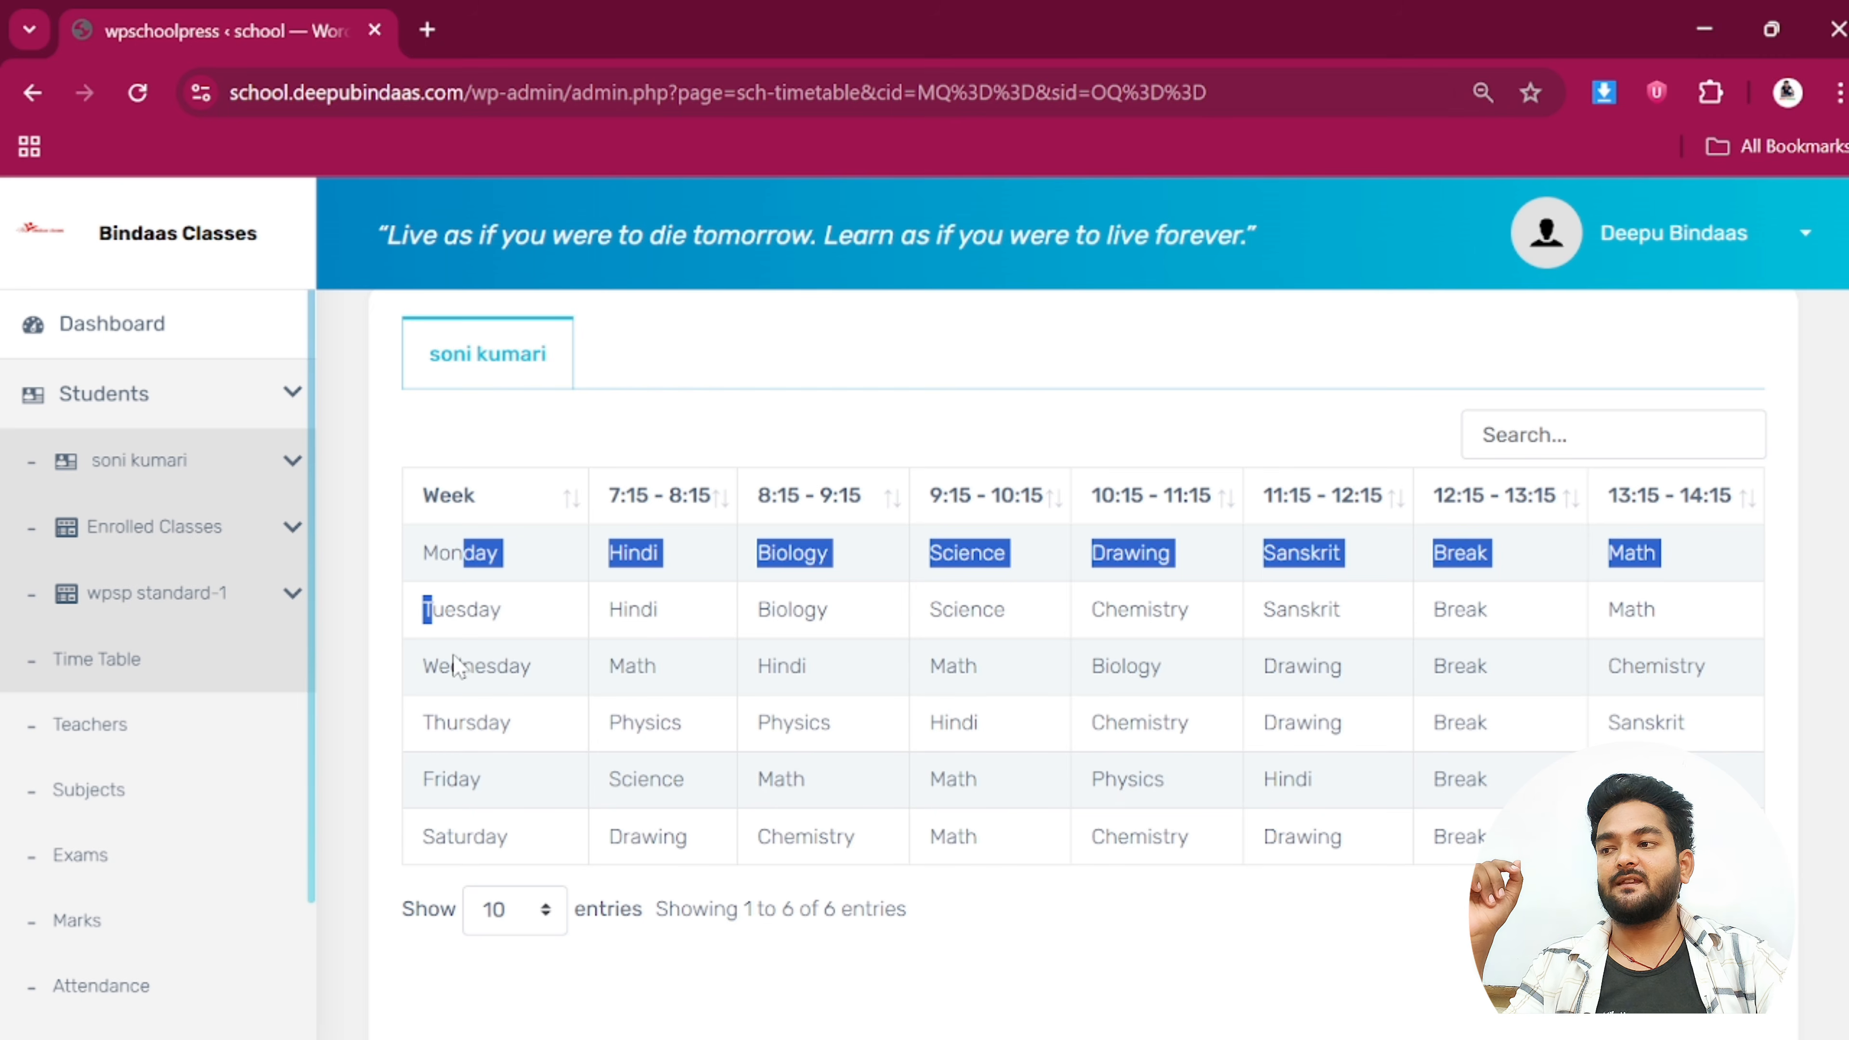
{"action": "left_click", "coordinate": [1711, 519]}
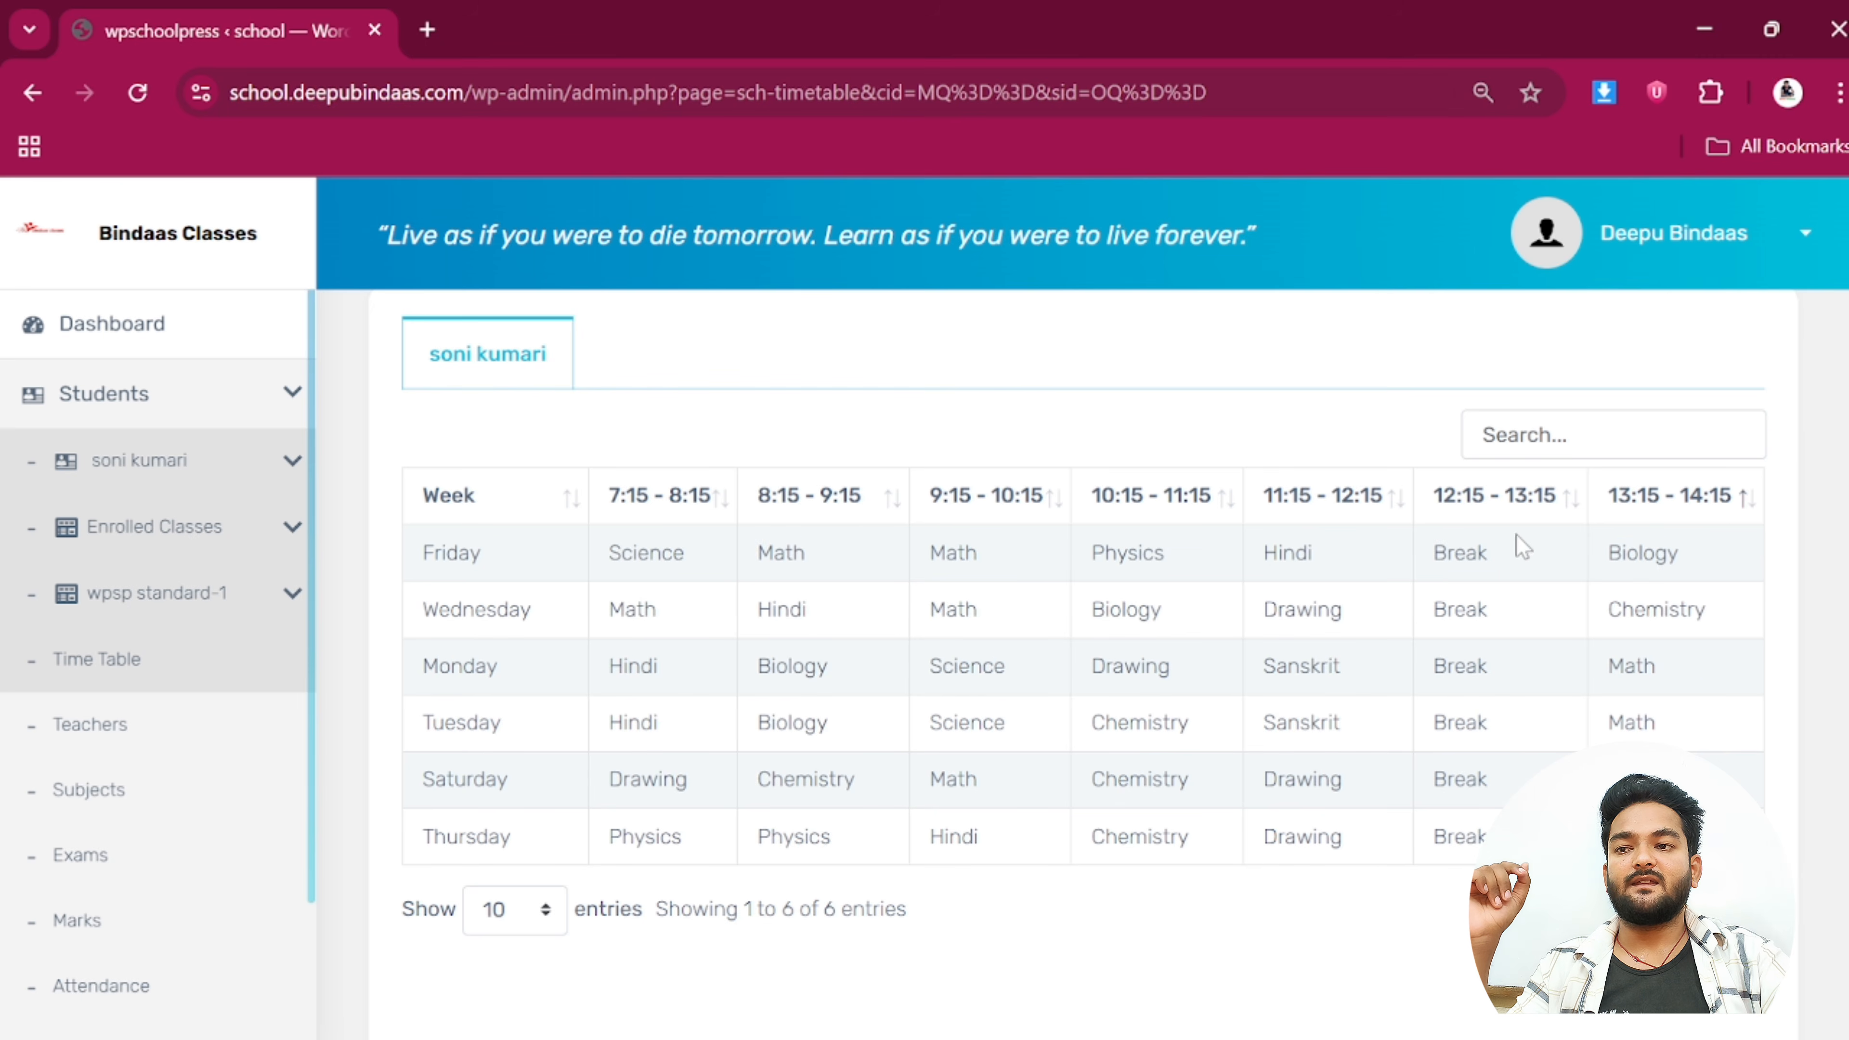
{"action": "scroll", "coordinate": [1517, 536], "scroll_direction": "down", "scroll_amount": 2}
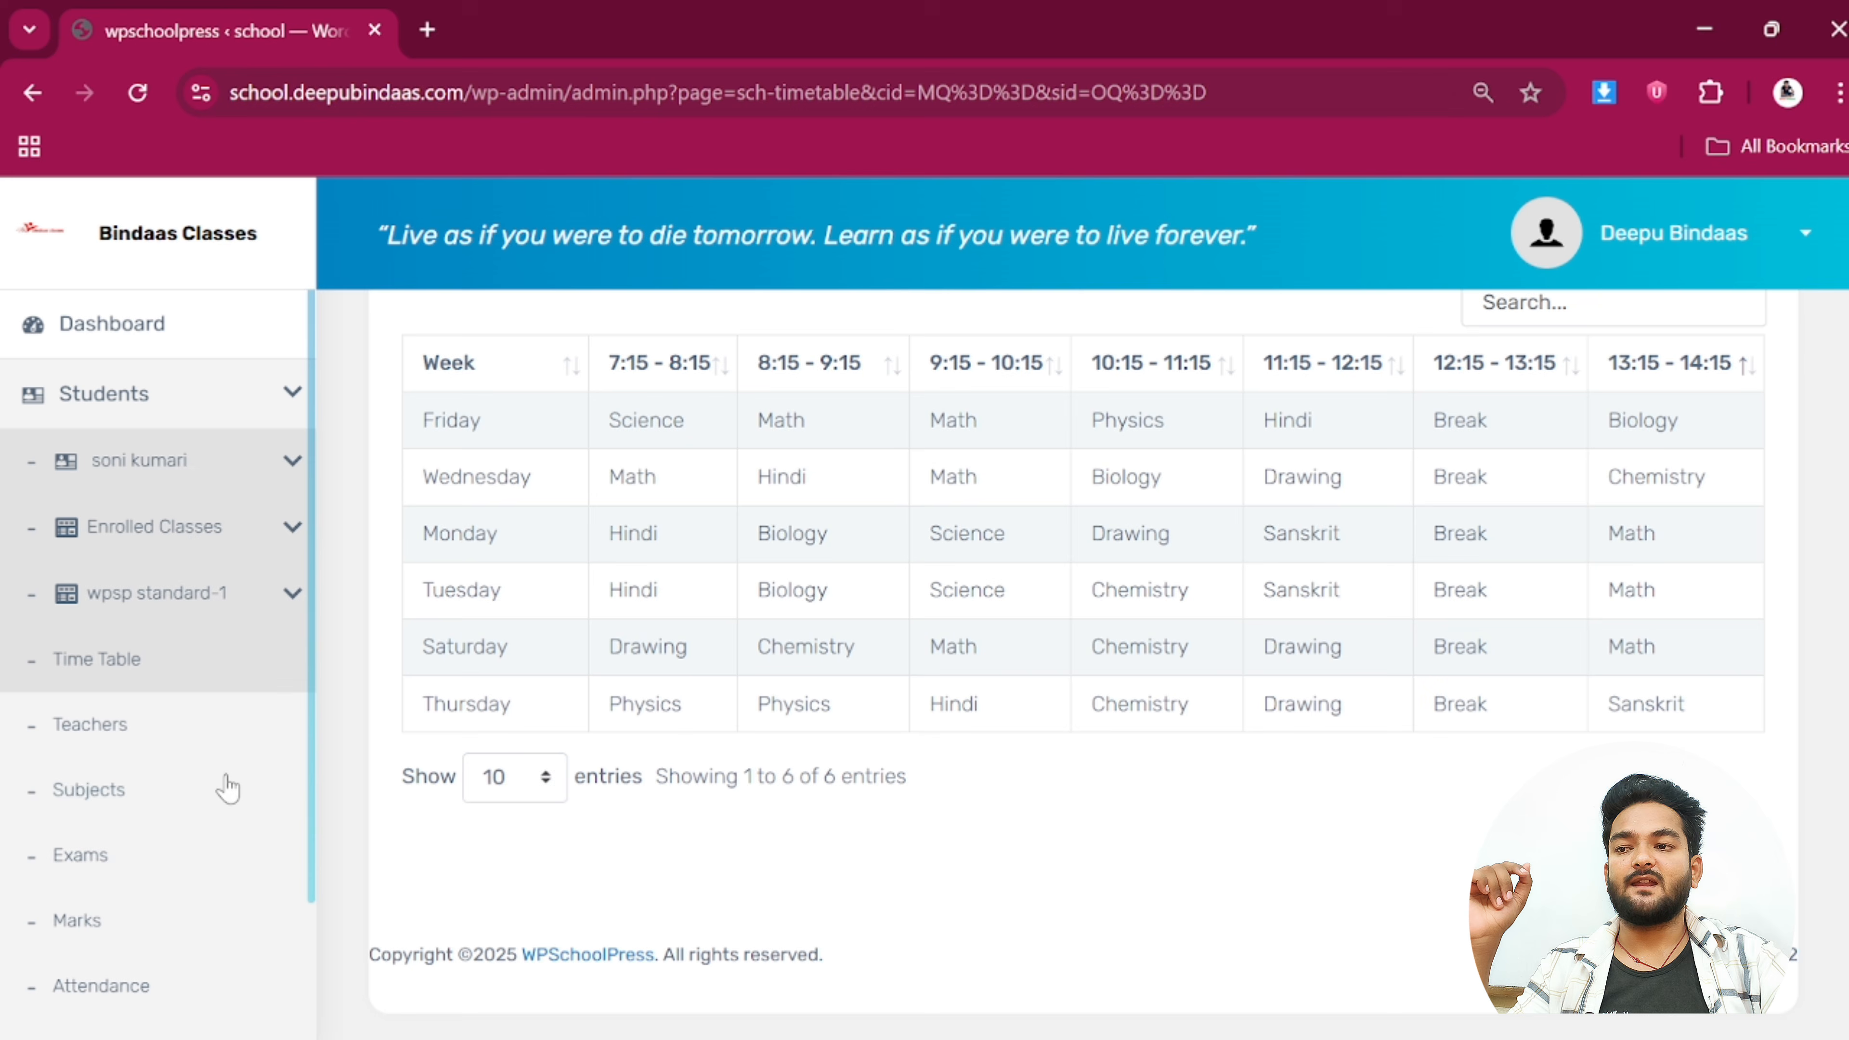
{"action": "left_click", "coordinate": [98, 809]}
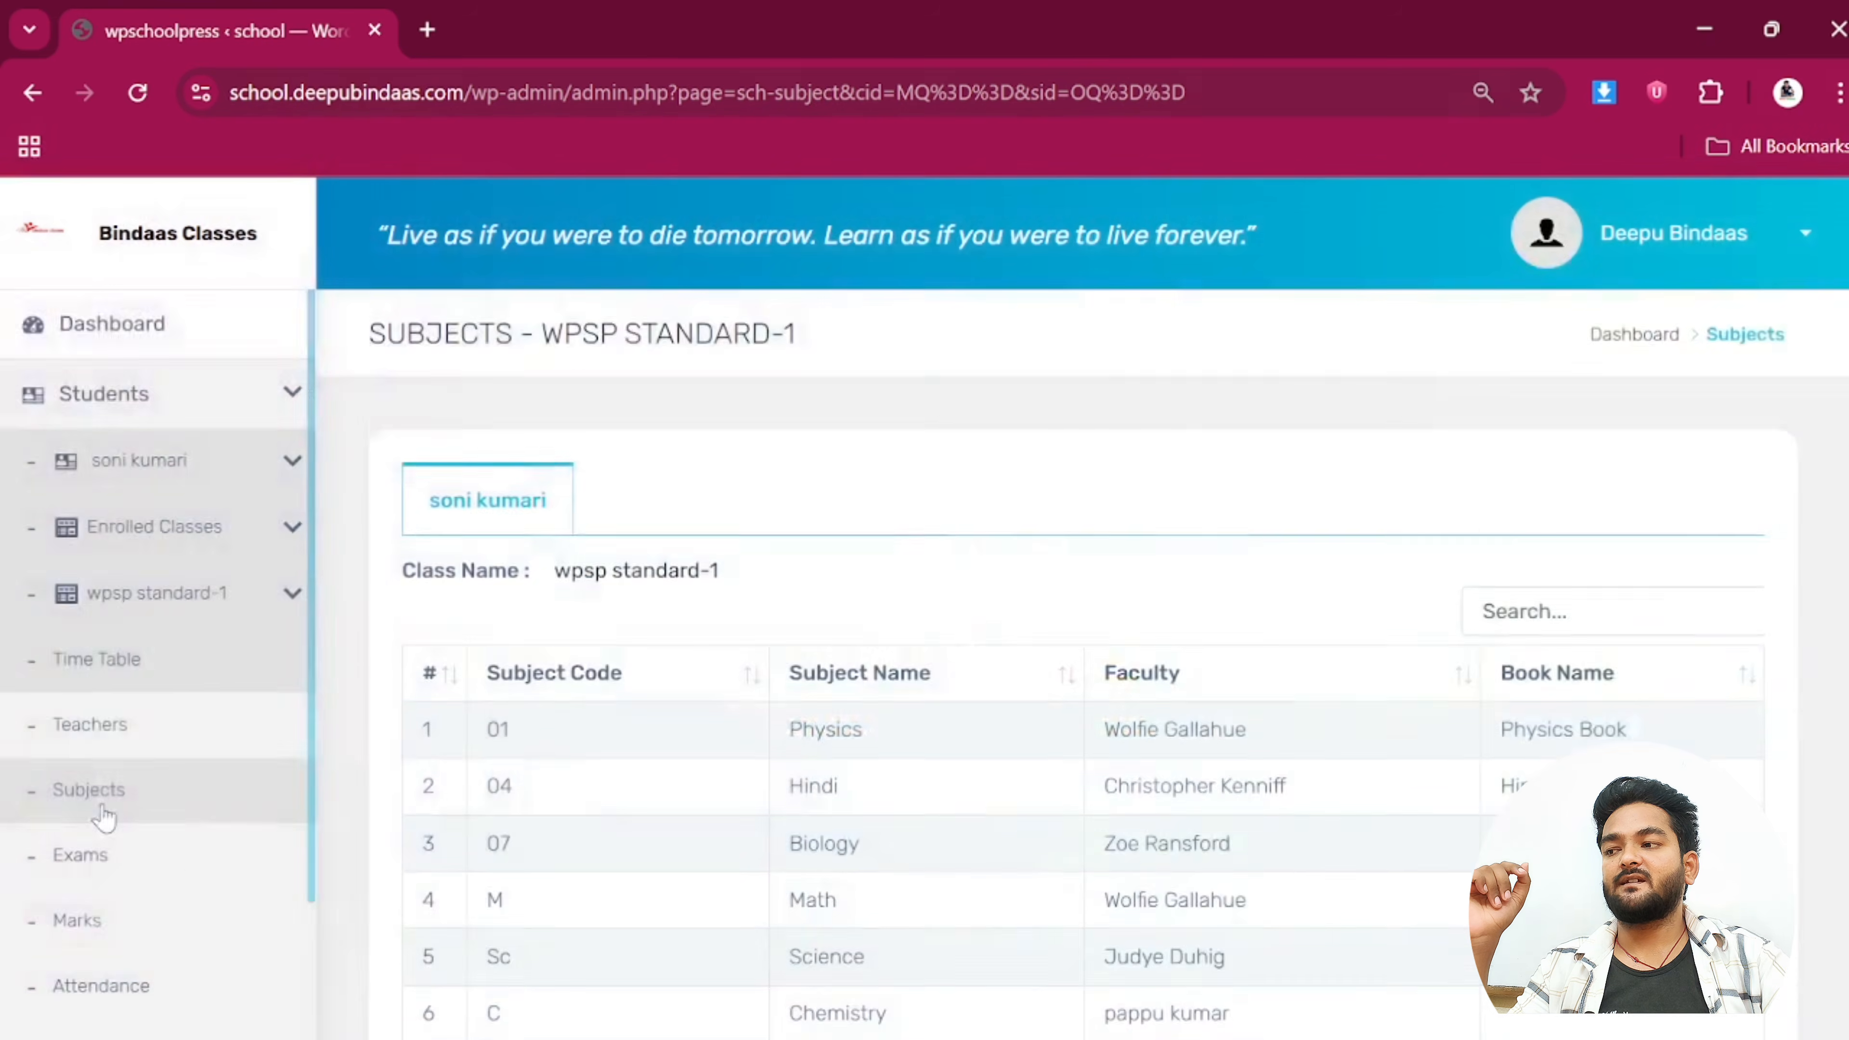
Open the child's Marks page and check the Physics row and Hindi scores 100 and 89
{"action": "scroll", "coordinate": [95, 804], "scroll_direction": "down", "scroll_amount": 4}
{"action": "left_click", "coordinate": [80, 741]}
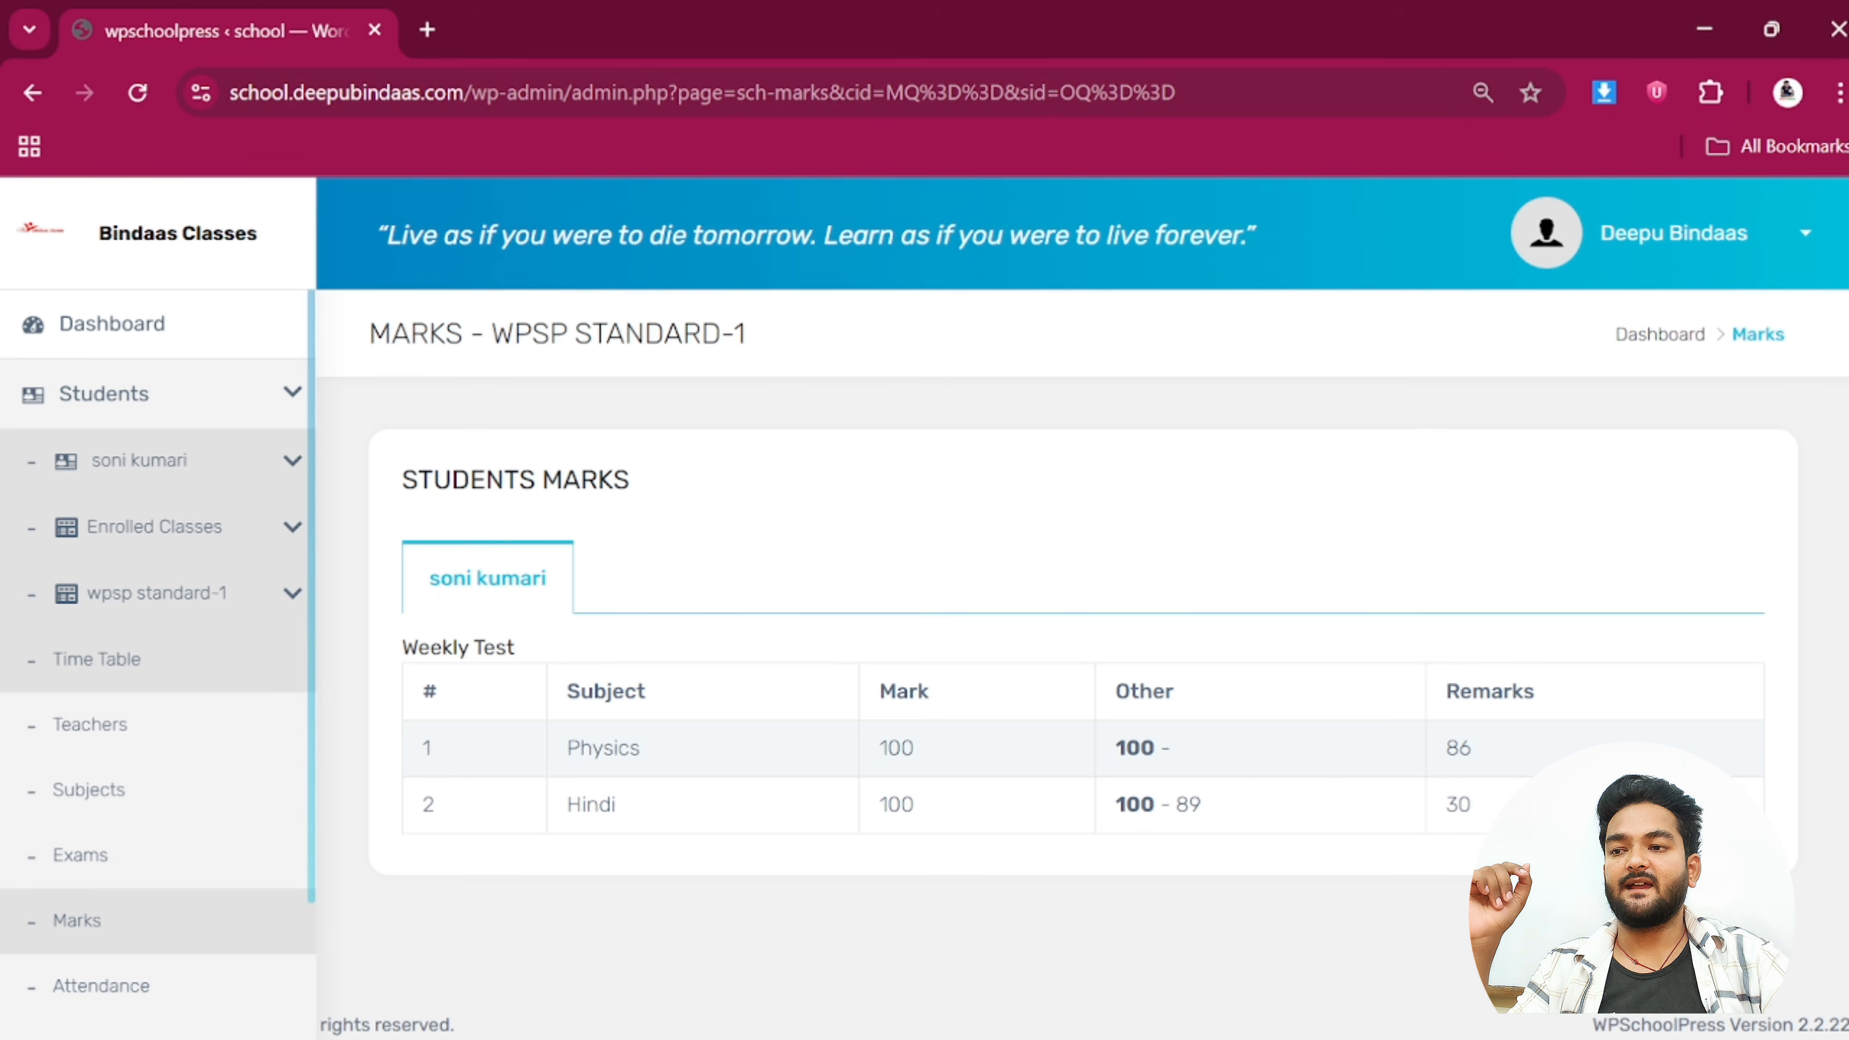
{"action": "left_click_drag", "start_coordinate": [1212, 805], "coordinate": [1115, 804]}
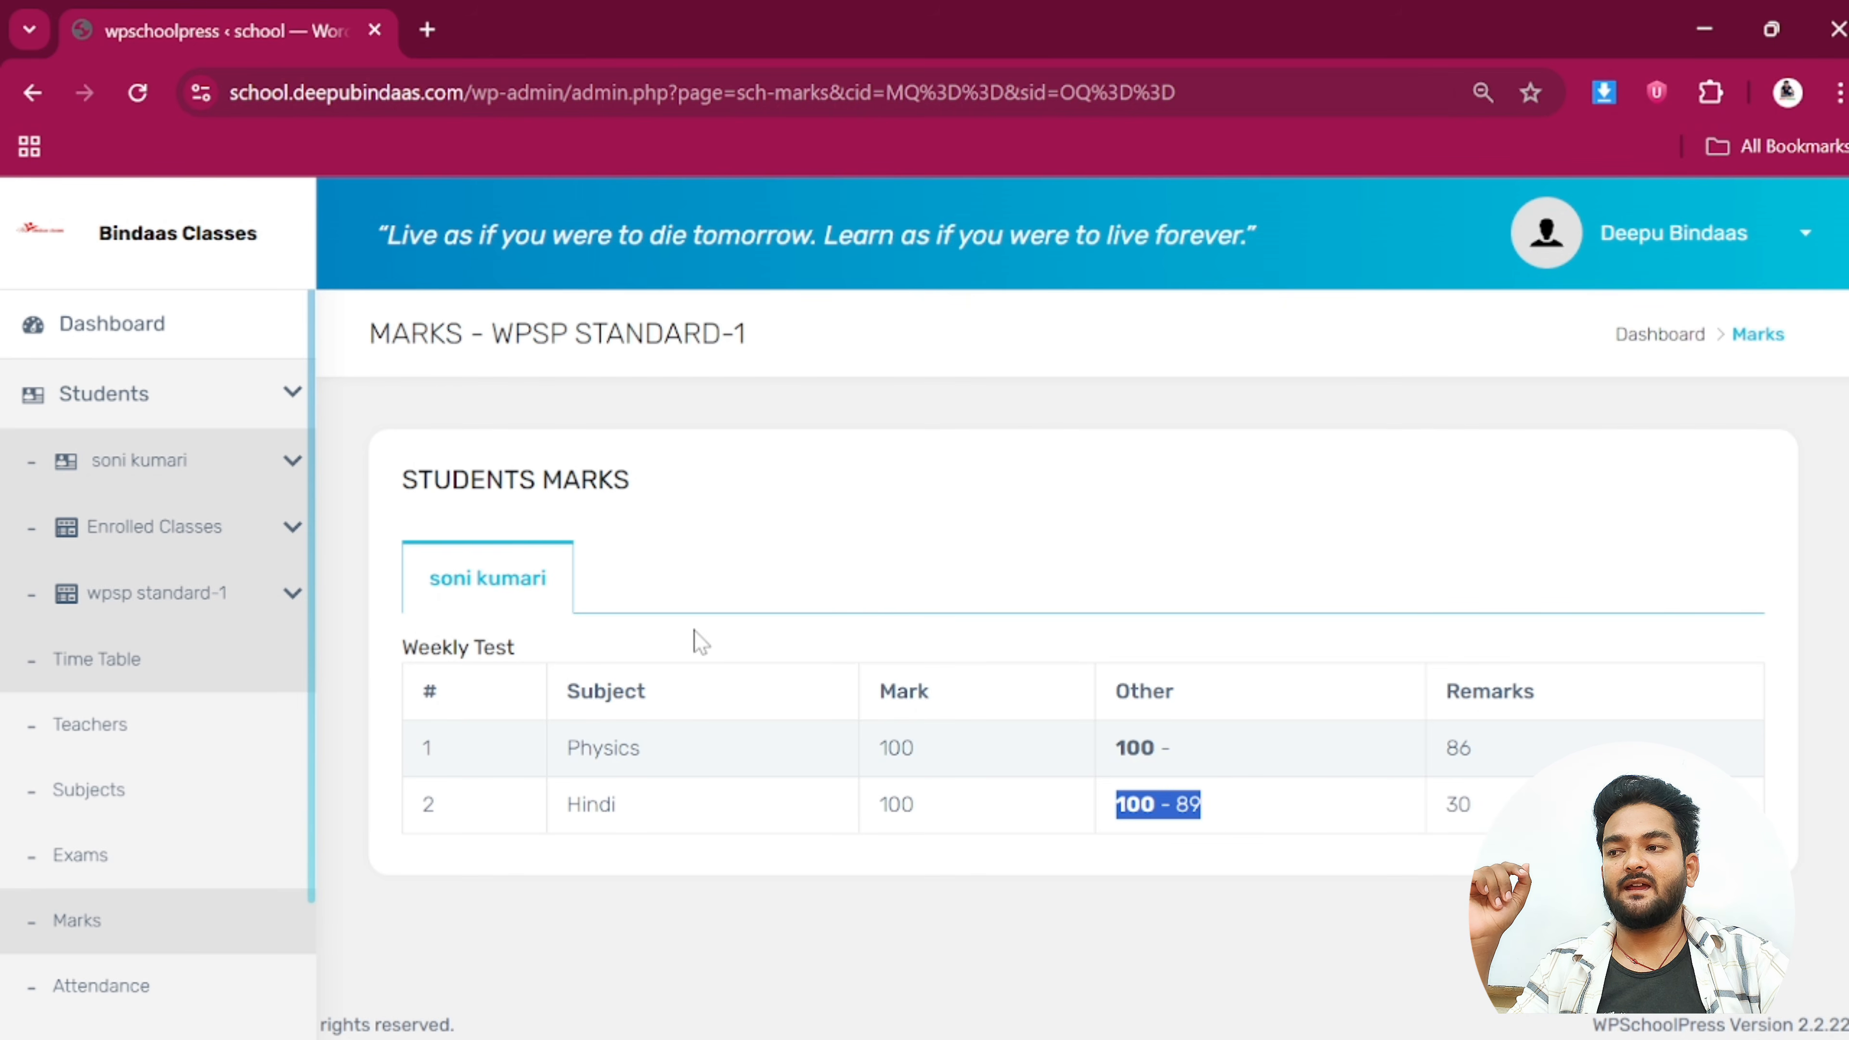
{"action": "left_click_drag", "start_coordinate": [648, 750], "coordinate": [549, 734]}
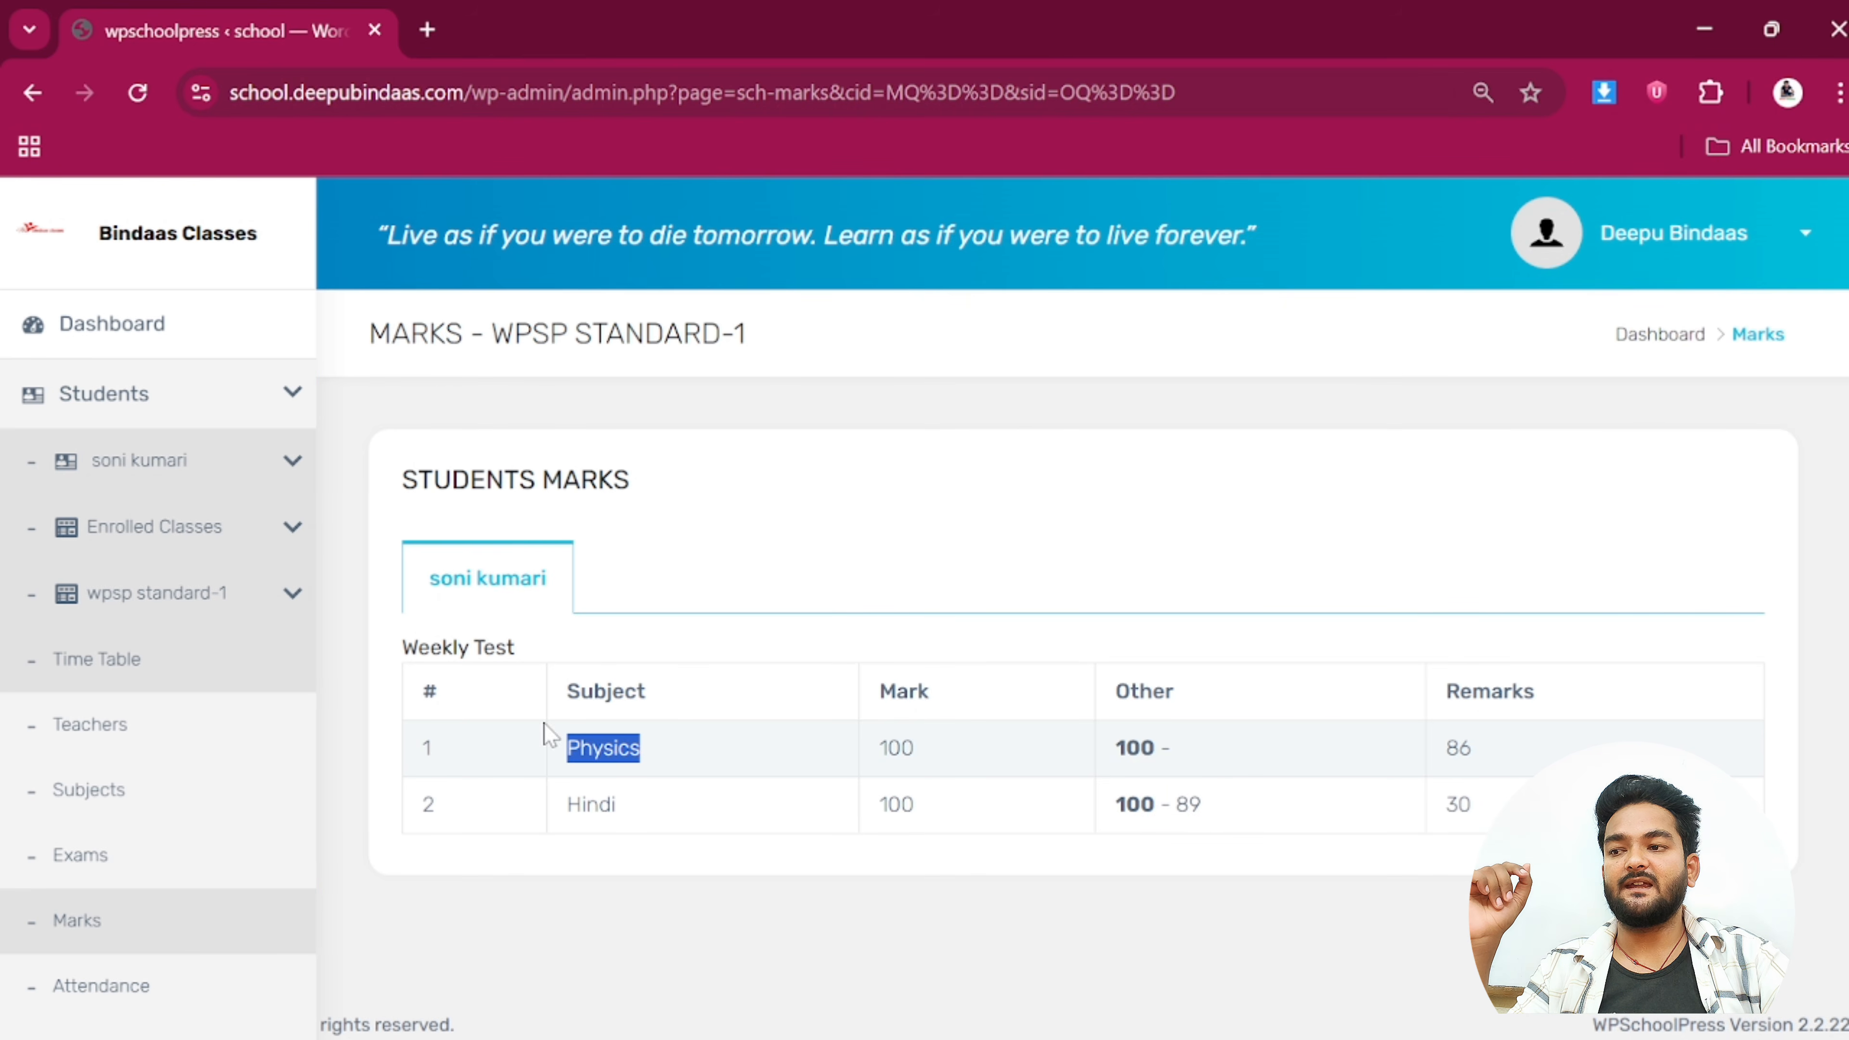
{"action": "left_click", "coordinate": [946, 746]}
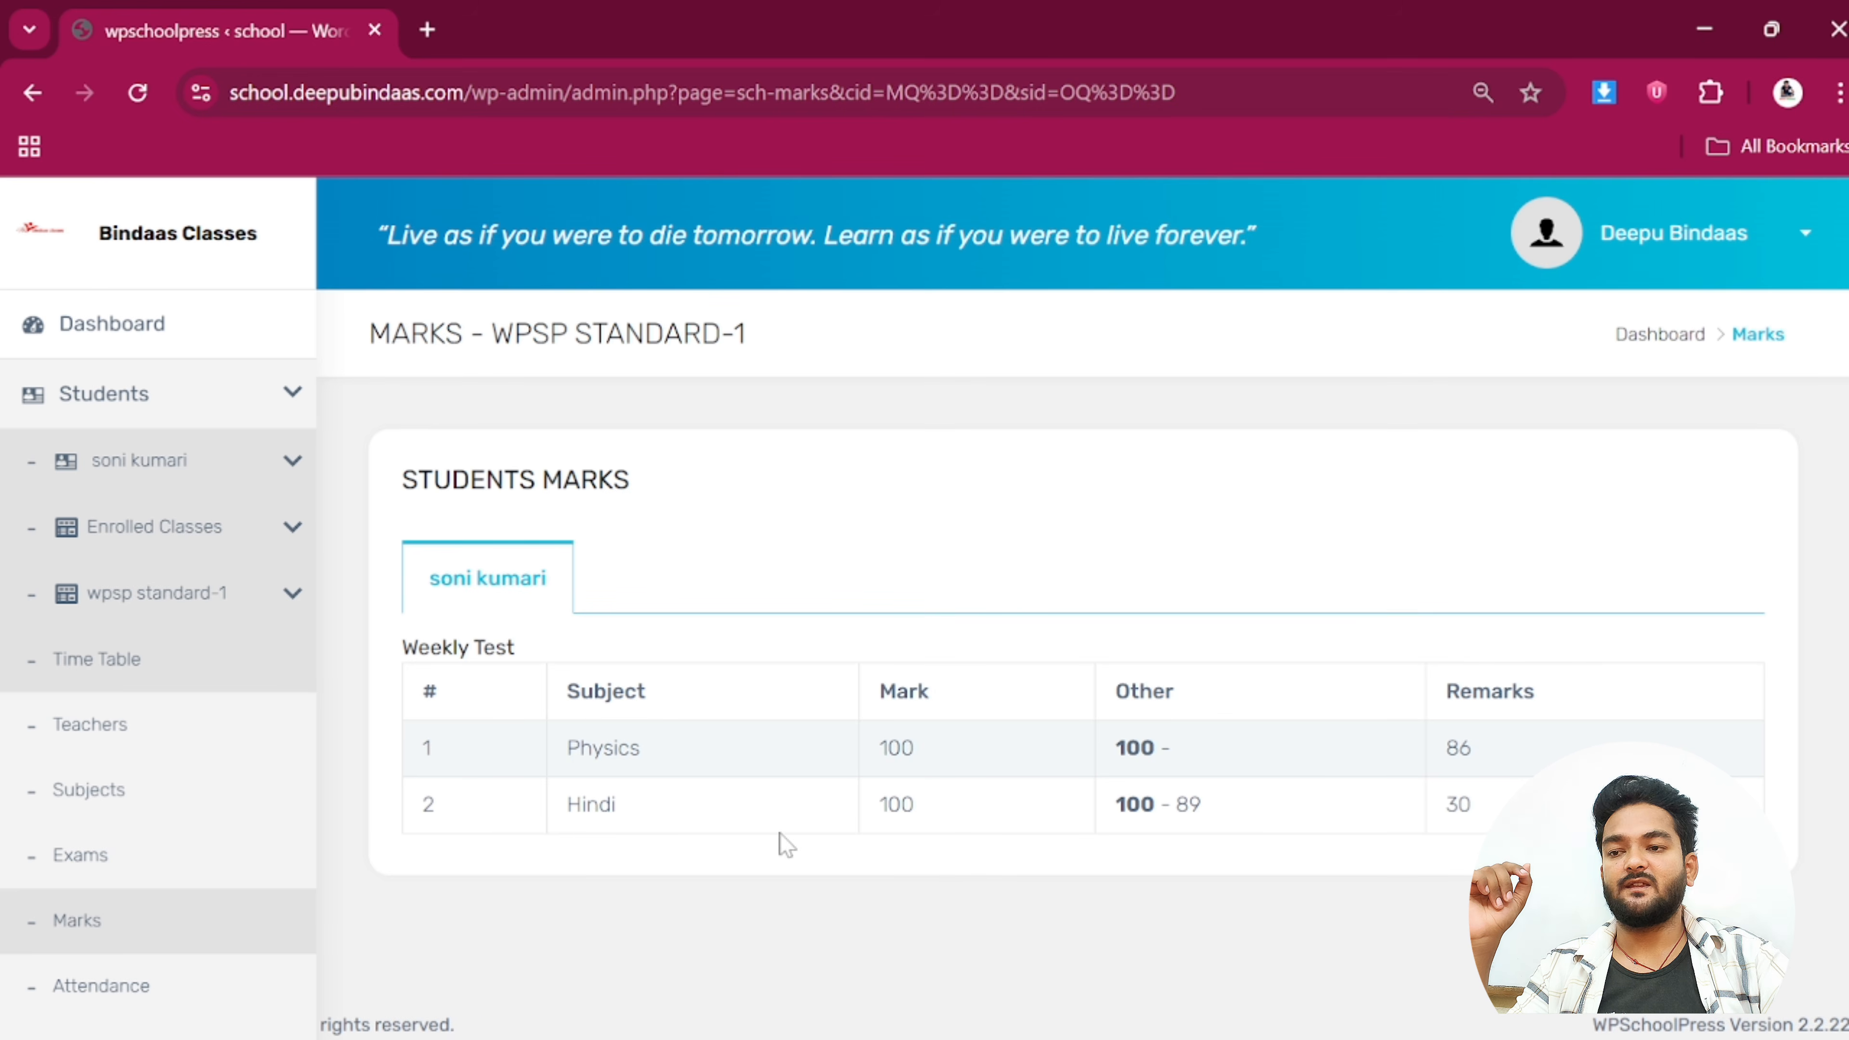
{"action": "double_click", "coordinate": [959, 802]}
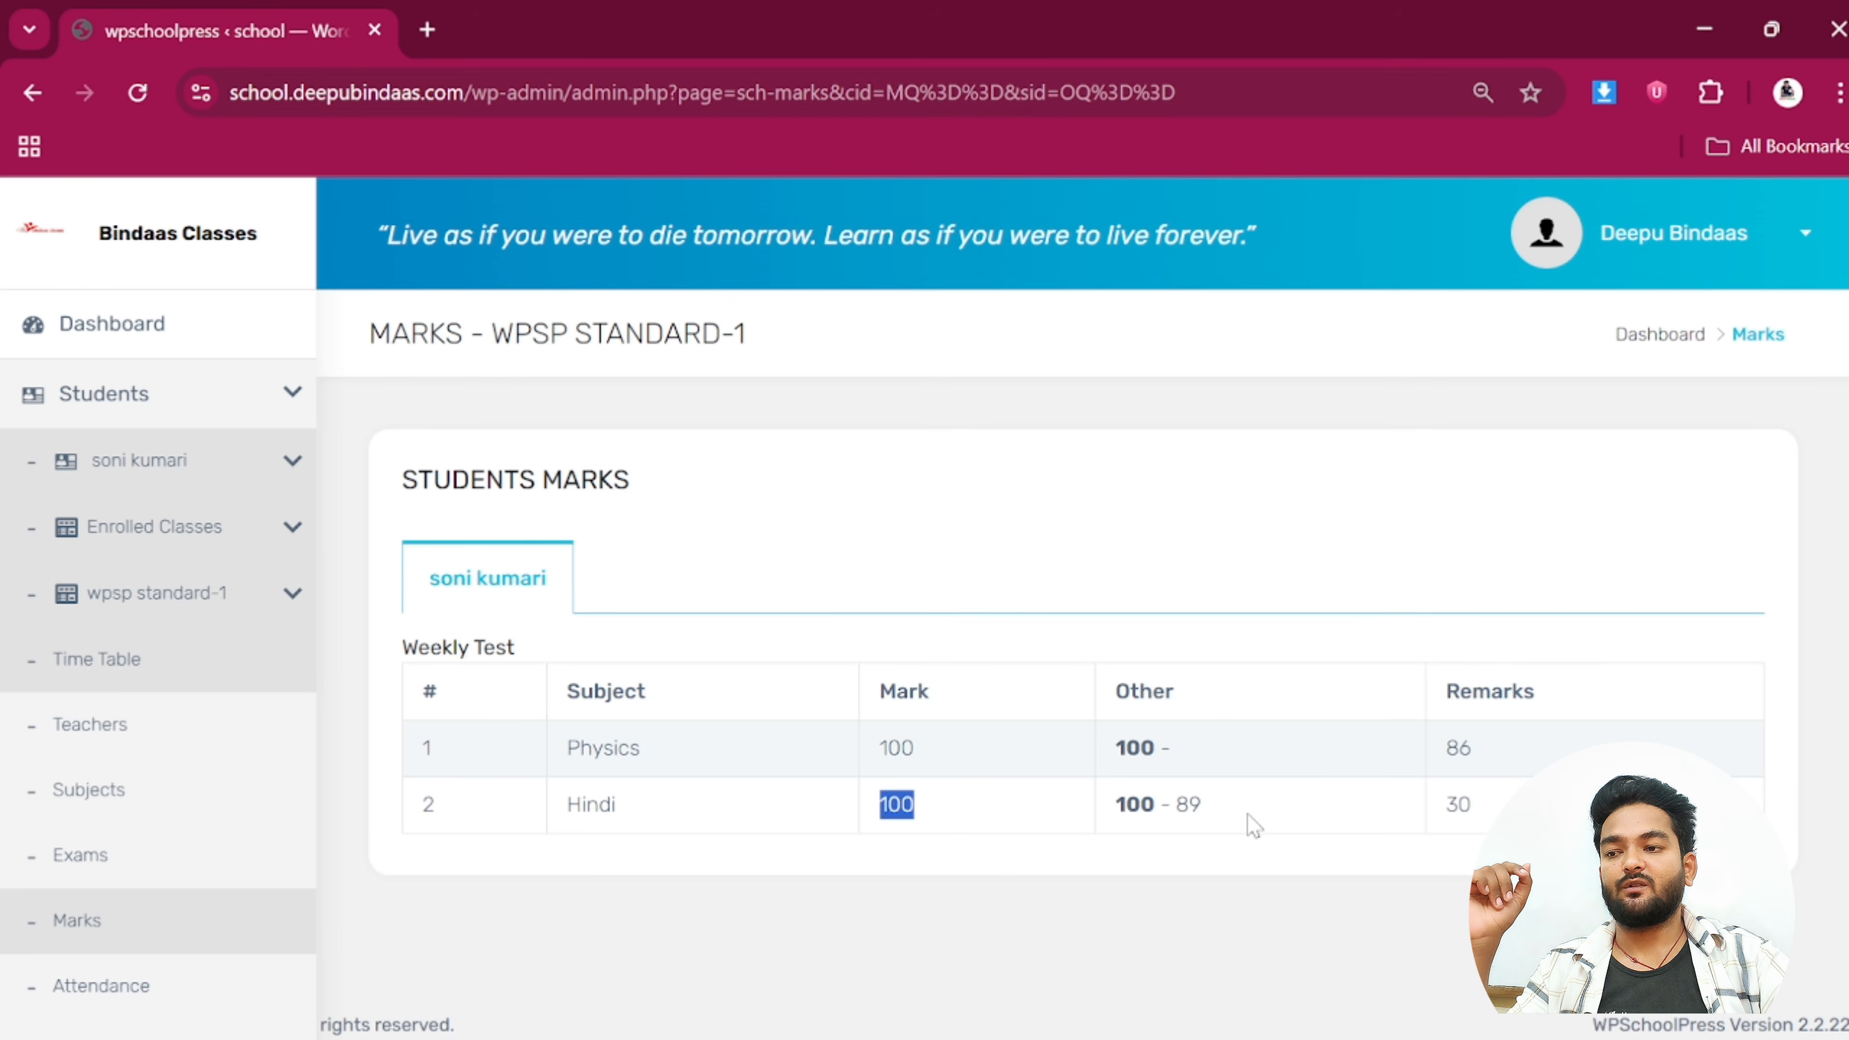
{"action": "double_click", "coordinate": [1193, 804]}
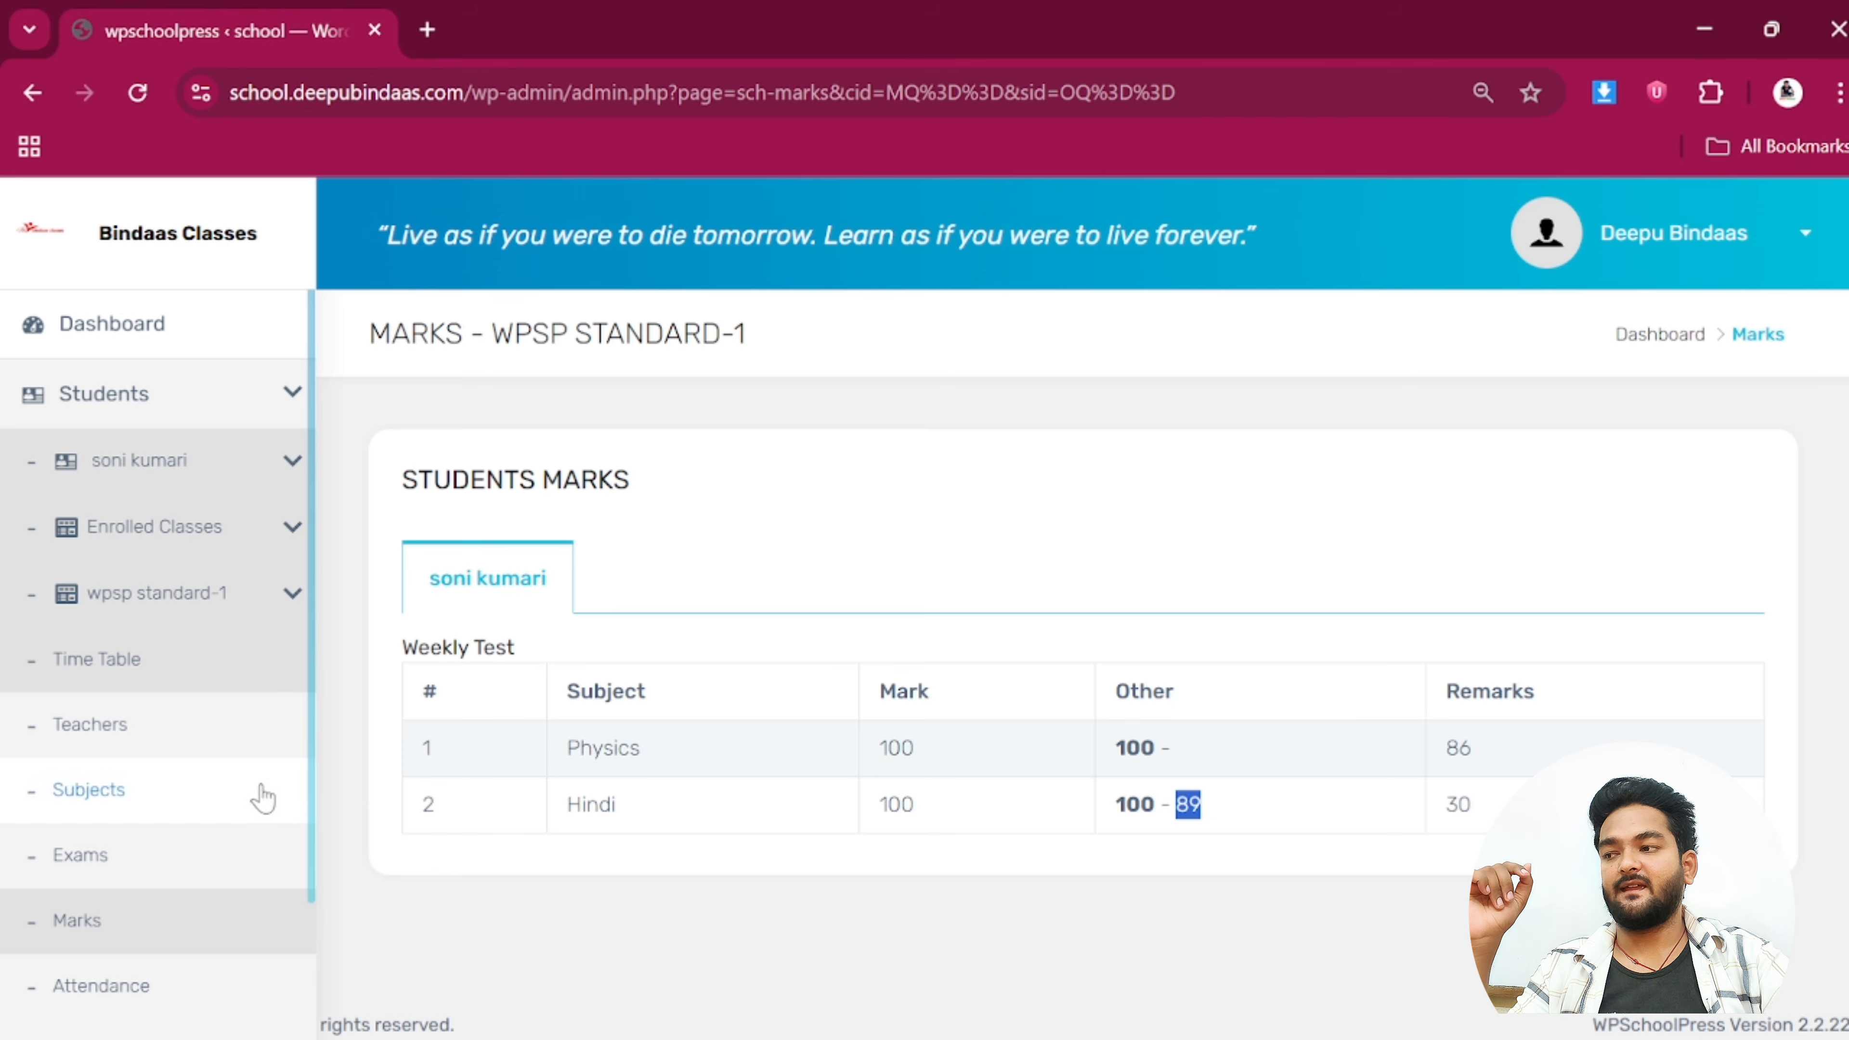
{"action": "scroll", "coordinate": [218, 808], "scroll_direction": "down", "scroll_amount": 3}
Open Attendance, confirm 3 present days out of 3, and collapse the student submenu
{"action": "left_click", "coordinate": [124, 810]}
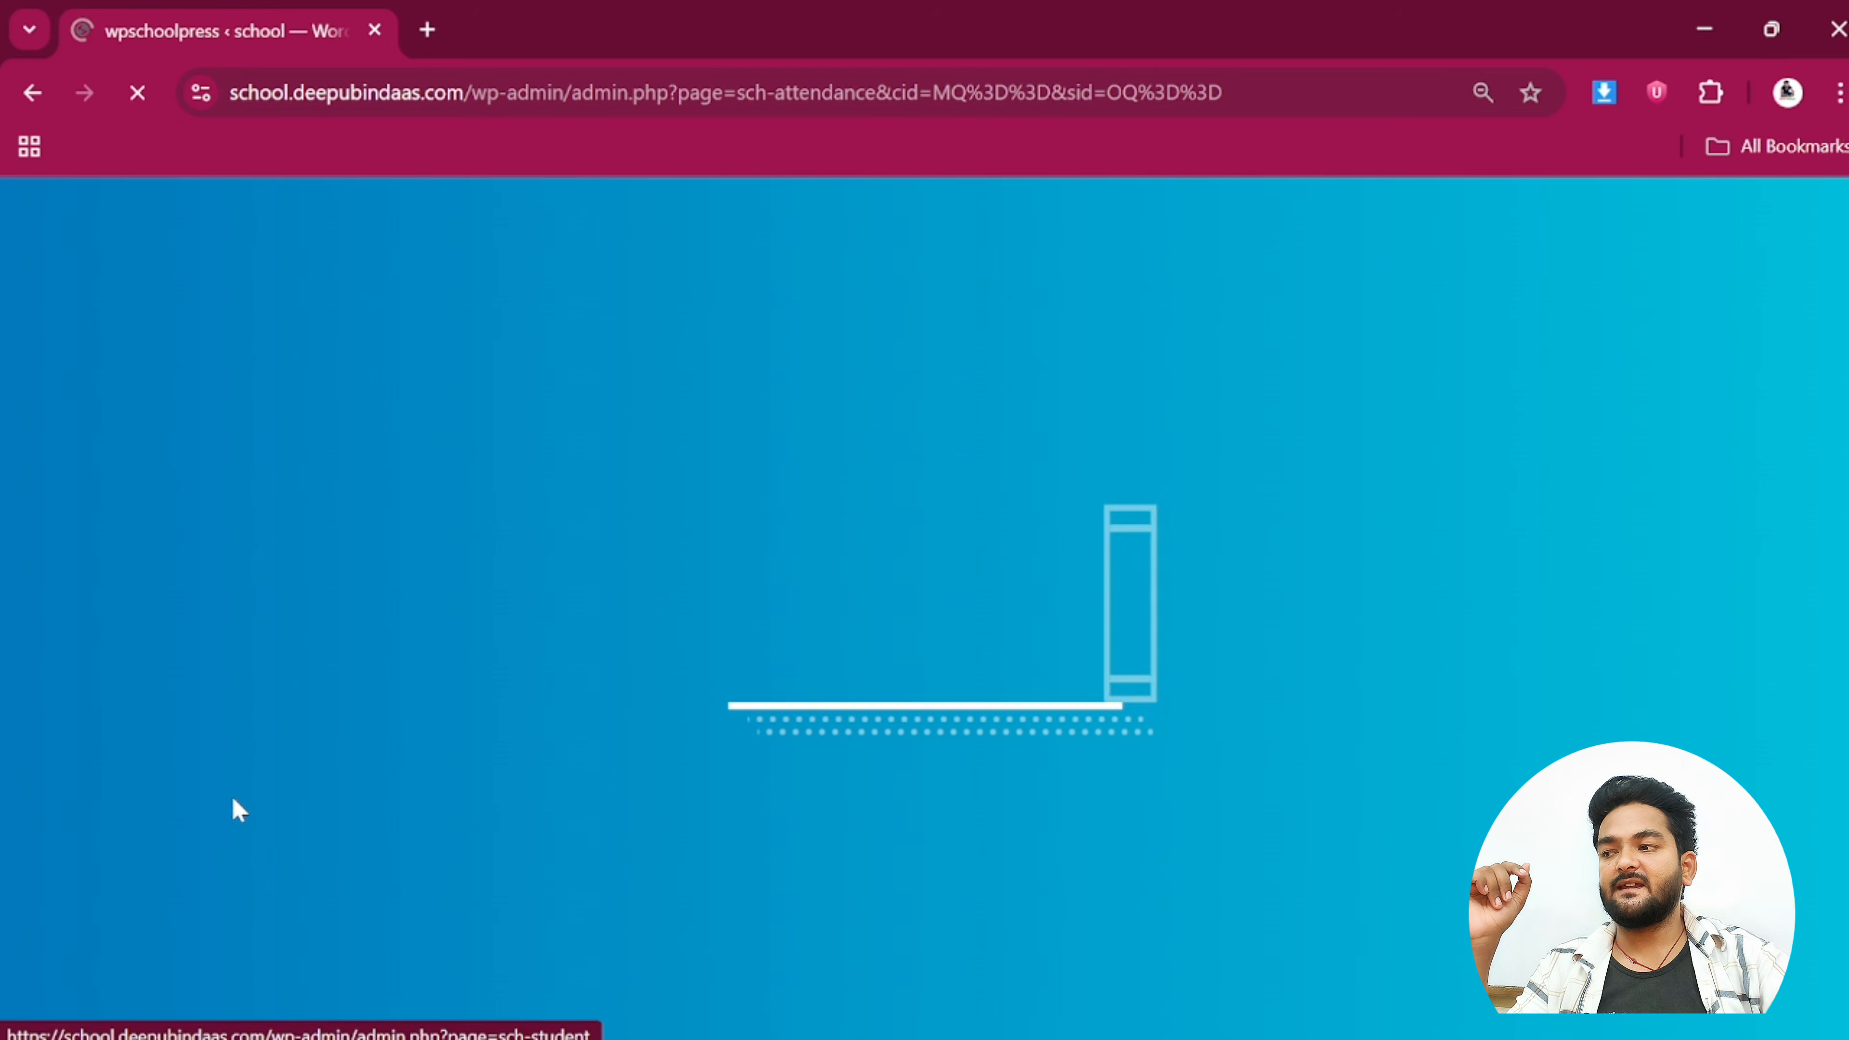
{"action": "scroll", "coordinate": [1428, 753], "scroll_direction": "down", "scroll_amount": 3}
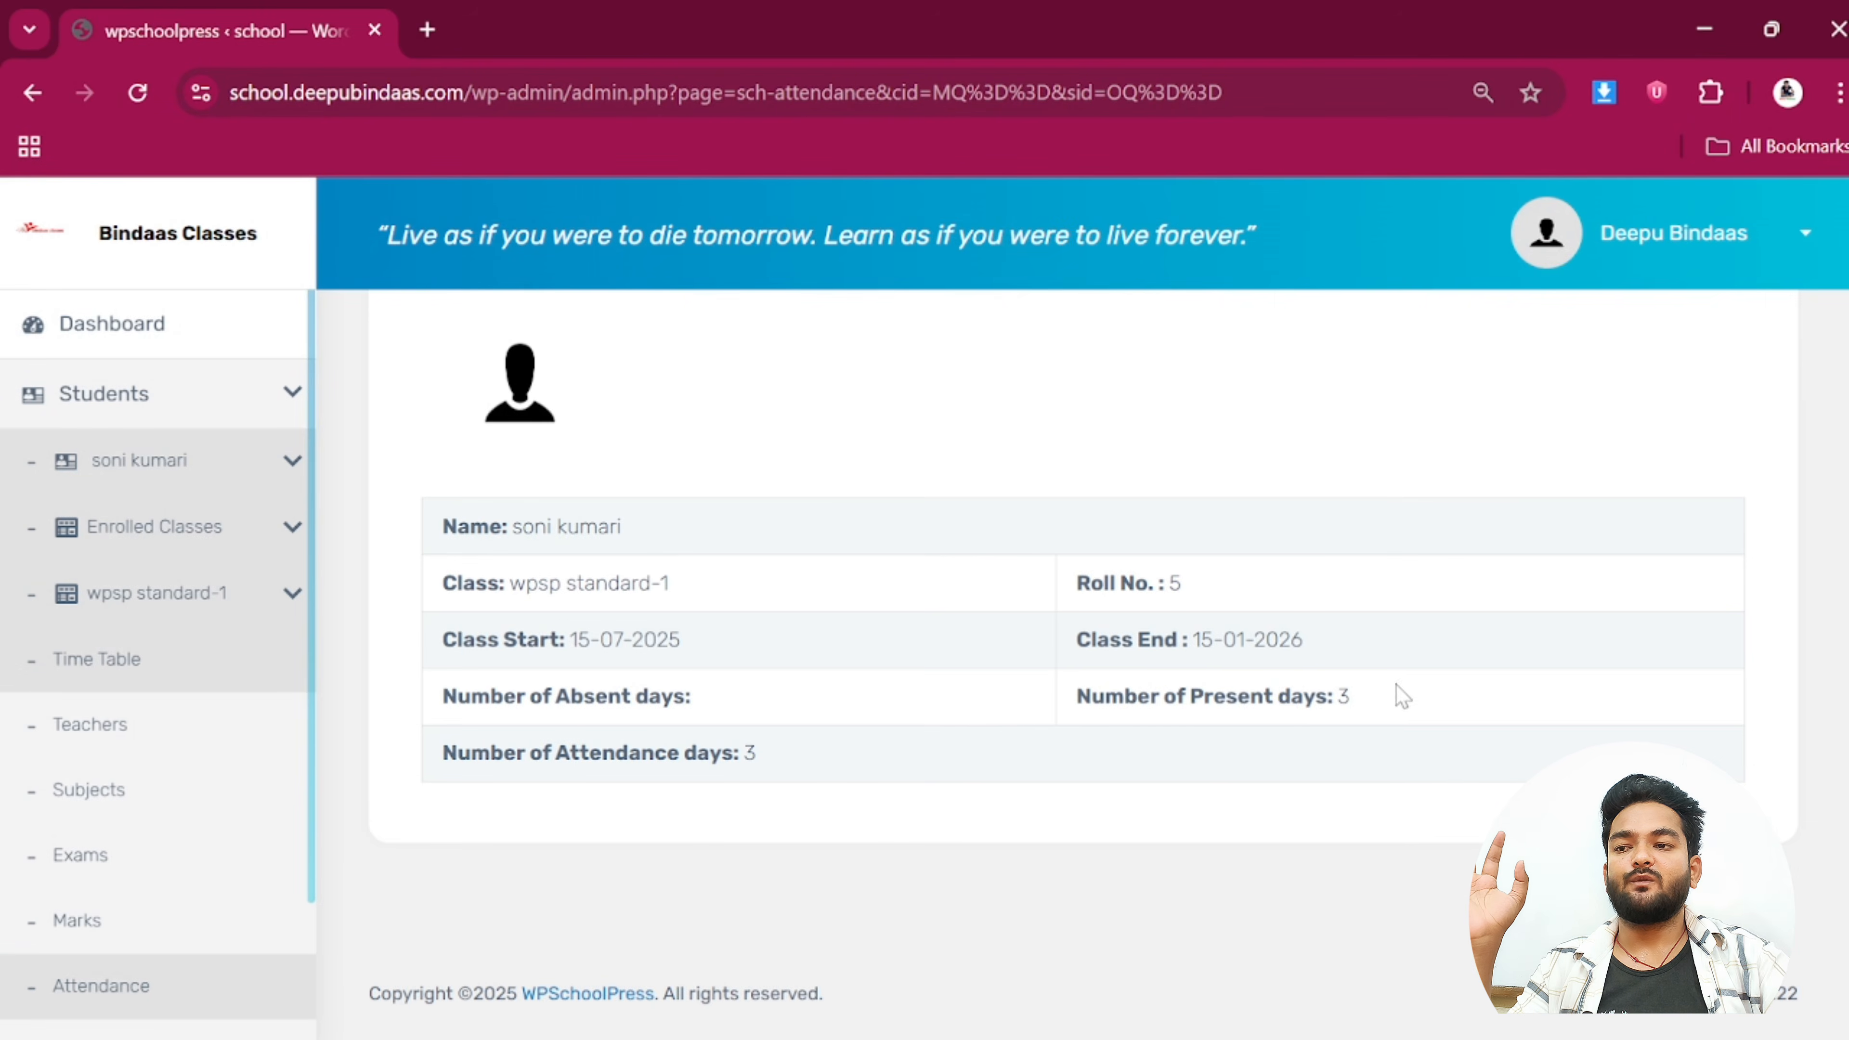
{"action": "left_click_drag", "start_coordinate": [1397, 692], "coordinate": [1249, 696]}
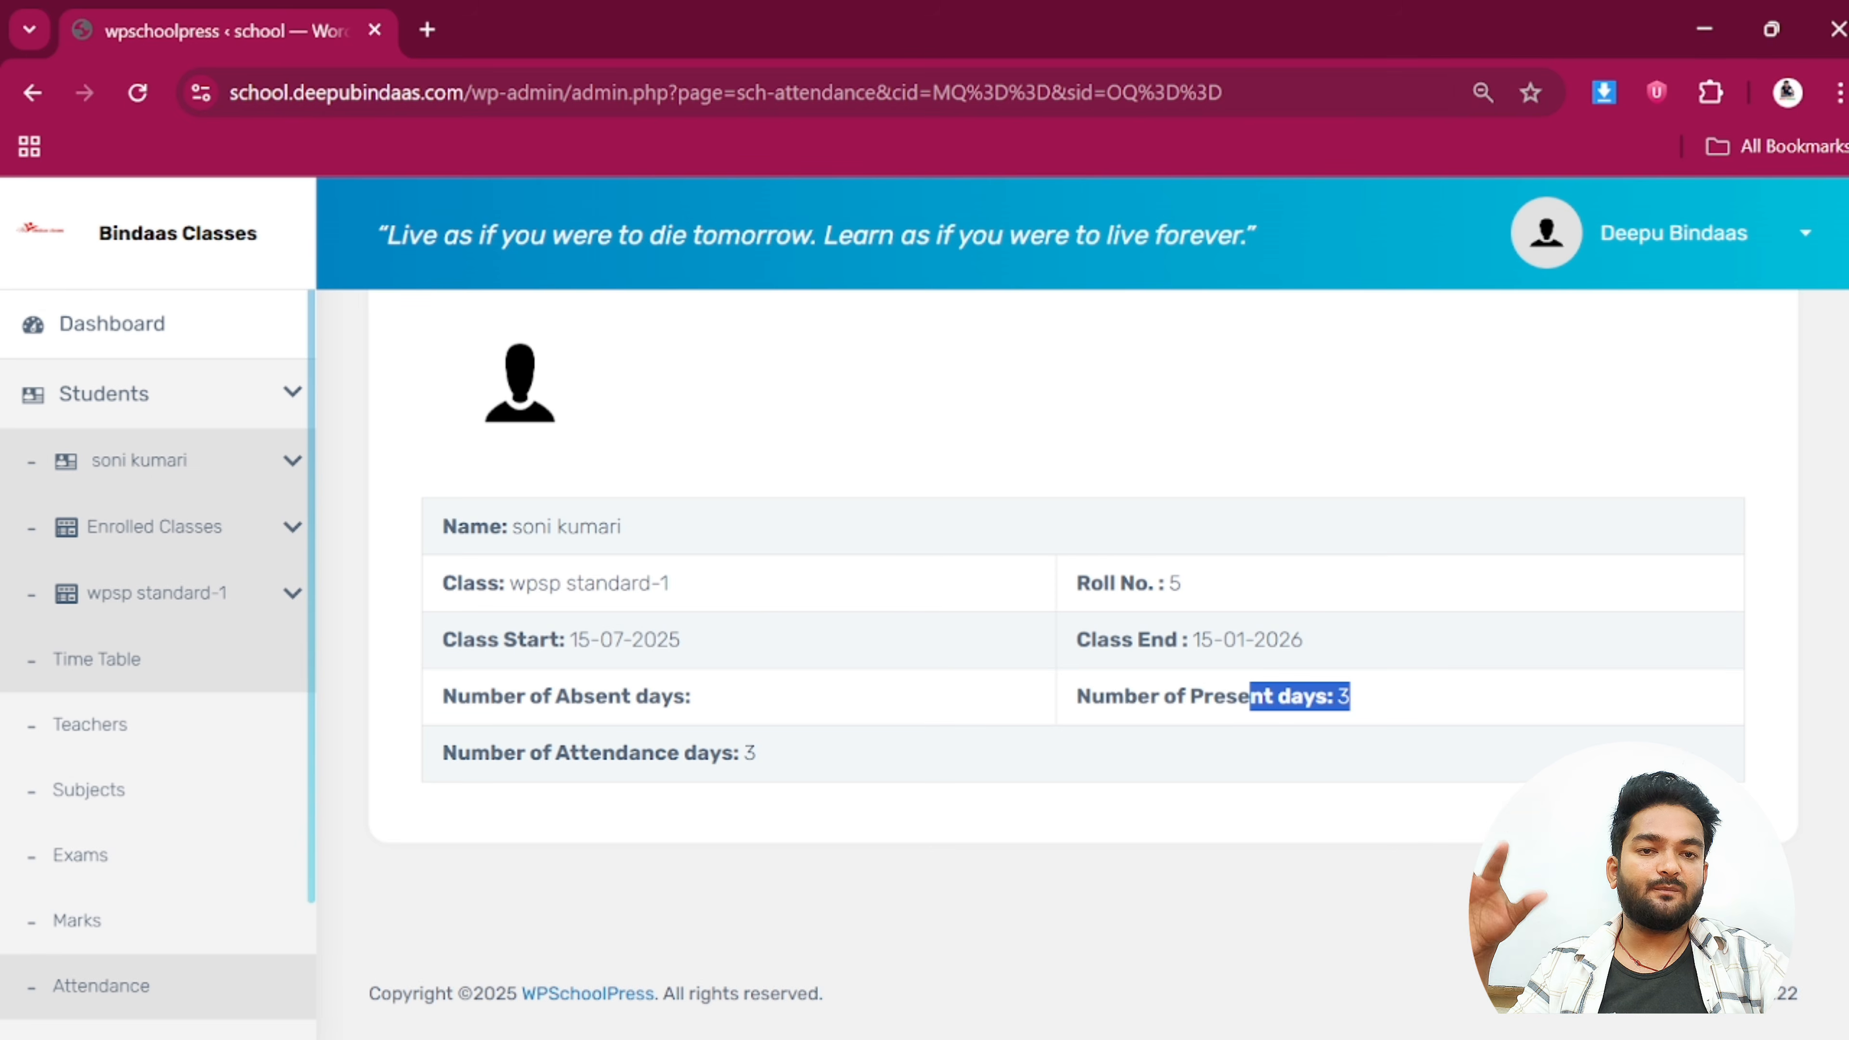
{"action": "scroll", "coordinate": [219, 510], "scroll_direction": "up", "scroll_amount": 3}
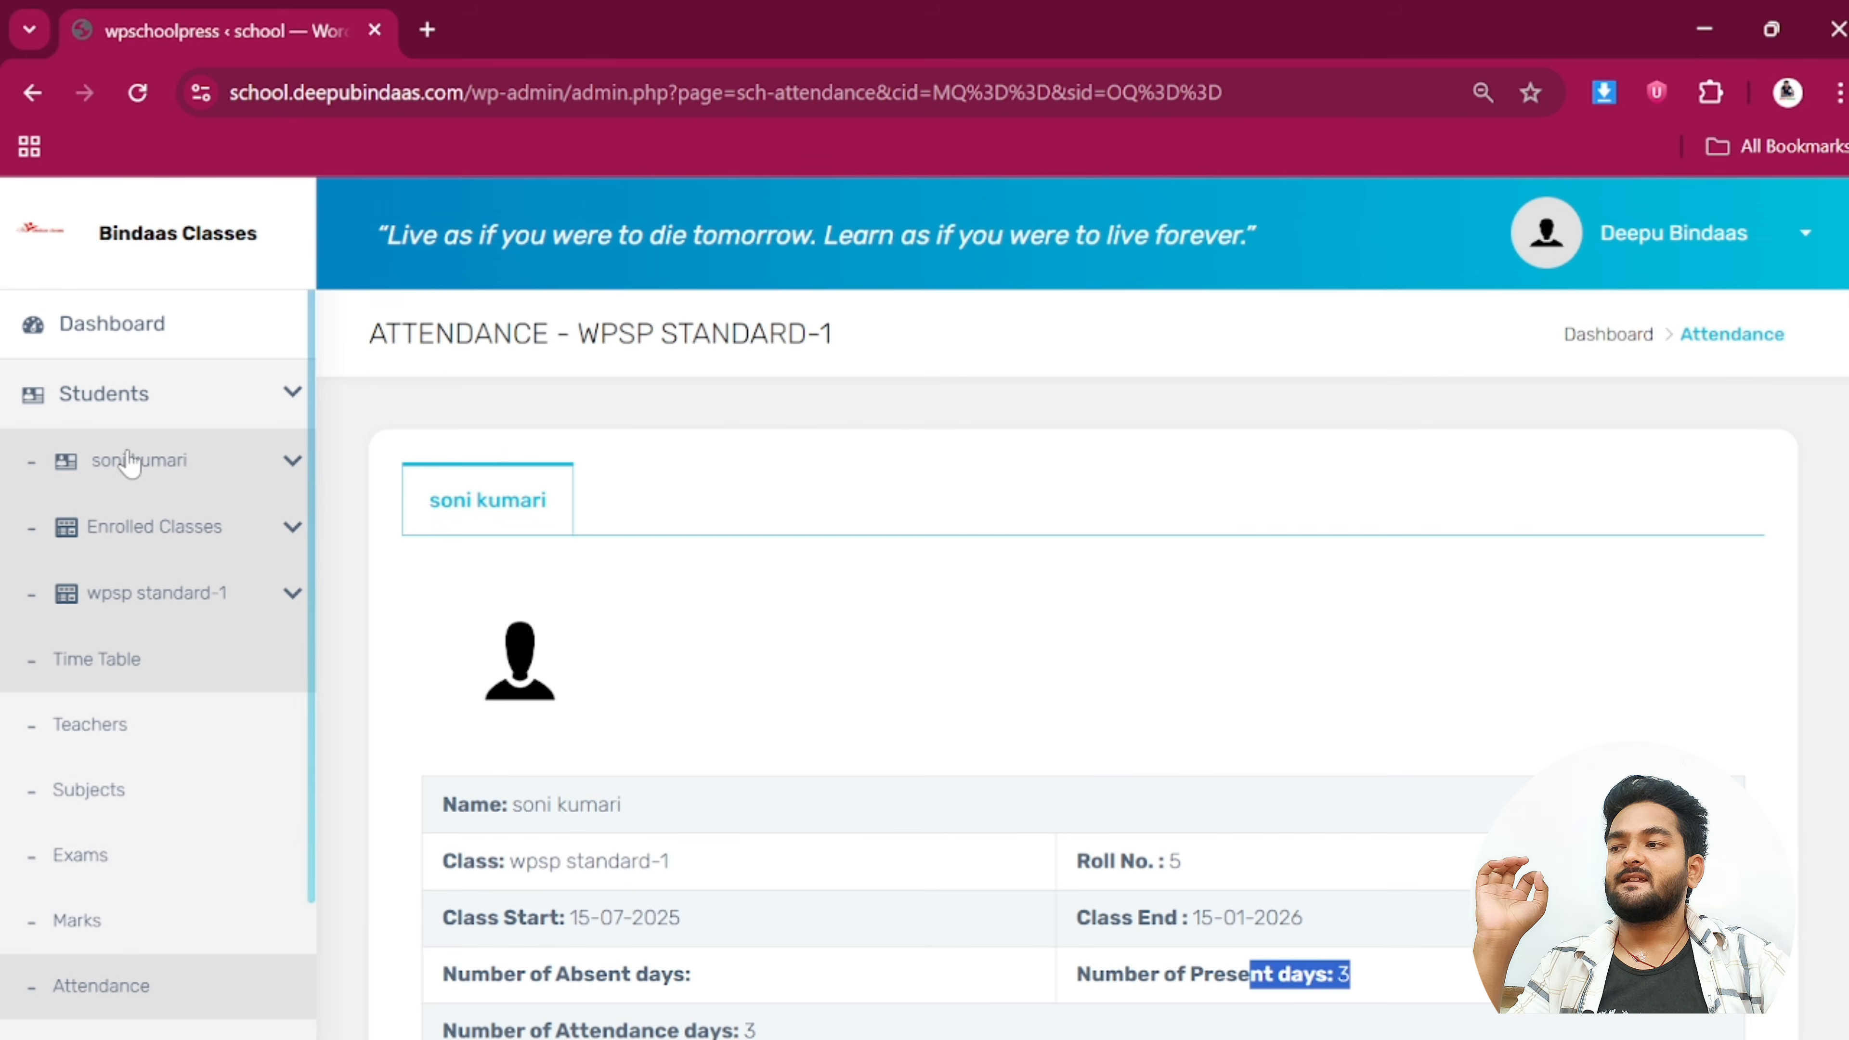
{"action": "left_click", "coordinate": [286, 415]}
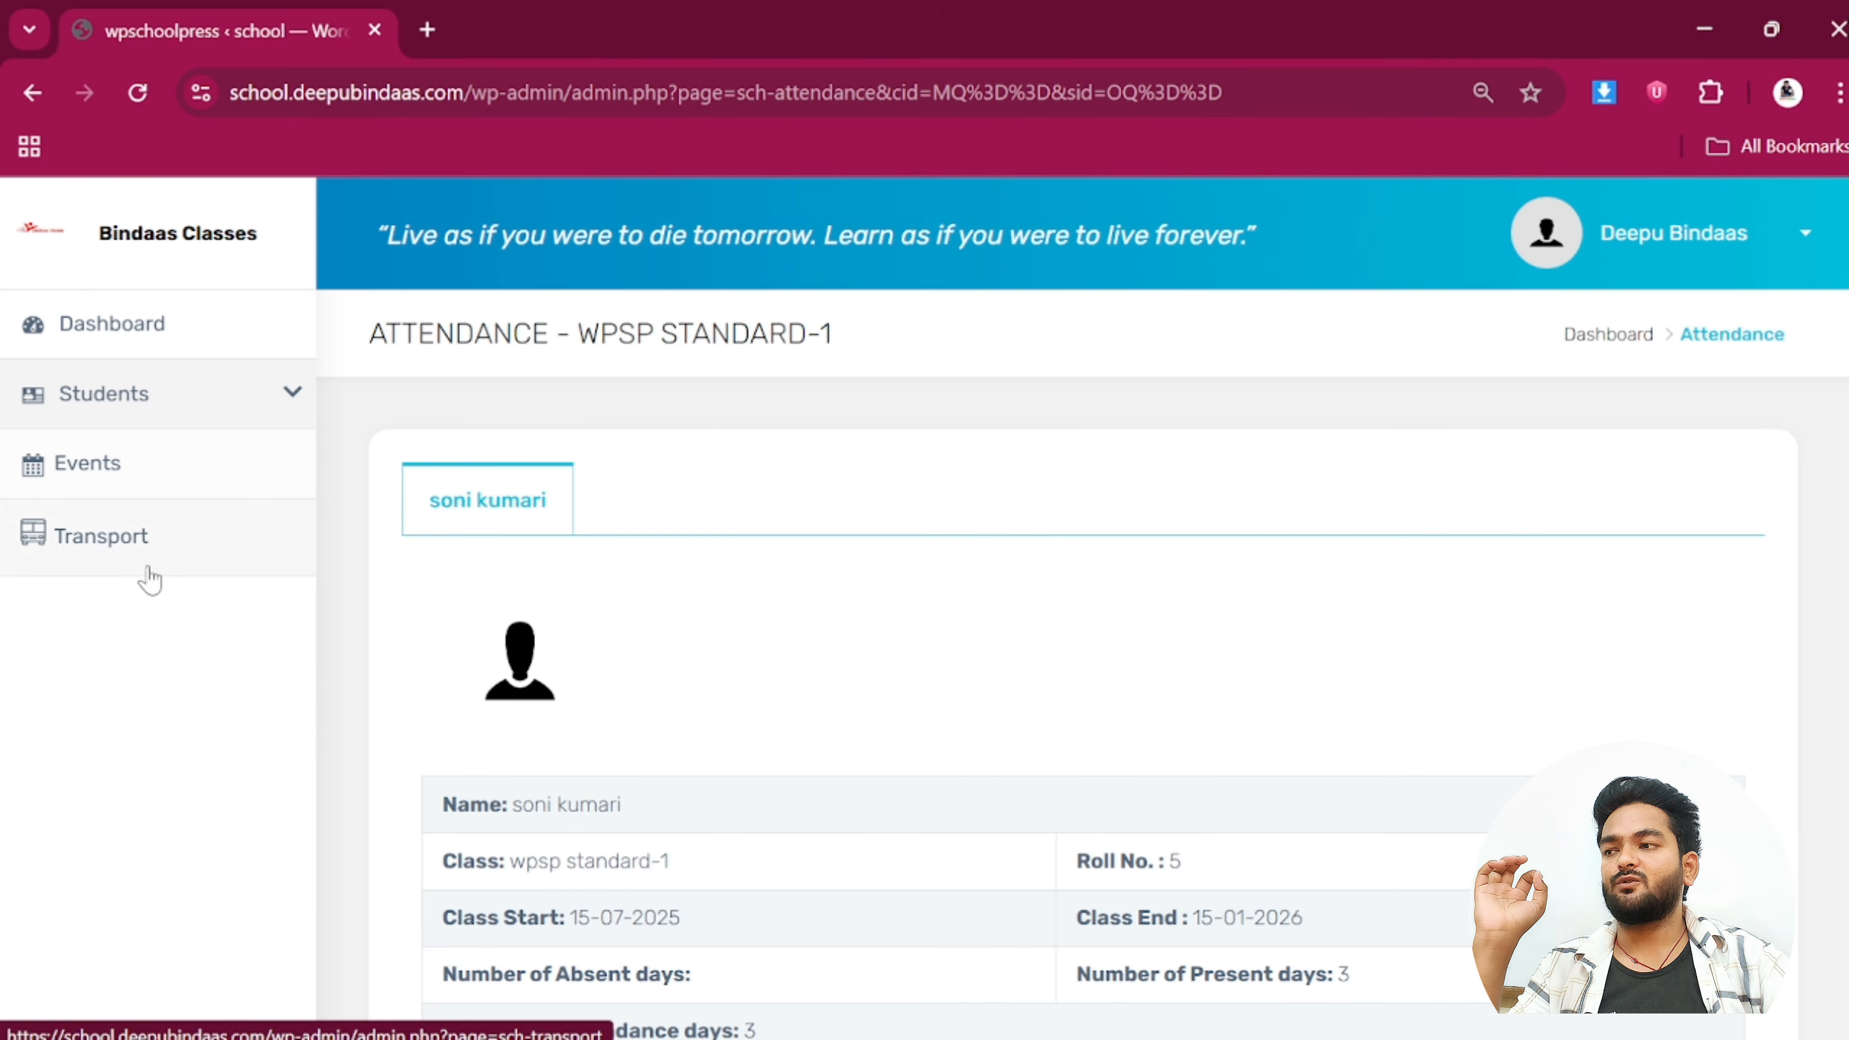
{"action": "left_click", "coordinate": [102, 547]}
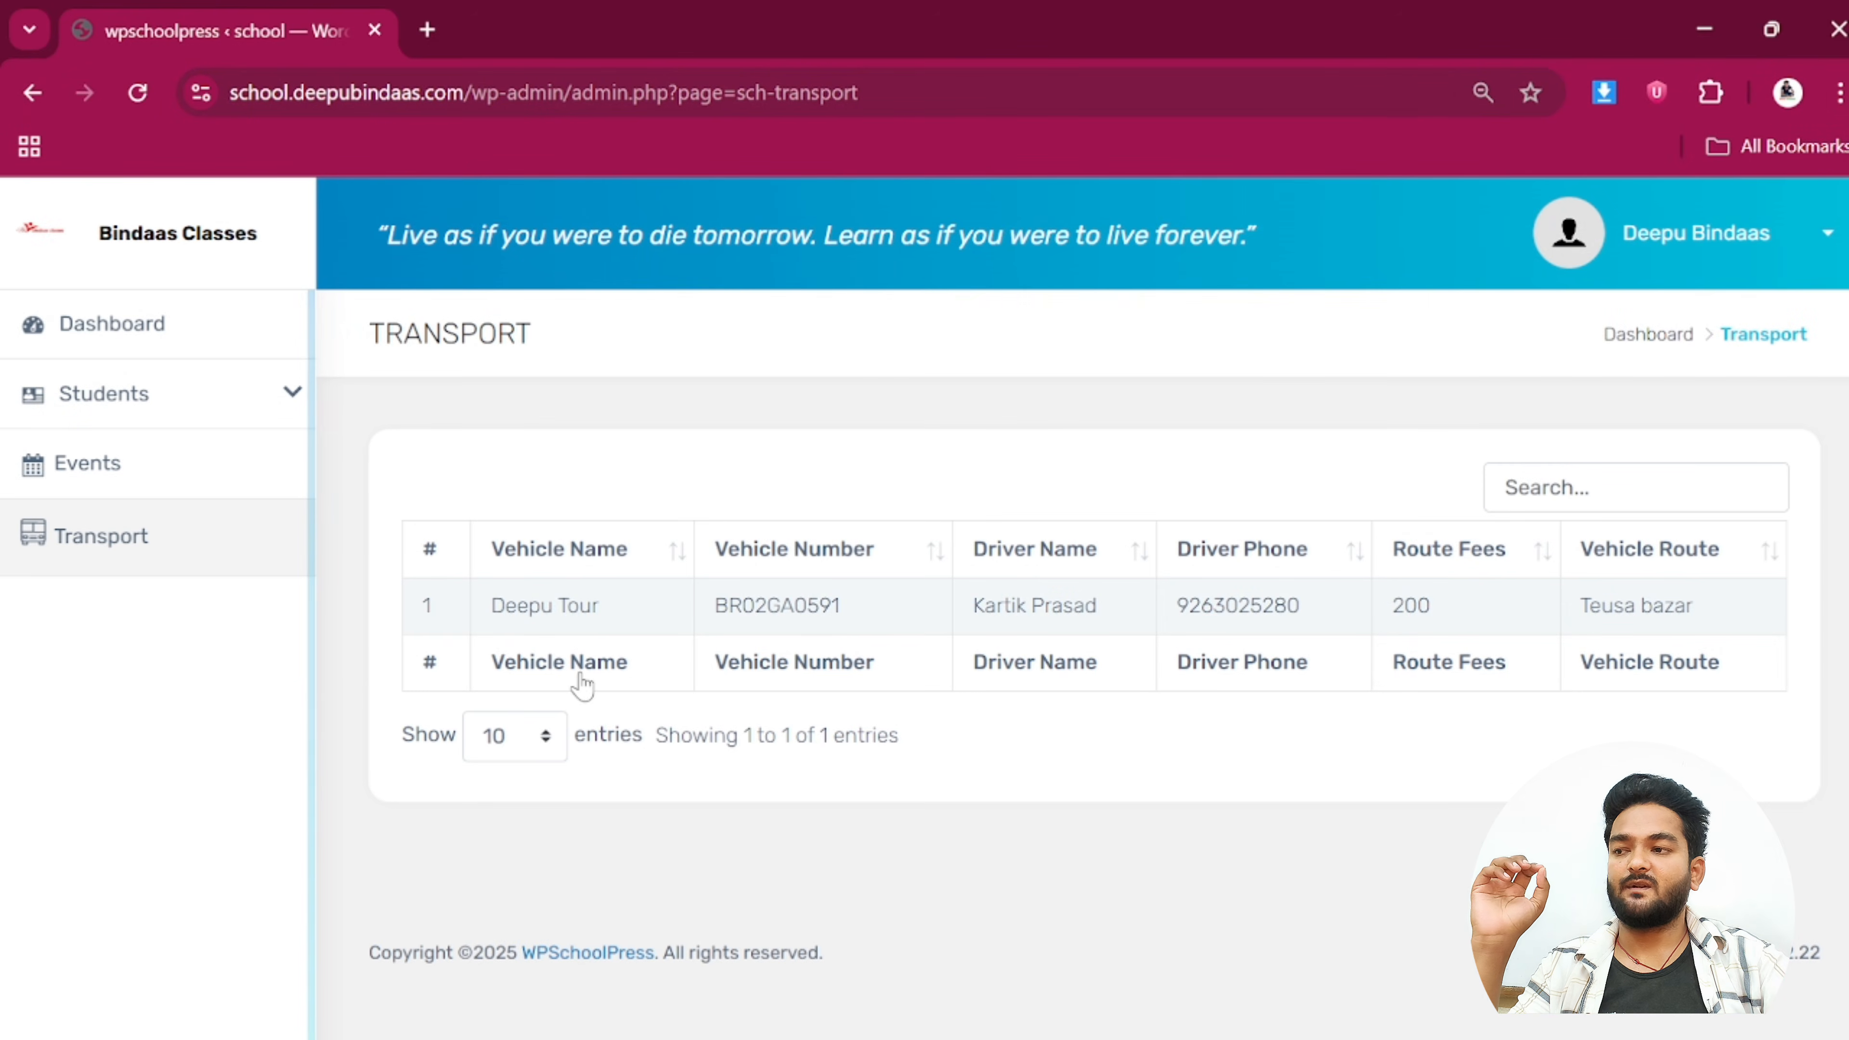
{"action": "left_click_drag", "start_coordinate": [643, 615], "coordinate": [491, 616]}
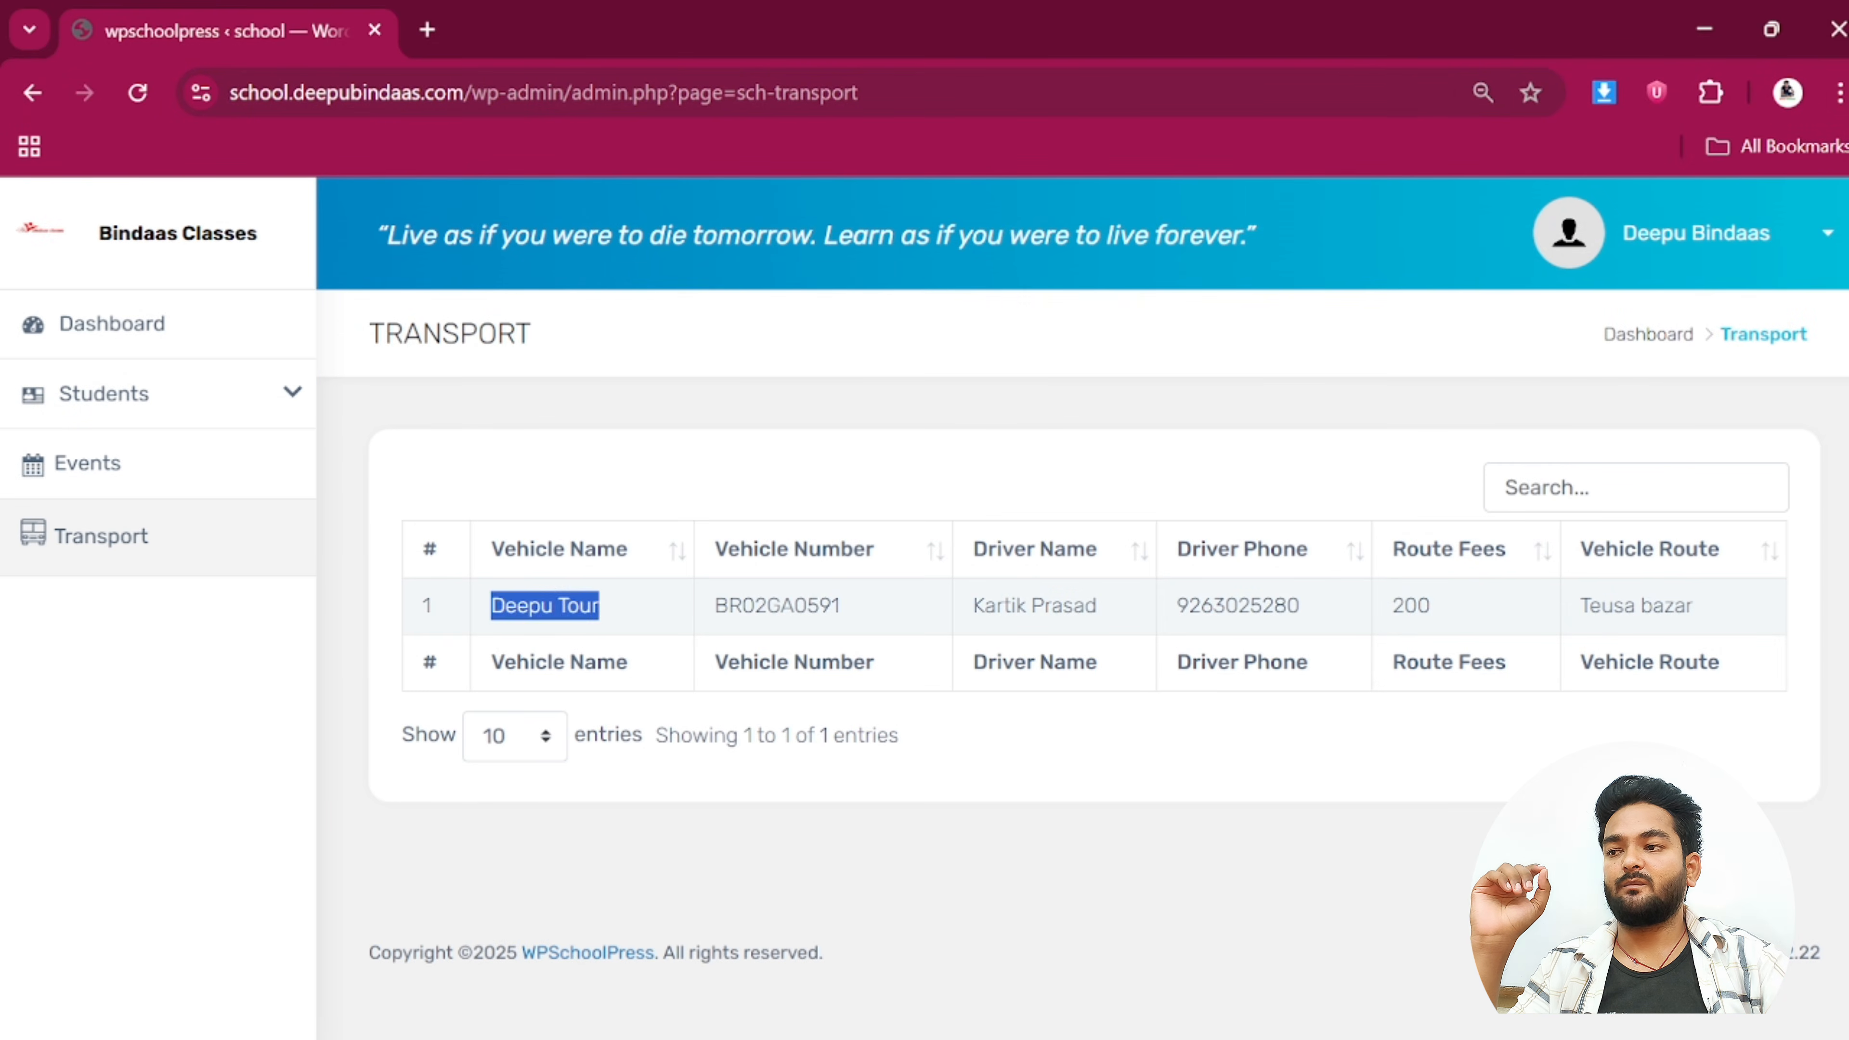
{"action": "left_click", "coordinate": [491, 616]}
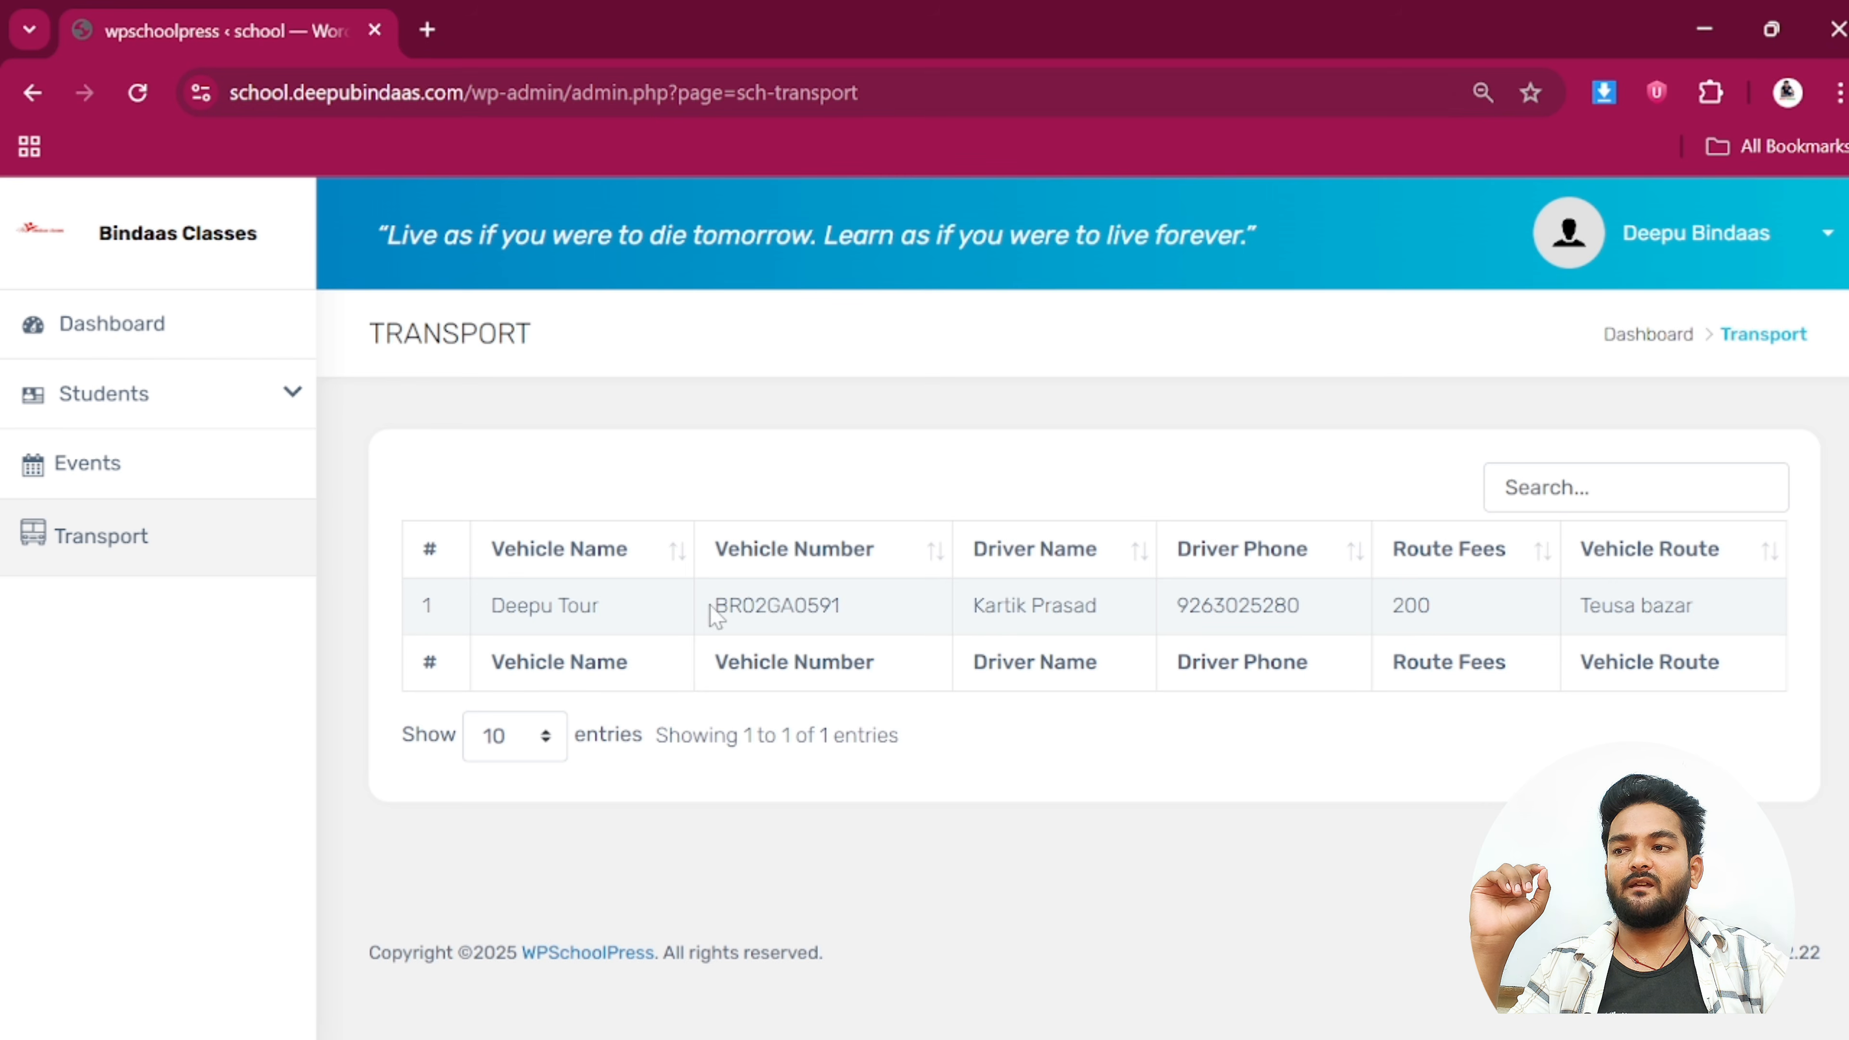
{"action": "left_click_drag", "start_coordinate": [568, 607], "coordinate": [429, 612]}
{"action": "left_click_drag", "start_coordinate": [702, 607], "coordinate": [877, 609]}
{"action": "left_click", "coordinate": [877, 610]}
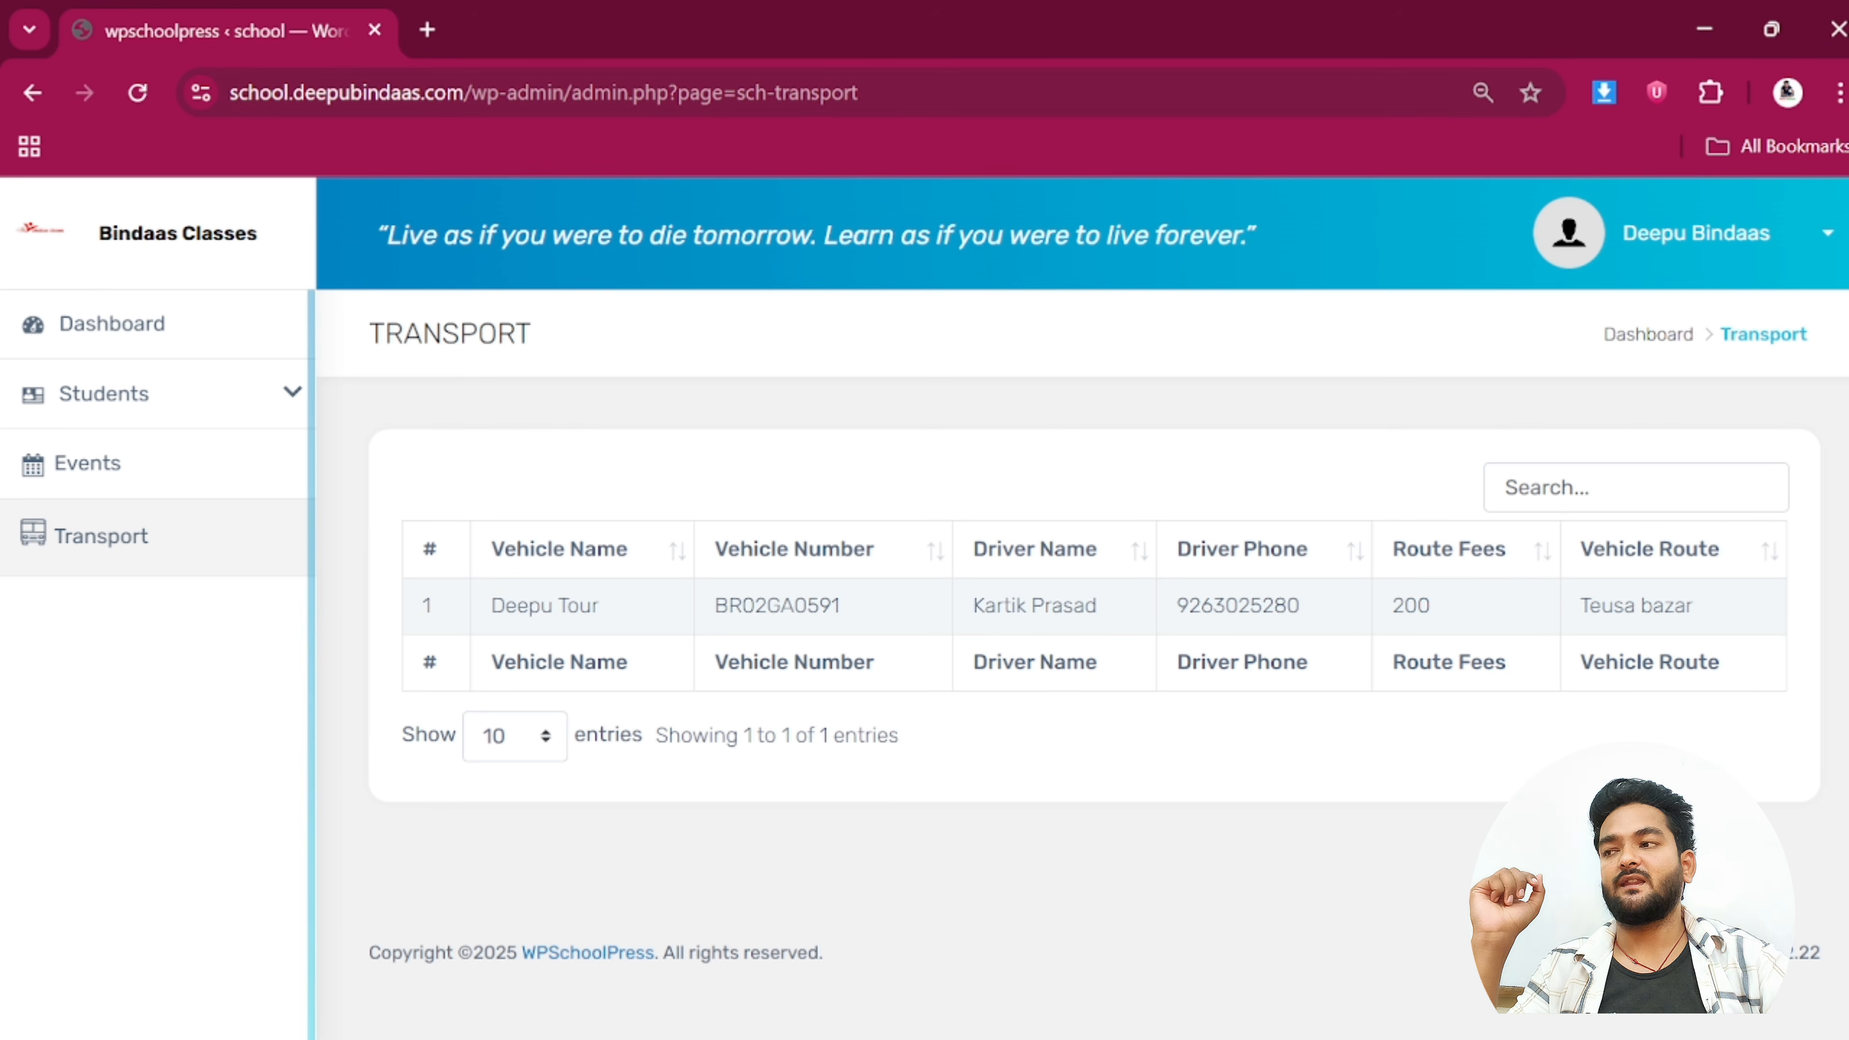
{"action": "left_click", "coordinate": [1742, 235]}
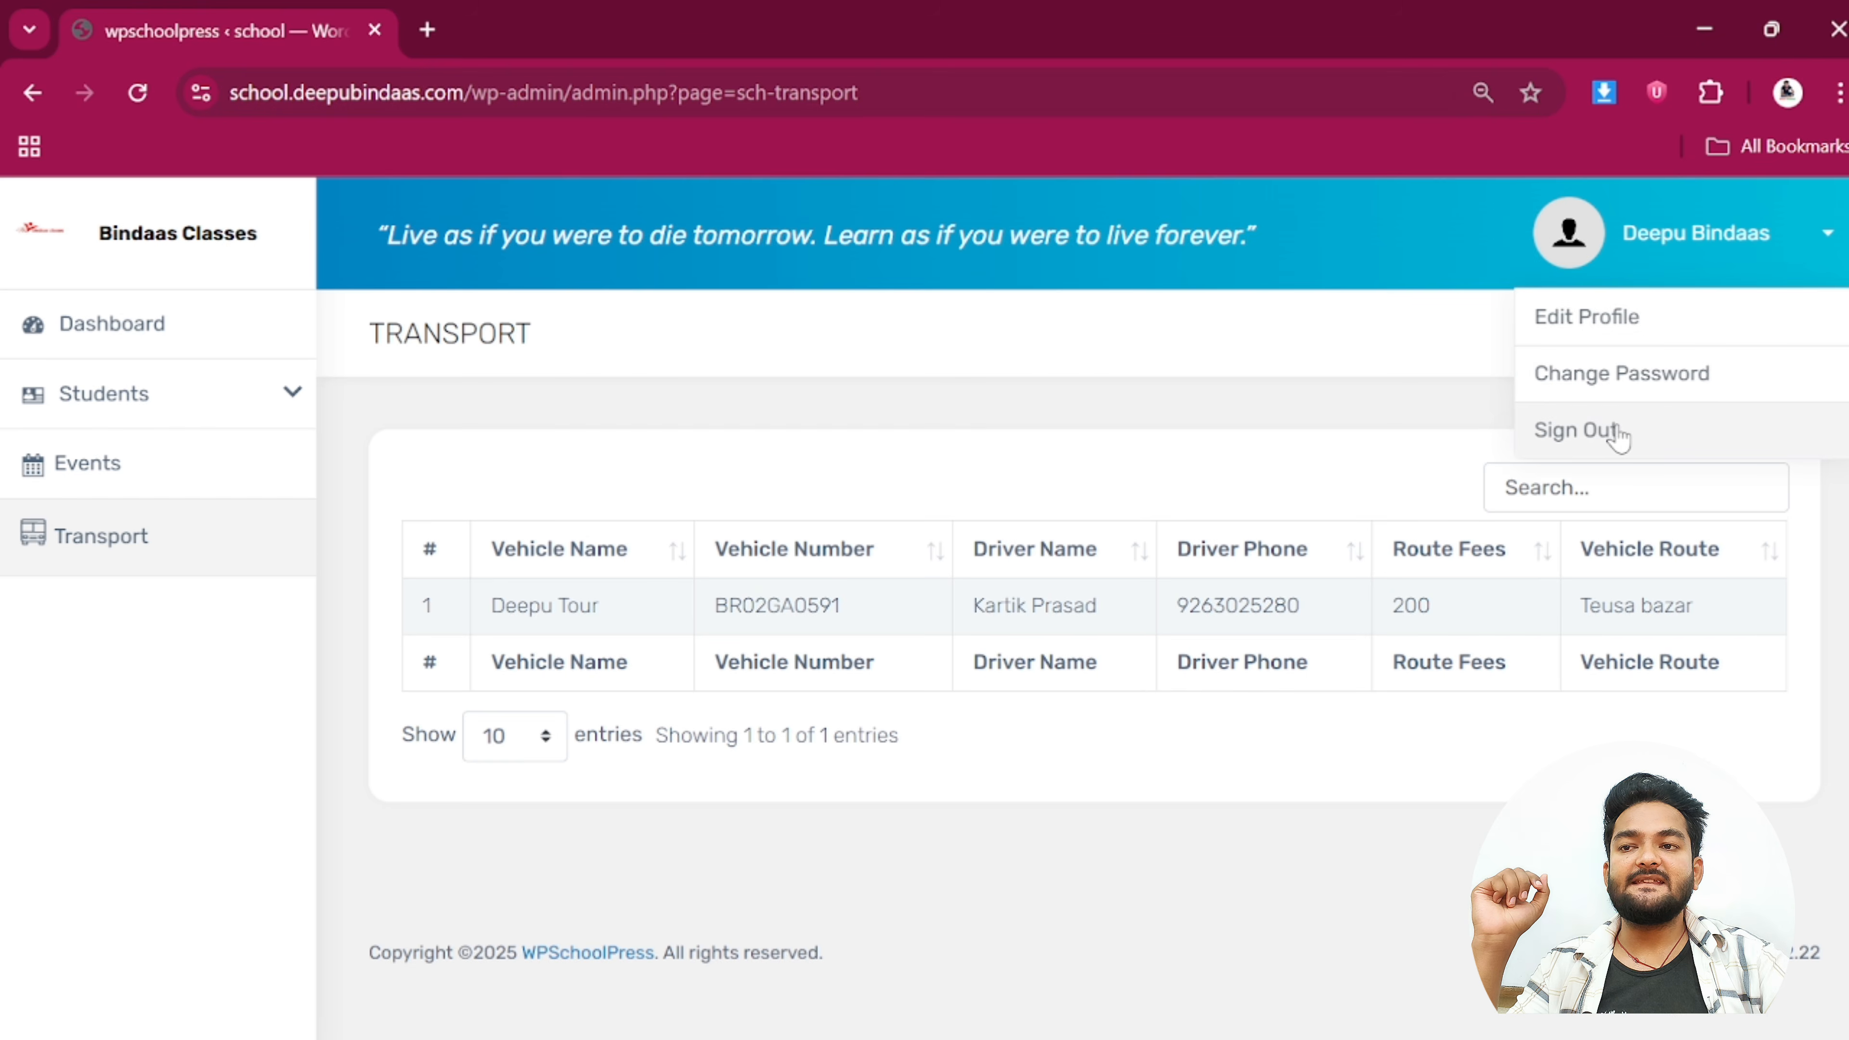
{"action": "left_click", "coordinate": [1614, 435]}
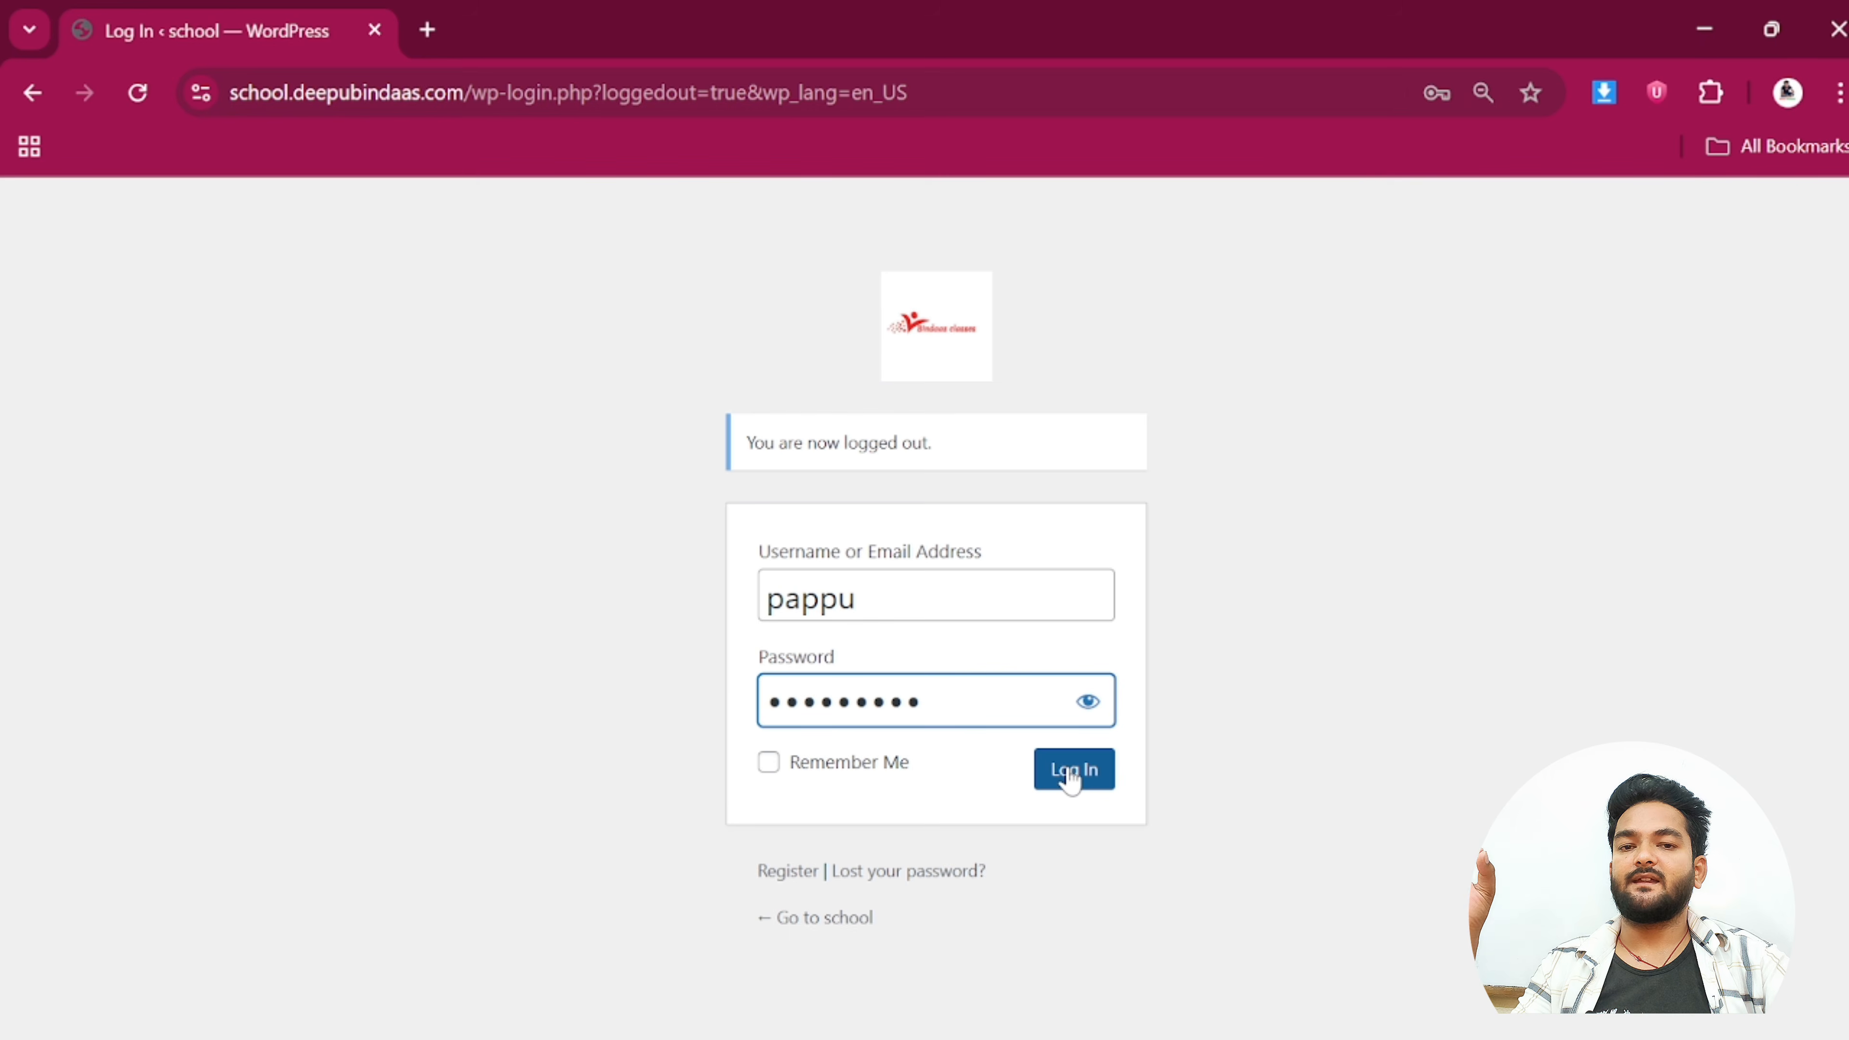
Log in with the other staff account and view the first student's details in the Students list
{"action": "left_click", "coordinate": [1068, 774]}
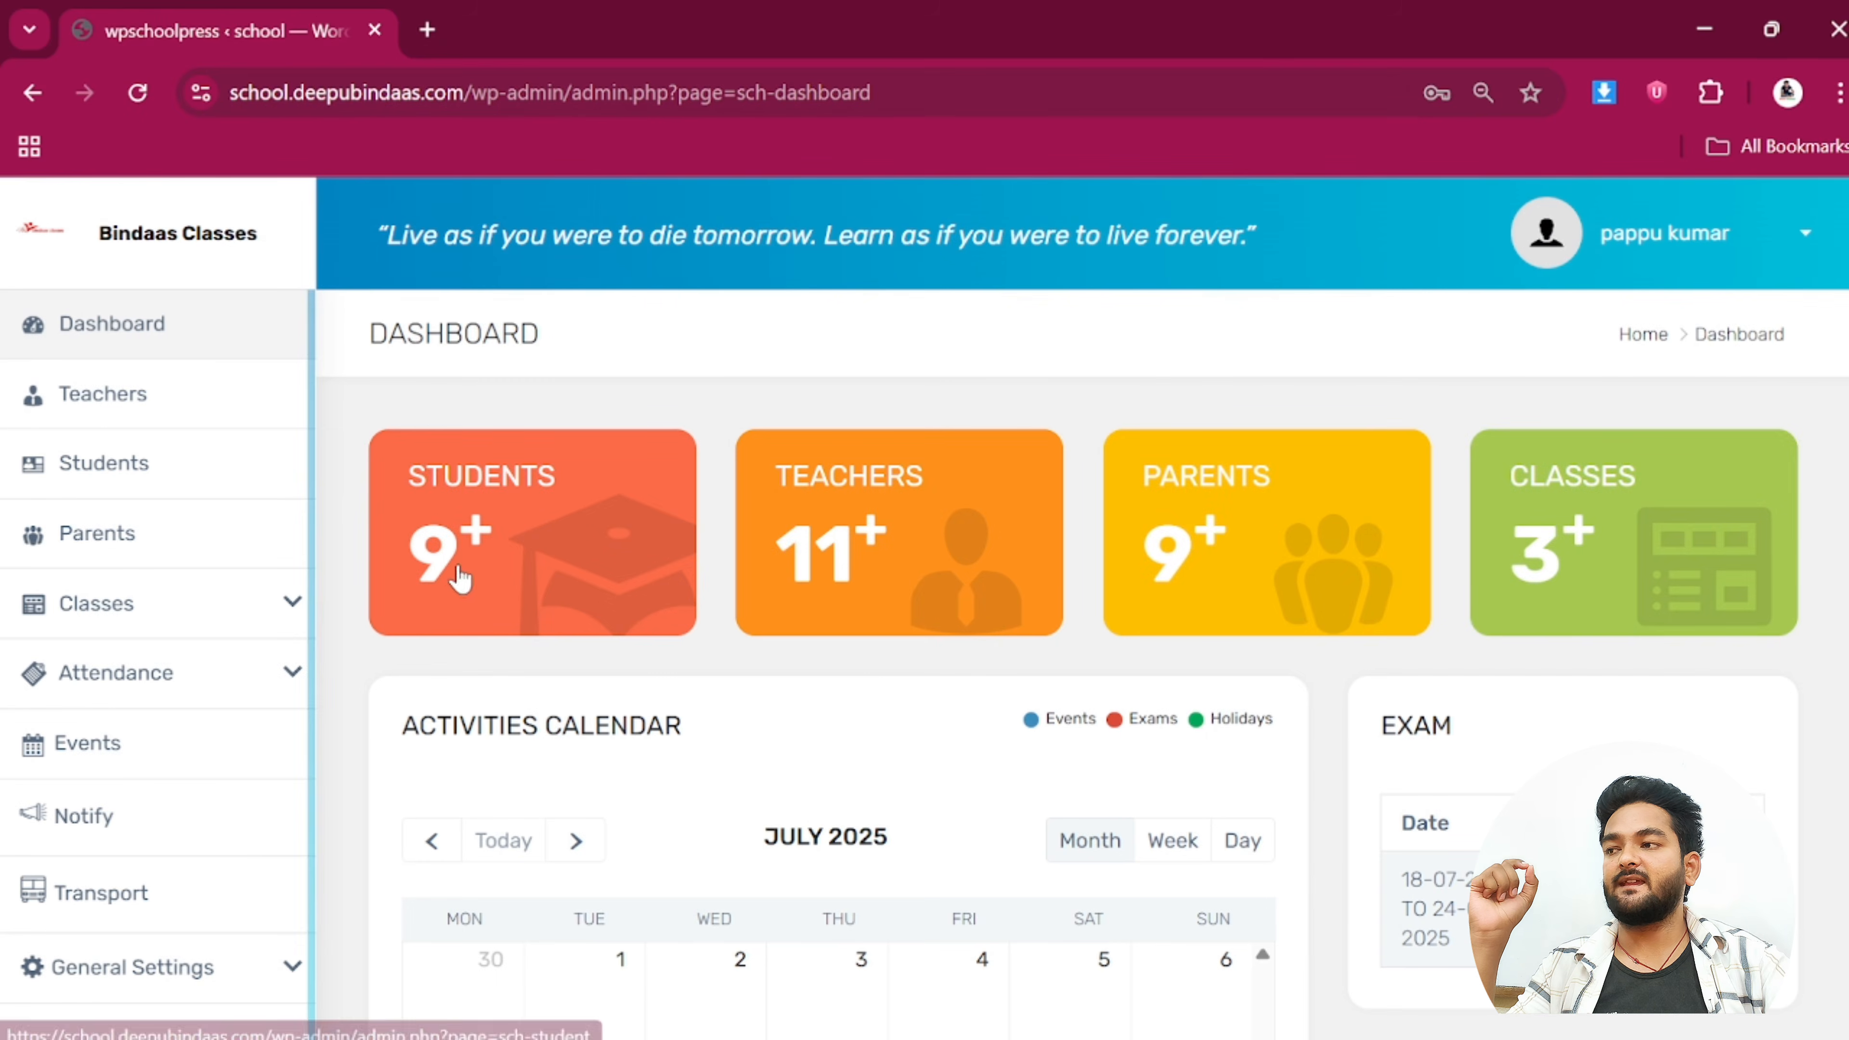
{"action": "scroll", "coordinate": [1131, 691], "scroll_direction": "down", "scroll_amount": 2}
{"action": "scroll", "coordinate": [1130, 692], "scroll_direction": "down", "scroll_amount": 2}
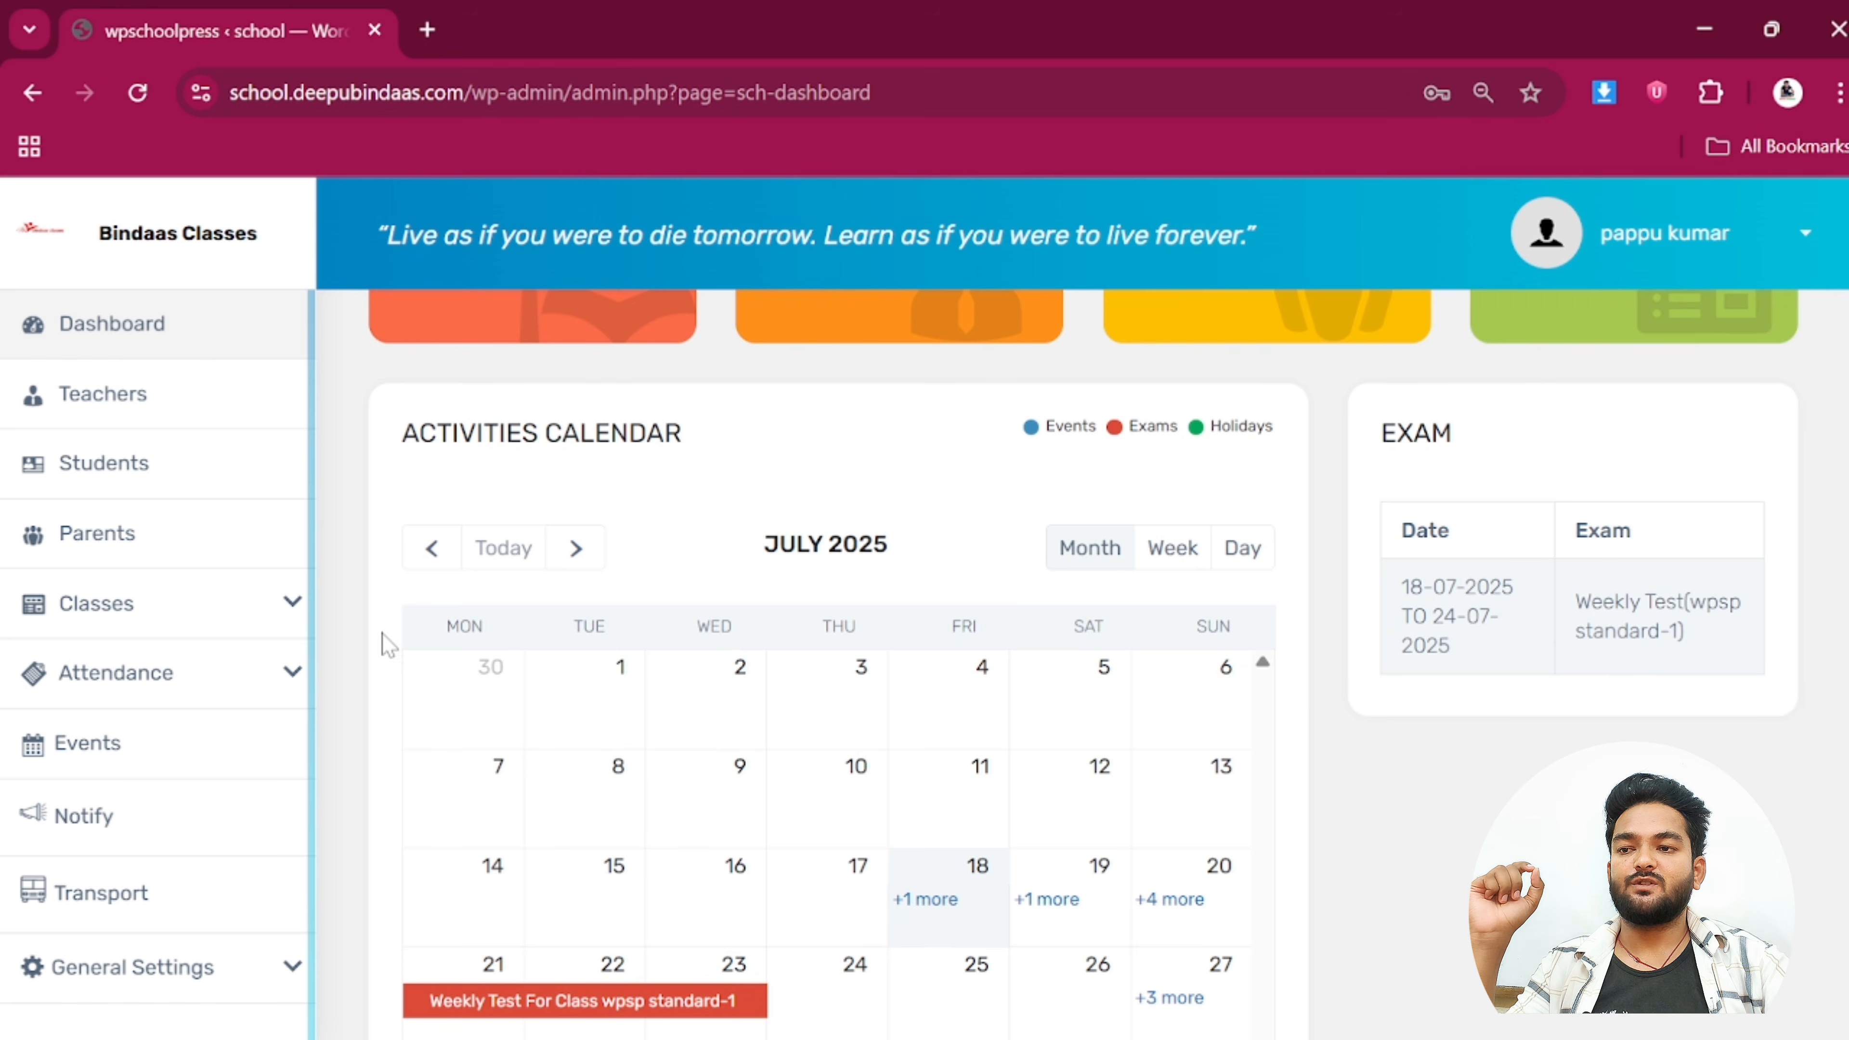
{"action": "left_click", "coordinate": [142, 474]}
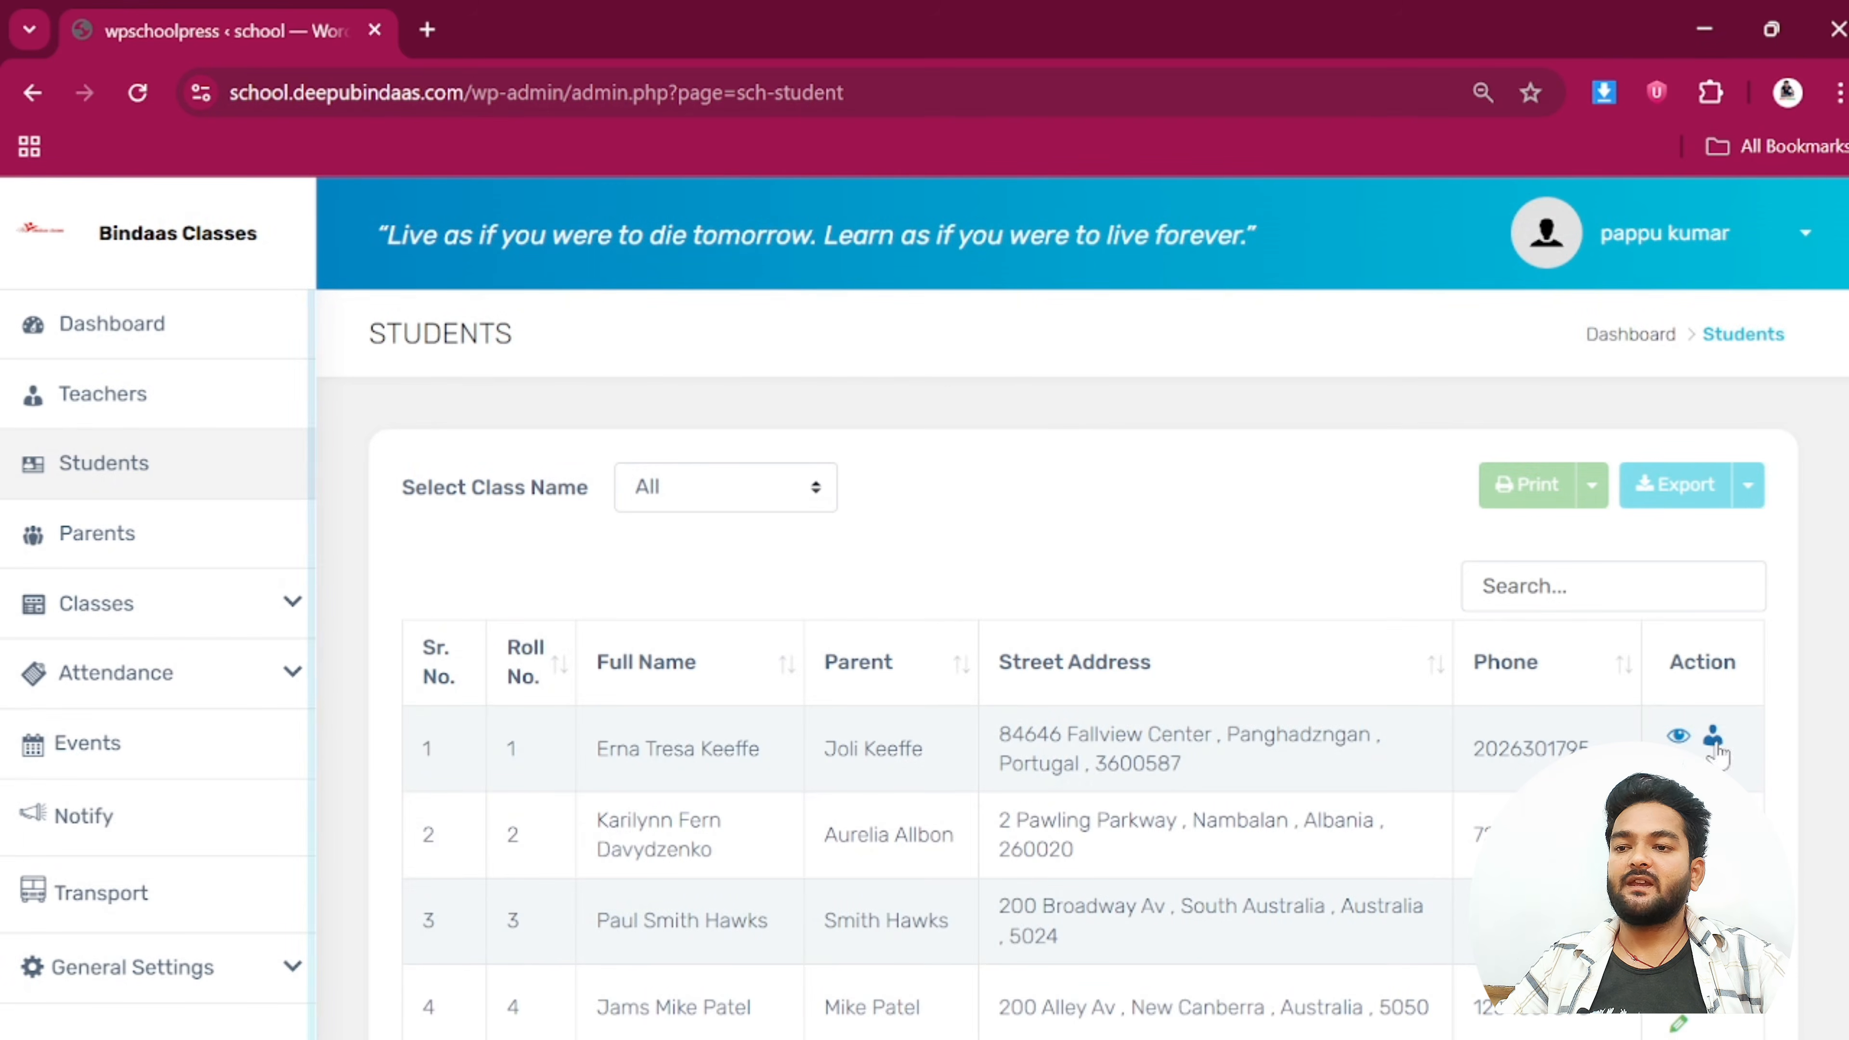
{"action": "left_click", "coordinate": [1677, 735]}
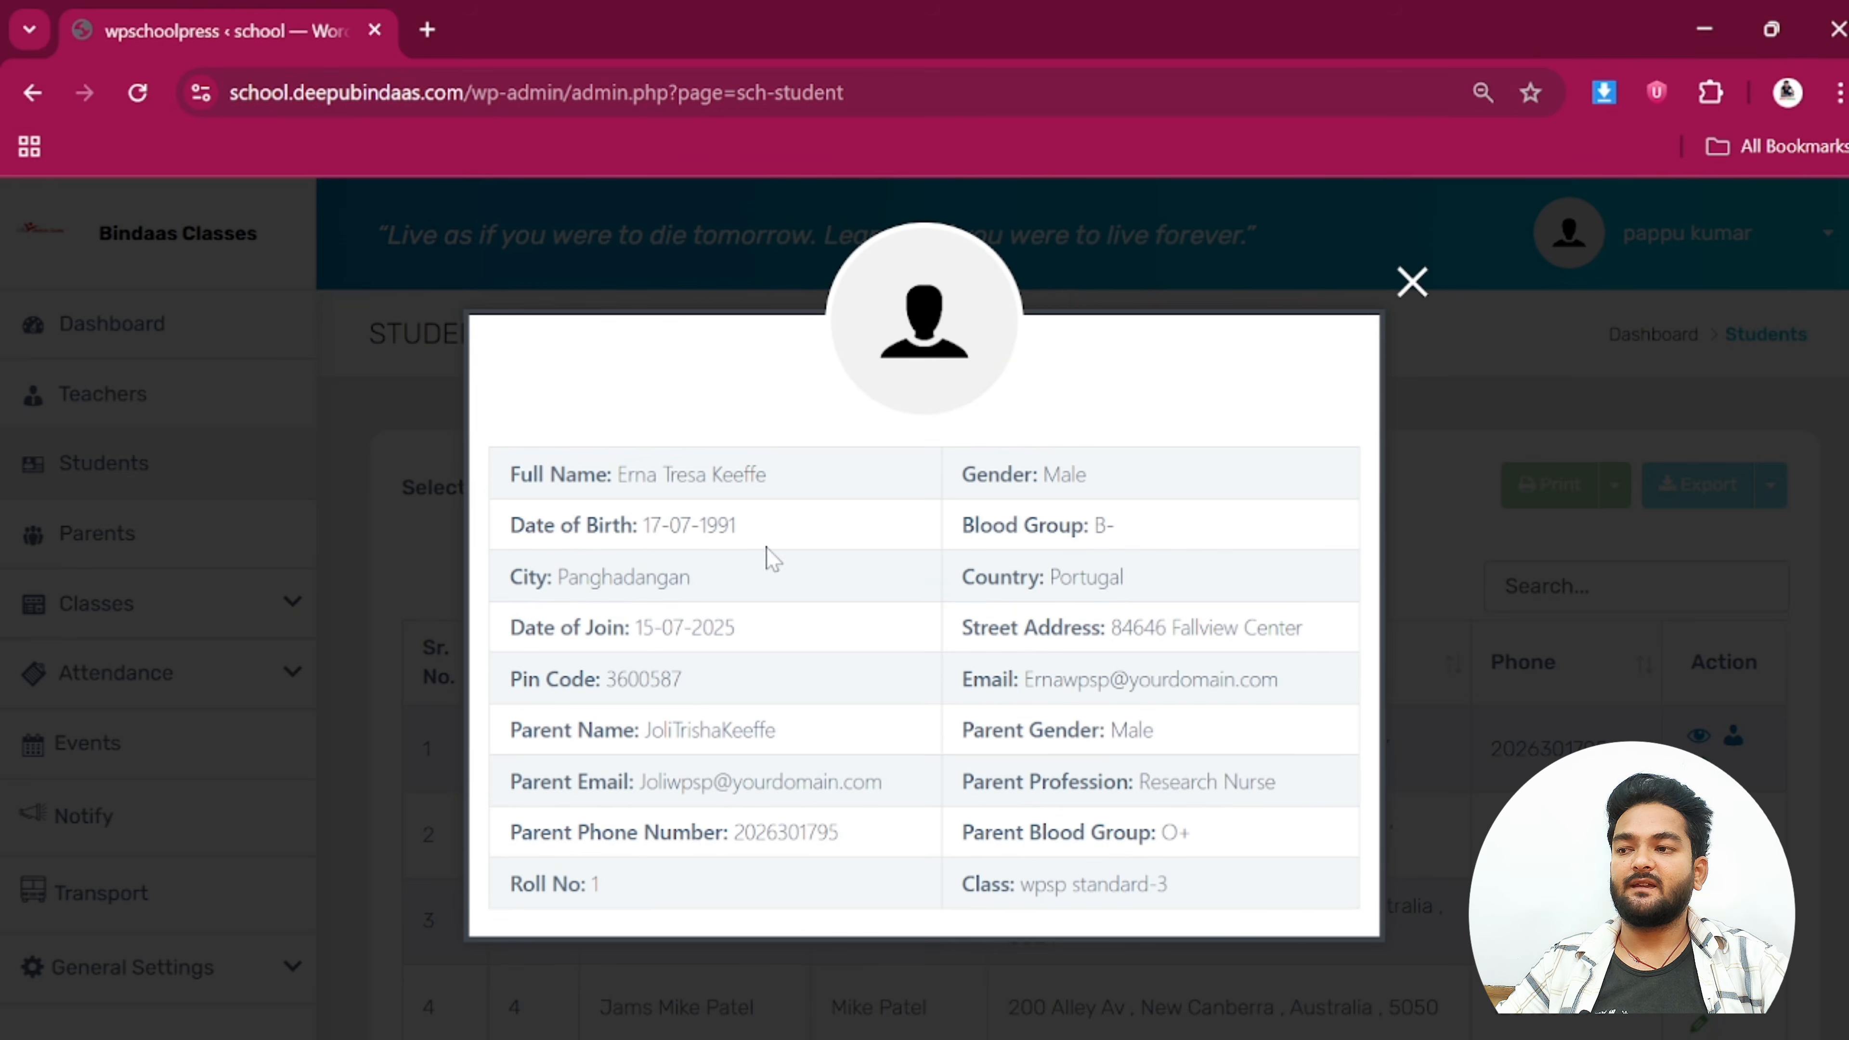
{"action": "left_click", "coordinate": [1412, 282]}
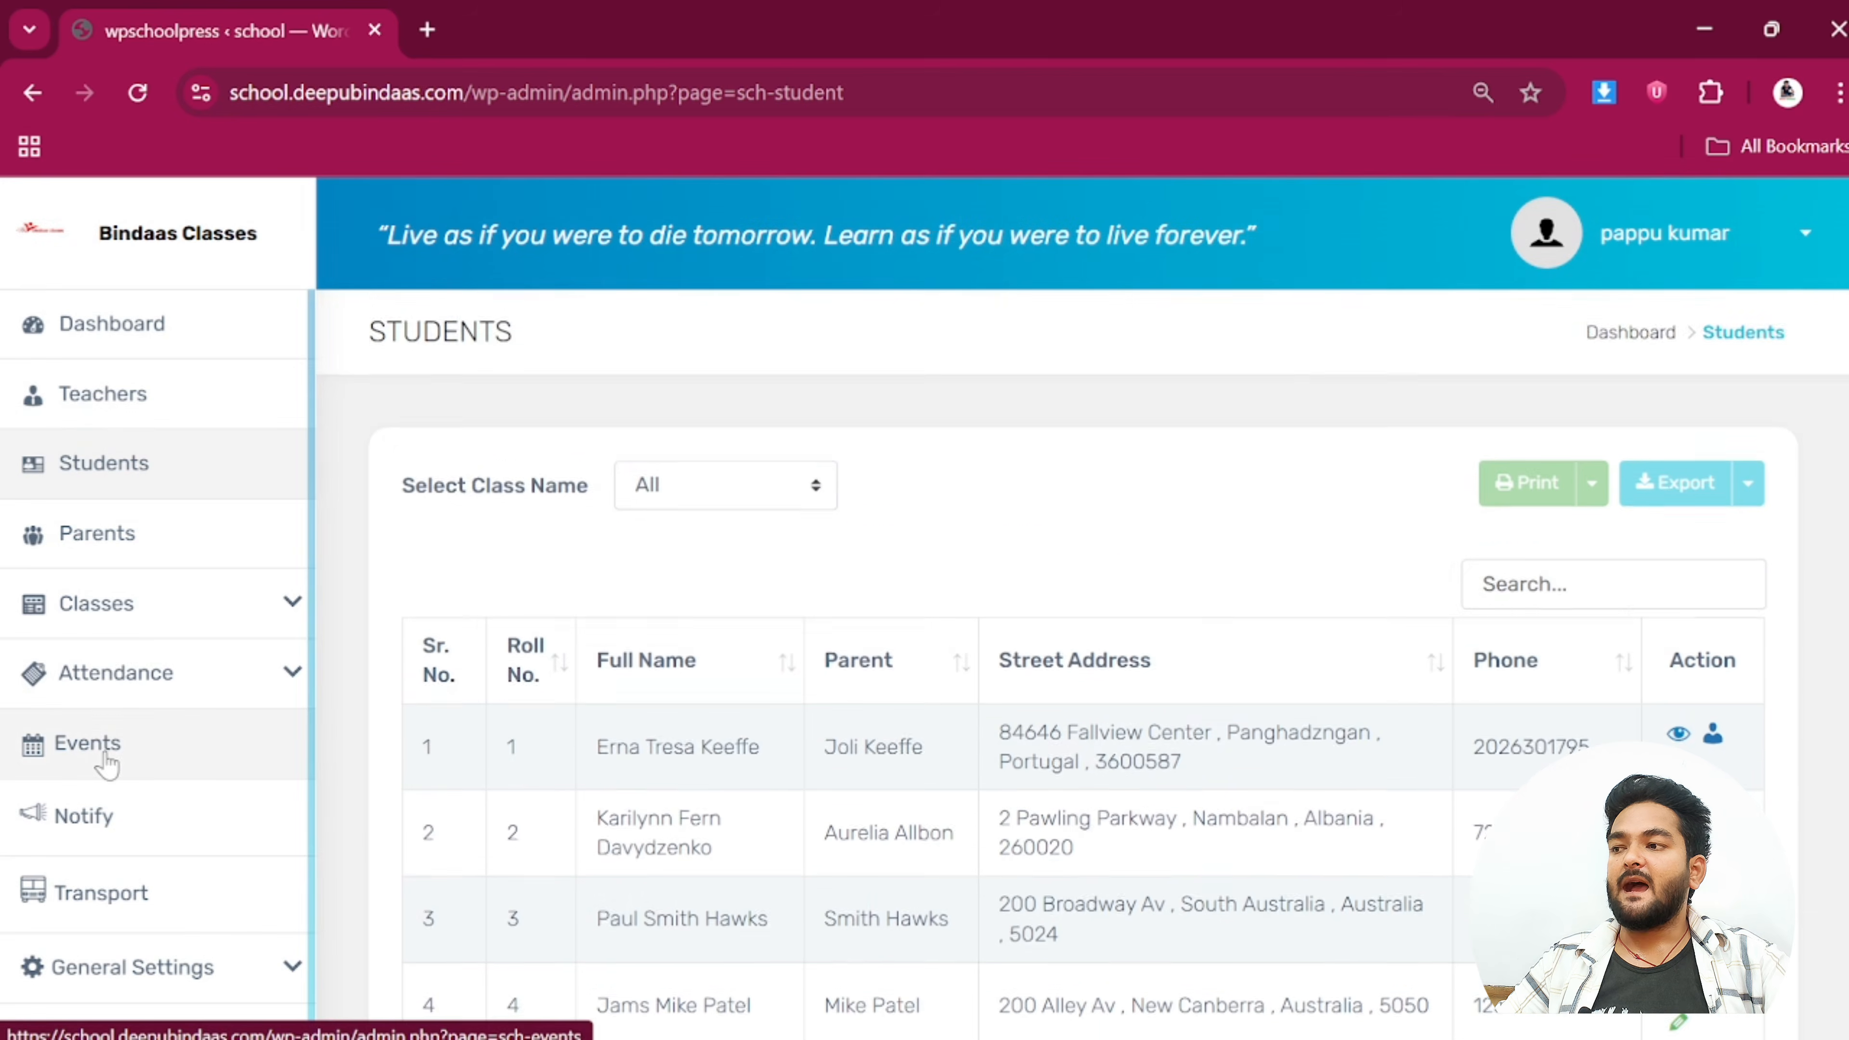
Open the Student Attendance page under the Attendance section
{"action": "scroll", "coordinate": [116, 718], "scroll_direction": "down", "scroll_amount": 2}
{"action": "left_click", "coordinate": [128, 696]}
{"action": "left_click", "coordinate": [124, 754]}
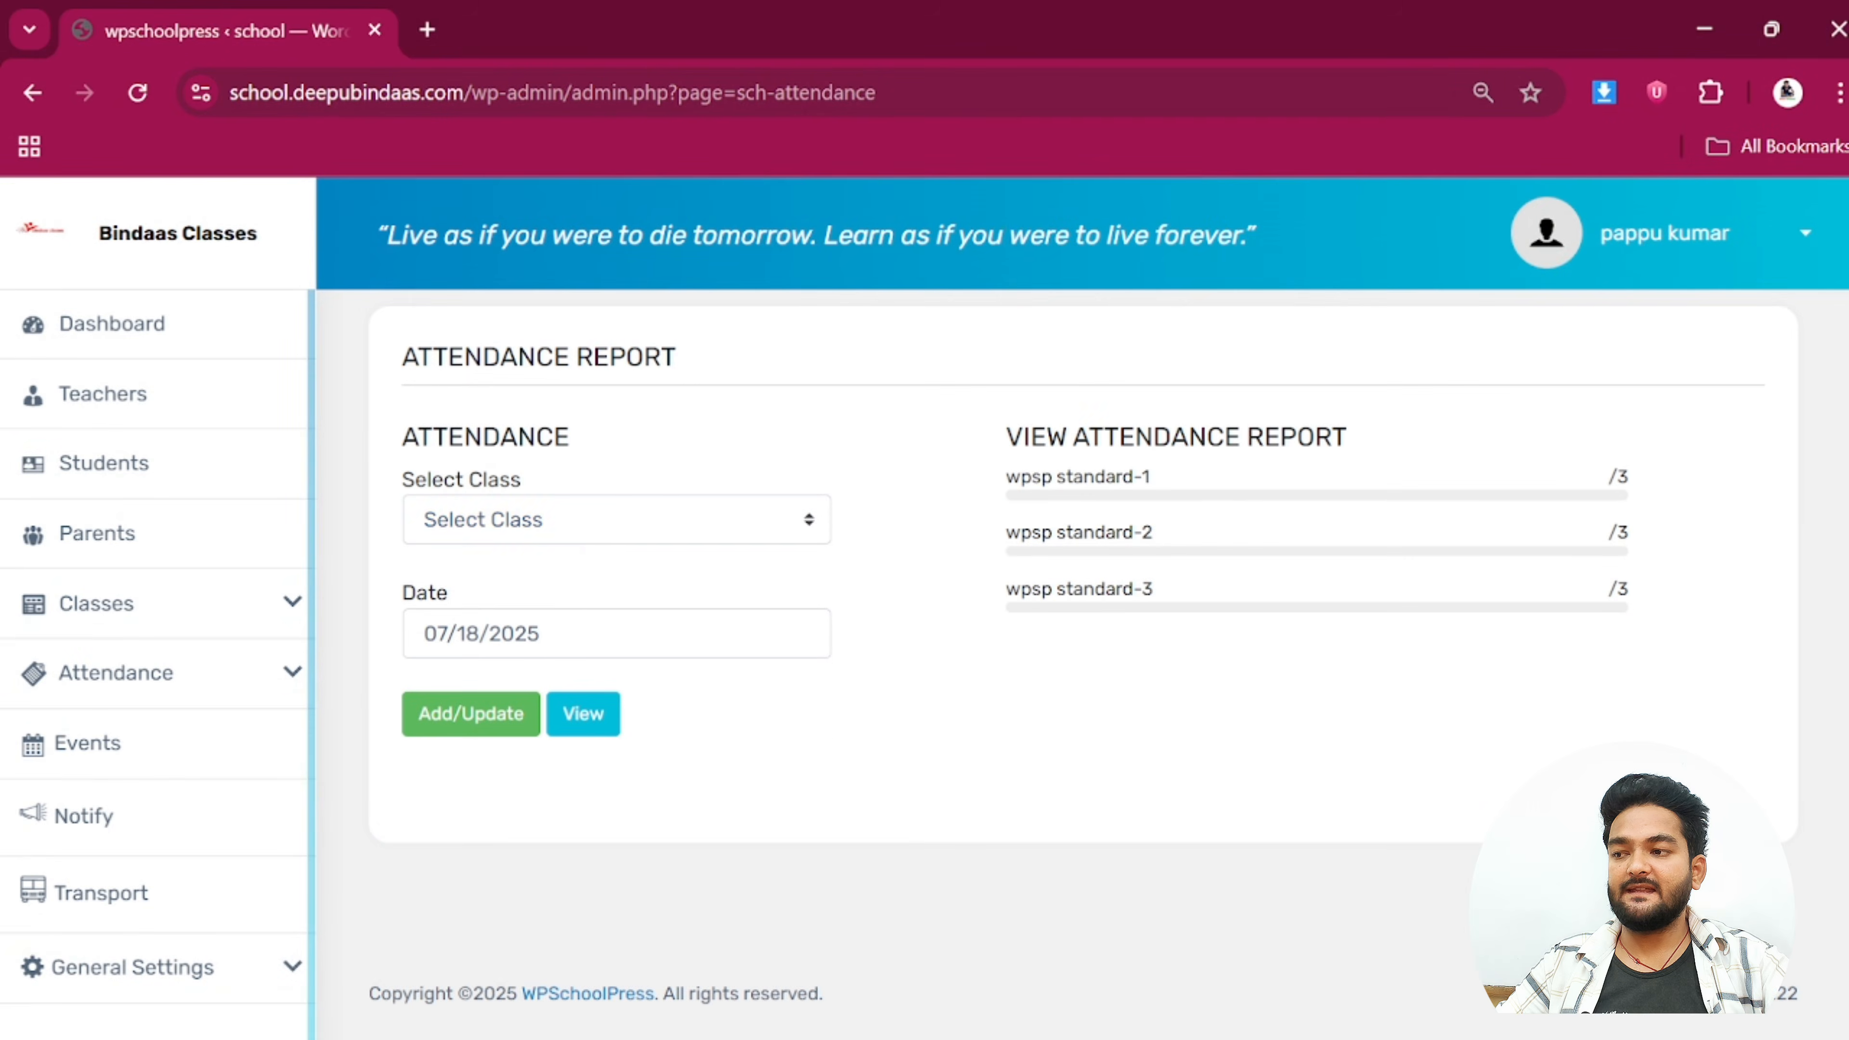
Select class wpsp standard-2 and view its existing attendance
{"action": "left_click", "coordinate": [588, 543]}
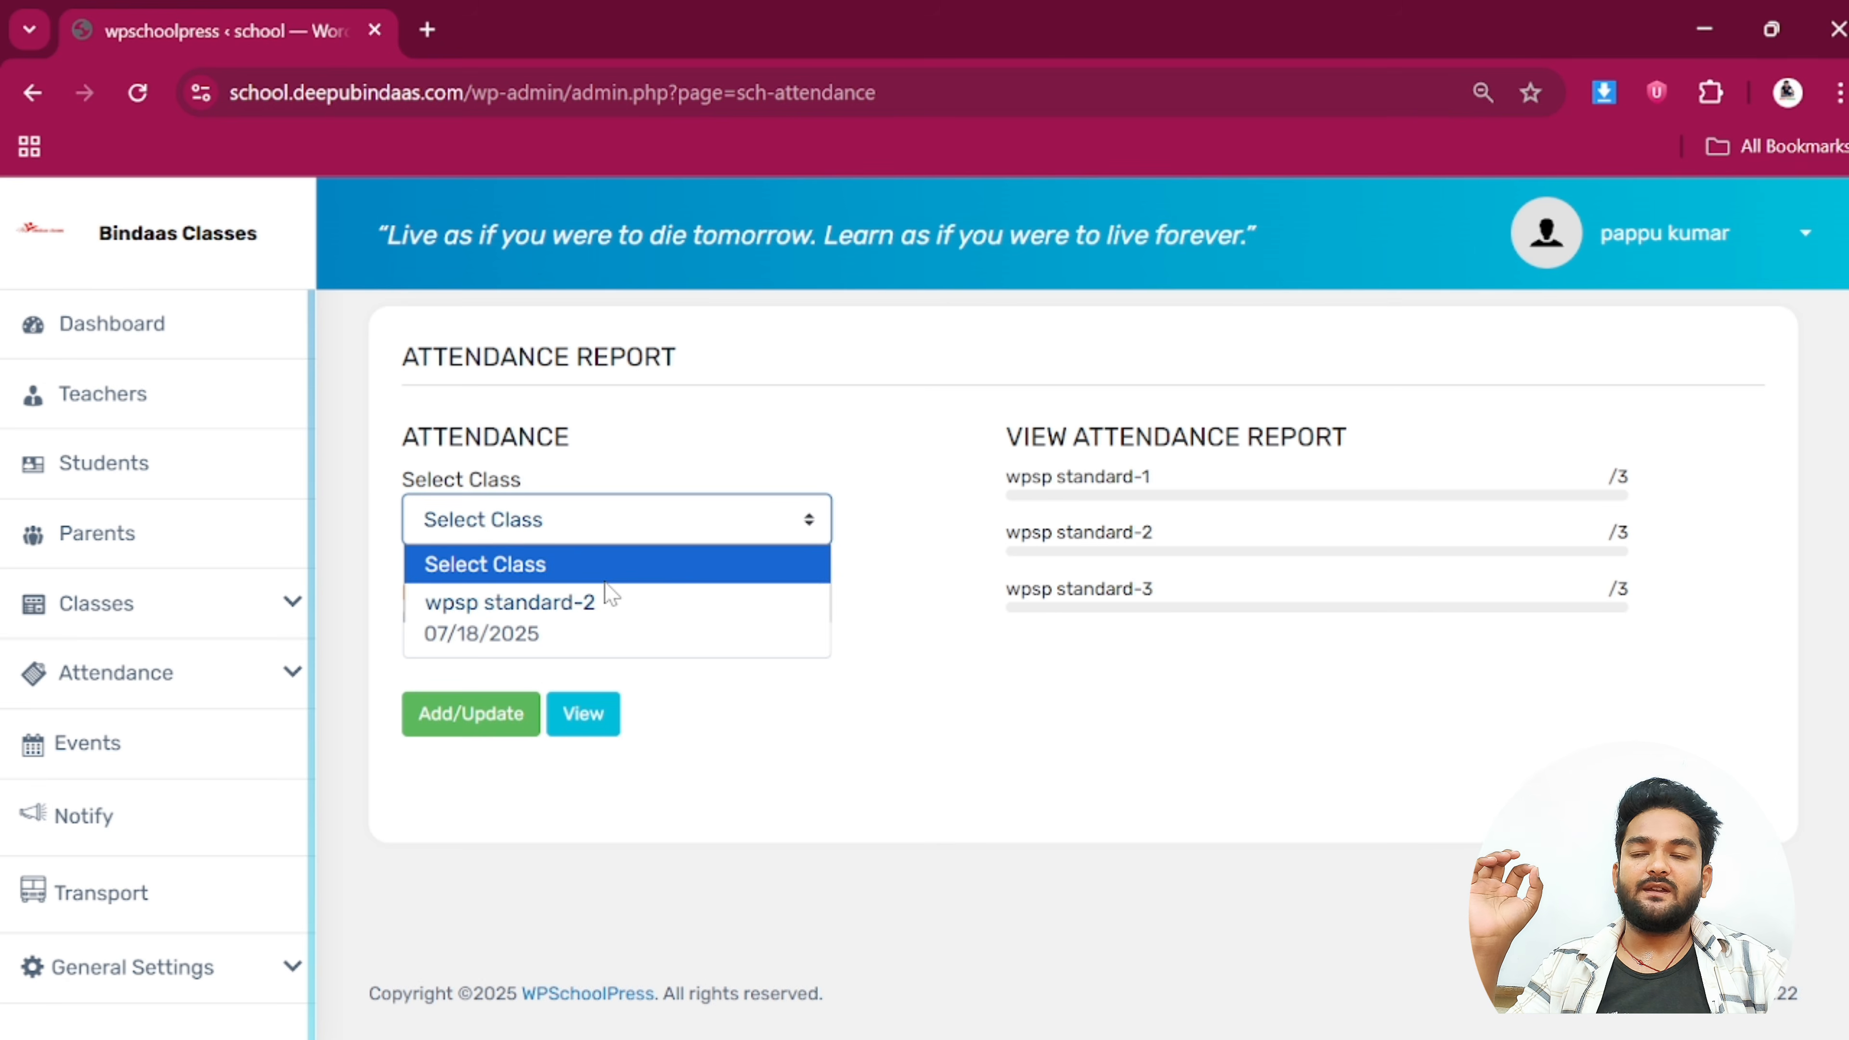
{"action": "left_click", "coordinate": [588, 603]}
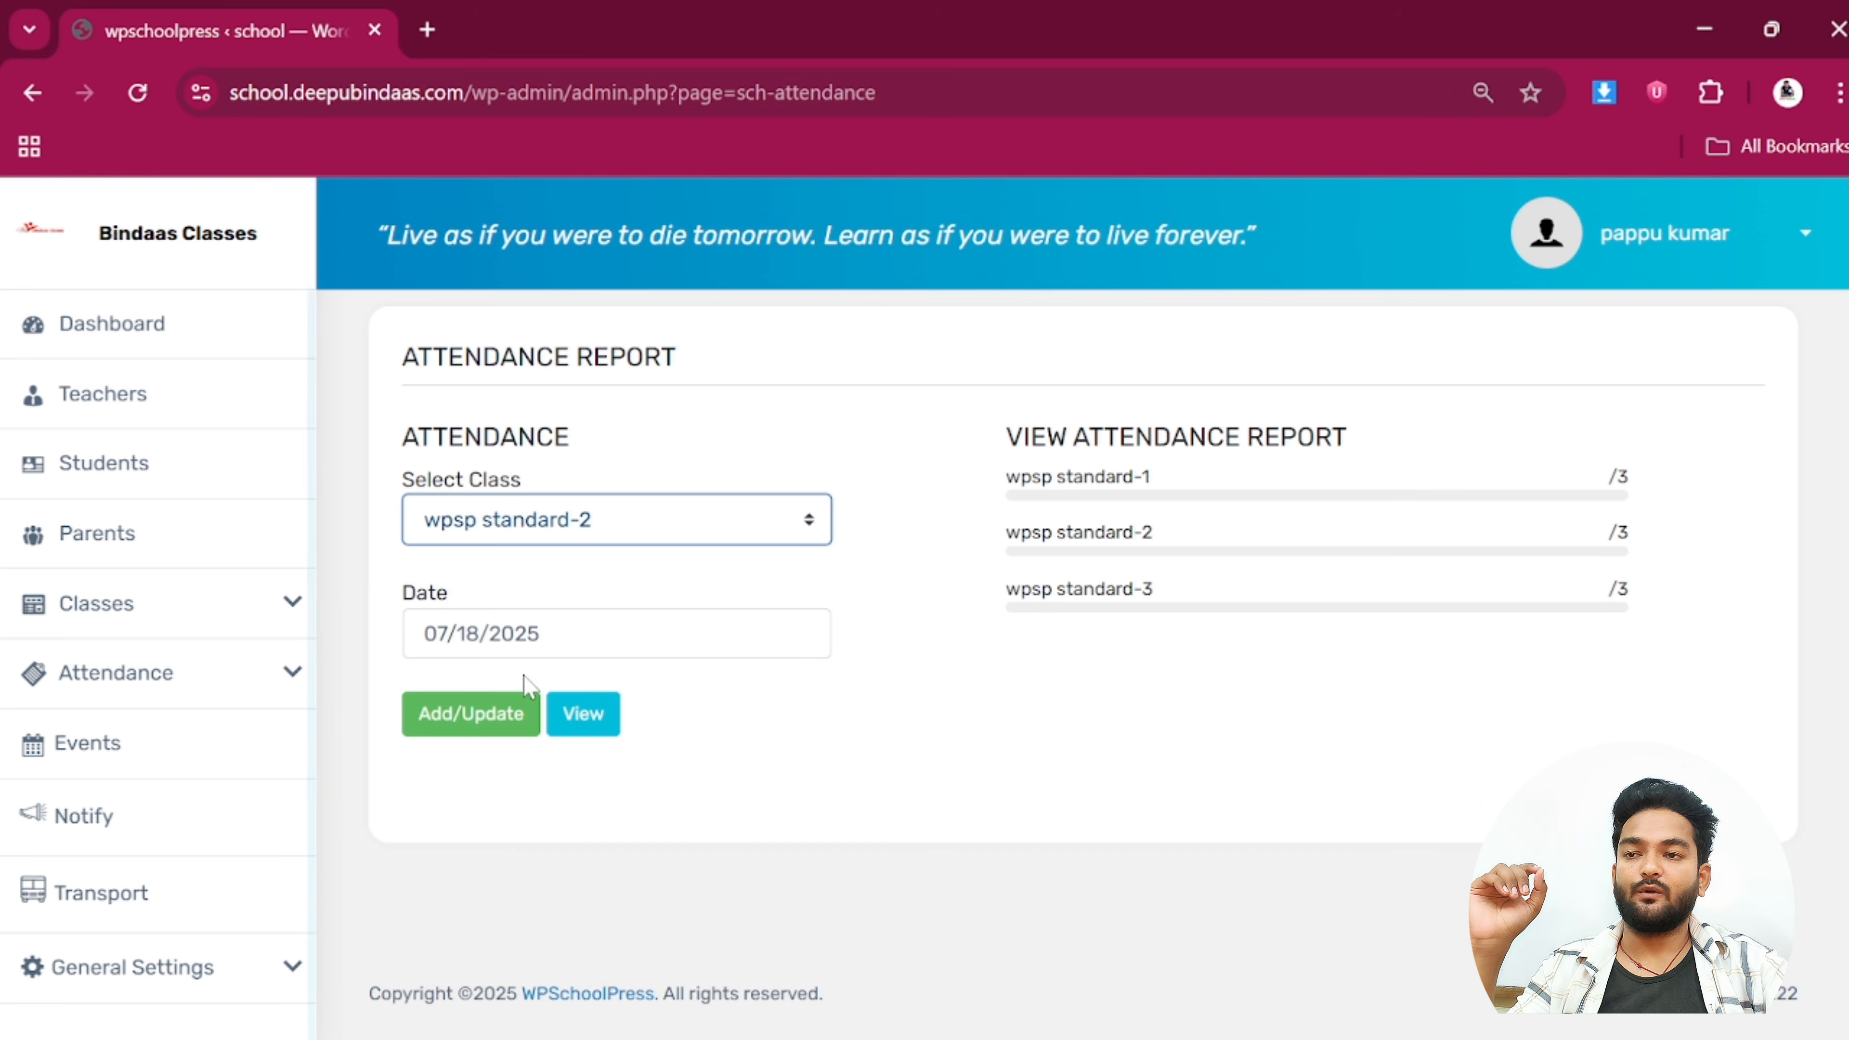
{"action": "left_click", "coordinate": [572, 724]}
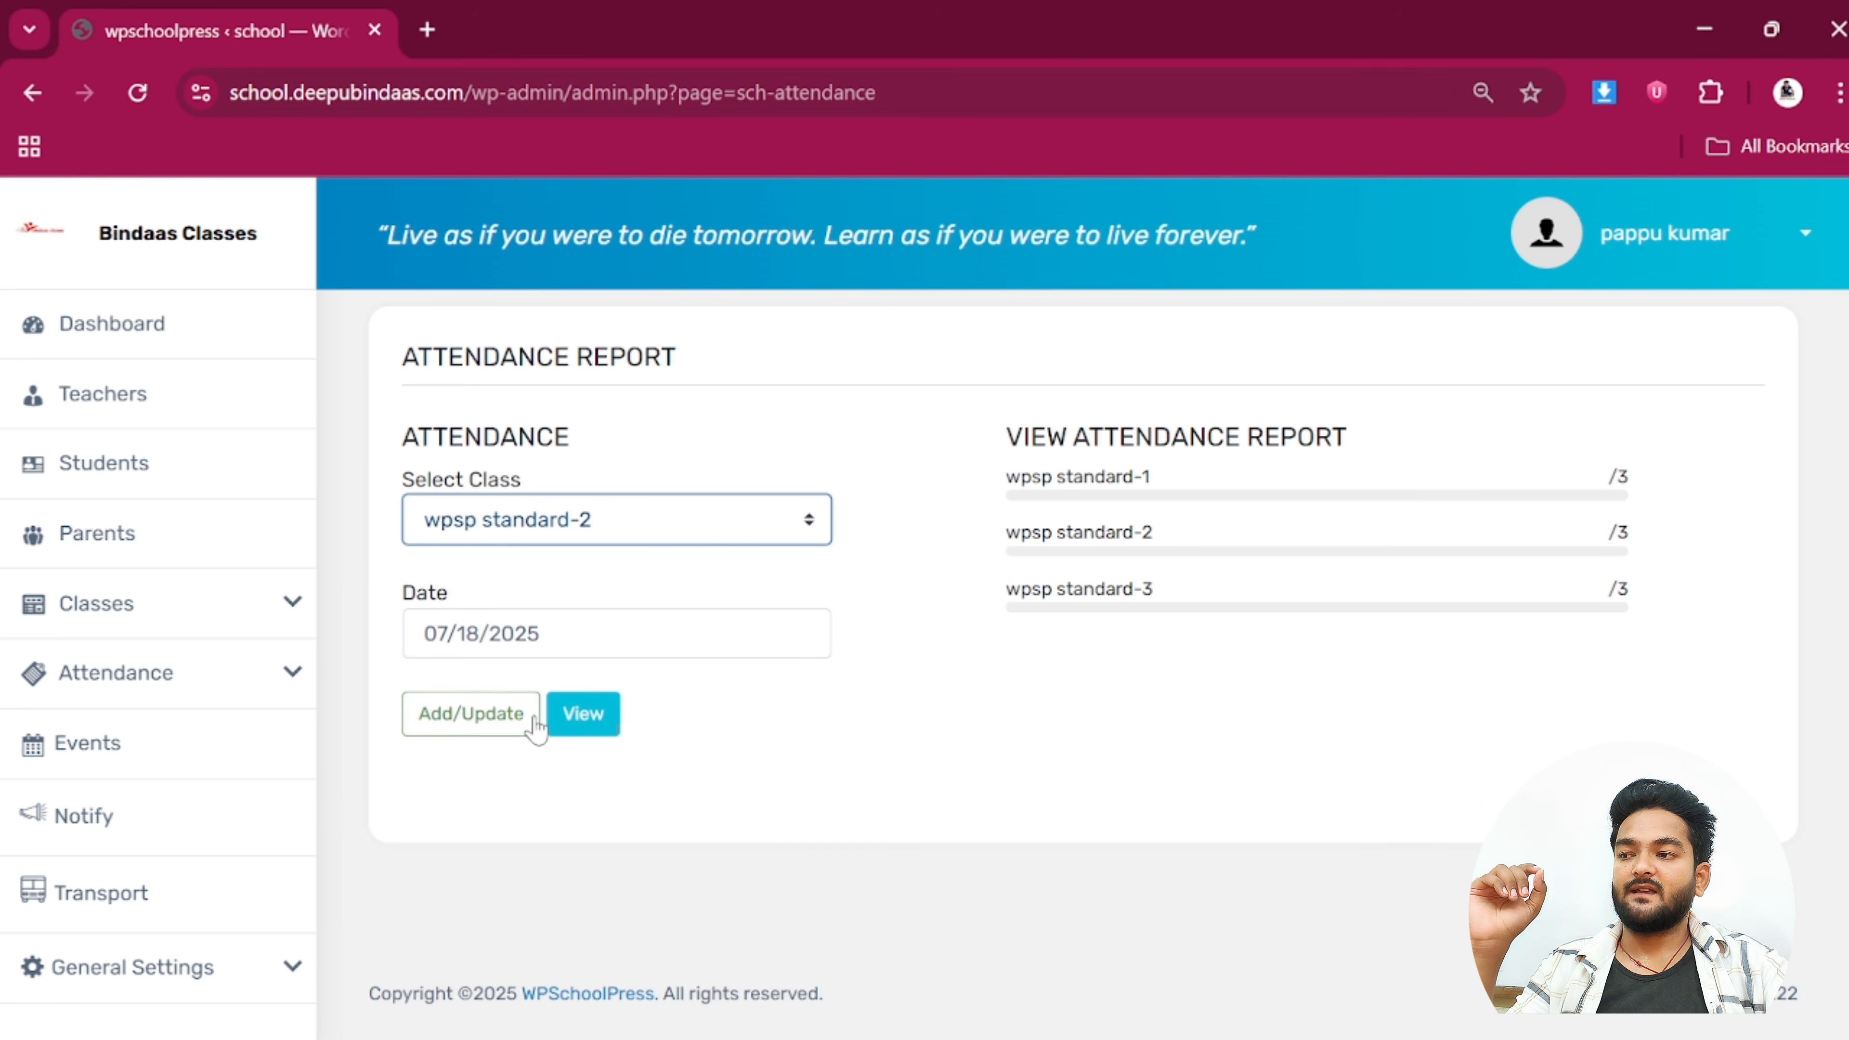
{"action": "left_click", "coordinate": [590, 717]}
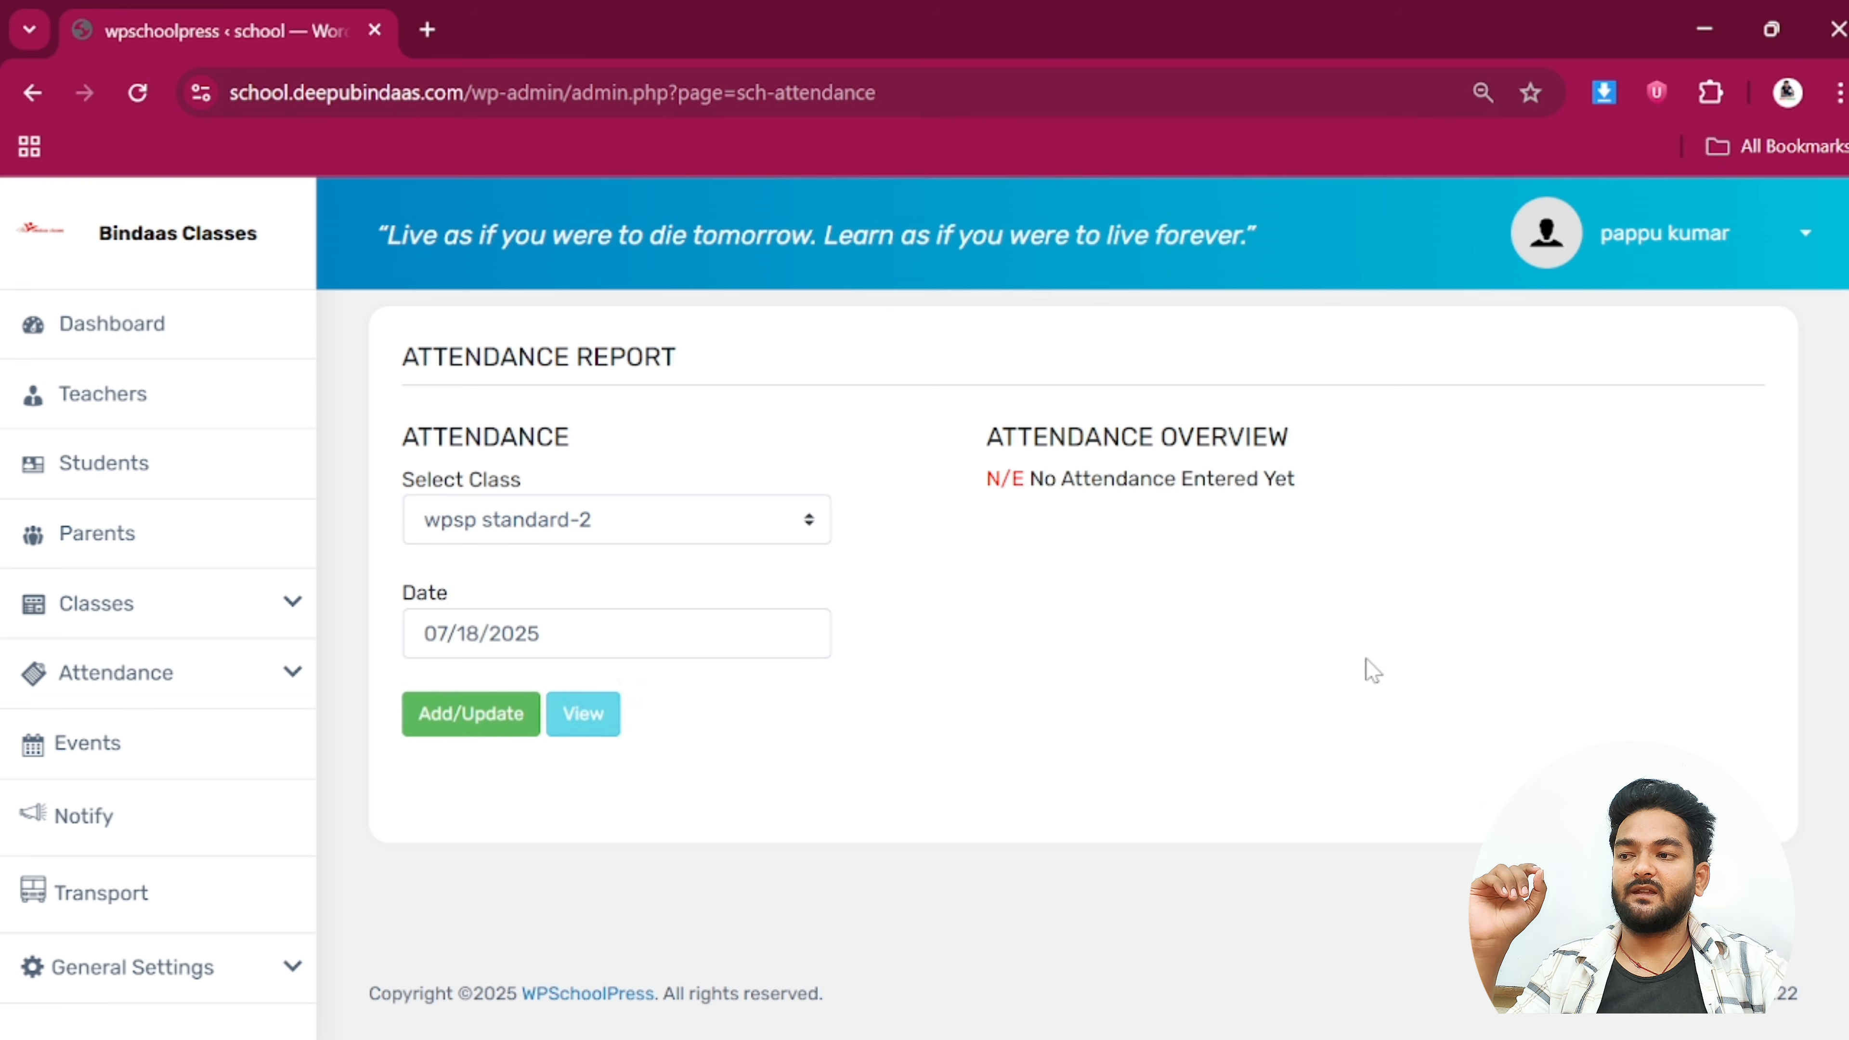
Mark all students present except roll 5 absent, and submit the attendance
{"action": "left_click", "coordinate": [483, 729]}
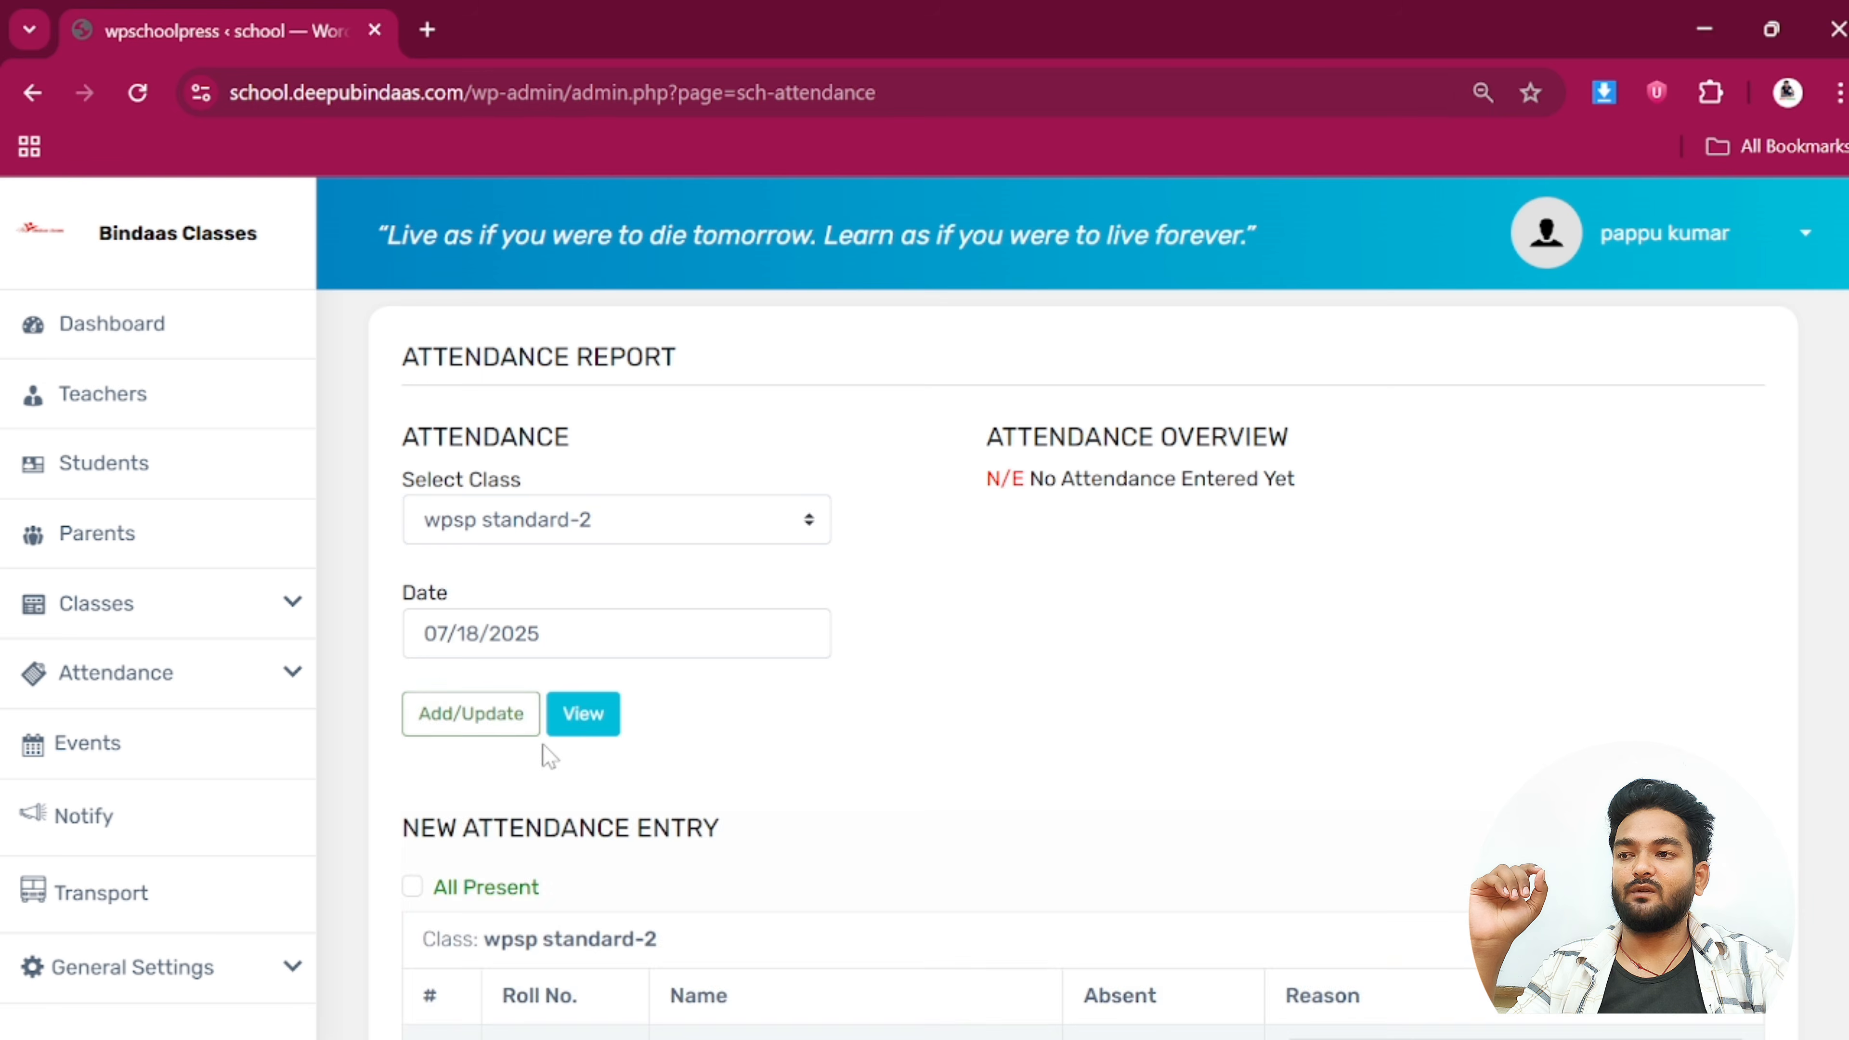
{"action": "scroll", "coordinate": [545, 756], "scroll_direction": "down", "scroll_amount": 4}
{"action": "left_click", "coordinate": [413, 596]}
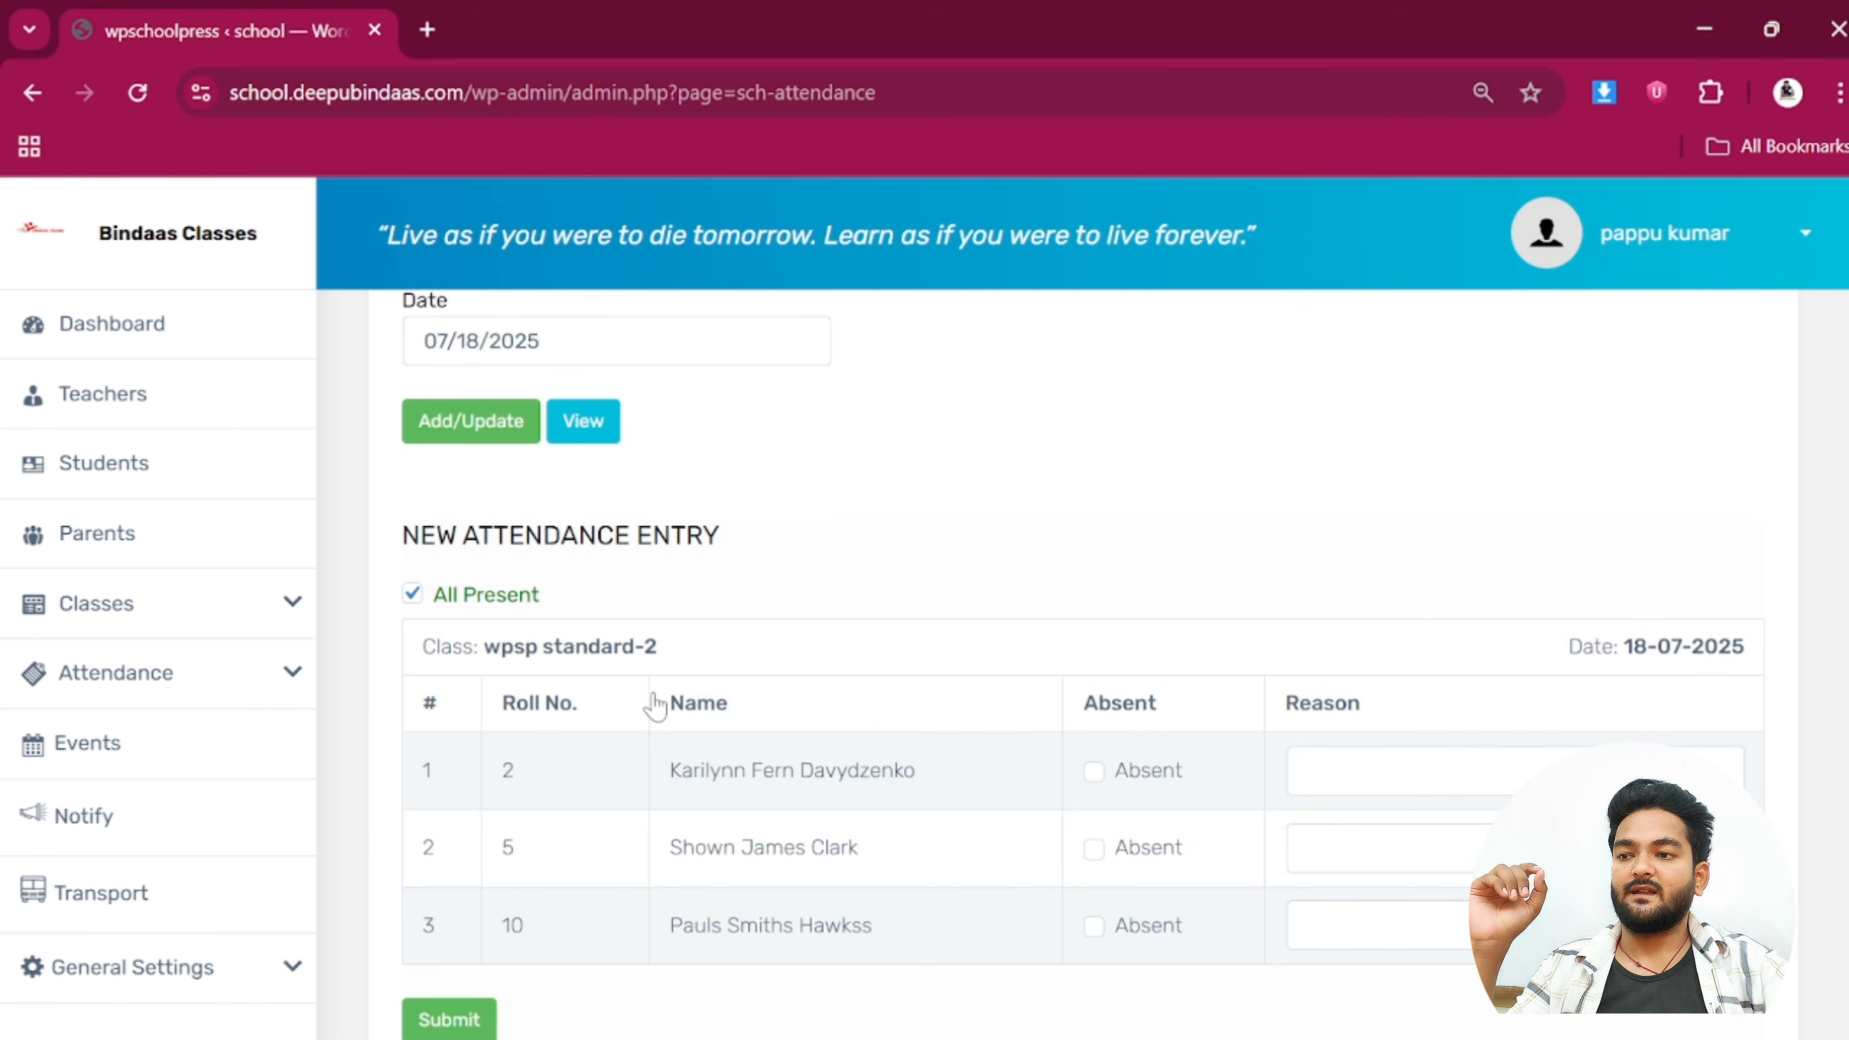
{"action": "left_click", "coordinate": [1092, 850]}
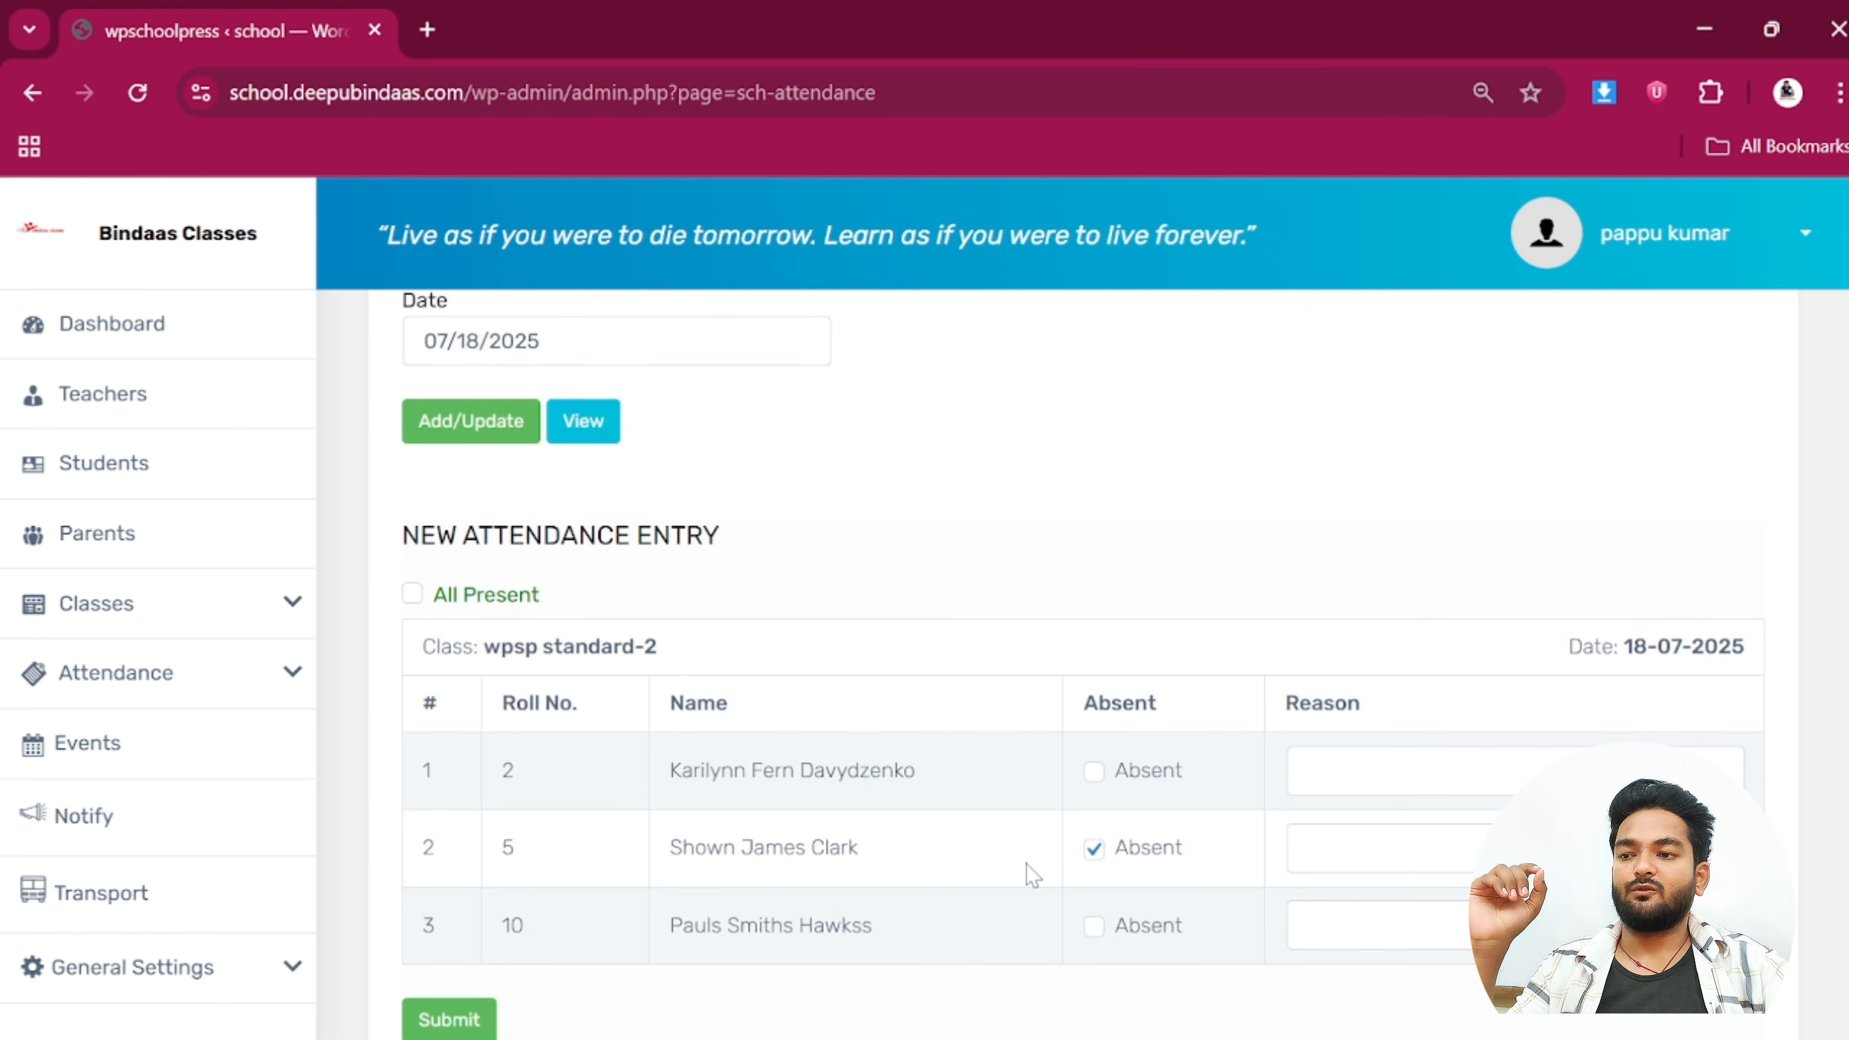
{"action": "left_click", "coordinate": [455, 1016]}
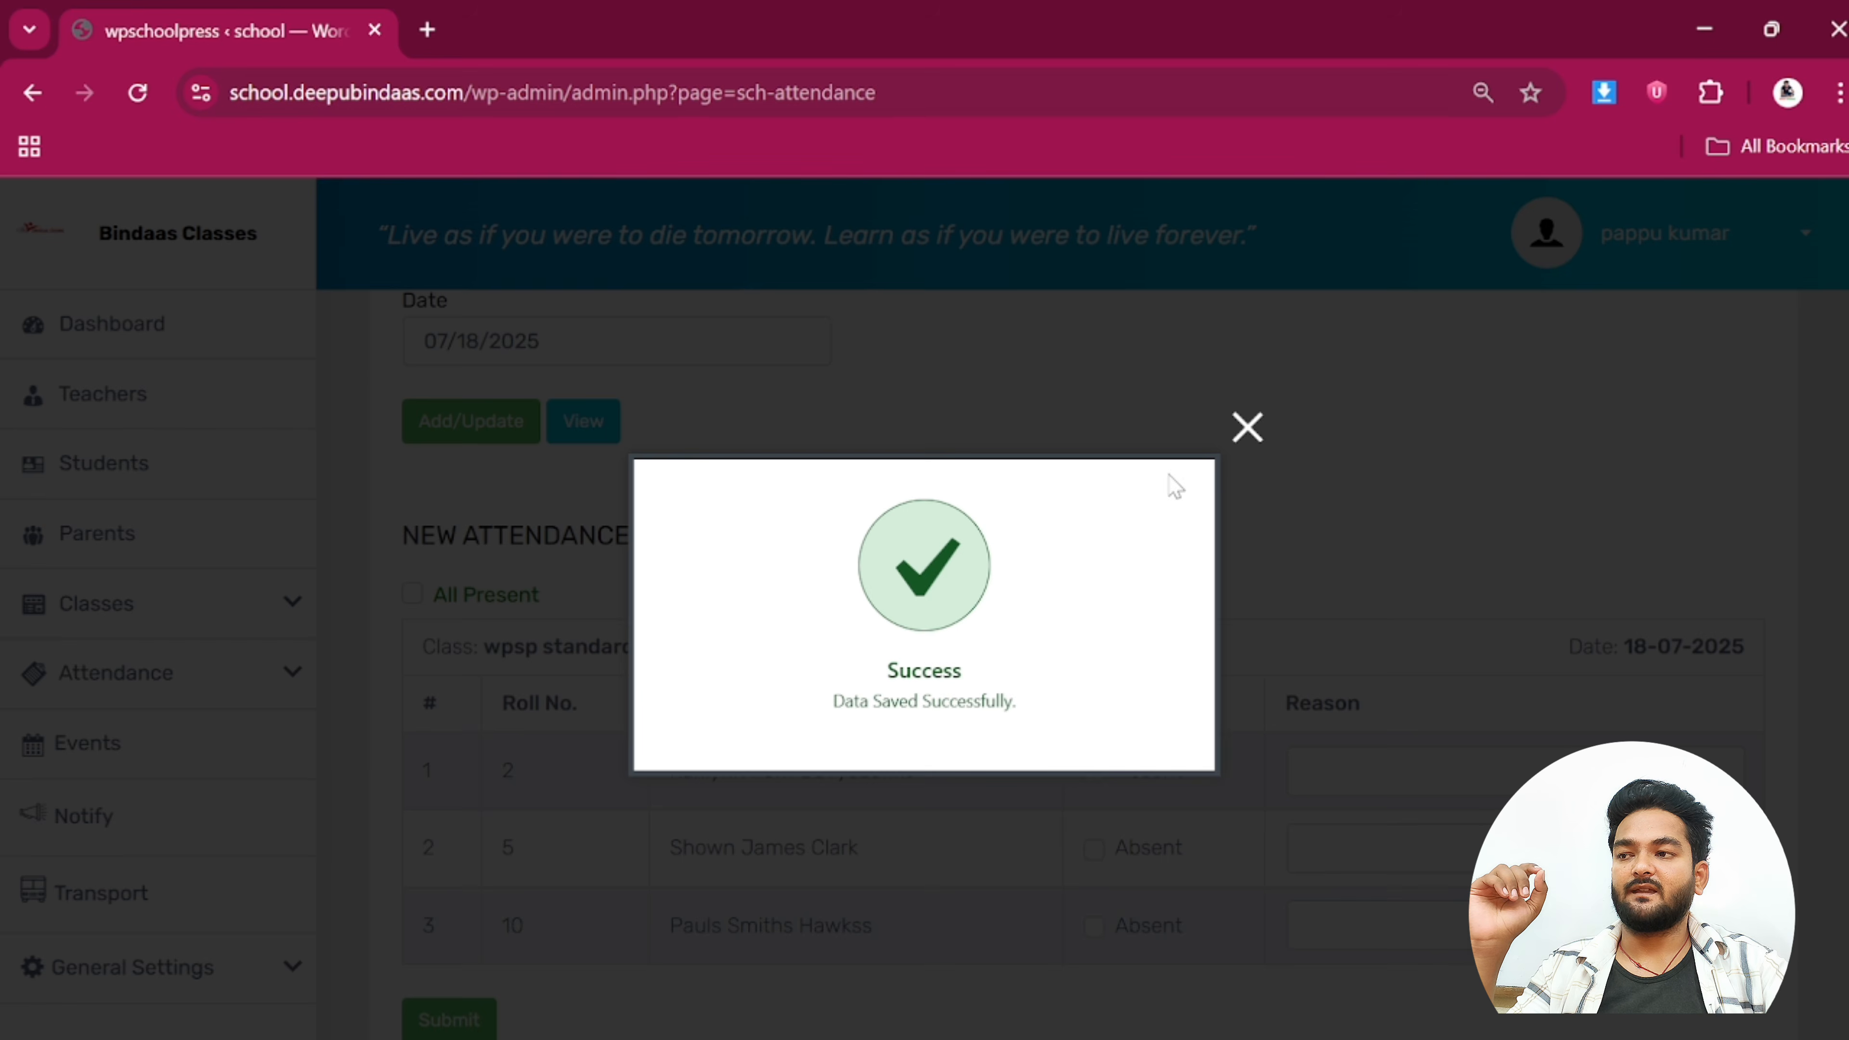
{"action": "left_click", "coordinate": [1248, 427]}
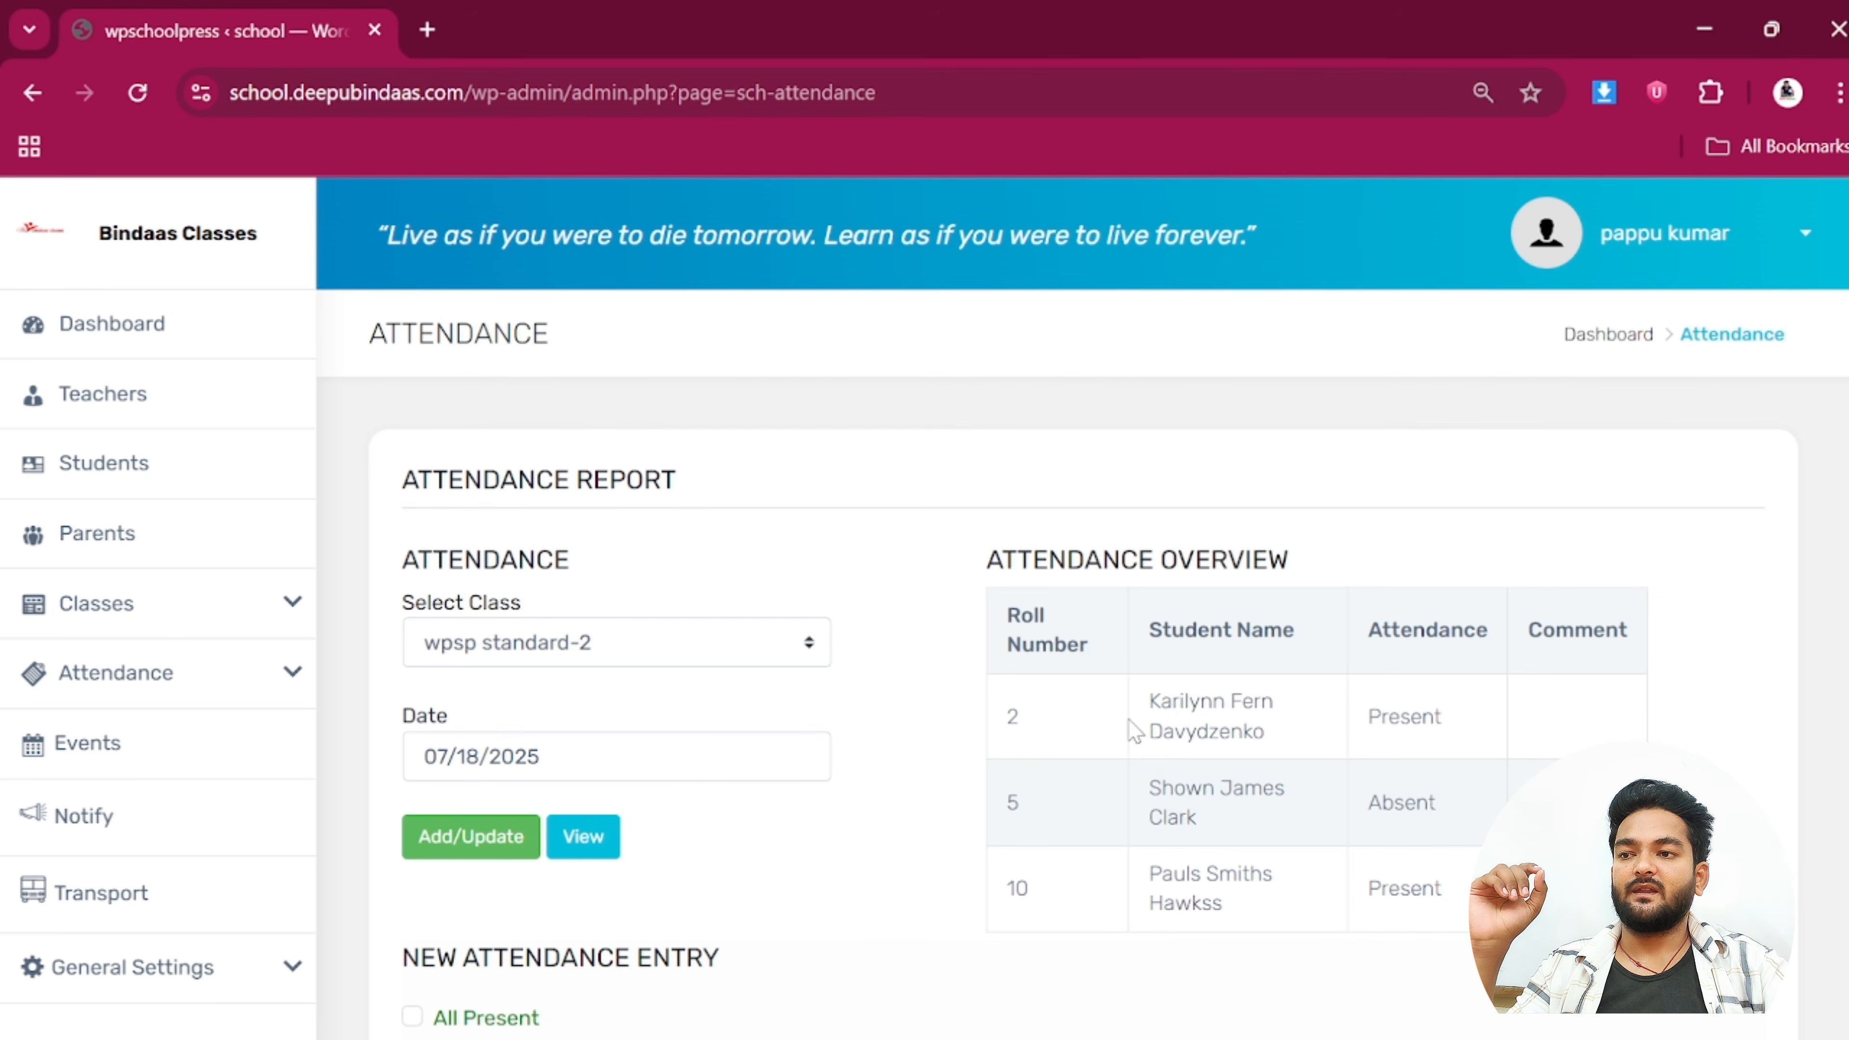
{"action": "left_click_drag", "start_coordinate": [1159, 703], "coordinate": [1485, 899]}
{"action": "left_click", "coordinate": [963, 907]}
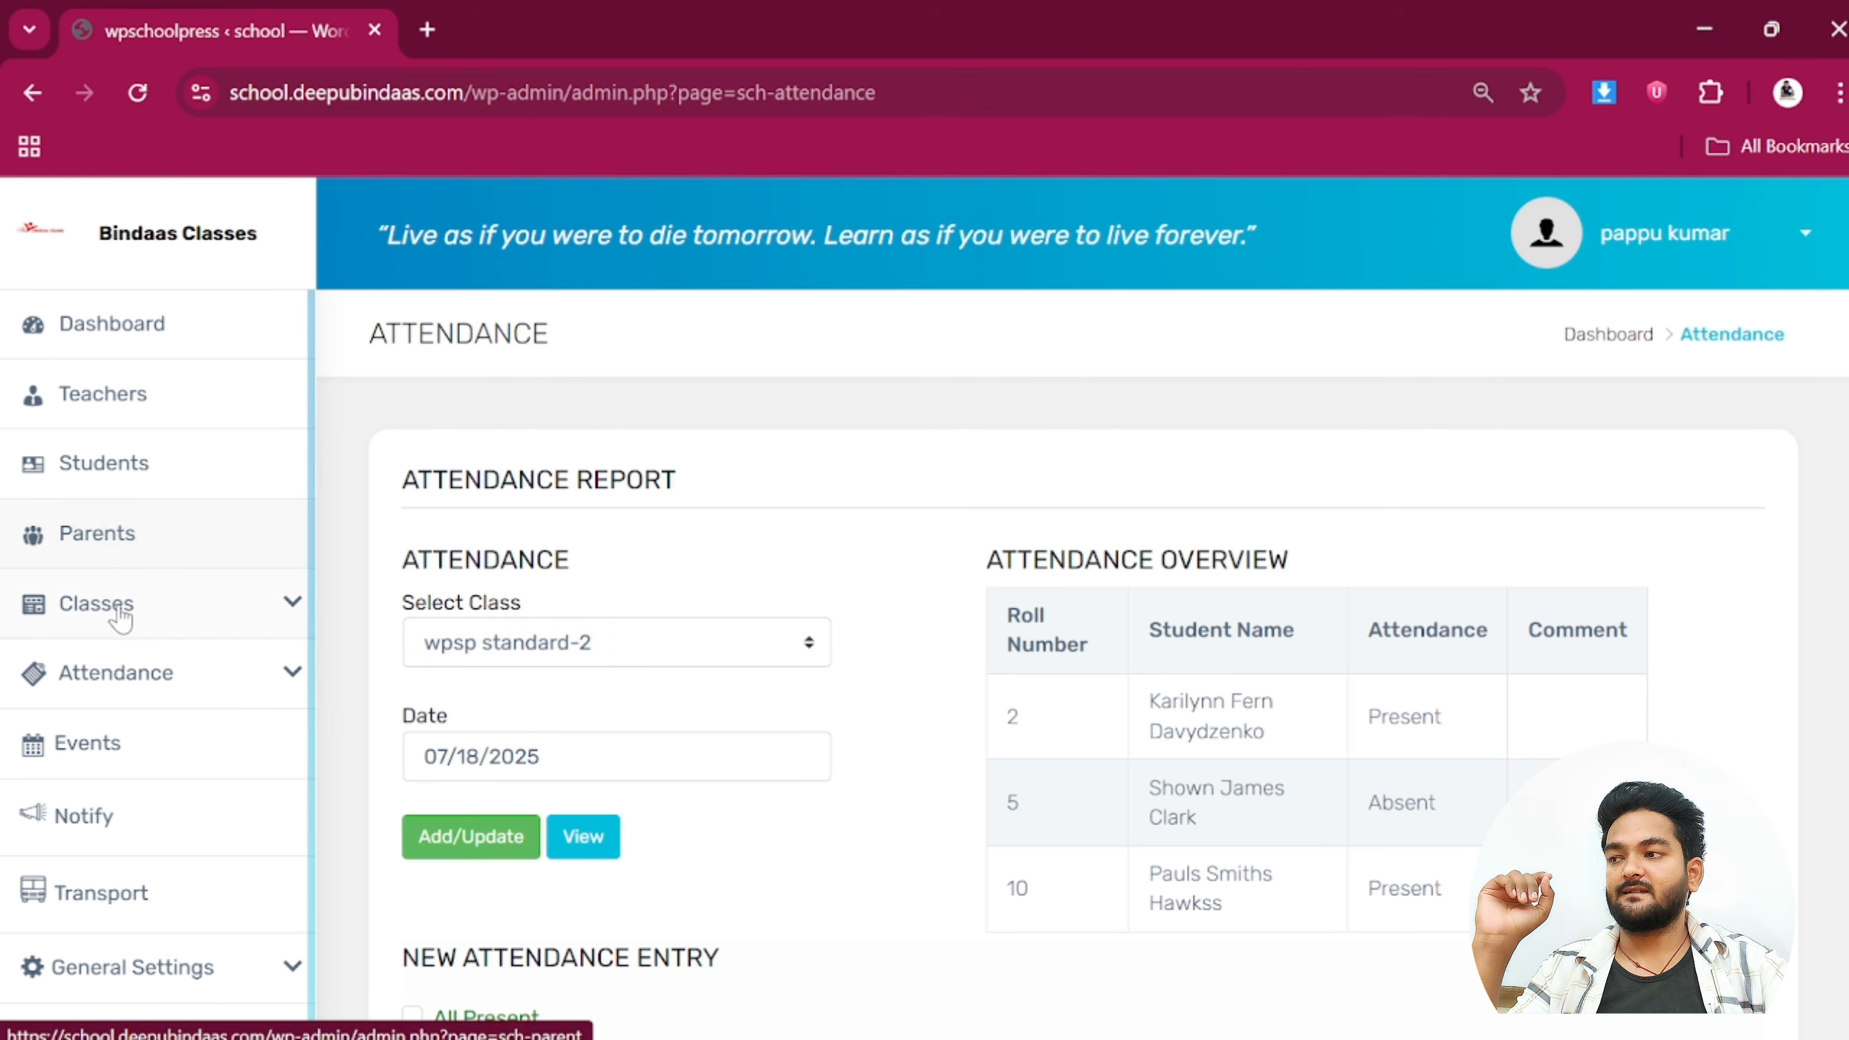
Open Teacher Attendance and view the attendance for 07/18/2025
{"action": "left_click", "coordinate": [137, 692]}
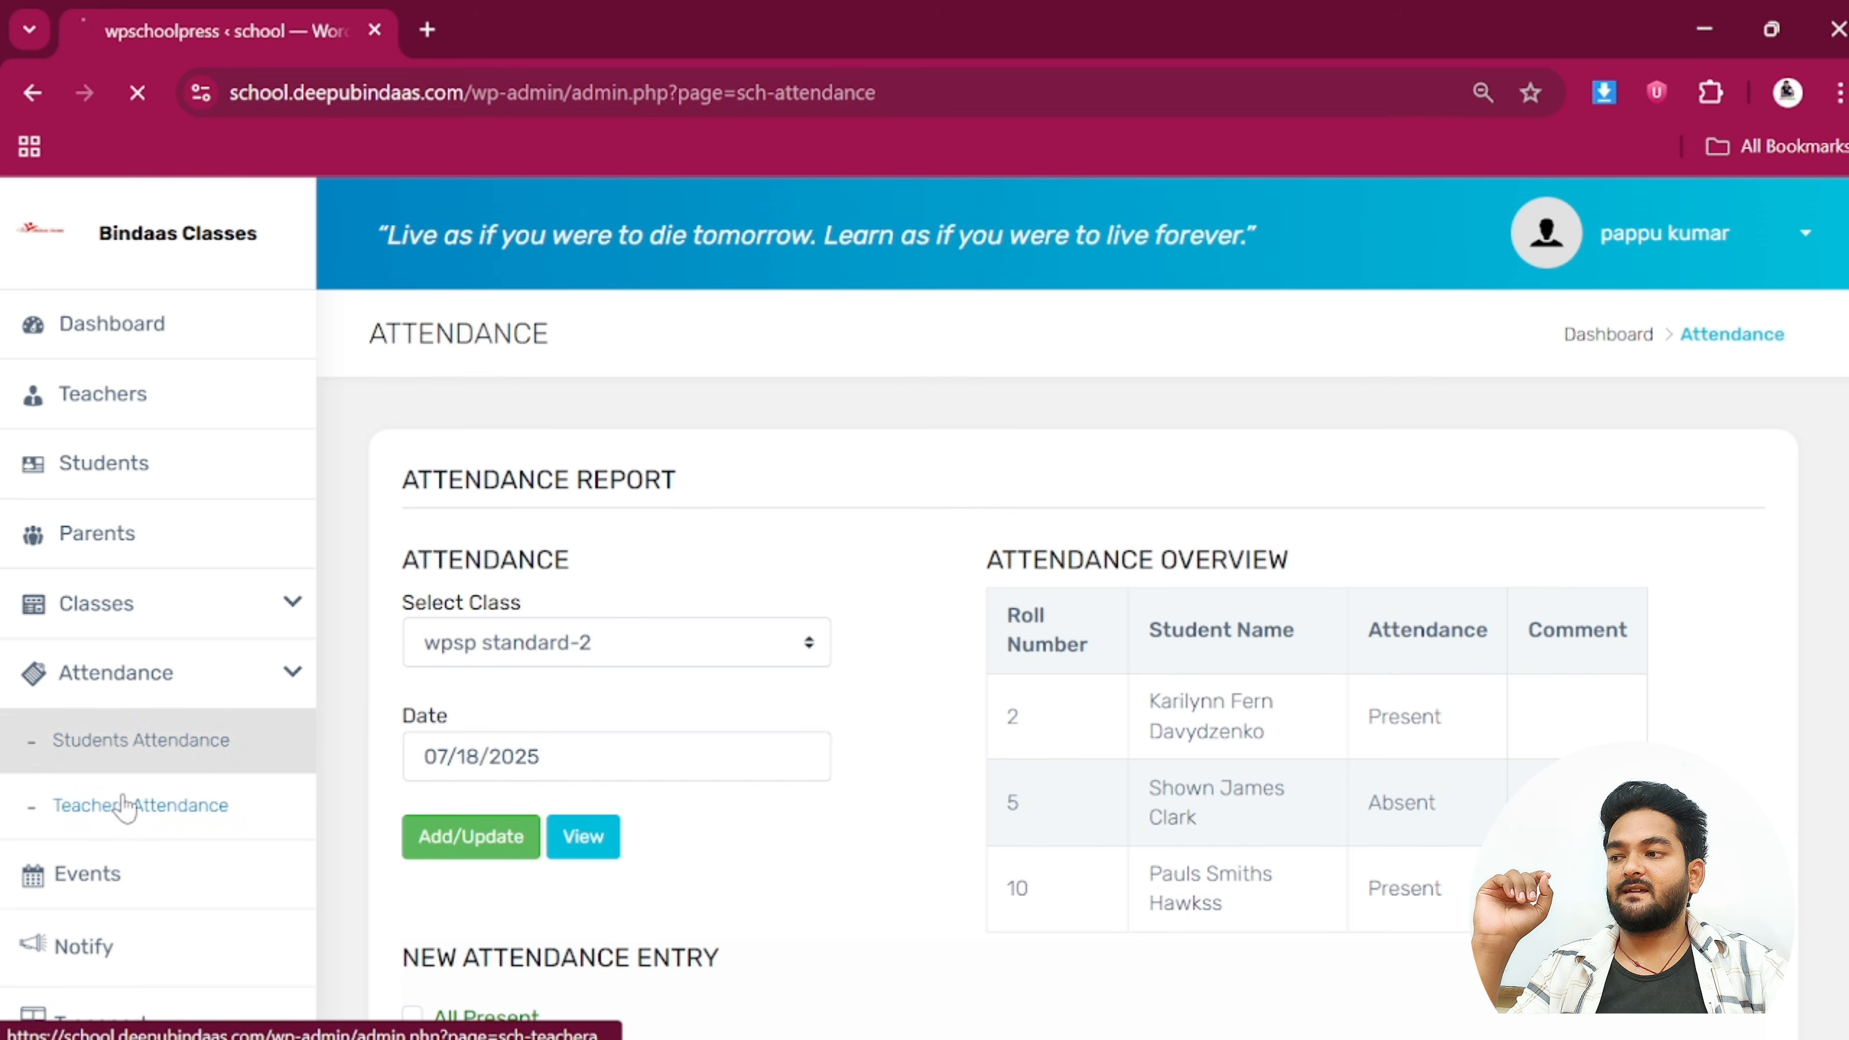
{"action": "left_click", "coordinate": [125, 804]}
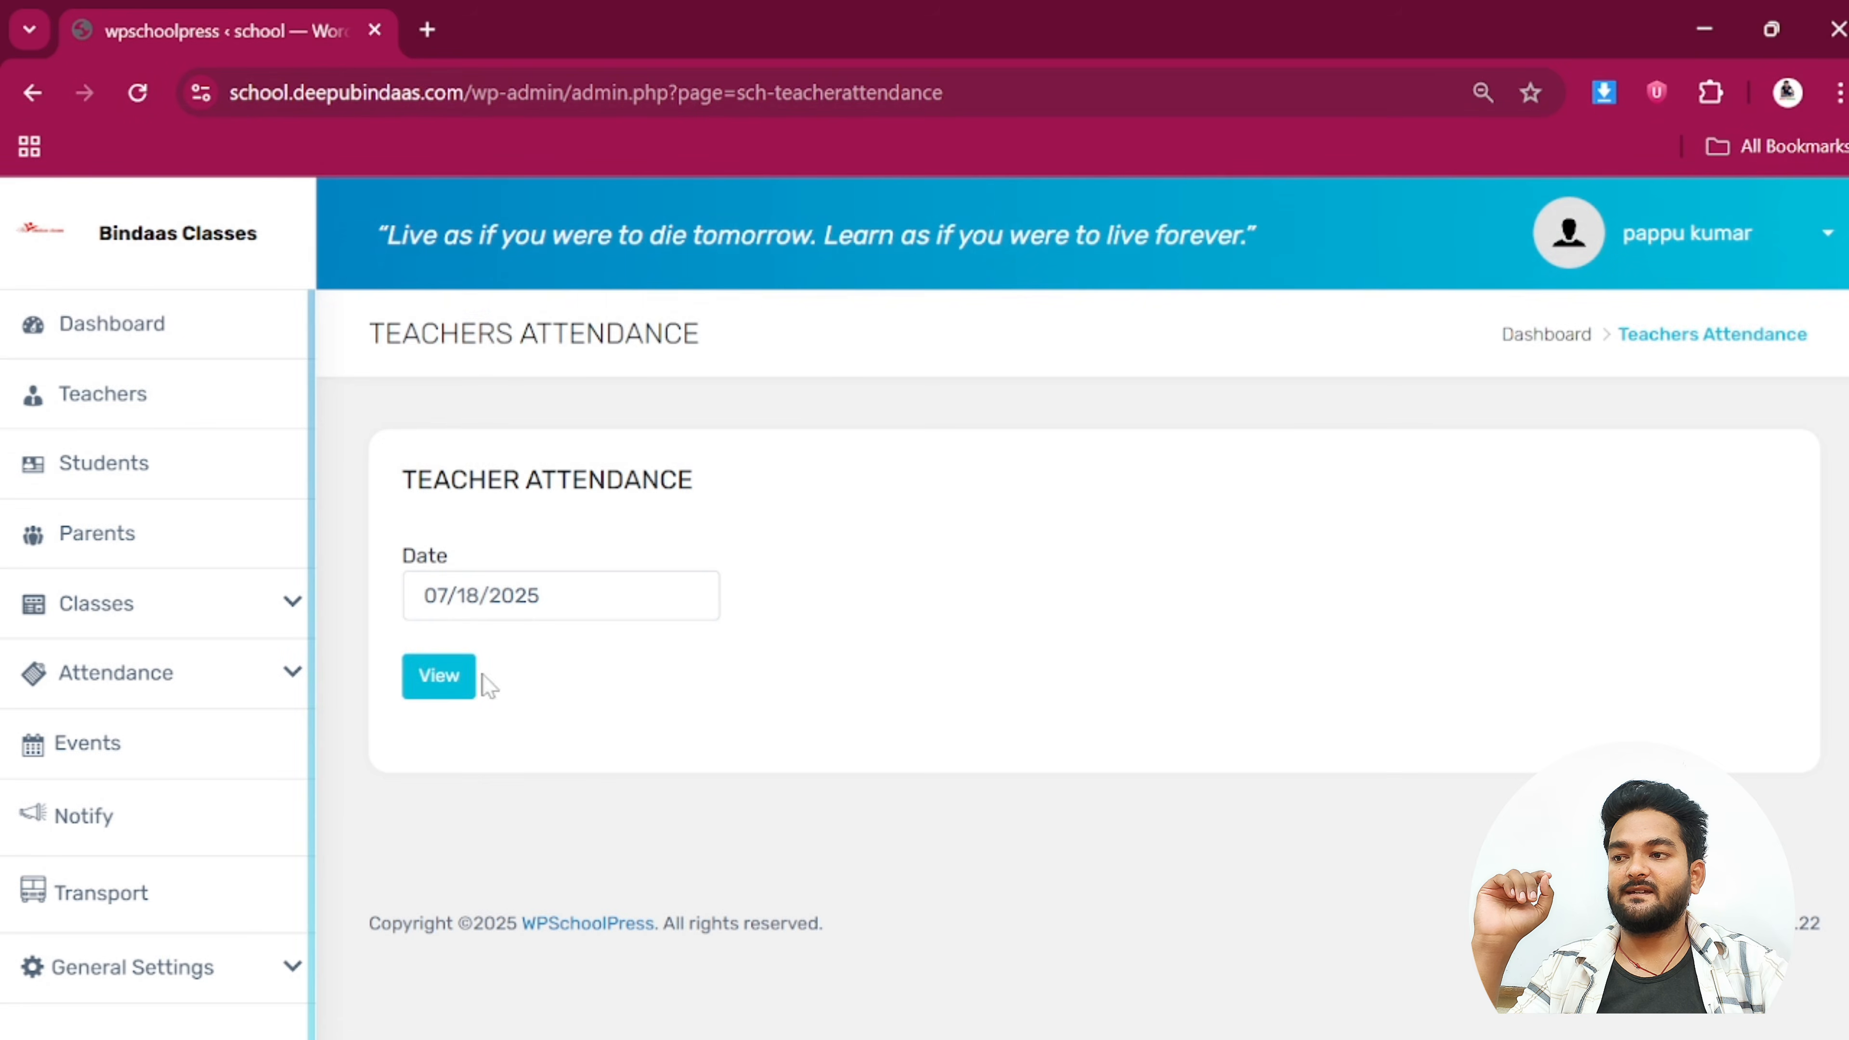
{"action": "left_click", "coordinate": [439, 699]}
{"action": "scroll", "coordinate": [1091, 655], "scroll_direction": "down", "scroll_amount": 3}
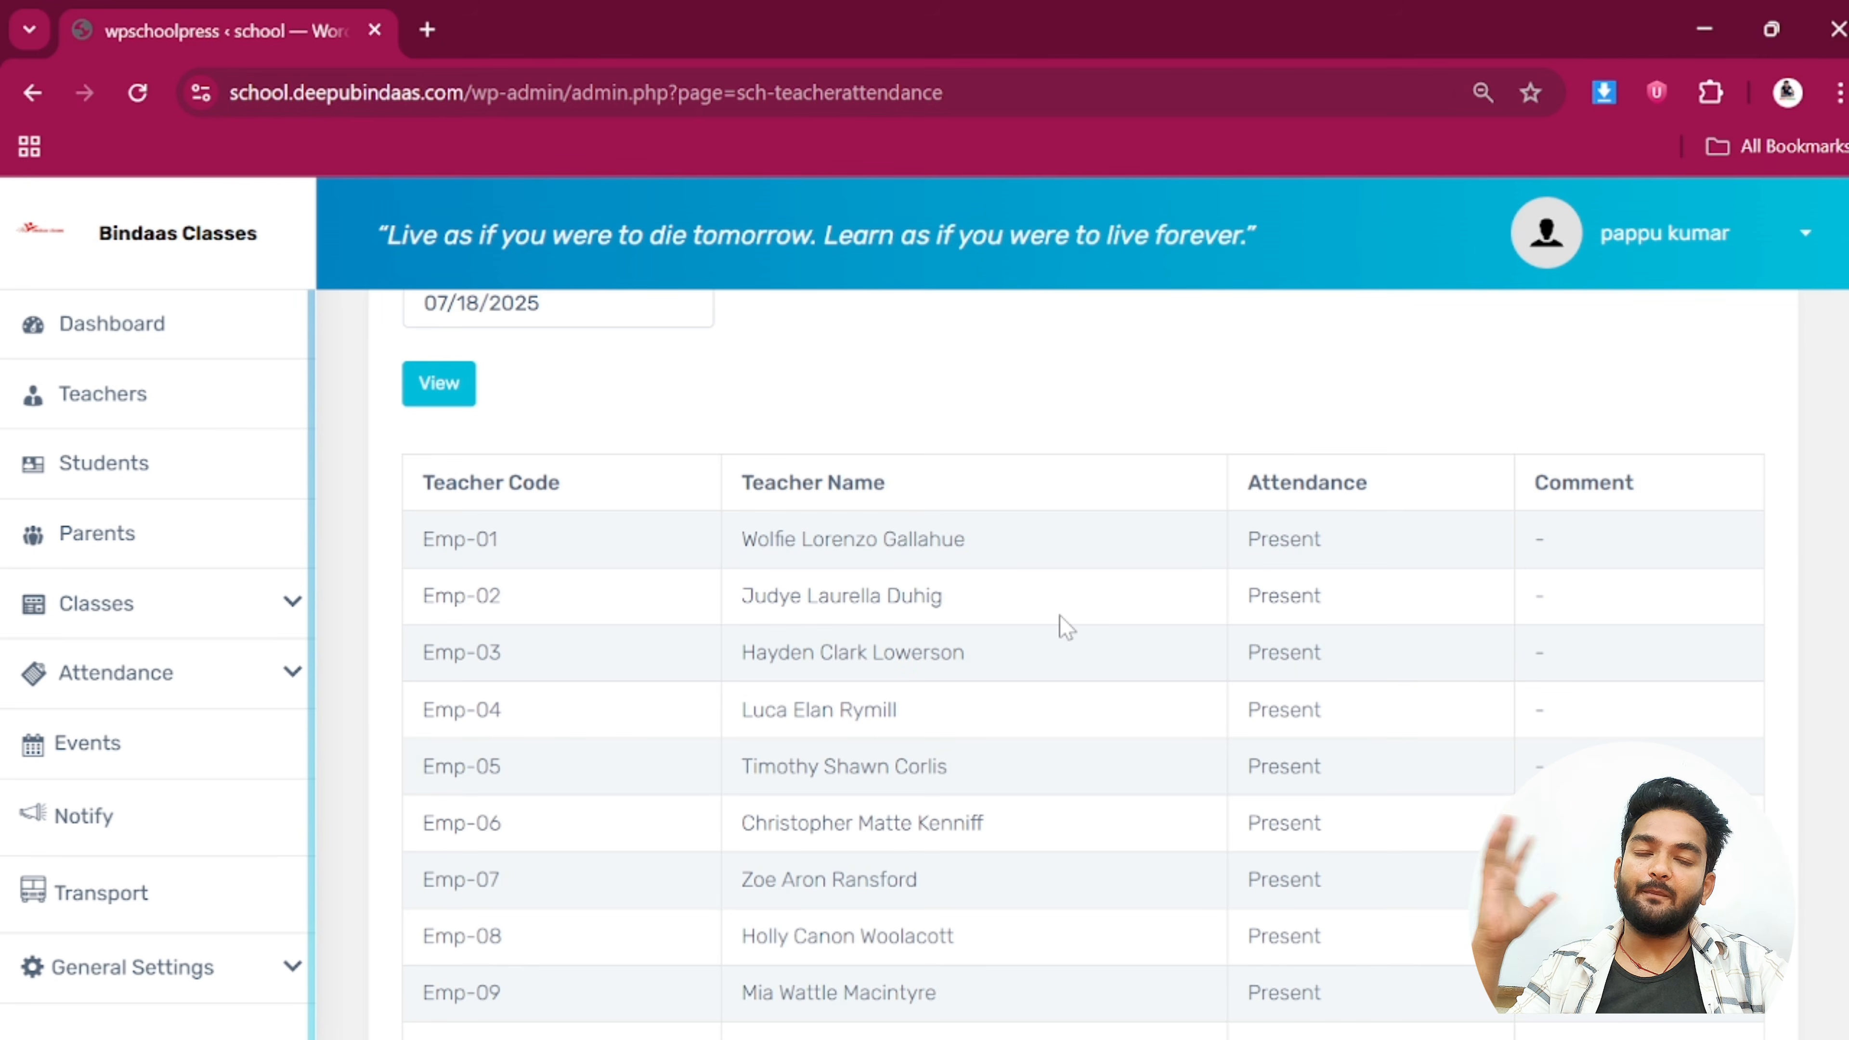
{"action": "scroll", "coordinate": [1059, 615], "scroll_direction": "down", "scroll_amount": 3}
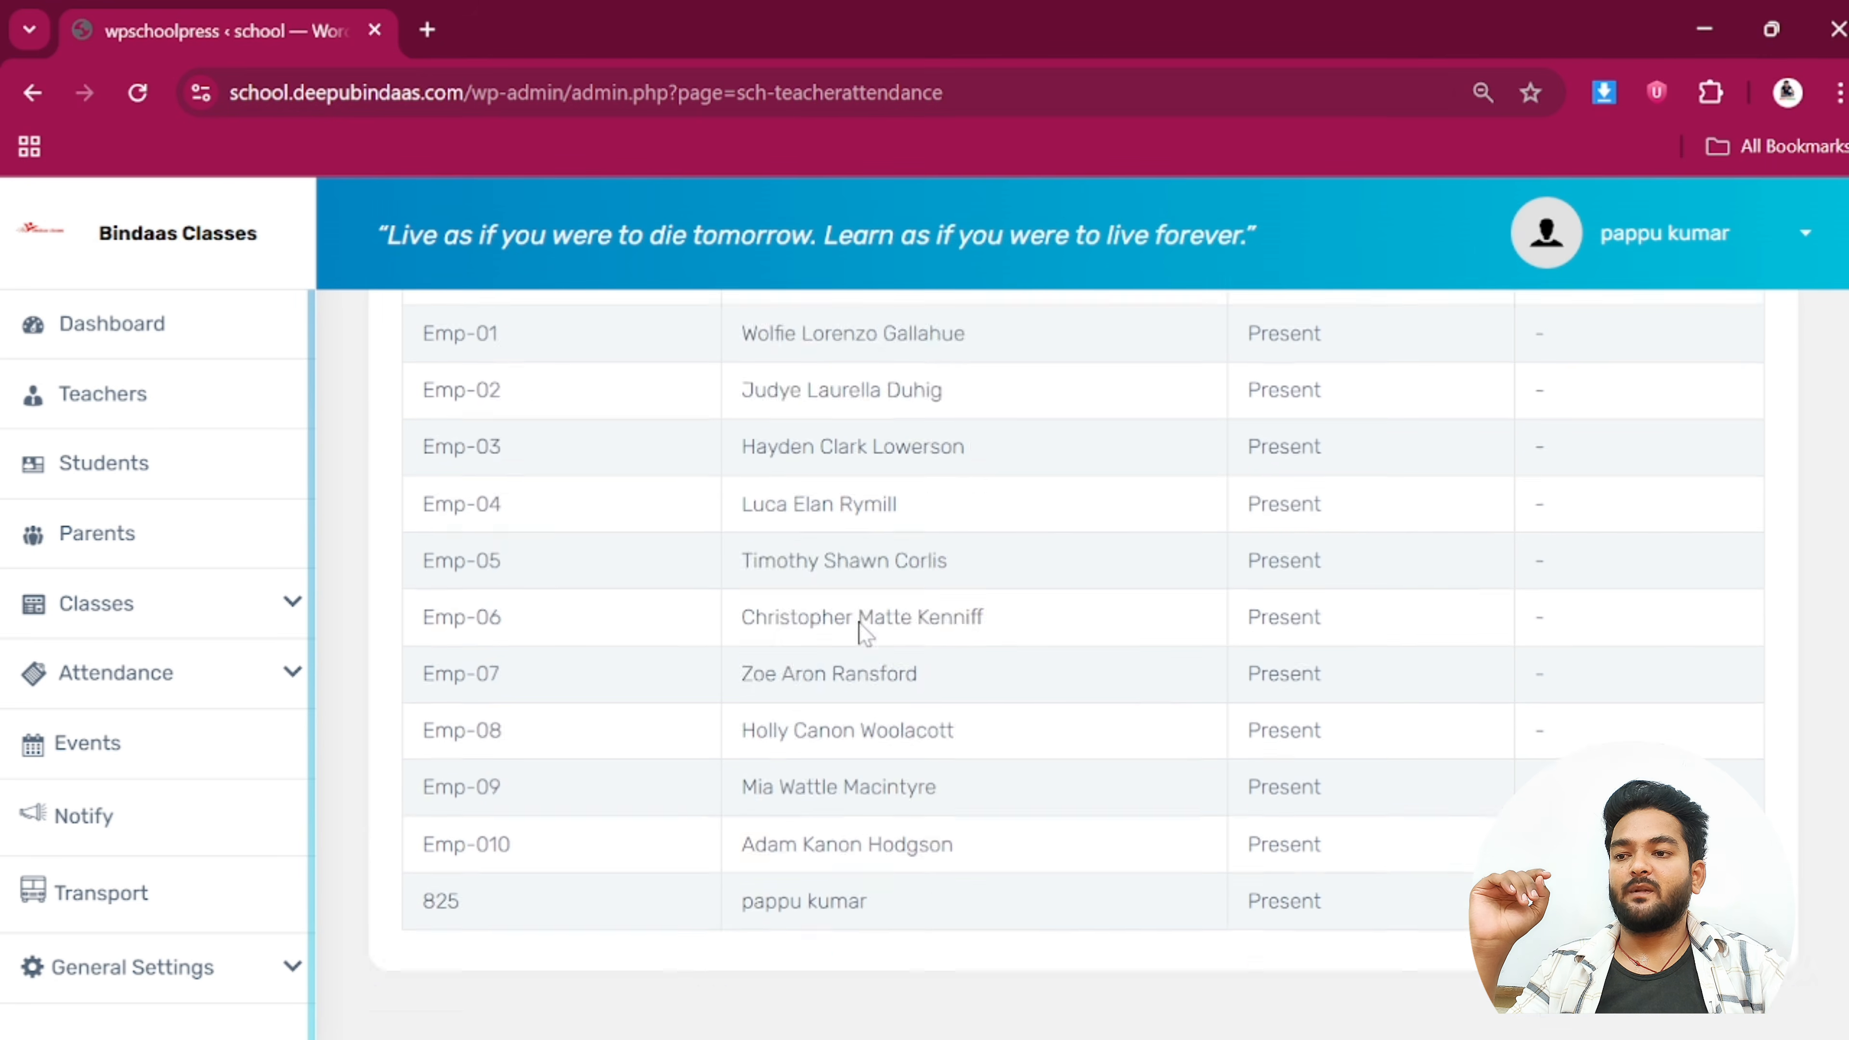
{"action": "scroll", "coordinate": [865, 634], "scroll_direction": "up", "scroll_amount": 5}
Load teacher attendance for 07/15/2025, showing Emp-01 absent, then go to the Teachers list
{"action": "left_click", "coordinate": [524, 555]}
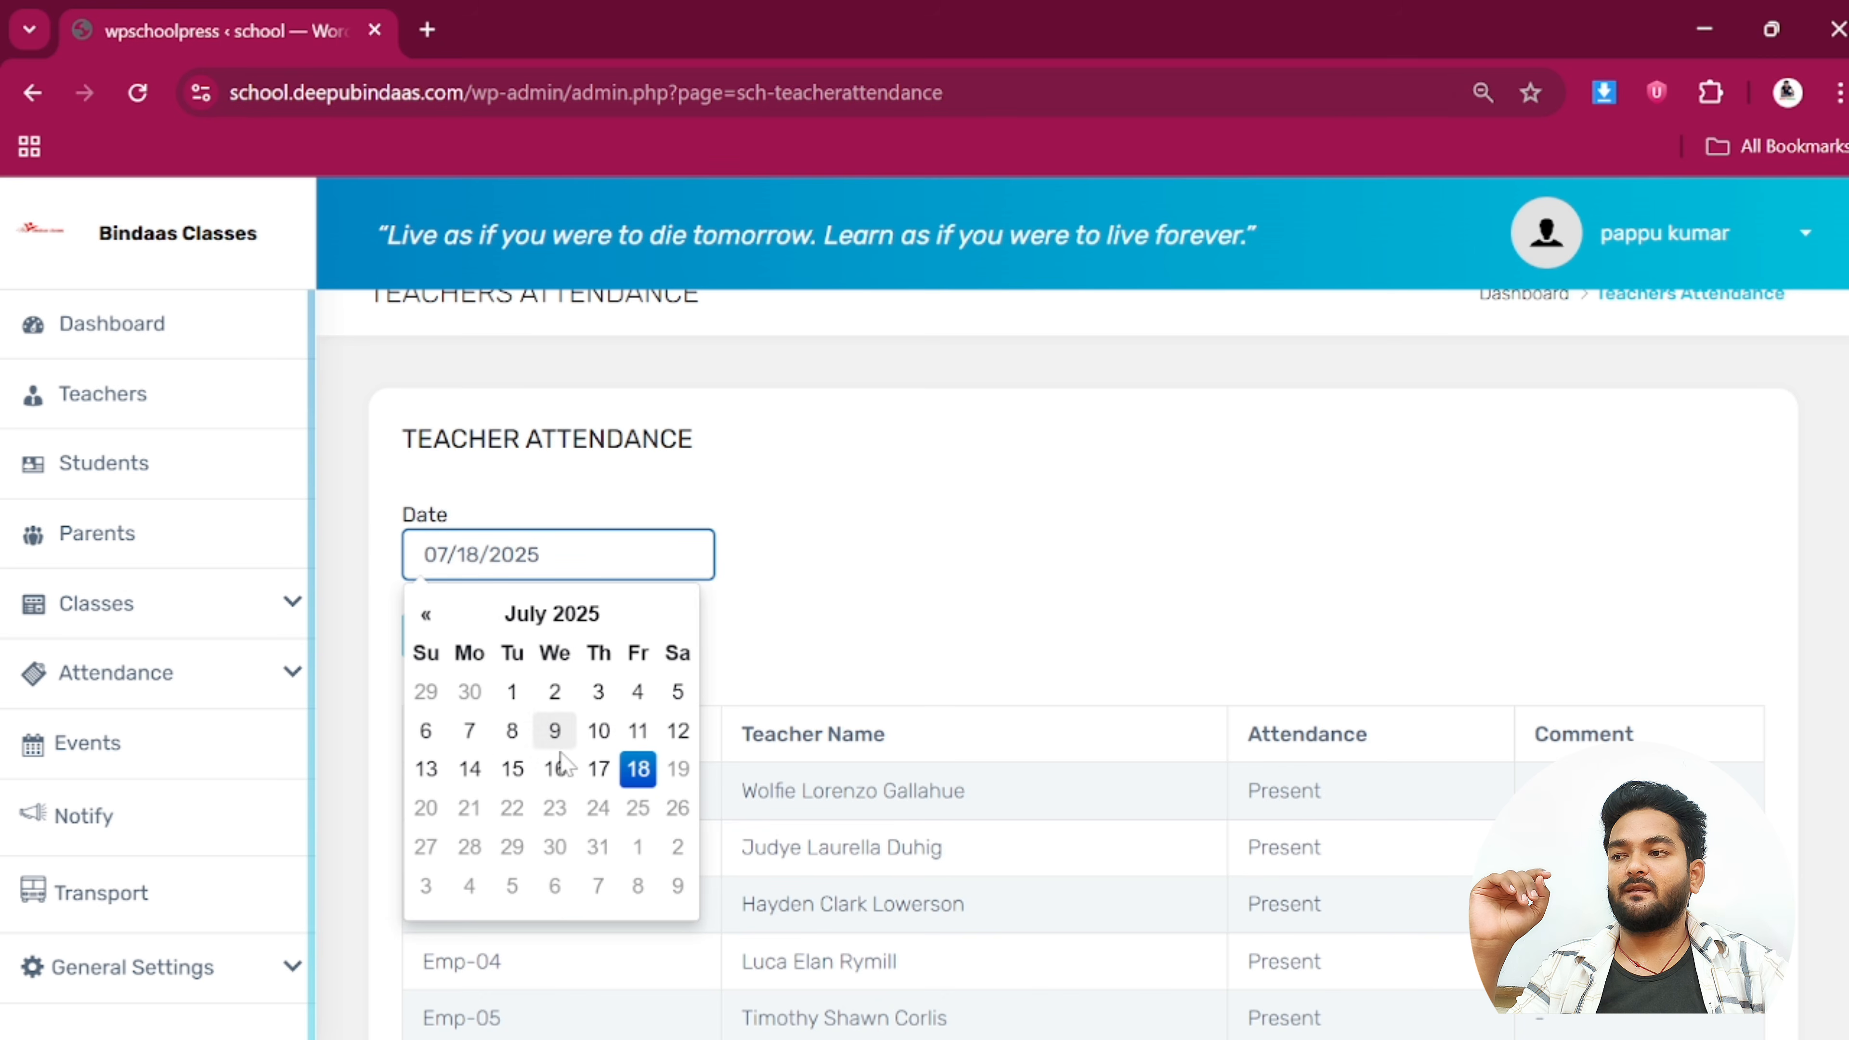
{"action": "left_click", "coordinate": [518, 770]}
{"action": "left_click", "coordinate": [436, 635]}
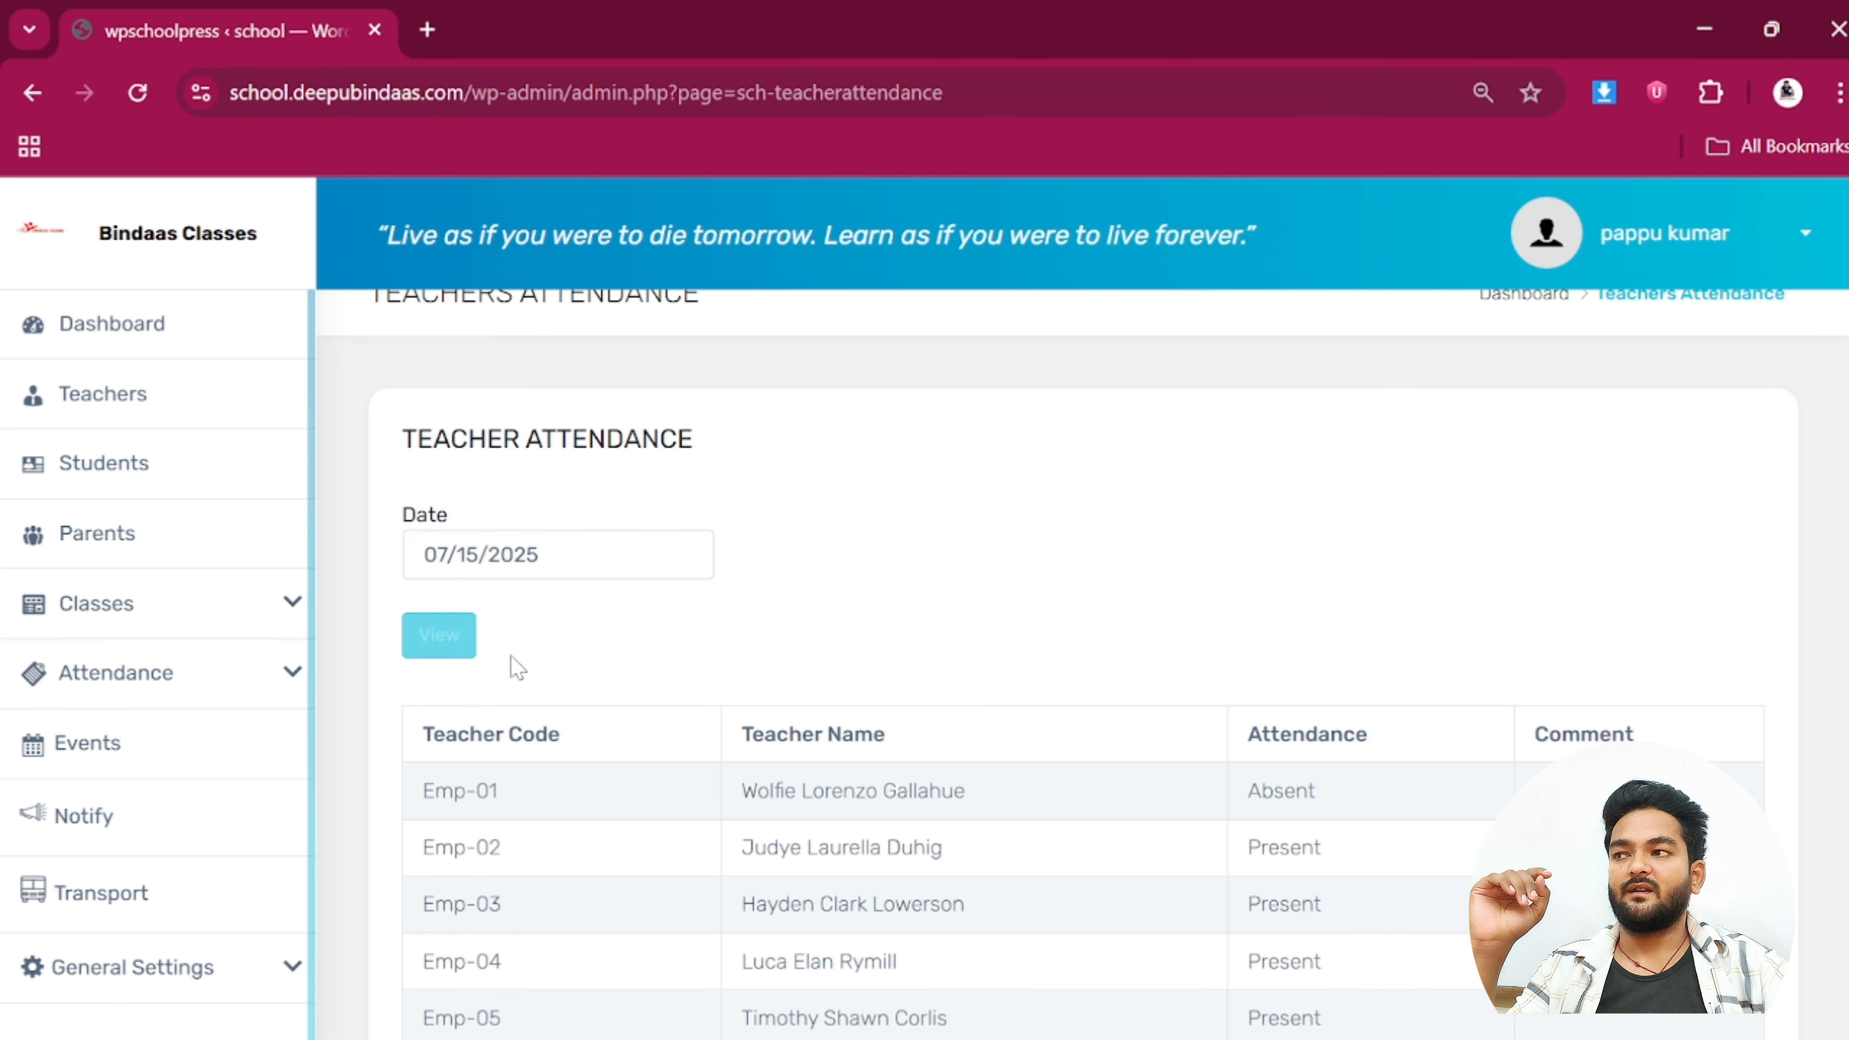
{"action": "scroll", "coordinate": [784, 751], "scroll_direction": "down", "scroll_amount": 6}
{"action": "scroll", "coordinate": [1299, 610], "scroll_direction": "up", "scroll_amount": 2}
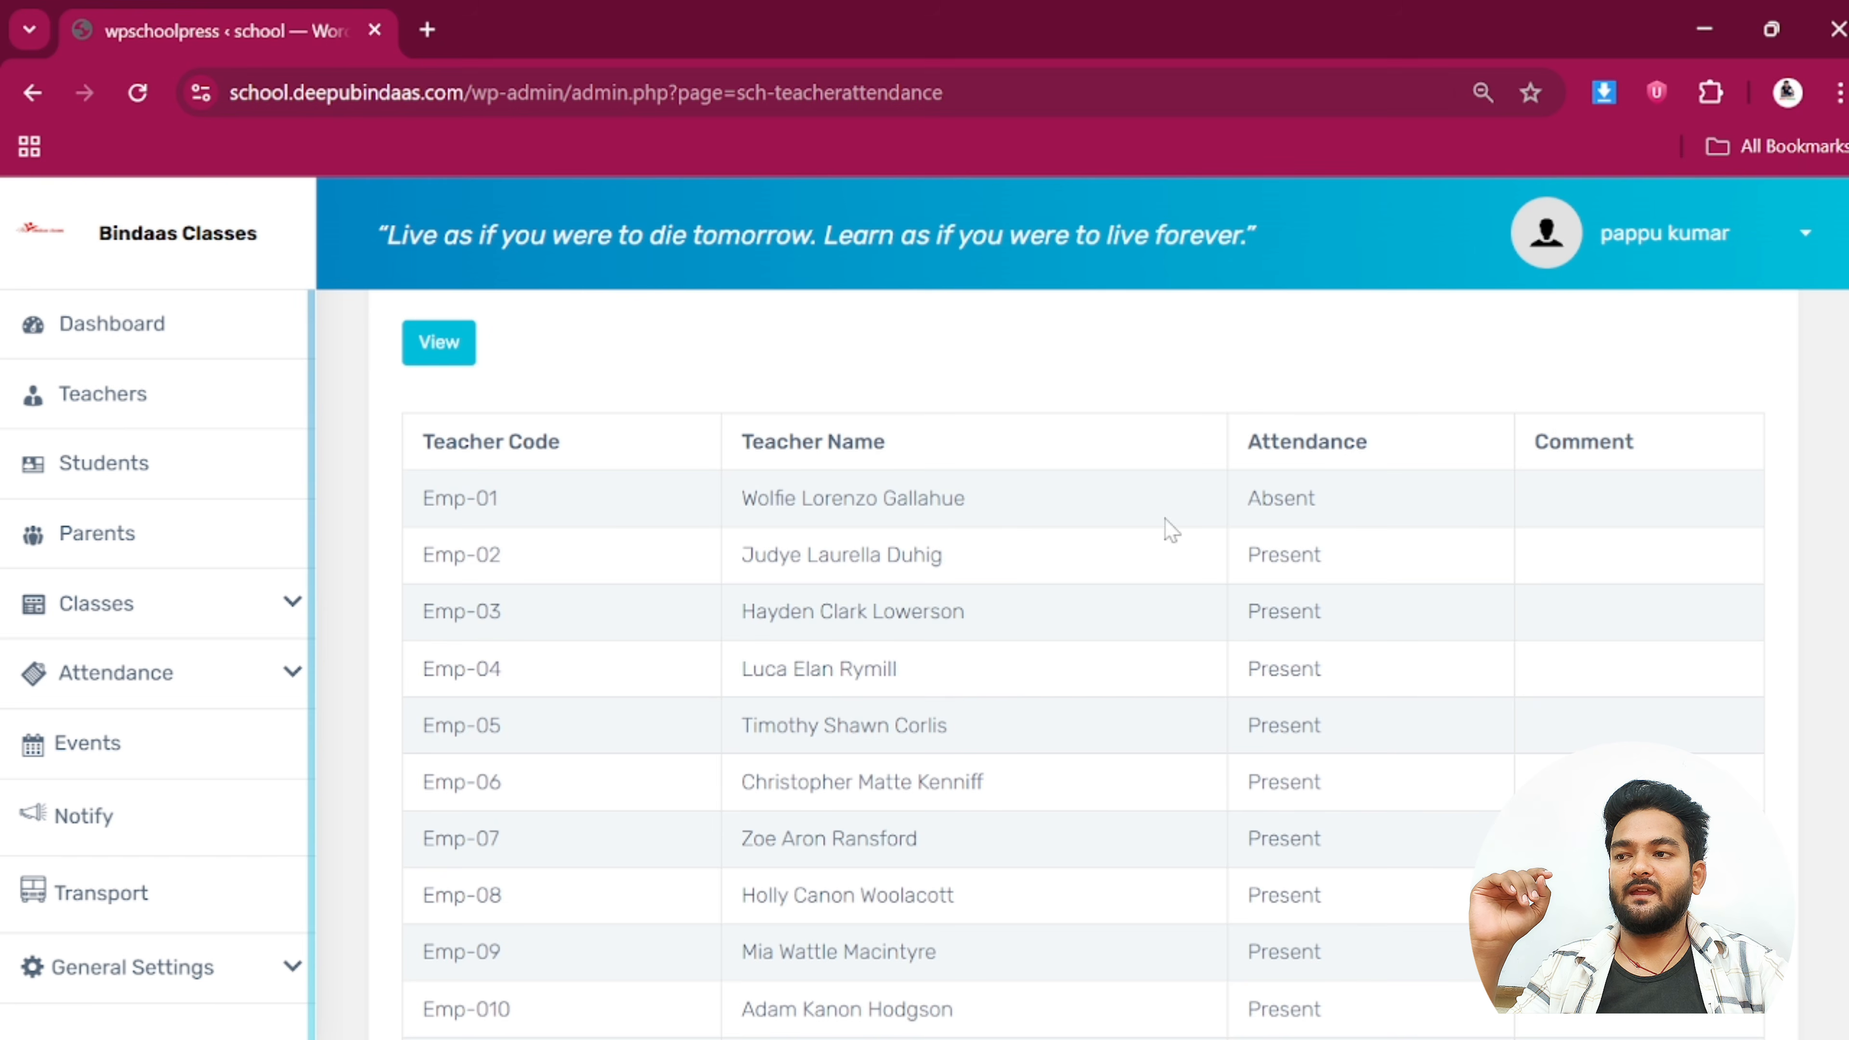
{"action": "scroll", "coordinate": [757, 588], "scroll_direction": "up", "scroll_amount": 4}
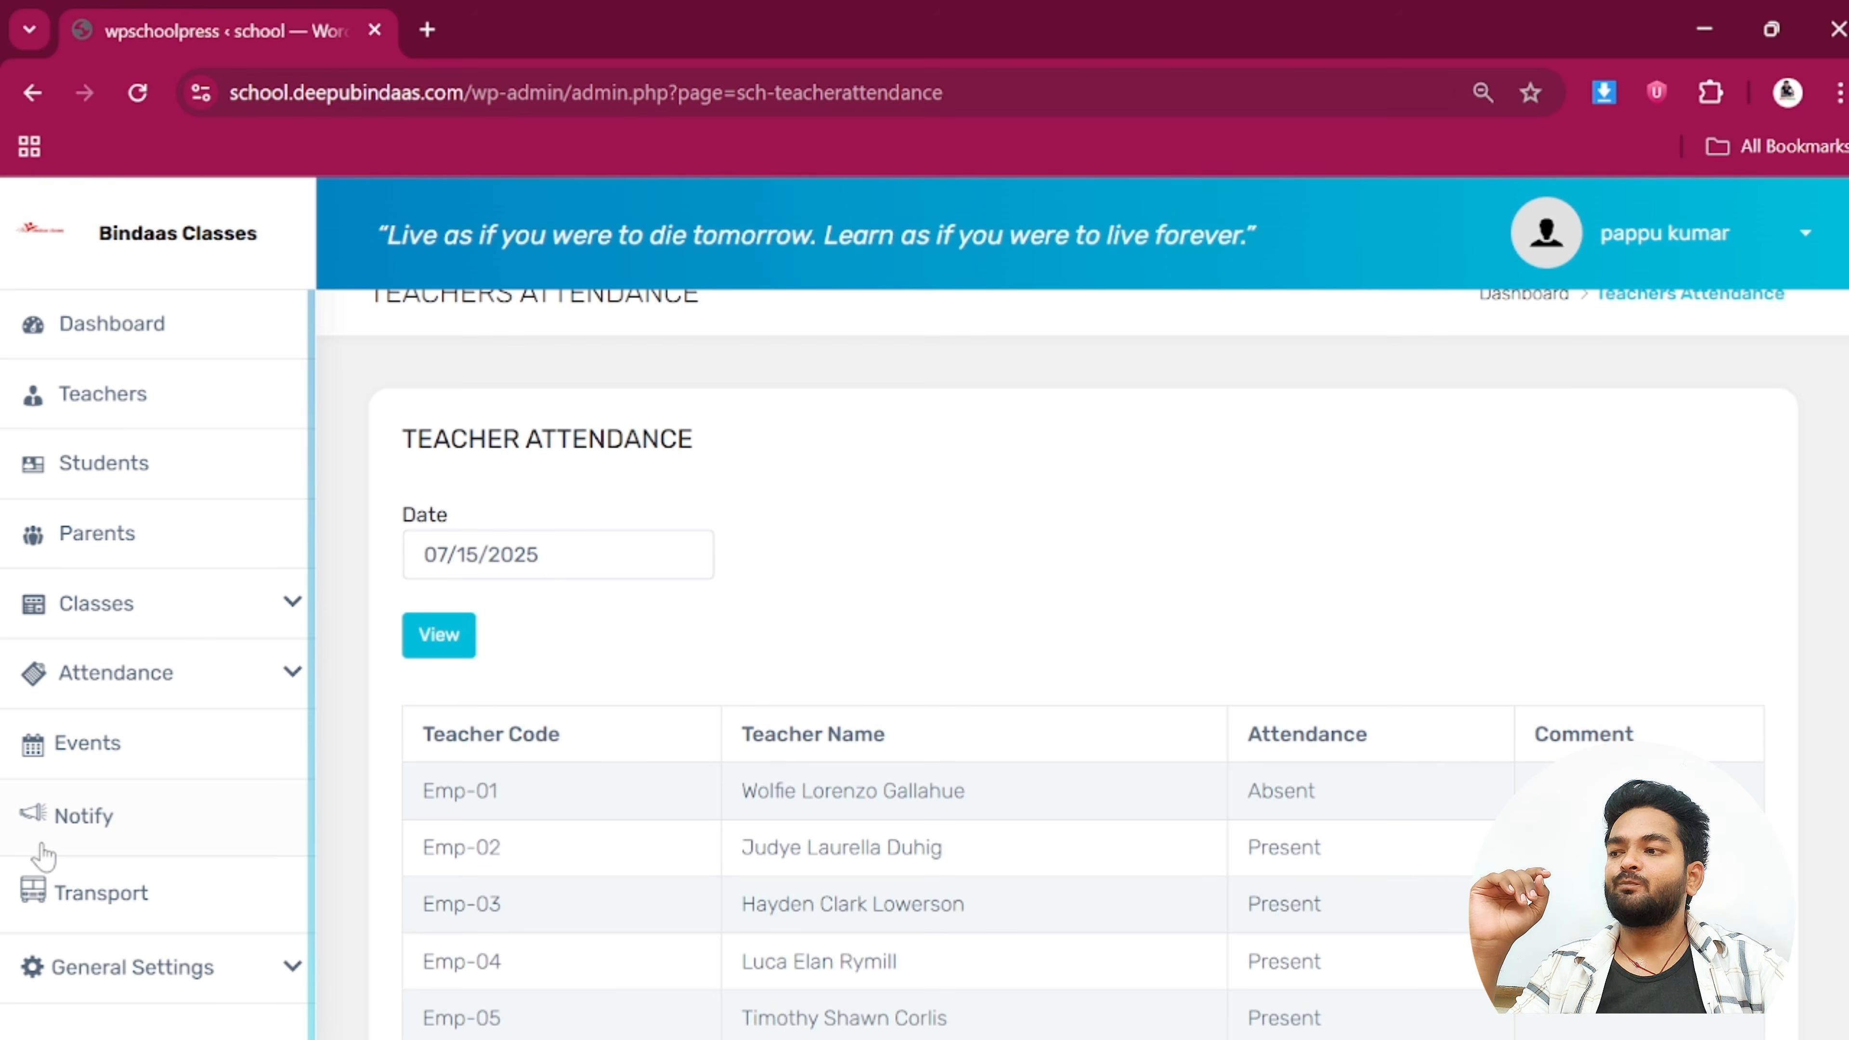
{"action": "left_click", "coordinate": [128, 413]}
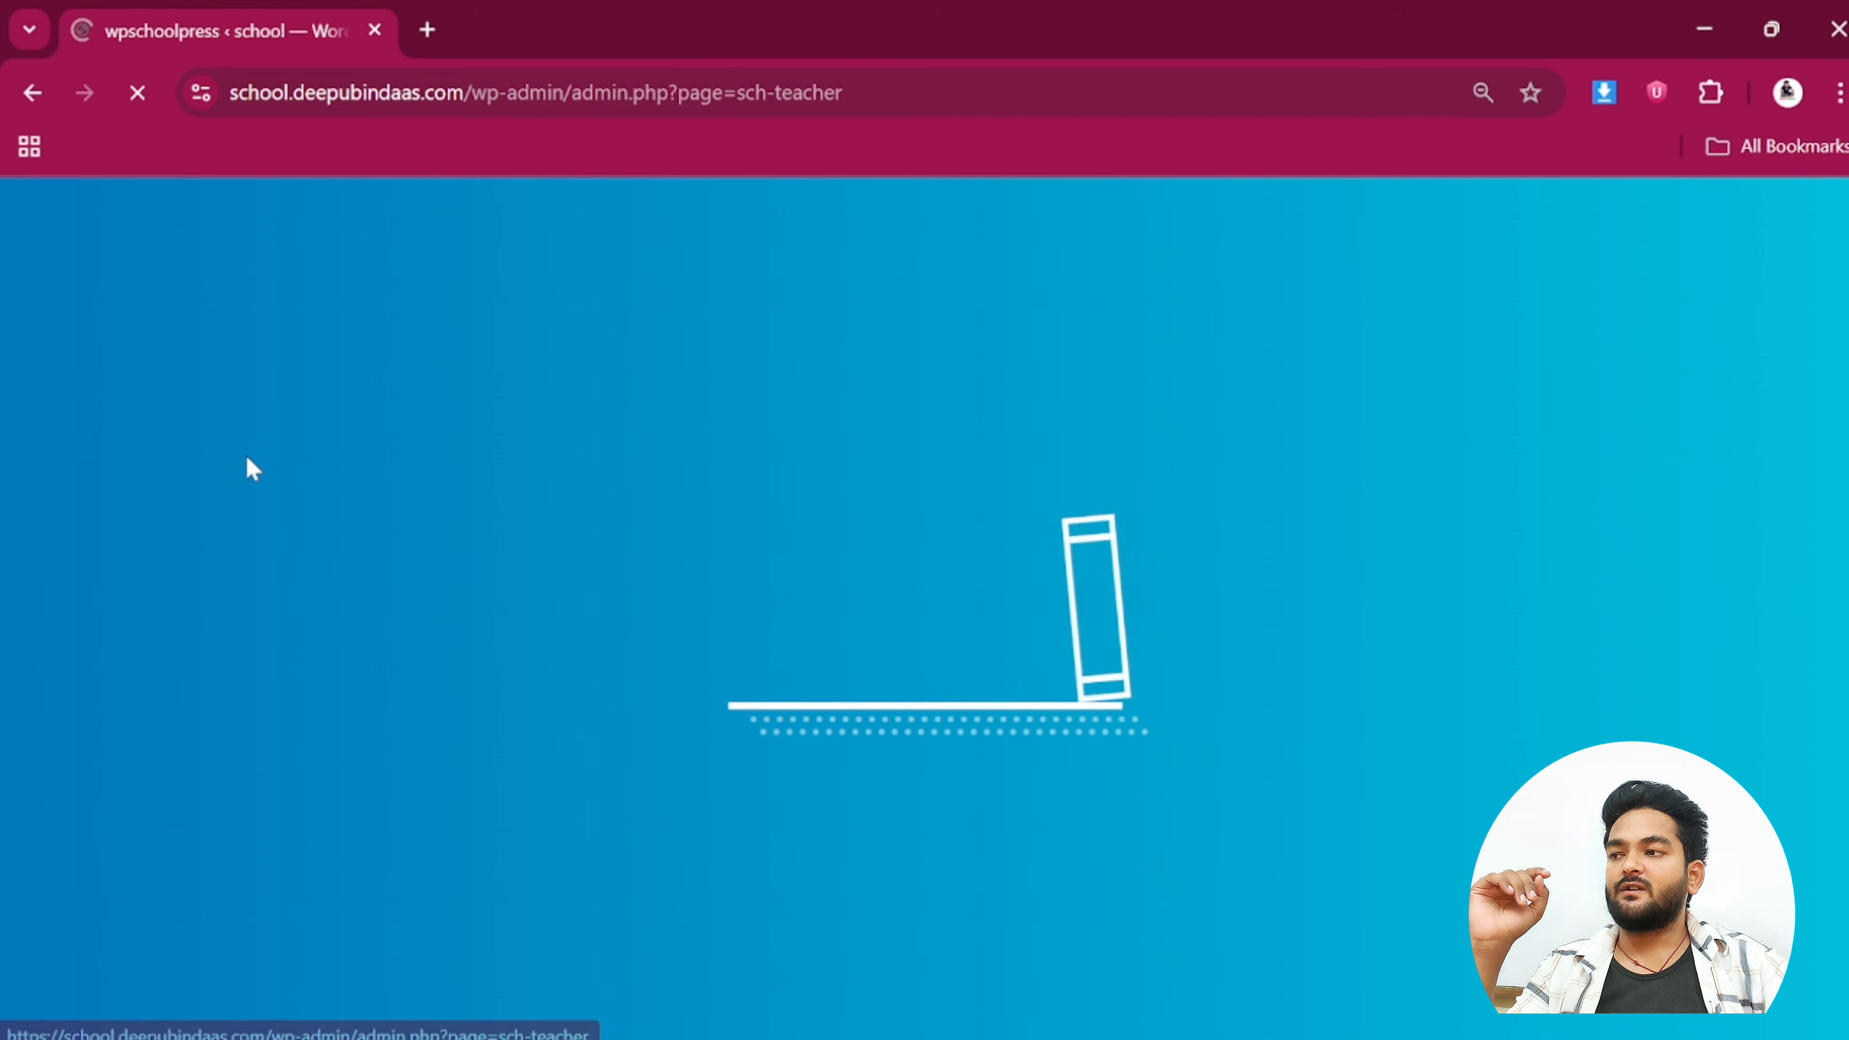
Open the Parents list of 9 parents, view the first parent's details, then expand General Settings
{"action": "scroll", "coordinate": [939, 765], "scroll_direction": "down", "scroll_amount": 4}
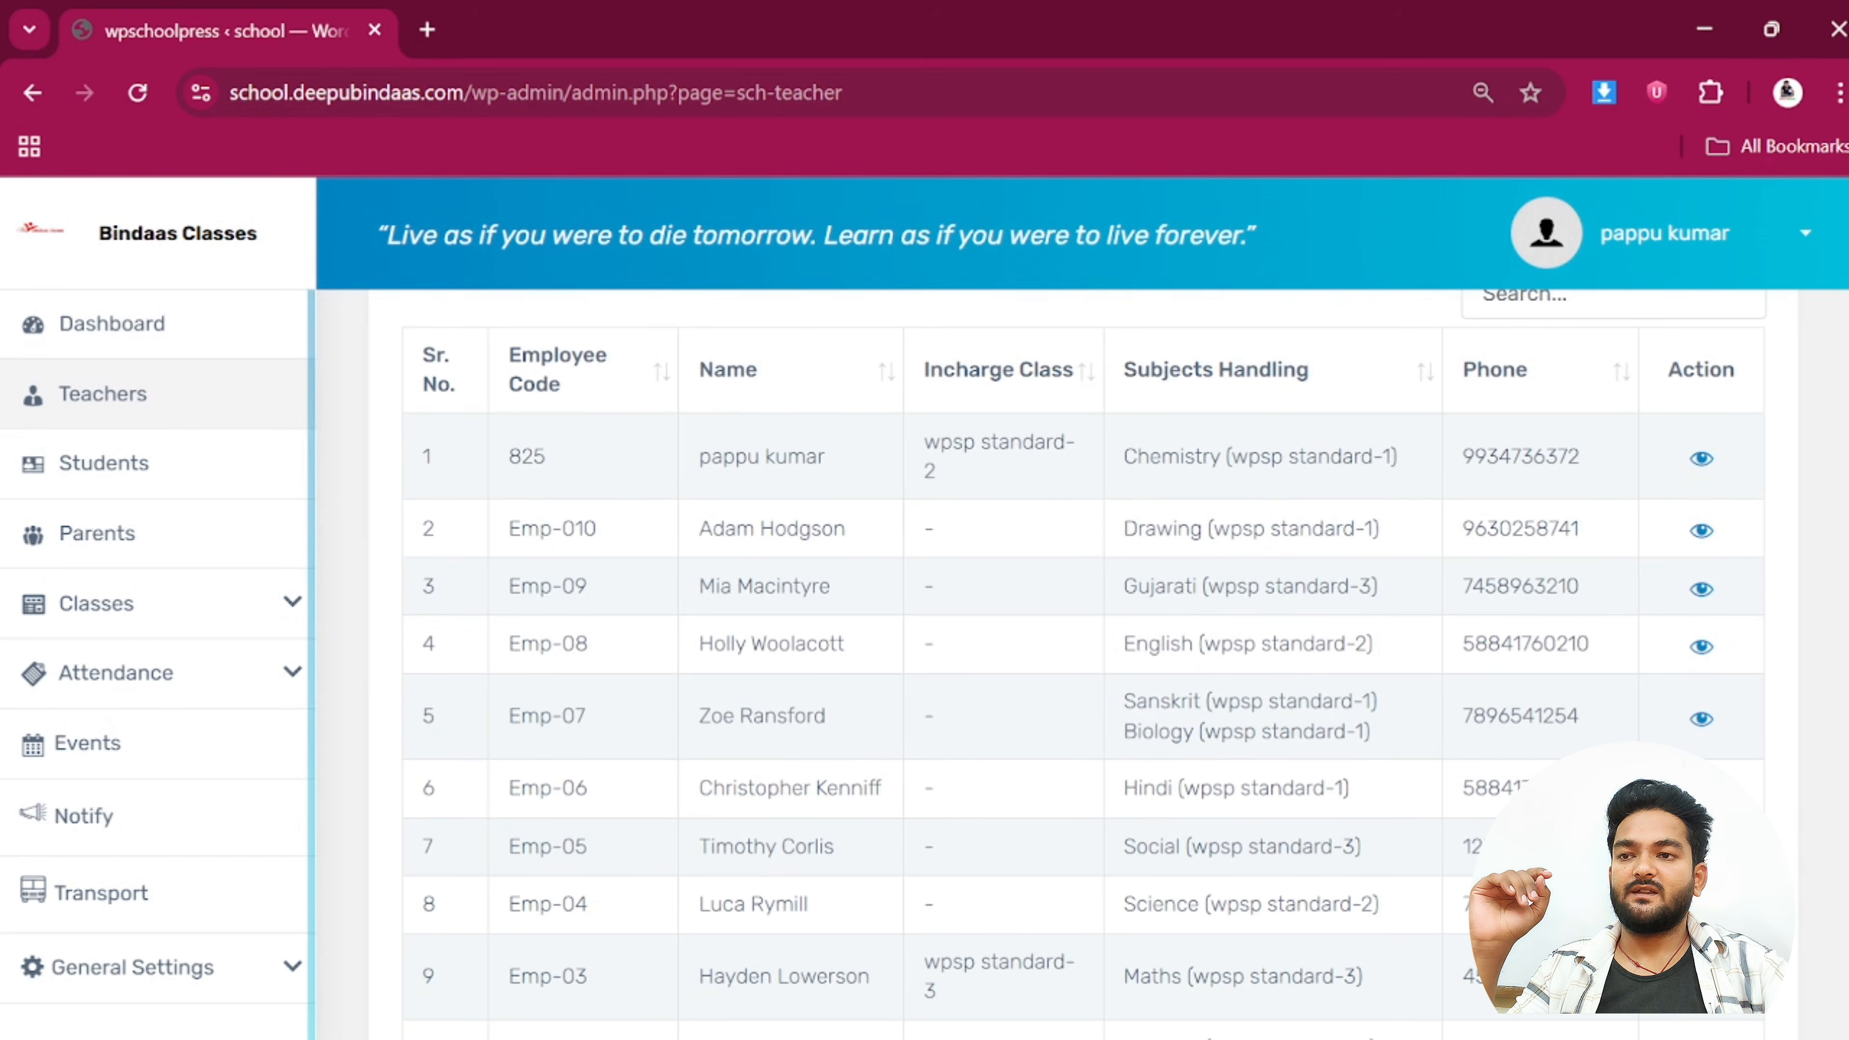
{"action": "left_click", "coordinate": [111, 552]}
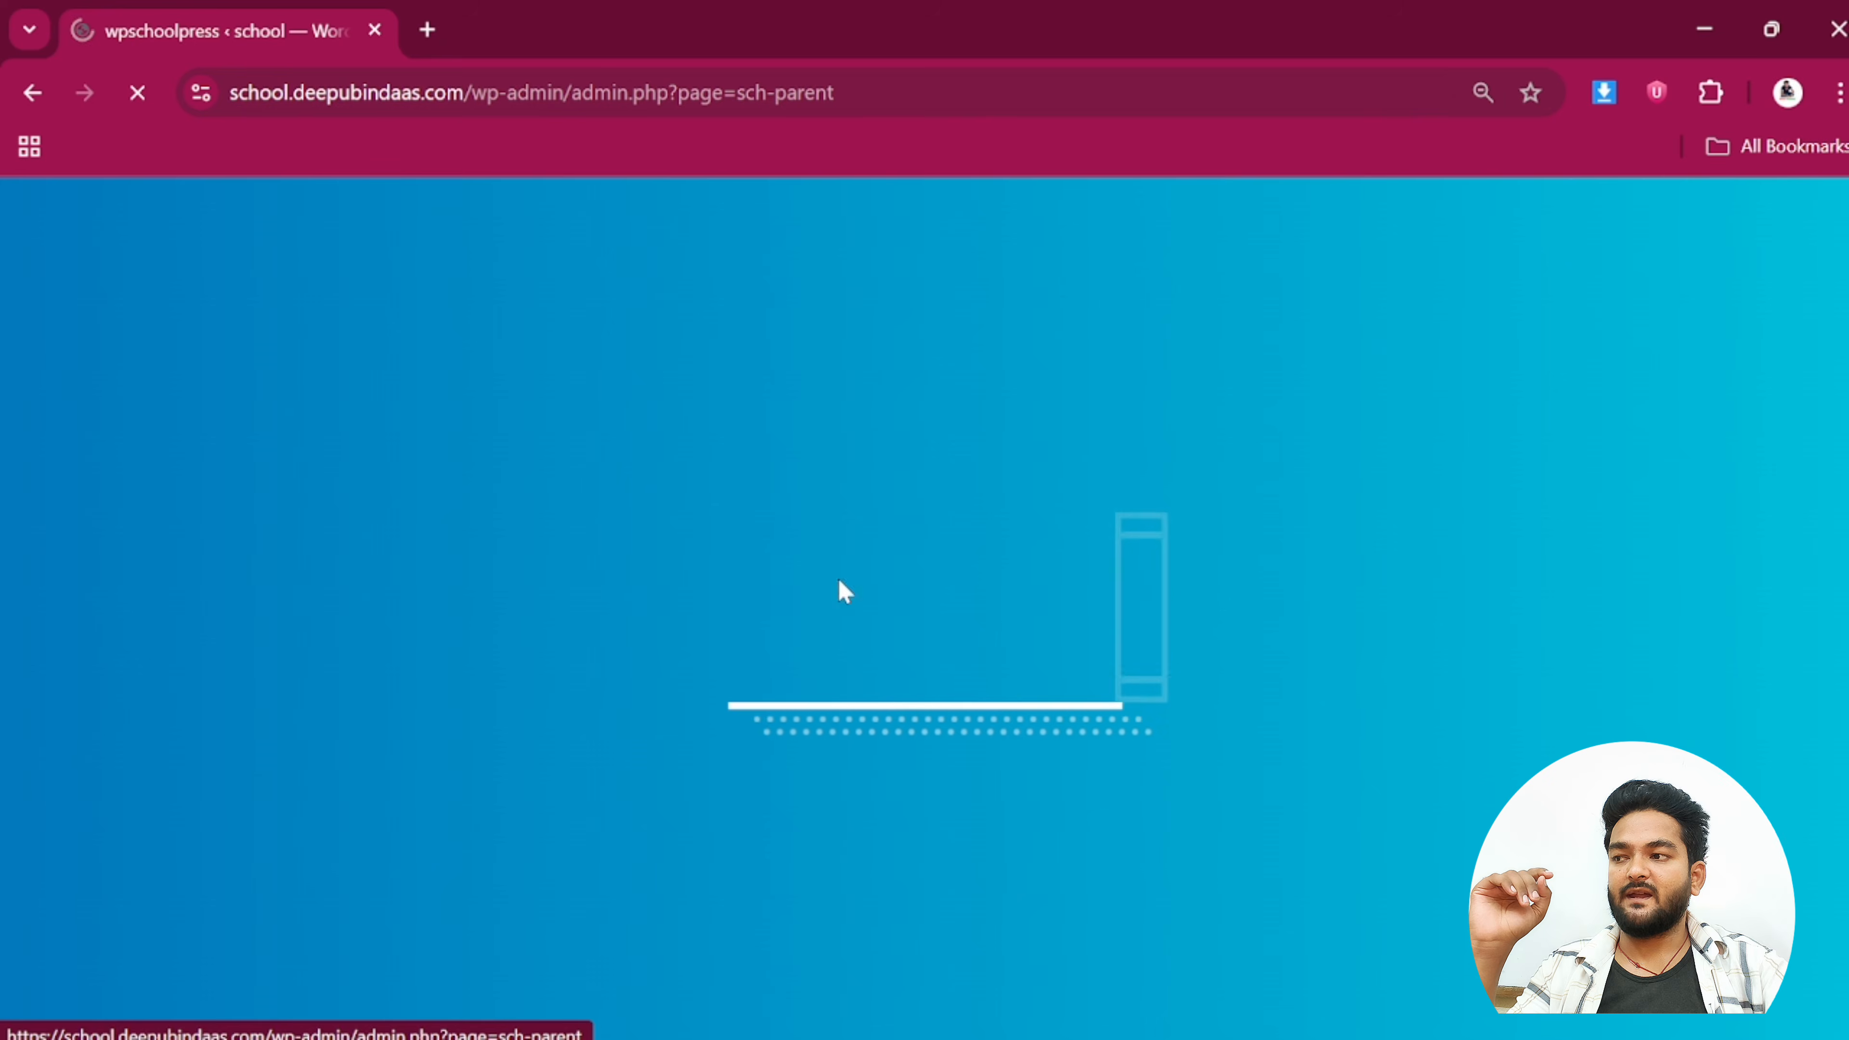
{"action": "scroll", "coordinate": [1111, 659], "scroll_direction": "down", "scroll_amount": 6}
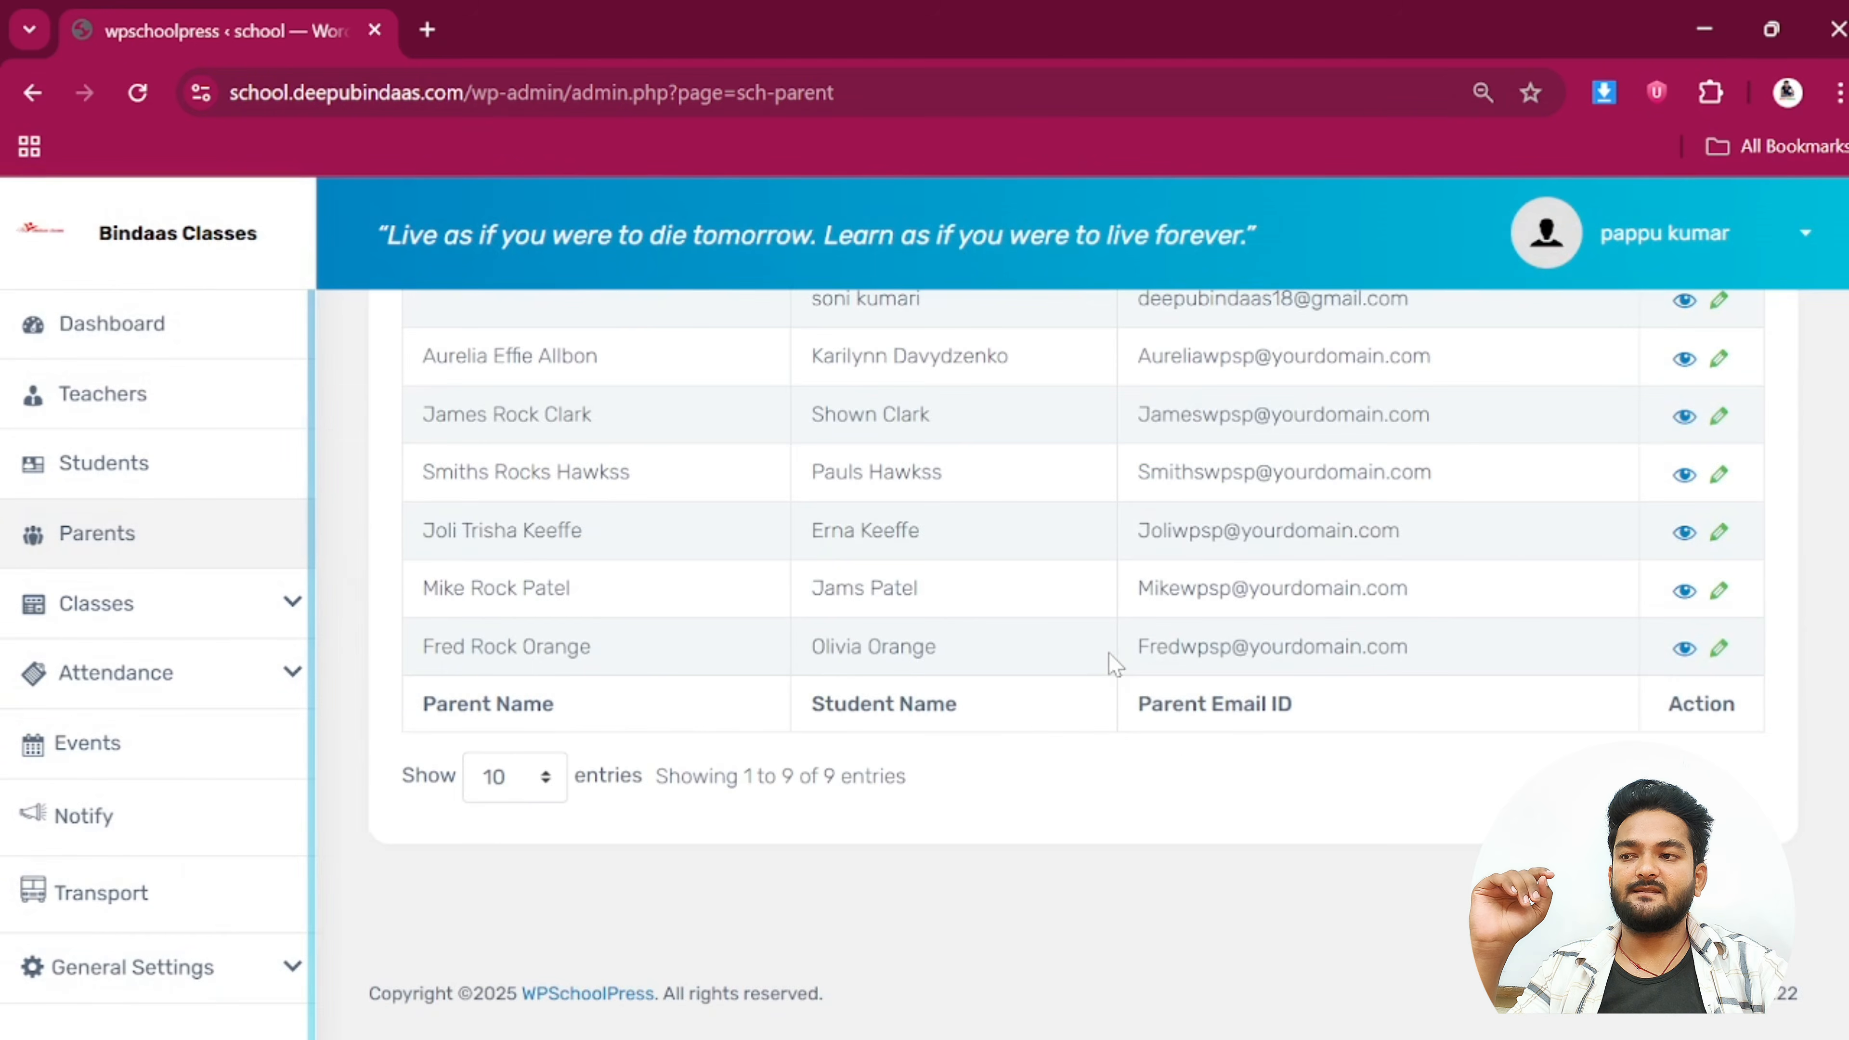
{"action": "scroll", "coordinate": [1110, 660], "scroll_direction": "up", "scroll_amount": 5}
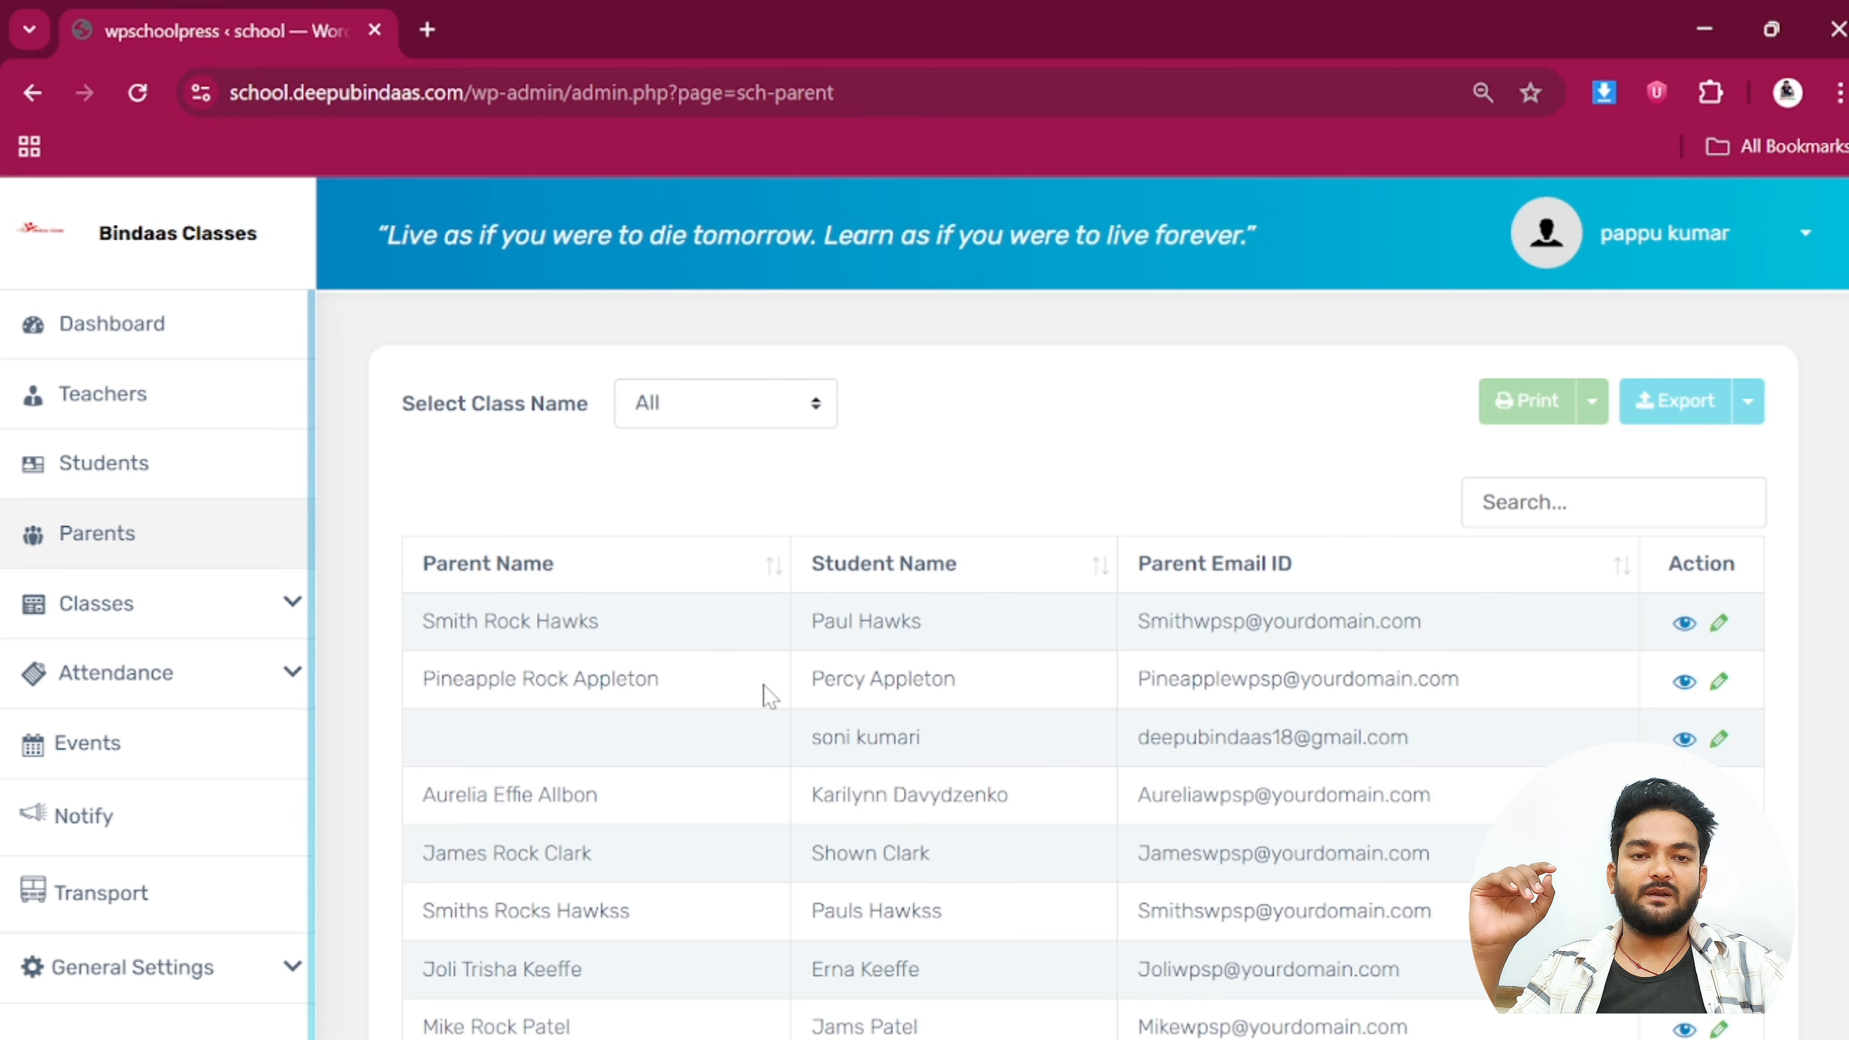
{"action": "left_click", "coordinate": [1686, 627]}
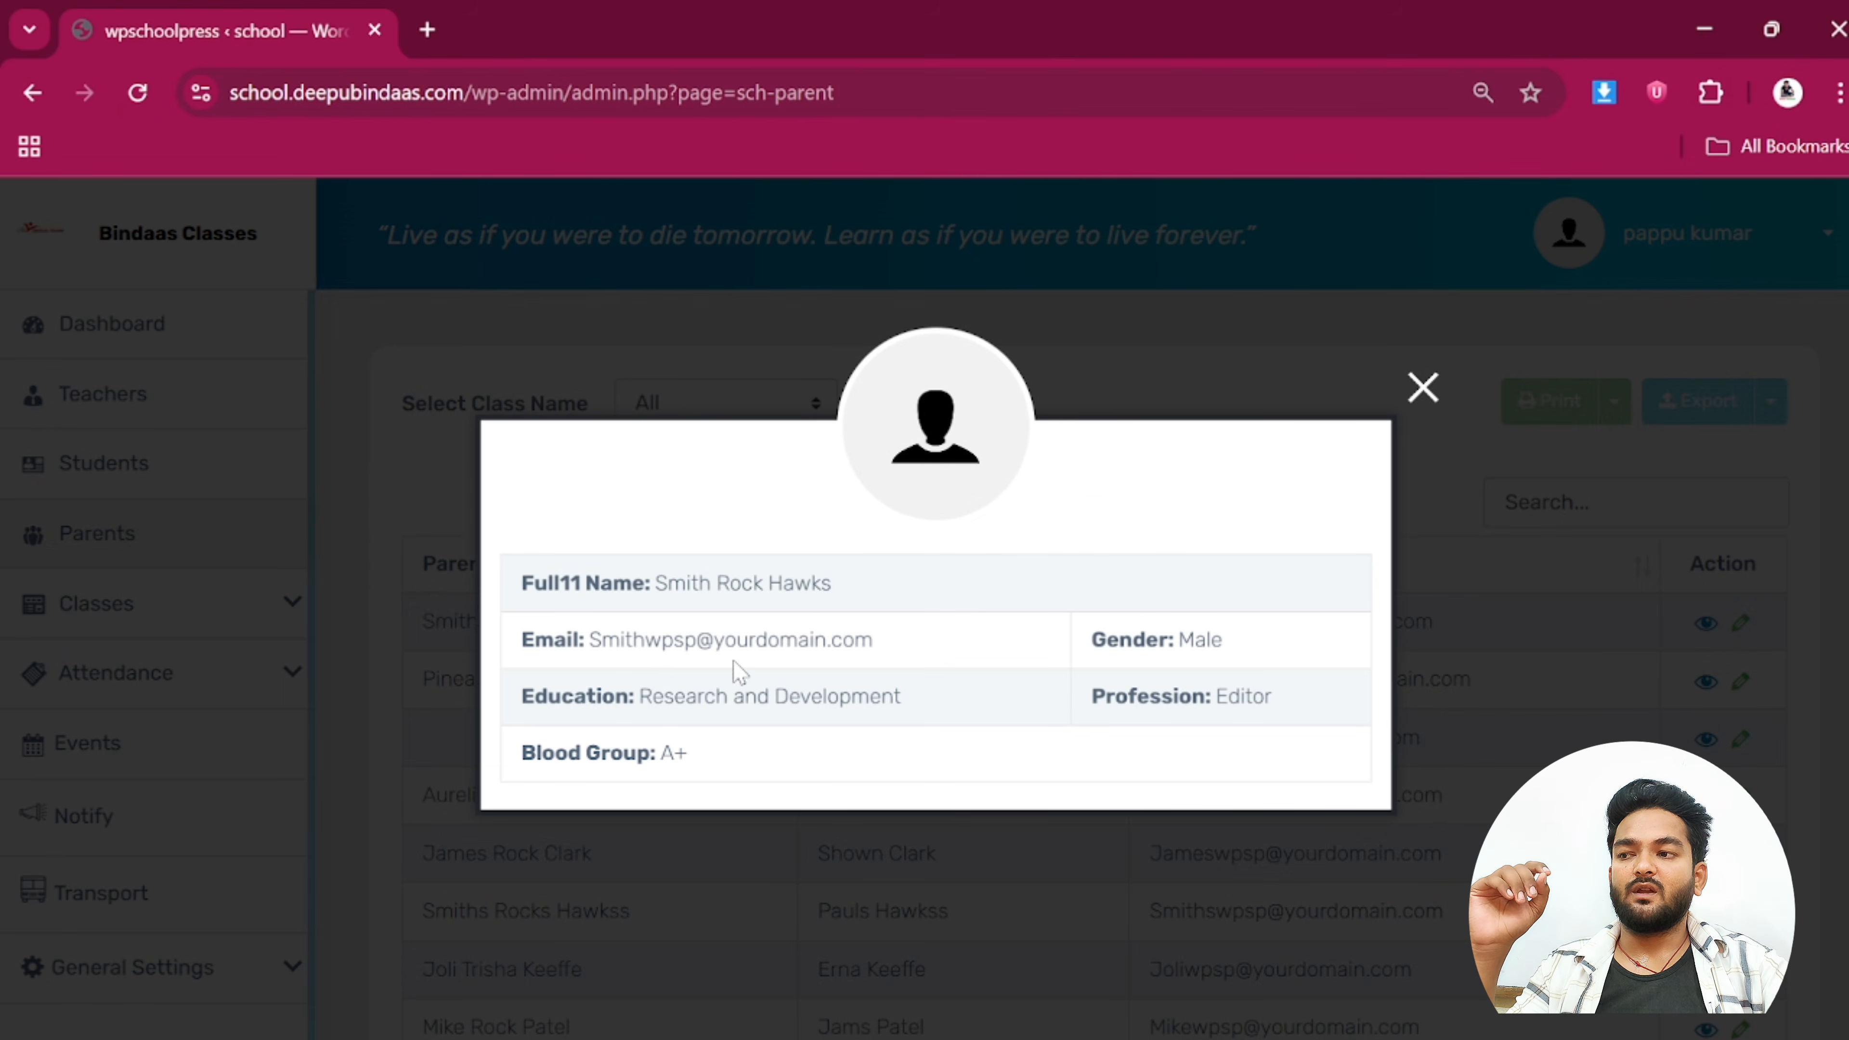
{"action": "left_click", "coordinate": [1444, 384]}
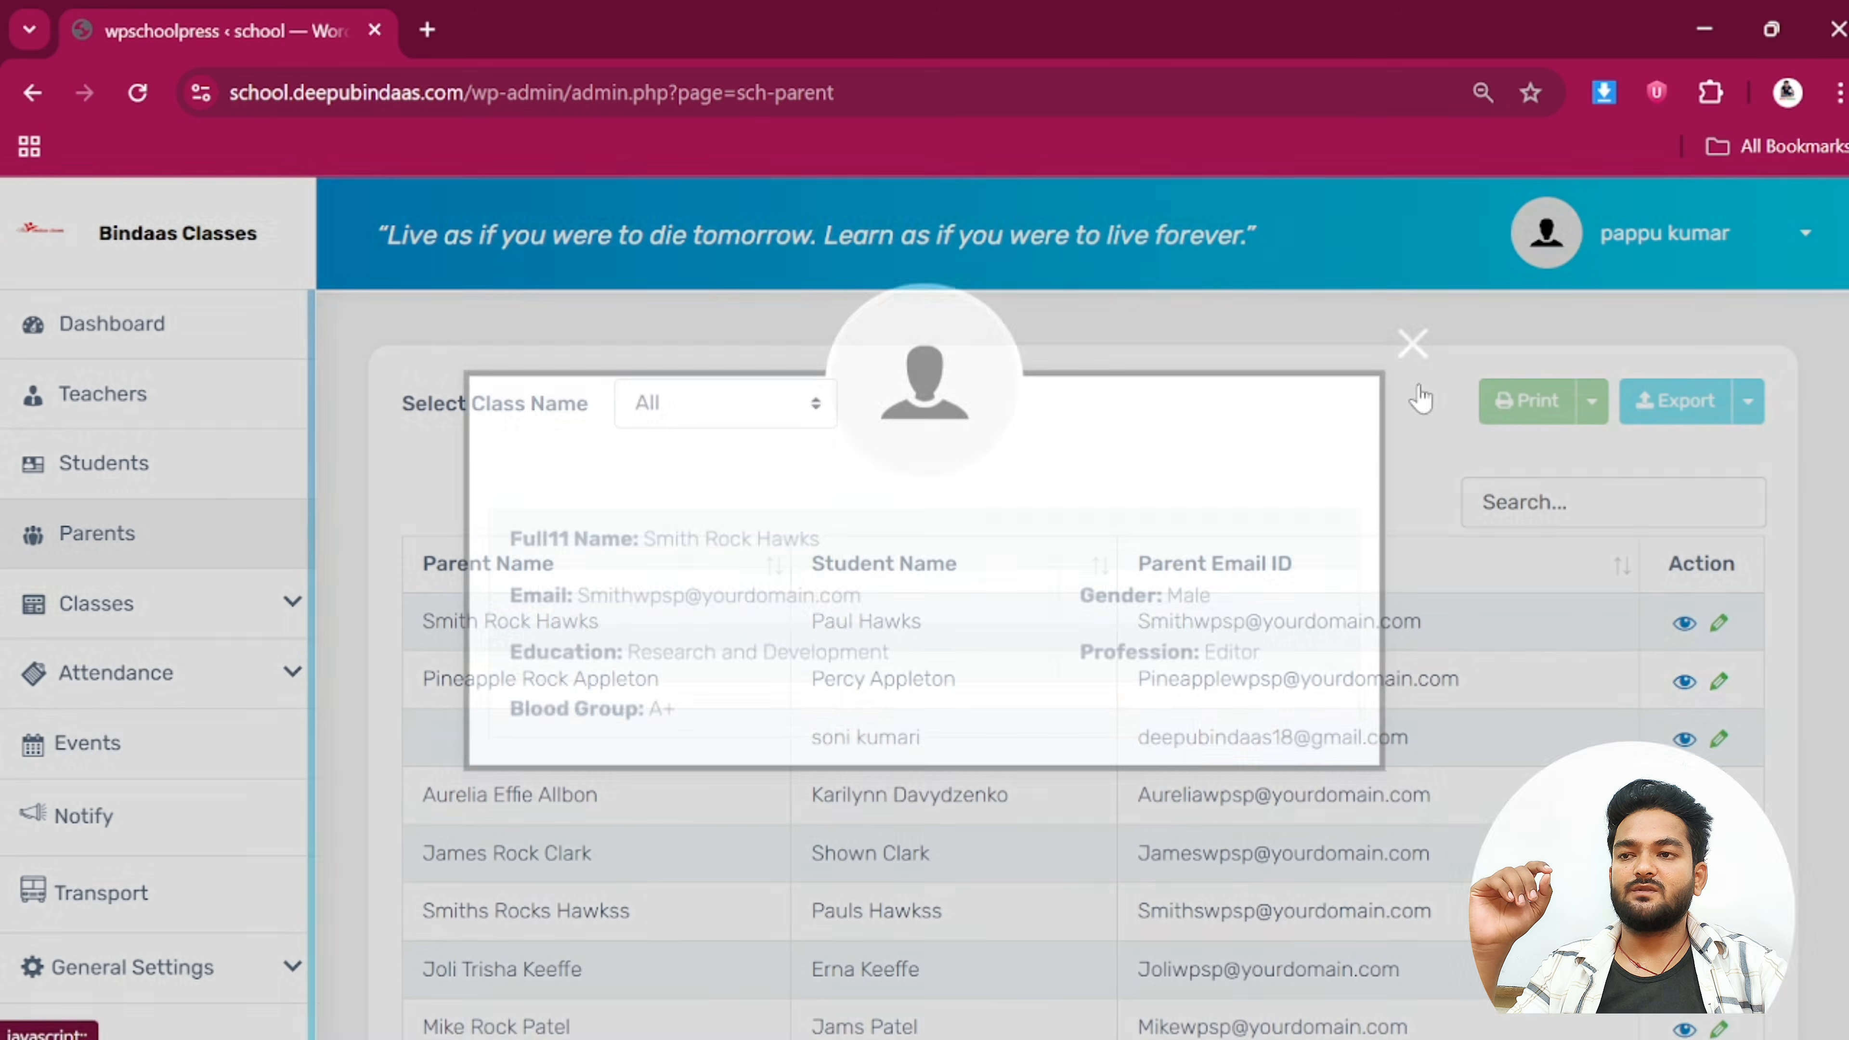
{"action": "scroll", "coordinate": [167, 764], "scroll_direction": "down", "scroll_amount": 5}
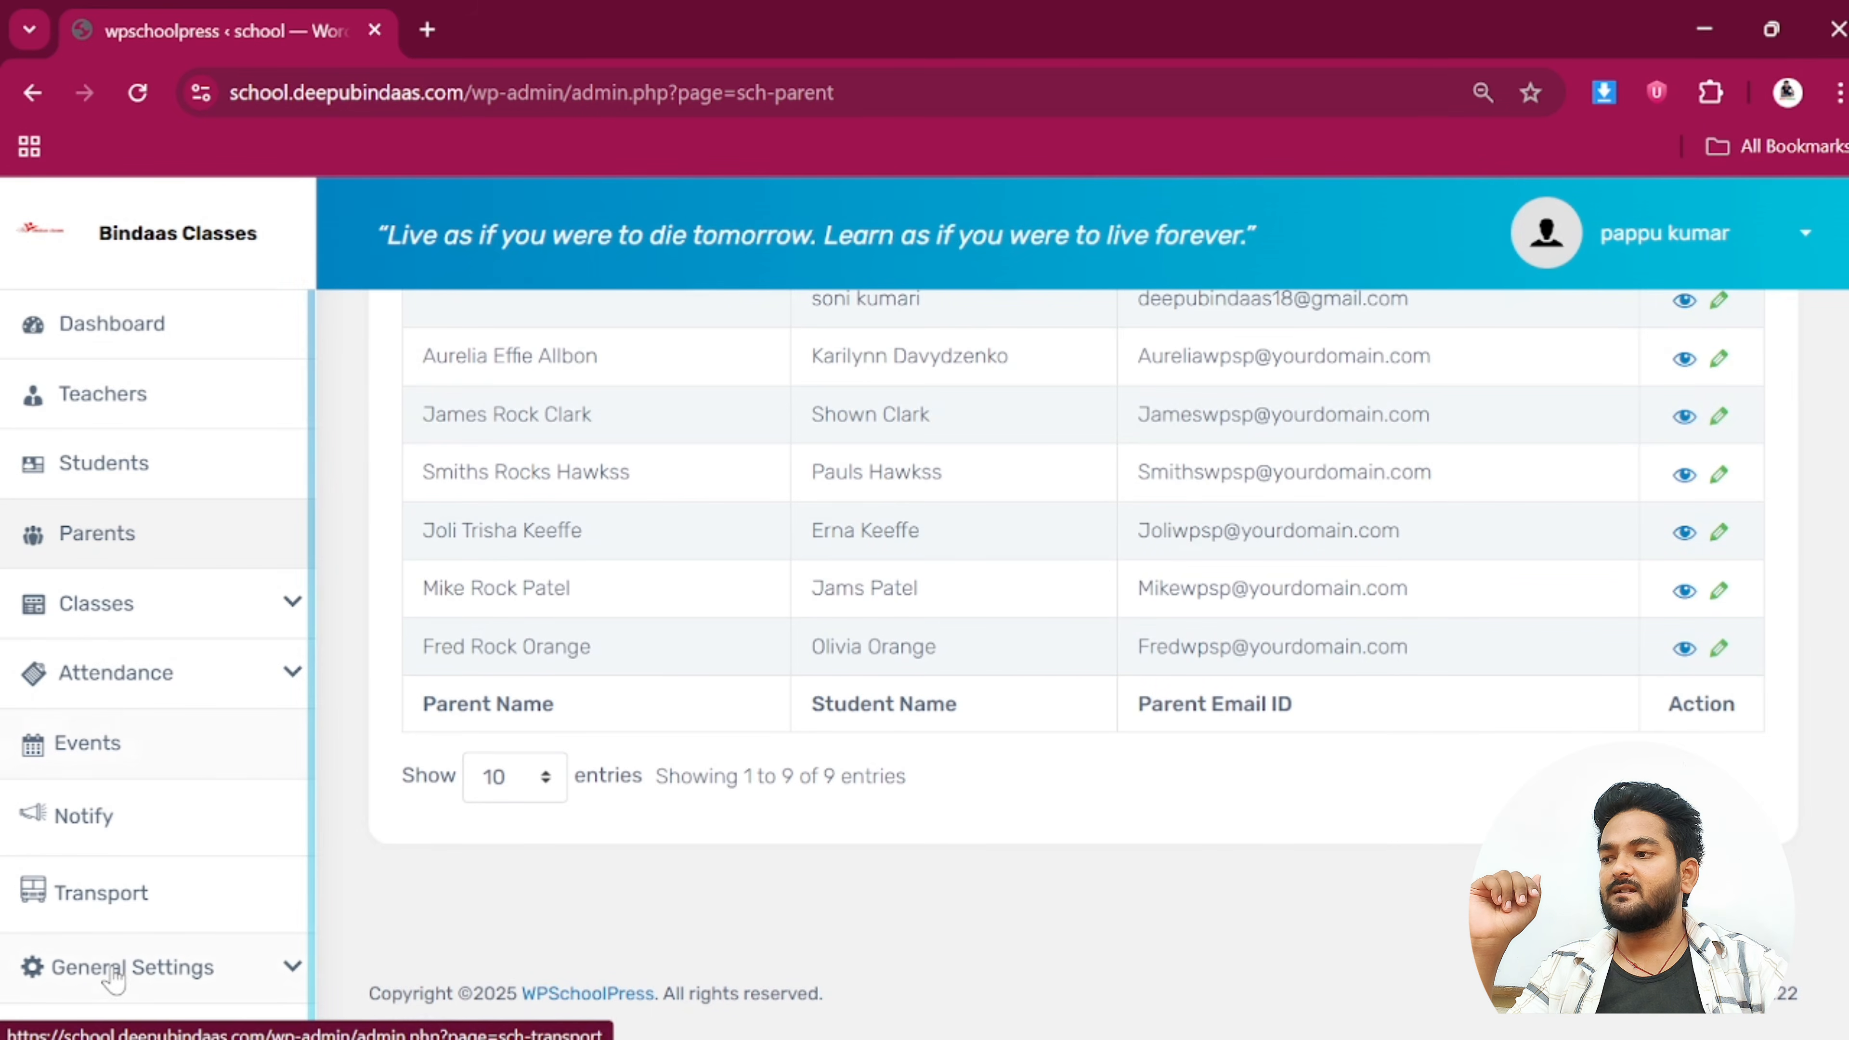
{"action": "left_click", "coordinate": [131, 972]}
{"action": "scroll", "coordinate": [145, 969], "scroll_direction": "down", "scroll_amount": 1}
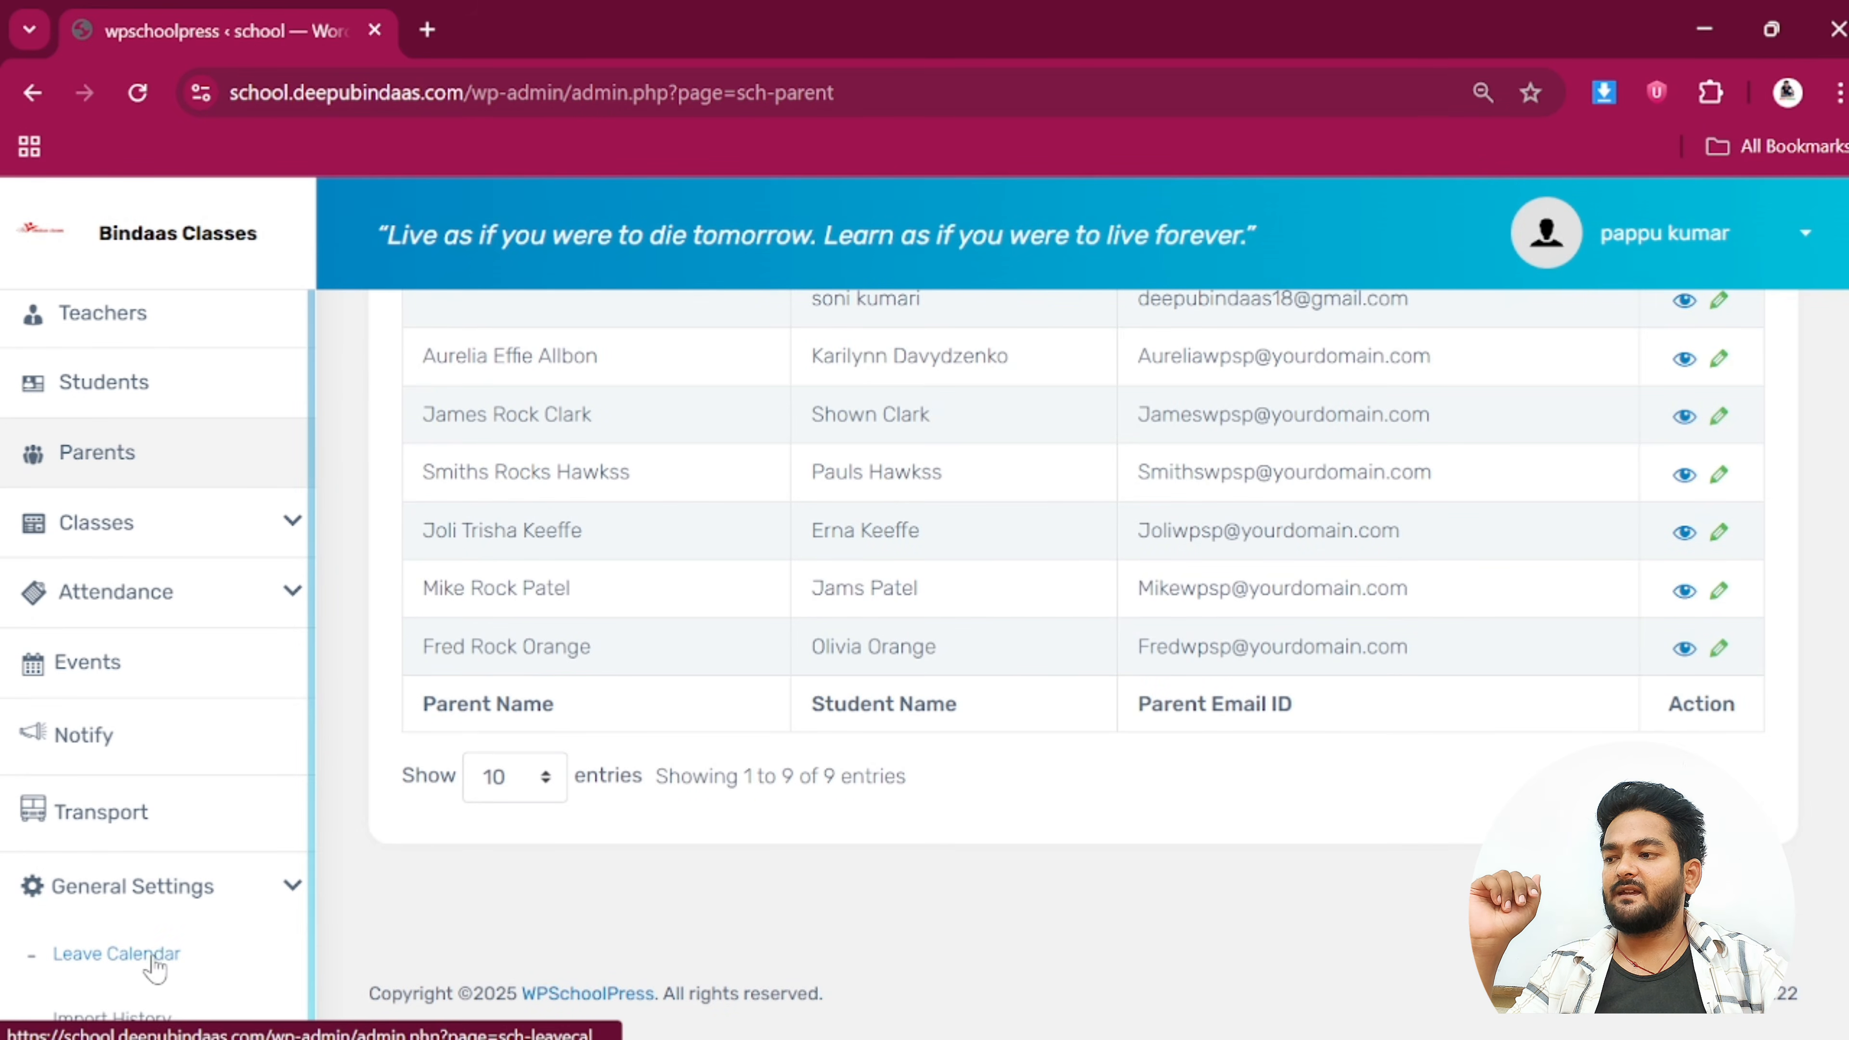
Check the 13 leave days in the Leave Calendar, return to the dashboard, and open a new browser tab
{"action": "left_click", "coordinate": [152, 955]}
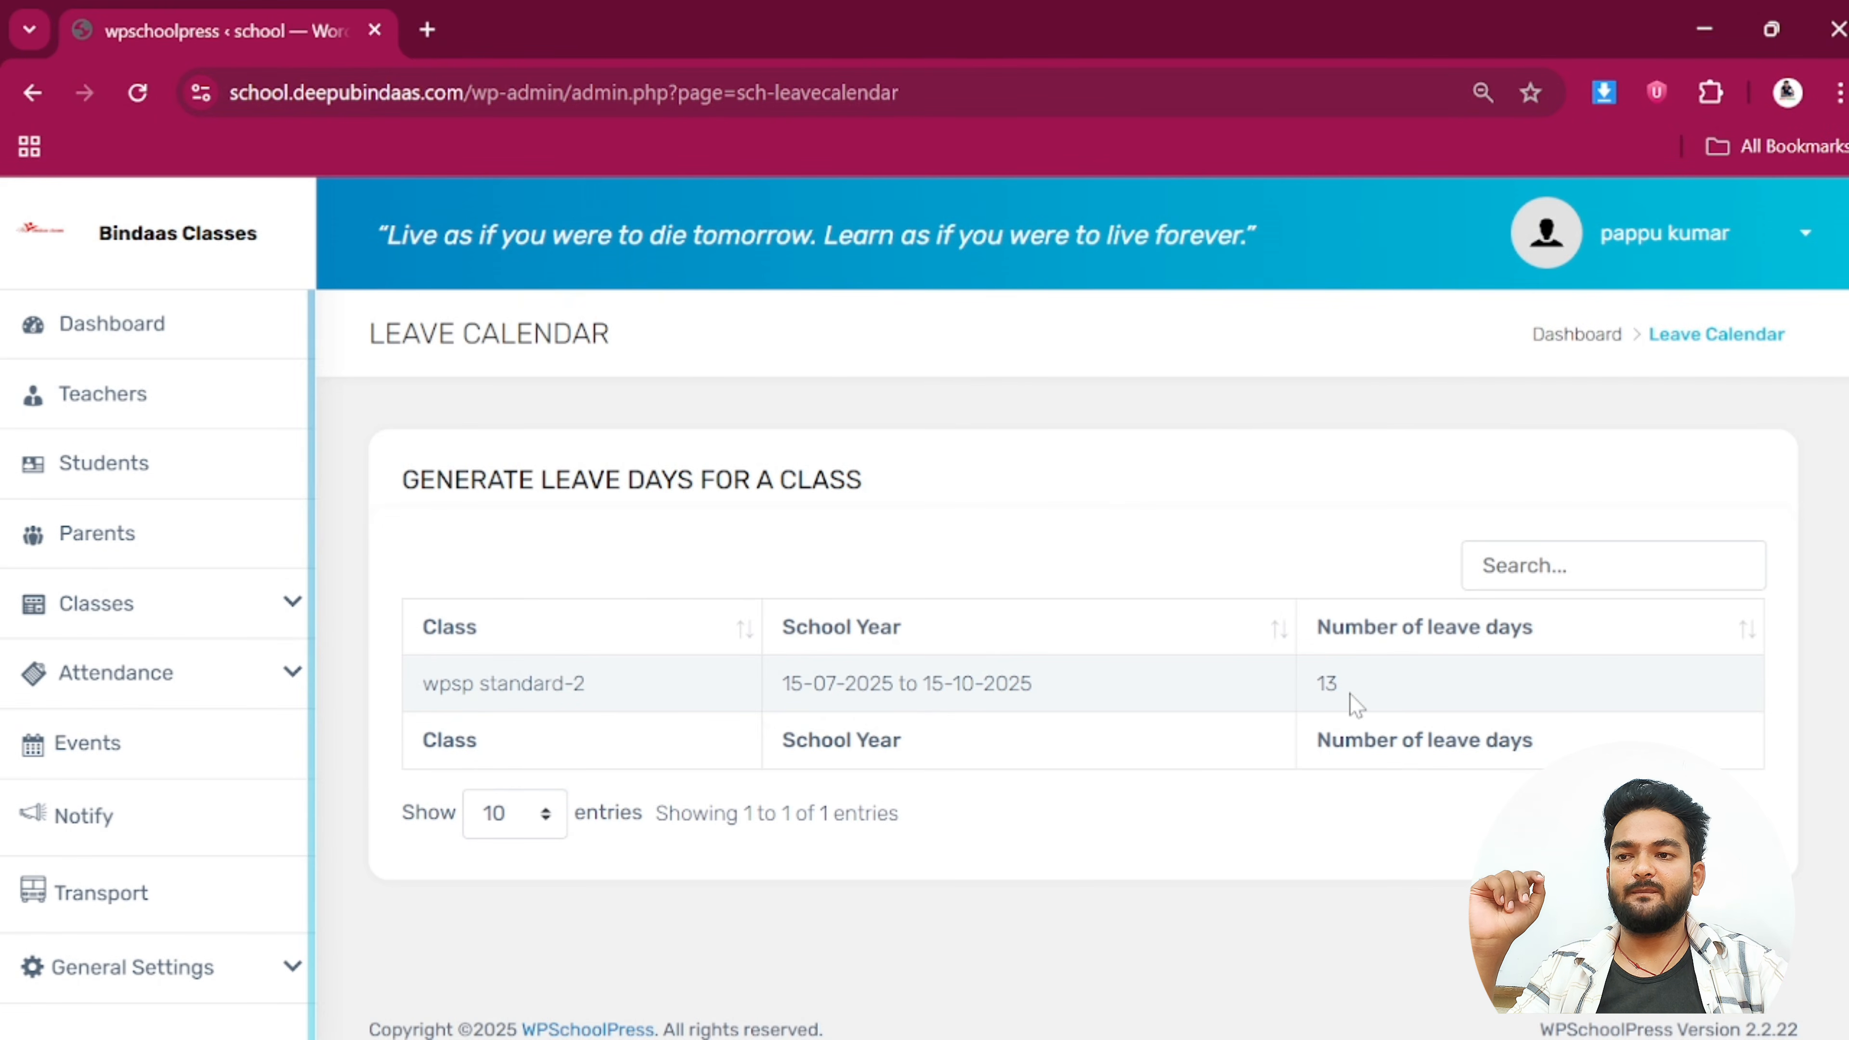
{"action": "left_click_drag", "start_coordinate": [1352, 703], "coordinate": [1312, 699]}
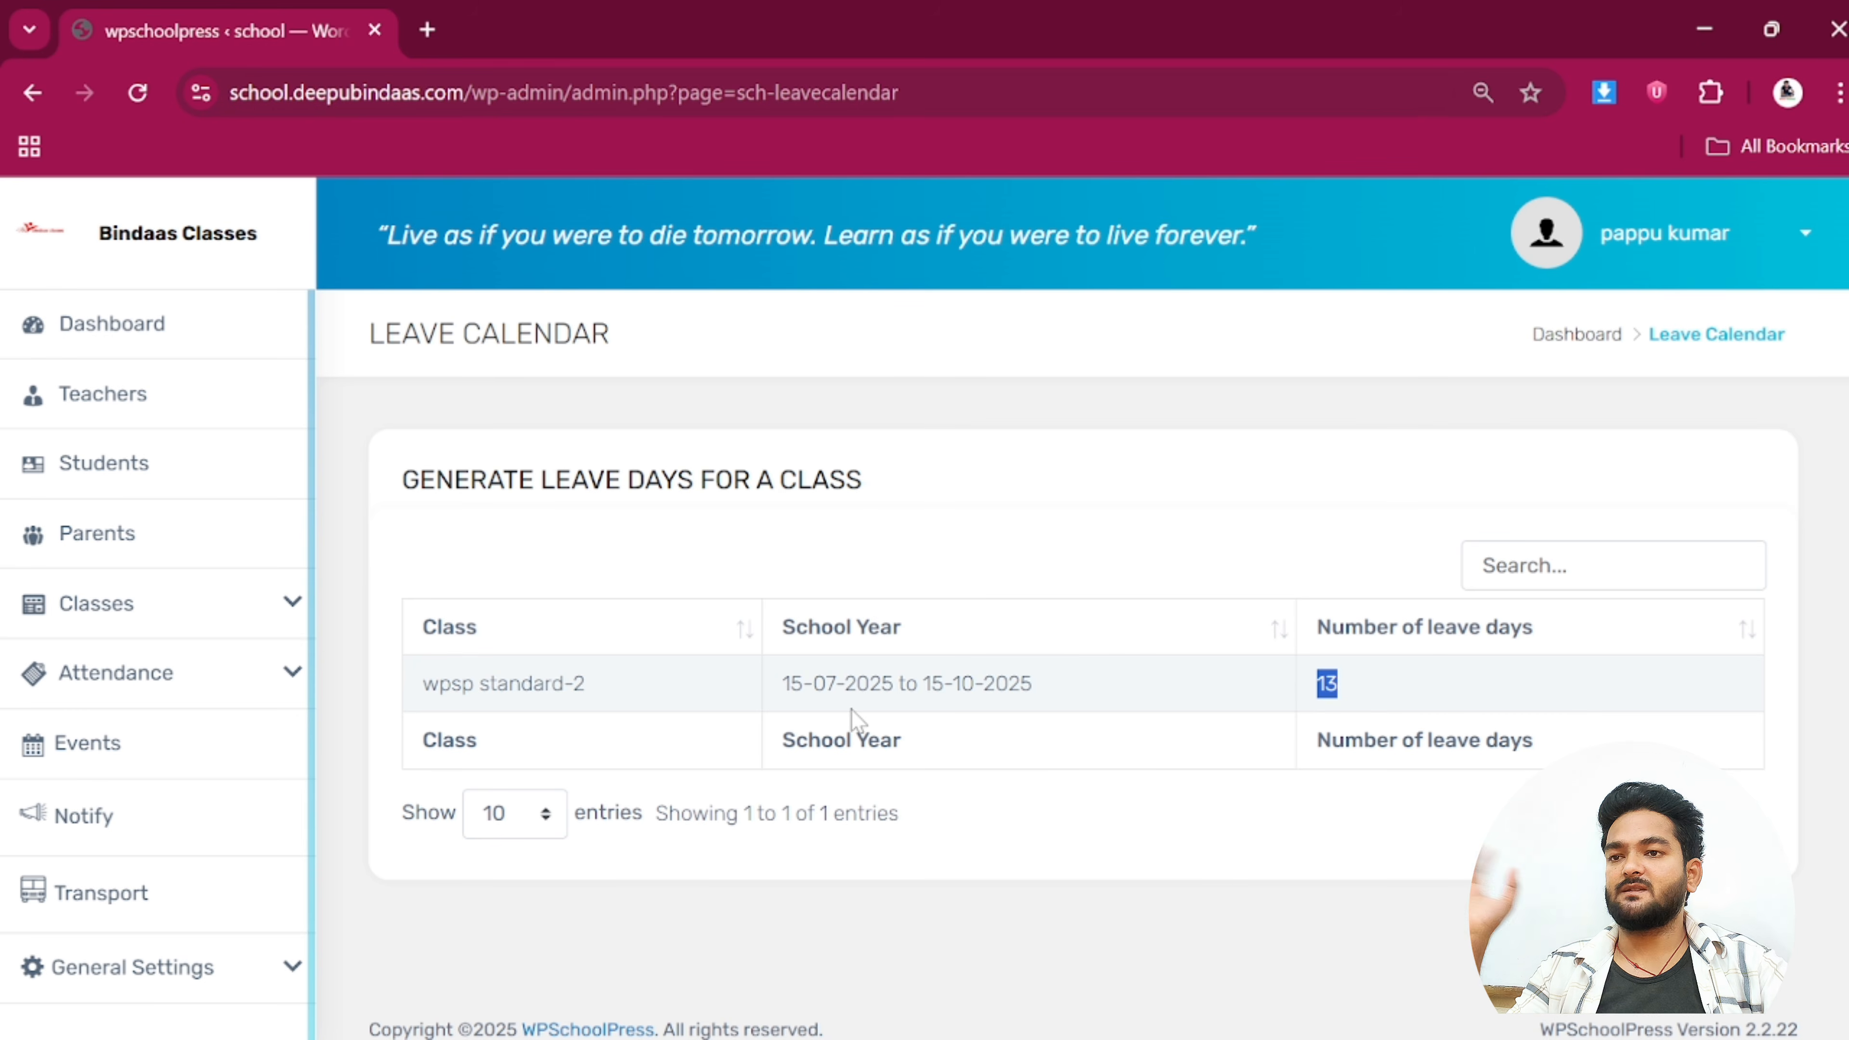
{"action": "left_click", "coordinate": [1558, 338]}
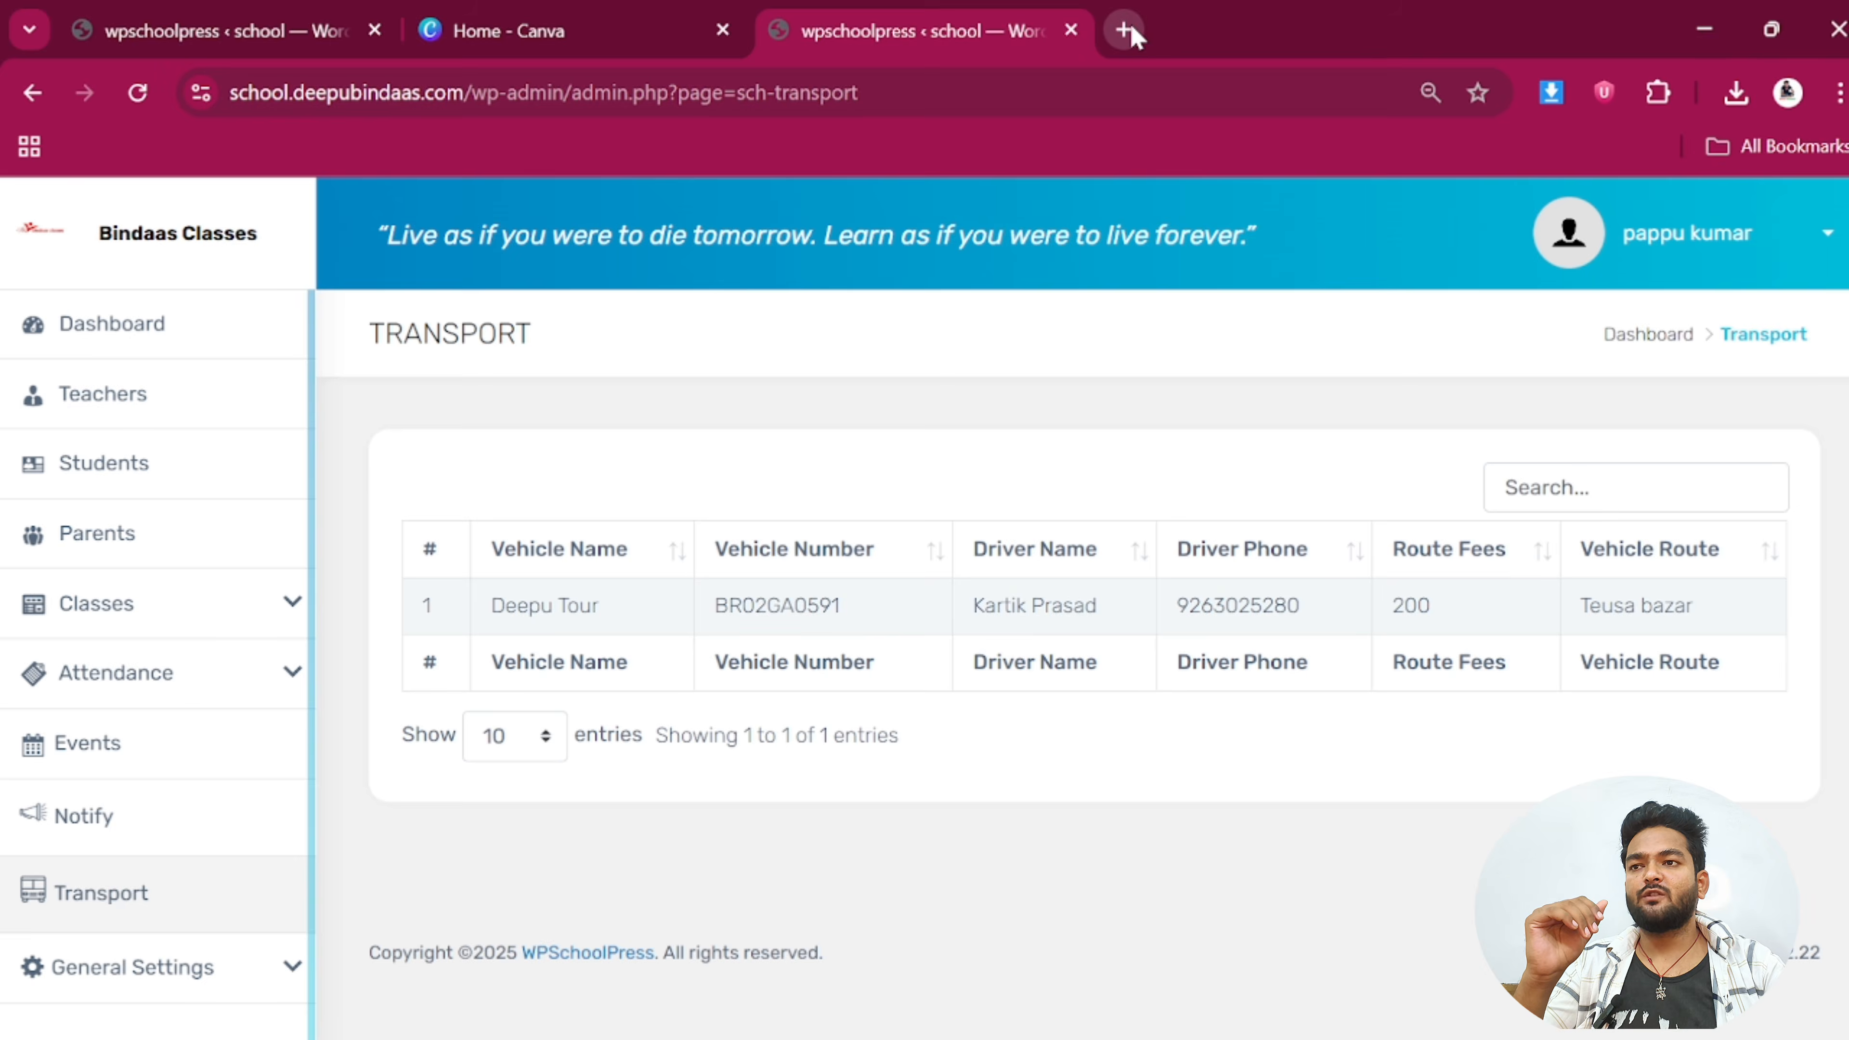
{"action": "left_click", "coordinate": [1122, 30]}
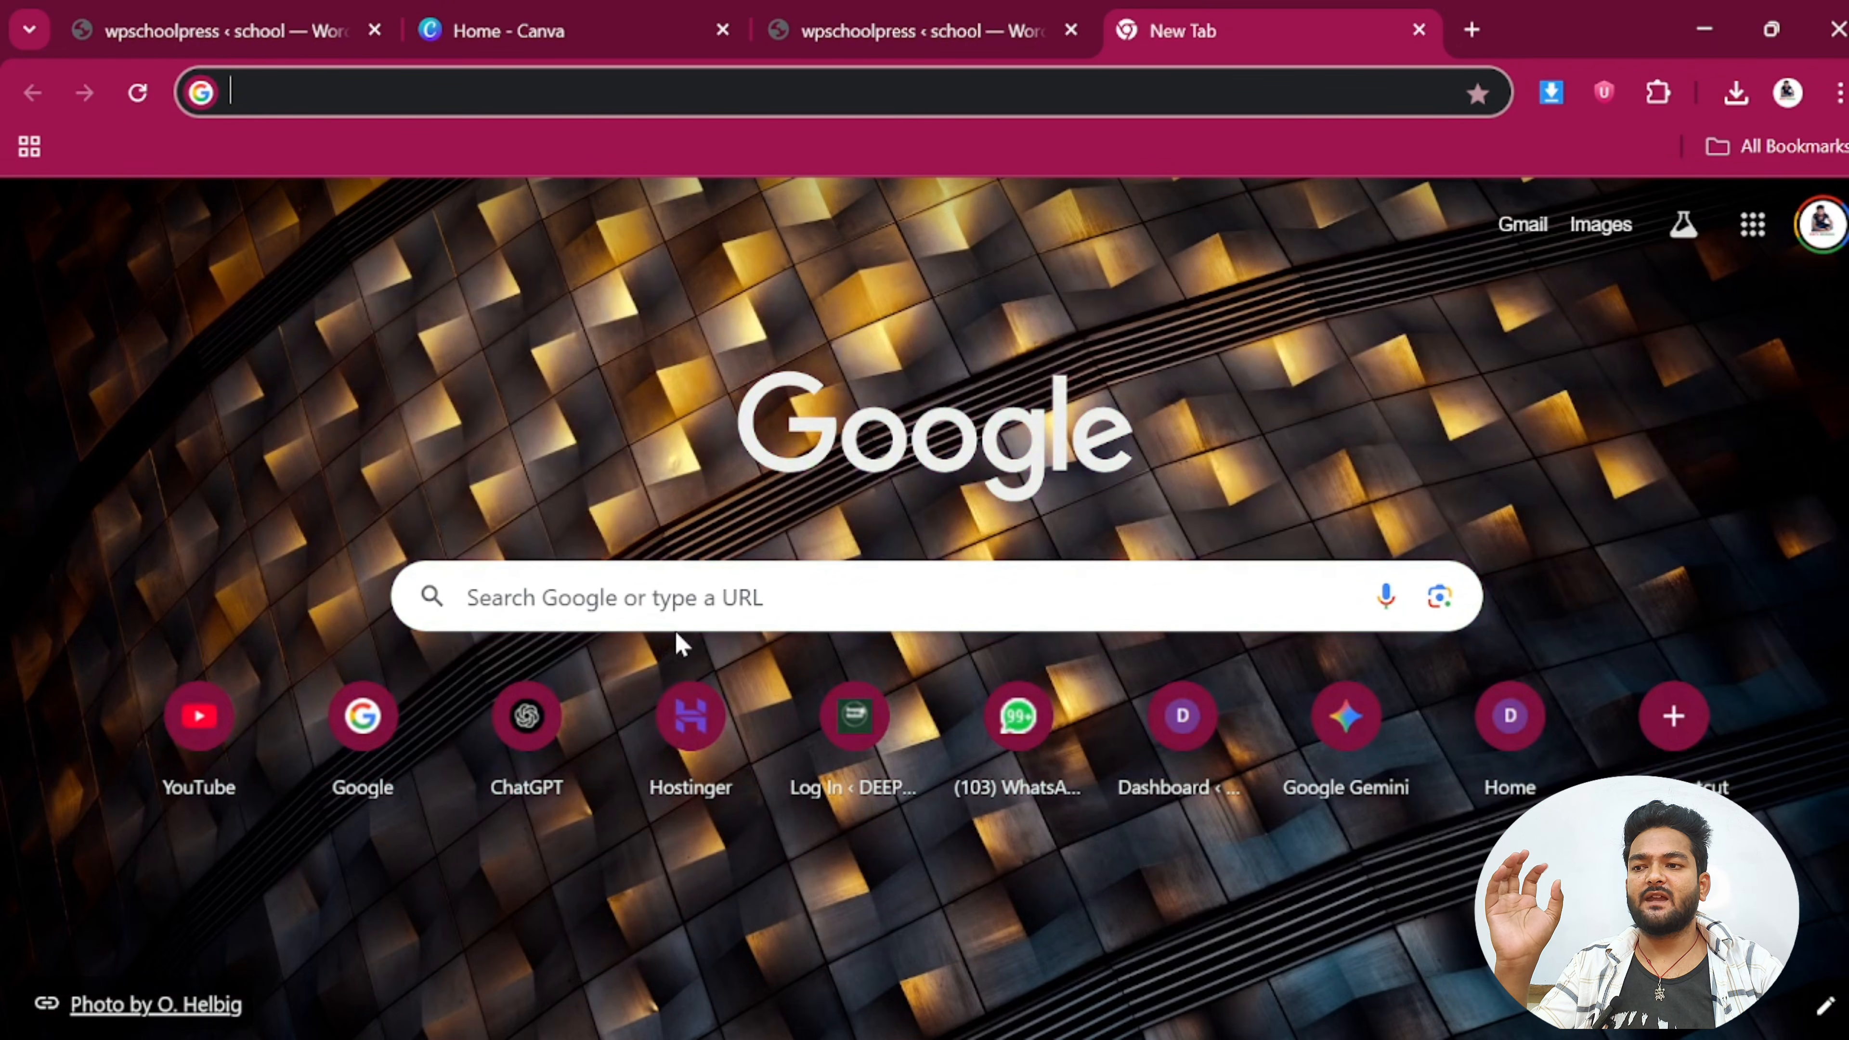
Follow the hostinger.in referral link in the video description to the extra 20% discount page
{"action": "left_click", "coordinate": [692, 748]}
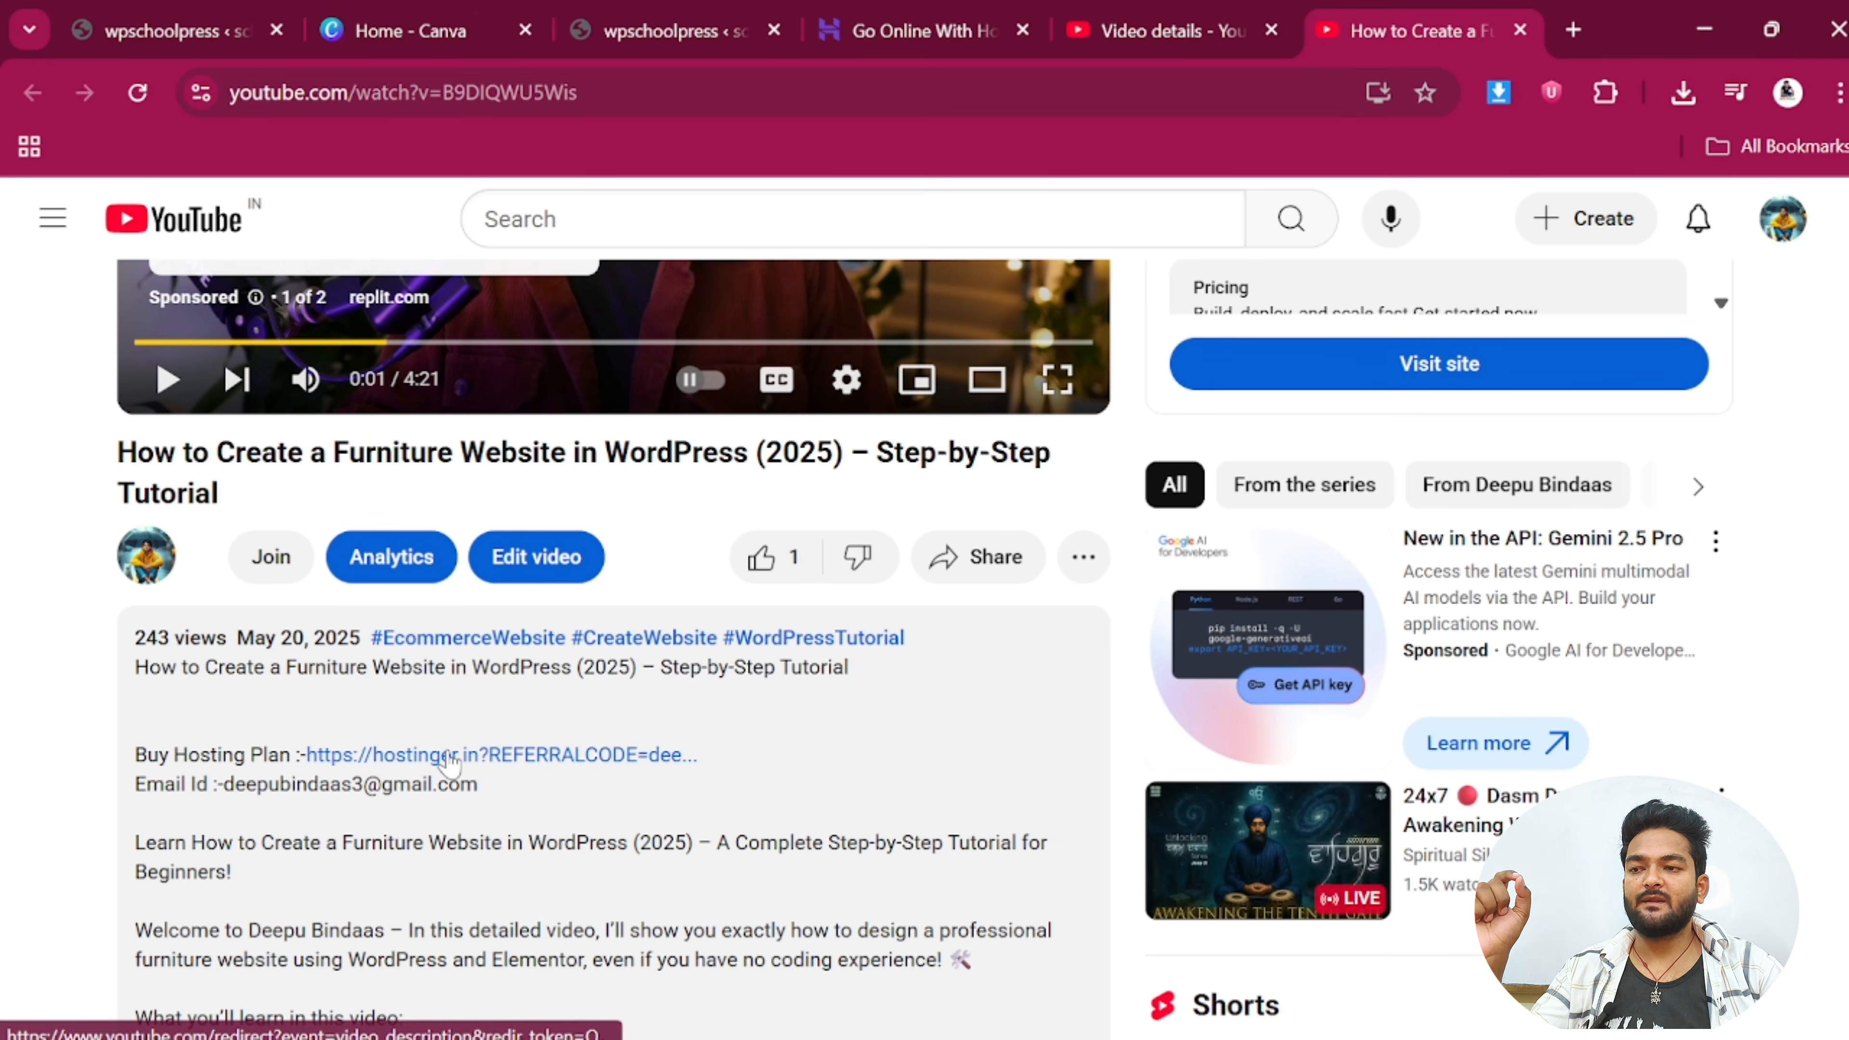
{"action": "left_click", "coordinate": [450, 757]}
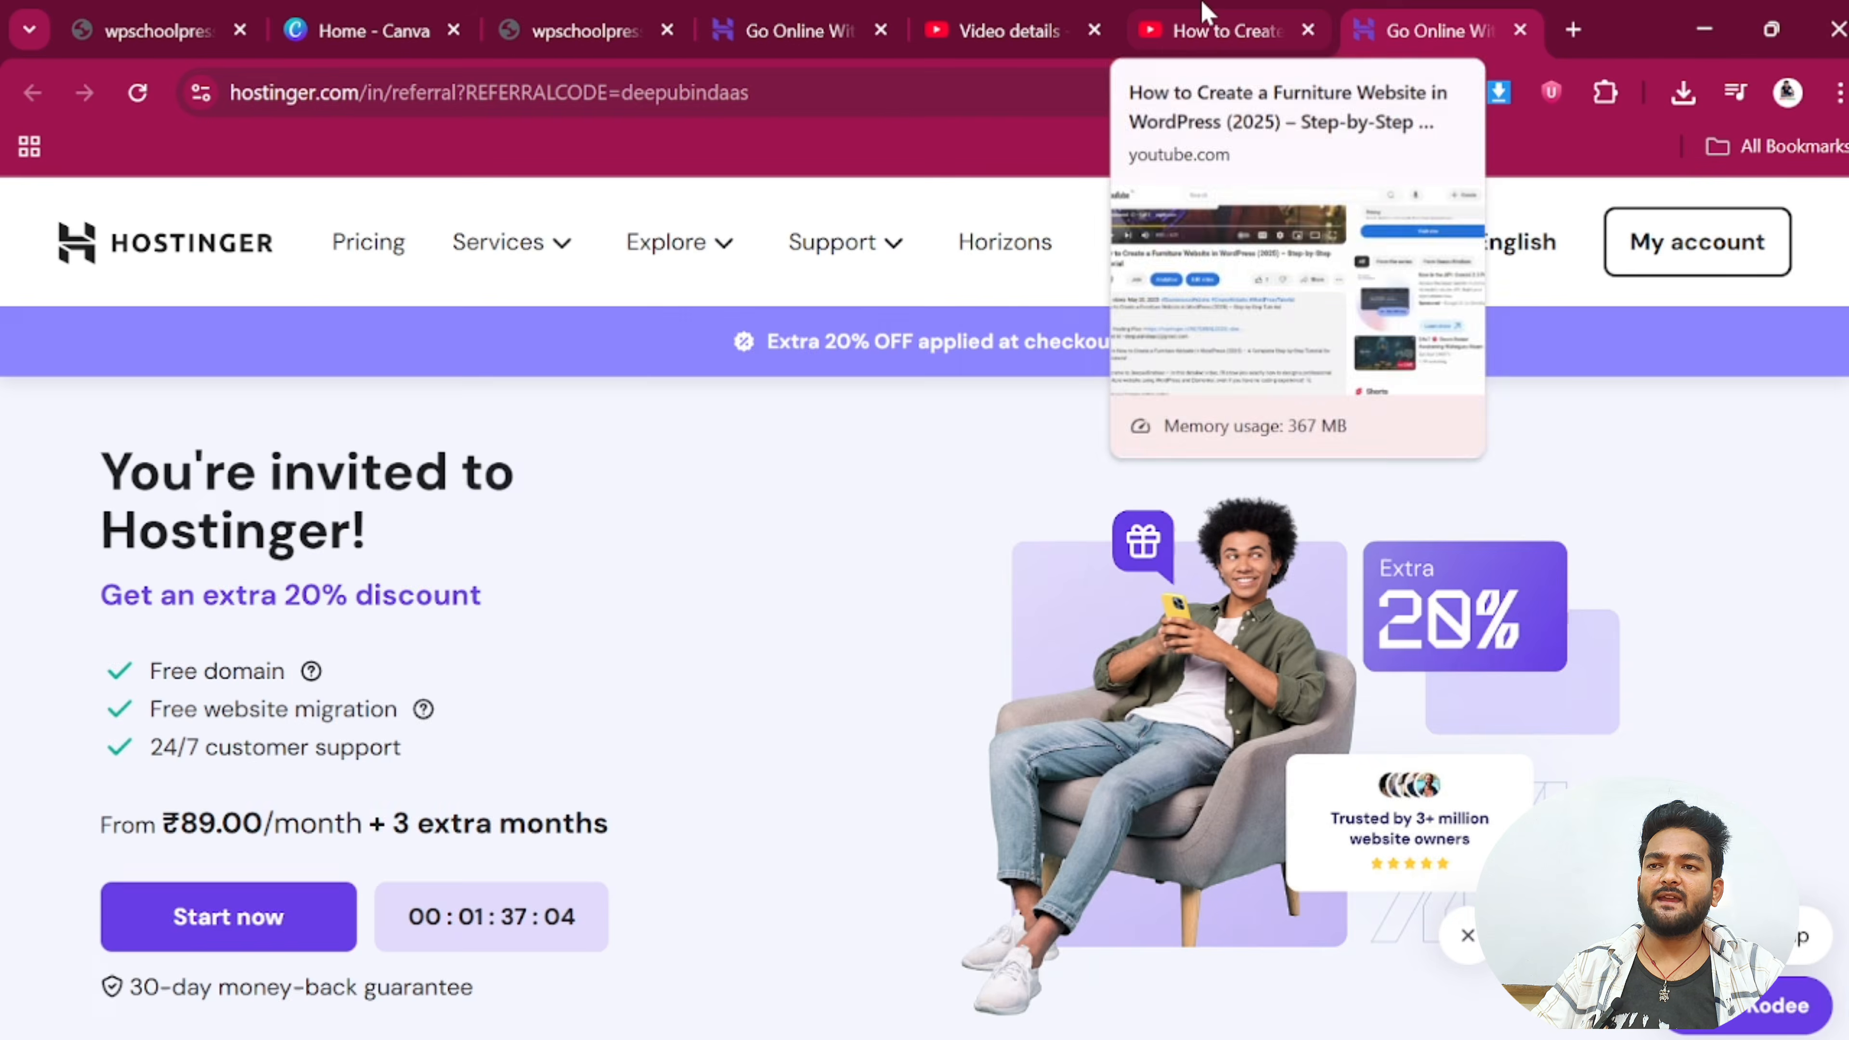
Return to the Hostinger referral page and scroll through the Single, Premium, Business and Cloud Startup plans
{"action": "left_click", "coordinate": [1207, 16]}
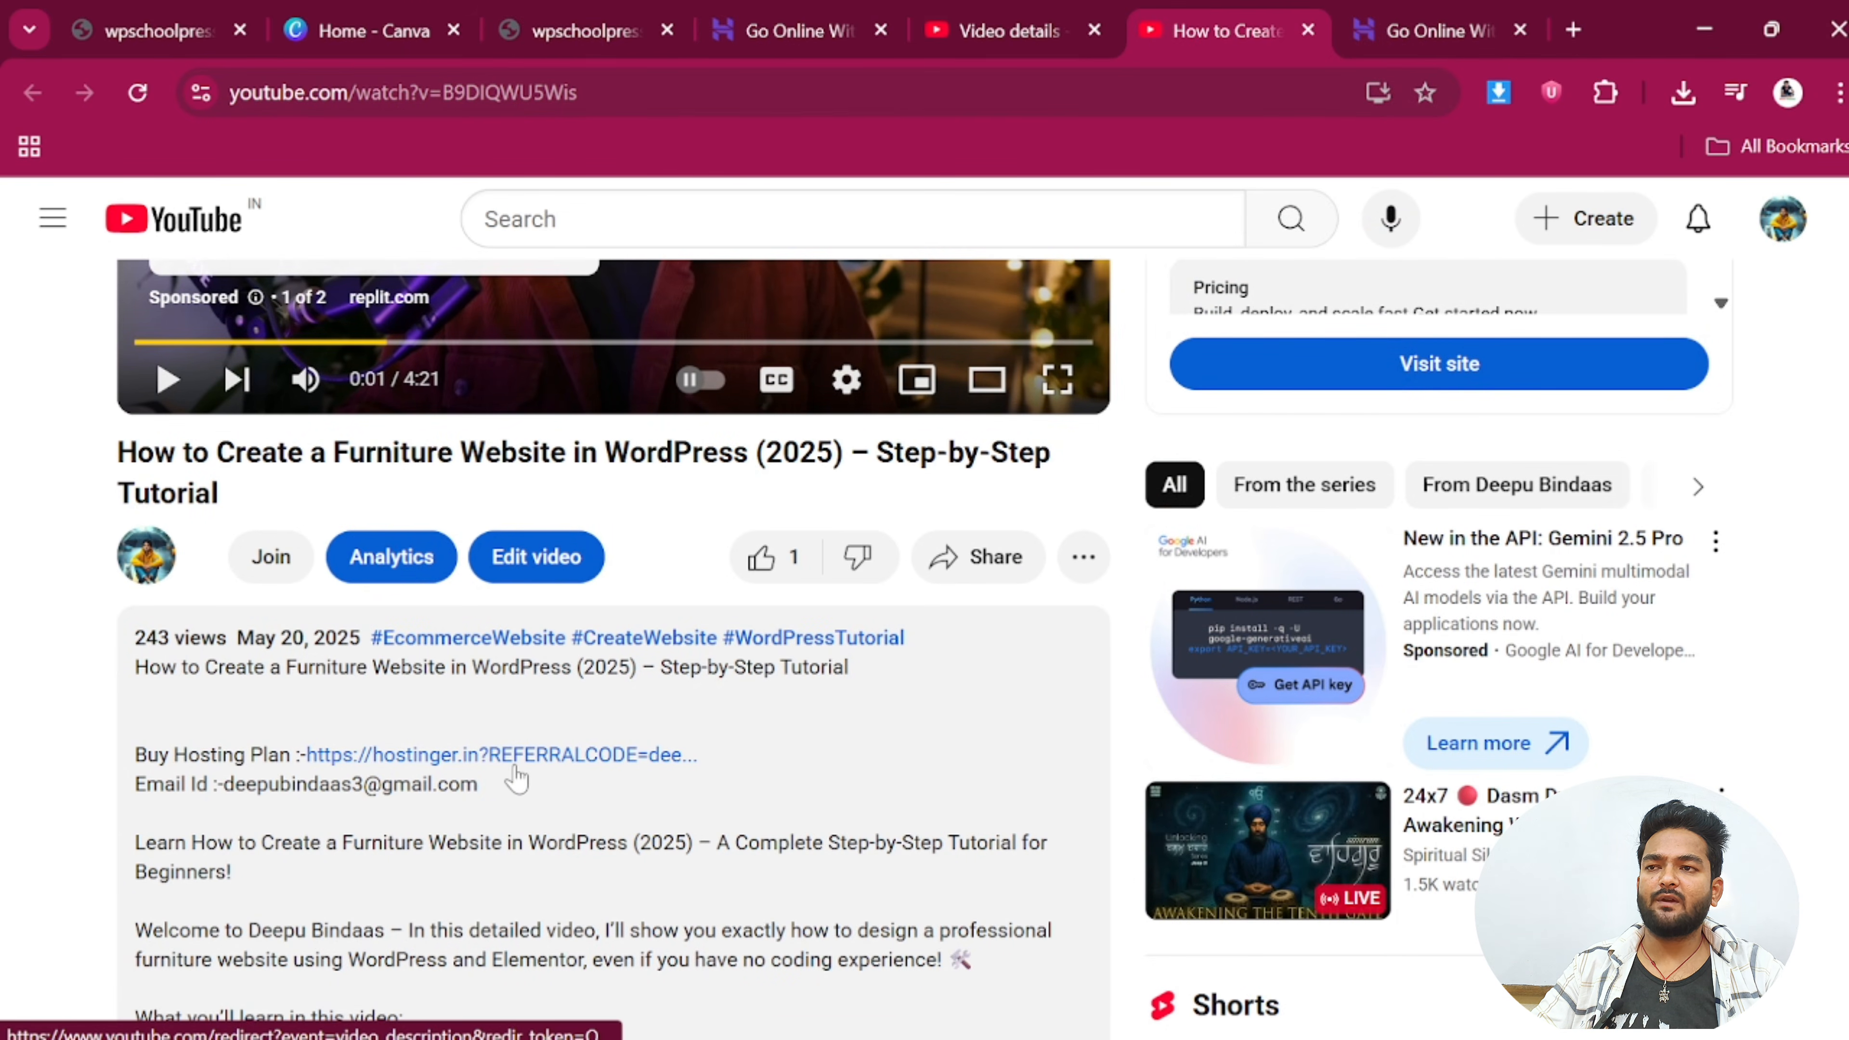
{"action": "left_click", "coordinate": [1429, 14]}
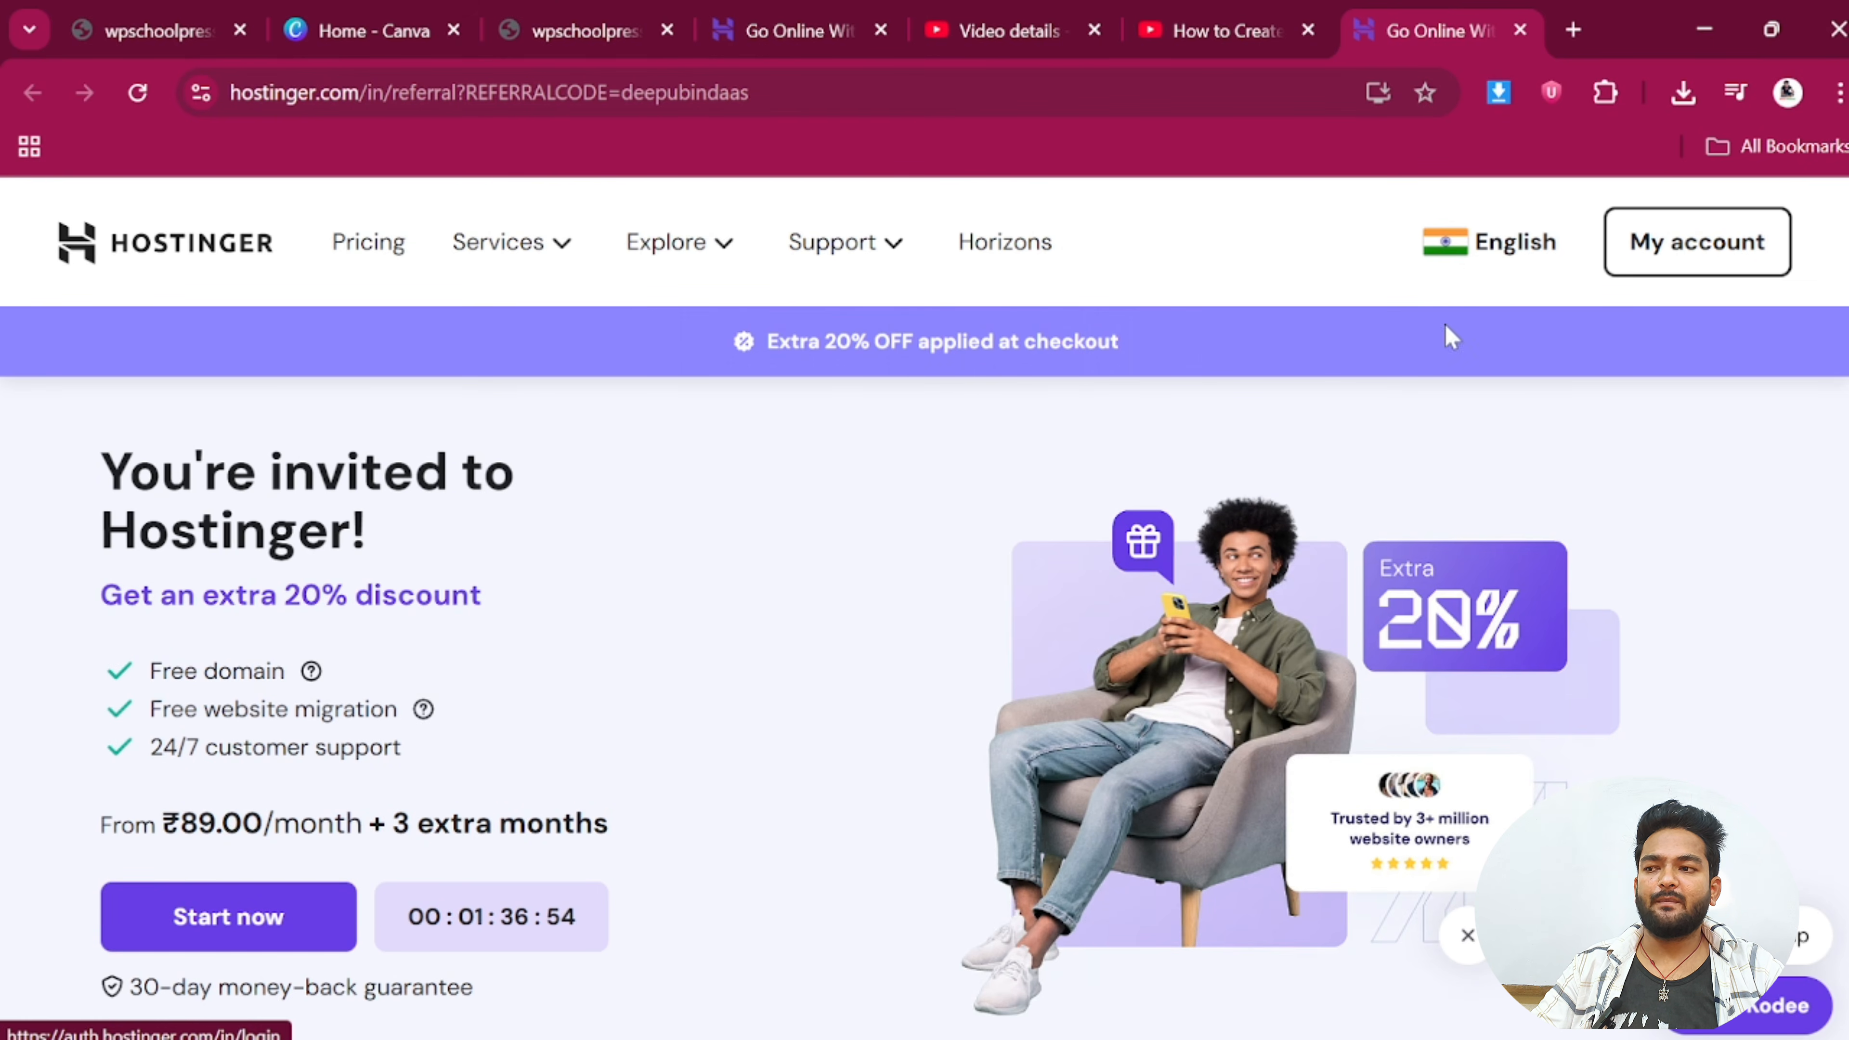
{"action": "scroll", "coordinate": [402, 815], "scroll_direction": "down", "scroll_amount": 2}
{"action": "scroll", "coordinate": [404, 808], "scroll_direction": "down", "scroll_amount": 10}
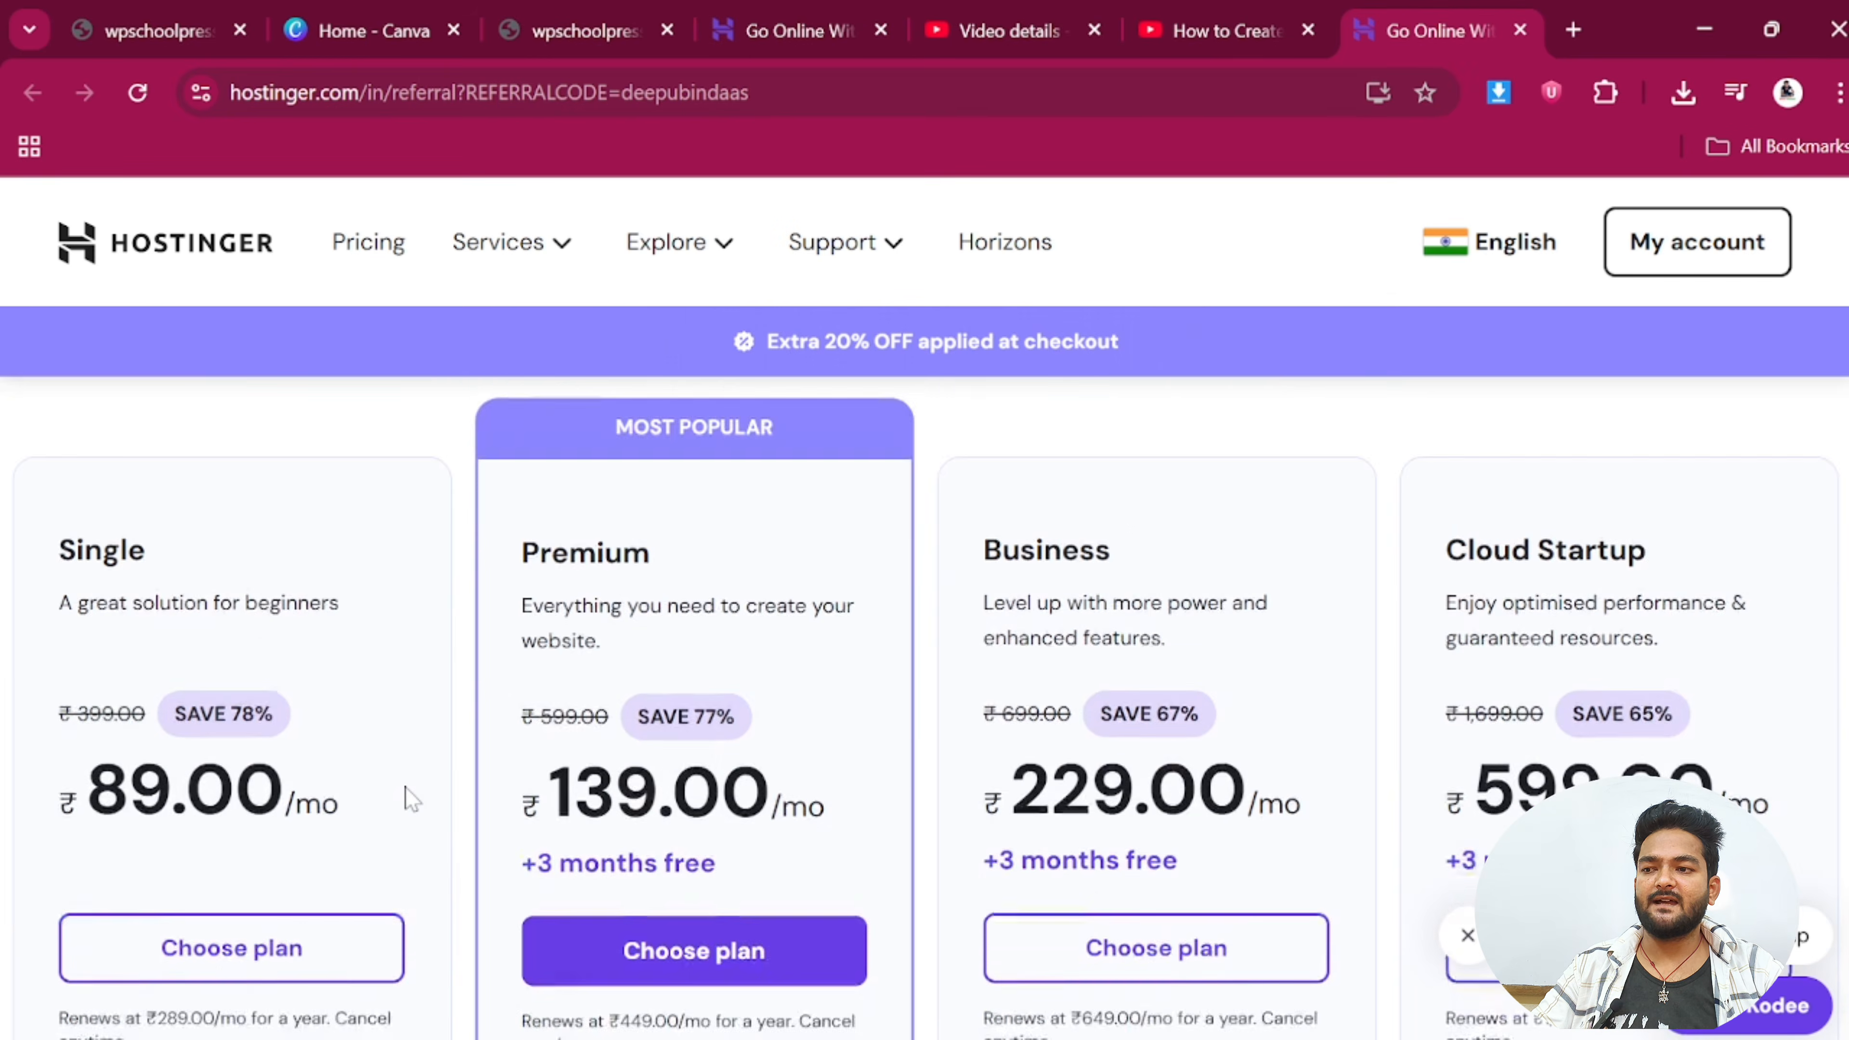
{"action": "scroll", "coordinate": [408, 798], "scroll_direction": "down", "scroll_amount": 2}
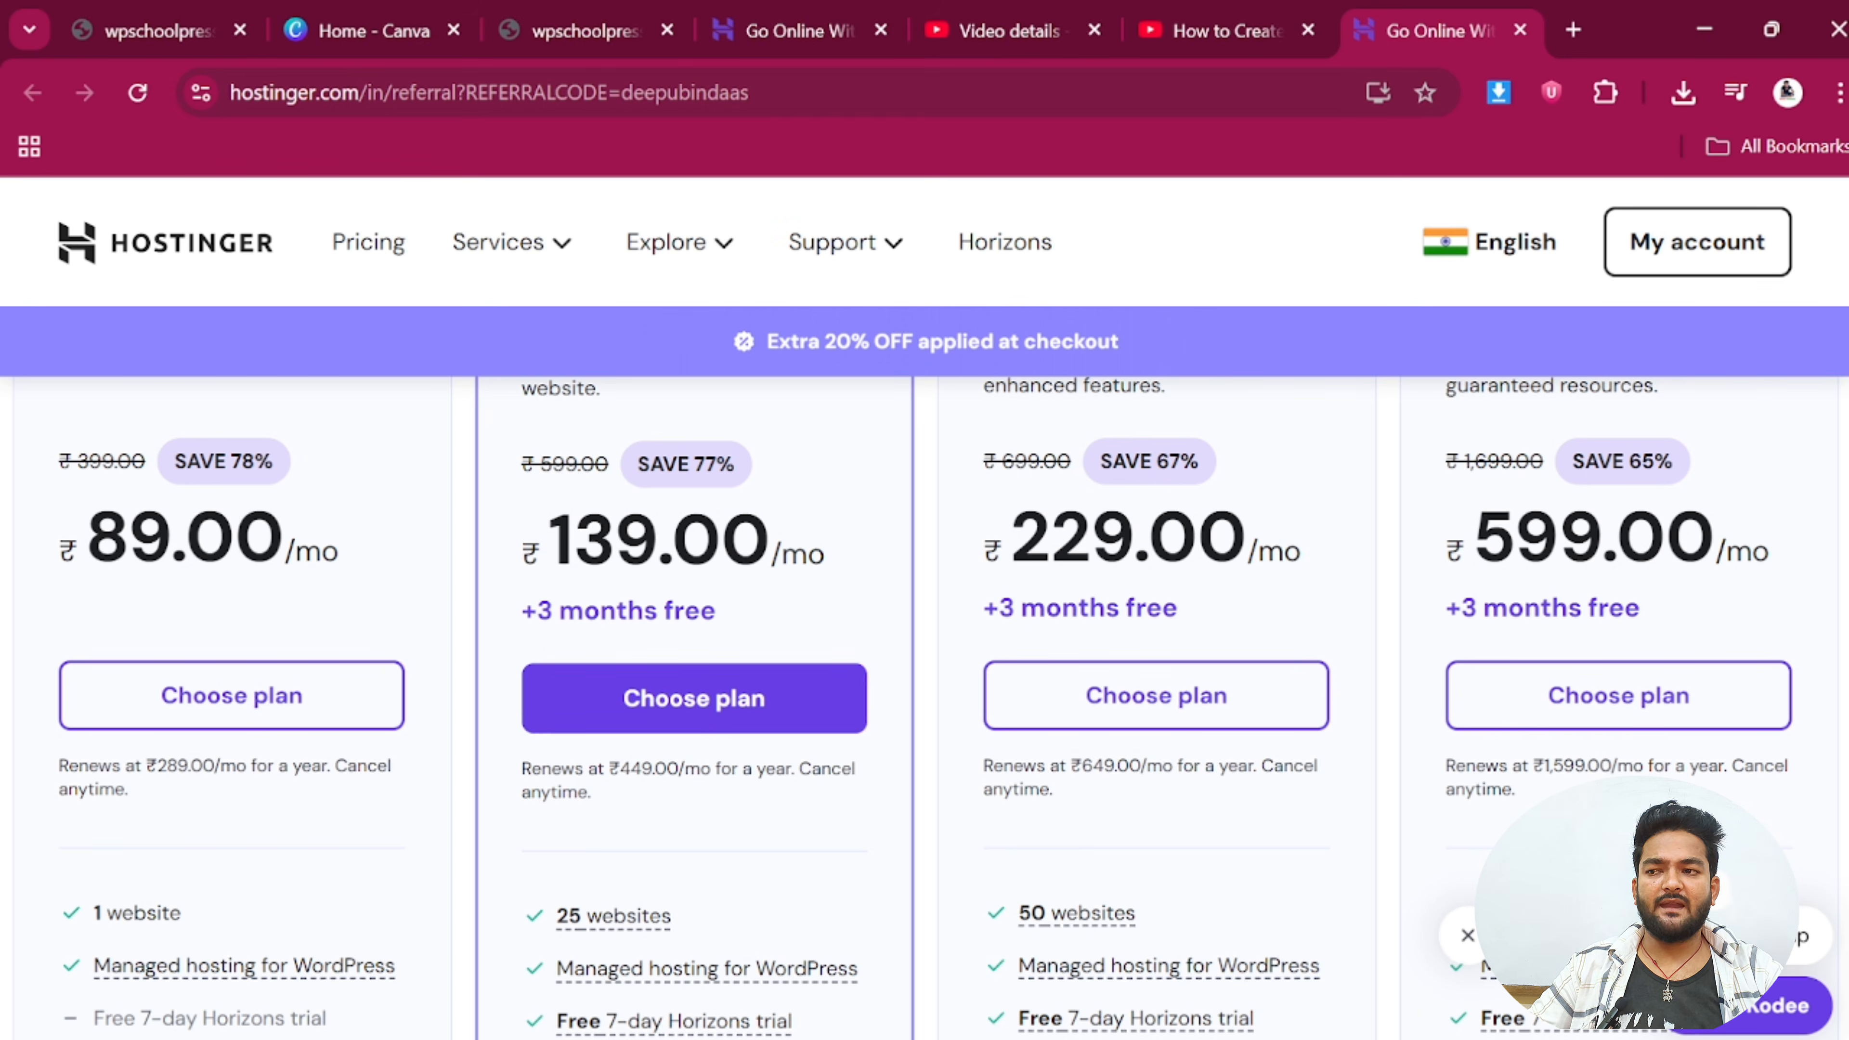
{"action": "scroll", "coordinate": [1200, 641], "scroll_direction": "up", "scroll_amount": 2}
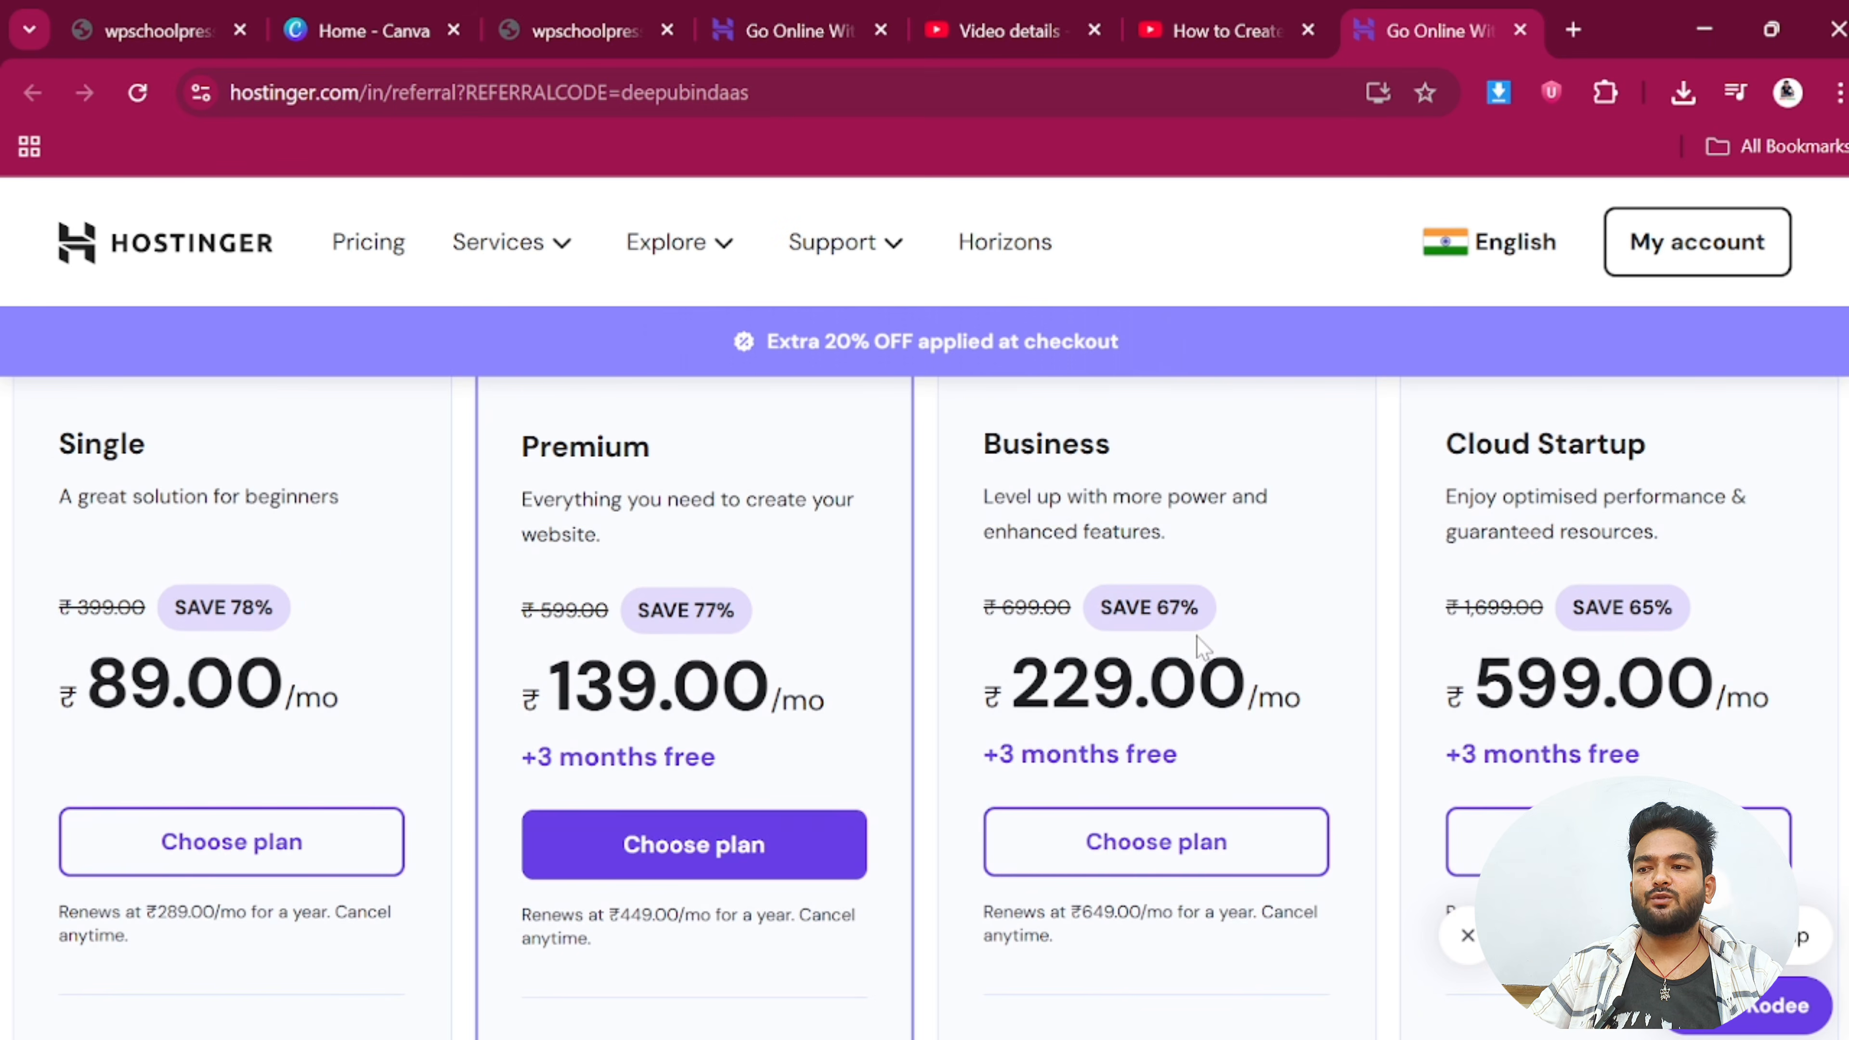
{"action": "scroll", "coordinate": [1199, 641], "scroll_direction": "down", "scroll_amount": 2}
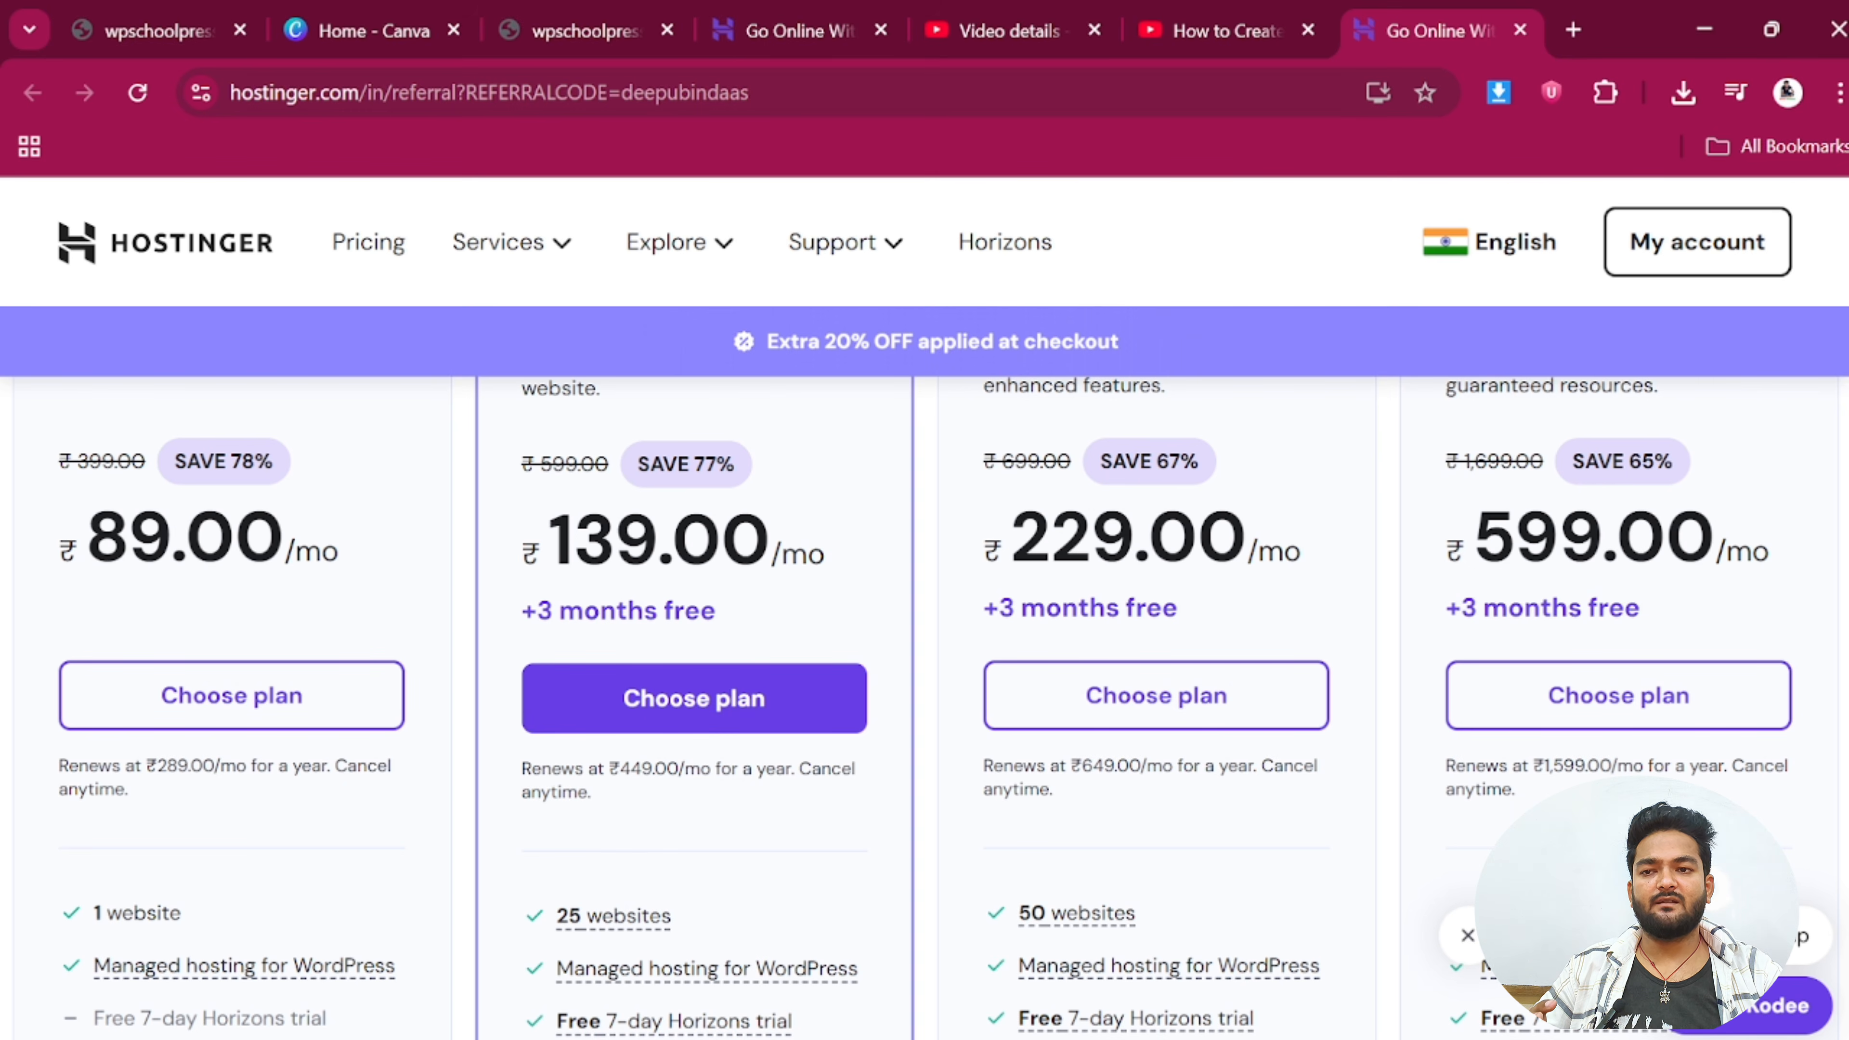
{"action": "scroll", "coordinate": [1108, 583], "scroll_direction": "up", "scroll_amount": 2}
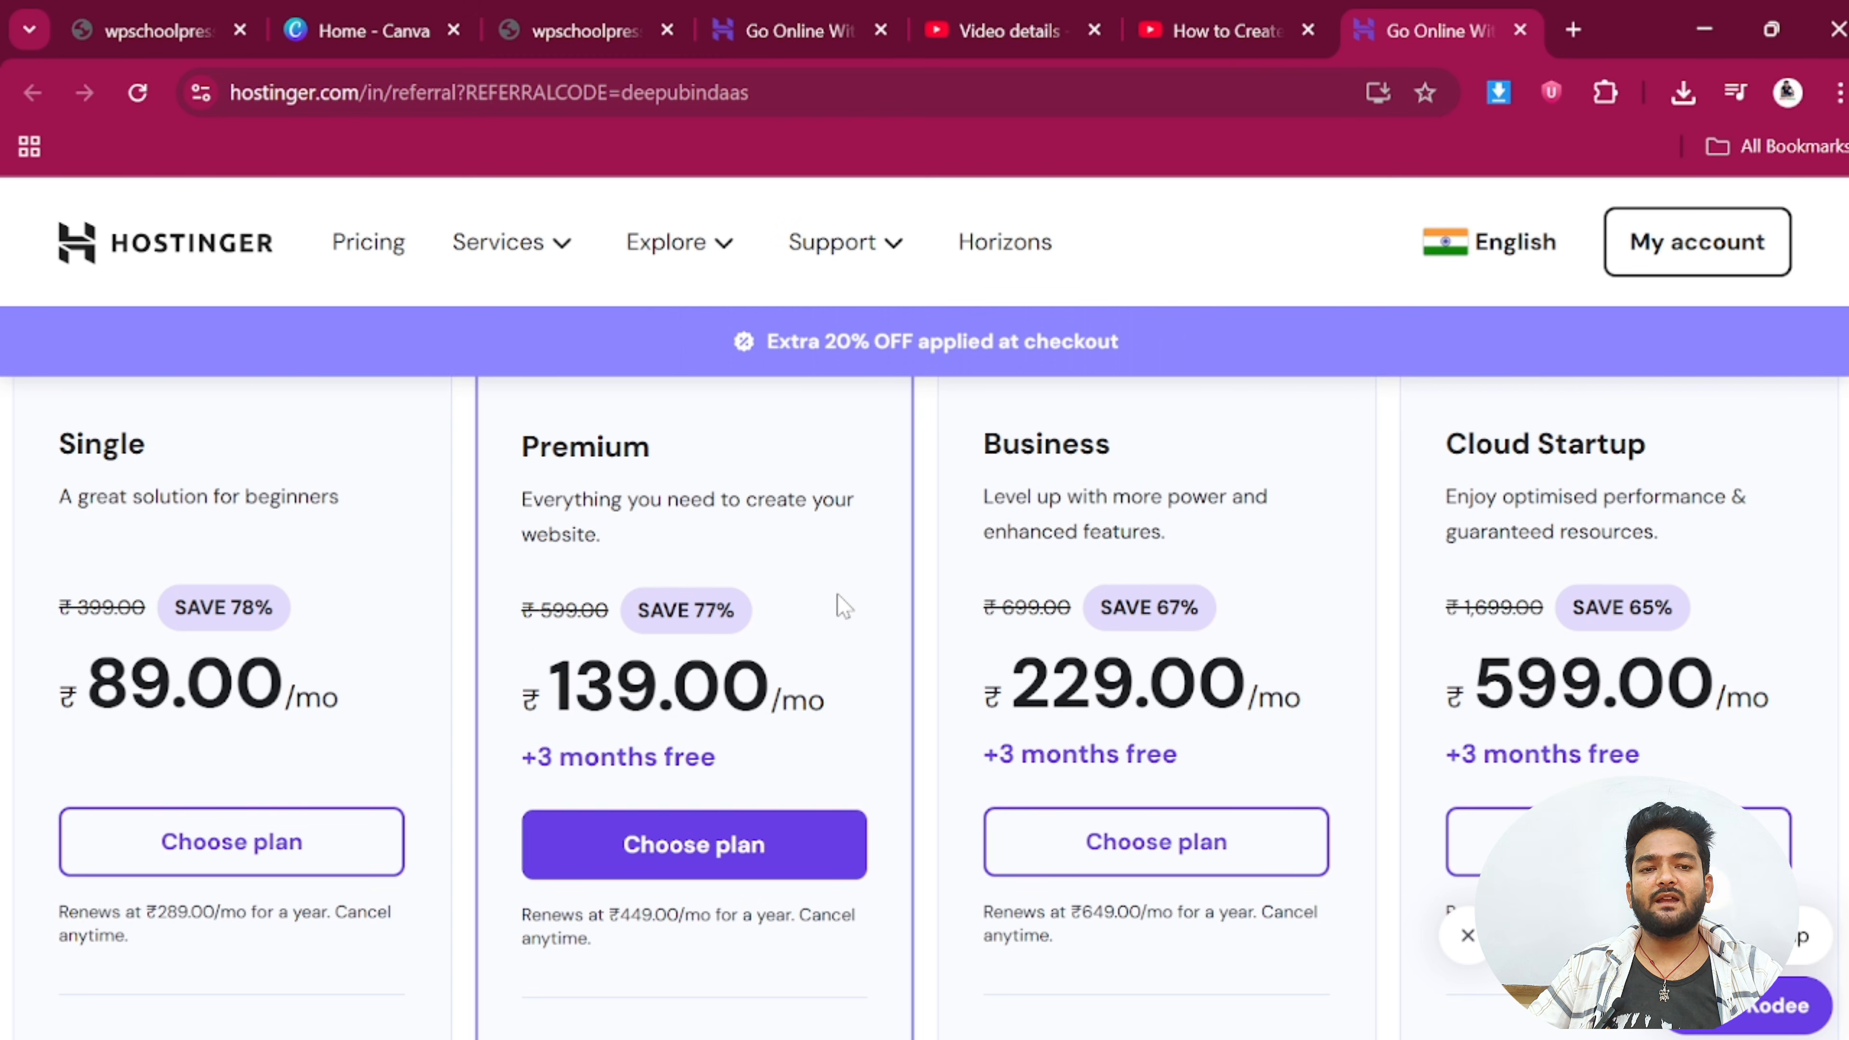
{"action": "scroll", "coordinate": [842, 606], "scroll_direction": "down", "scroll_amount": 2}
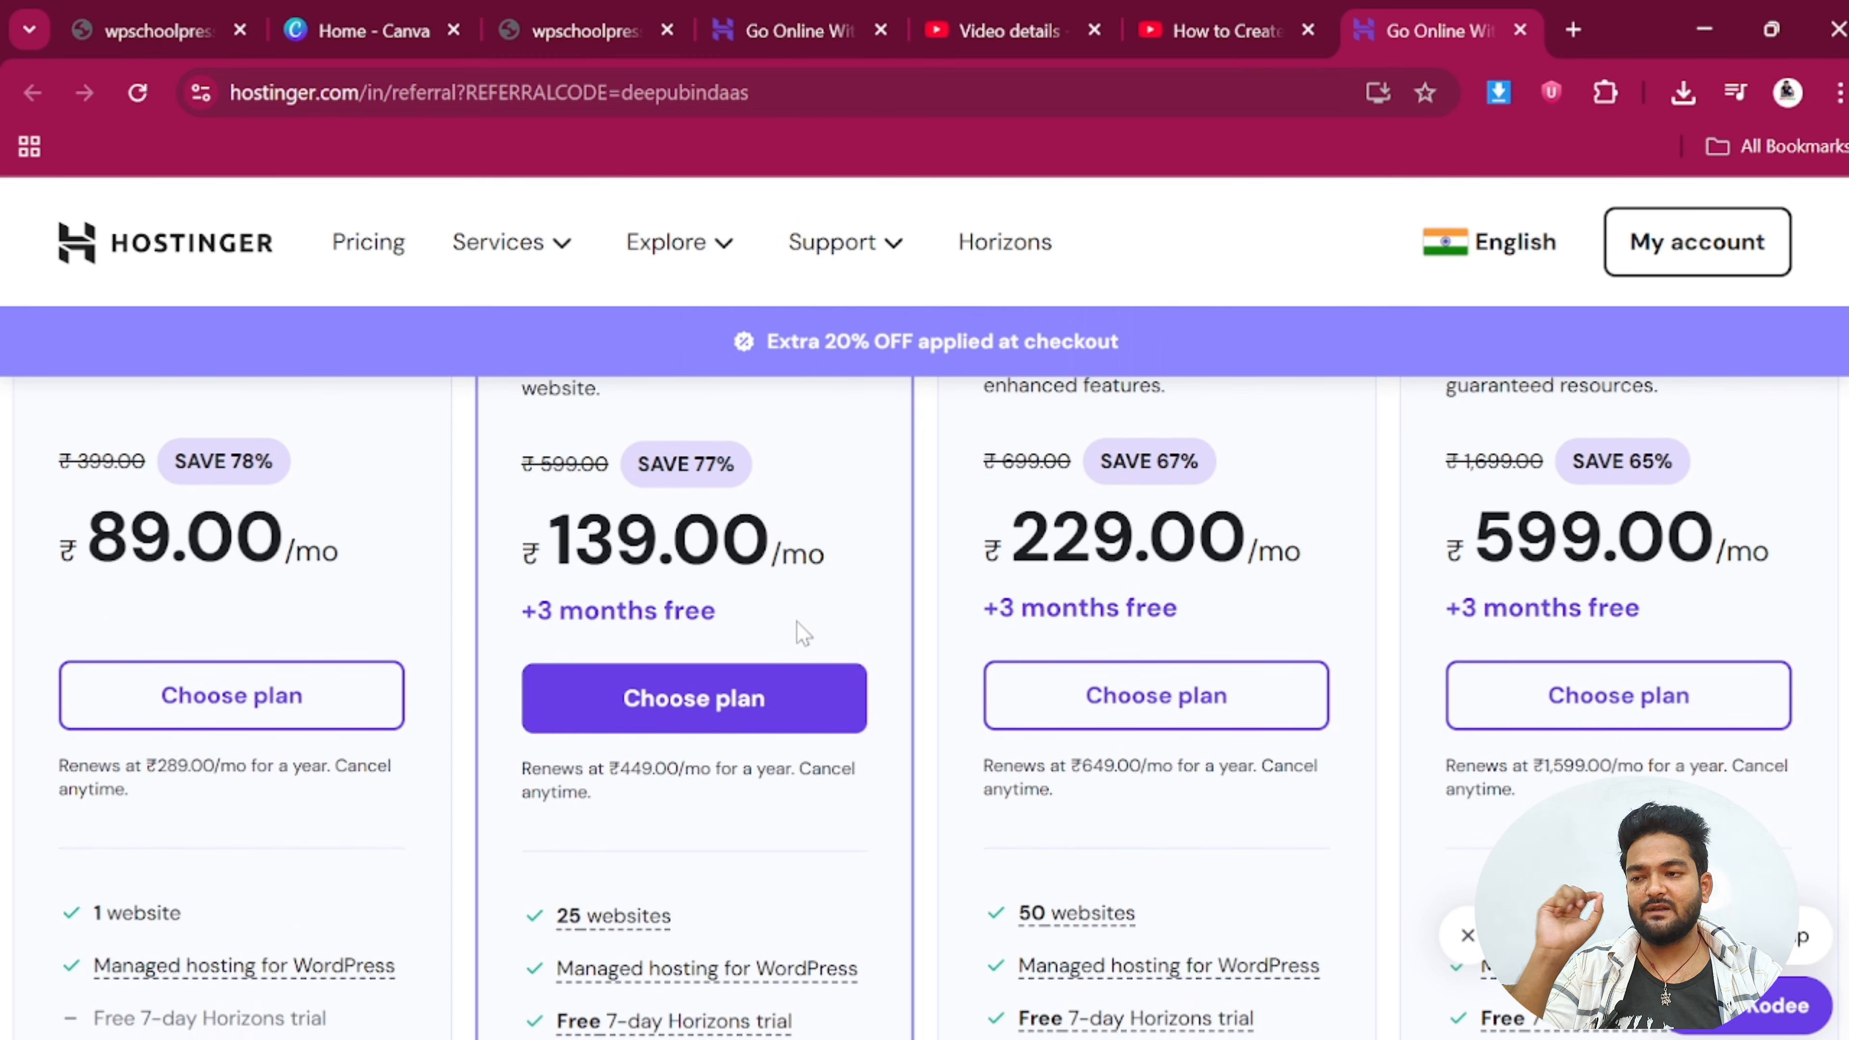
{"action": "scroll", "coordinate": [699, 757], "scroll_direction": "down", "scroll_amount": 2}
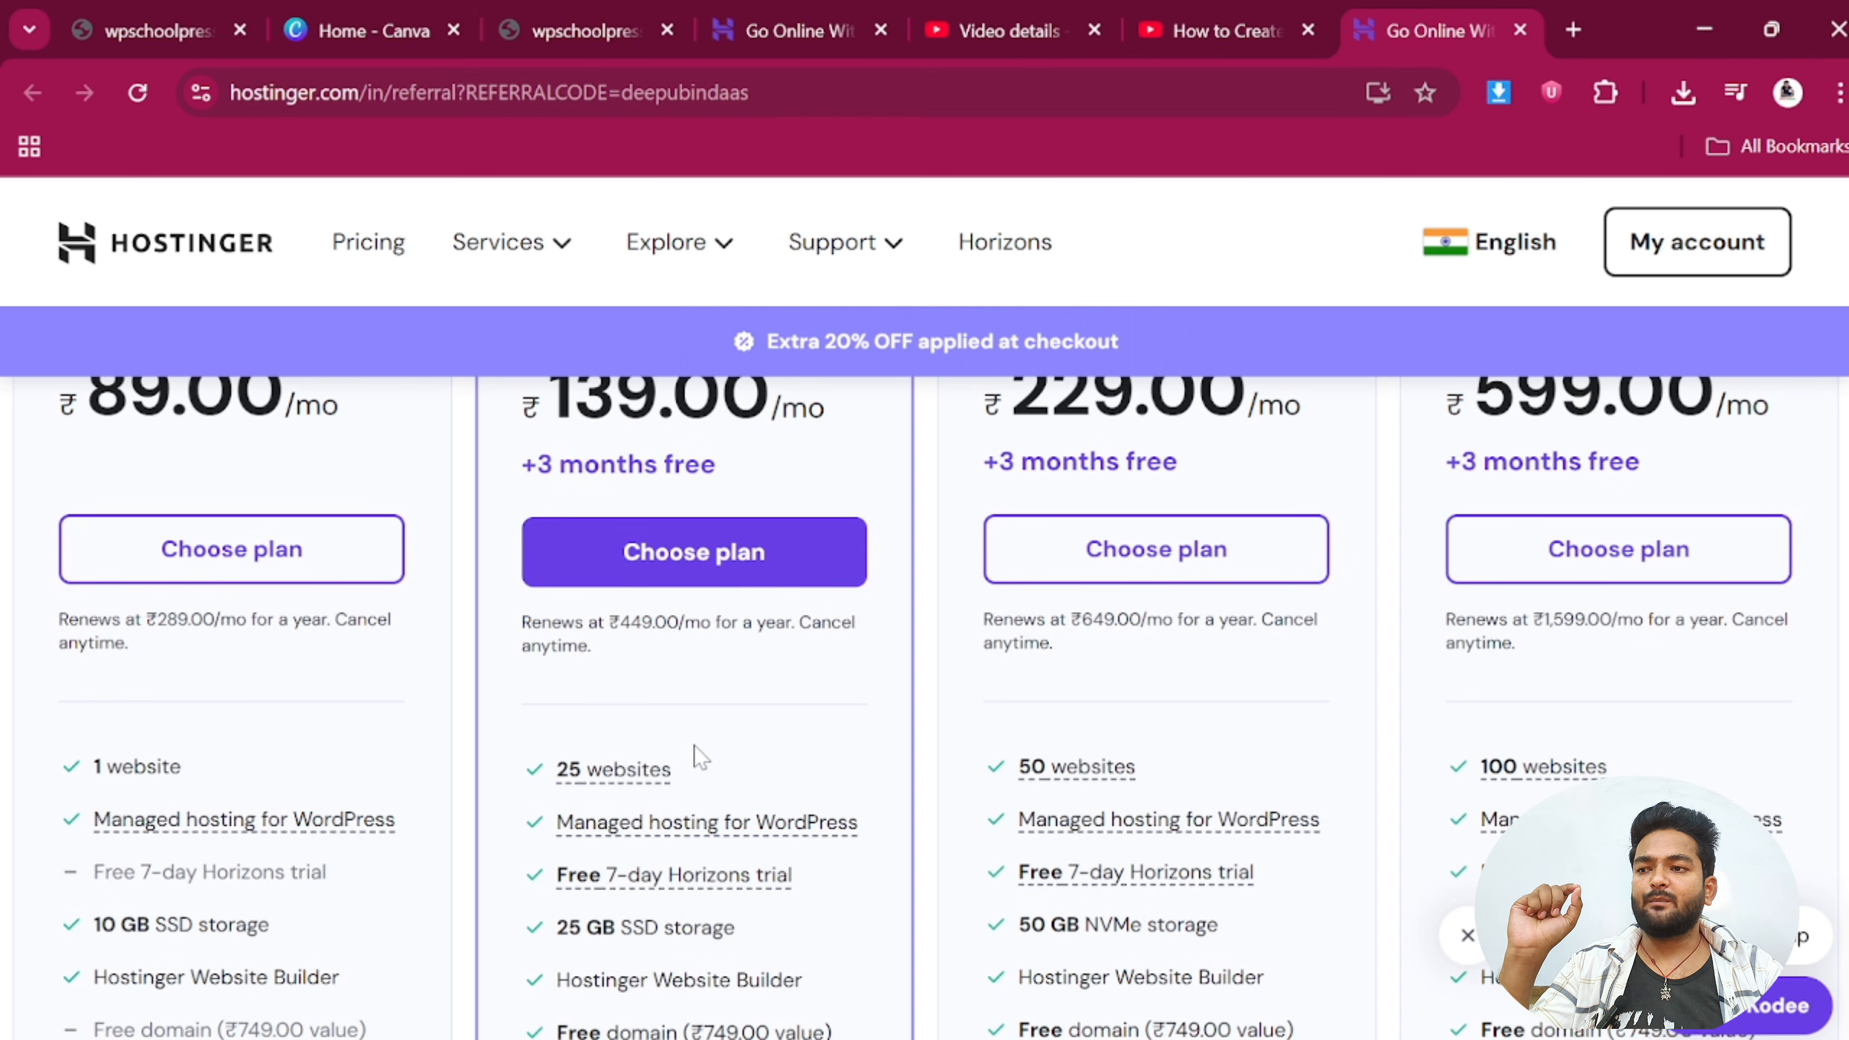
Check the Premium plan's ₹449 renewal price and read the plan feature tooltips
{"action": "left_click_drag", "start_coordinate": [620, 622], "coordinate": [654, 622]}
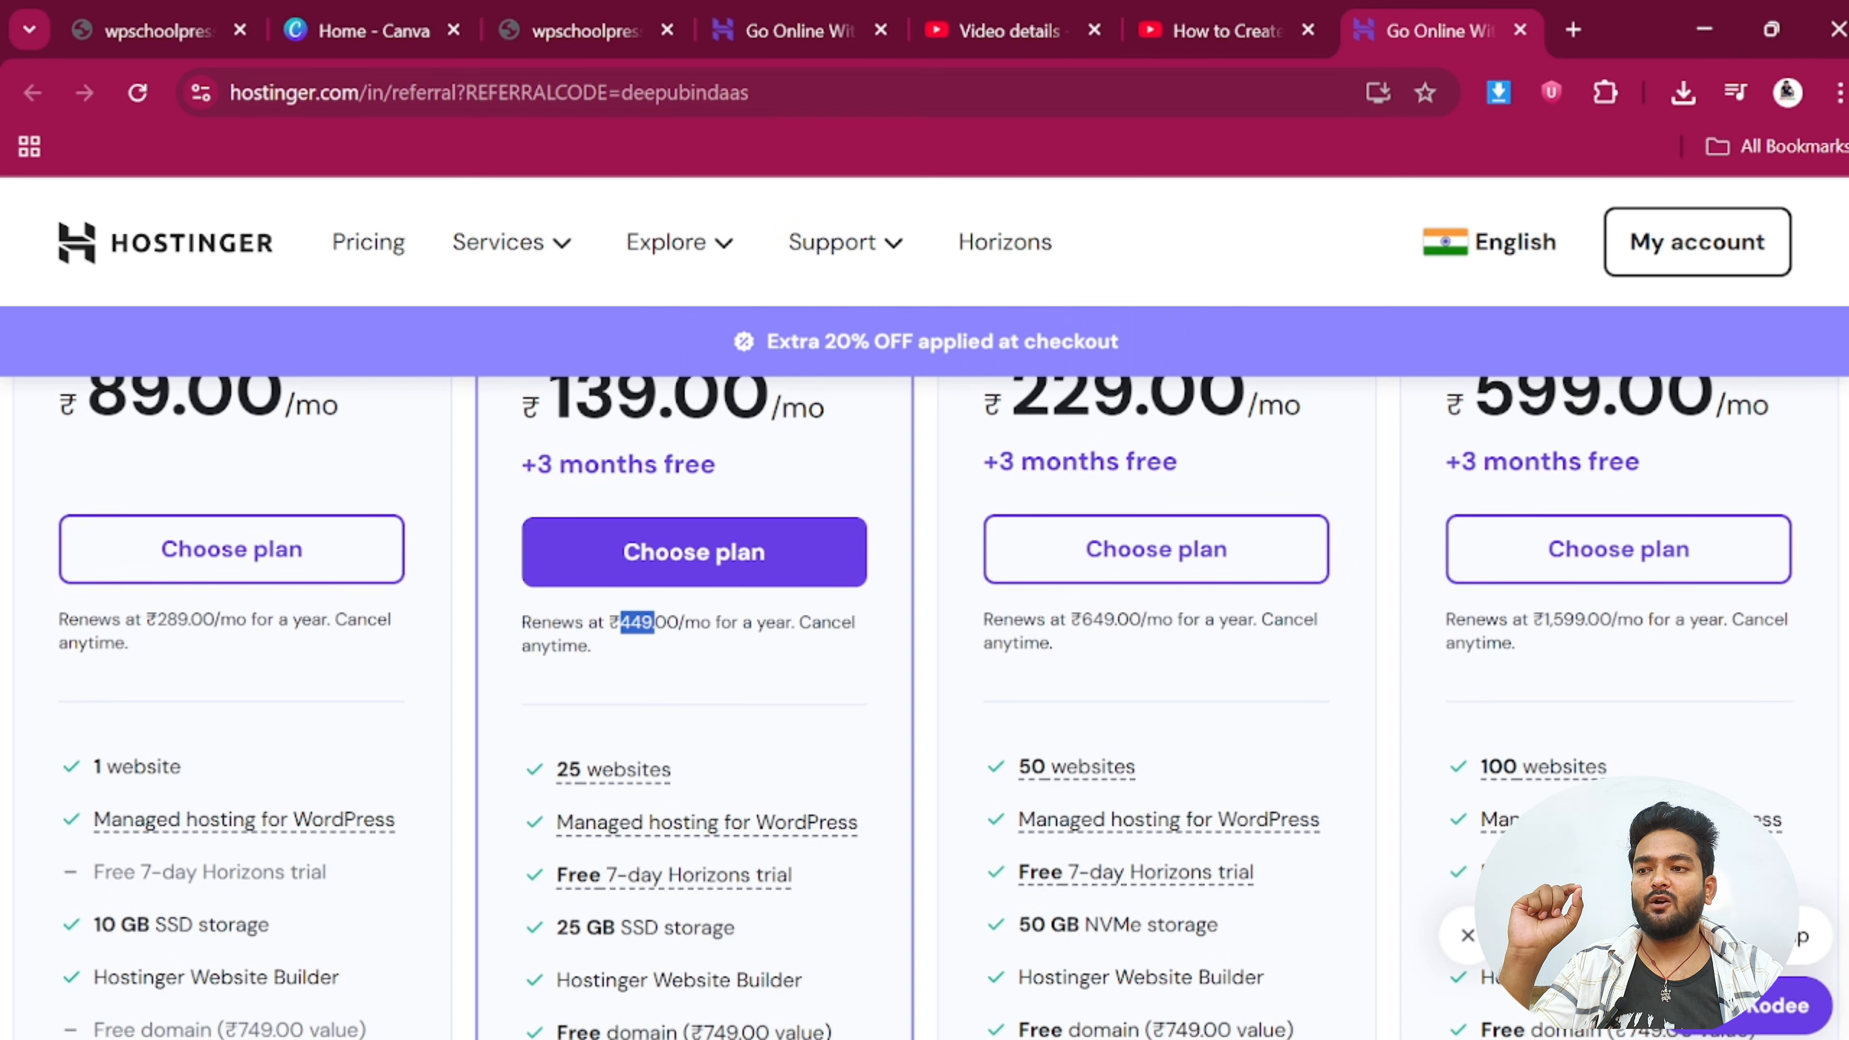
{"action": "left_click", "coordinate": [710, 678]}
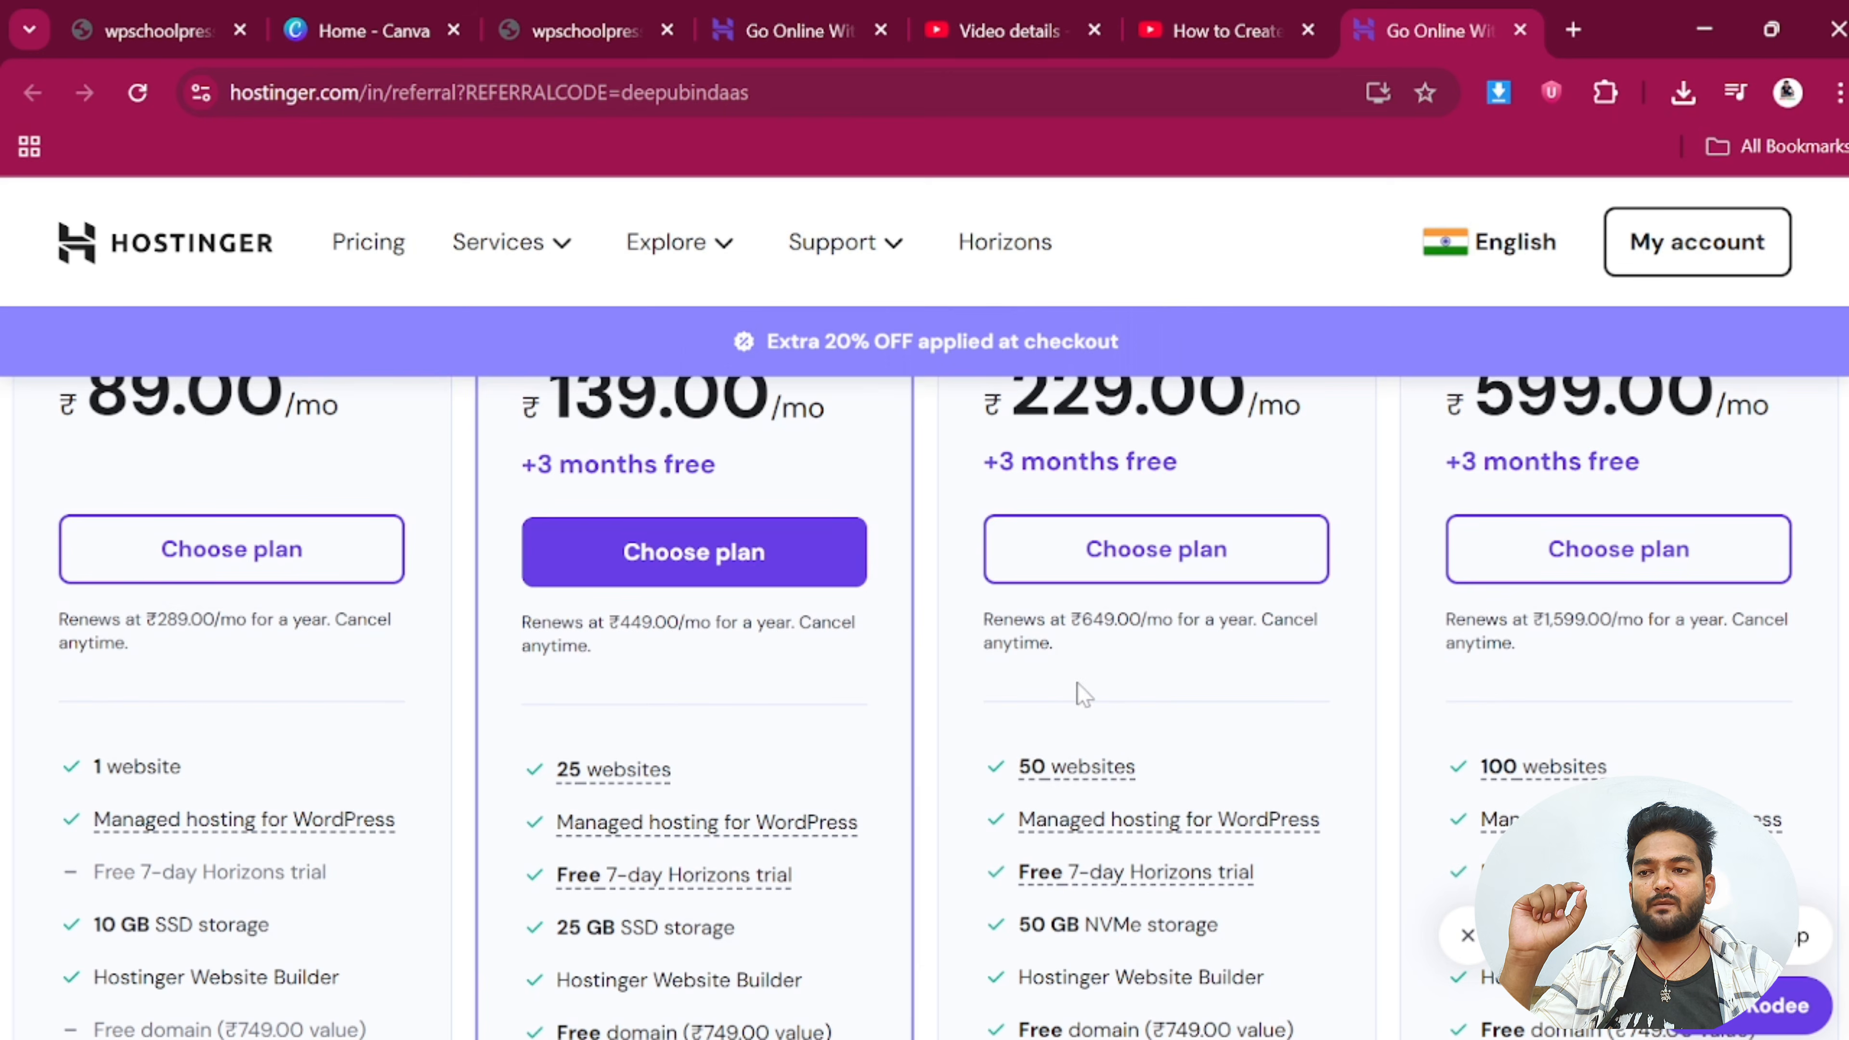
{"action": "scroll", "coordinate": [1113, 670], "scroll_direction": "up", "scroll_amount": 2}
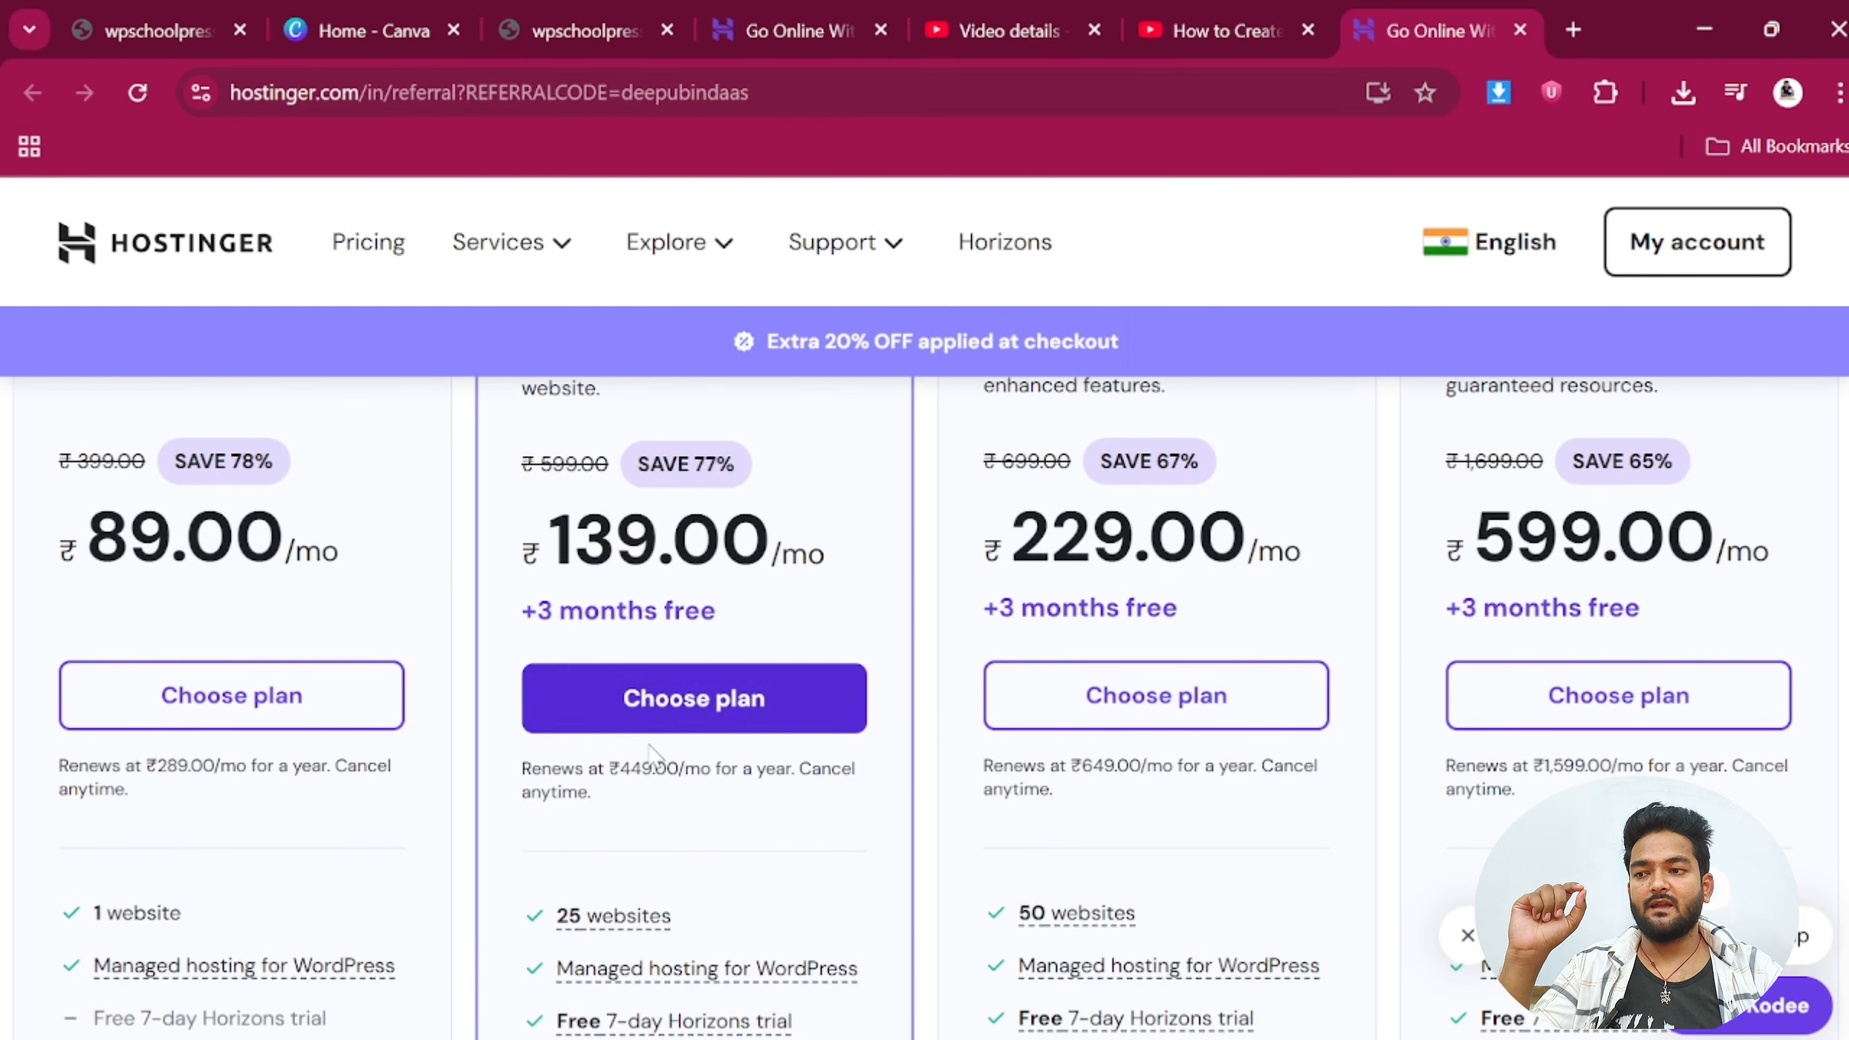
{"action": "scroll", "coordinate": [735, 718], "scroll_direction": "down", "scroll_amount": 4}
{"action": "mouse_move", "coordinate": [593, 676]}
{"action": "mouse_move", "coordinate": [573, 639]}
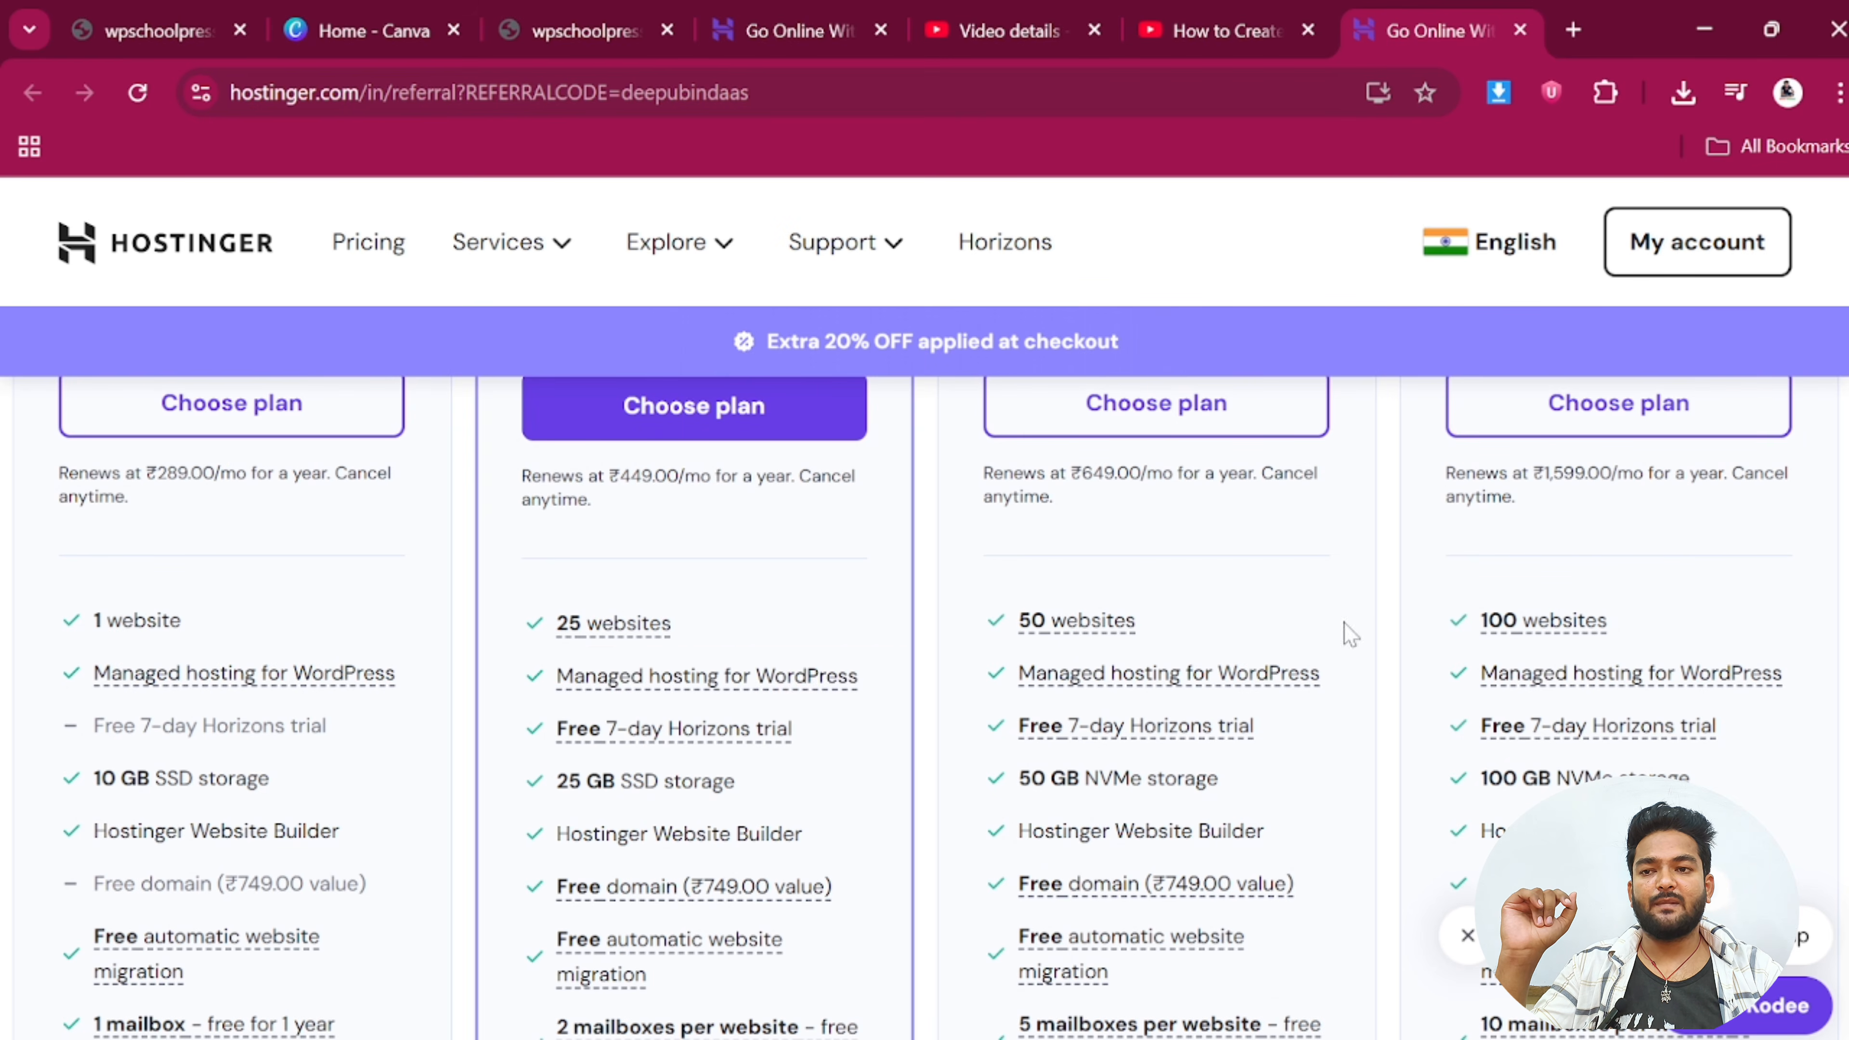
{"action": "scroll", "coordinate": [1602, 660], "scroll_direction": "up", "scroll_amount": 2}
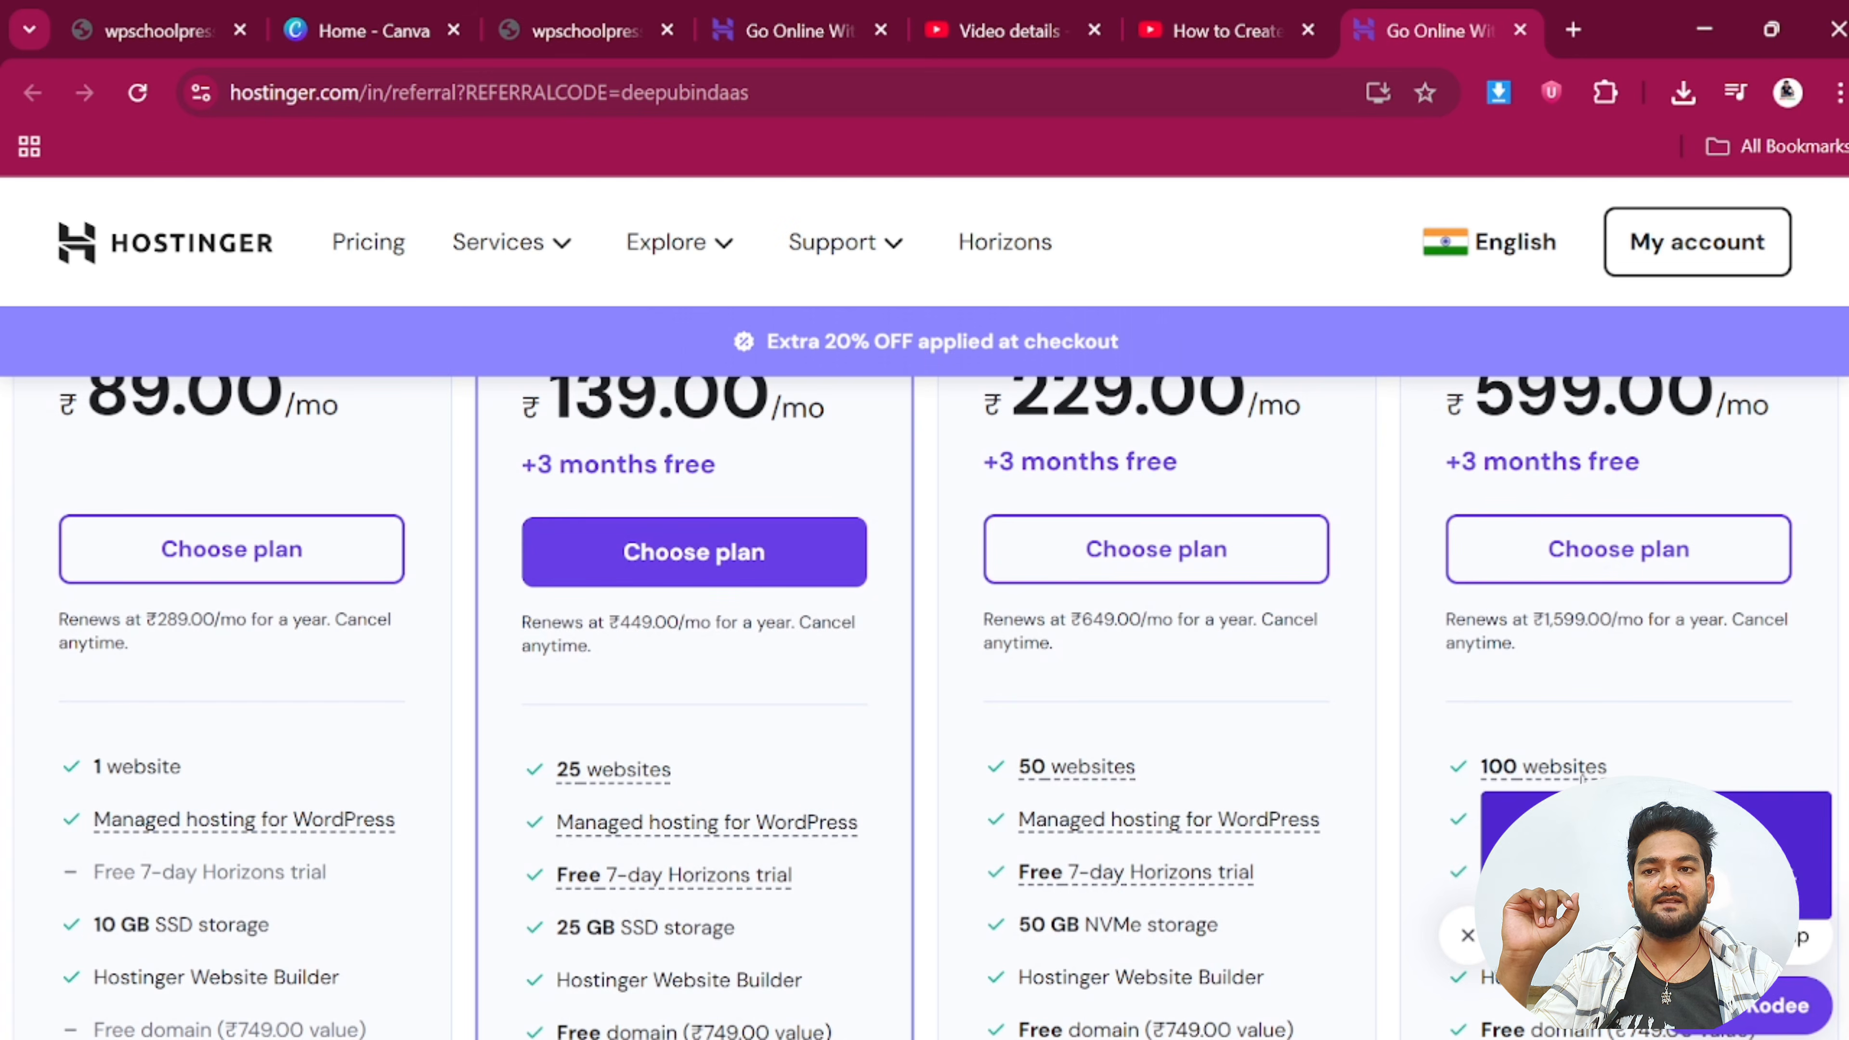
{"action": "scroll", "coordinate": [1489, 497], "scroll_direction": "up", "scroll_amount": 2}
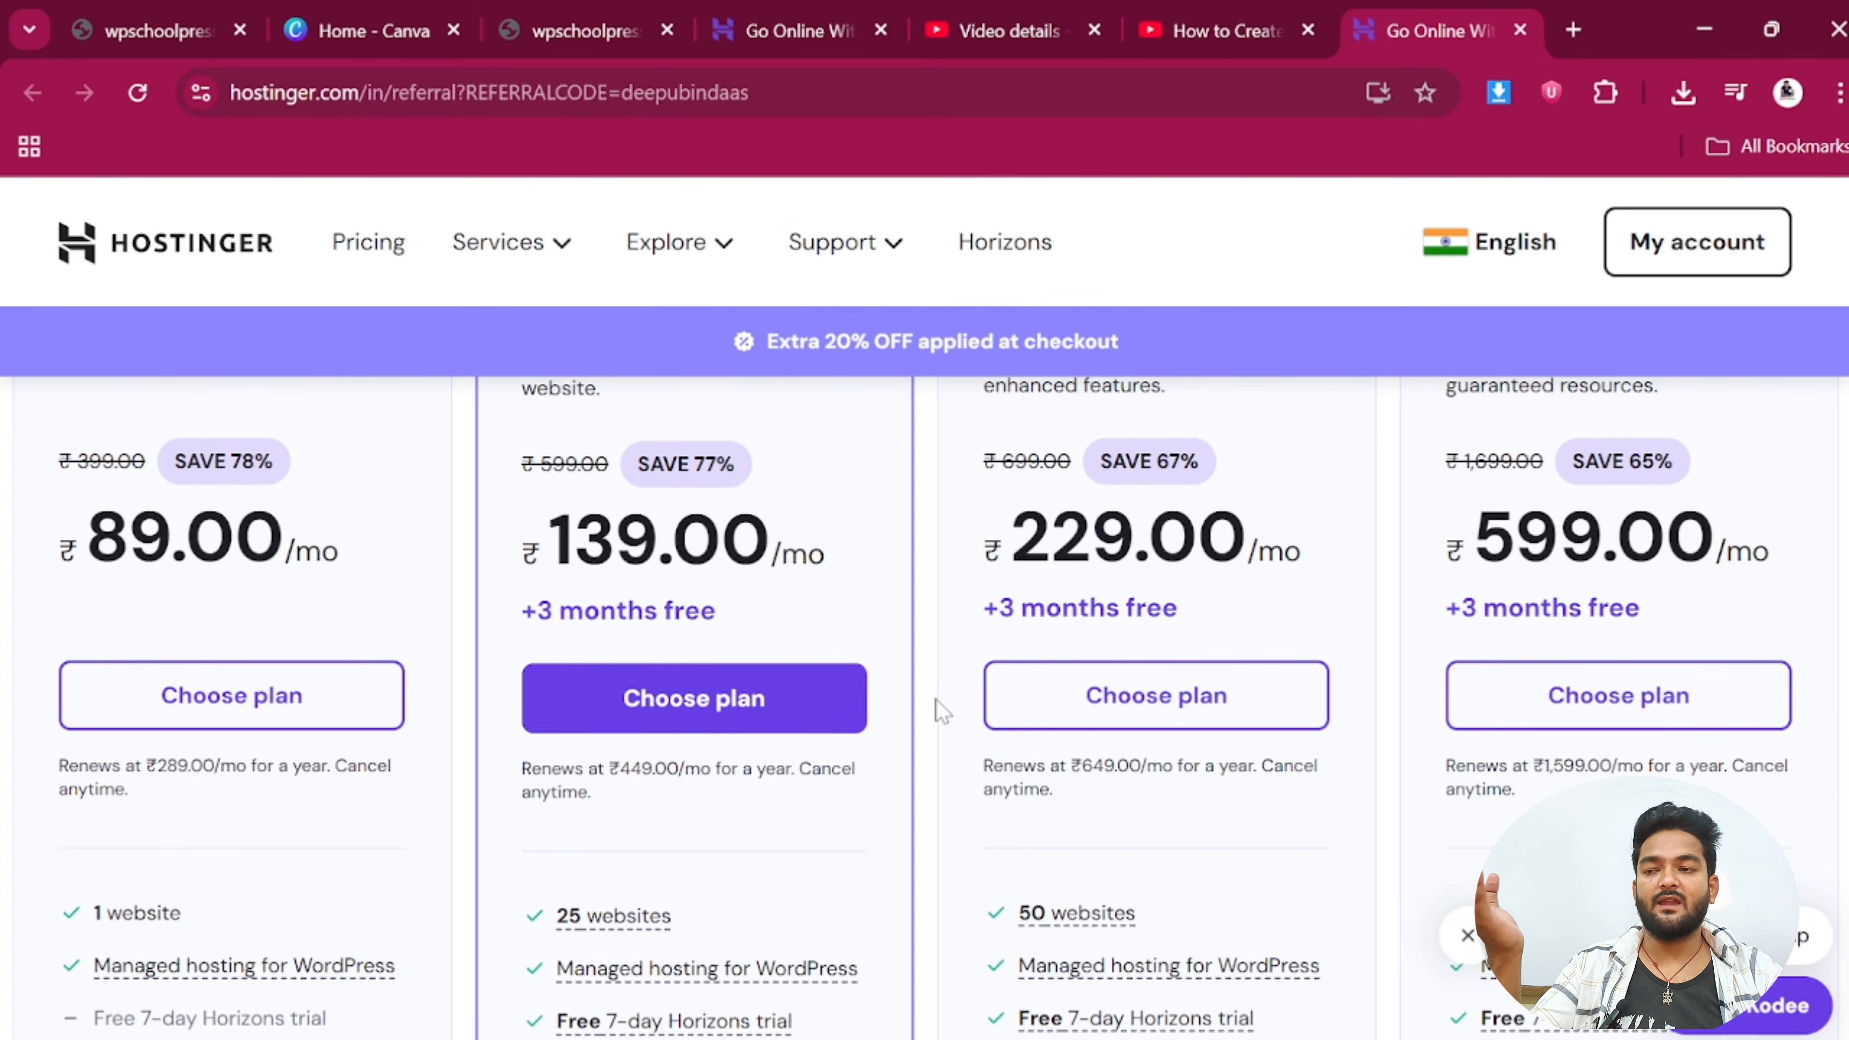
{"action": "scroll", "coordinate": [936, 699], "scroll_direction": "up", "scroll_amount": 4}
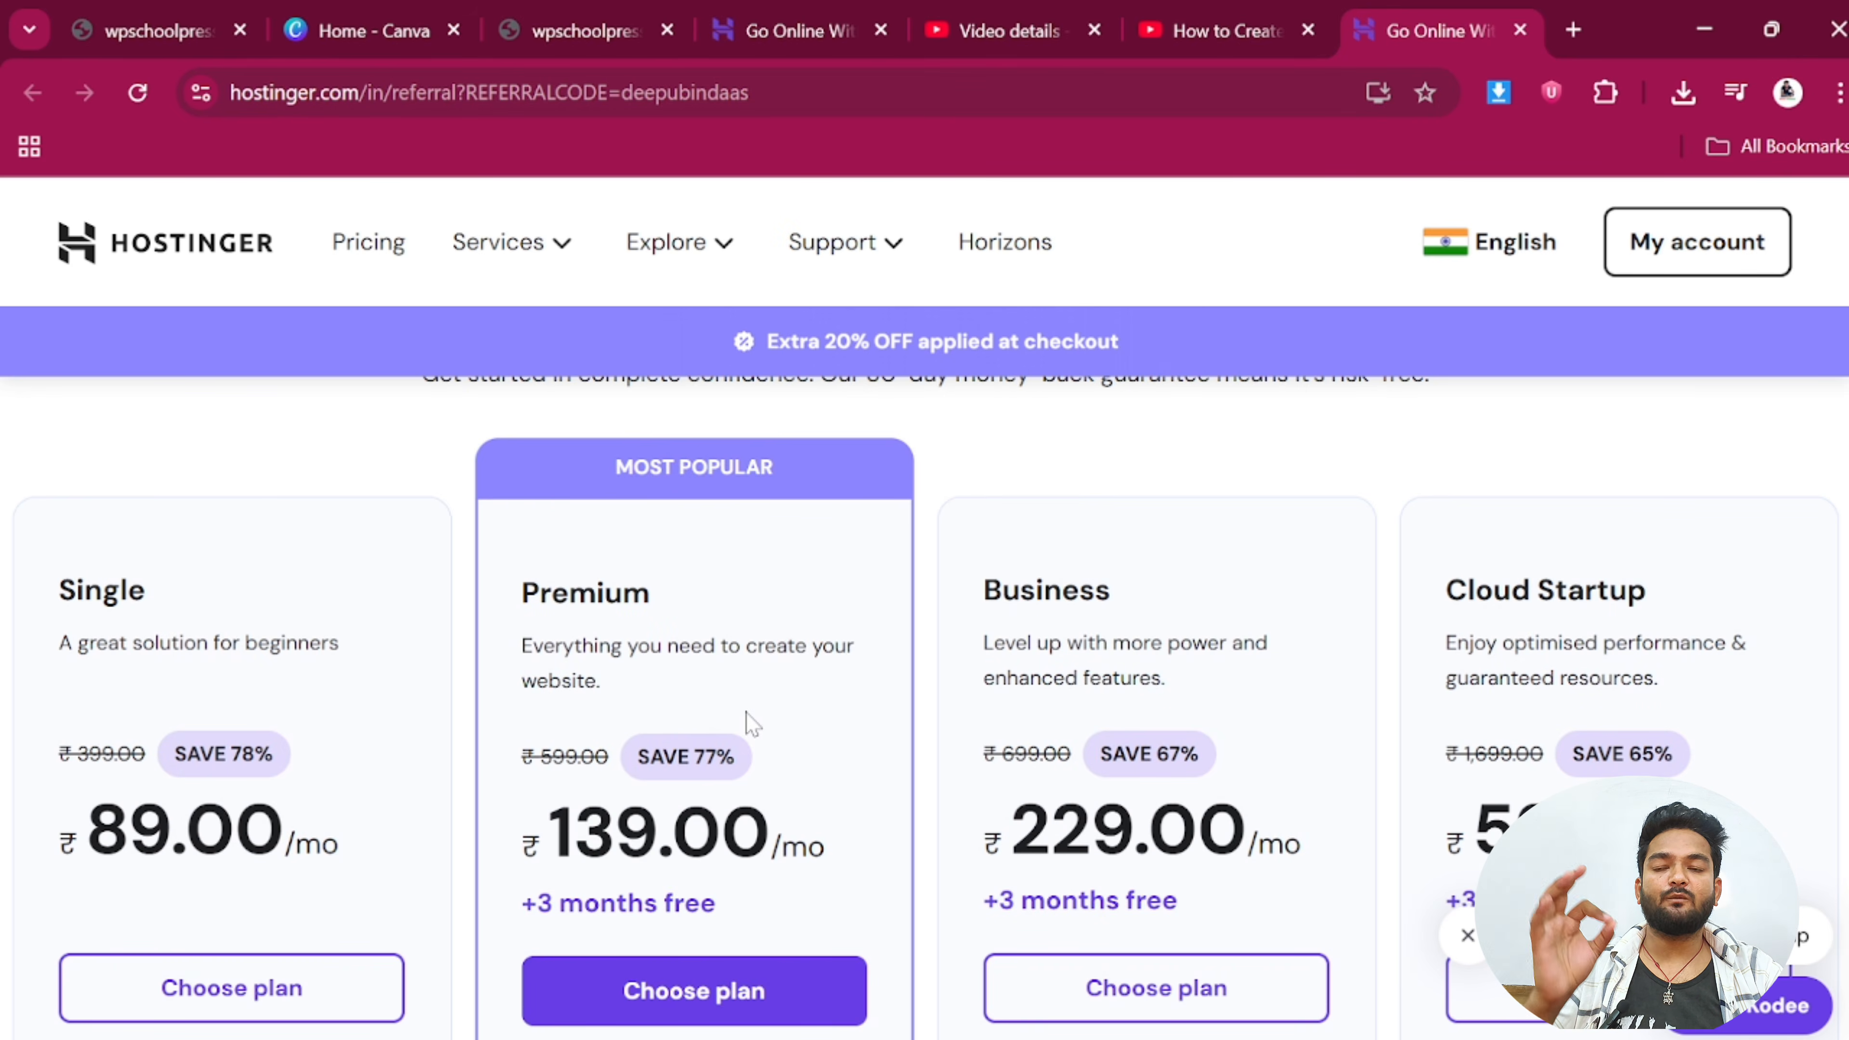
{"action": "scroll", "coordinate": [752, 723], "scroll_direction": "down", "scroll_amount": 5}
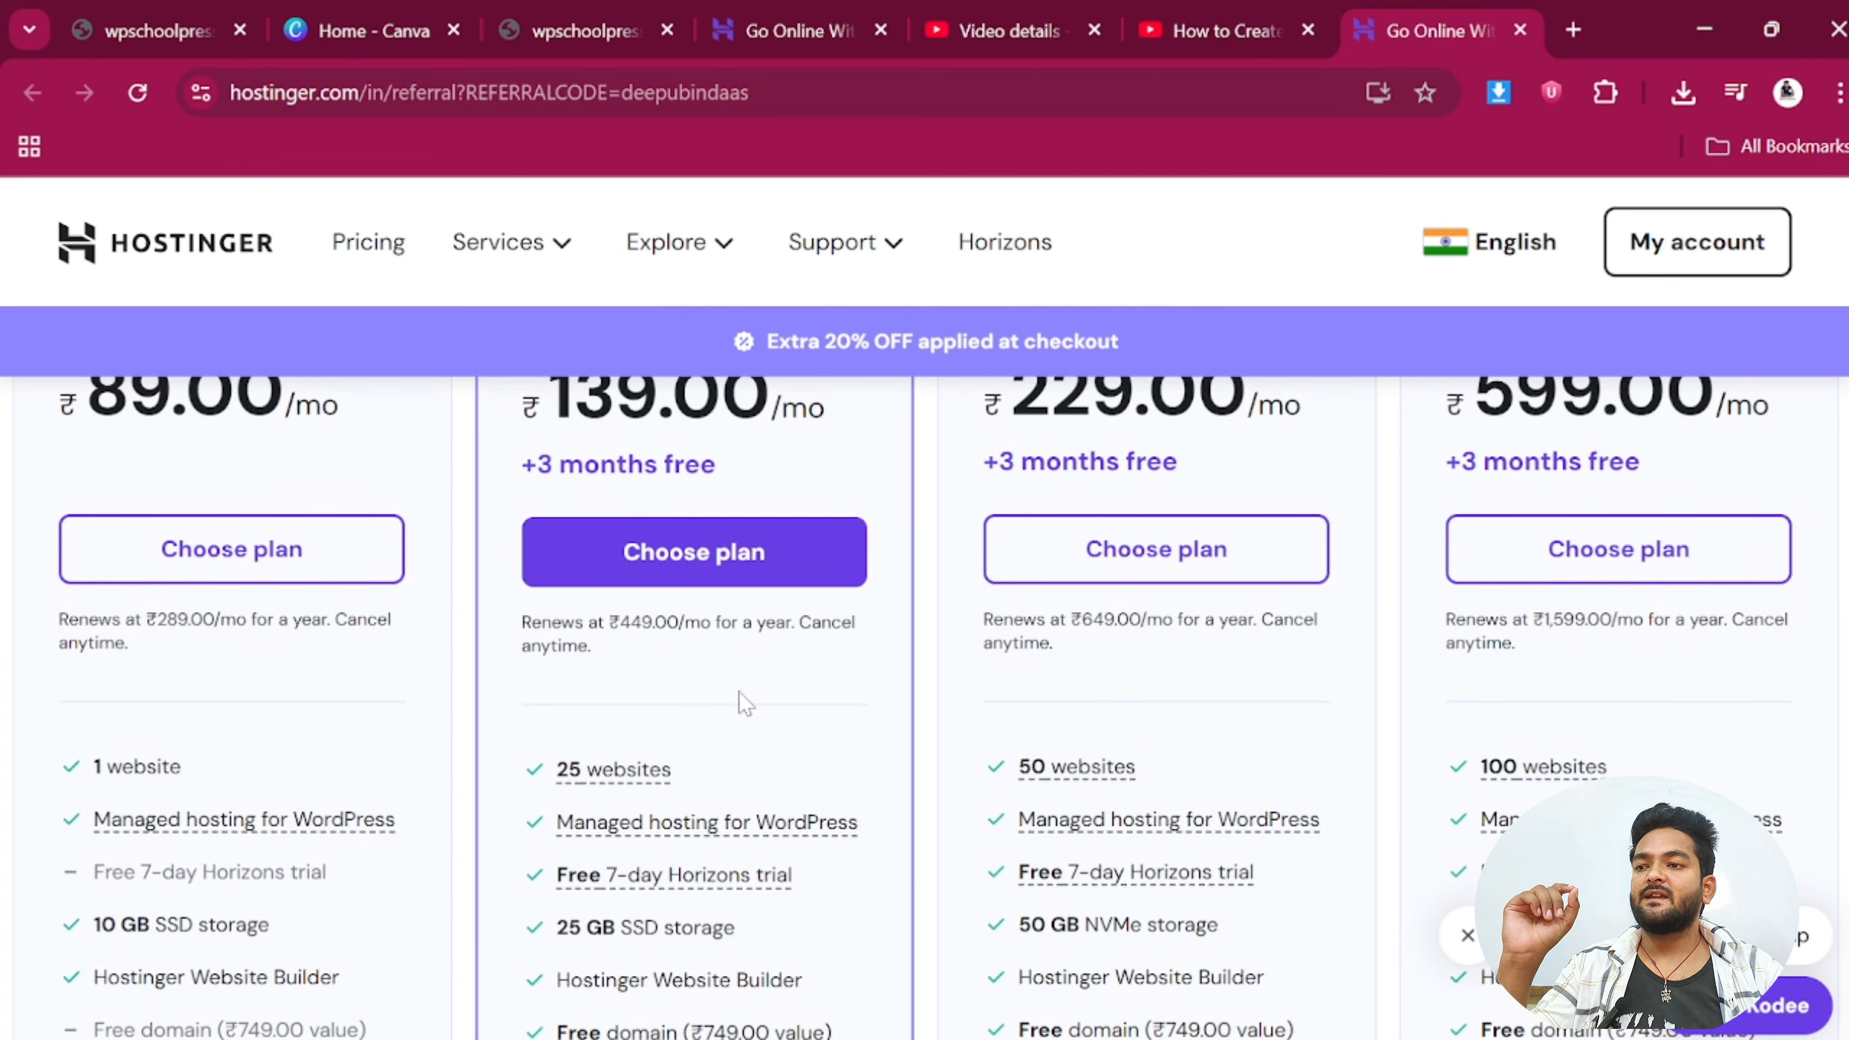
{"action": "scroll", "coordinate": [742, 703], "scroll_direction": "up", "scroll_amount": 2}
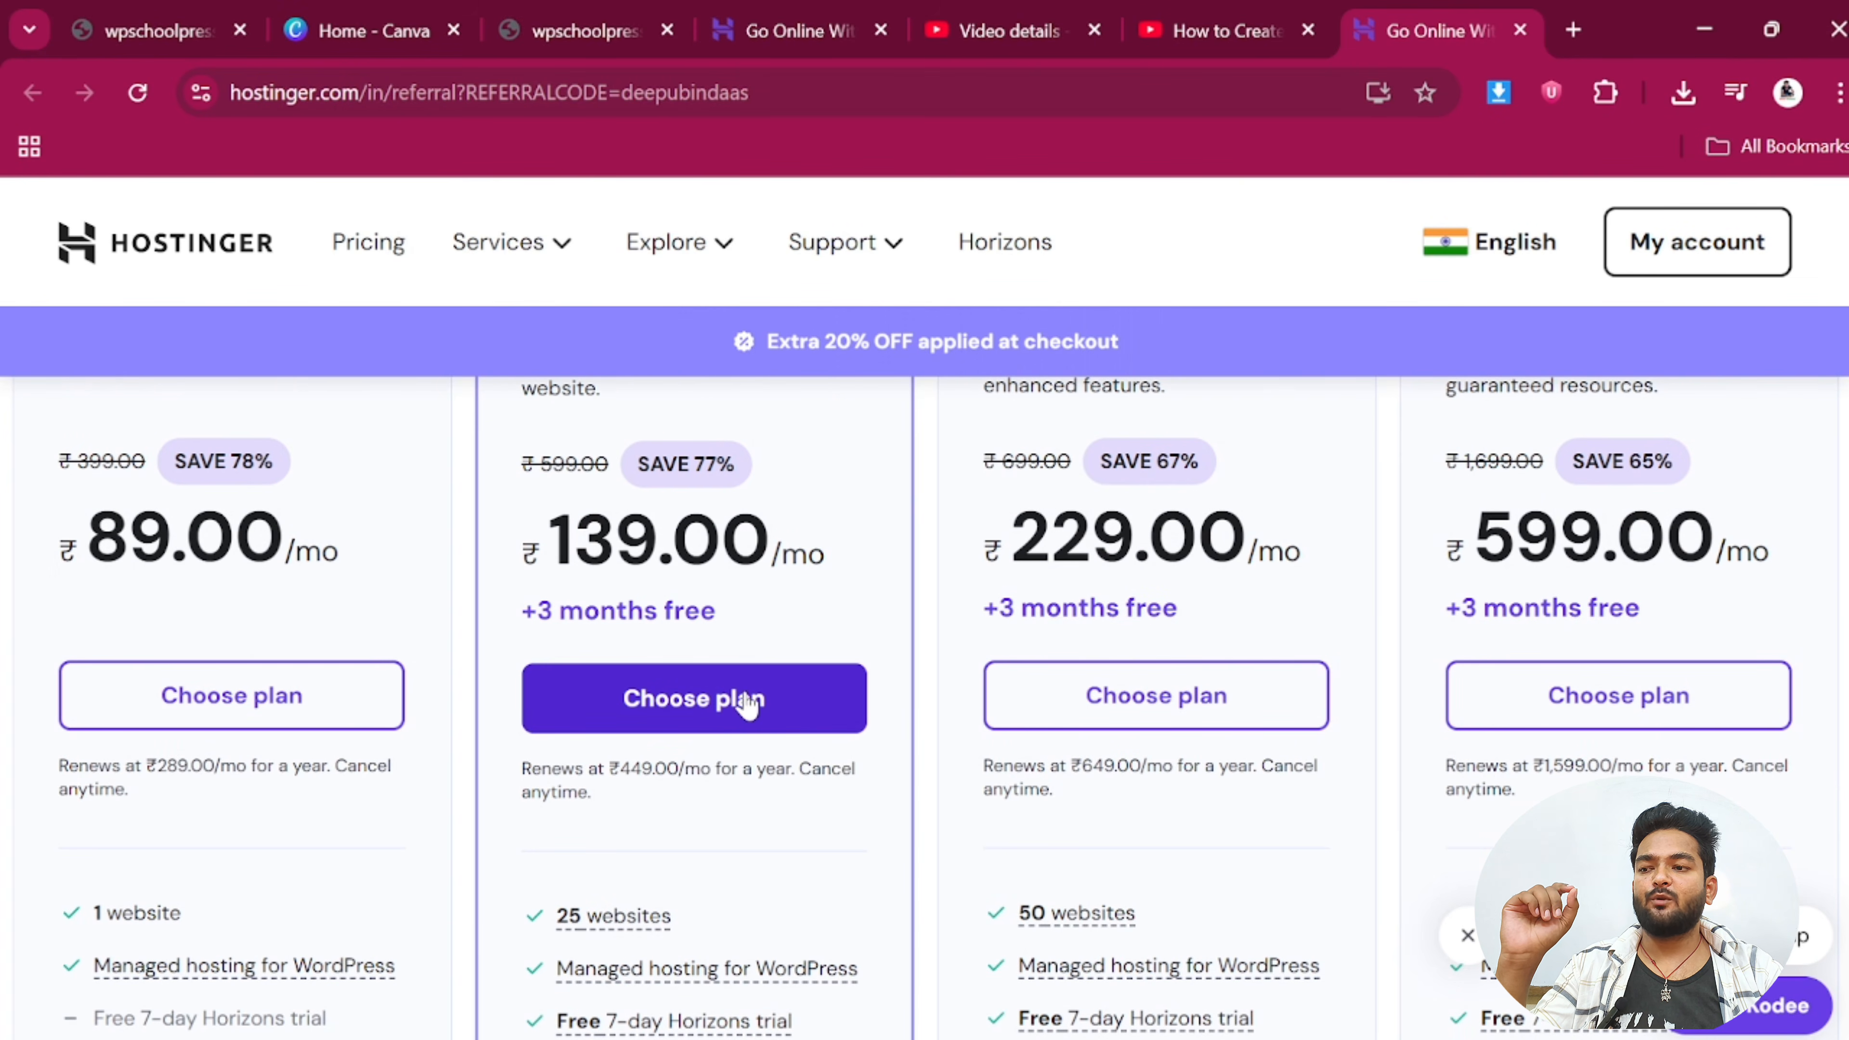
Add the Premium plan to the cart and check its 20% referral discount of ₹1,334.40
{"action": "left_click", "coordinate": [747, 699]}
{"action": "scroll", "coordinate": [755, 763], "scroll_direction": "down", "scroll_amount": 4}
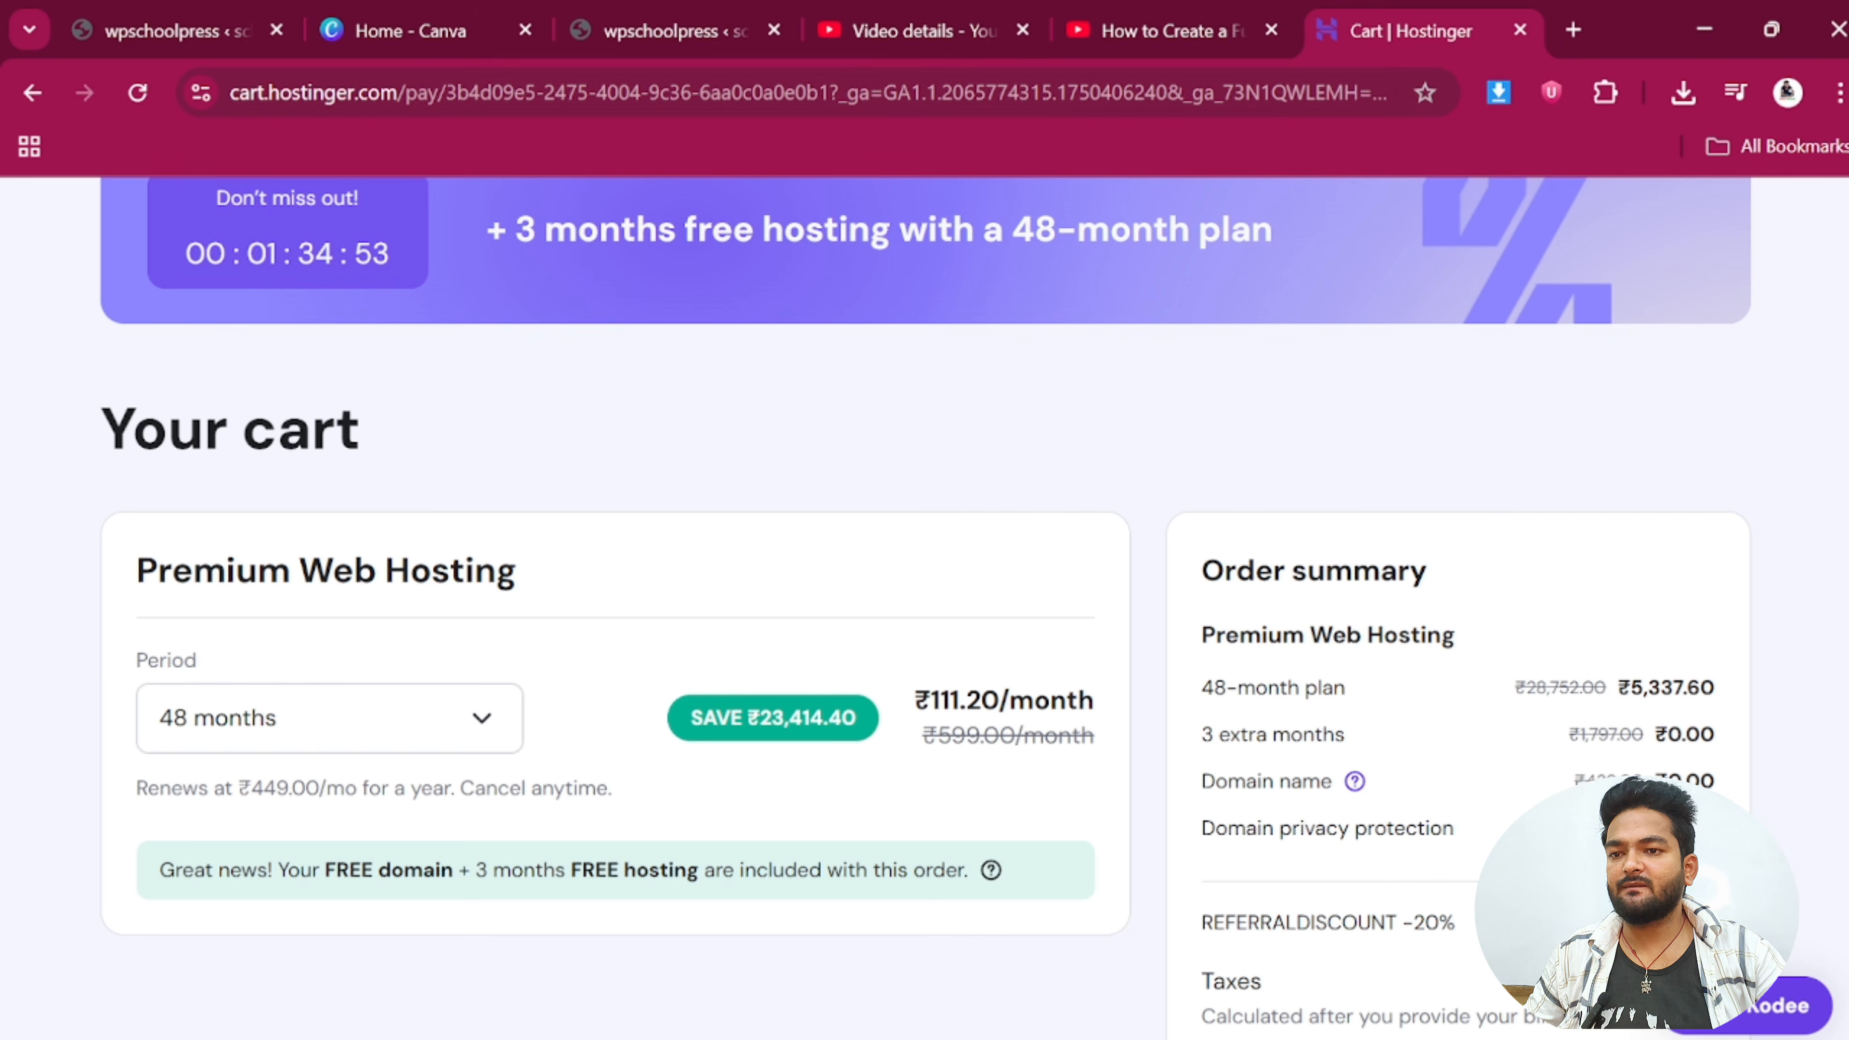
{"action": "scroll", "coordinate": [1208, 663], "scroll_direction": "down", "scroll_amount": 4}
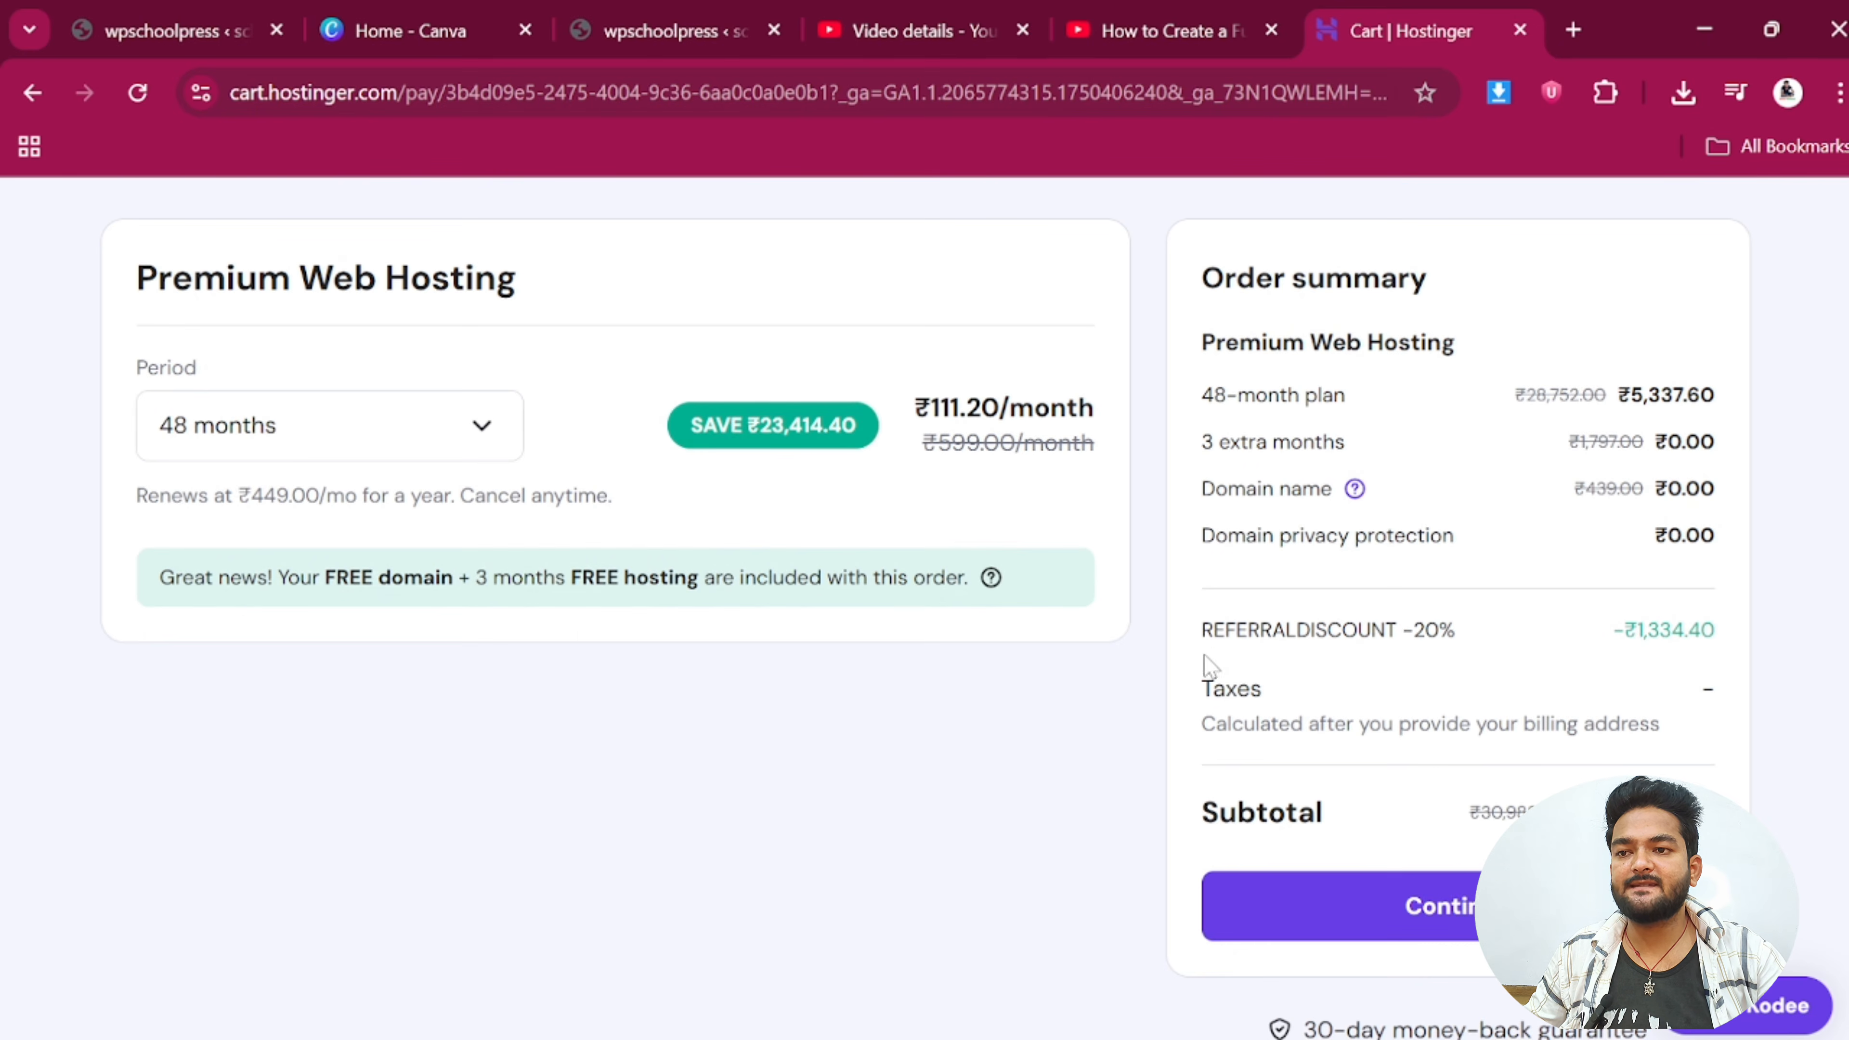
{"action": "left_click_drag", "start_coordinate": [1201, 631], "coordinate": [1455, 632]}
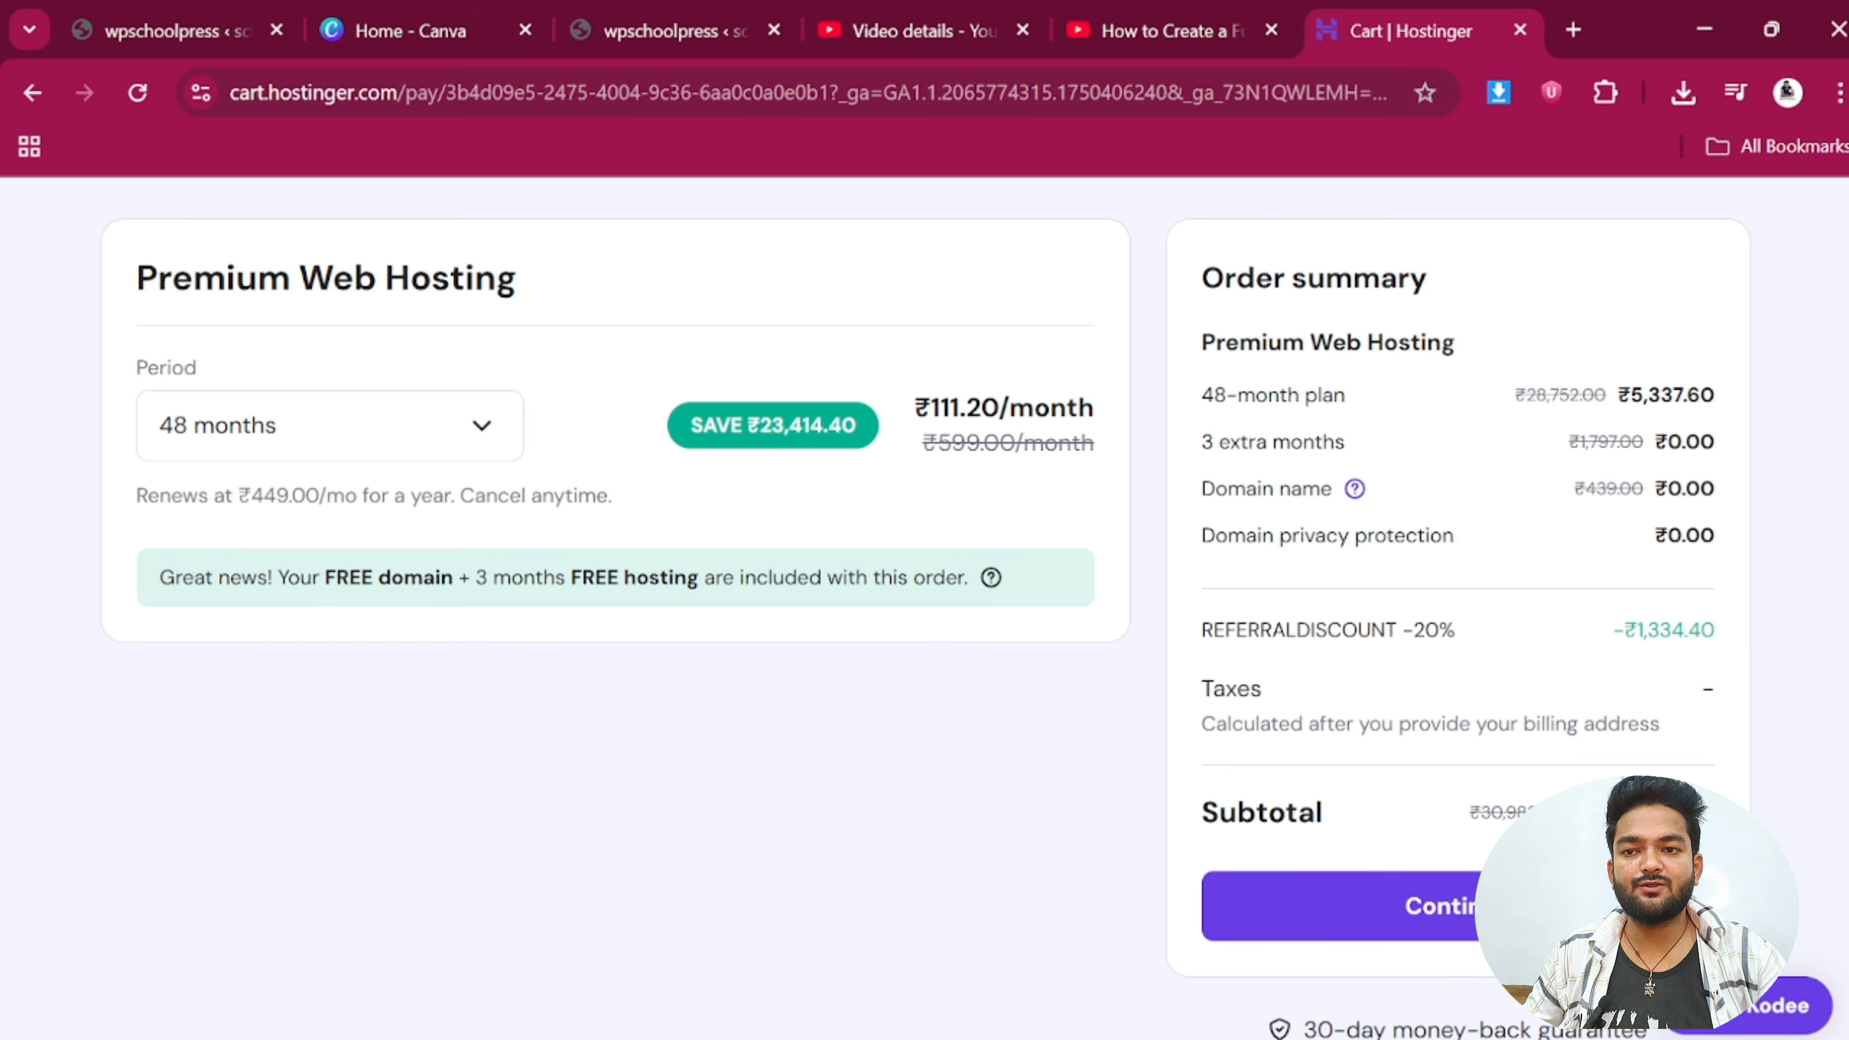
{"action": "left_click_drag", "start_coordinate": [1610, 631], "coordinate": [1744, 628]}
{"action": "left_click", "coordinate": [1740, 630]}
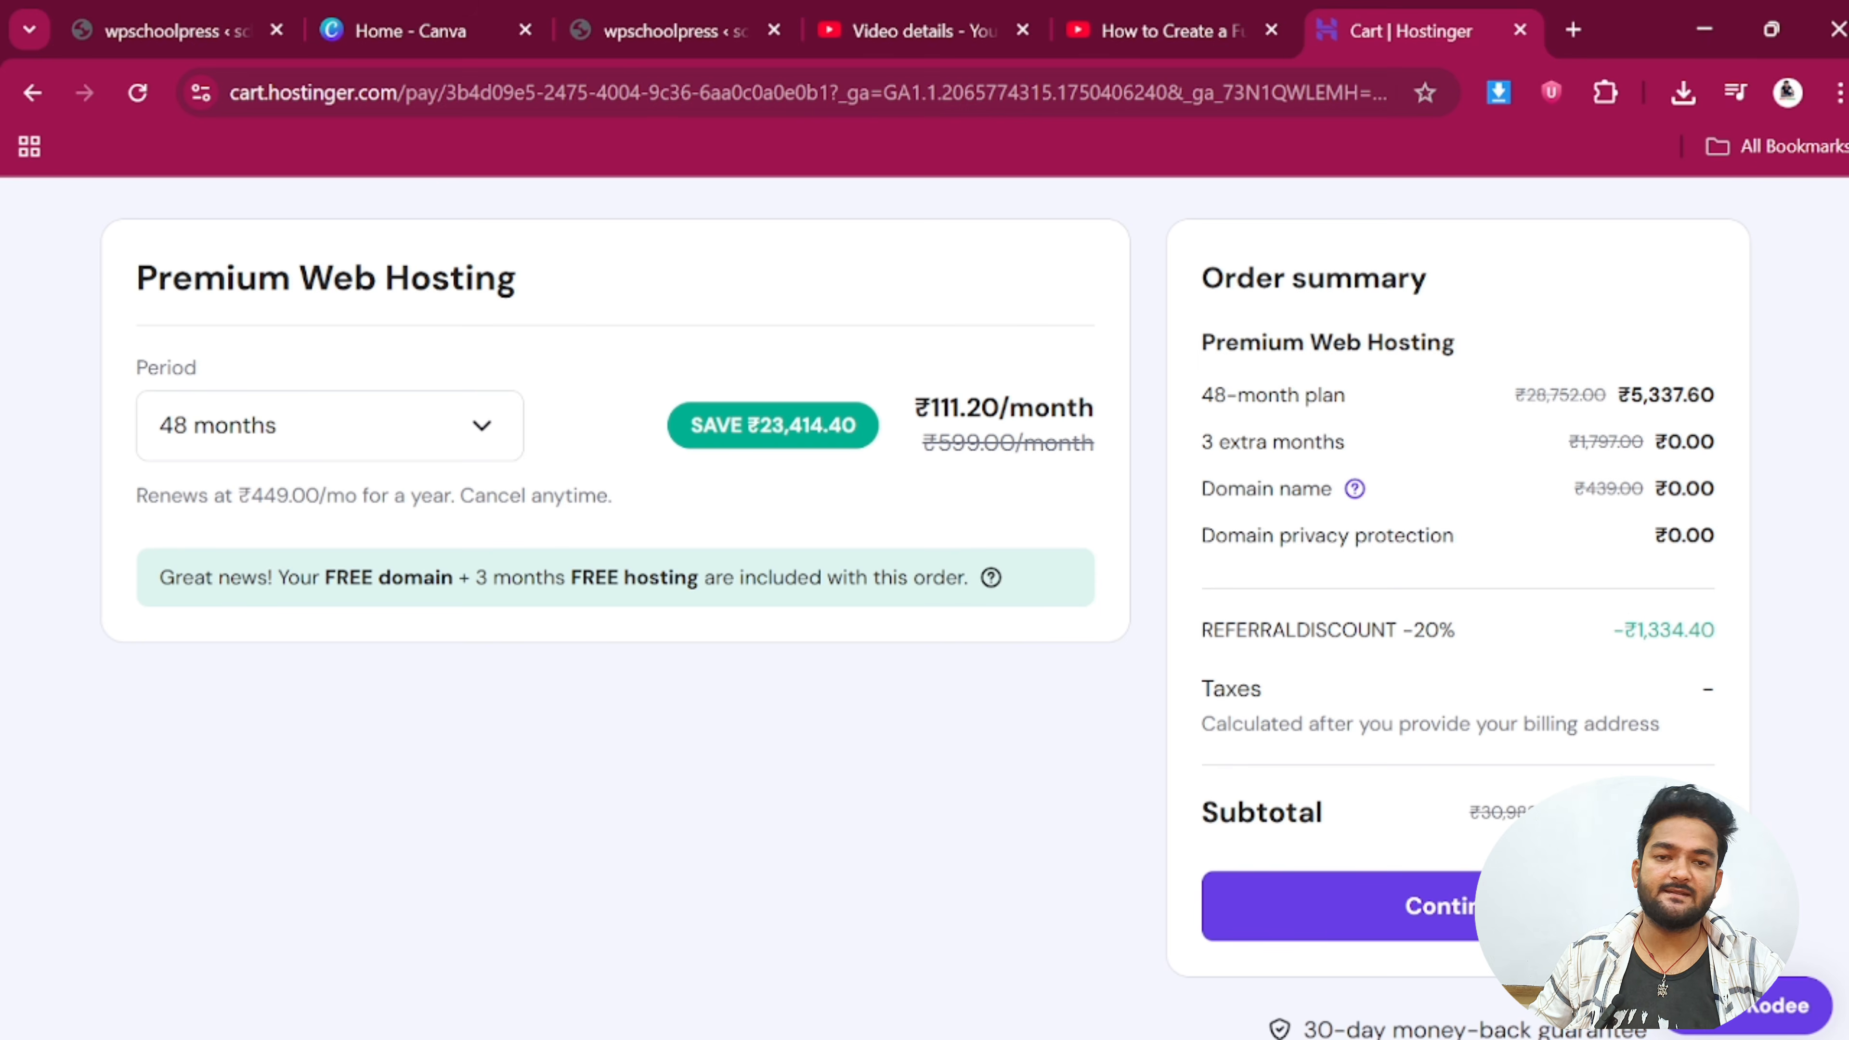
{"action": "left_click_drag", "start_coordinate": [1635, 630], "coordinate": [1754, 640]}
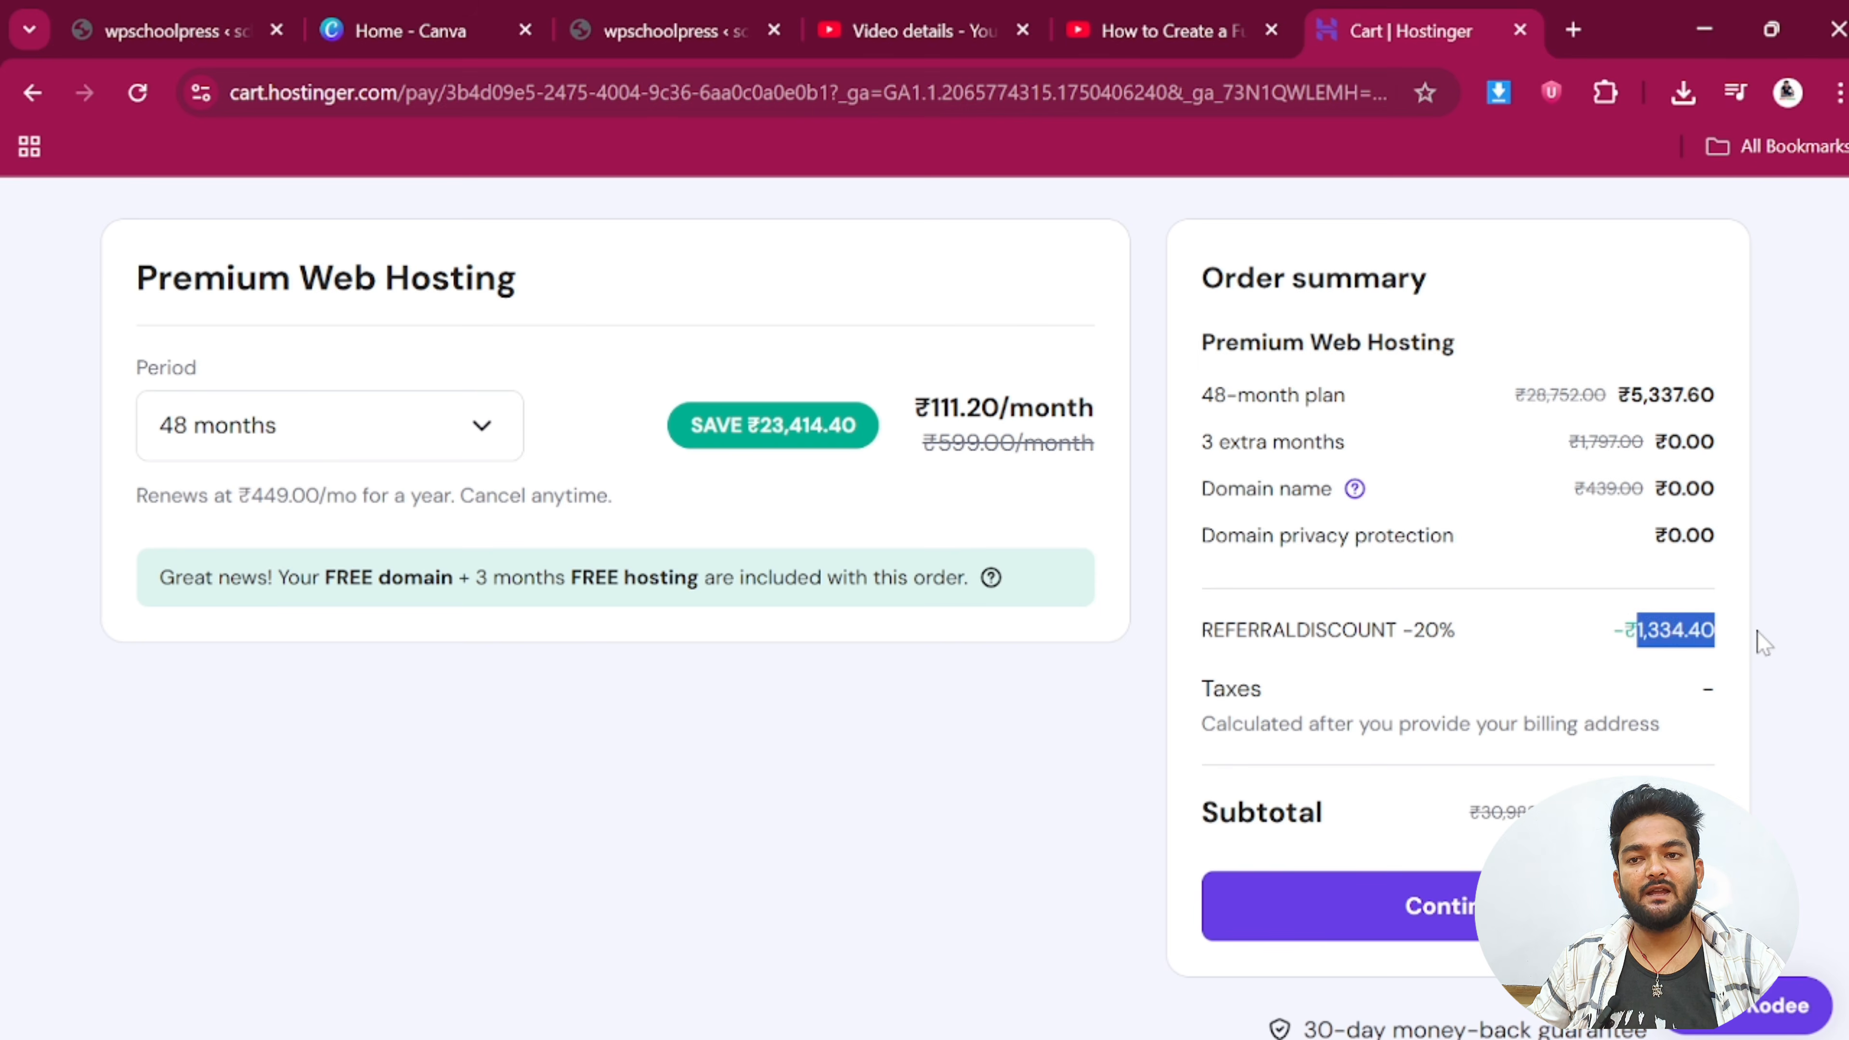
{"action": "left_click", "coordinate": [1765, 641]}
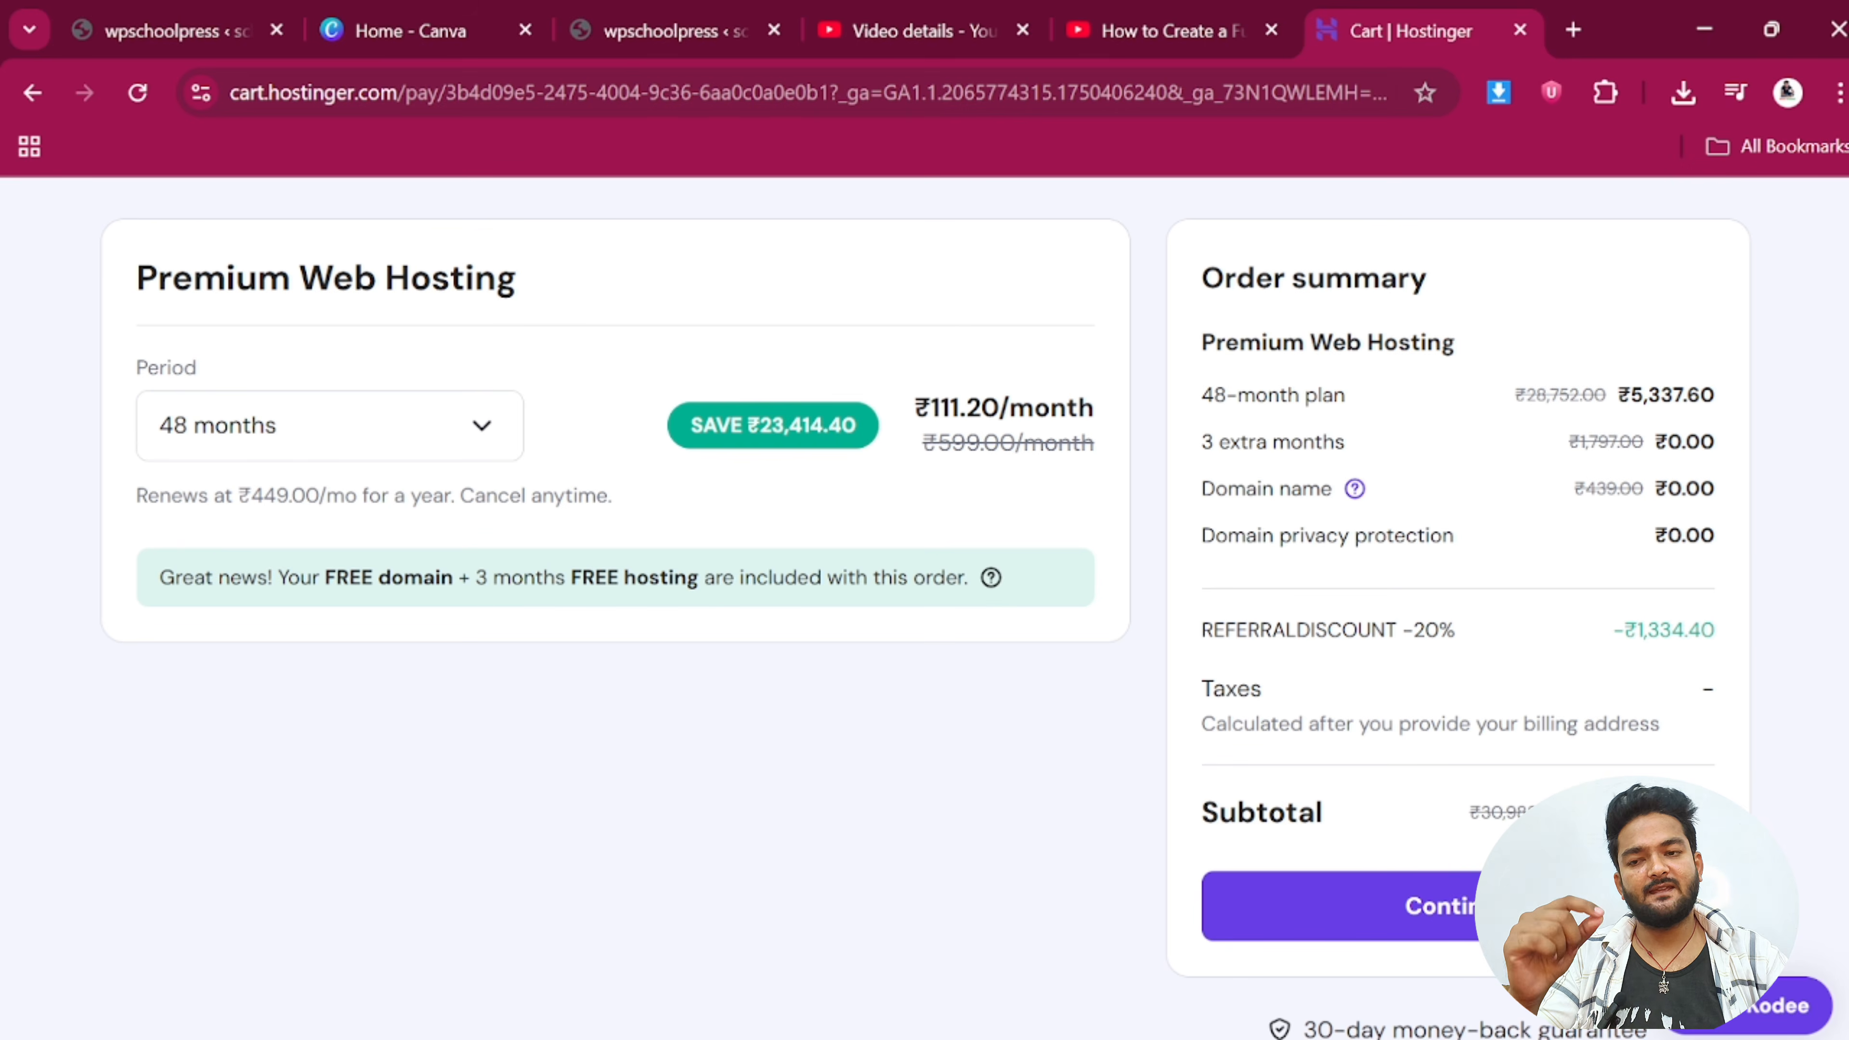
Change the billing period from 48 to 12 months and check the ₹449.00 renewal price
{"action": "left_click", "coordinate": [227, 404]}
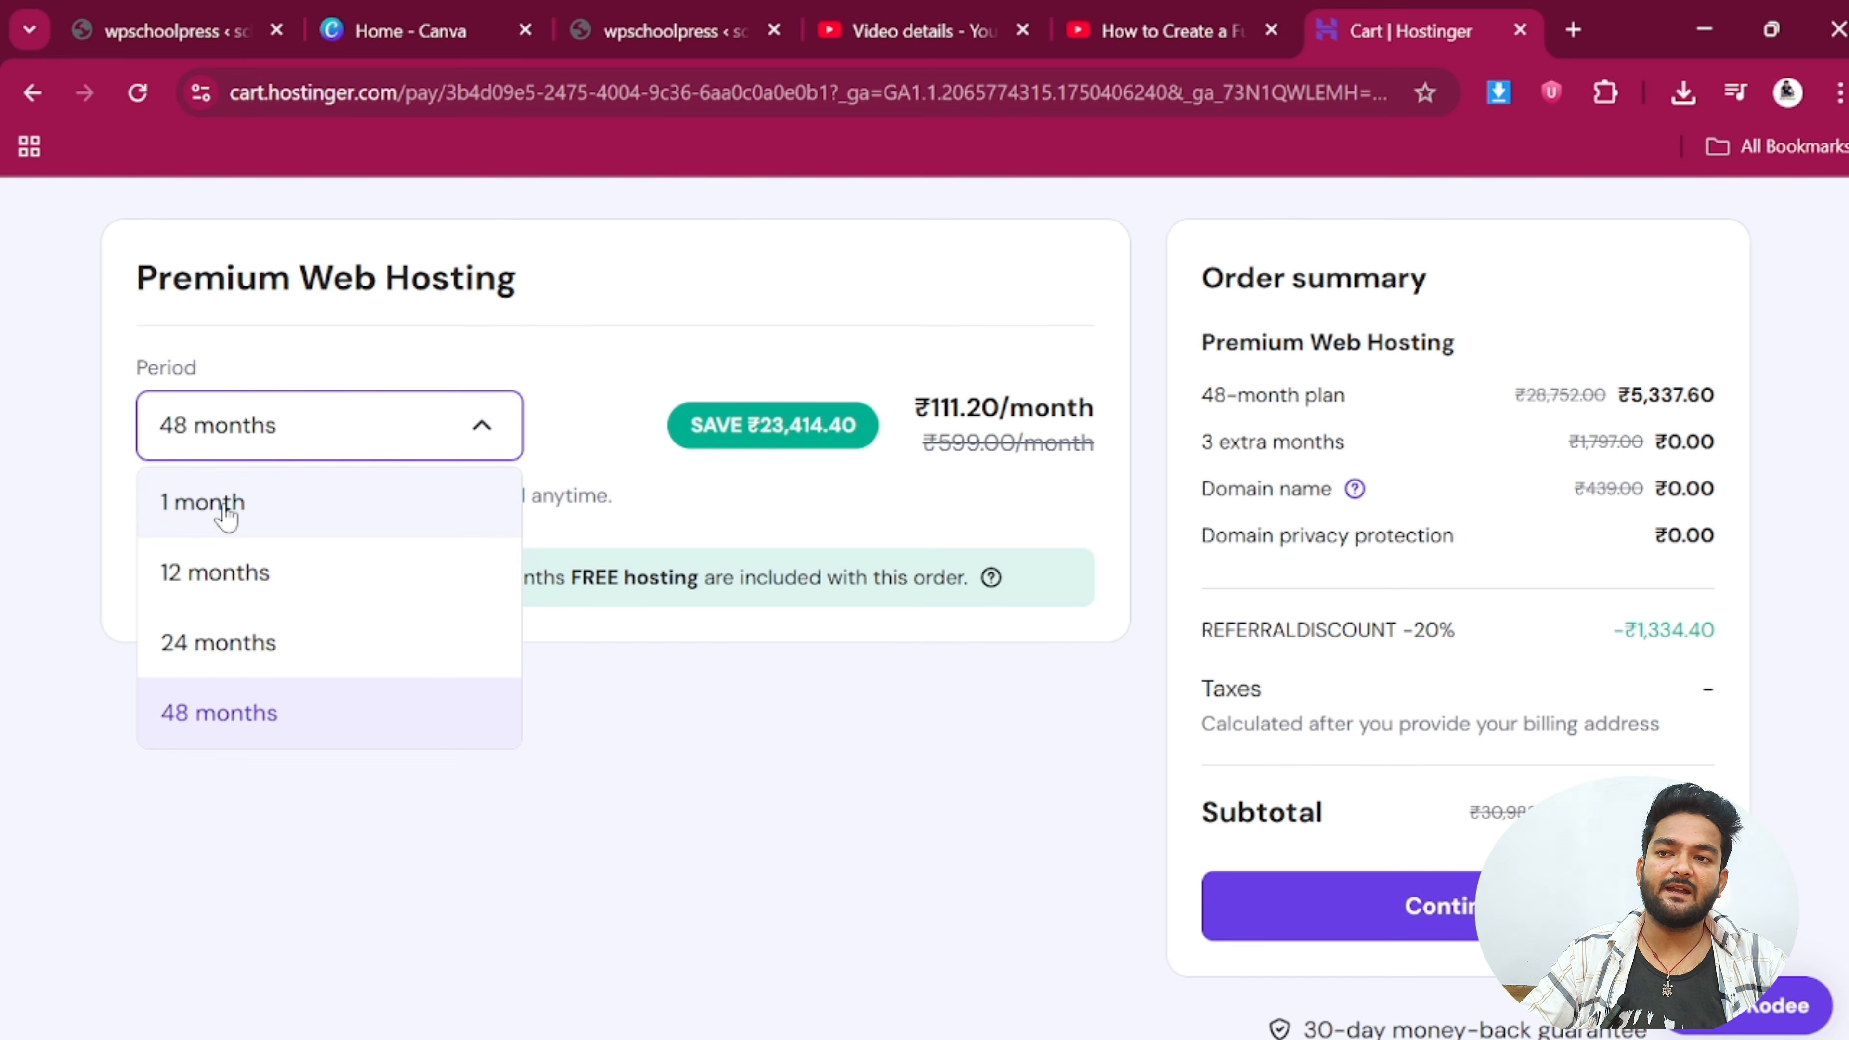
{"action": "mouse_move", "coordinate": [1355, 492]}
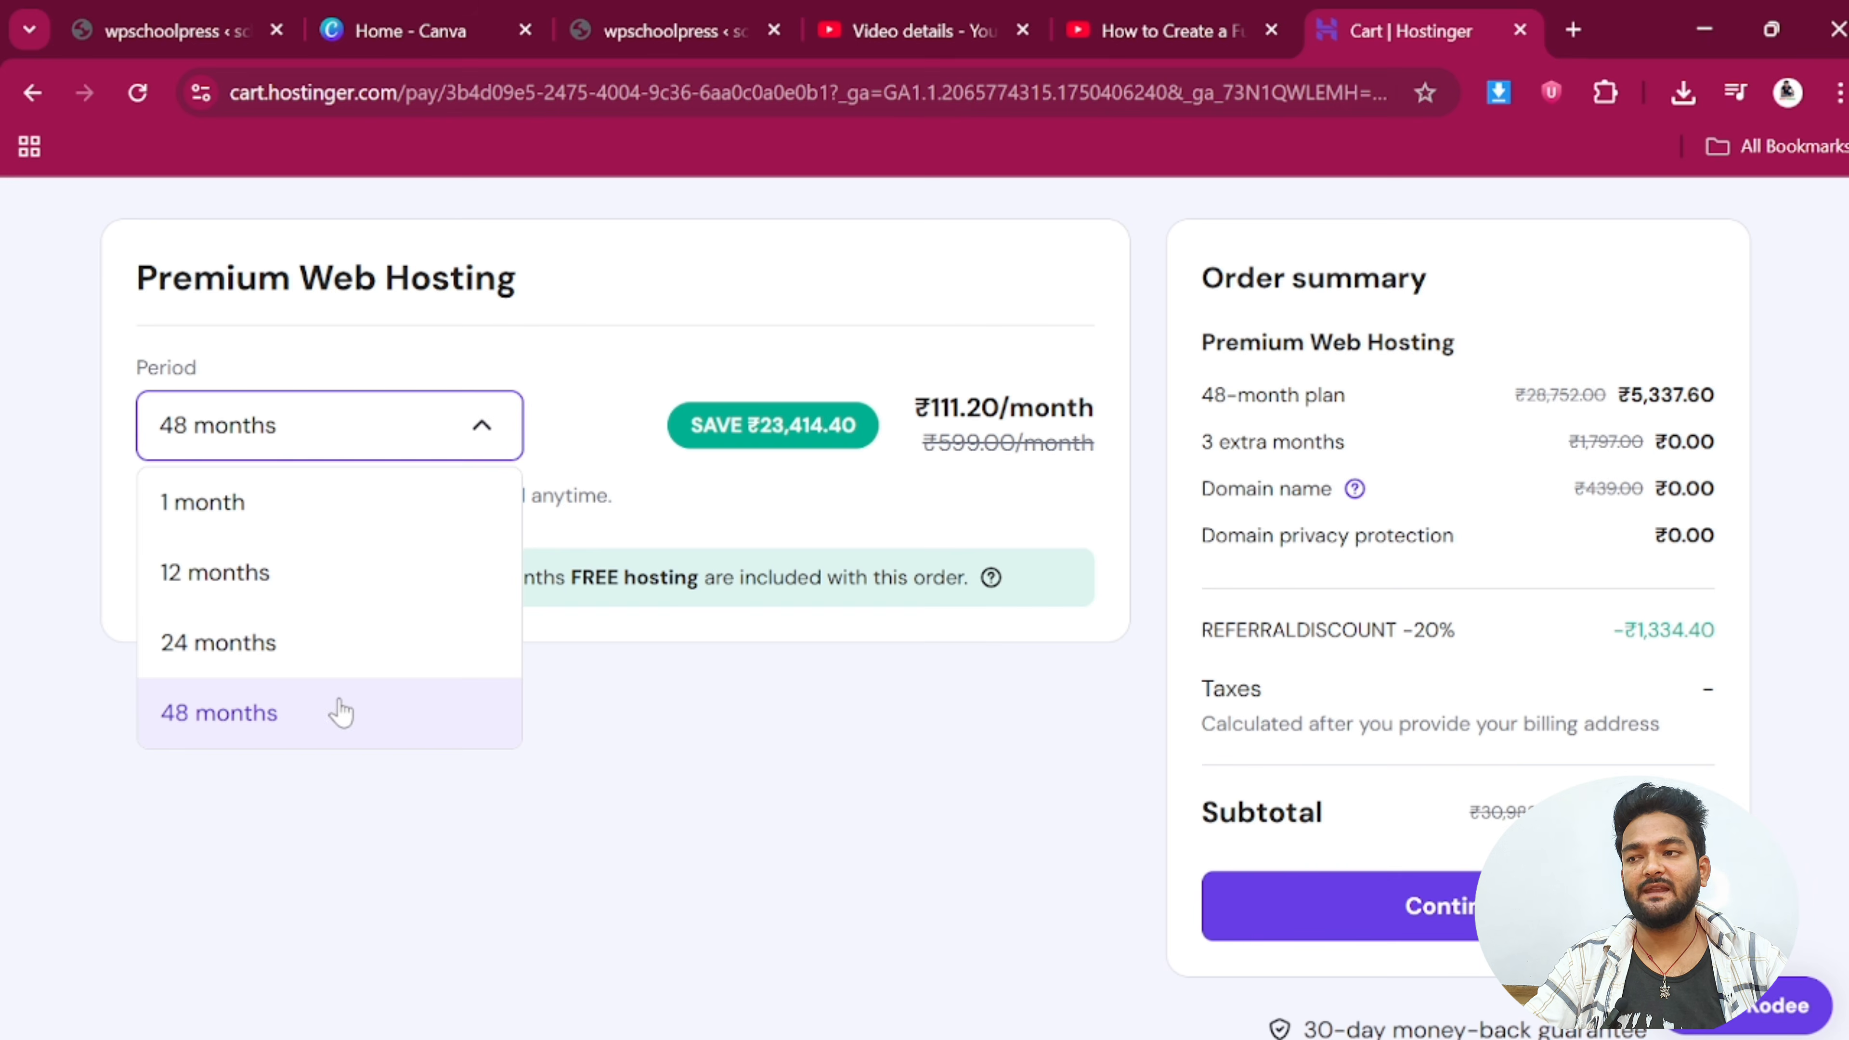
{"action": "left_click", "coordinate": [298, 590]}
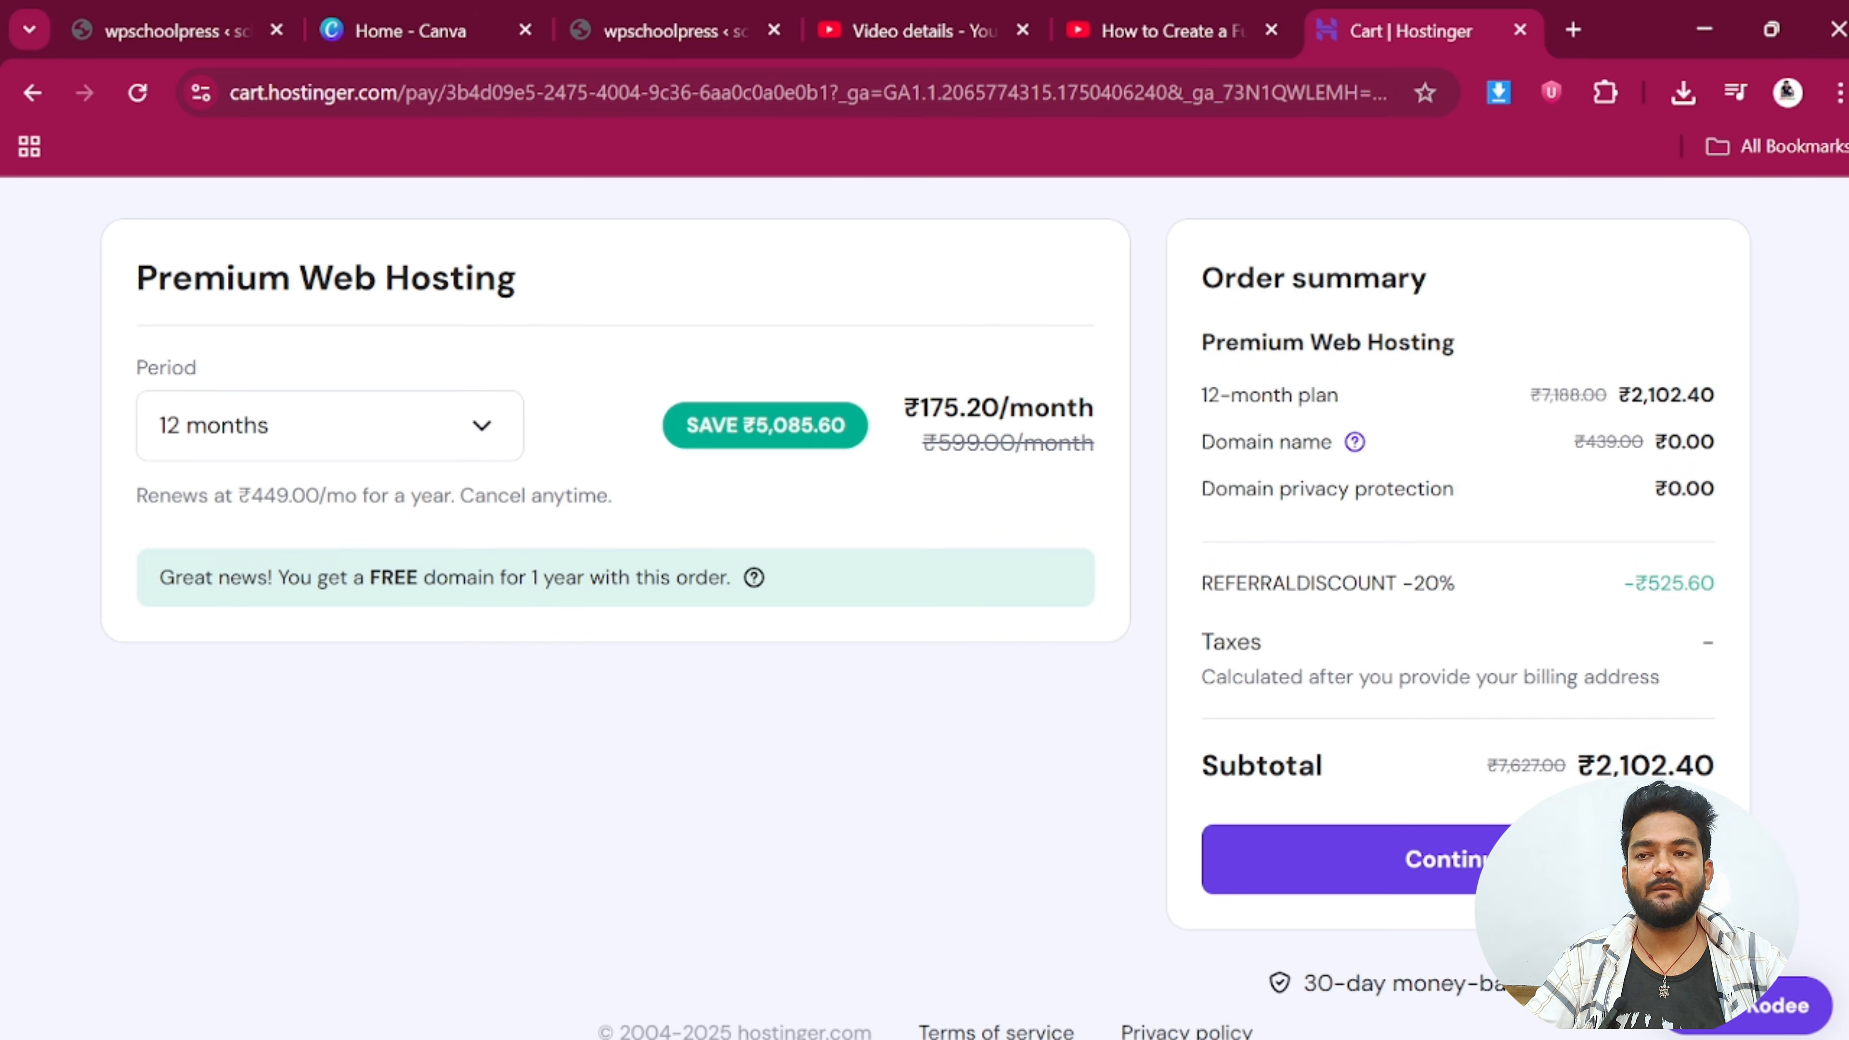
{"action": "scroll", "coordinate": [1361, 549], "scroll_direction": "down", "scroll_amount": 1}
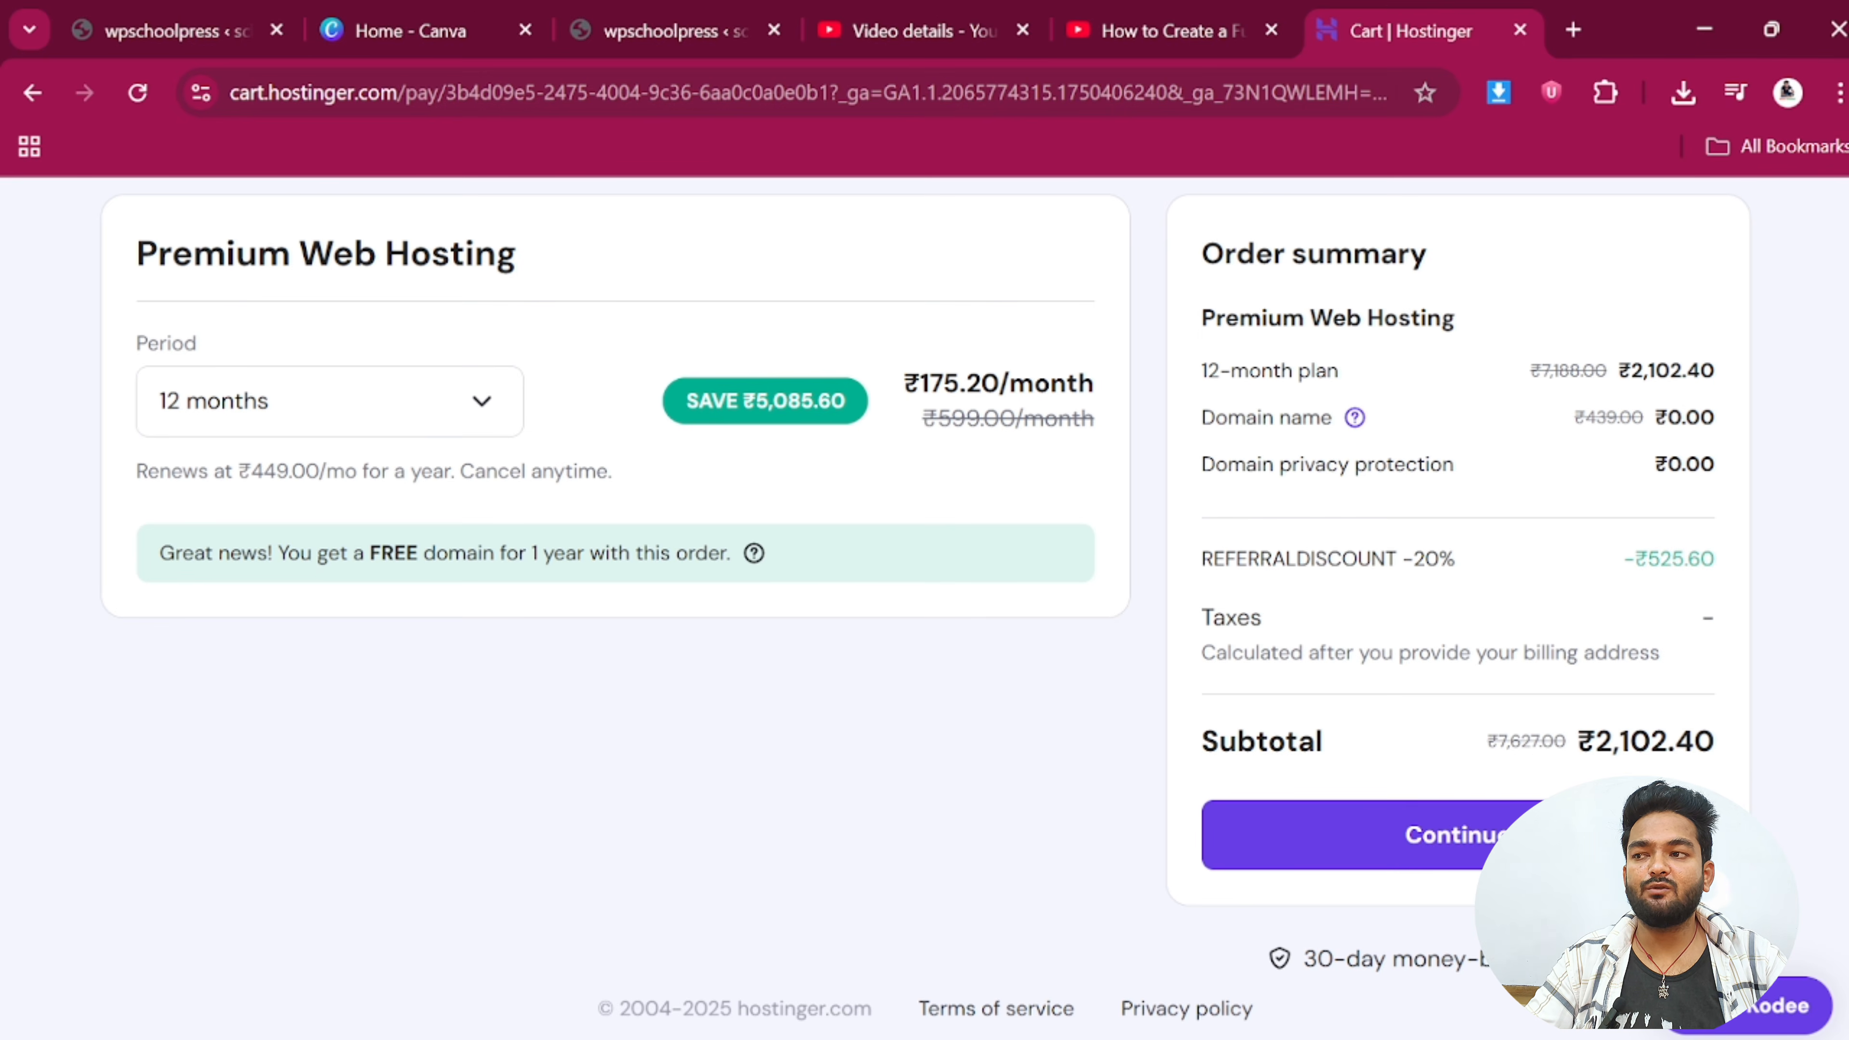
{"action": "left_click_drag", "start_coordinate": [250, 472], "coordinate": [320, 473]}
{"action": "left_click", "coordinate": [319, 478]}
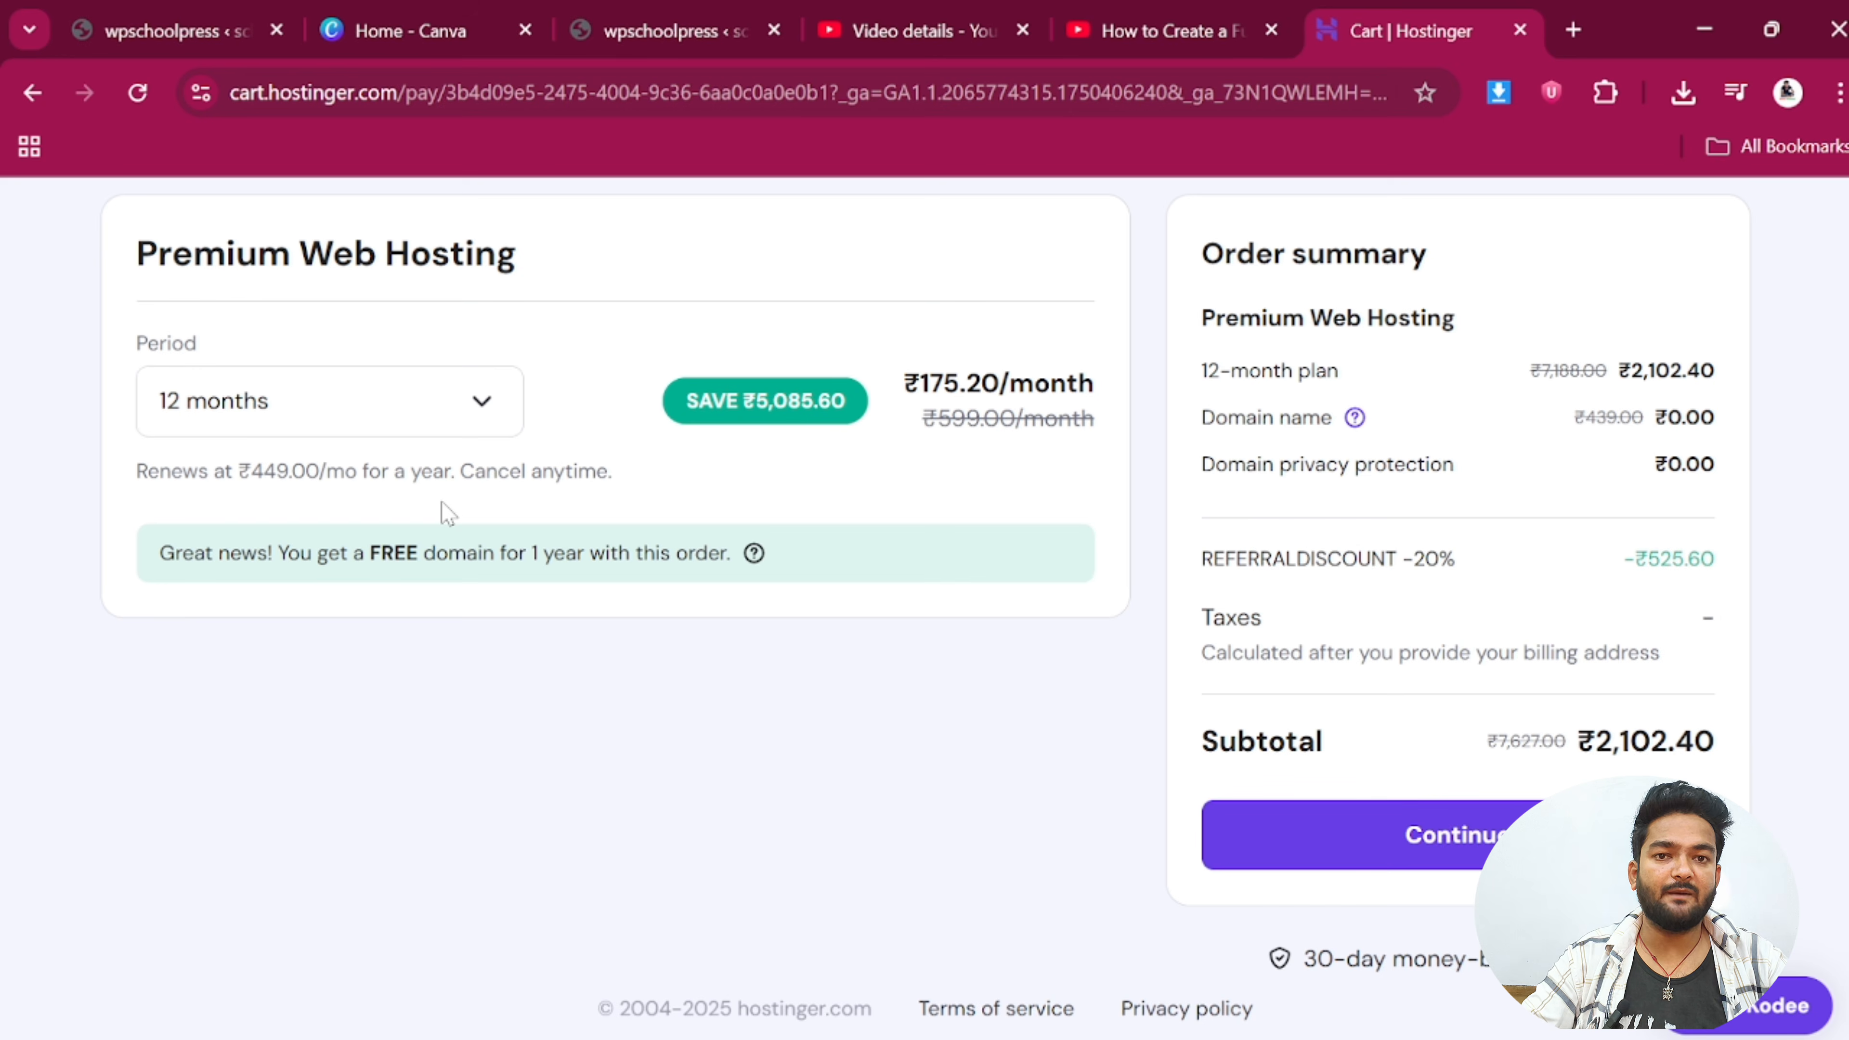
{"action": "scroll", "coordinate": [1336, 530], "scroll_direction": "up", "scroll_amount": 2}
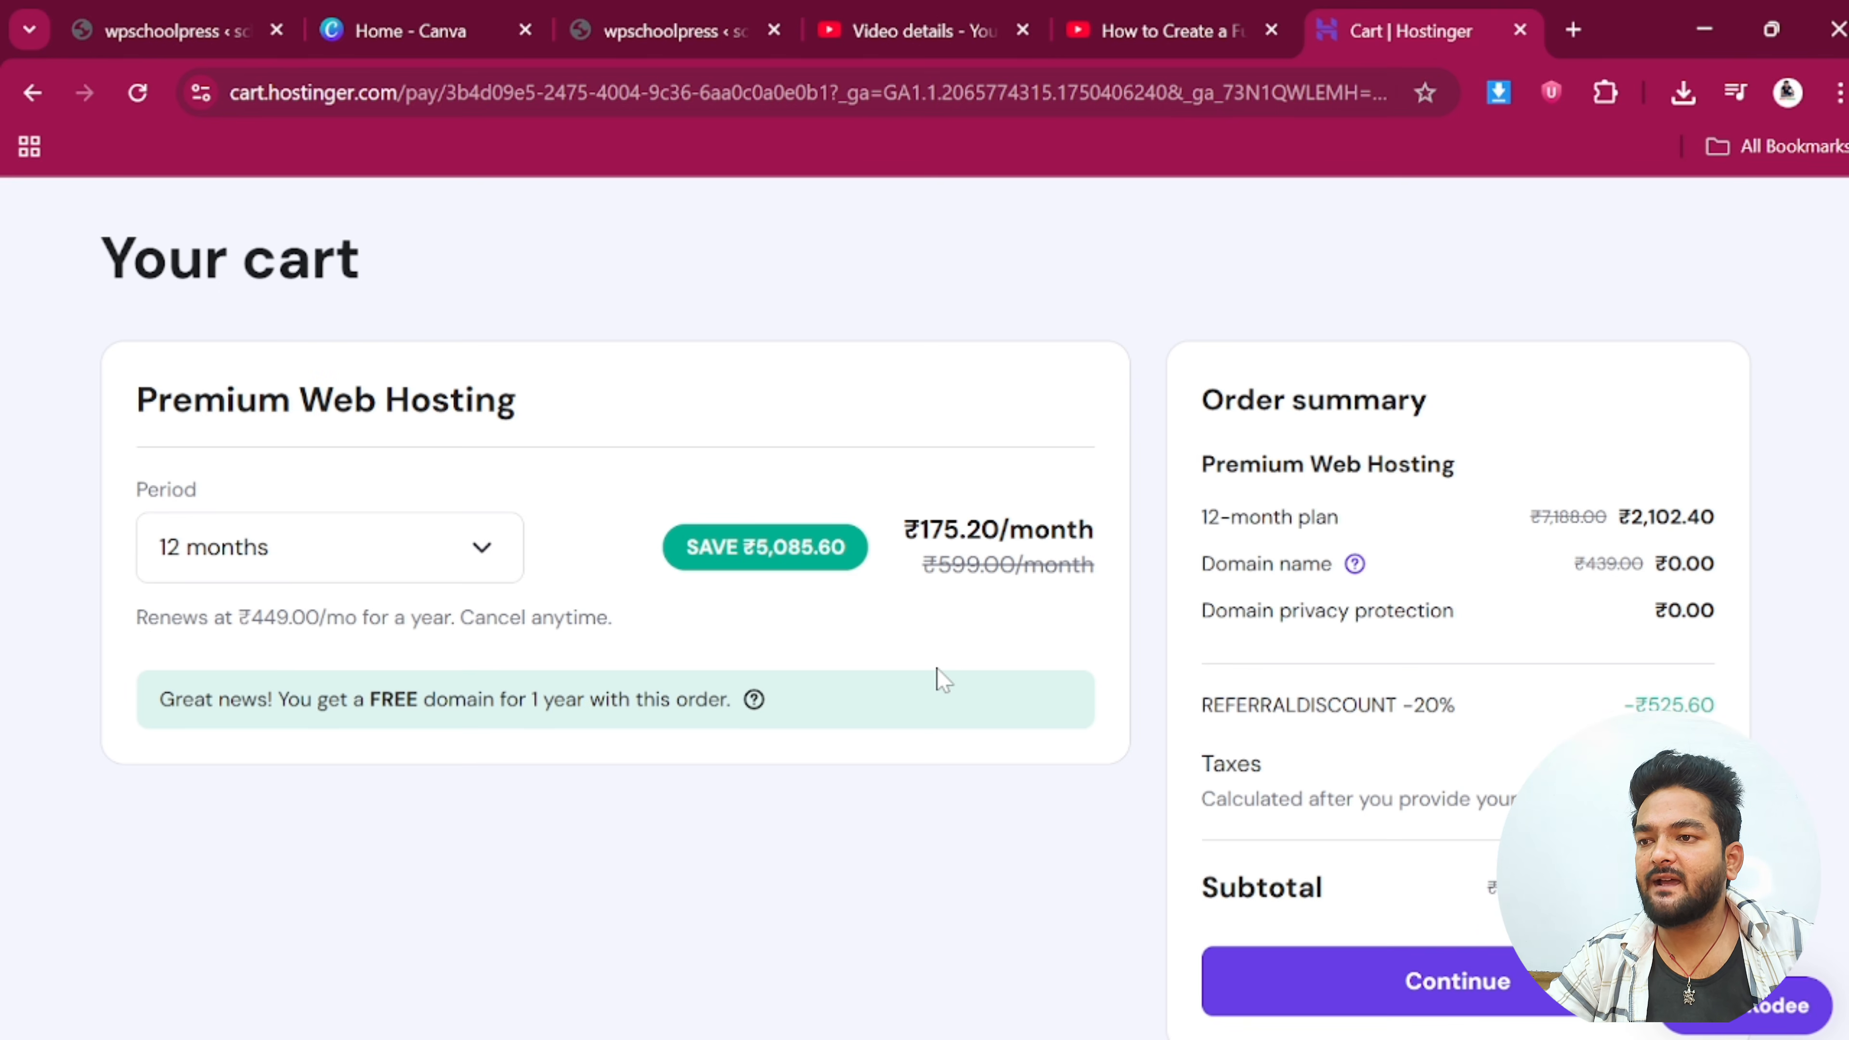
Proceed to checkout and register with a Google account, approving sign-in to hostinger.com
{"action": "left_click", "coordinate": [1469, 991]}
{"action": "left_click", "coordinate": [730, 792]}
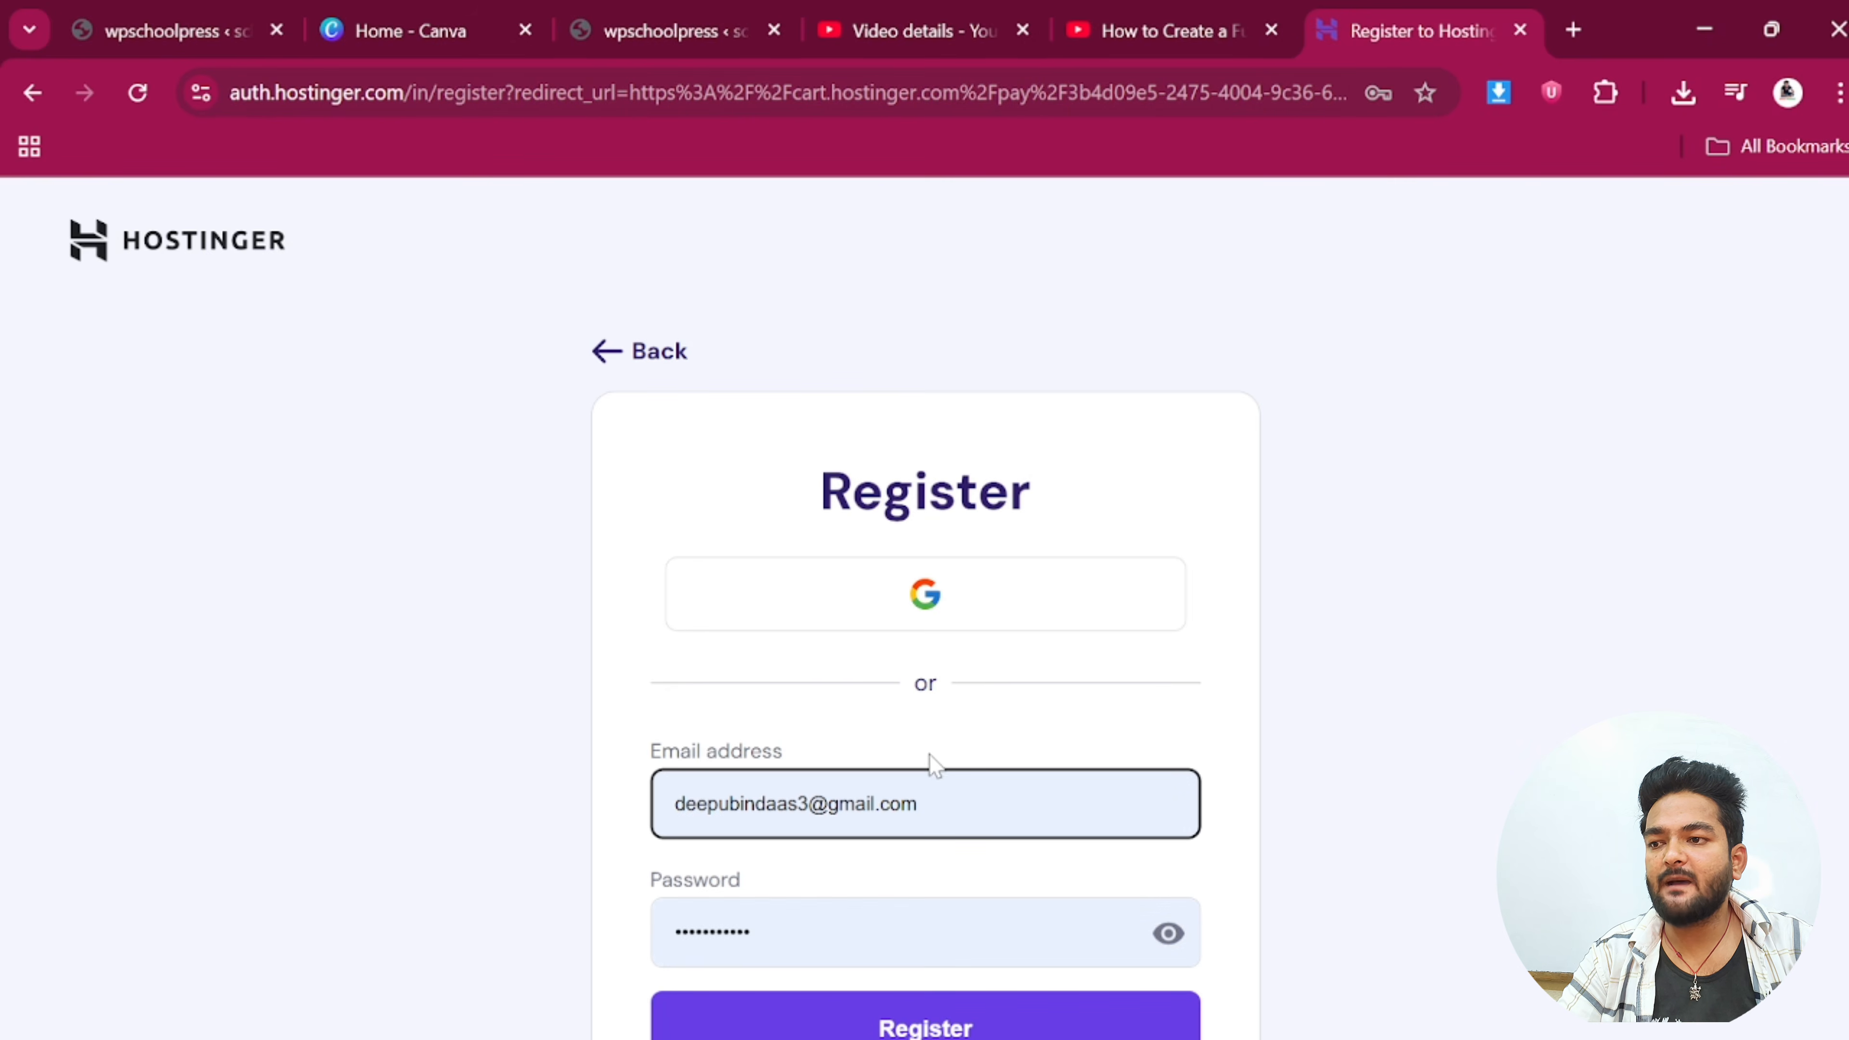
{"action": "left_click", "coordinate": [941, 610]}
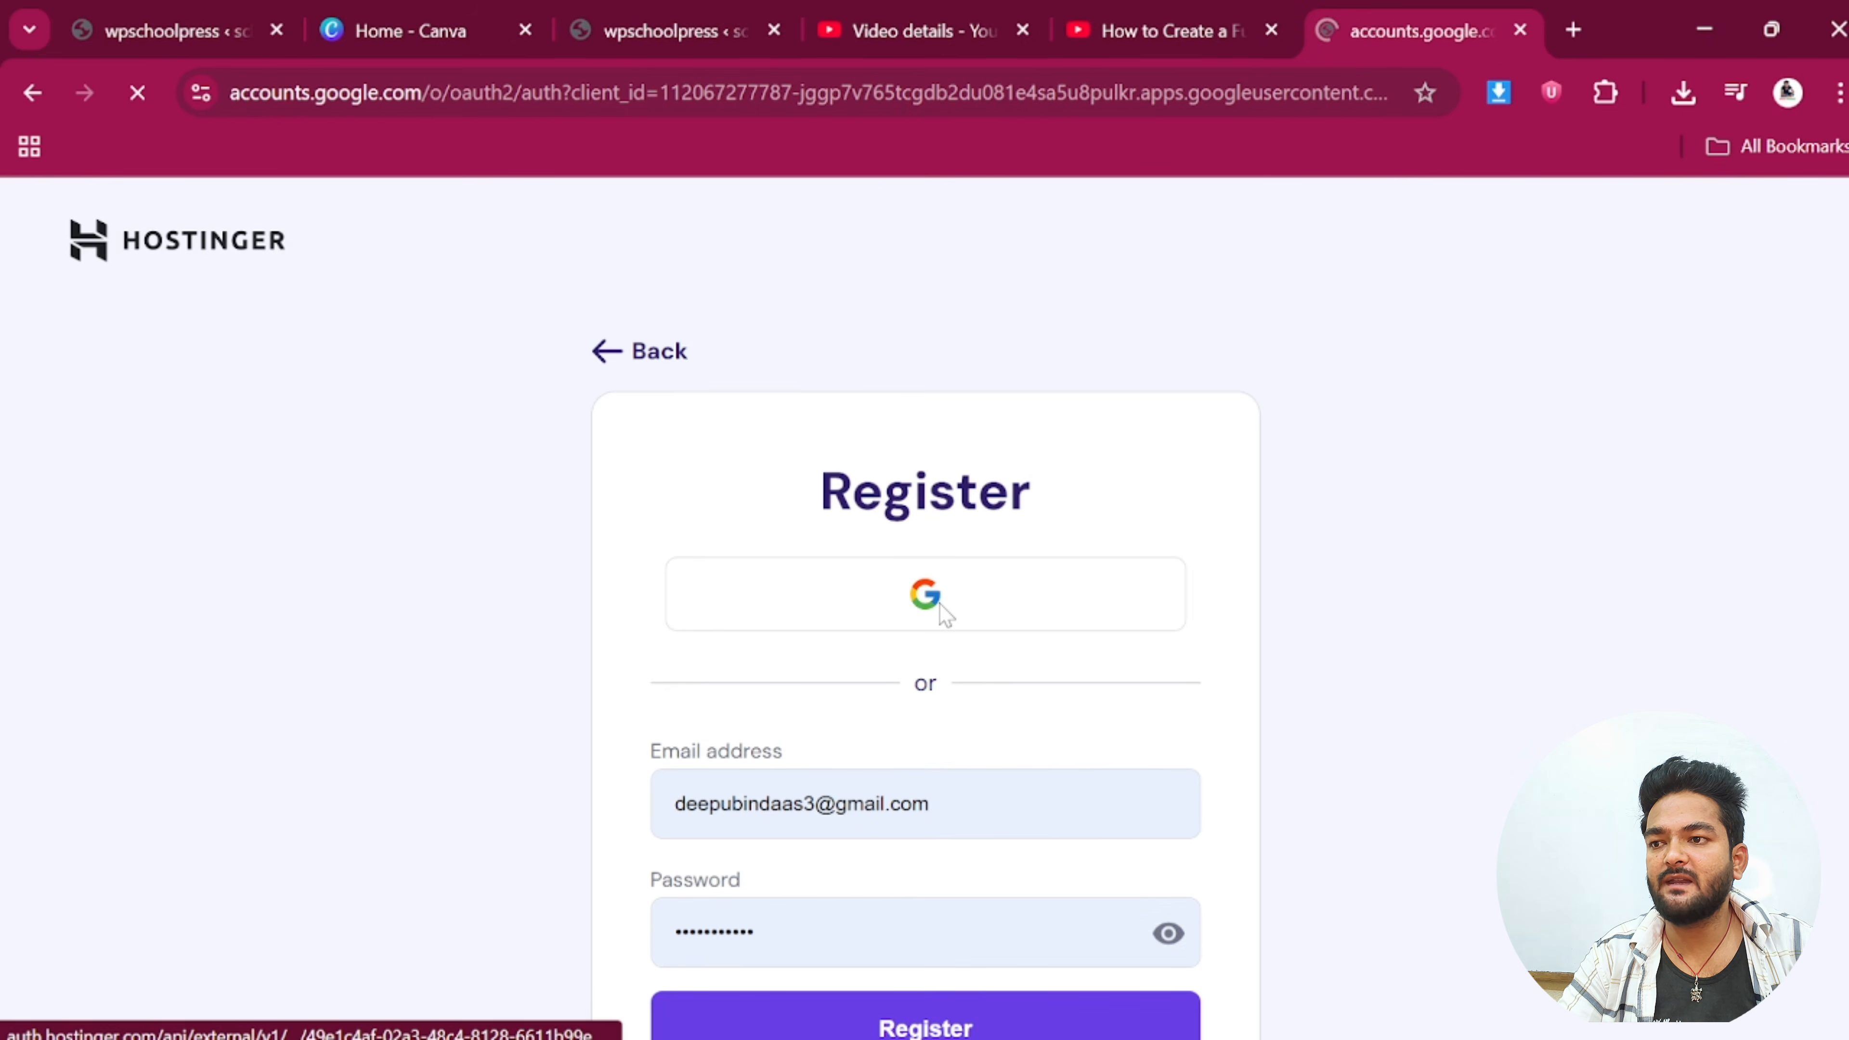
{"action": "scroll", "coordinate": [1165, 816], "scroll_direction": "down", "scroll_amount": 2}
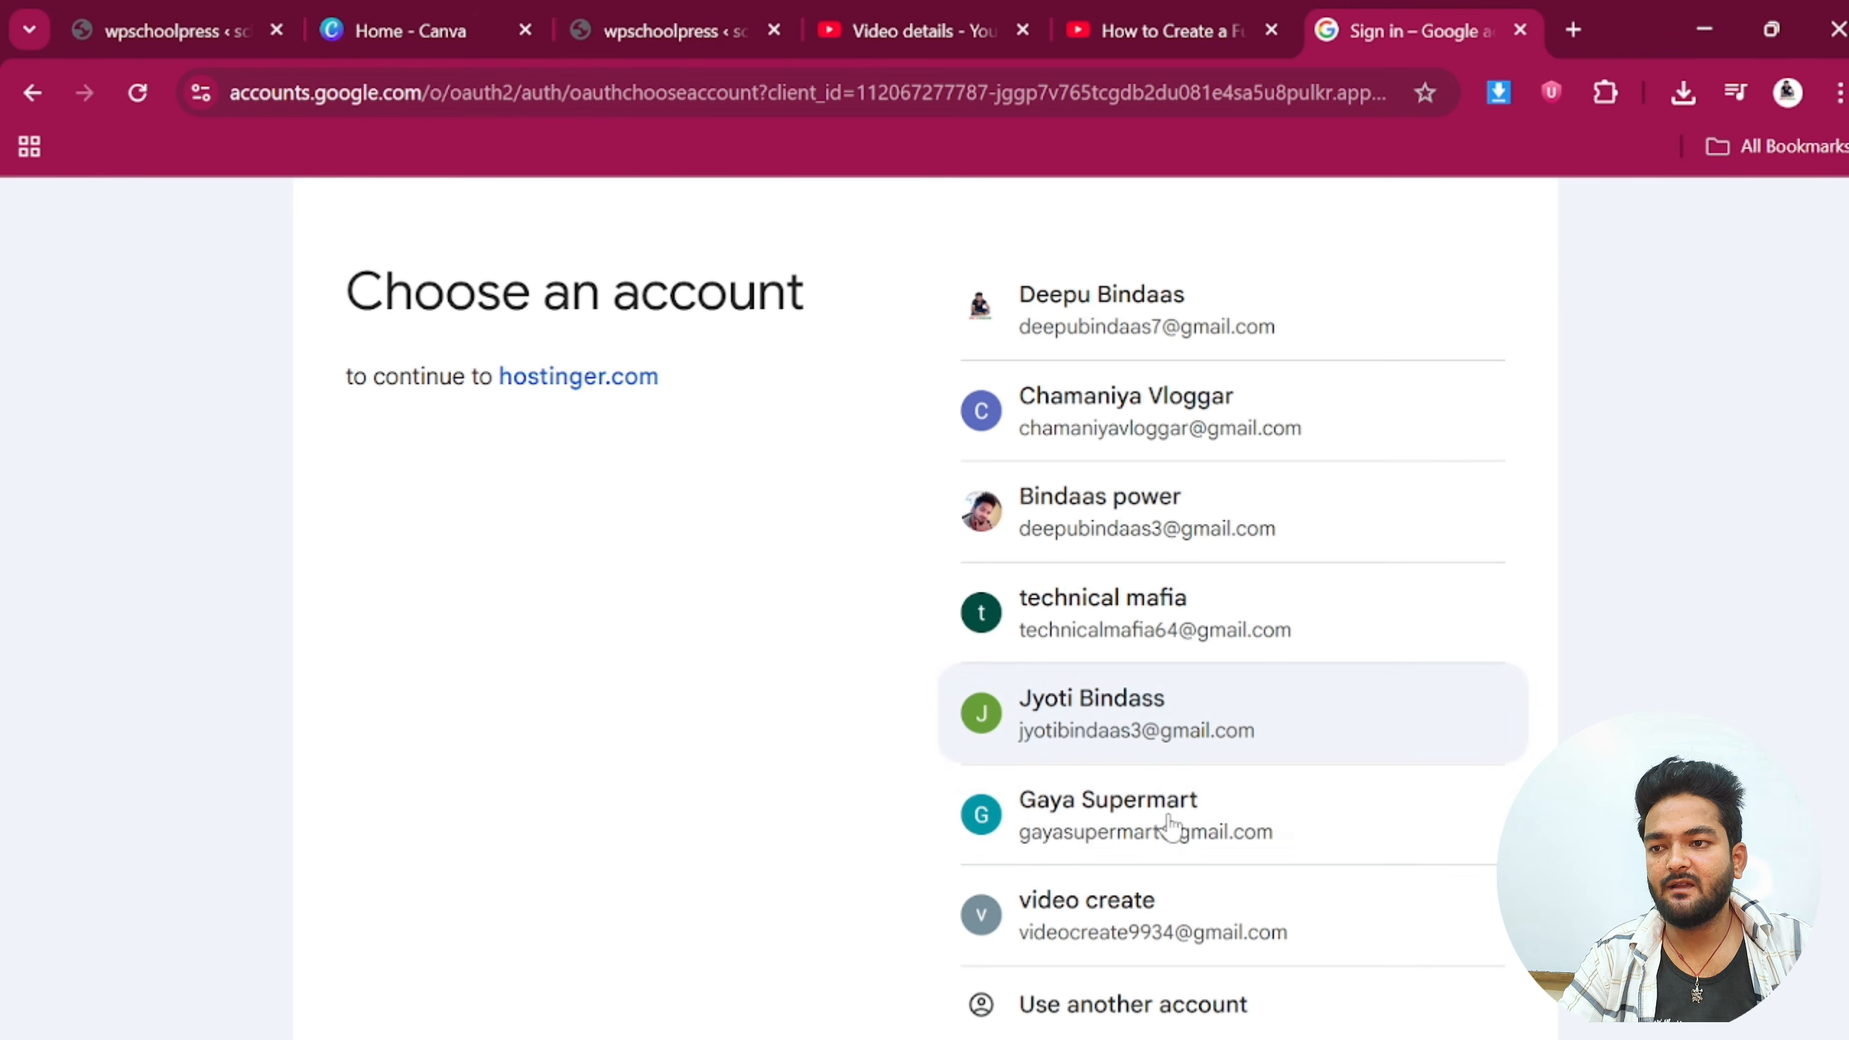
{"action": "left_click", "coordinate": [1168, 747]}
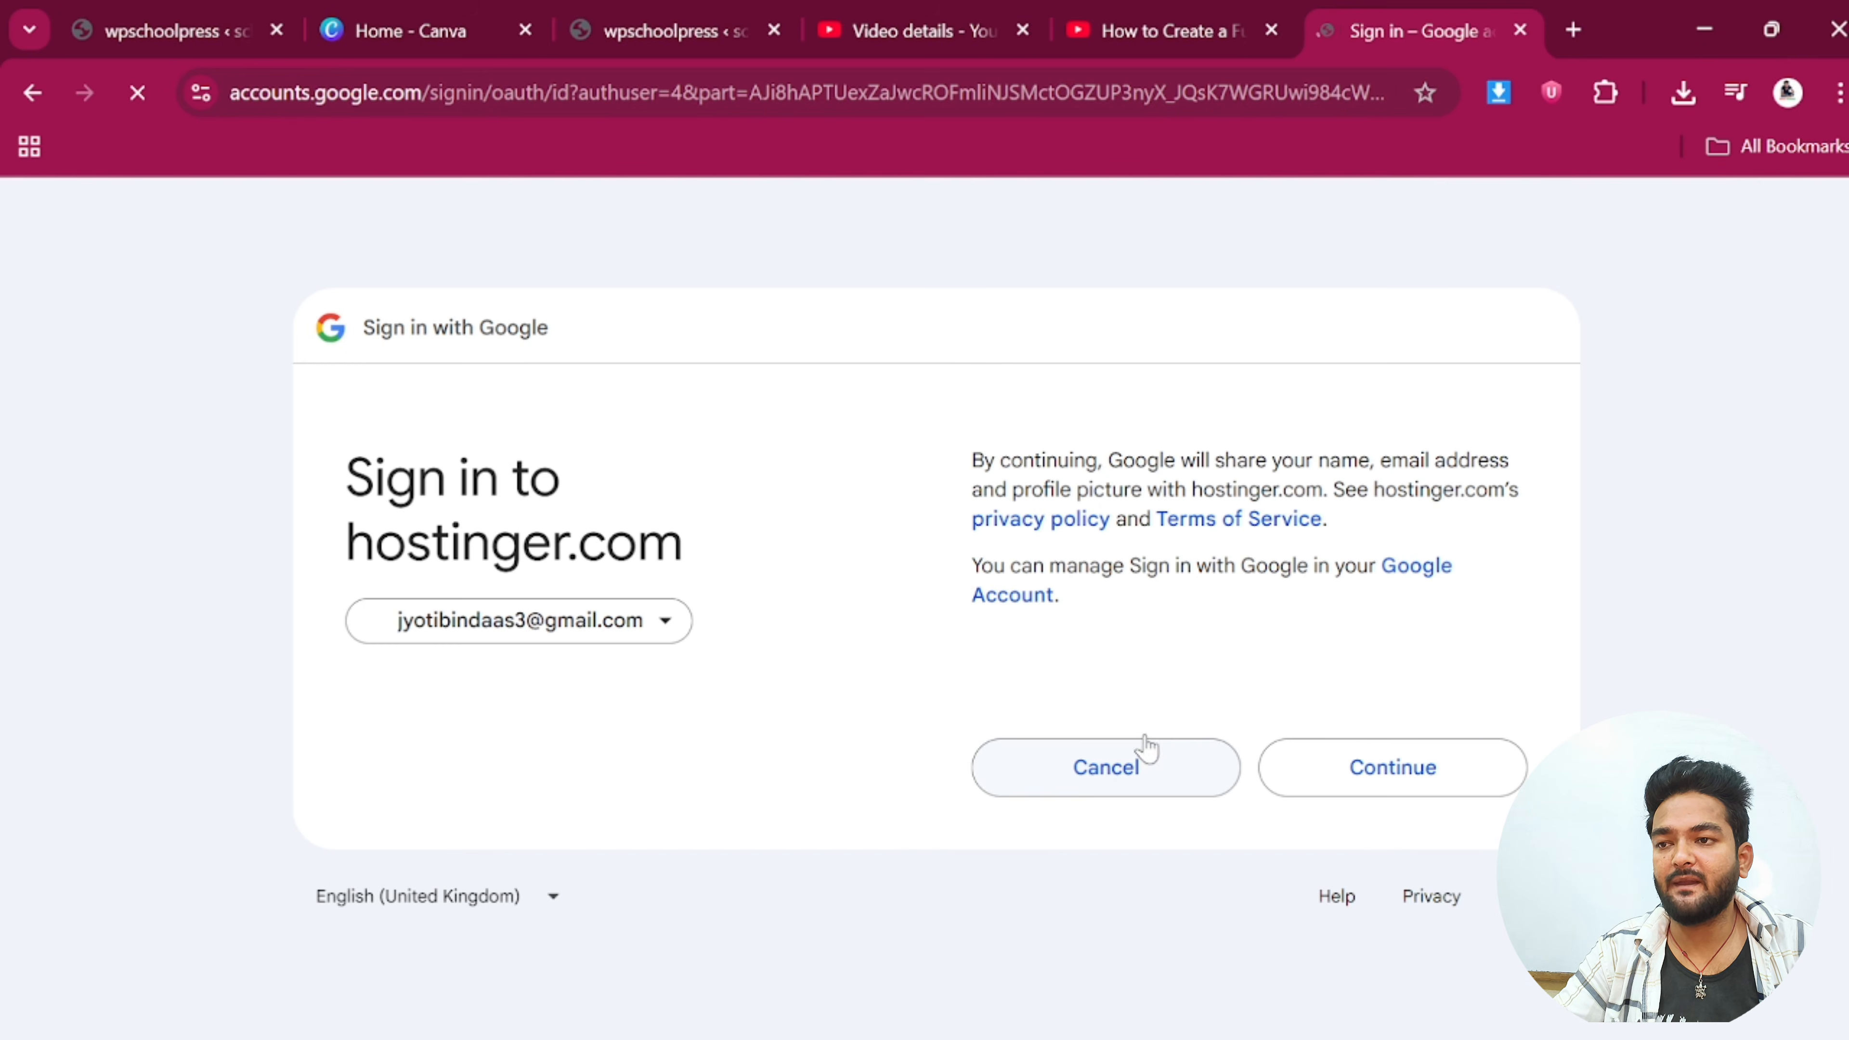
{"action": "left_click", "coordinate": [1402, 769]}
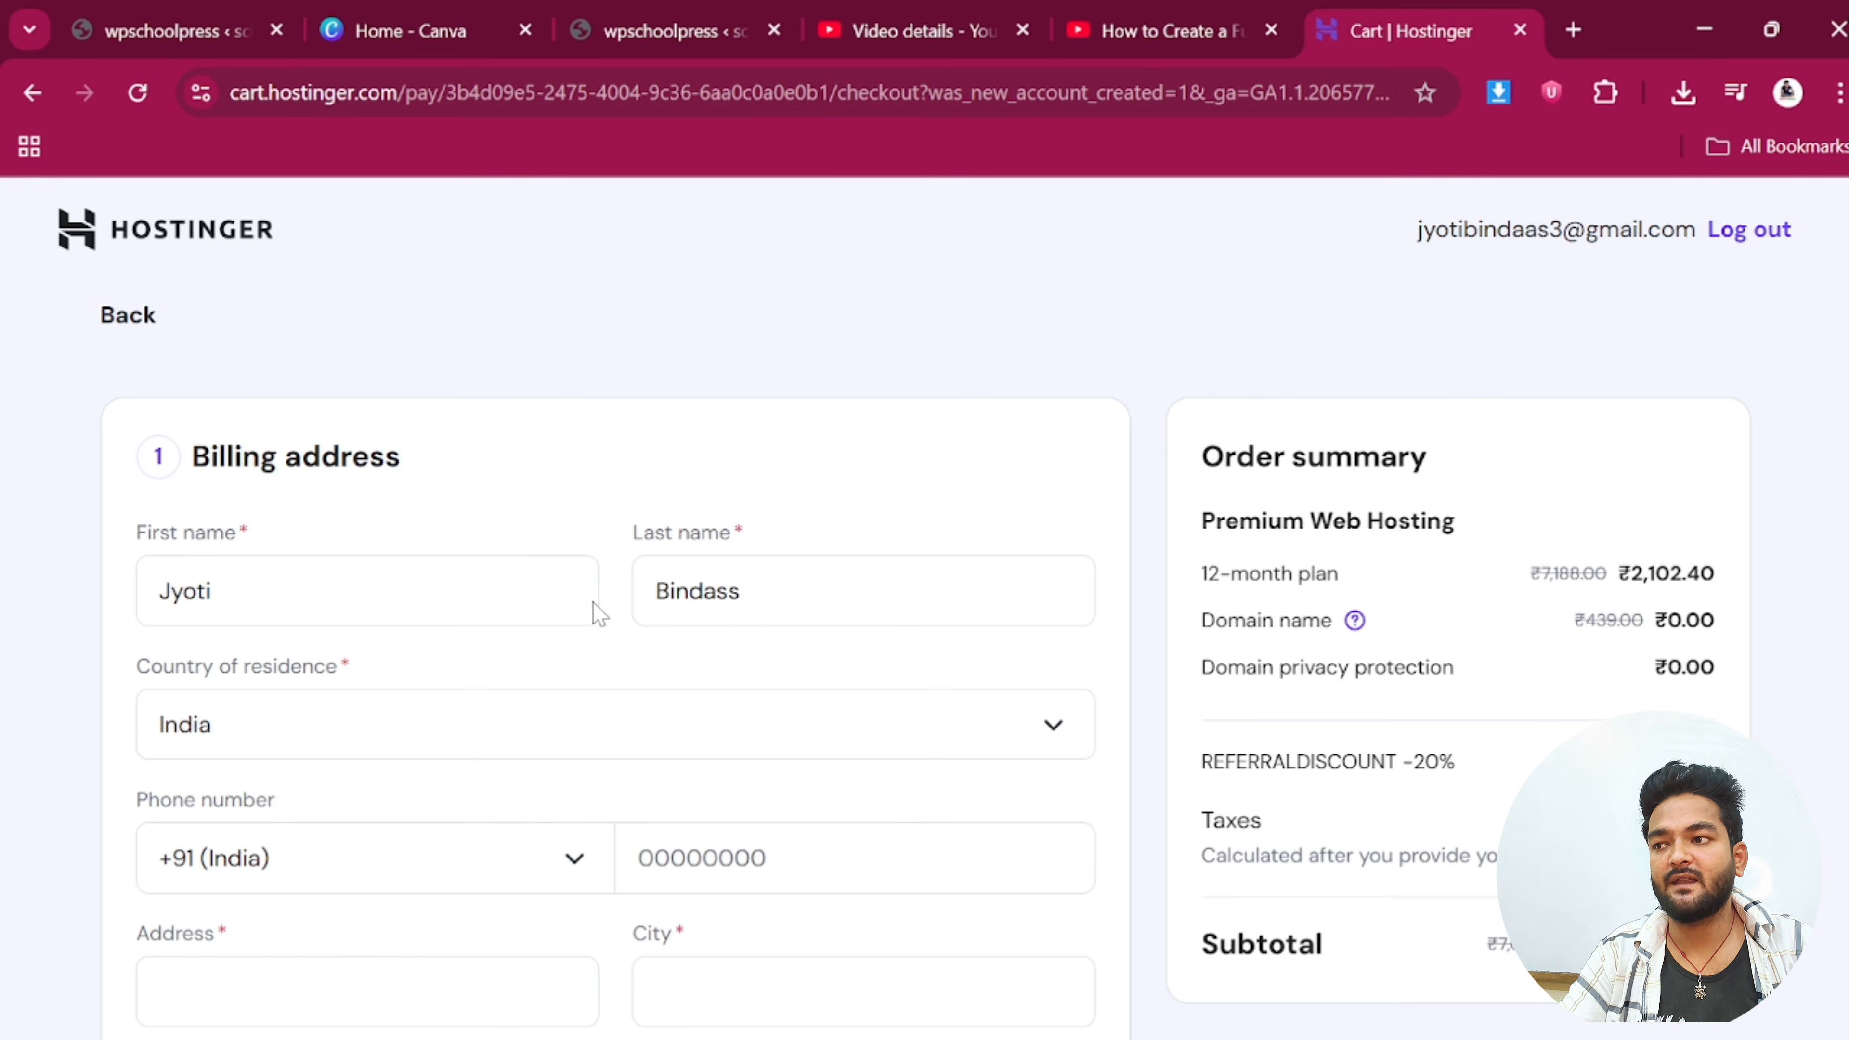
Review the order summary totals with the -20% referral discount and complete checkout
{"action": "scroll", "coordinate": [479, 633], "scroll_direction": "down", "scroll_amount": 2}
{"action": "scroll", "coordinate": [827, 503], "scroll_direction": "down", "scroll_amount": 4}
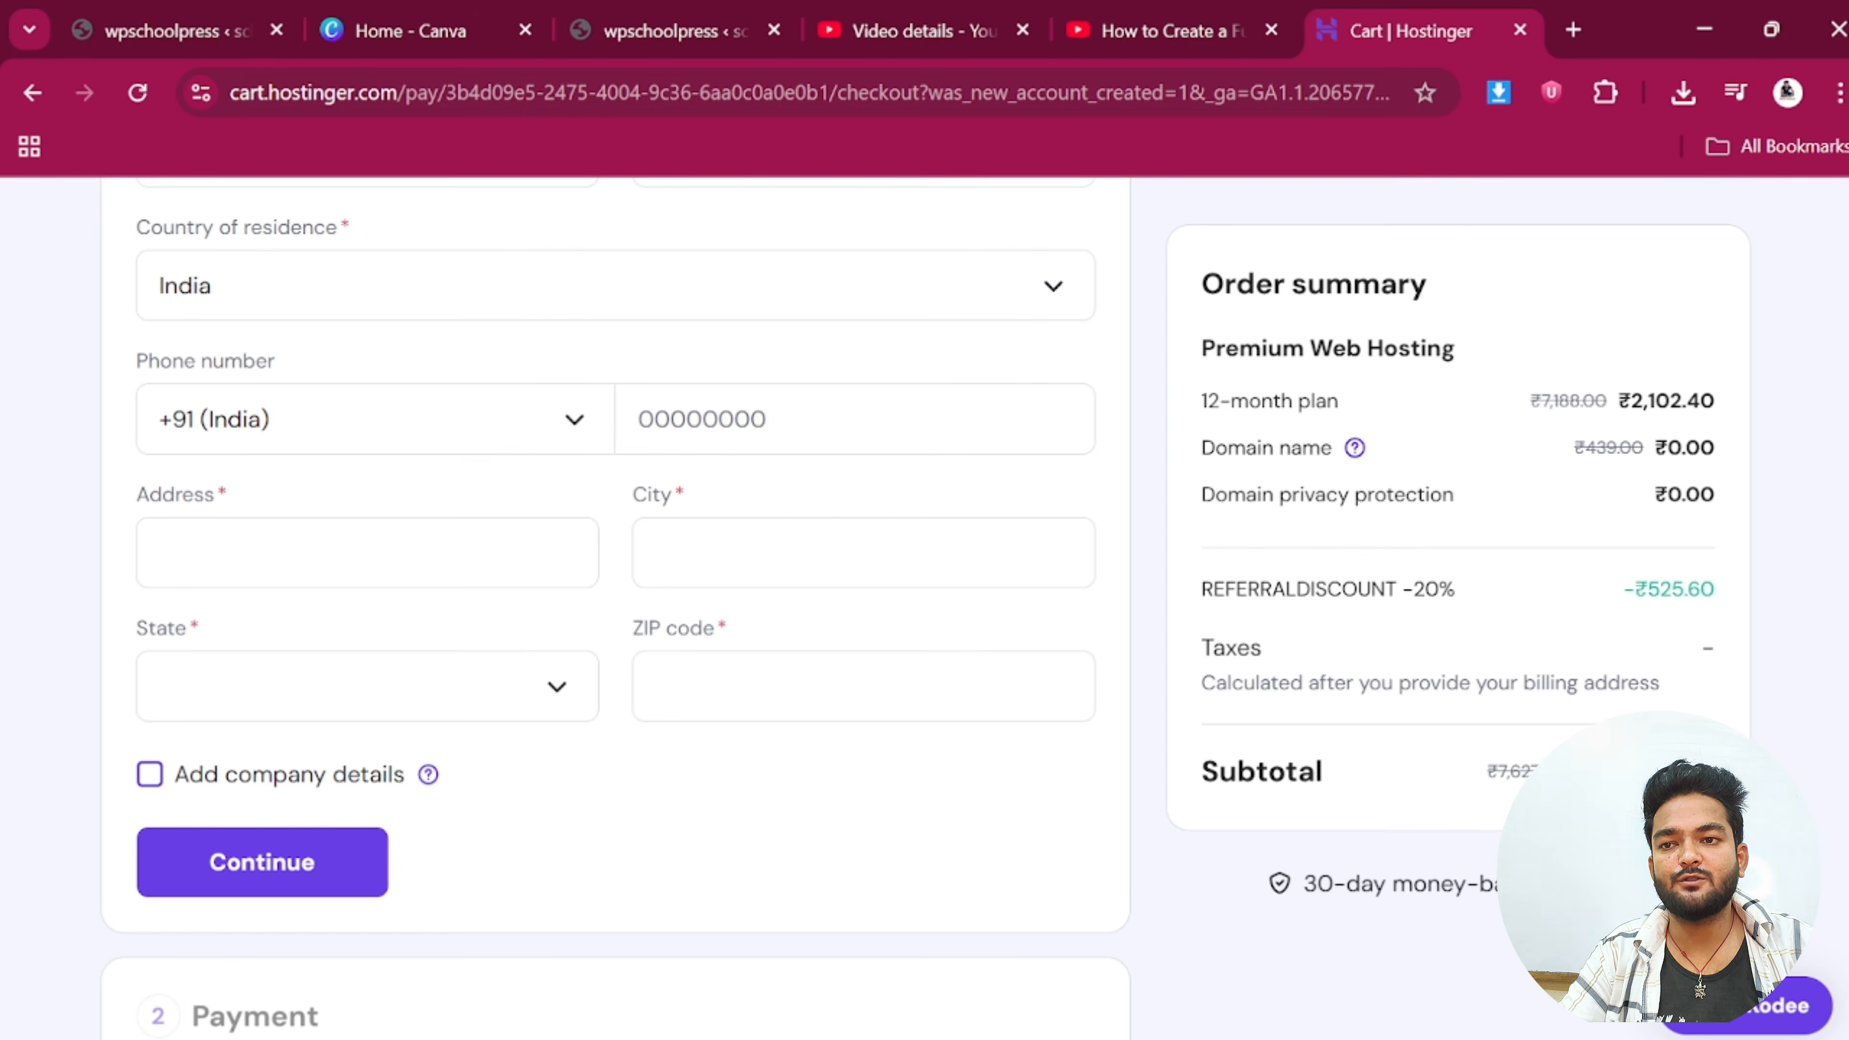
{"action": "left_click_drag", "start_coordinate": [1632, 592], "coordinate": [1832, 607]}
{"action": "left_click", "coordinate": [1832, 606]}
{"action": "left_click_drag", "start_coordinate": [1403, 590], "coordinate": [1488, 596]}
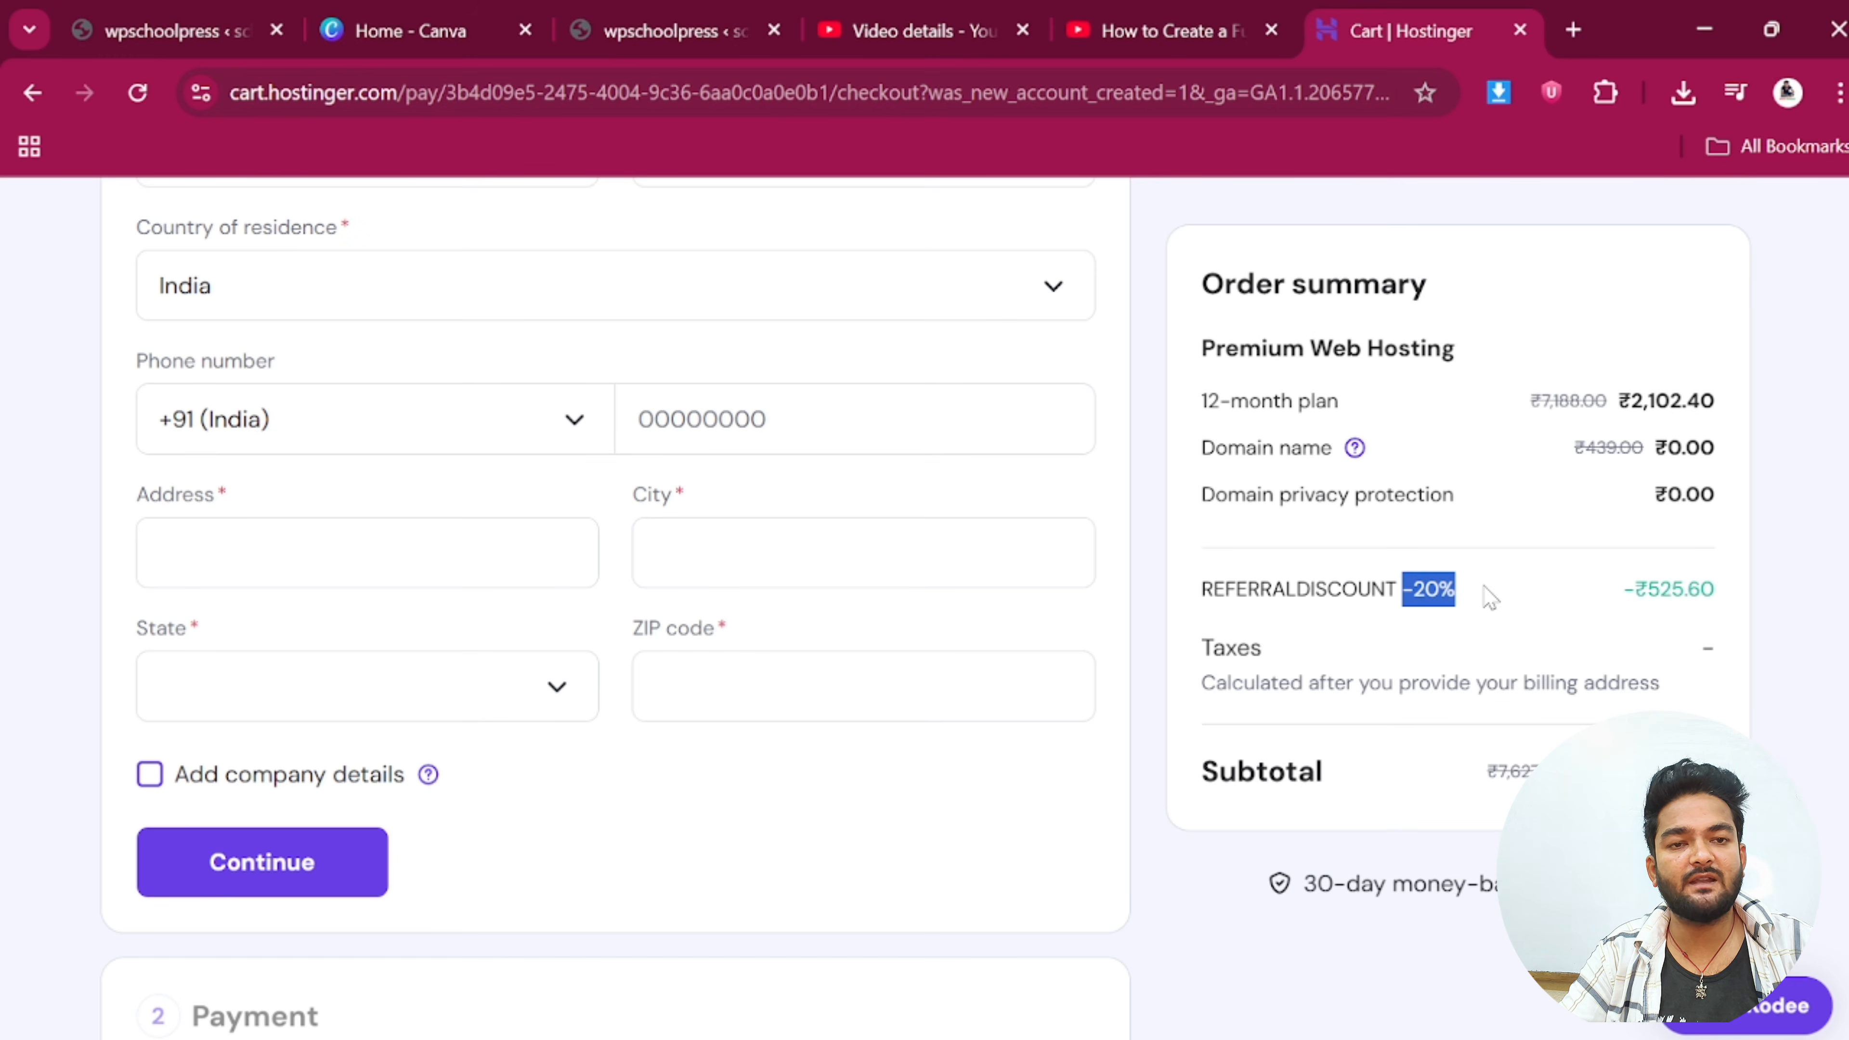
{"action": "scroll", "coordinate": [1381, 763], "scroll_direction": "down", "scroll_amount": 2}
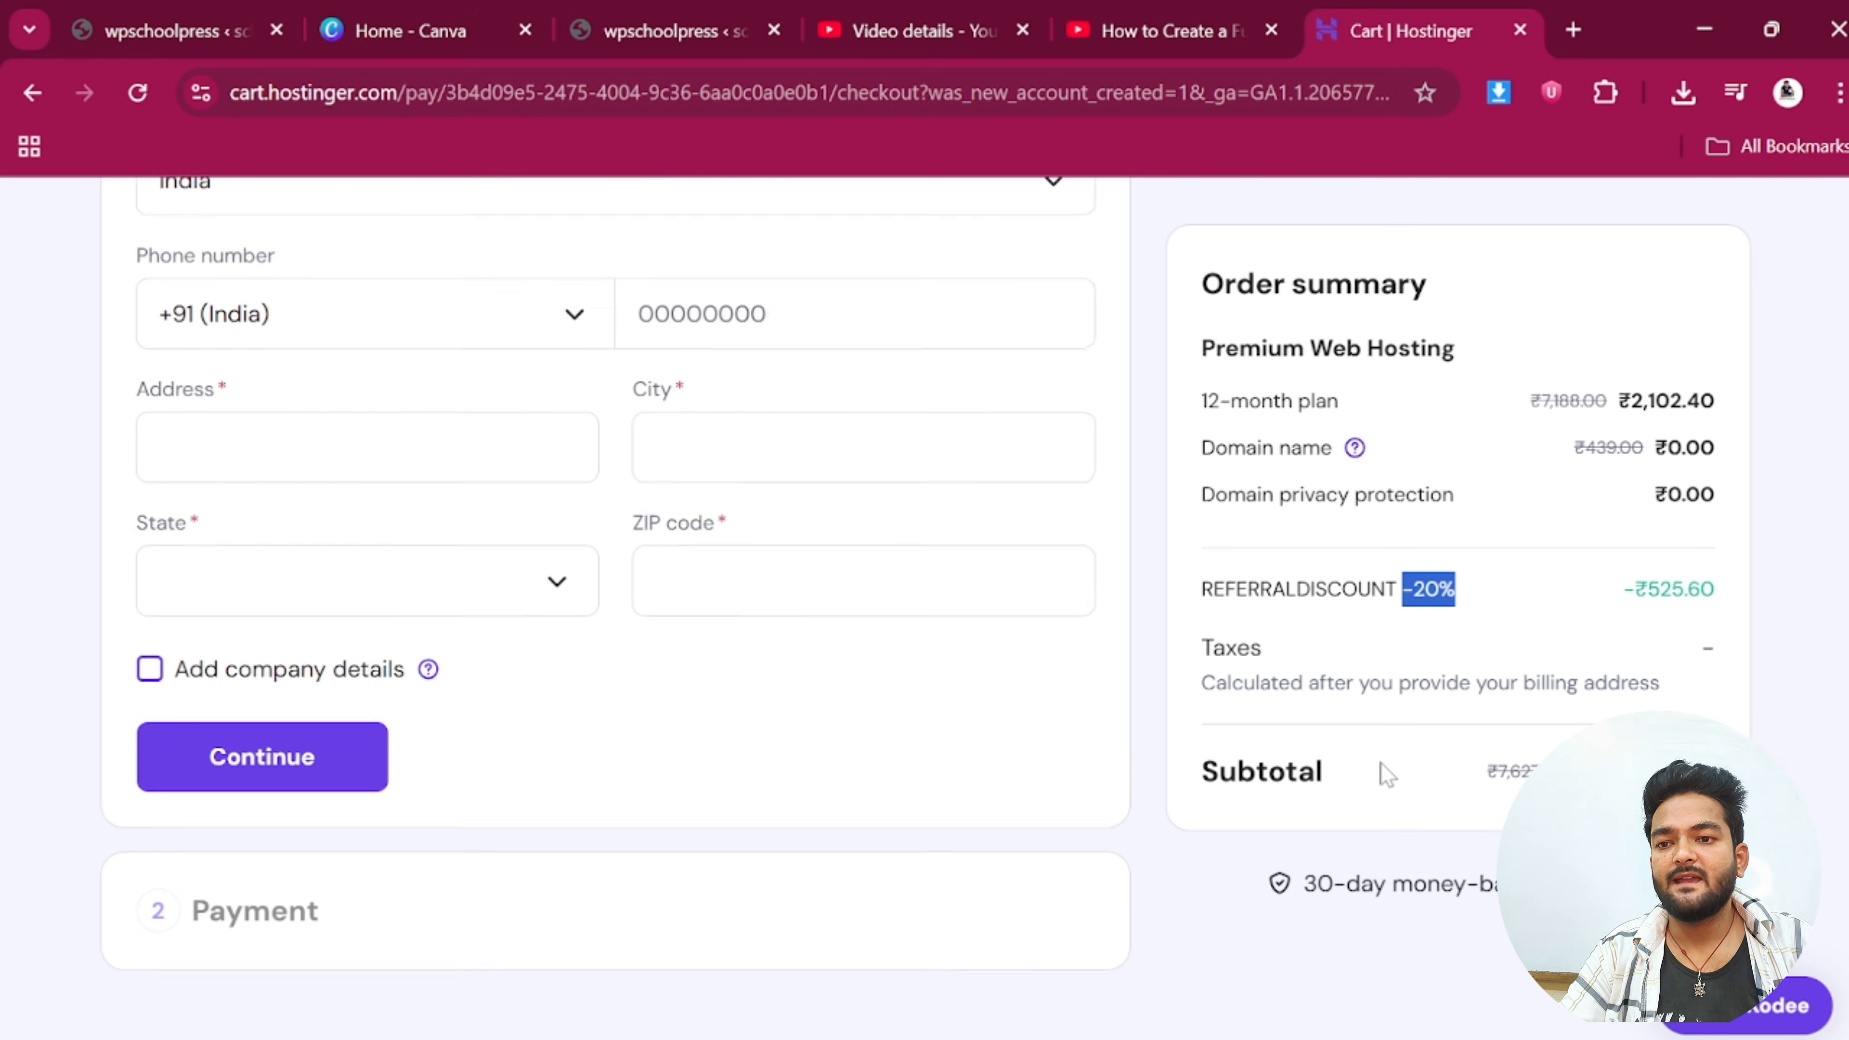
{"action": "scroll", "coordinate": [606, 875], "scroll_direction": "up", "scroll_amount": 7}
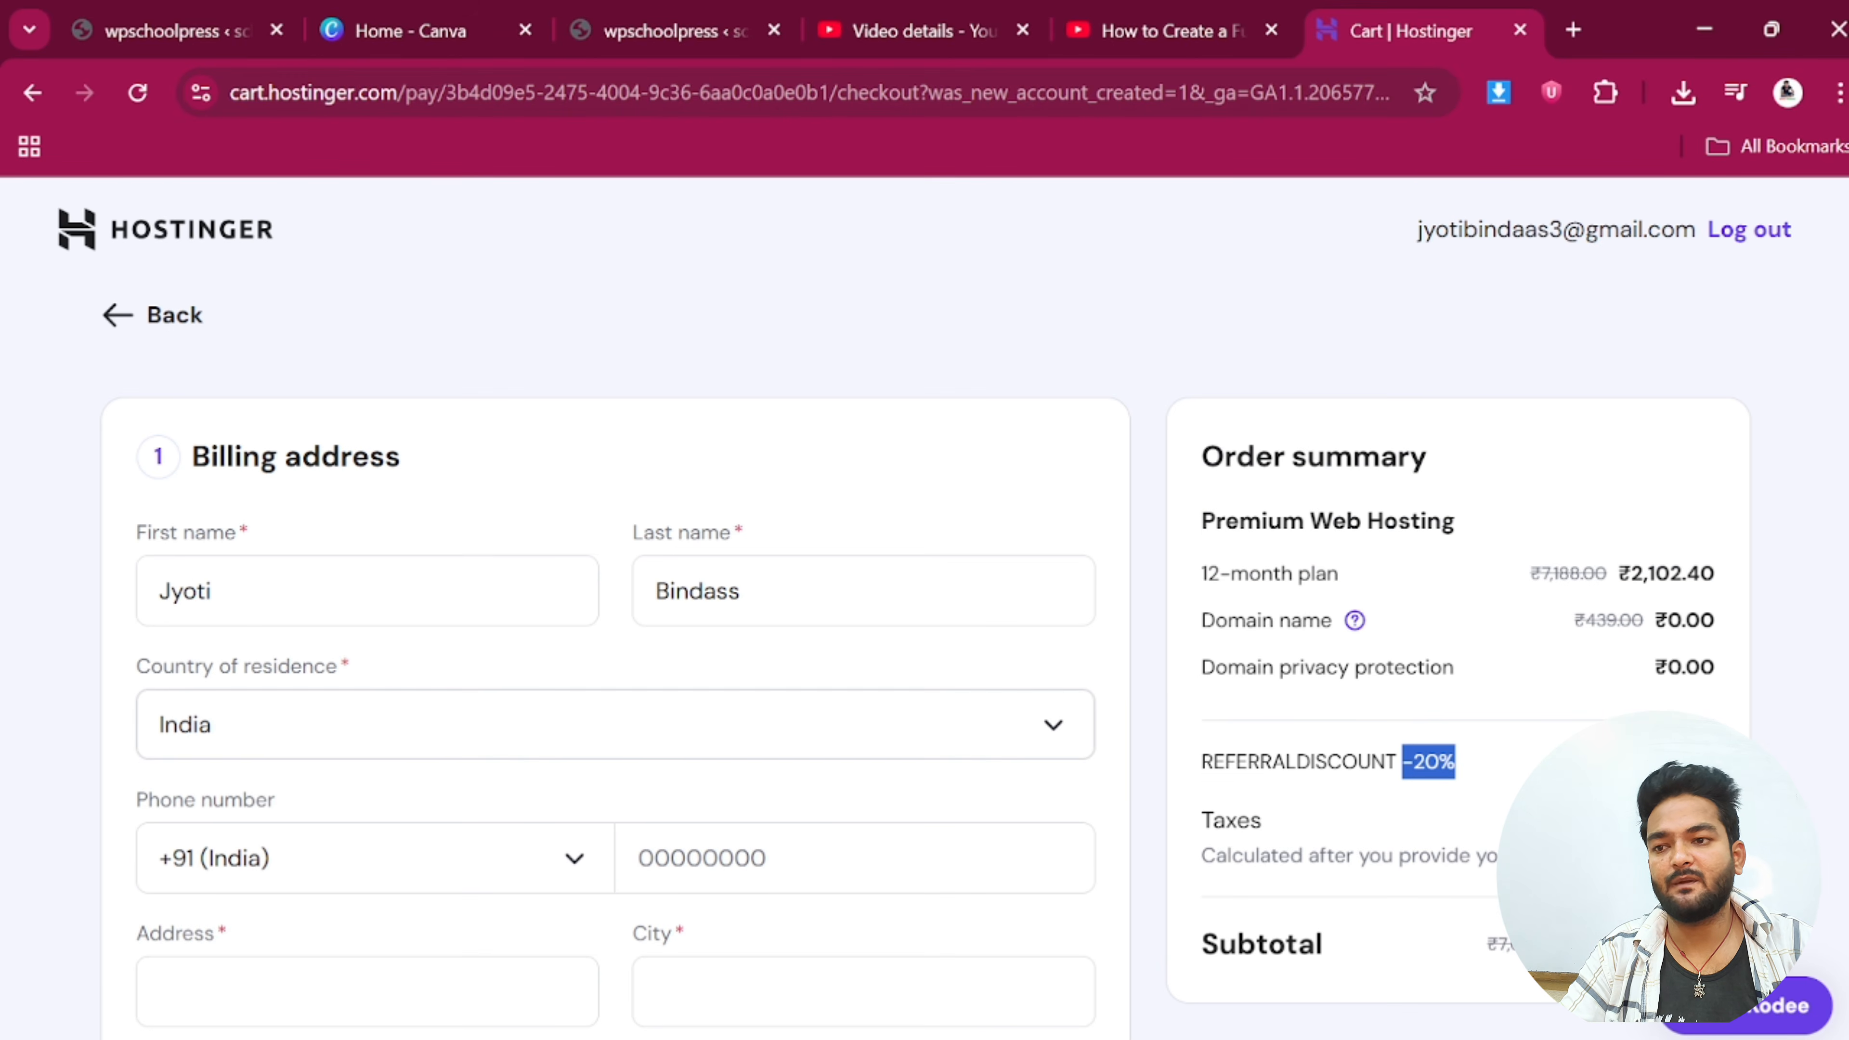
{"action": "scroll", "coordinate": [979, 747], "scroll_direction": "down", "scroll_amount": 5}
{"action": "scroll", "coordinate": [978, 747], "scroll_direction": "up", "scroll_amount": 5}
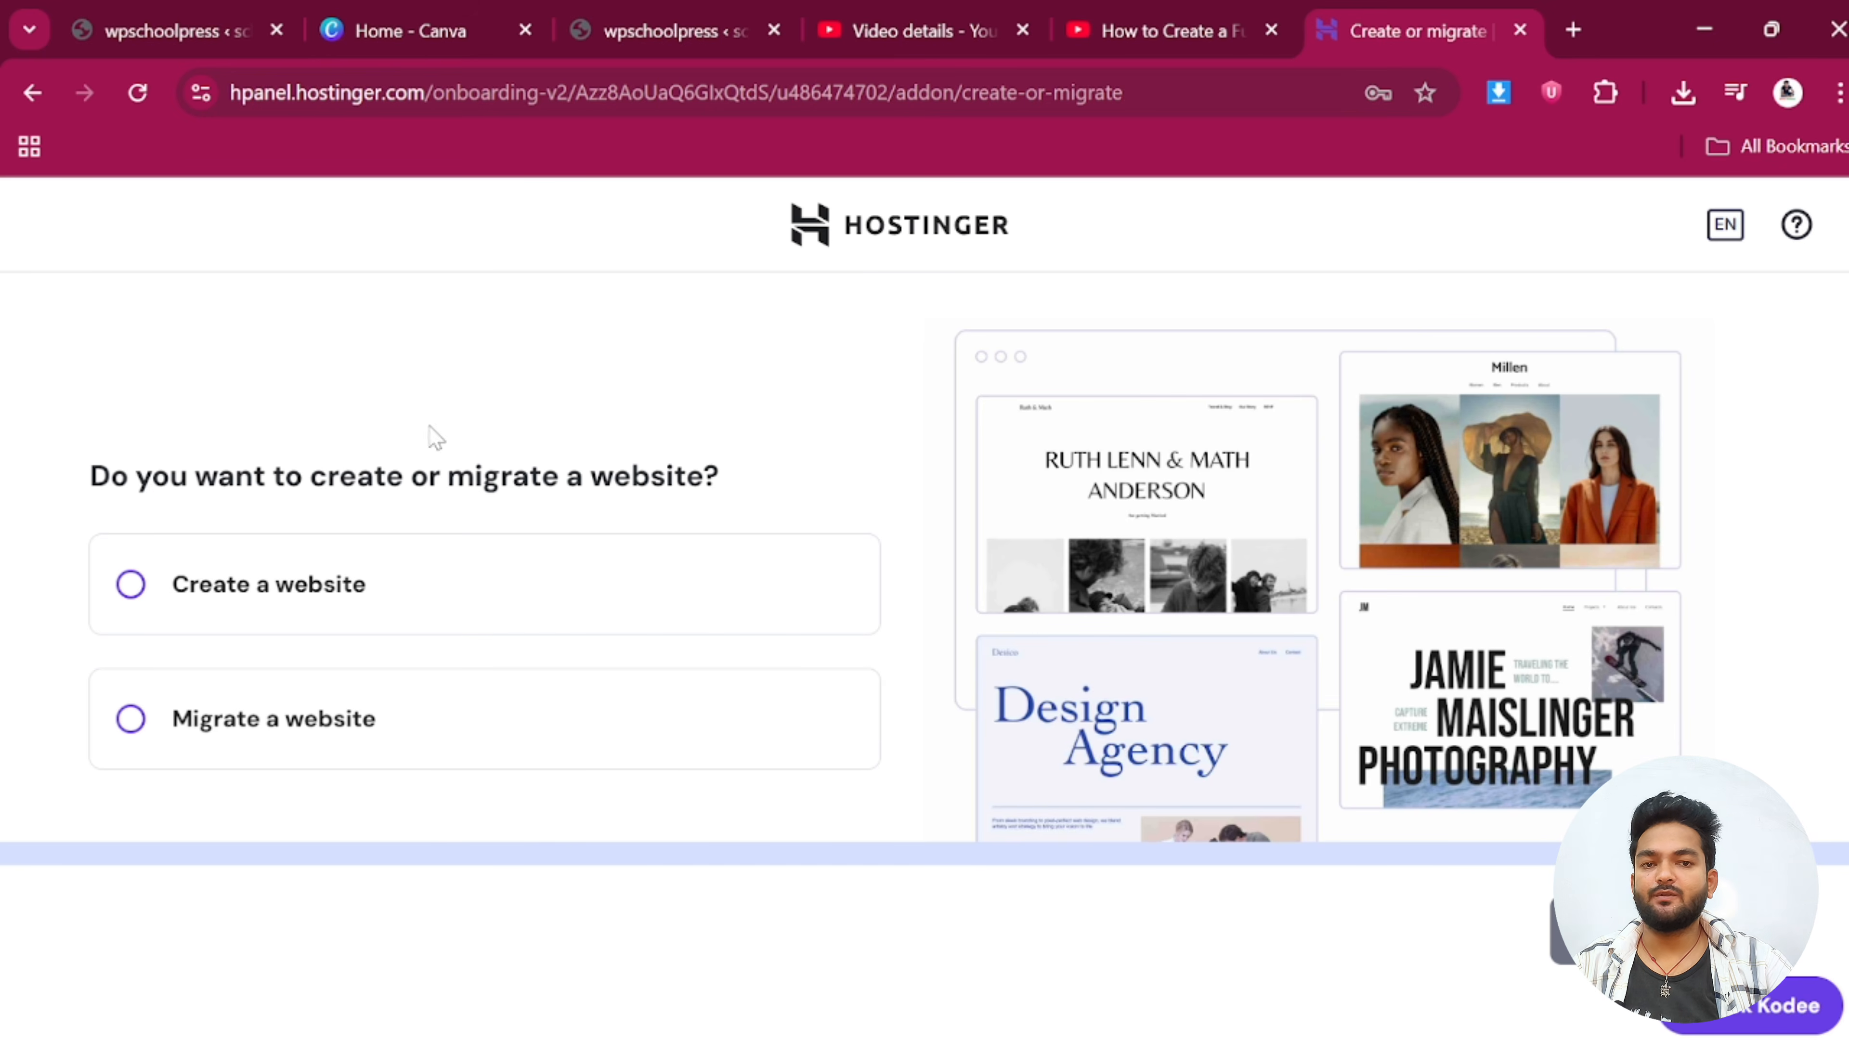
Start a new website in hPanel with WordPress as the platform
{"action": "left_click", "coordinate": [326, 598]}
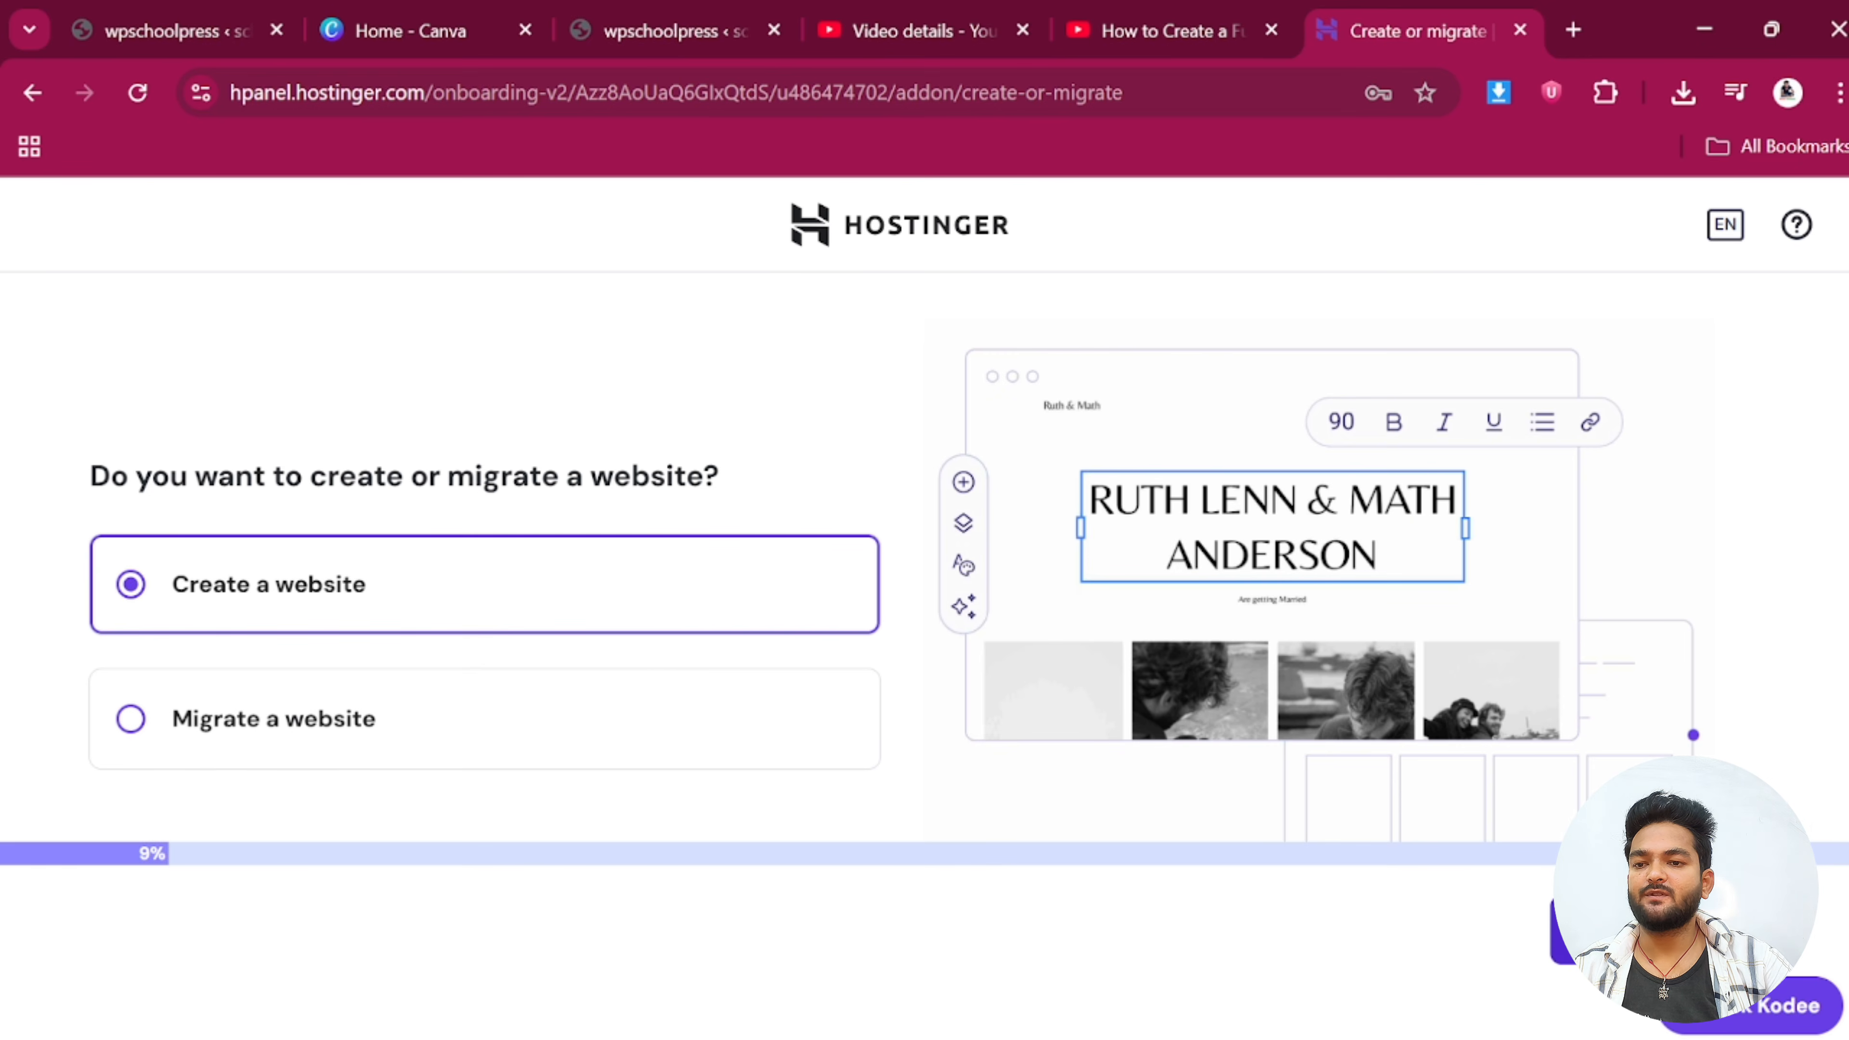
{"action": "scroll", "coordinate": [625, 765], "scroll_direction": "down", "scroll_amount": 3}
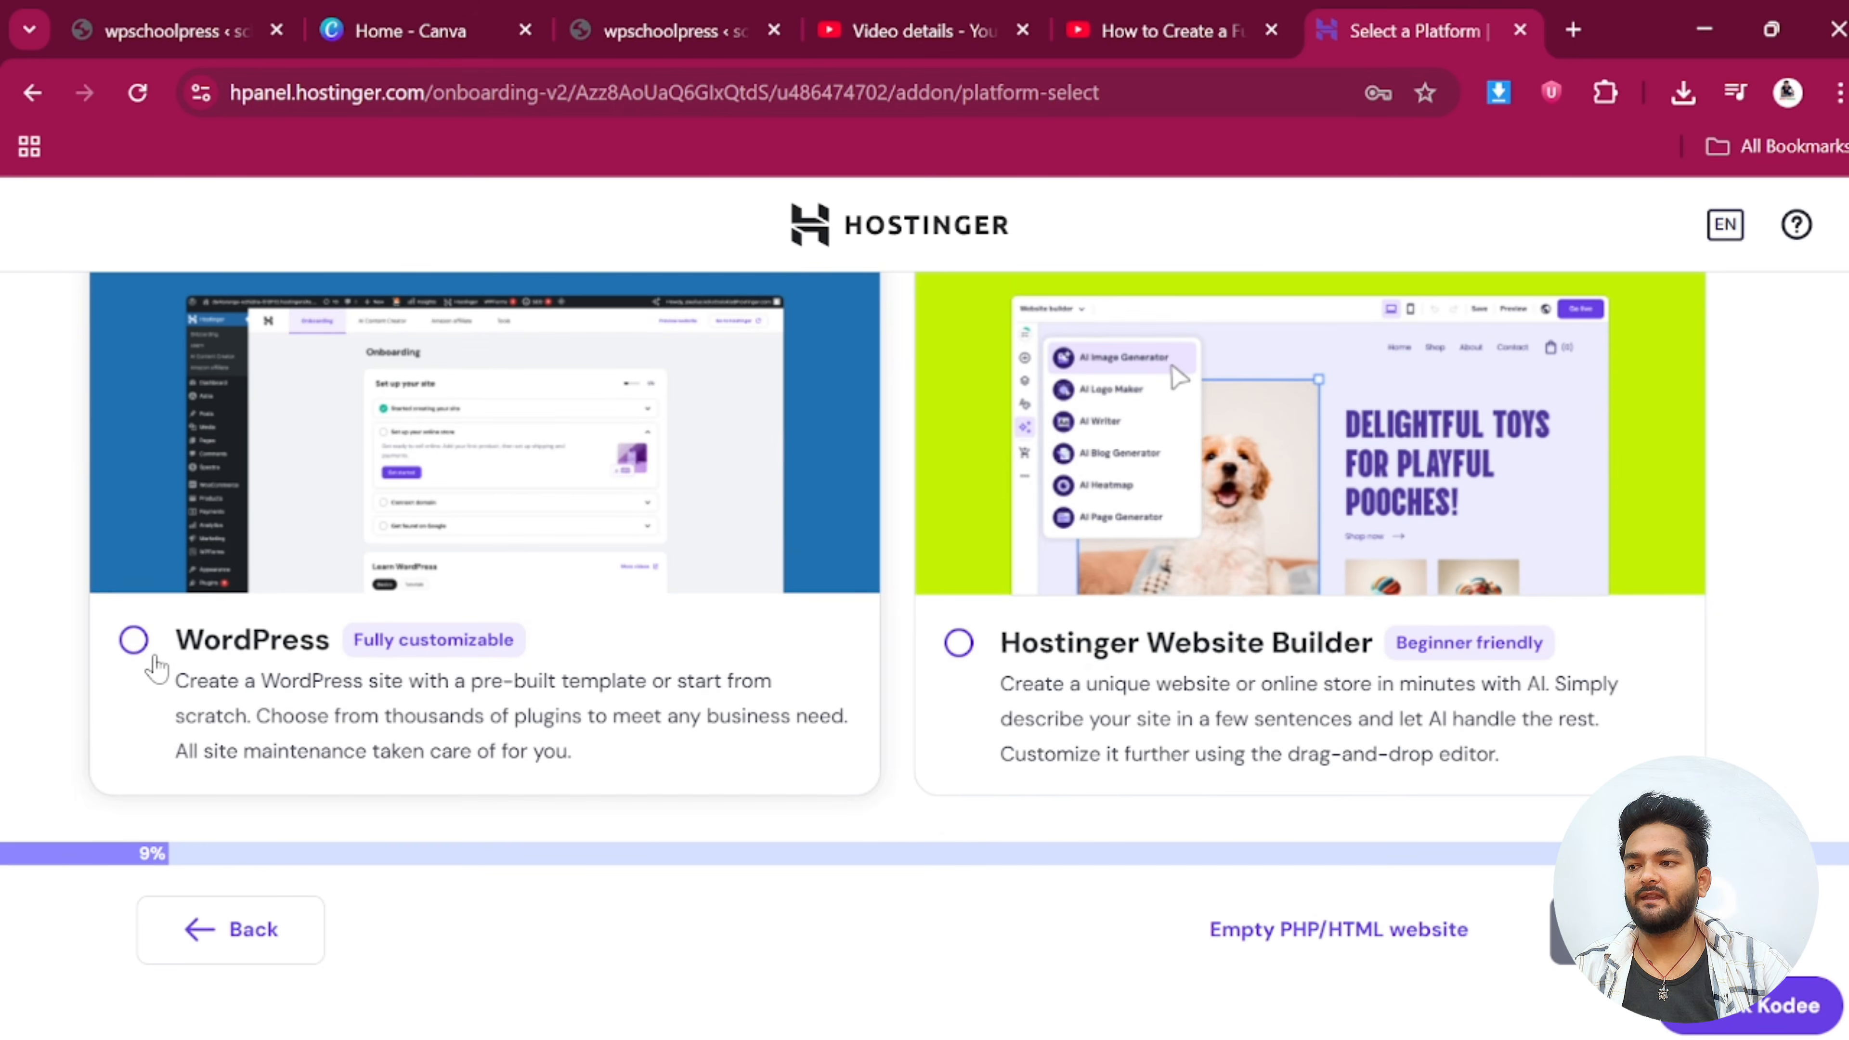
{"action": "left_click", "coordinate": [134, 640]}
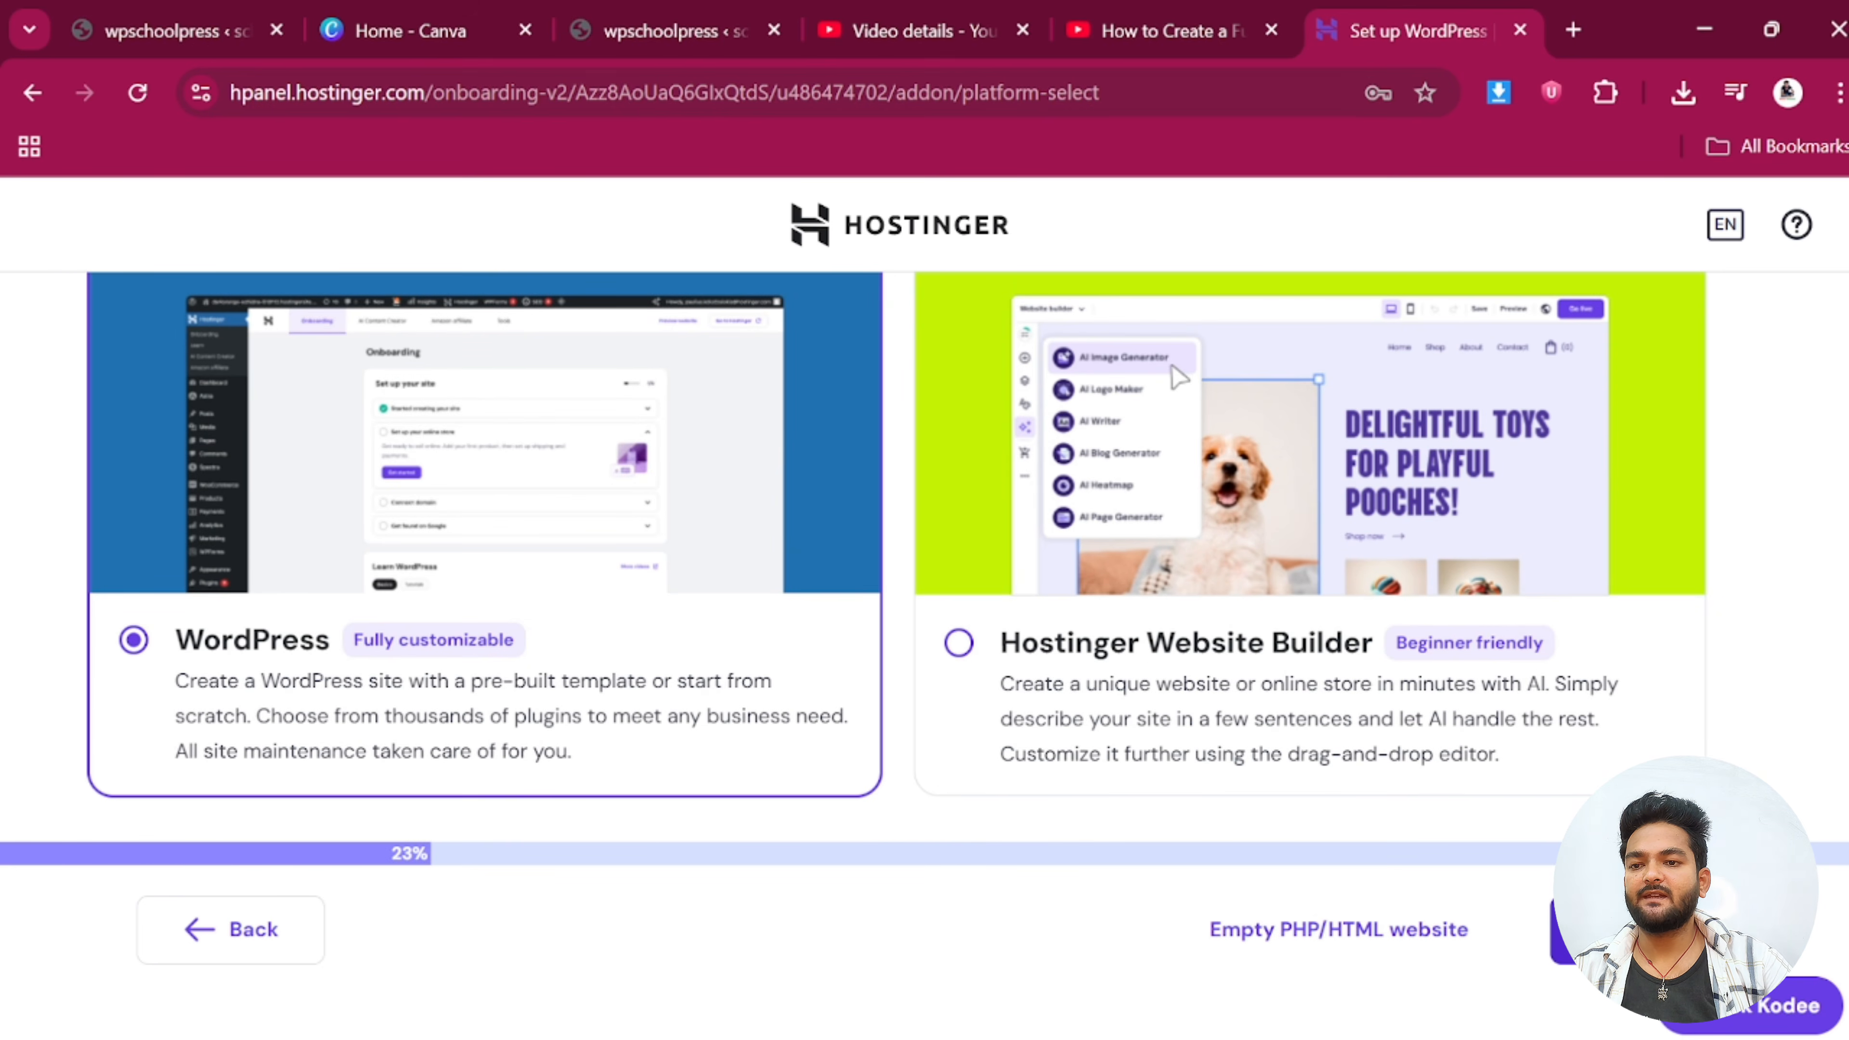
{"action": "left_click", "coordinate": [1630, 931]}
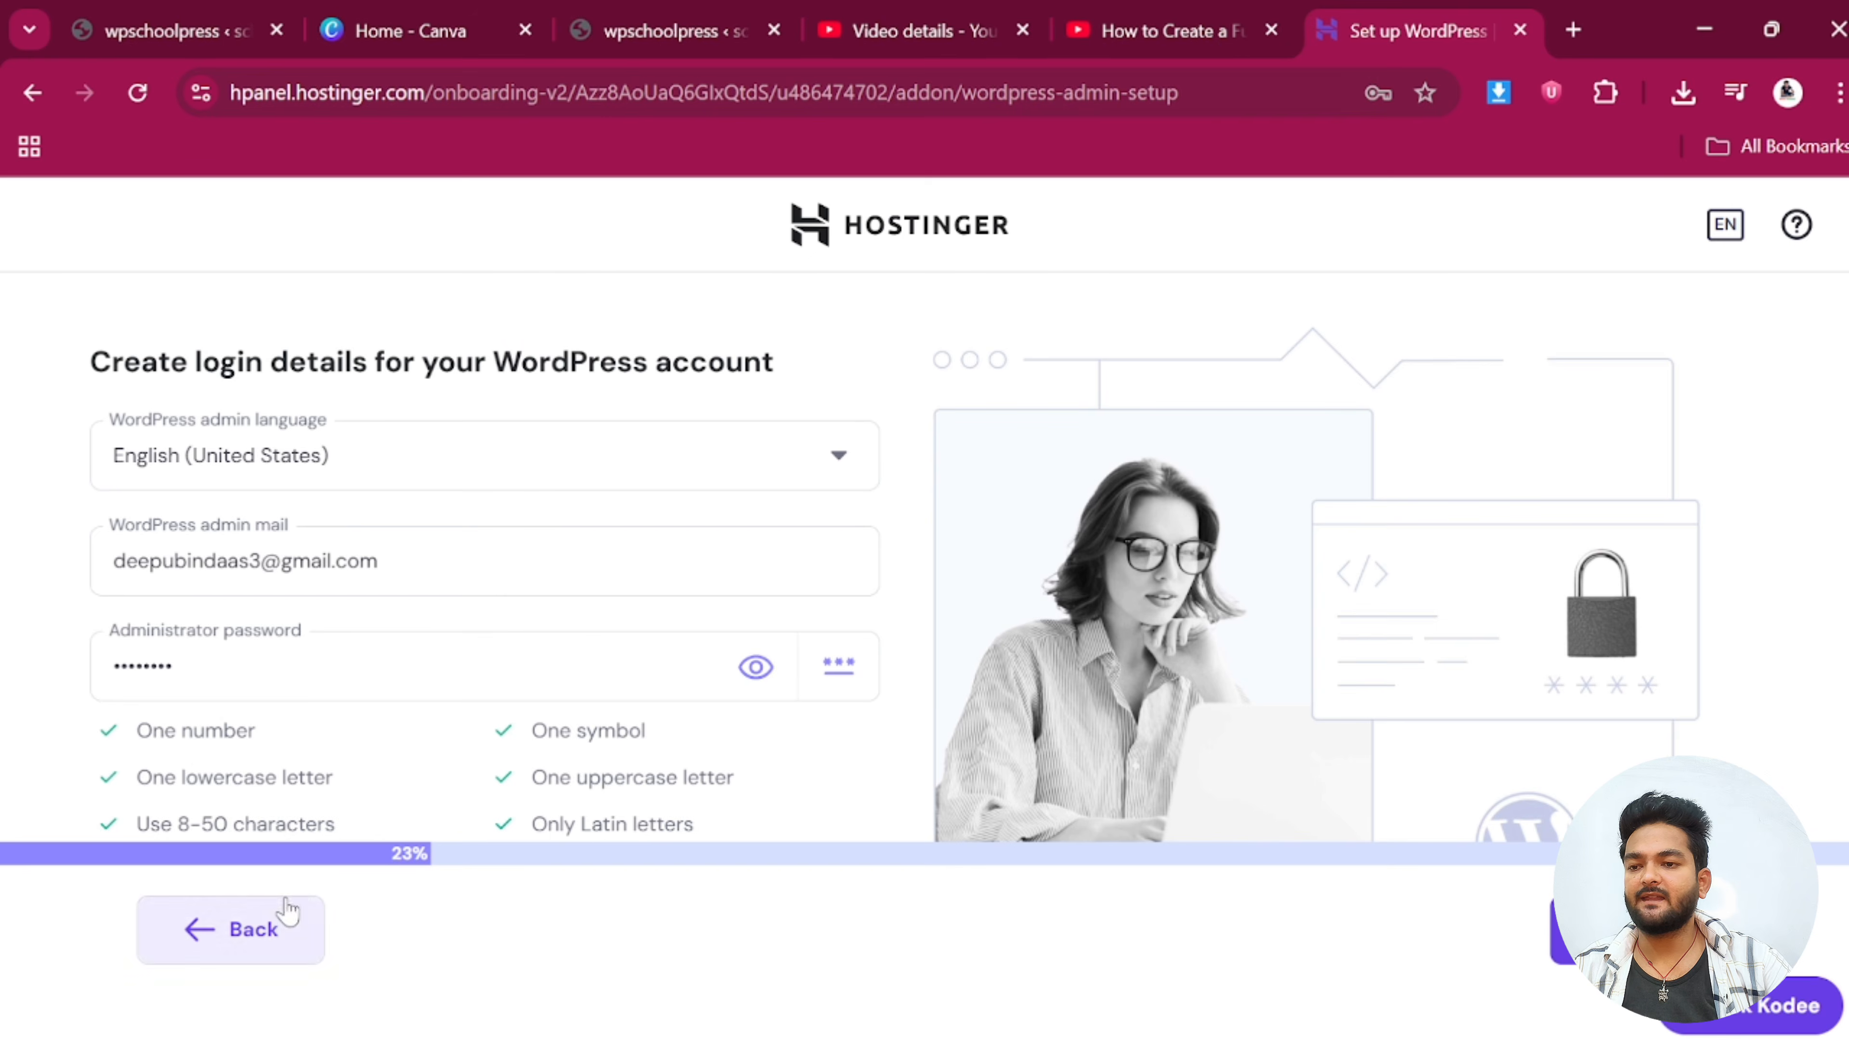
Replace the WordPress admin e-mail with a new address
{"action": "scroll", "coordinate": [242, 630], "scroll_direction": "down", "scroll_amount": 1}
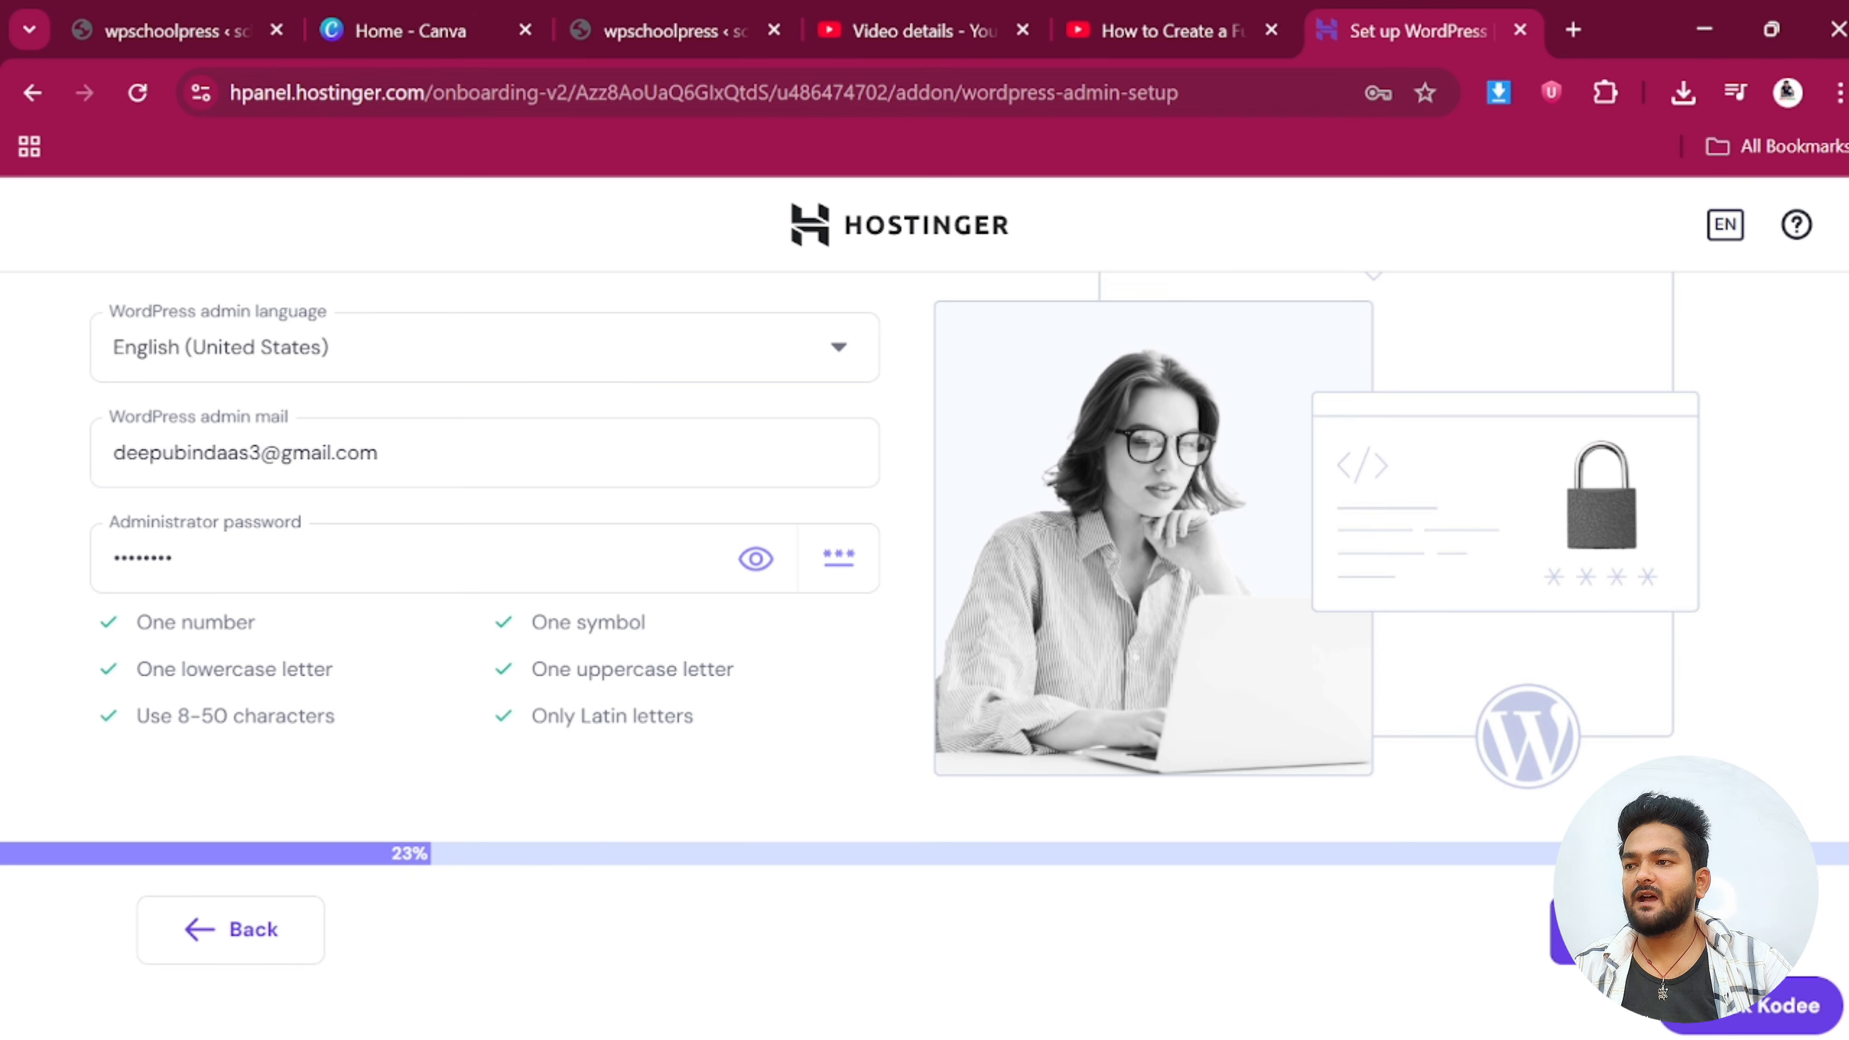
{"action": "left_click", "coordinate": [437, 452]}
{"action": "double_click", "coordinate": [372, 452]}
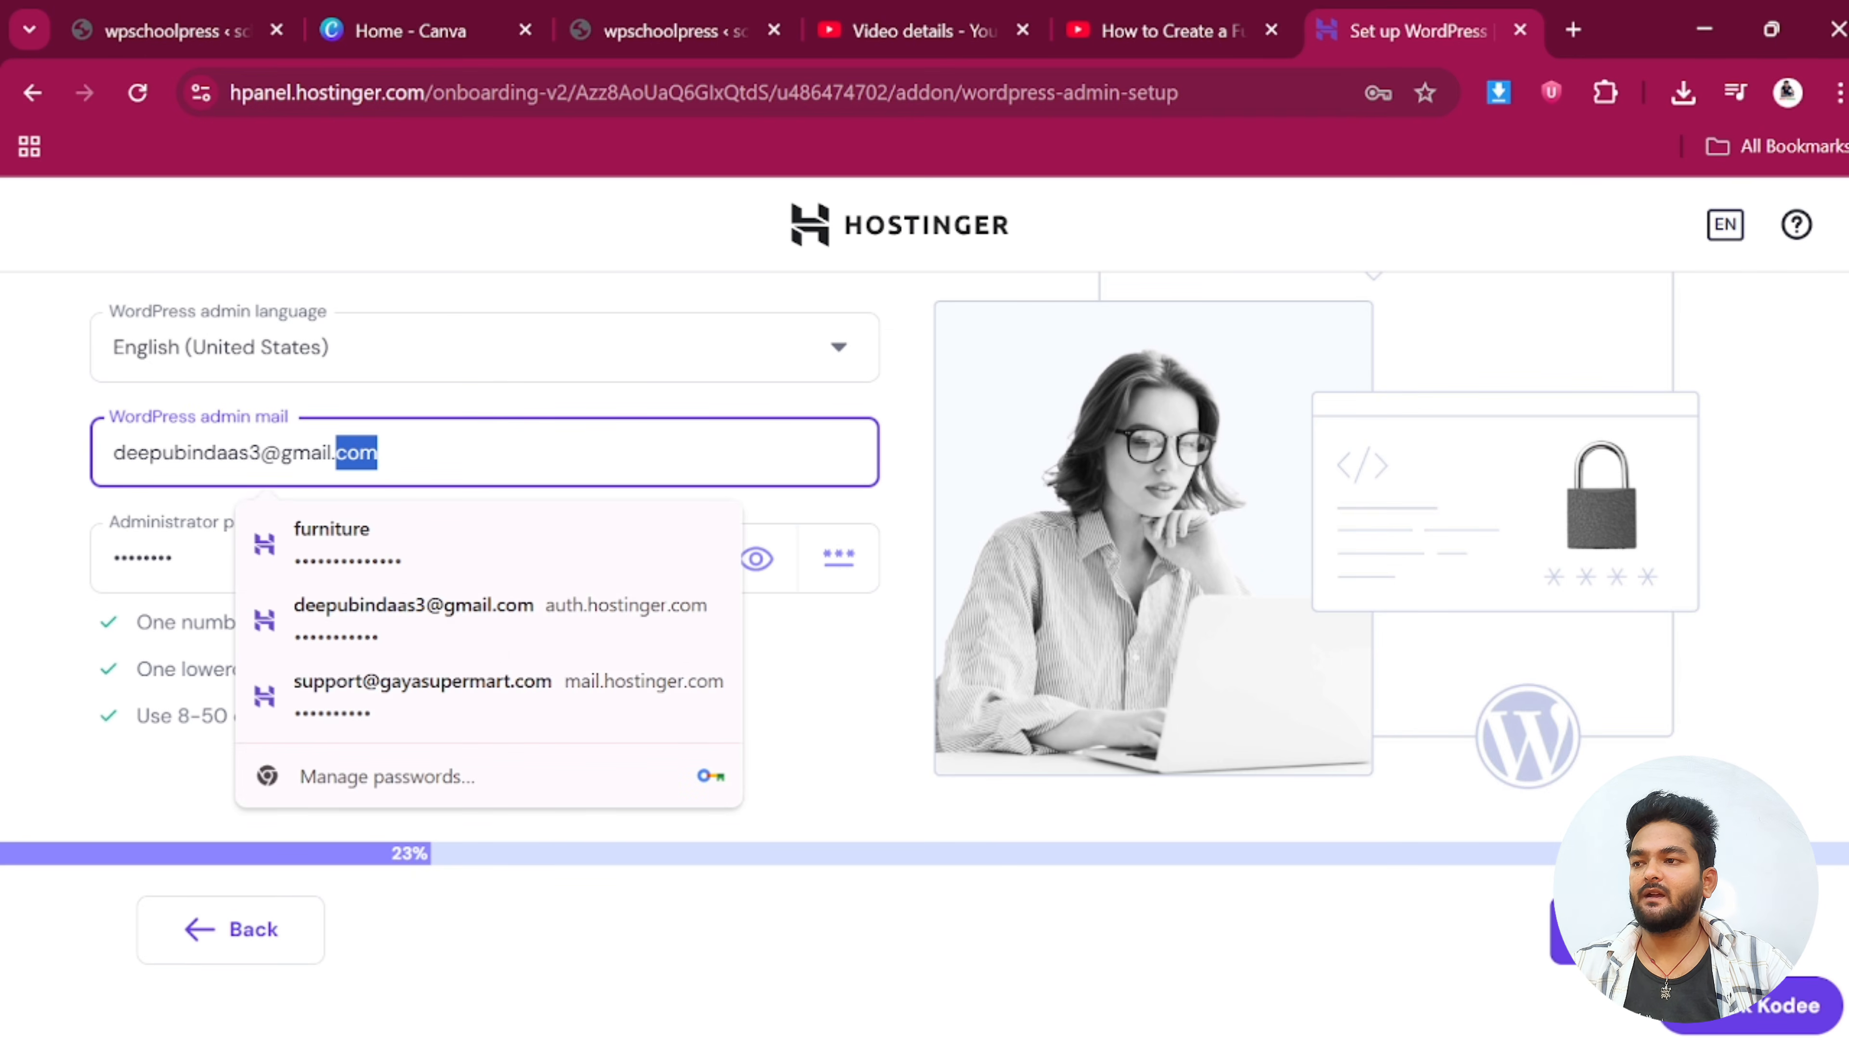
{"action": "key", "text": "ctrl+a"}
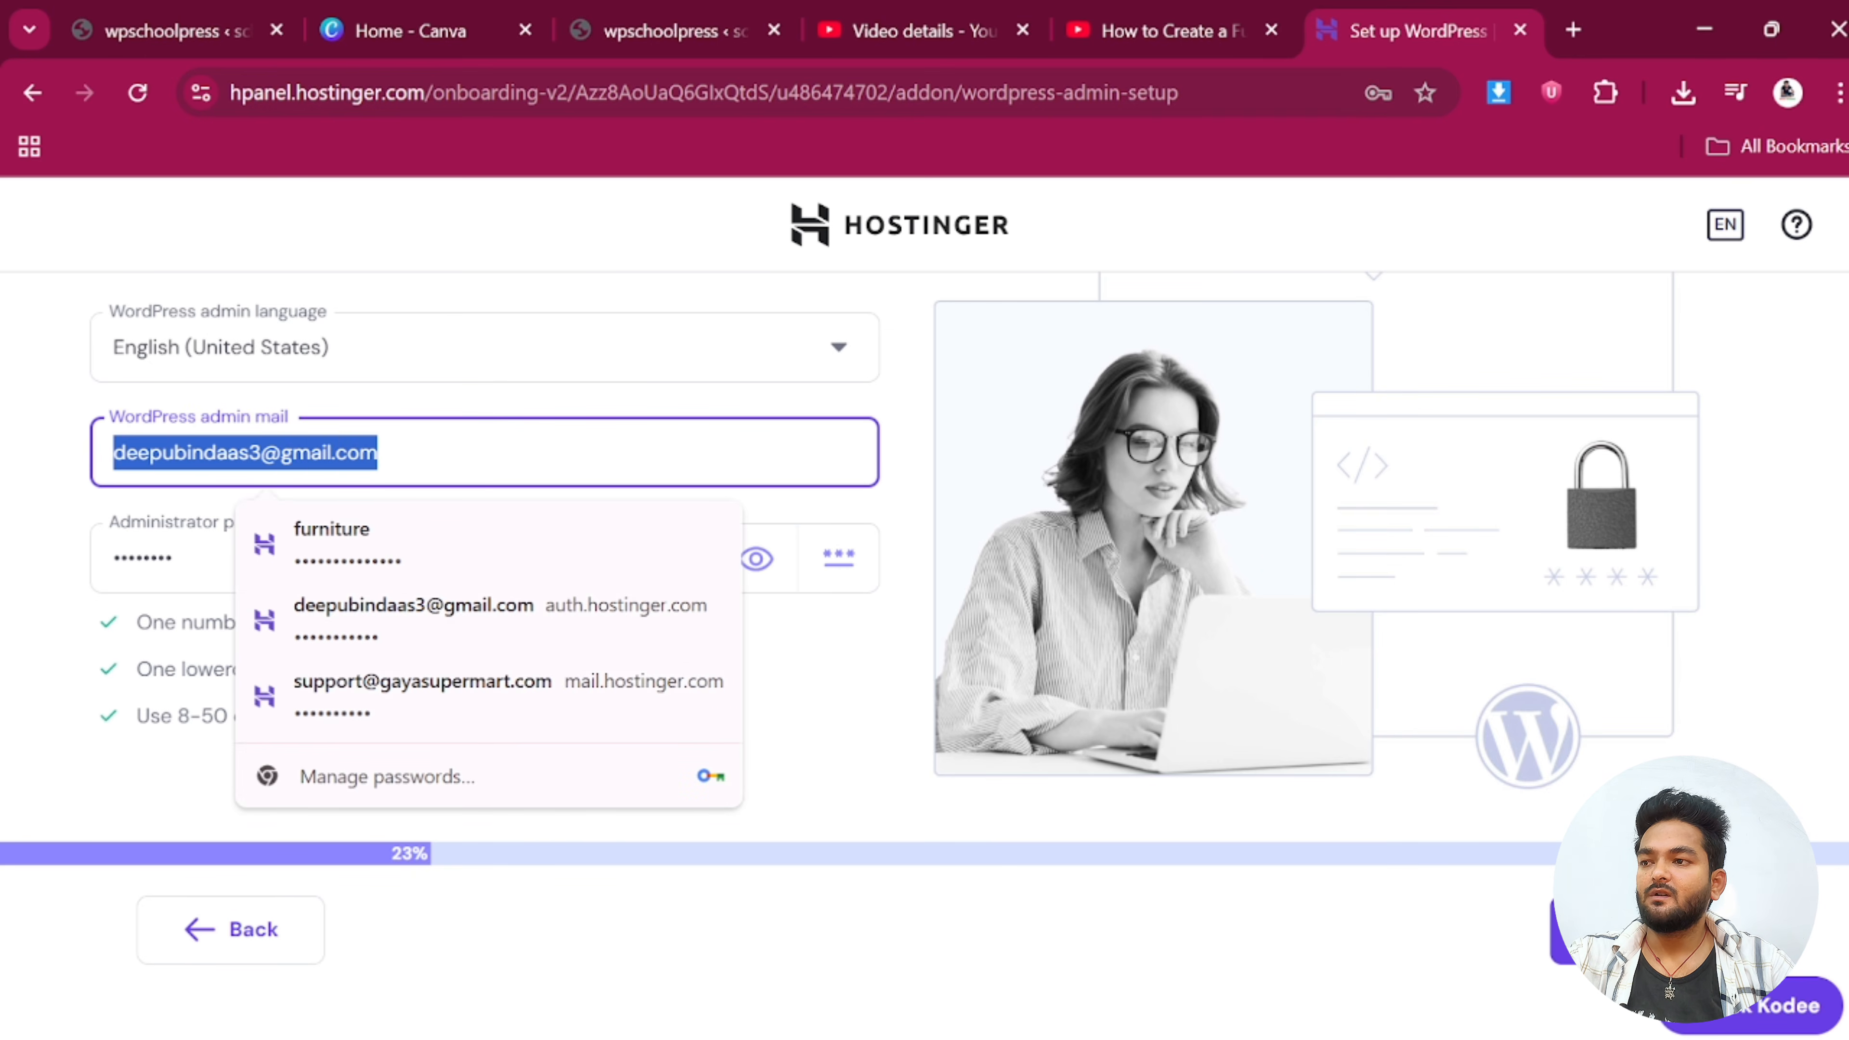
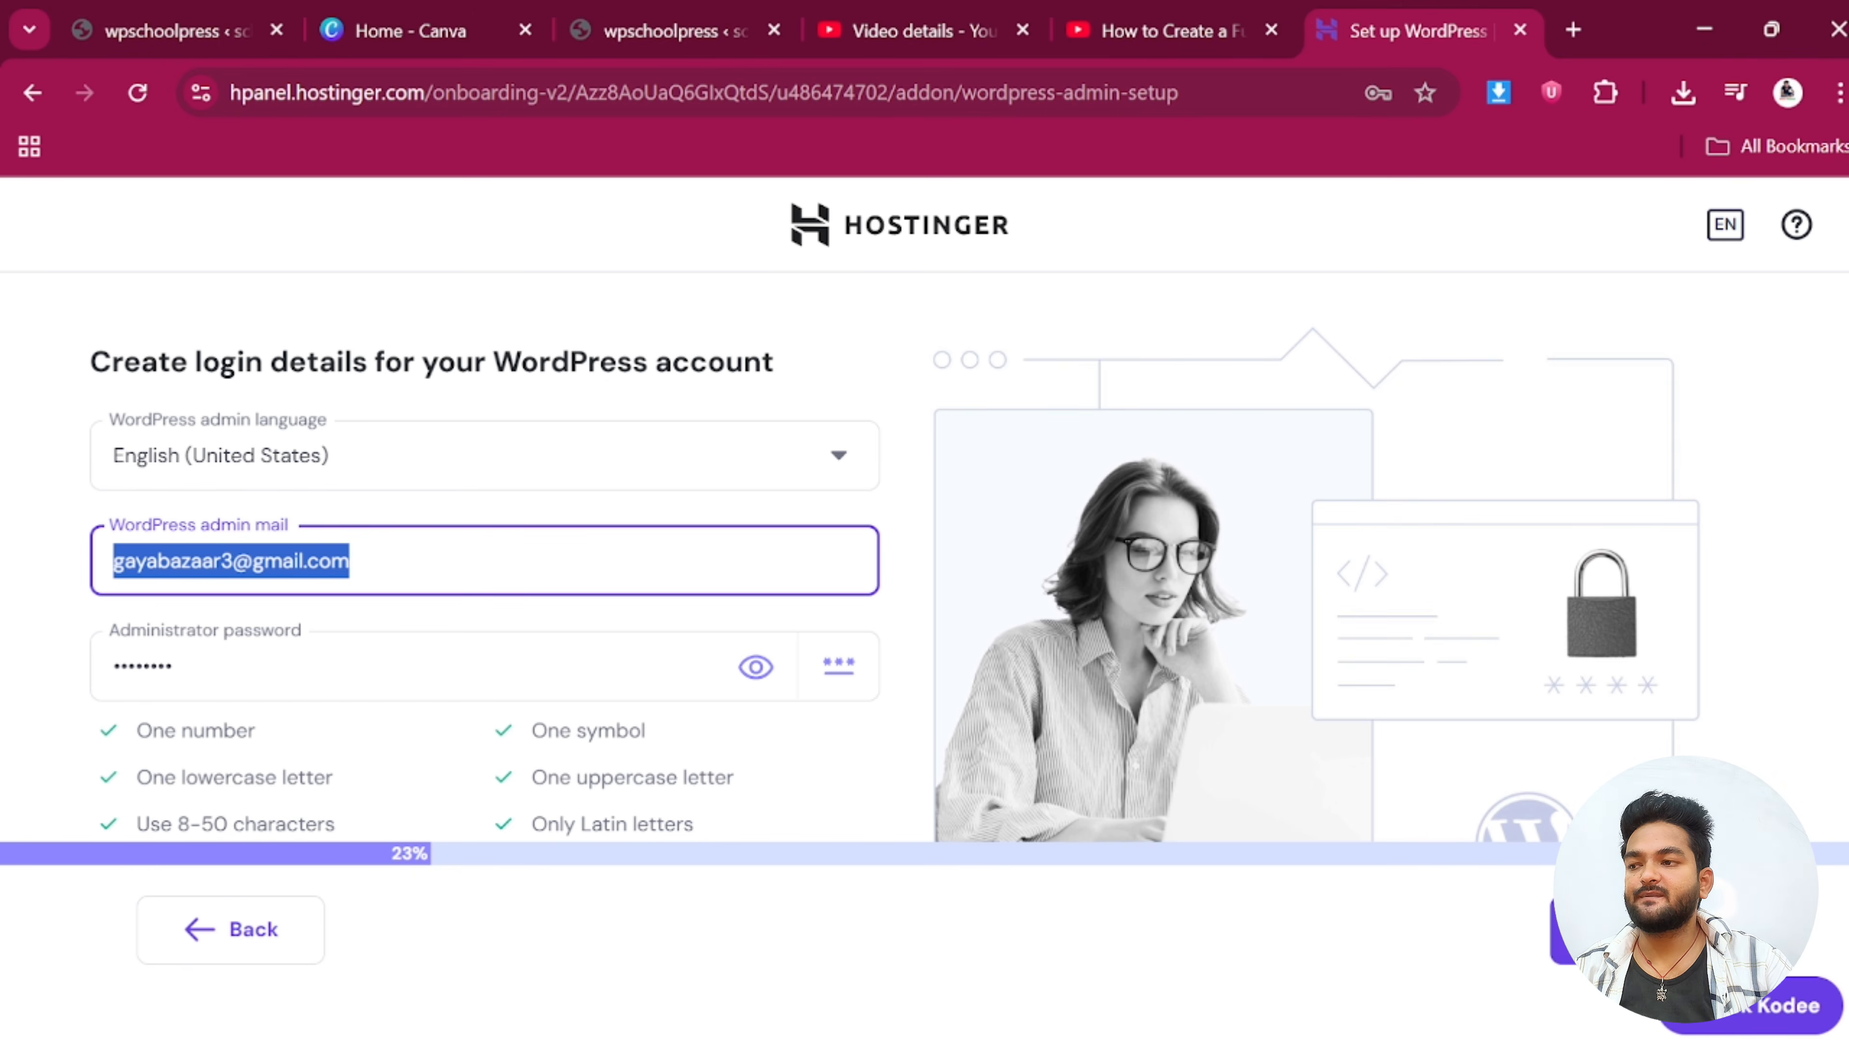
{"action": "left_click", "coordinate": [350, 561]}
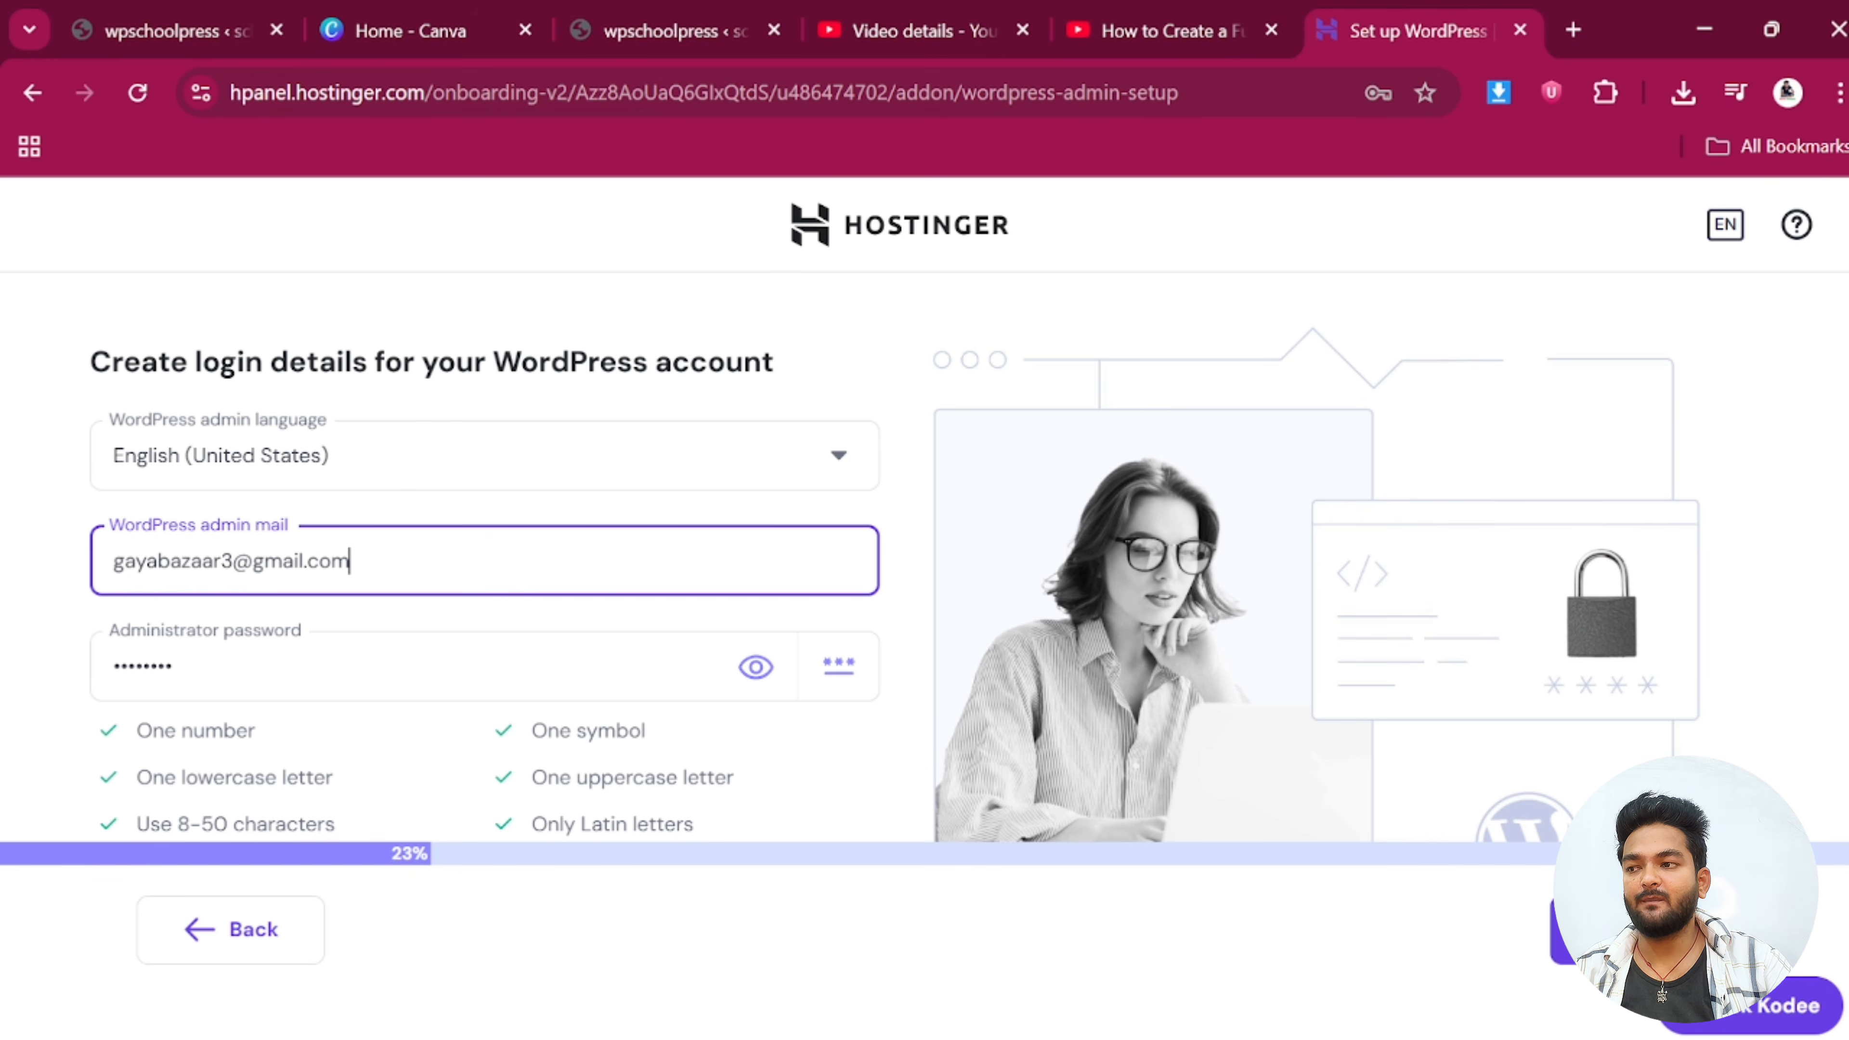
Choose a blank site on the pasted collage subdomain and install WordPress
{"action": "scroll", "coordinate": [502, 783], "scroll_direction": "down", "scroll_amount": 1}
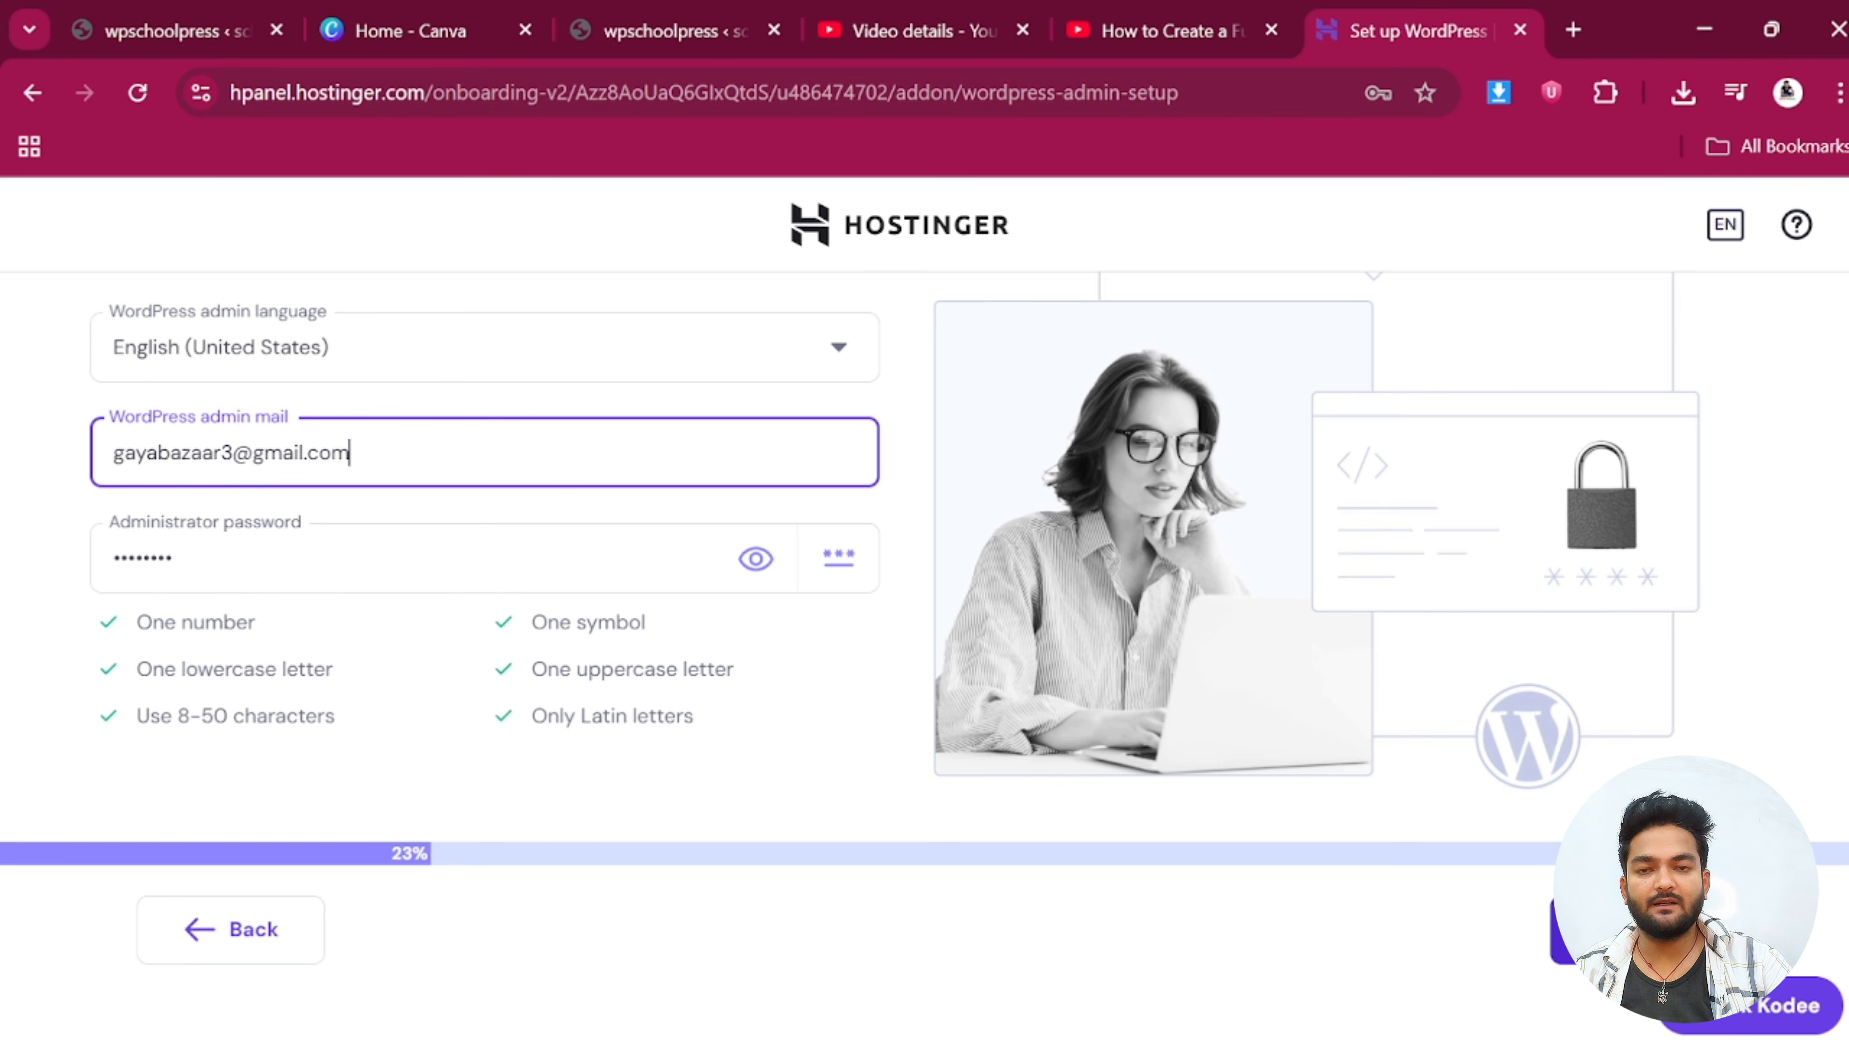
{"action": "left_click", "coordinate": [1630, 930]}
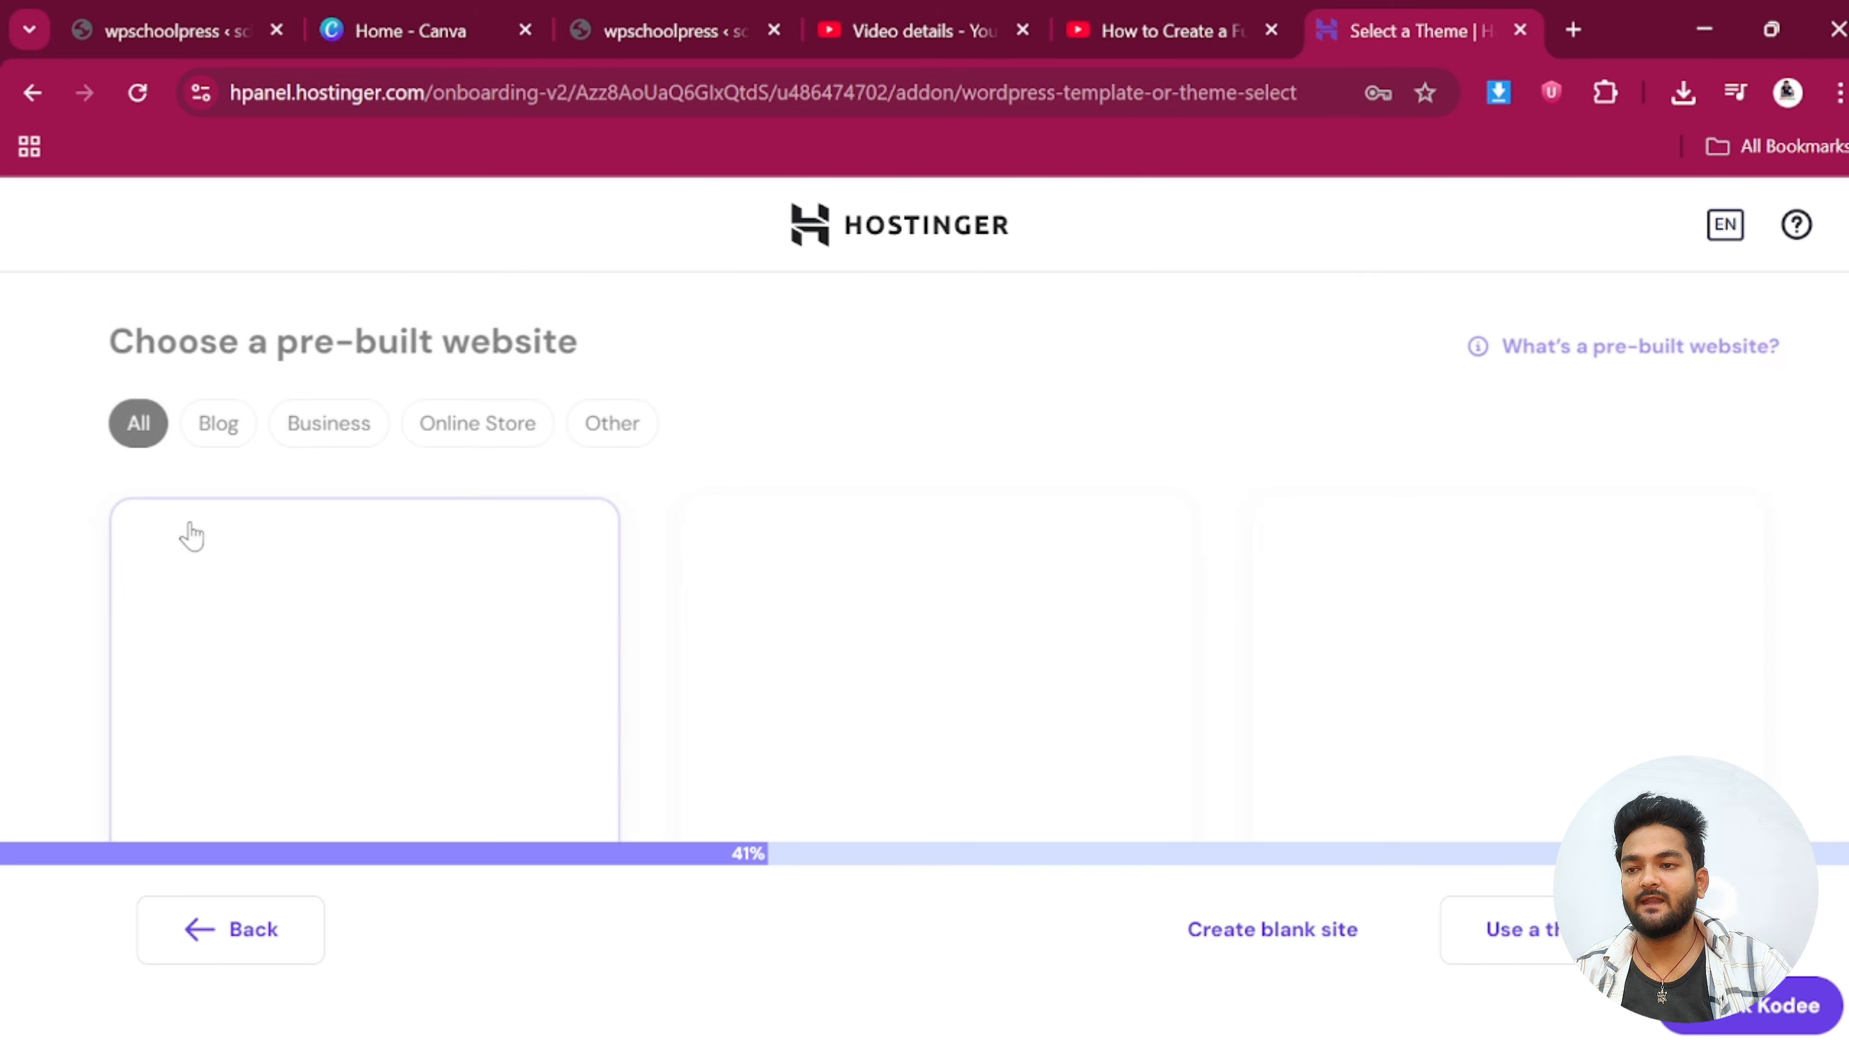
{"action": "scroll", "coordinate": [539, 604], "scroll_direction": "down", "scroll_amount": 5}
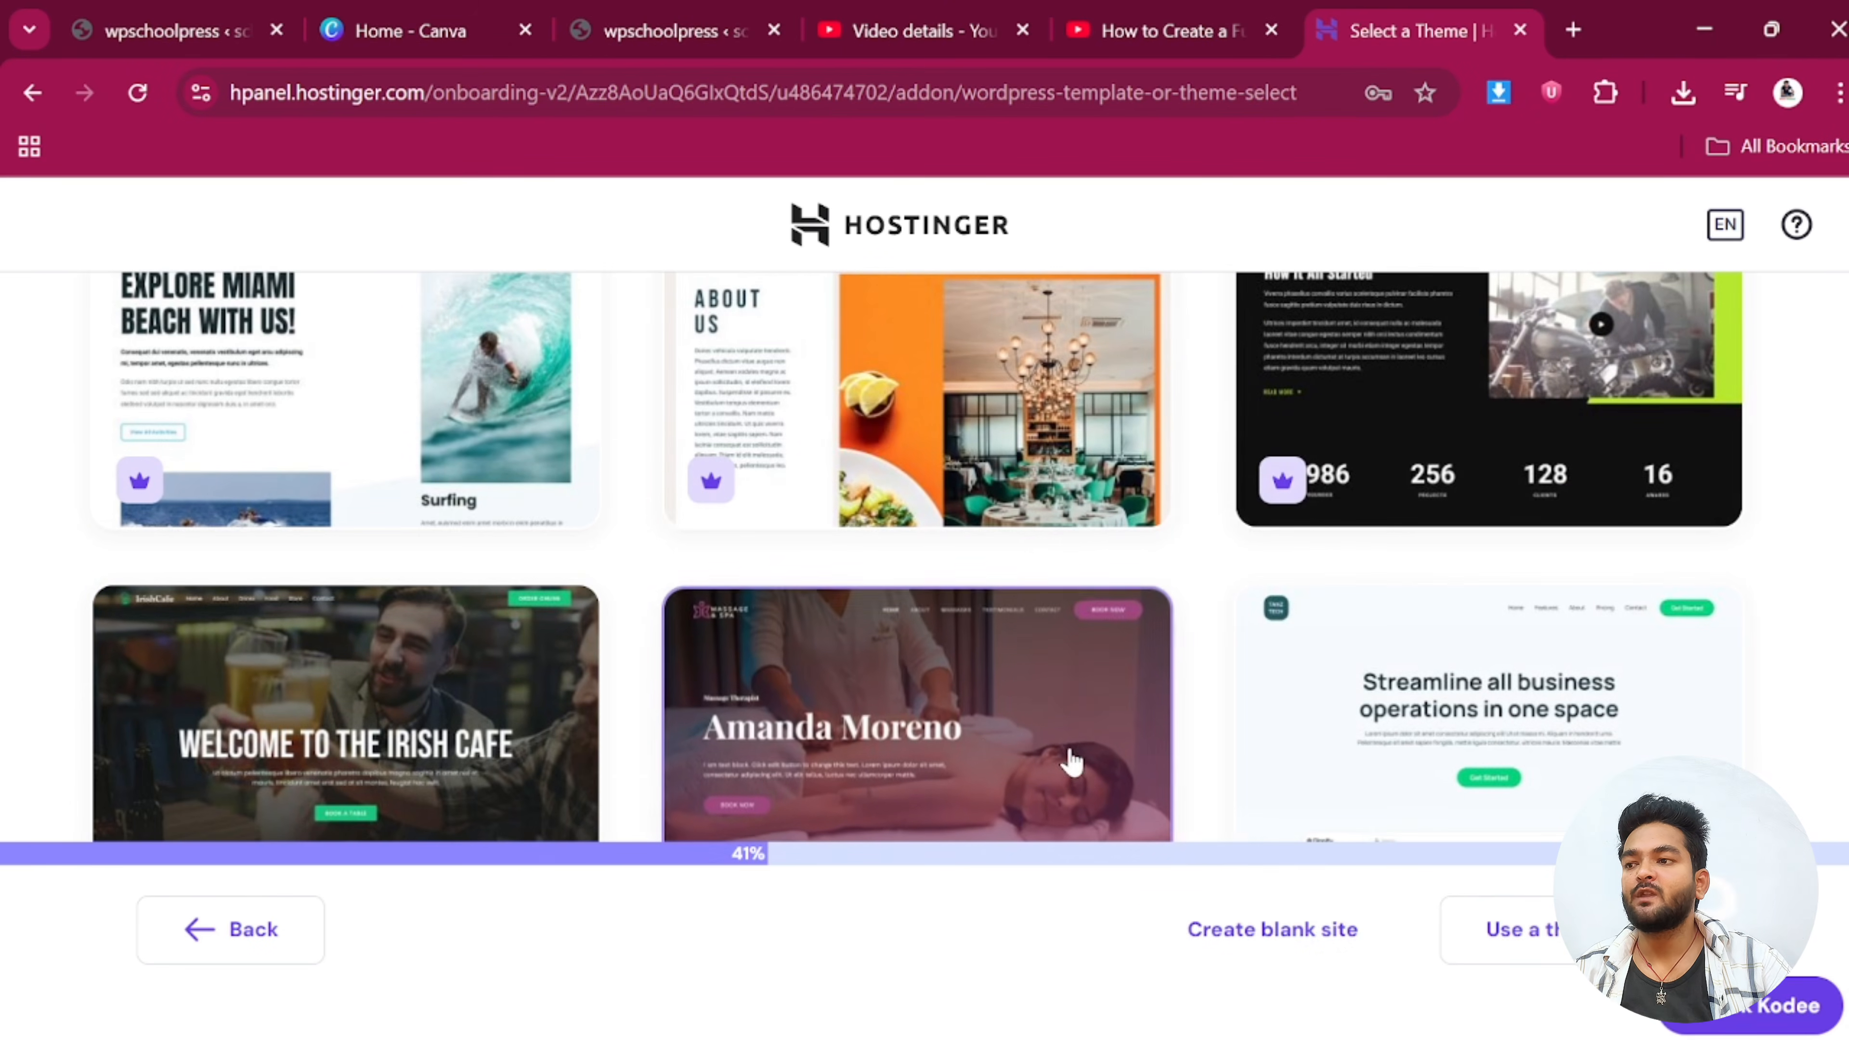
{"action": "left_click", "coordinate": [1253, 934]}
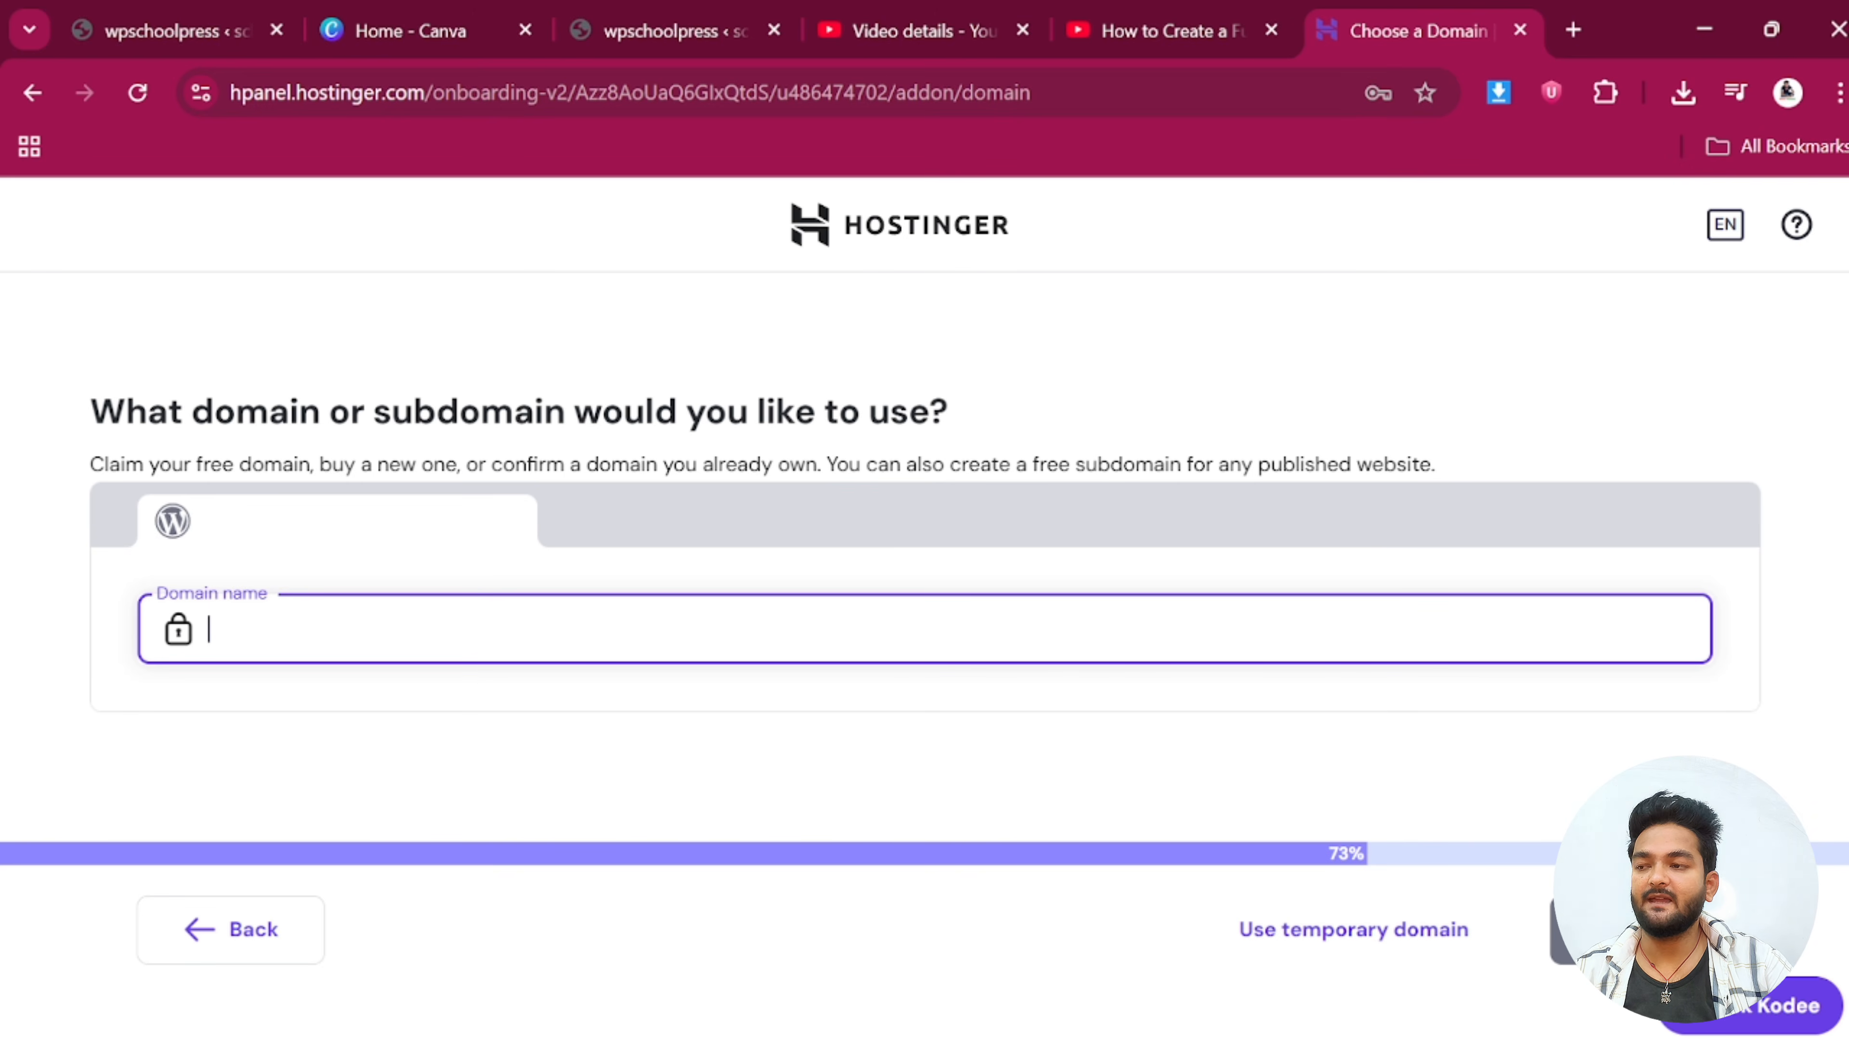
{"action": "type", "text": "collage.deepubindaas.com"}
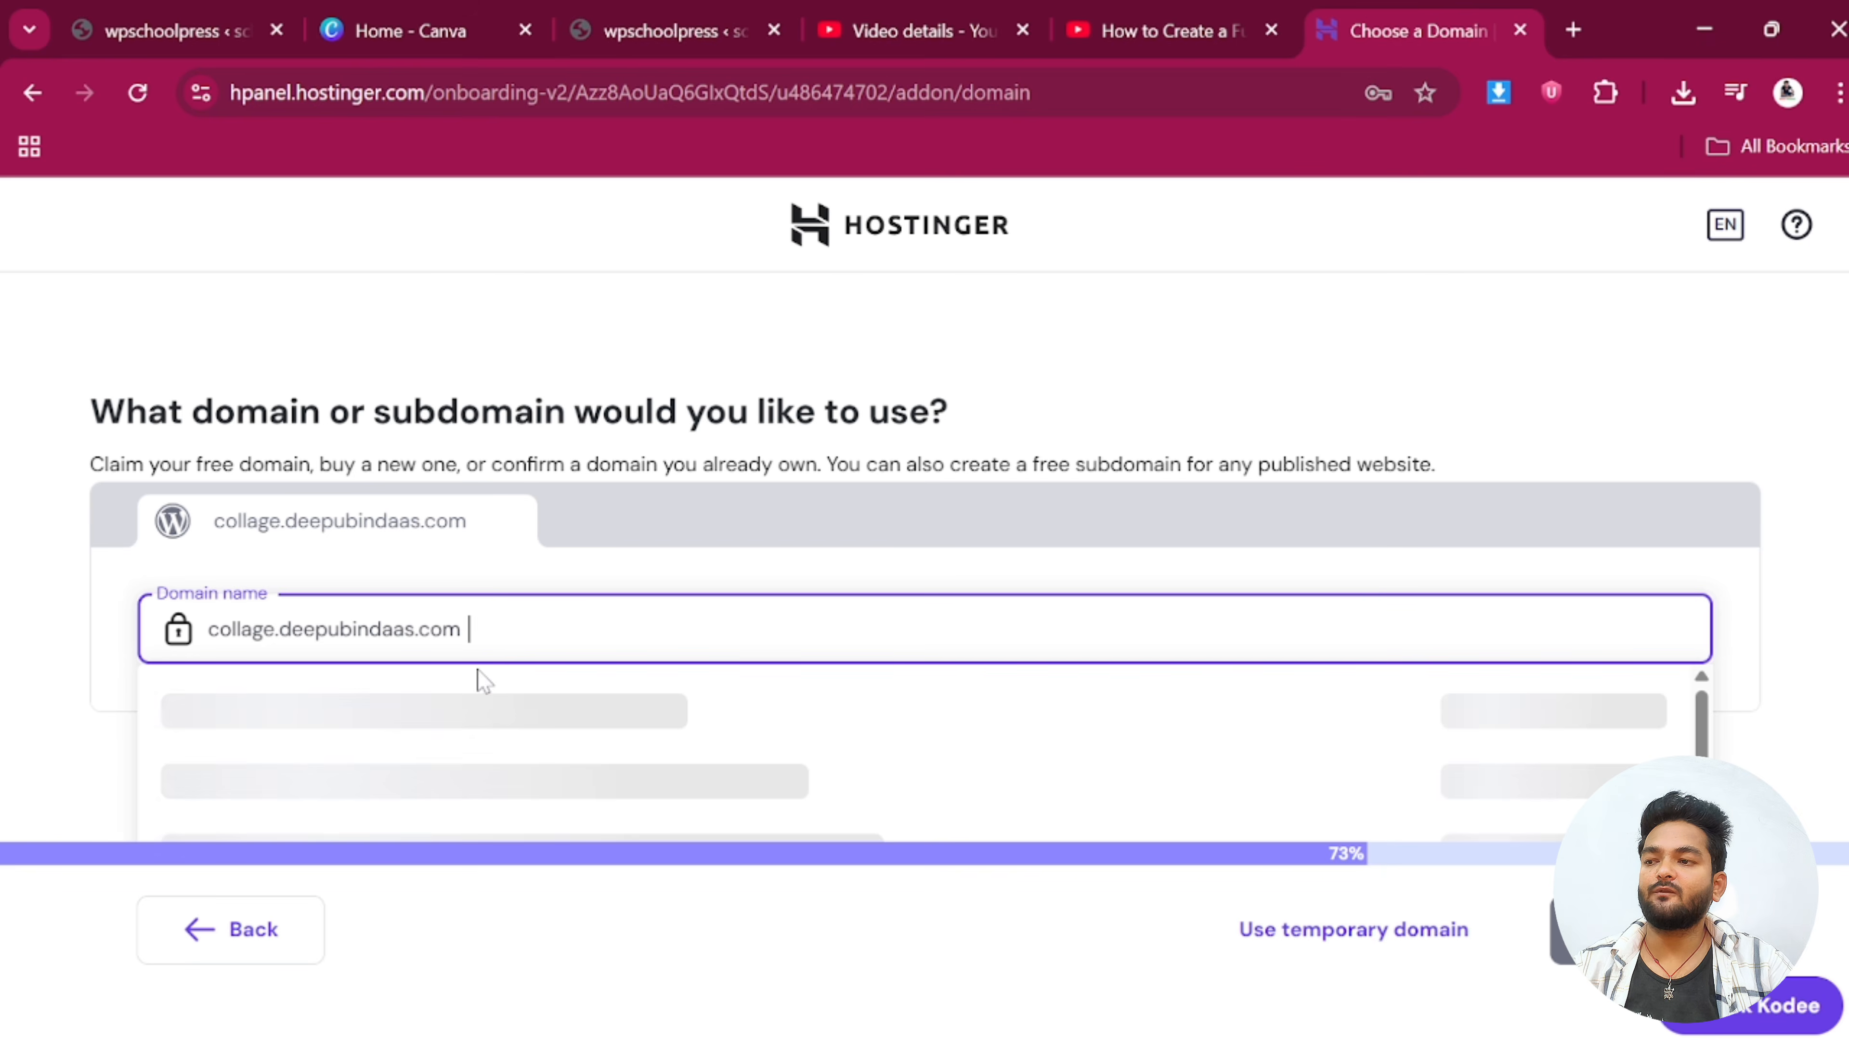
{"action": "left_click", "coordinate": [486, 716]}
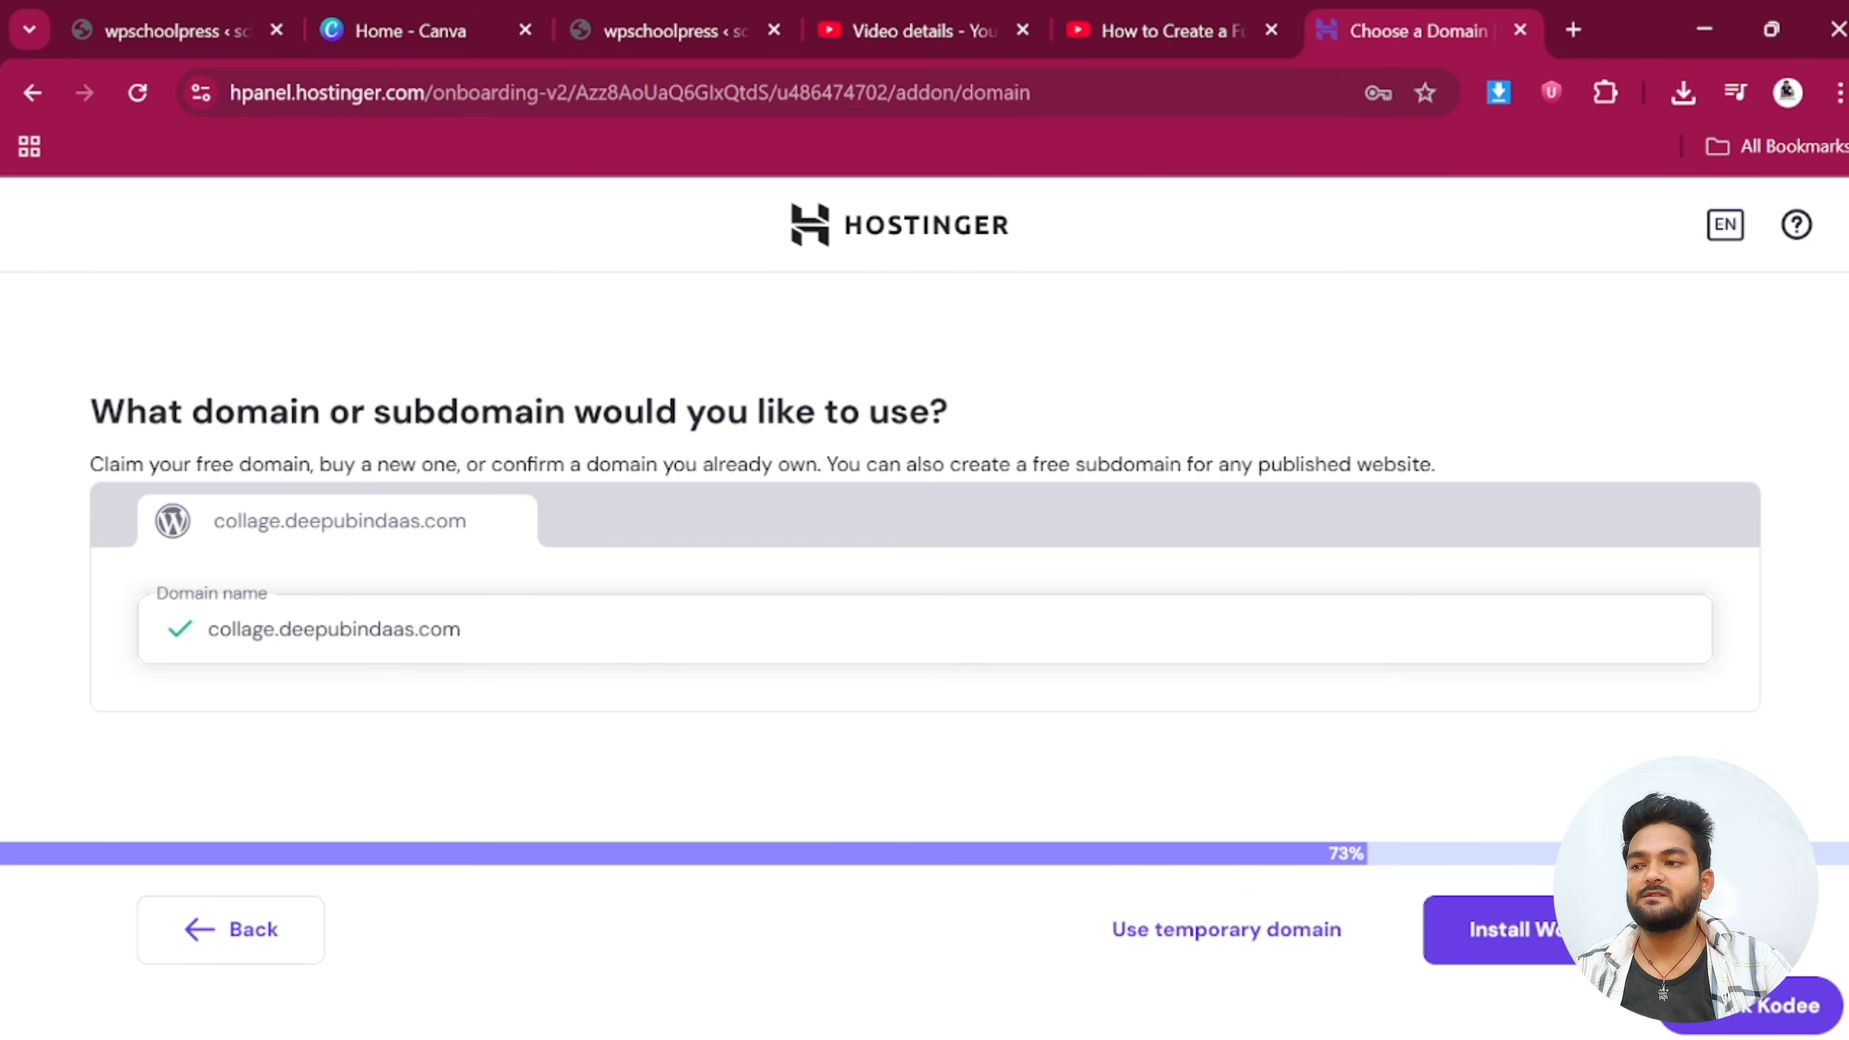
{"action": "left_click", "coordinate": [1540, 945]}
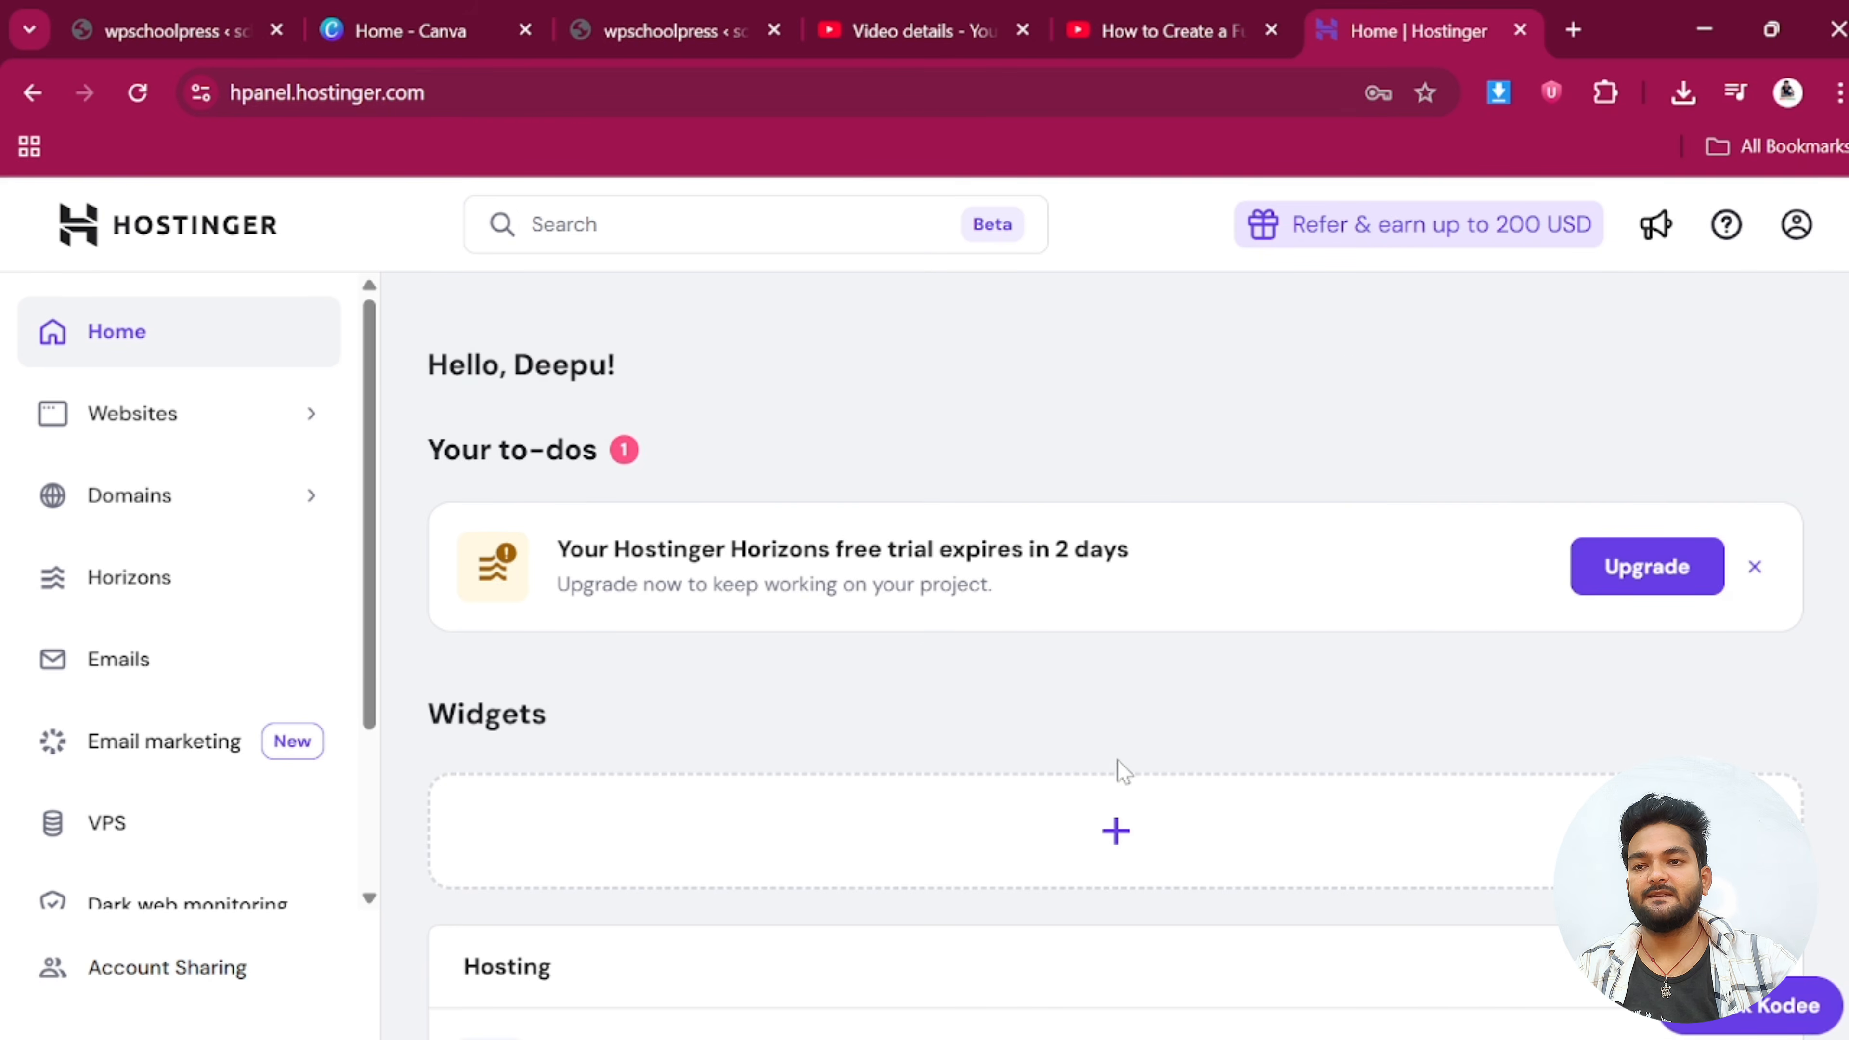
{"action": "scroll", "coordinate": [1090, 790], "scroll_direction": "down", "scroll_amount": 4}
{"action": "scroll", "coordinate": [1019, 783], "scroll_direction": "down", "scroll_amount": 4}
{"action": "scroll", "coordinate": [923, 772], "scroll_direction": "down", "scroll_amount": 6}
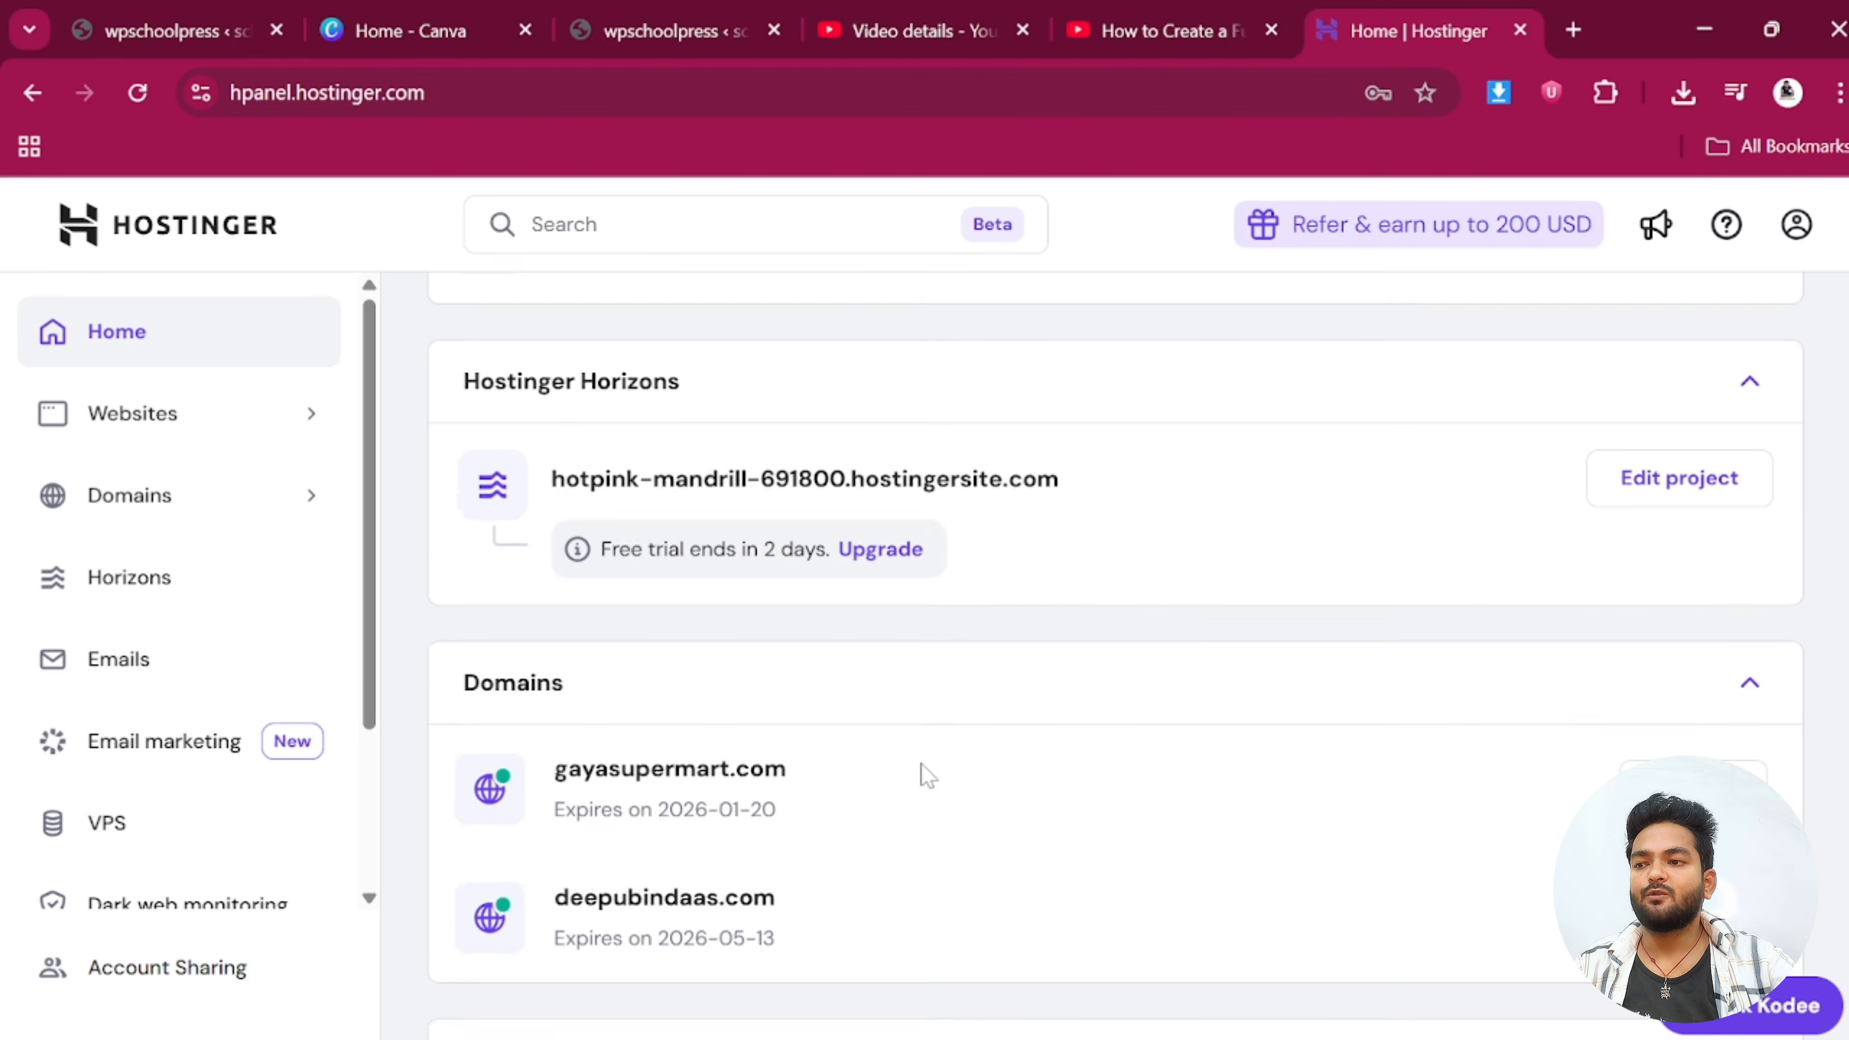
{"action": "scroll", "coordinate": [922, 775], "scroll_direction": "down", "scroll_amount": 1}
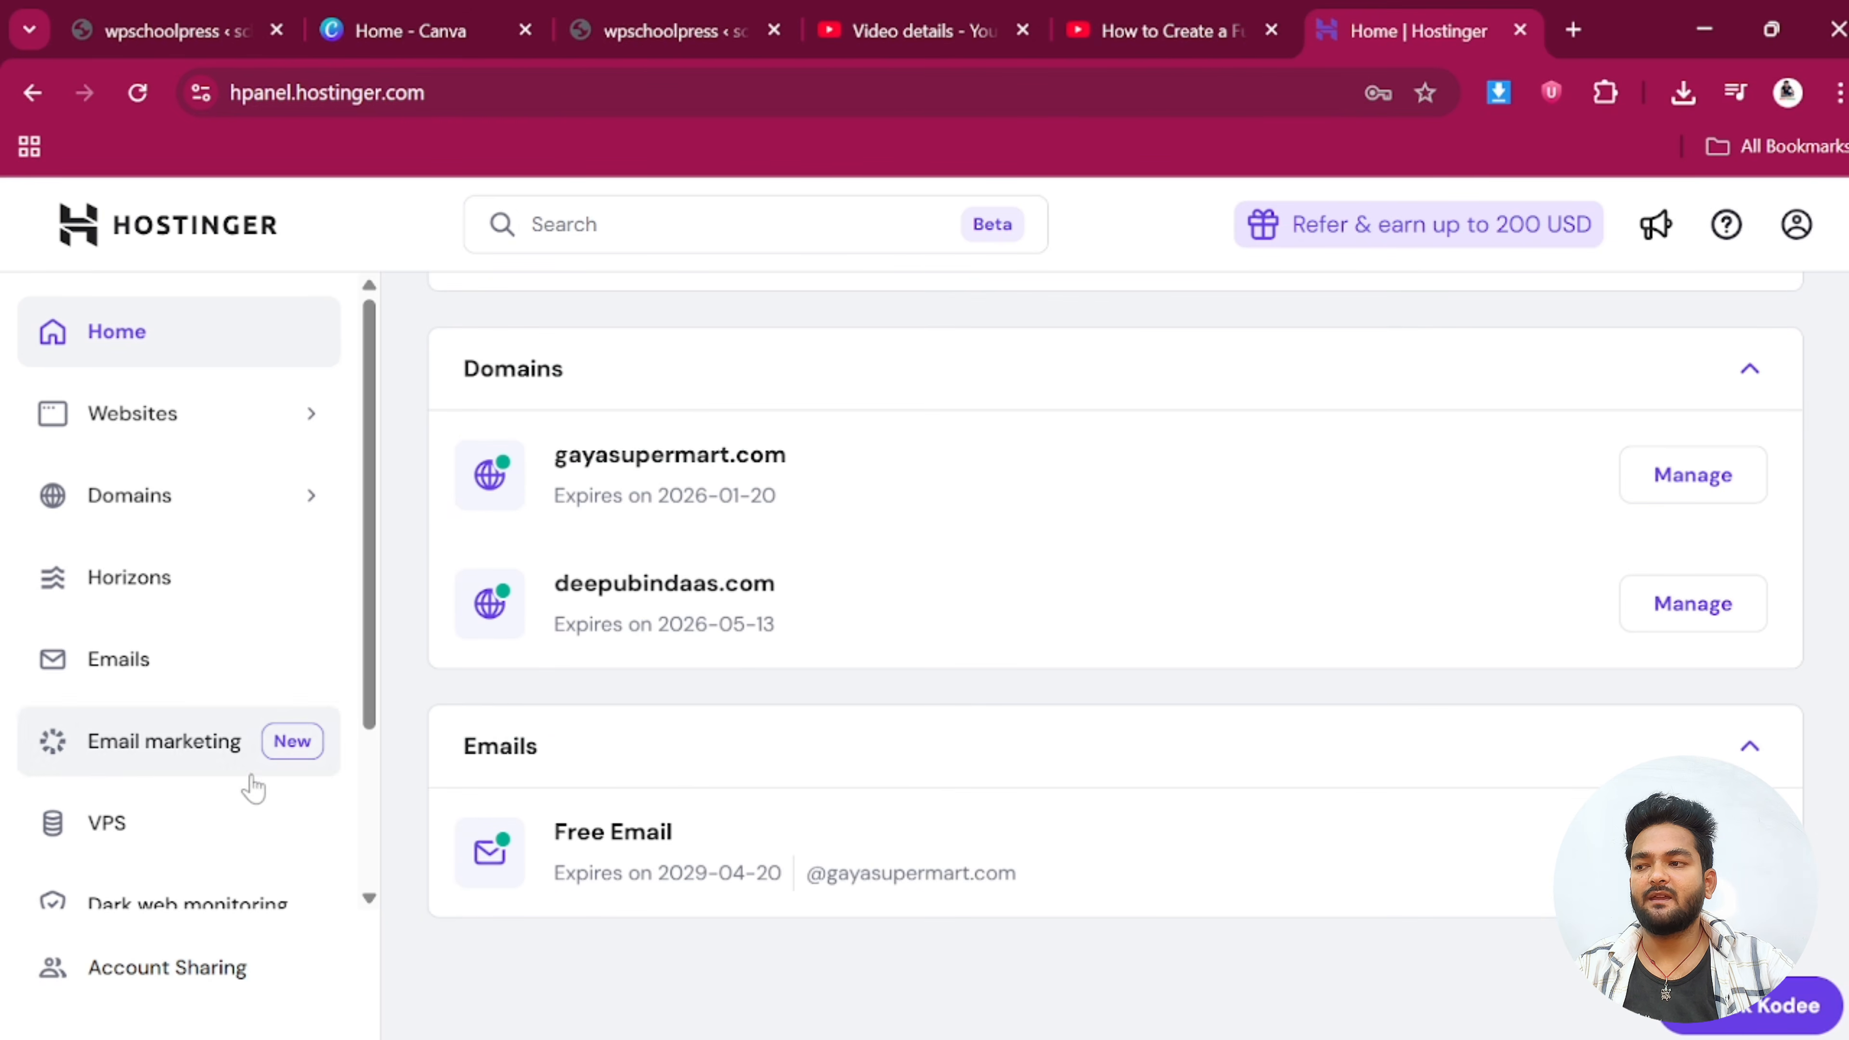
{"action": "scroll", "coordinate": [243, 746], "scroll_direction": "down", "scroll_amount": 3}
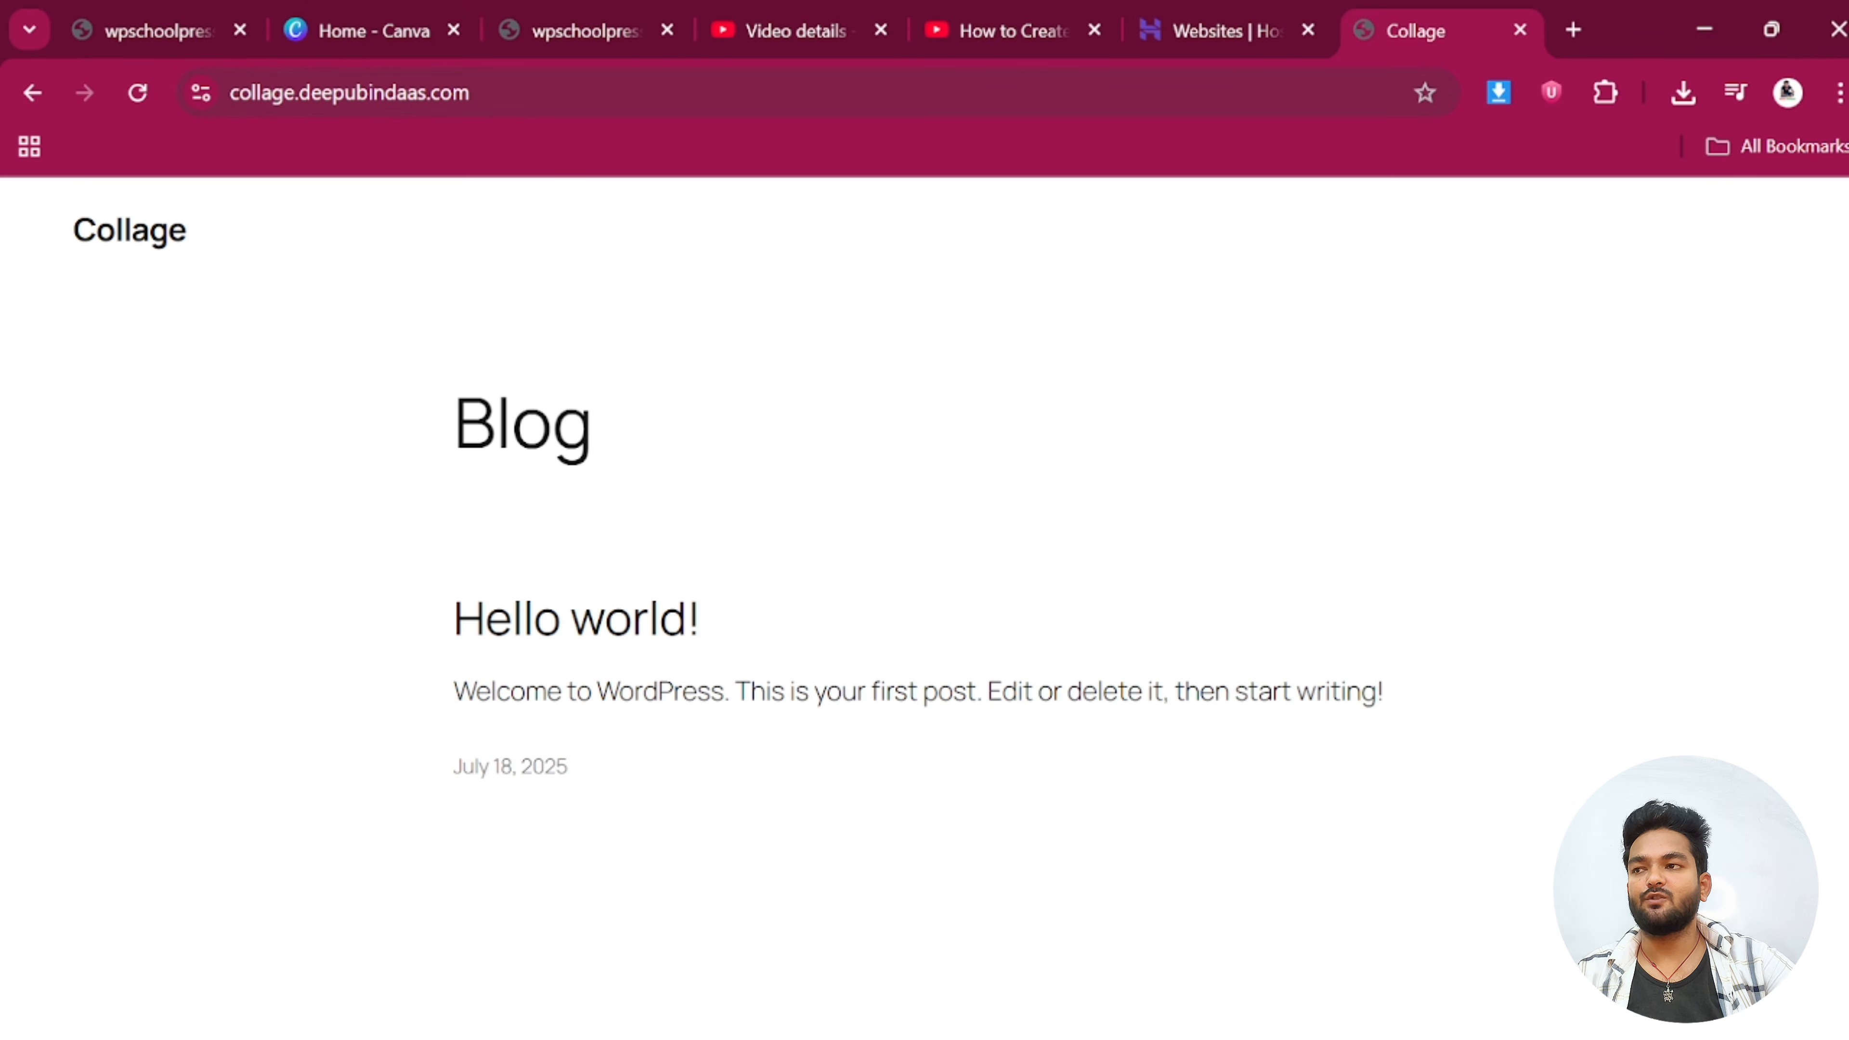
Load the Collage site's /wp-admin address to reach its login page
{"action": "left_click", "coordinate": [386, 95]}
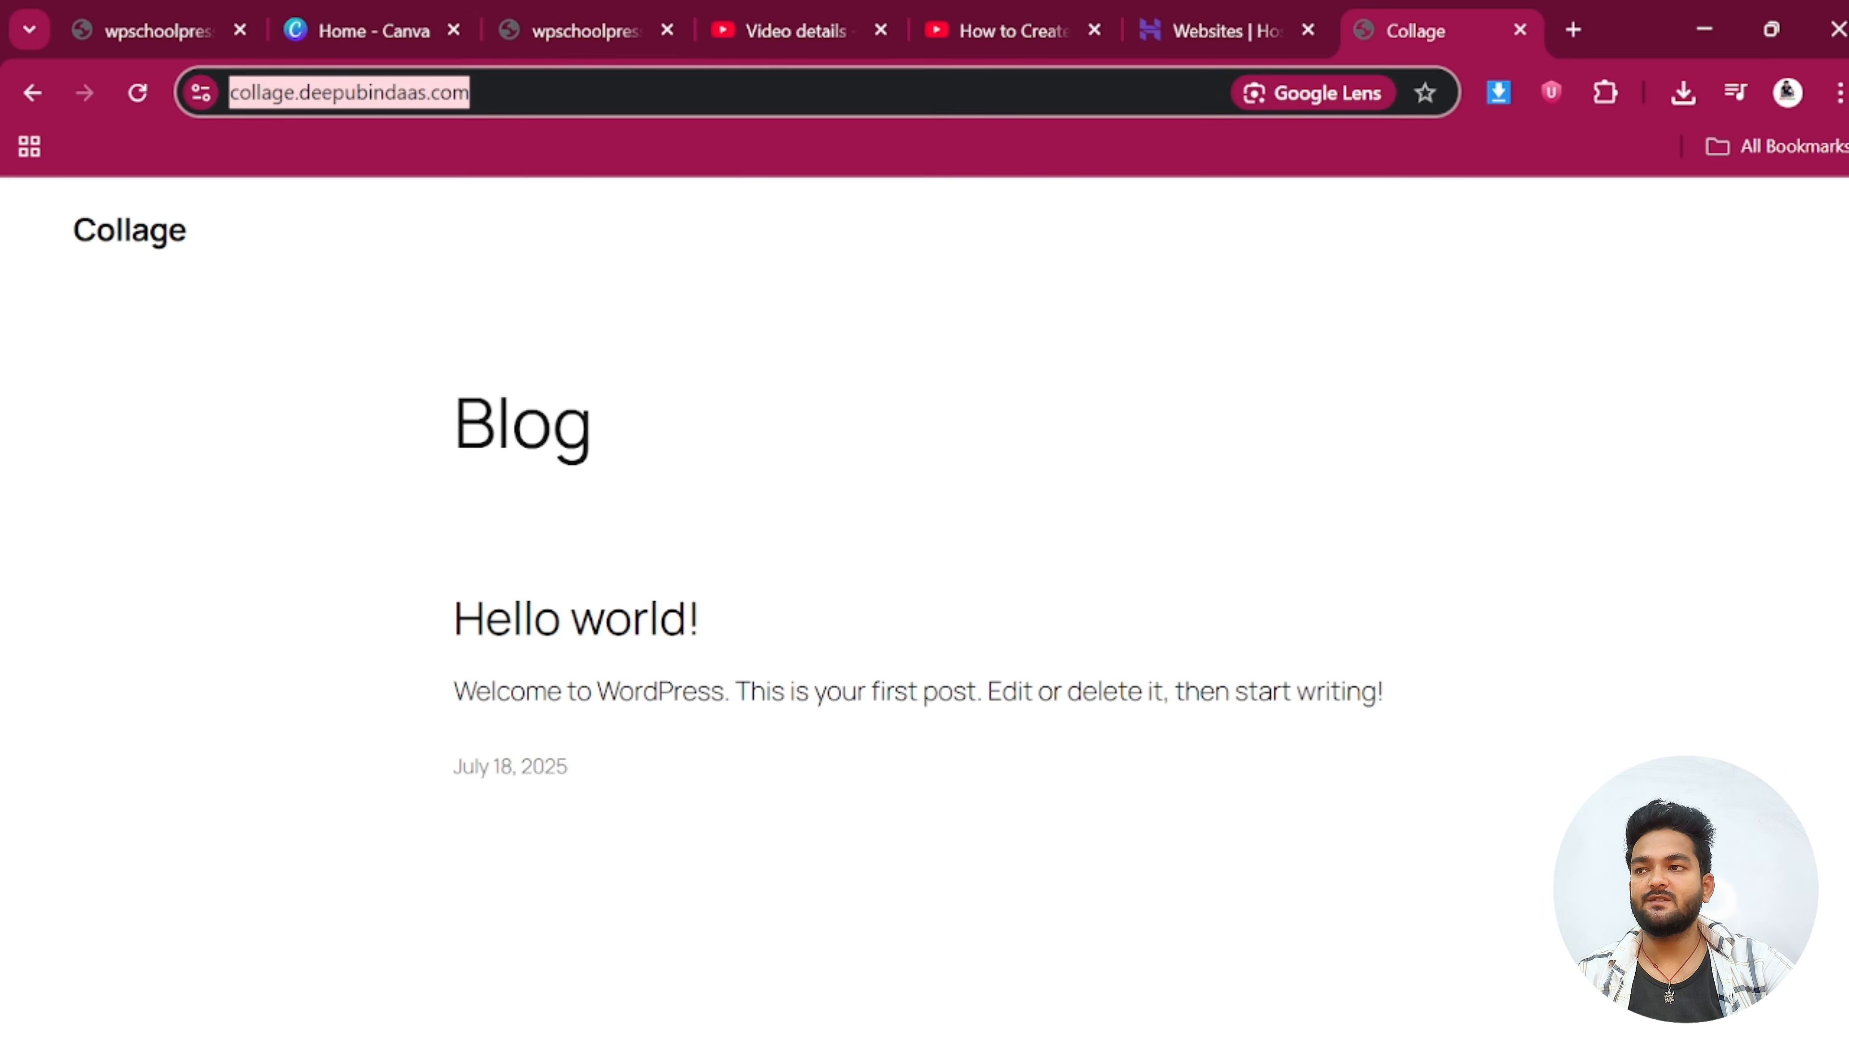
{"action": "left_click_drag", "start_coordinate": [437, 401], "coordinate": [909, 692]}
{"action": "left_click", "coordinate": [1019, 553]}
{"action": "left_click", "coordinate": [783, 92]}
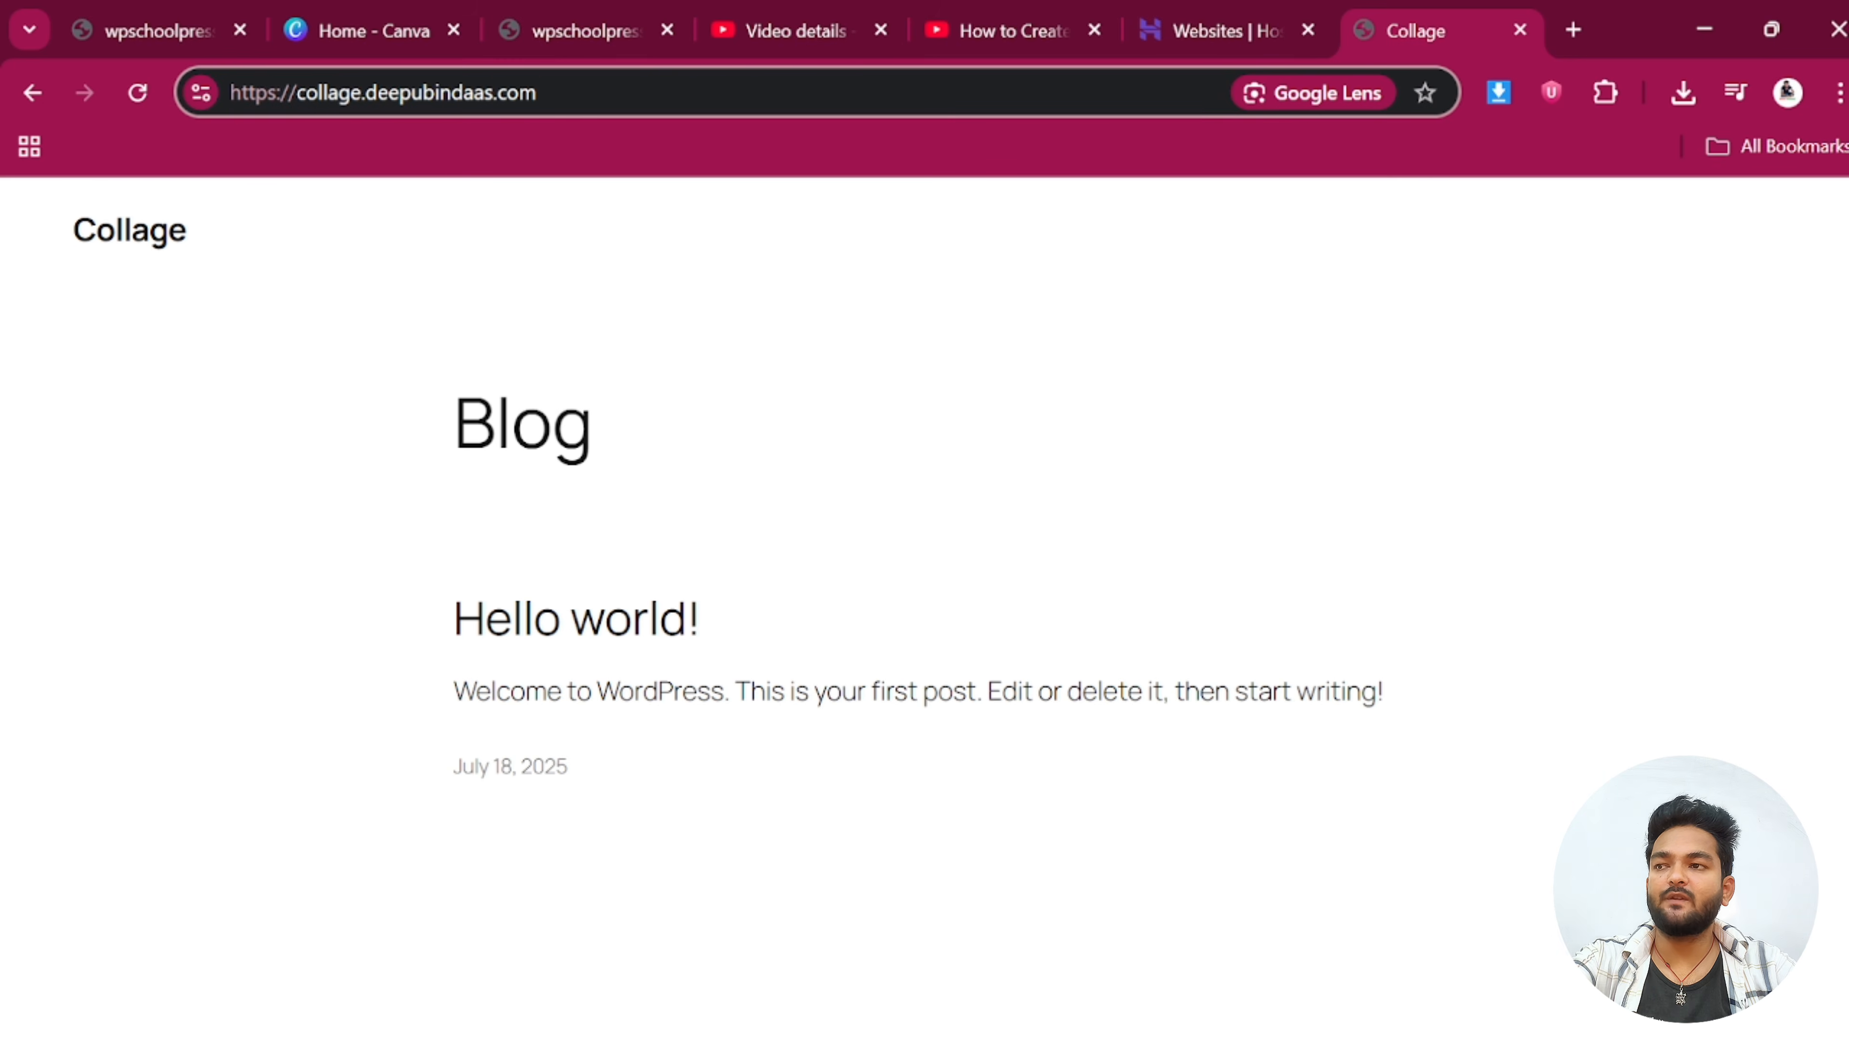
{"action": "type", "text": "/"}
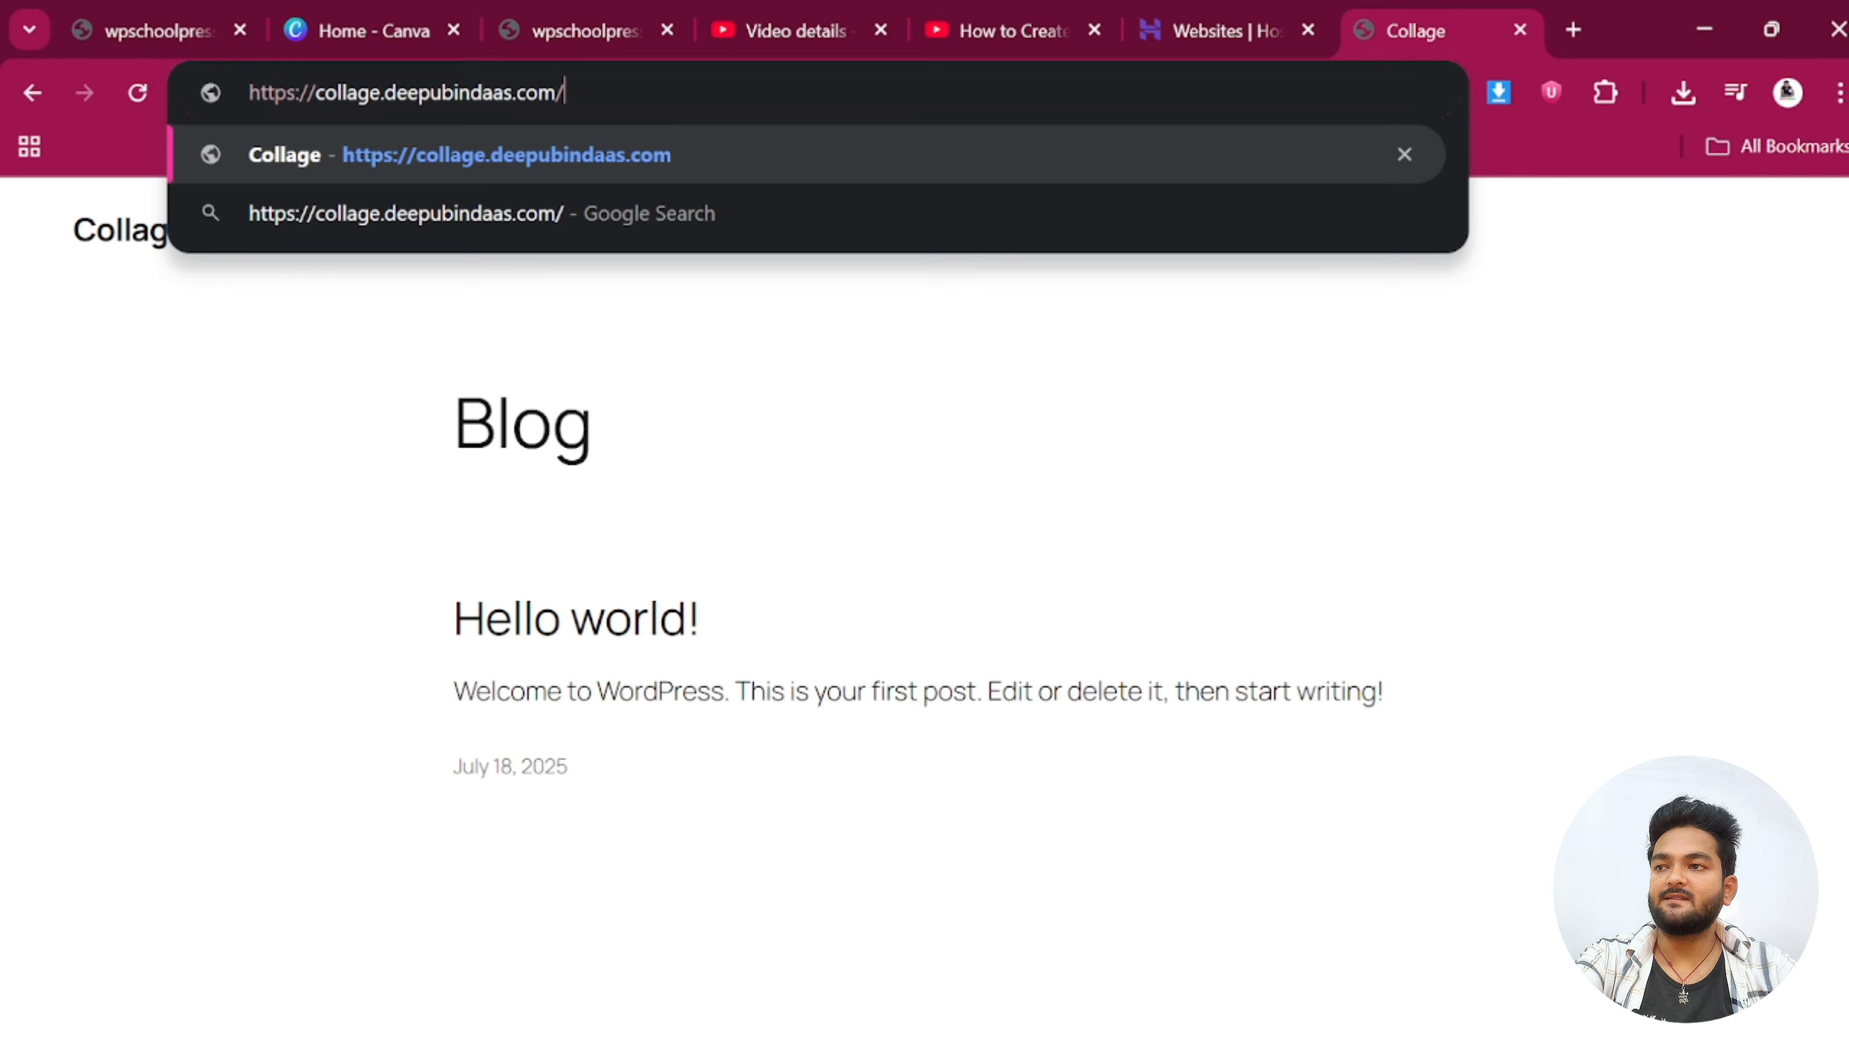
{"action": "type", "text": "wp"}
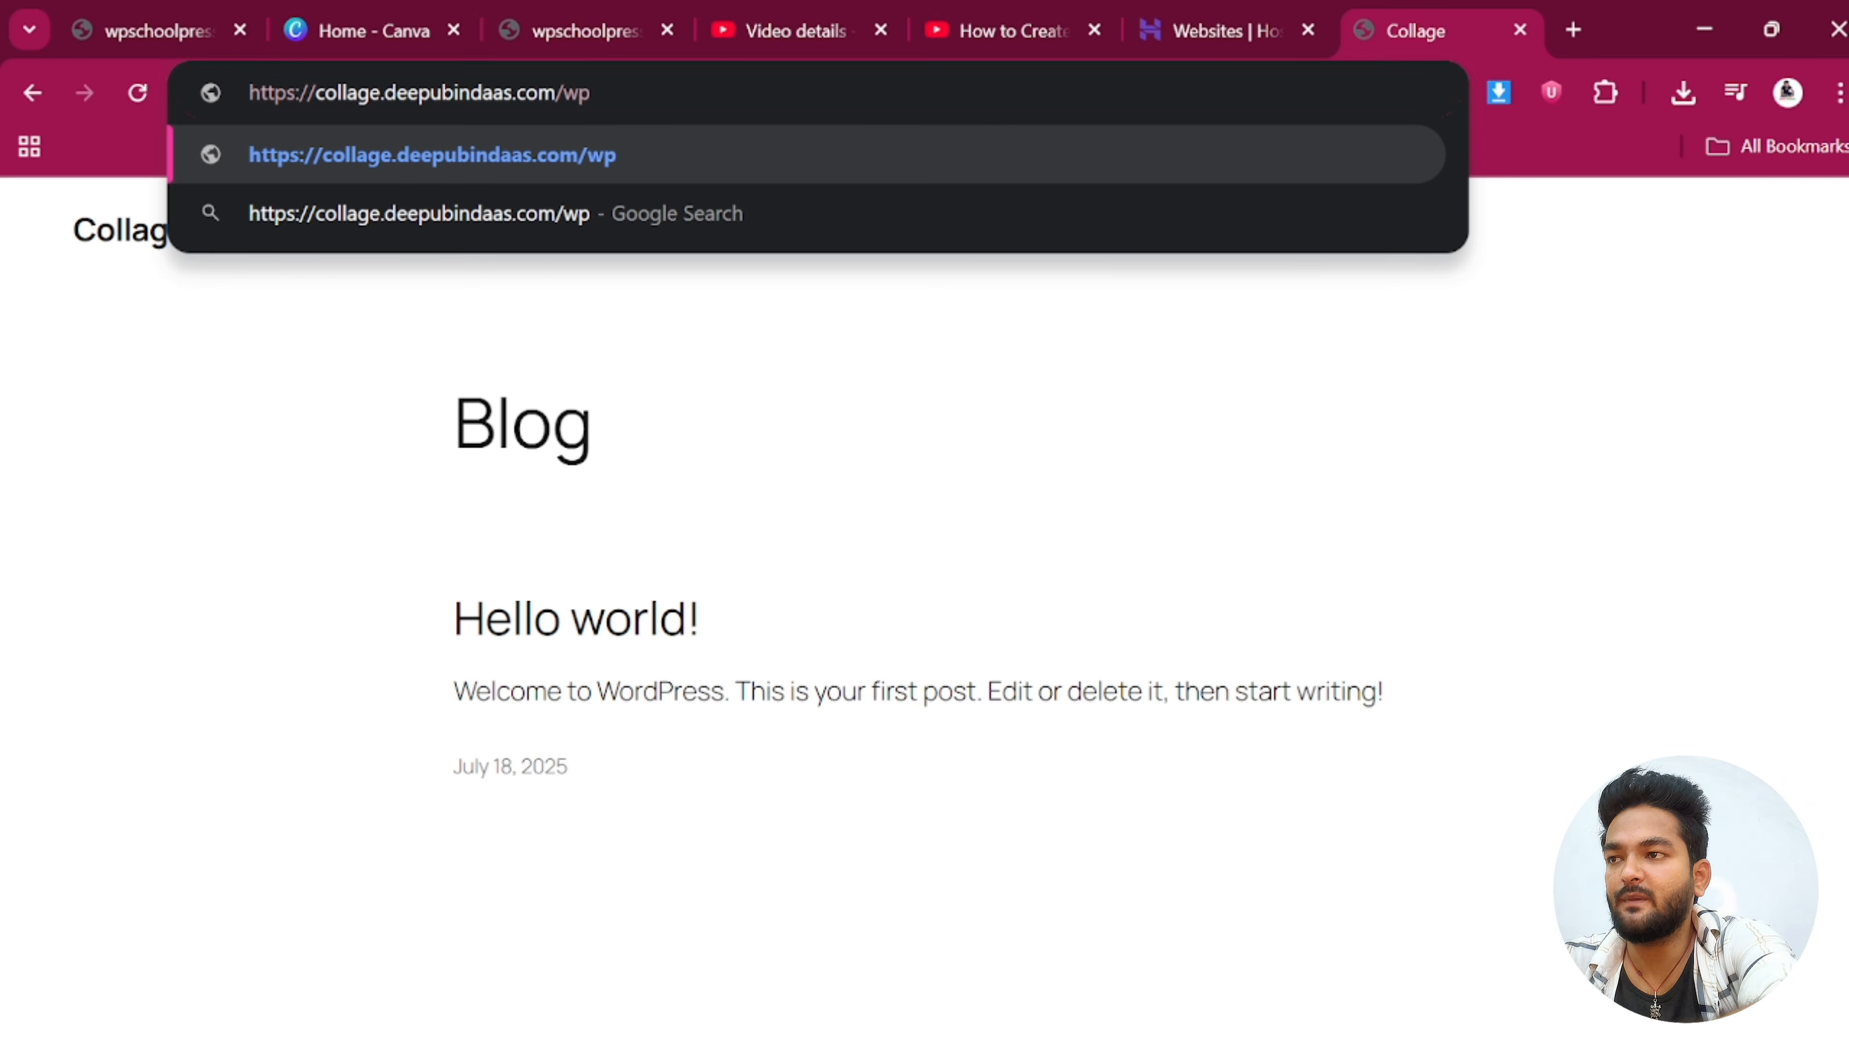
{"action": "type", "text": "="}
{"action": "key", "text": "BackSpace"}
{"action": "type", "text": "-"}
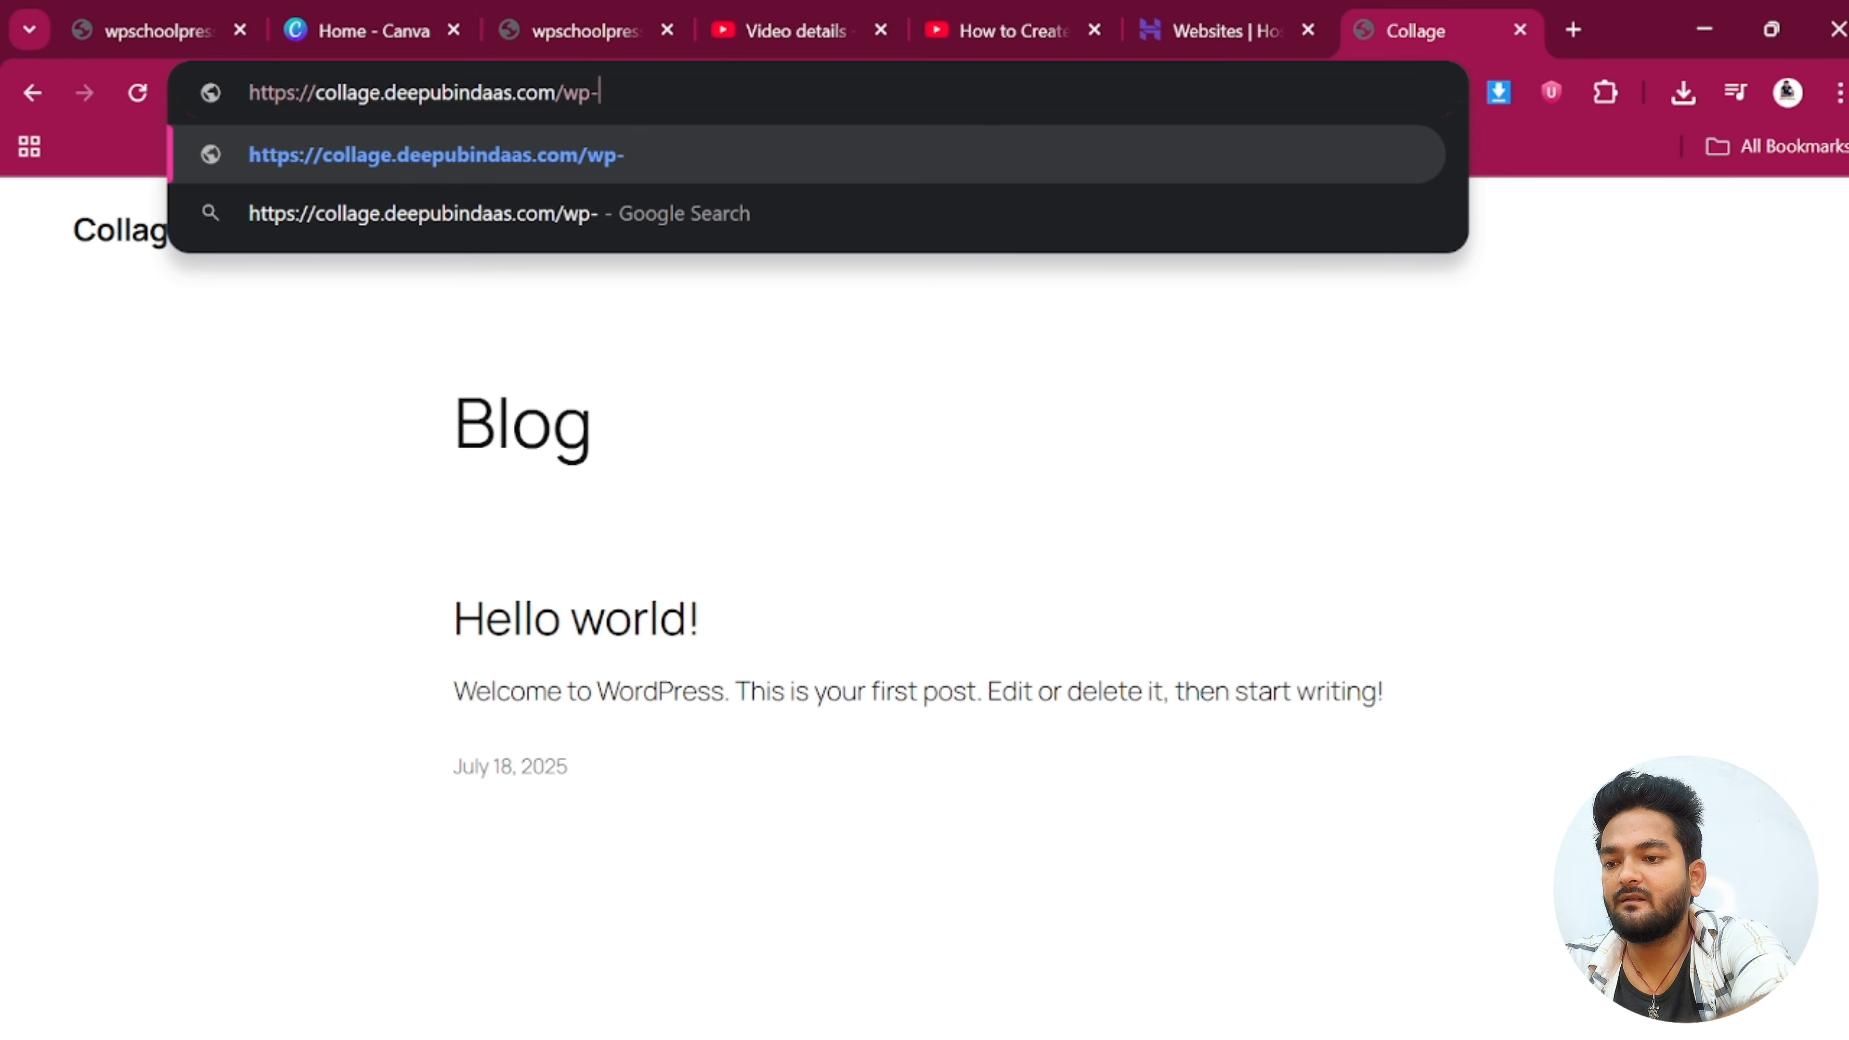
{"action": "type", "text": "admin"}
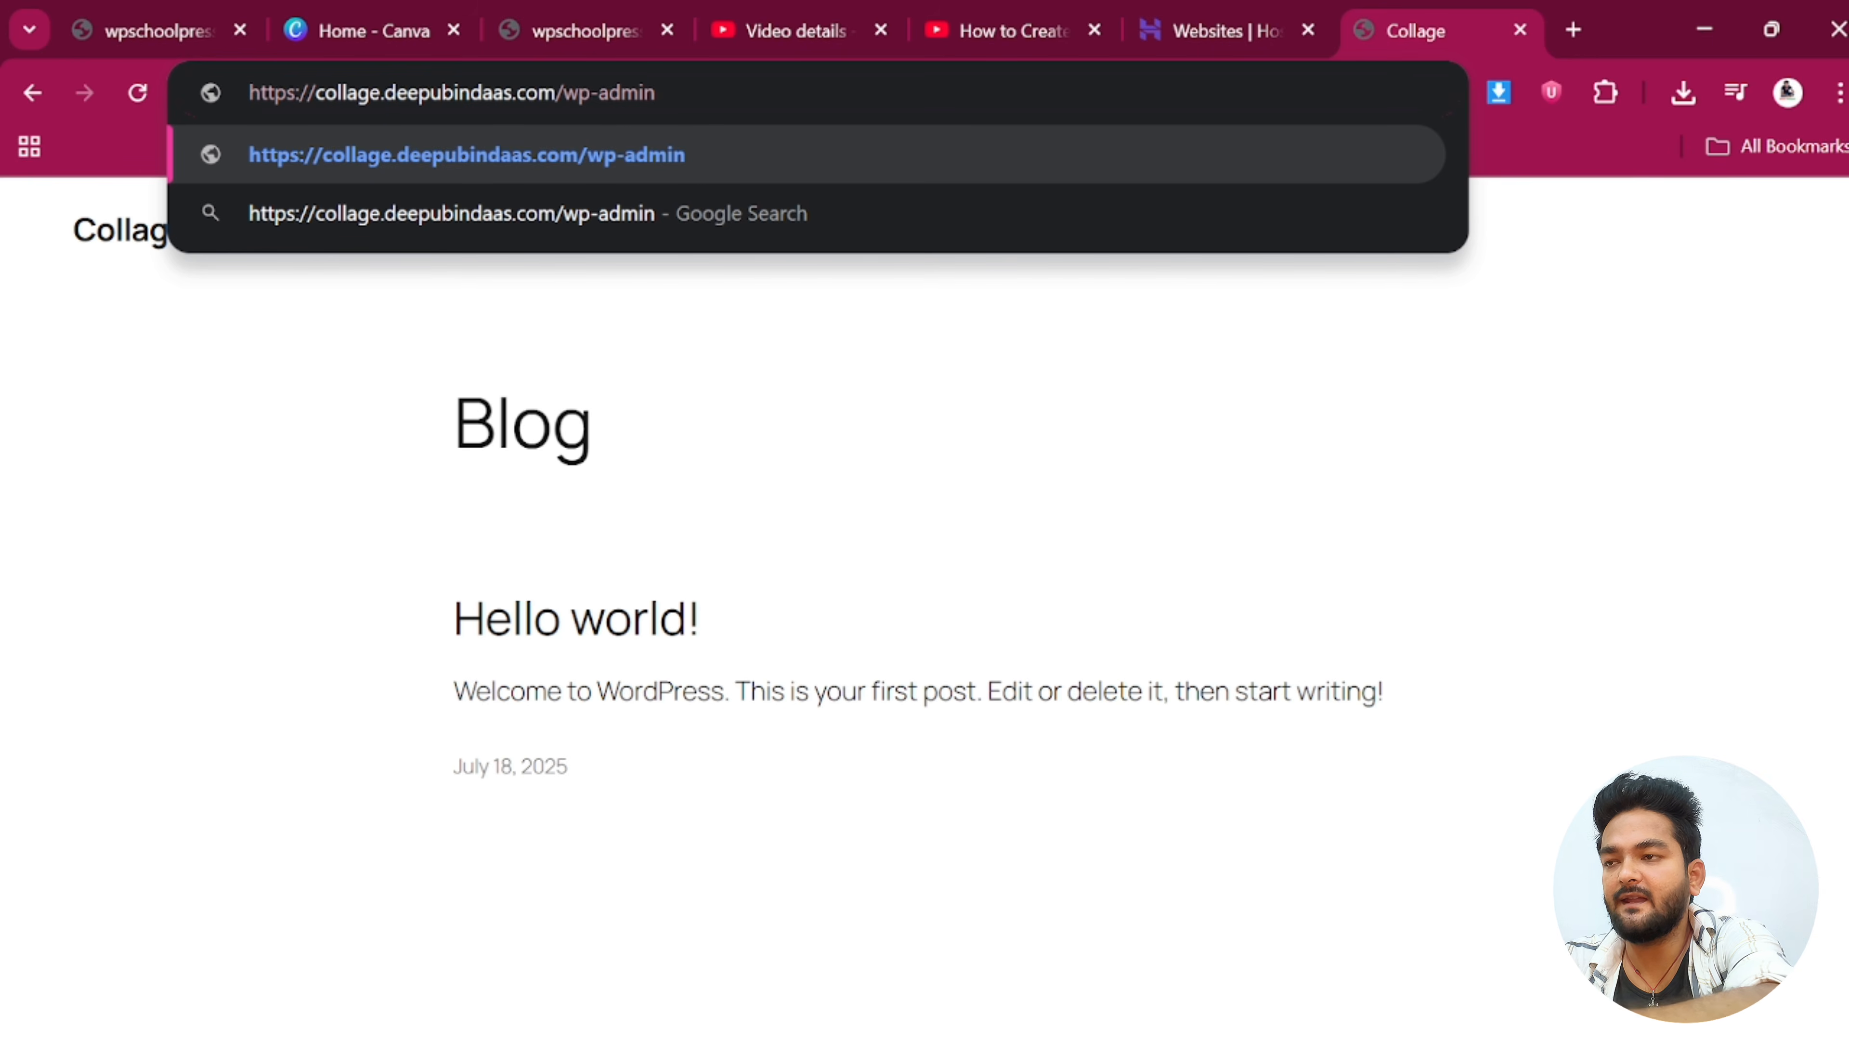
{"action": "key", "text": "Return"}
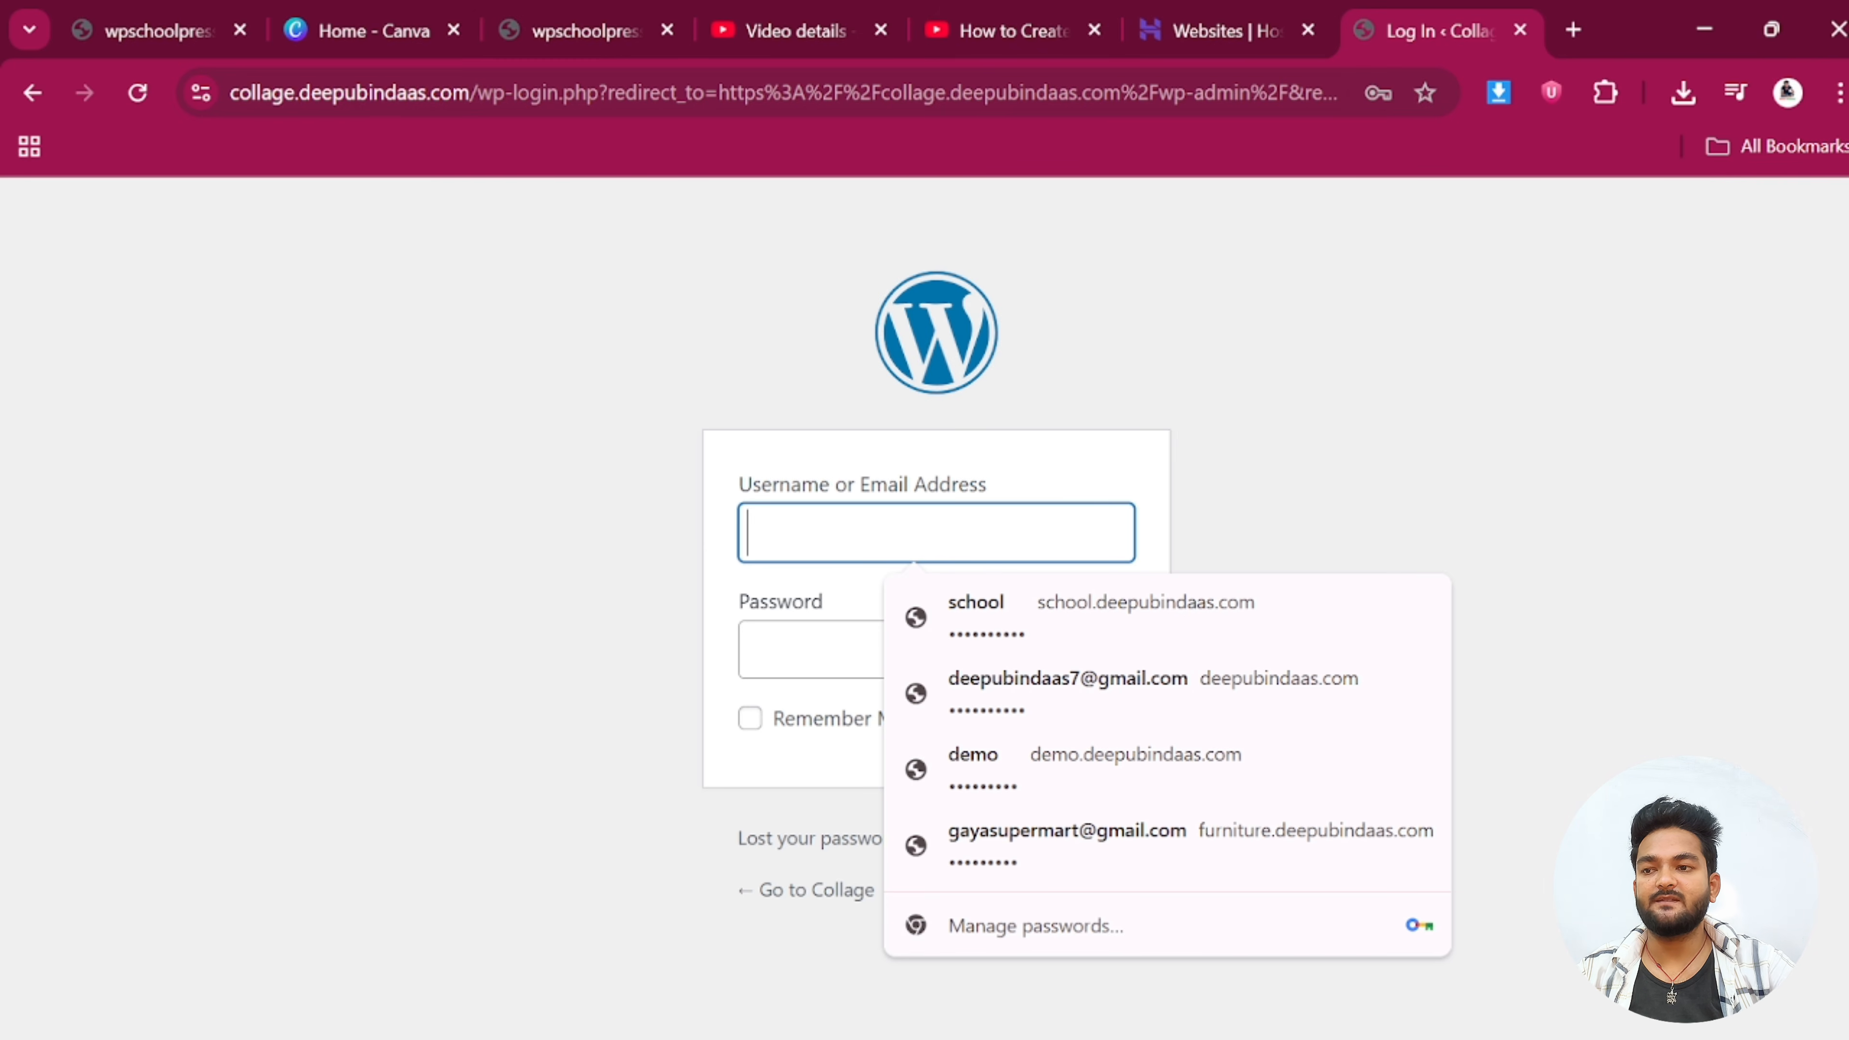
Log in with the site's admin username and password
{"action": "type", "text": "co"}
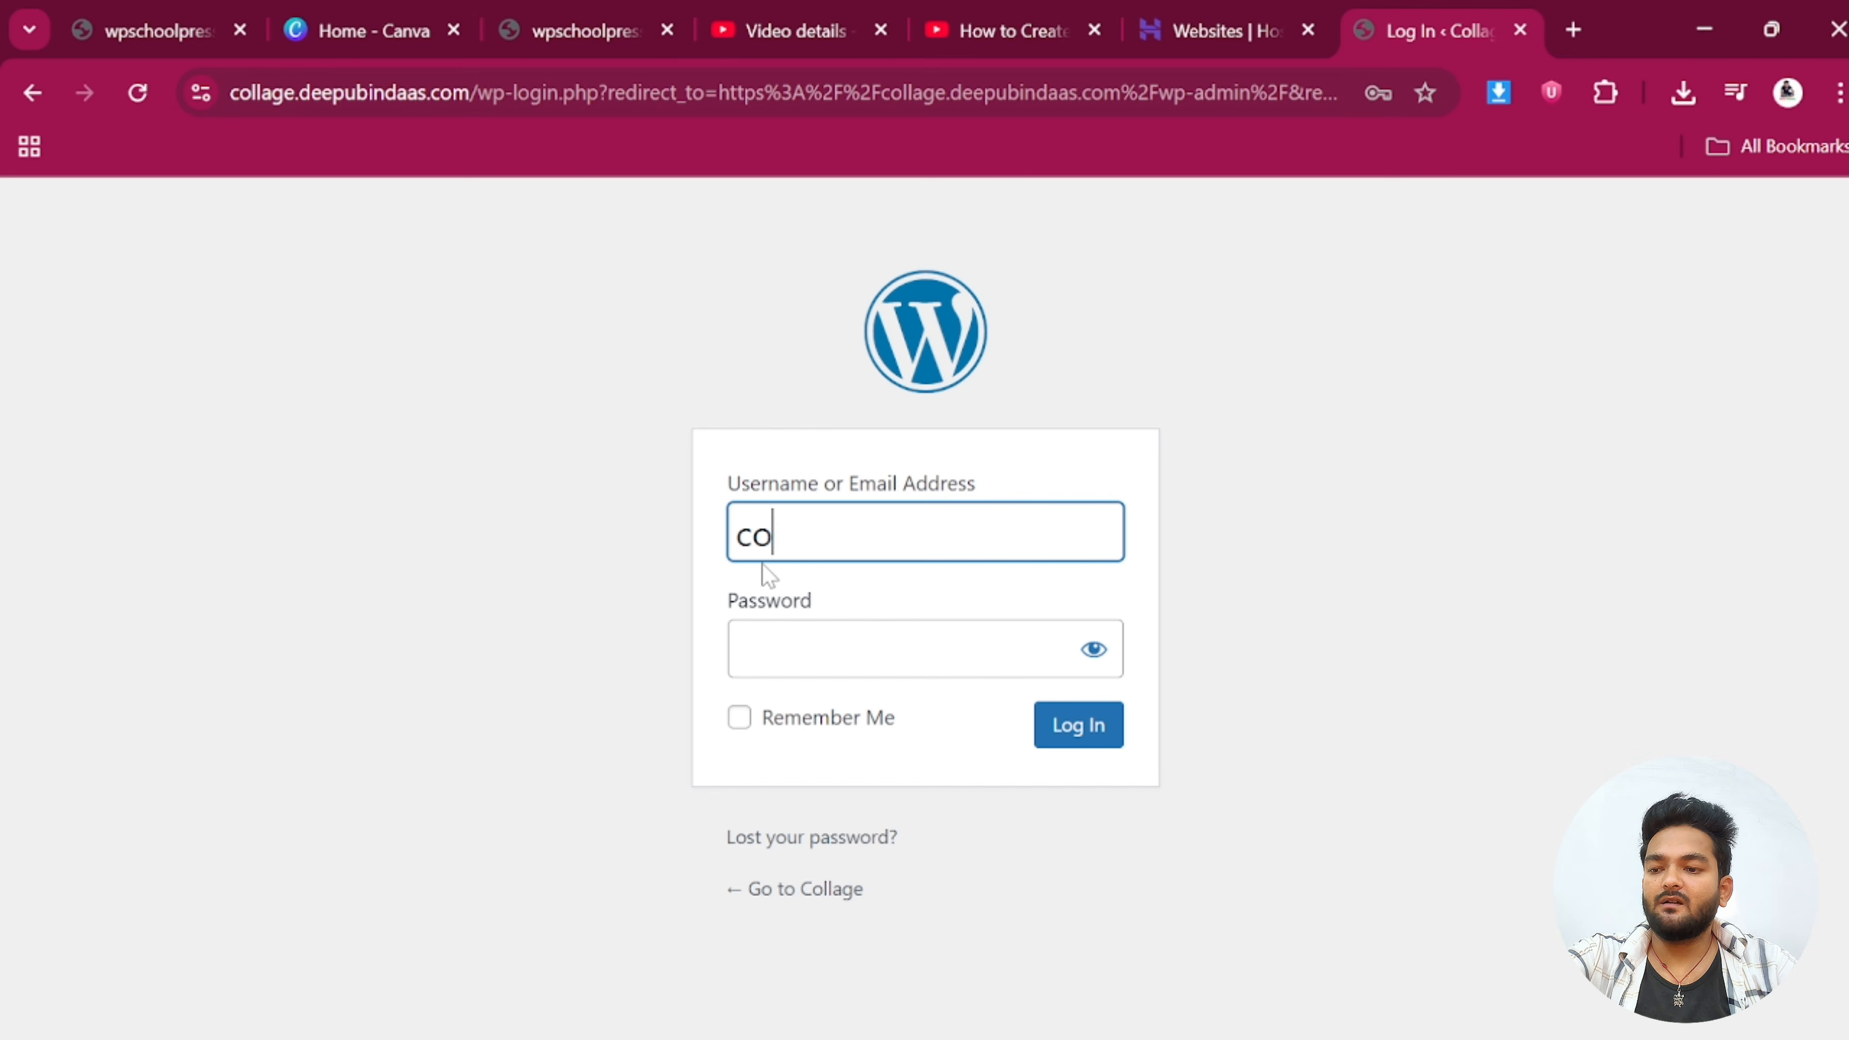
{"action": "type", "text": "llag"}
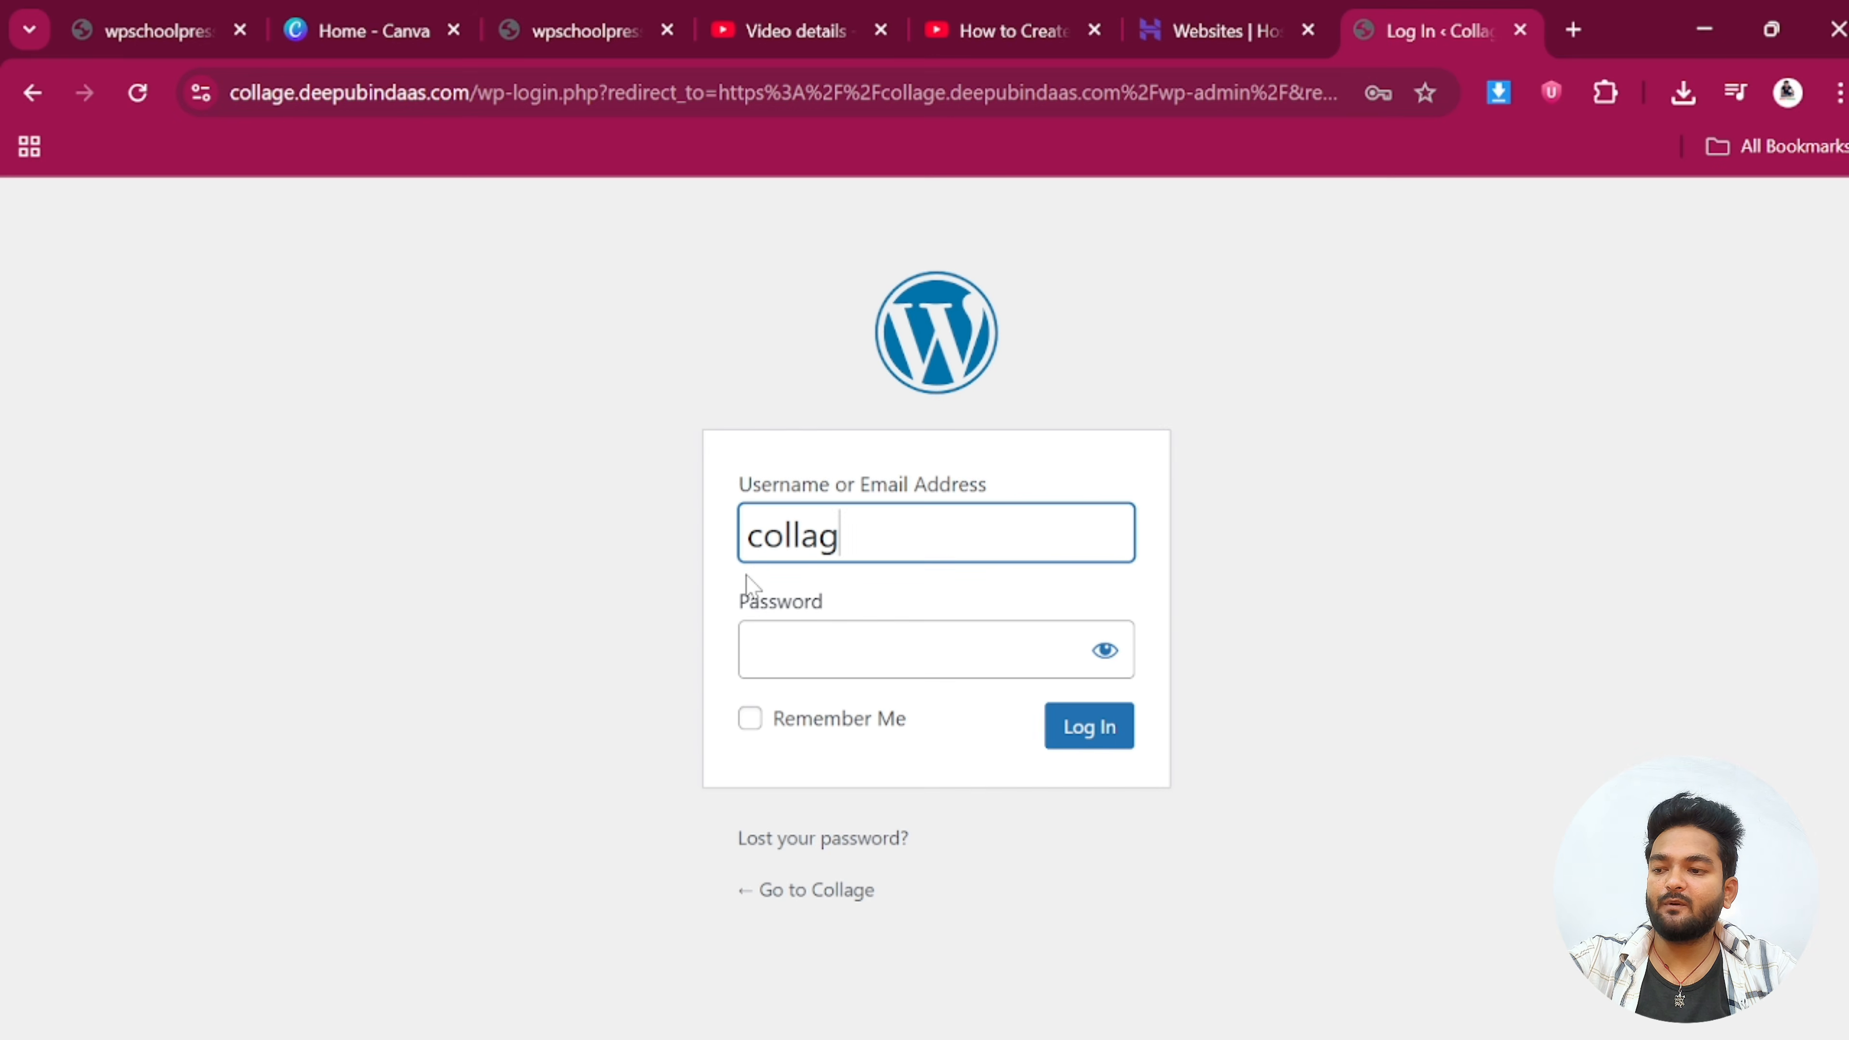
{"action": "type", "text": "e"}
{"action": "key", "text": "Tab"}
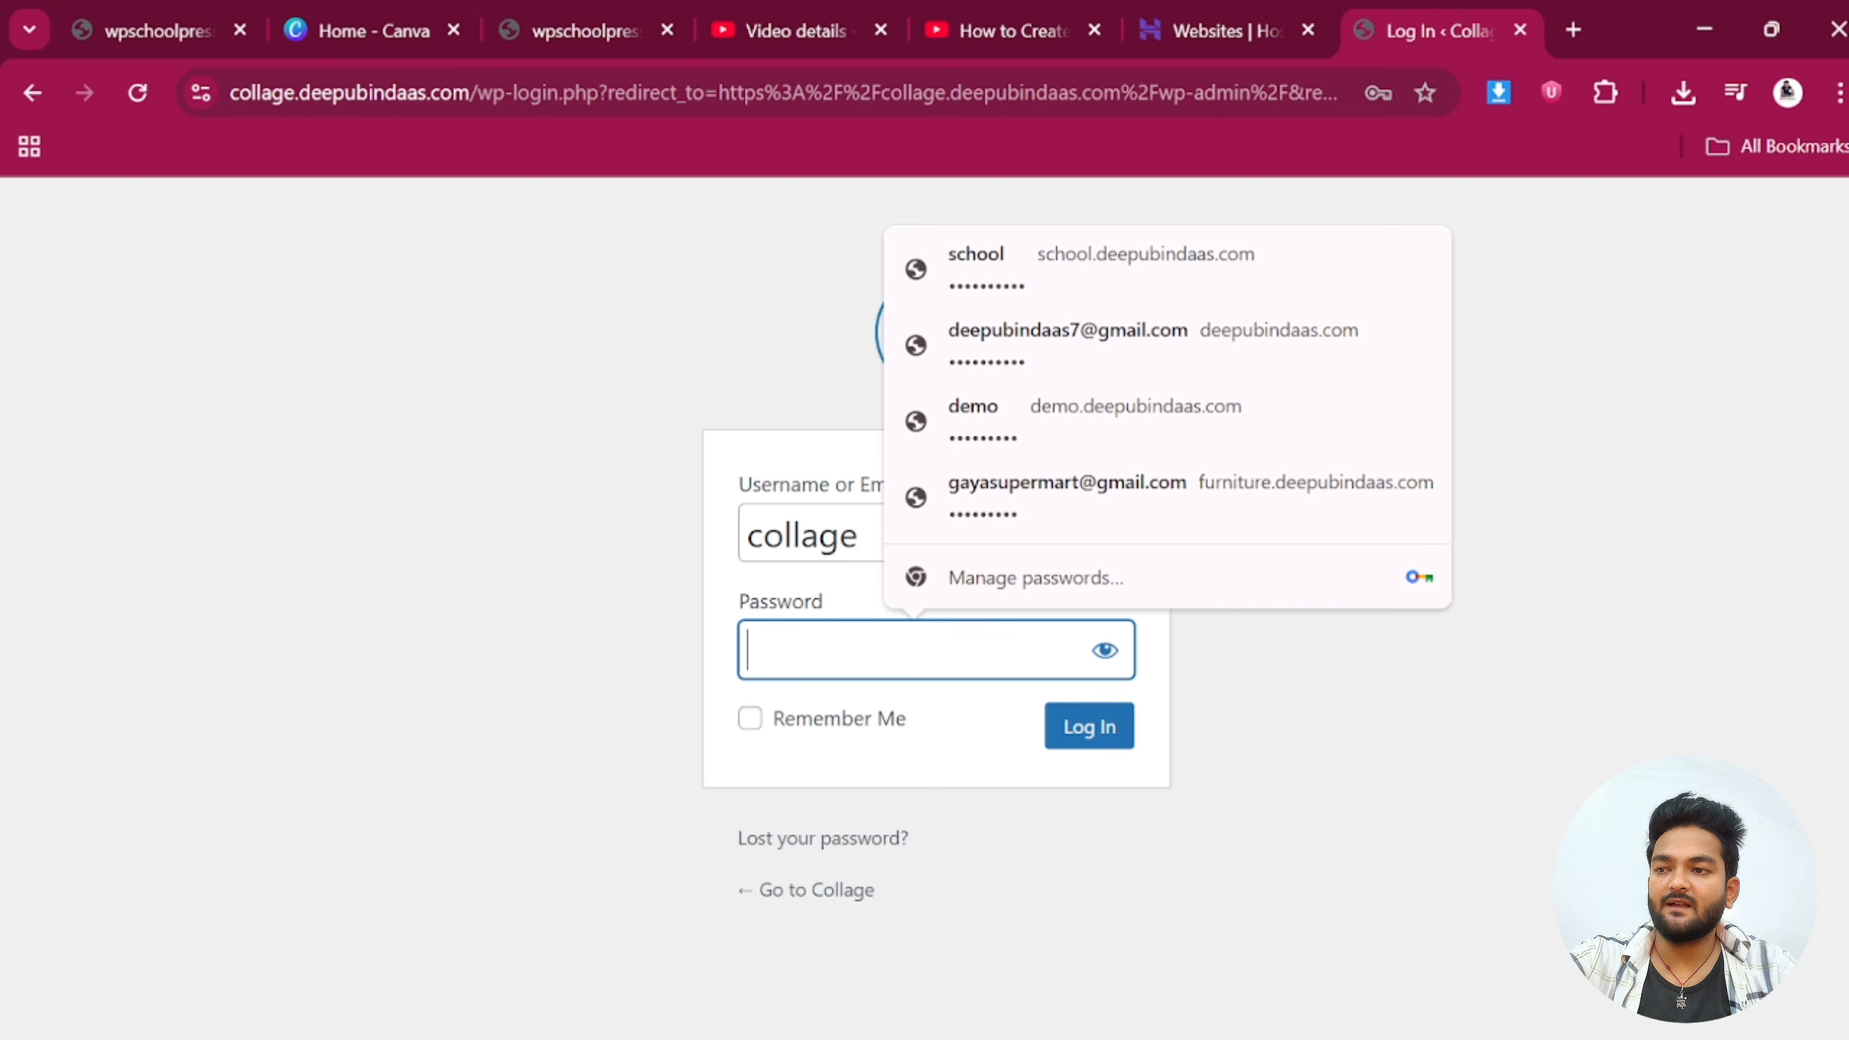
{"action": "type", "text": "•"}
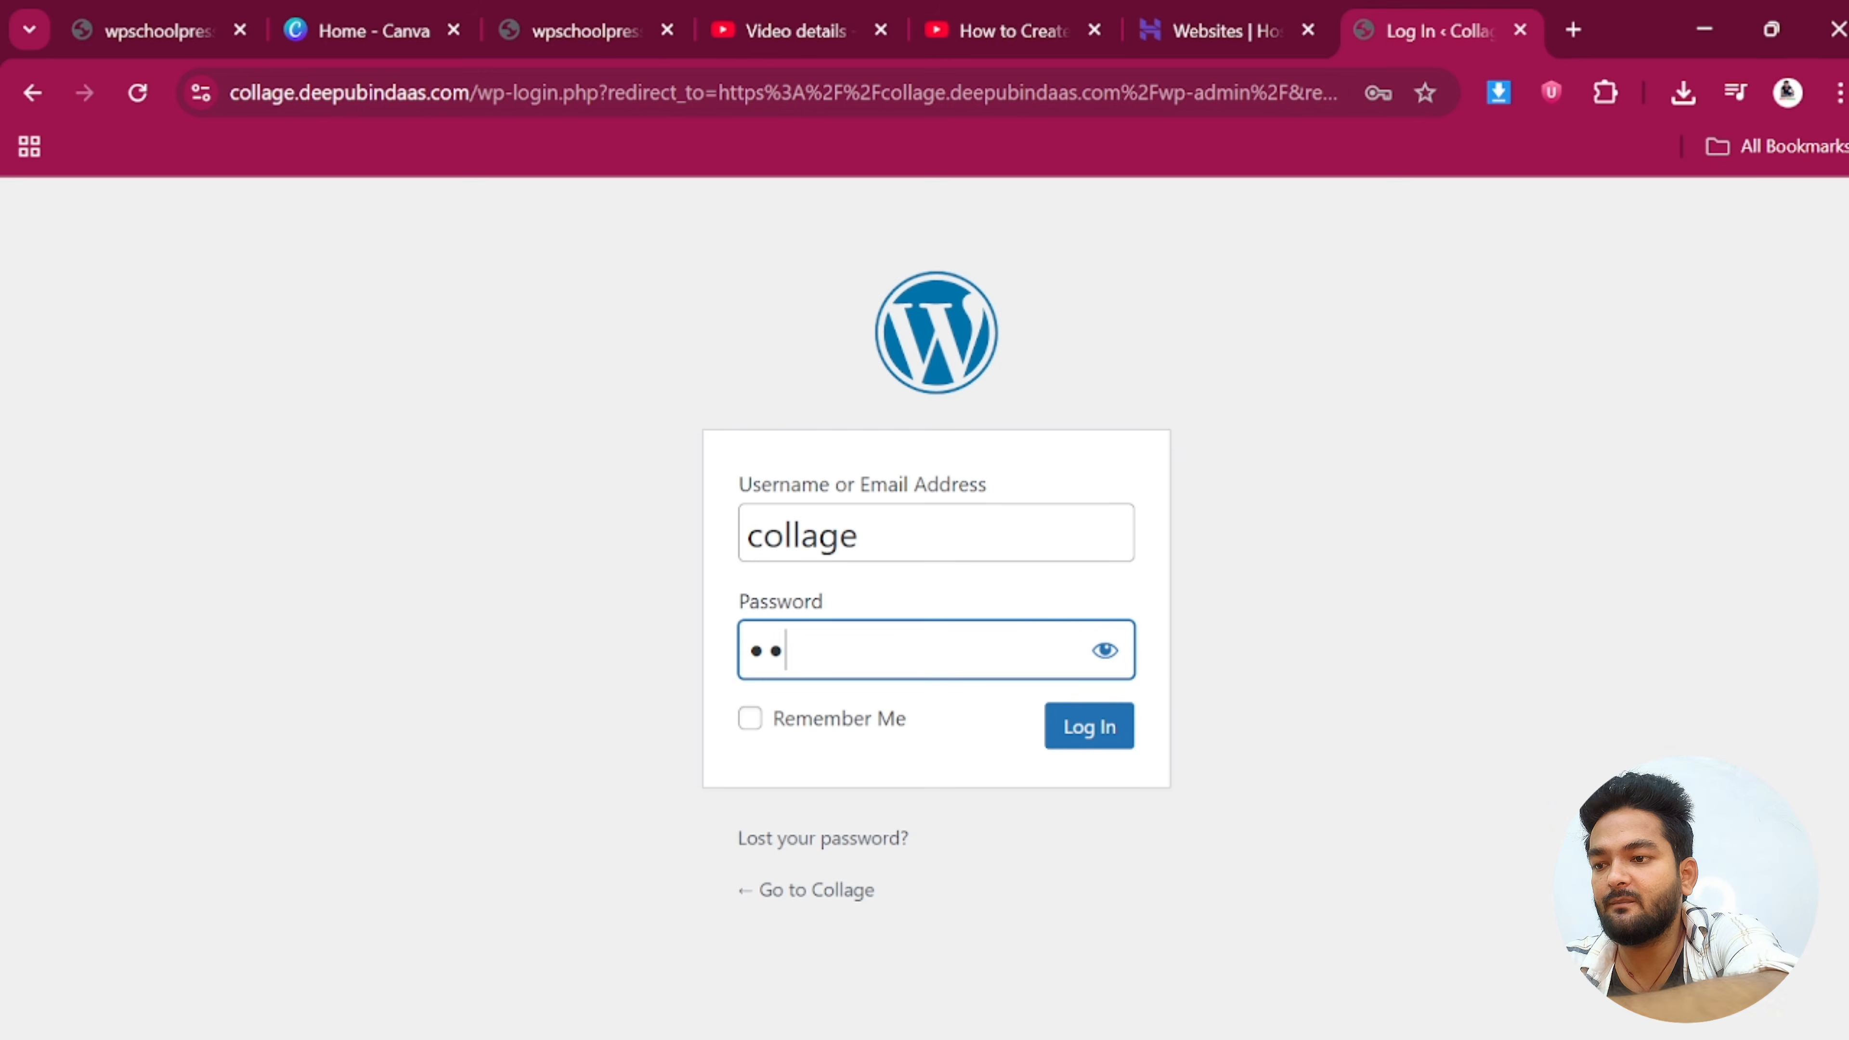
{"action": "type", "text": "••••••••••"}
{"action": "key", "text": "Tab"}
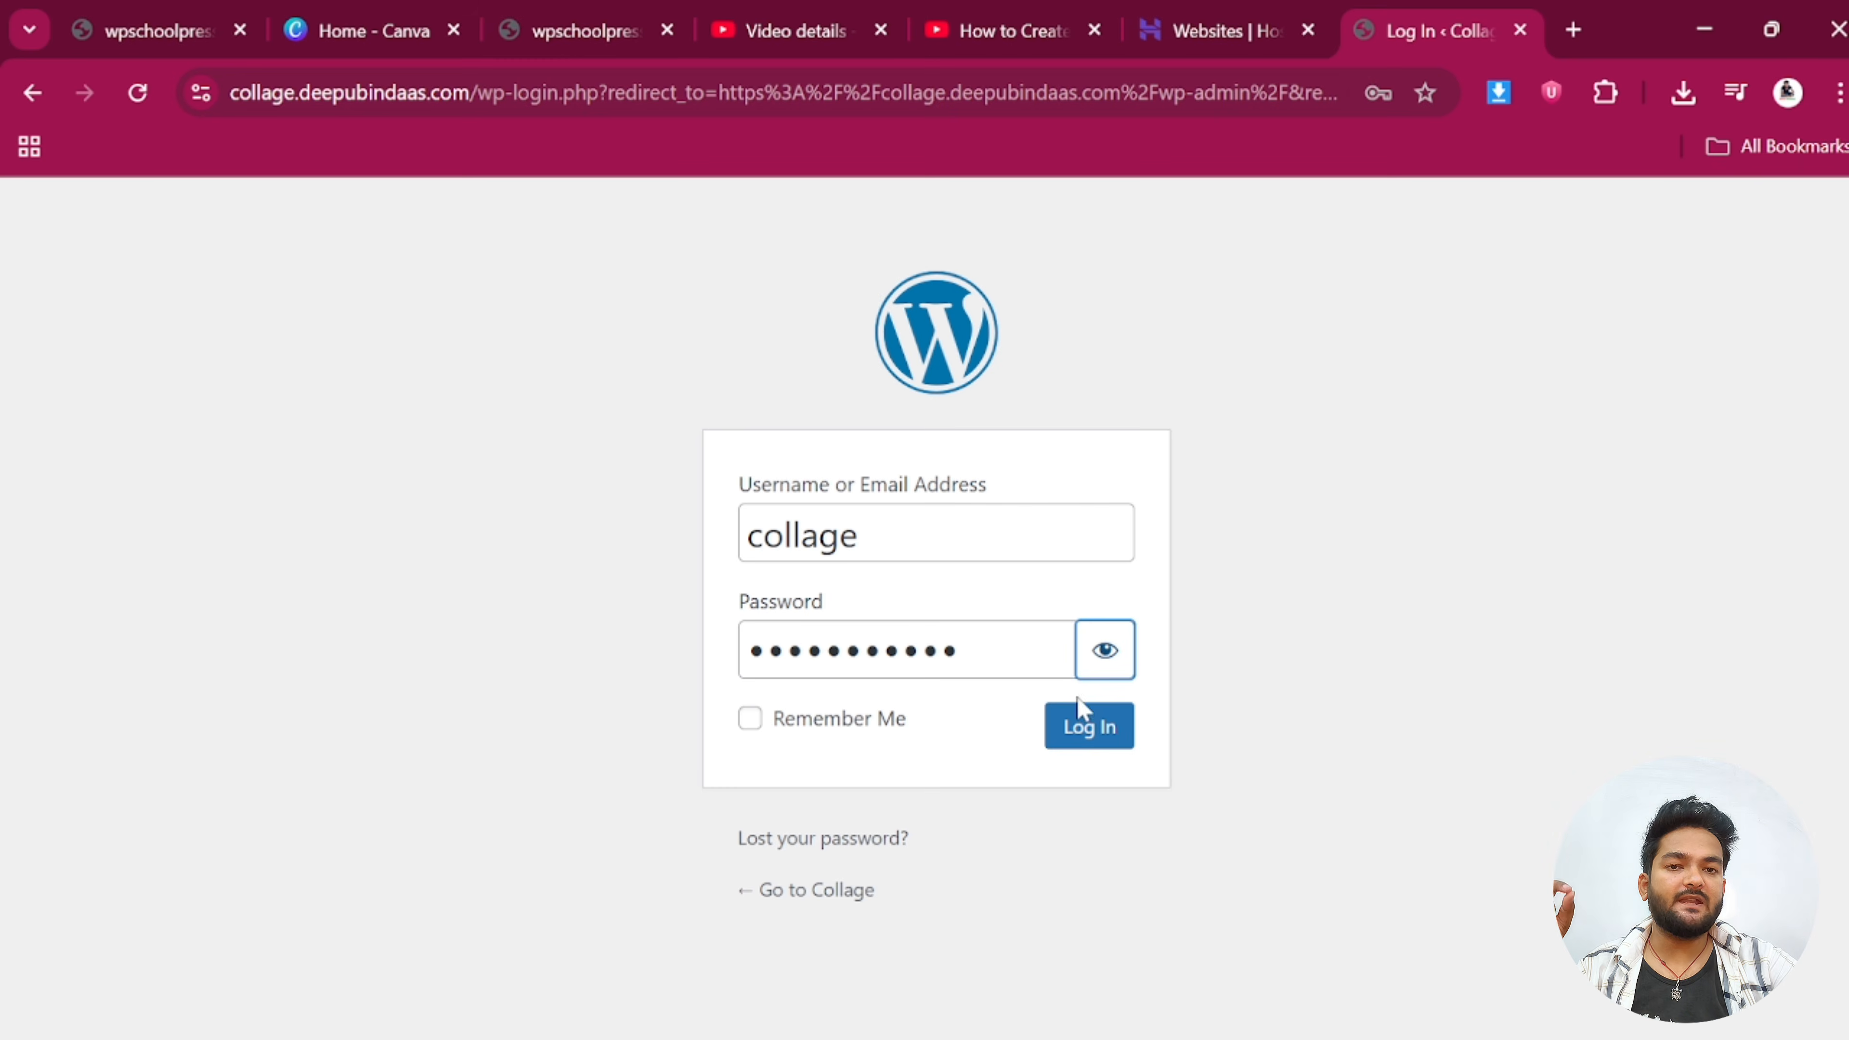
{"action": "left_click", "coordinate": [1089, 728]}
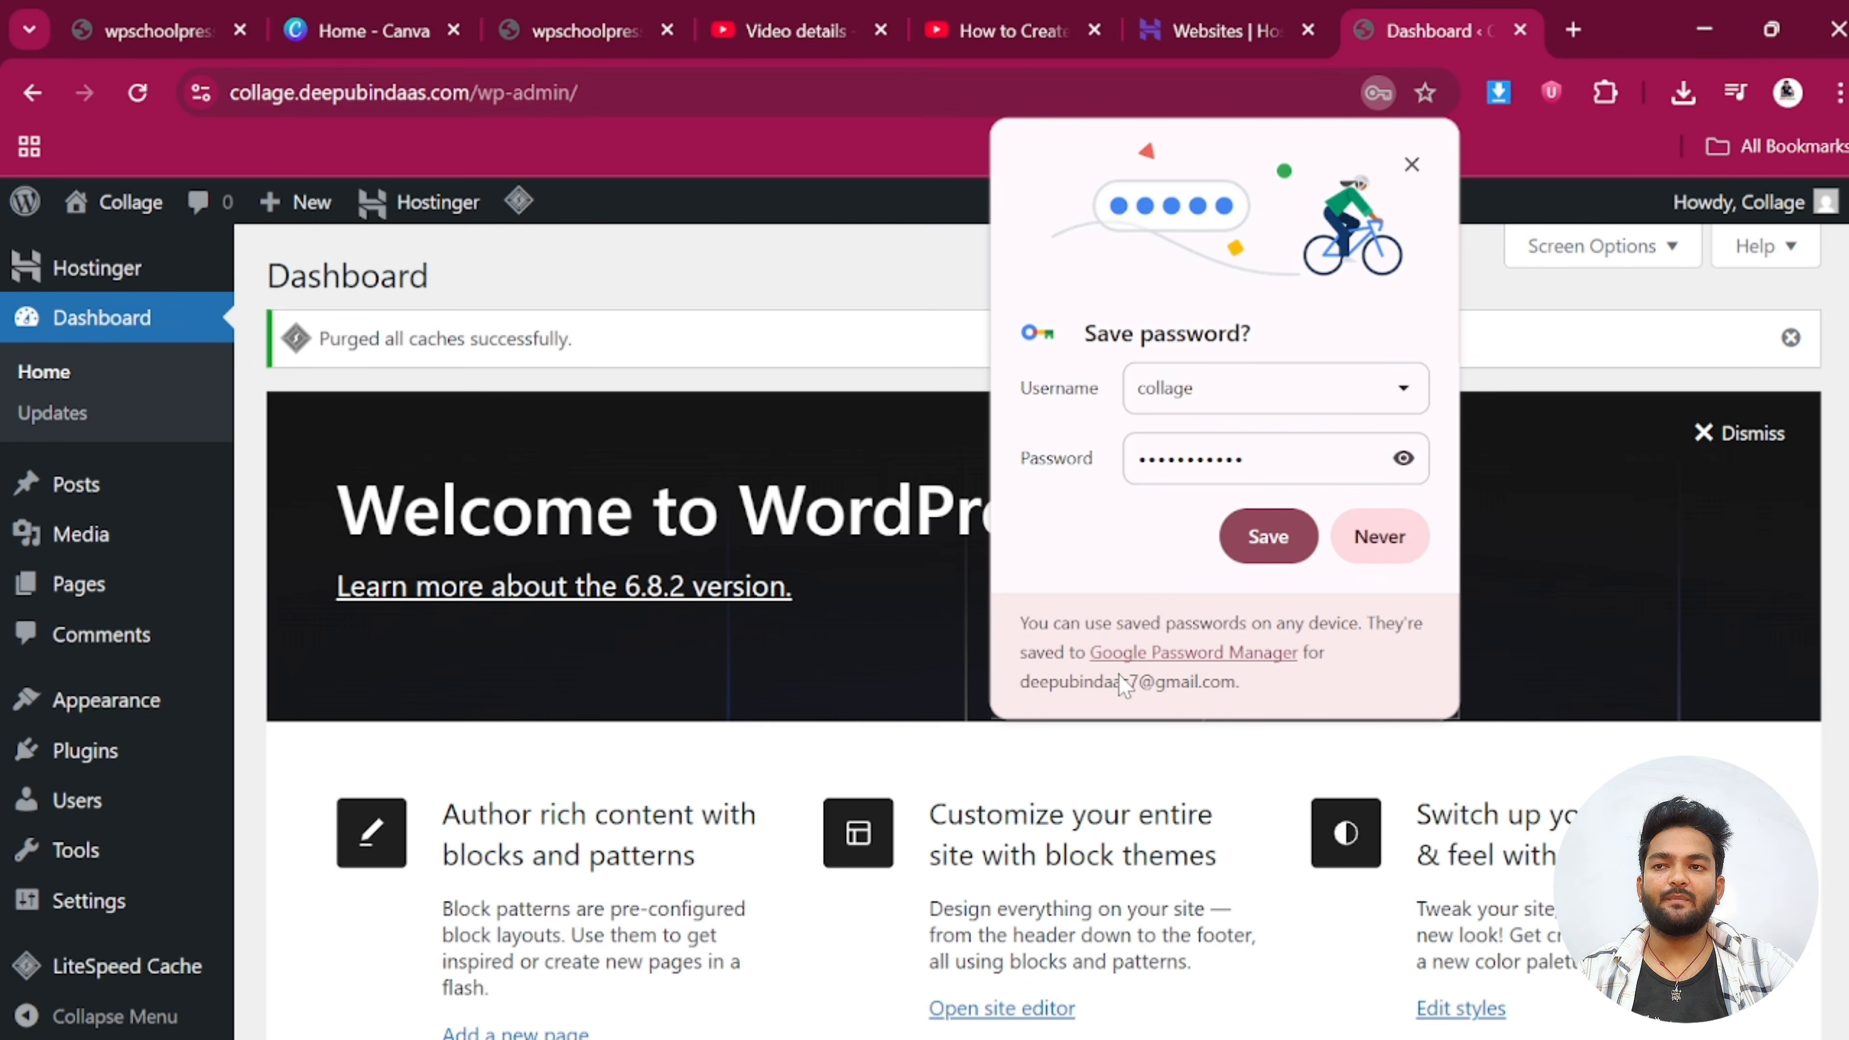
Dismiss the browser's save-password prompt and the Welcome to WordPress panel
{"action": "left_click", "coordinate": [1270, 534]}
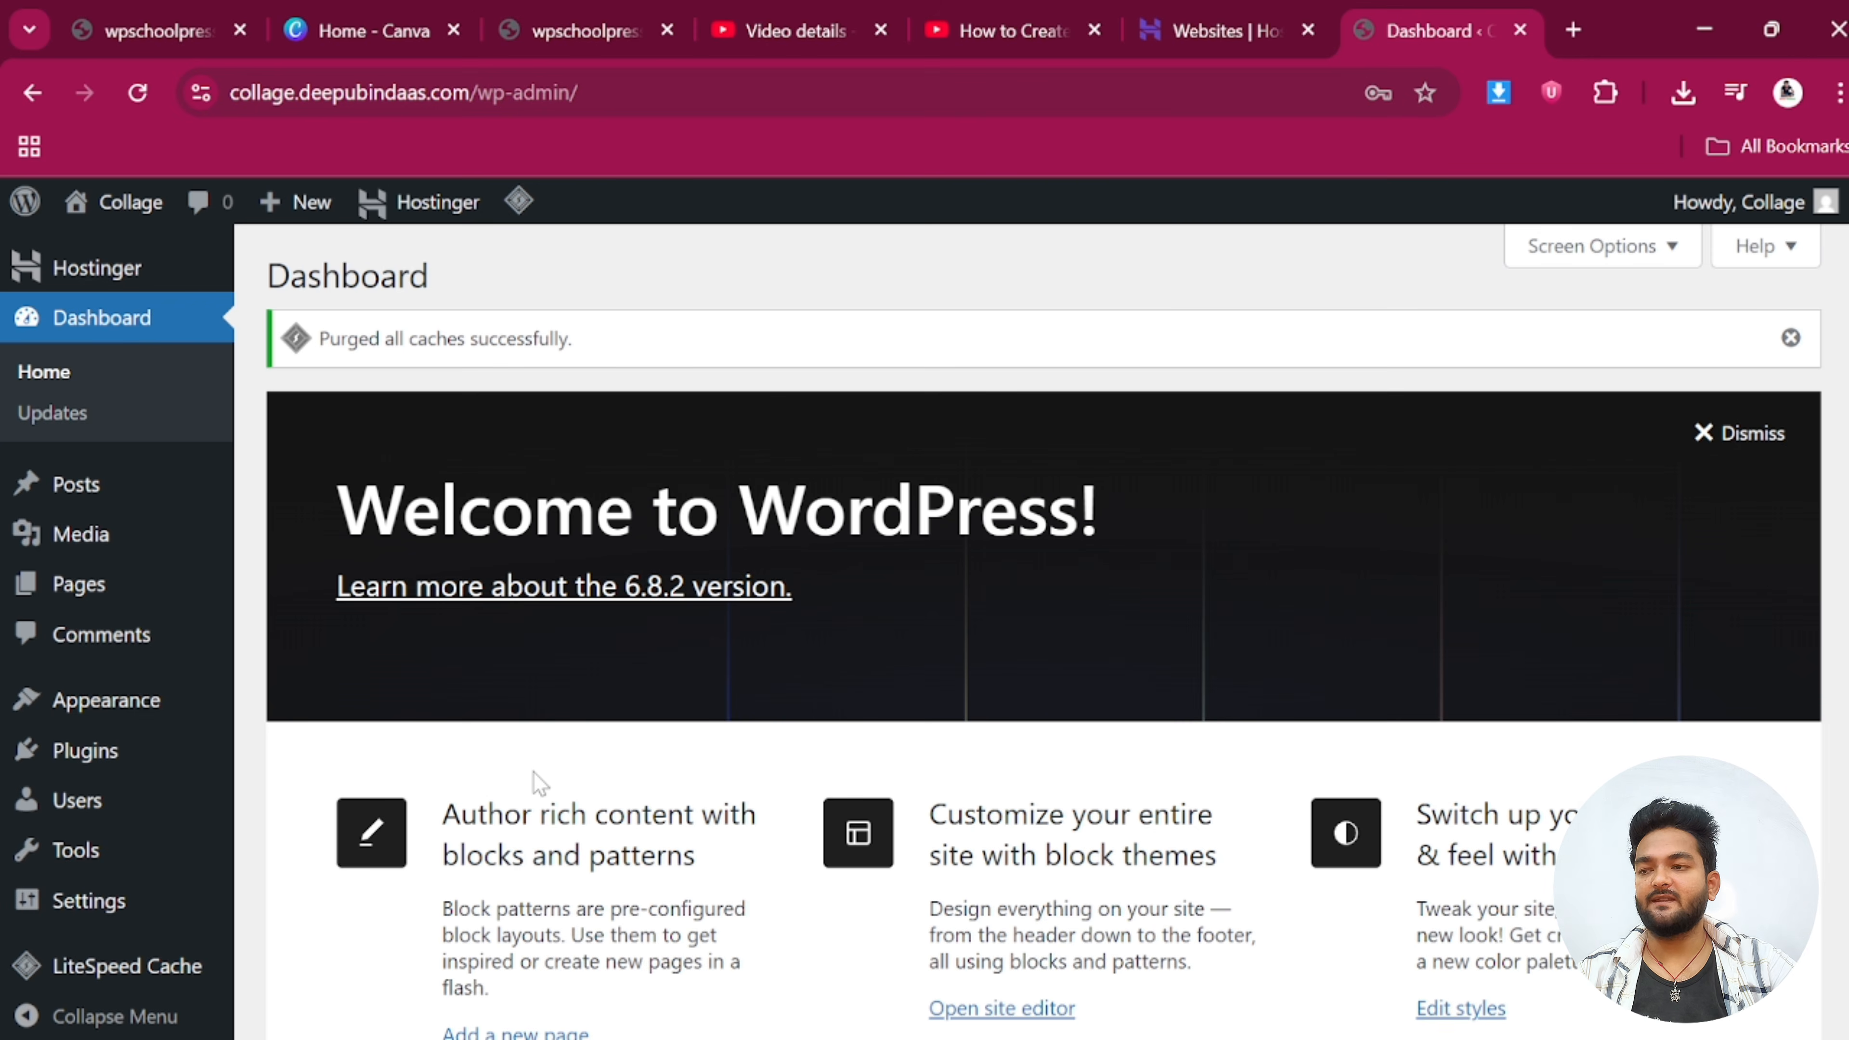
{"action": "left_click", "coordinate": [1715, 431]}
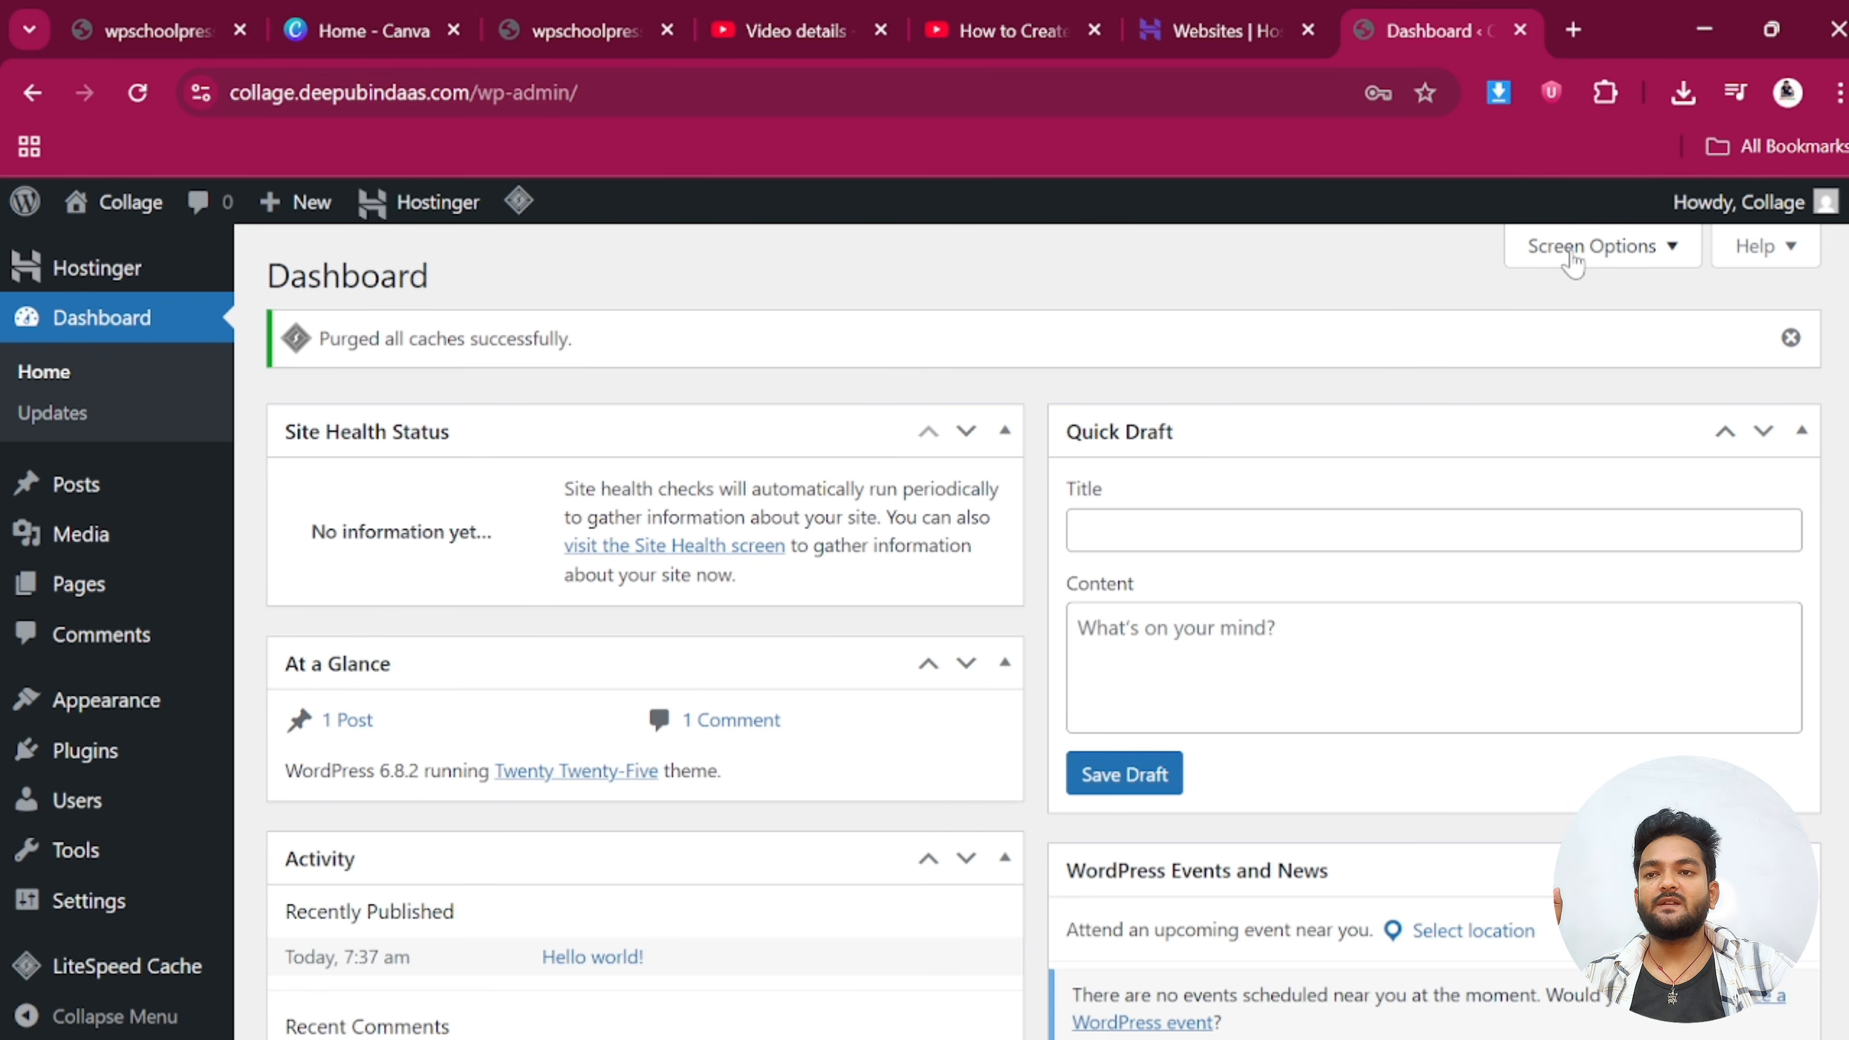
{"action": "scroll", "coordinate": [534, 863], "scroll_direction": "down", "scroll_amount": 5}
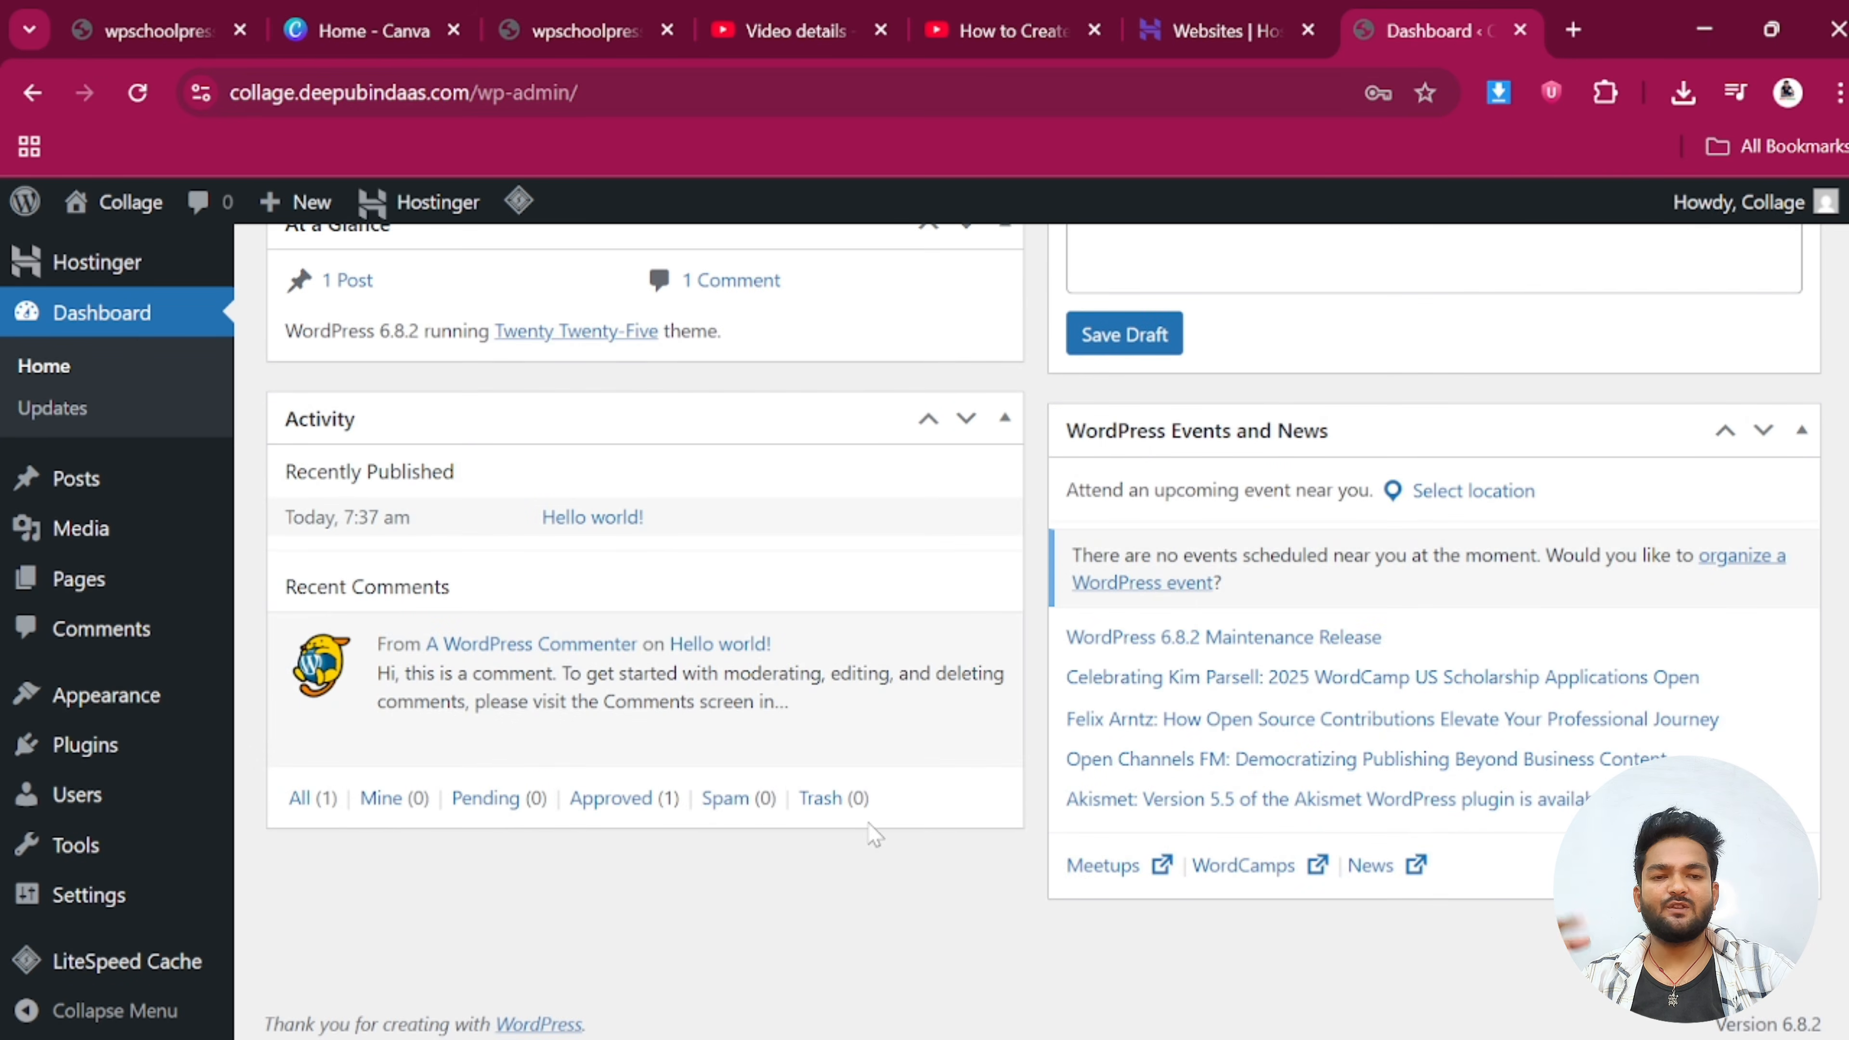
{"action": "scroll", "coordinate": [1386, 579], "scroll_direction": "up", "scroll_amount": 5}
In Screen Options, uncheck Site Health Status, At a Glance, Activity, Quick Draft and Events and News
{"action": "left_click", "coordinate": [1585, 249]}
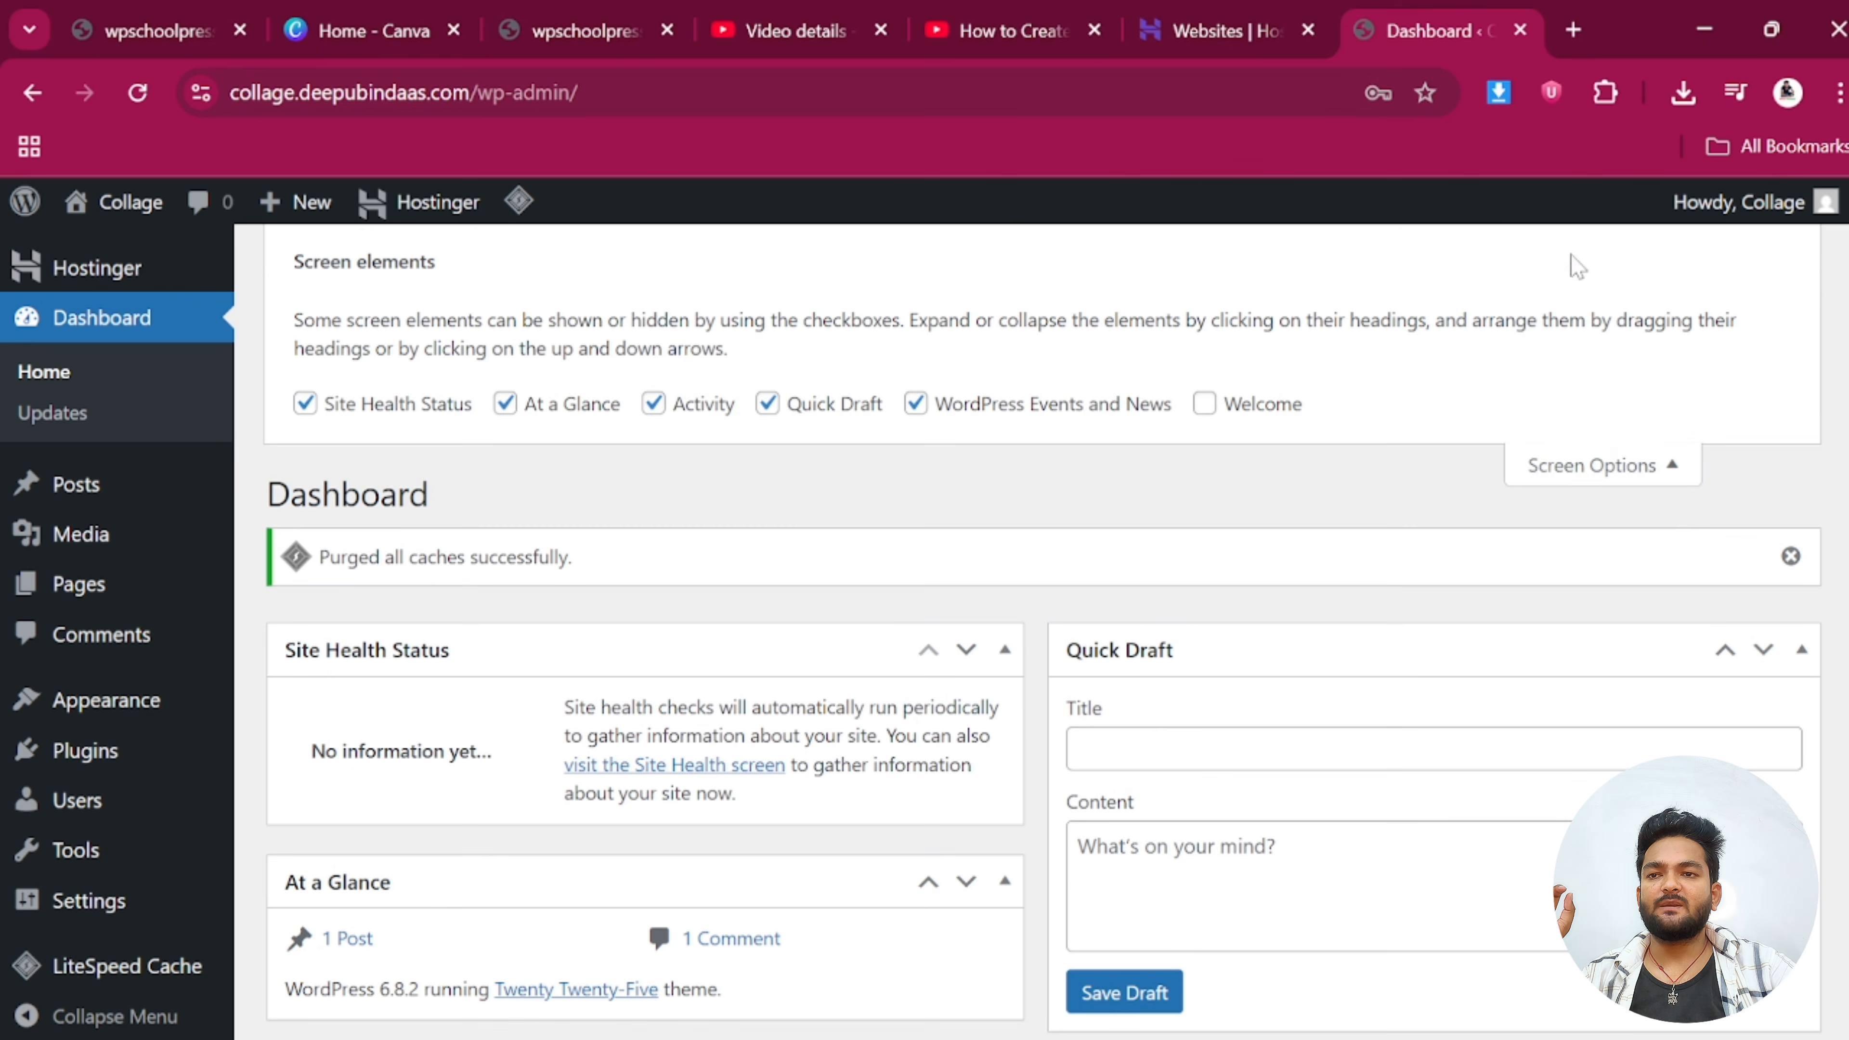
{"action": "left_click", "coordinate": [1587, 471]}
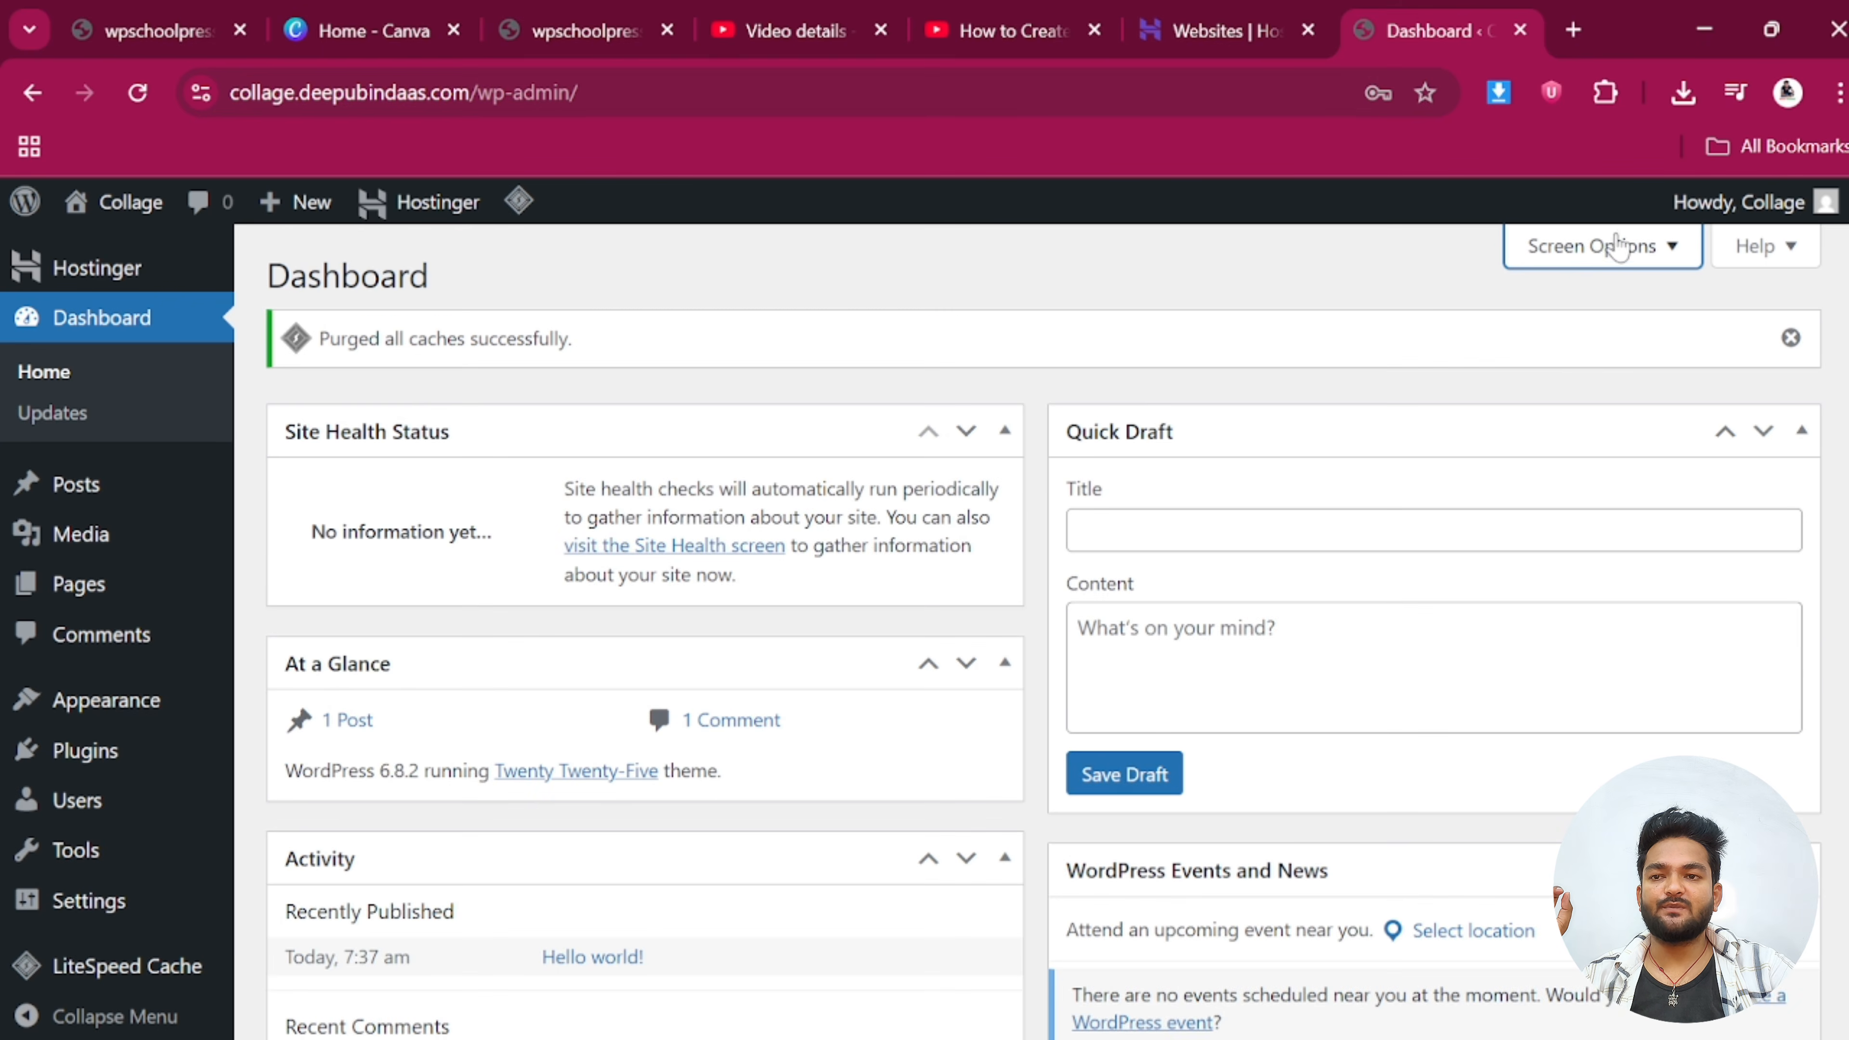
{"action": "left_click", "coordinate": [1605, 244]}
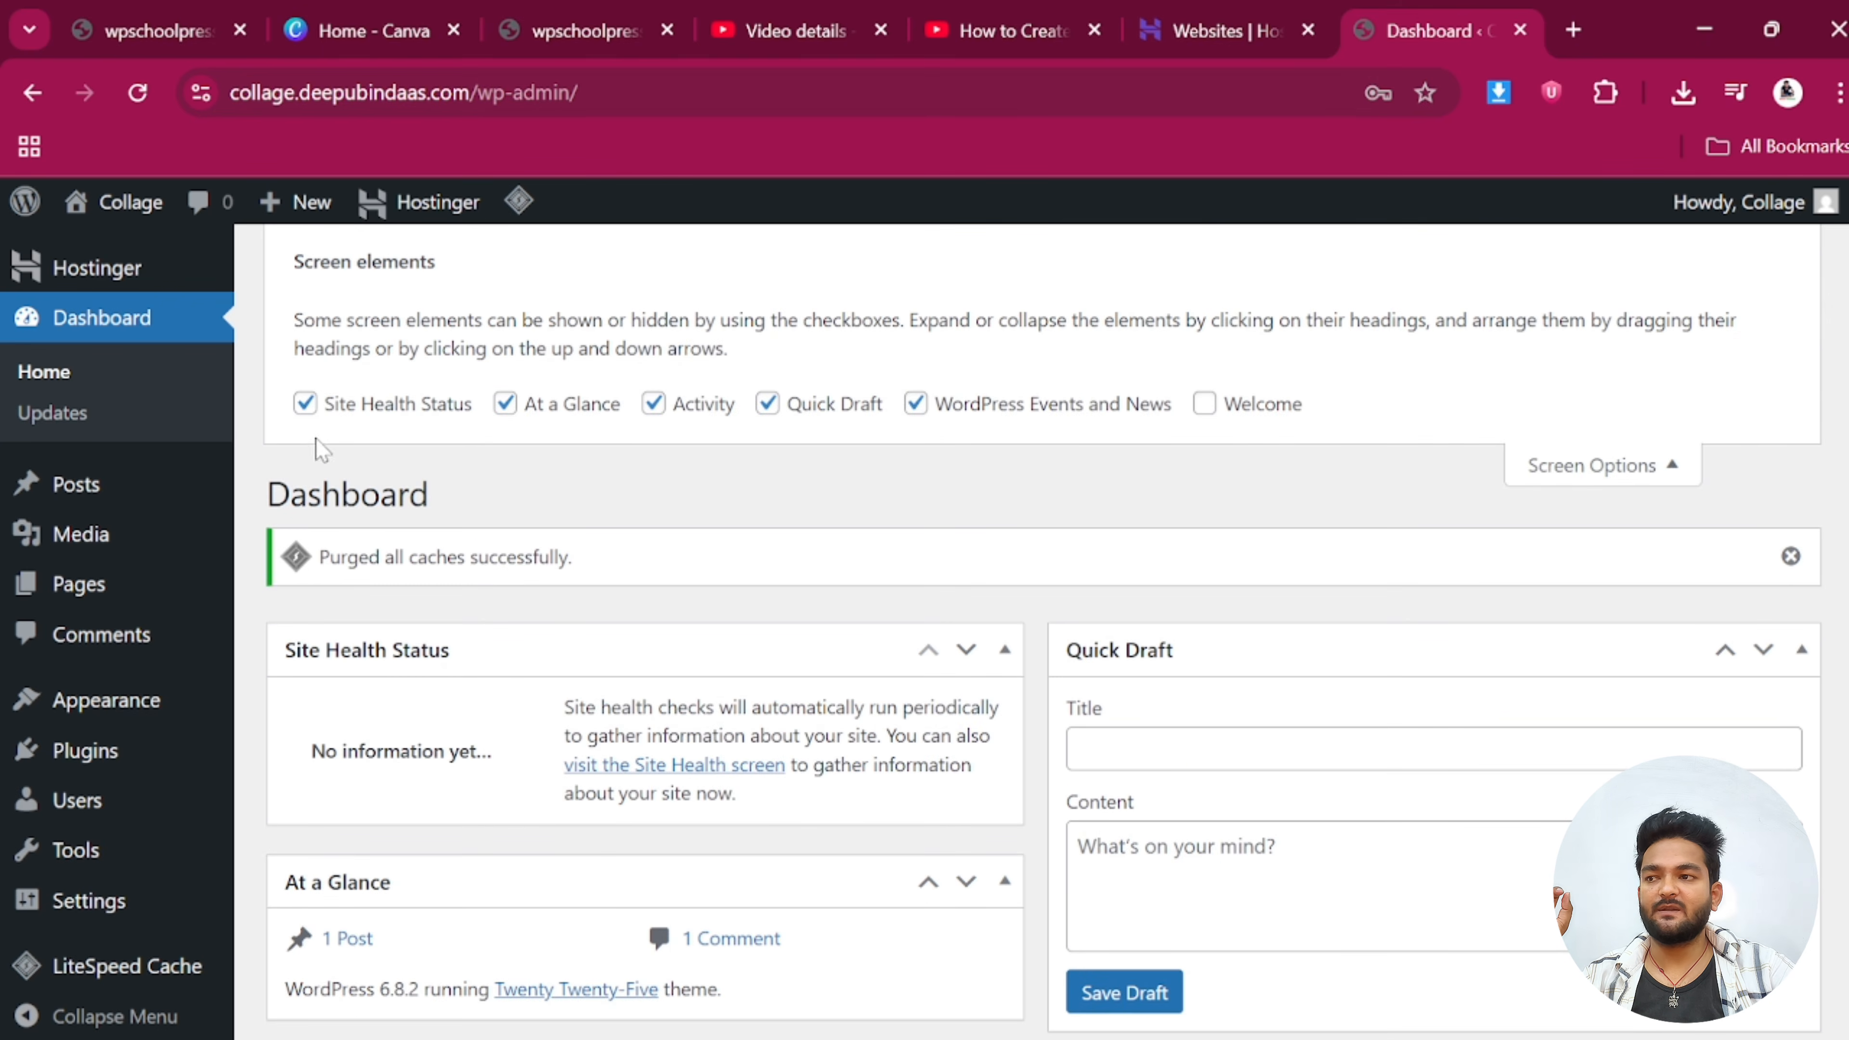
{"action": "left_click", "coordinate": [305, 404]}
{"action": "left_click", "coordinate": [516, 411]}
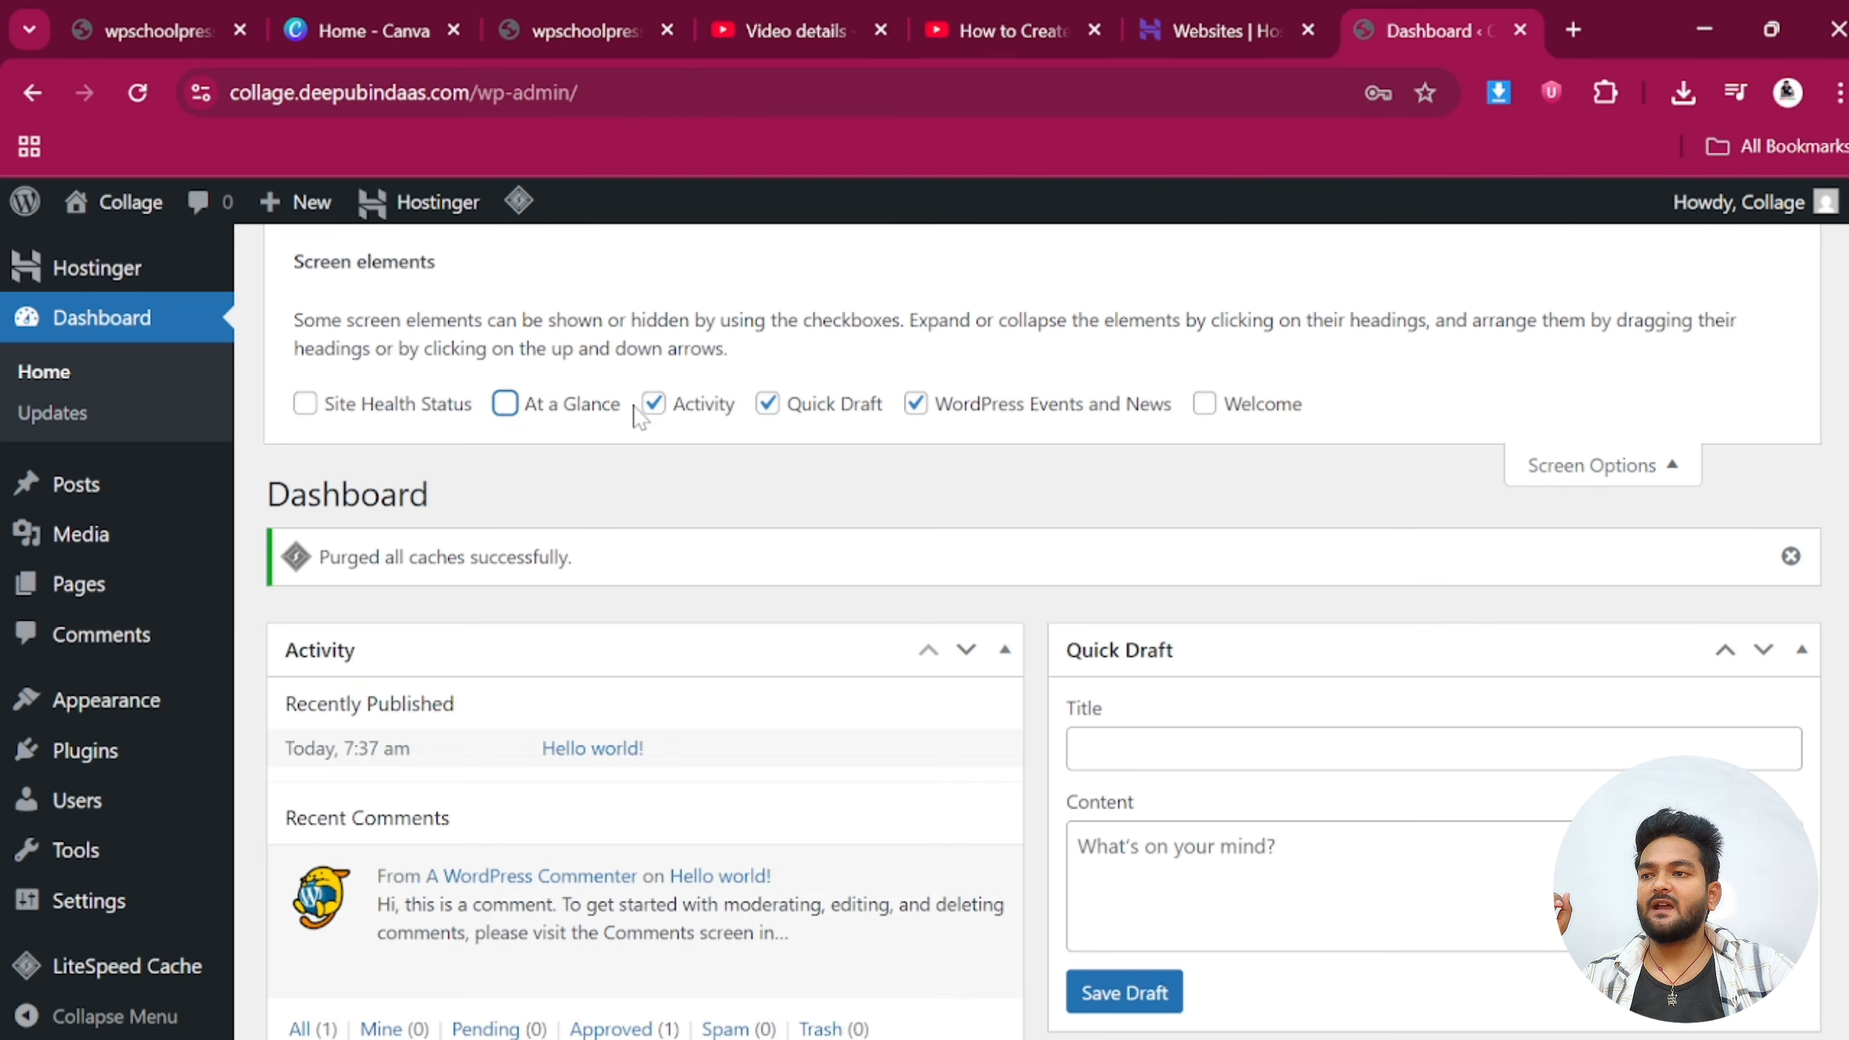
{"action": "left_click", "coordinate": [651, 408]}
{"action": "left_click", "coordinate": [760, 411]}
{"action": "left_click", "coordinate": [916, 404]}
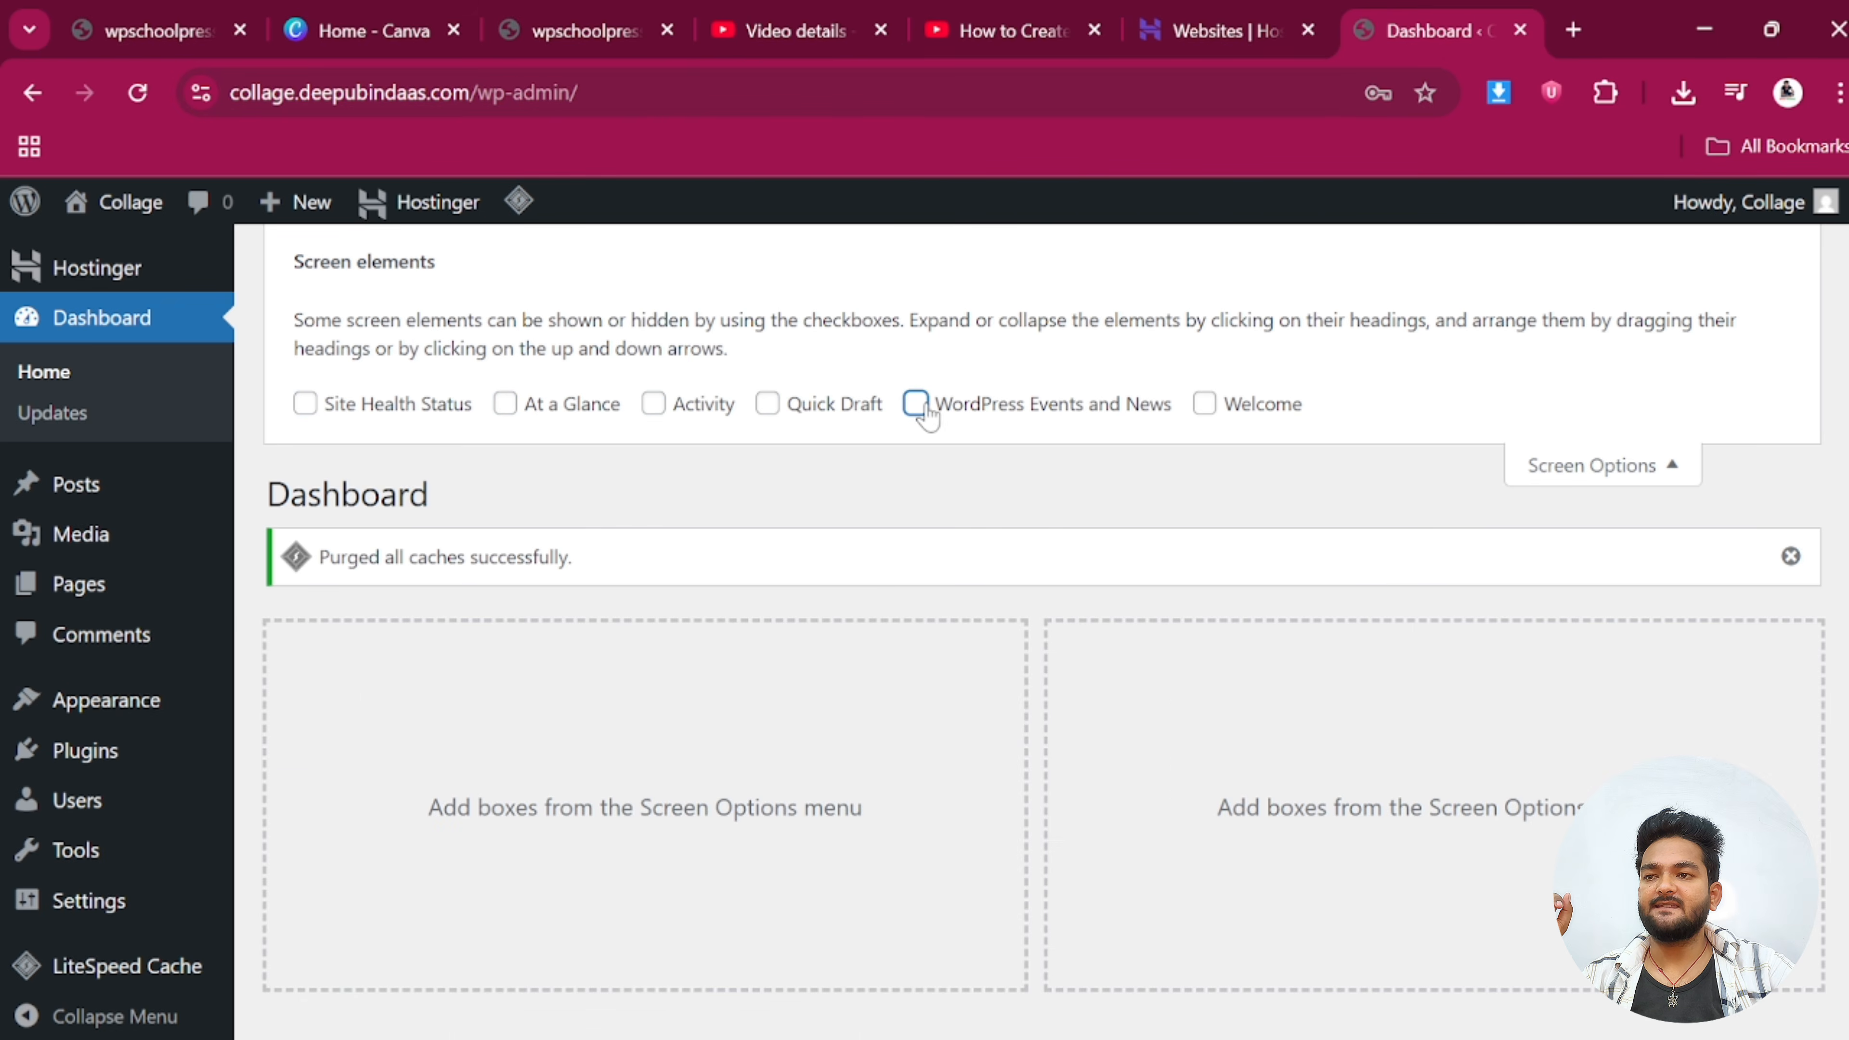
{"action": "left_click", "coordinate": [1561, 470]}
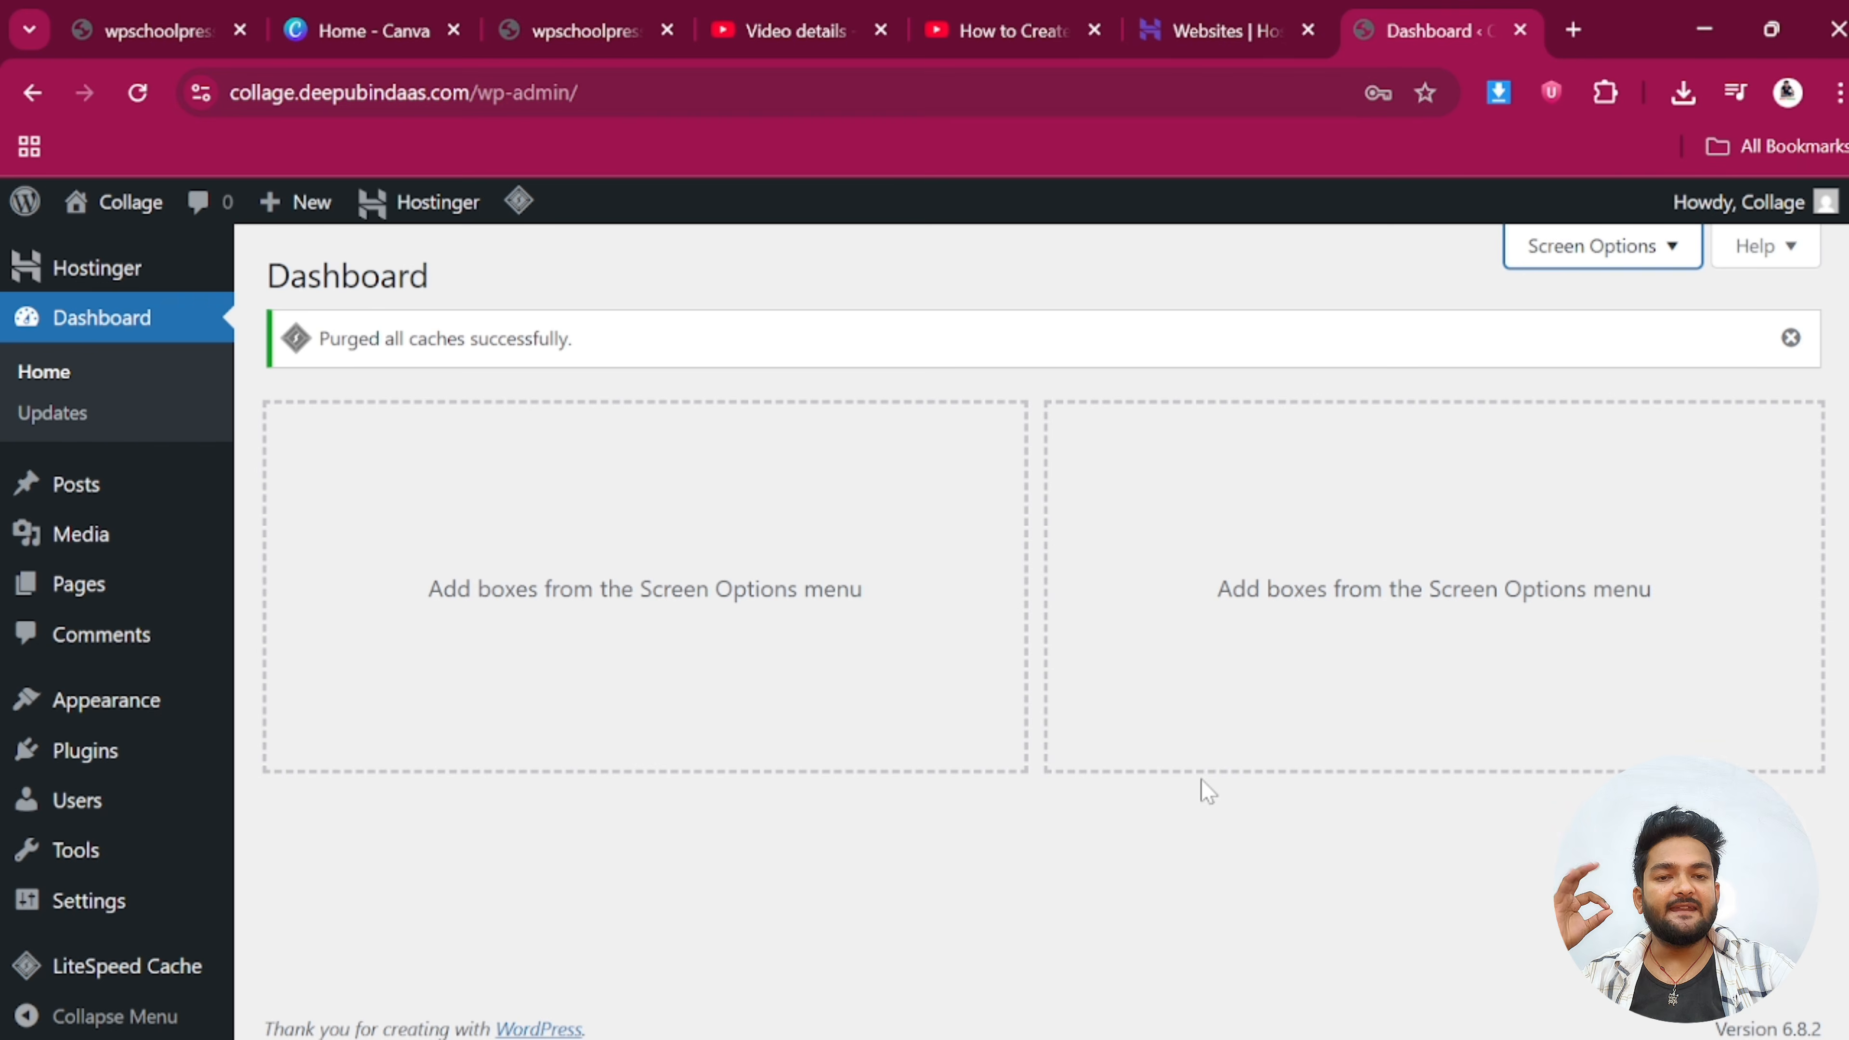
{"action": "mouse_move", "coordinate": [122, 705]}
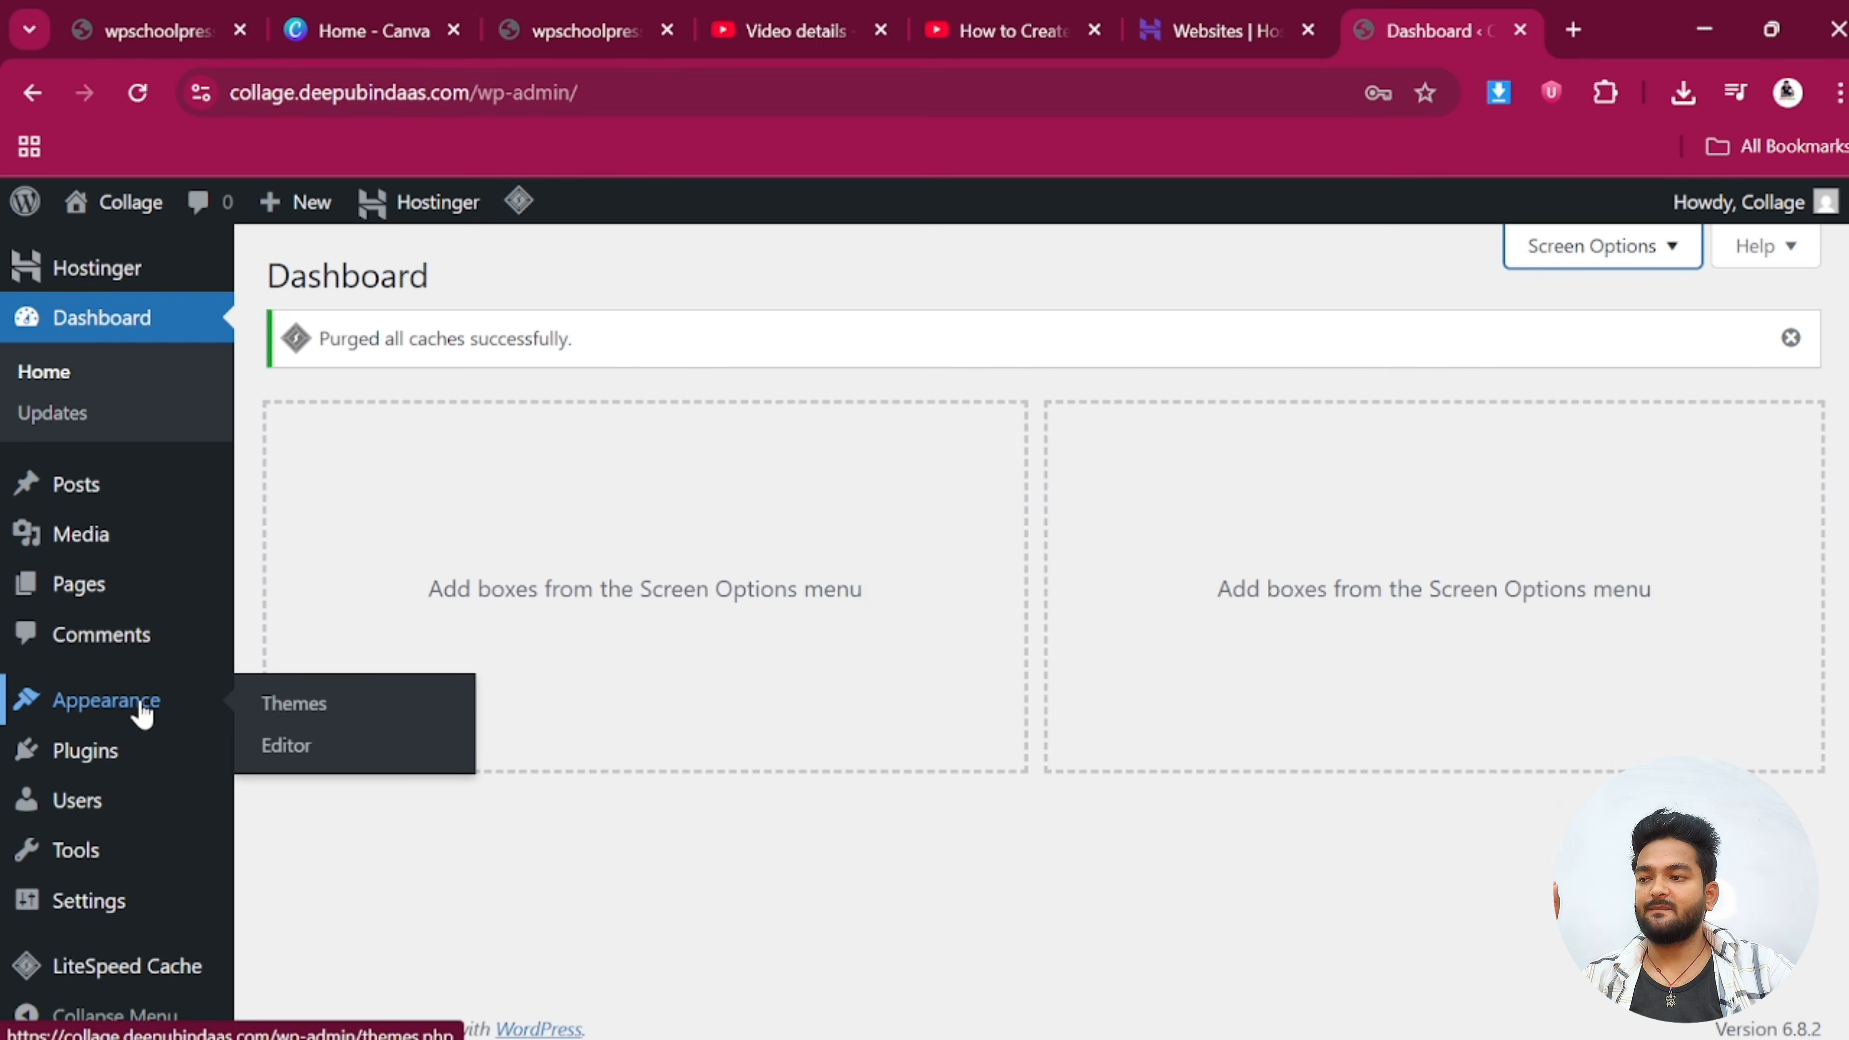
Delete the Twenty Twenty-Four theme from Appearance > Themes
{"action": "left_click", "coordinate": [306, 712]}
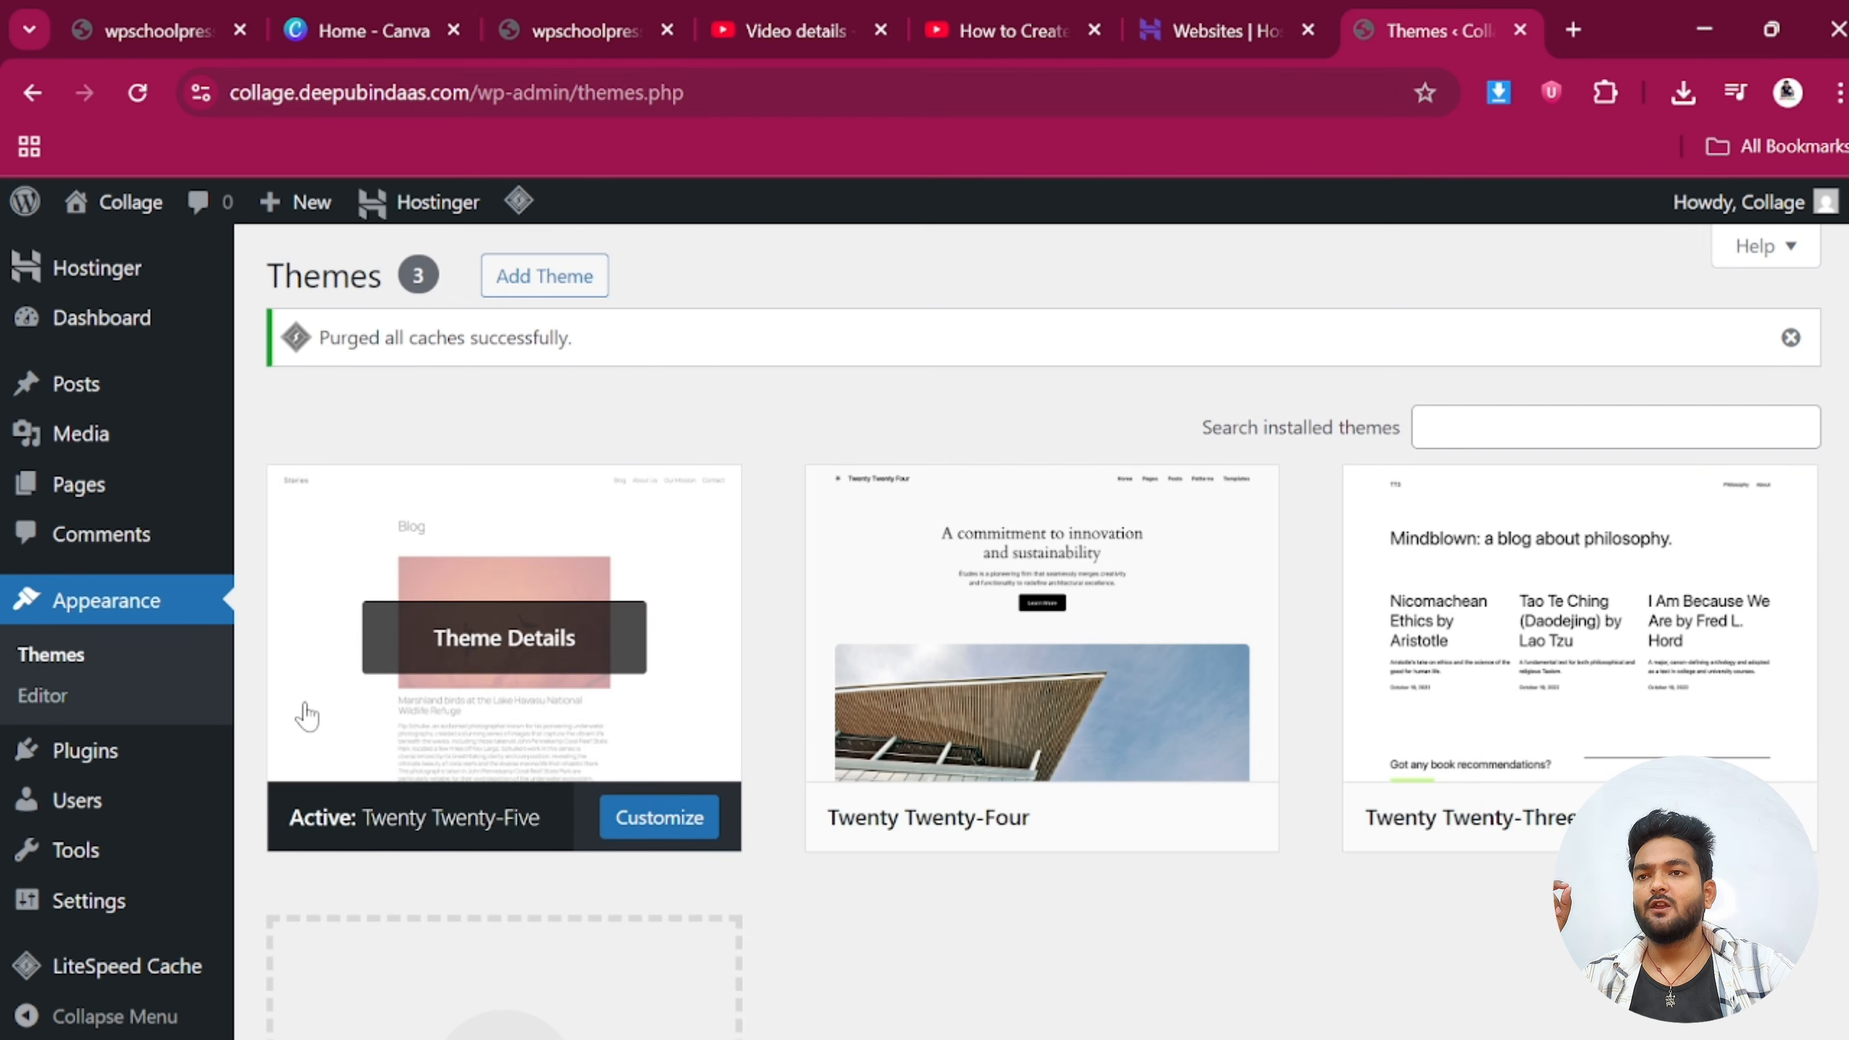
{"action": "left_click", "coordinate": [1037, 720]}
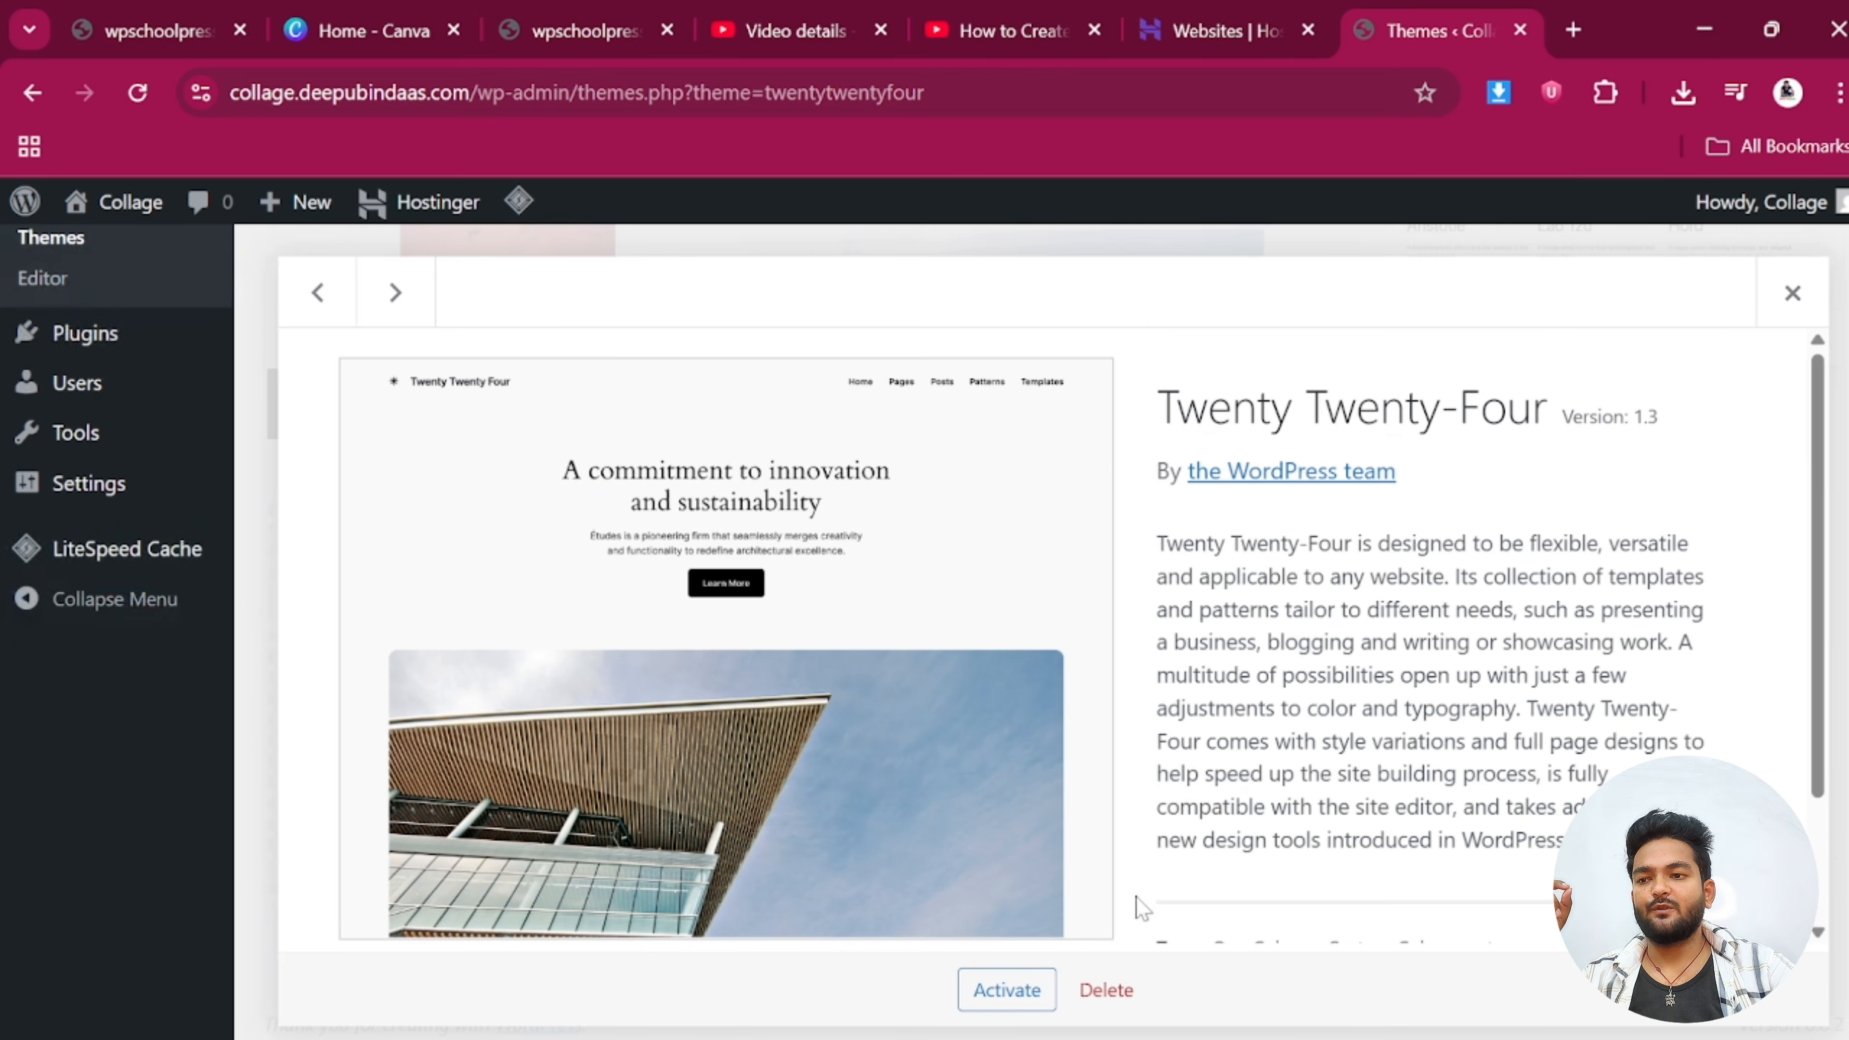
{"action": "scroll", "coordinate": [1139, 904], "scroll_direction": "down", "scroll_amount": 2}
{"action": "left_click", "coordinate": [1100, 987]}
{"action": "left_click", "coordinate": [1065, 335]}
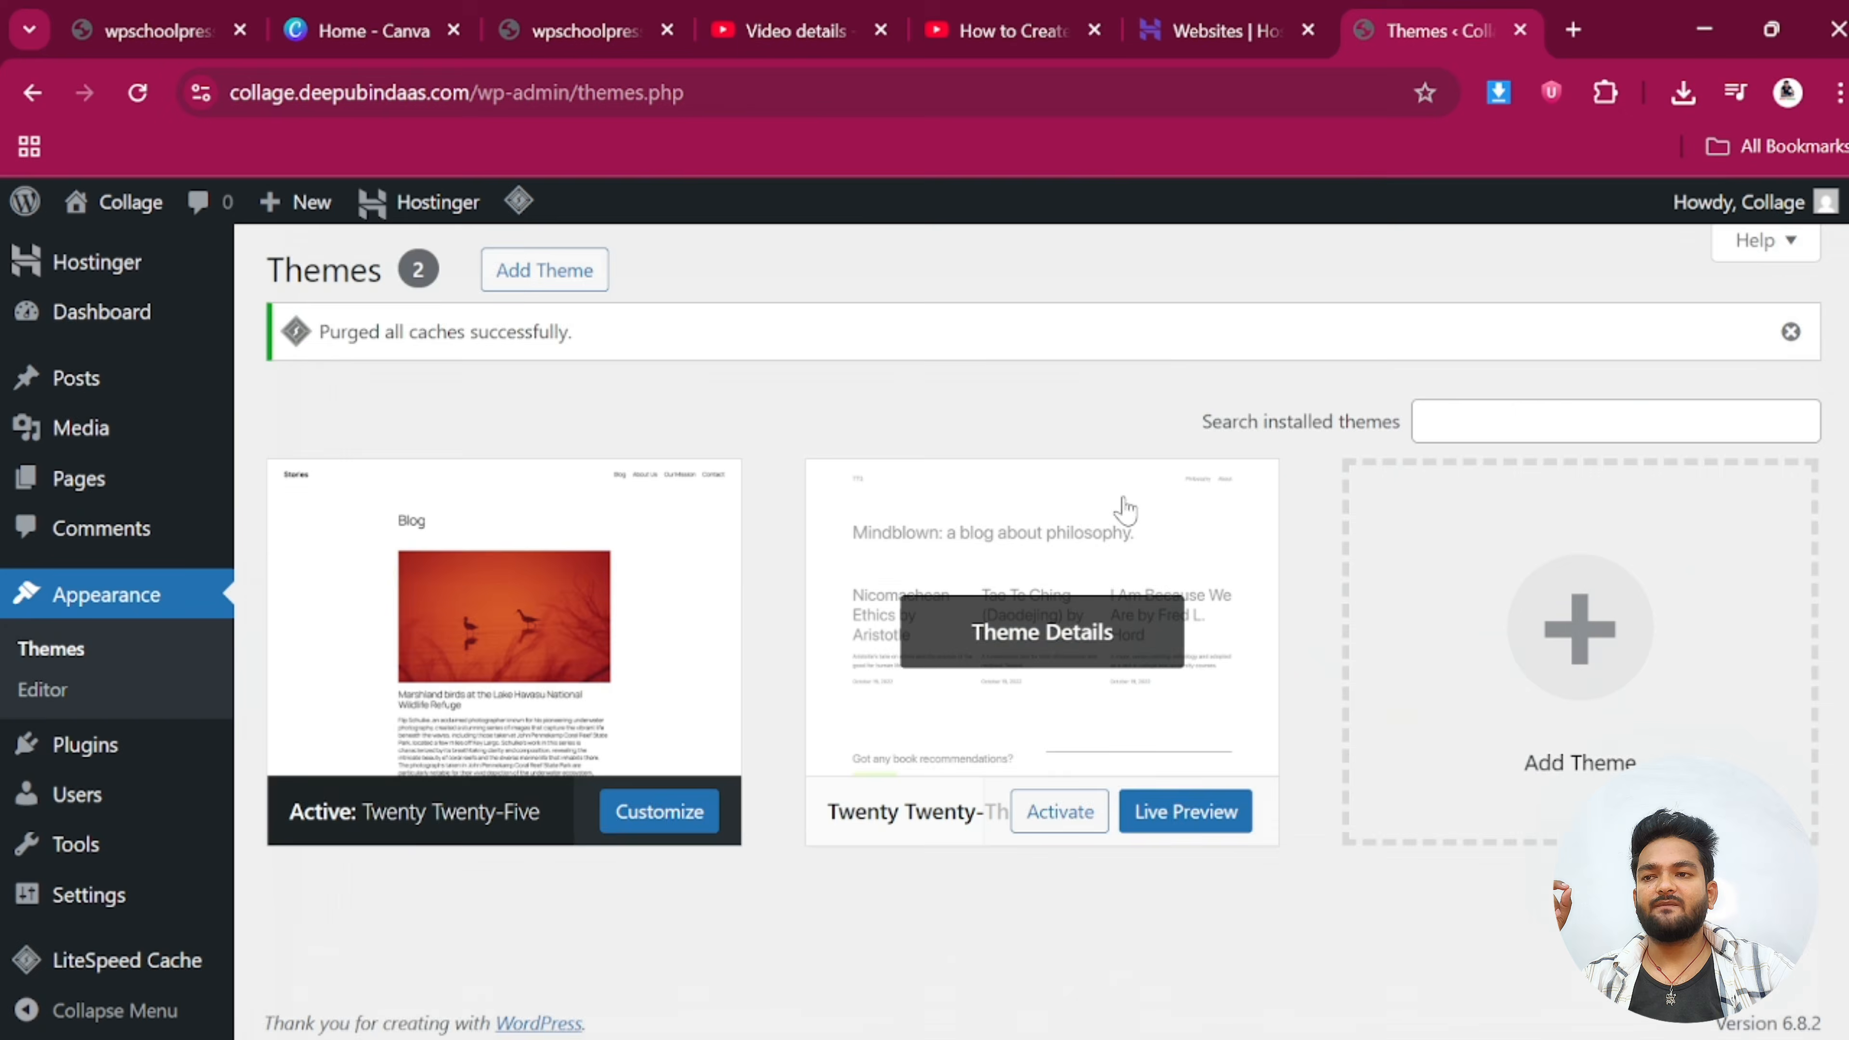
Delete the Twenty Twenty-Three theme and dismiss the caches purged notice
{"action": "left_click", "coordinate": [1121, 505]}
{"action": "left_click", "coordinate": [1106, 990]}
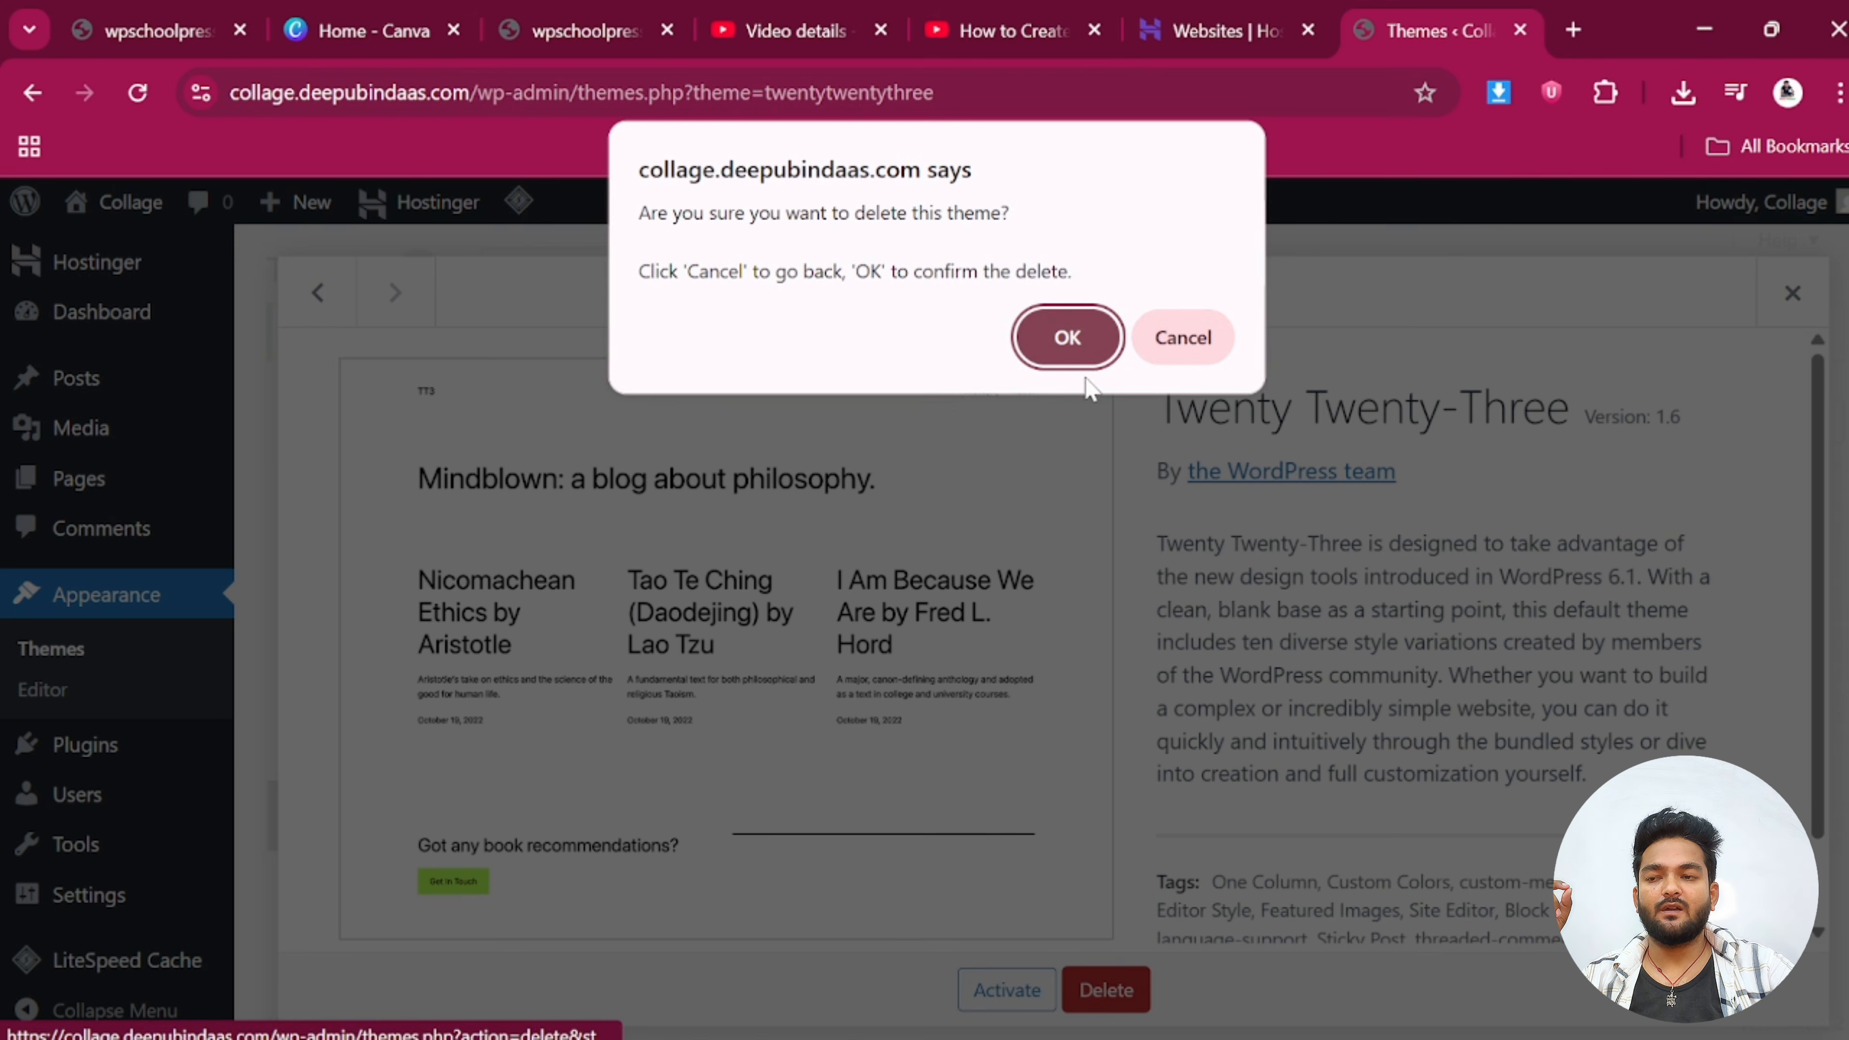
{"action": "left_click", "coordinate": [1070, 332]}
{"action": "scroll", "coordinate": [1074, 350], "scroll_direction": "down", "scroll_amount": 4}
{"action": "scroll", "coordinate": [1075, 659], "scroll_direction": "up", "scroll_amount": 4}
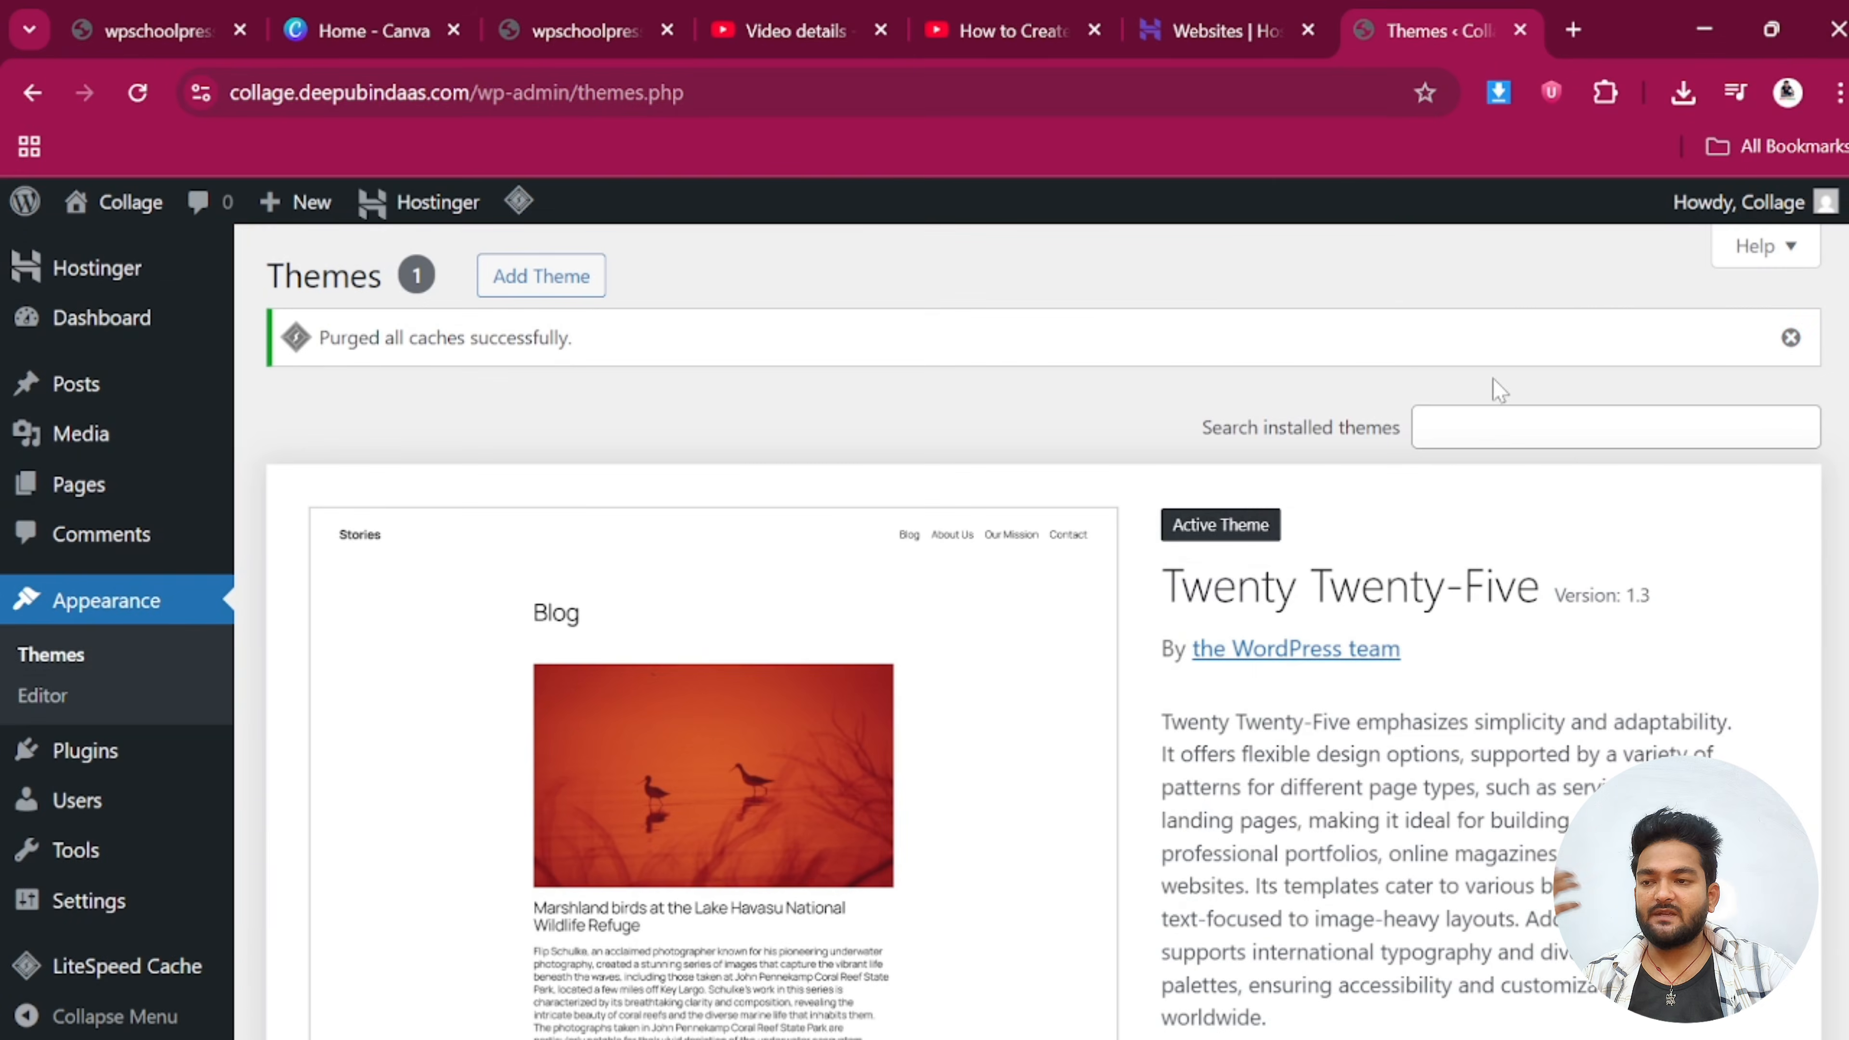
{"action": "left_click", "coordinate": [1791, 339]}
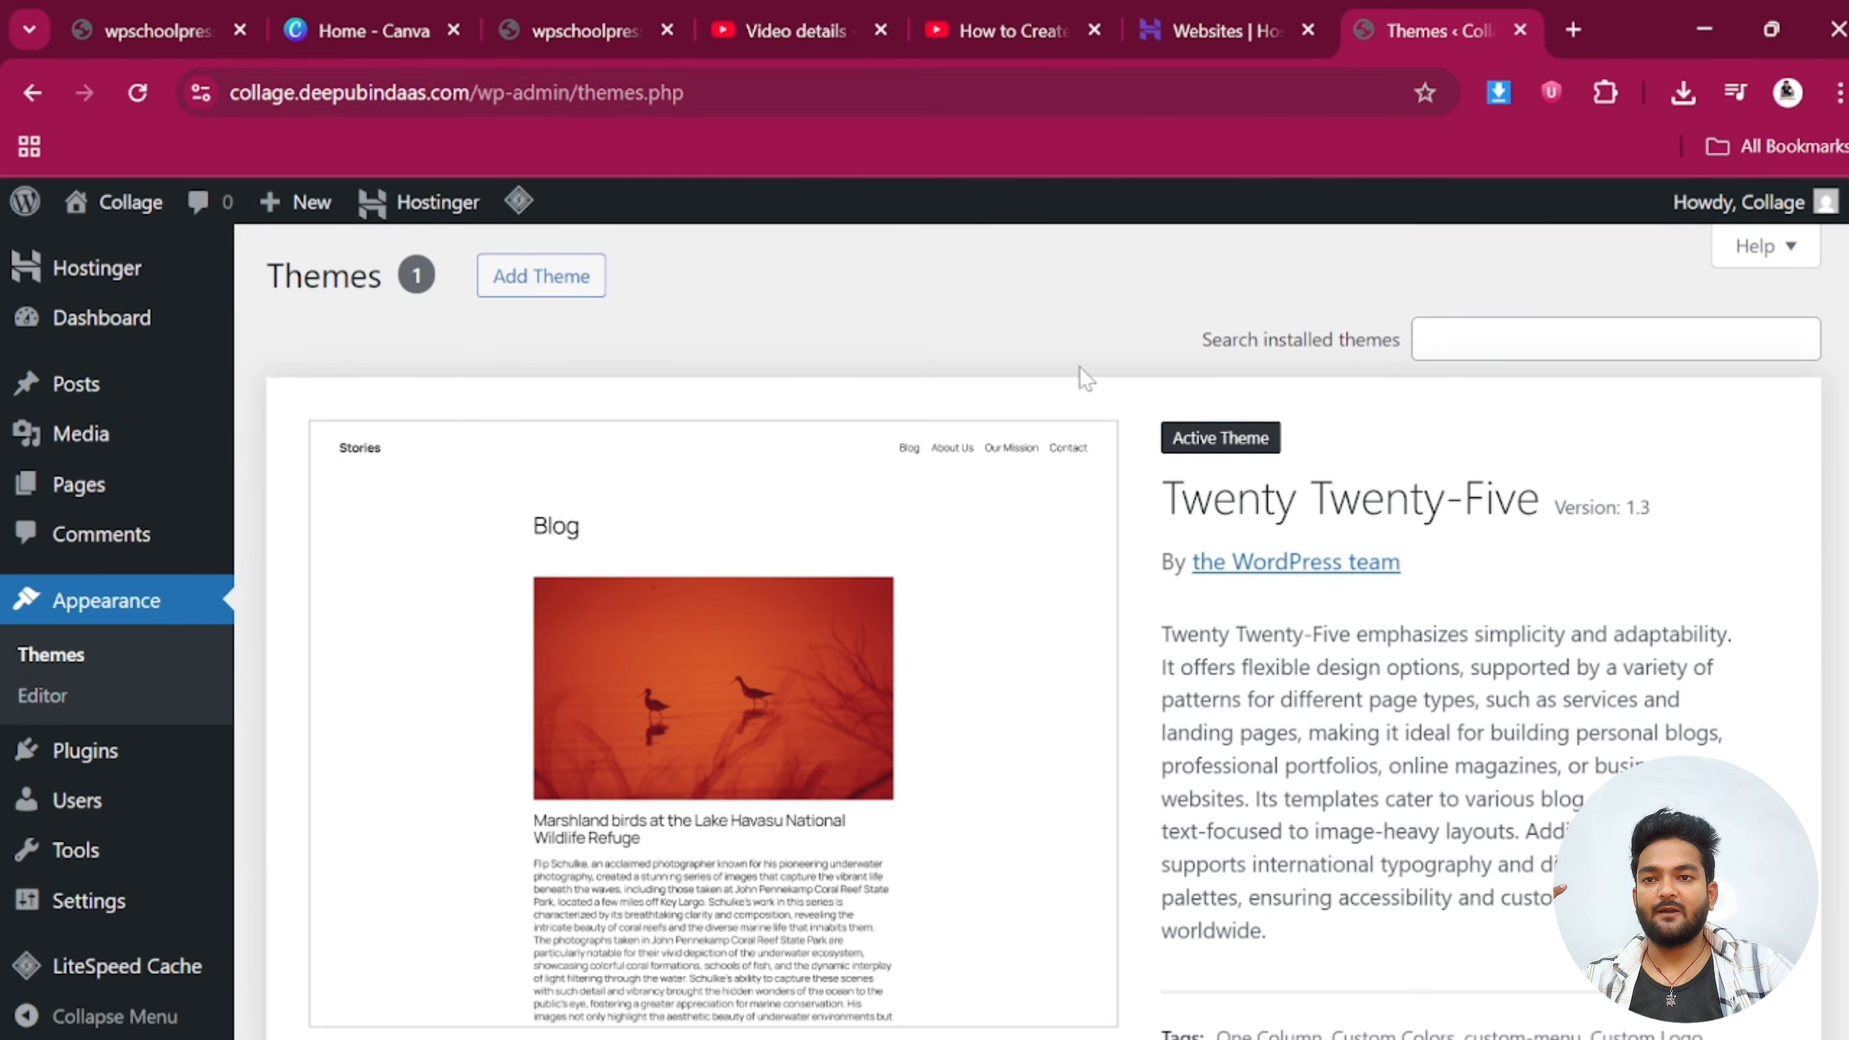
Search the theme directory for 'astra' on the Add Themes page
{"action": "left_click", "coordinate": [563, 288]}
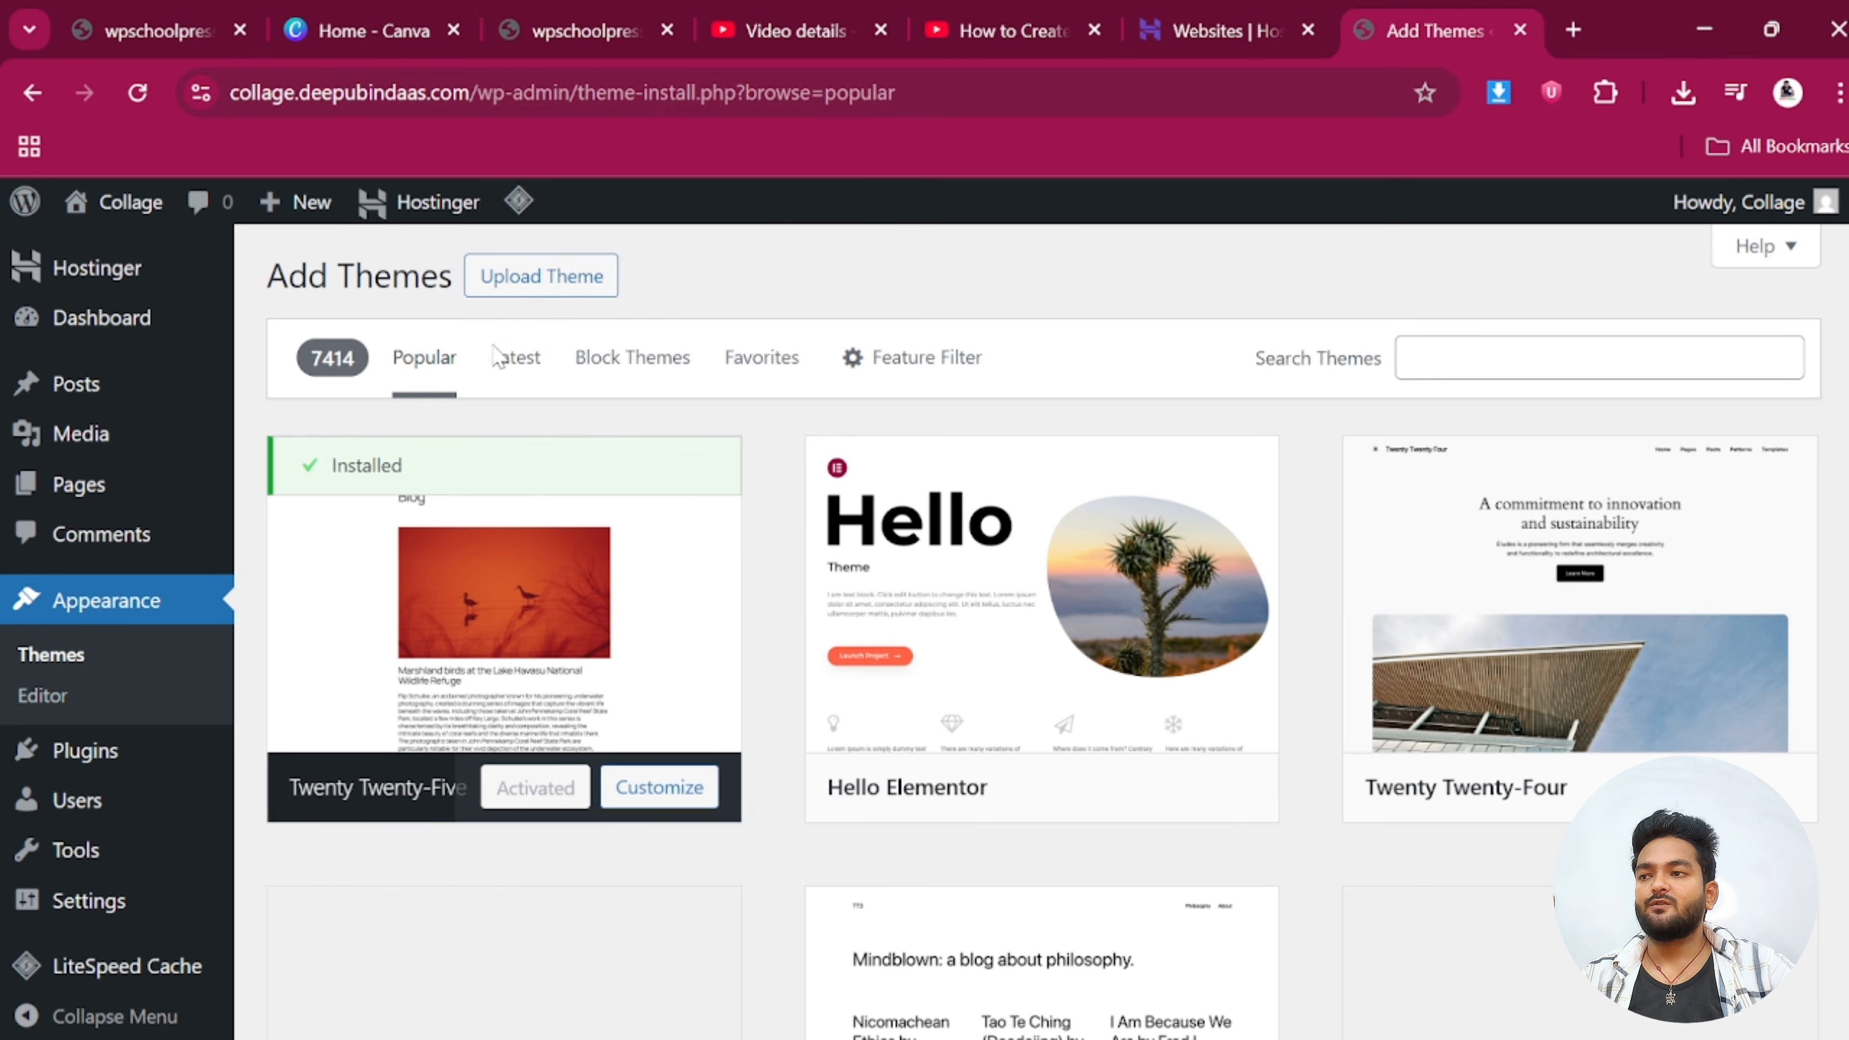
{"action": "left_click", "coordinate": [541, 284]}
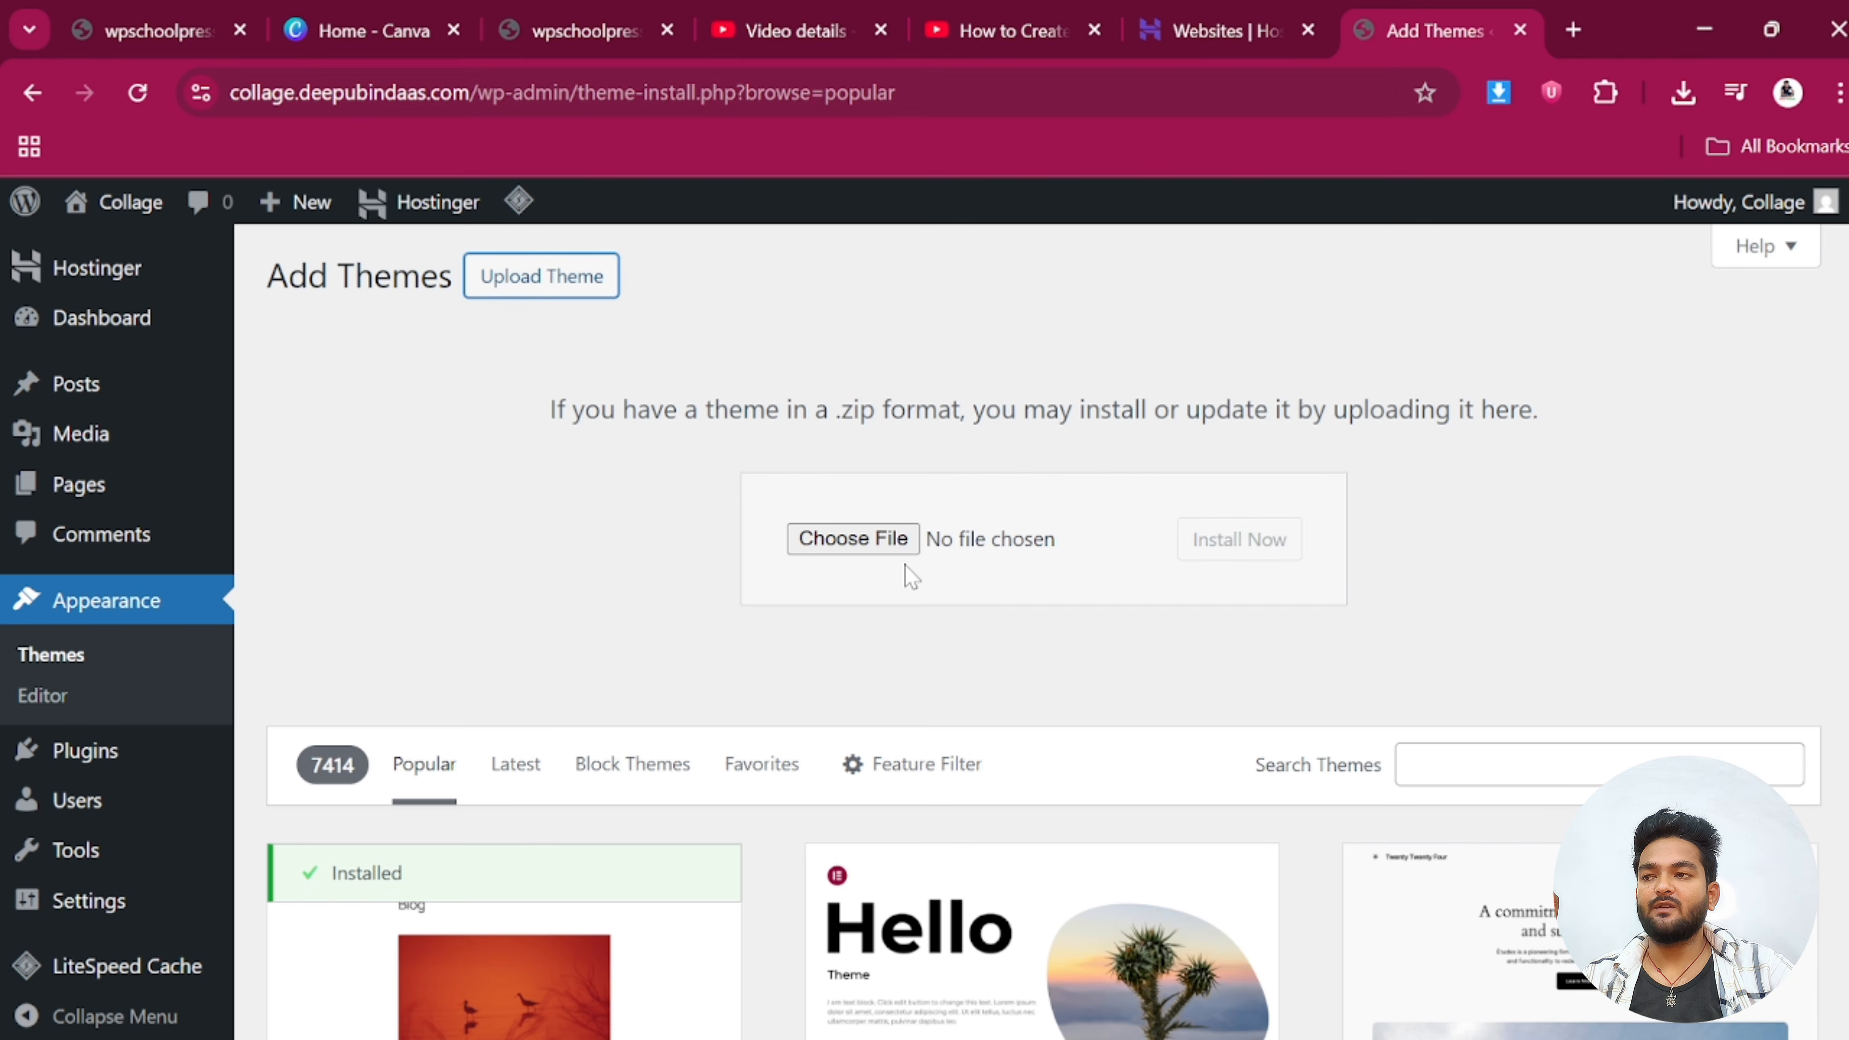
{"action": "scroll", "coordinate": [1059, 764], "scroll_direction": "down", "scroll_amount": 2}
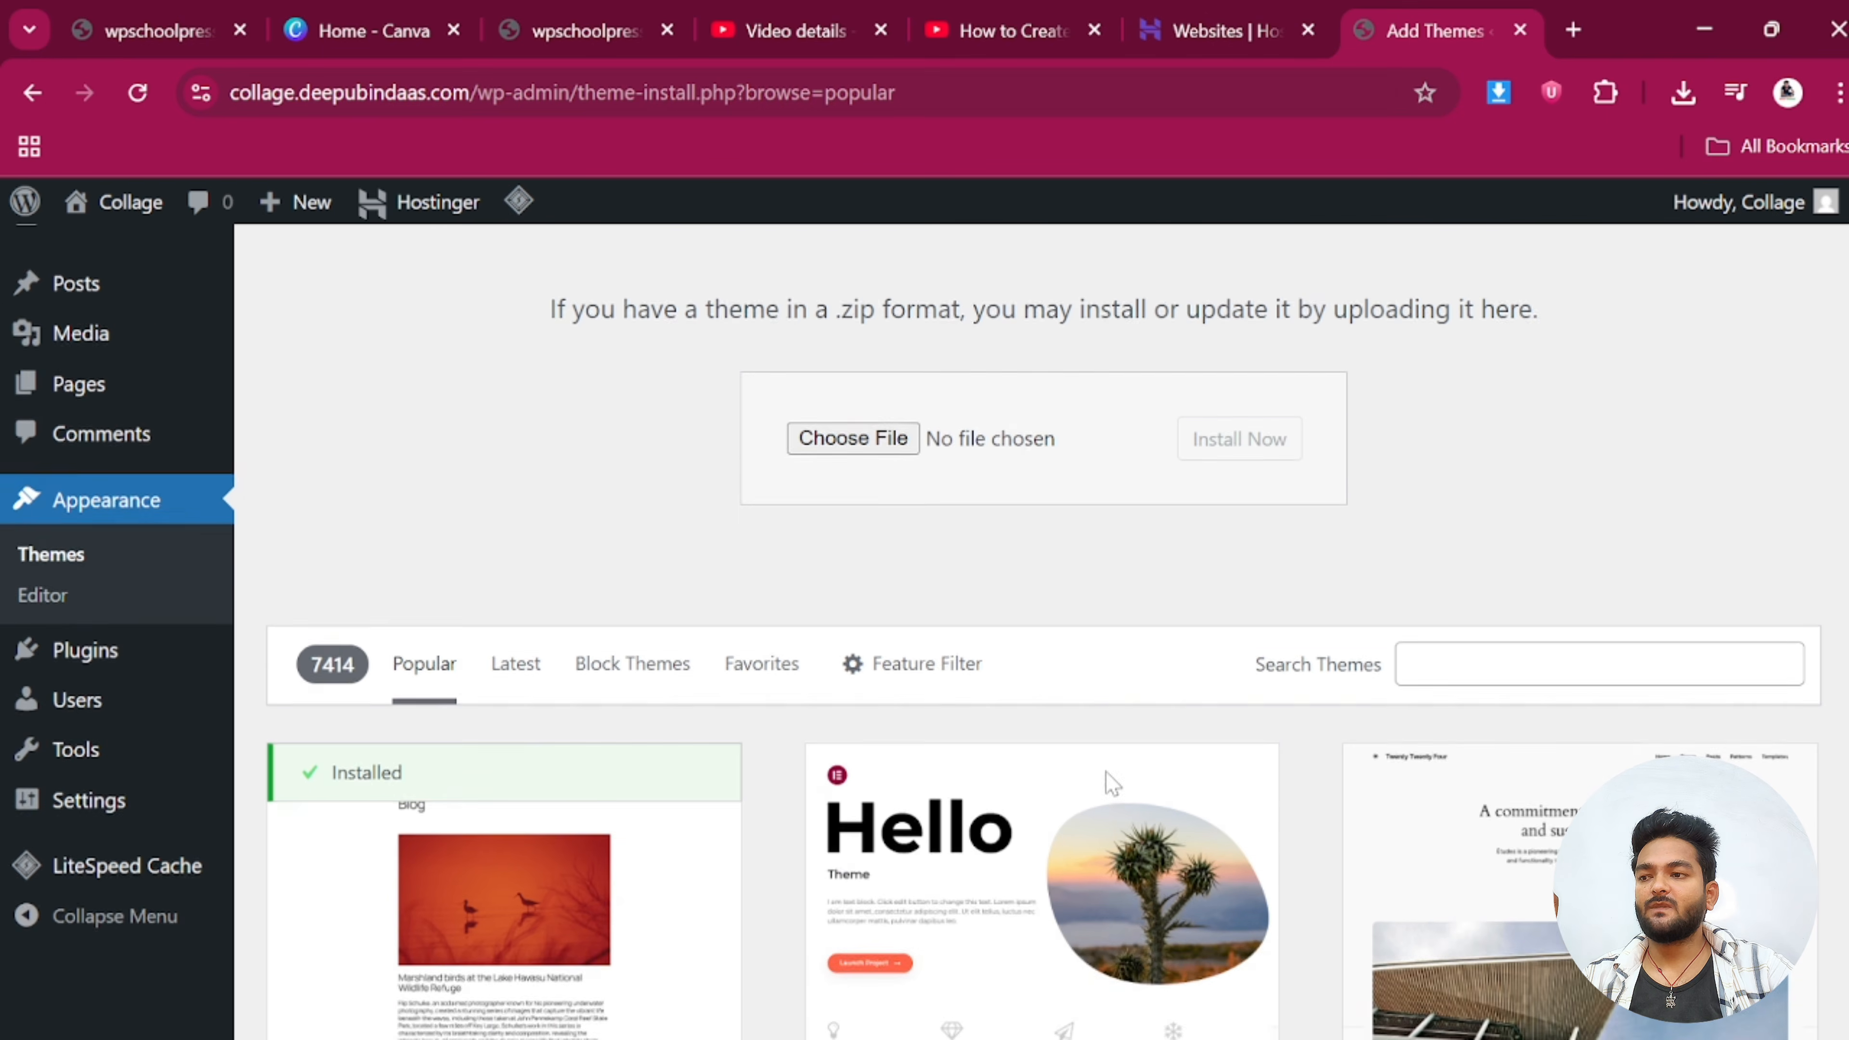
{"action": "left_click", "coordinate": [1599, 618]}
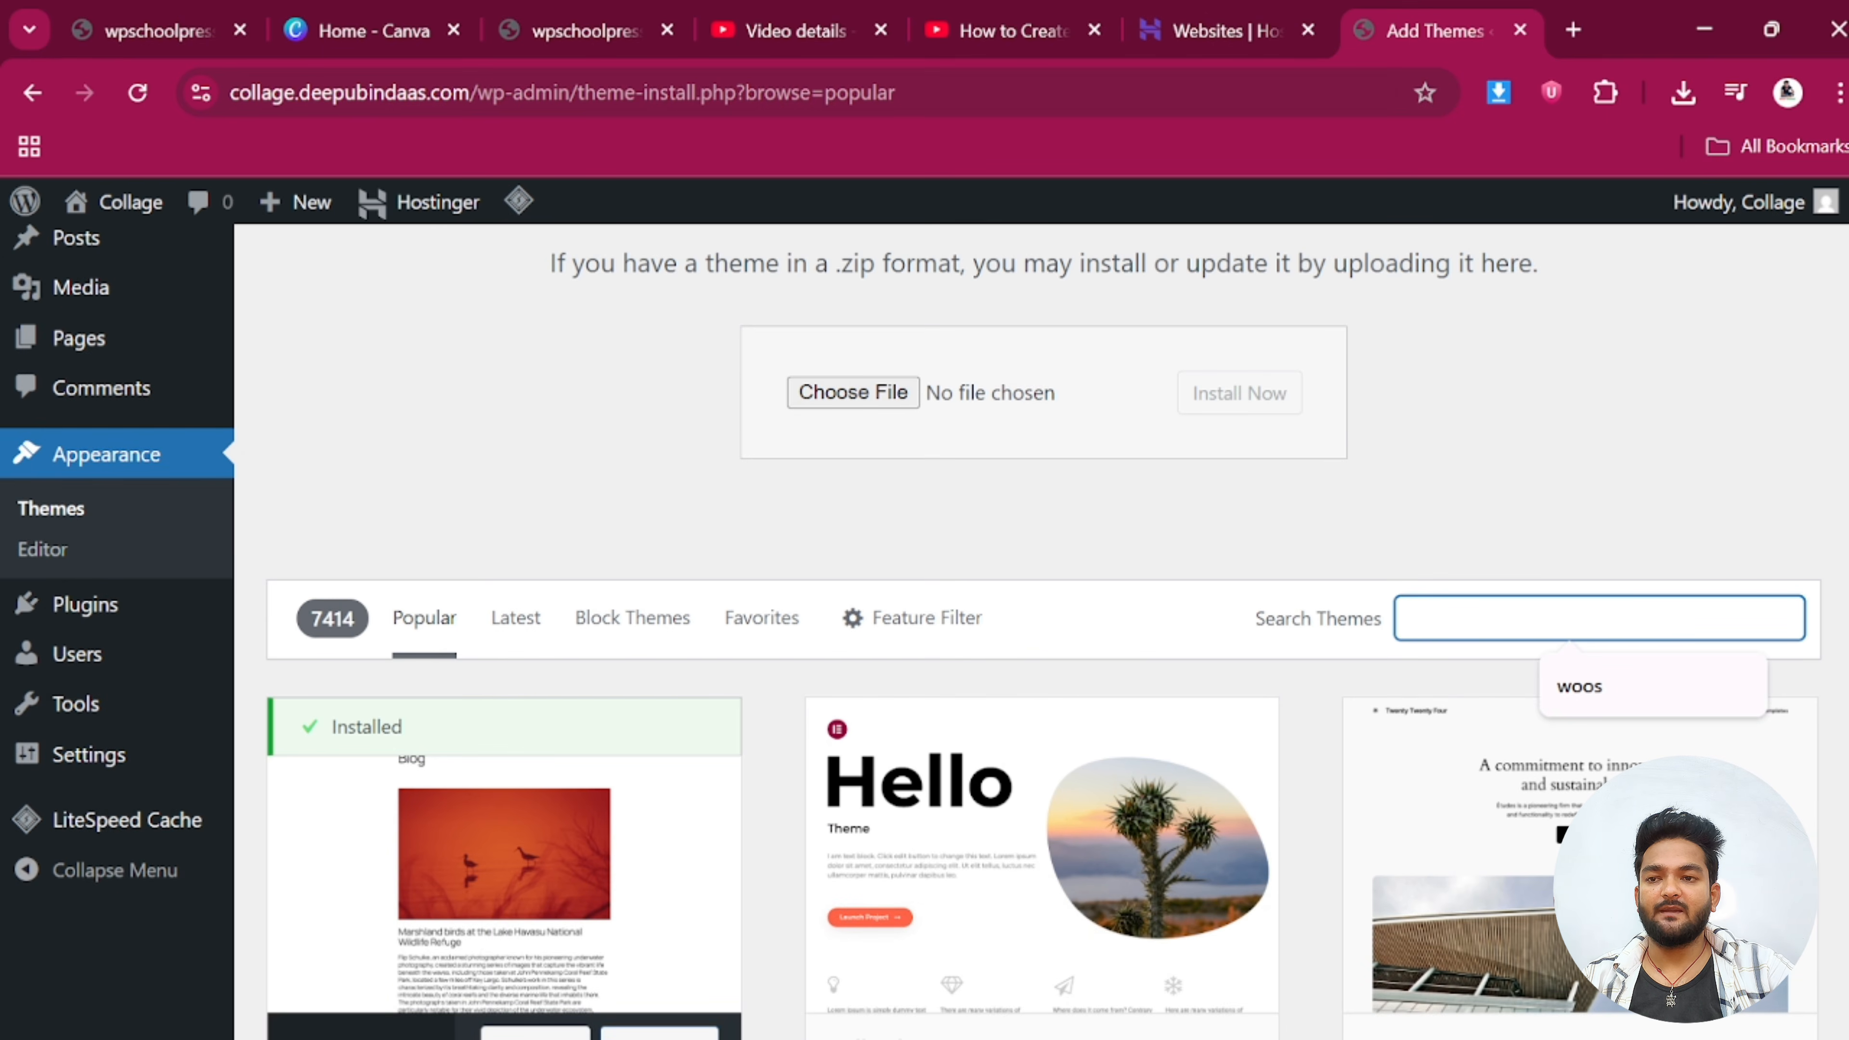
{"action": "type", "text": "as"}
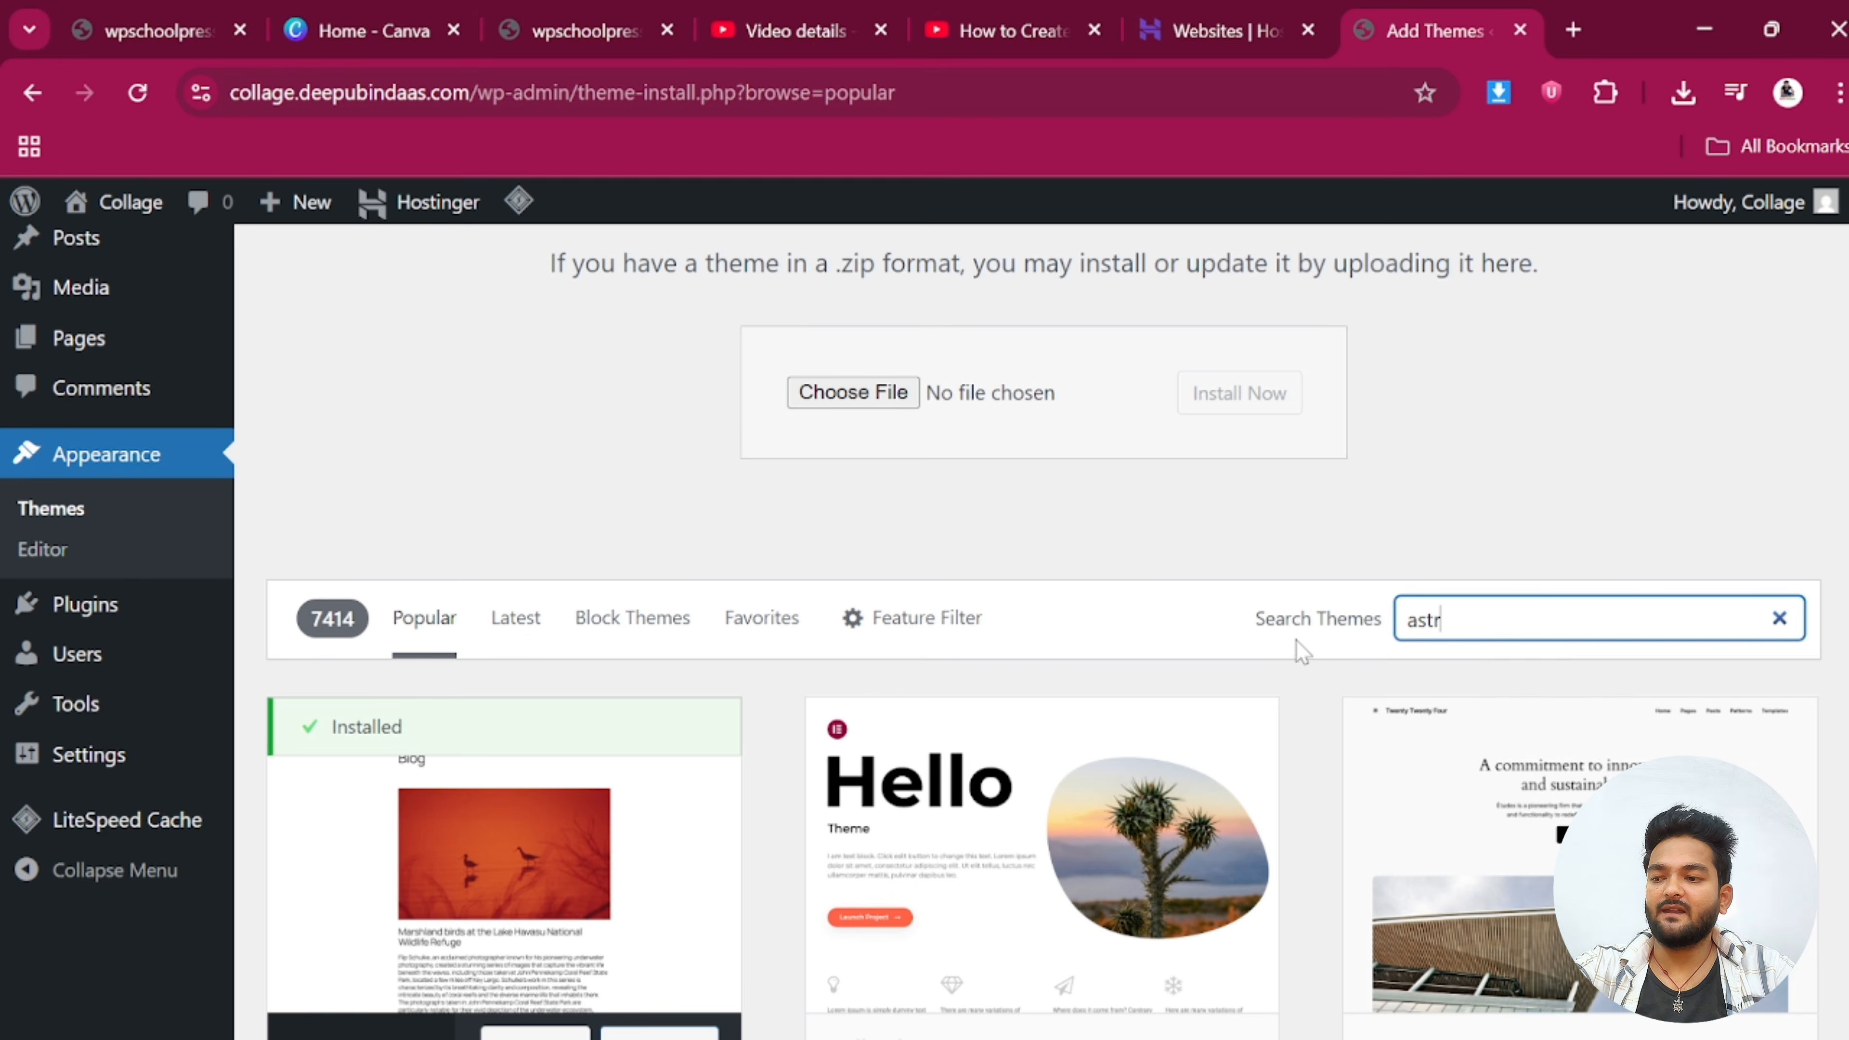
{"action": "type", "text": "tr"}
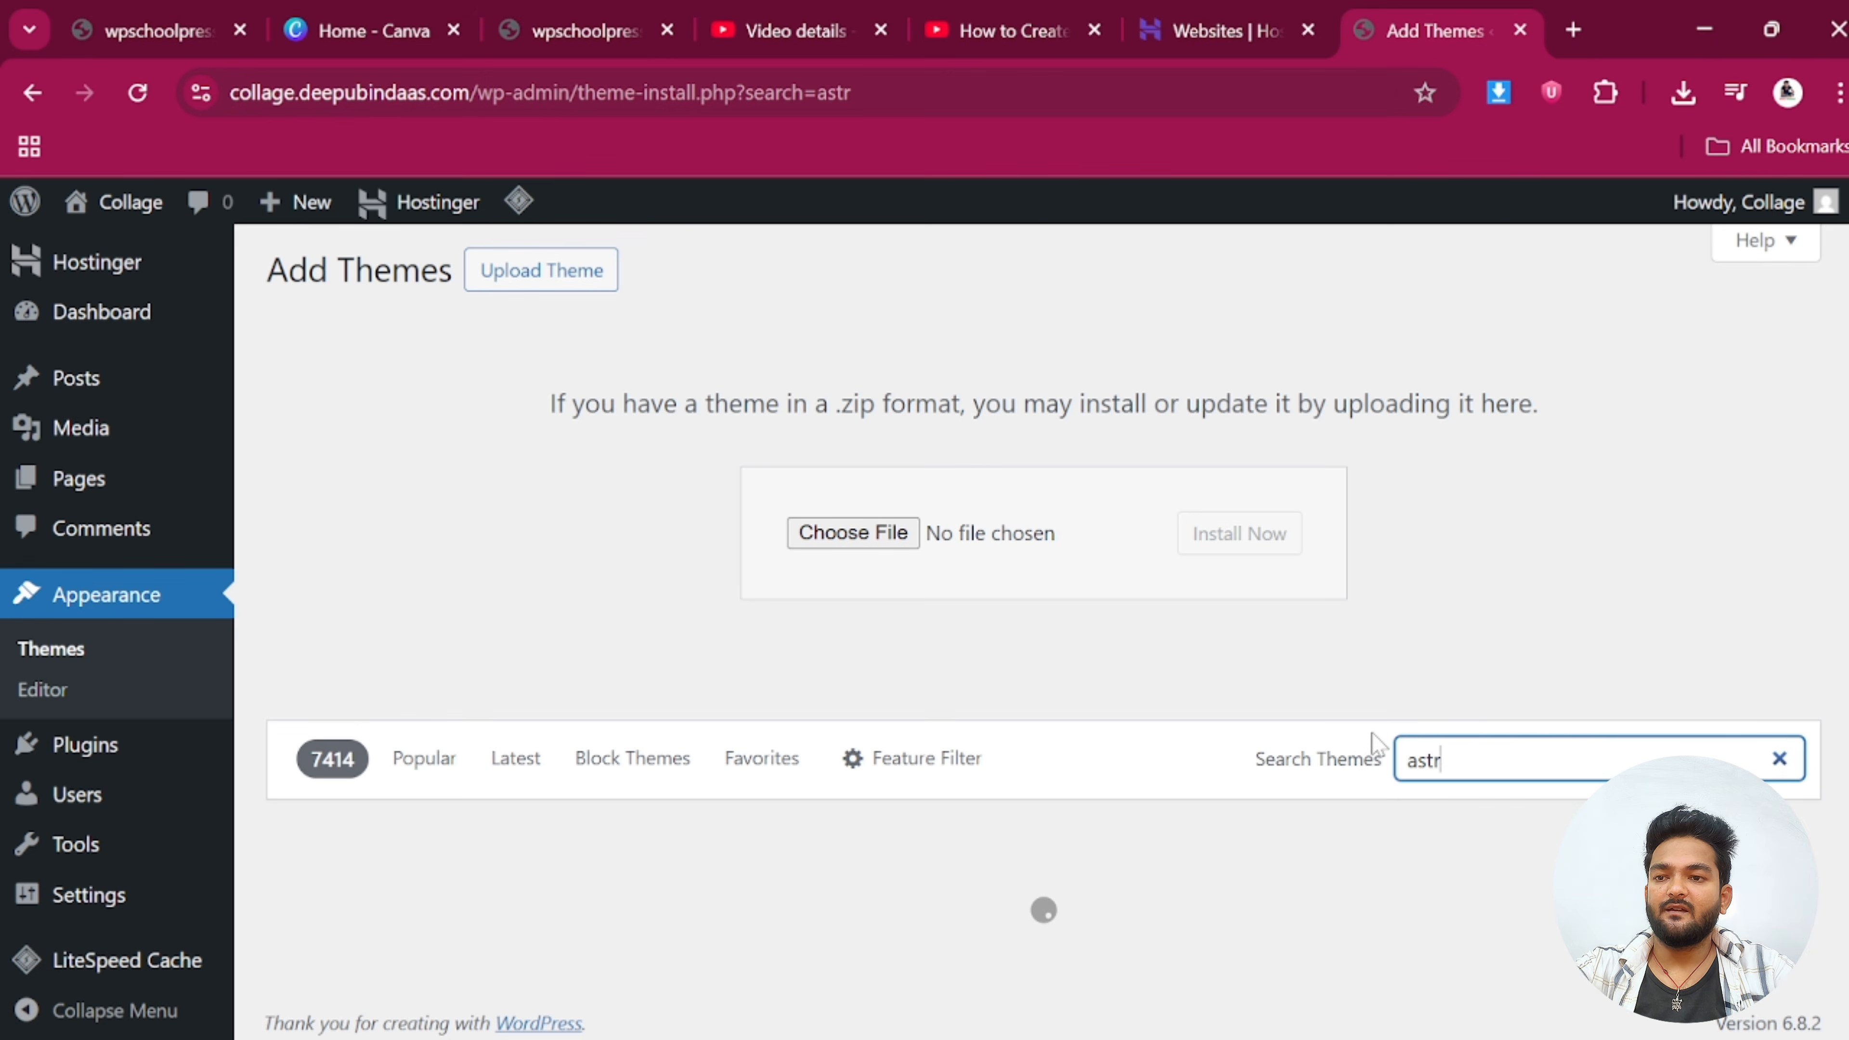
{"action": "type", "text": "a"}
Install the Astra theme from the results and activate it
{"action": "scroll", "coordinate": [1341, 746], "scroll_direction": "down", "scroll_amount": 3}
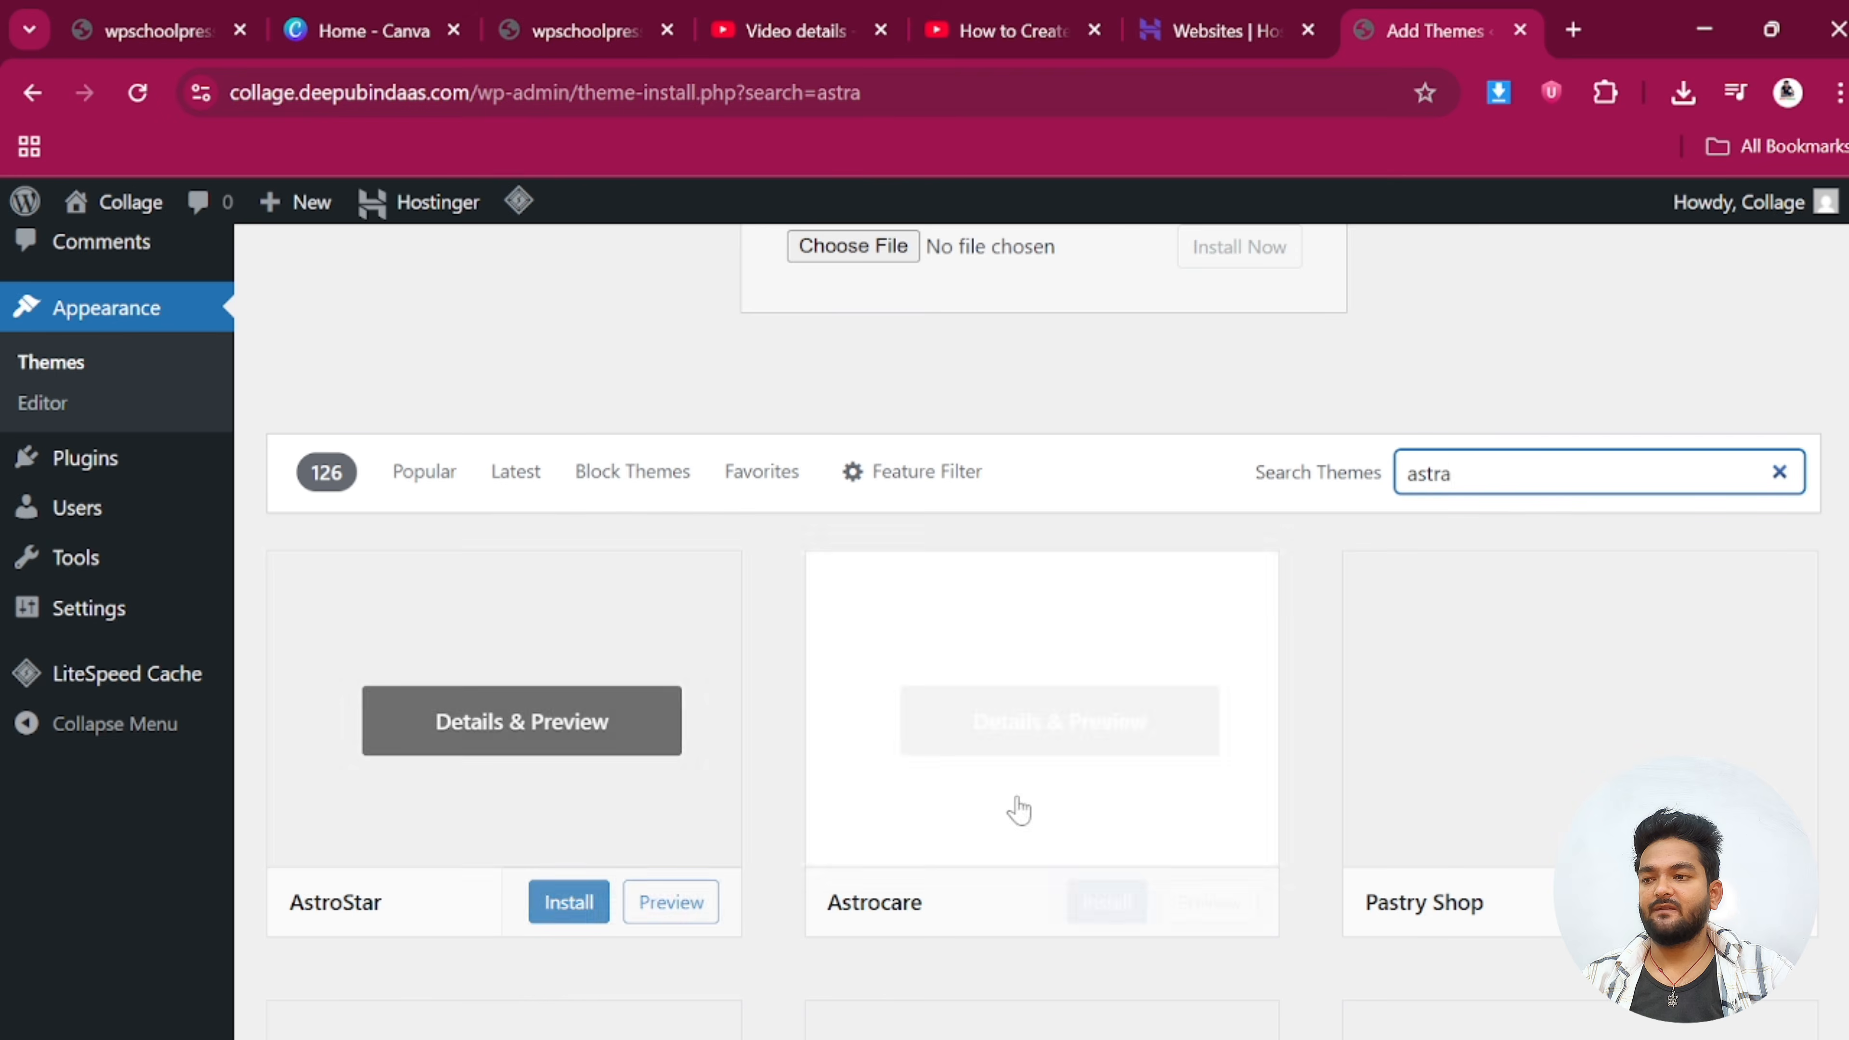
{"action": "scroll", "coordinate": [1226, 747], "scroll_direction": "down", "scroll_amount": 5}
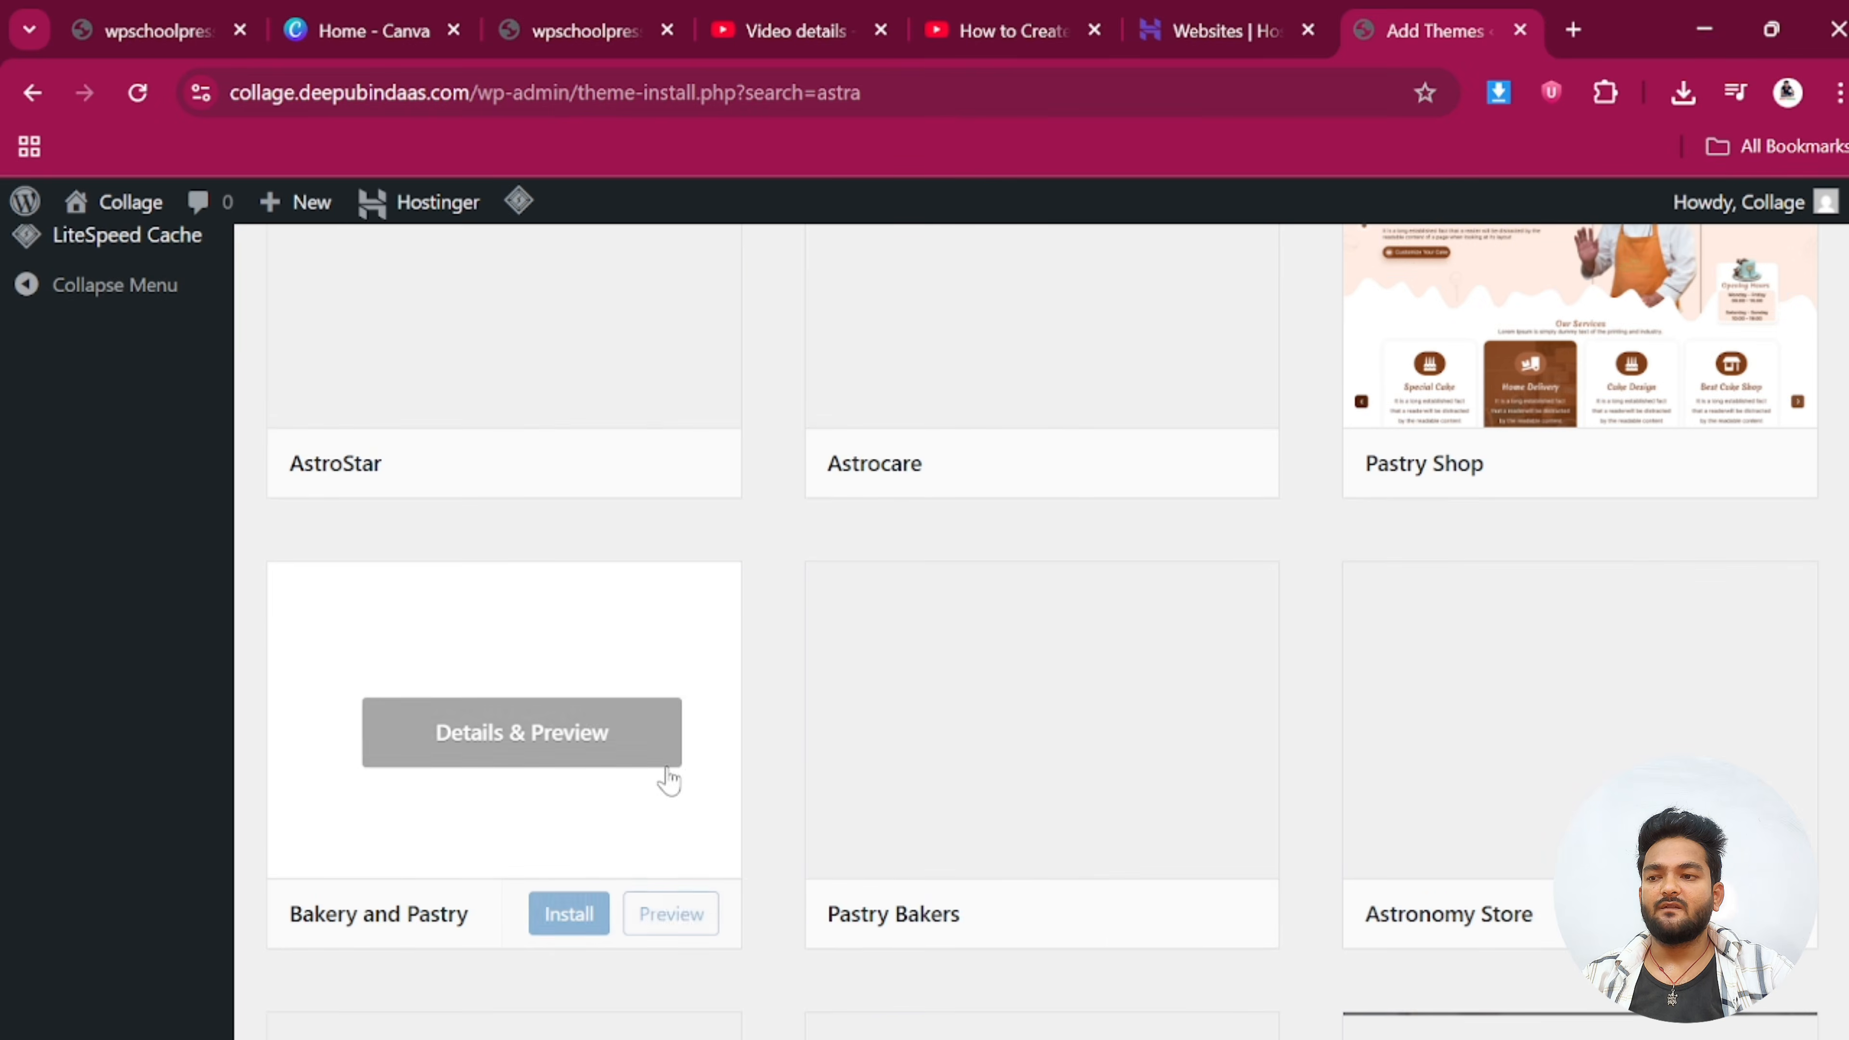
{"action": "scroll", "coordinate": [1104, 670], "scroll_direction": "up", "scroll_amount": 3}
{"action": "scroll", "coordinate": [1104, 670], "scroll_direction": "down", "scroll_amount": 12}
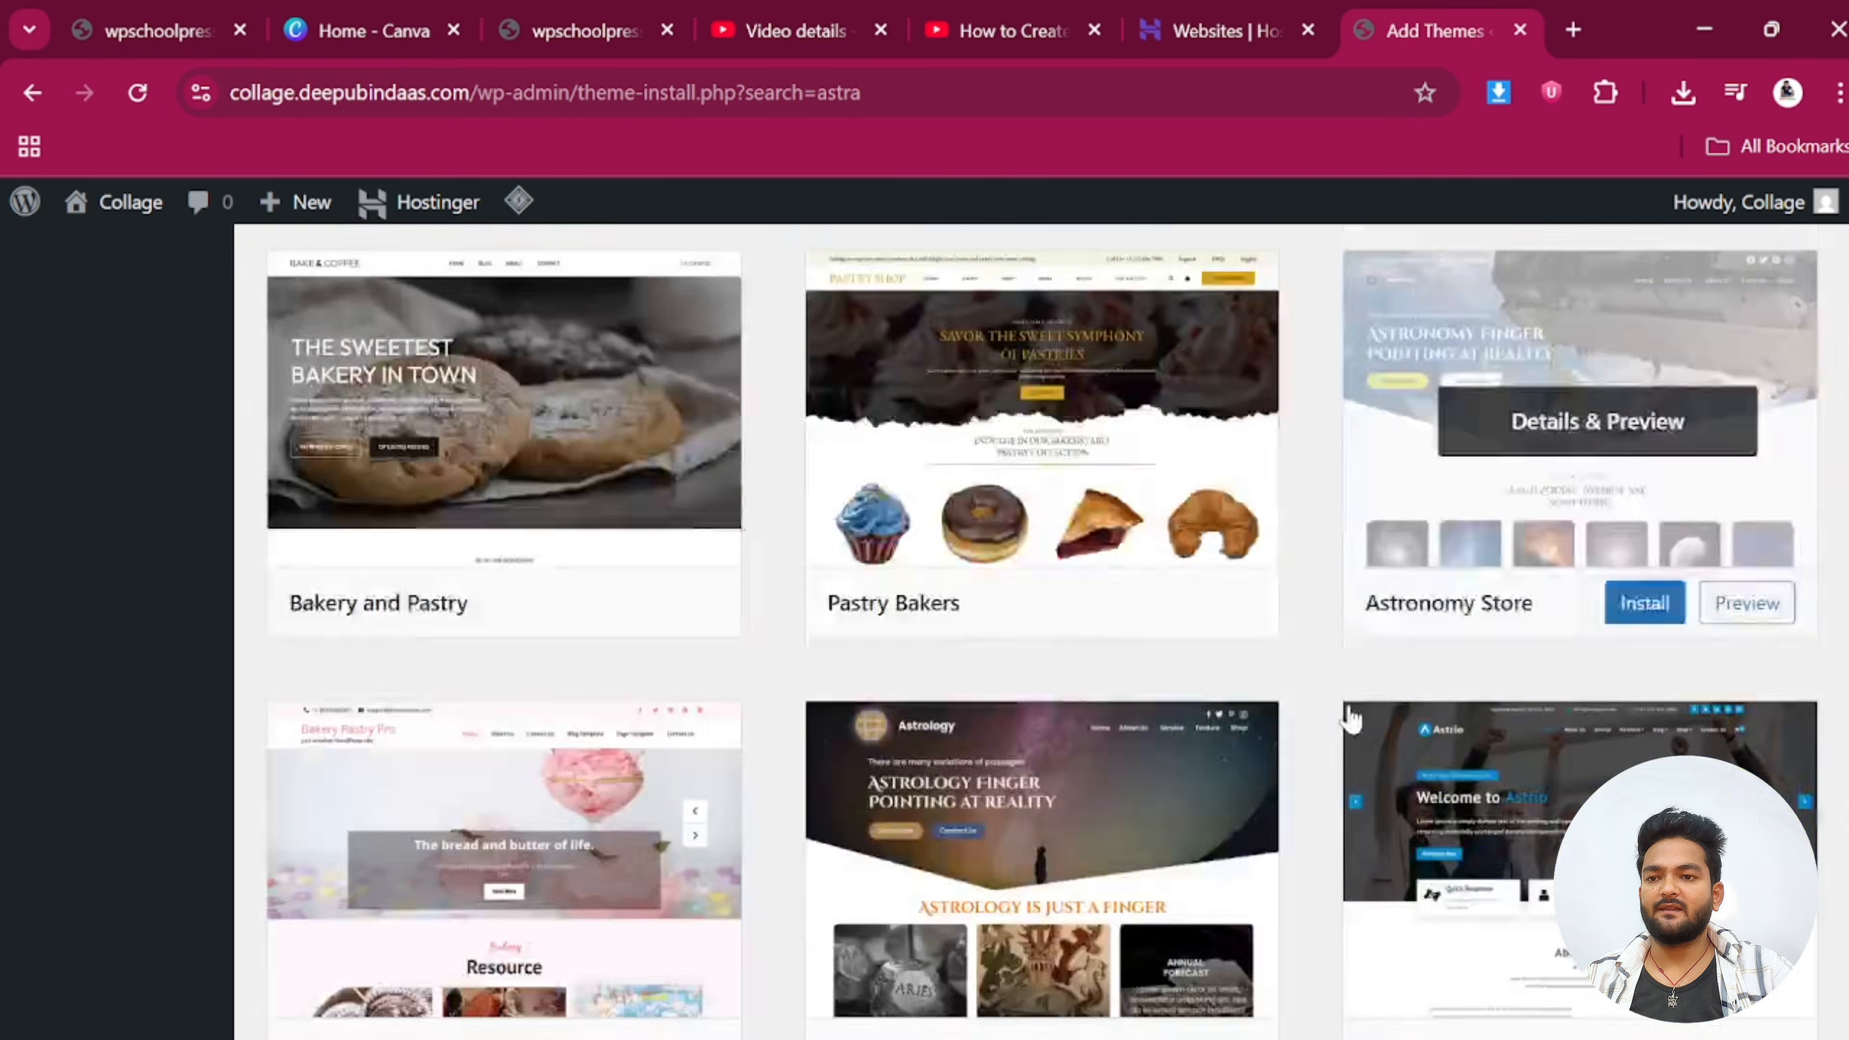
{"action": "scroll", "coordinate": [1039, 755], "scroll_direction": "down", "scroll_amount": 4}
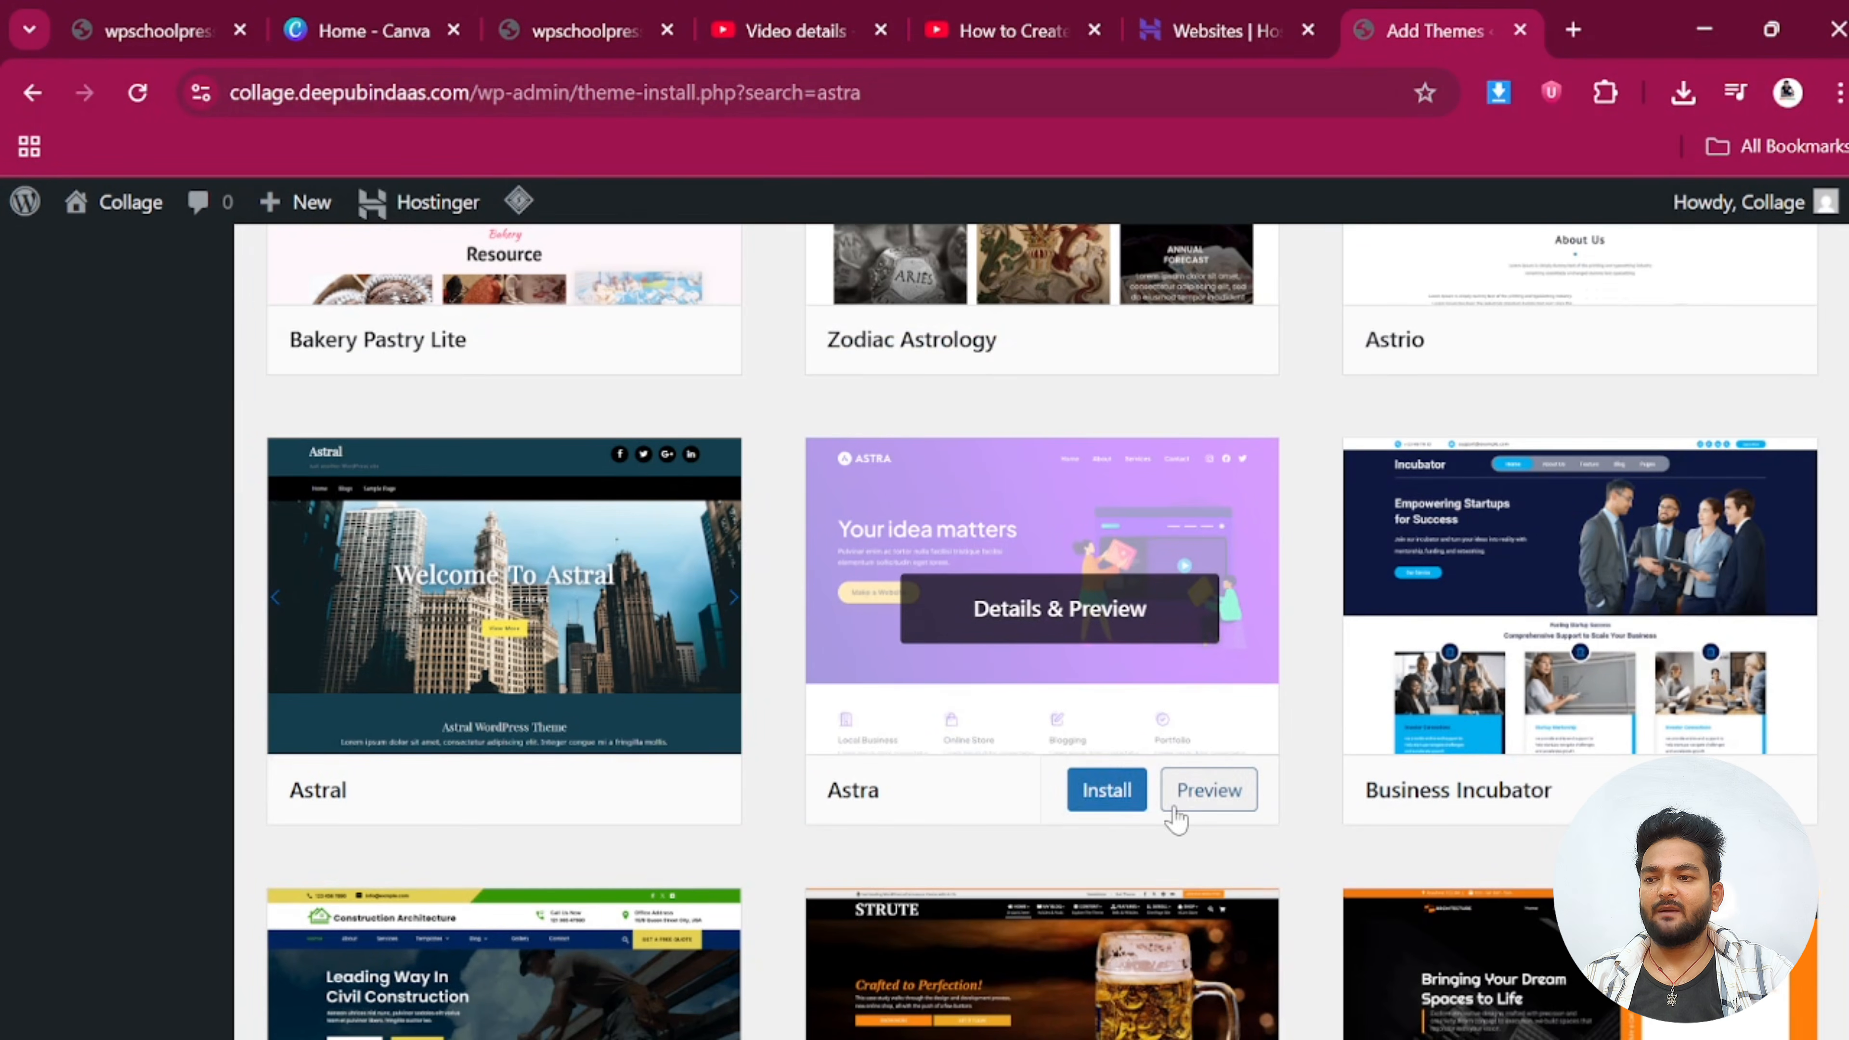
{"action": "left_click", "coordinate": [1106, 794]}
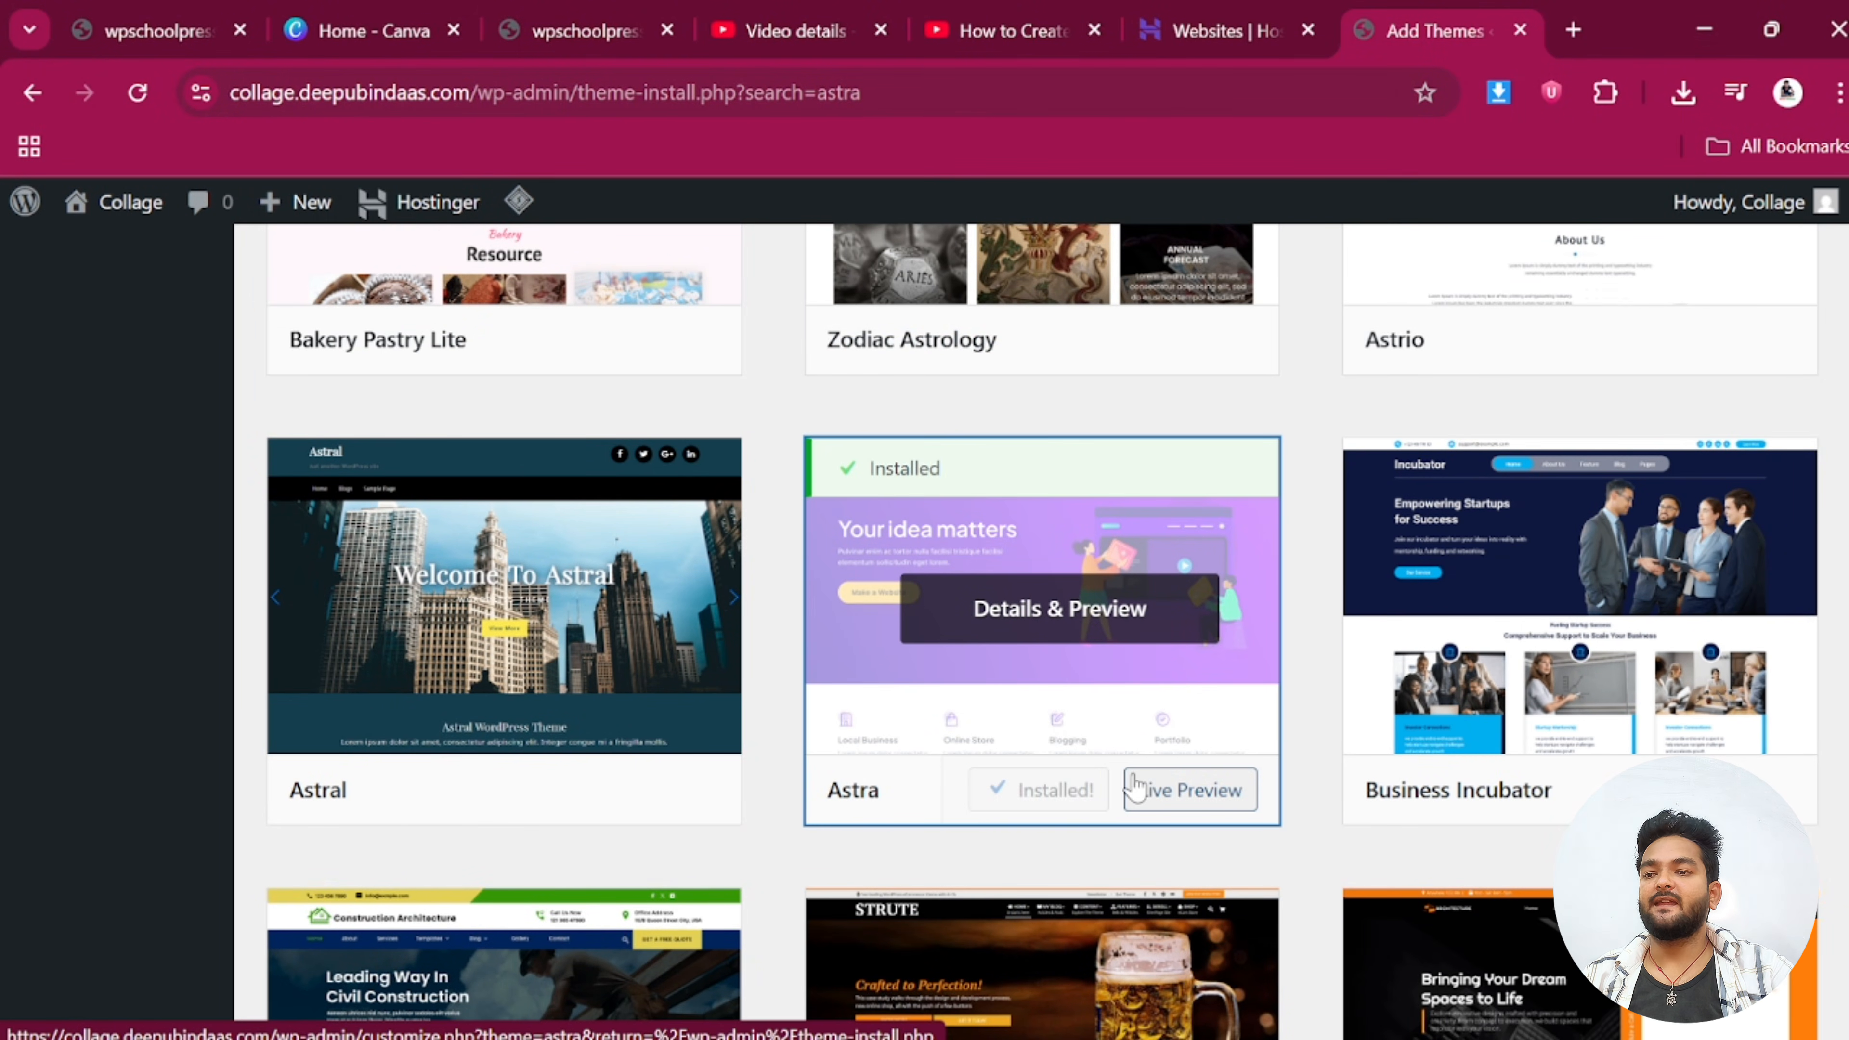
{"action": "left_click", "coordinate": [1064, 794]}
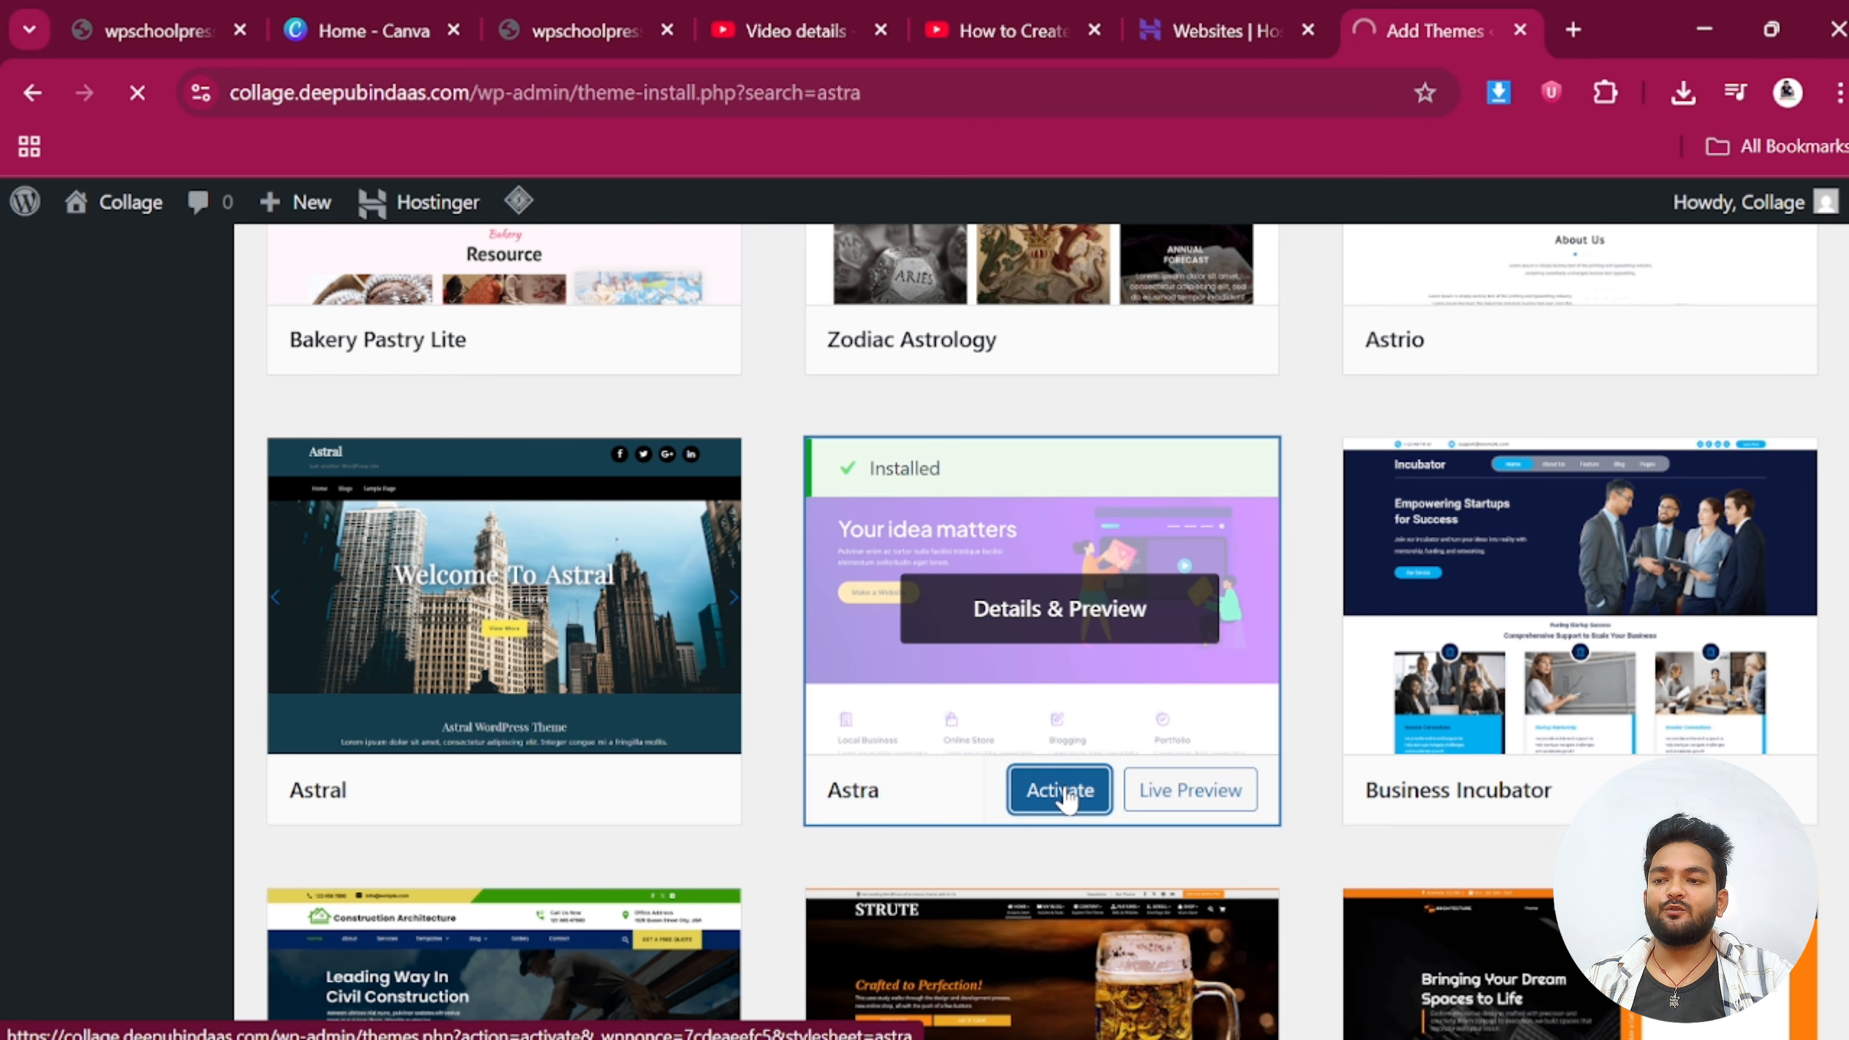
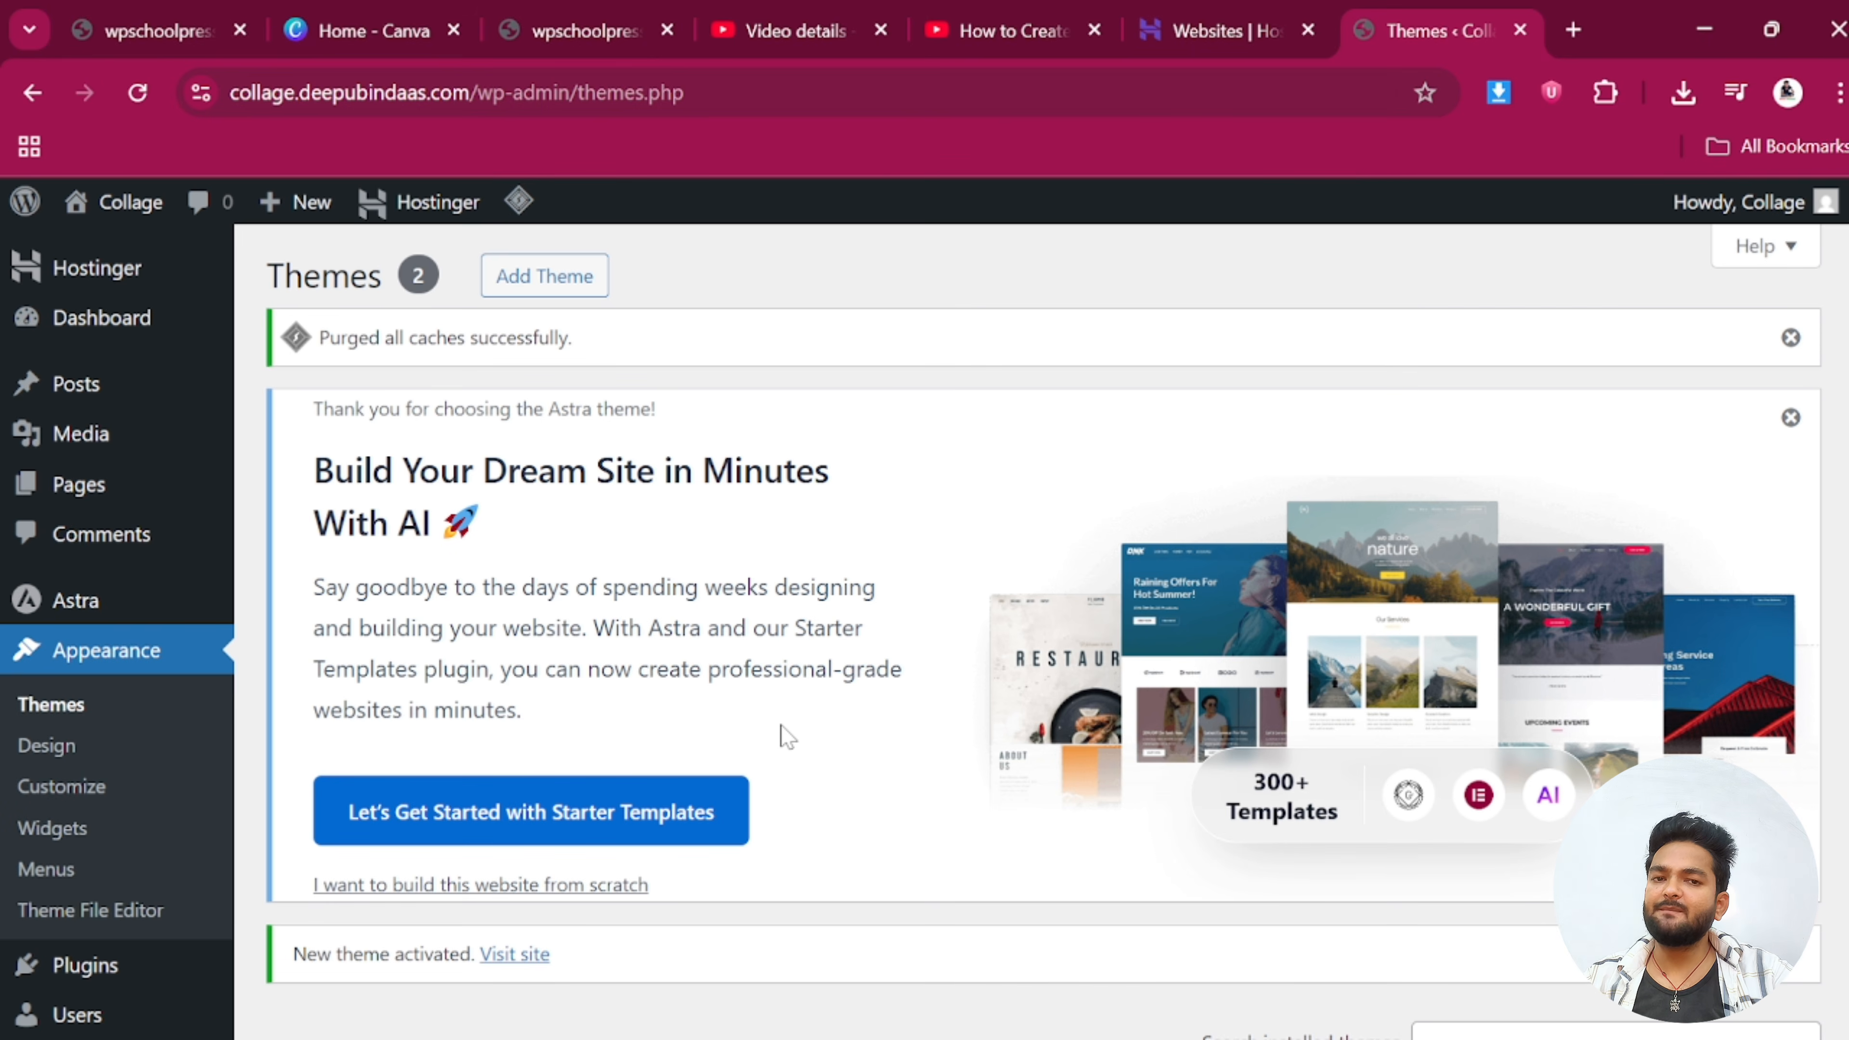
Activate Starter Templates from the Themes page, then exit its library to the admin Dashboard
{"action": "scroll", "coordinate": [782, 724], "scroll_direction": "down", "scroll_amount": 2}
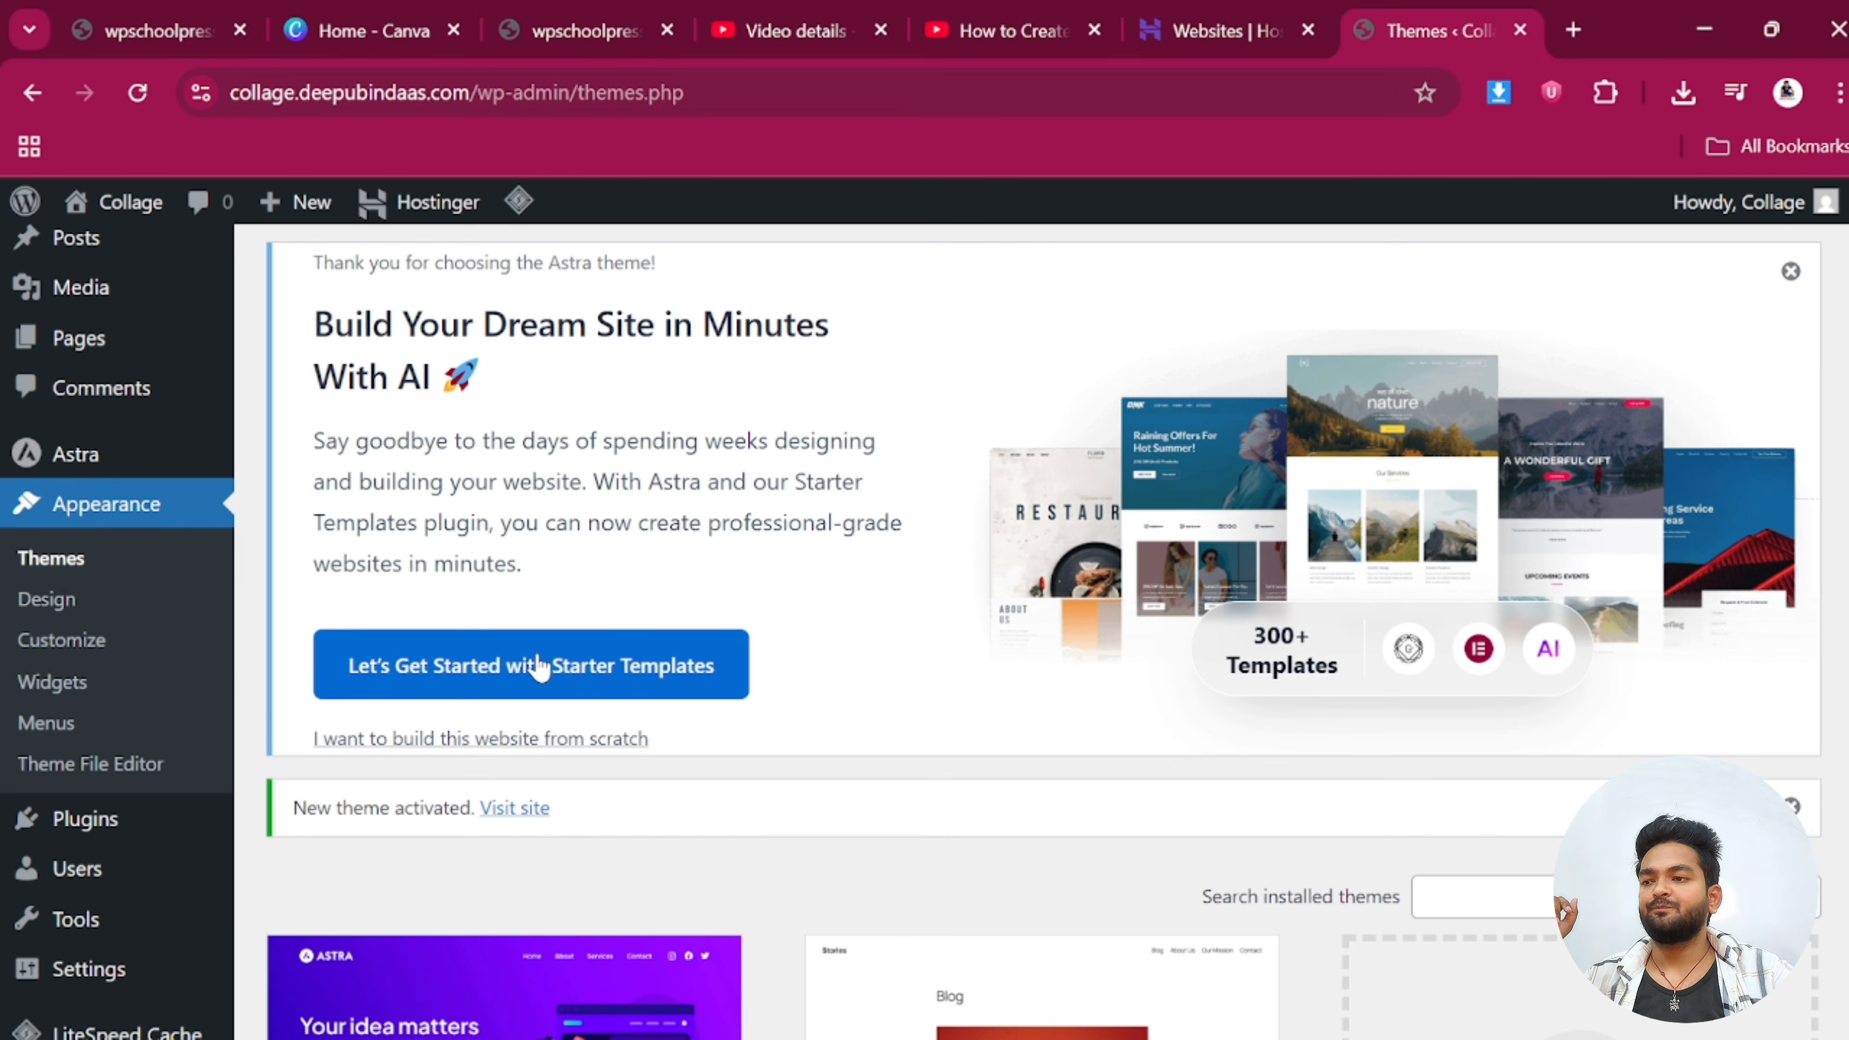
{"action": "left_click", "coordinate": [572, 677]}
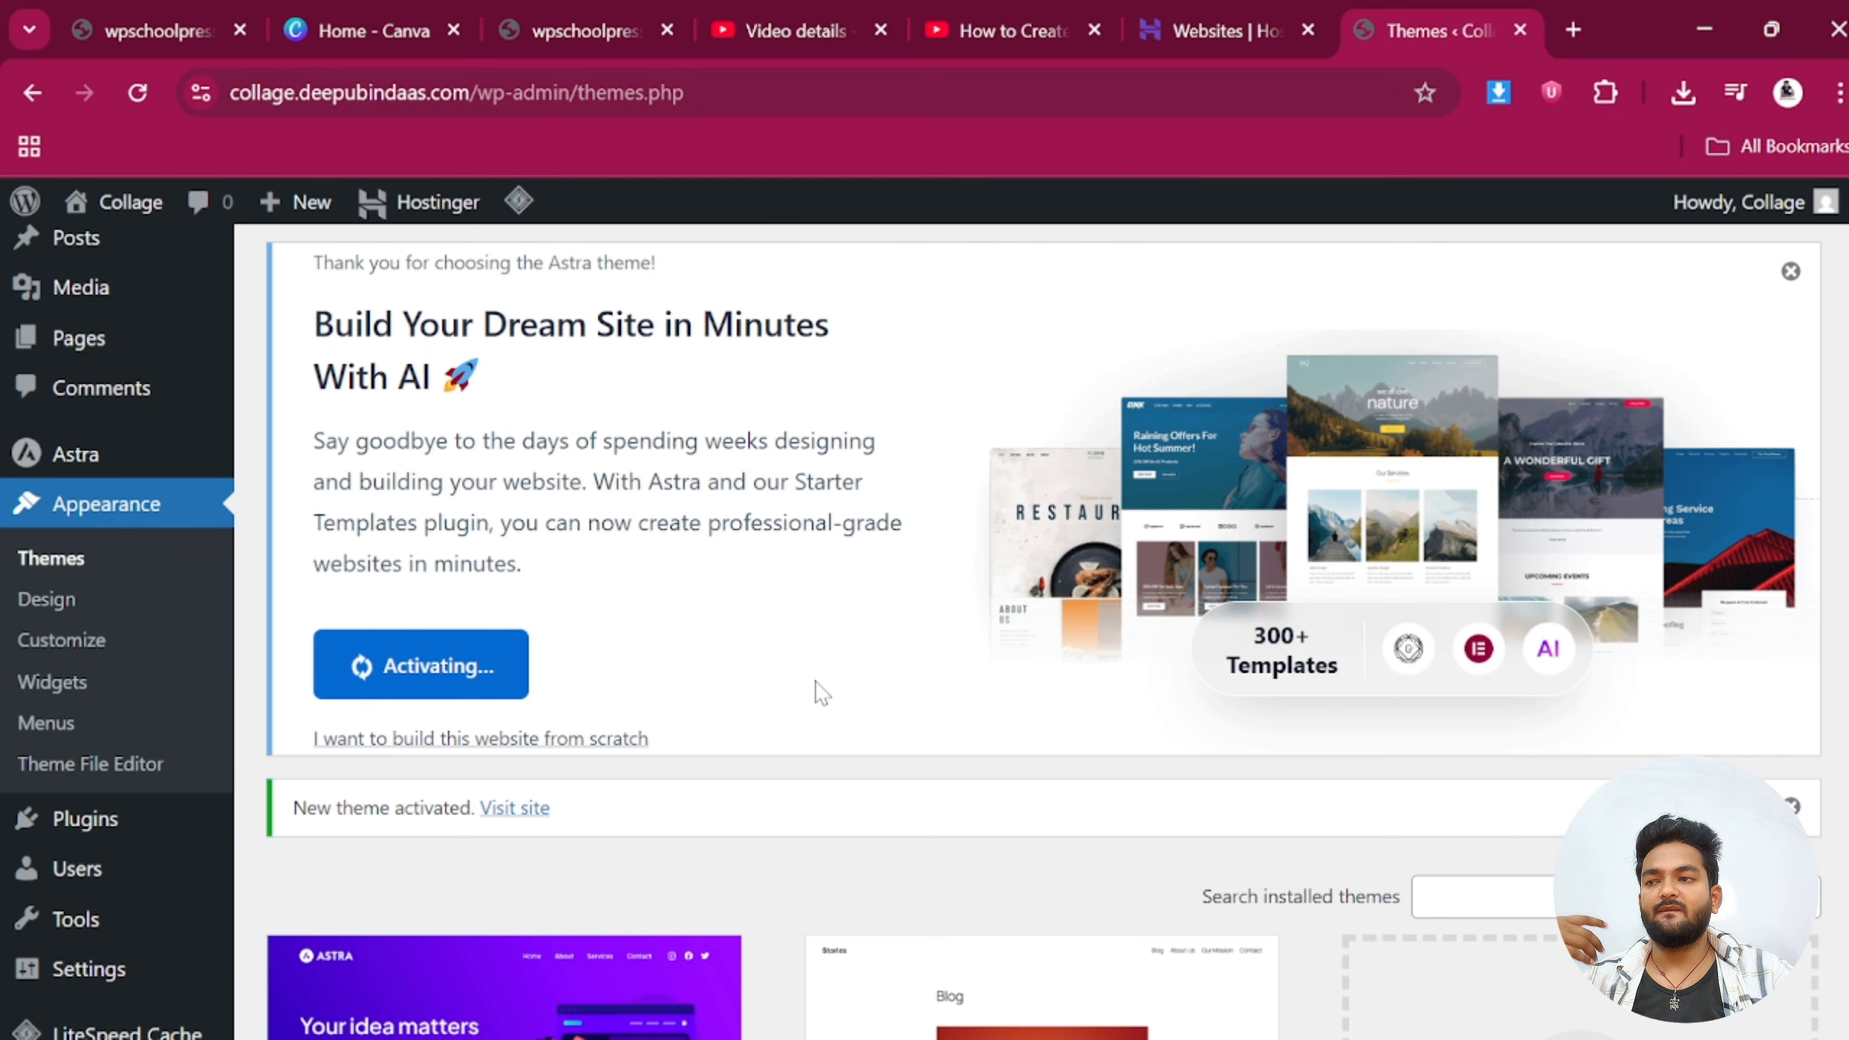
{"action": "scroll", "coordinate": [1427, 546], "scroll_direction": "down", "scroll_amount": 2}
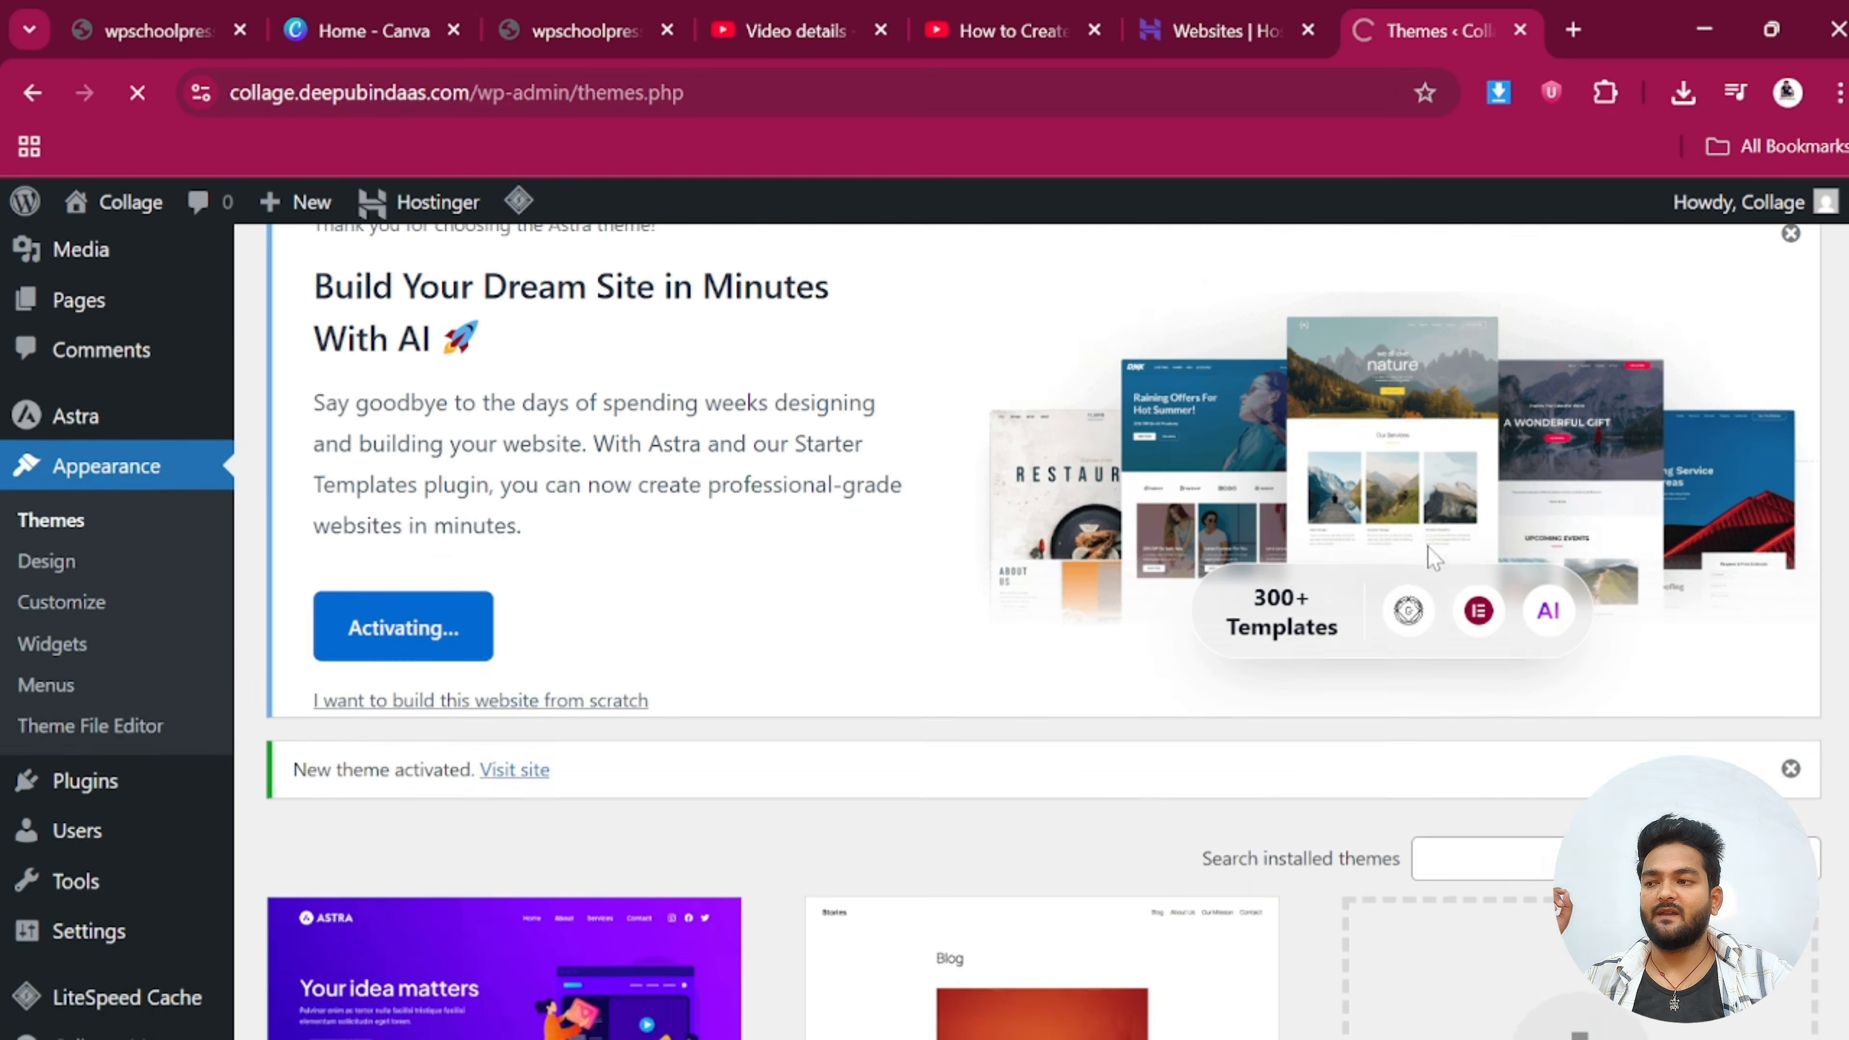
{"action": "scroll", "coordinate": [961, 754], "scroll_direction": "down", "scroll_amount": 4}
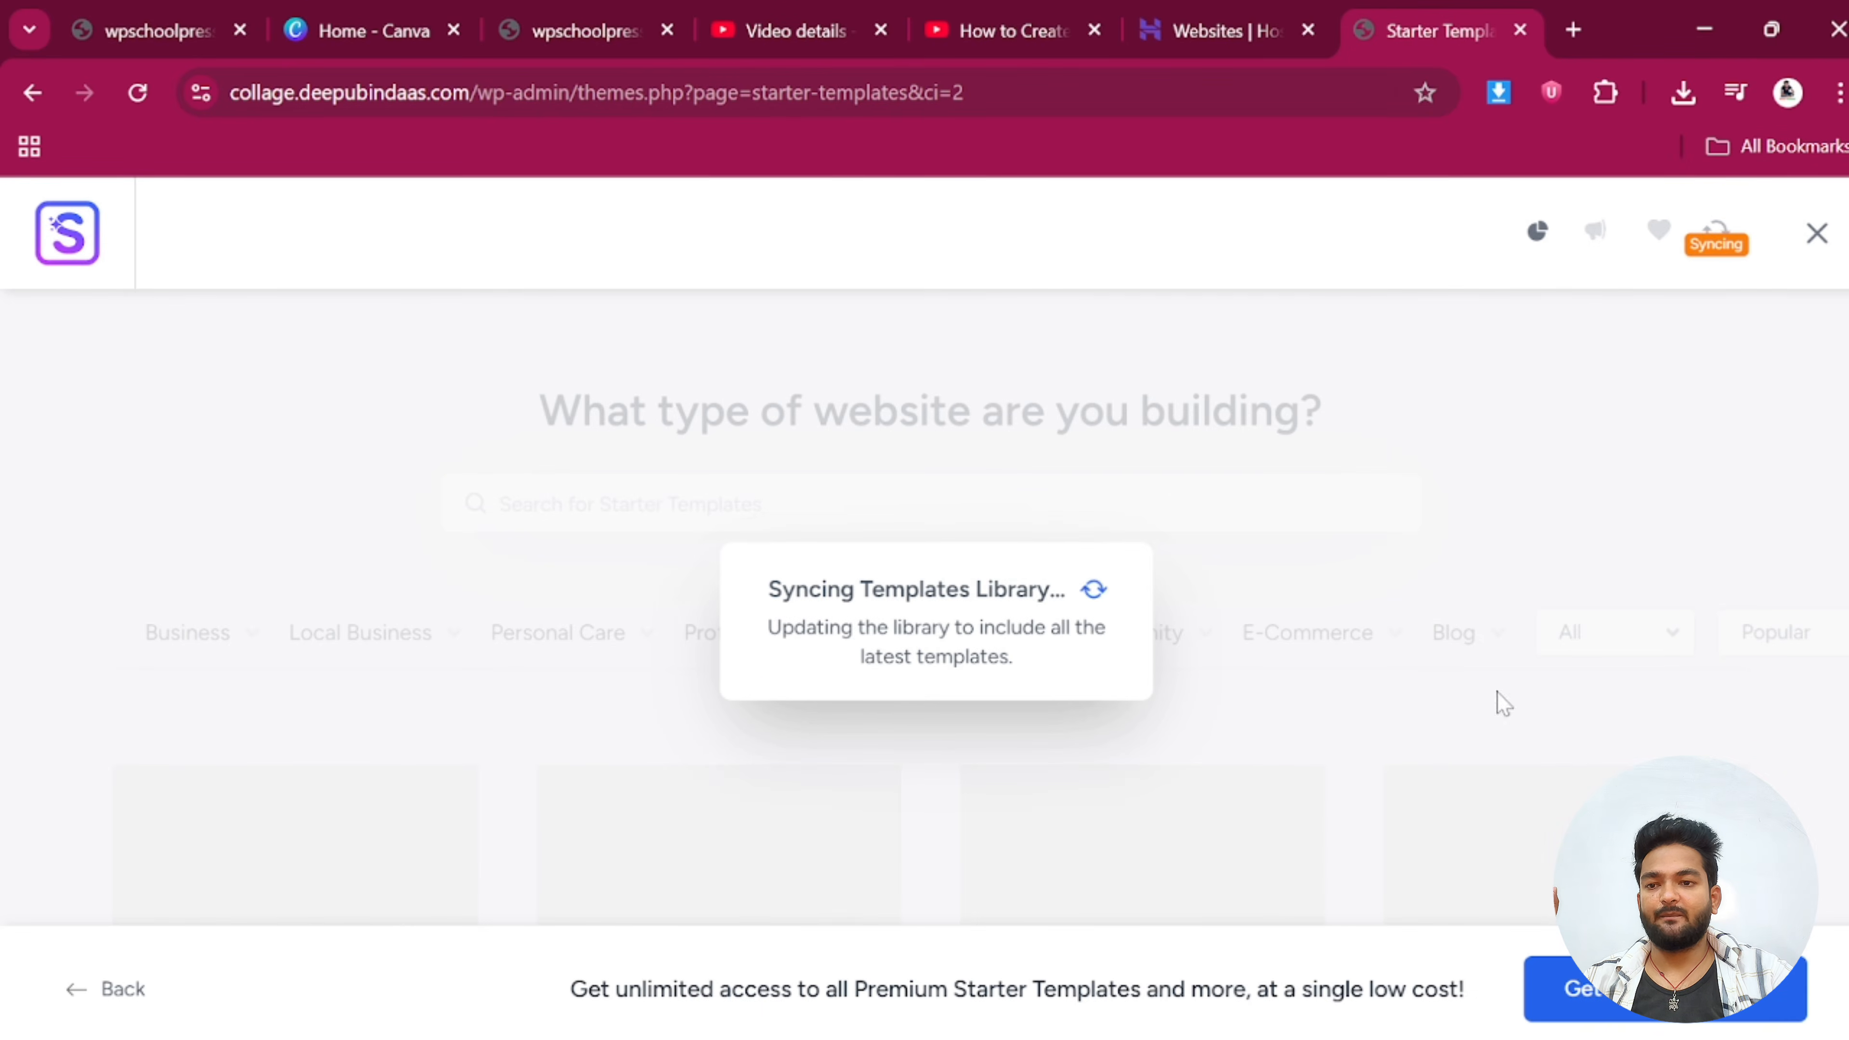
{"action": "left_click", "coordinate": [1818, 241]}
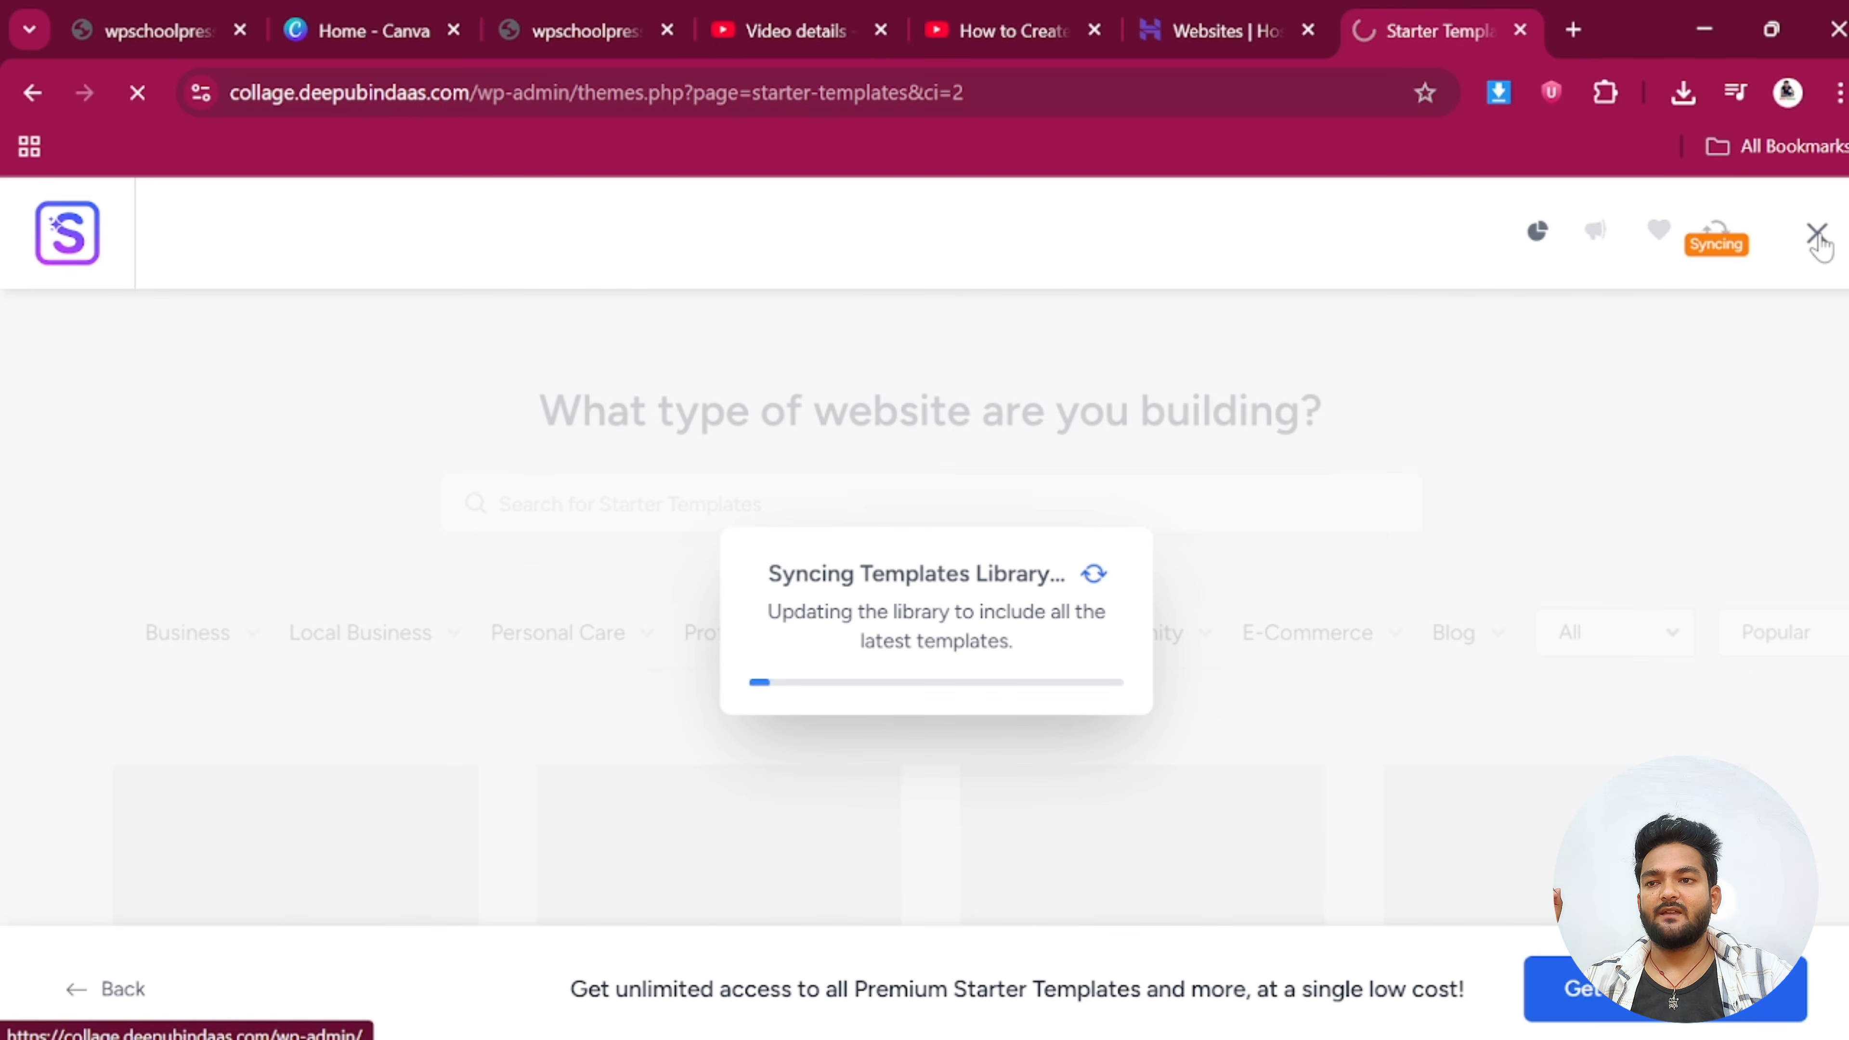
{"action": "scroll", "coordinate": [532, 782], "scroll_direction": "down", "scroll_amount": 2}
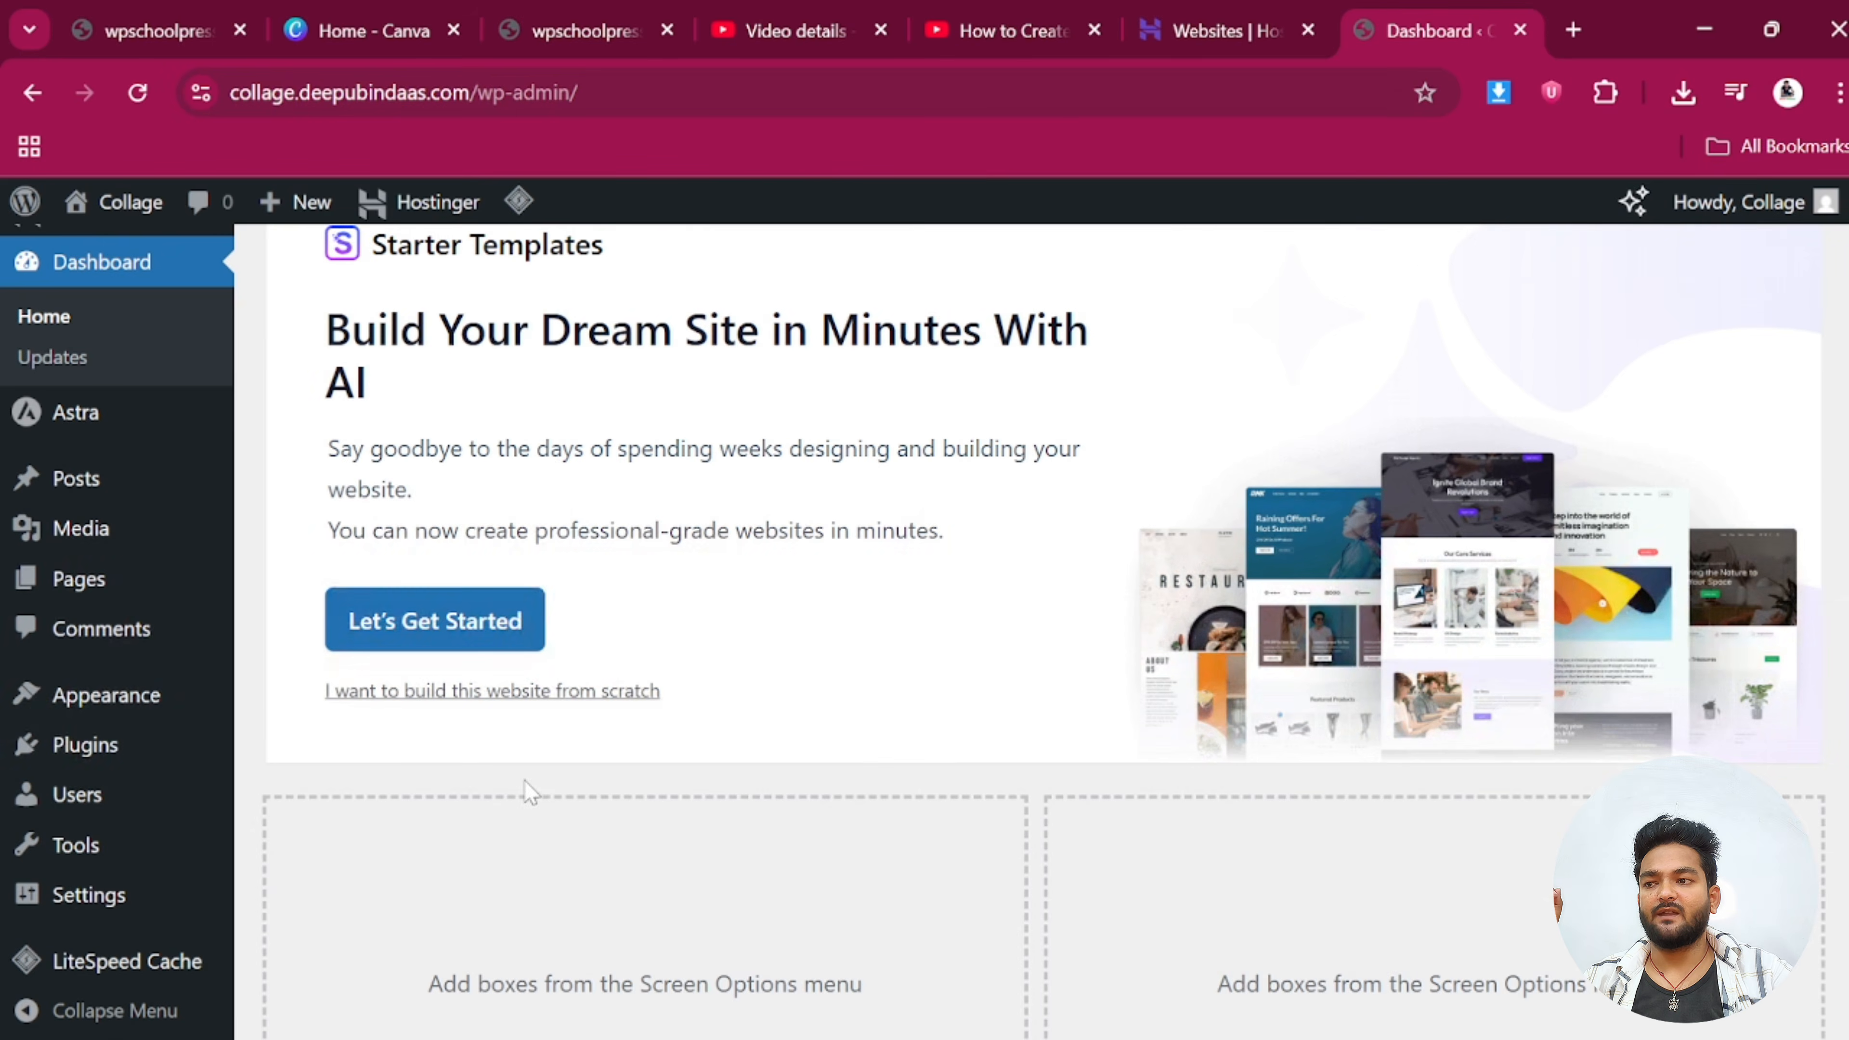
Find WPSchoolPress with a 'school' search under Add Plugins, then install and activate it
{"action": "mouse_move", "coordinate": [109, 758]}
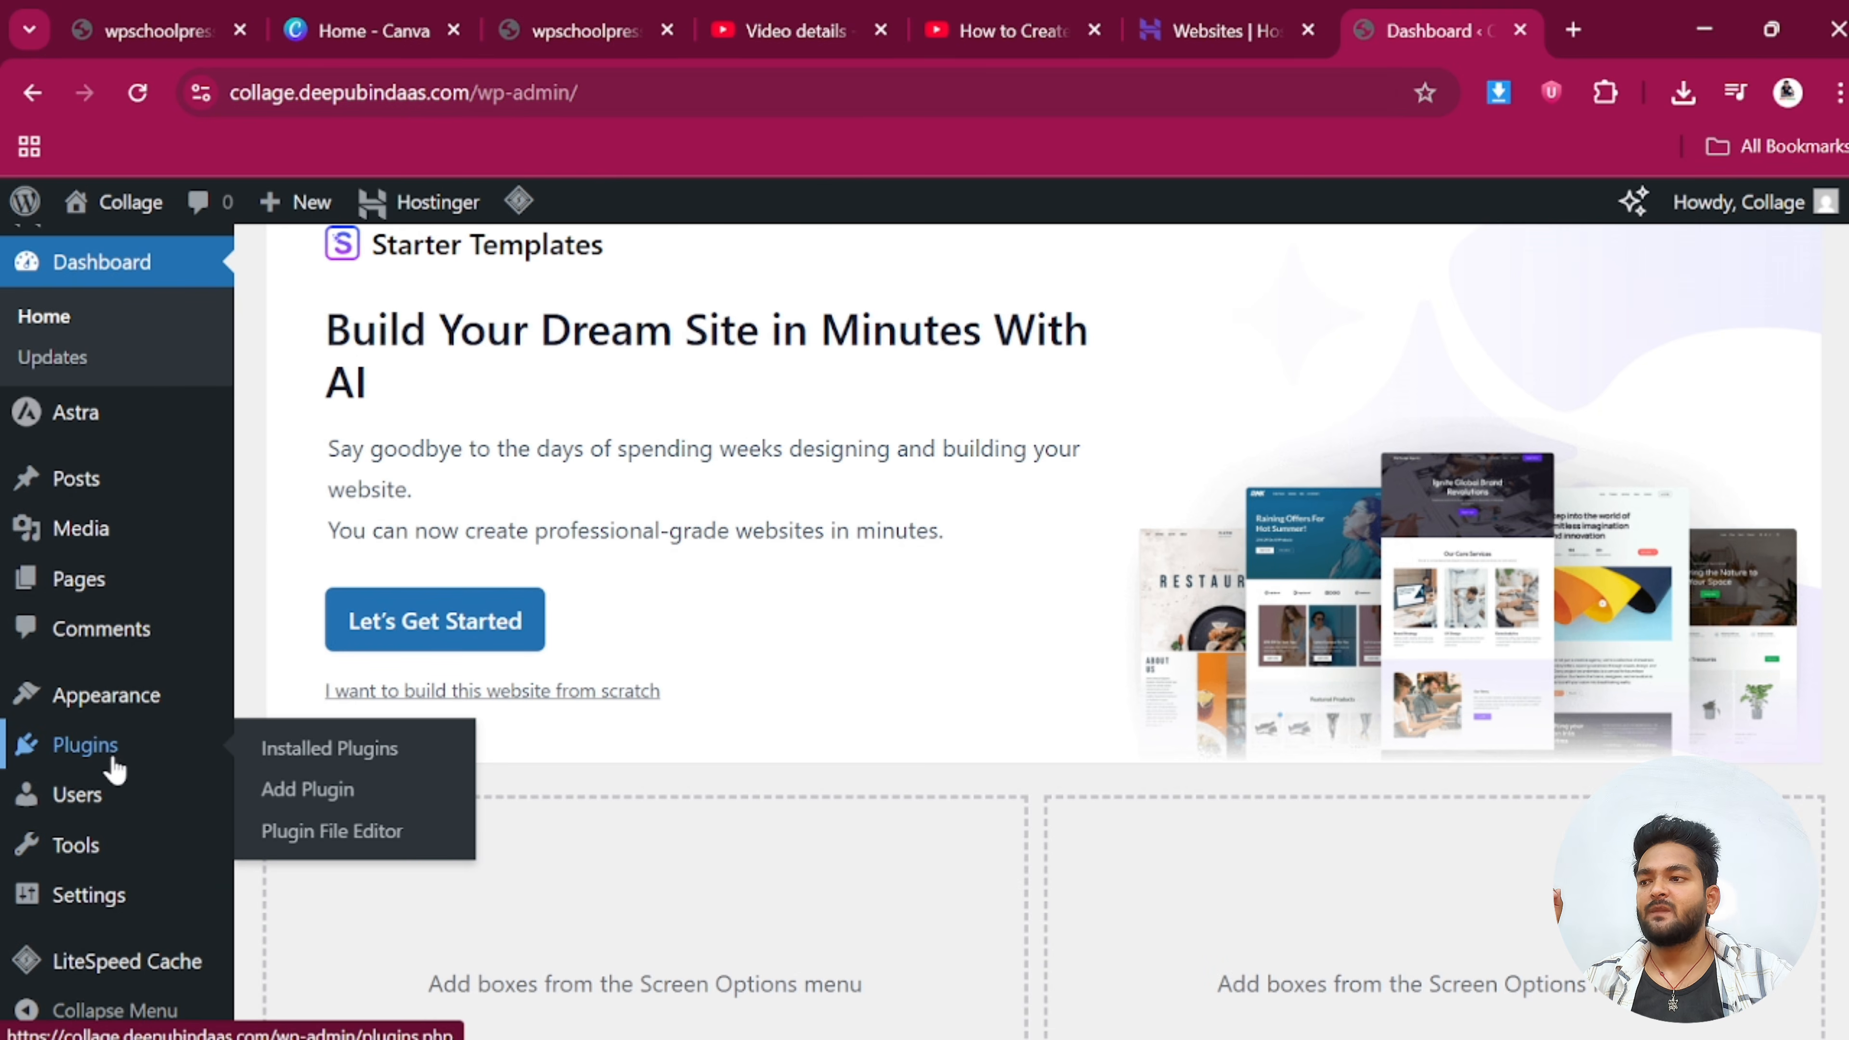
{"action": "left_click", "coordinate": [306, 754]}
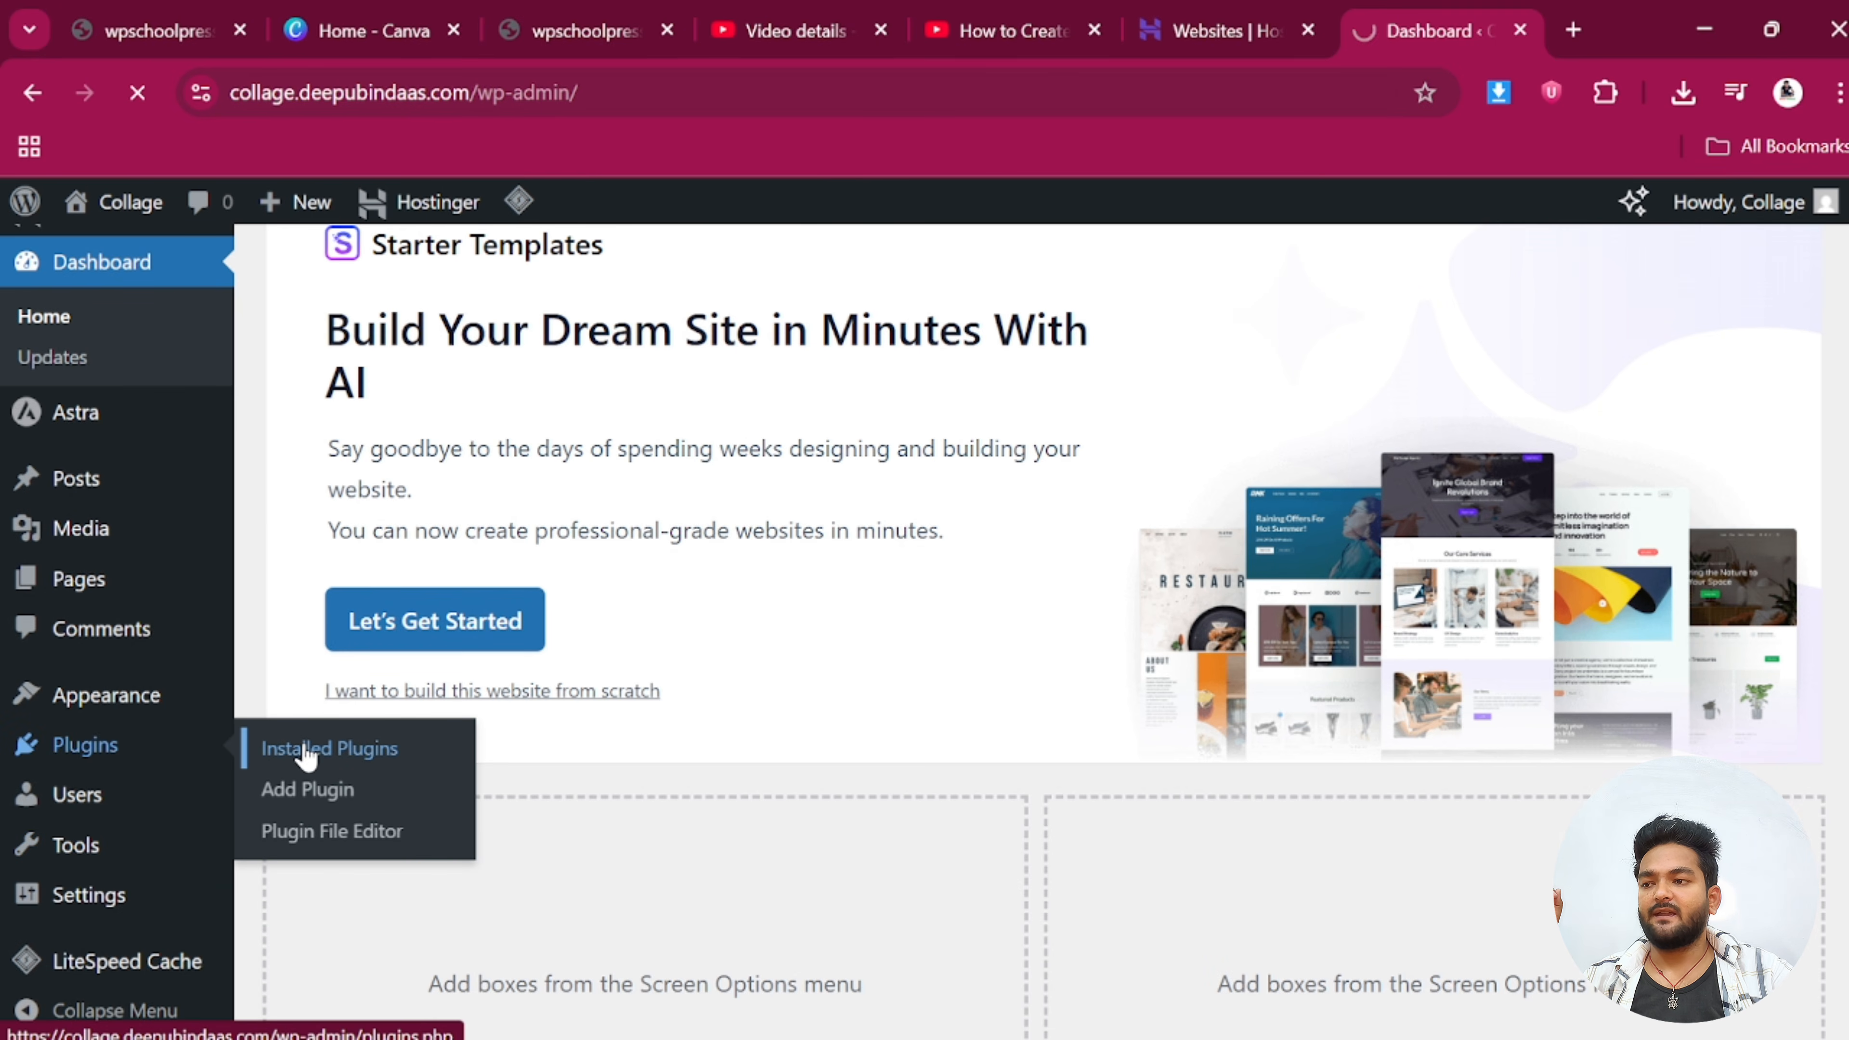
{"action": "scroll", "coordinate": [516, 622], "scroll_direction": "down", "scroll_amount": 3}
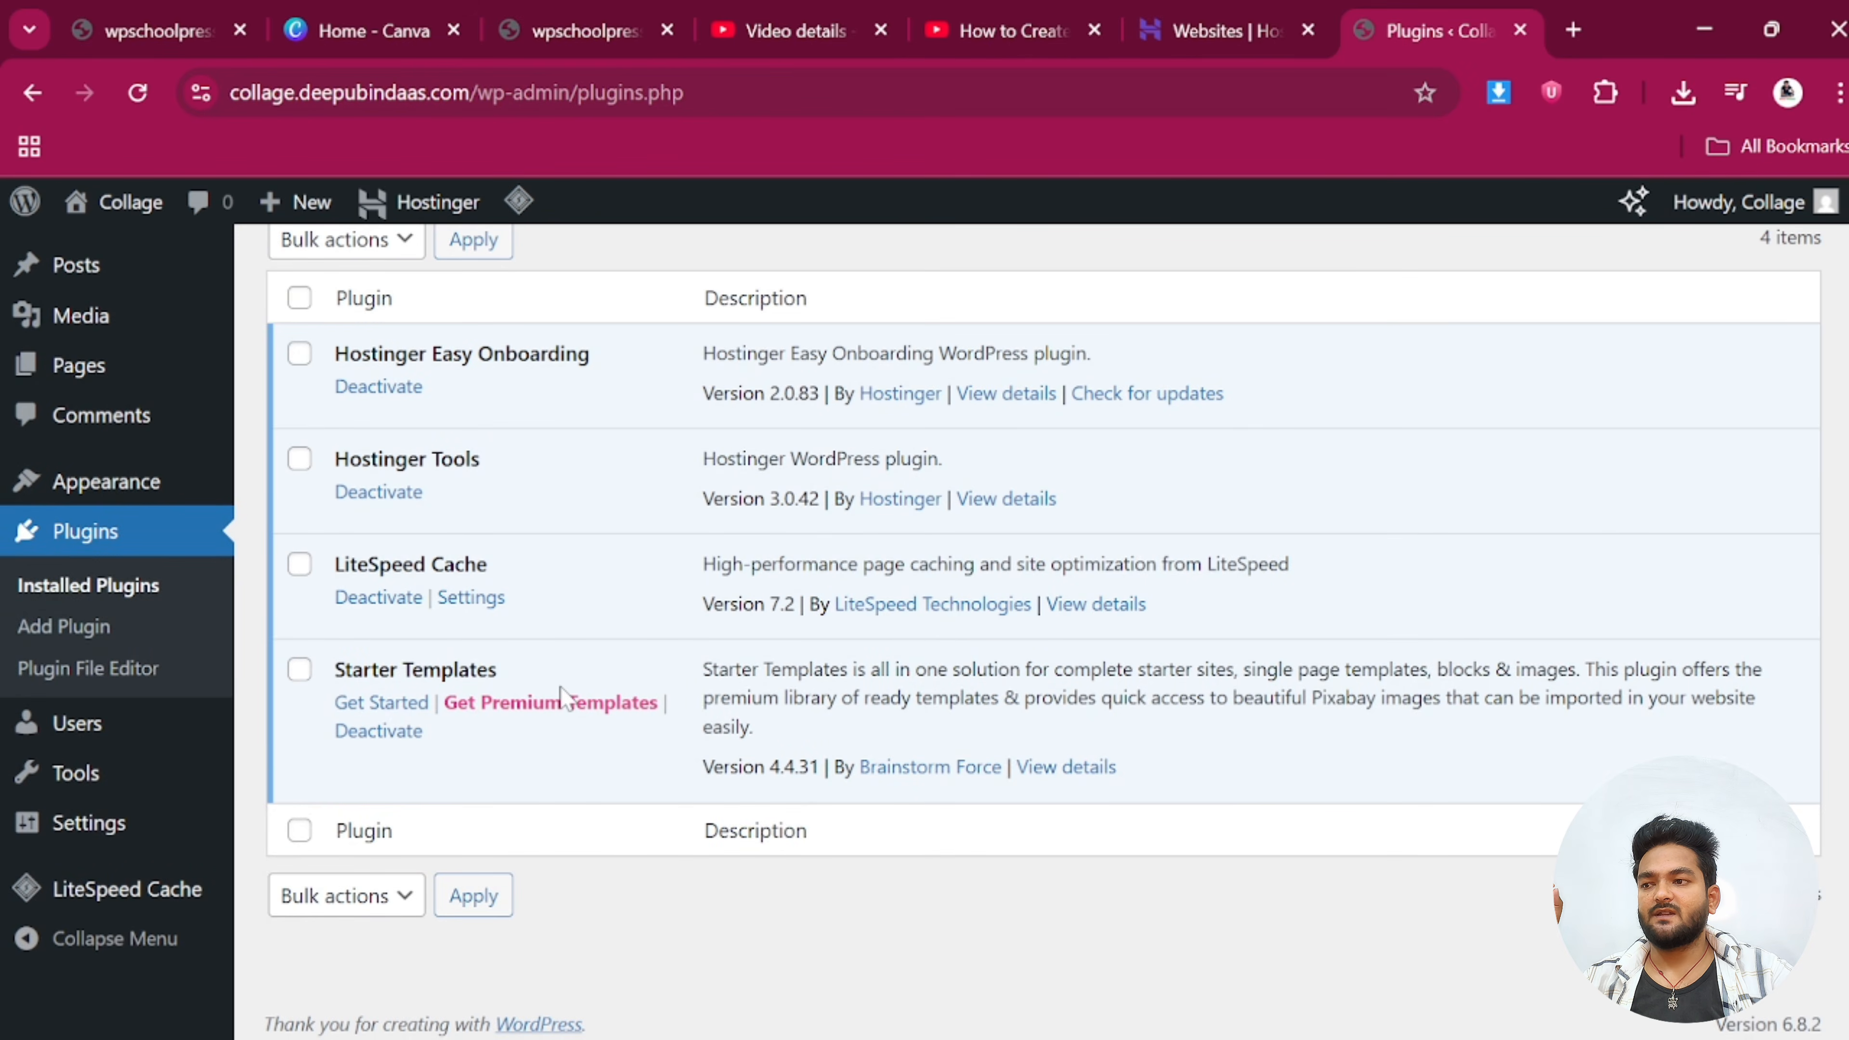
{"action": "scroll", "coordinate": [562, 688], "scroll_direction": "up", "scroll_amount": 3}
{"action": "left_click", "coordinate": [449, 281]}
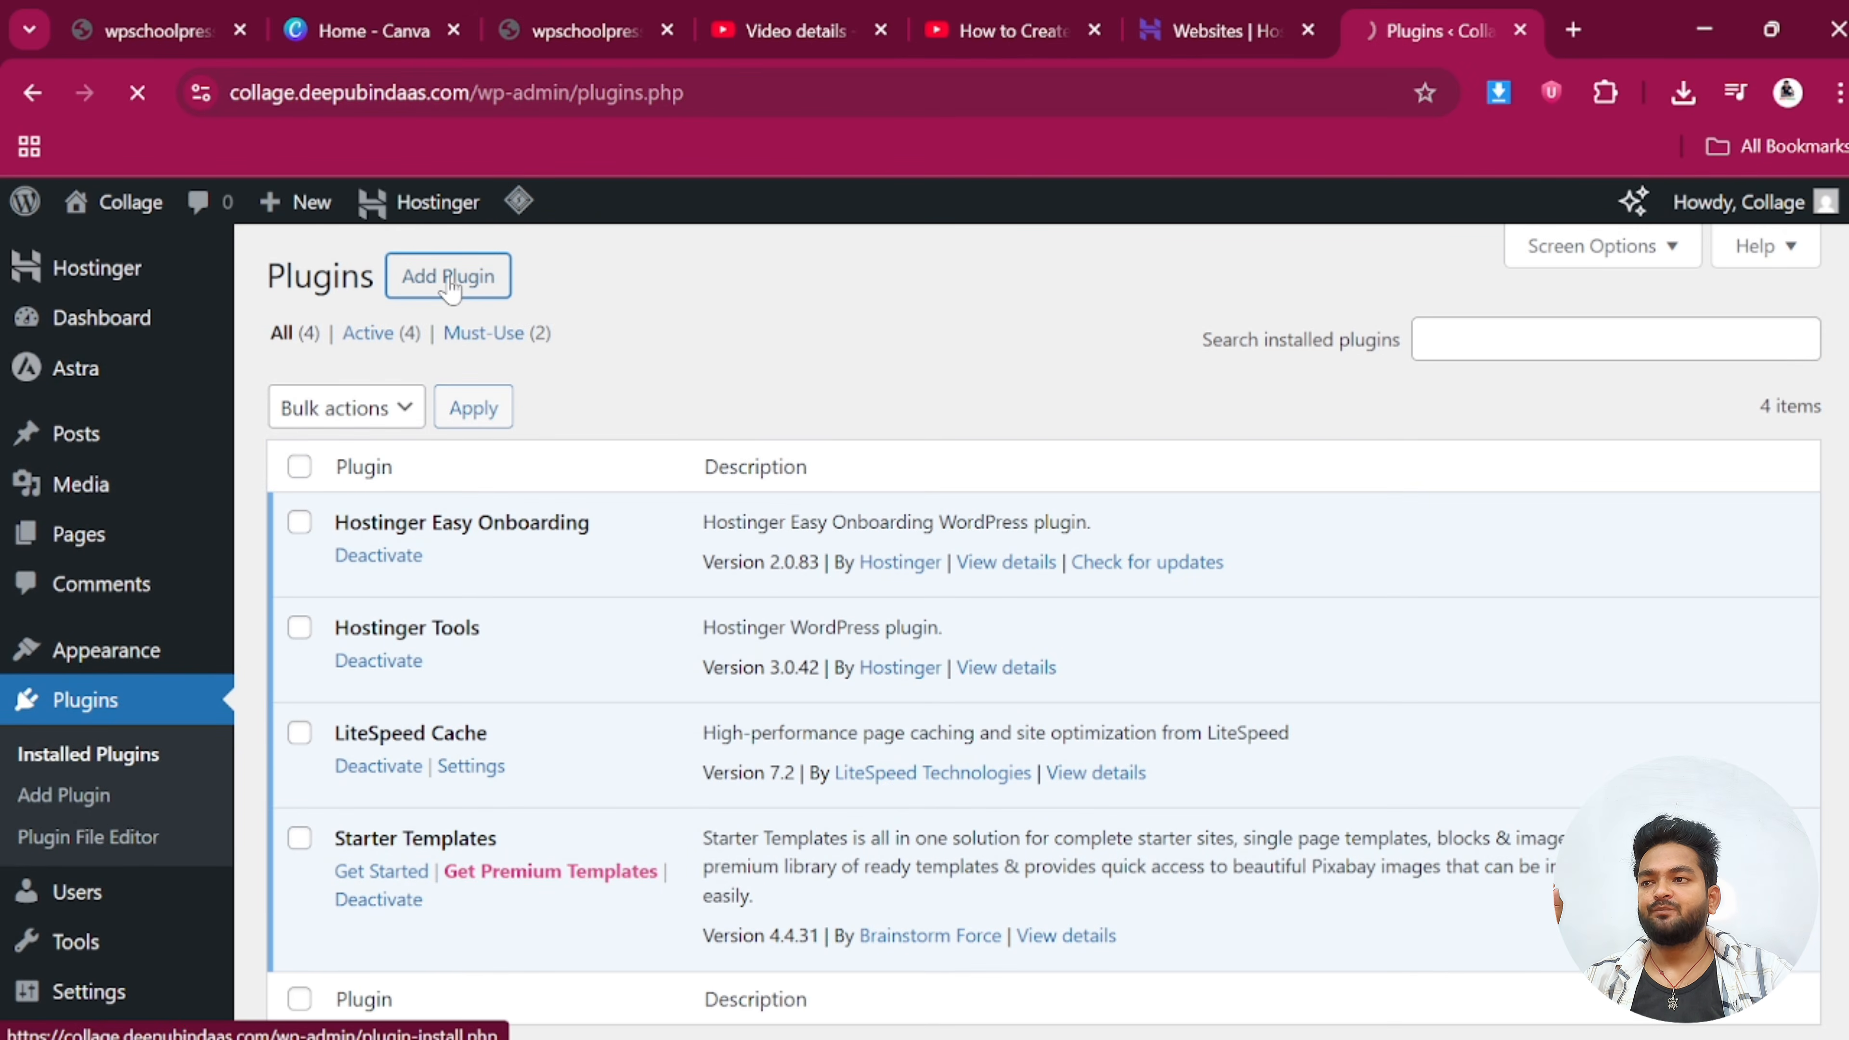
{"action": "left_click", "coordinate": [1428, 364]}
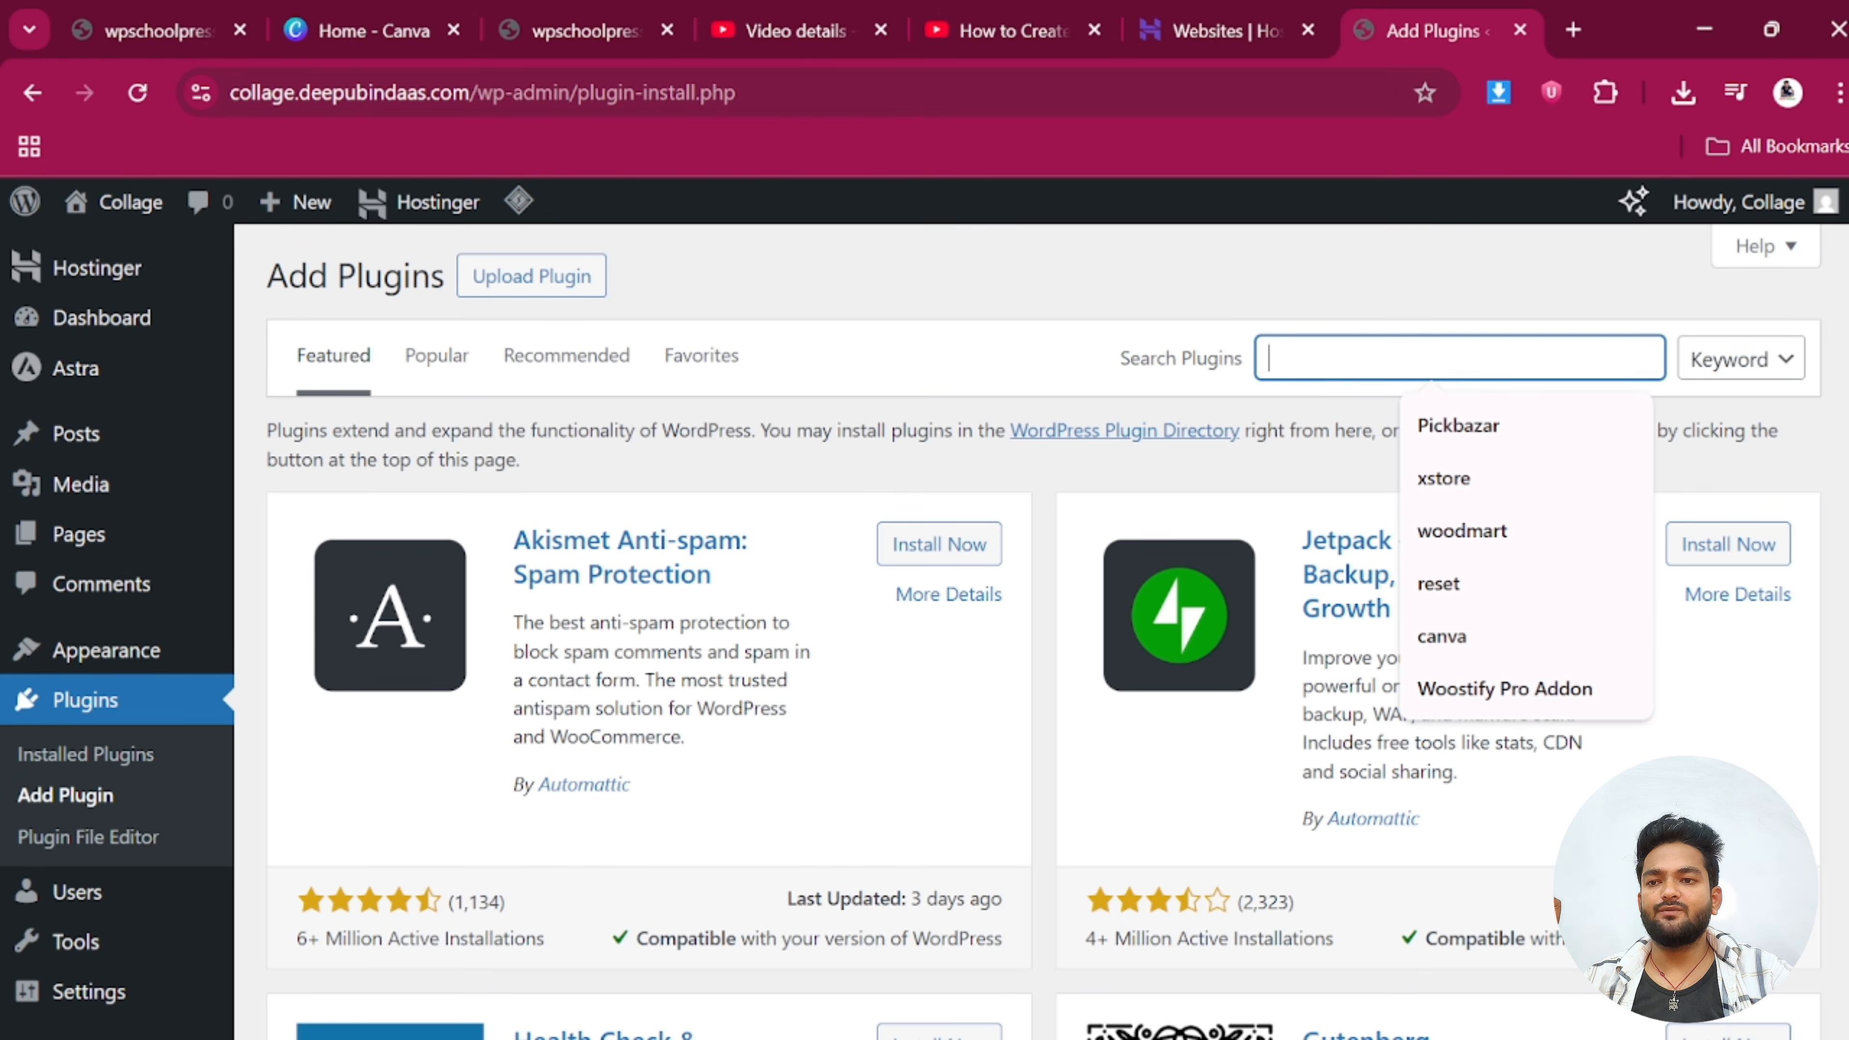
{"action": "type", "text": "woodmart"}
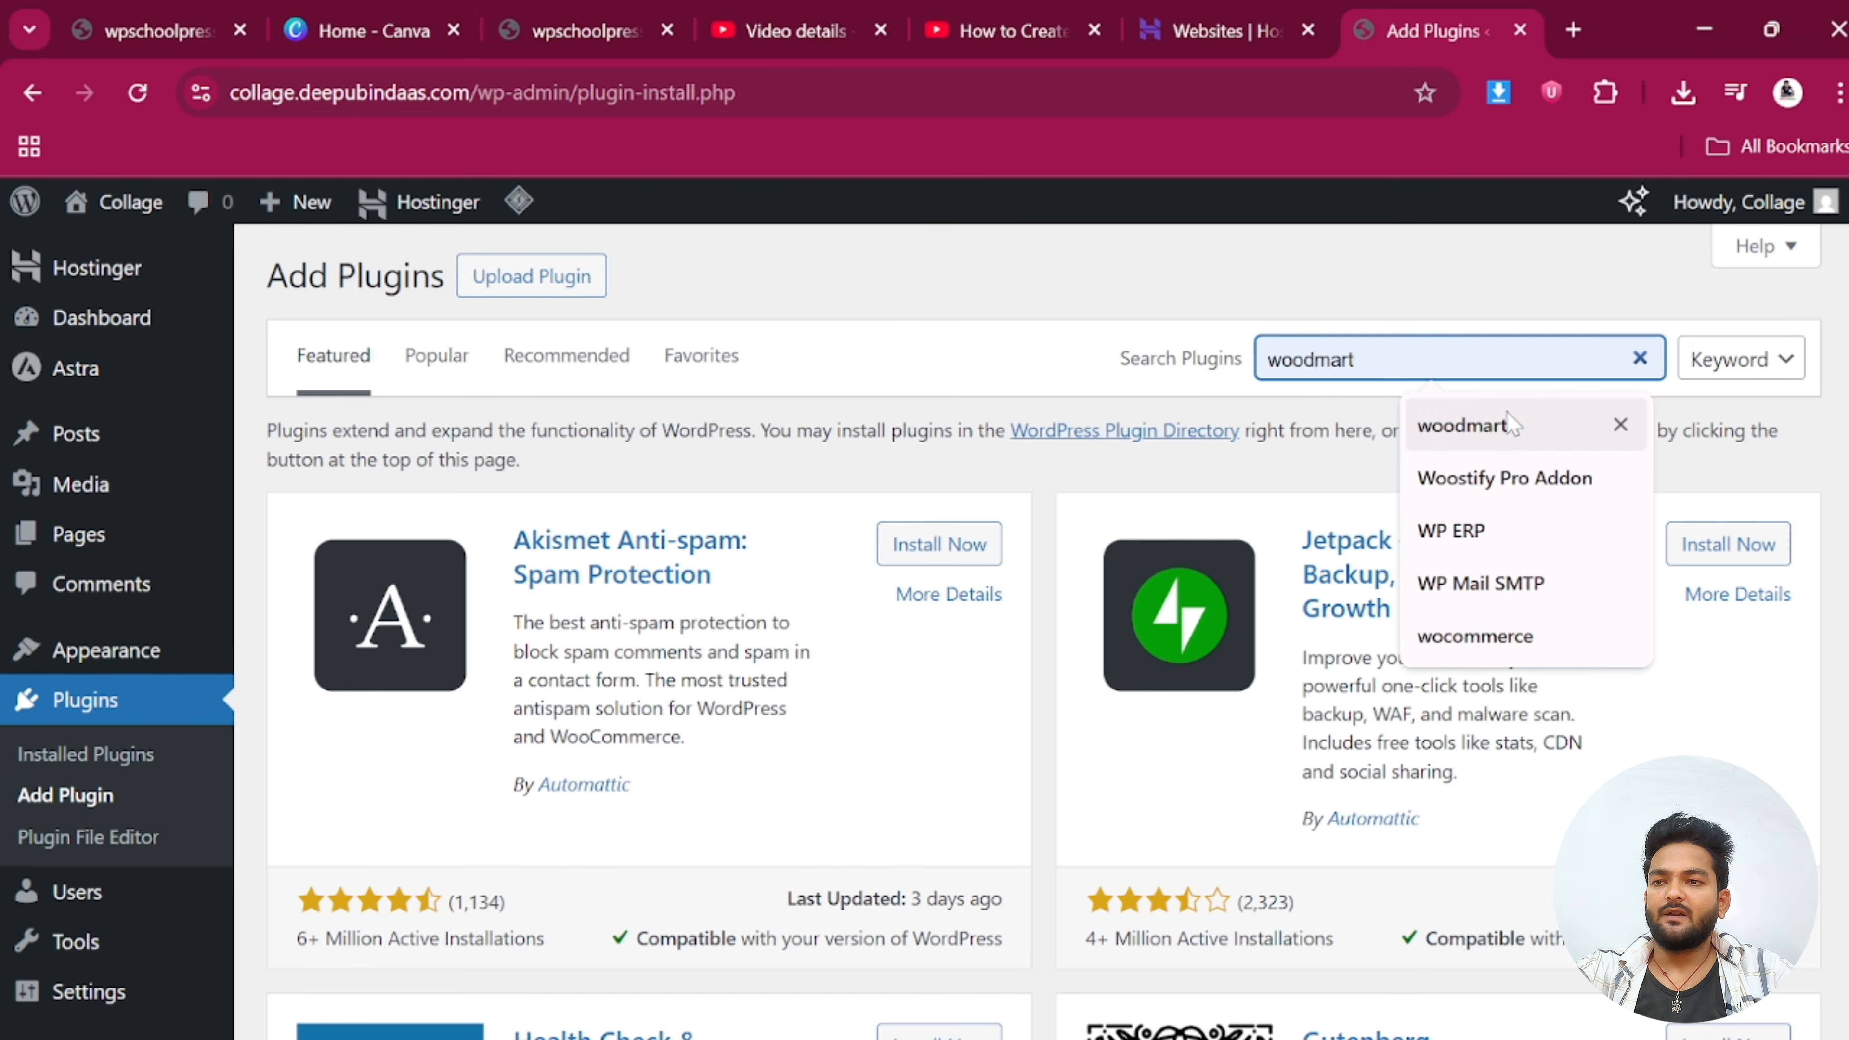
{"action": "left_click", "coordinate": [935, 523]}
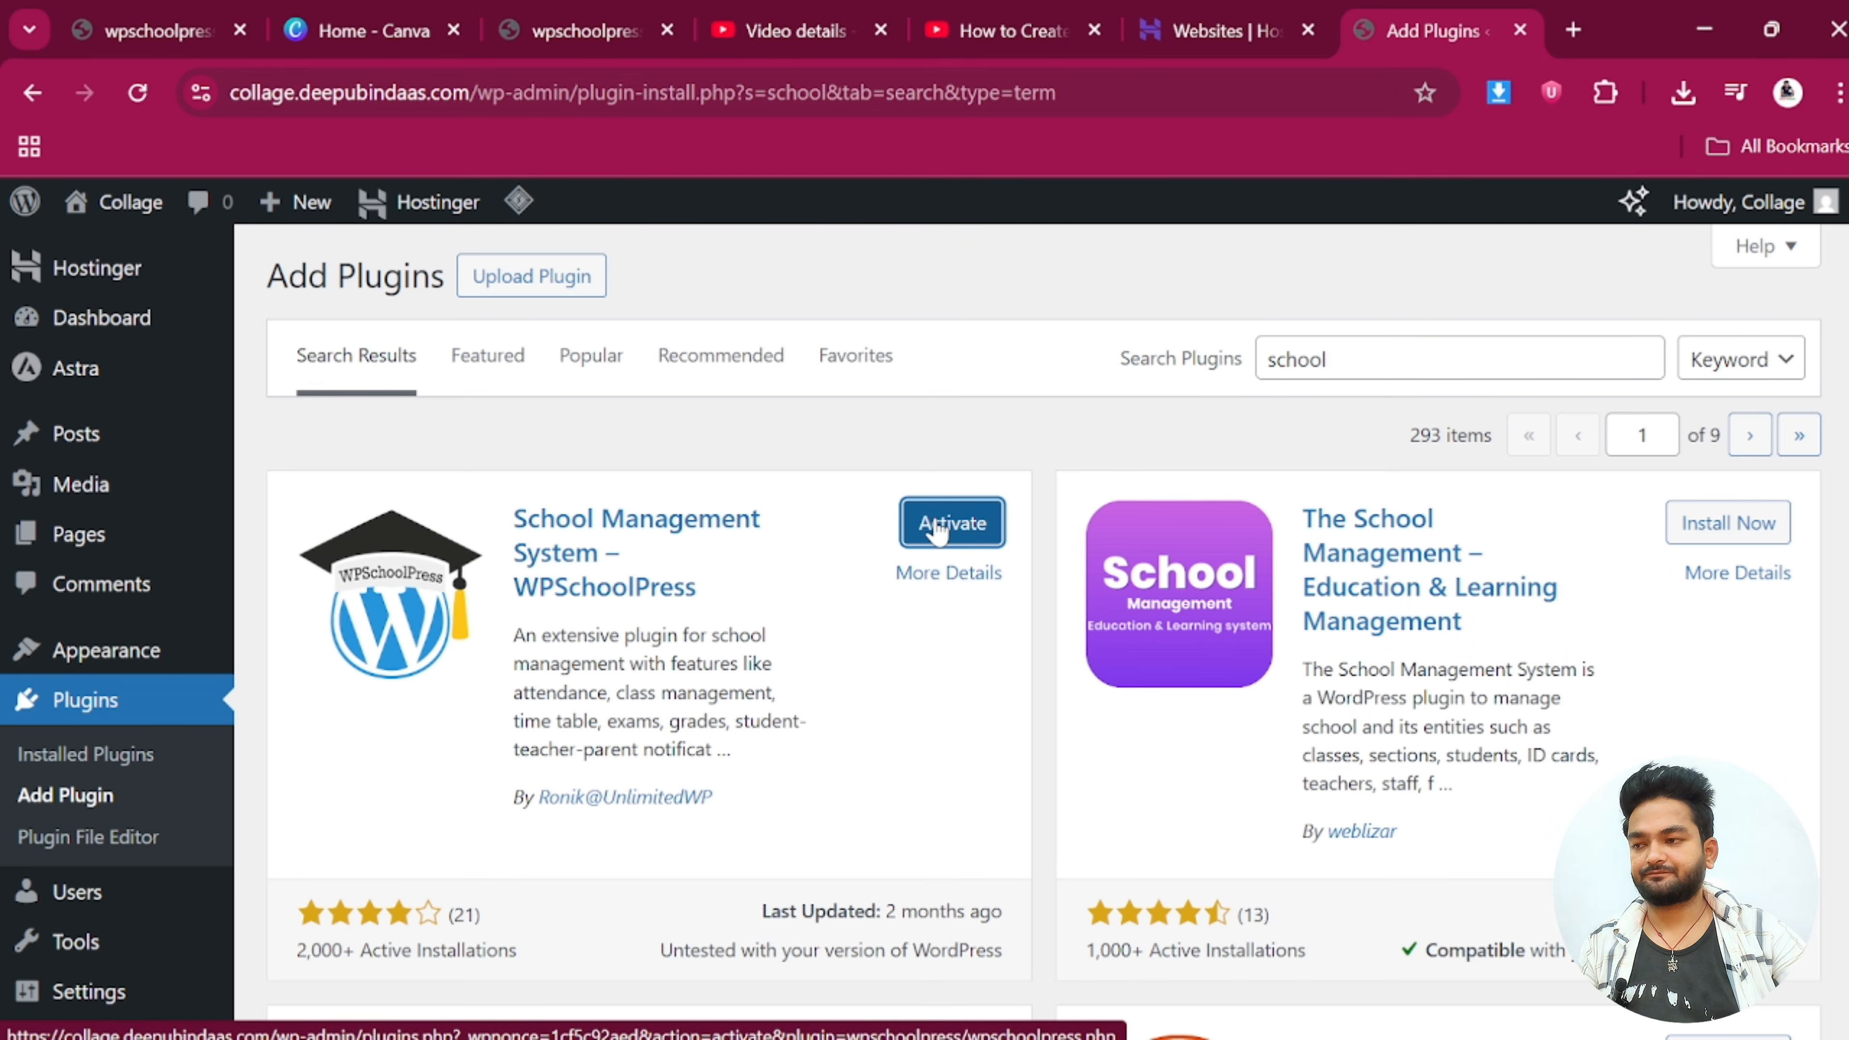
{"action": "left_click", "coordinate": [938, 533]}
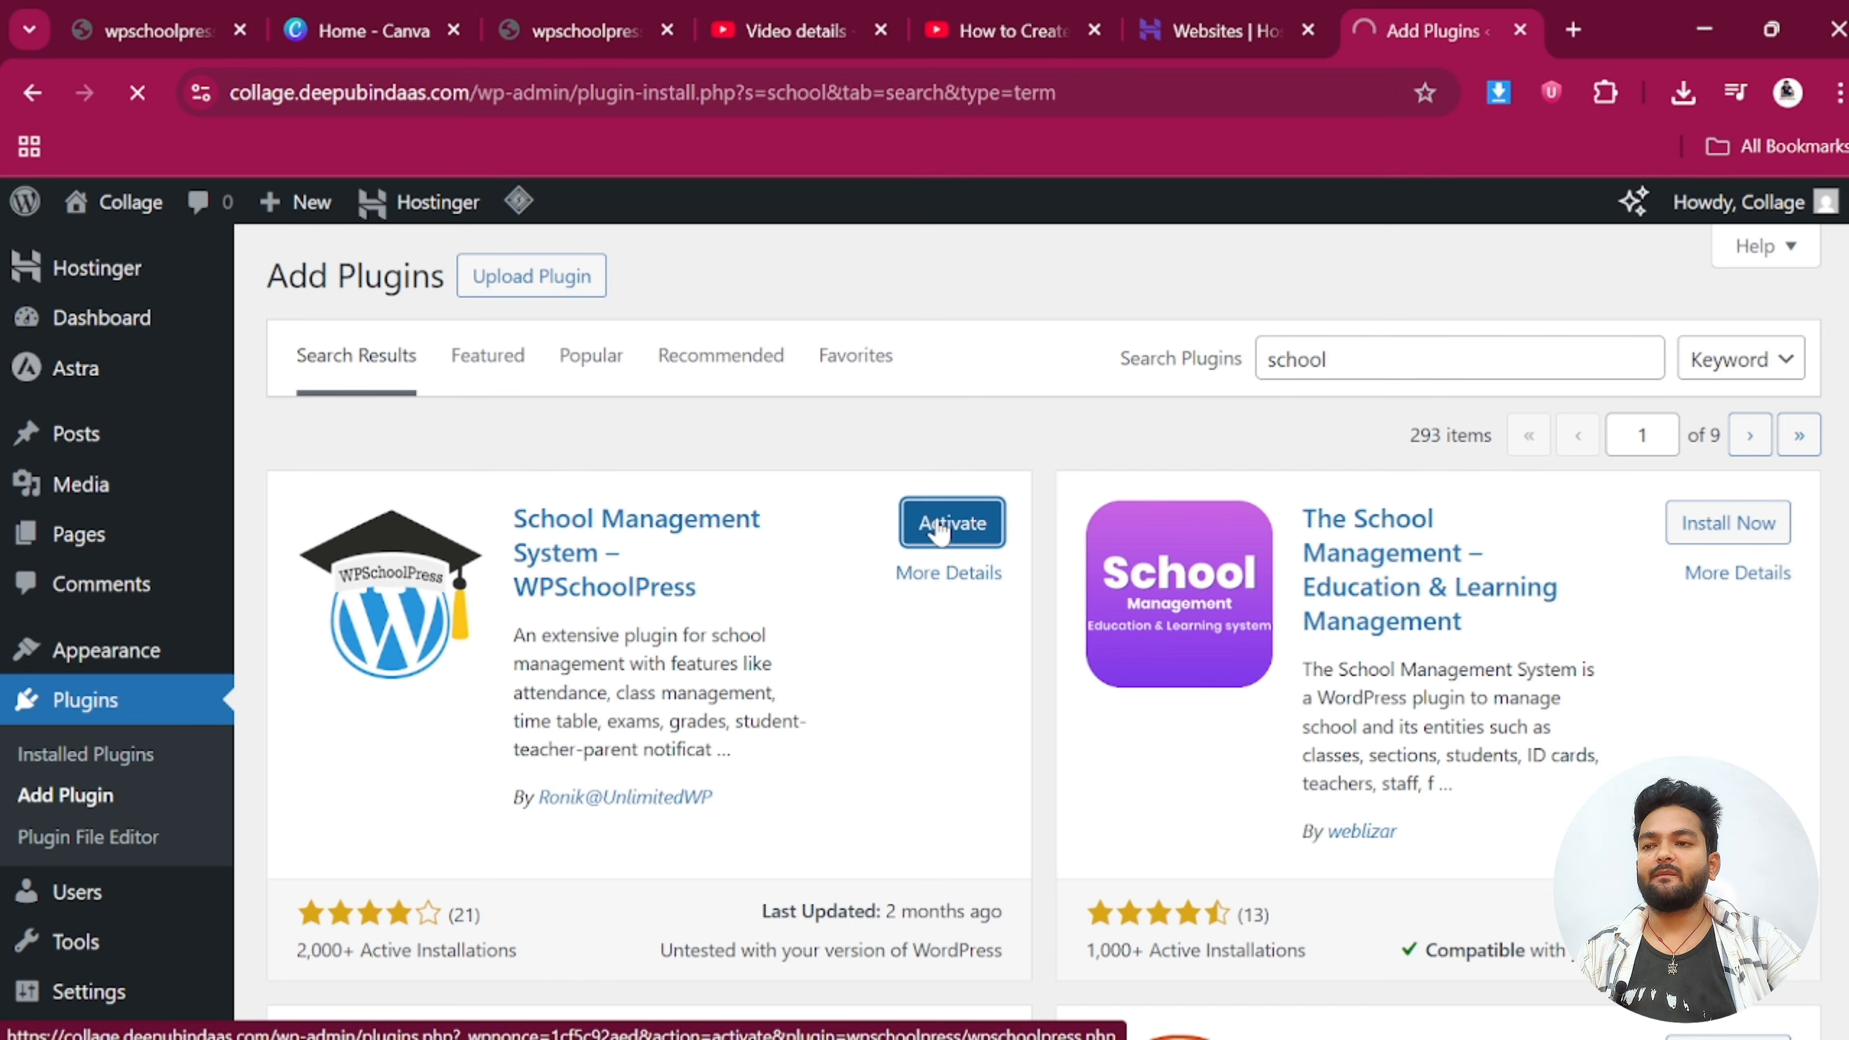
{"action": "scroll", "coordinate": [455, 739], "scroll_direction": "down", "scroll_amount": 5}
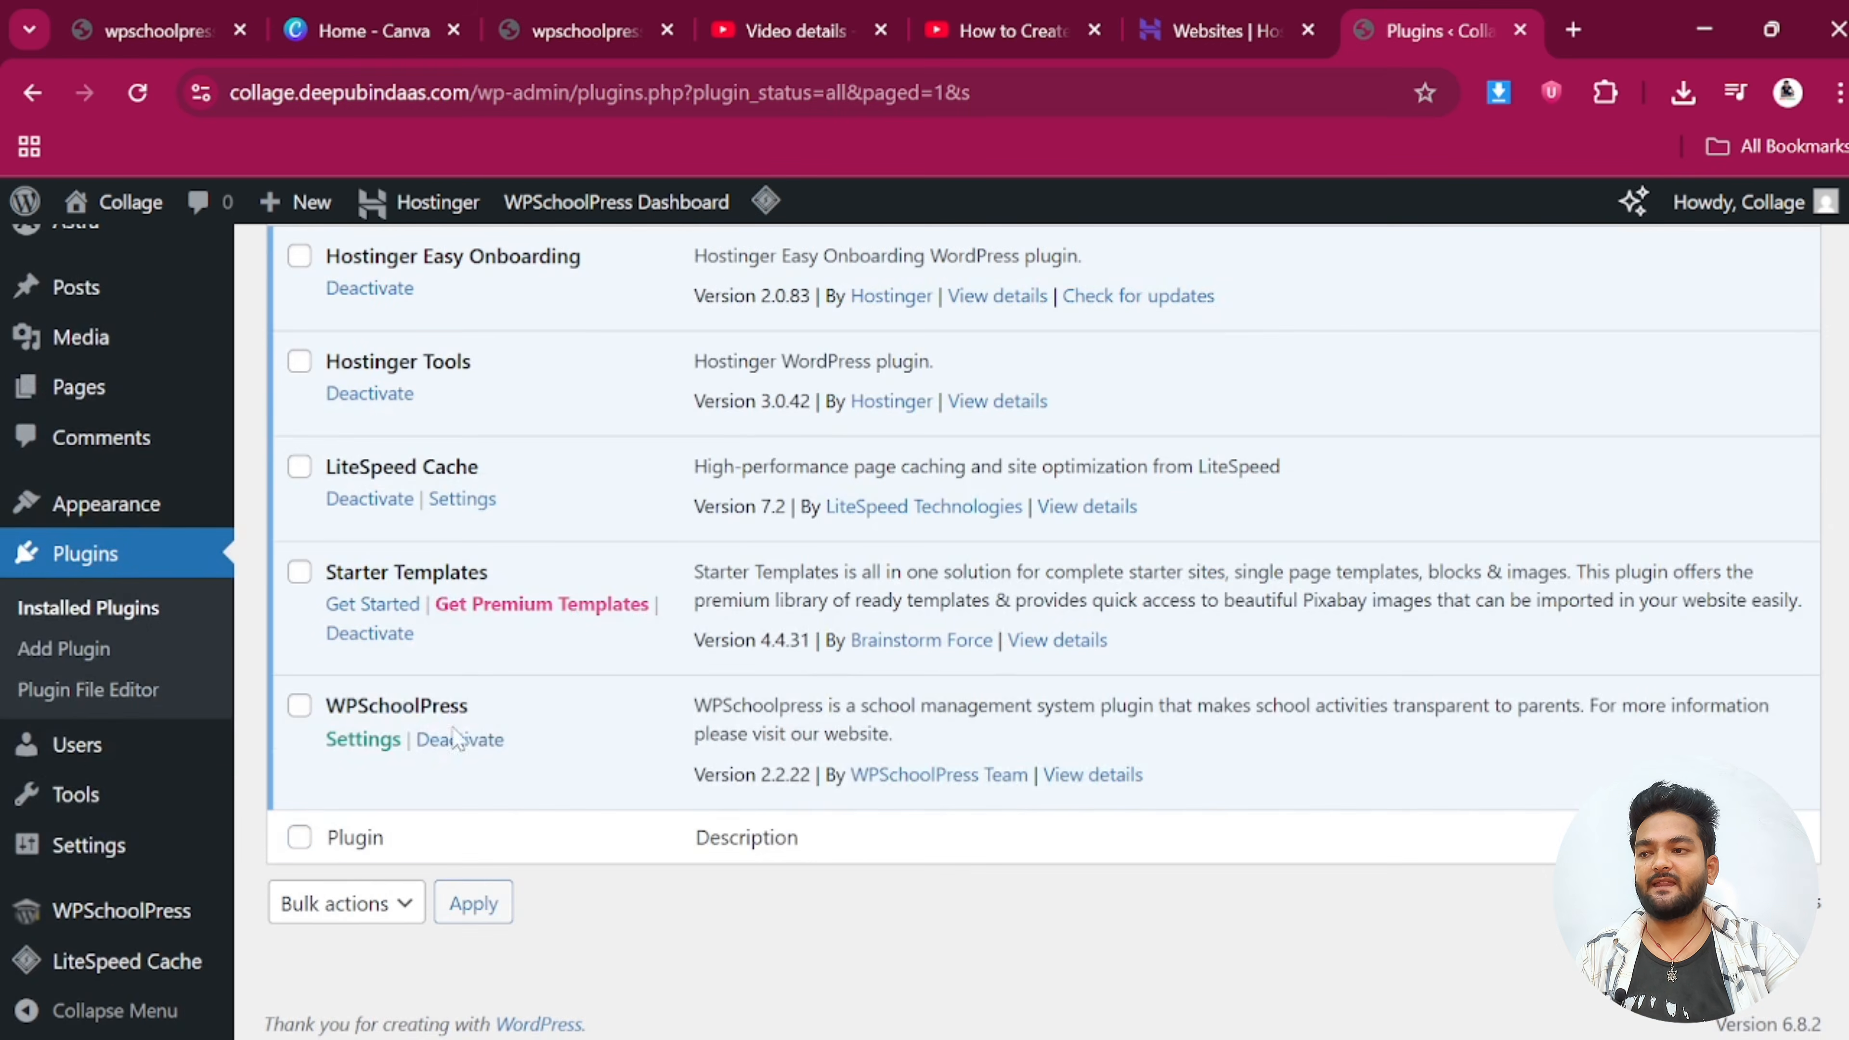
{"action": "scroll", "coordinate": [1271, 363], "scroll_direction": "up", "scroll_amount": 5}
Load collage.deepubindaas.com in a new browser tab to view the live site
{"action": "left_click", "coordinate": [1574, 30]}
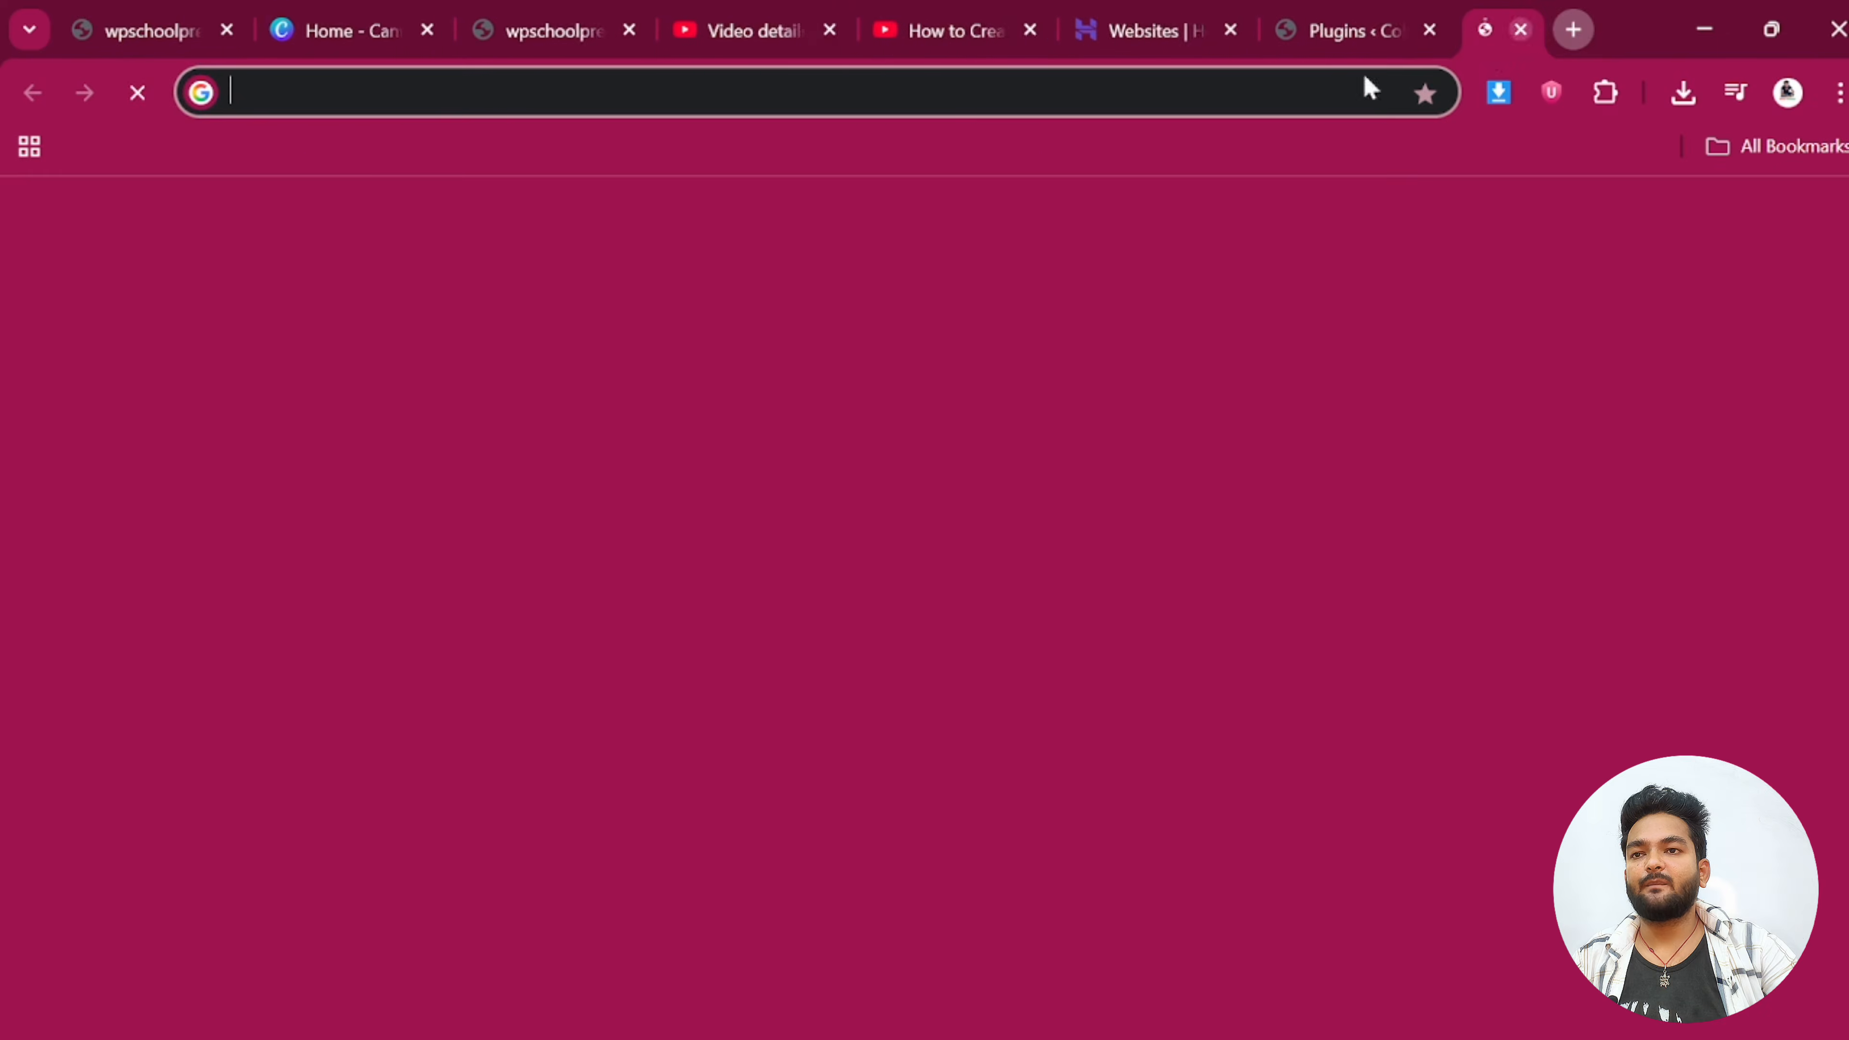
{"action": "left_click", "coordinate": [526, 71]}
{"action": "type", "text": "c"}
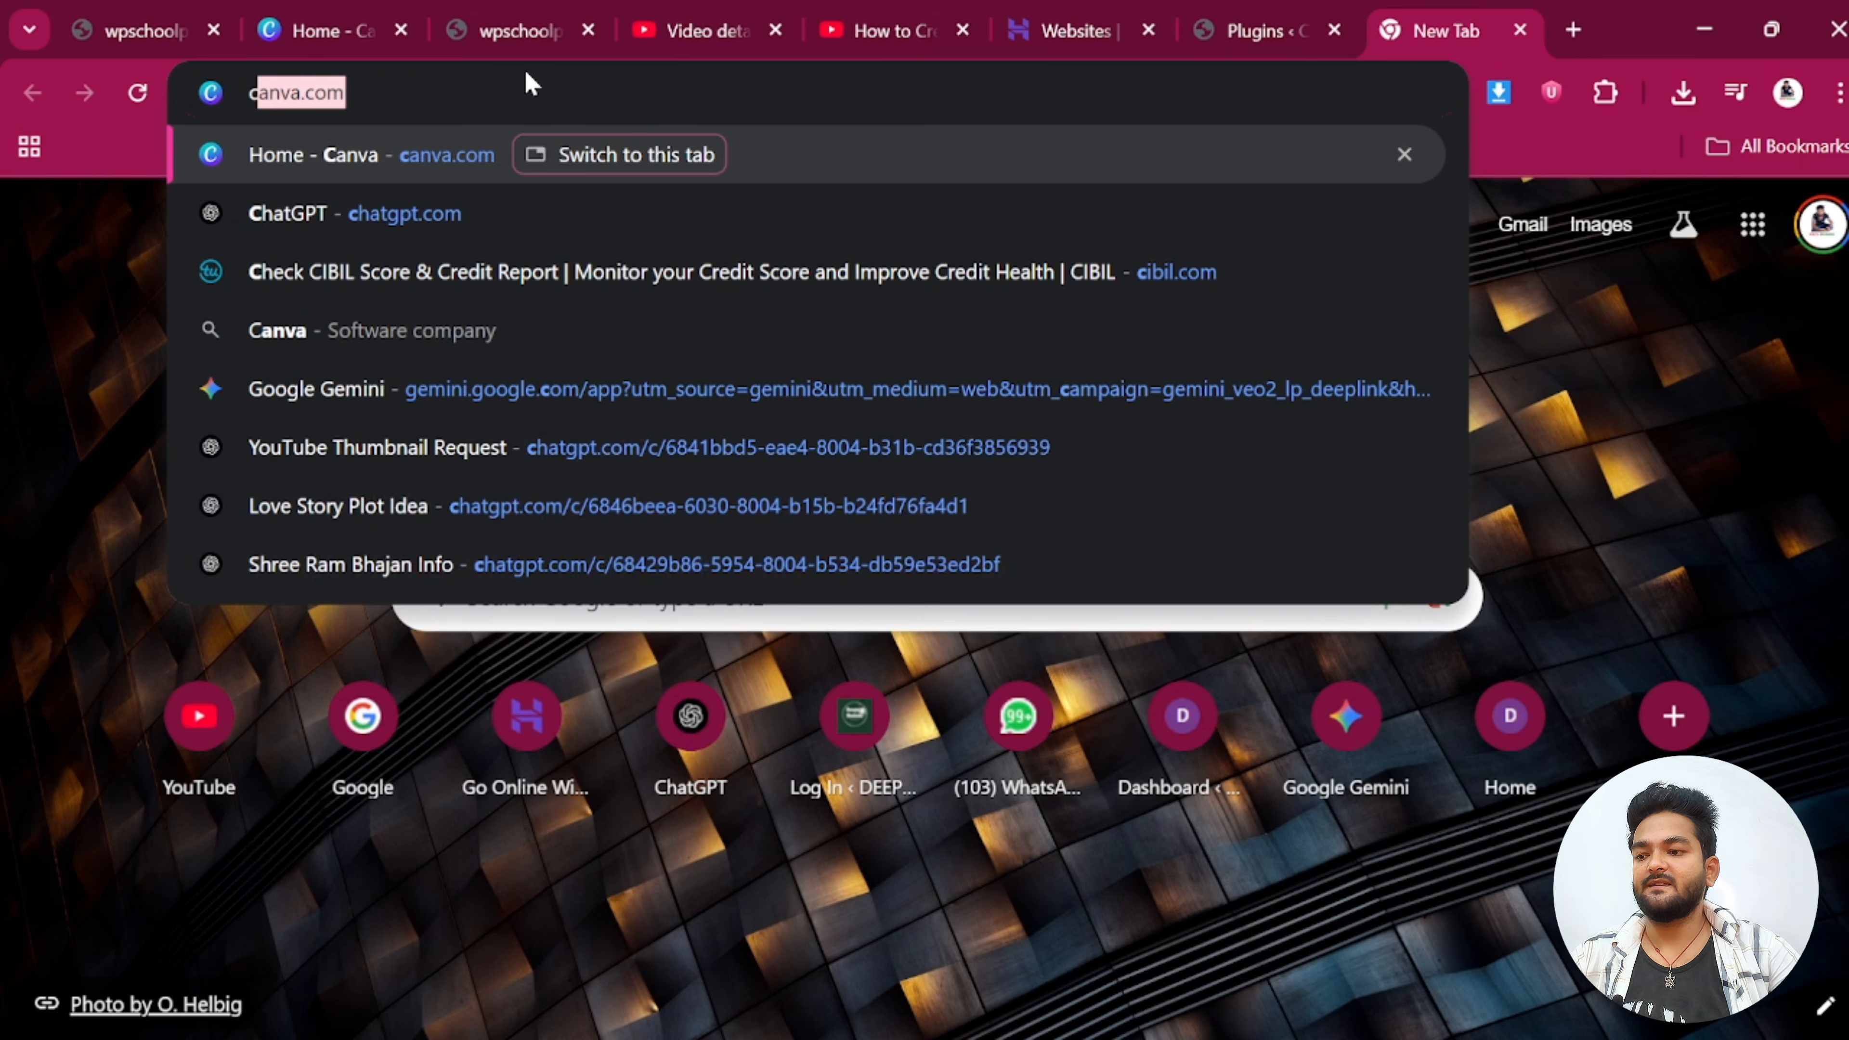
{"action": "type", "text": "p"}
{"action": "key", "text": "BackSpace"}
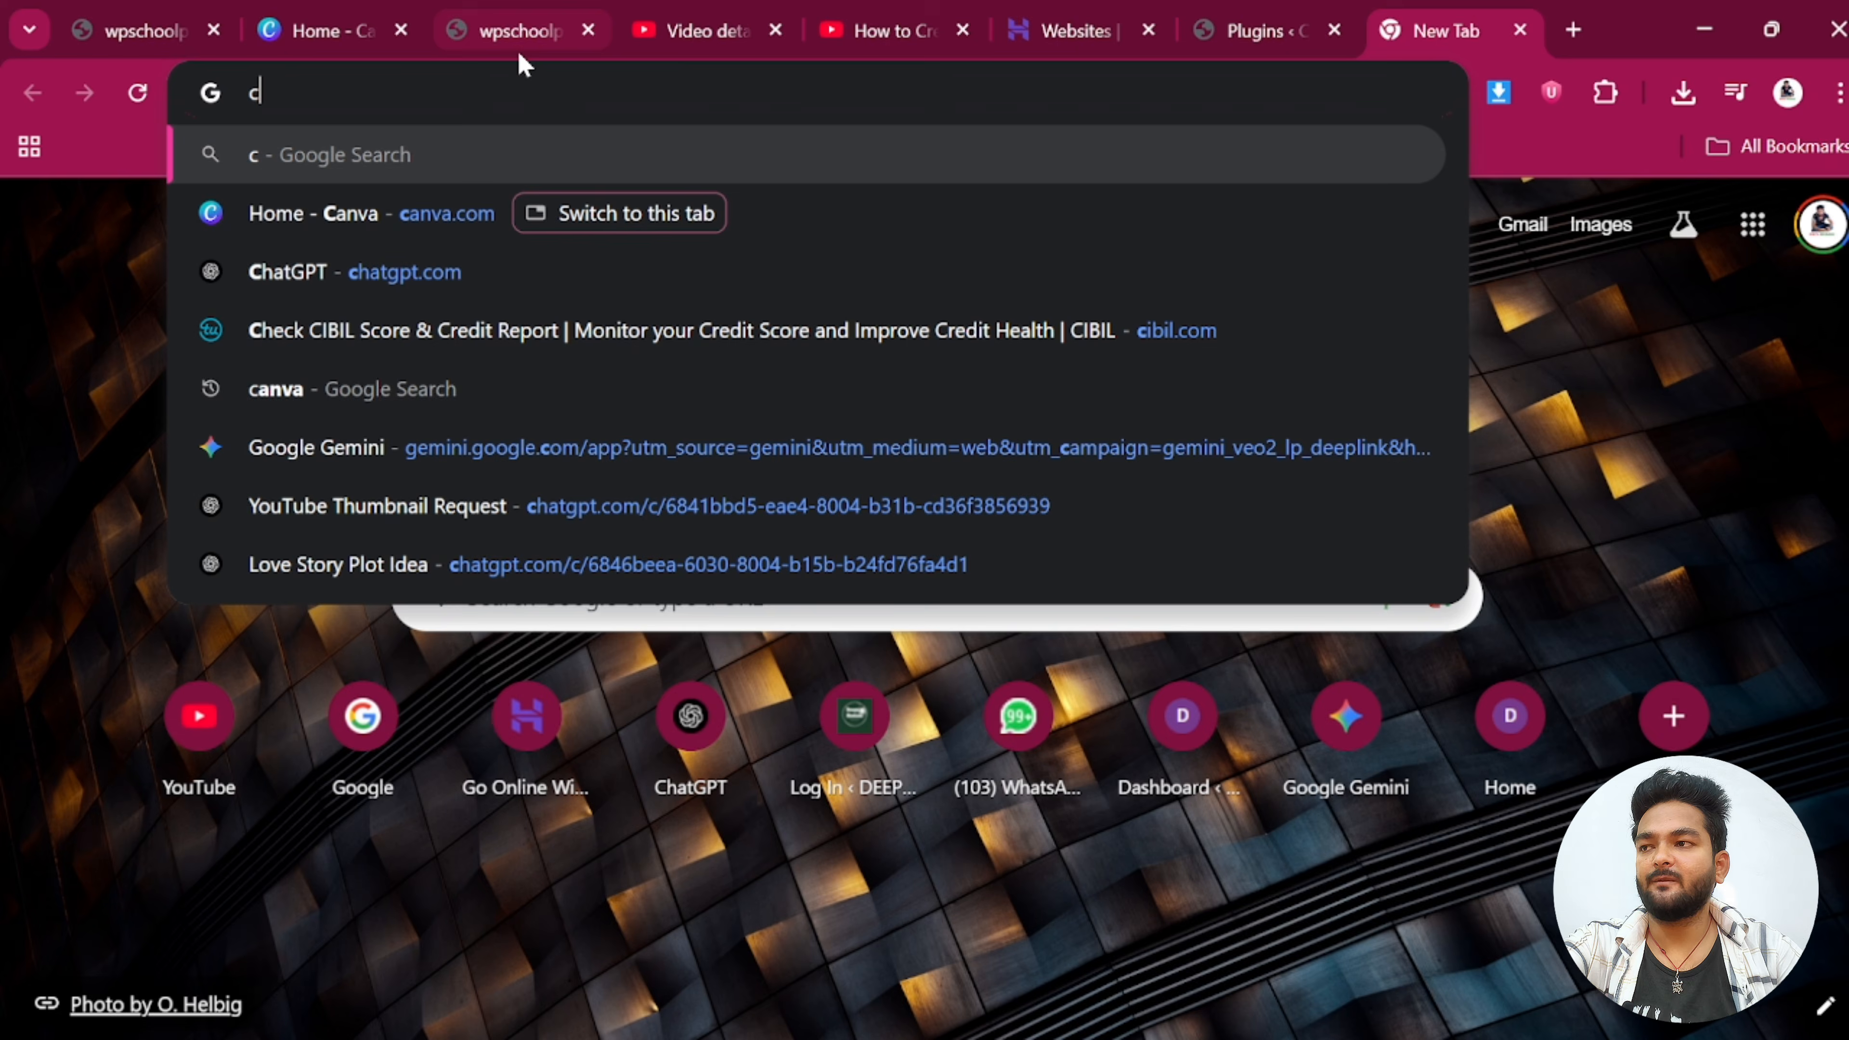
{"action": "type", "text": "o"}
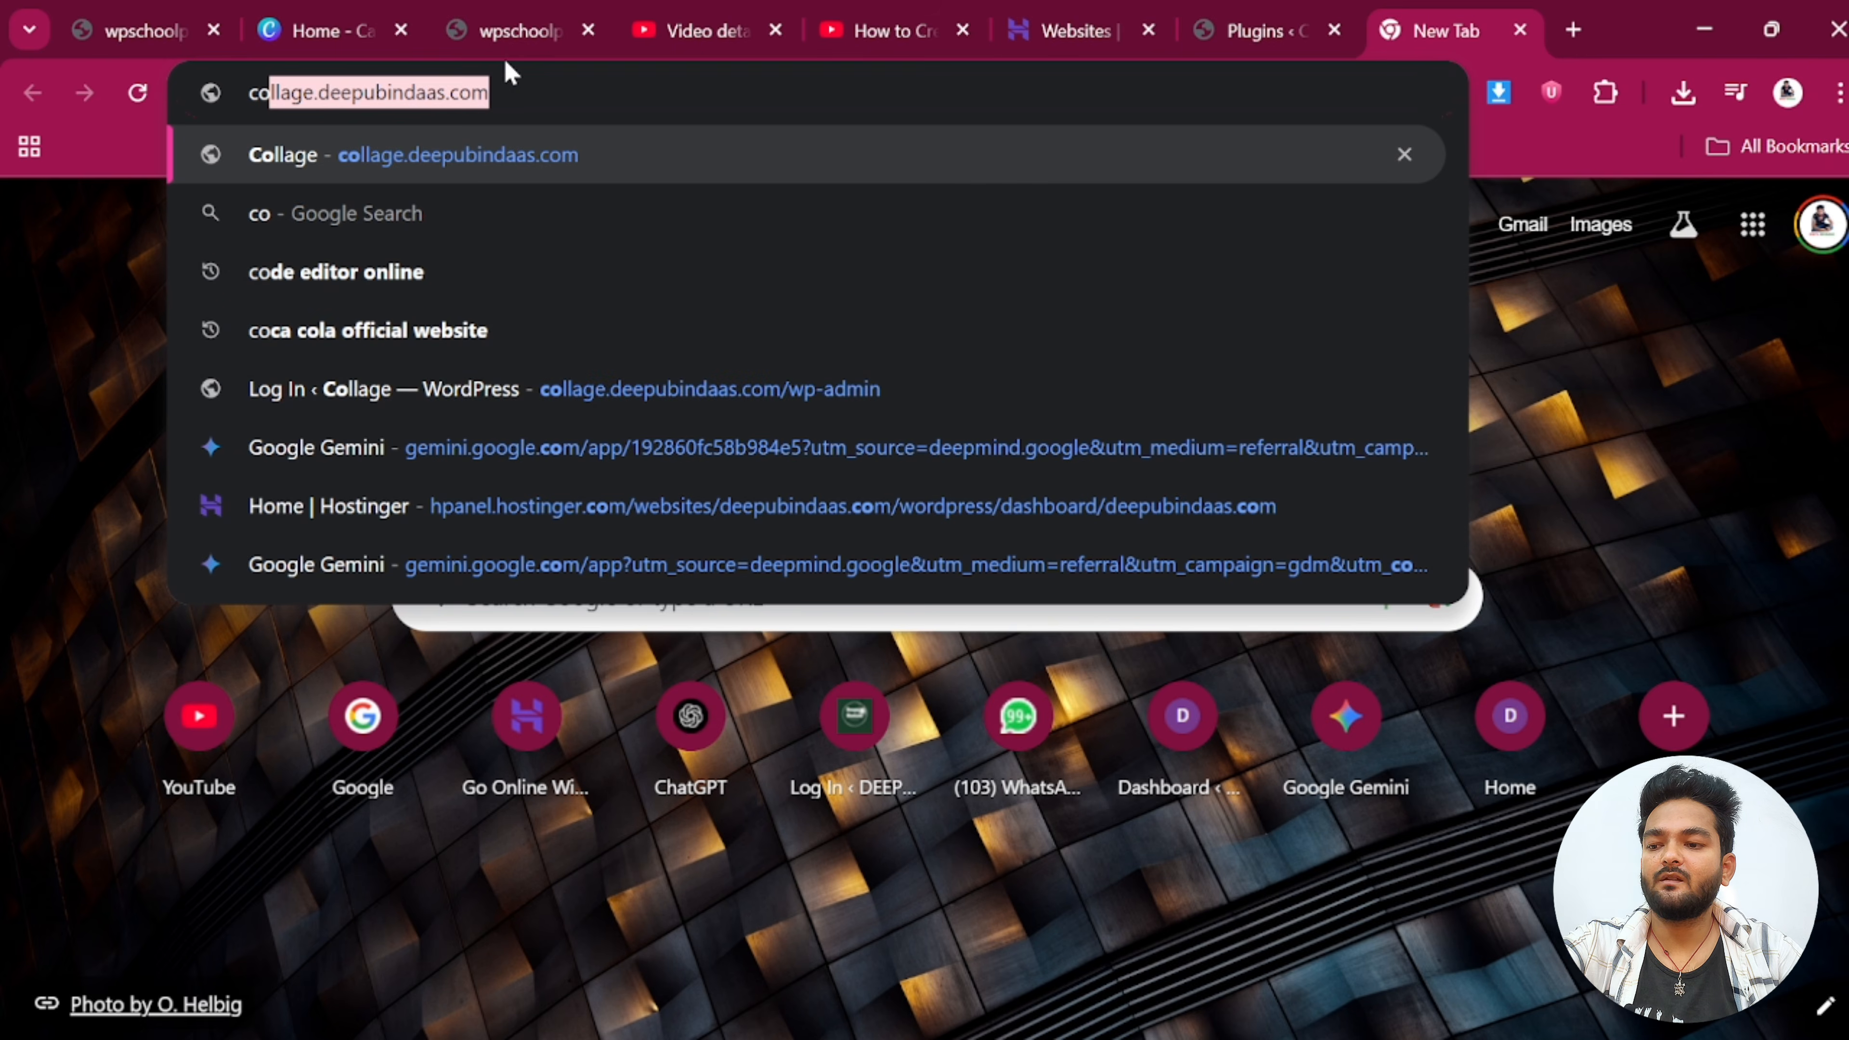
{"action": "key", "text": "Return"}
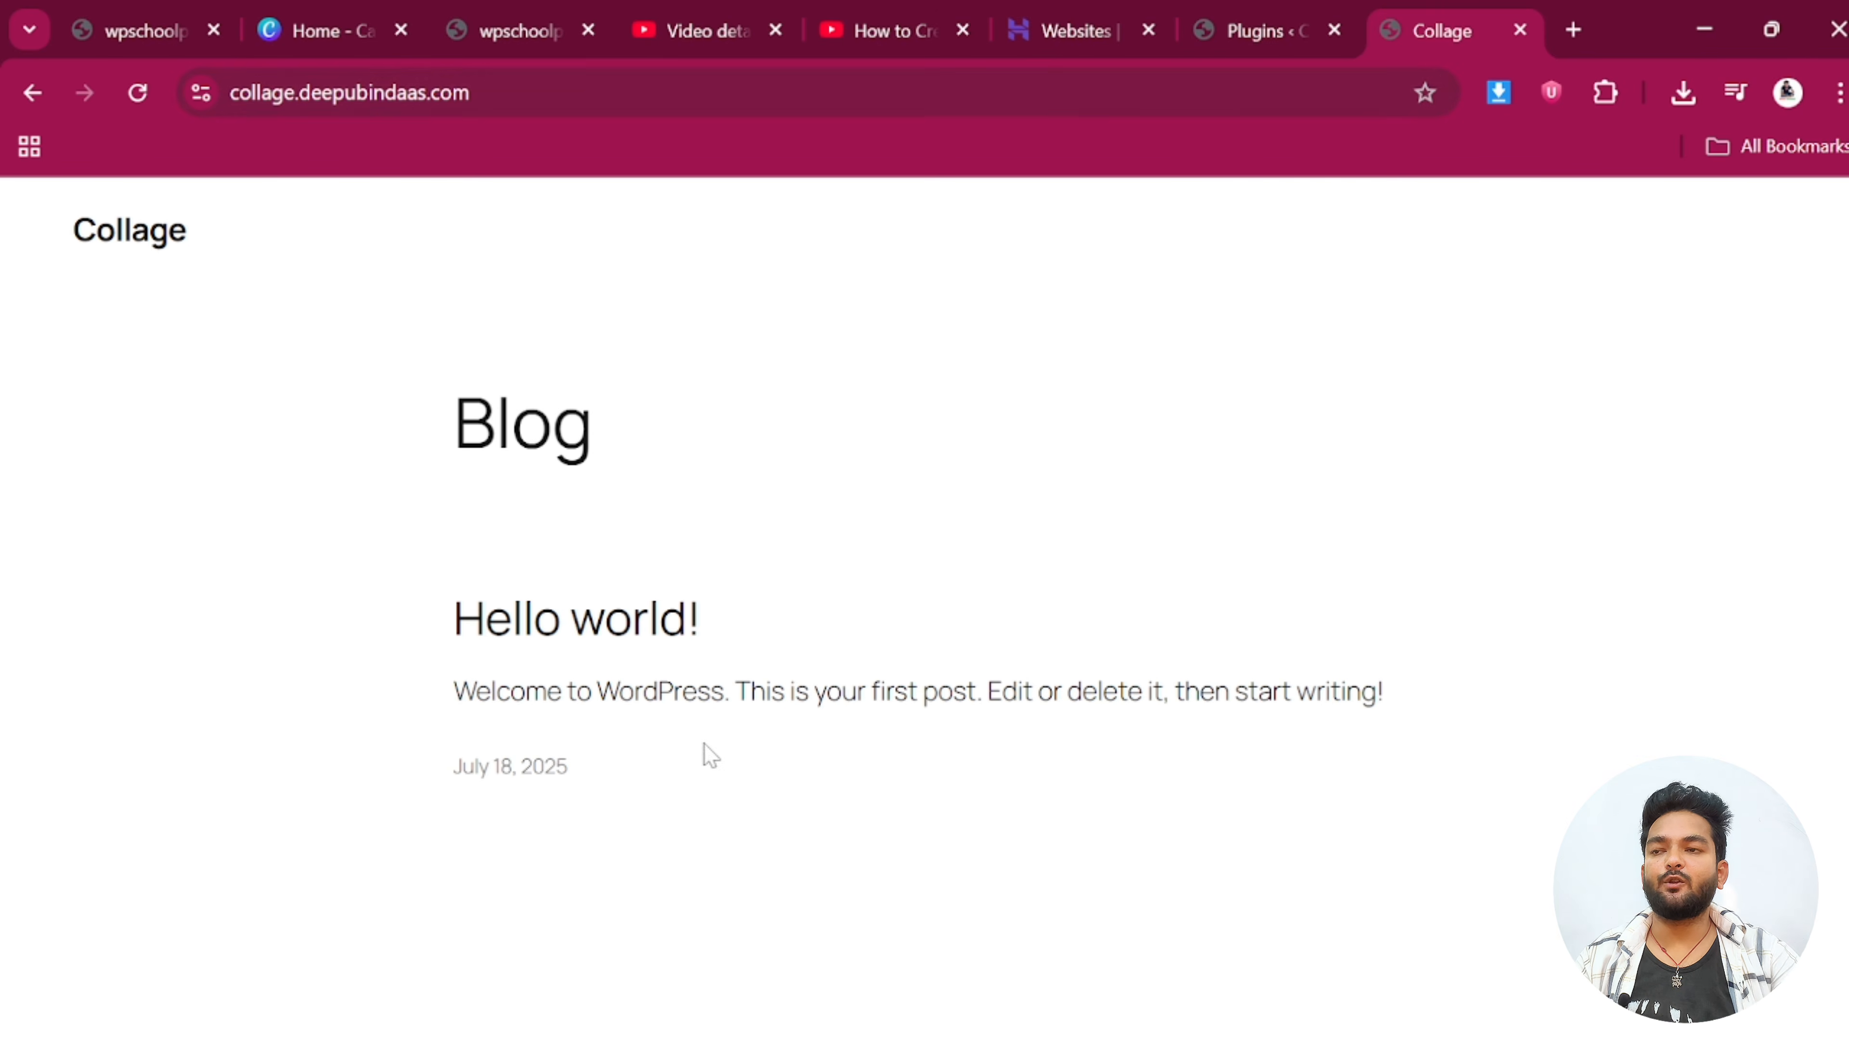
Return to the WordPress installed-plugins tab and point to the Appearance menu
{"action": "left_click", "coordinate": [1246, 22]}
{"action": "scroll", "coordinate": [619, 673], "scroll_direction": "down", "scroll_amount": 5}
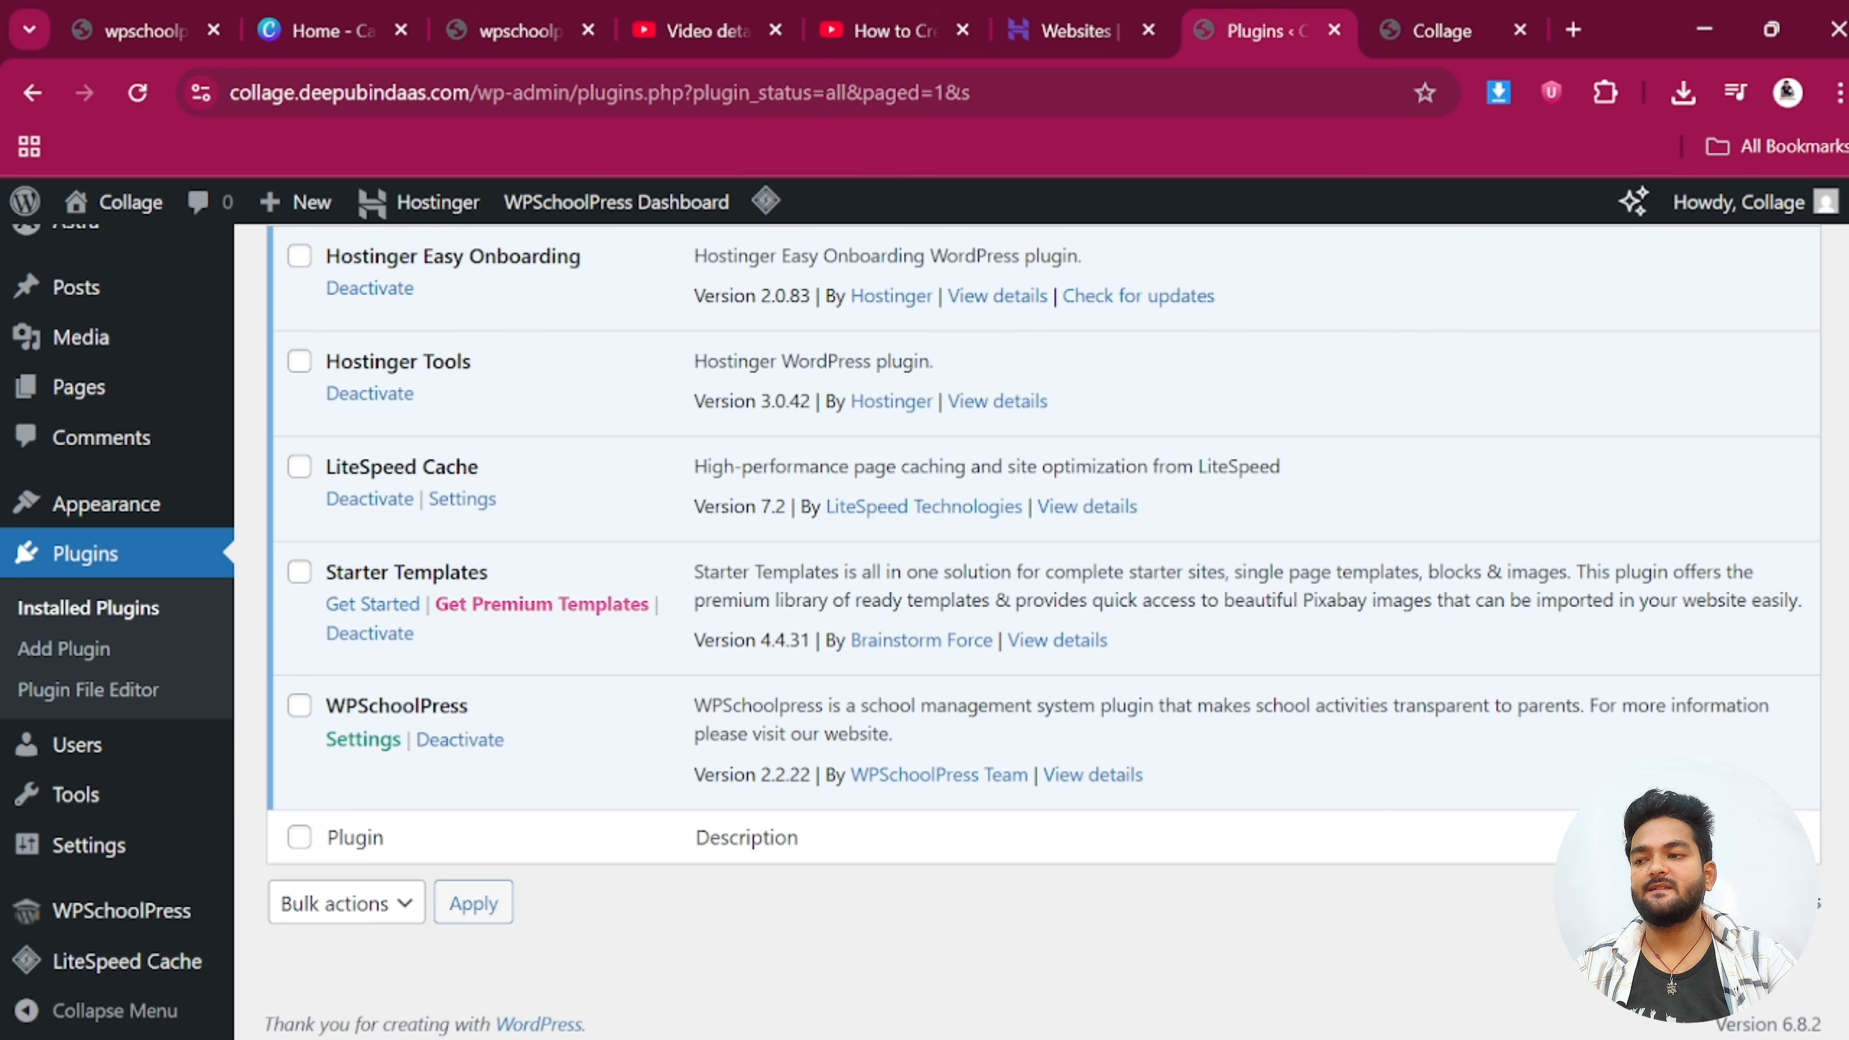
{"action": "mouse_move", "coordinate": [129, 519]}
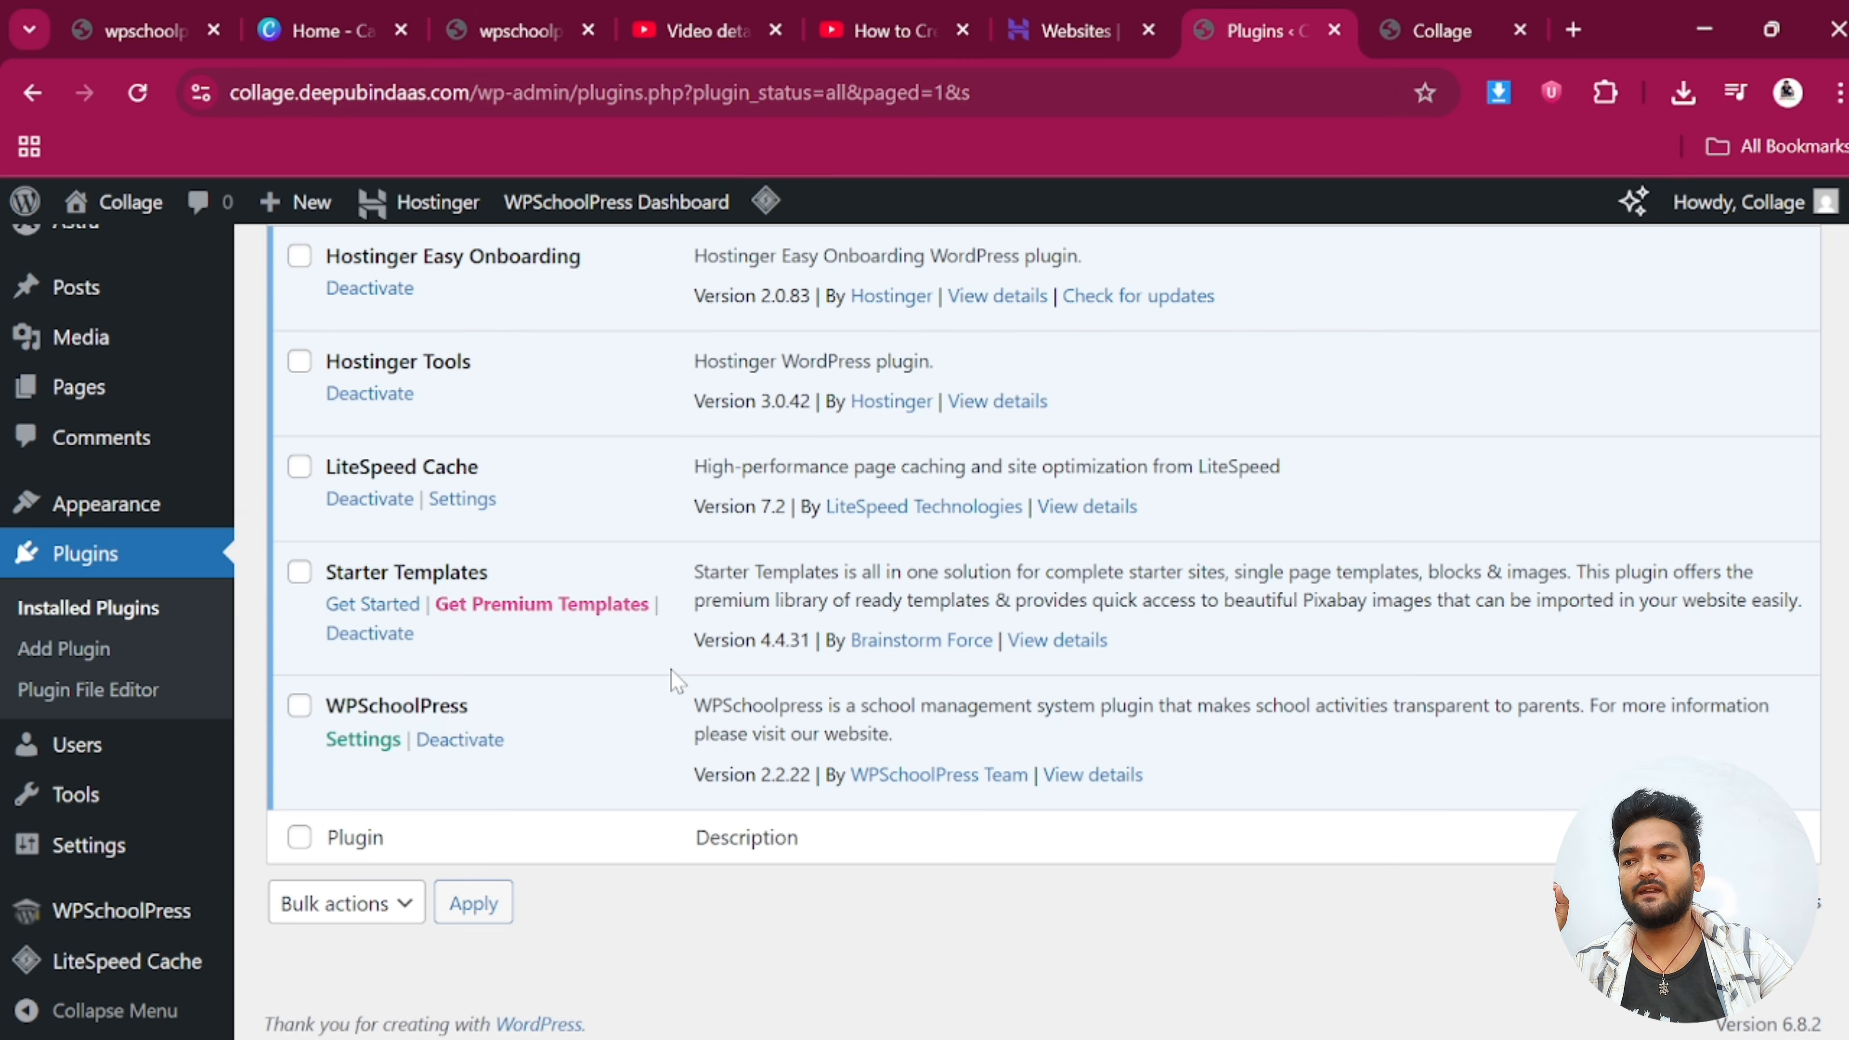
{"action": "mouse_move", "coordinate": [199, 513]}
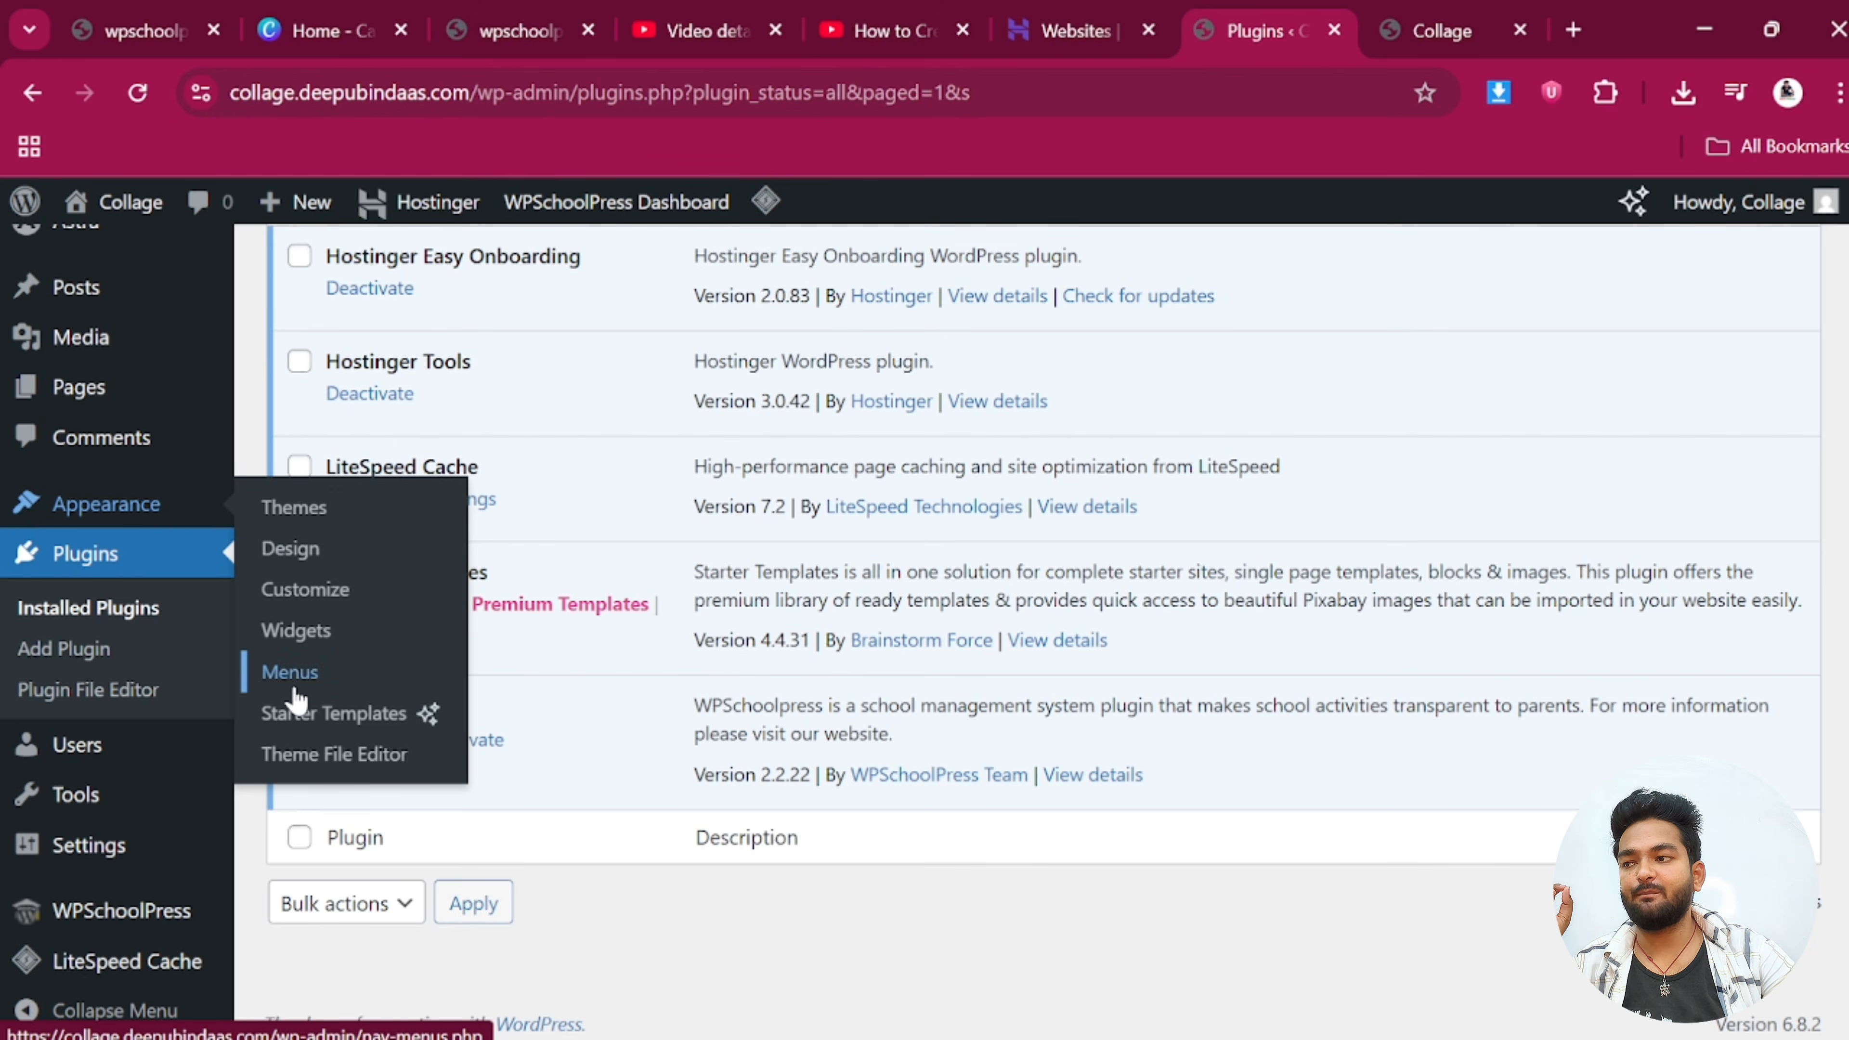
Open the Starter Templates gallery from Appearance and browse the available templates
{"action": "left_click", "coordinate": [298, 715]}
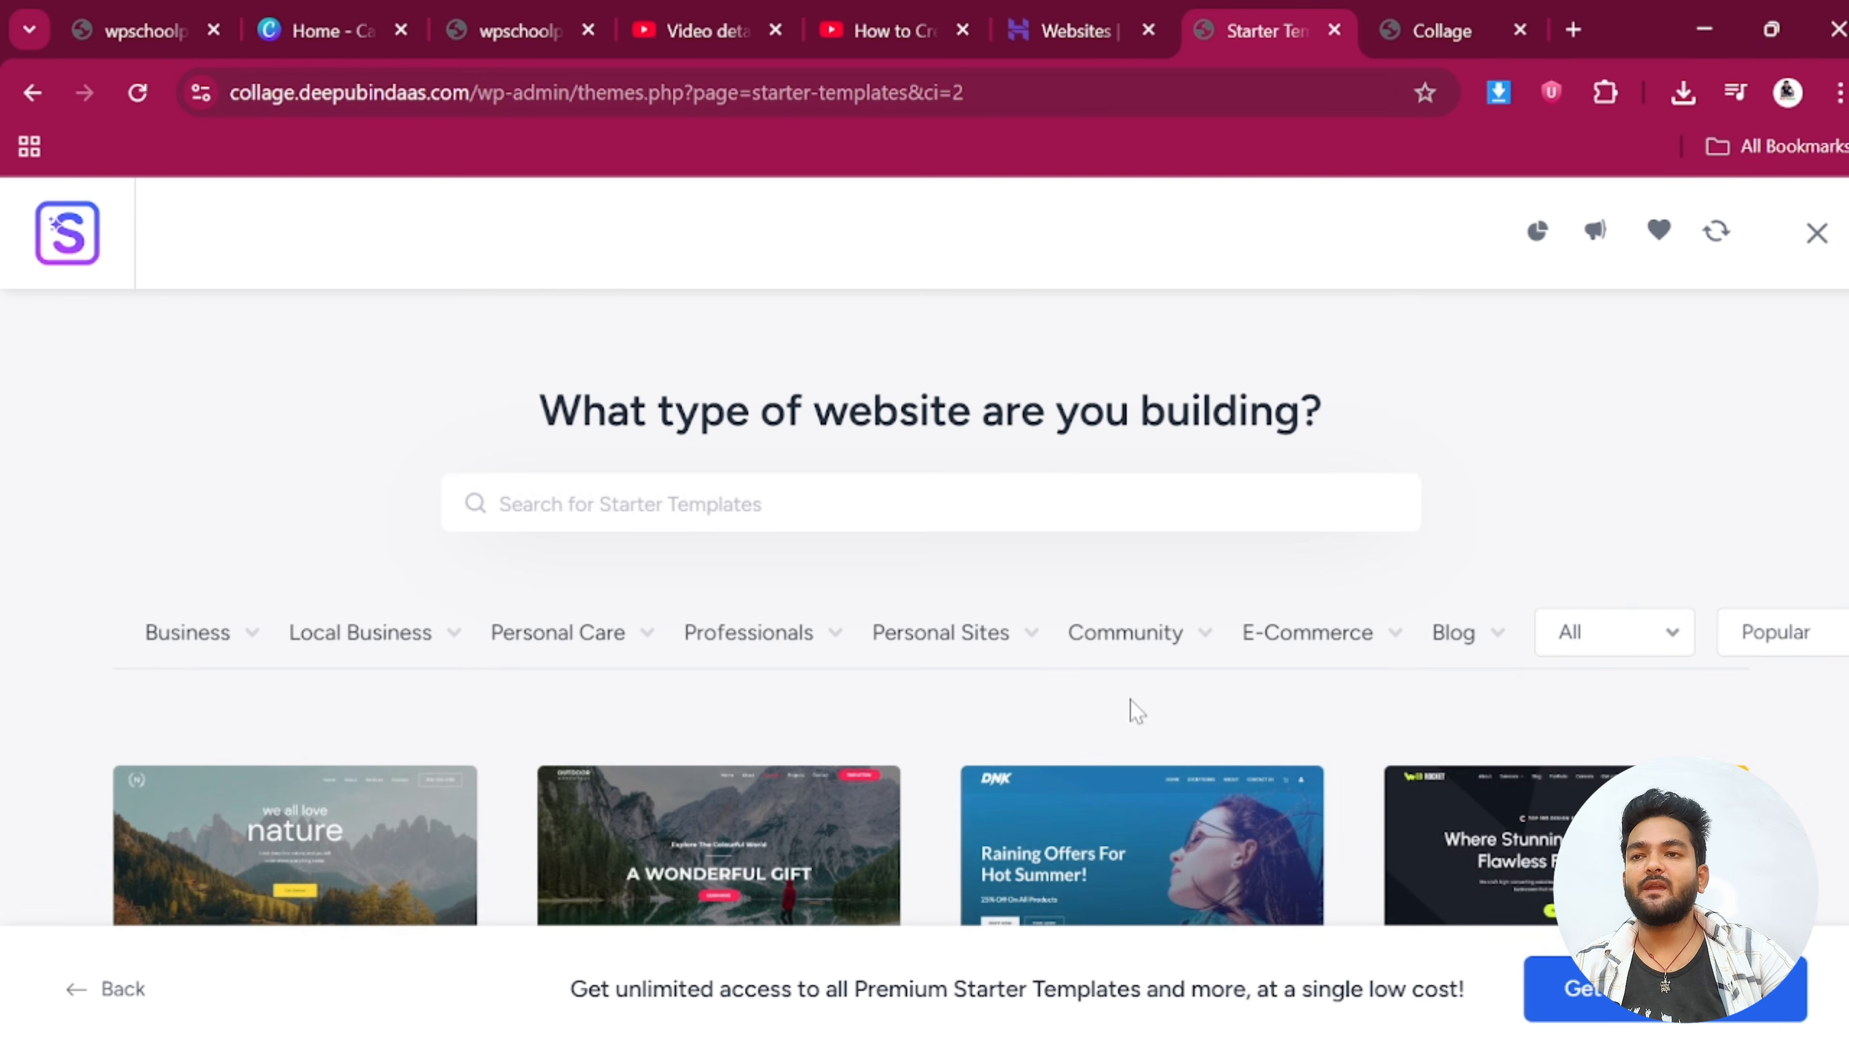
{"action": "scroll", "coordinate": [1259, 715], "scroll_direction": "down", "scroll_amount": 8}
{"action": "scroll", "coordinate": [925, 763], "scroll_direction": "down", "scroll_amount": 6}
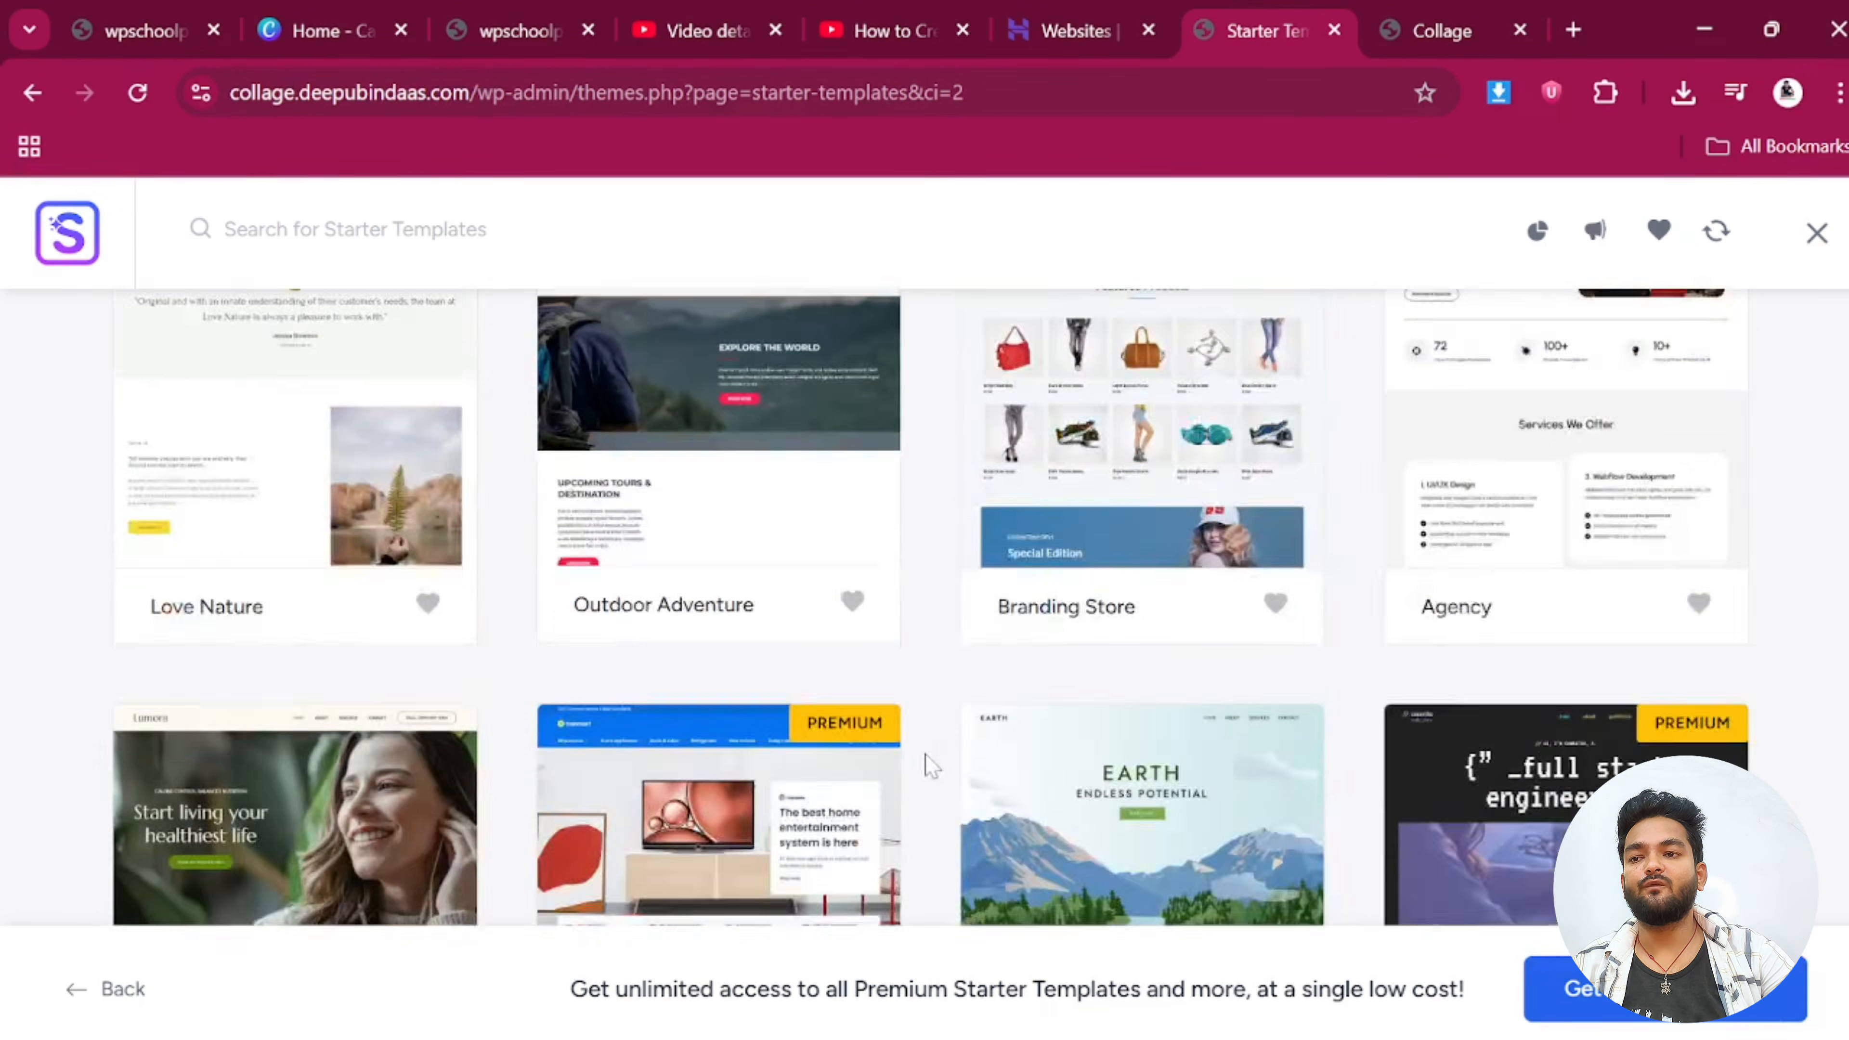
{"action": "scroll", "coordinate": [895, 755], "scroll_direction": "up", "scroll_amount": 8}
{"action": "scroll", "coordinate": [264, 602], "scroll_direction": "up", "scroll_amount": 7}
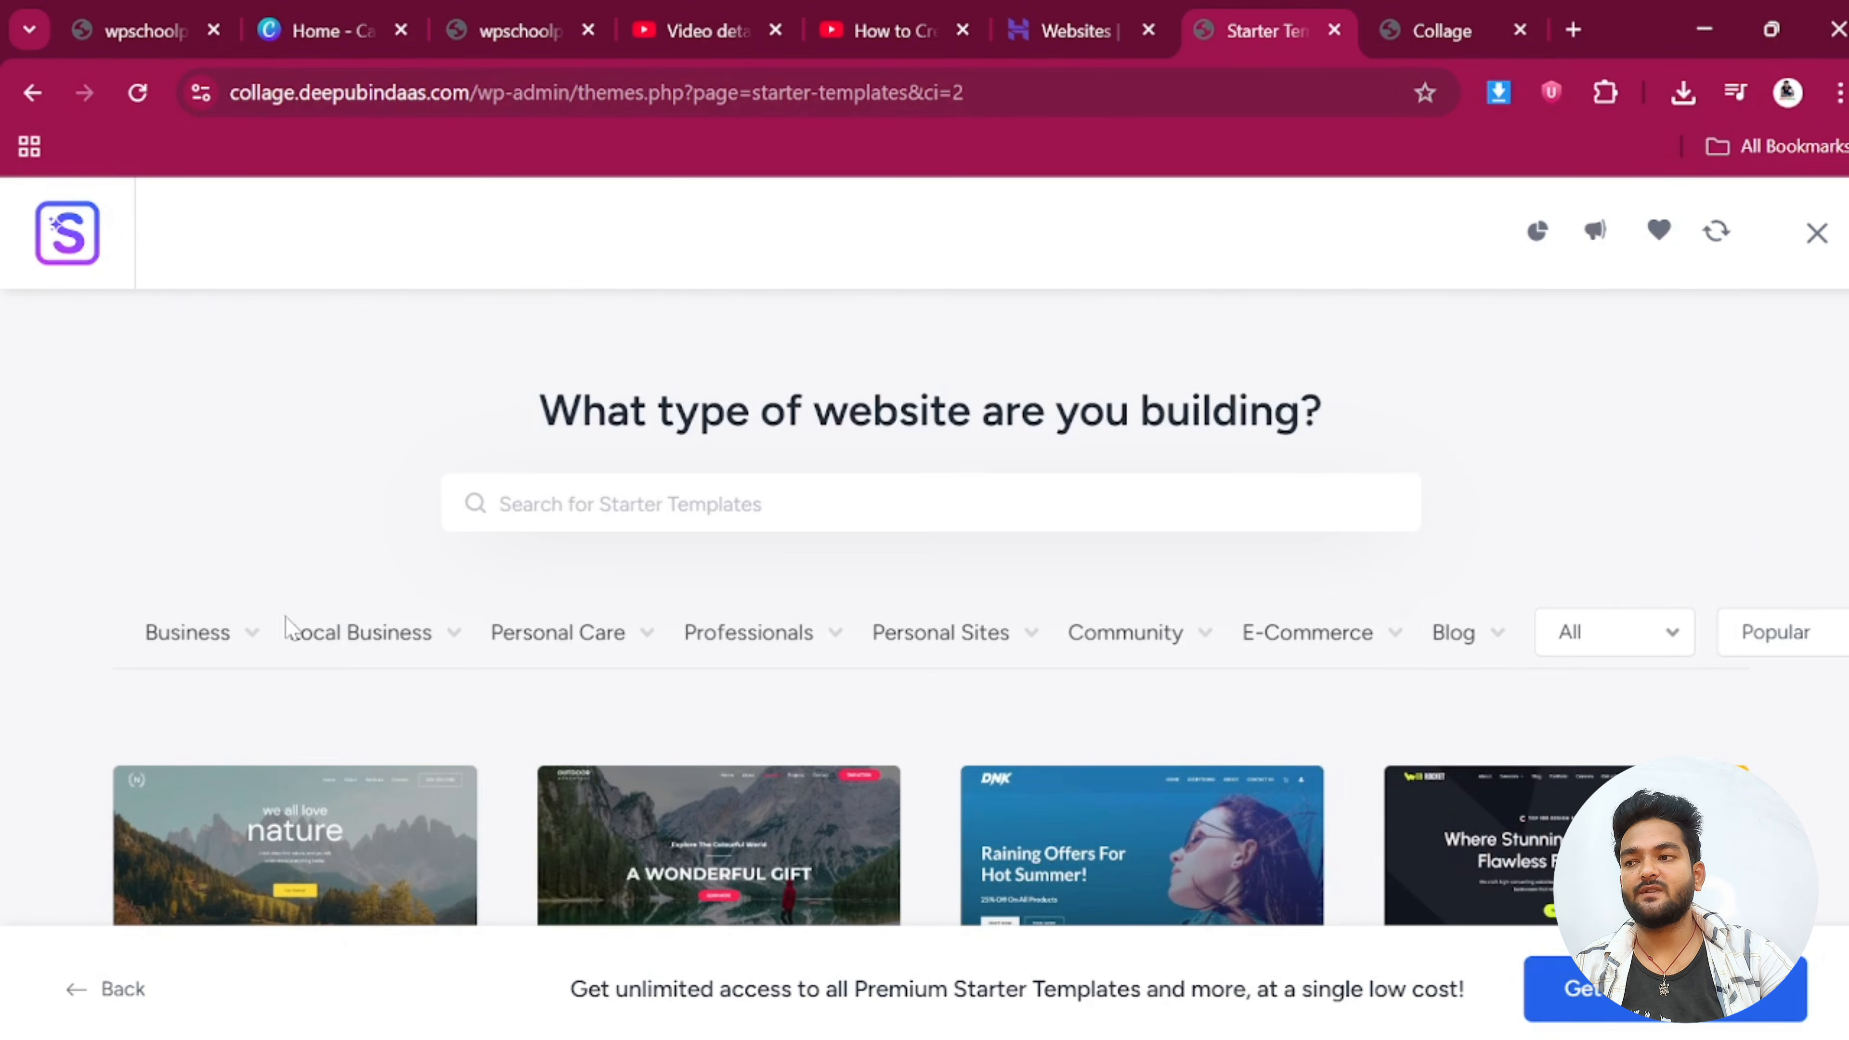
{"action": "scroll", "coordinate": [281, 626], "scroll_direction": "down", "scroll_amount": 11}
{"action": "scroll", "coordinate": [466, 681], "scroll_direction": "down", "scroll_amount": 5}
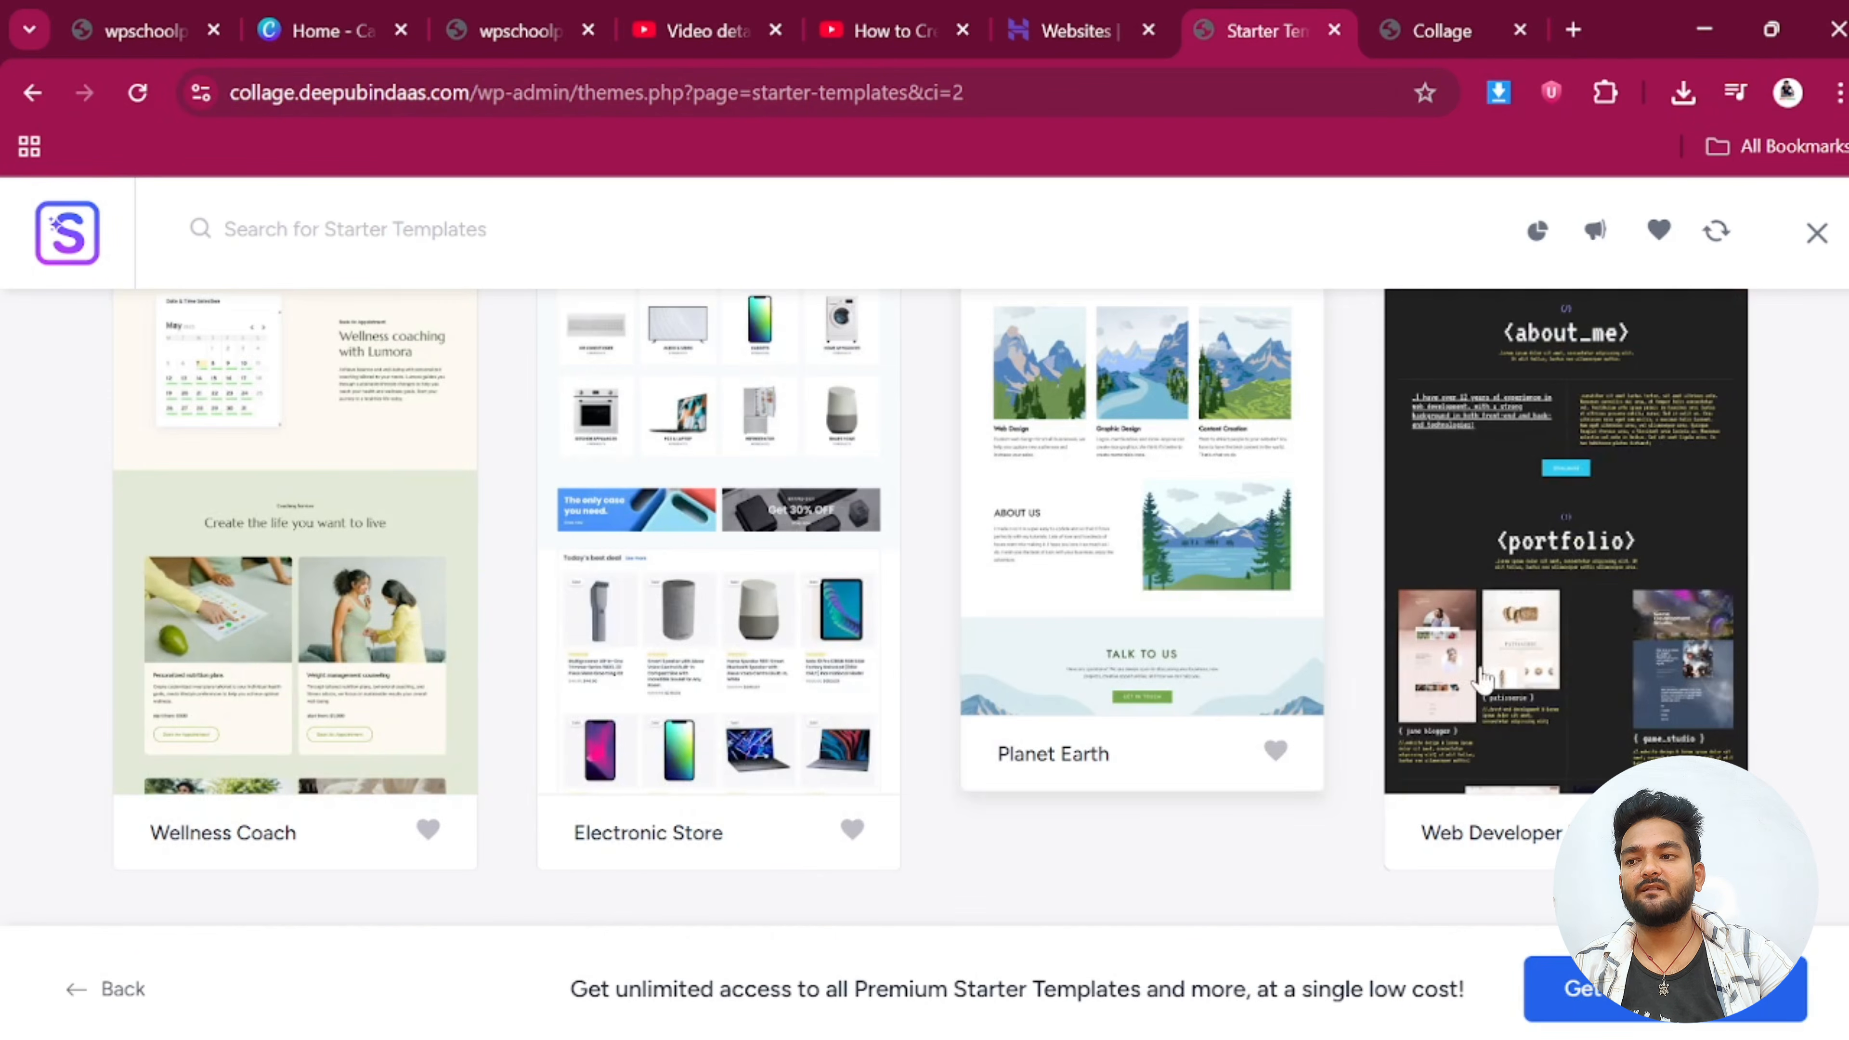
{"action": "scroll", "coordinate": [466, 680], "scroll_direction": "down", "scroll_amount": 5}
{"action": "scroll", "coordinate": [747, 608], "scroll_direction": "up", "scroll_amount": 12}
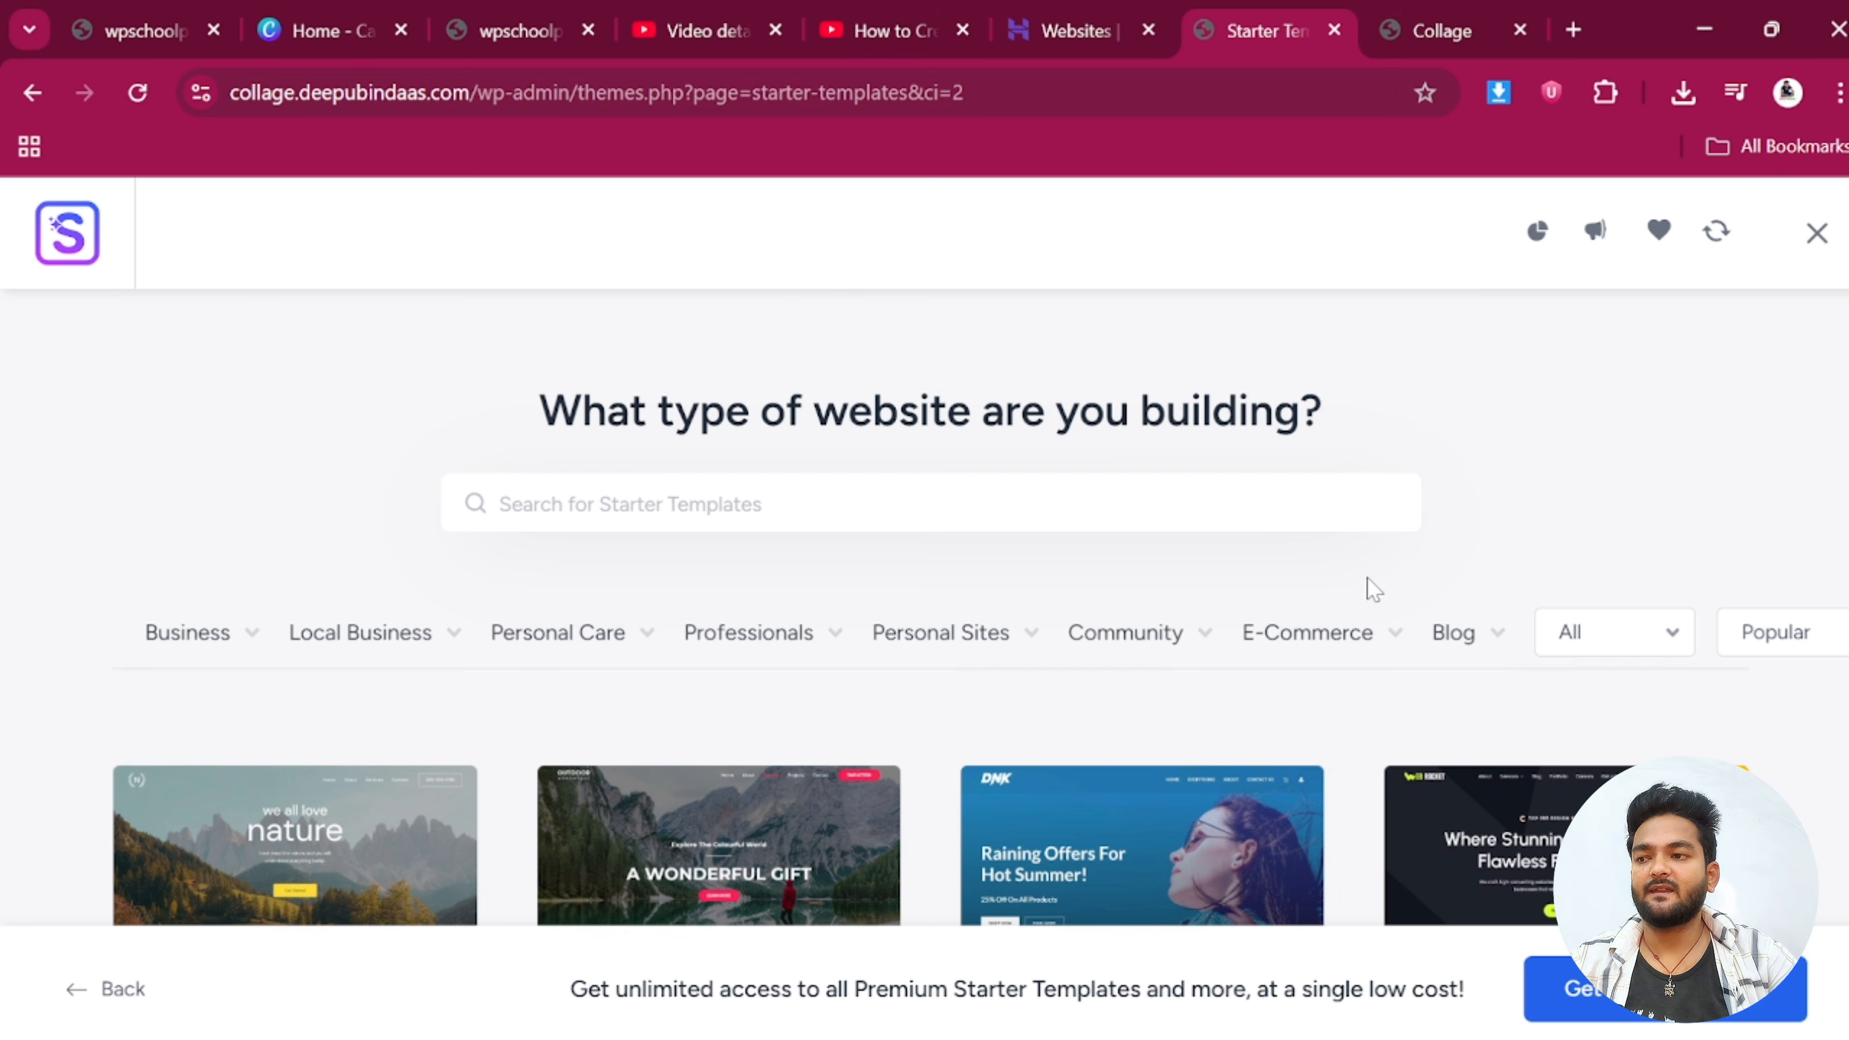
Filter the gallery to Community > School and review the school templates
{"action": "mouse_move", "coordinate": [1195, 655]}
{"action": "left_click", "coordinate": [1098, 790]}
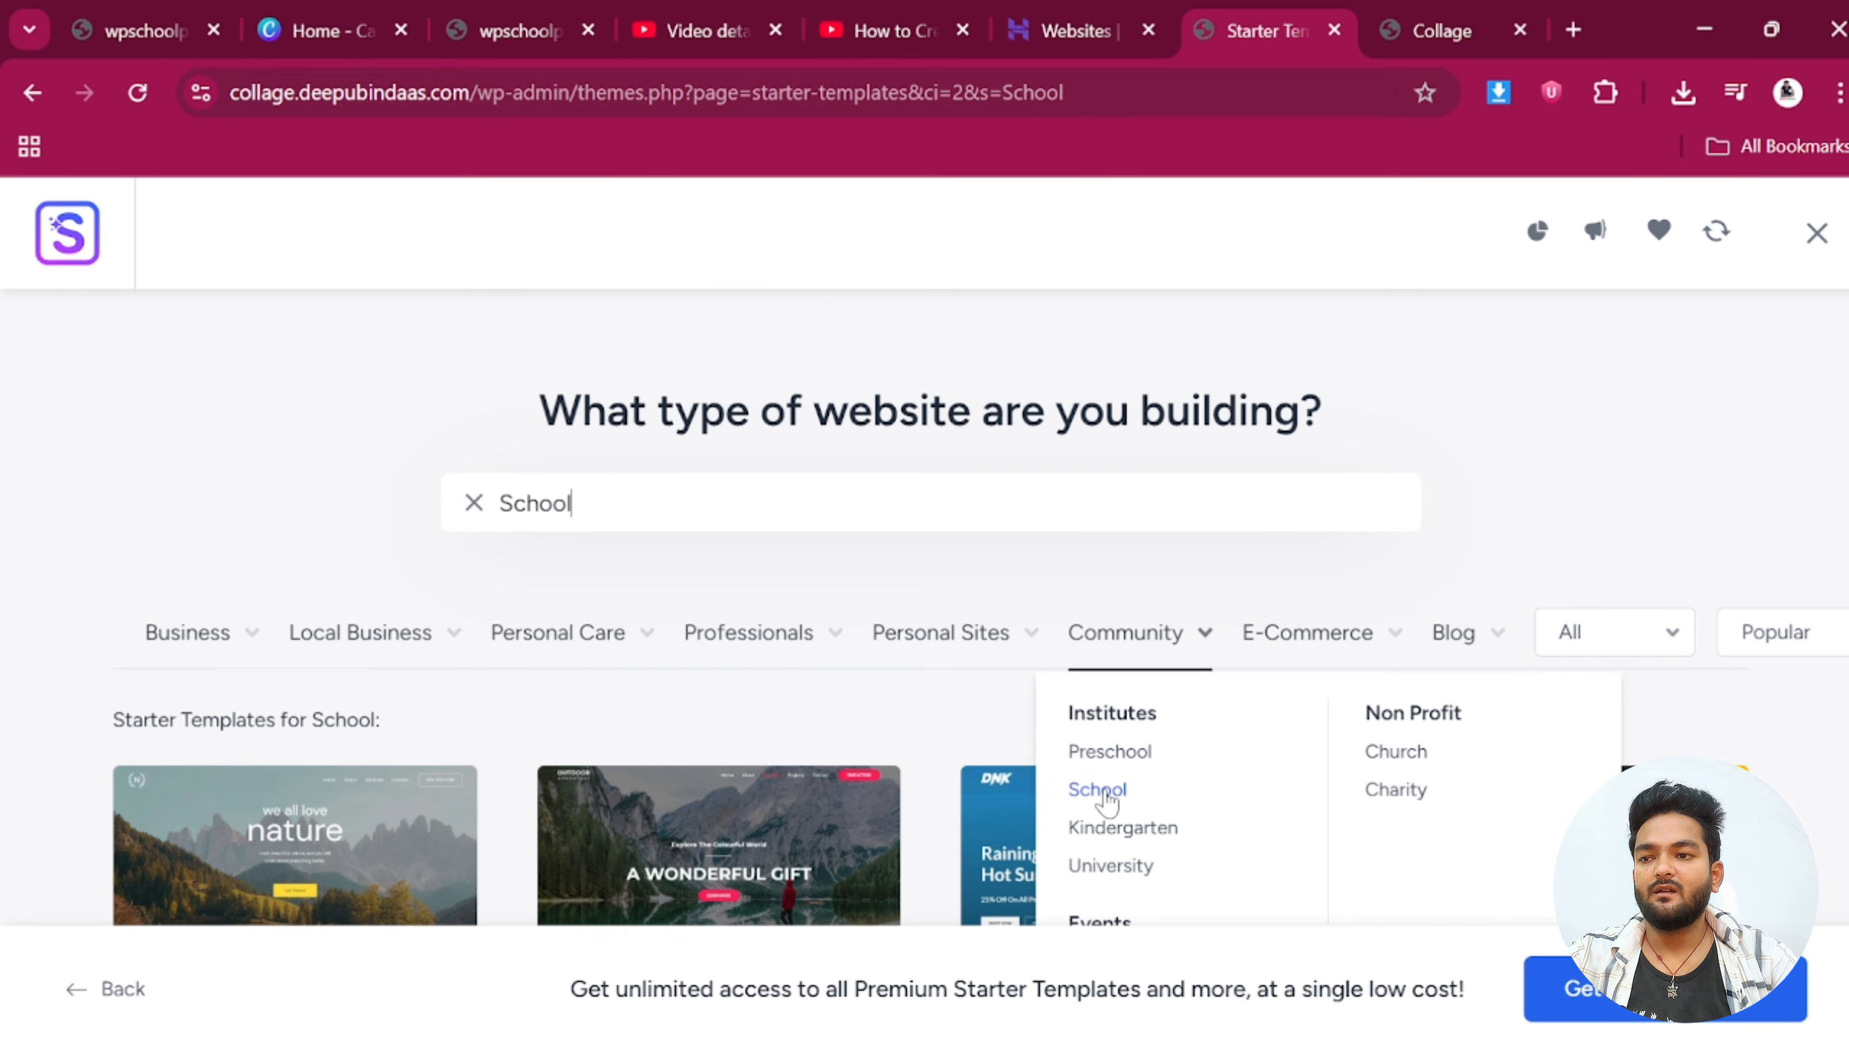
{"action": "scroll", "coordinate": [1588, 561], "scroll_direction": "down", "scroll_amount": 4}
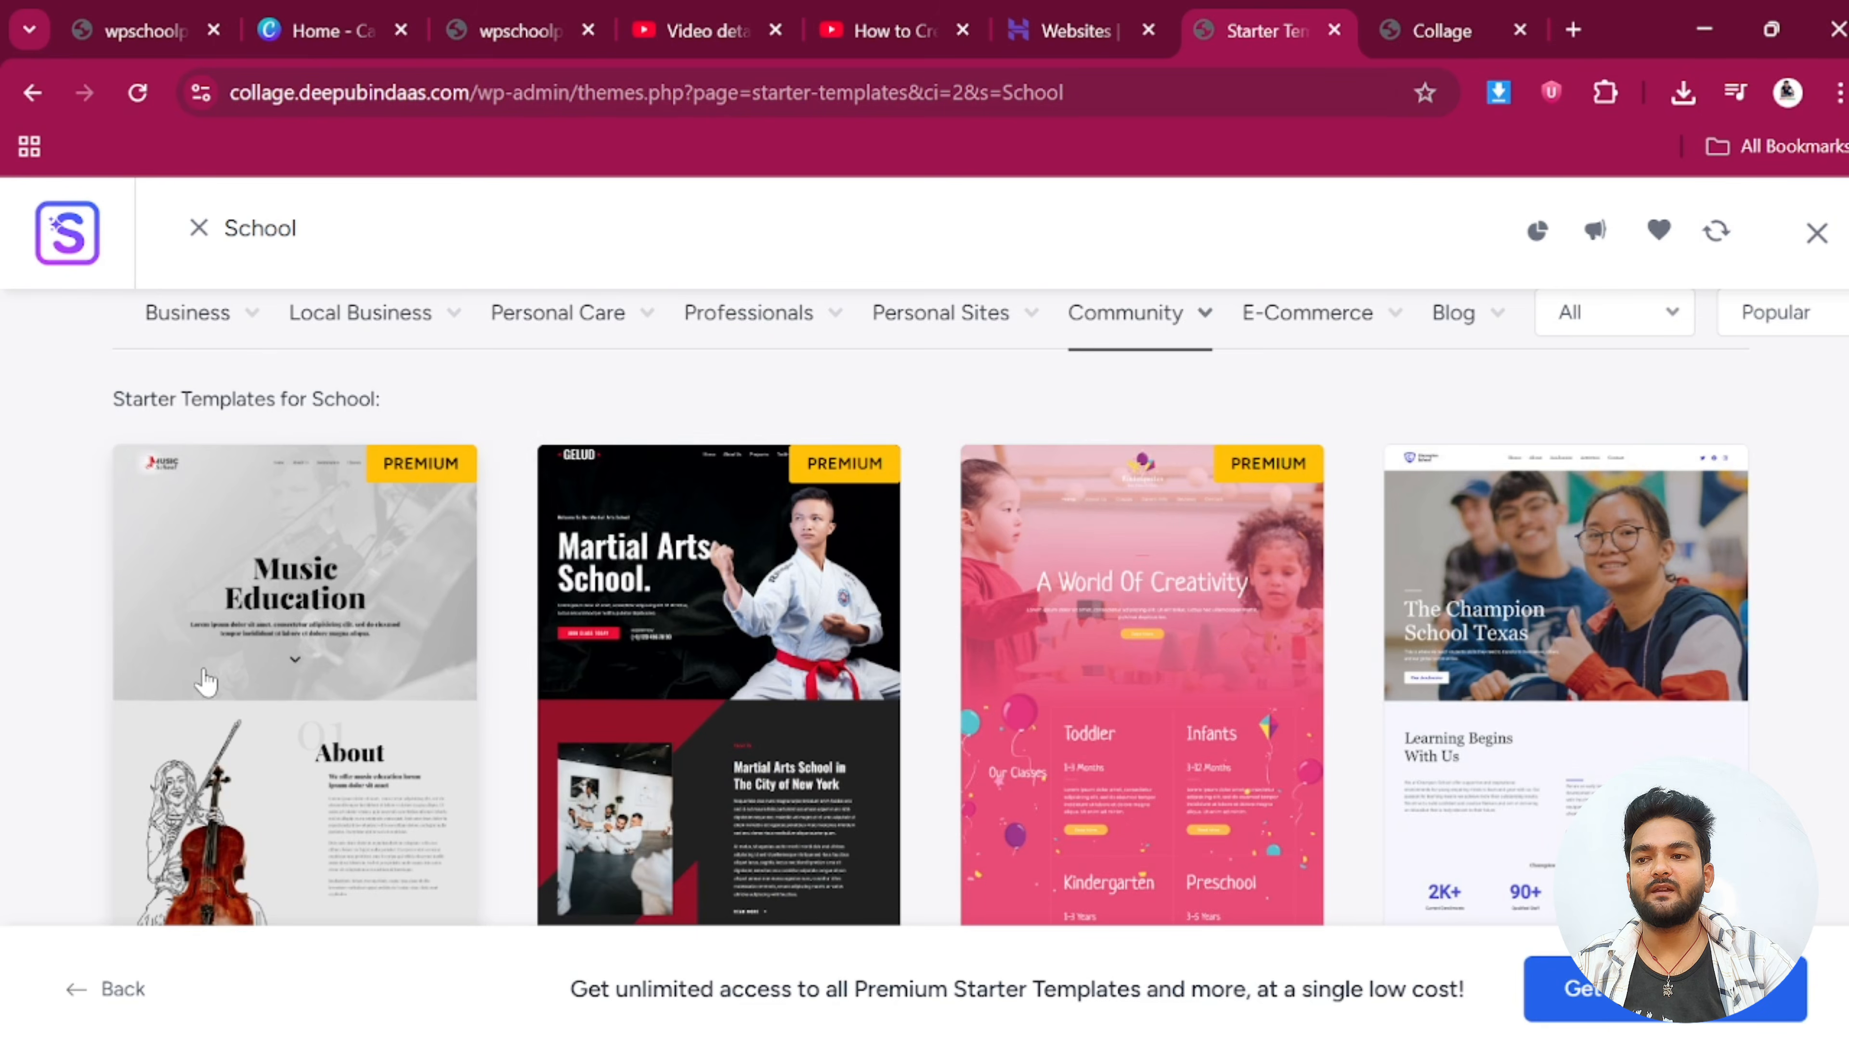
{"action": "scroll", "coordinate": [516, 659], "scroll_direction": "down", "scroll_amount": 4}
{"action": "scroll", "coordinate": [875, 689], "scroll_direction": "down", "scroll_amount": 4}
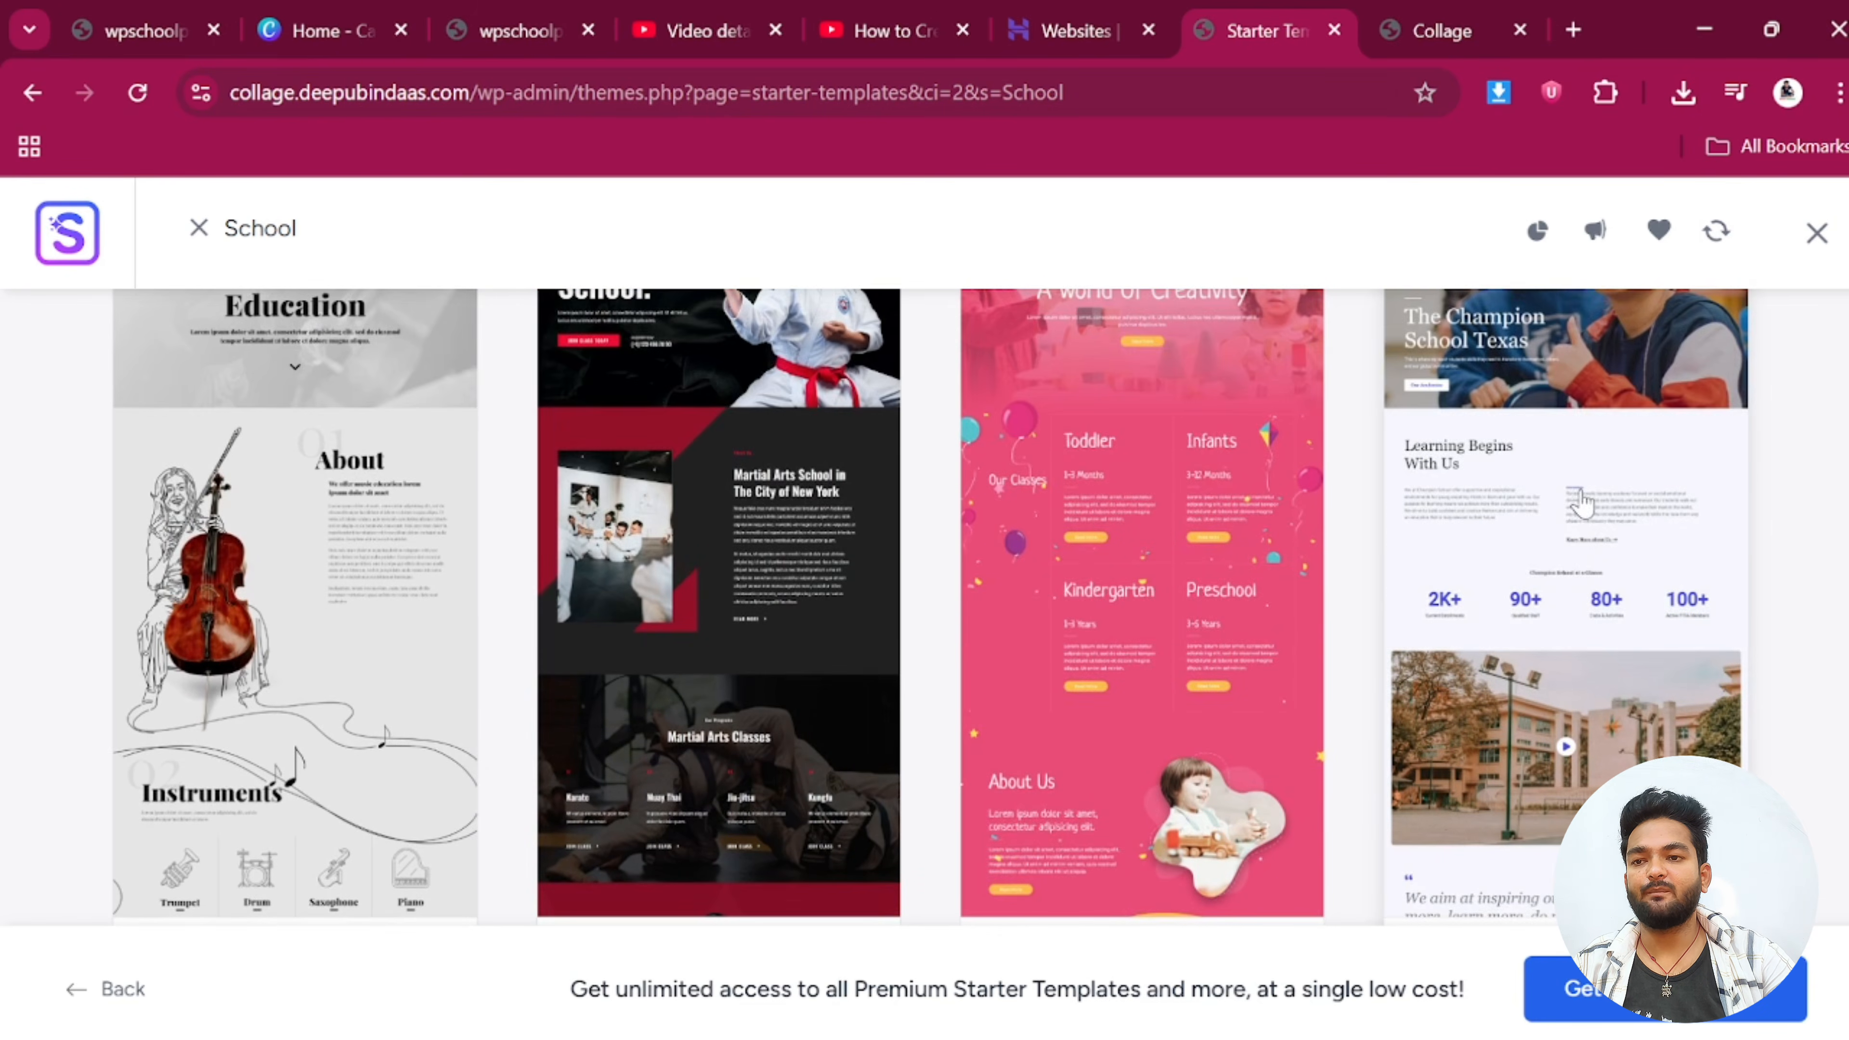
Select the School template and look over its customisation options
{"action": "left_click", "coordinate": [1564, 488]}
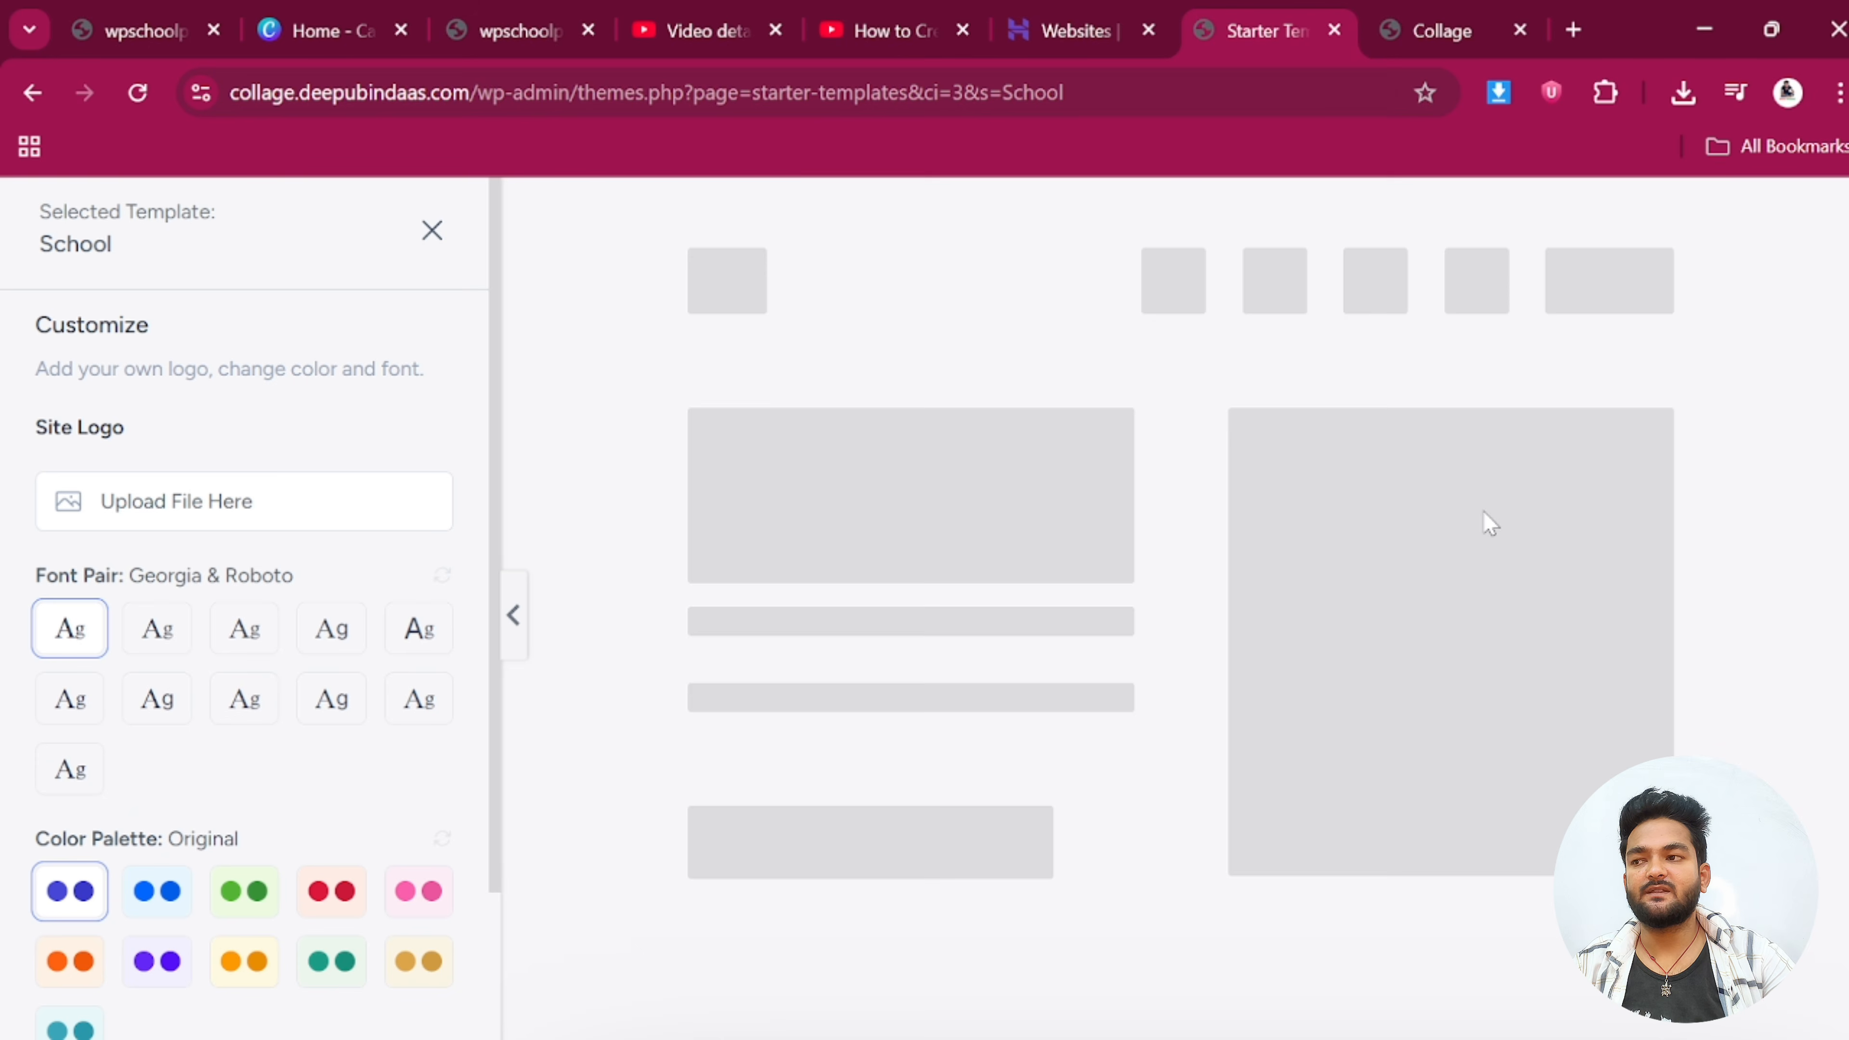
{"action": "scroll", "coordinate": [1486, 525], "scroll_direction": "down", "scroll_amount": 4}
{"action": "scroll", "coordinate": [1487, 525], "scroll_direction": "down", "scroll_amount": 2}
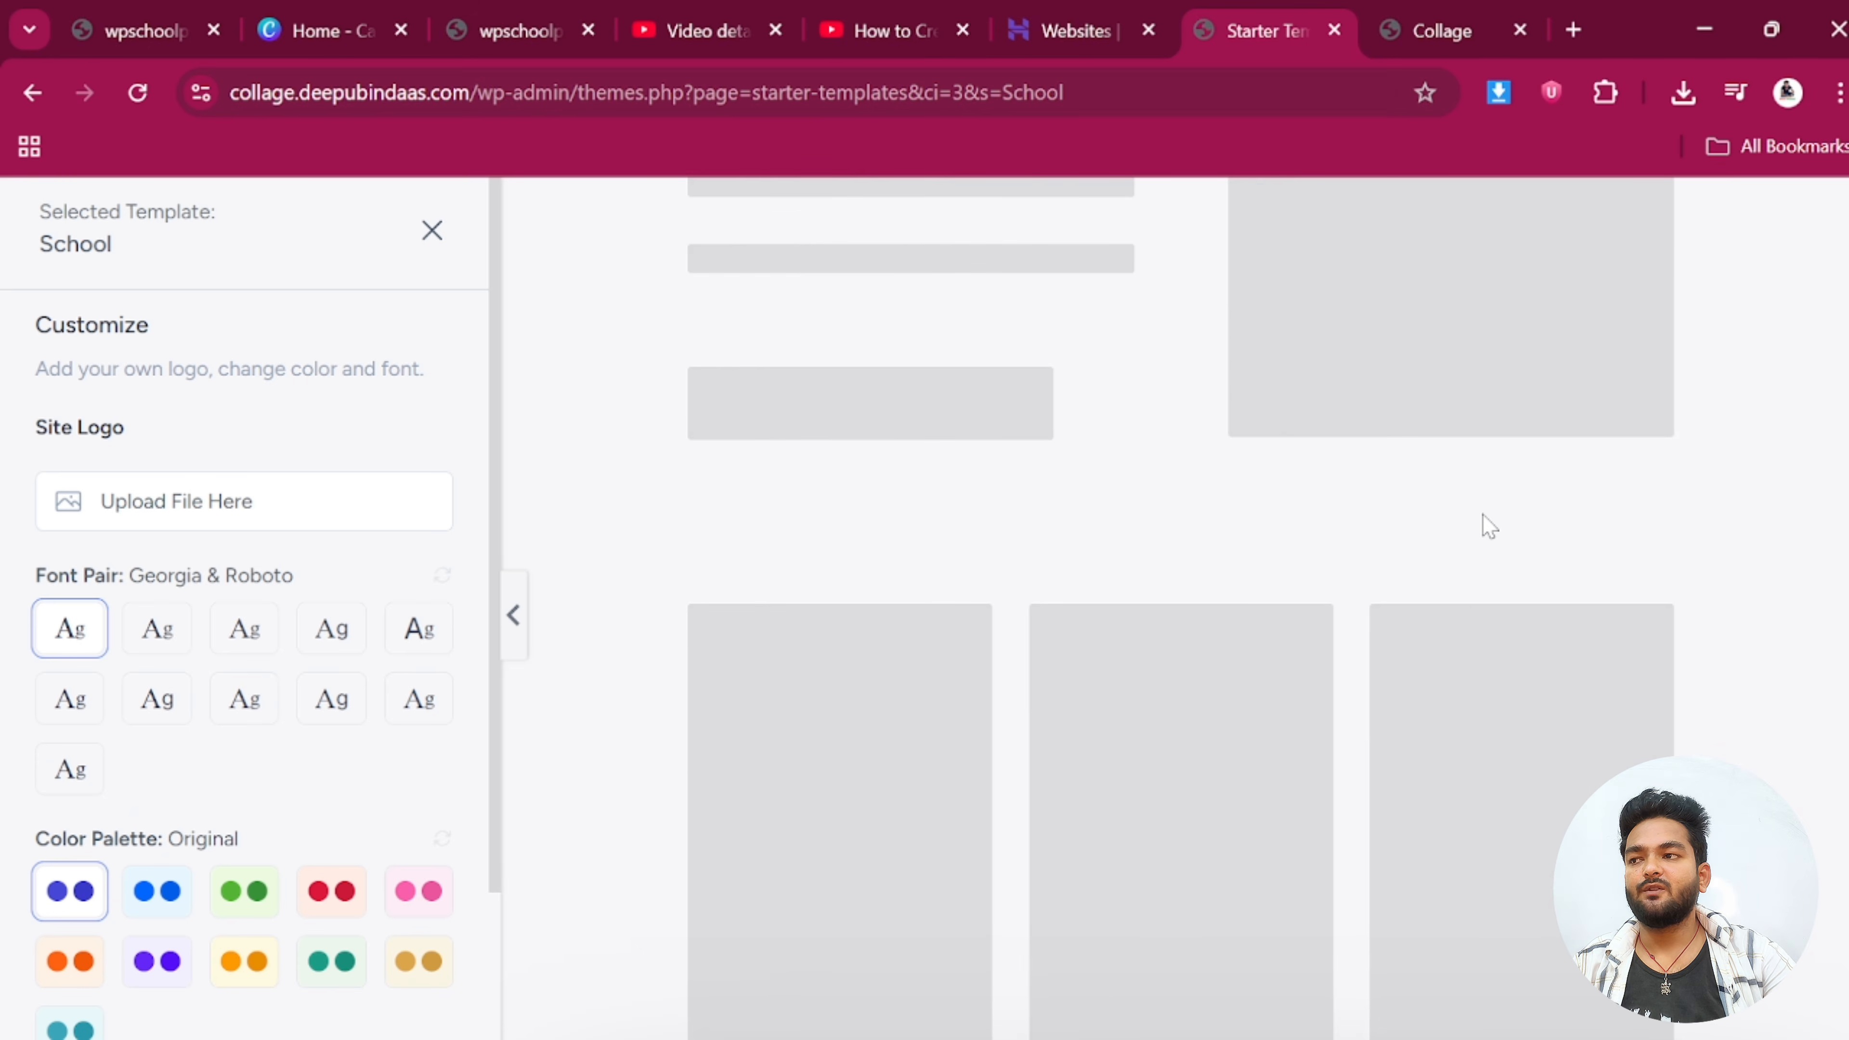
{"action": "scroll", "coordinate": [1490, 528], "scroll_direction": "down", "scroll_amount": 1}
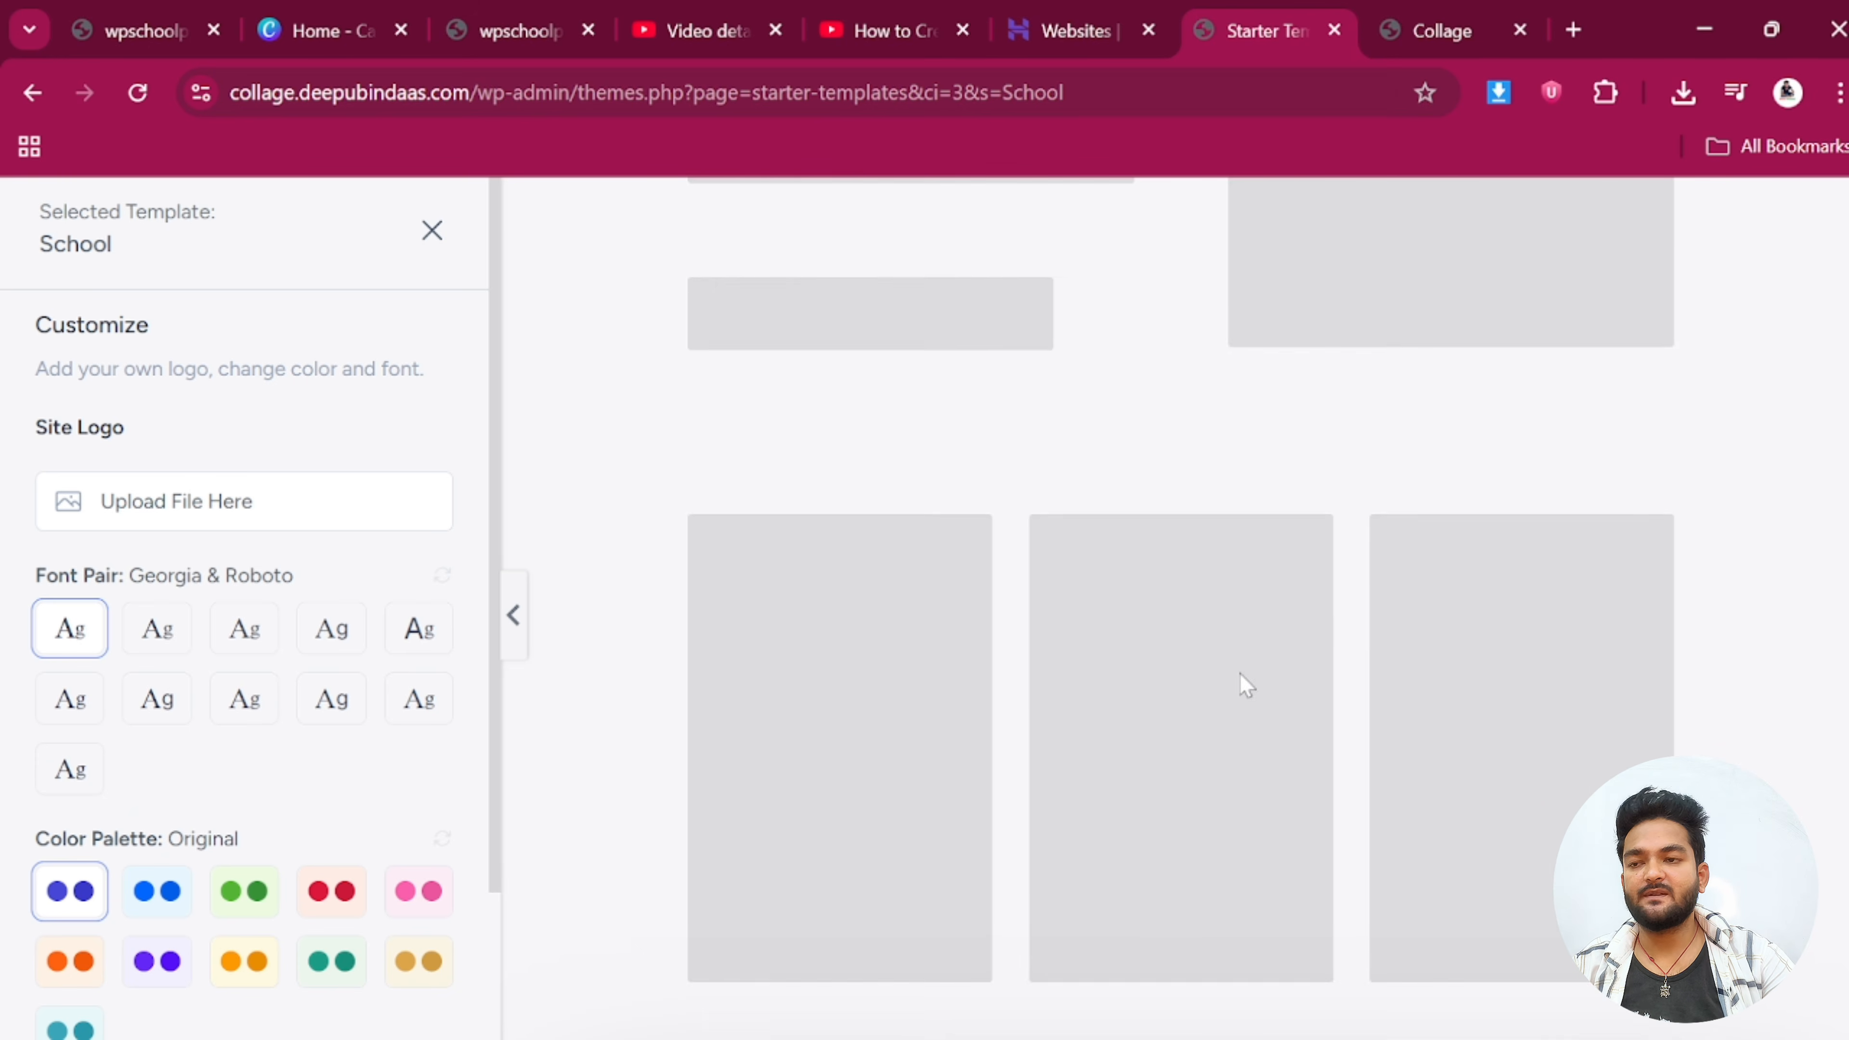
{"action": "scroll", "coordinate": [655, 678], "scroll_direction": "up", "scroll_amount": 1}
{"action": "scroll", "coordinate": [1440, 652], "scroll_direction": "down", "scroll_amount": 15}
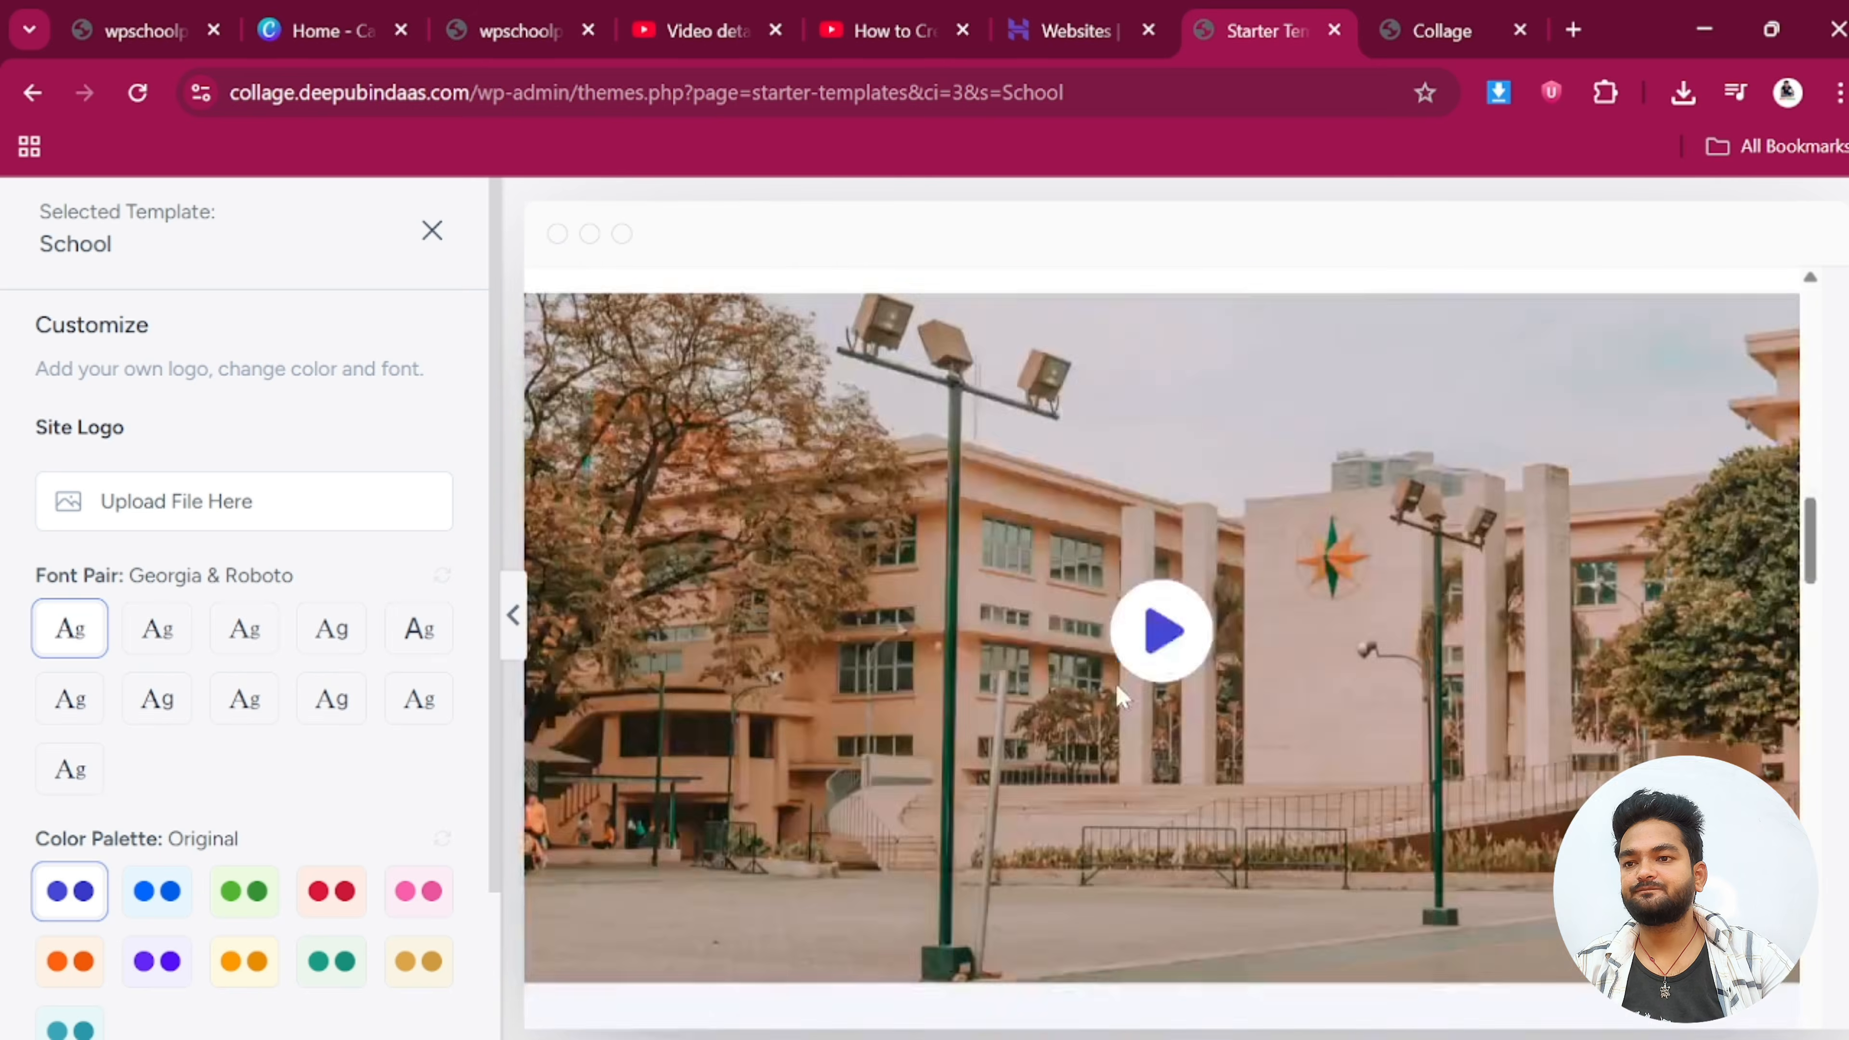
{"action": "scroll", "coordinate": [1092, 688], "scroll_direction": "down", "scroll_amount": 10}
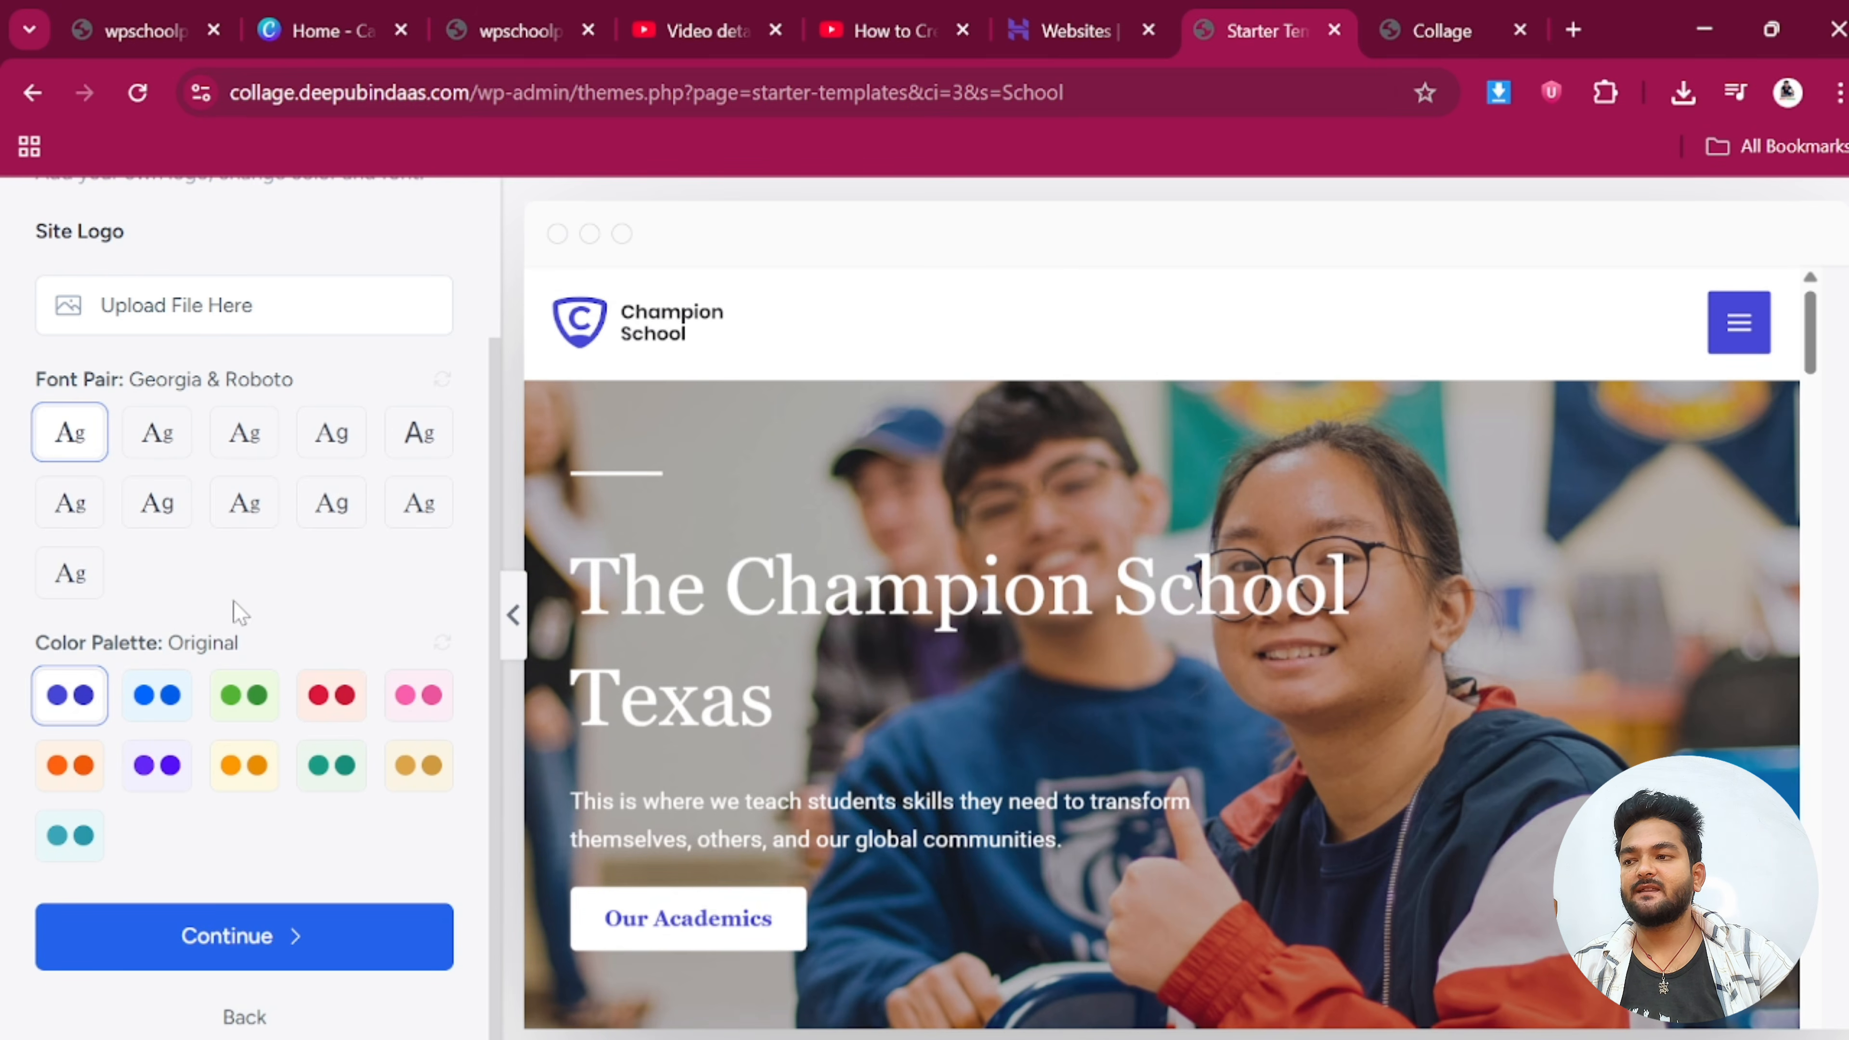
Preview the light blue, green, red and pink palettes, then keep the Original colours
{"action": "left_click", "coordinate": [157, 698]}
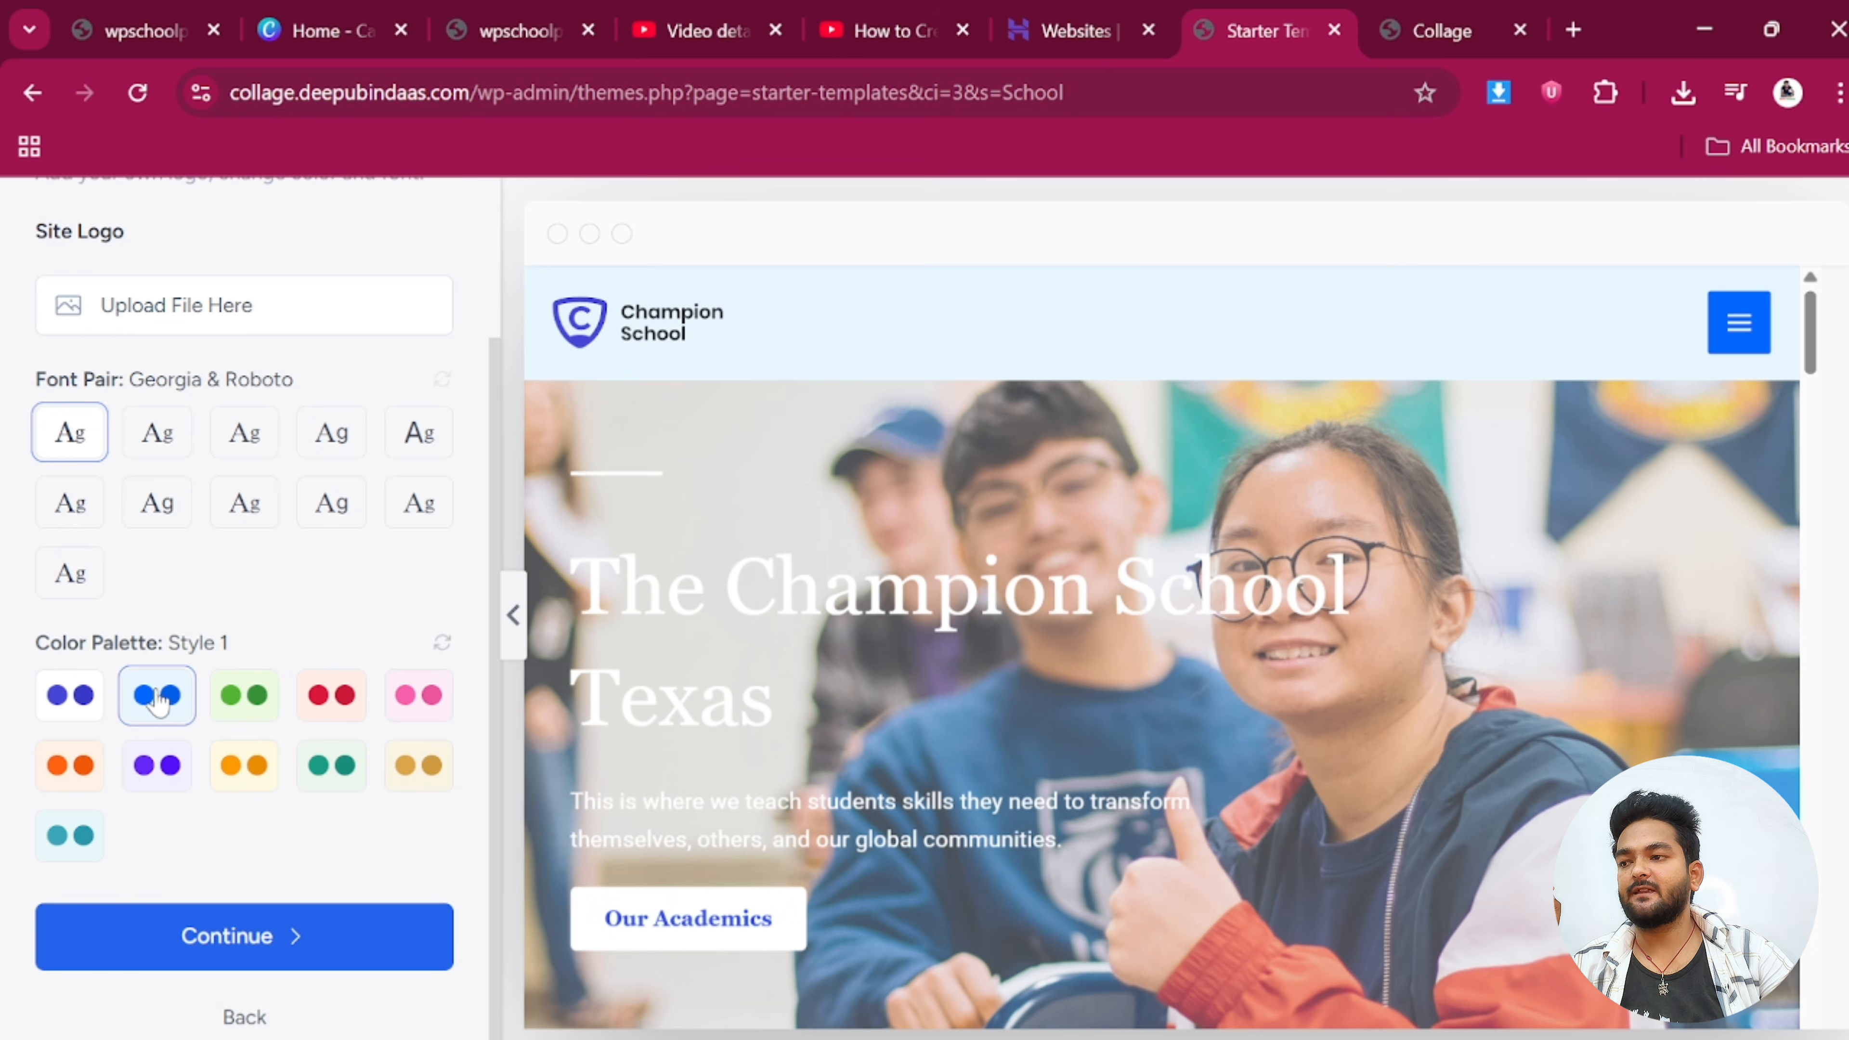
{"action": "left_click", "coordinate": [232, 708]}
{"action": "left_click", "coordinate": [346, 712]}
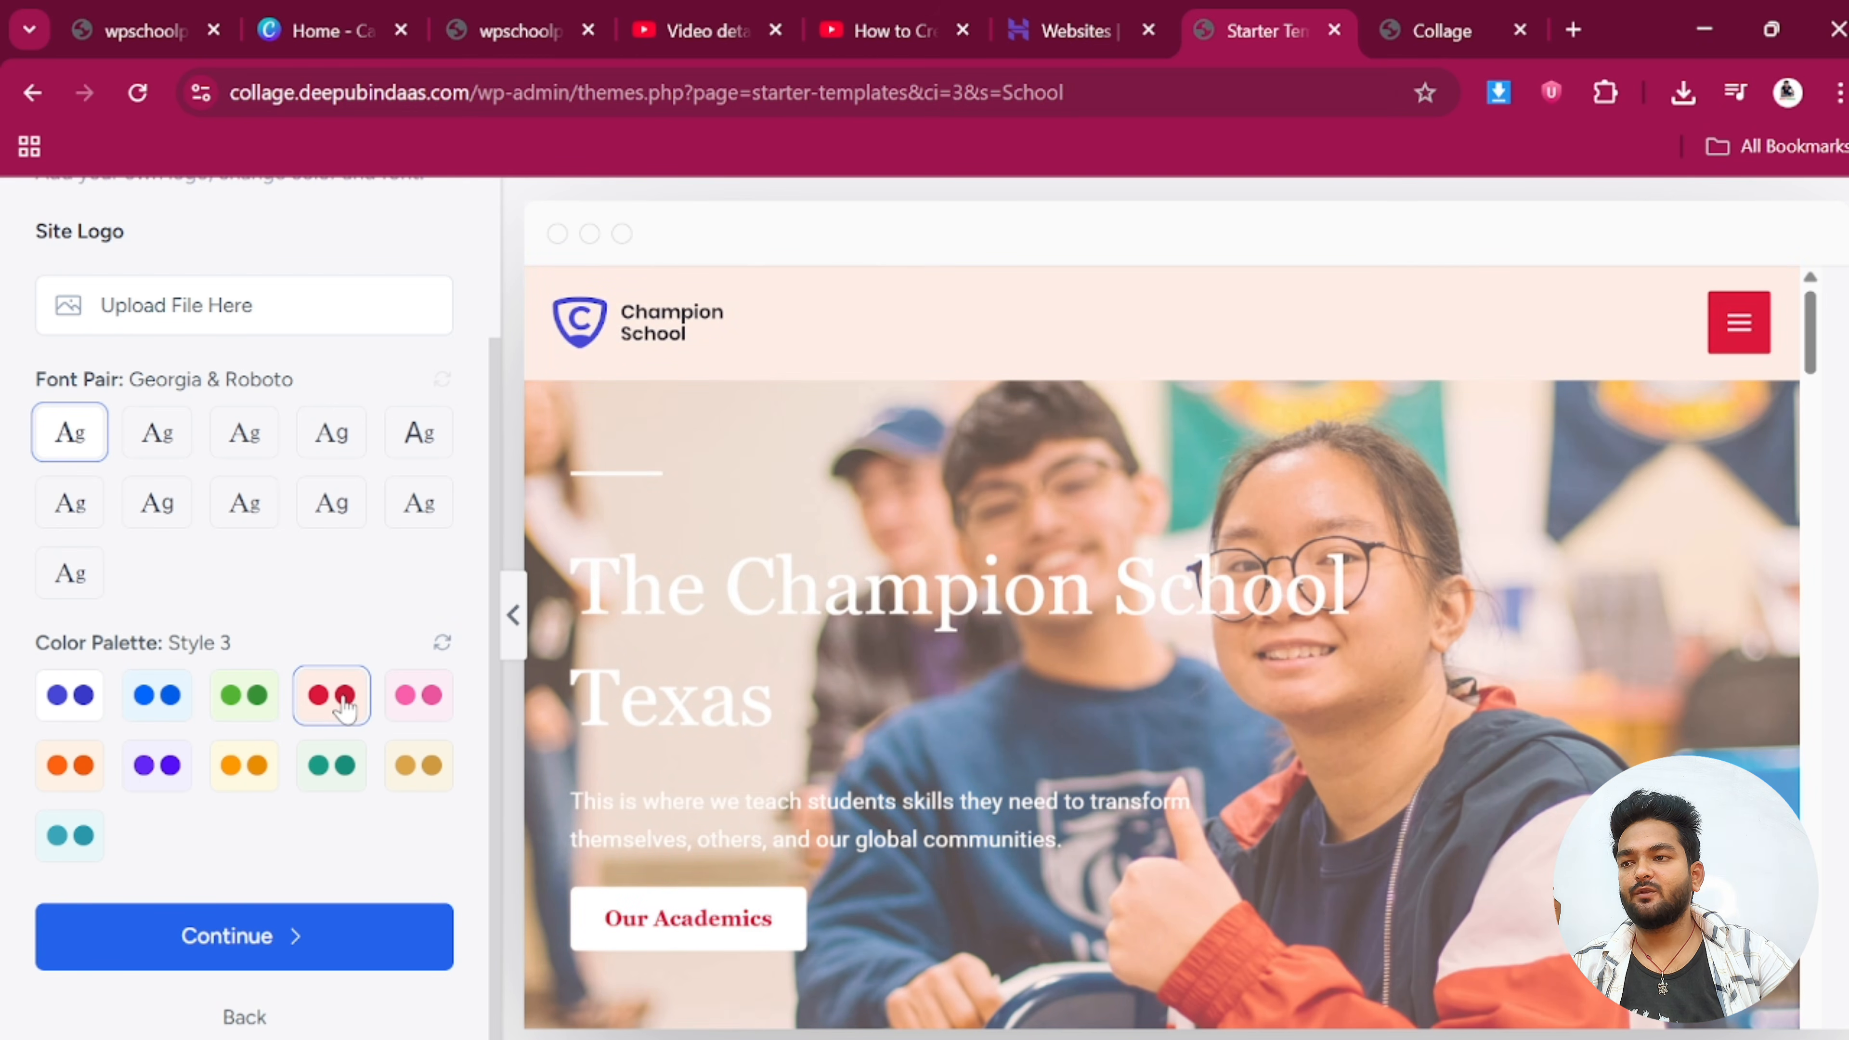
{"action": "left_click", "coordinate": [427, 710]}
{"action": "left_click", "coordinate": [75, 715]}
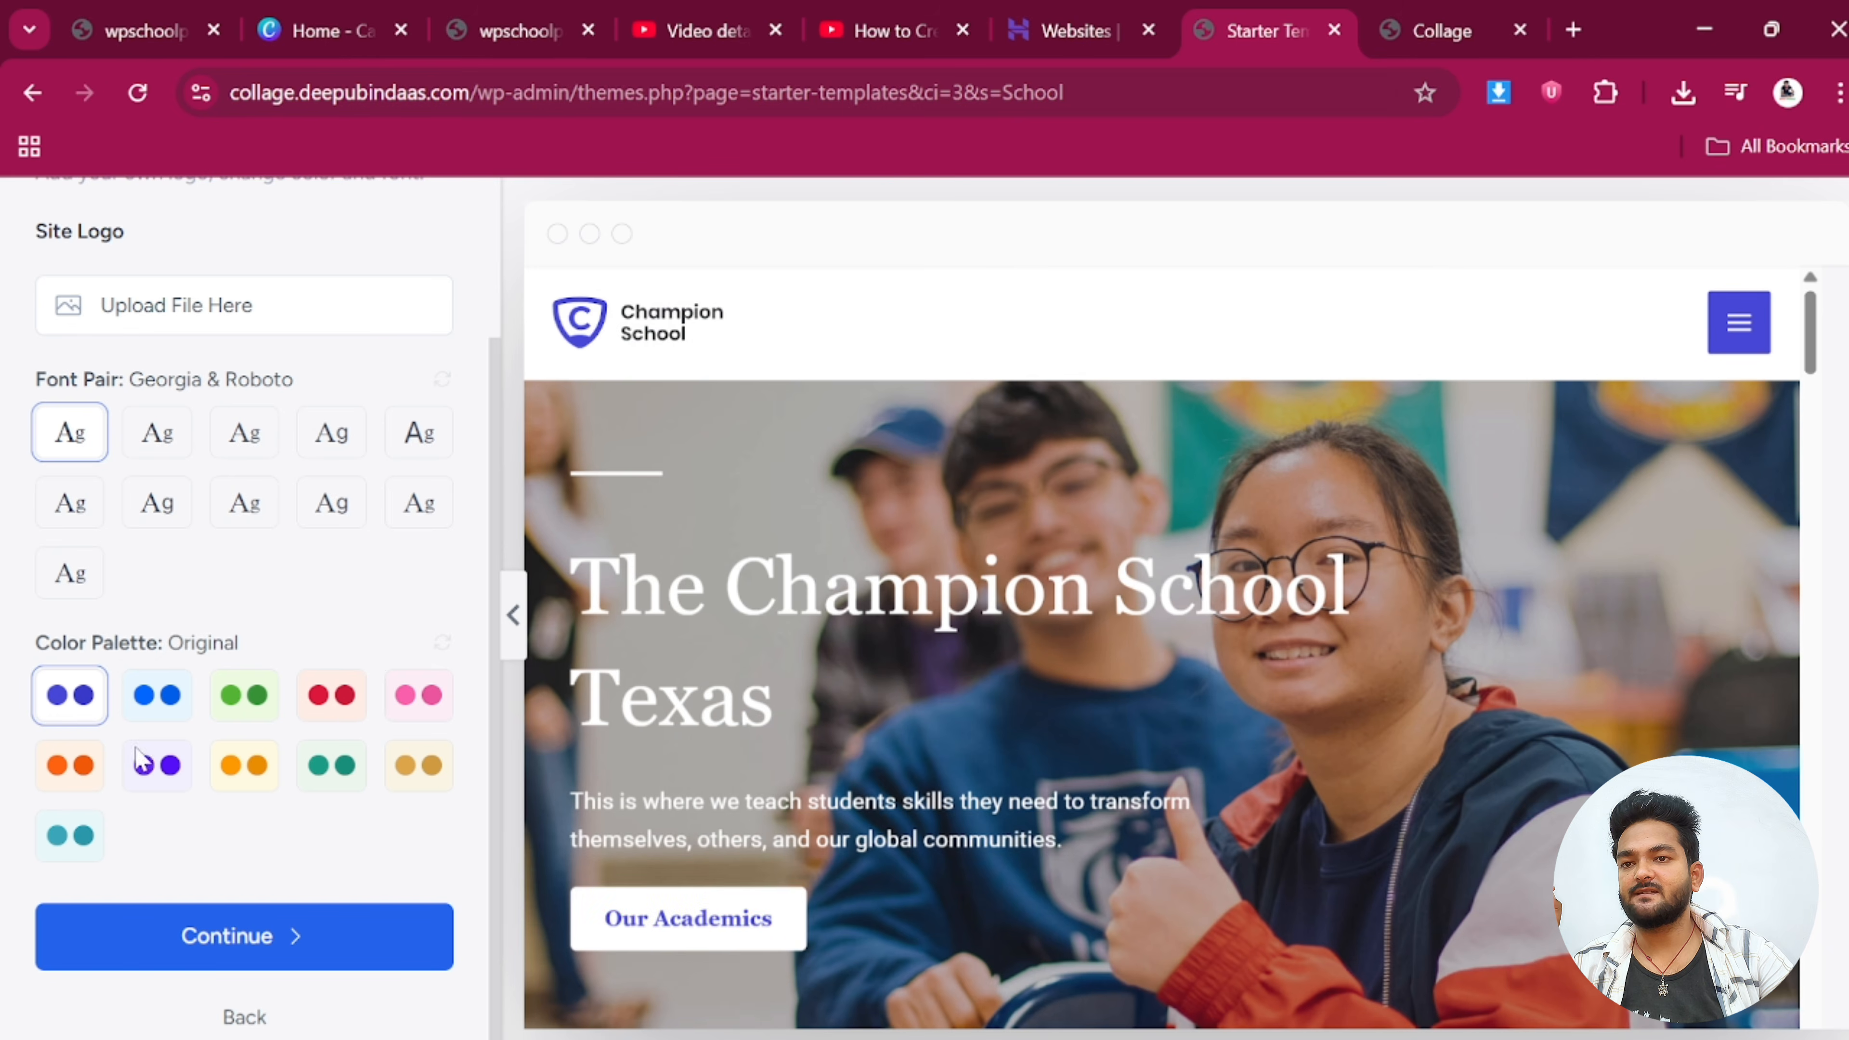
{"action": "left_click", "coordinate": [247, 939]}
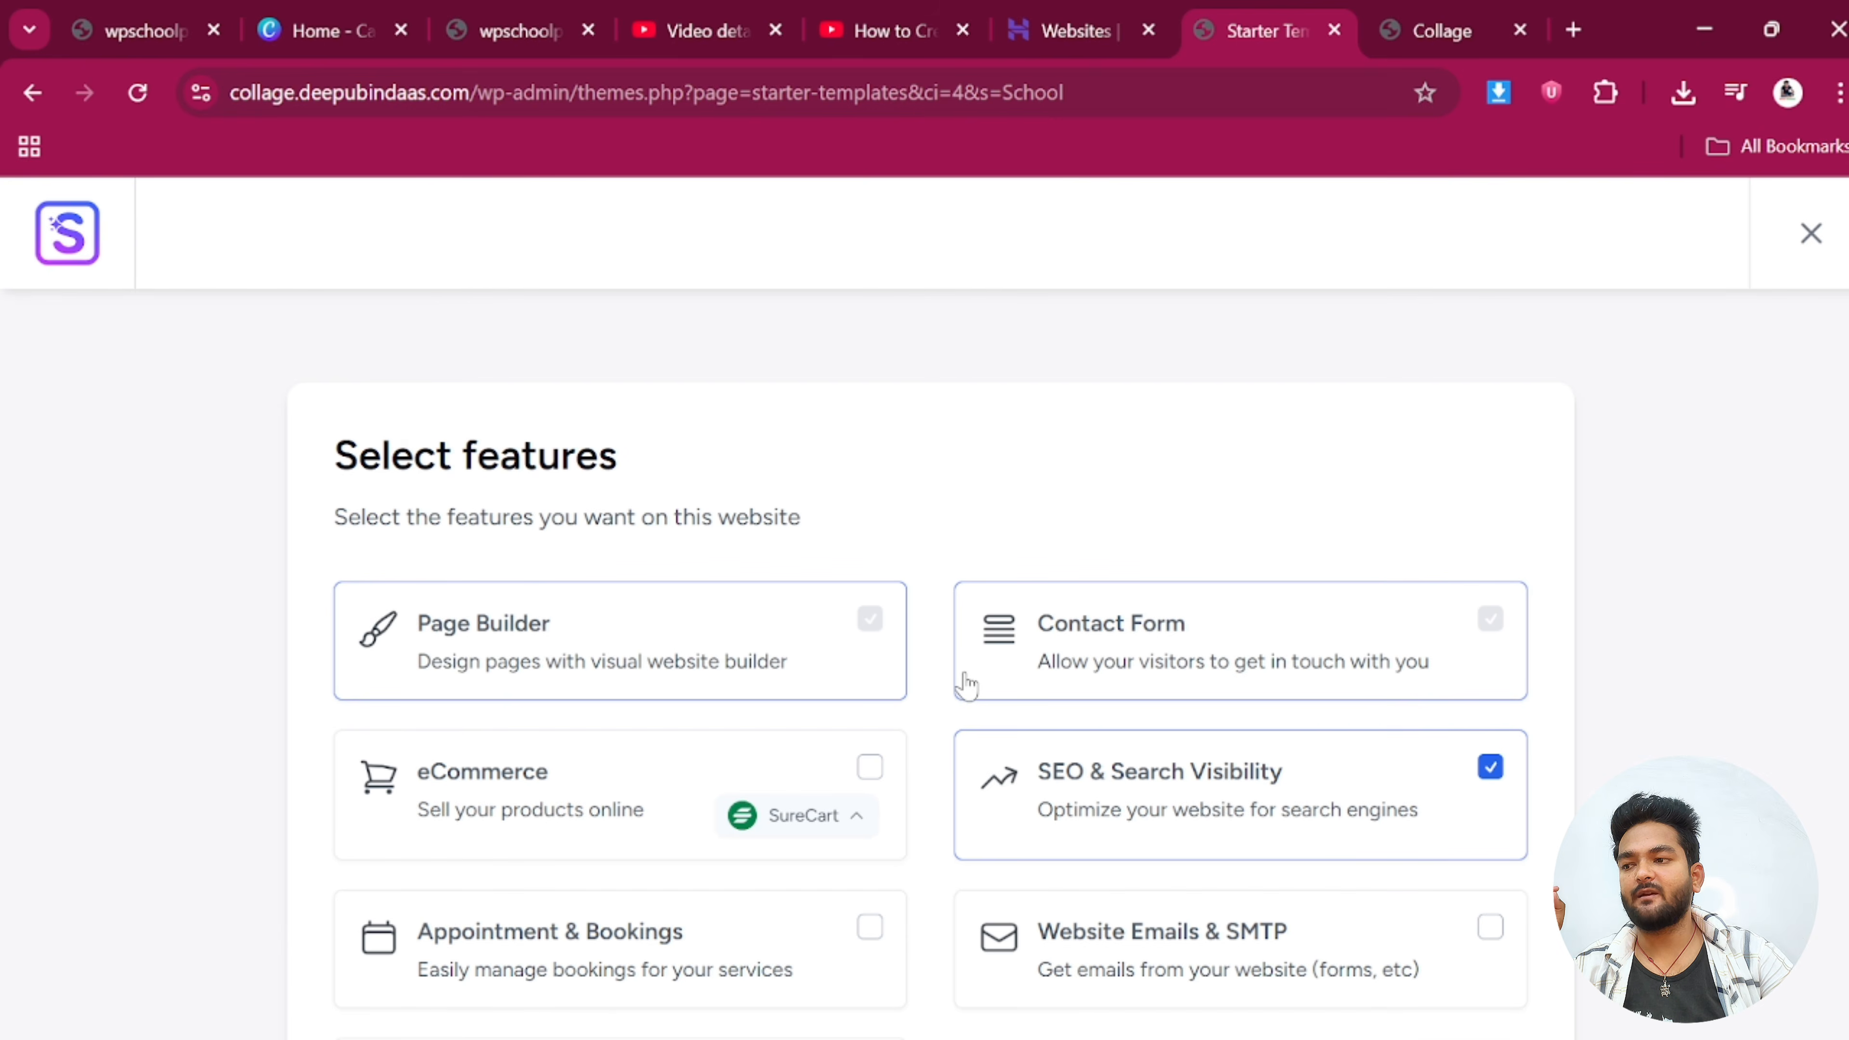
Untick SEO & Search Visibility so only Spectra remains to be installed
{"action": "scroll", "coordinate": [967, 685], "scroll_direction": "down", "scroll_amount": 5}
{"action": "scroll", "coordinate": [1142, 567], "scroll_direction": "up", "scroll_amount": 2}
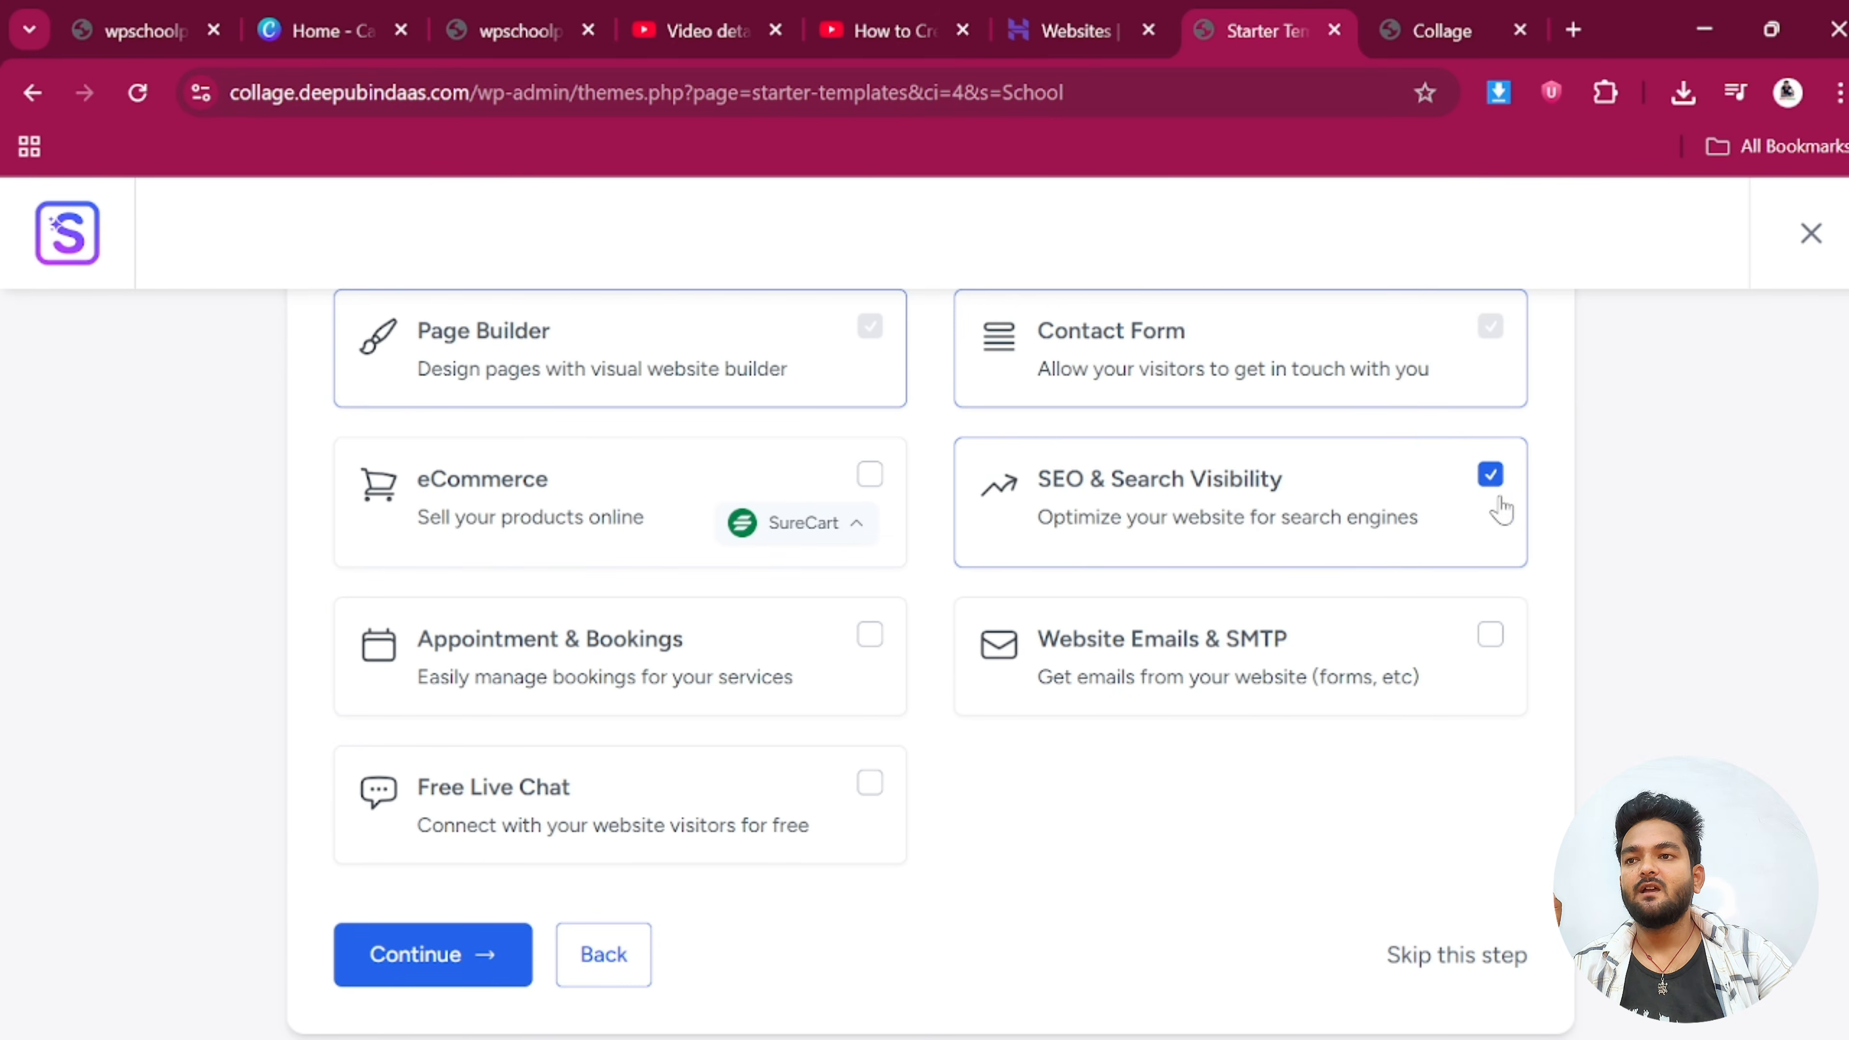
{"action": "left_click", "coordinate": [1492, 477]}
{"action": "scroll", "coordinate": [694, 533], "scroll_direction": "up", "scroll_amount": 2}
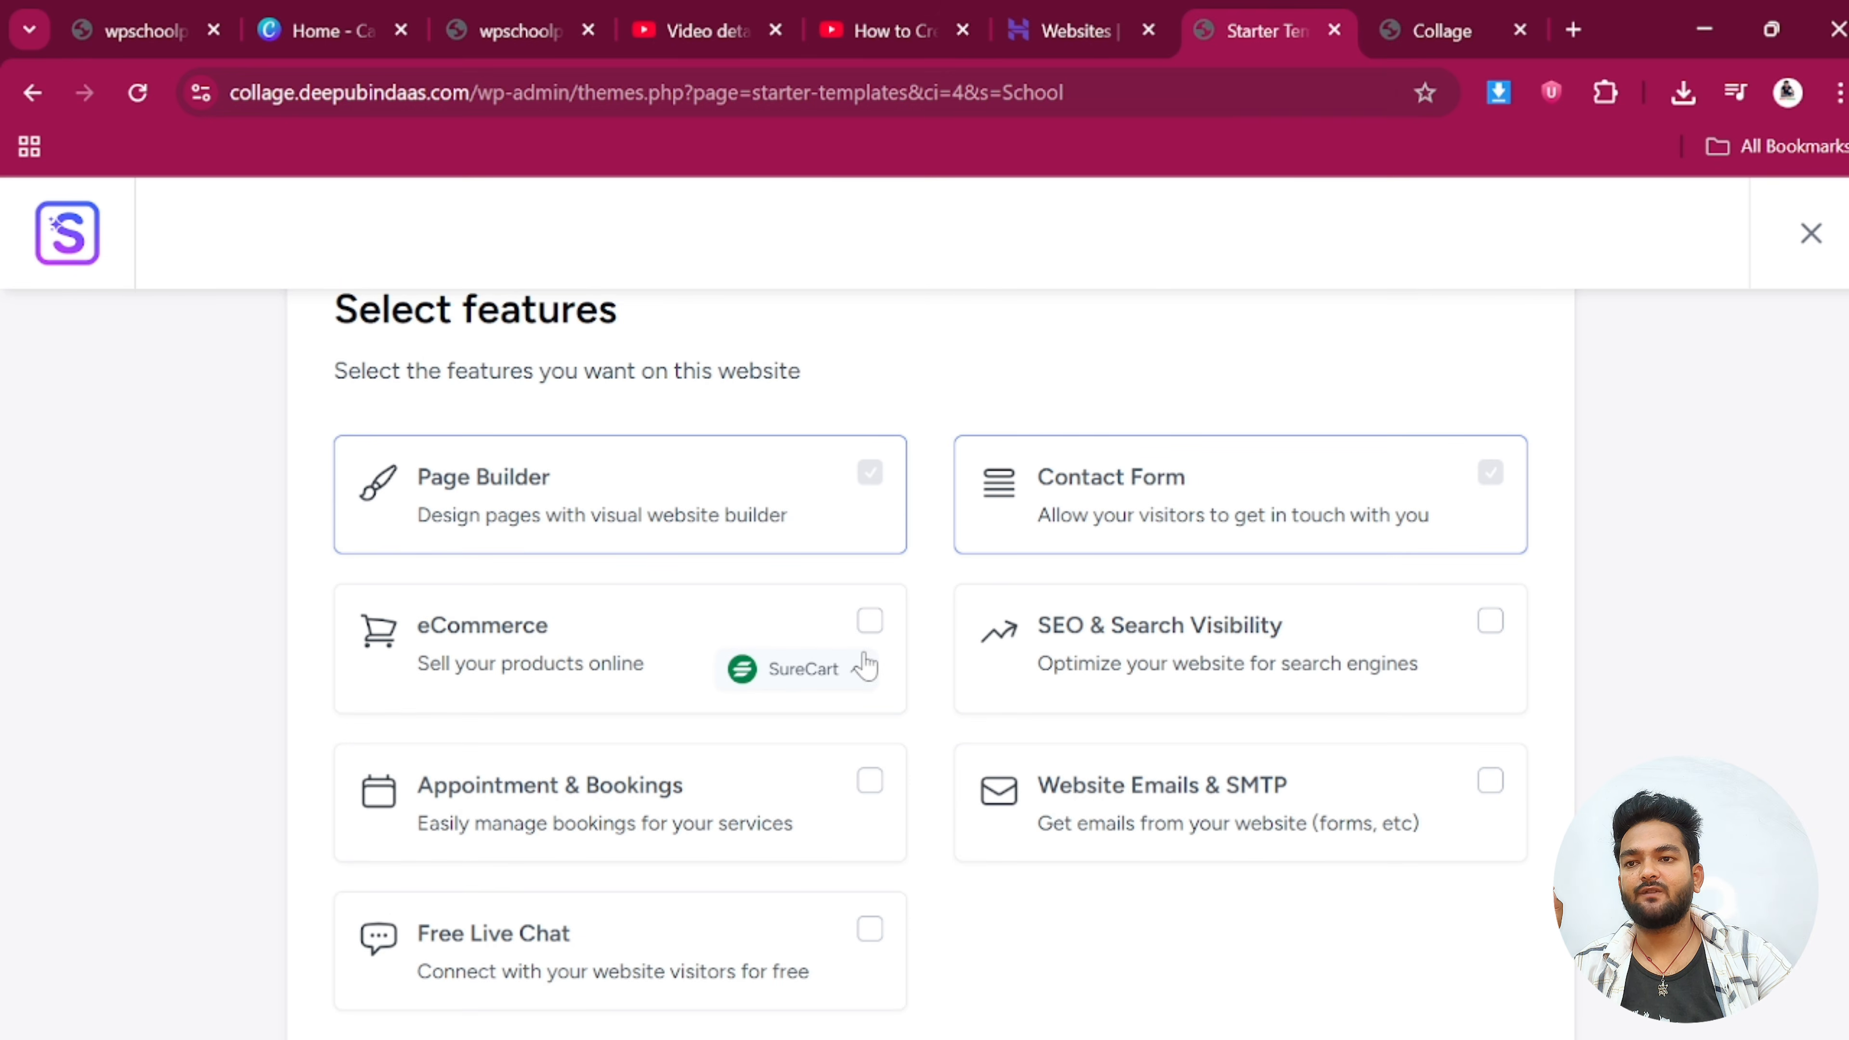
{"action": "scroll", "coordinate": [1052, 714], "scroll_direction": "down", "scroll_amount": 4}
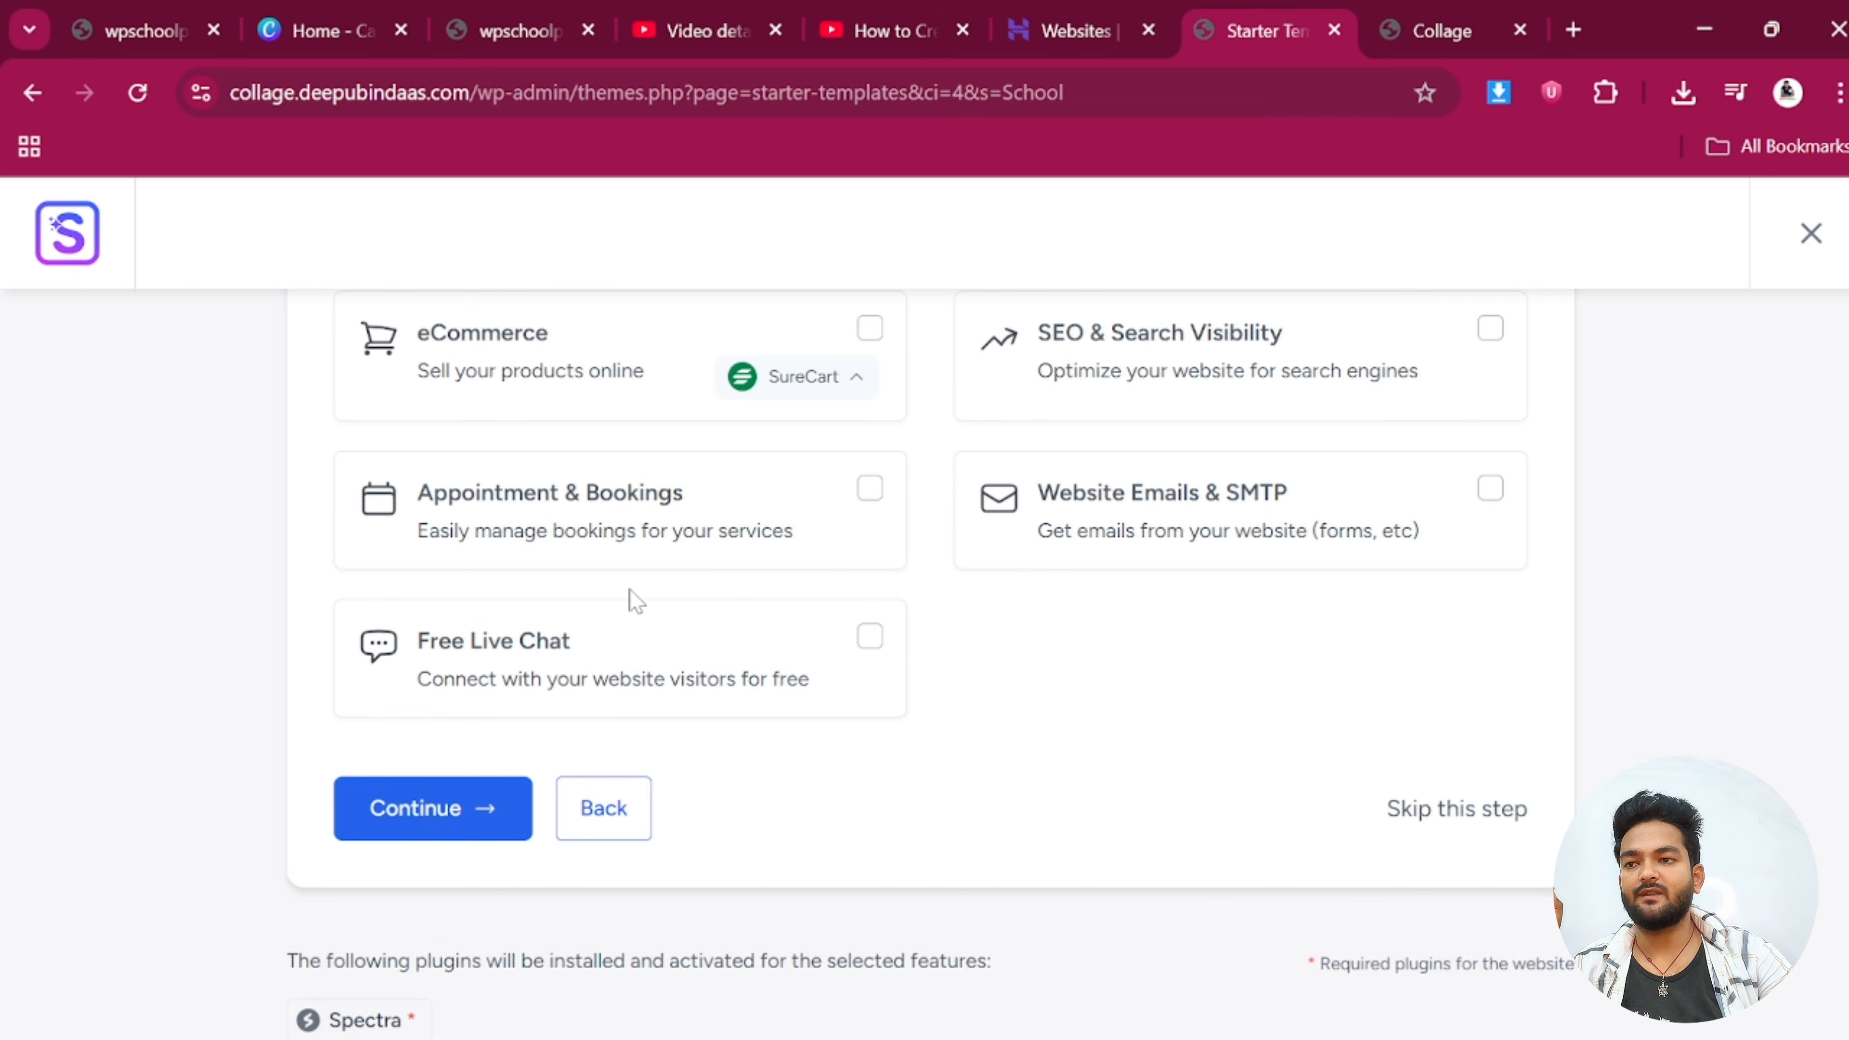
{"action": "scroll", "coordinate": [557, 576], "scroll_direction": "up", "scroll_amount": 2}
{"action": "scroll", "coordinate": [1143, 677], "scroll_direction": "down", "scroll_amount": 3}
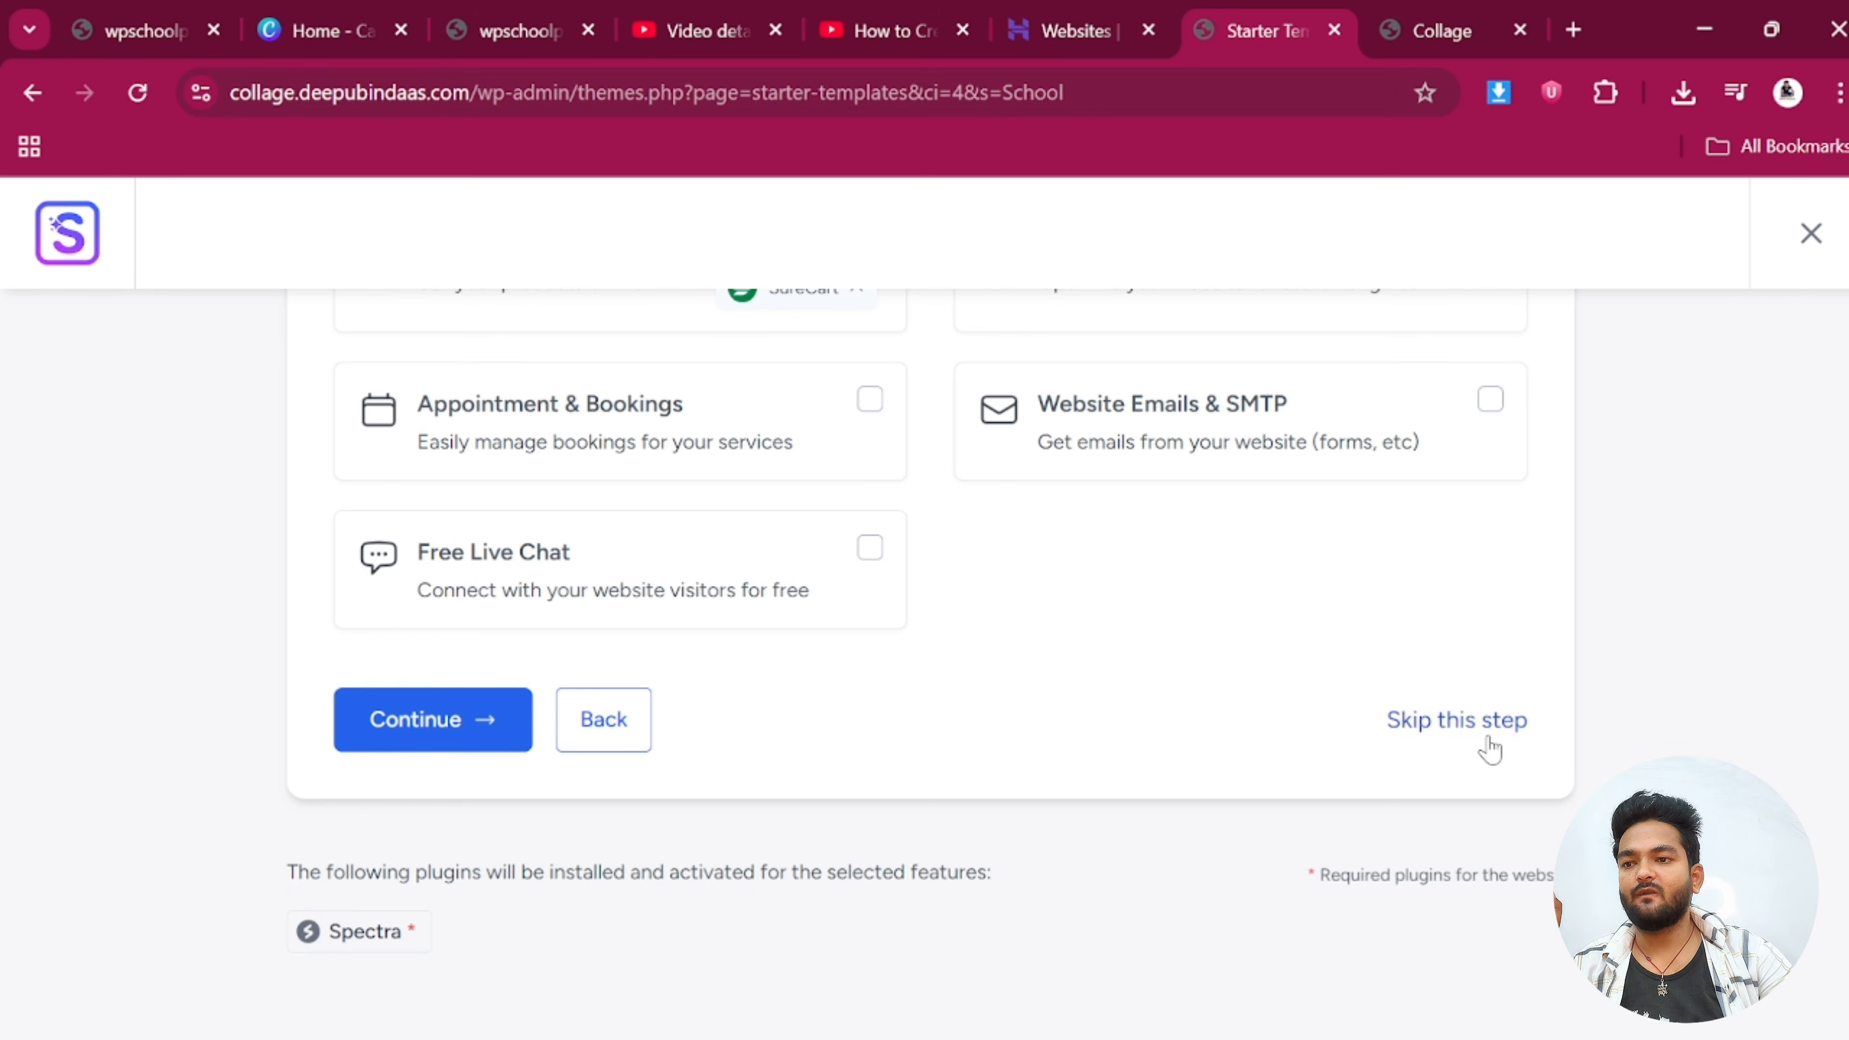
On the final details form, fill in the first name and work e-mail from saved entries
{"action": "left_click", "coordinate": [438, 720]}
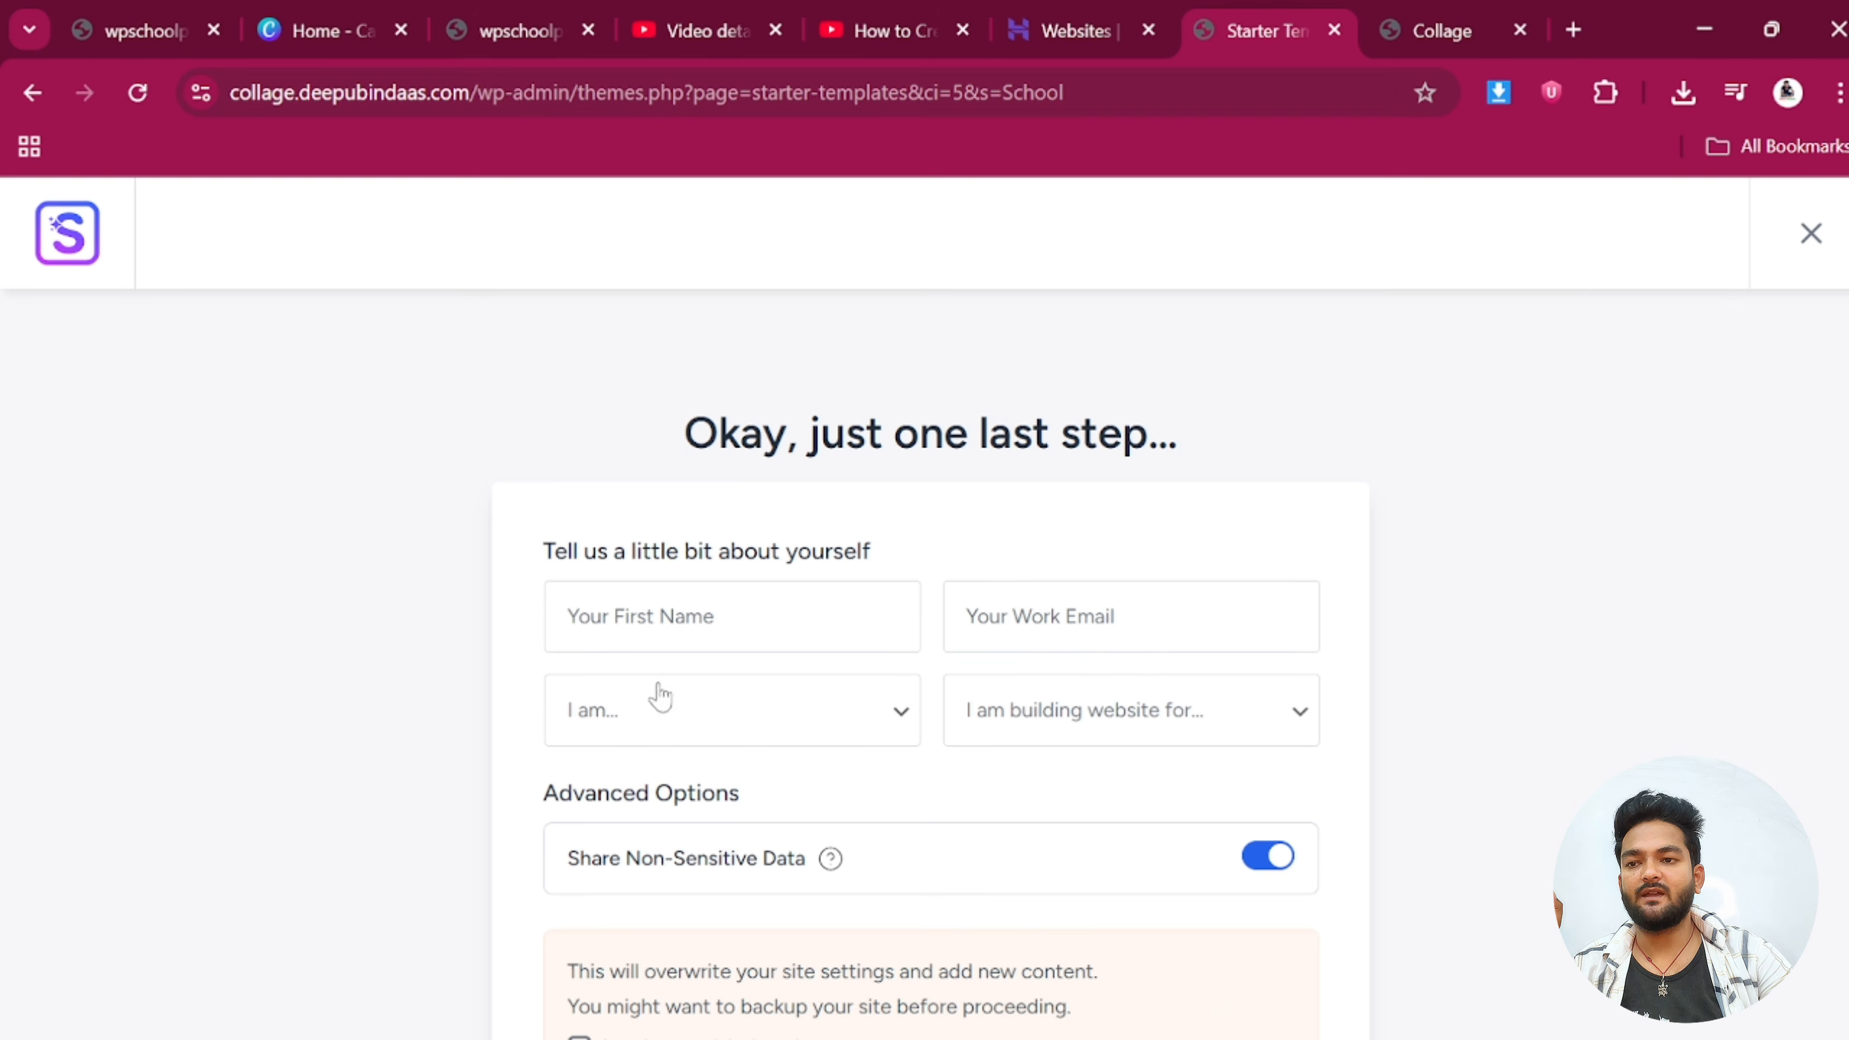
{"action": "scroll", "coordinate": [1027, 673], "scroll_direction": "down", "scroll_amount": 4}
{"action": "scroll", "coordinate": [675, 379], "scroll_direction": "up", "scroll_amount": 2}
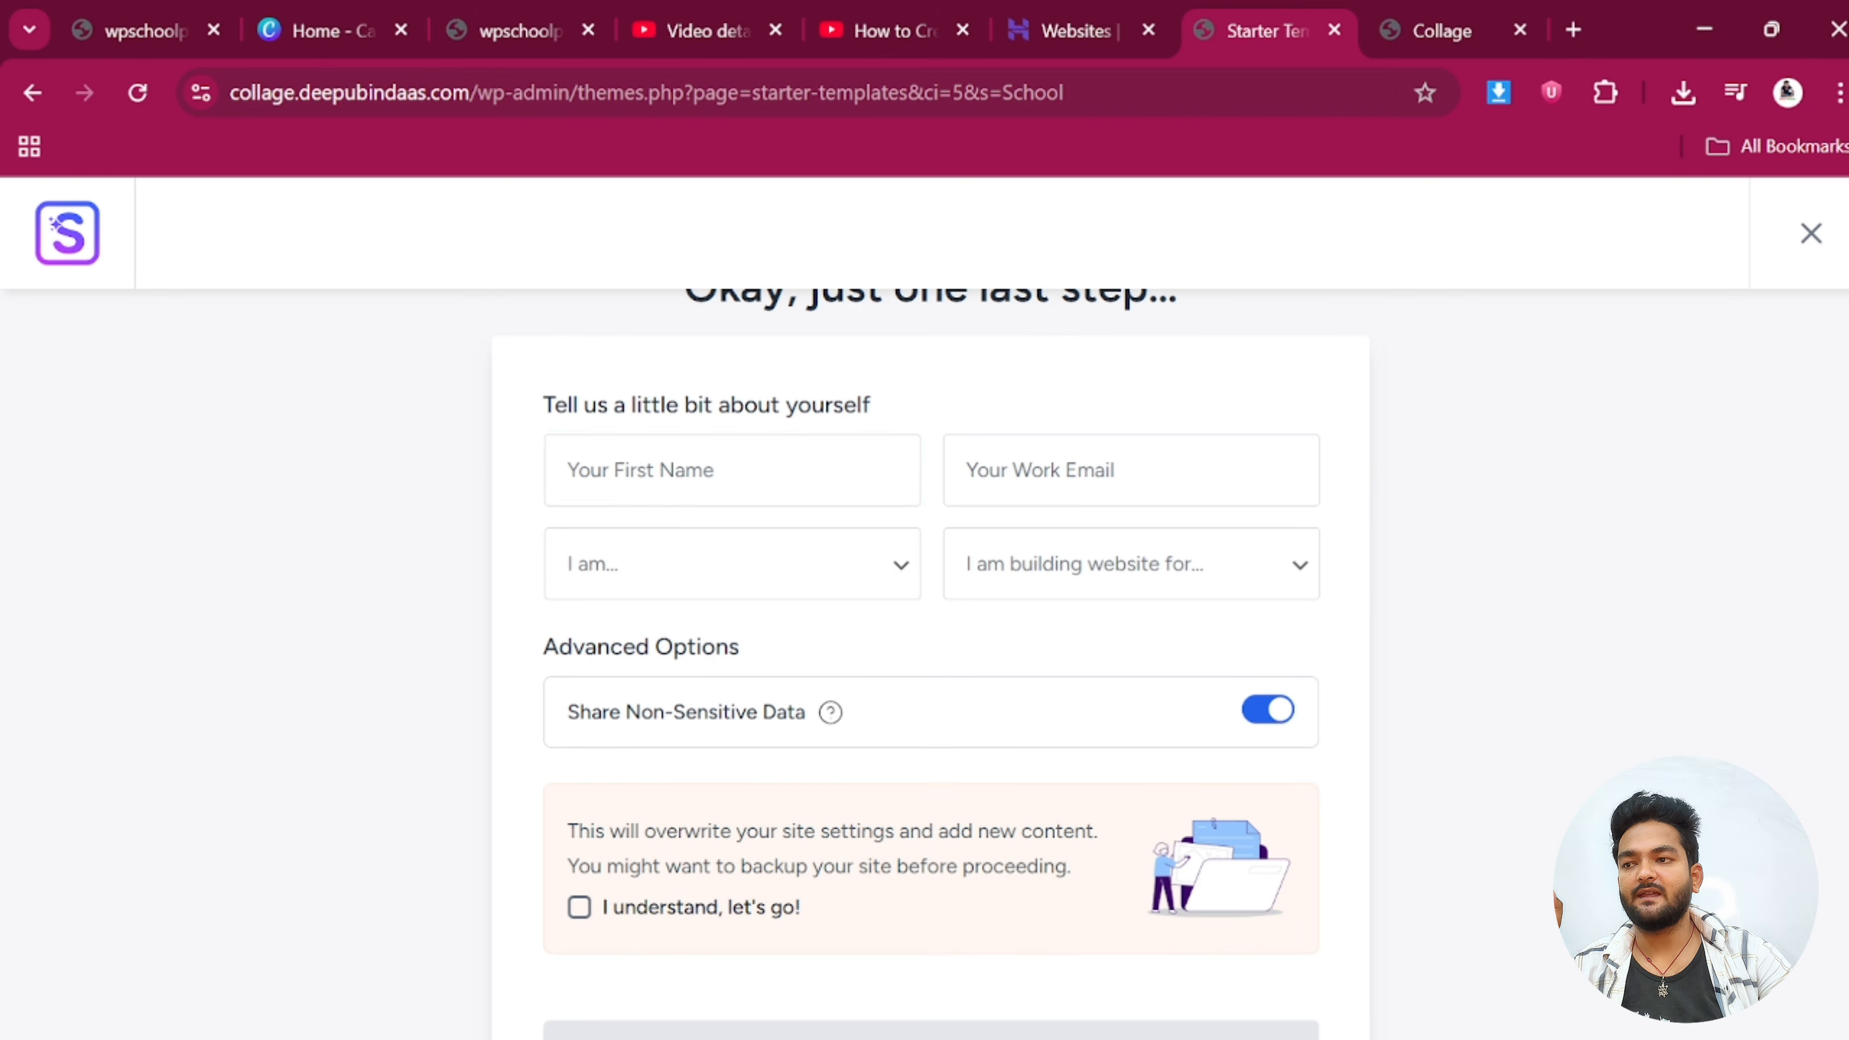
{"action": "left_click", "coordinate": [685, 469]}
{"action": "left_click", "coordinate": [744, 563]}
{"action": "left_click", "coordinate": [1130, 470]}
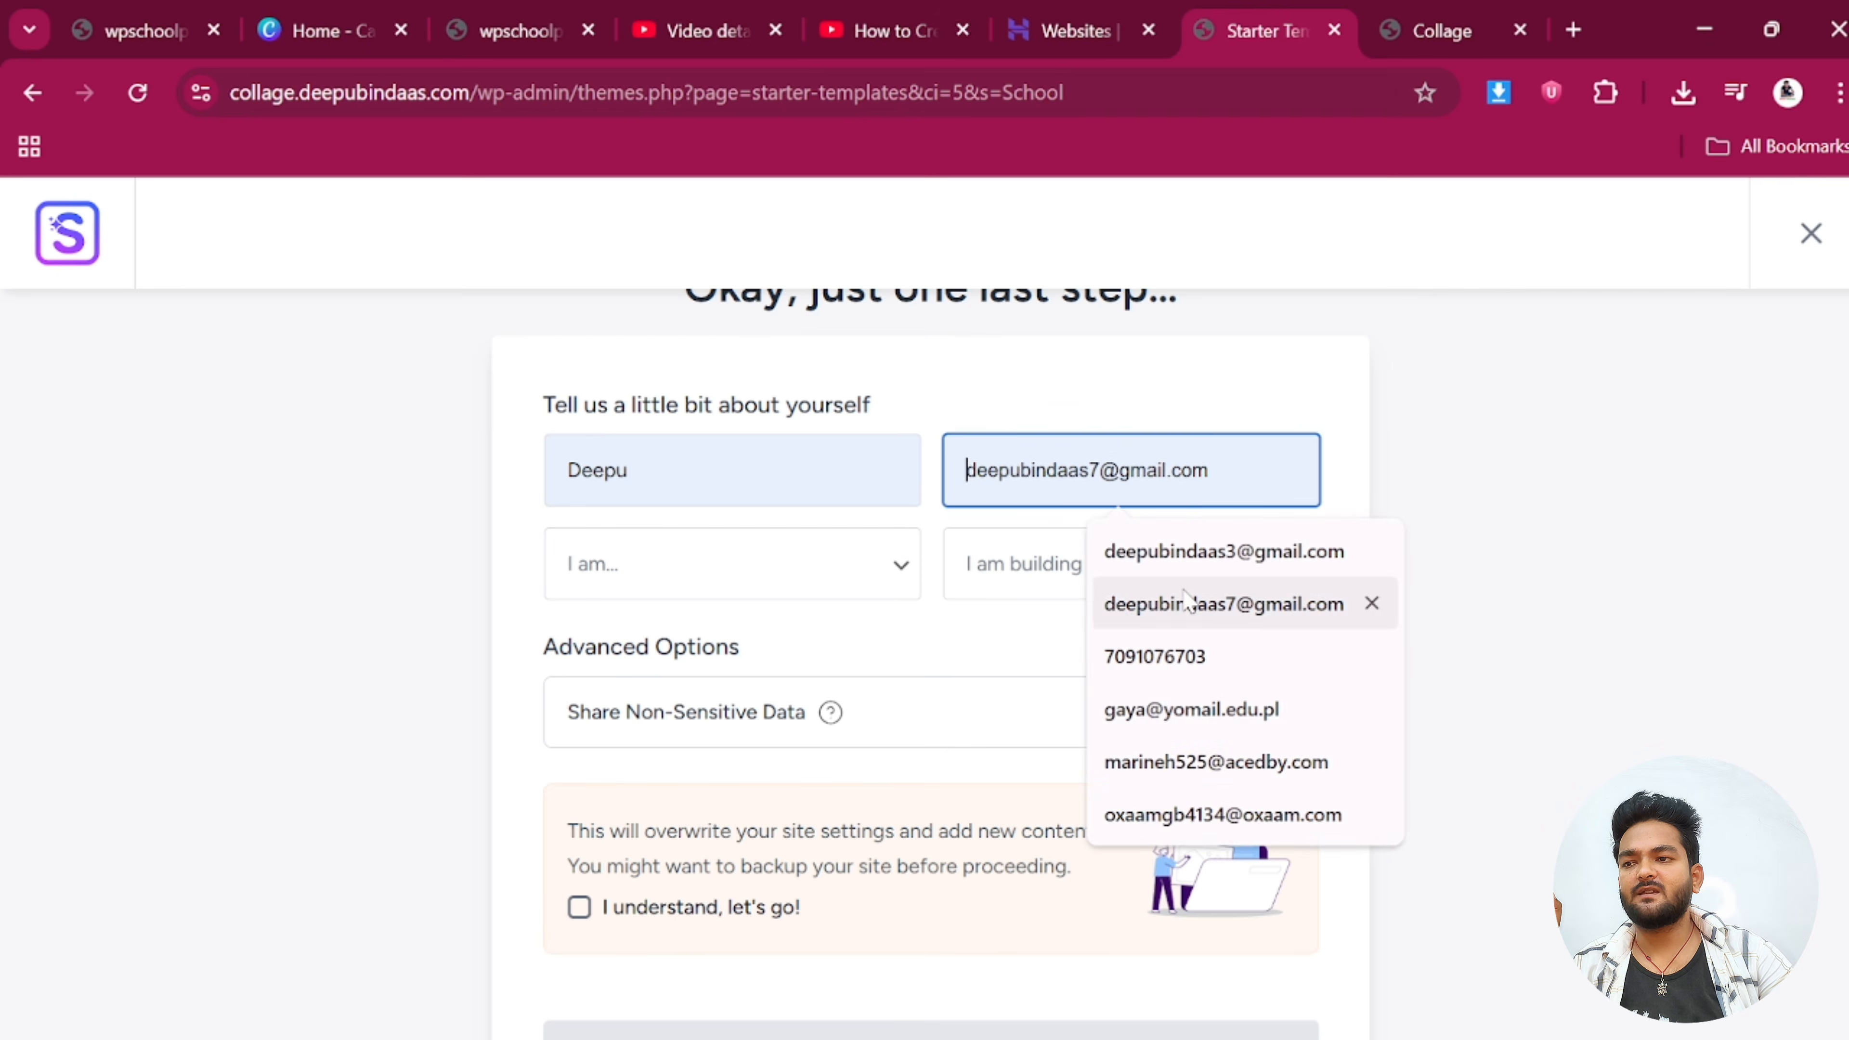
{"action": "left_click", "coordinate": [1225, 550]}
Choose Beginner and Myself/My Company, accept the overwrite notice, and build the website
{"action": "left_click", "coordinate": [648, 565]}
{"action": "left_click", "coordinate": [629, 669]}
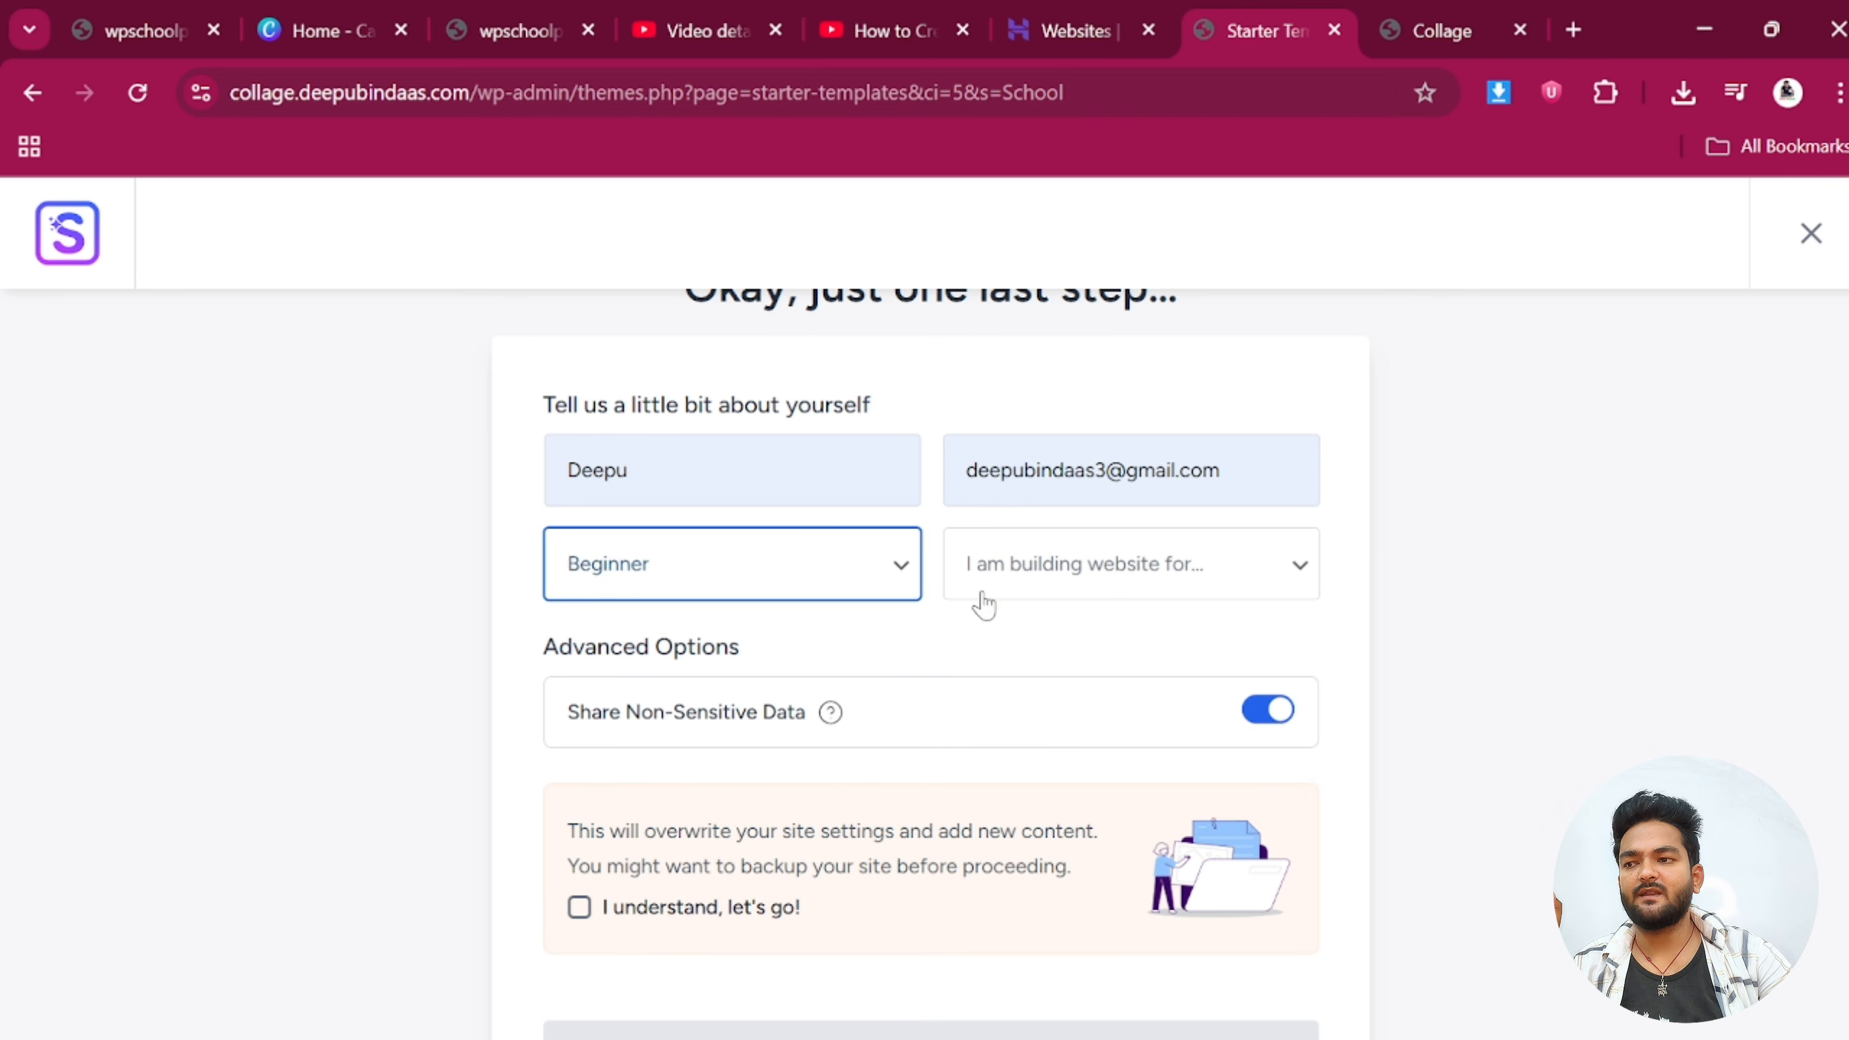
{"action": "left_click", "coordinate": [980, 579]}
{"action": "left_click", "coordinate": [988, 655]}
{"action": "scroll", "coordinate": [742, 743], "scroll_direction": "down", "scroll_amount": 3}
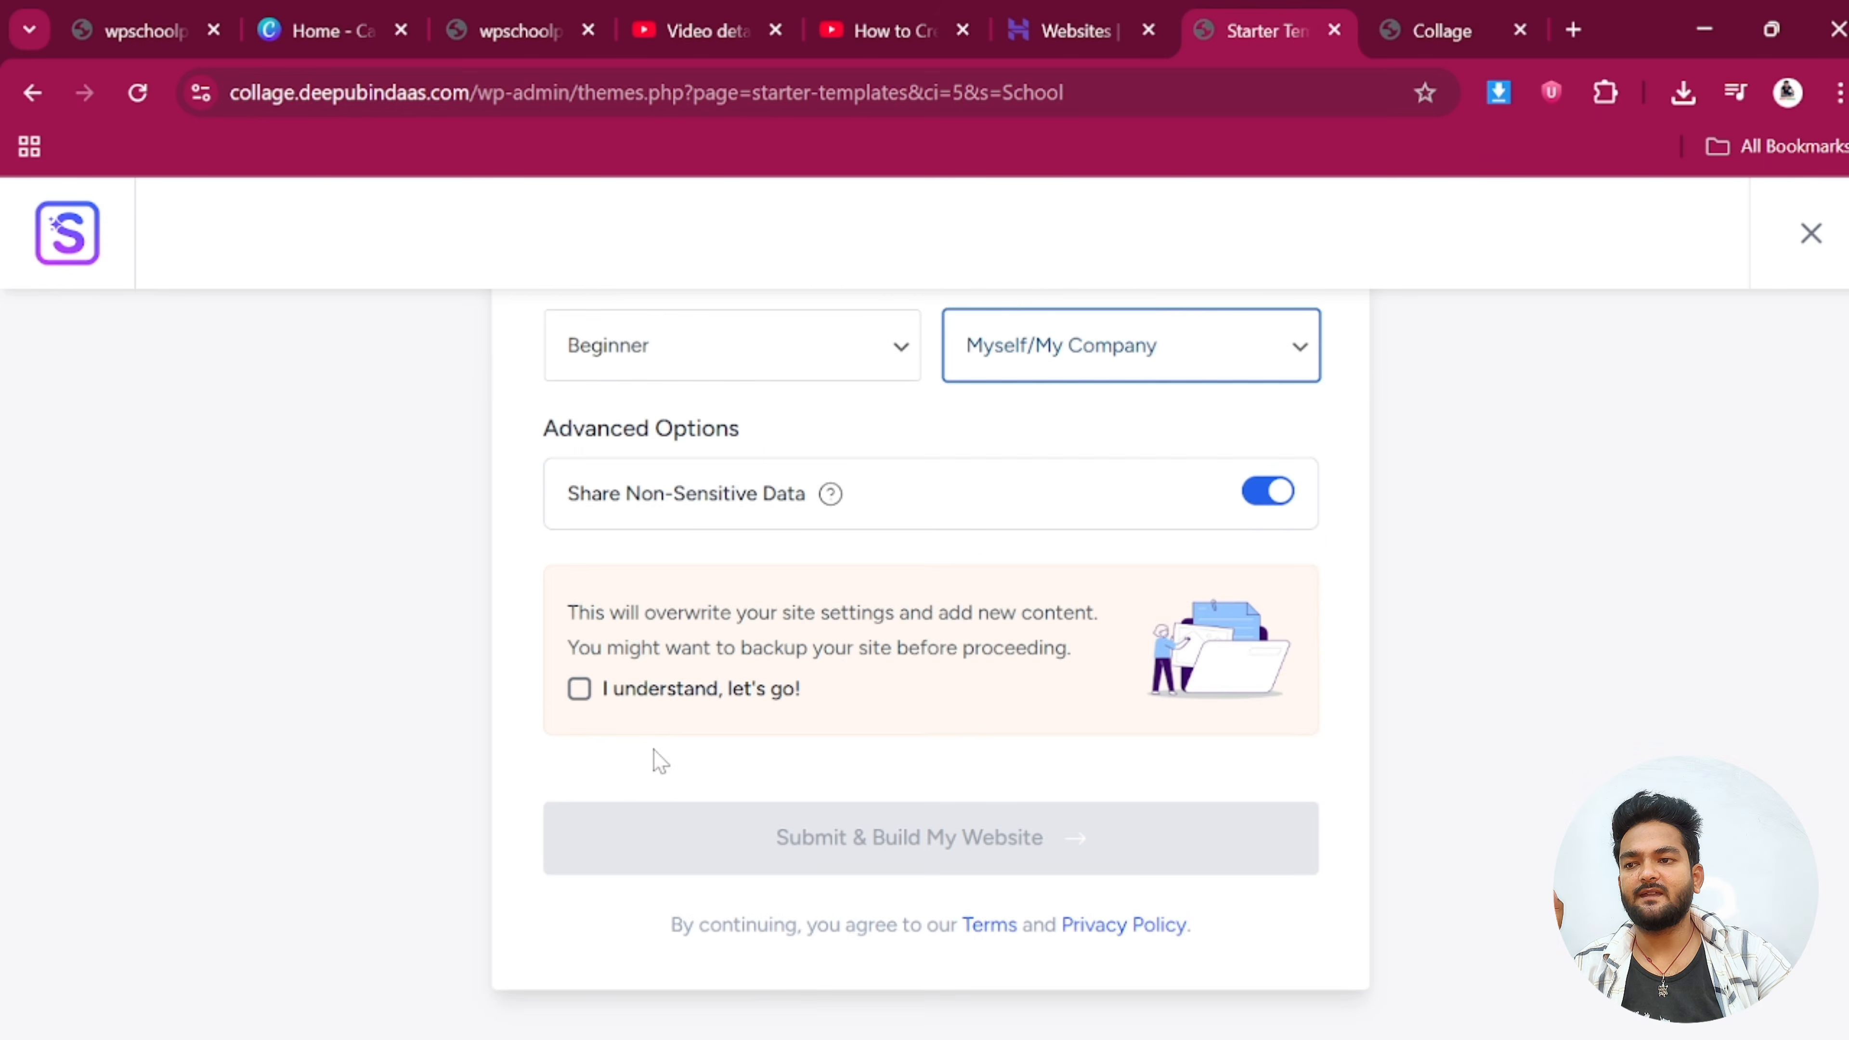
{"action": "left_click", "coordinate": [580, 654]}
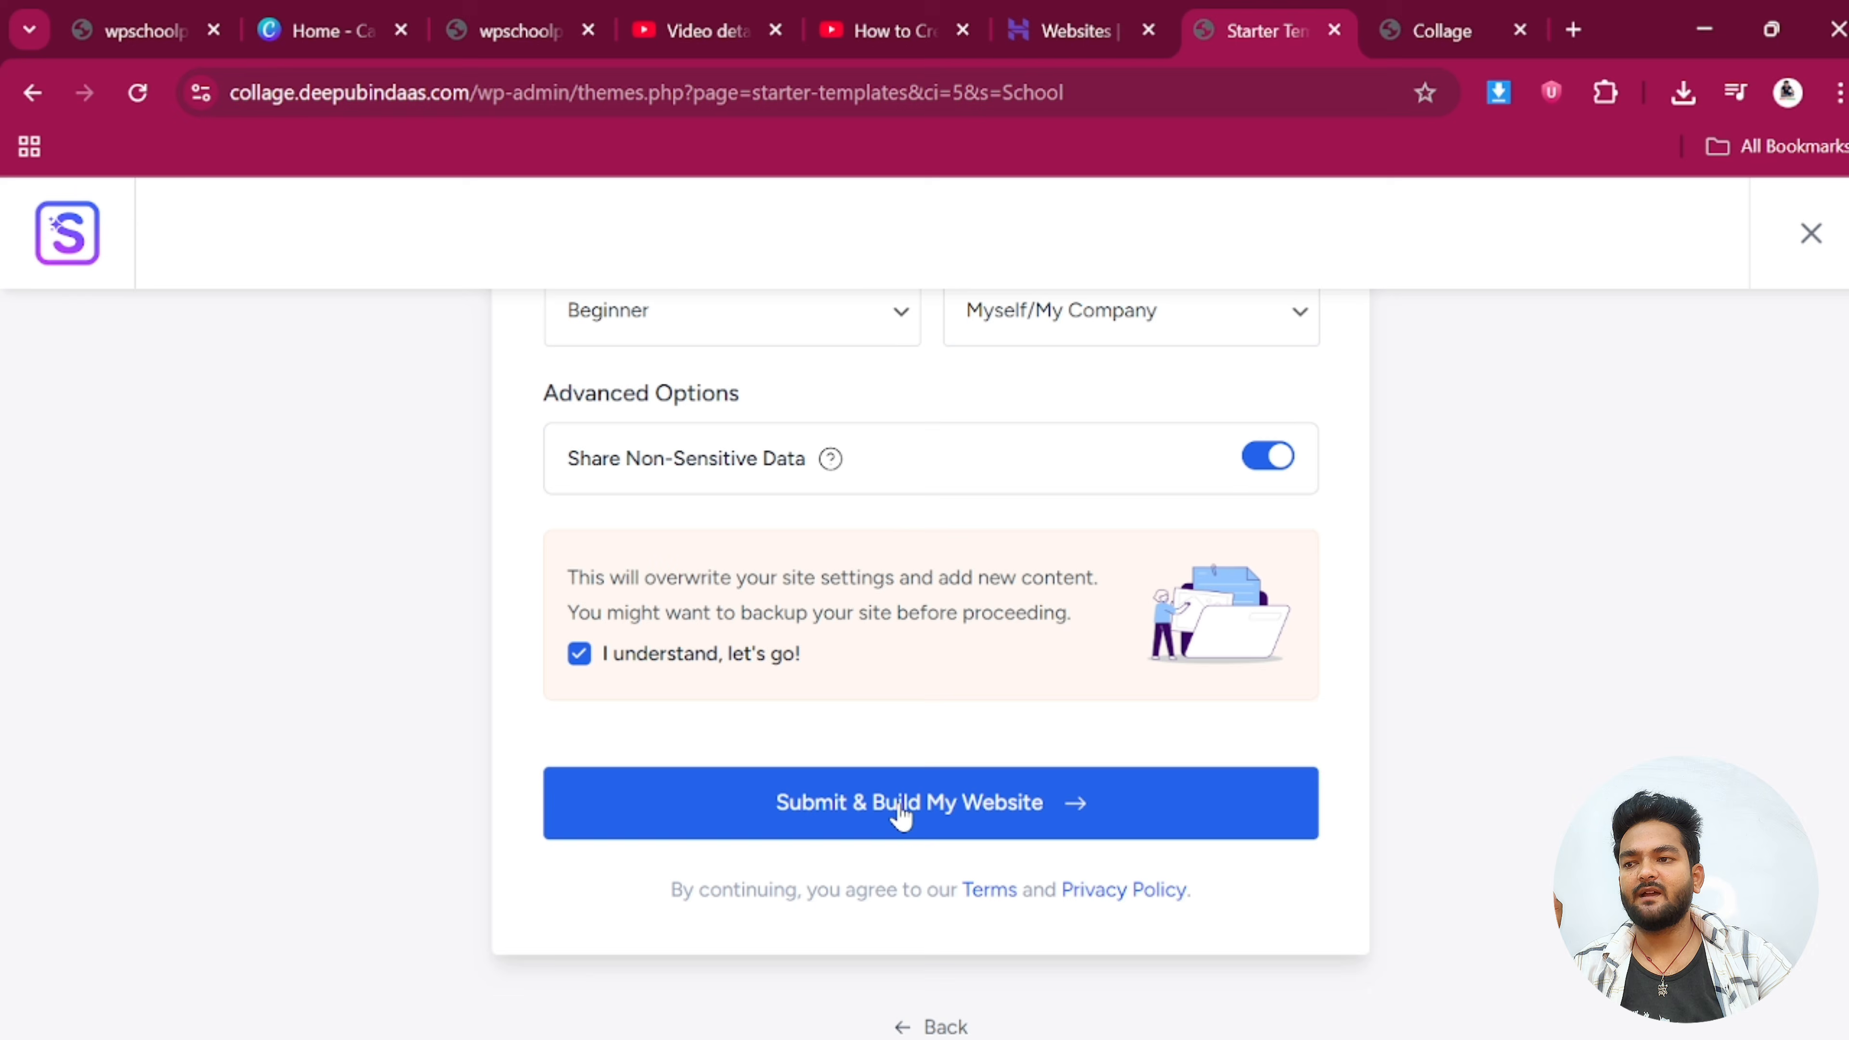
{"action": "left_click", "coordinate": [958, 819]}
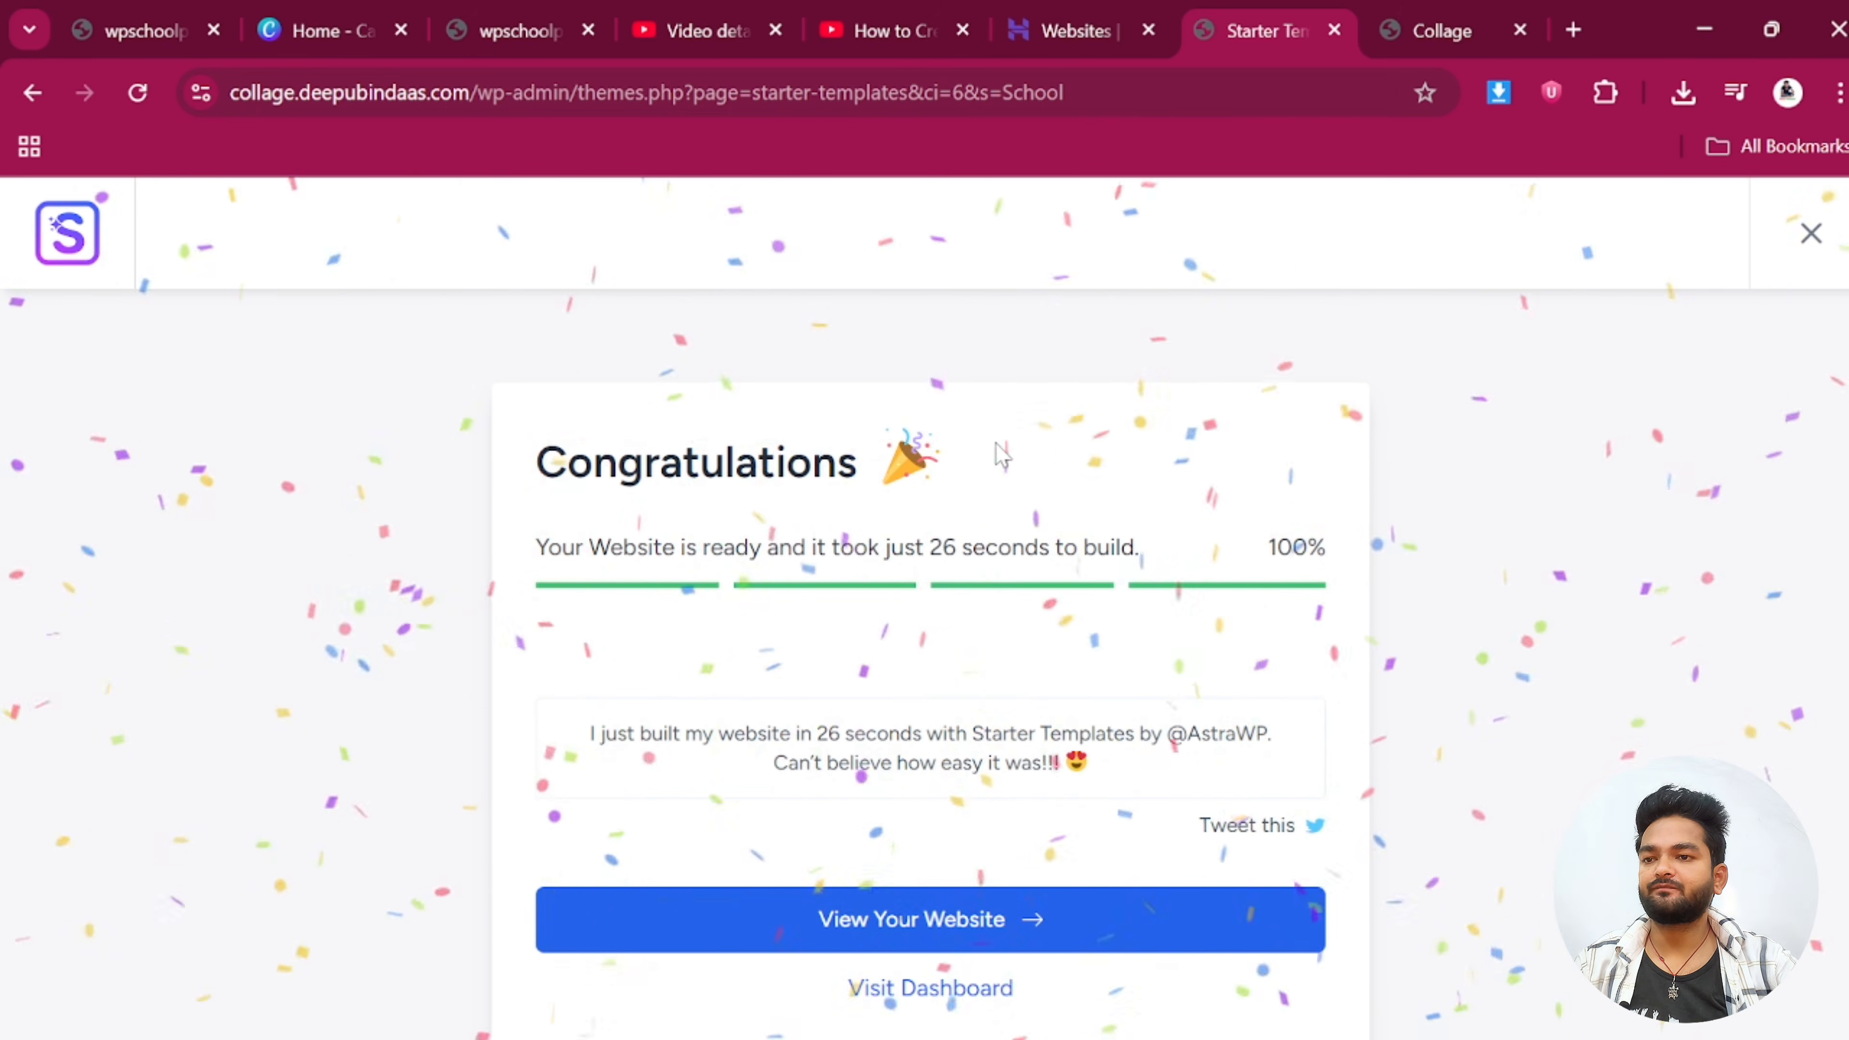
Switch to the Collage site tab, still showing the old Blog page
{"action": "scroll", "coordinate": [997, 623], "scroll_direction": "down", "scroll_amount": 1}
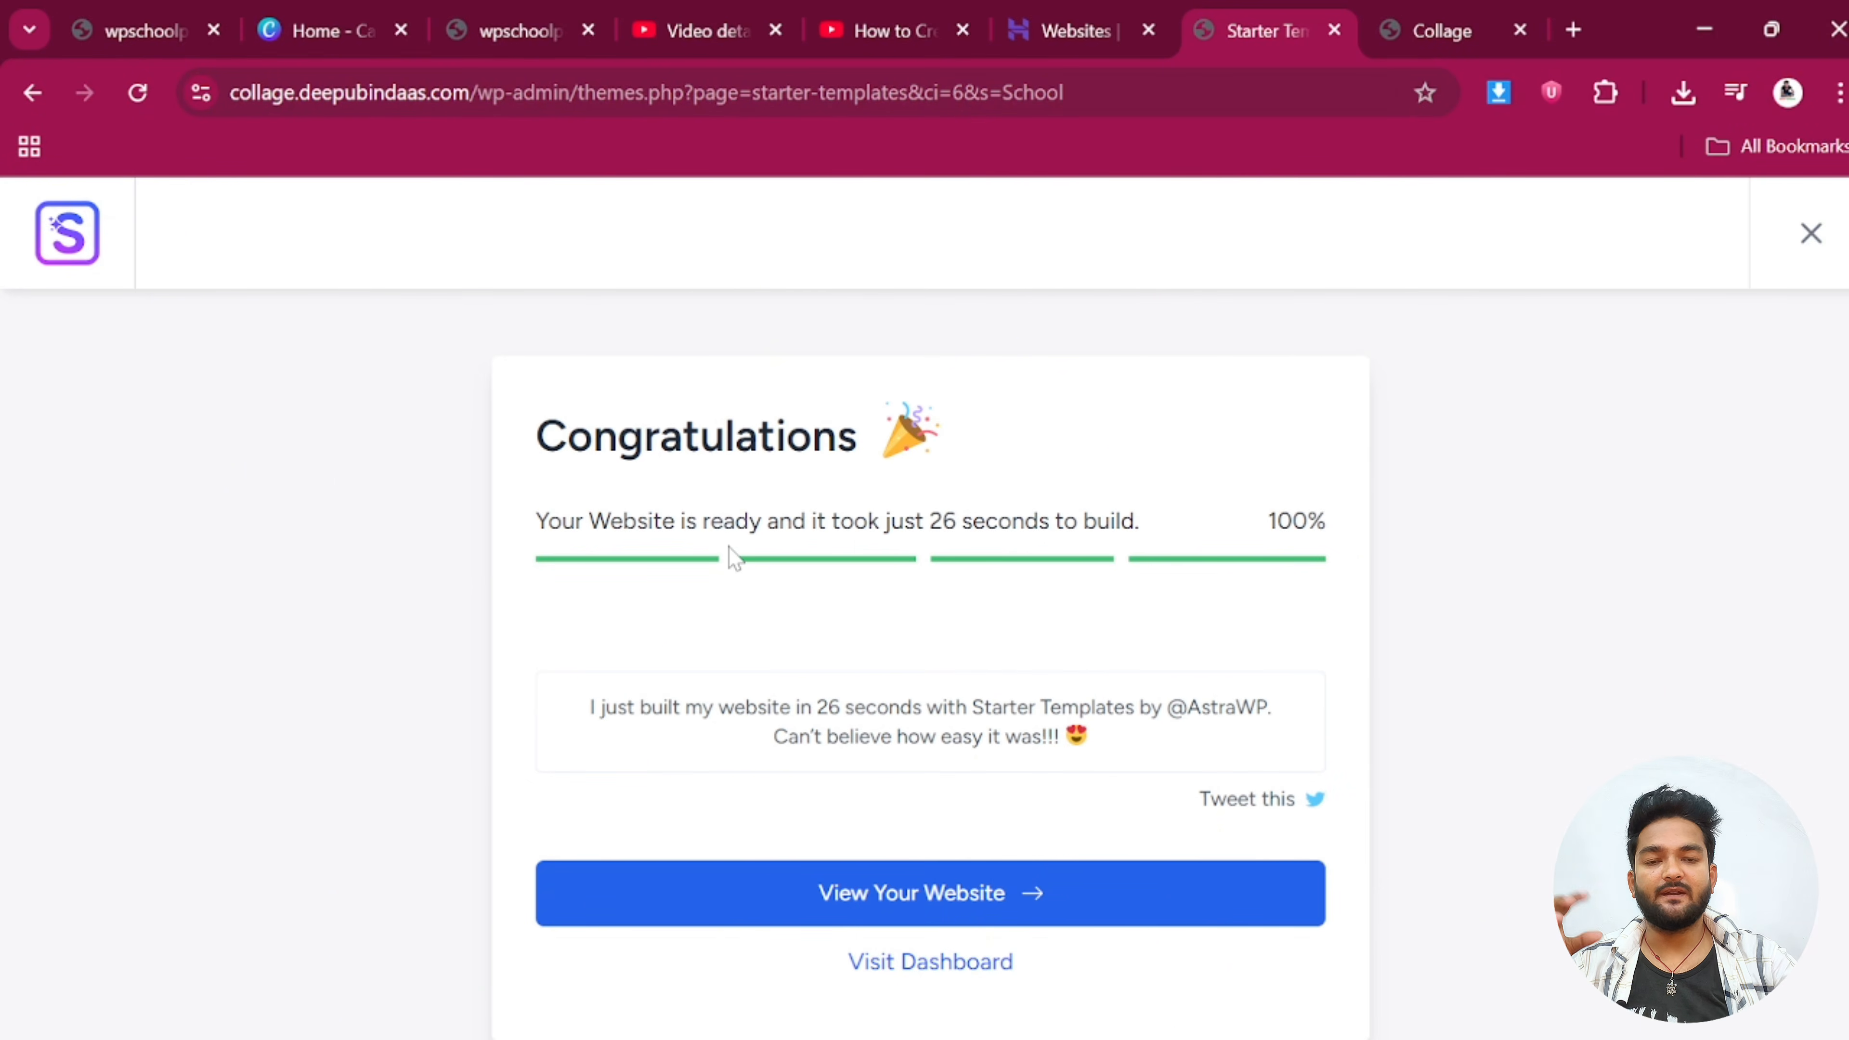
{"action": "left_click", "coordinate": [1449, 18]}
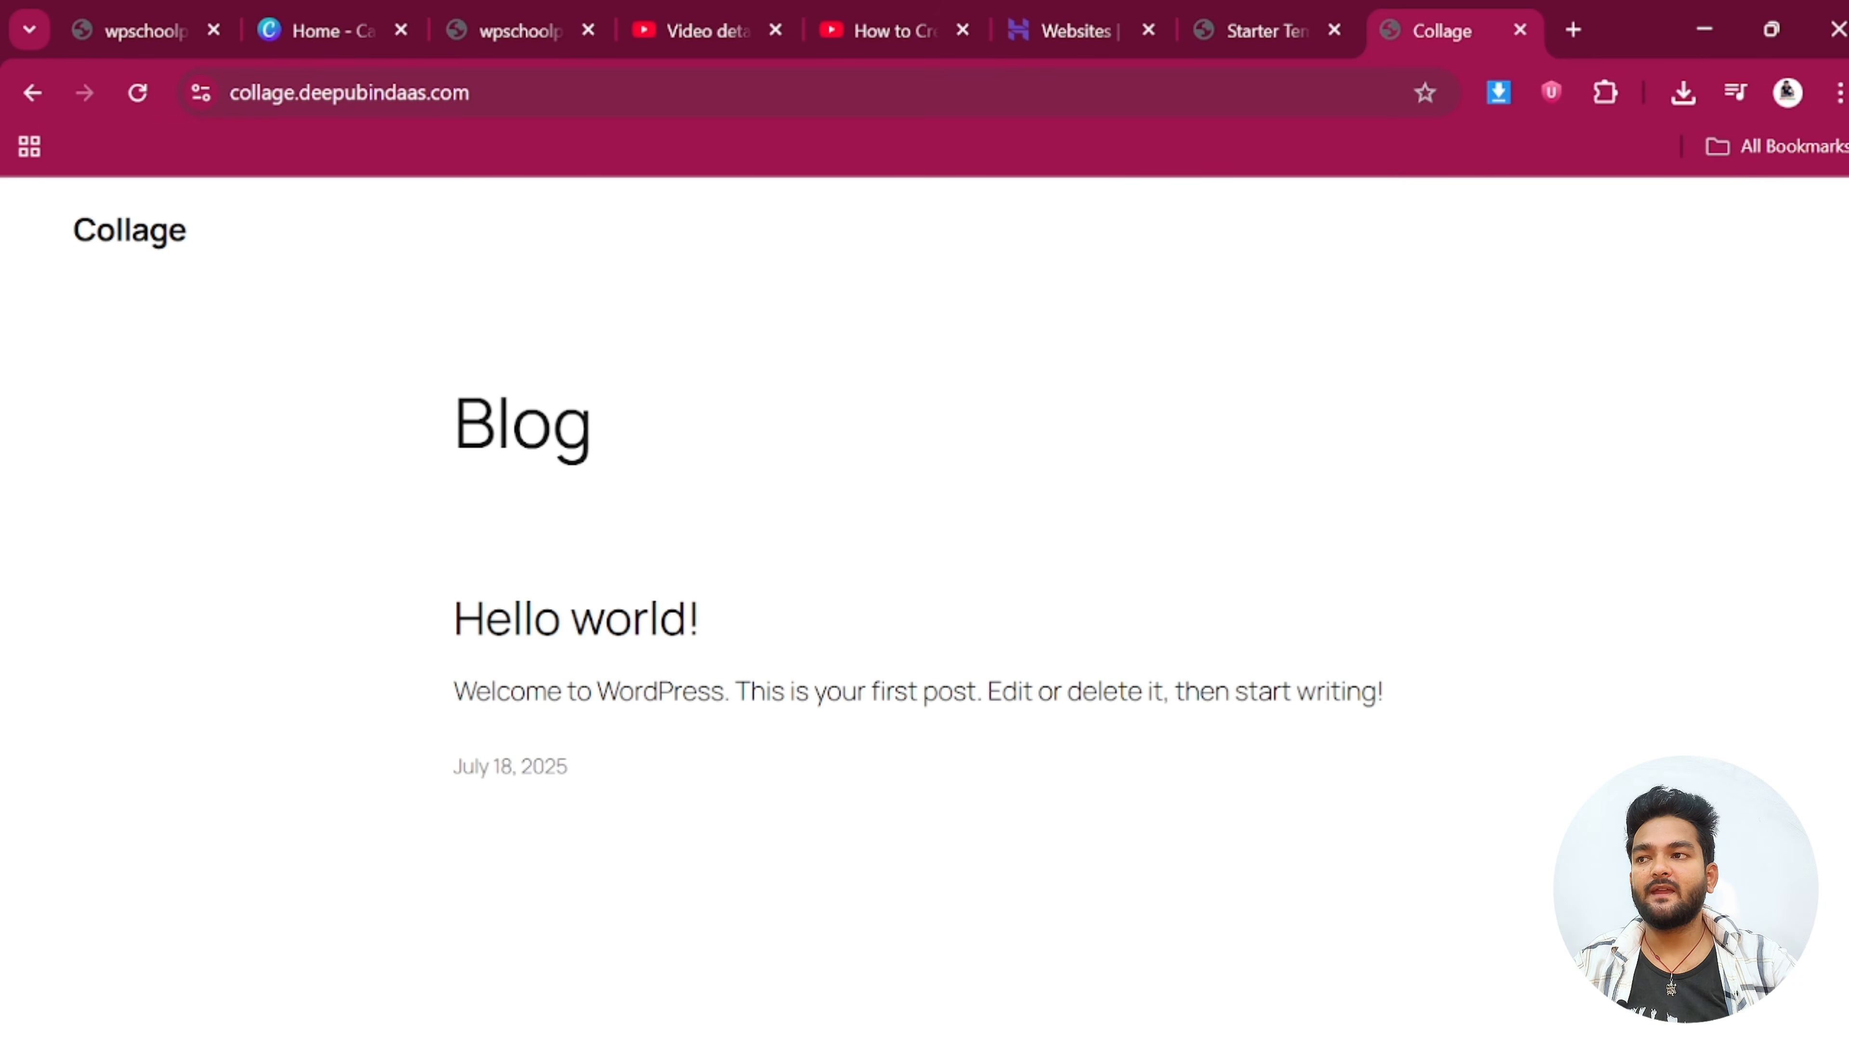
Reload the Collage site and scroll through the new Champion School homepage
{"action": "left_click", "coordinate": [137, 92]}
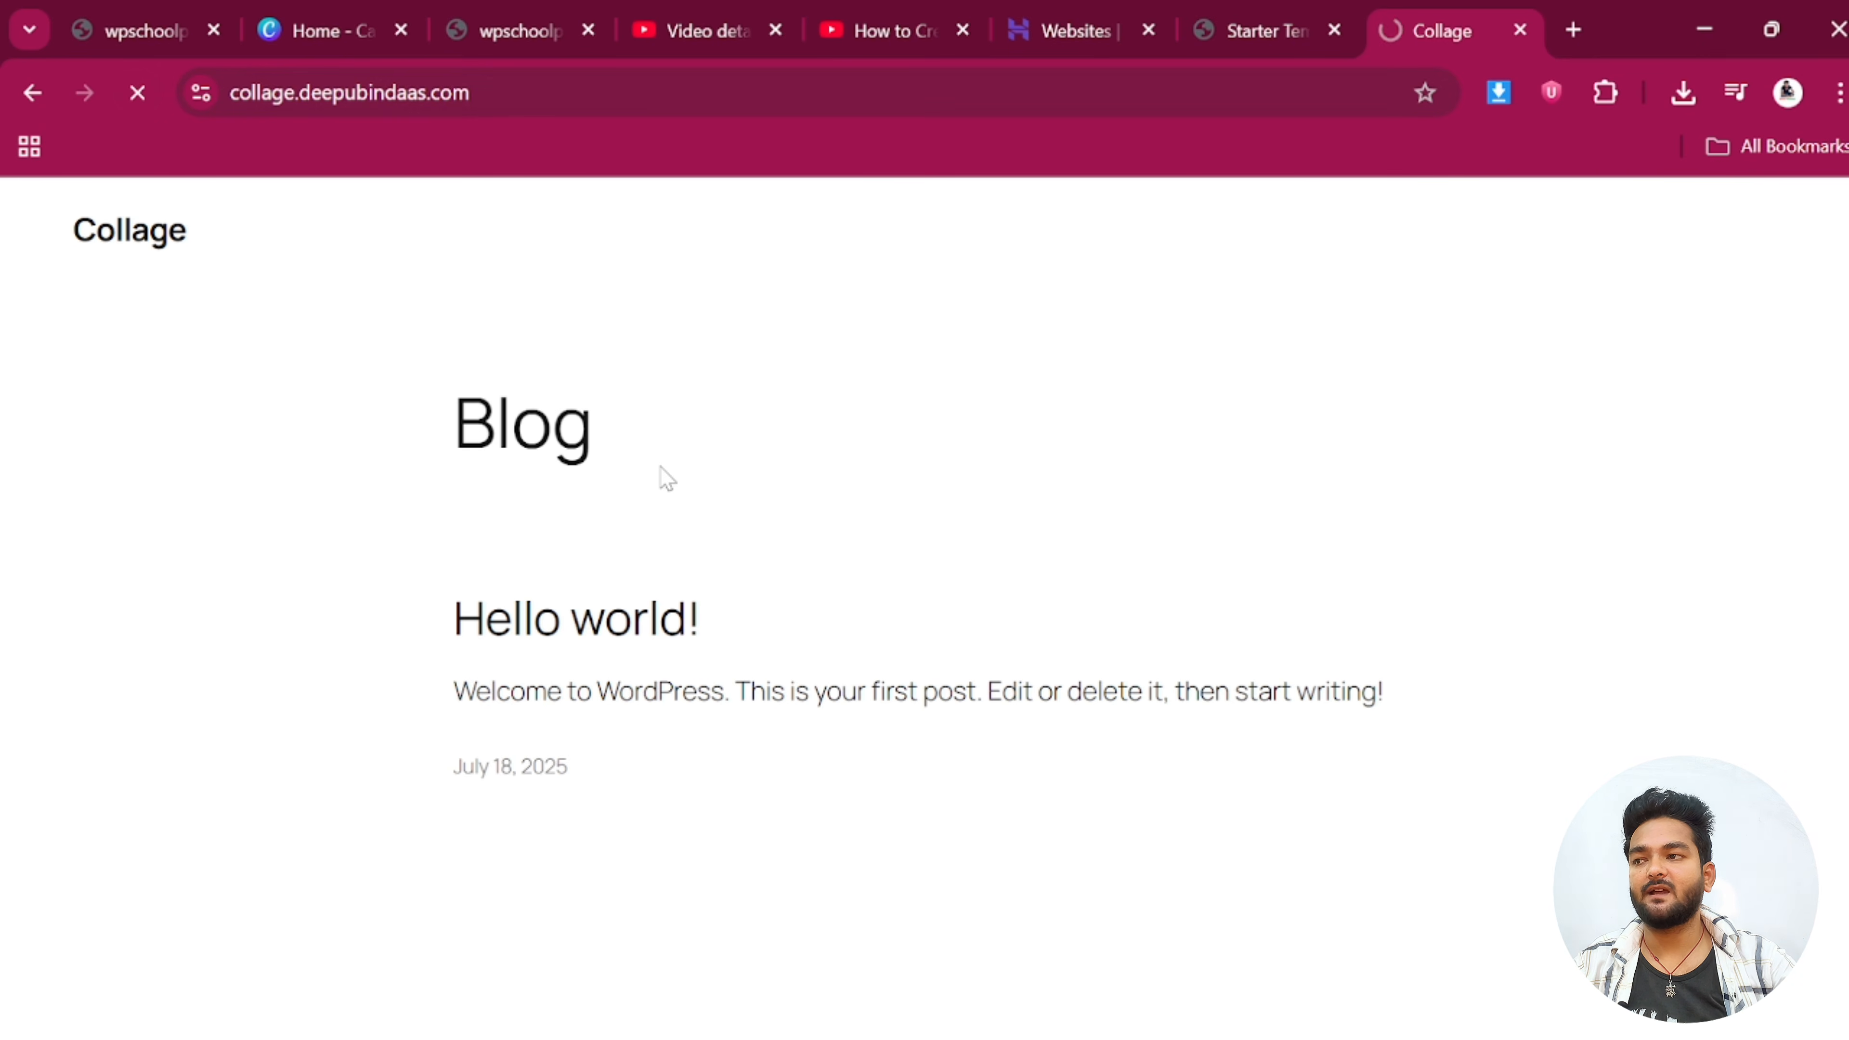
{"action": "scroll", "coordinate": [1078, 461], "scroll_direction": "down", "scroll_amount": 20}
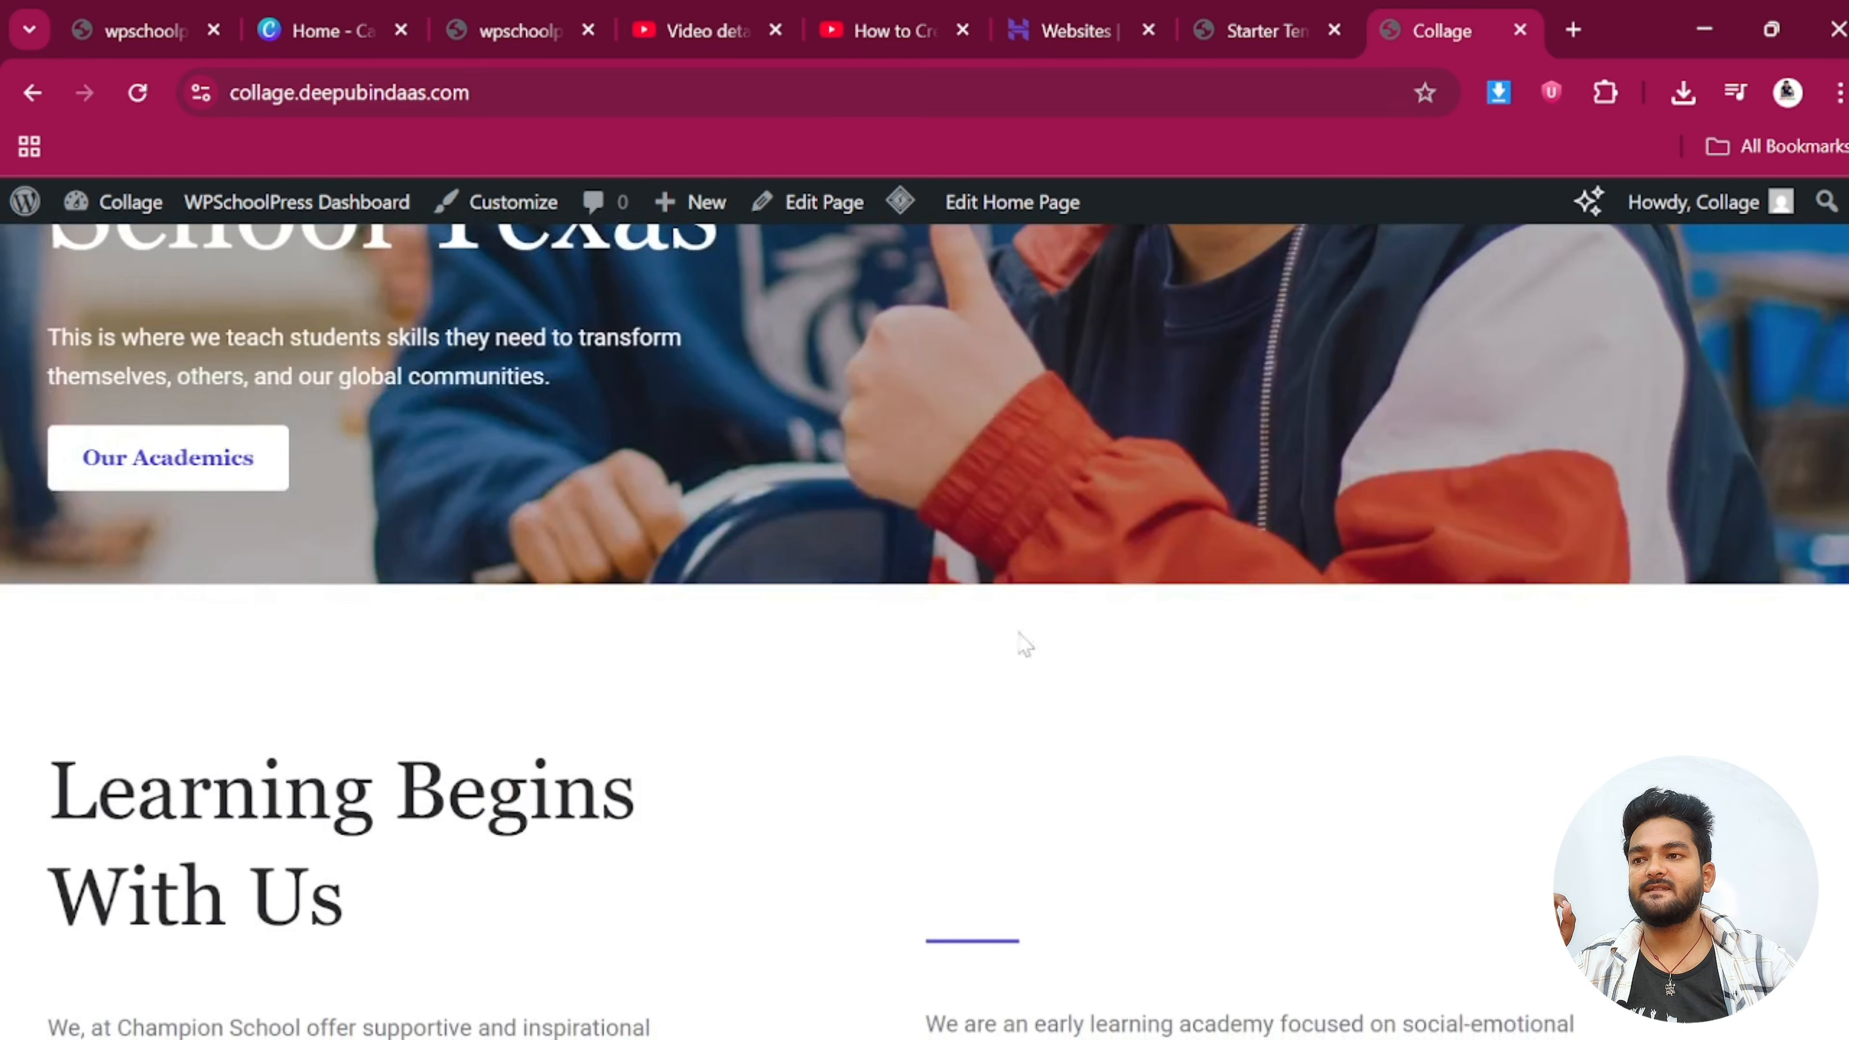
{"action": "scroll", "coordinate": [908, 740], "scroll_direction": "down", "scroll_amount": 8}
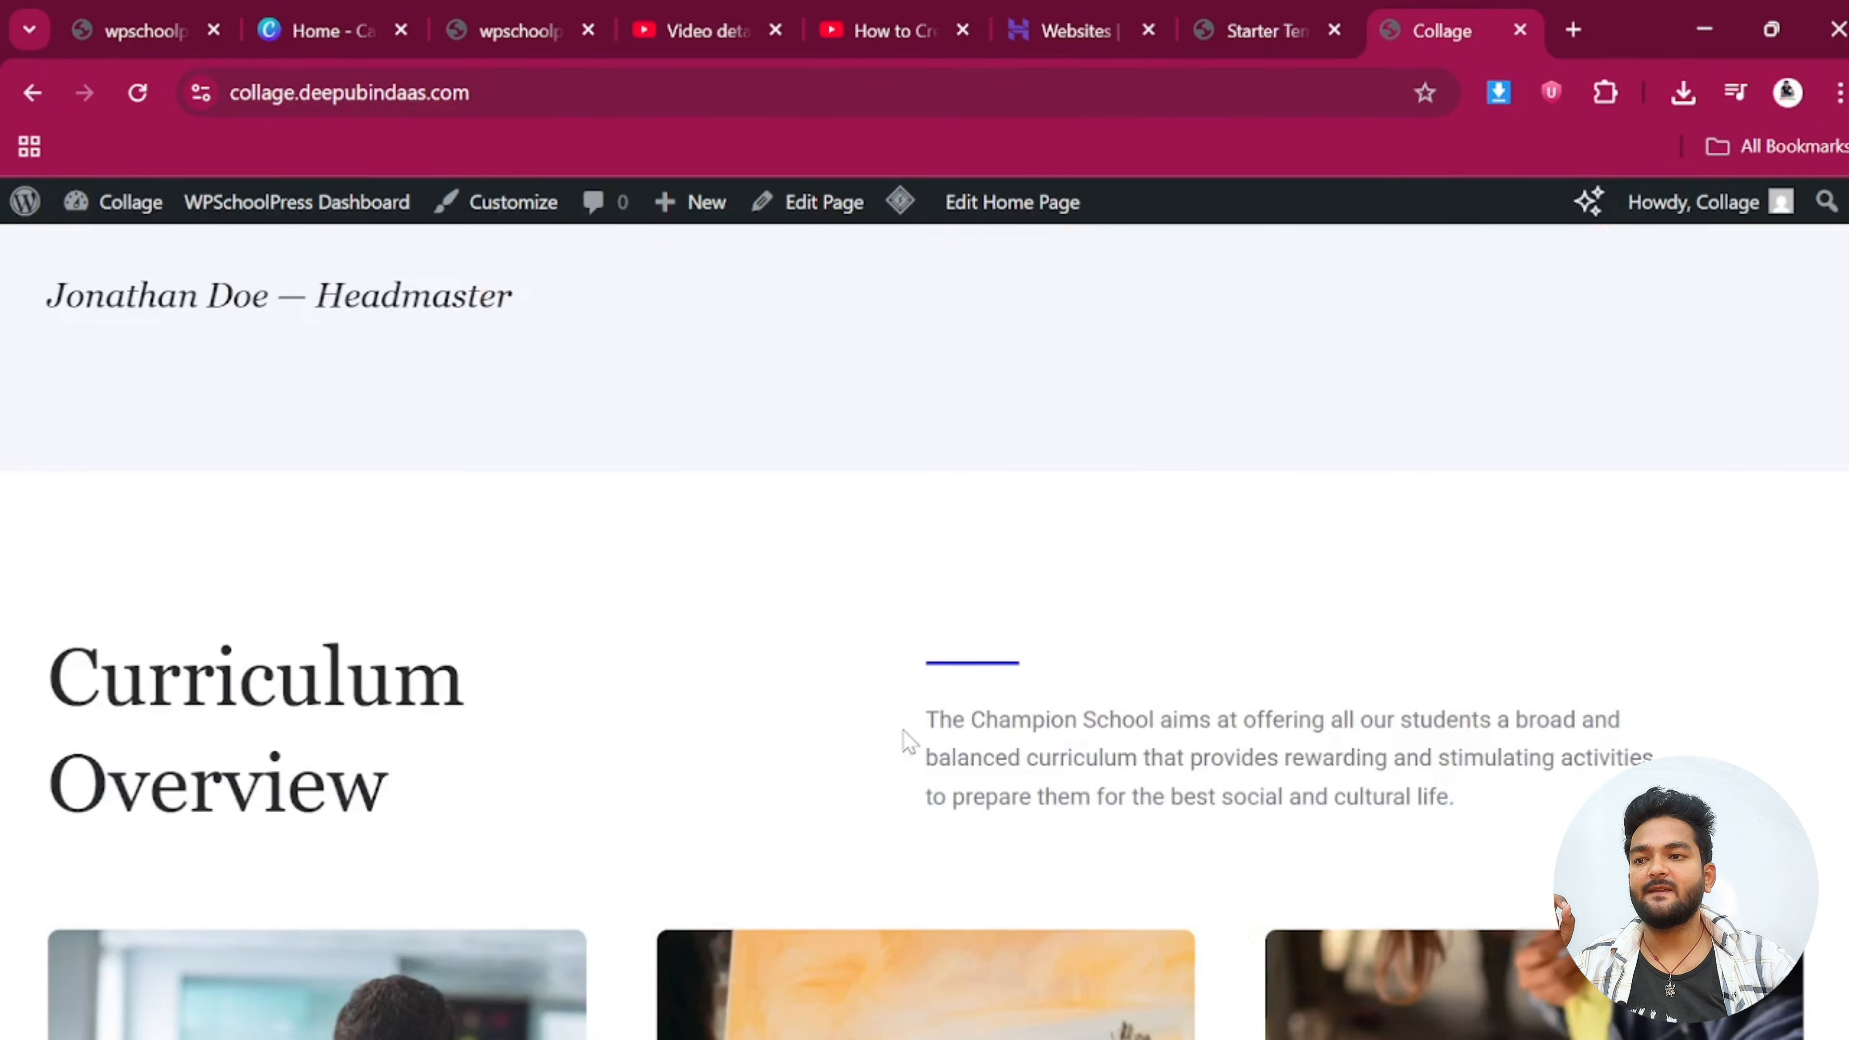
{"action": "scroll", "coordinate": [905, 741], "scroll_direction": "down", "scroll_amount": 20}
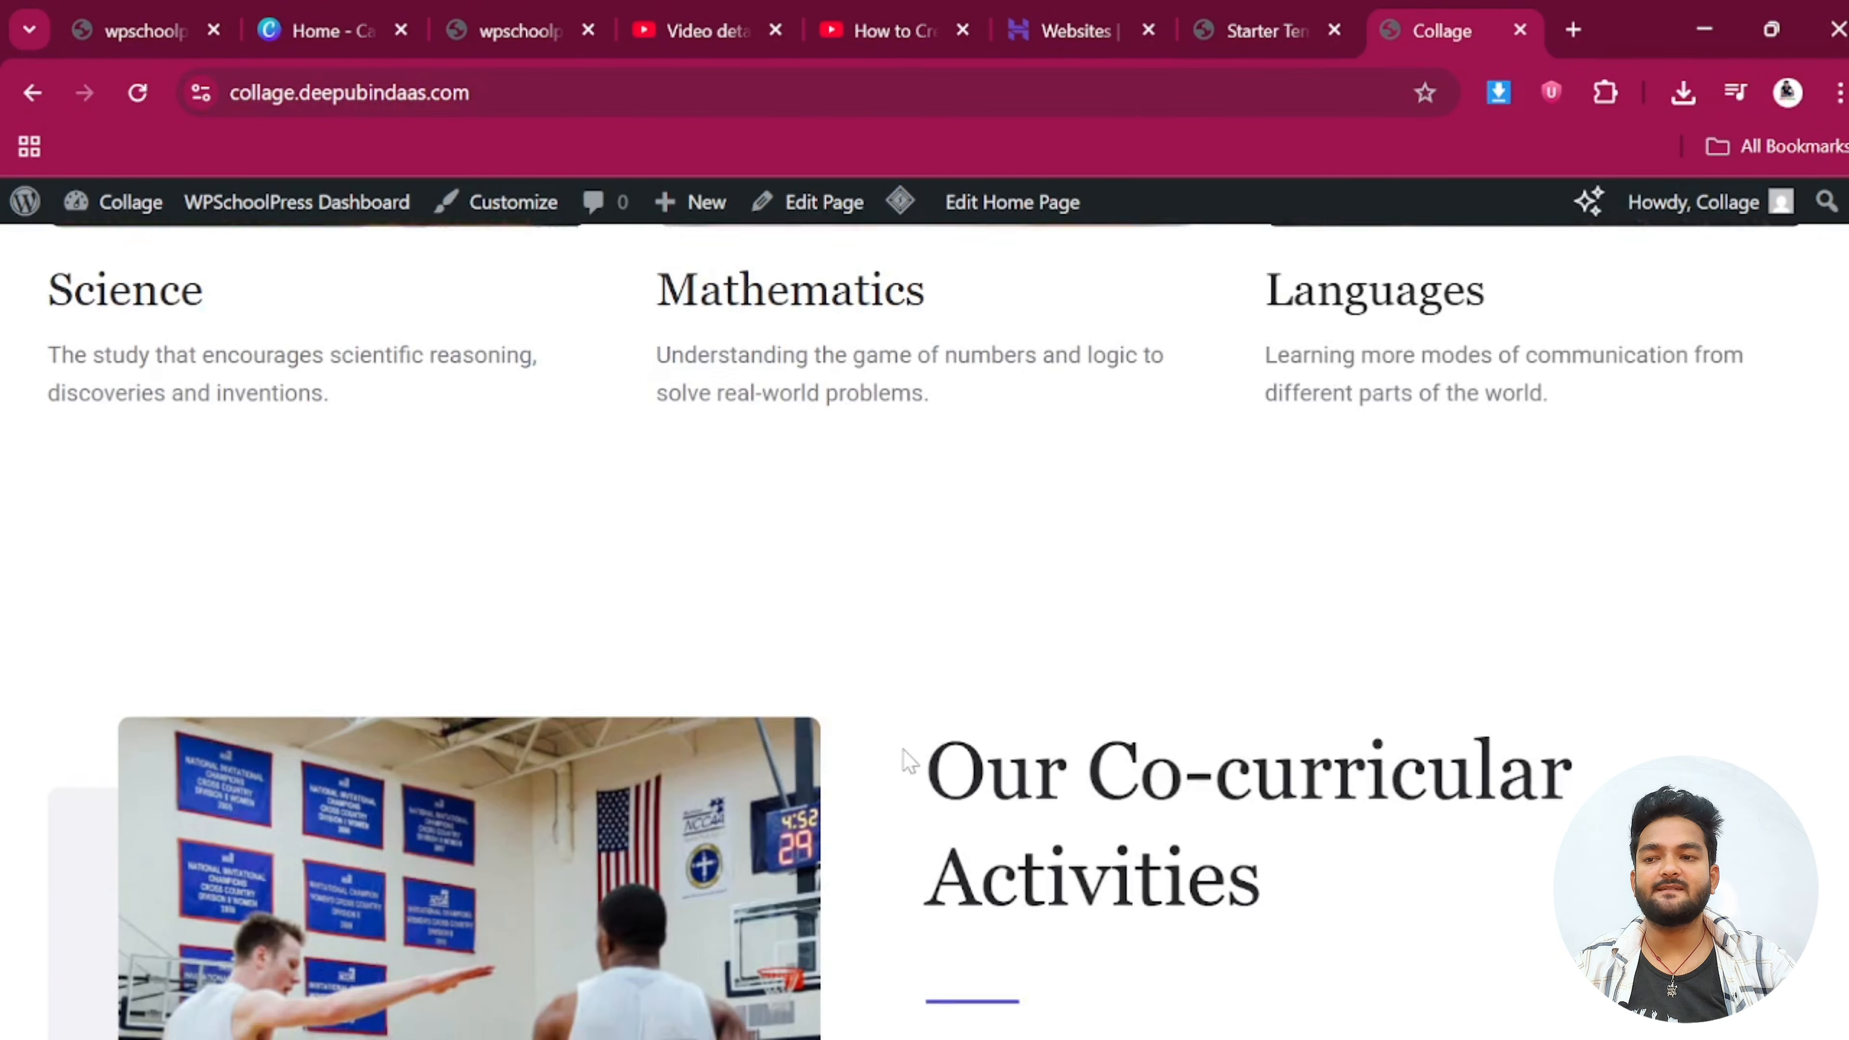
{"action": "scroll", "coordinate": [917, 721], "scroll_direction": "up", "scroll_amount": 20}
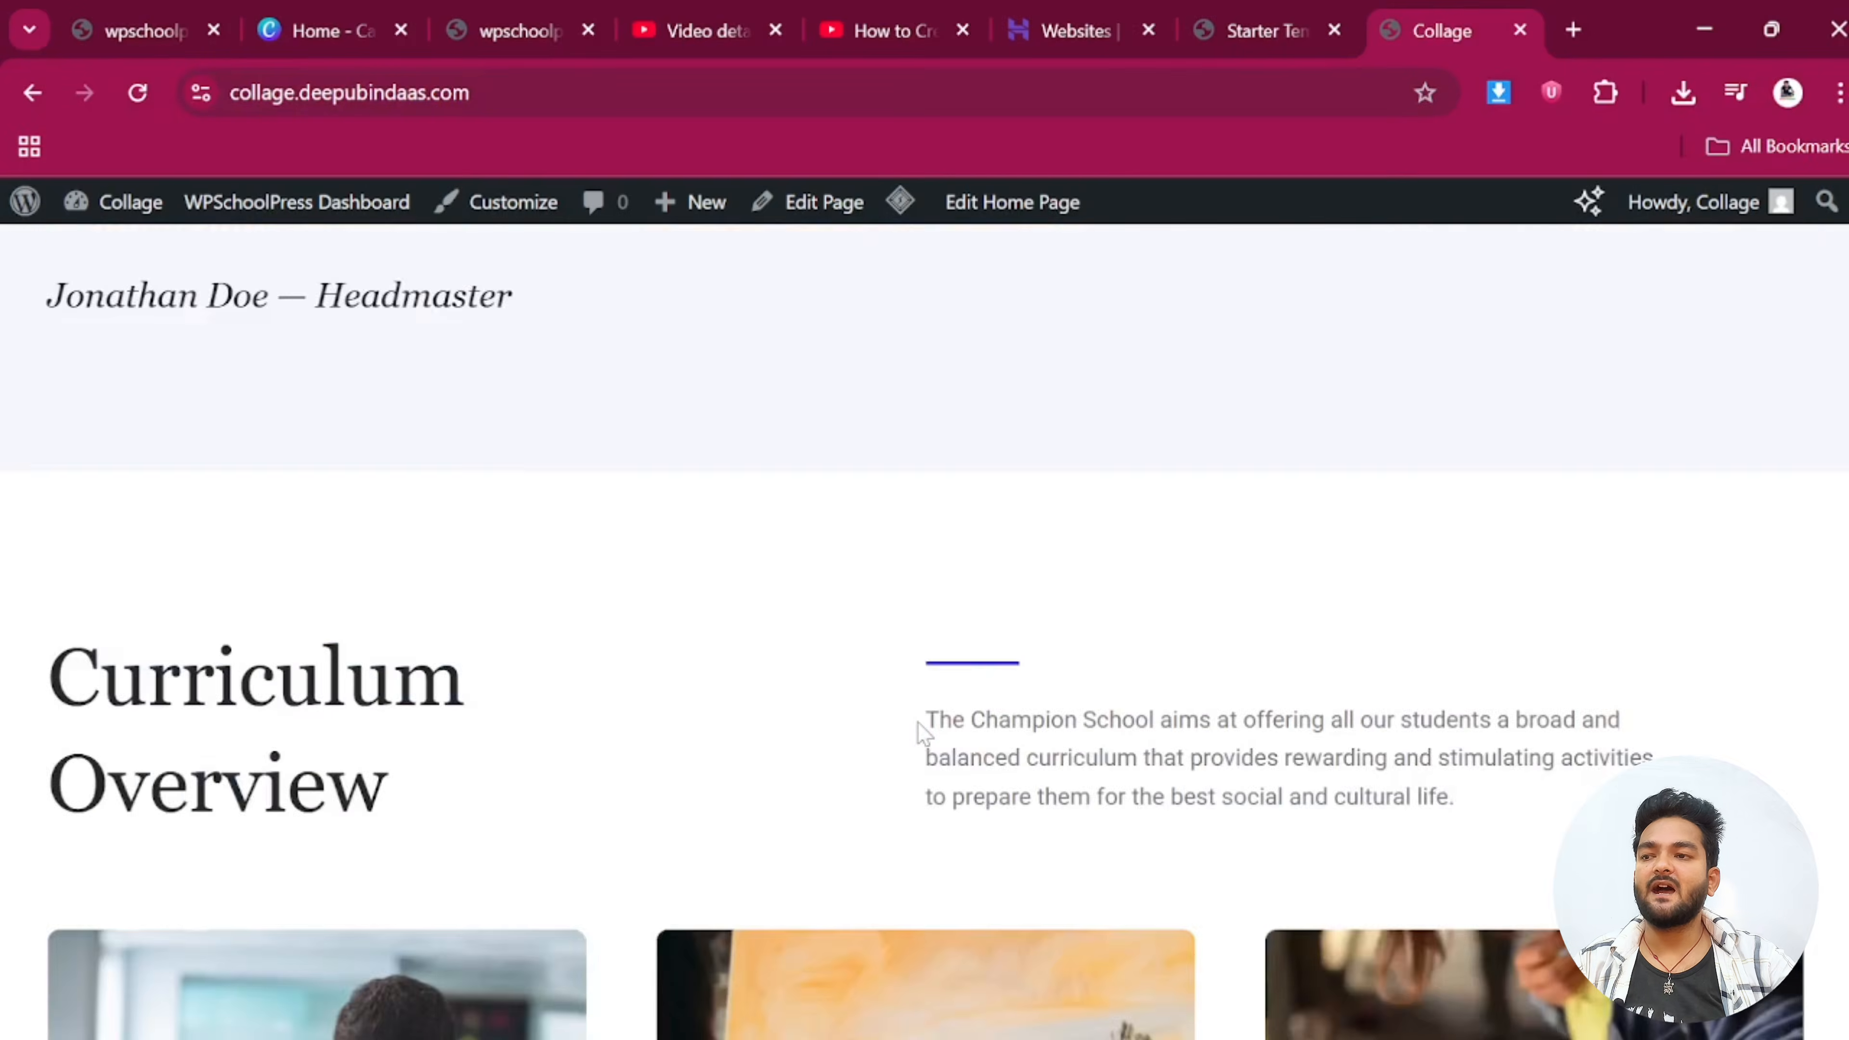
{"action": "scroll", "coordinate": [916, 717], "scroll_direction": "up", "scroll_amount": 15}
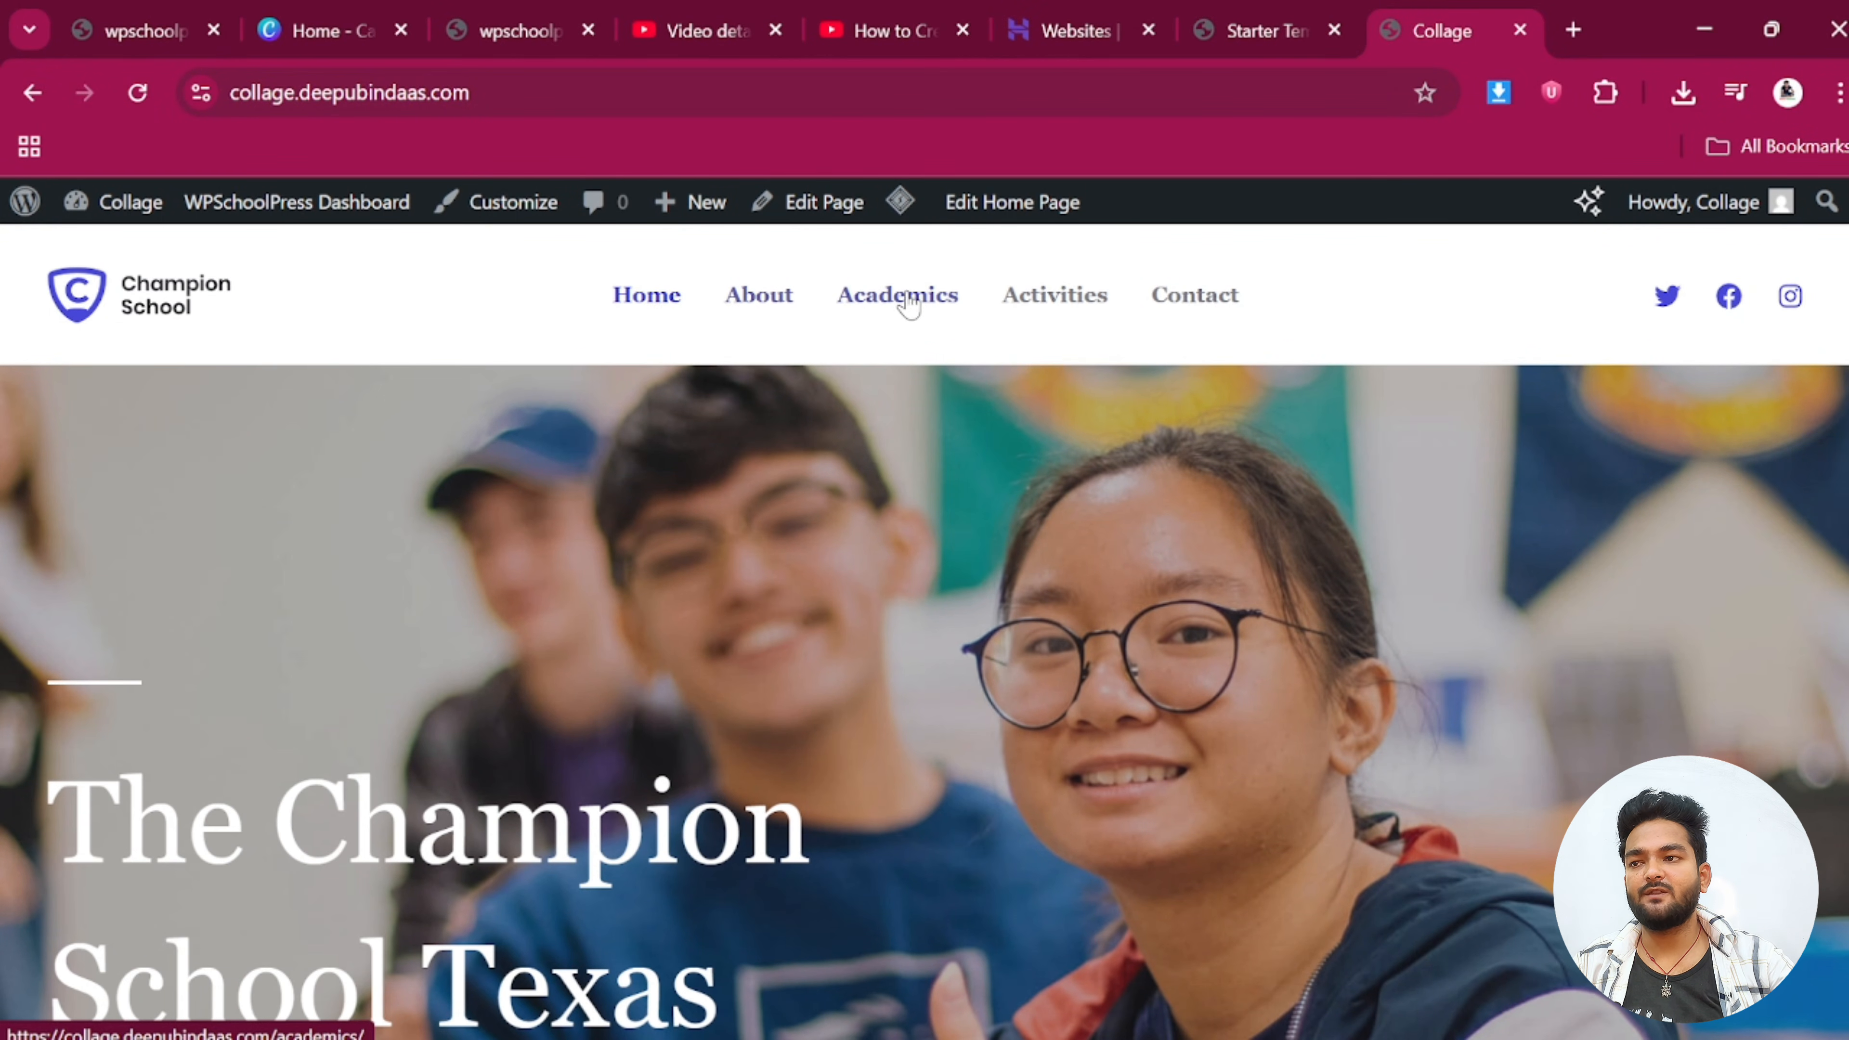
{"action": "scroll", "coordinate": [954, 694], "scroll_direction": "down", "scroll_amount": 1}
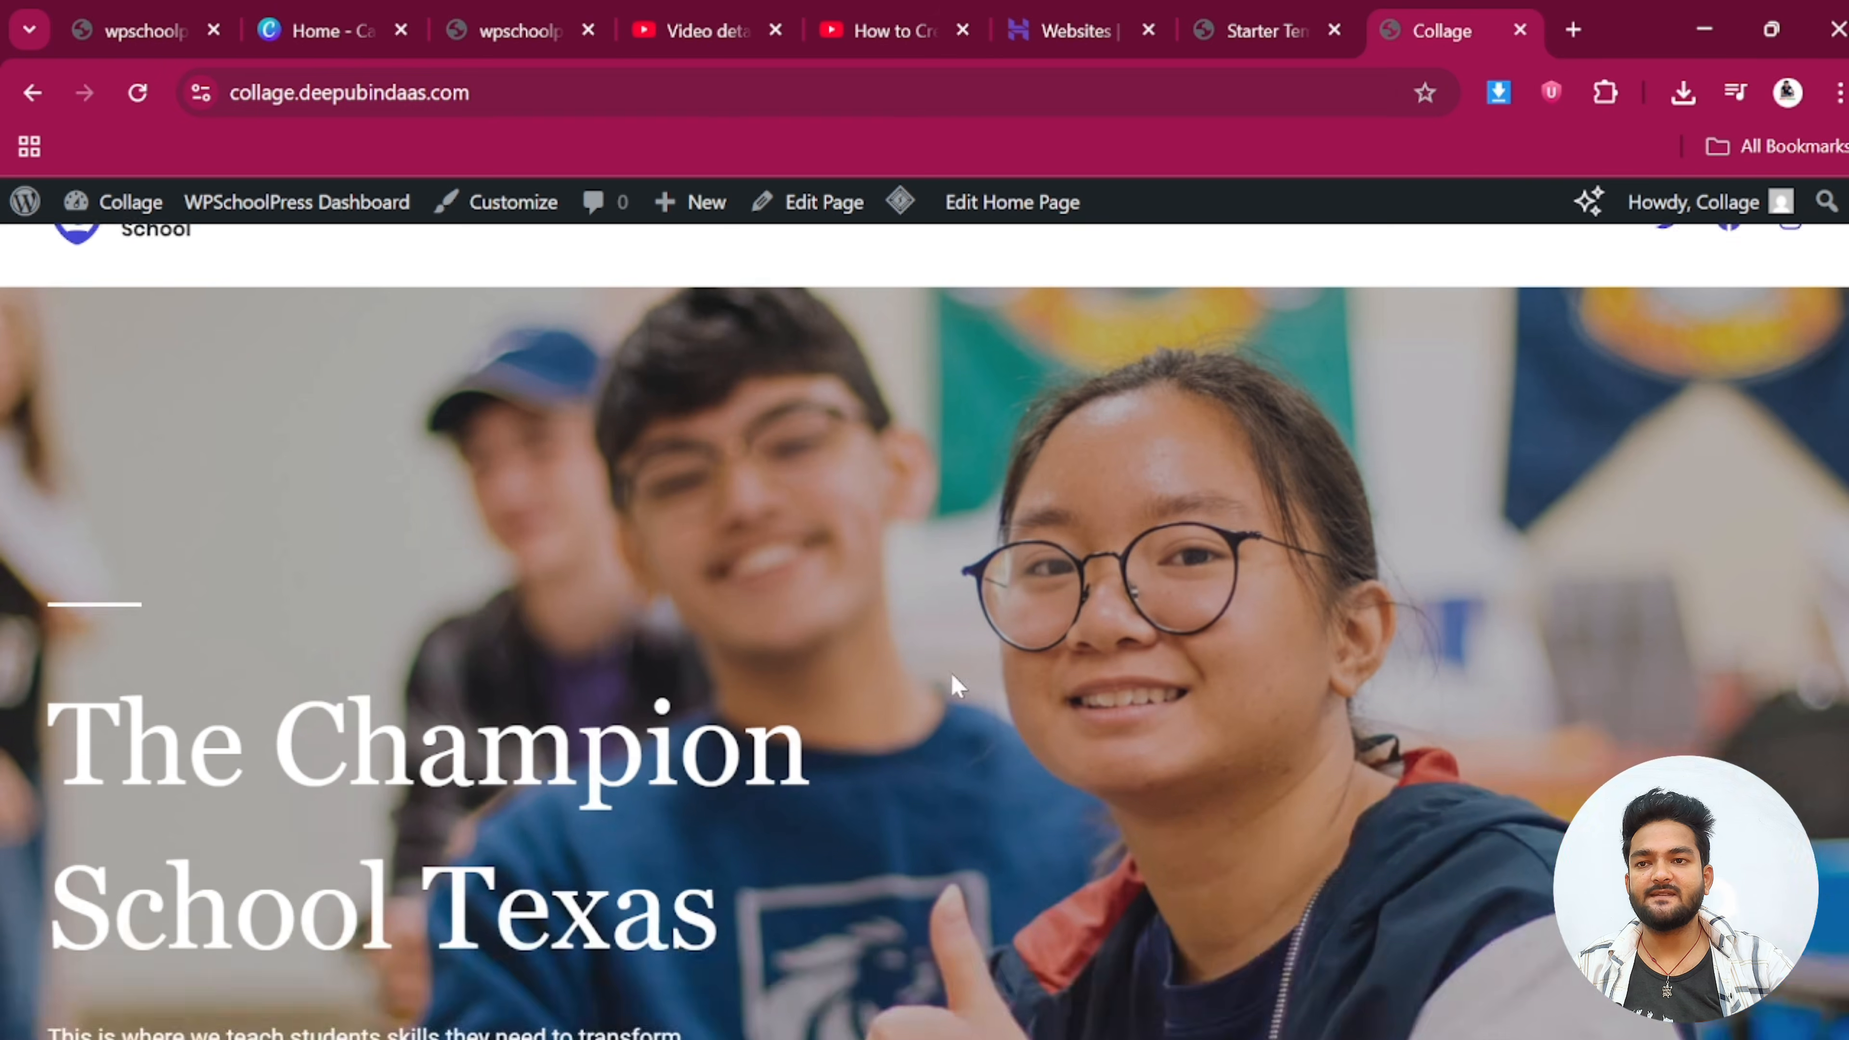
{"action": "scroll", "coordinate": [953, 694], "scroll_direction": "up", "scroll_amount": 1}
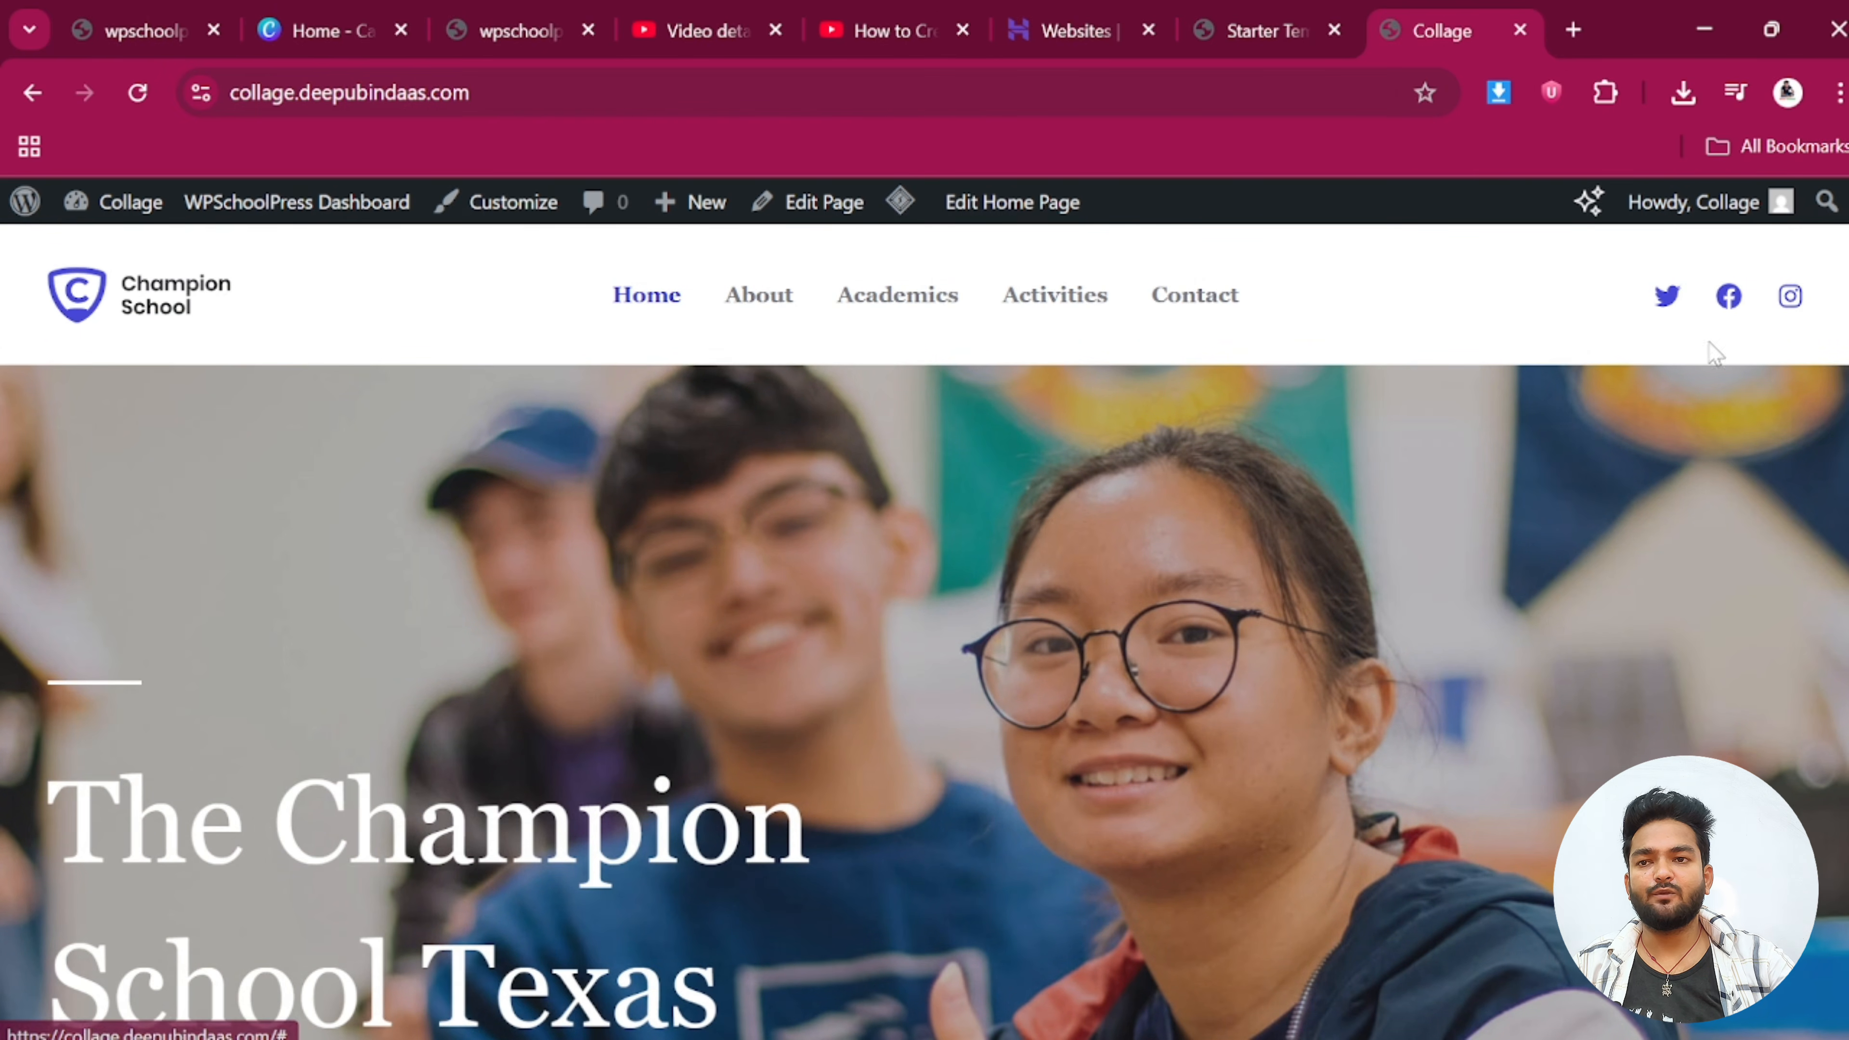
{"action": "scroll", "coordinate": [1718, 350], "scroll_direction": "down", "scroll_amount": 5}
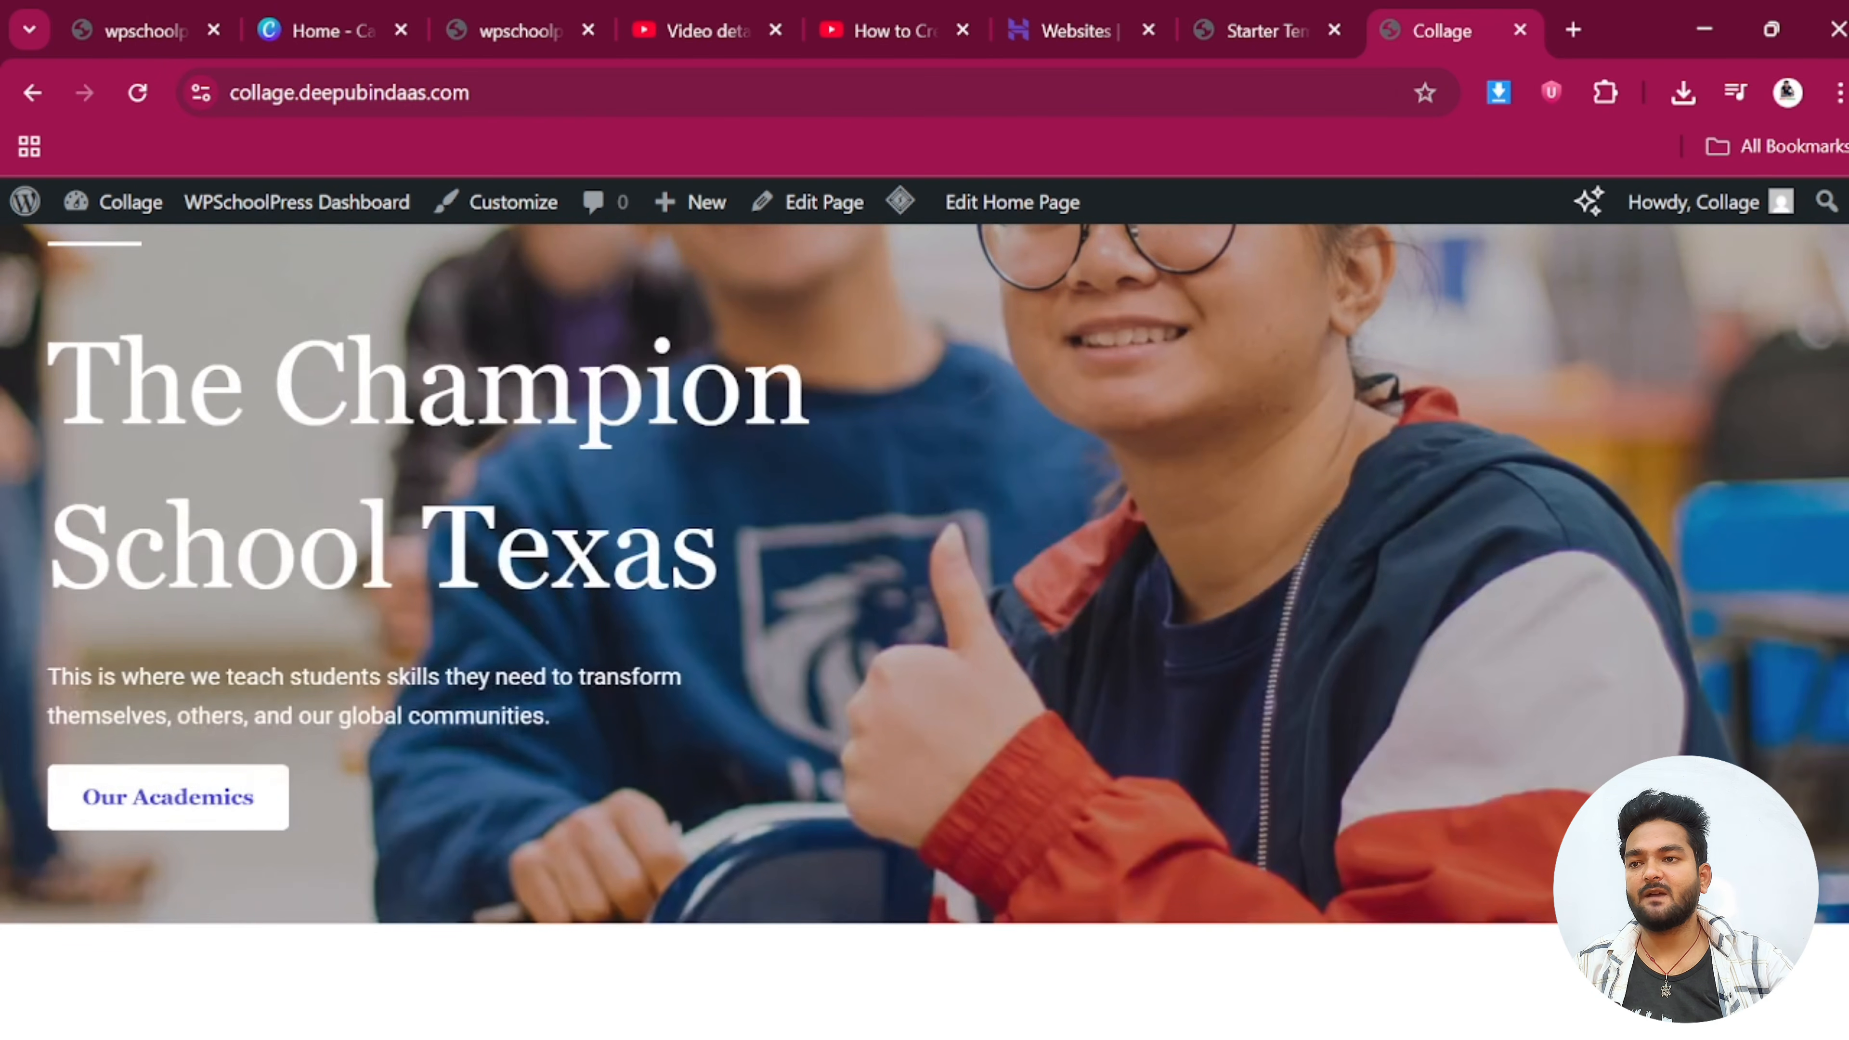
Deselect the accidentally highlighted hero heading, finish reviewing, and return to the Starter Templates tab
{"action": "left_click_drag", "start_coordinate": [37, 374], "coordinate": [721, 591]}
{"action": "left_click", "coordinate": [721, 591]}
{"action": "scroll", "coordinate": [721, 591], "scroll_direction": "down", "scroll_amount": 10}
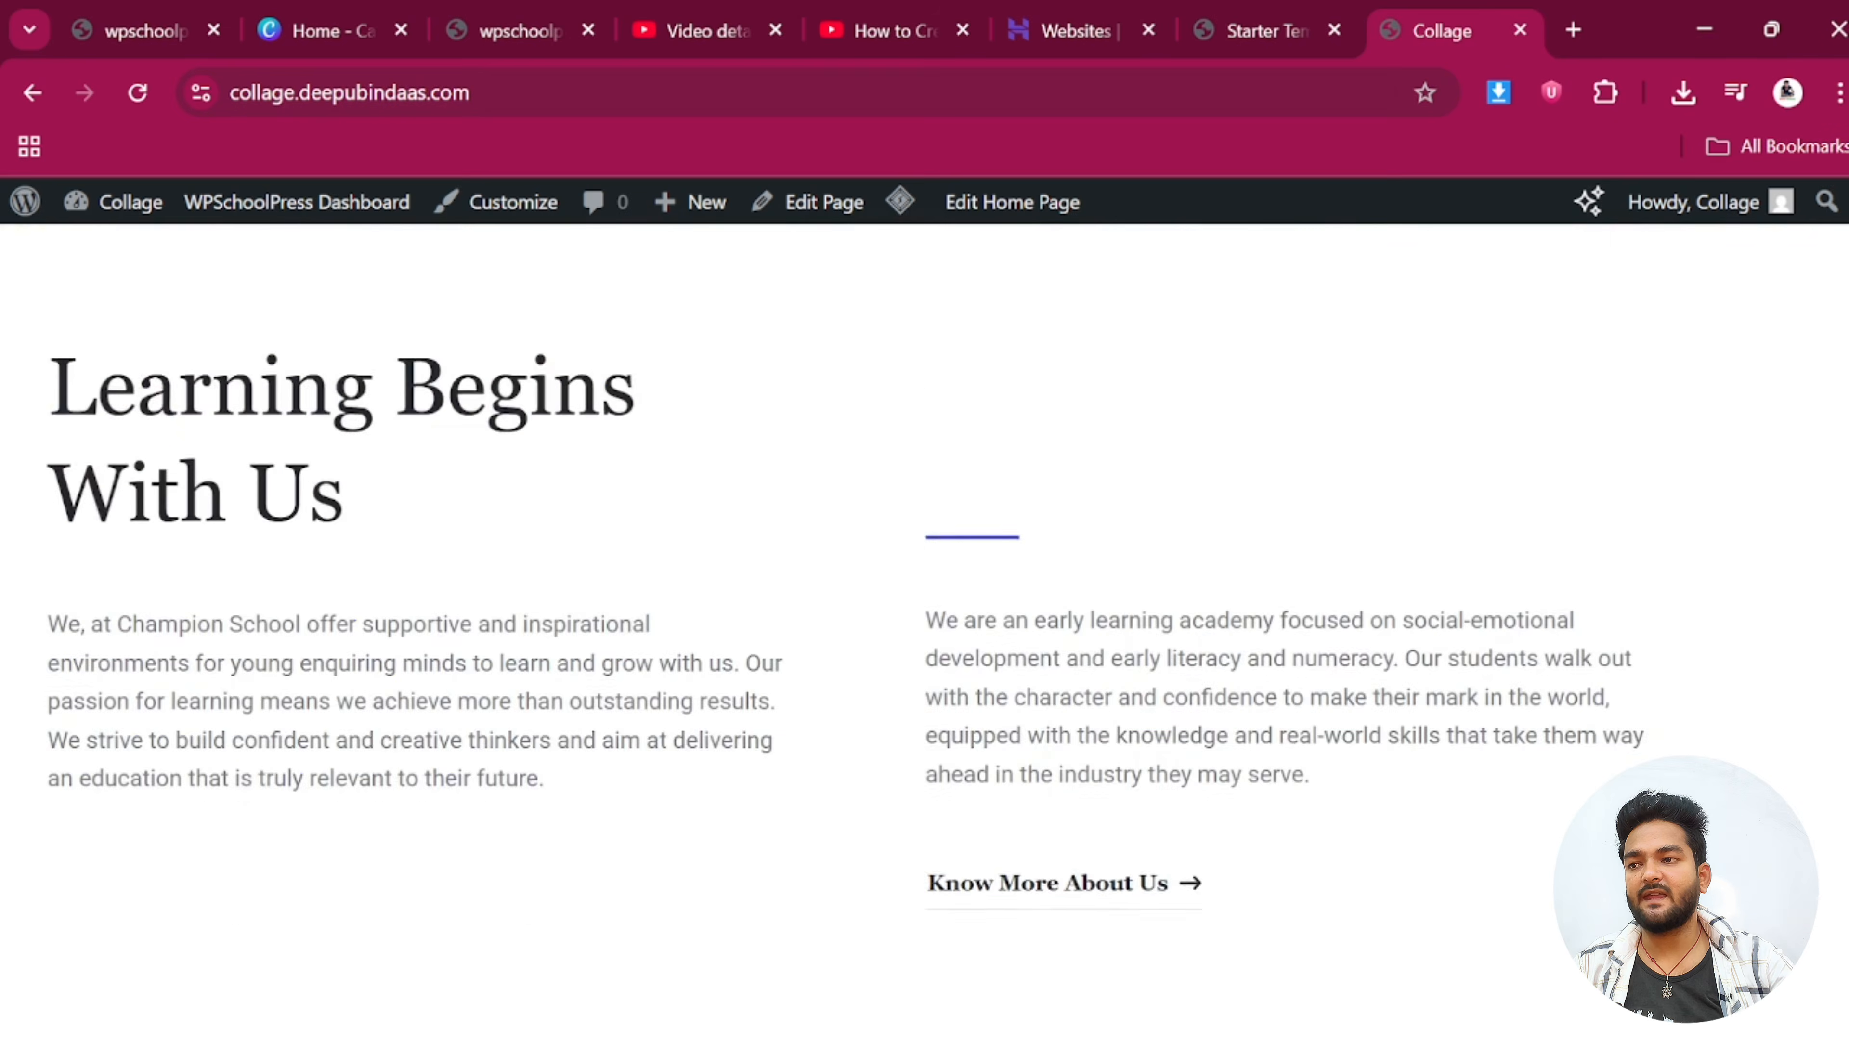
{"action": "scroll", "coordinate": [769, 680], "scroll_direction": "down", "scroll_amount": 20}
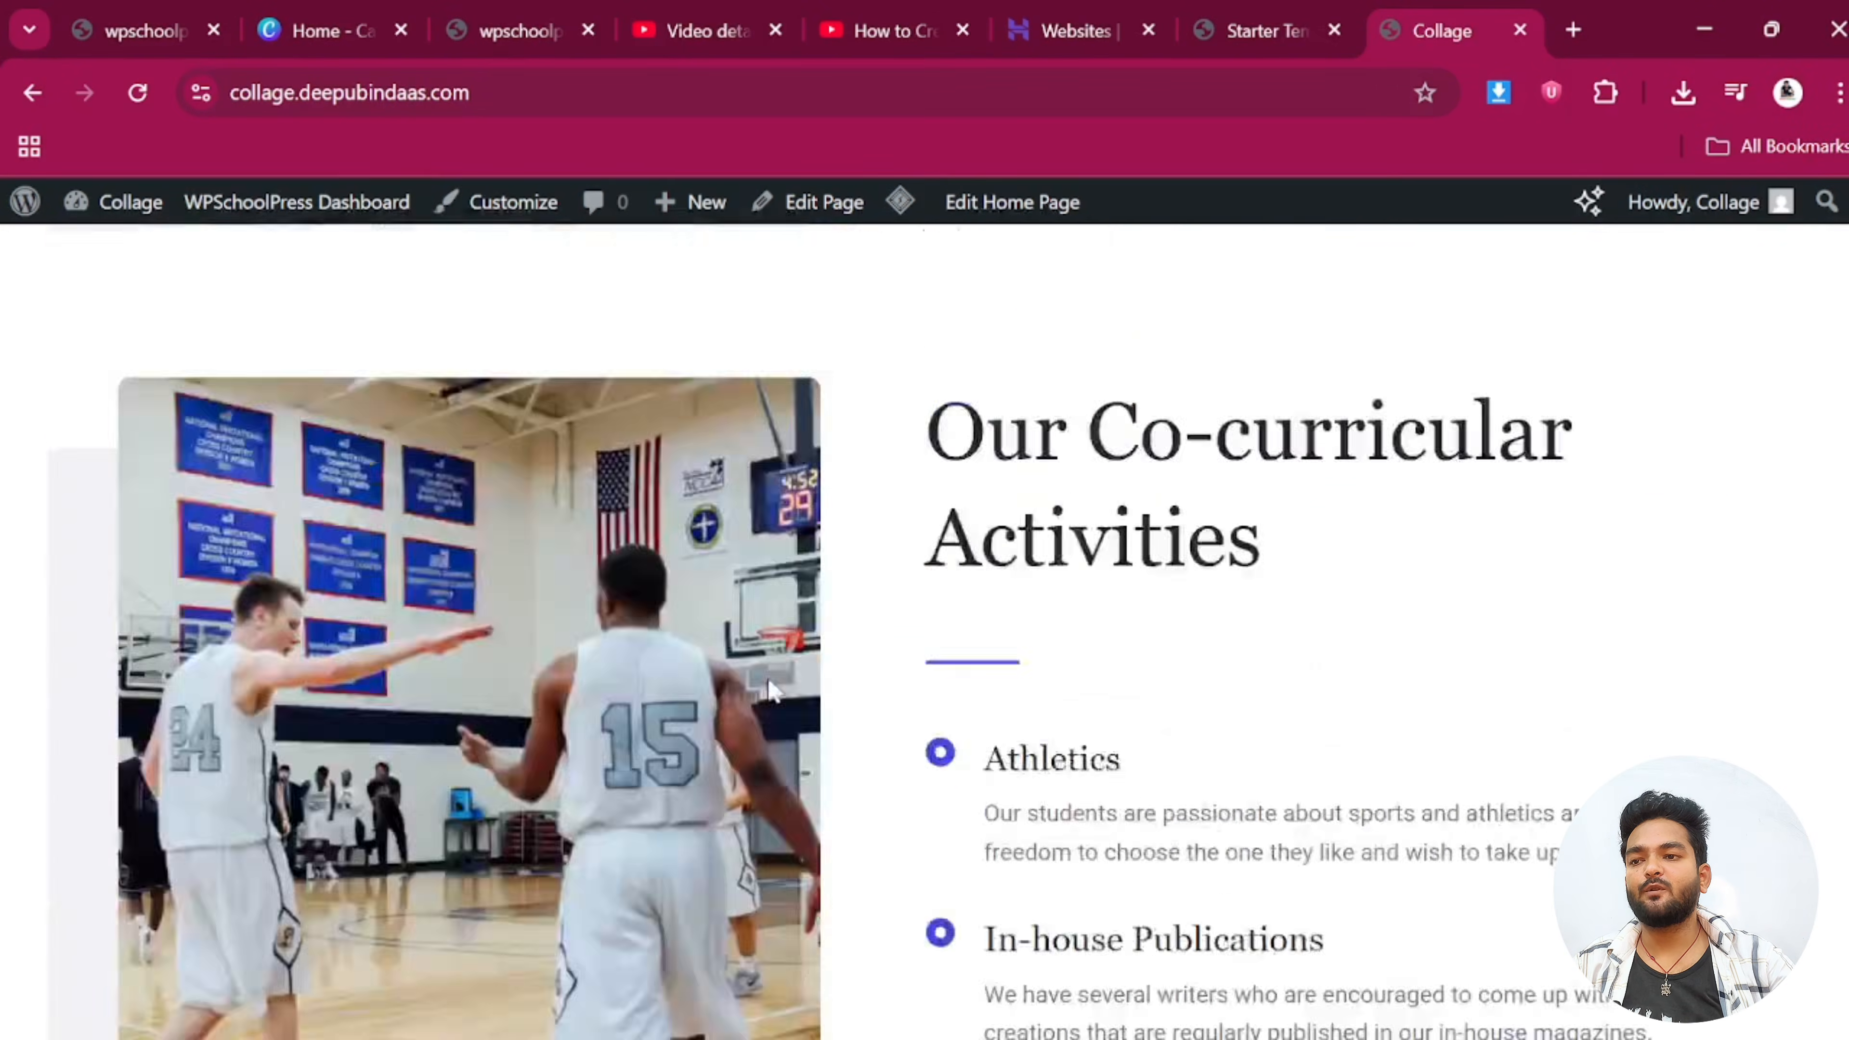
{"action": "scroll", "coordinate": [769, 679], "scroll_direction": "up", "scroll_amount": 10}
{"action": "scroll", "coordinate": [769, 679], "scroll_direction": "up", "scroll_amount": 20}
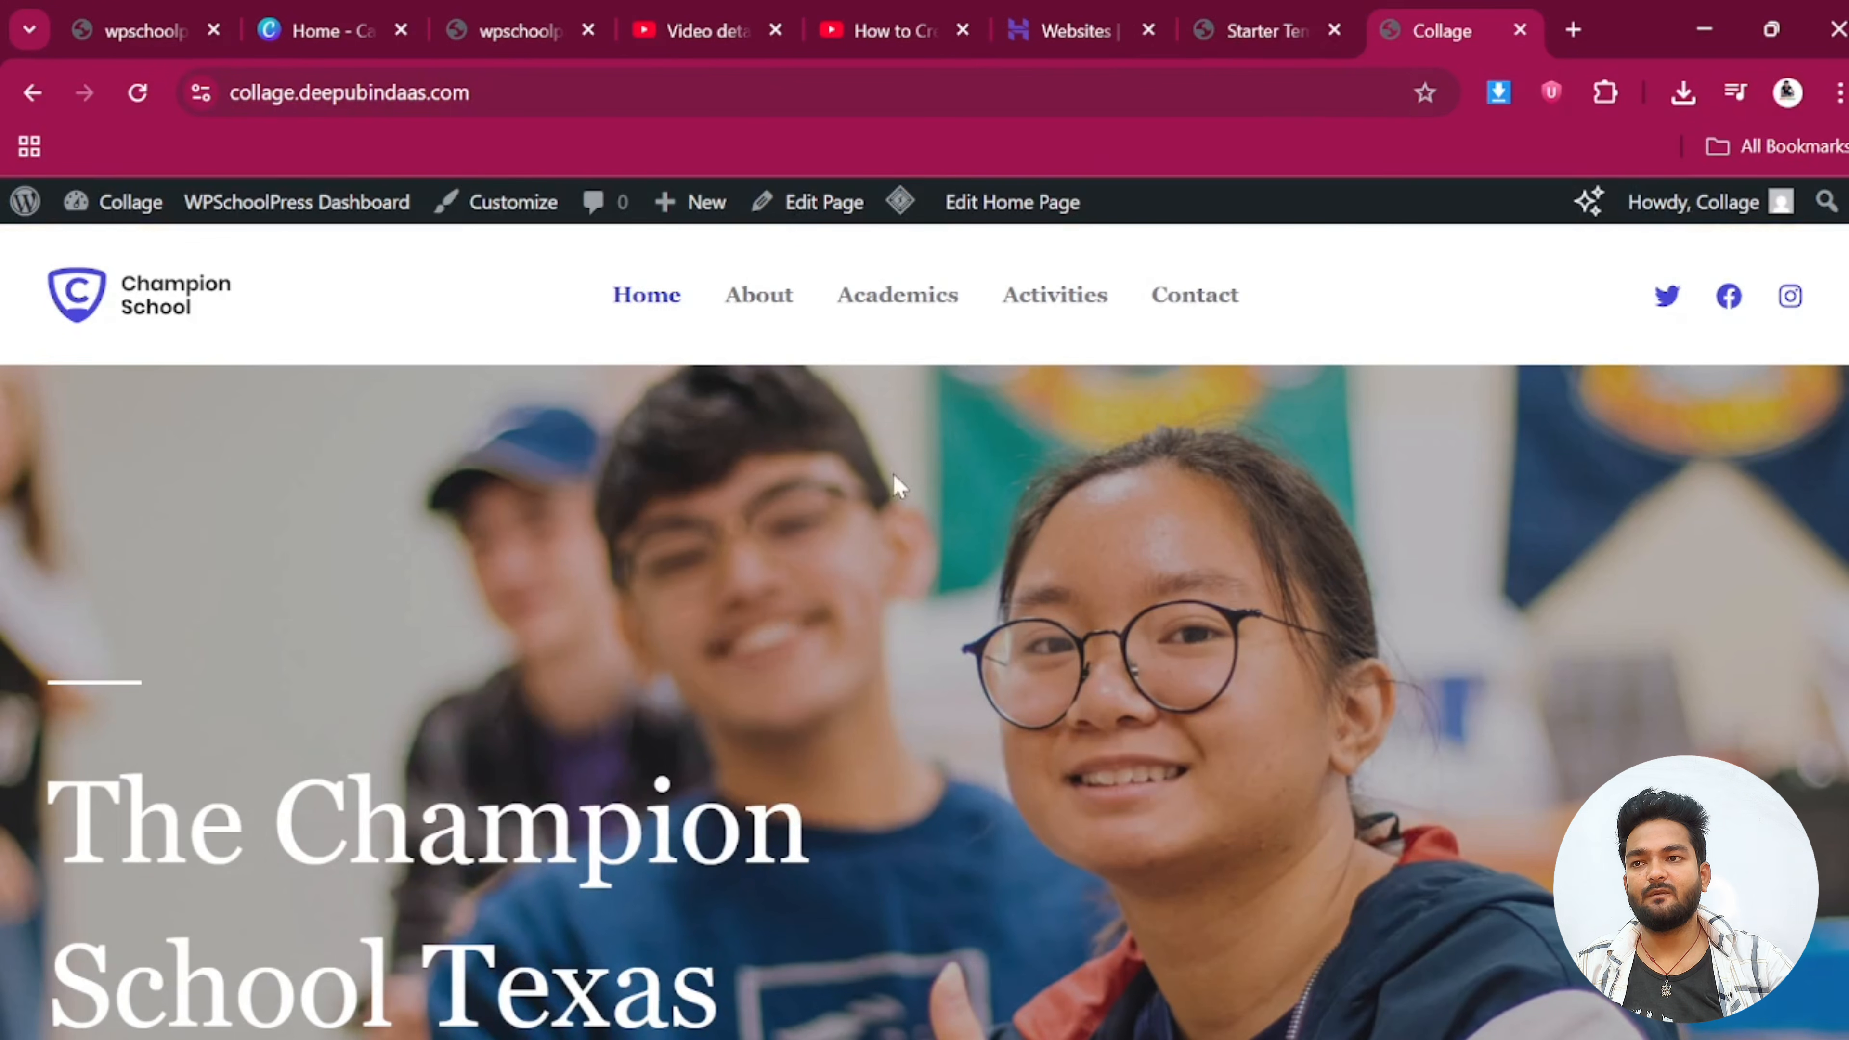
{"action": "left_click", "coordinate": [1247, 6]}
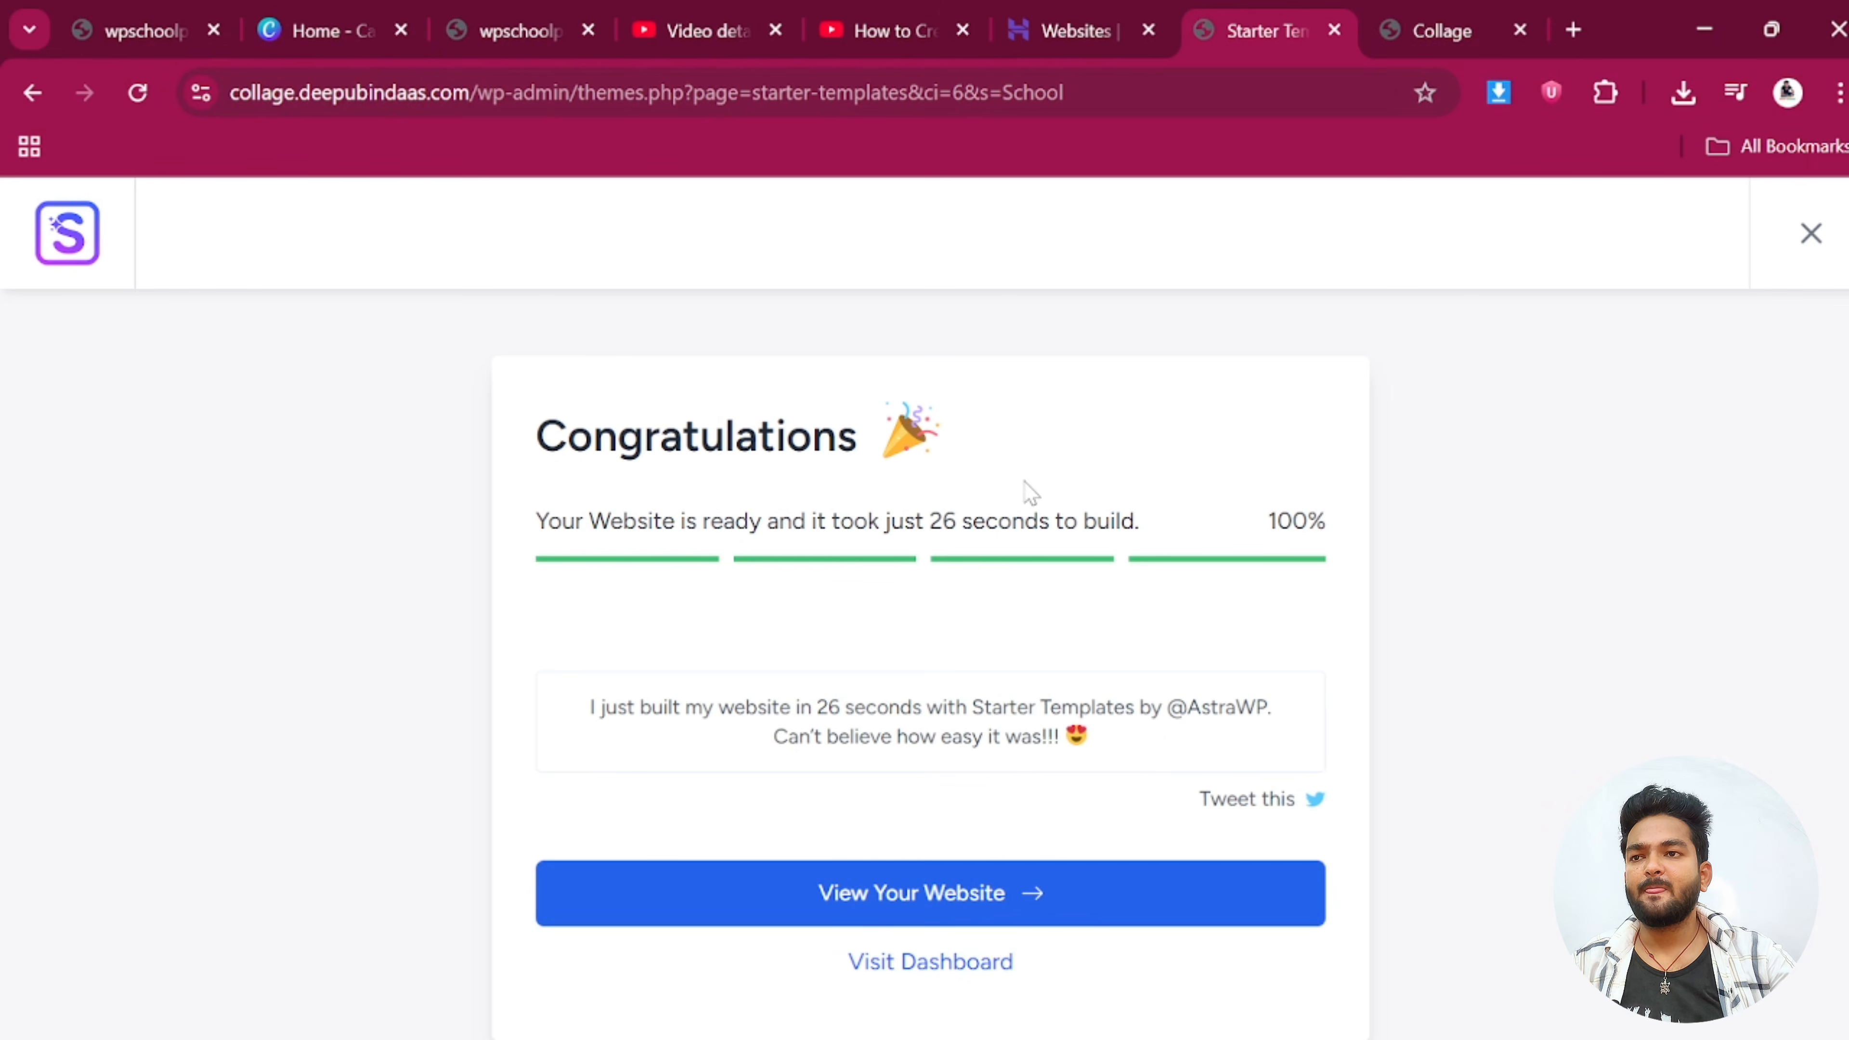
Leave the Congratulations screen for the admin Dashboard and head to Settings > General
{"action": "left_click", "coordinate": [904, 960]}
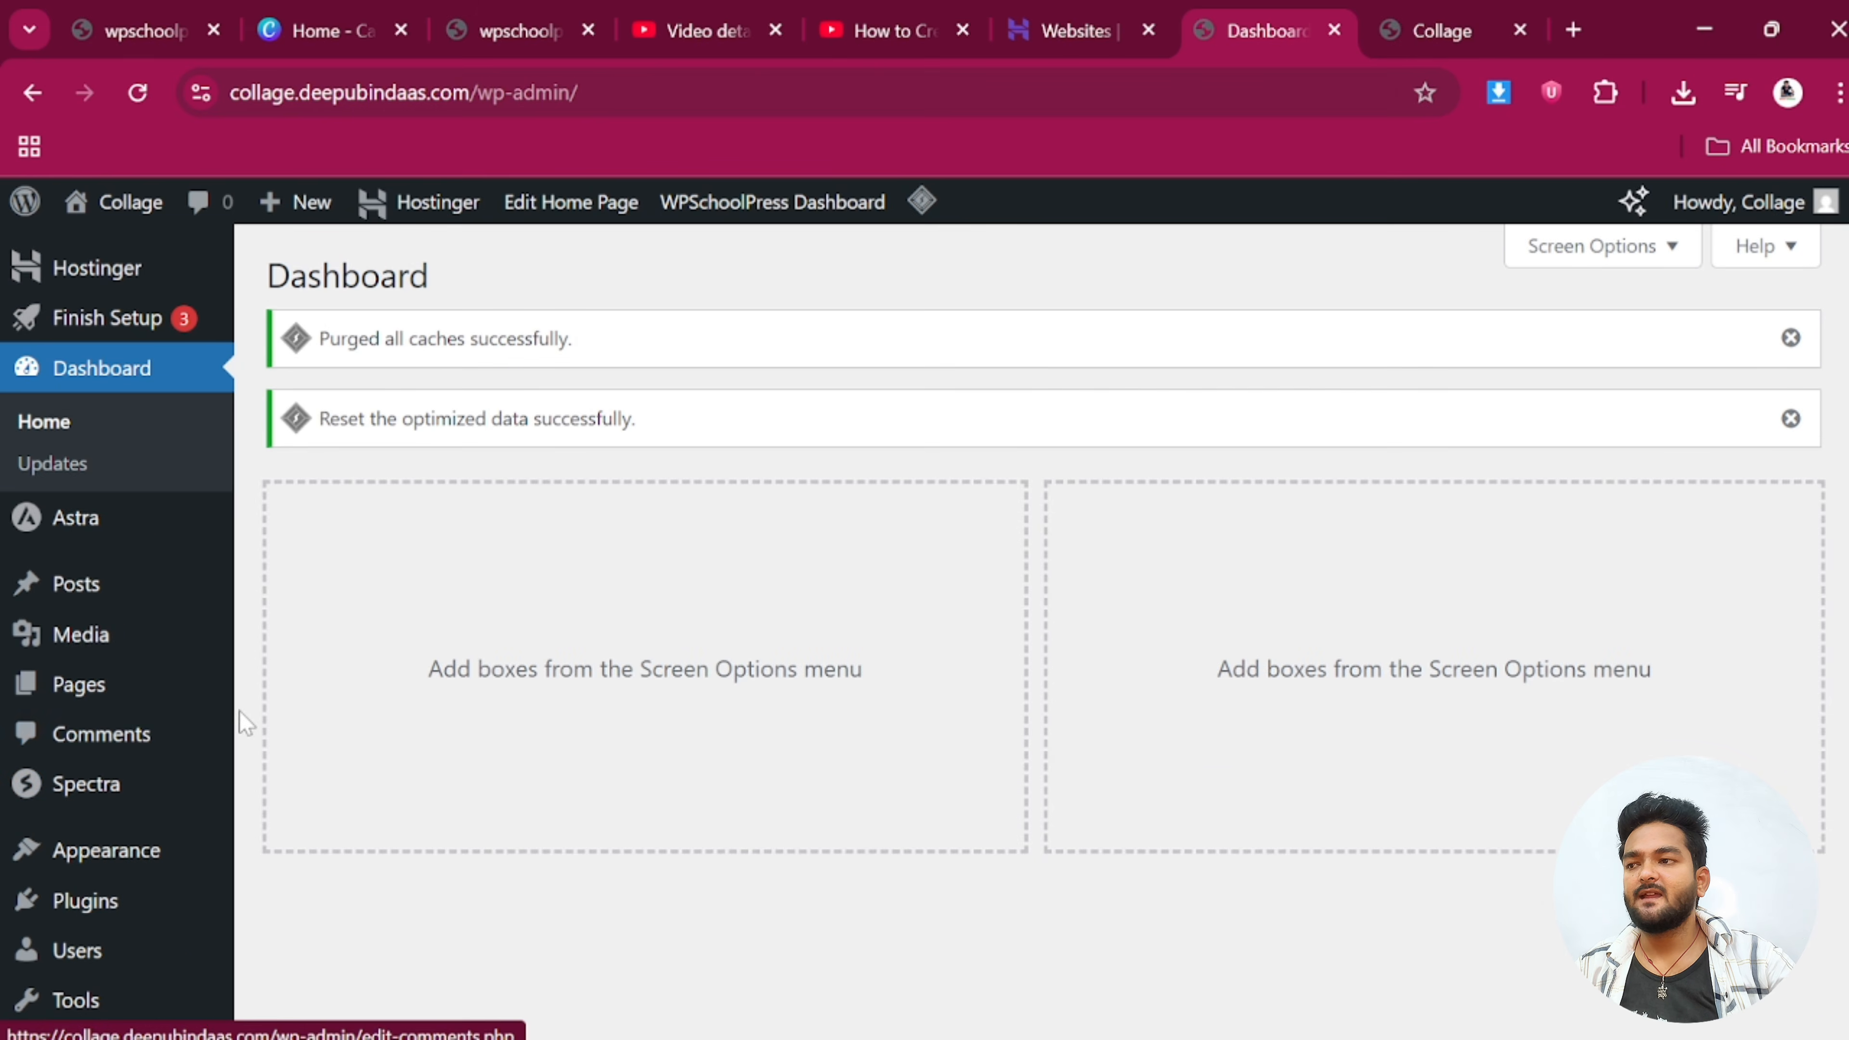
{"action": "scroll", "coordinate": [211, 724], "scroll_direction": "down", "scroll_amount": 3}
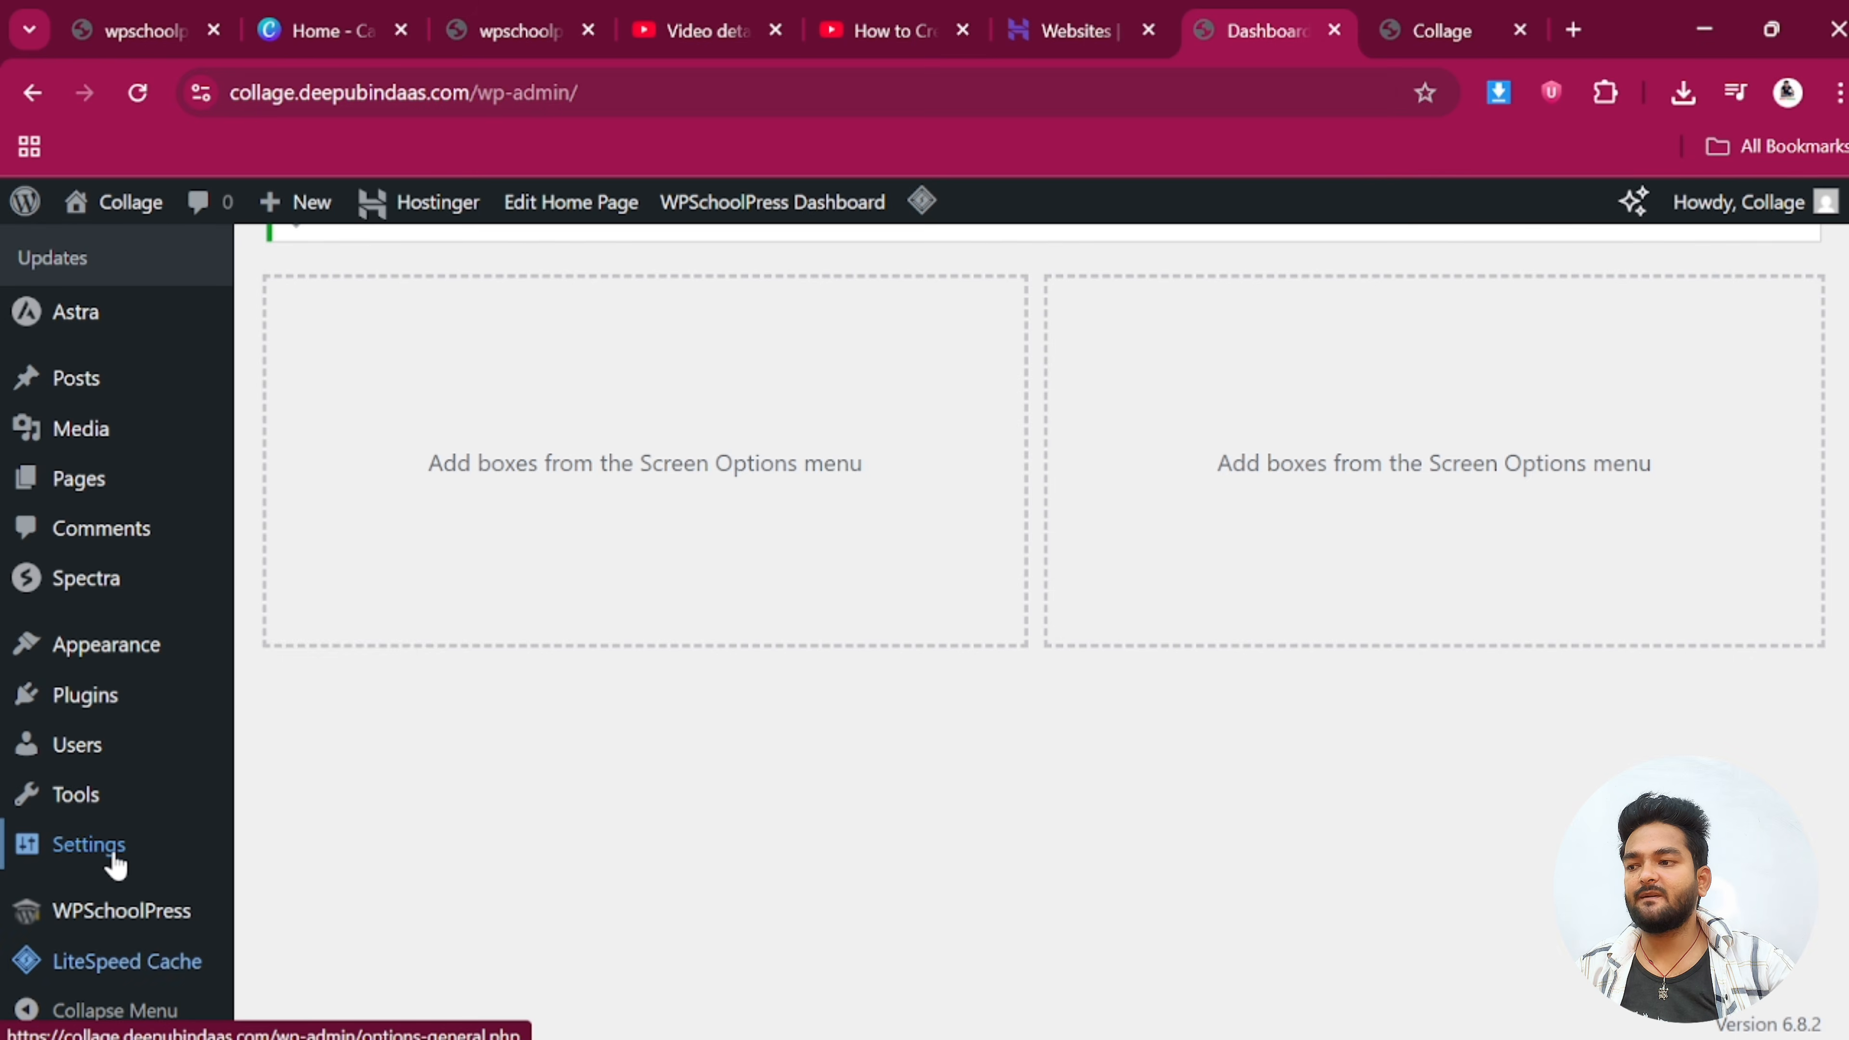
{"action": "mouse_move", "coordinate": [115, 864]}
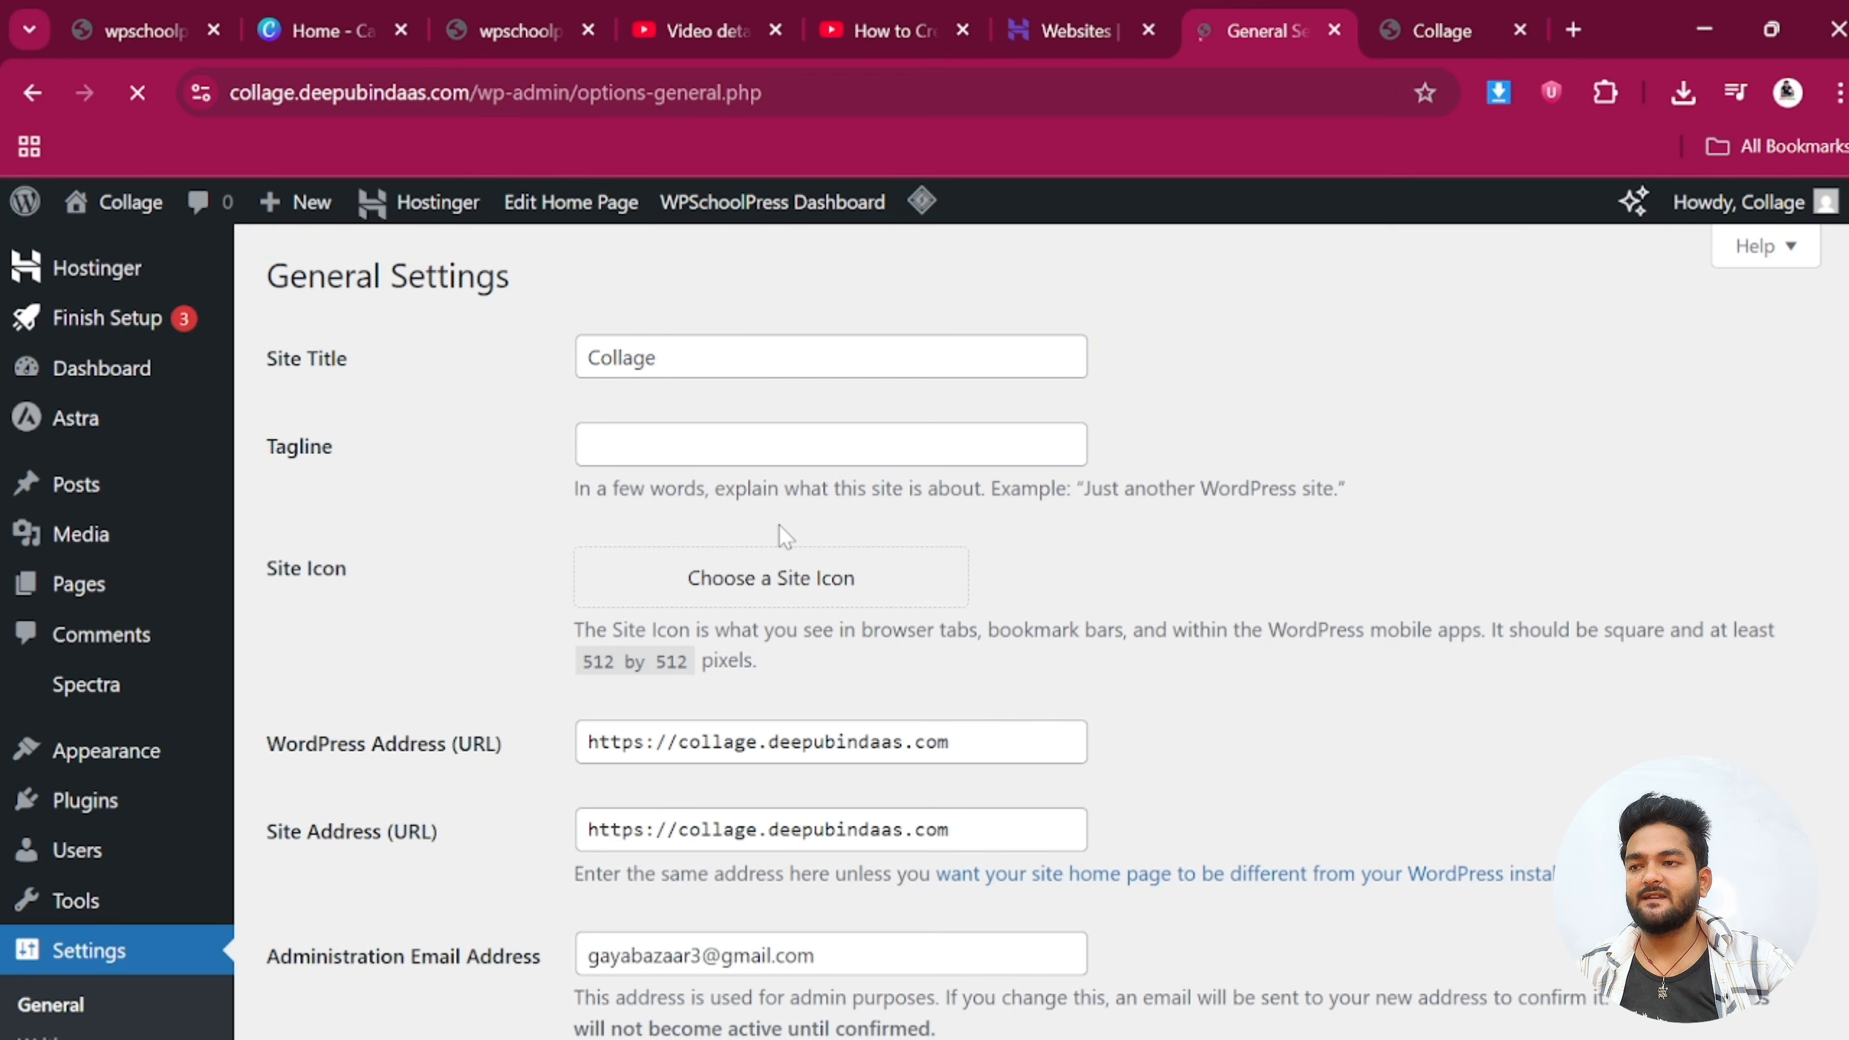
Save the General Settings with 'Anyone can register' enabled and Parent as default role
{"action": "scroll", "coordinate": [779, 554], "scroll_direction": "down", "scroll_amount": 5}
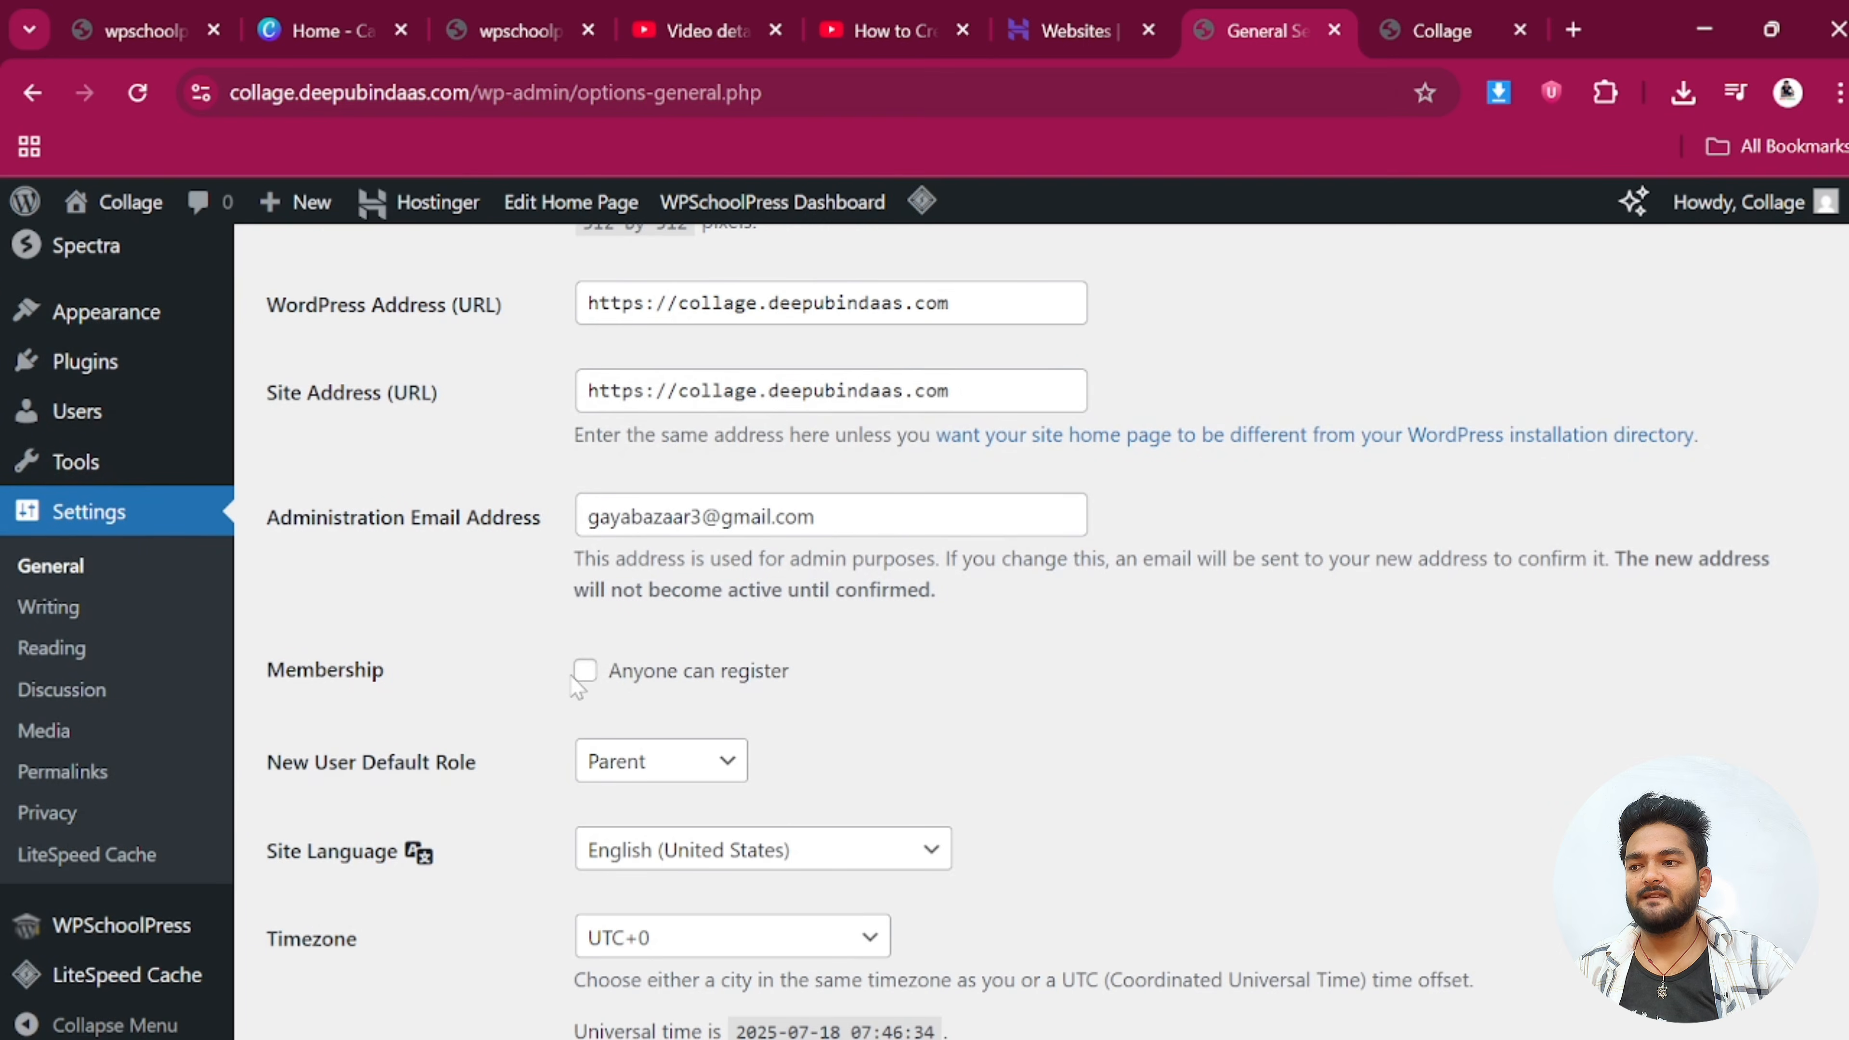
{"action": "scroll", "coordinate": [613, 710], "scroll_direction": "down", "scroll_amount": 13}
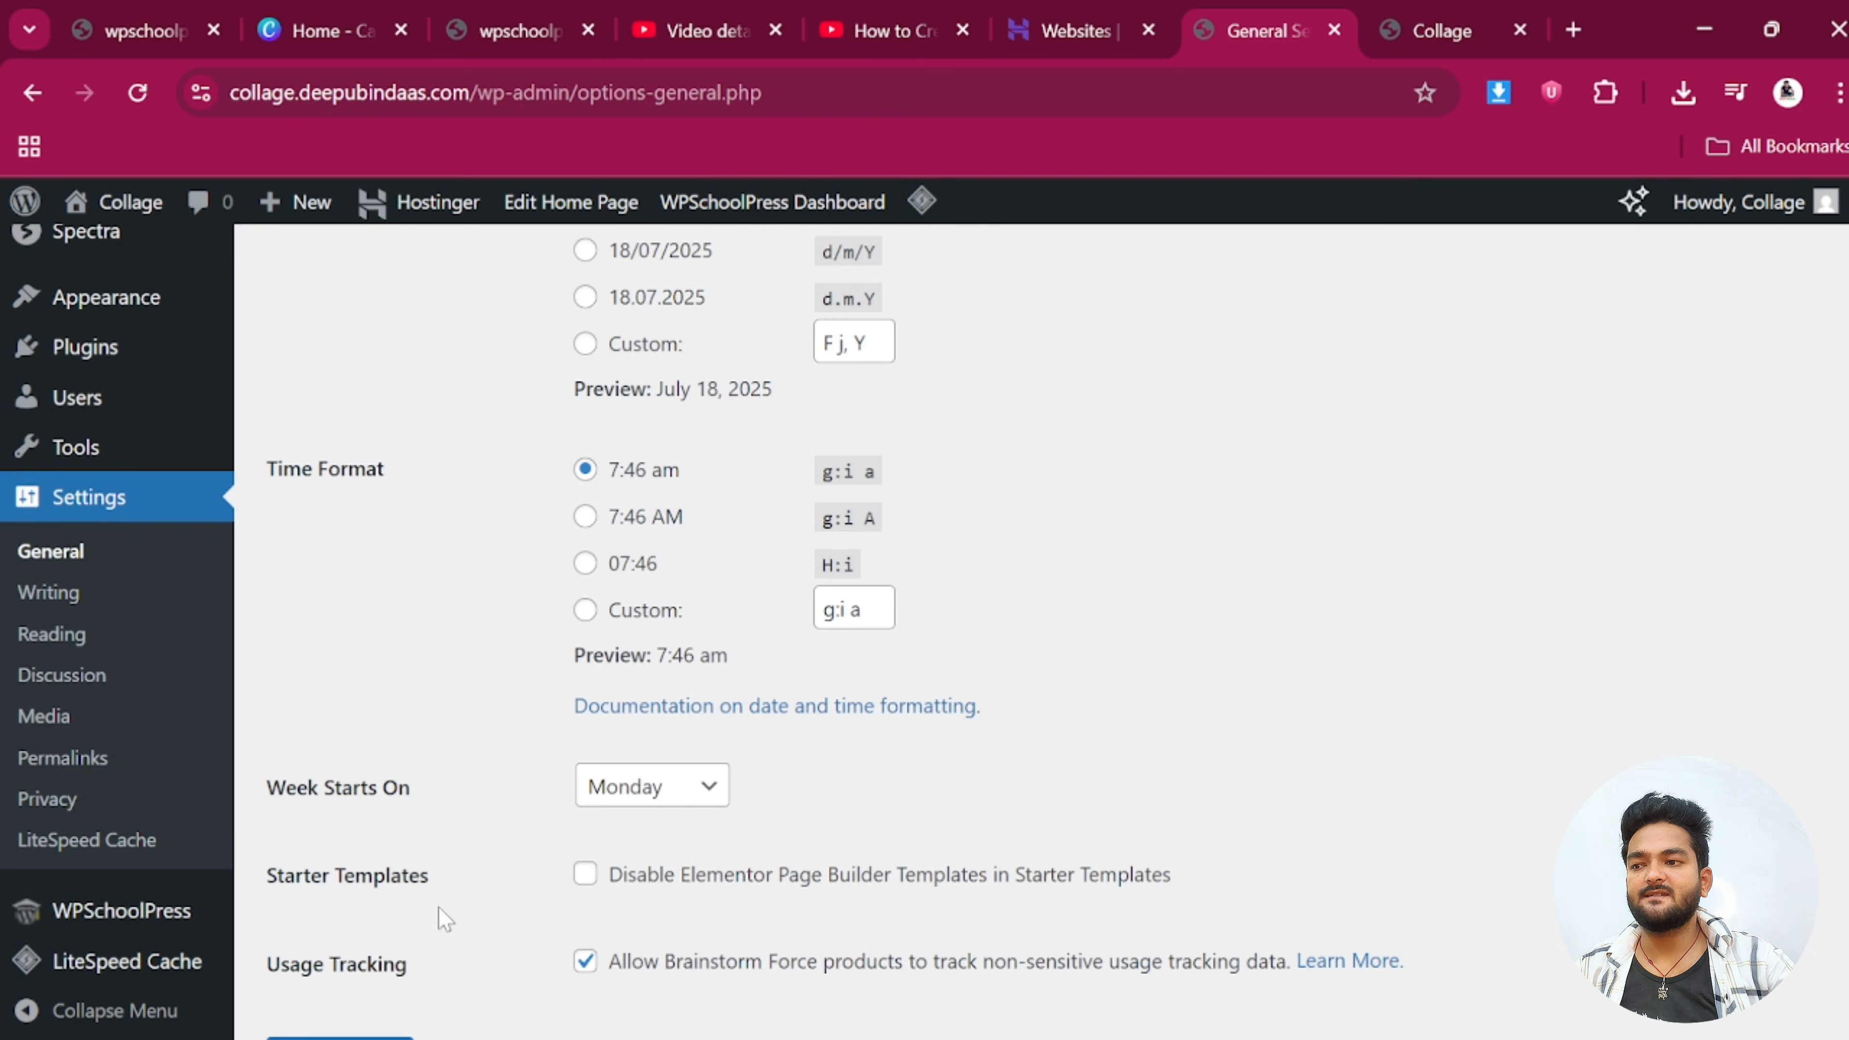
{"action": "left_click", "coordinate": [340, 913]}
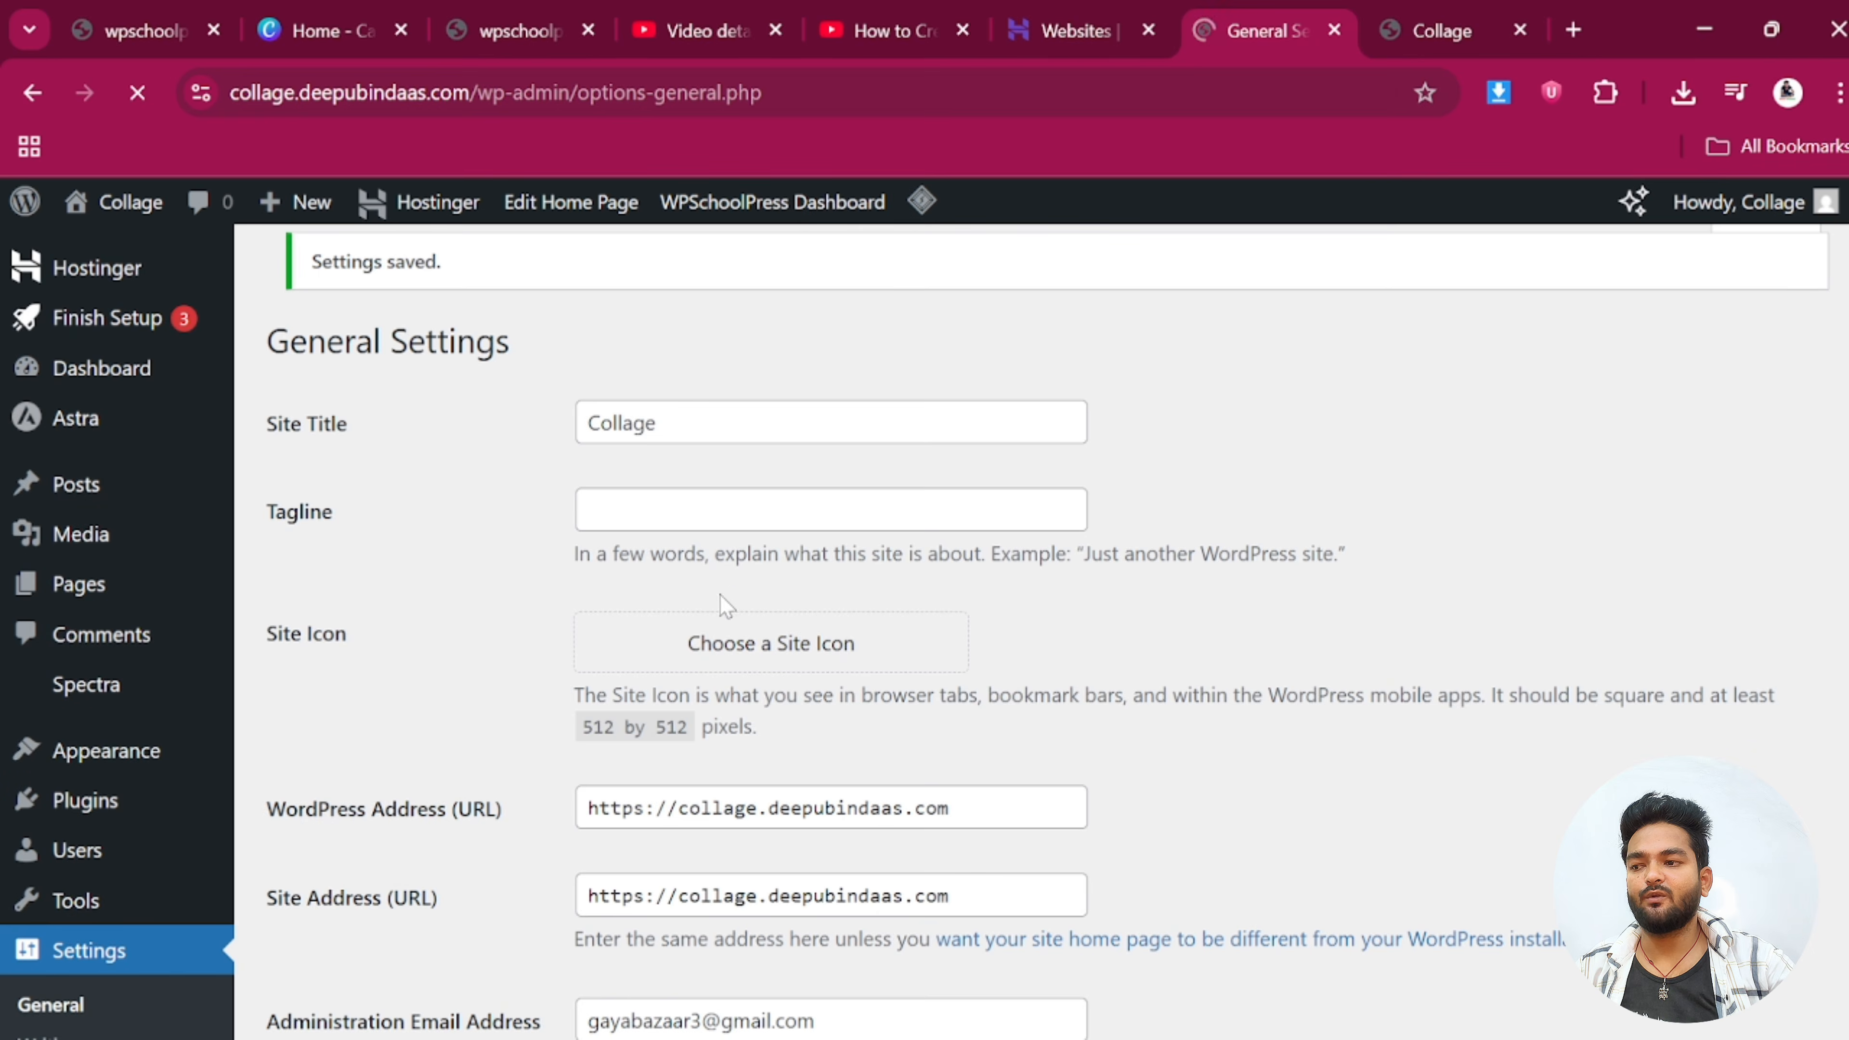
Go to the Reading settings page
{"action": "scroll", "coordinate": [572, 659], "scroll_direction": "down", "scroll_amount": 1}
{"action": "scroll", "coordinate": [572, 659], "scroll_direction": "down", "scroll_amount": 9}
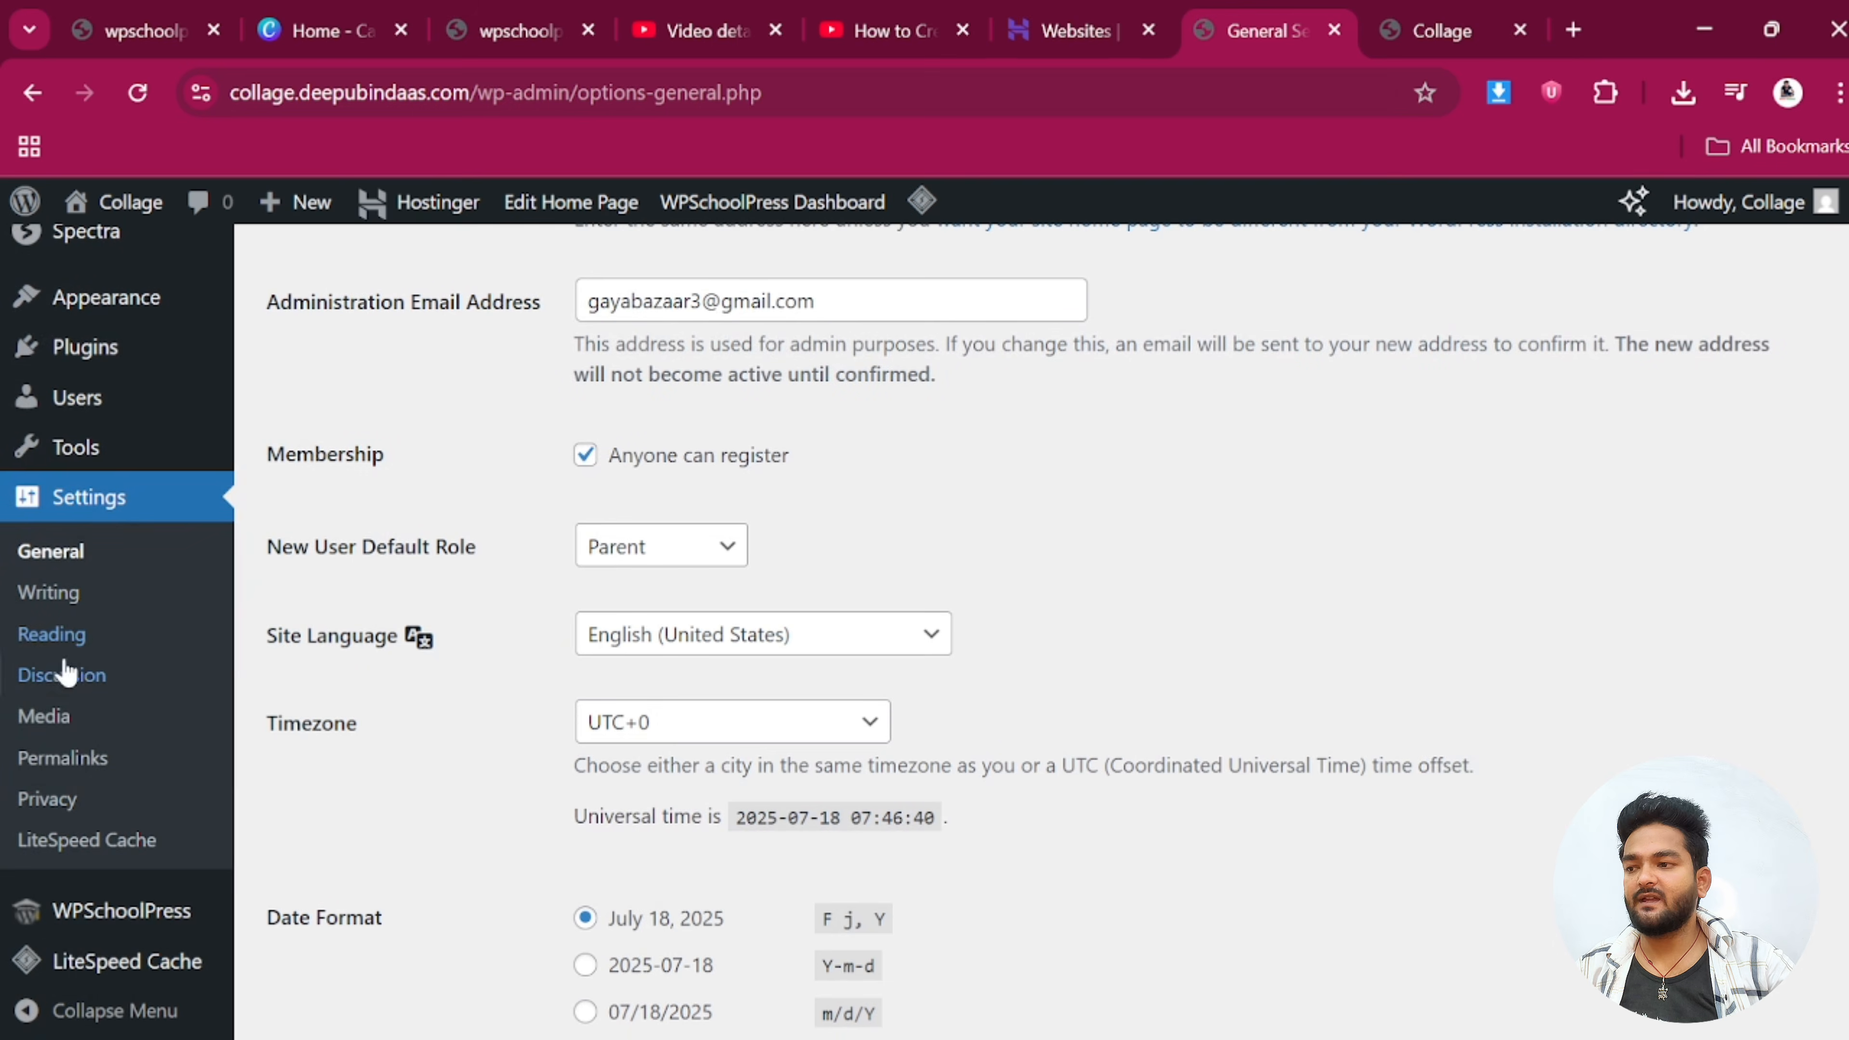
{"action": "left_click", "coordinate": [34, 641]}
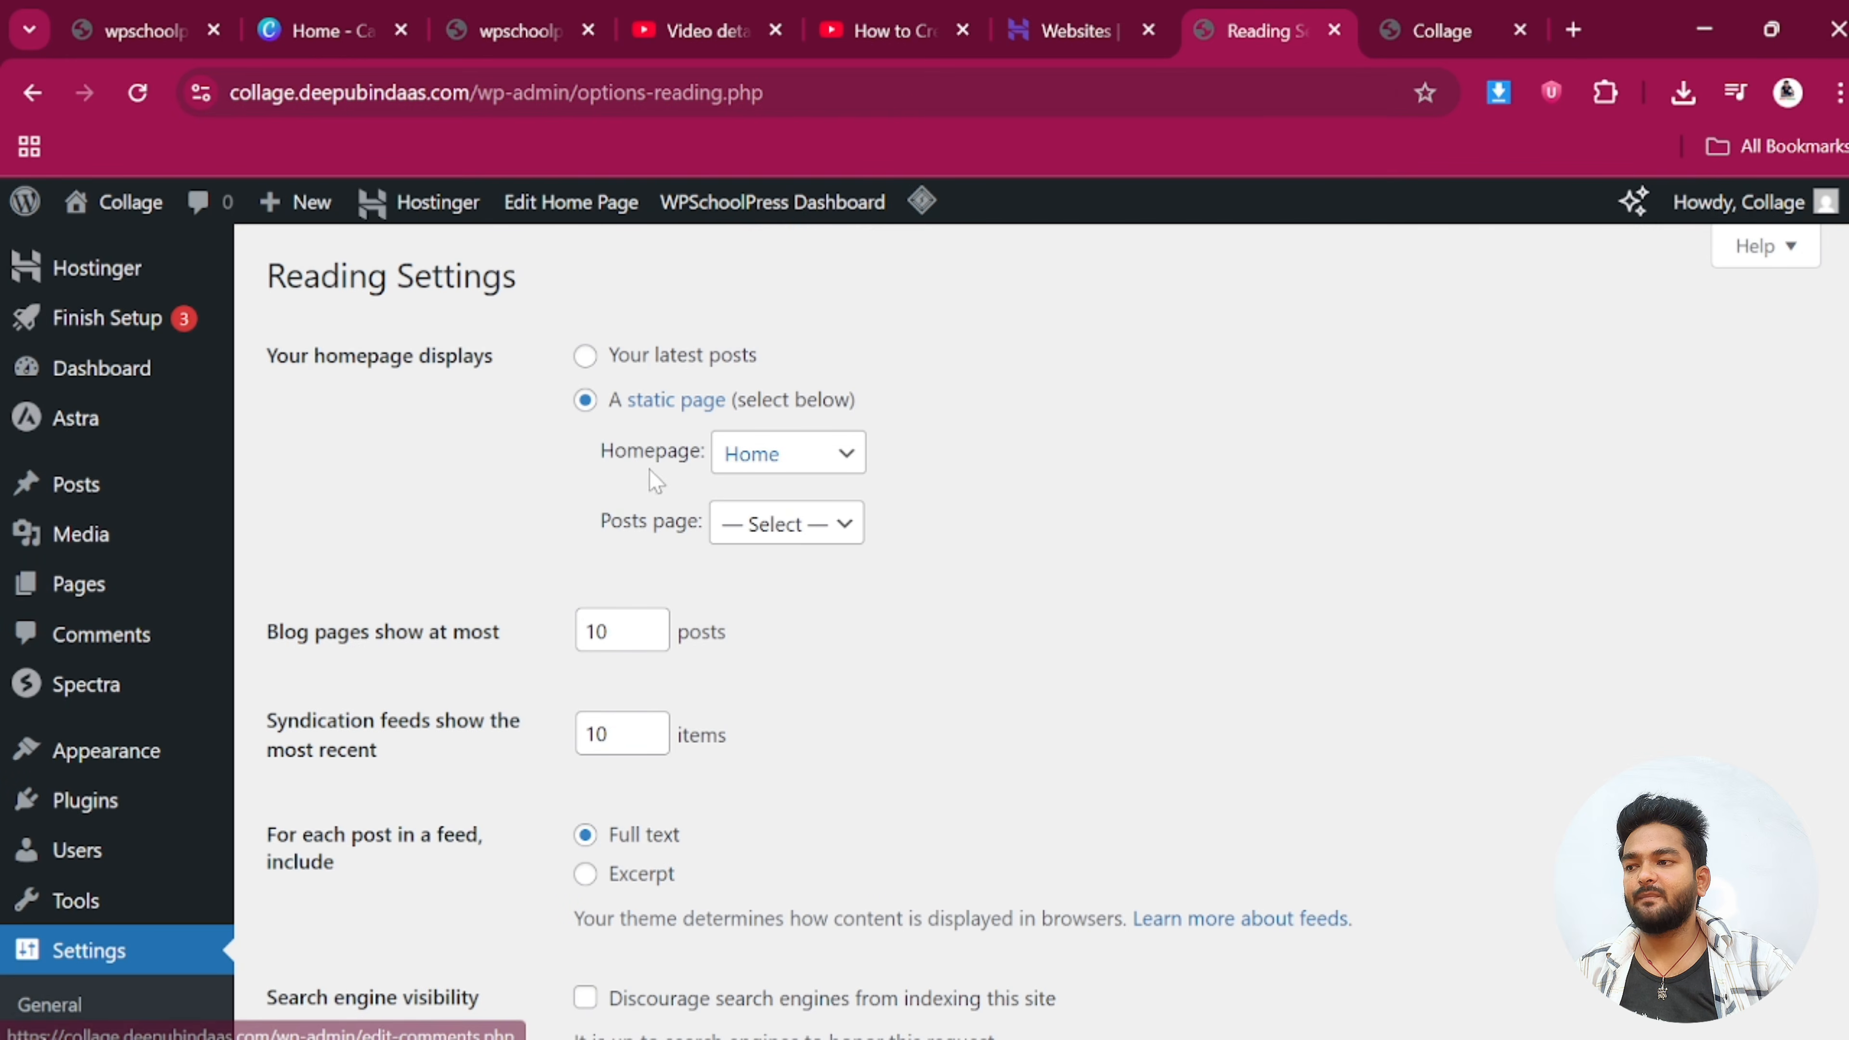
Keep the homepage set to the static Home page after briefly trying latest posts
{"action": "left_click", "coordinate": [772, 474]}
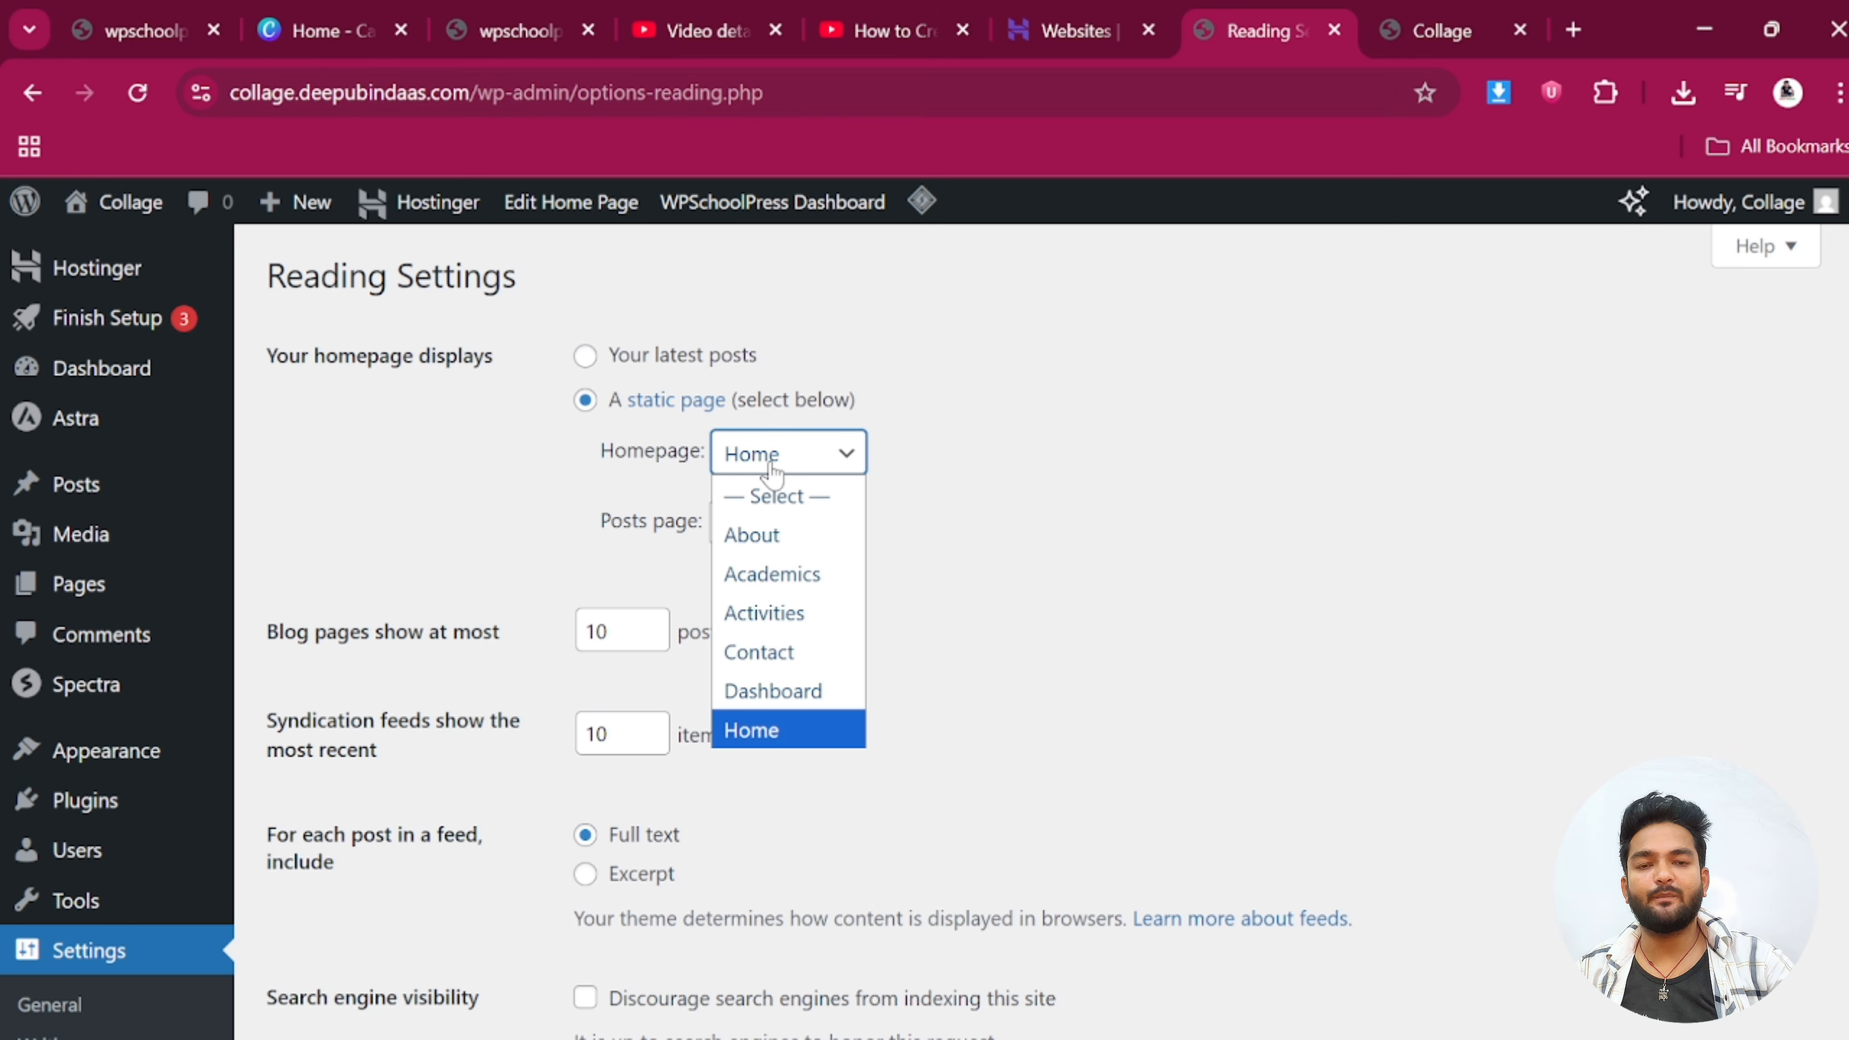
{"action": "left_click", "coordinate": [586, 358]}
{"action": "left_click", "coordinate": [585, 401]}
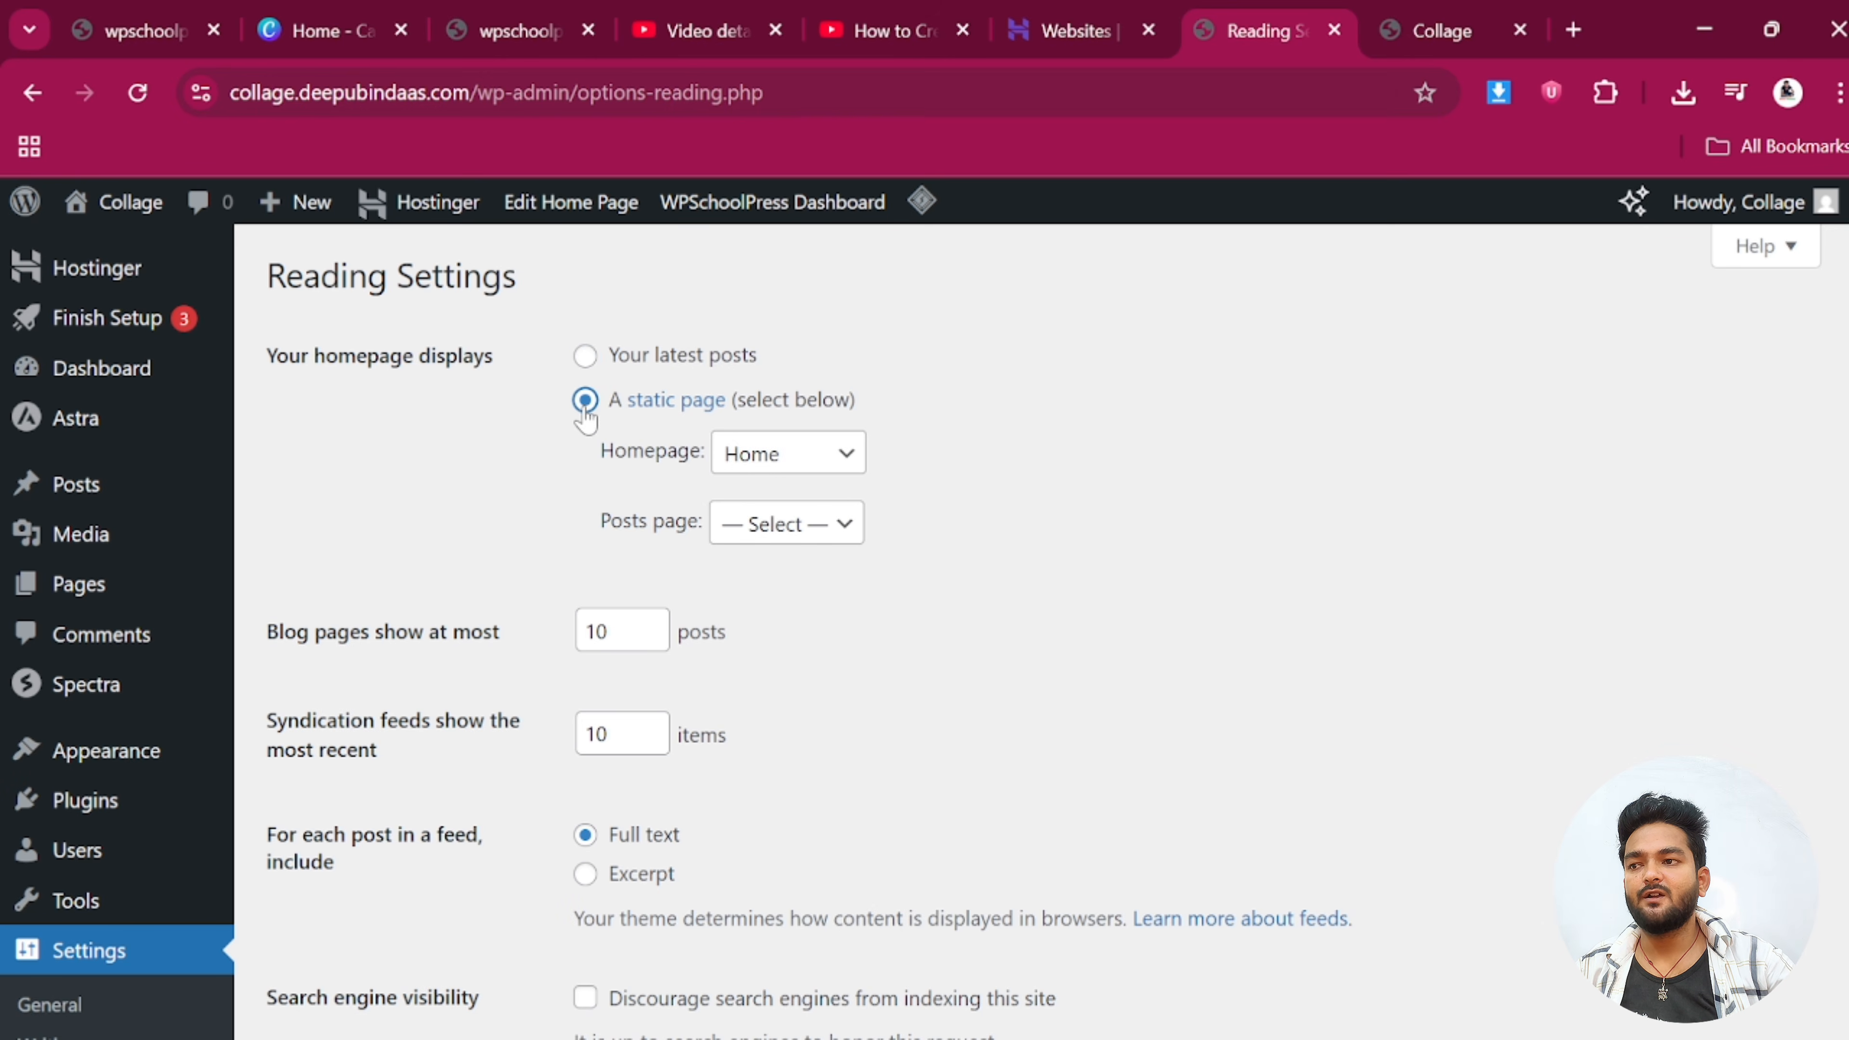
Go to the Permalink settings page
{"action": "scroll", "coordinate": [350, 728], "scroll_direction": "down", "scroll_amount": 5}
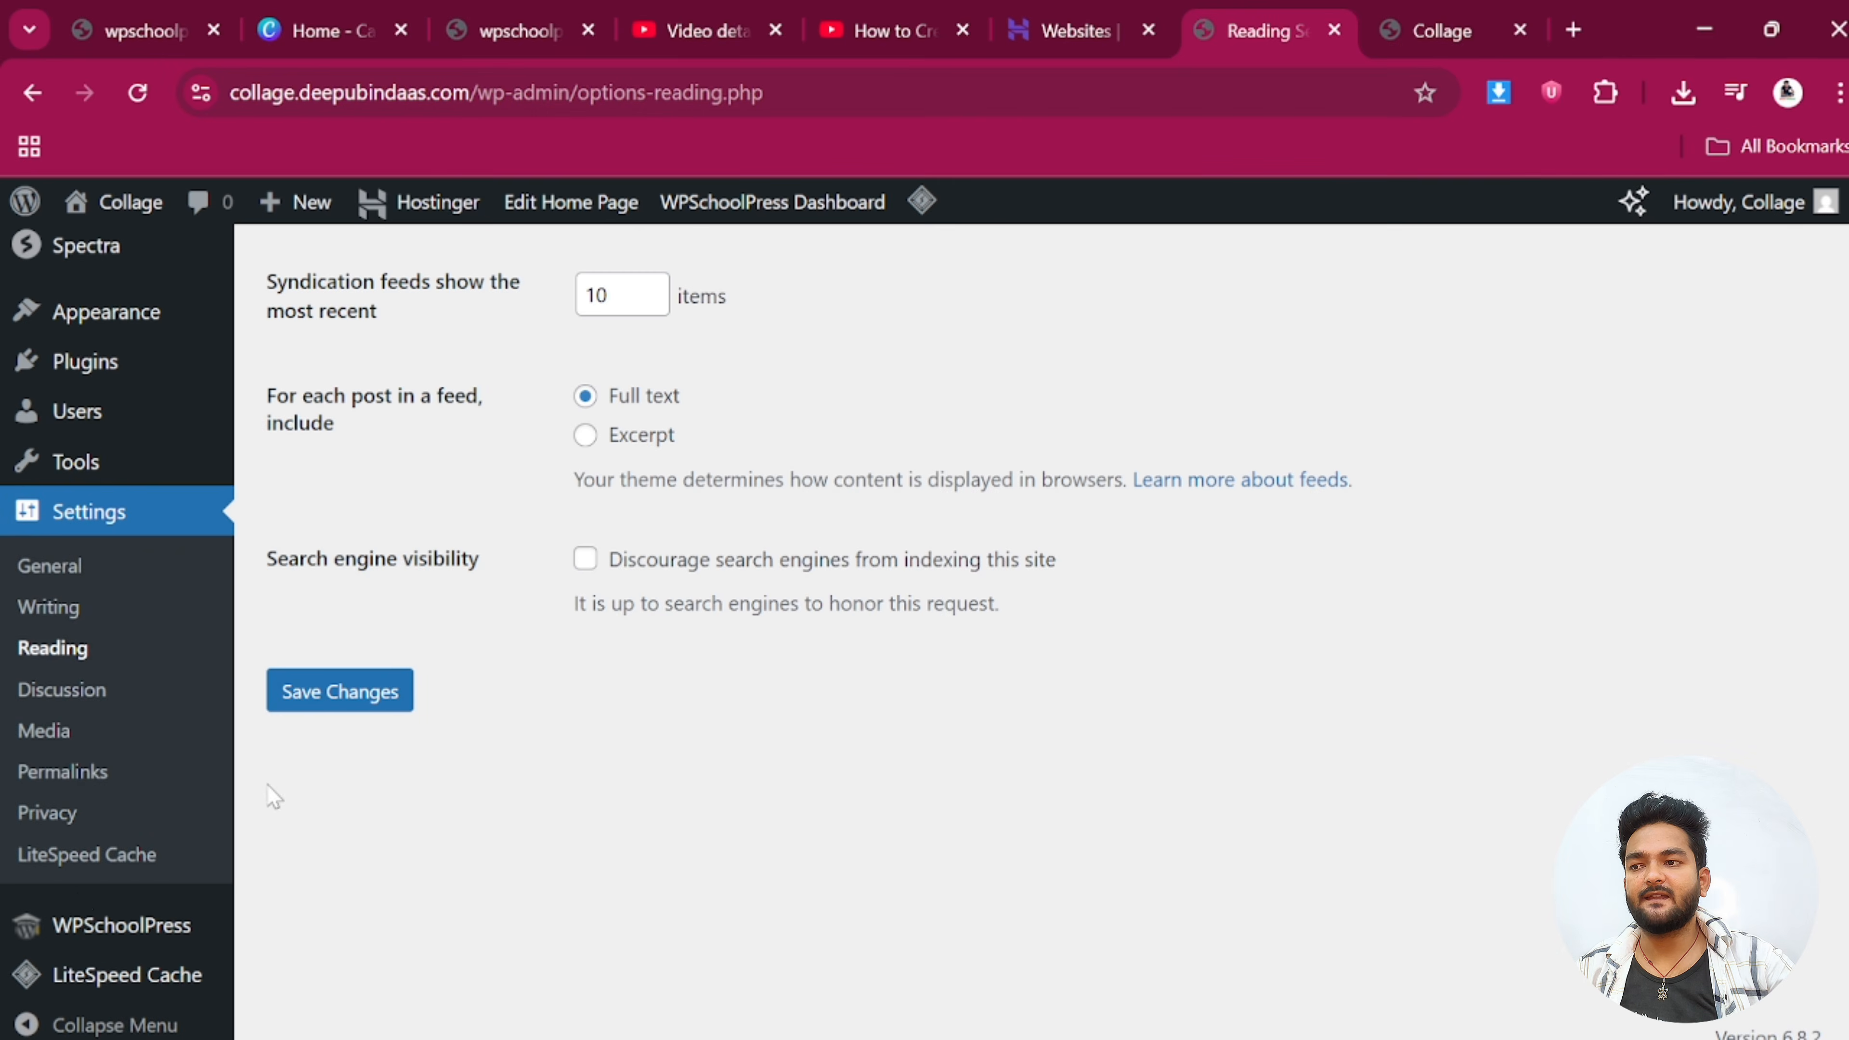
{"action": "left_click", "coordinate": [68, 771]}
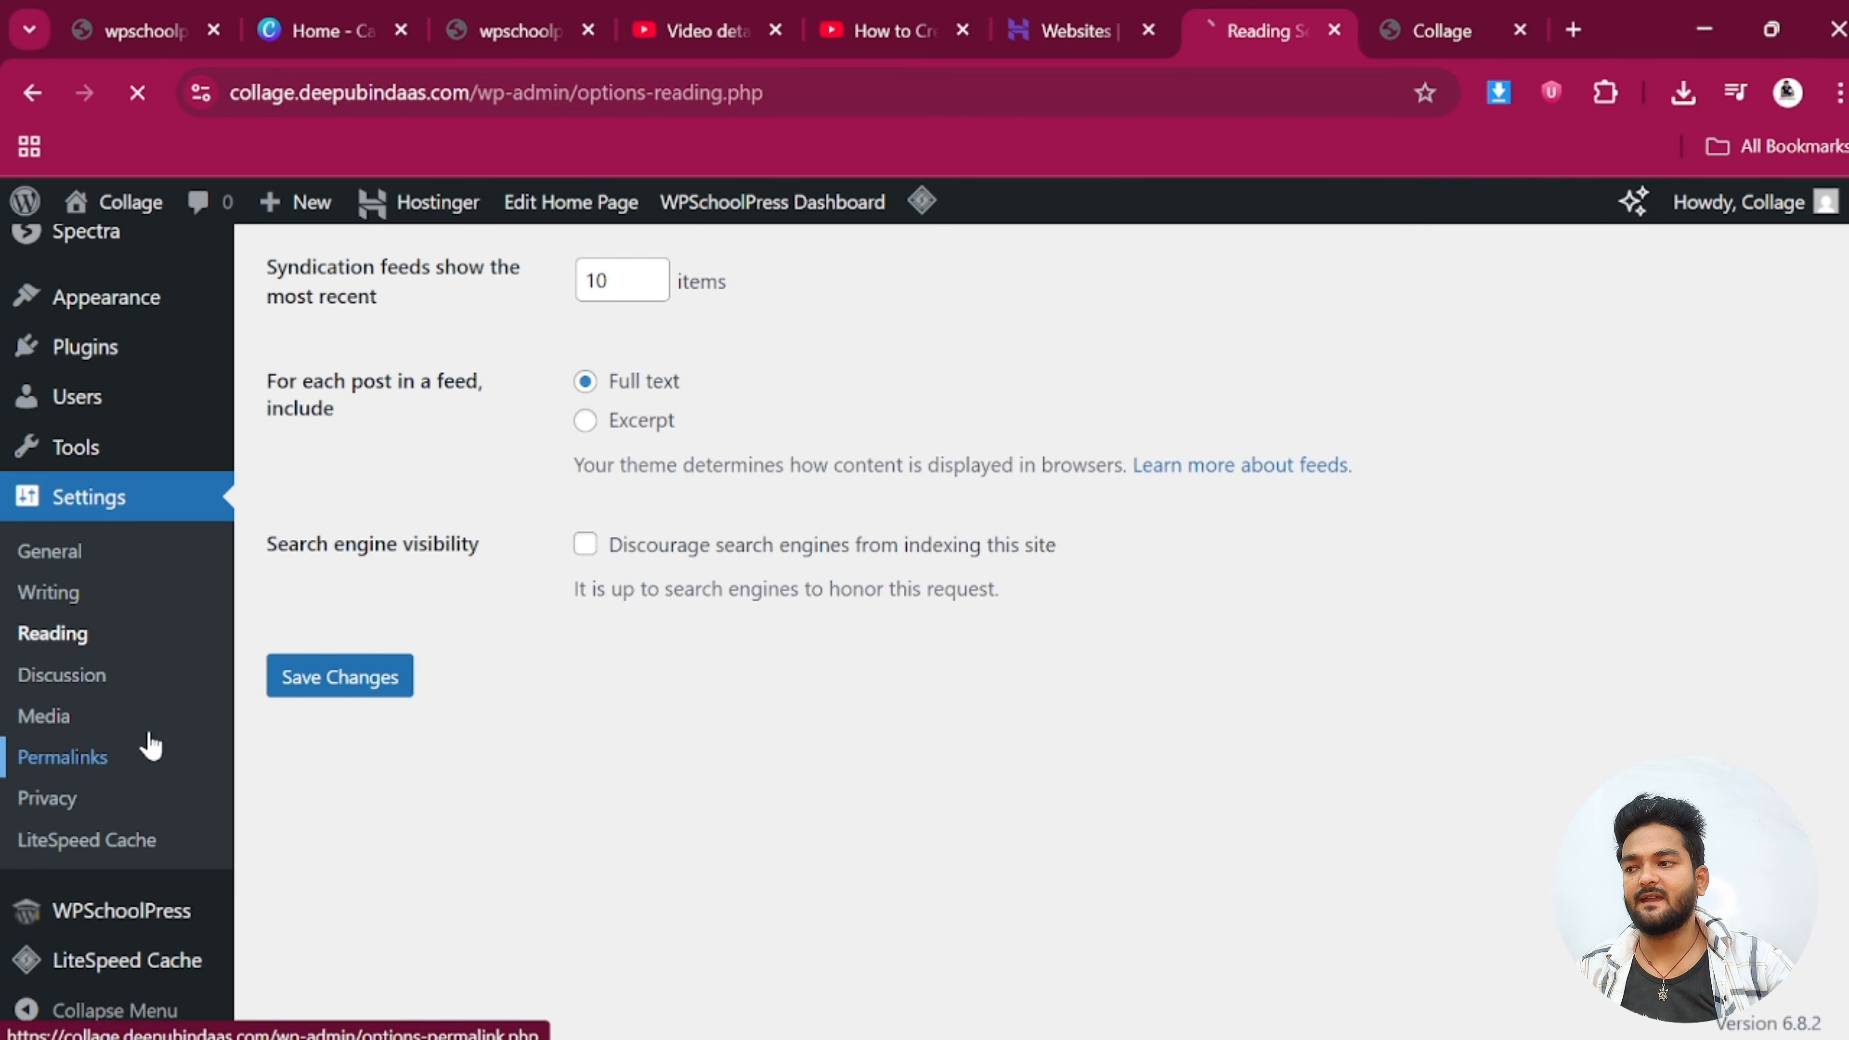
{"action": "scroll", "coordinate": [655, 594], "scroll_direction": "down", "scroll_amount": 5}
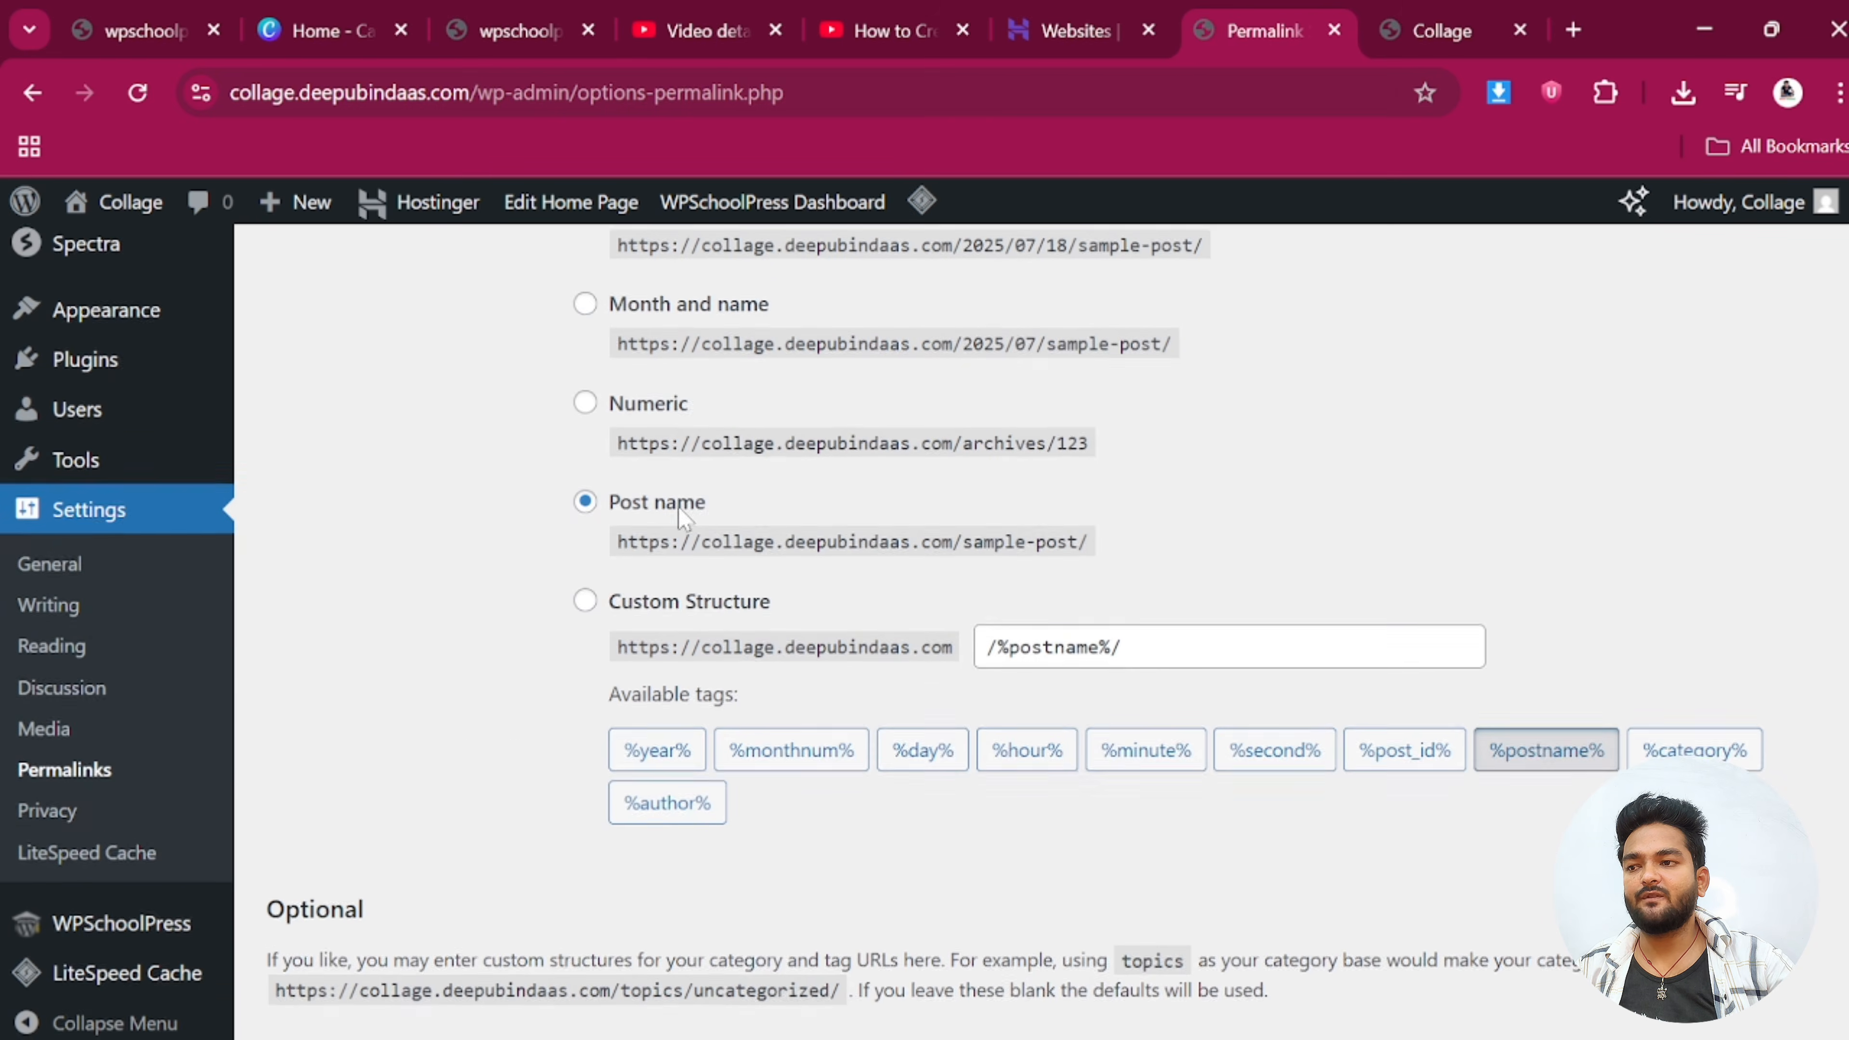
Save the /%postname%/ permalink structure and head to the WPSchoolPress settings page
{"action": "scroll", "coordinate": [677, 510], "scroll_direction": "down", "scroll_amount": 5}
{"action": "left_click", "coordinate": [329, 902]}
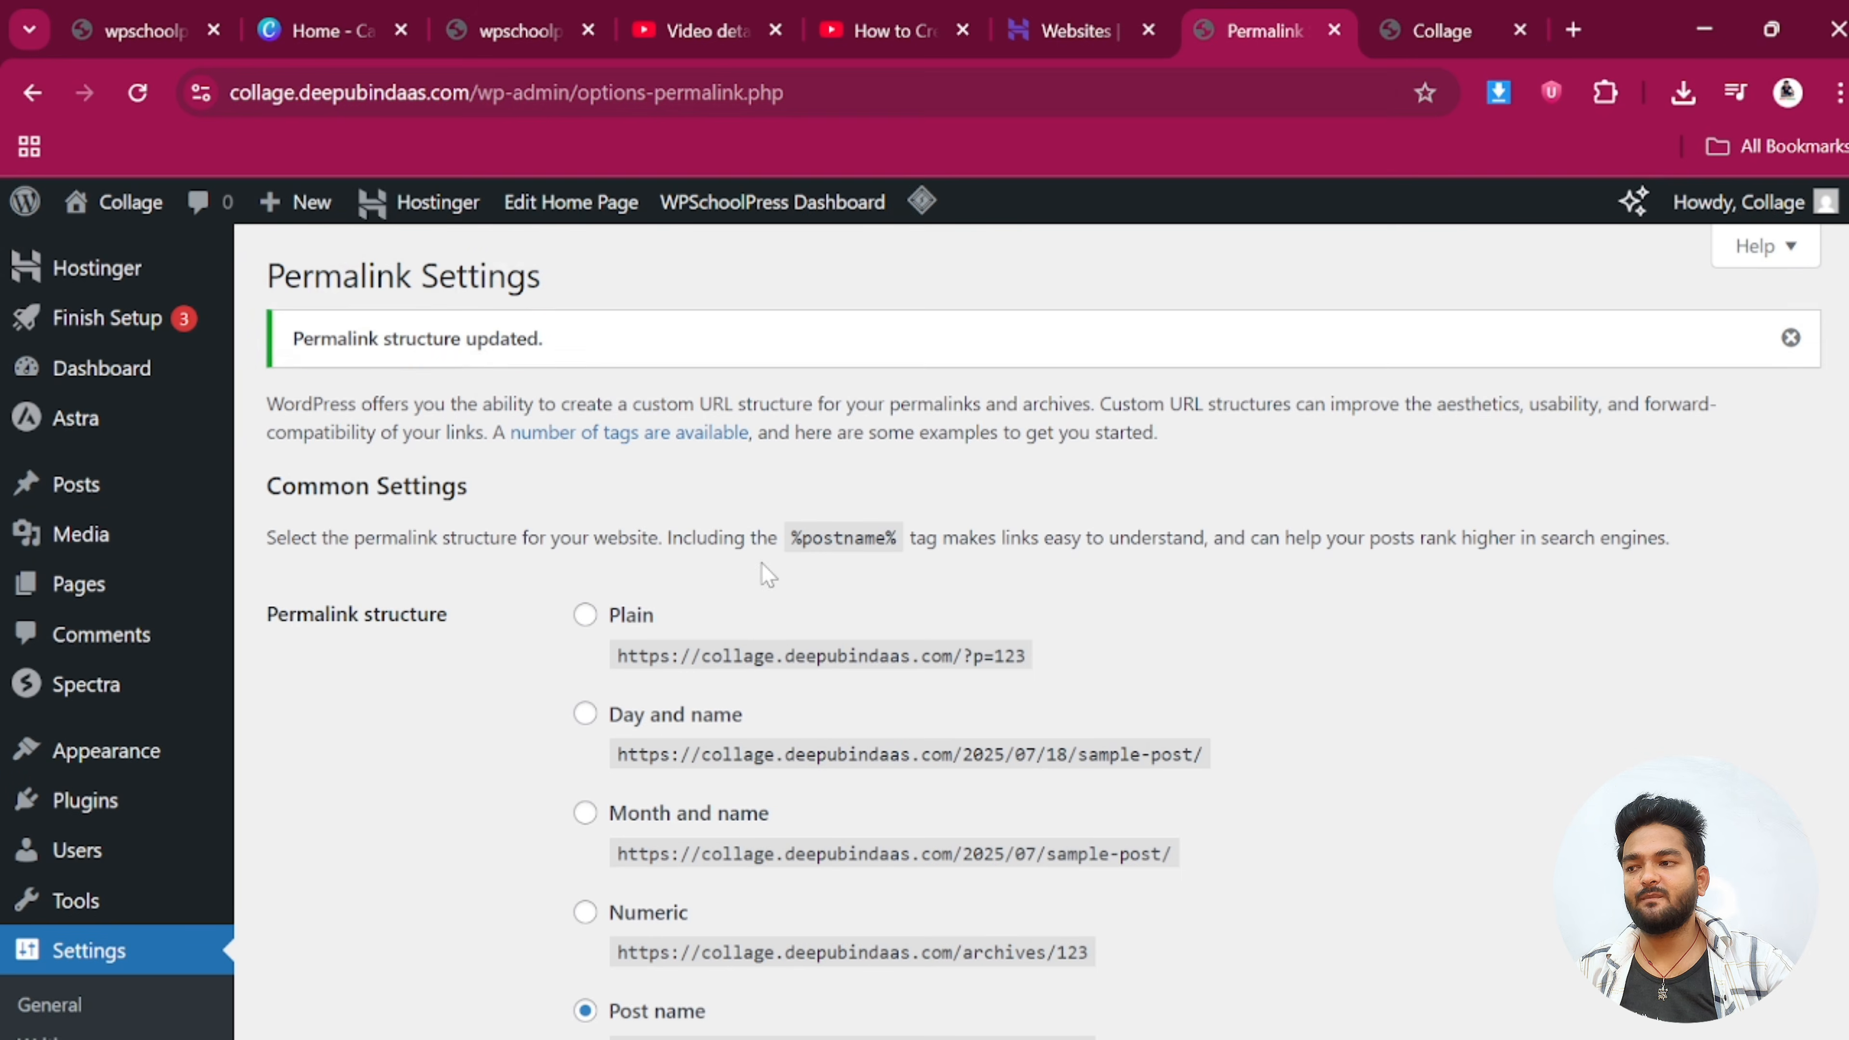
{"action": "scroll", "coordinate": [506, 746], "scroll_direction": "down", "scroll_amount": 4}
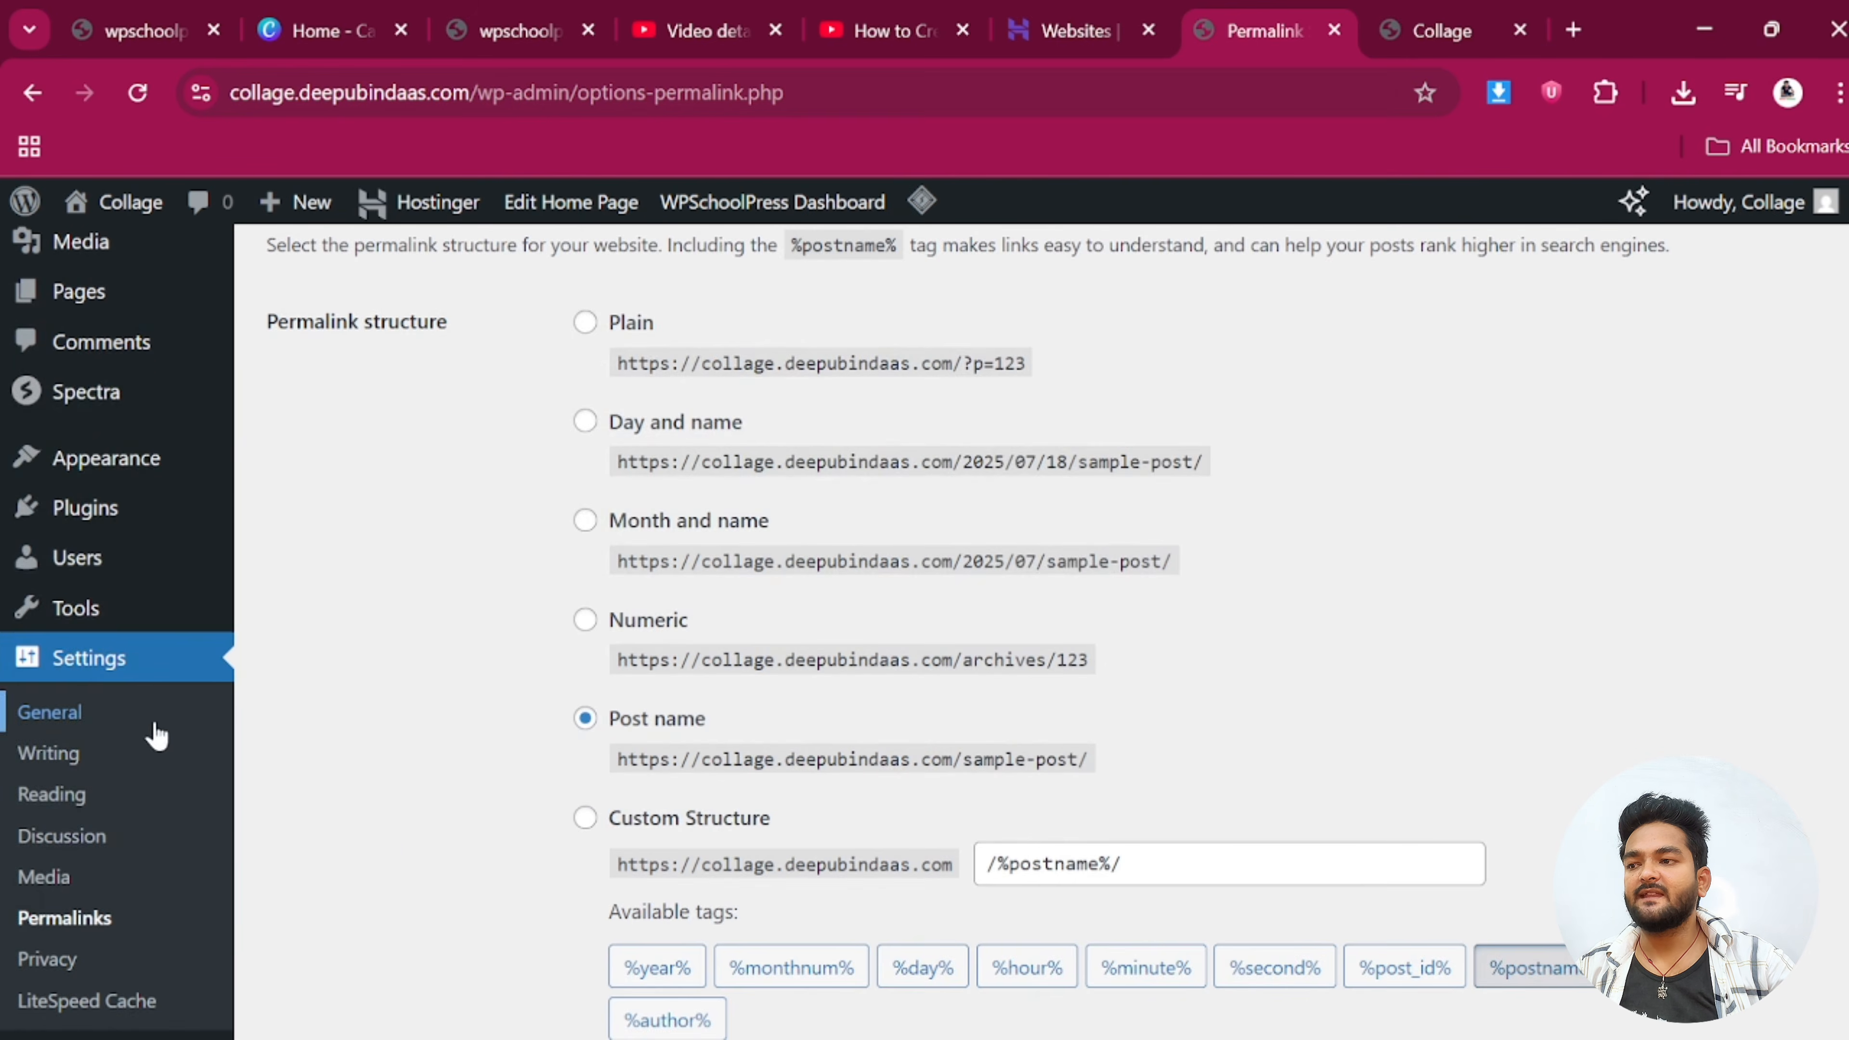
{"action": "scroll", "coordinate": [149, 765], "scroll_direction": "down", "scroll_amount": 5}
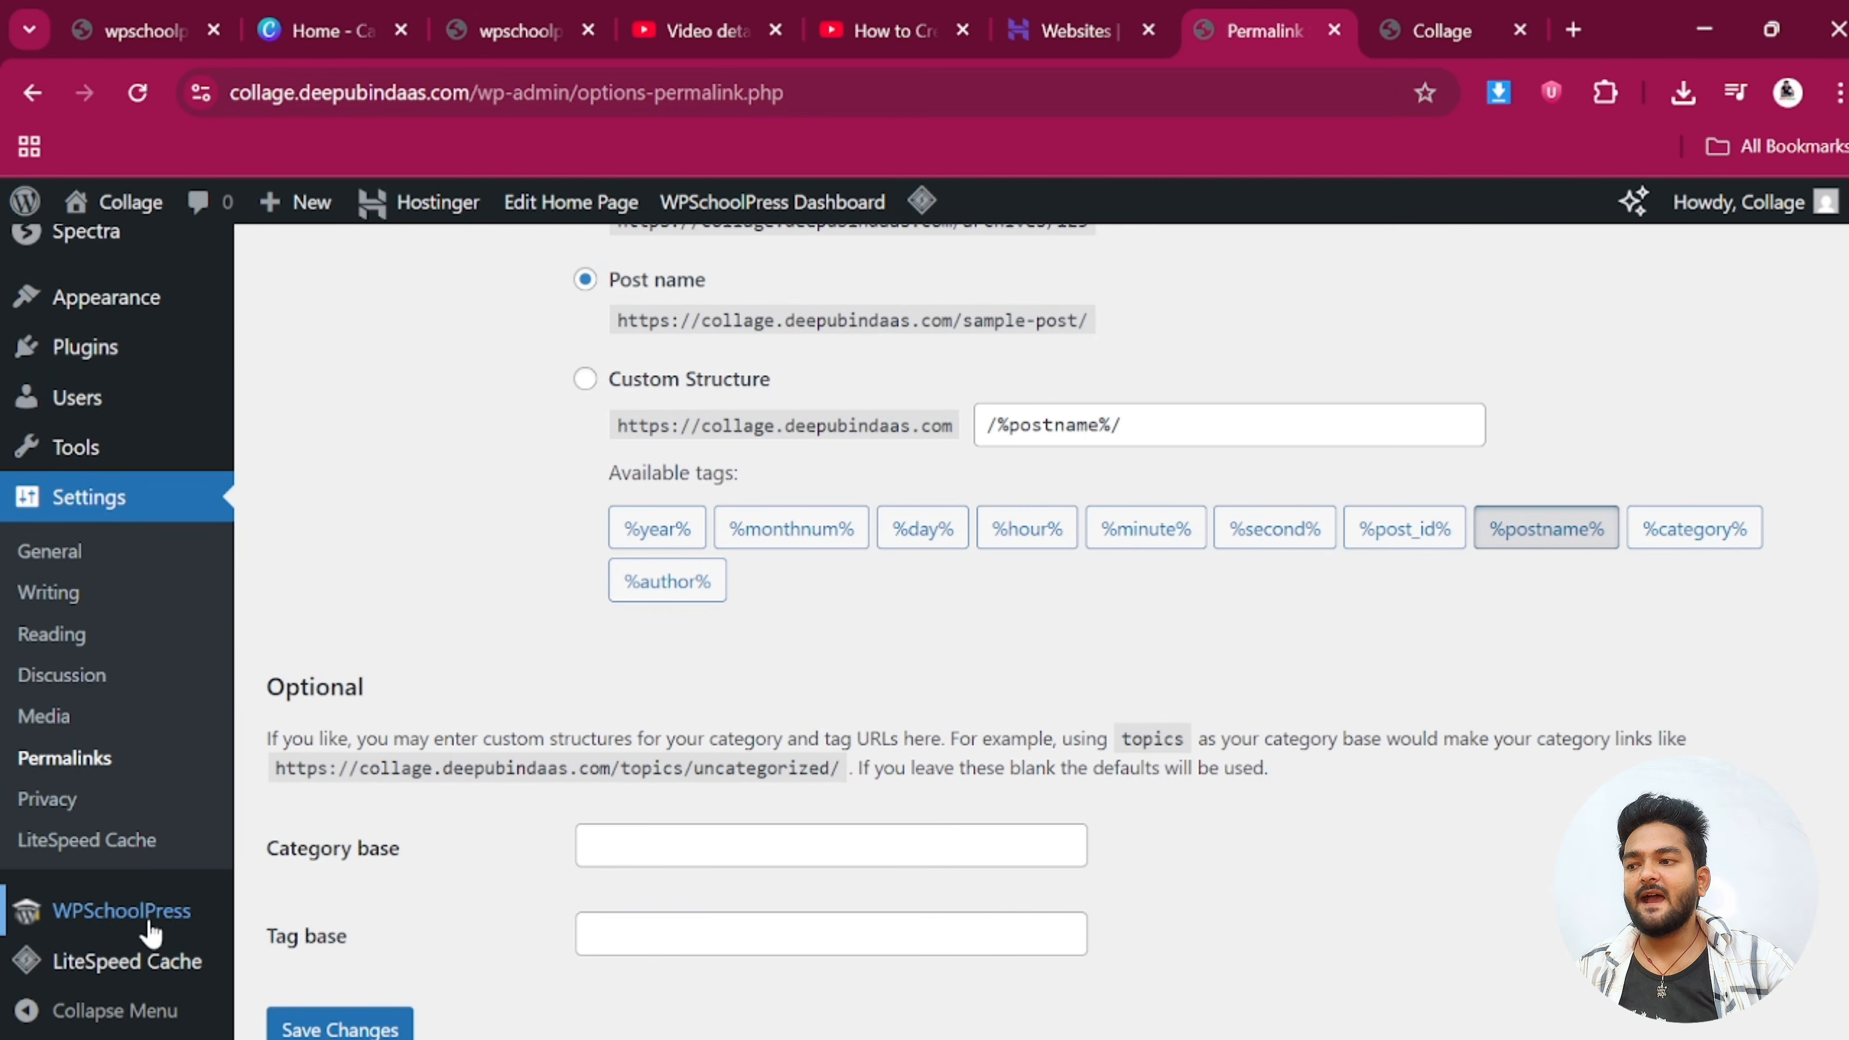
{"action": "mouse_move", "coordinate": [151, 932]}
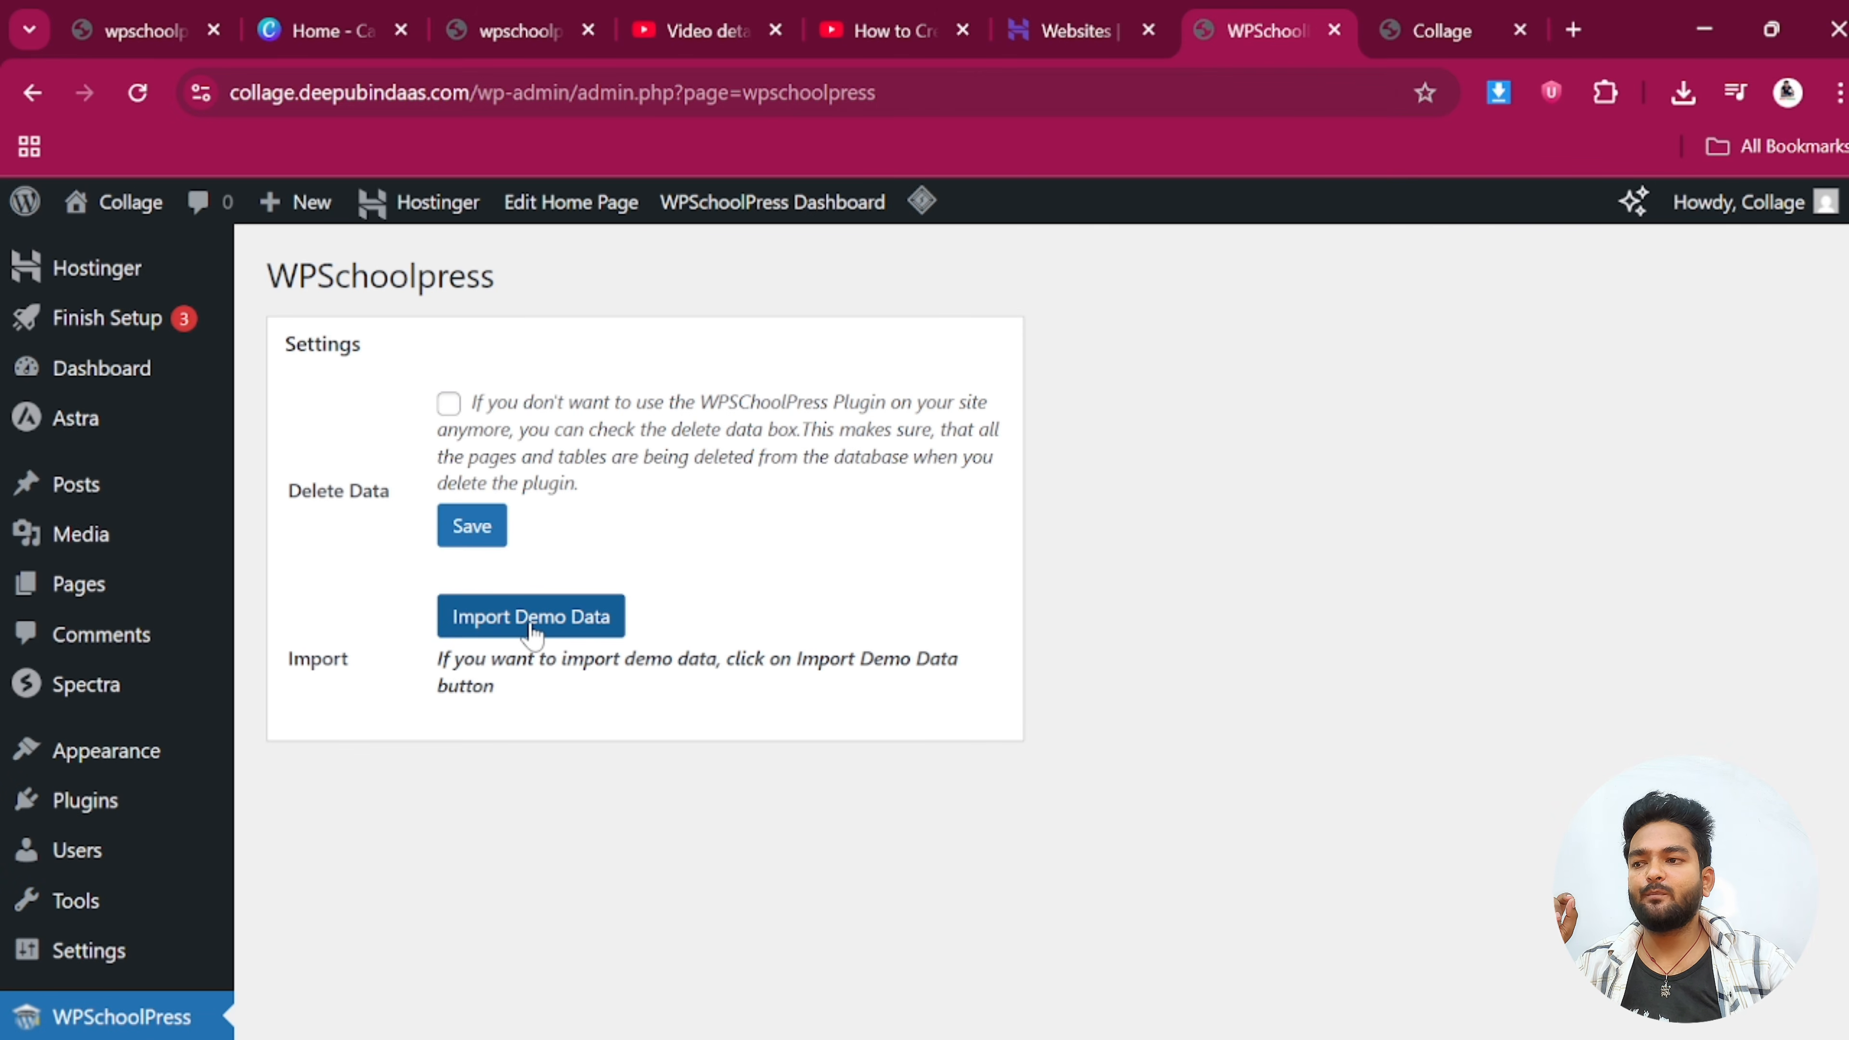
Import Demo Data, then view the dashboard with 8+ students, 10+ teachers, 8+ parents, 3+ classes
{"action": "scroll", "coordinate": [530, 632], "scroll_direction": "down", "scroll_amount": 10}
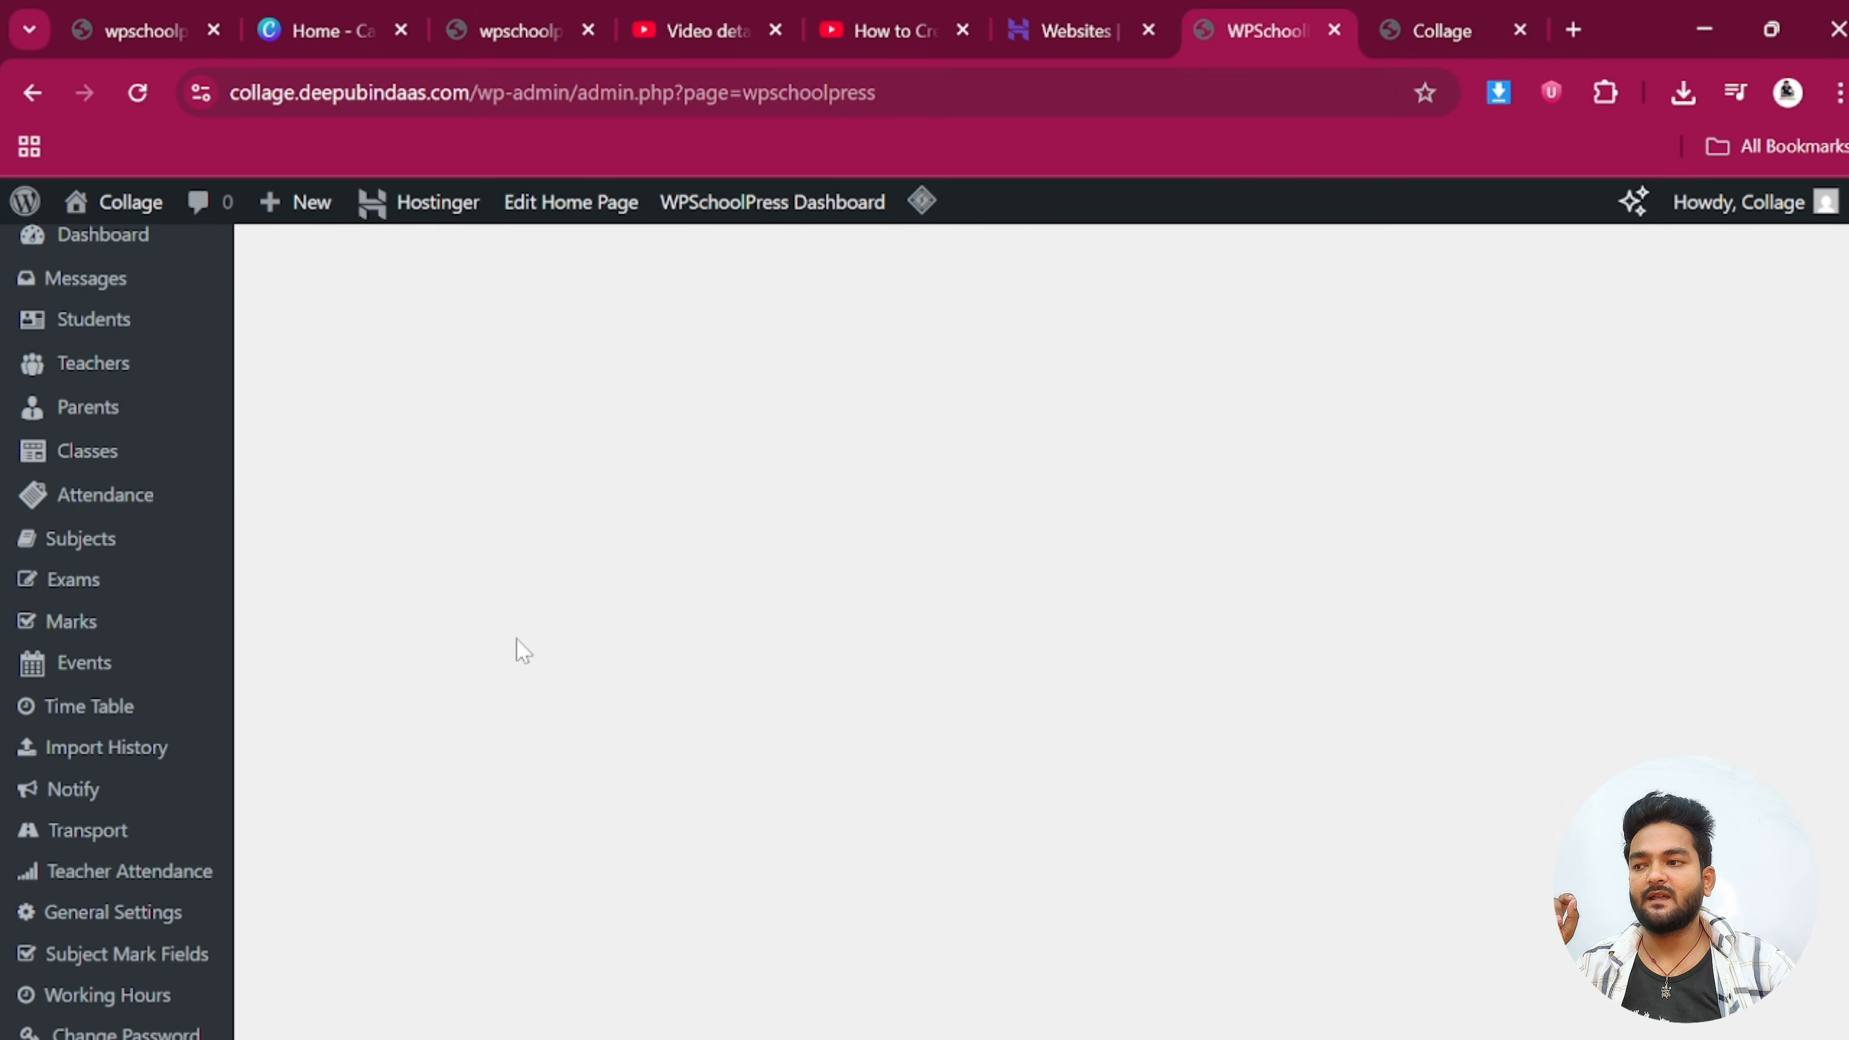
{"action": "scroll", "coordinate": [517, 644], "scroll_direction": "down", "scroll_amount": 3}
{"action": "scroll", "coordinate": [517, 645], "scroll_direction": "up", "scroll_amount": 8}
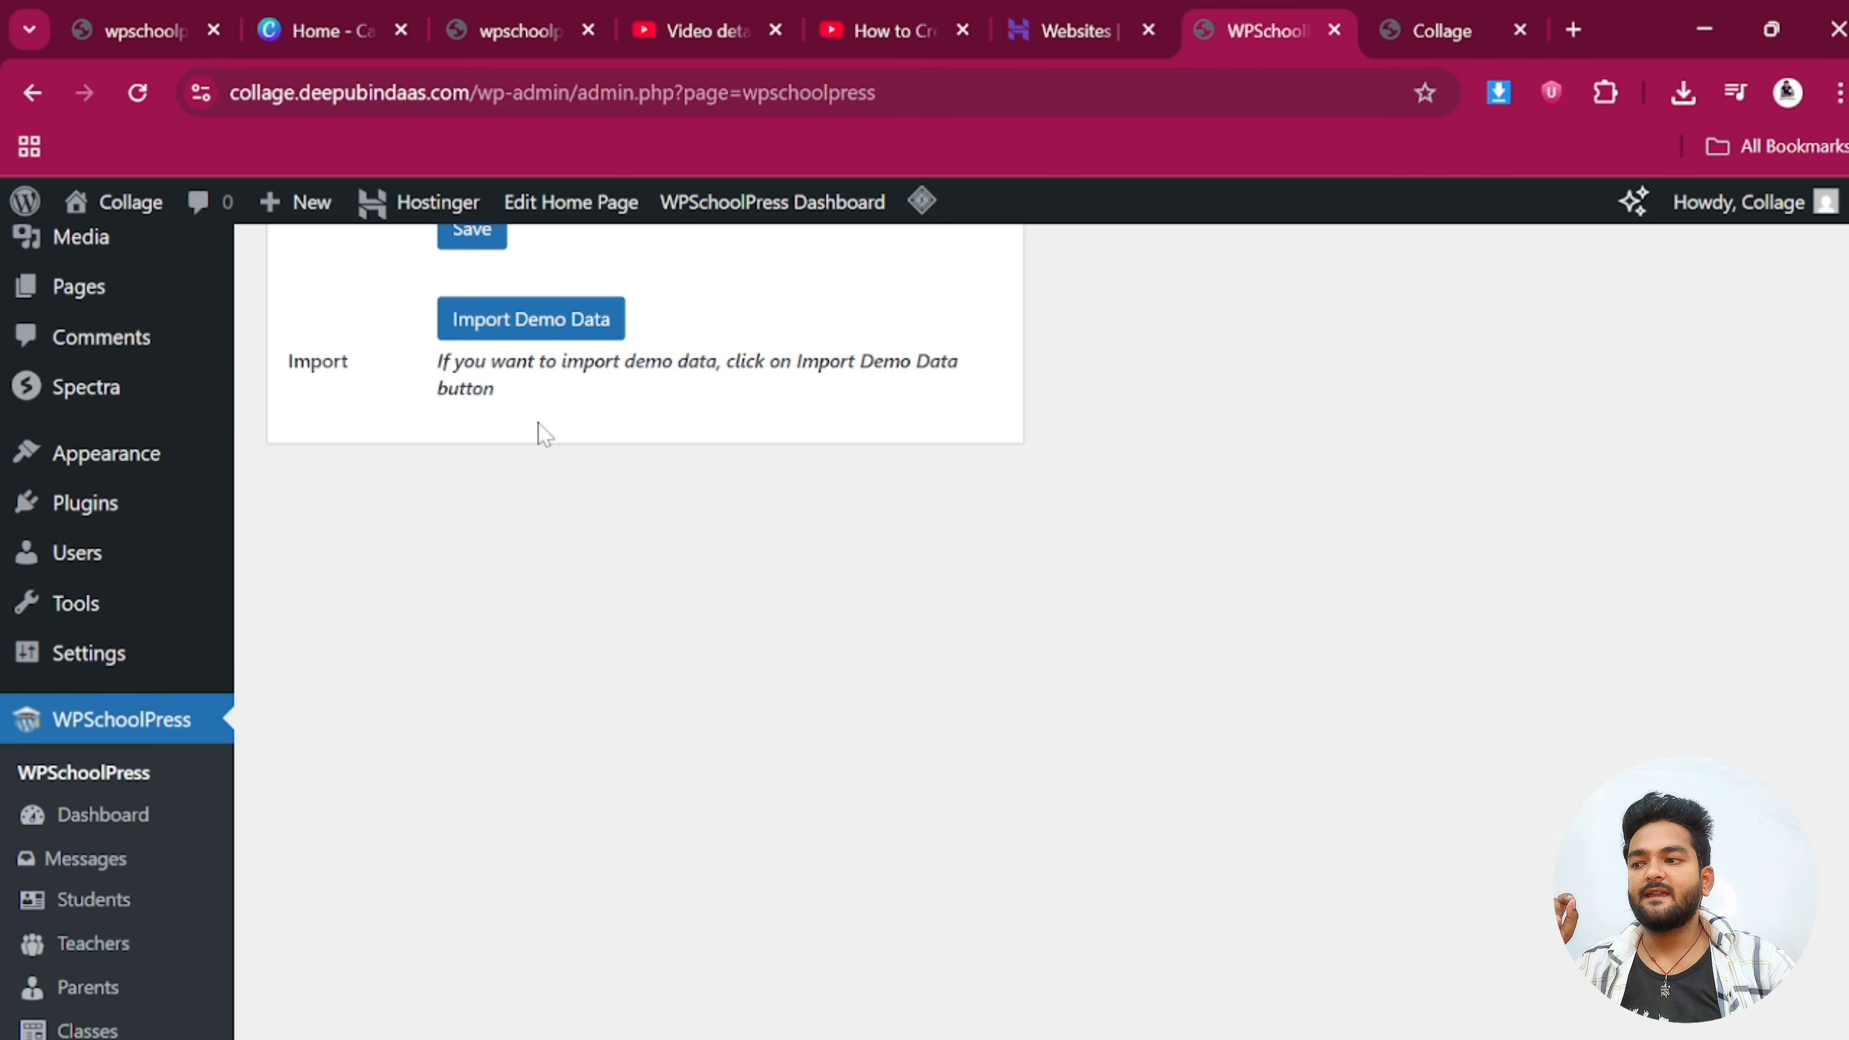
{"action": "scroll", "coordinate": [548, 401], "scroll_direction": "up", "scroll_amount": 2}
{"action": "scroll", "coordinate": [536, 474], "scroll_direction": "up", "scroll_amount": 2}
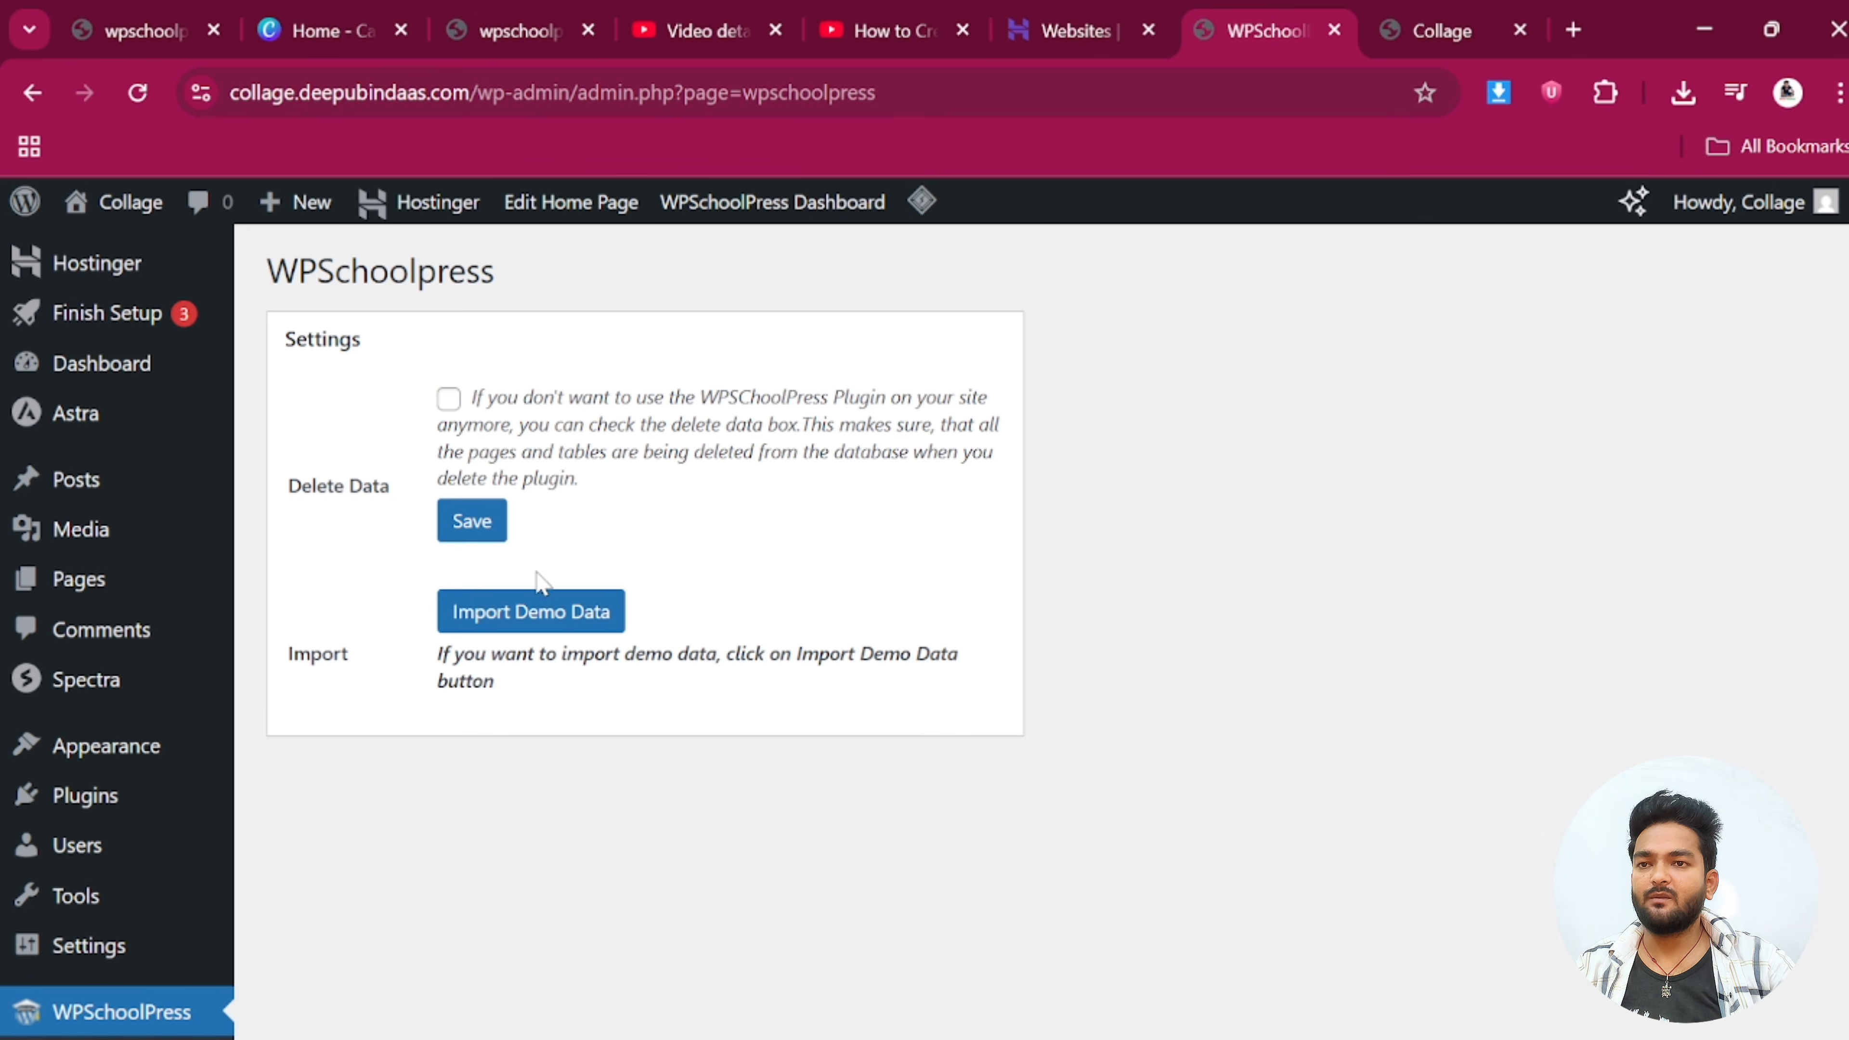
{"action": "left_click", "coordinate": [555, 619]}
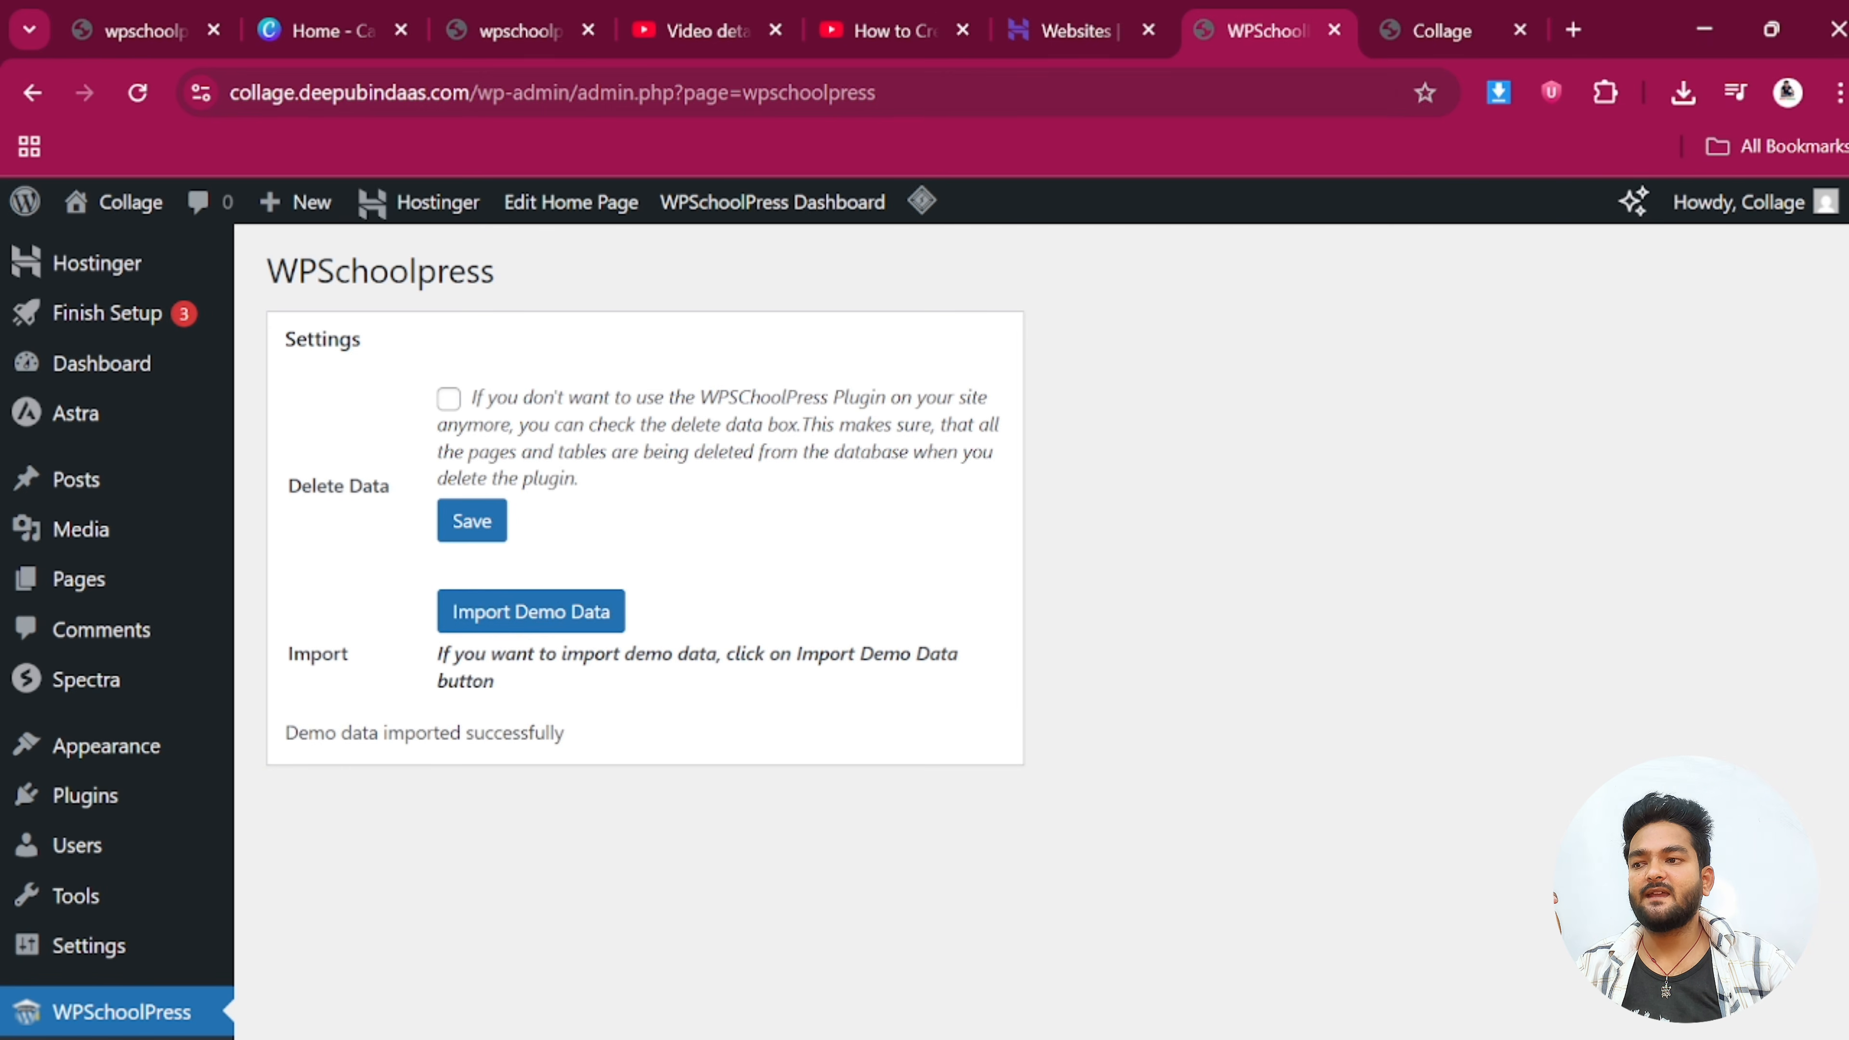
{"action": "scroll", "coordinate": [454, 694], "scroll_direction": "down", "scroll_amount": 8}
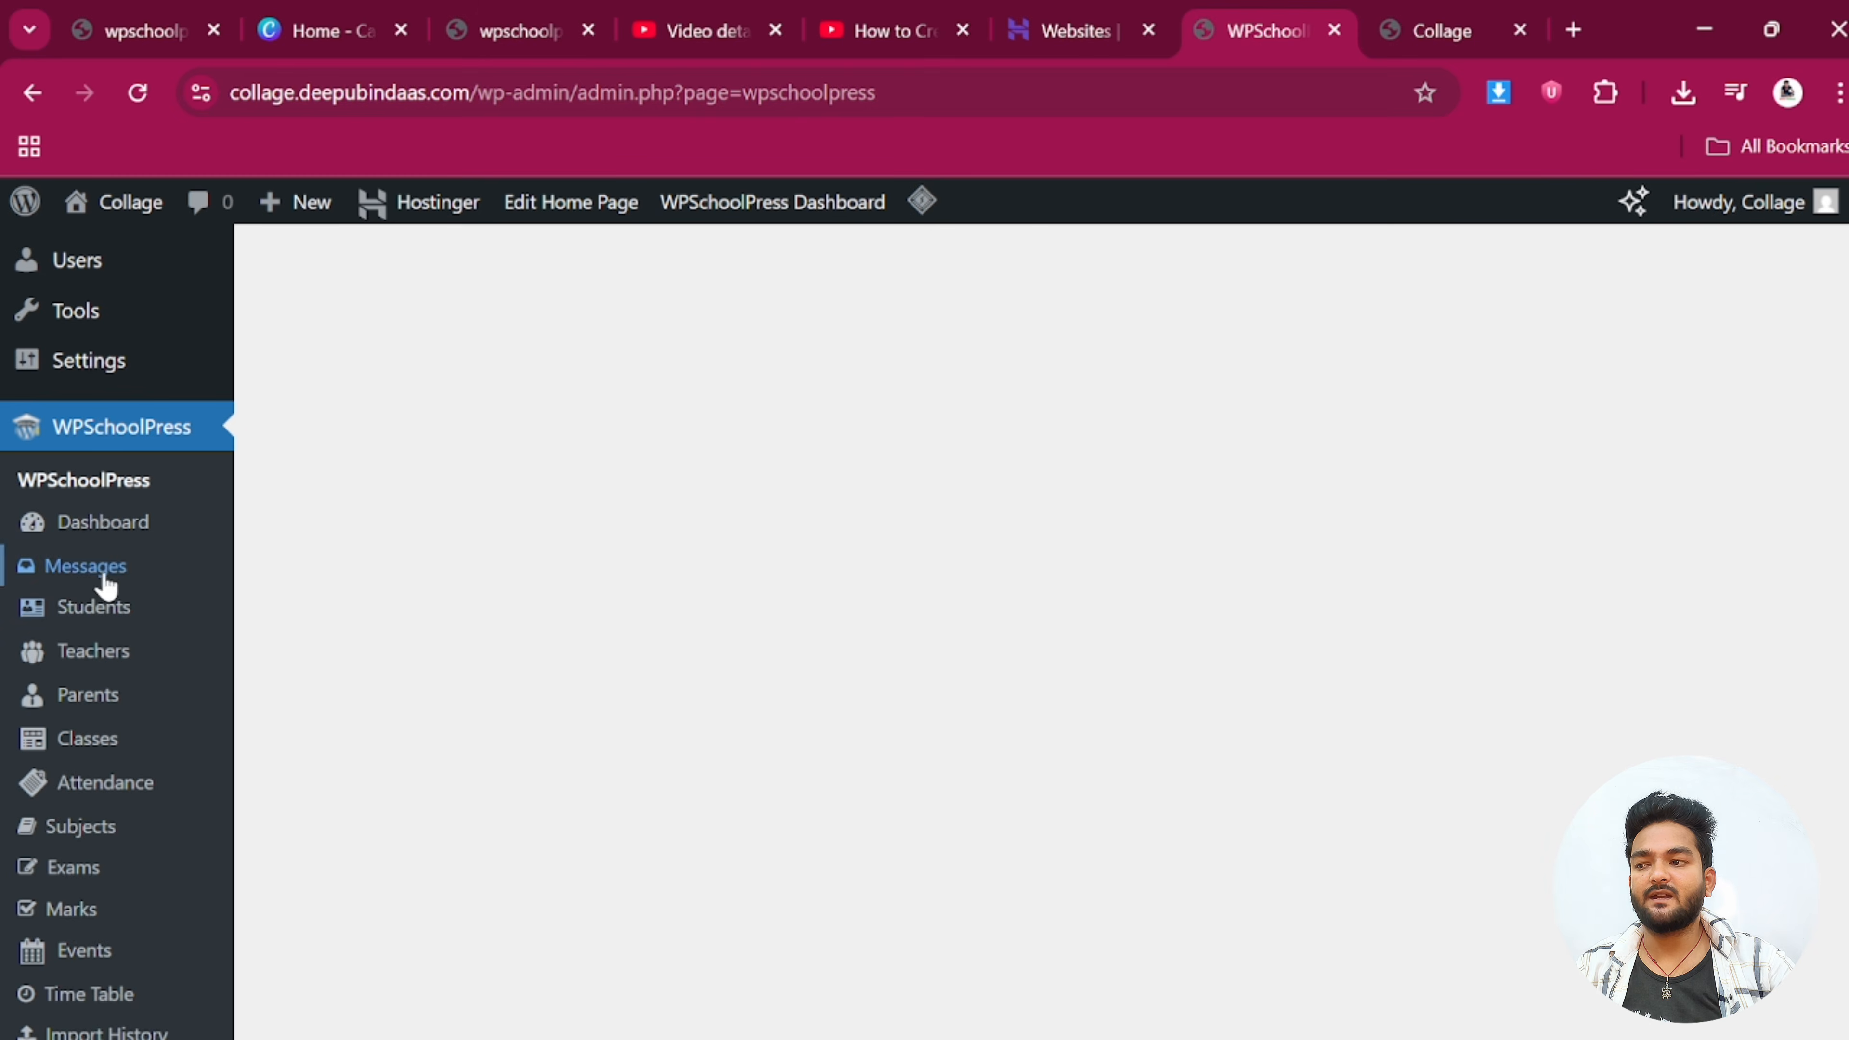
{"action": "left_click", "coordinate": [95, 525]}
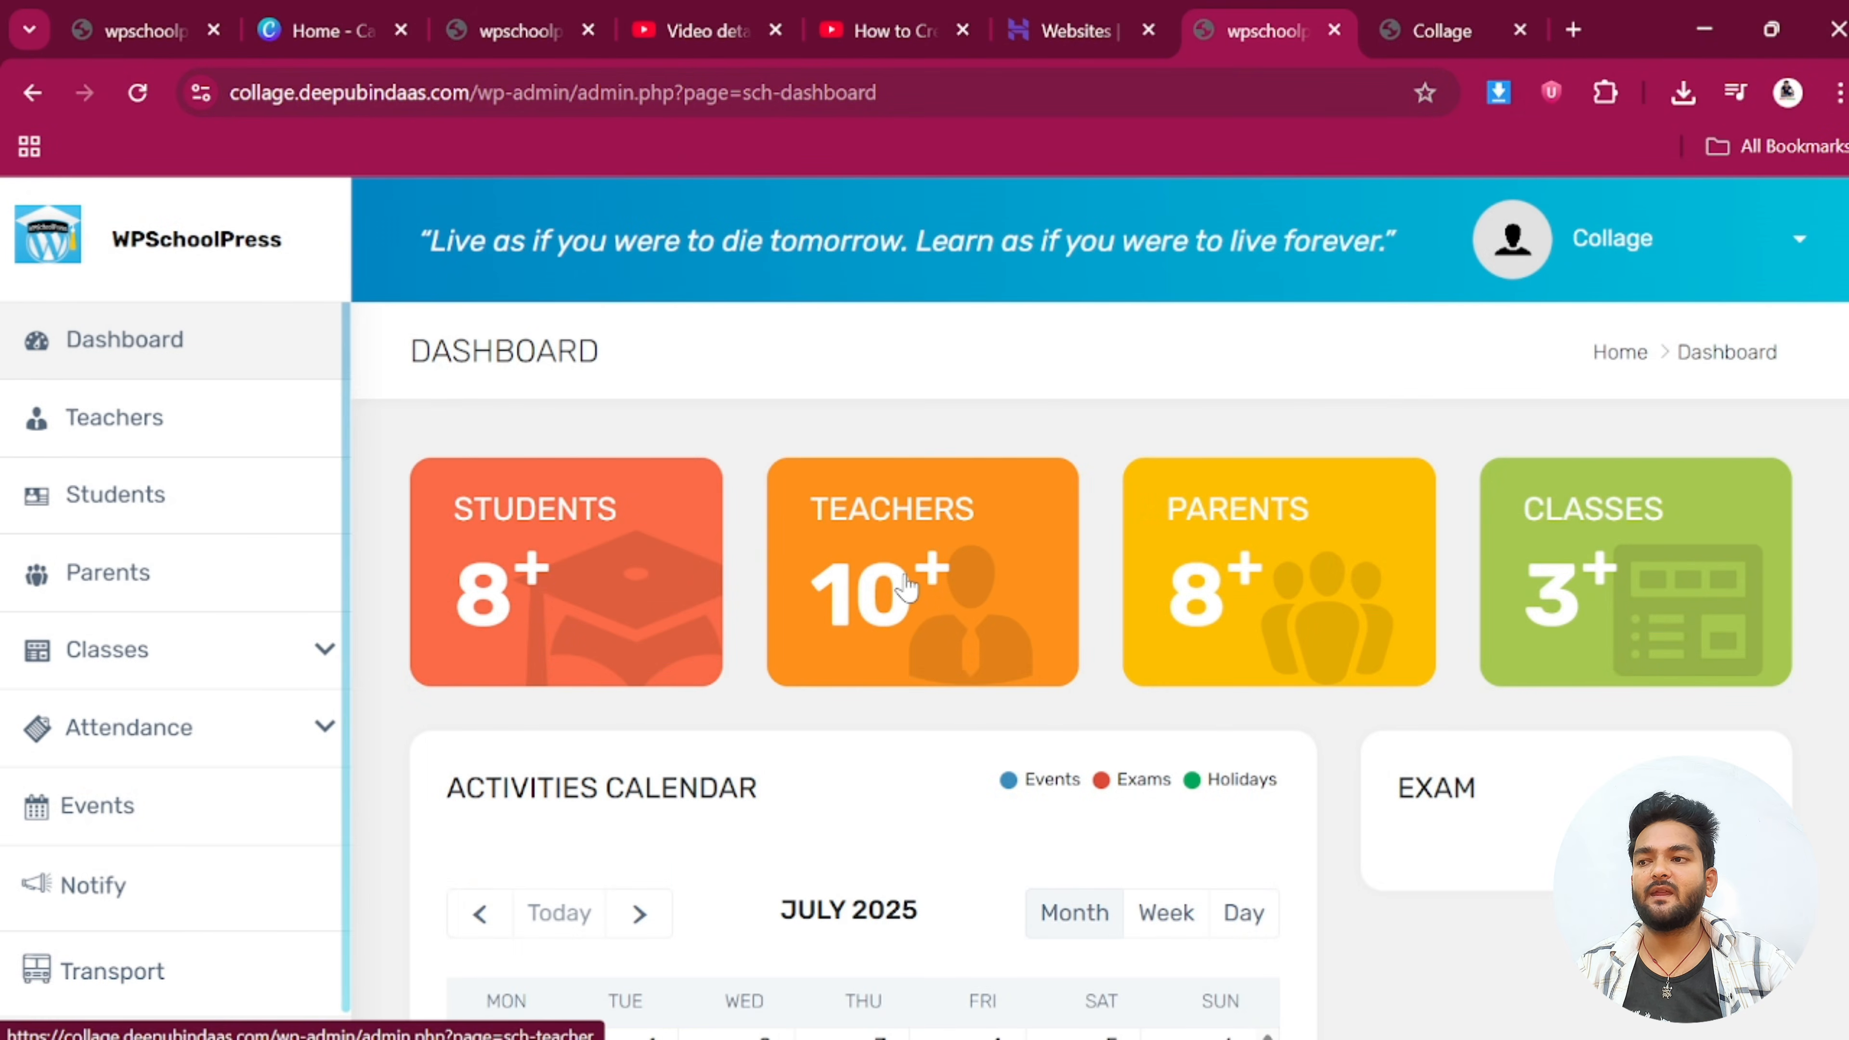
Review the imported demo counts on the dashboard, then go to the Teachers list
{"action": "scroll", "coordinate": [902, 590], "scroll_direction": "down", "scroll_amount": 4}
{"action": "scroll", "coordinate": [891, 463], "scroll_direction": "up", "scroll_amount": 2}
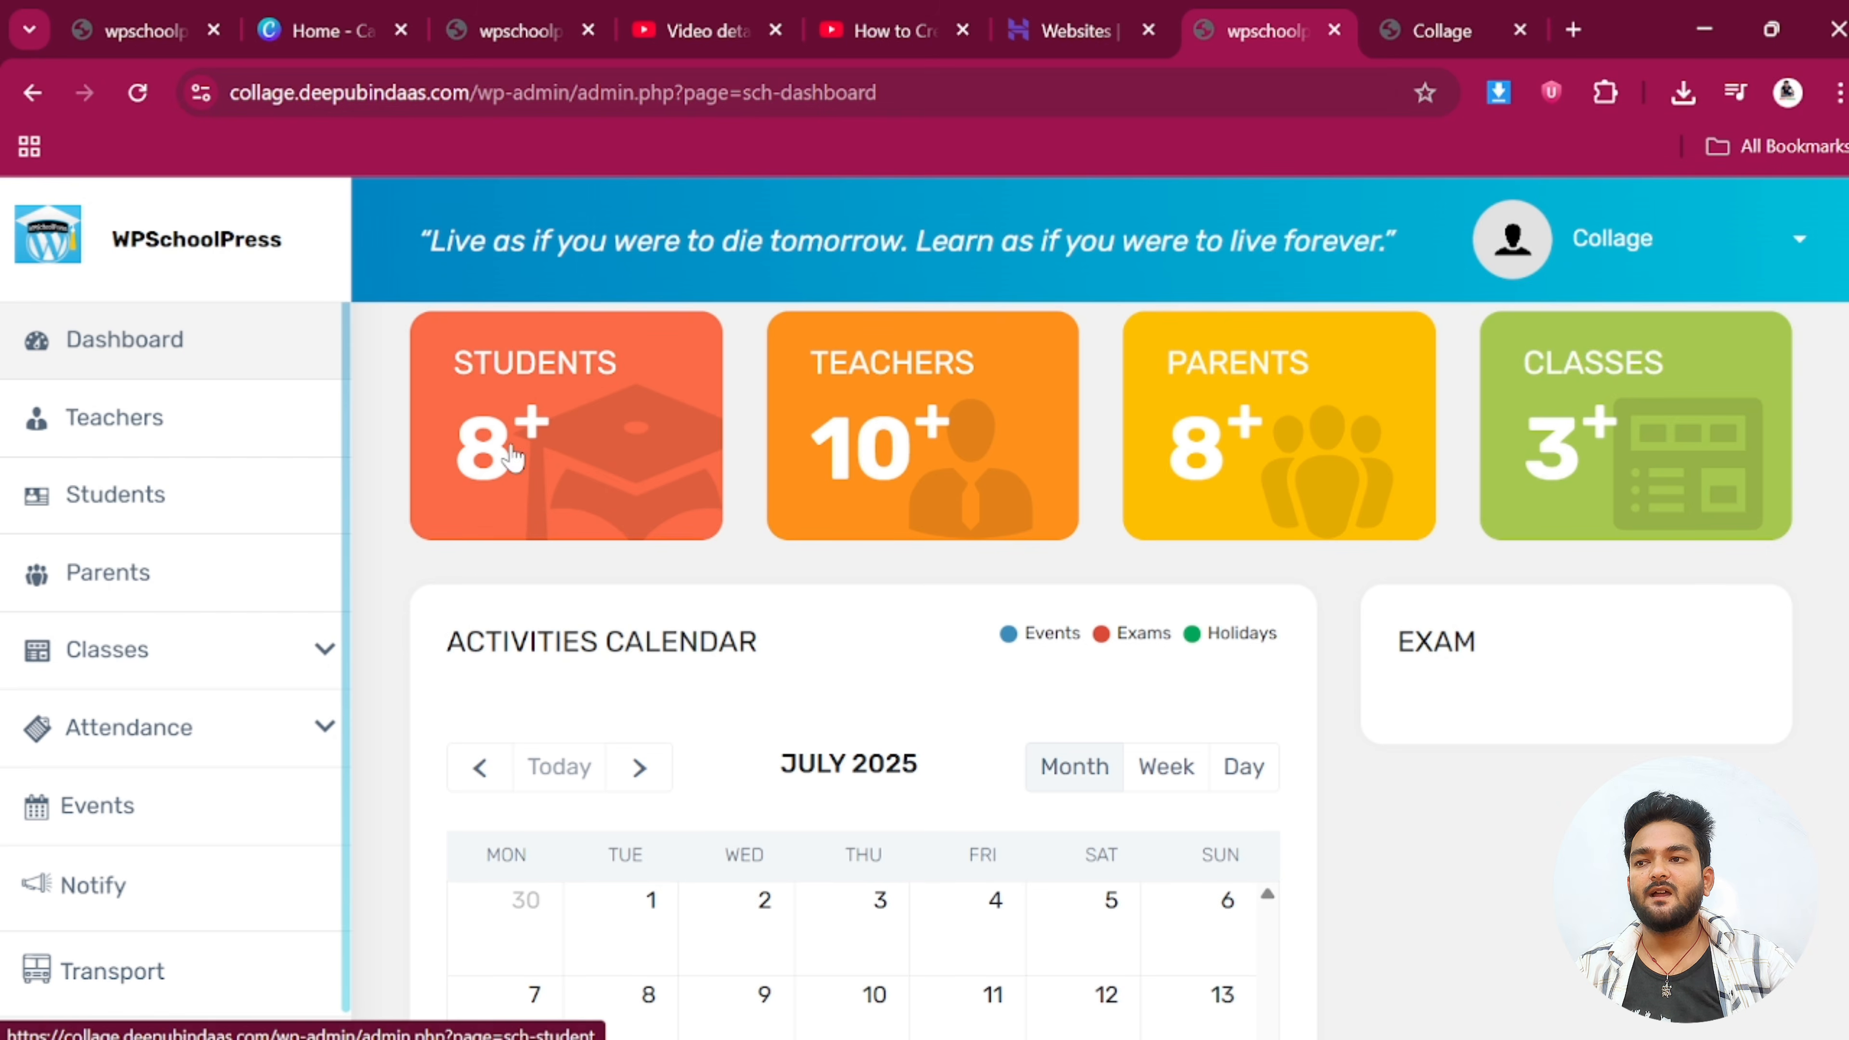
{"action": "scroll", "coordinate": [1346, 452], "scroll_direction": "up", "scroll_amount": 1}
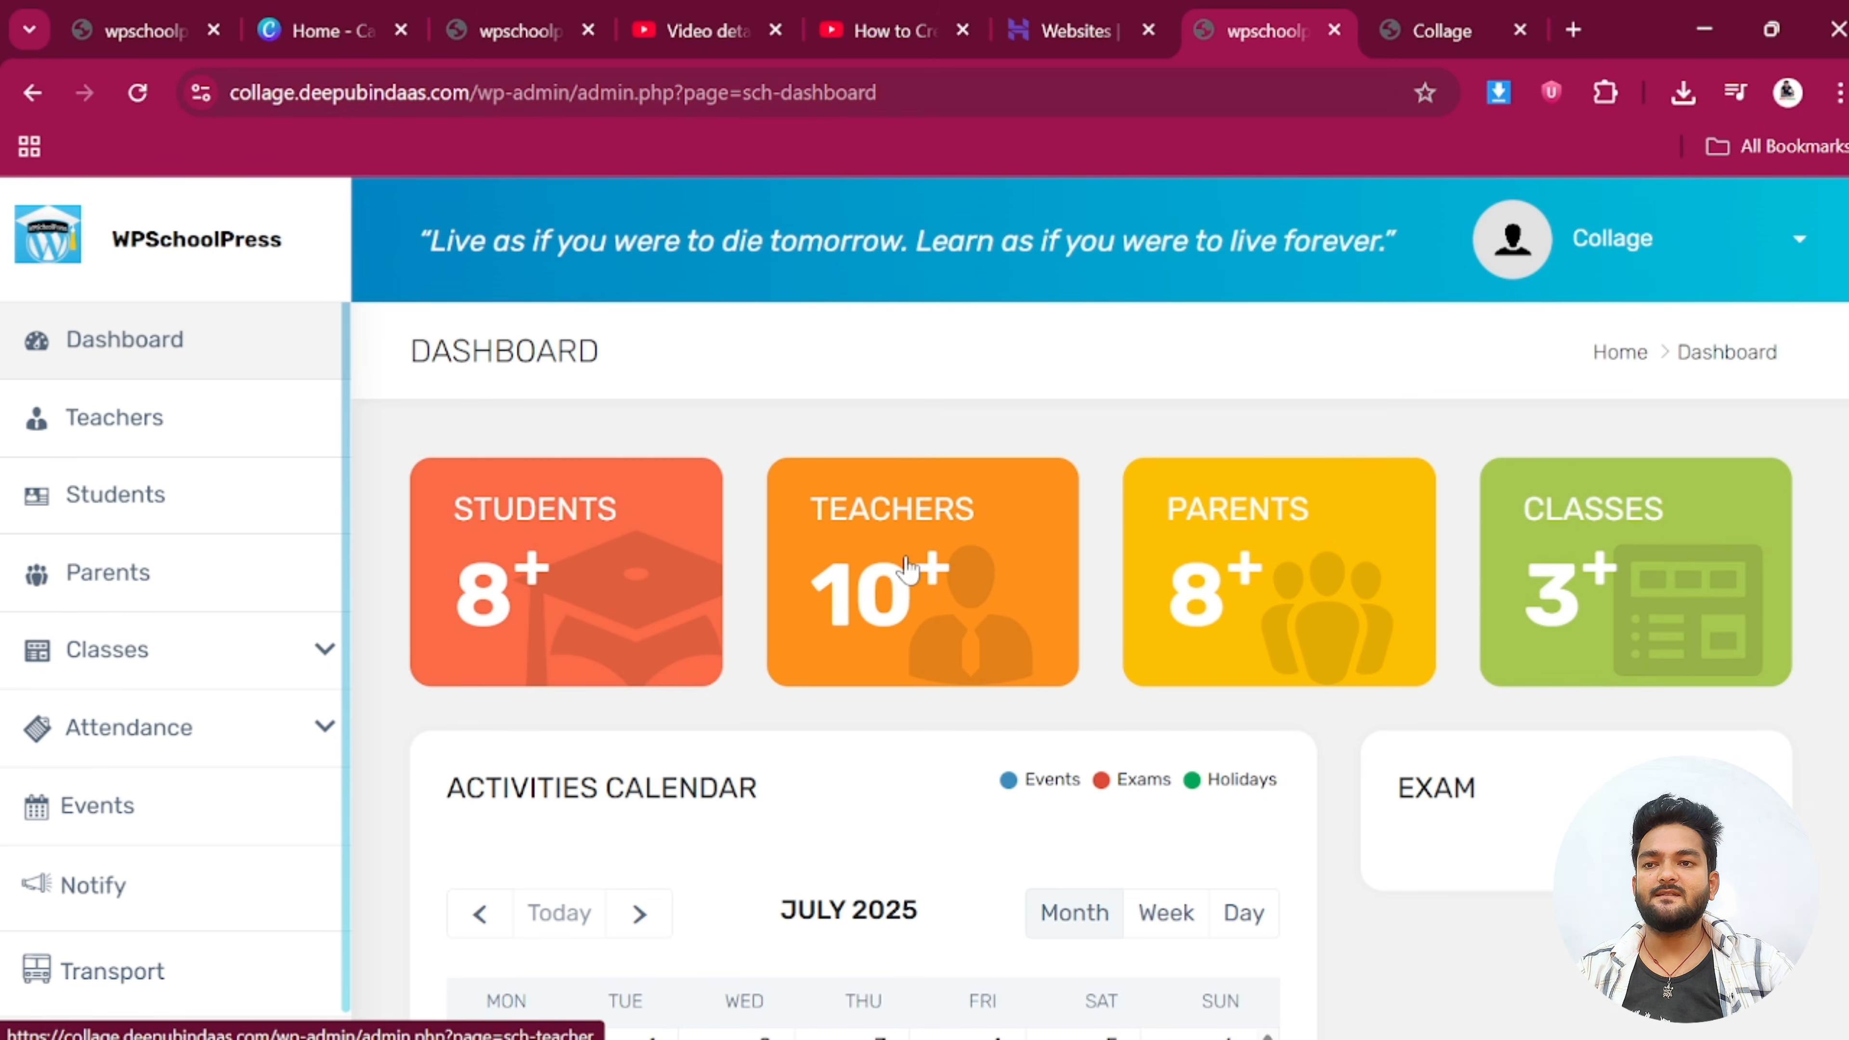
{"action": "scroll", "coordinate": [1612, 619], "scroll_direction": "down", "scroll_amount": 2}
{"action": "scroll", "coordinate": [1605, 615], "scroll_direction": "down", "scroll_amount": 8}
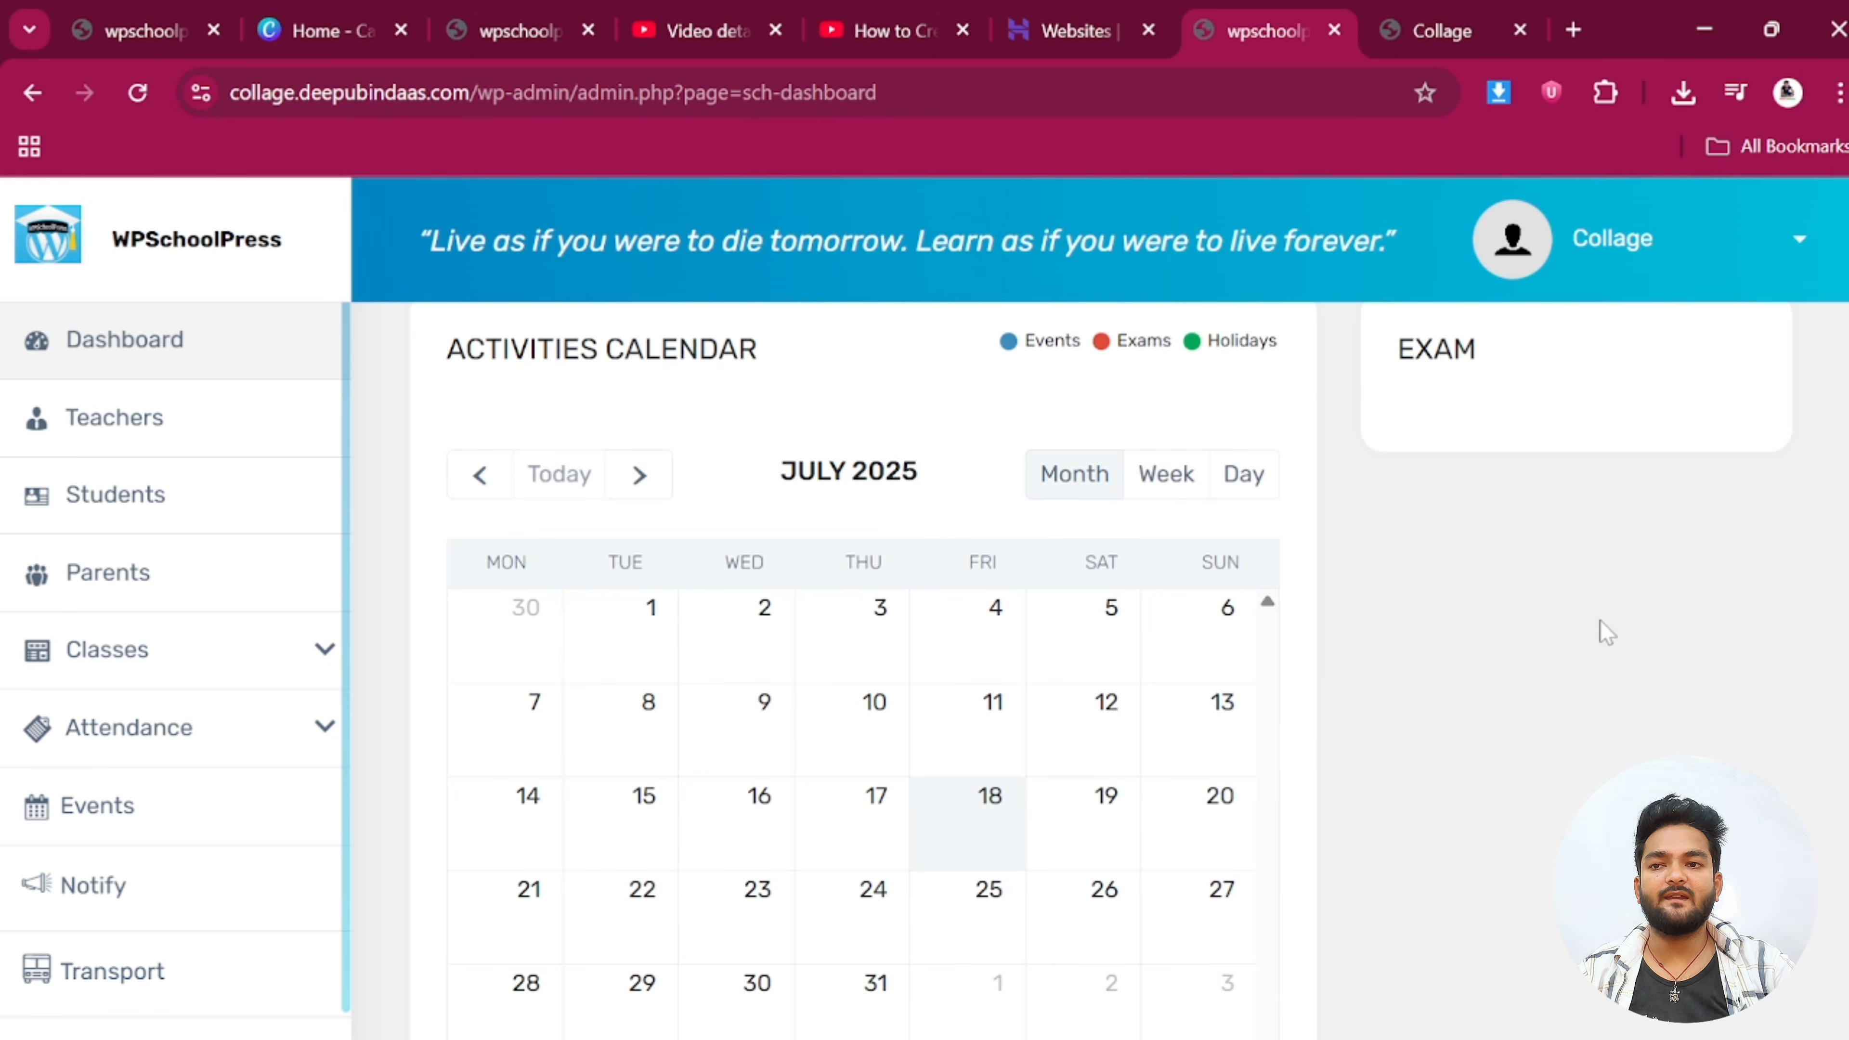
{"action": "scroll", "coordinate": [1574, 646], "scroll_direction": "up", "scroll_amount": 2}
{"action": "scroll", "coordinate": [1573, 648], "scroll_direction": "up", "scroll_amount": 6}
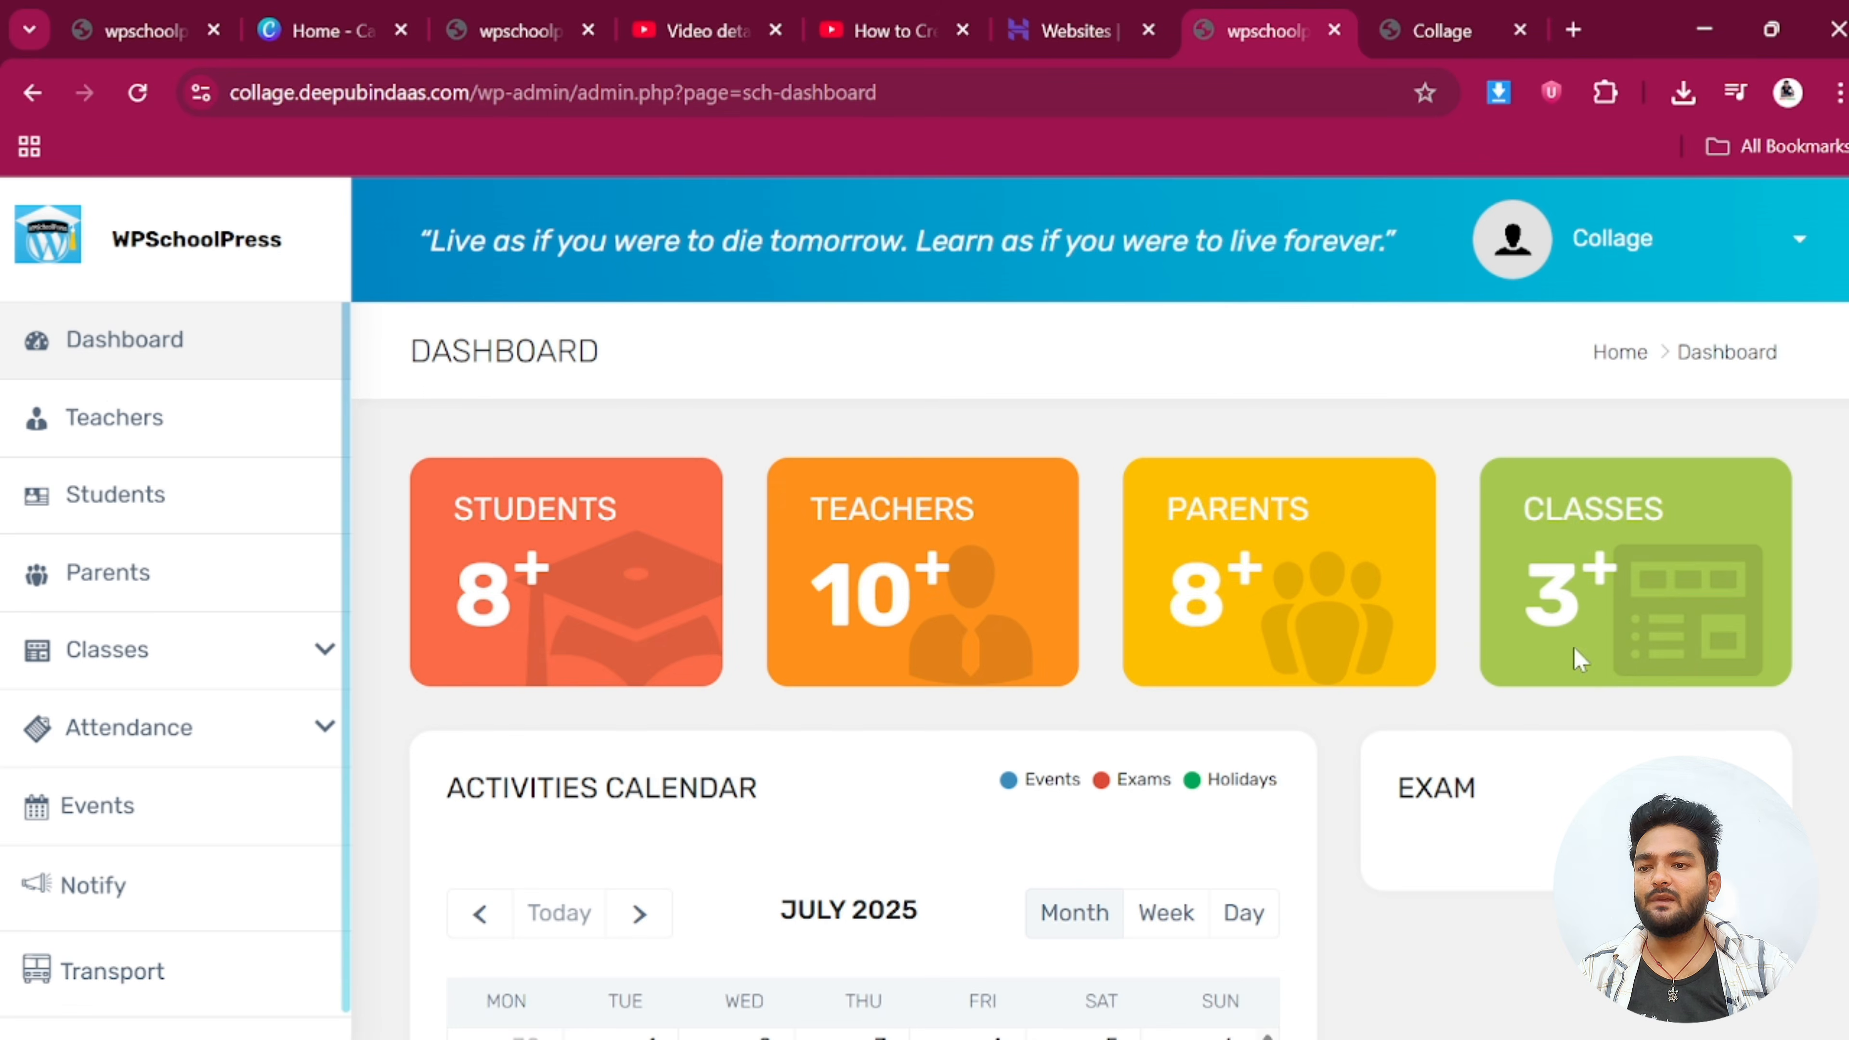
{"action": "left_click", "coordinate": [129, 421]}
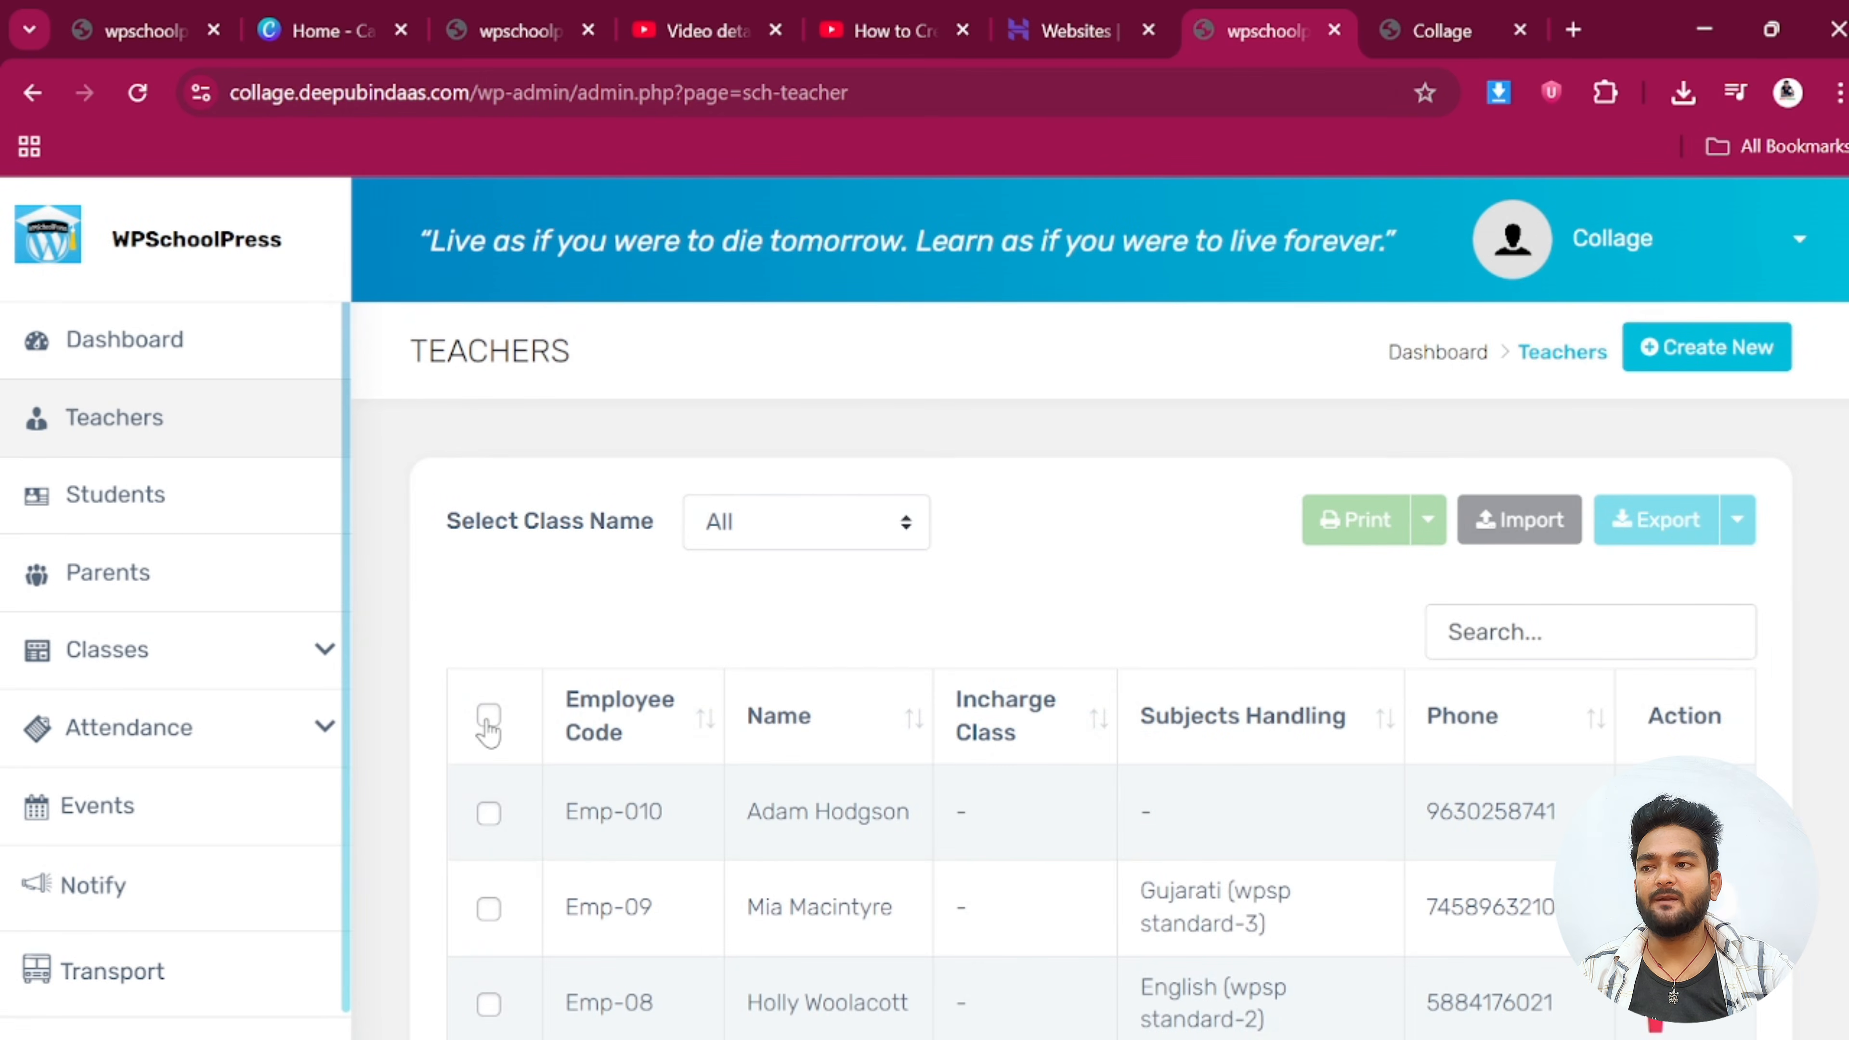
Select every teacher record in the Teachers table
{"action": "left_click", "coordinate": [488, 717]}
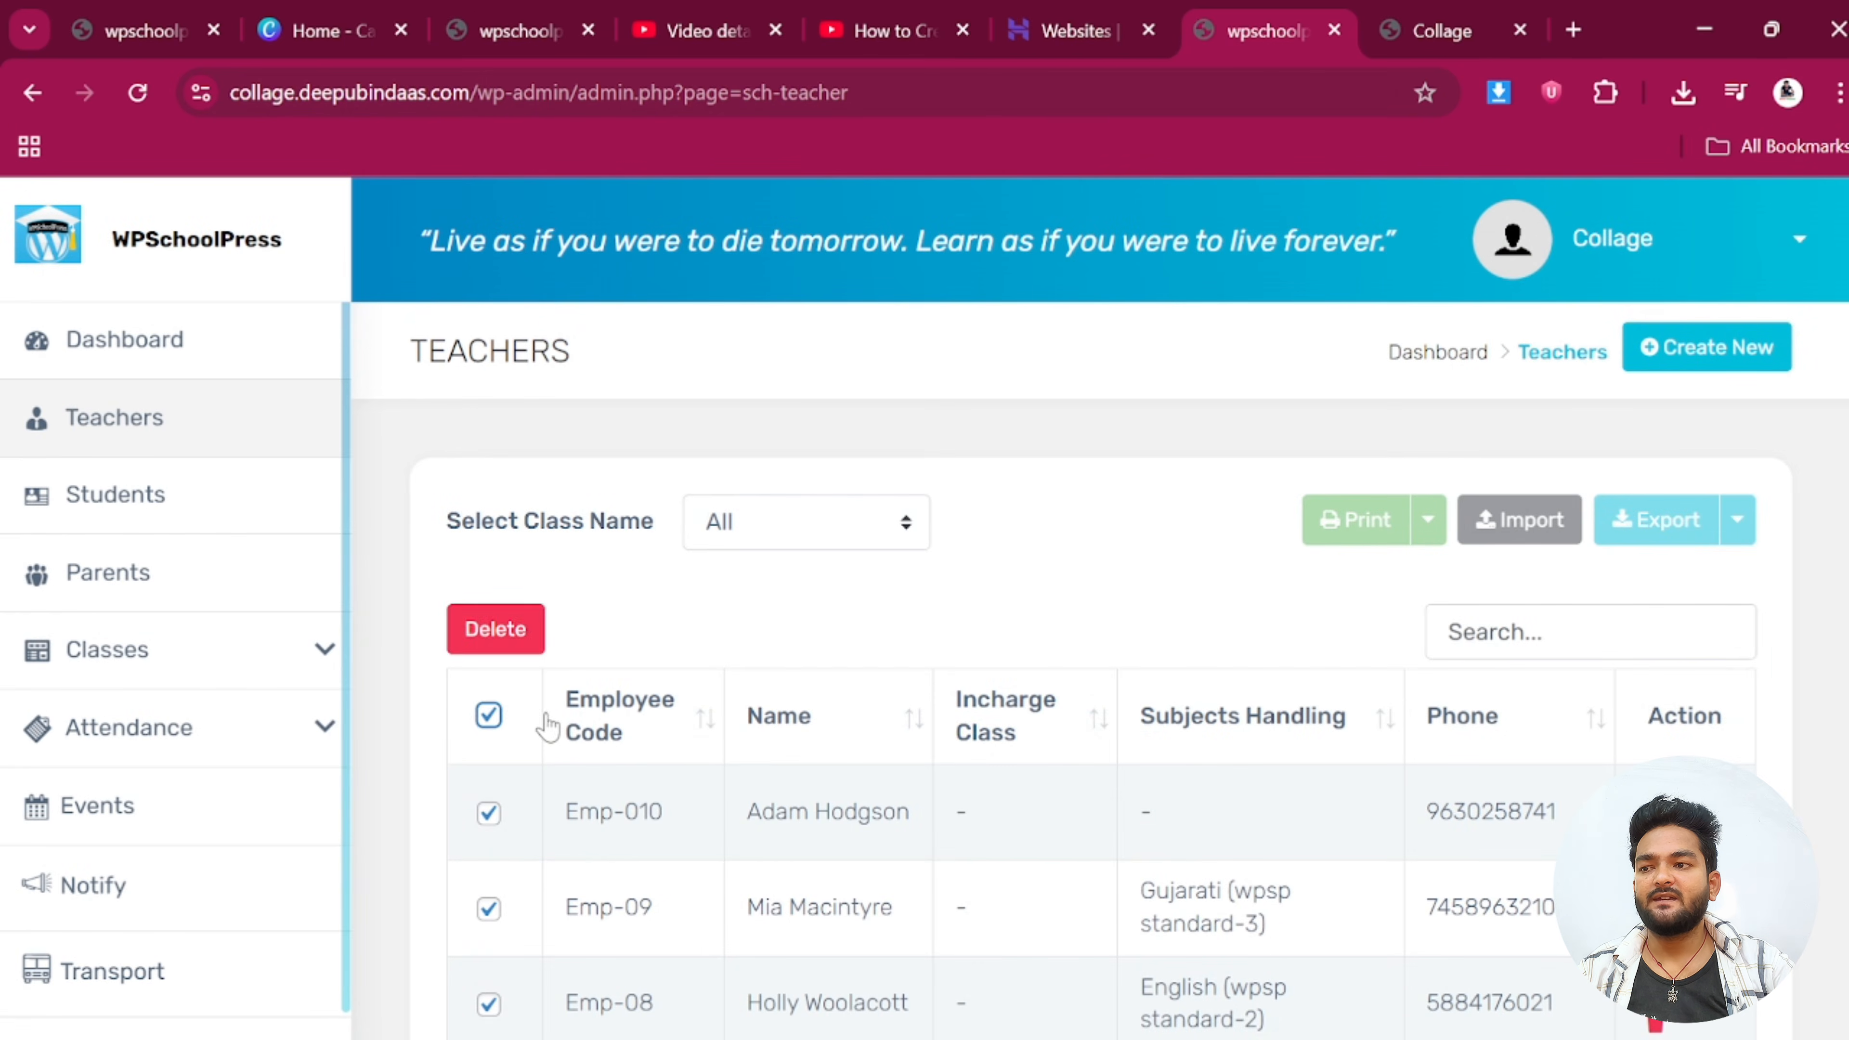
{"action": "scroll", "coordinate": [557, 494], "scroll_direction": "down", "scroll_amount": 5}
{"action": "scroll", "coordinate": [495, 454], "scroll_direction": "up", "scroll_amount": 2}
{"action": "scroll", "coordinate": [495, 339], "scroll_direction": "up", "scroll_amount": 4}
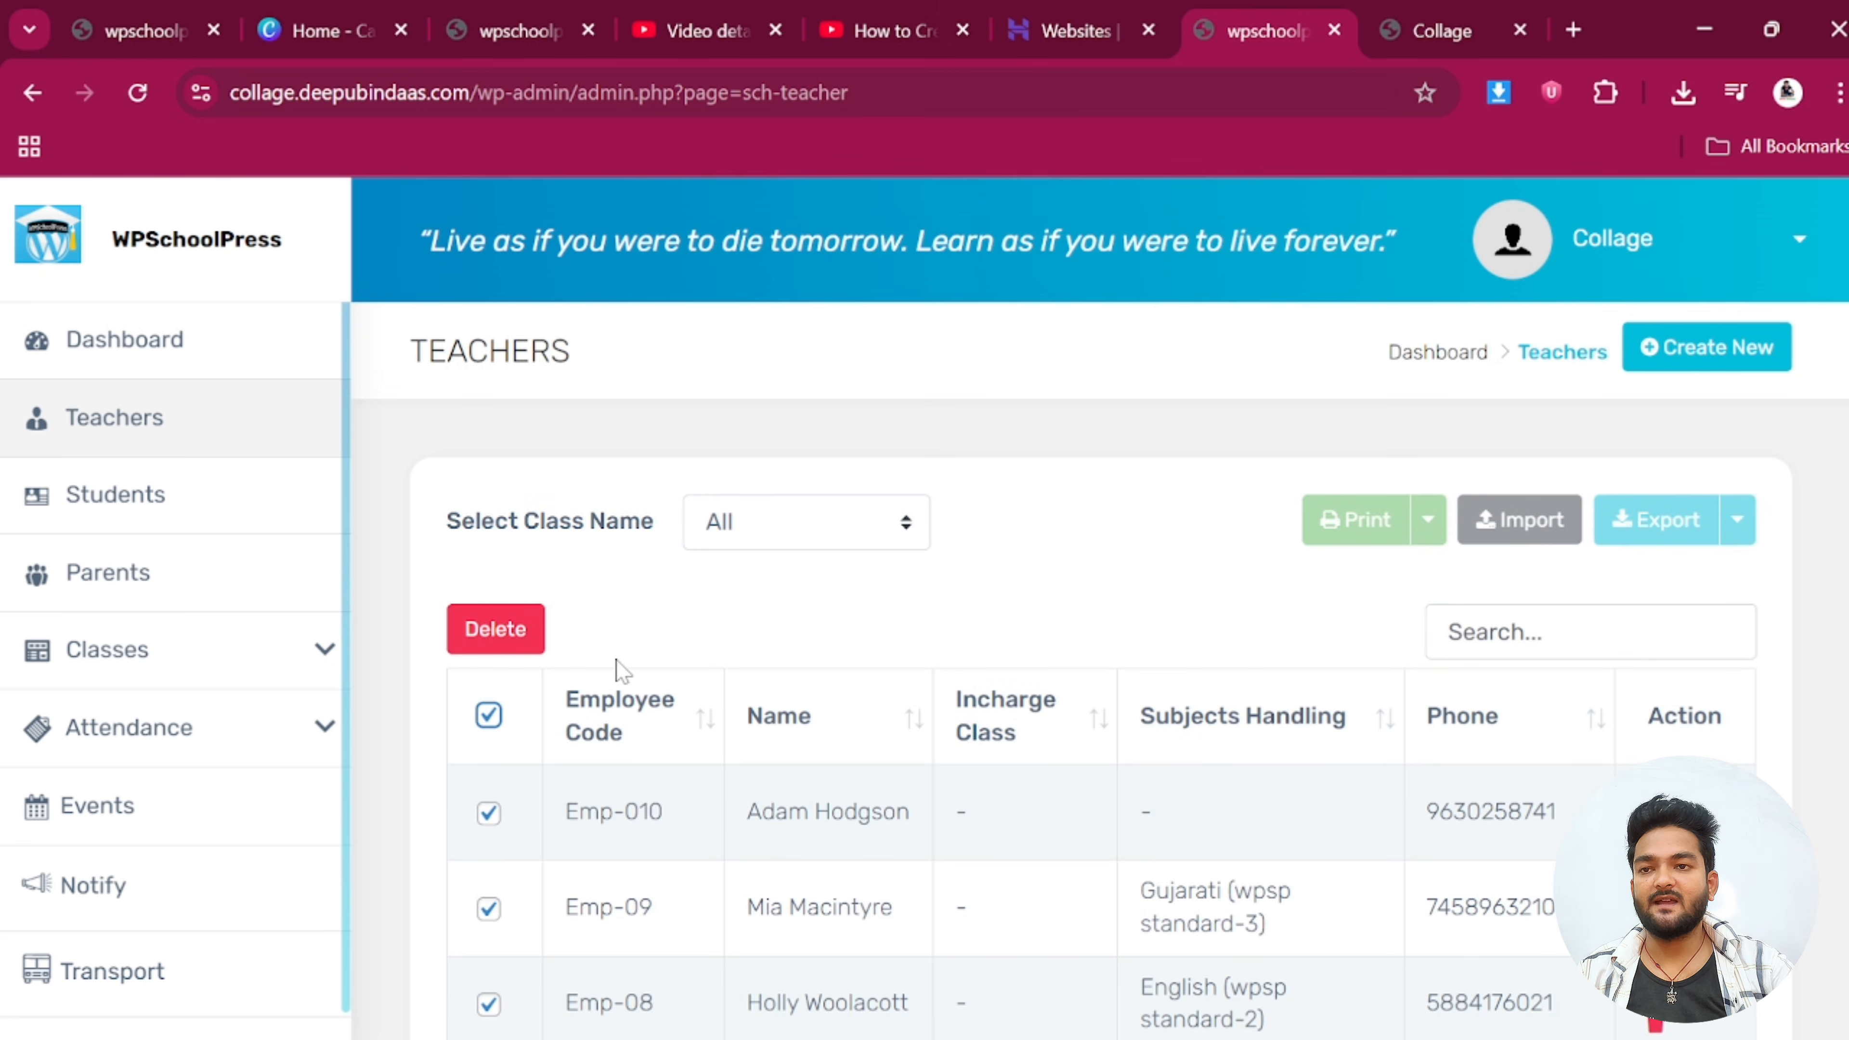
{"action": "scroll", "coordinate": [784, 730], "scroll_direction": "down", "scroll_amount": 2}
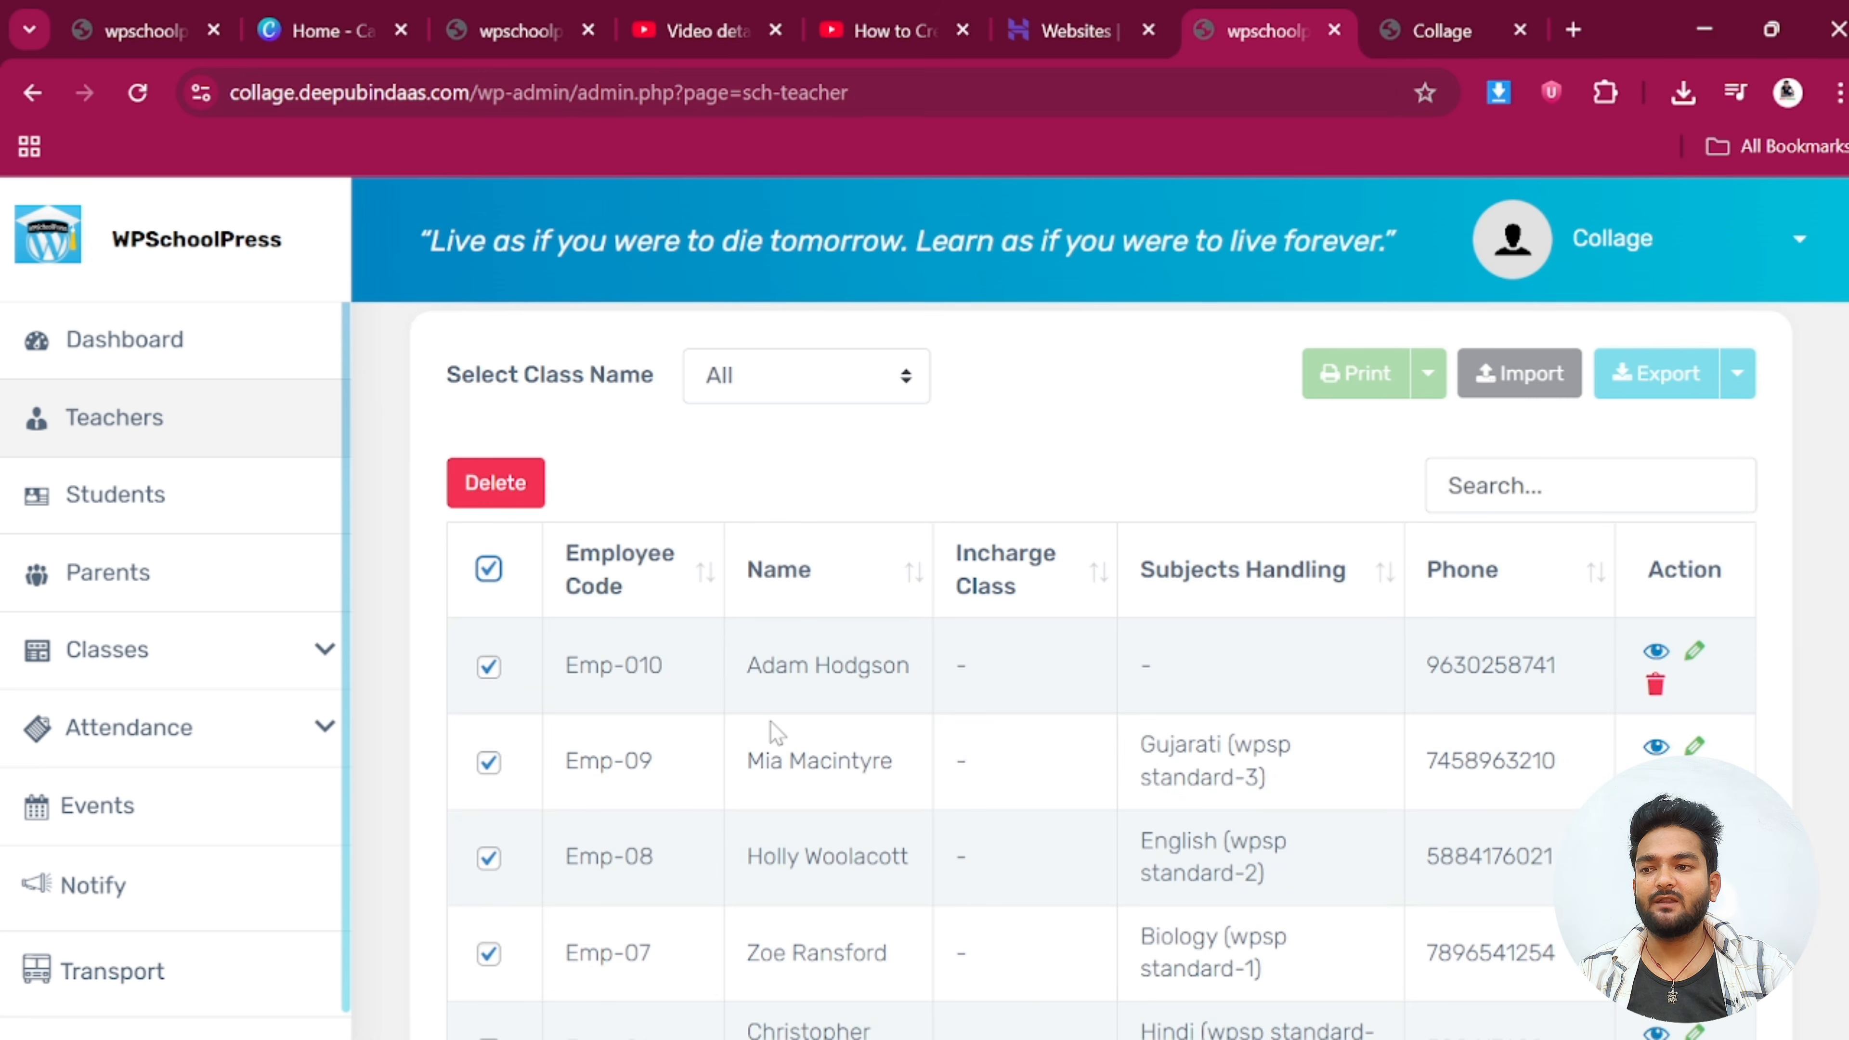
{"action": "scroll", "coordinate": [801, 725], "scroll_direction": "up", "scroll_amount": 2}
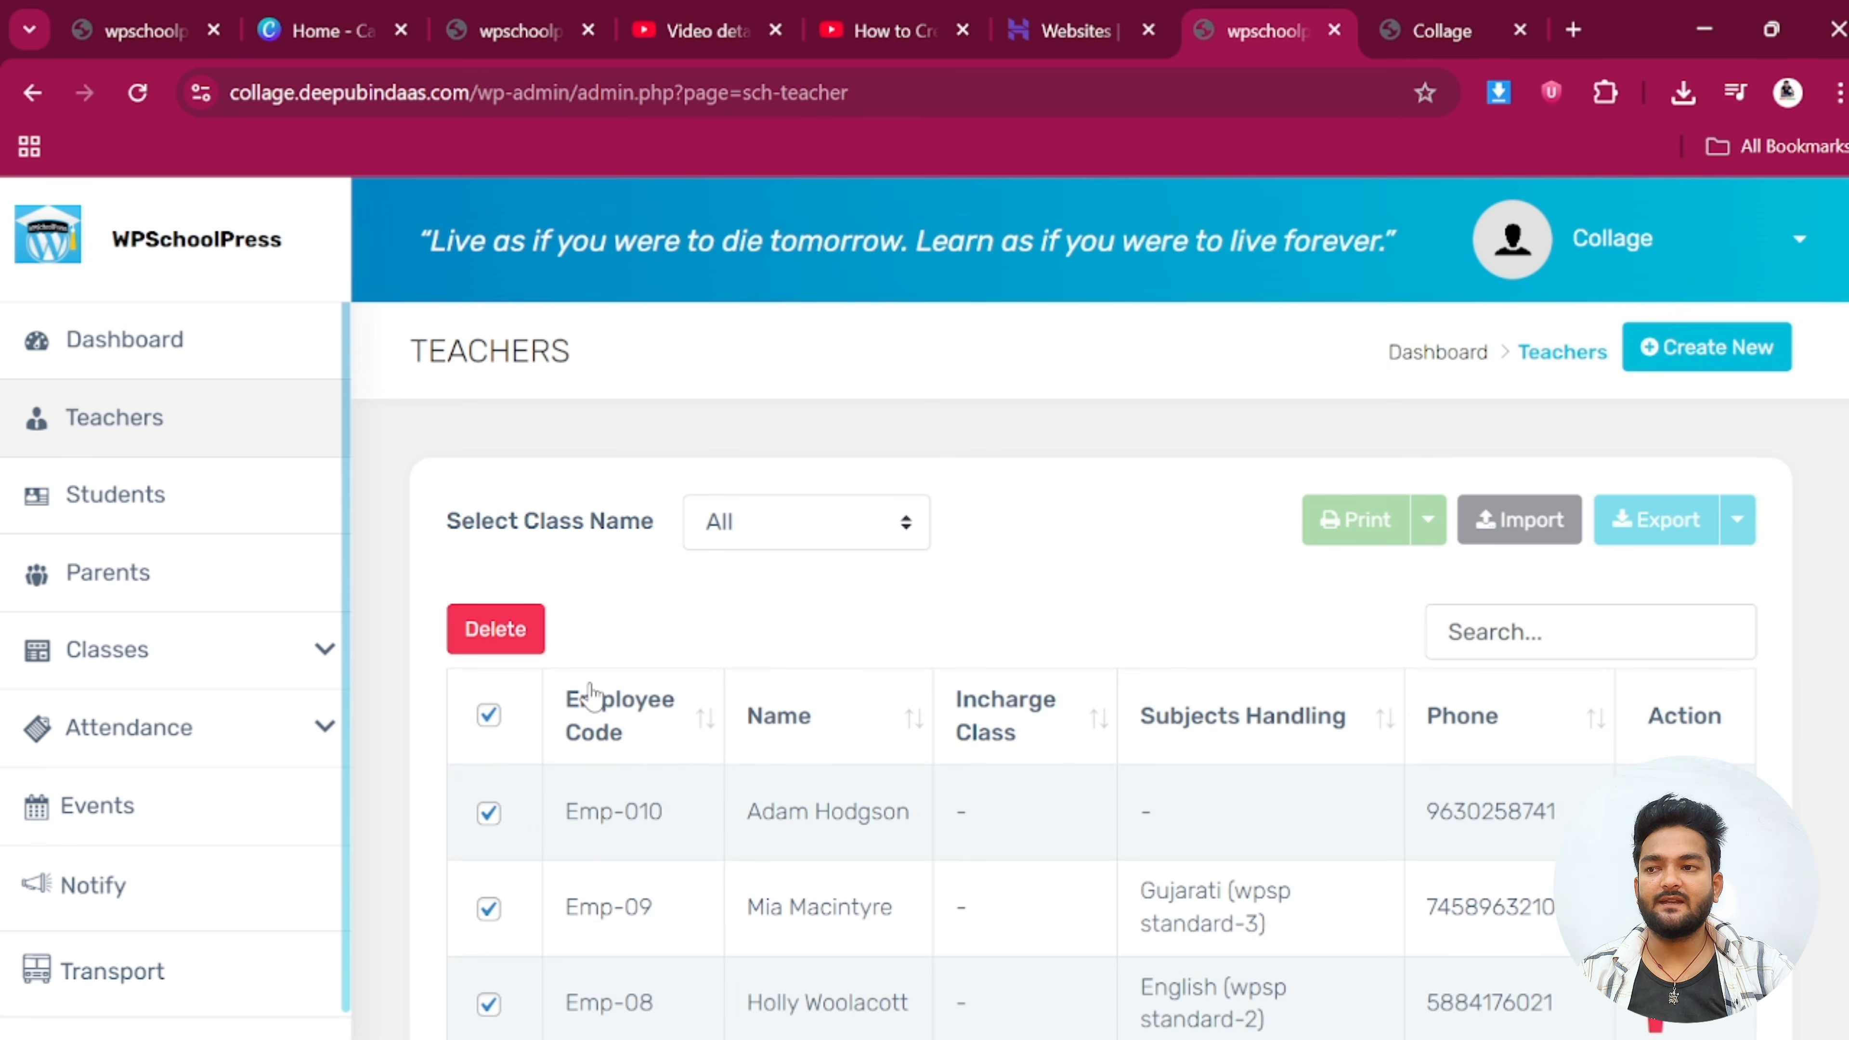
Return to the dashboard and expand the General Settings submenu
{"action": "left_click", "coordinate": [111, 349]}
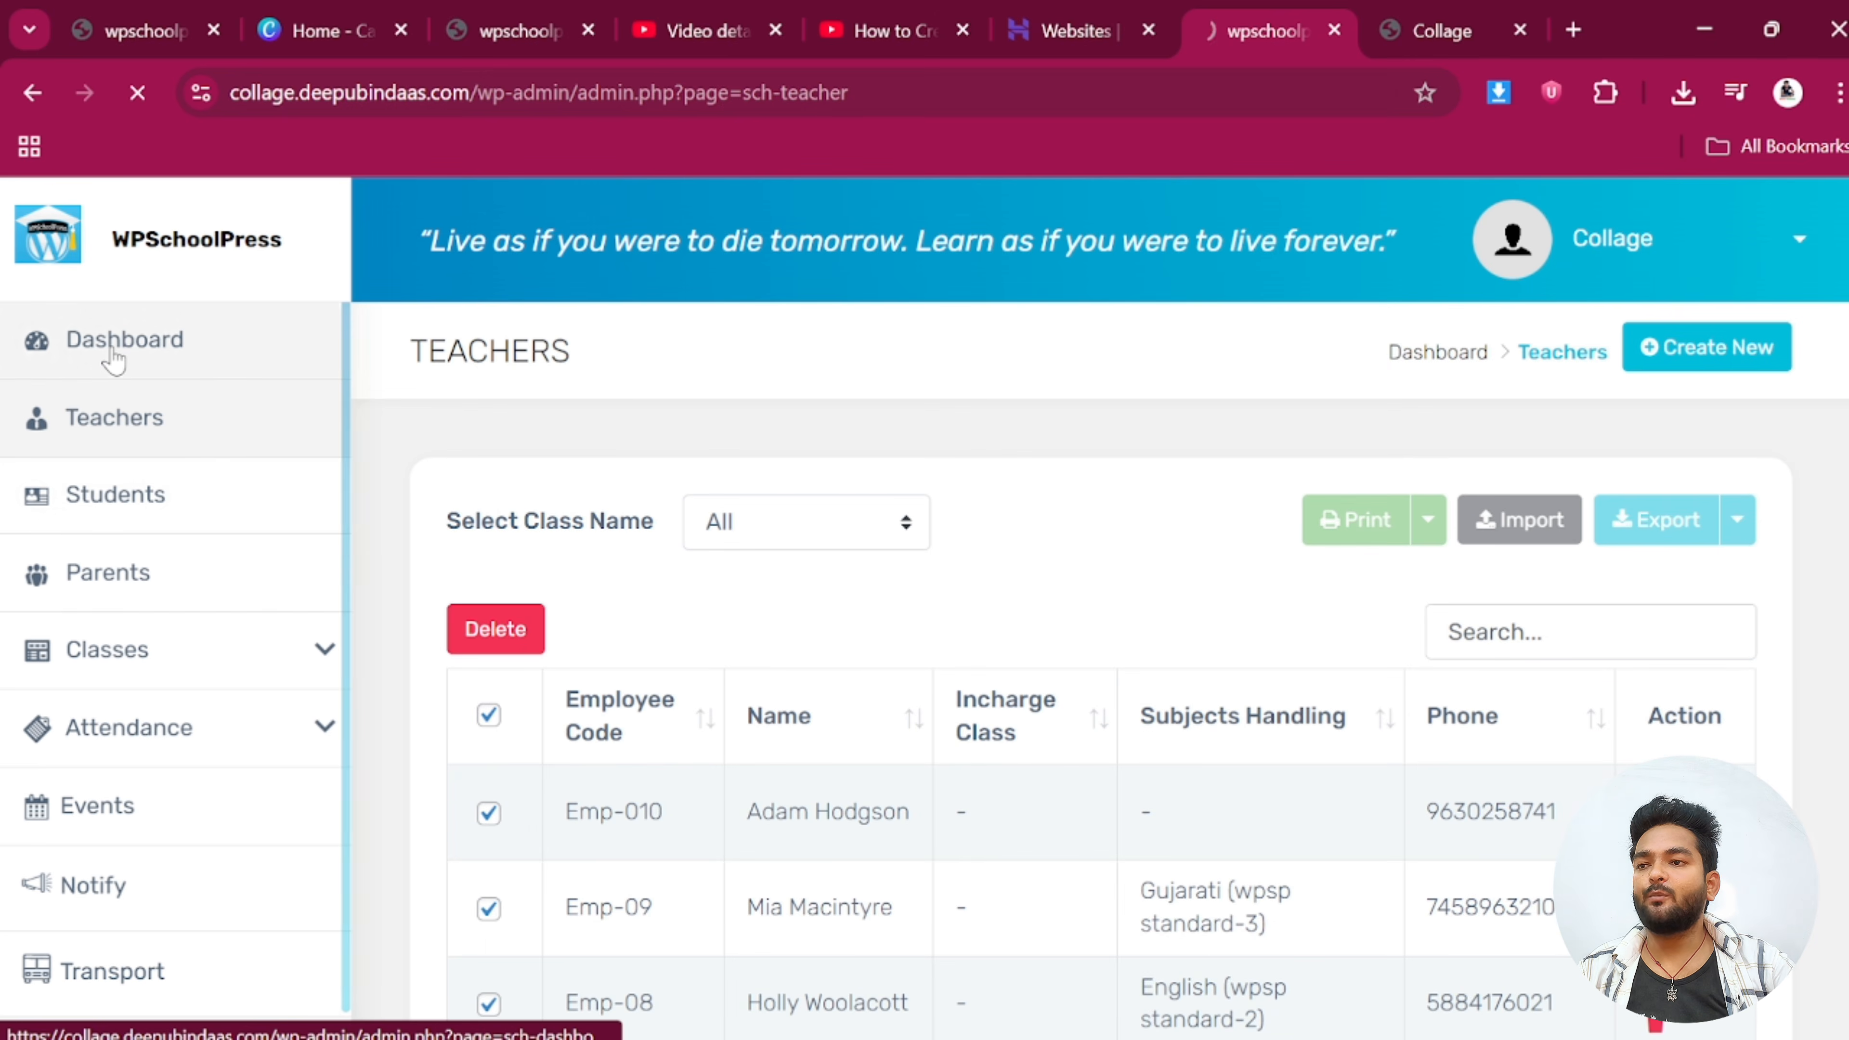
{"action": "scroll", "coordinate": [142, 473], "scroll_direction": "down", "scroll_amount": 2}
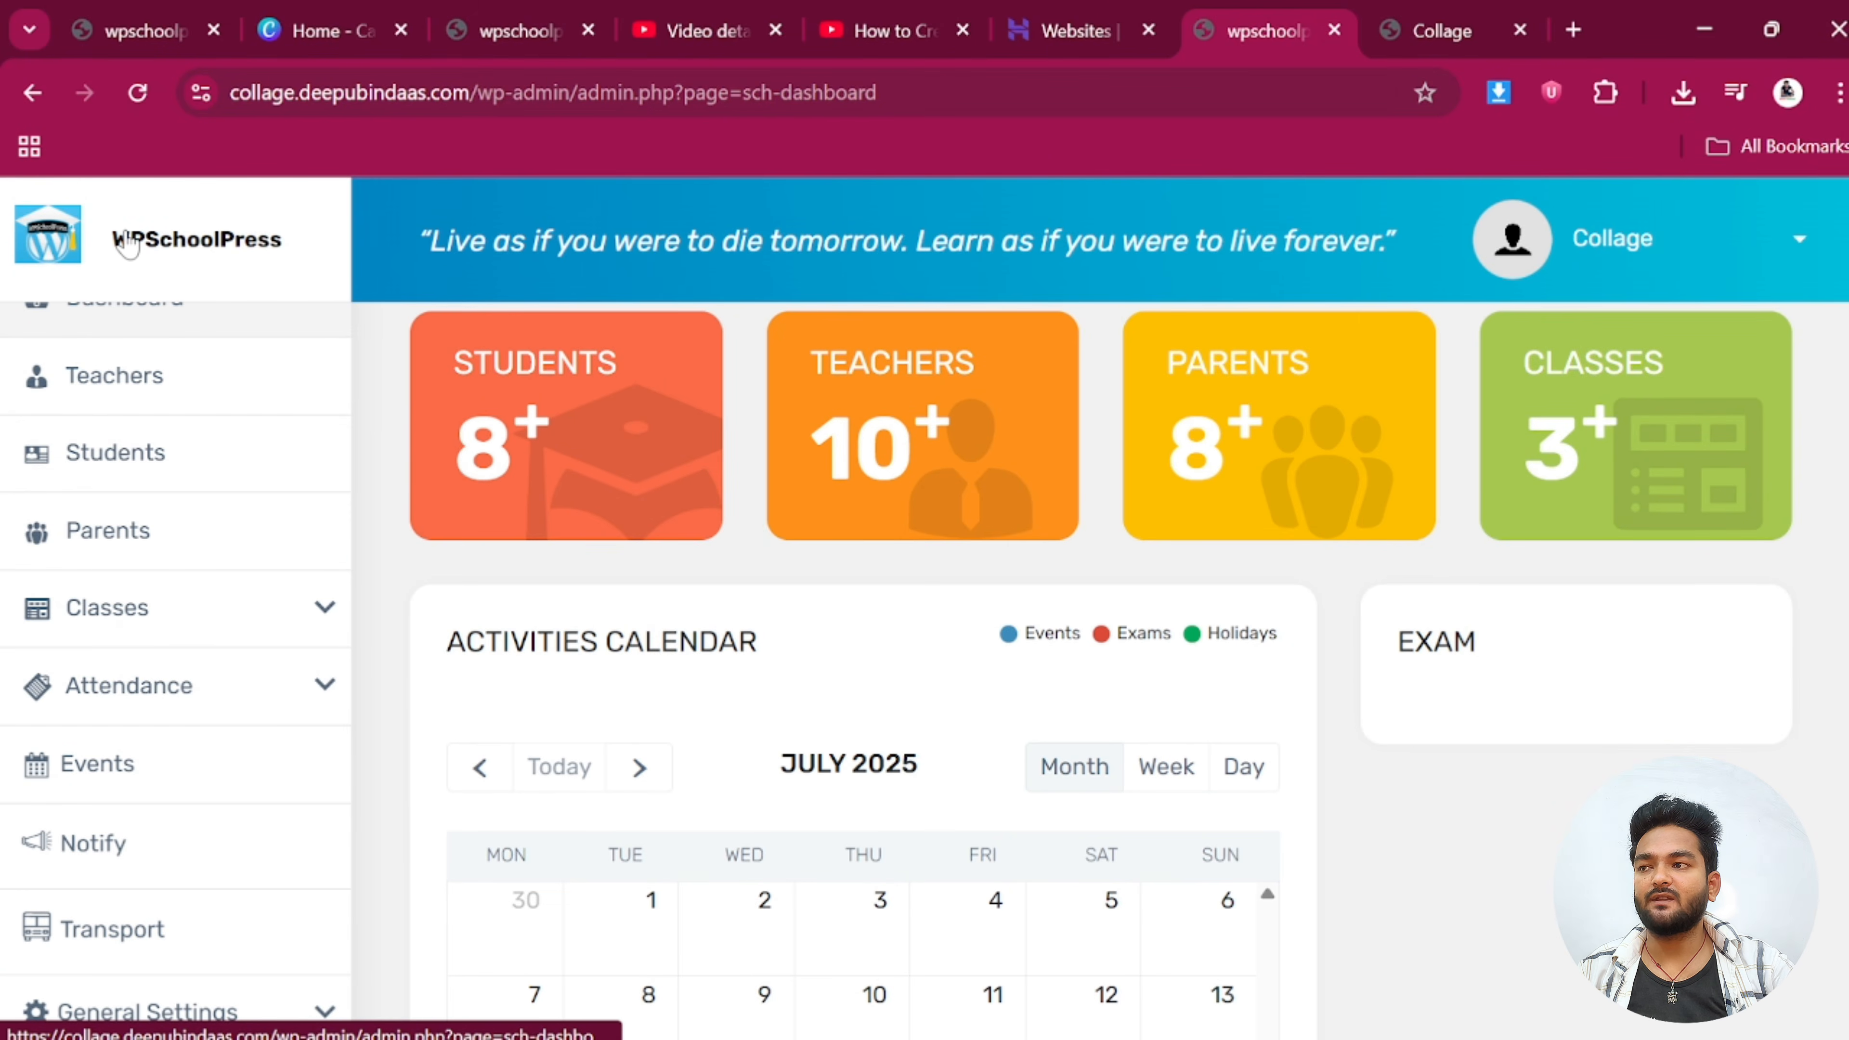
{"action": "scroll", "coordinate": [111, 838], "scroll_direction": "down", "scroll_amount": 8}
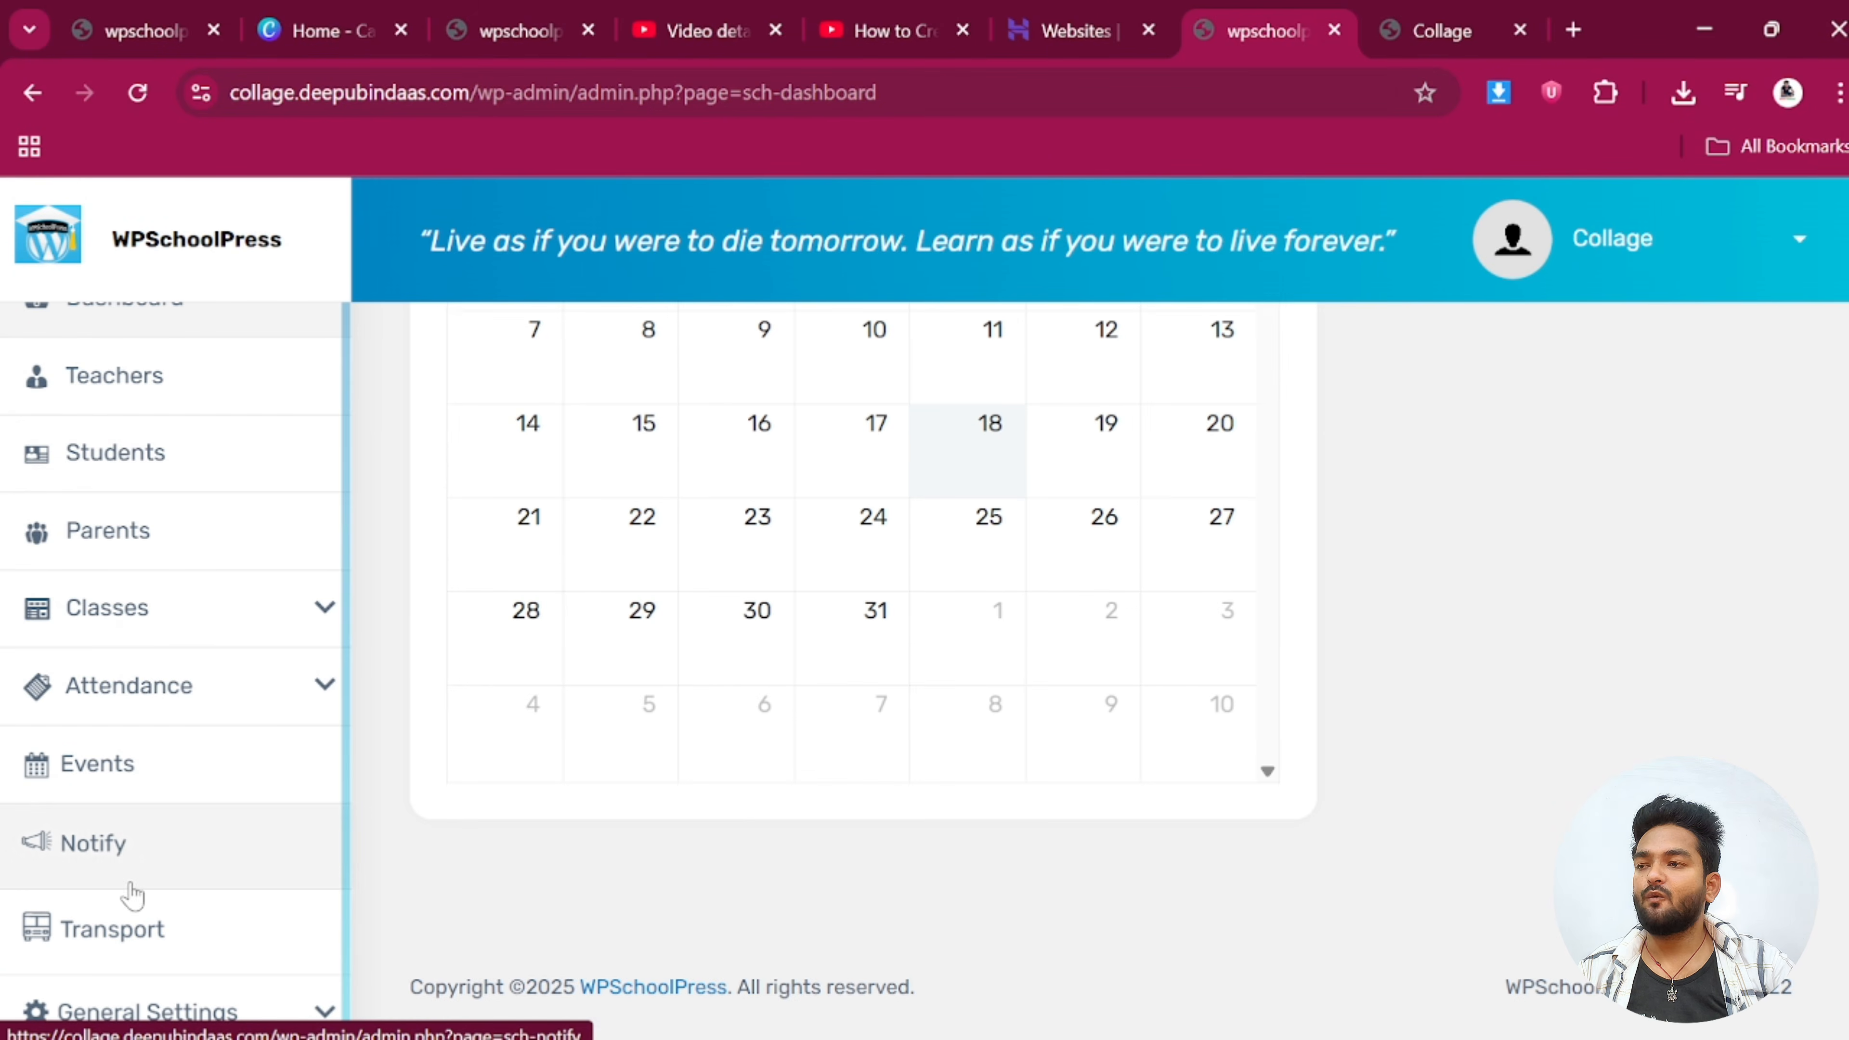
{"action": "left_click", "coordinate": [156, 1012]}
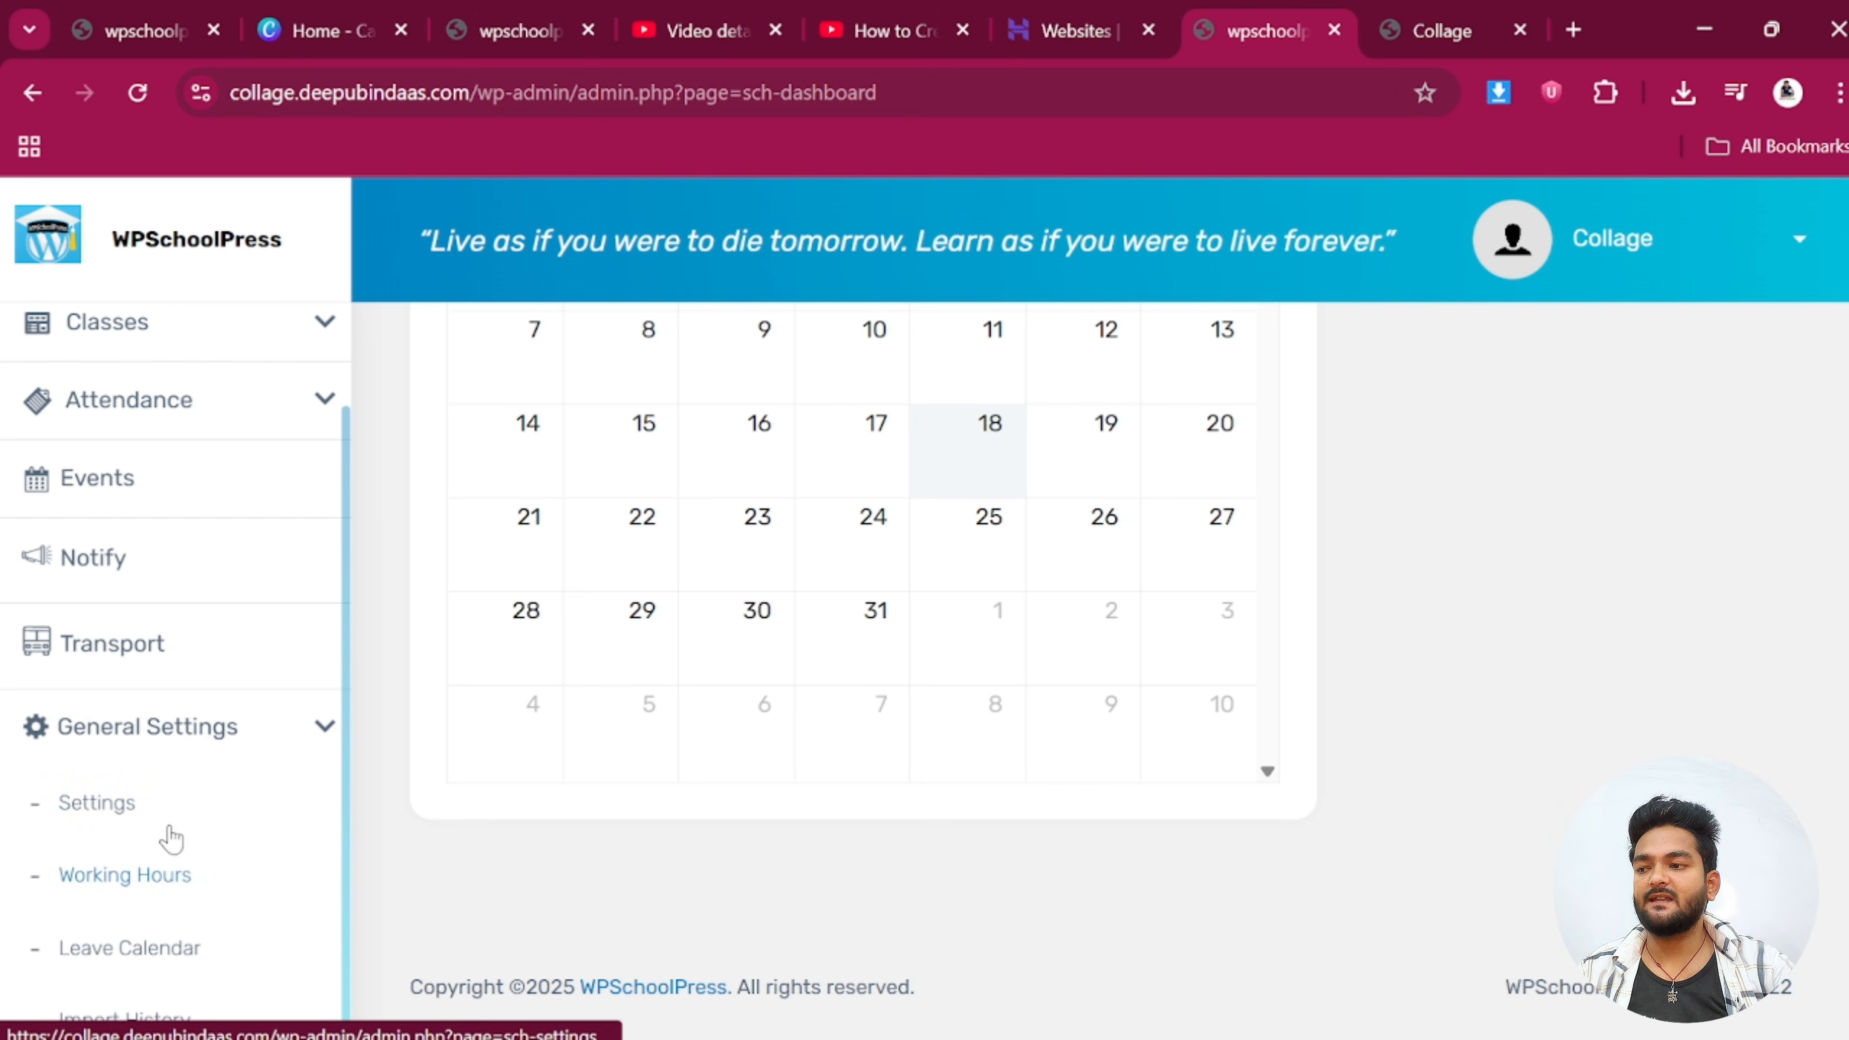
Open school Settings and autofill school name Bindaas Classes, the phone number and email
{"action": "left_click", "coordinate": [99, 803]}
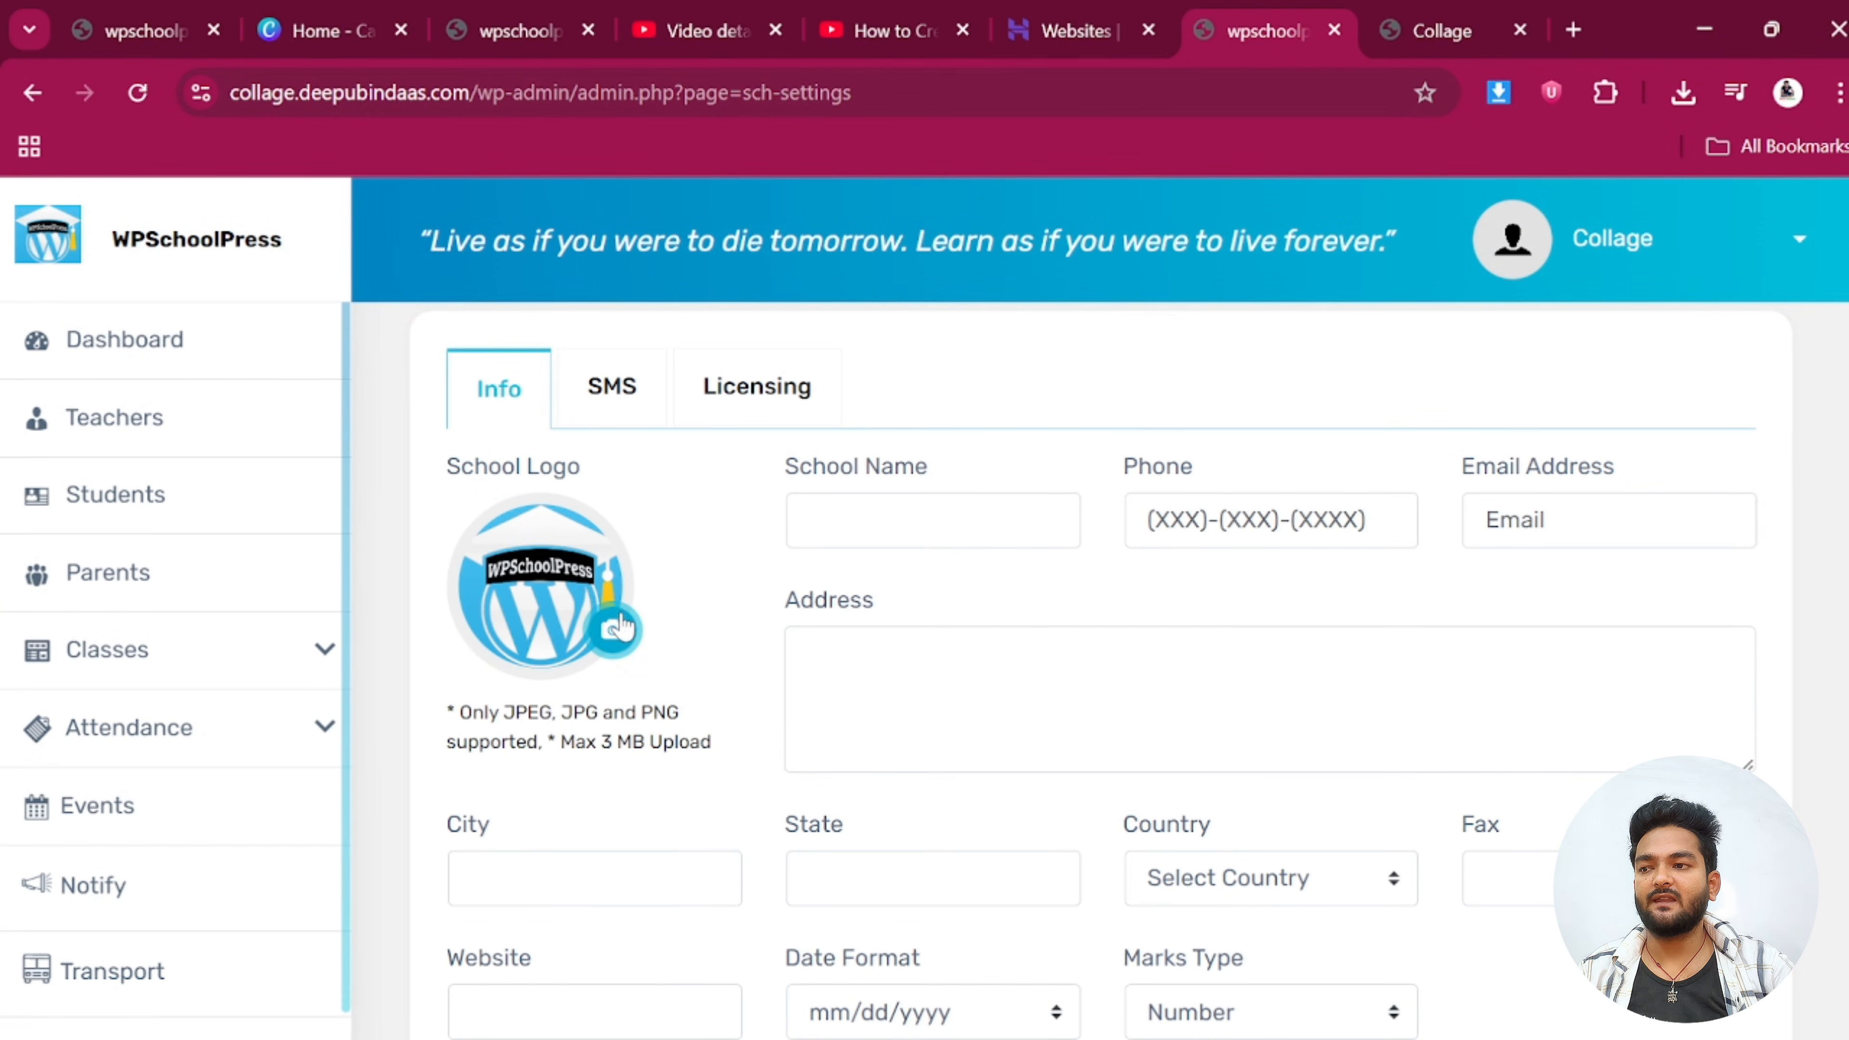
{"action": "left_click", "coordinate": [939, 521]}
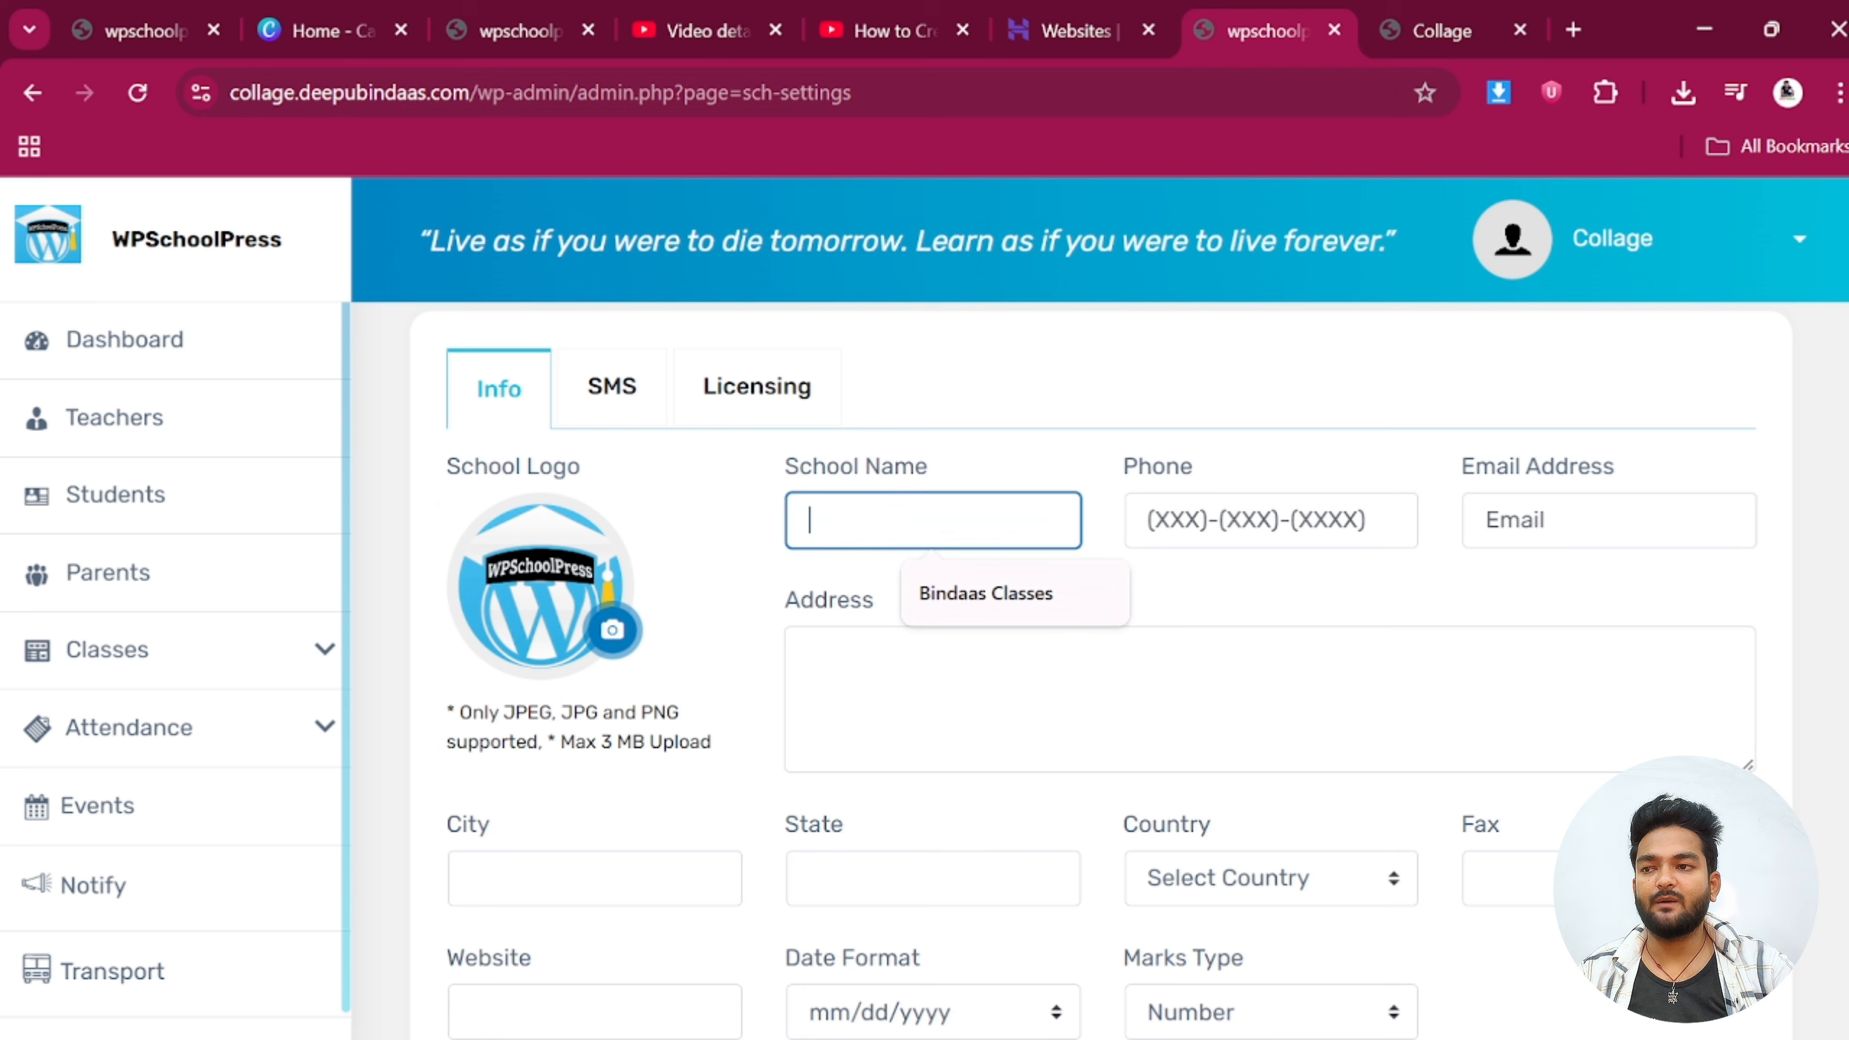
{"action": "left_click", "coordinate": [984, 597]}
{"action": "left_click", "coordinate": [1269, 522]}
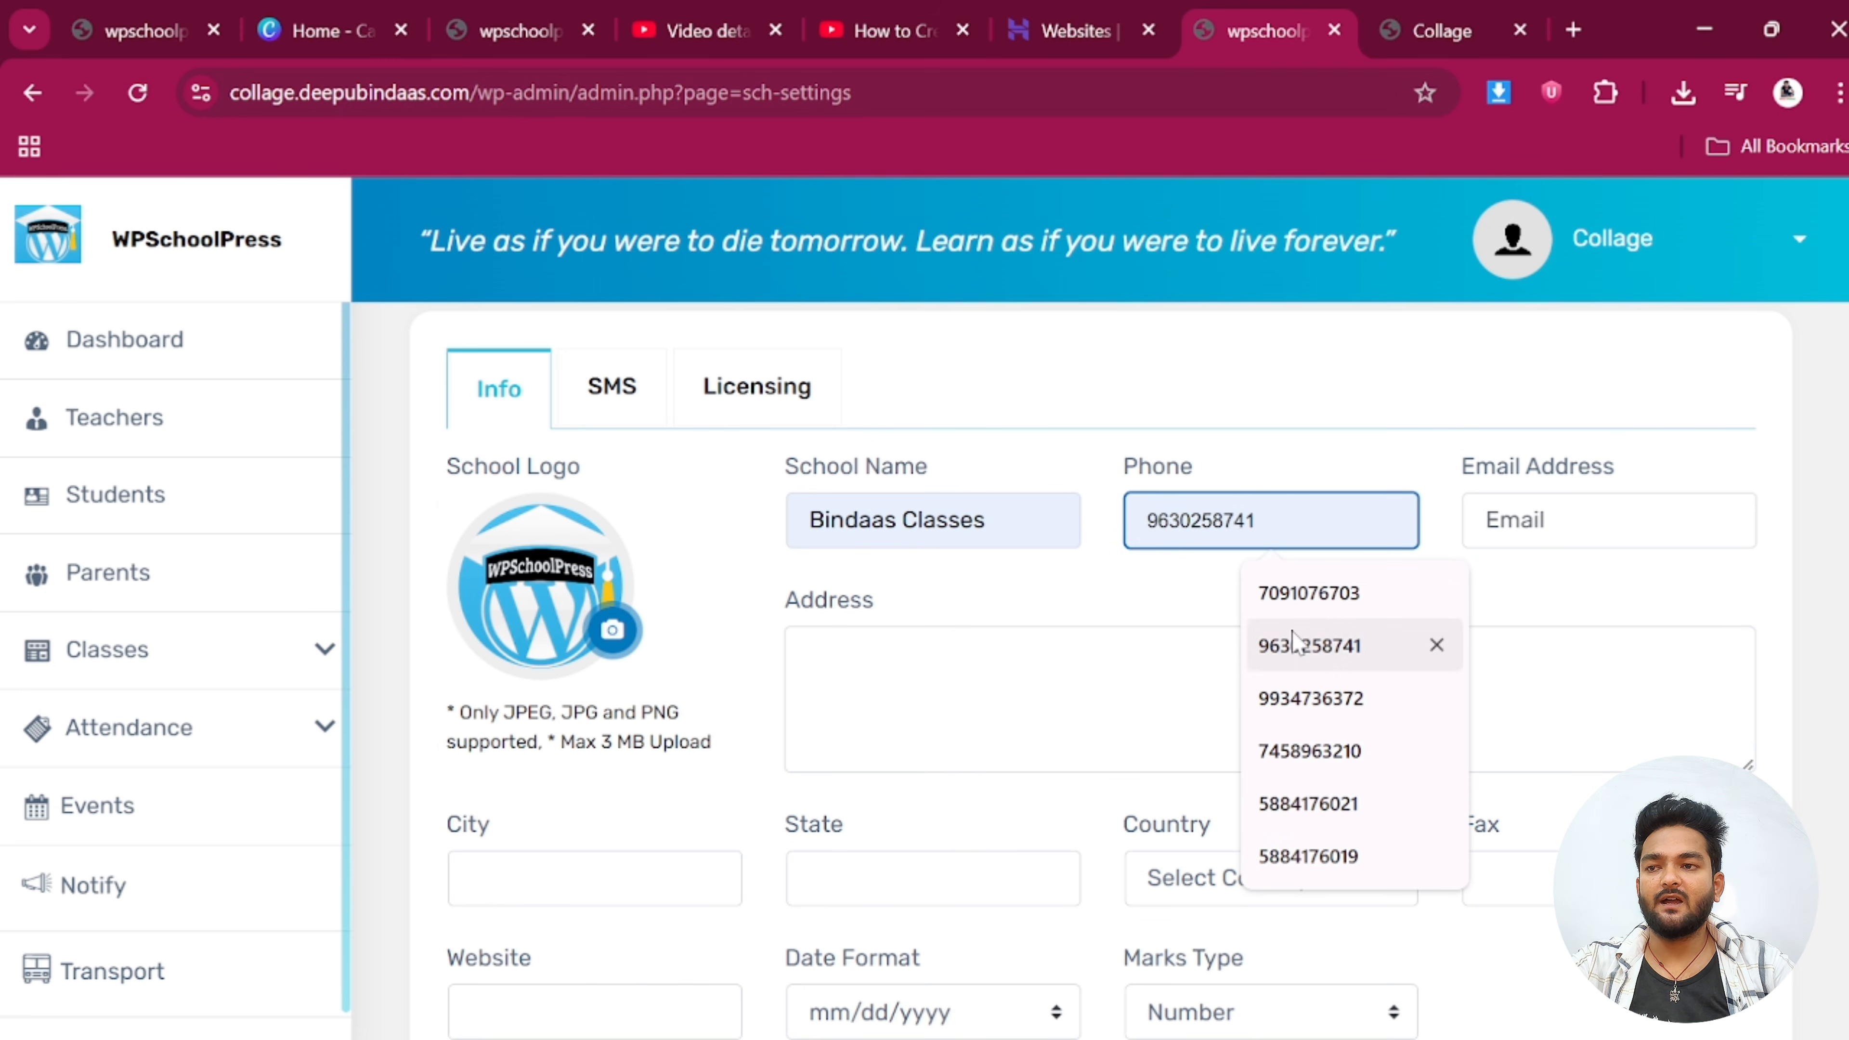
{"action": "left_click", "coordinate": [1302, 601]}
{"action": "left_click", "coordinate": [1573, 521]}
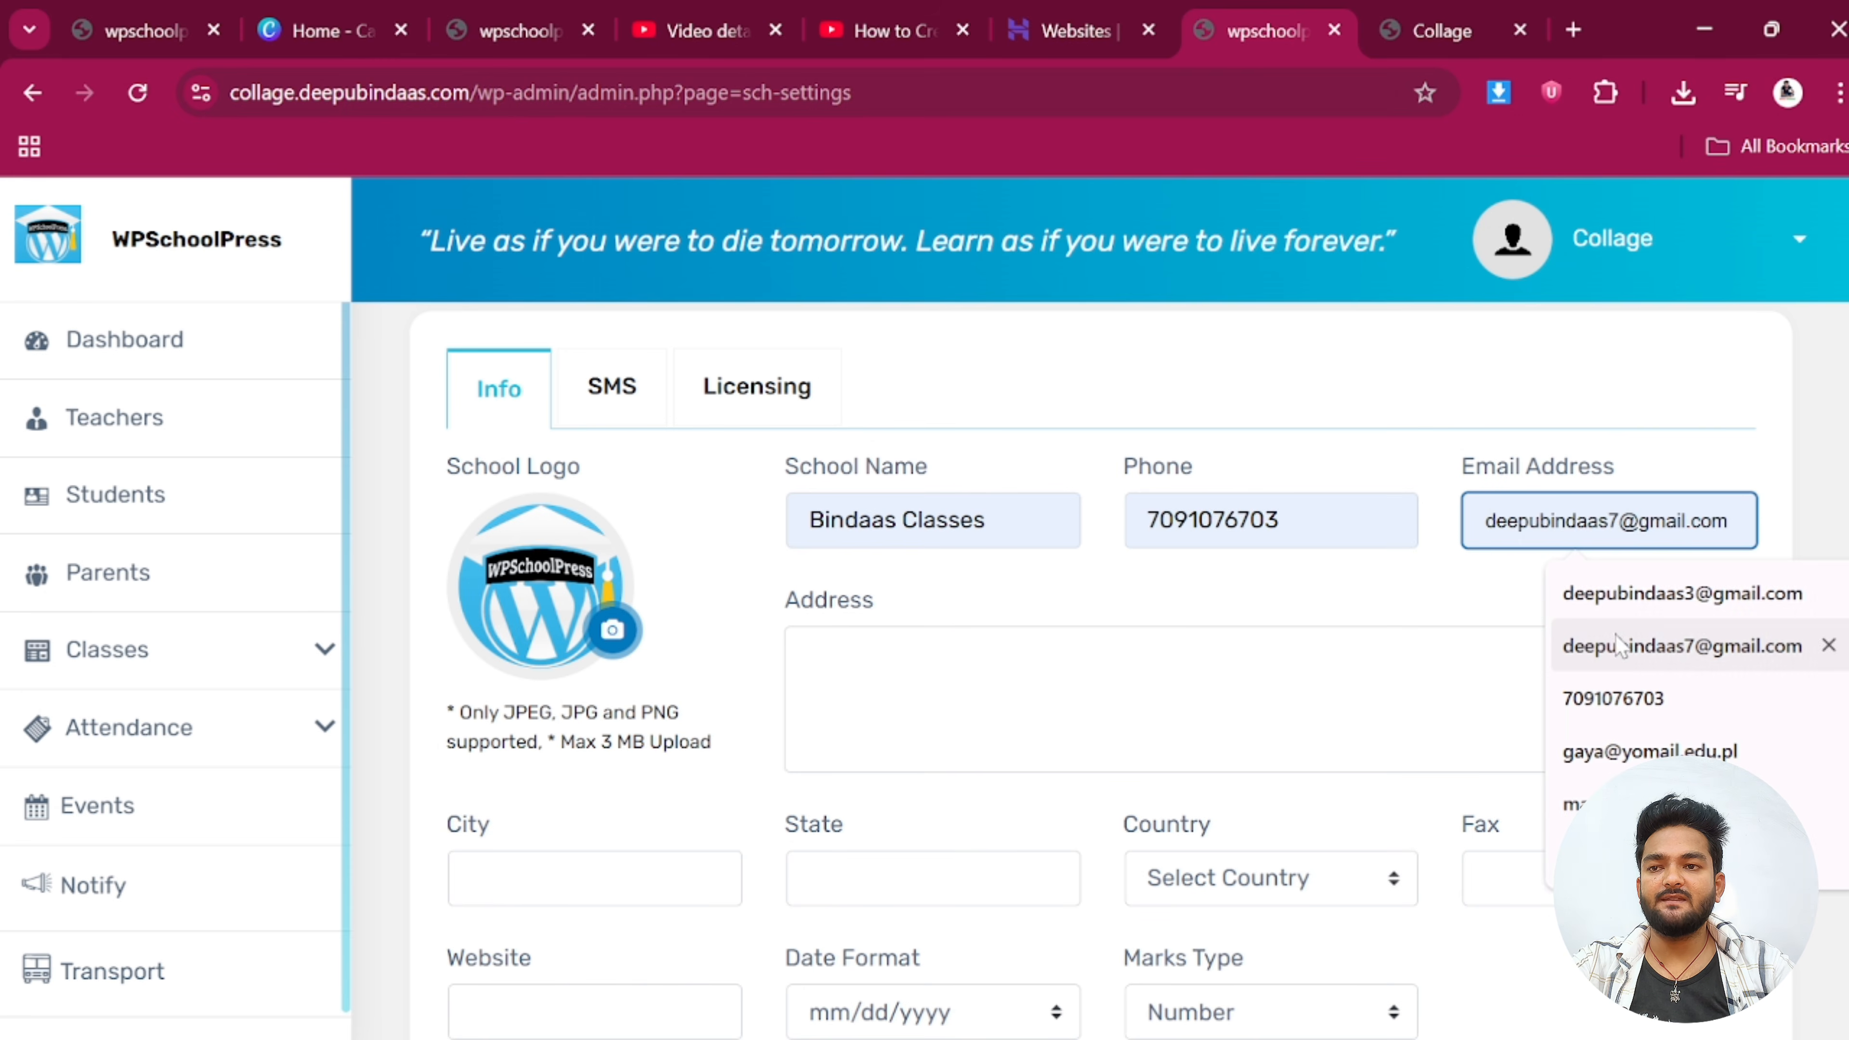
{"action": "left_click", "coordinate": [1681, 647]}
Autofill the school address, city, state and country India from the saved address
{"action": "scroll", "coordinate": [900, 547], "scroll_direction": "down", "scroll_amount": 4}
{"action": "scroll", "coordinate": [900, 547], "scroll_direction": "up", "scroll_amount": 2}
{"action": "left_click", "coordinate": [917, 553]}
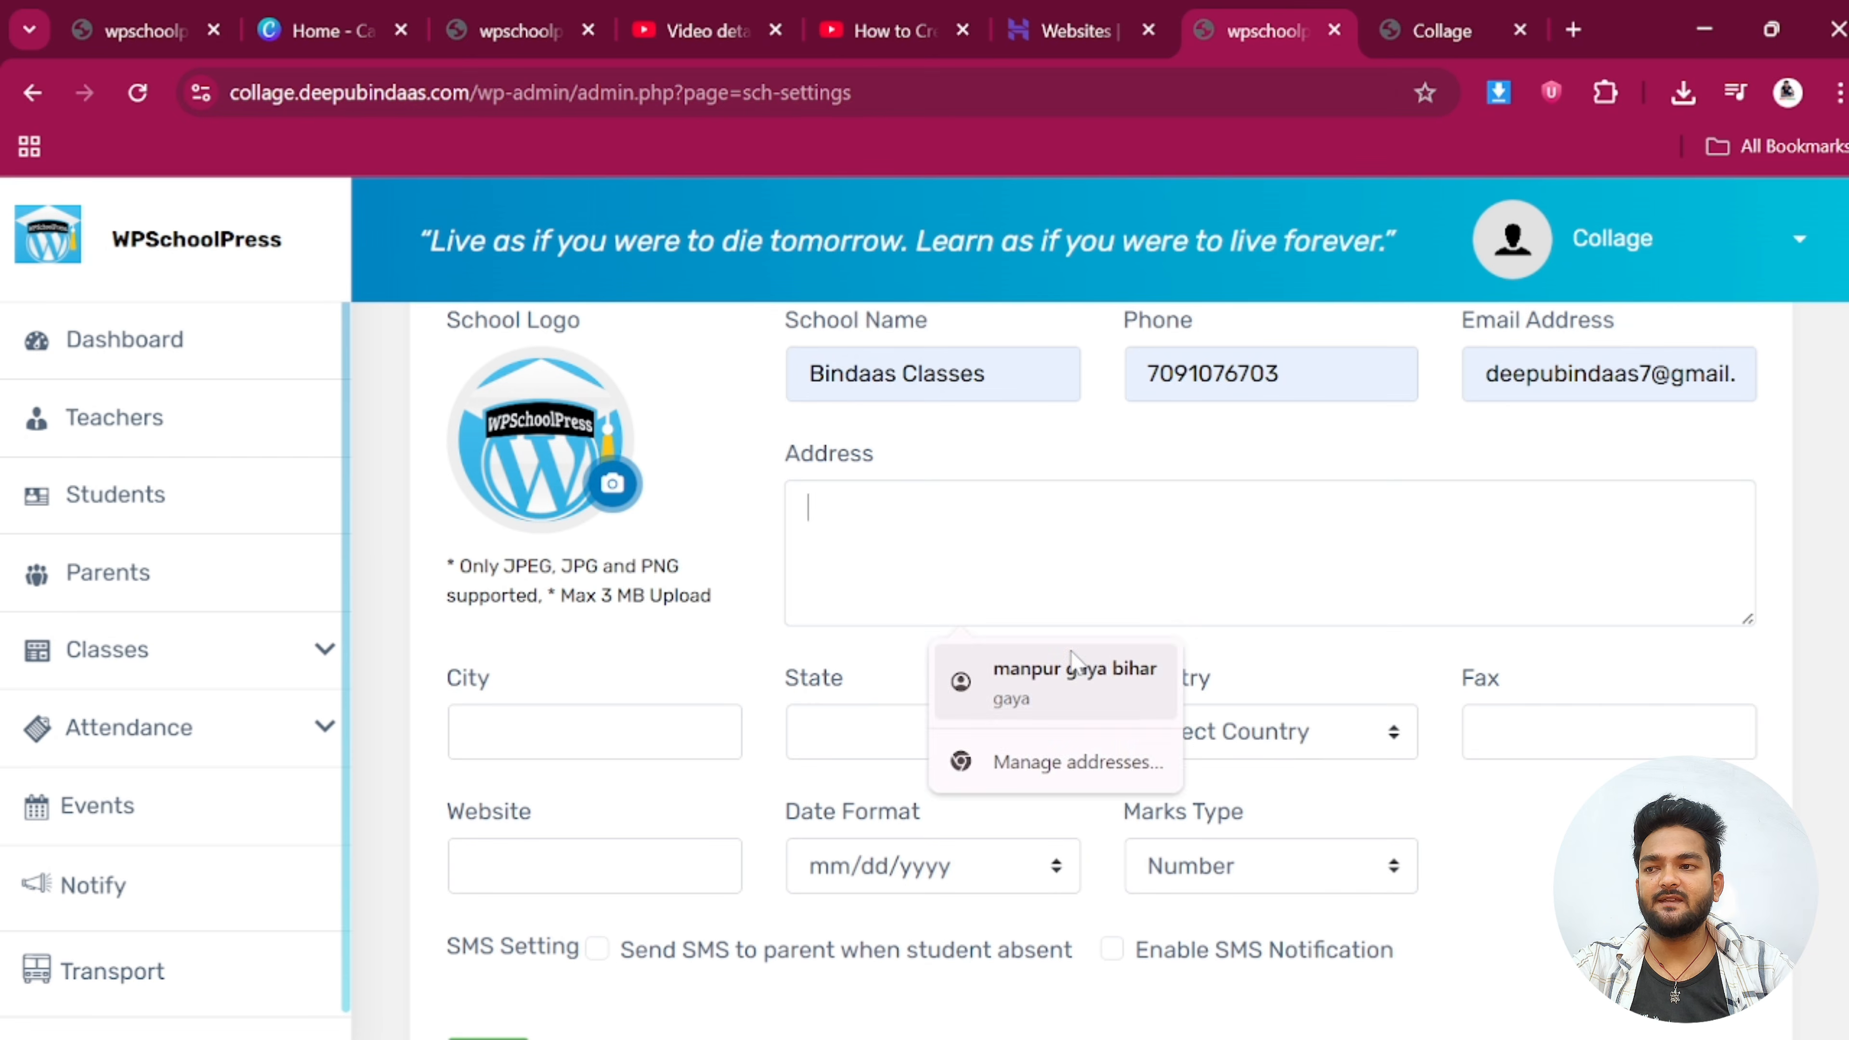
{"action": "left_click", "coordinate": [1056, 668]}
{"action": "scroll", "coordinate": [691, 635], "scroll_direction": "down", "scroll_amount": 2}
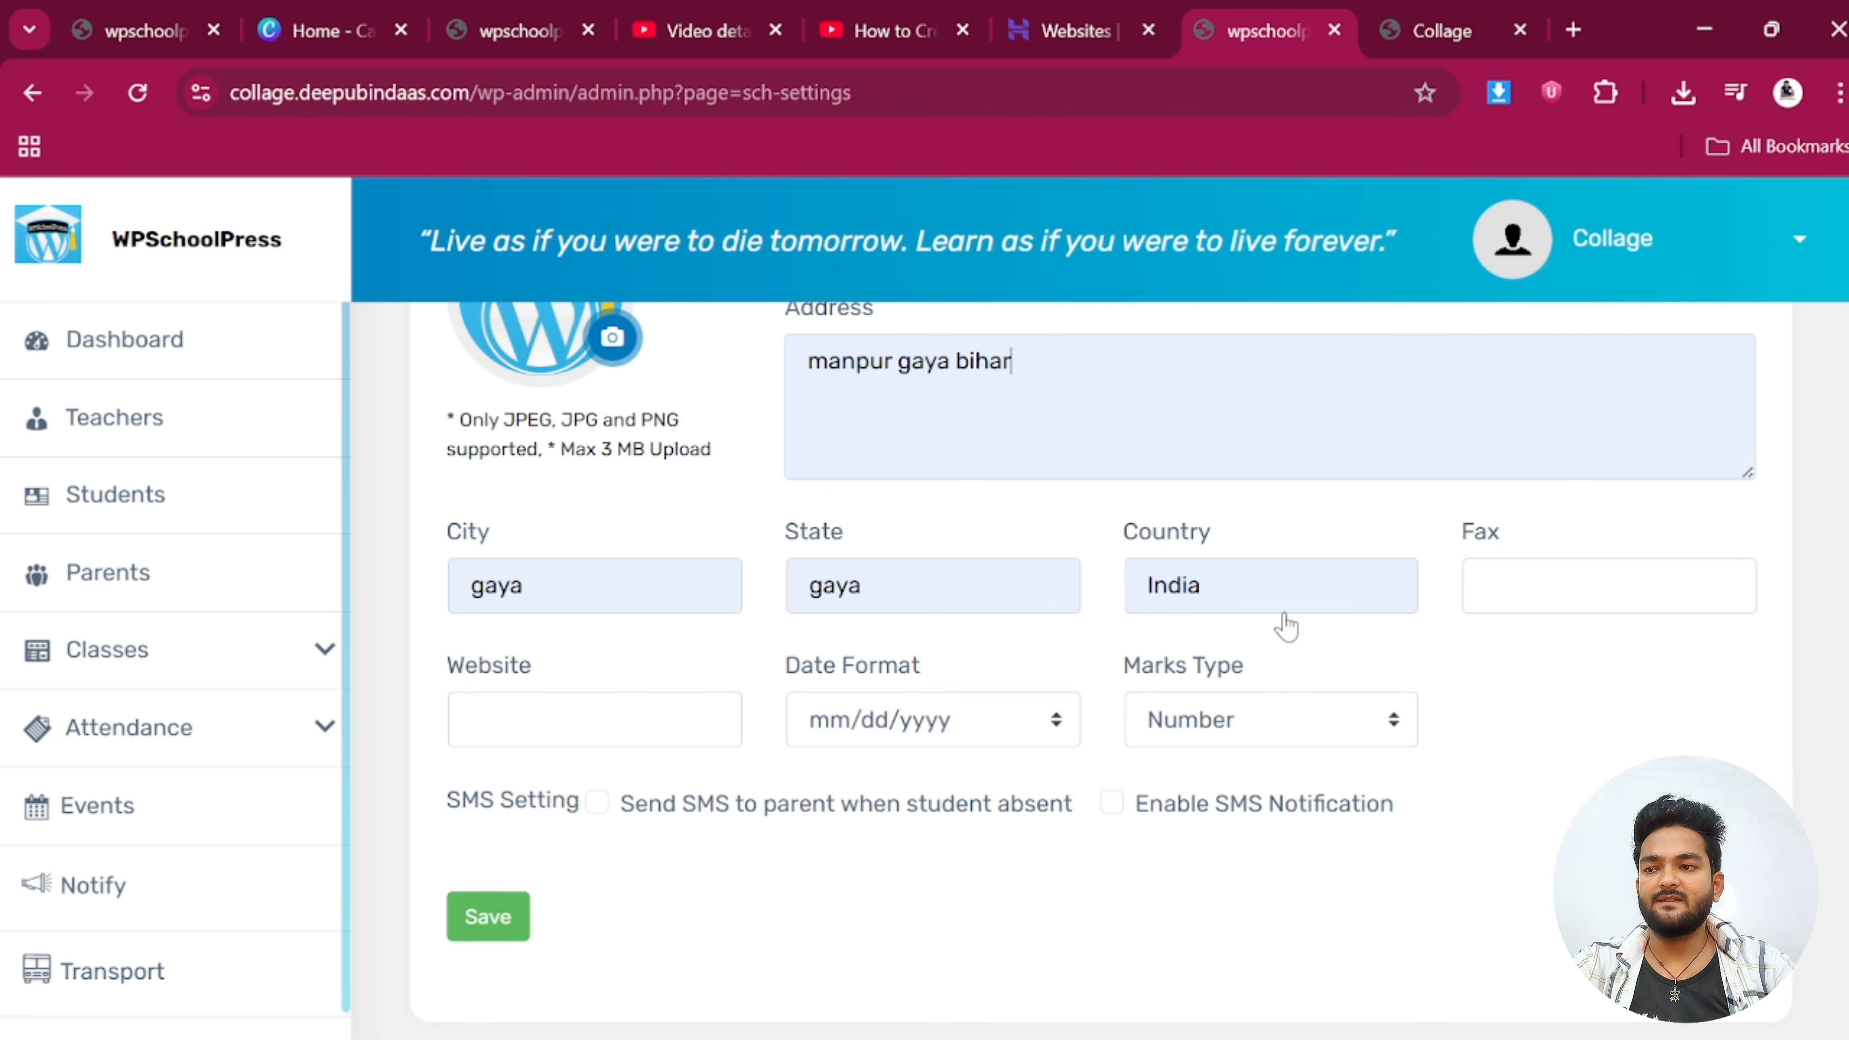
{"action": "scroll", "coordinate": [1023, 727], "scroll_direction": "down", "scroll_amount": 2}
Accept the suggested website, set date format dd-mm-yyyy and keep marks type Number
{"action": "left_click", "coordinate": [590, 576]}
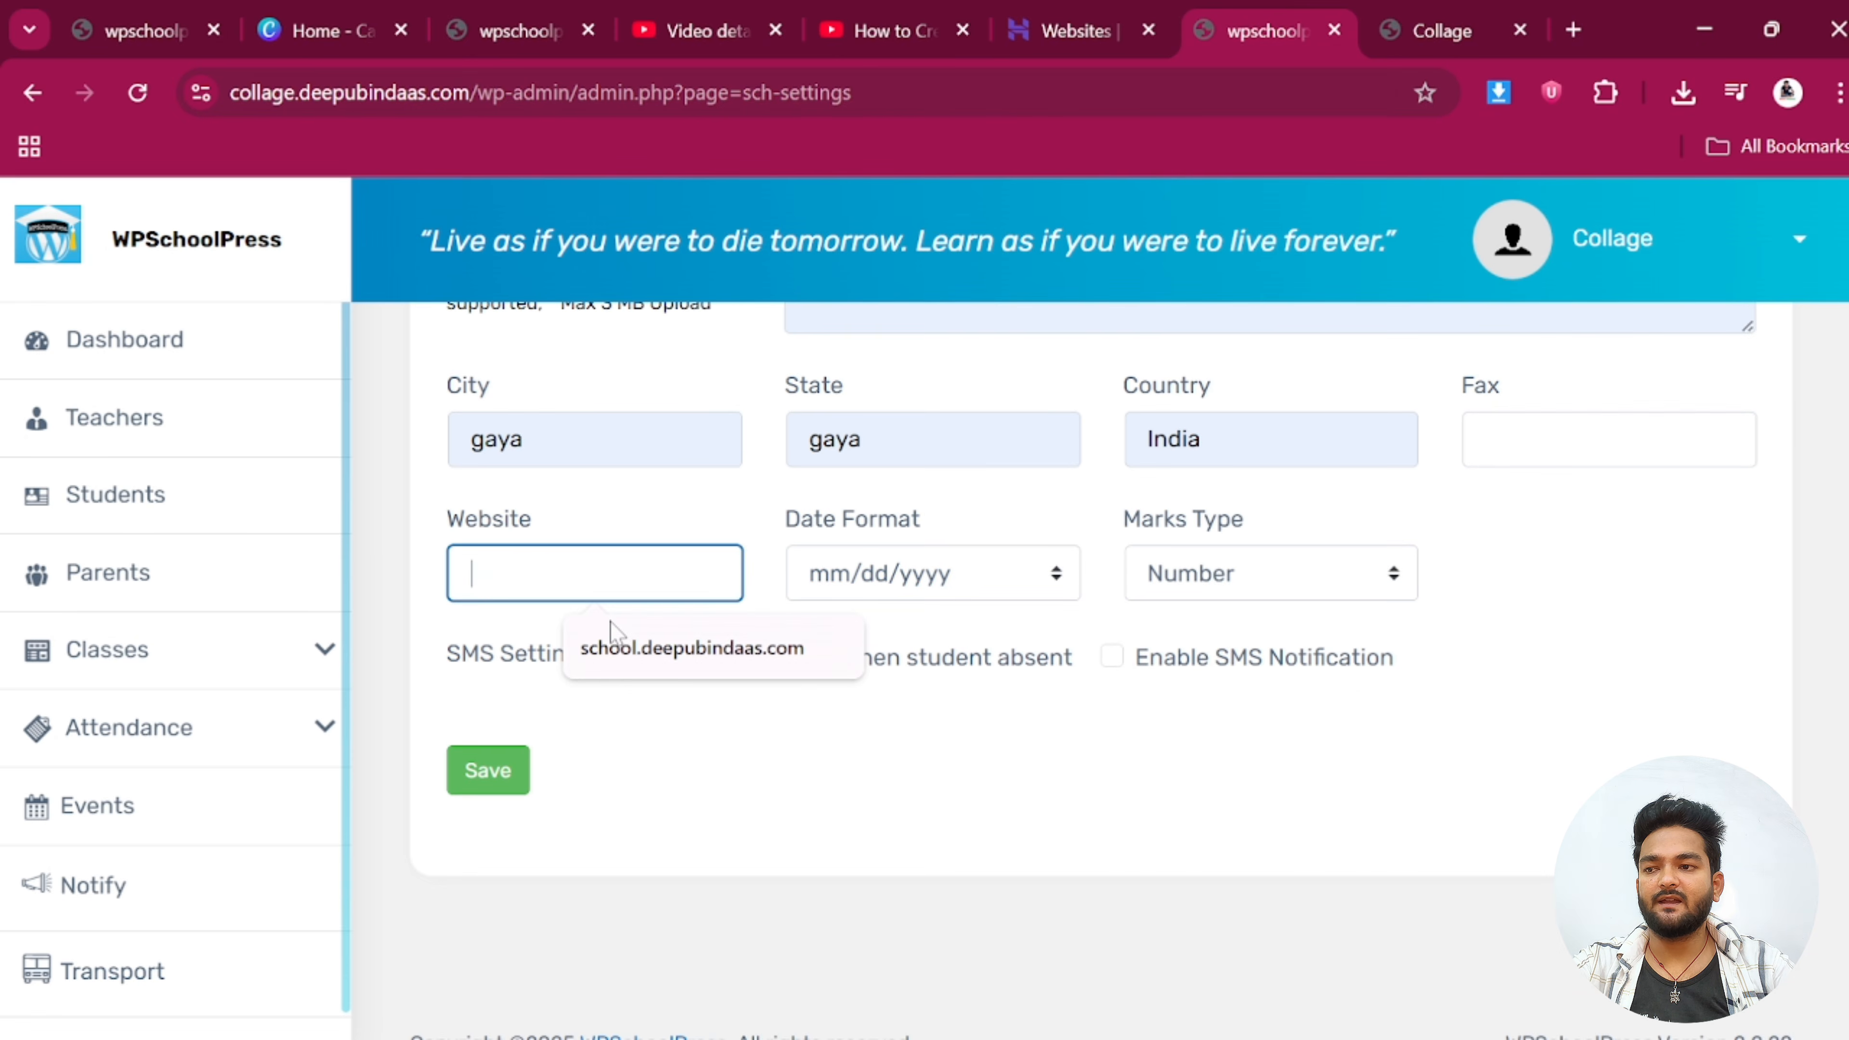
{"action": "left_click", "coordinate": [688, 652]}
{"action": "left_click", "coordinate": [932, 582]}
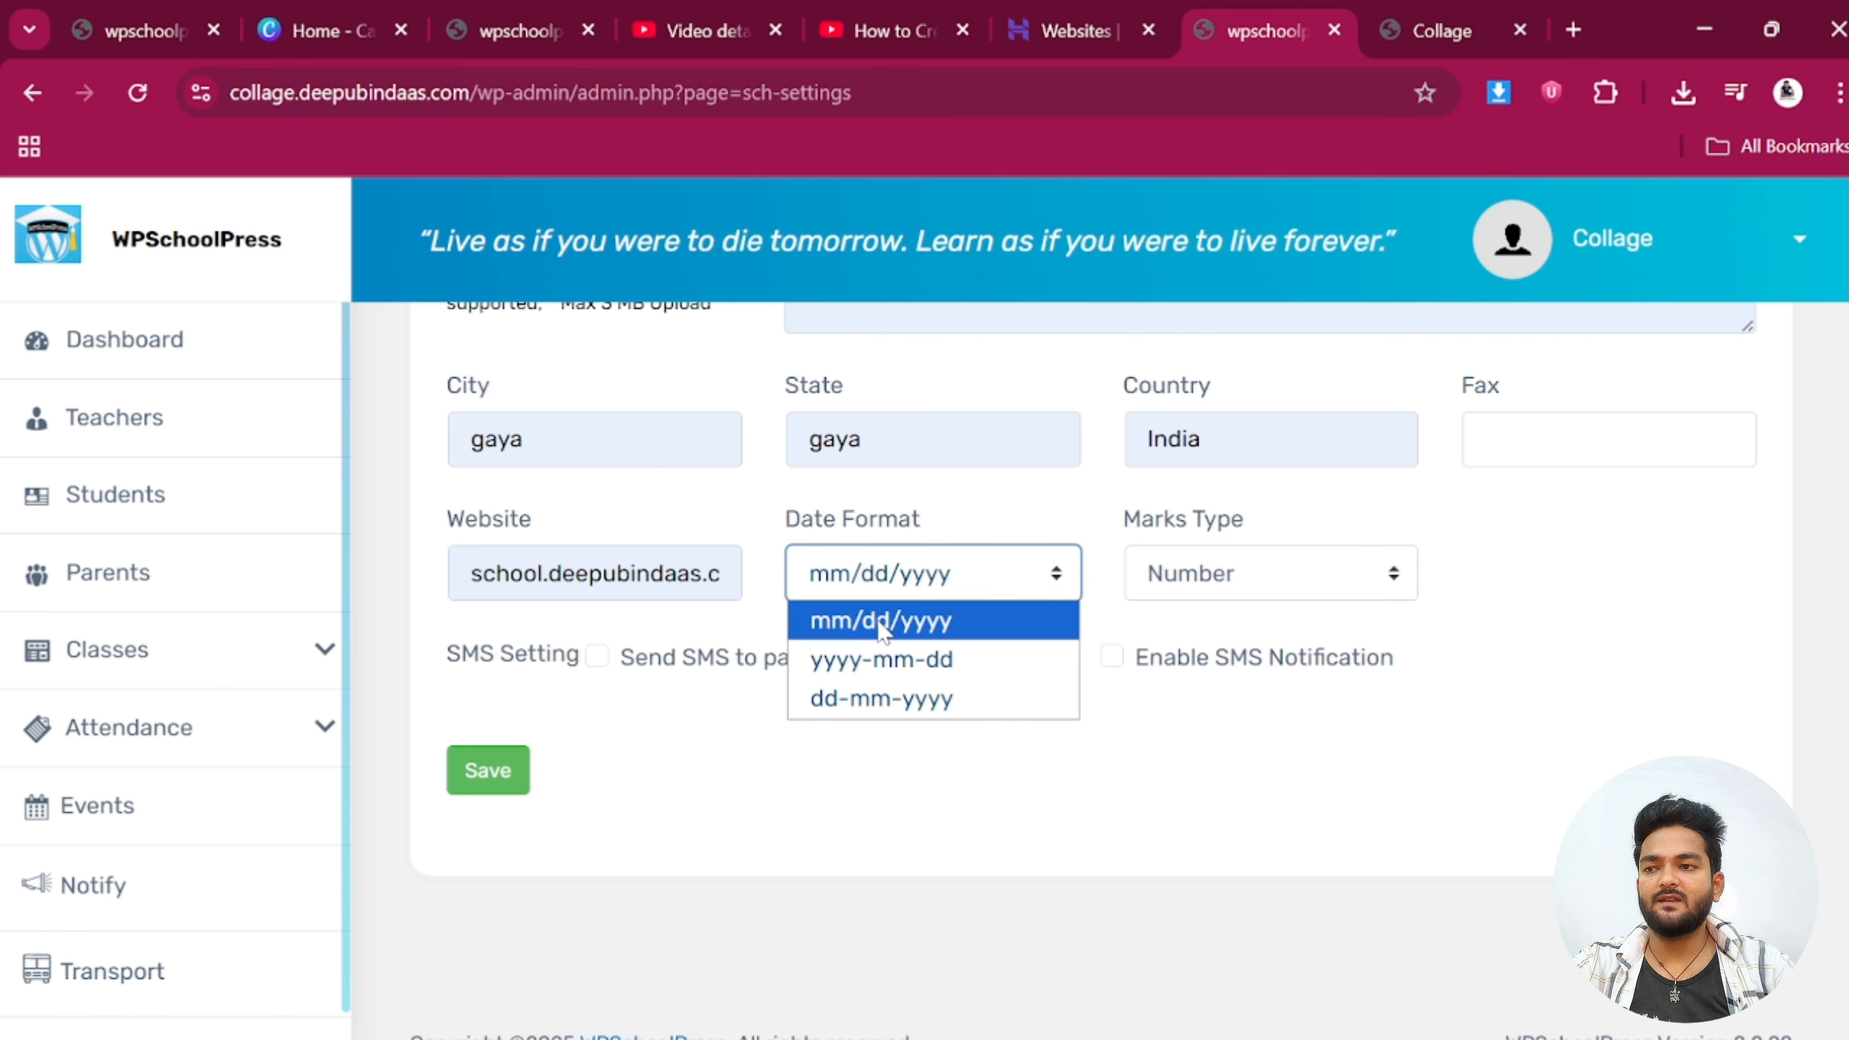
{"action": "left_click", "coordinate": [838, 704]}
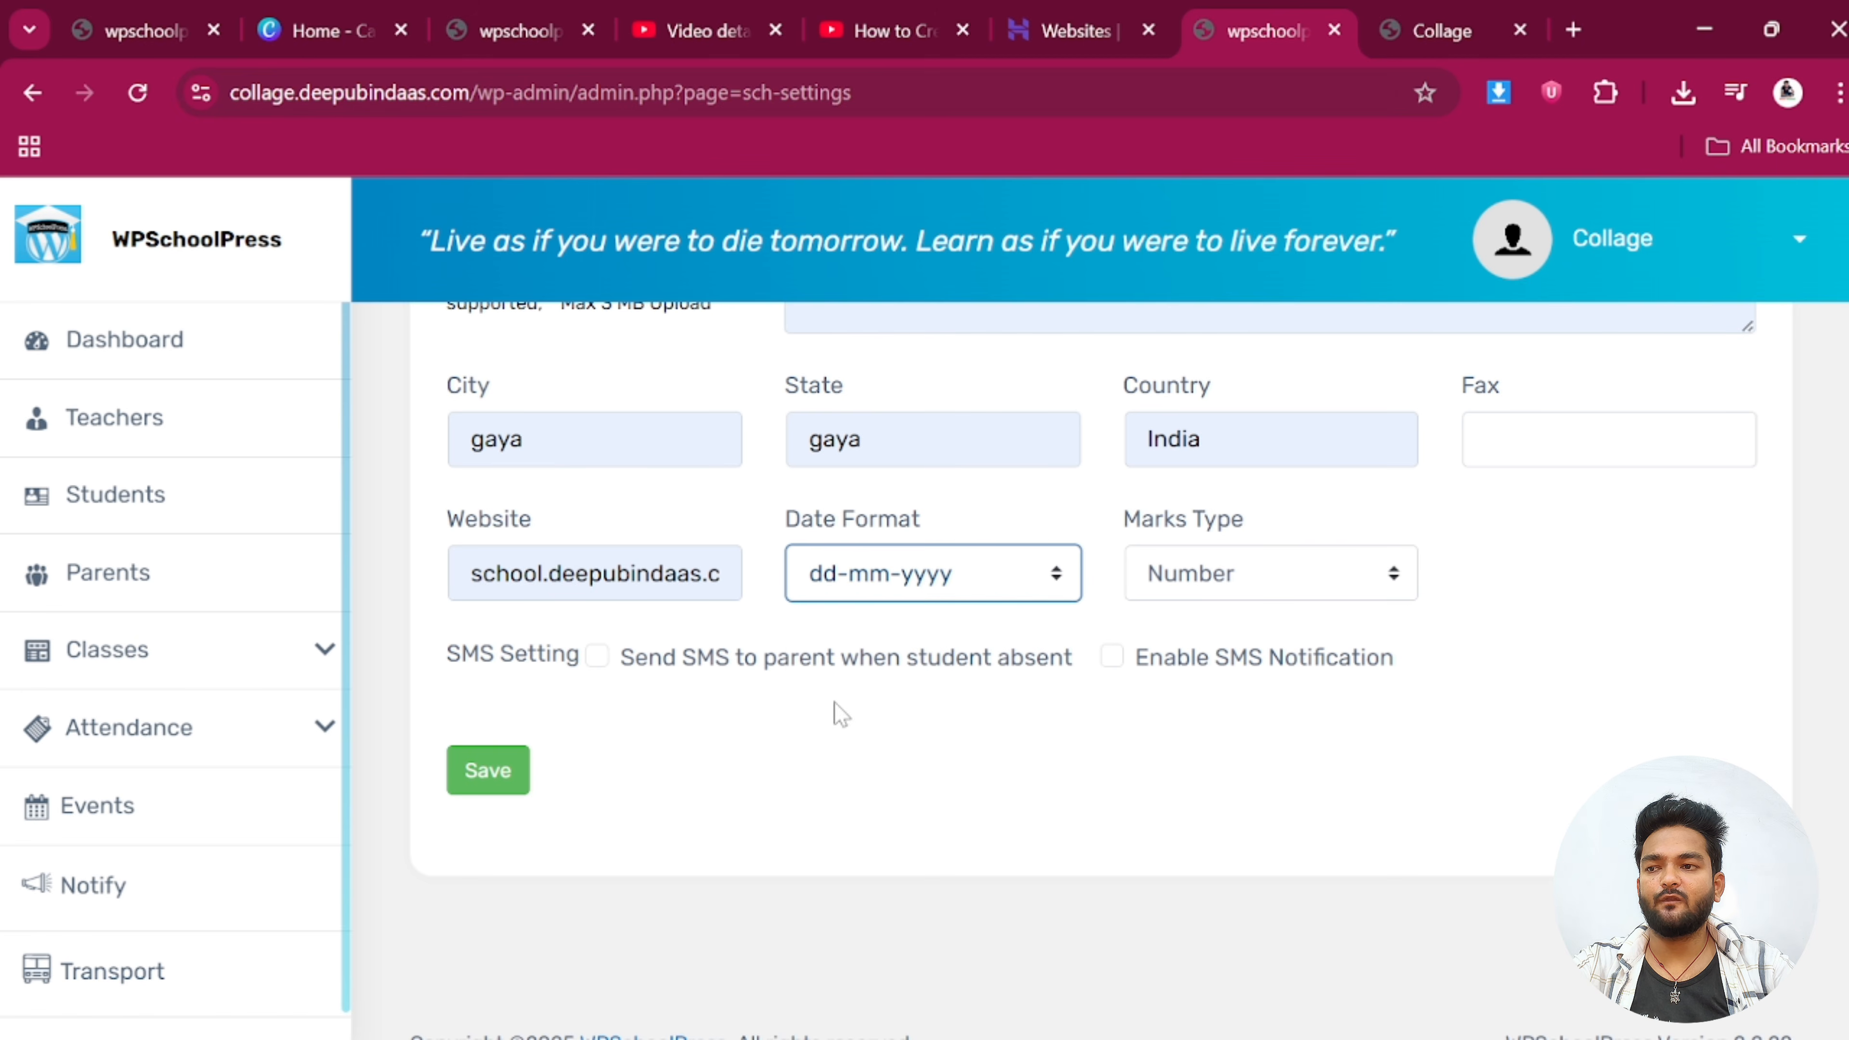
{"action": "left_click", "coordinate": [1186, 576]}
{"action": "left_click", "coordinate": [1193, 619]}
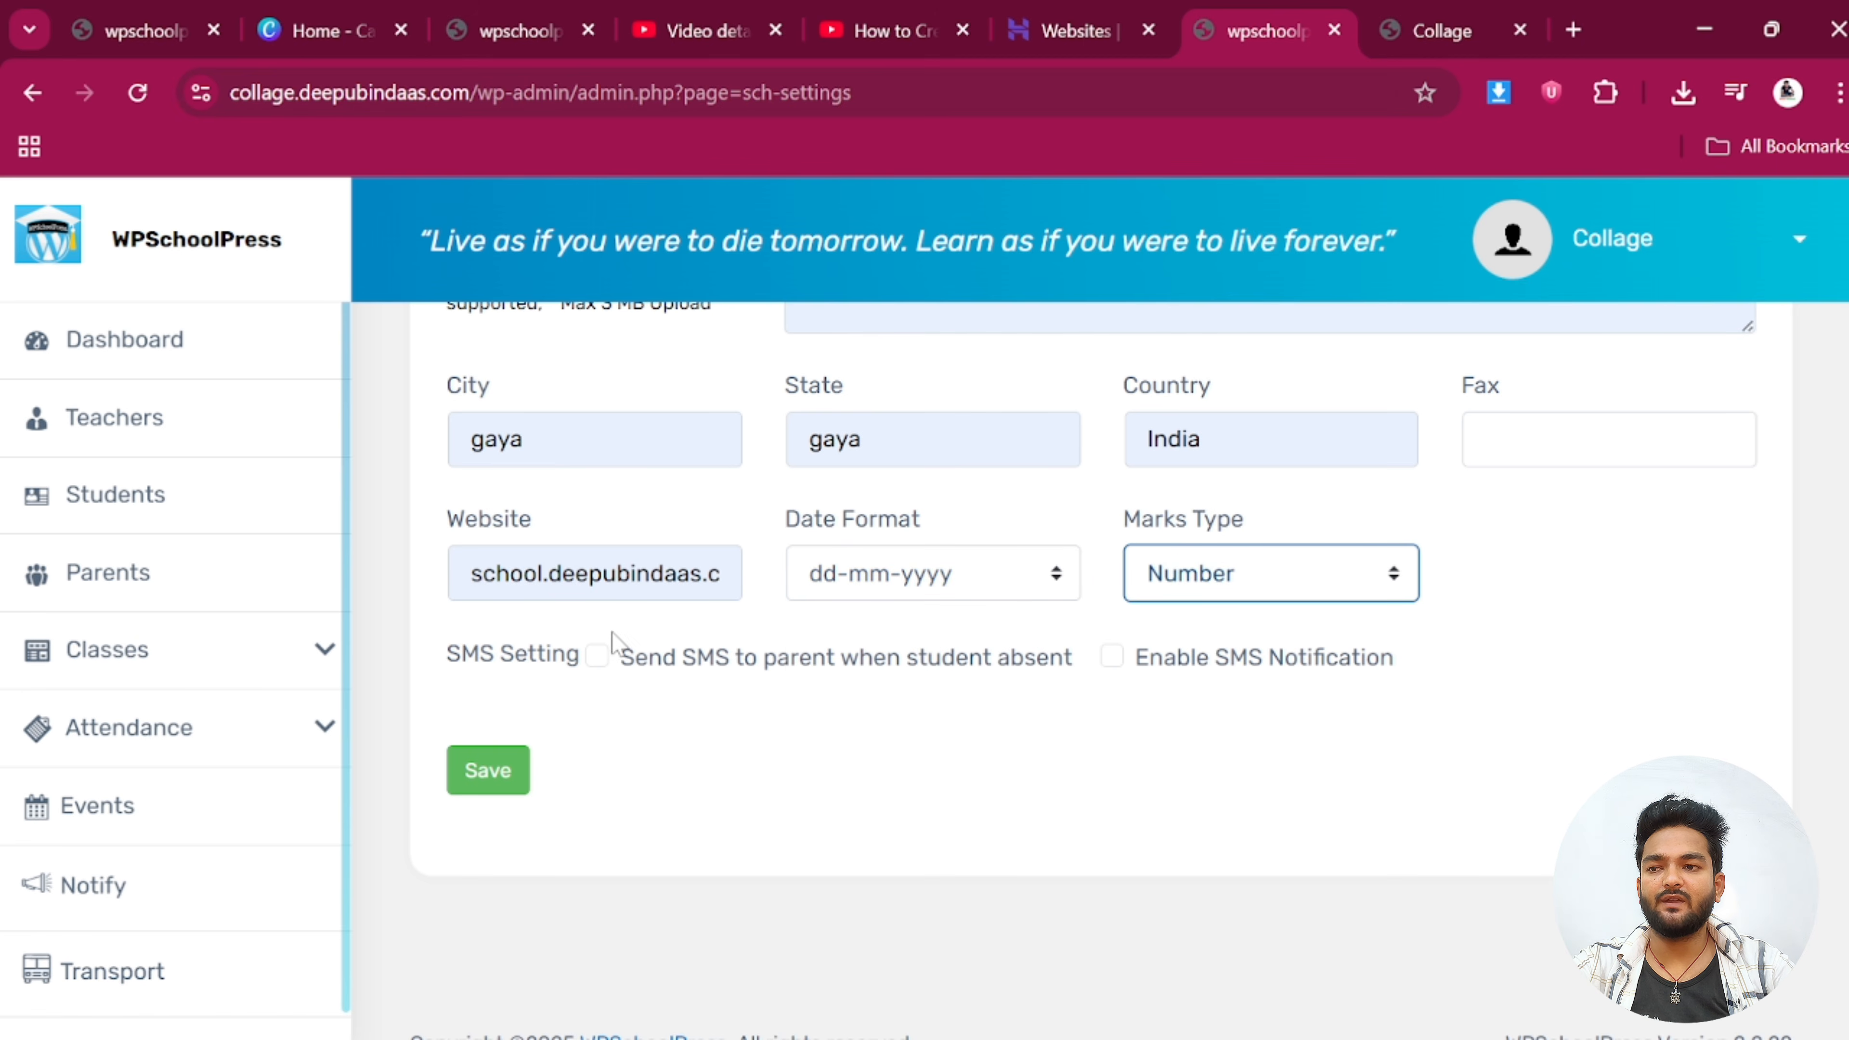
{"action": "scroll", "coordinate": [609, 758], "scroll_direction": "up", "scroll_amount": 5}
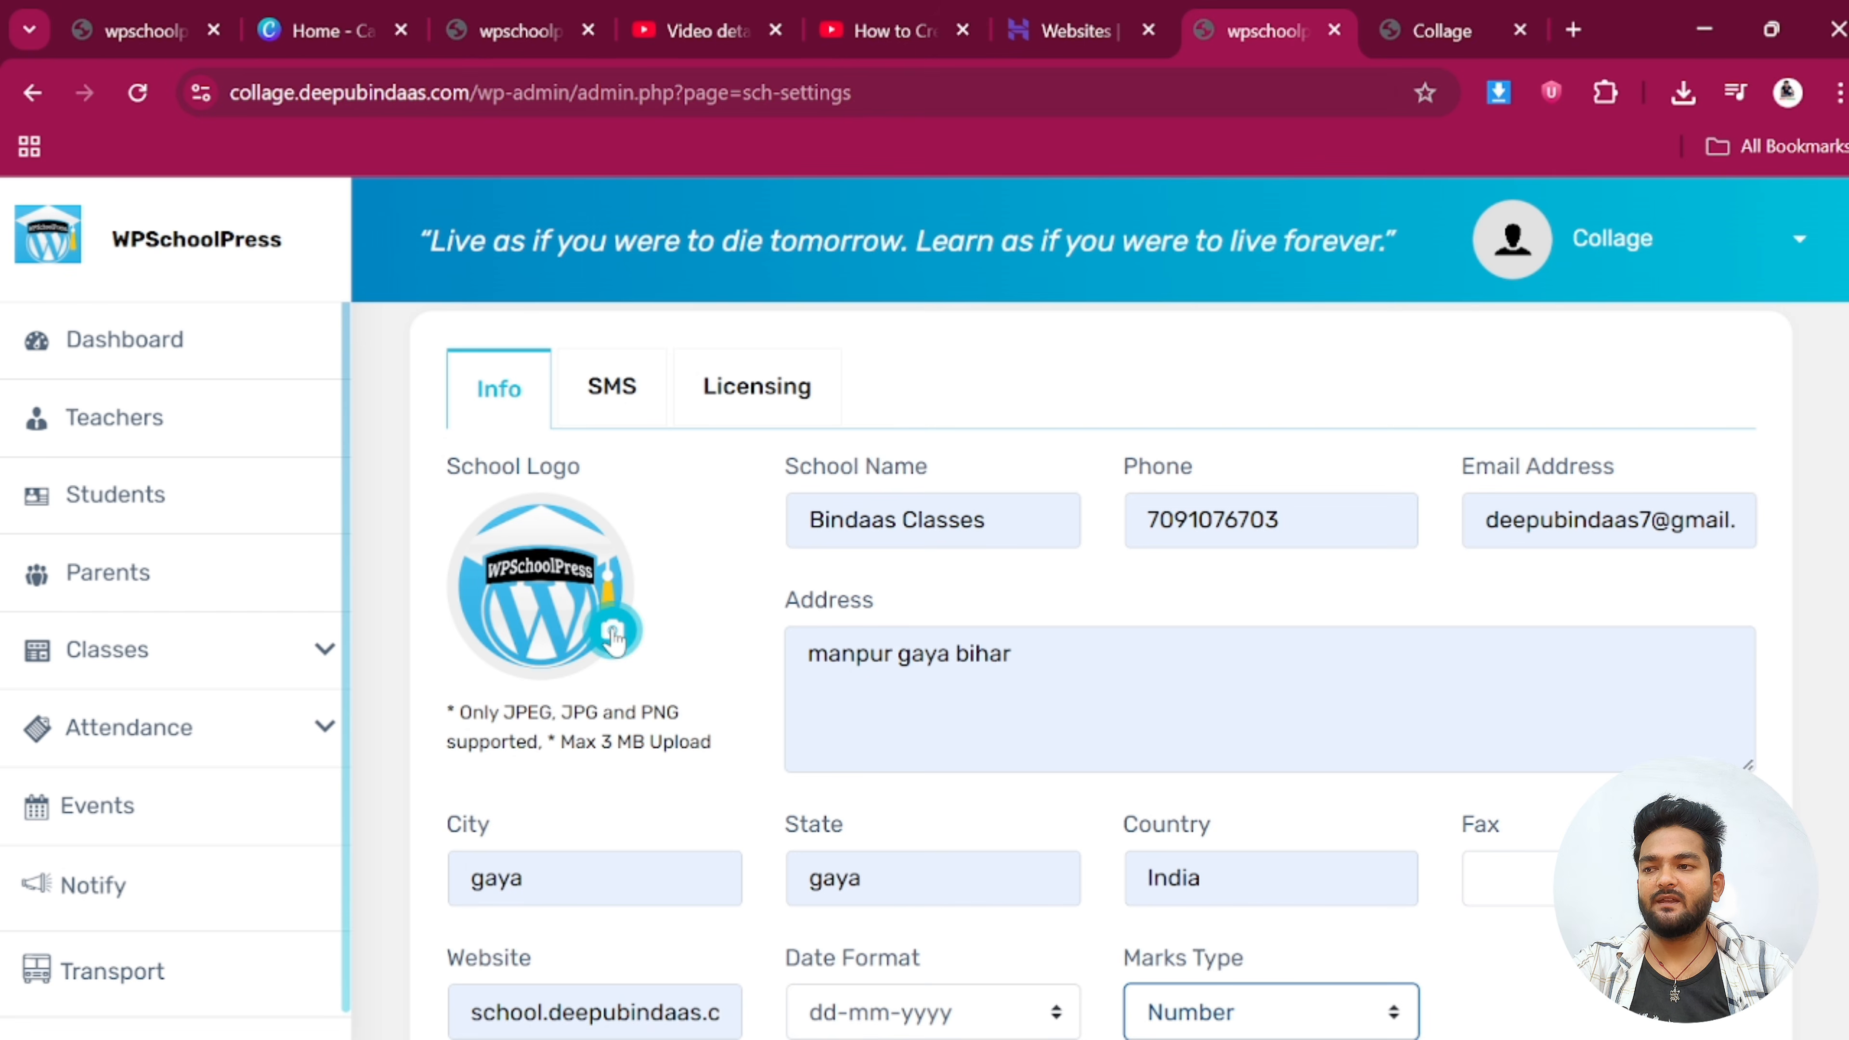
Upload the bindaasclasses image as the School Logo
{"action": "left_click", "coordinate": [613, 631]}
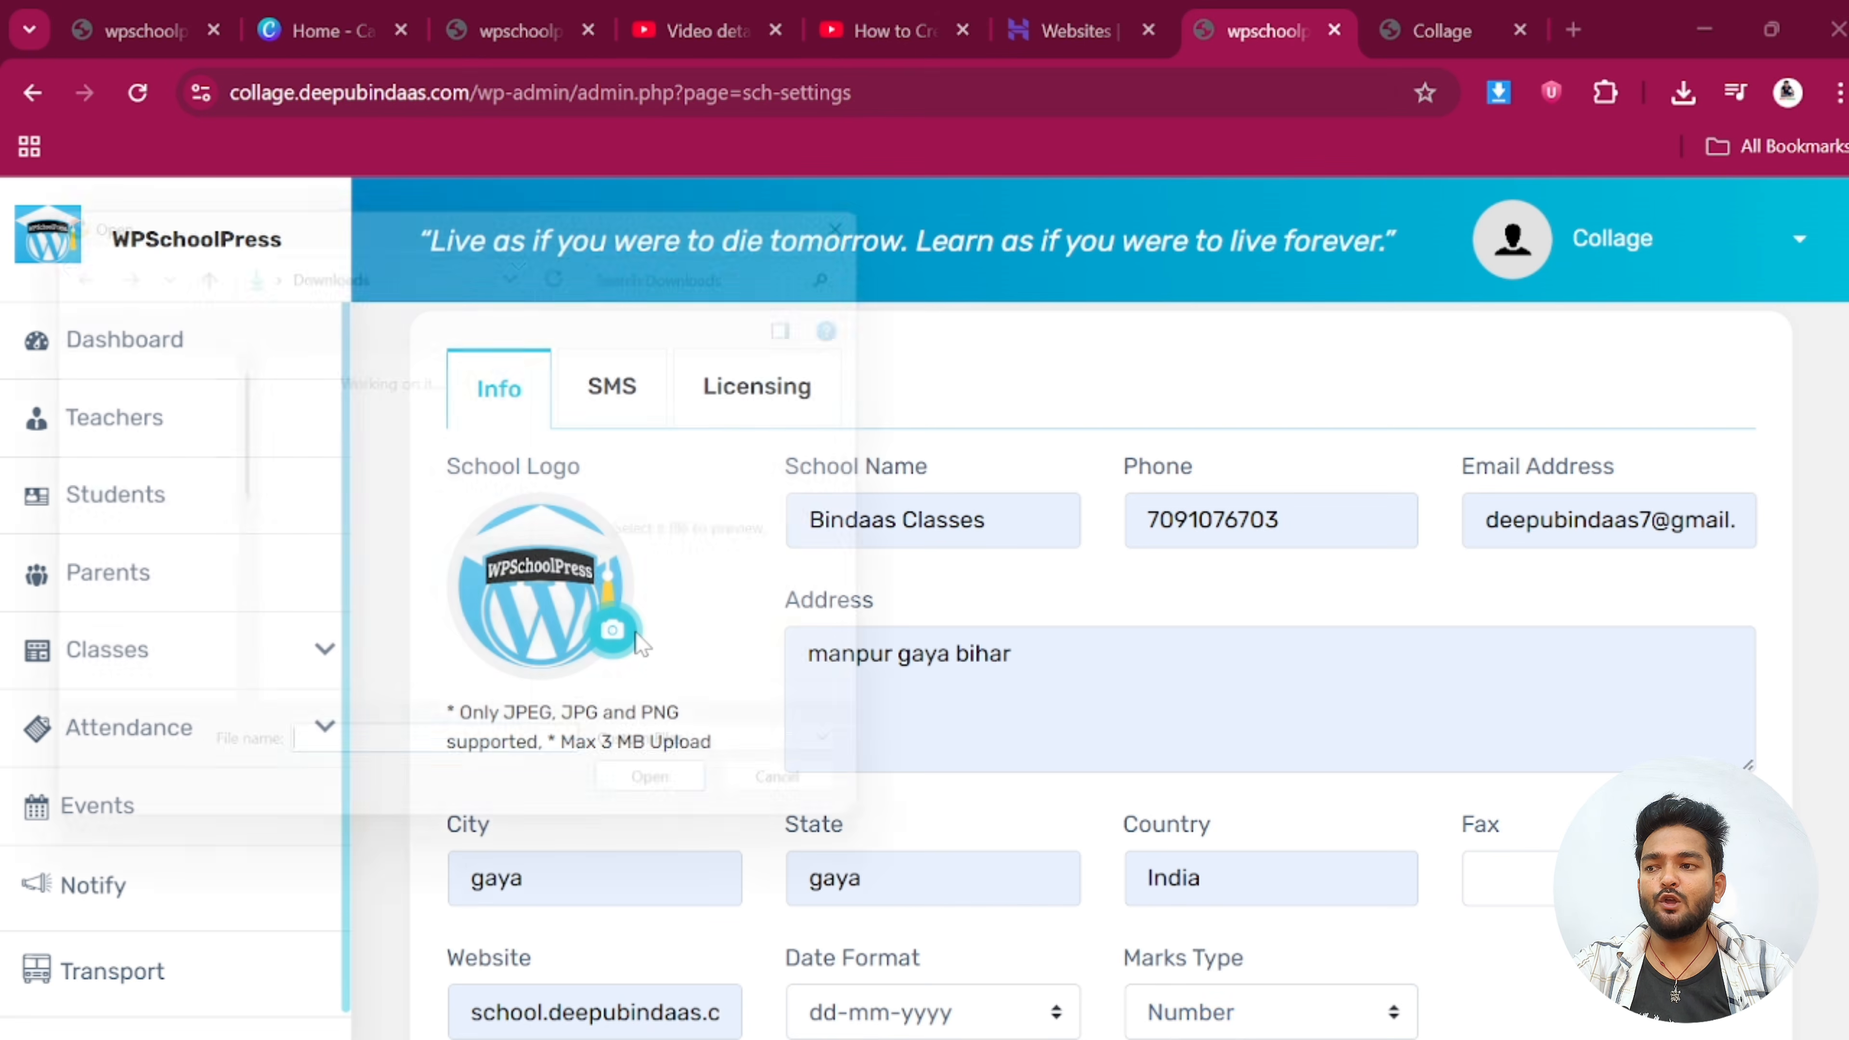
{"action": "left_click", "coordinate": [341, 633]}
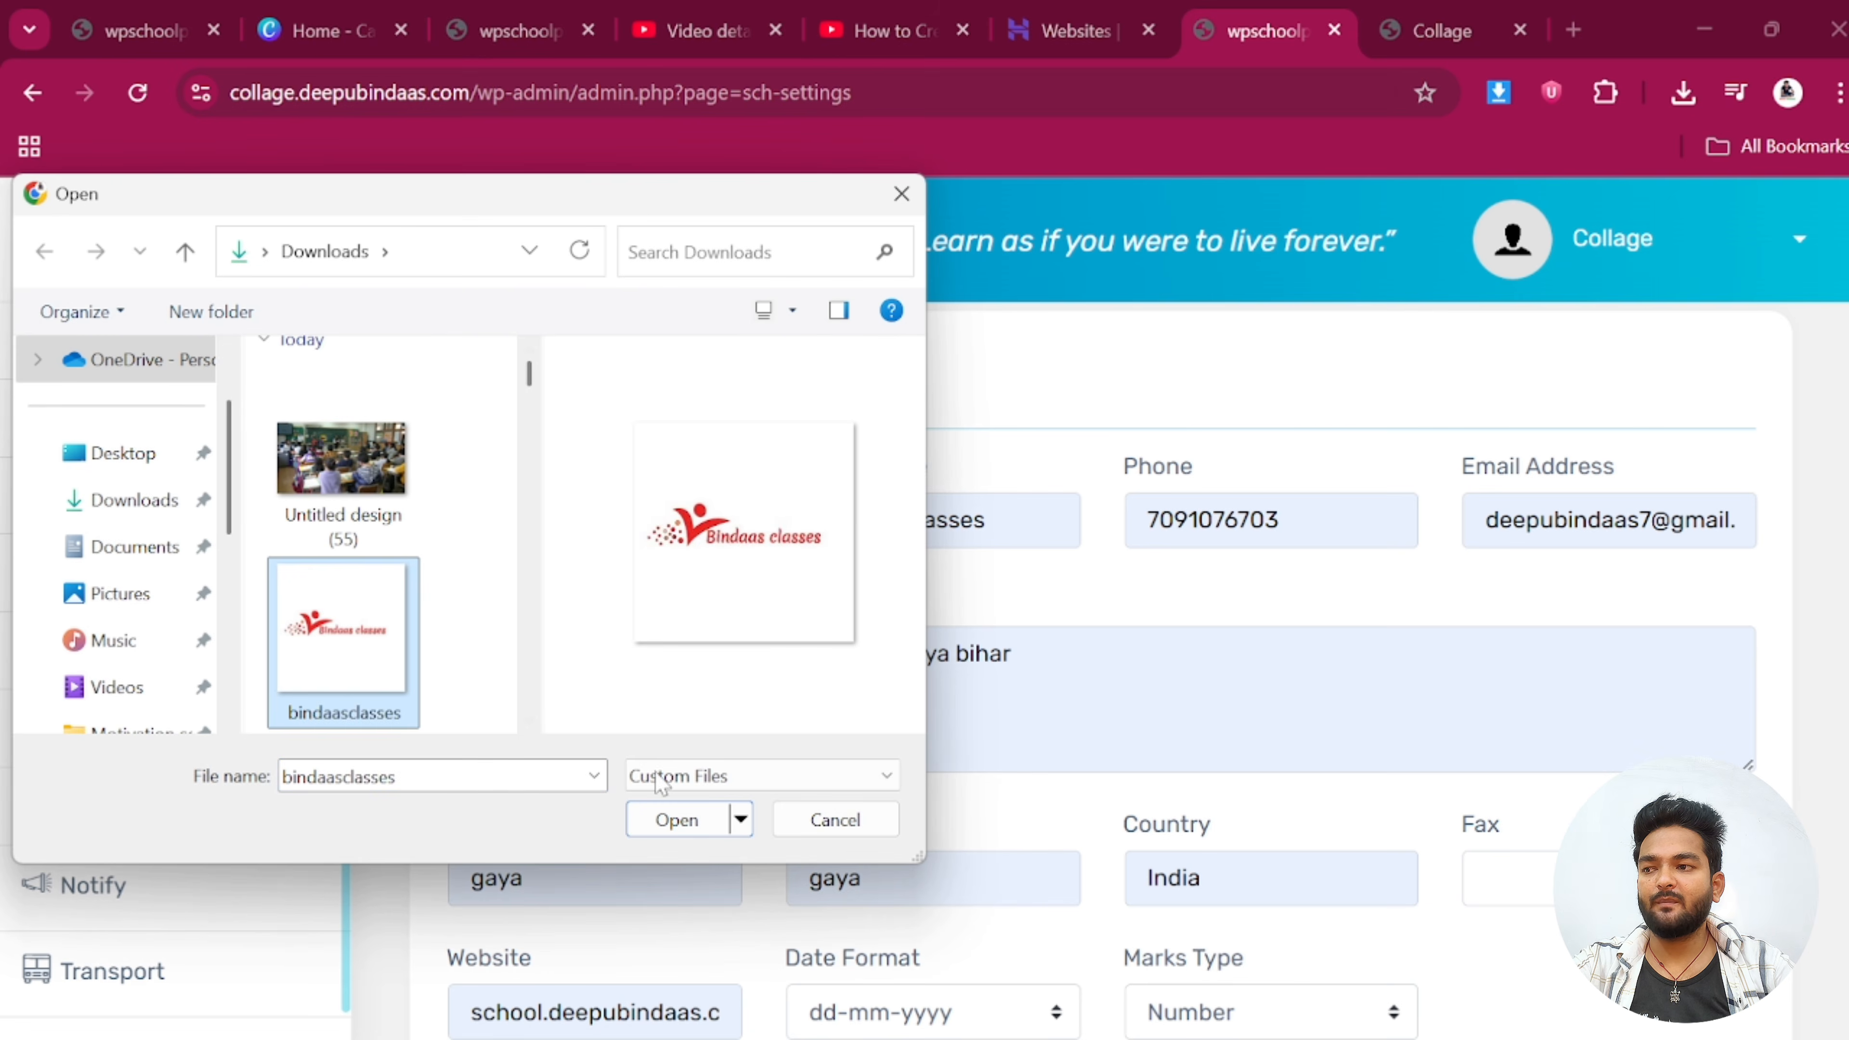
{"action": "left_click", "coordinate": [674, 819]}
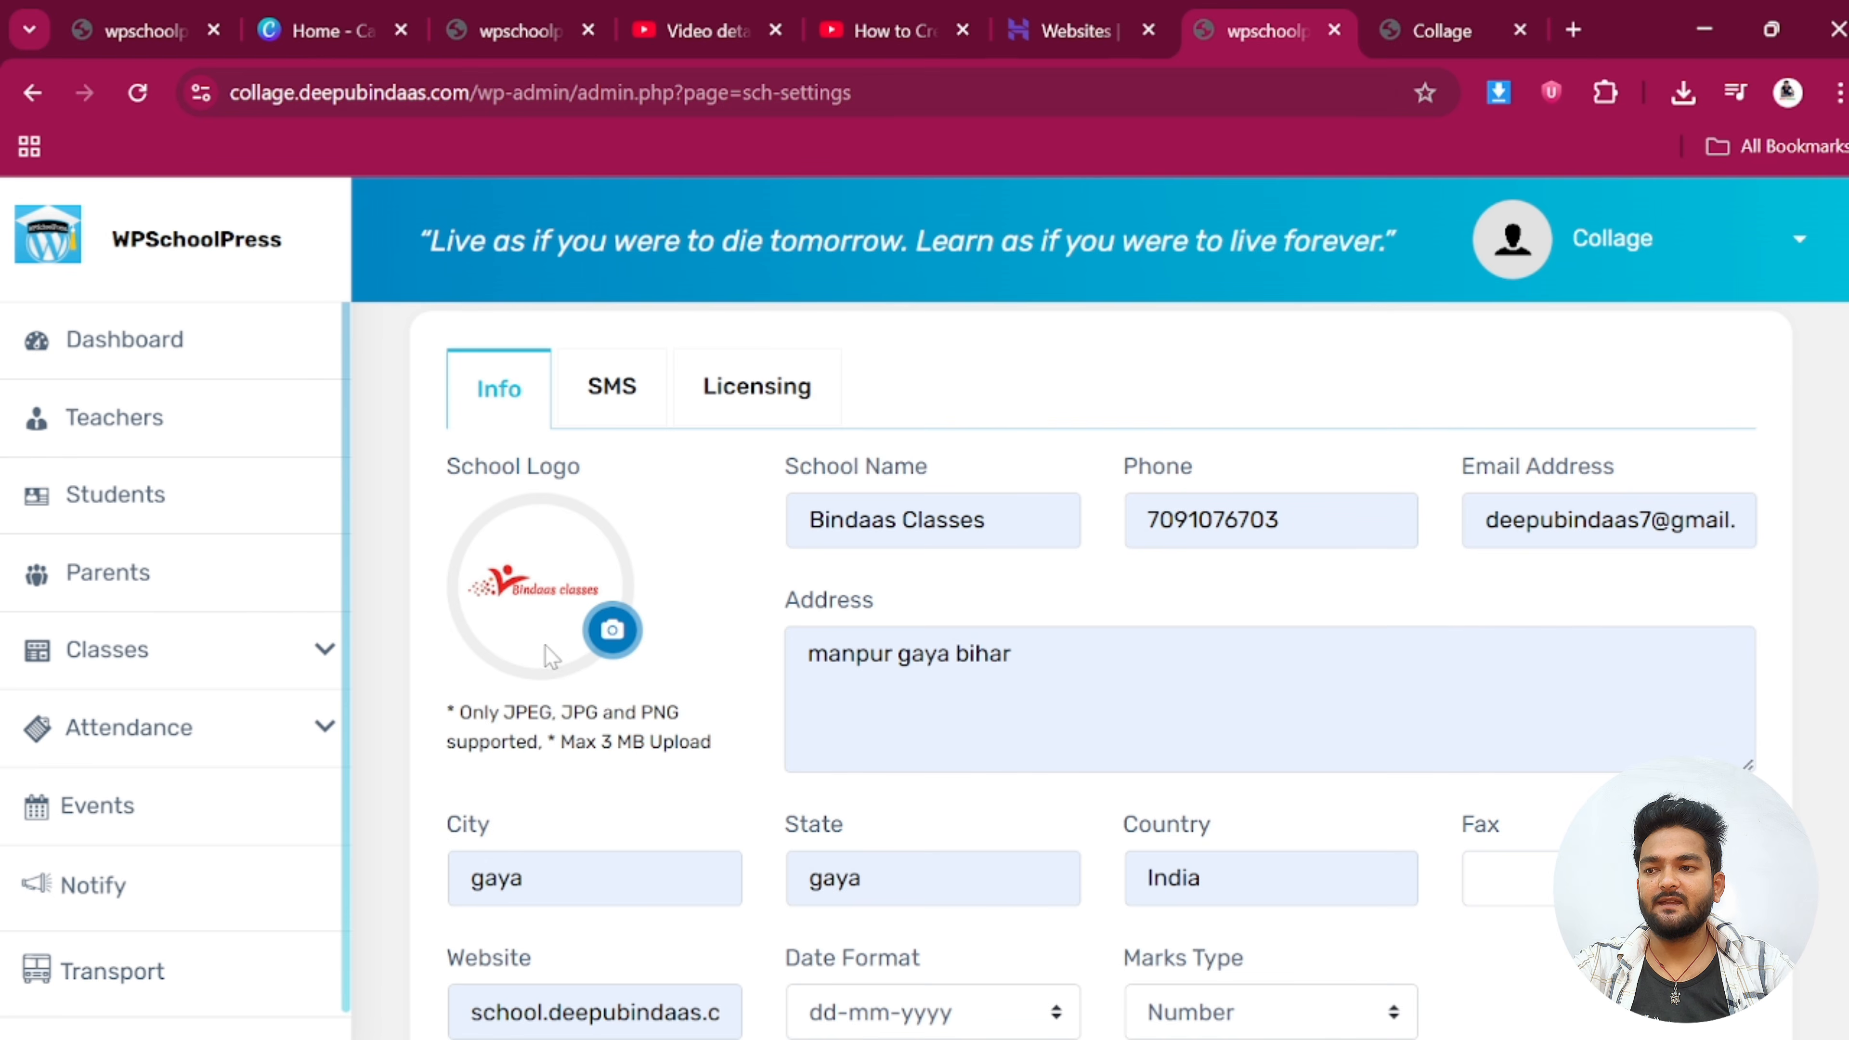
Save the school settings and check the Bindaas Classes name and logo branding
{"action": "scroll", "coordinate": [545, 645], "scroll_direction": "down", "scroll_amount": 5}
{"action": "left_click", "coordinate": [518, 717]}
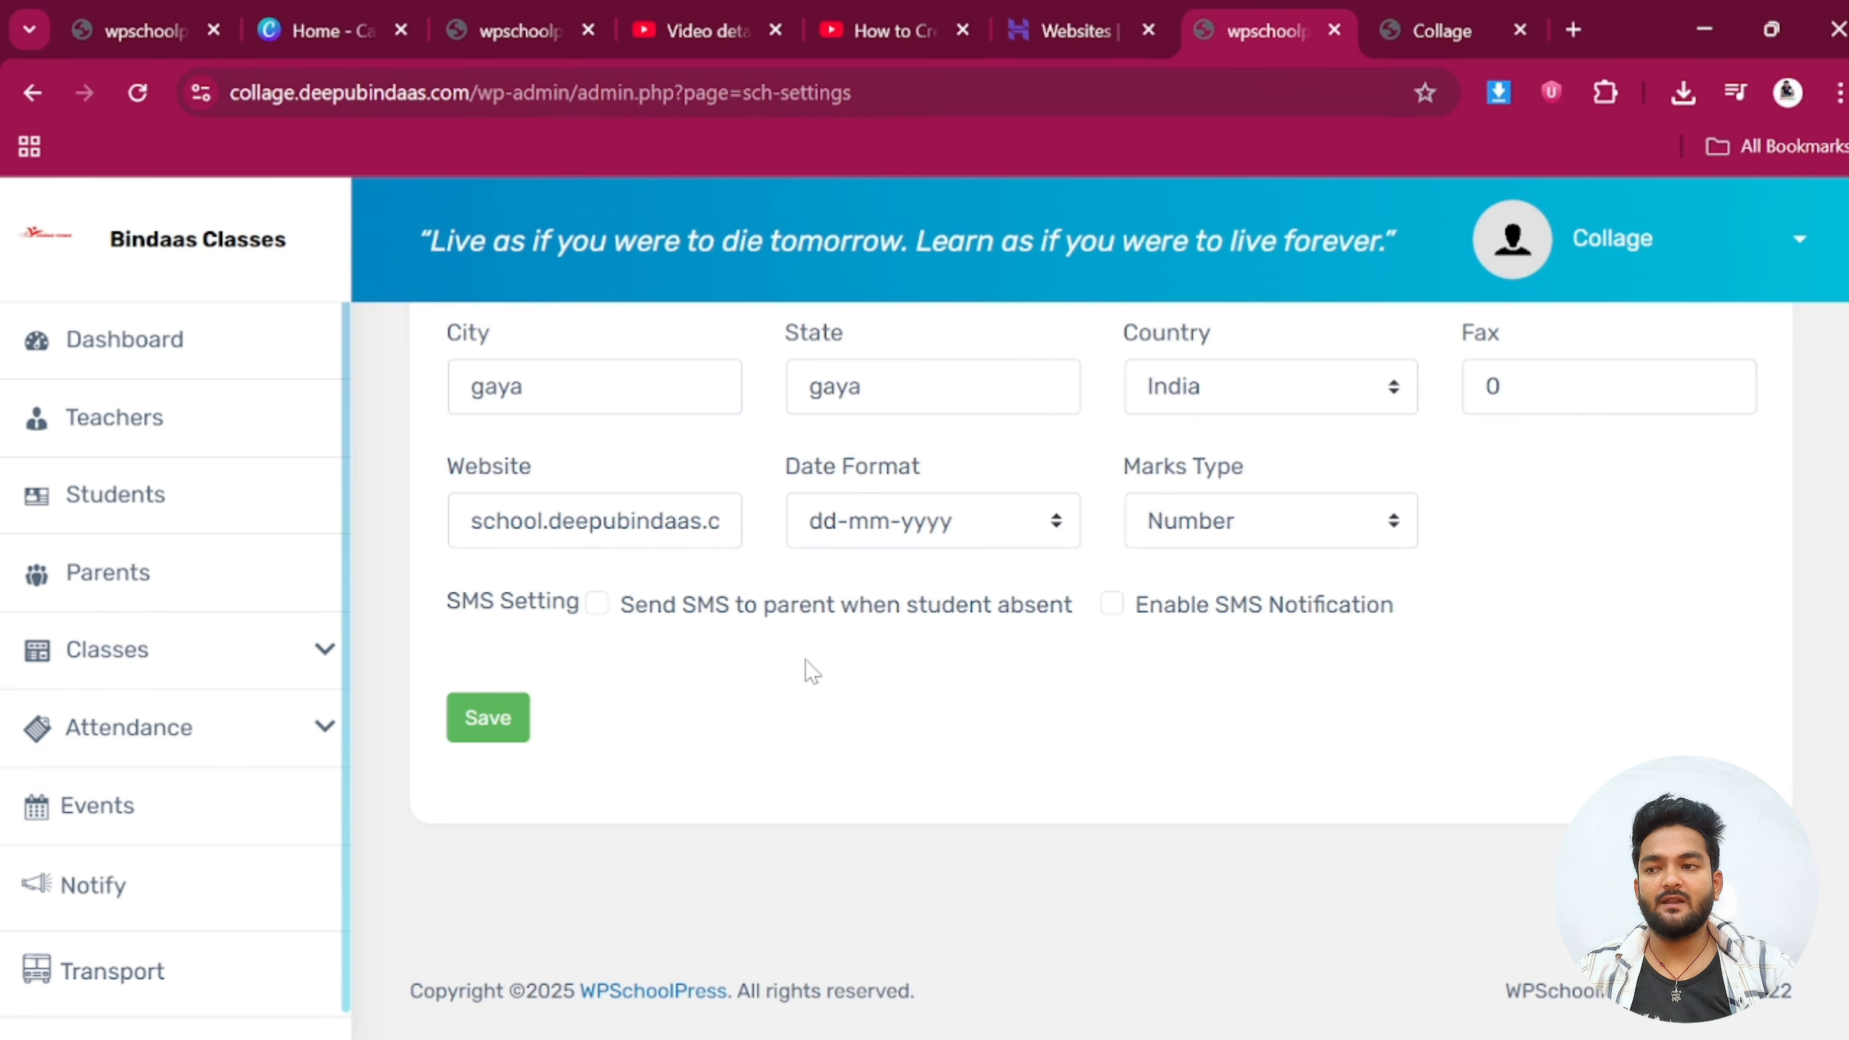
{"action": "scroll", "coordinate": [806, 660], "scroll_direction": "up", "scroll_amount": 4}
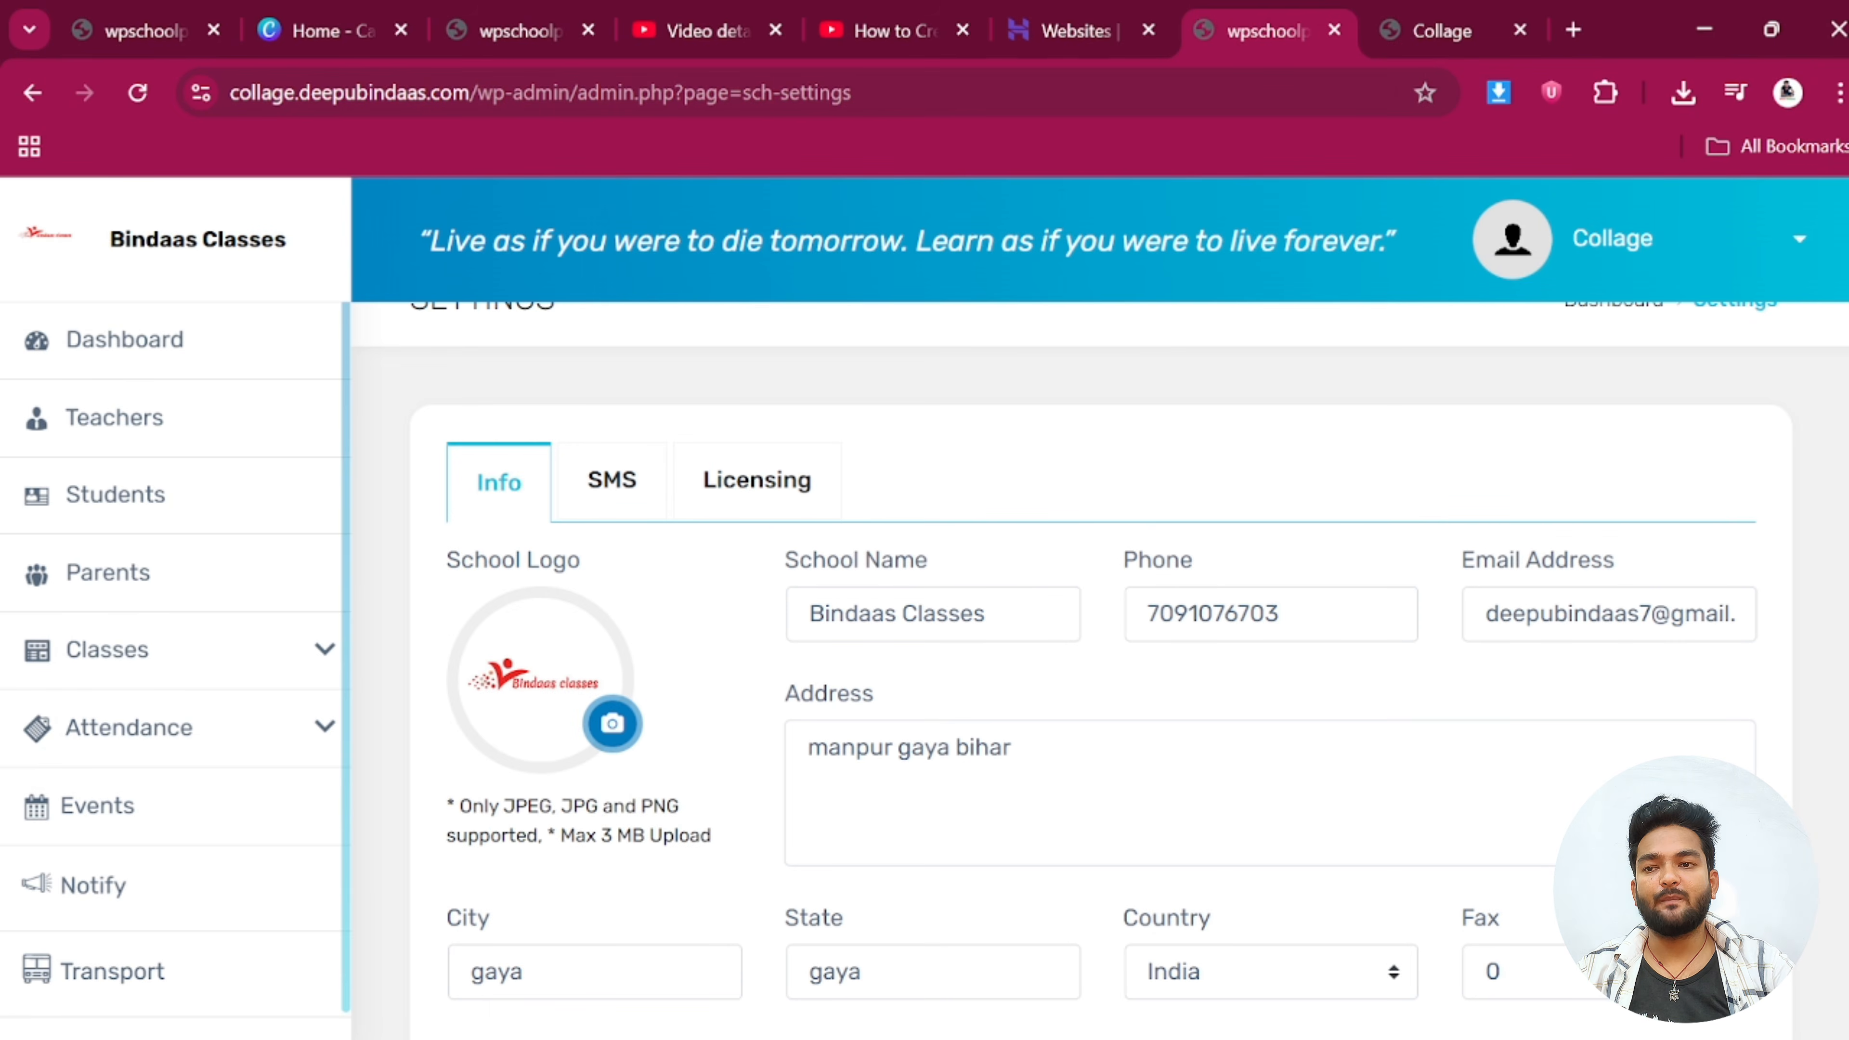
{"action": "scroll", "coordinate": [962, 689], "scroll_direction": "down", "scroll_amount": 5}
{"action": "scroll", "coordinate": [962, 689], "scroll_direction": "up", "scroll_amount": 5}
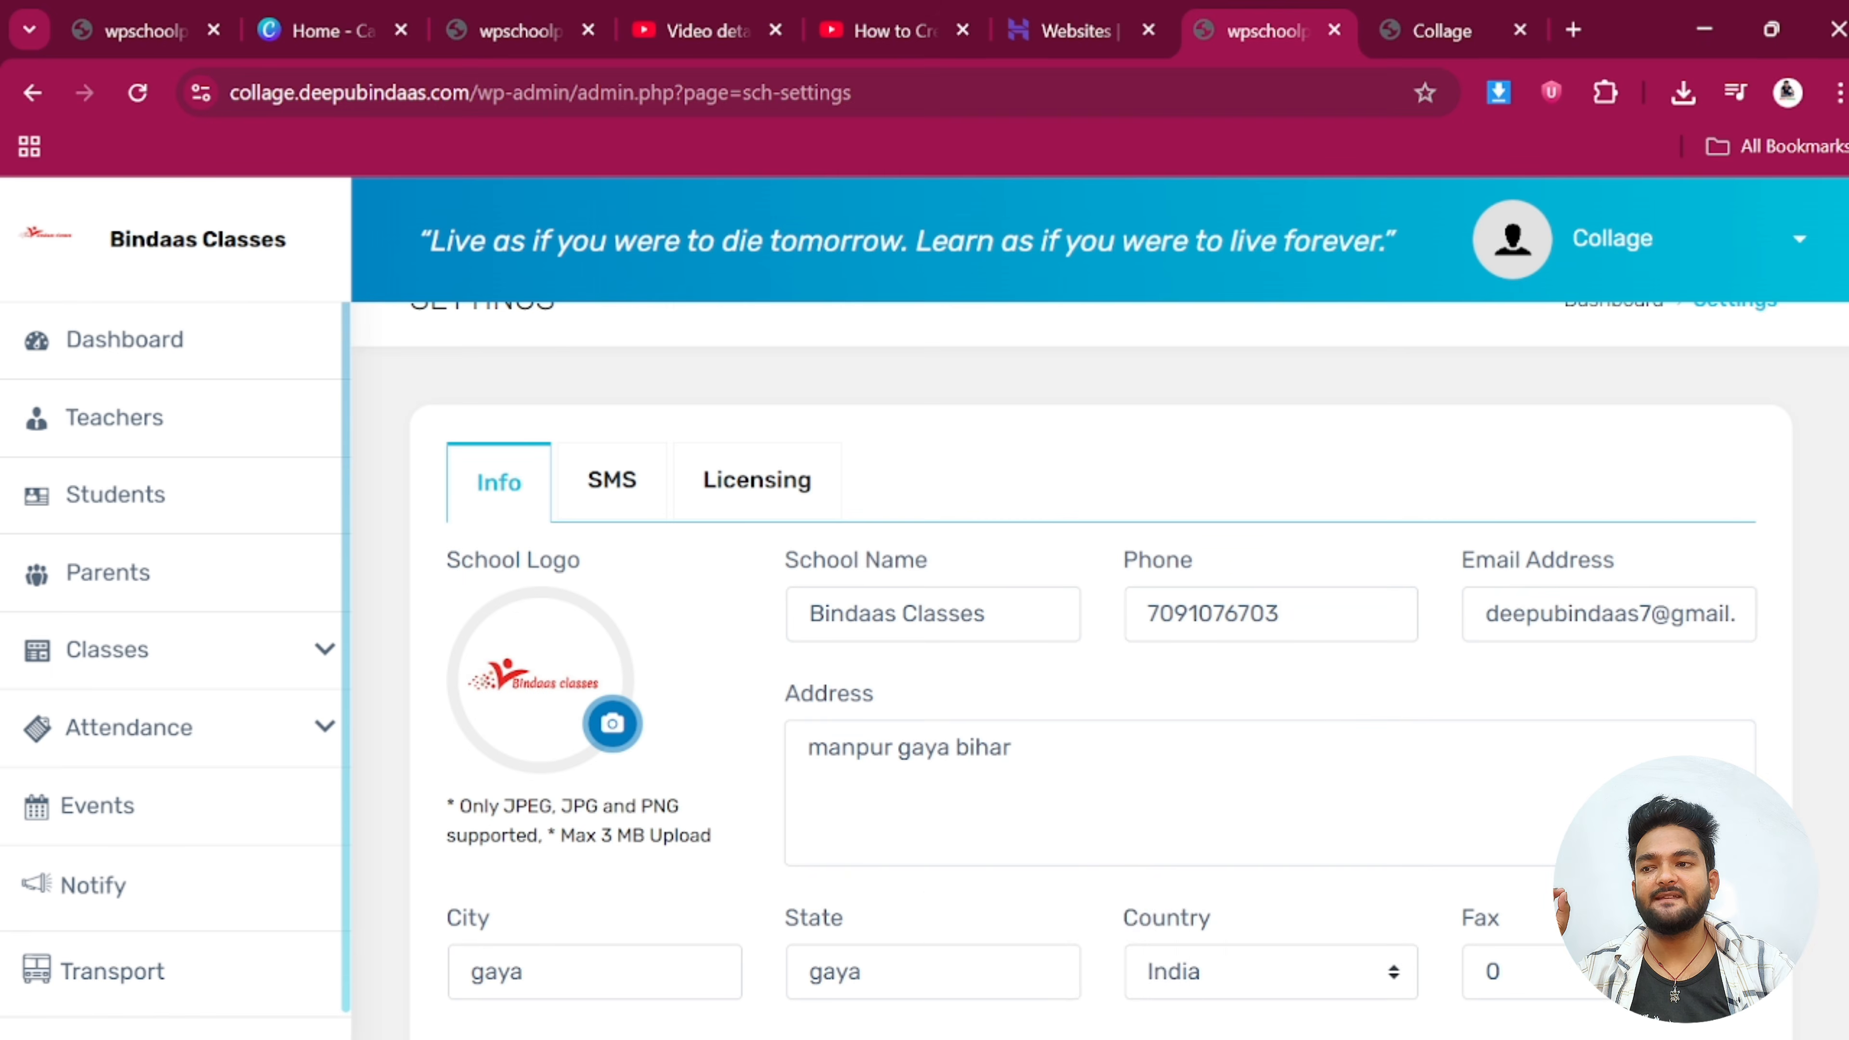
{"action": "left_click", "coordinate": [1013, 750]}
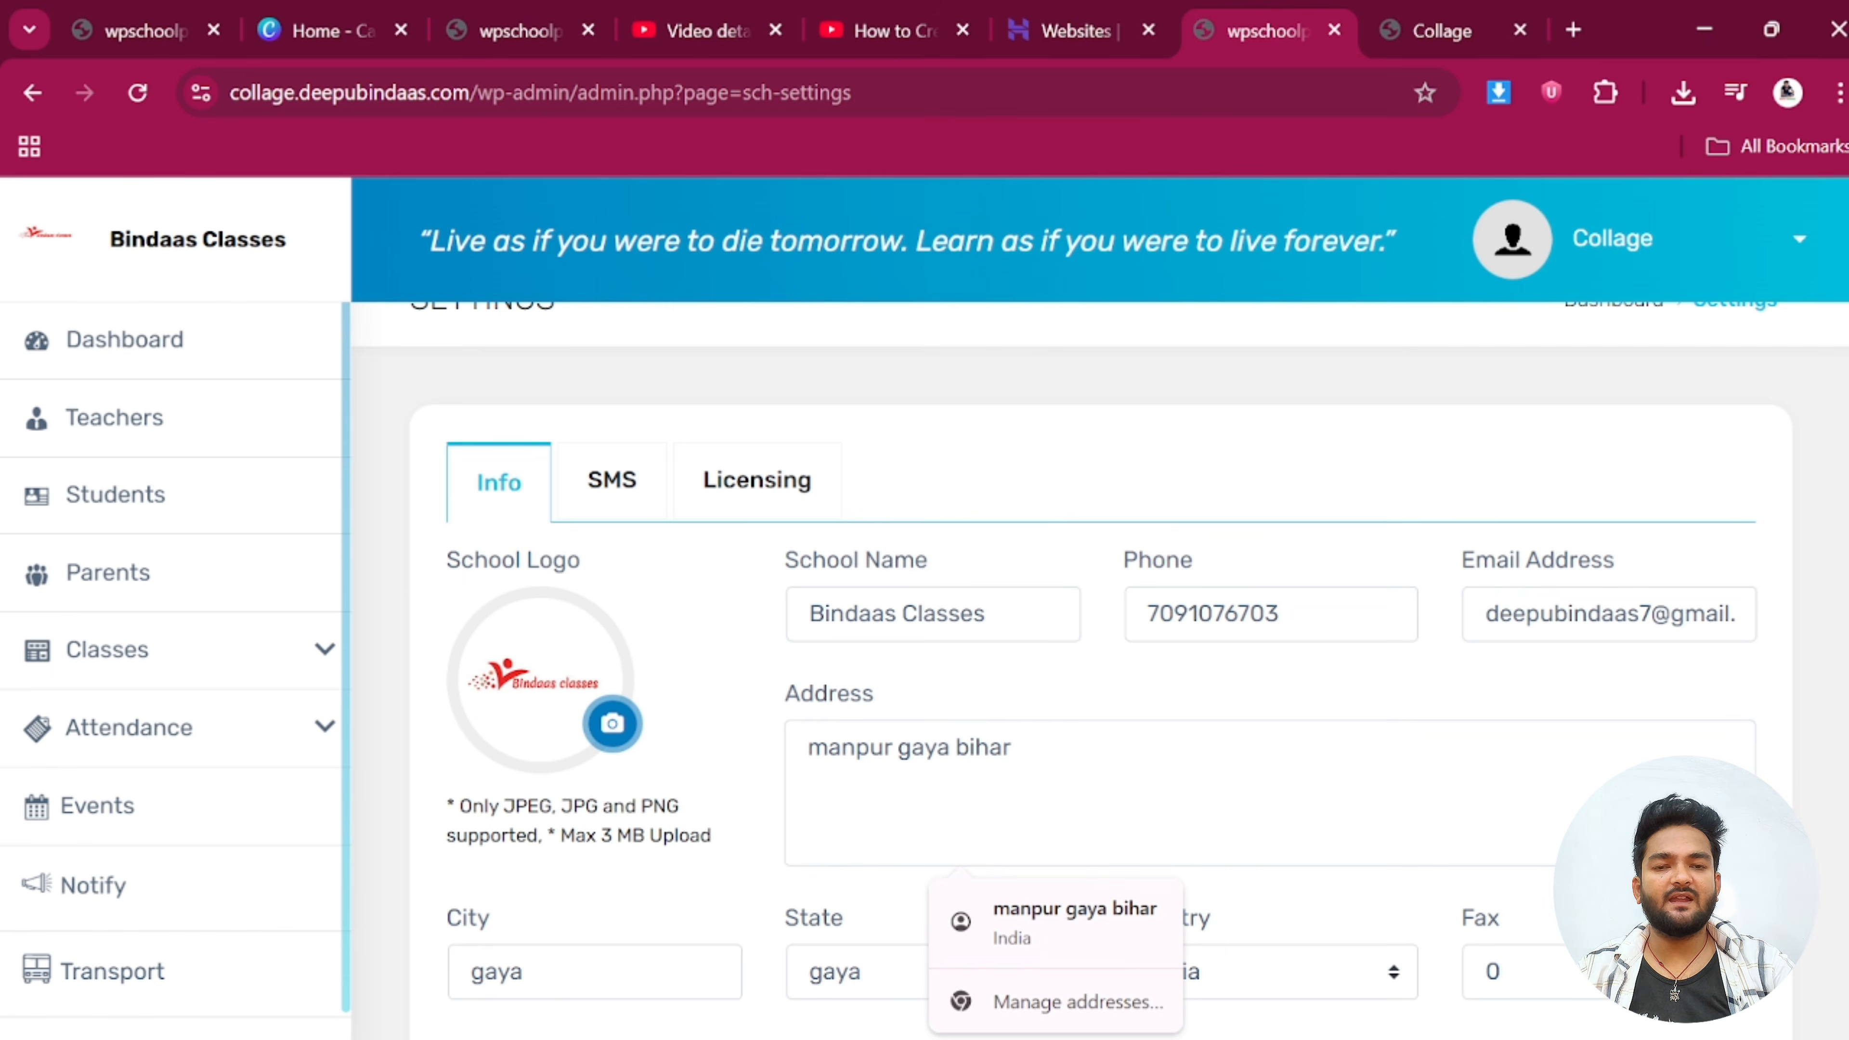
Select all teachers in the Teachers list and delete them, leaving 0 entries
{"action": "left_click", "coordinate": [117, 431]}
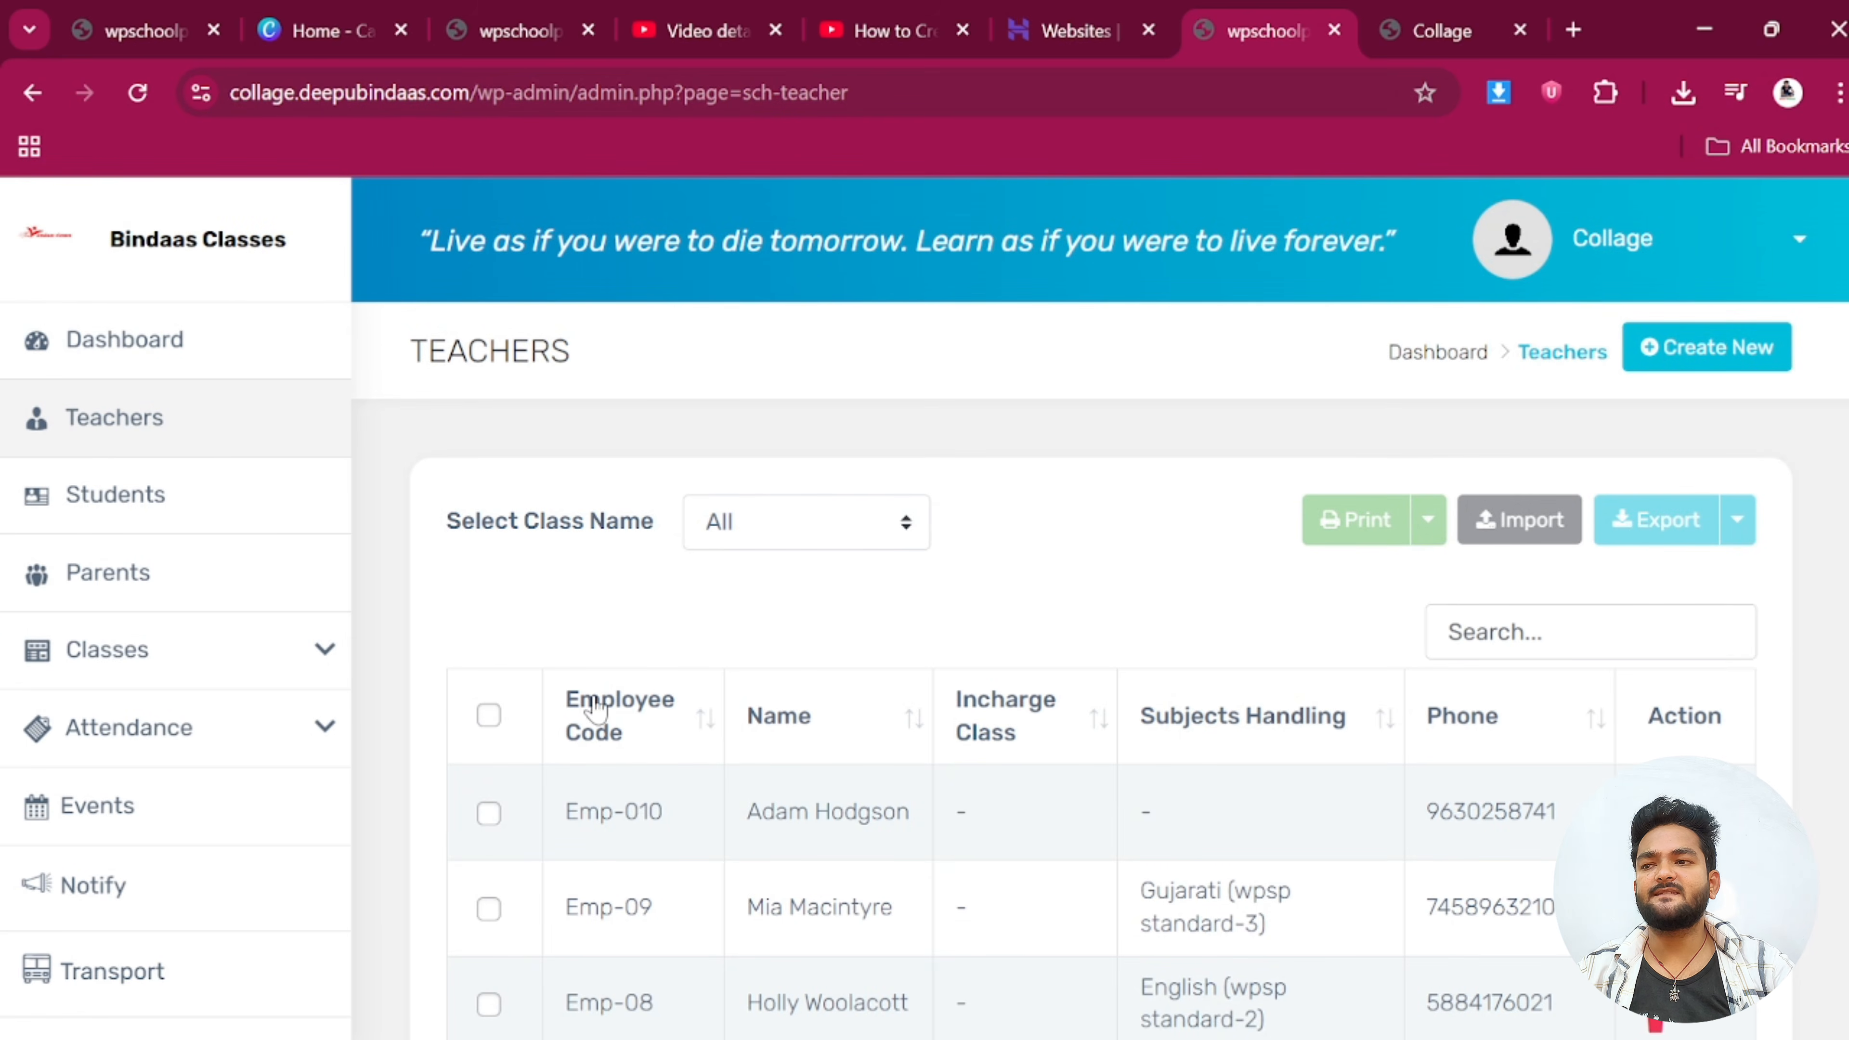
{"action": "left_click", "coordinate": [487, 717]}
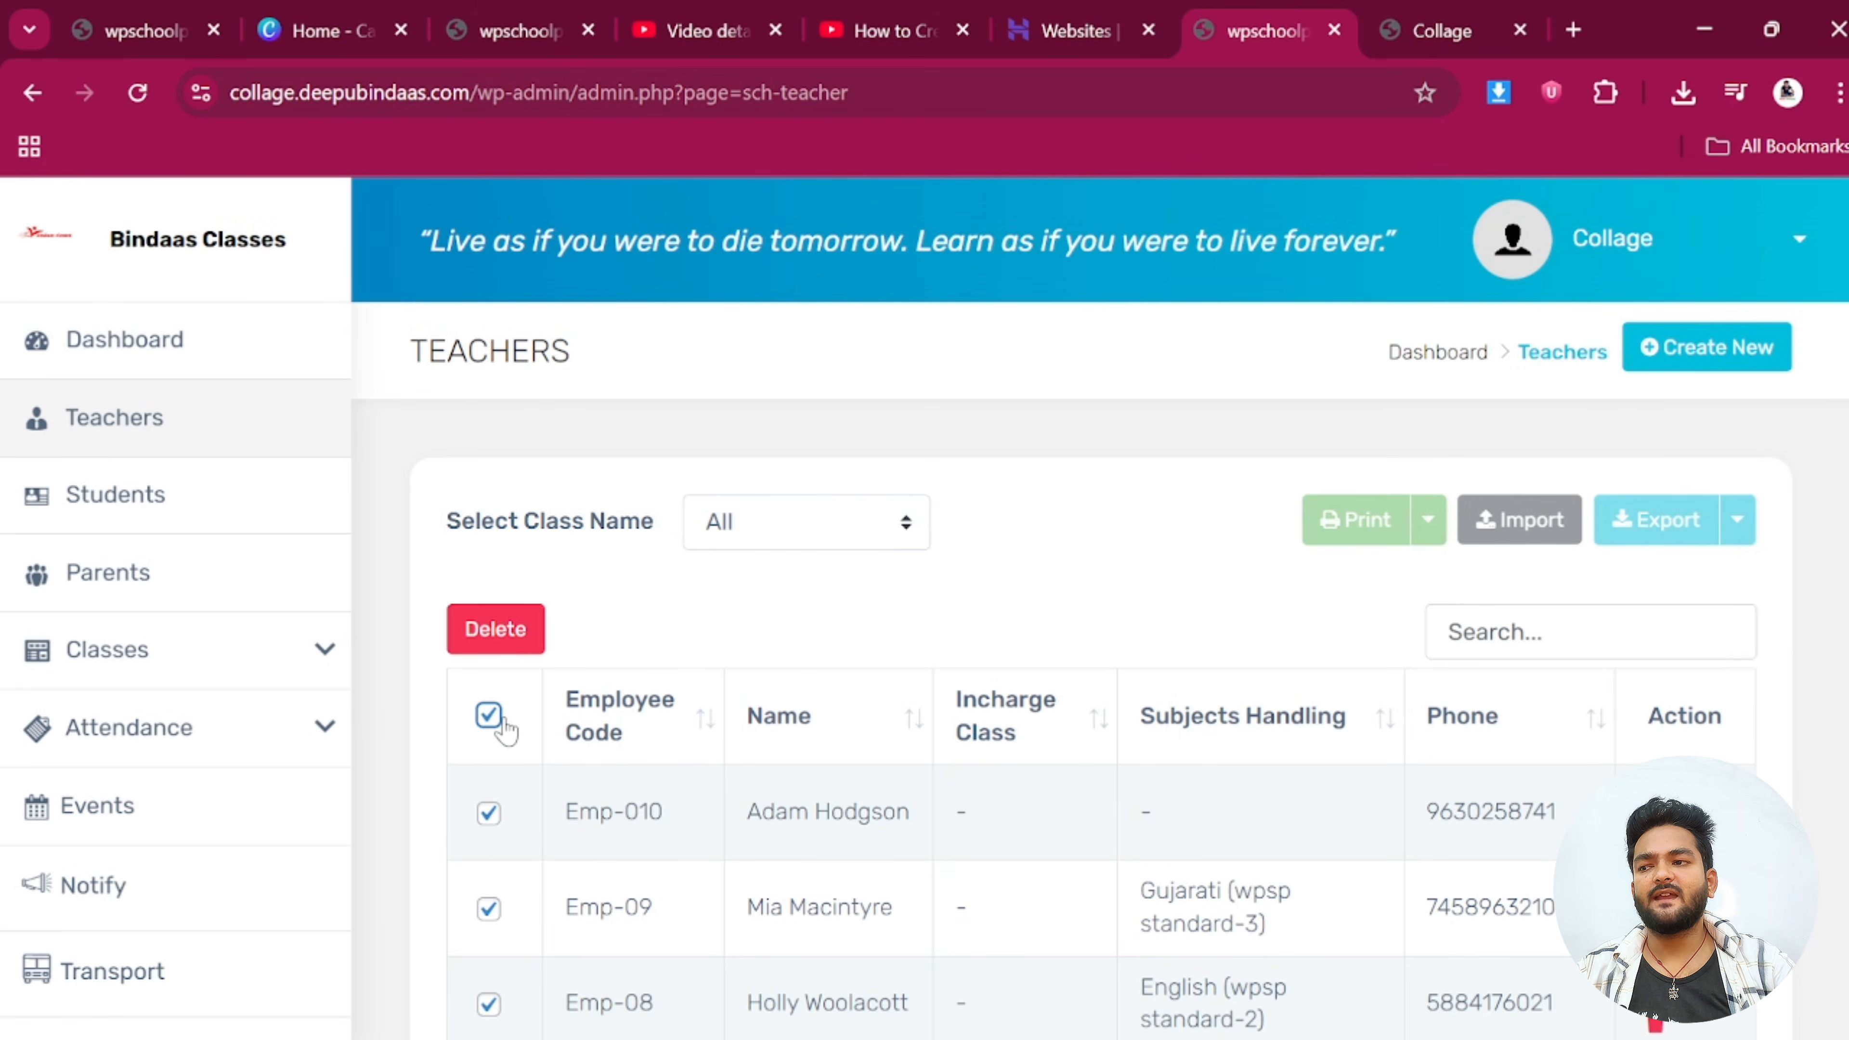
{"action": "left_click", "coordinate": [495, 628]}
{"action": "left_click", "coordinate": [873, 752]}
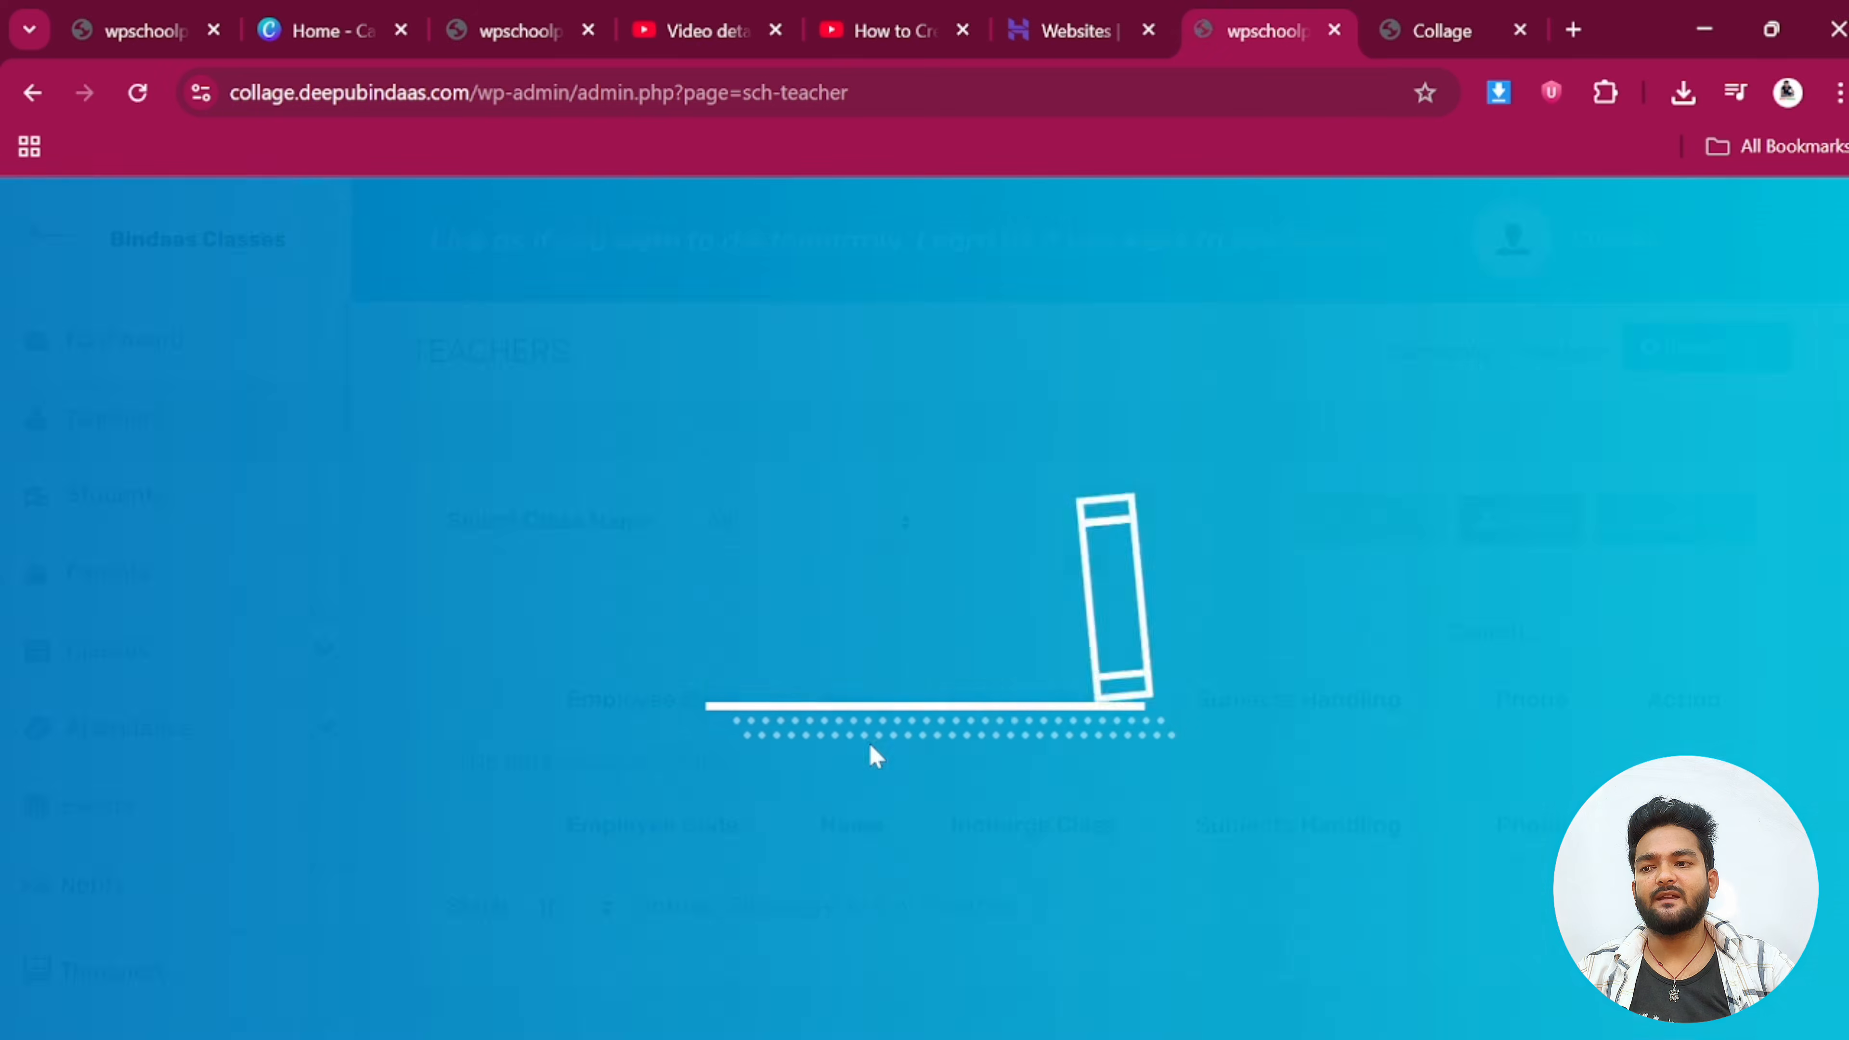
{"action": "scroll", "coordinate": [772, 805], "scroll_direction": "down", "scroll_amount": 2}
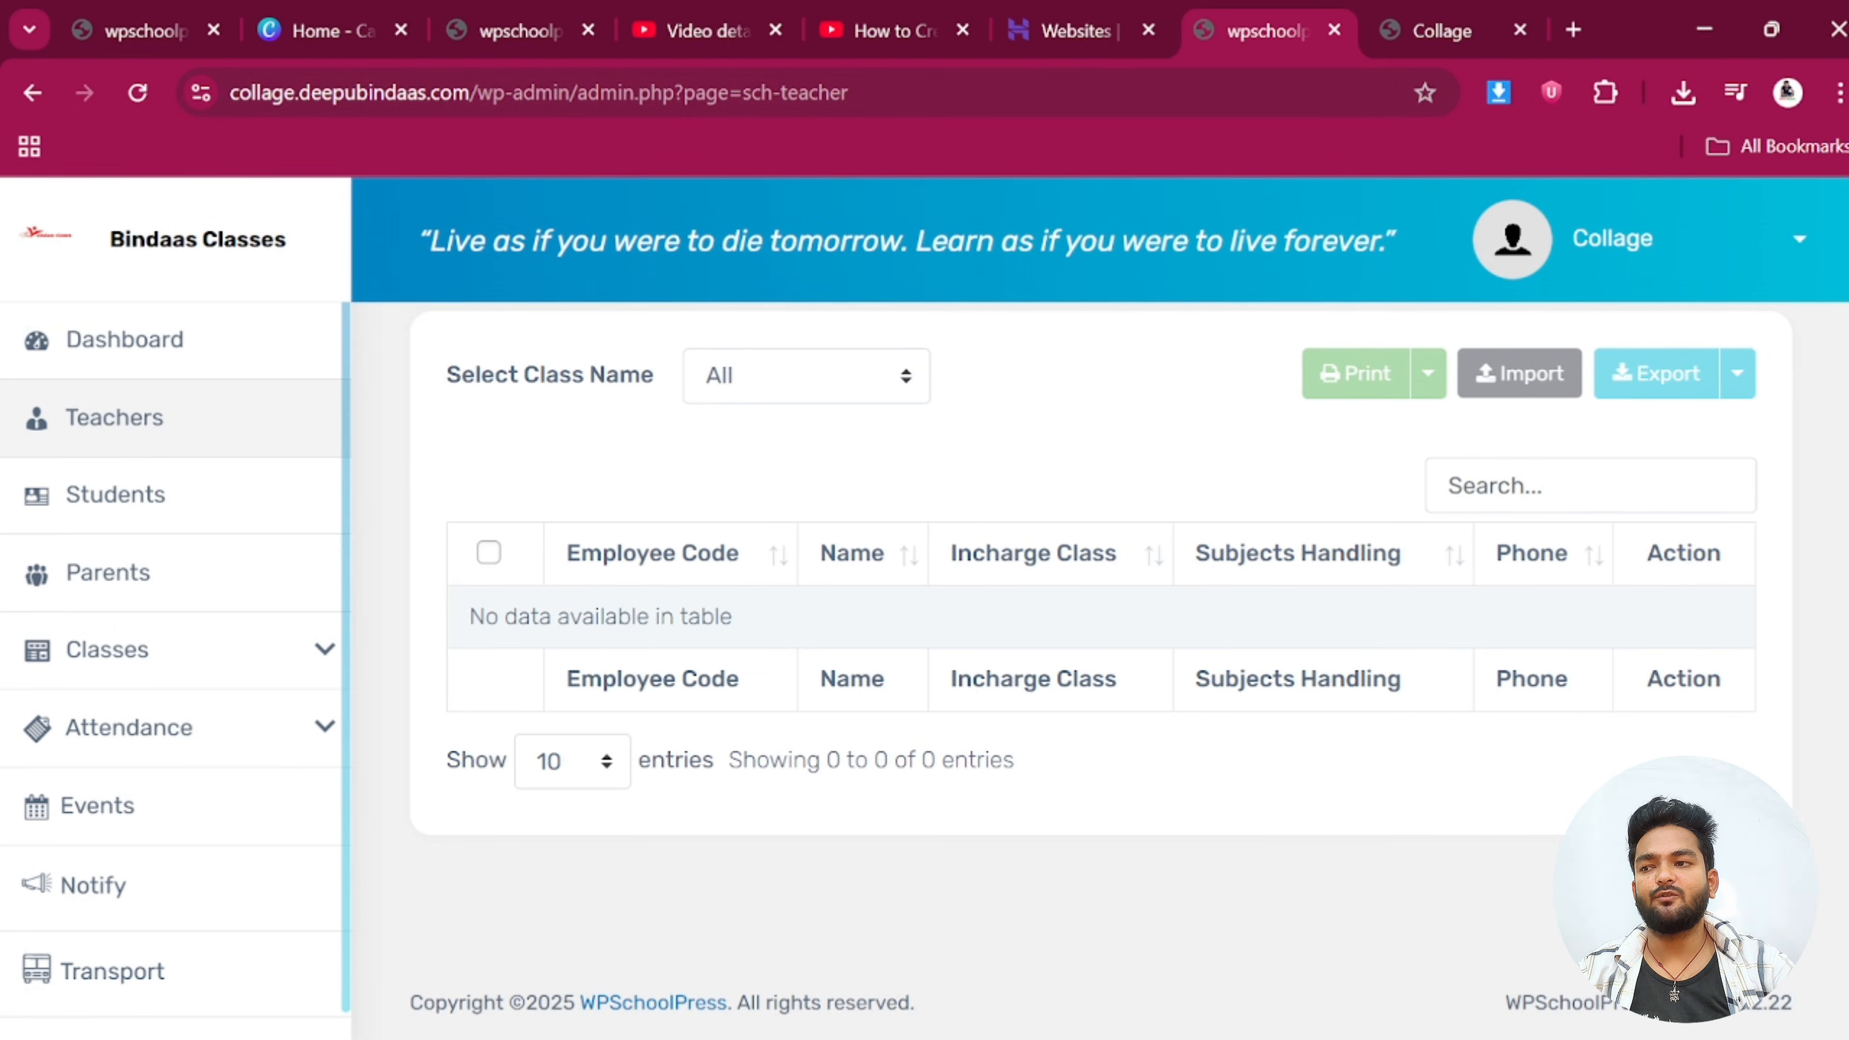
{"action": "scroll", "coordinate": [764, 648], "scroll_direction": "up", "scroll_amount": 2}
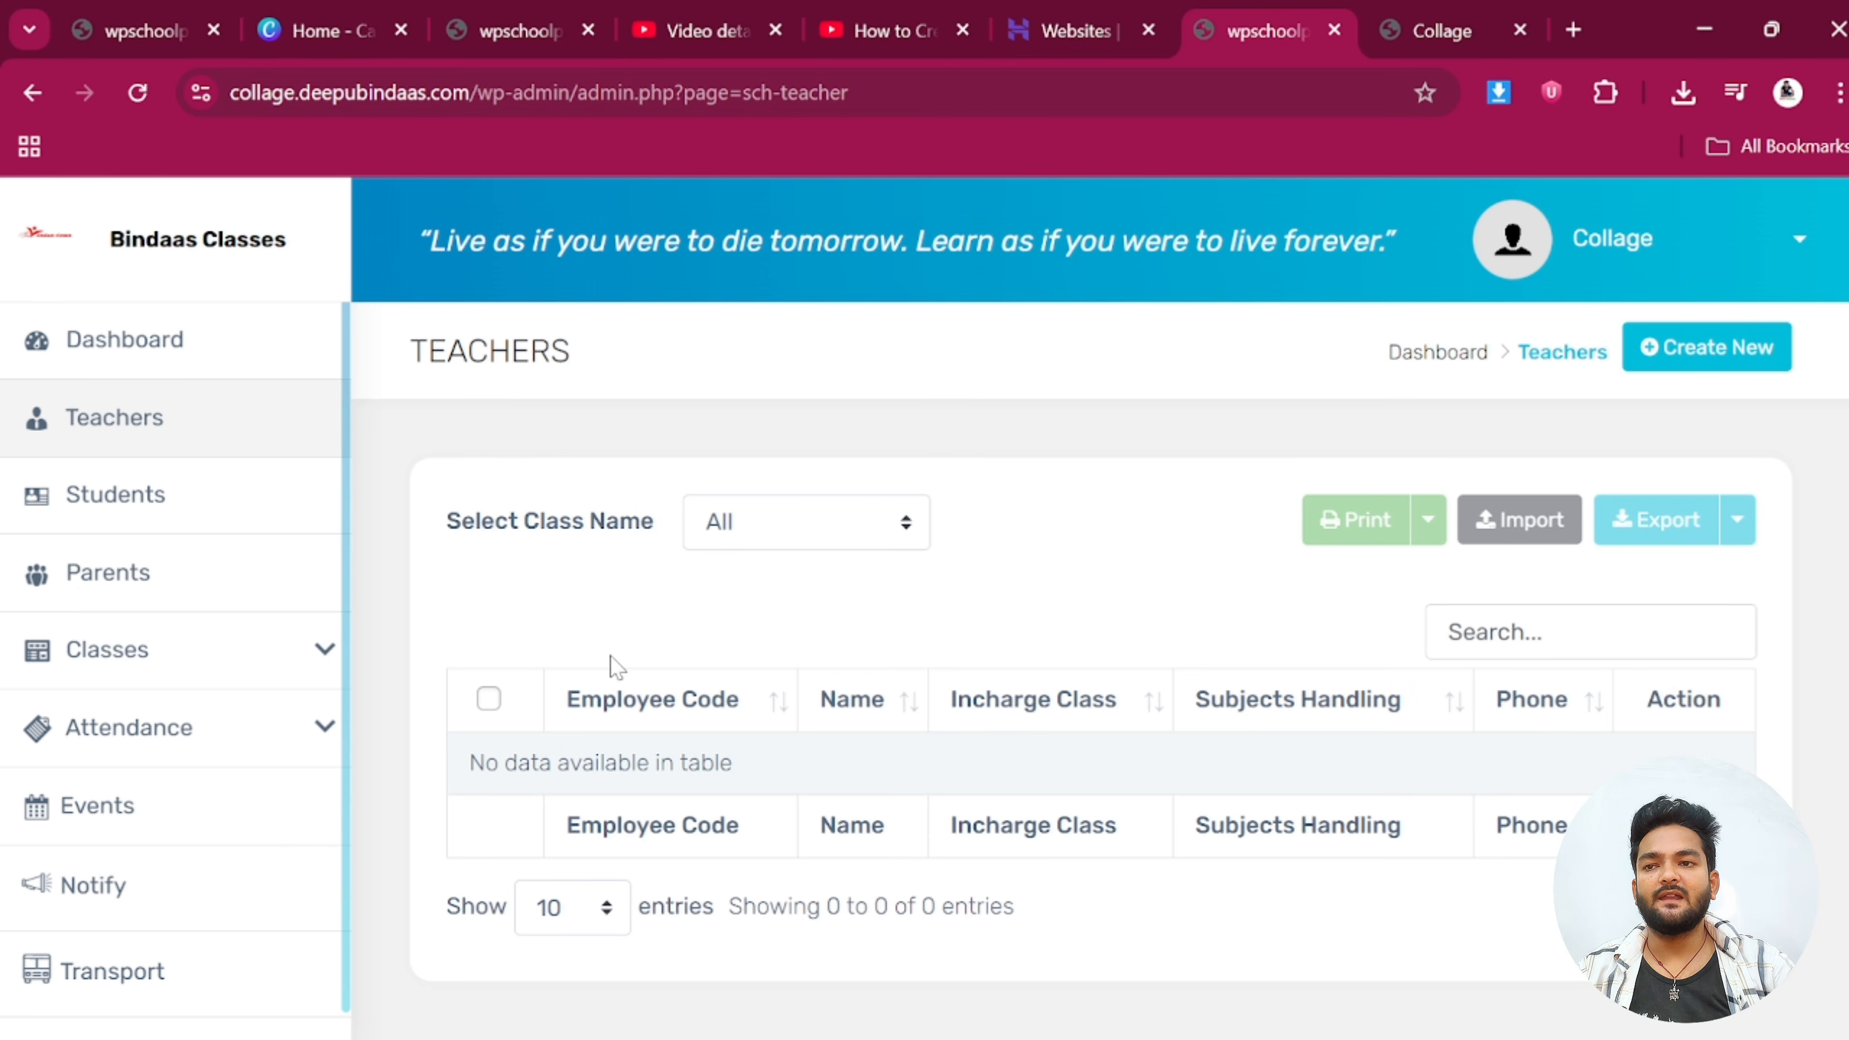
Start a new teacher and choose the action photo as the profile image
{"action": "left_click", "coordinate": [1728, 347]}
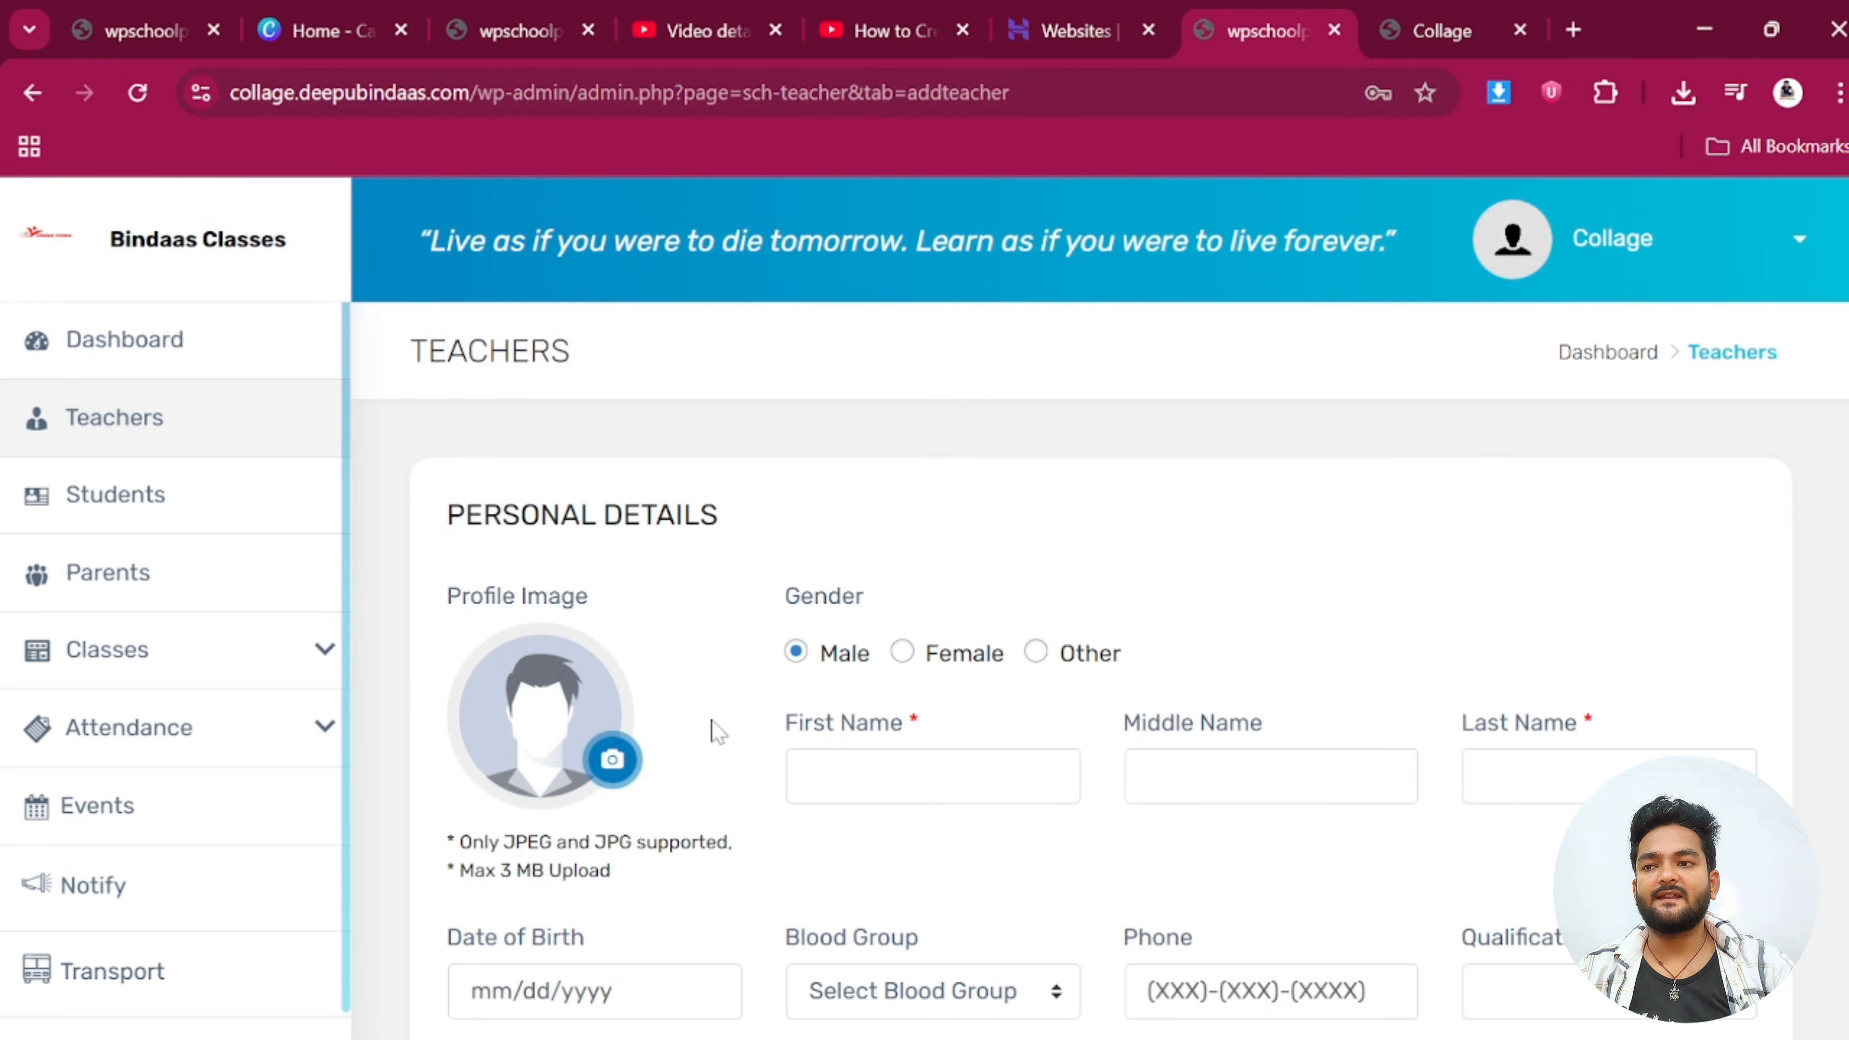
{"action": "left_click", "coordinate": [614, 761]}
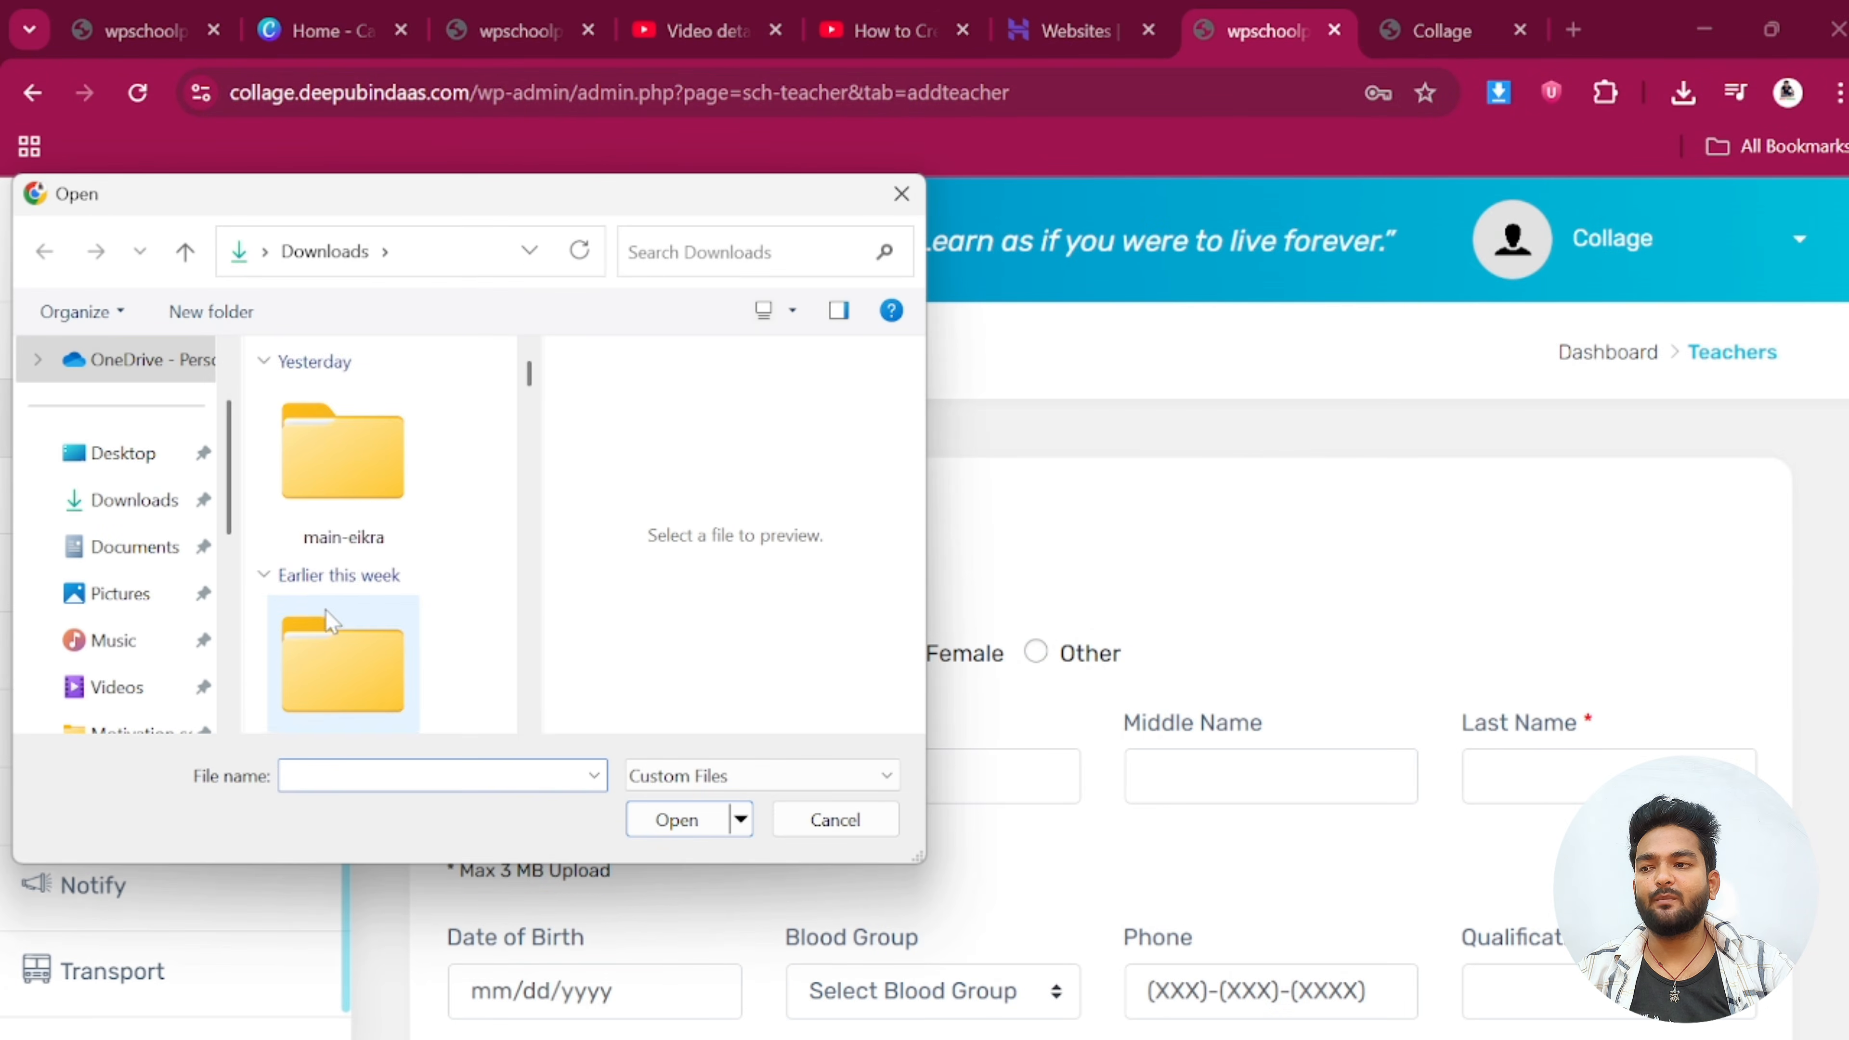
{"action": "scroll", "coordinate": [382, 579], "scroll_direction": "down", "scroll_amount": 10}
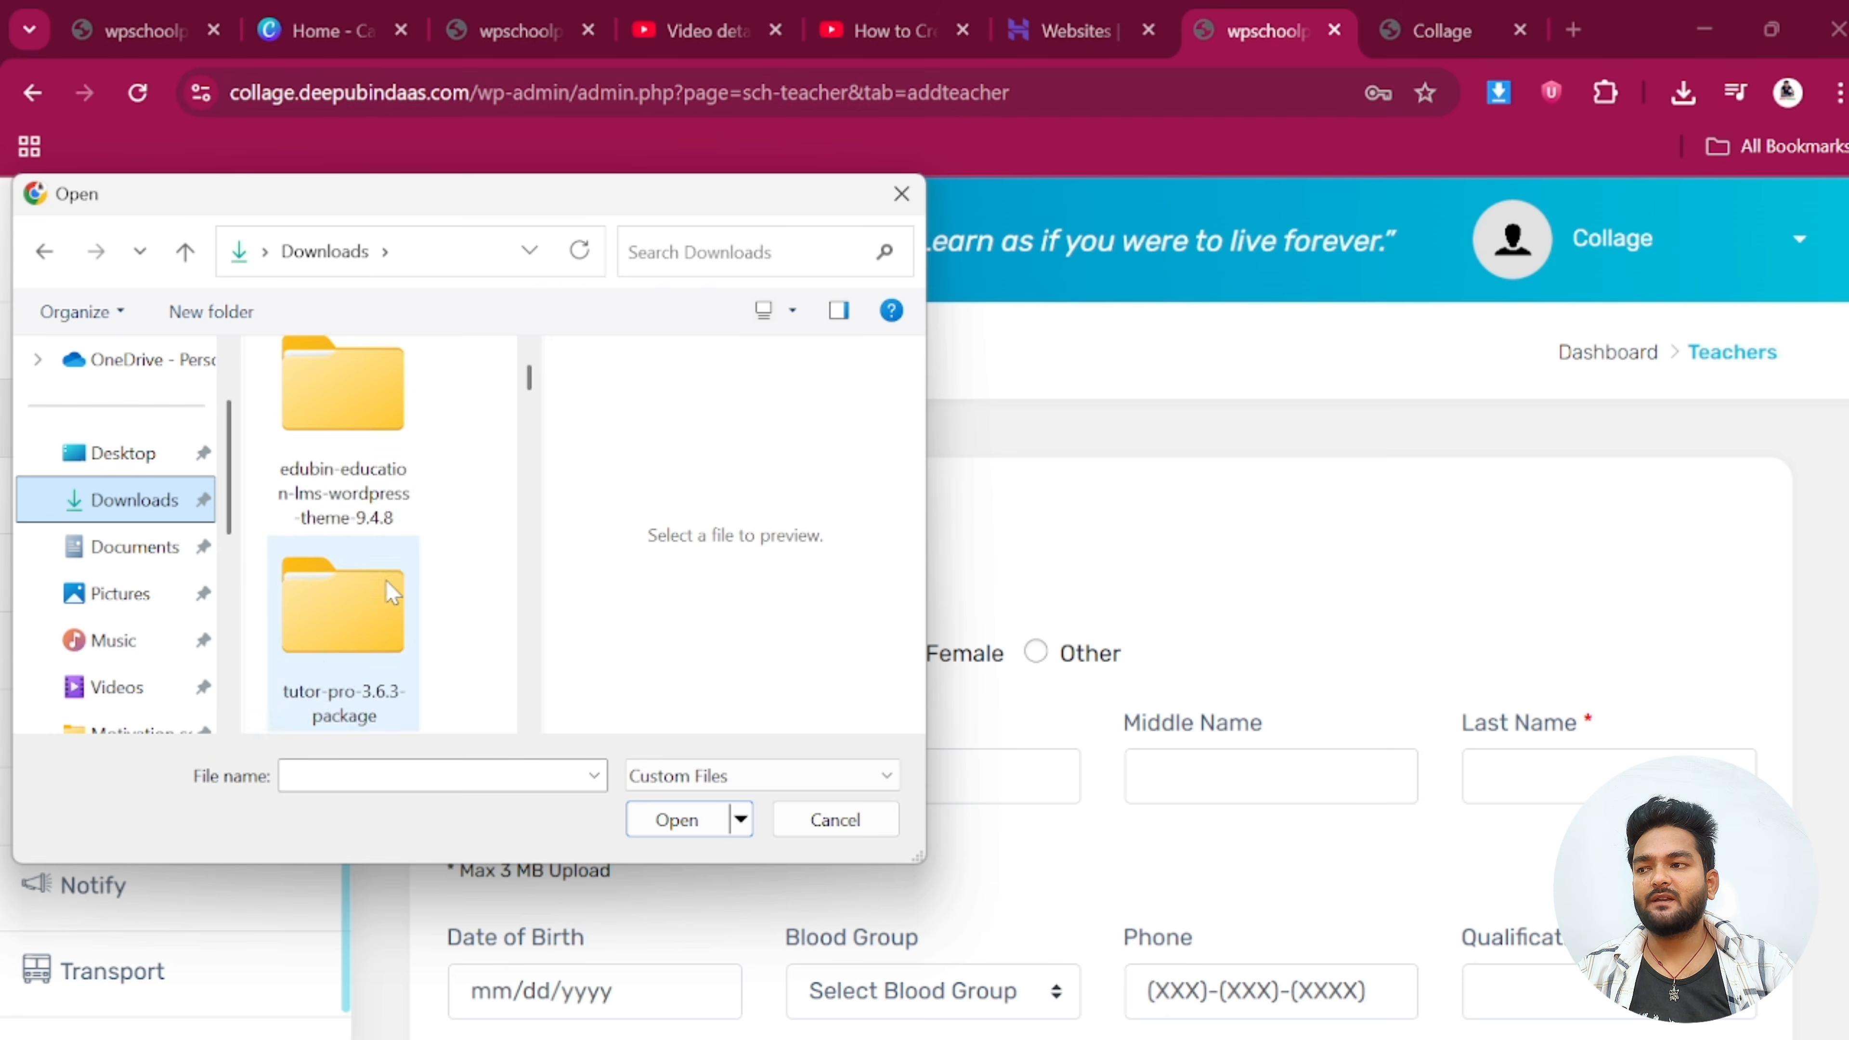
{"action": "scroll", "coordinate": [376, 575], "scroll_direction": "down", "scroll_amount": 3}
{"action": "left_click", "coordinate": [374, 571]}
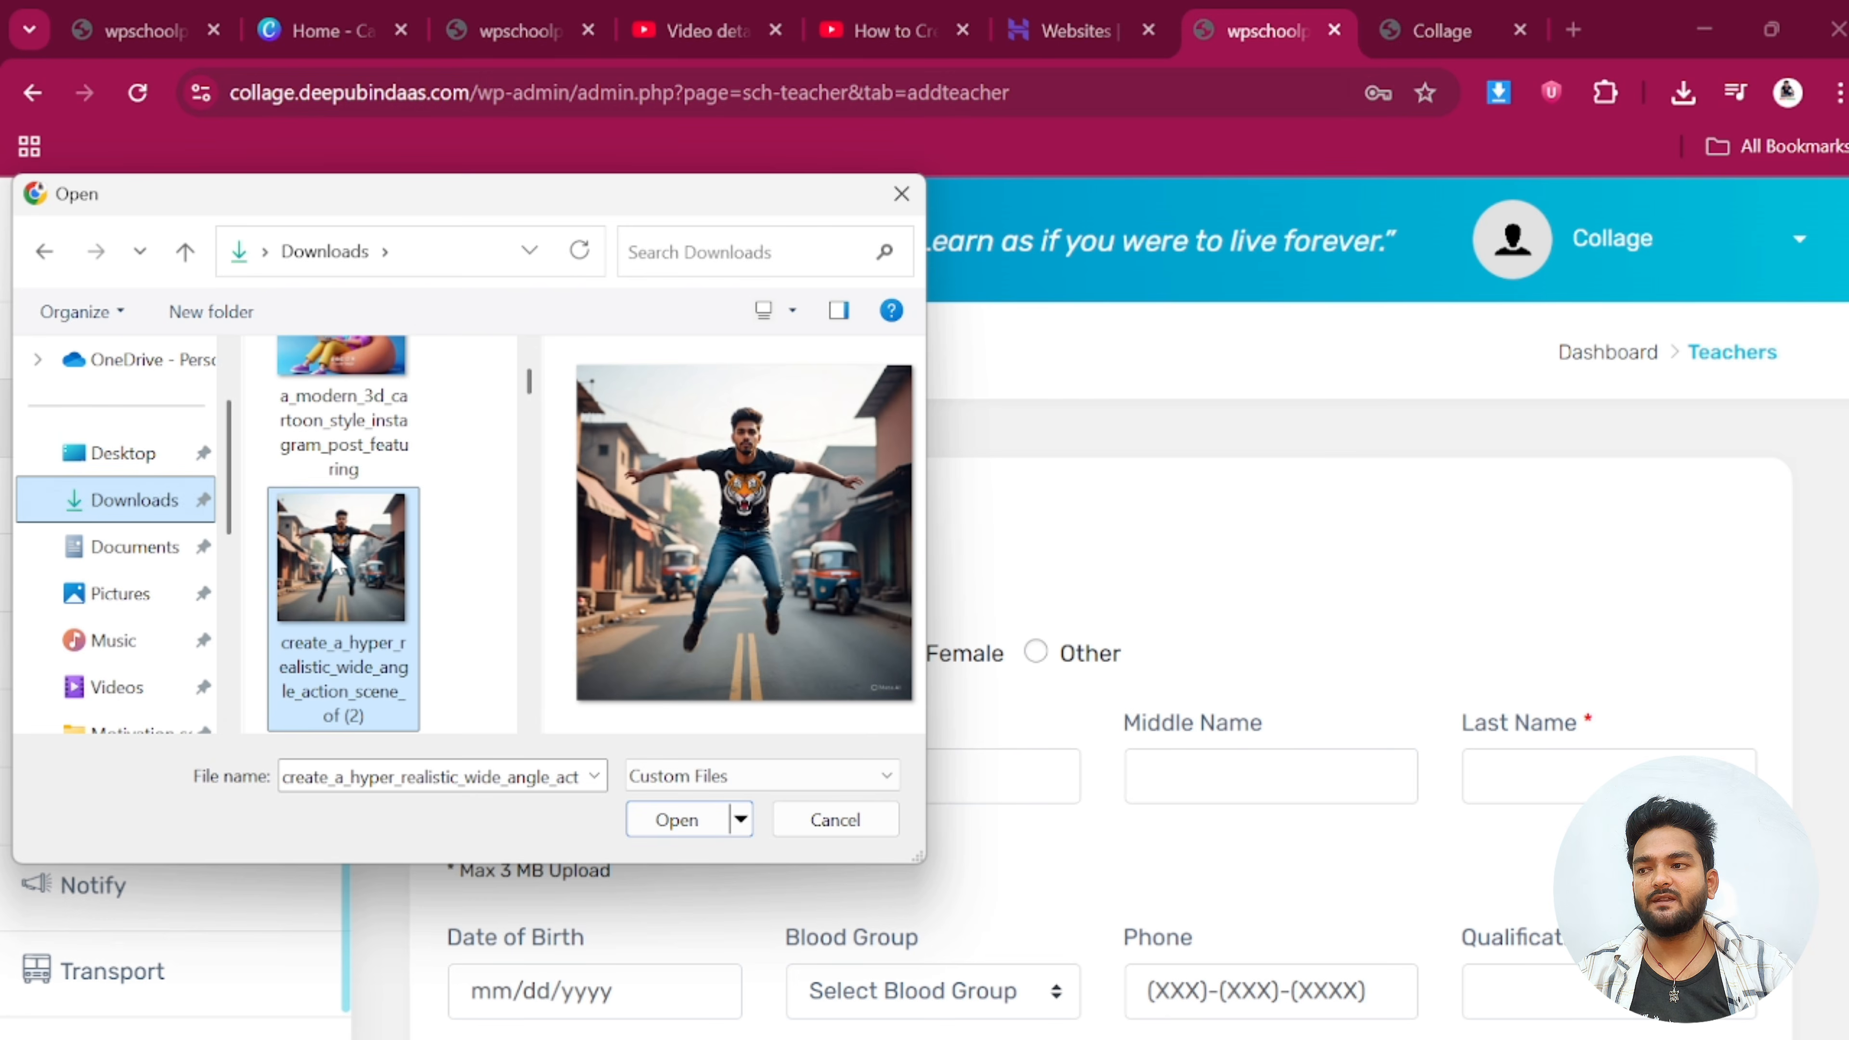
{"action": "left_click", "coordinate": [647, 823]}
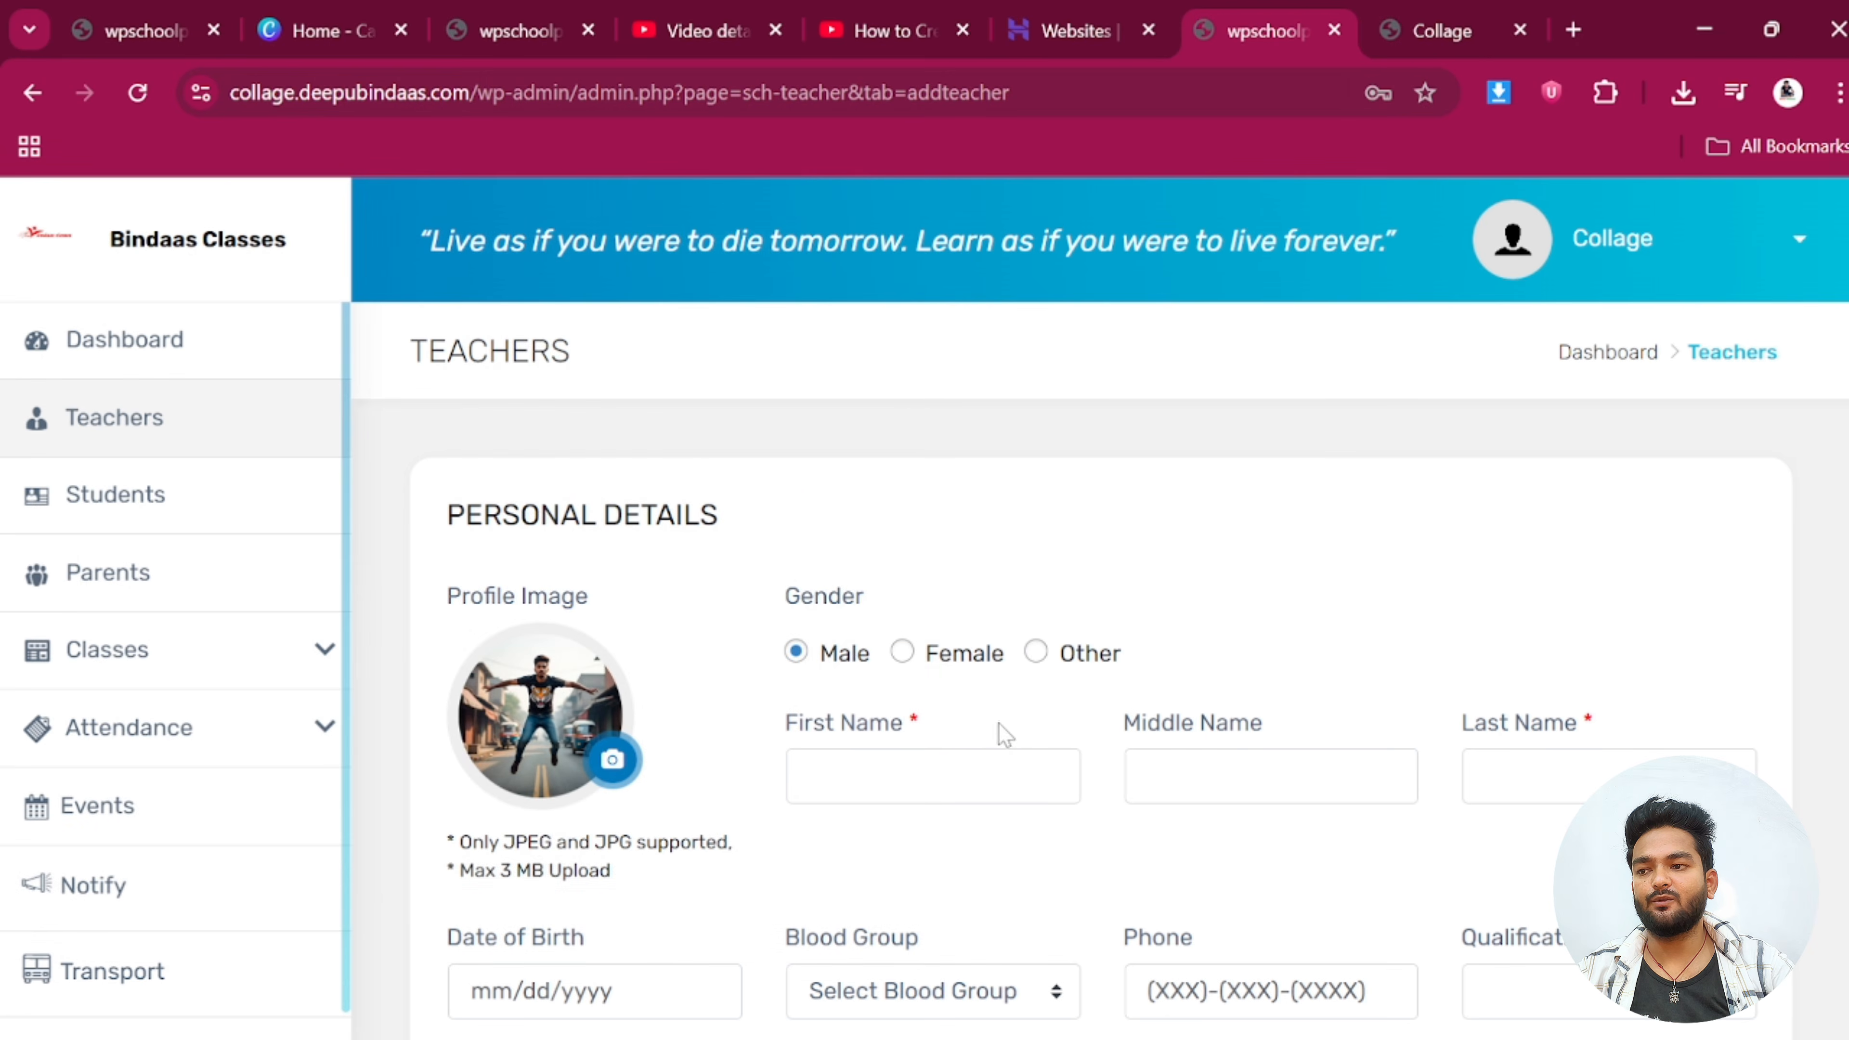
Autofill the teacher's first and last name from saved suggestions
{"action": "scroll", "coordinate": [999, 723], "scroll_direction": "down", "scroll_amount": 2}
{"action": "left_click", "coordinate": [903, 629]}
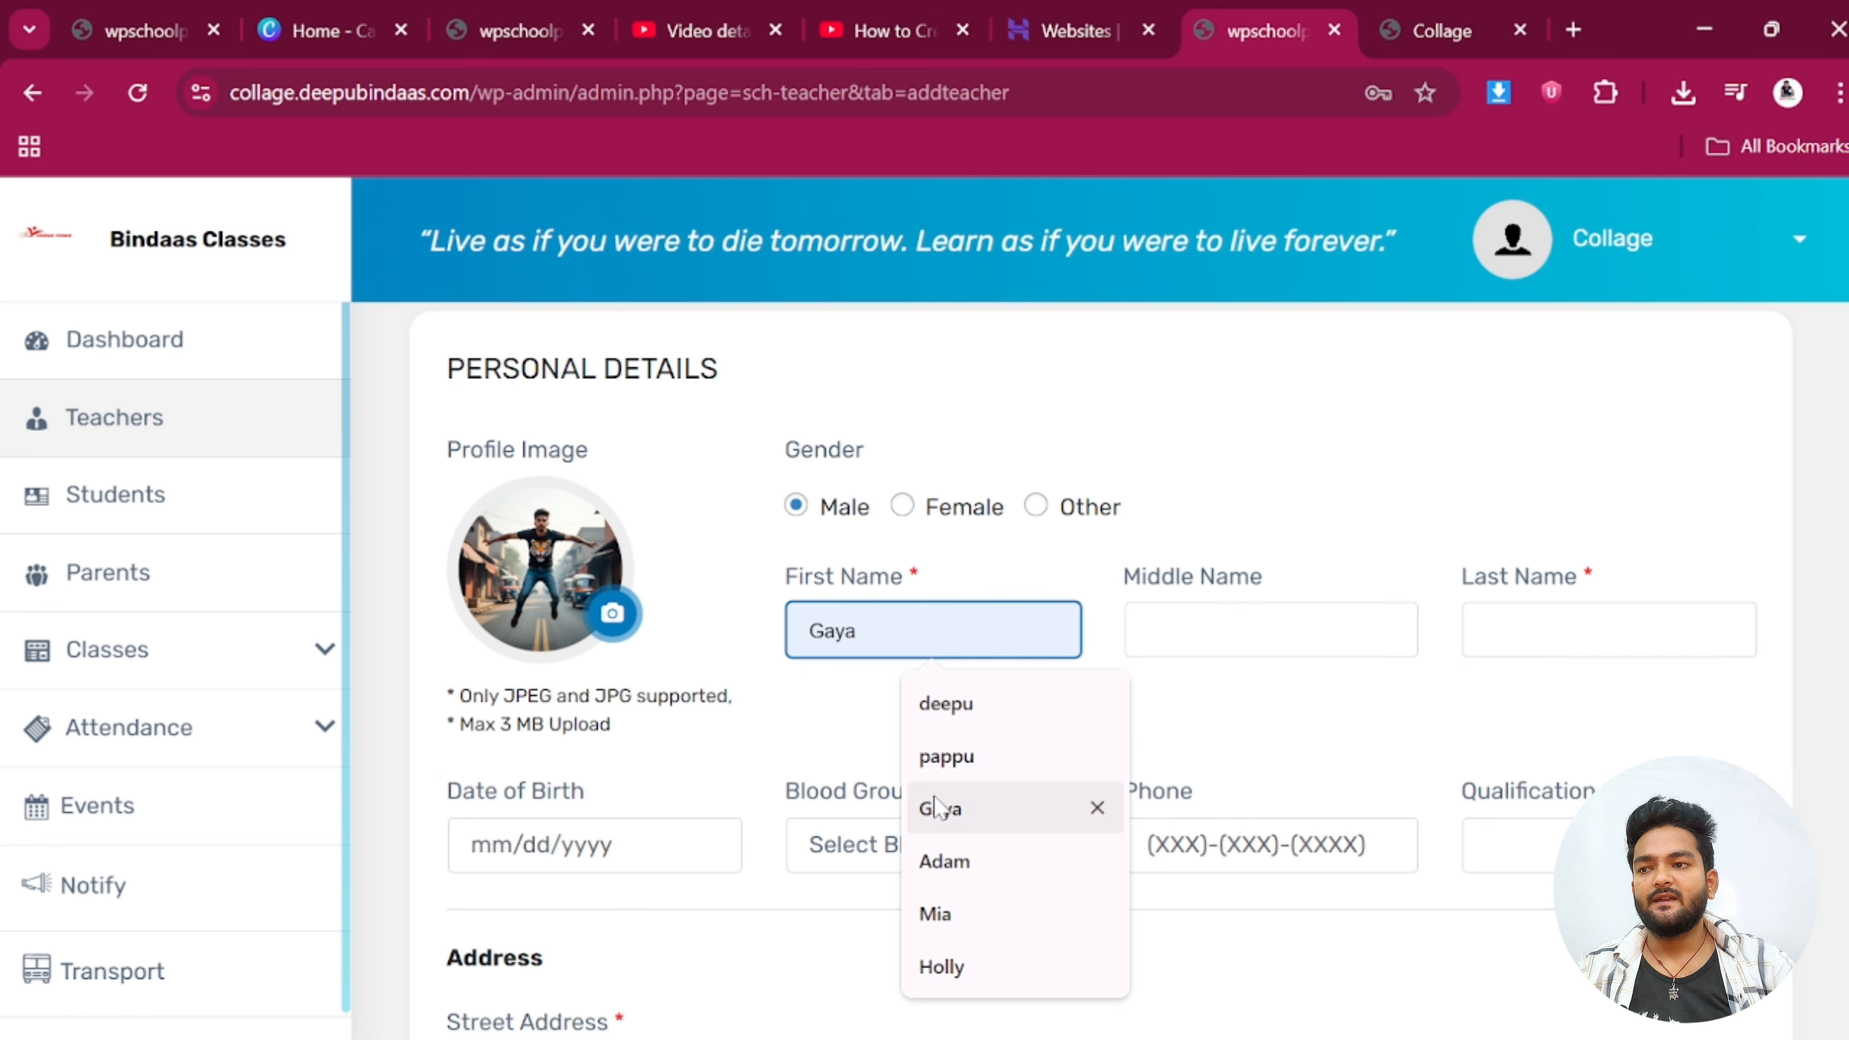
{"action": "left_click", "coordinate": [946, 756]}
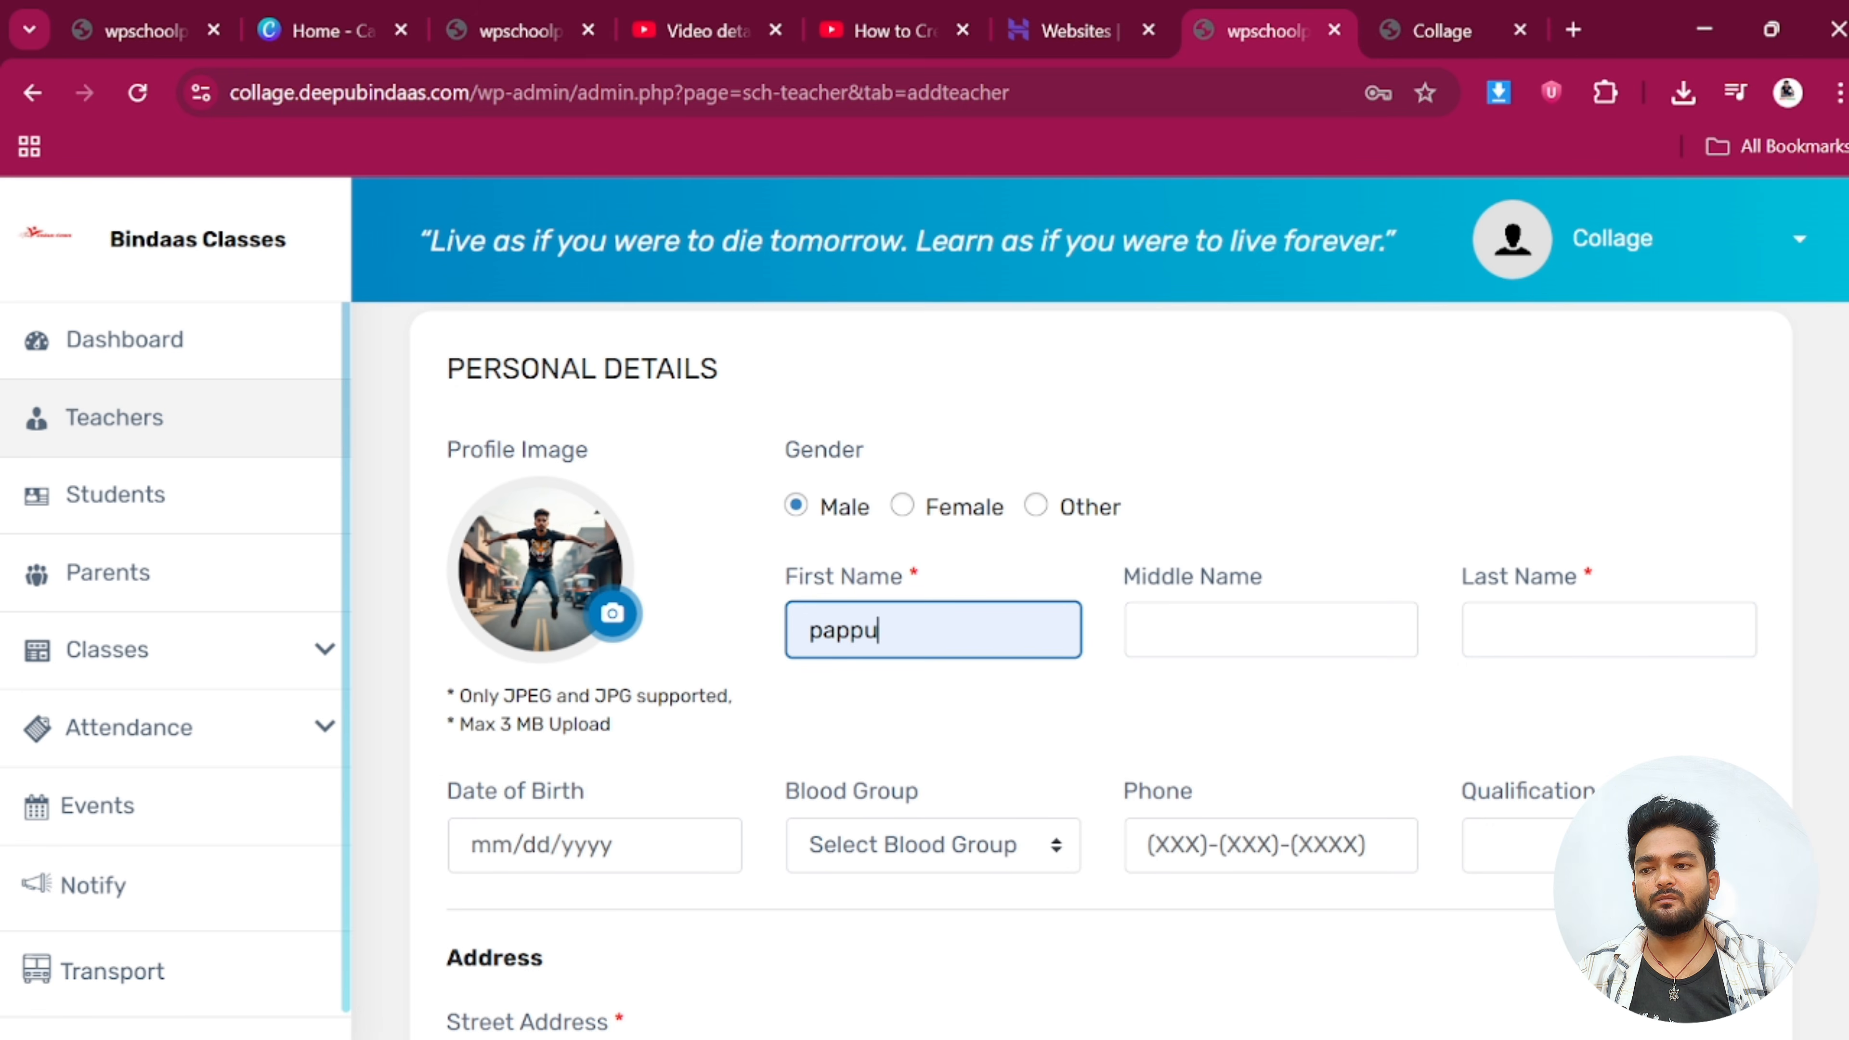
{"action": "left_click", "coordinate": [1609, 629]}
{"action": "left_click", "coordinate": [1623, 755]}
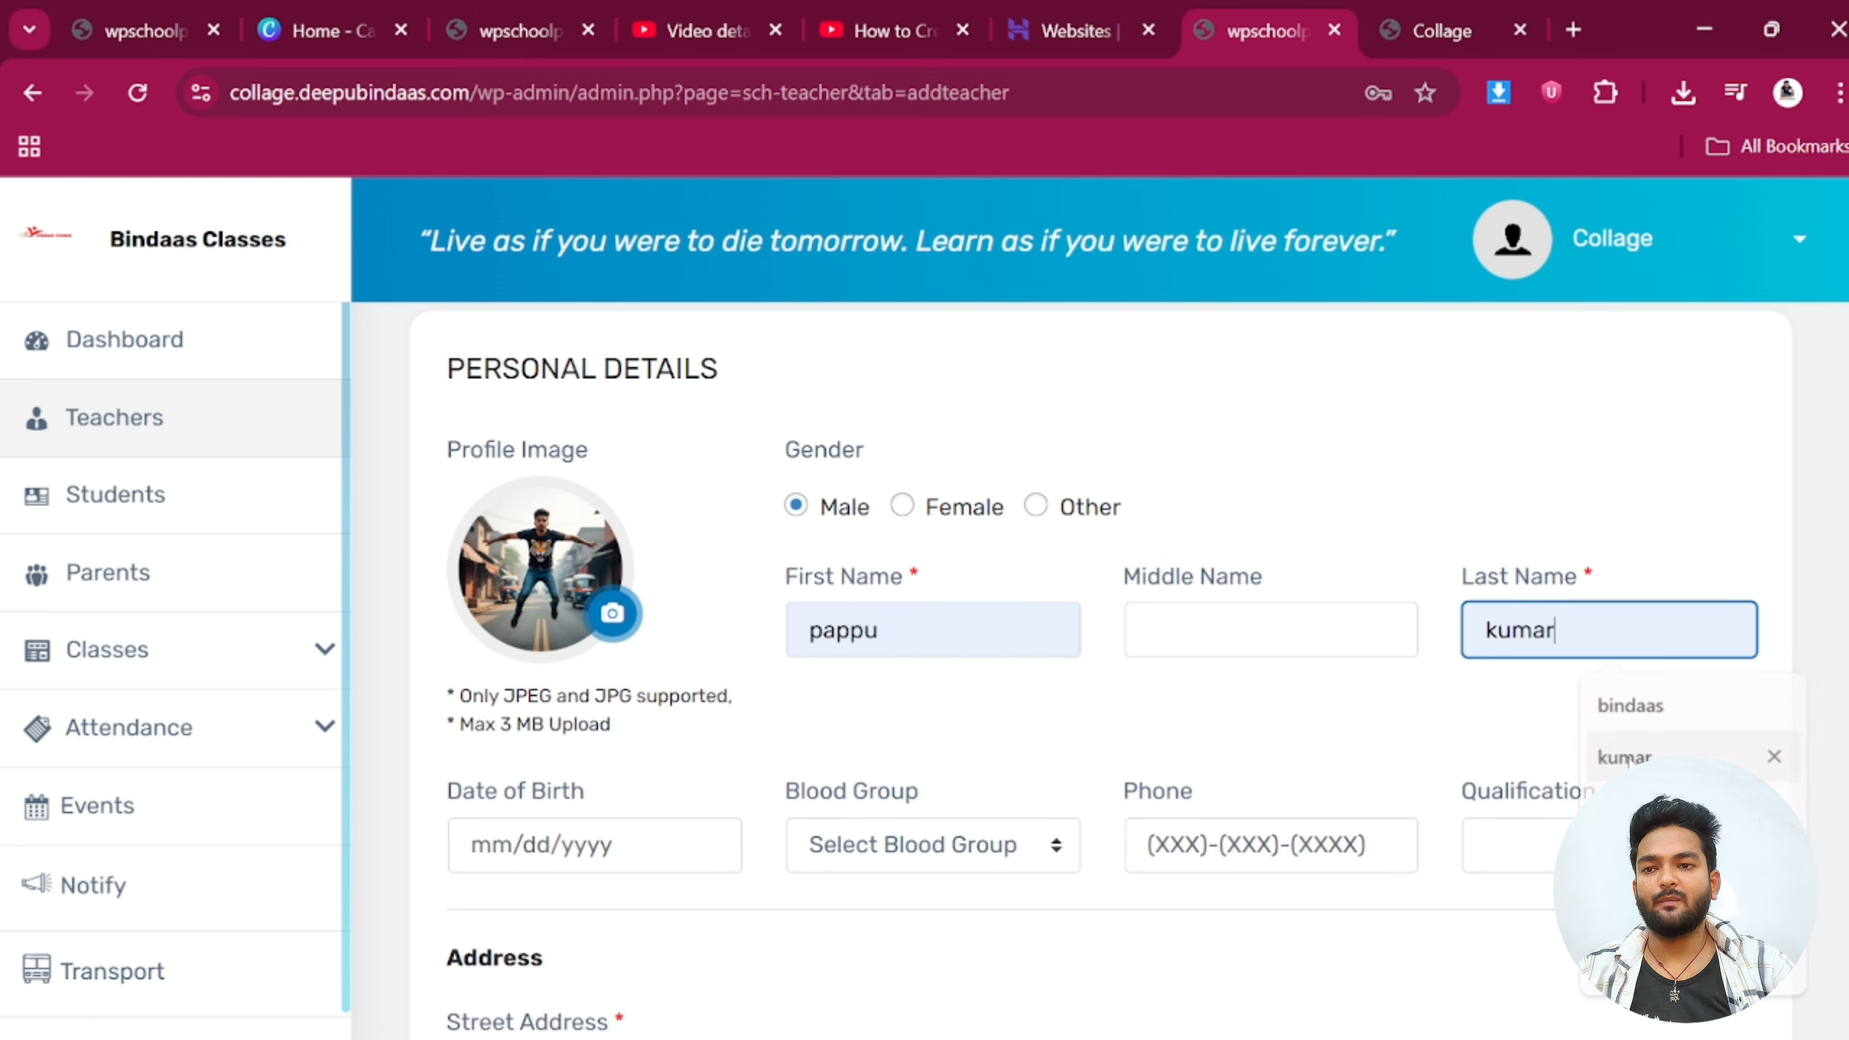
{"action": "scroll", "coordinate": [1275, 692], "scroll_direction": "down", "scroll_amount": 3}
{"action": "left_click", "coordinate": [595, 552]}
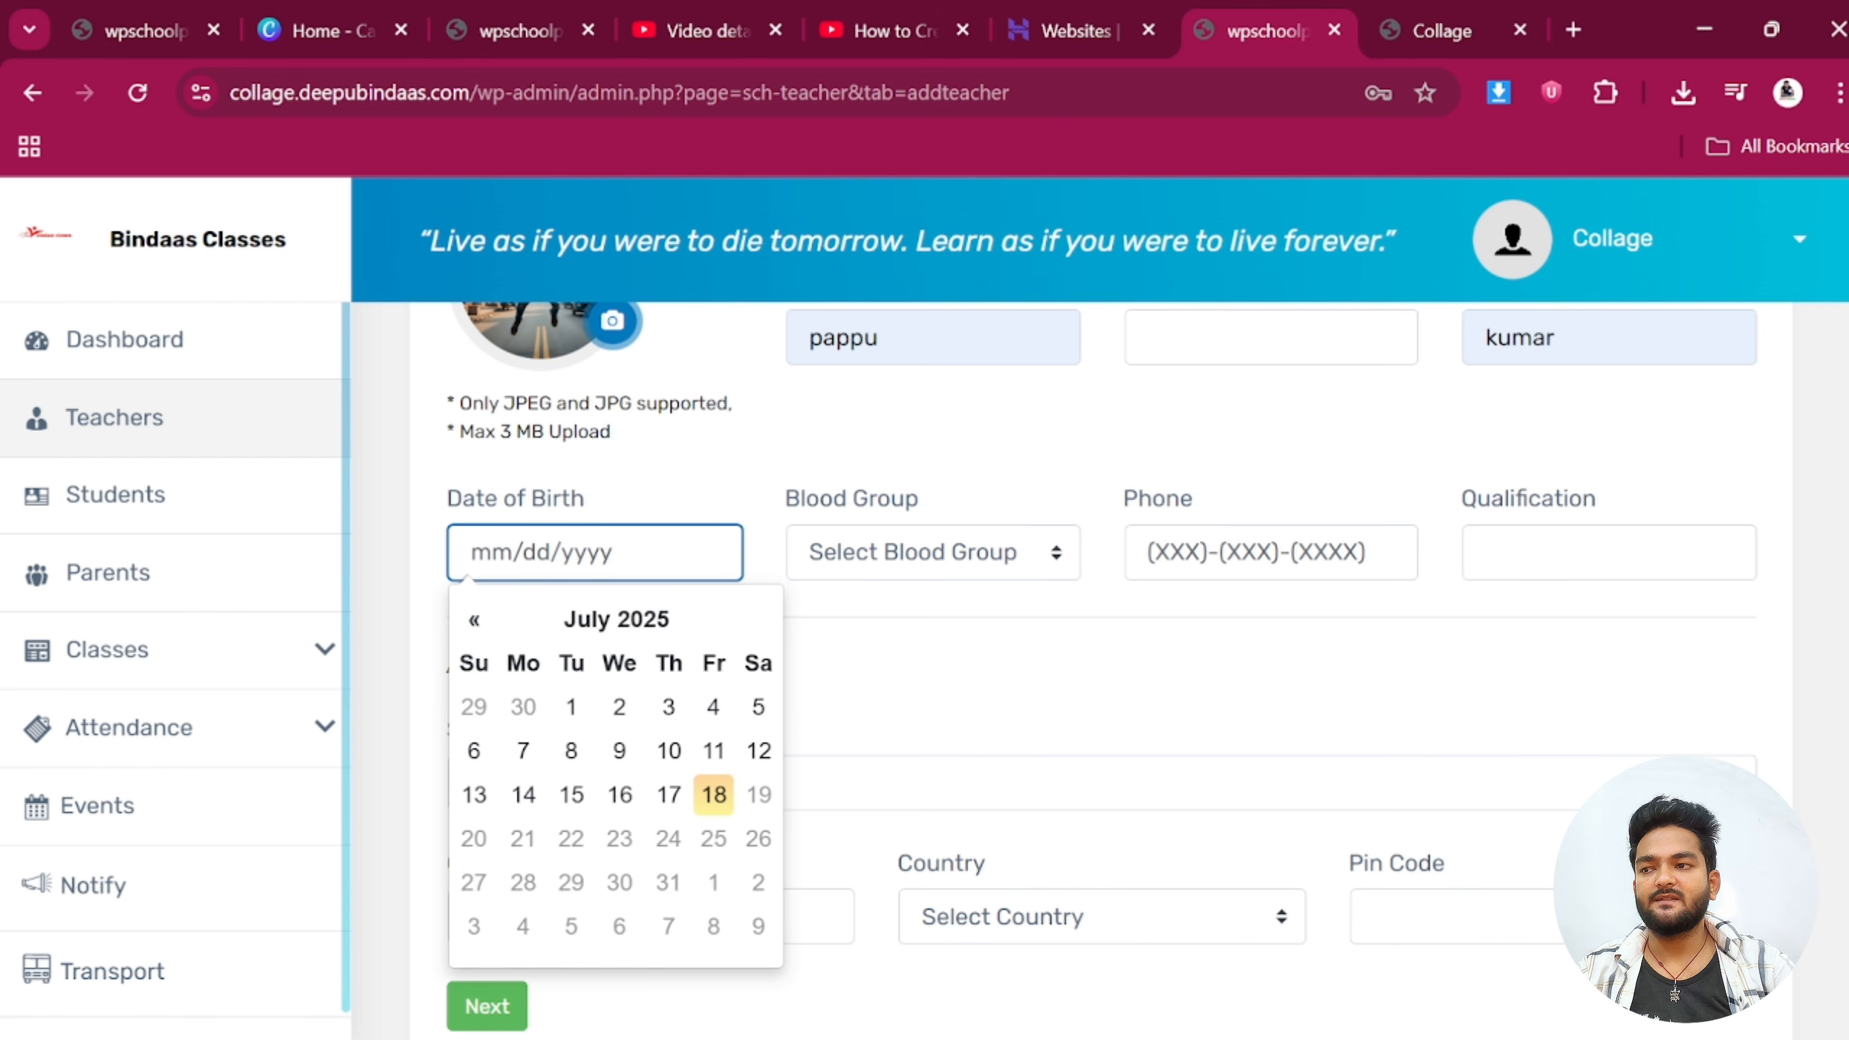
{"action": "left_click", "coordinate": [659, 622]}
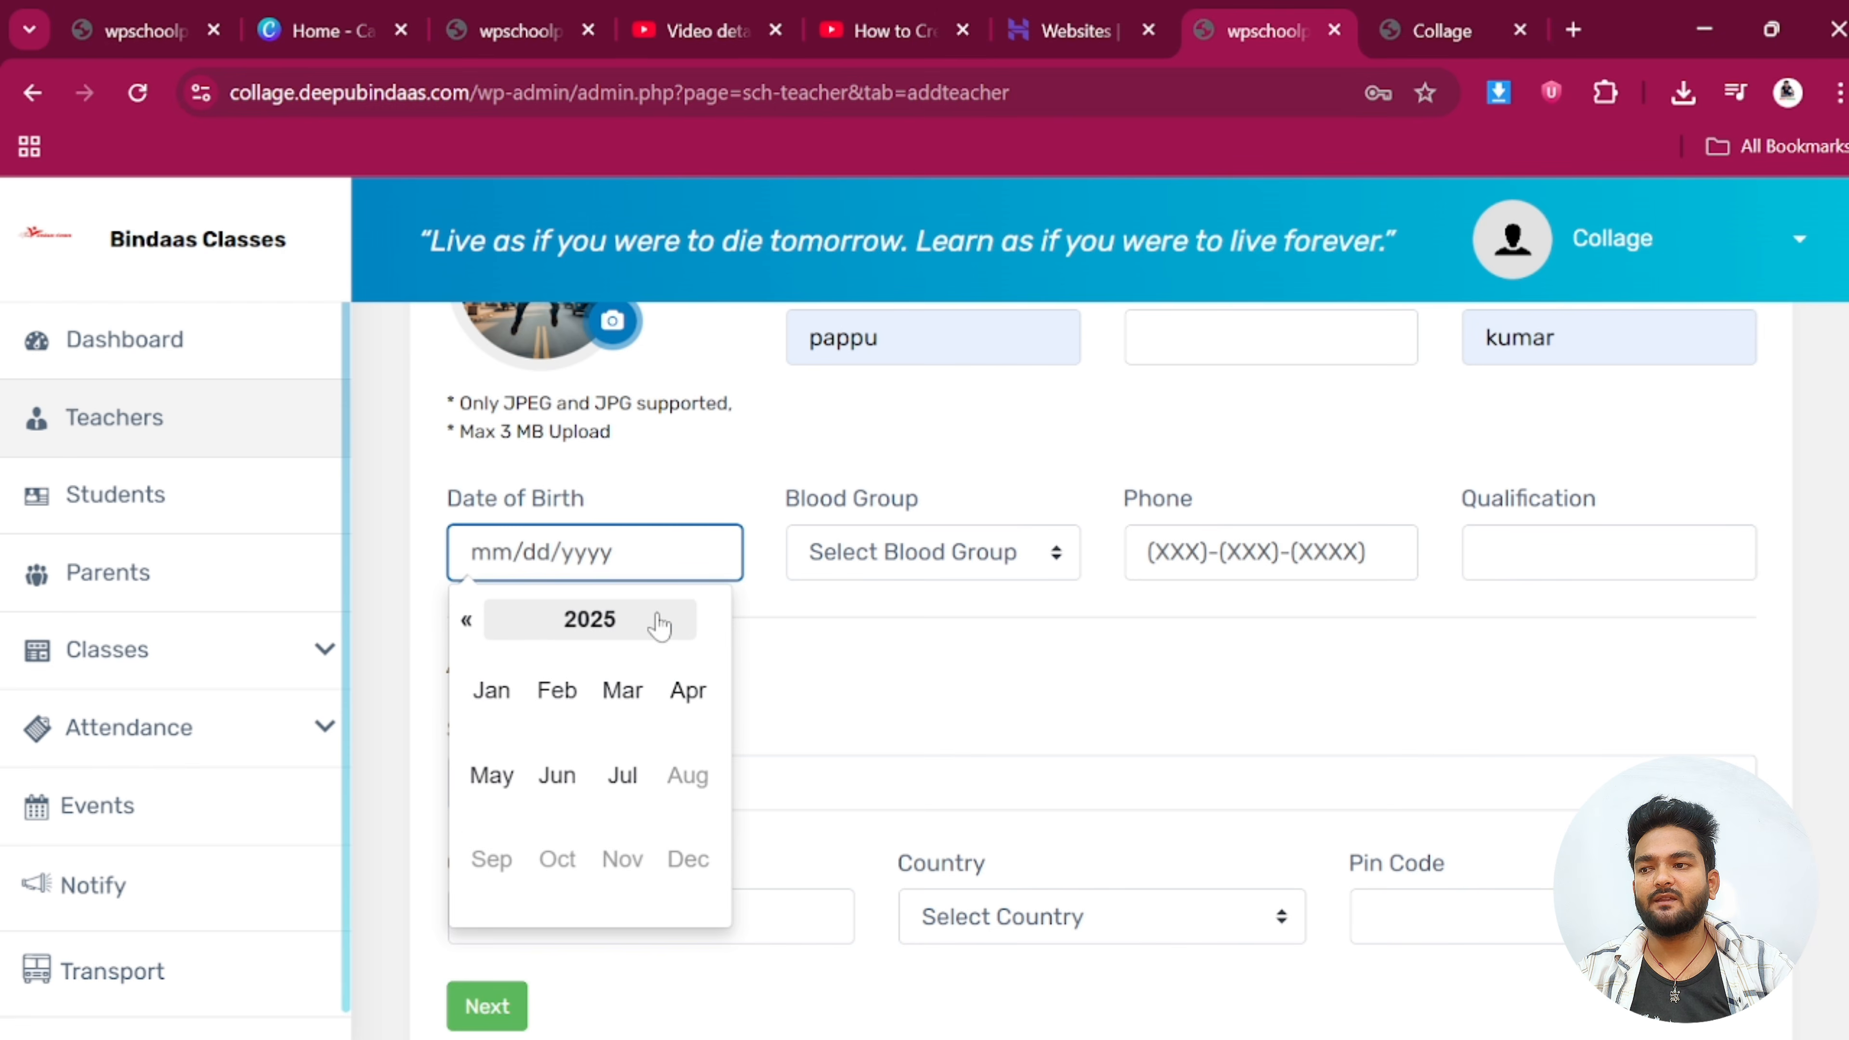
{"action": "left_click", "coordinate": [591, 625]}
{"action": "left_click", "coordinate": [468, 621]}
{"action": "left_click", "coordinate": [466, 621]}
{"action": "left_click", "coordinate": [466, 620]}
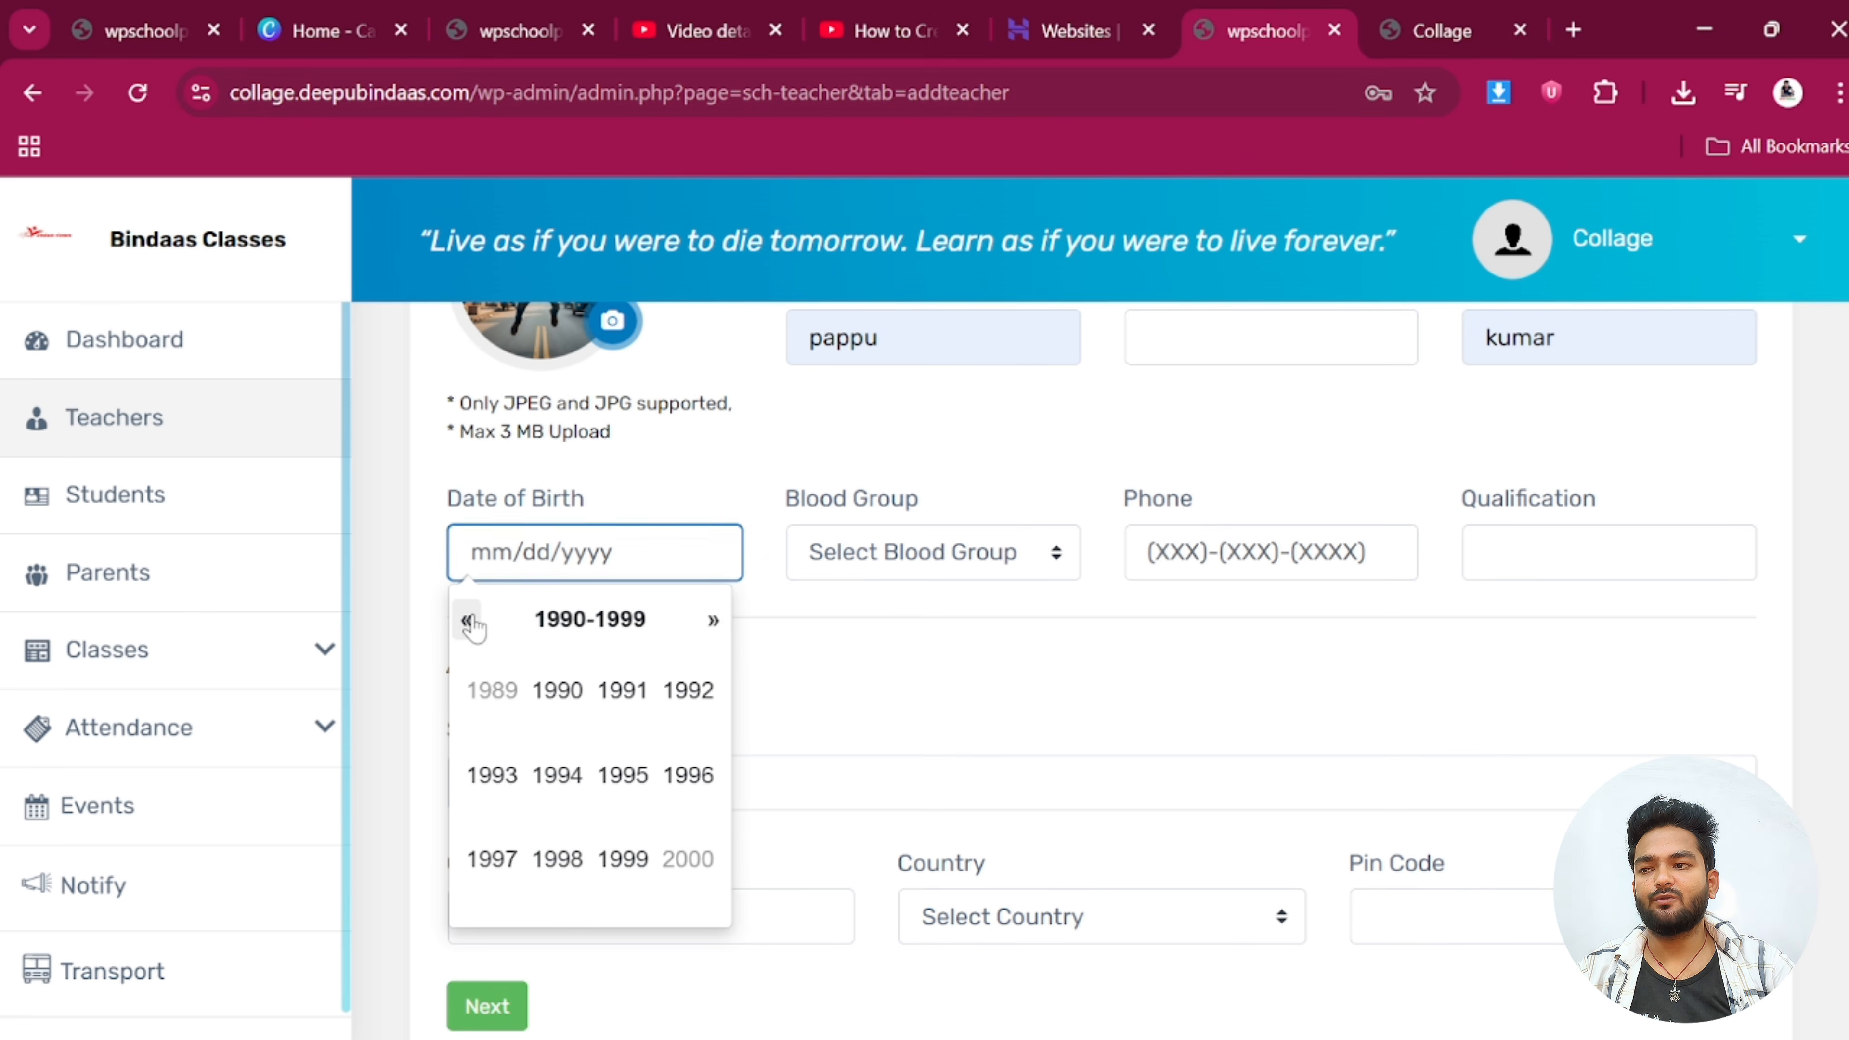
{"action": "left_click", "coordinate": [466, 621]}
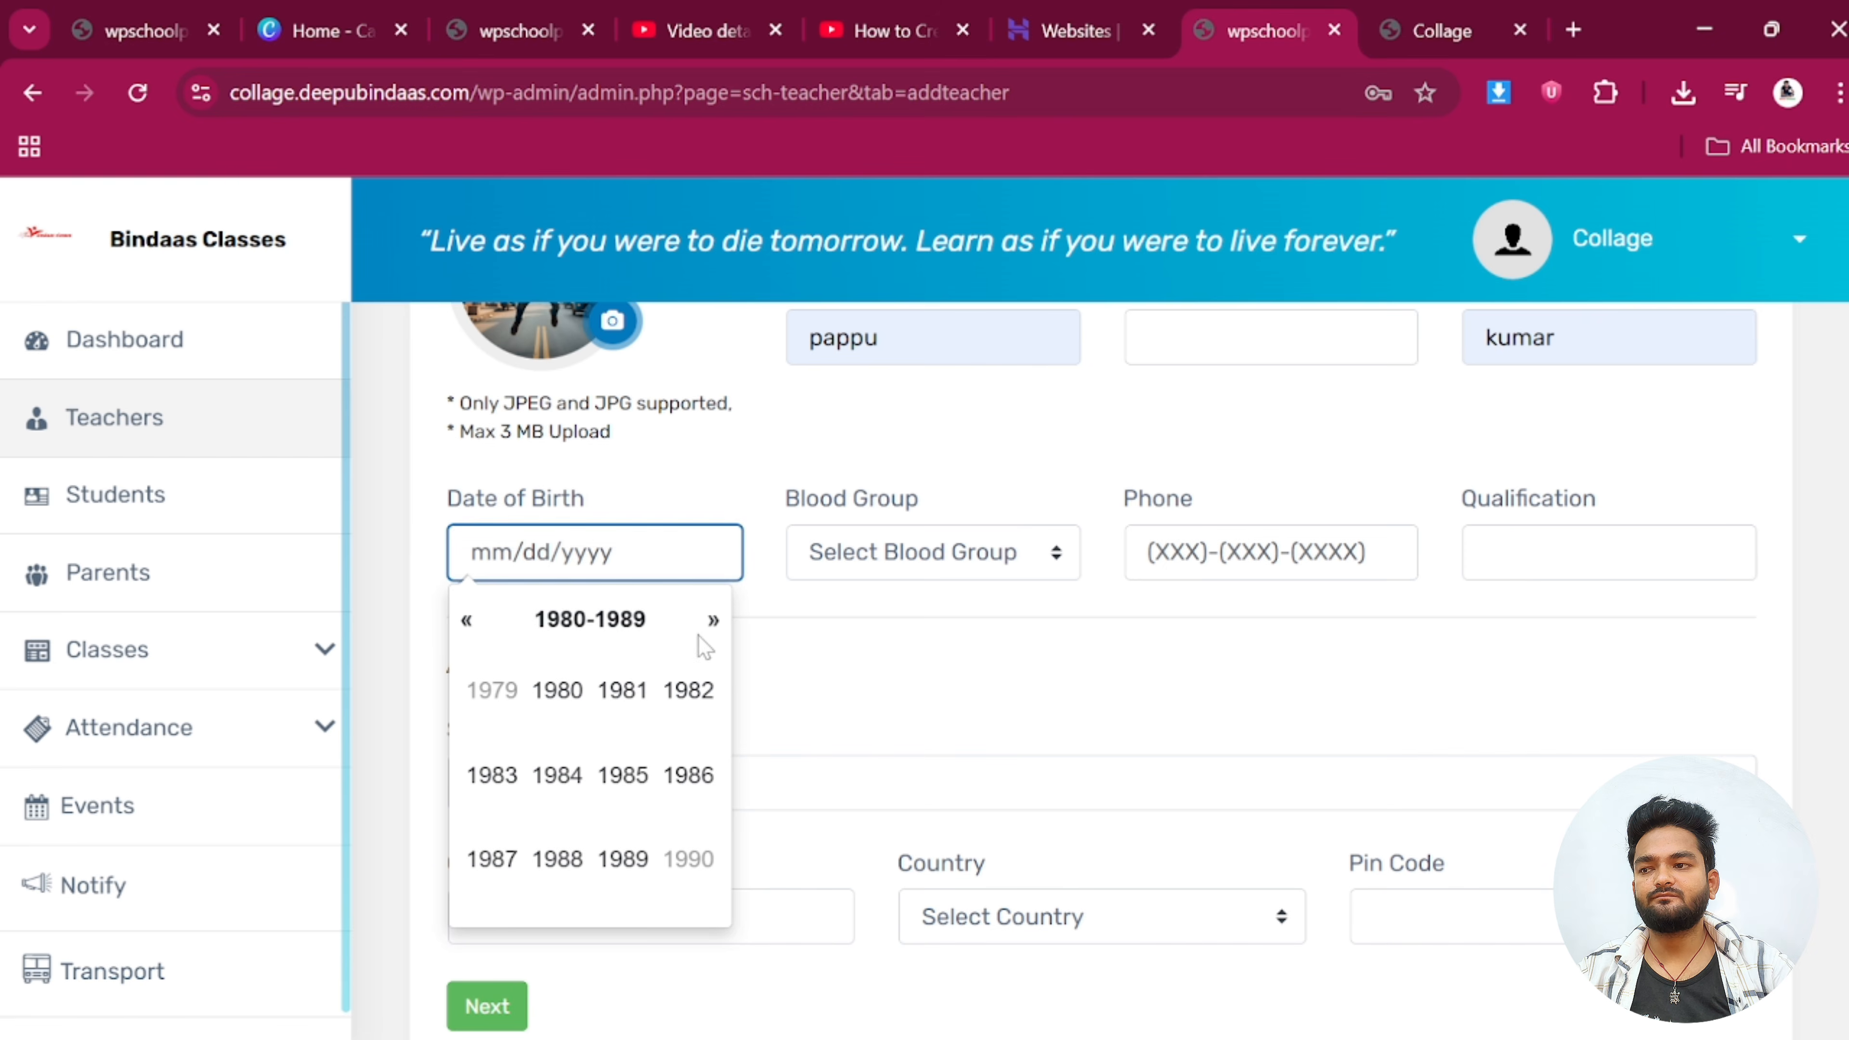
{"action": "left_click", "coordinate": [712, 621]}
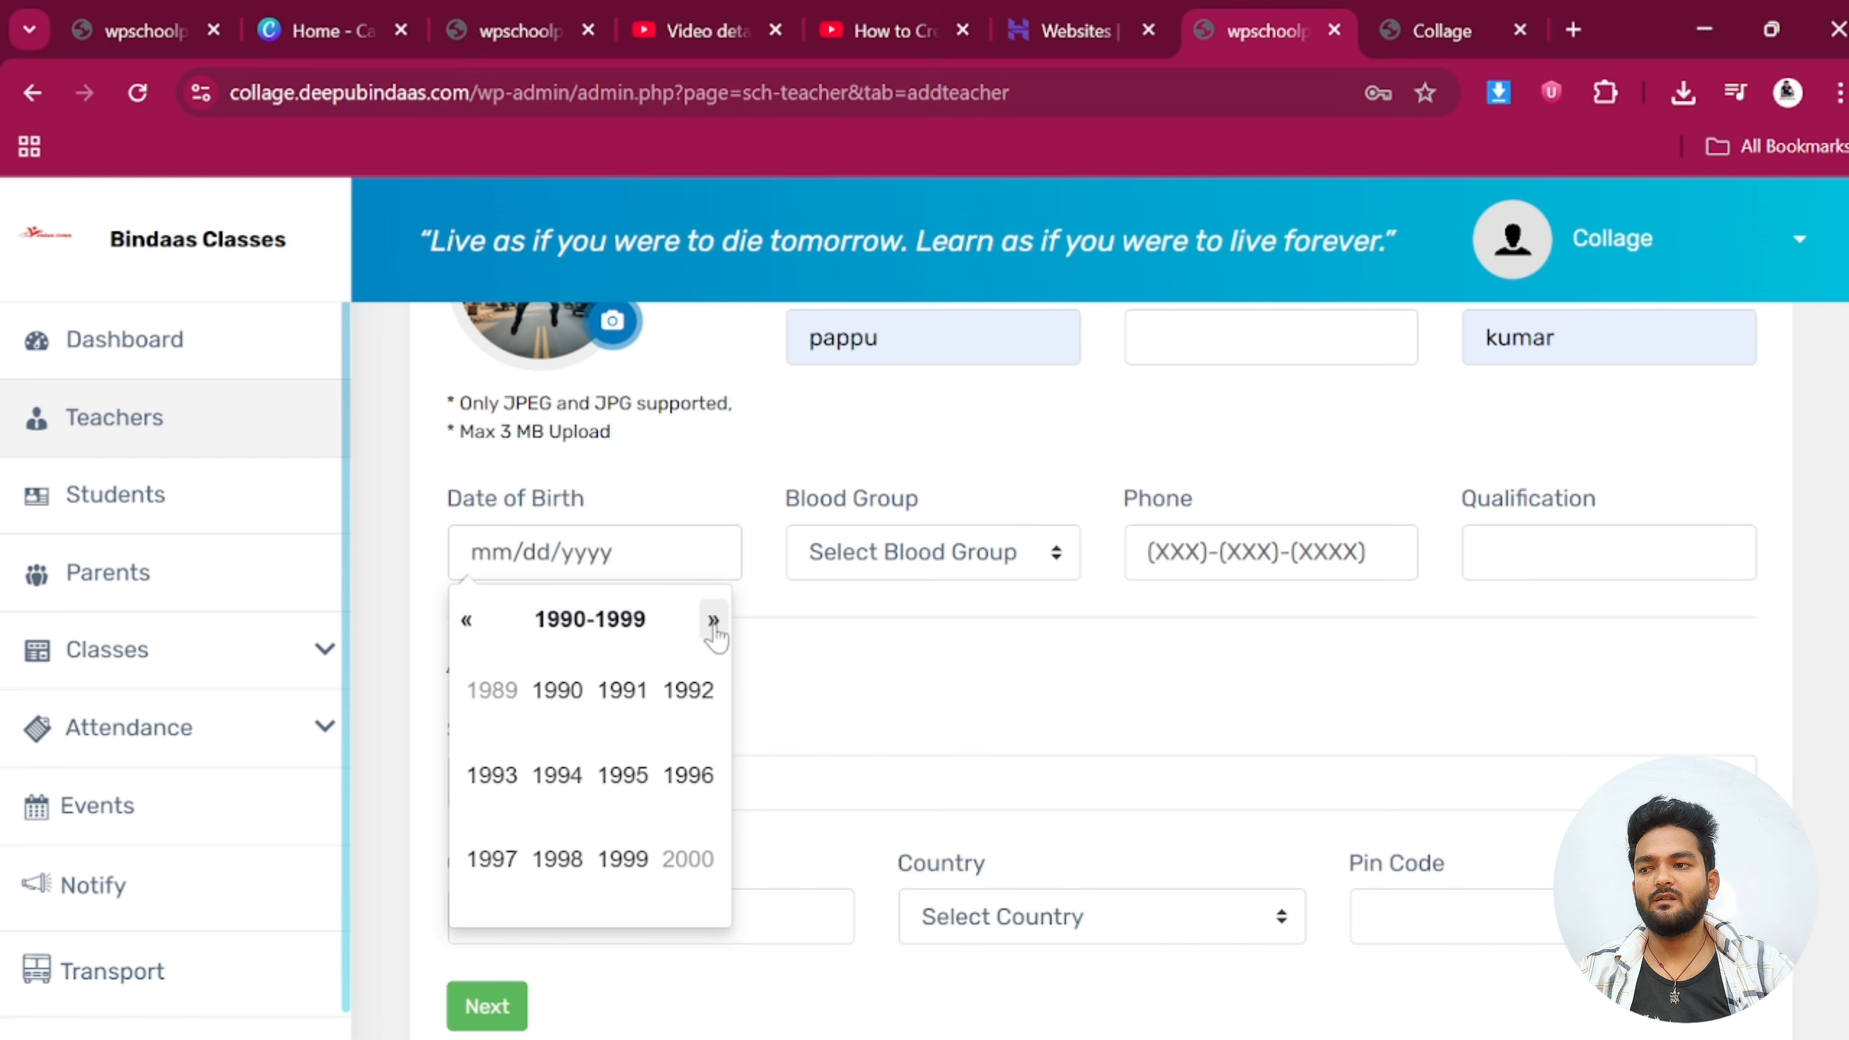
{"action": "left_click", "coordinate": [557, 859]}
{"action": "left_click", "coordinate": [619, 725]}
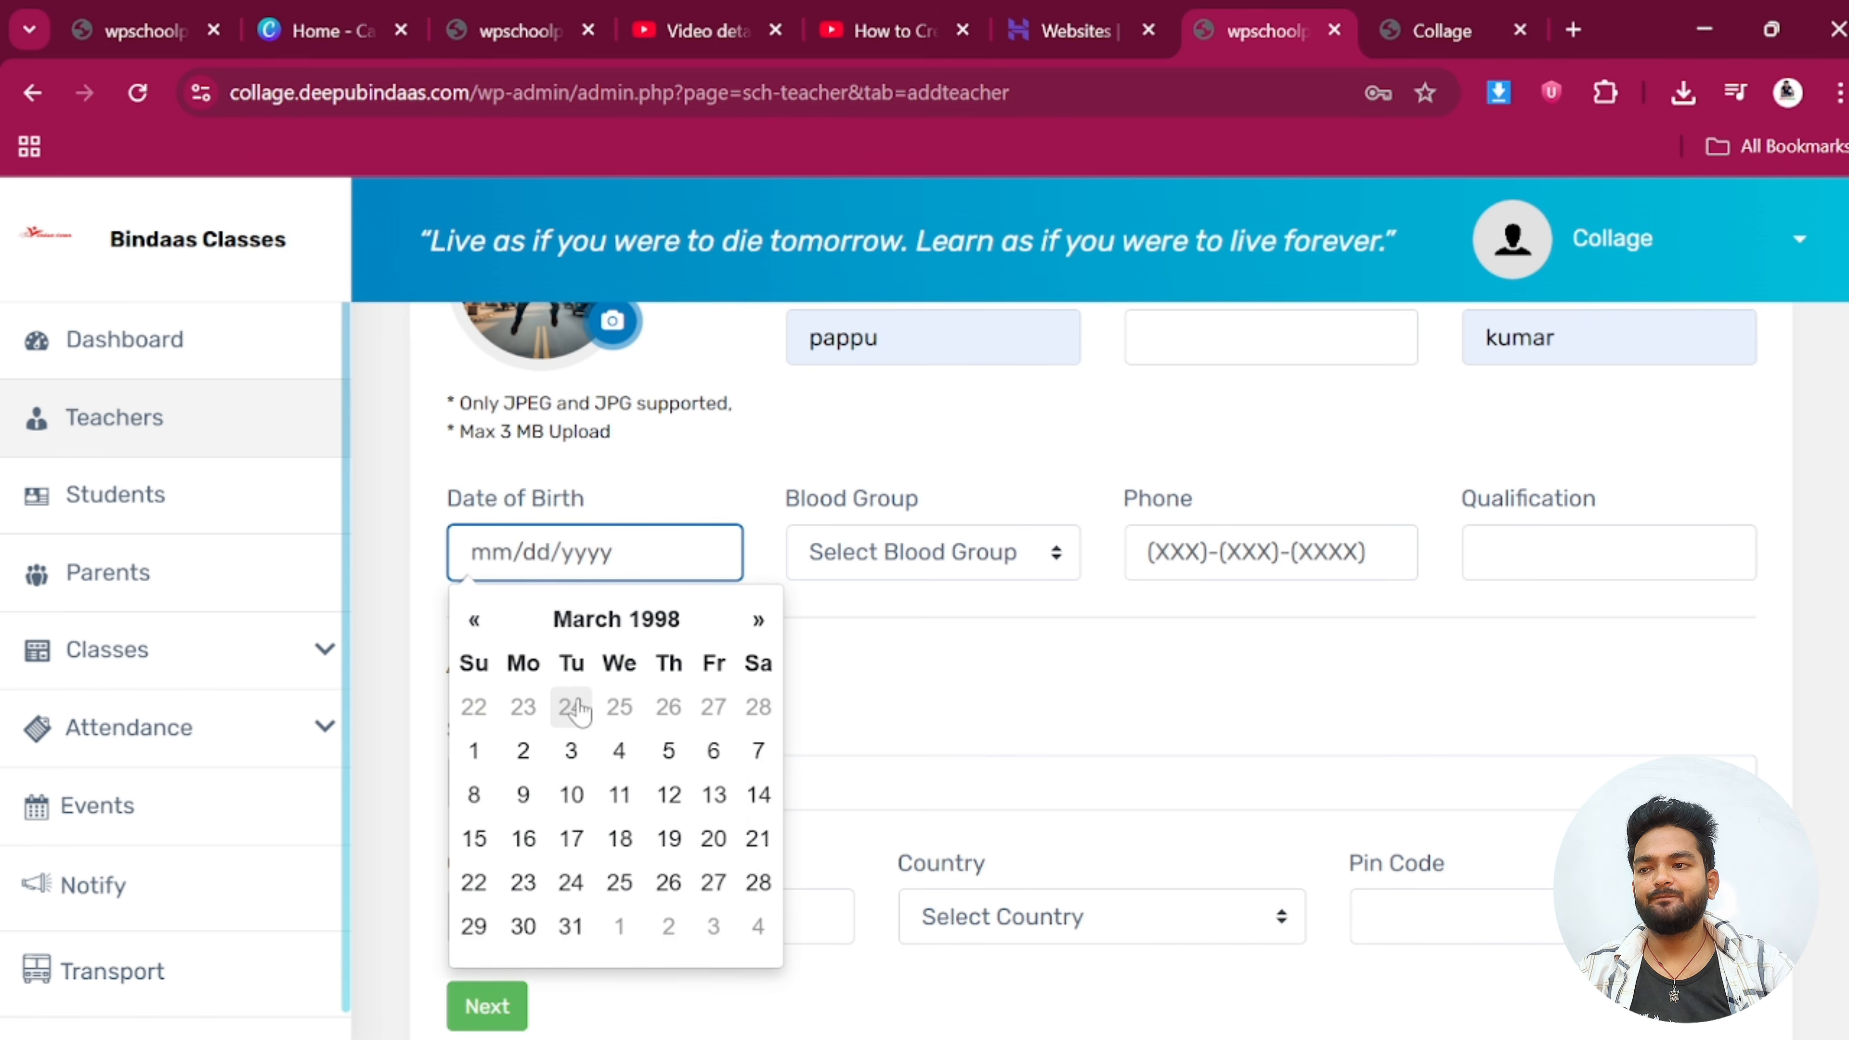
{"action": "left_click", "coordinate": [571, 751]}
Set blood group O + and autofill the phone number from saved suggestions
{"action": "left_click", "coordinate": [889, 555]}
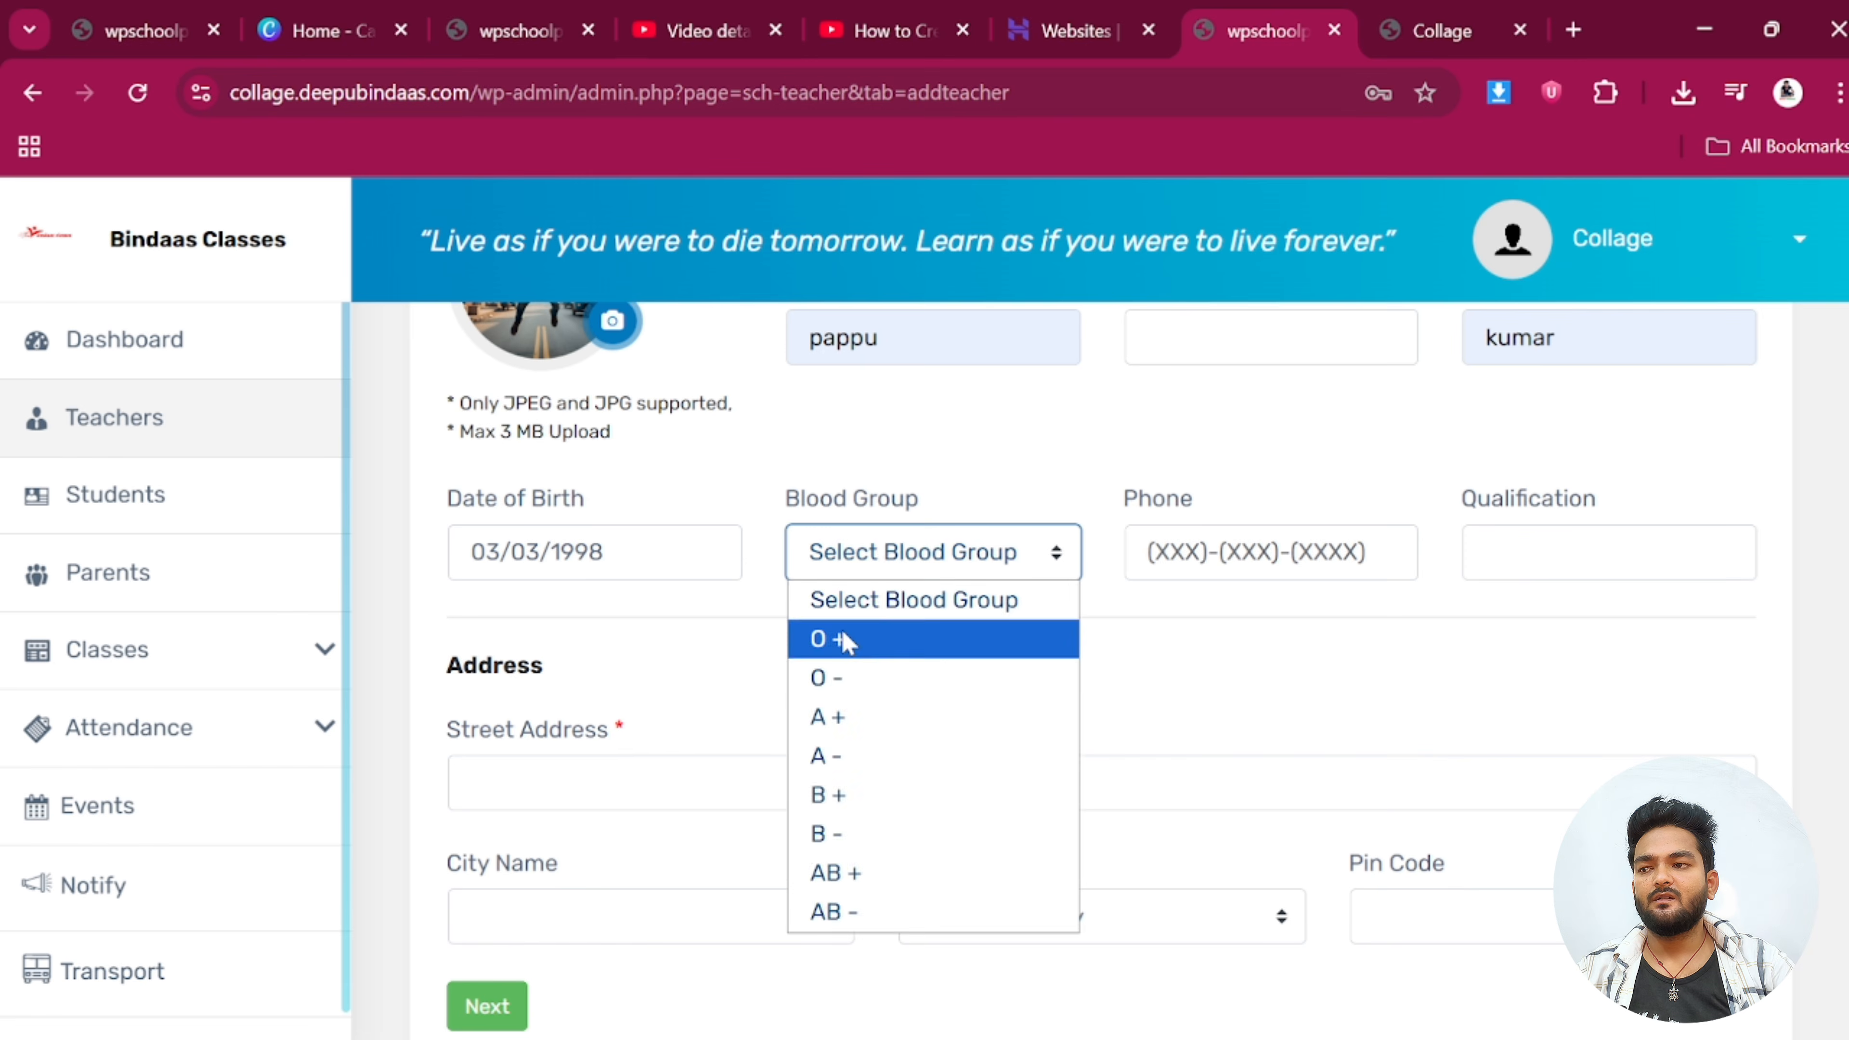
{"action": "left_click", "coordinate": [844, 641]}
{"action": "left_click", "coordinate": [1270, 552]}
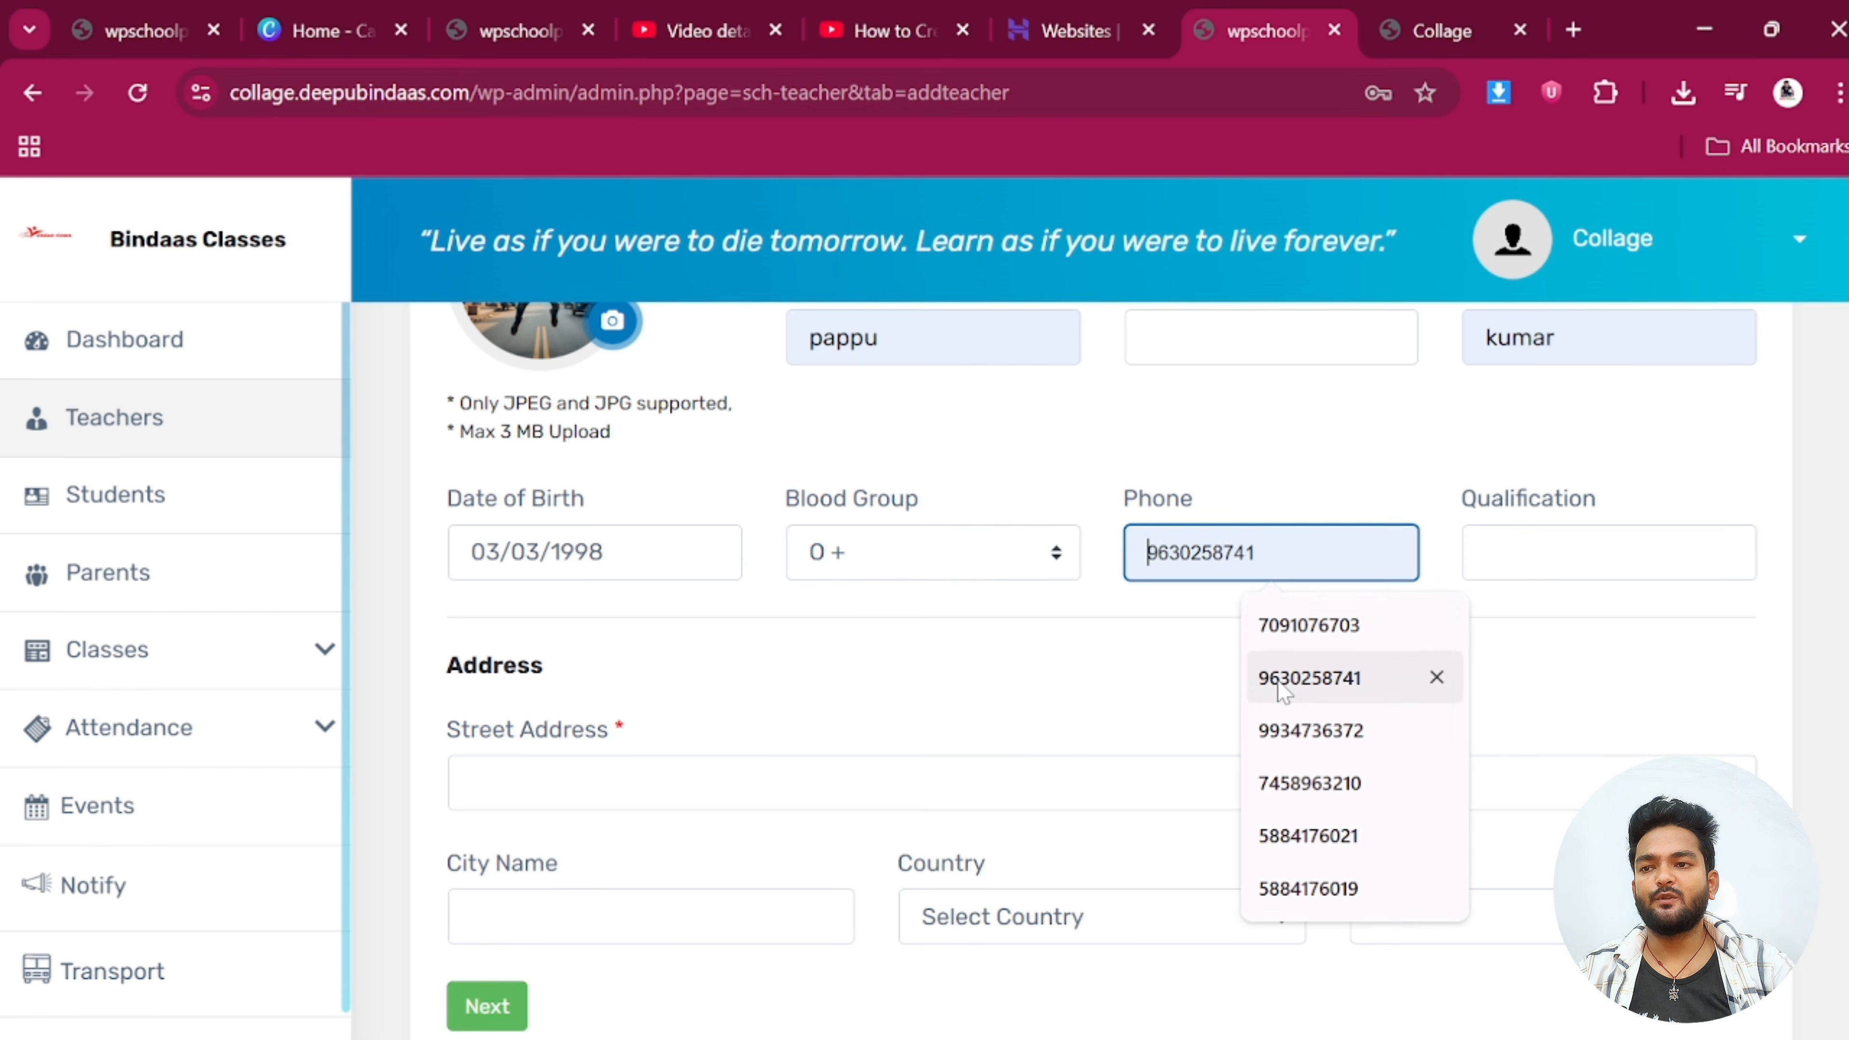
{"action": "left_click", "coordinate": [1302, 783]}
Set the Research and Development qualification and autofill the address from the saved address
{"action": "left_click", "coordinate": [1521, 571]}
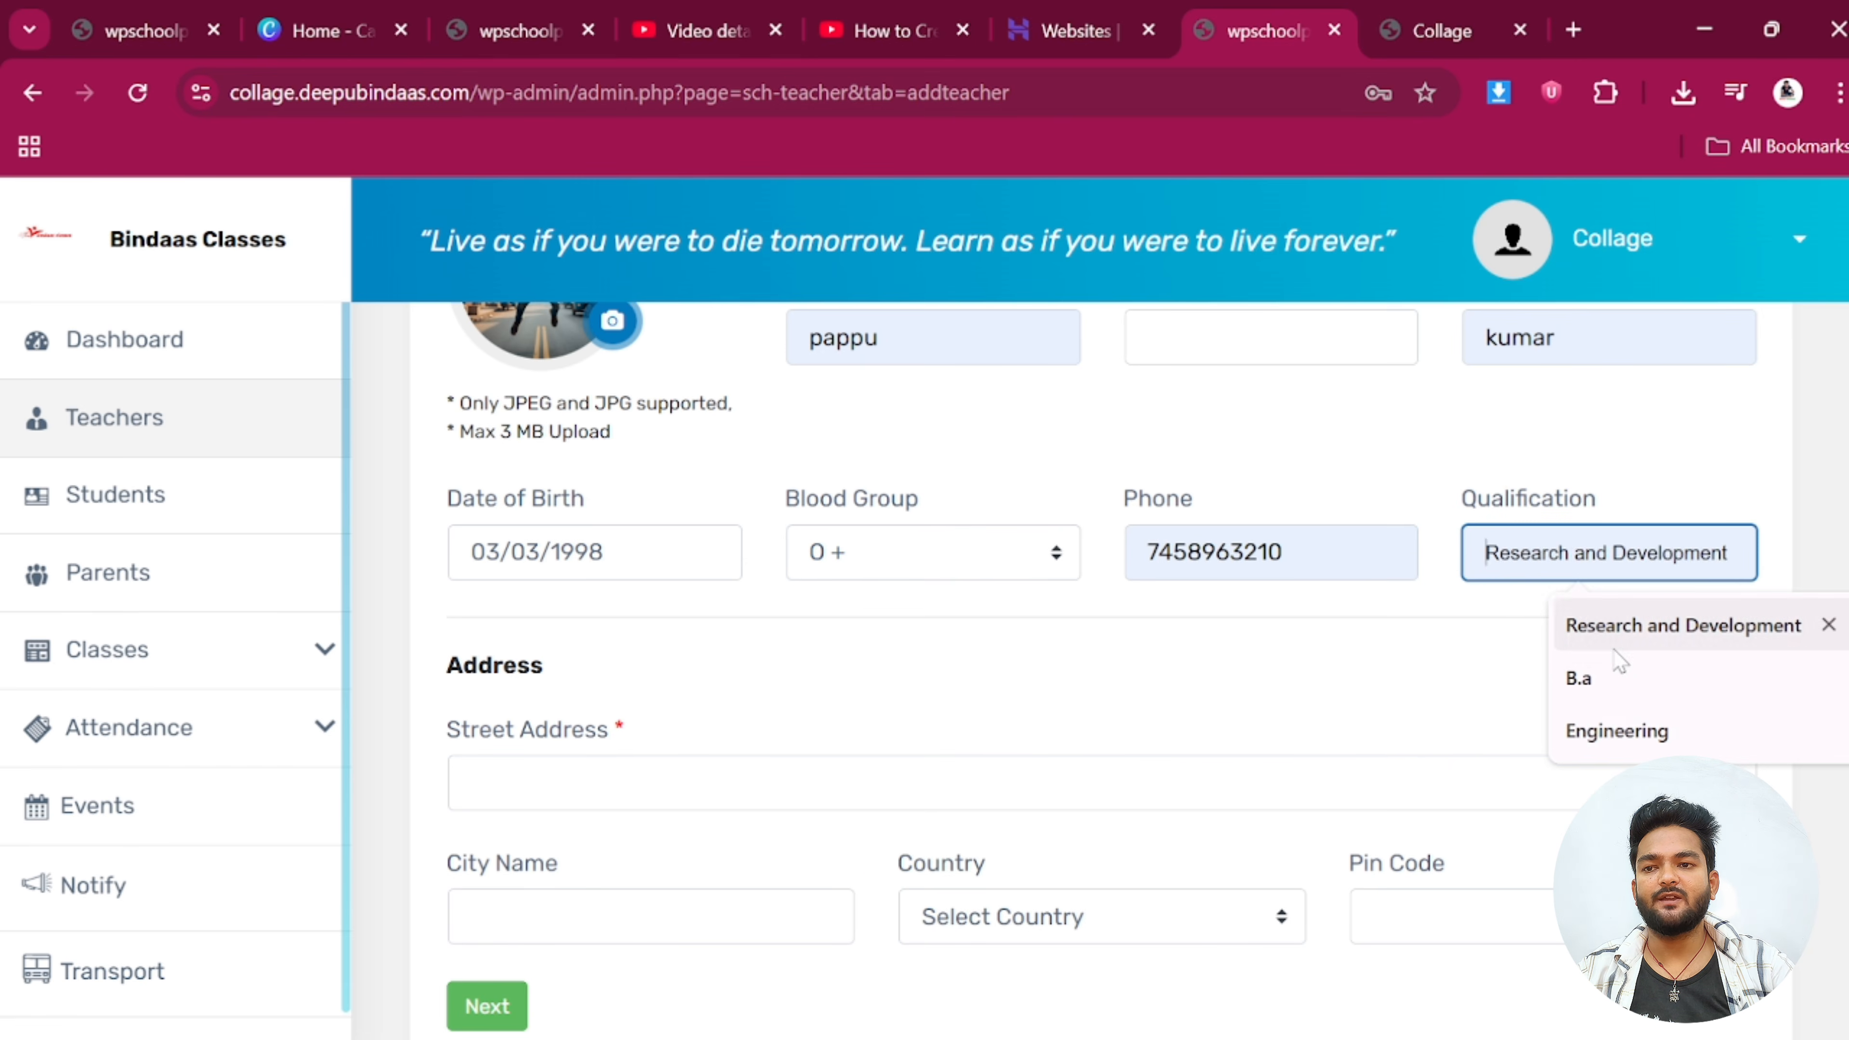
{"action": "left_click", "coordinate": [1612, 730]}
{"action": "scroll", "coordinate": [1032, 542], "scroll_direction": "down", "scroll_amount": 4}
{"action": "left_click", "coordinate": [728, 487]}
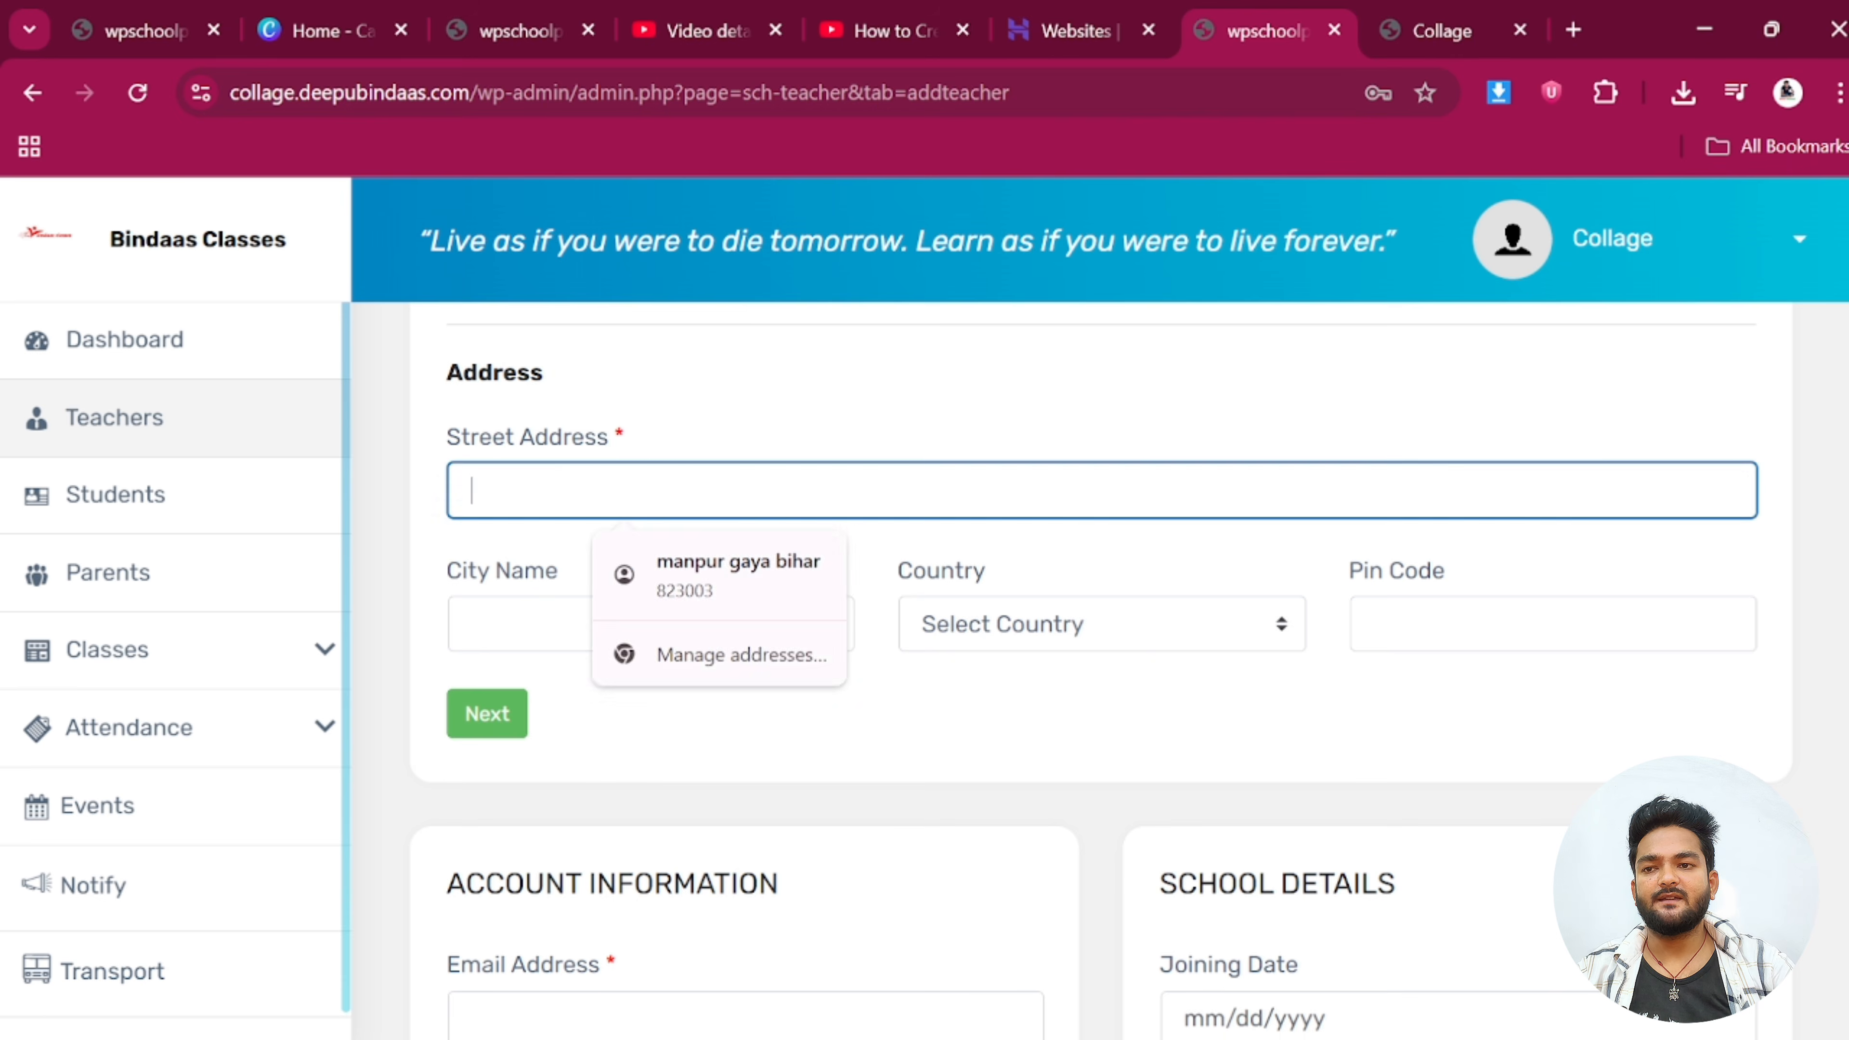
{"action": "left_click", "coordinate": [728, 577]}
{"action": "scroll", "coordinate": [591, 481], "scroll_direction": "down", "scroll_amount": 3}
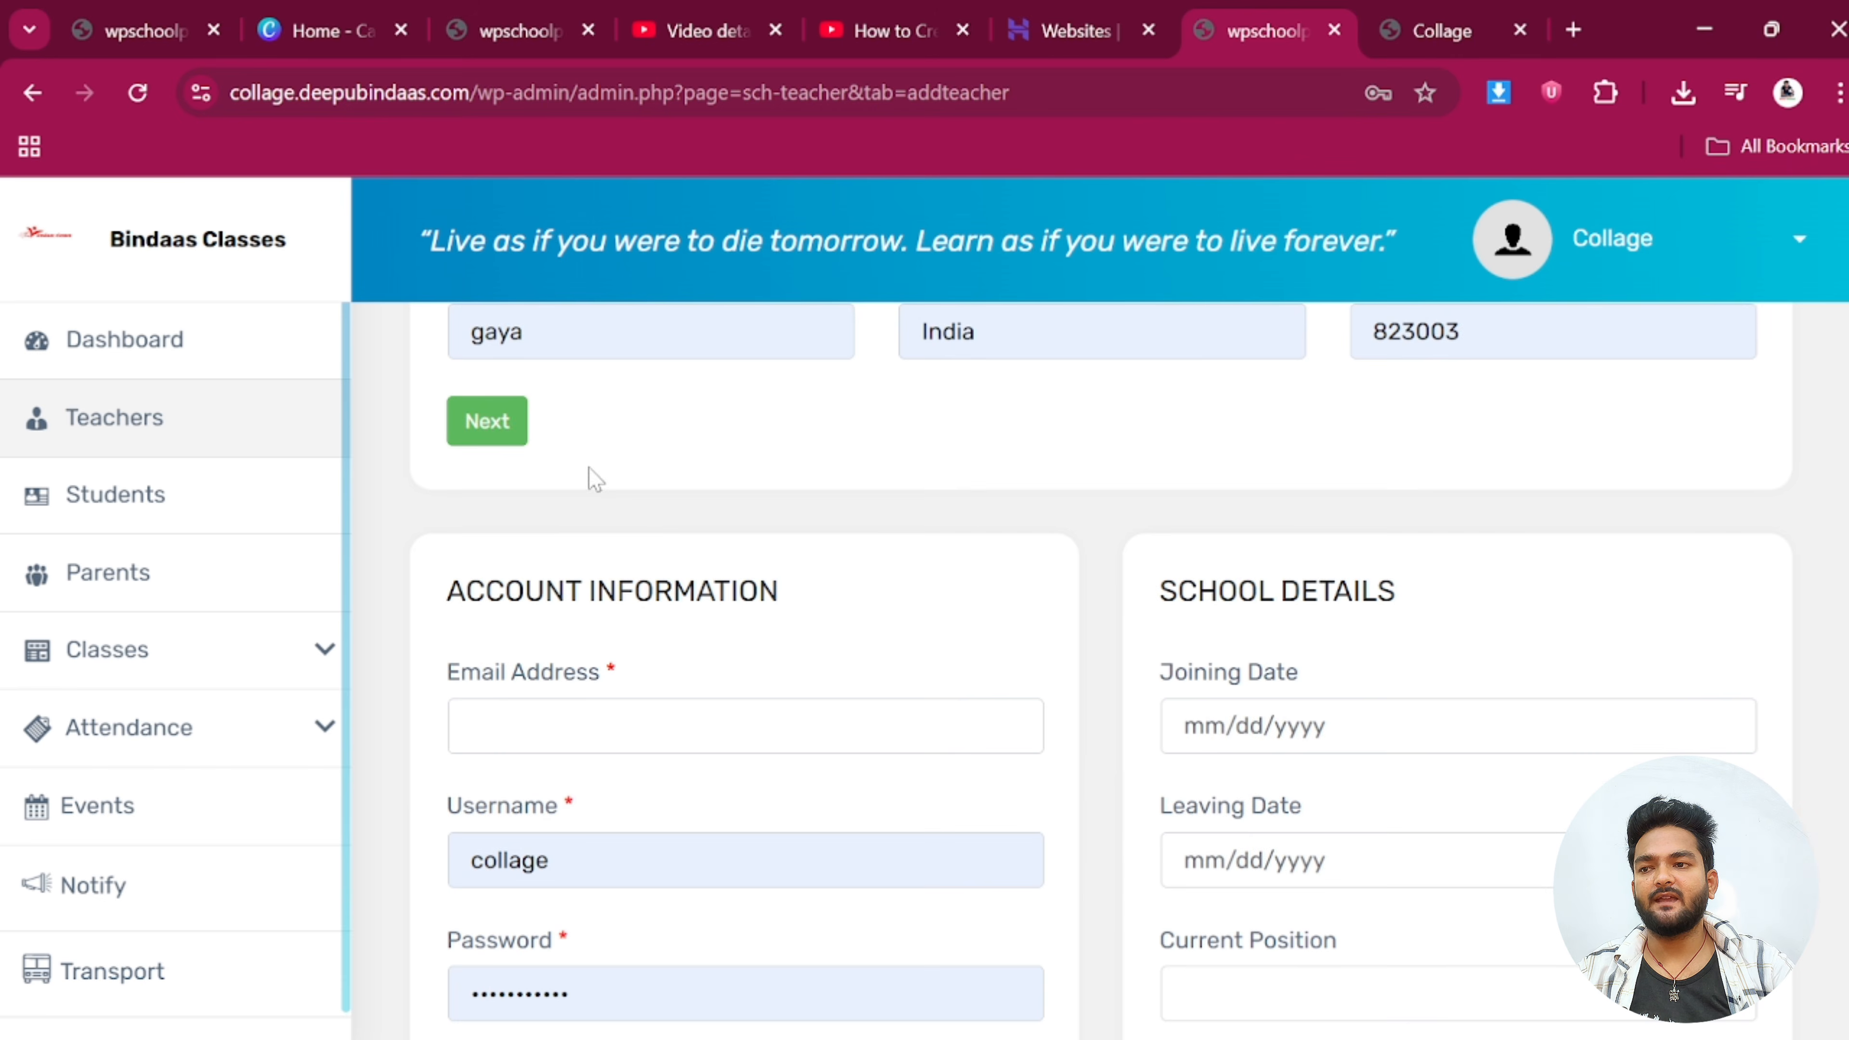
Fill the teacher's e-mail address from a saved autofill suggestion
{"action": "left_click", "coordinate": [487, 422]}
{"action": "scroll", "coordinate": [843, 480], "scroll_direction": "down", "scroll_amount": 4}
{"action": "left_click", "coordinate": [728, 440]}
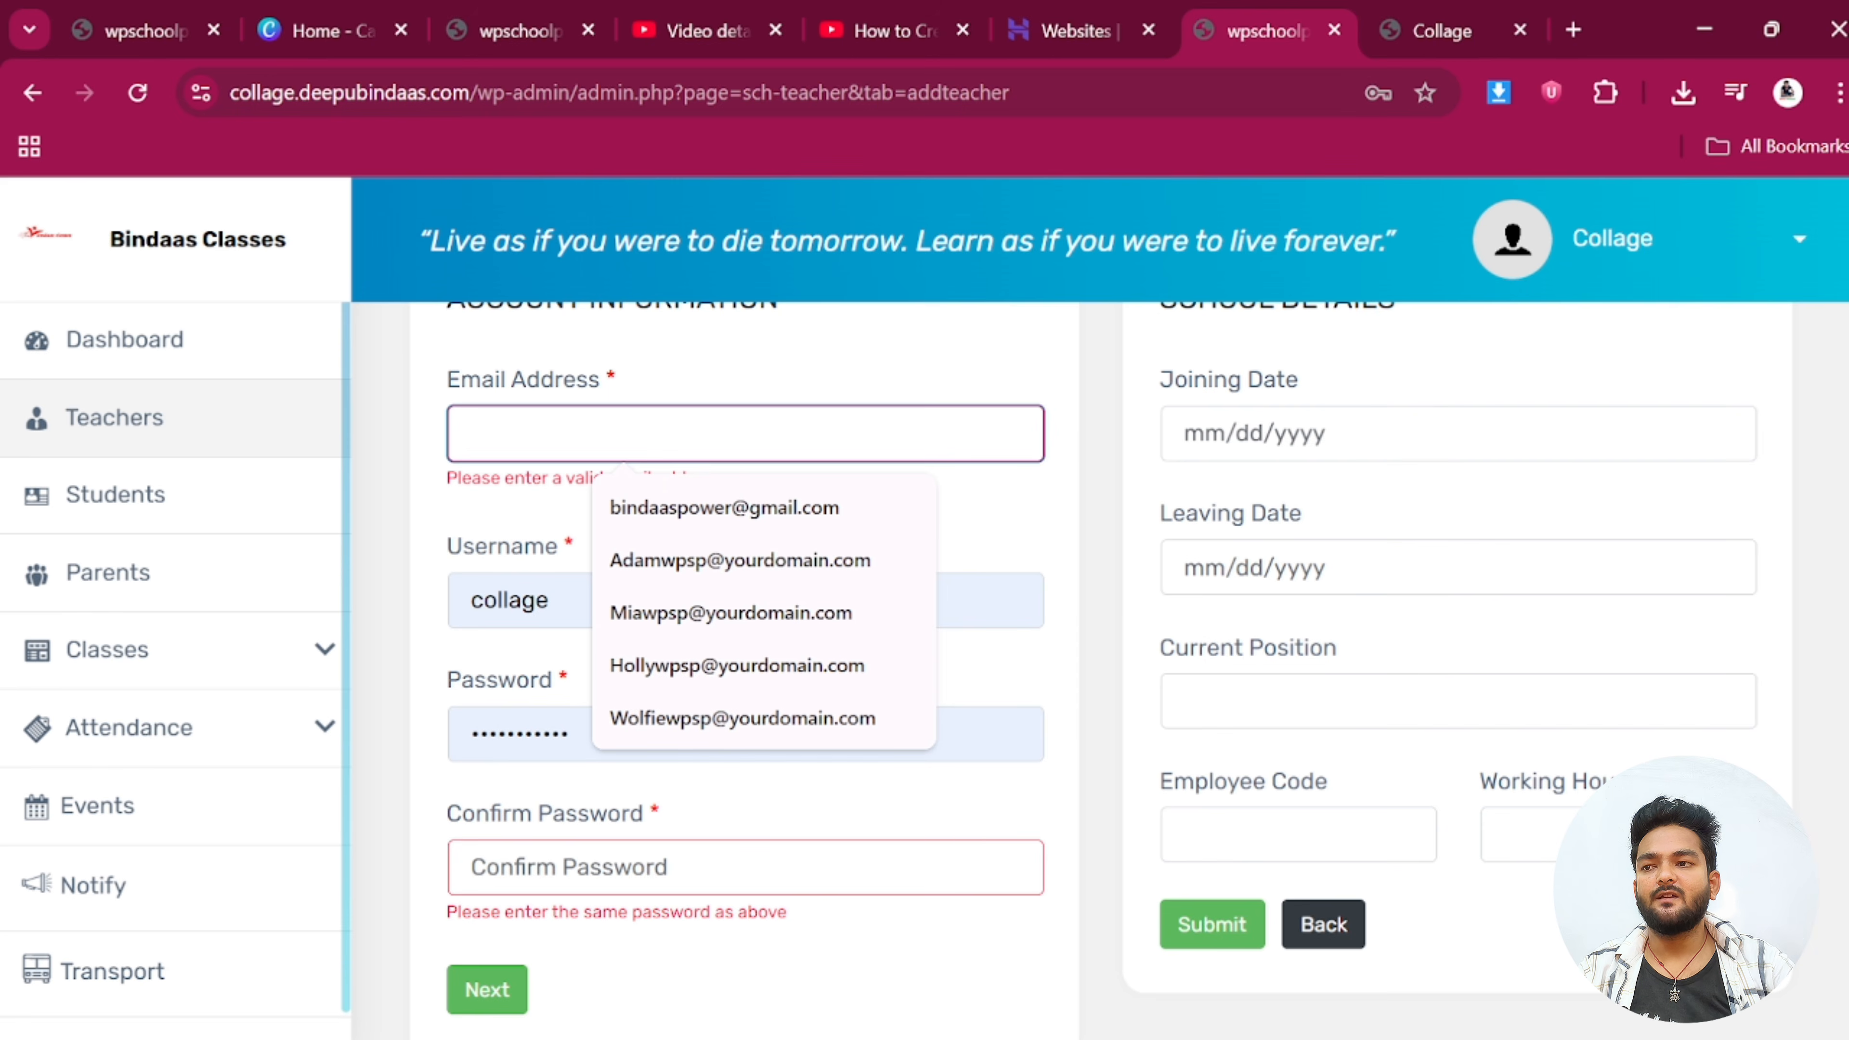
{"action": "left_click", "coordinate": [715, 507]}
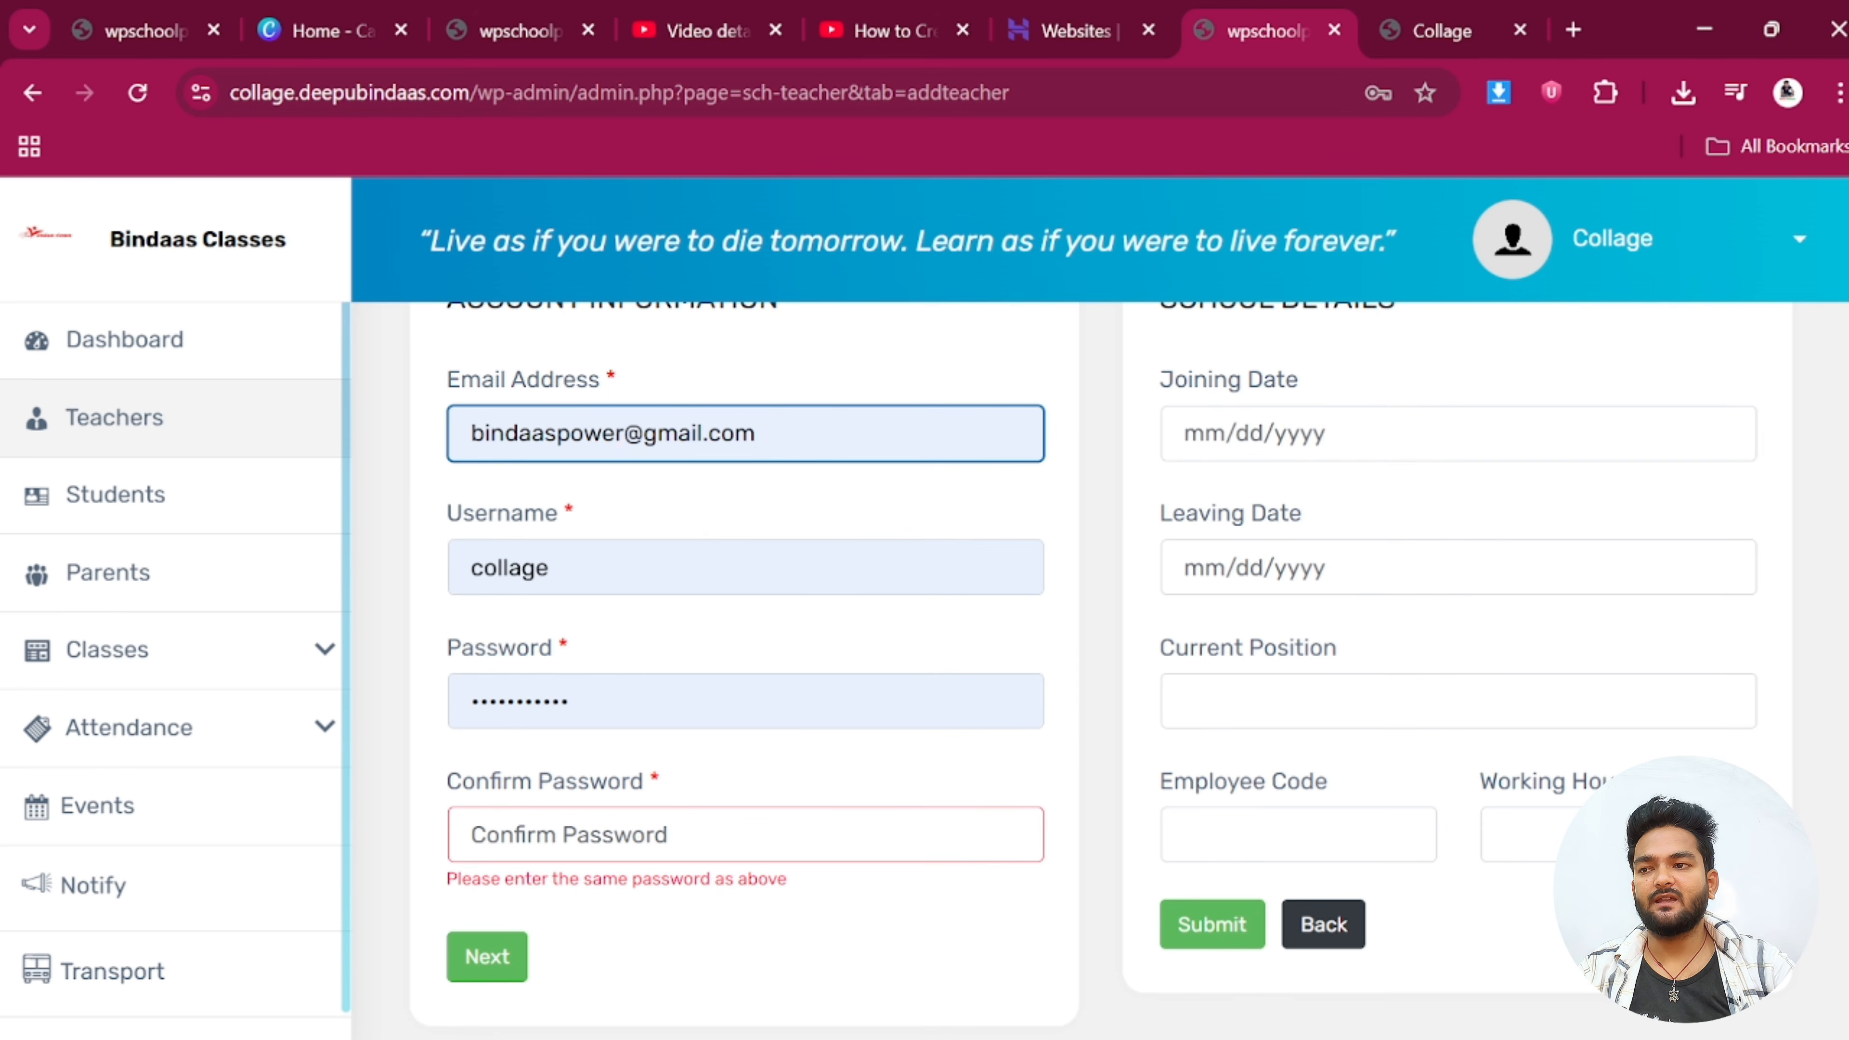
Replace the username with a new one and enter the password in both password fields
{"action": "left_click", "coordinate": [685, 568]}
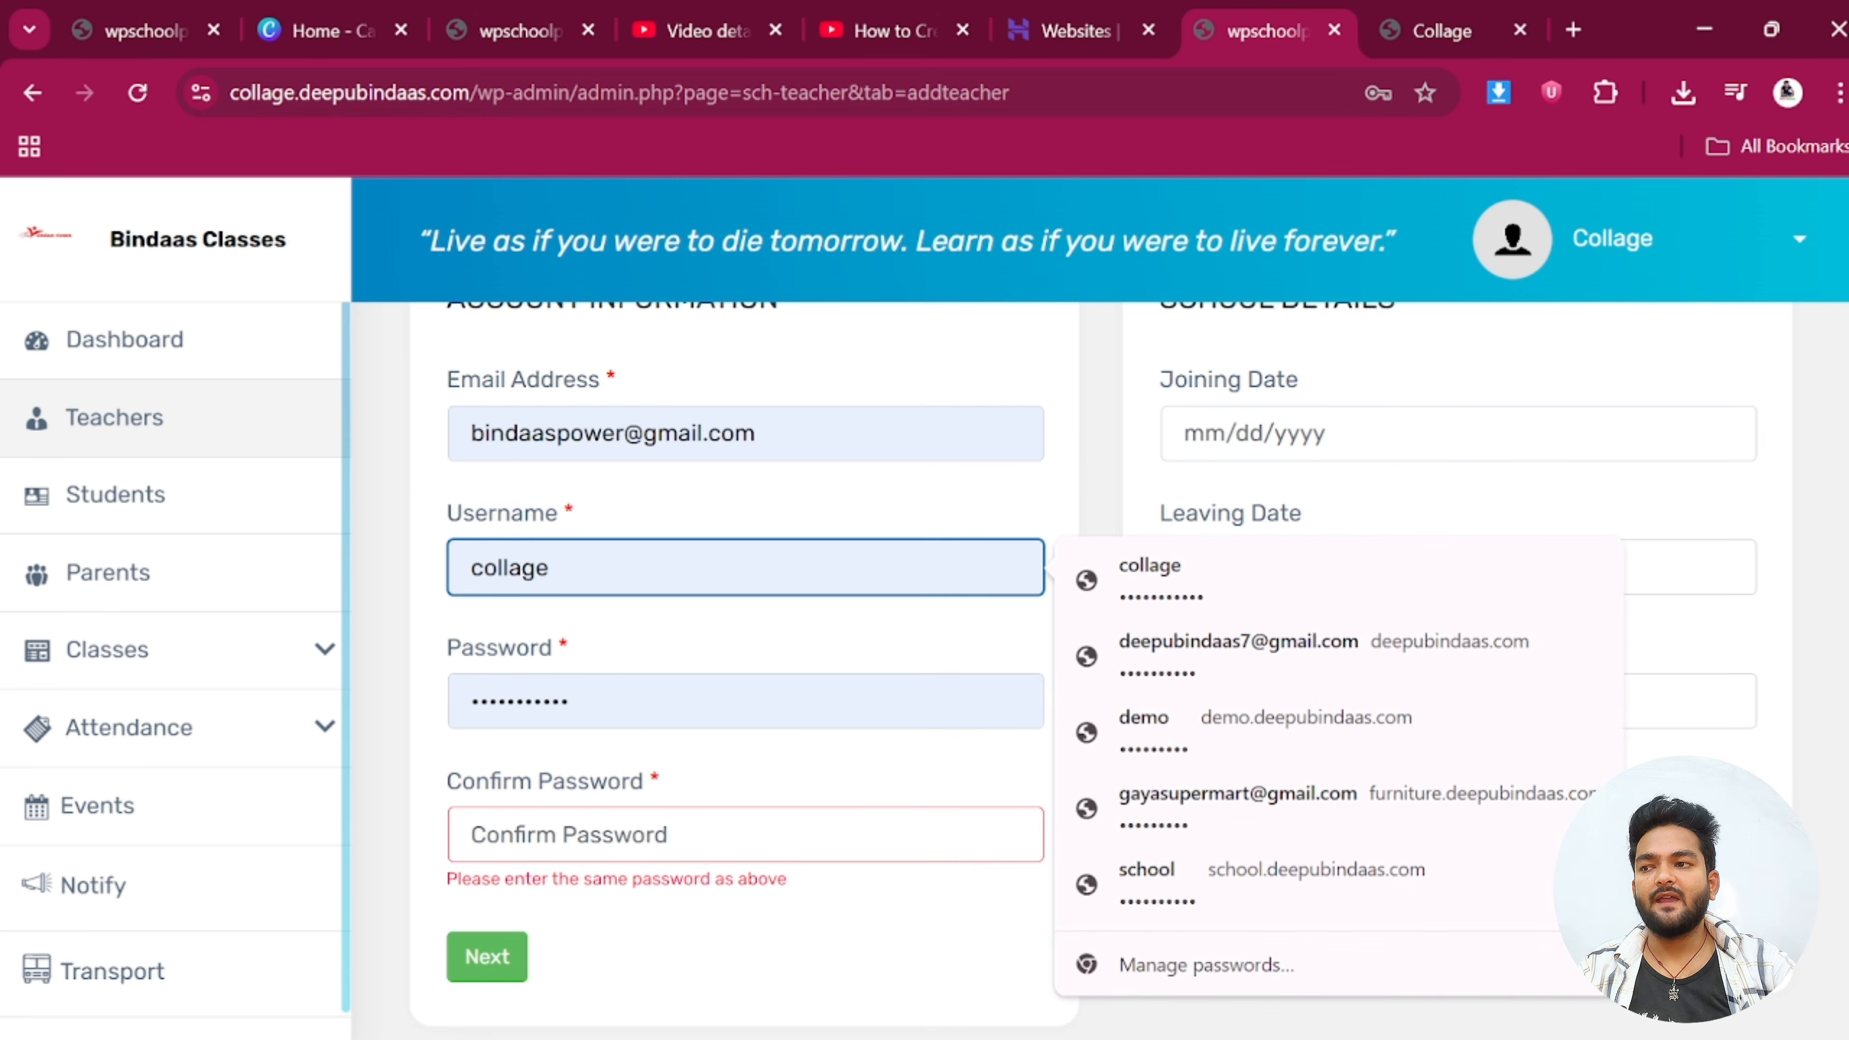
{"action": "key", "text": "ctrl+a"}
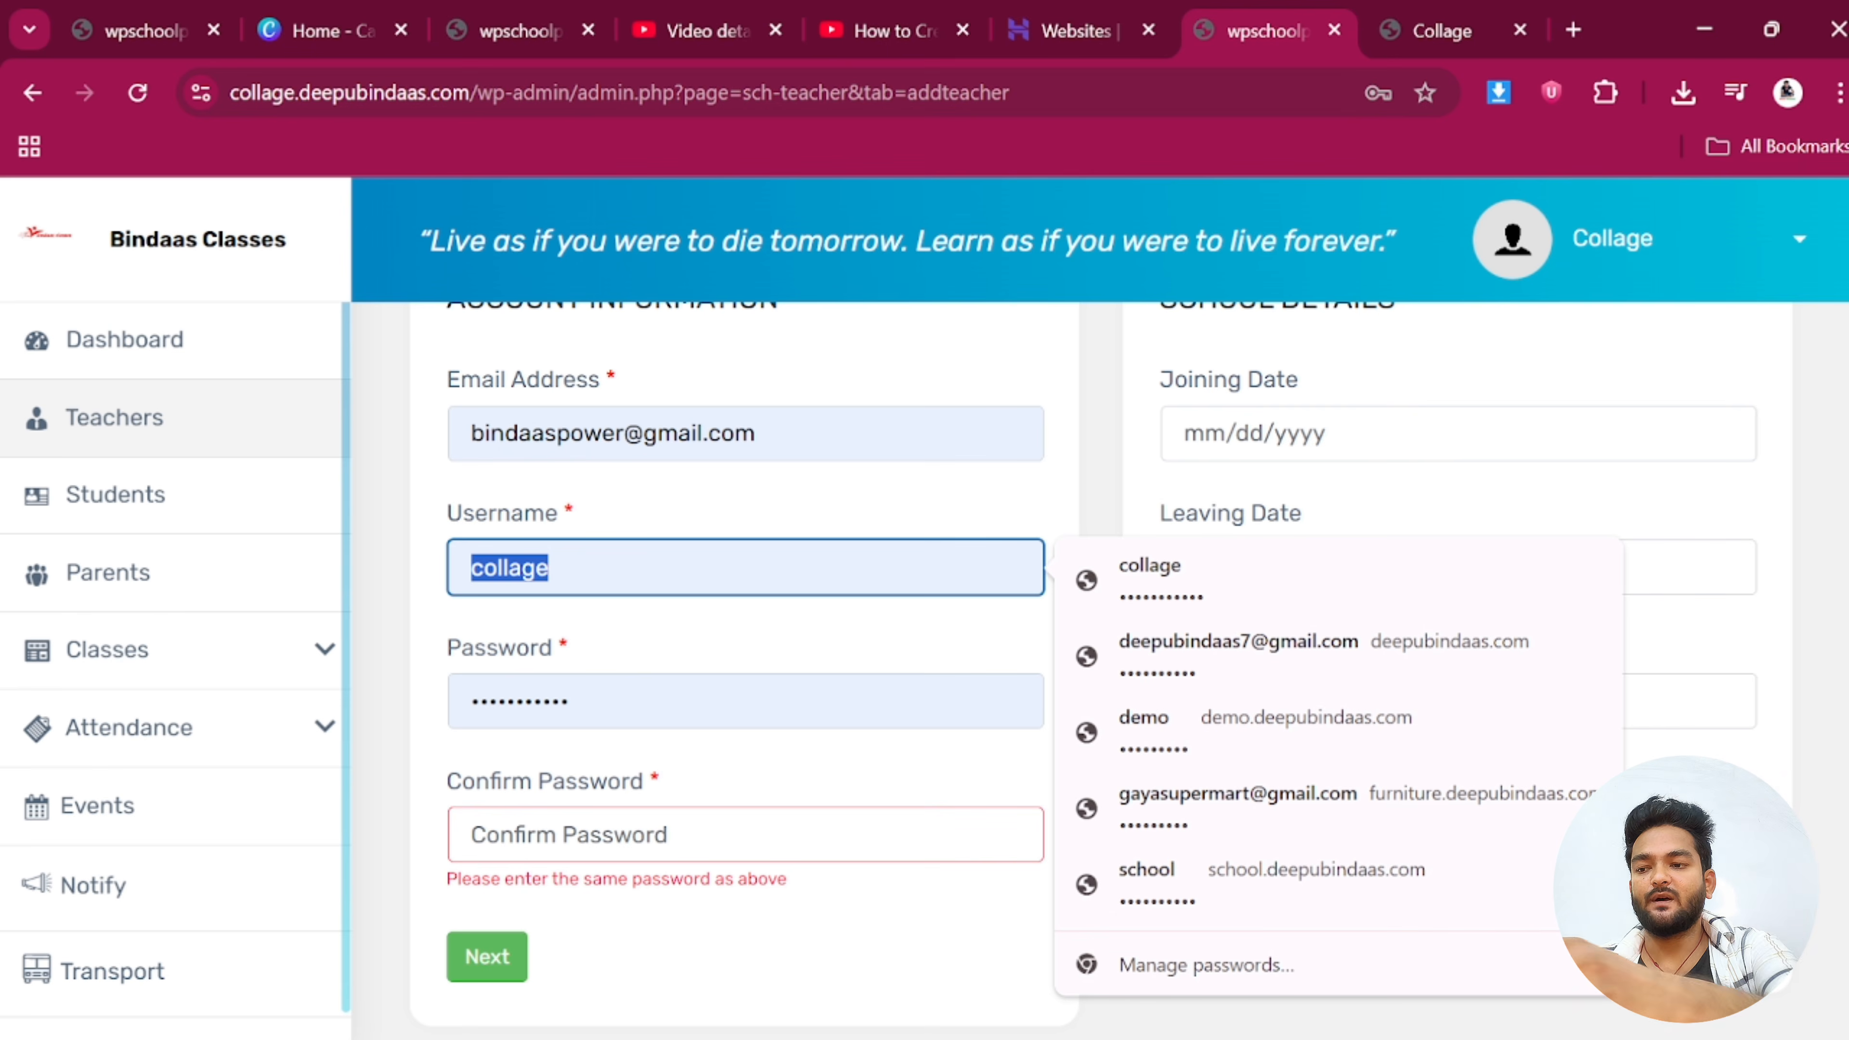
{"action": "type", "text": "p"}
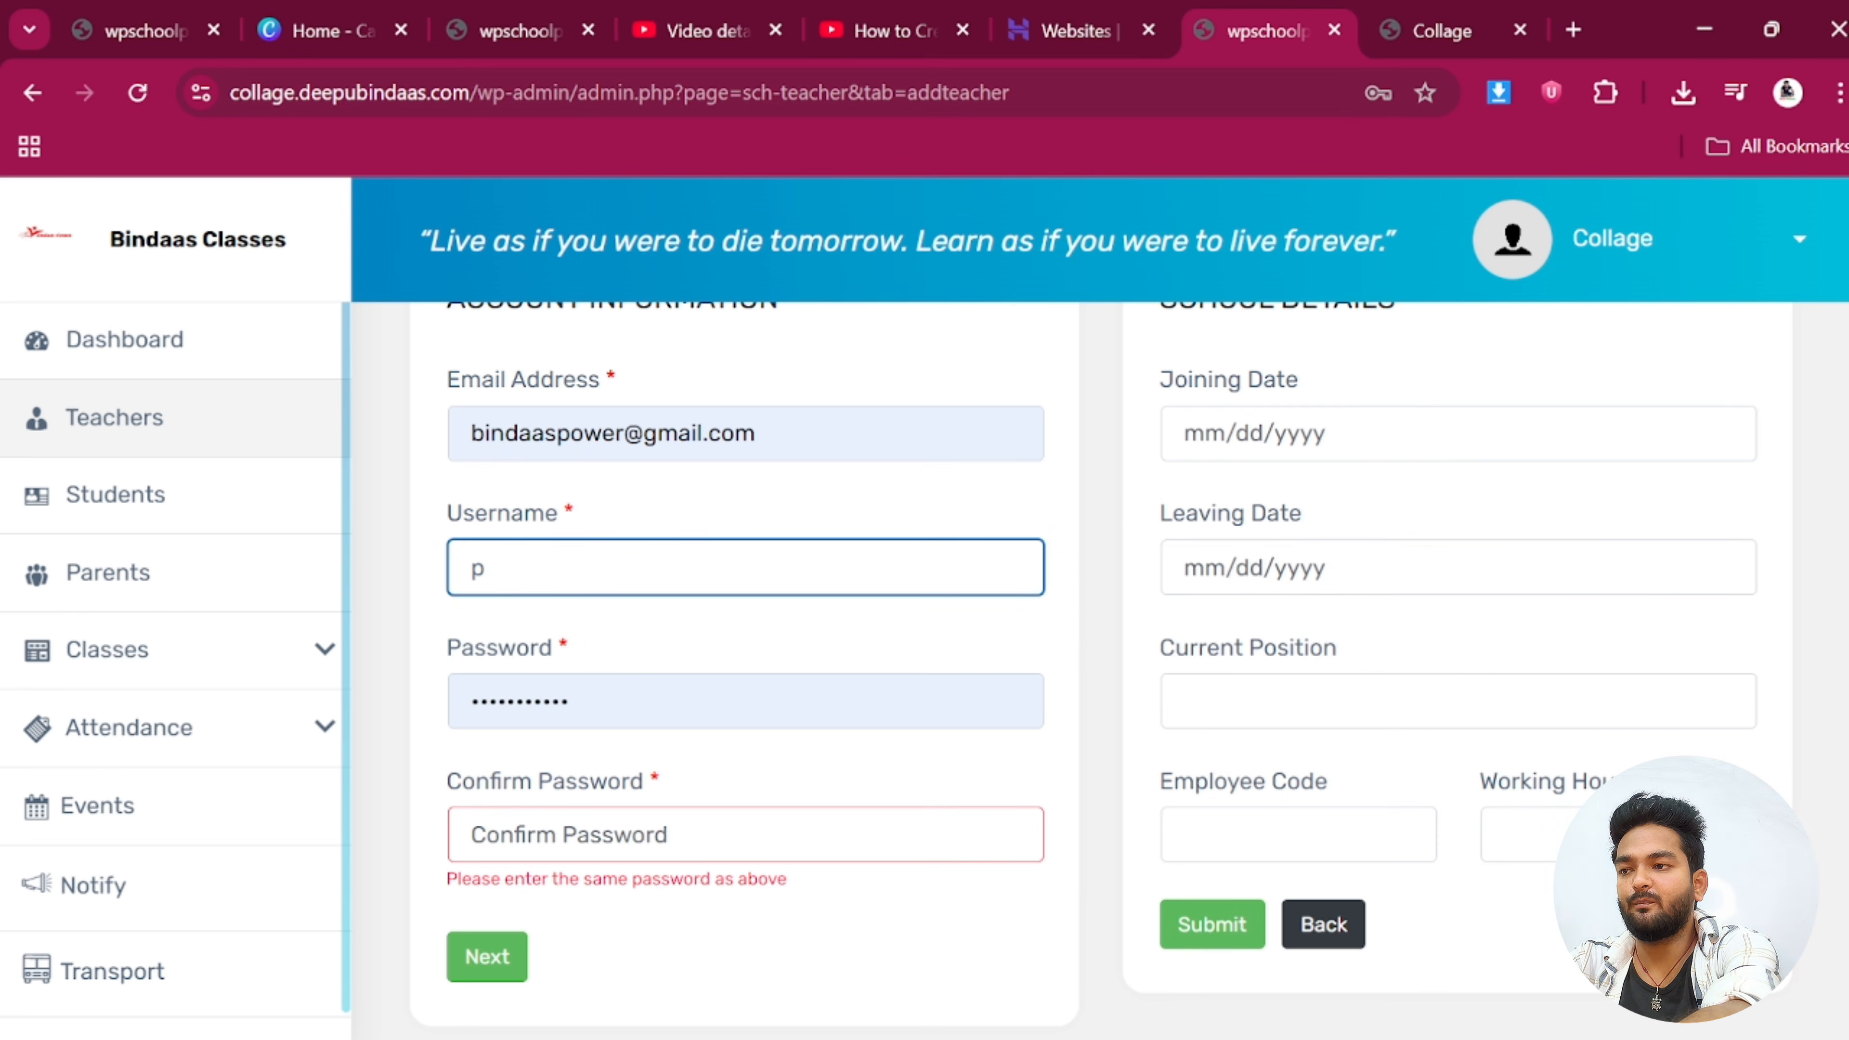
{"action": "type", "text": "pappukr"}
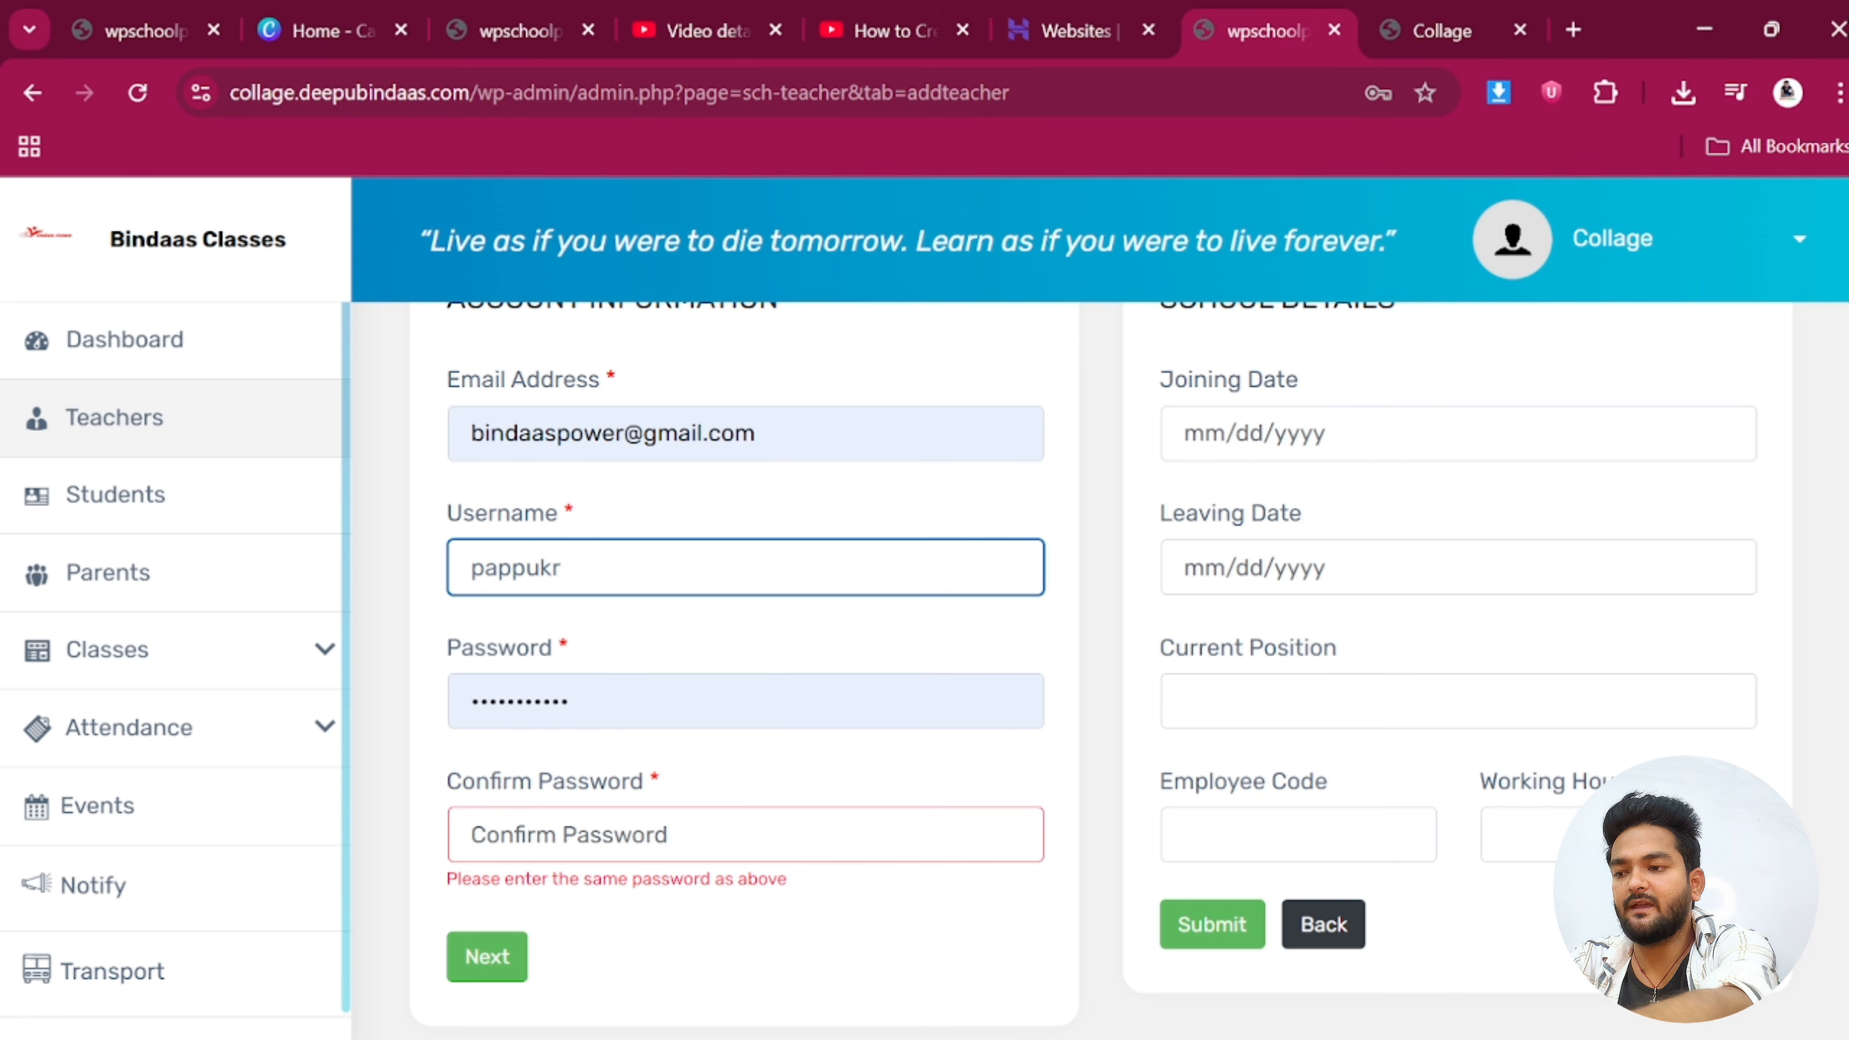
{"action": "key", "text": "Tab"}
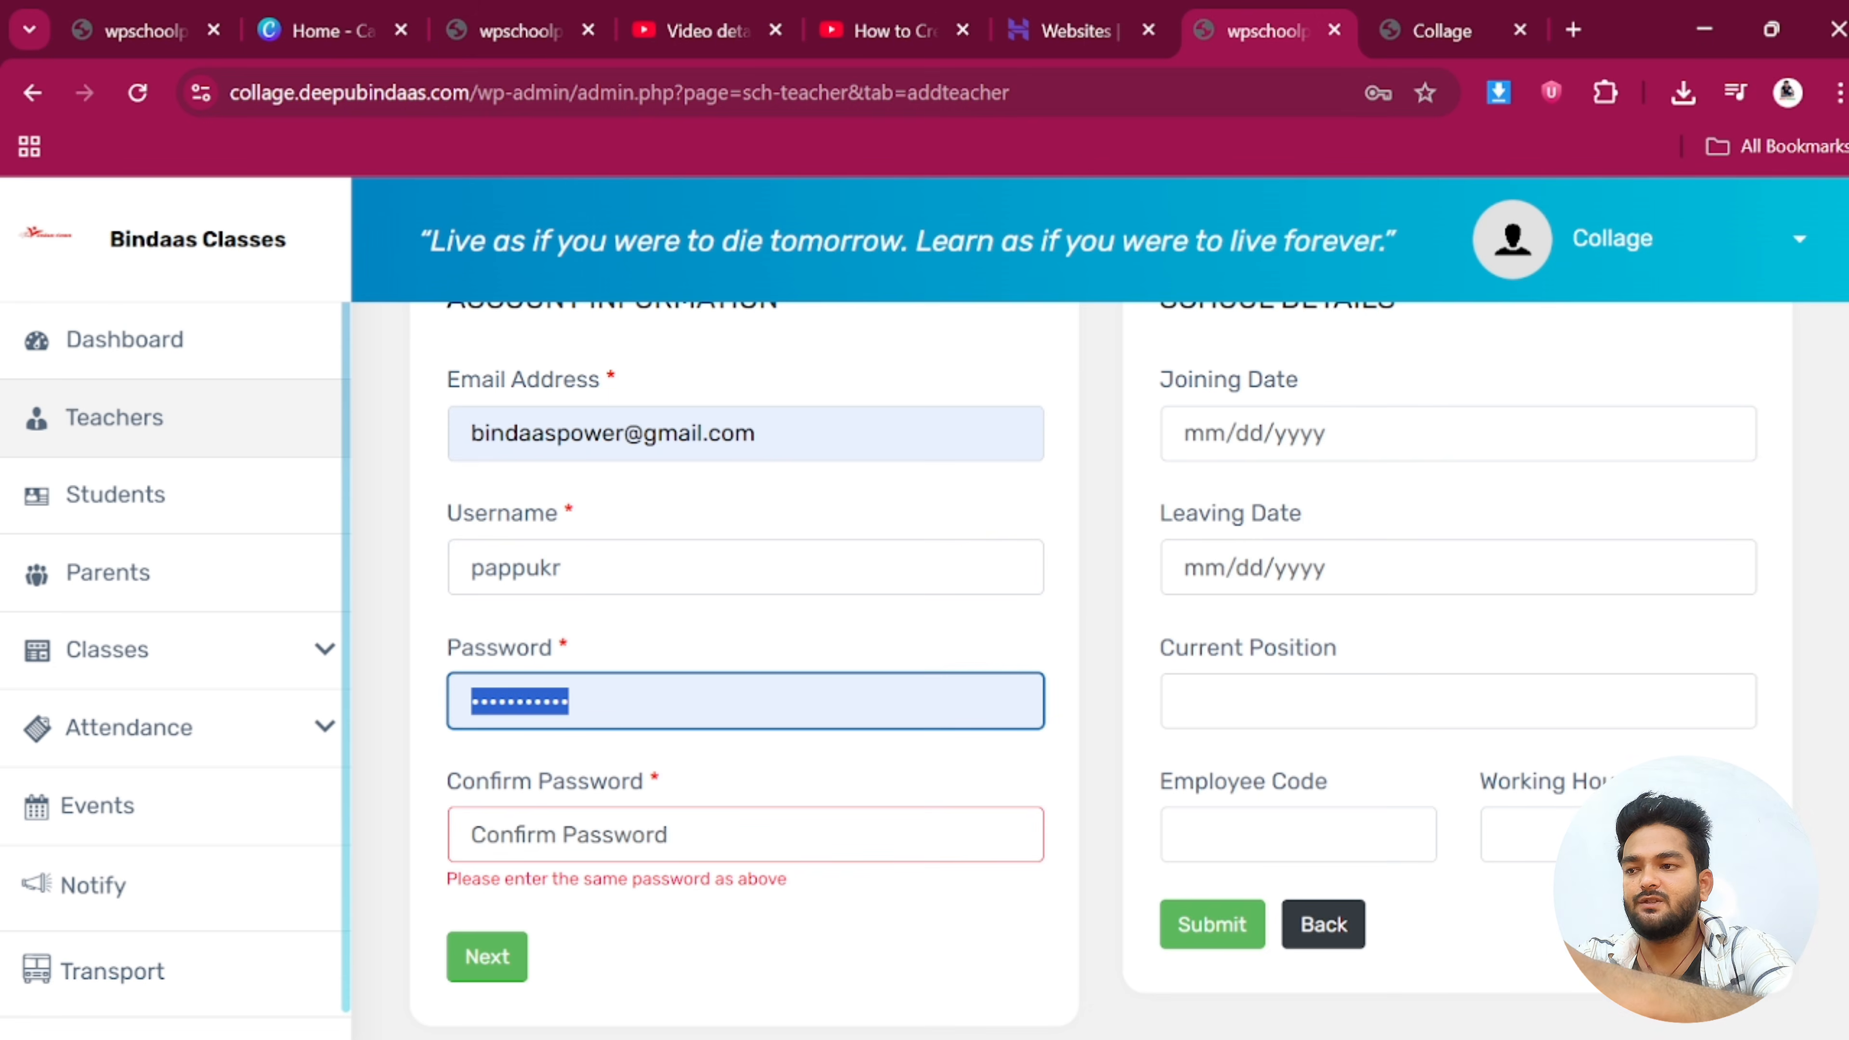
{"action": "type", "text": "p"}
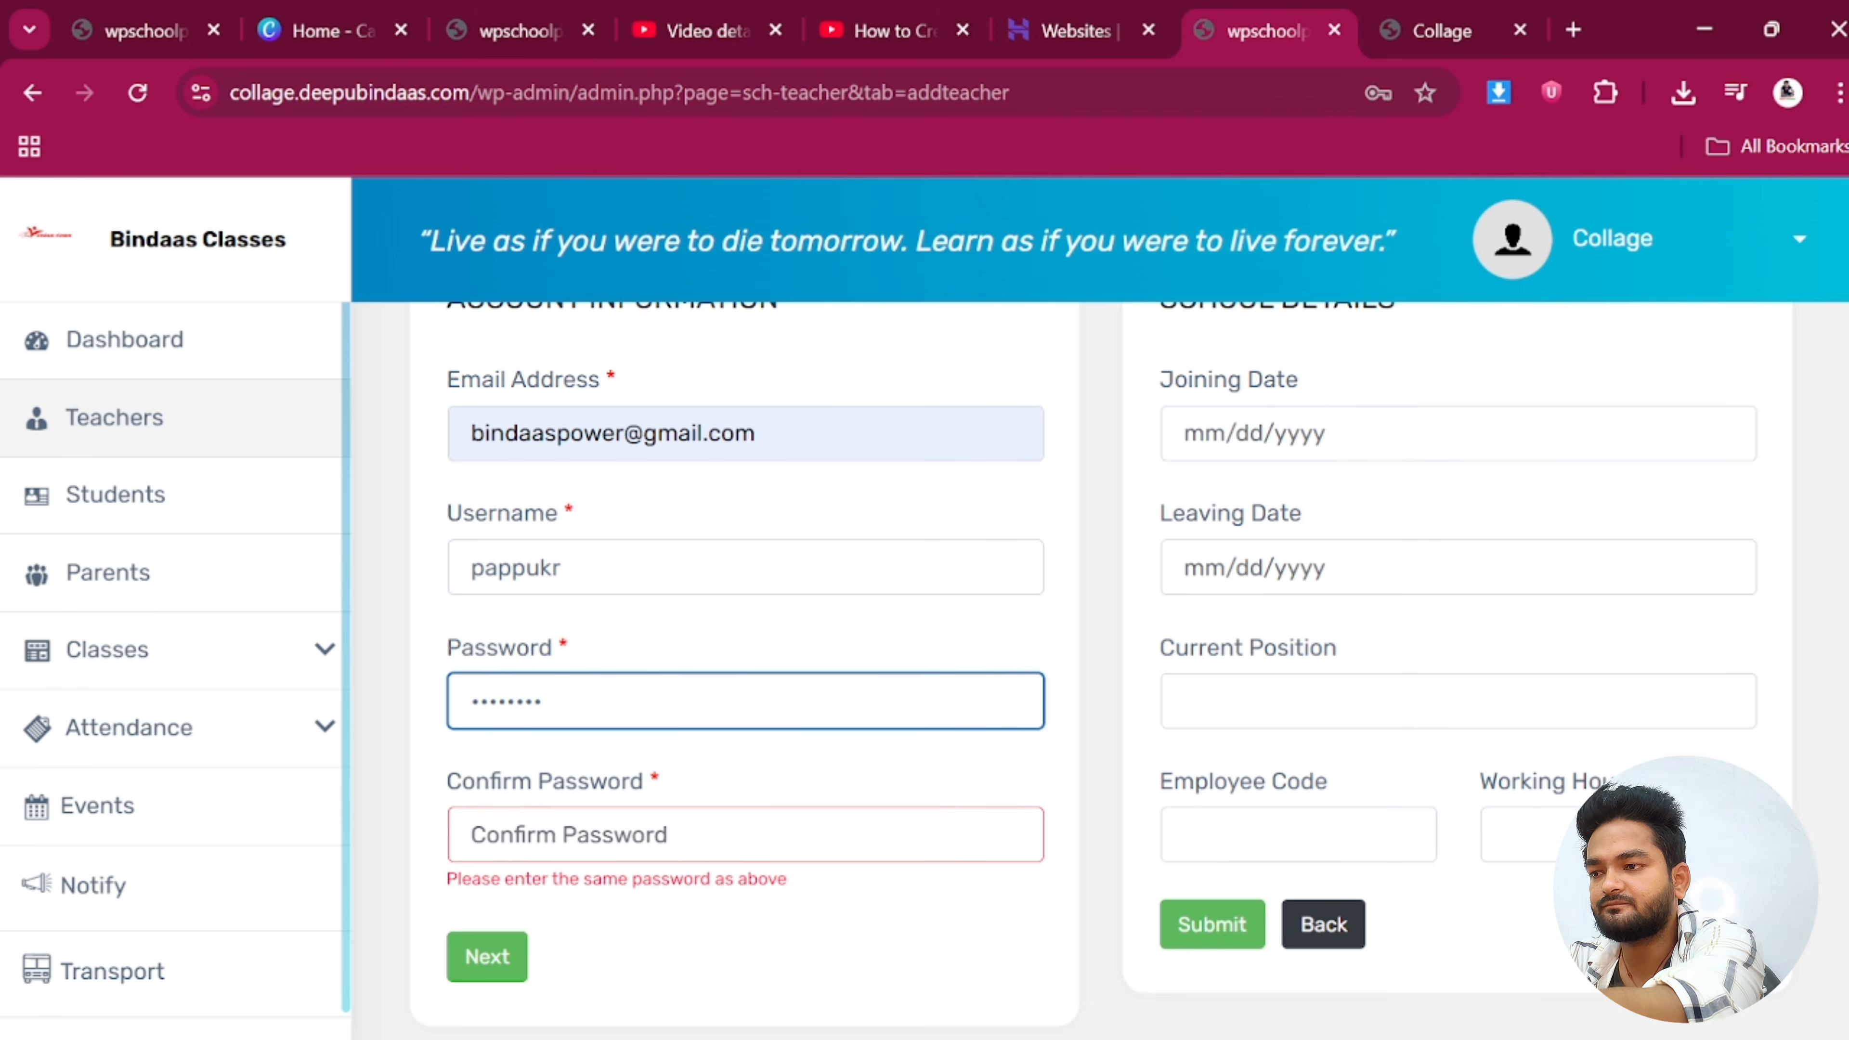
{"action": "key", "text": "Tab"}
{"action": "type", "text": "p"}
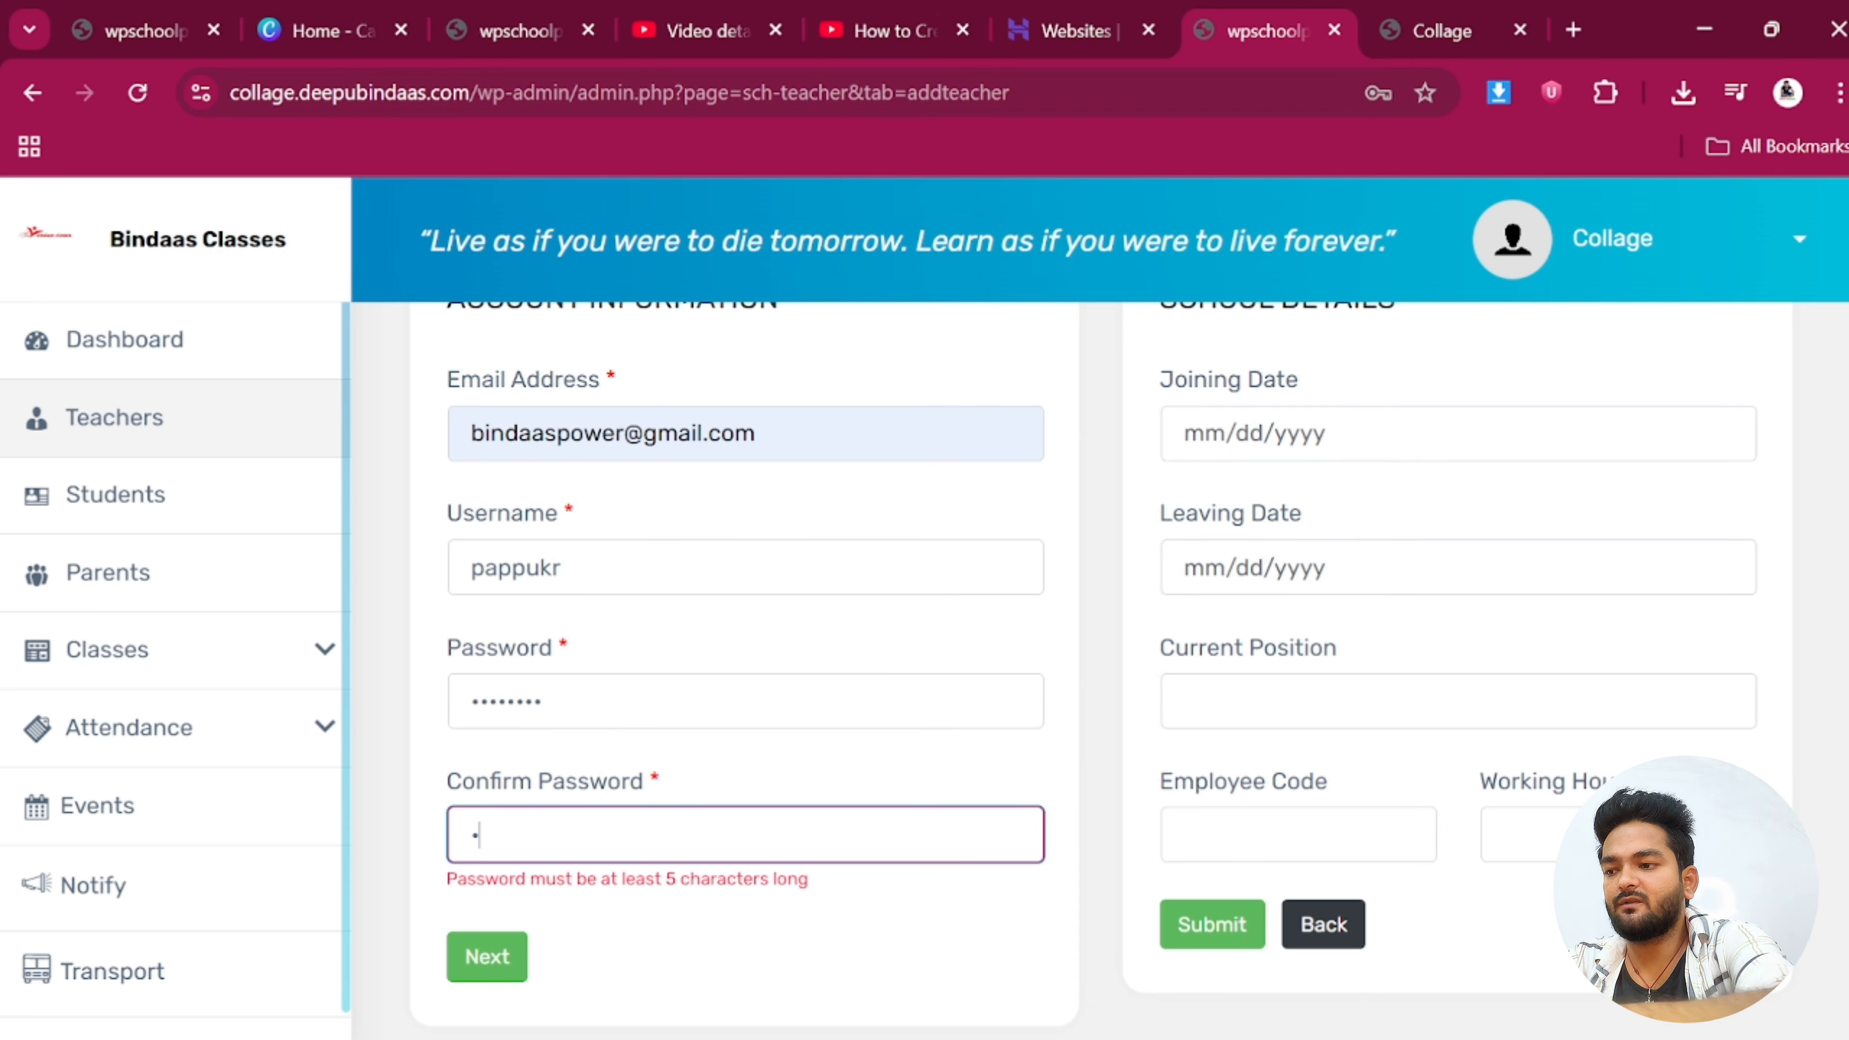
{"action": "type", "text": "•••"}
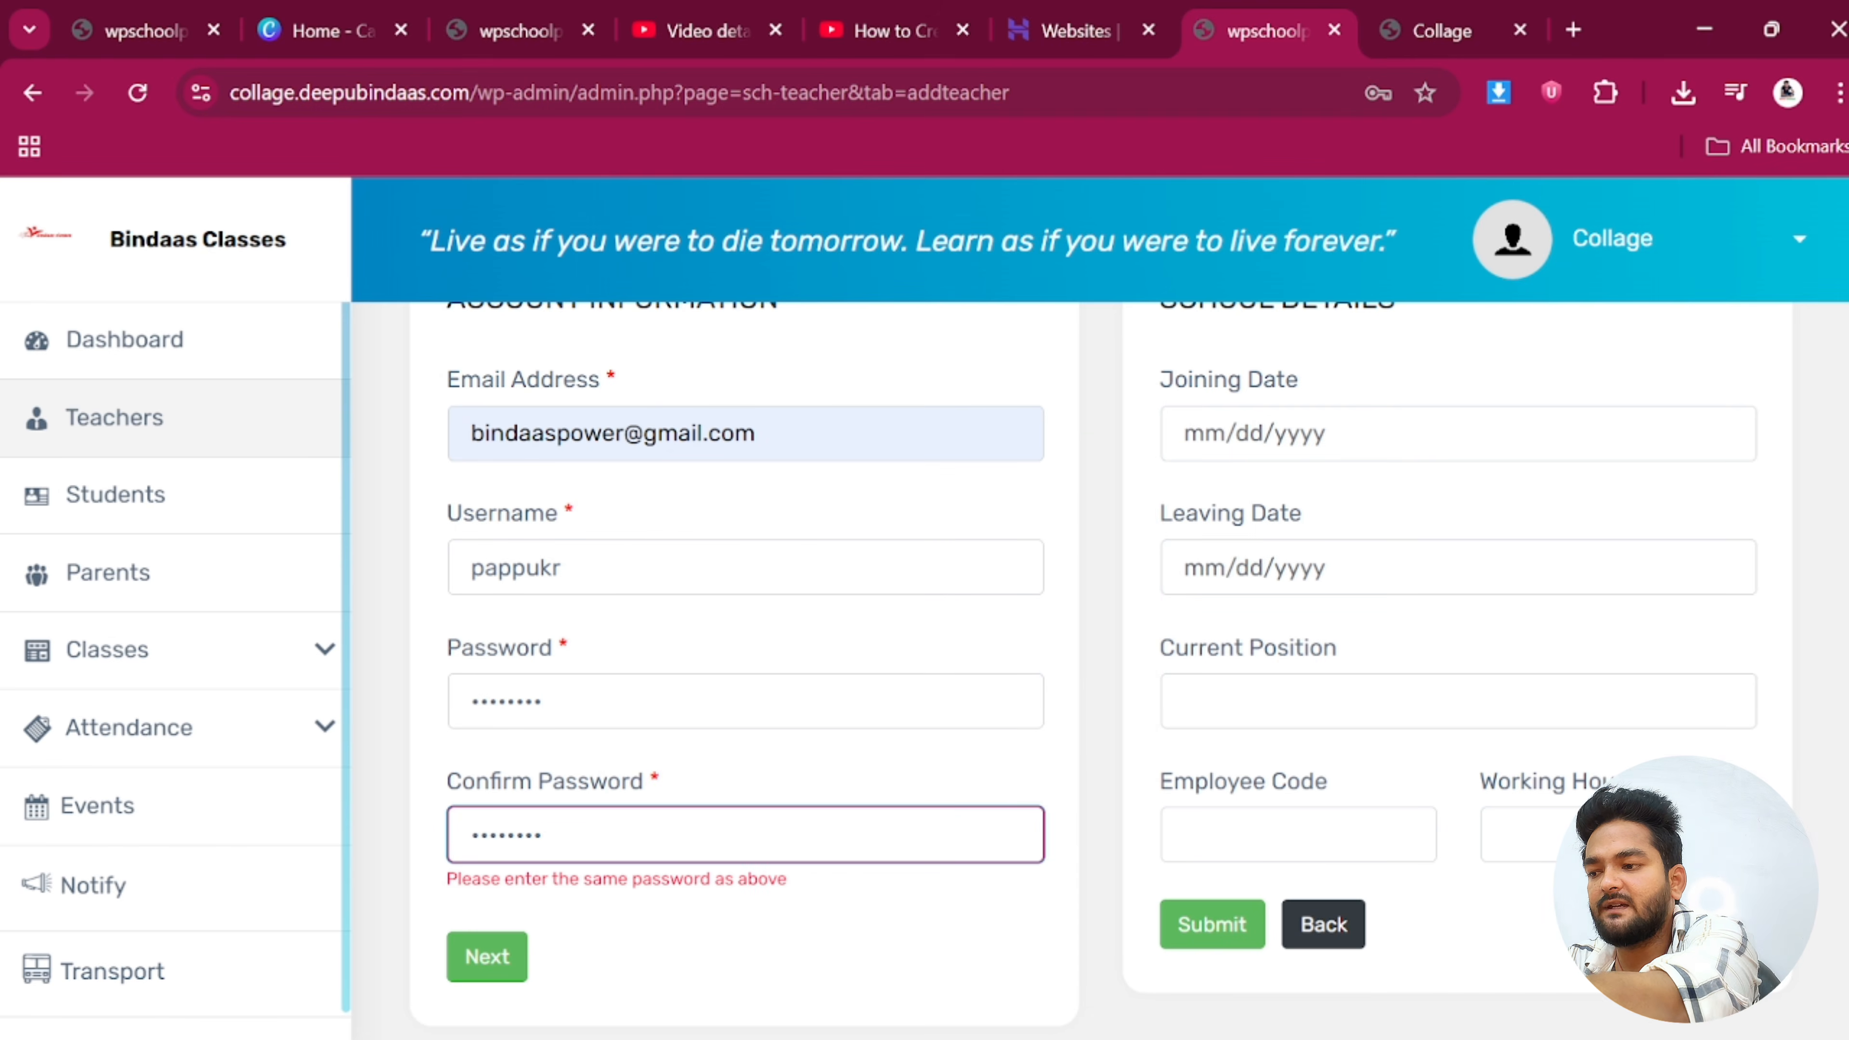
Set the teacher's joining date to 04/01/2025 in the calendar
{"action": "scroll", "coordinate": [1498, 475], "scroll_direction": "up", "scroll_amount": 2}
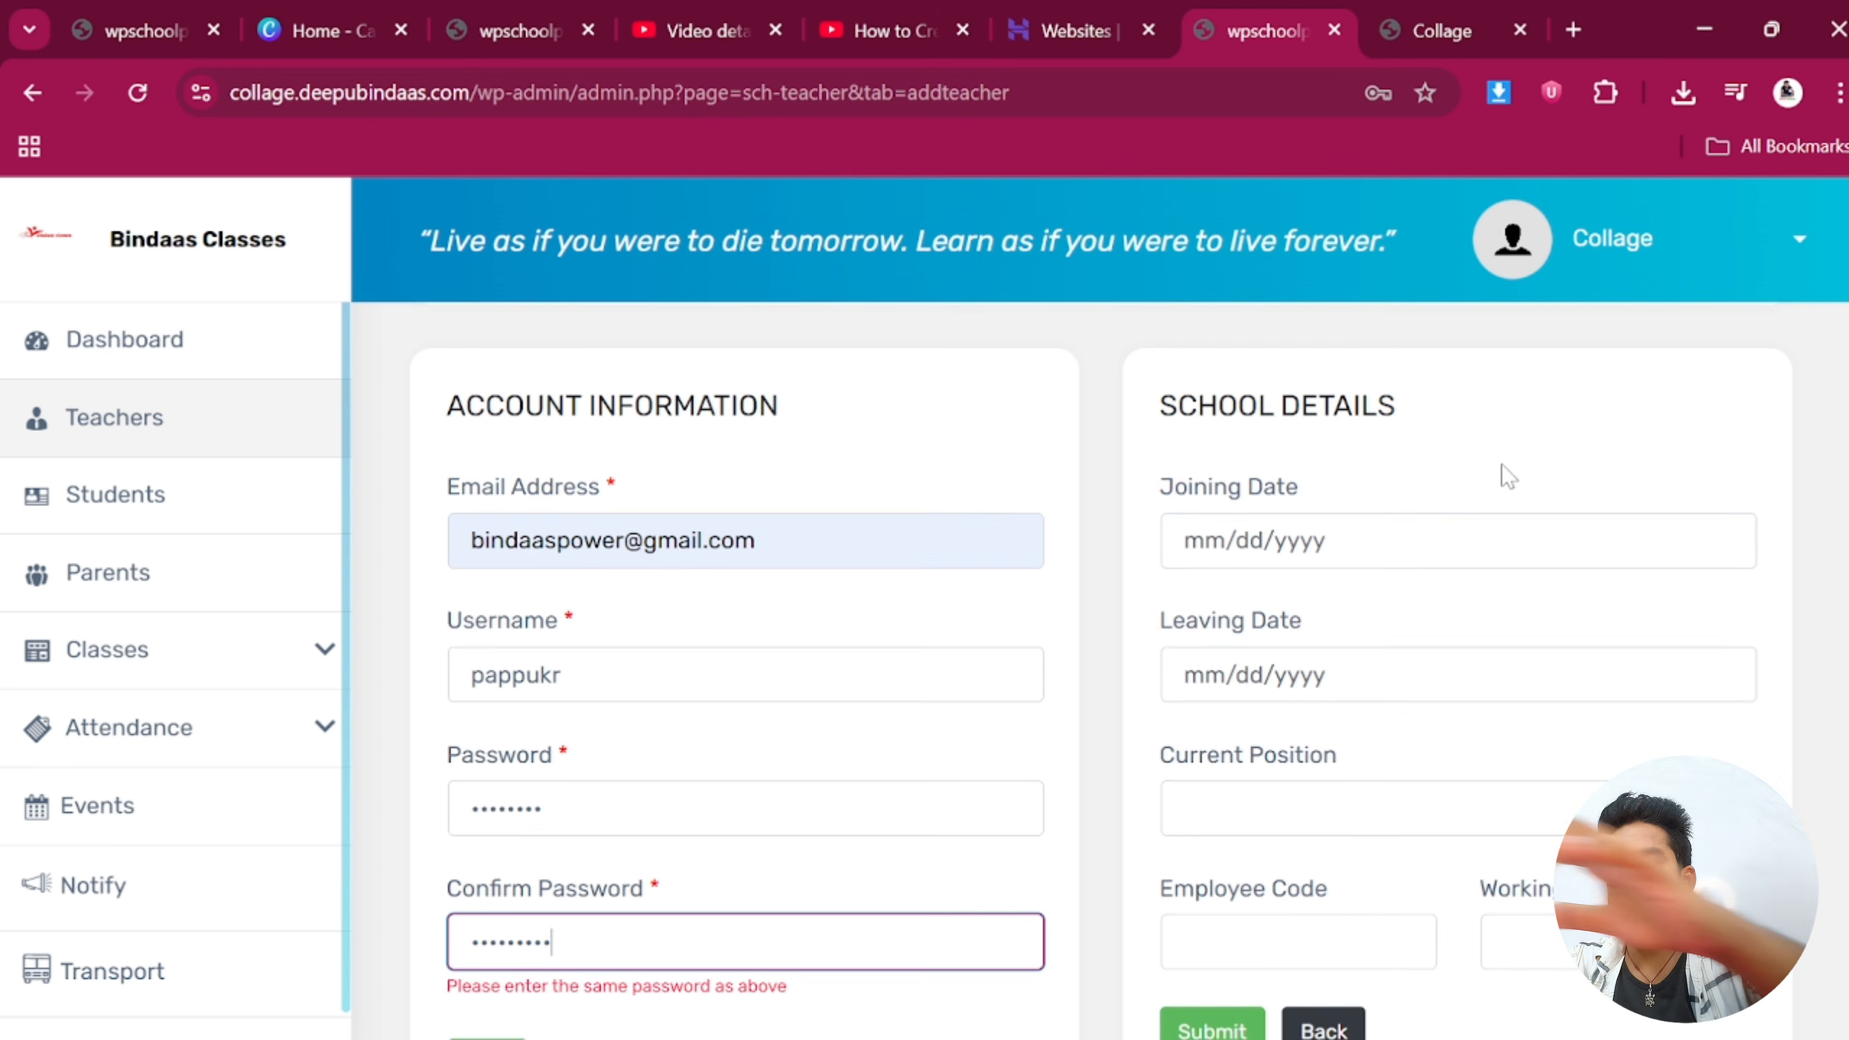
{"action": "left_click", "coordinate": [1332, 581]}
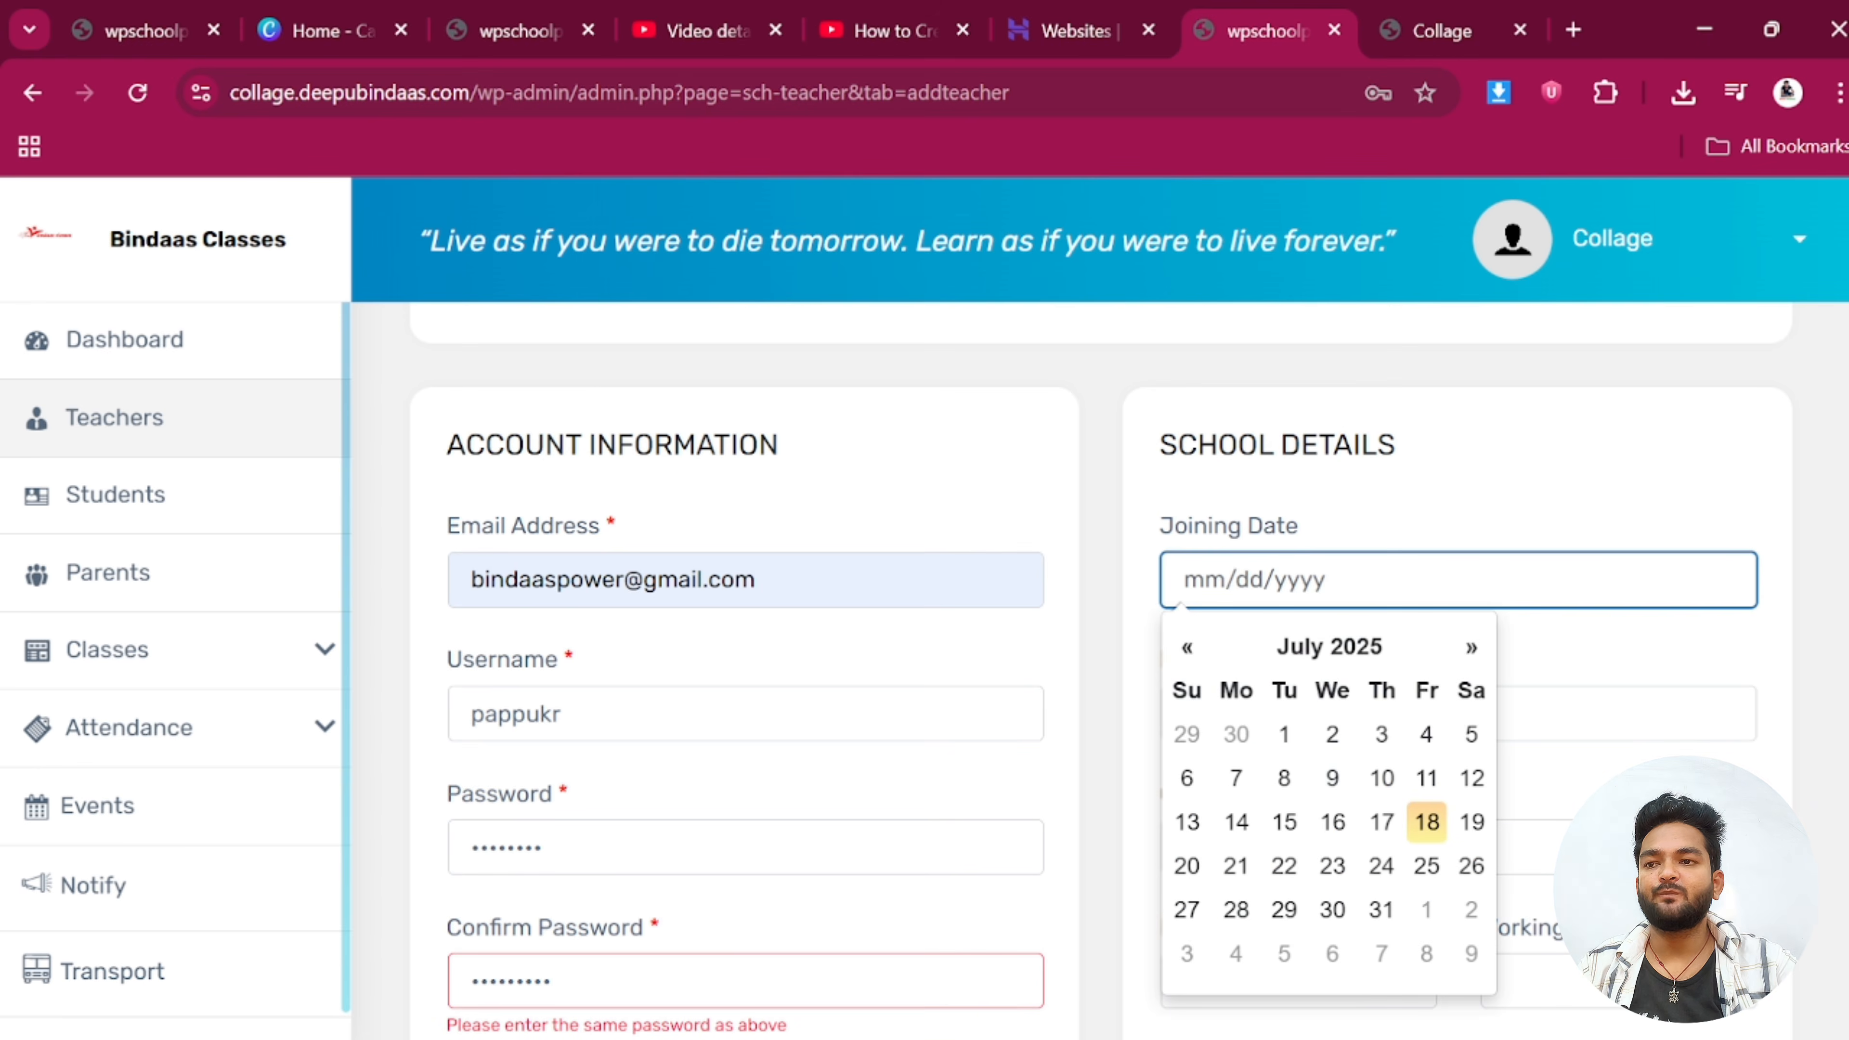
{"action": "left_click", "coordinate": [1186, 647]}
{"action": "left_click", "coordinate": [1186, 647]}
{"action": "left_click", "coordinate": [1186, 648]}
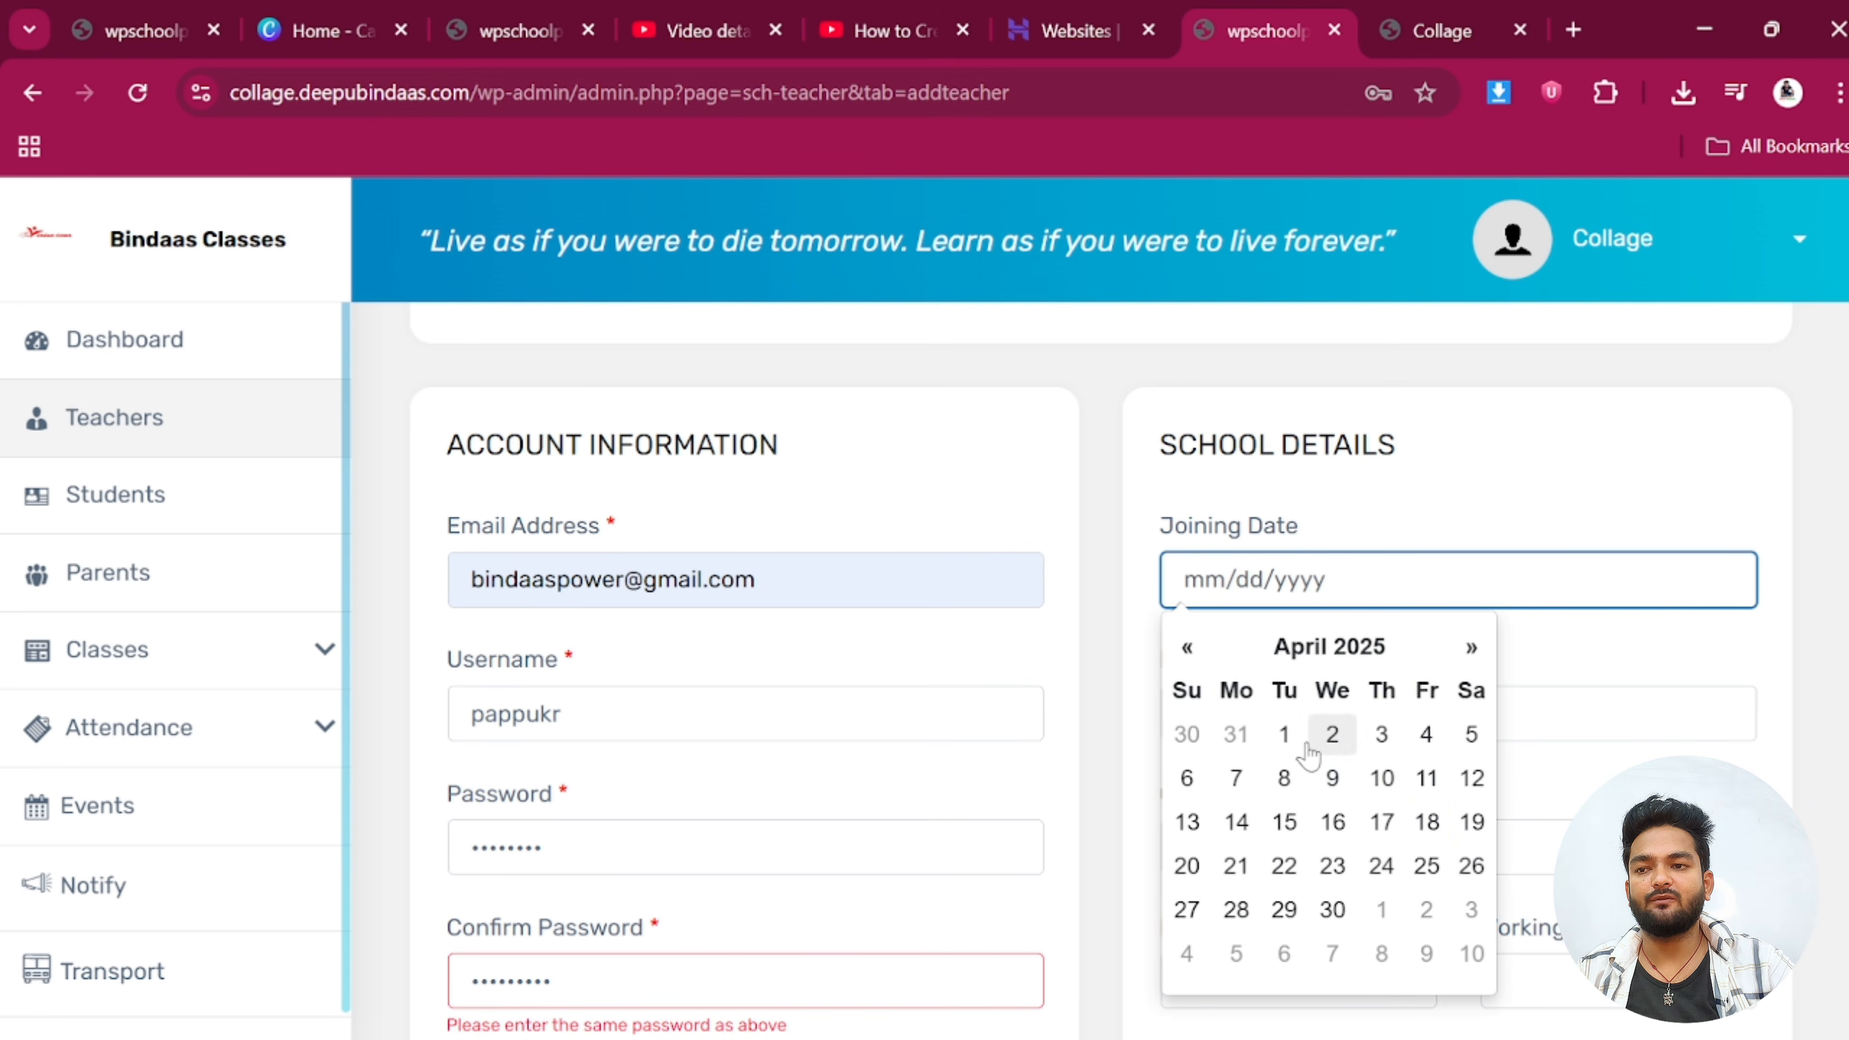
{"action": "left_click", "coordinate": [1284, 734]}
Set Current Position to IT Engineer, employee code 01 and working hours 4
{"action": "scroll", "coordinate": [1284, 734], "scroll_direction": "down", "scroll_amount": 2}
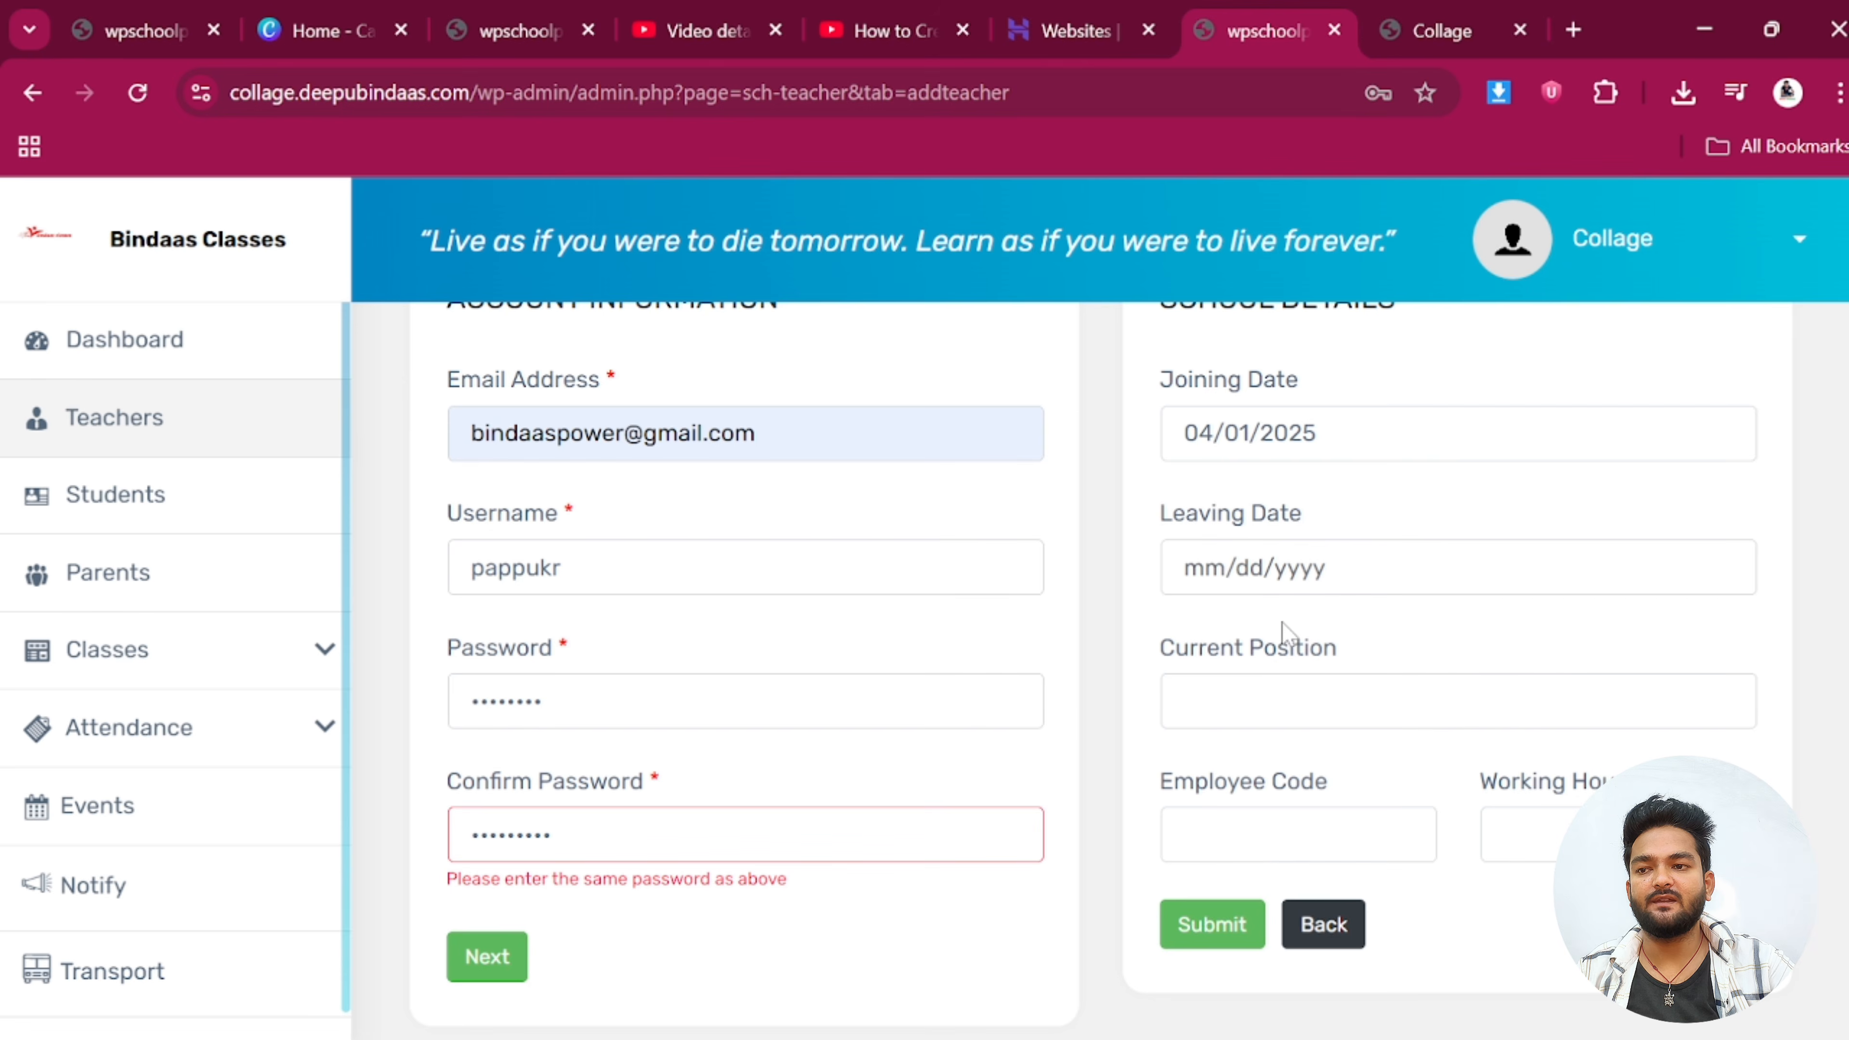
{"action": "scroll", "coordinate": [1279, 669], "scroll_direction": "down", "scroll_amount": 2}
{"action": "left_click", "coordinate": [1355, 576]}
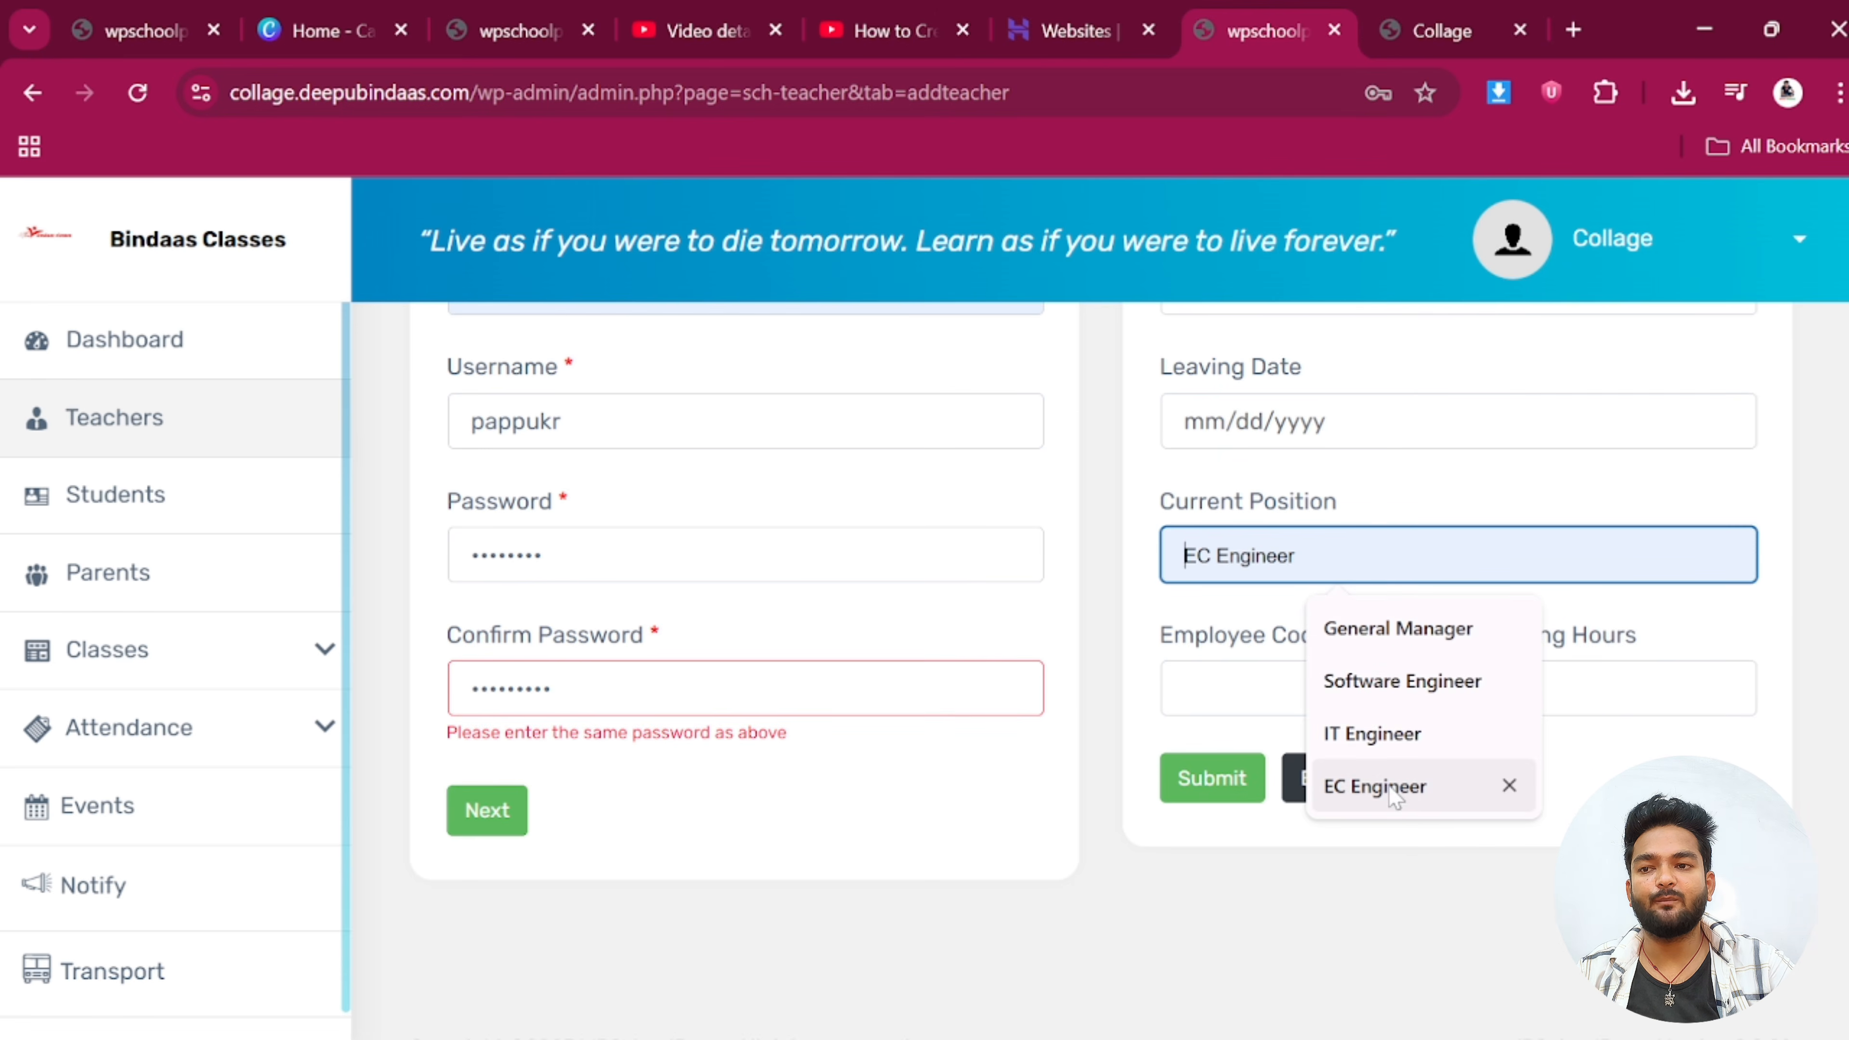
{"action": "left_click", "coordinate": [1347, 734]}
{"action": "key", "text": "Tab"}
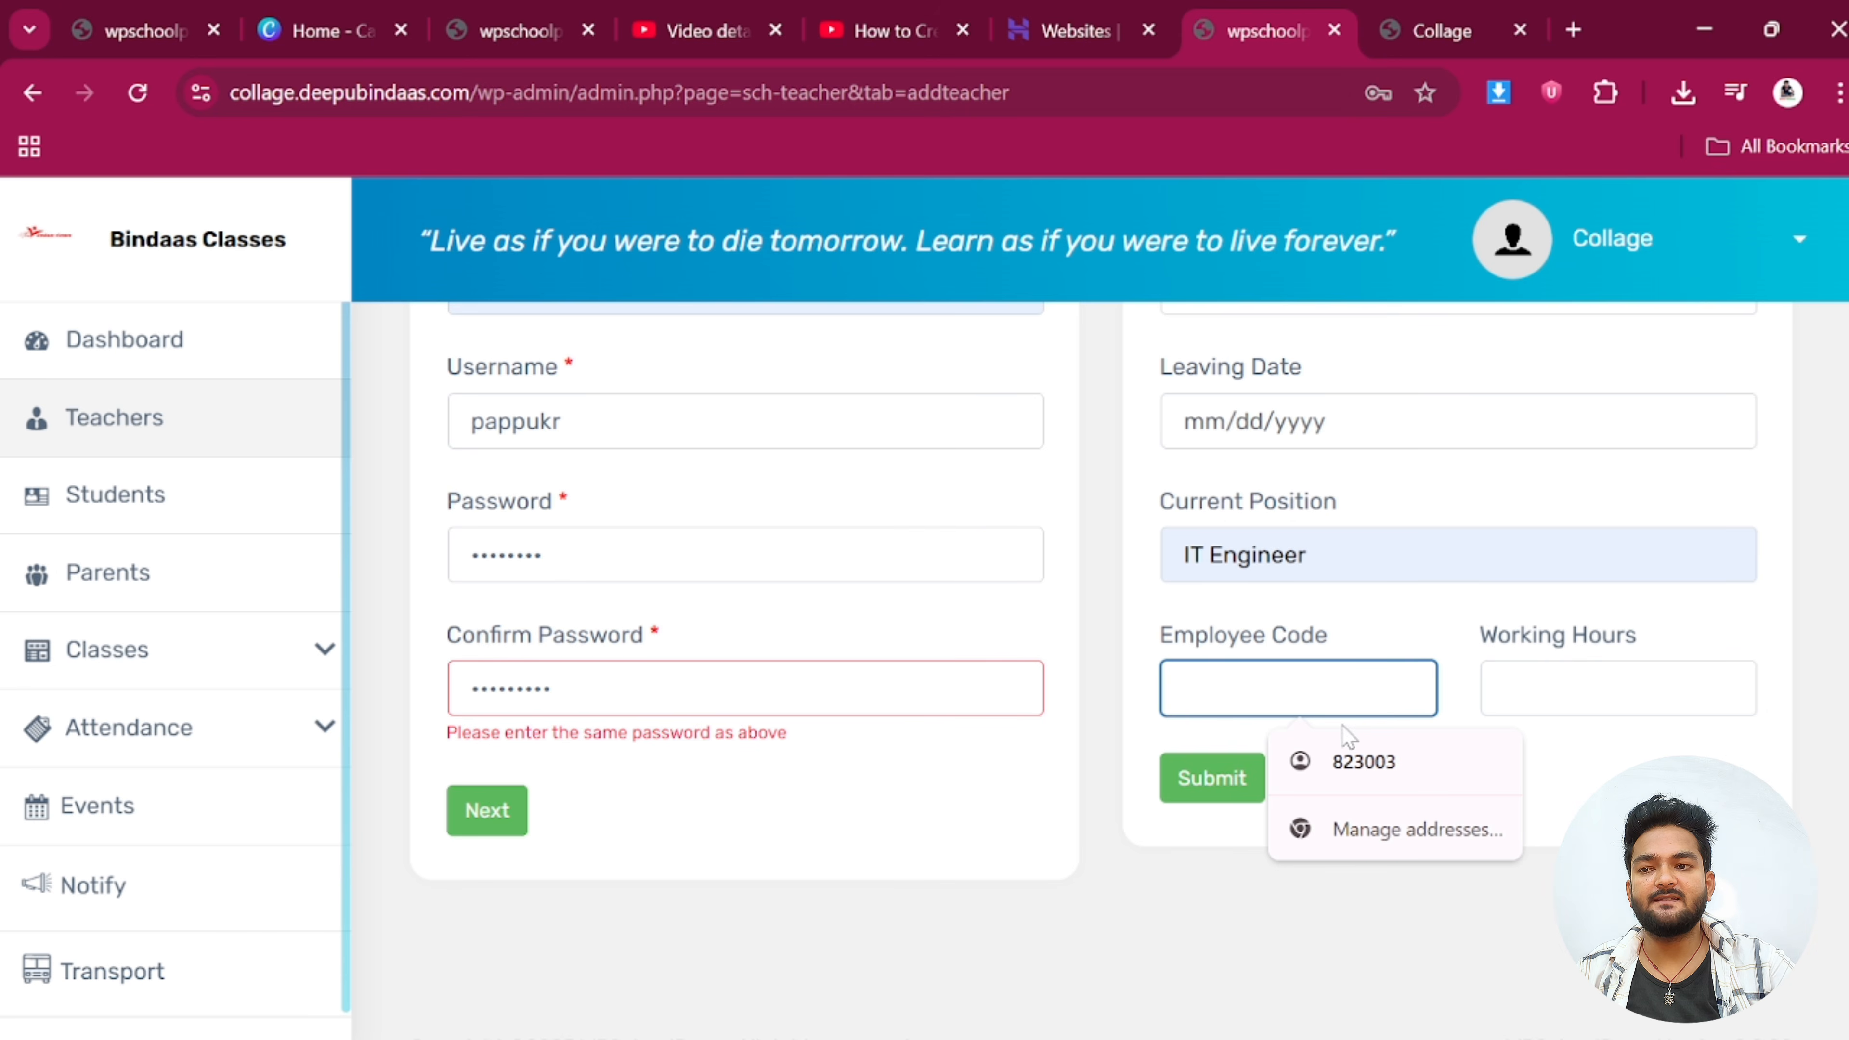
{"action": "type", "text": "01"}
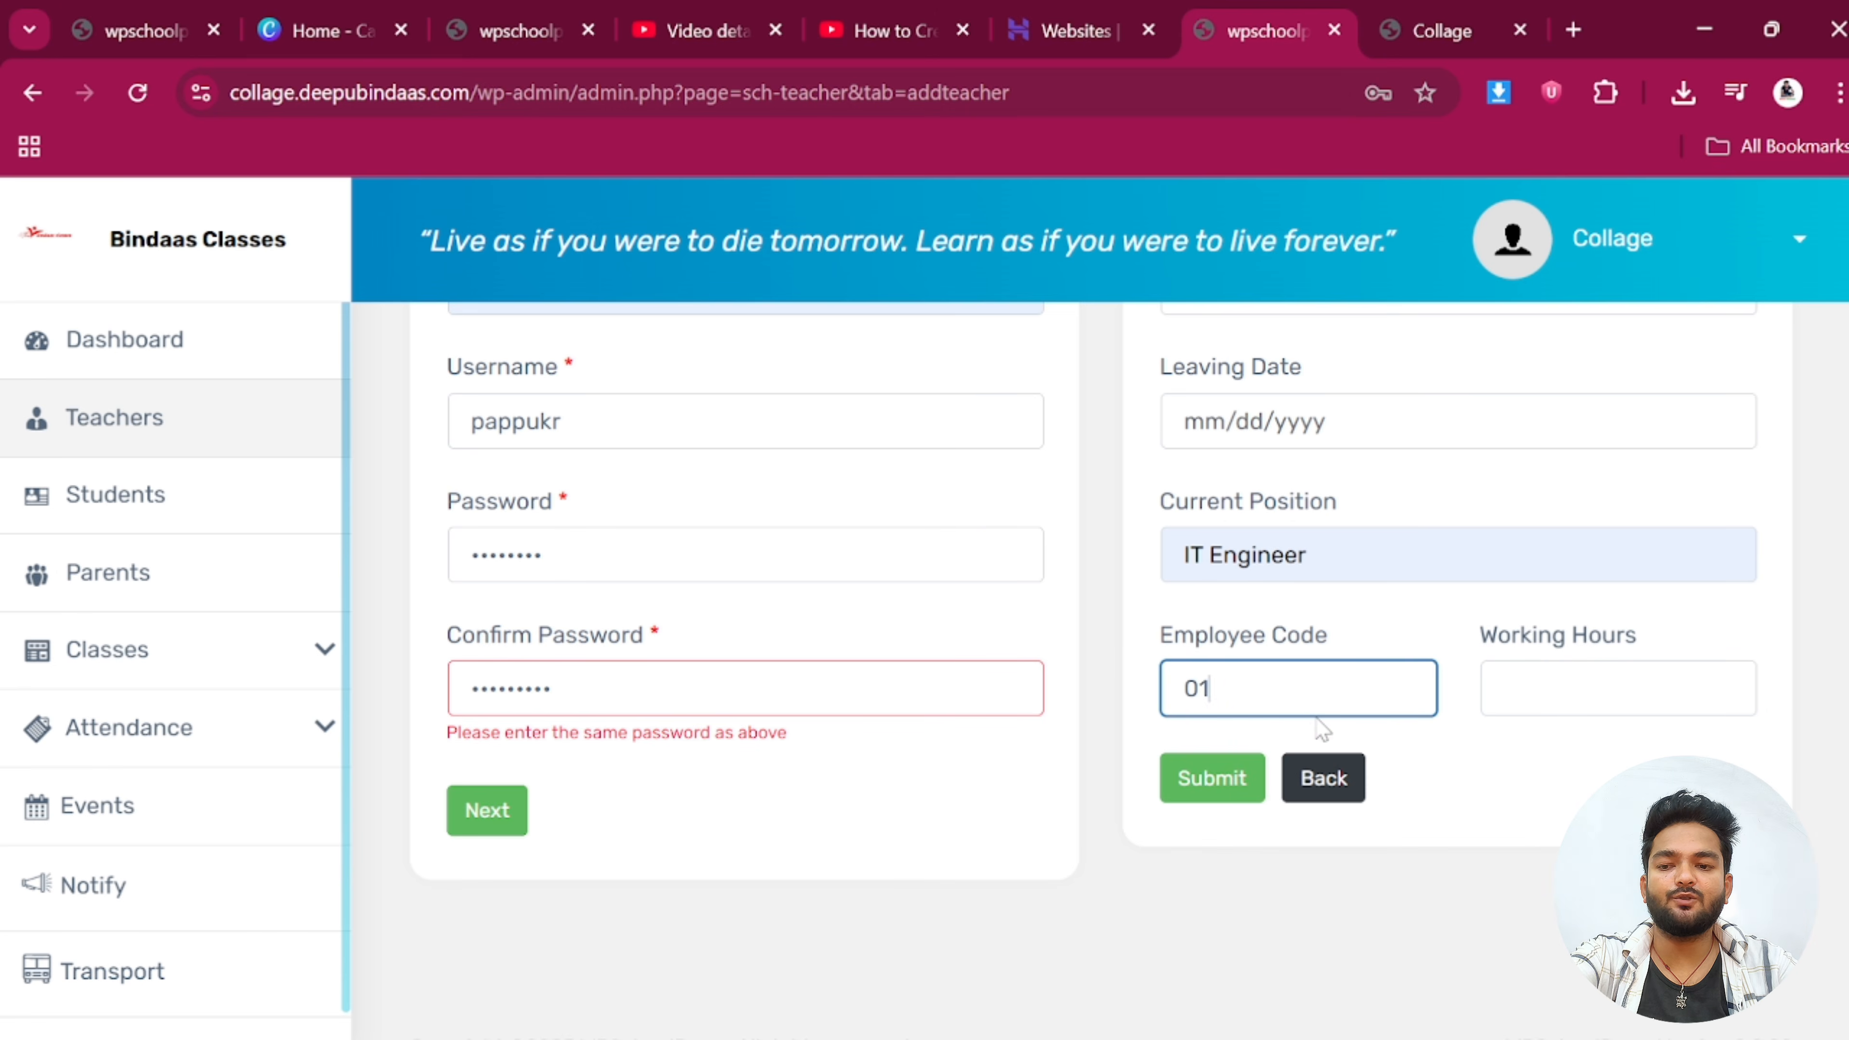
{"action": "key", "text": "Tab"}
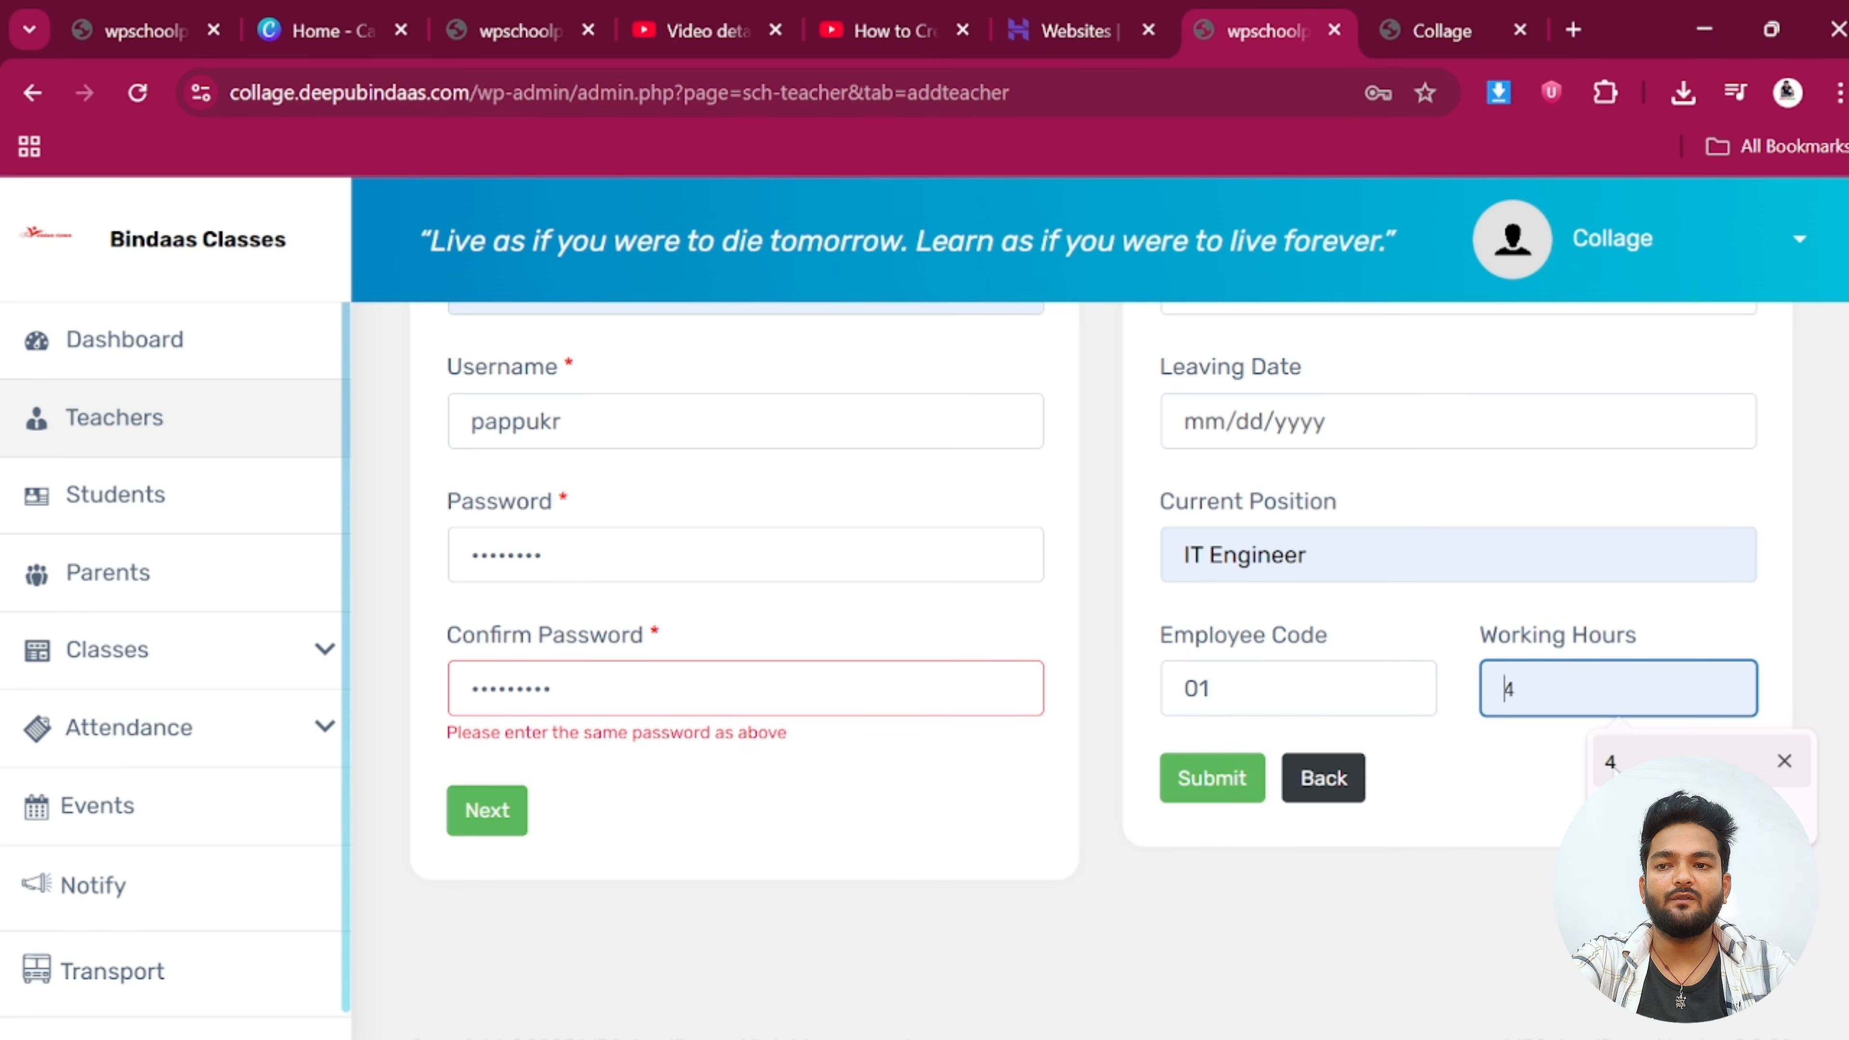
{"action": "left_click", "coordinate": [1613, 767]}
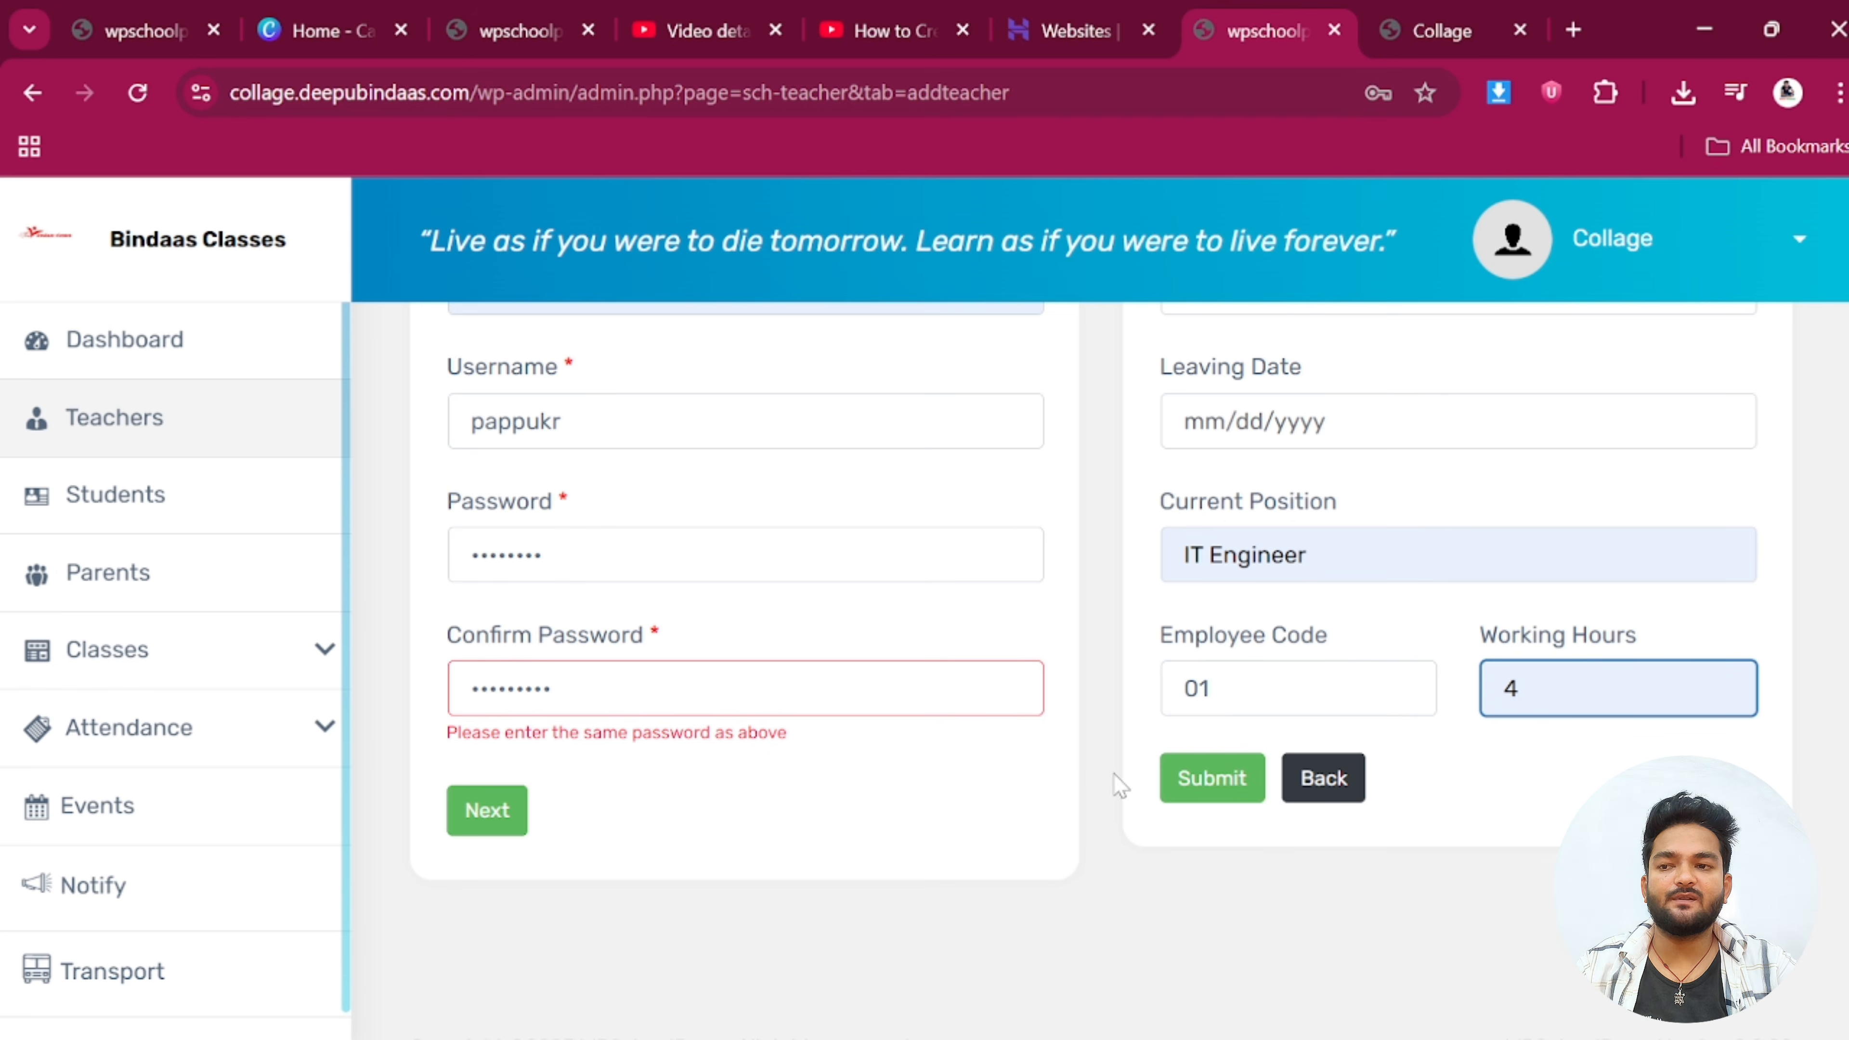
Submit the new teacher's details
{"action": "left_click", "coordinate": [489, 814]}
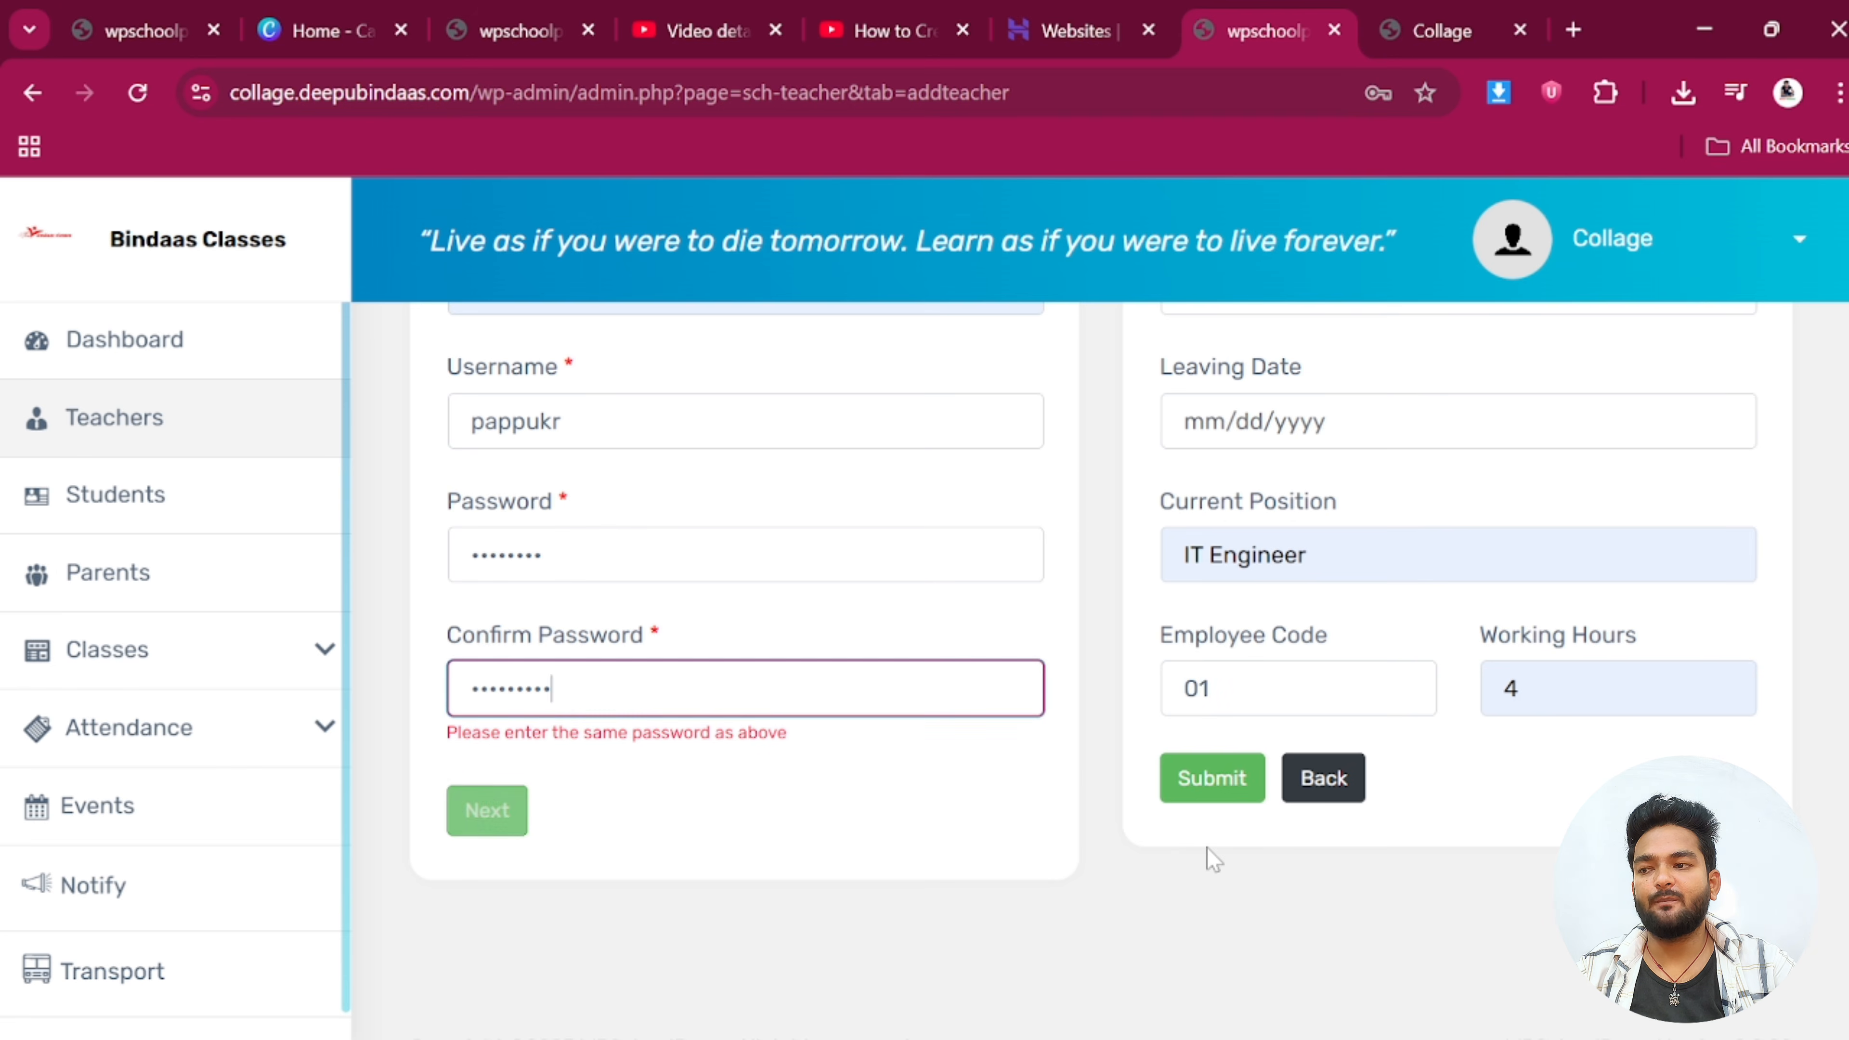
{"action": "left_click", "coordinate": [1198, 783]}
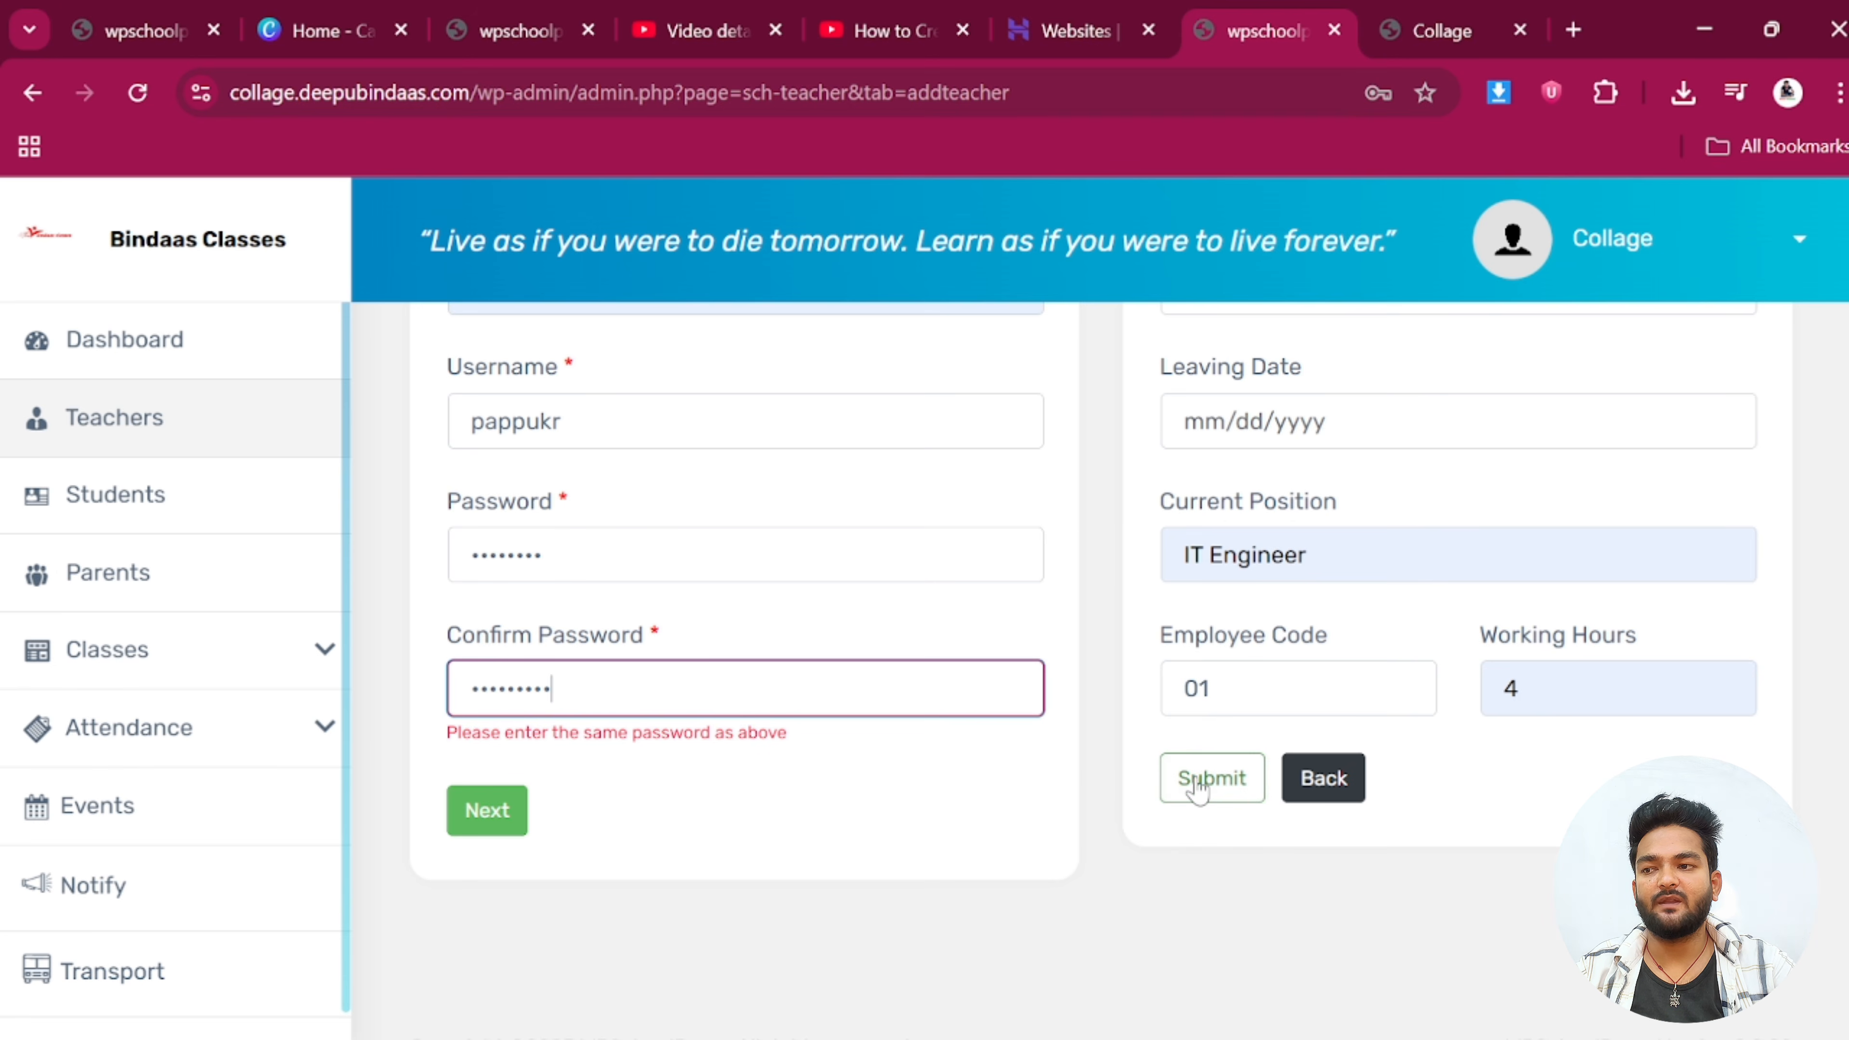
{"action": "scroll", "coordinate": [1198, 783], "scroll_direction": "up", "scroll_amount": 15}
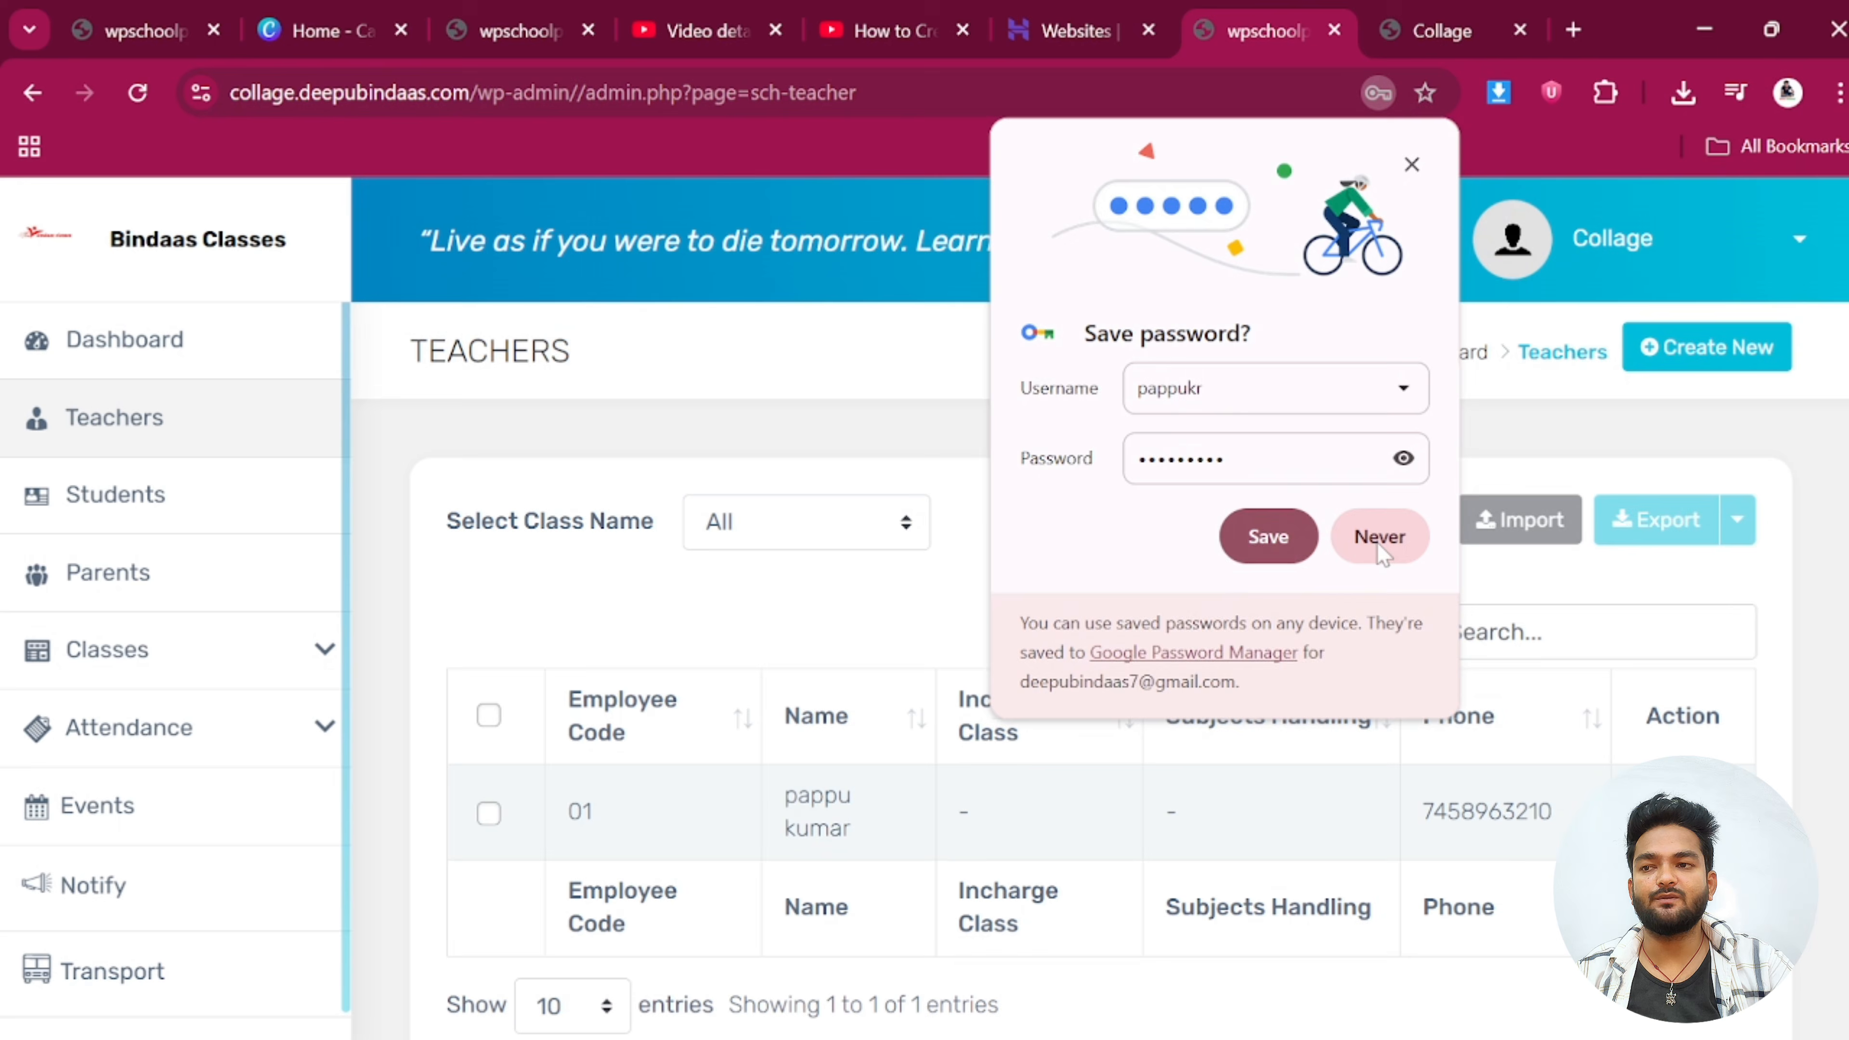
Decline Chrome's password saving and check the new teacher with code 01 in the Teachers list
{"action": "left_click", "coordinate": [1379, 539]}
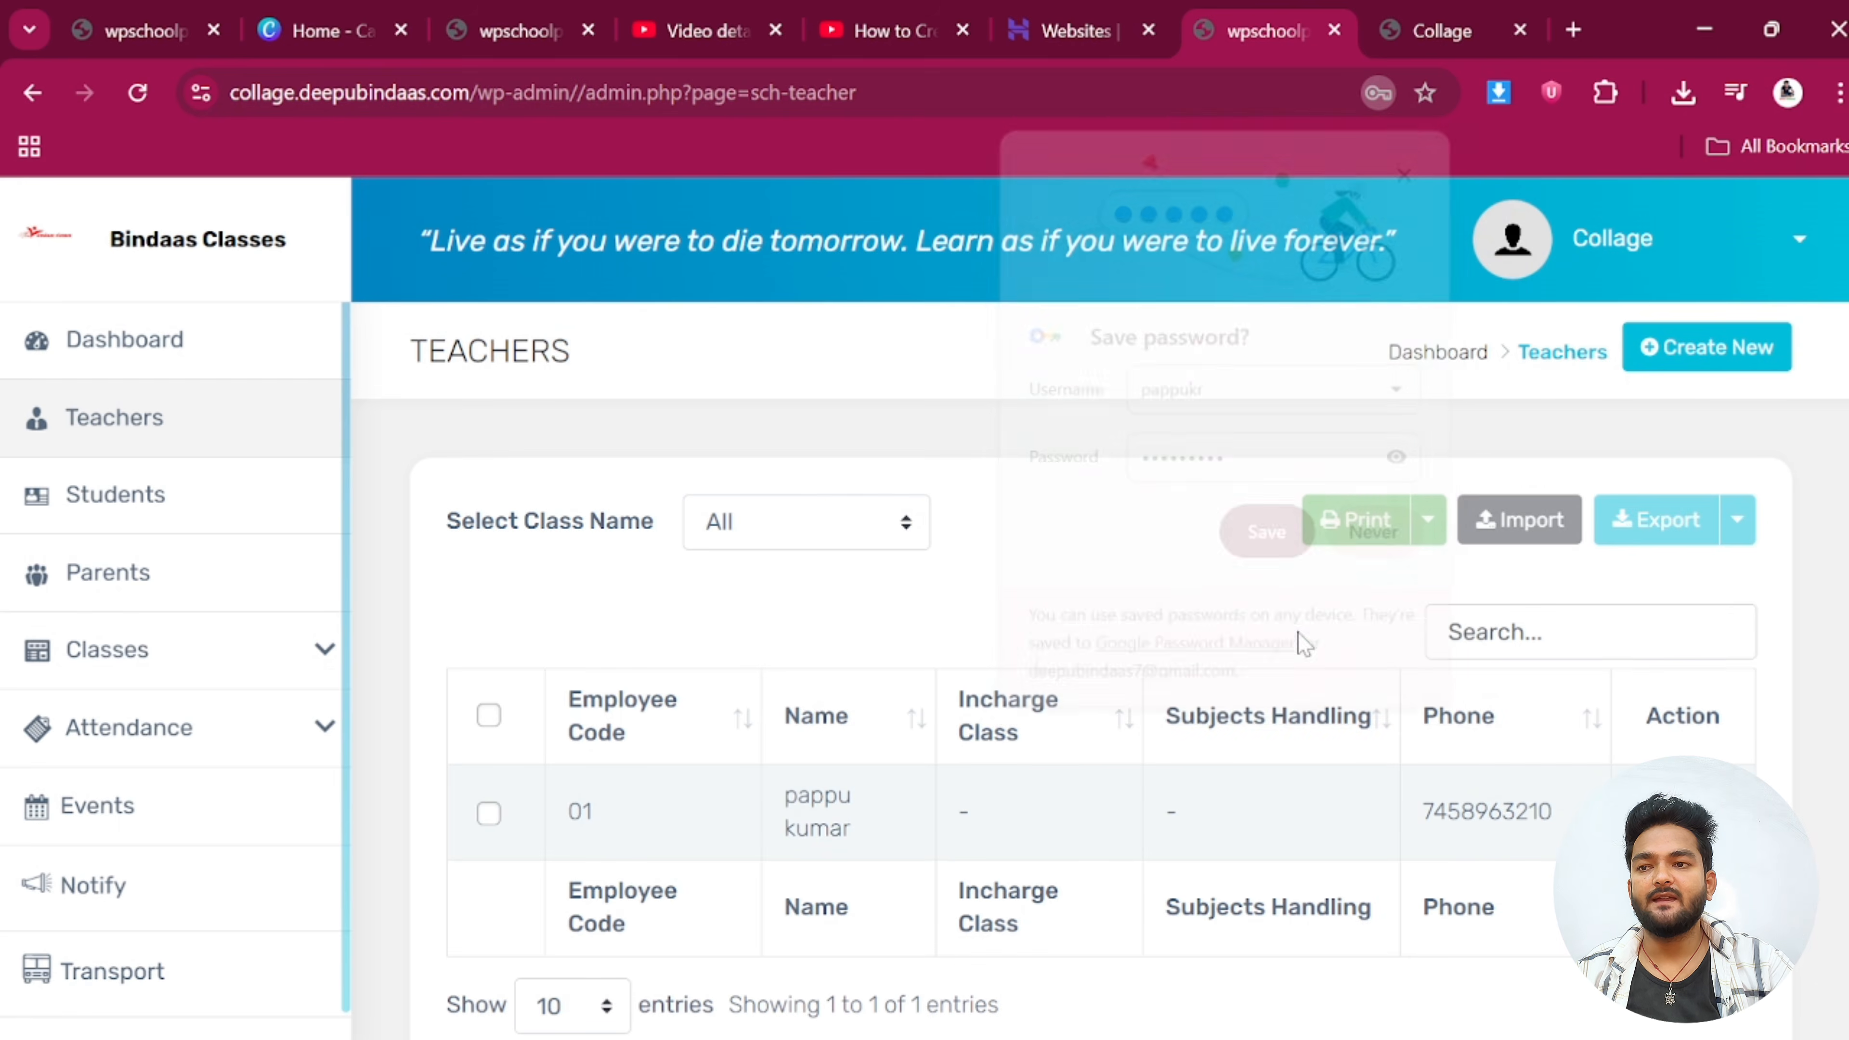
{"action": "scroll", "coordinate": [1043, 814], "scroll_direction": "down", "scroll_amount": 4}
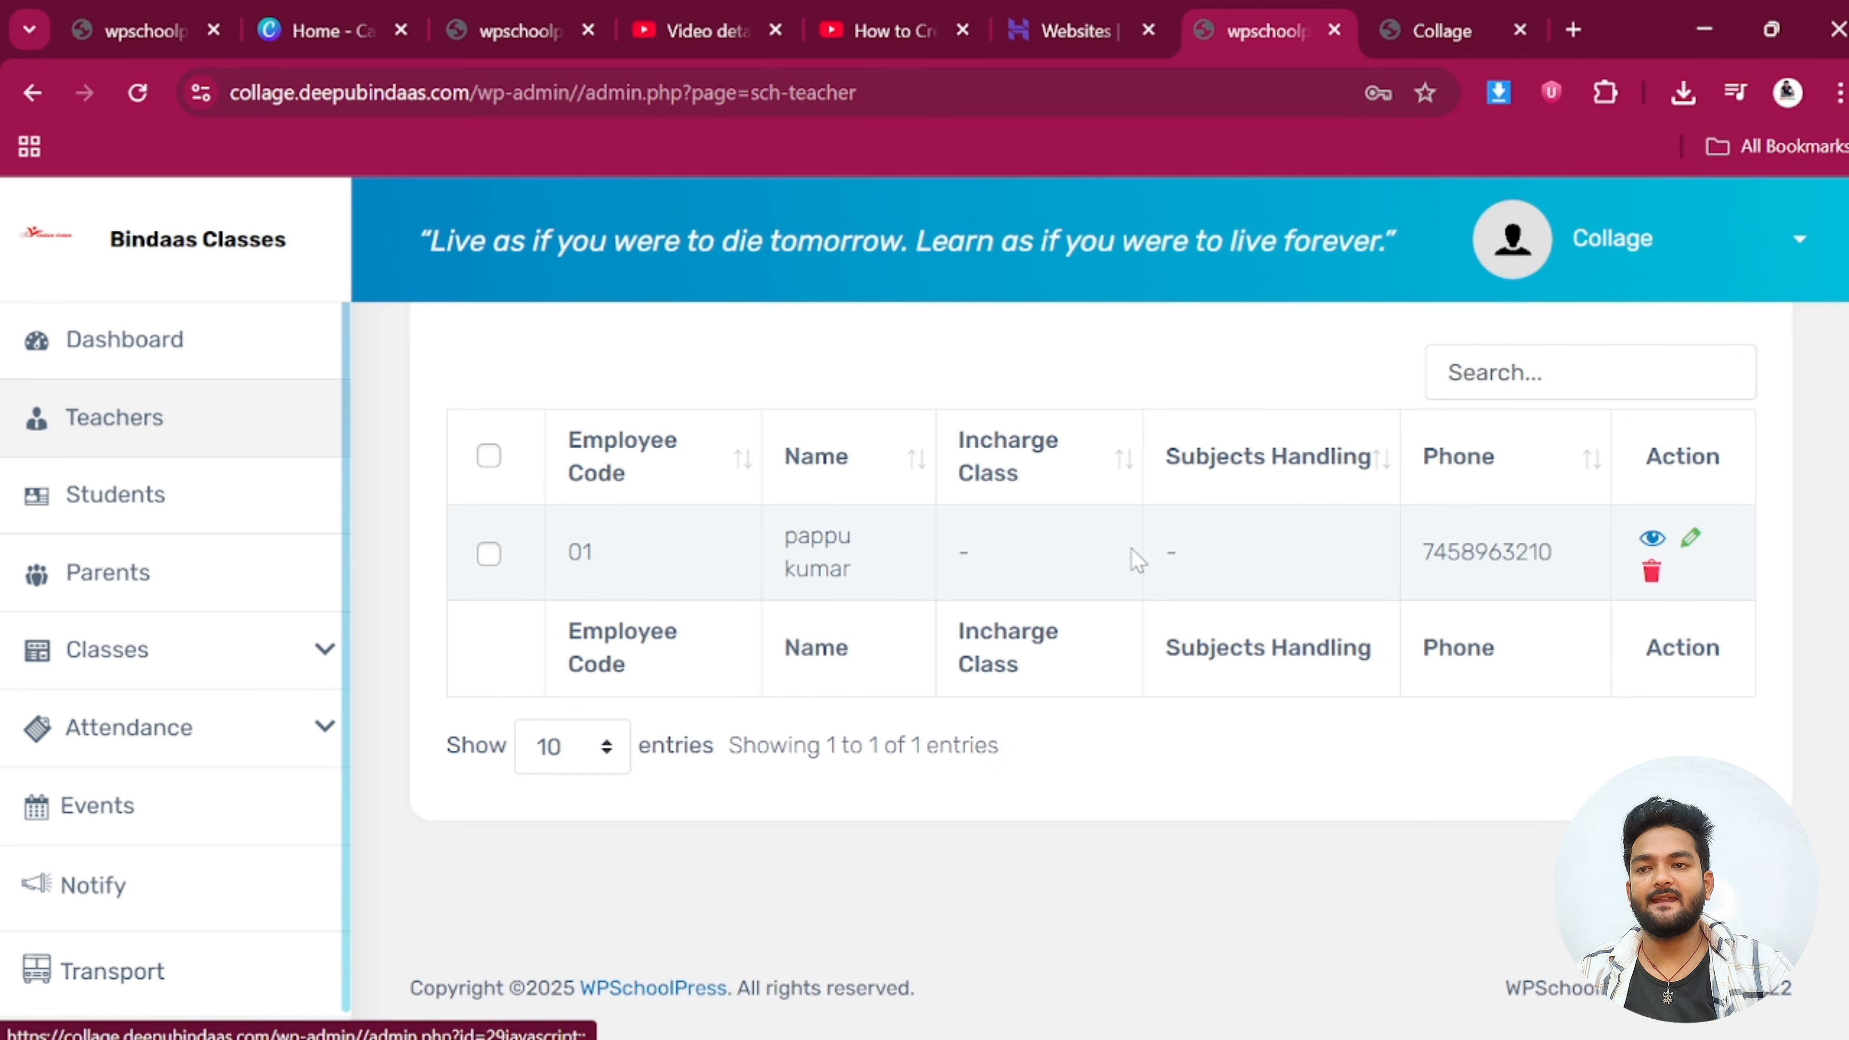
{"action": "scroll", "coordinate": [1135, 557], "scroll_direction": "up", "scroll_amount": 3}
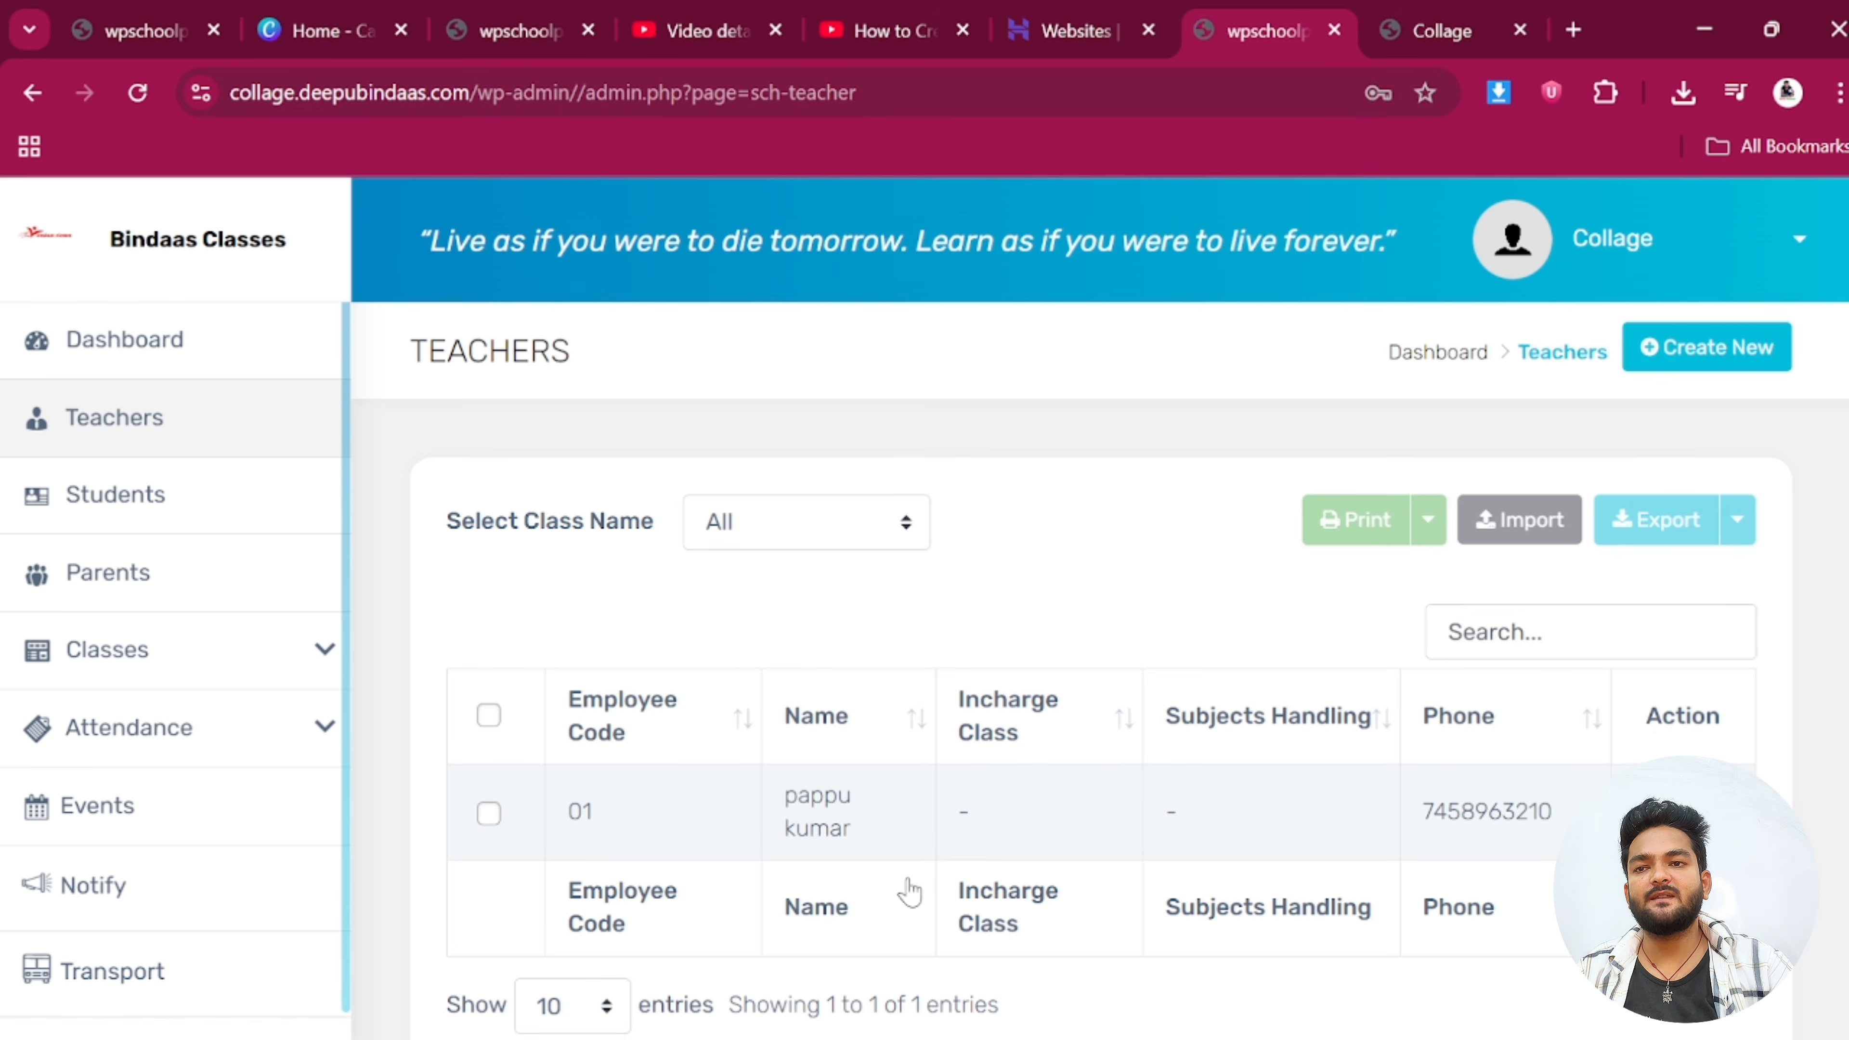
{"action": "left_click_drag", "start_coordinate": [780, 793], "coordinate": [900, 837]}
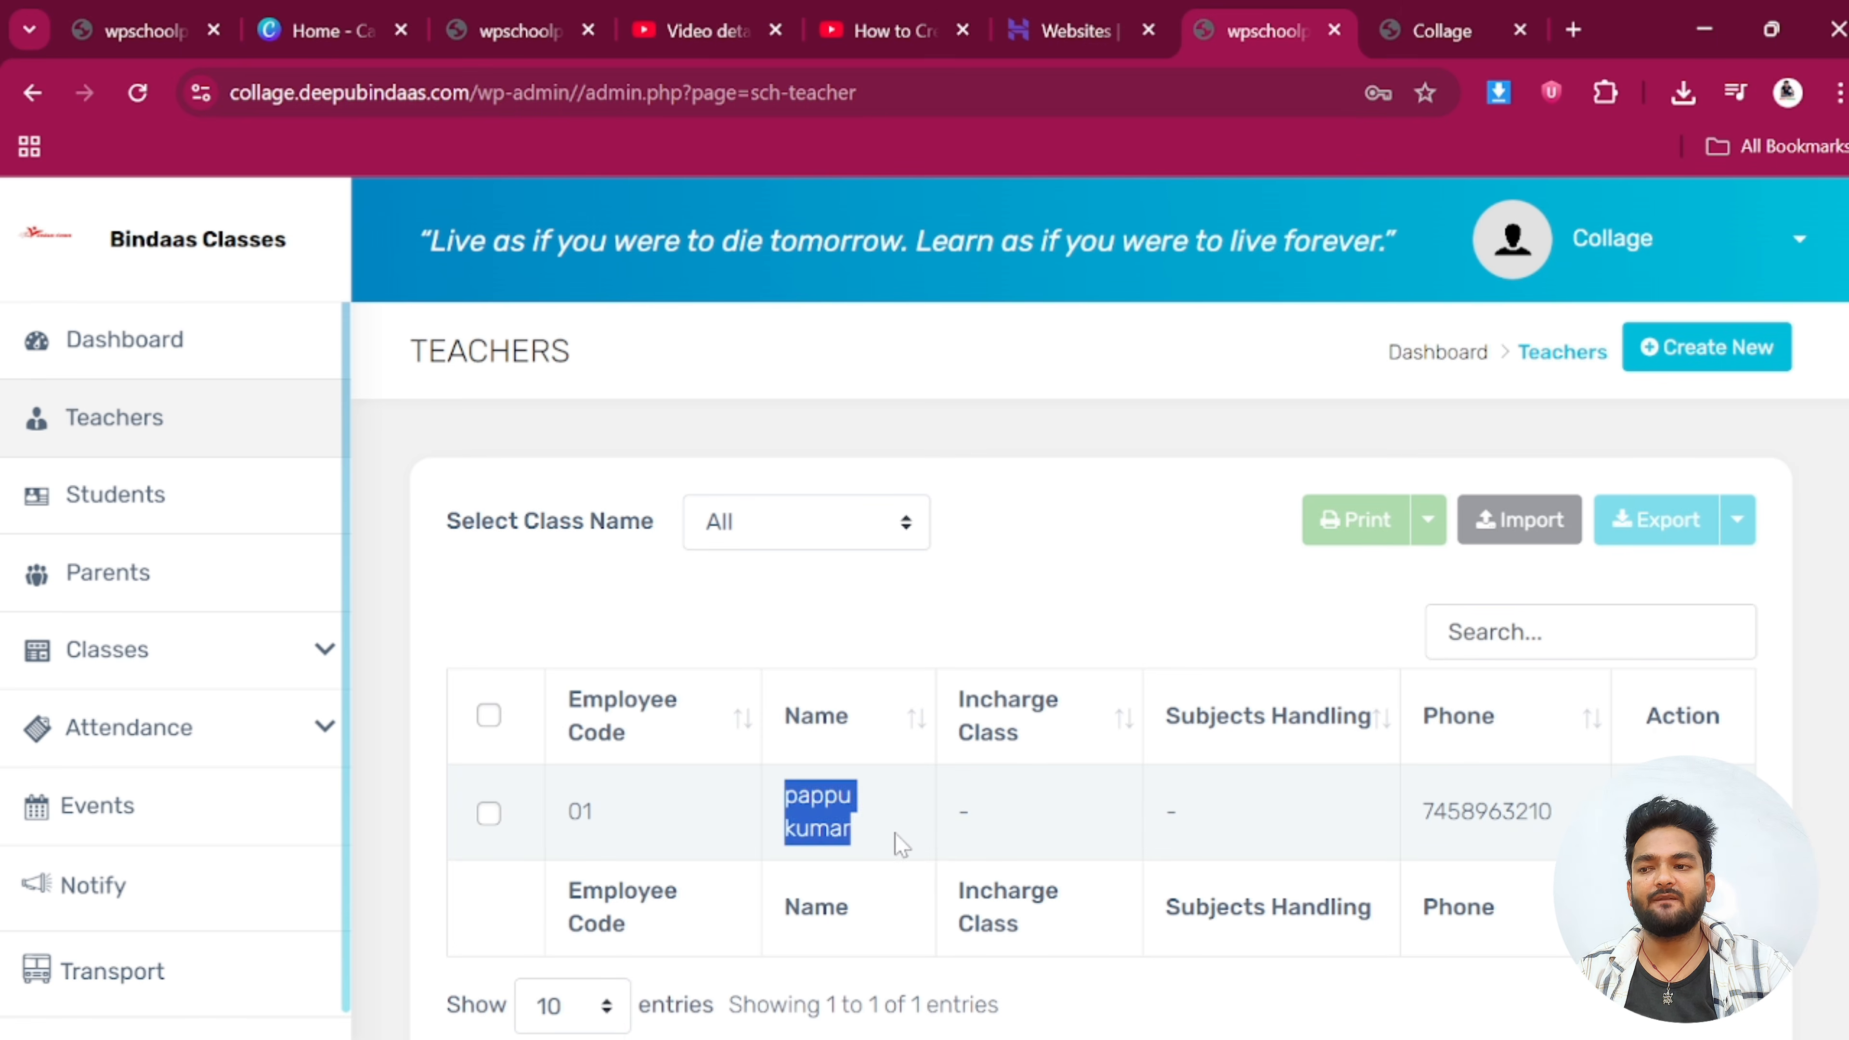
{"action": "left_click", "coordinate": [900, 837]}
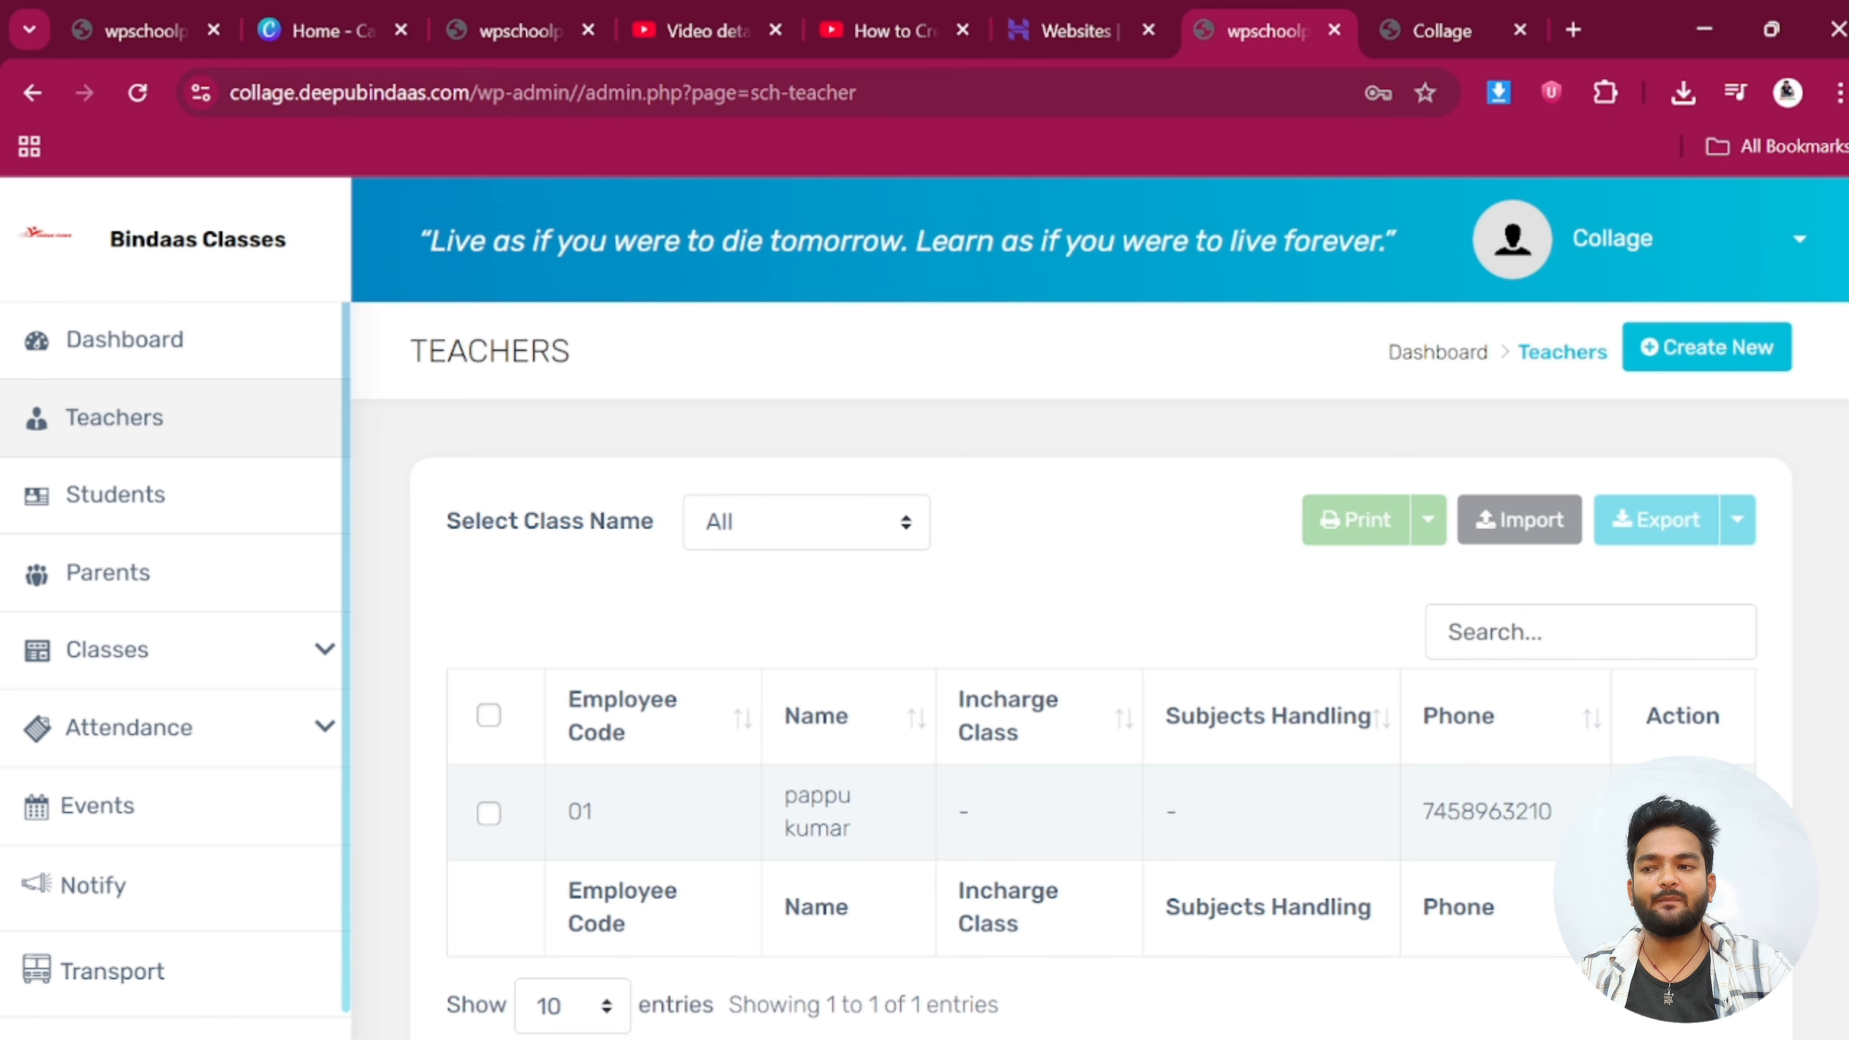
Go to Students, select all student rows, and start a new student with Create New
{"action": "left_click", "coordinate": [156, 501]}
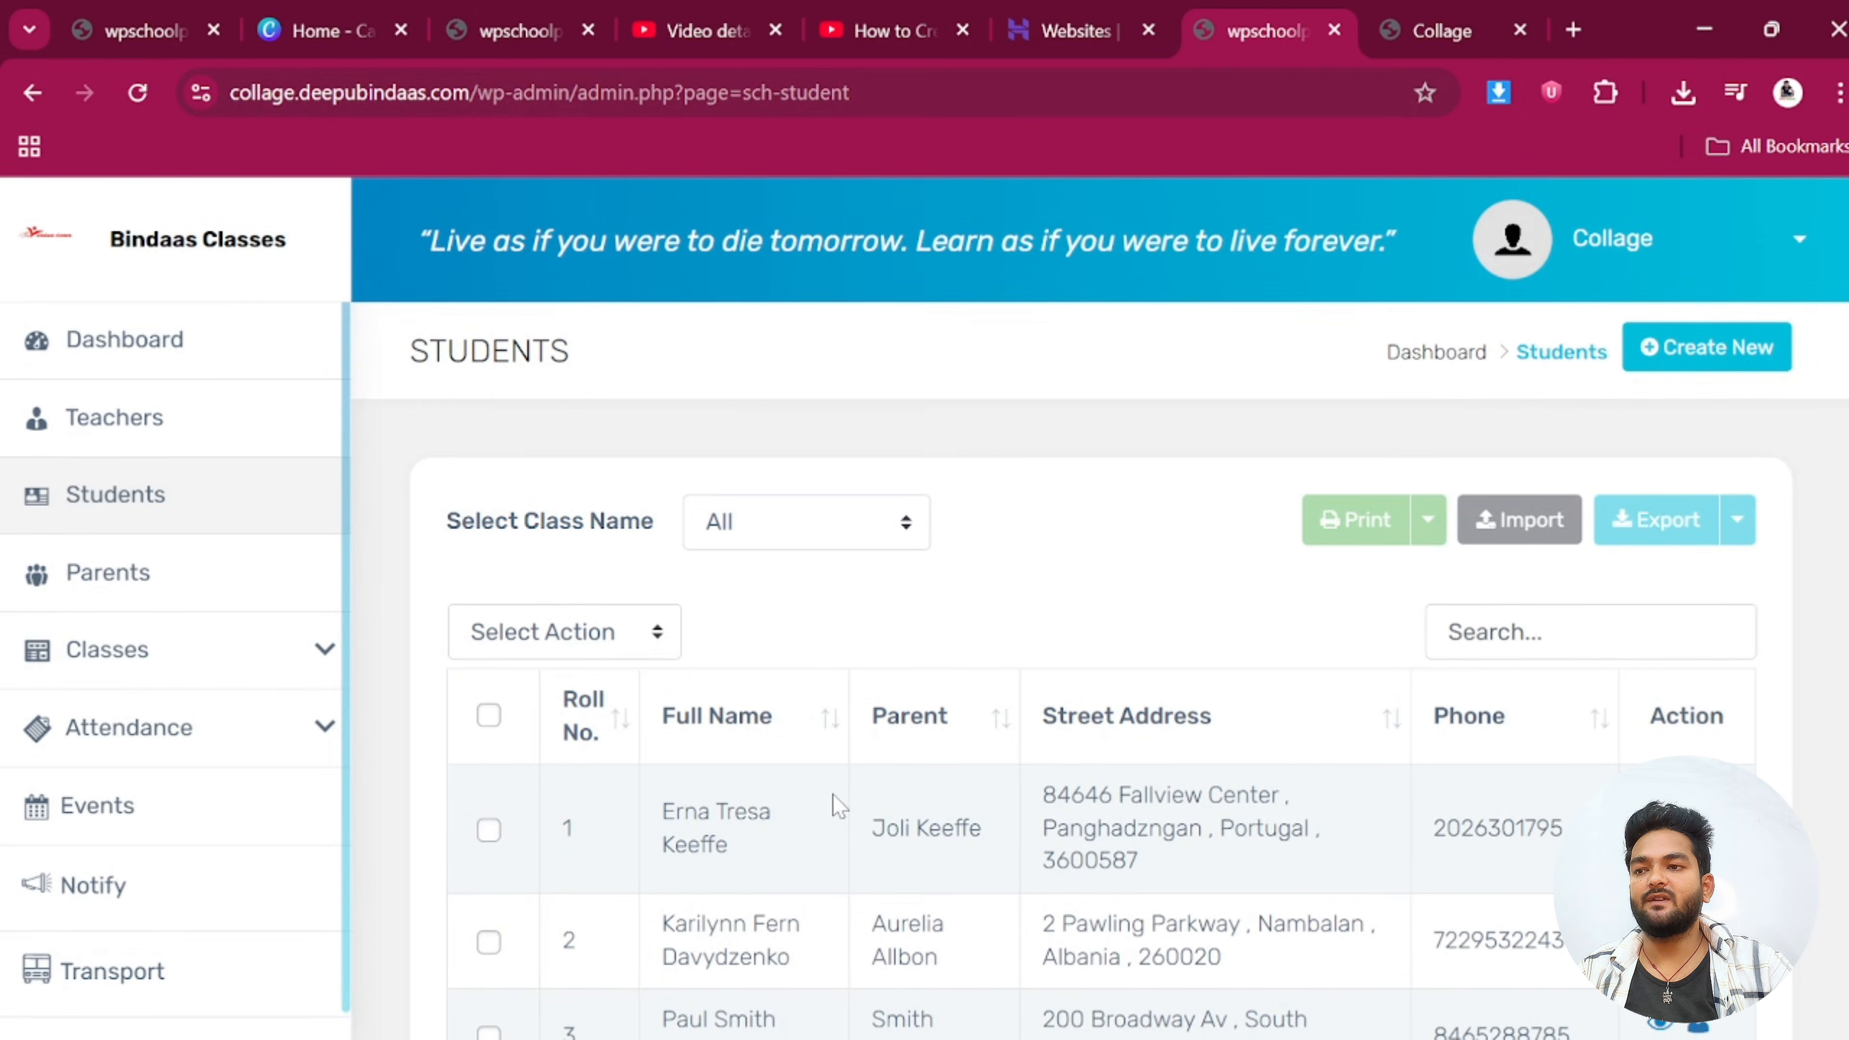
{"action": "scroll", "coordinate": [742, 750], "scroll_direction": "down", "scroll_amount": 2}
{"action": "scroll", "coordinate": [743, 750], "scroll_direction": "down", "scroll_amount": 2}
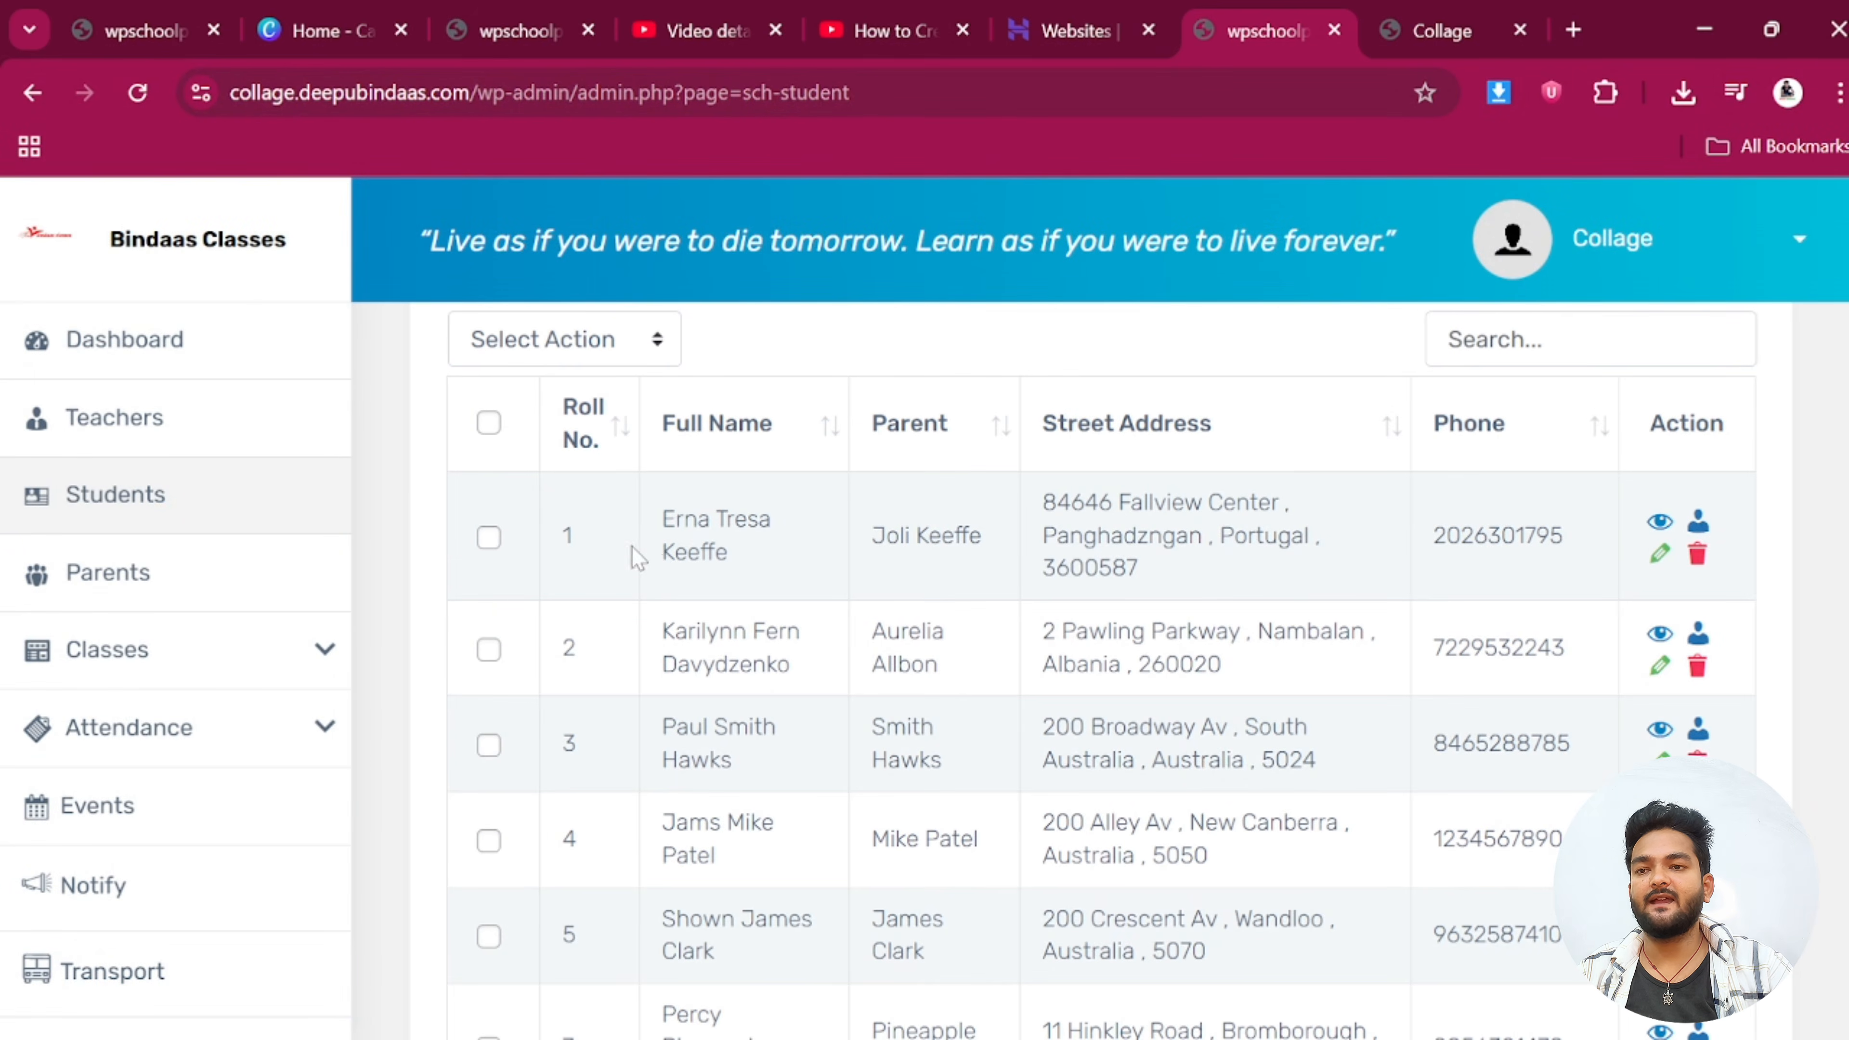
{"action": "left_click_drag", "start_coordinate": [637, 554], "coordinate": [918, 920]}
{"action": "scroll", "coordinate": [560, 459], "scroll_direction": "up", "scroll_amount": 4}
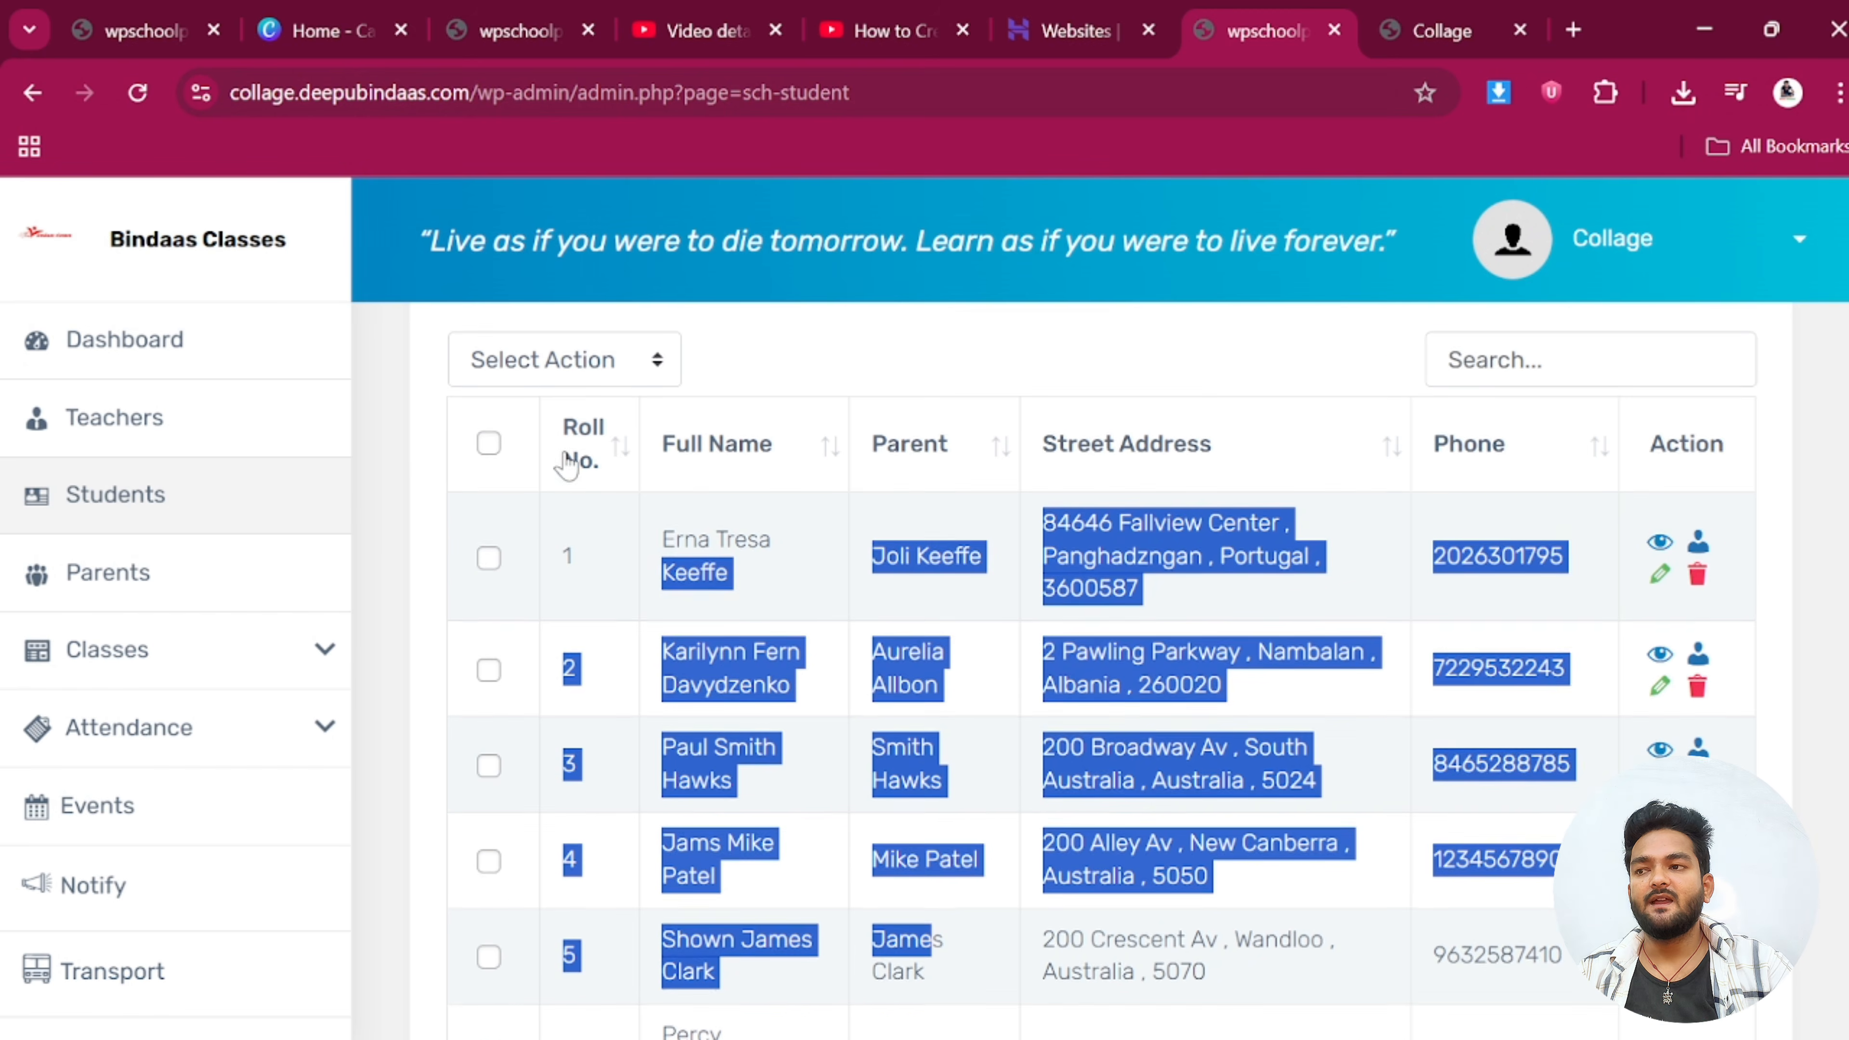
{"action": "left_click", "coordinate": [489, 716]}
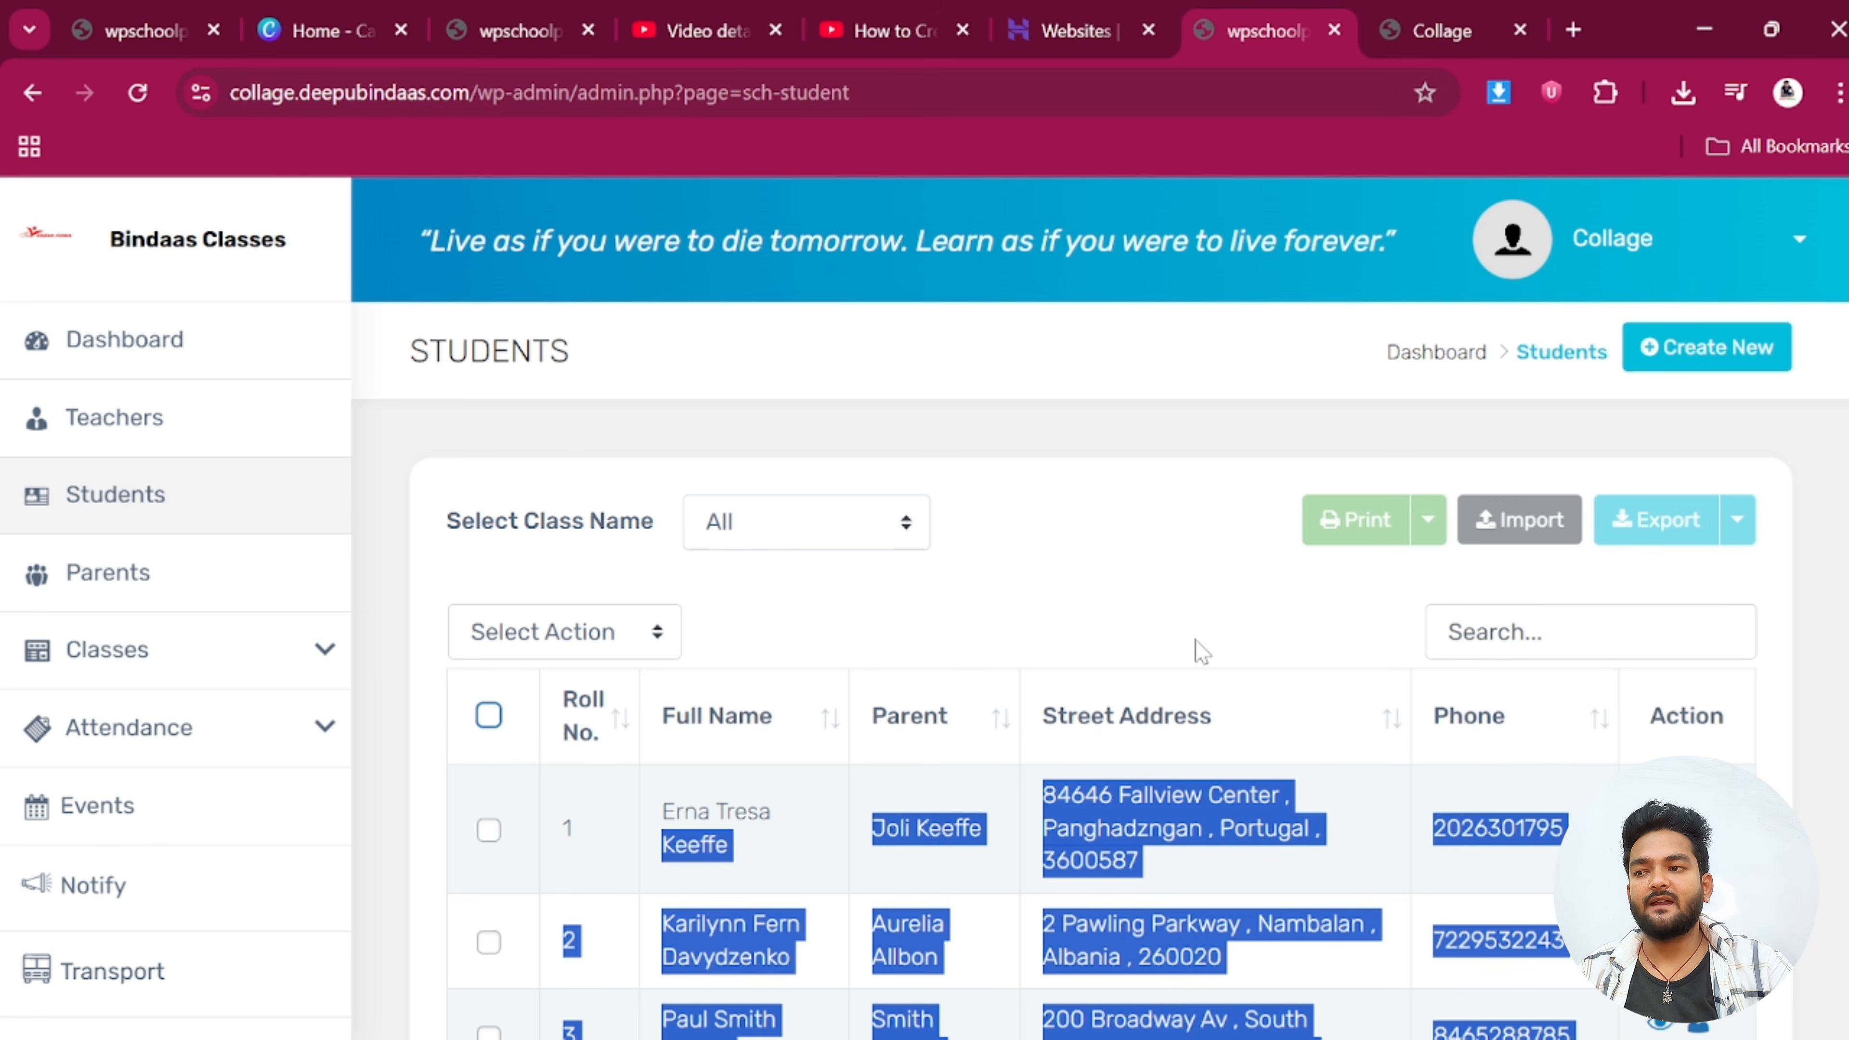
{"action": "left_click", "coordinate": [1130, 564]}
{"action": "left_click", "coordinate": [1730, 356]}
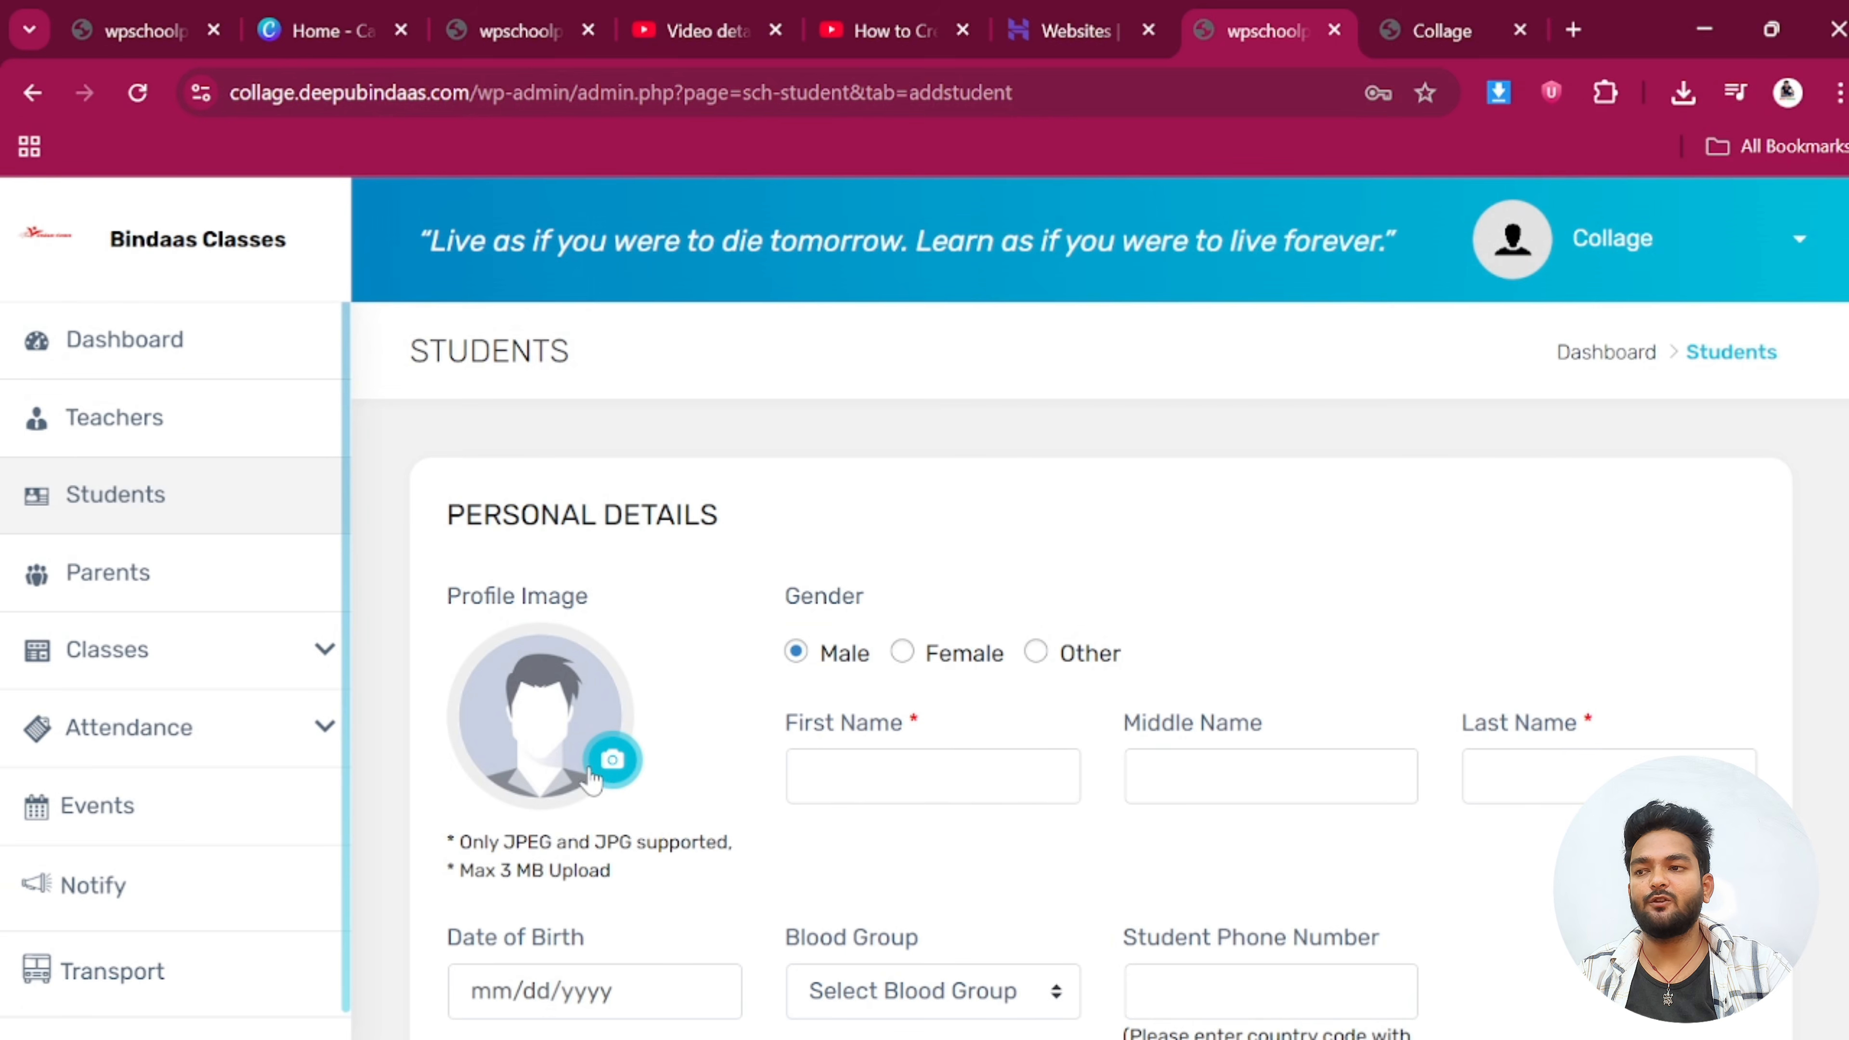
Set the student's profile image to the action scene photo from Downloads
{"action": "left_click", "coordinate": [594, 774]}
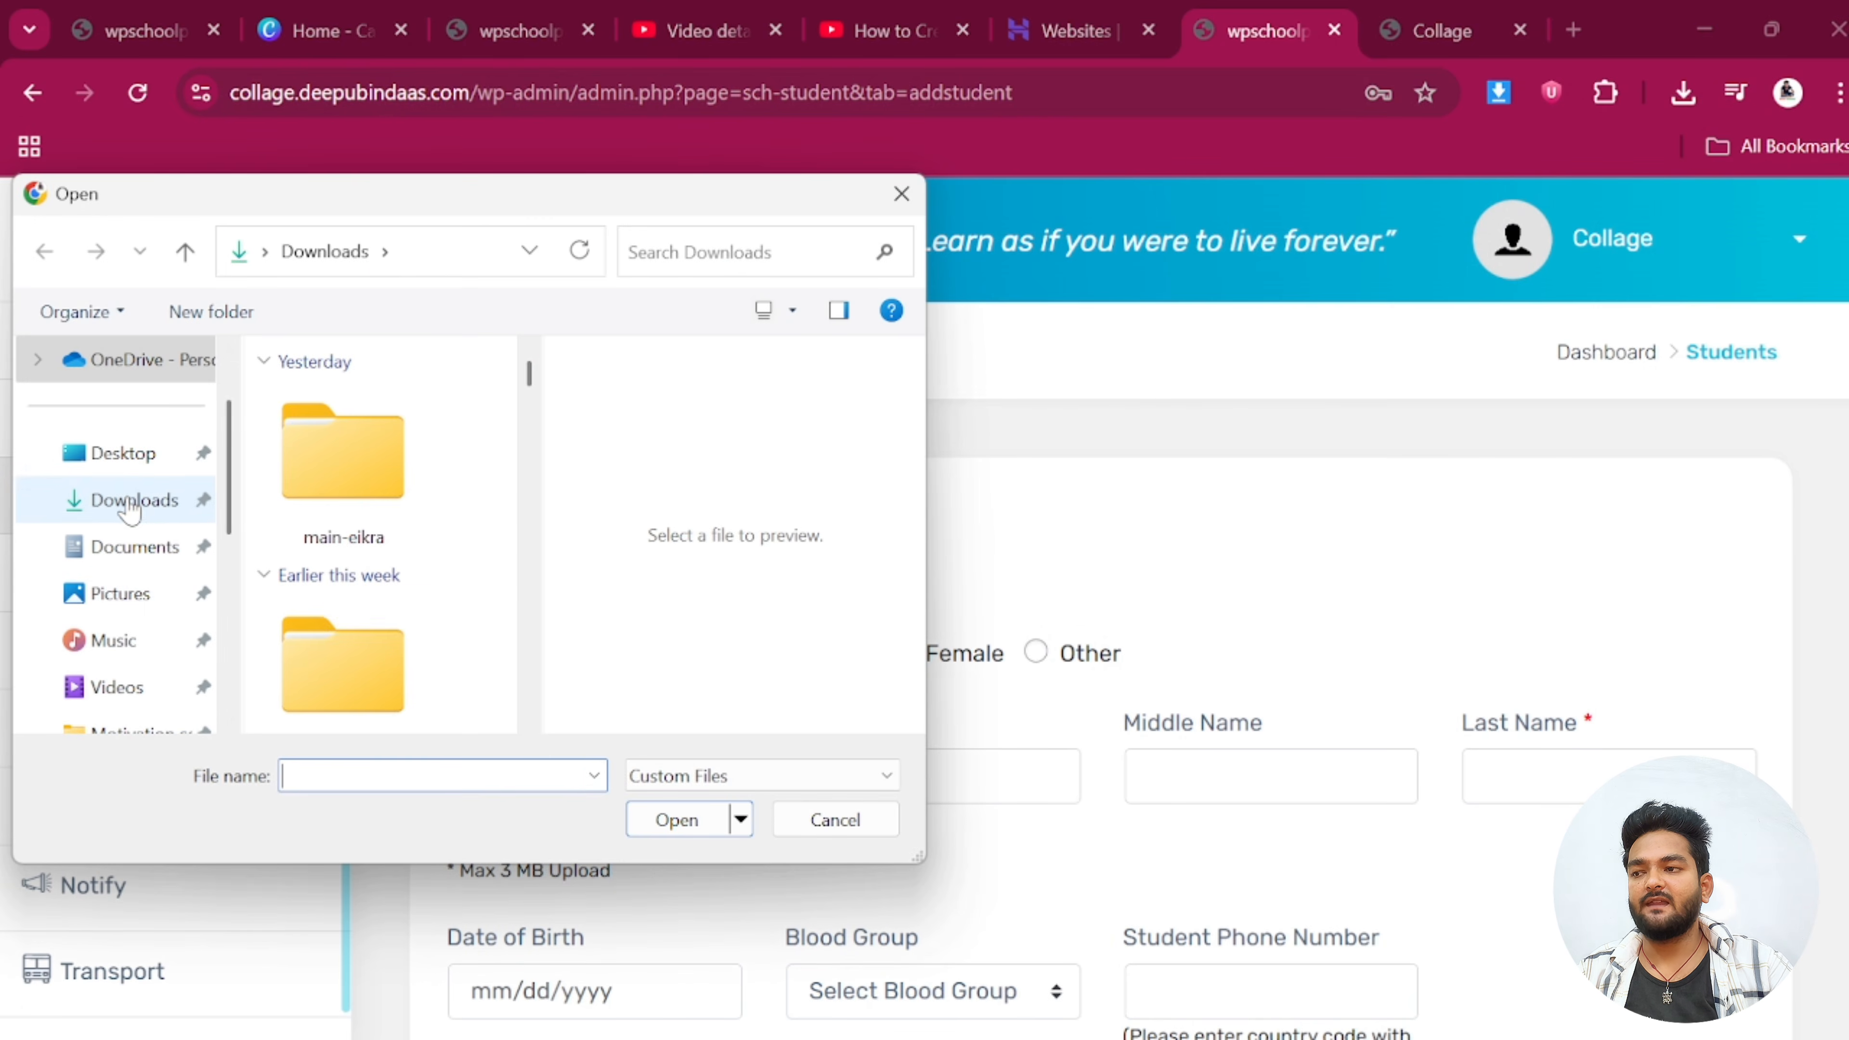
{"action": "left_click", "coordinate": [131, 503]}
{"action": "scroll", "coordinate": [386, 583], "scroll_direction": "down", "scroll_amount": 10}
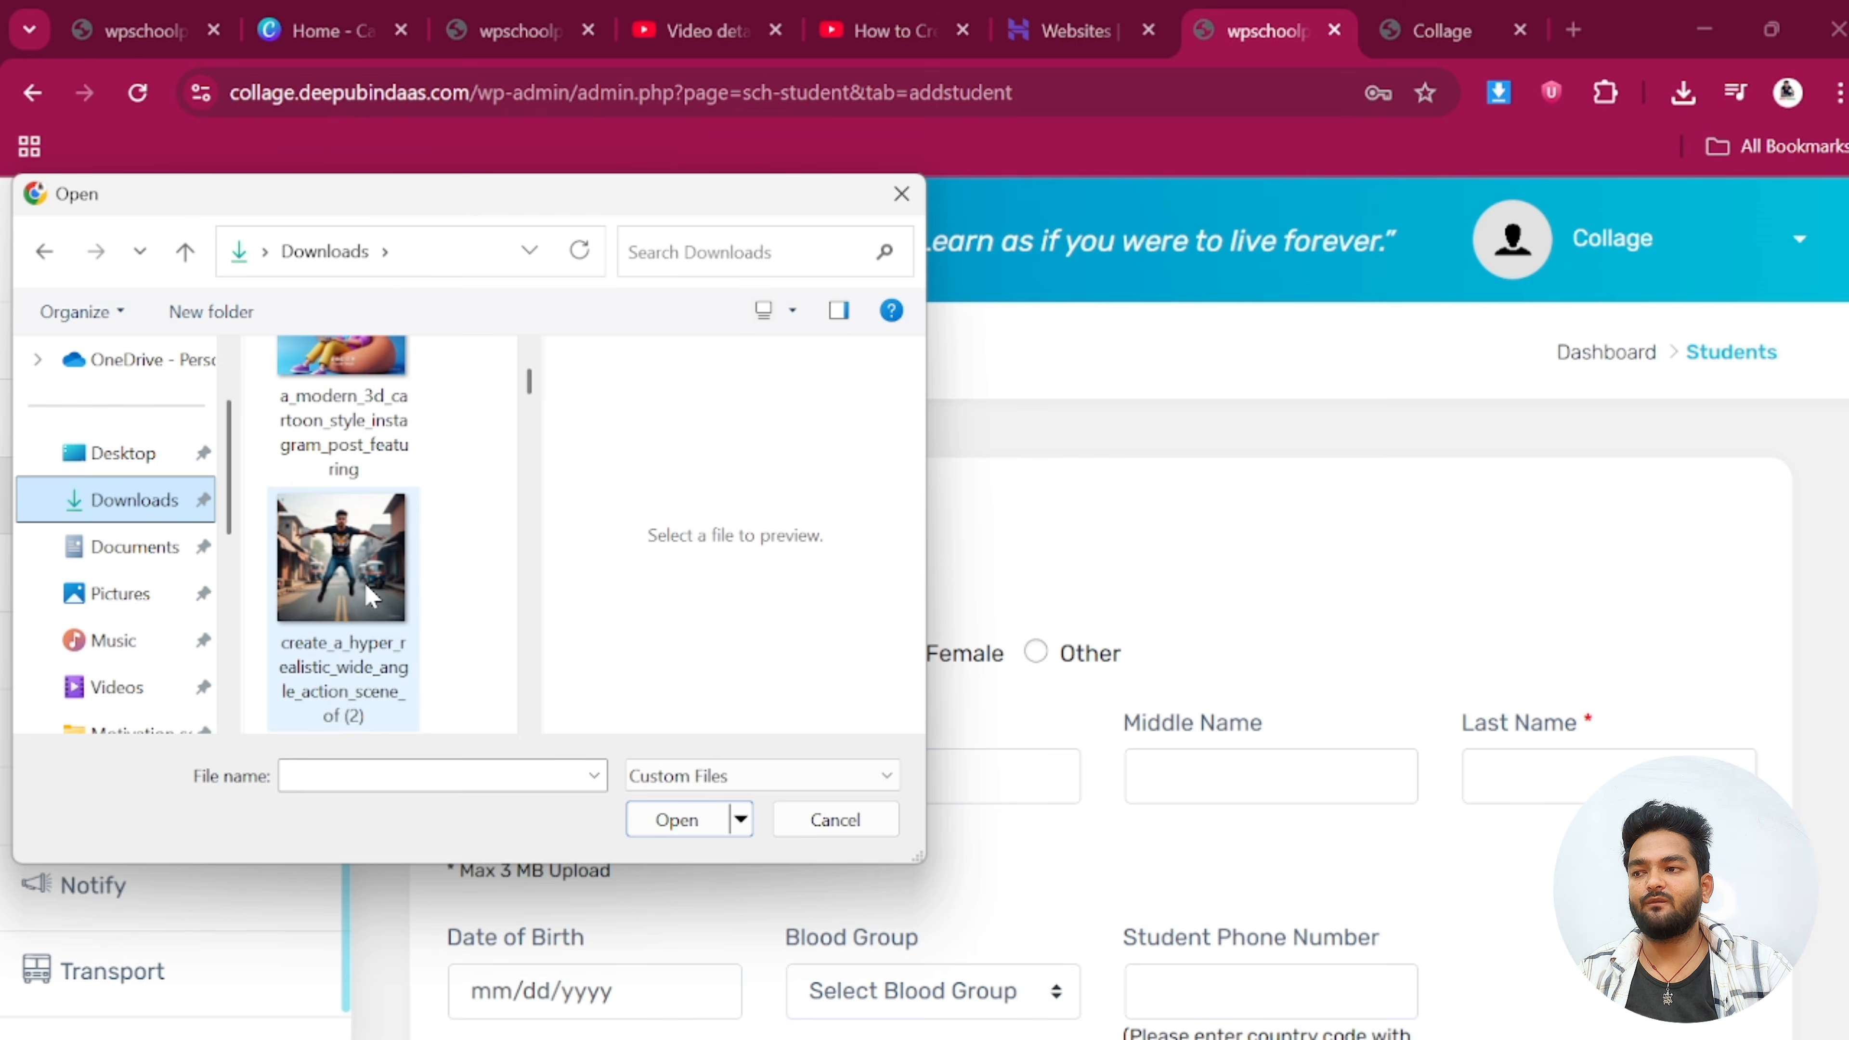
{"action": "scroll", "coordinate": [369, 592], "scroll_direction": "down", "scroll_amount": 2}
{"action": "left_click", "coordinate": [369, 594]}
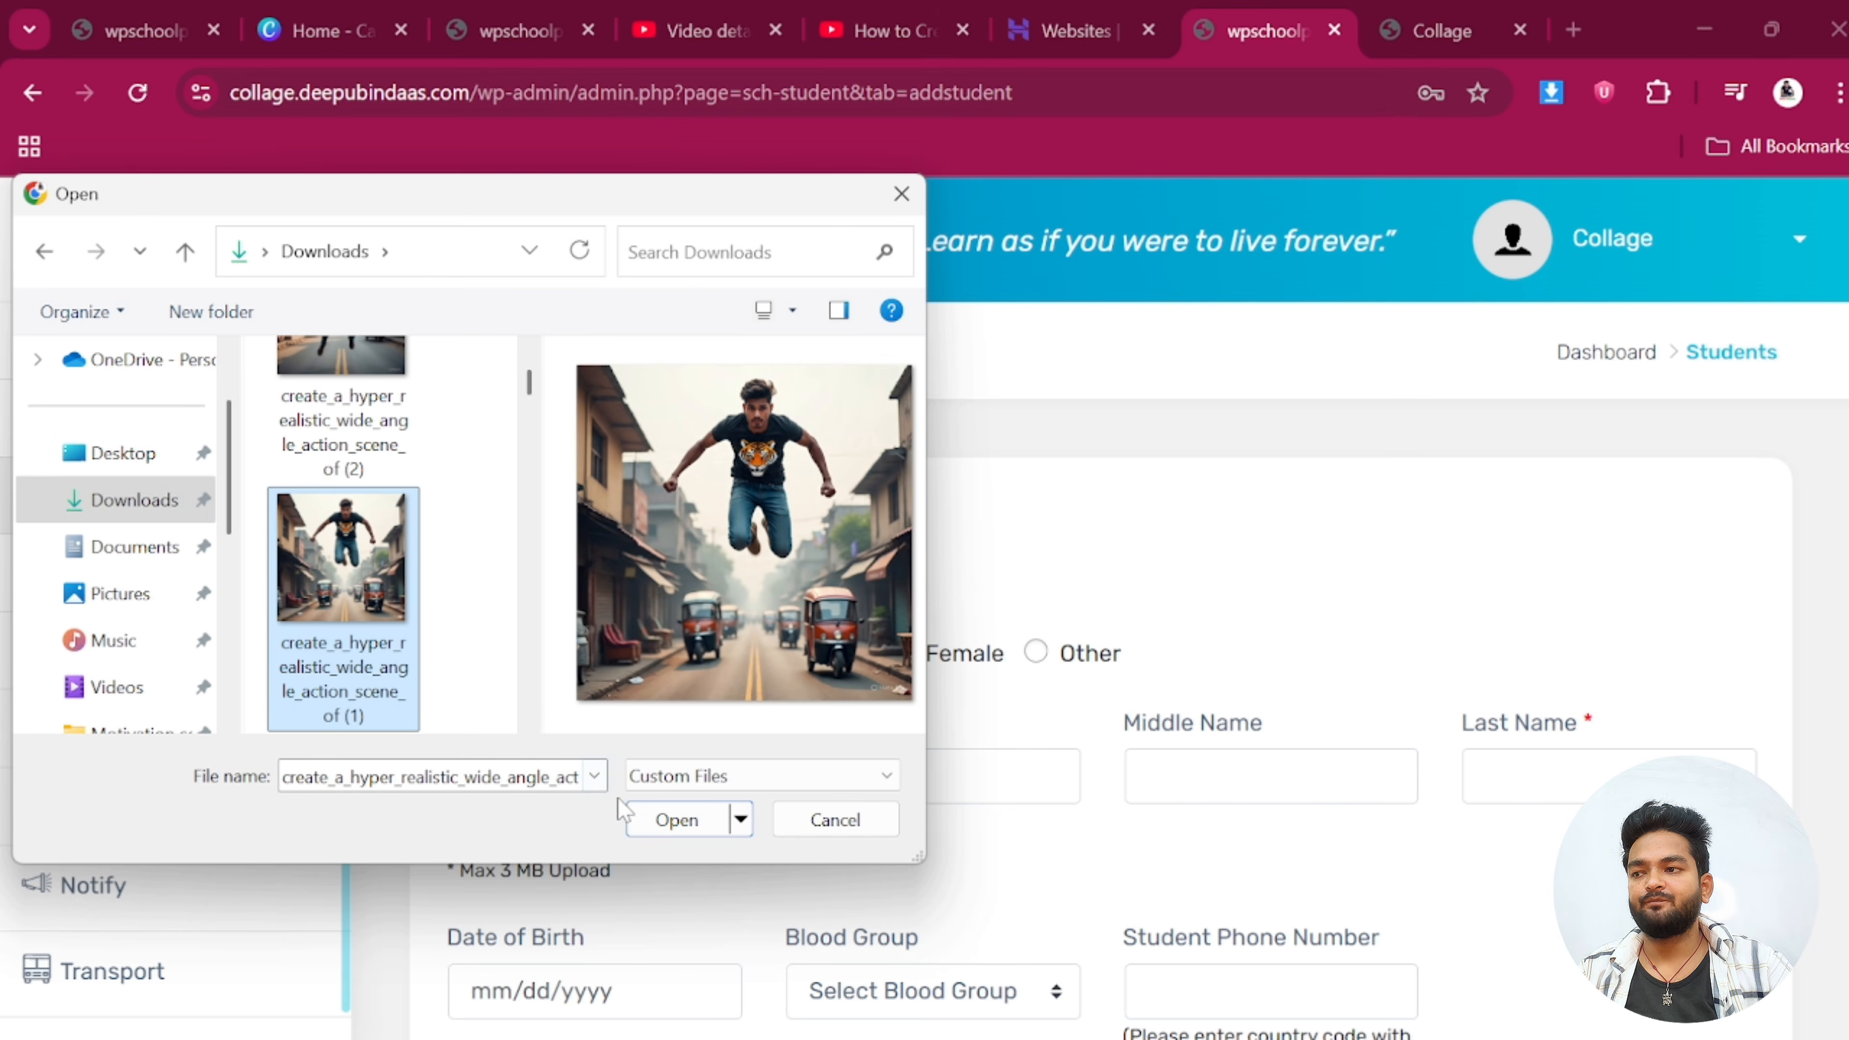
{"action": "left_click", "coordinate": [651, 821]}
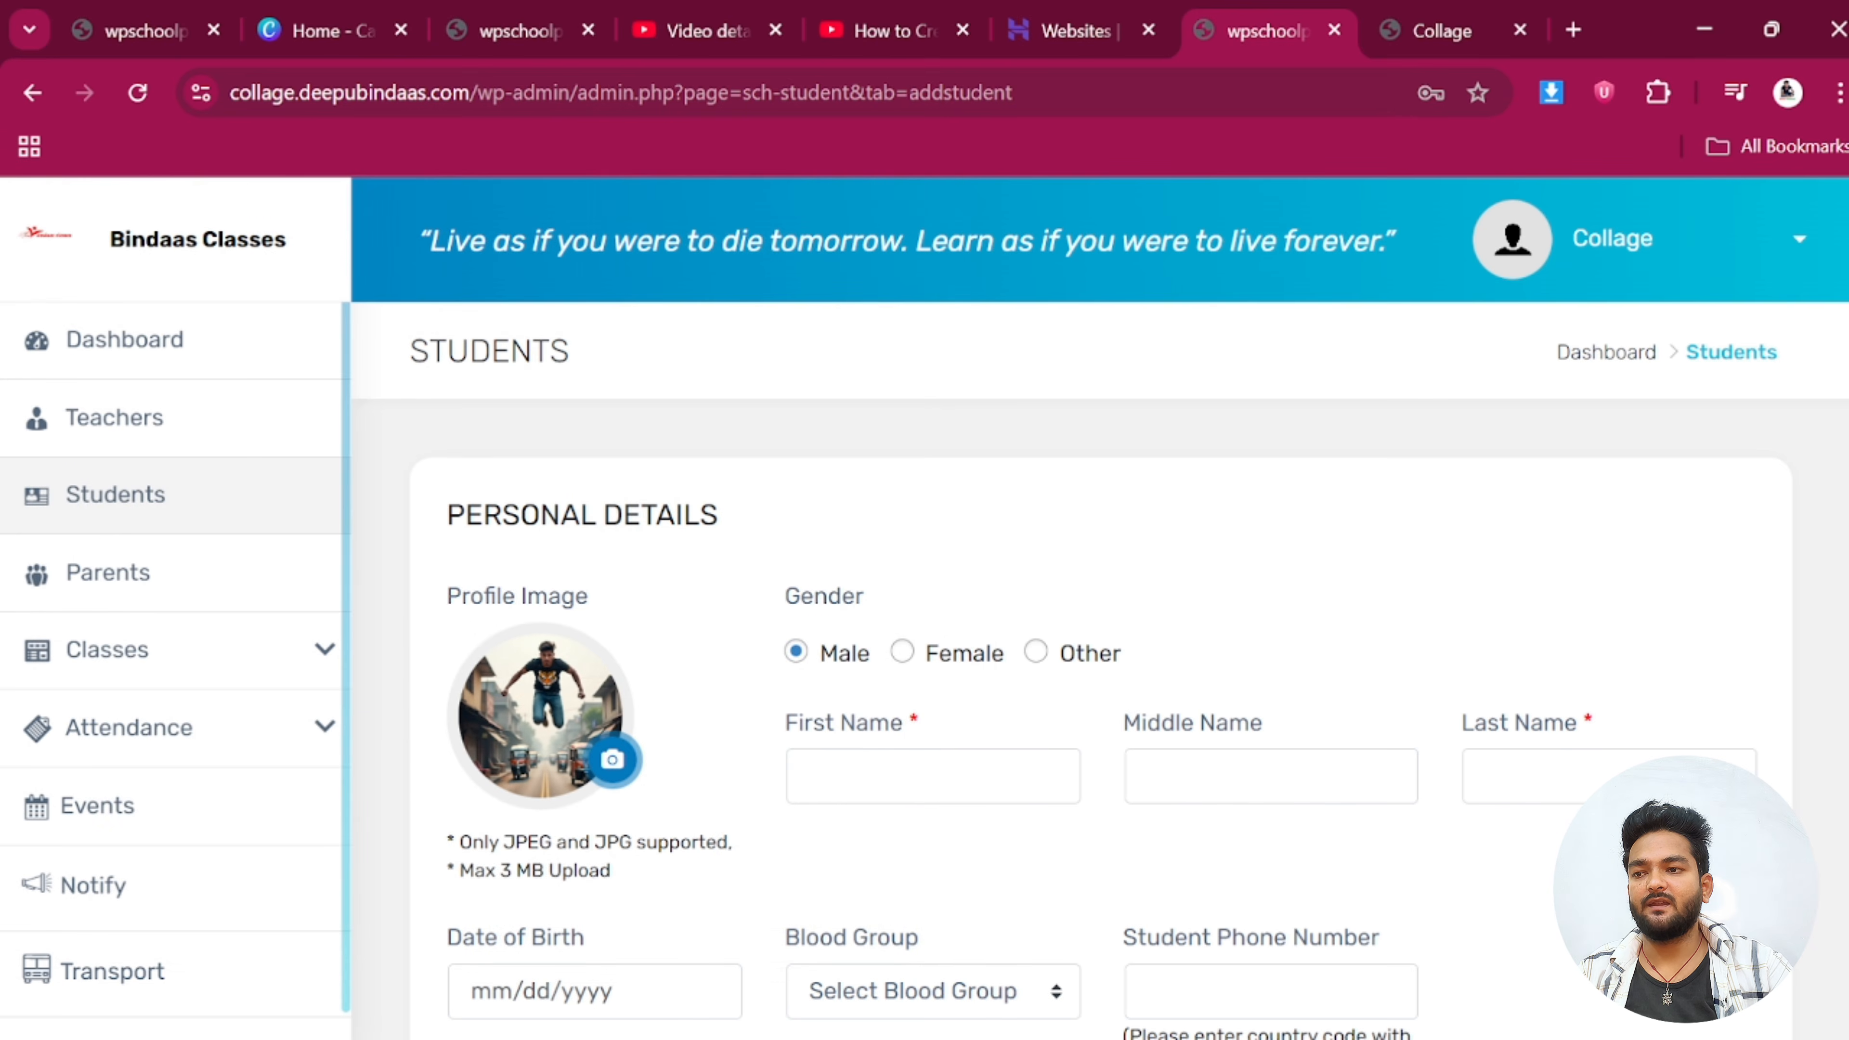
{"action": "left_click", "coordinate": [928, 777]}
Keep the gender Male and enter the student's first and last name
{"action": "left_click", "coordinate": [905, 654]}
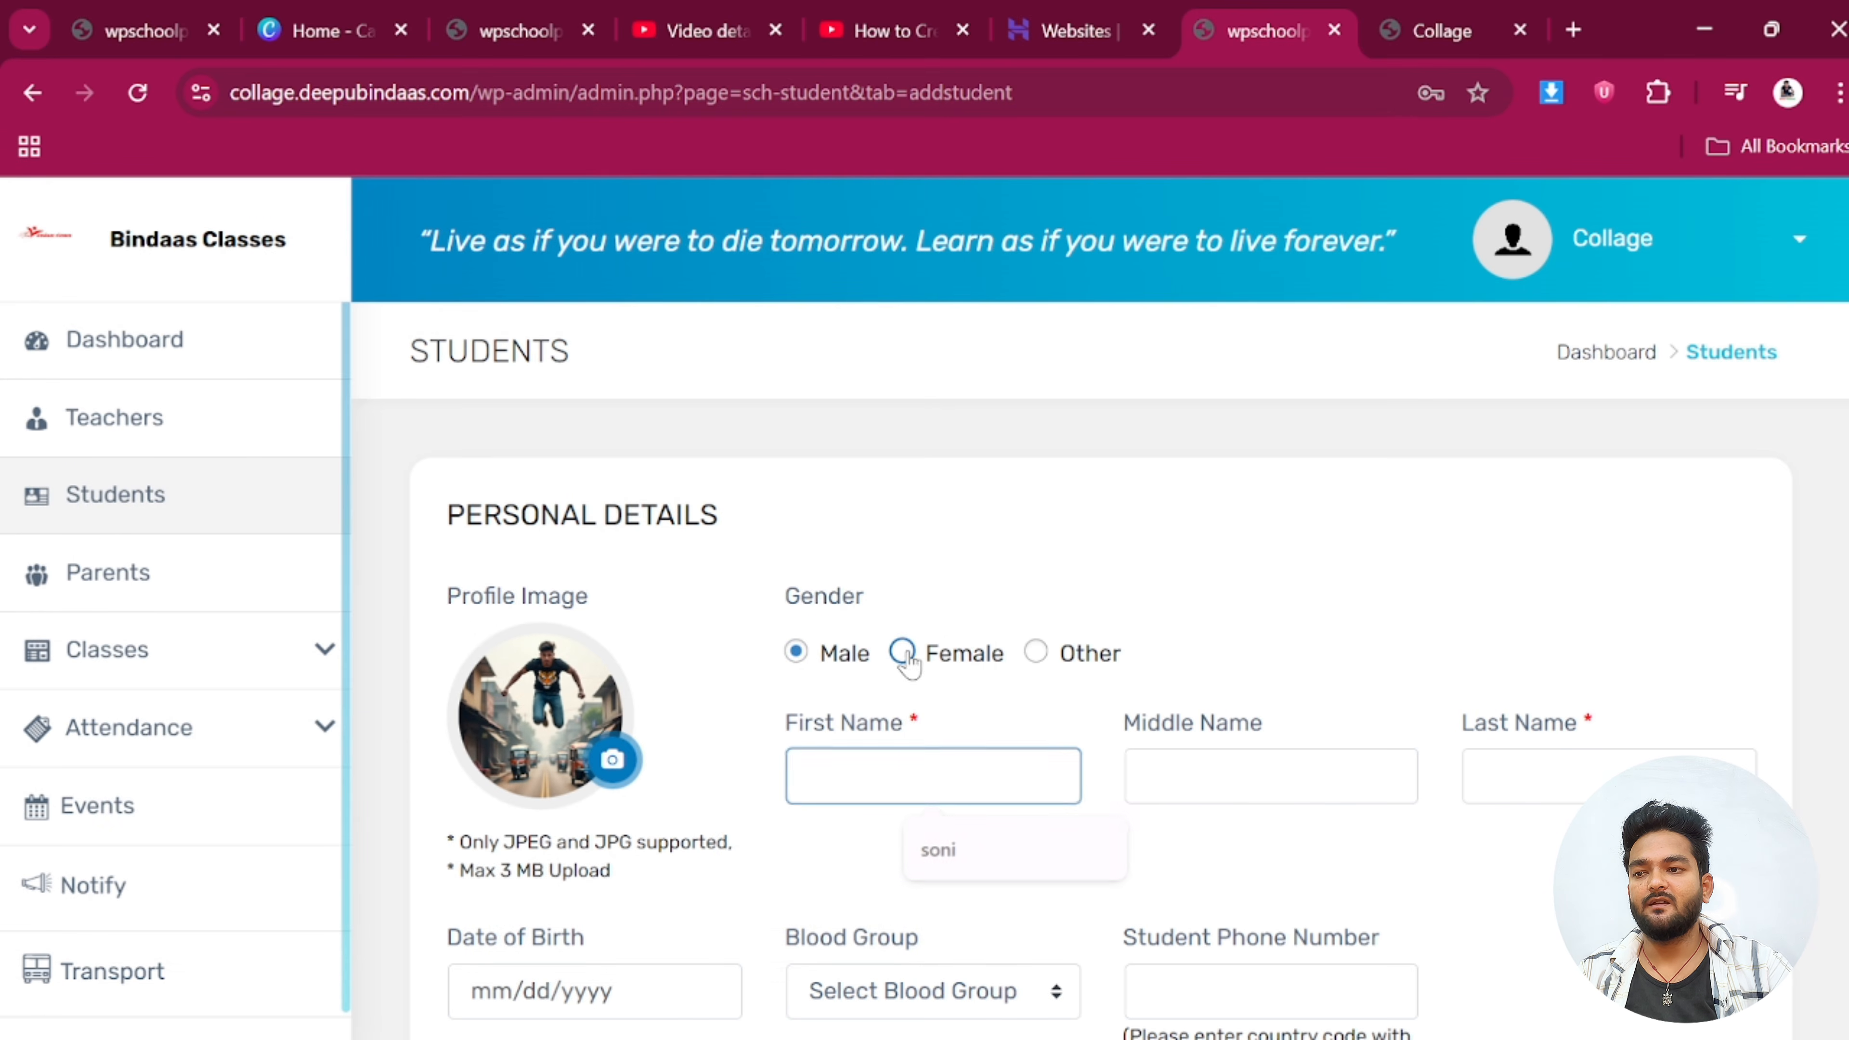
{"action": "left_click", "coordinate": [796, 653]}
{"action": "left_click", "coordinate": [932, 776]}
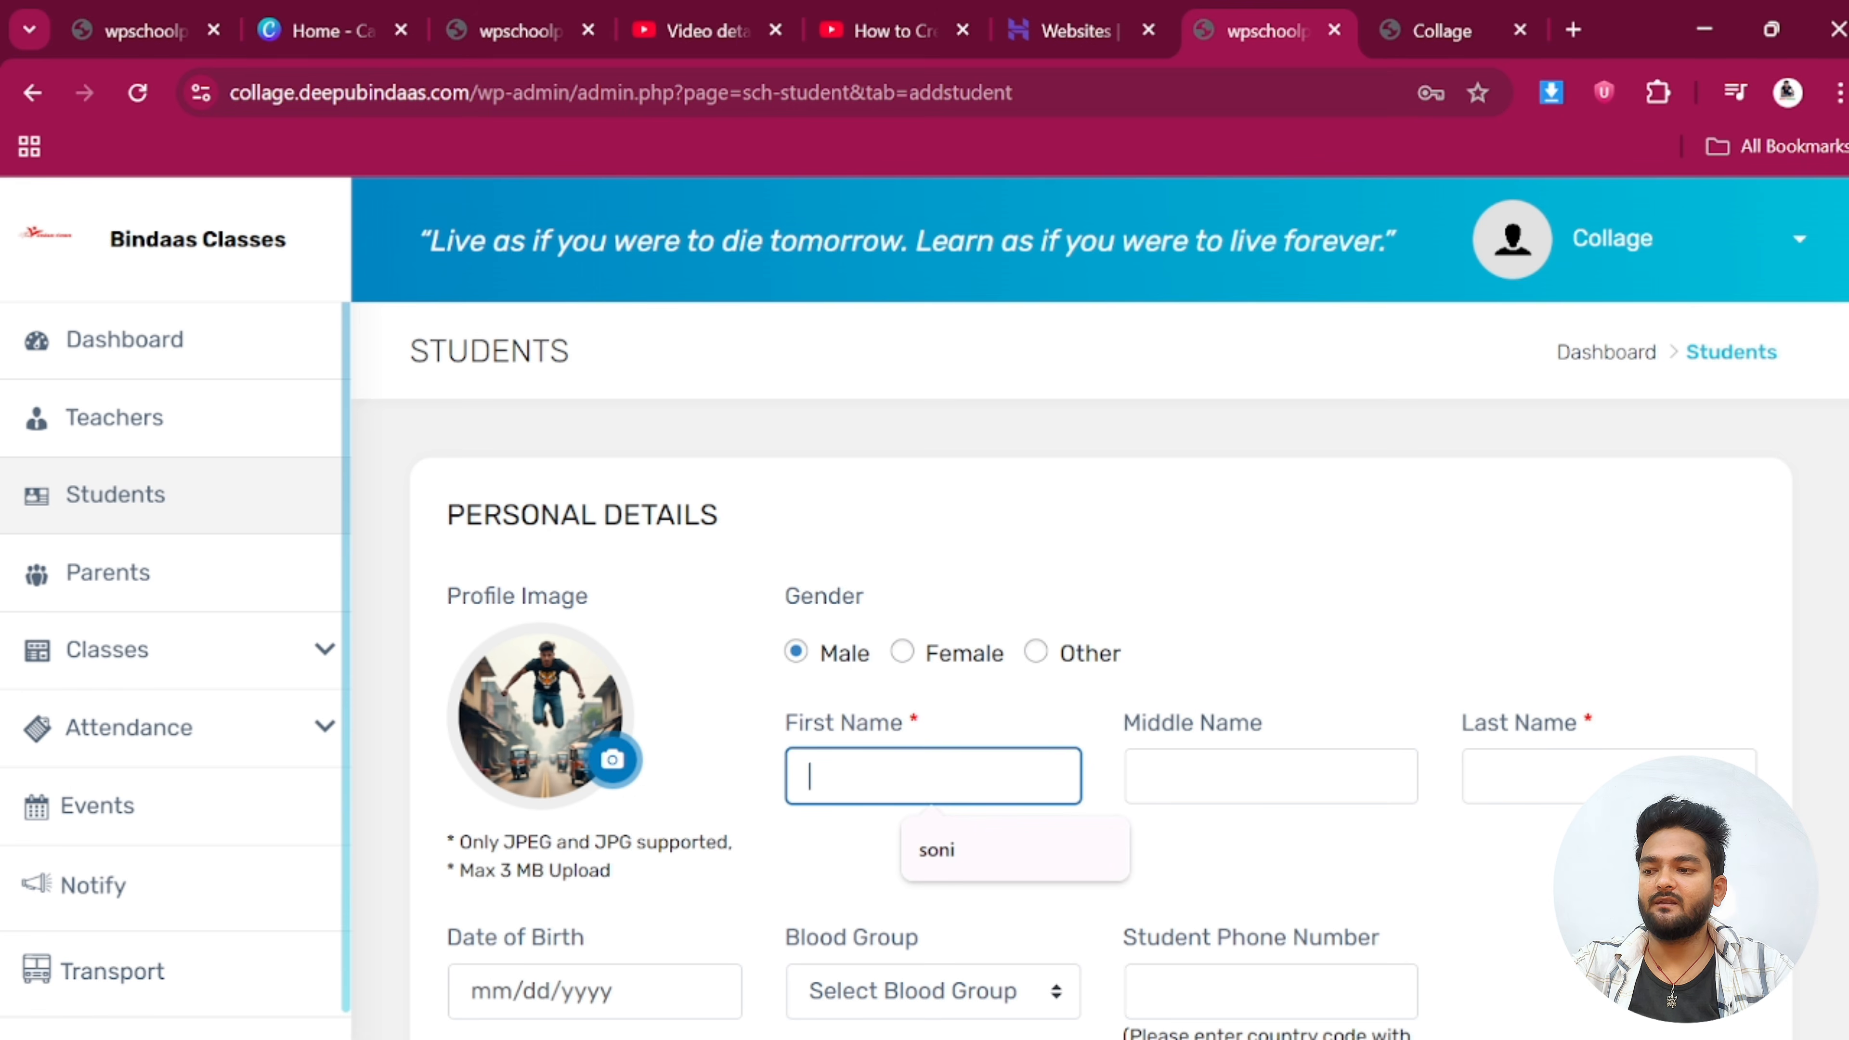
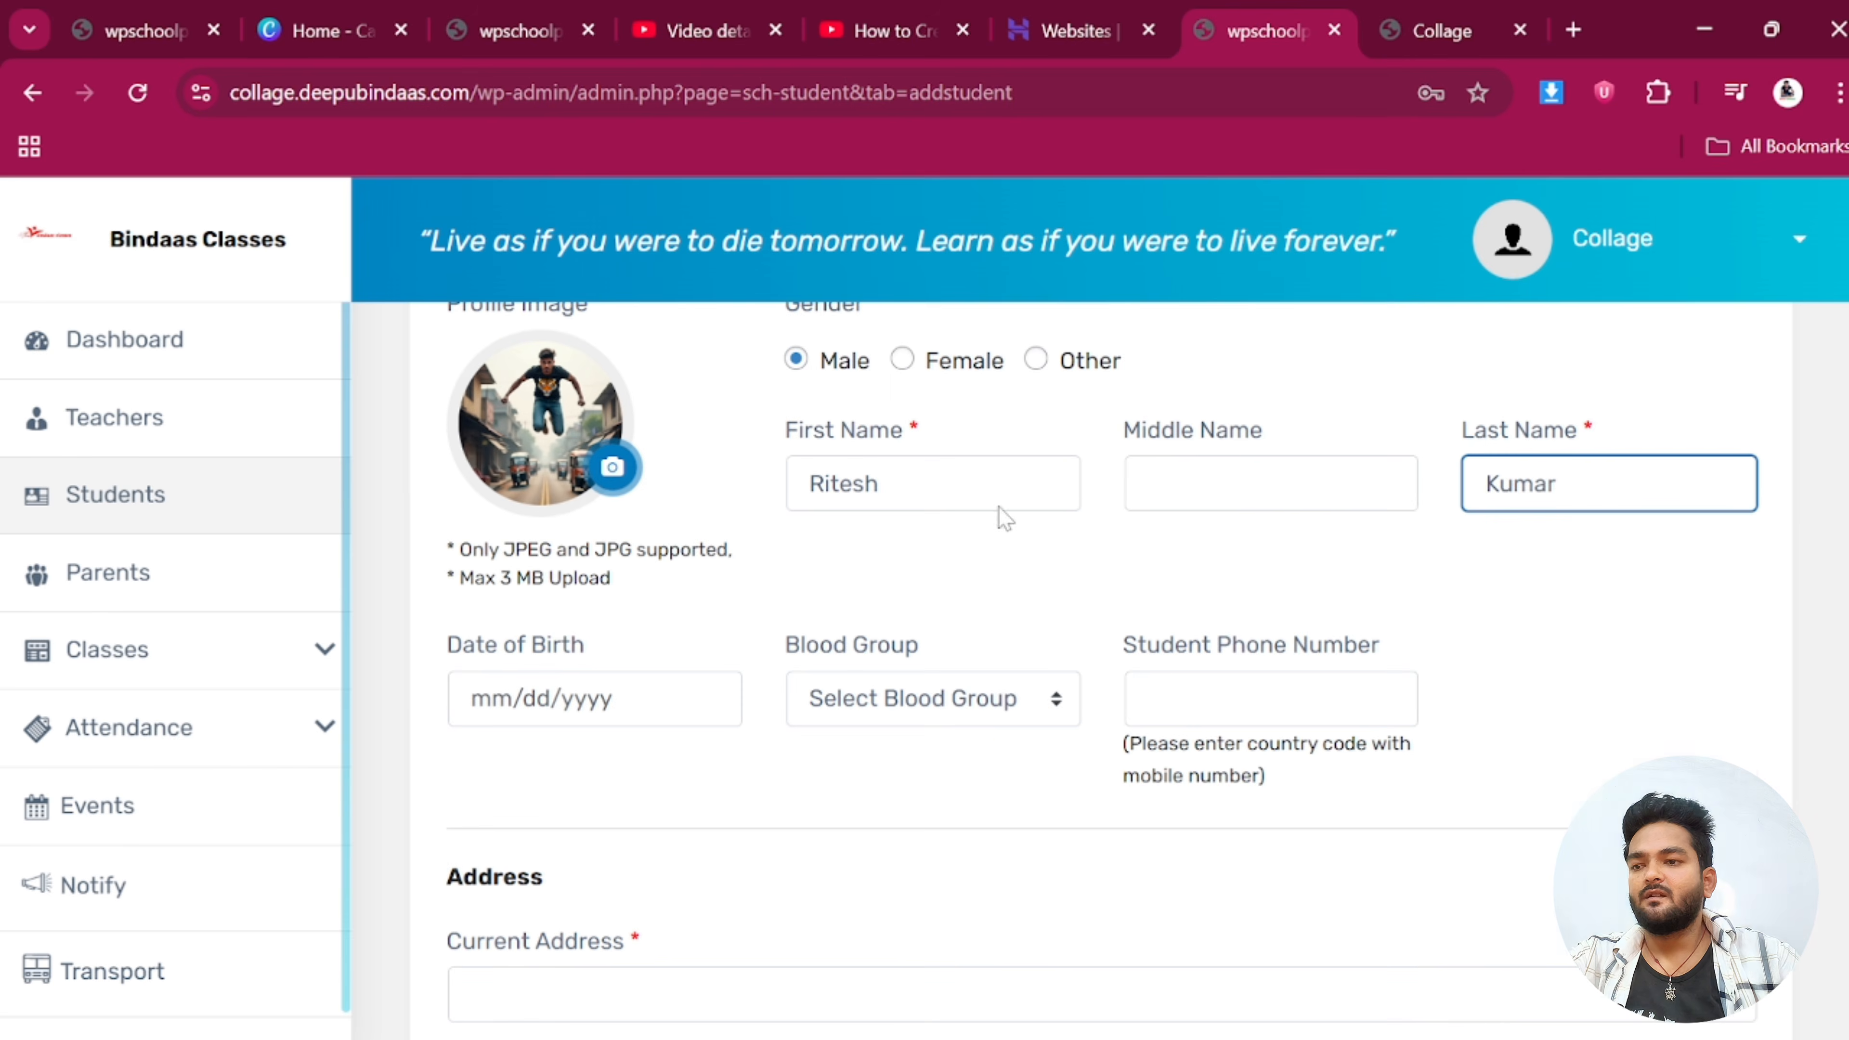
{"action": "scroll", "coordinate": [1532, 564], "scroll_direction": "down", "scroll_amount": 2}
{"action": "left_click", "coordinate": [615, 557]}
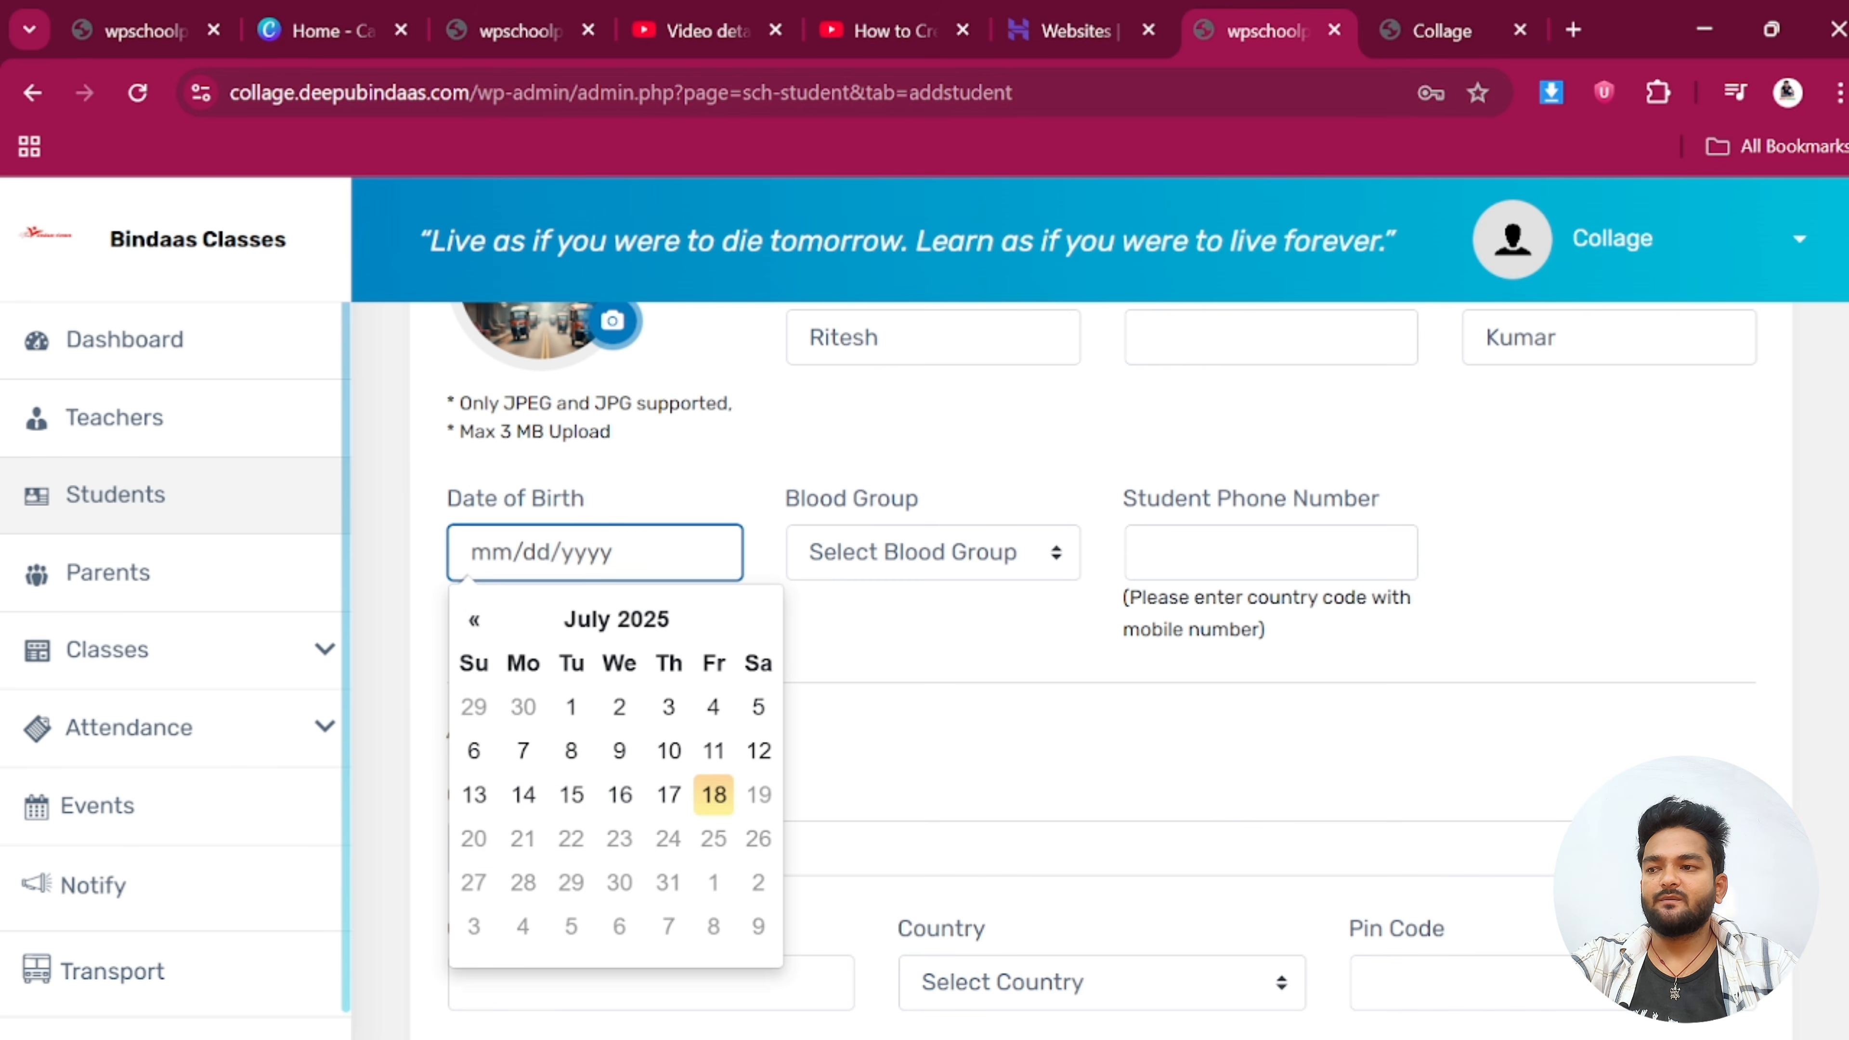
{"action": "left_click", "coordinate": [618, 626]}
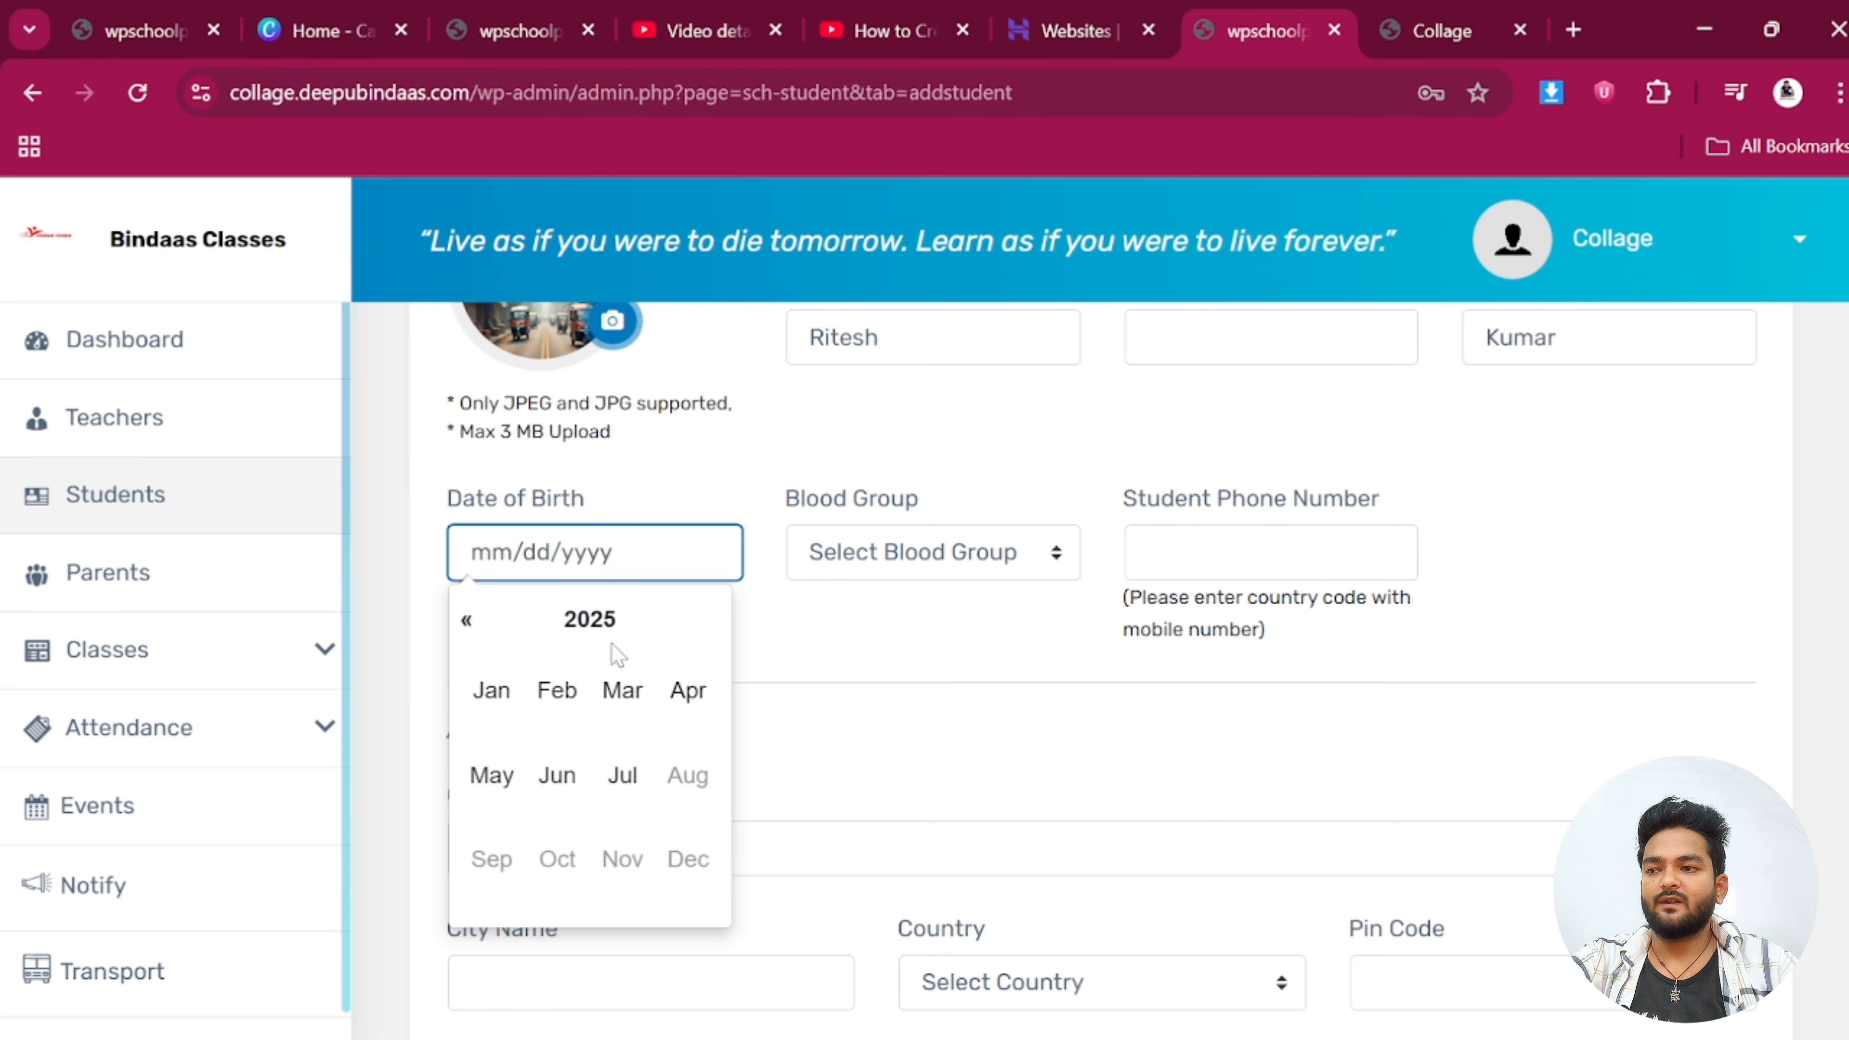
{"action": "double_click", "coordinate": [465, 621]}
{"action": "triple_click", "coordinate": [465, 621]}
{"action": "triple_click", "coordinate": [465, 621]}
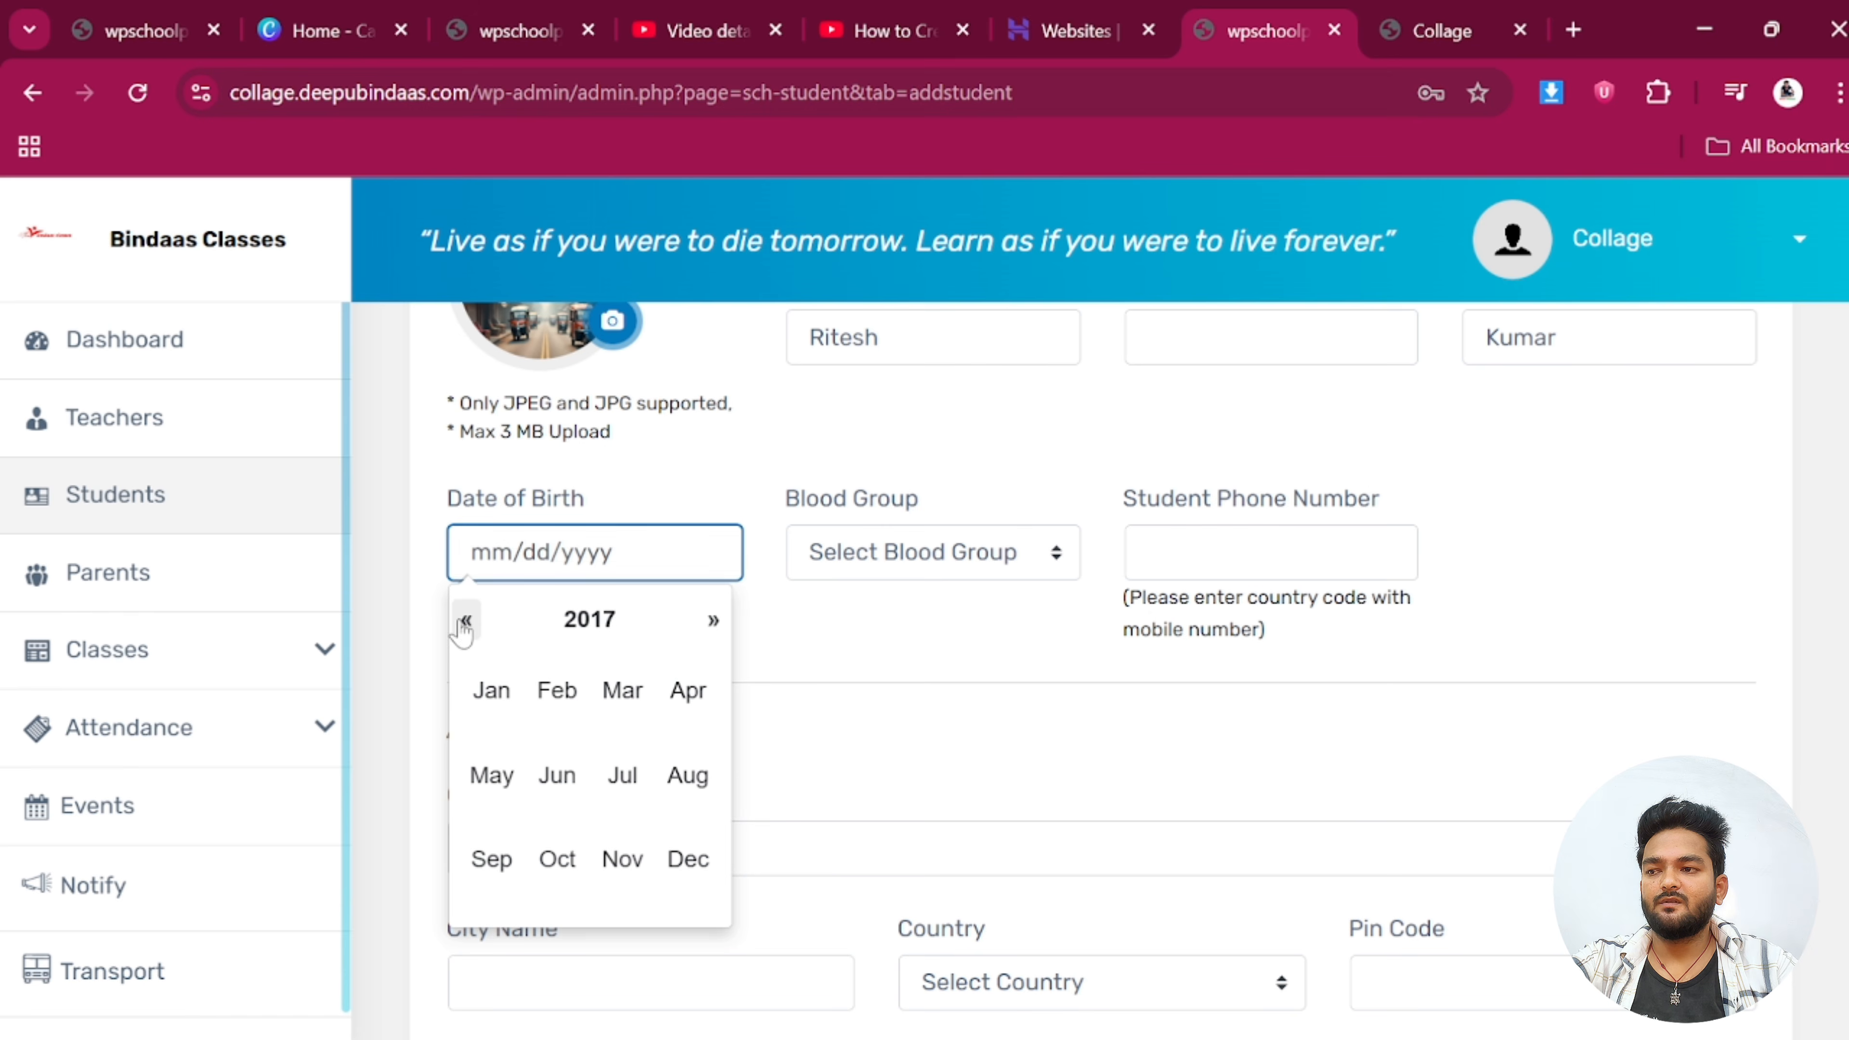
{"action": "triple_click", "coordinate": [465, 621]}
{"action": "double_click", "coordinate": [465, 621]}
{"action": "left_click", "coordinate": [465, 621]}
{"action": "left_click", "coordinate": [618, 626]}
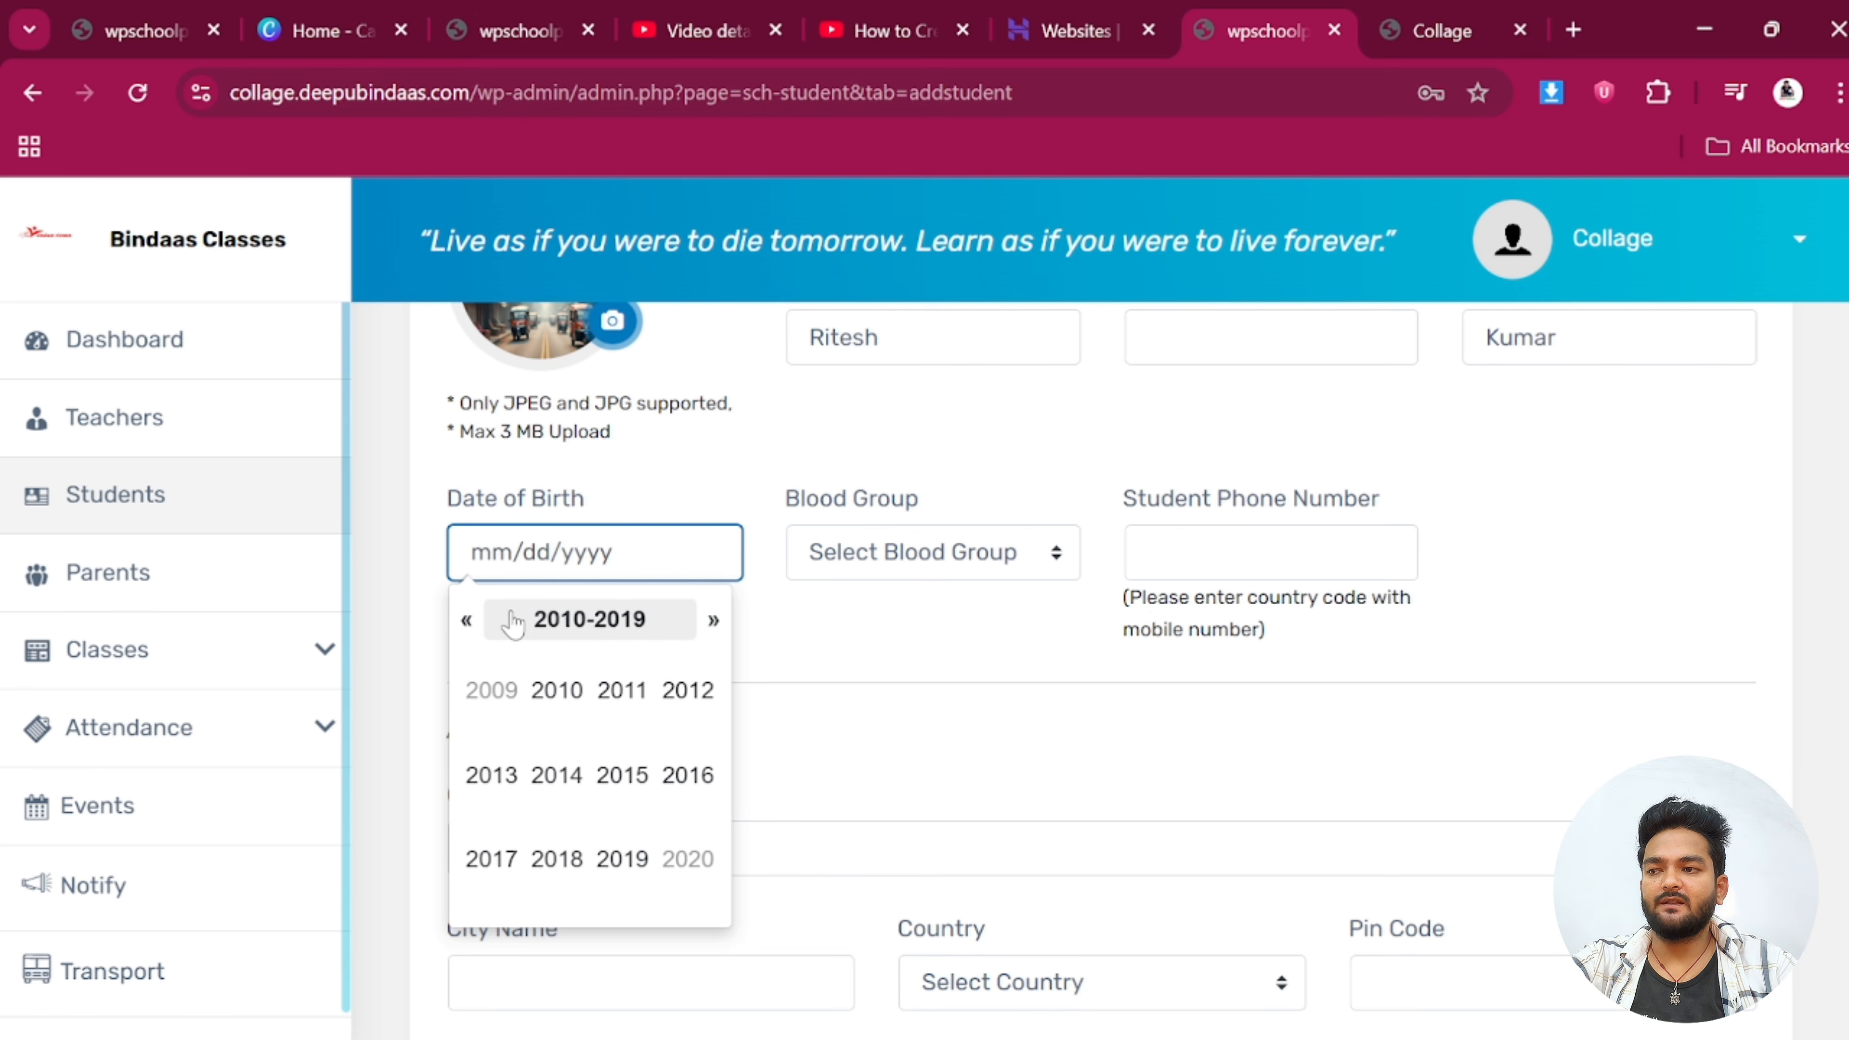
{"action": "left_click", "coordinate": [467, 621]}
{"action": "left_click", "coordinate": [619, 774]}
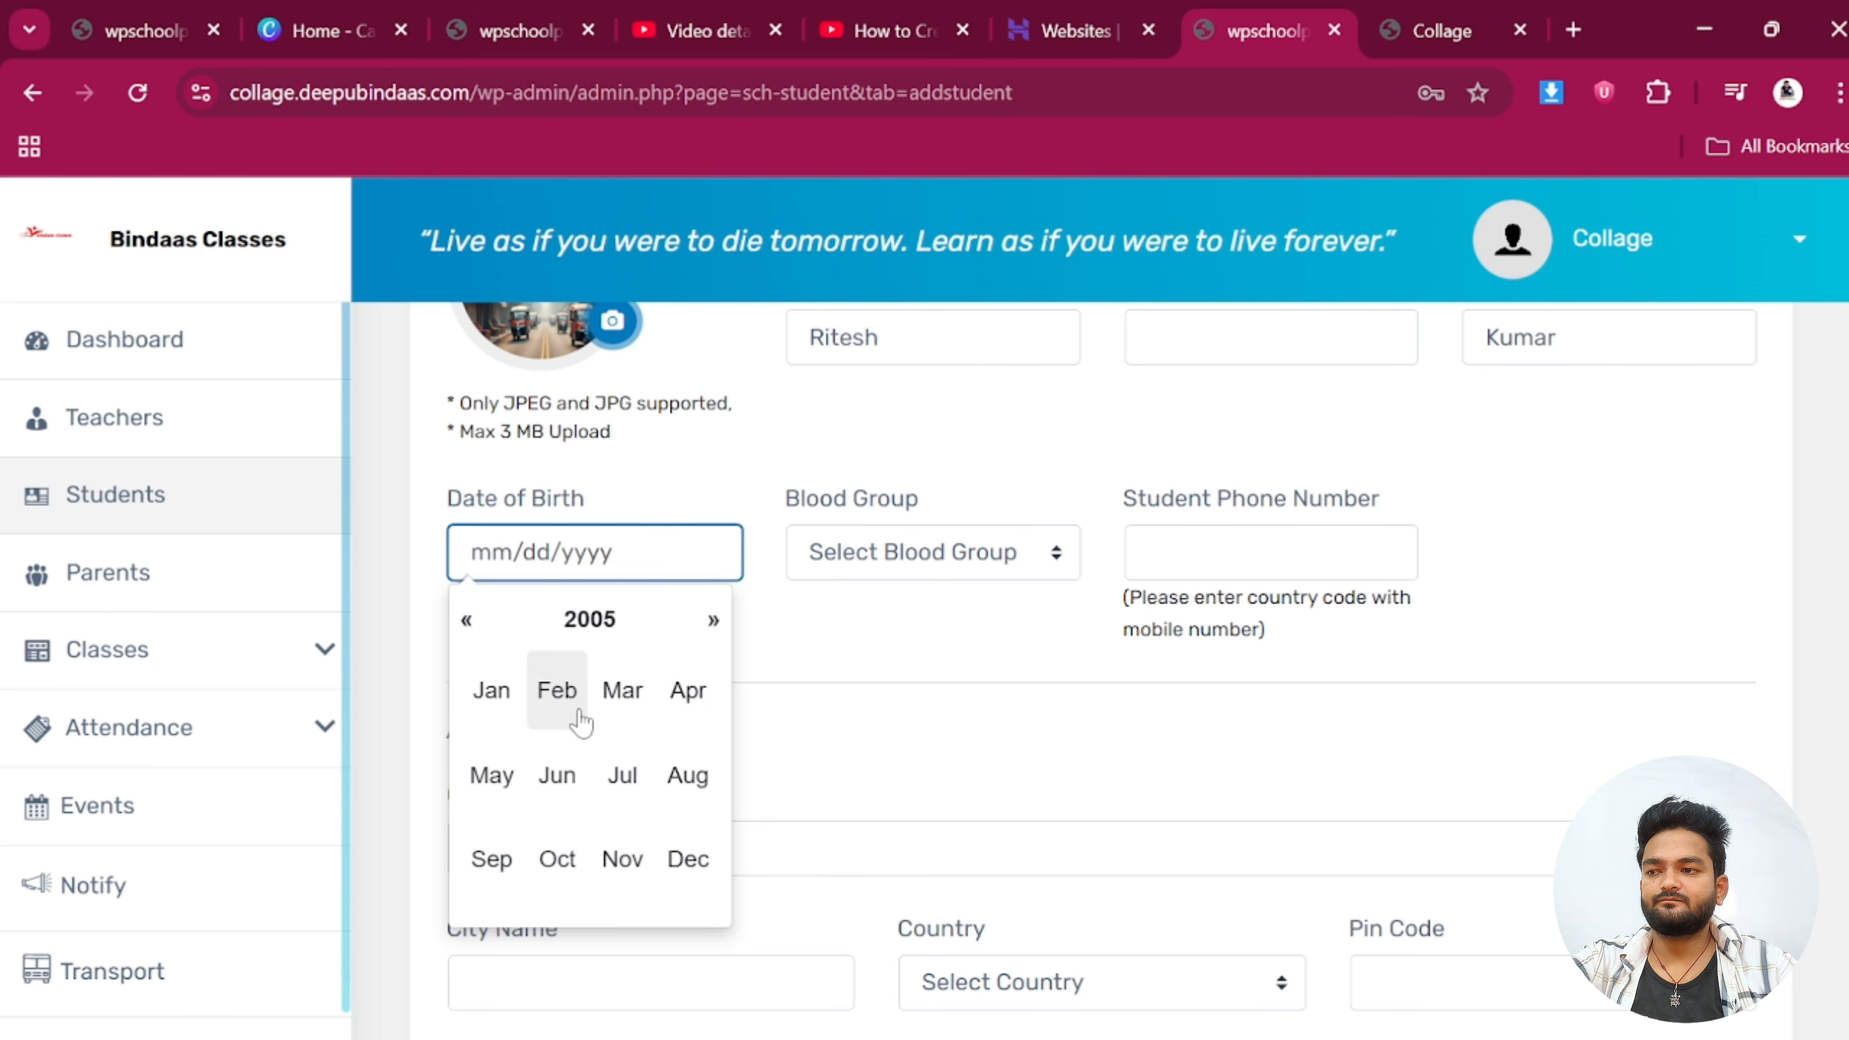
{"action": "left_click", "coordinate": [621, 688]}
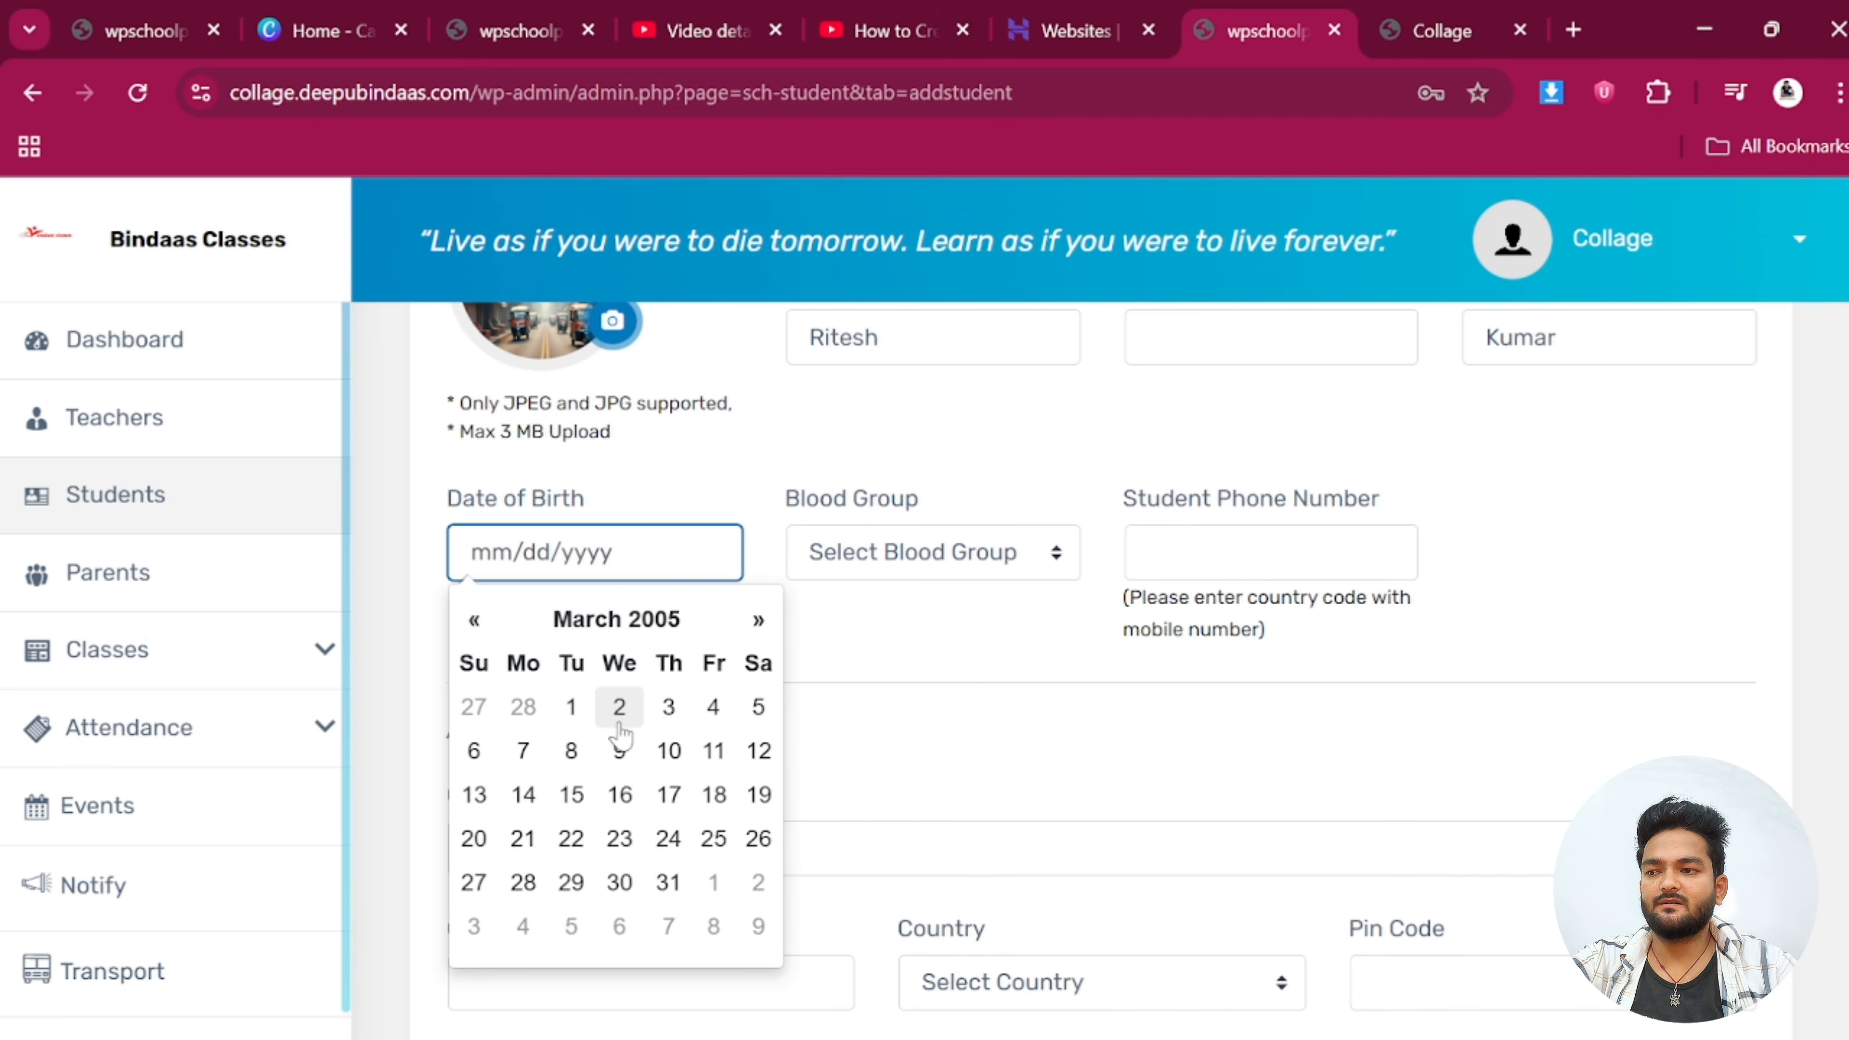
{"action": "left_click", "coordinate": [619, 754]}
Set blood group A - and enter the student's phone number
{"action": "left_click", "coordinate": [863, 565]}
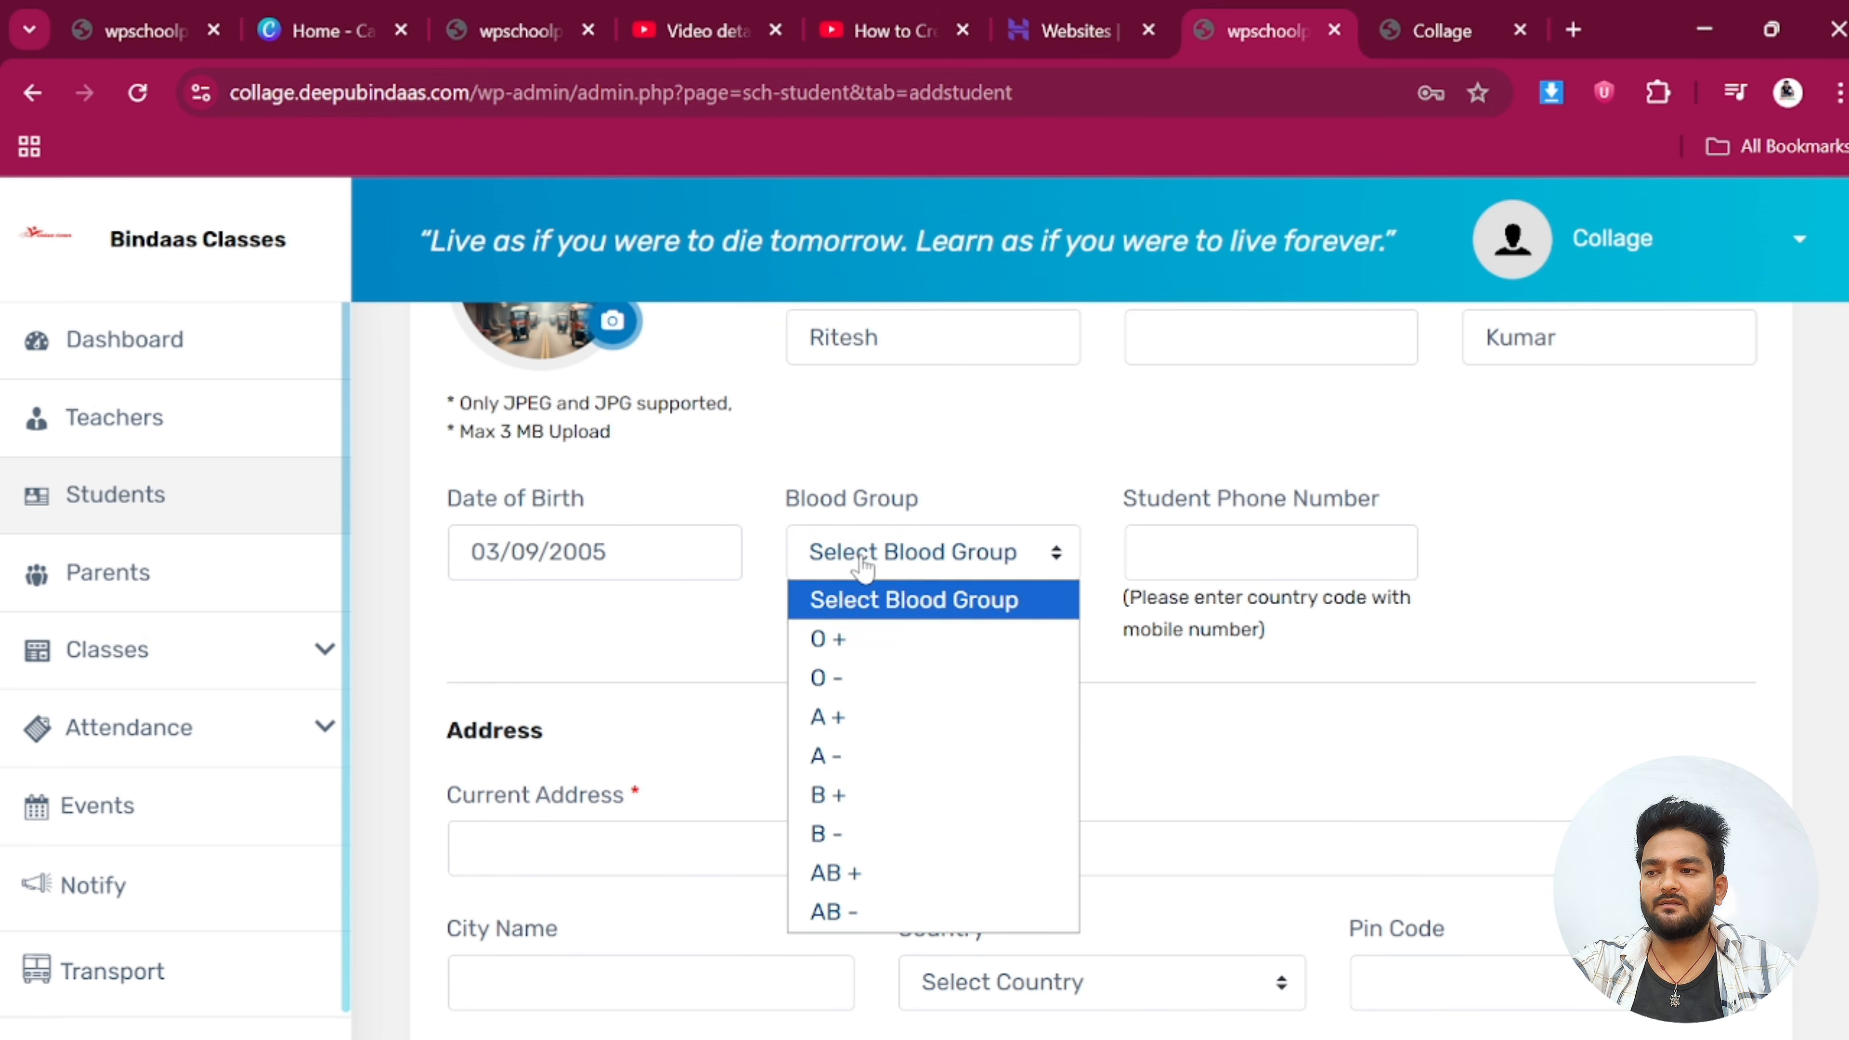
{"action": "left_click", "coordinate": [838, 756]}
{"action": "left_click", "coordinate": [1179, 552]}
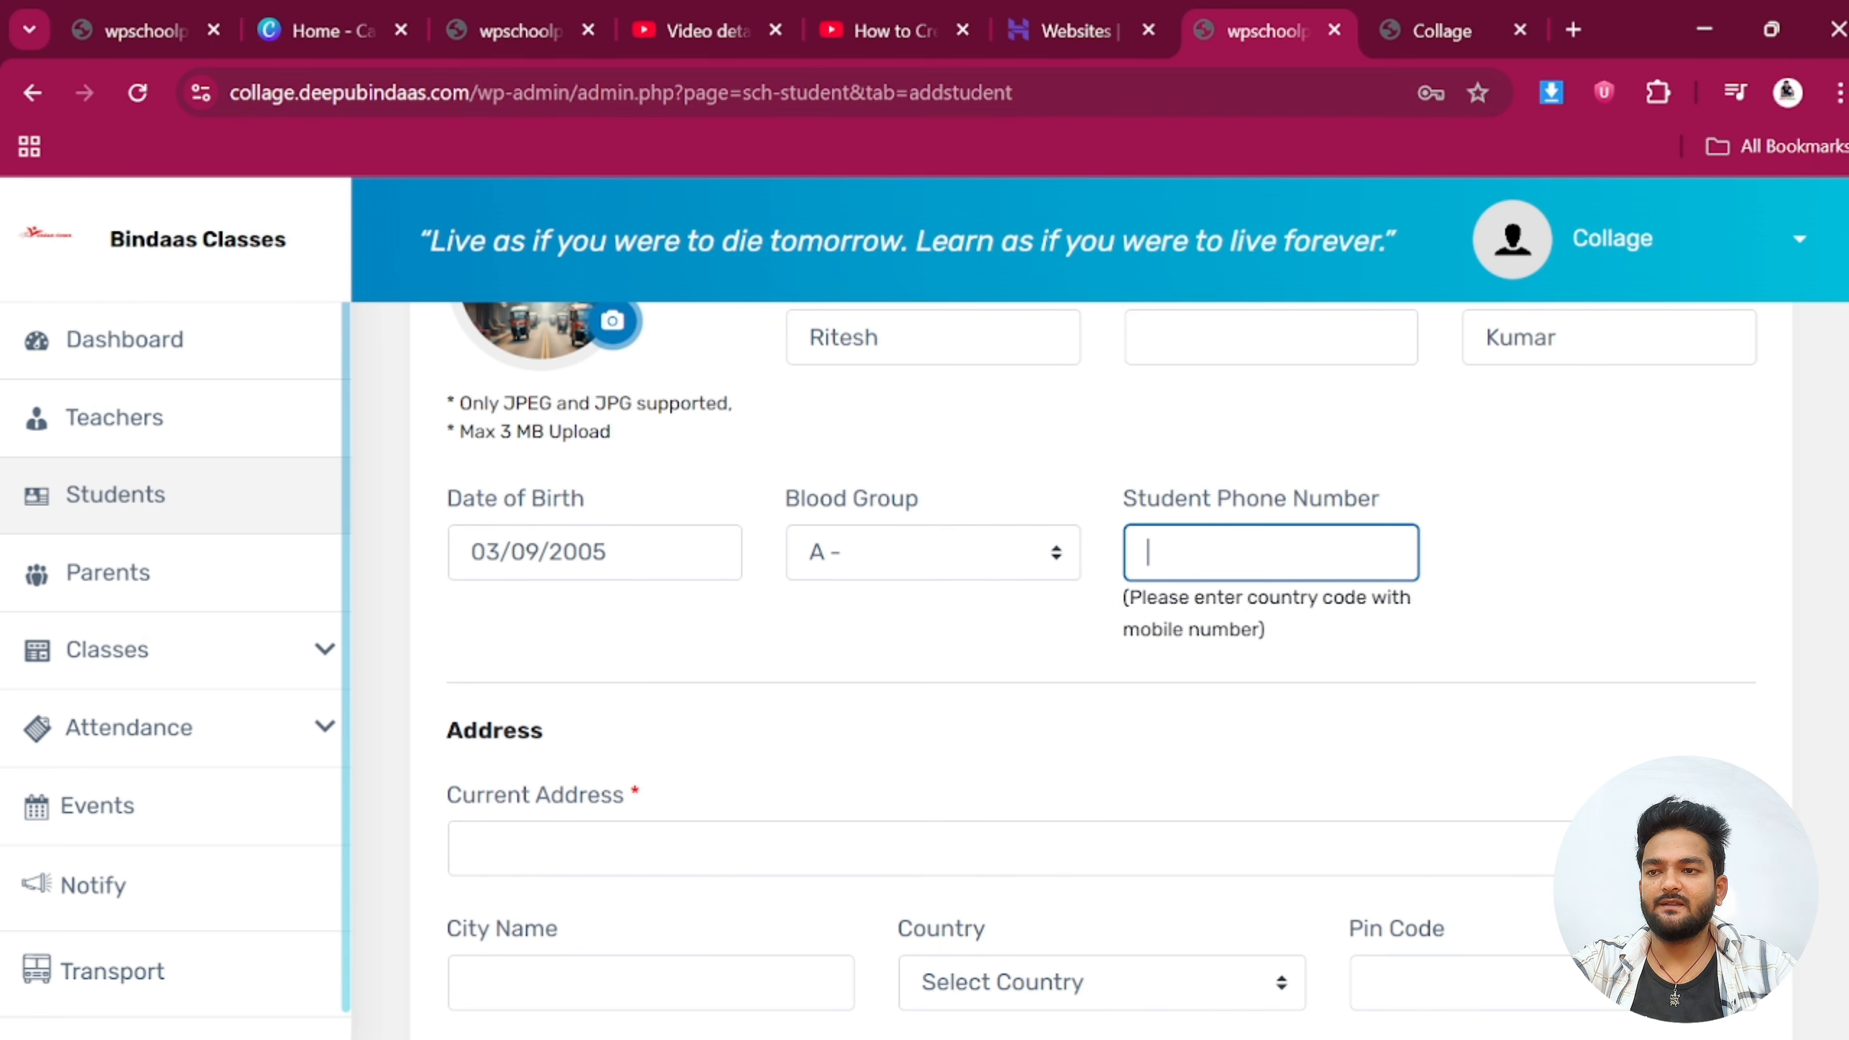
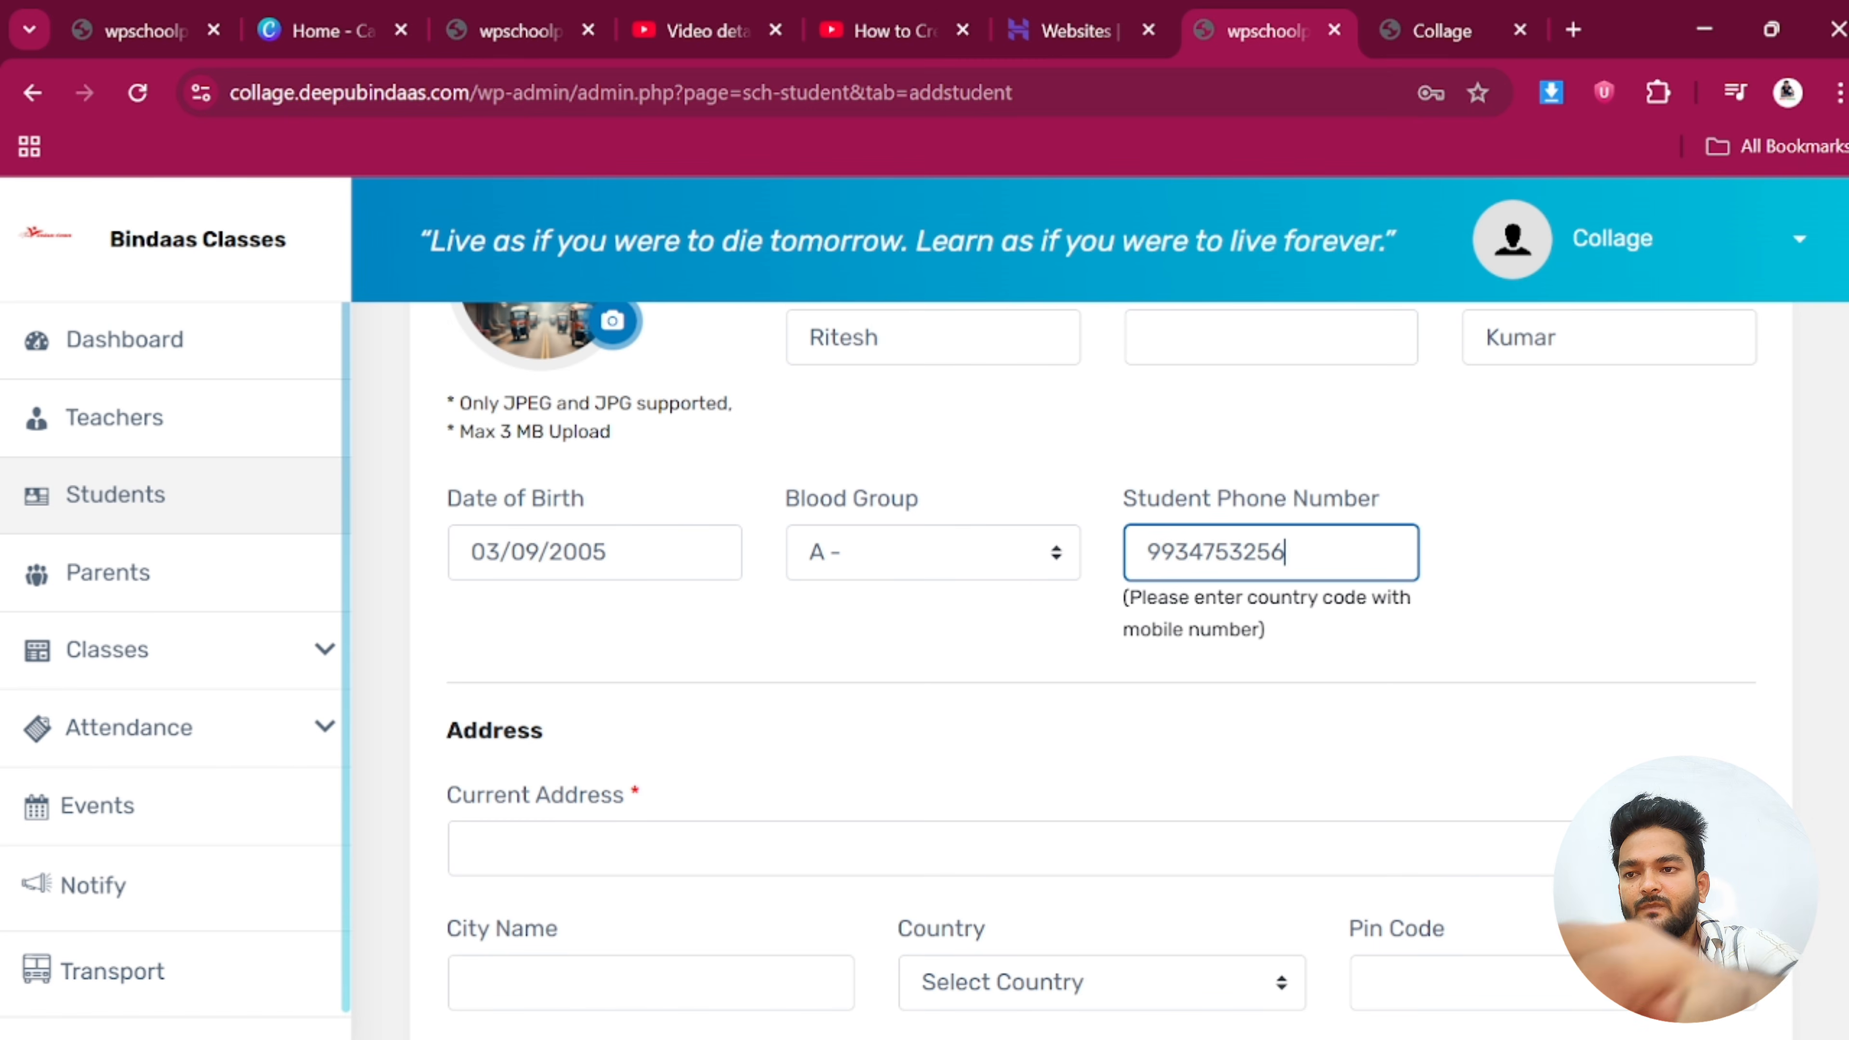
{"action": "scroll", "coordinate": [693, 659], "scroll_direction": "down", "scroll_amount": 4}
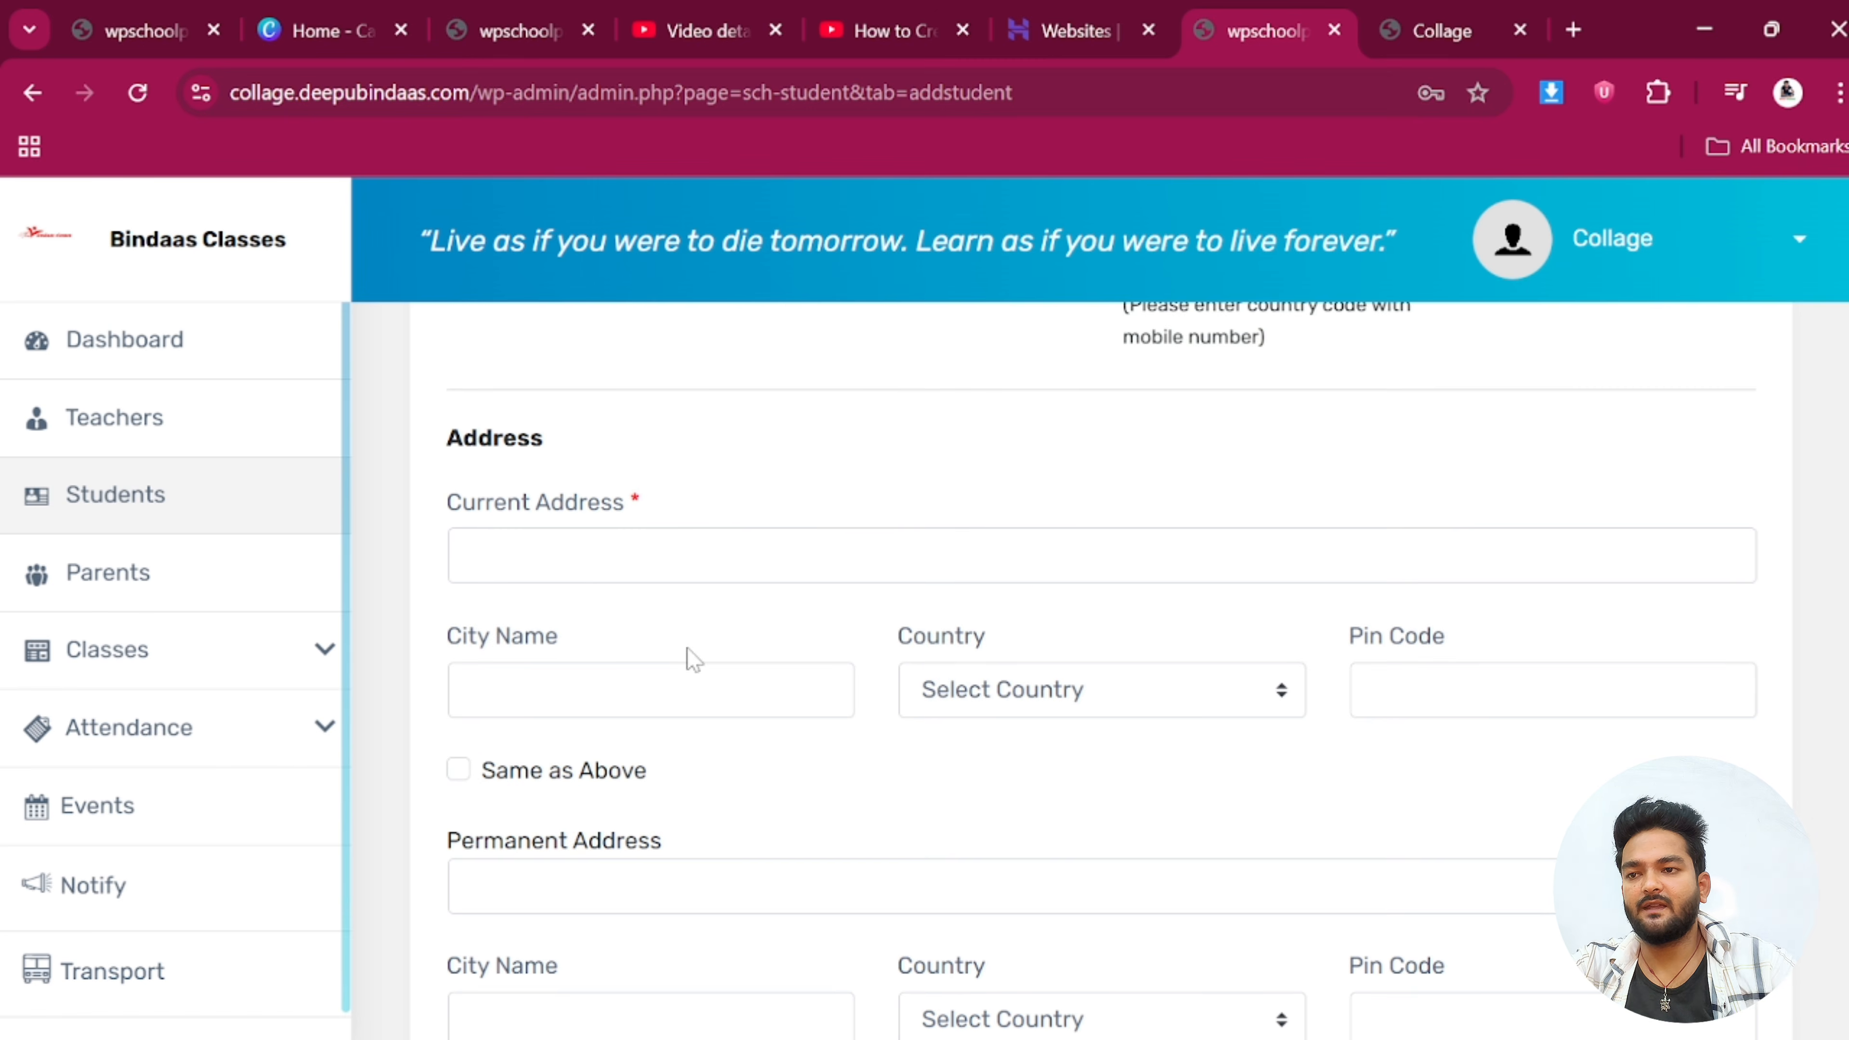
Fill Current Address from autofill and tick Same as Above for Permanent Address
{"action": "left_click", "coordinate": [605, 555]}
{"action": "left_click", "coordinate": [706, 635]}
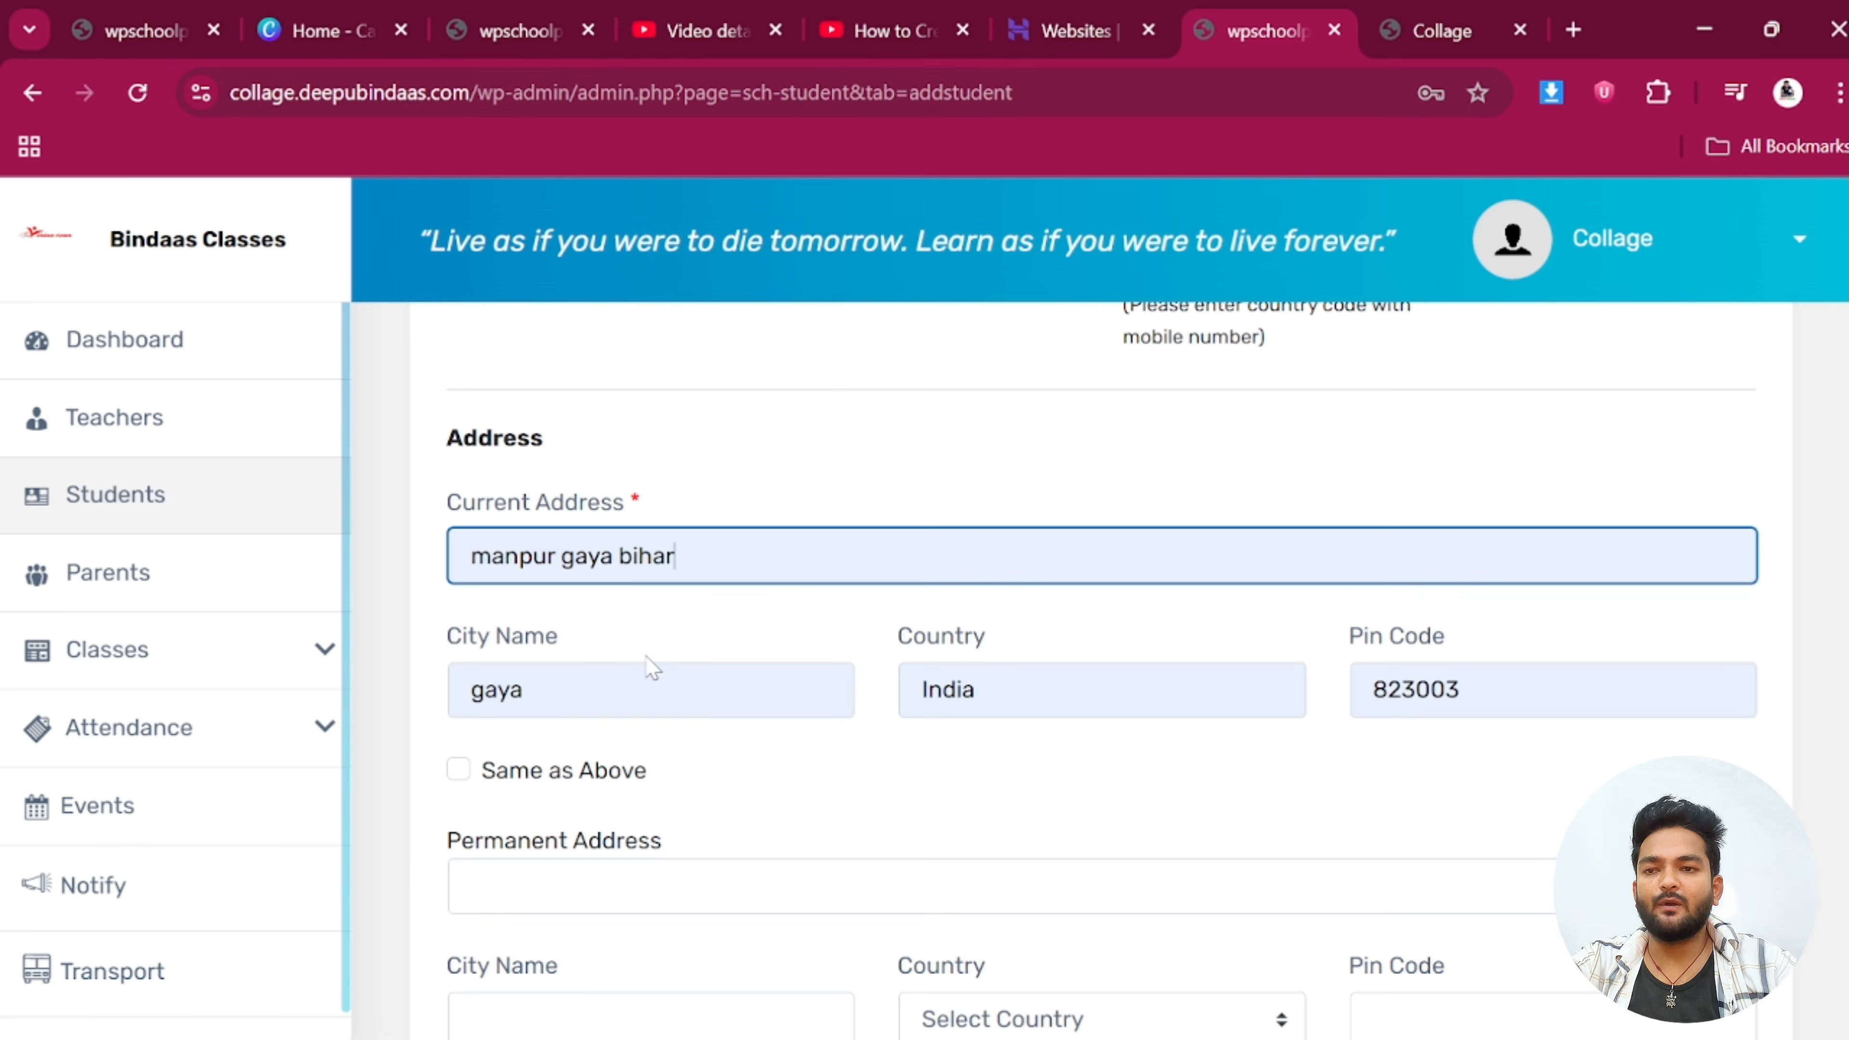
{"action": "scroll", "coordinate": [544, 552], "scroll_direction": "down", "scroll_amount": 4}
{"action": "left_click", "coordinate": [458, 477]}
{"action": "scroll", "coordinate": [613, 673], "scroll_direction": "down", "scroll_amount": 2}
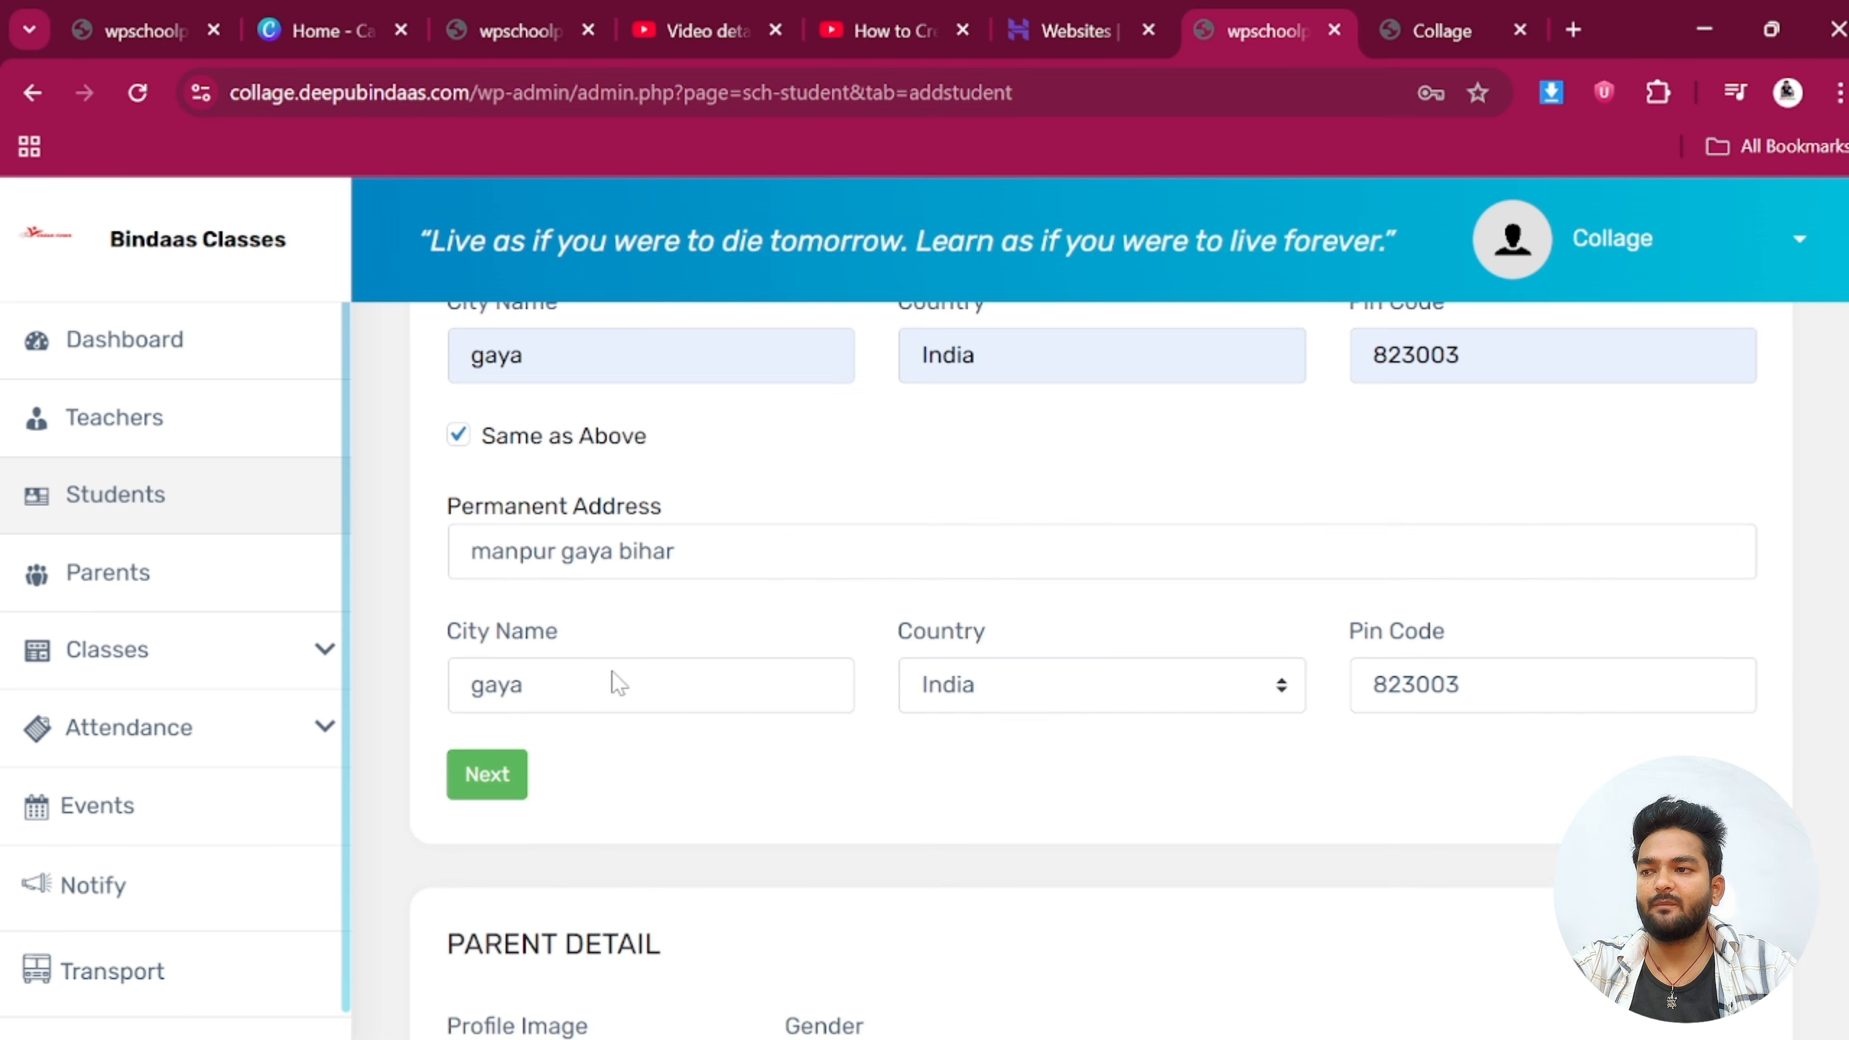
{"action": "scroll", "coordinate": [557, 520], "scroll_direction": "down", "scroll_amount": 2}
{"action": "scroll", "coordinate": [557, 520], "scroll_direction": "up", "scroll_amount": 4}
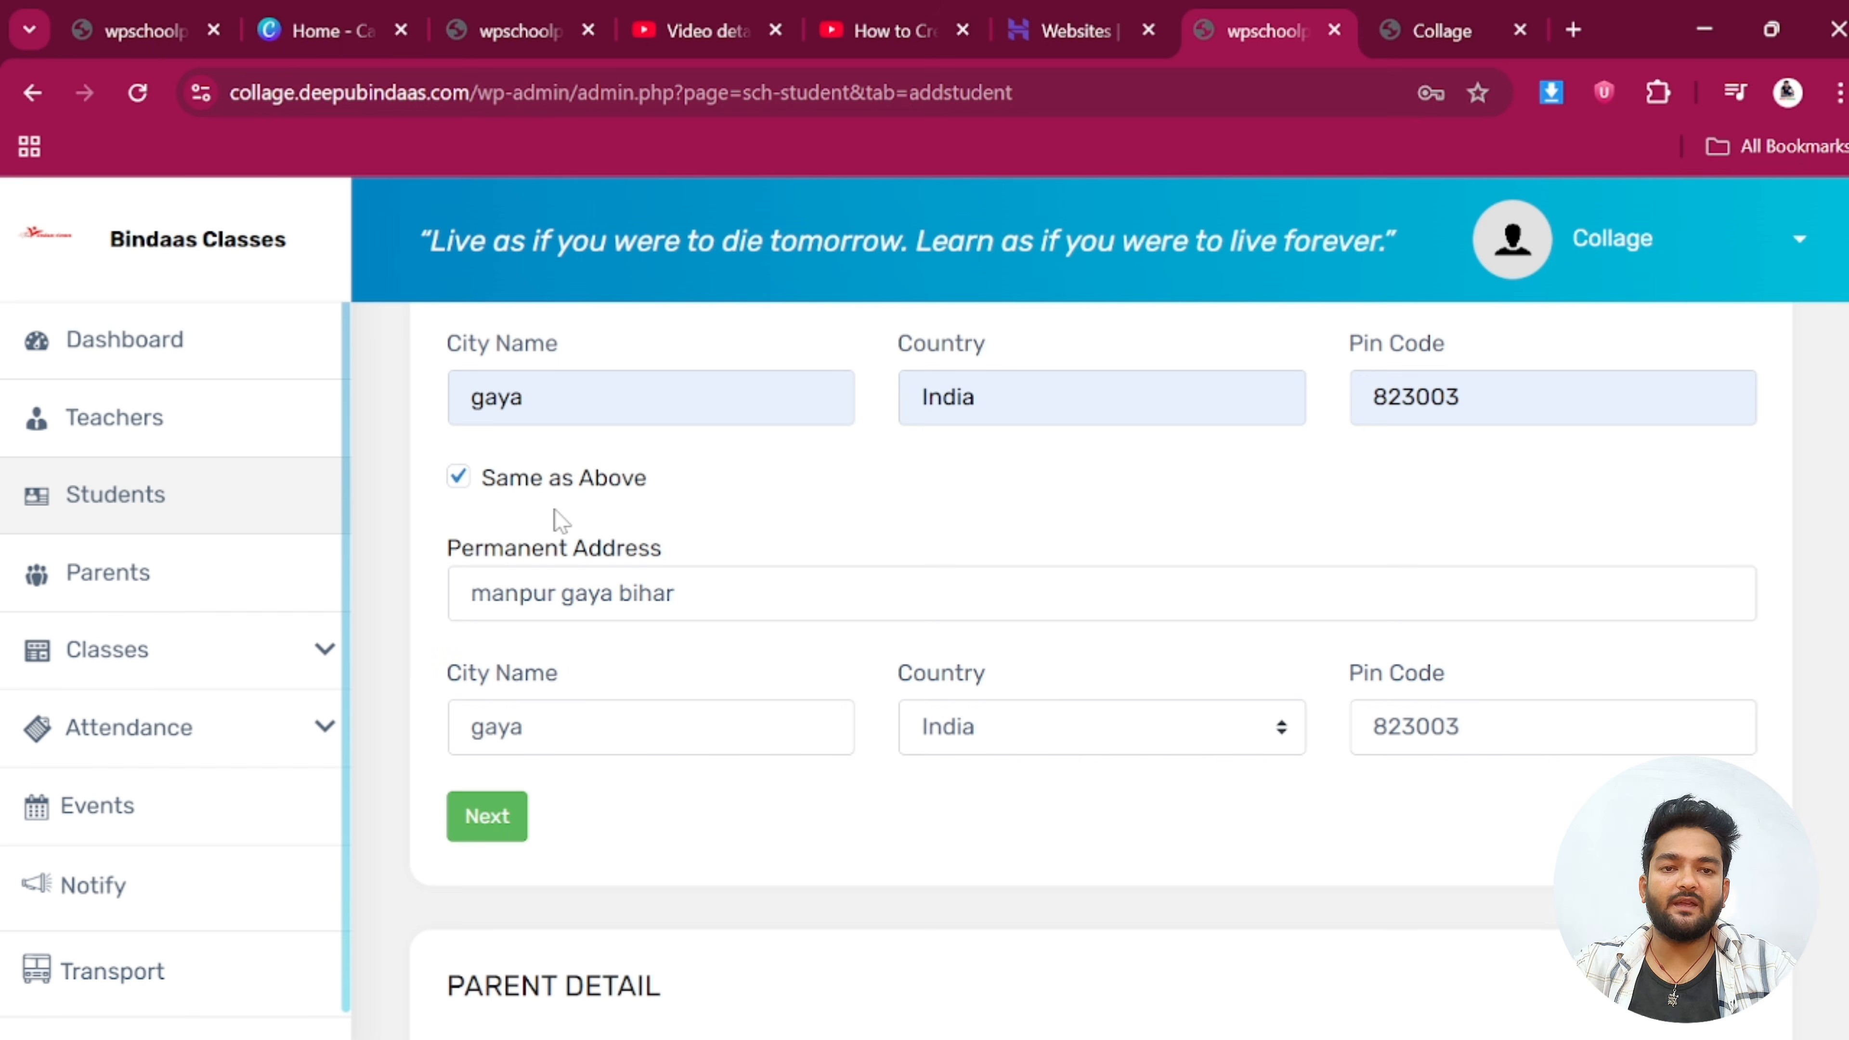
{"action": "scroll", "coordinate": [561, 520], "scroll_direction": "down", "scroll_amount": 2}
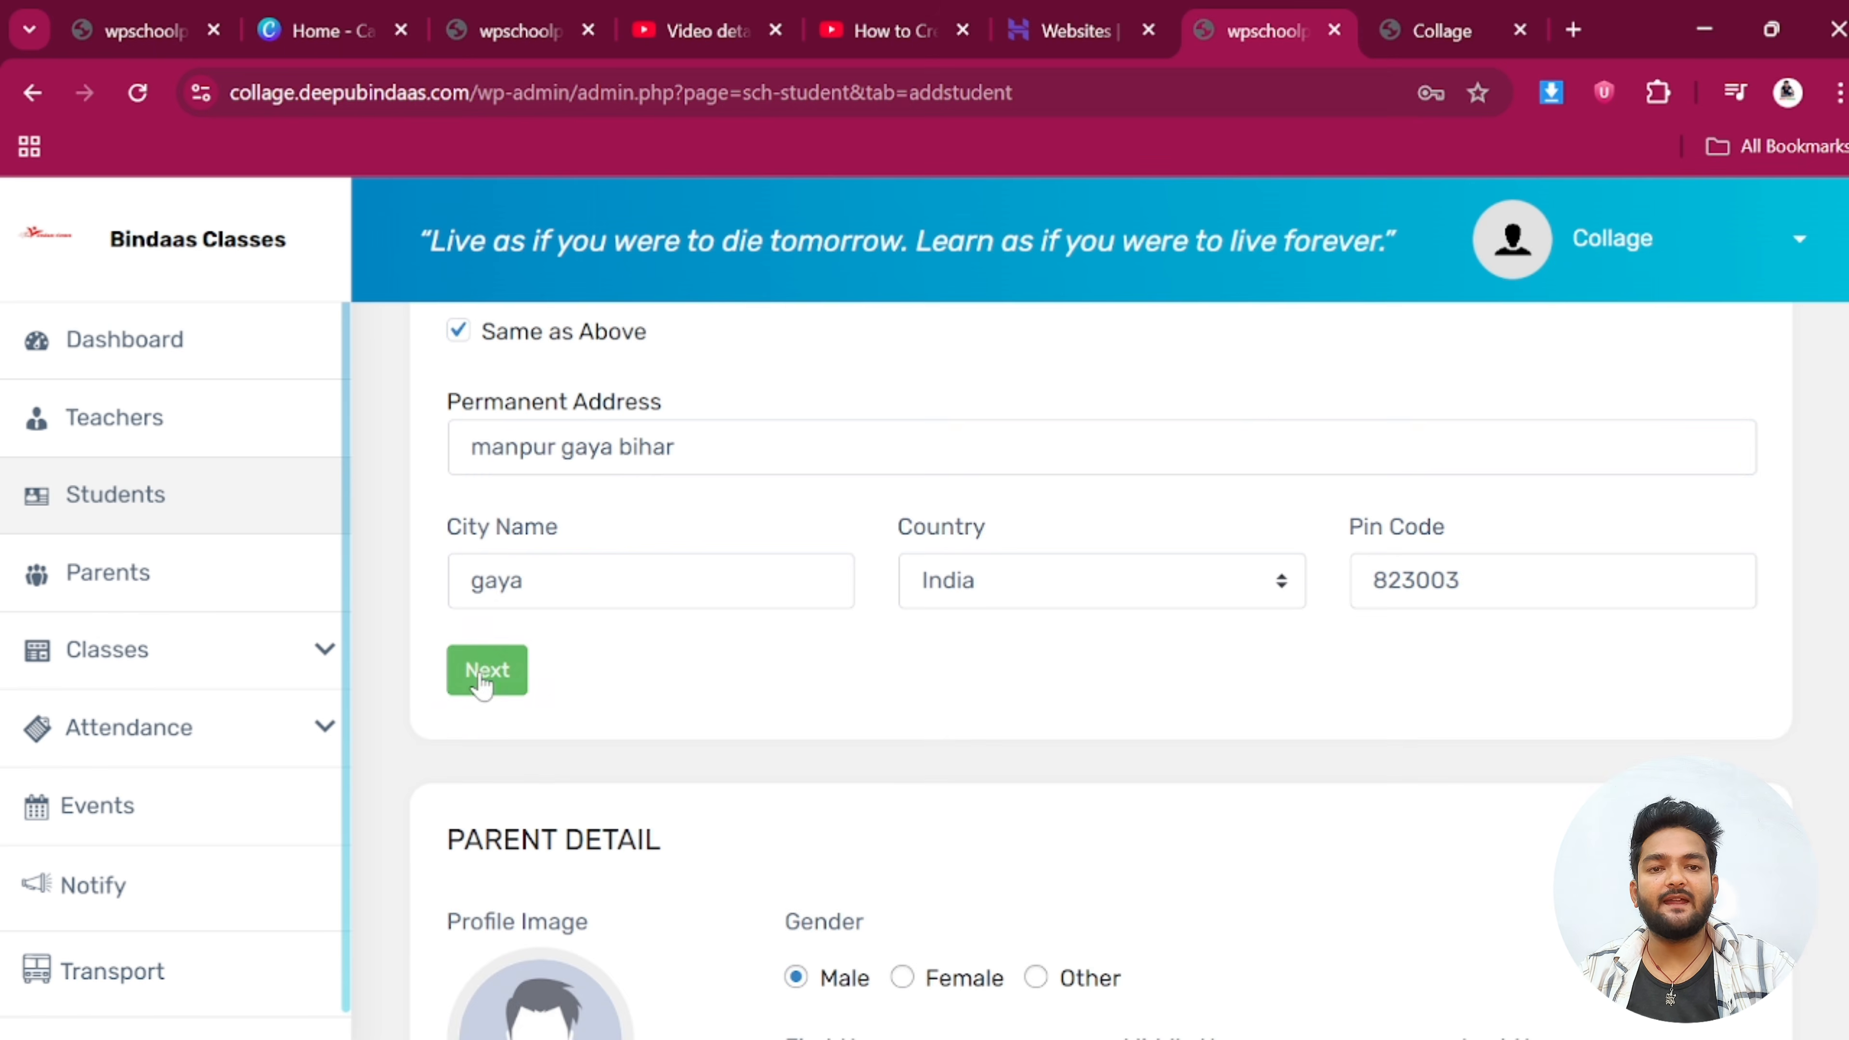
Proceed past the student details to the Parent Detail section
{"action": "left_click", "coordinate": [483, 673]}
{"action": "scroll", "coordinate": [573, 591], "scroll_direction": "down", "scroll_amount": 2}
{"action": "scroll", "coordinate": [573, 590], "scroll_direction": "up", "scroll_amount": 4}
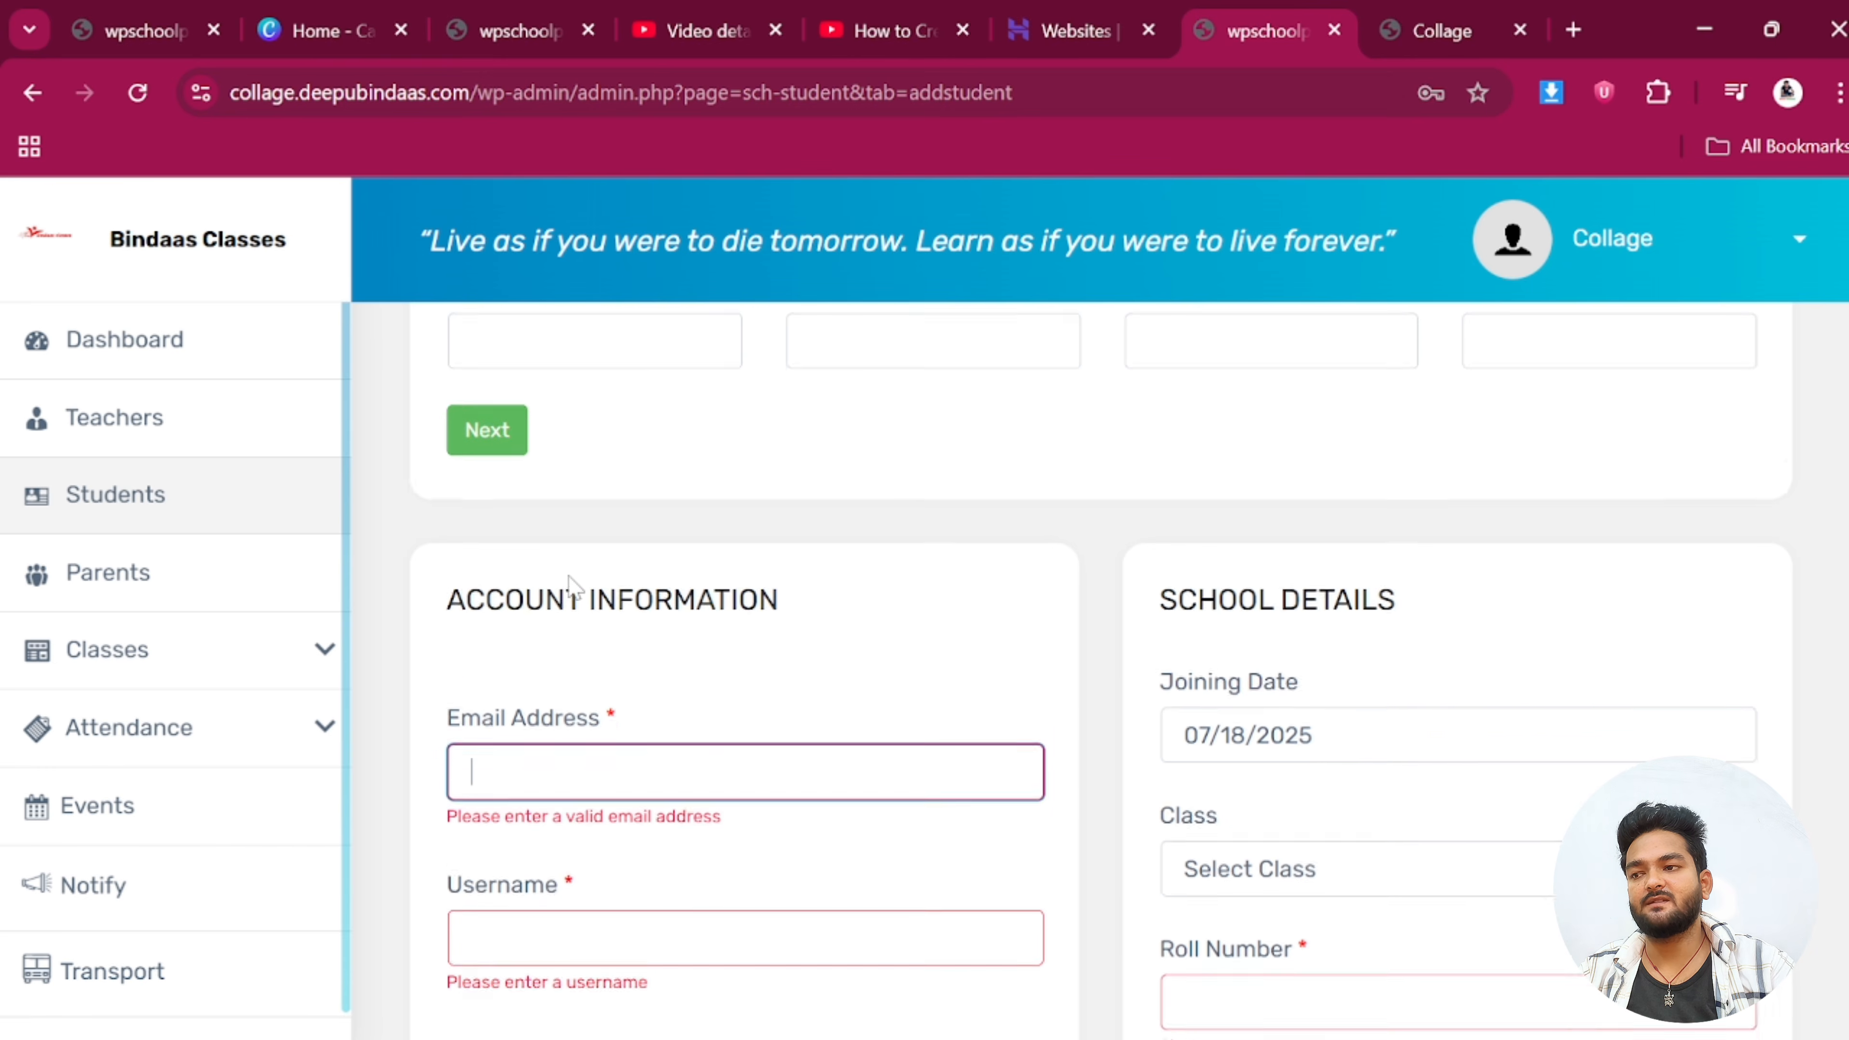
{"action": "scroll", "coordinate": [573, 591], "scroll_direction": "down", "scroll_amount": 2}
{"action": "scroll", "coordinate": [651, 618], "scroll_direction": "up", "scroll_amount": 4}
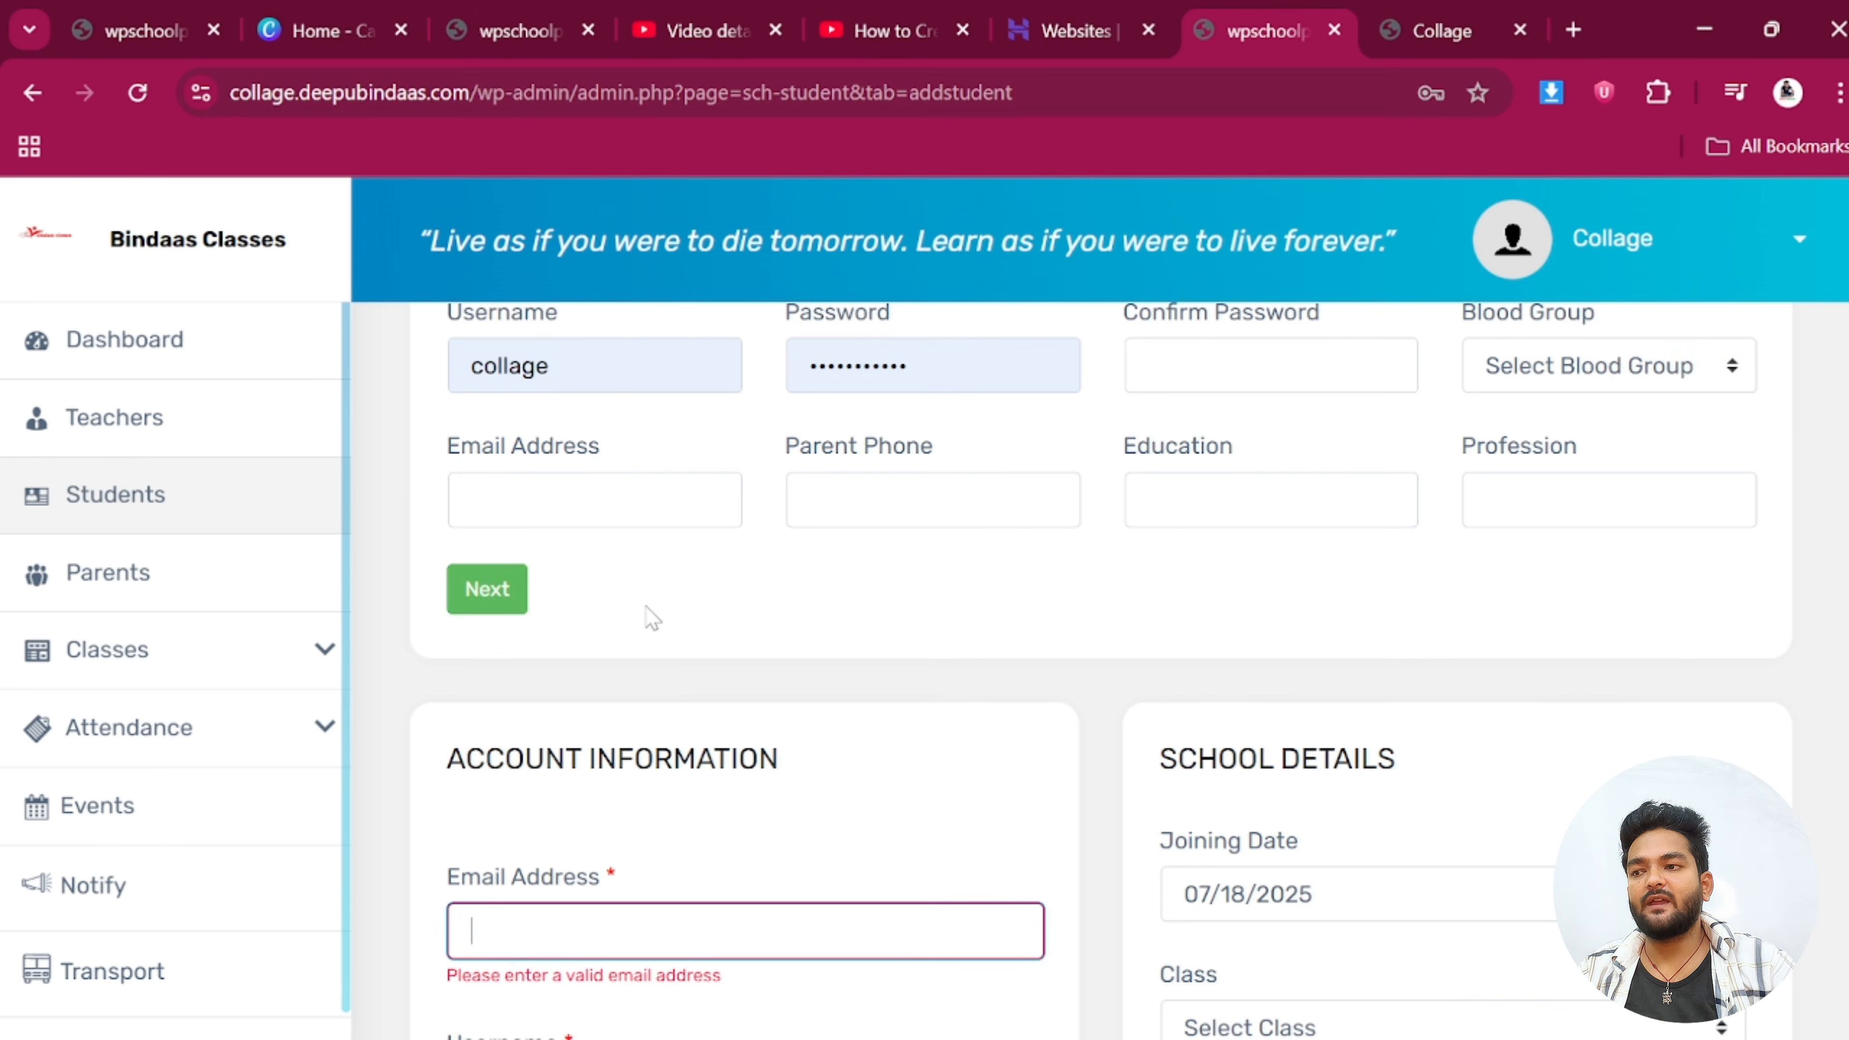
{"action": "scroll", "coordinate": [646, 614], "scroll_direction": "up", "scroll_amount": 6}
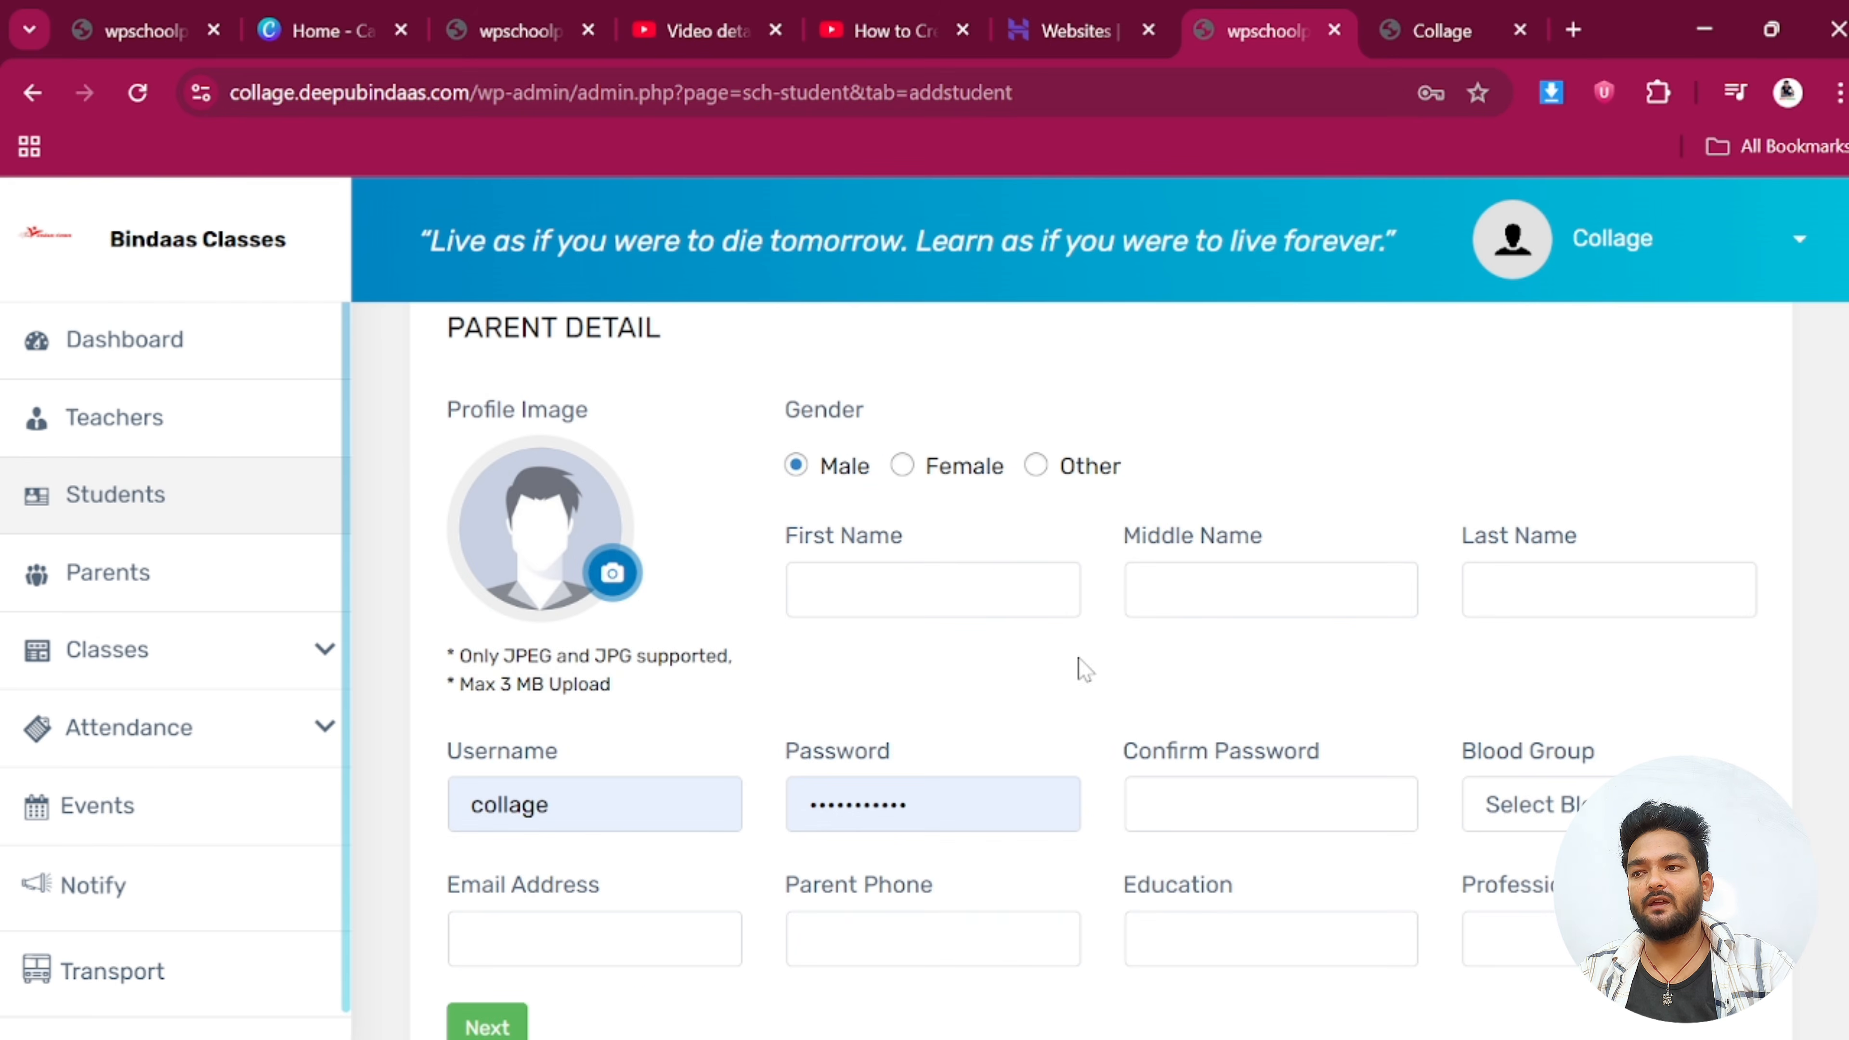
Enter the parent's first and last name
{"action": "left_click", "coordinate": [809, 590]}
{"action": "scroll", "coordinate": [841, 611], "scroll_direction": "up", "scroll_amount": 9}
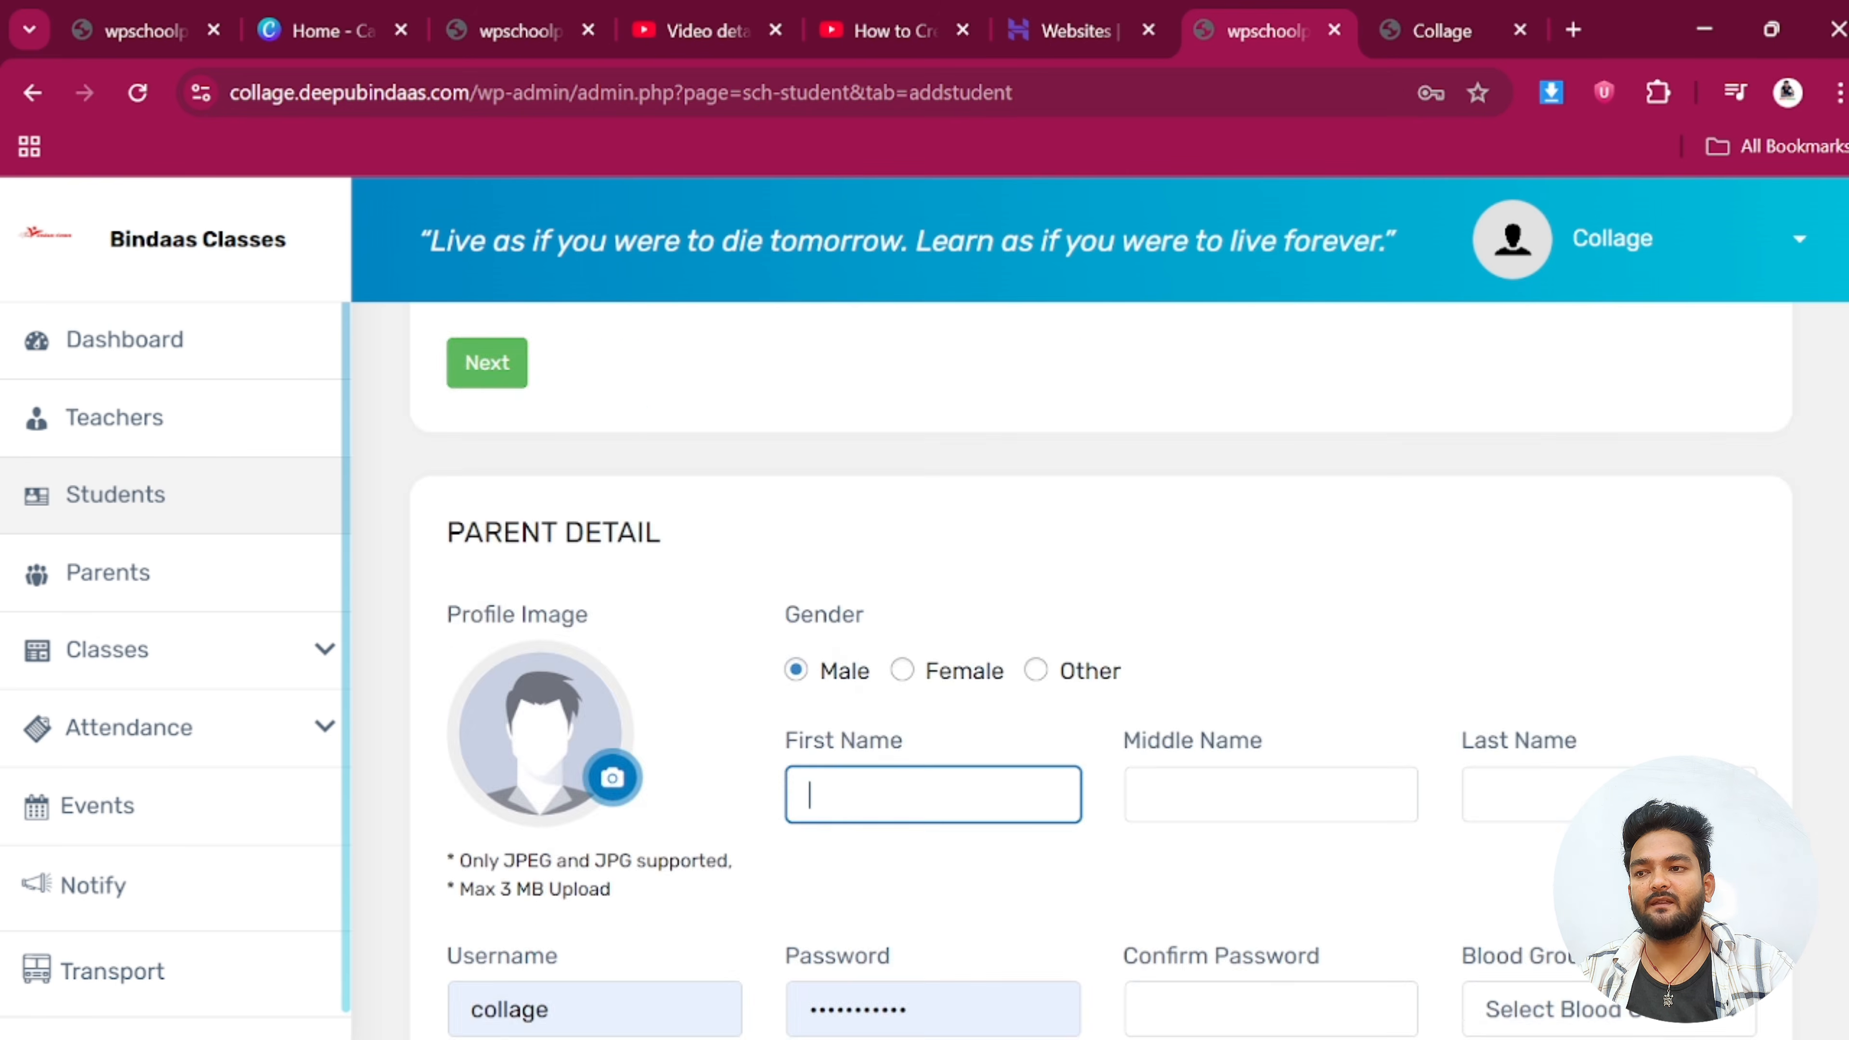
{"action": "scroll", "coordinate": [840, 610], "scroll_direction": "down", "scroll_amount": 5}
{"action": "scroll", "coordinate": [841, 611], "scroll_direction": "up", "scroll_amount": 4}
{"action": "scroll", "coordinate": [841, 610], "scroll_direction": "up", "scroll_amount": 8}
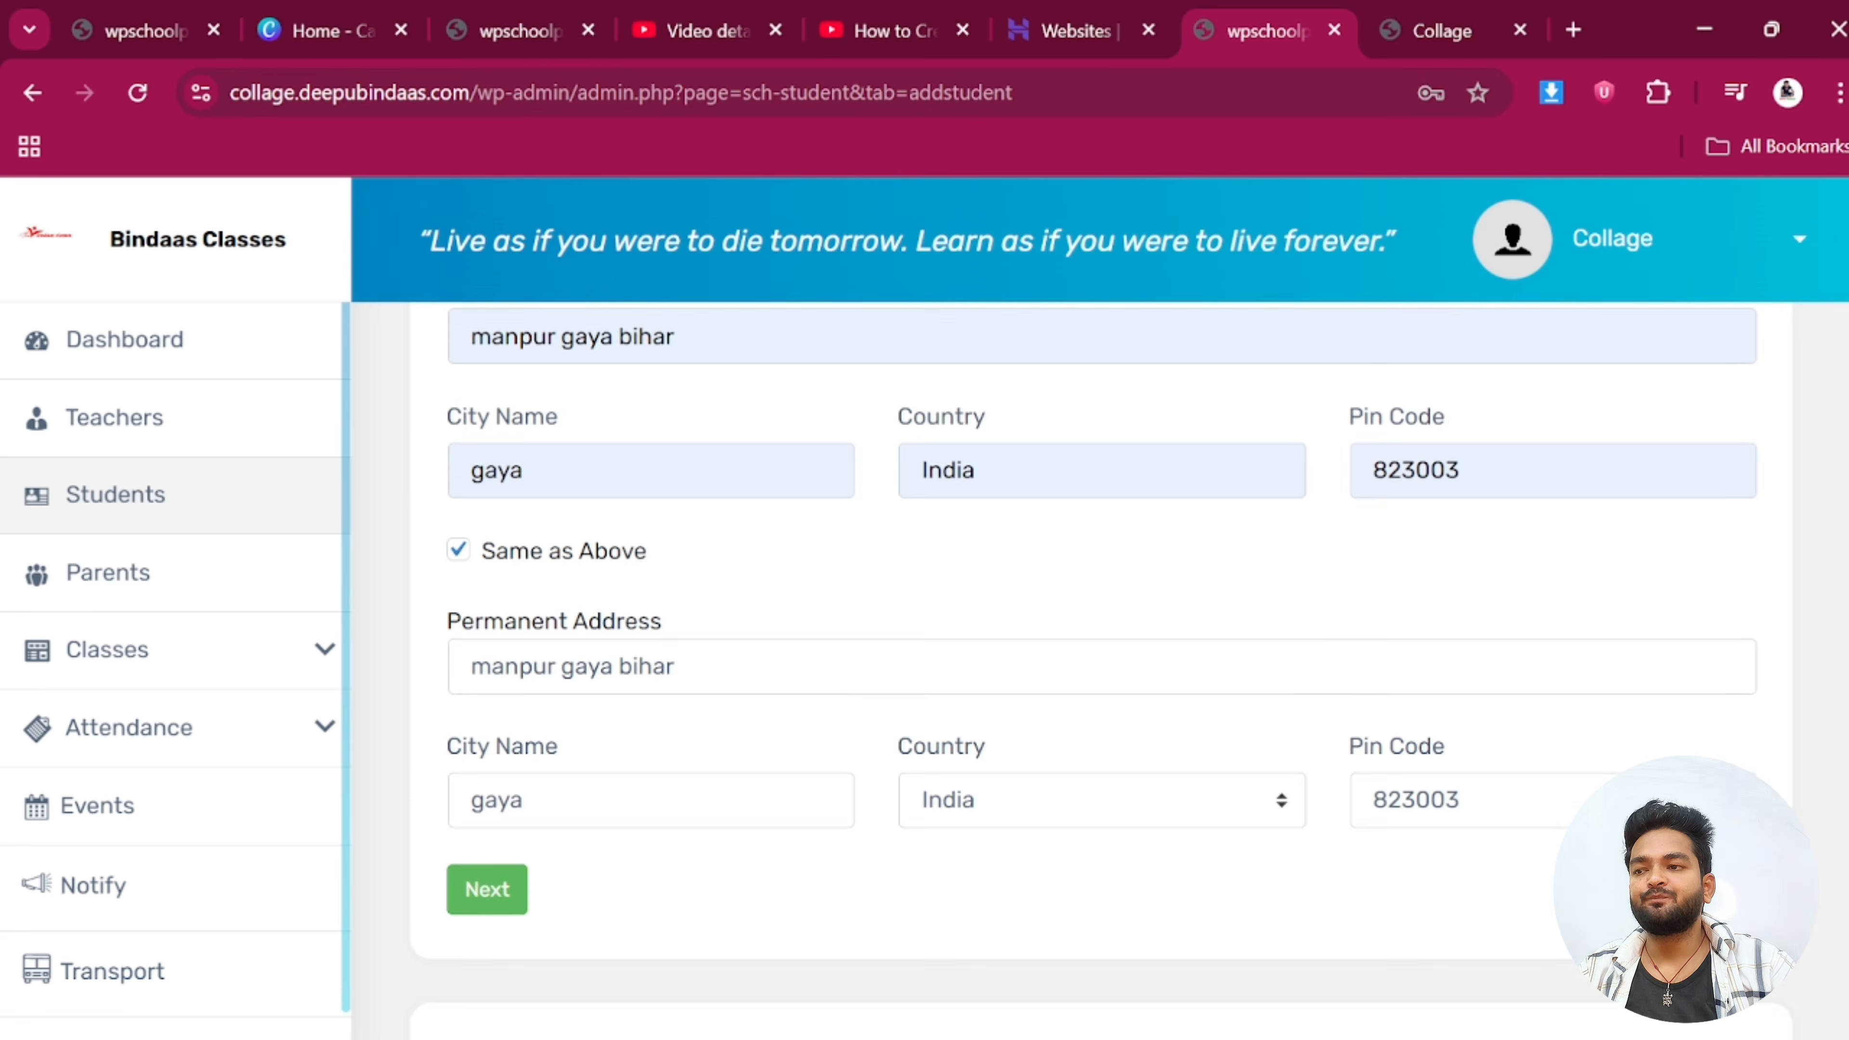
{"action": "scroll", "coordinate": [730, 550], "scroll_direction": "down", "scroll_amount": 14}
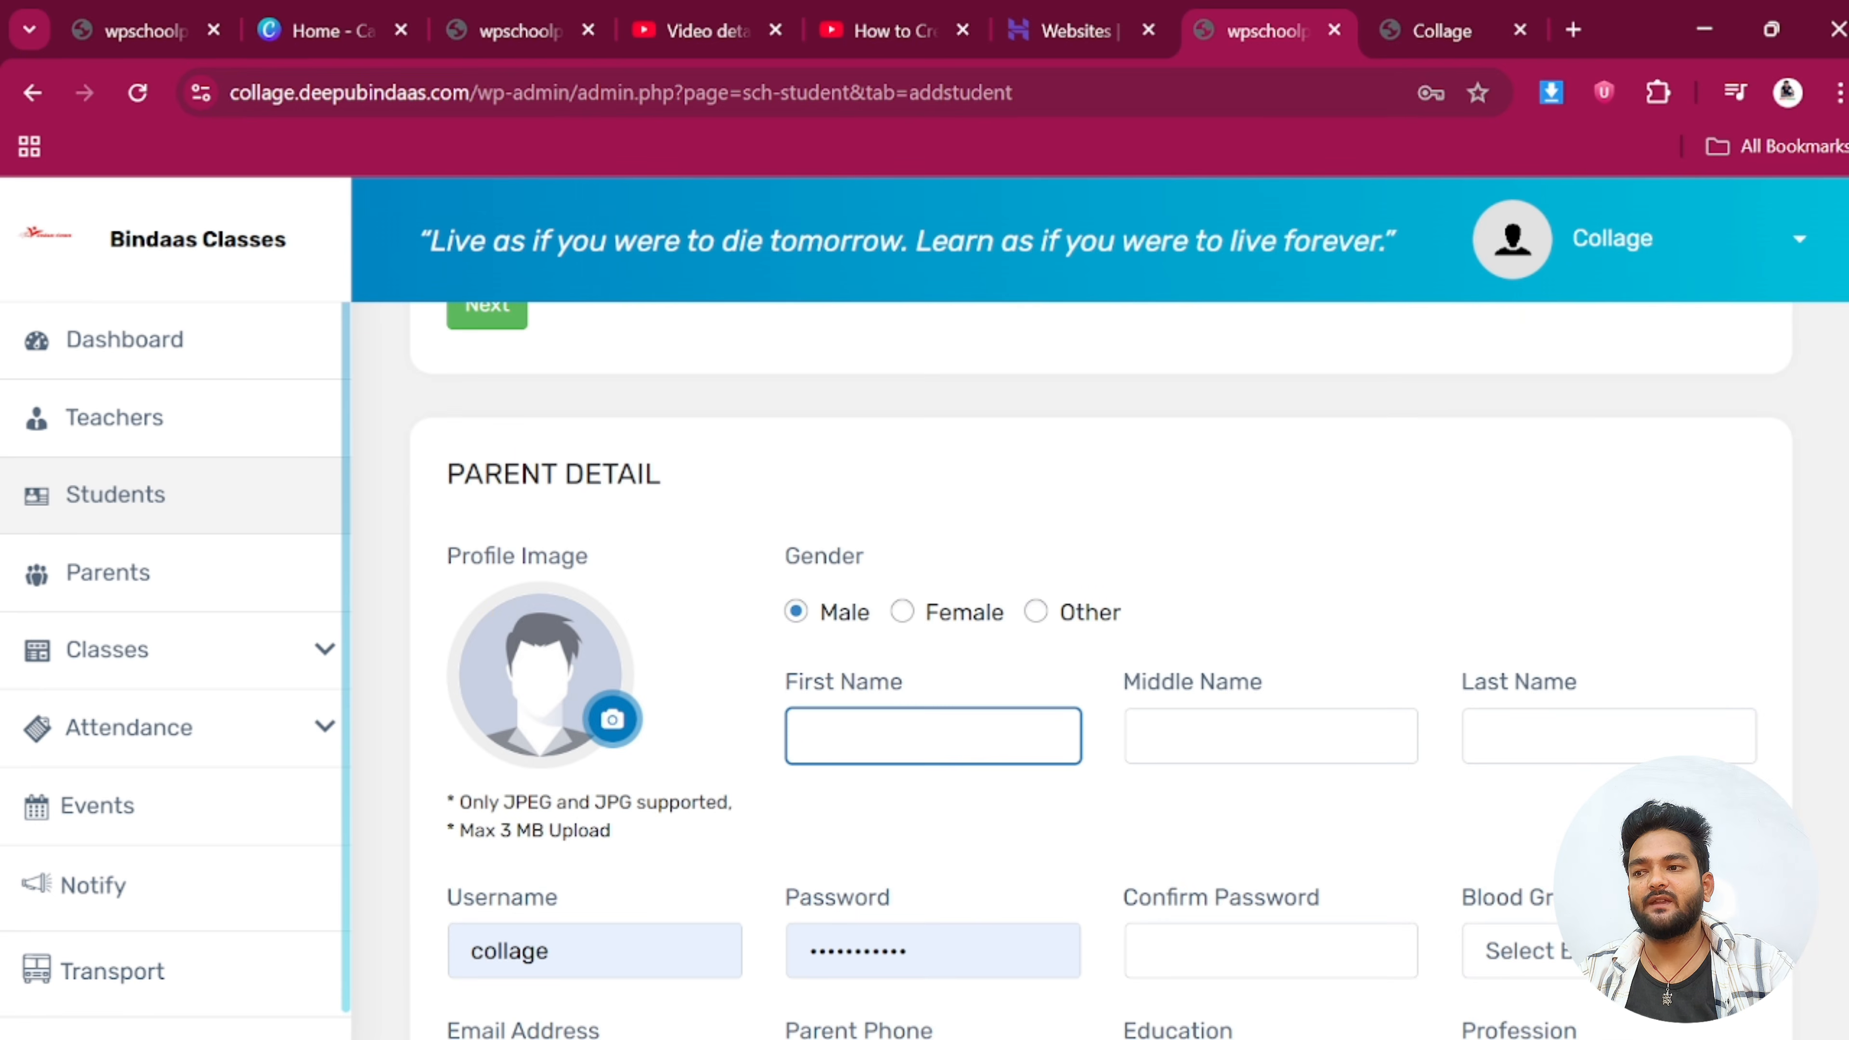
{"action": "left_click_drag", "start_coordinate": [448, 479], "coordinate": [697, 520]}
{"action": "left_click", "coordinate": [697, 520]}
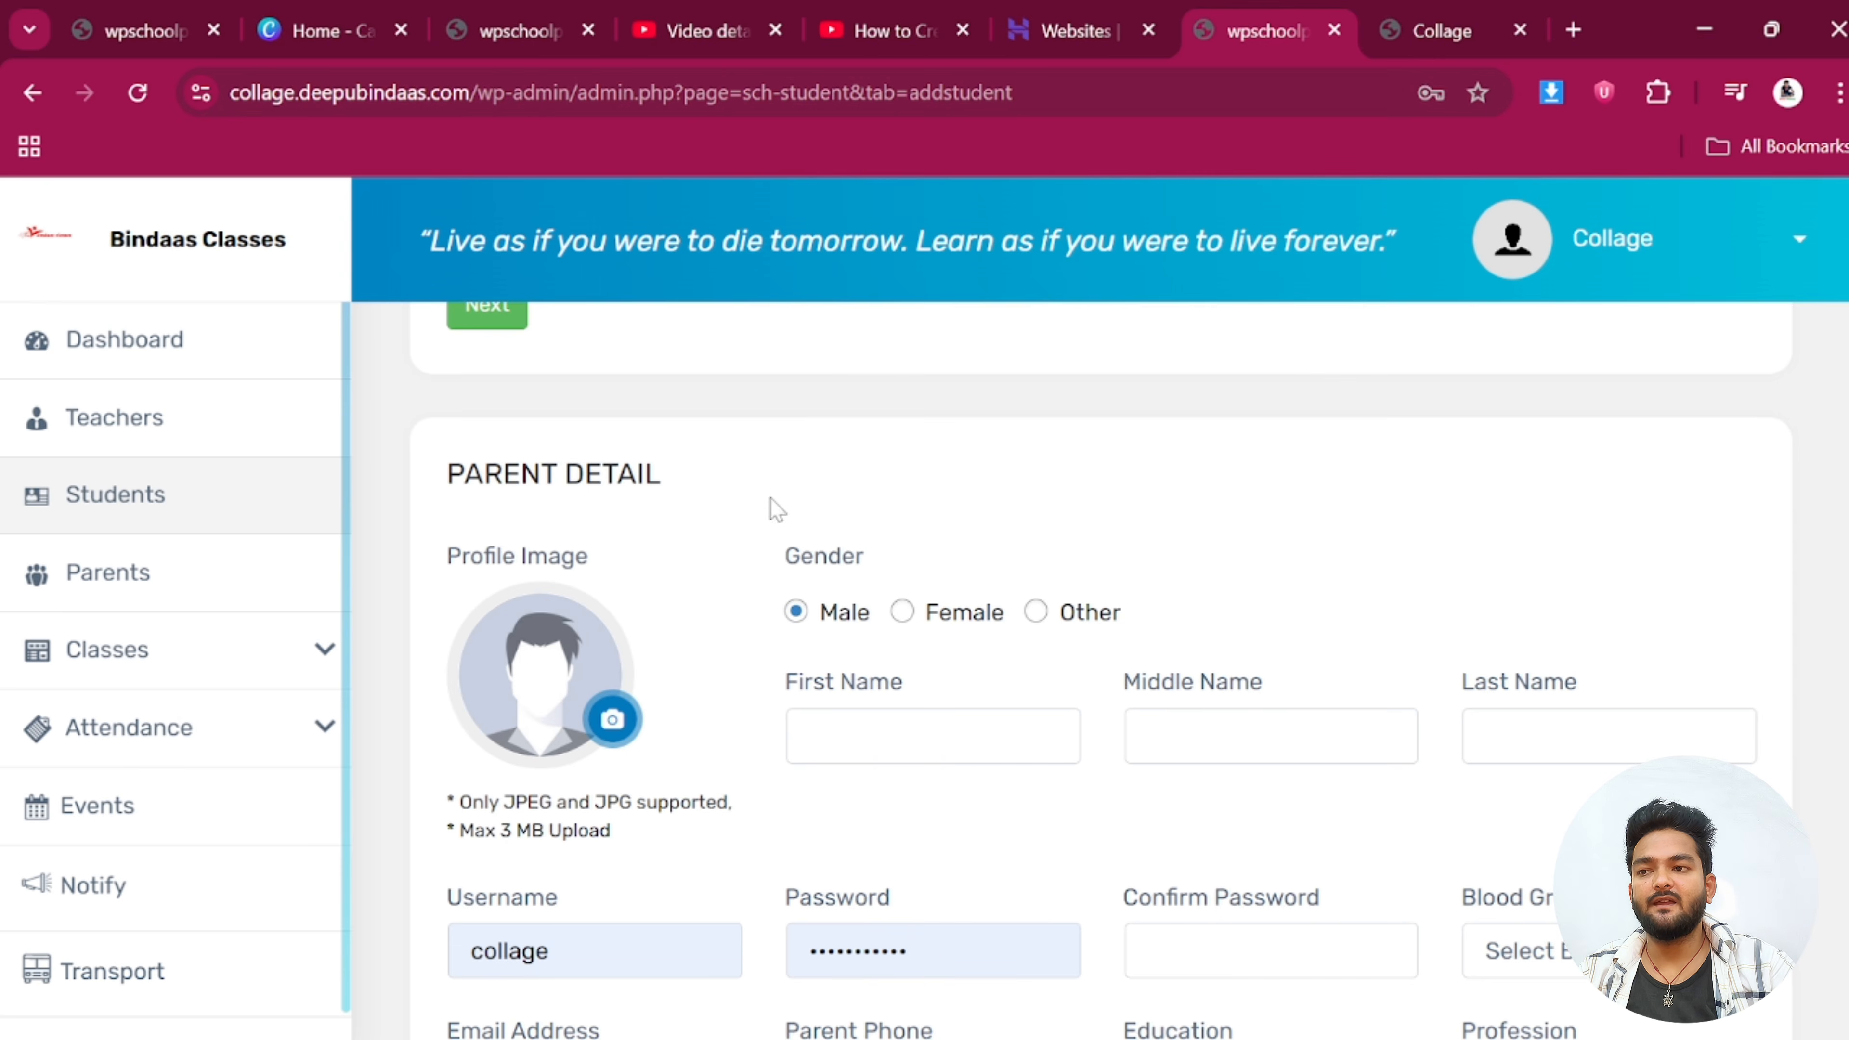
{"action": "scroll", "coordinate": [777, 510], "scroll_direction": "down", "scroll_amount": 2}
{"action": "left_click", "coordinate": [870, 542]}
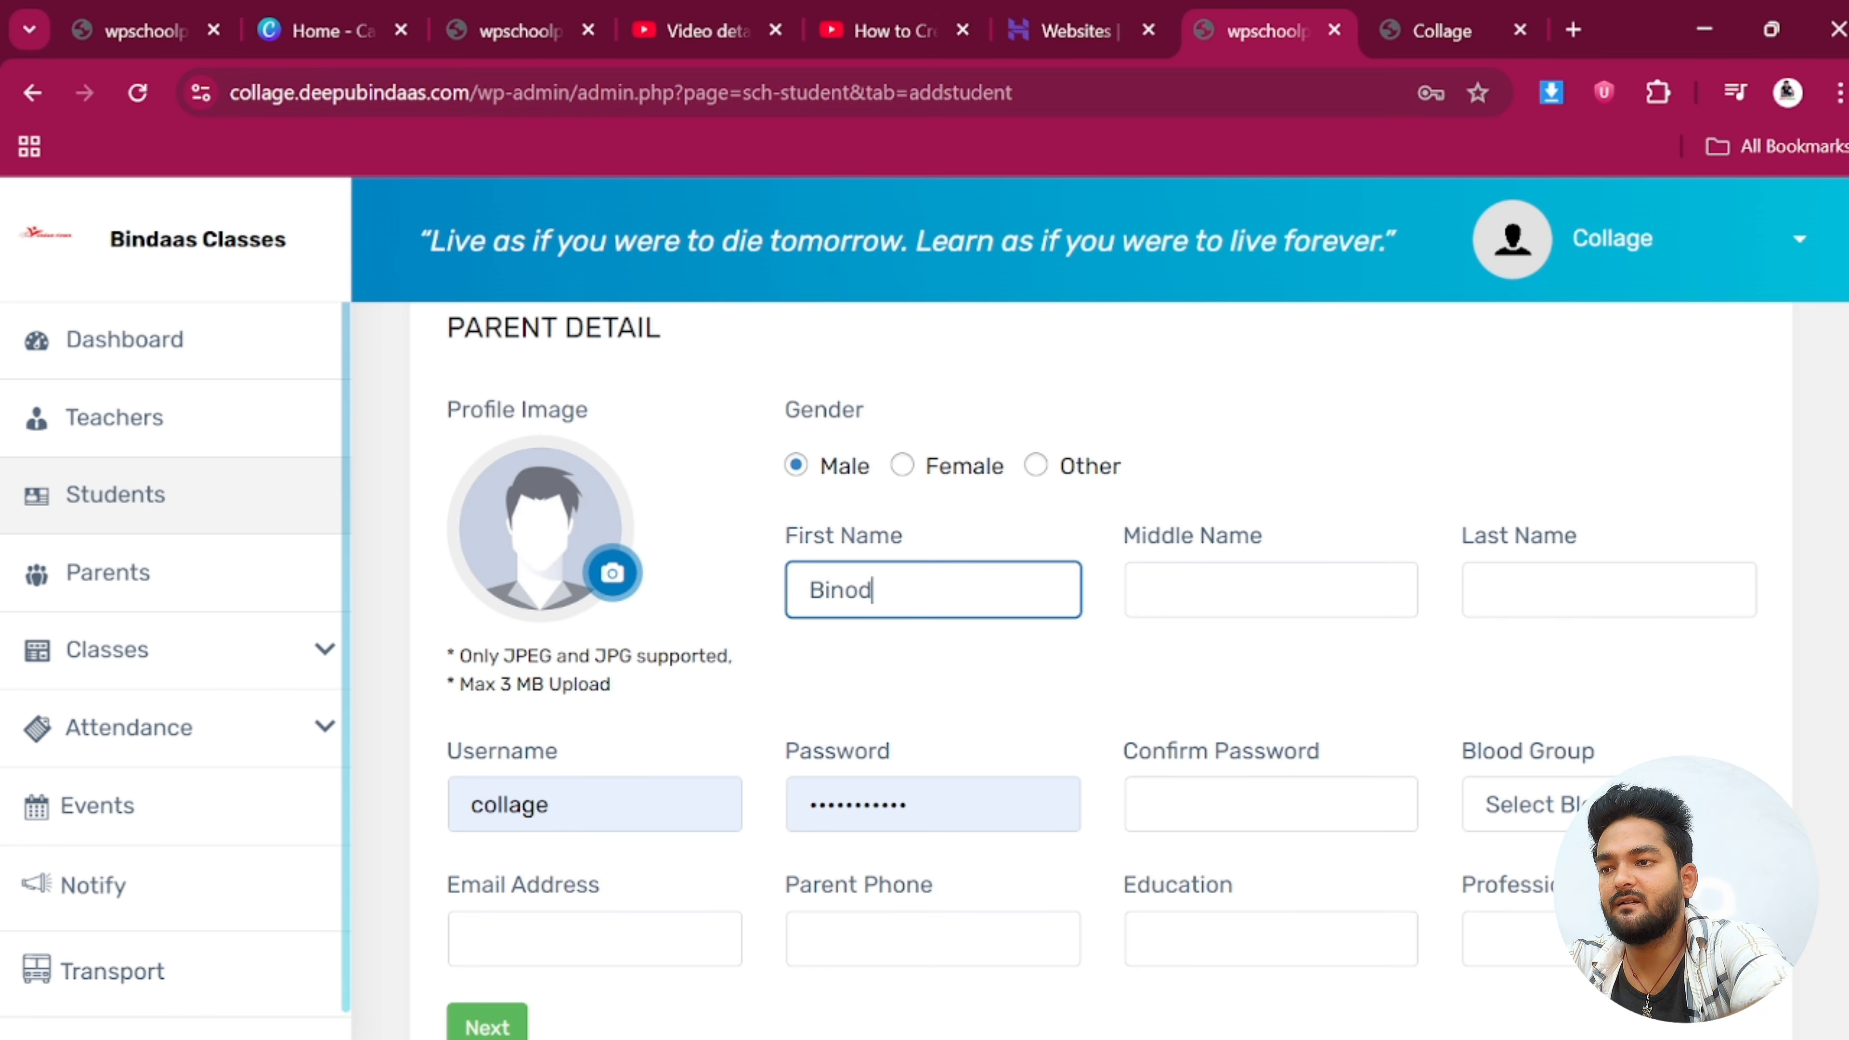
{"action": "key", "text": "Tab"}
{"action": "key", "text": "Tab"}
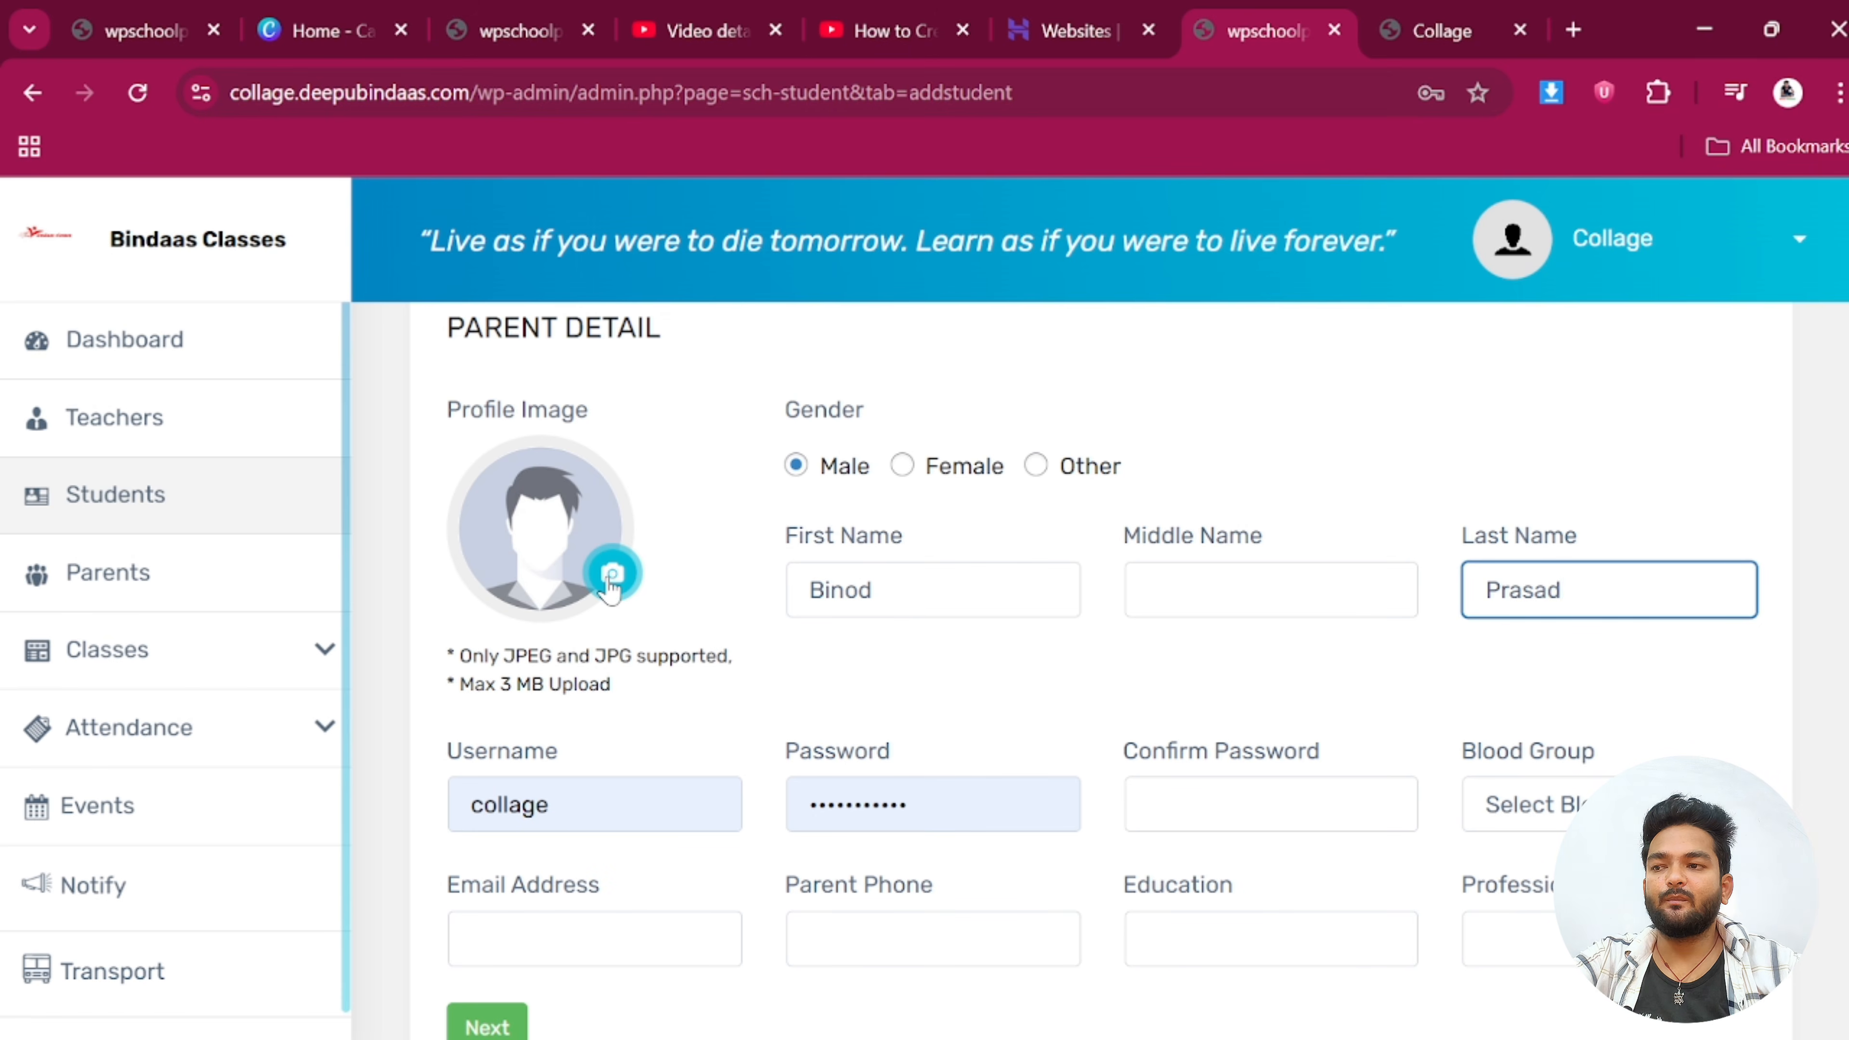
{"action": "scroll", "coordinate": [615, 604], "scroll_direction": "down", "scroll_amount": 2}
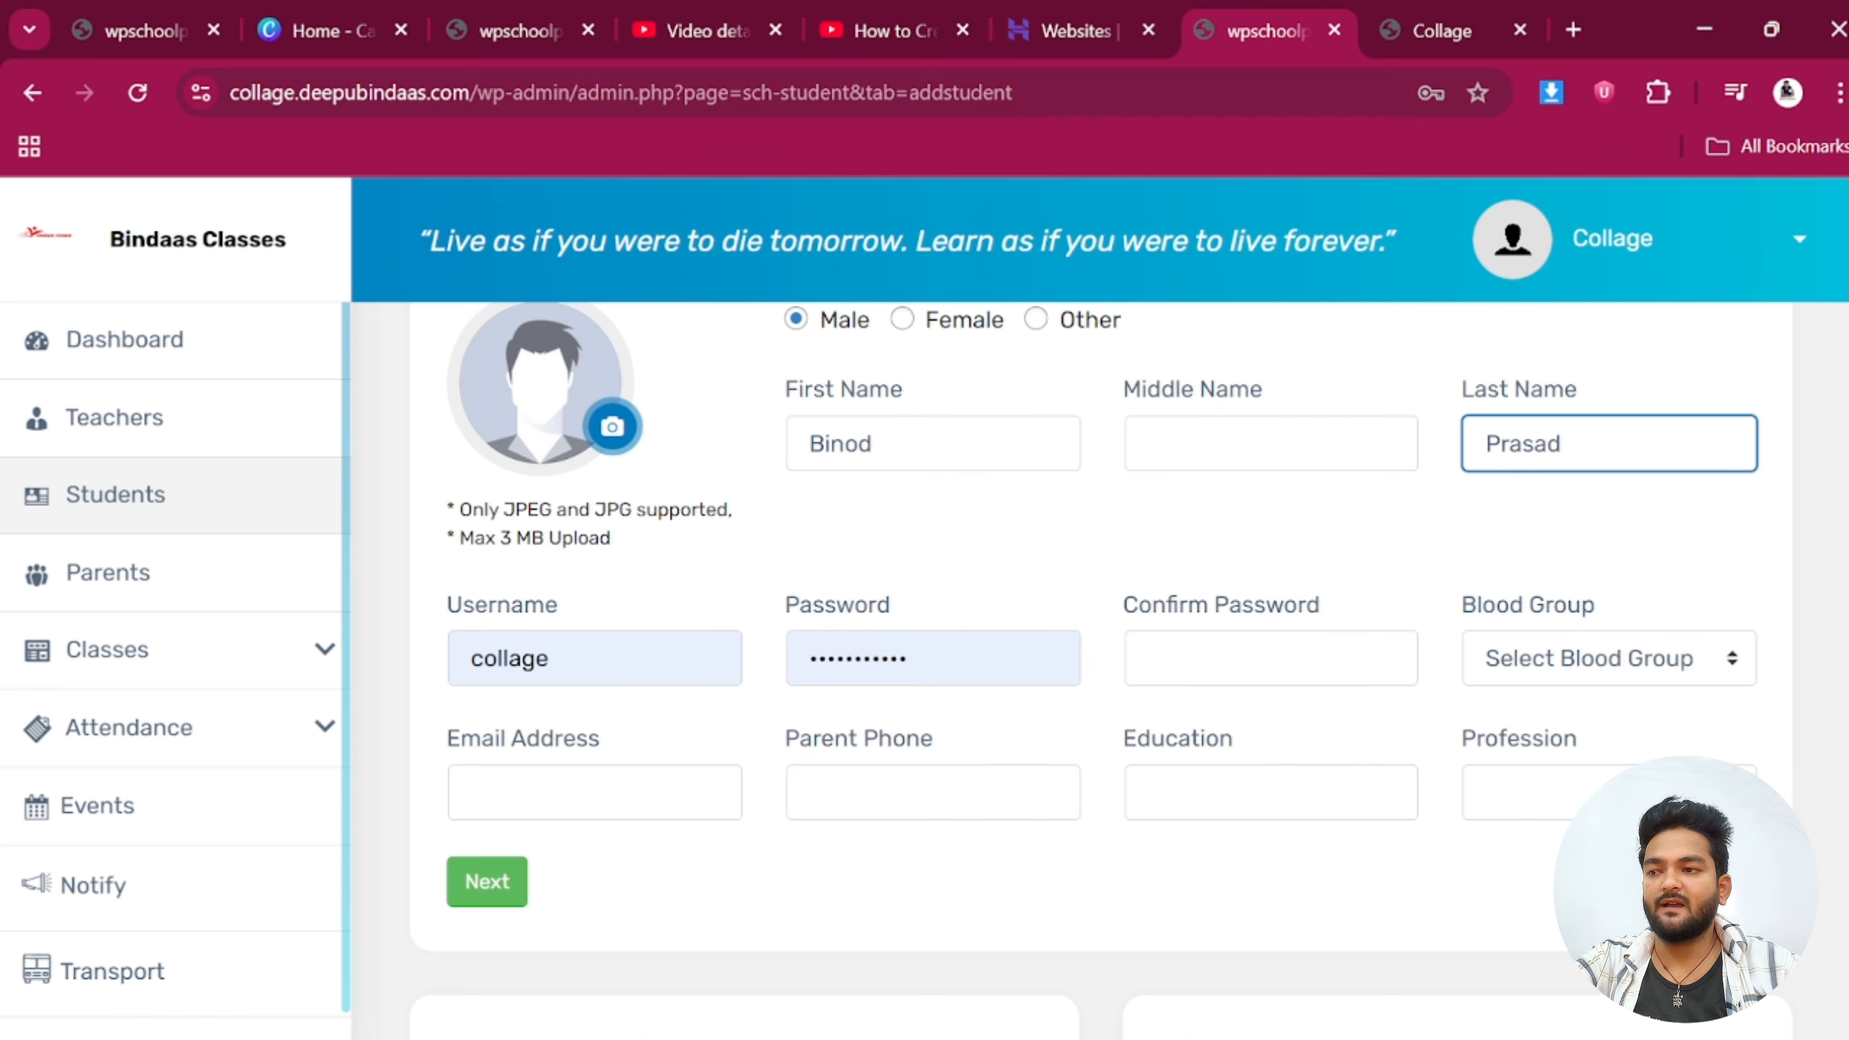
Fill in the parent's username, password and password confirmation
{"action": "key", "text": "Tab"}
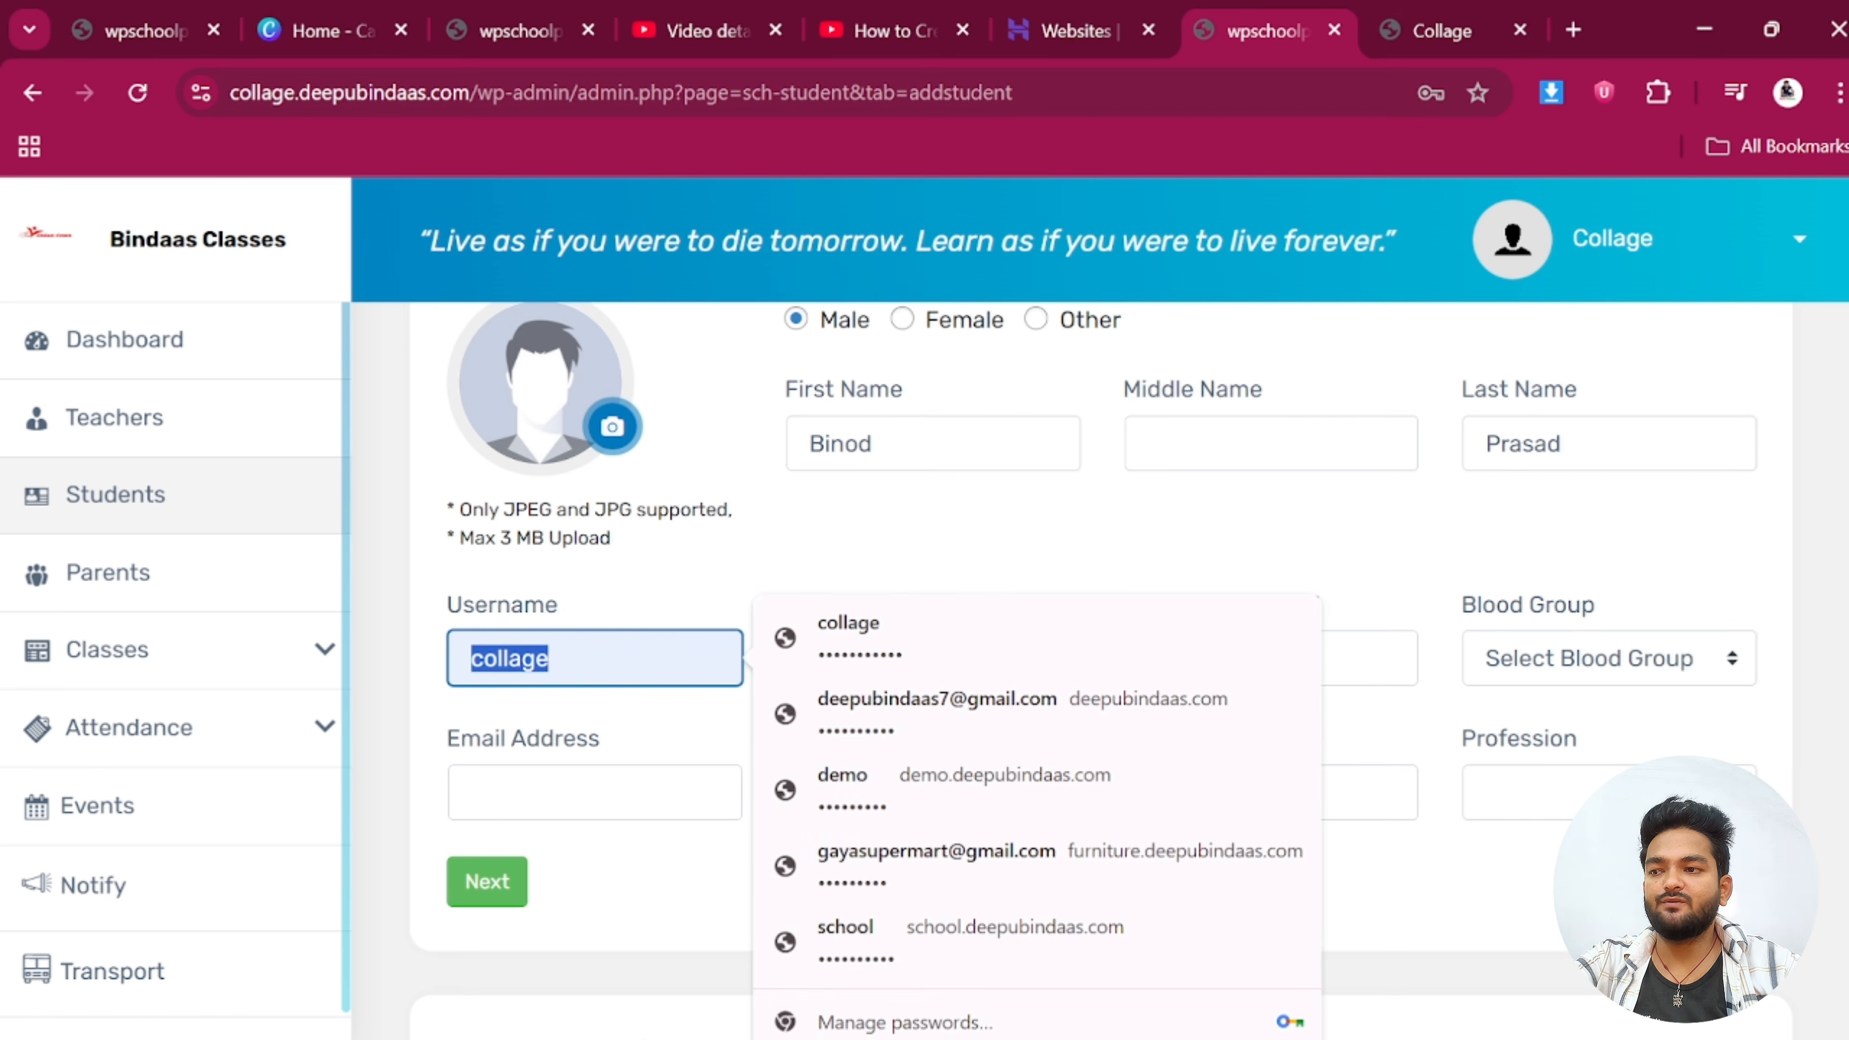
{"action": "type", "text": "BI"}
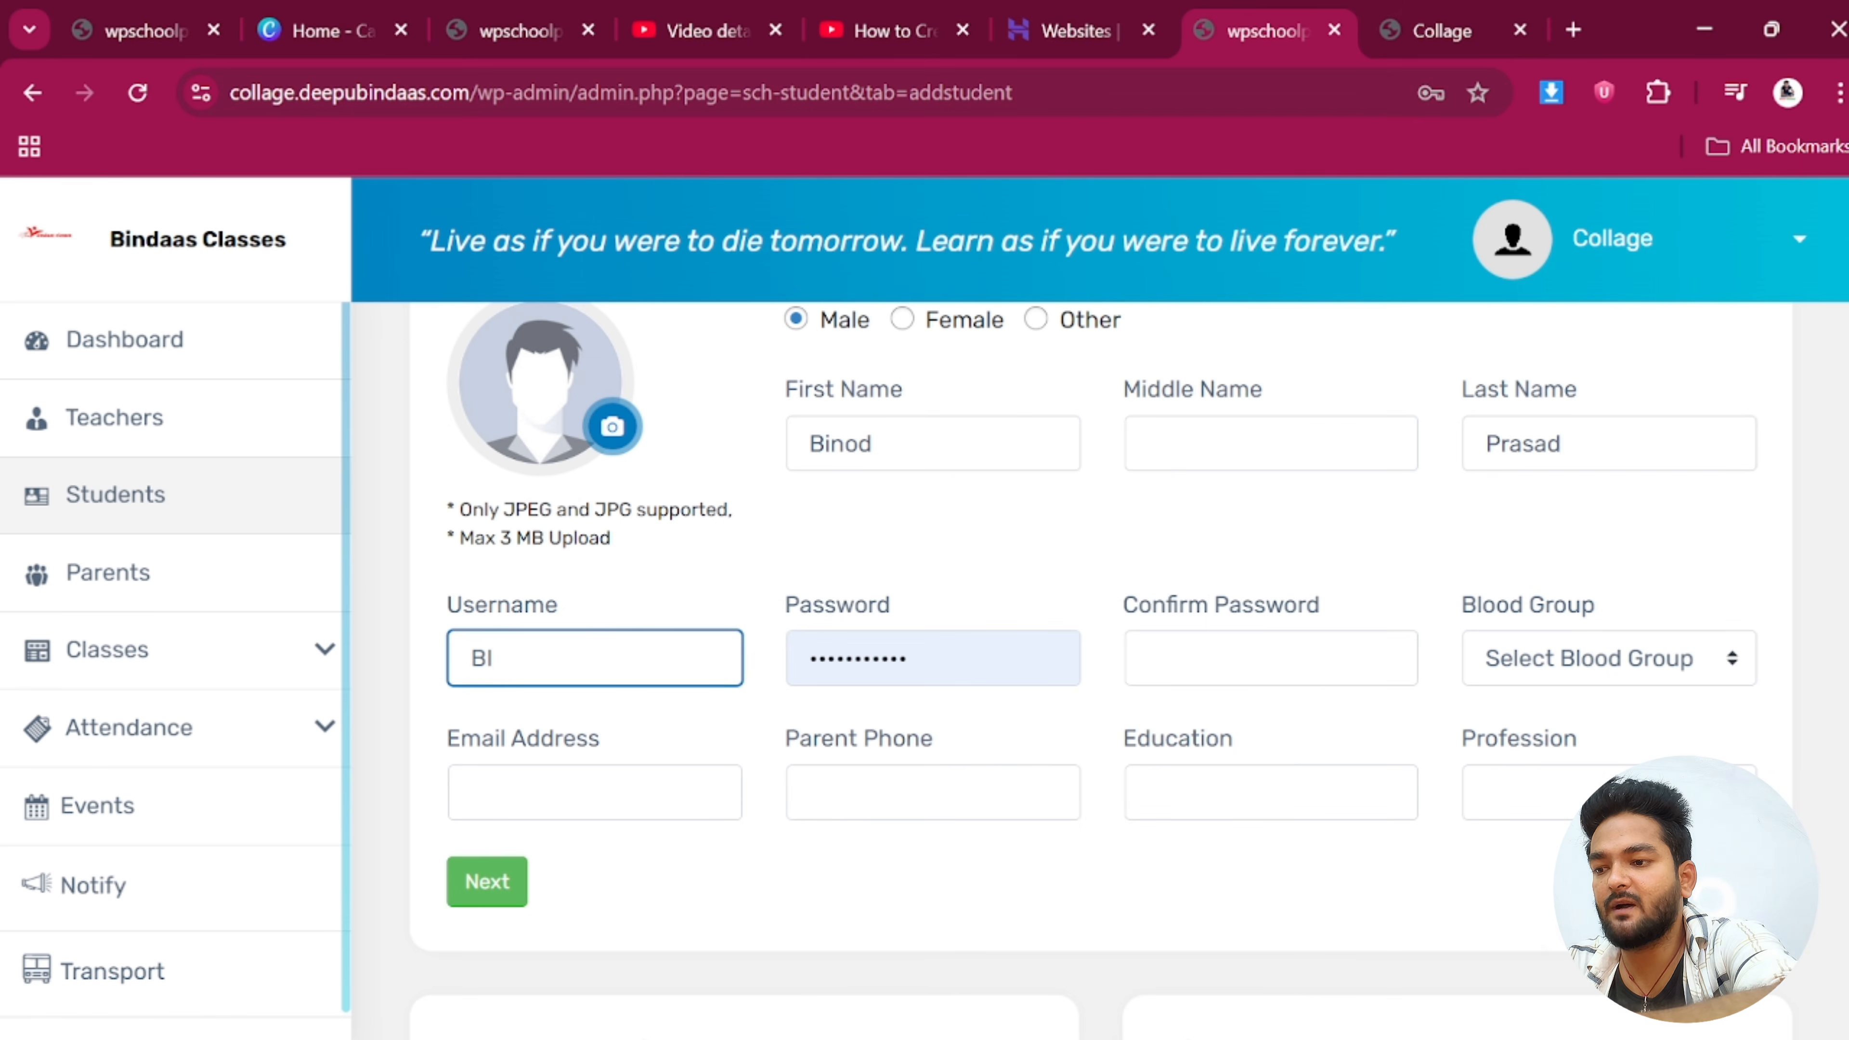
{"action": "key", "text": "BackSpace"}
{"action": "key", "text": "BackSpace"}
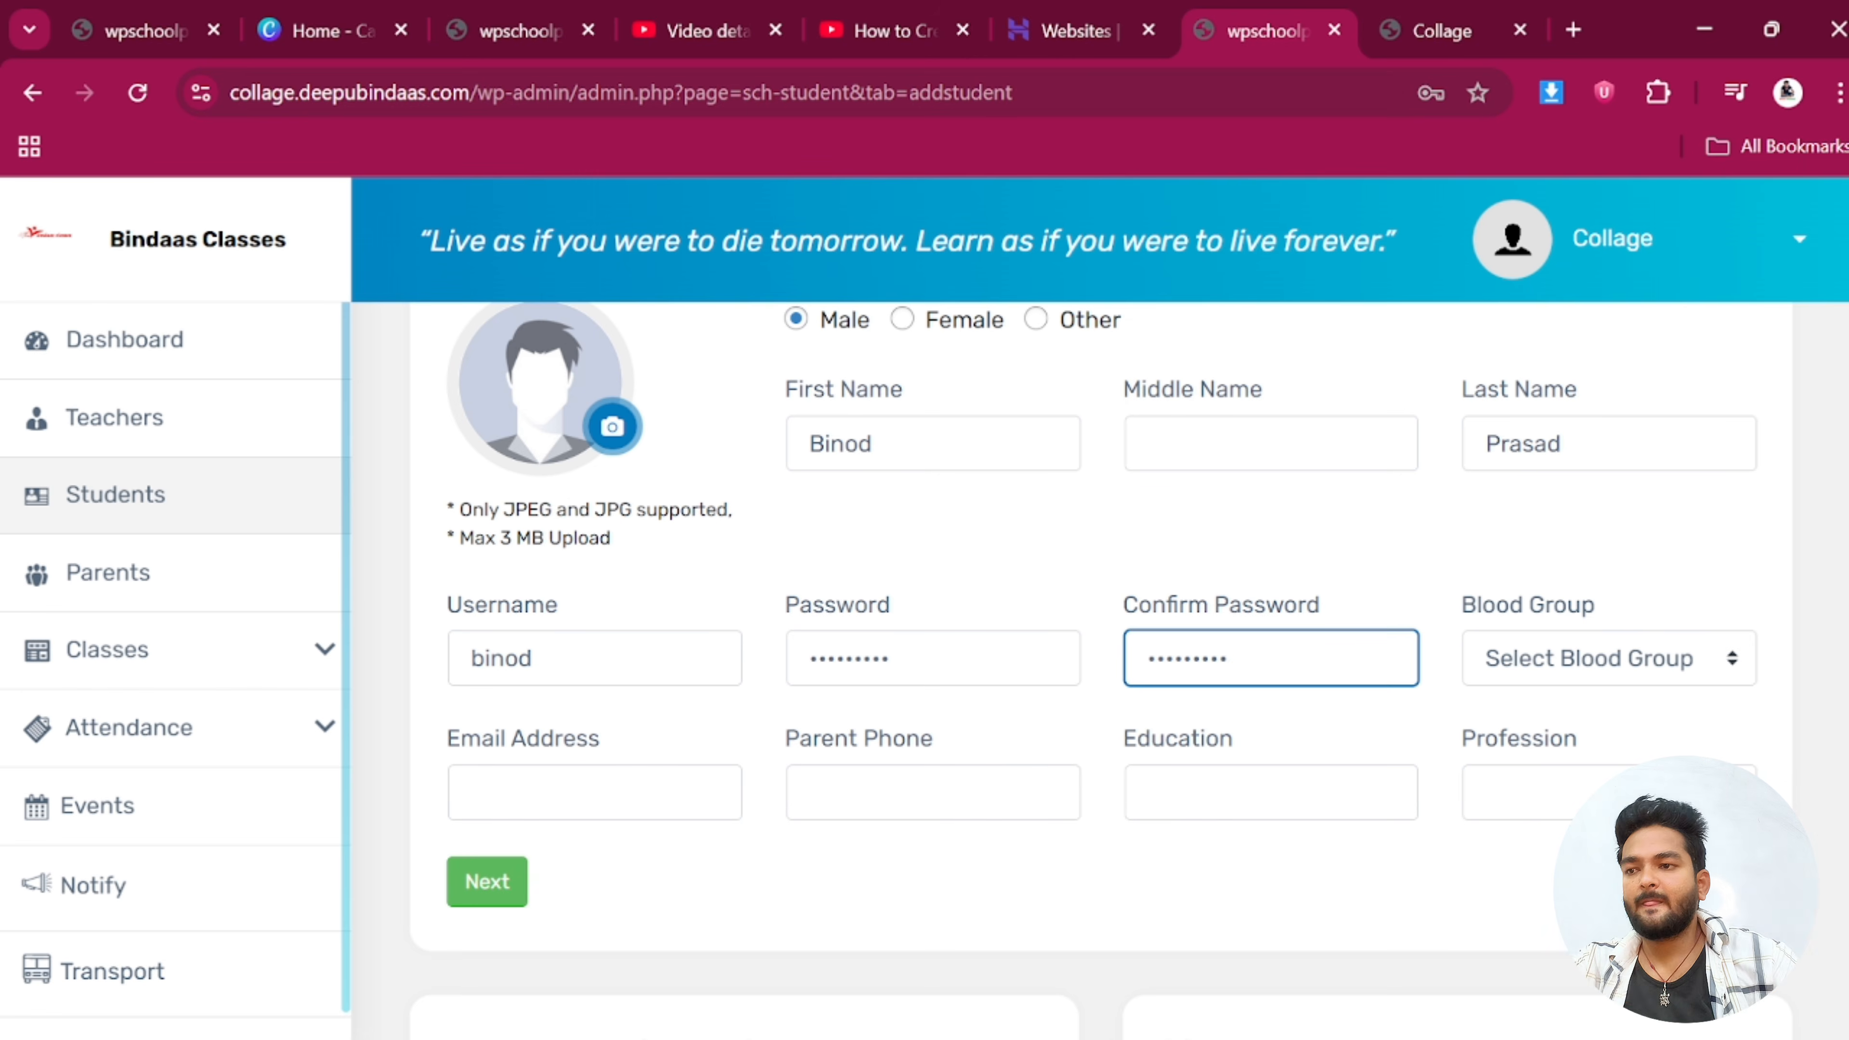
{"action": "left_click", "coordinate": [533, 658]}
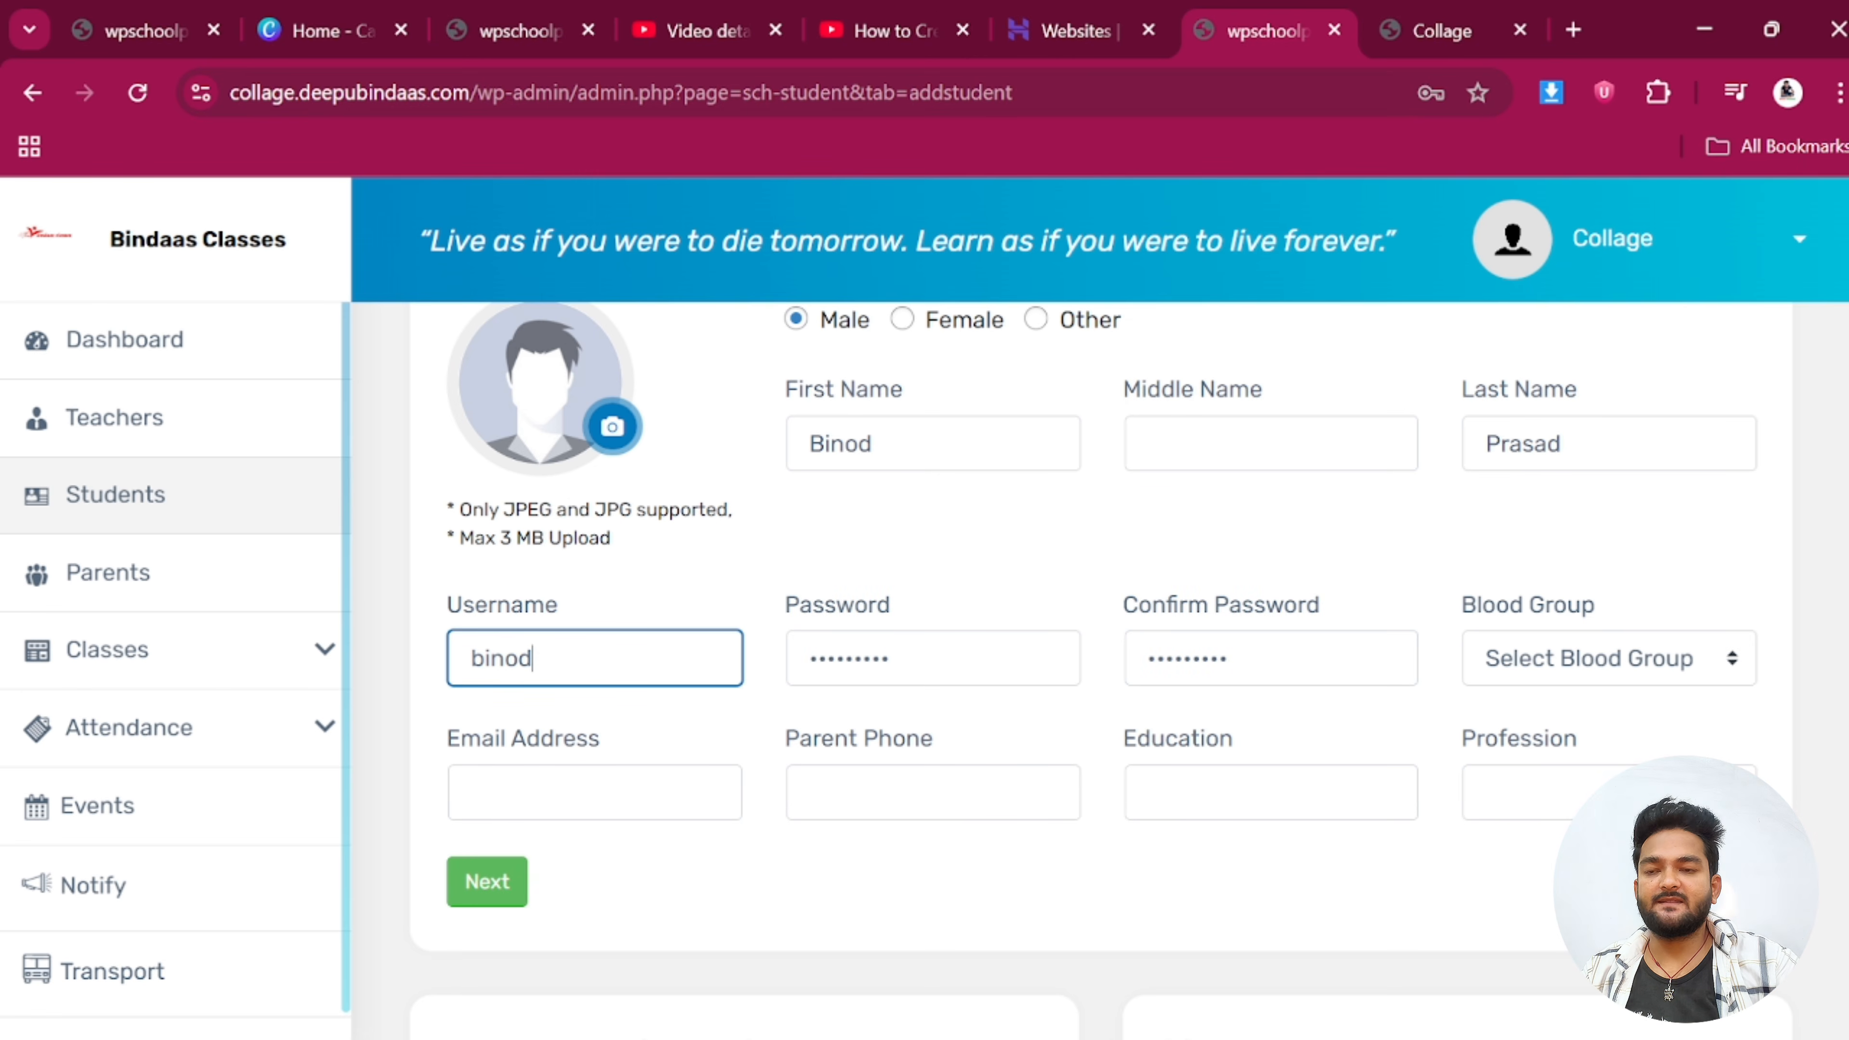
{"action": "scroll", "coordinate": [674, 624], "scroll_direction": "up", "scroll_amount": 1}
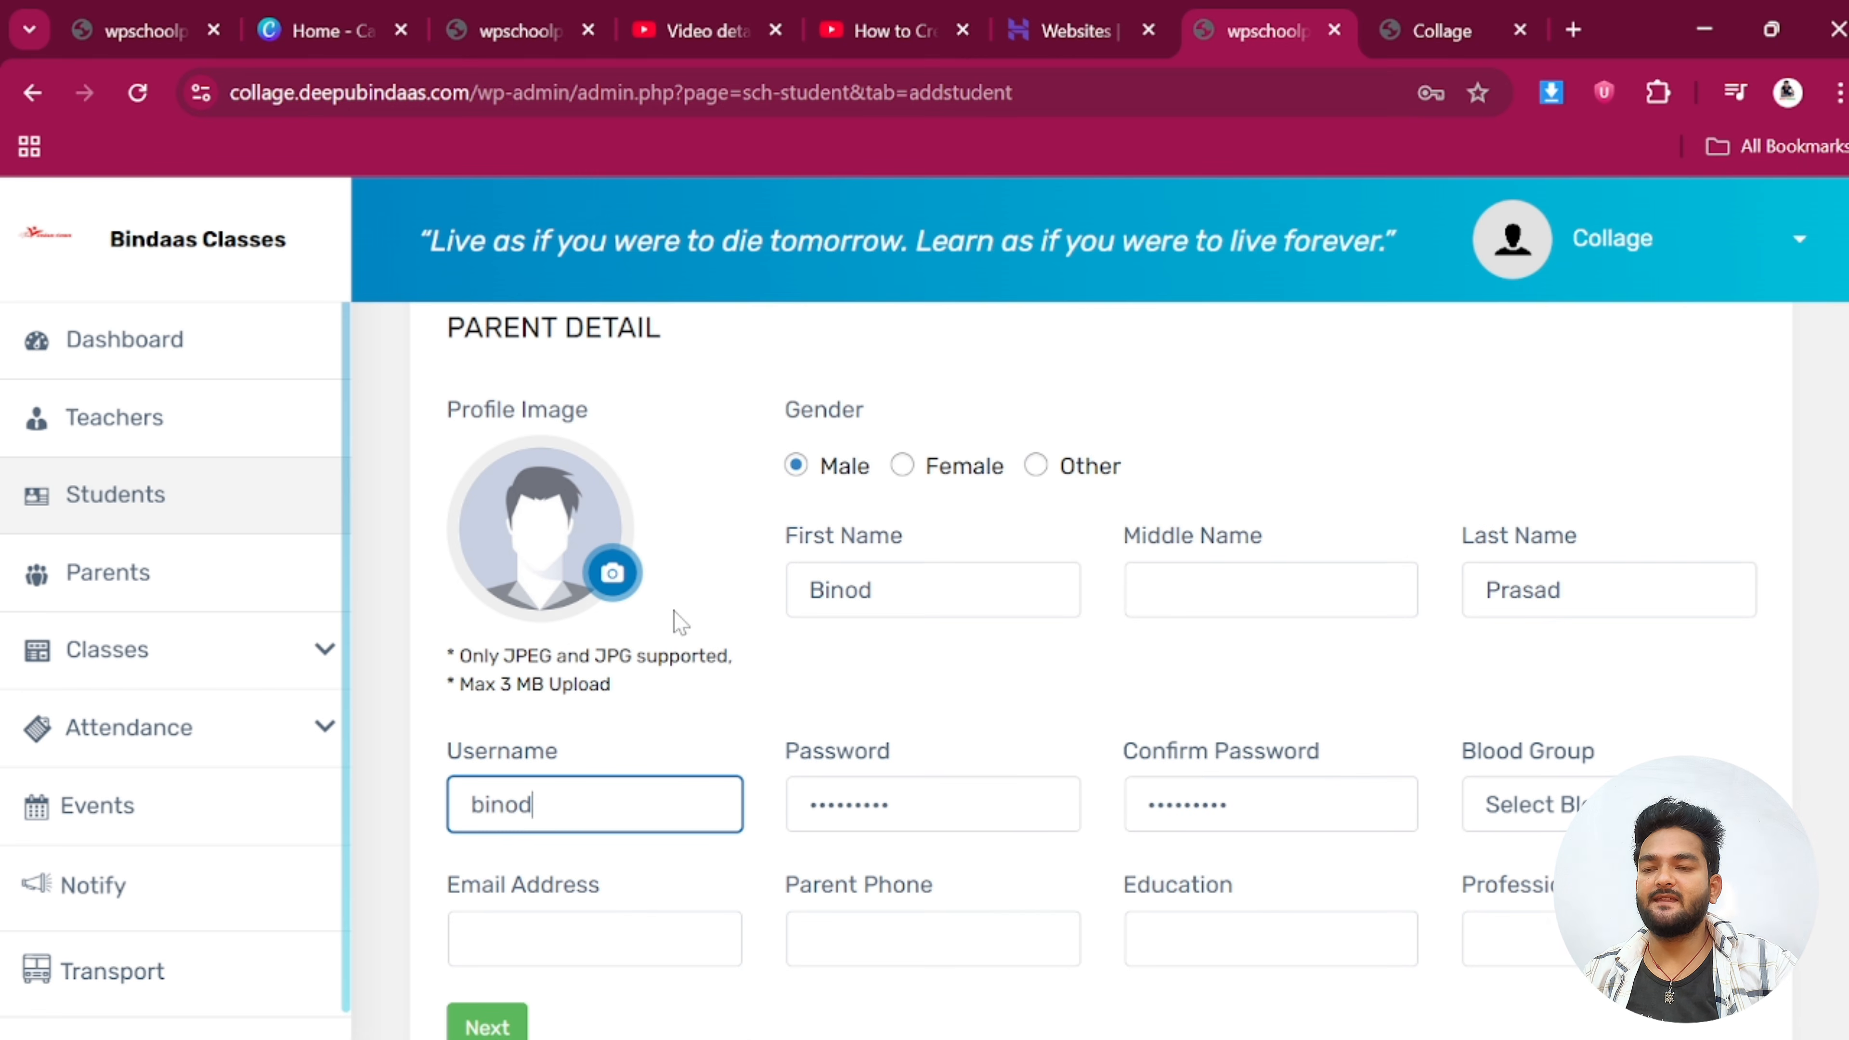
{"action": "scroll", "coordinate": [1311, 776], "scroll_direction": "down", "scroll_amount": 1}
{"action": "left_click", "coordinate": [889, 658]}
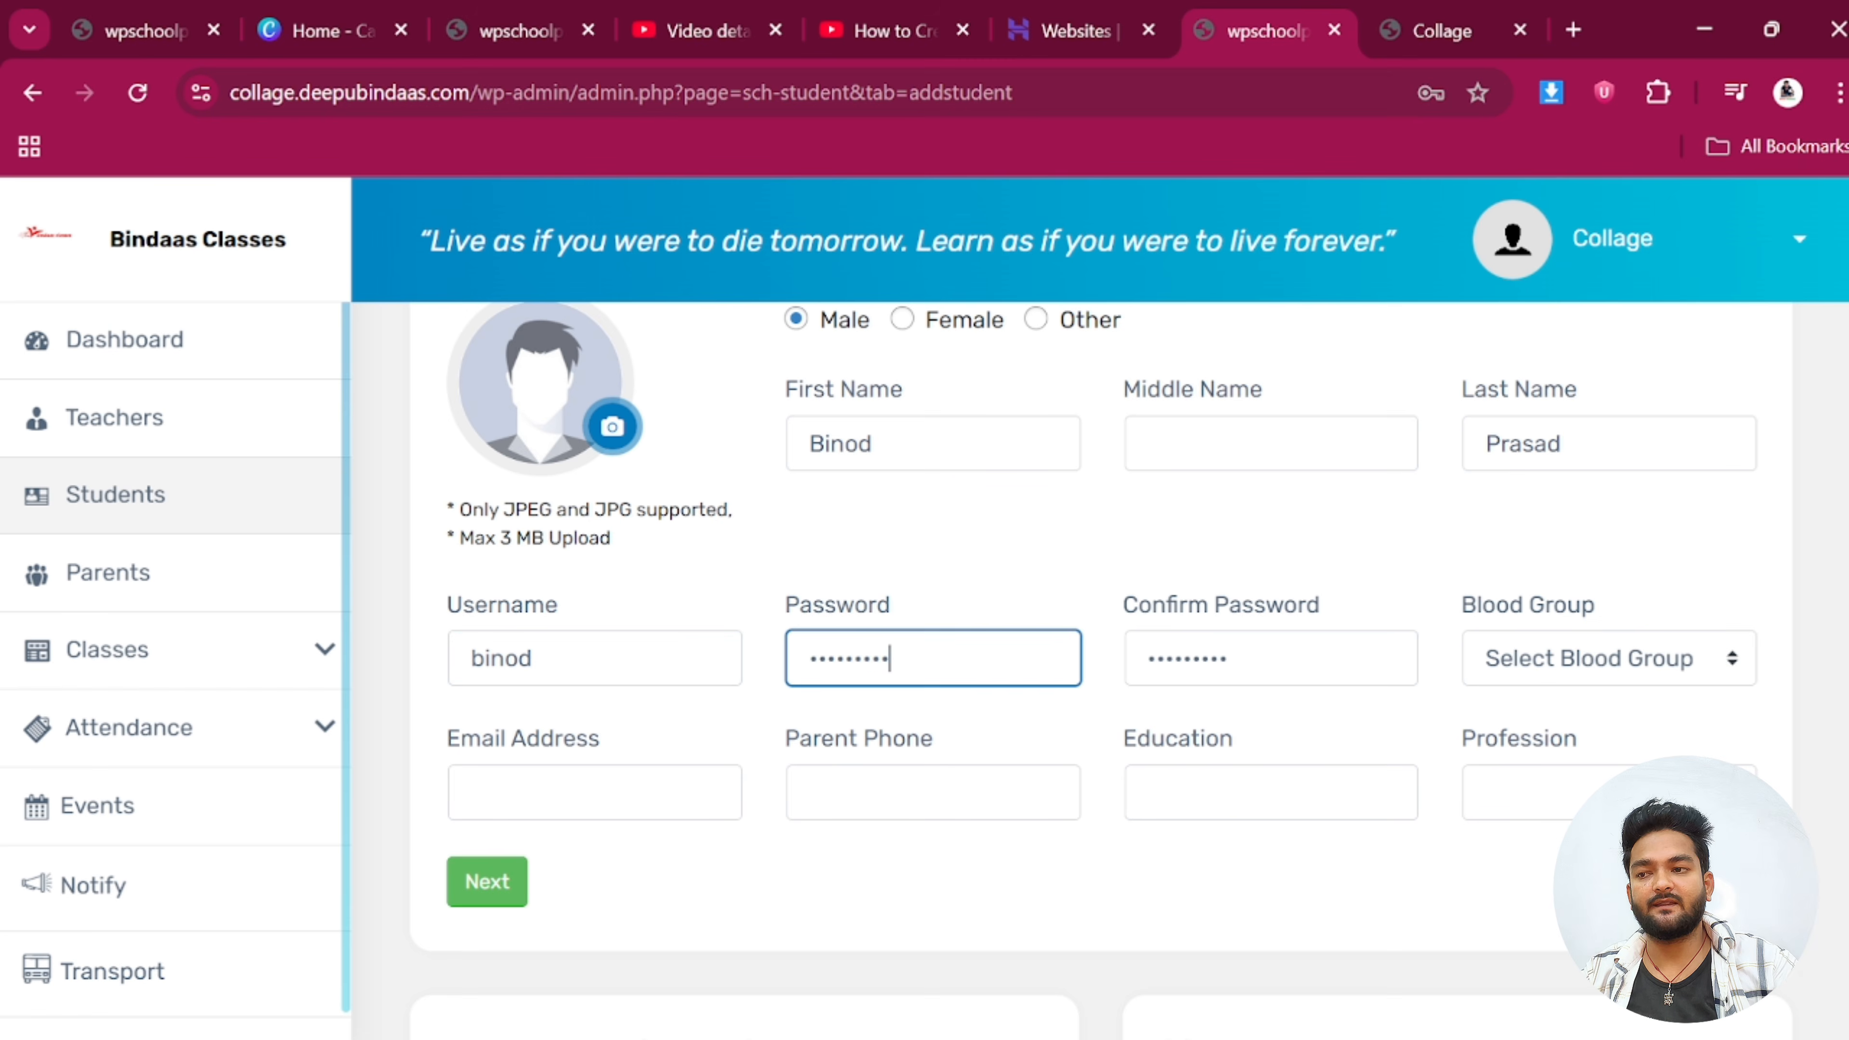
{"action": "left_click", "coordinate": [1228, 658]}
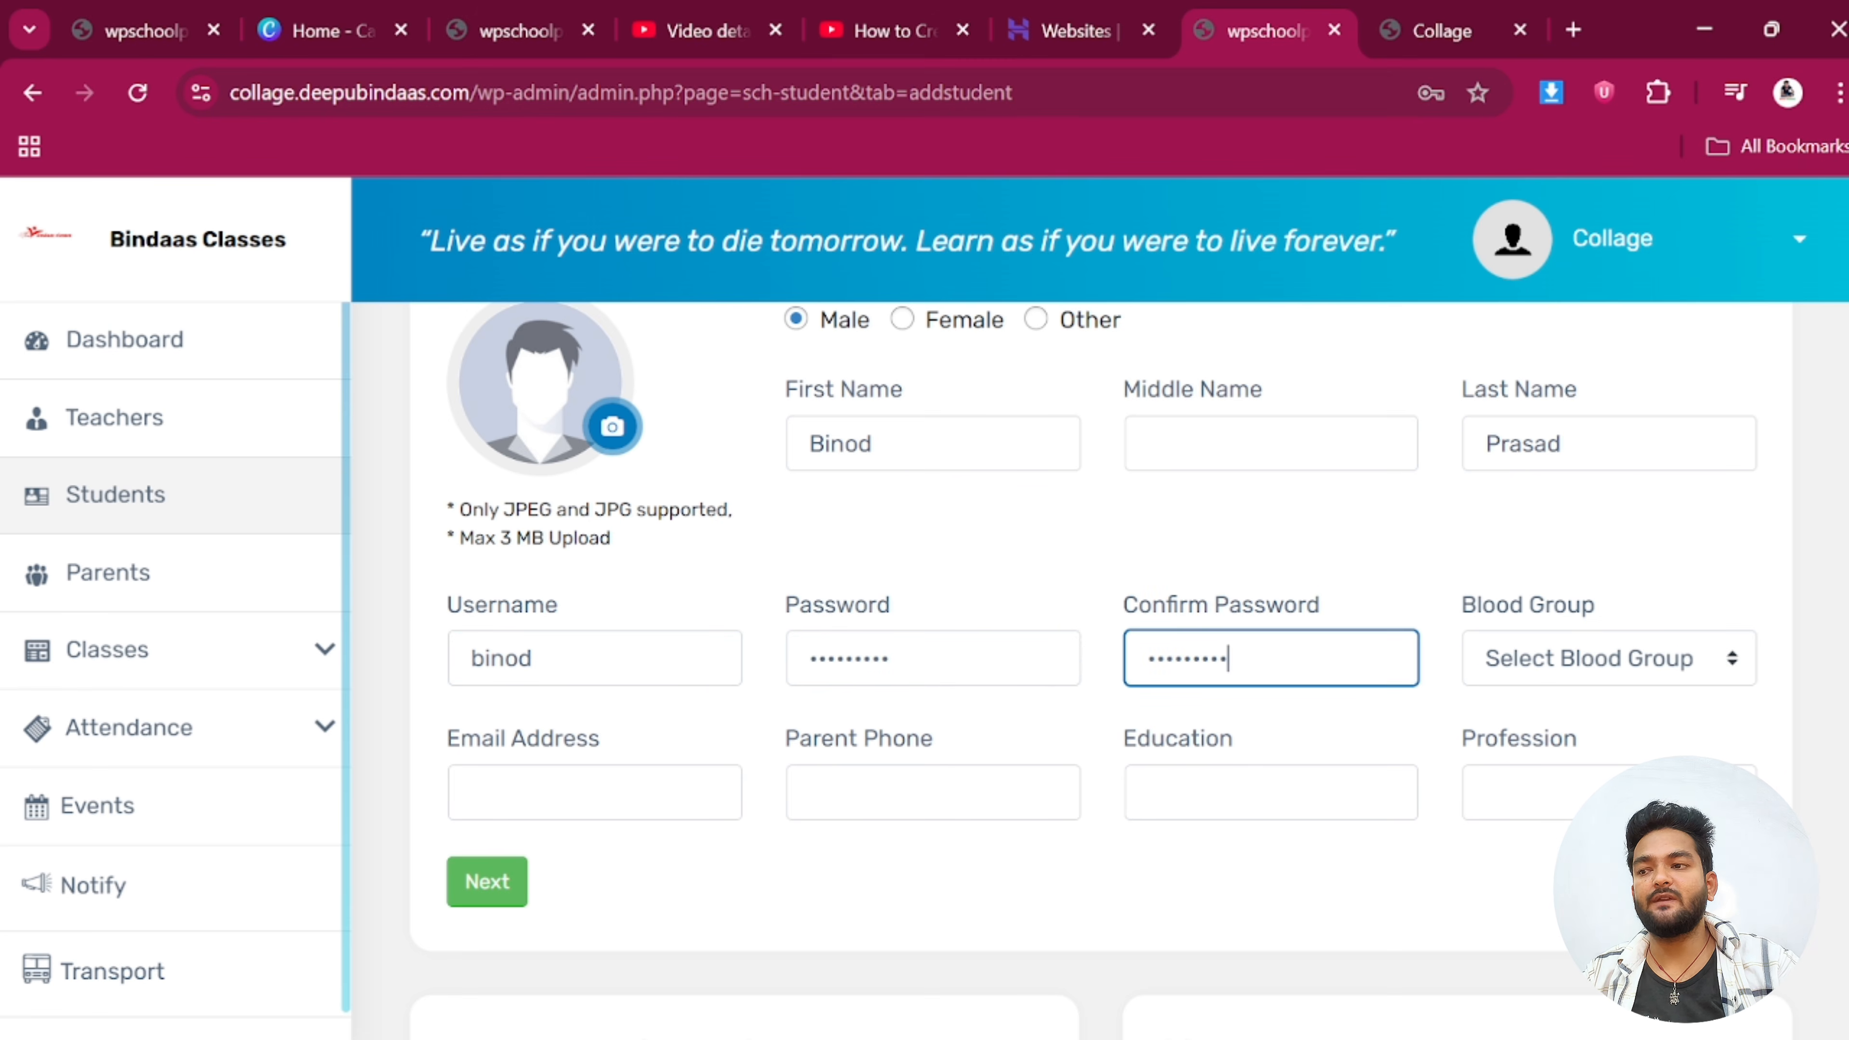
Set the parent's blood group to B - and enter their e-mail address
{"action": "left_click", "coordinate": [1514, 666]}
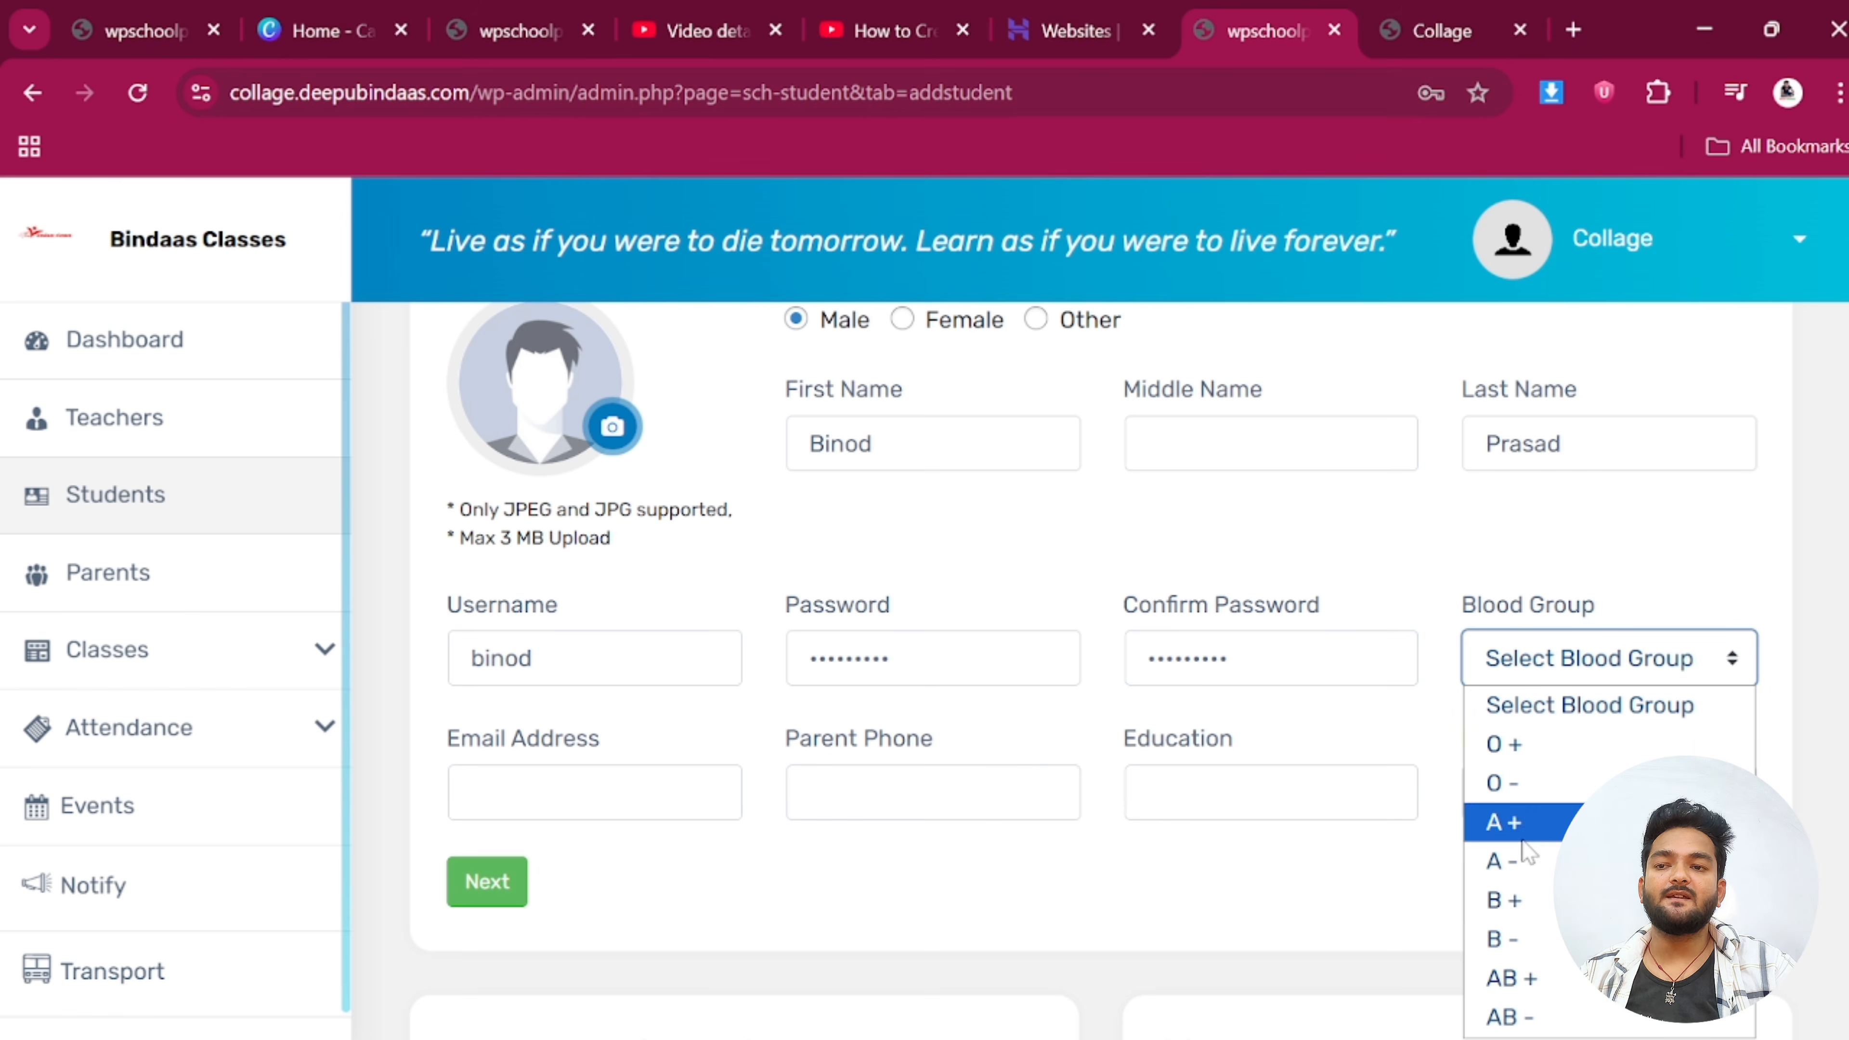
{"action": "left_click", "coordinate": [1498, 941]}
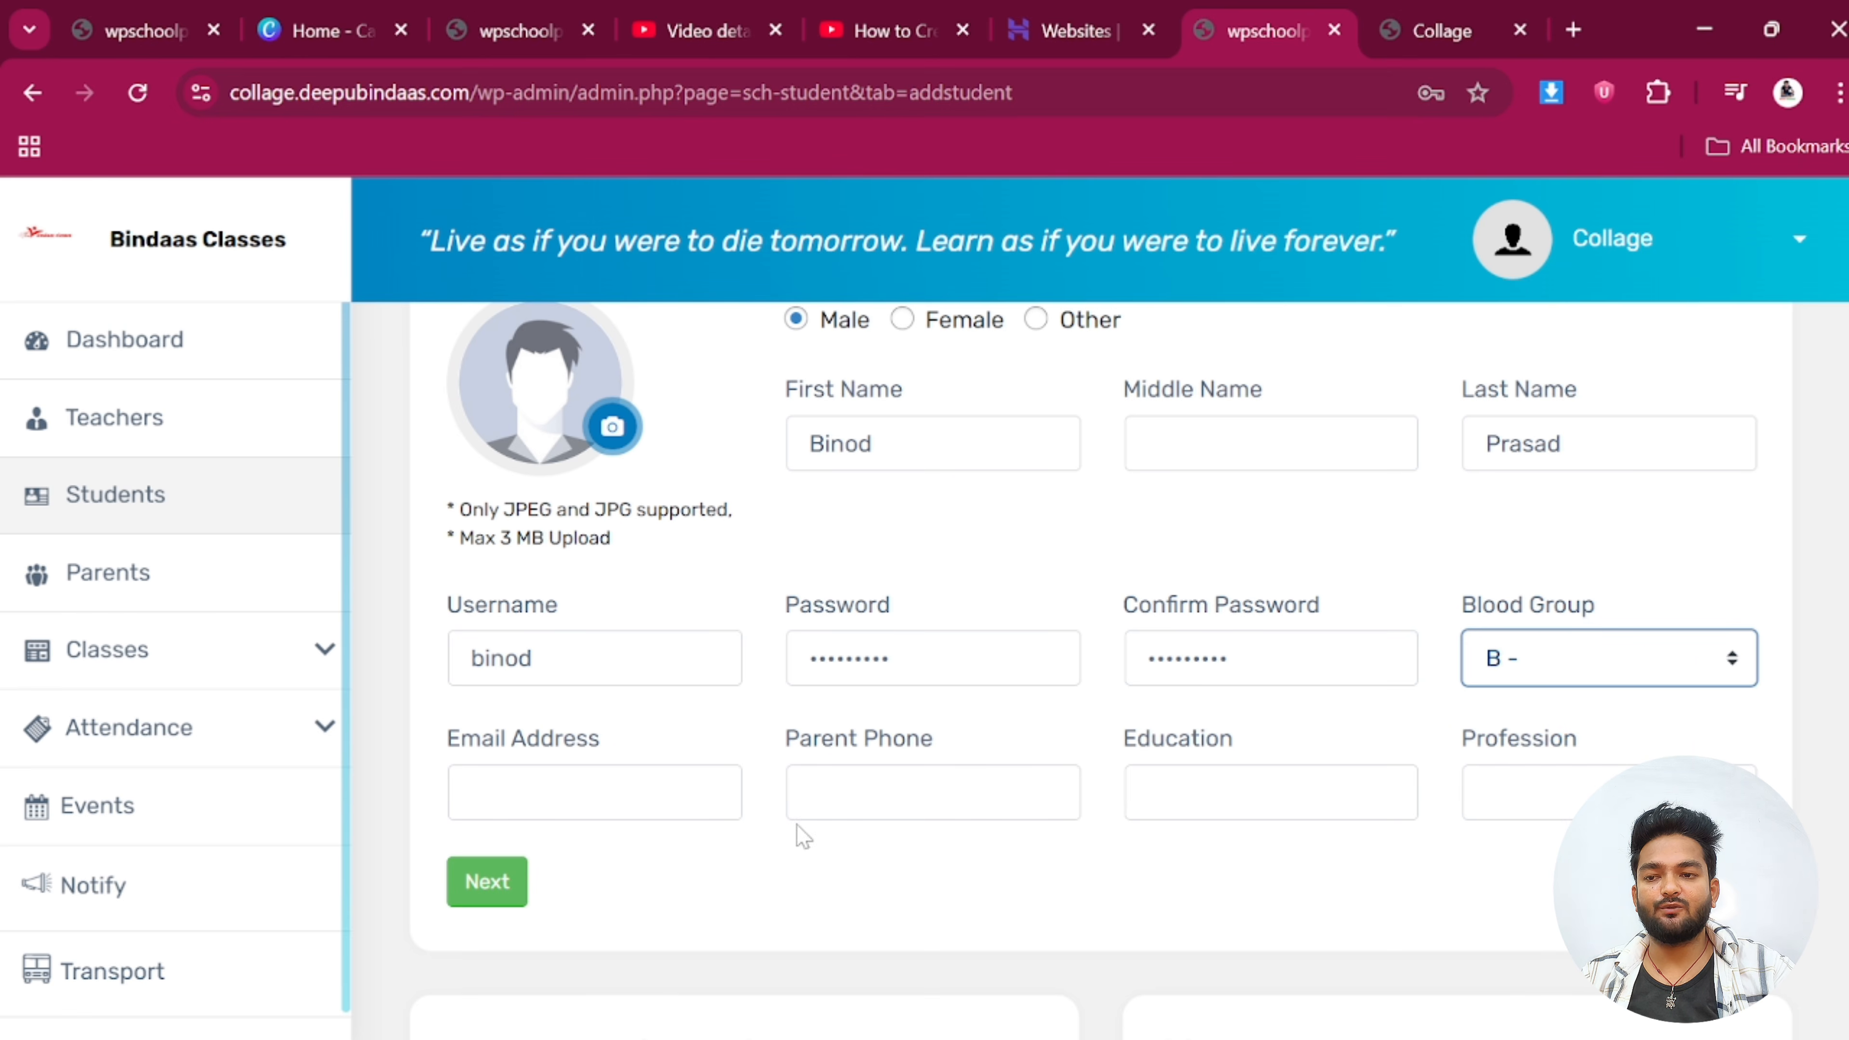
{"action": "left_click", "coordinate": [471, 792]}
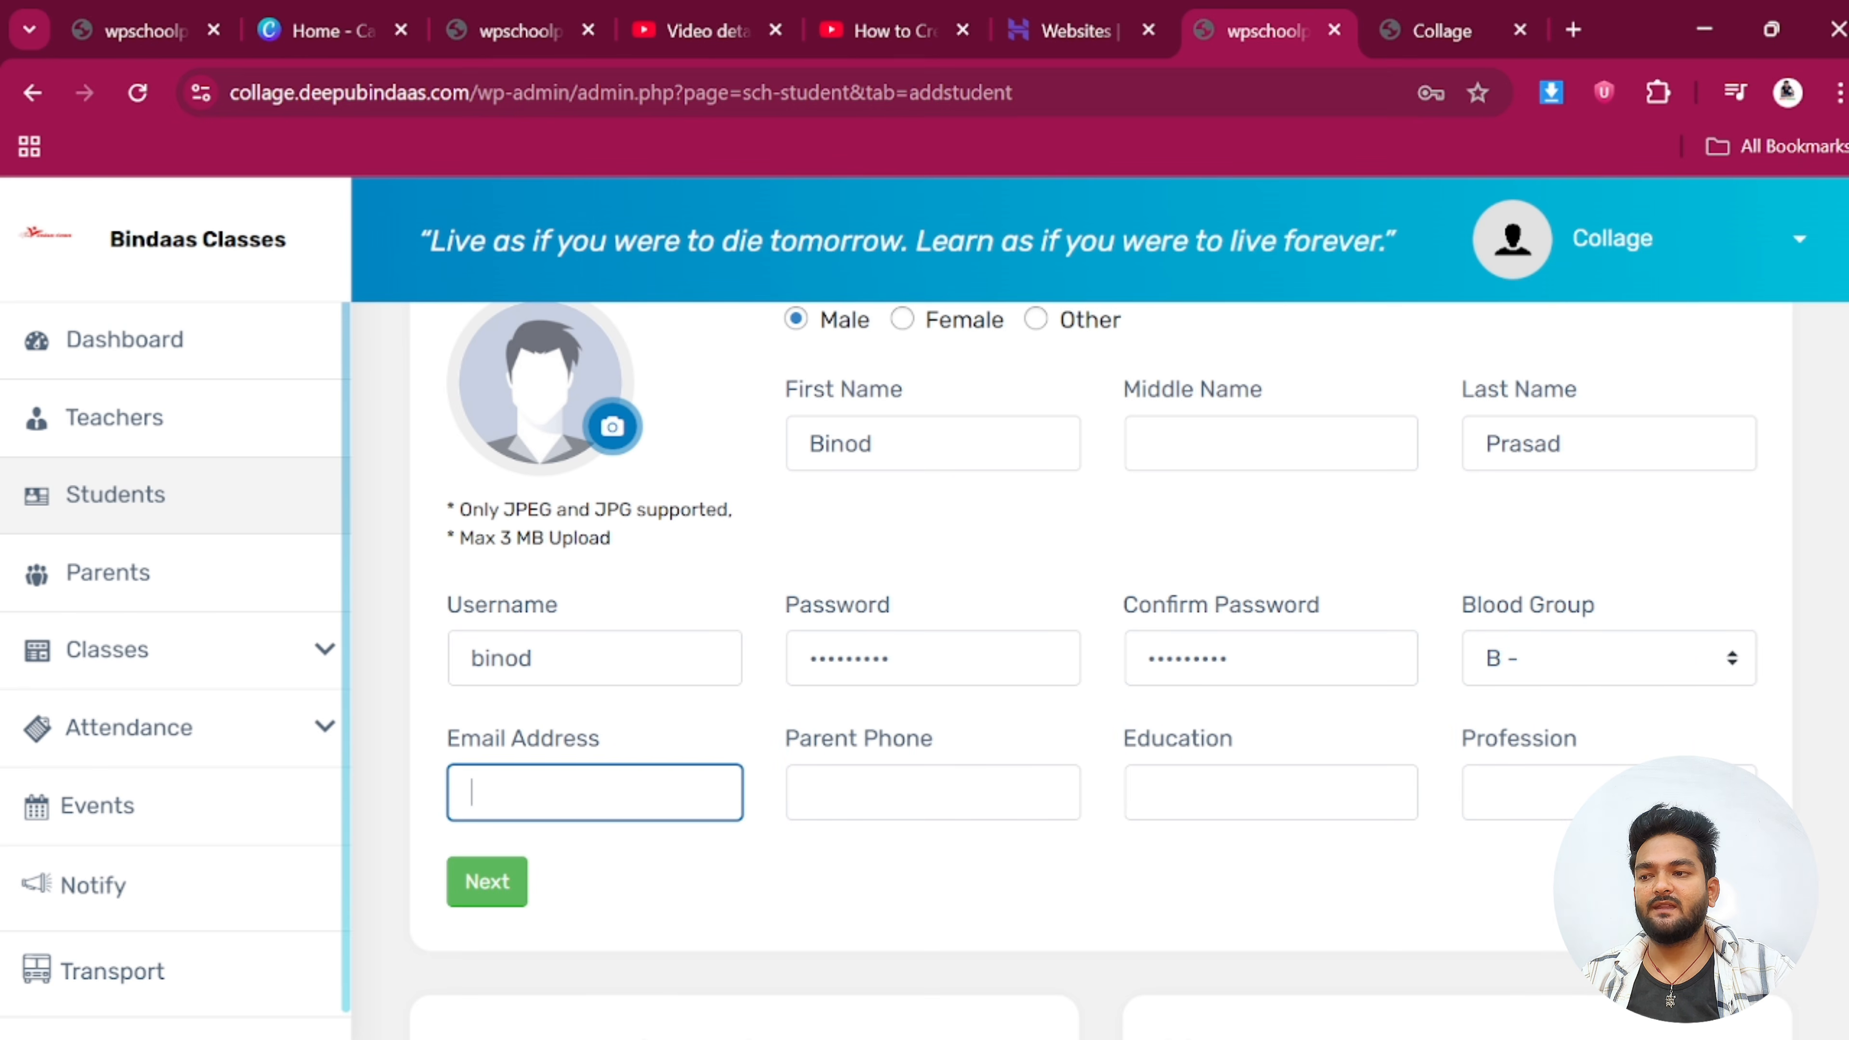
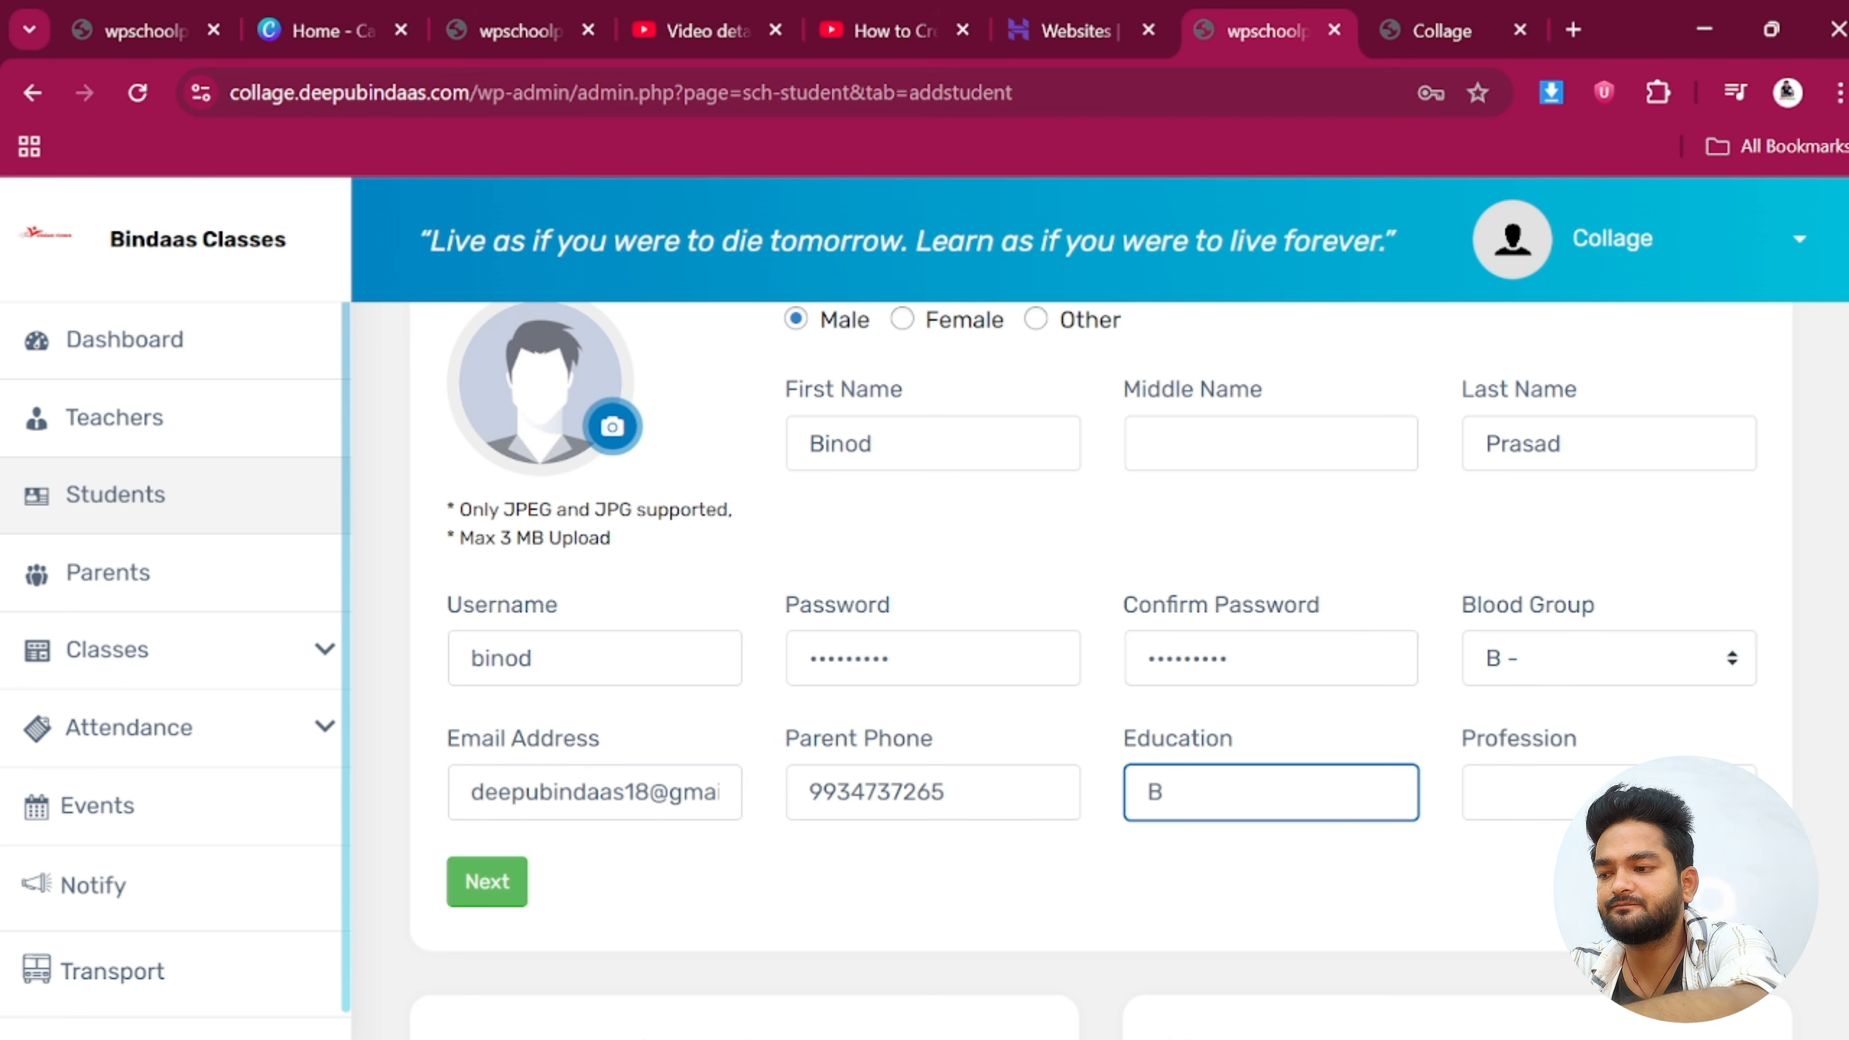
Enter education B.A and profession Driver, then continue to Account Information
{"action": "type", "text": "B"}
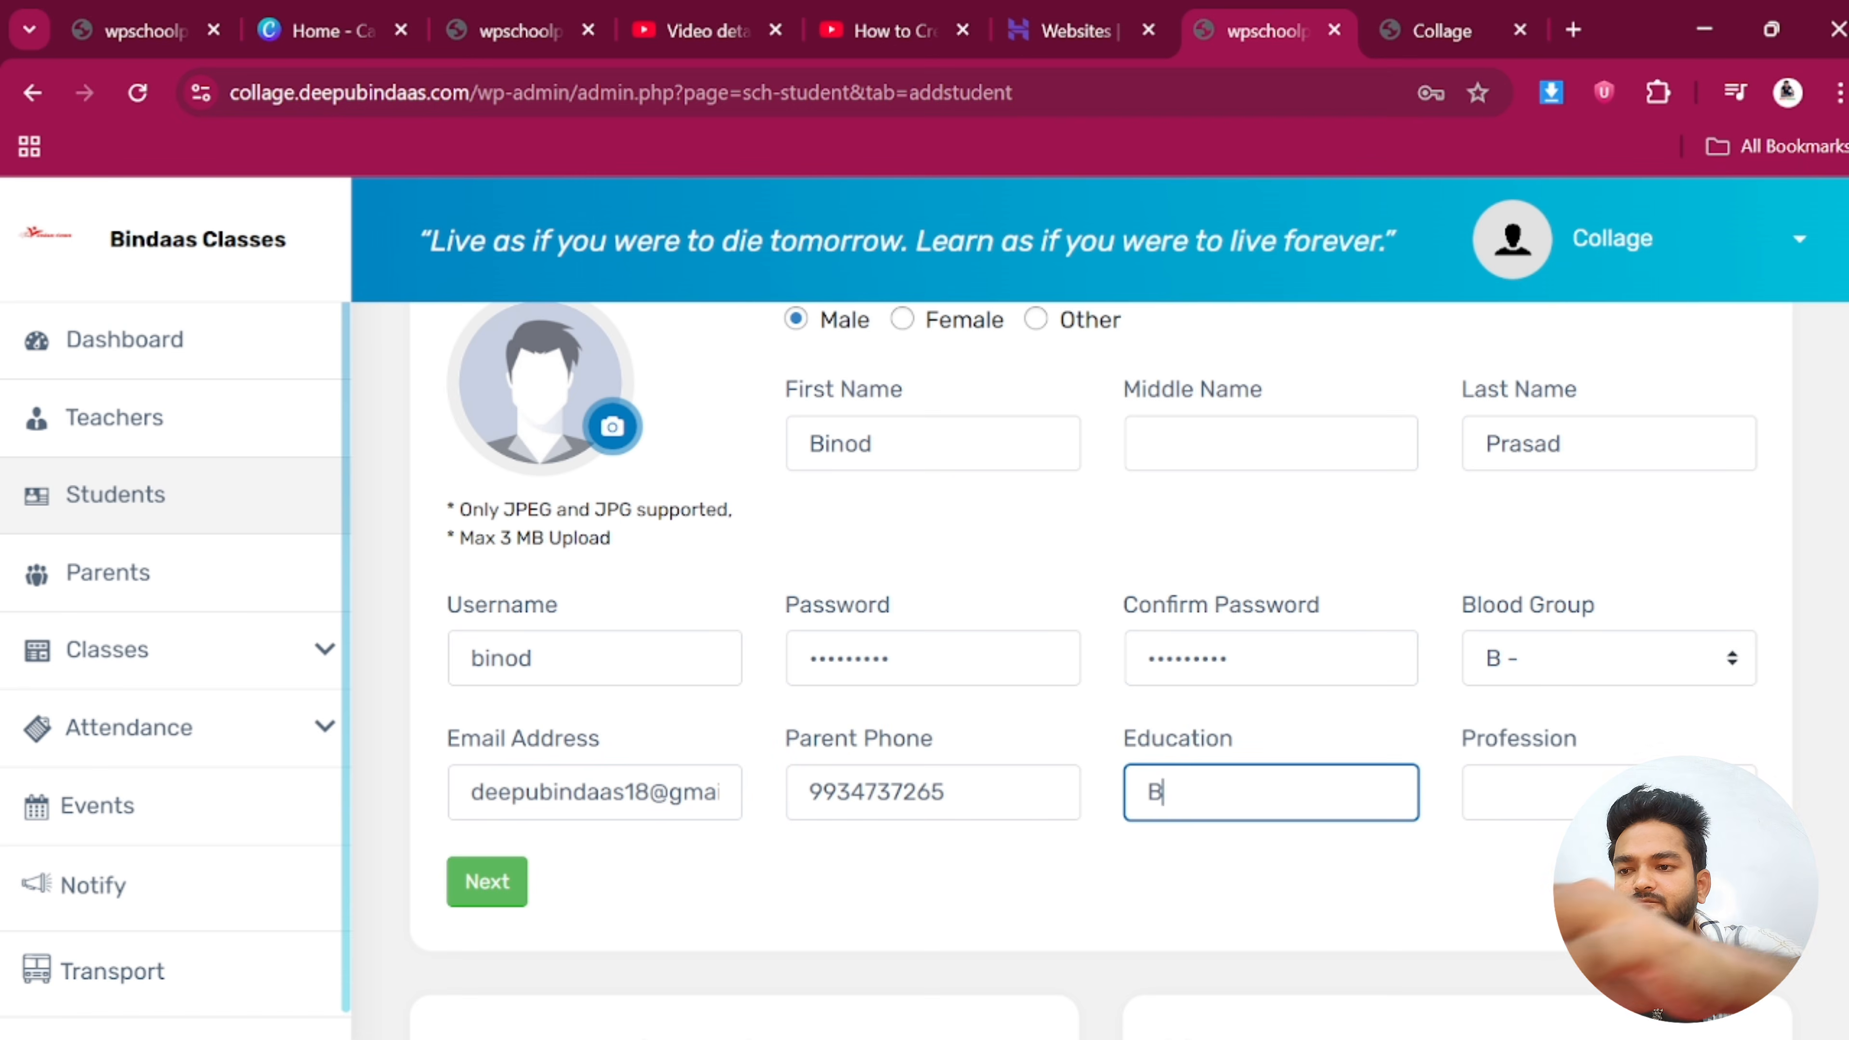
{"action": "type", "text": ".A"}
{"action": "scroll", "coordinate": [1403, 768], "scroll_direction": "down", "scroll_amount": 2}
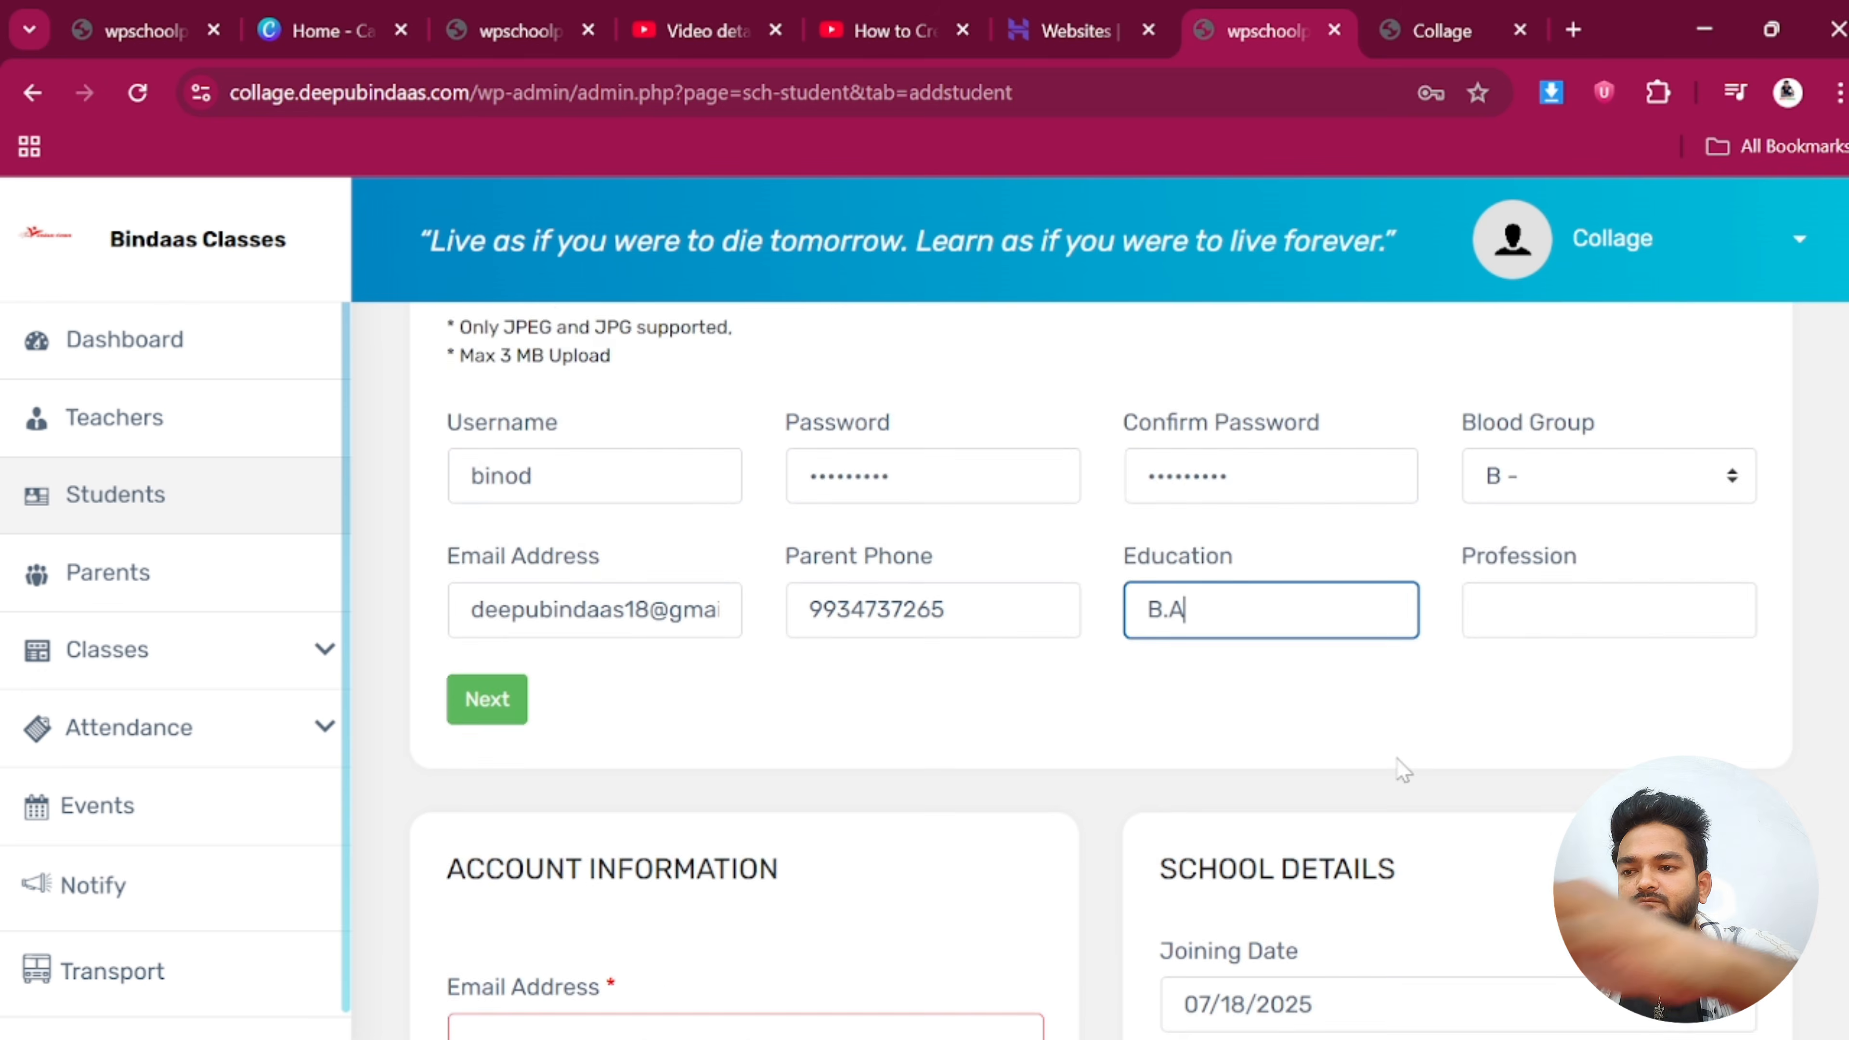
{"action": "scroll", "coordinate": [1403, 768], "scroll_direction": "down", "scroll_amount": 1}
{"action": "key", "text": "Tab"}
{"action": "type", "text": "B"}
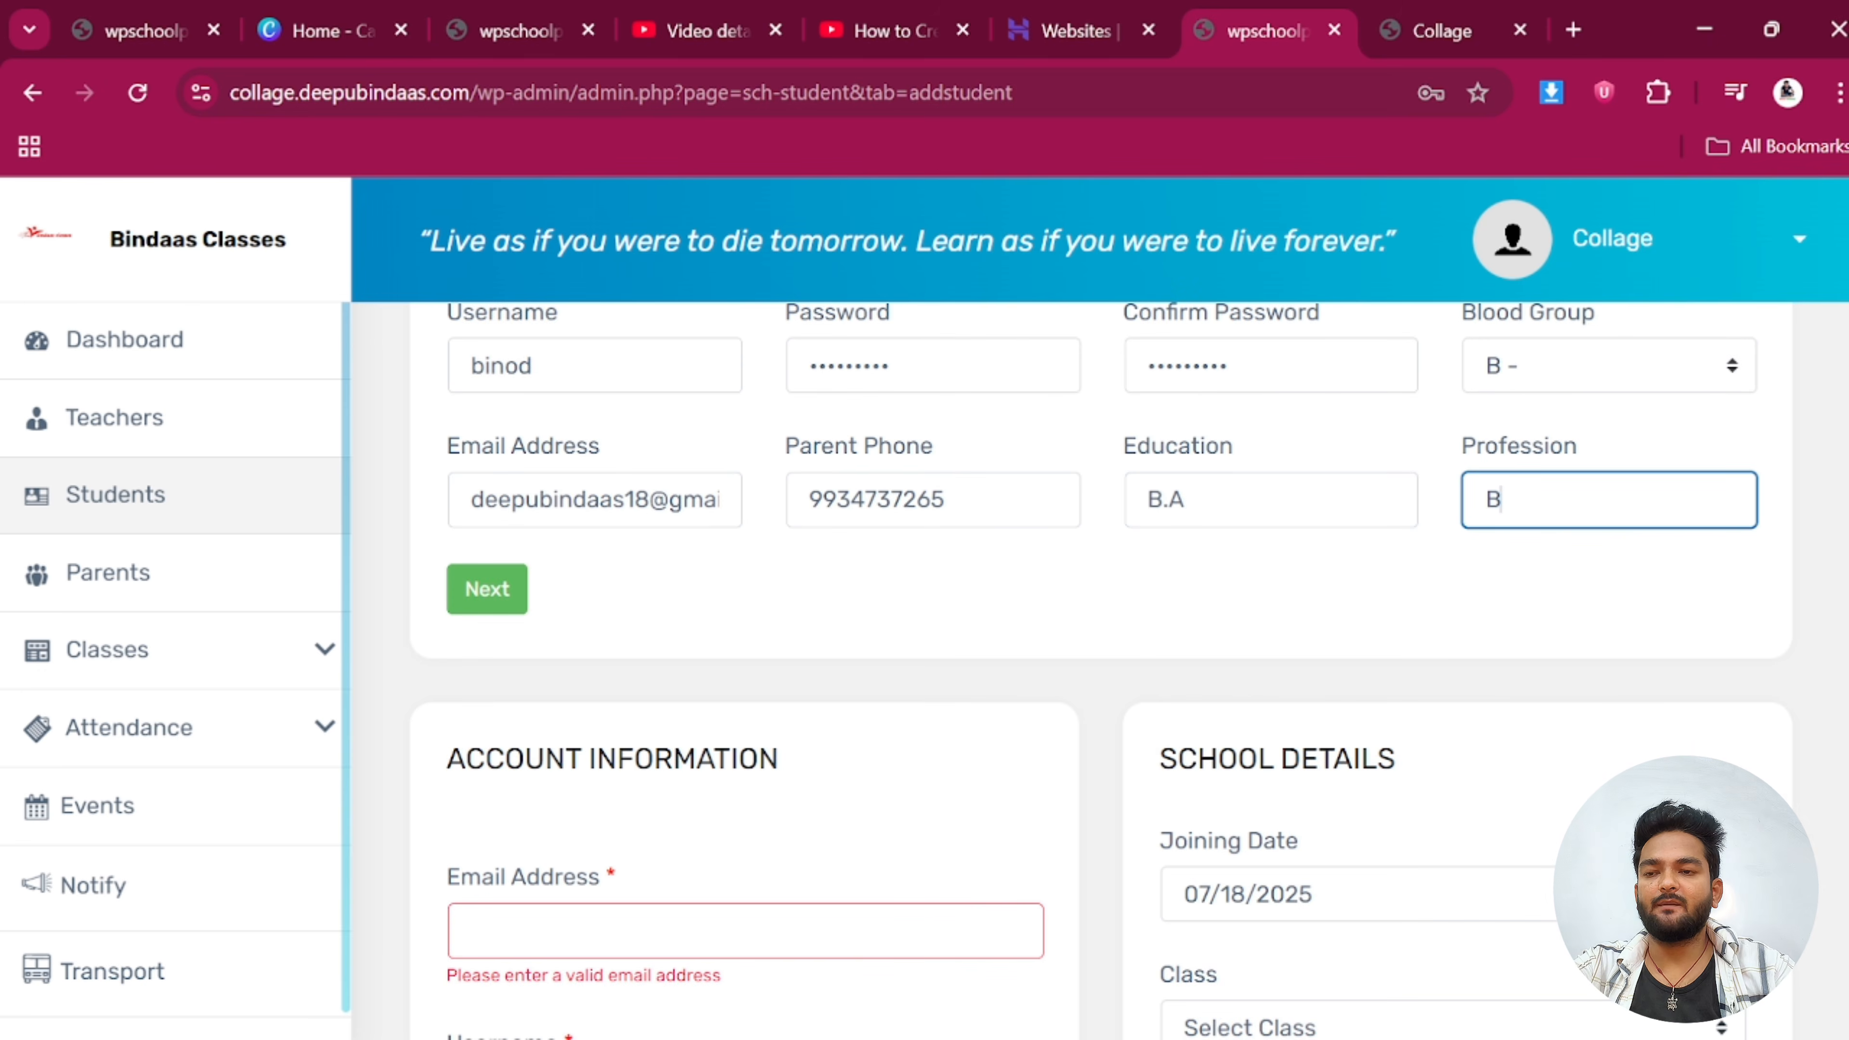
{"action": "type", "text": "Usine"}
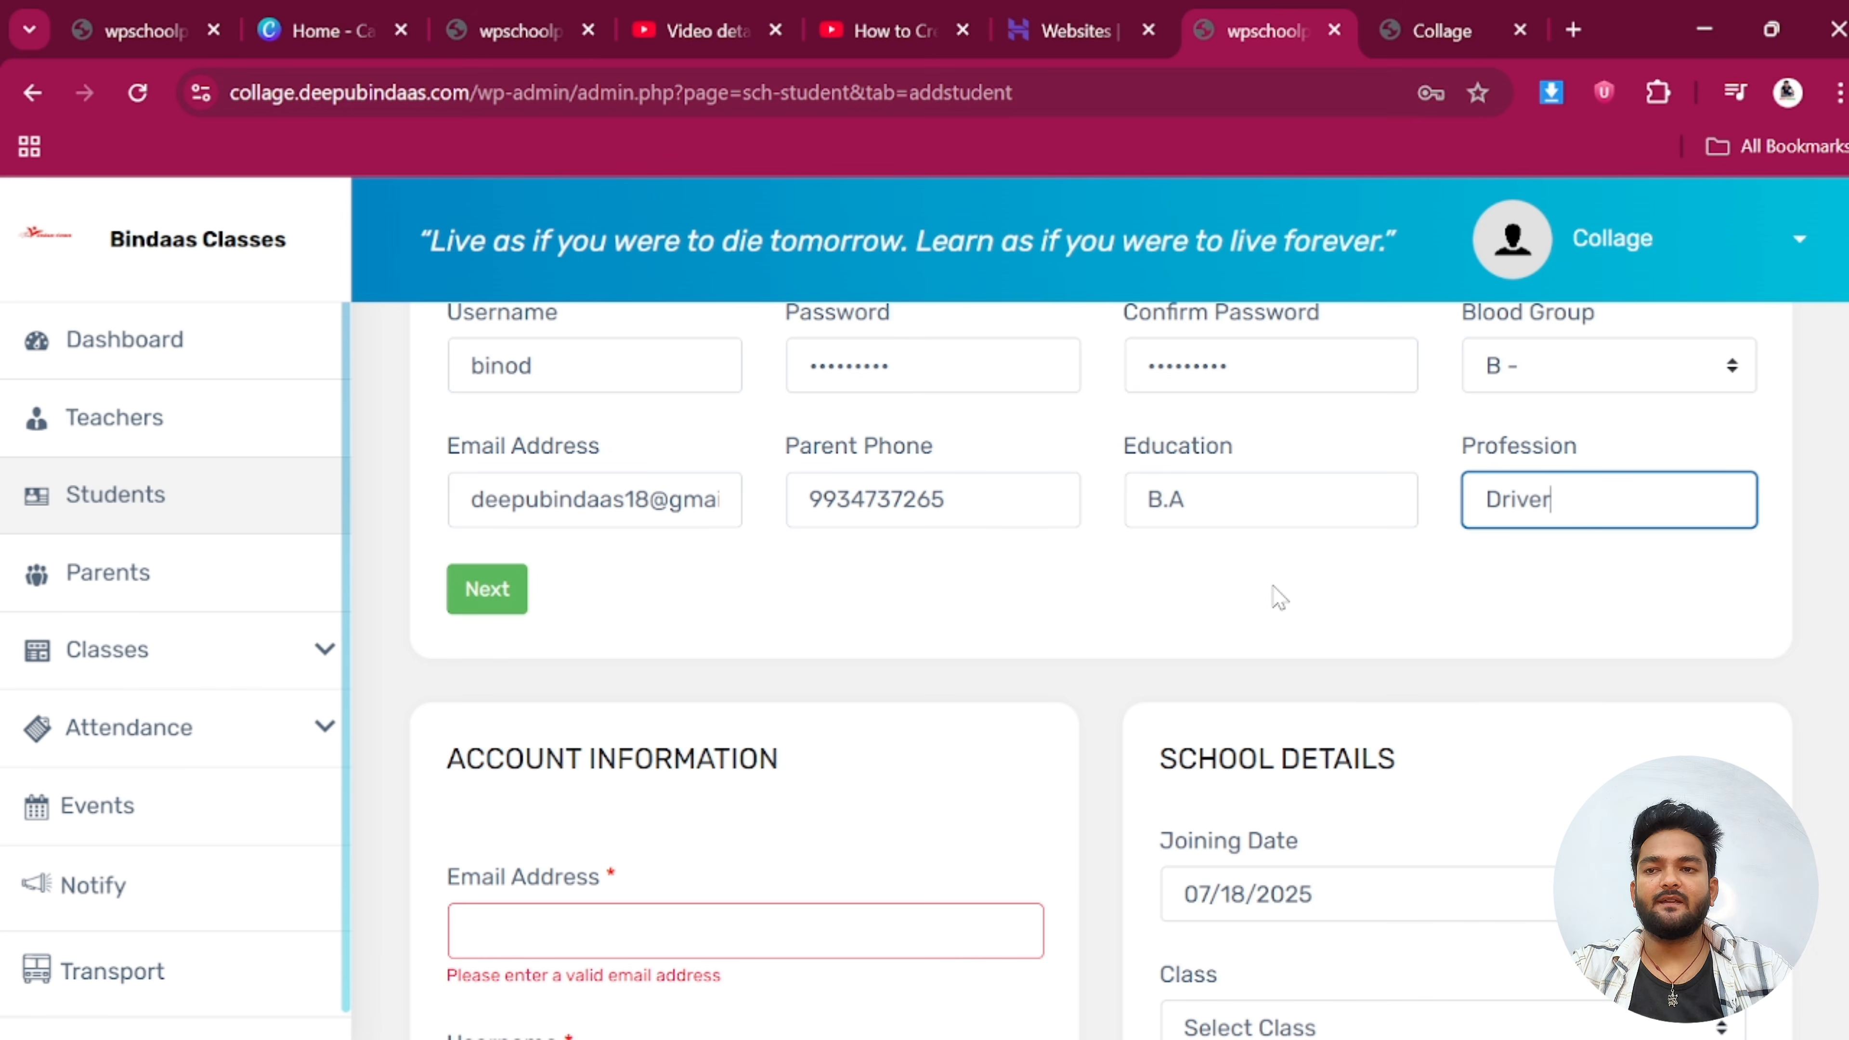
{"action": "left_click", "coordinate": [486, 588]}
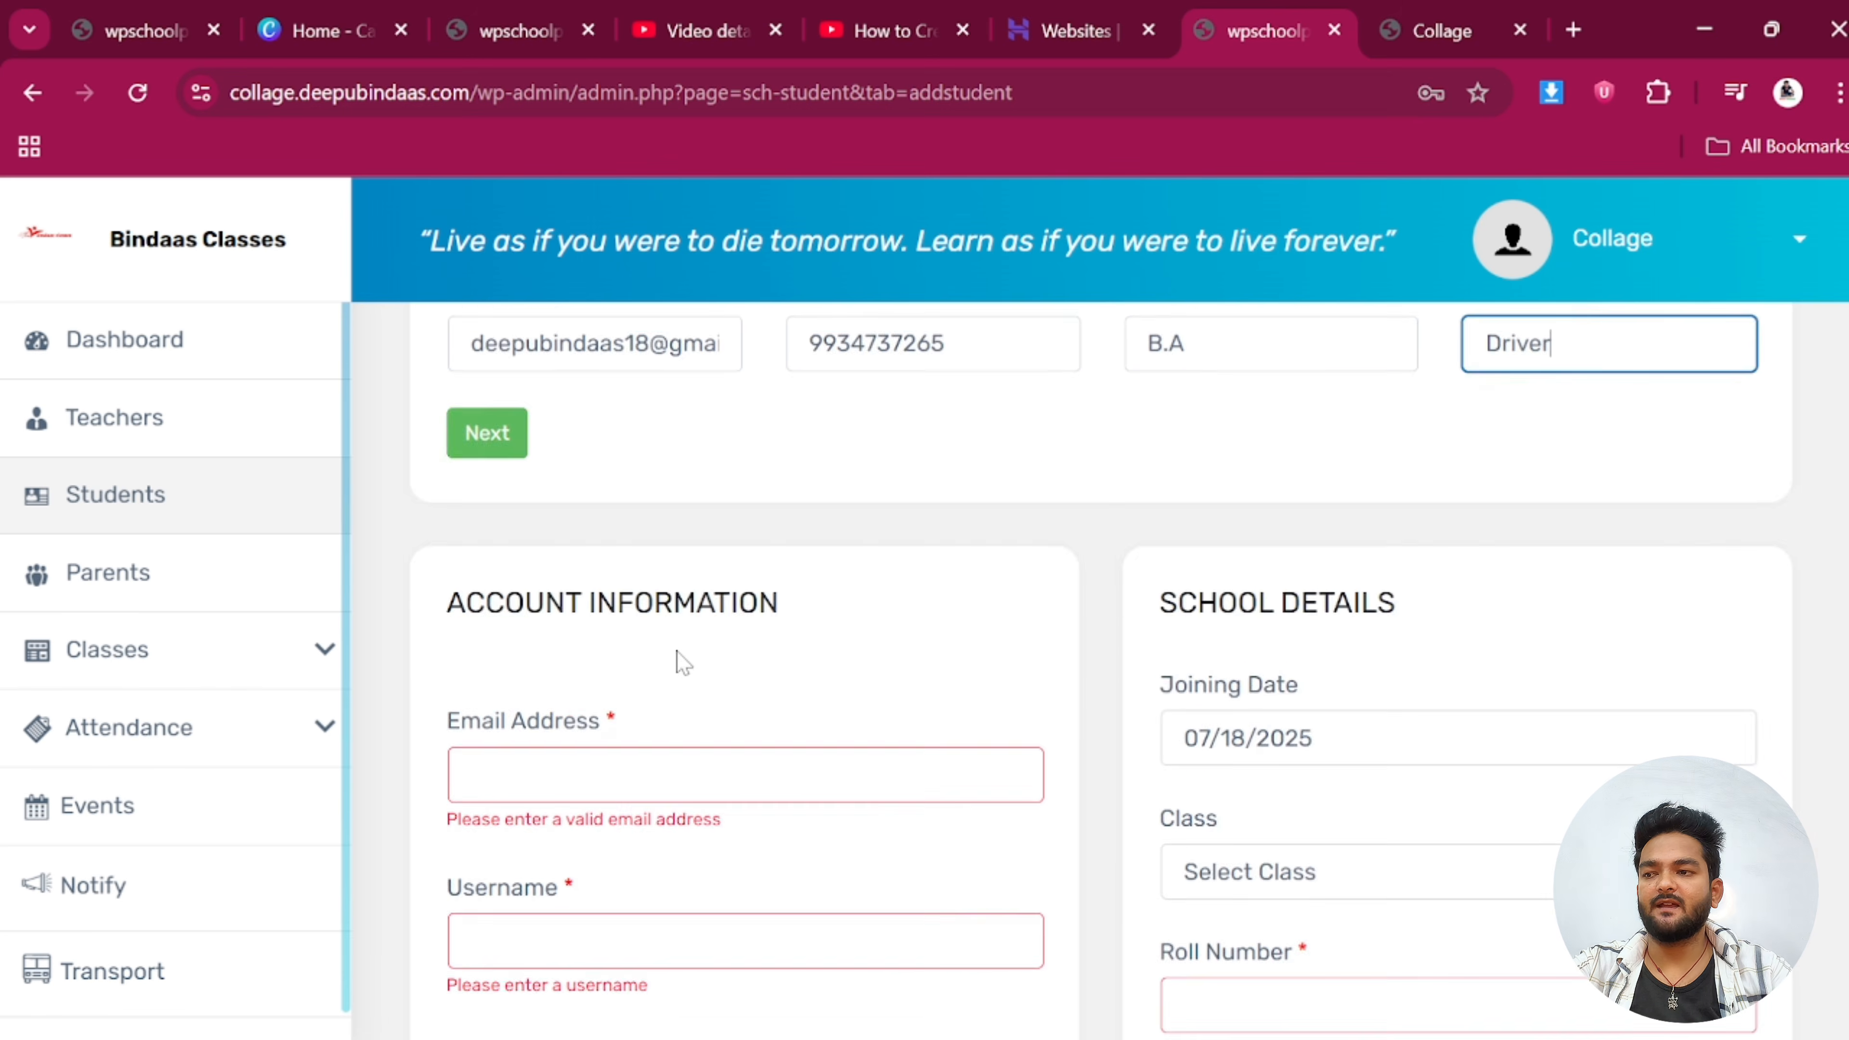
Fill the student's e-mail address from a saved autofill suggestion
{"action": "left_click", "coordinate": [614, 503]}
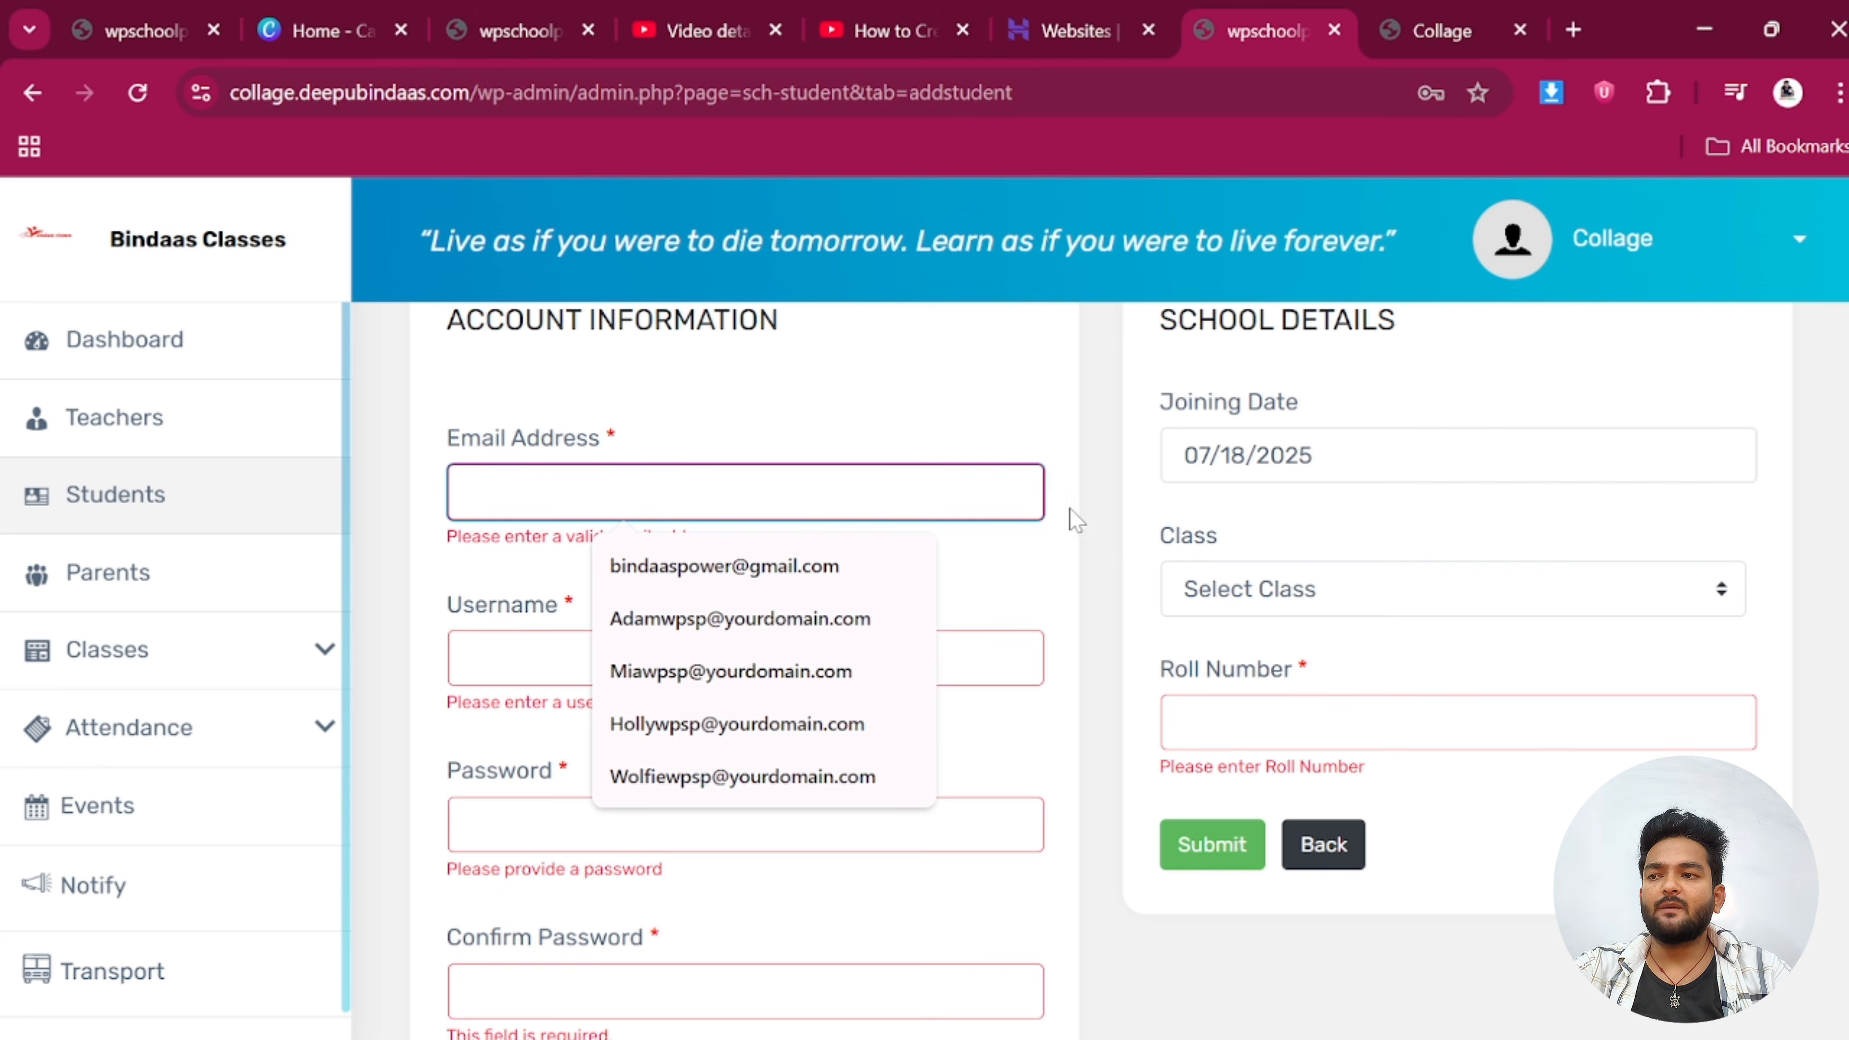
{"action": "scroll", "coordinate": [1075, 520], "scroll_direction": "up", "scroll_amount": 4}
{"action": "scroll", "coordinate": [1076, 520], "scroll_direction": "down", "scroll_amount": 4}
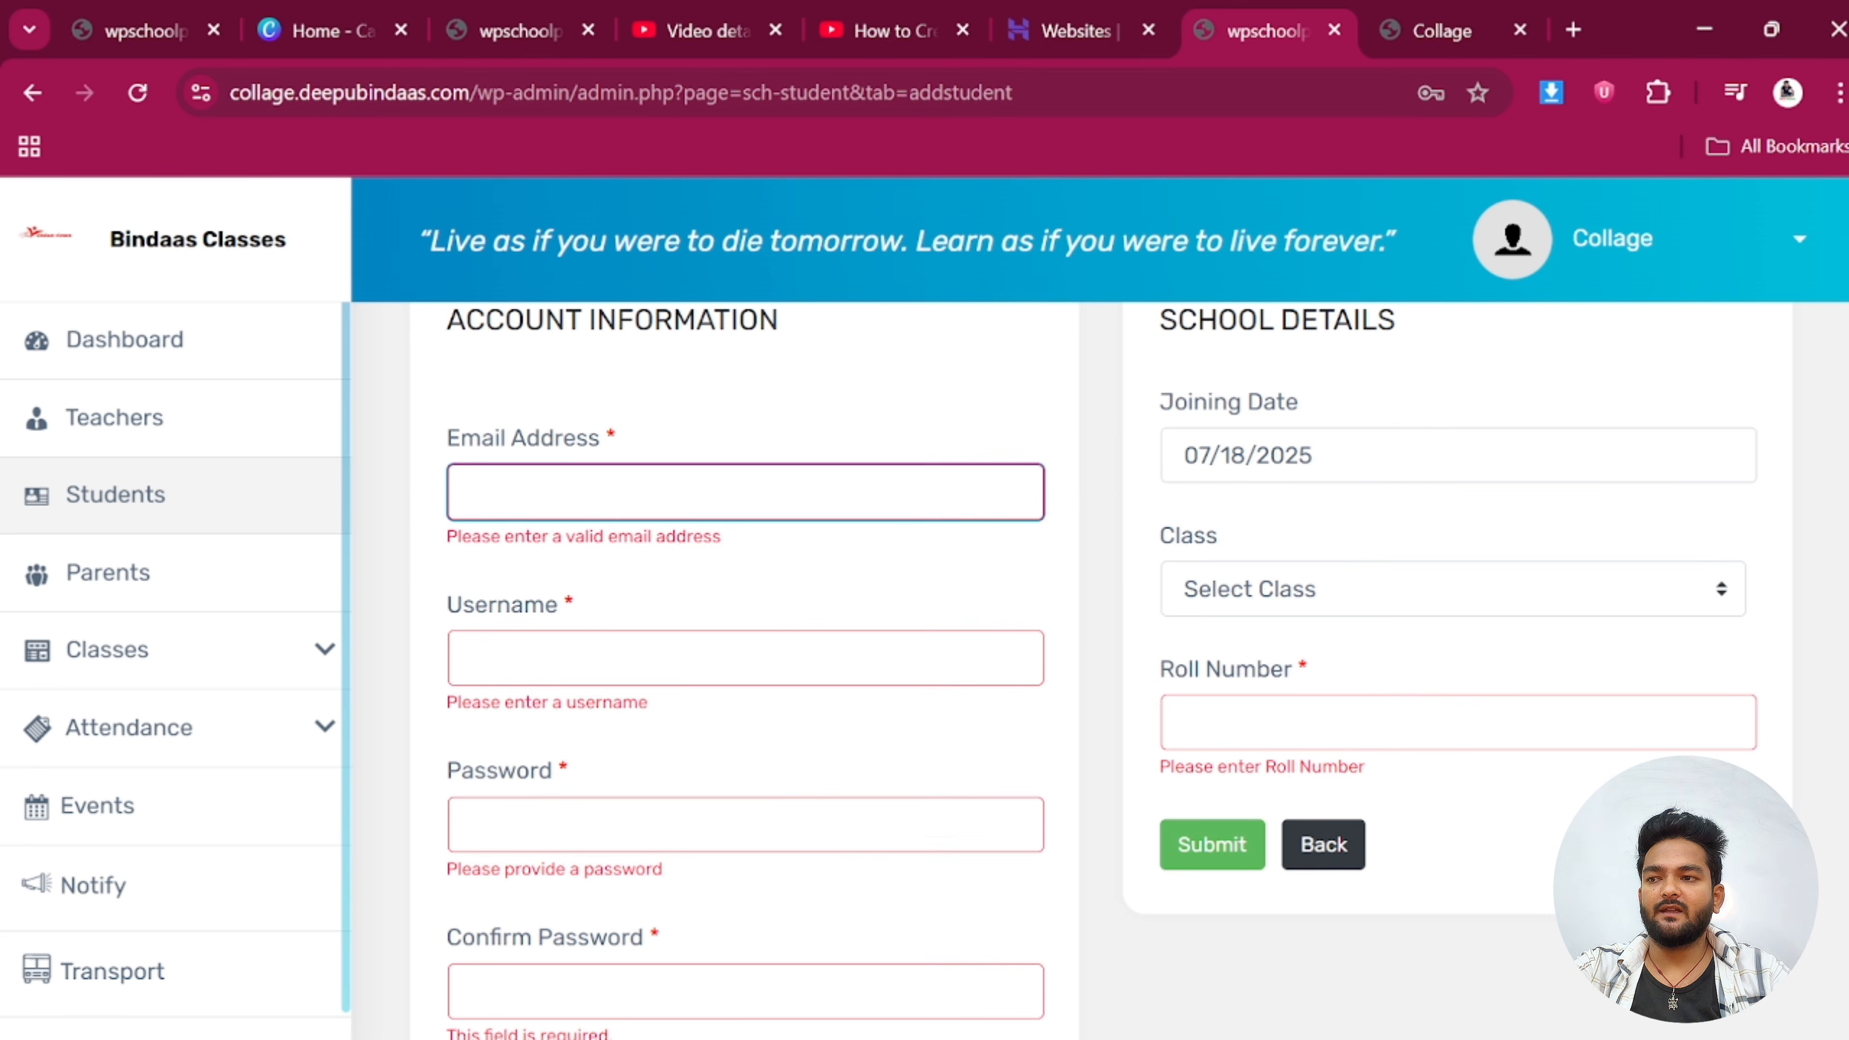
{"action": "left_click", "coordinate": [684, 497]}
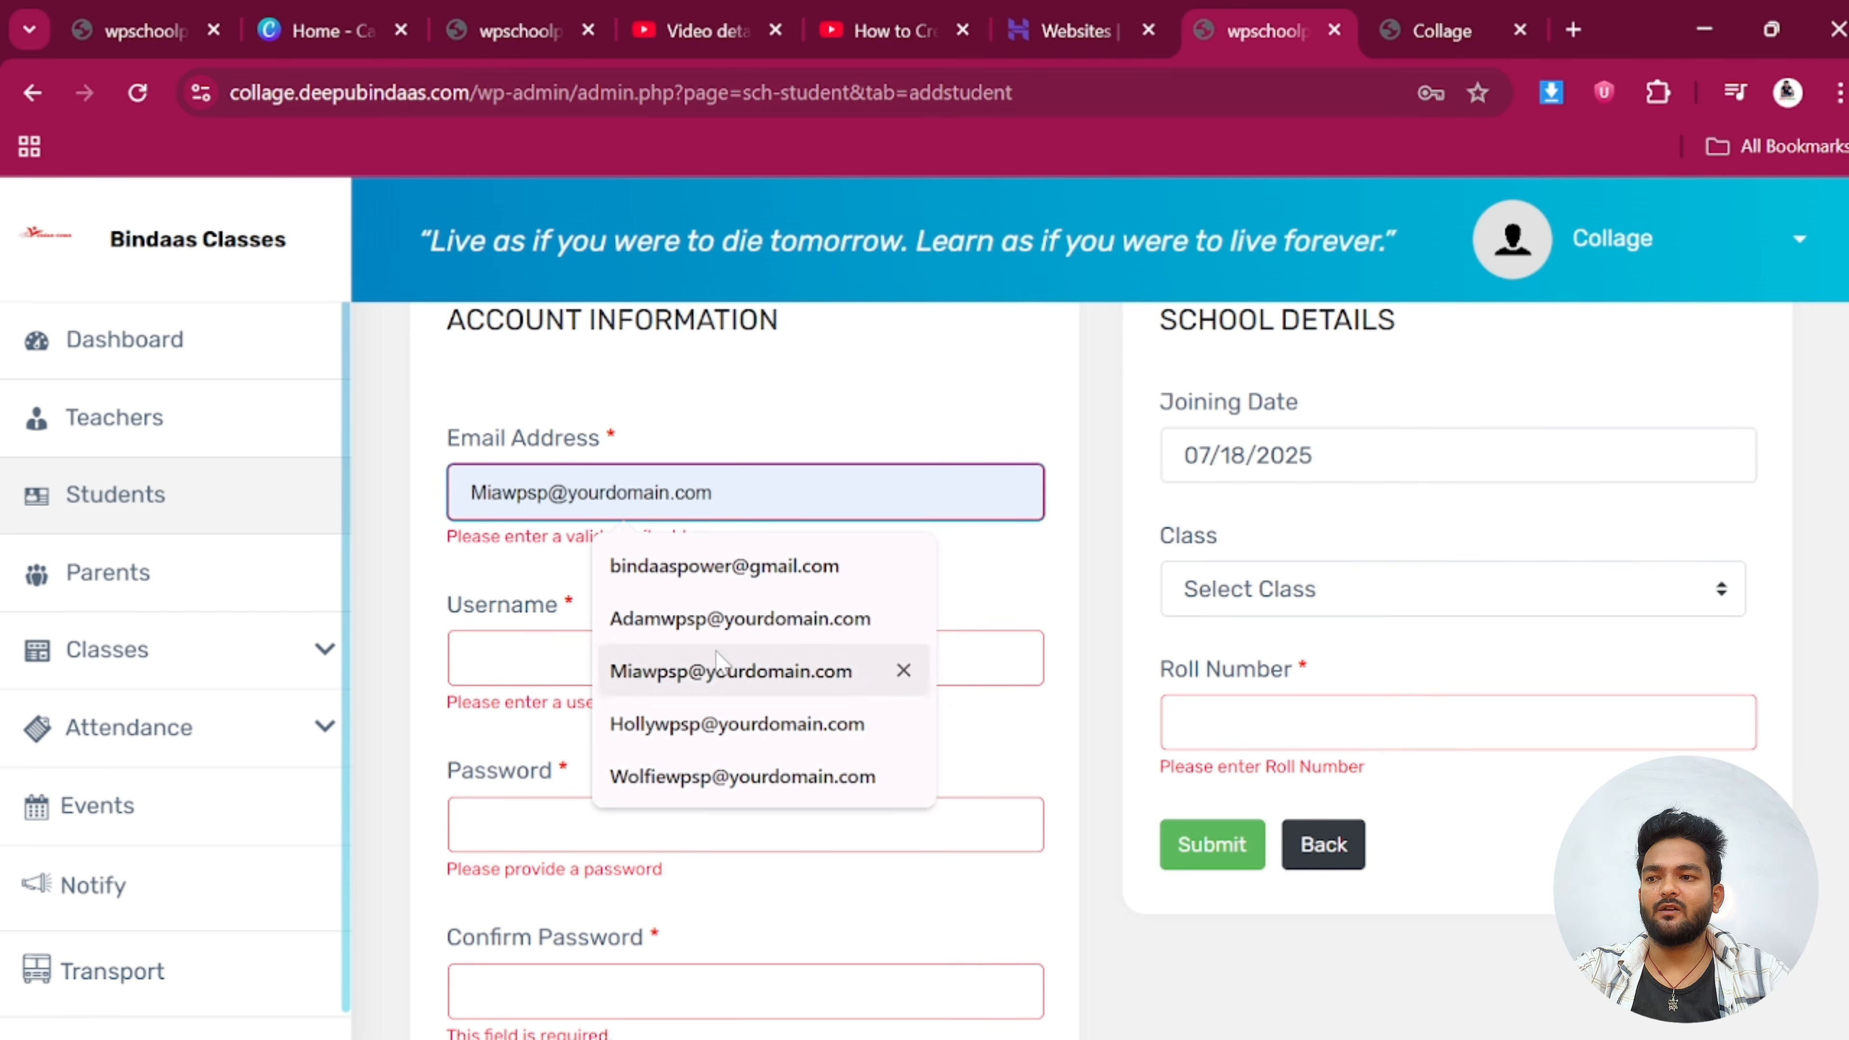
{"action": "left_click", "coordinate": [724, 565]}
Enter the student's username
{"action": "left_click", "coordinate": [644, 628]}
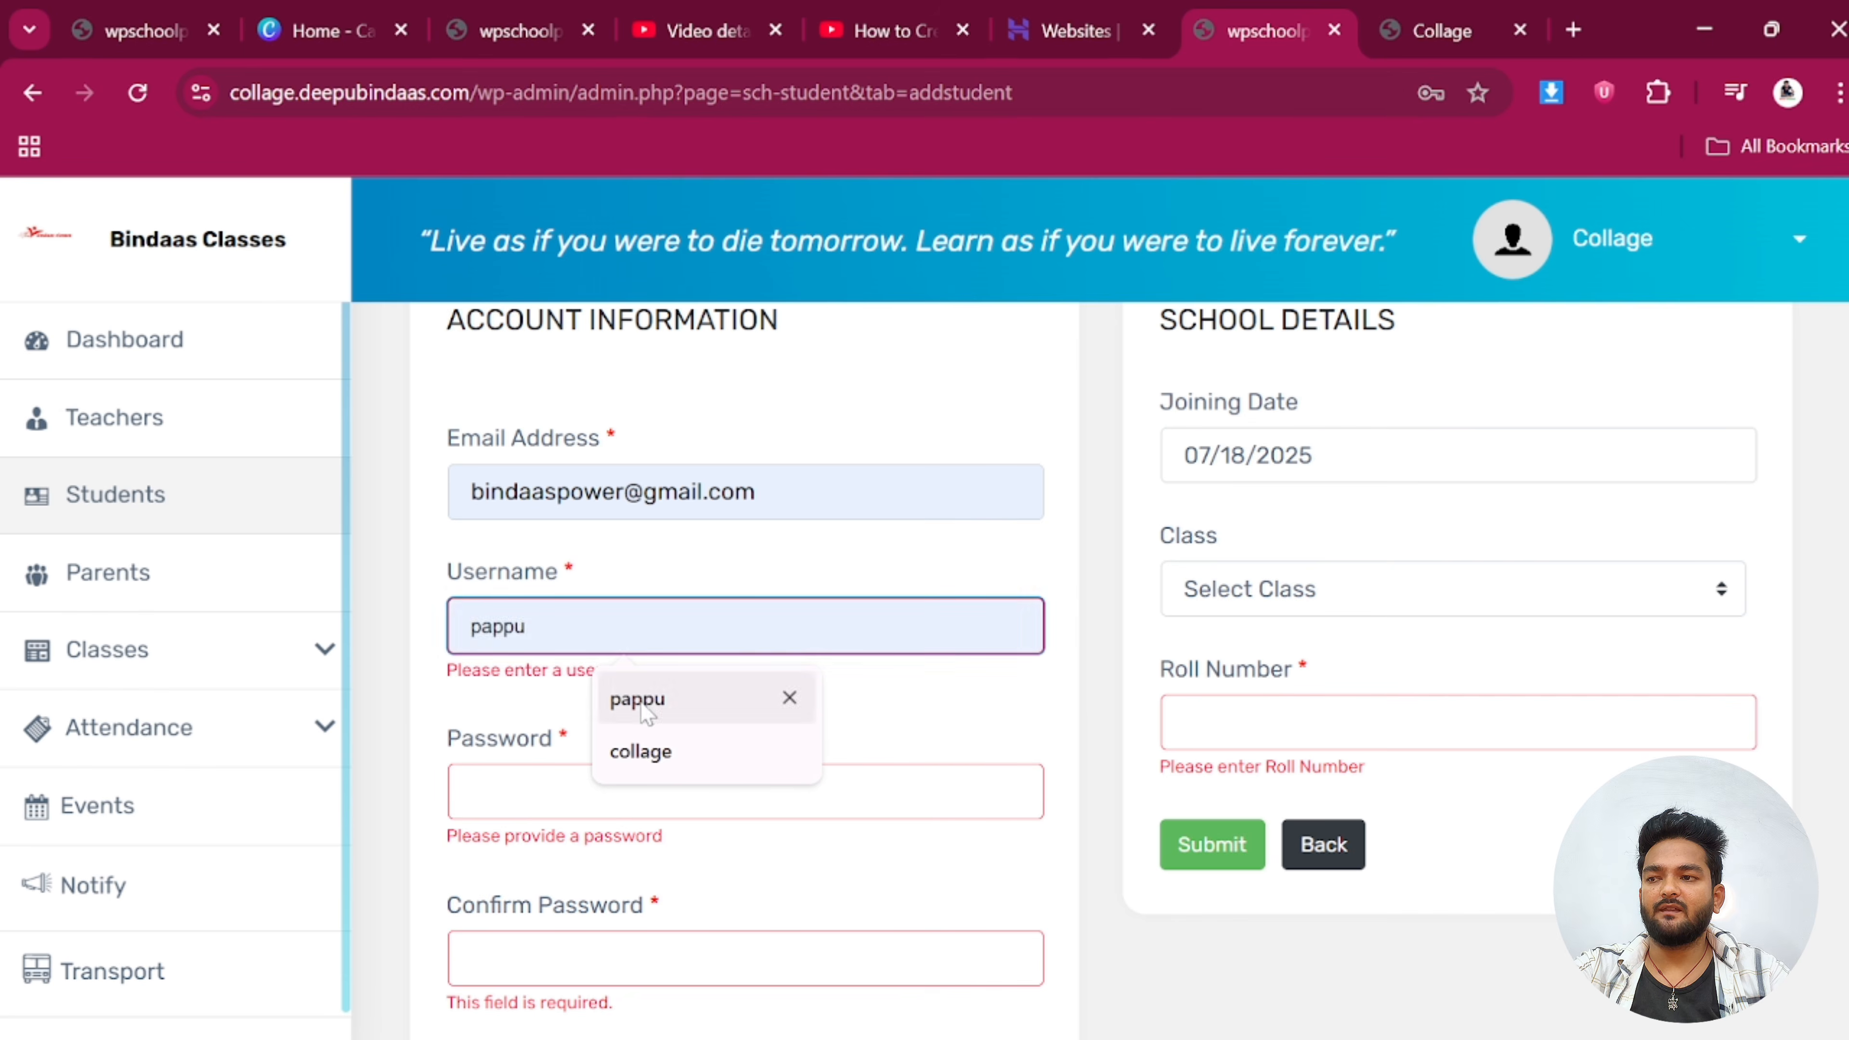
{"action": "scroll", "coordinate": [655, 656], "scroll_direction": "up", "scroll_amount": 15}
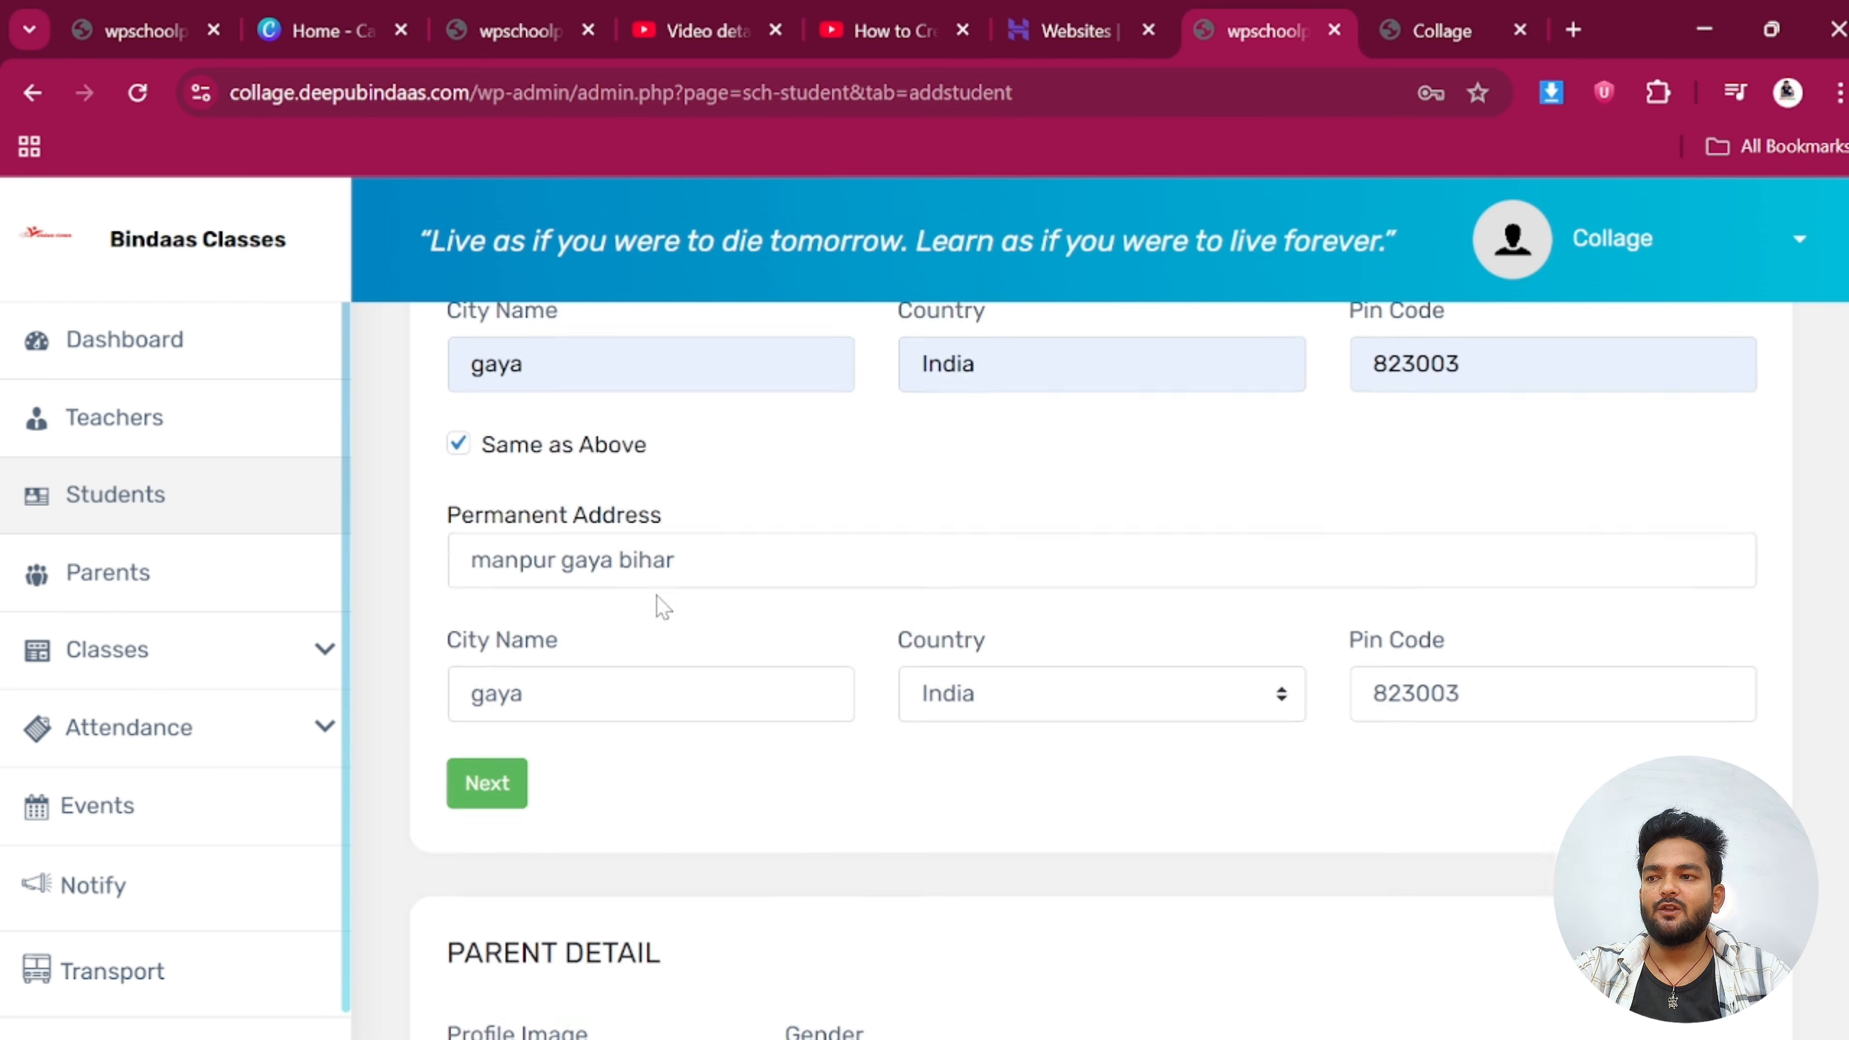
{"action": "scroll", "coordinate": [660, 606], "scroll_direction": "up", "scroll_amount": 4}
{"action": "scroll", "coordinate": [672, 706], "scroll_direction": "up", "scroll_amount": 8}
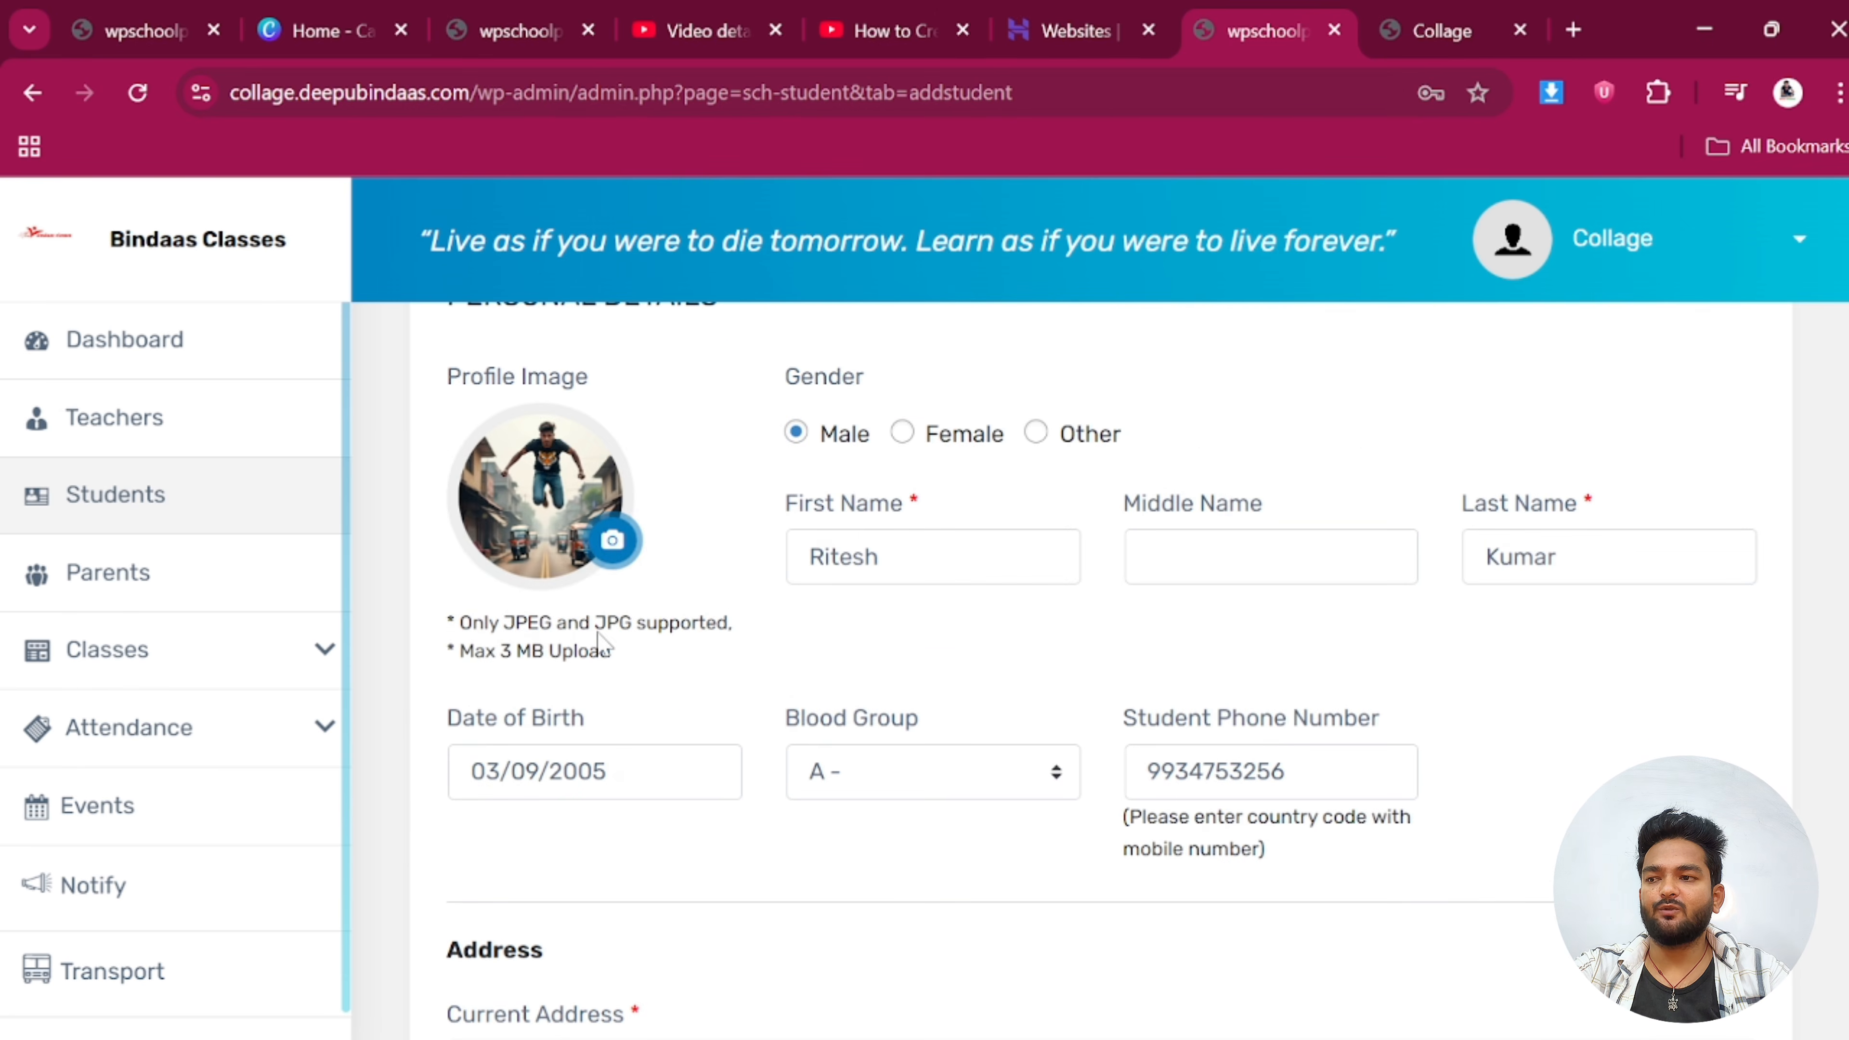
{"action": "scroll", "coordinate": [743, 603], "scroll_direction": "down", "scroll_amount": 15}
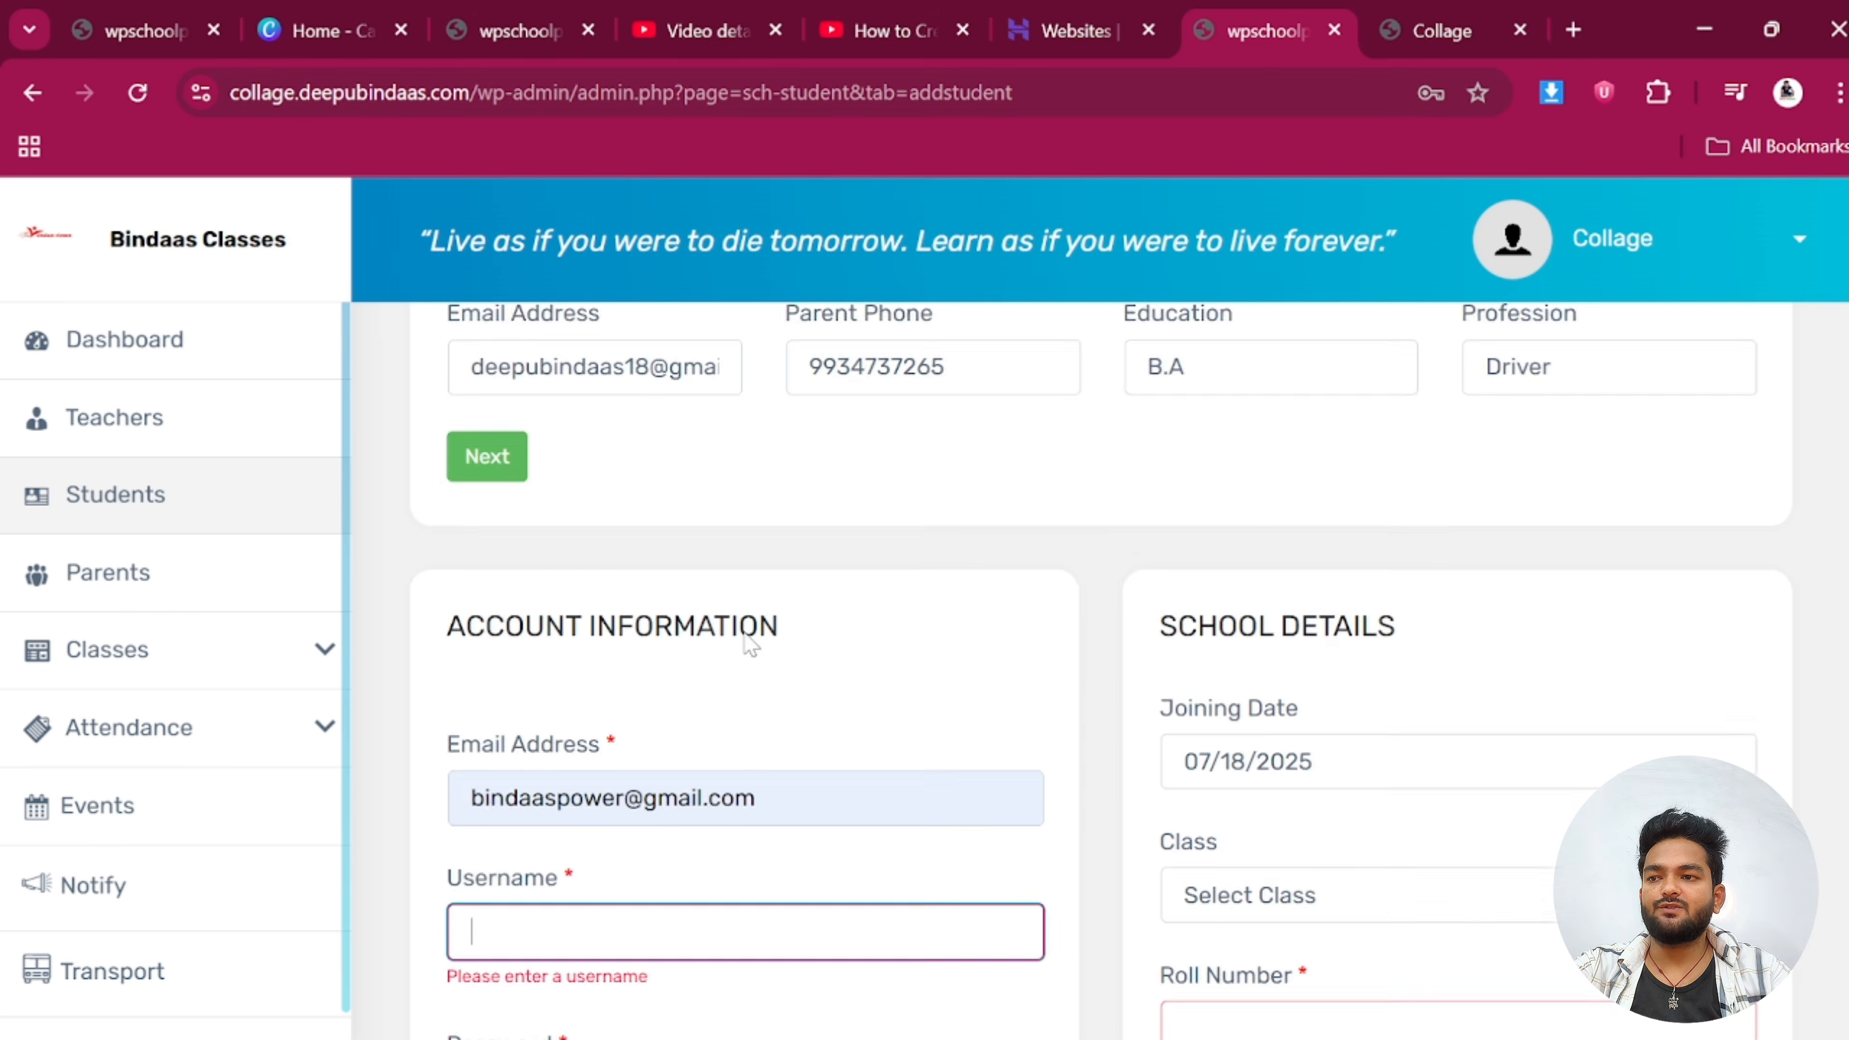
{"action": "scroll", "coordinate": [691, 638], "scroll_direction": "up", "scroll_amount": 3}
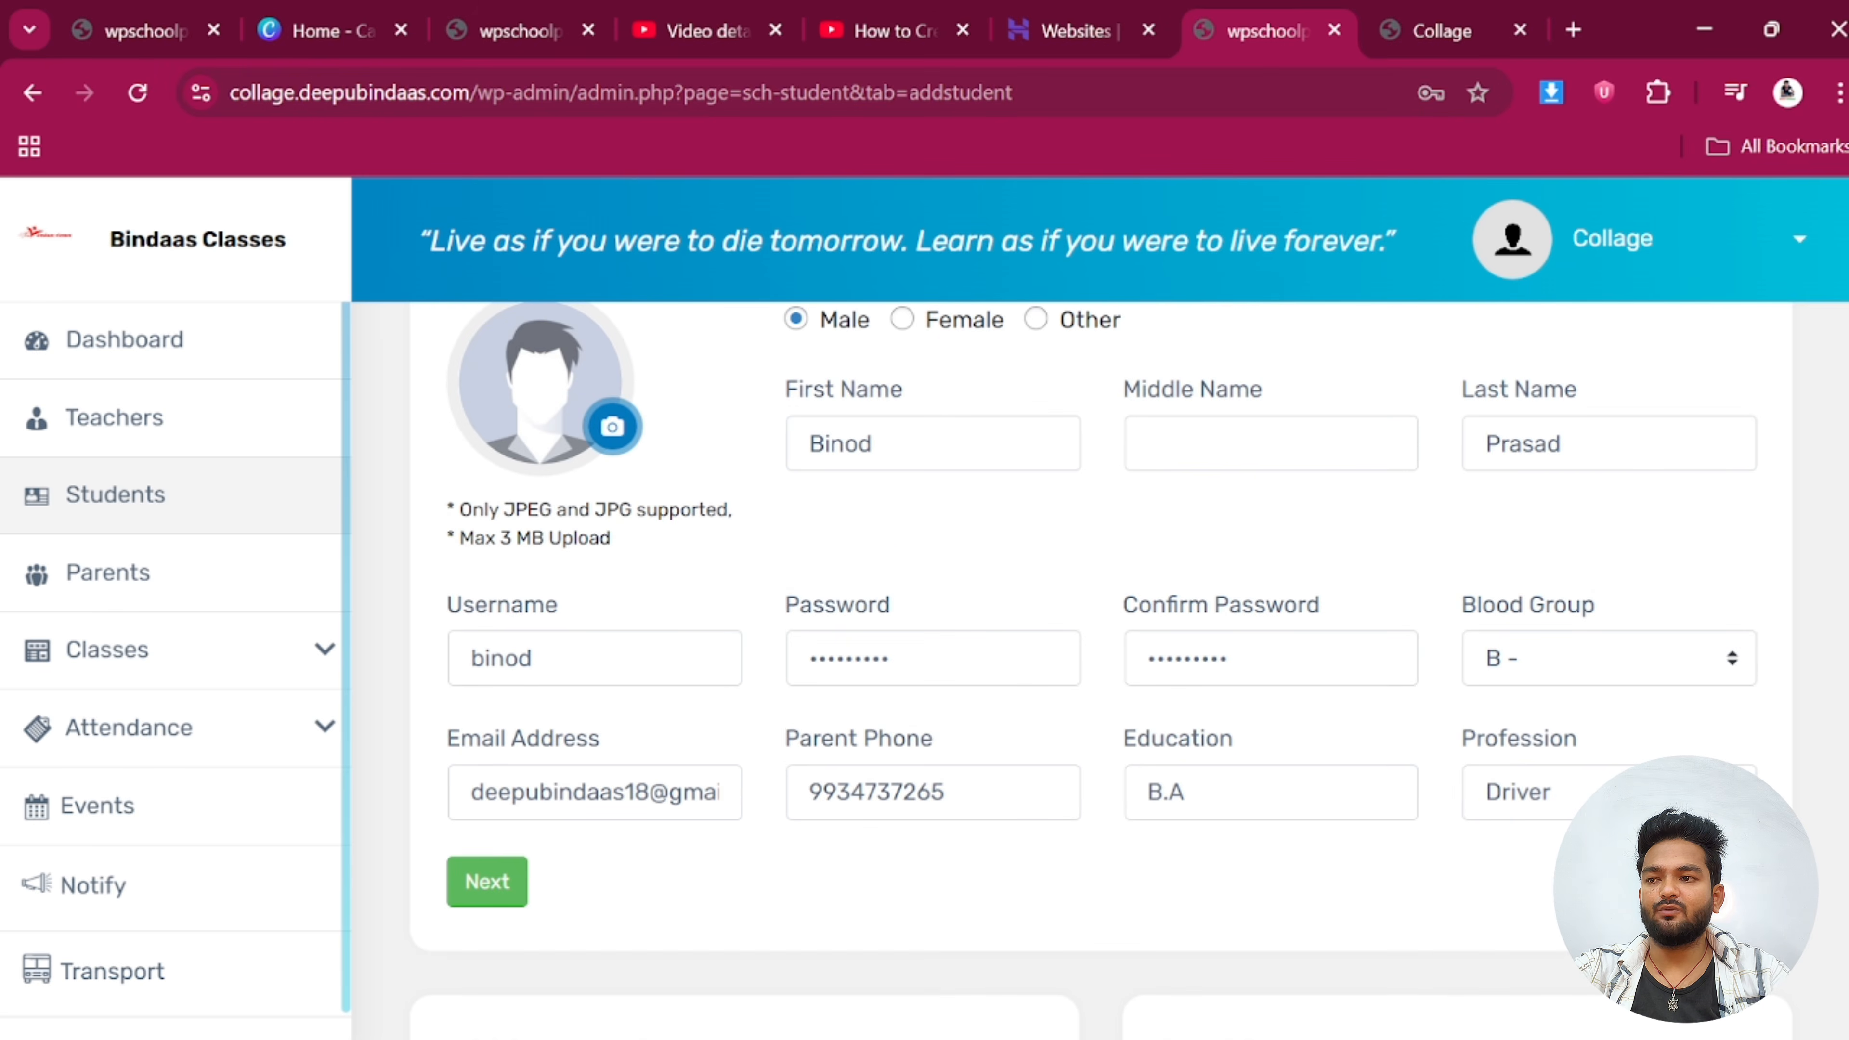
{"action": "scroll", "coordinate": [728, 626], "scroll_direction": "down", "scroll_amount": 6}
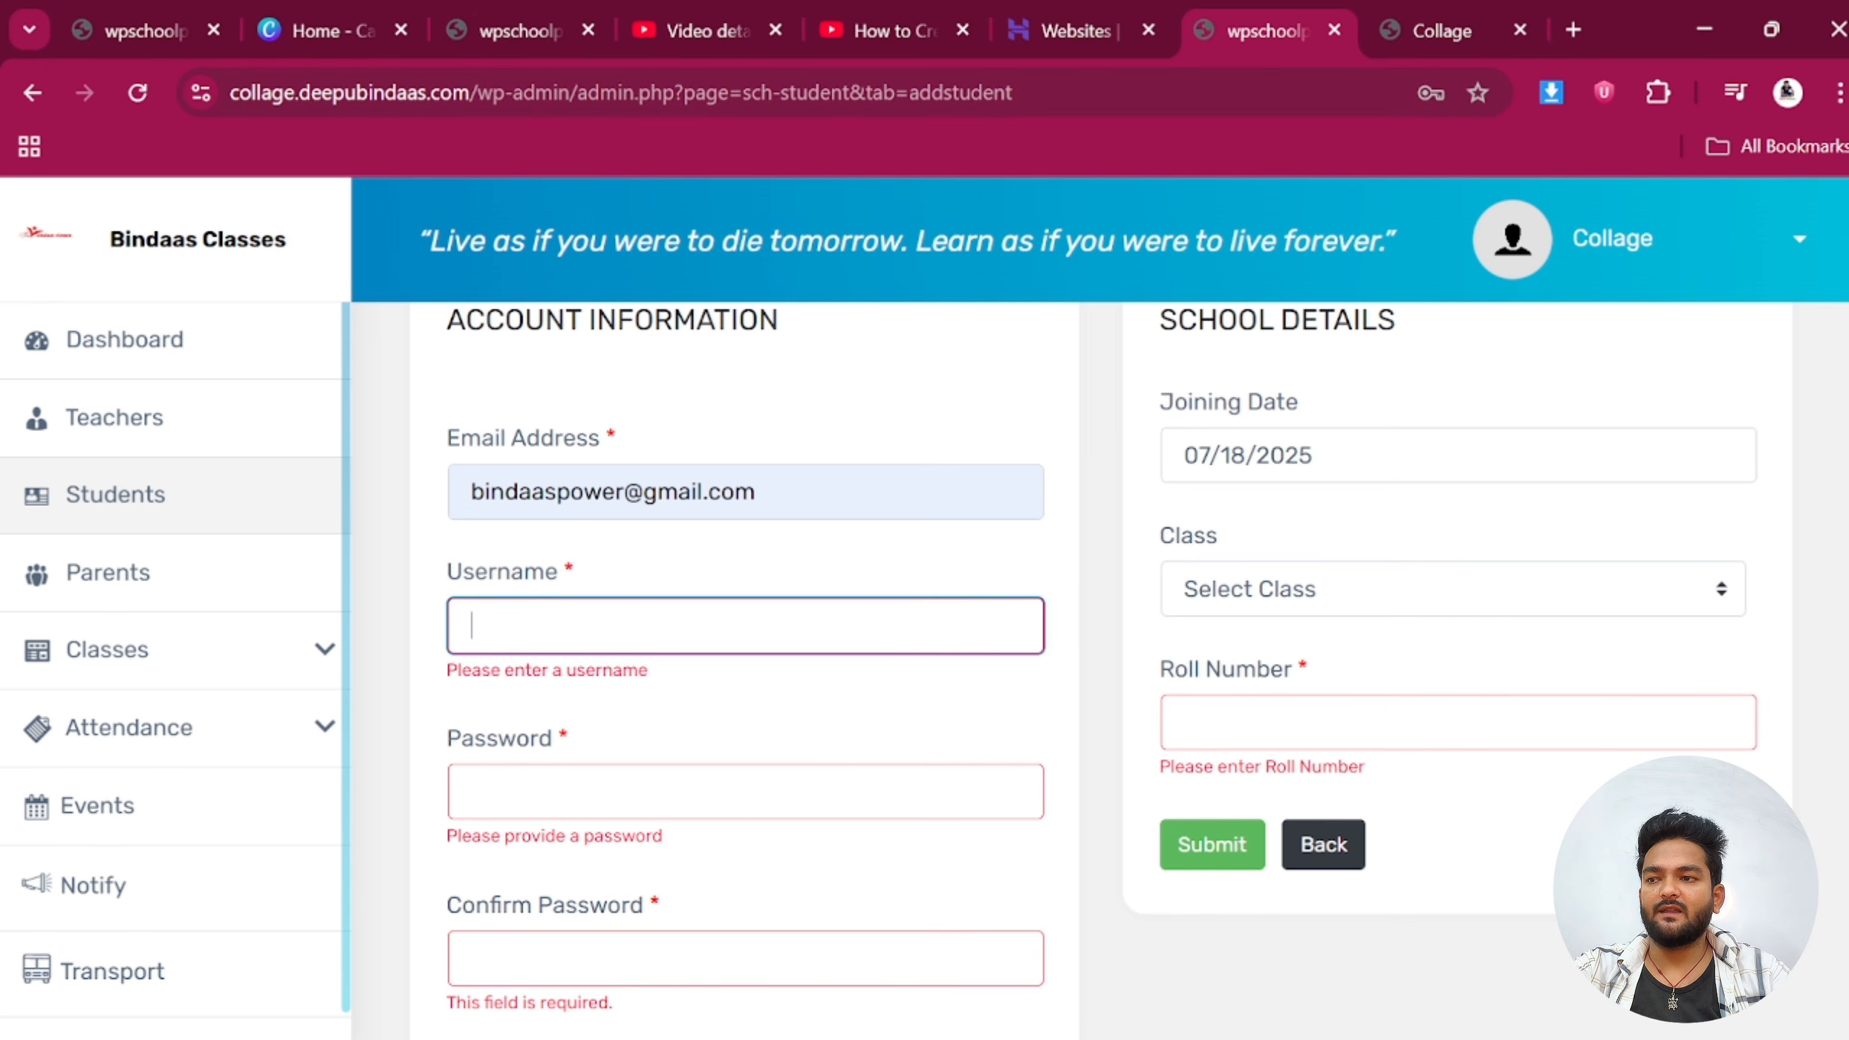
{"action": "left_click", "coordinate": [655, 626]}
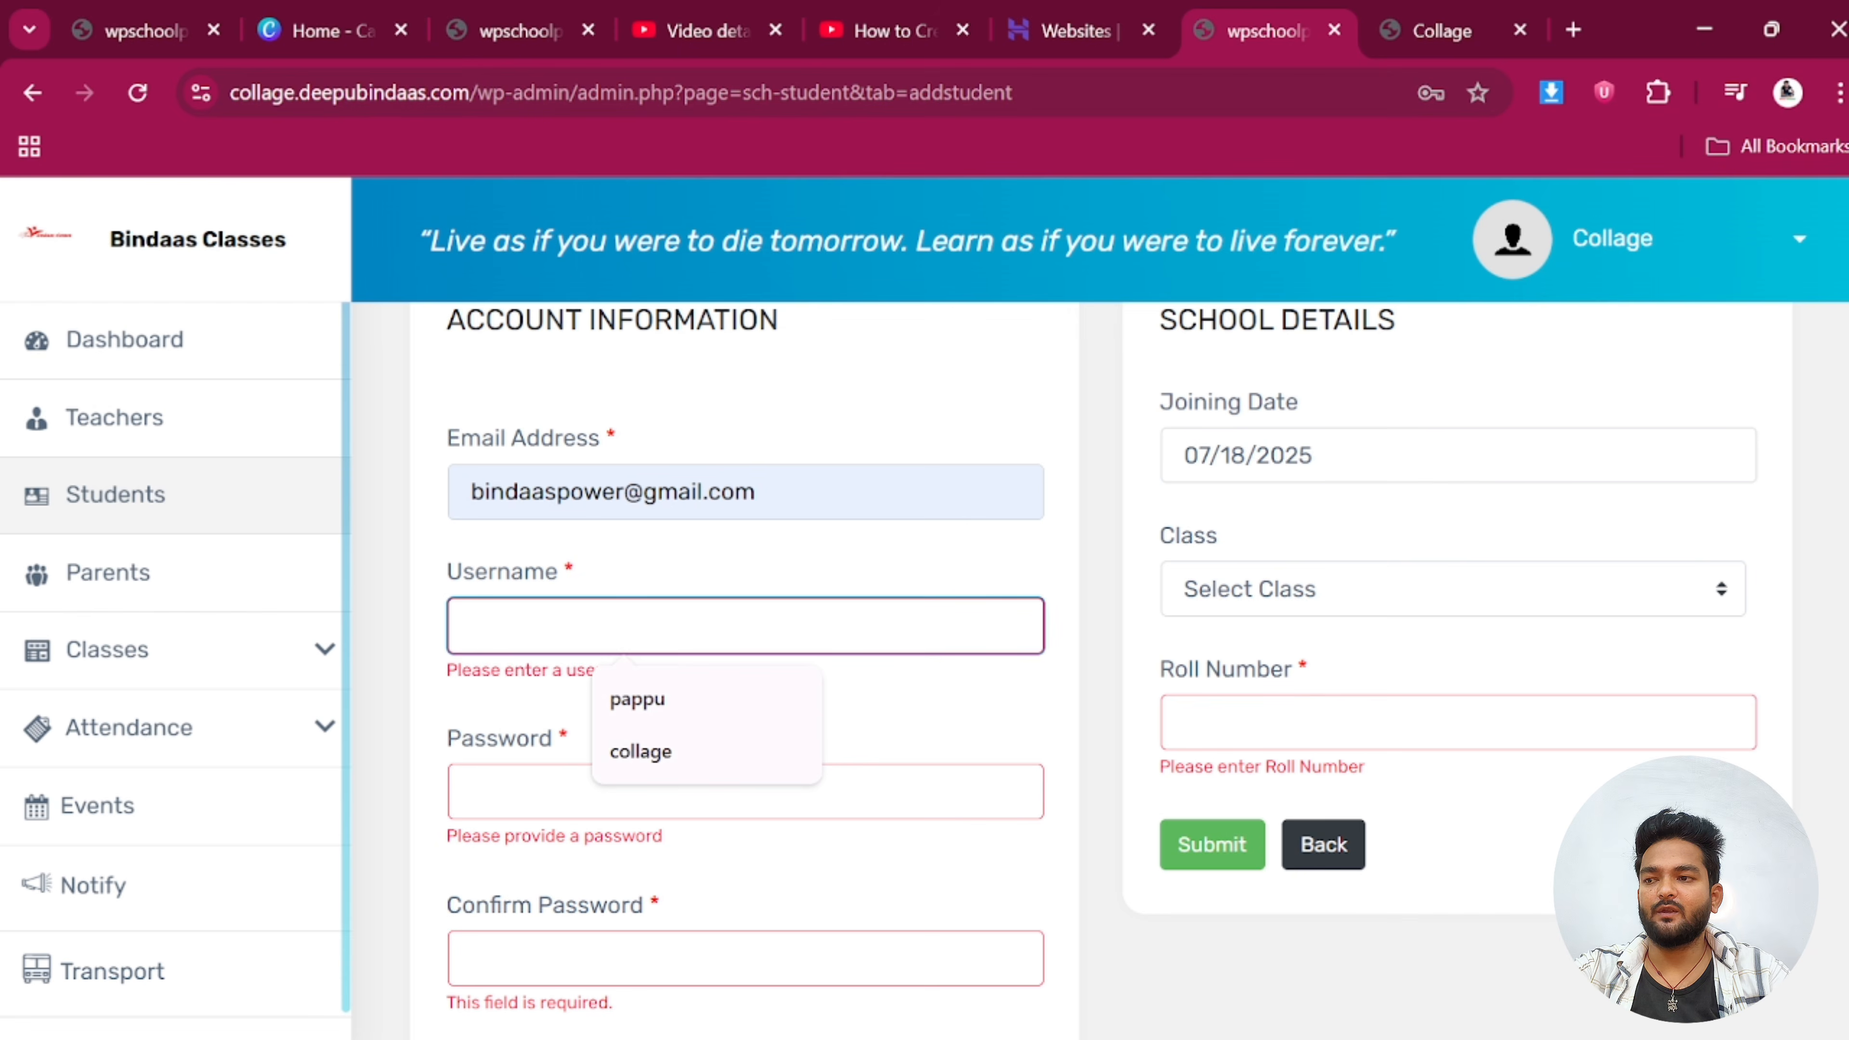
{"action": "type", "text": "R"}
{"action": "key", "text": "BackSpace"}
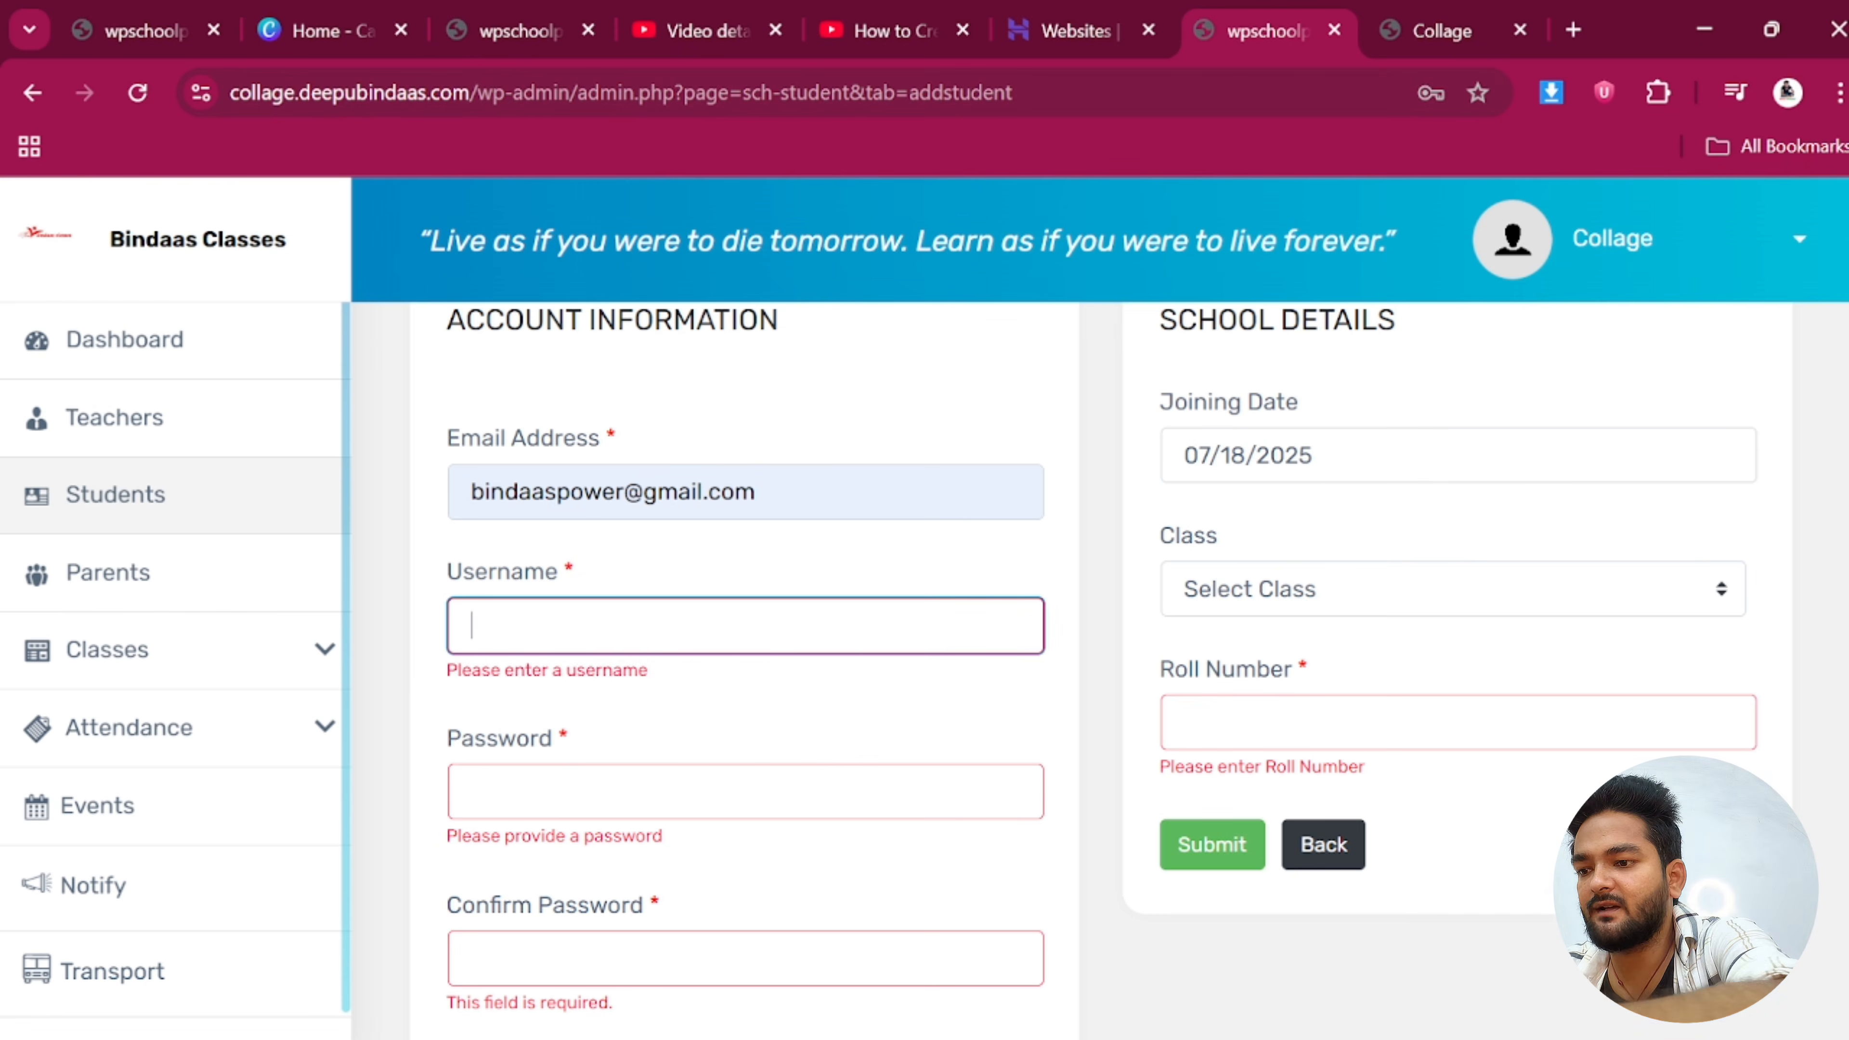
{"action": "type", "text": "ritesh"}
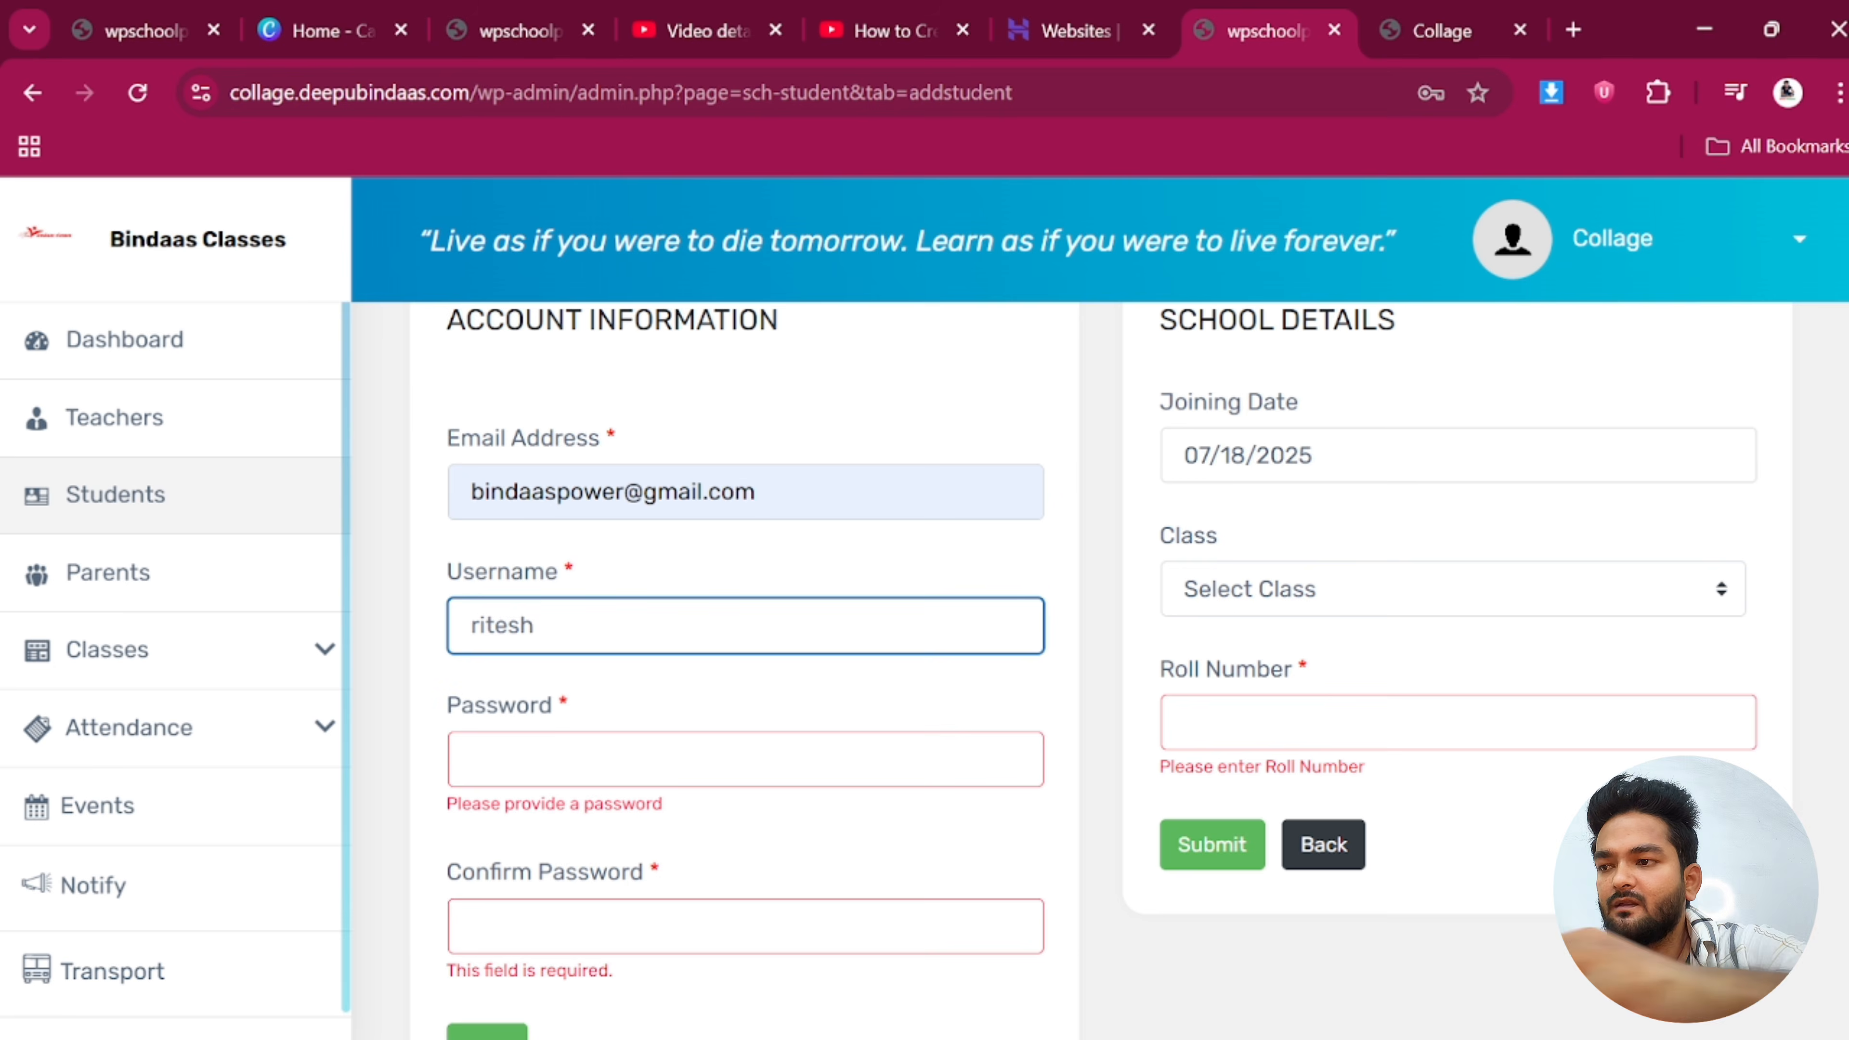
Enter the student's account password
{"action": "scroll", "coordinate": [557, 648], "scroll_direction": "down", "scroll_amount": 2}
{"action": "left_click", "coordinate": [546, 626]}
{"action": "type", "text": "12"}
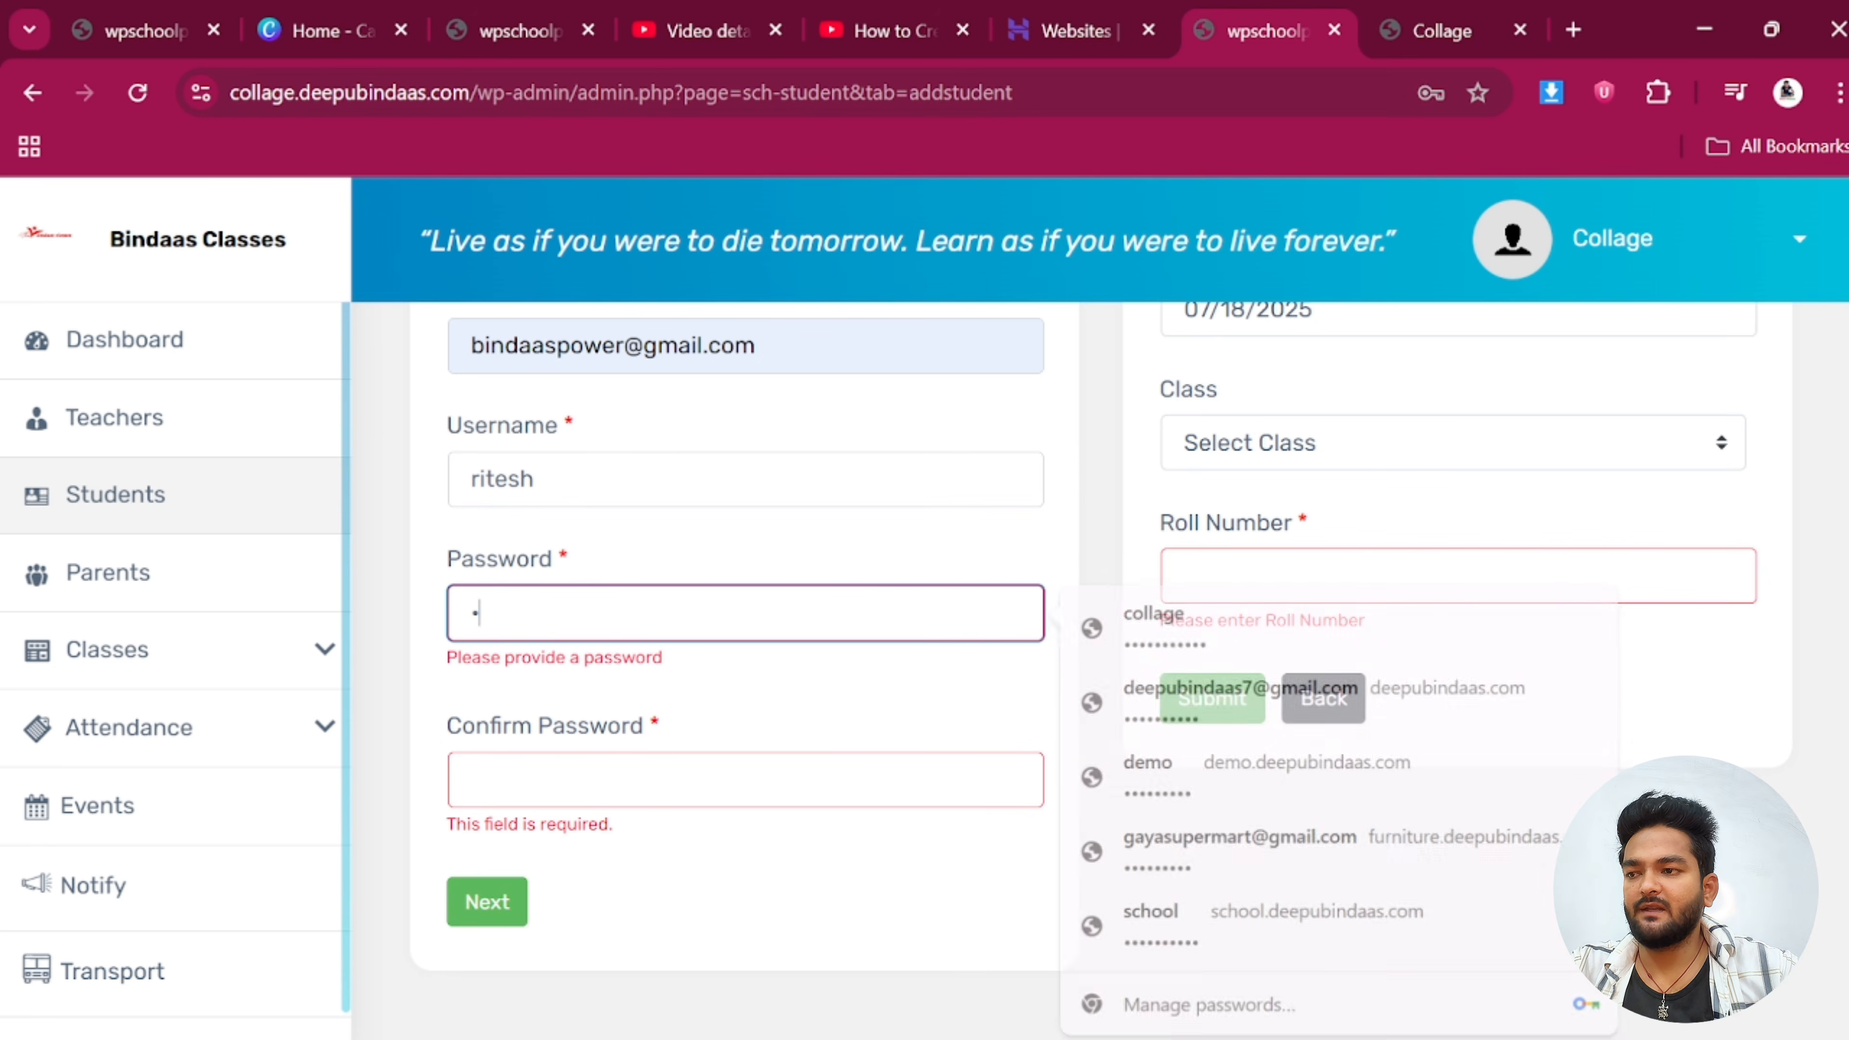
{"action": "type", "text": "345"}
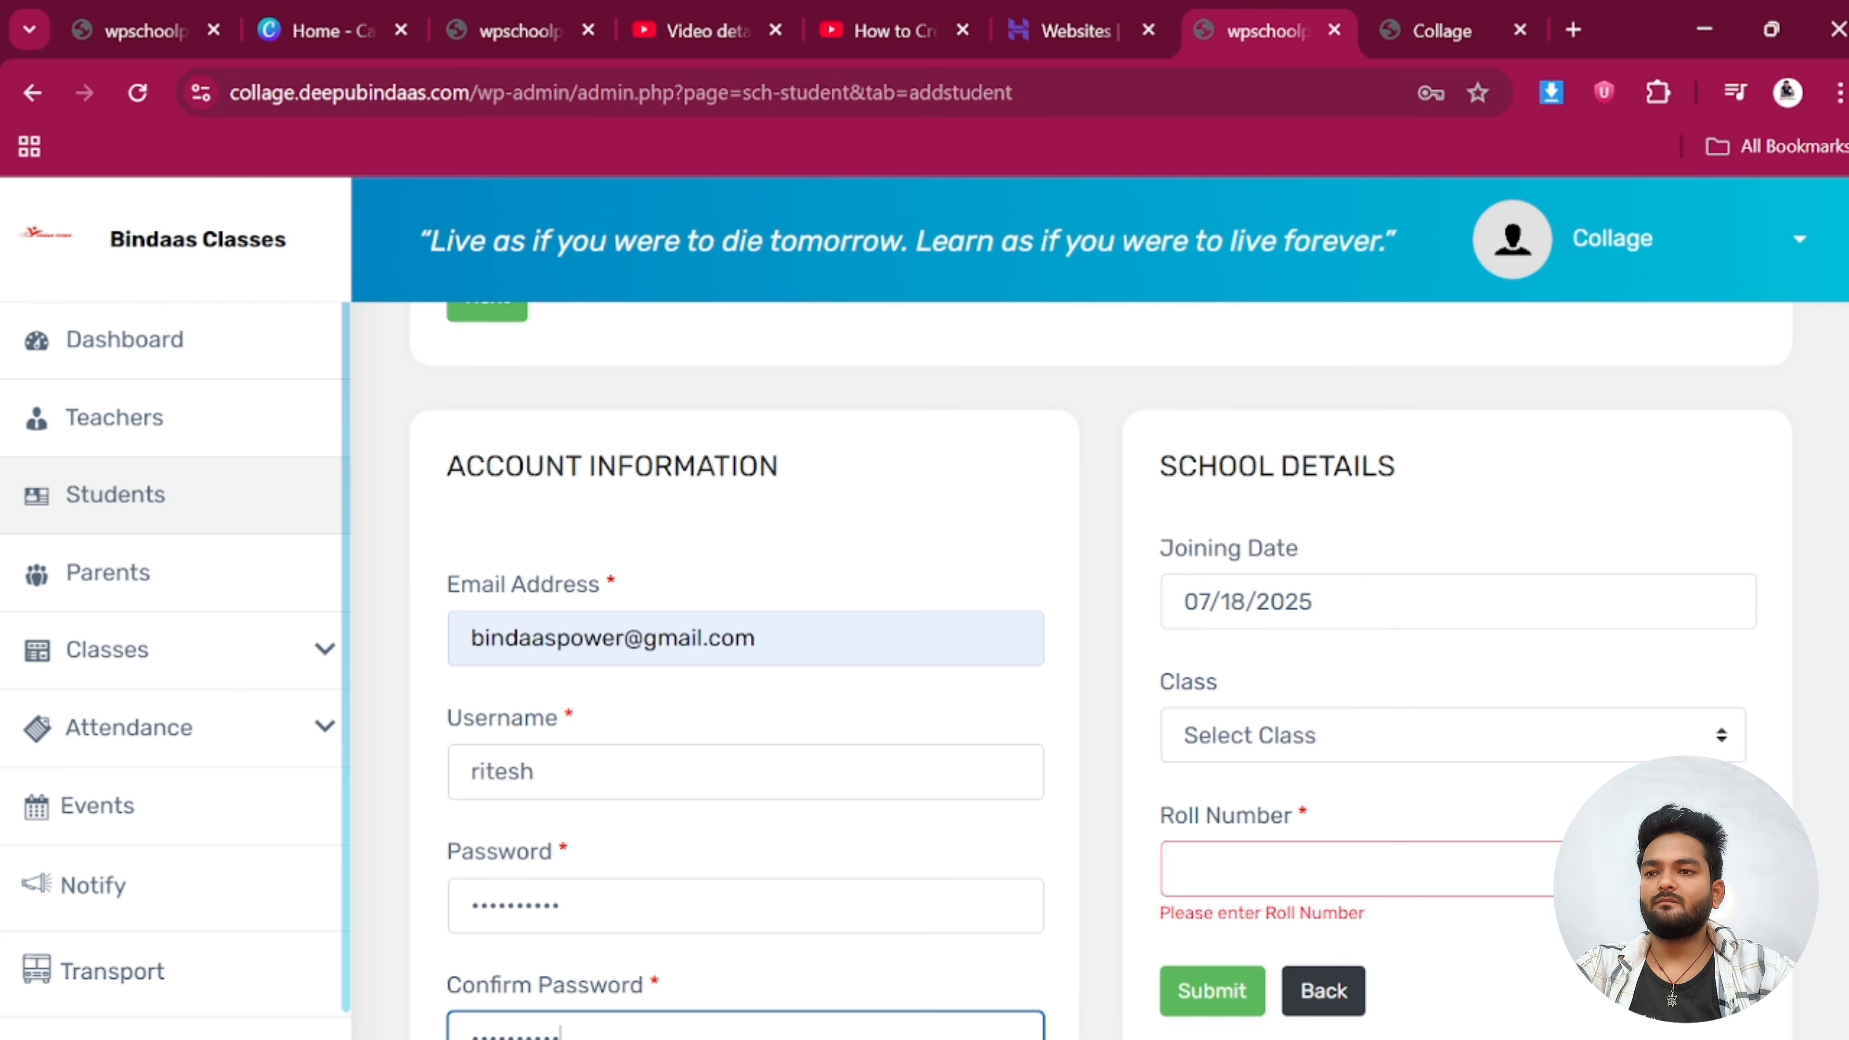
{"action": "scroll", "coordinate": [1288, 527], "scroll_direction": "down", "scroll_amount": 1}
{"action": "left_click", "coordinate": [1303, 456]}
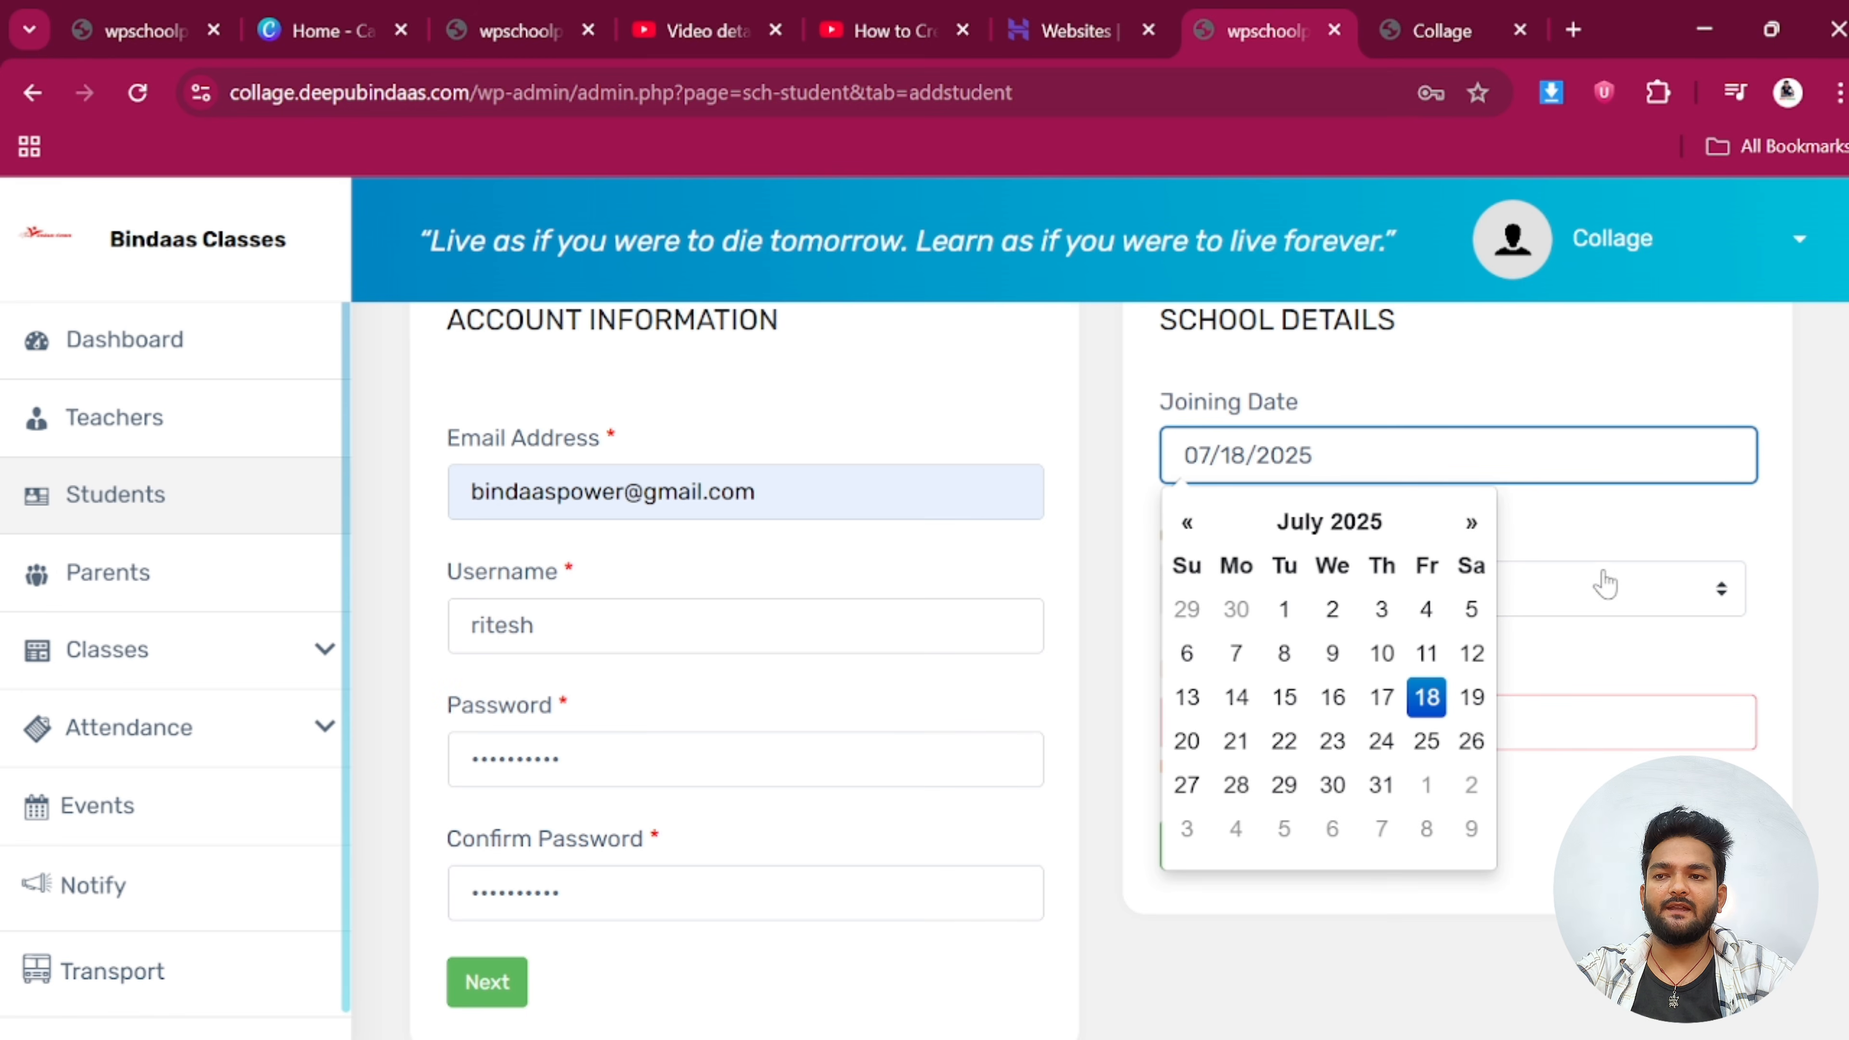
Place the student in class wpsp standard-1 with roll number 2 and submit
{"action": "left_click", "coordinate": [1565, 603]}
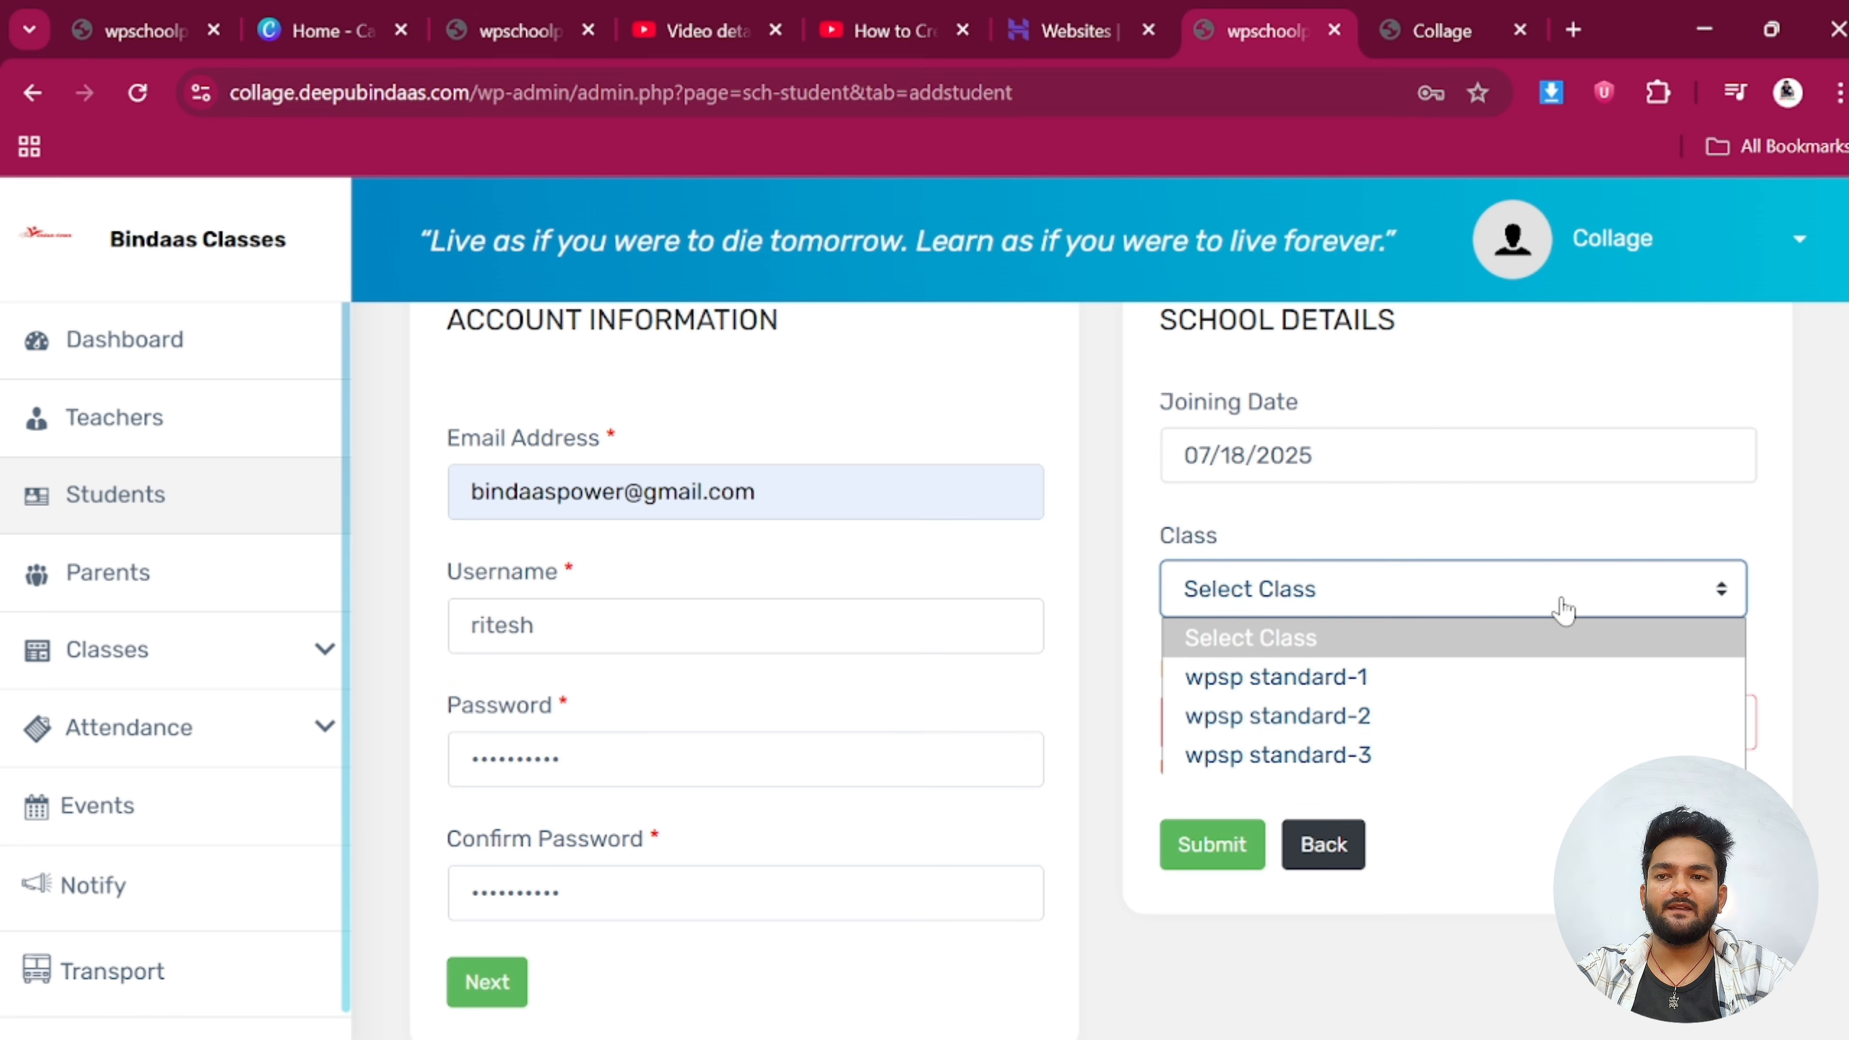
{"action": "left_click", "coordinate": [1300, 677]}
{"action": "left_click", "coordinate": [1300, 721]}
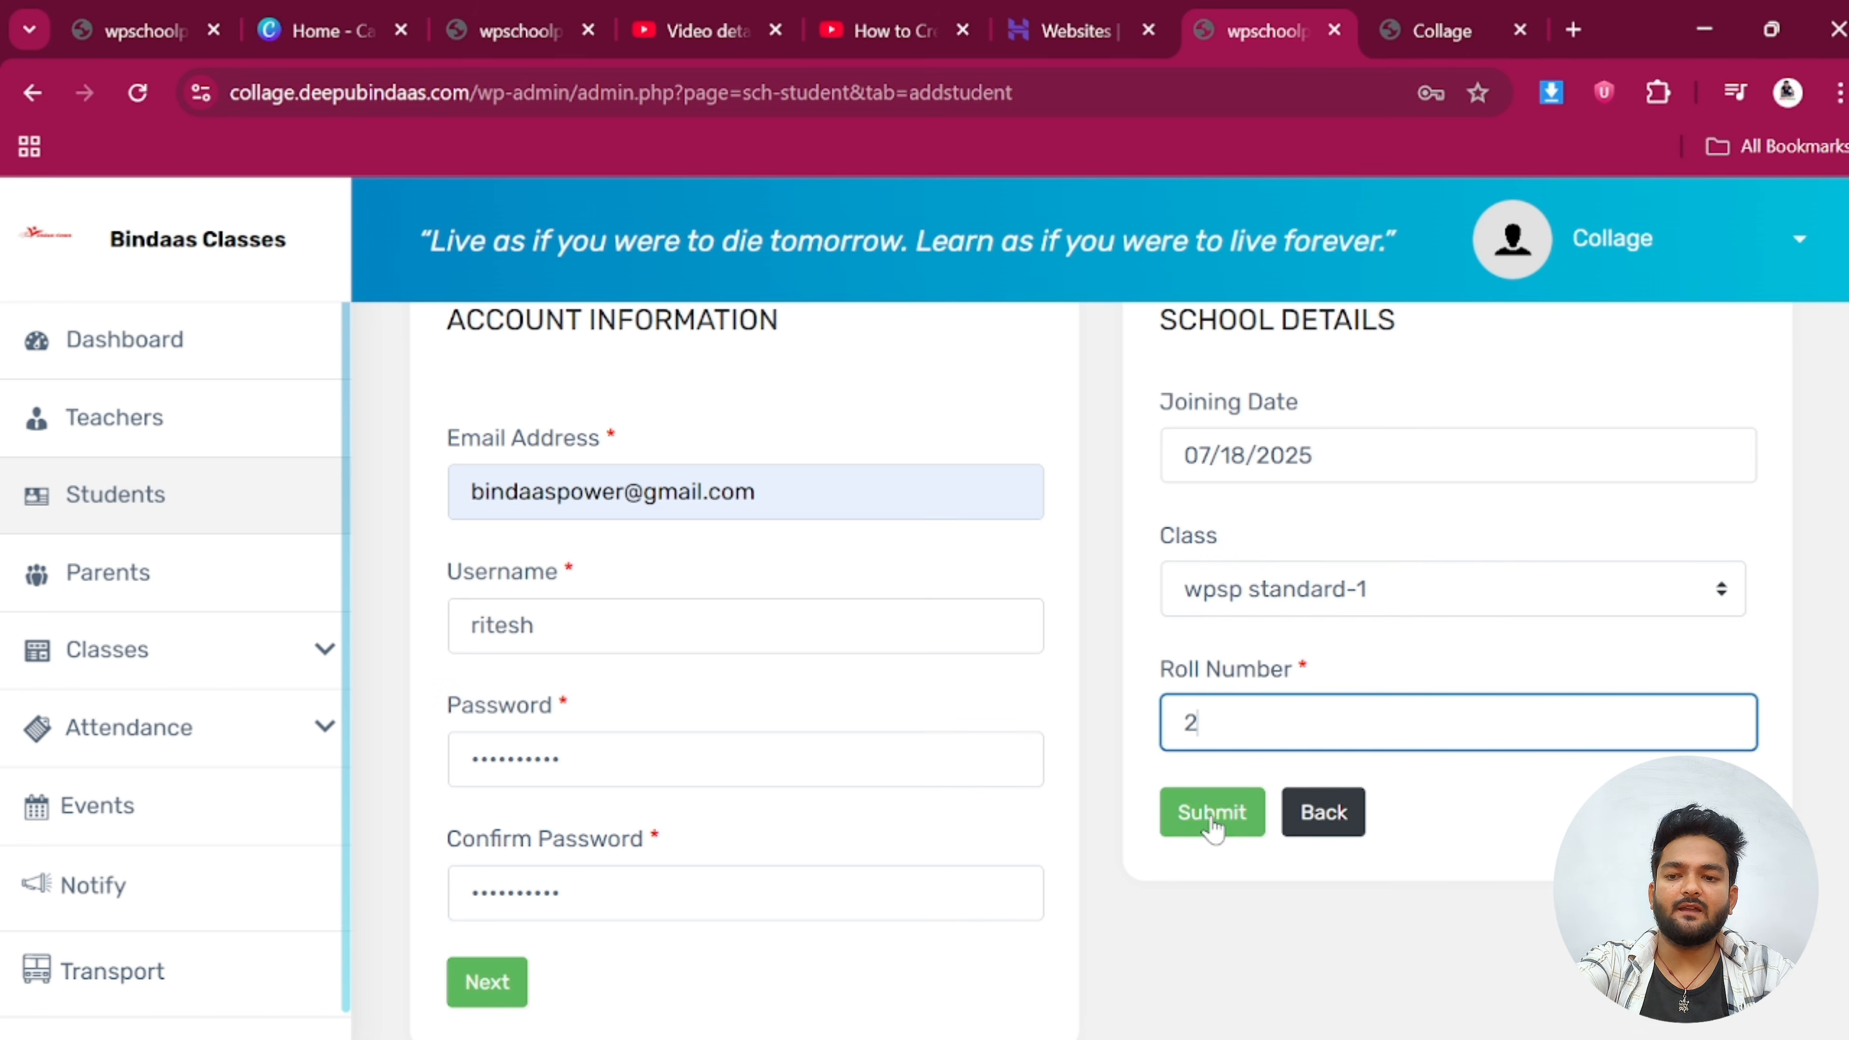
{"action": "left_click", "coordinate": [1210, 837]}
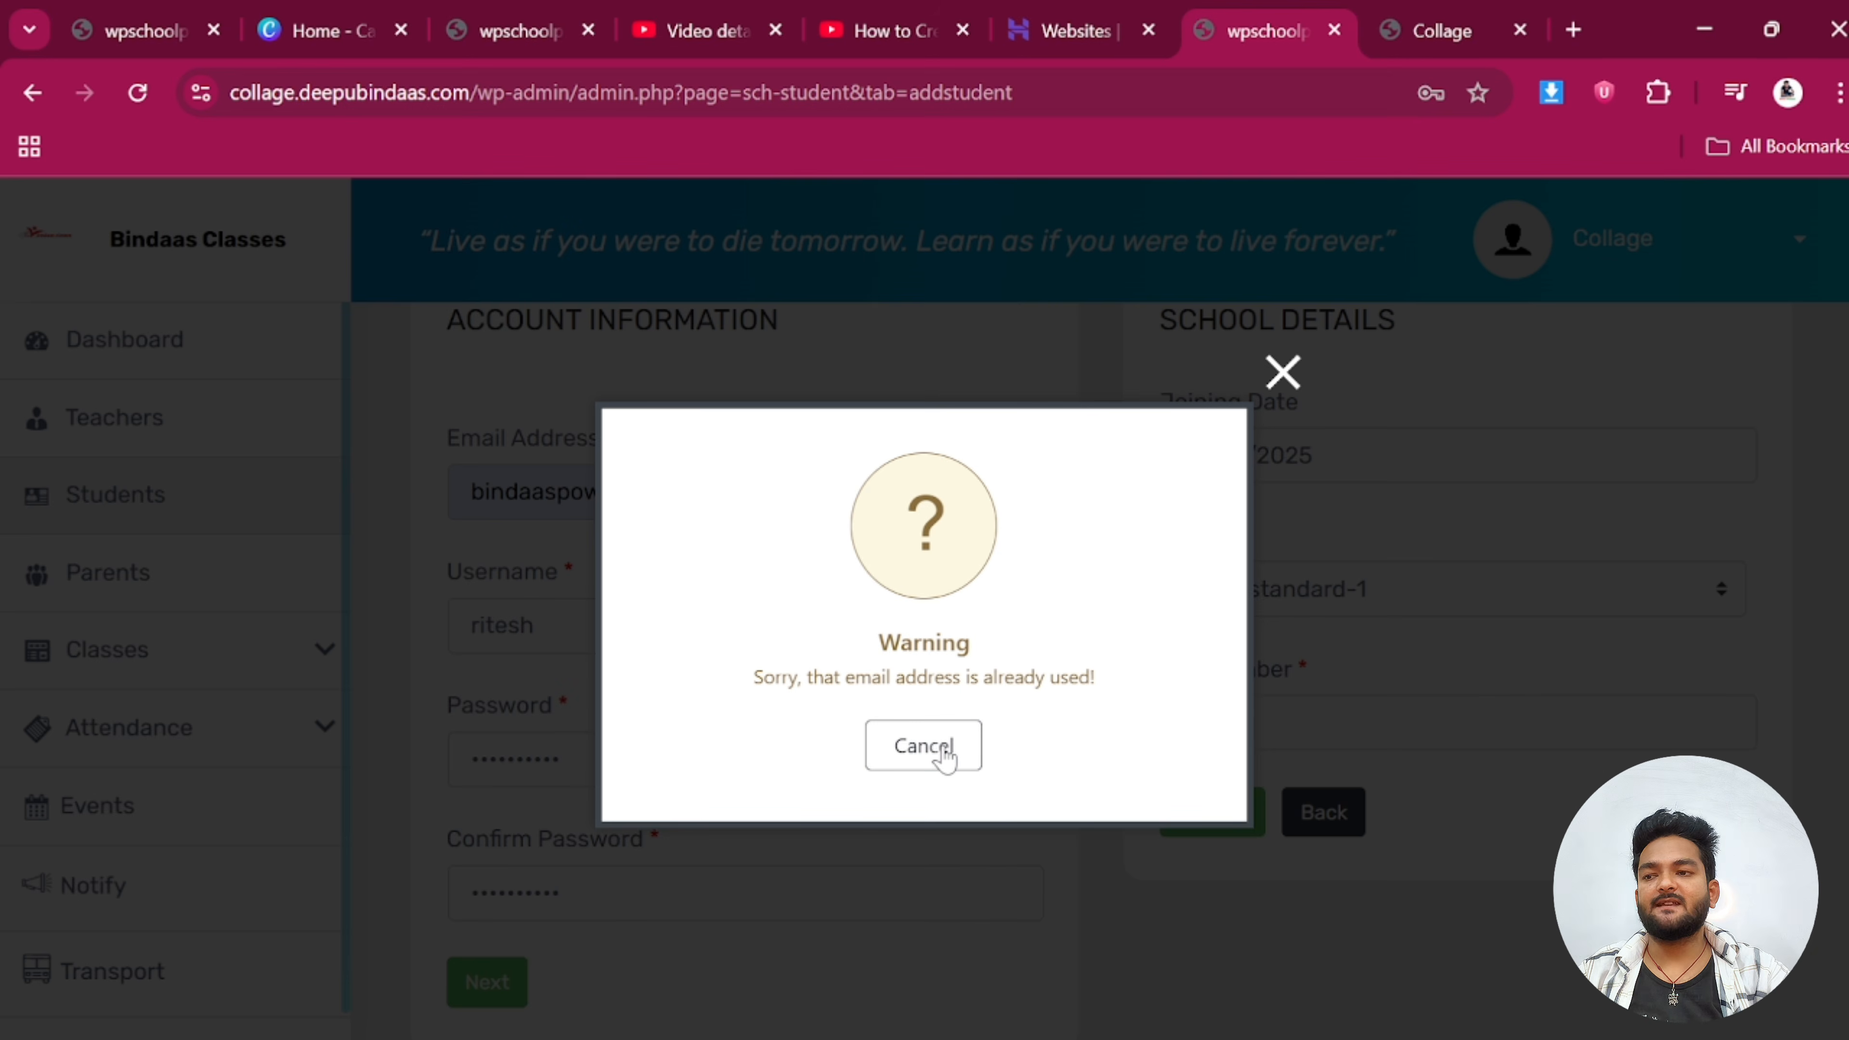
Dismiss the email-already-used warning, enter a new email address, and resubmit the student
{"action": "left_click", "coordinate": [937, 757]}
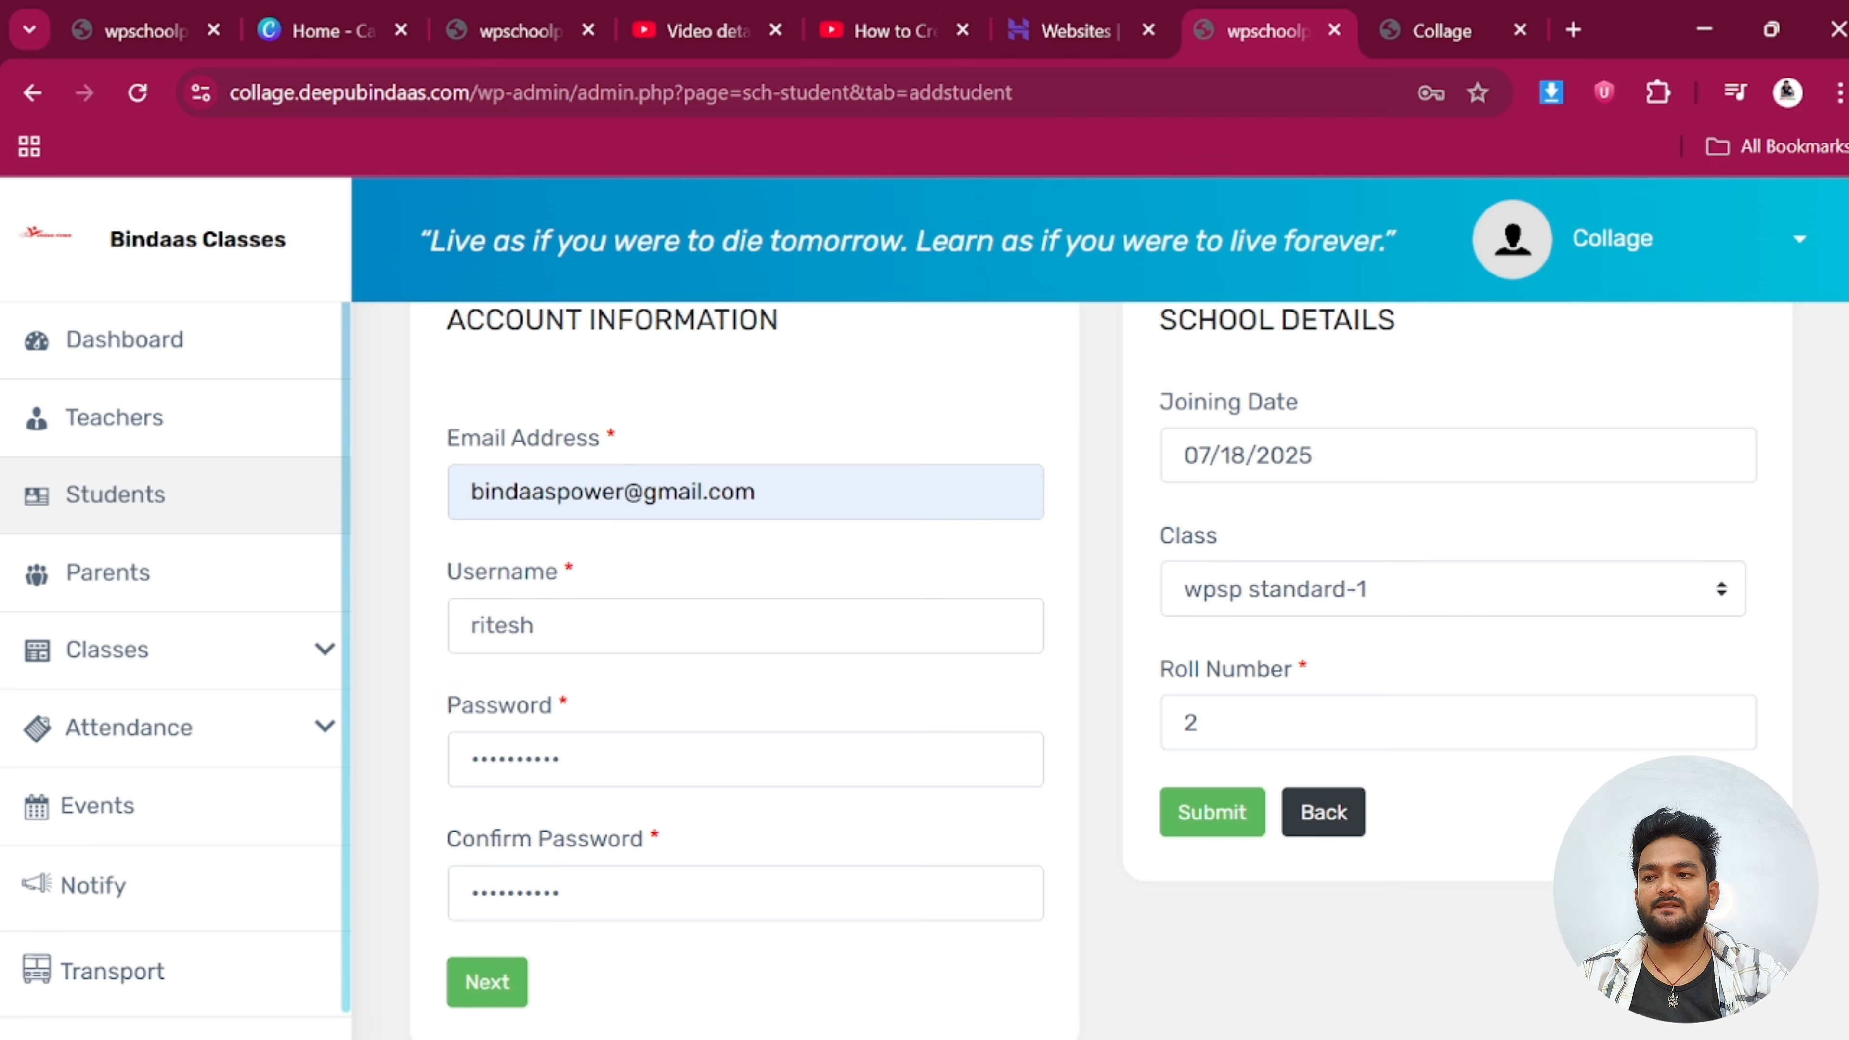
{"action": "scroll", "coordinate": [767, 683], "scroll_direction": "up", "scroll_amount": 2}
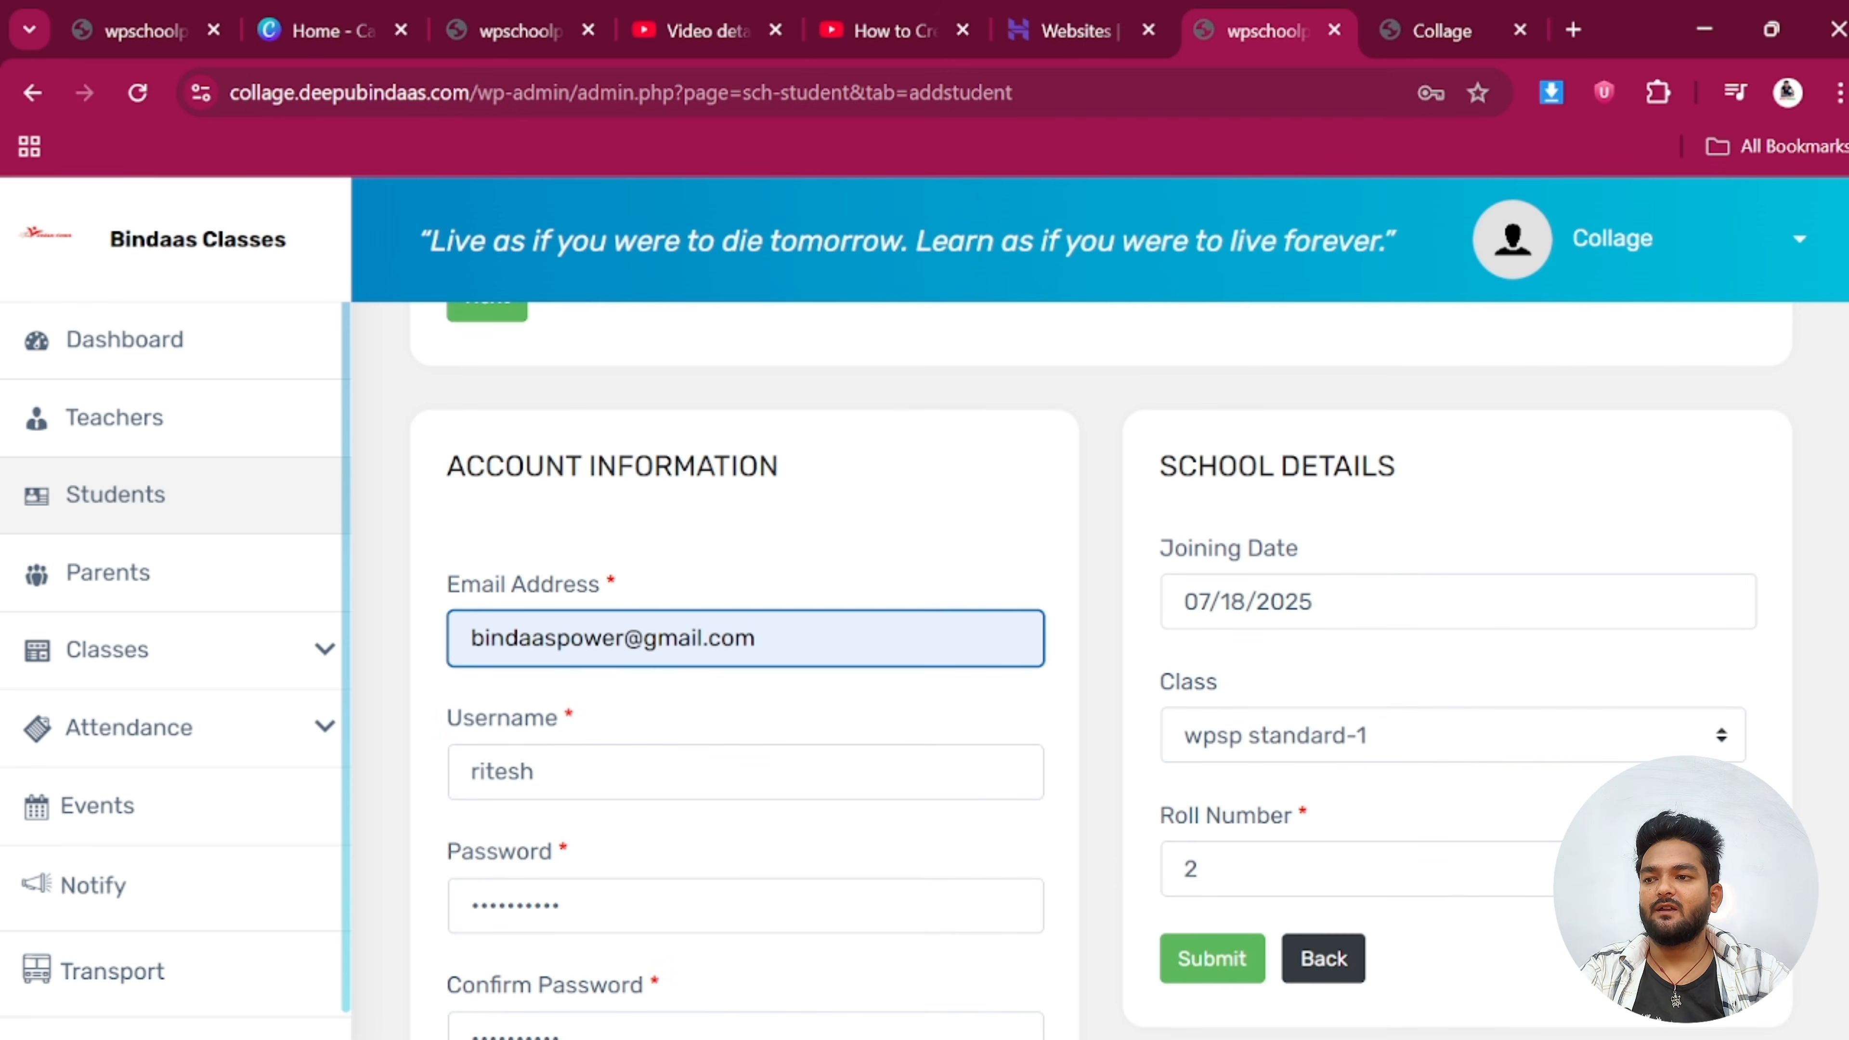
{"action": "triple_click", "coordinate": [558, 638]}
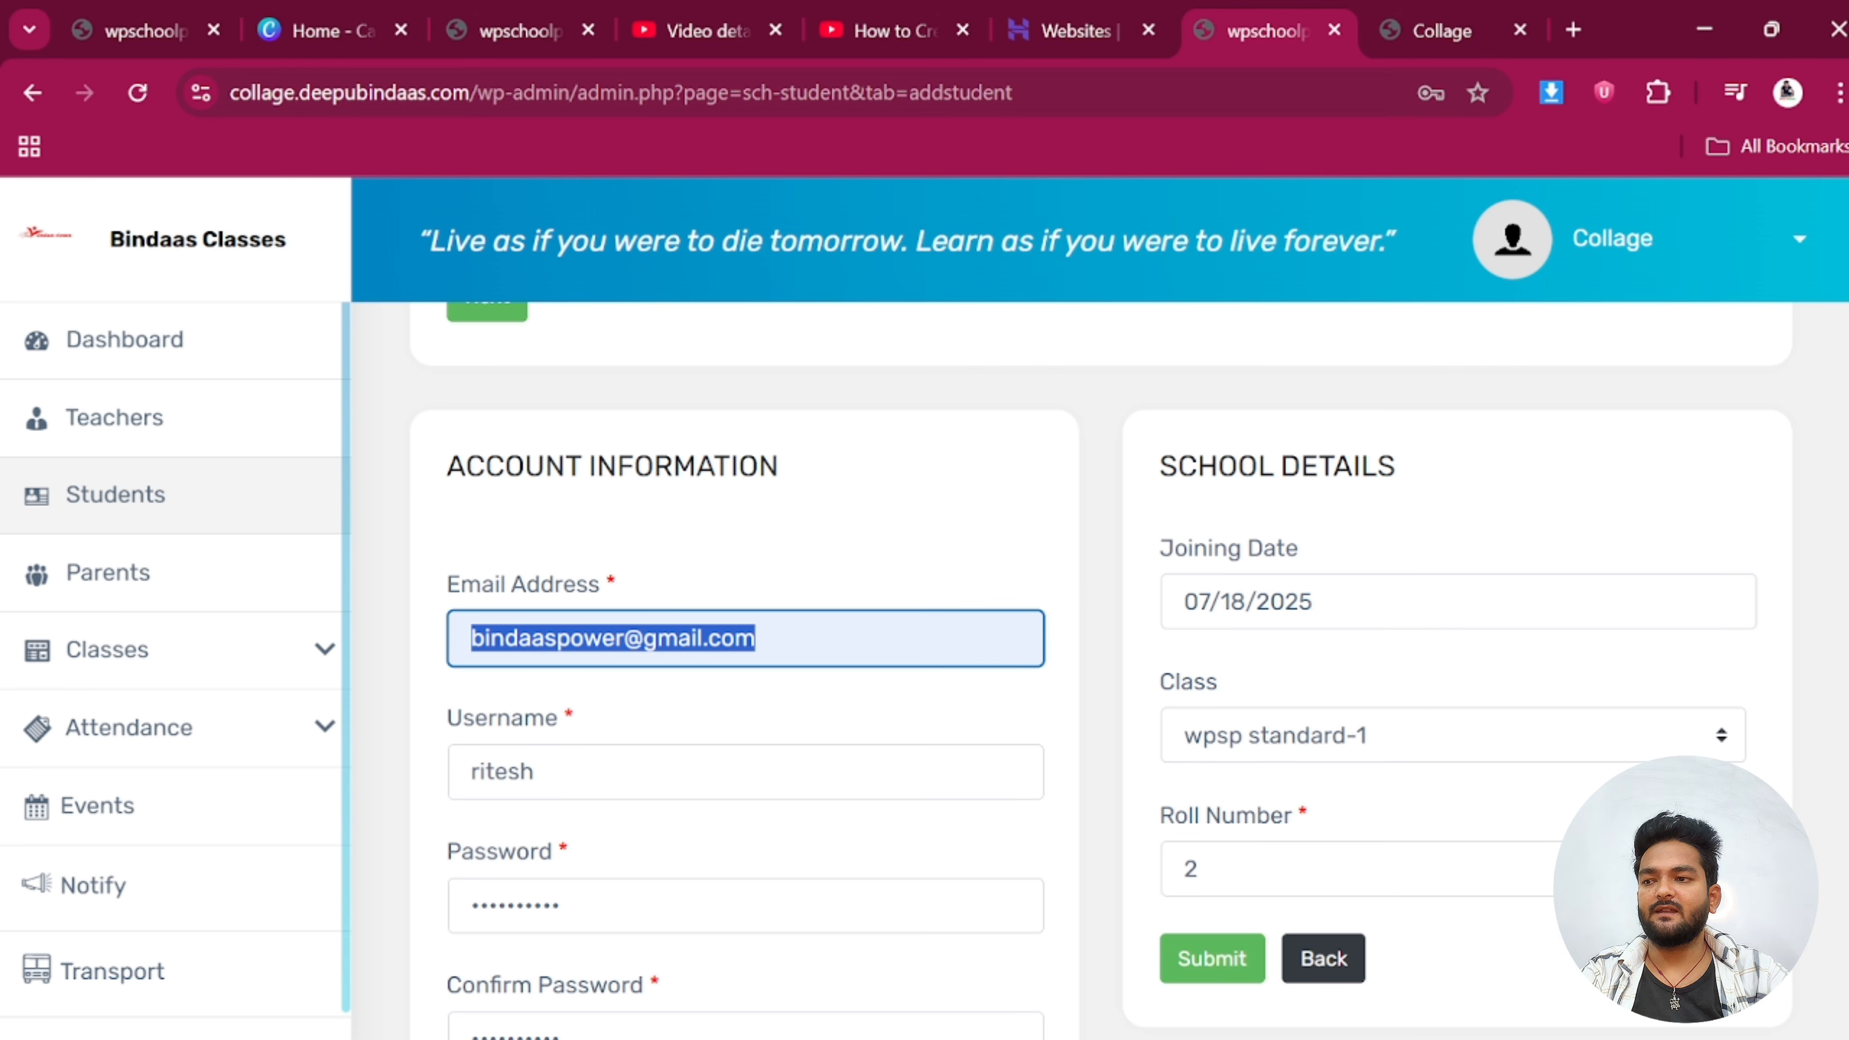
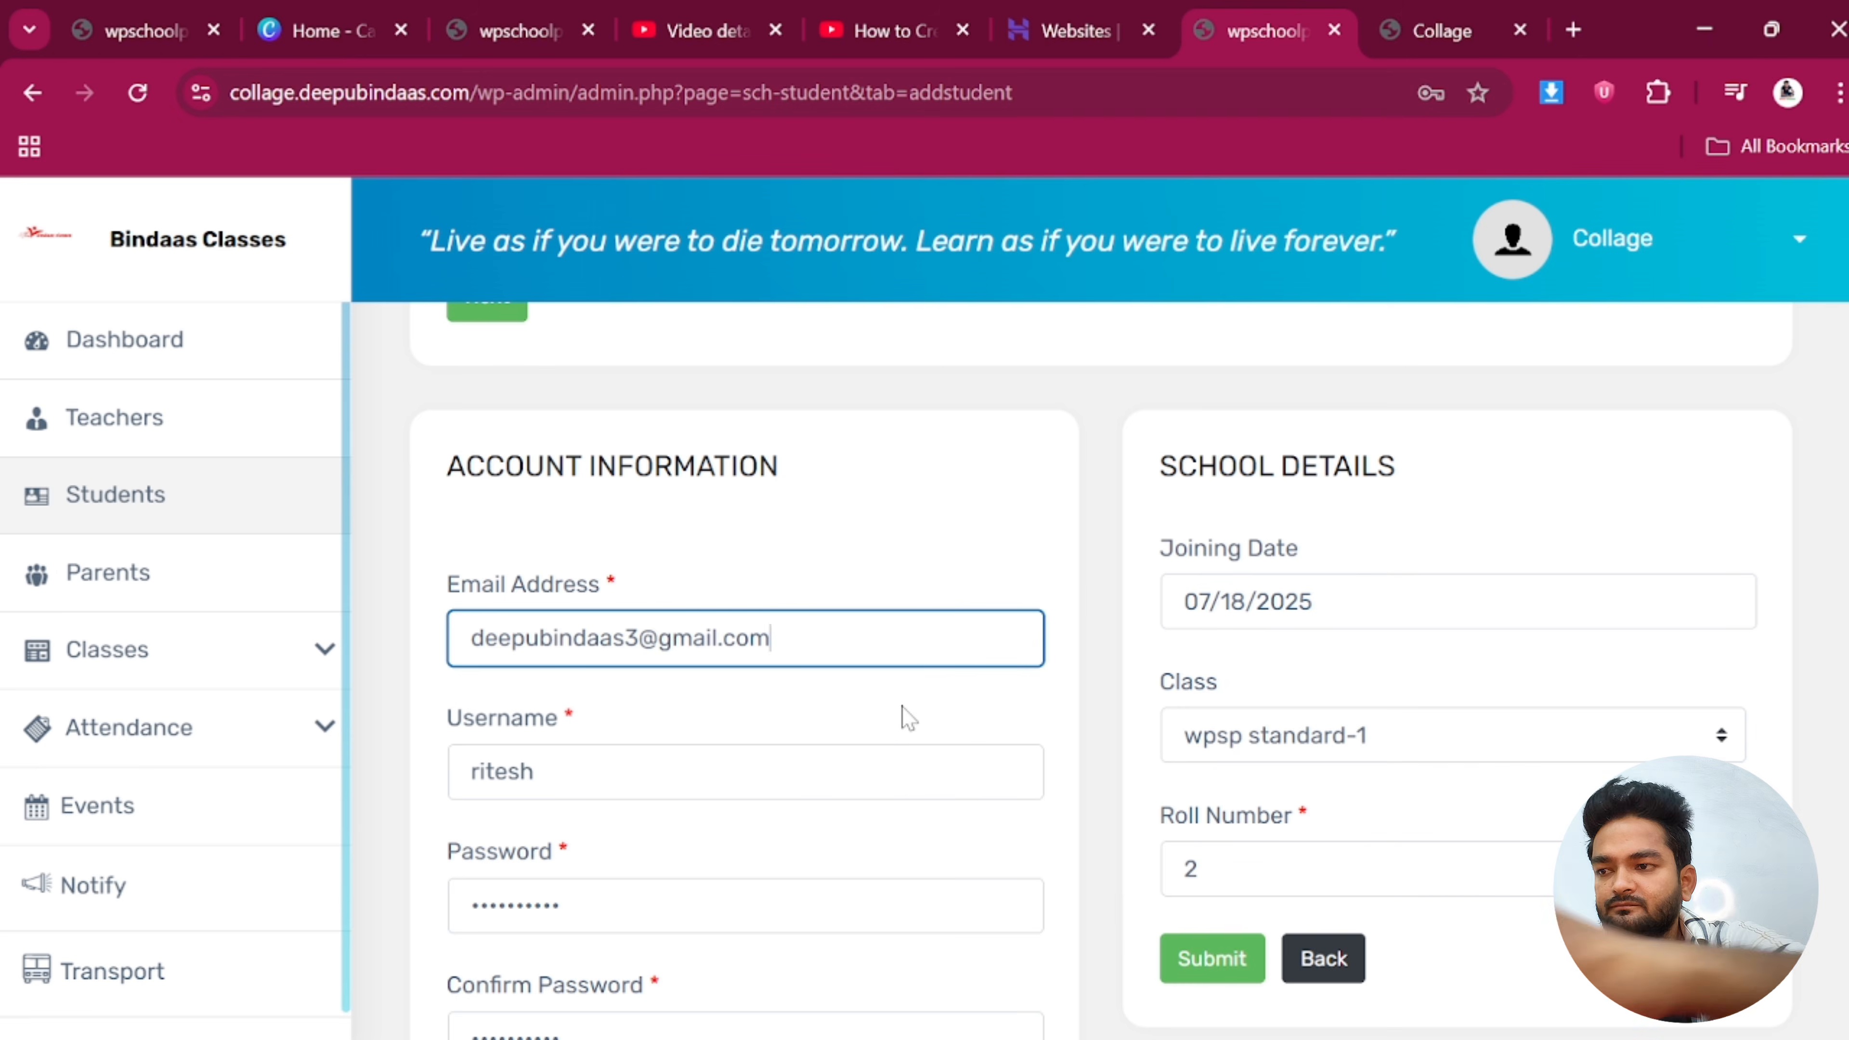
{"action": "left_click", "coordinate": [1210, 959]}
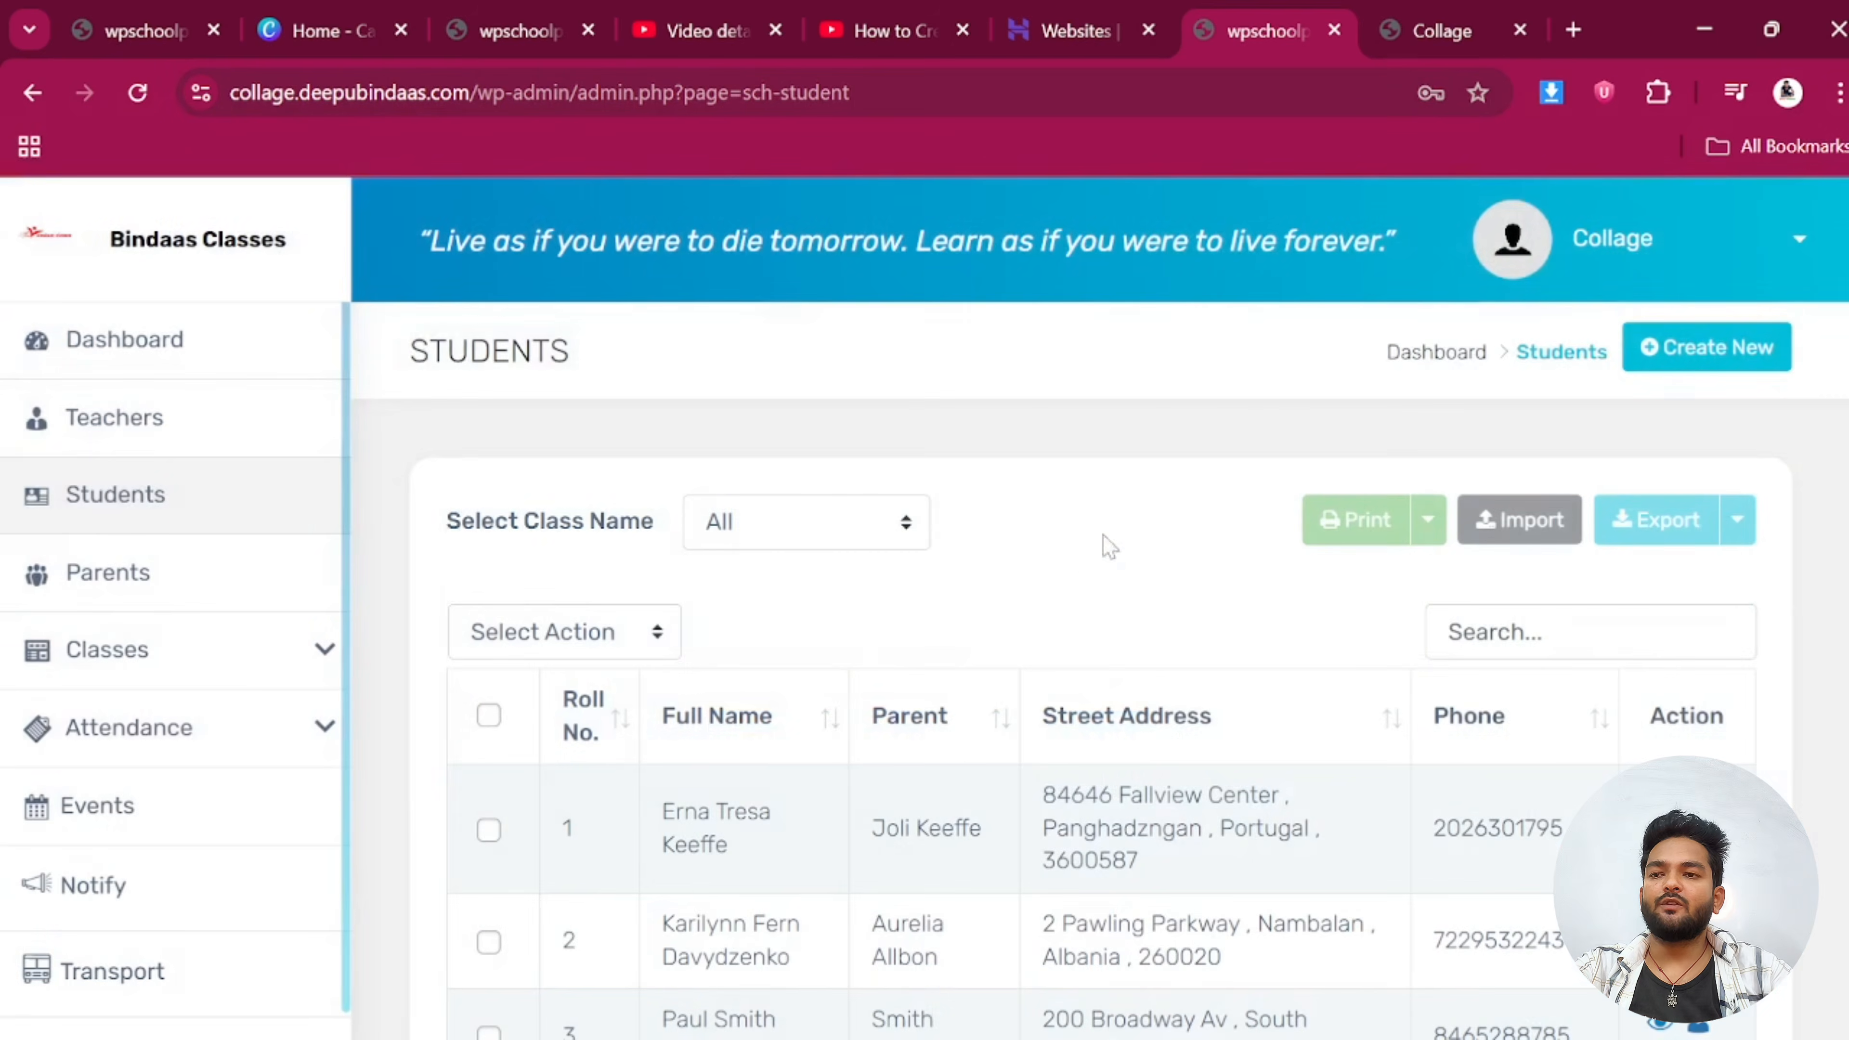
Edit the new student's record, enter parent first name 'bi', and update it
{"action": "scroll", "coordinate": [819, 717], "scroll_direction": "down", "scroll_amount": 10}
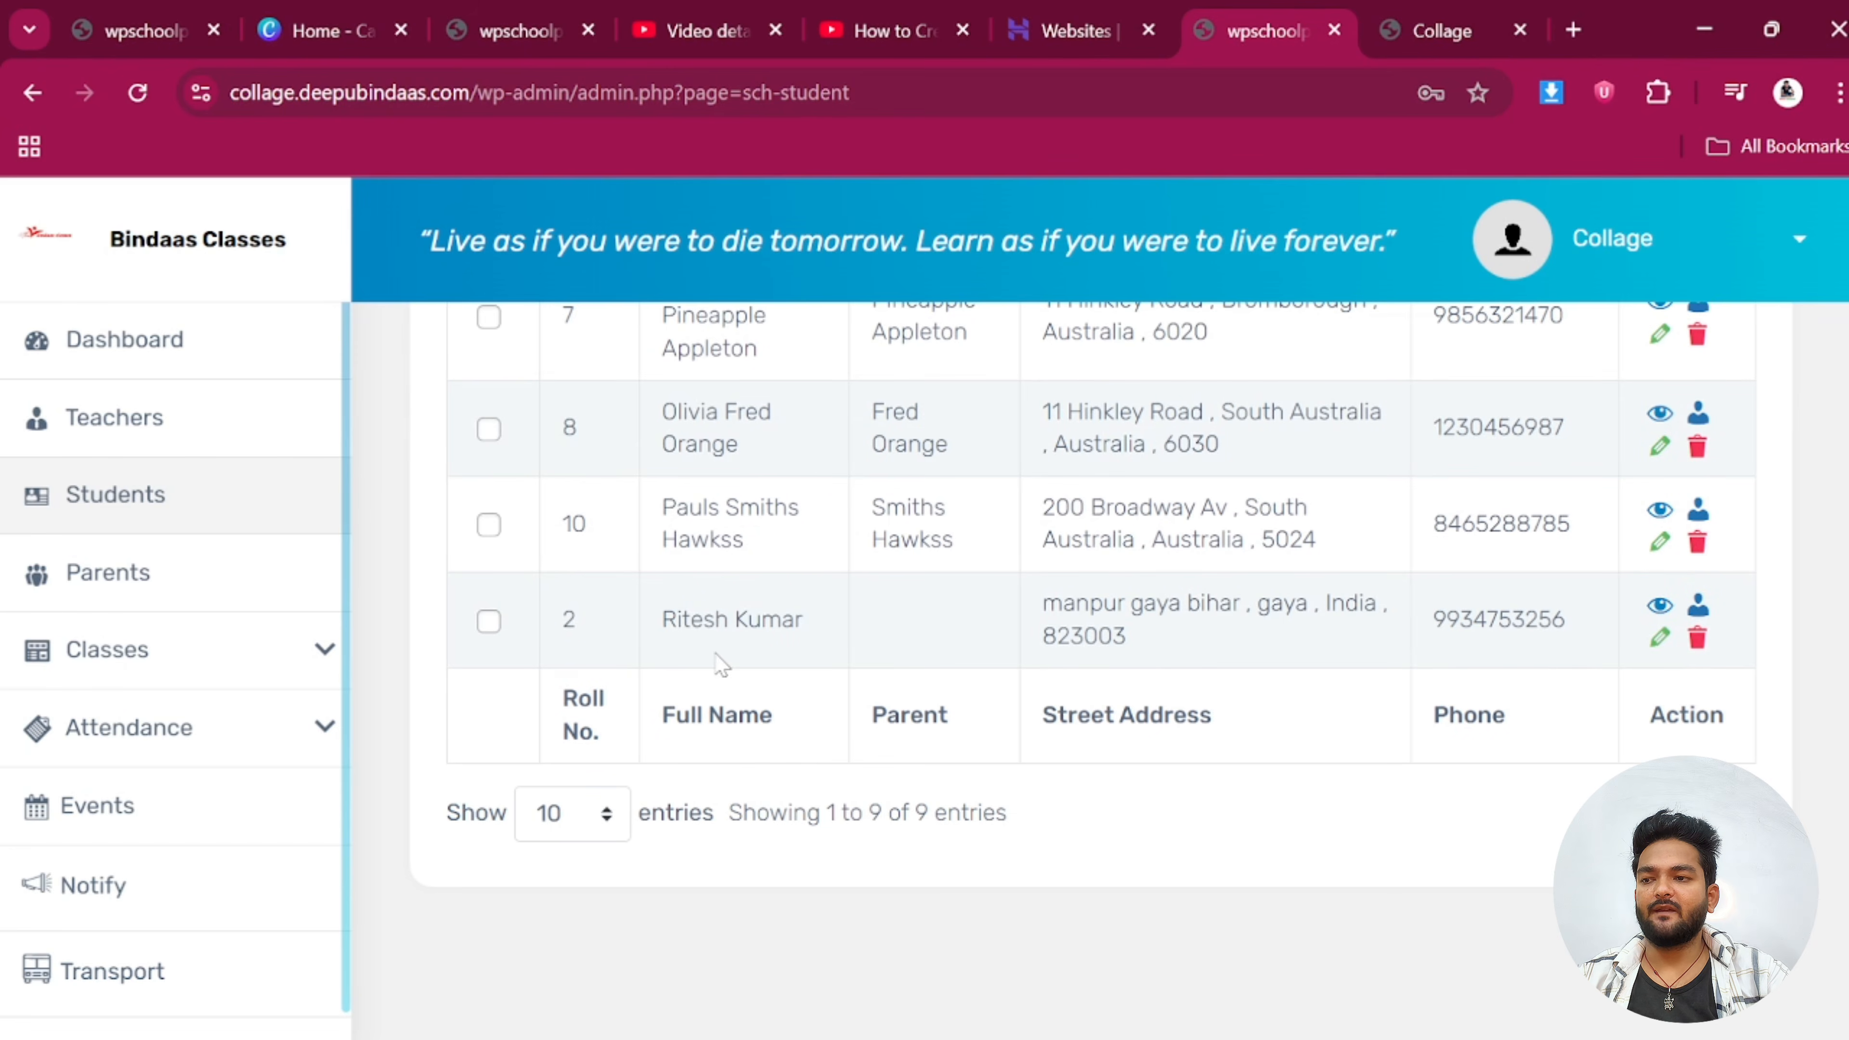
{"action": "scroll", "coordinate": [933, 652], "scroll_direction": "up", "scroll_amount": 10}
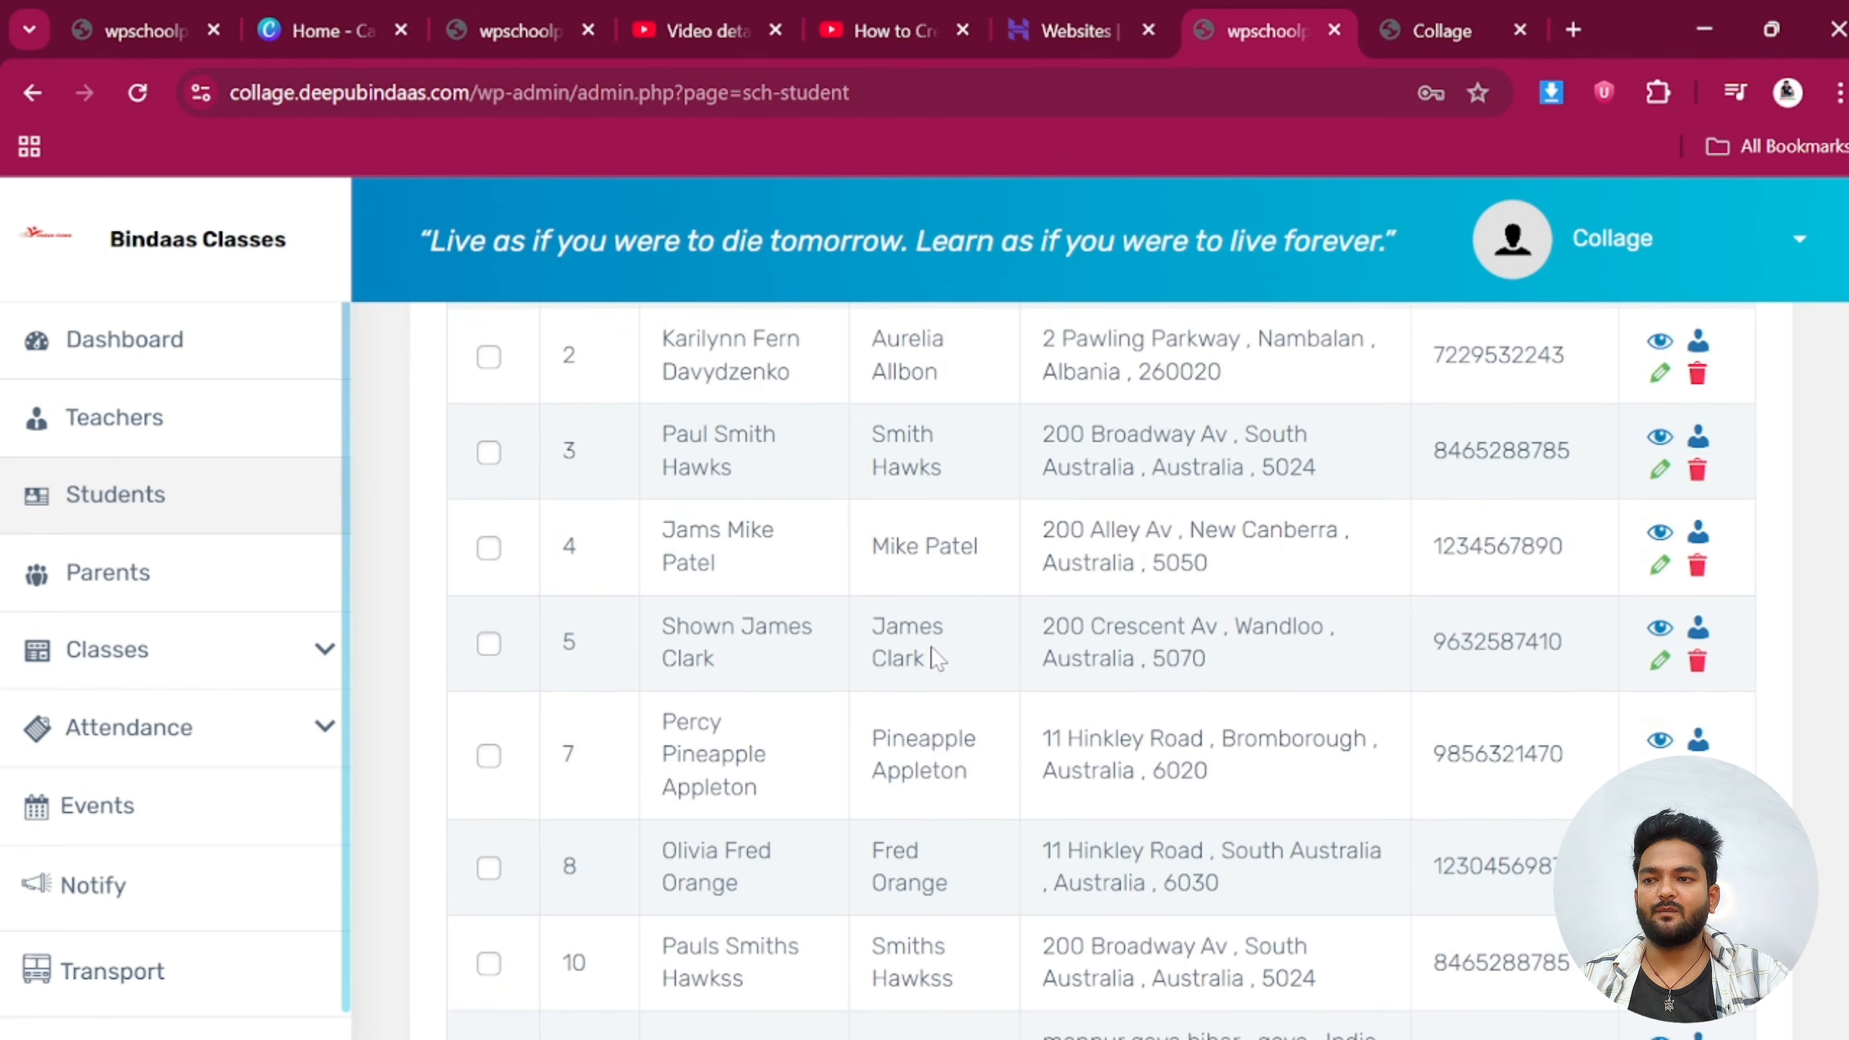
{"action": "scroll", "coordinate": [917, 640], "scroll_direction": "down", "scroll_amount": 10}
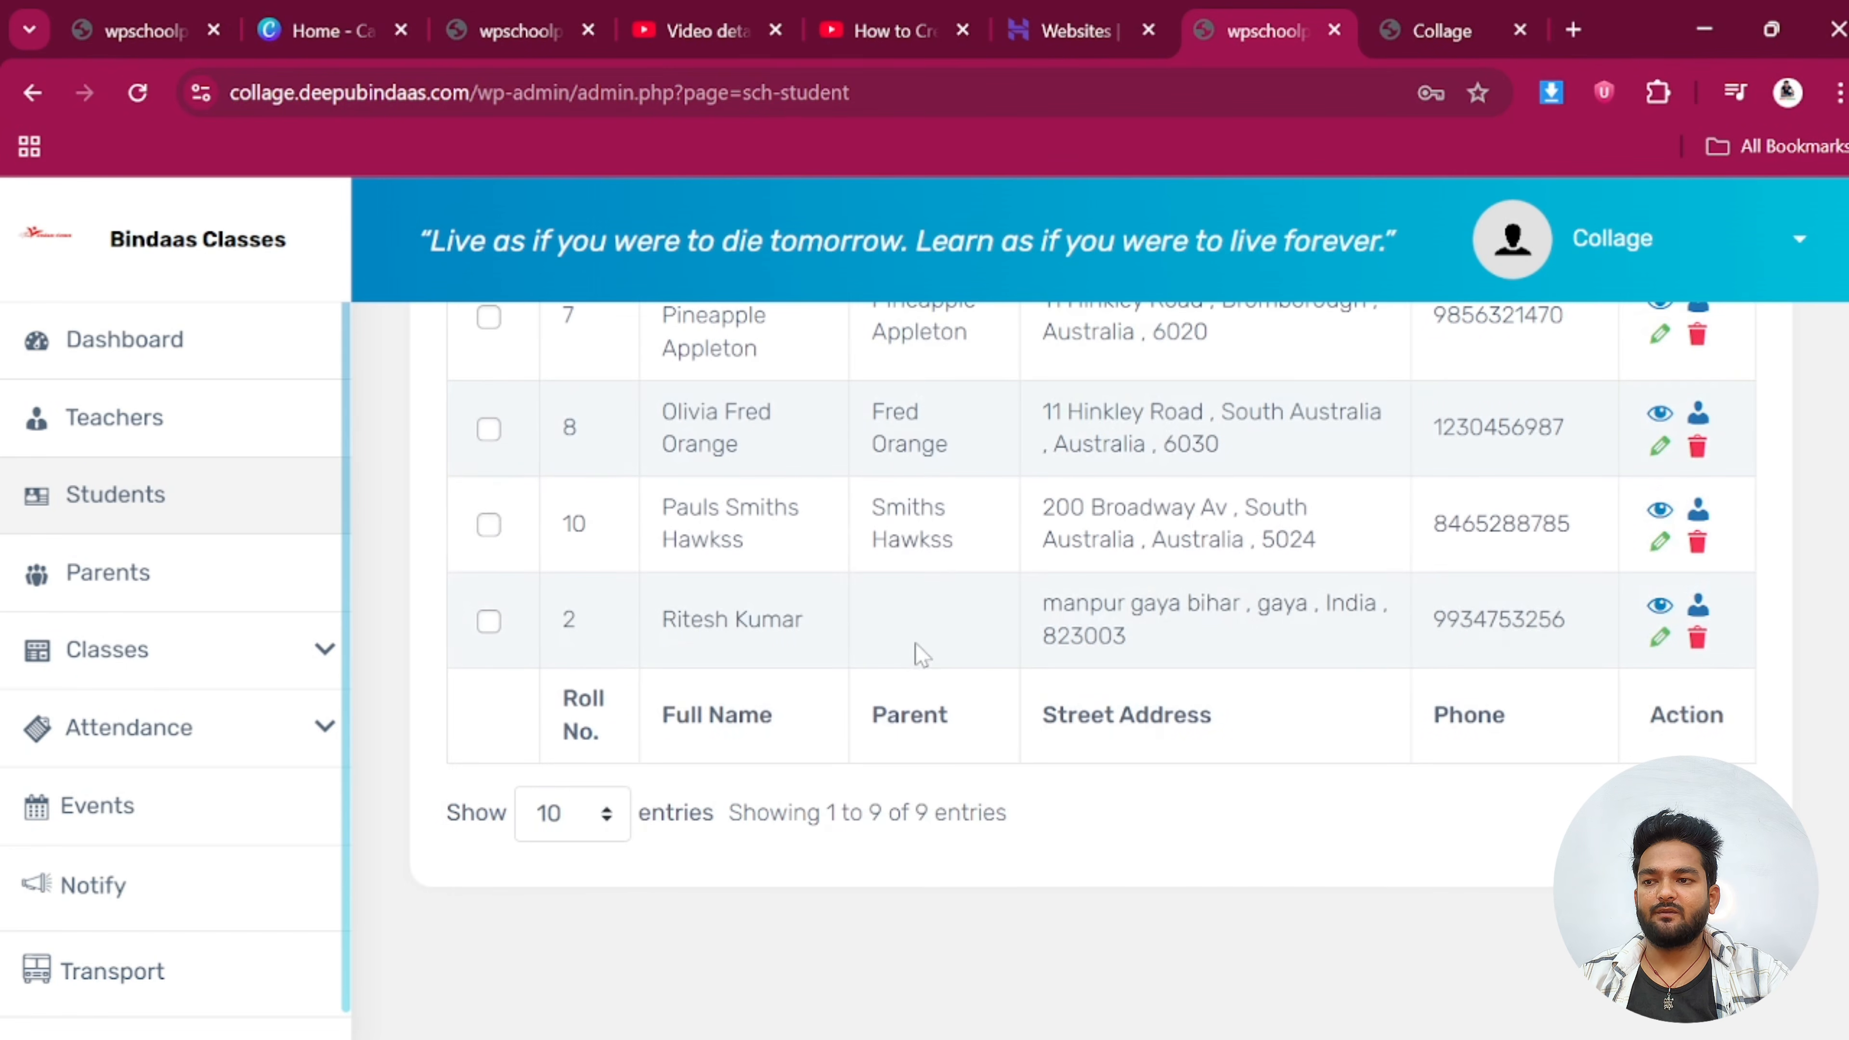
{"action": "left_click", "coordinate": [1660, 636]}
{"action": "scroll", "coordinate": [700, 661], "scroll_direction": "down", "scroll_amount": 10}
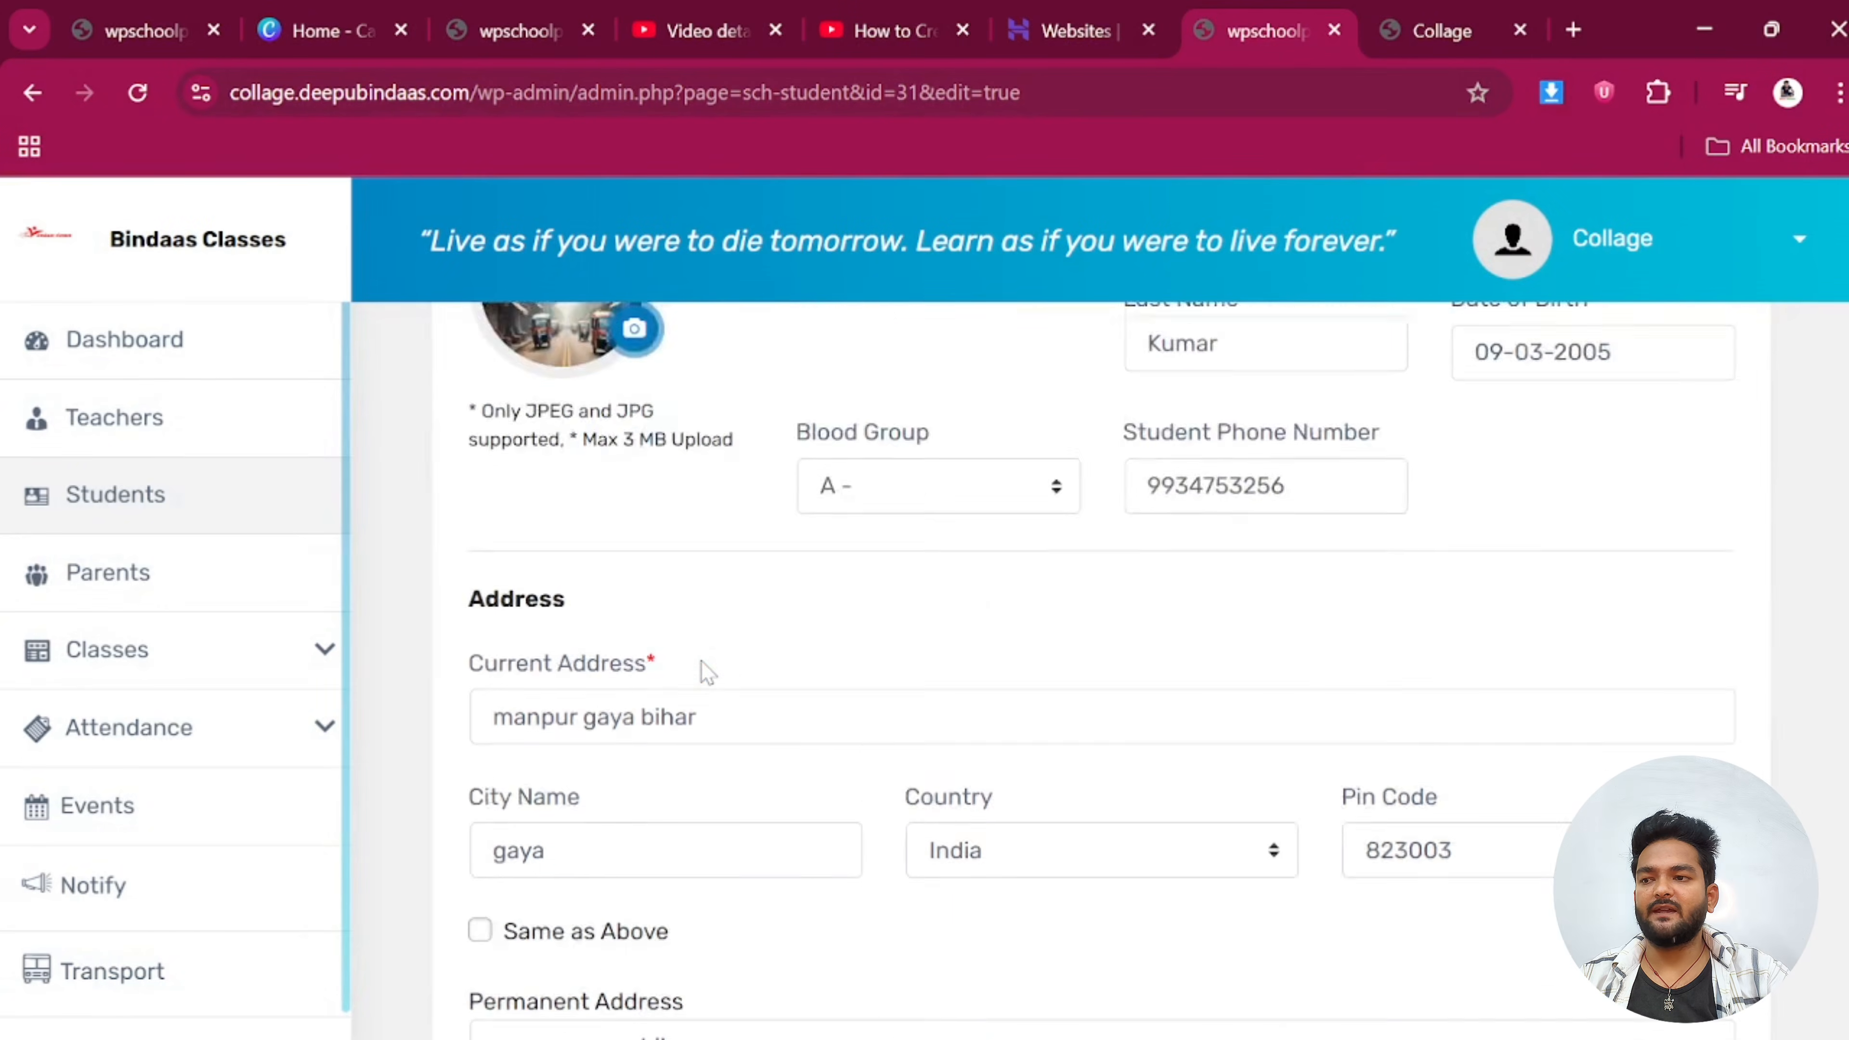
{"action": "scroll", "coordinate": [657, 676], "scroll_direction": "down", "scroll_amount": 6}
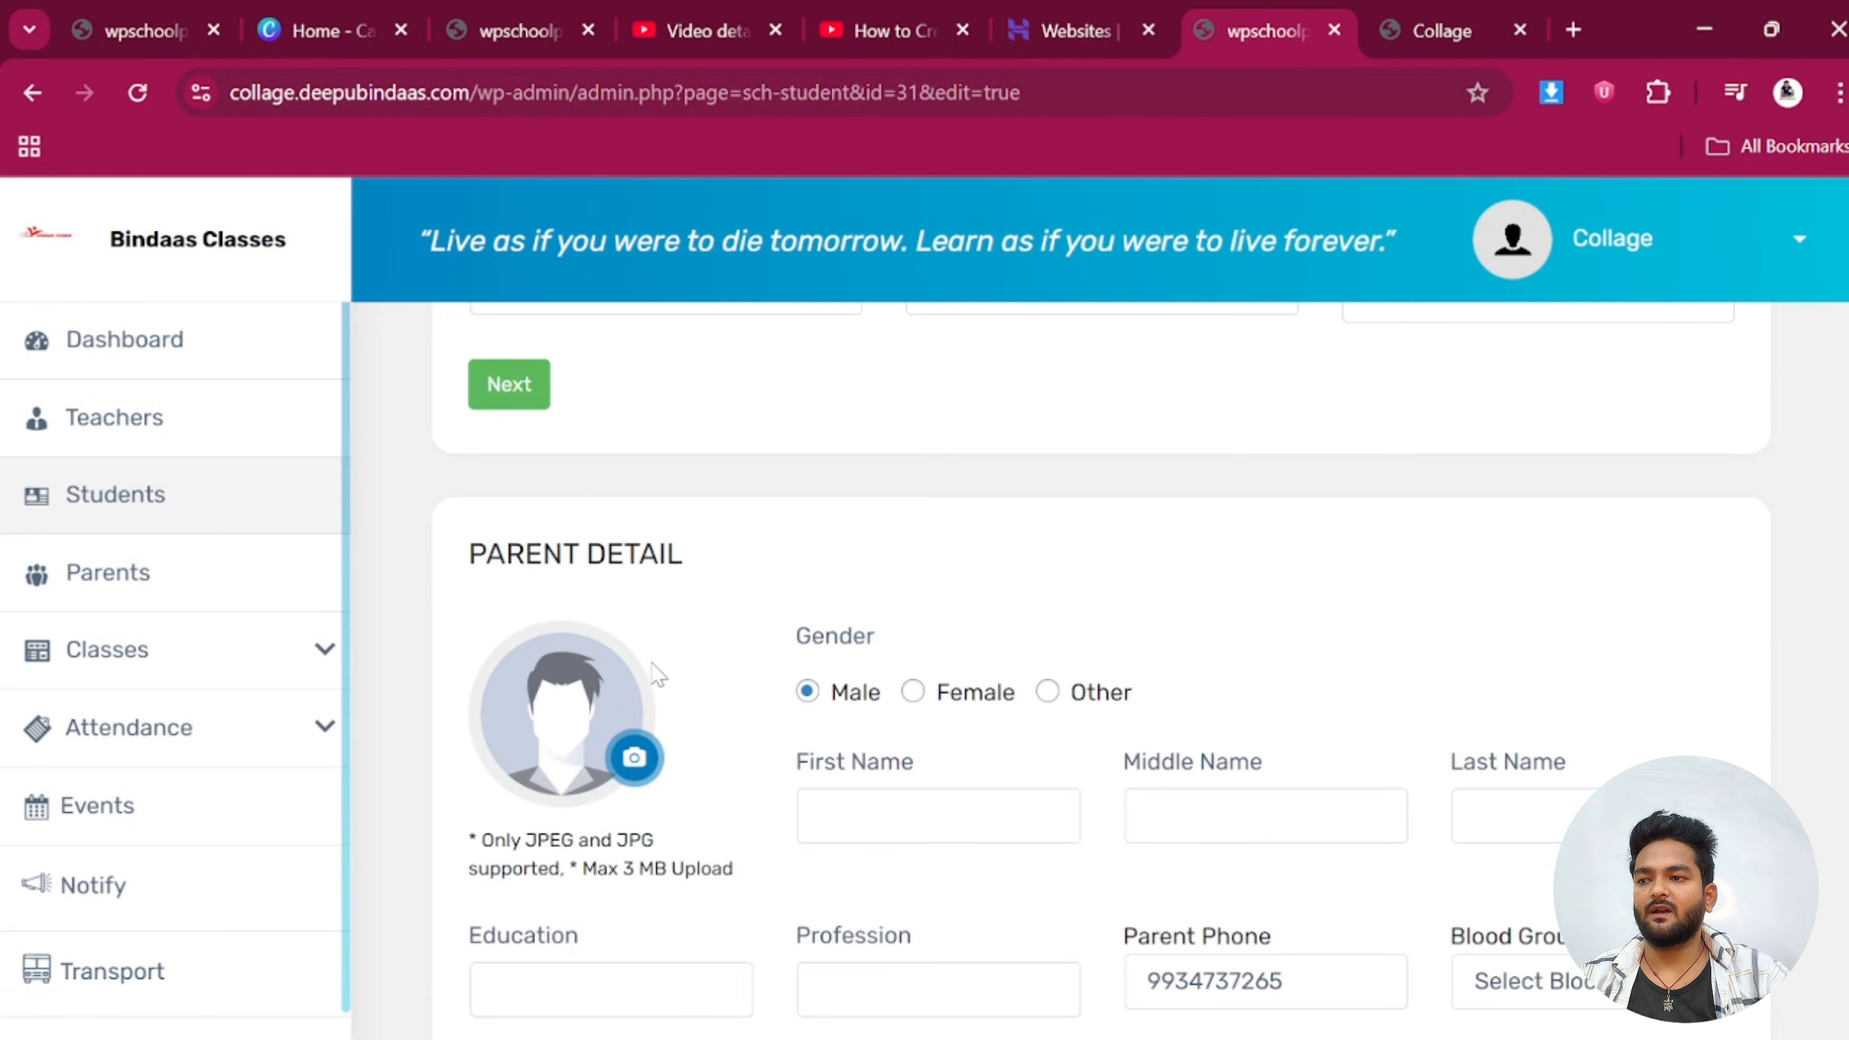
{"action": "left_click", "coordinate": [821, 669]}
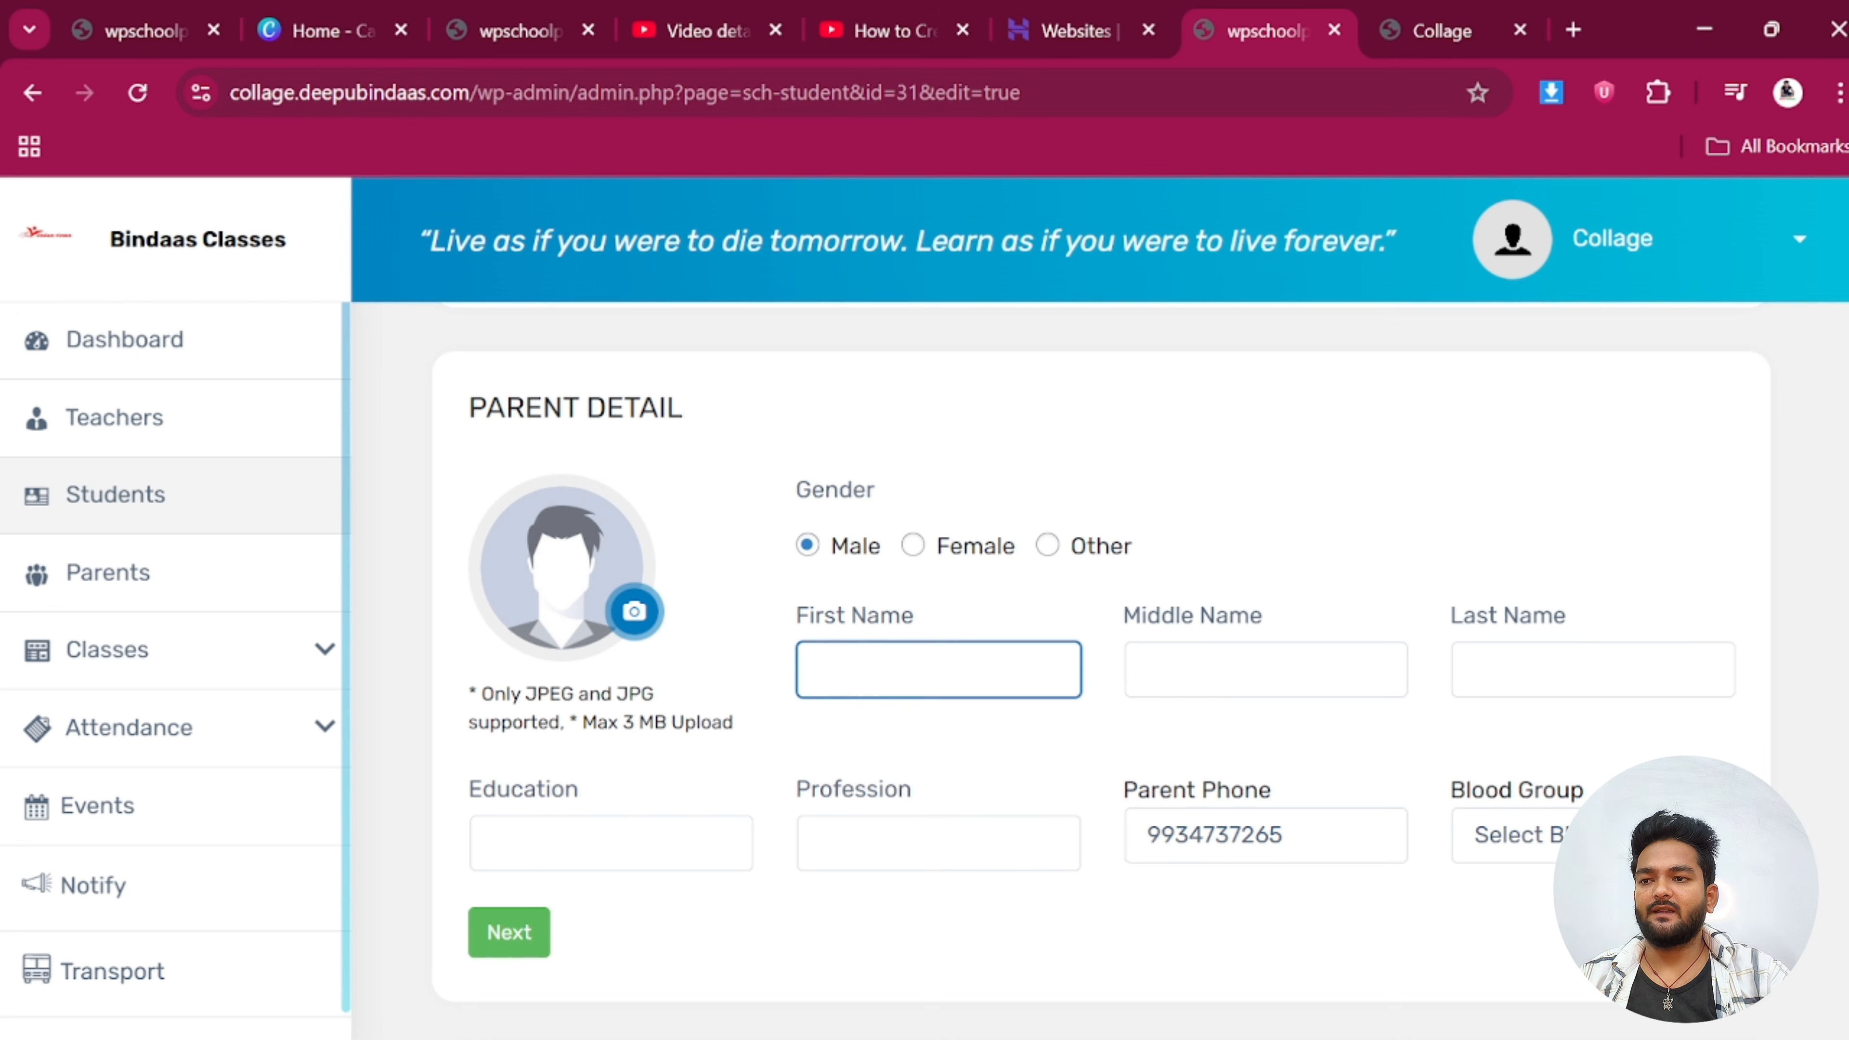
{"action": "type", "text": "b"}
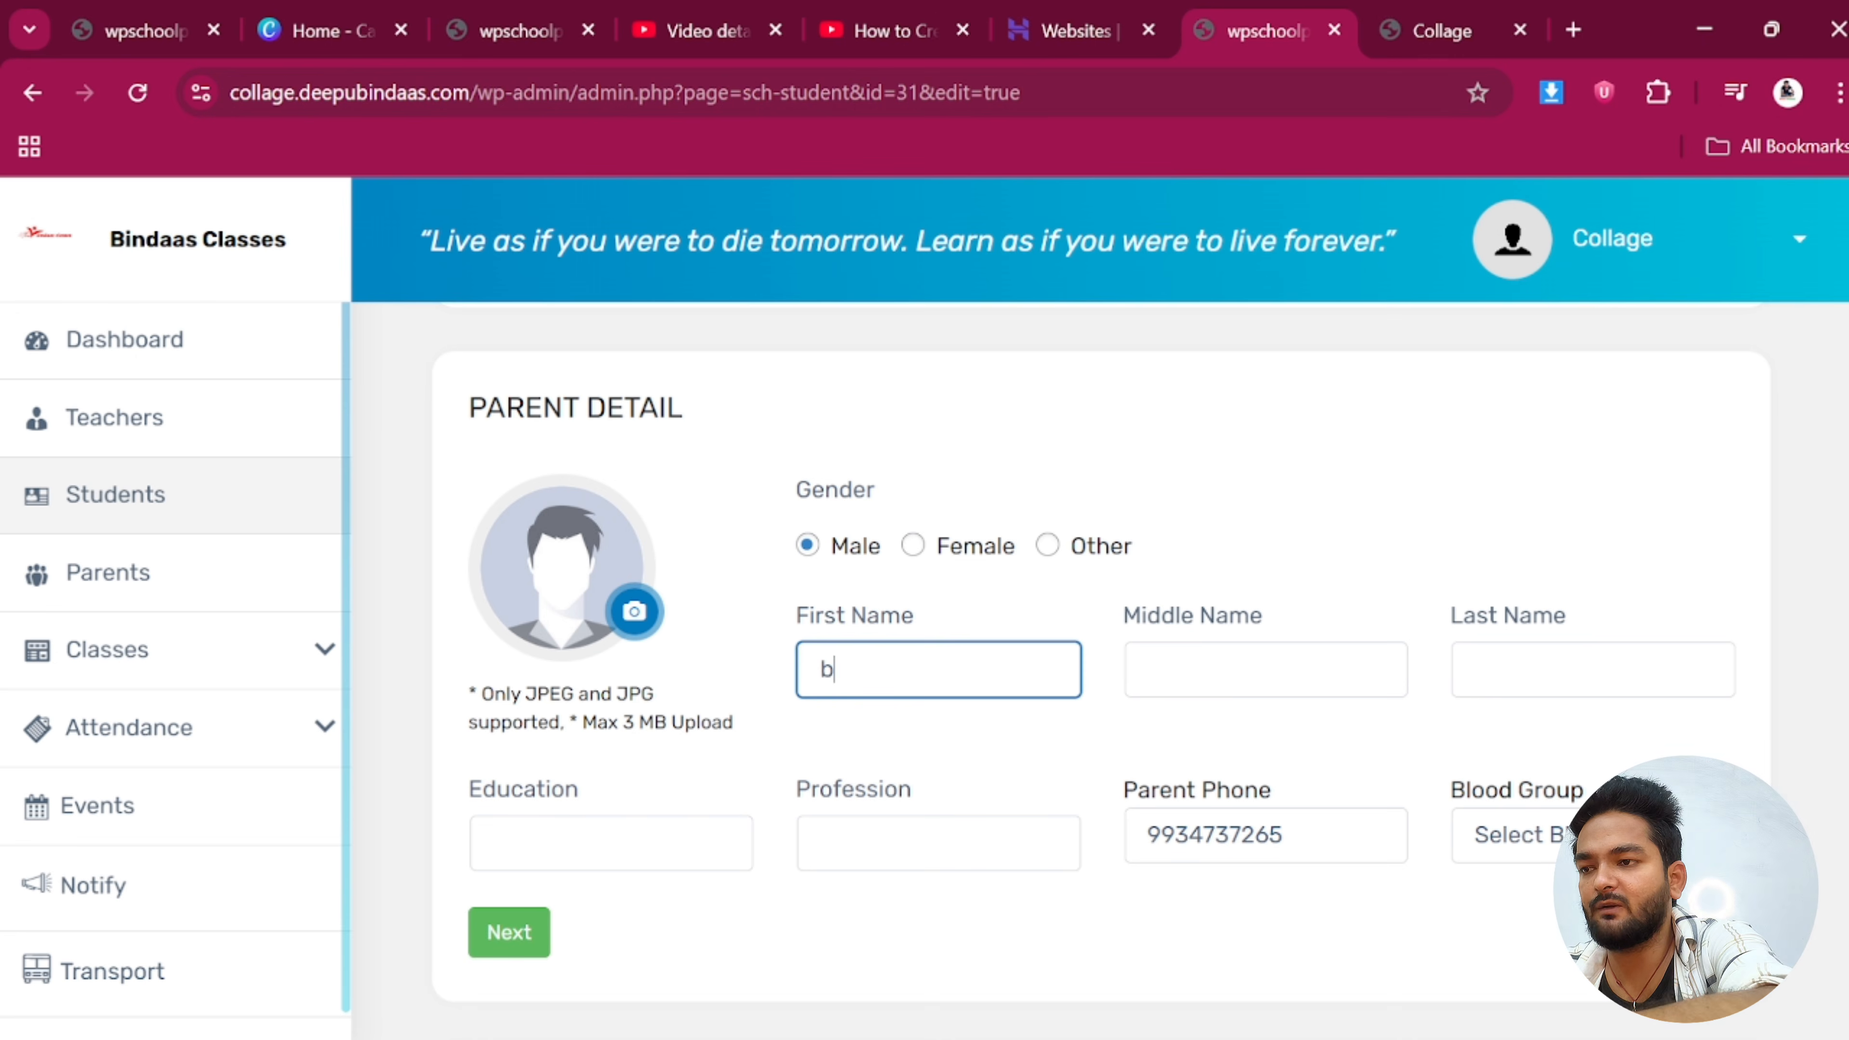
{"action": "type", "text": "inod"}
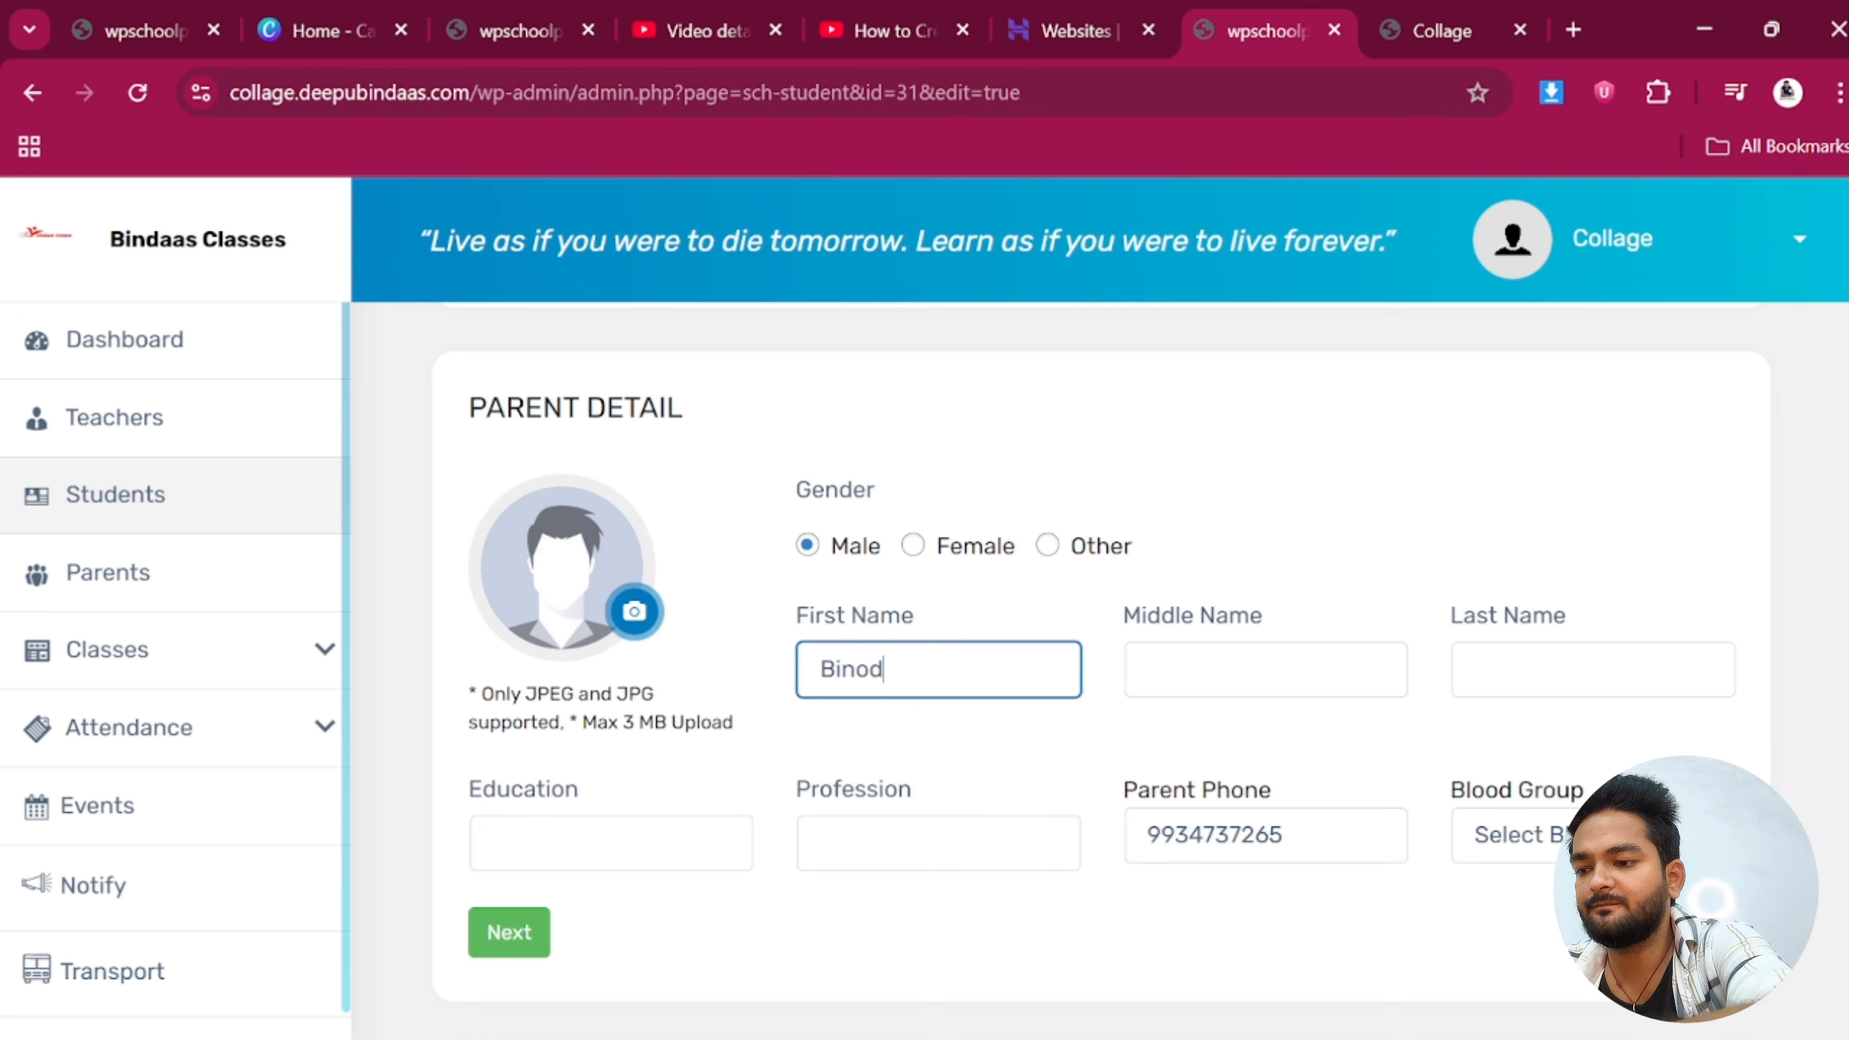
{"action": "key", "text": "Tab"}
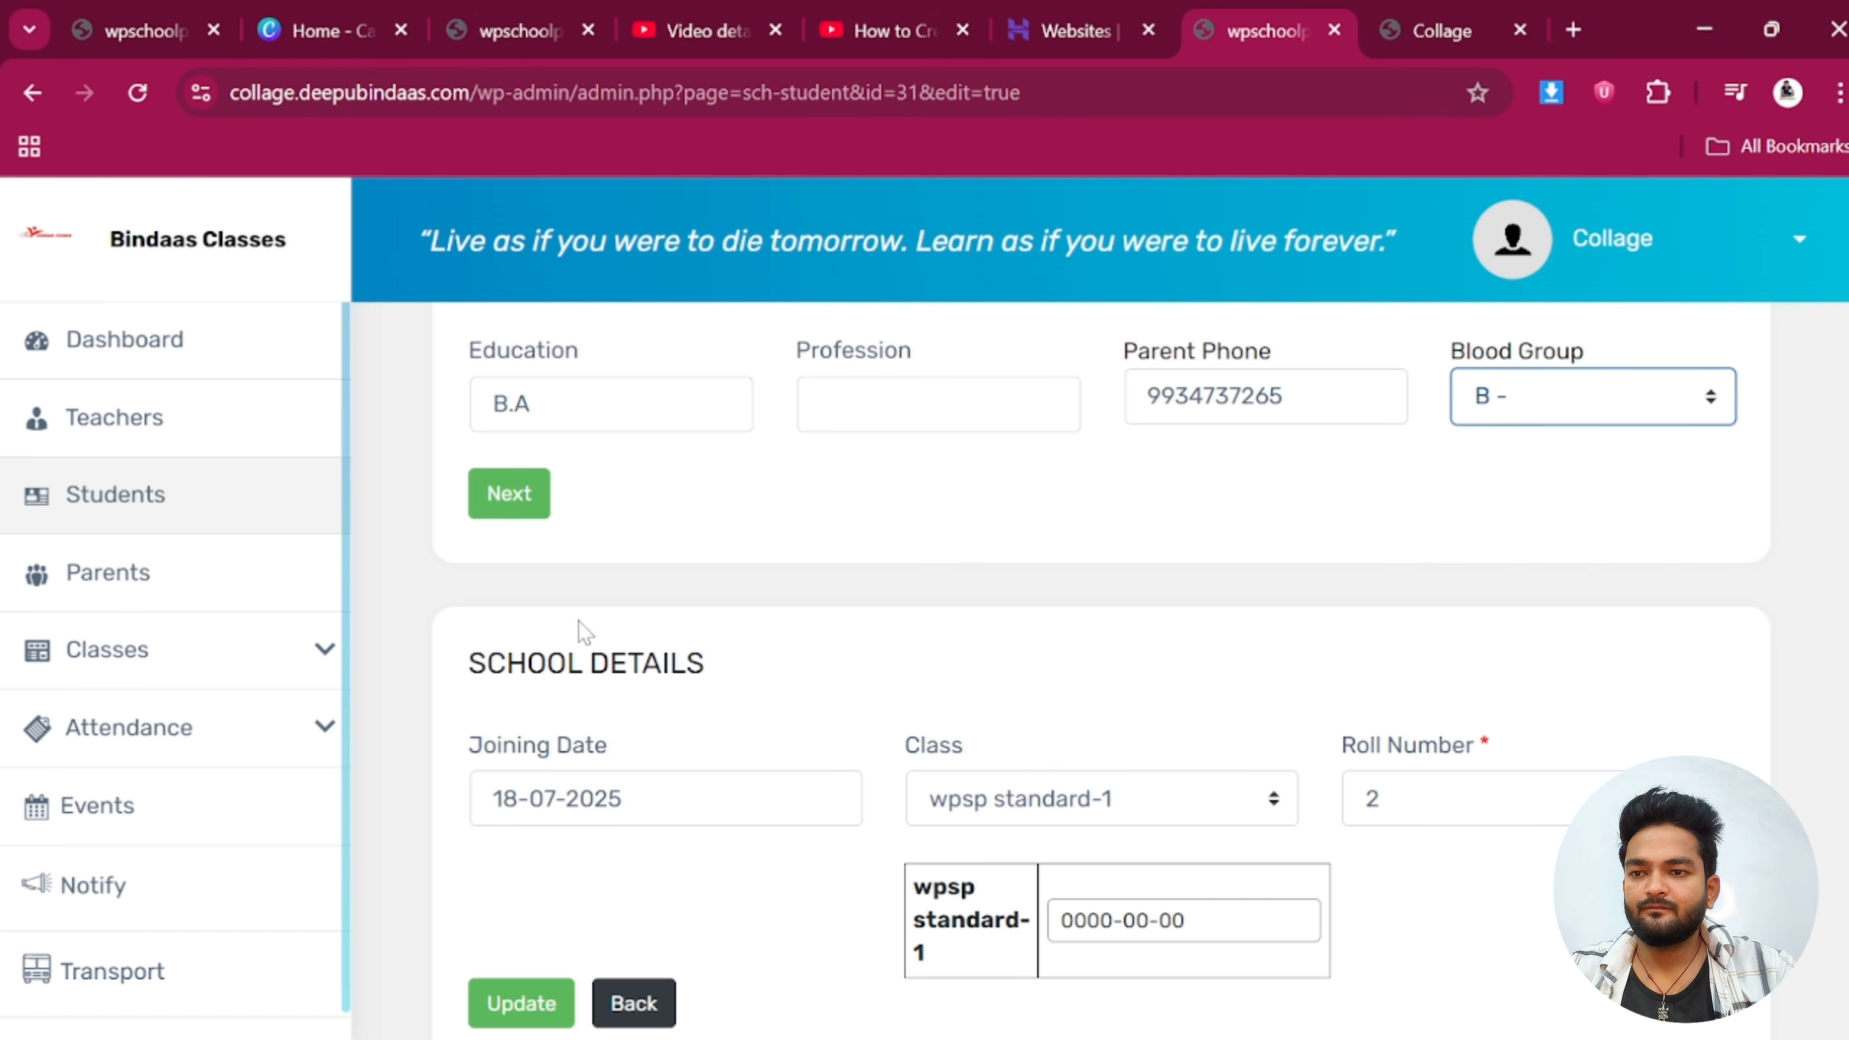
{"action": "left_click", "coordinate": [513, 510]}
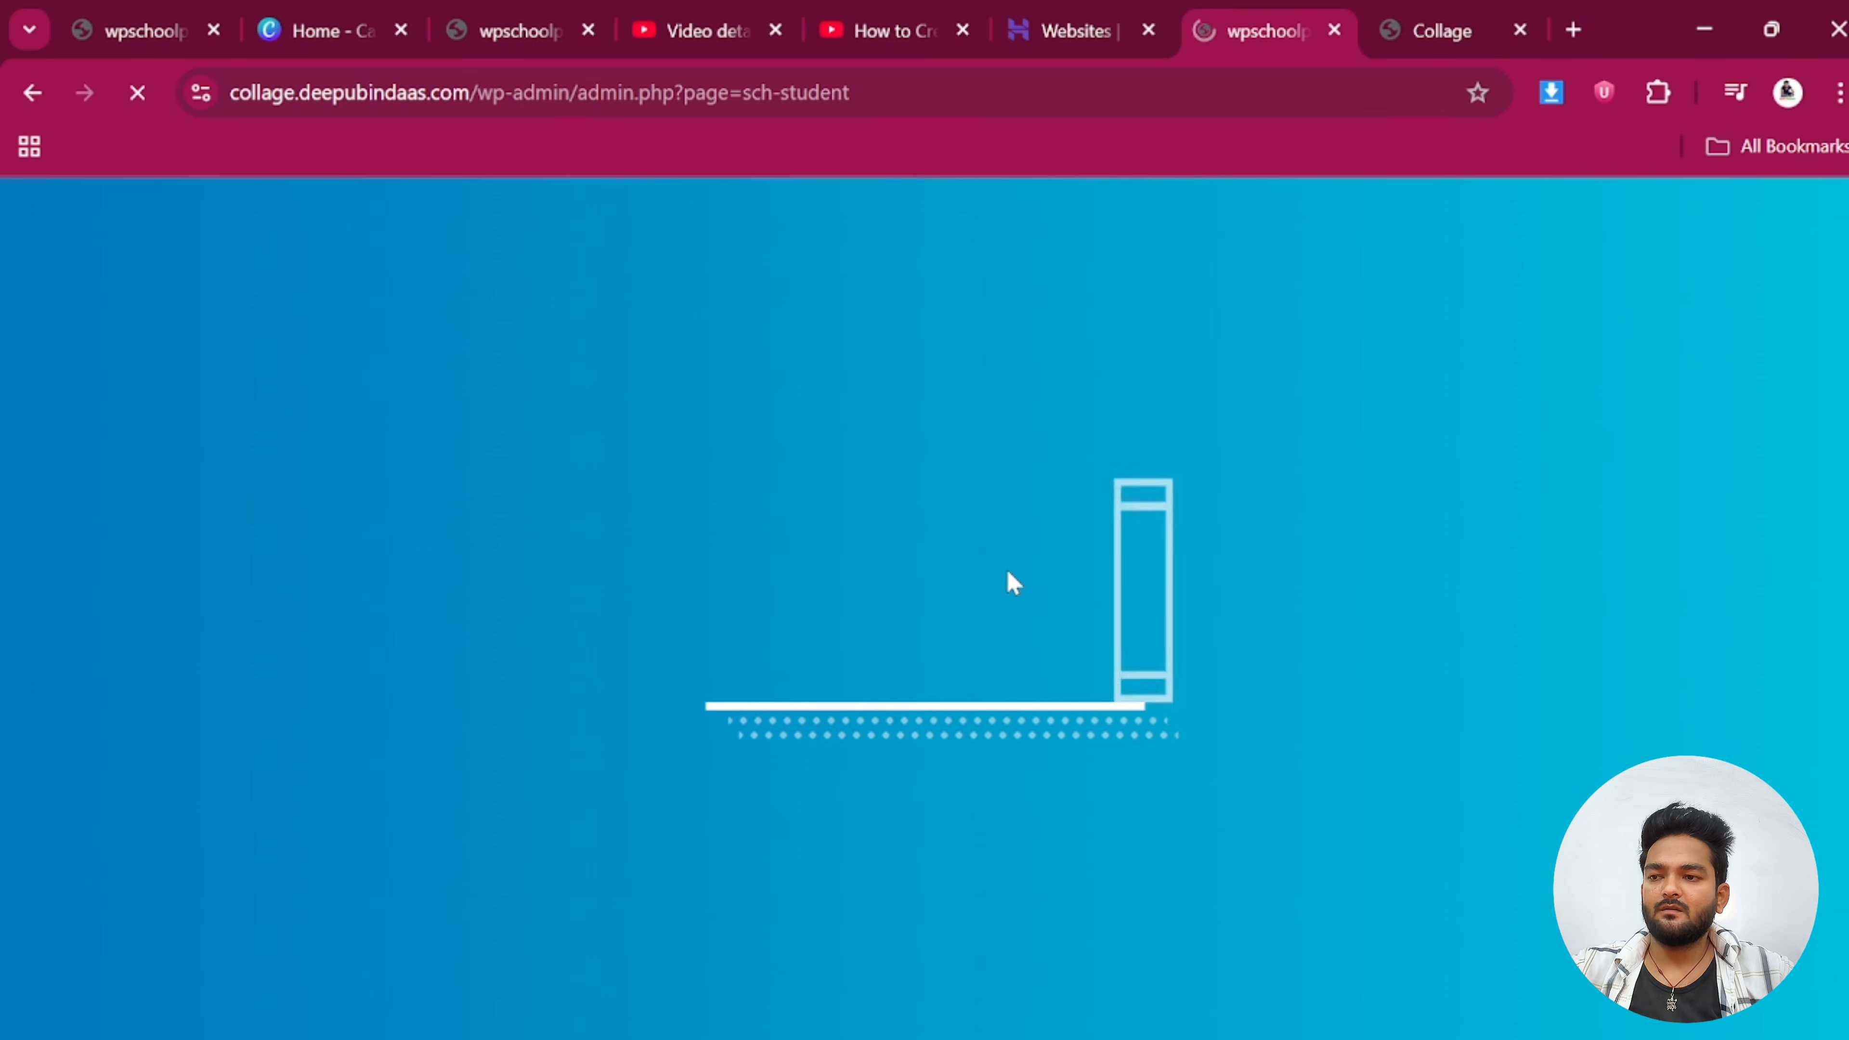
Check the Parents list to confirm the new parent appears
{"action": "scroll", "coordinate": [1042, 699], "scroll_direction": "down", "scroll_amount": 10}
{"action": "scroll", "coordinate": [1019, 713], "scroll_direction": "down", "scroll_amount": 3}
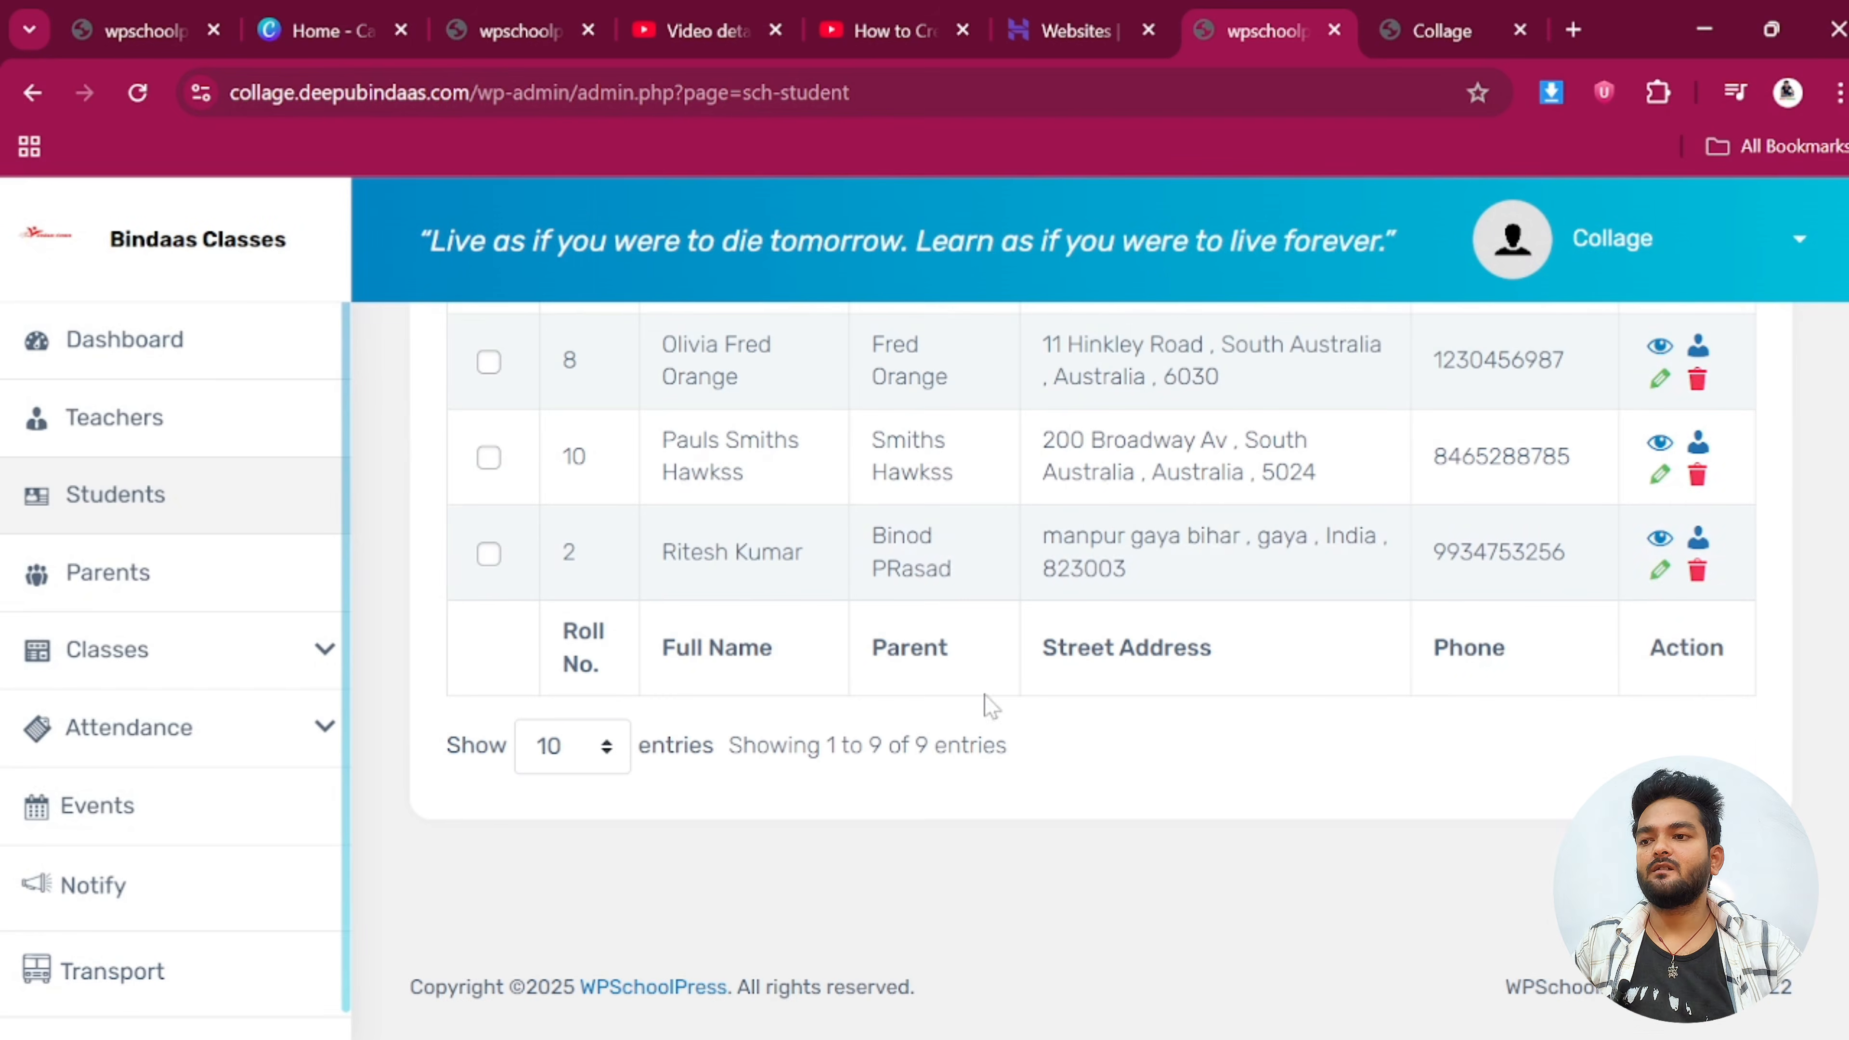
{"action": "scroll", "coordinate": [747, 624], "scroll_direction": "up", "scroll_amount": 2}
{"action": "scroll", "coordinate": [838, 710], "scroll_direction": "up", "scroll_amount": 5}
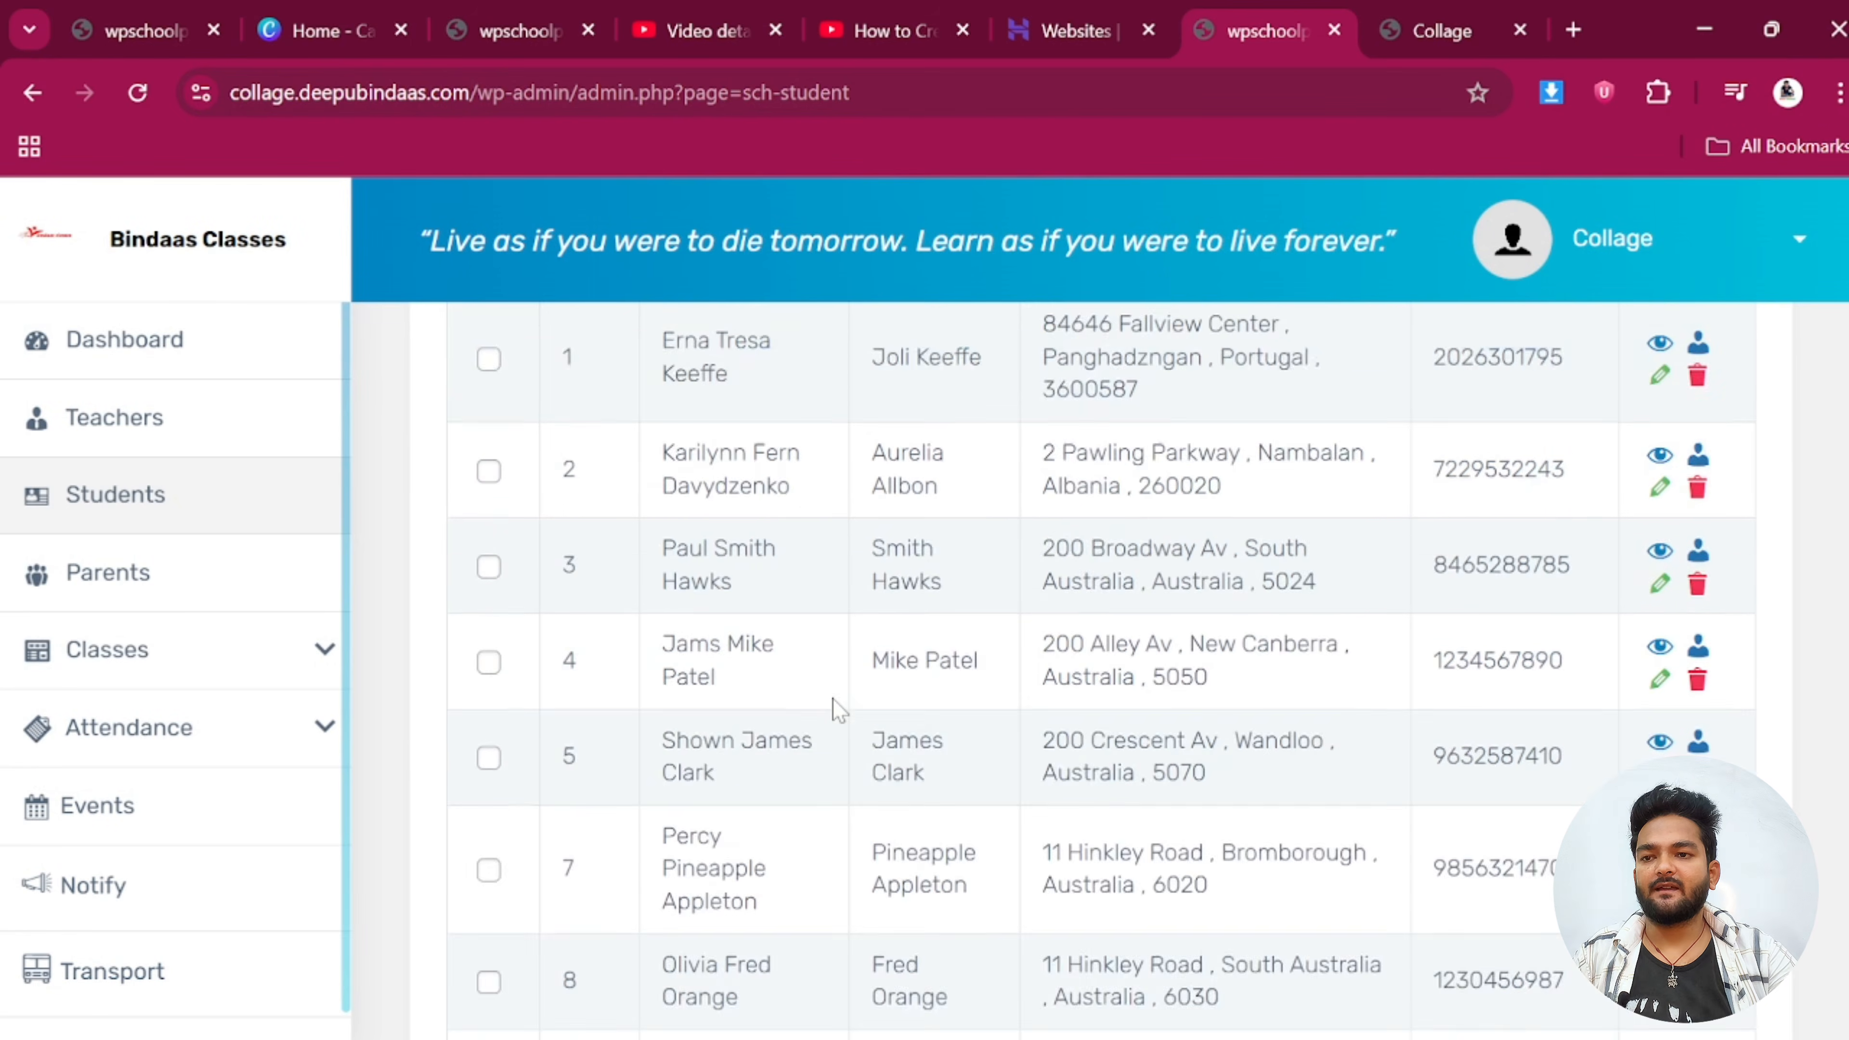
{"action": "scroll", "coordinate": [844, 711], "scroll_direction": "down", "scroll_amount": 7}
{"action": "left_click", "coordinate": [136, 594]}
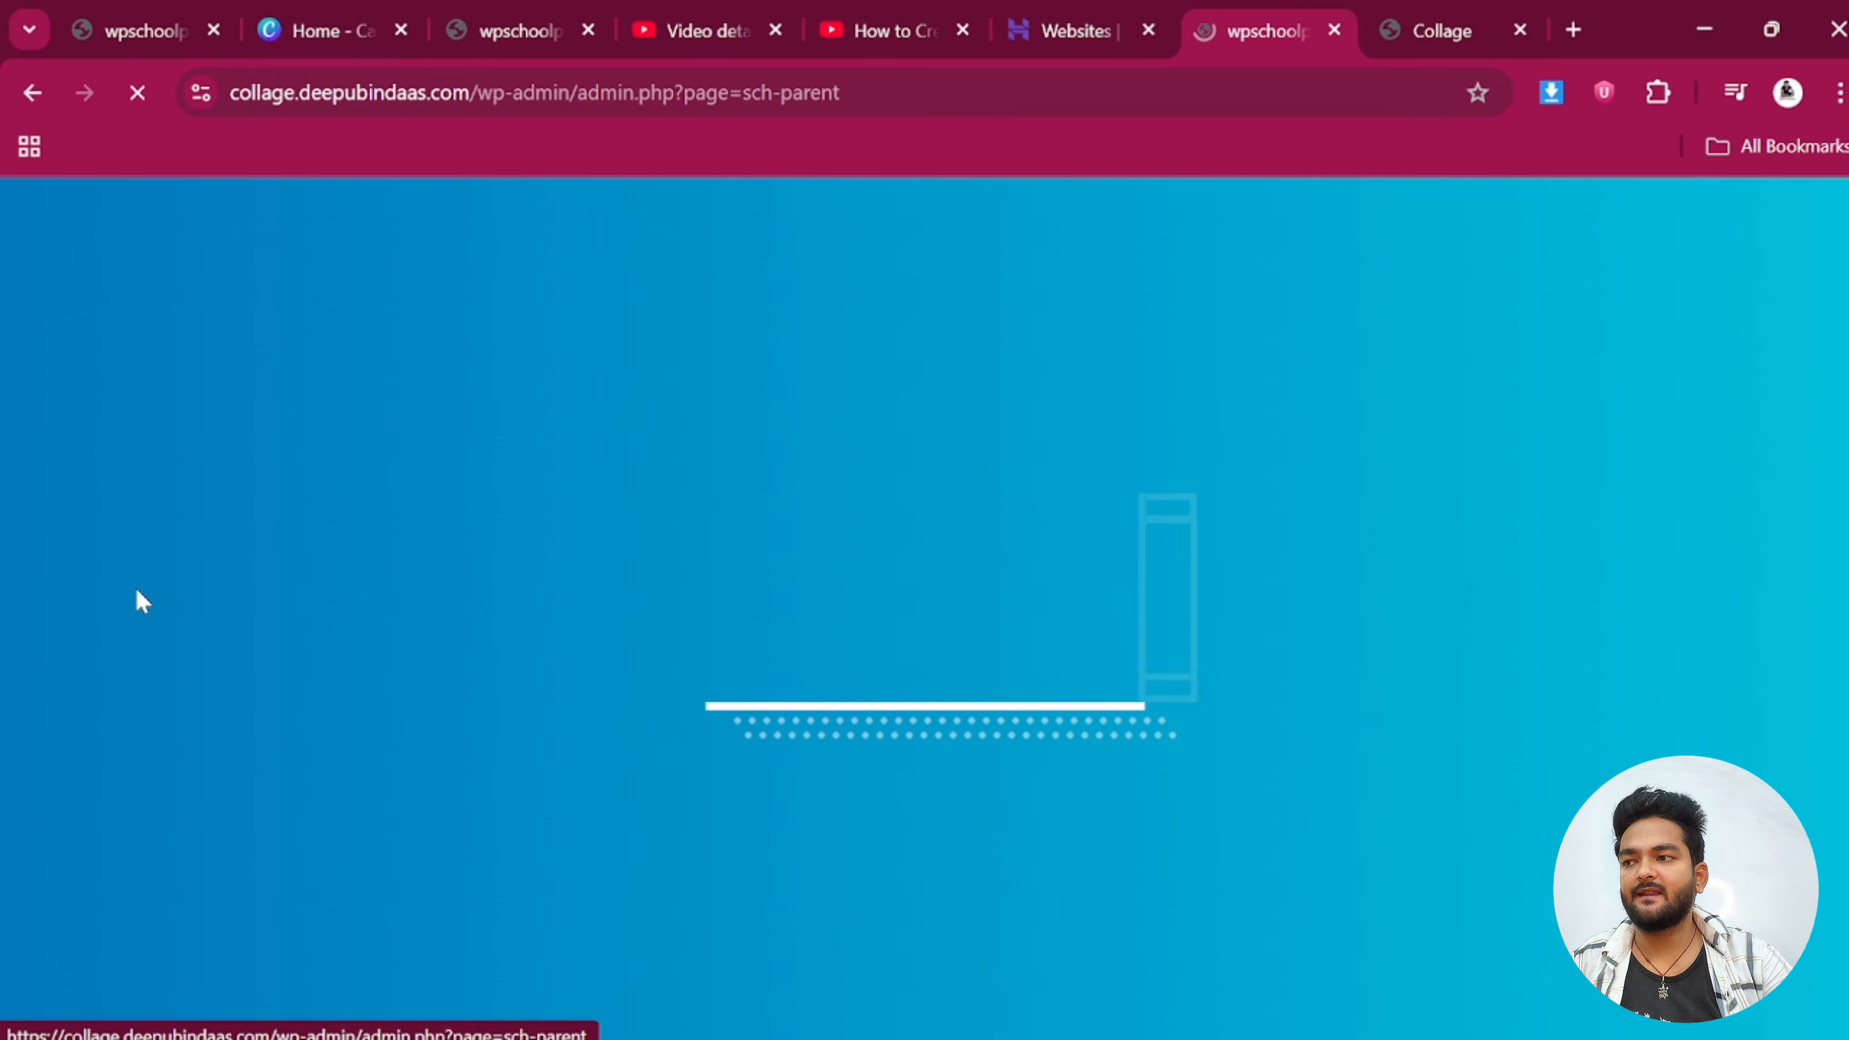
{"action": "scroll", "coordinate": [882, 796], "scroll_direction": "down", "scroll_amount": 5}
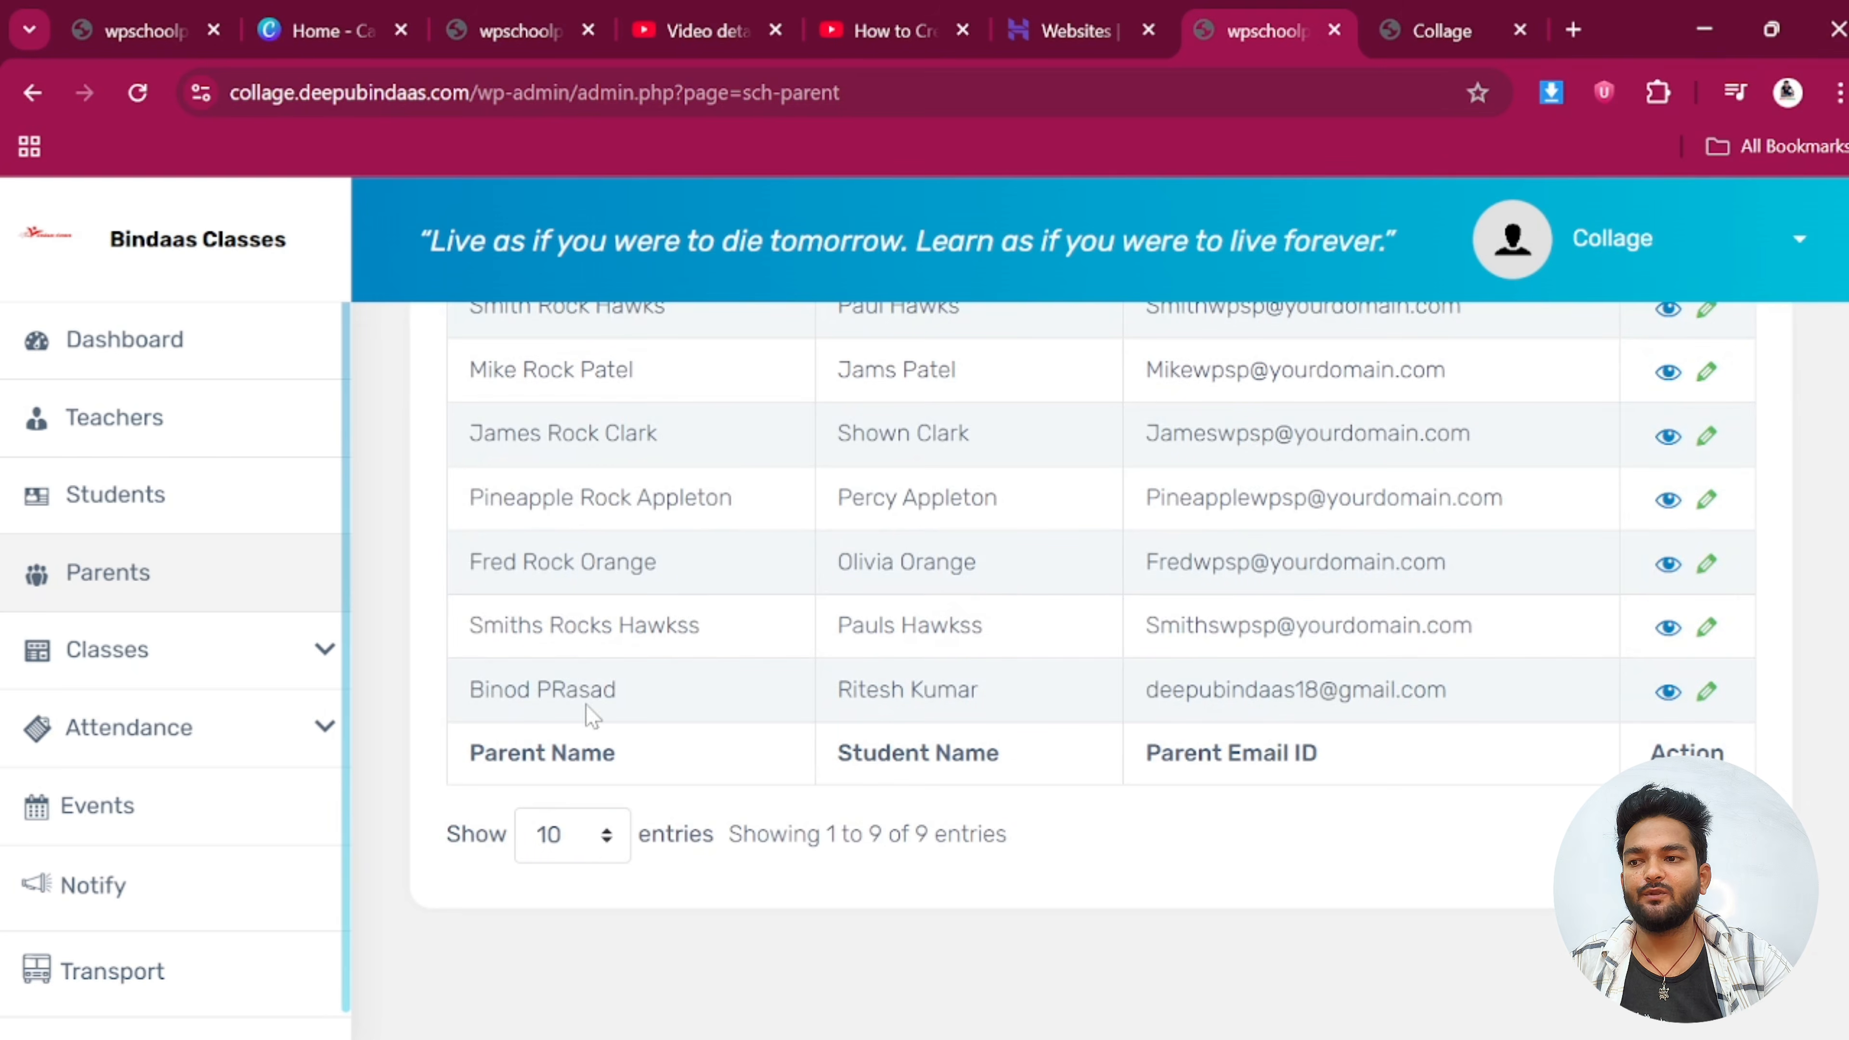
{"action": "double_click", "coordinate": [944, 689]}
{"action": "double_click", "coordinate": [574, 689]}
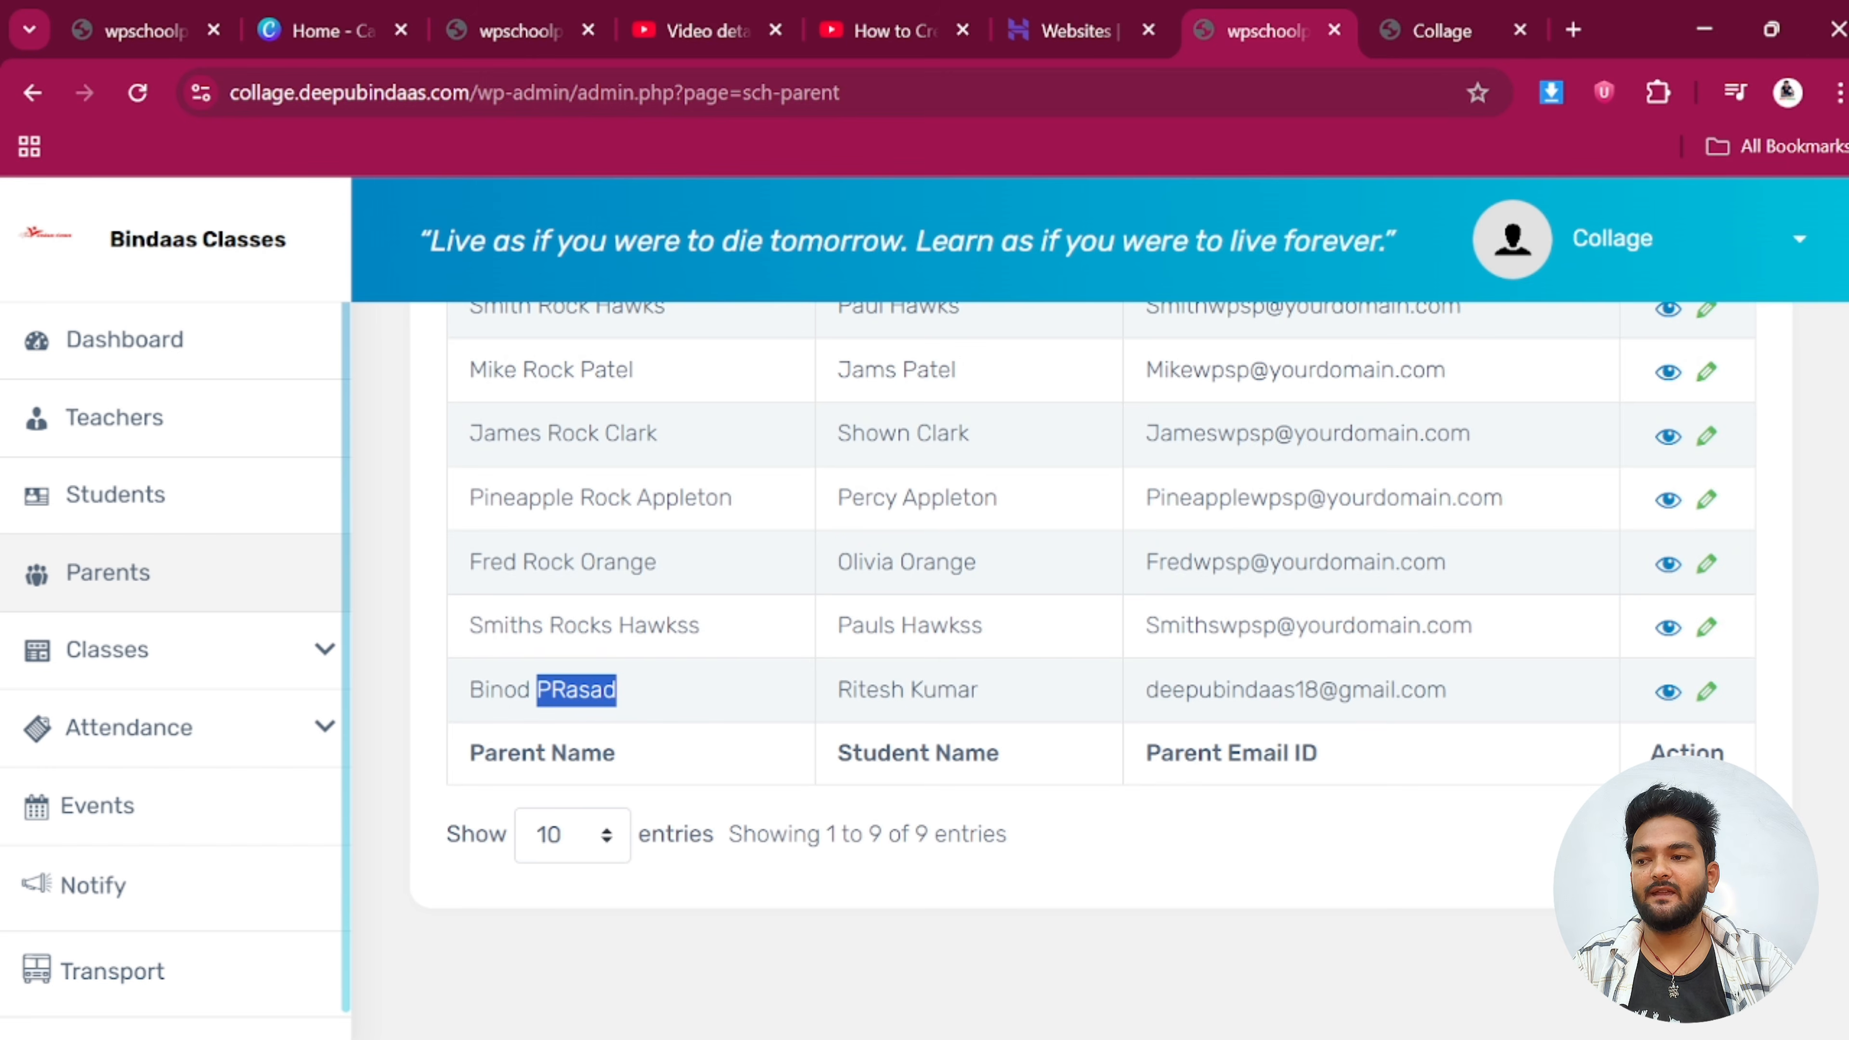
{"action": "scroll", "coordinate": [533, 694], "scroll_direction": "down", "scroll_amount": 1}
Go to Classes and start creating a new class
{"action": "left_click", "coordinate": [136, 649]}
{"action": "scroll", "coordinate": [146, 656], "scroll_direction": "down", "scroll_amount": 5}
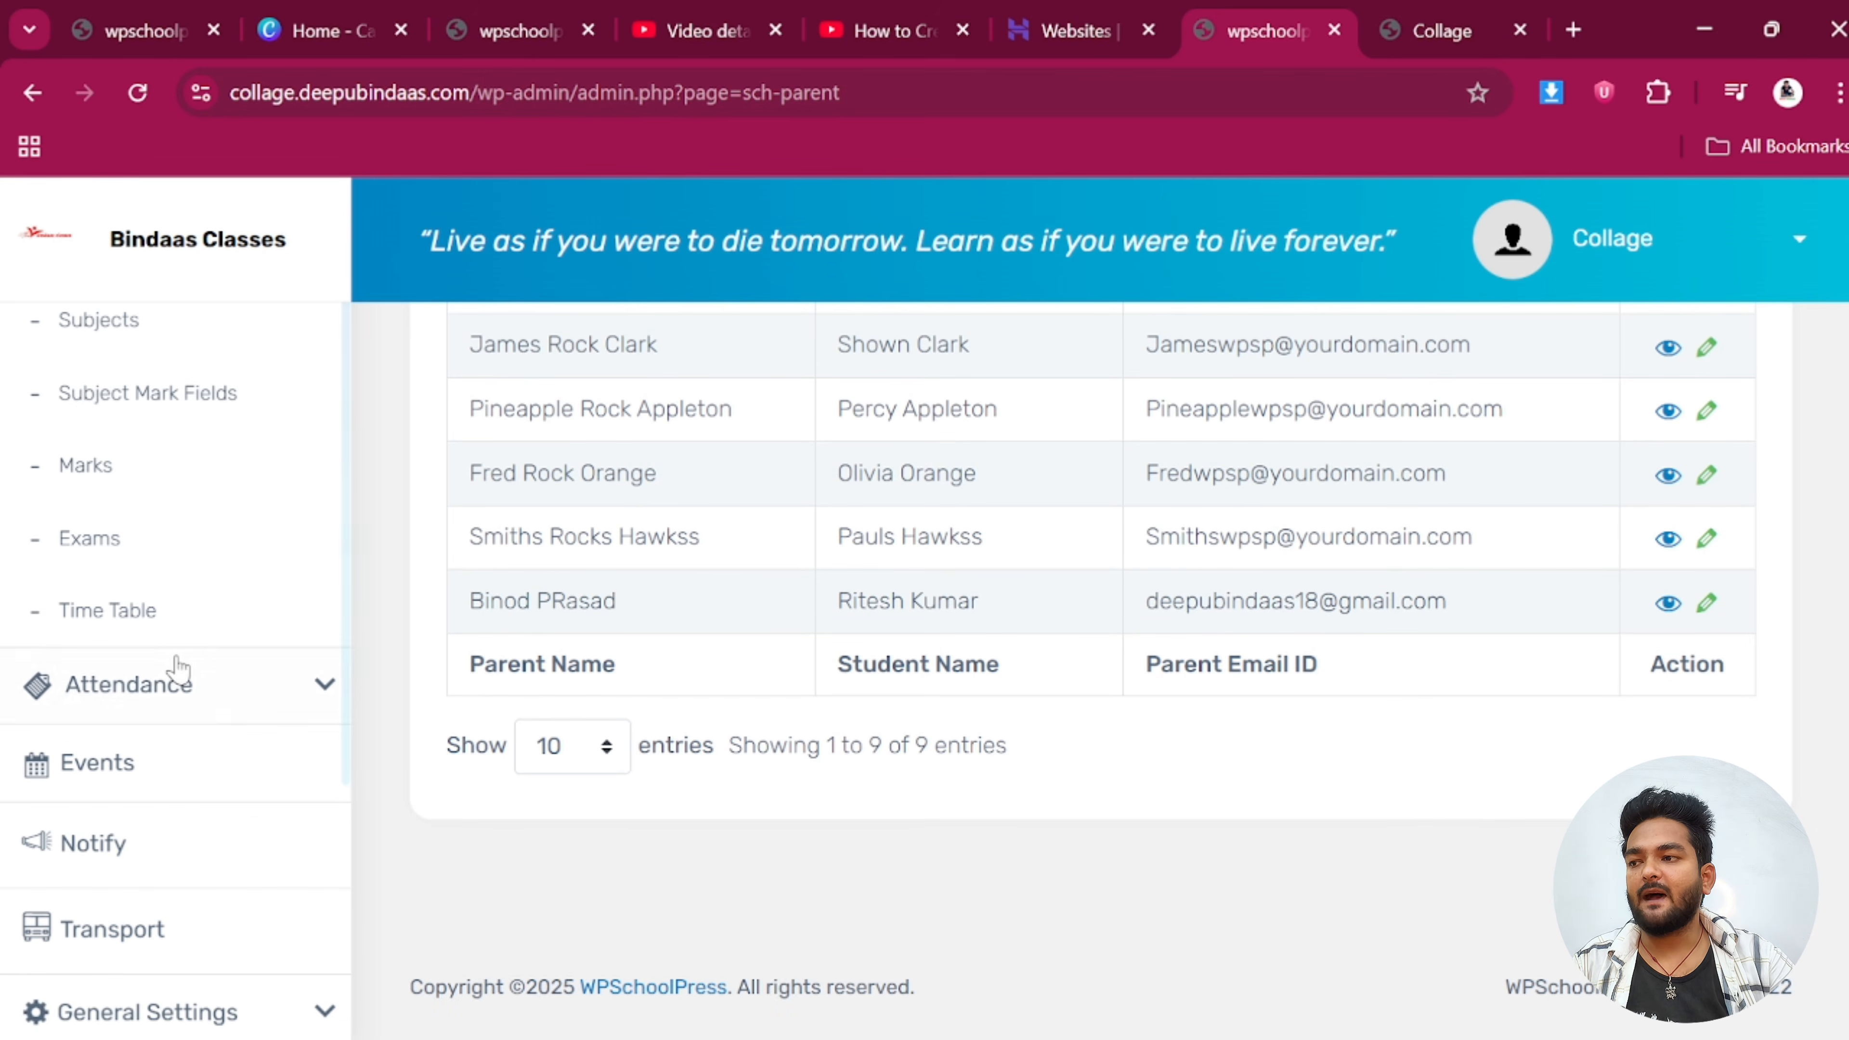
{"action": "scroll", "coordinate": [133, 655], "scroll_direction": "up", "scroll_amount": 5}
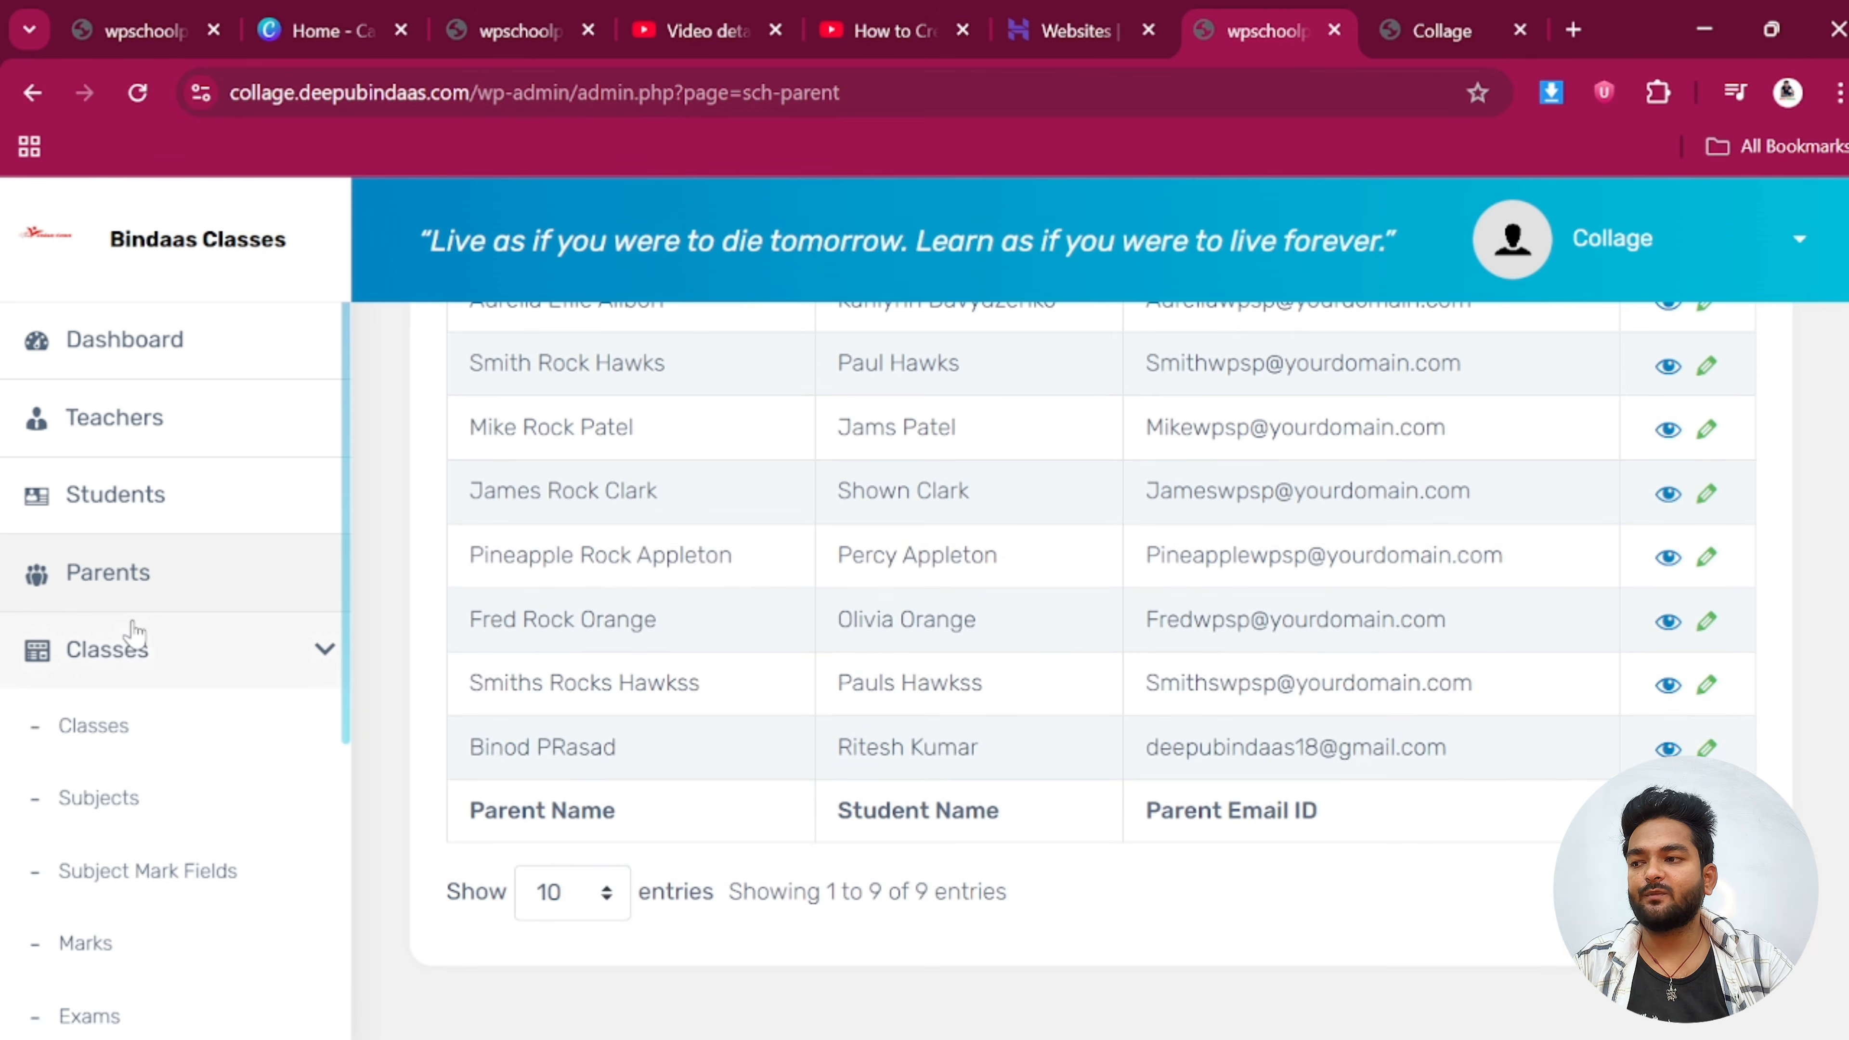
{"action": "left_click", "coordinate": [114, 730]}
{"action": "scroll", "coordinate": [842, 743], "scroll_direction": "down", "scroll_amount": 2}
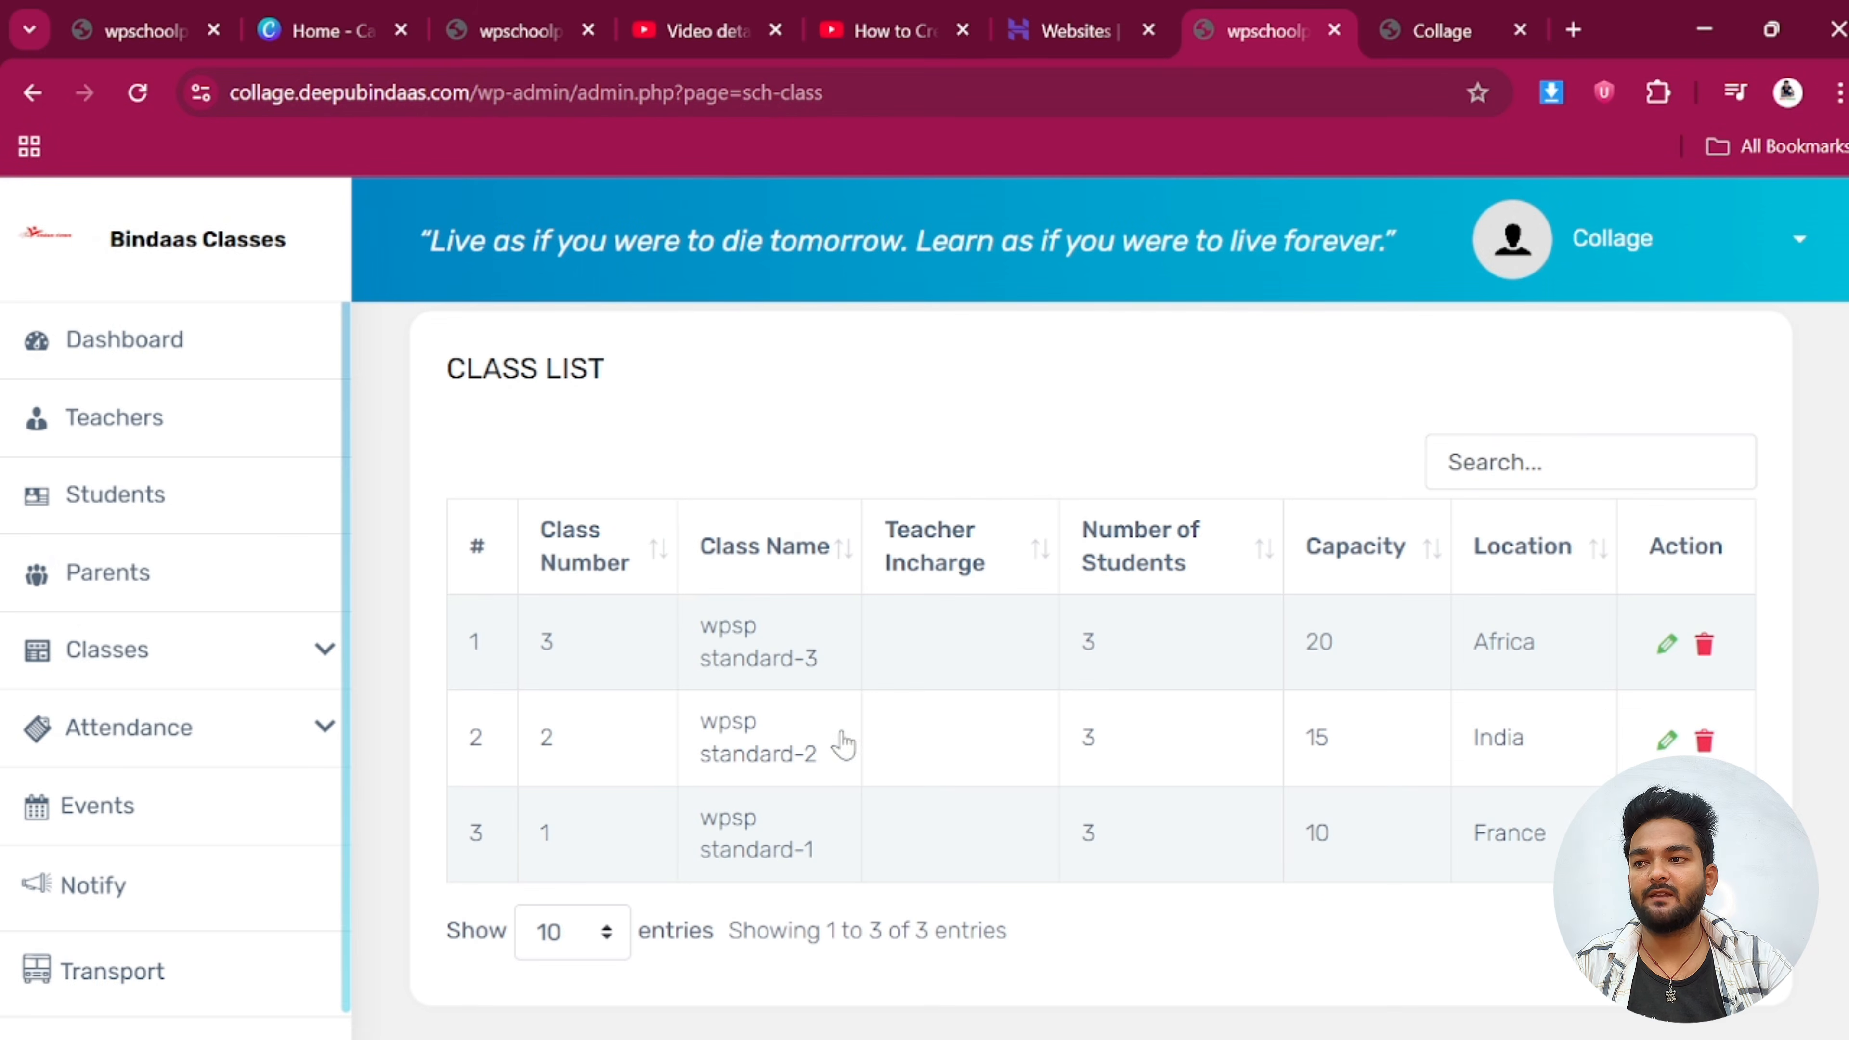
{"action": "scroll", "coordinate": [1503, 519], "scroll_direction": "up", "scroll_amount": 2}
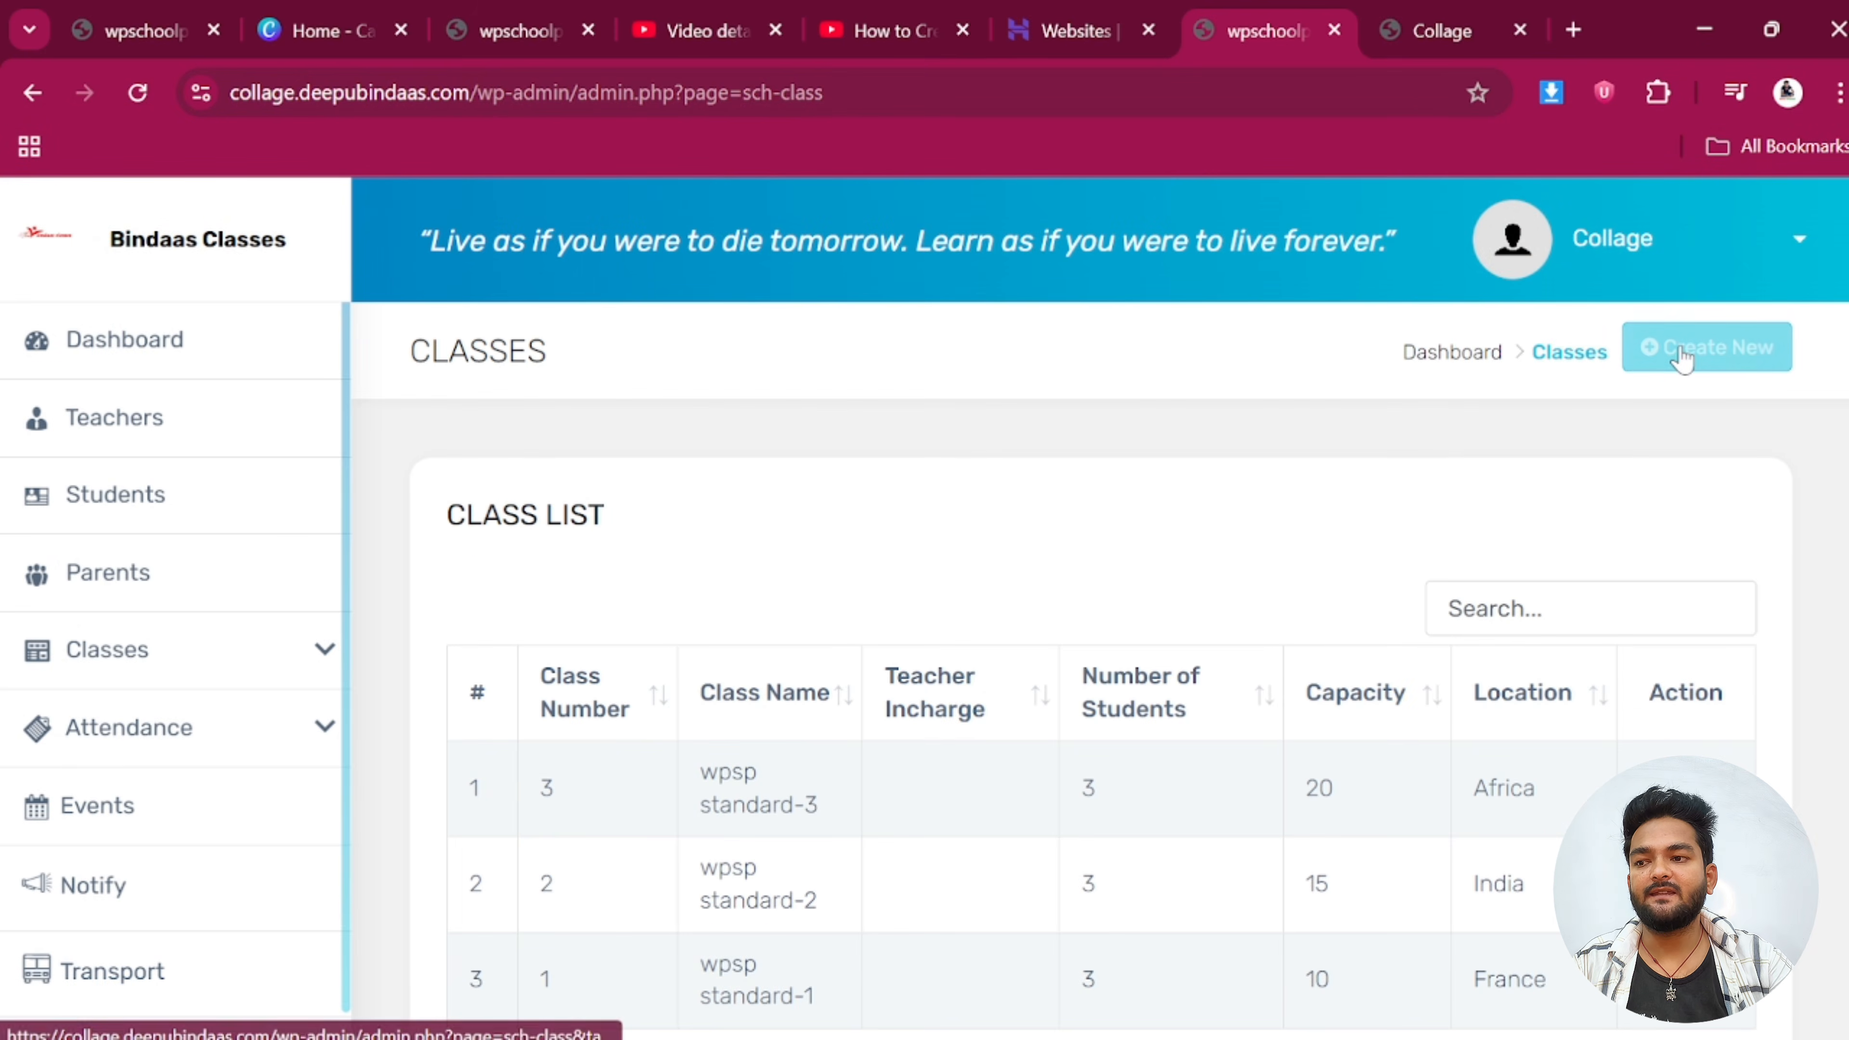
{"action": "left_click", "coordinate": [1704, 346]}
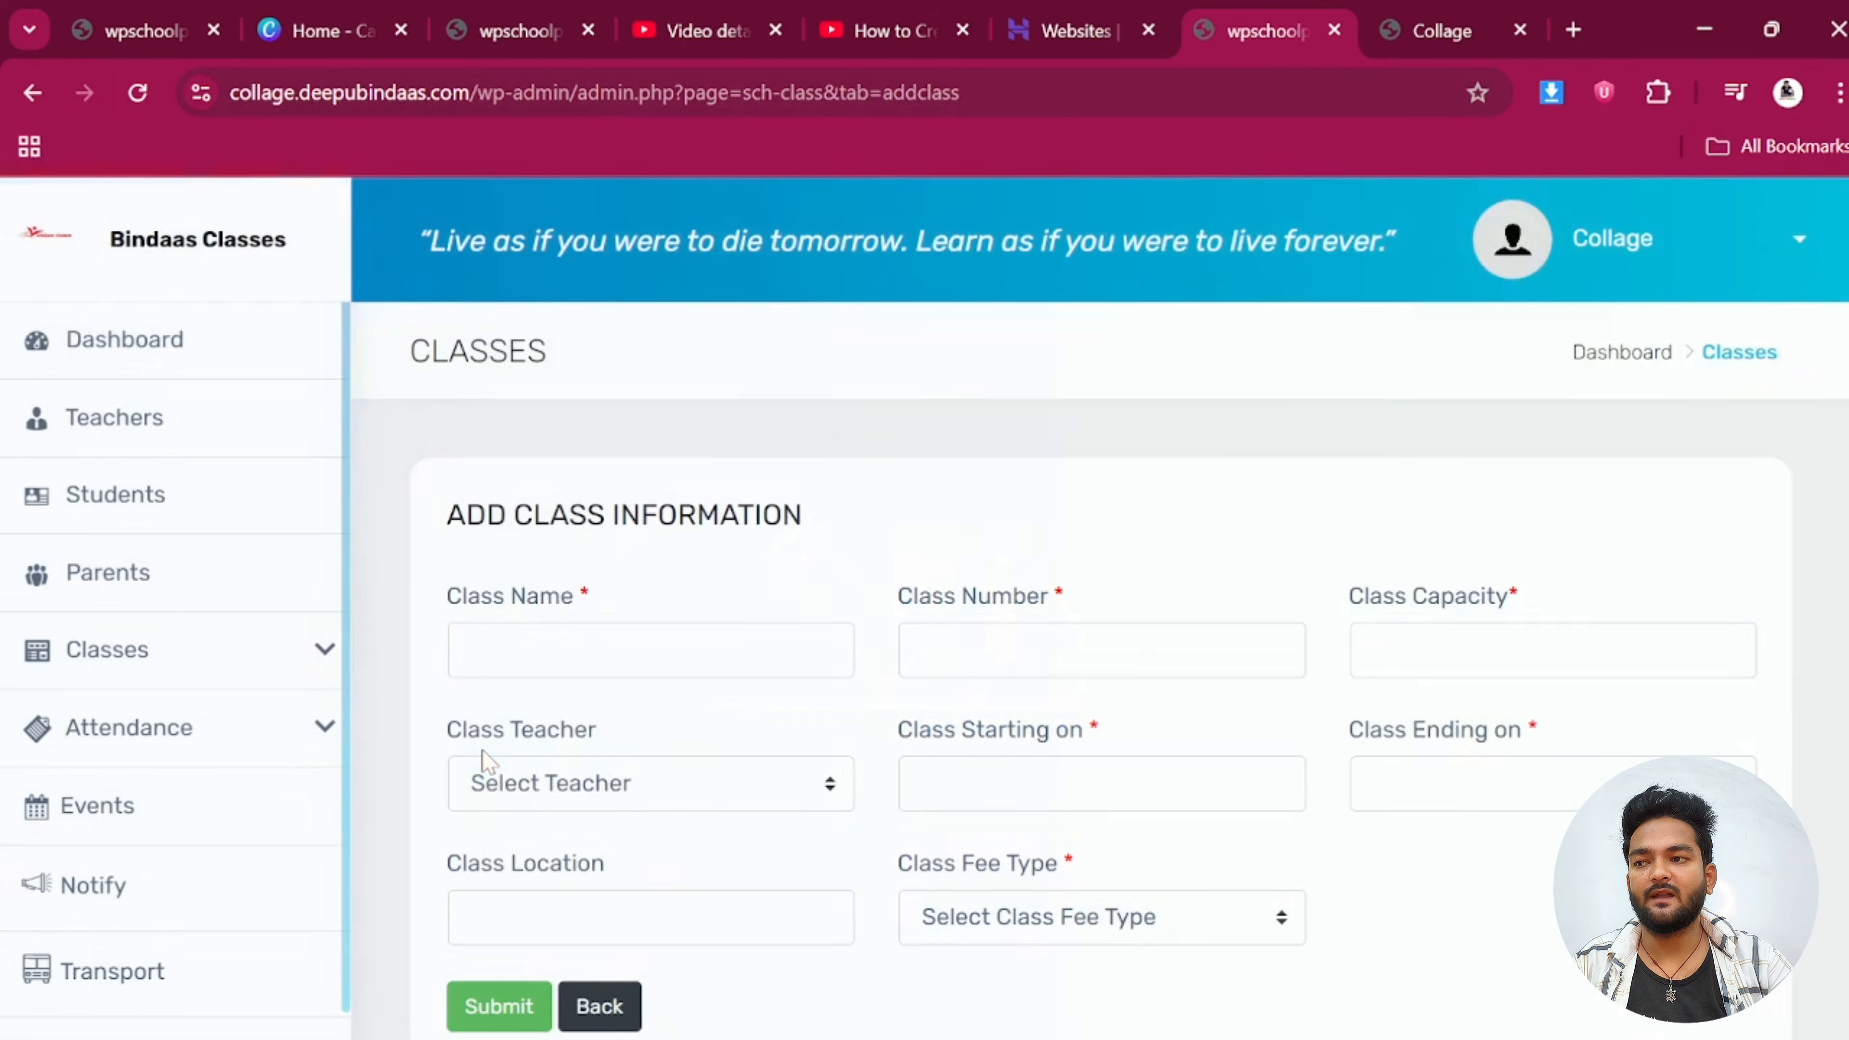
Enter class name 'Class 4', class number 3 and capacity 50
{"action": "left_click", "coordinate": [640, 650]}
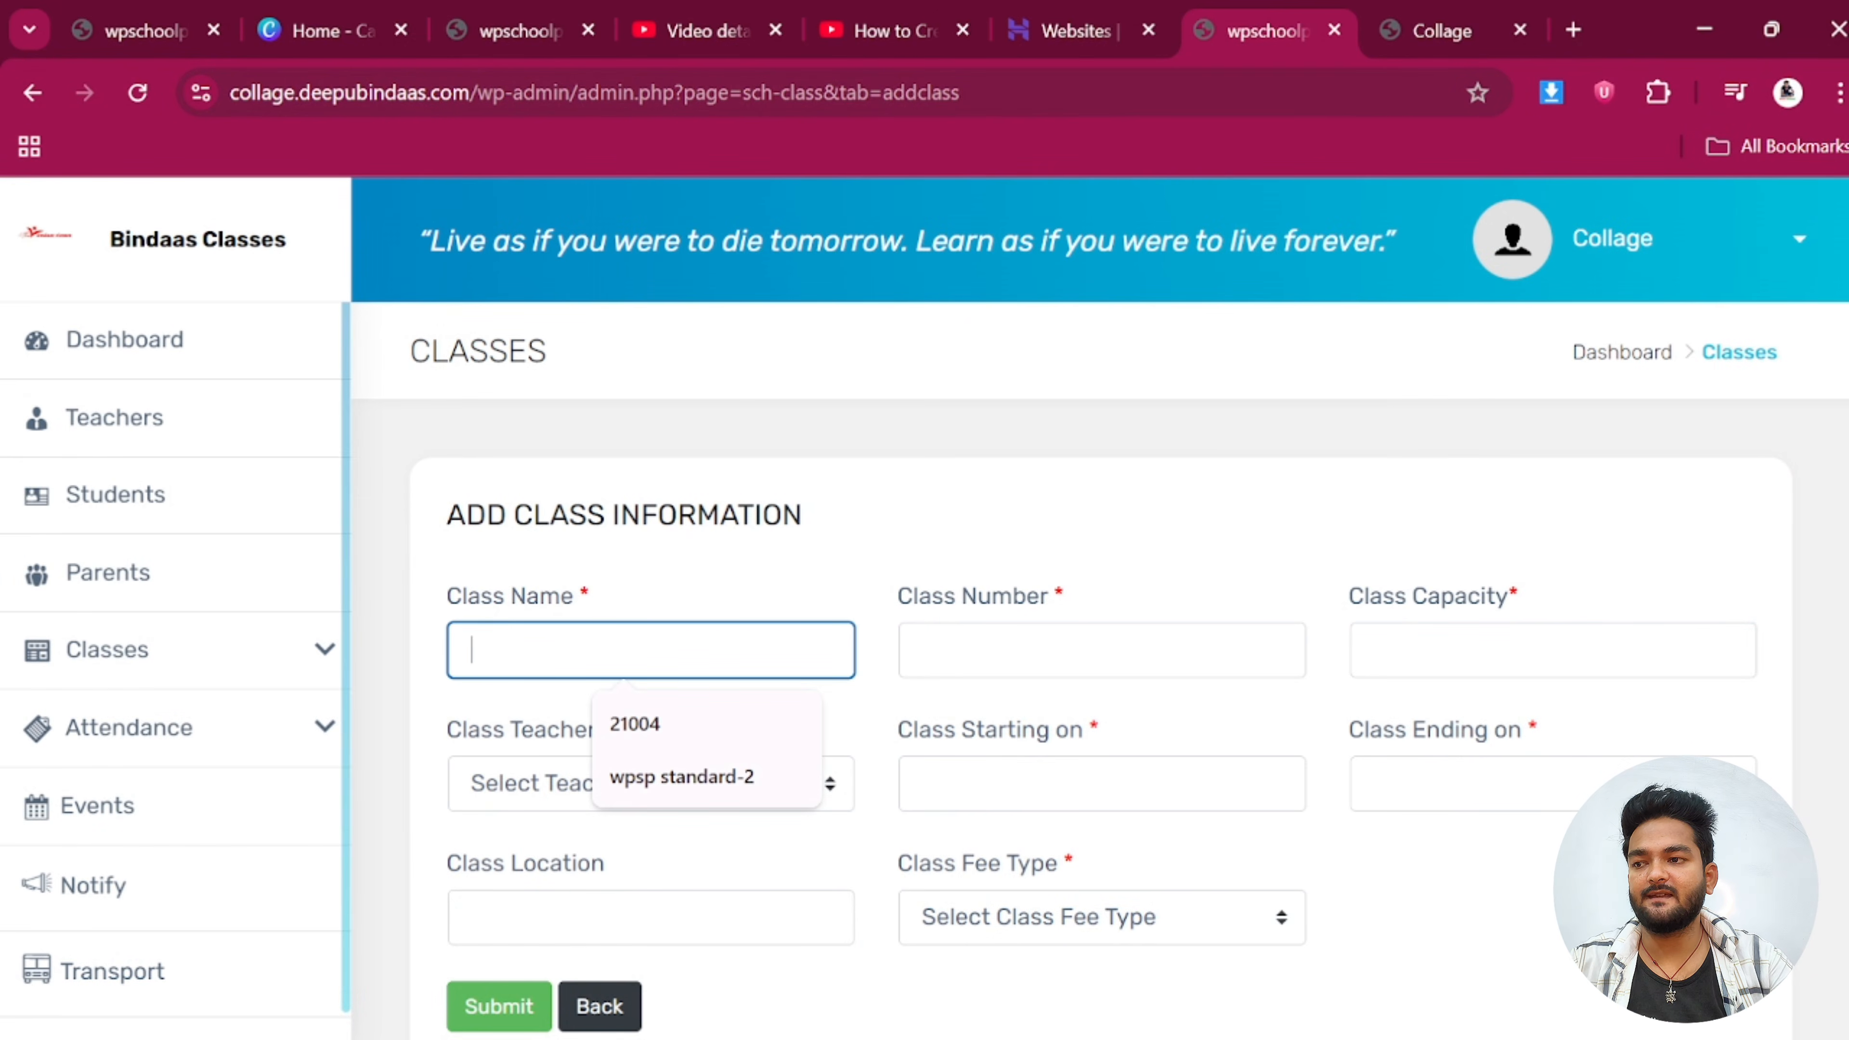
{"action": "type", "text": "Class"}
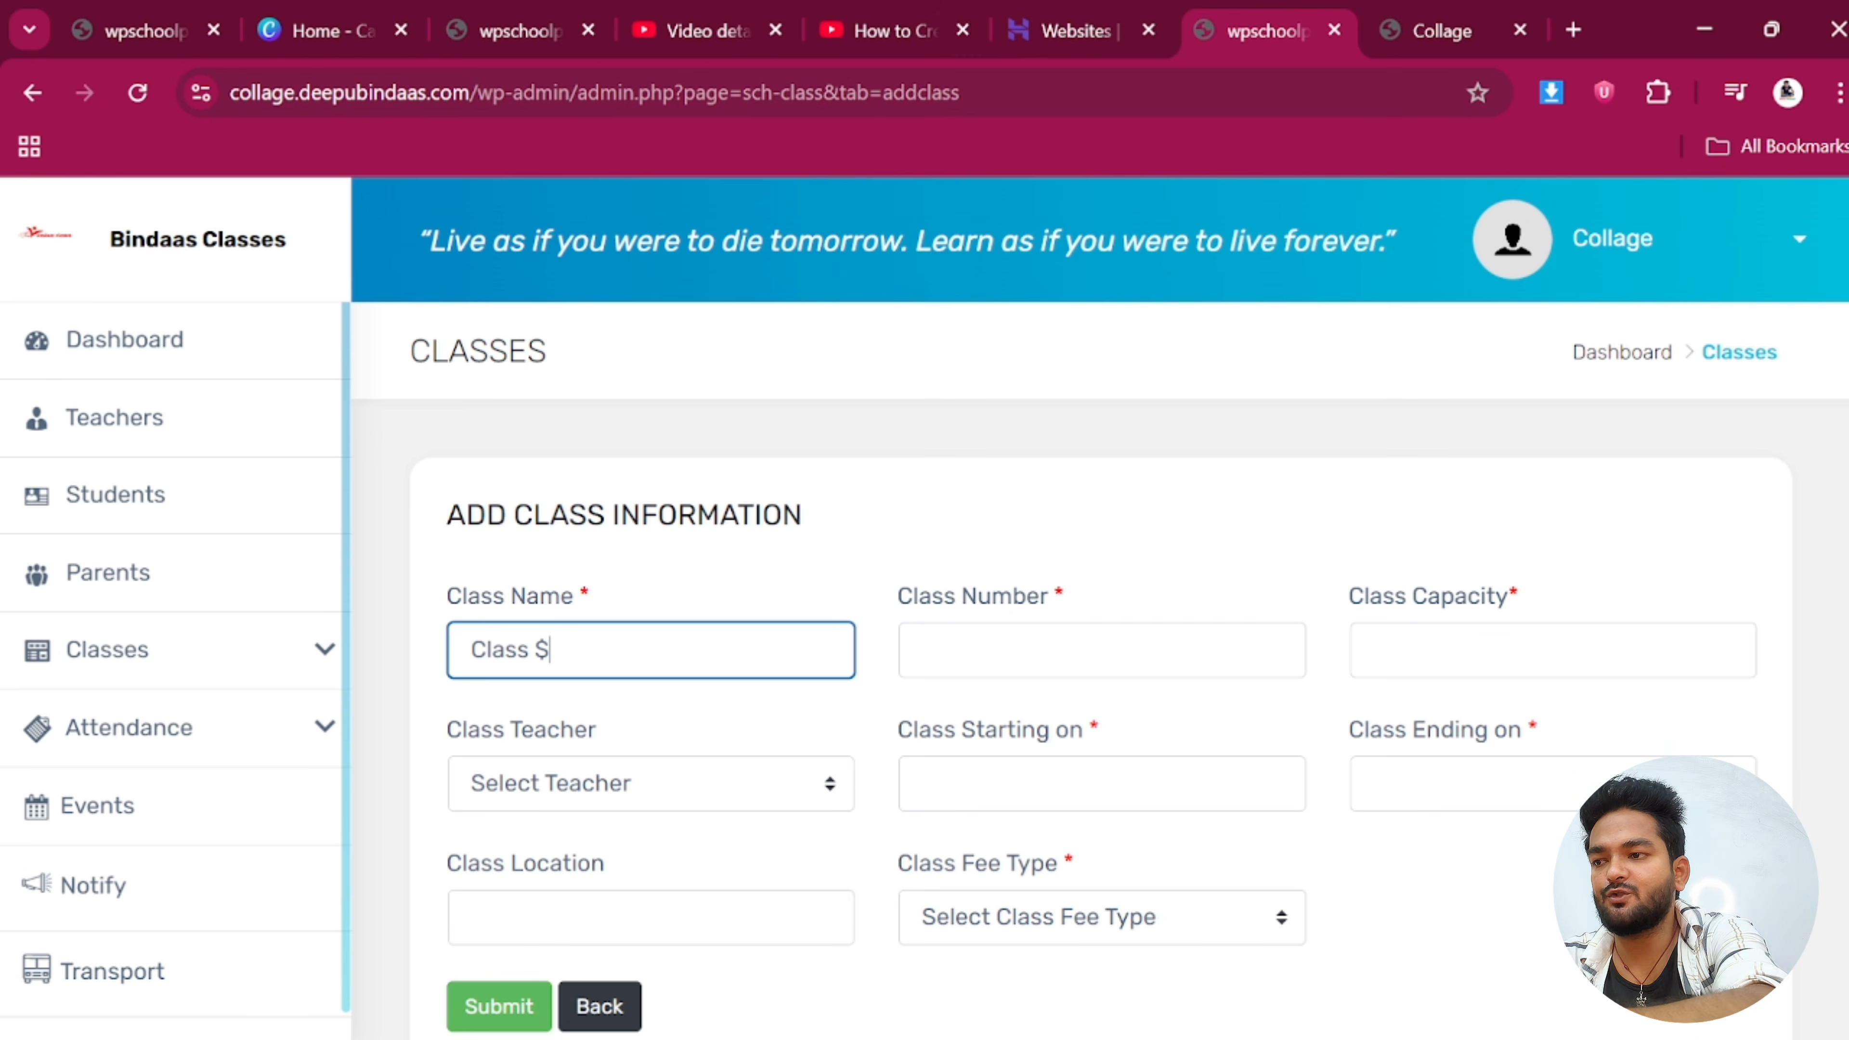
{"action": "type", "text": " $"}
{"action": "key", "text": "BackSpace"}
{"action": "type", "text": "4"}
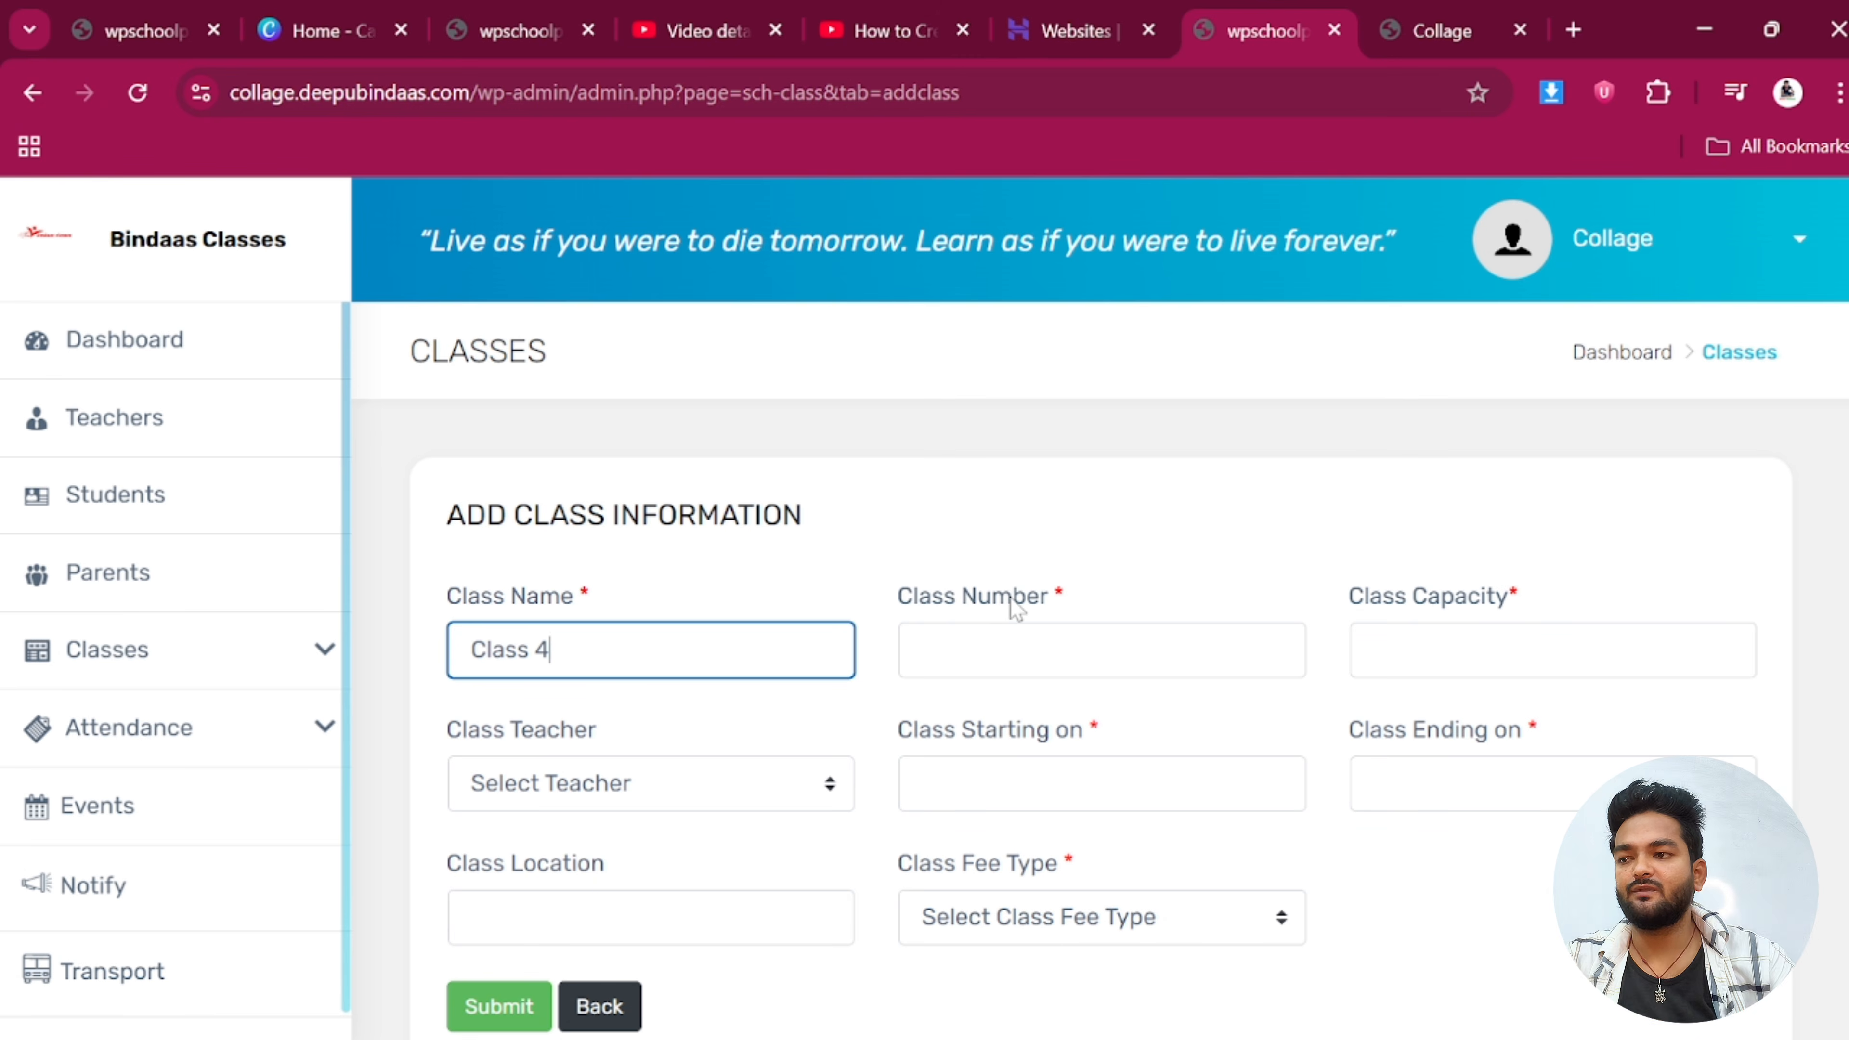
{"action": "left_click", "coordinate": [1295, 648]}
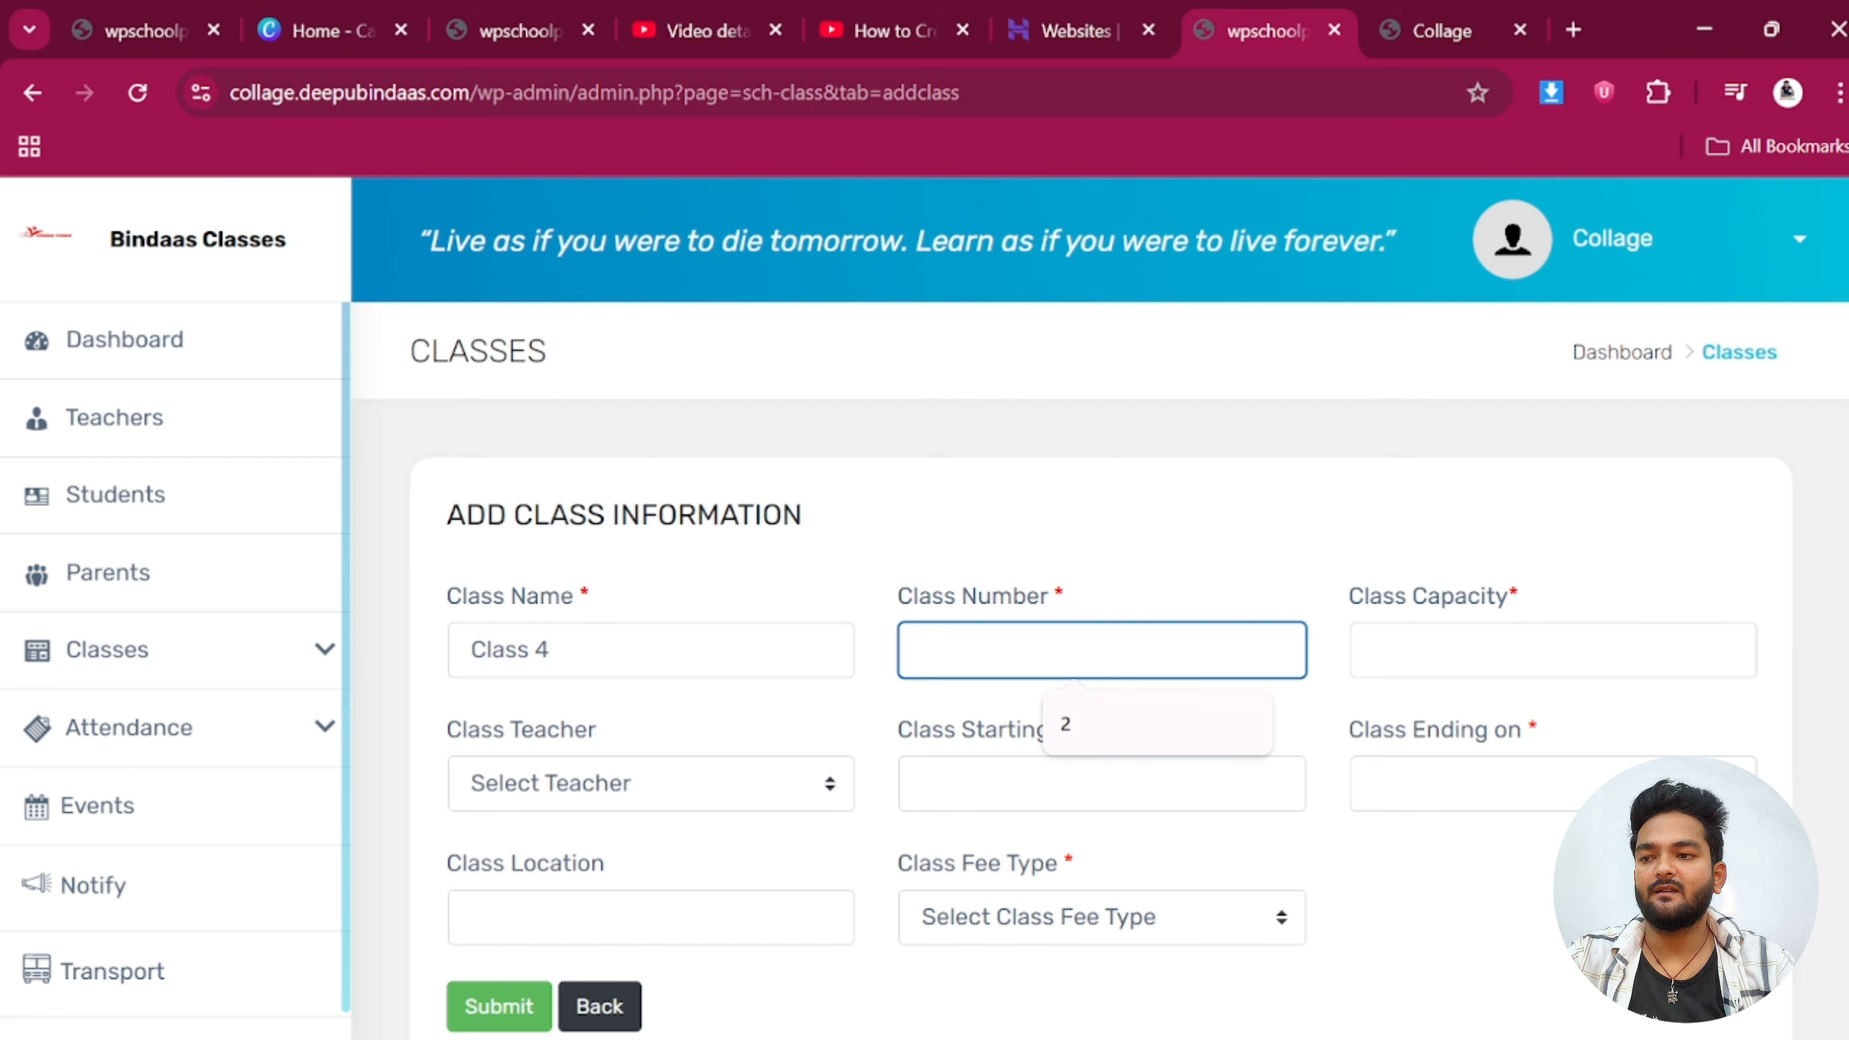
{"action": "type", "text": "3"}
{"action": "key", "text": "Tab"}
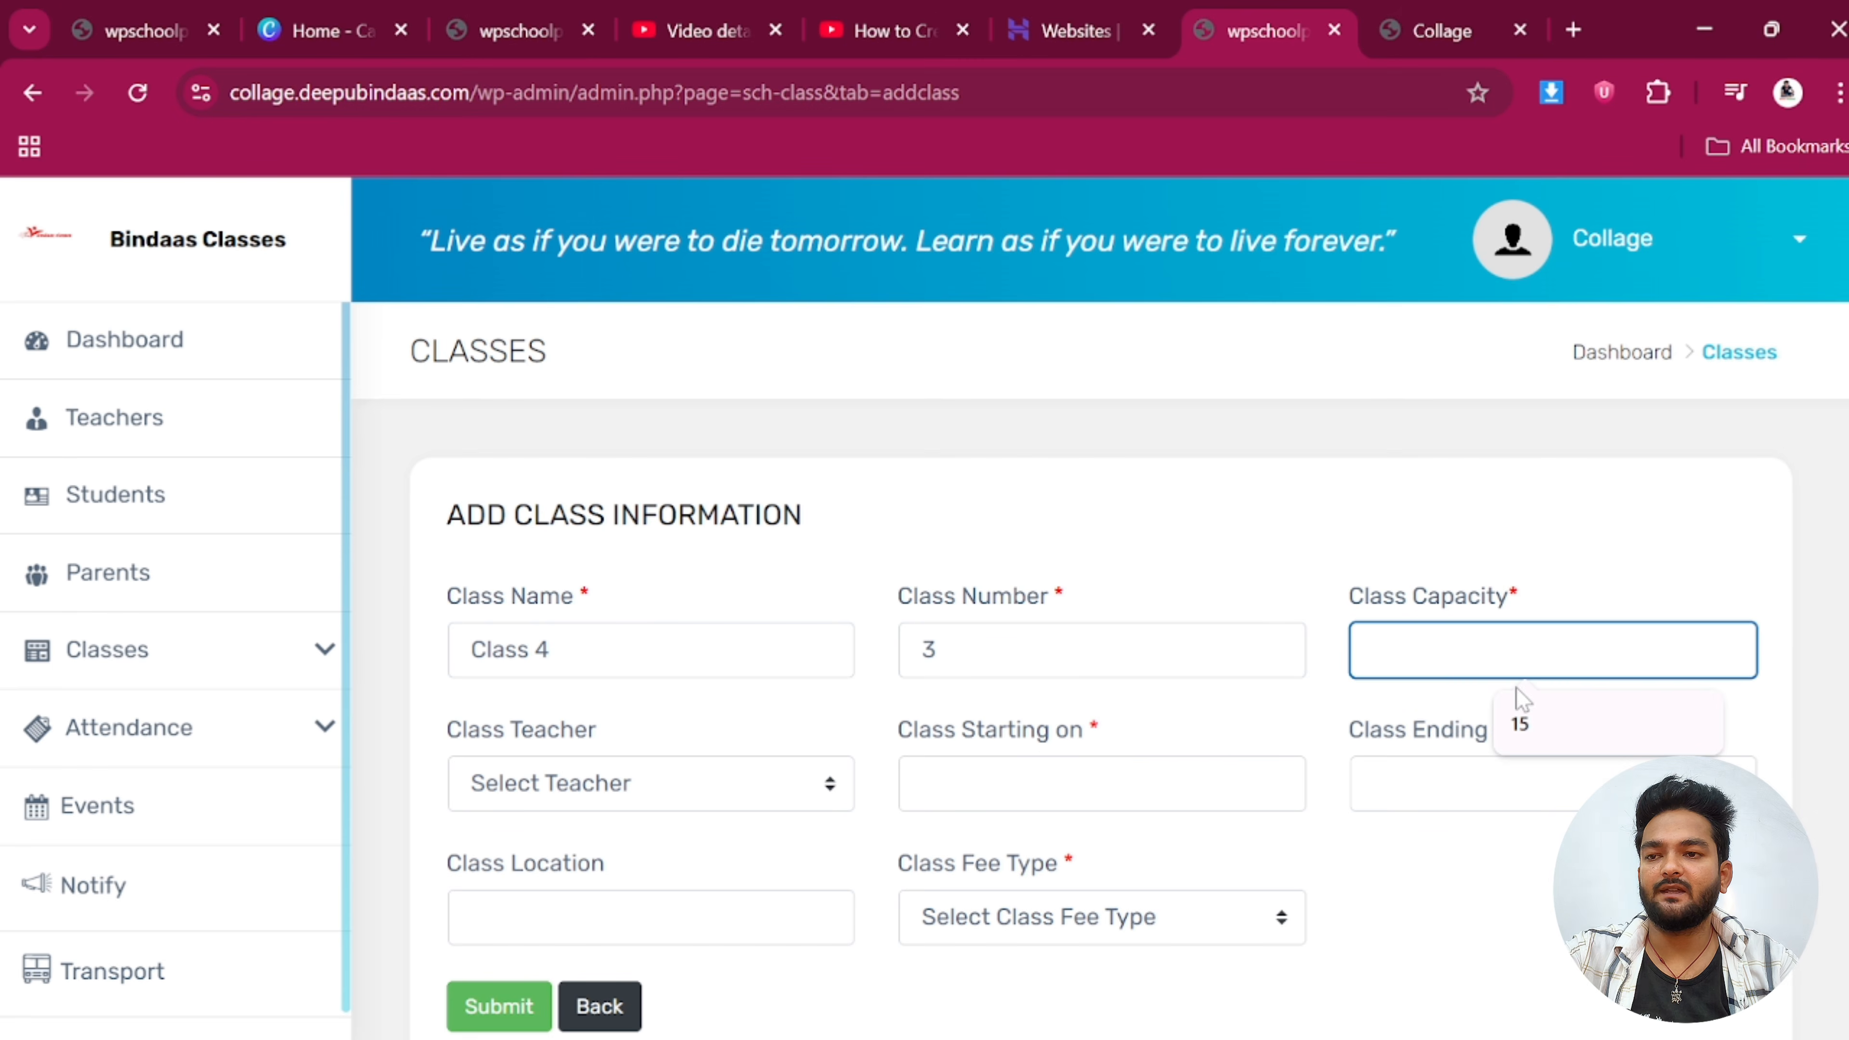
{"action": "type", "text": "50"}
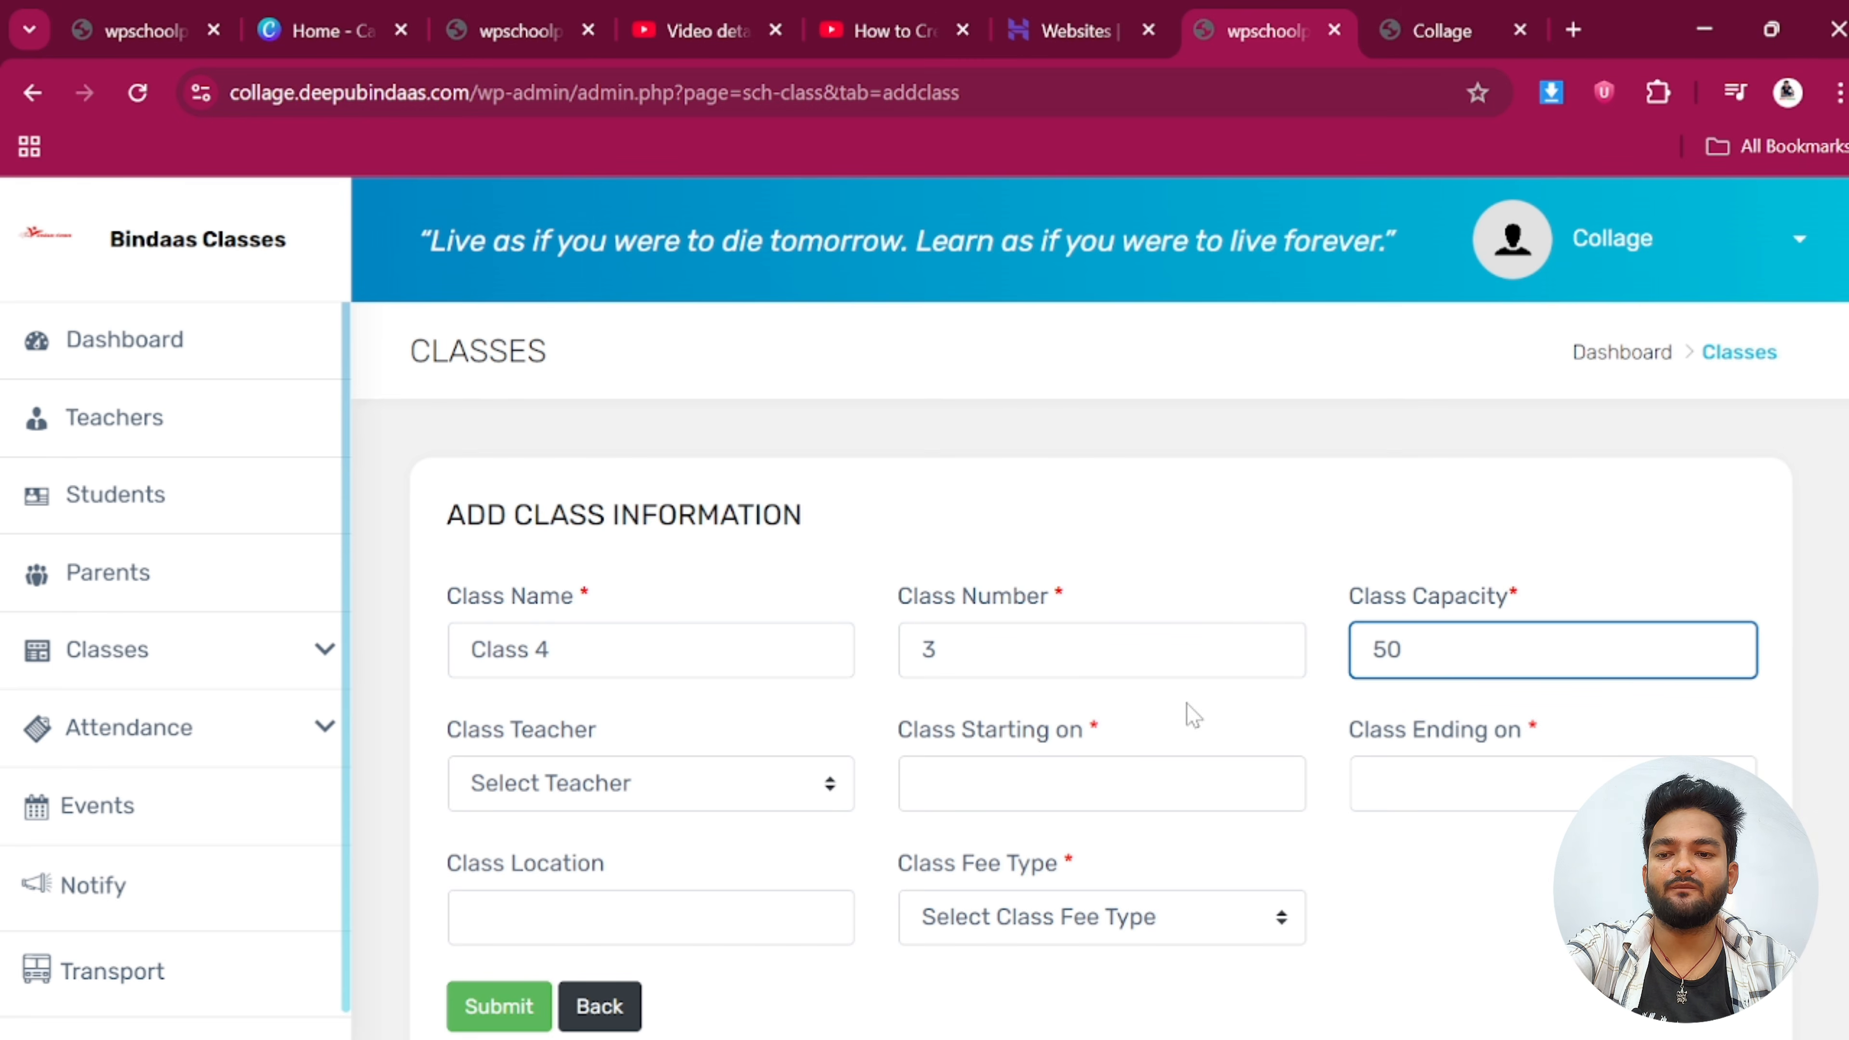
Assign the only available teacher and set the start and end dates to 07/18/2025
{"action": "scroll", "coordinate": [560, 642], "scroll_direction": "down", "scroll_amount": 2}
{"action": "left_click", "coordinate": [561, 642]}
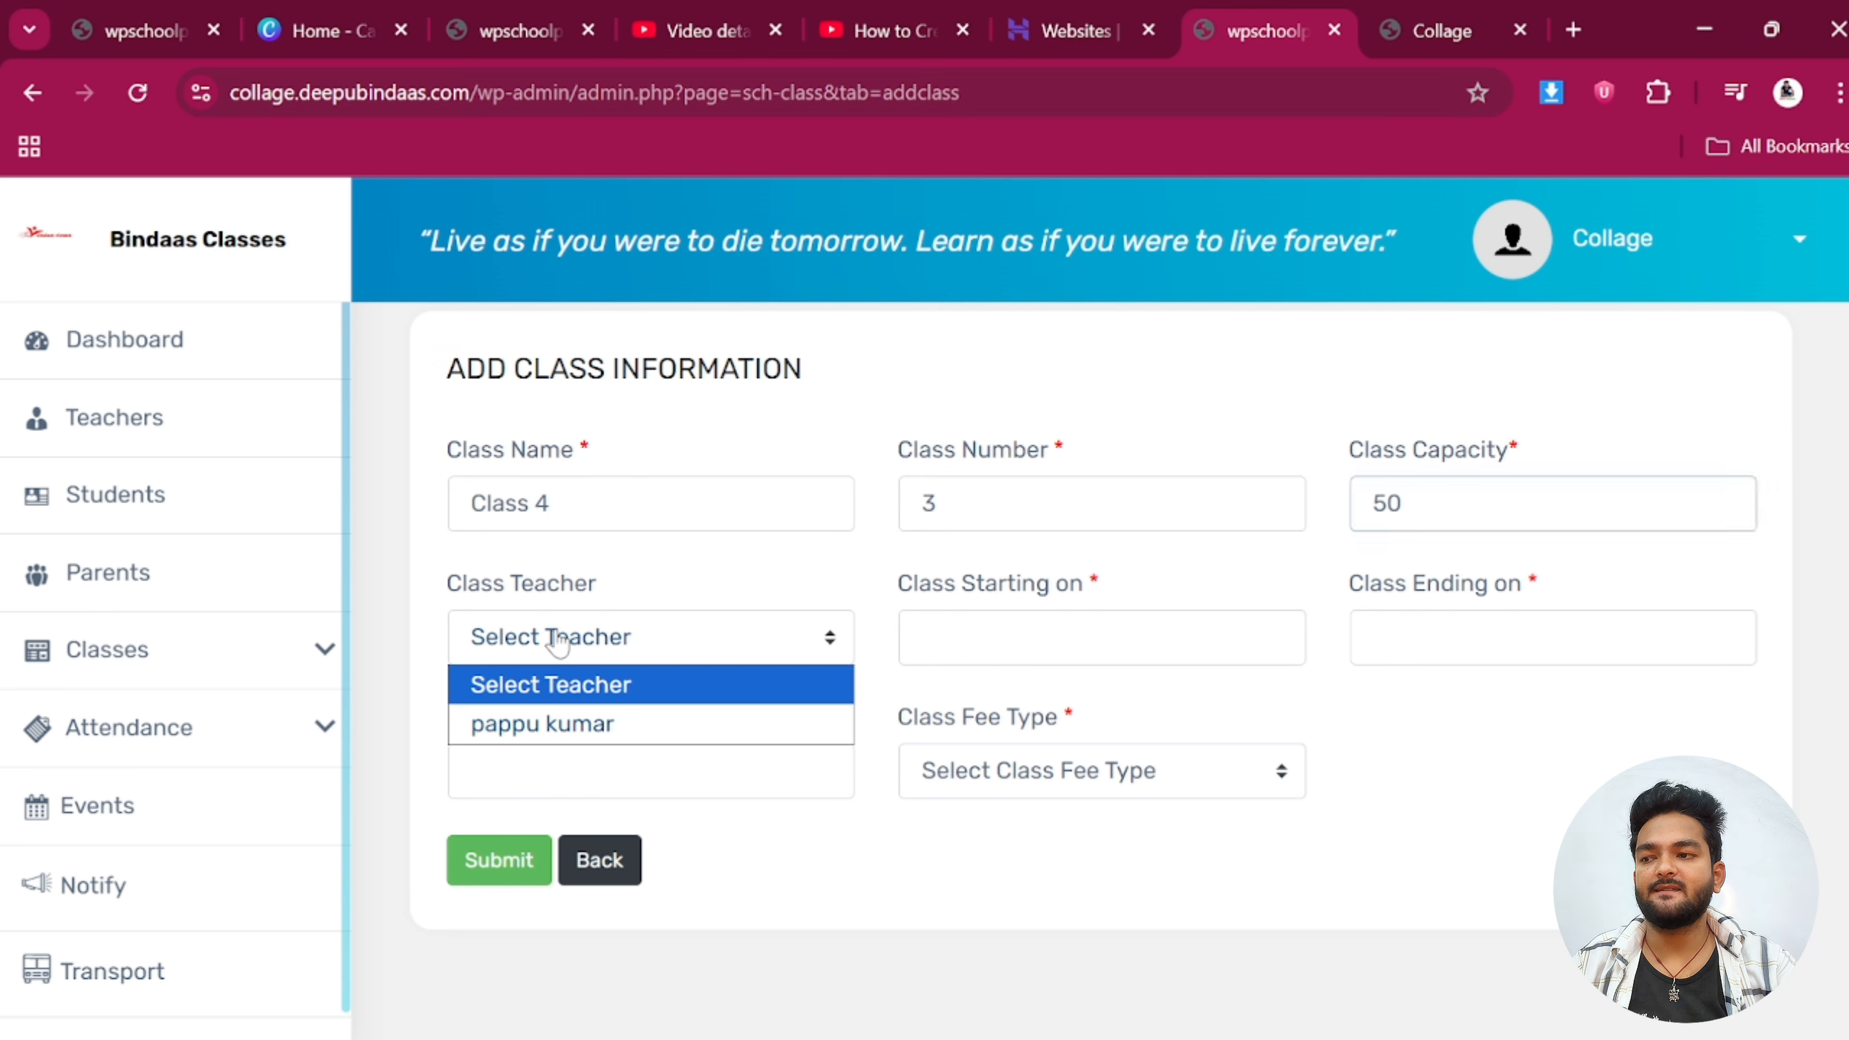
{"action": "left_click", "coordinate": [559, 722]}
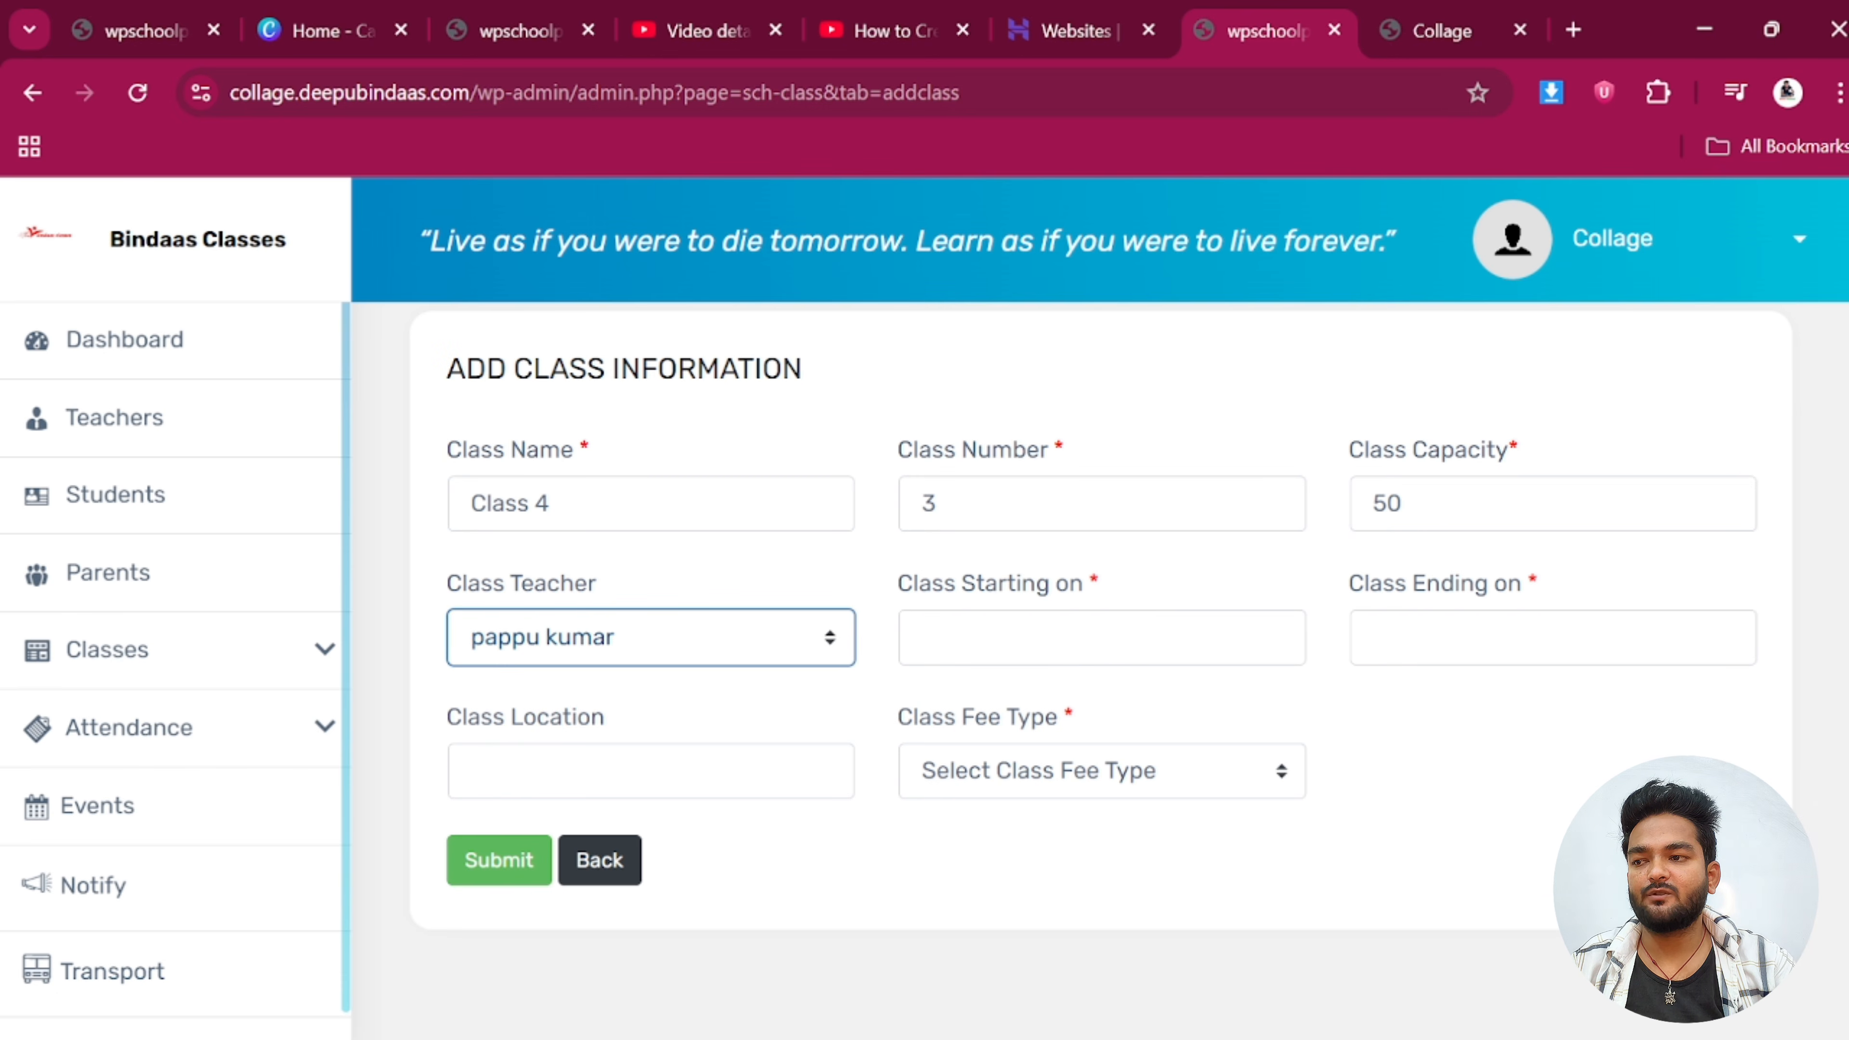
{"action": "left_click", "coordinate": [1034, 639]}
{"action": "left_click", "coordinate": [1167, 441]}
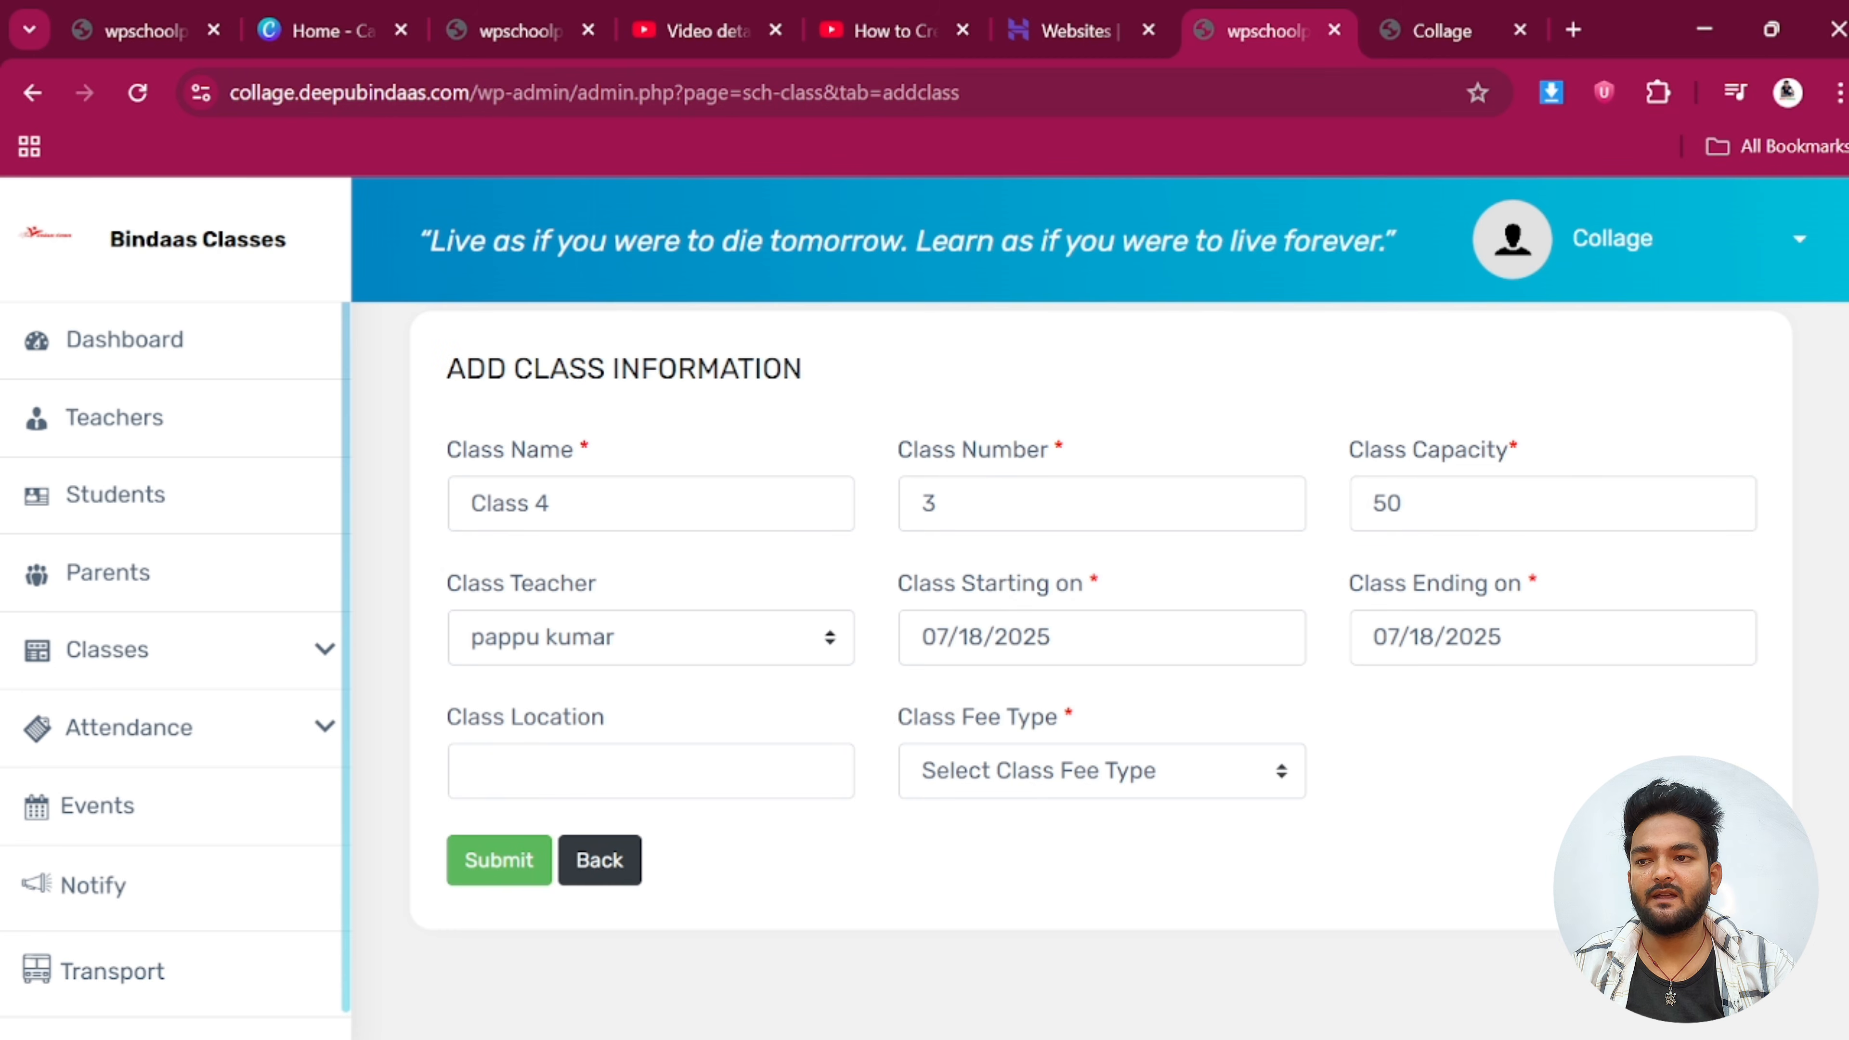
{"action": "left_click", "coordinate": [1587, 637]}
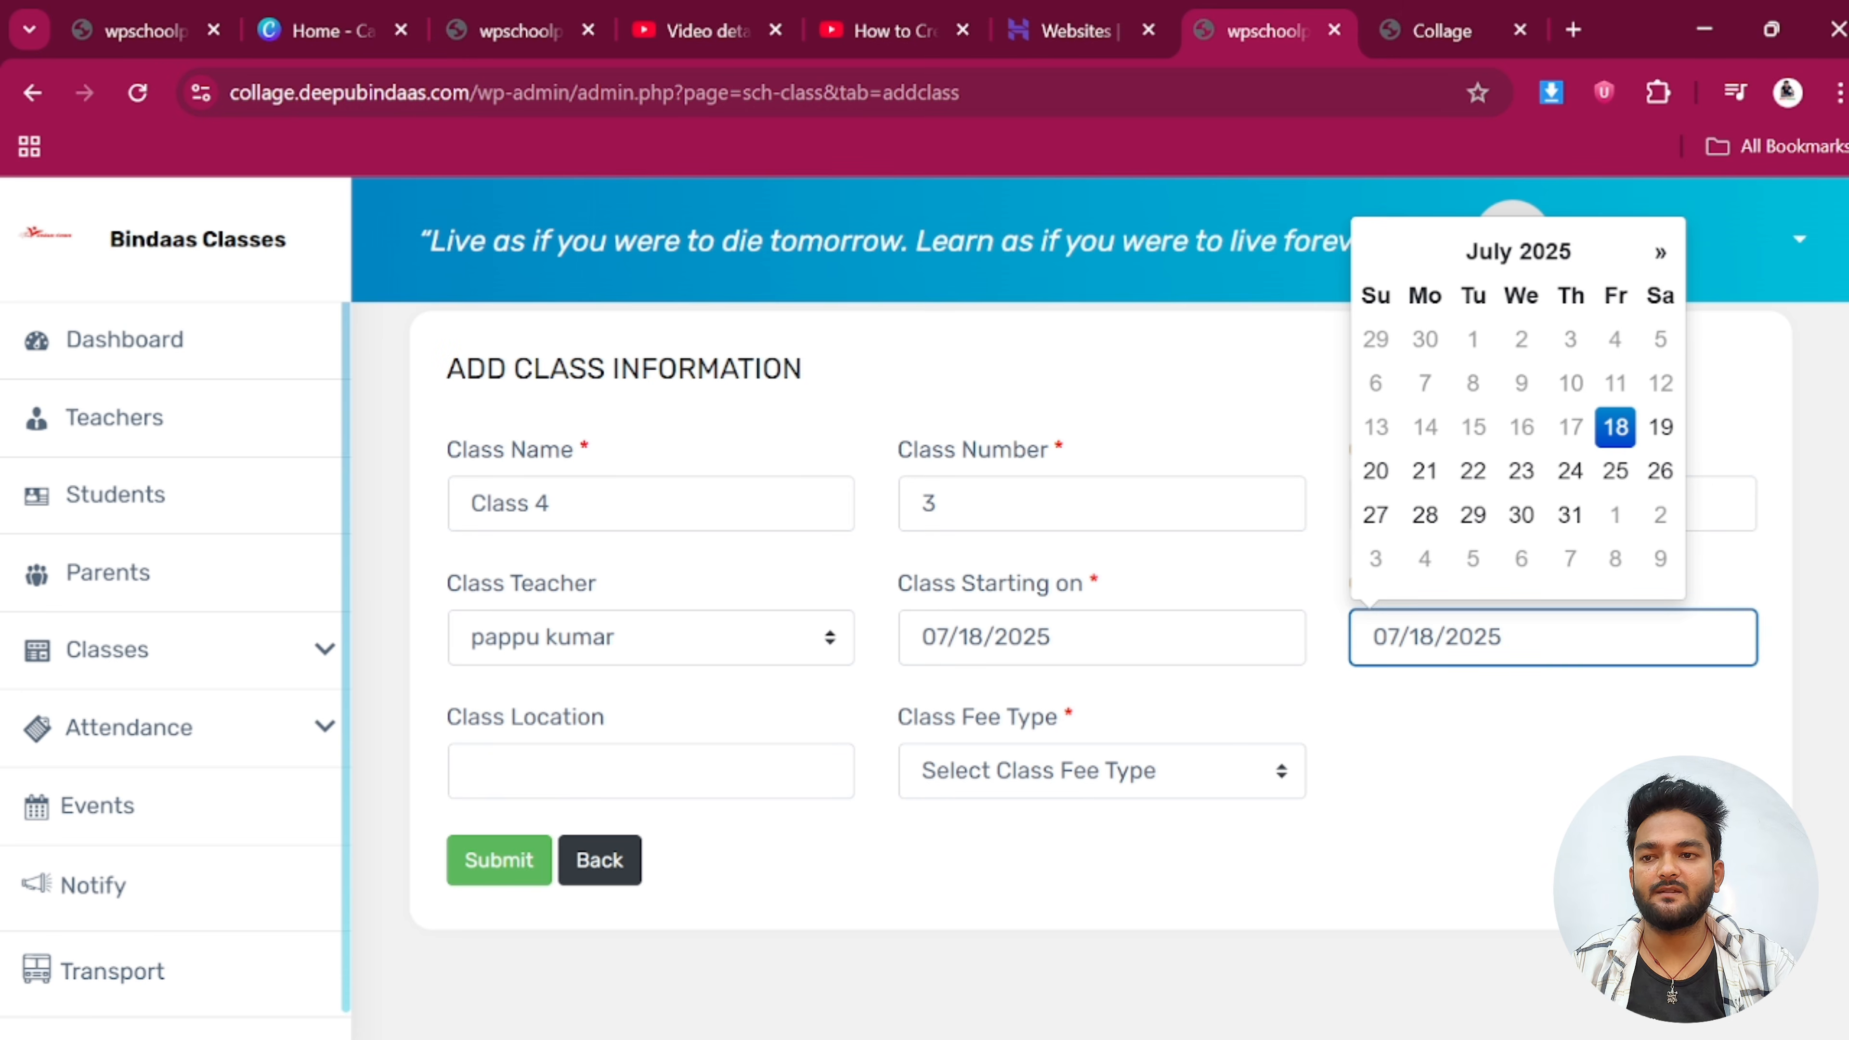
{"action": "left_click", "coordinate": [1552, 255]}
{"action": "left_click", "coordinate": [1612, 293]}
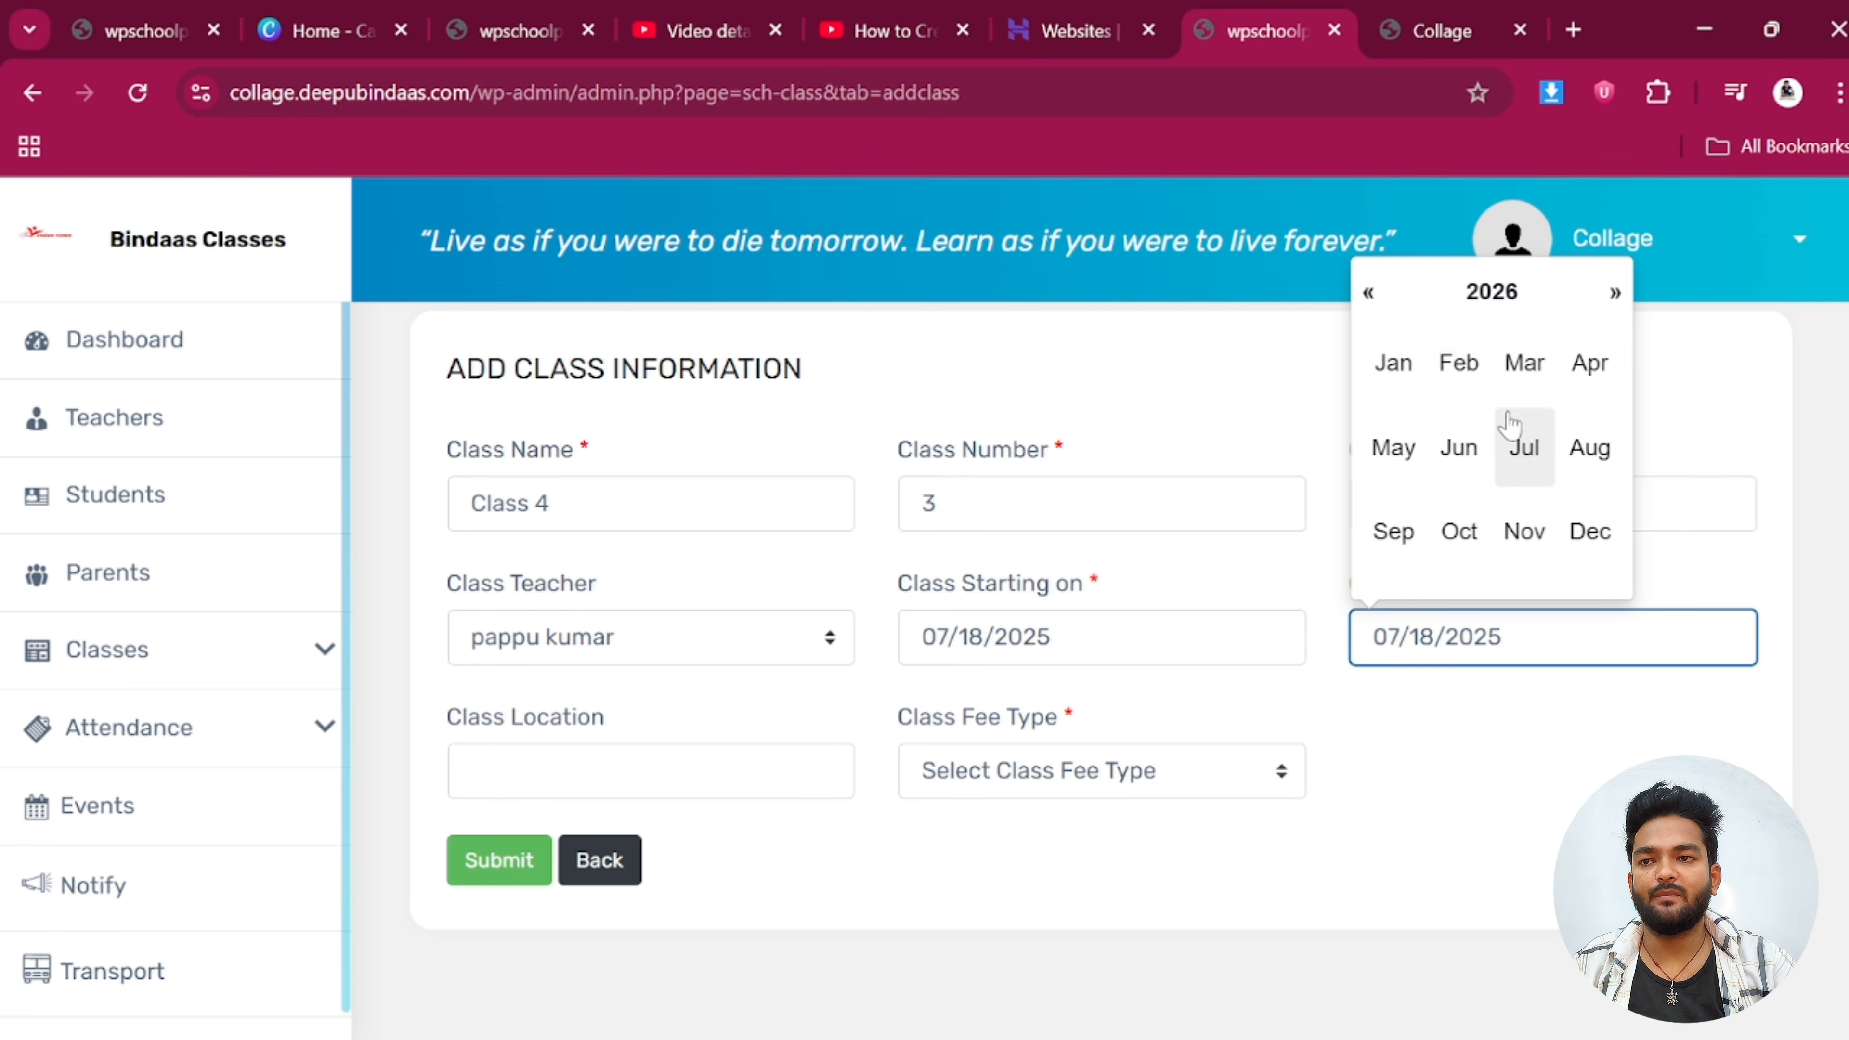
{"action": "left_click", "coordinate": [1524, 445]}
{"action": "left_click", "coordinate": [1445, 764]}
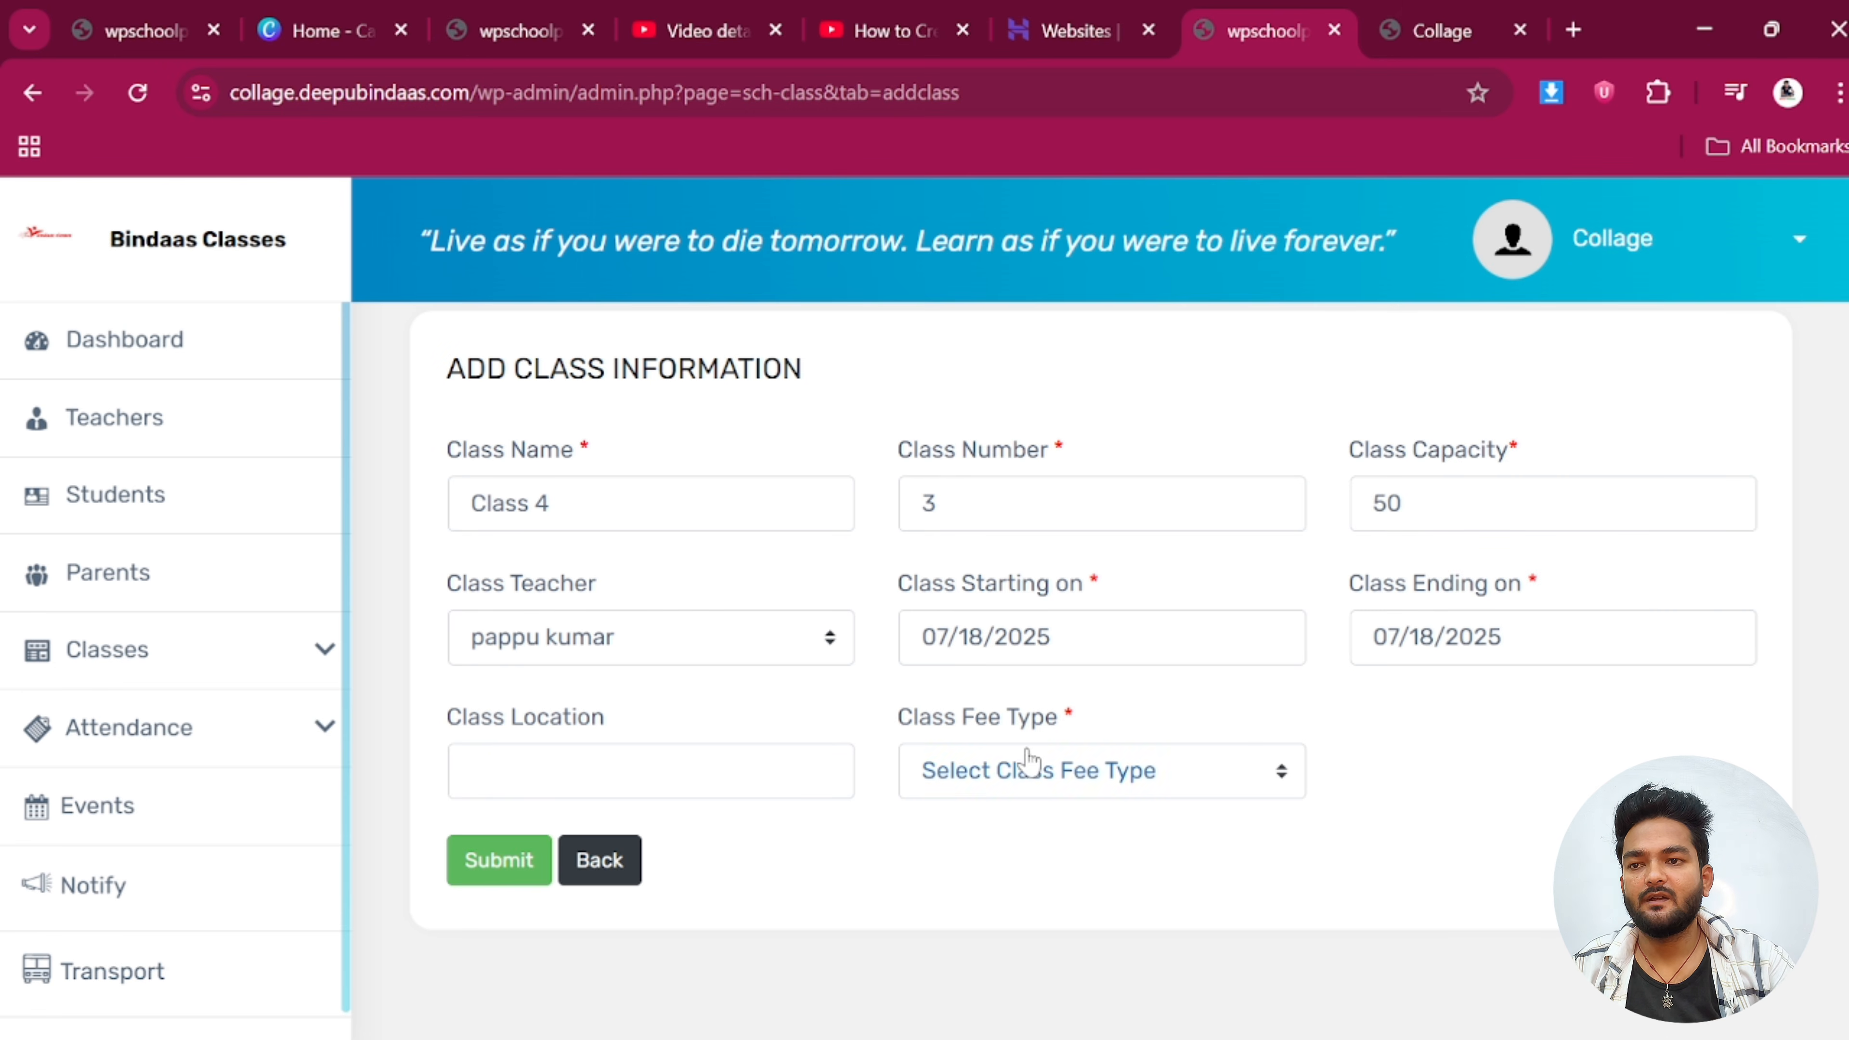
Set the class location to India and submit the class
{"action": "left_click", "coordinate": [650, 770]}
{"action": "left_click", "coordinate": [689, 867]}
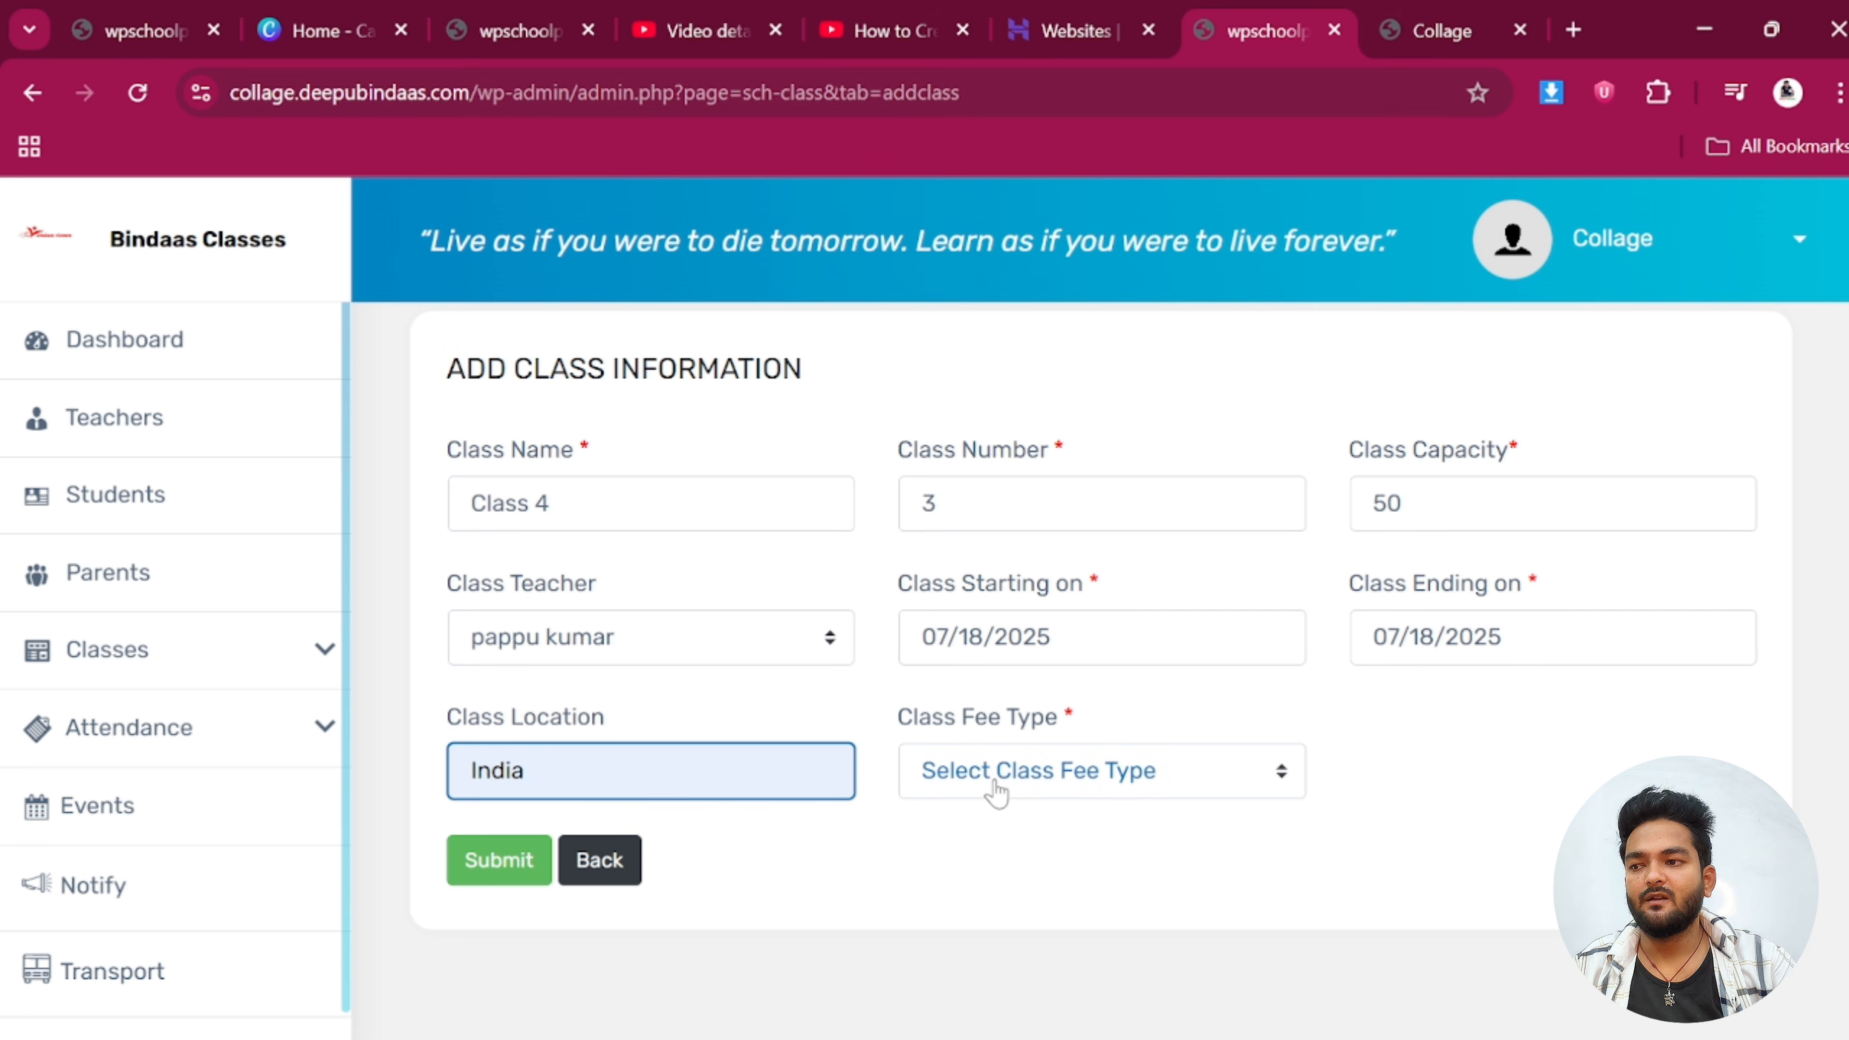
{"action": "left_click", "coordinate": [495, 867]}
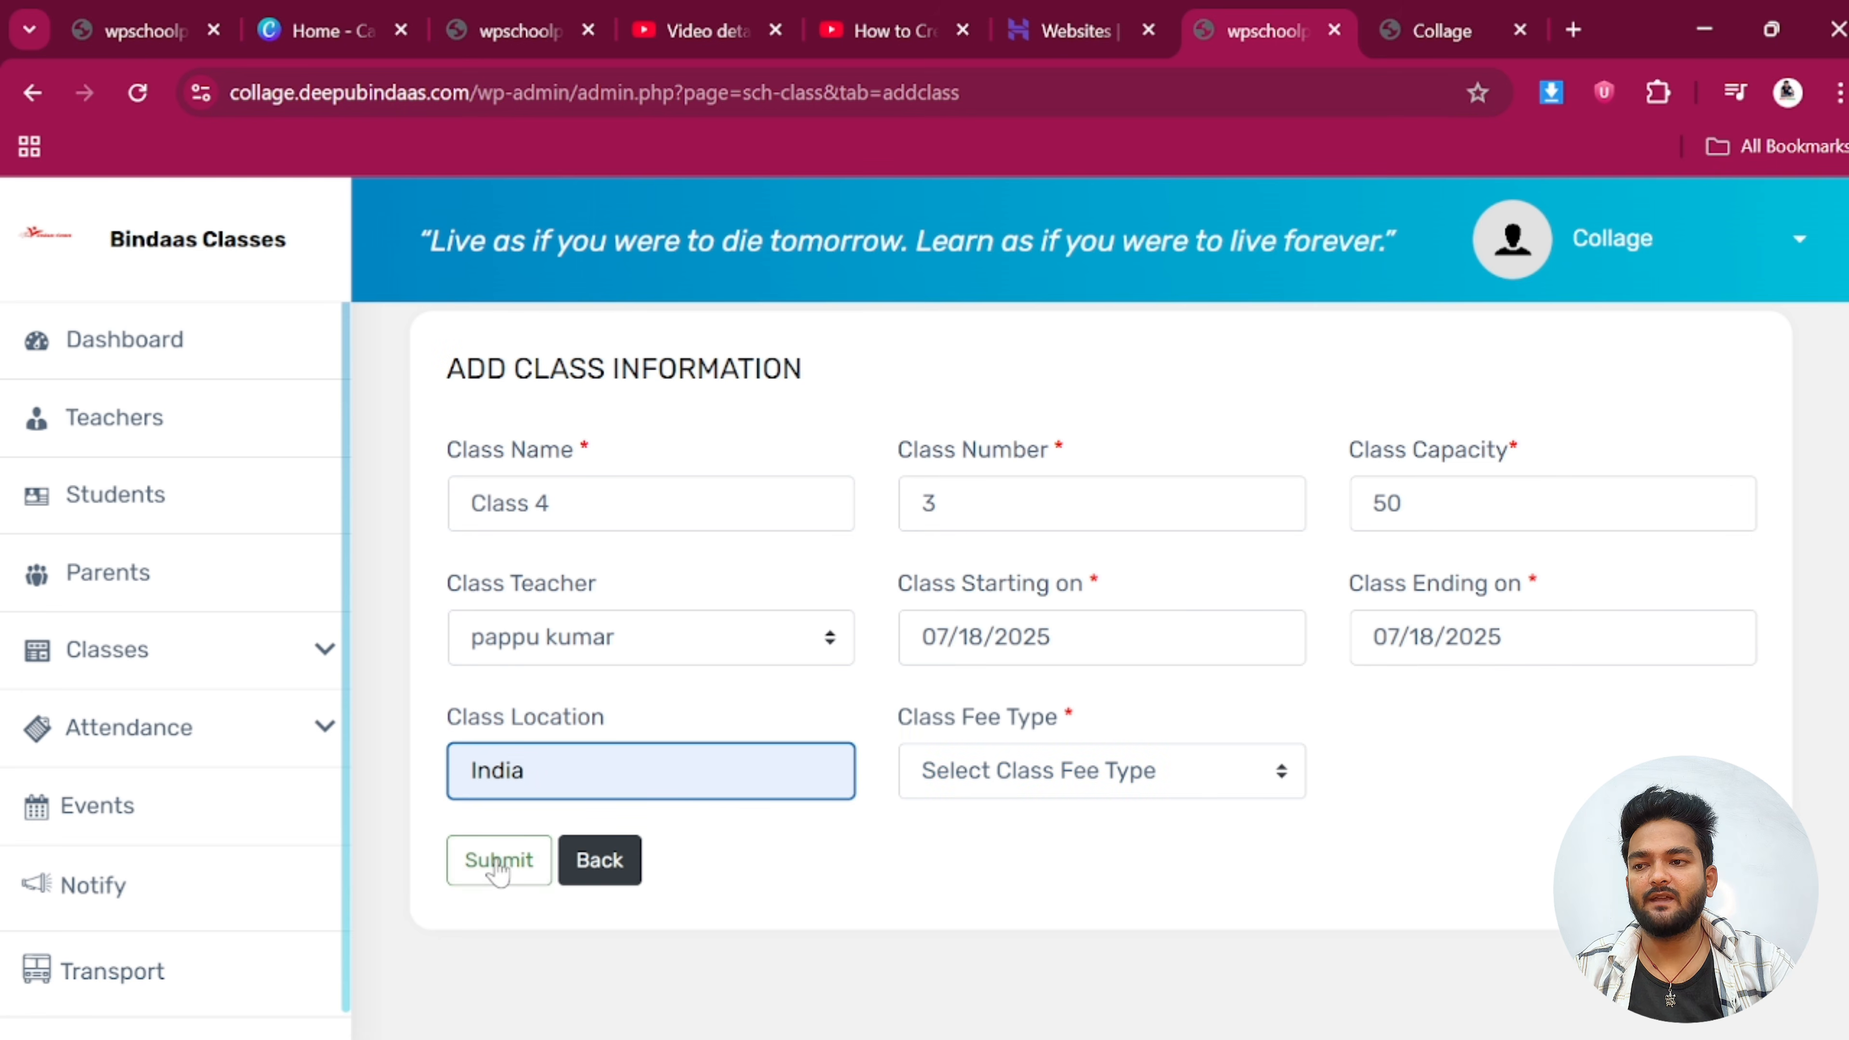
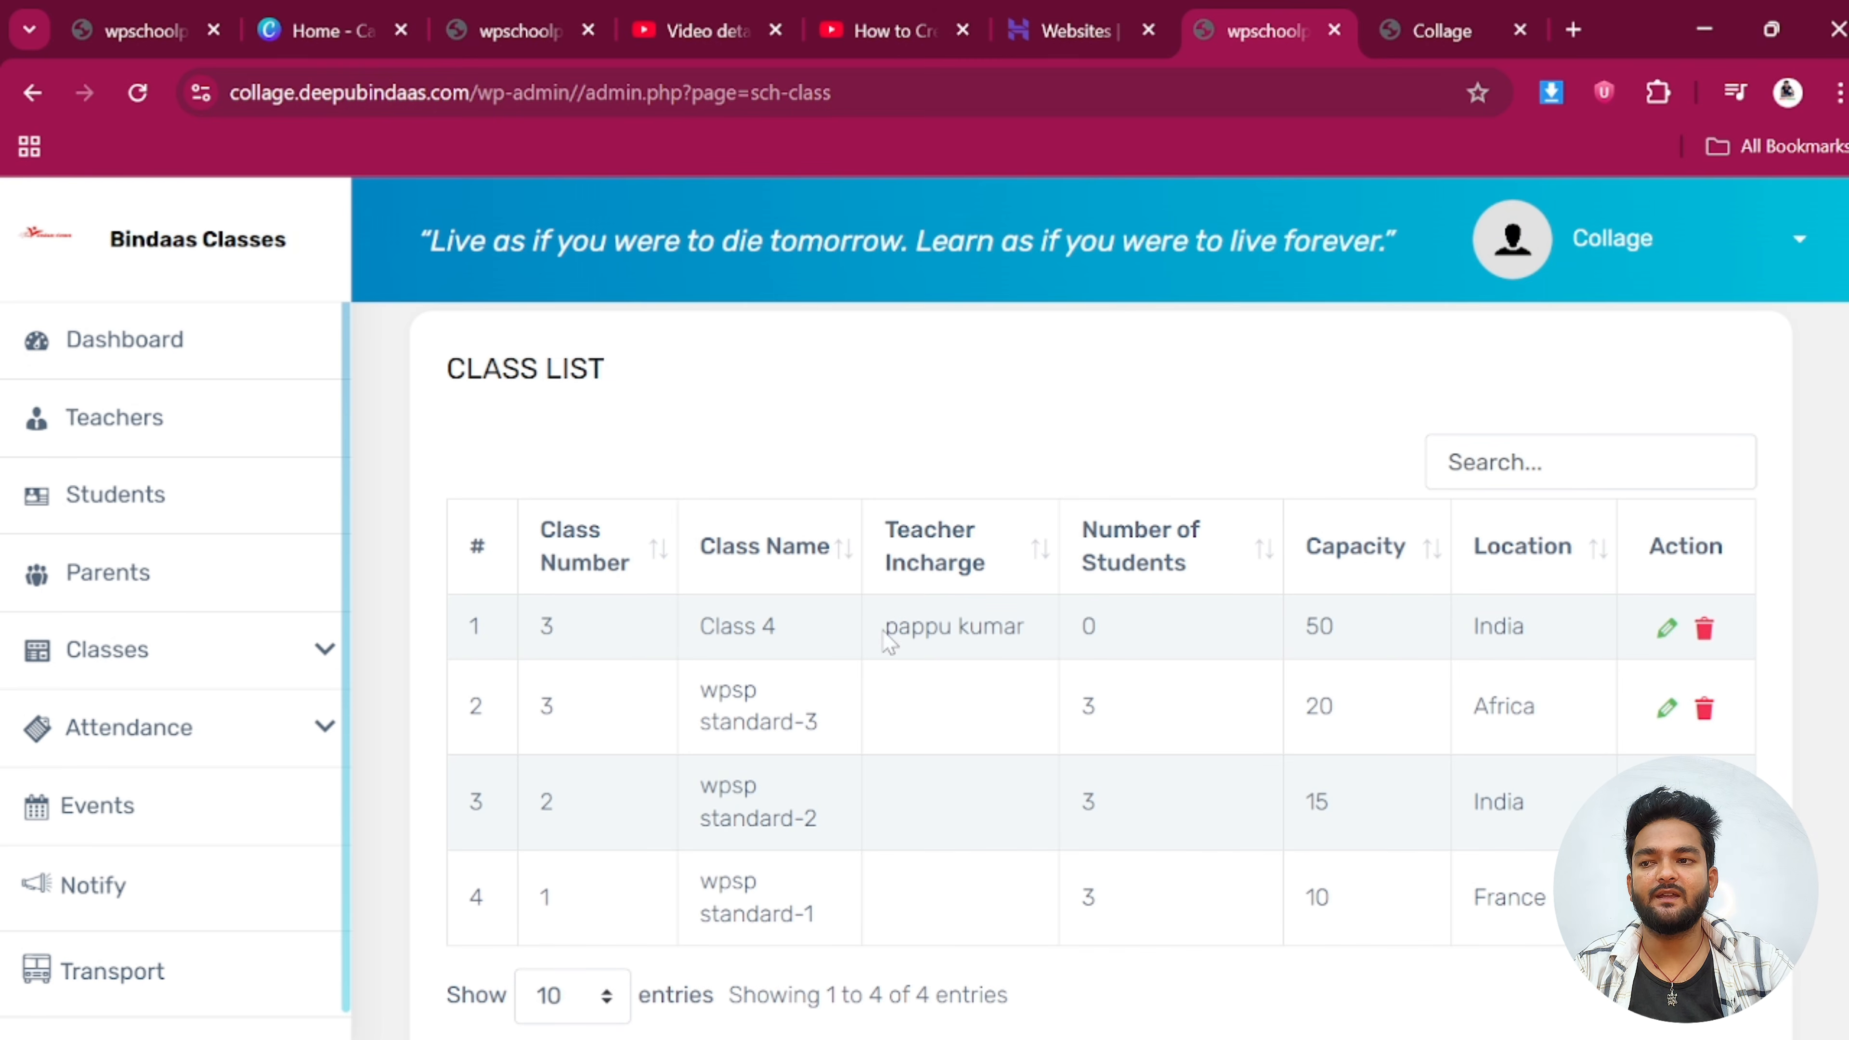
Check Class 4's assigned teacher in the Class List, then expand the Classes sub-pages
{"action": "left_click_drag", "start_coordinate": [887, 641], "coordinate": [1067, 659]}
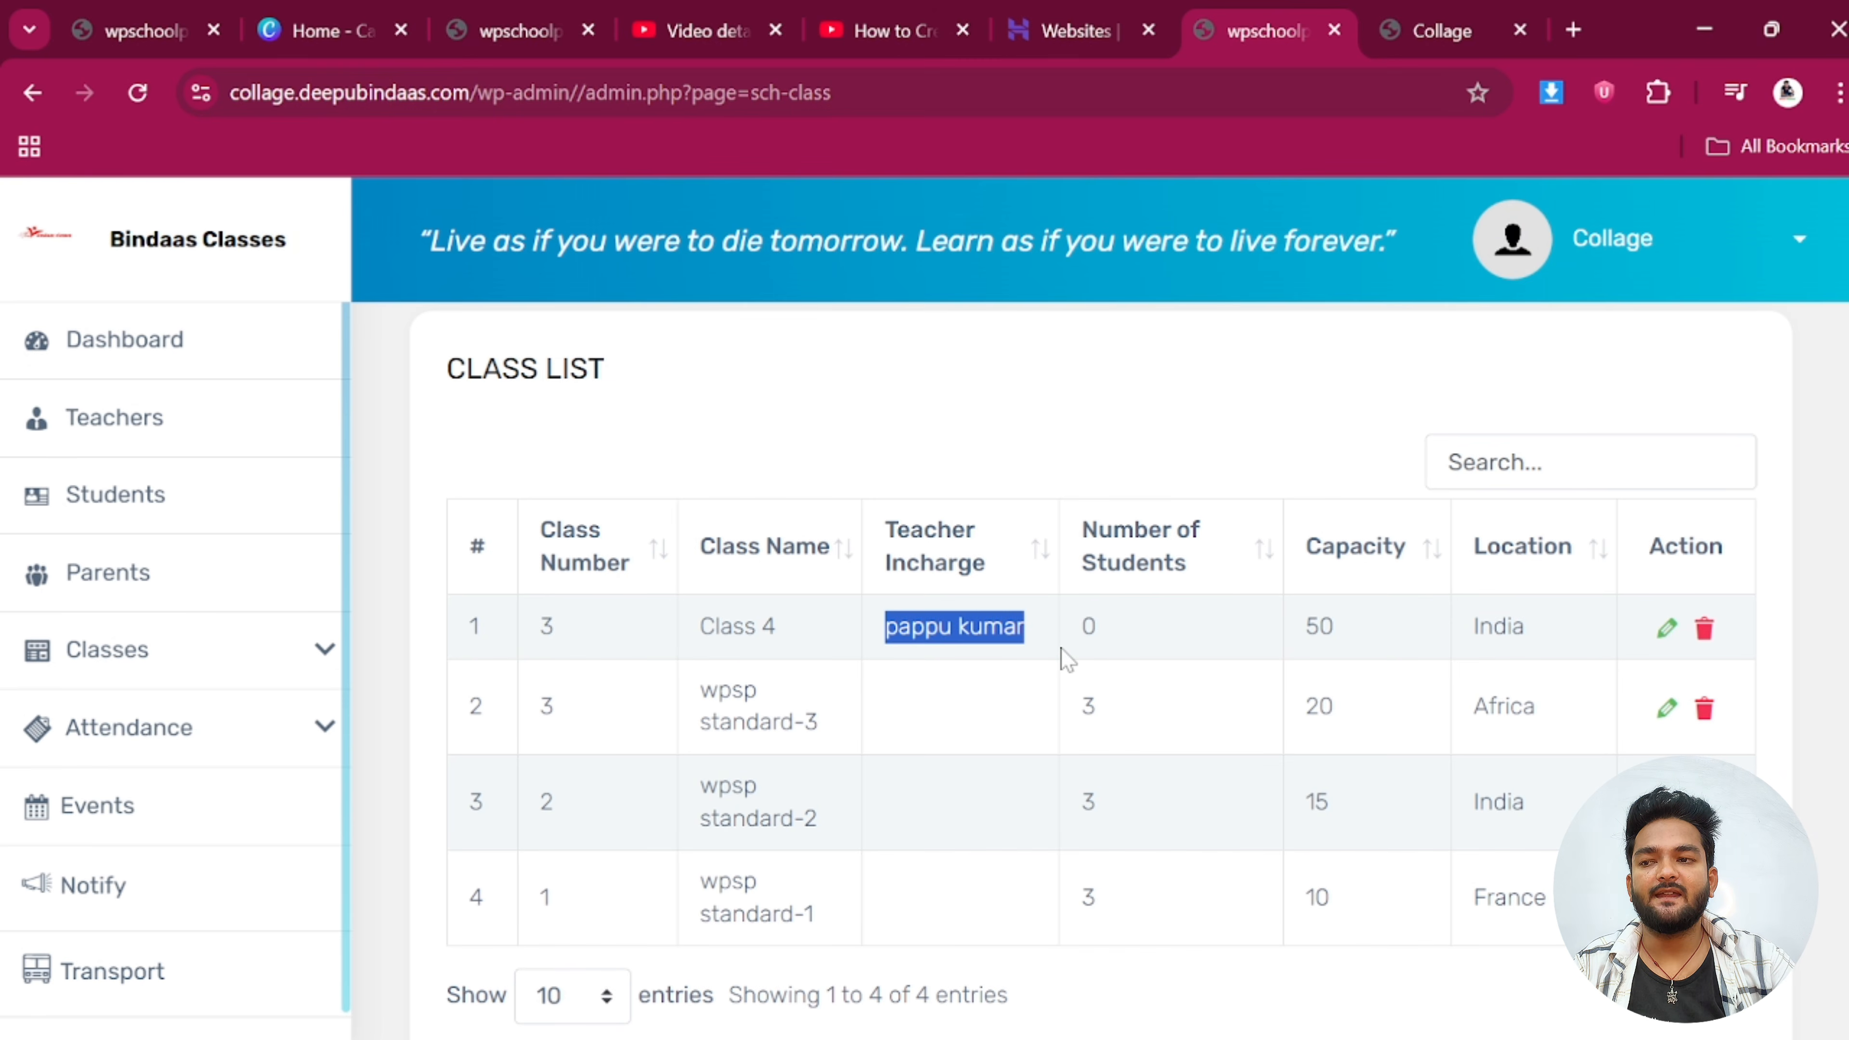
{"action": "left_click", "coordinate": [1337, 629]}
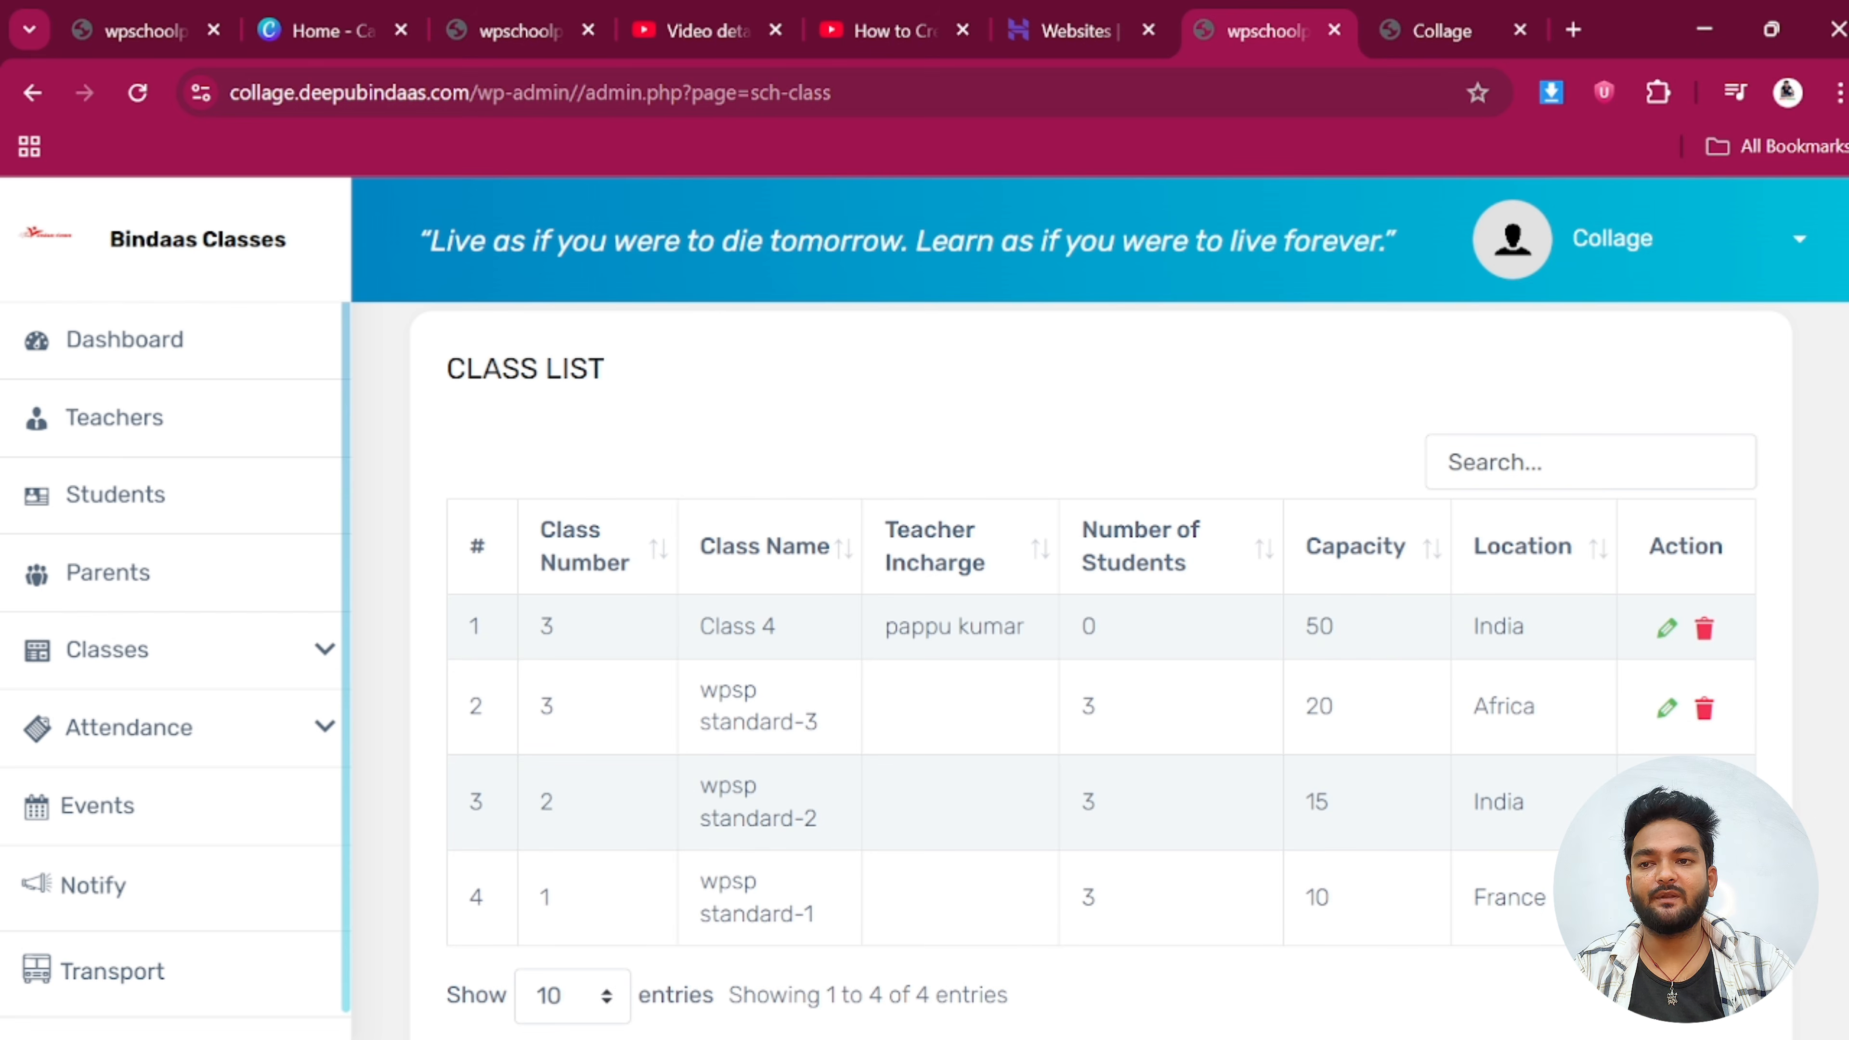
{"action": "scroll", "coordinate": [826, 790], "scroll_direction": "down", "scroll_amount": 2}
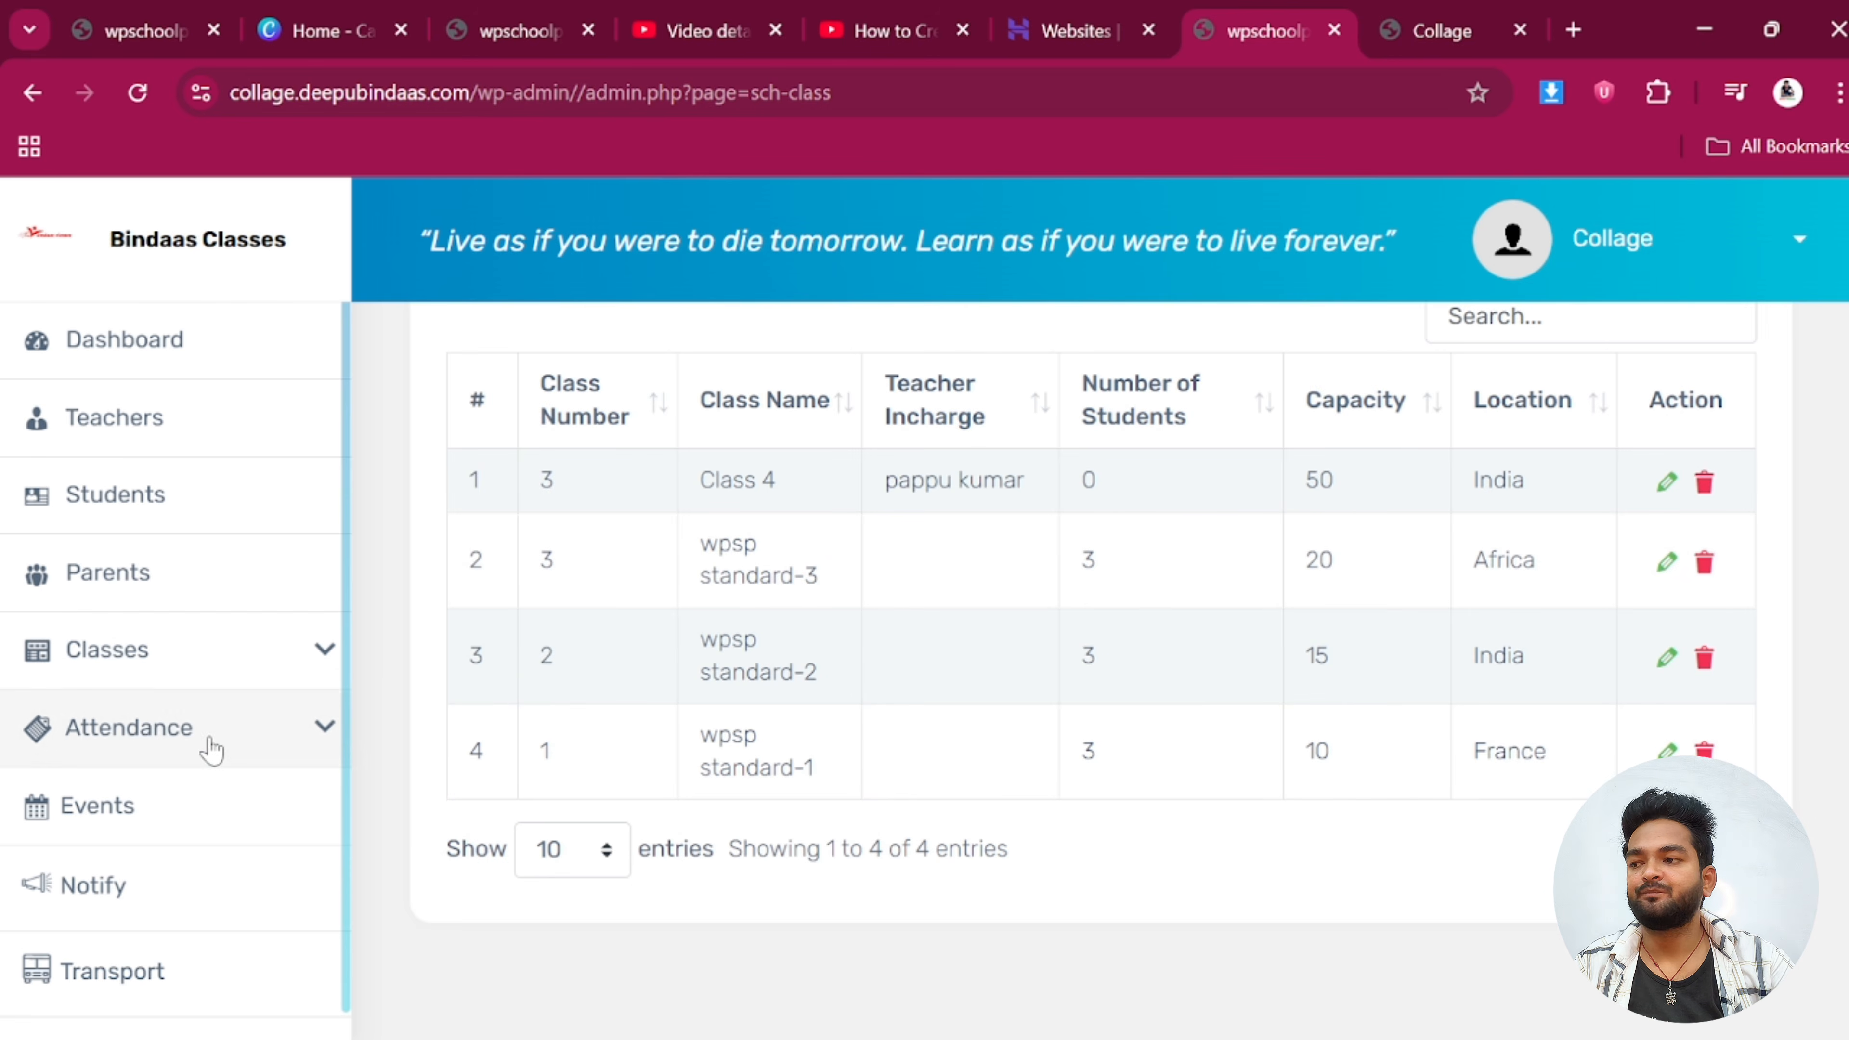
{"action": "left_click", "coordinate": [157, 650]}
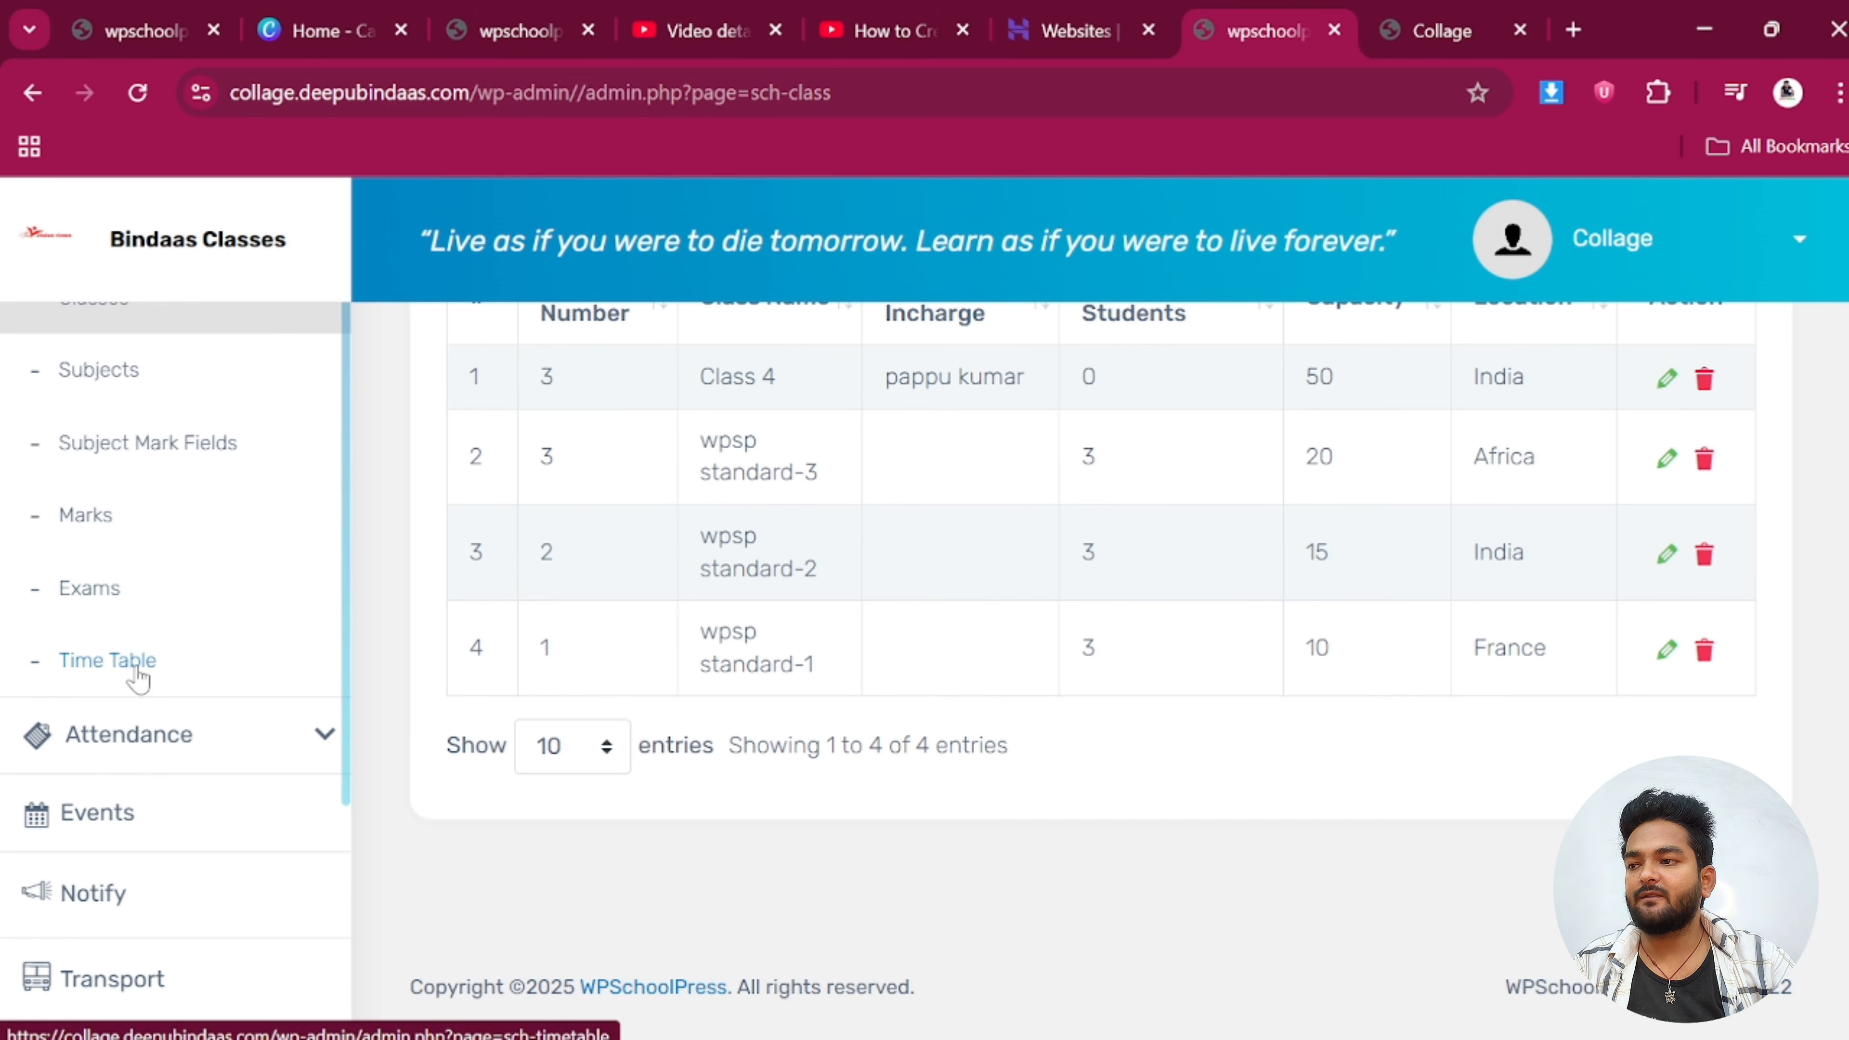
Start a new subject entry on the Subjects page for Class 4
{"action": "left_click", "coordinate": [128, 370]}
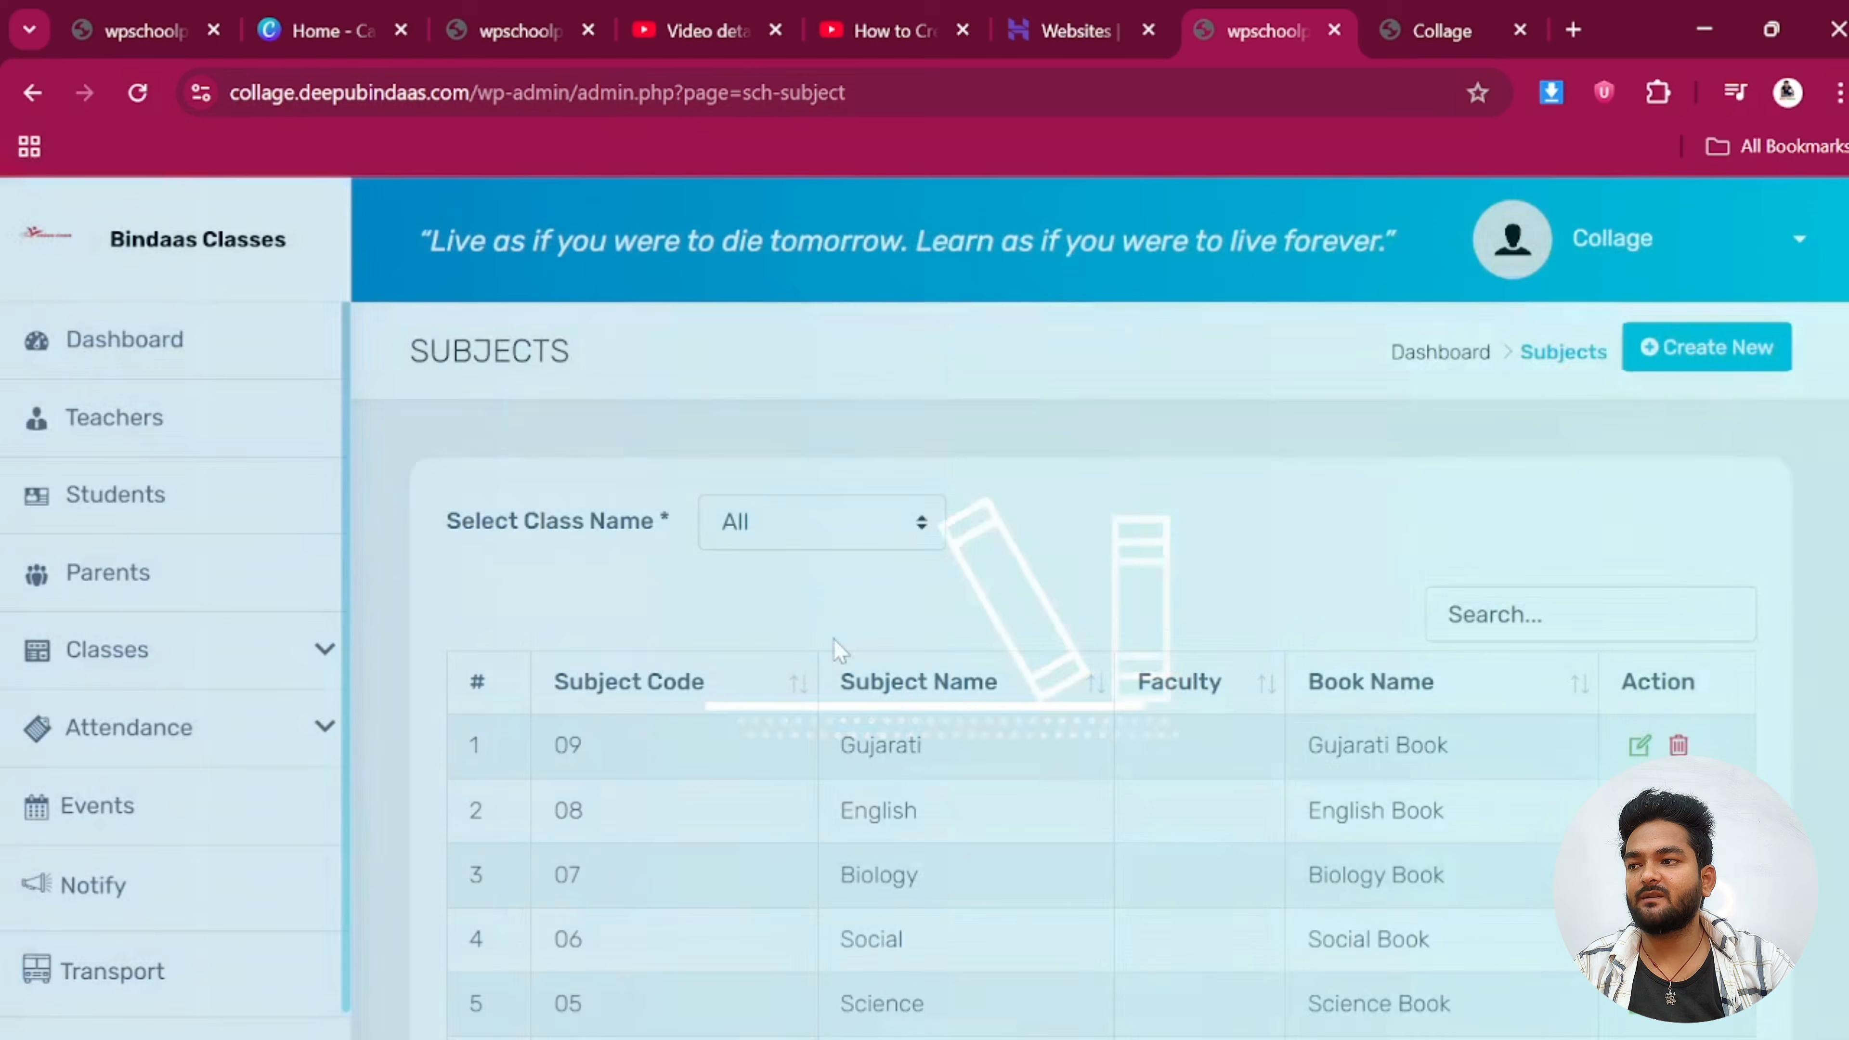
{"action": "scroll", "coordinate": [1347, 699], "scroll_direction": "down", "scroll_amount": 2}
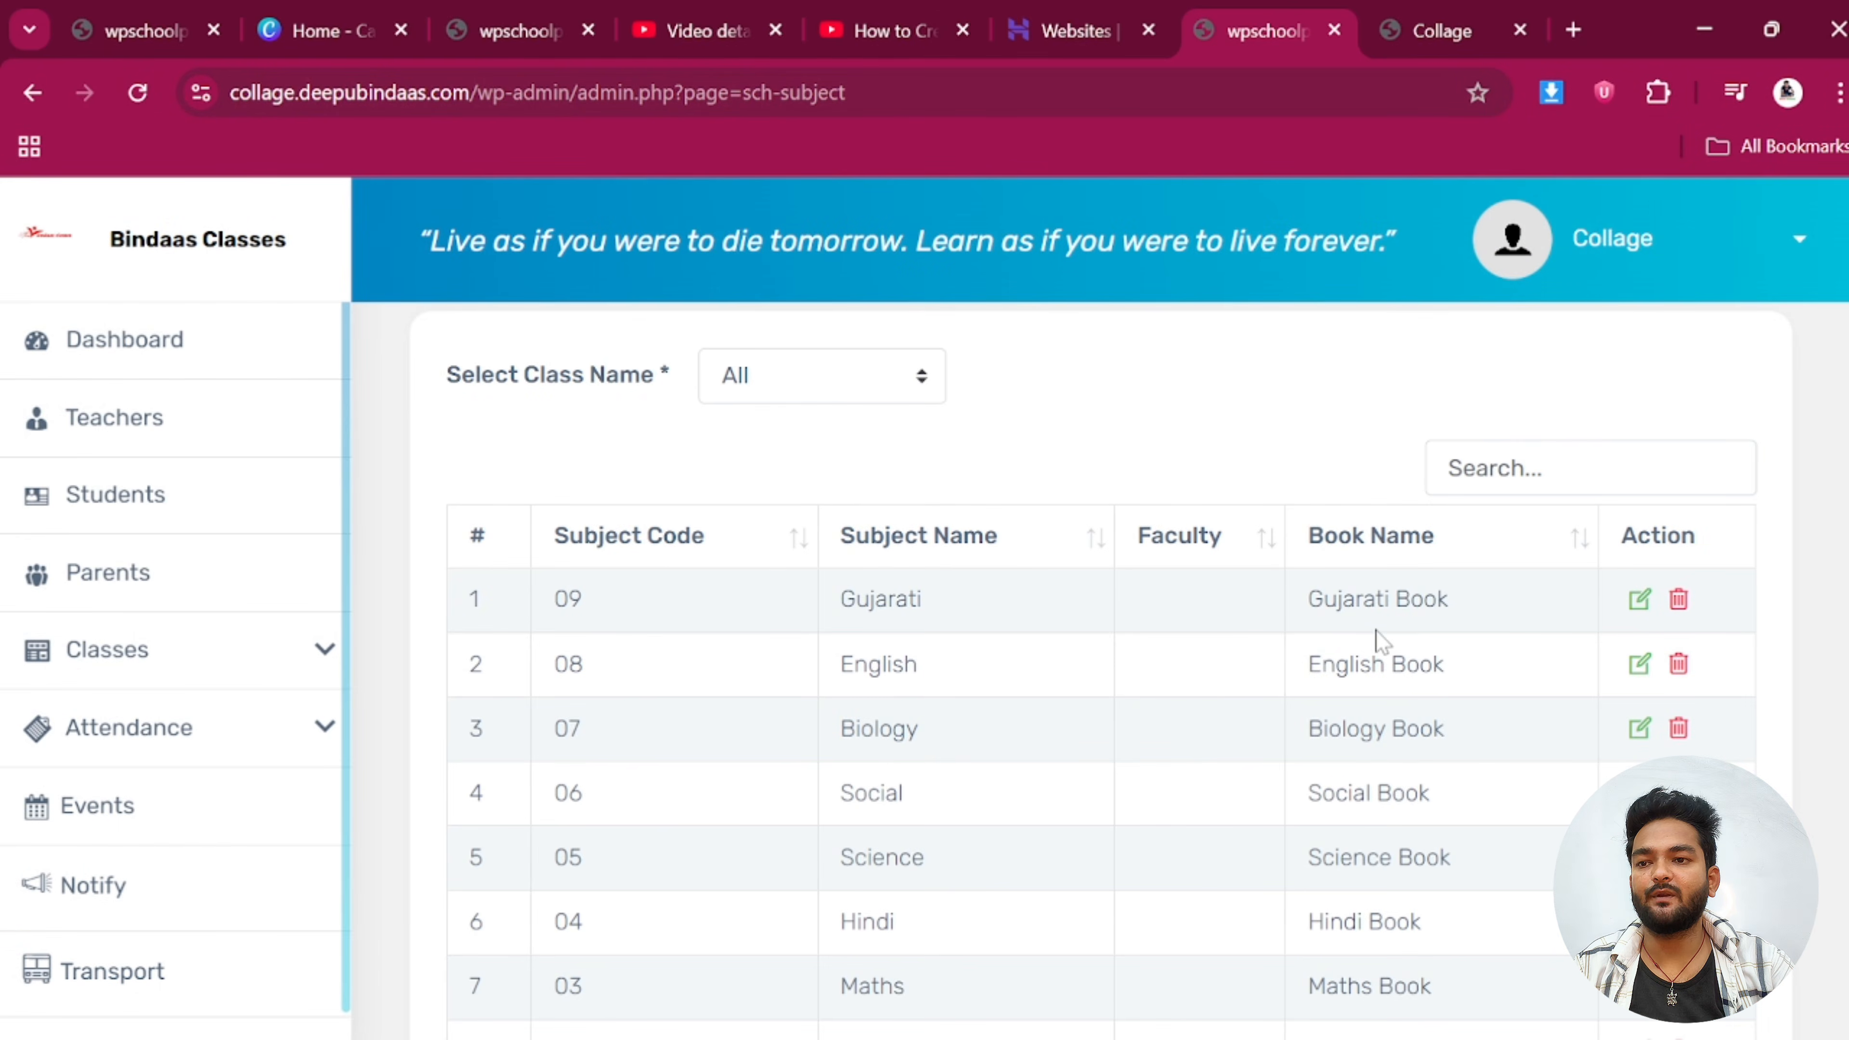
{"action": "scroll", "coordinate": [910, 655], "scroll_direction": "down", "scroll_amount": 8}
{"action": "scroll", "coordinate": [1053, 743], "scroll_direction": "up", "scroll_amount": 10}
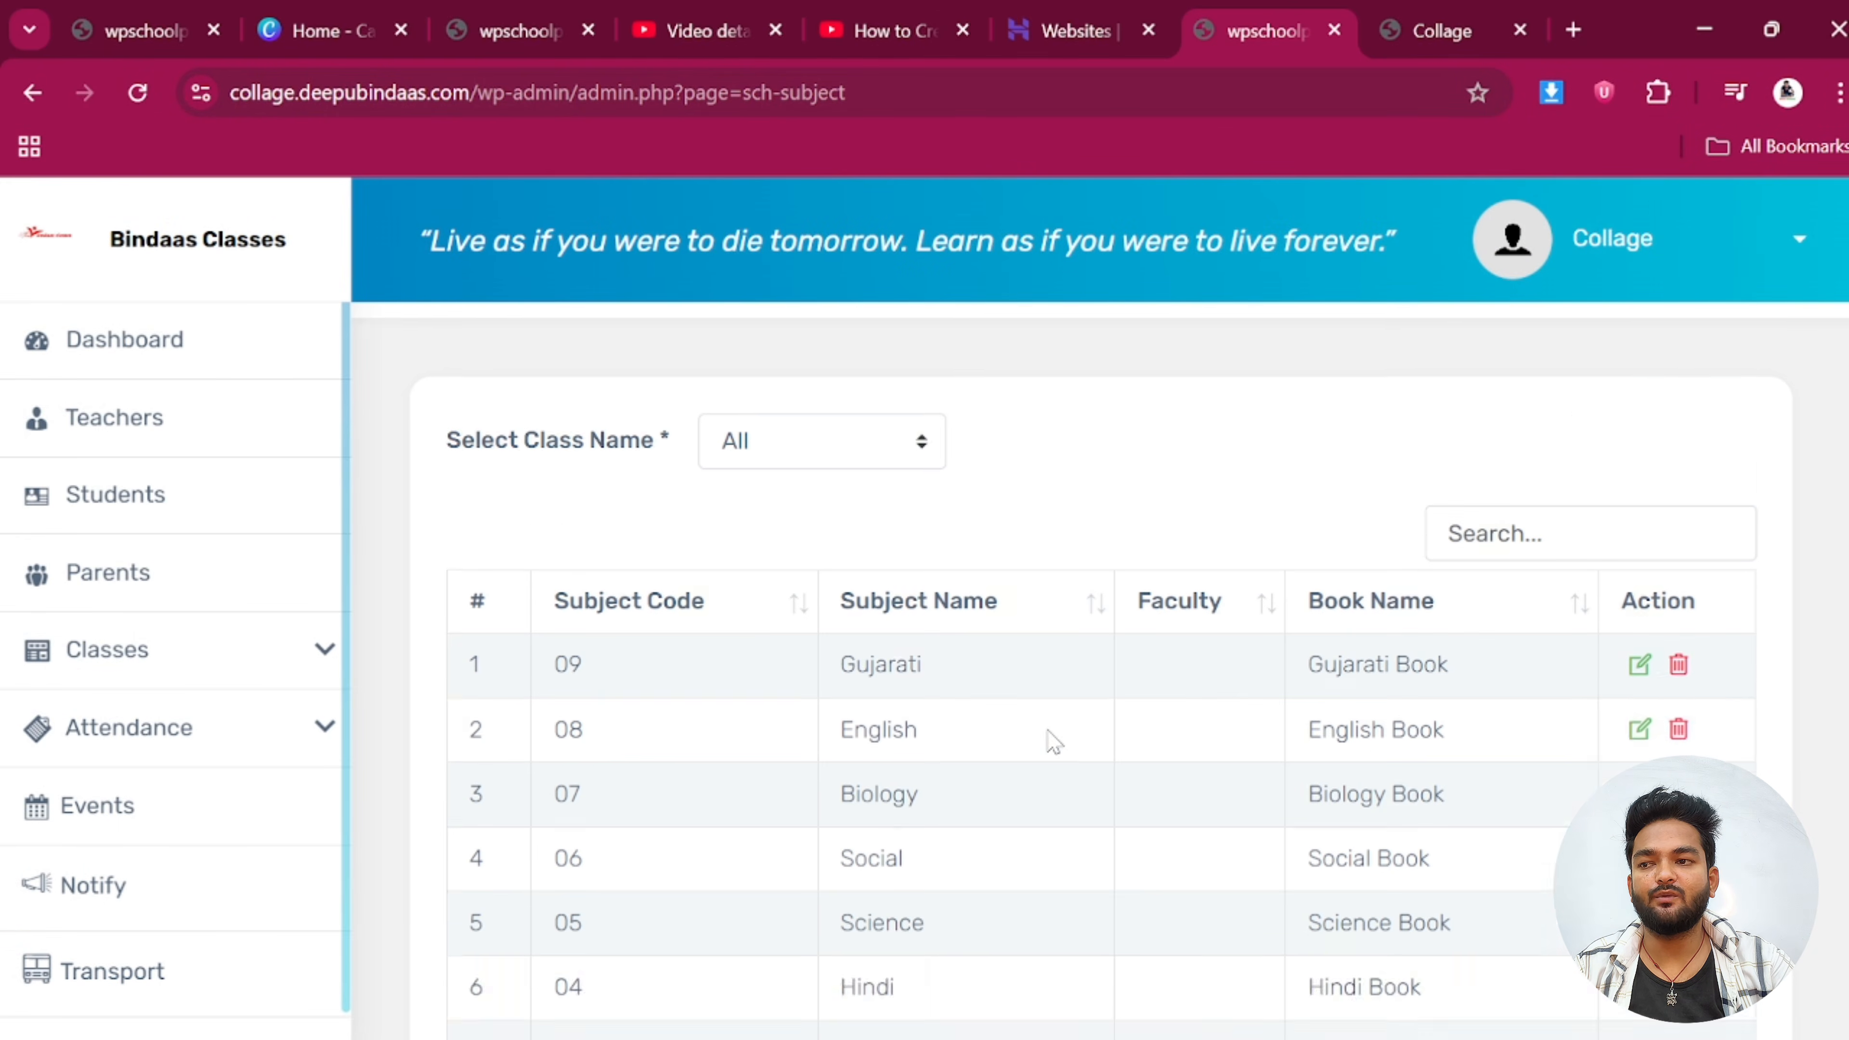
{"action": "left_click", "coordinate": [1692, 368]}
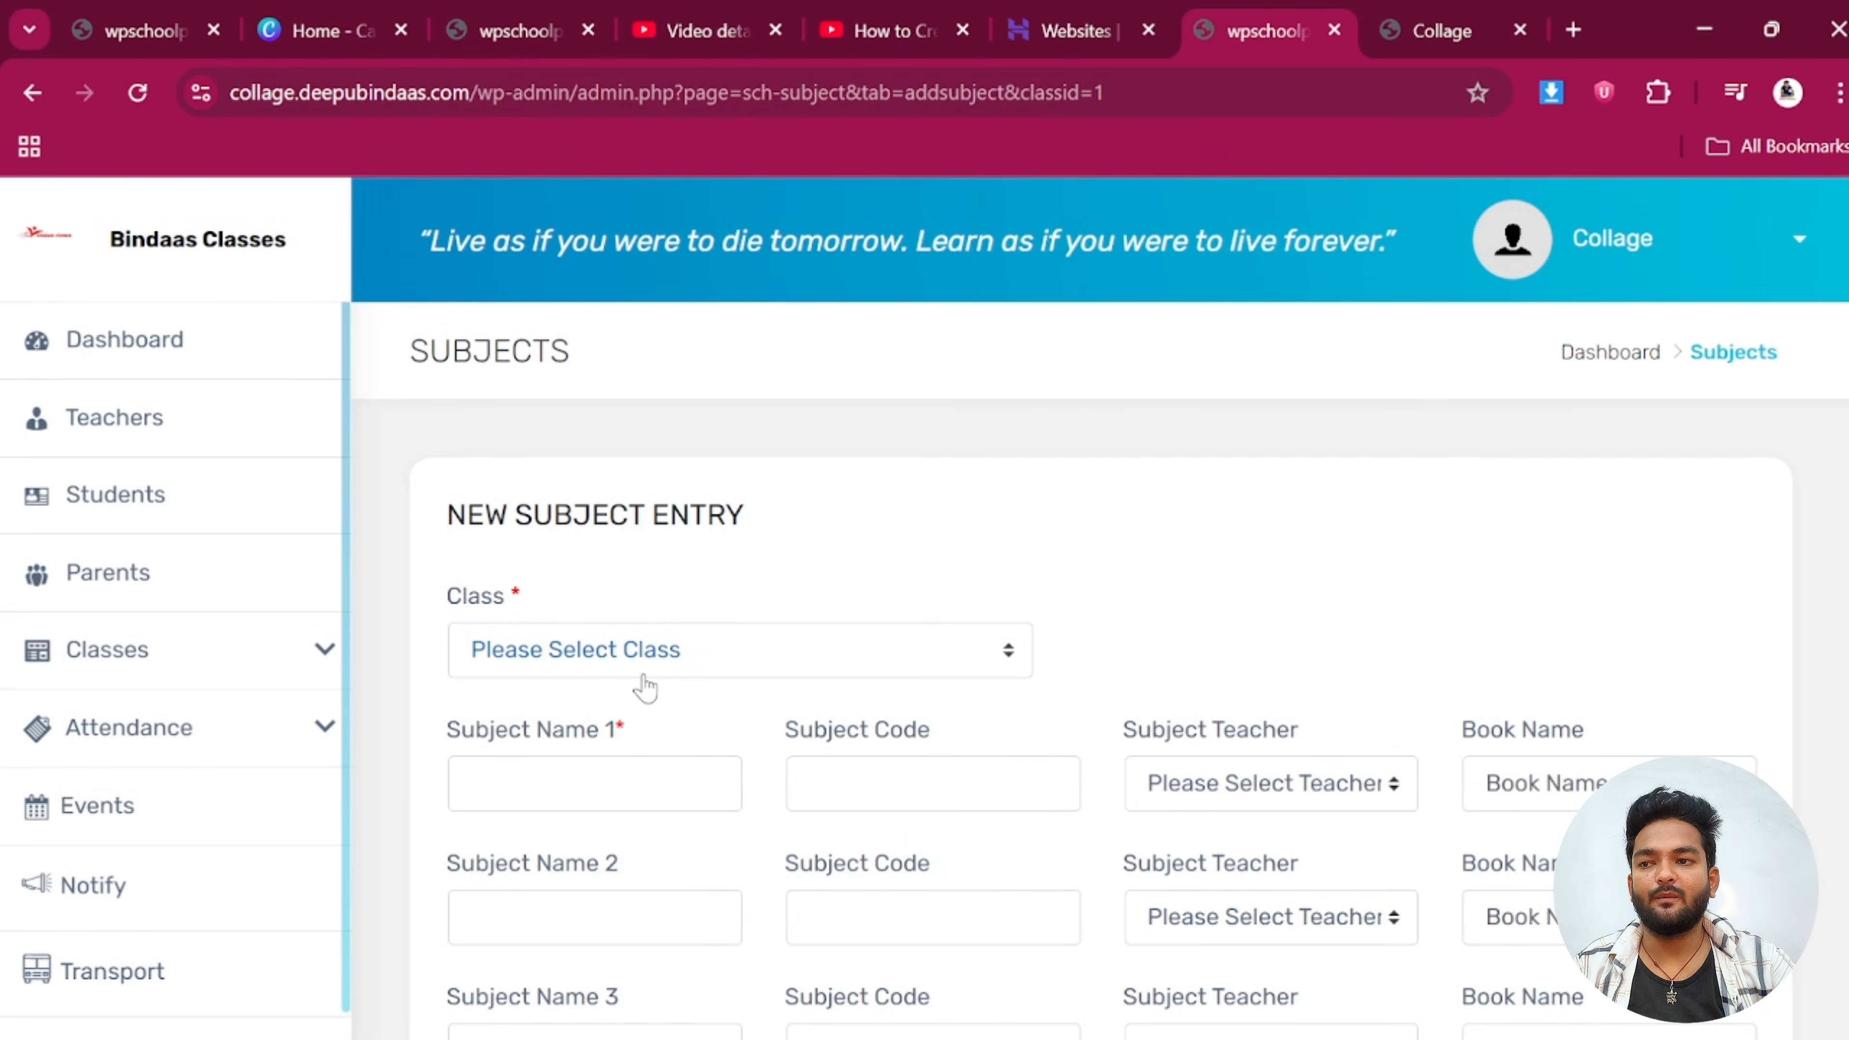
{"action": "left_click", "coordinate": [636, 659]}
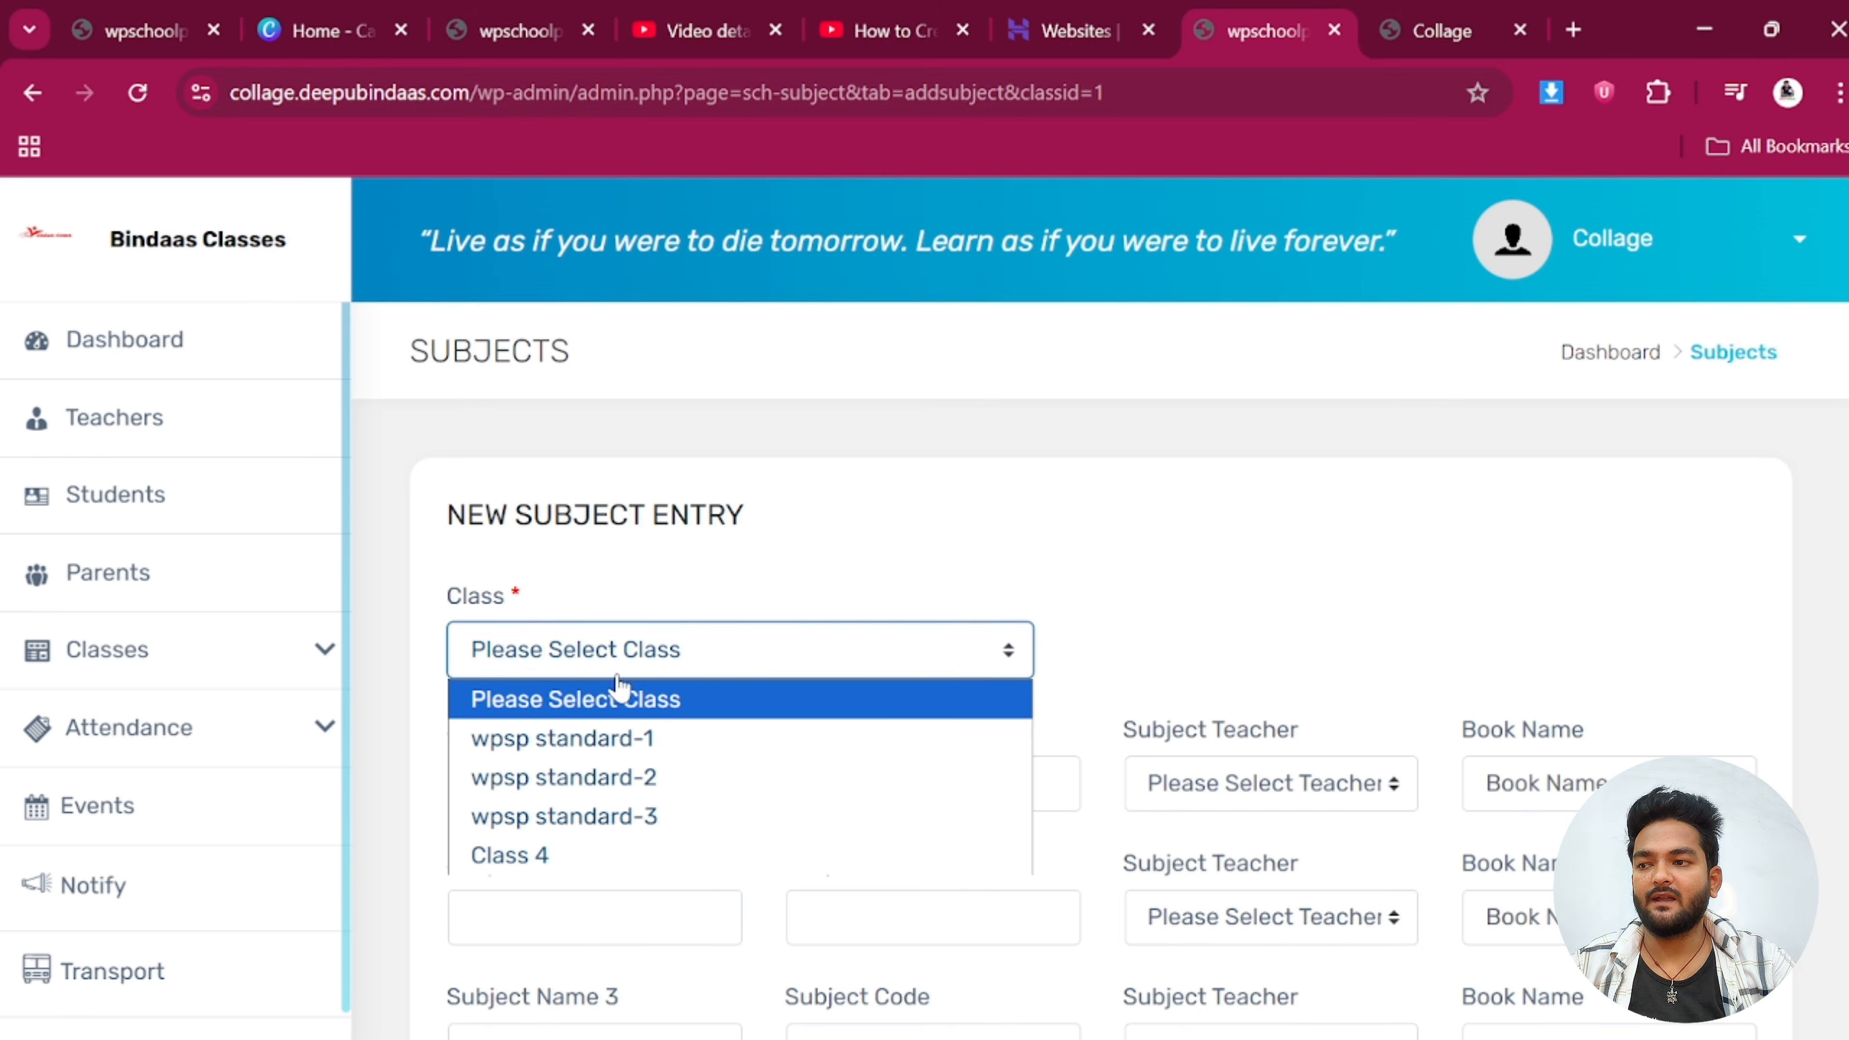
{"action": "left_click", "coordinate": [553, 858]}
{"action": "scroll", "coordinate": [677, 710], "scroll_direction": "down", "scroll_amount": 2}
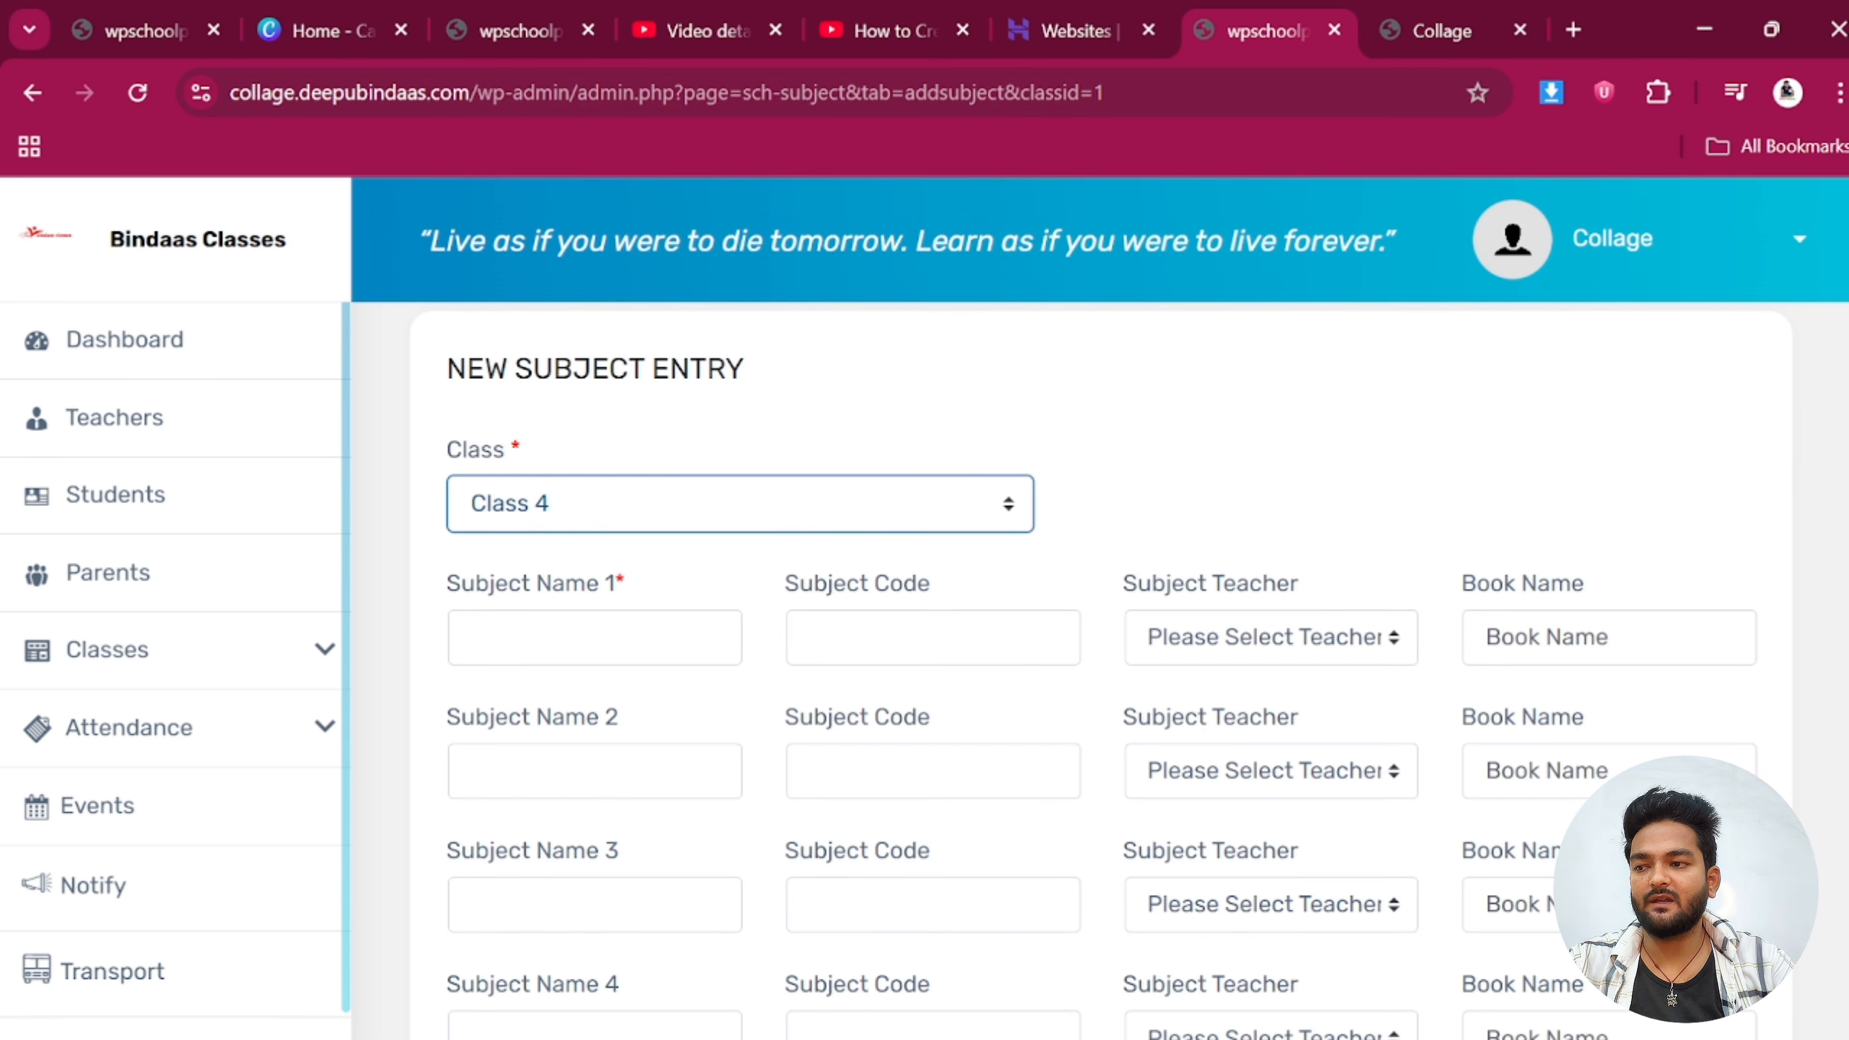
Fill the first subject as Math, code M, the class teacher, book 'Math Book'
{"action": "left_click", "coordinate": [619, 641]}
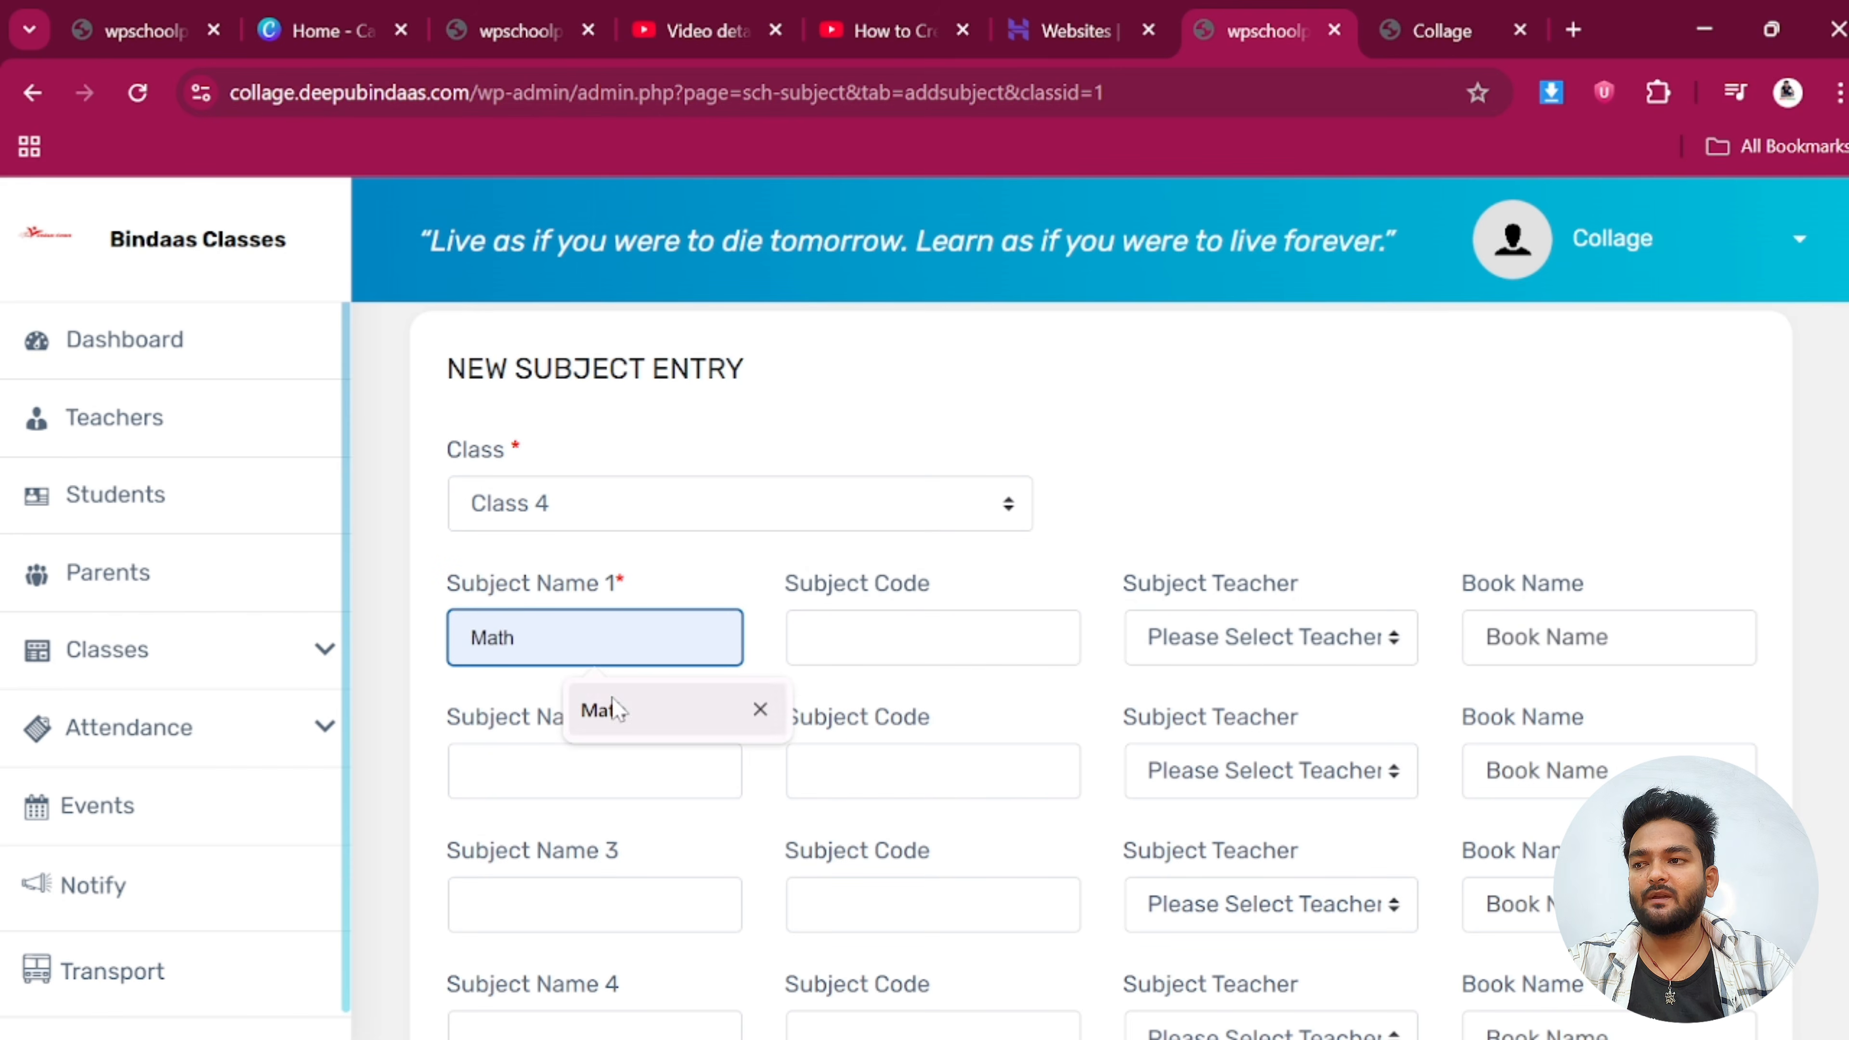
{"action": "left_click", "coordinate": [619, 710]}
{"action": "left_click", "coordinate": [910, 641]}
{"action": "left_click", "coordinate": [962, 717]}
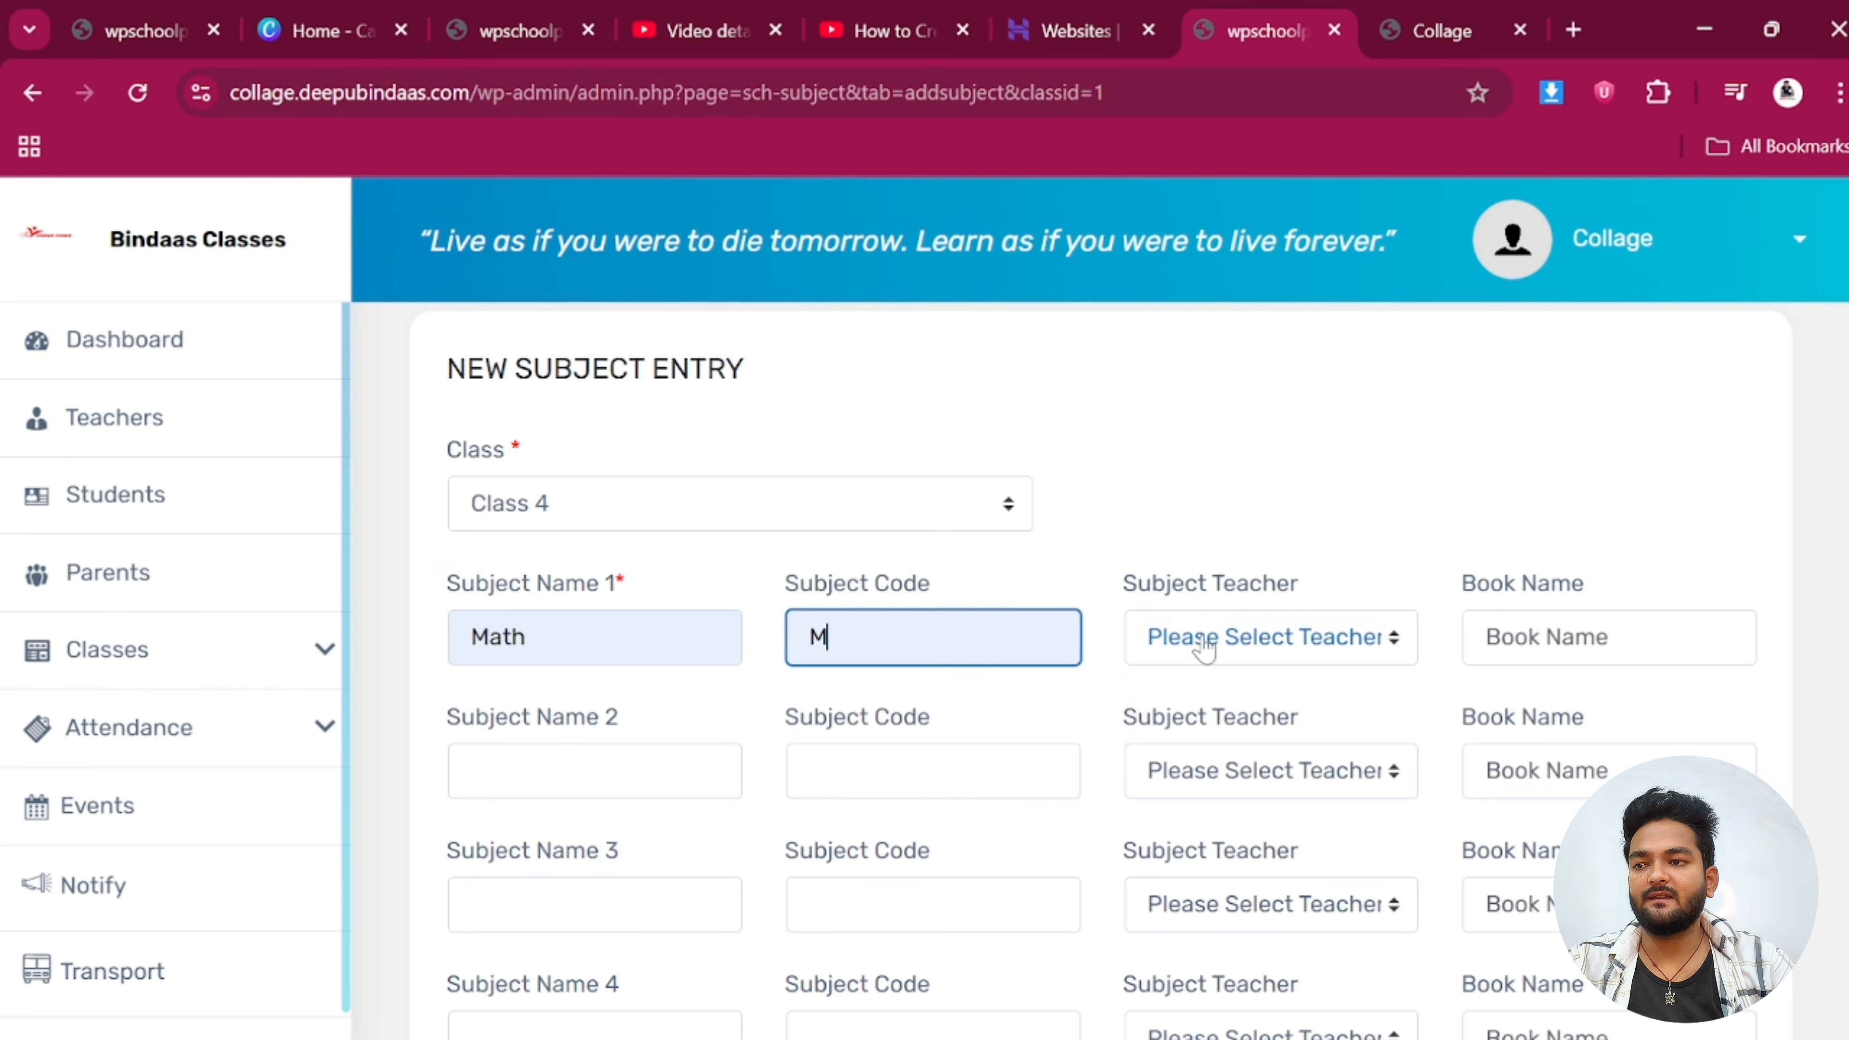
{"action": "left_click", "coordinate": [1184, 640]}
{"action": "left_click", "coordinate": [1230, 723]}
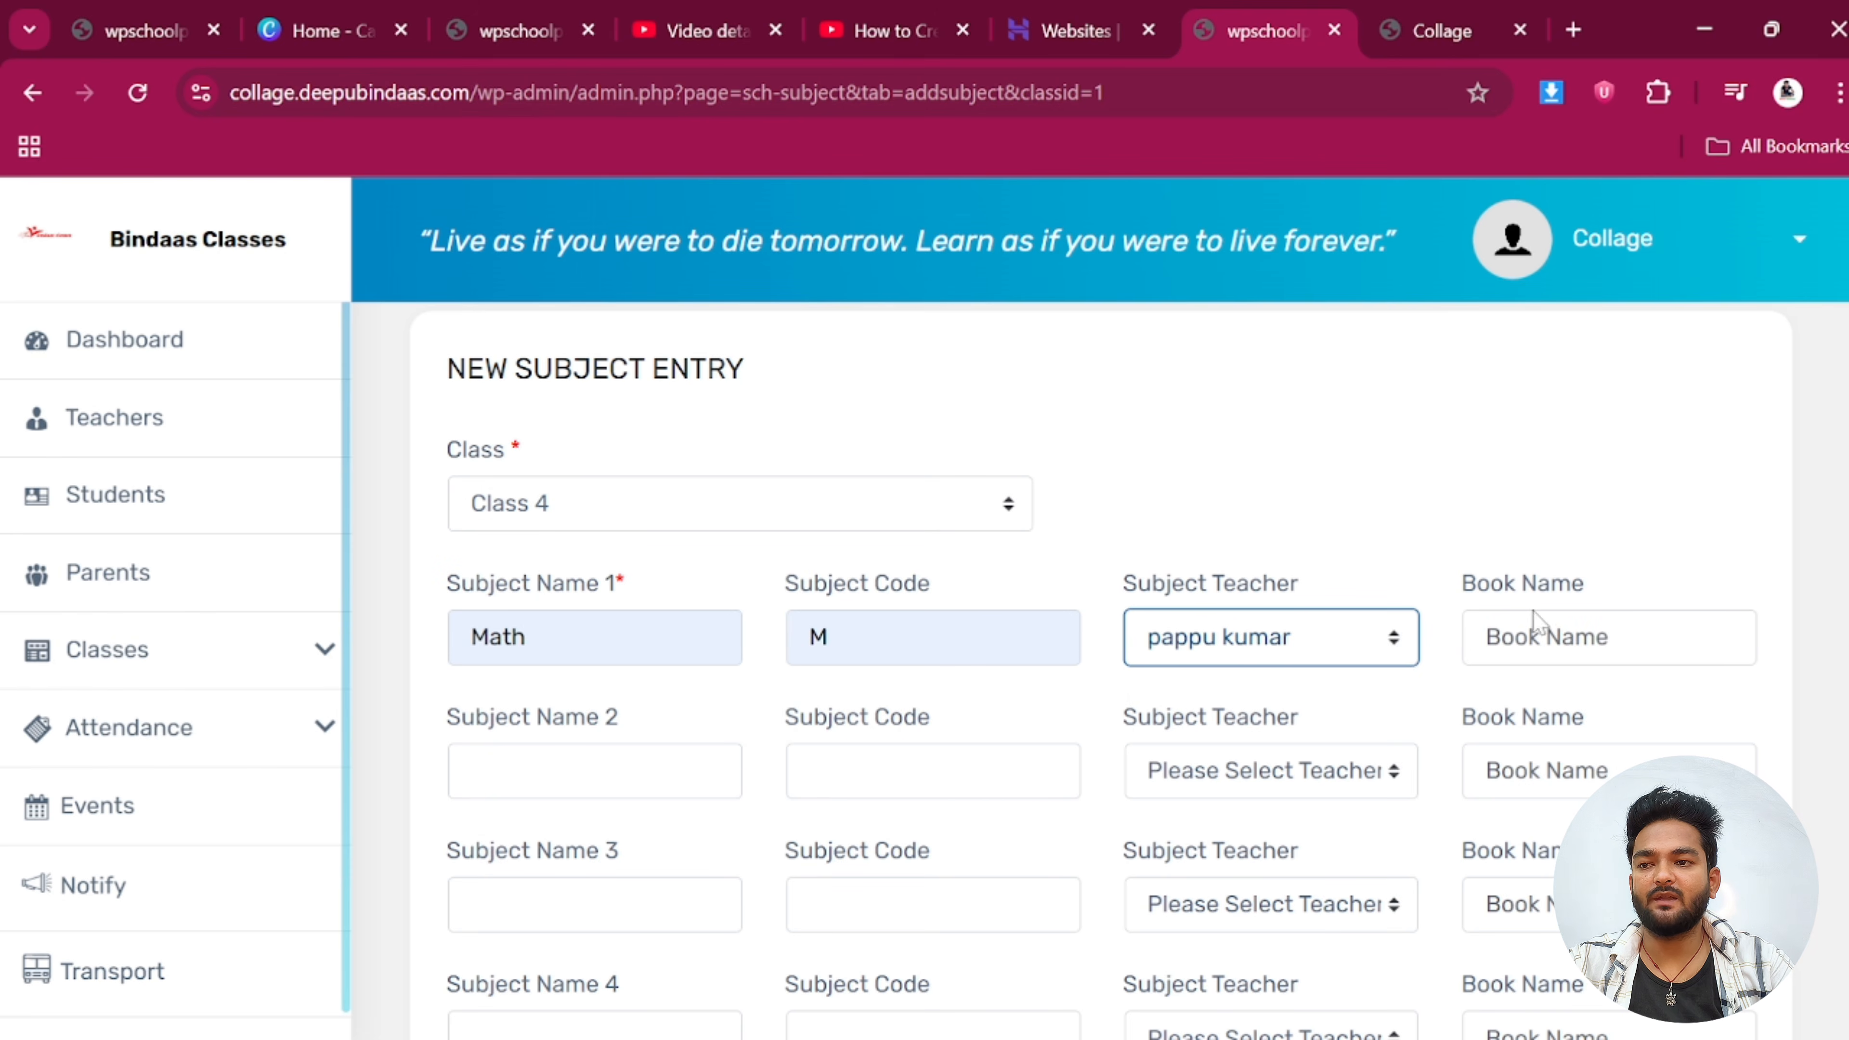
{"action": "left_click", "coordinate": [1533, 627]}
{"action": "type", "text": "Math Book"}
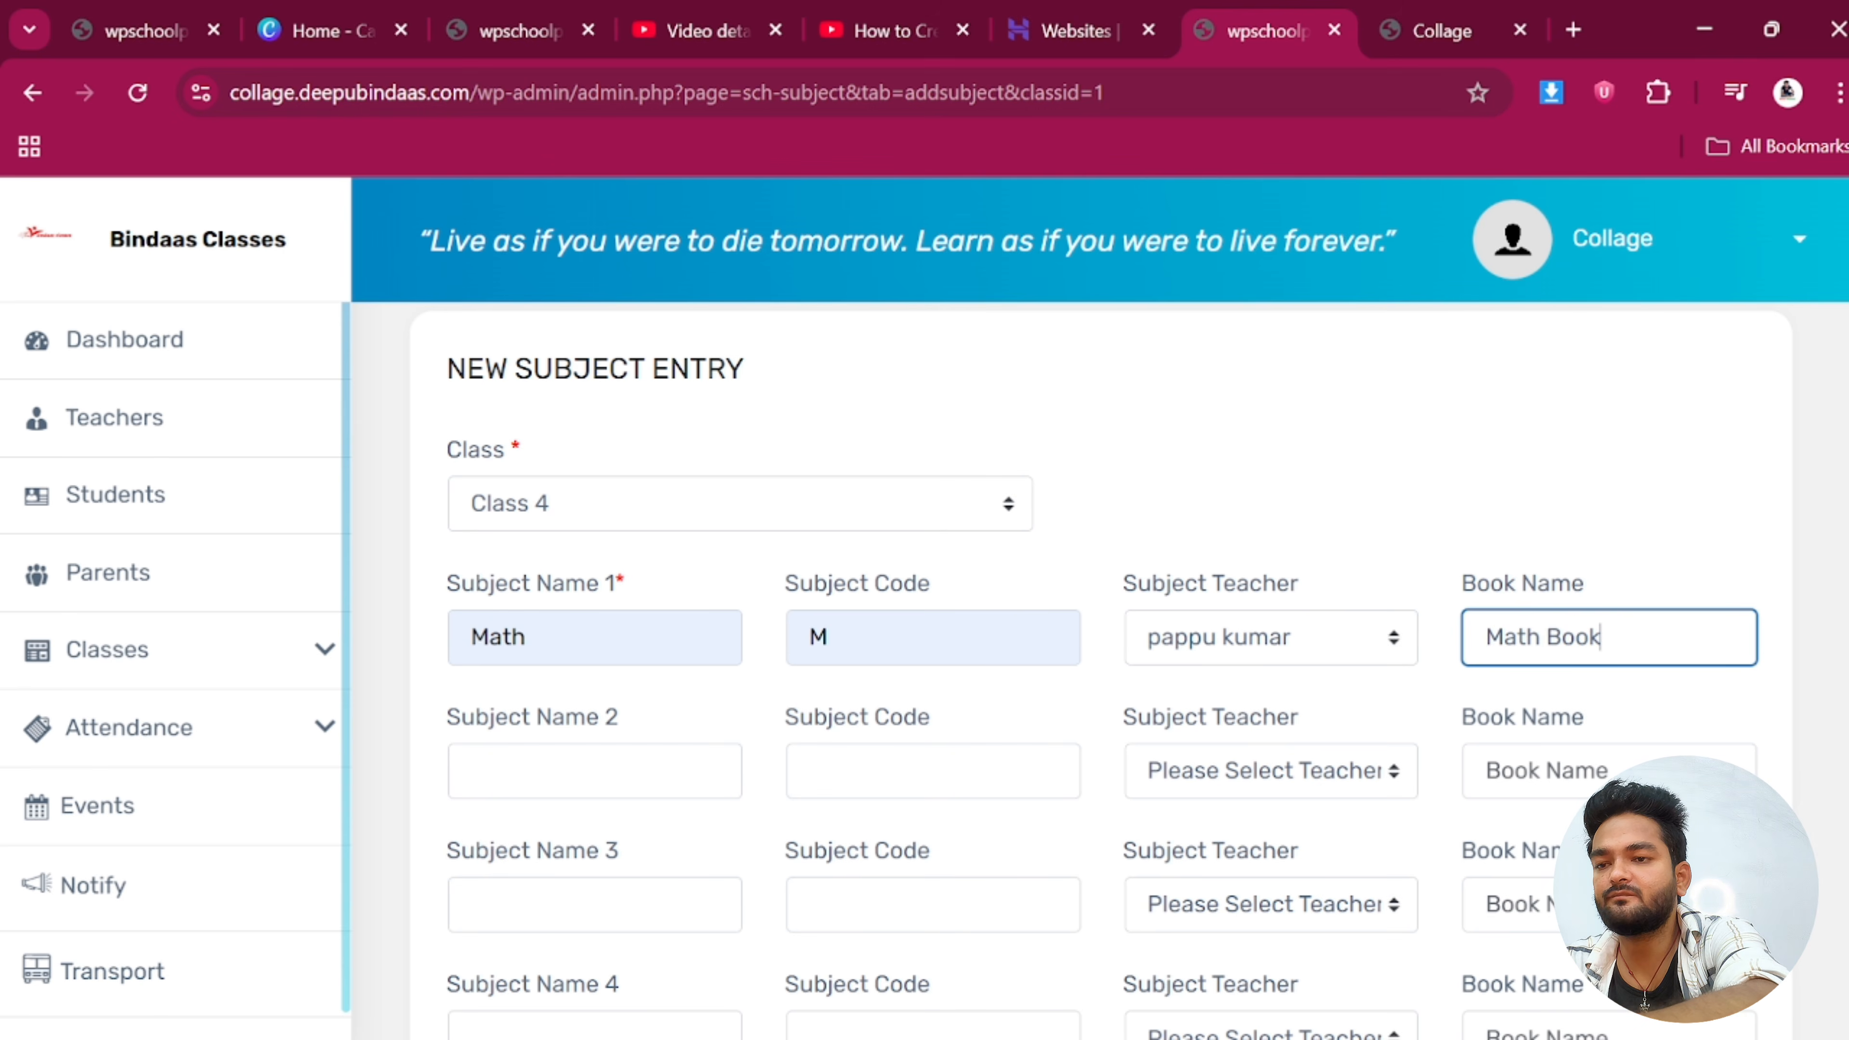
{"action": "scroll", "coordinate": [623, 736], "scroll_direction": "down", "scroll_amount": 2}
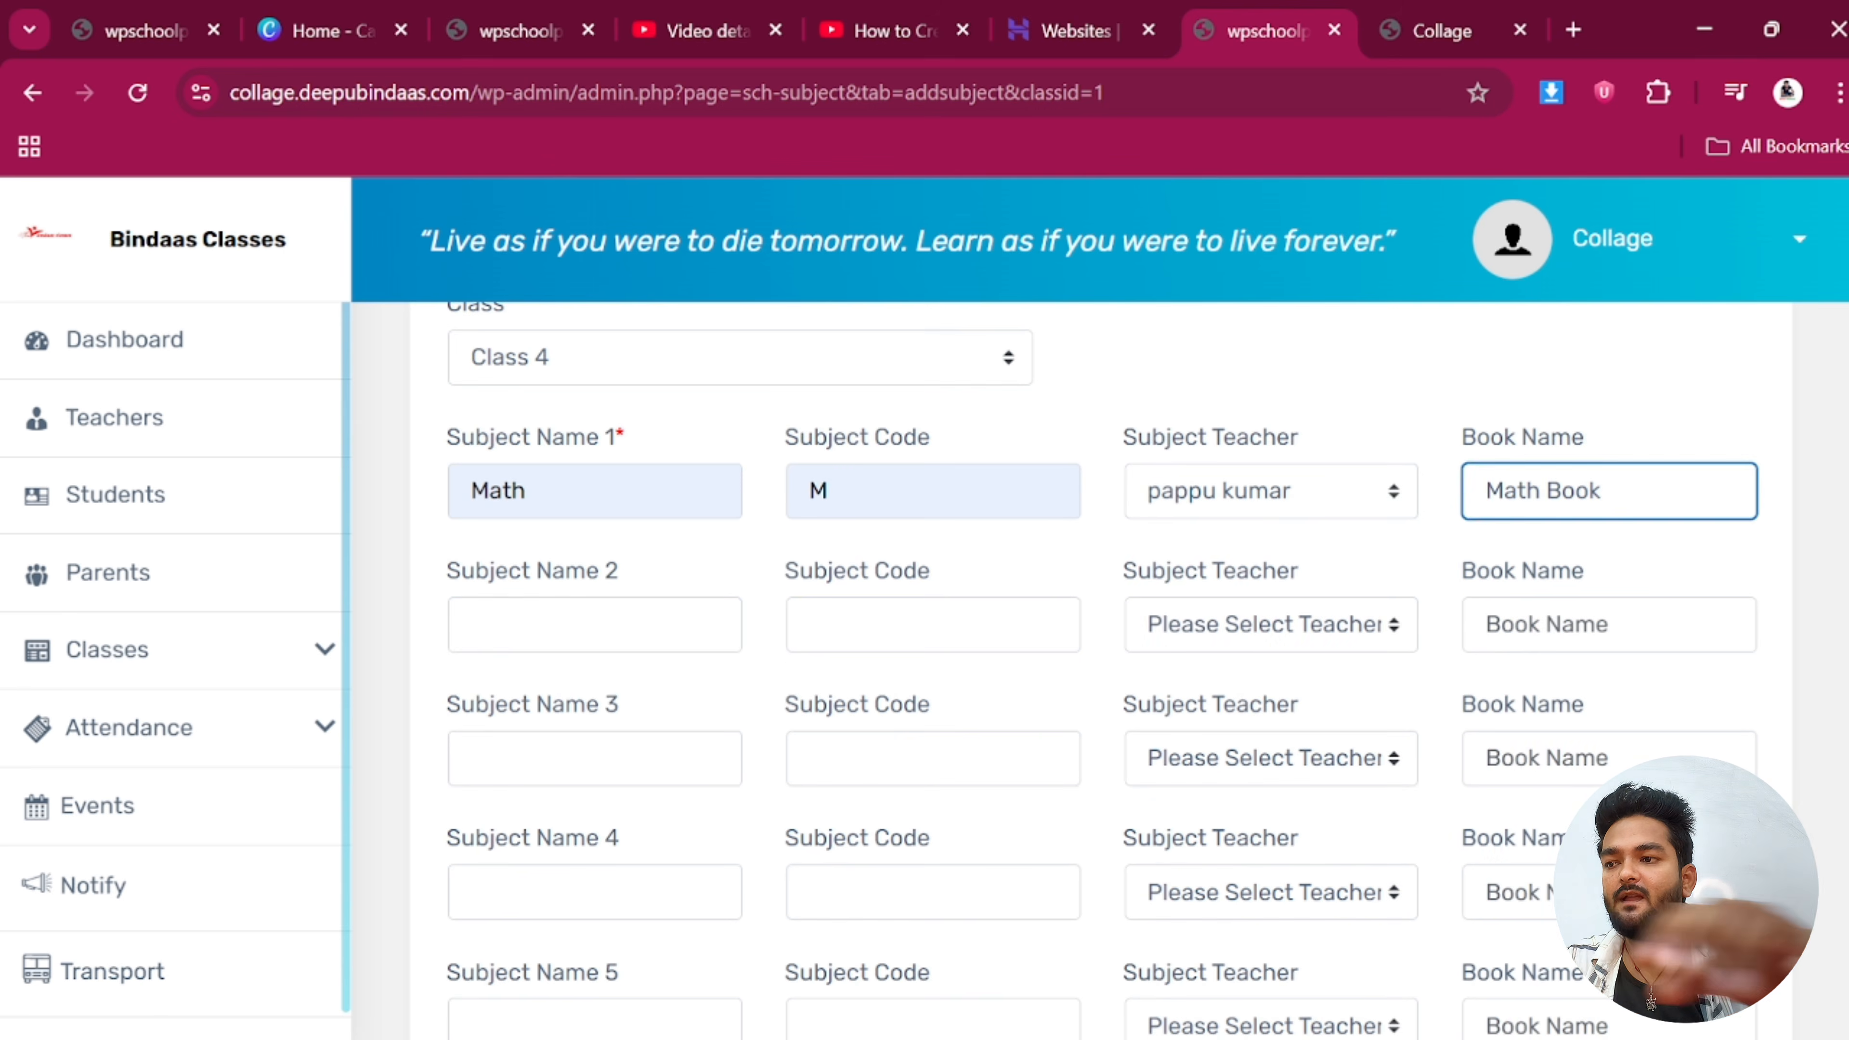
Fill the second subject as Hindi, code H, the class teacher, book 'Hindi', and submit
{"action": "left_click", "coordinate": [594, 625]}
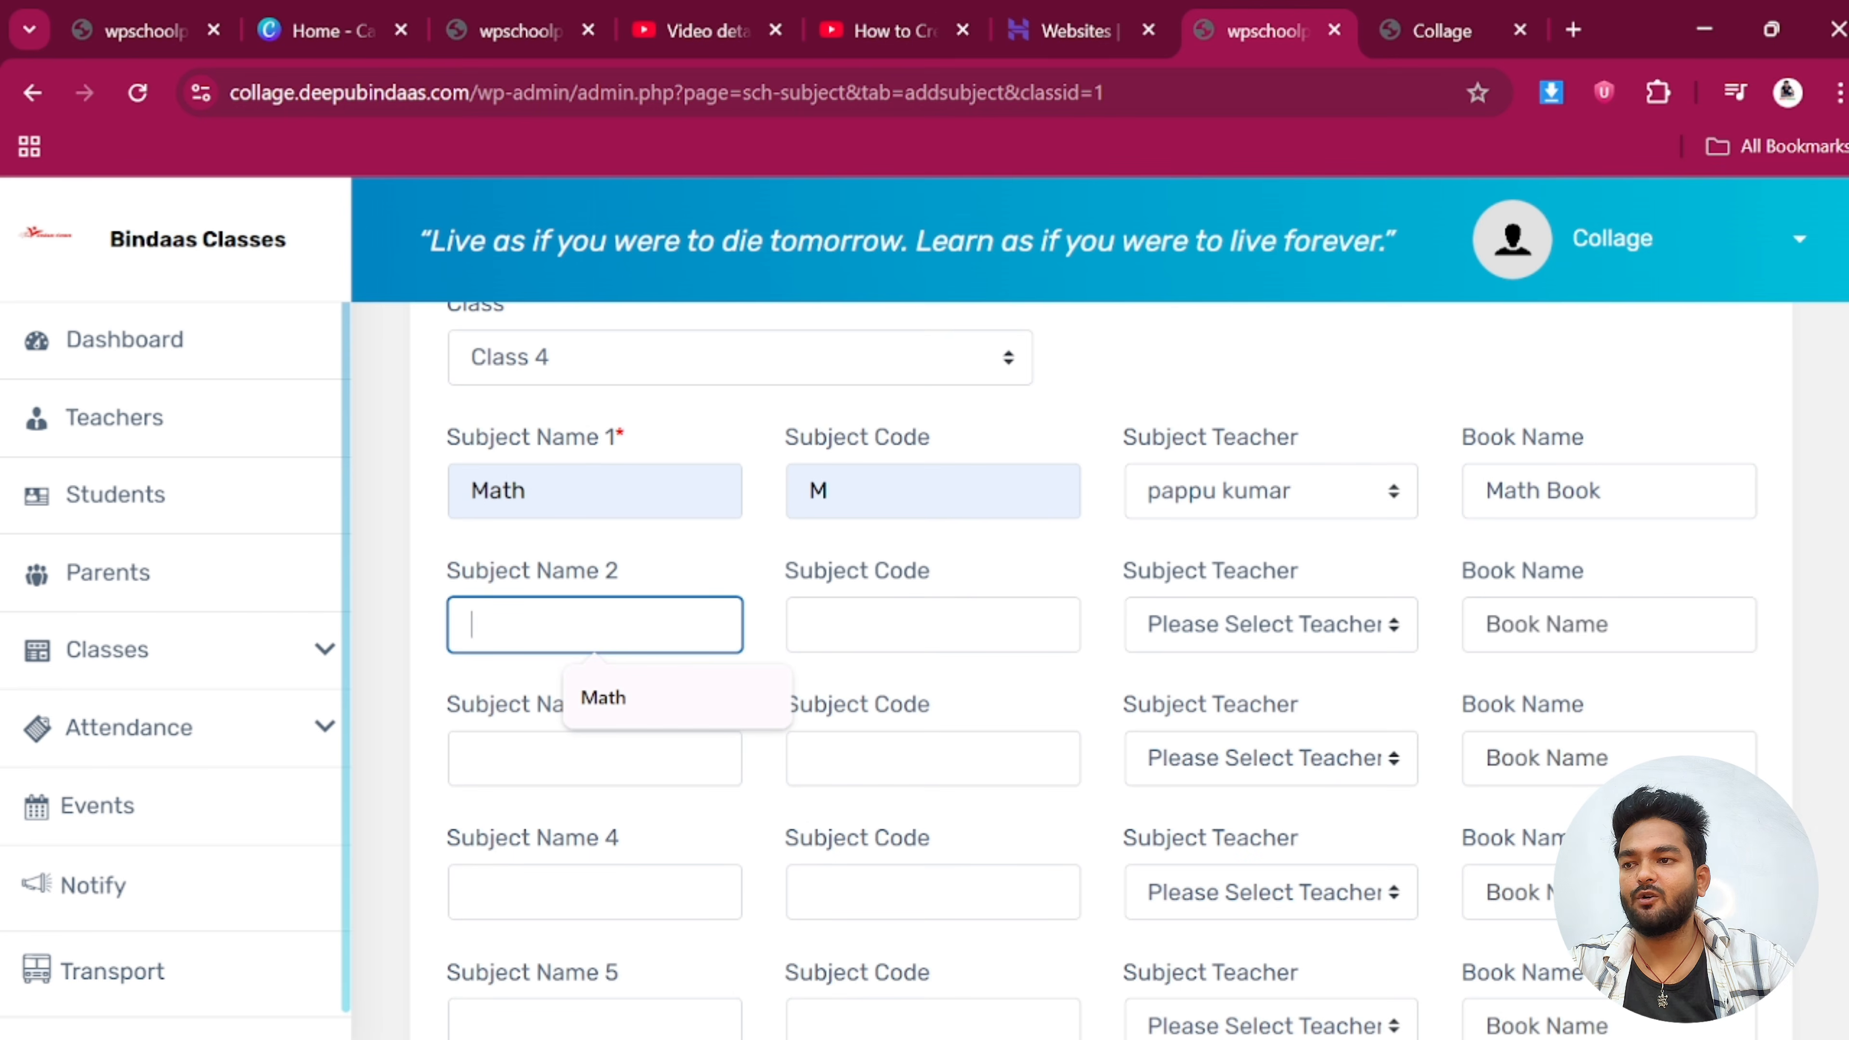
{"action": "type", "text": "Hindi"}
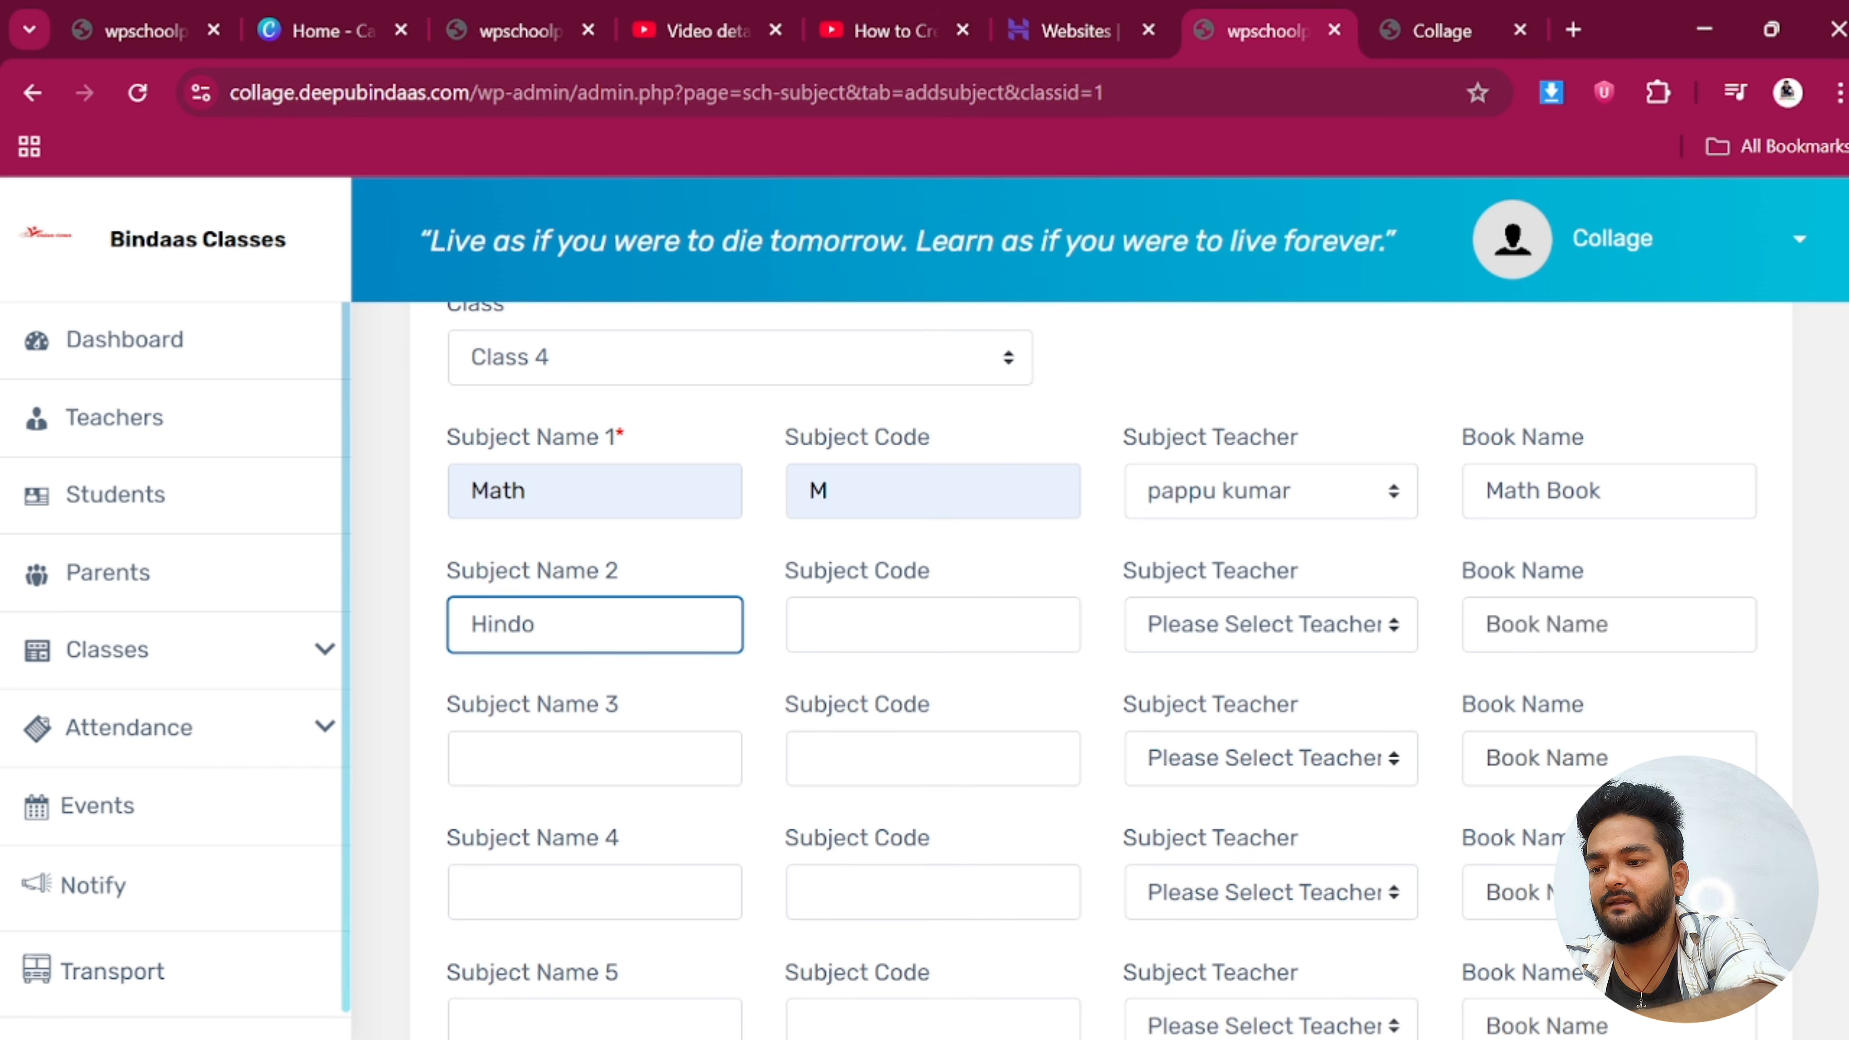
{"action": "left_click", "coordinate": [933, 624]}
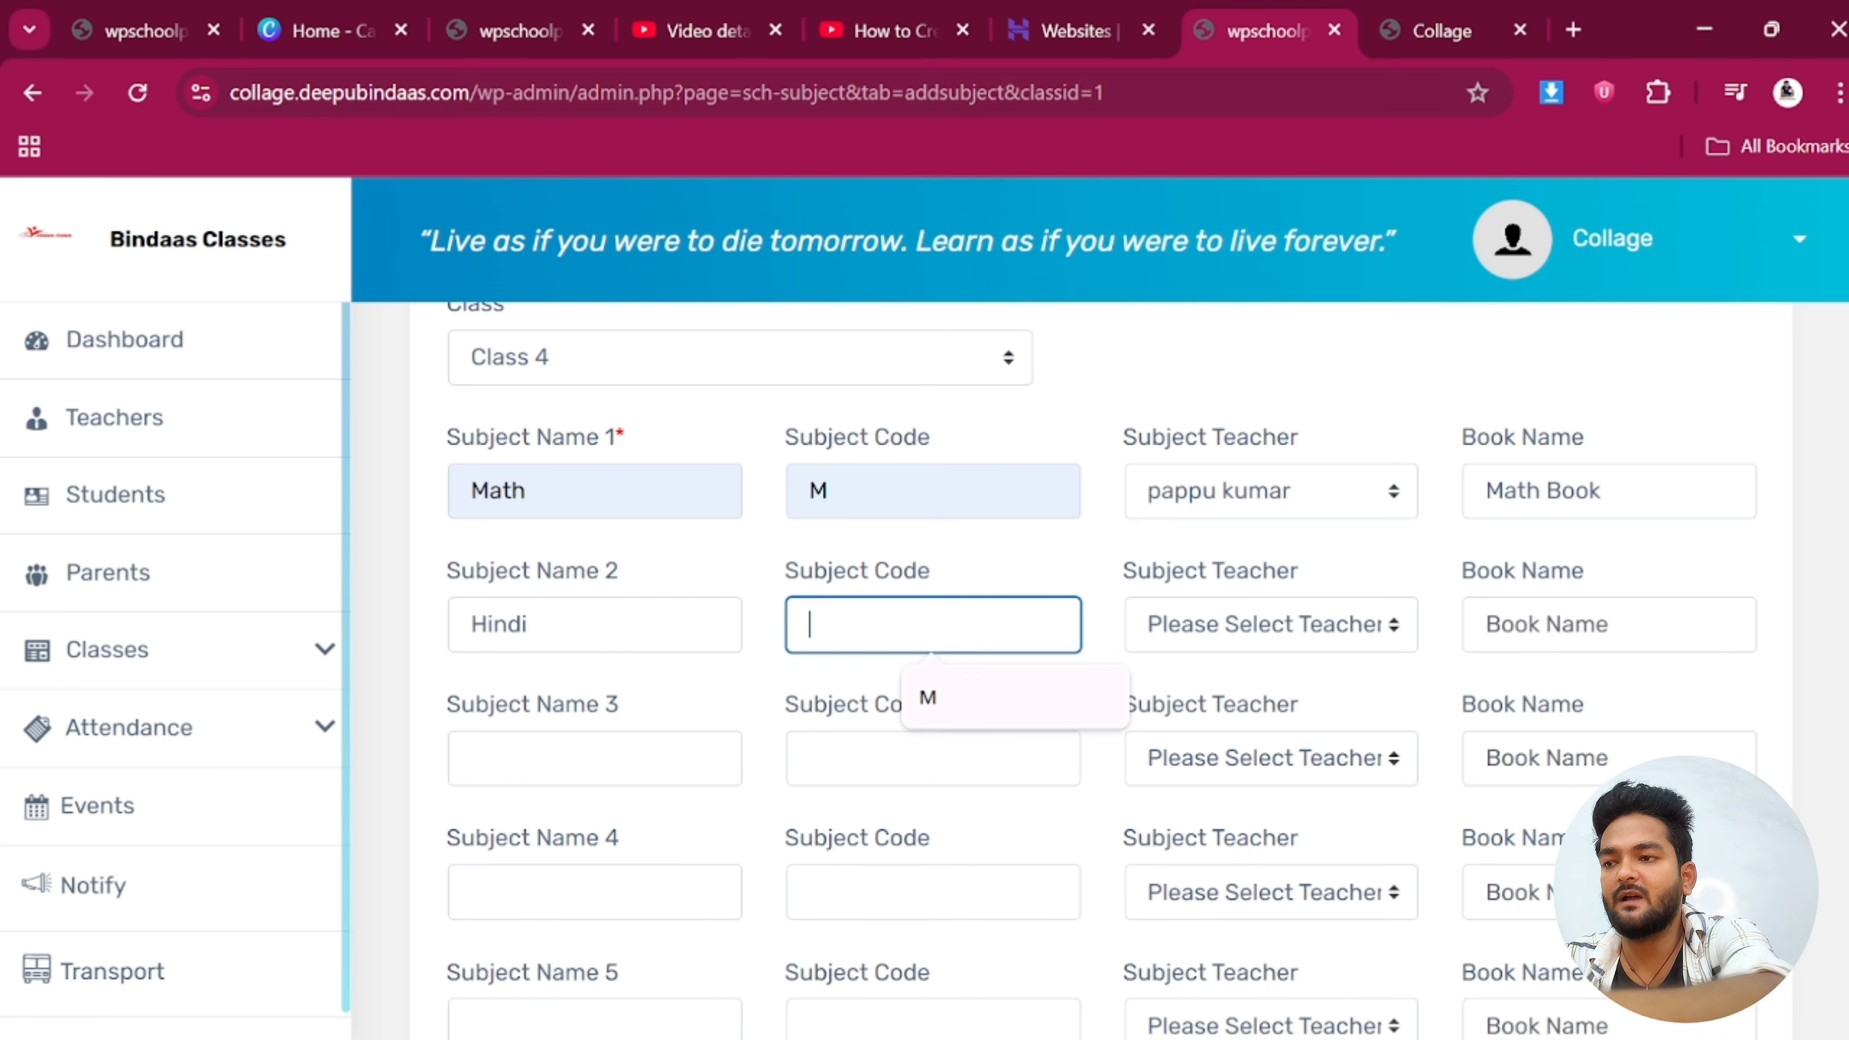
{"action": "left_click", "coordinate": [823, 718]}
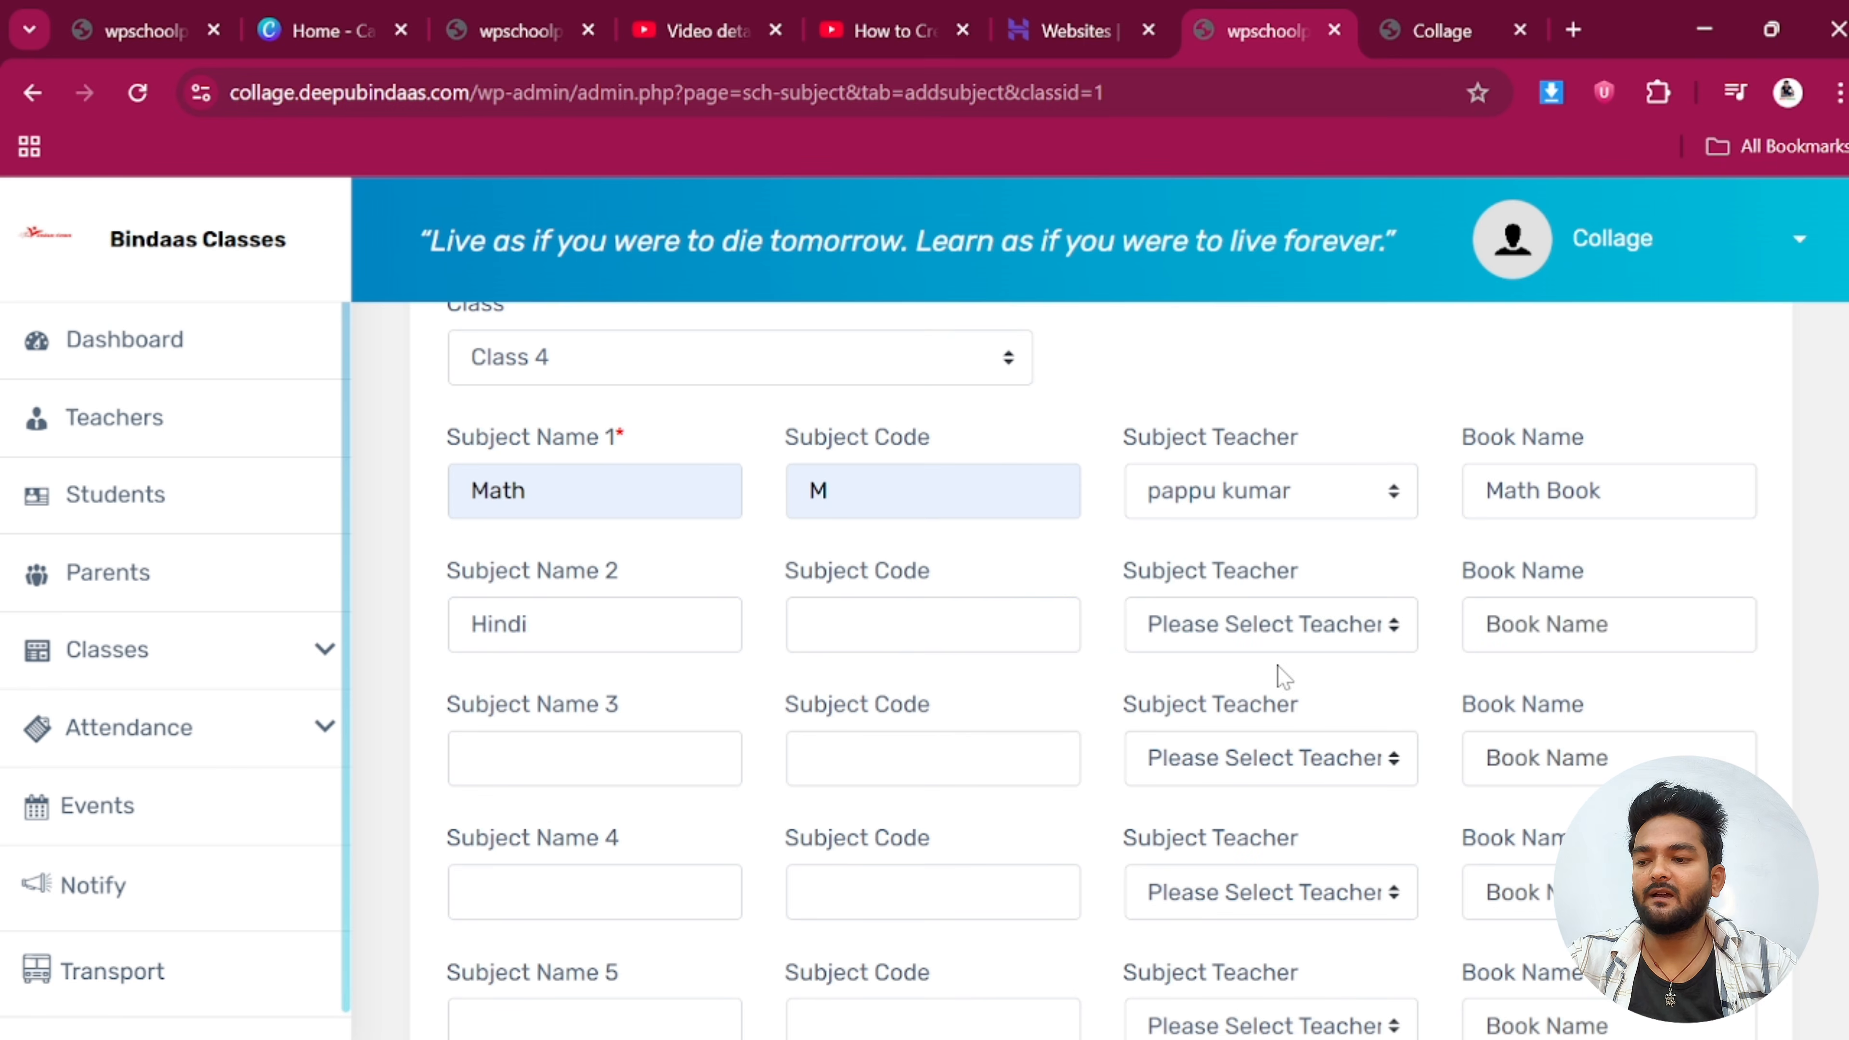
{"action": "left_click", "coordinate": [933, 624]}
{"action": "type", "text": "H"}
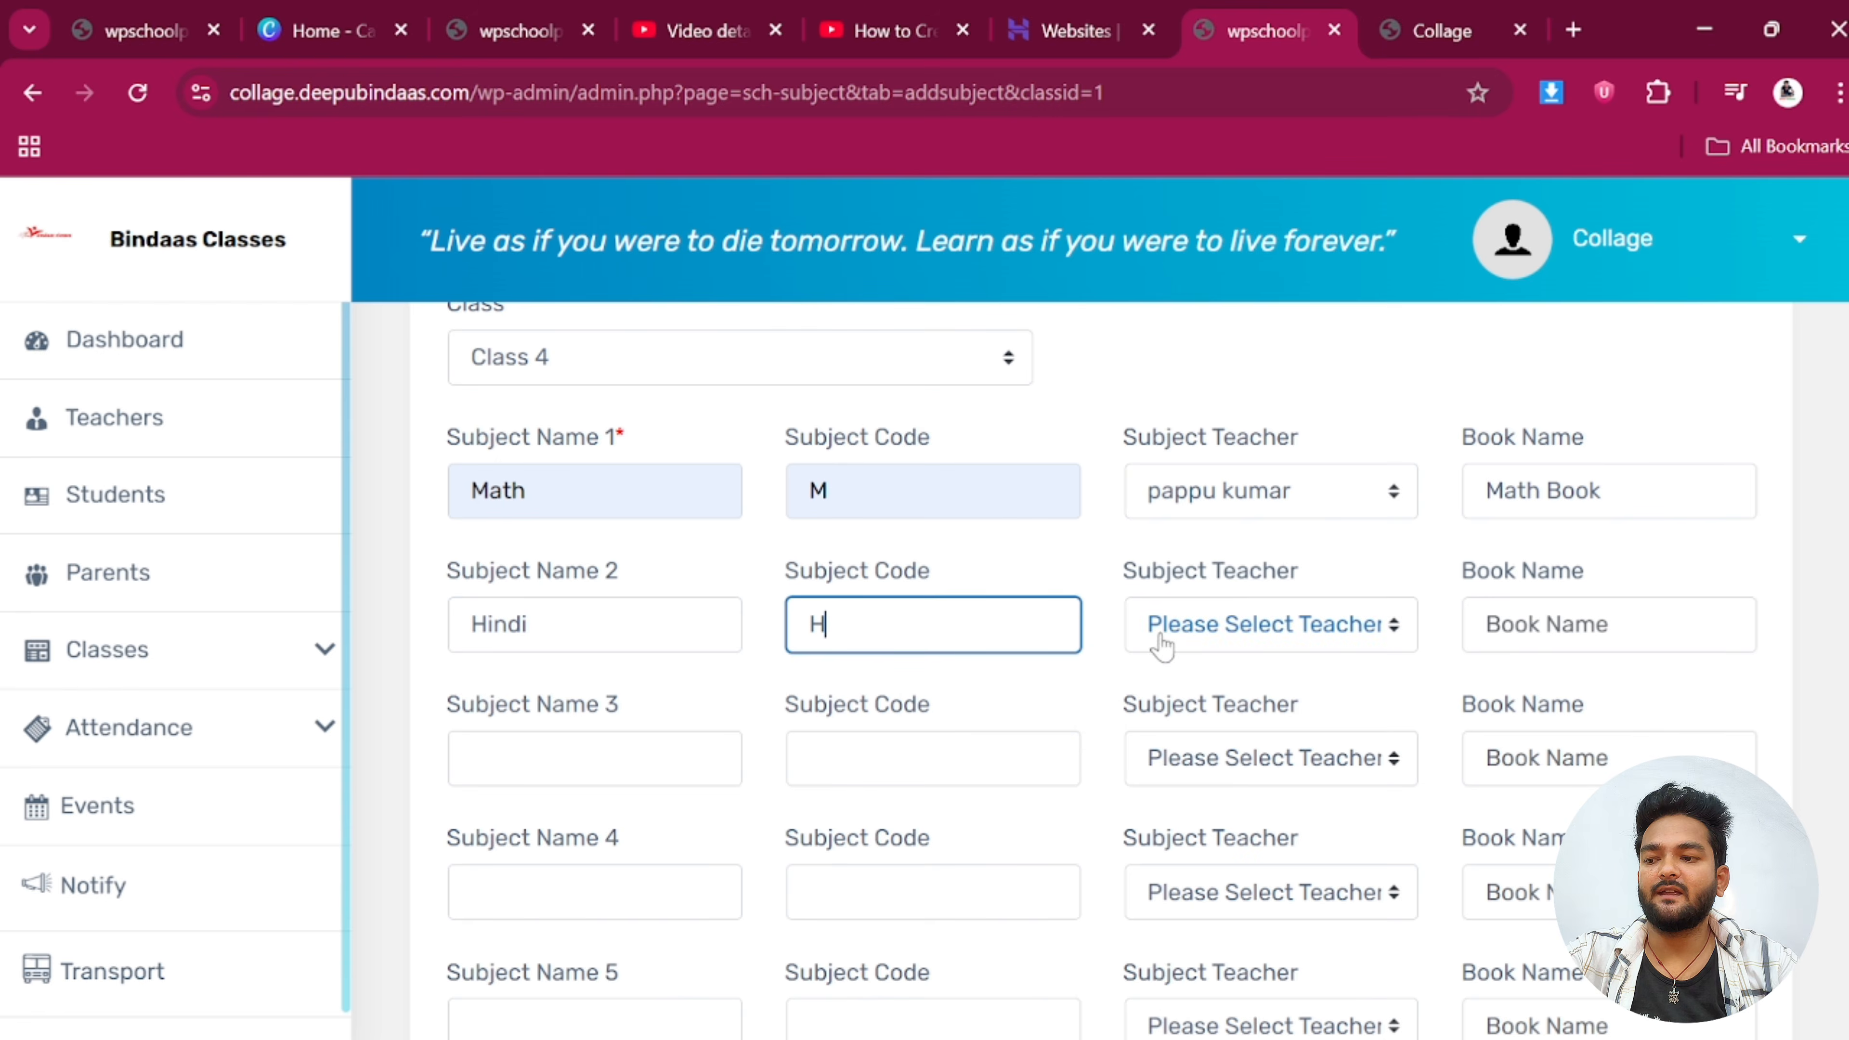
{"action": "left_click", "coordinate": [1230, 624]}
{"action": "left_click", "coordinate": [1230, 710]}
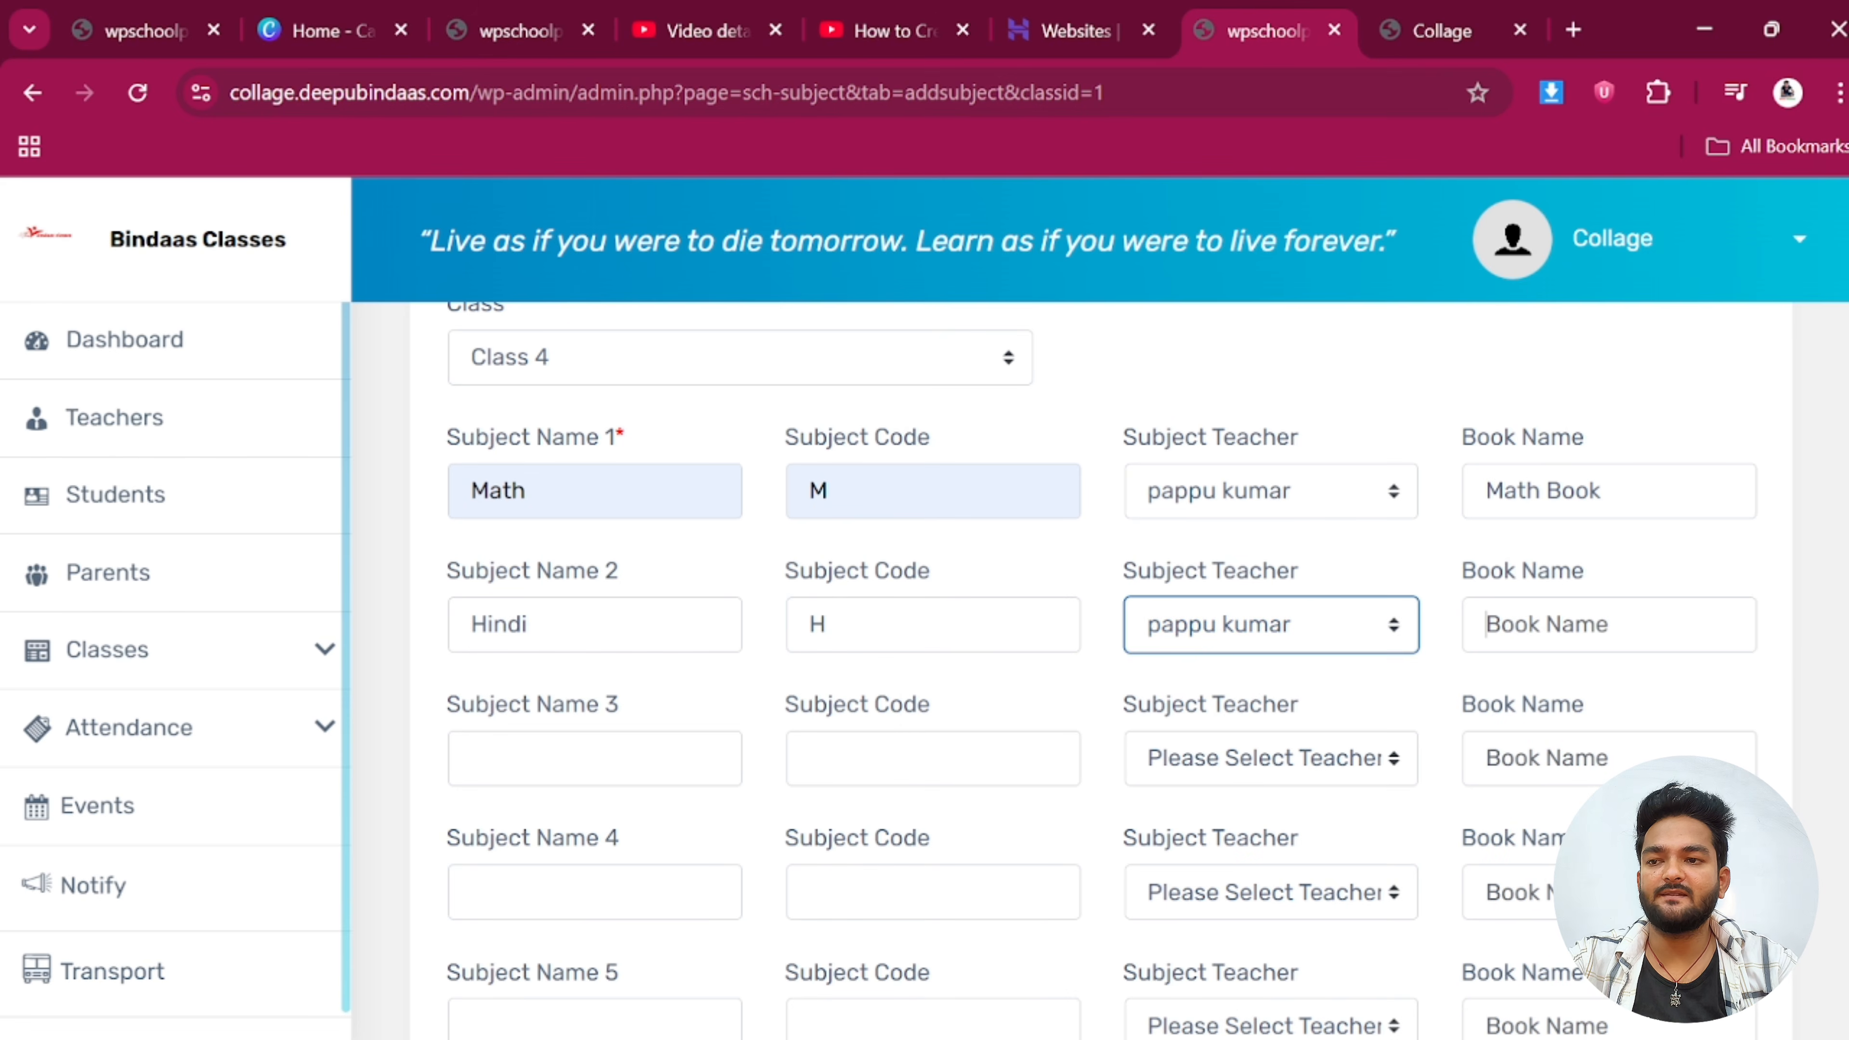
{"action": "left_click", "coordinate": [1487, 624]}
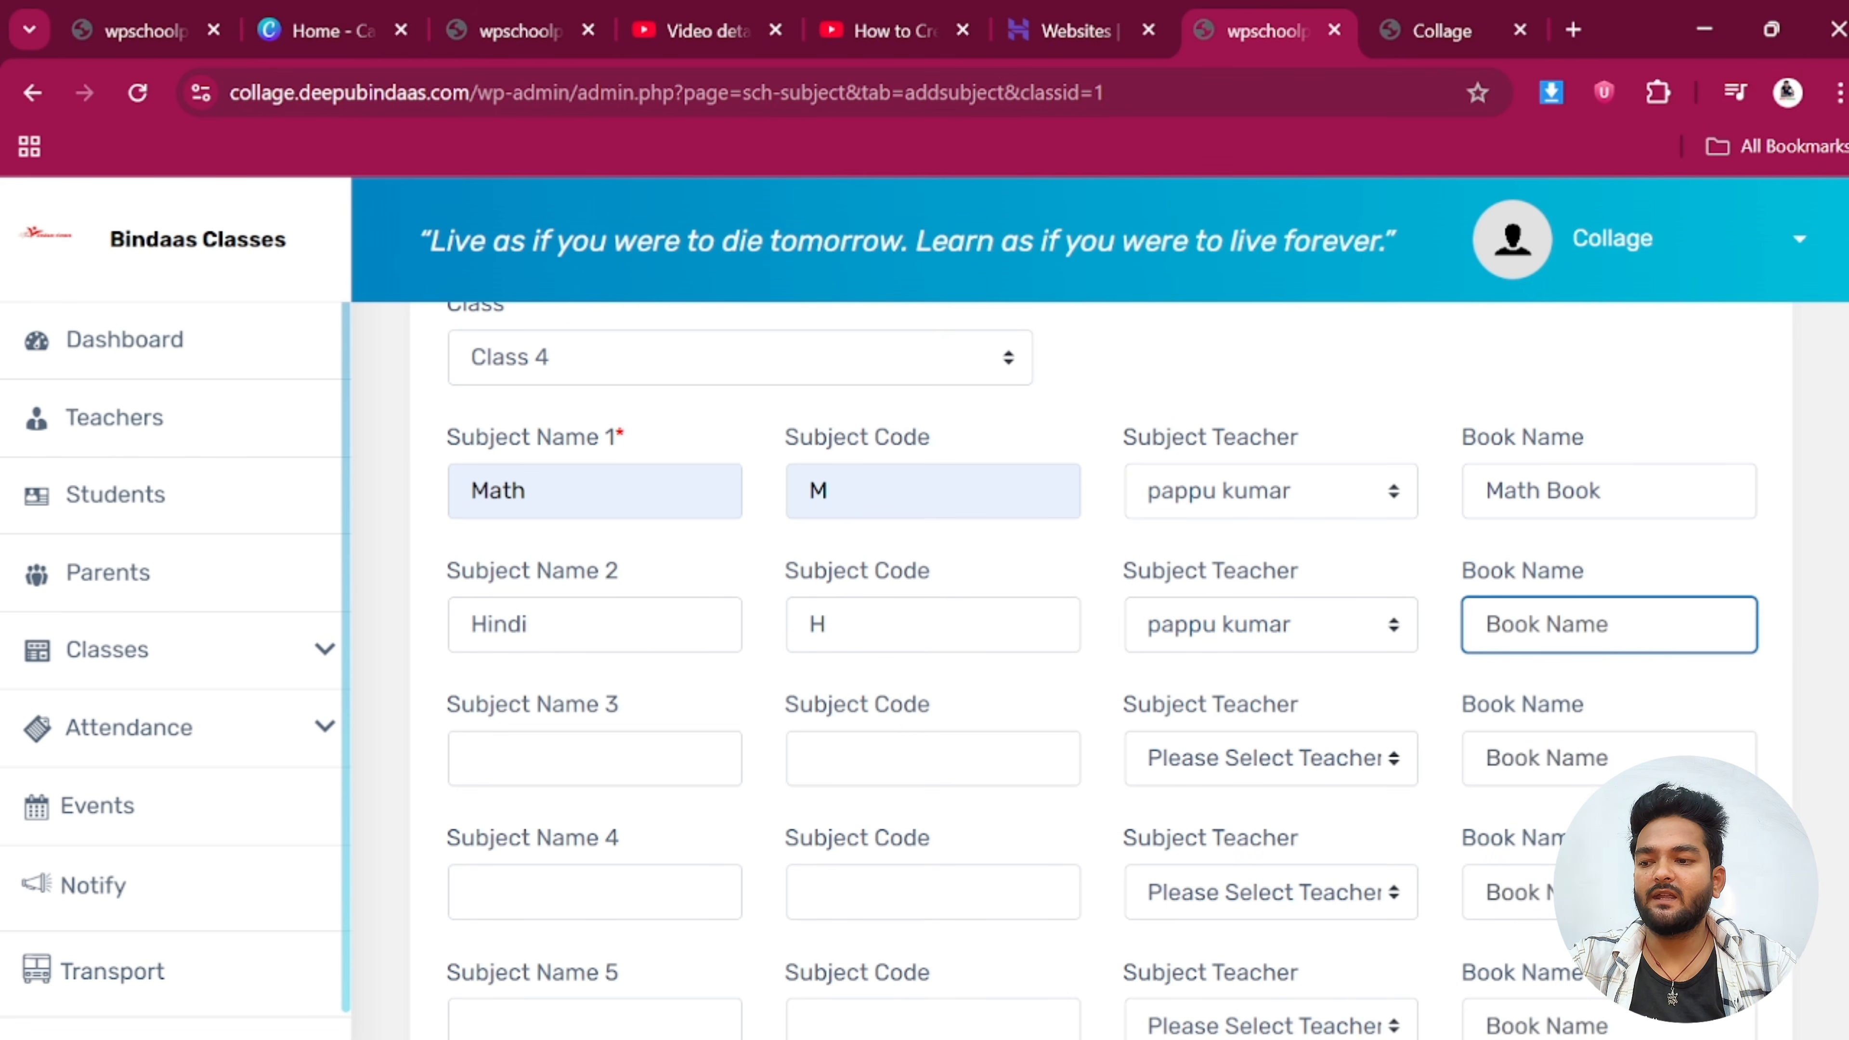
{"action": "type", "text": "Hindi"}
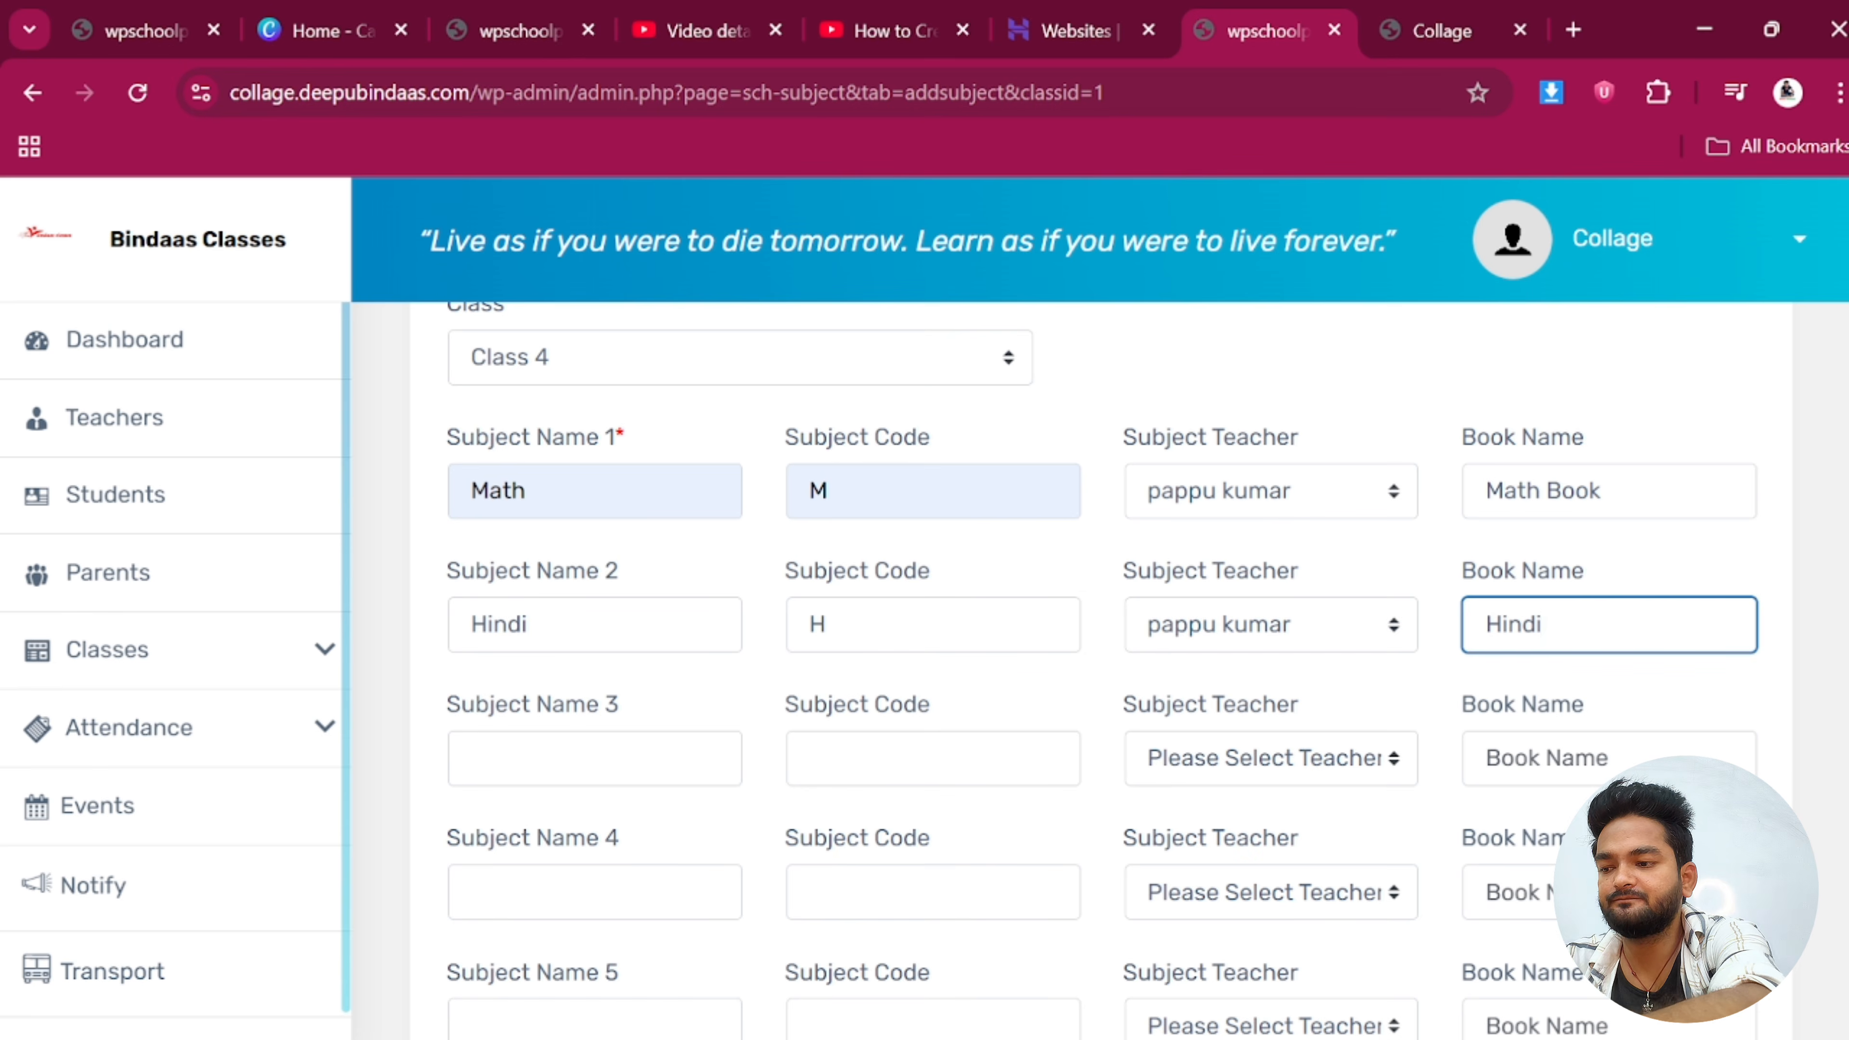
{"action": "scroll", "coordinate": [561, 822], "scroll_direction": "down", "scroll_amount": 5}
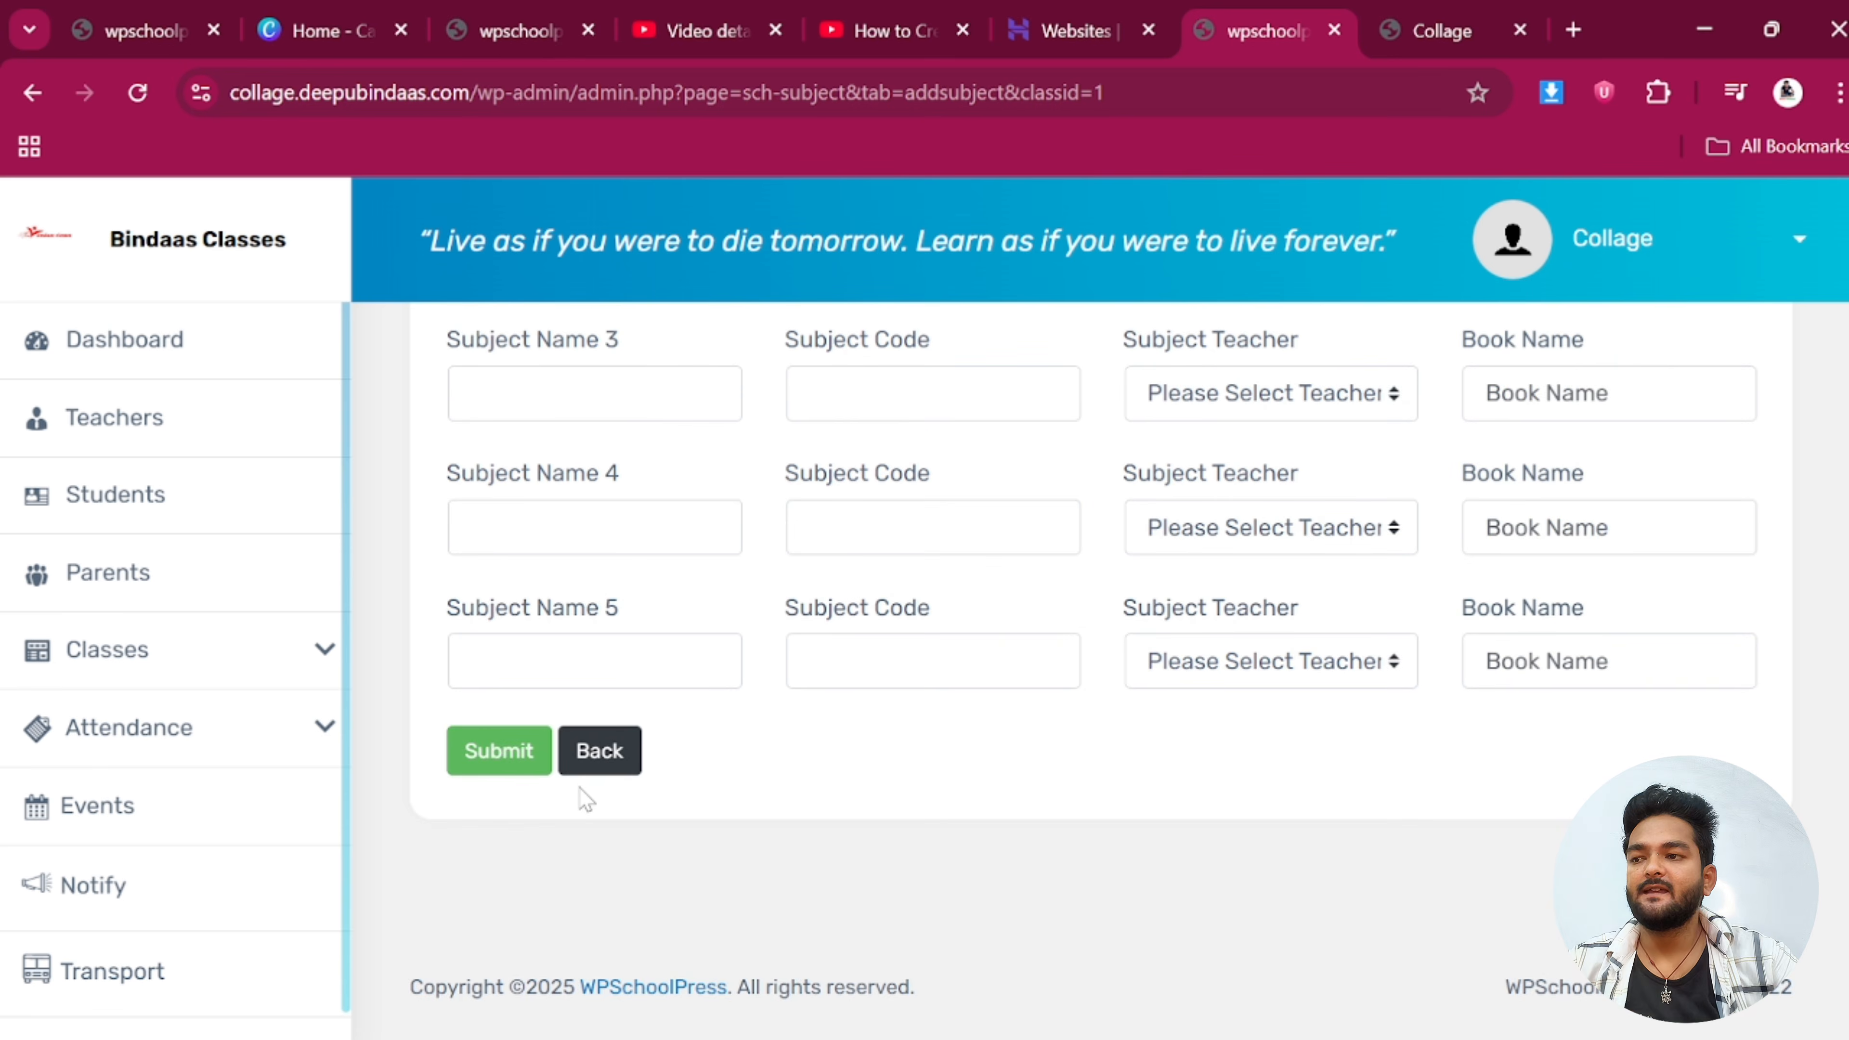
{"action": "left_click", "coordinate": [509, 754]}
Dismiss the success message, review Math and Hindi atop the Subjects list, and expand Classes
{"action": "left_click", "coordinate": [1283, 404]}
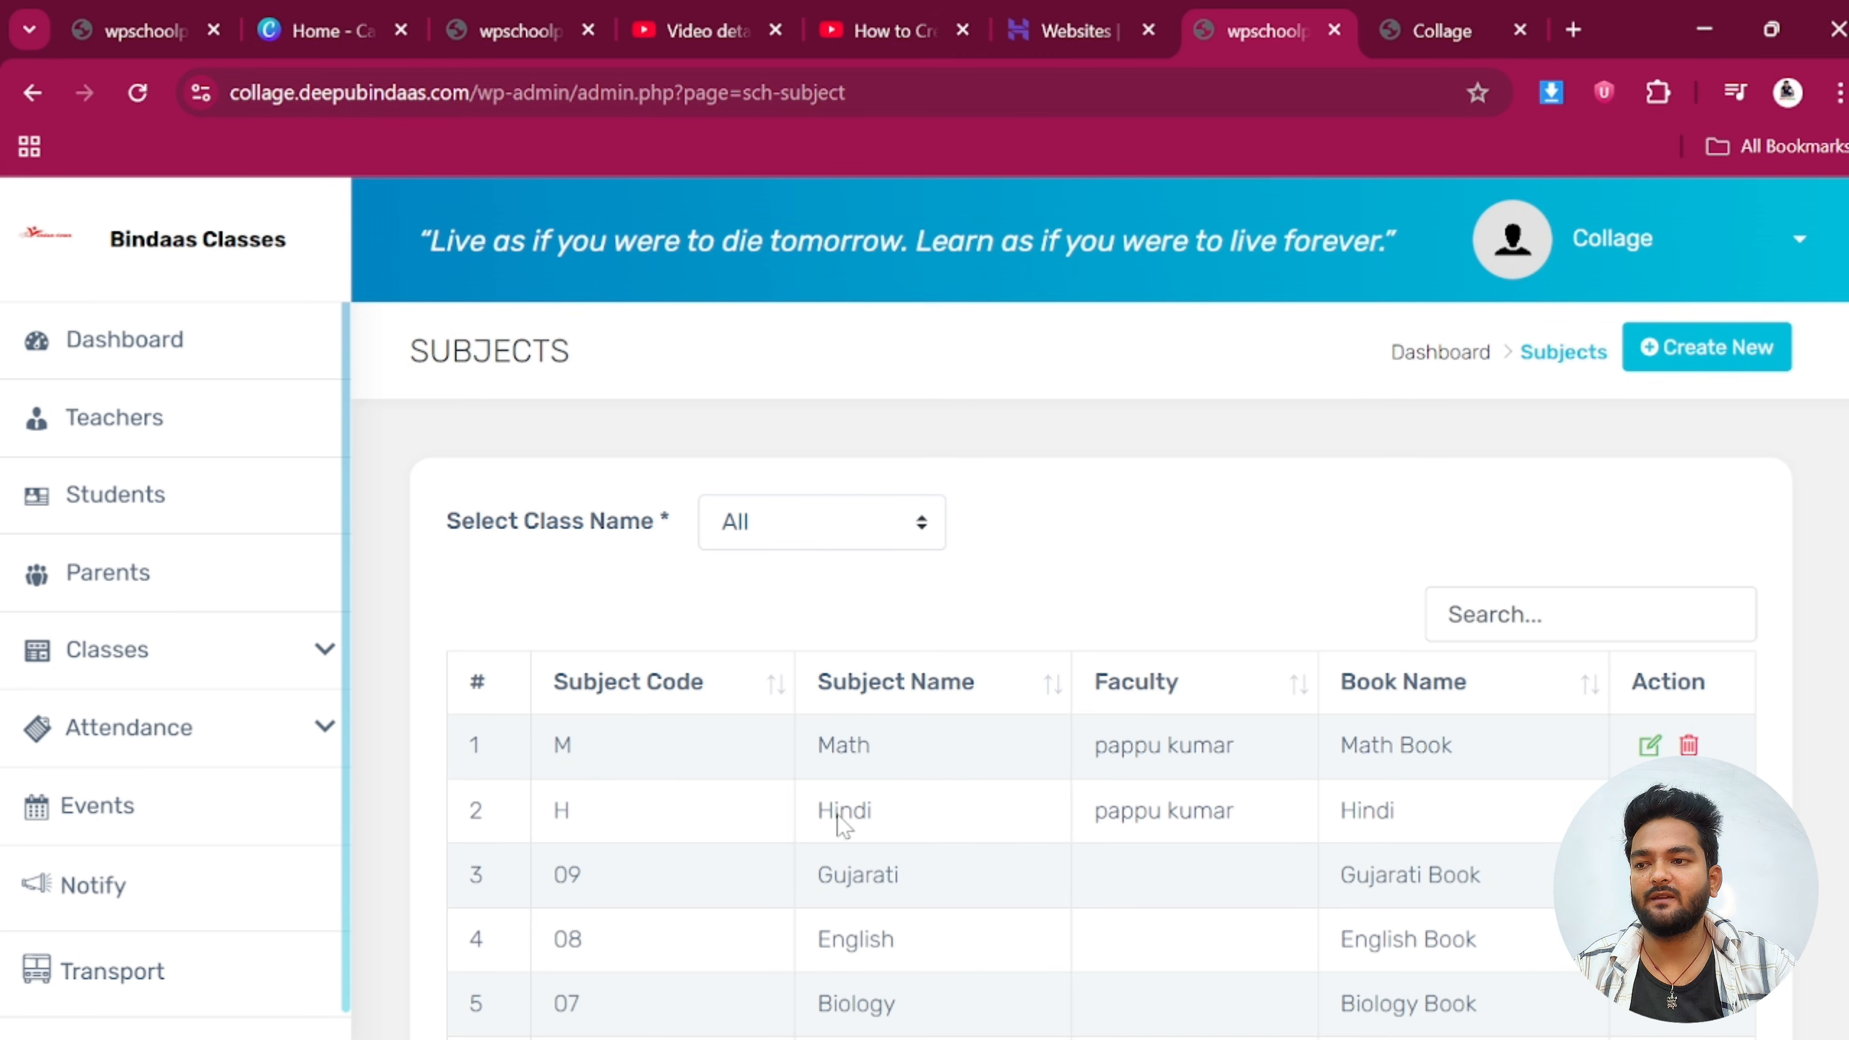
{"action": "scroll", "coordinate": [1100, 670], "scroll_direction": "down", "scroll_amount": 2}
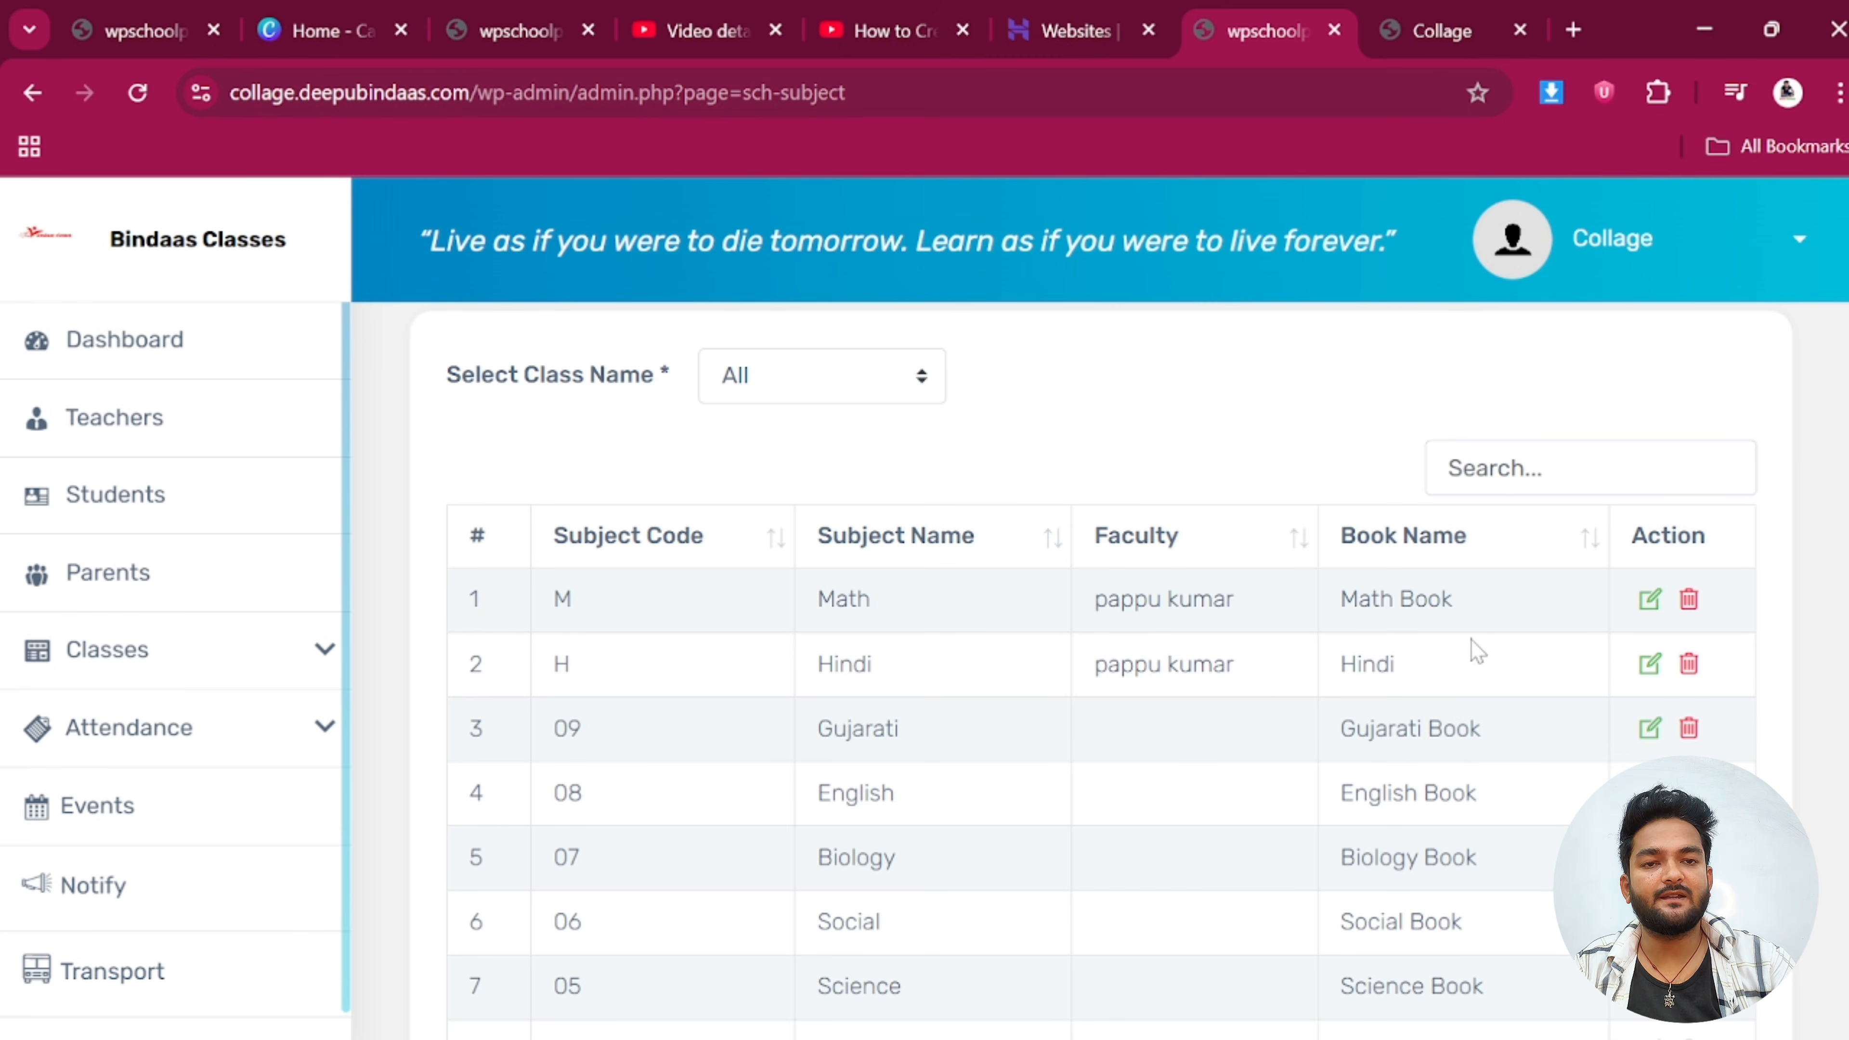
{"action": "left_click", "coordinate": [318, 650]}
{"action": "scroll", "coordinate": [170, 804], "scroll_direction": "down", "scroll_amount": 3}
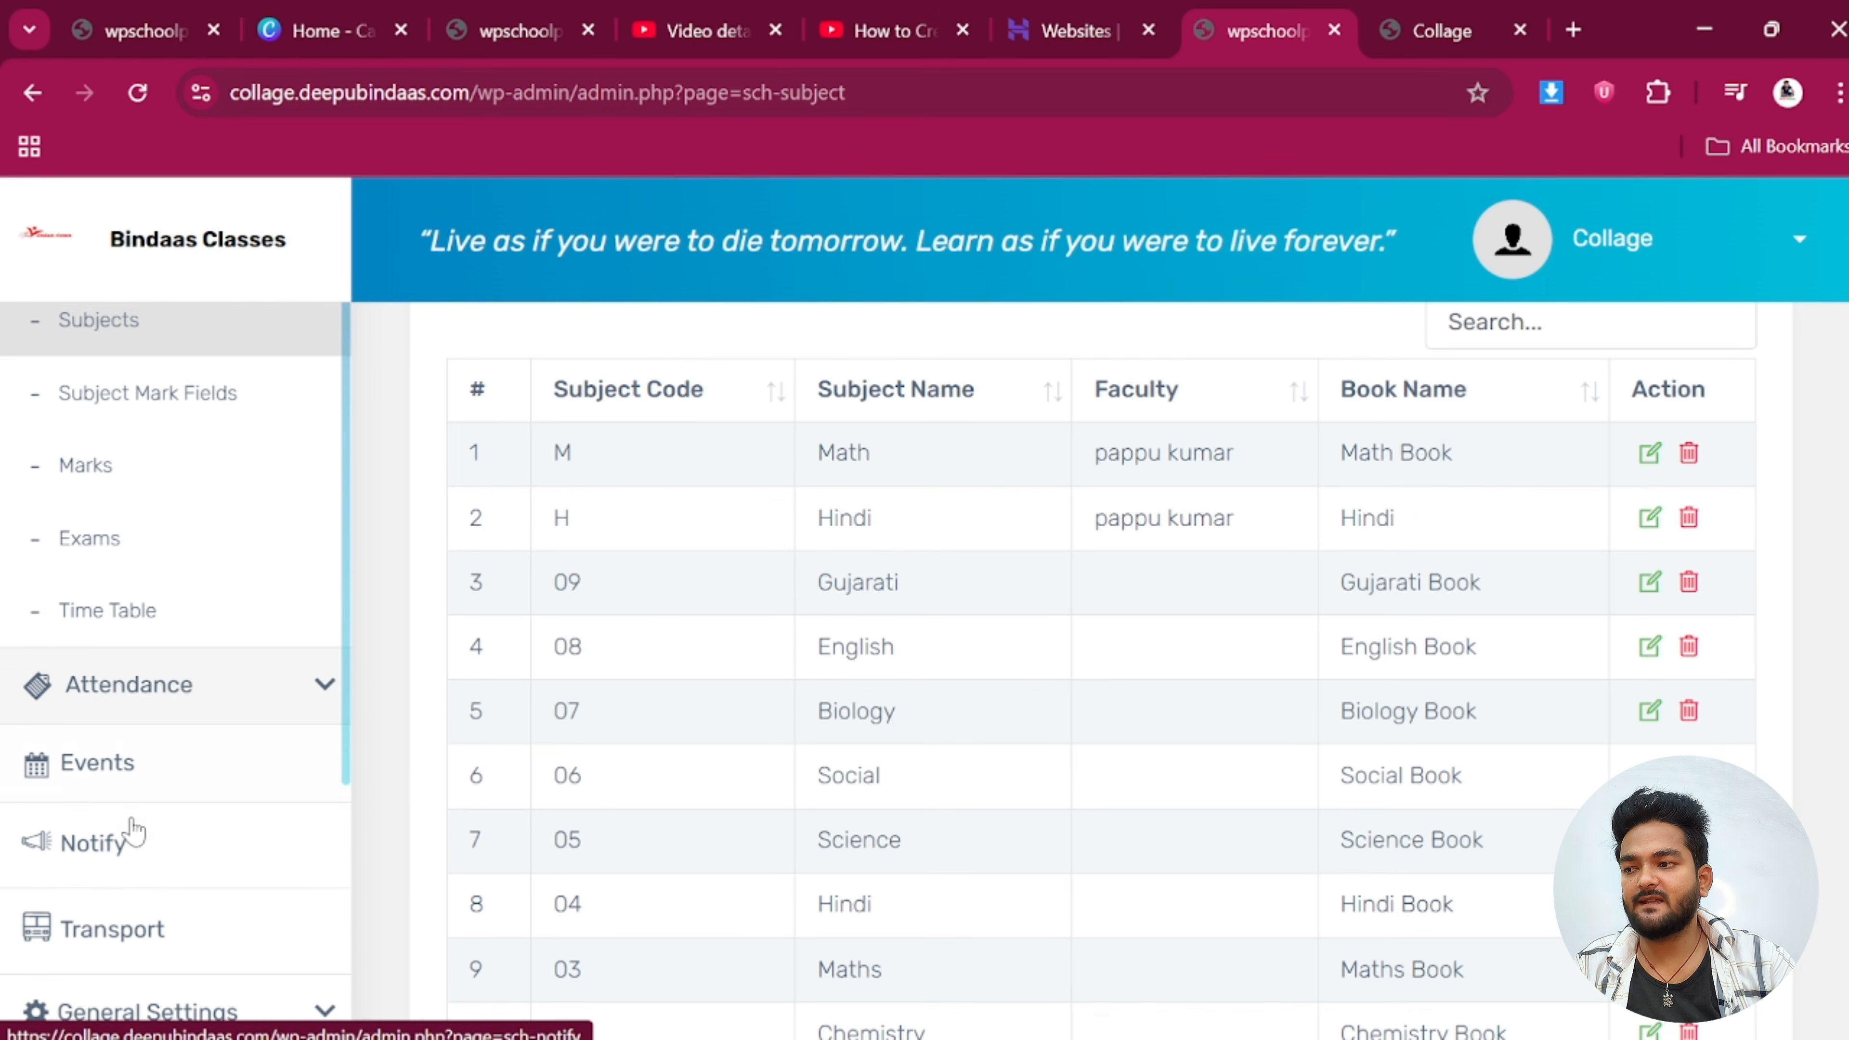
{"action": "scroll", "coordinate": [128, 466], "scroll_direction": "up", "scroll_amount": 3}
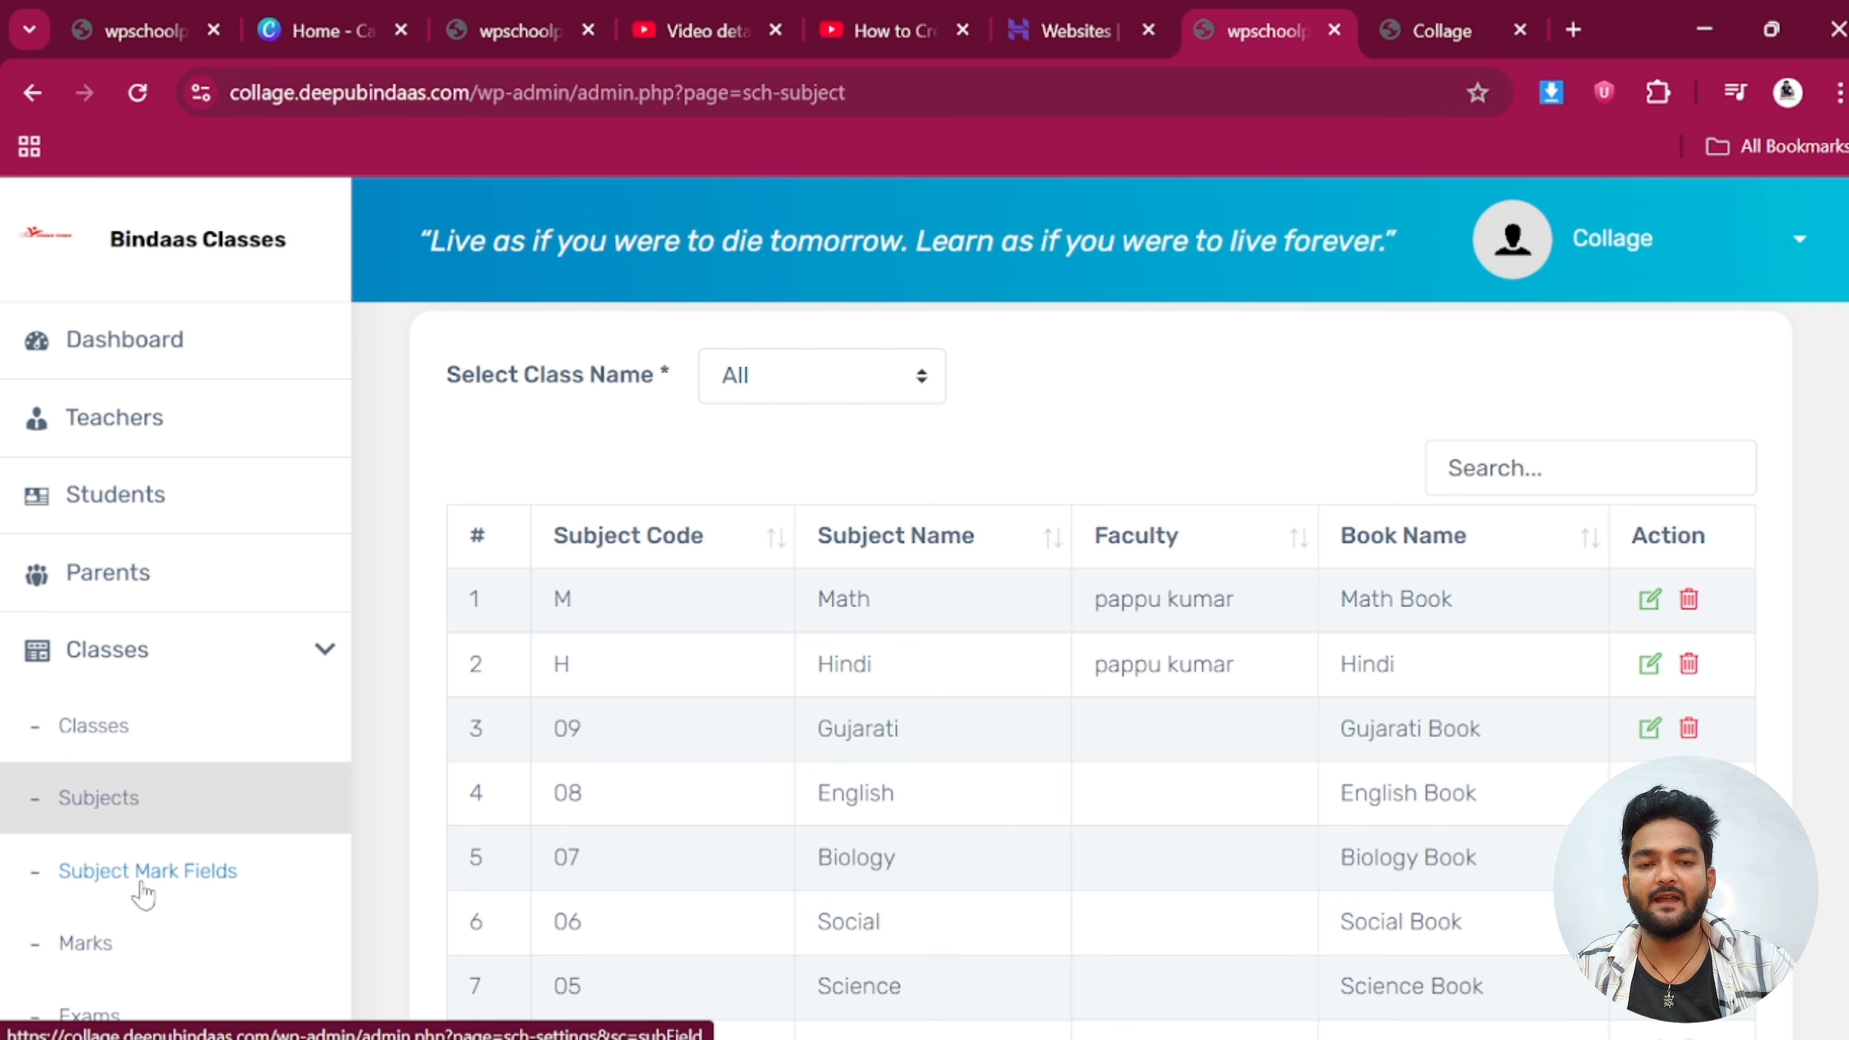
Try the Marks page for Class 4 and acknowledge the missing-exam warning
{"action": "left_click", "coordinate": [102, 943]}
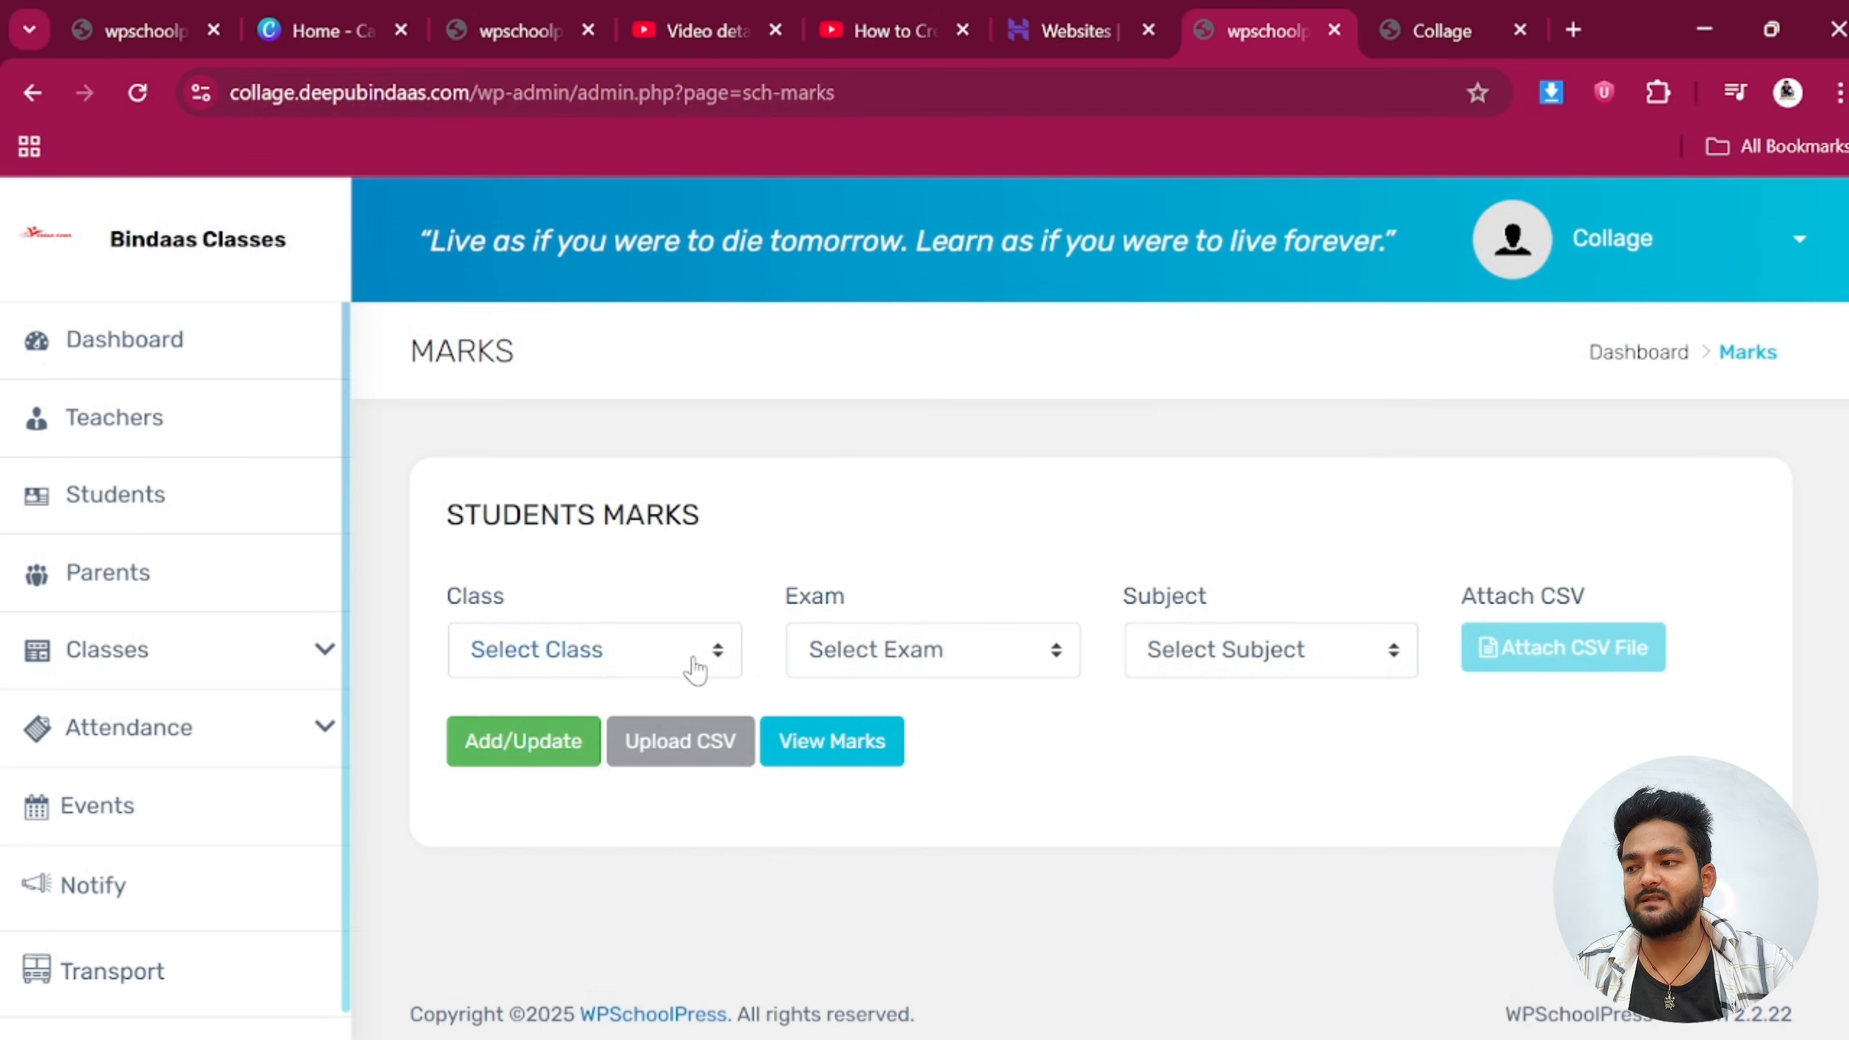
{"action": "left_click", "coordinate": [695, 669]}
{"action": "left_click", "coordinate": [500, 855]}
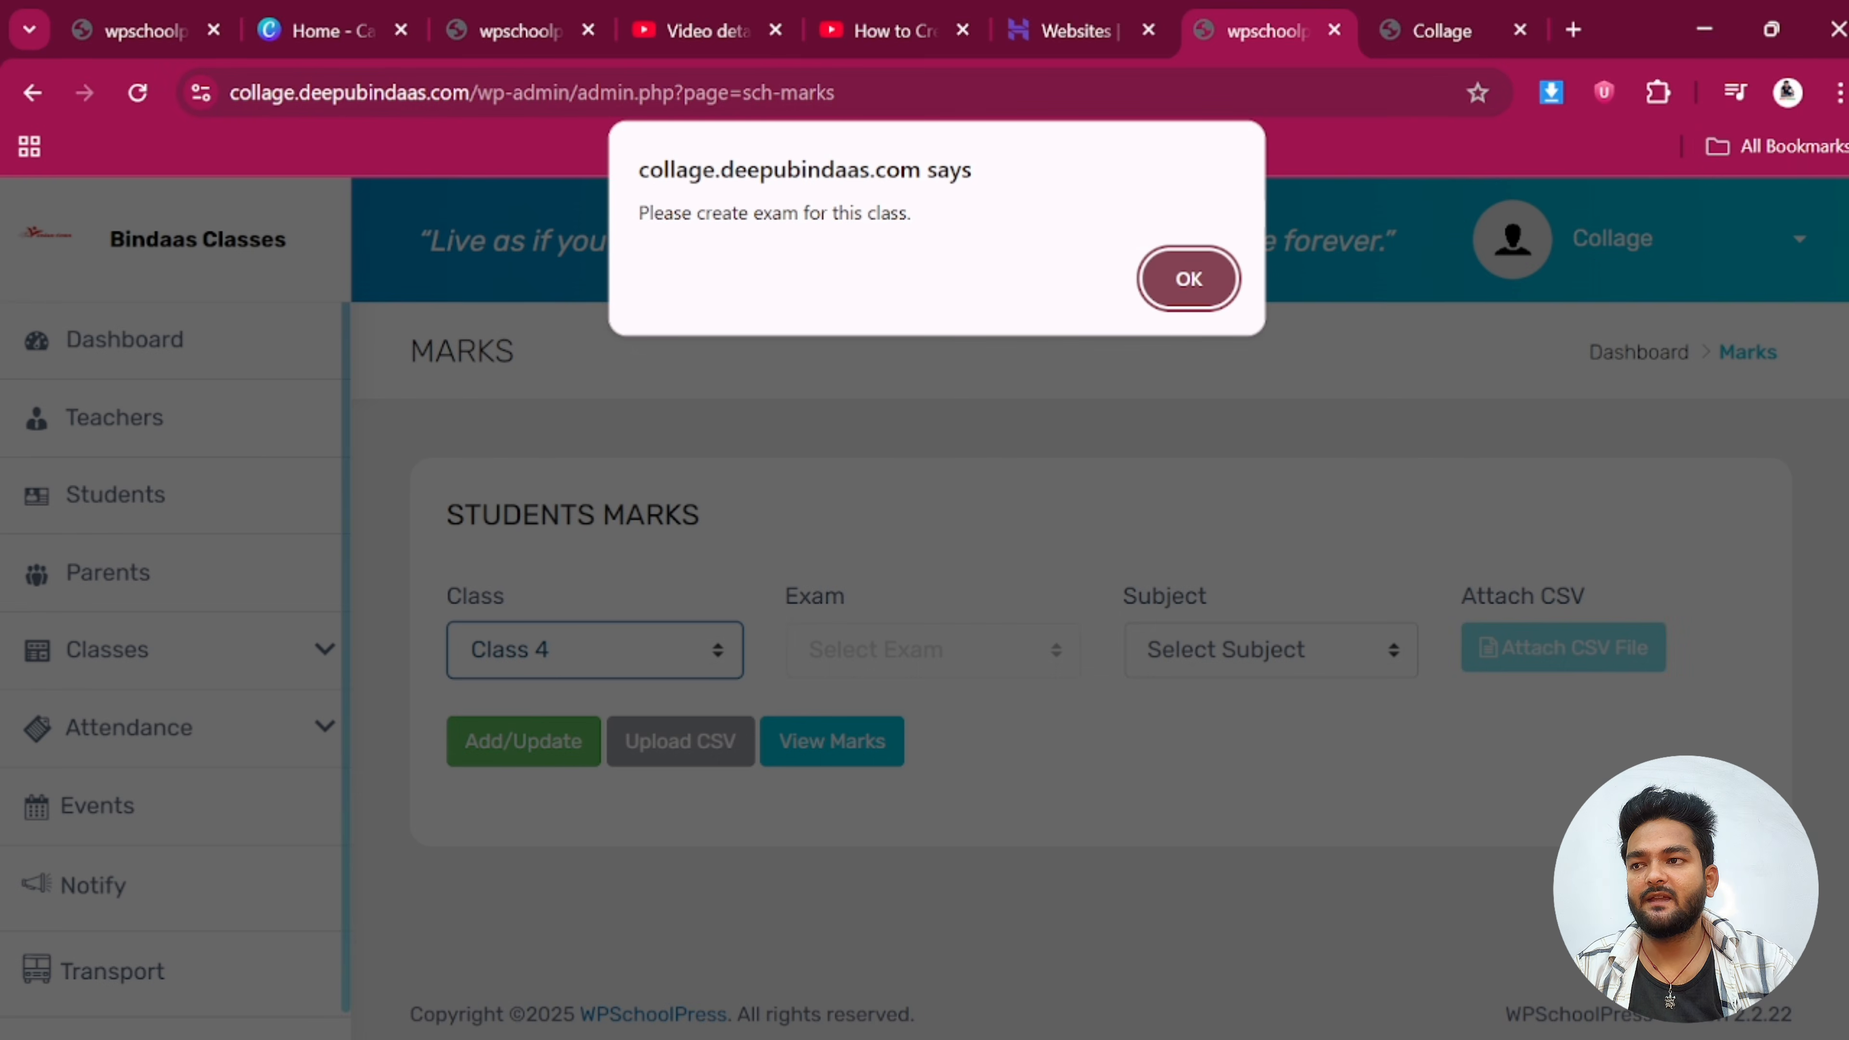
{"action": "left_click", "coordinate": [1179, 279]}
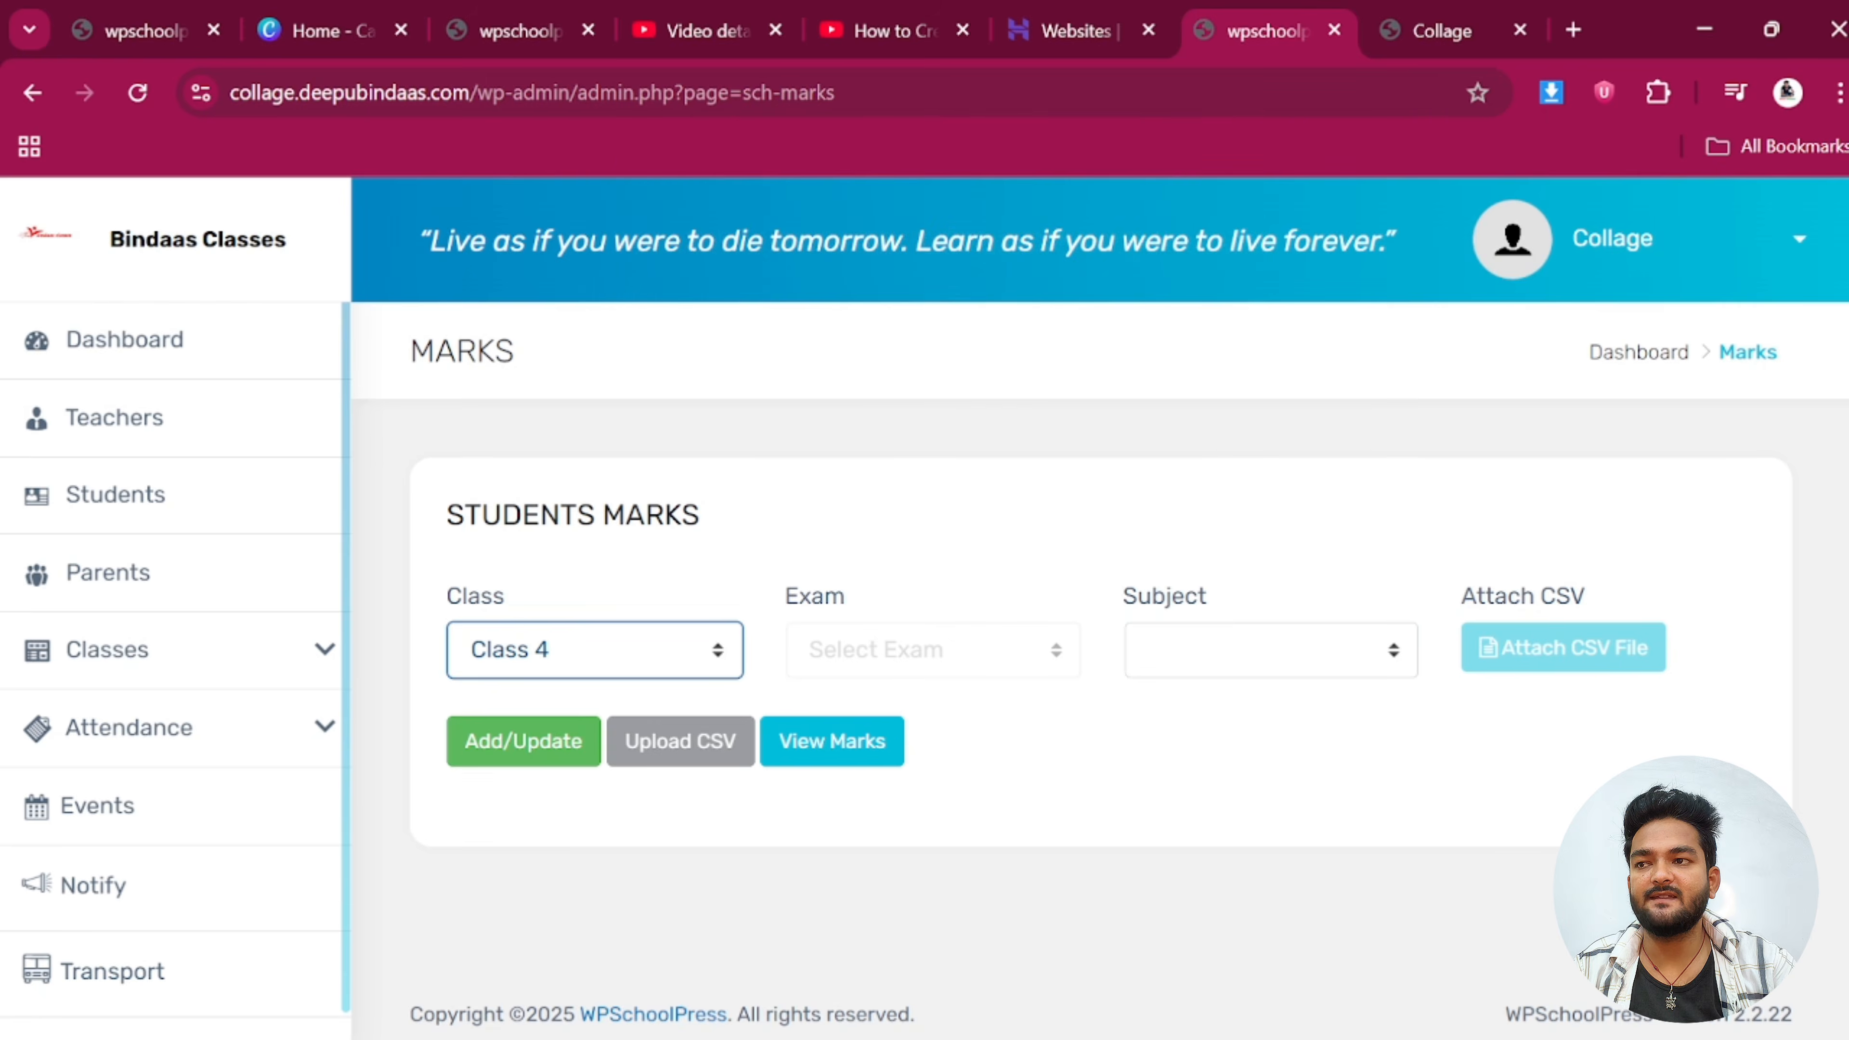
Go to the Time Table page under Classes
{"action": "scroll", "coordinate": [1087, 721], "scroll_direction": "down", "scroll_amount": 1}
{"action": "scroll", "coordinate": [157, 871], "scroll_direction": "up", "scroll_amount": 2}
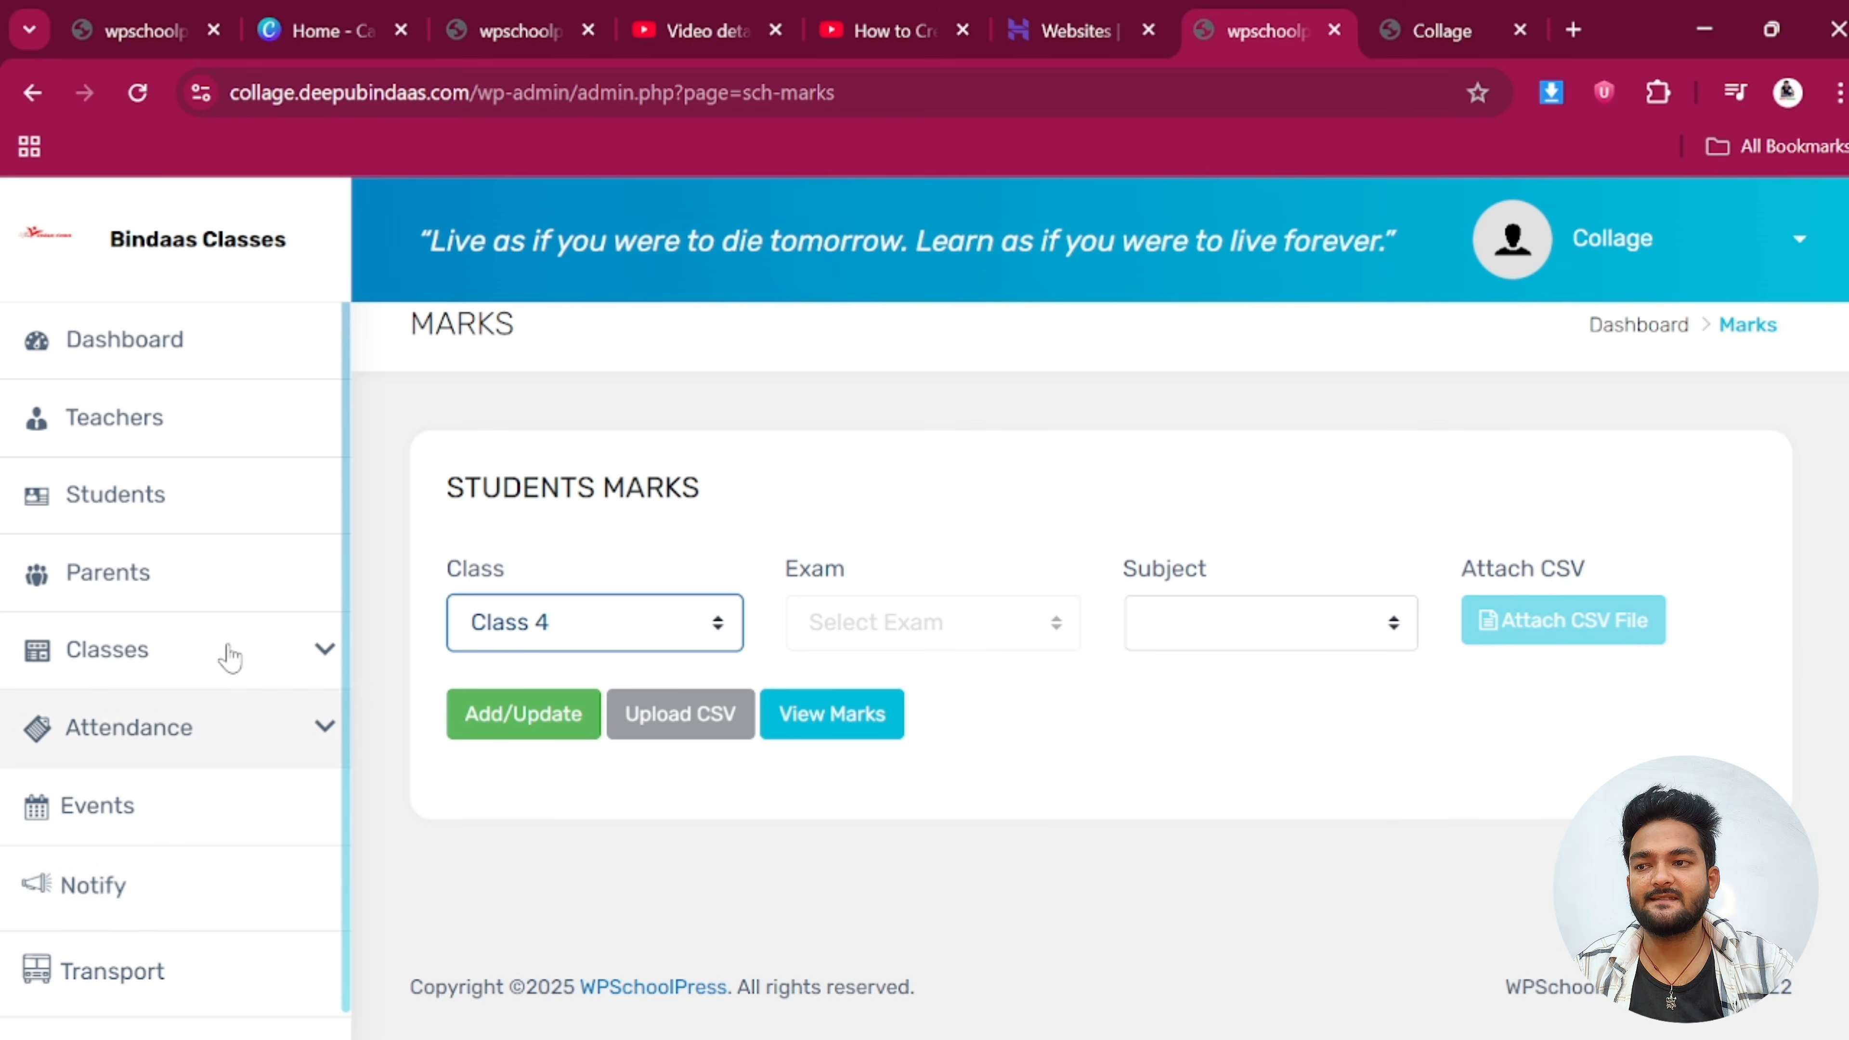
{"action": "left_click", "coordinate": [218, 650]}
{"action": "scroll", "coordinate": [131, 888], "scroll_direction": "down", "scroll_amount": 5}
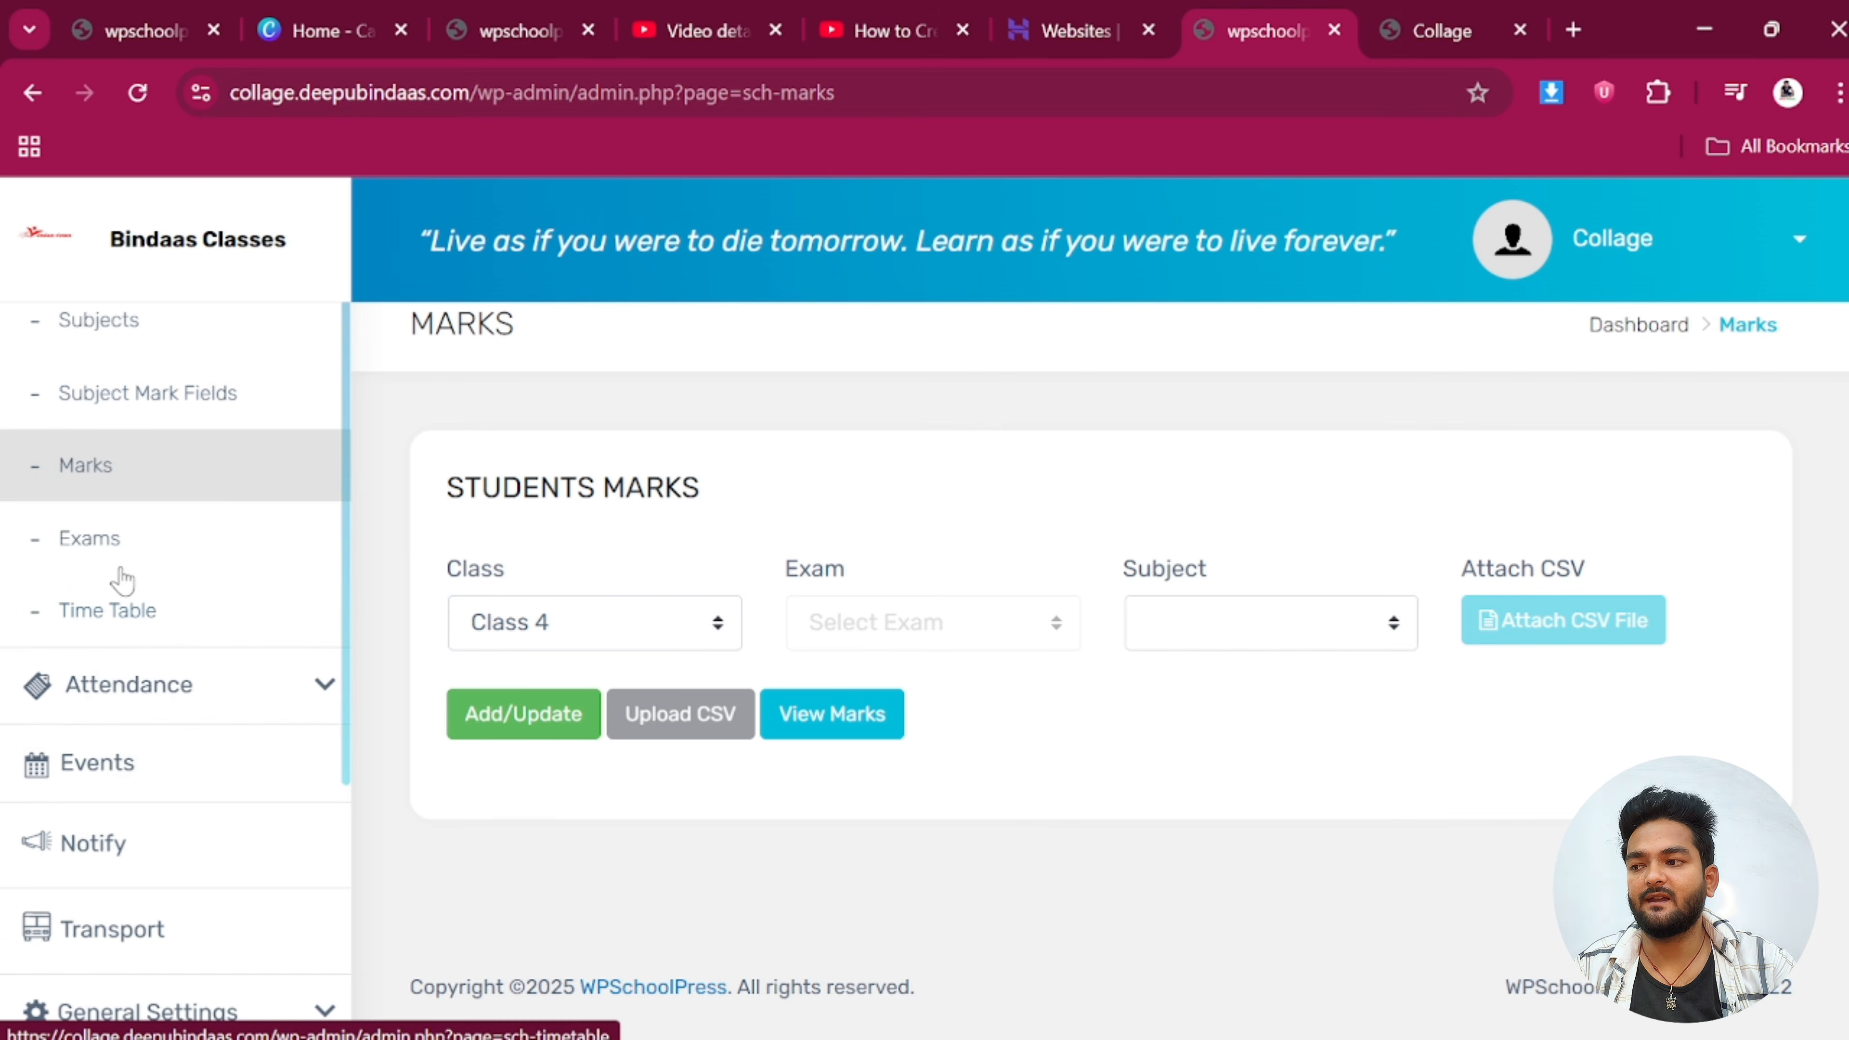
{"action": "left_click", "coordinate": [115, 612]}
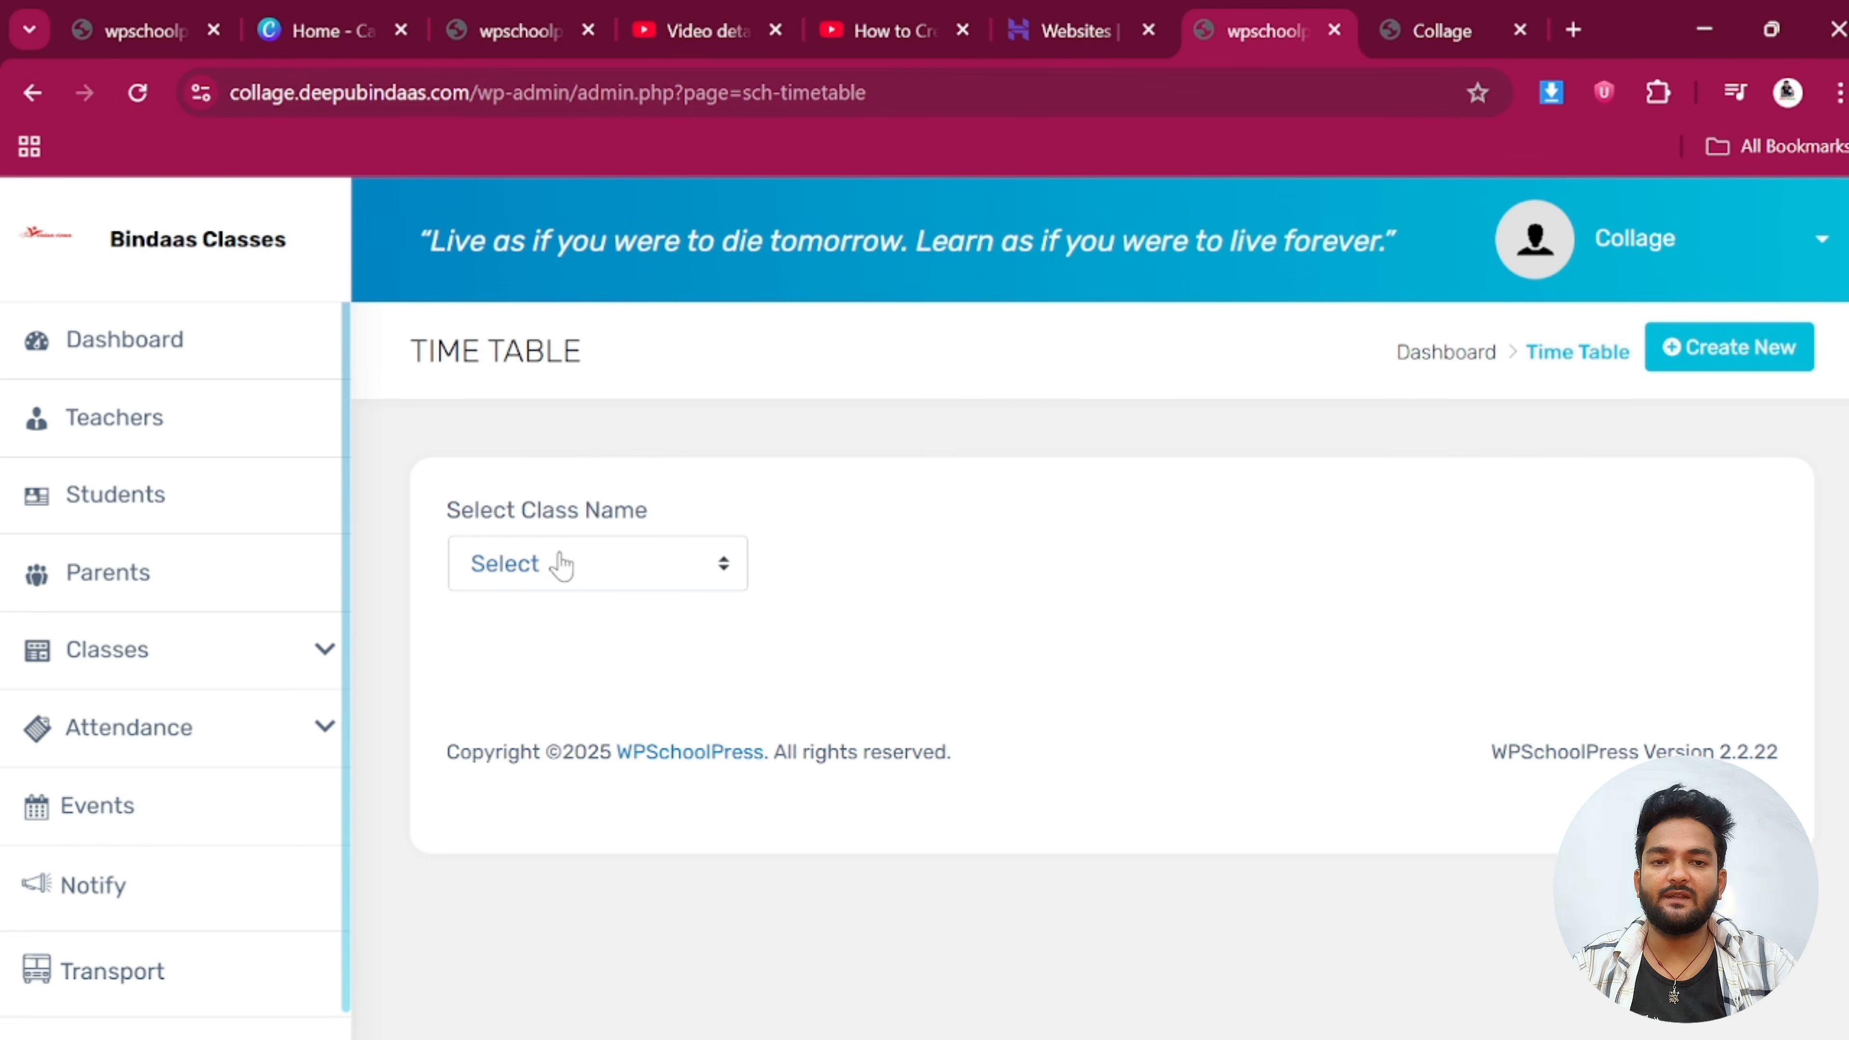
View Class 4's timetable, then begin a new timetable form for Class 4
{"action": "left_click", "coordinate": [540, 565]}
{"action": "left_click", "coordinate": [534, 769]}
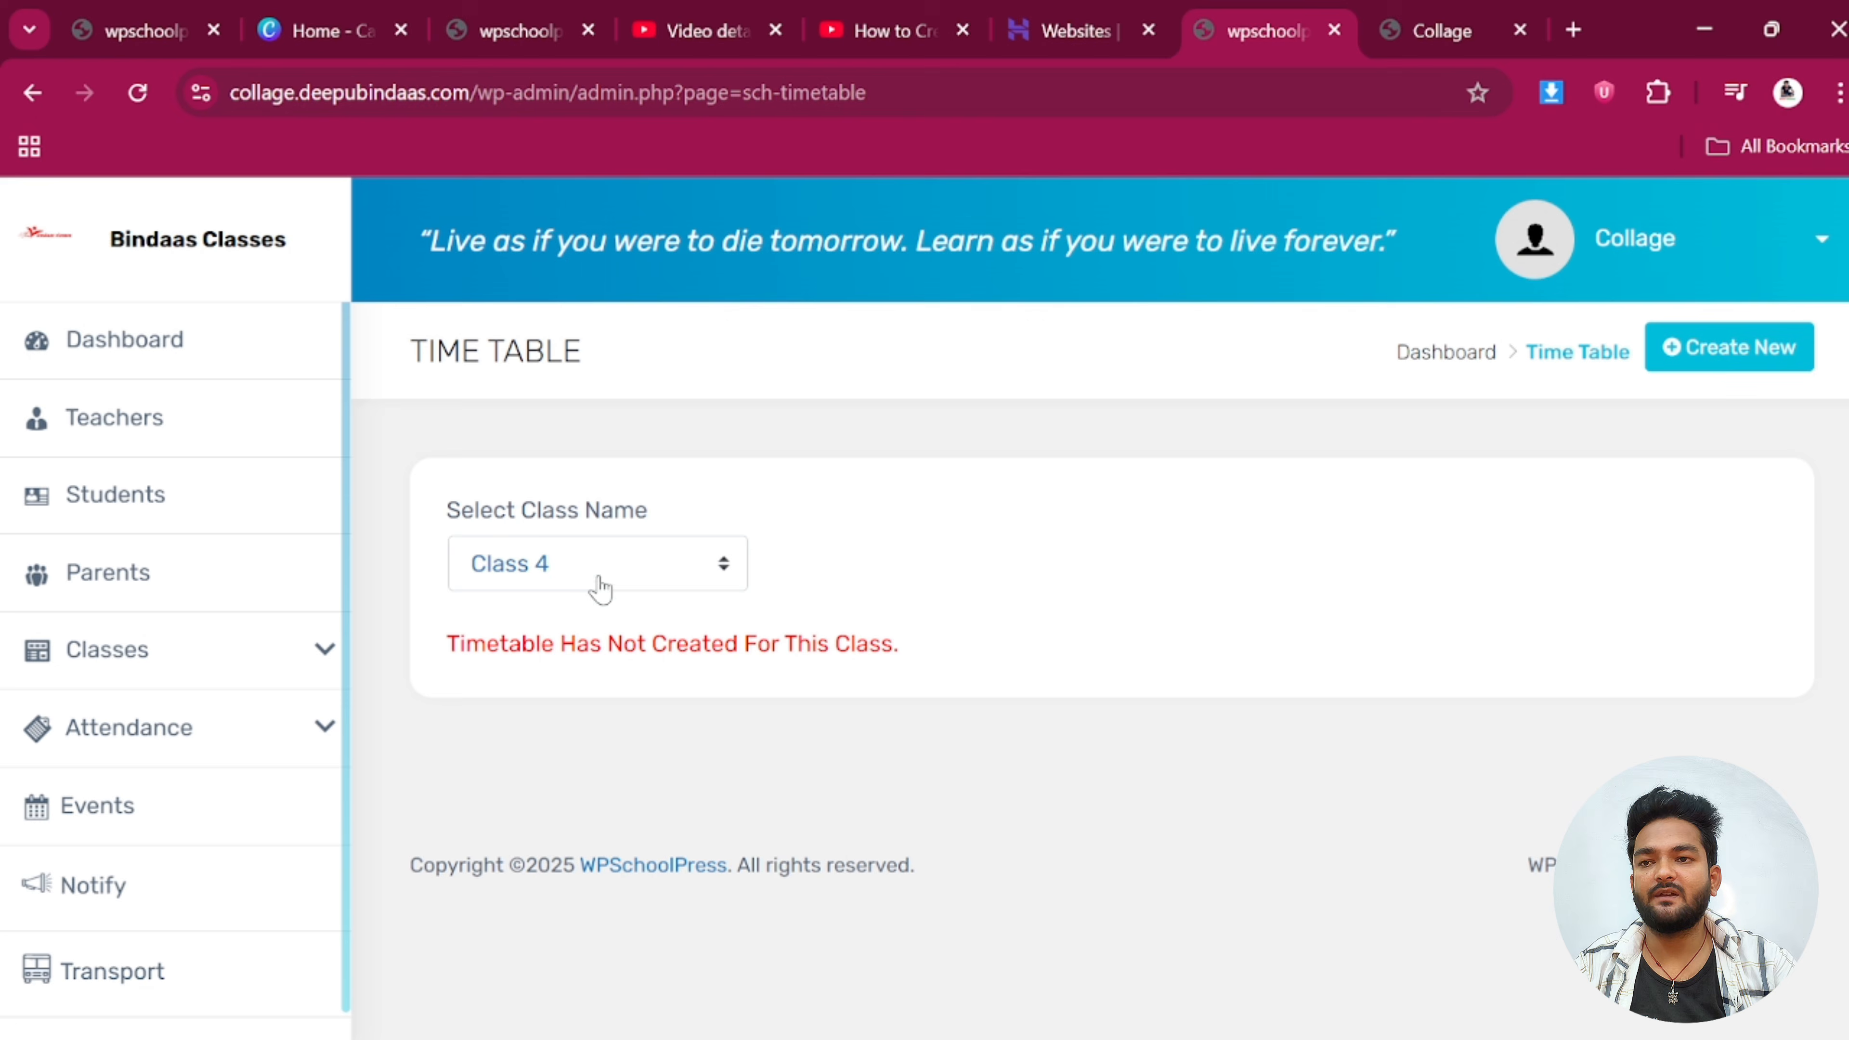
{"action": "left_click", "coordinate": [1751, 360]}
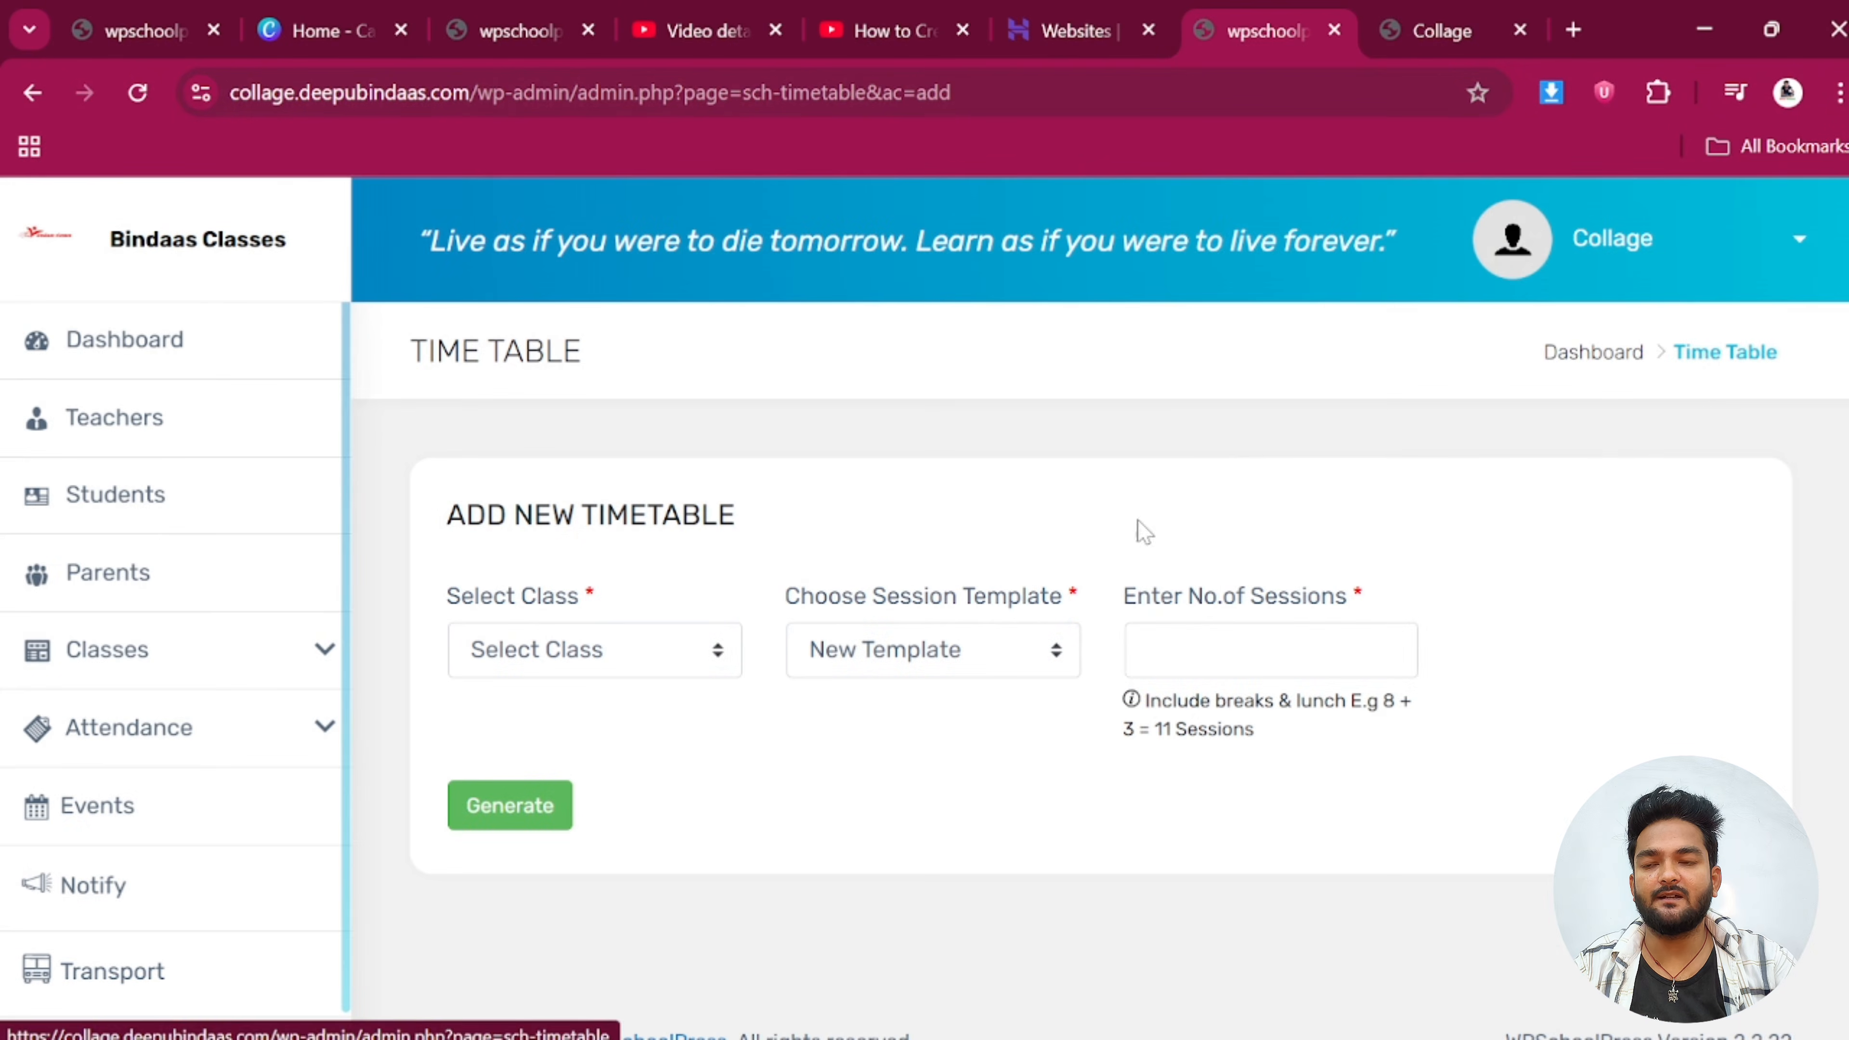
{"action": "left_click", "coordinate": [568, 653]}
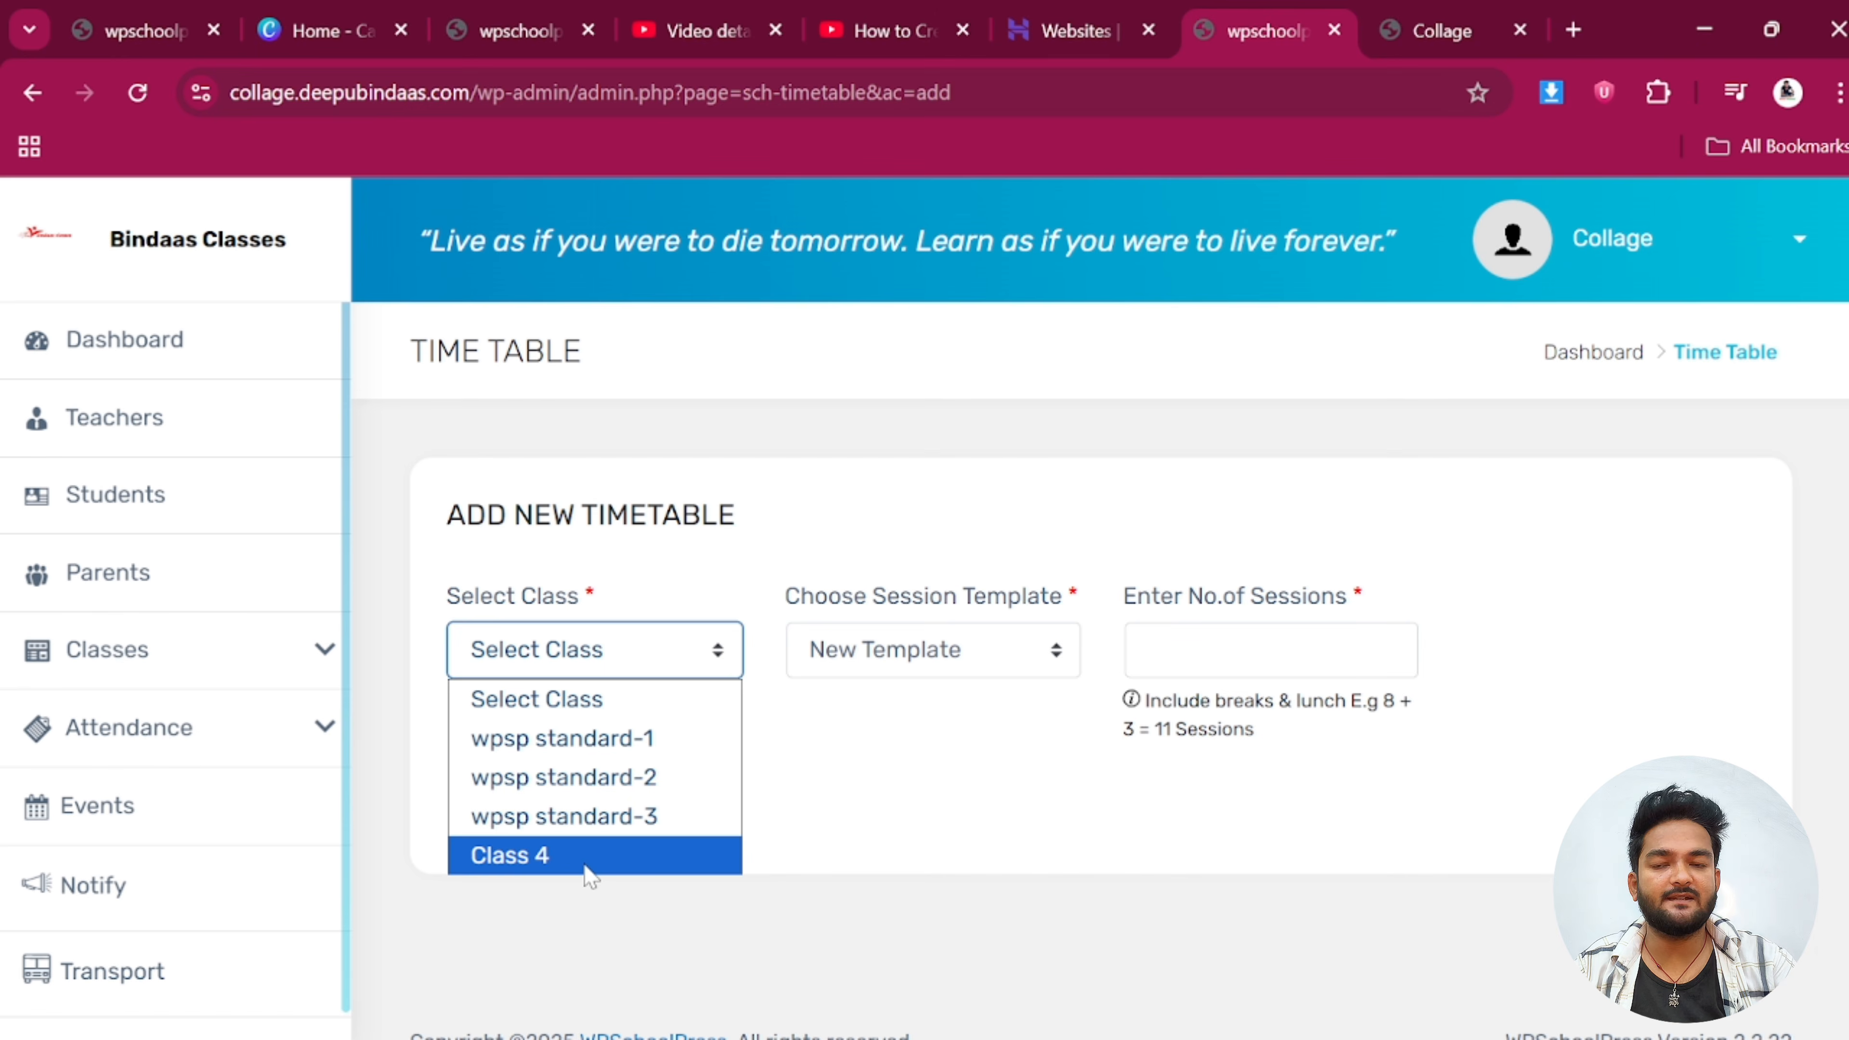
{"action": "left_click", "coordinate": [590, 860]}
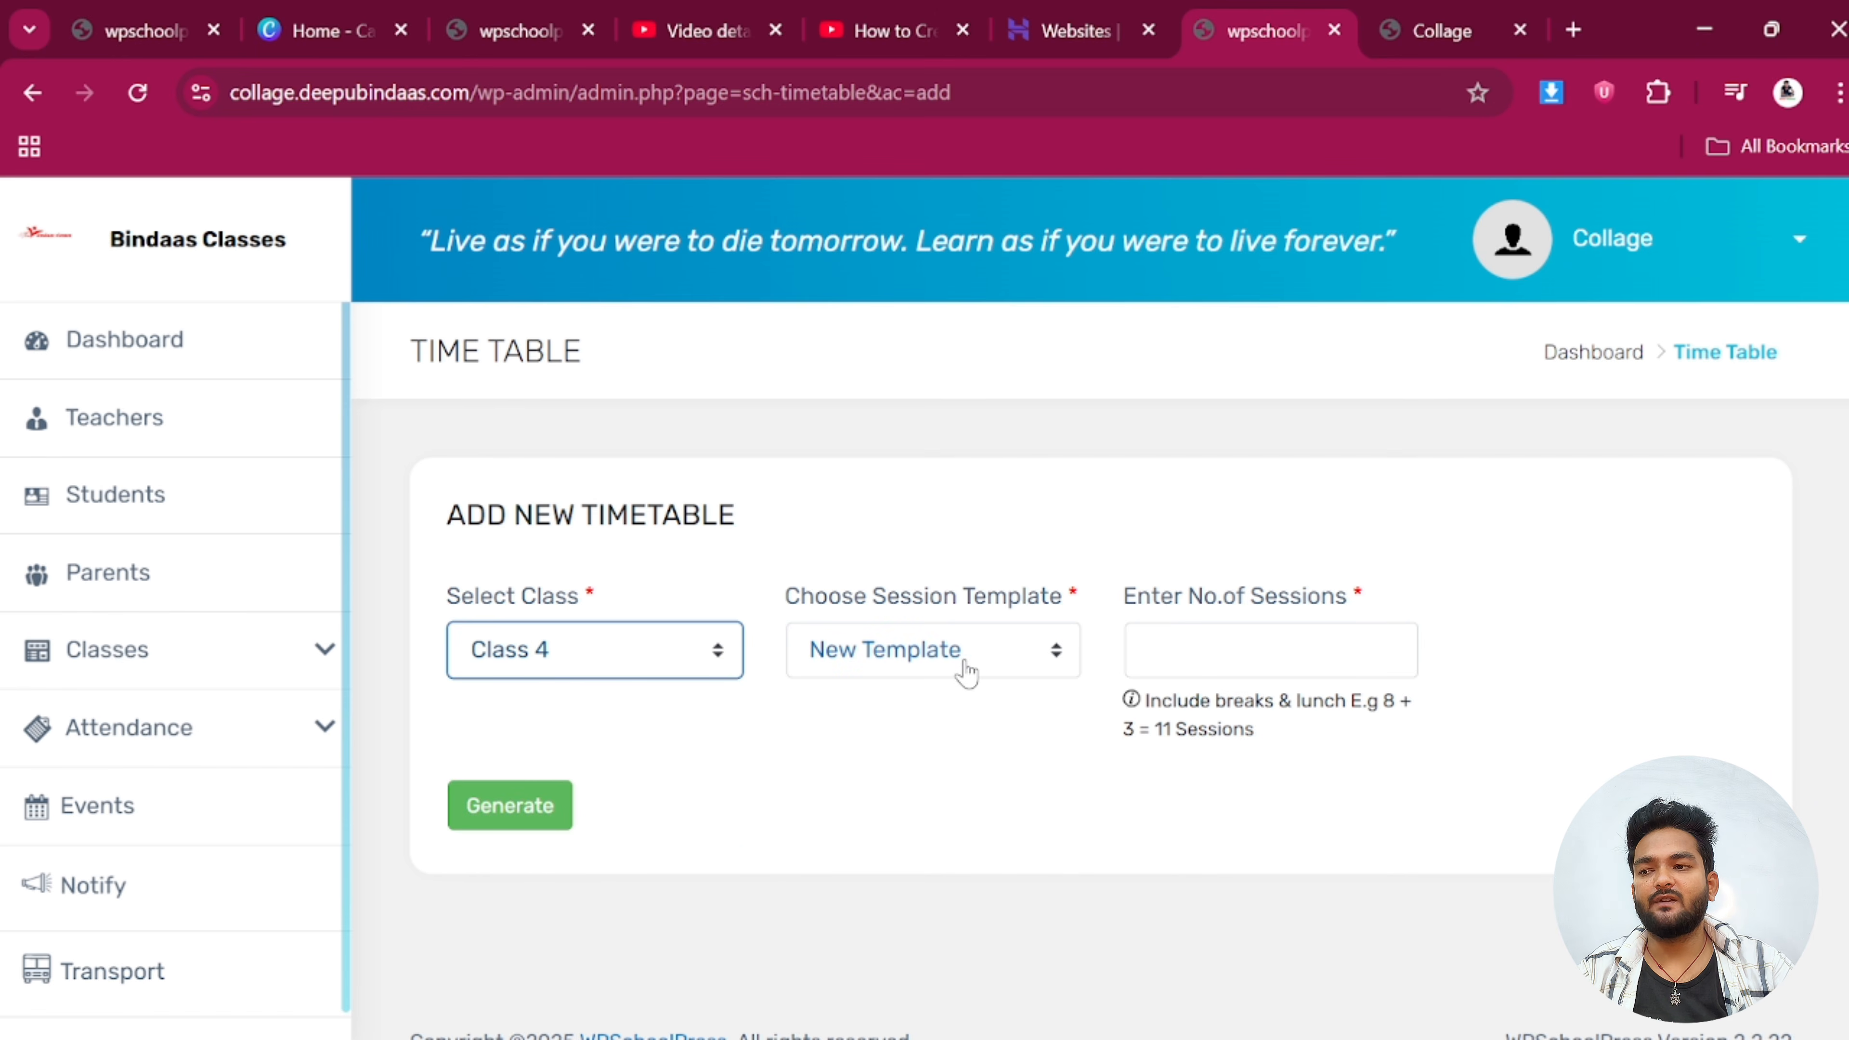
{"action": "left_click", "coordinate": [1270, 651]}
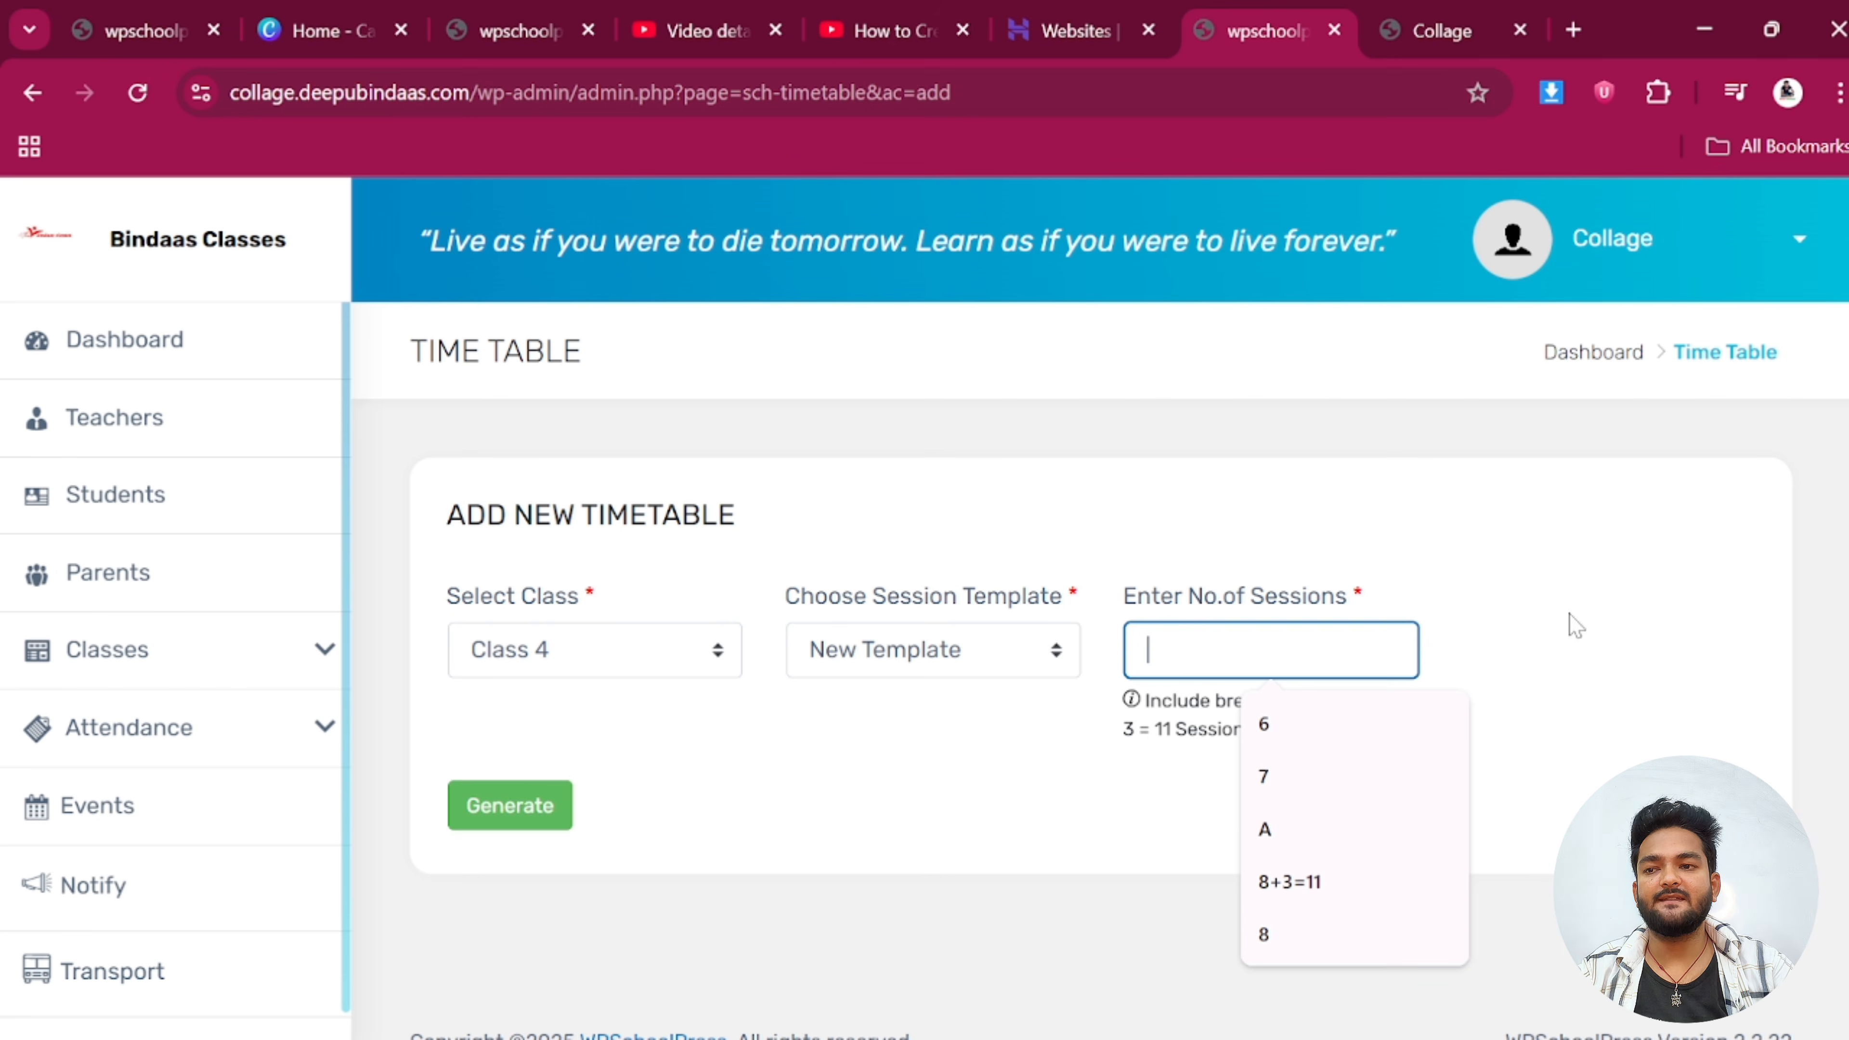
{"action": "left_click", "coordinate": [1574, 625]}
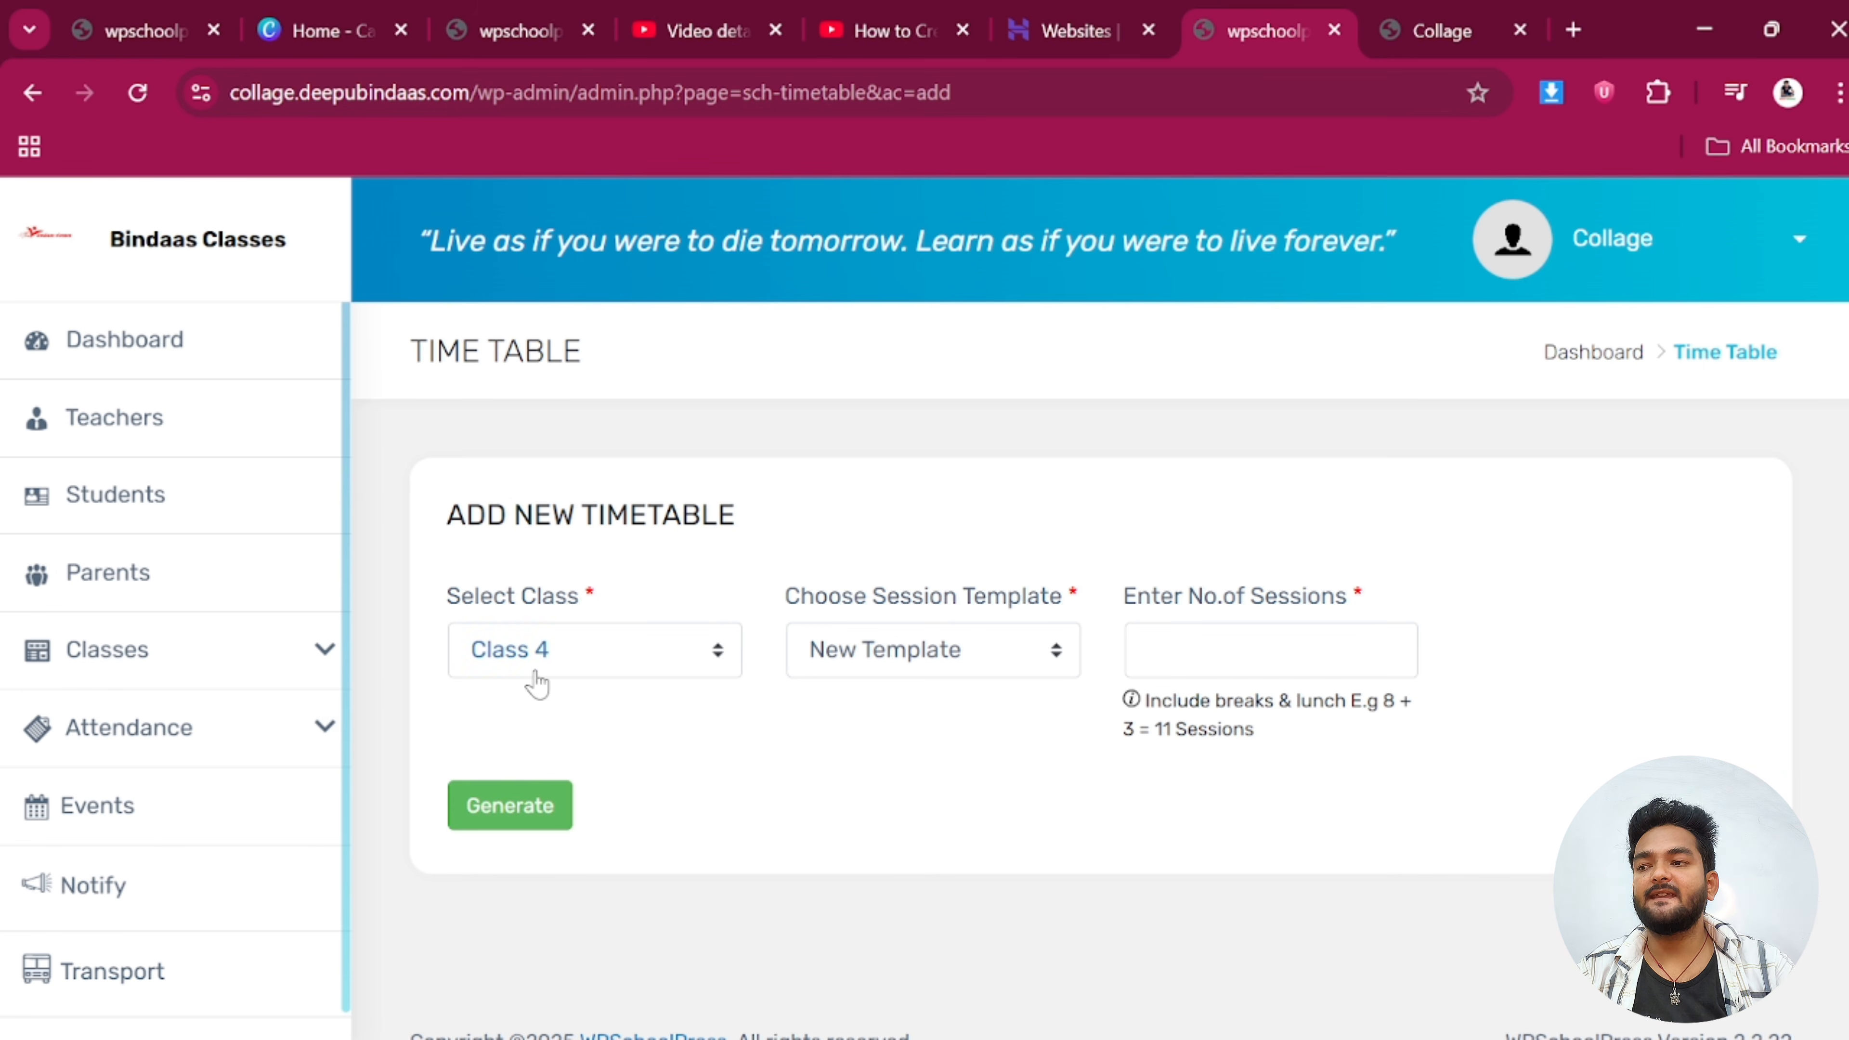
Go to General Settings > Working Hours
{"action": "scroll", "coordinate": [190, 870], "scroll_direction": "down", "scroll_amount": 1}
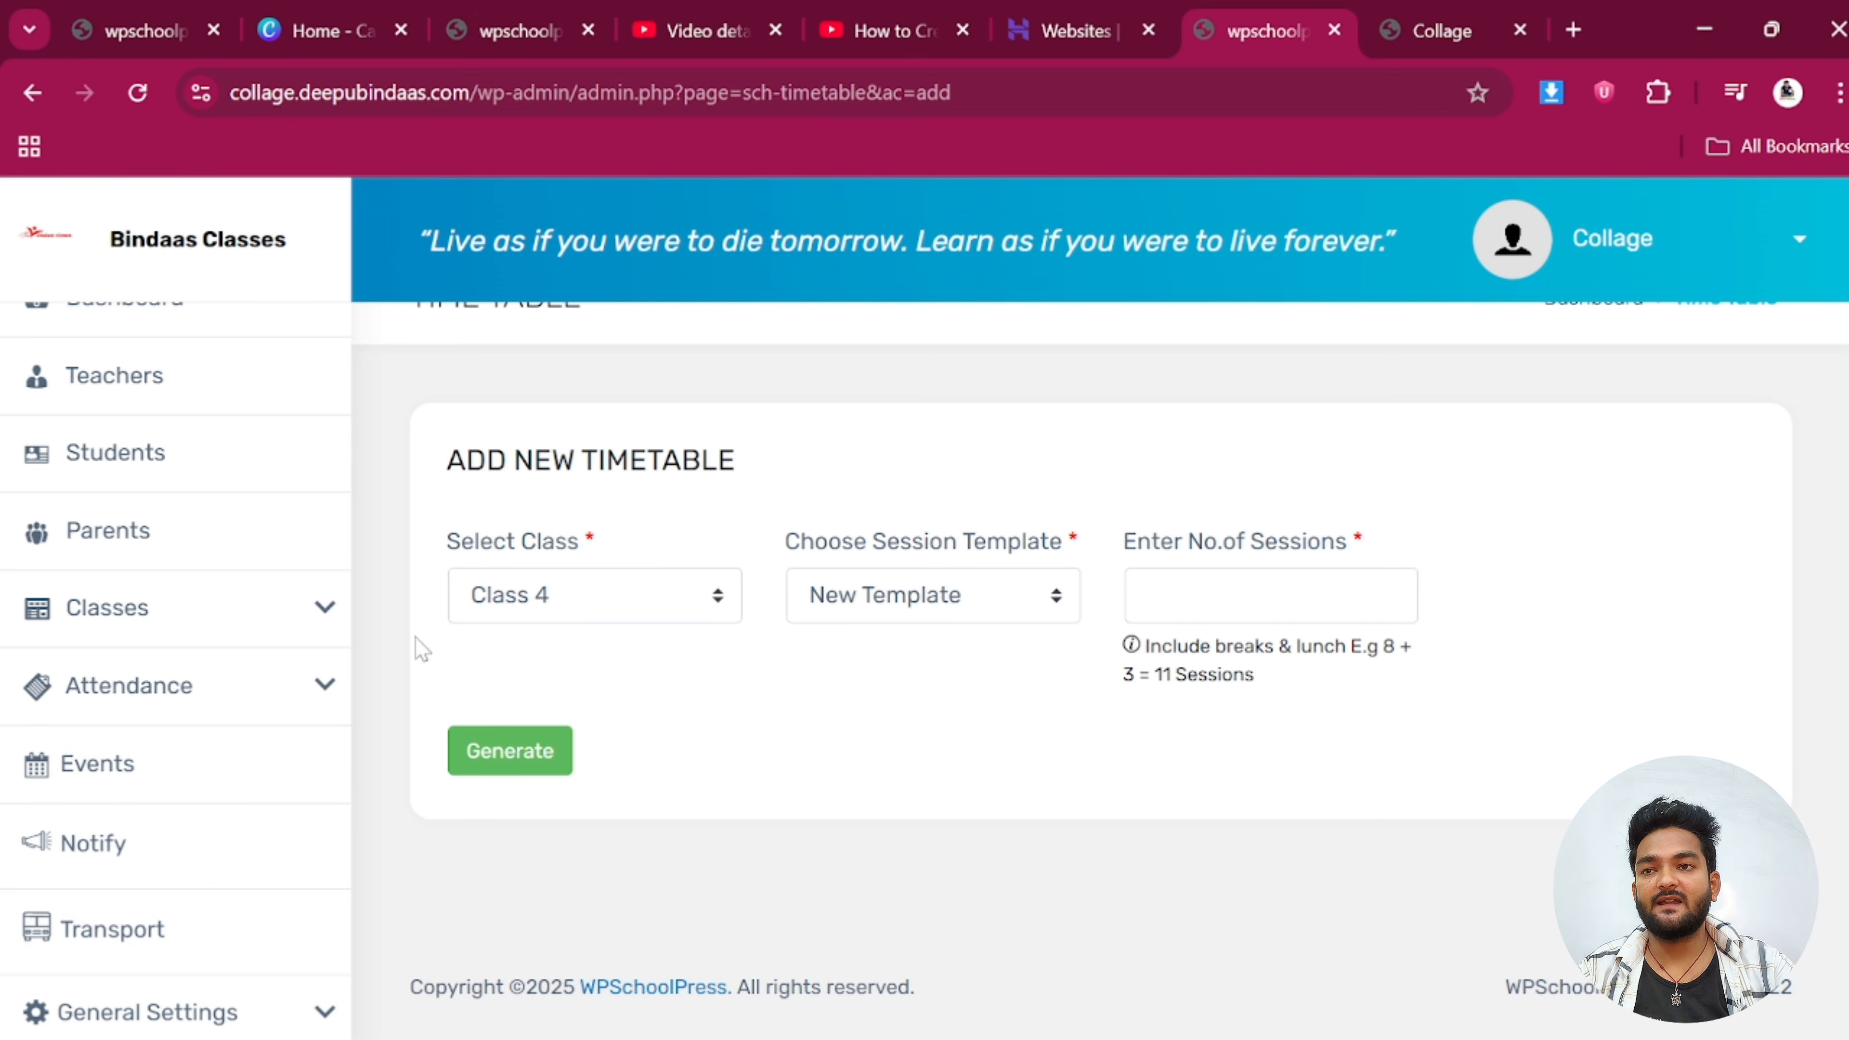
{"action": "left_click", "coordinate": [146, 1011]}
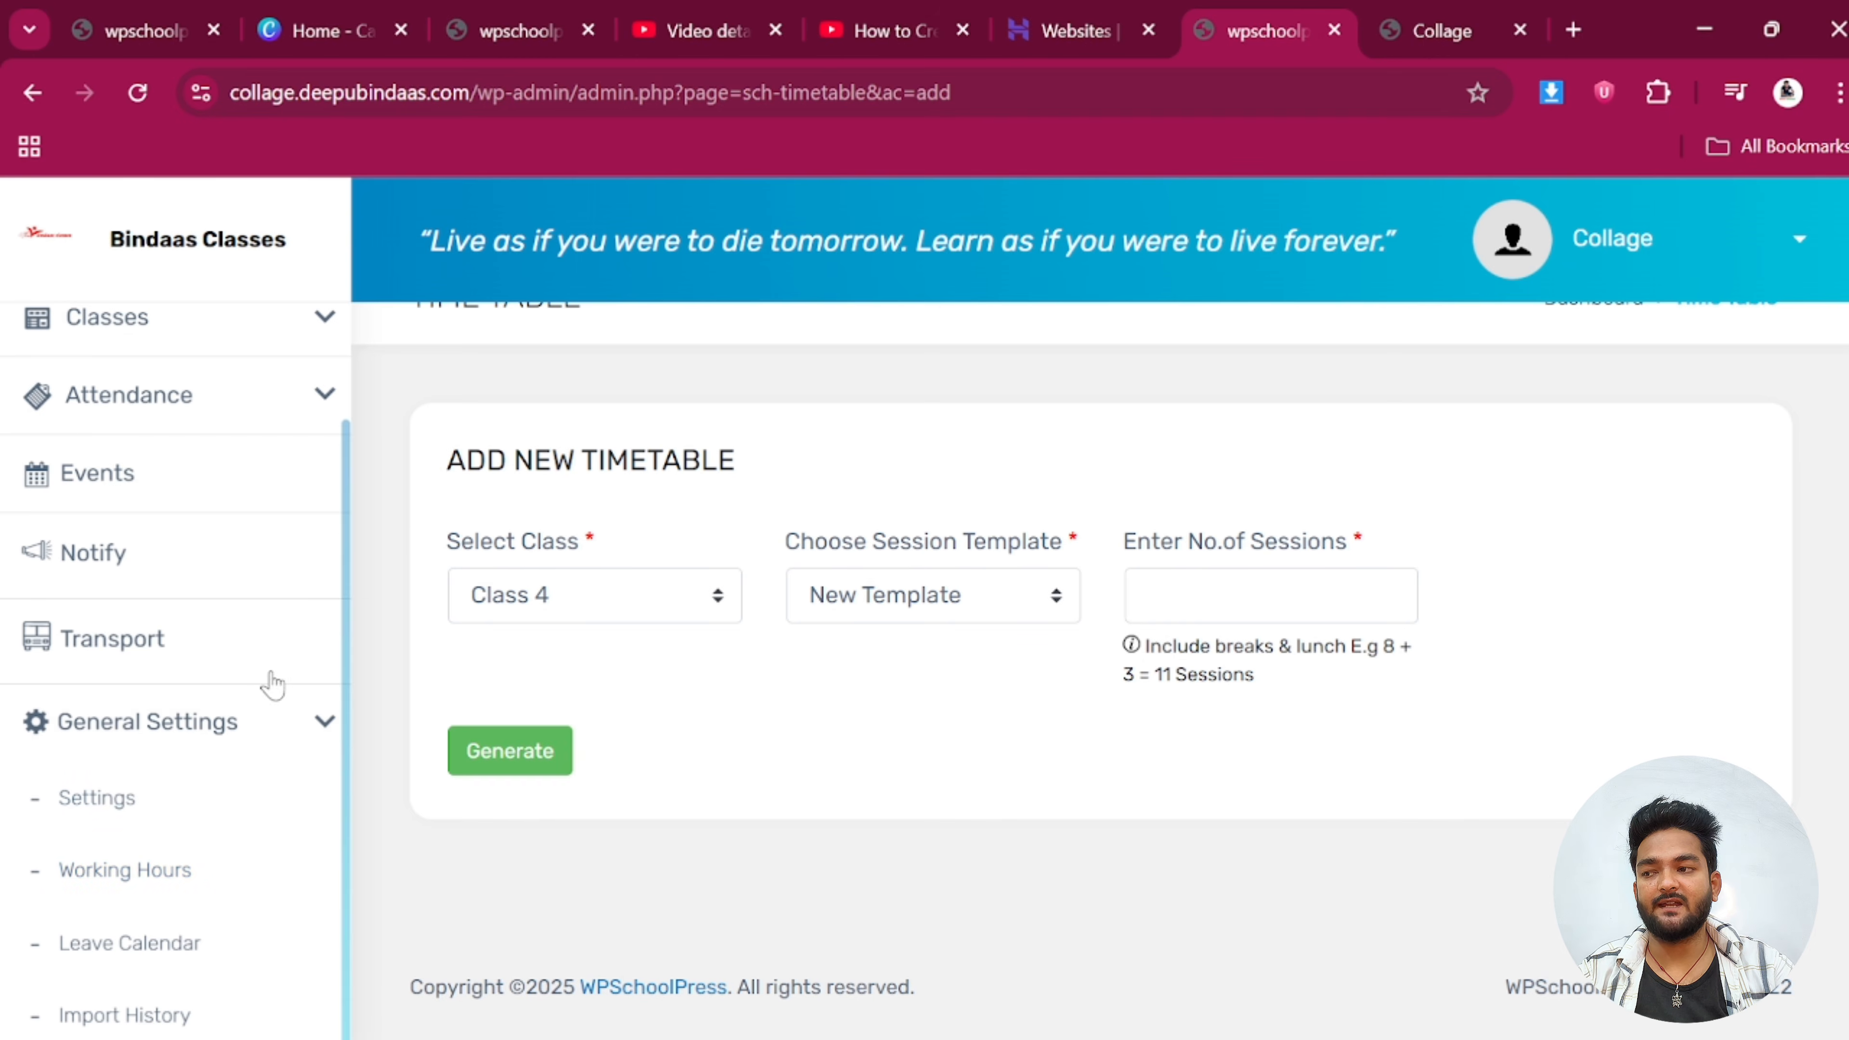
{"action": "left_click", "coordinate": [149, 870]}
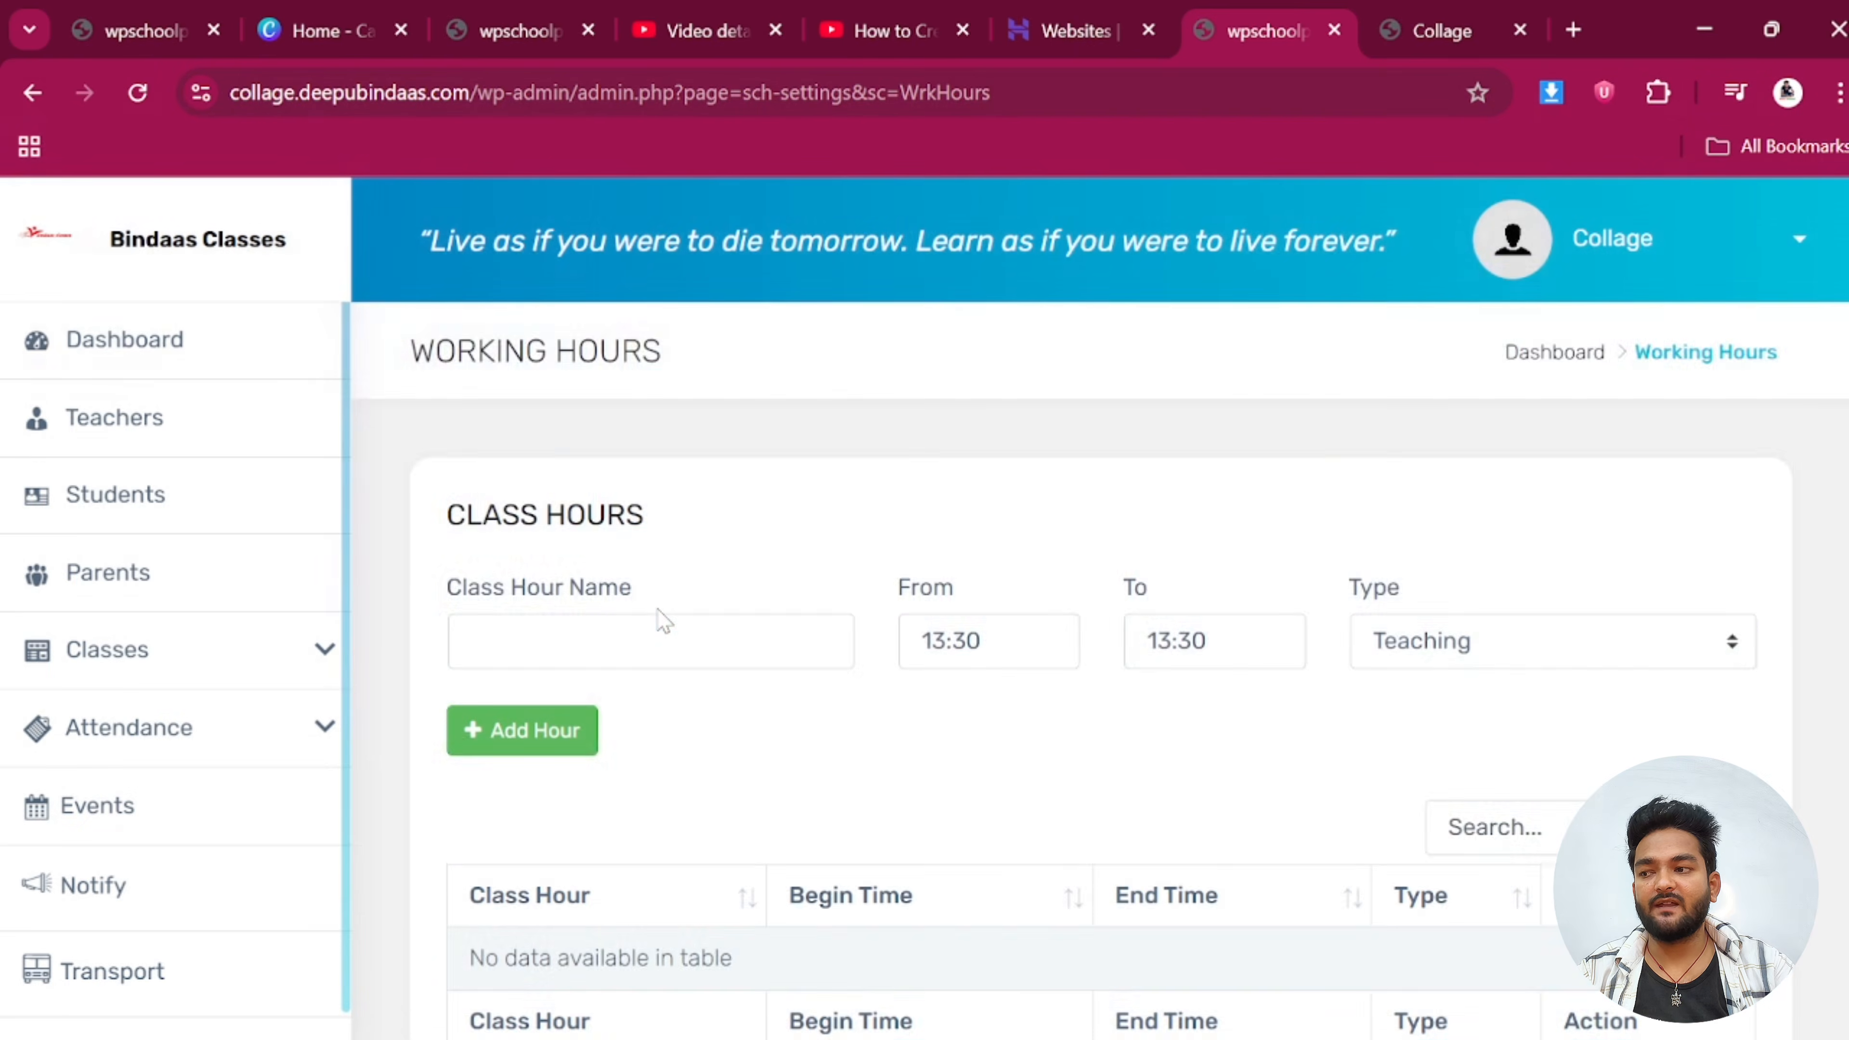
{"action": "scroll", "coordinate": [658, 615], "scroll_direction": "down", "scroll_amount": 2}
{"action": "left_click", "coordinate": [643, 495]}
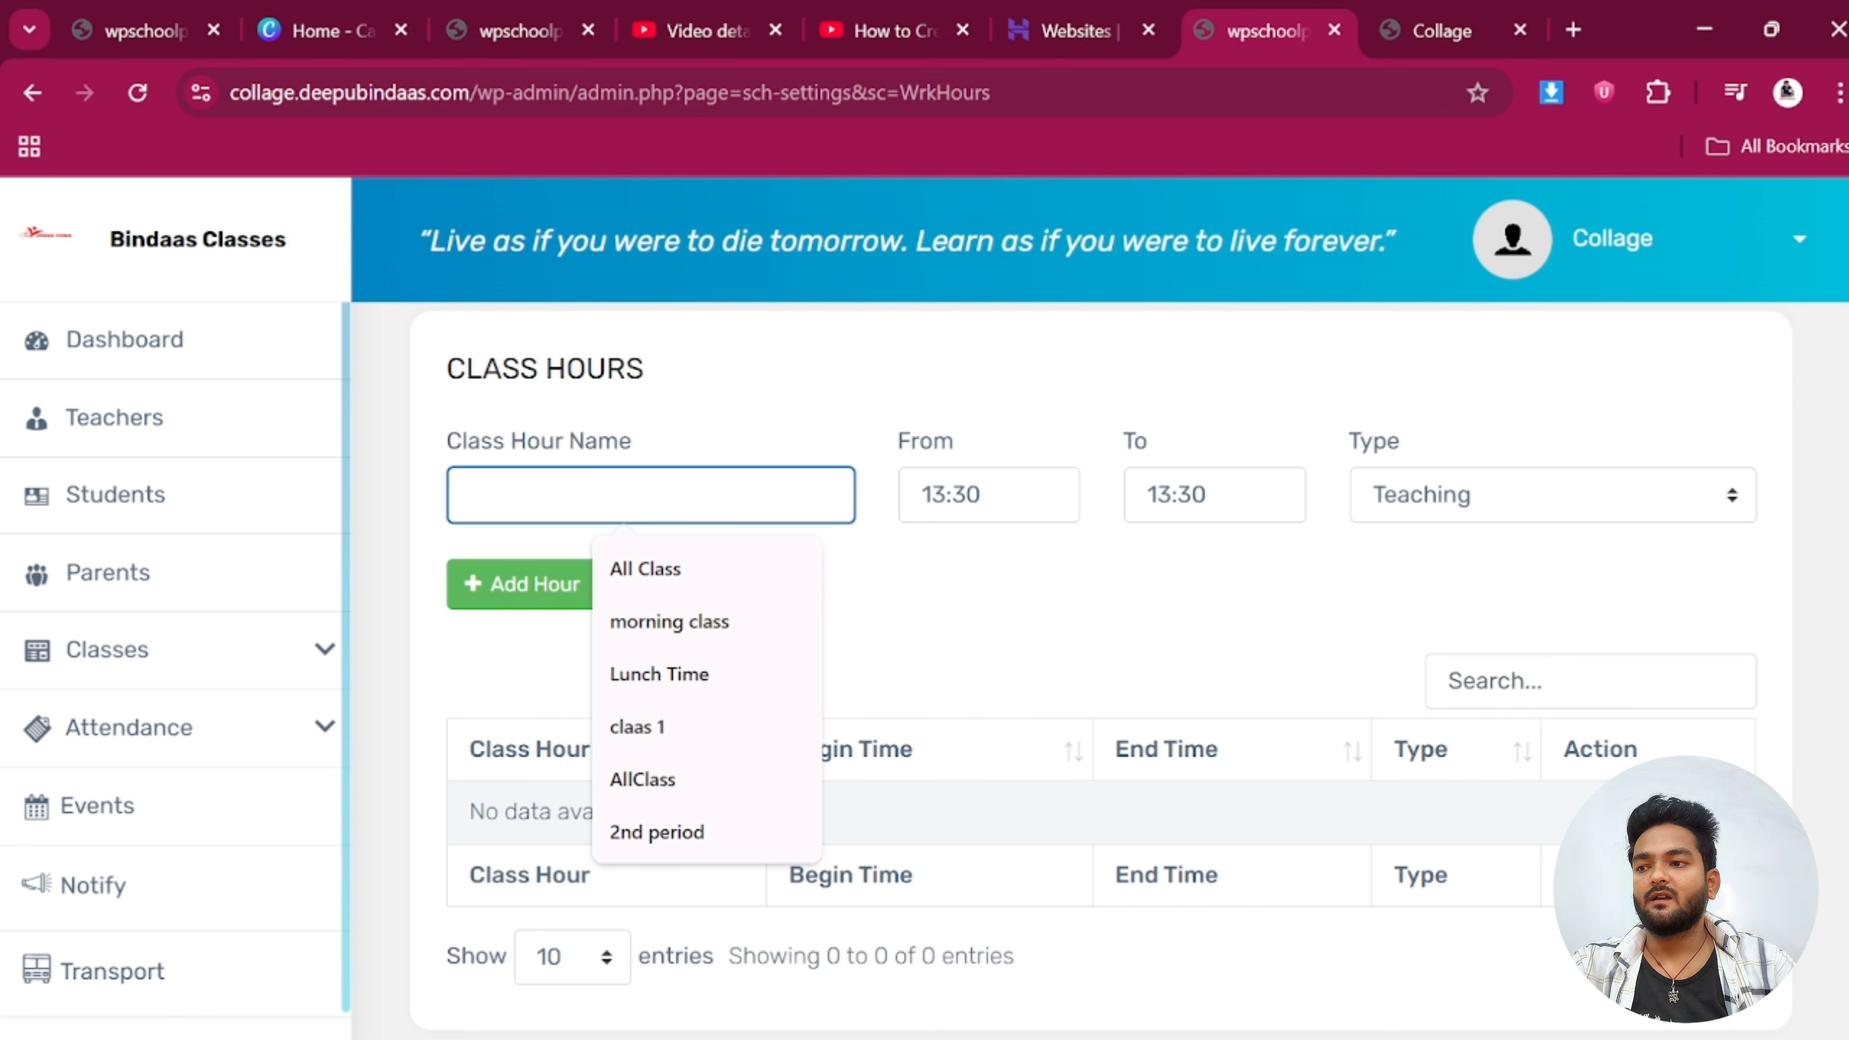
{"action": "type", "text": "Cla"}
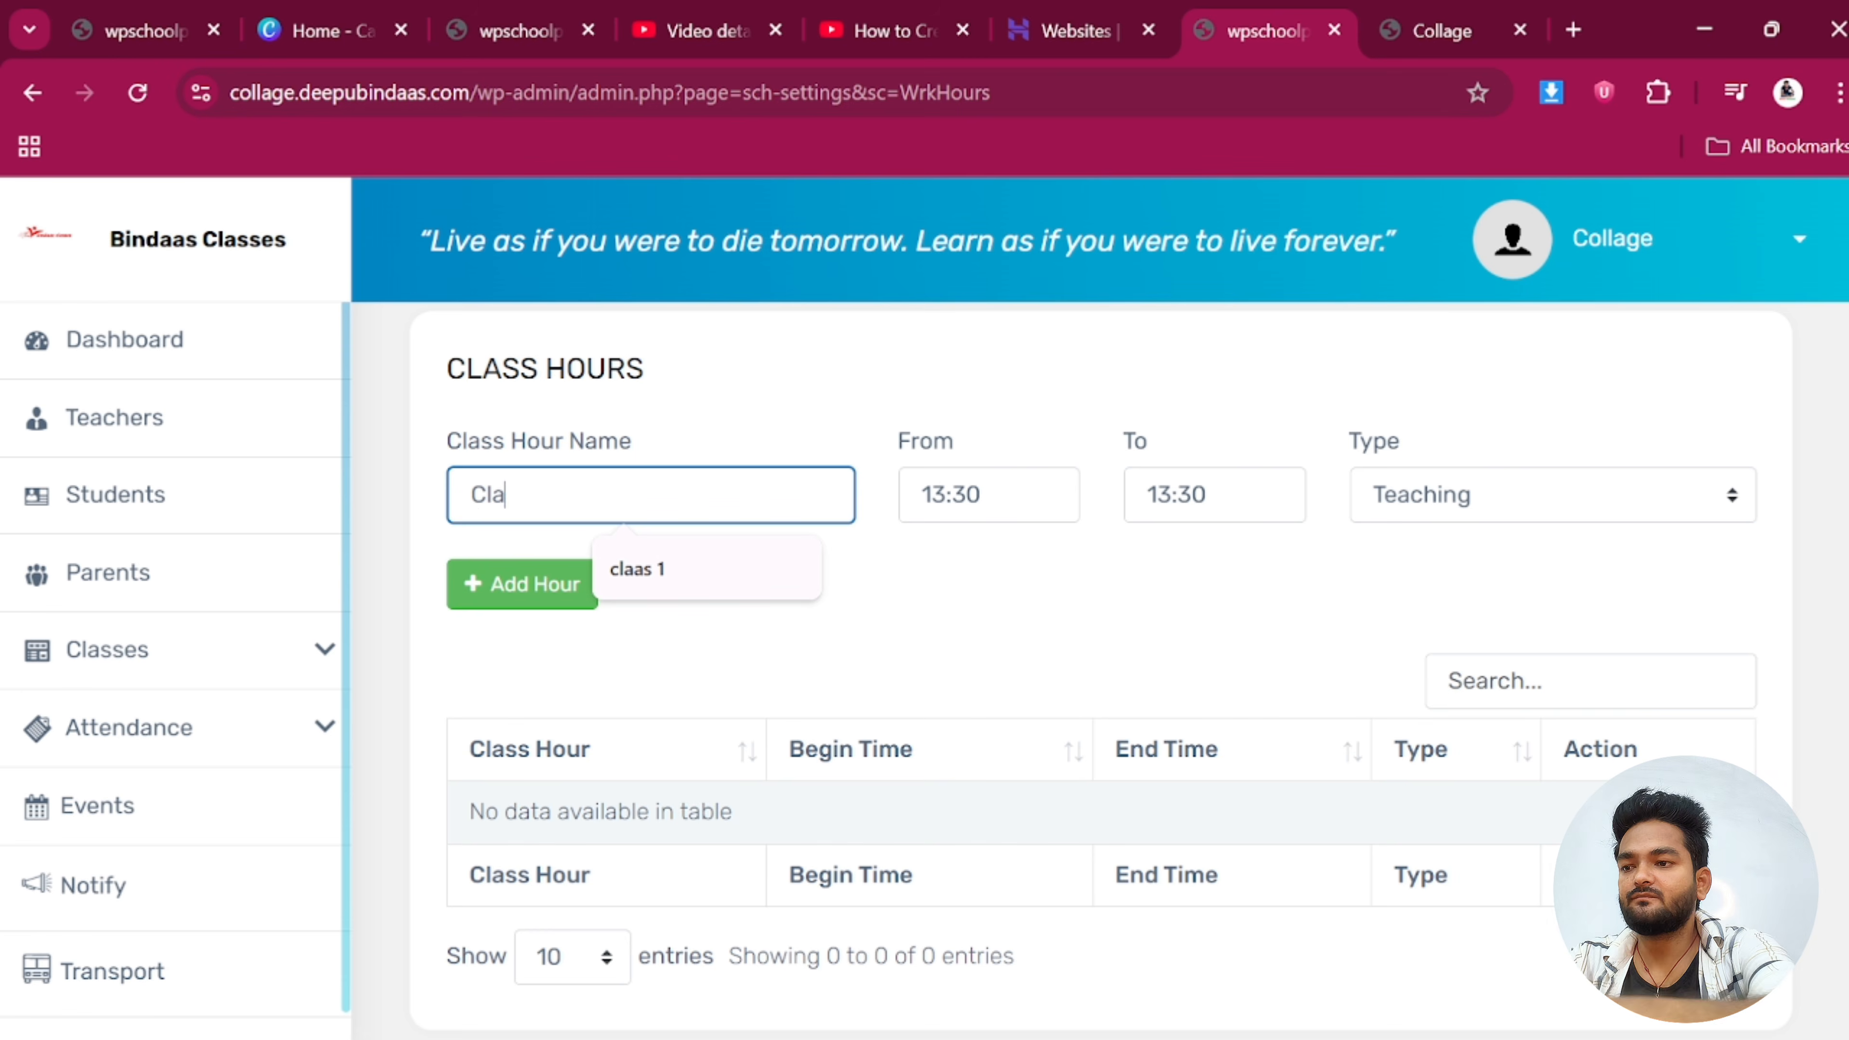
{"action": "type", "text": "ss 4"}
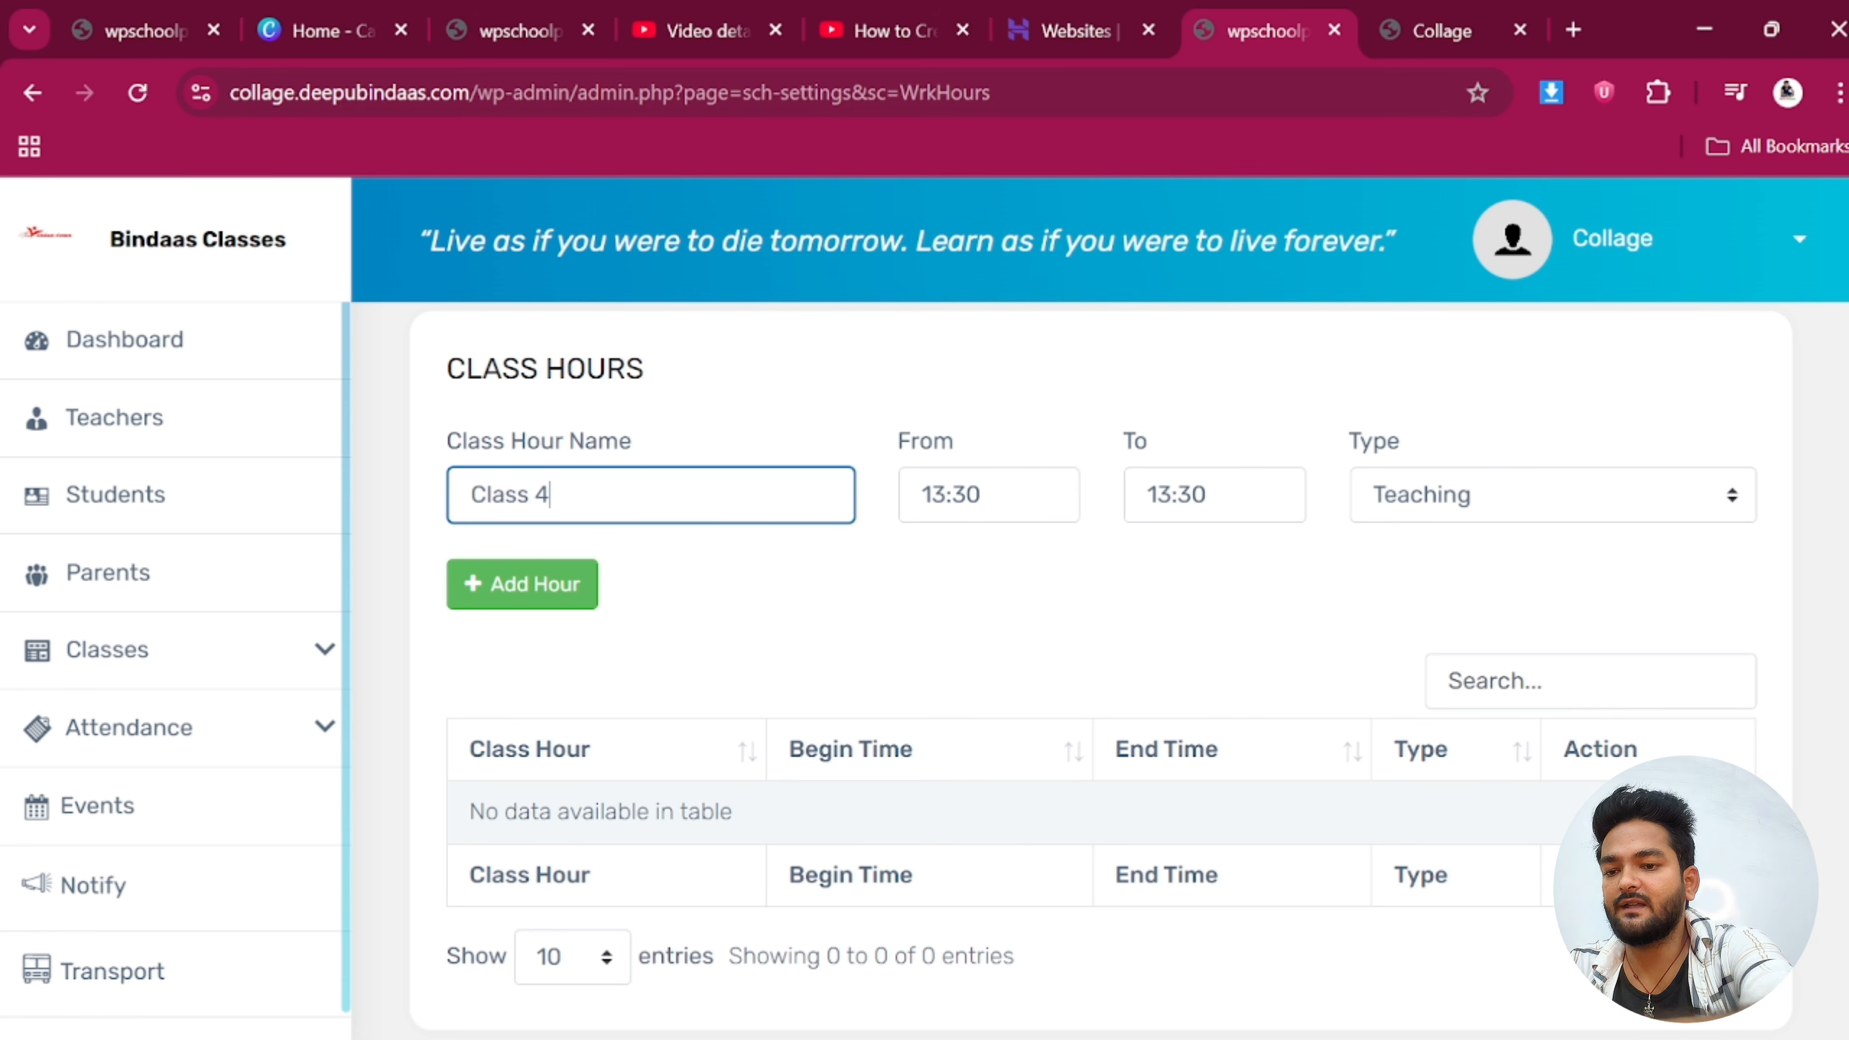
{"action": "left_click", "coordinate": [910, 488]}
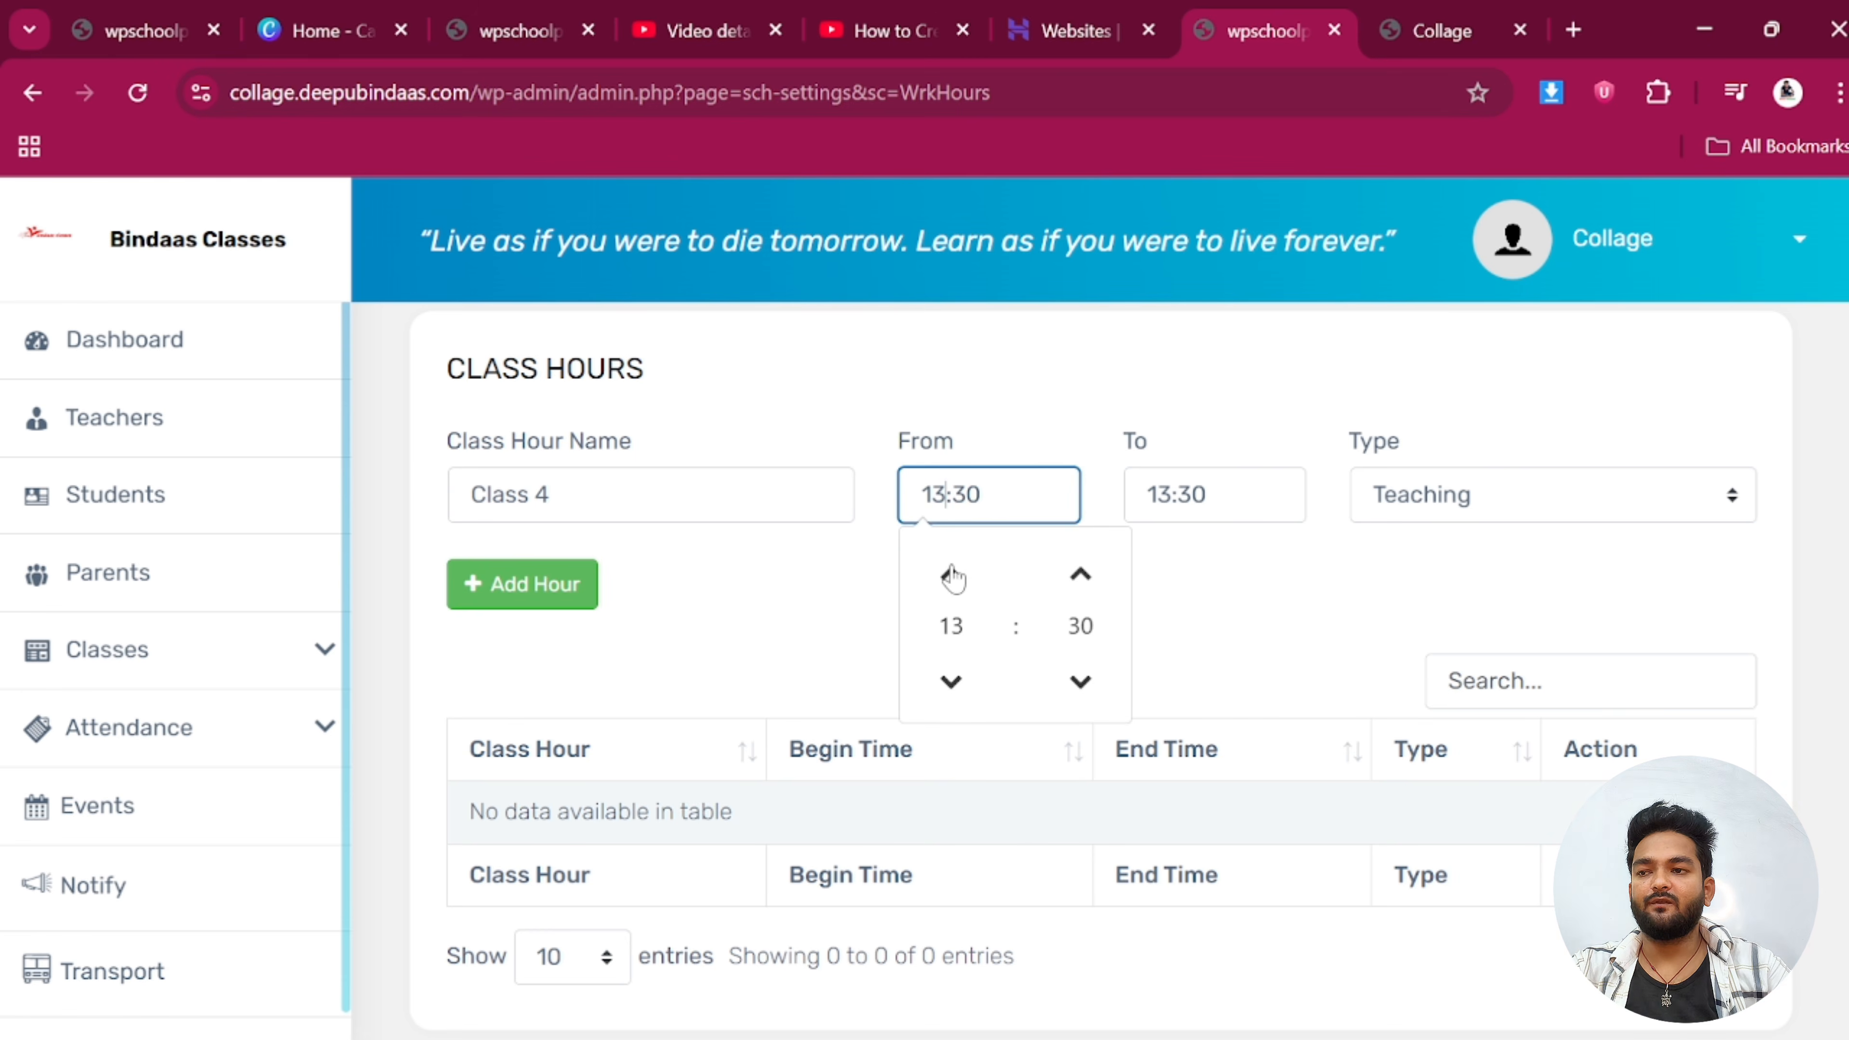
{"action": "left_click", "coordinate": [950, 573]}
{"action": "double_click", "coordinate": [958, 685]}
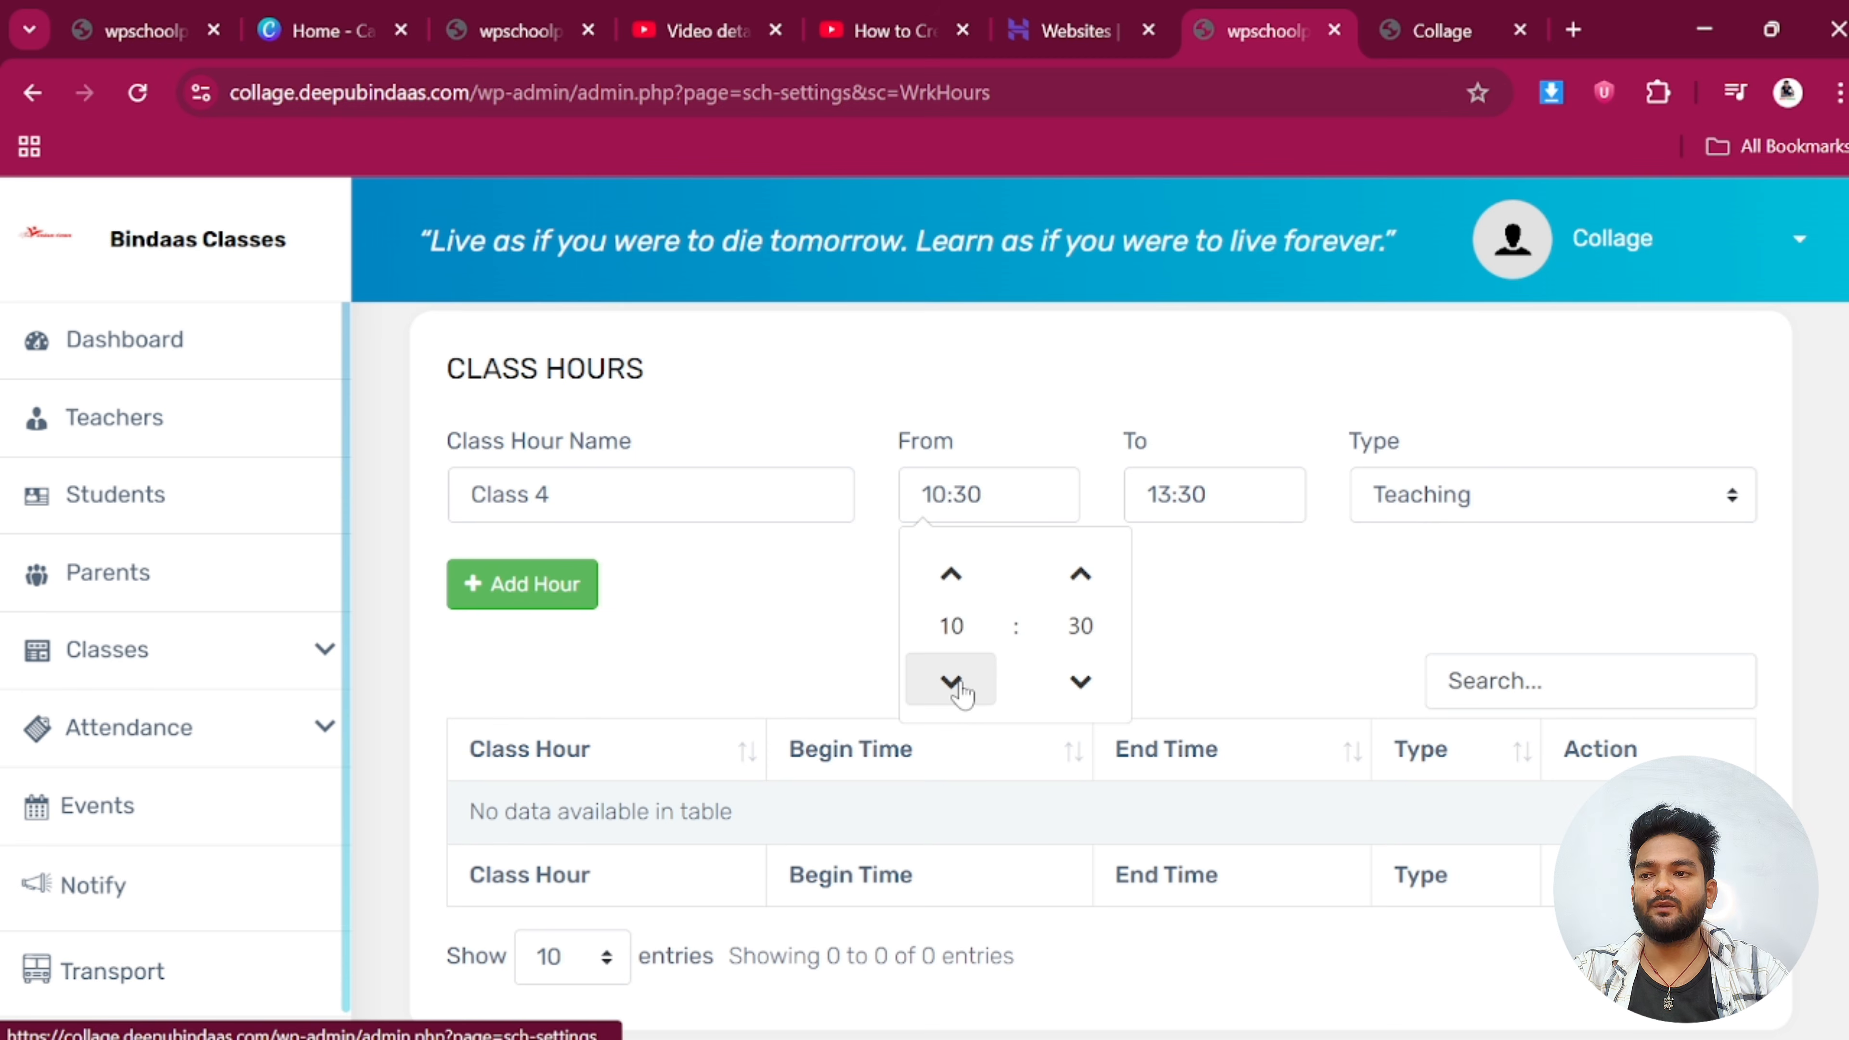
{"action": "triple_click", "coordinate": [958, 685]}
{"action": "left_click", "coordinate": [958, 685]}
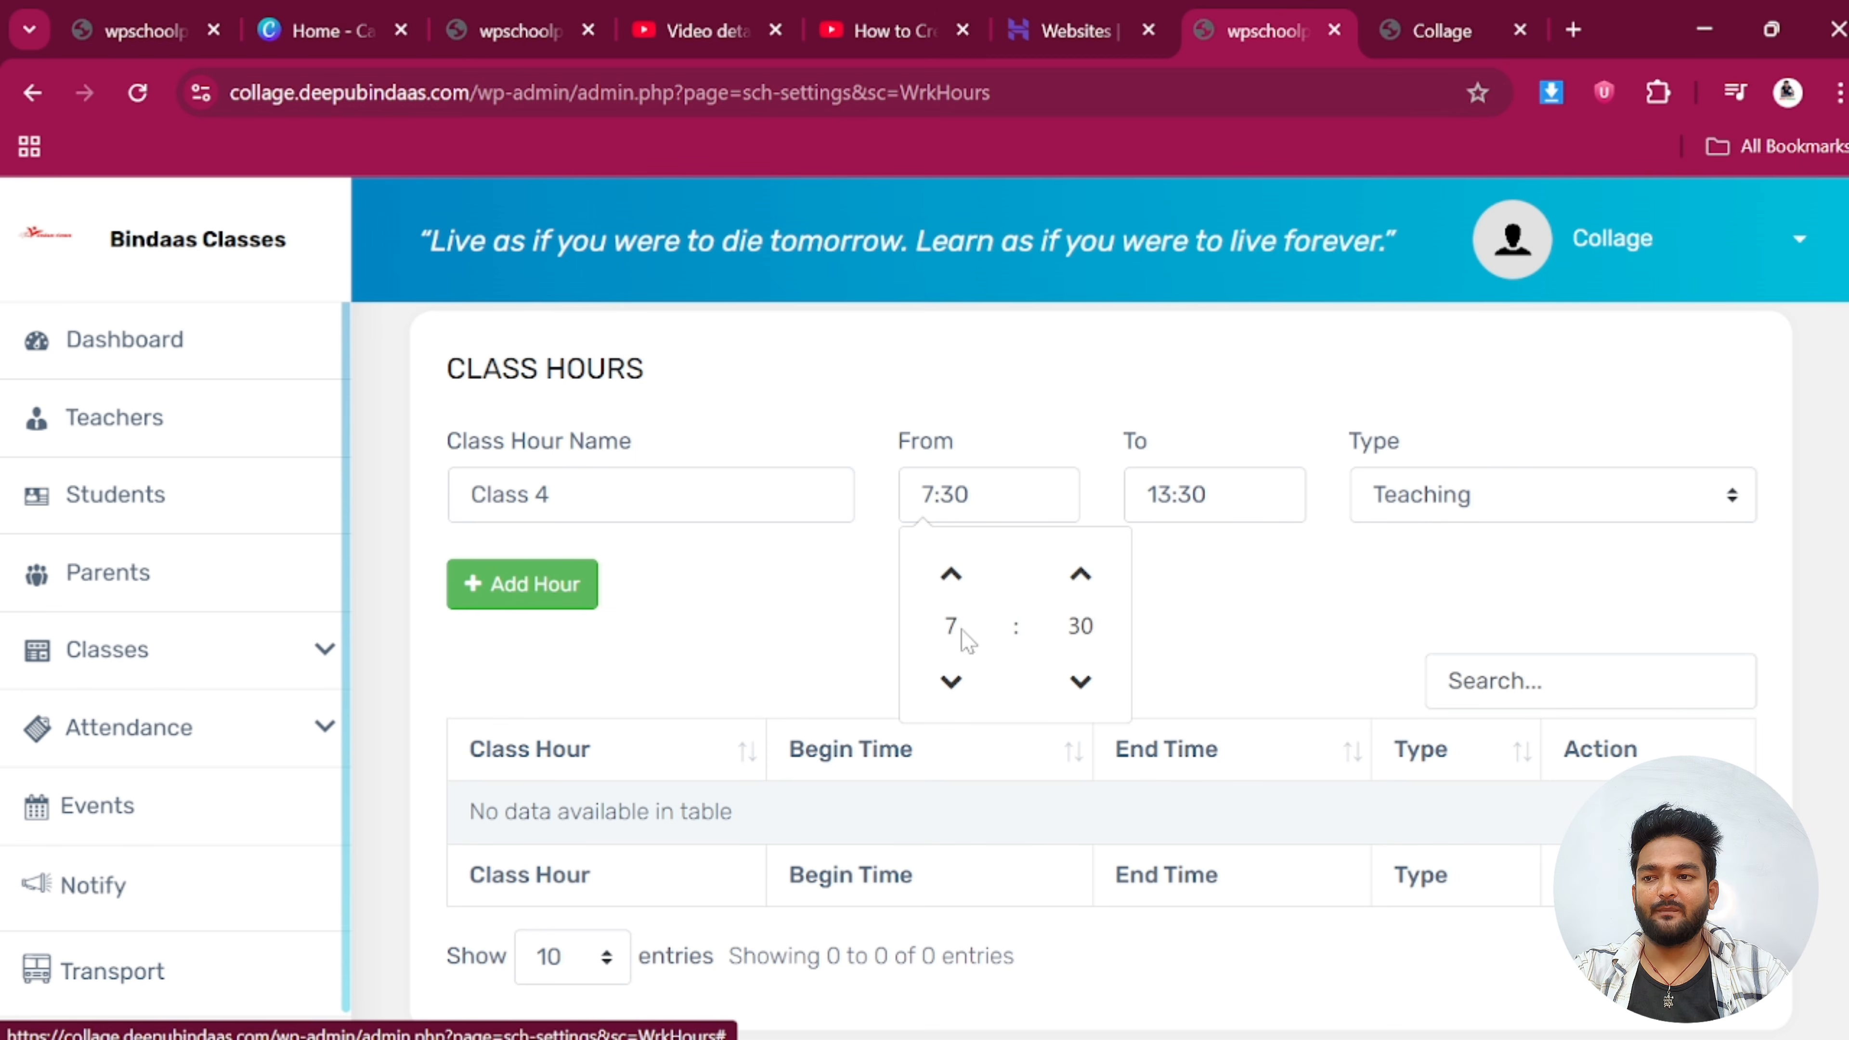
{"action": "left_click", "coordinate": [1081, 682]}
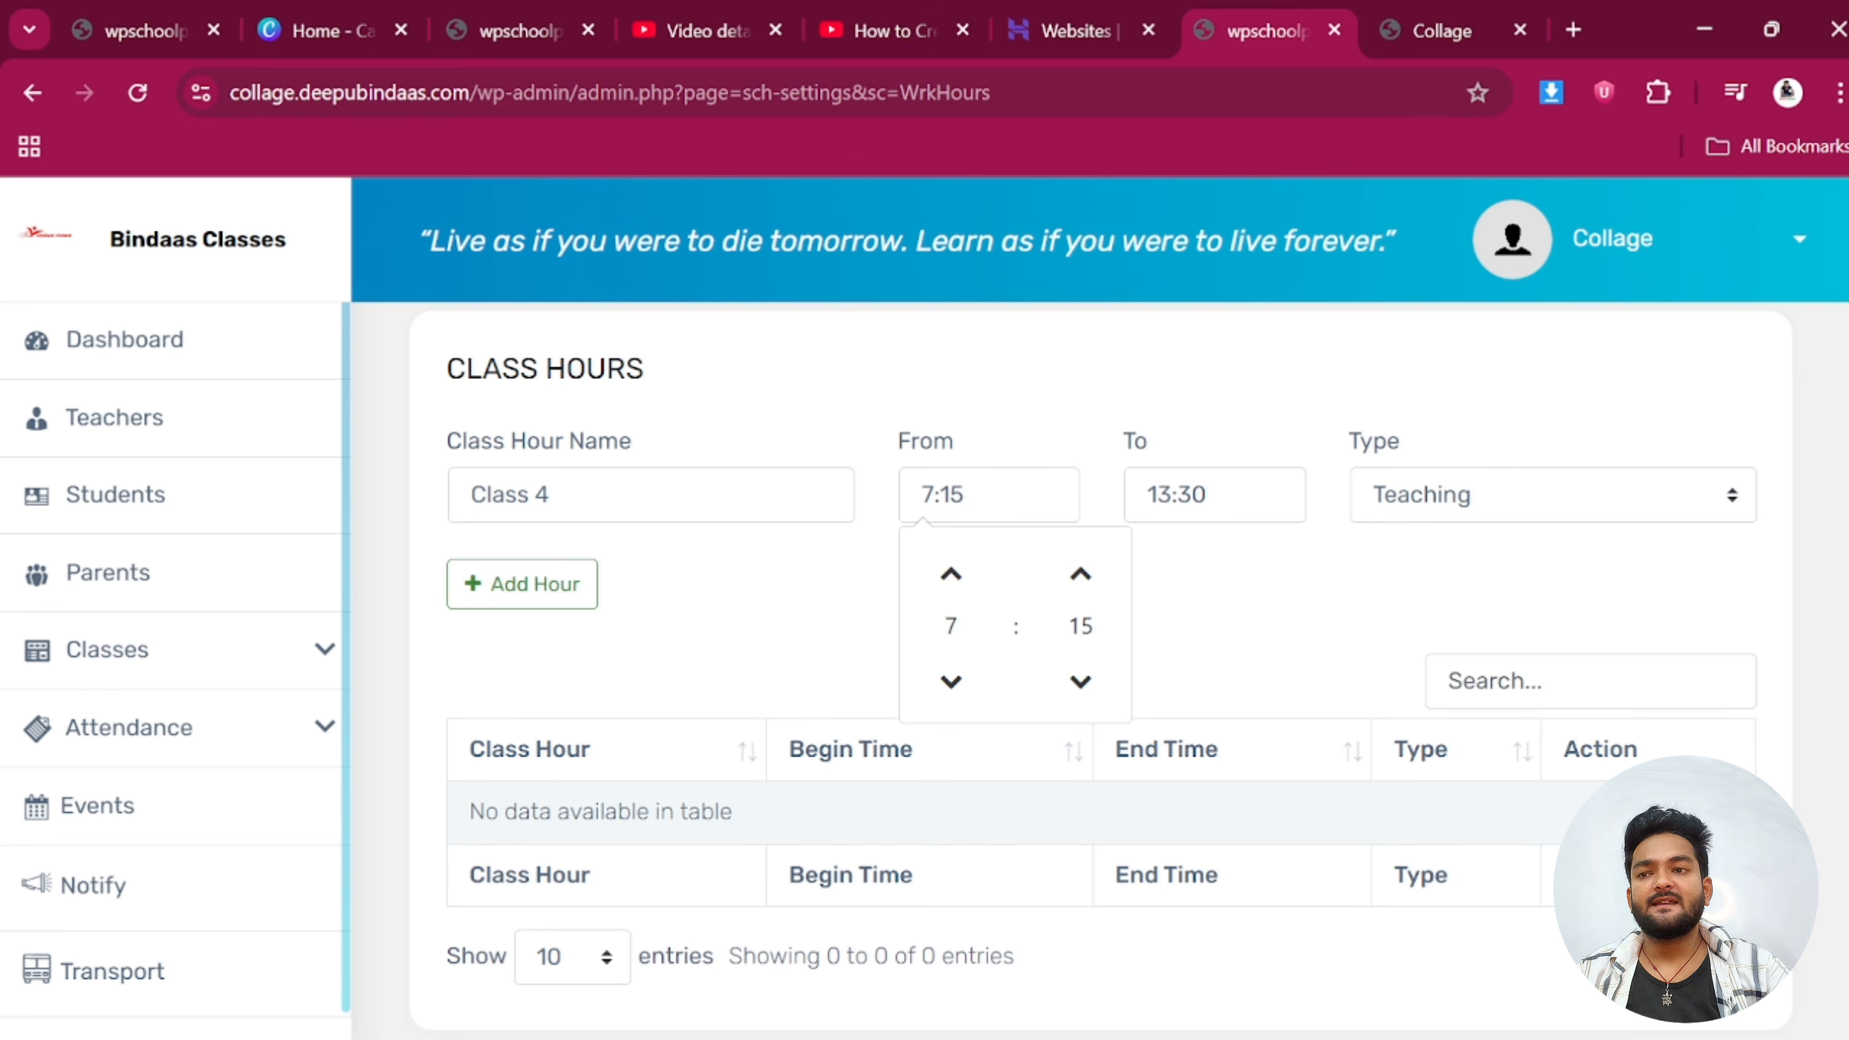
{"action": "left_click", "coordinate": [1150, 499]}
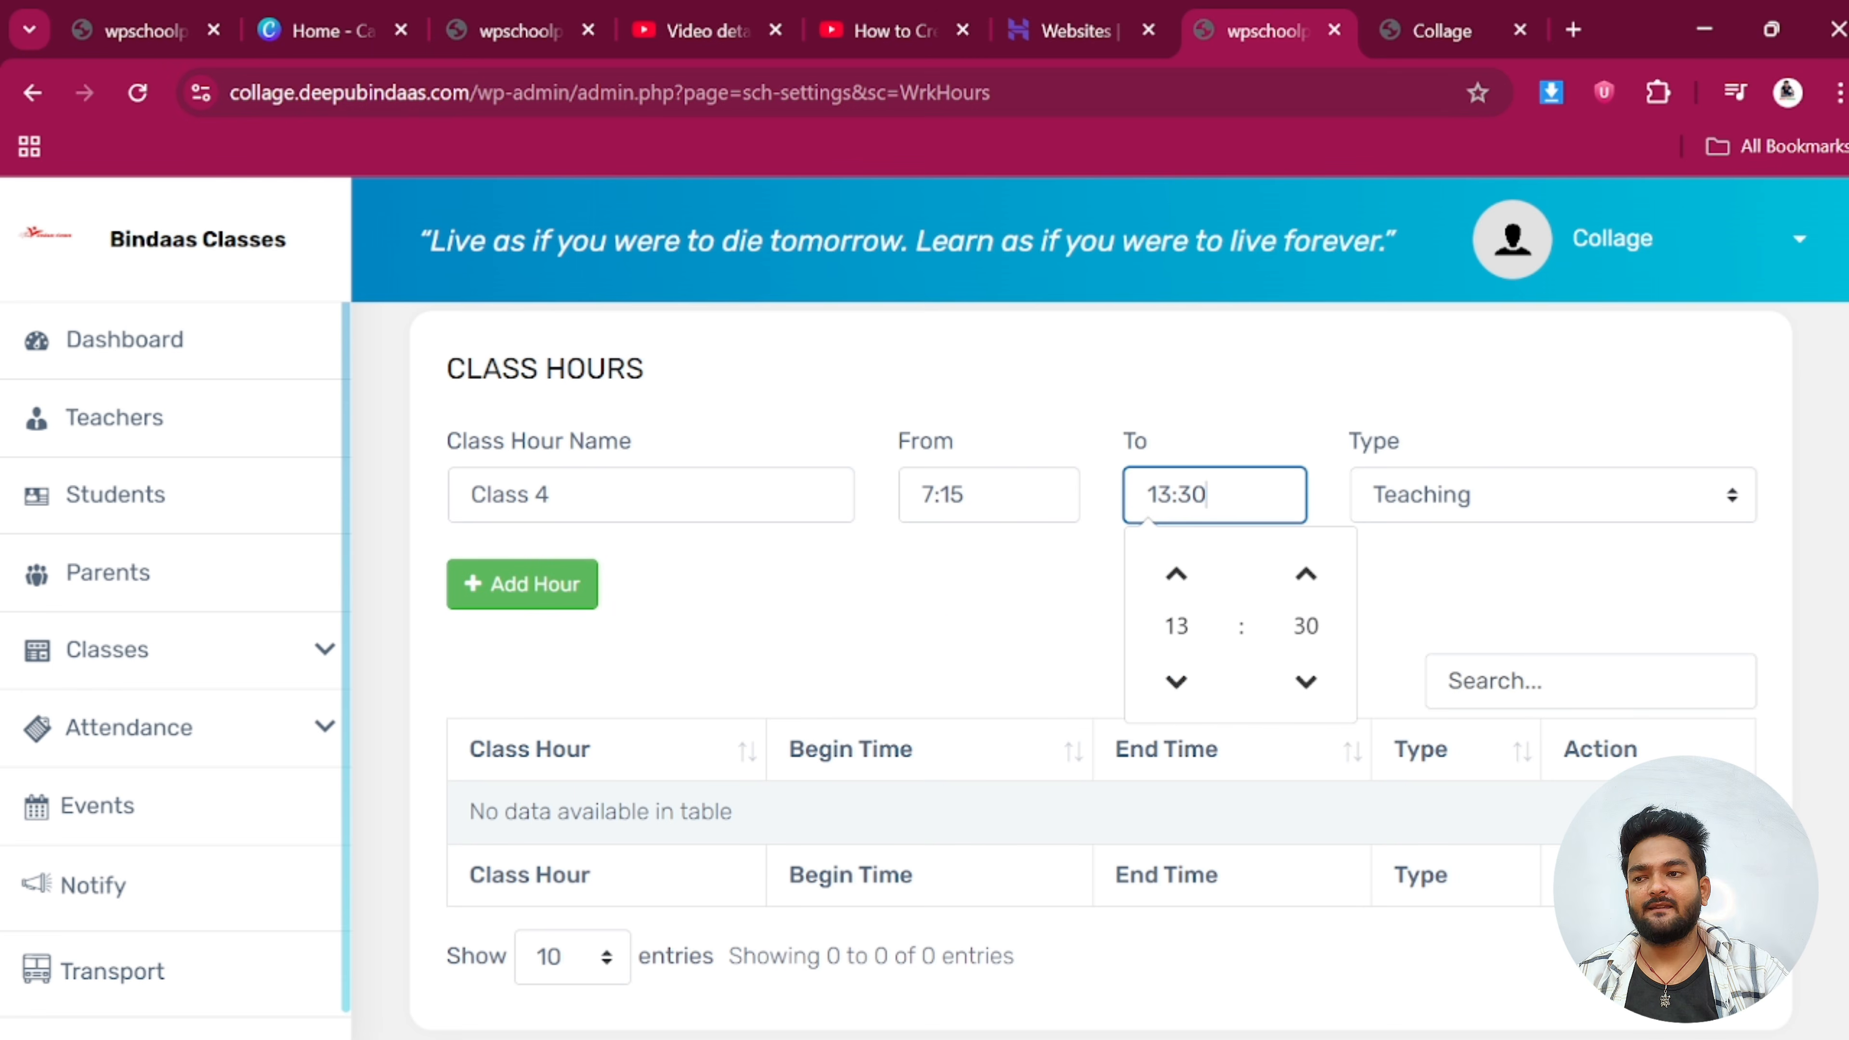
{"action": "left_click", "coordinate": [1177, 681]}
{"action": "left_click", "coordinate": [1177, 681]}
{"action": "left_click", "coordinate": [1177, 680]}
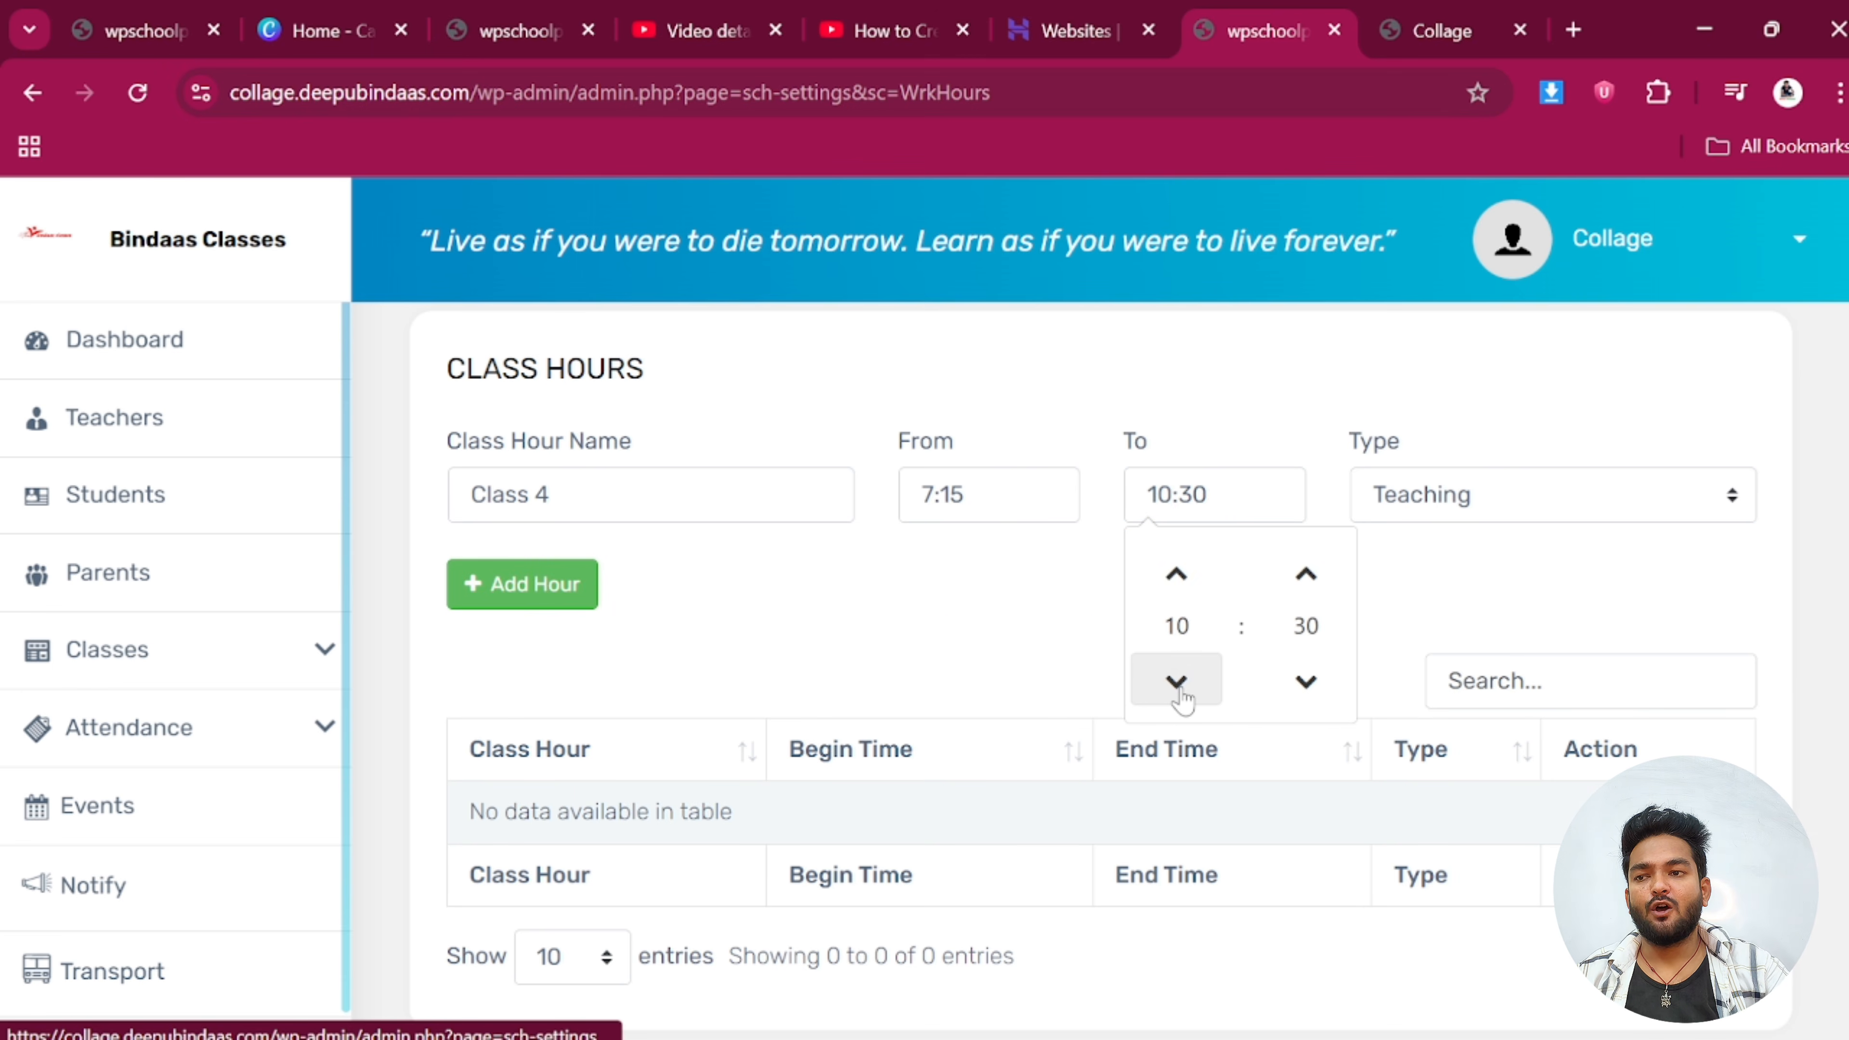
{"action": "left_click", "coordinate": [1178, 681]}
{"action": "left_click", "coordinate": [1177, 681]}
{"action": "left_click", "coordinate": [1177, 680]}
{"action": "left_click", "coordinate": [1177, 574]}
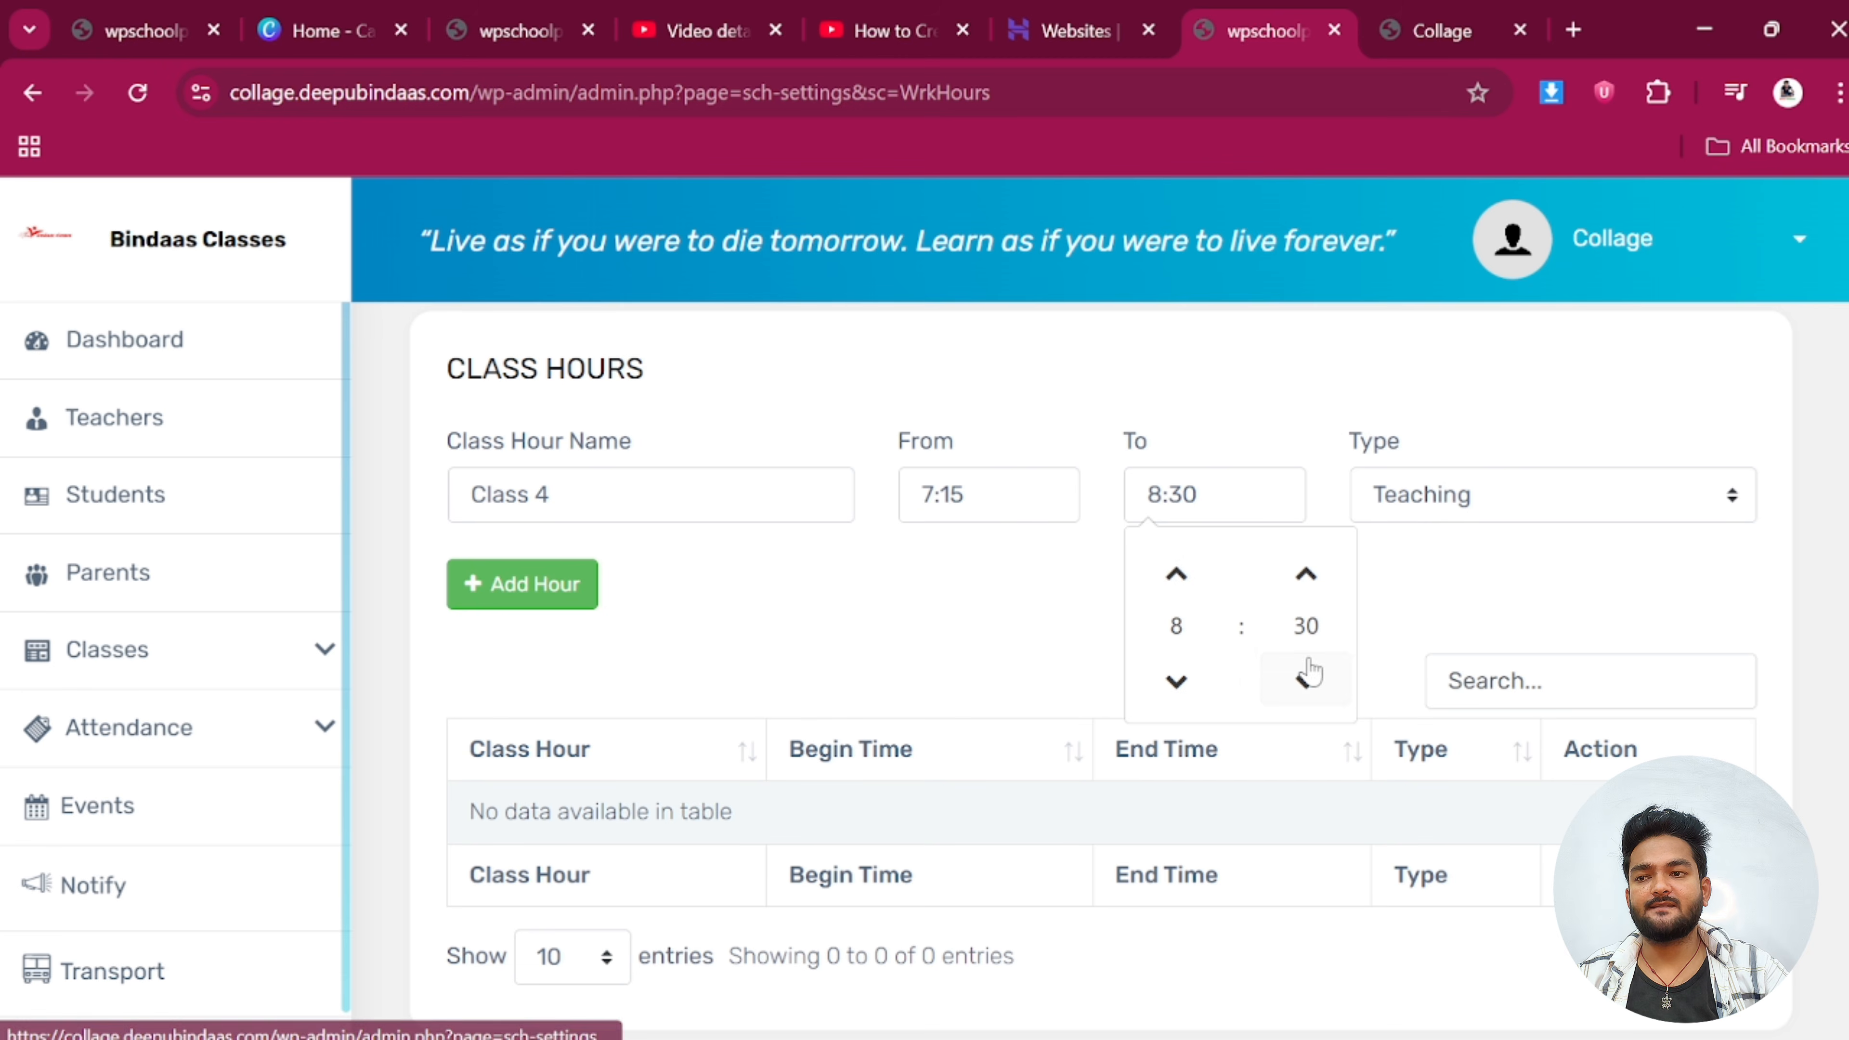
{"action": "left_click", "coordinate": [1305, 681]}
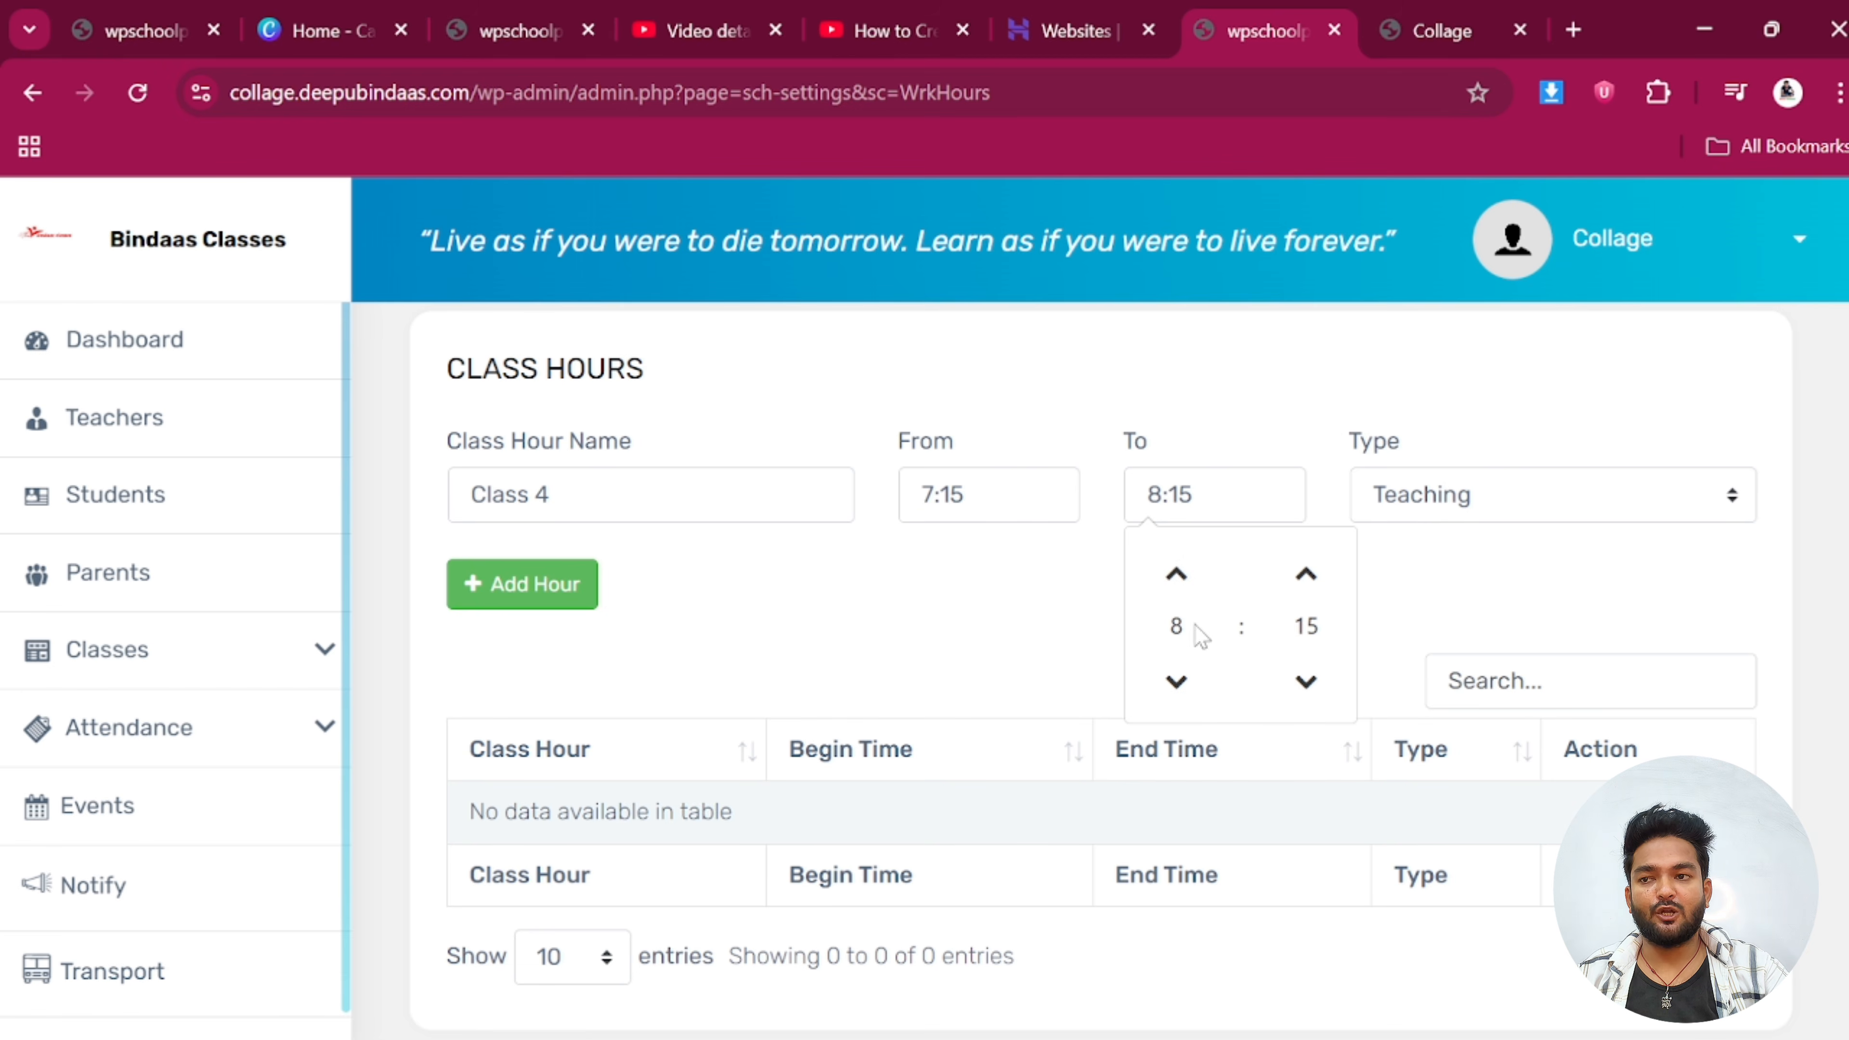
{"action": "left_click", "coordinate": [560, 594]}
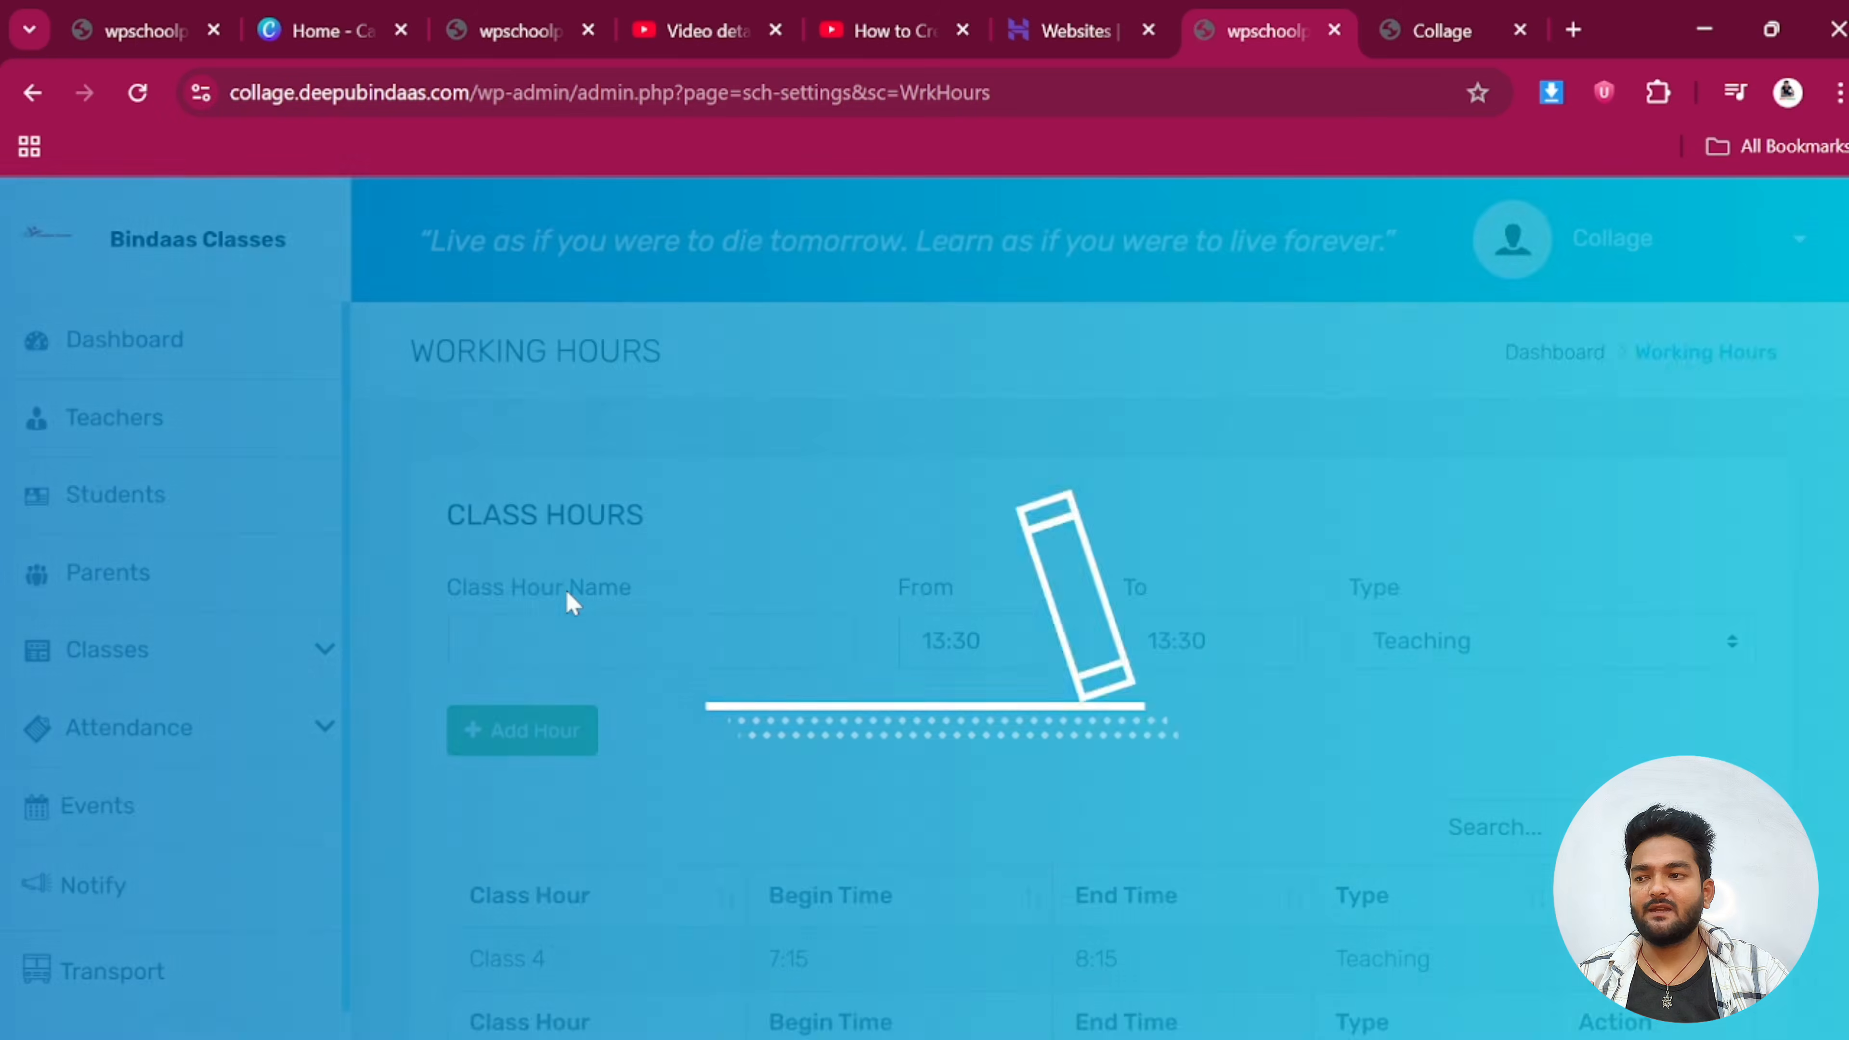
{"action": "scroll", "coordinate": [578, 617], "scroll_direction": "down", "scroll_amount": 2}
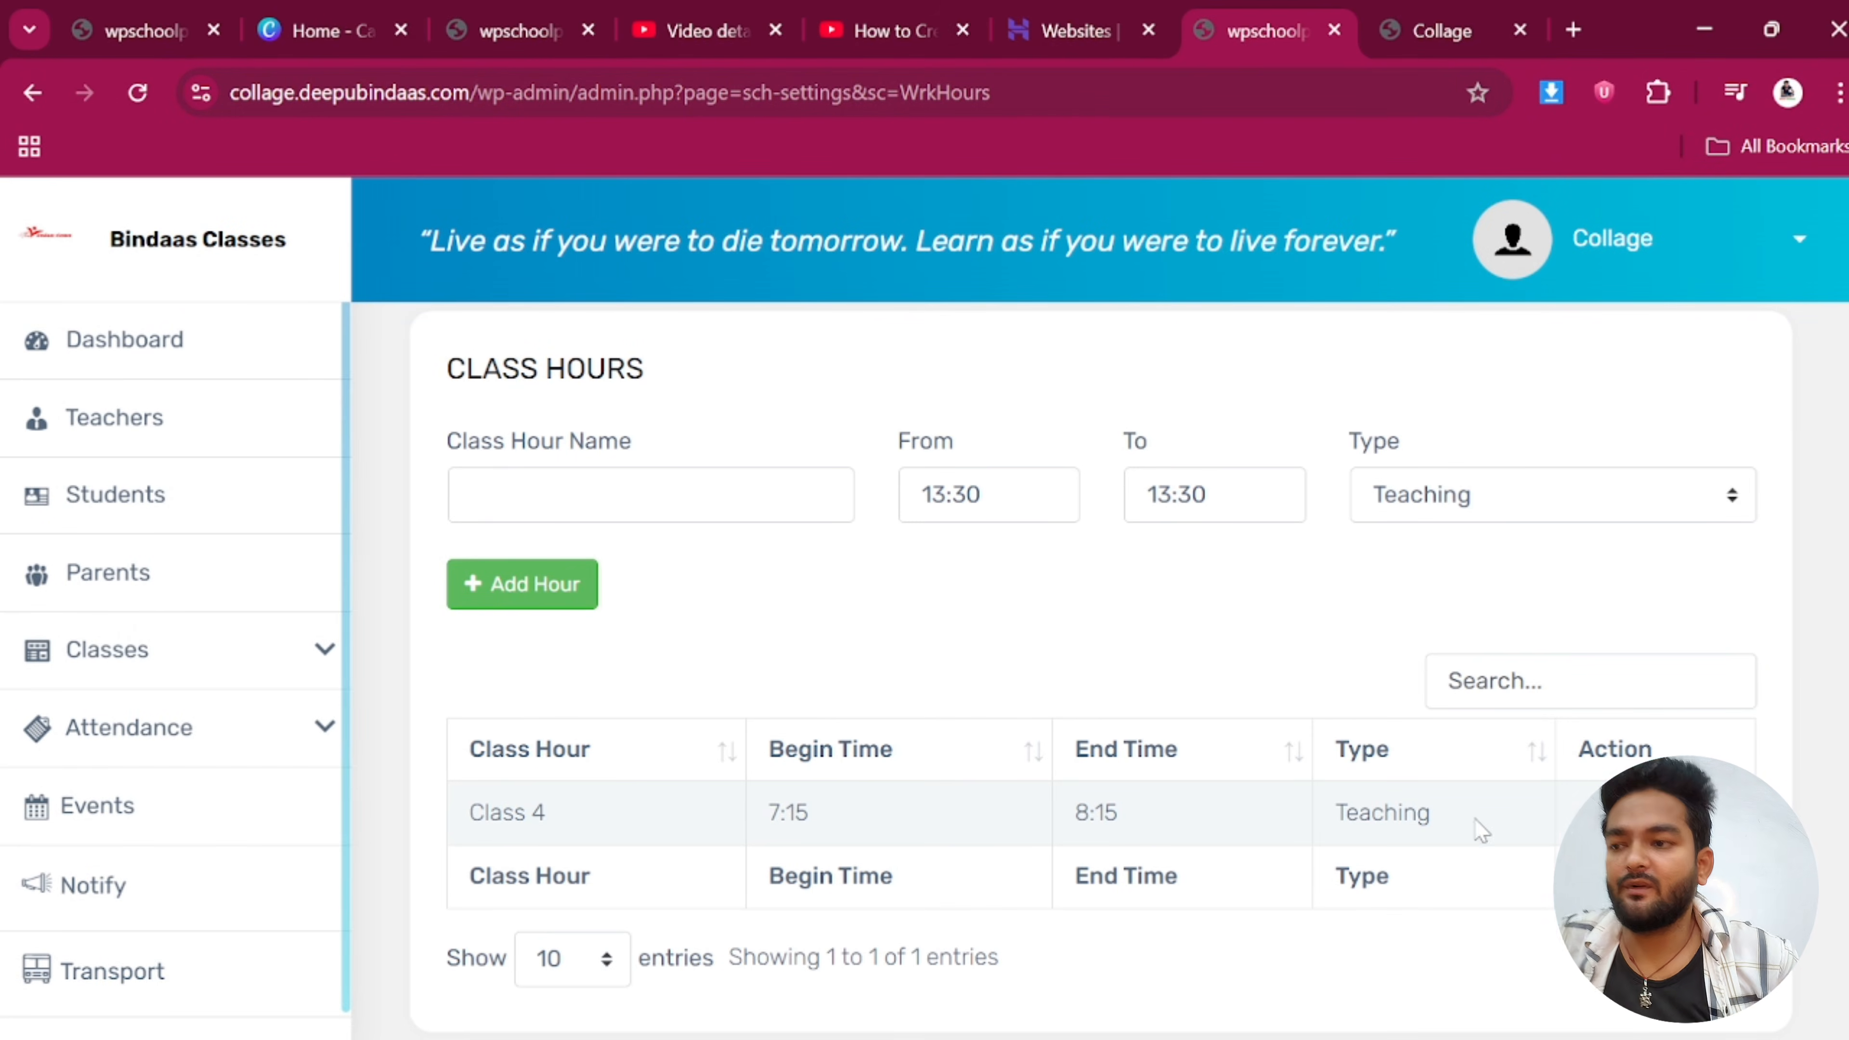
{"action": "left_click", "coordinate": [1587, 812]}
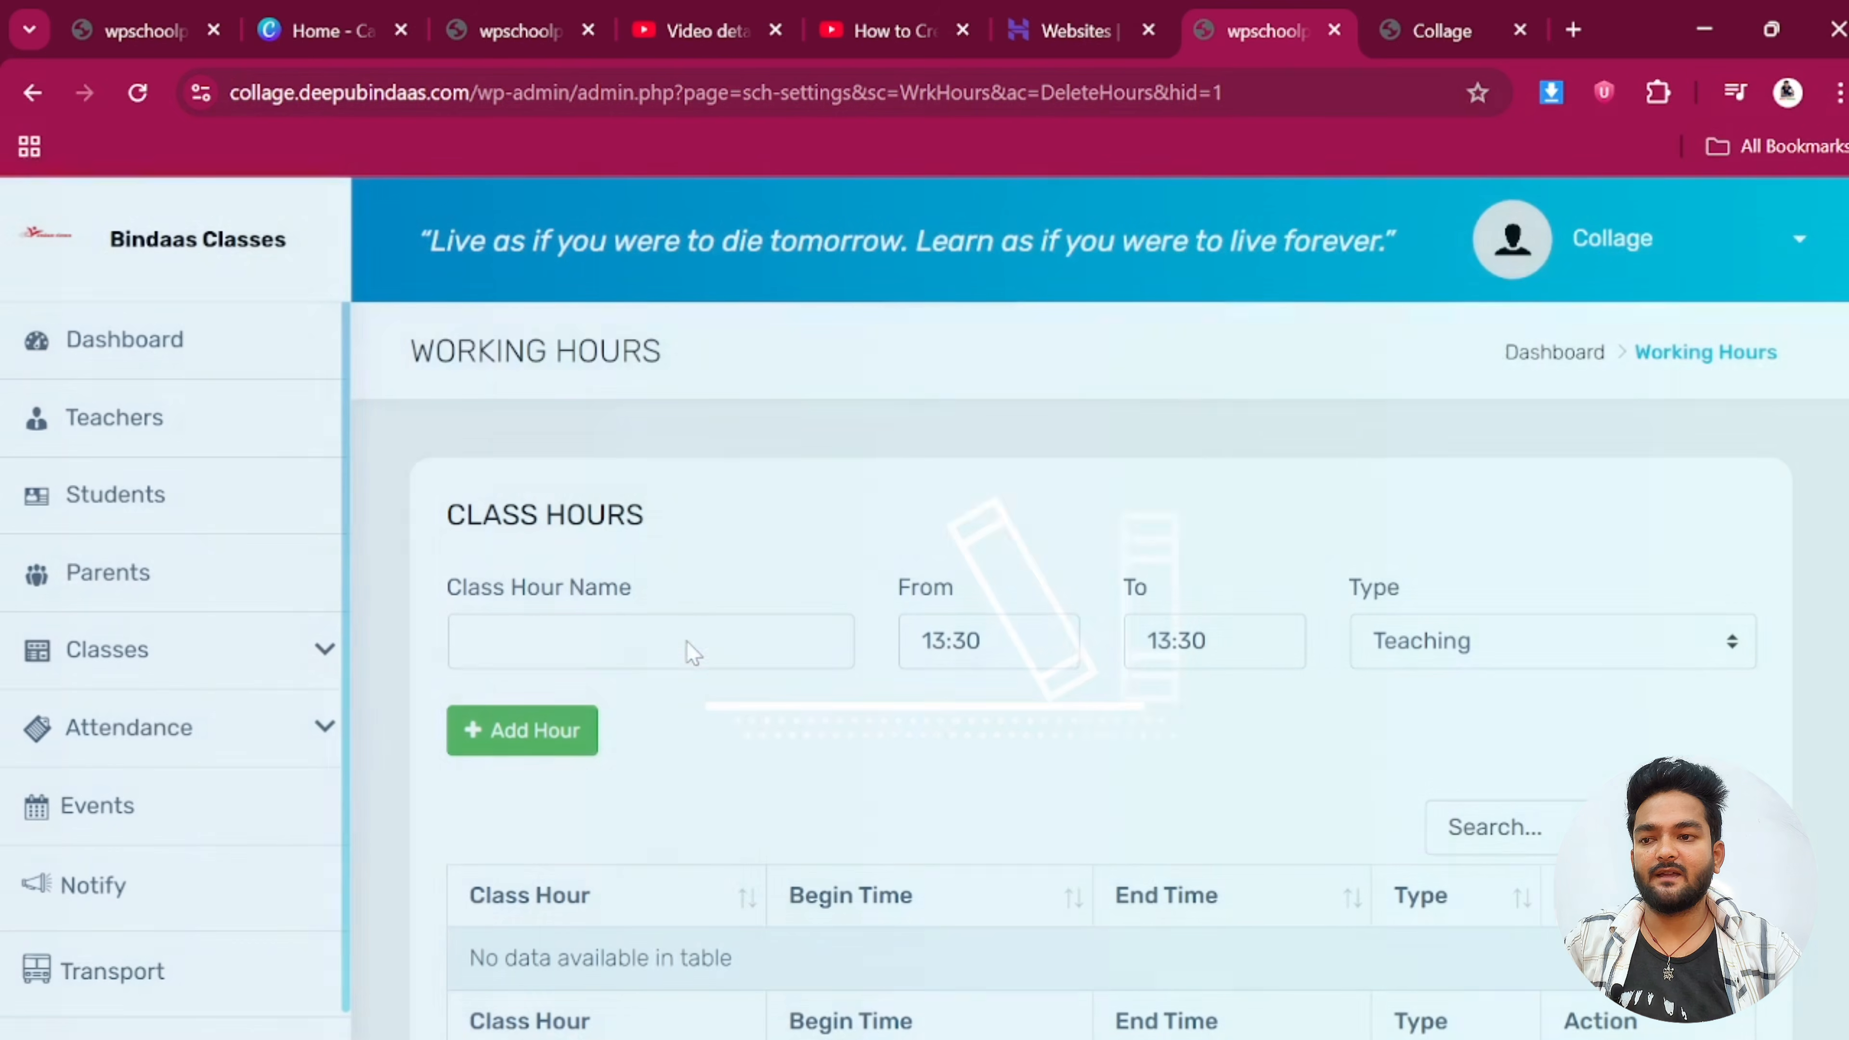
Name the new class hour '1st Period' and set its start time to 7:15
{"action": "left_click", "coordinate": [684, 644]}
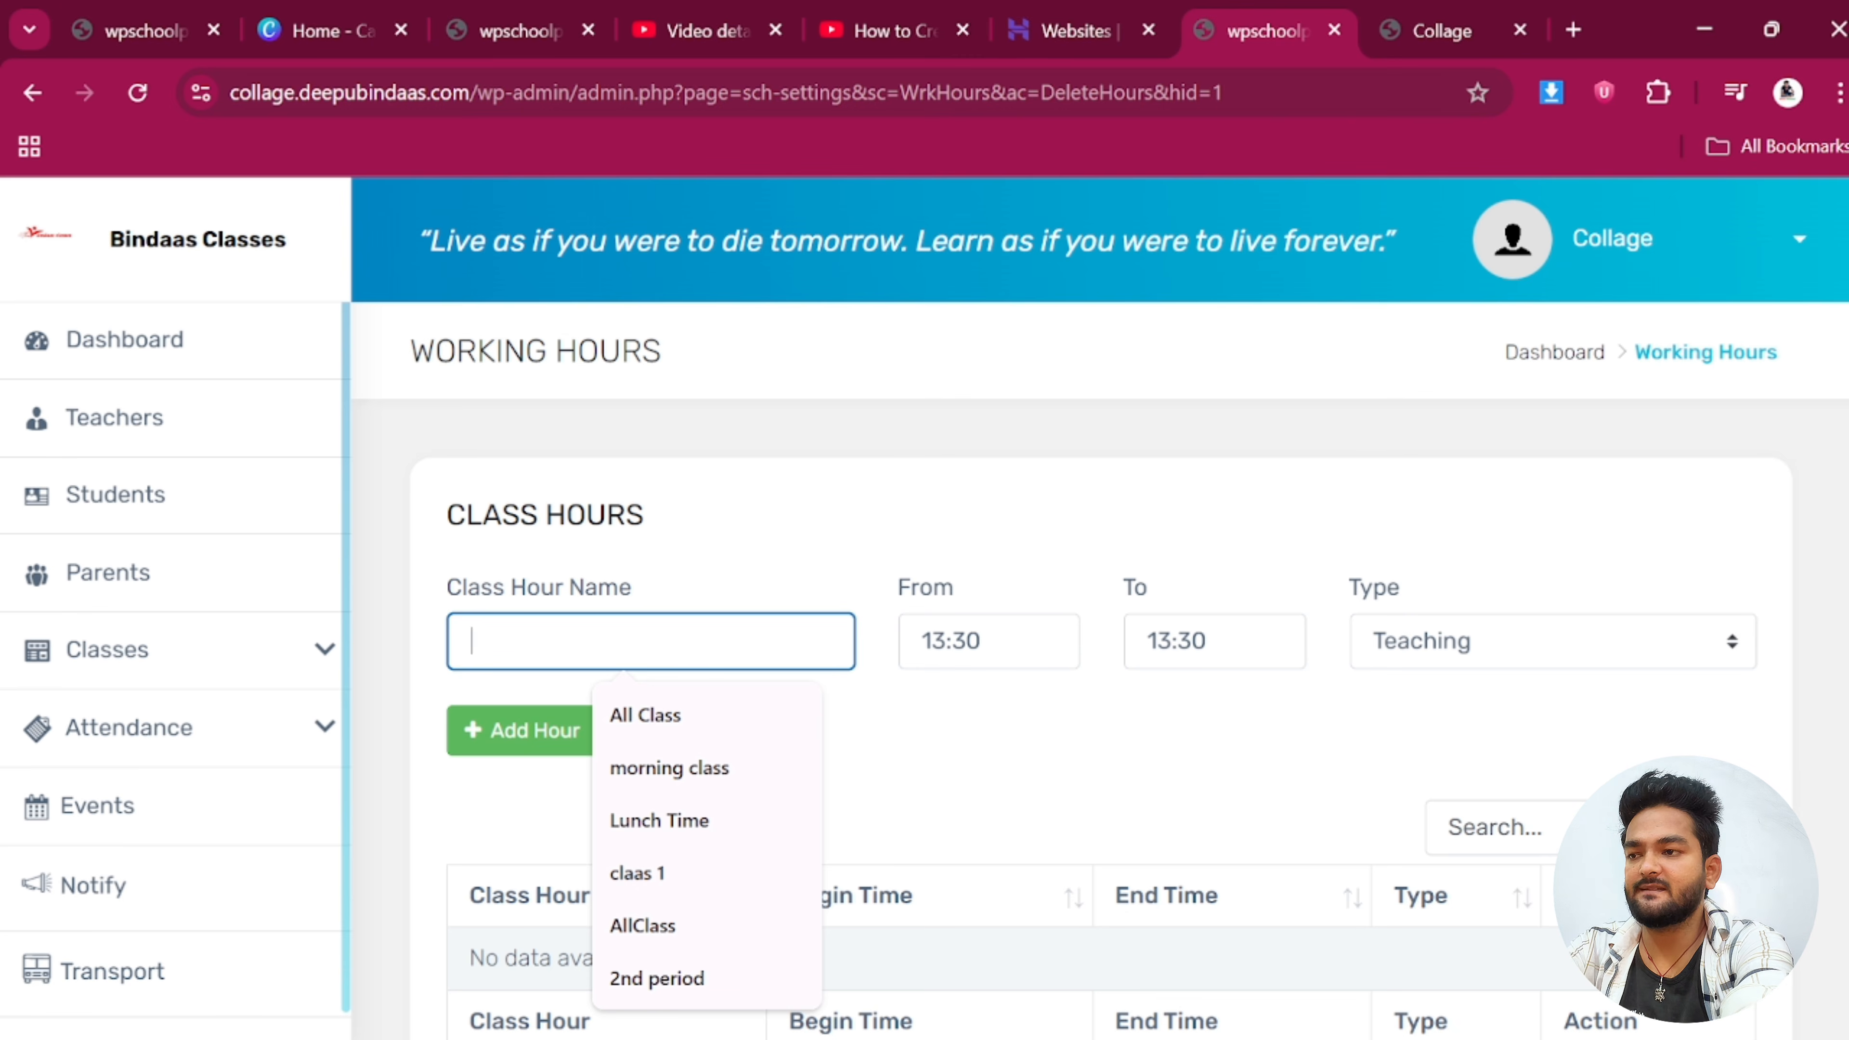
{"action": "type", "text": "1"}
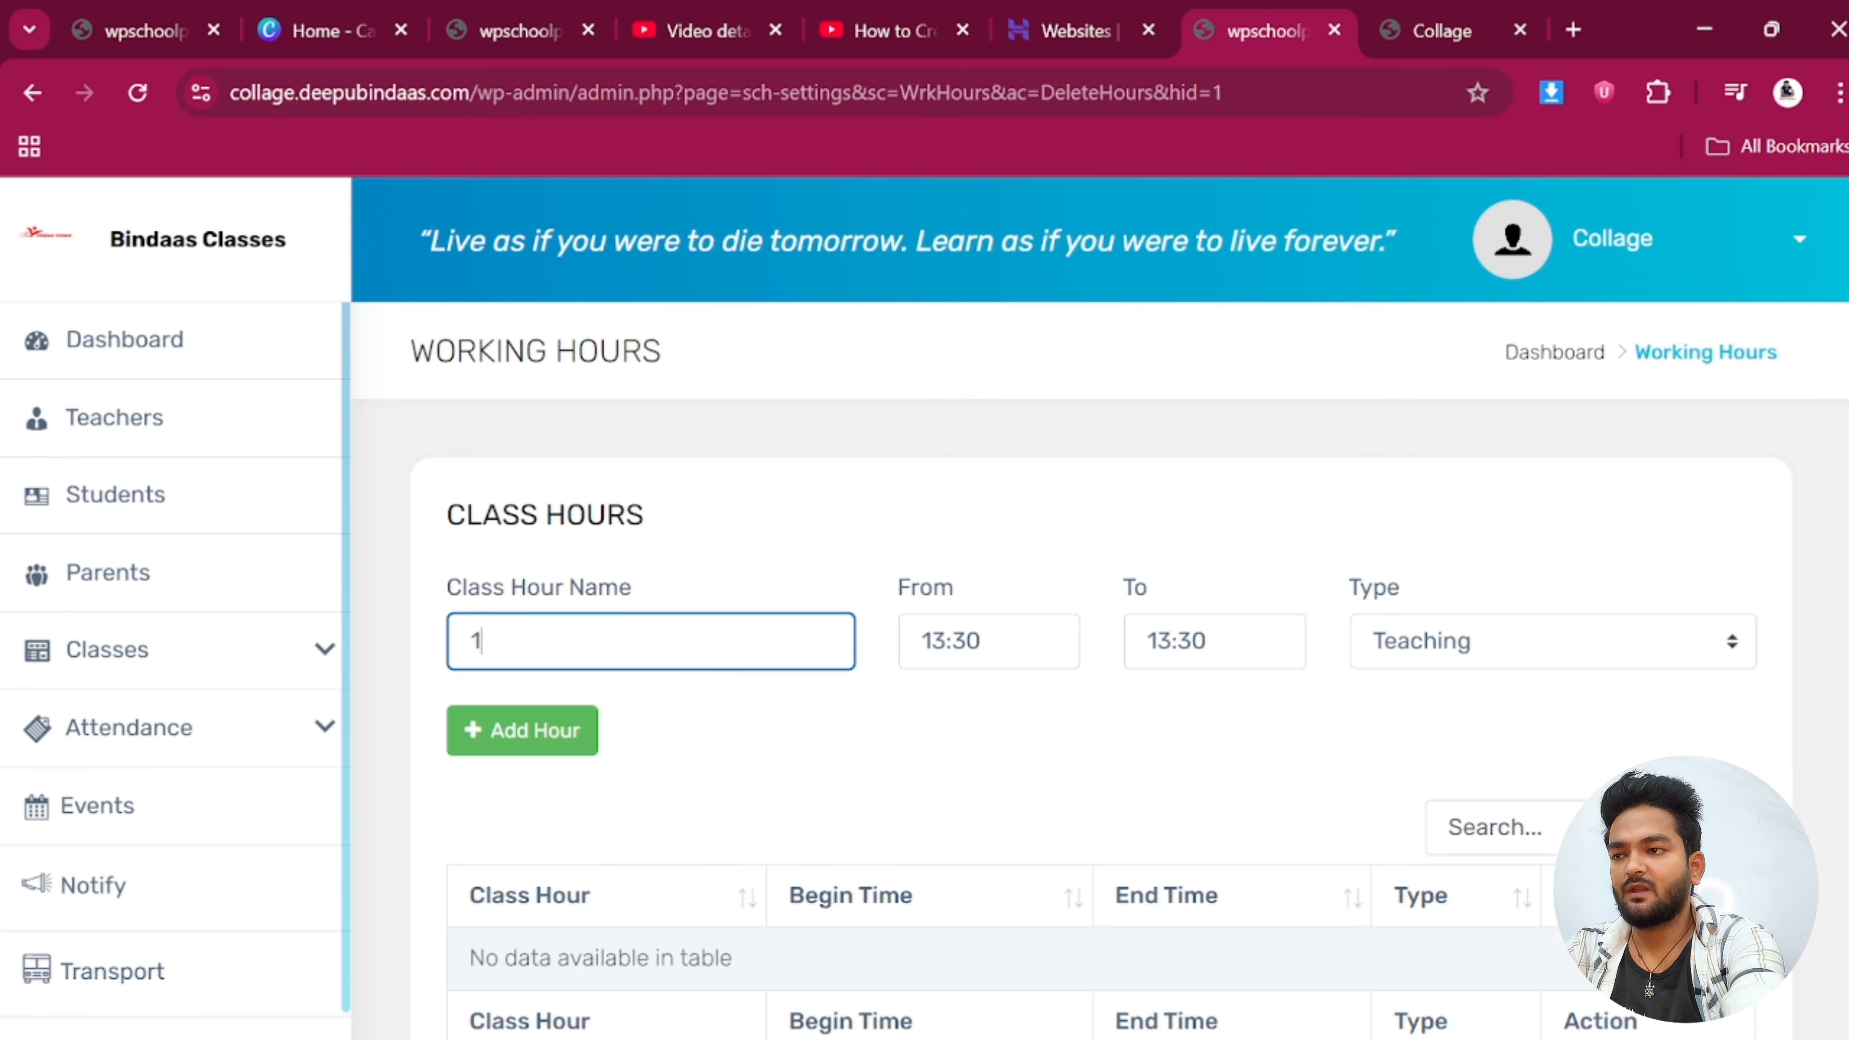
{"action": "type", "text": "st P"}
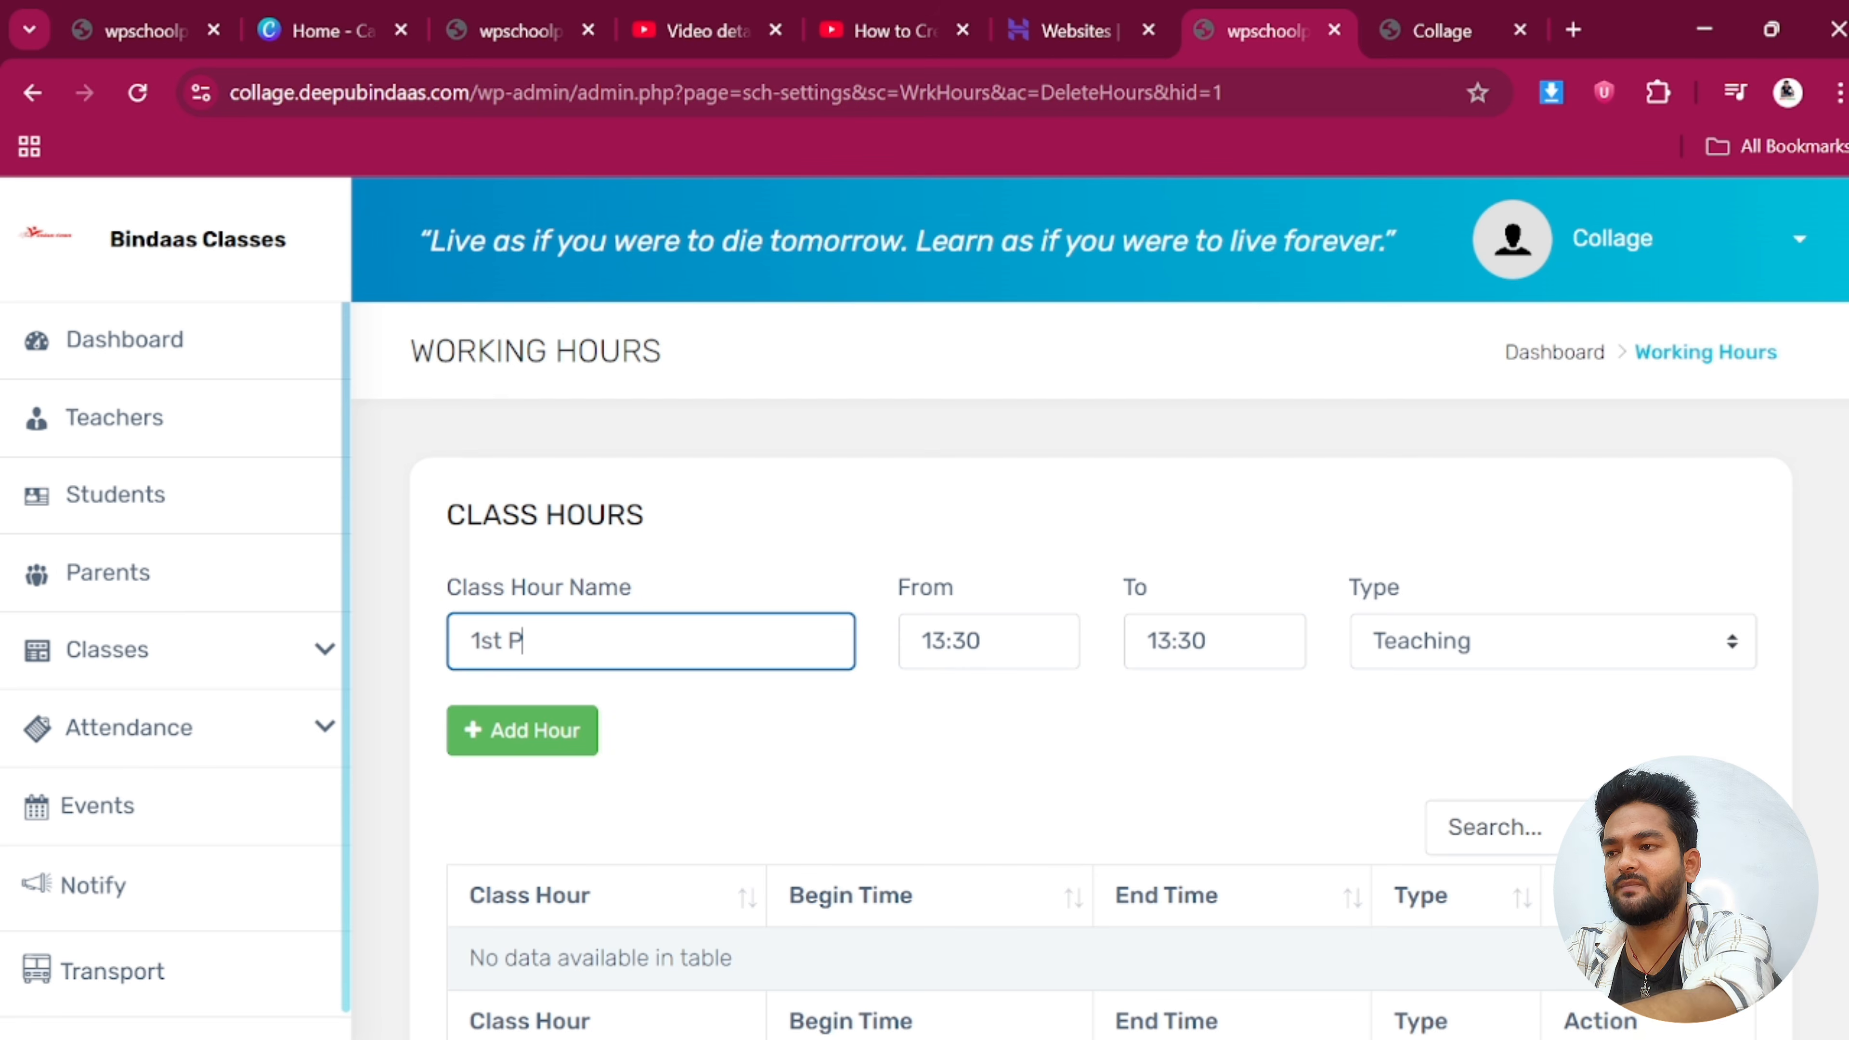
{"action": "type", "text": "eriod"}
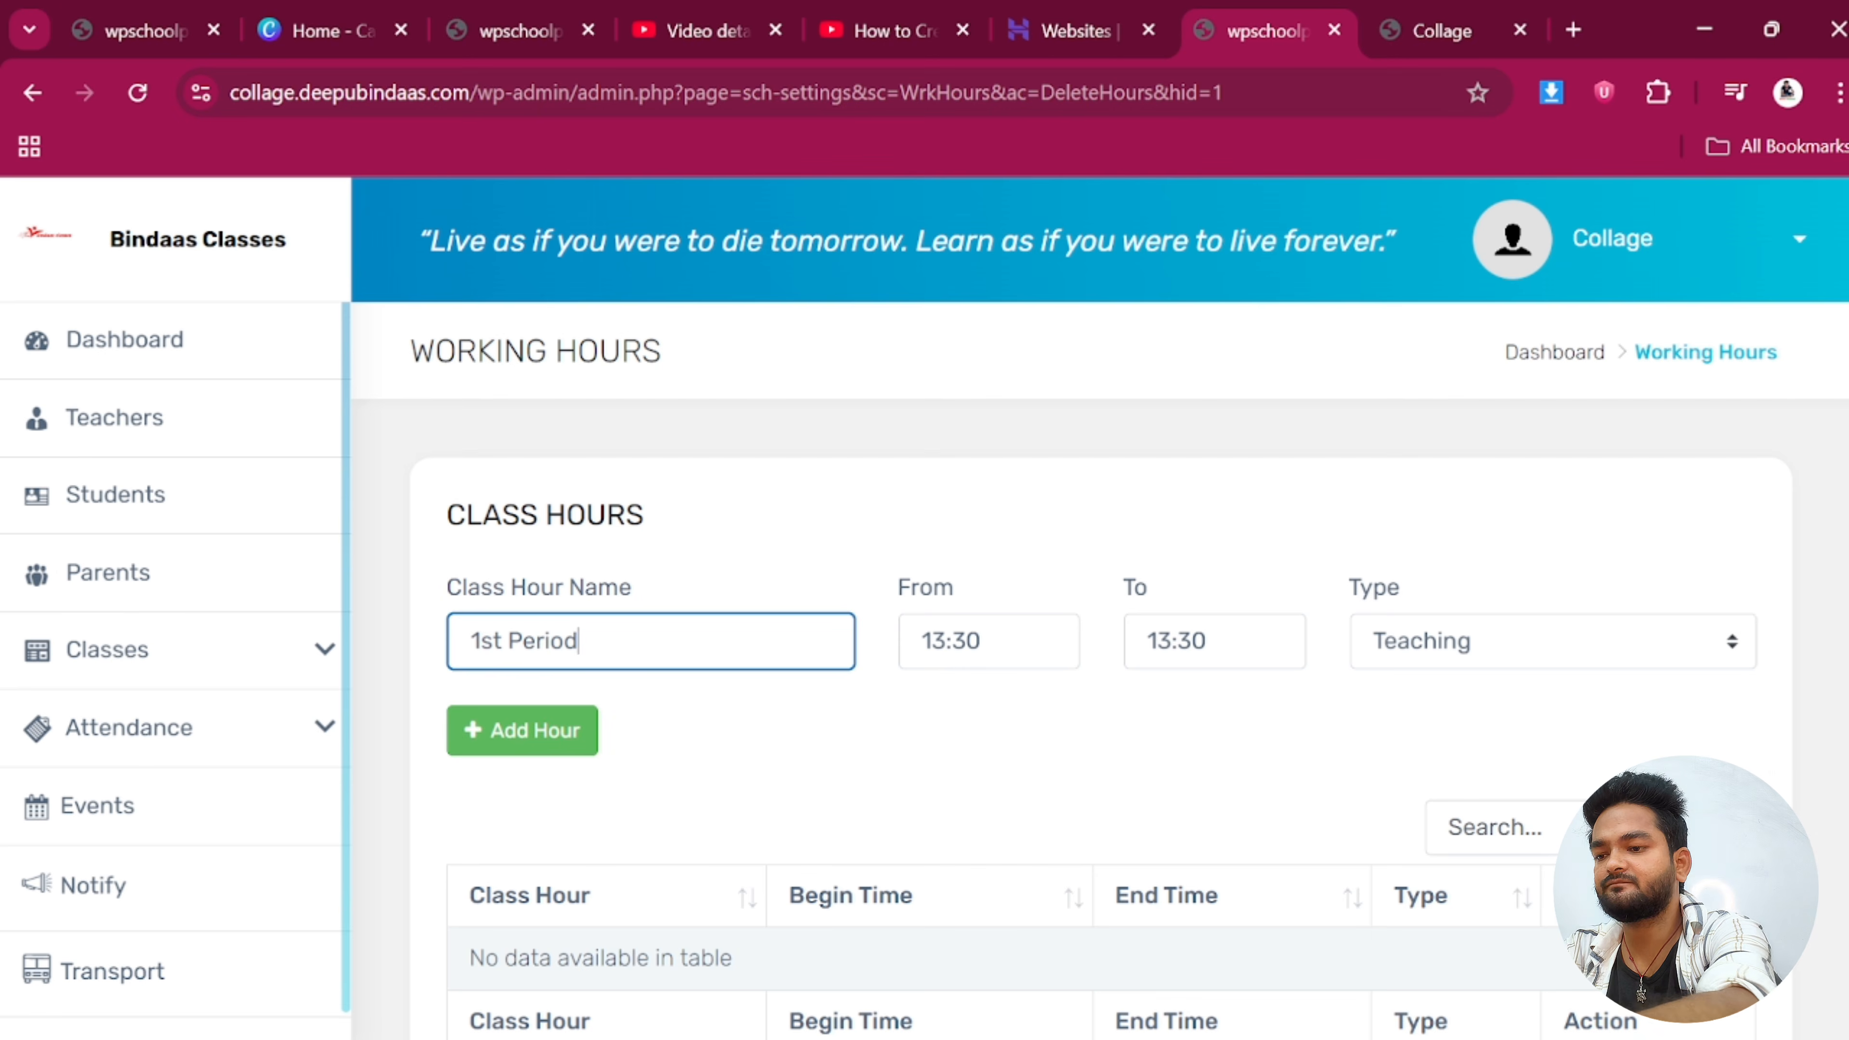
{"action": "left_click", "coordinate": [971, 652]}
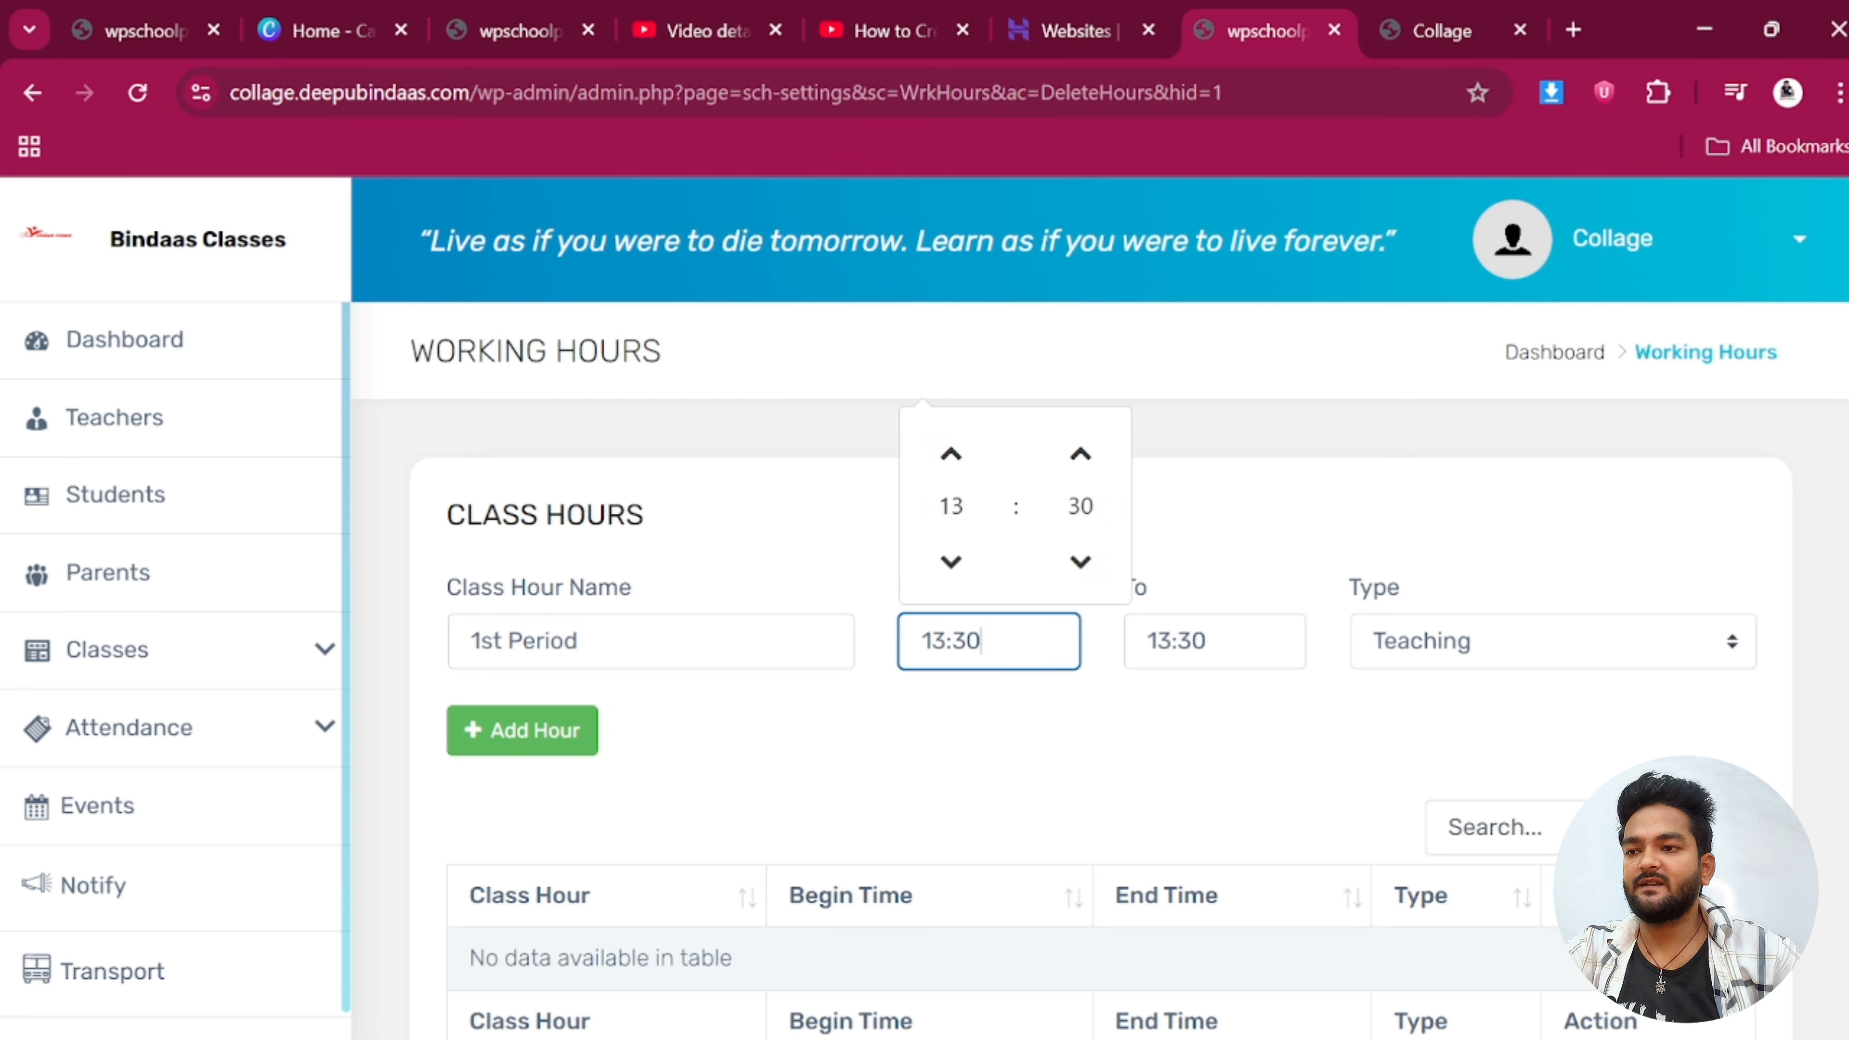
{"action": "left_click", "coordinate": [951, 561]}
{"action": "left_click", "coordinate": [952, 561]}
{"action": "left_click", "coordinate": [951, 561]}
{"action": "left_click", "coordinate": [951, 561]}
{"action": "left_click", "coordinate": [951, 561]}
{"action": "left_click", "coordinate": [952, 561]}
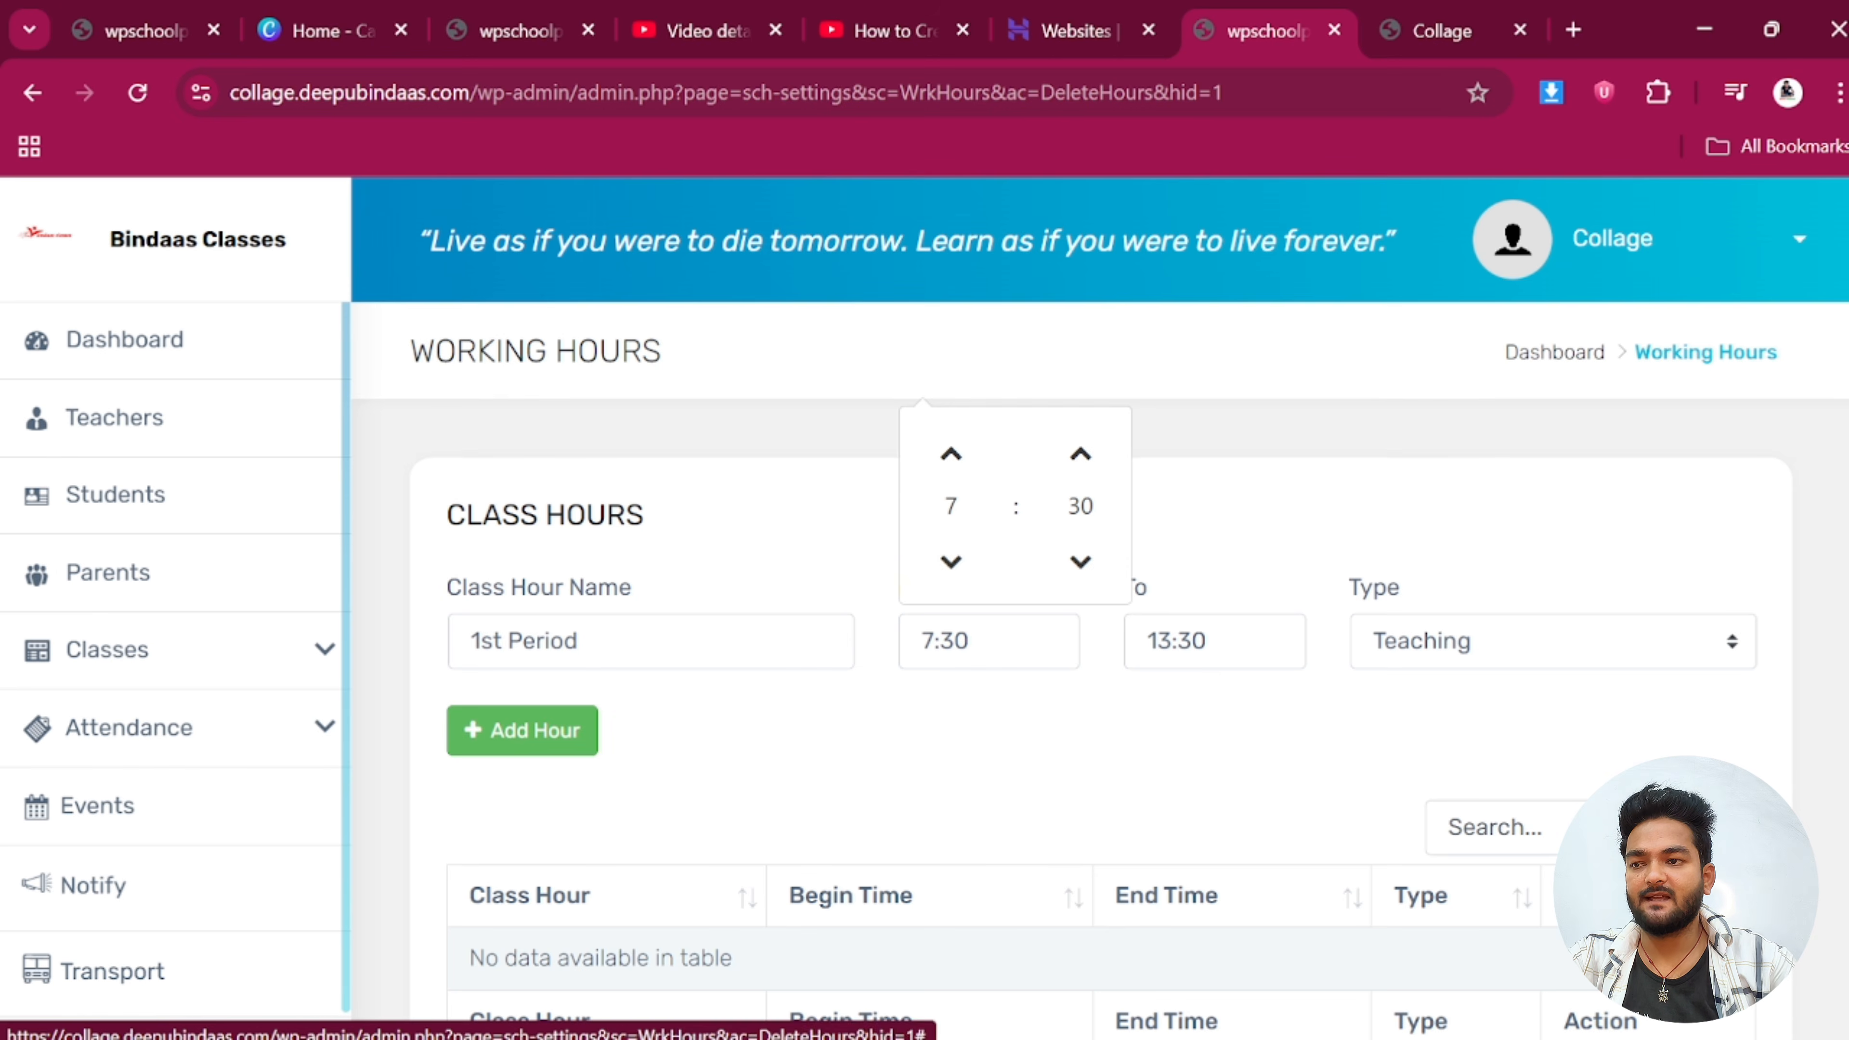
{"action": "left_click", "coordinate": [1077, 564]}
Set the 1st Period end time to 8:15 and add the hour
{"action": "left_click", "coordinate": [1171, 640]}
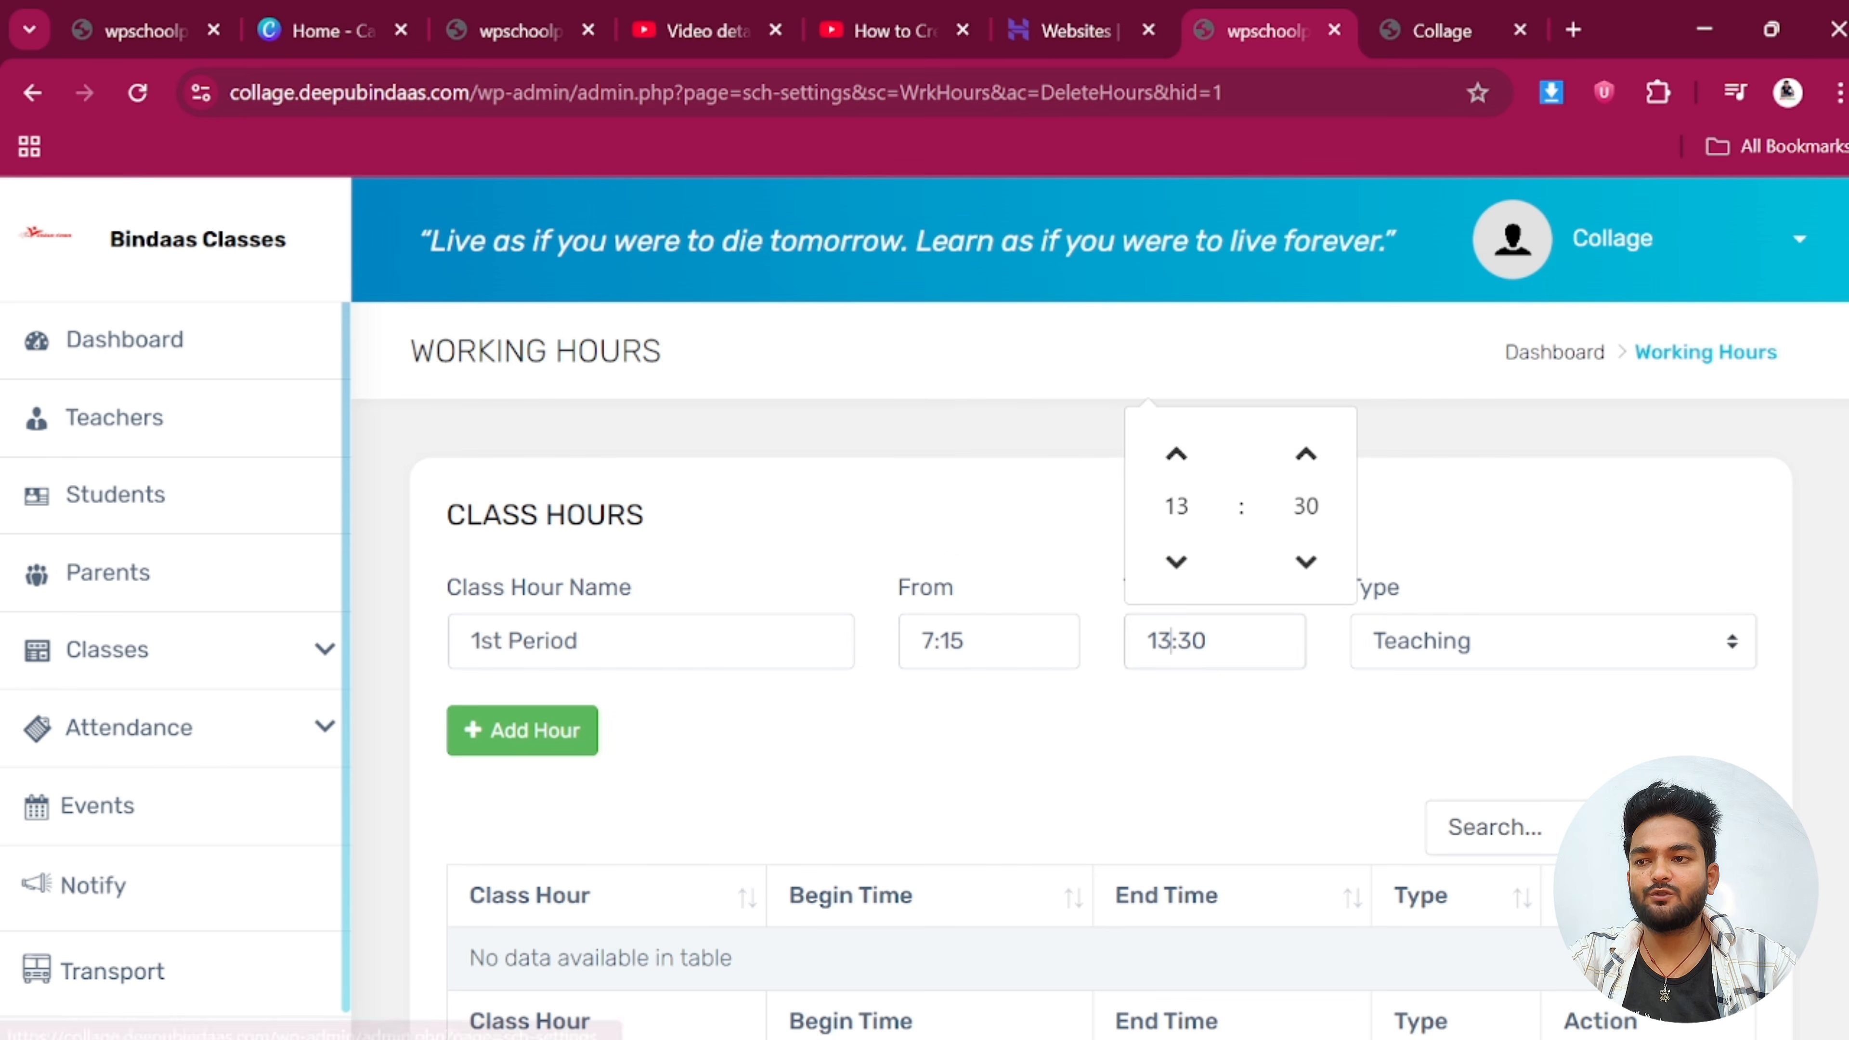
{"action": "left_click", "coordinate": [1179, 575]}
{"action": "left_click", "coordinate": [1179, 575]}
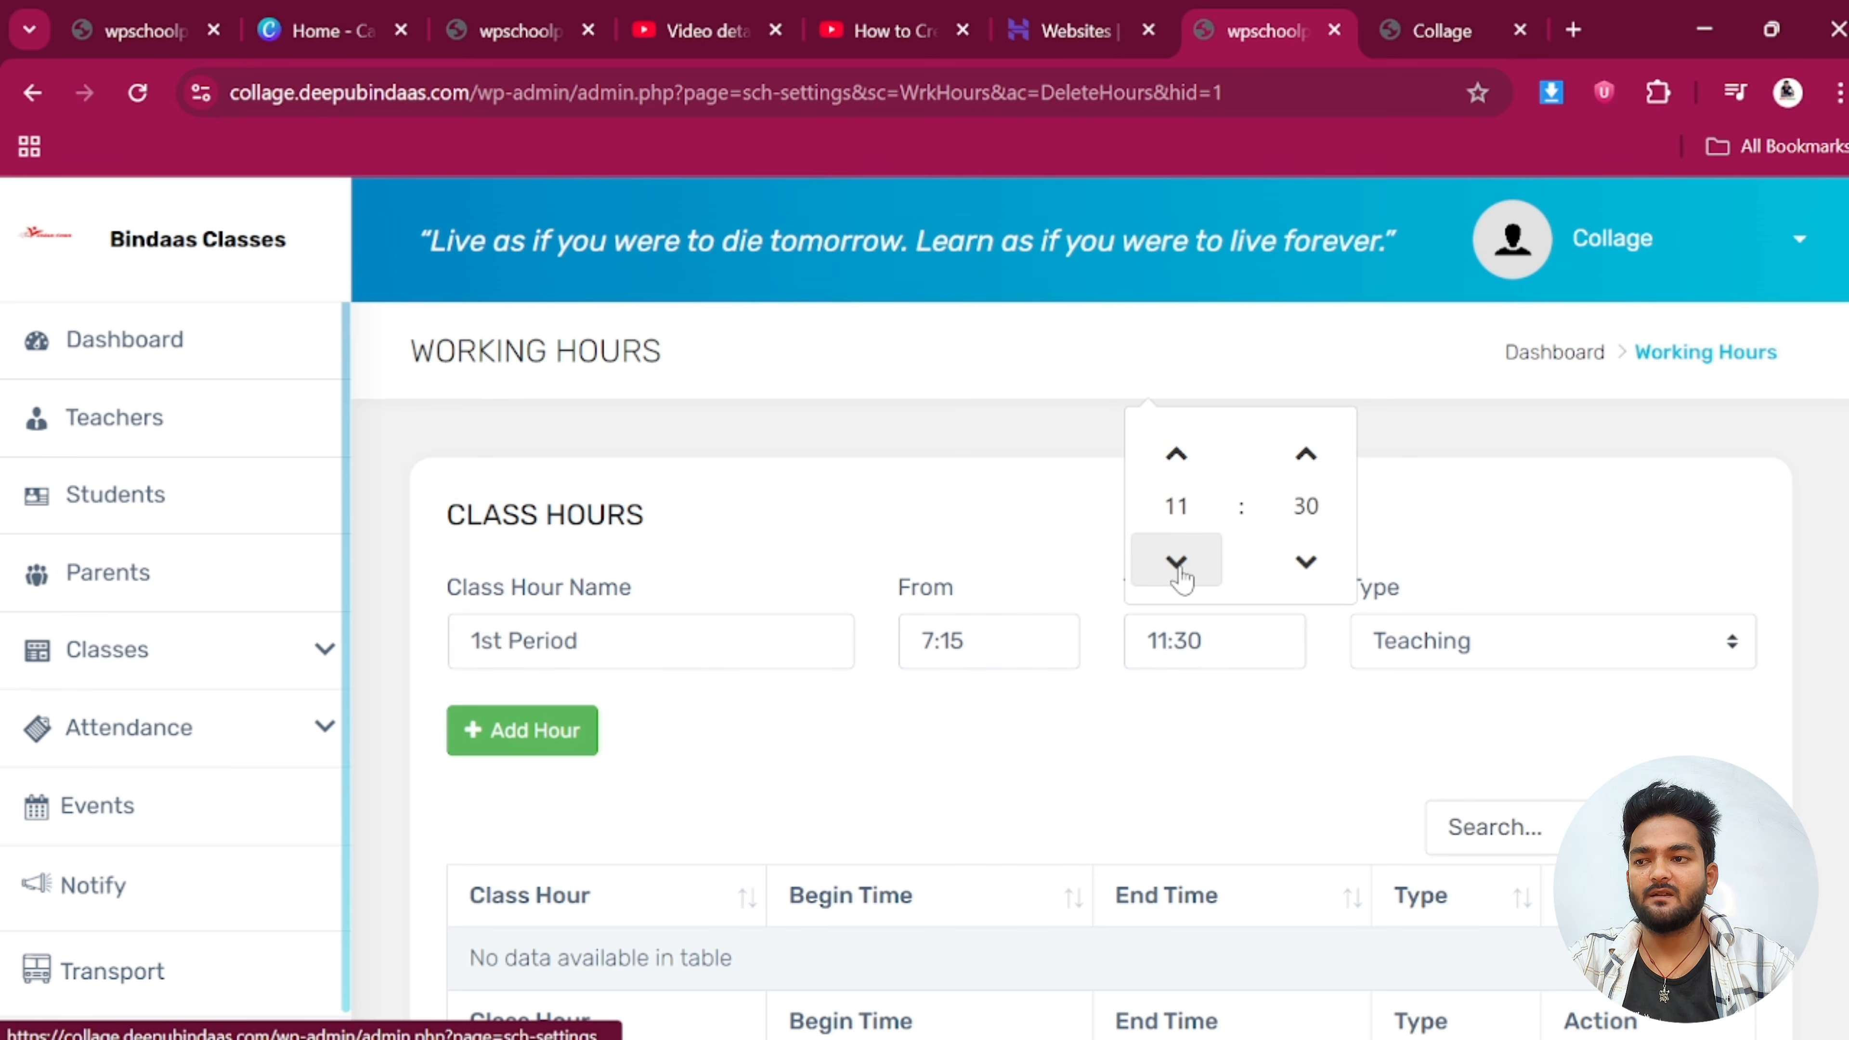
{"action": "left_click", "coordinate": [1179, 575]}
{"action": "left_click", "coordinate": [1179, 575]}
{"action": "left_click", "coordinate": [1176, 456]}
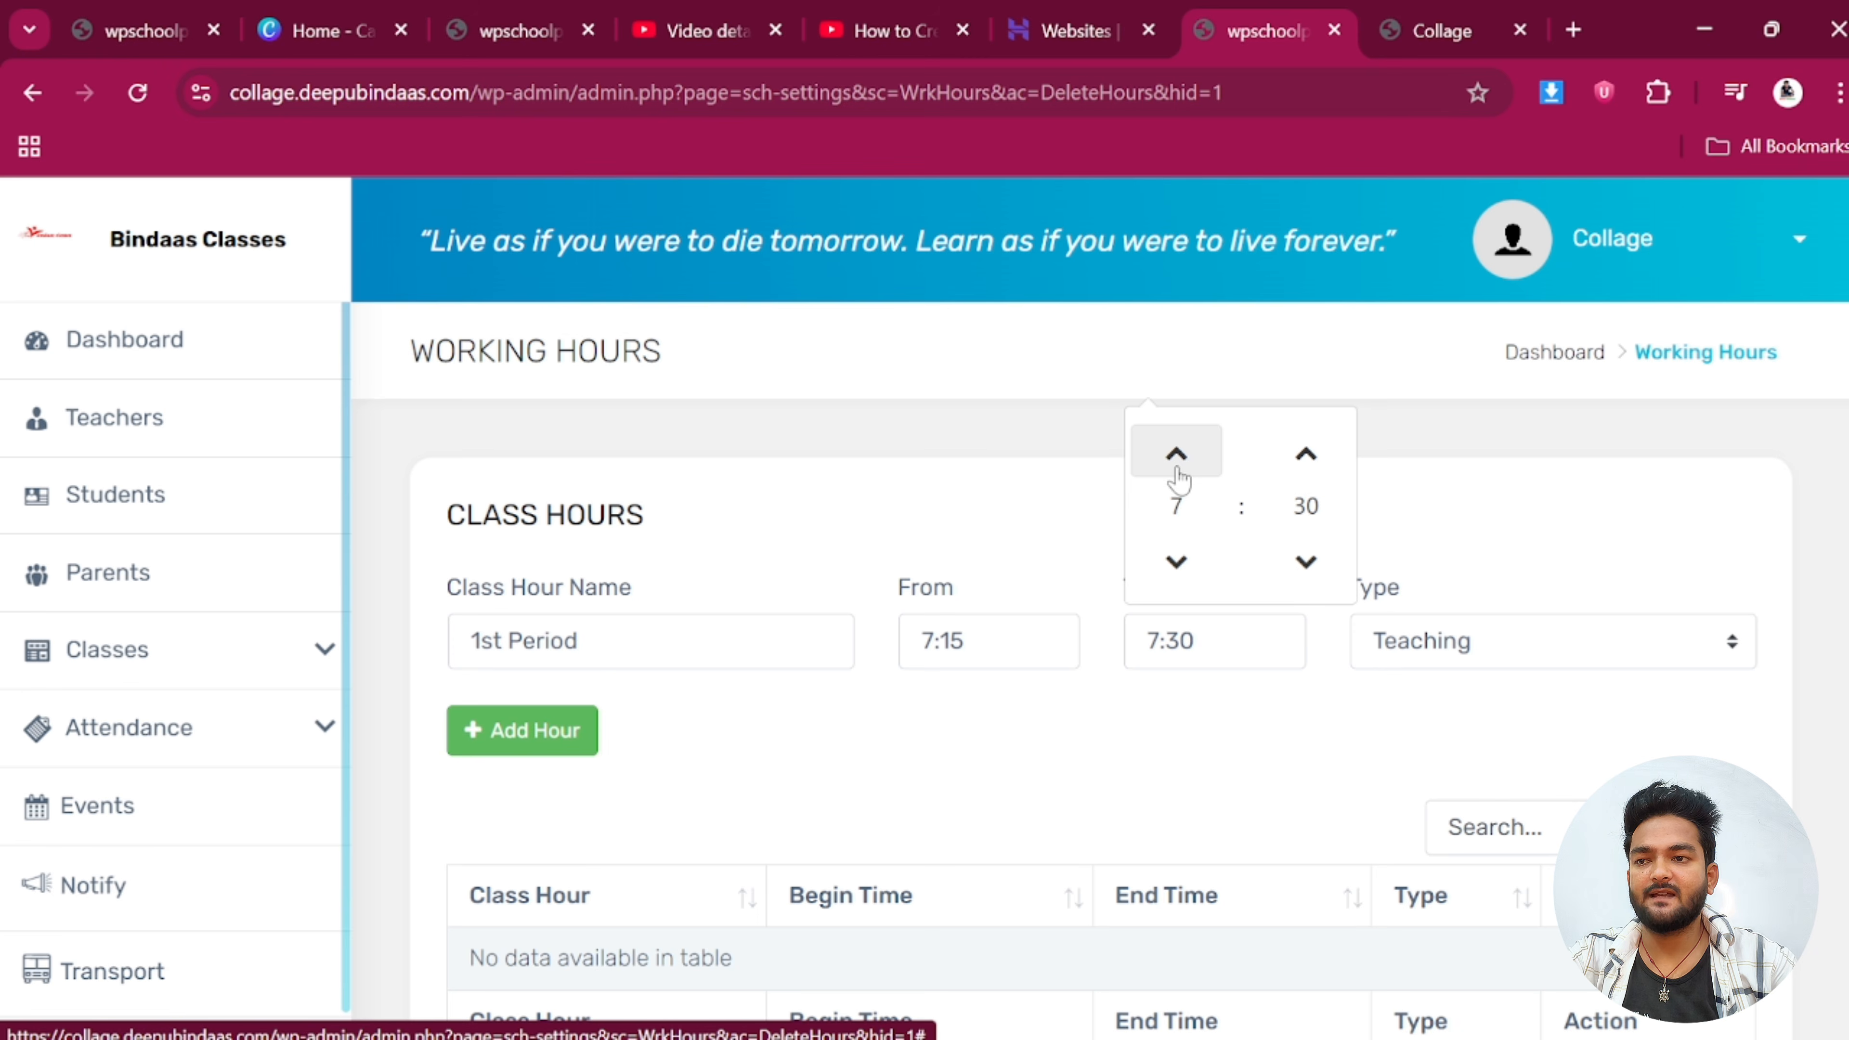
{"action": "left_click", "coordinate": [1176, 456]}
{"action": "left_click", "coordinate": [1306, 561]}
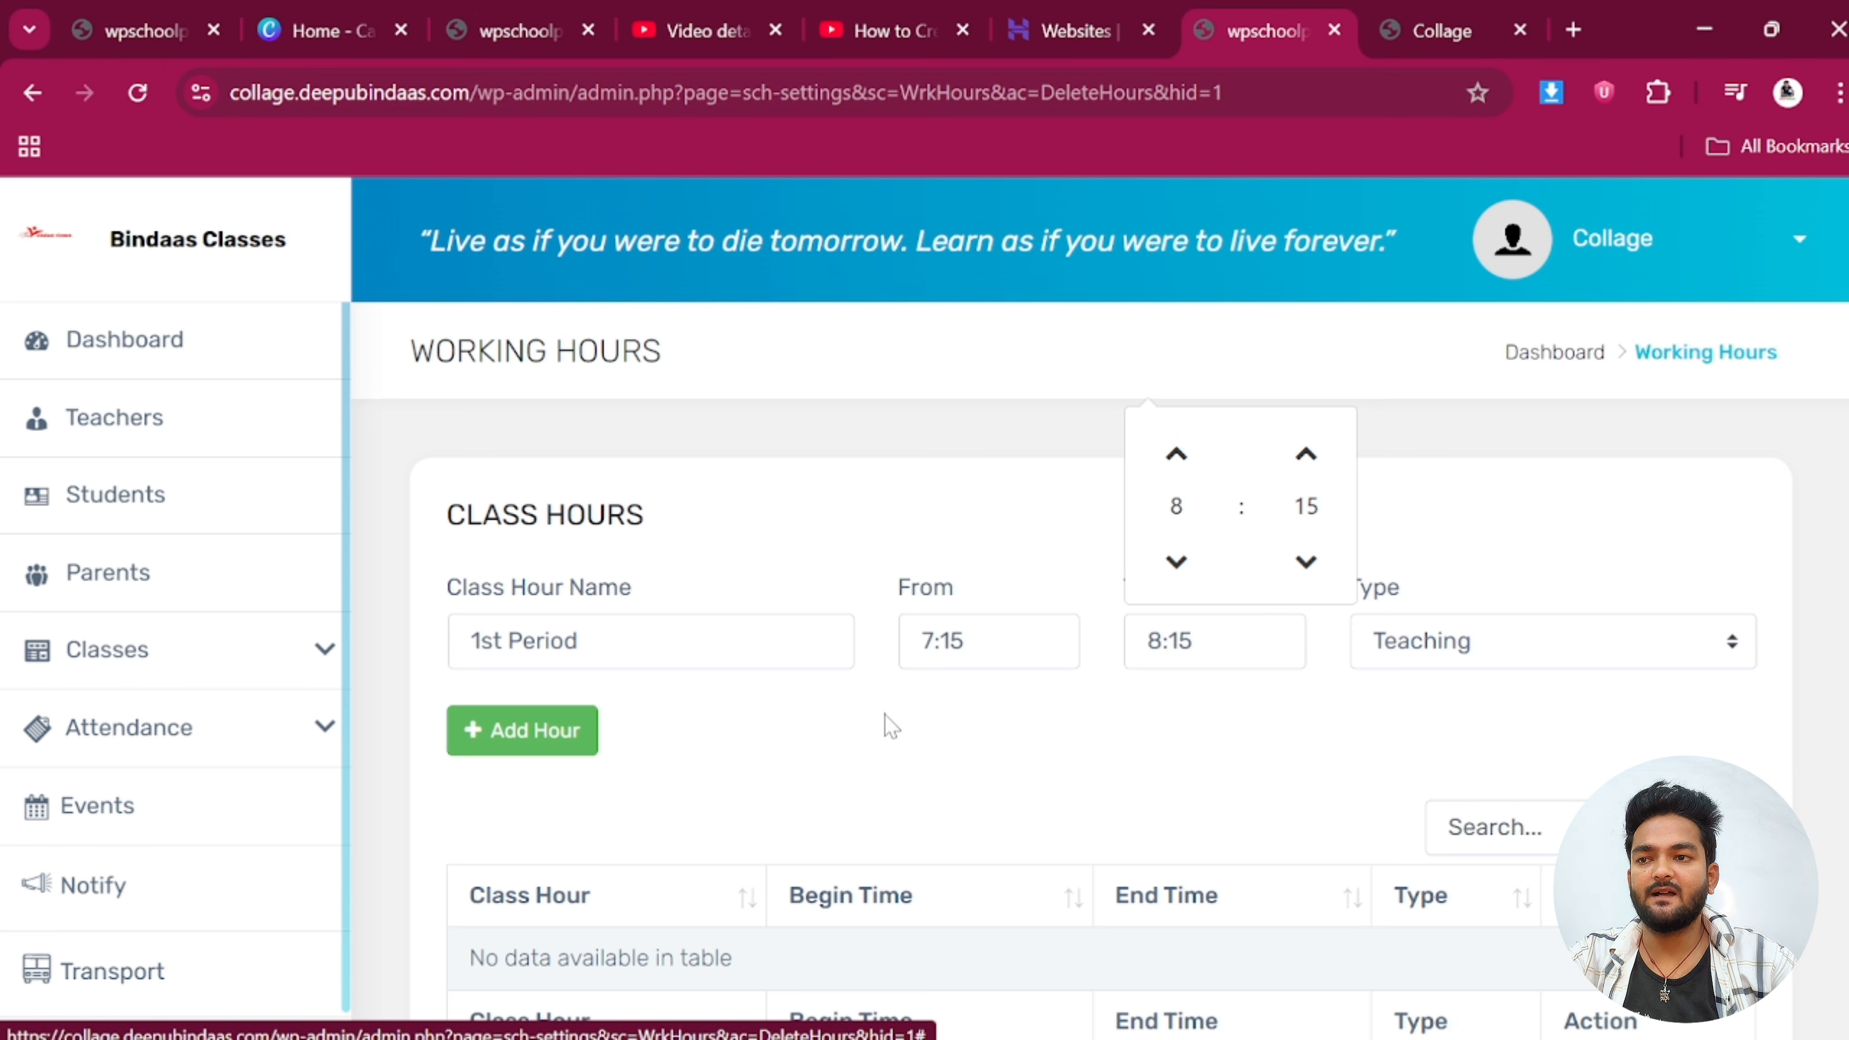
{"action": "left_click", "coordinate": [573, 732]}
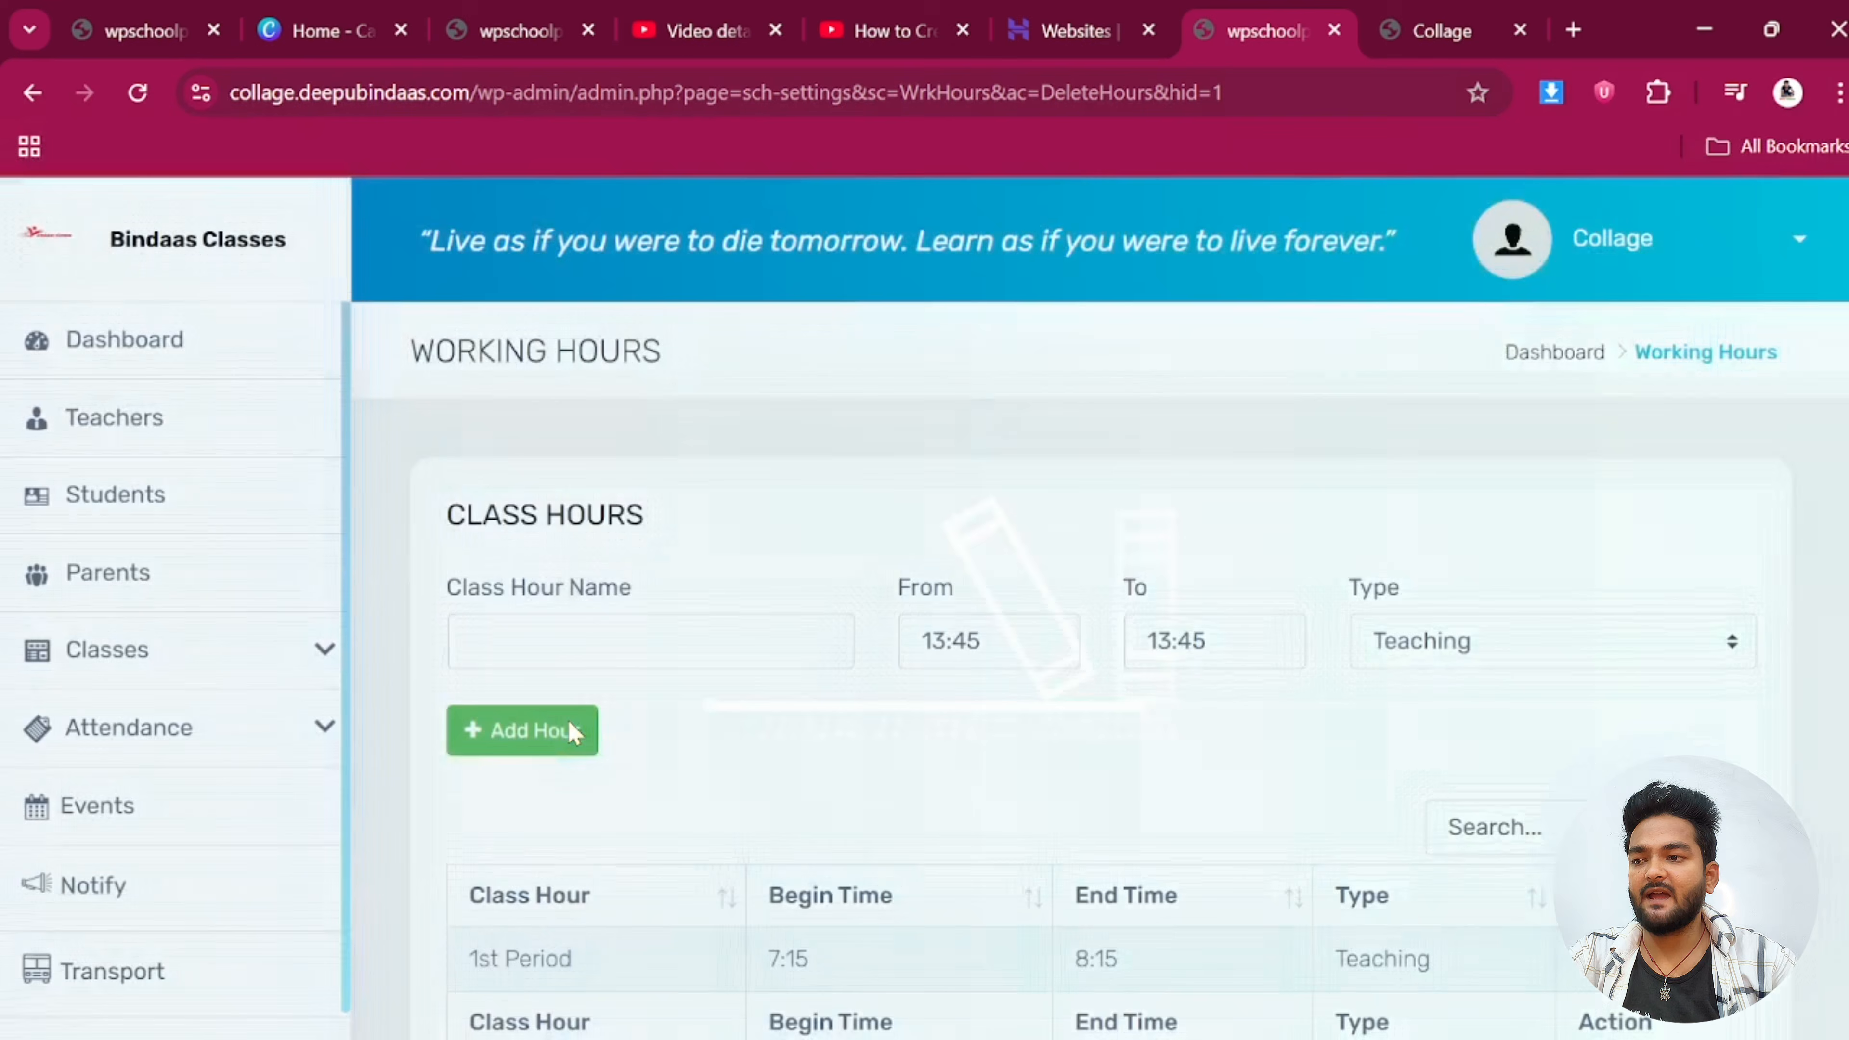
{"action": "scroll", "coordinate": [572, 730], "scroll_direction": "down", "scroll_amount": 1}
Add a '2nd period' class hour from 8:15 to 9:15
{"action": "left_click", "coordinate": [512, 499]}
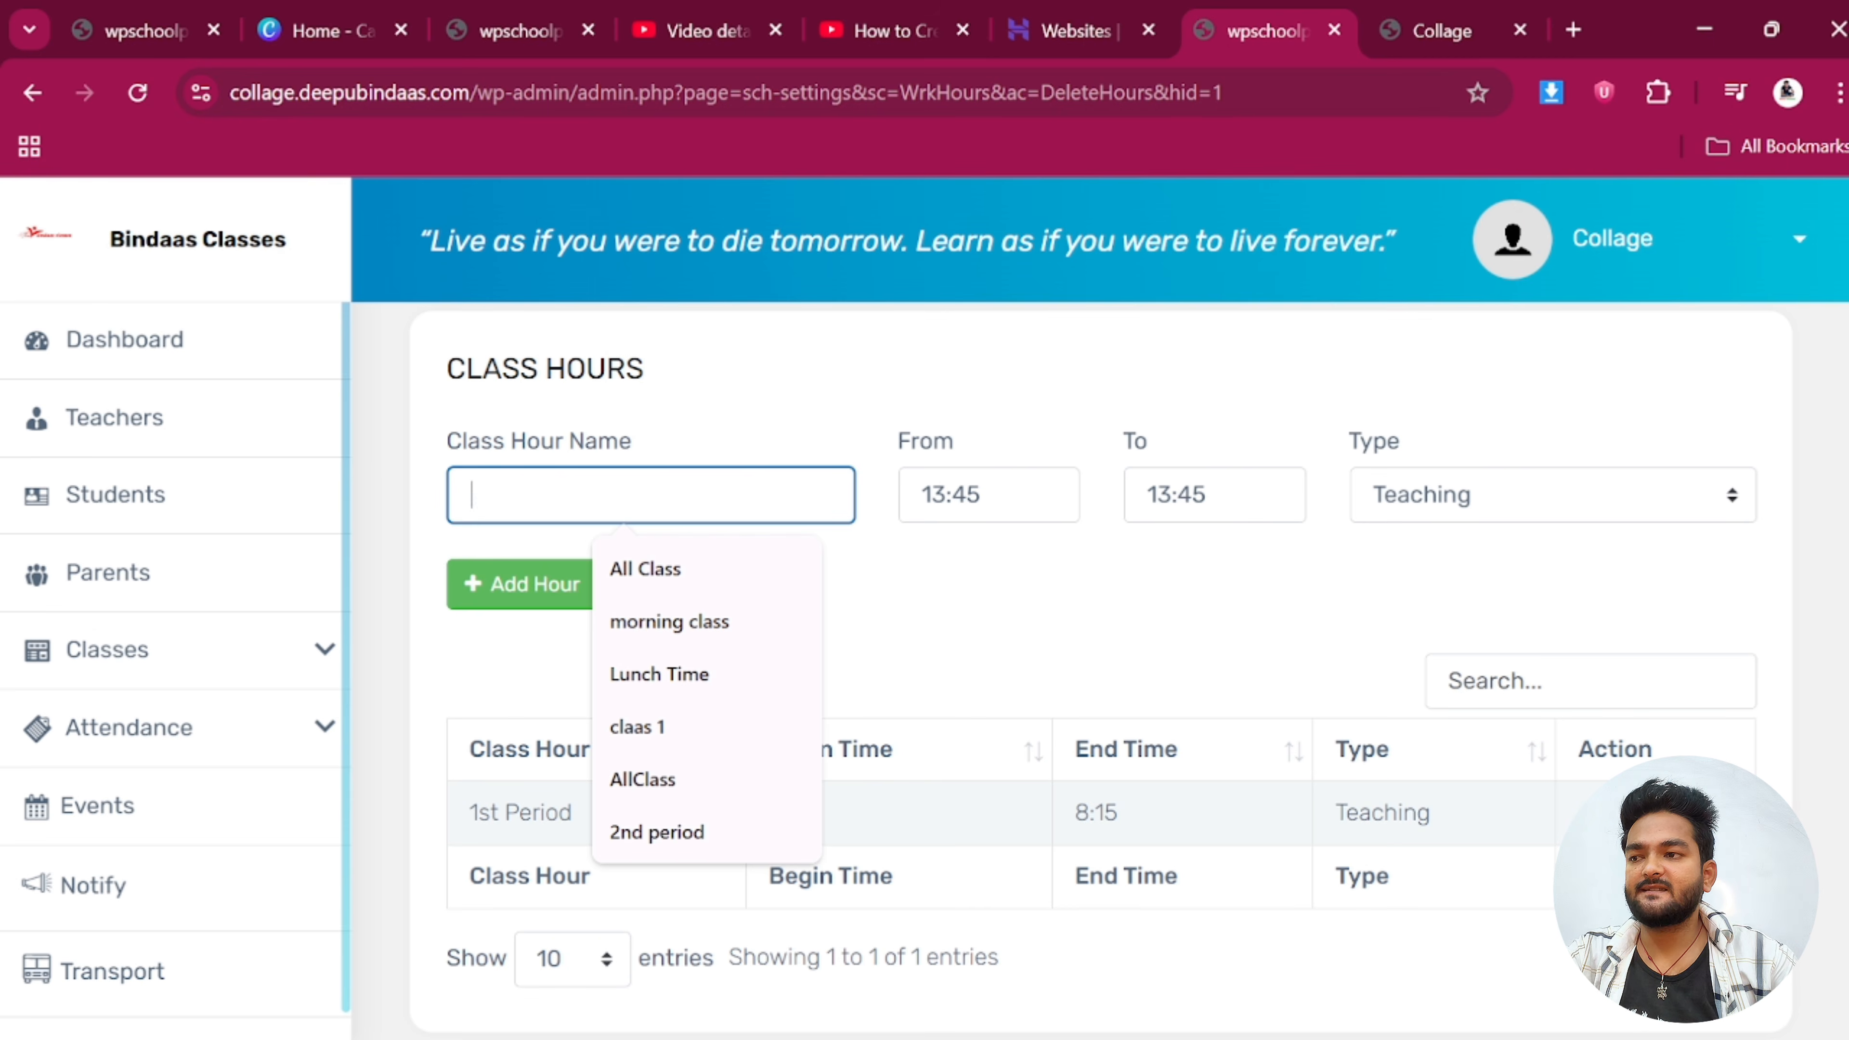
{"action": "type", "text": "2n"}
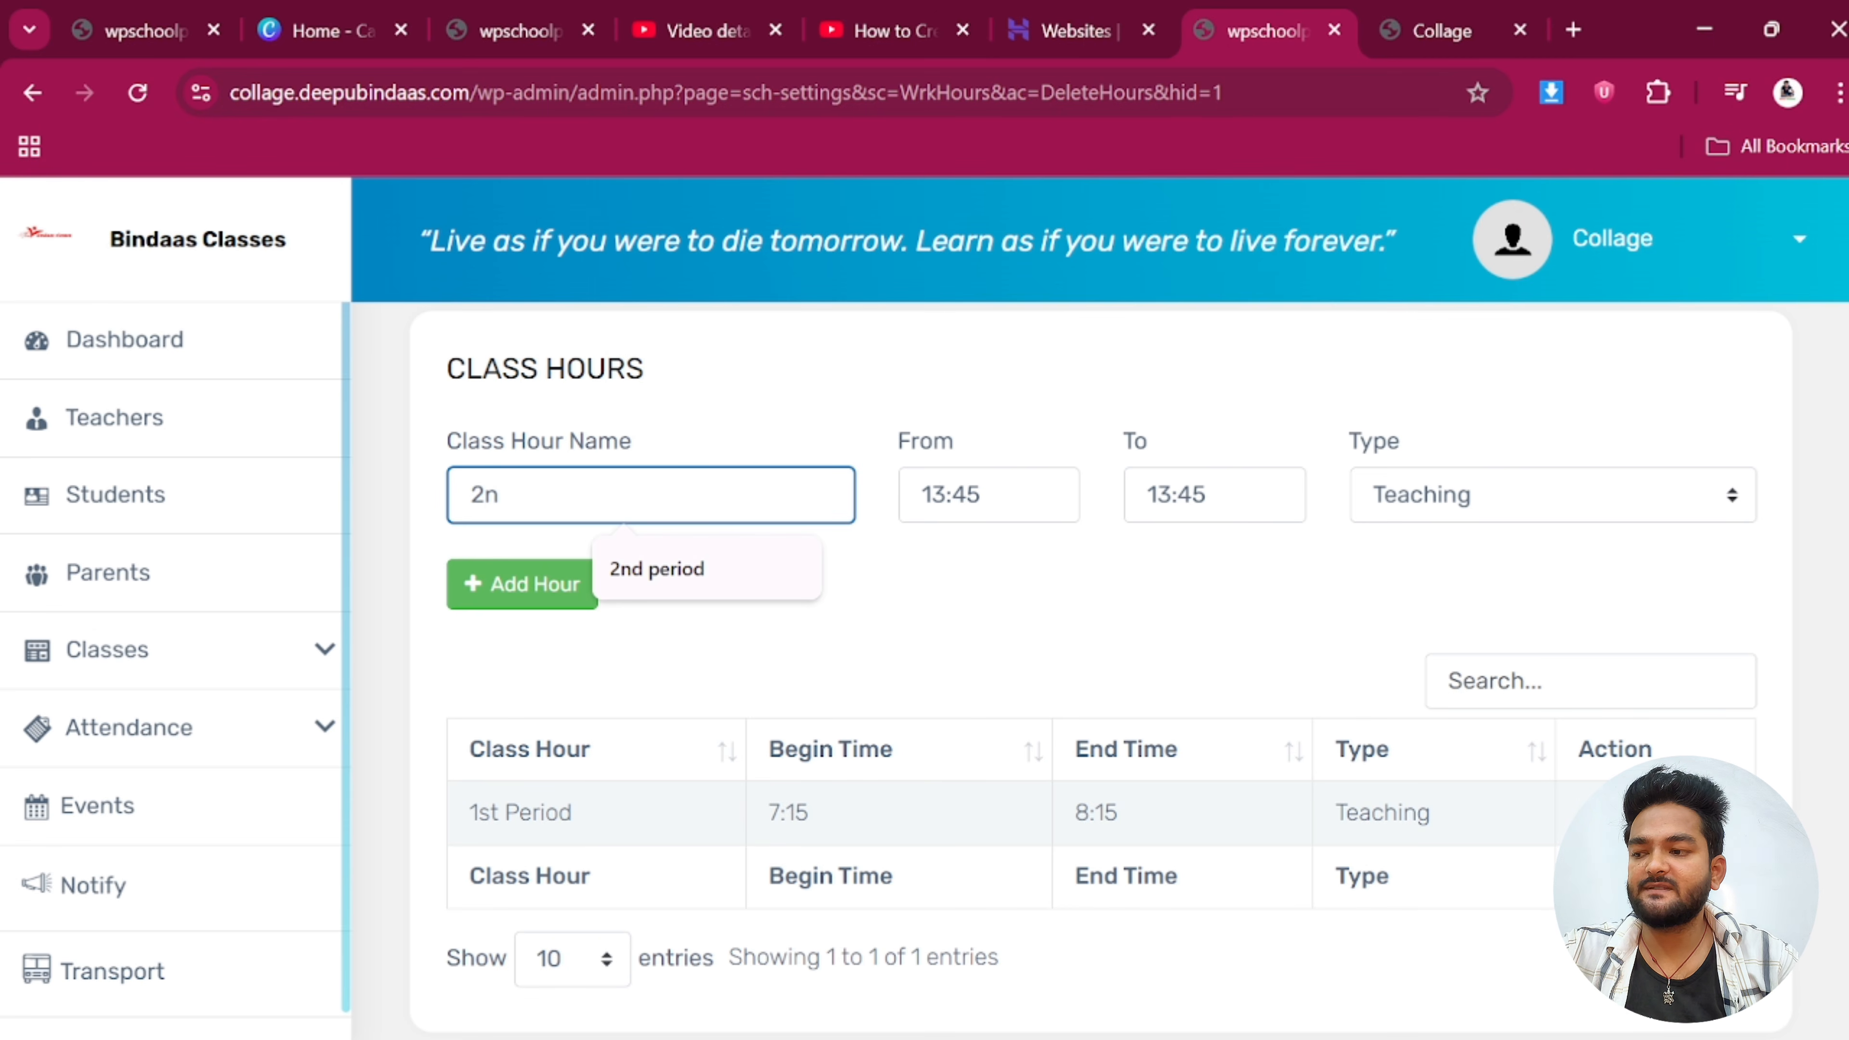
{"action": "left_click", "coordinate": [630, 576]}
{"action": "left_click", "coordinate": [939, 510]}
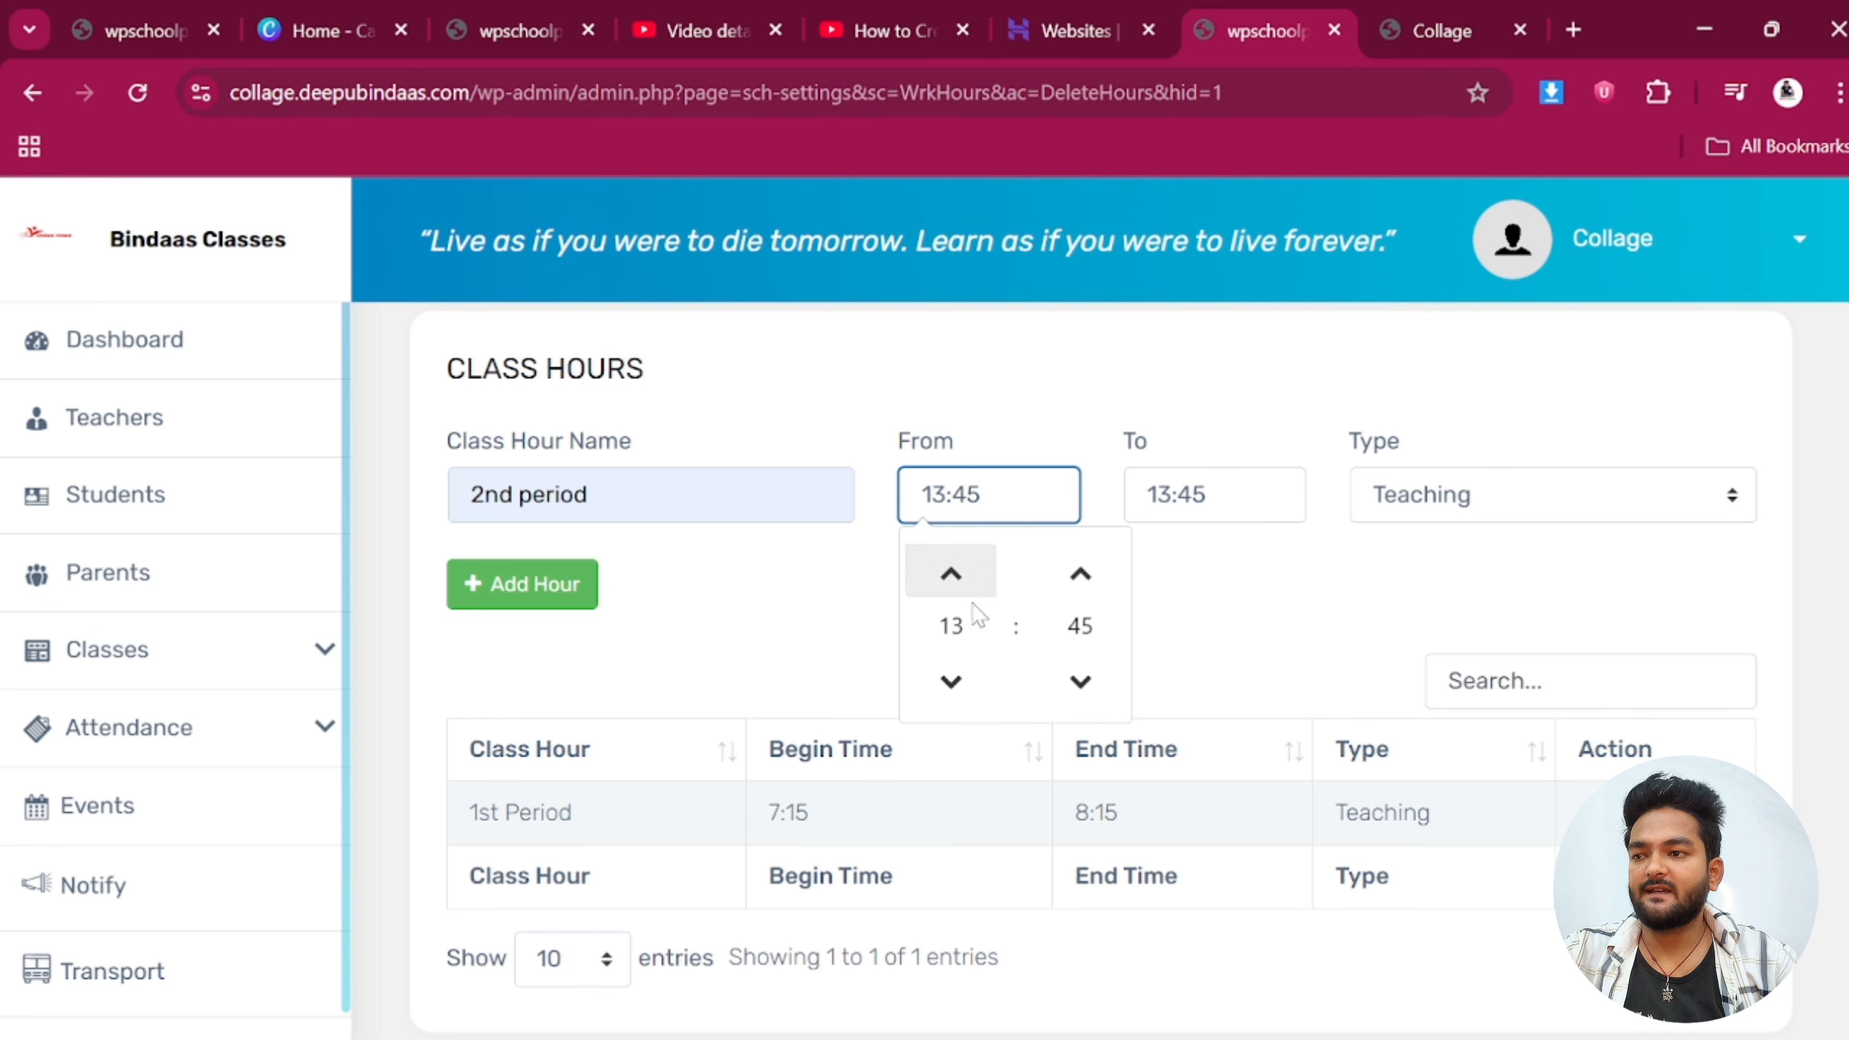
{"action": "left_click", "coordinate": [951, 676]}
{"action": "left_click", "coordinate": [952, 676]}
{"action": "left_click", "coordinate": [952, 675]}
{"action": "left_click", "coordinate": [952, 676]}
{"action": "left_click", "coordinate": [961, 672]}
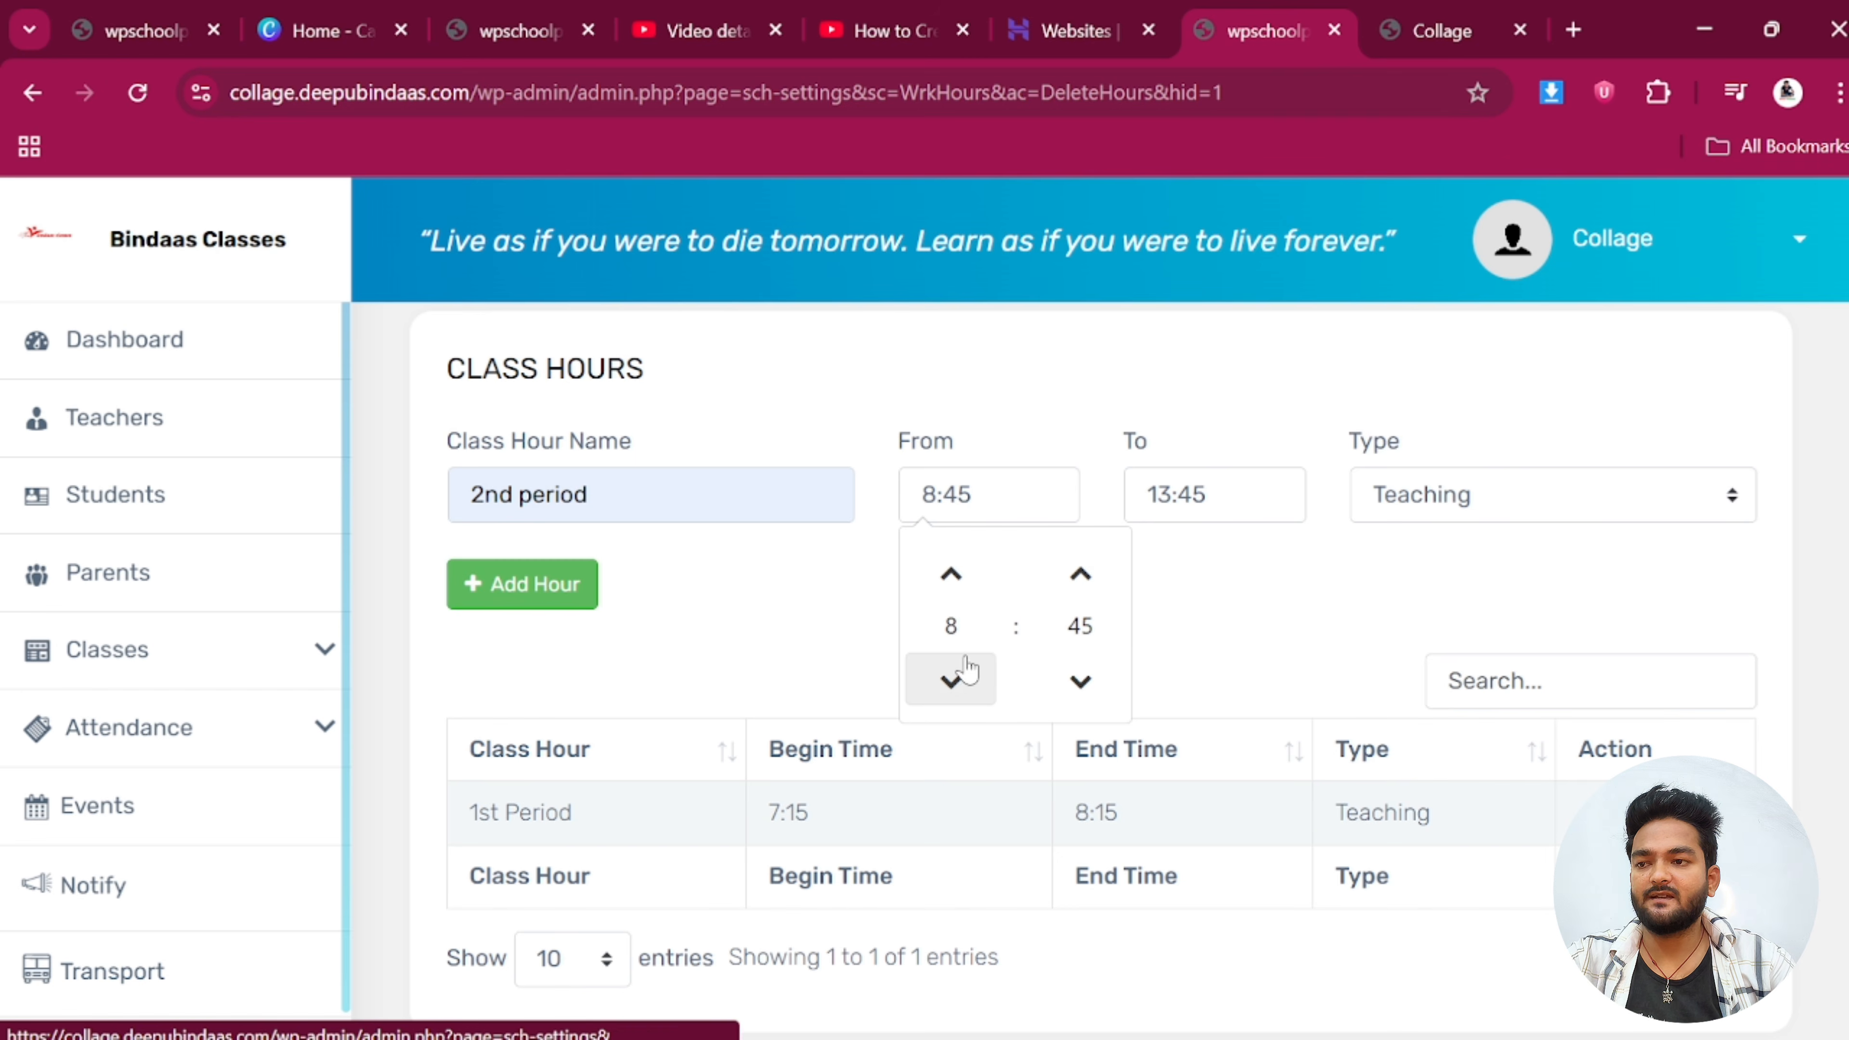
{"action": "left_click", "coordinate": [1081, 681]}
{"action": "left_click", "coordinate": [1080, 680]}
{"action": "left_click", "coordinate": [1193, 497]}
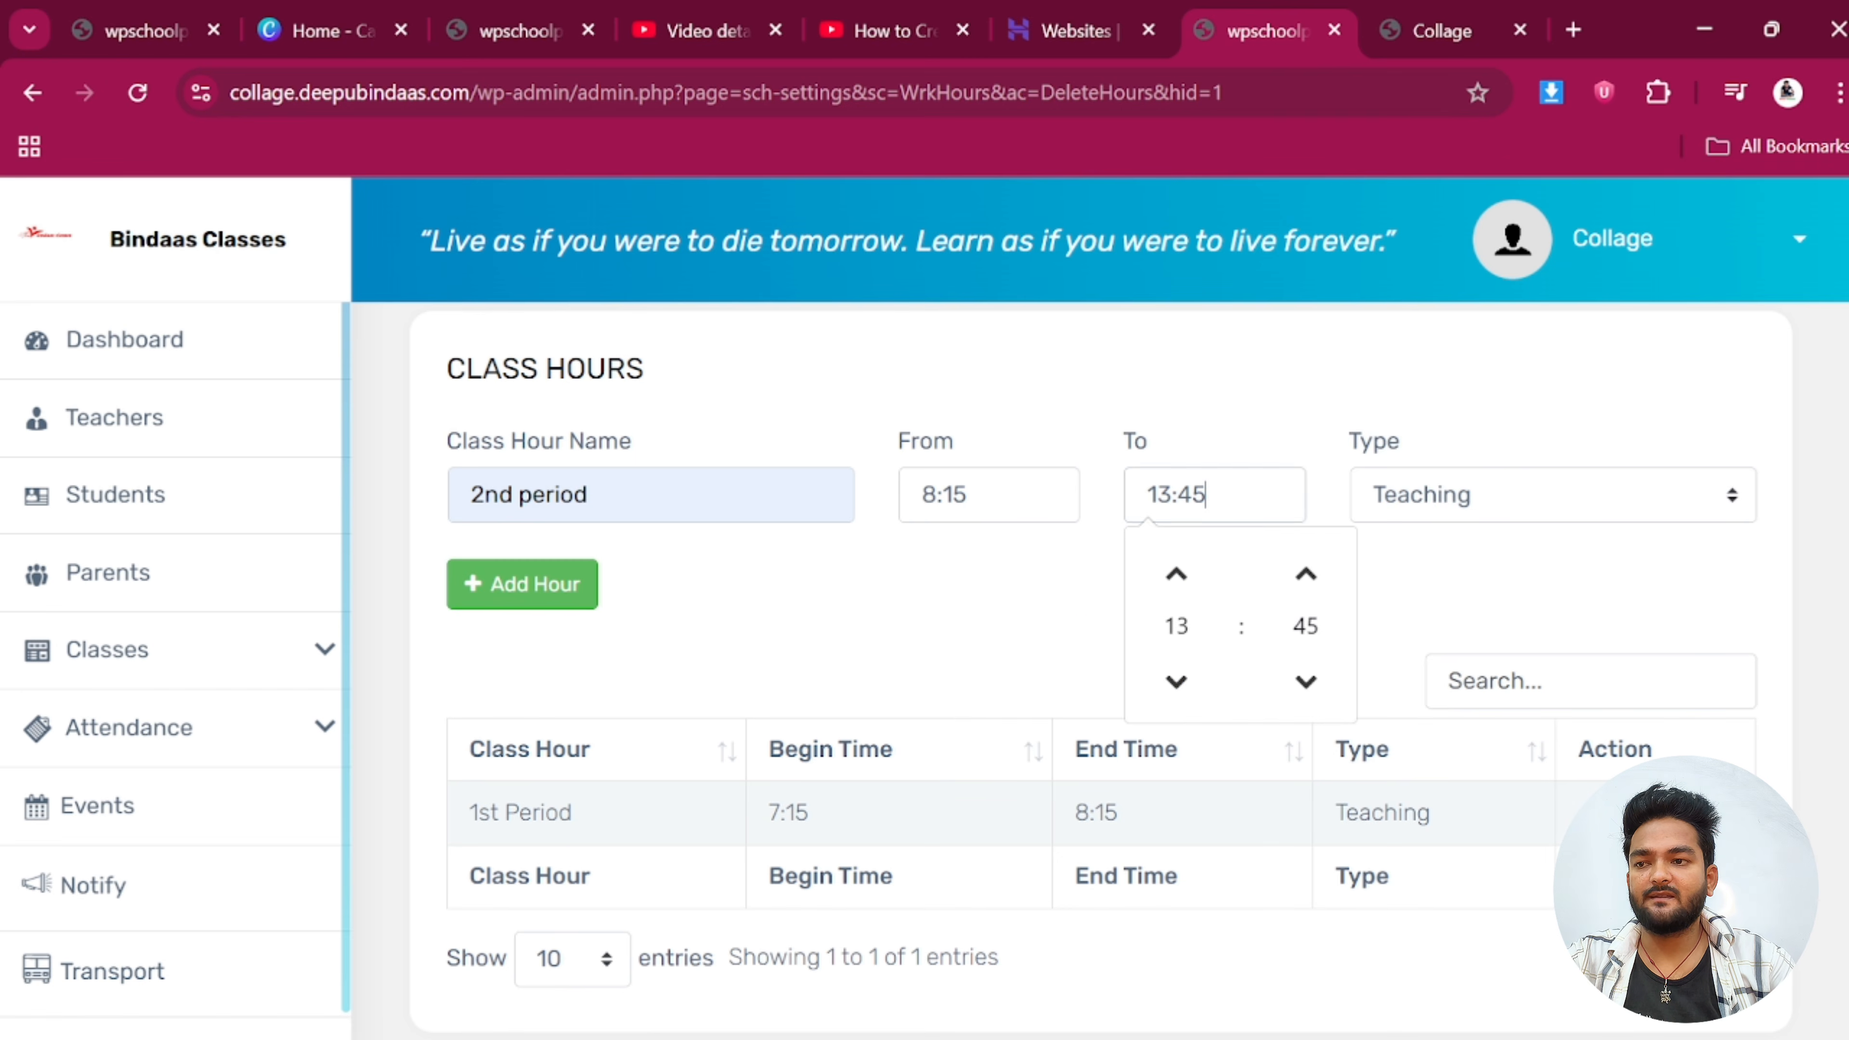
{"action": "left_click", "coordinate": [1175, 680]}
{"action": "left_click", "coordinate": [1174, 680]}
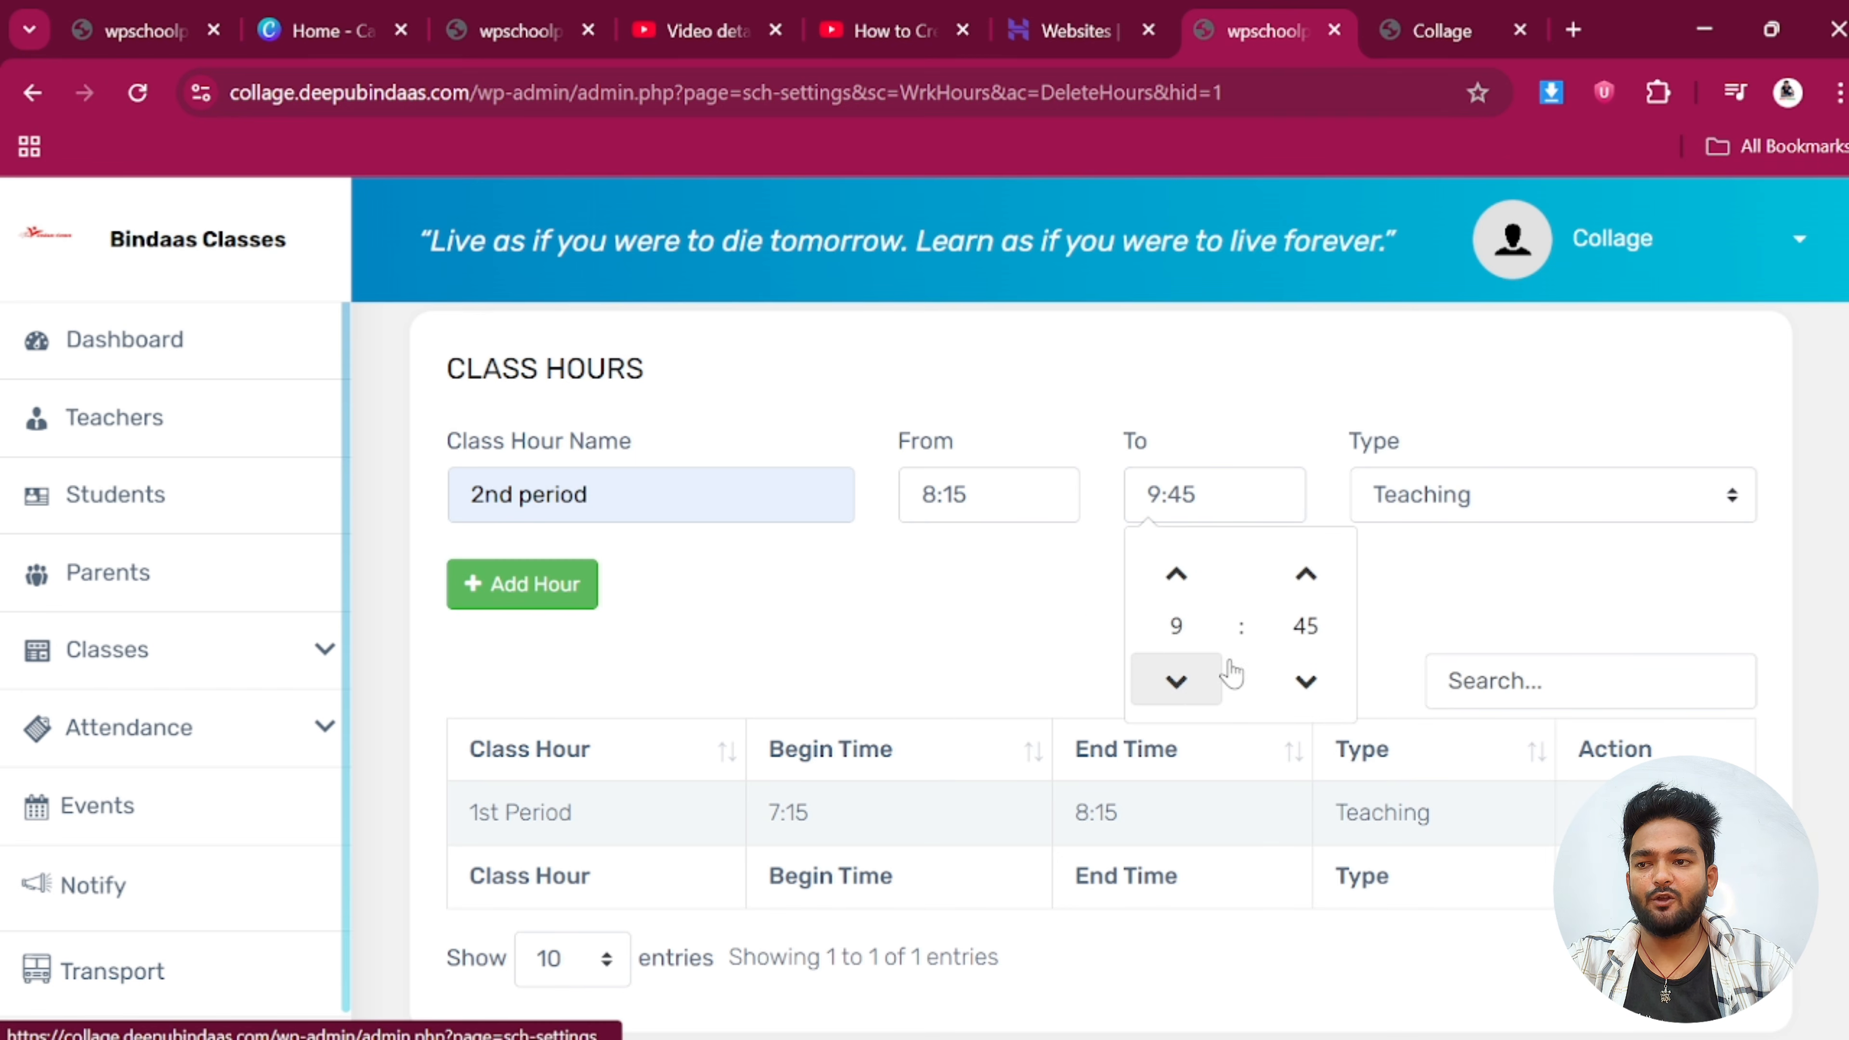
{"action": "left_click", "coordinate": [1305, 681]}
{"action": "left_click", "coordinate": [1305, 573]}
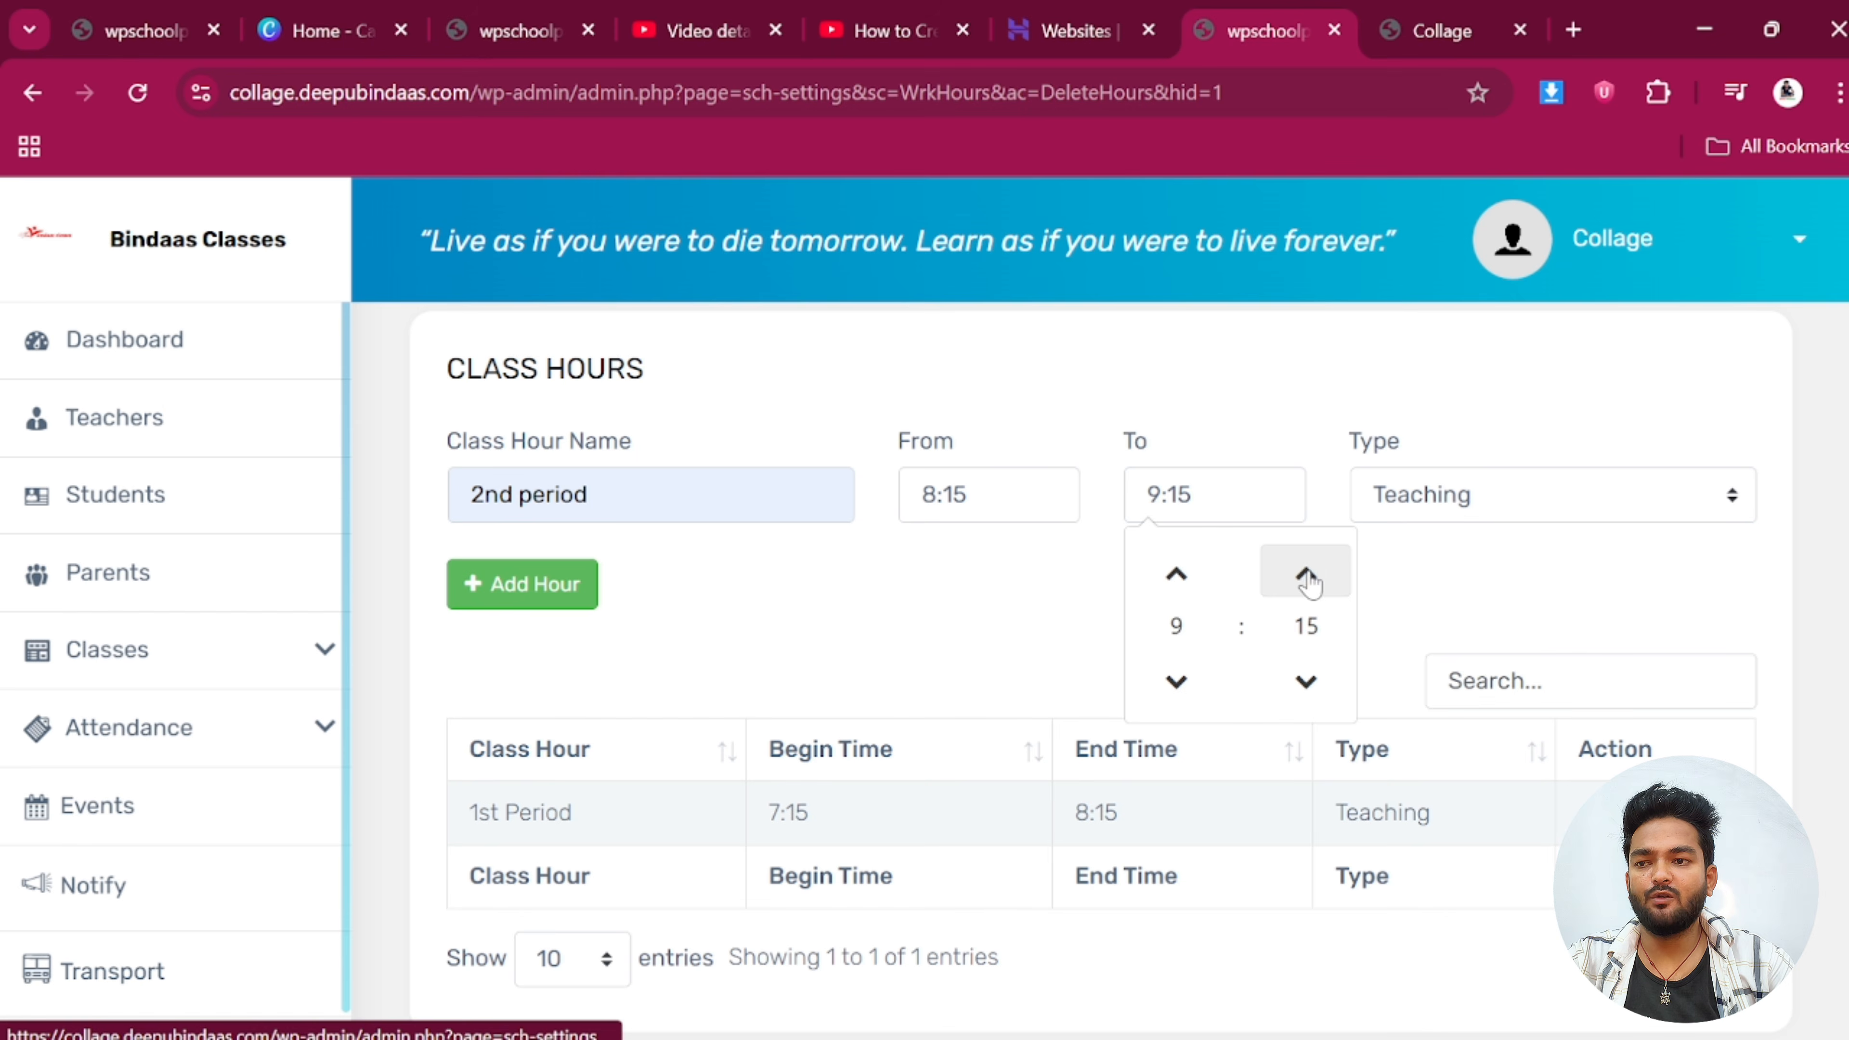
{"action": "left_click", "coordinate": [539, 586]}
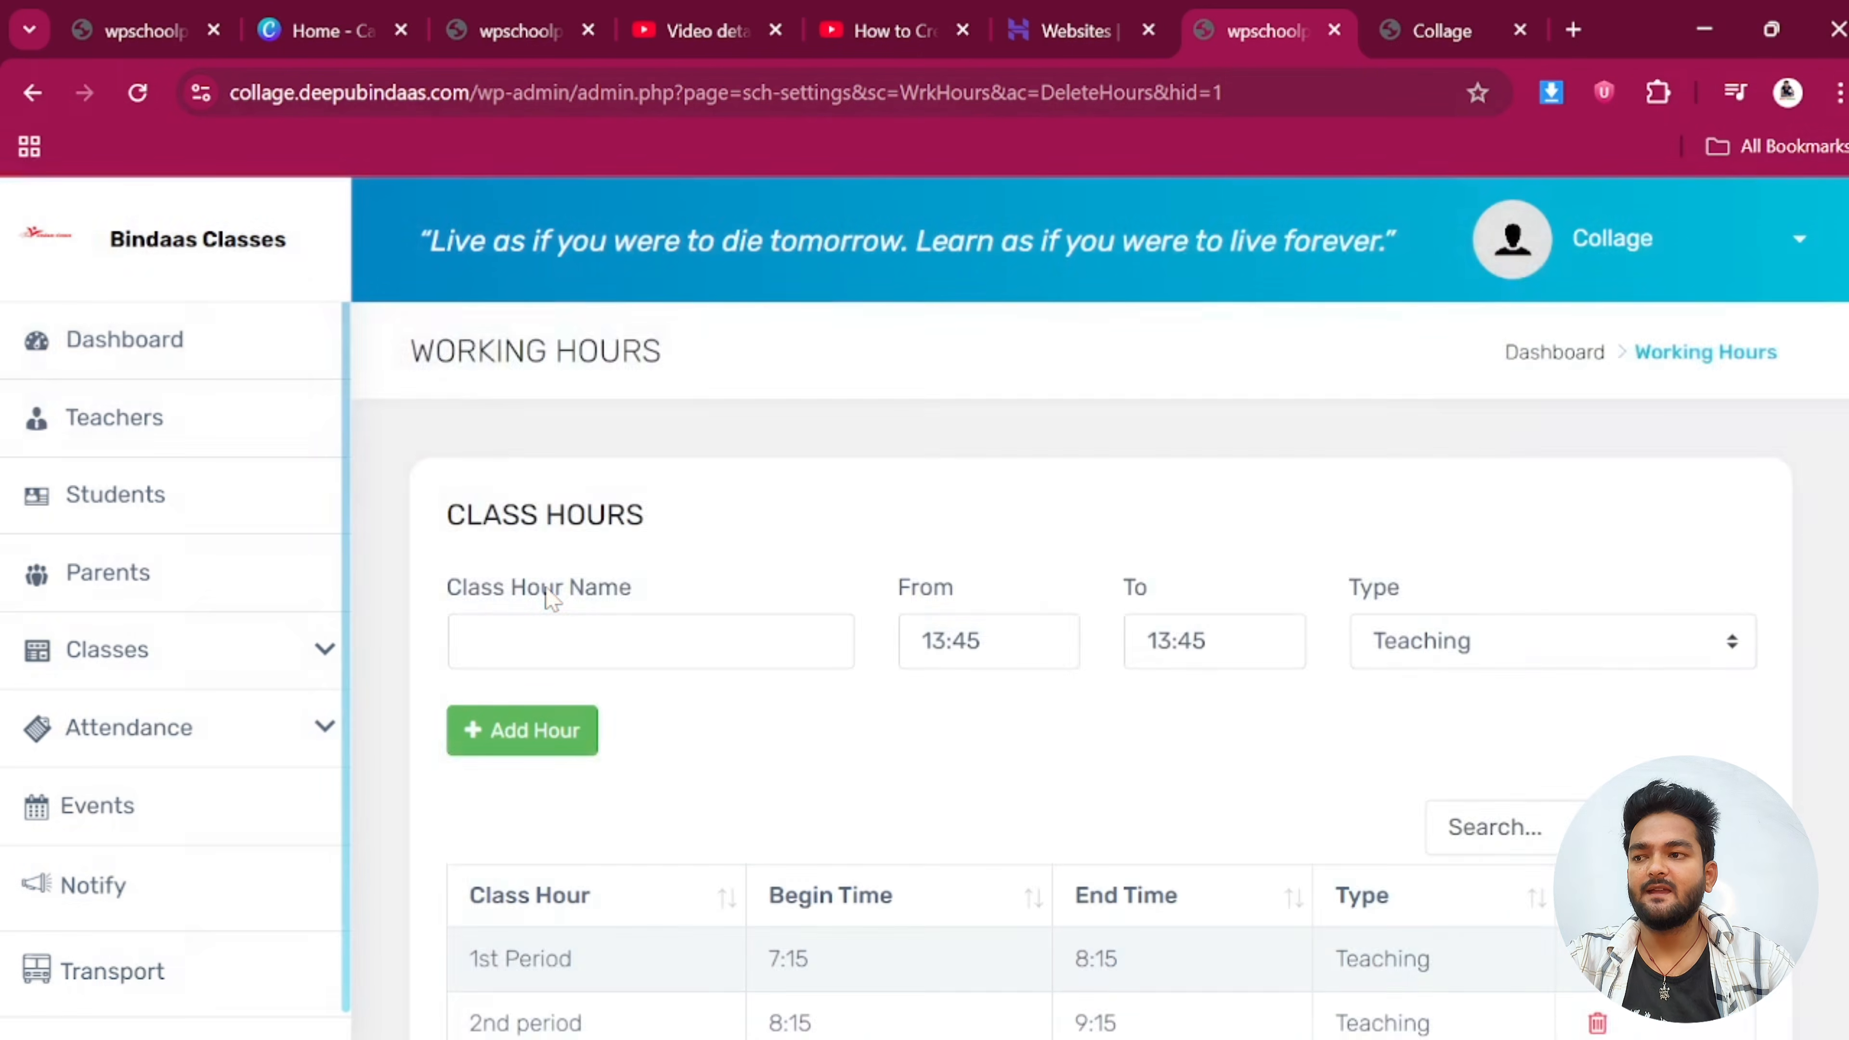
{"action": "scroll", "coordinate": [547, 601], "scroll_direction": "down", "scroll_amount": 1}
Add a '3rd Period' class hour from 9:15 to 10:15
{"action": "left_click", "coordinate": [542, 497]}
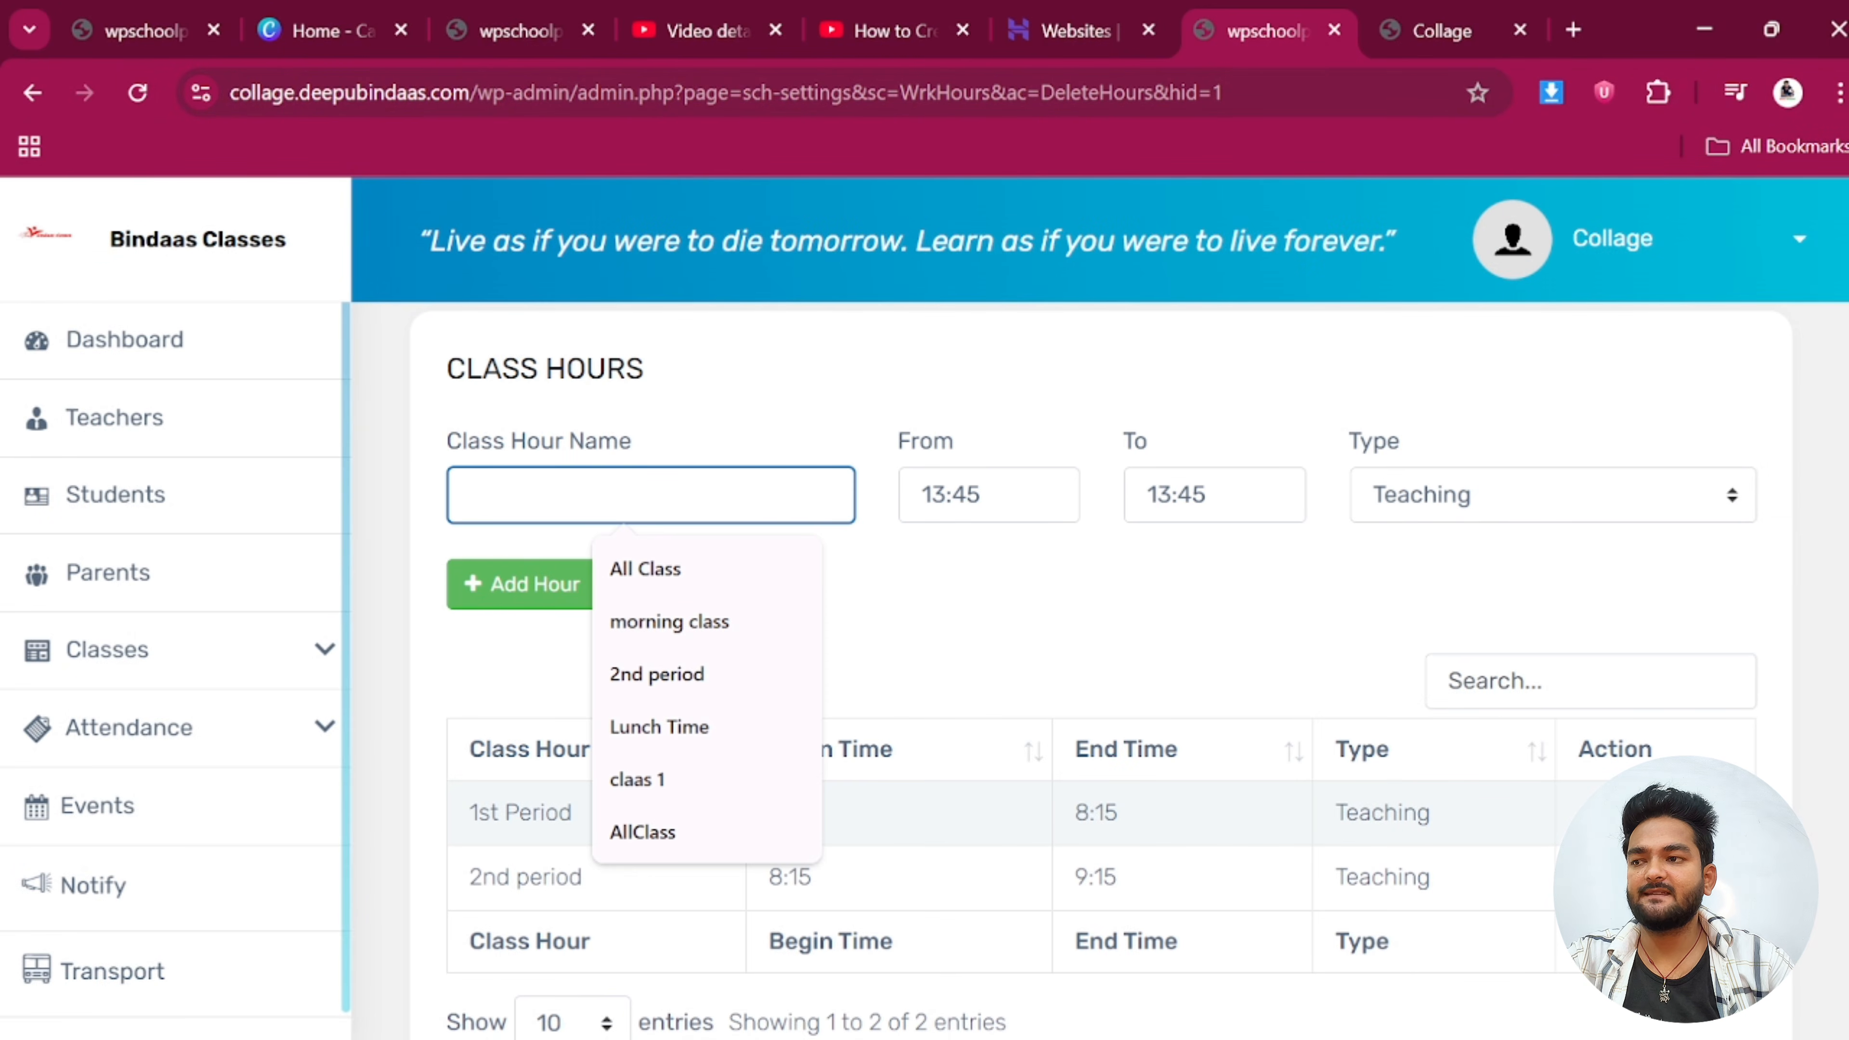
{"action": "type", "text": "3rd Period"}
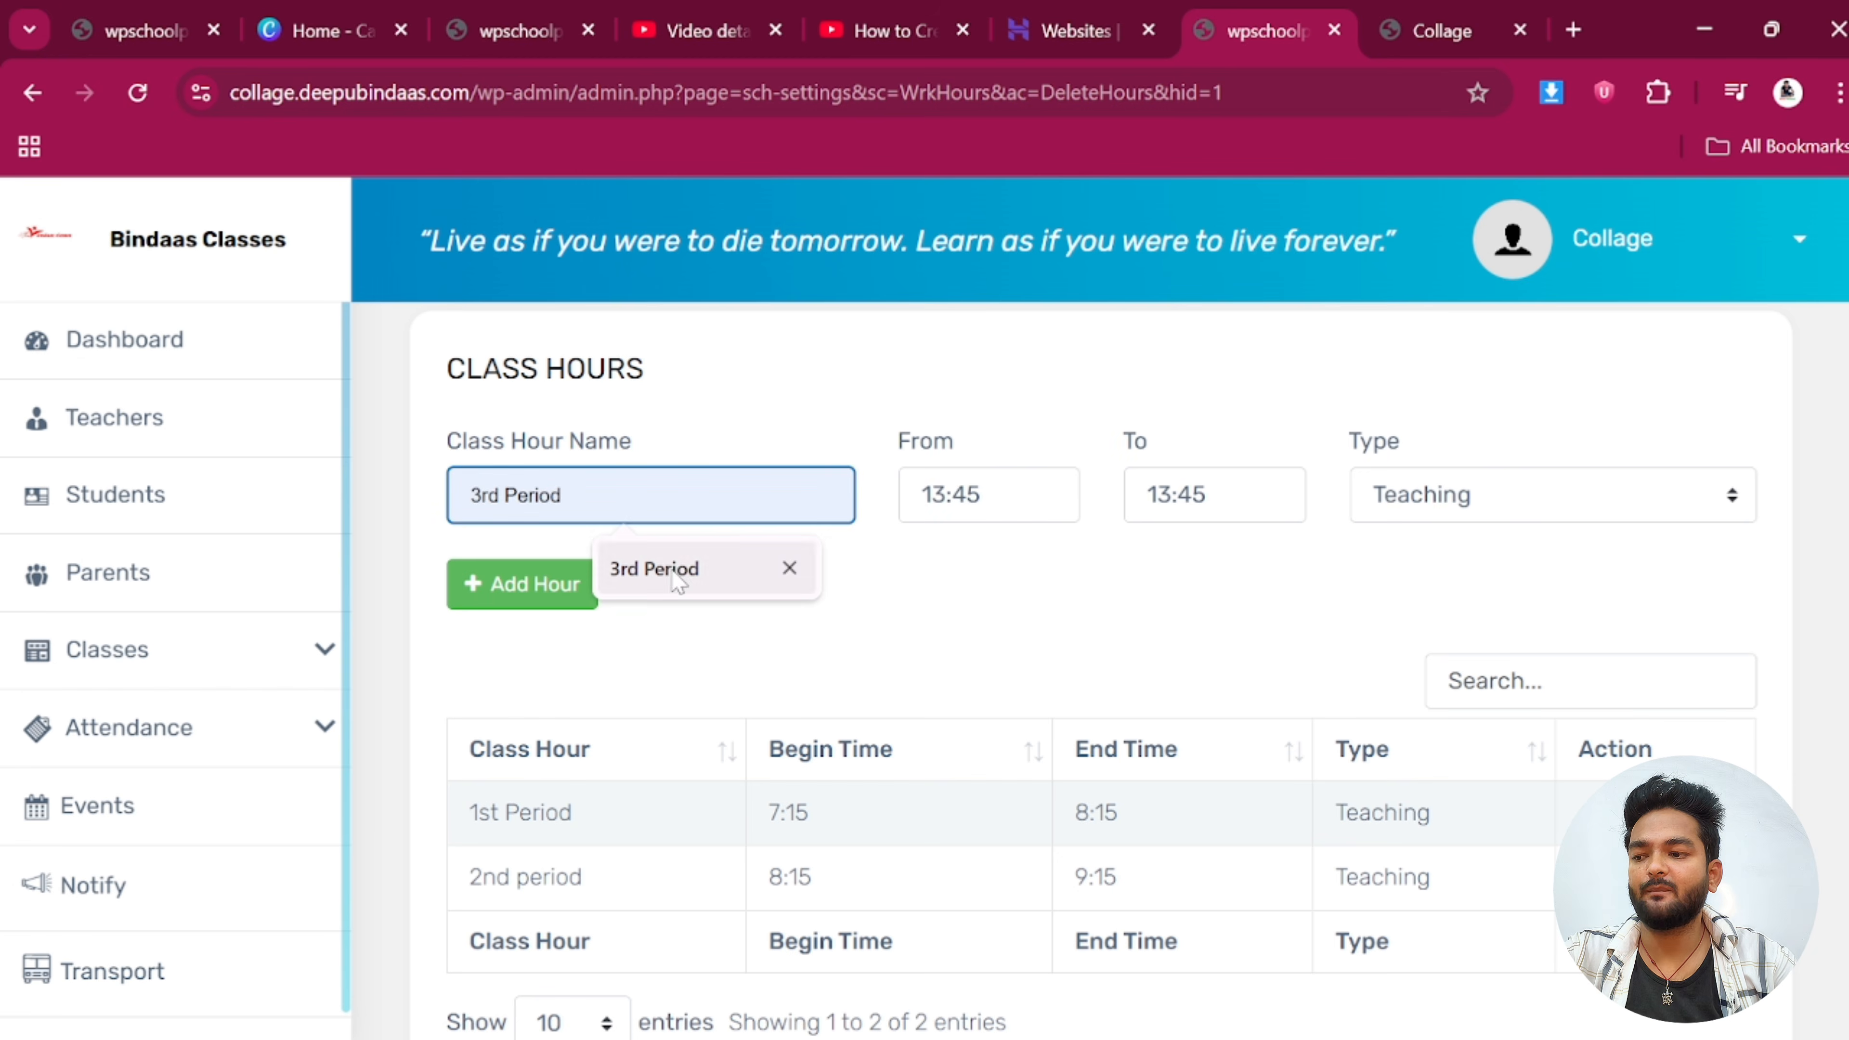
{"action": "left_click", "coordinate": [677, 575]}
{"action": "left_click", "coordinate": [976, 496]}
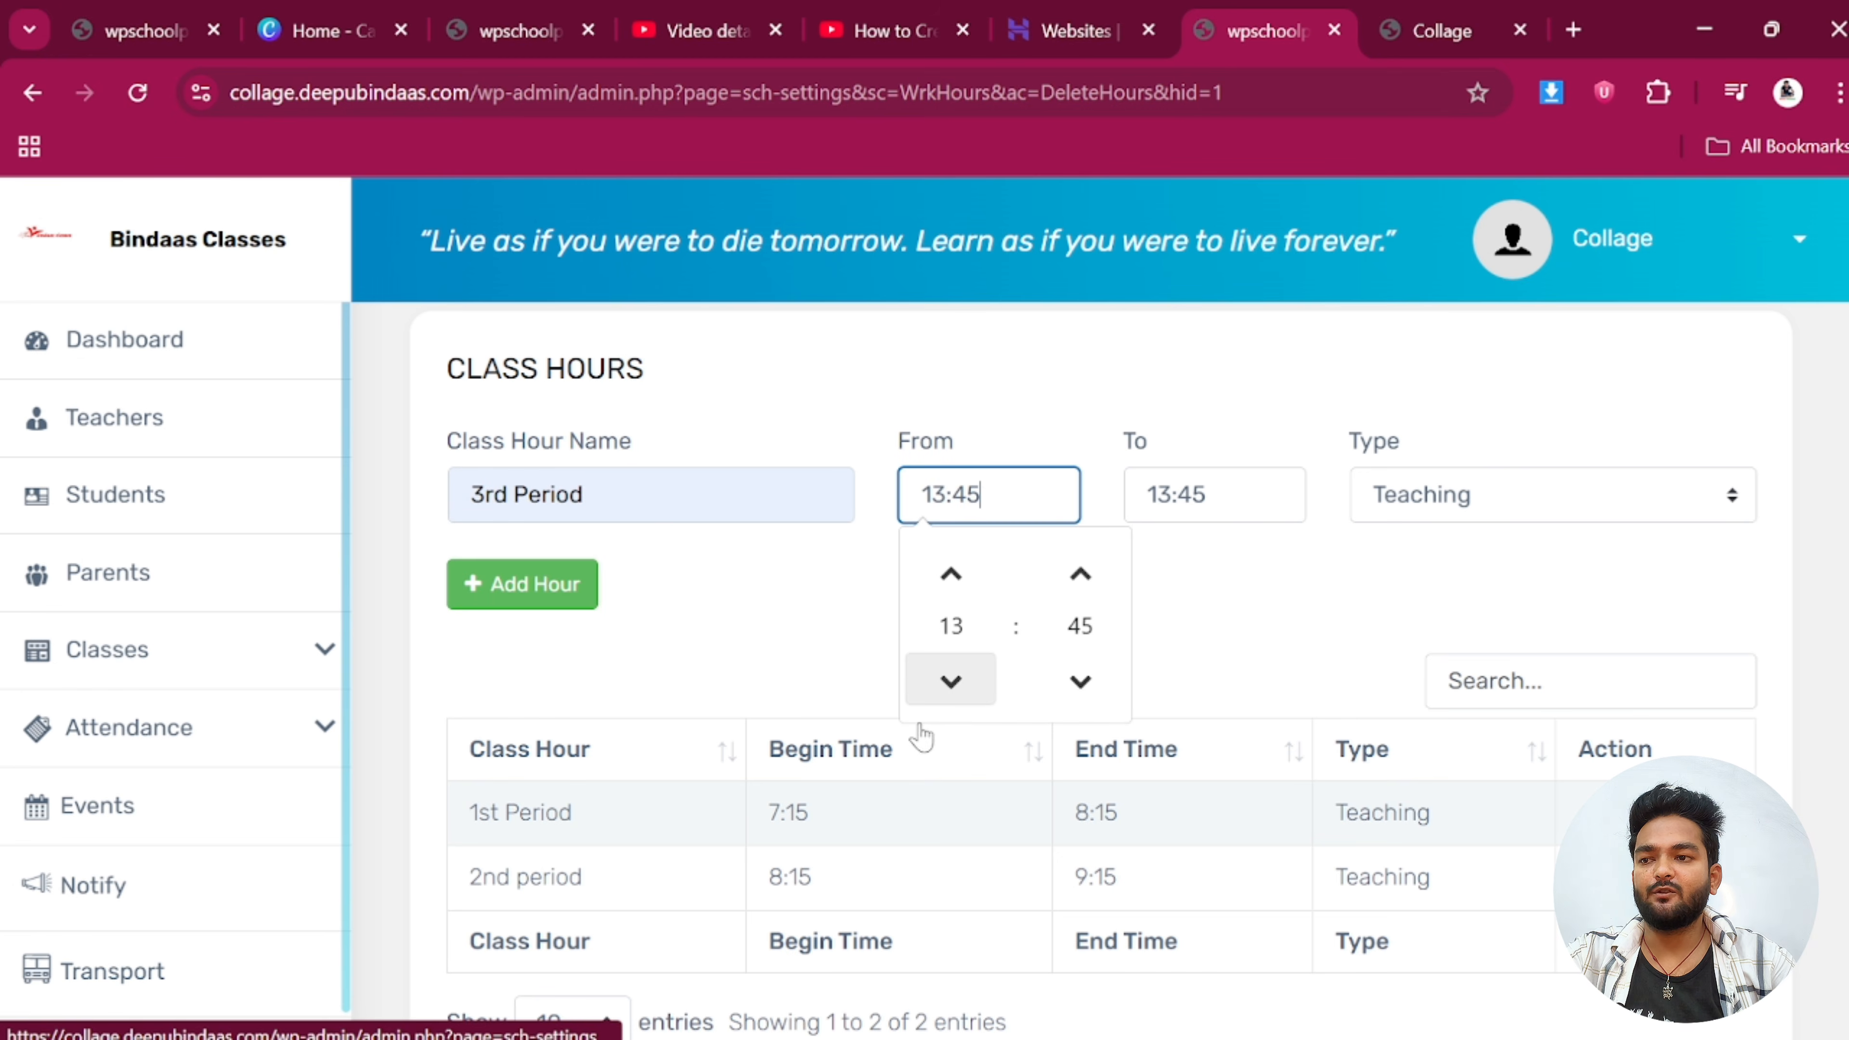
{"action": "left_click", "coordinate": [953, 700]}
{"action": "left_click", "coordinate": [953, 701]}
{"action": "left_click", "coordinate": [954, 701]}
{"action": "left_click", "coordinate": [953, 701]}
{"action": "left_click", "coordinate": [1088, 692]}
{"action": "left_click", "coordinate": [1088, 692]}
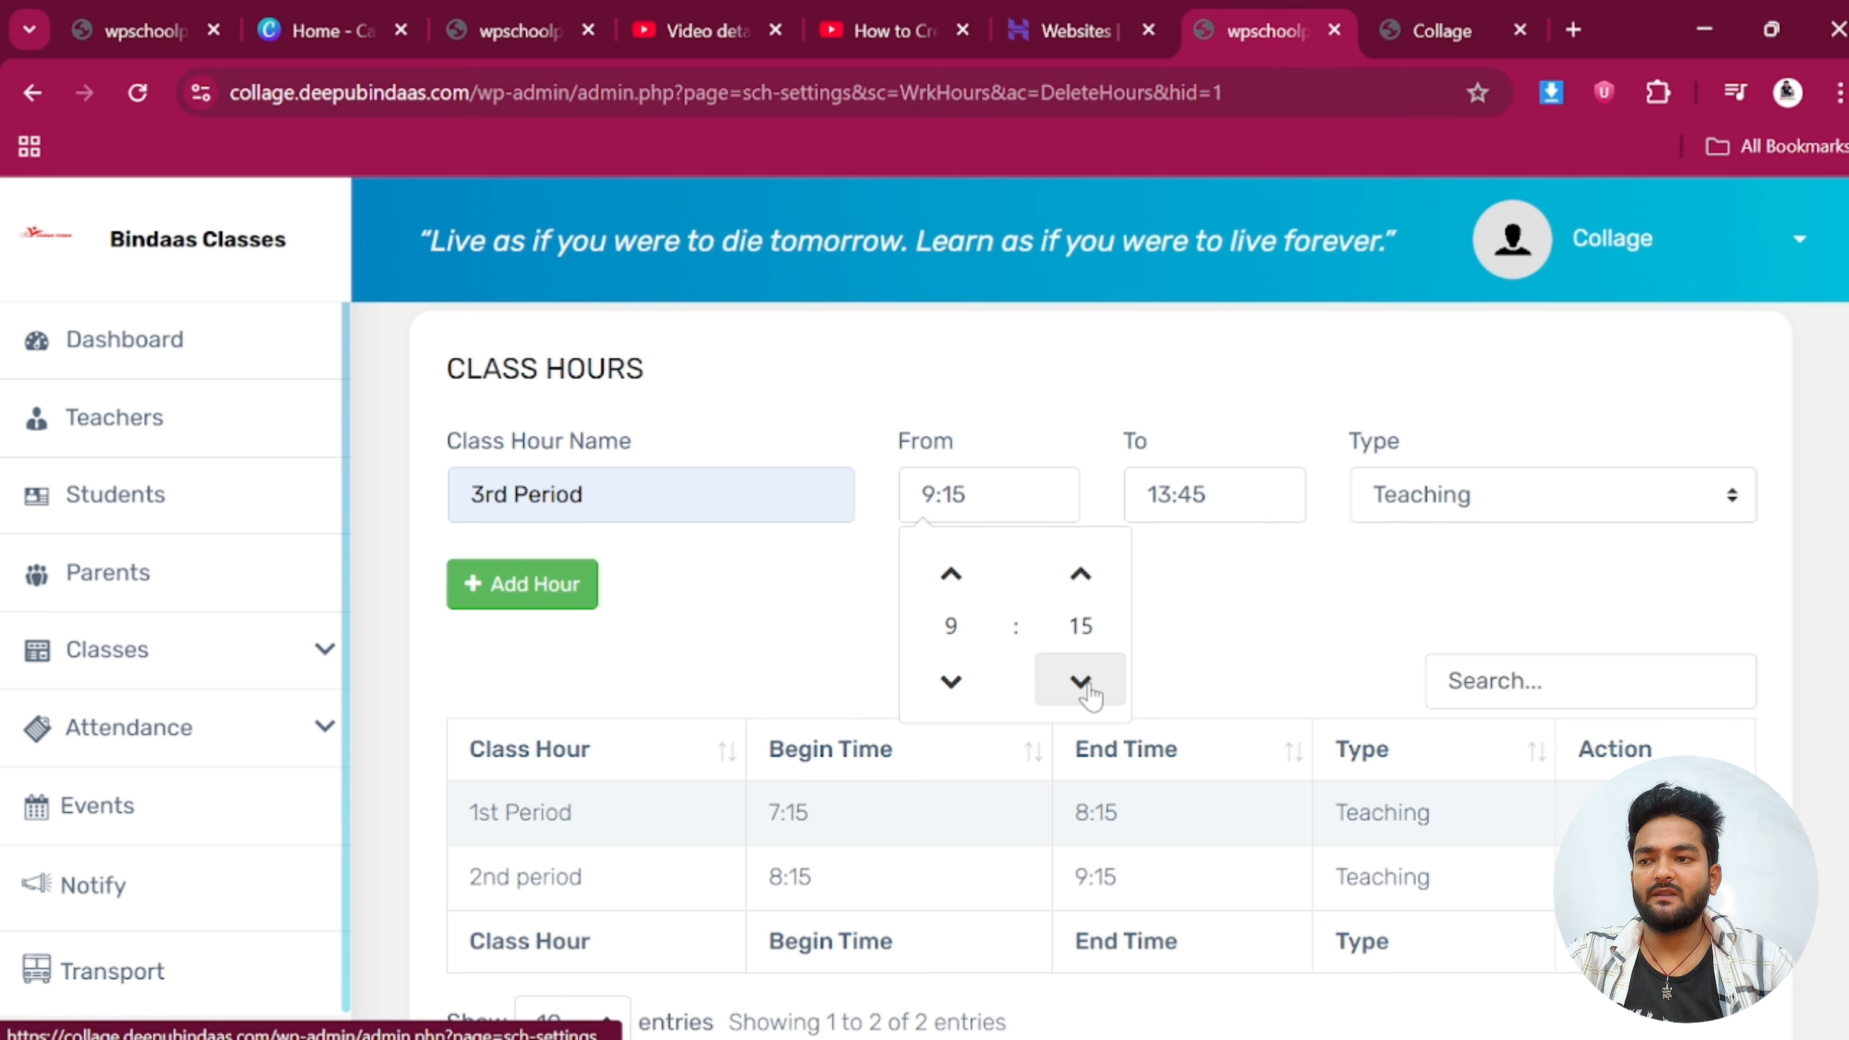
{"action": "left_click", "coordinate": [1082, 597]}
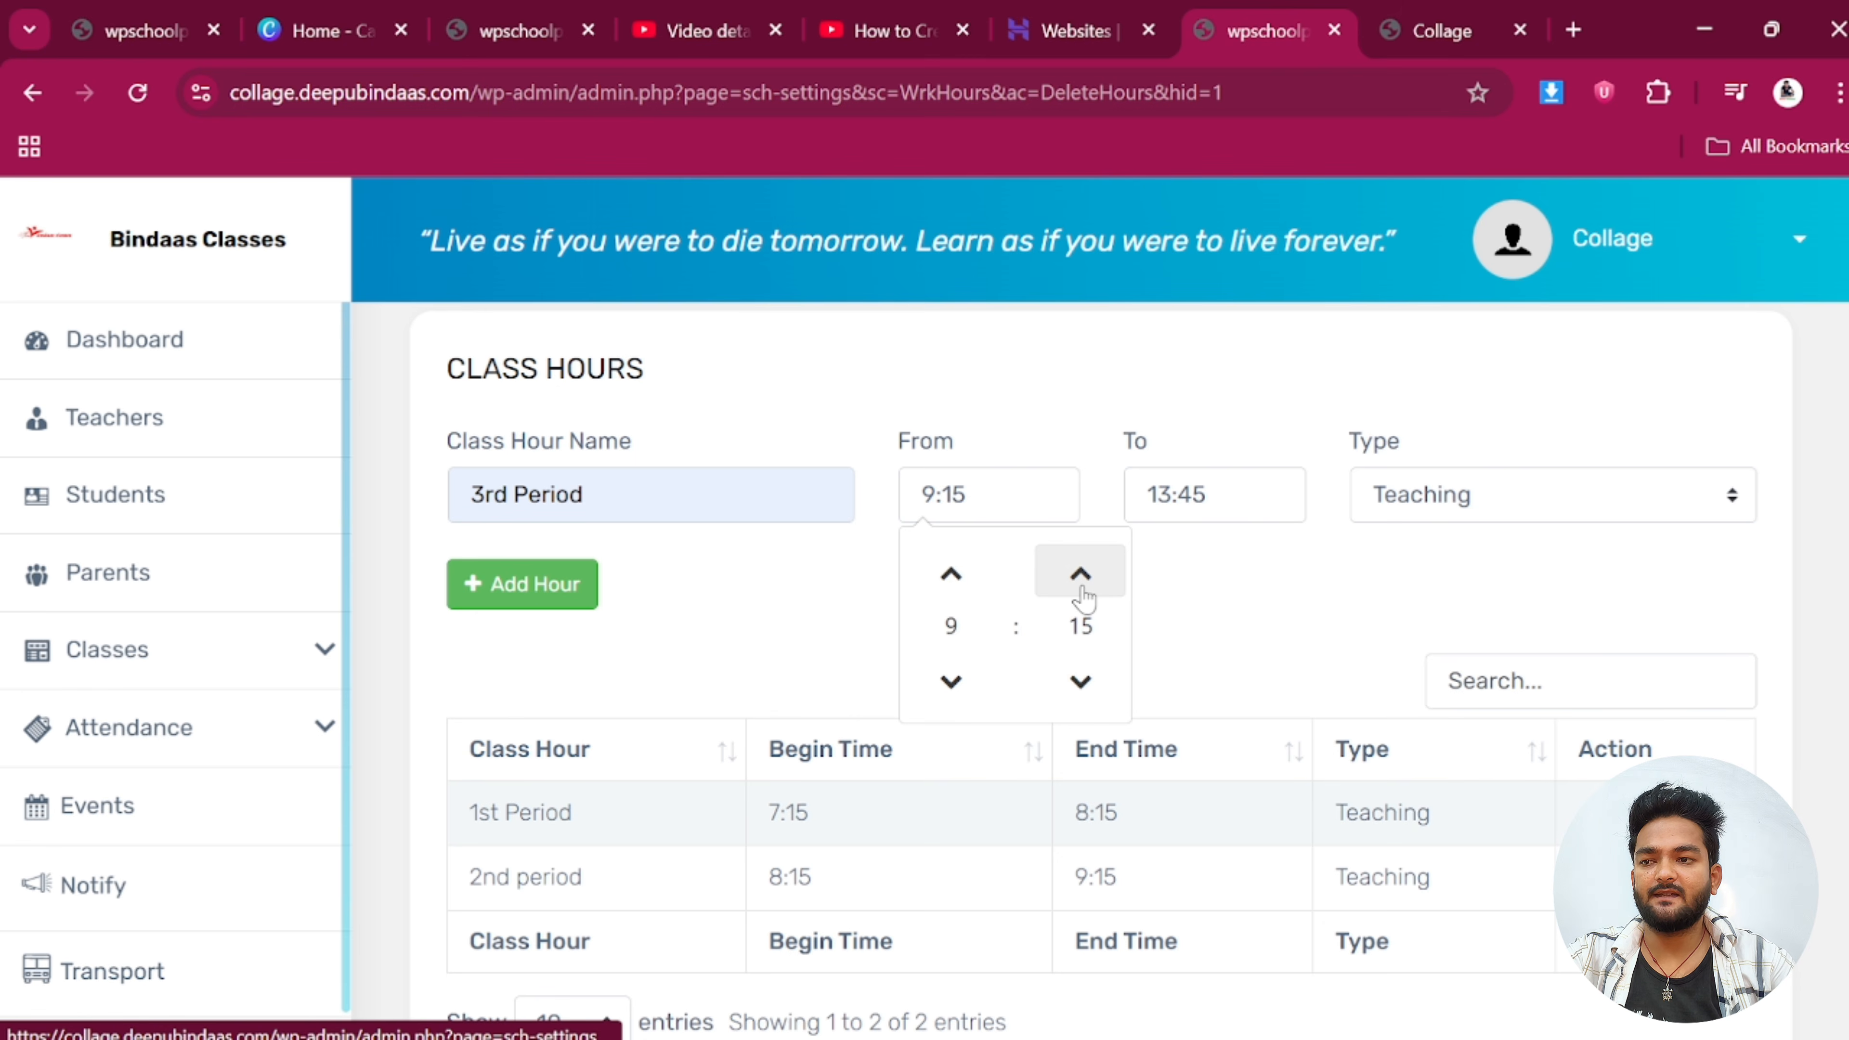
{"action": "left_click", "coordinate": [1230, 503]}
{"action": "left_click", "coordinate": [1177, 680]}
{"action": "left_click", "coordinate": [1177, 680]}
{"action": "left_click", "coordinate": [1178, 681]}
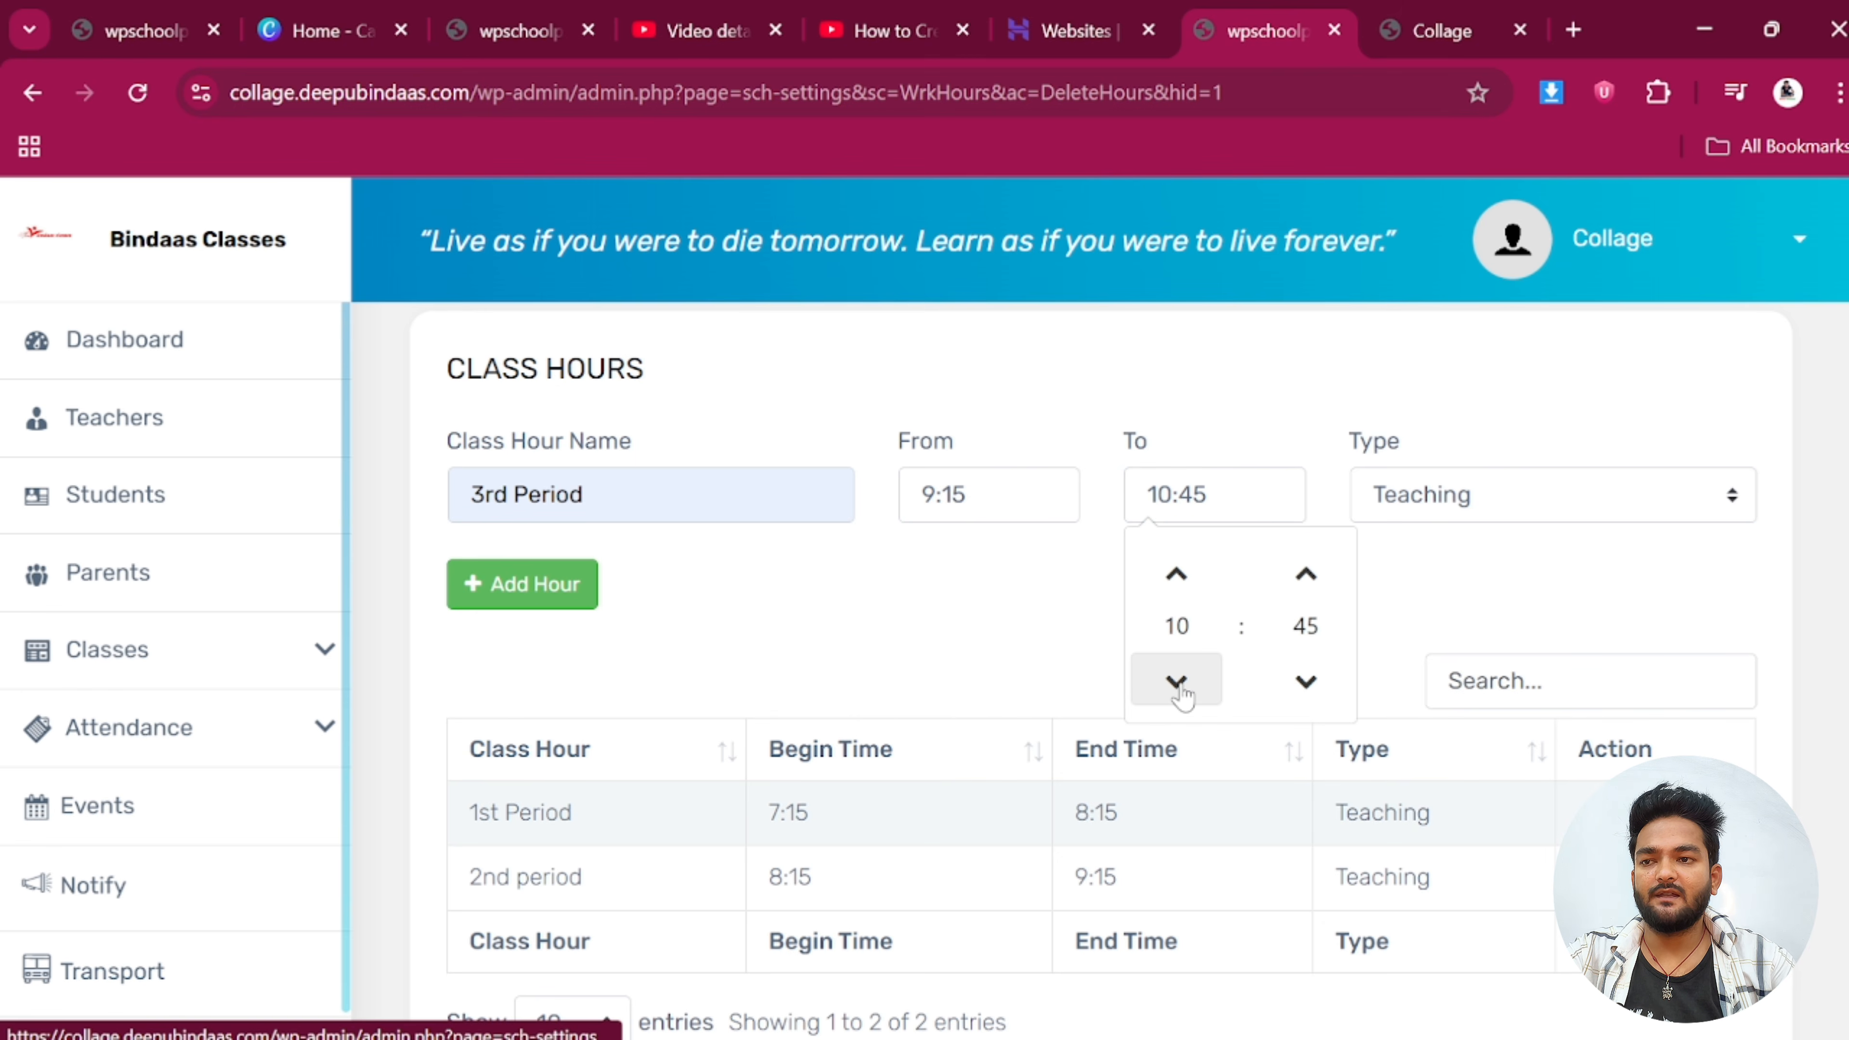
{"action": "left_click", "coordinate": [1305, 681]}
{"action": "left_click", "coordinate": [521, 584]}
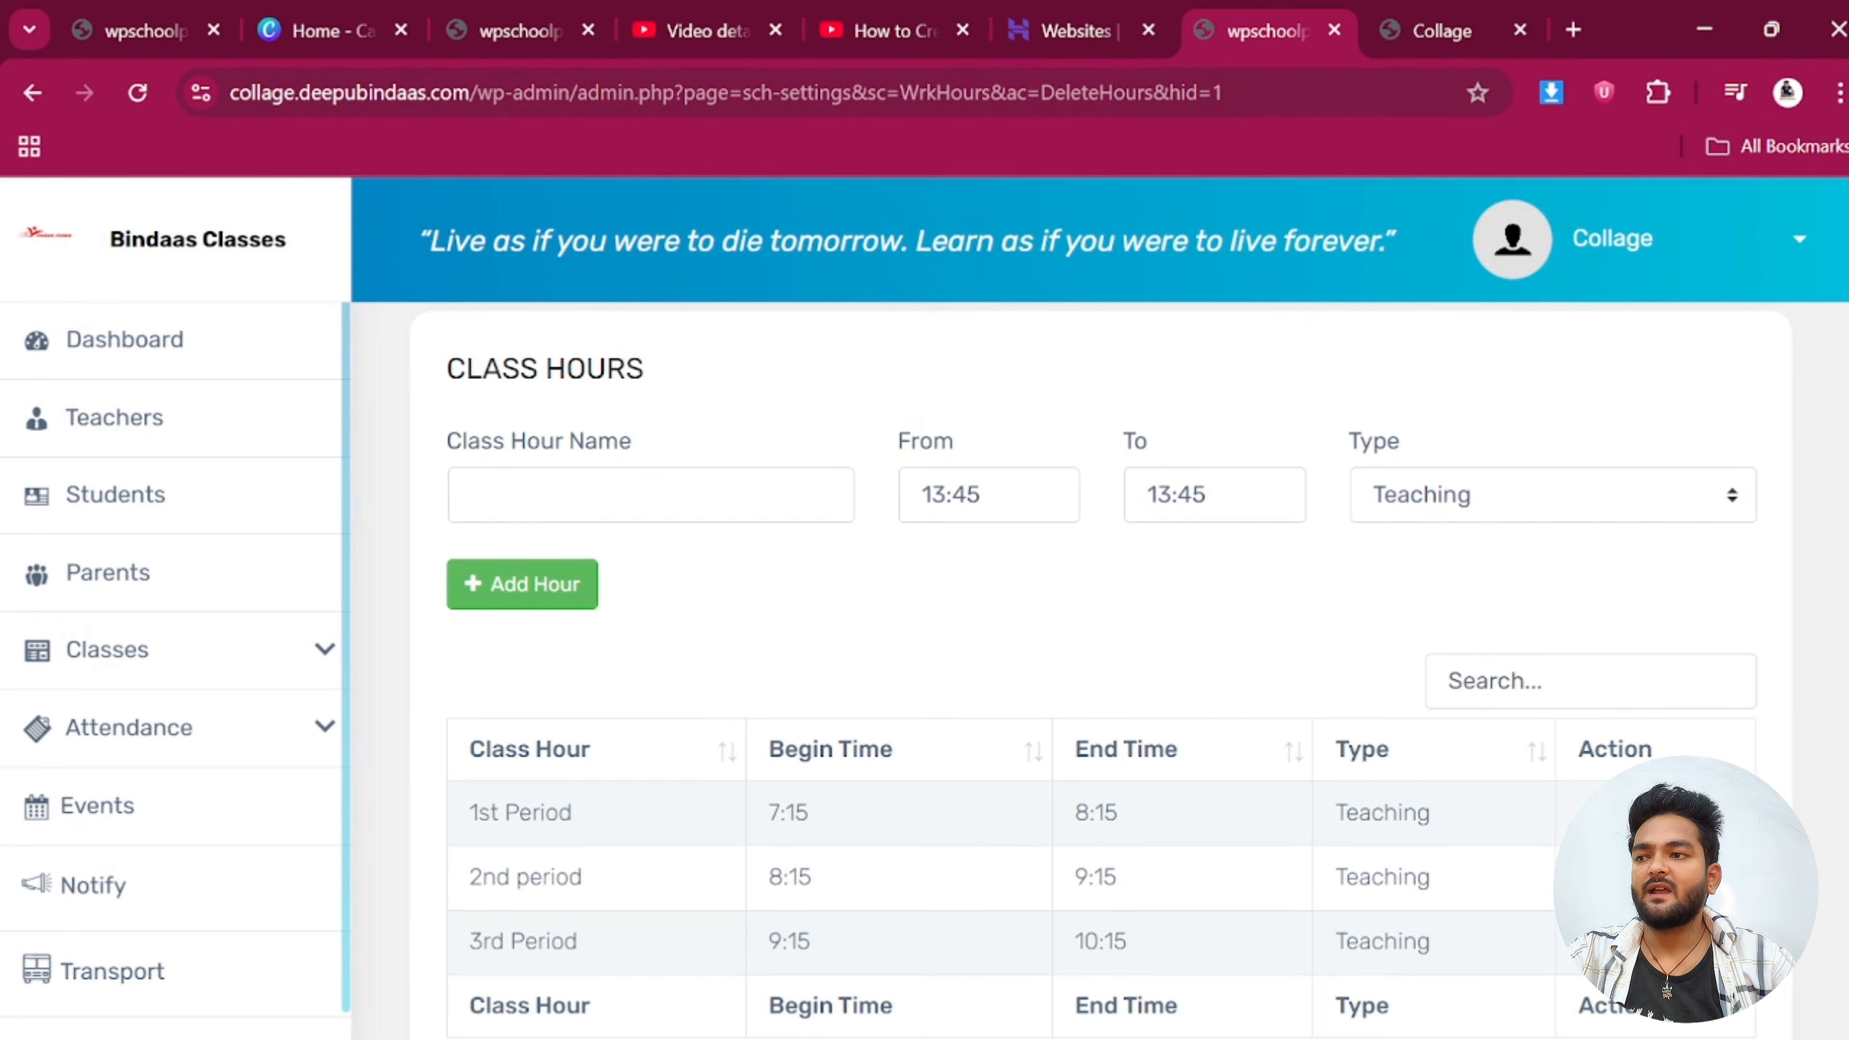
{"action": "left_click", "coordinate": [622, 503]}
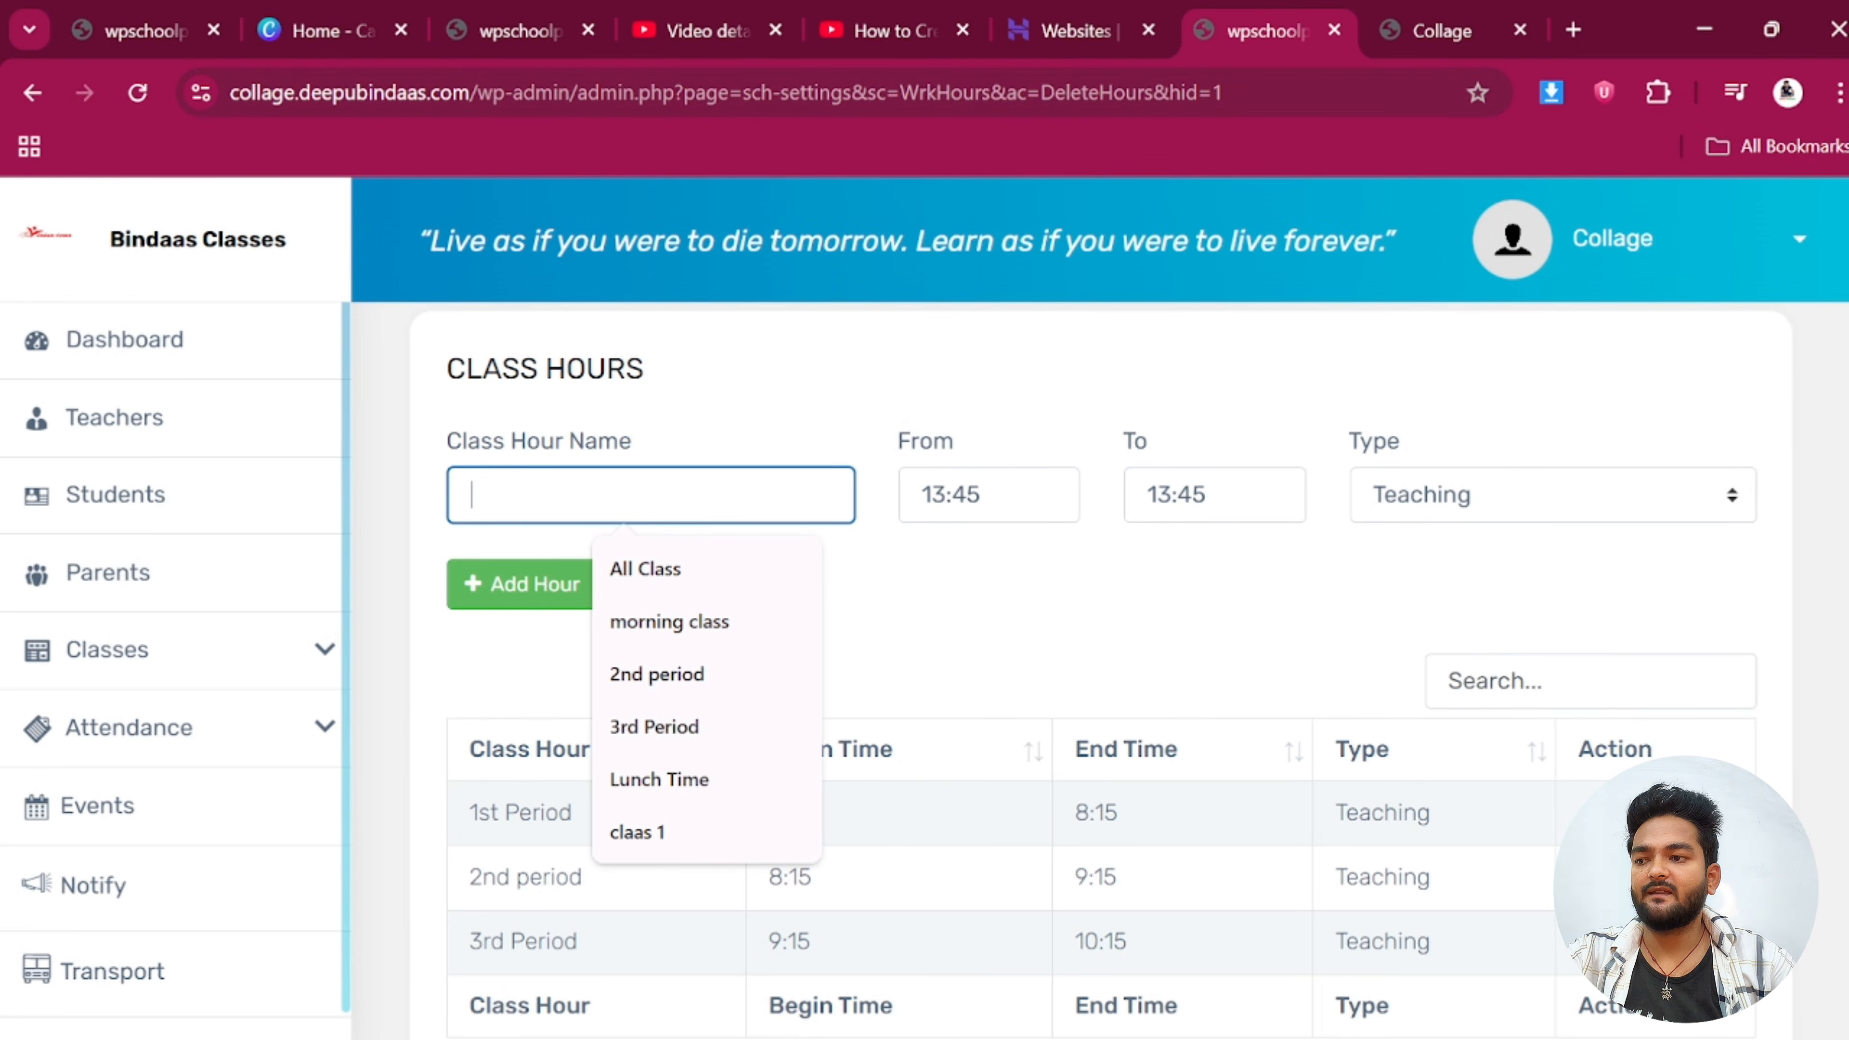
Add a '4th Period' teaching hour from 10:15 to 11:15
{"action": "type", "text": "4"}
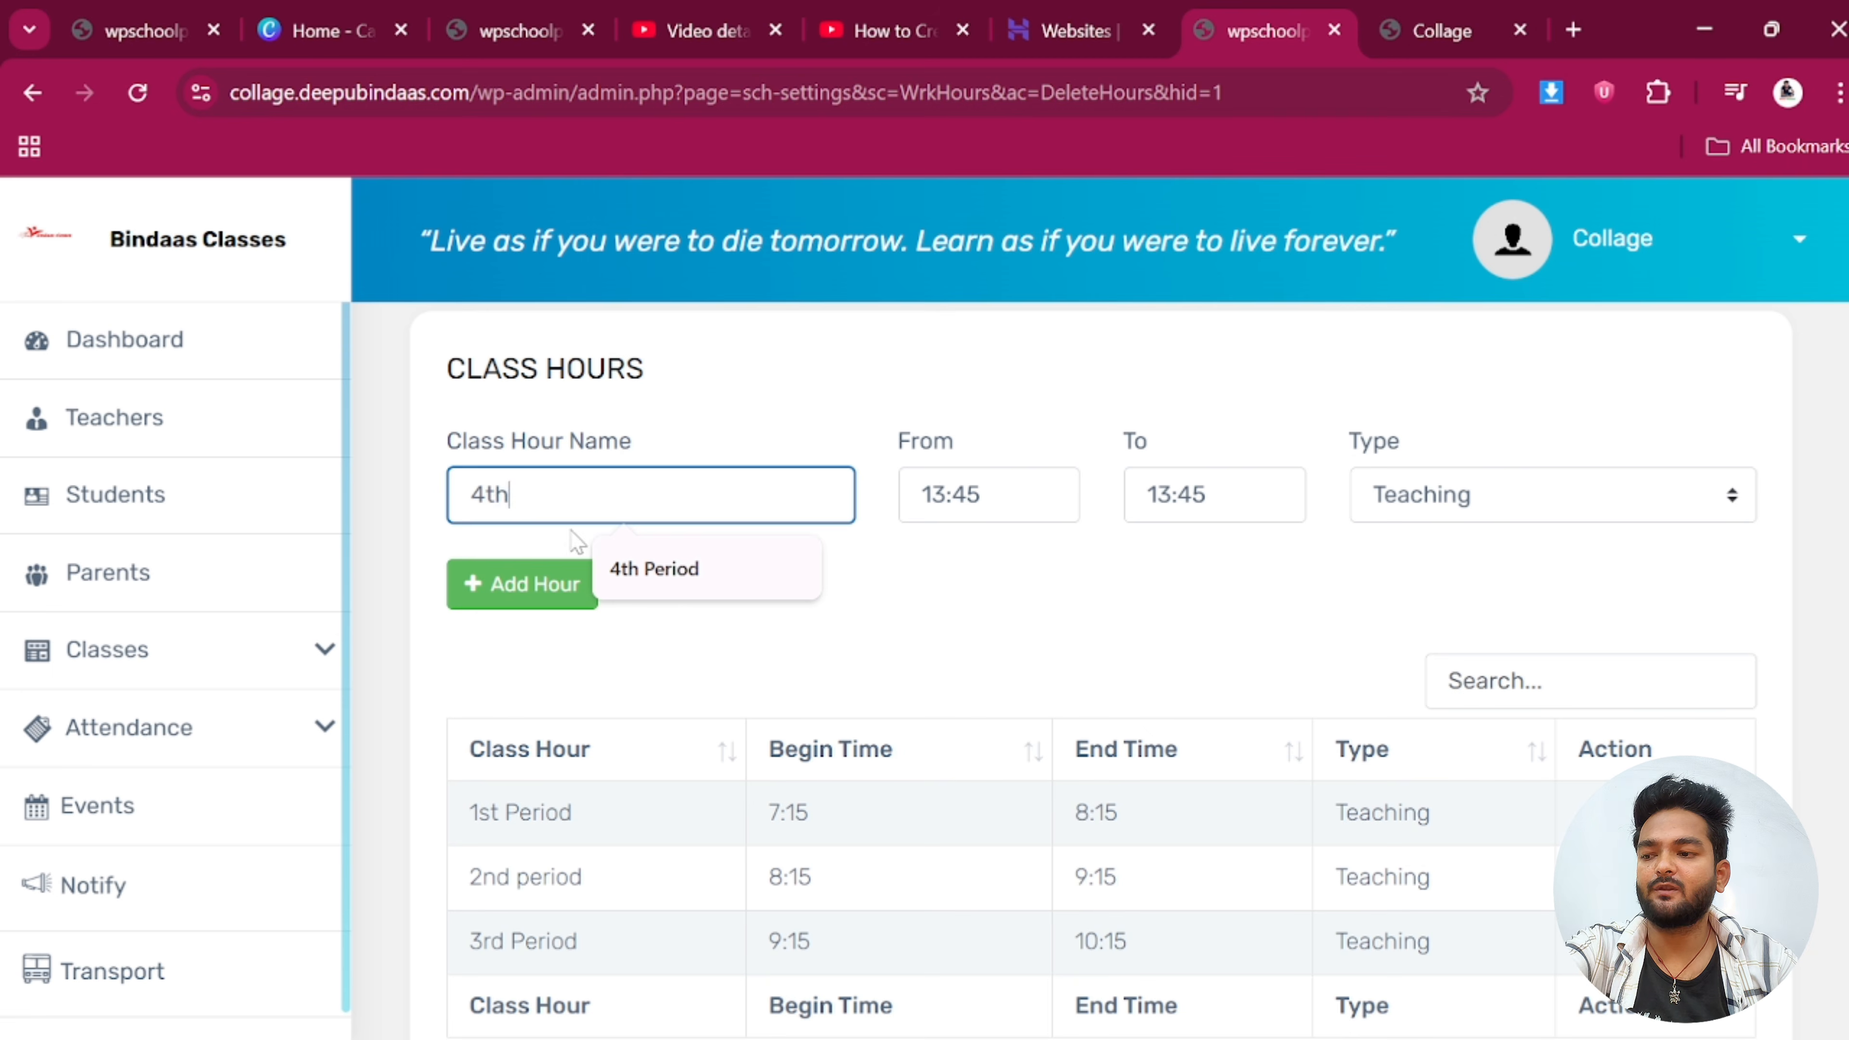
{"action": "type", "text": "th"}
{"action": "left_click", "coordinate": [655, 570]}
{"action": "left_click", "coordinate": [982, 514]}
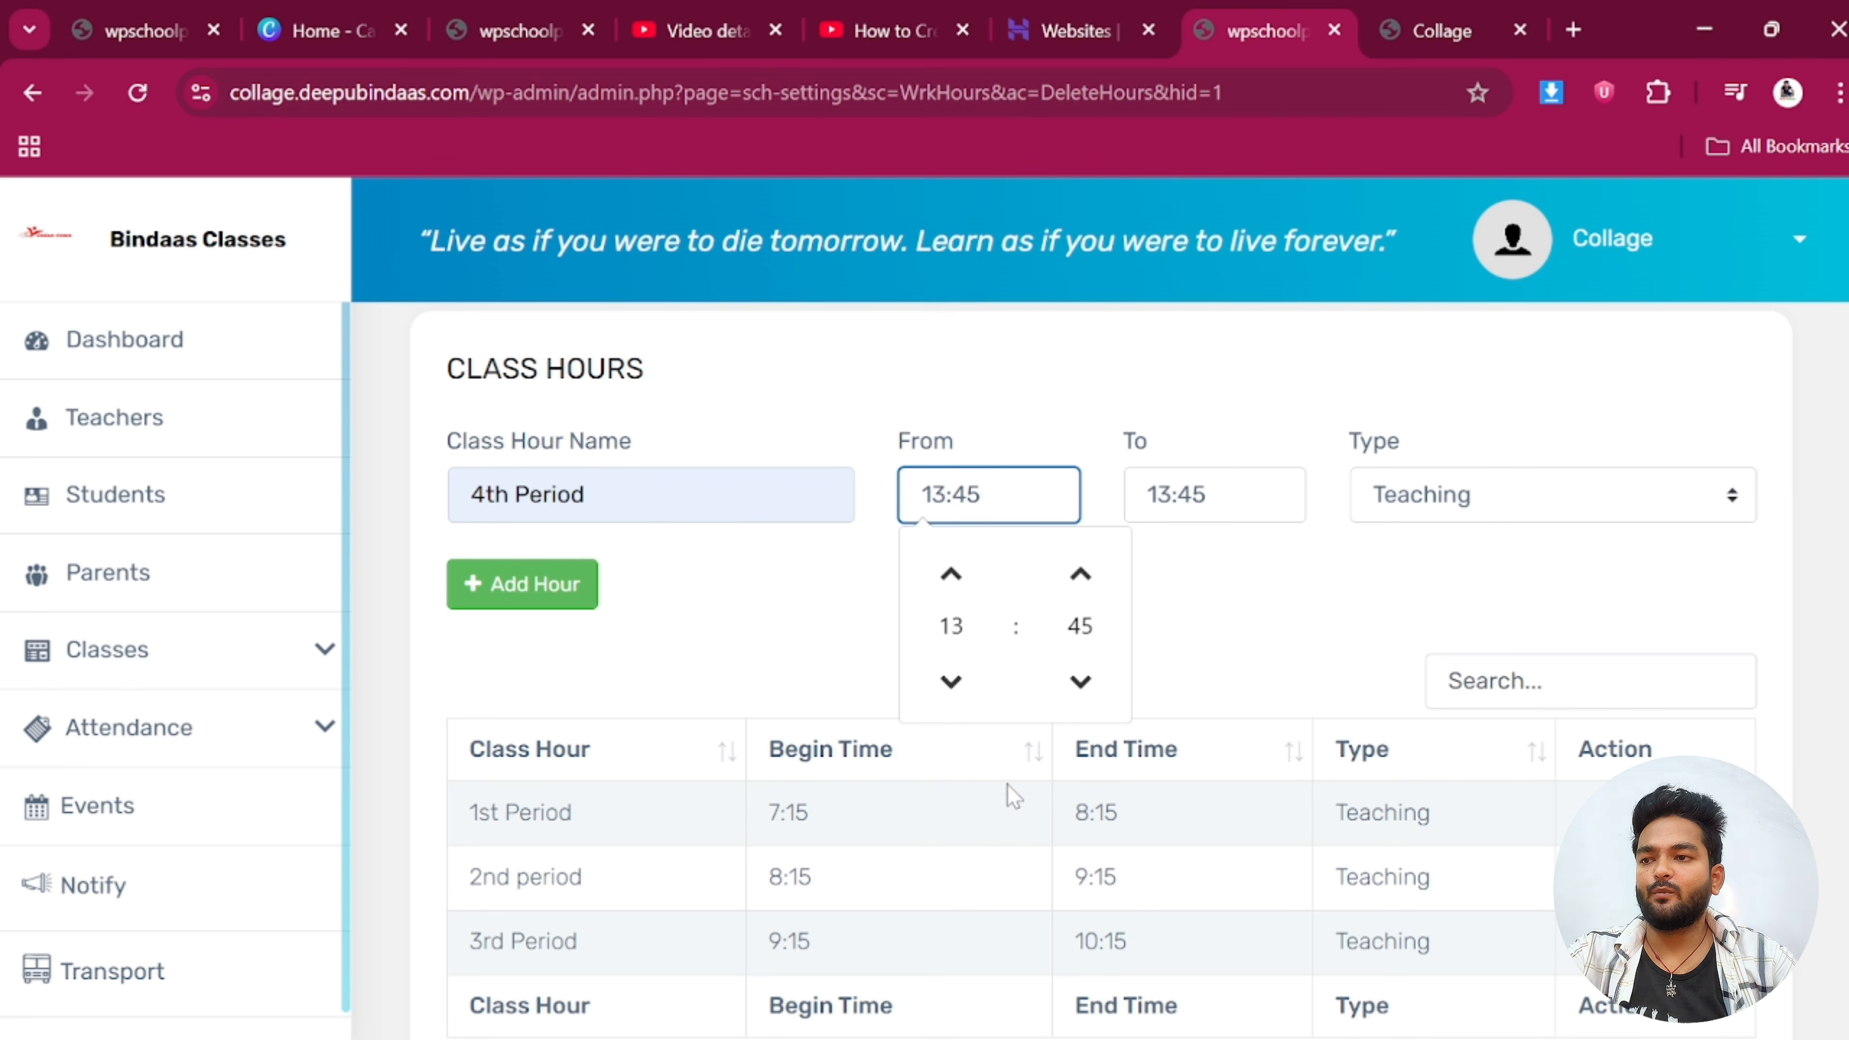
{"action": "left_click", "coordinate": [966, 685]}
{"action": "left_click", "coordinate": [967, 685]}
{"action": "left_click", "coordinate": [966, 684]}
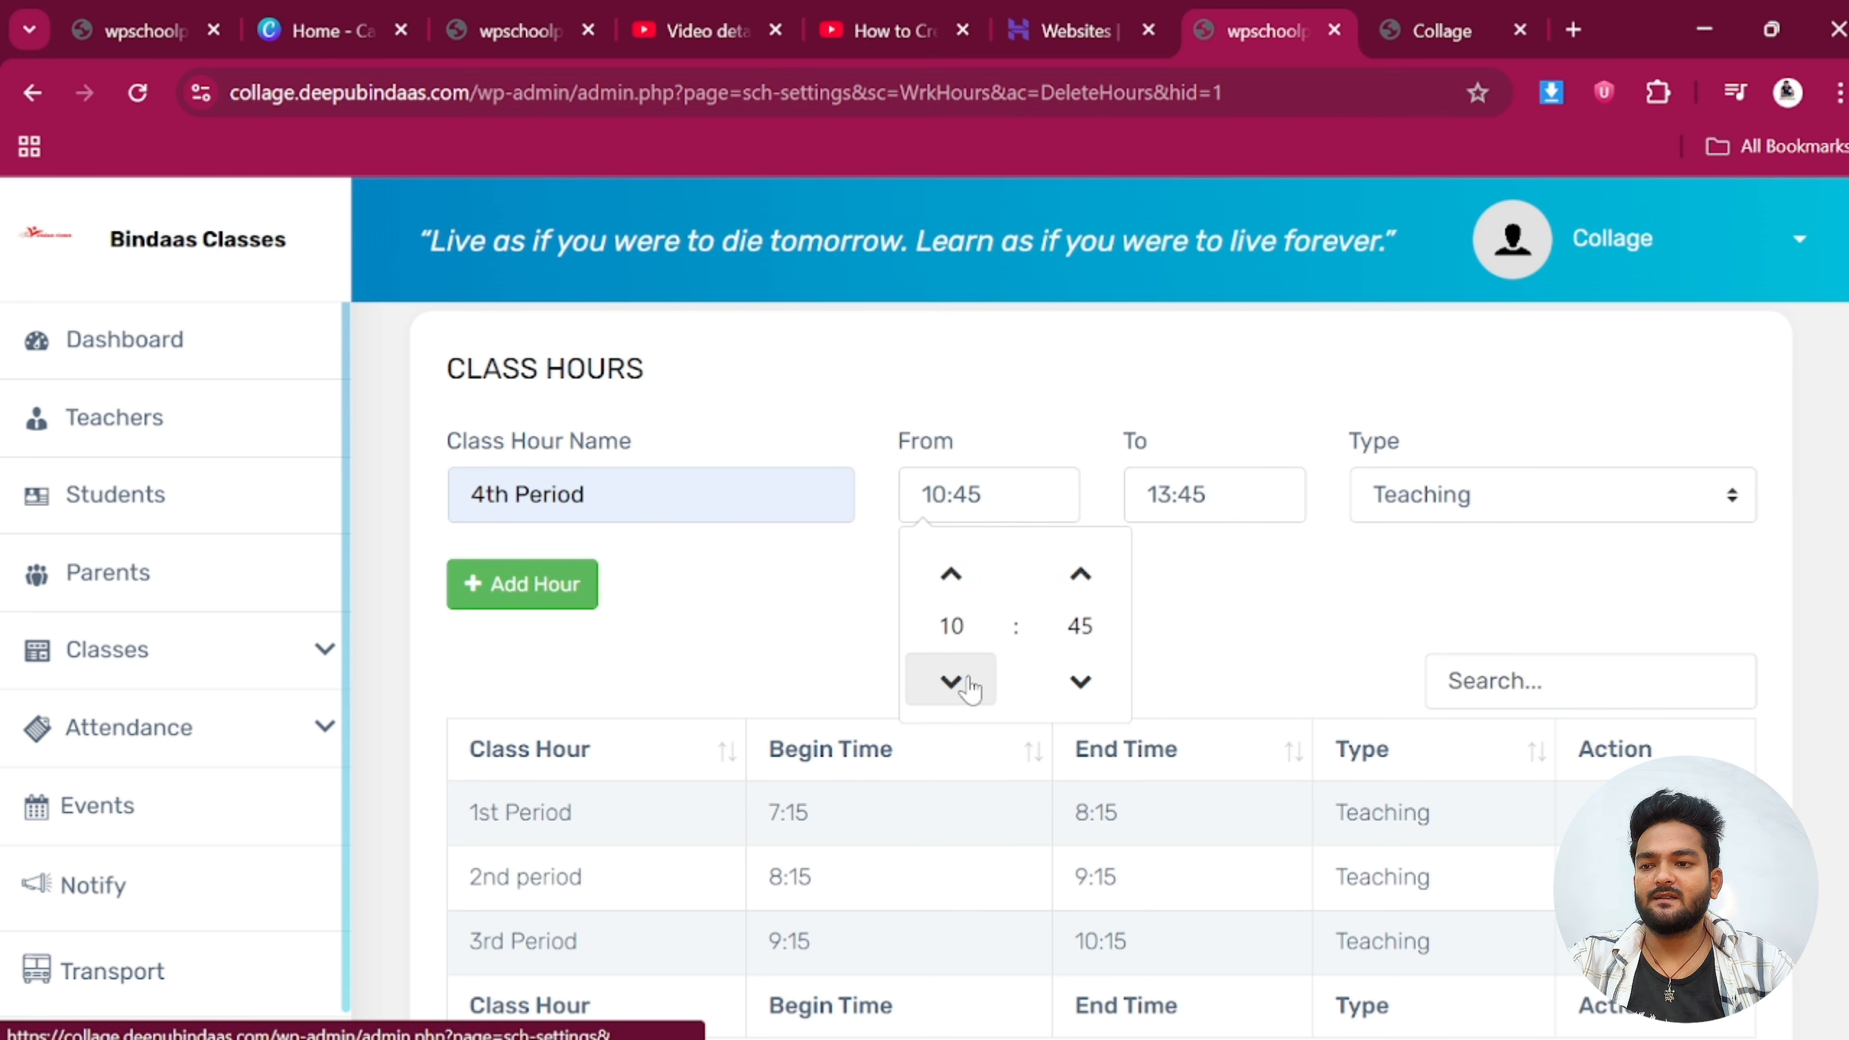
{"action": "left_click", "coordinate": [1081, 575]}
{"action": "left_click", "coordinate": [1230, 502]}
{"action": "left_click", "coordinate": [1307, 683]}
{"action": "left_click", "coordinate": [1307, 682]}
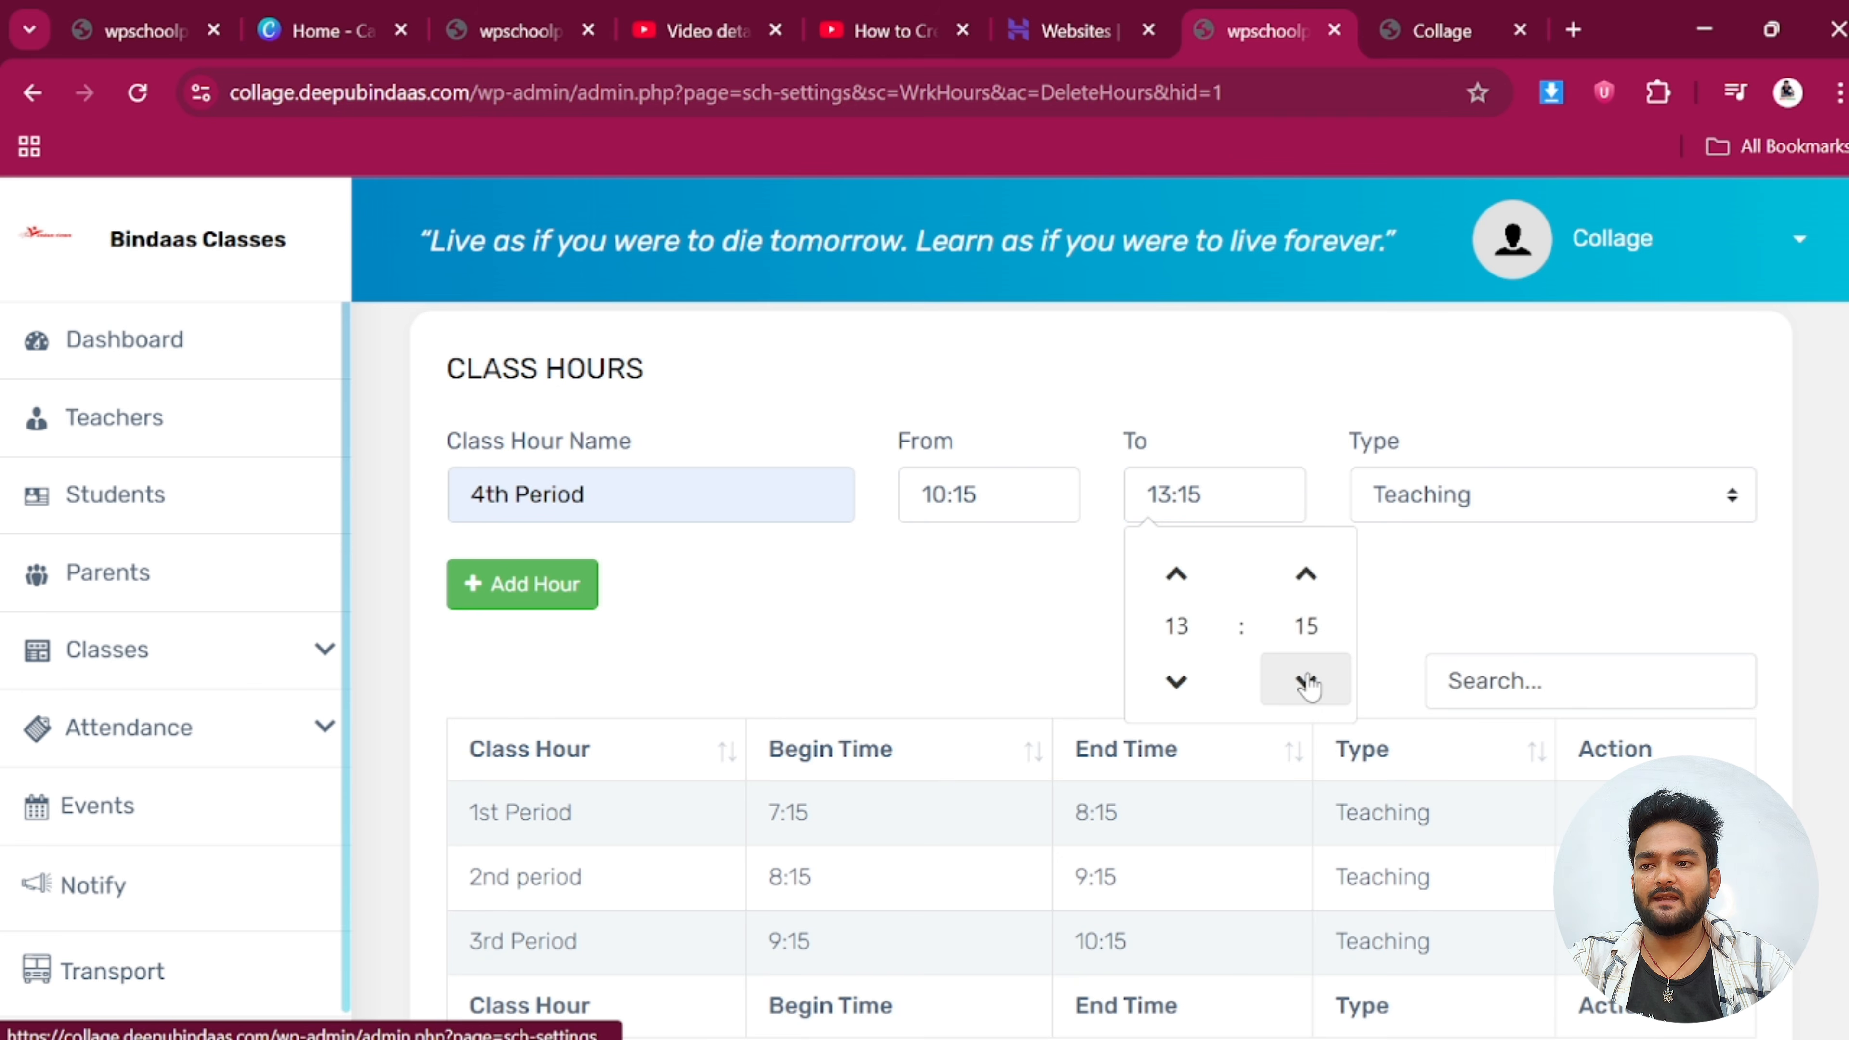
{"action": "left_click", "coordinate": [1307, 682]}
{"action": "left_click", "coordinate": [1307, 575]}
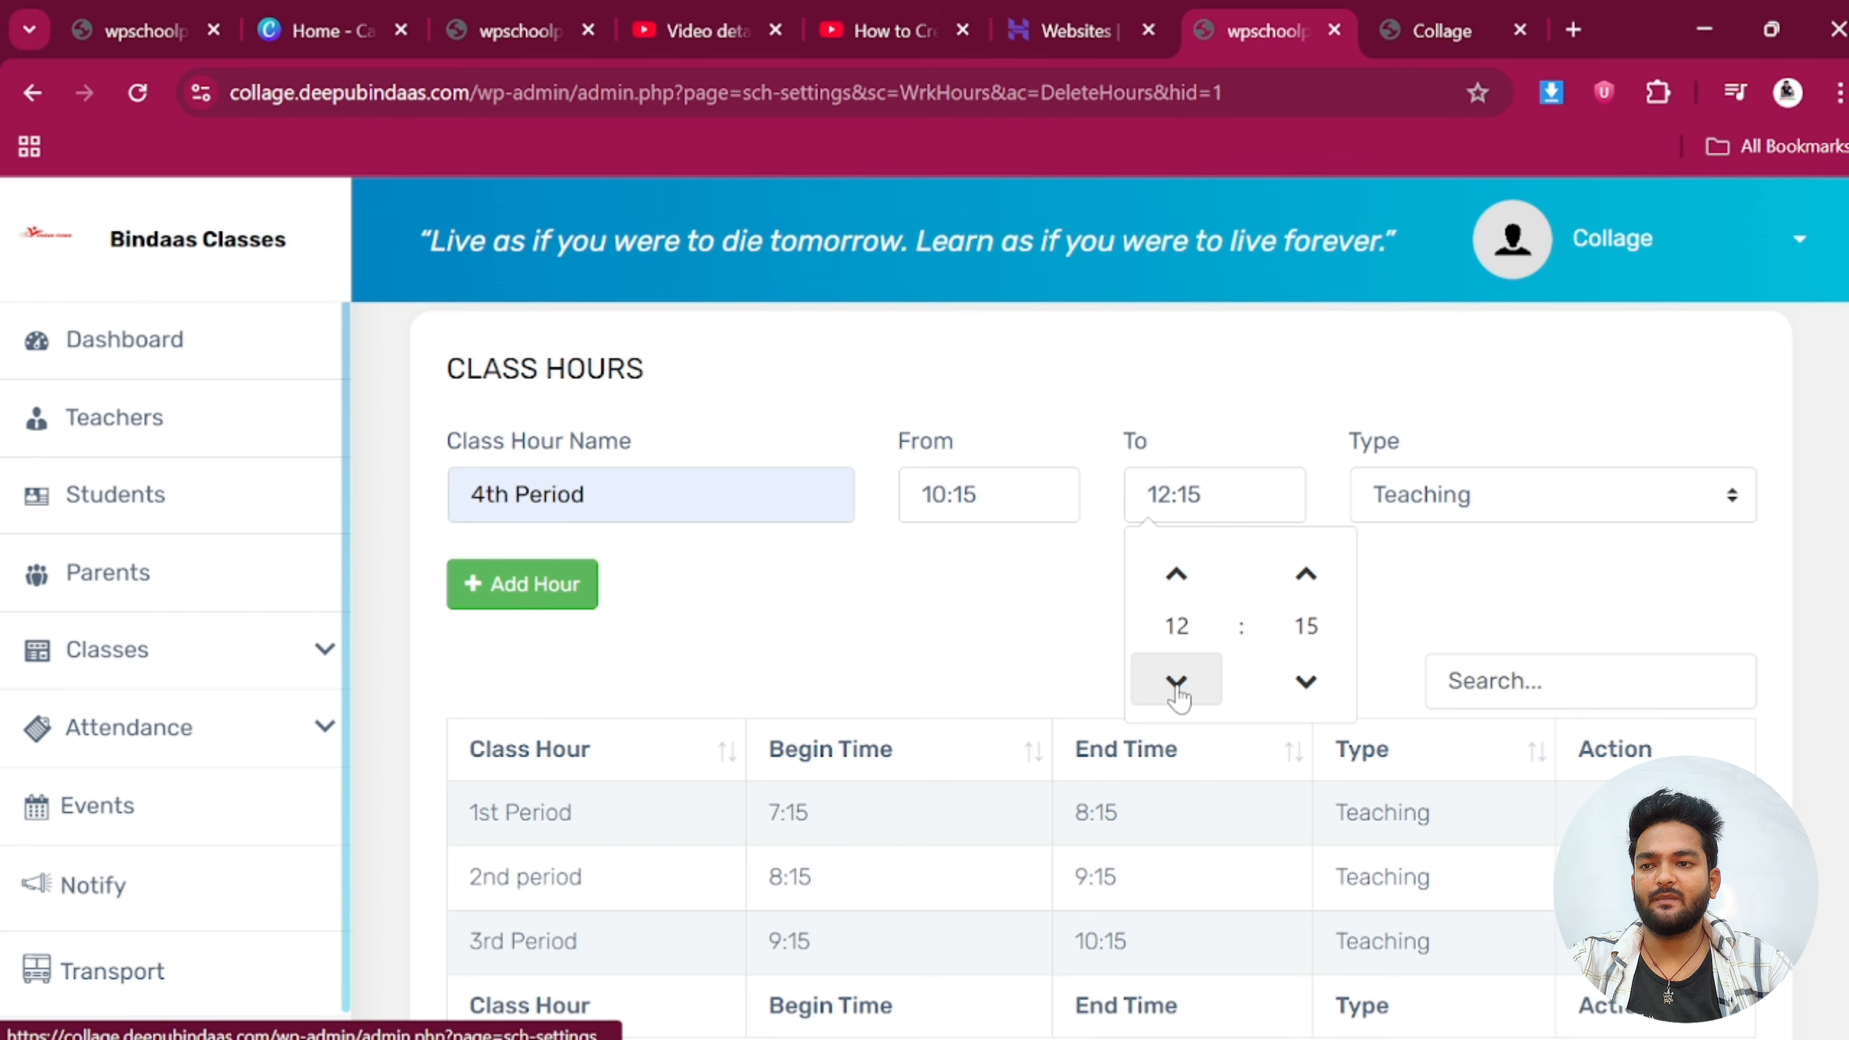
{"action": "left_click", "coordinate": [1177, 575]}
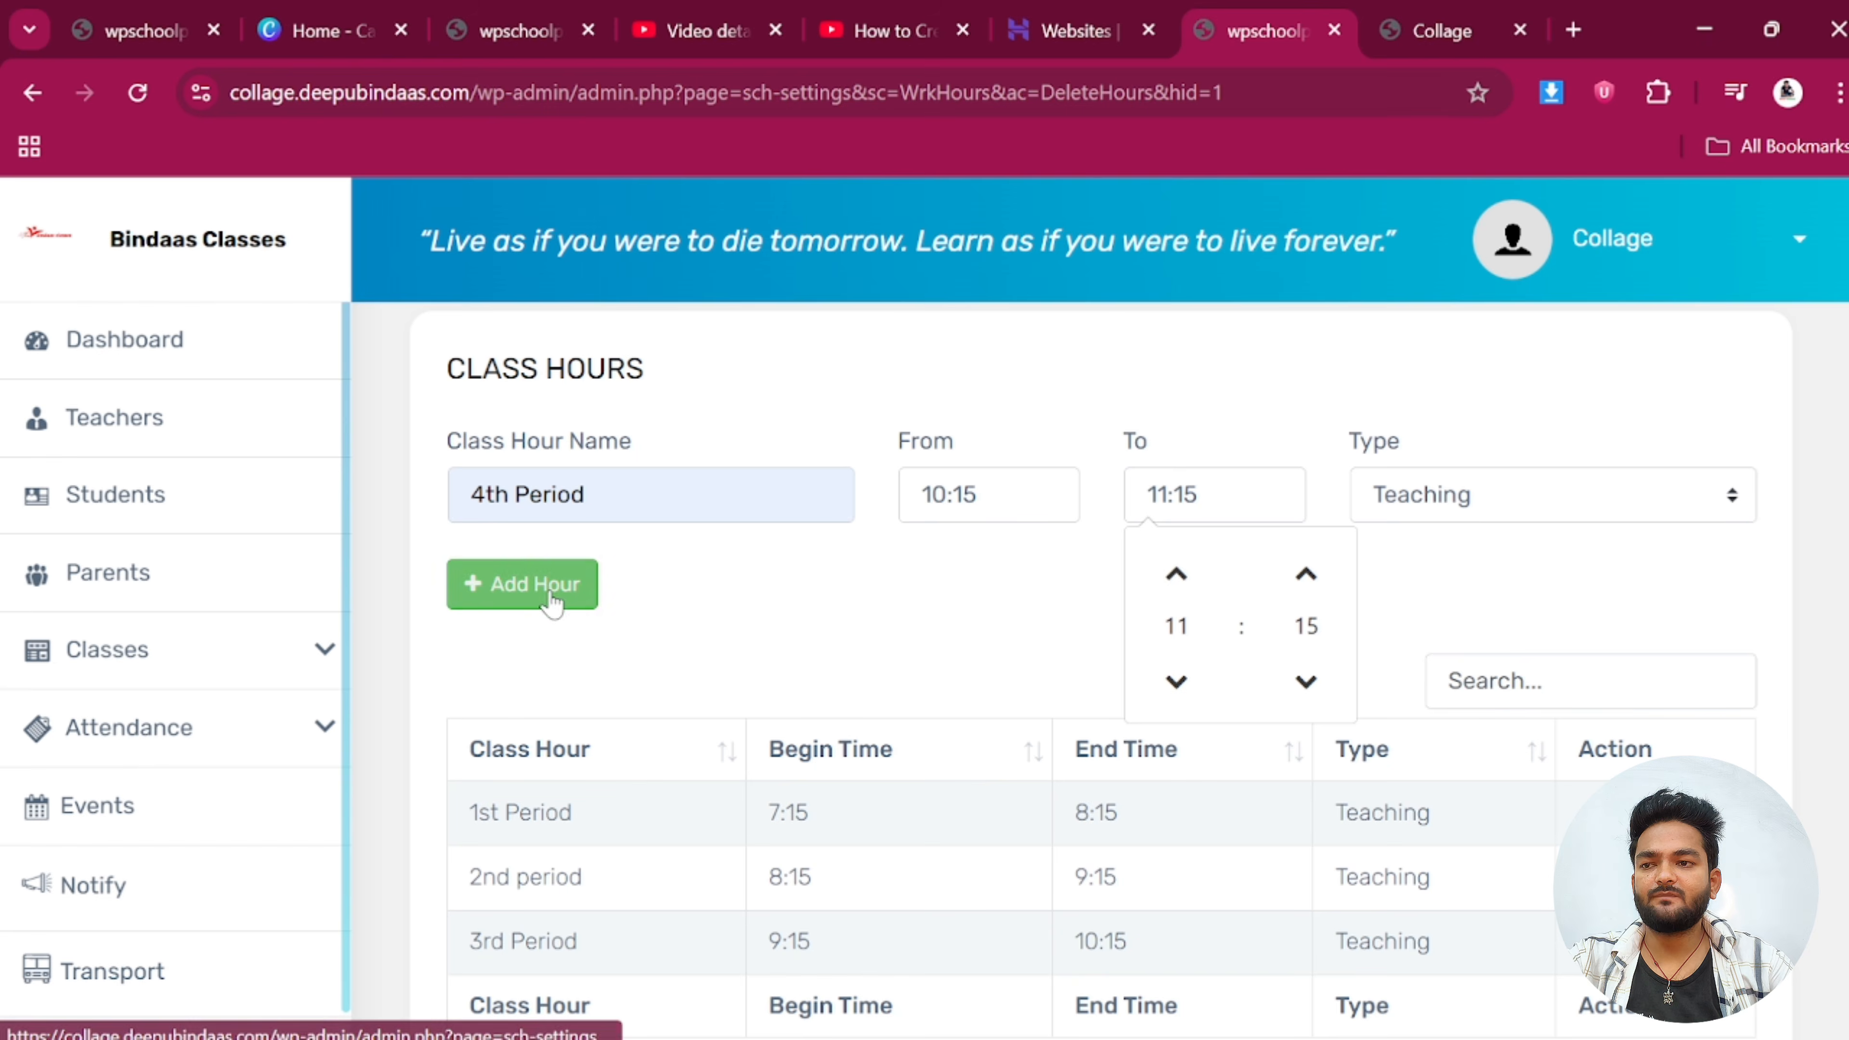
{"action": "left_click", "coordinate": [526, 588]}
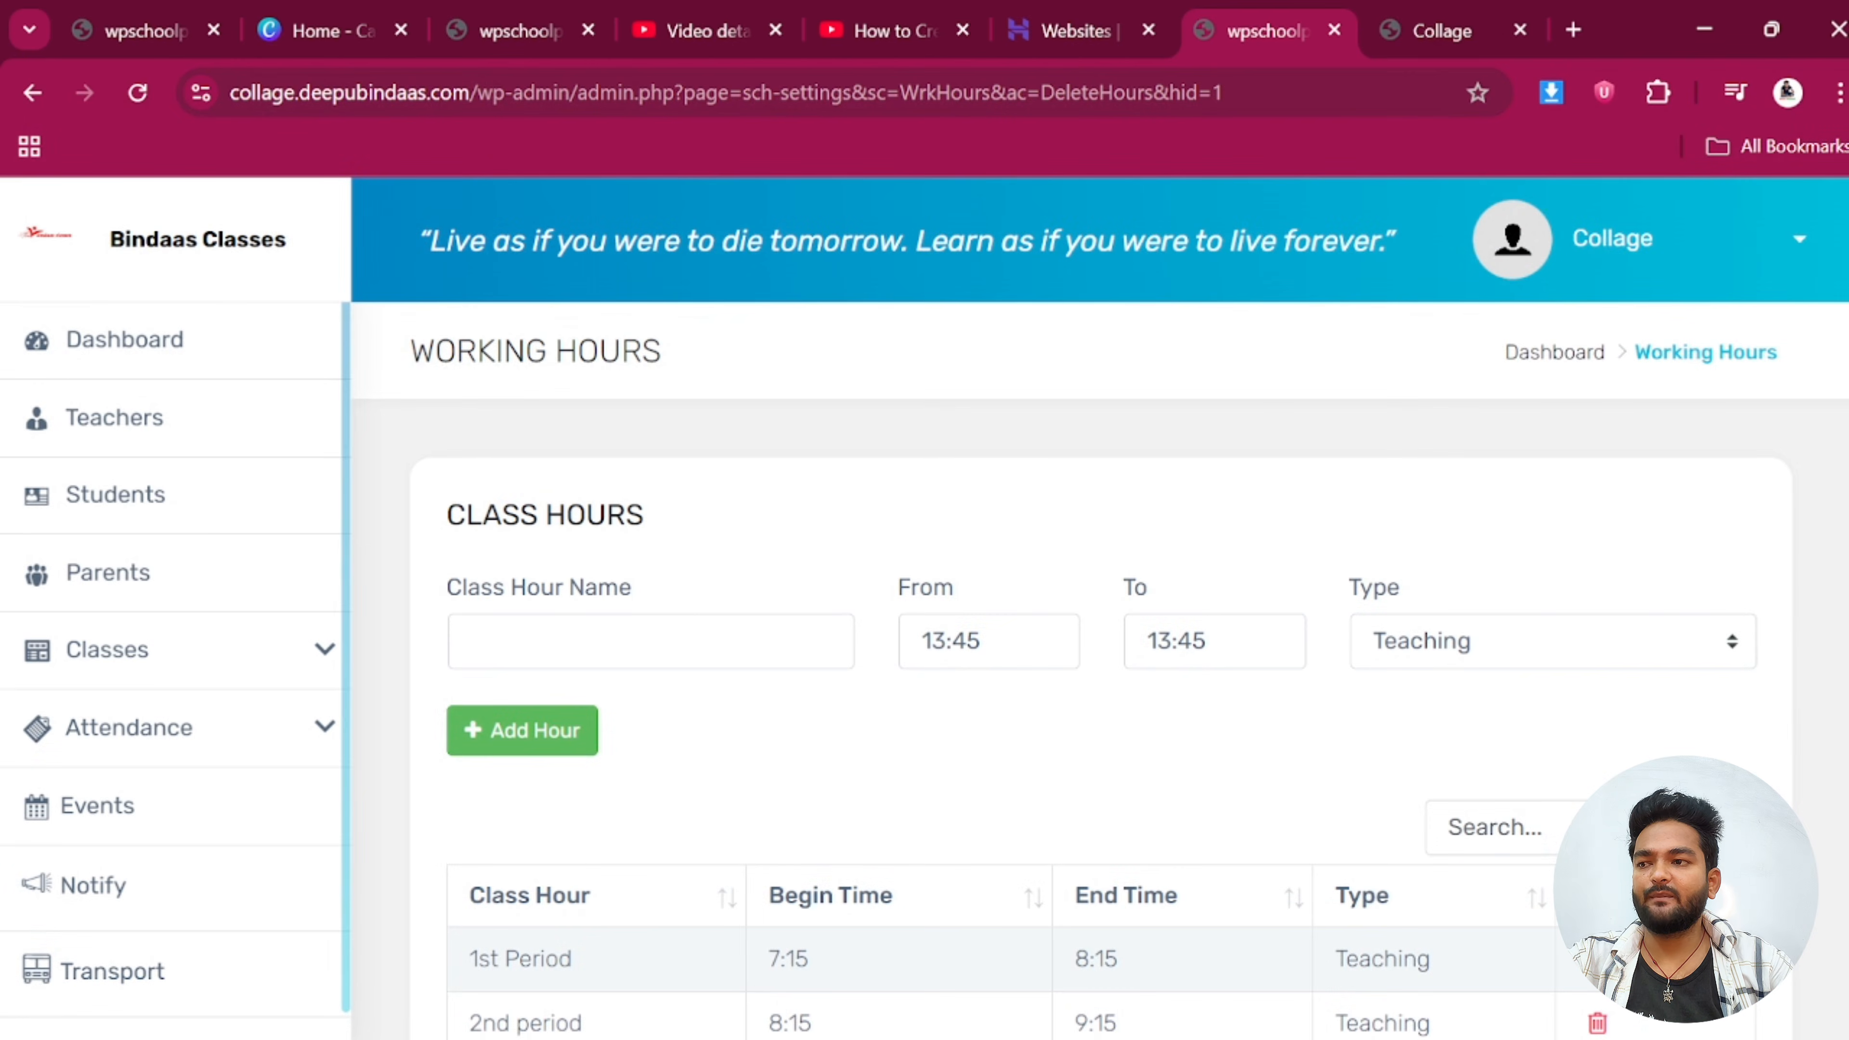
{"action": "scroll", "coordinate": [549, 582], "scroll_direction": "down", "scroll_amount": 2}
Add a '5th period' Break from 11:15 to 12:15 and check the class hours table
{"action": "left_click", "coordinate": [622, 497]}
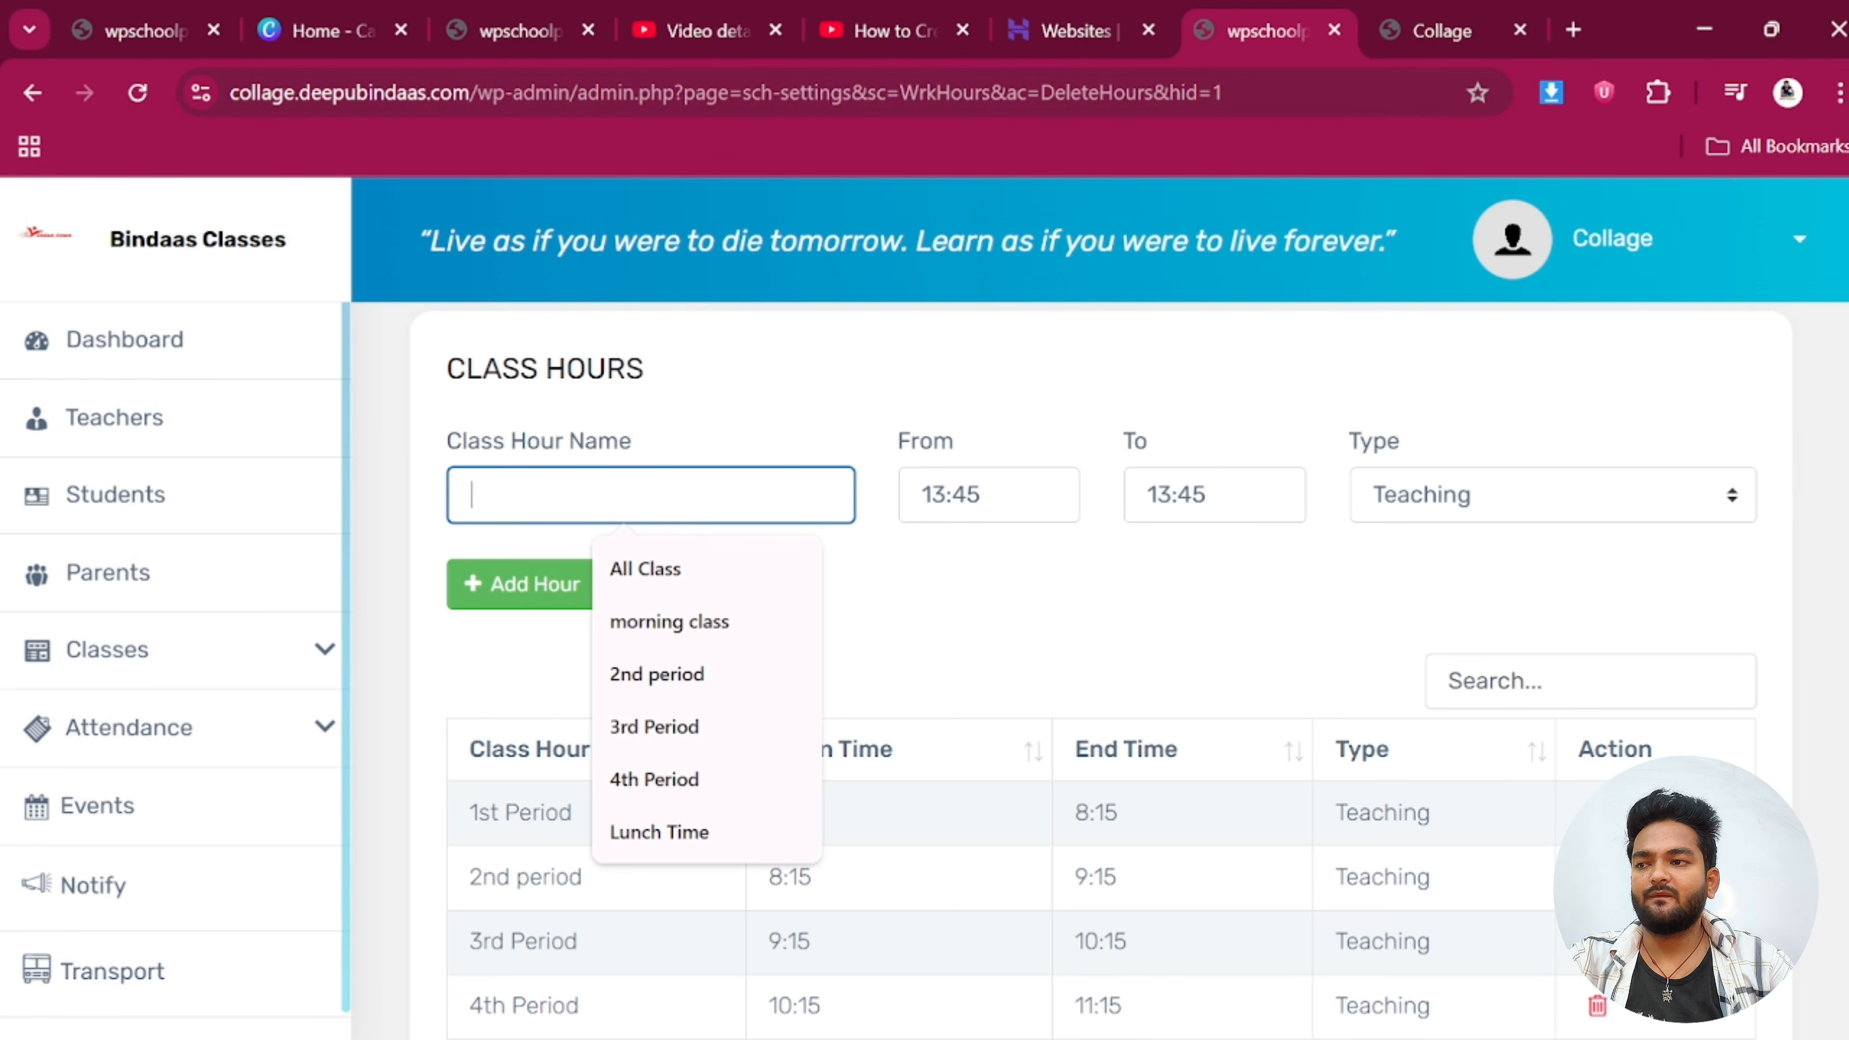
{"action": "type", "text": "5"}
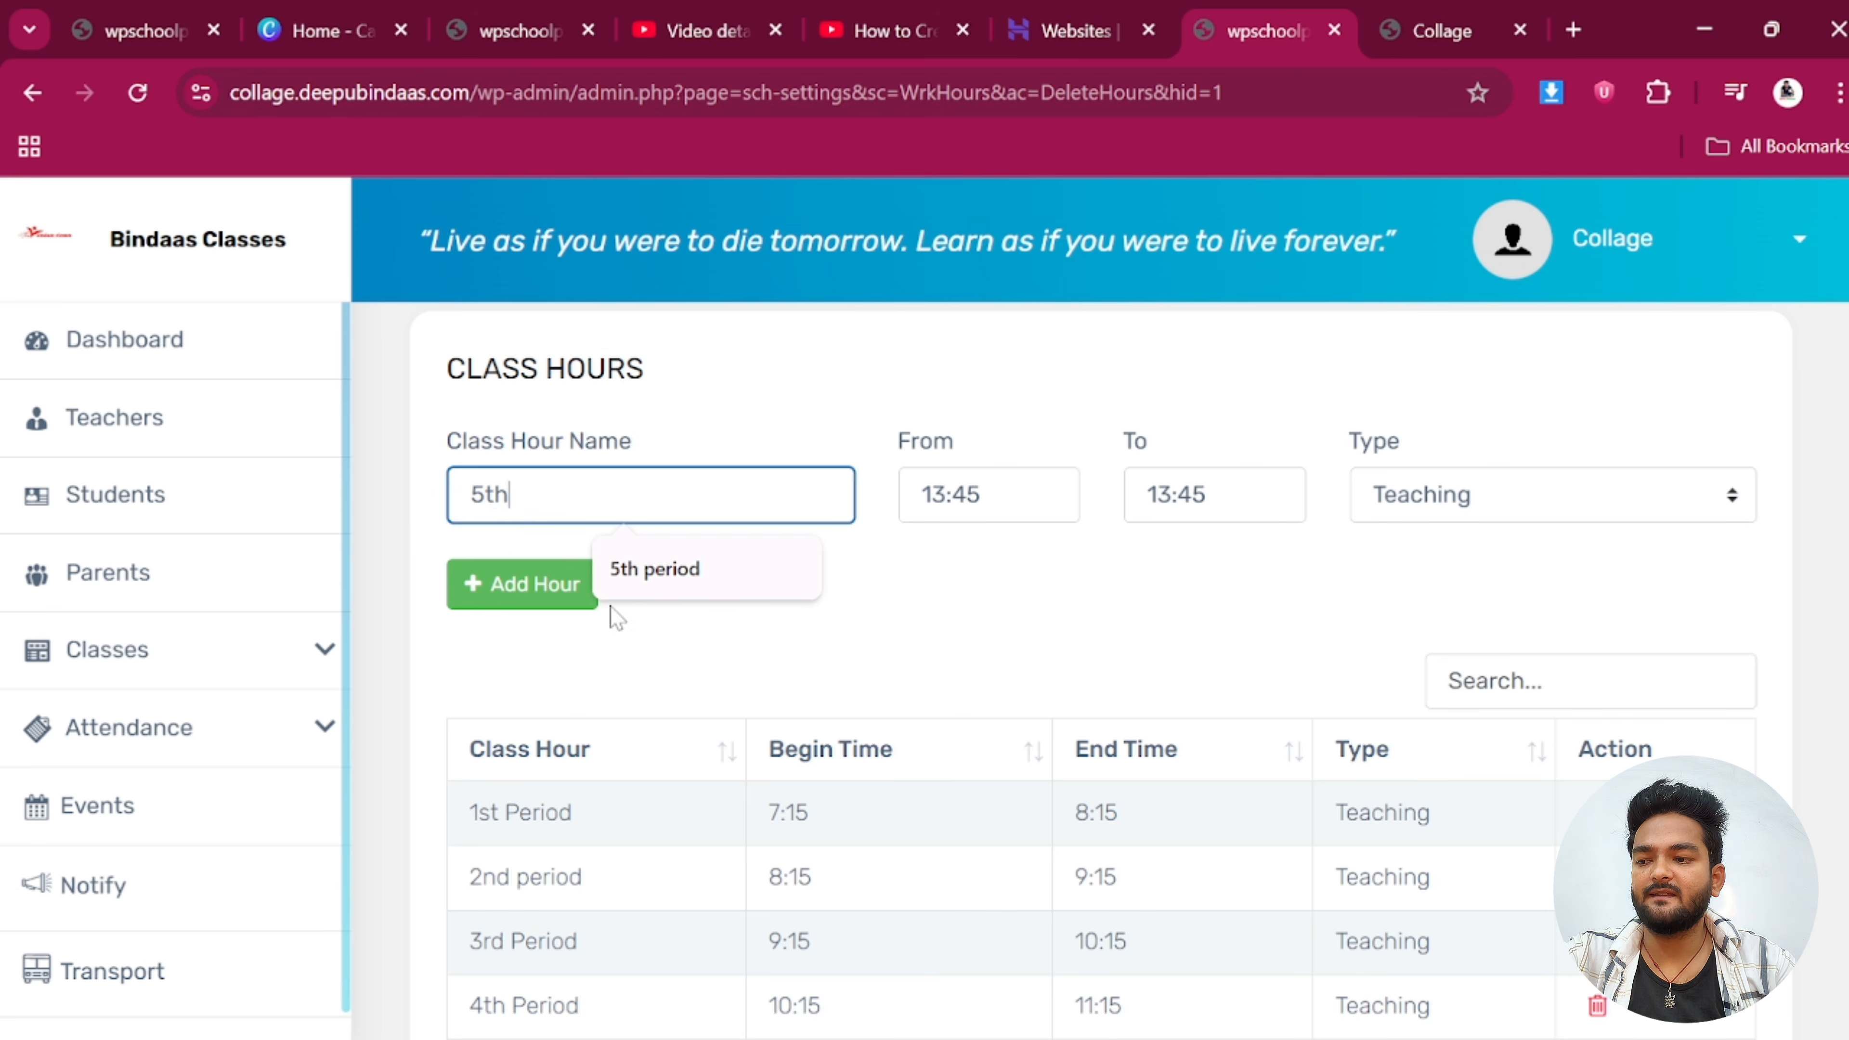
{"action": "type", "text": "th"}
{"action": "left_click", "coordinate": [731, 573]}
{"action": "left_click", "coordinate": [961, 503]}
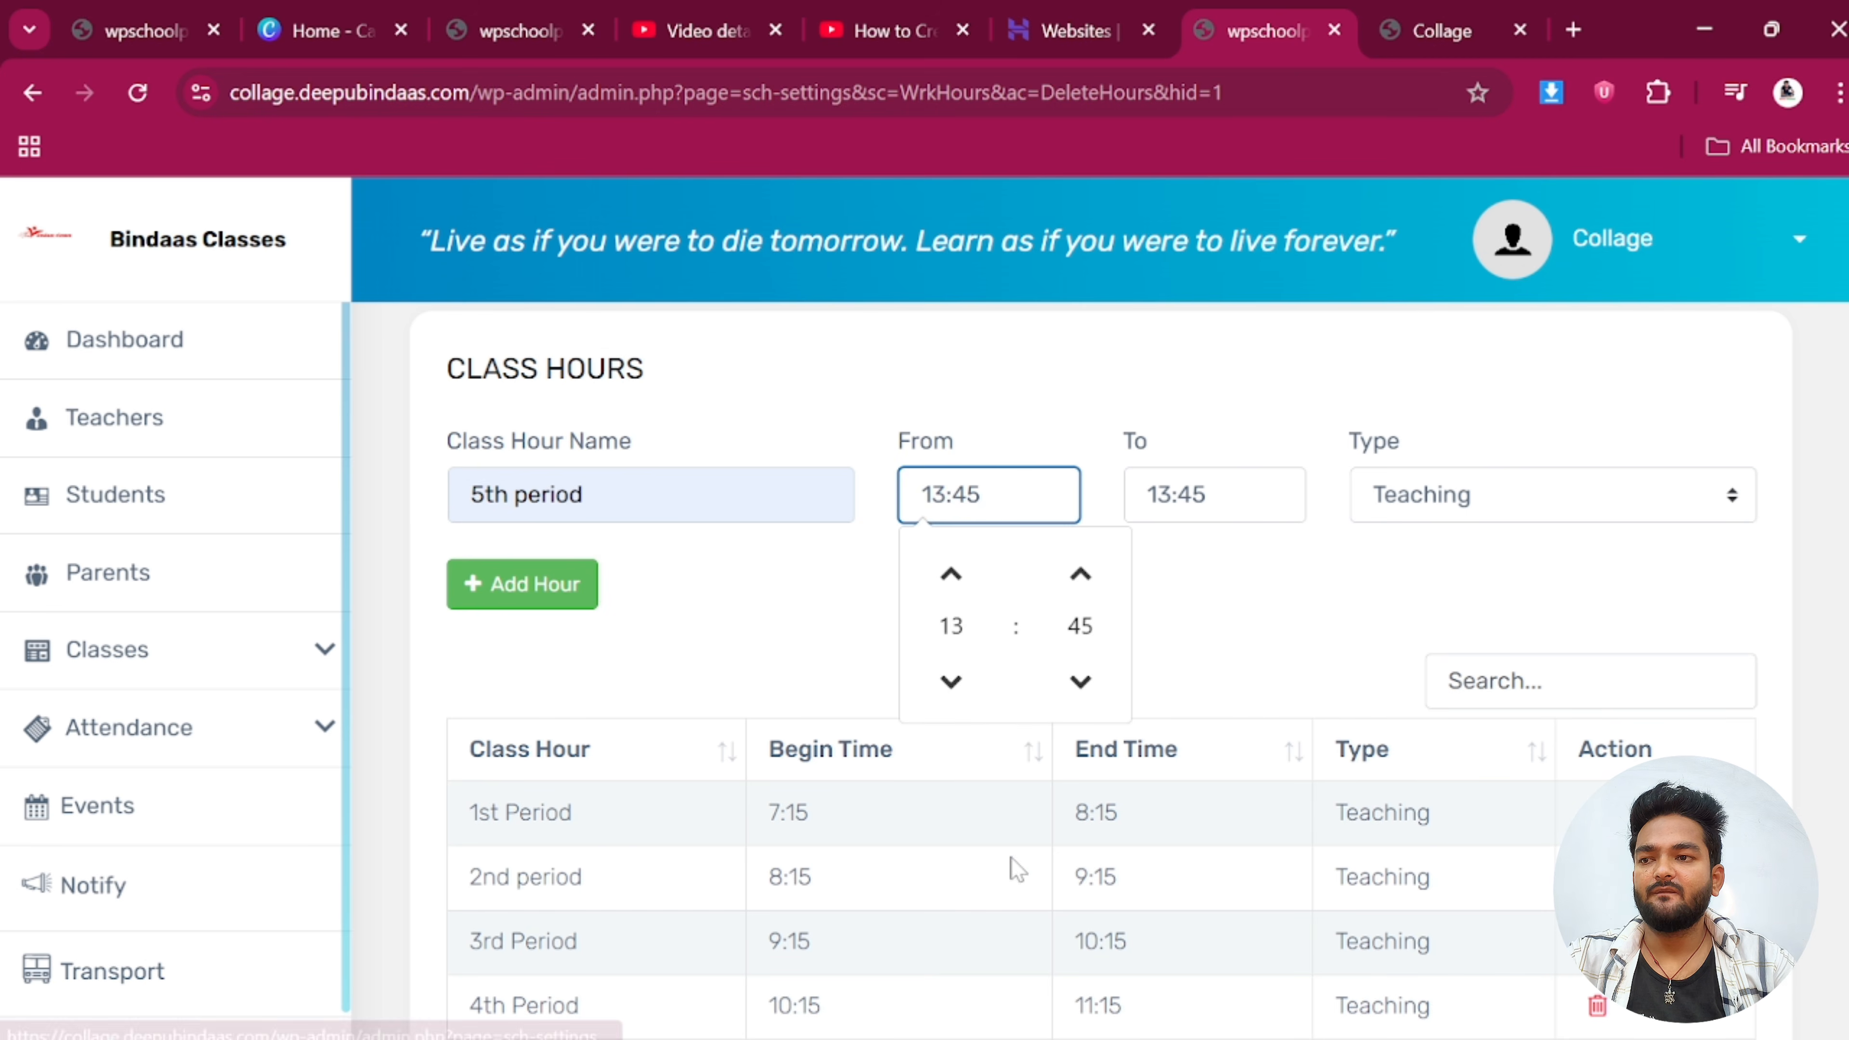
{"action": "scroll", "coordinate": [1017, 869], "scroll_direction": "down", "scroll_amount": 2}
{"action": "left_click", "coordinate": [945, 563]}
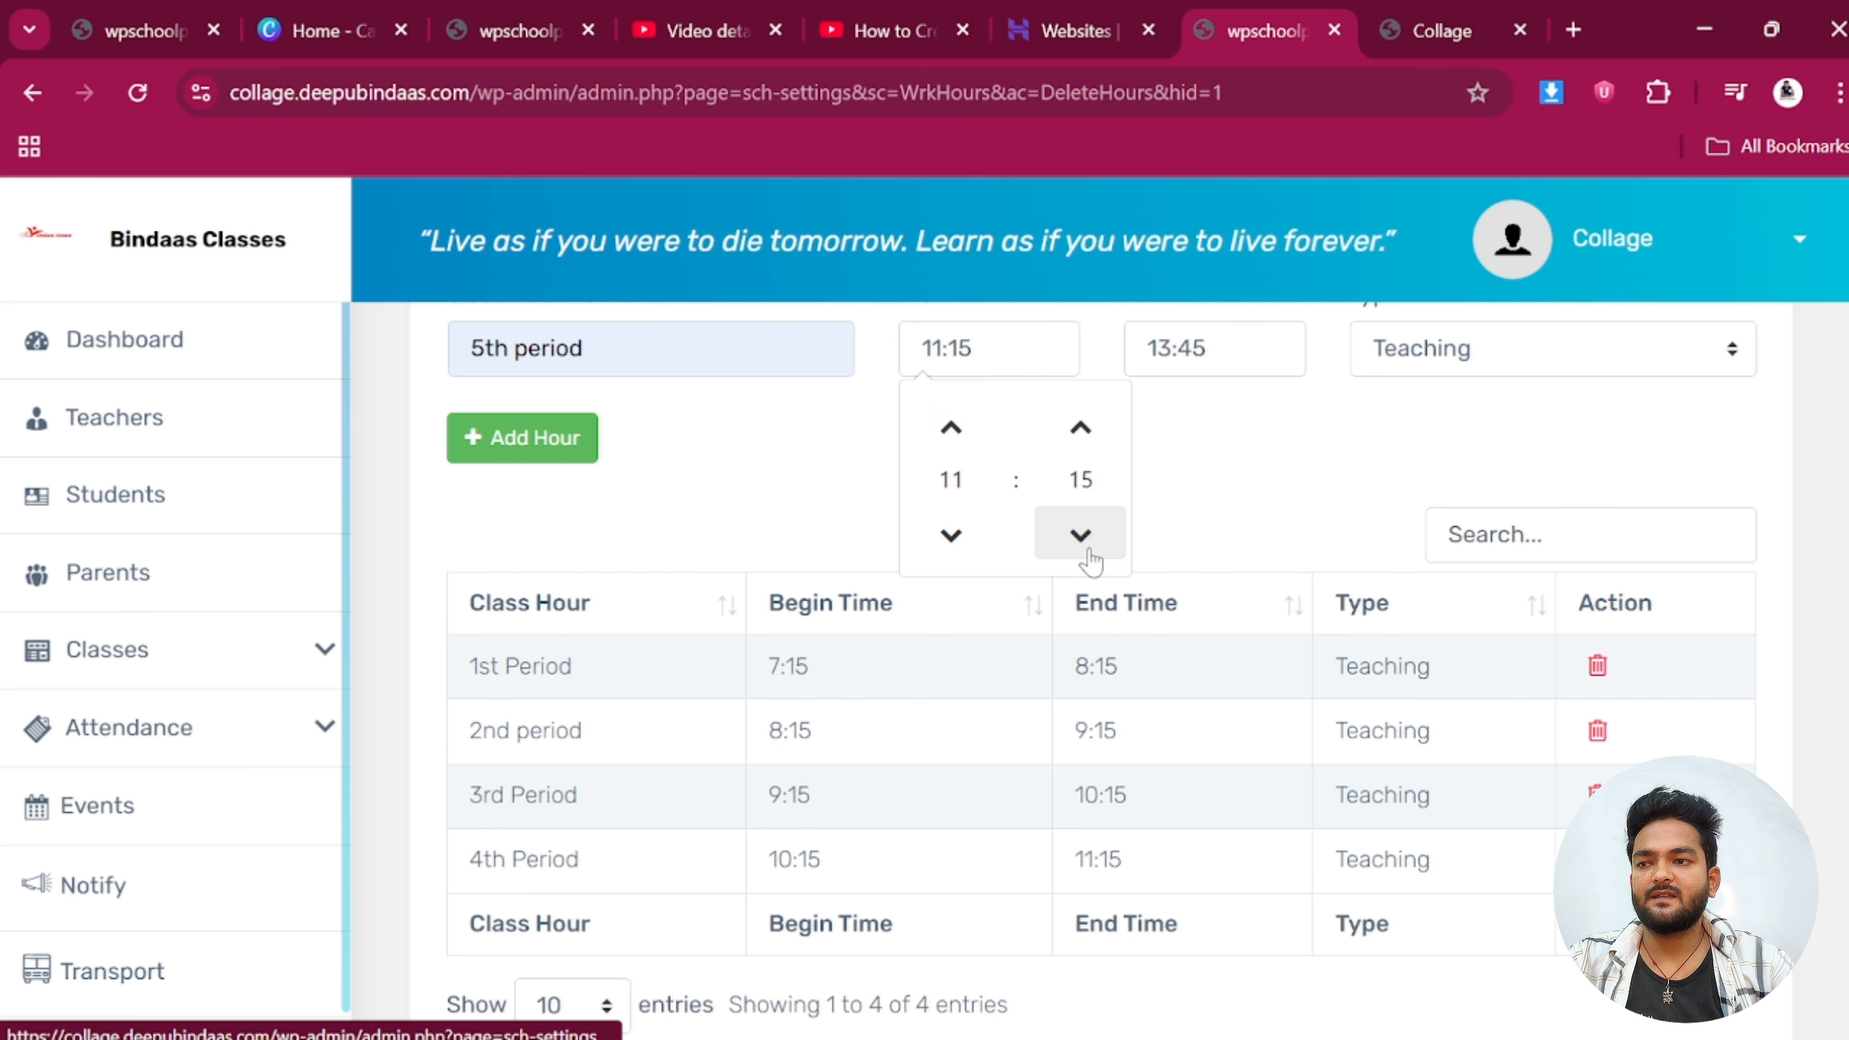
{"action": "left_click", "coordinate": [1204, 348]}
{"action": "left_click", "coordinate": [1177, 534]}
{"action": "left_click", "coordinate": [1177, 534]}
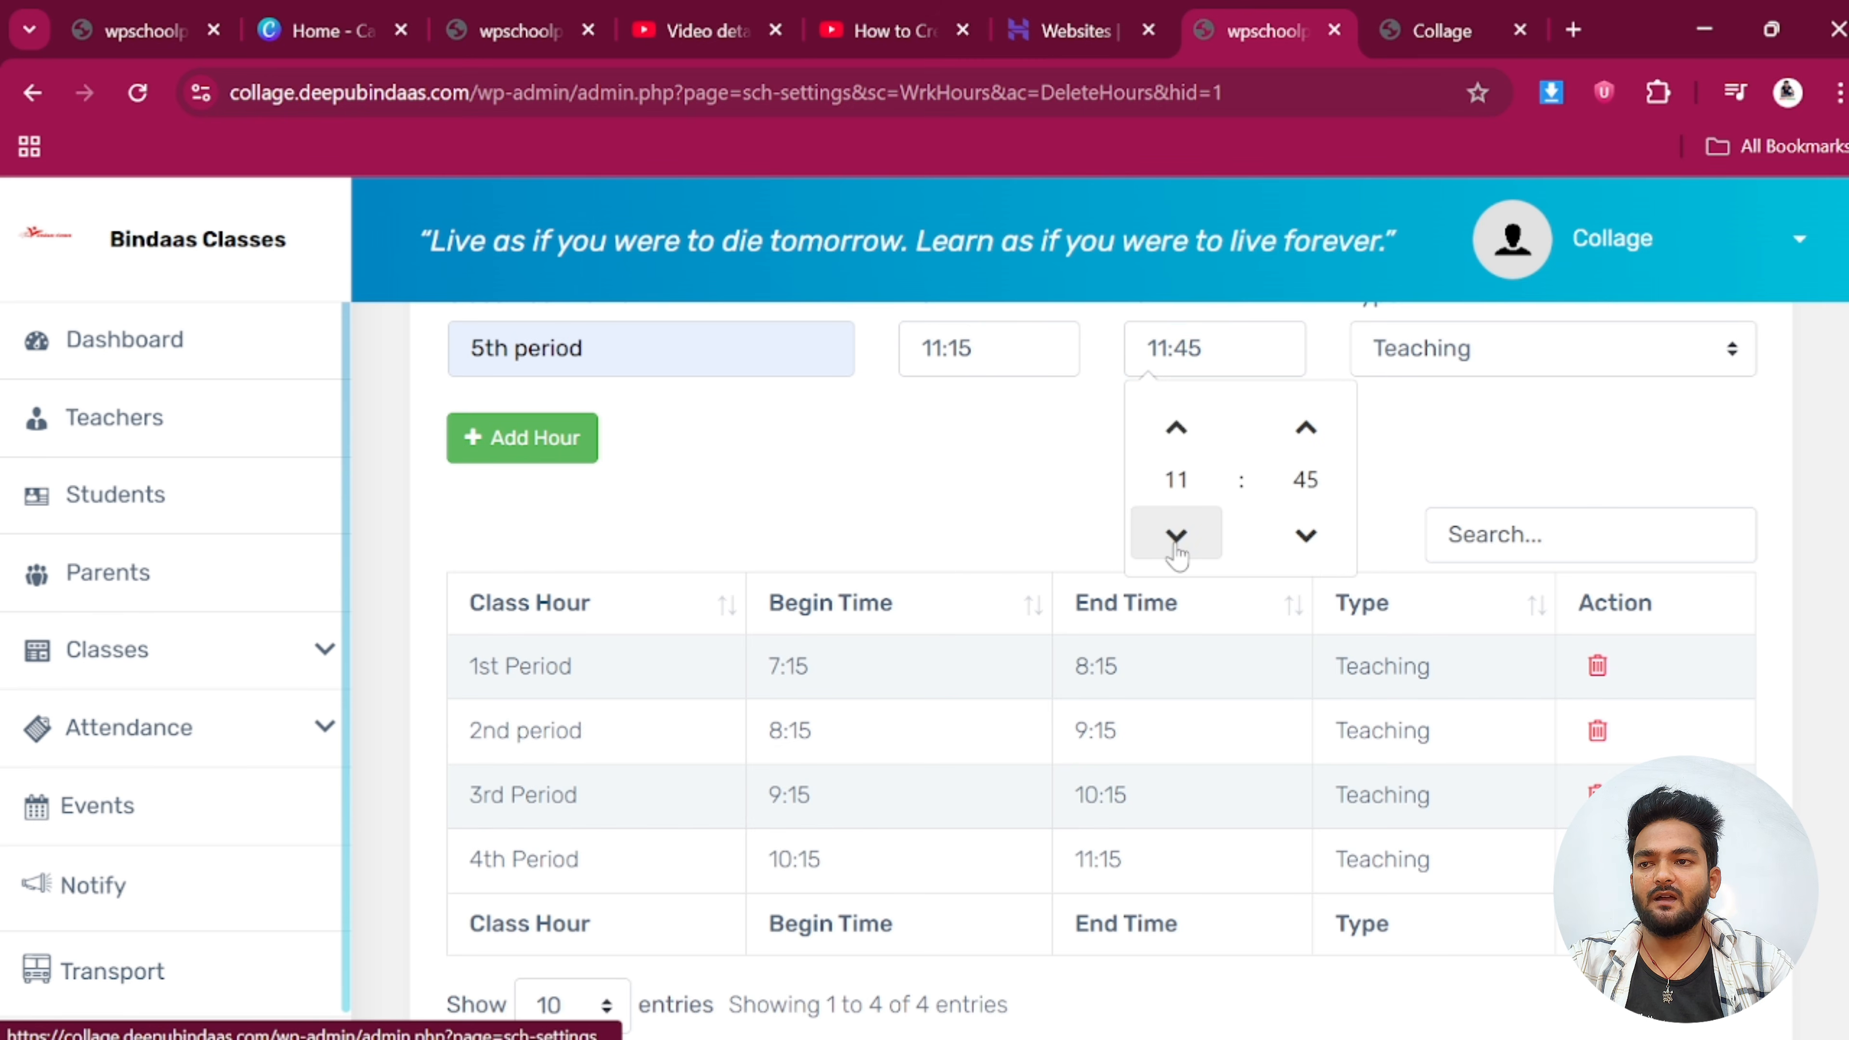
{"action": "left_click", "coordinate": [1177, 428]}
{"action": "left_click", "coordinate": [1306, 535]}
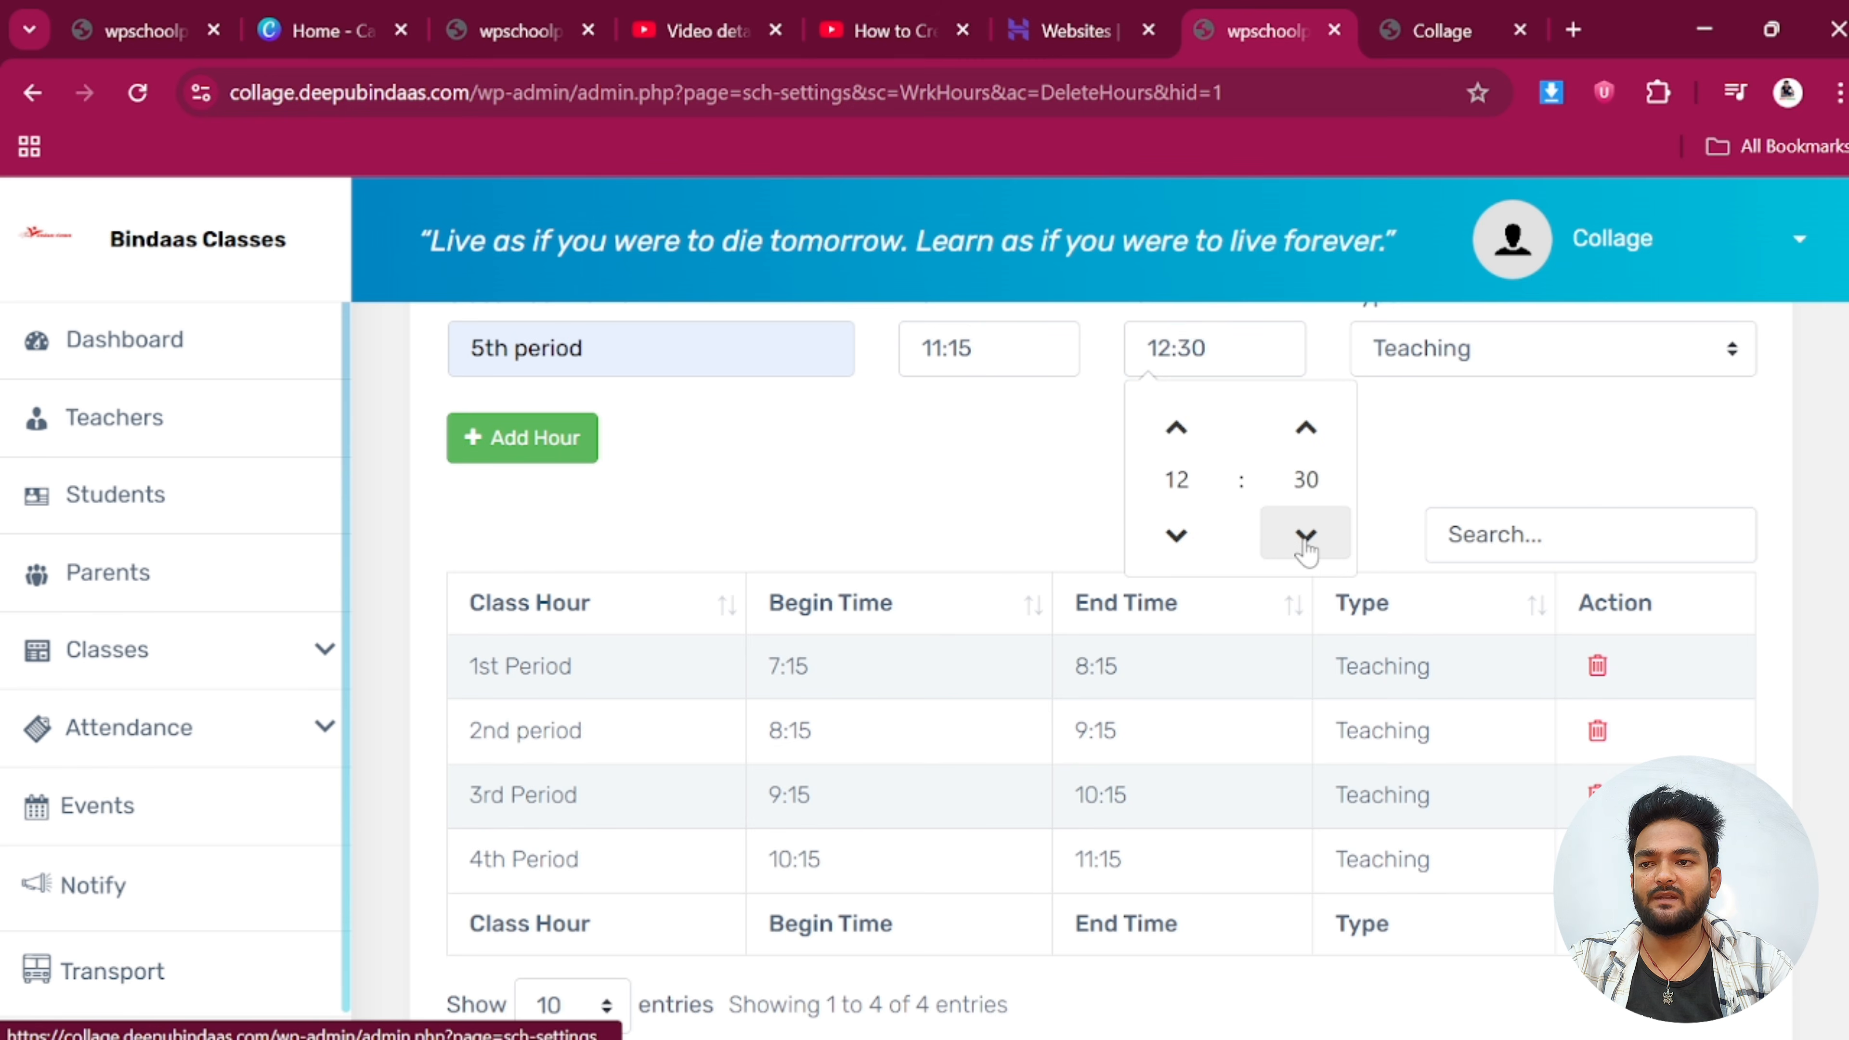
{"action": "left_click", "coordinate": [1459, 356]}
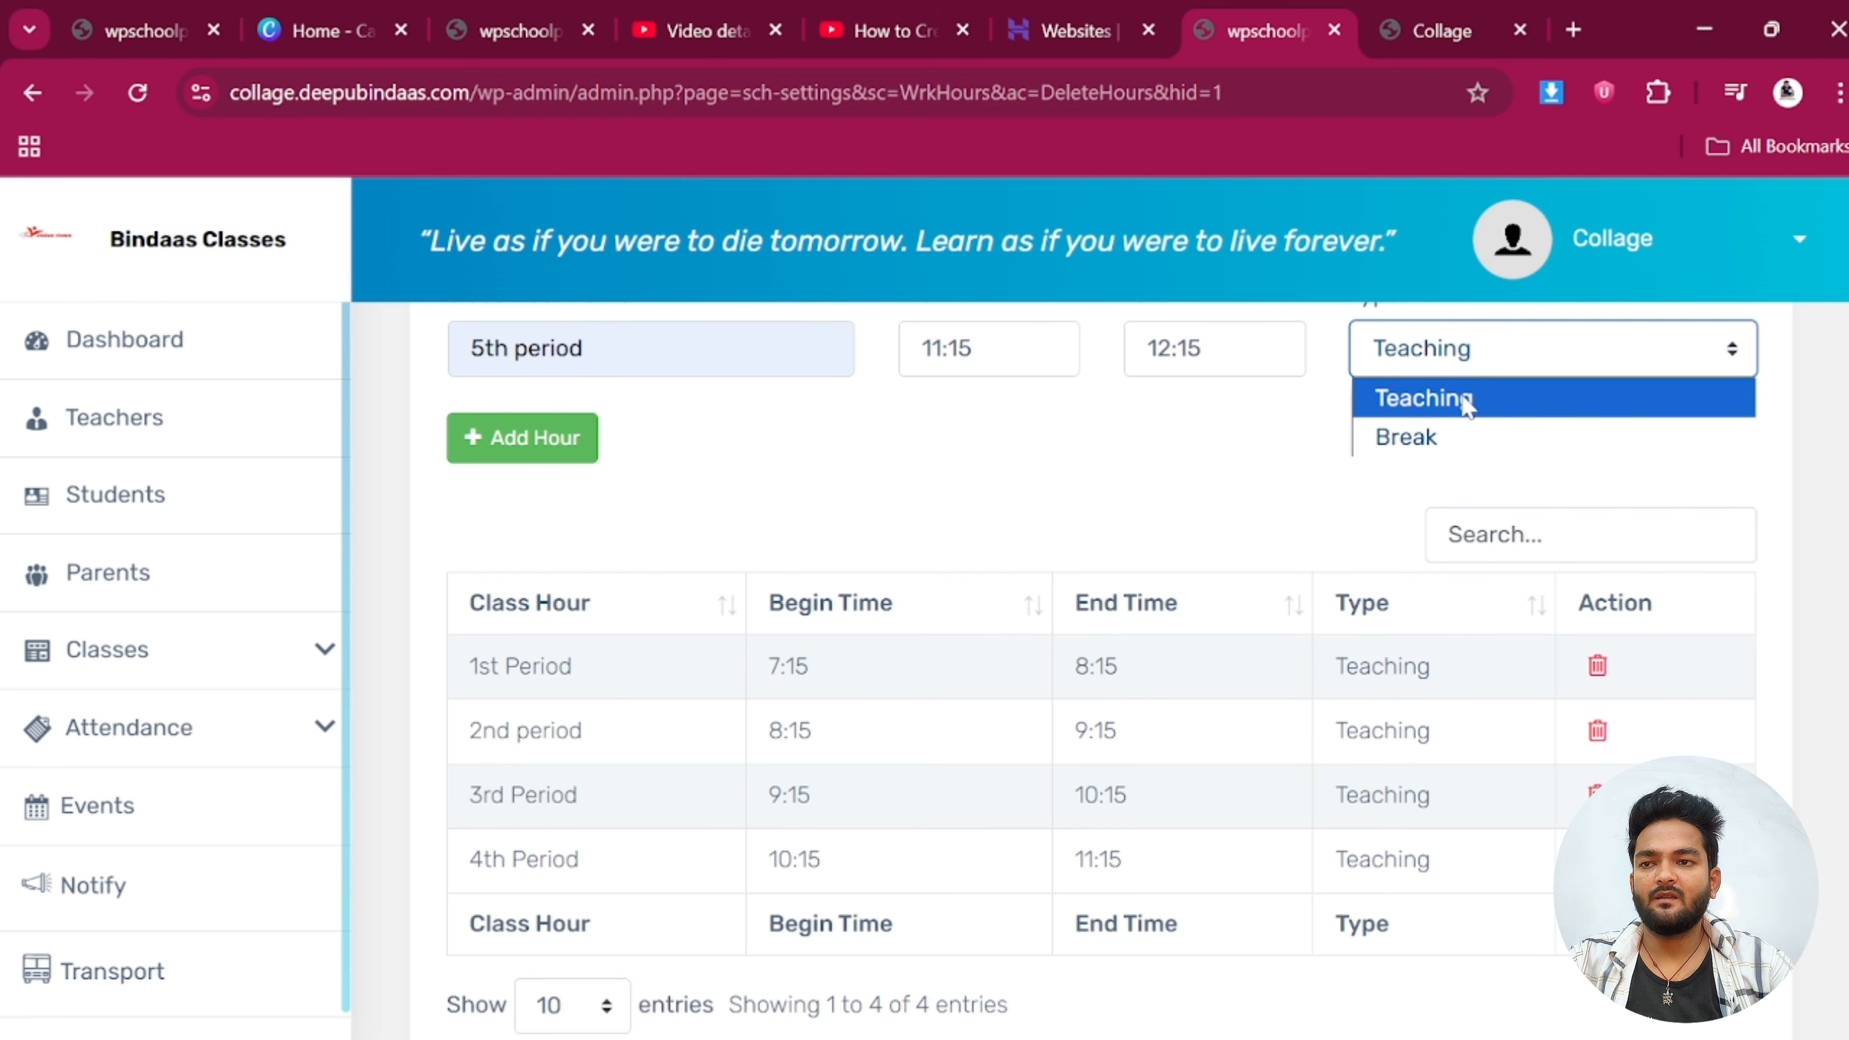
{"action": "left_click", "coordinate": [1465, 437]}
{"action": "left_click", "coordinate": [591, 459]}
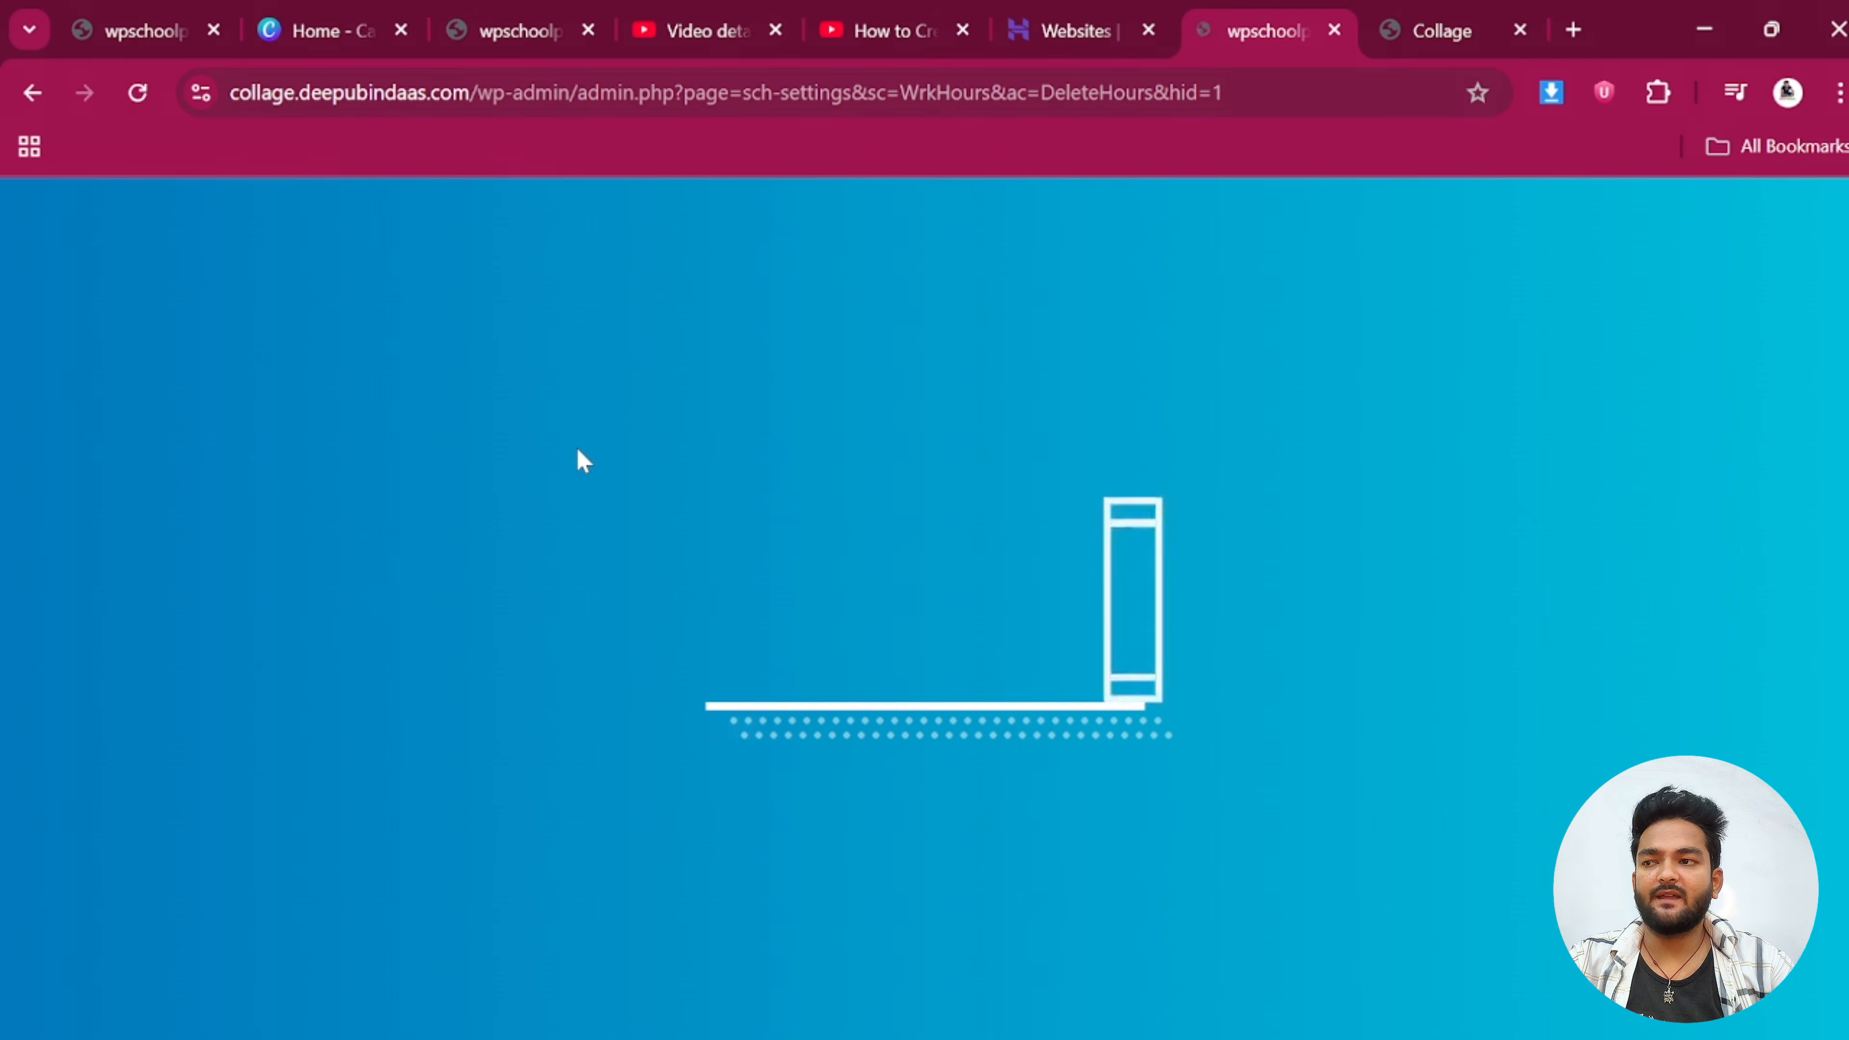
{"action": "scroll", "coordinate": [574, 413], "scroll_direction": "down", "scroll_amount": 4}
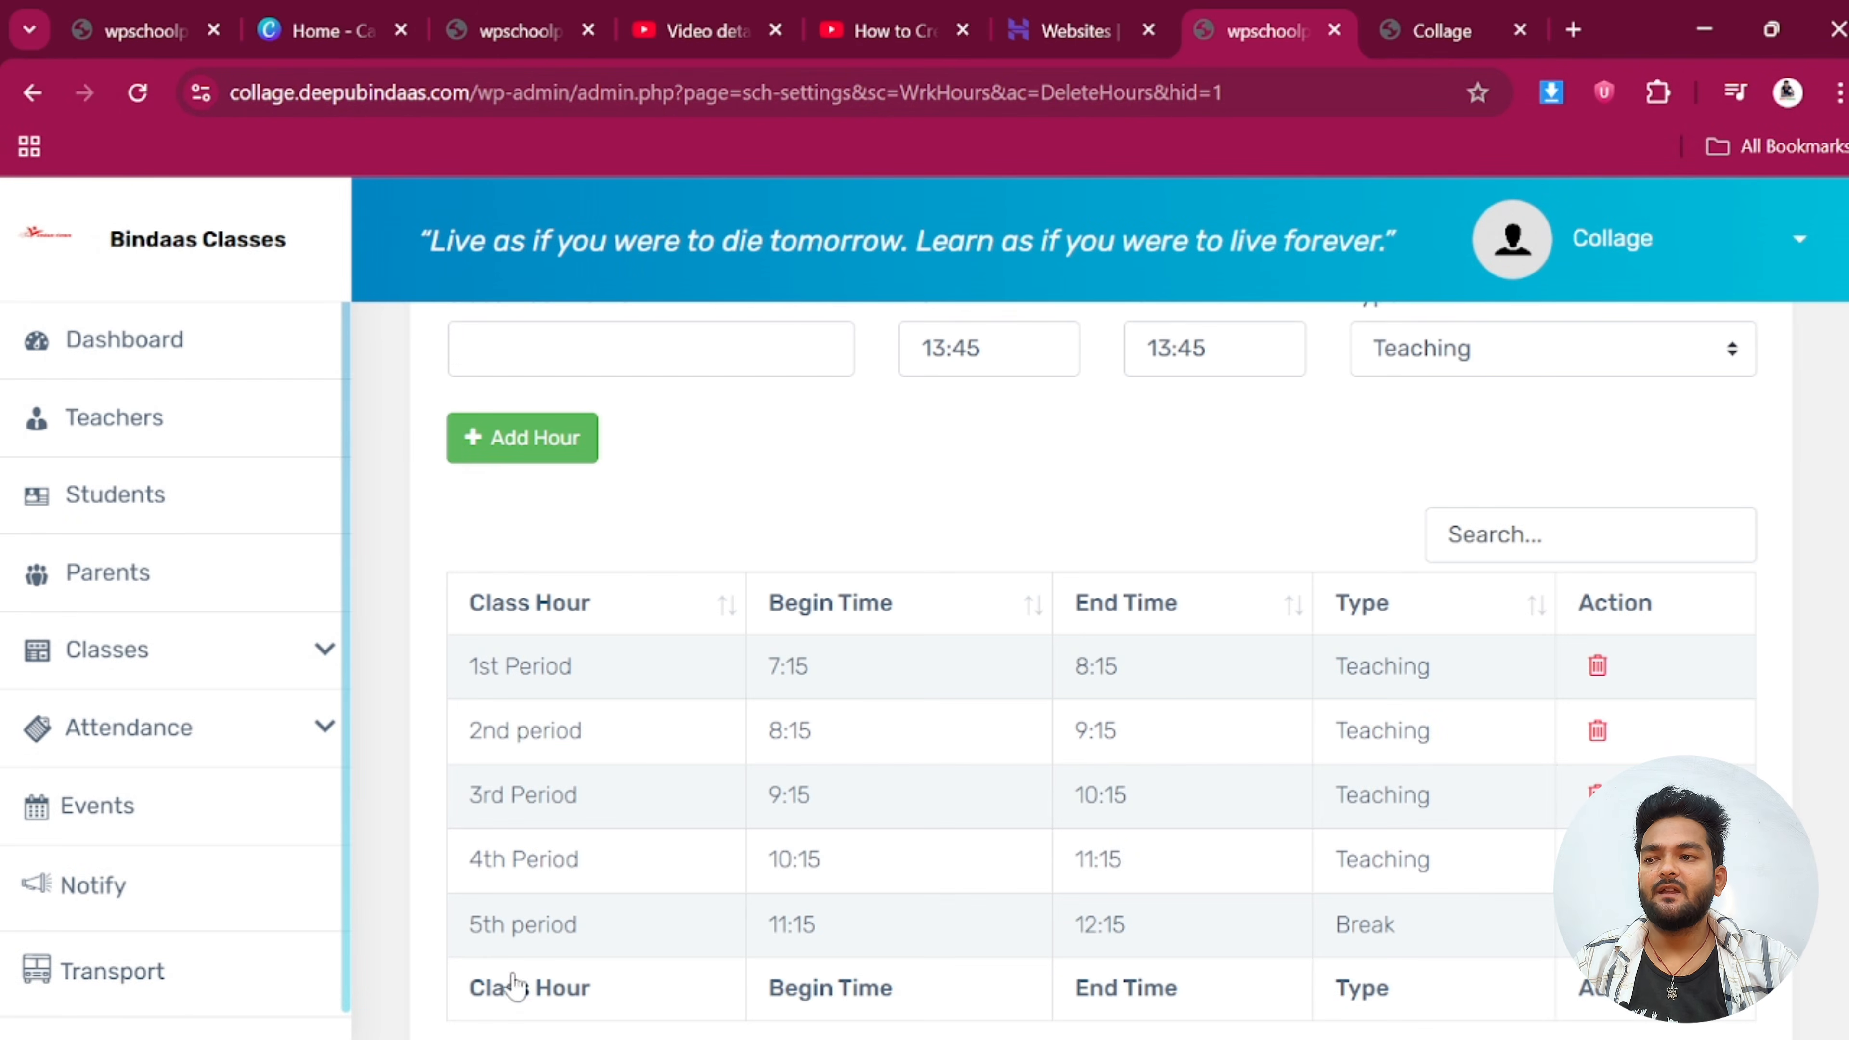
{"action": "scroll", "coordinate": [697, 931], "scroll_direction": "up", "scroll_amount": 4}
{"action": "scroll", "coordinate": [757, 907], "scroll_direction": "down", "scroll_amount": 6}
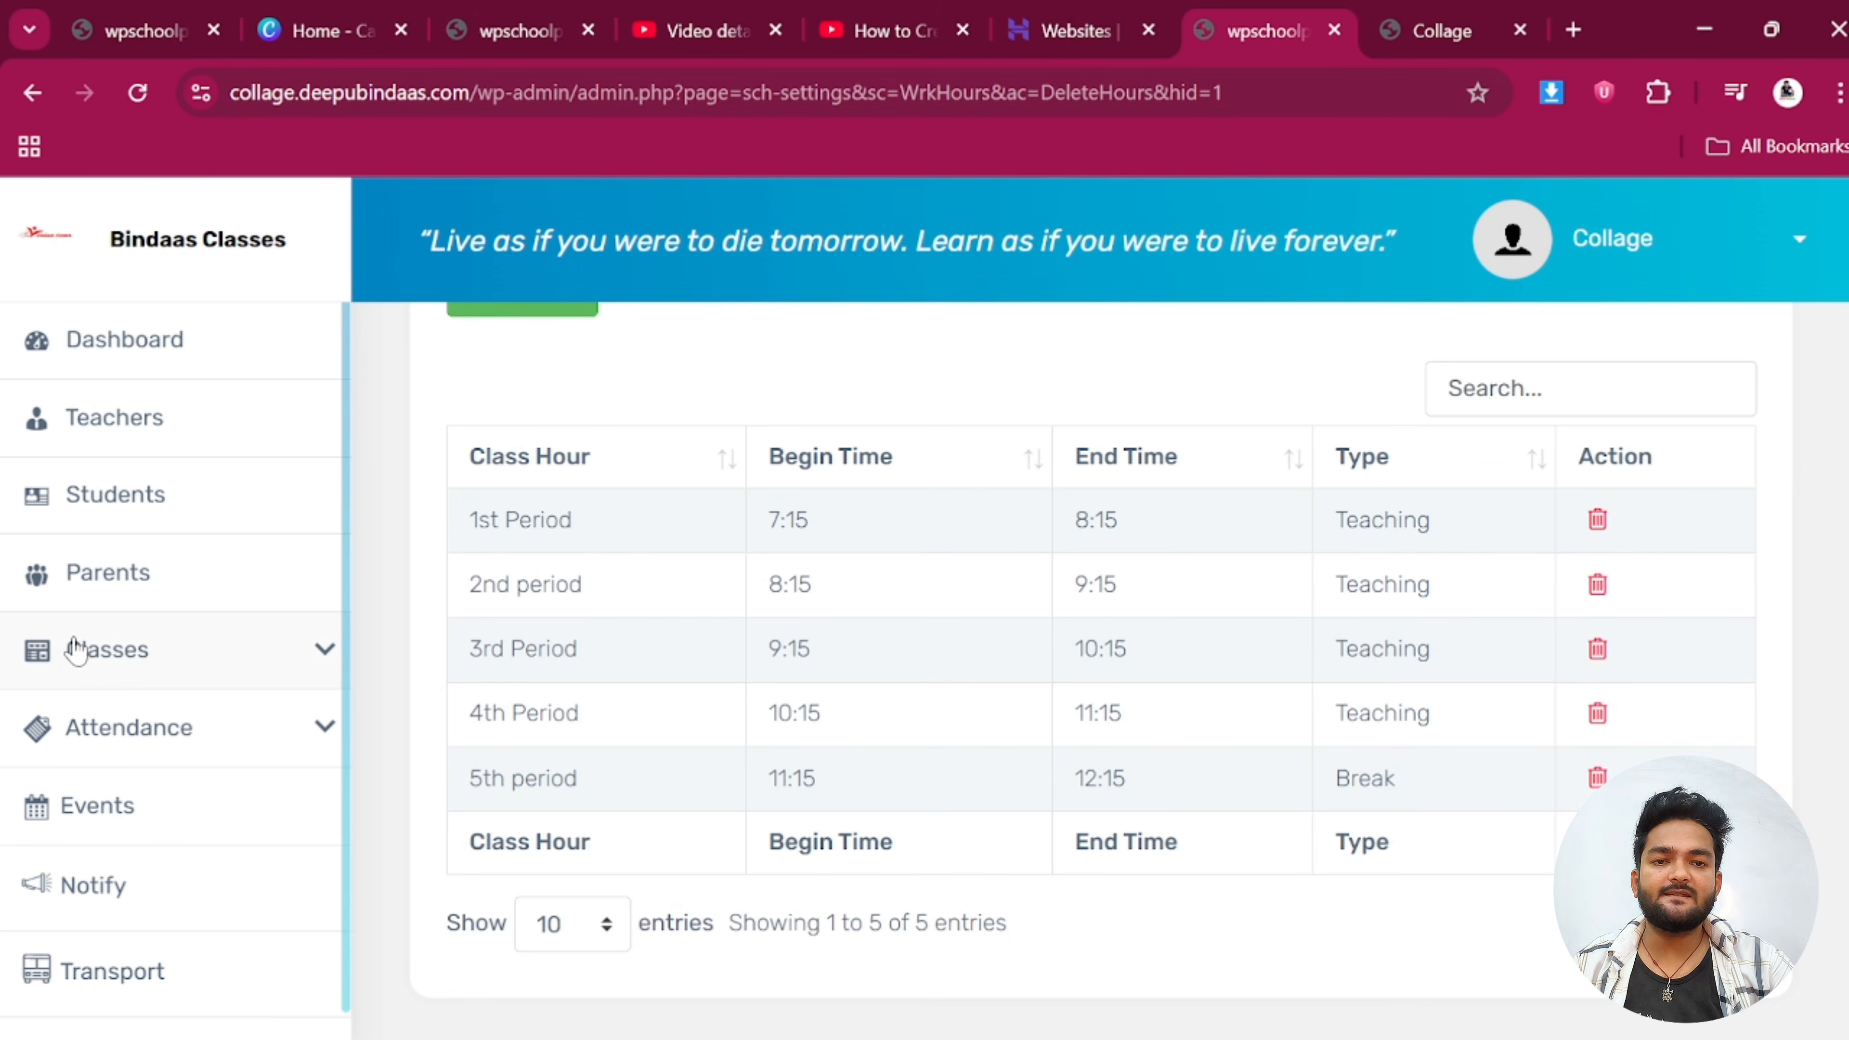
Go to Classes > Time Table and view the class list
{"action": "left_click", "coordinate": [138, 650]}
{"action": "scroll", "coordinate": [152, 714], "scroll_direction": "down", "scroll_amount": 3}
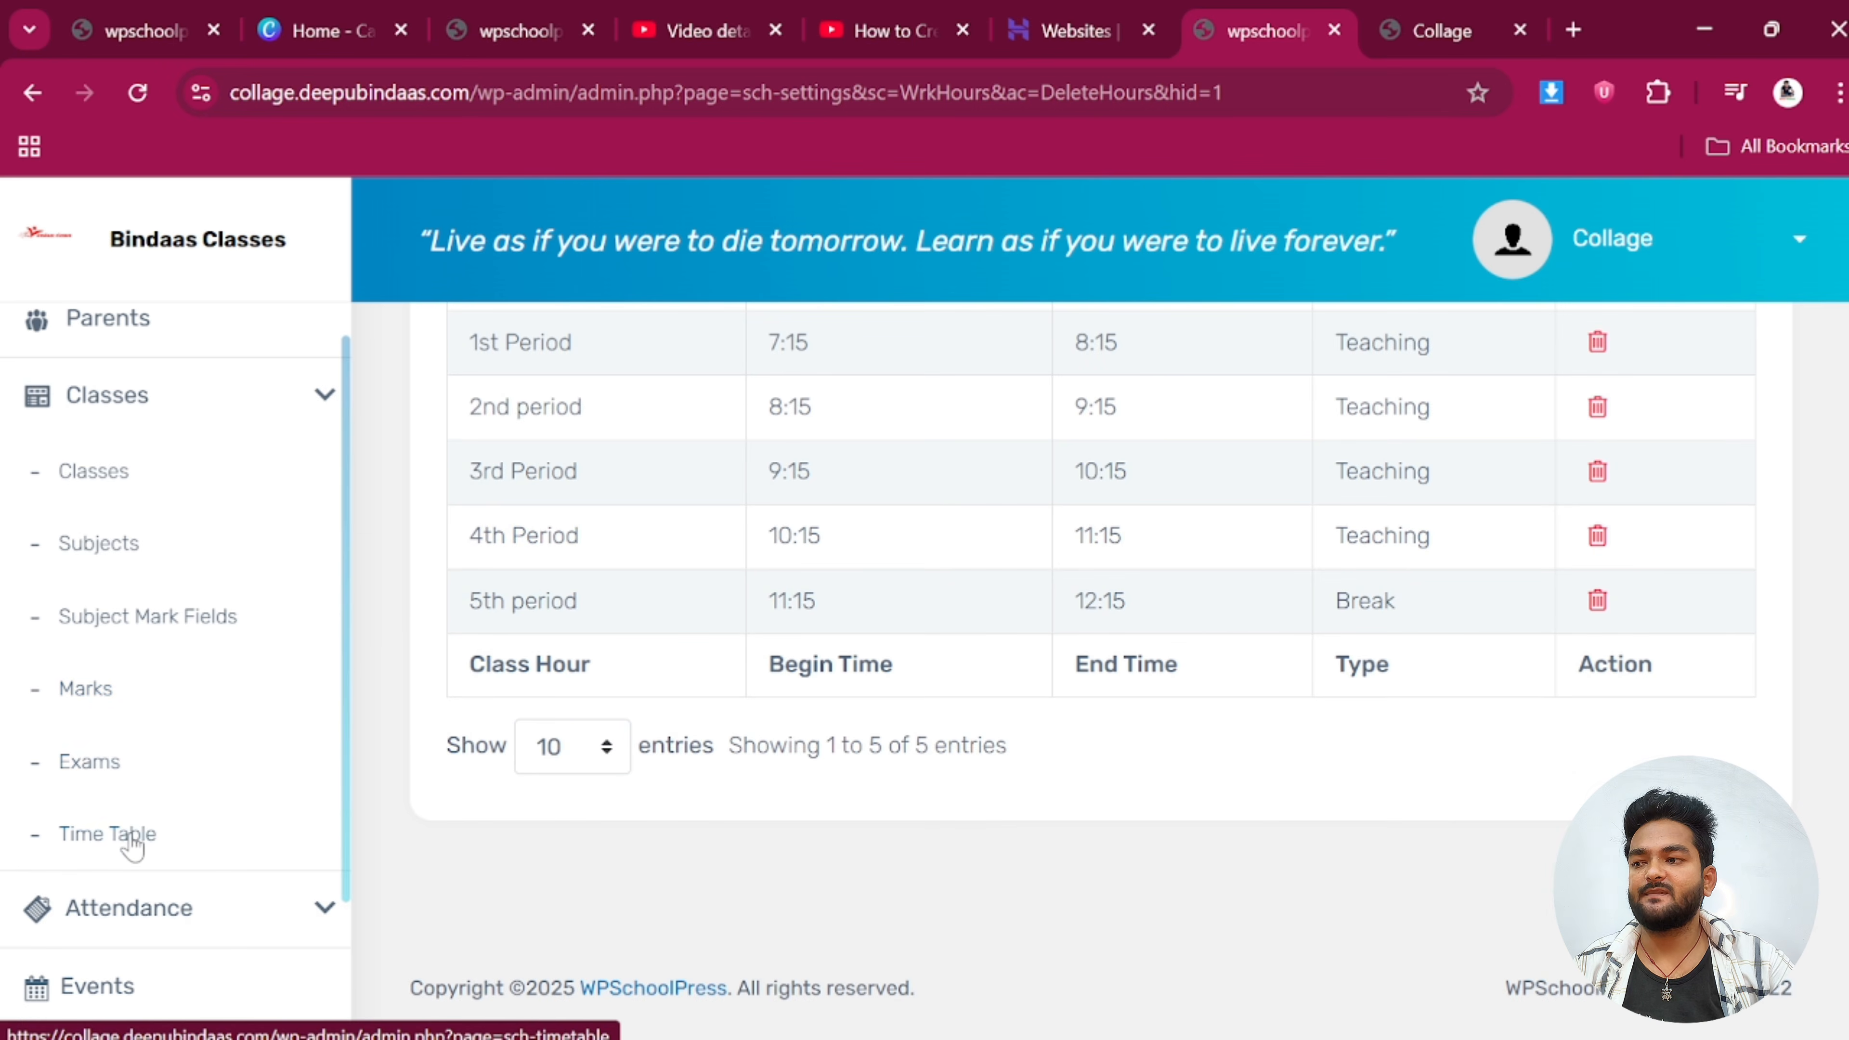
{"action": "left_click", "coordinate": [132, 844]}
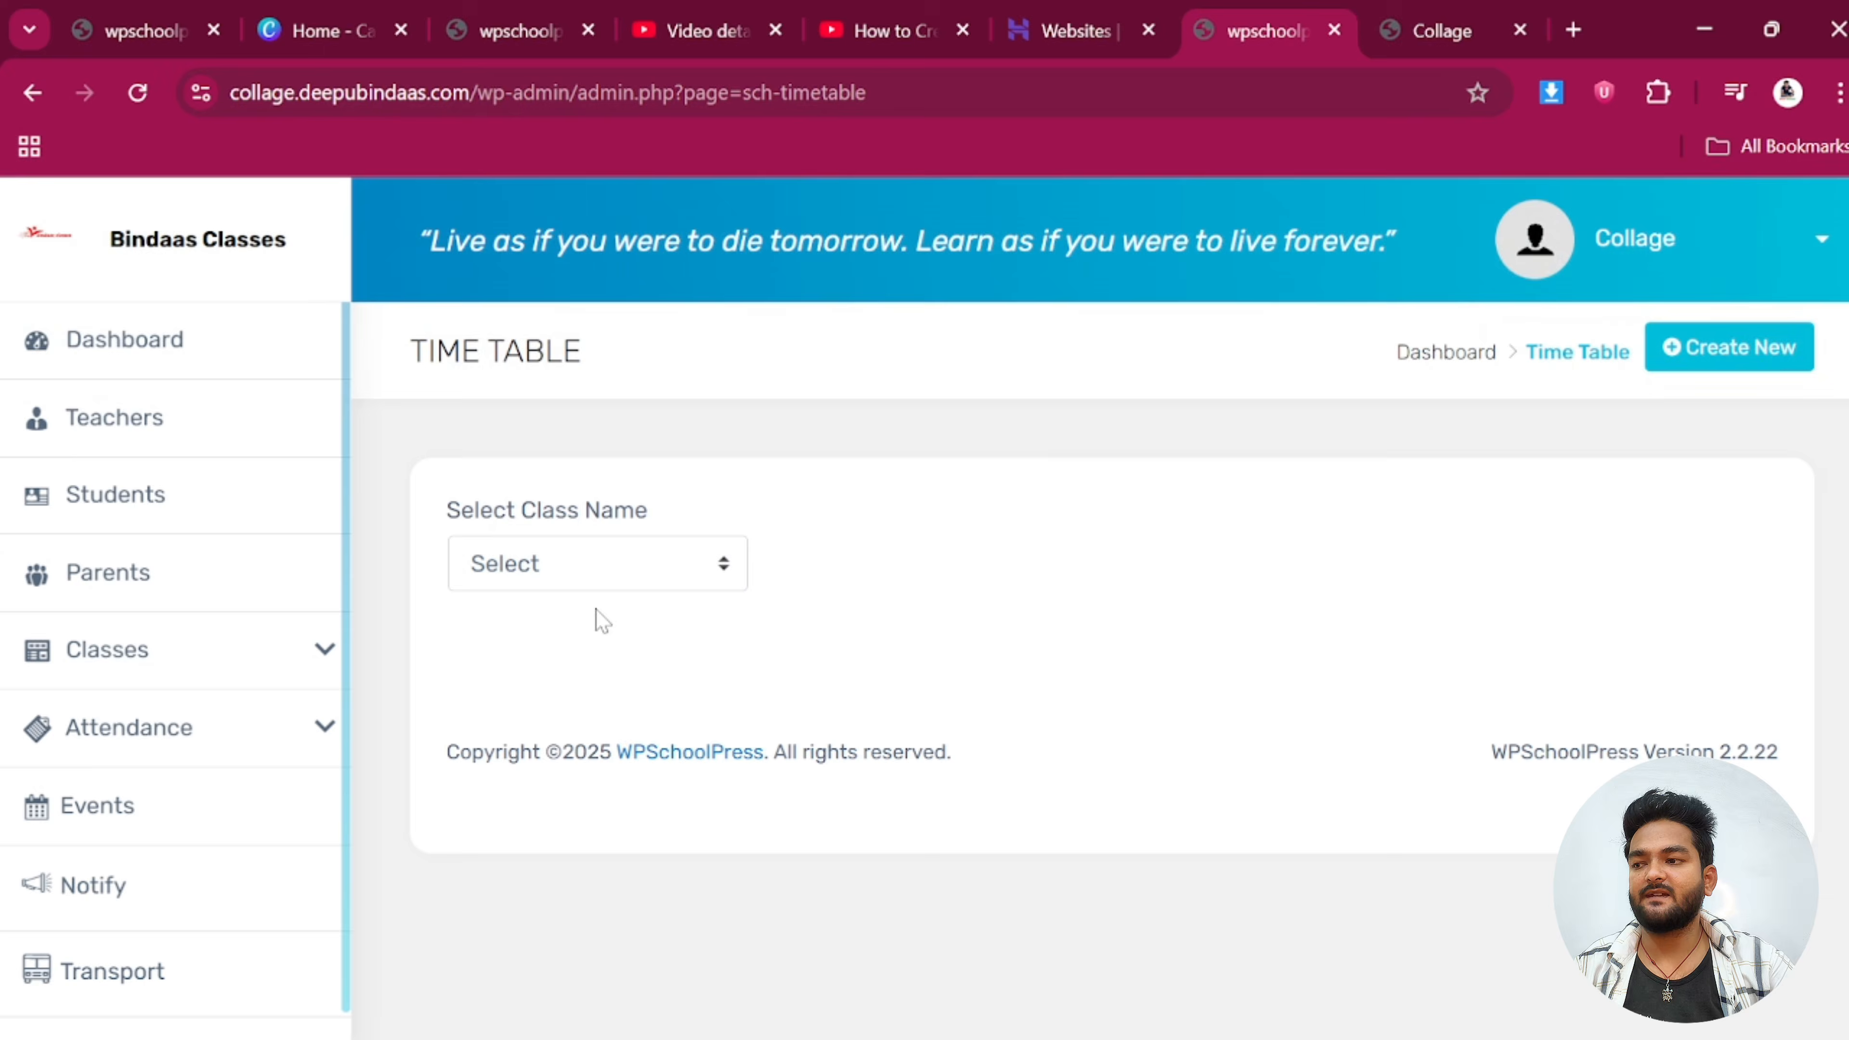
{"action": "left_click", "coordinate": [568, 576]}
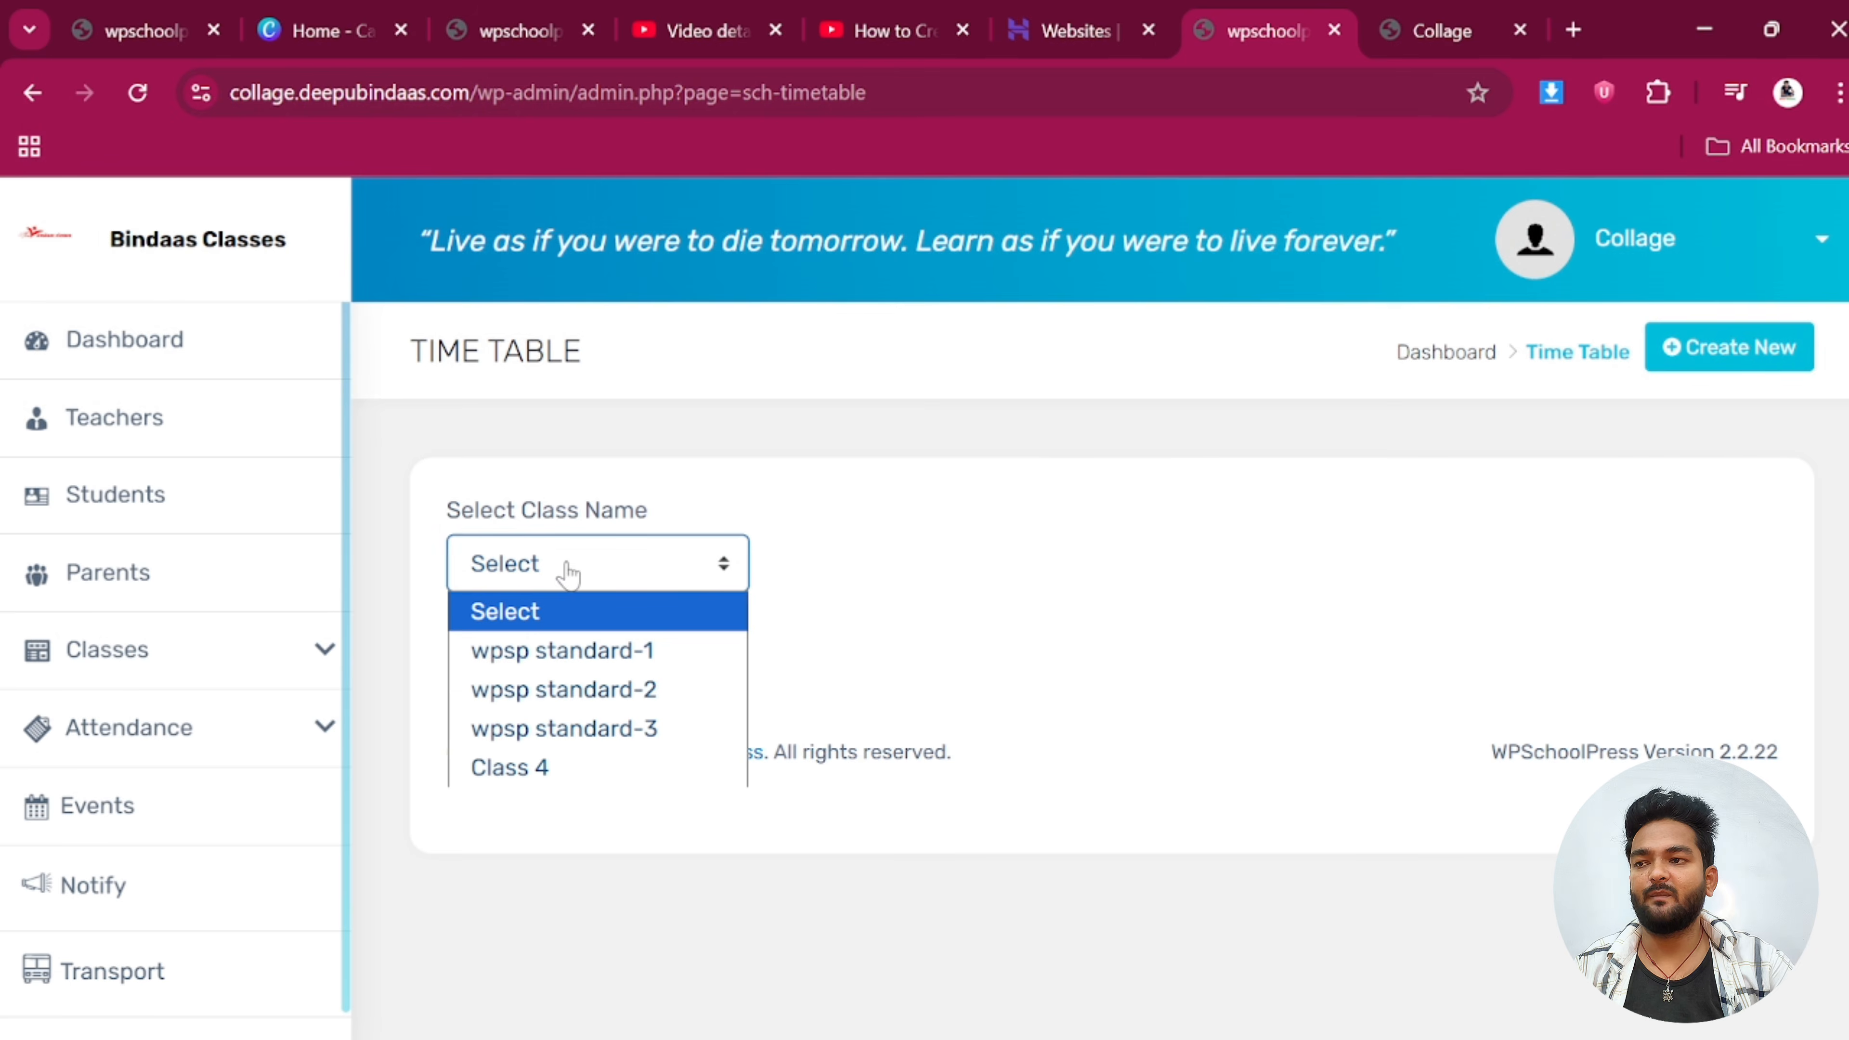
Create a new Class 4 timetable with 5 sessions and generate the session slots
{"action": "left_click", "coordinate": [1723, 377]}
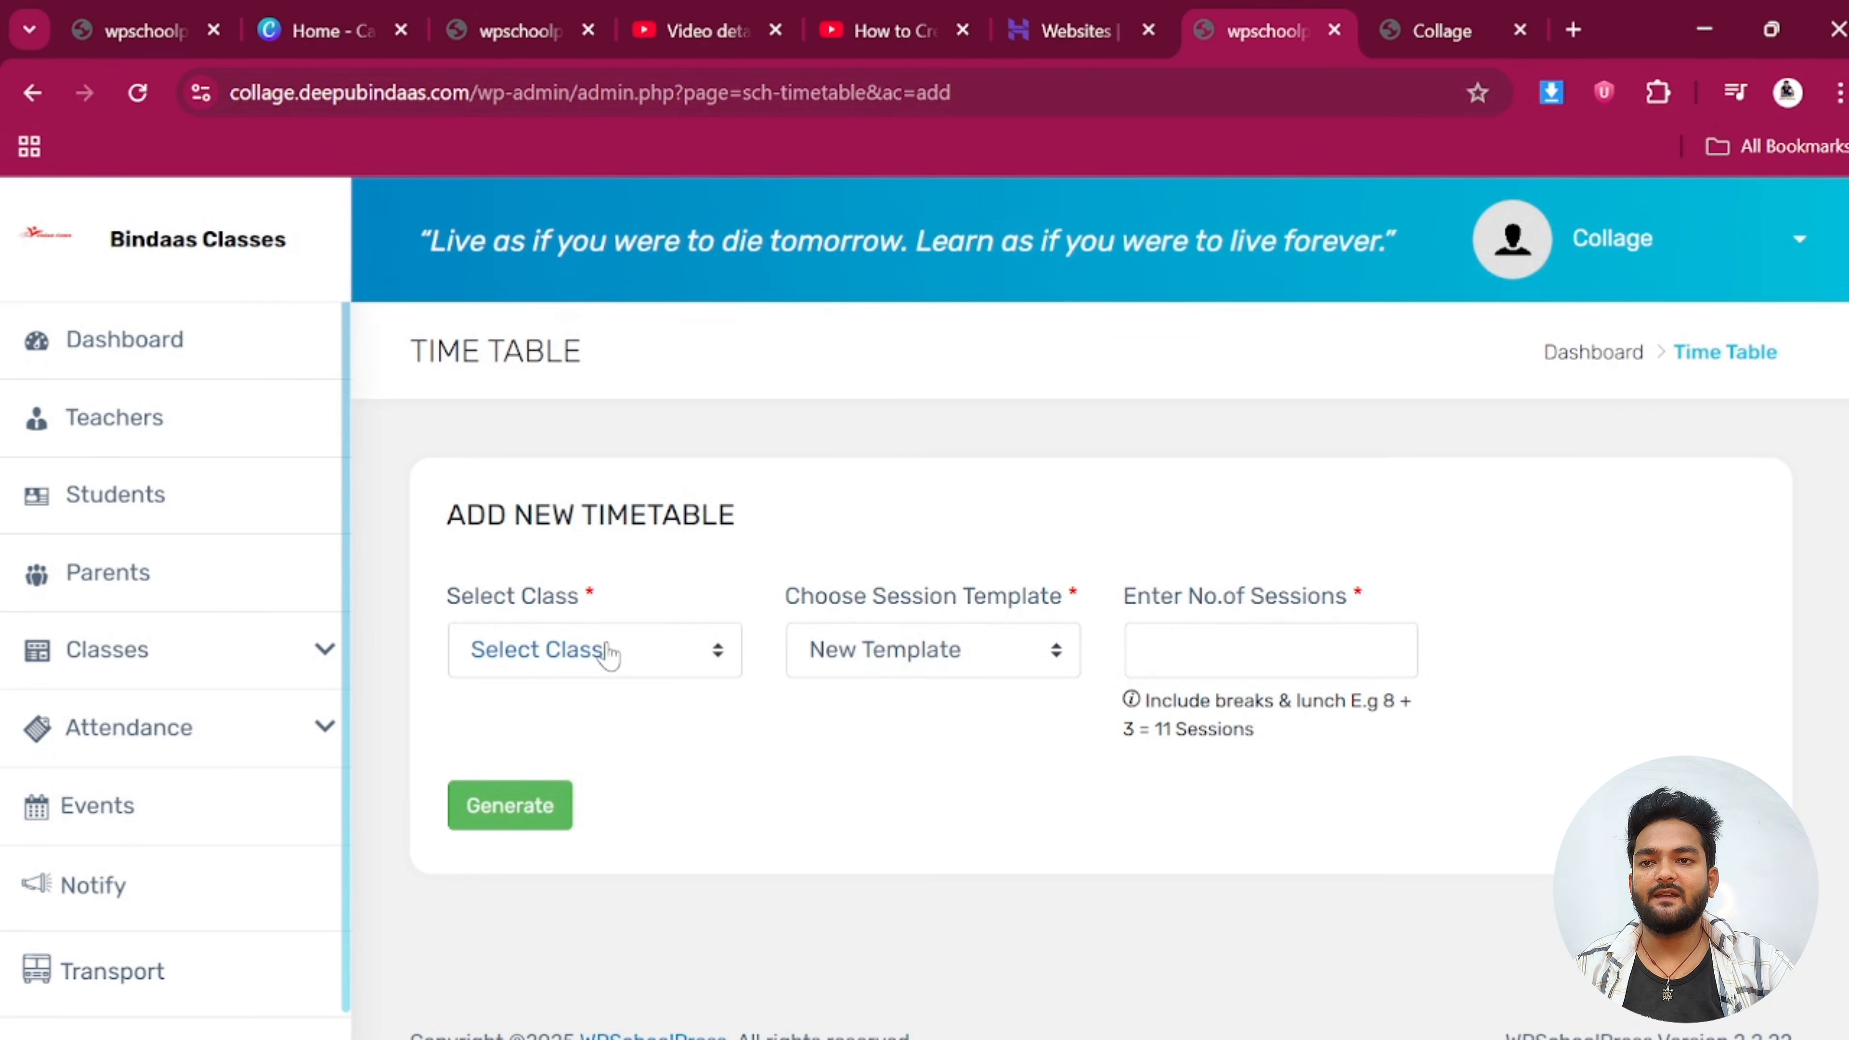
{"action": "left_click", "coordinate": [591, 655]}
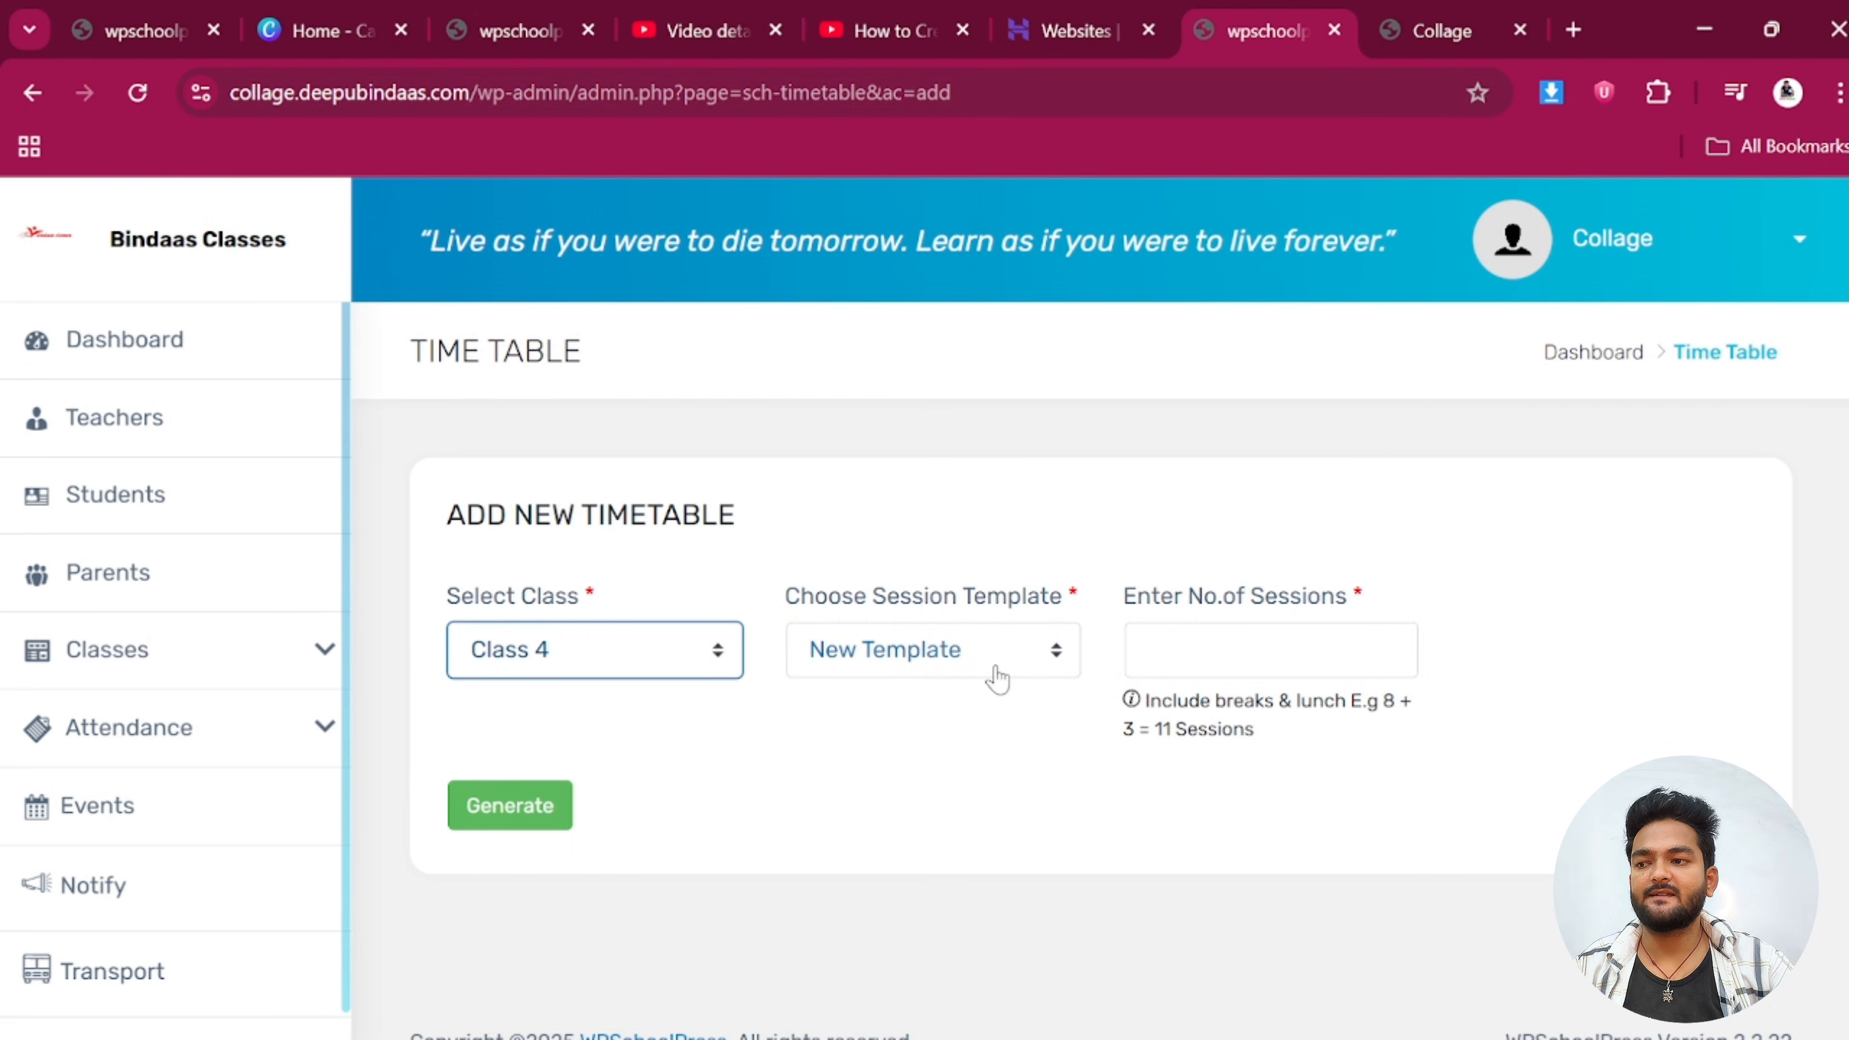
{"action": "left_click", "coordinate": [1271, 650]}
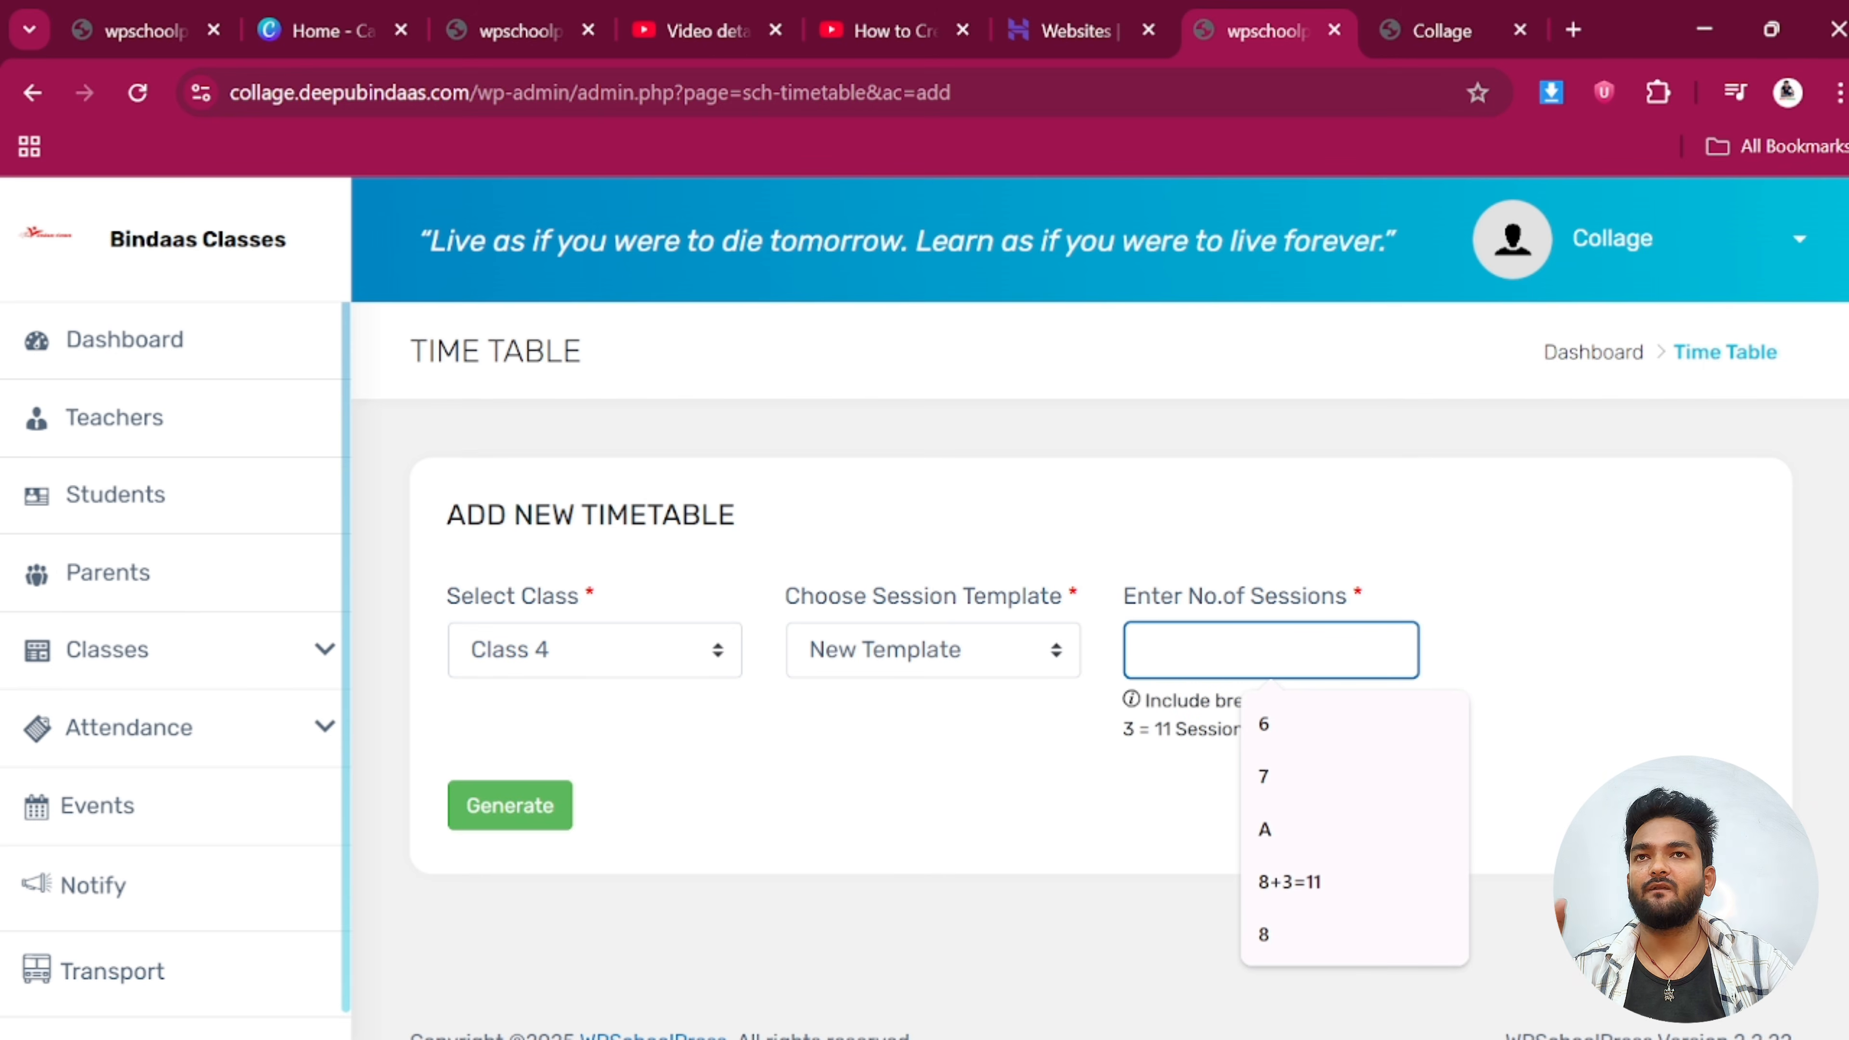
{"action": "type", "text": "5"}
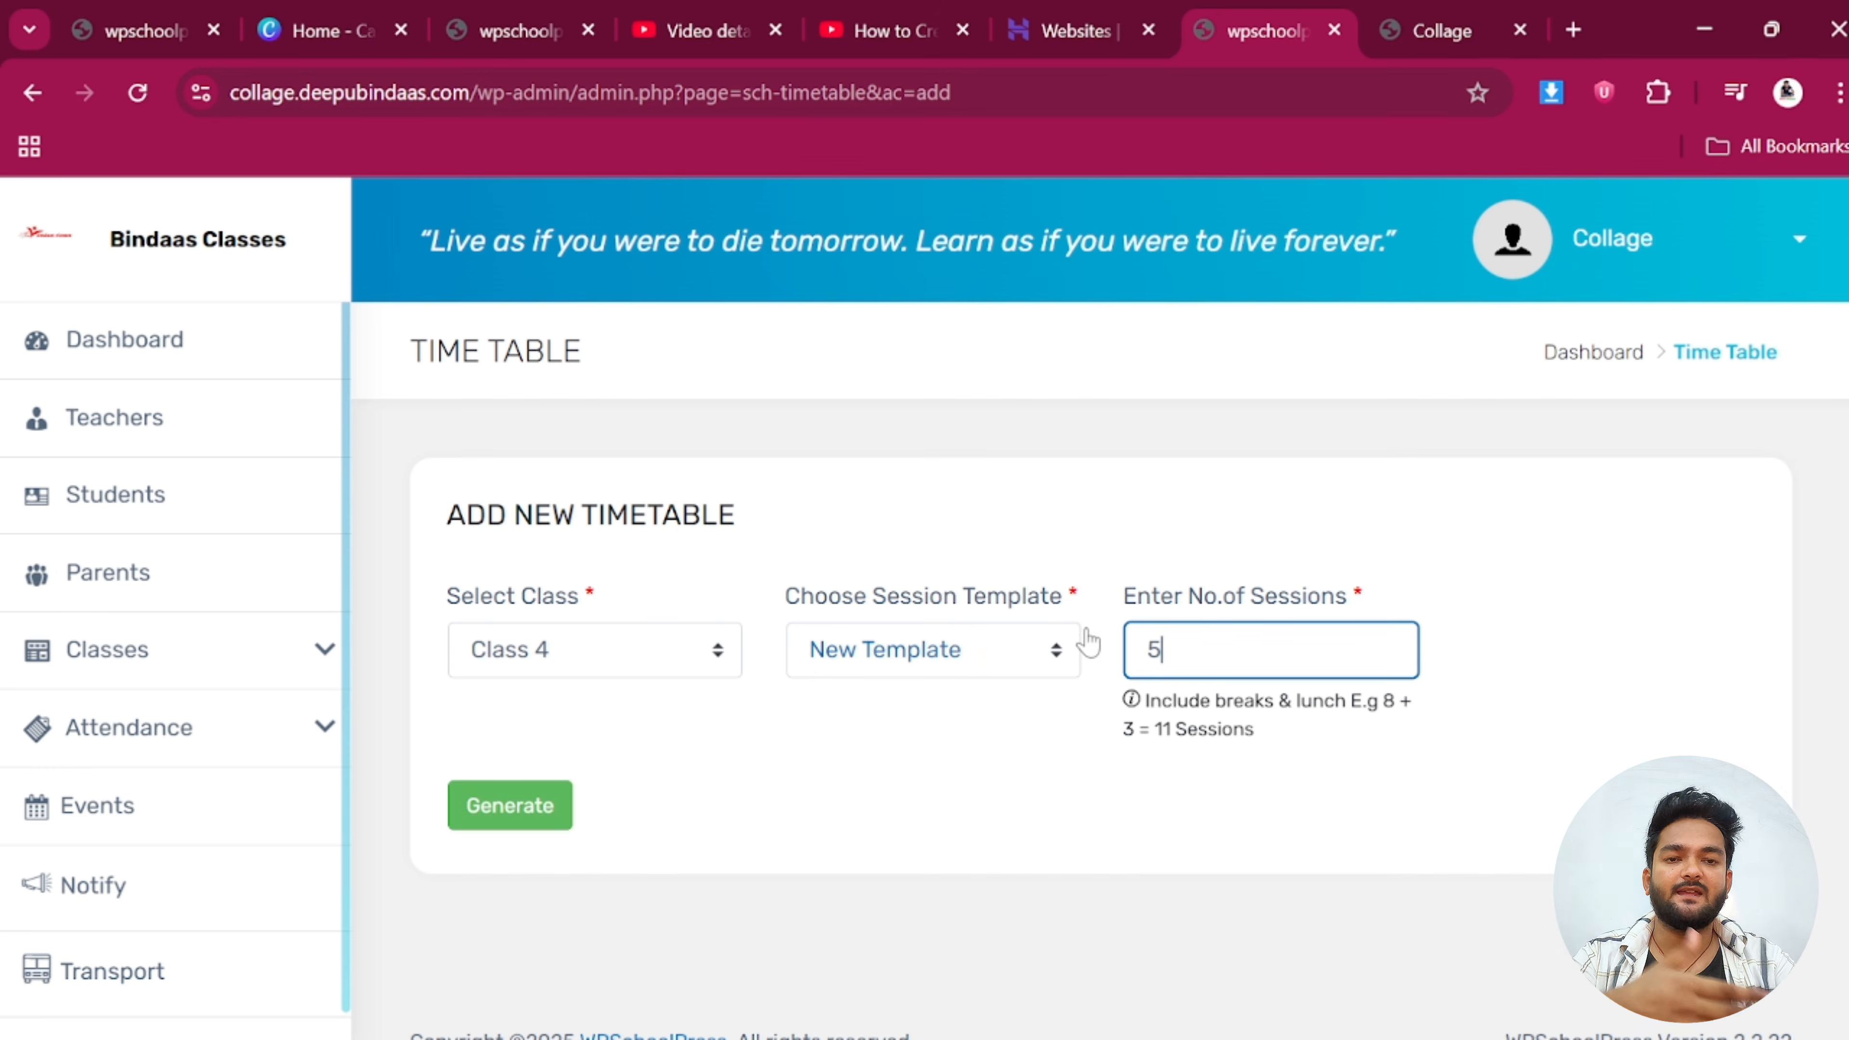
{"action": "left_click", "coordinate": [512, 806]}
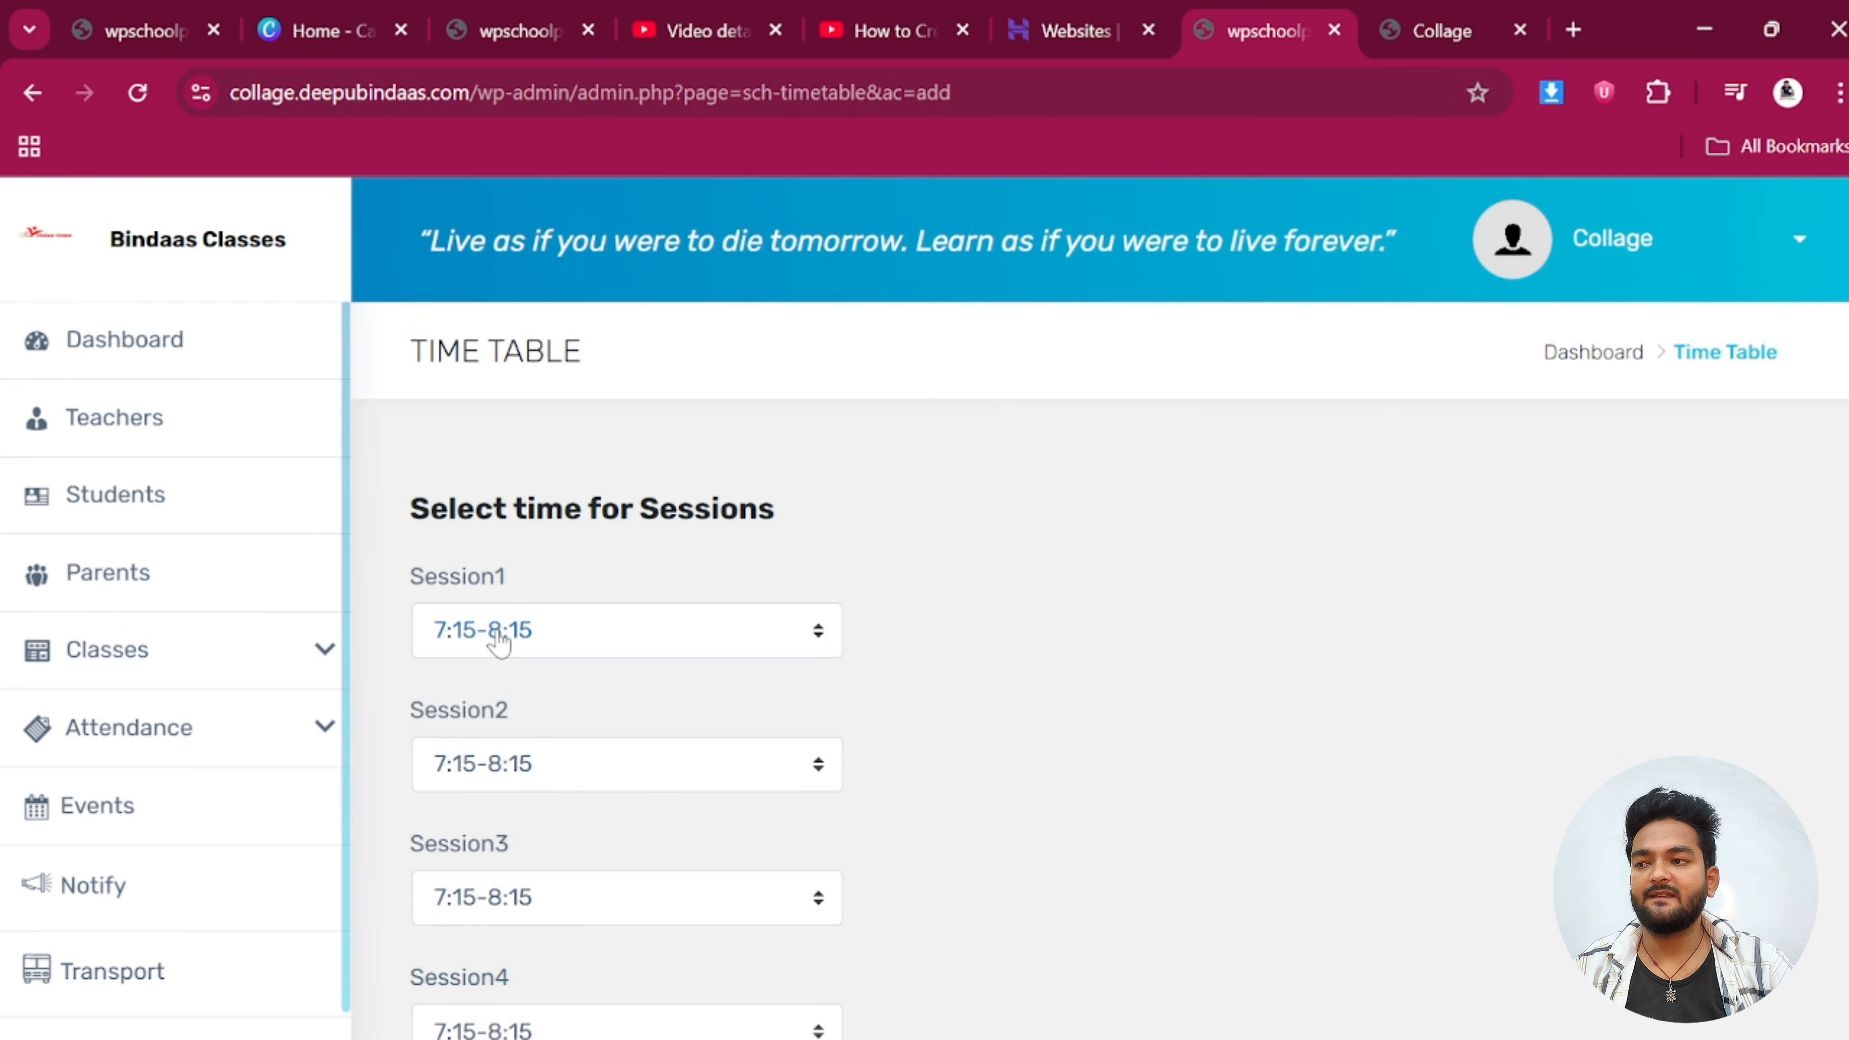
Assign Sessions 2–5 the slots 8:15-9:15, 9:15-10:15, 10:15-11:15 and 11:15-12:15, and submit
{"action": "scroll", "coordinate": [549, 760], "scroll_direction": "down", "scroll_amount": 4}
{"action": "scroll", "coordinate": [519, 550], "scroll_direction": "up", "scroll_amount": 2}
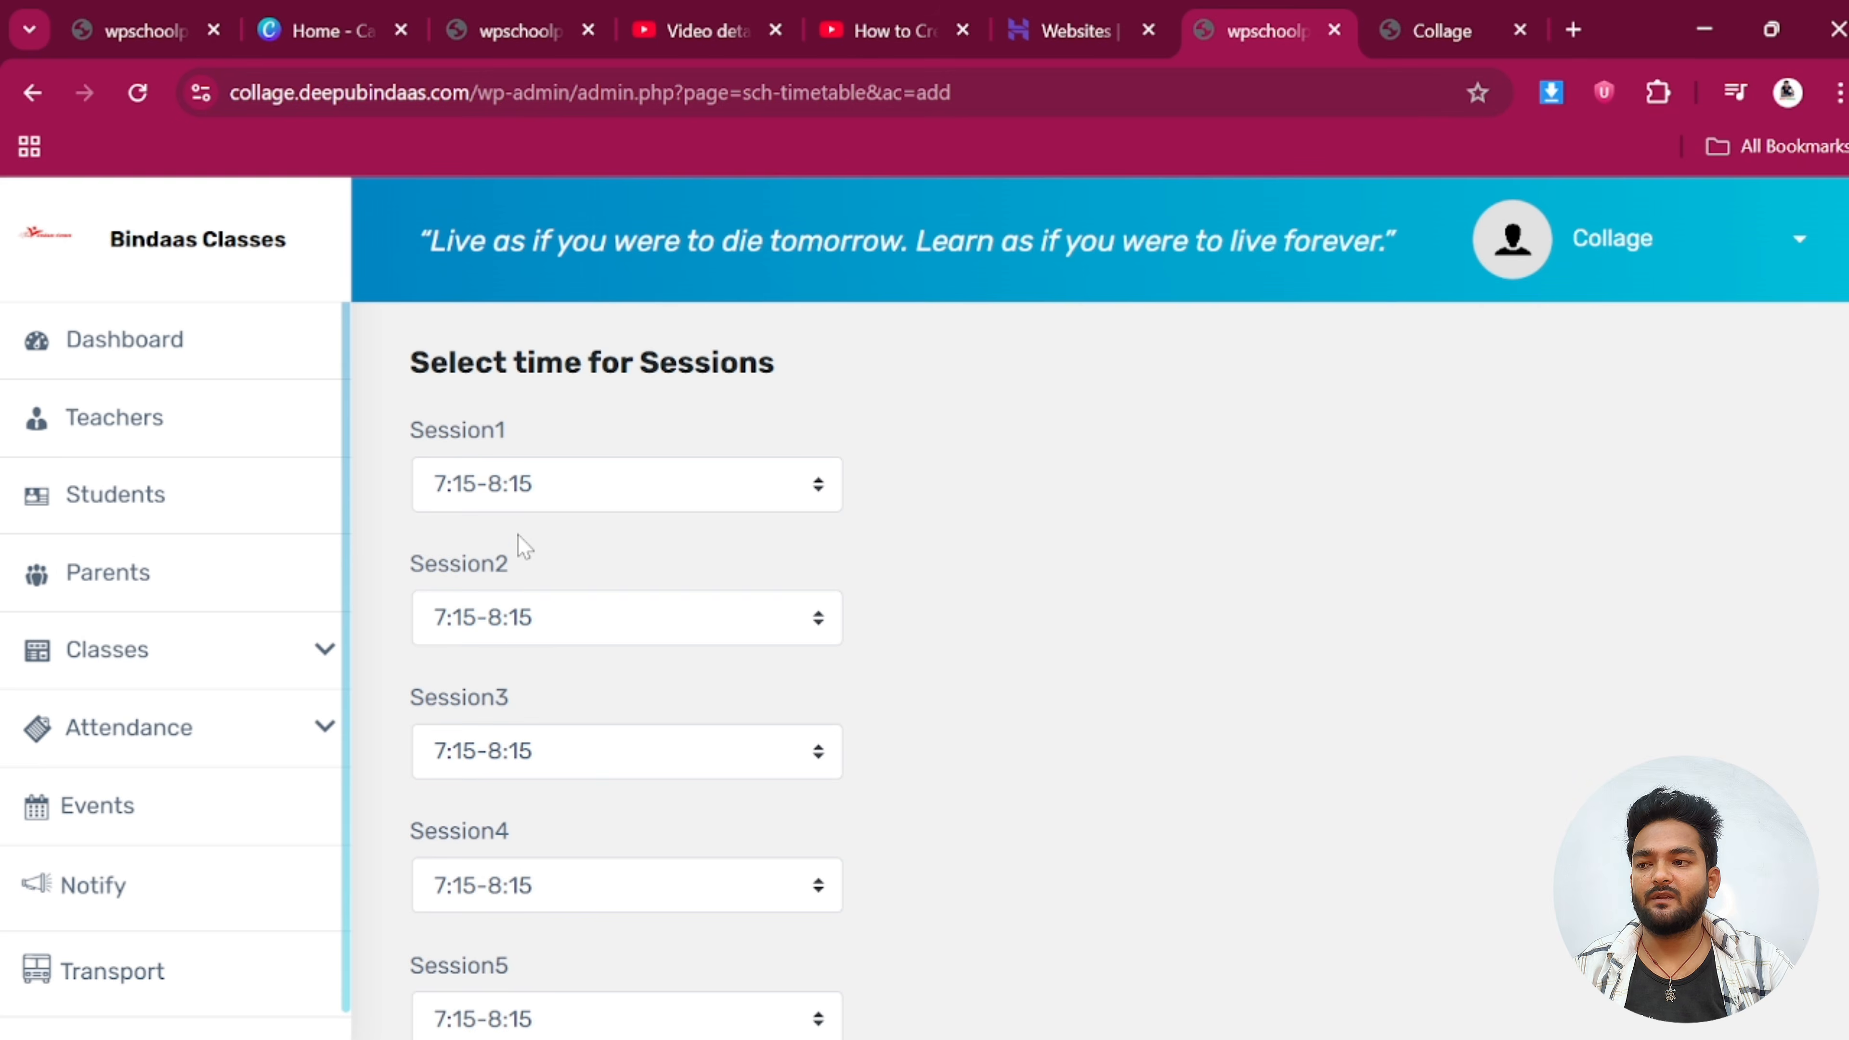
{"action": "left_click", "coordinate": [501, 628]}
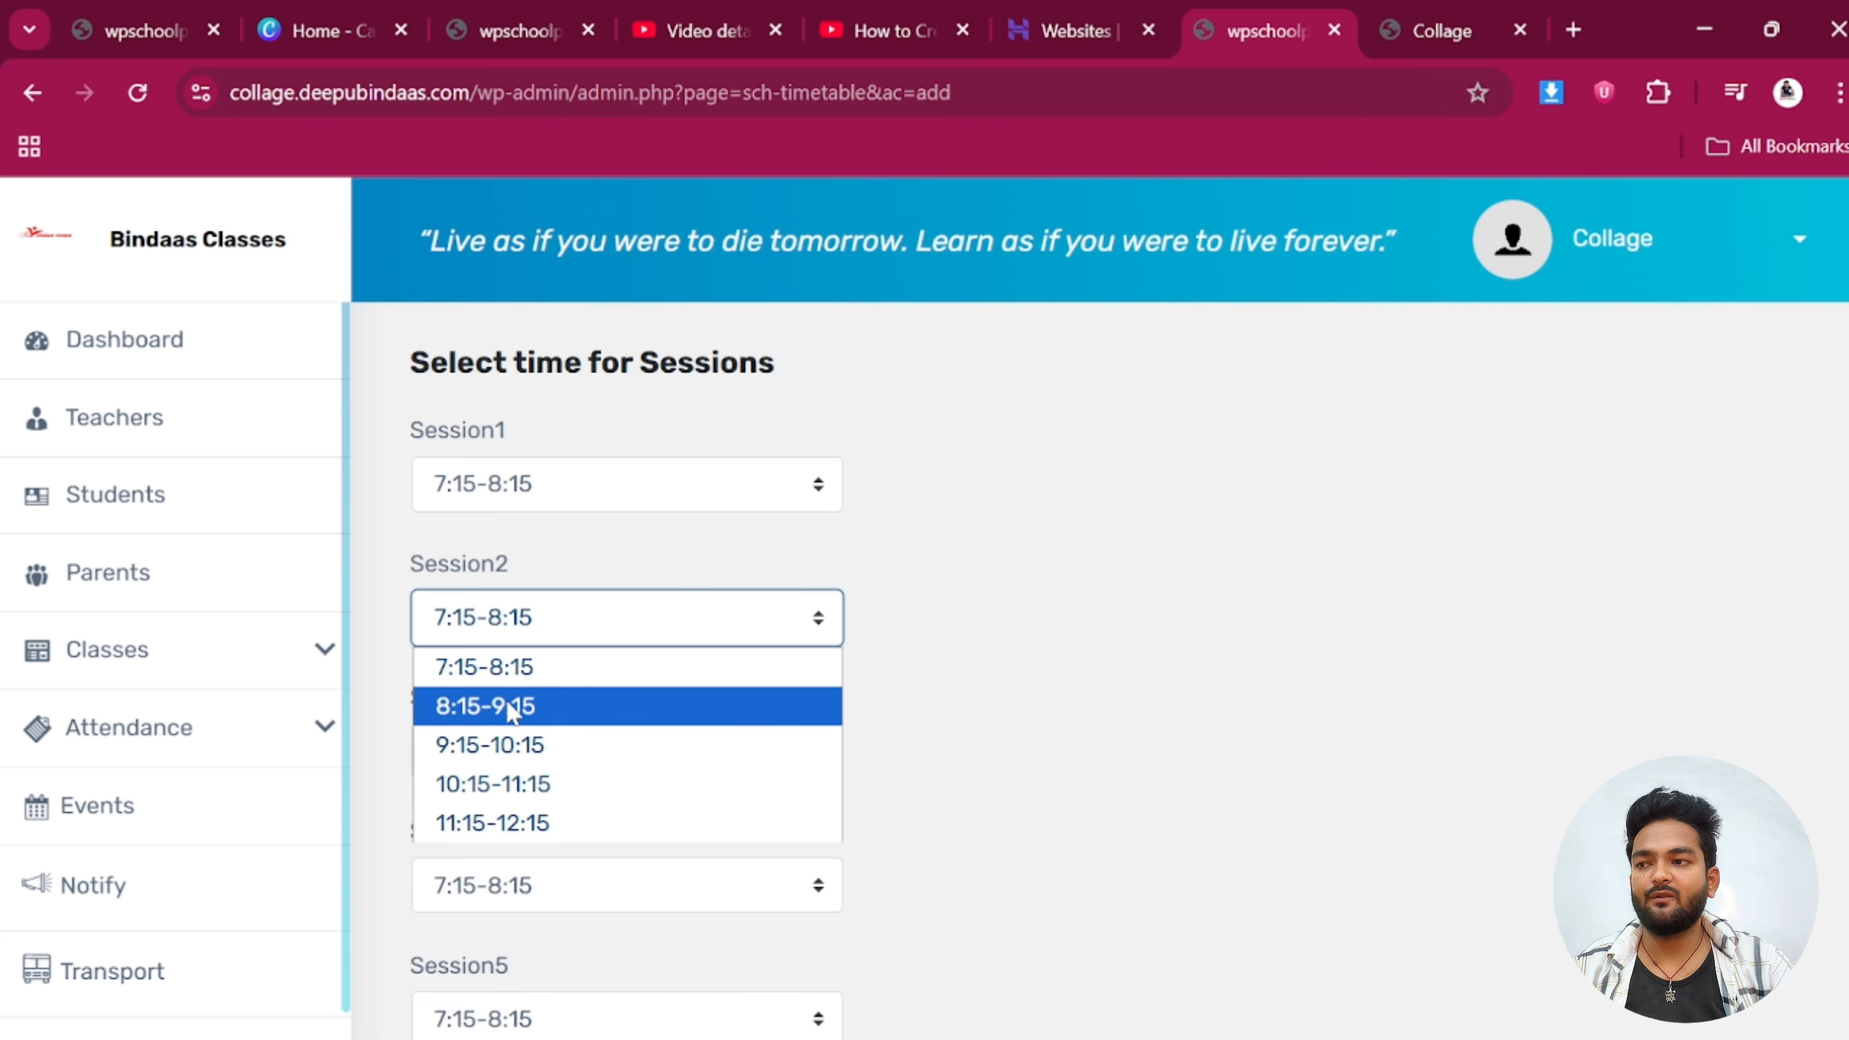
{"action": "left_click", "coordinate": [513, 712]}
{"action": "scroll", "coordinate": [502, 640], "scroll_direction": "down", "scroll_amount": 2}
{"action": "left_click", "coordinate": [496, 607]}
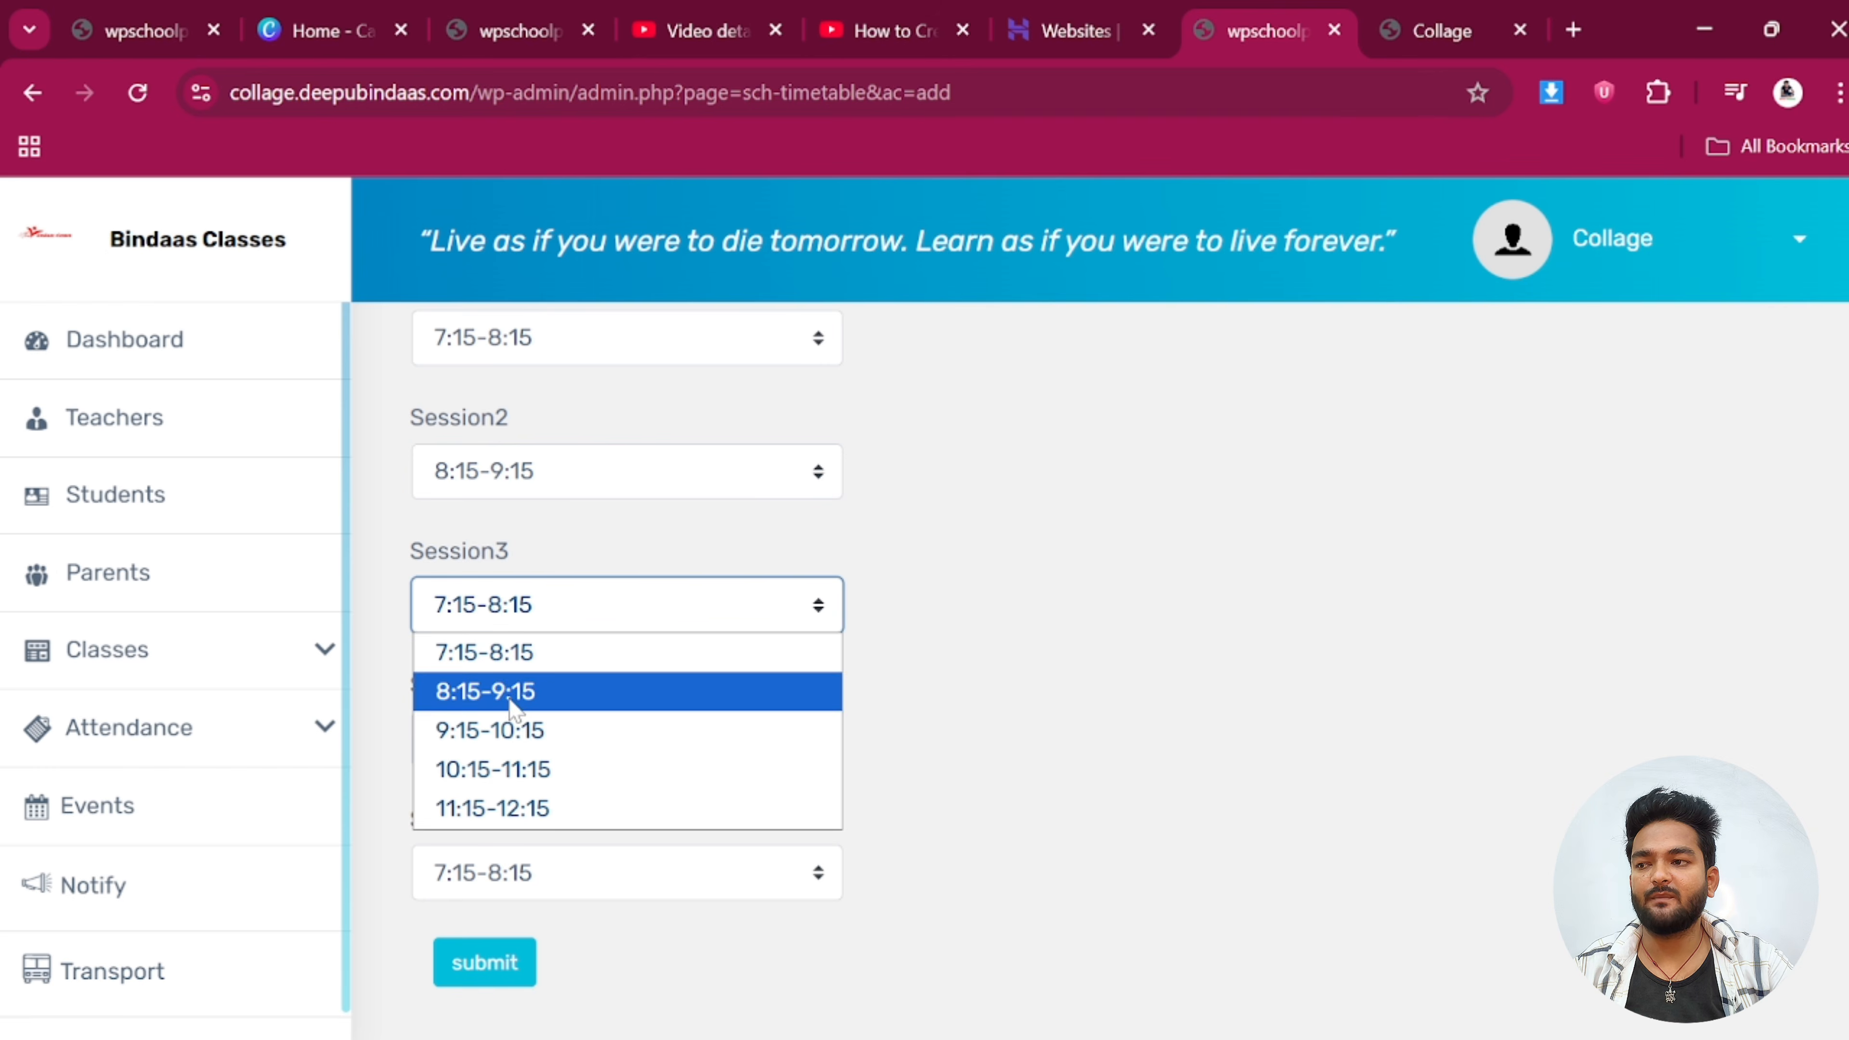
{"action": "left_click", "coordinate": [515, 731]}
{"action": "left_click", "coordinate": [502, 739]}
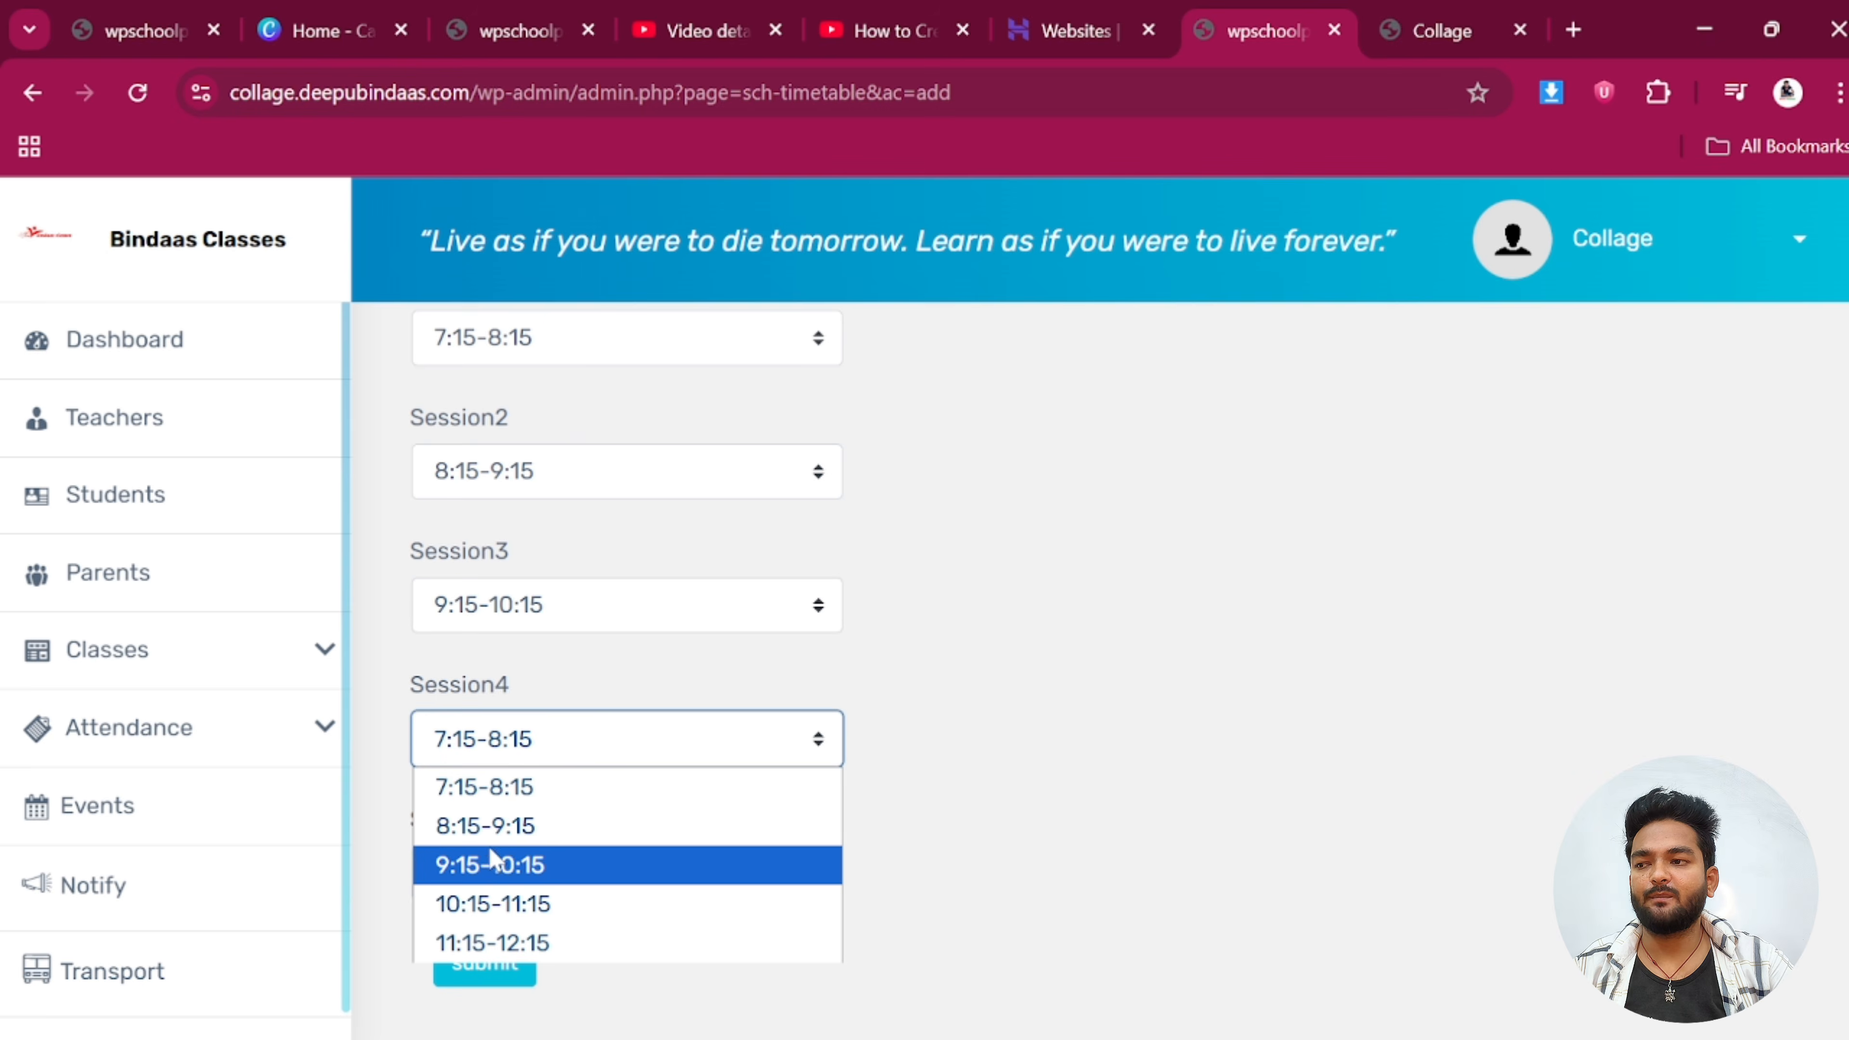
{"action": "left_click", "coordinate": [506, 901]}
{"action": "left_click", "coordinate": [499, 873]}
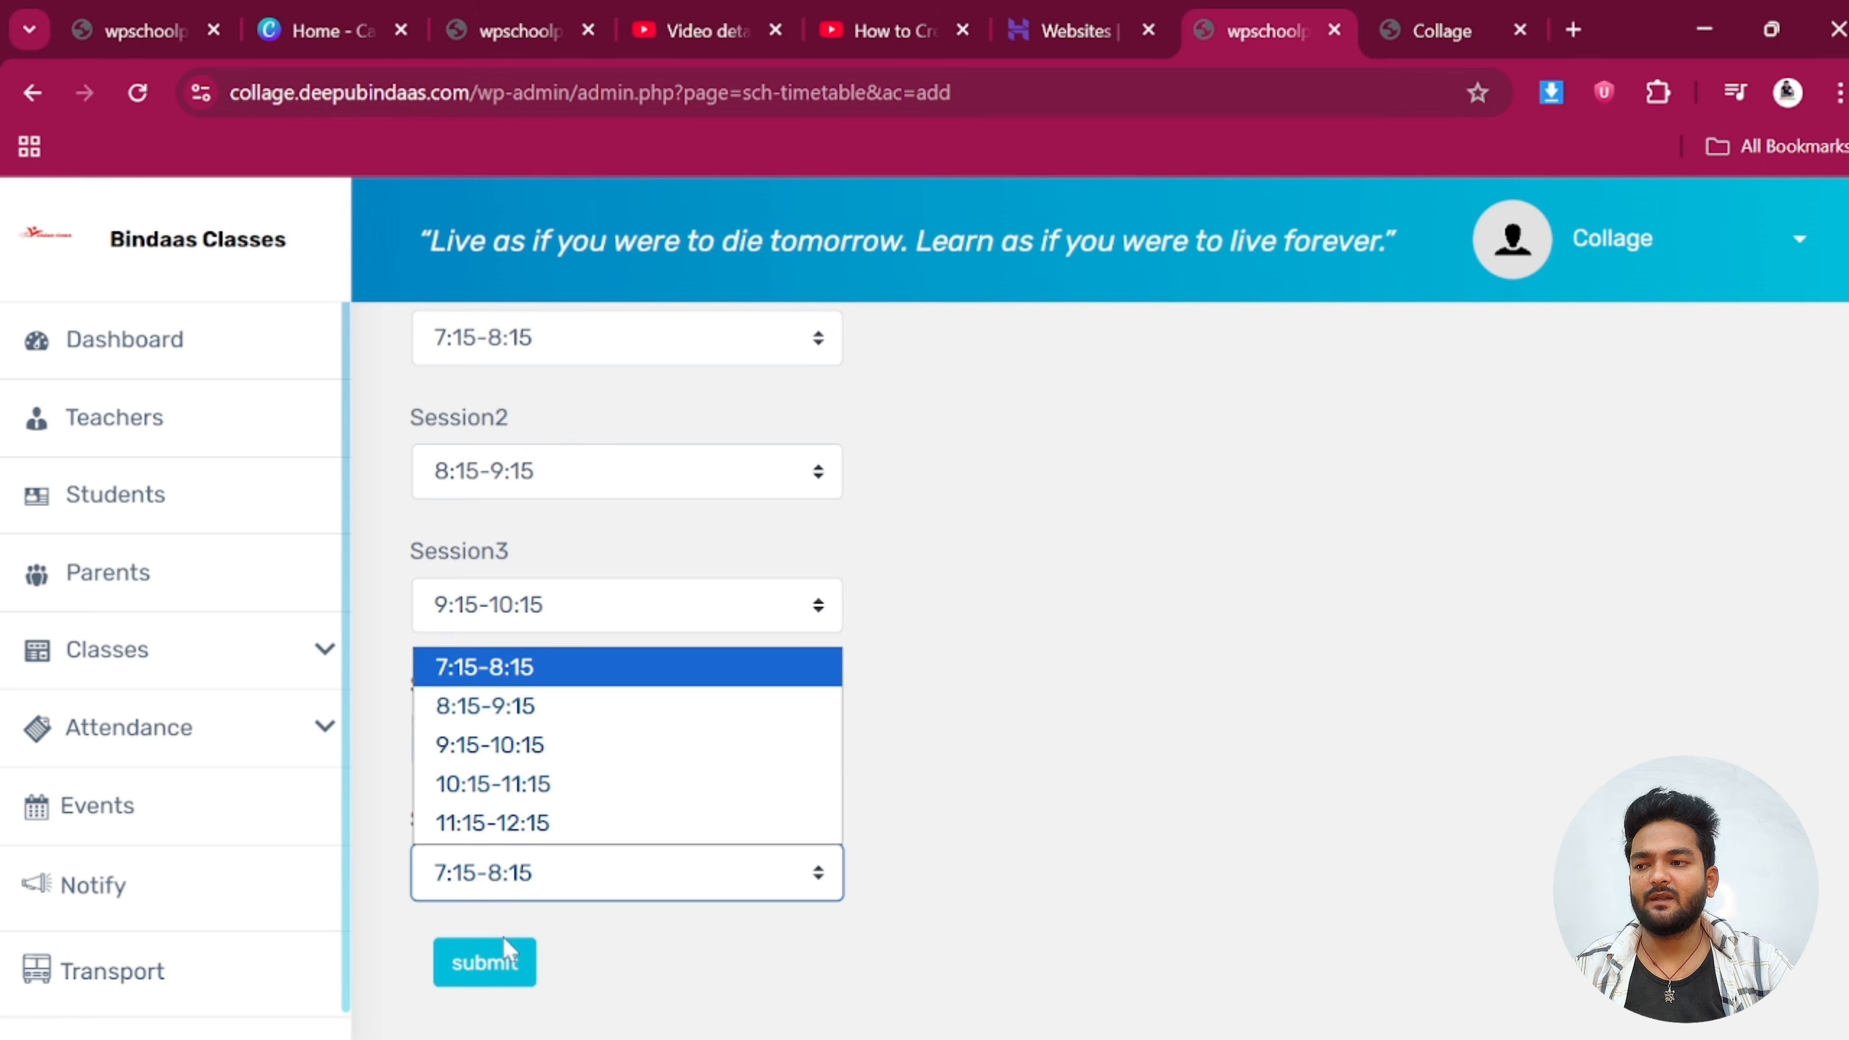
{"action": "left_click", "coordinate": [509, 823]}
{"action": "left_click", "coordinate": [484, 963]}
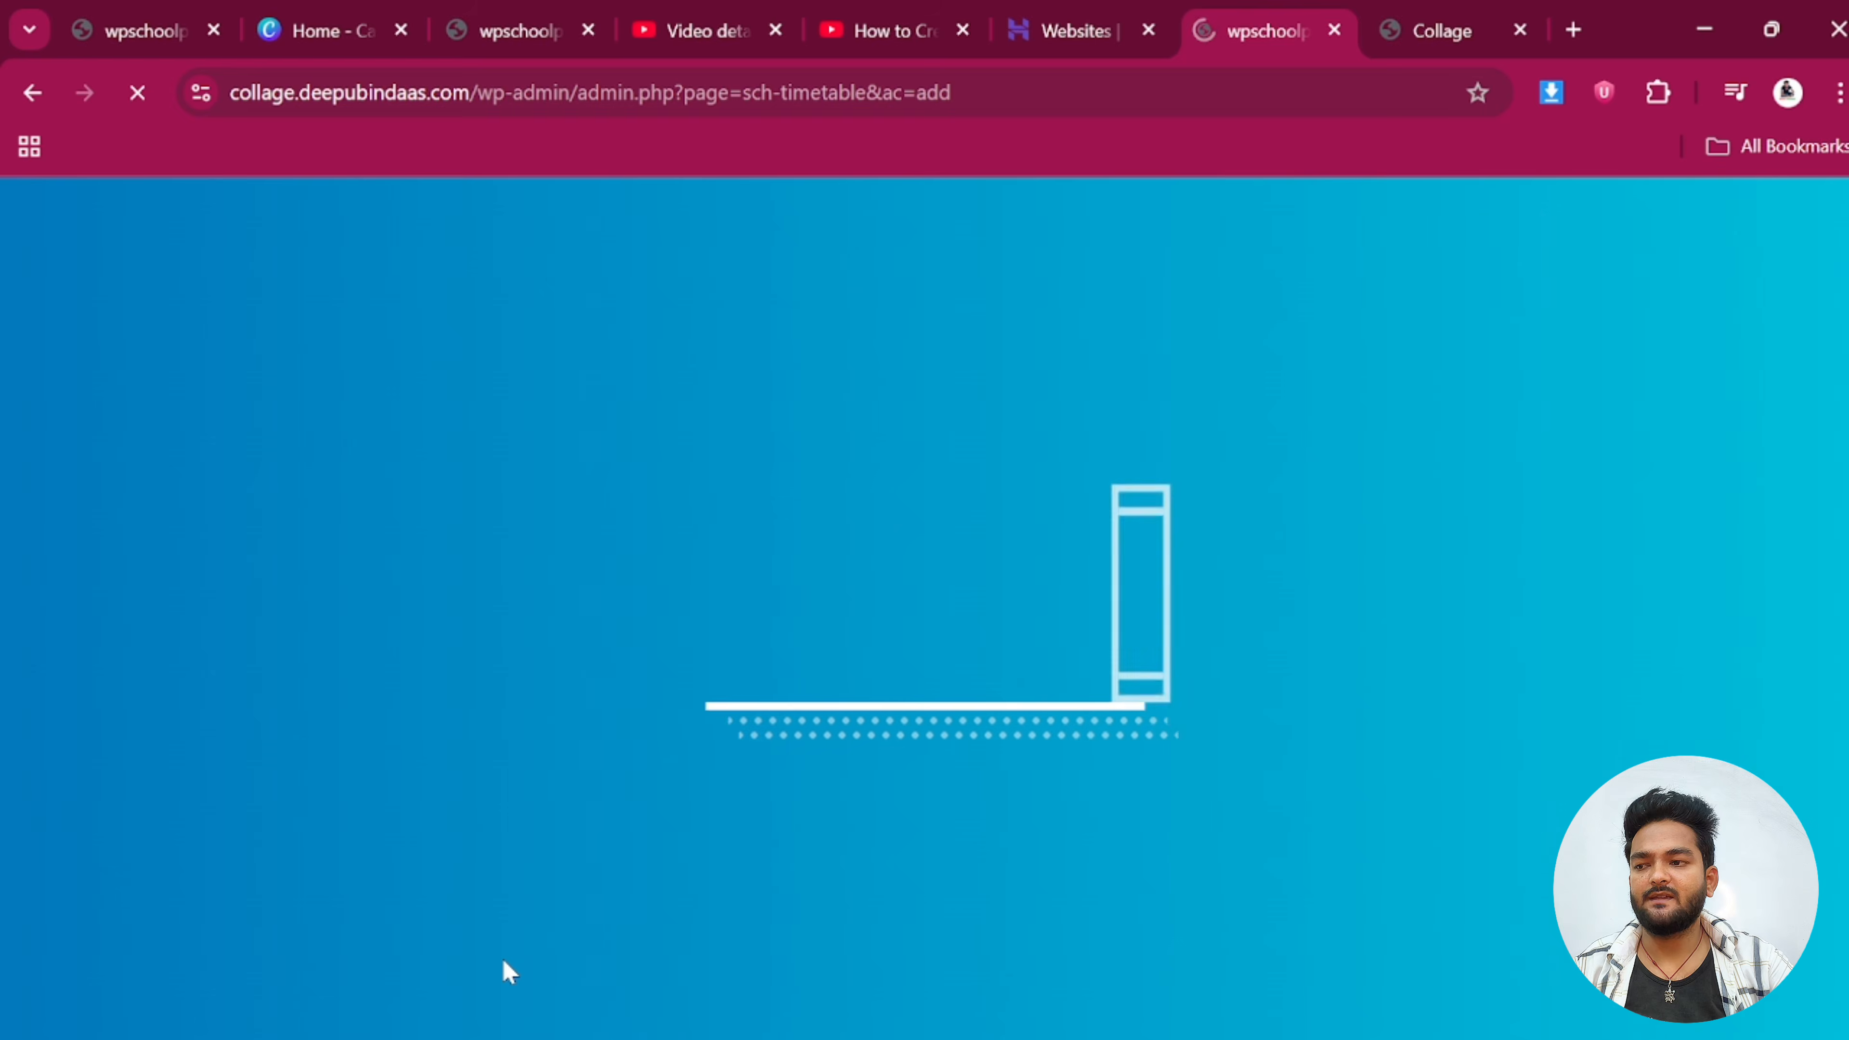
{"action": "scroll", "coordinate": [847, 804], "scroll_direction": "down", "scroll_amount": 2}
{"action": "scroll", "coordinate": [768, 702], "scroll_direction": "up", "scroll_amount": 2}
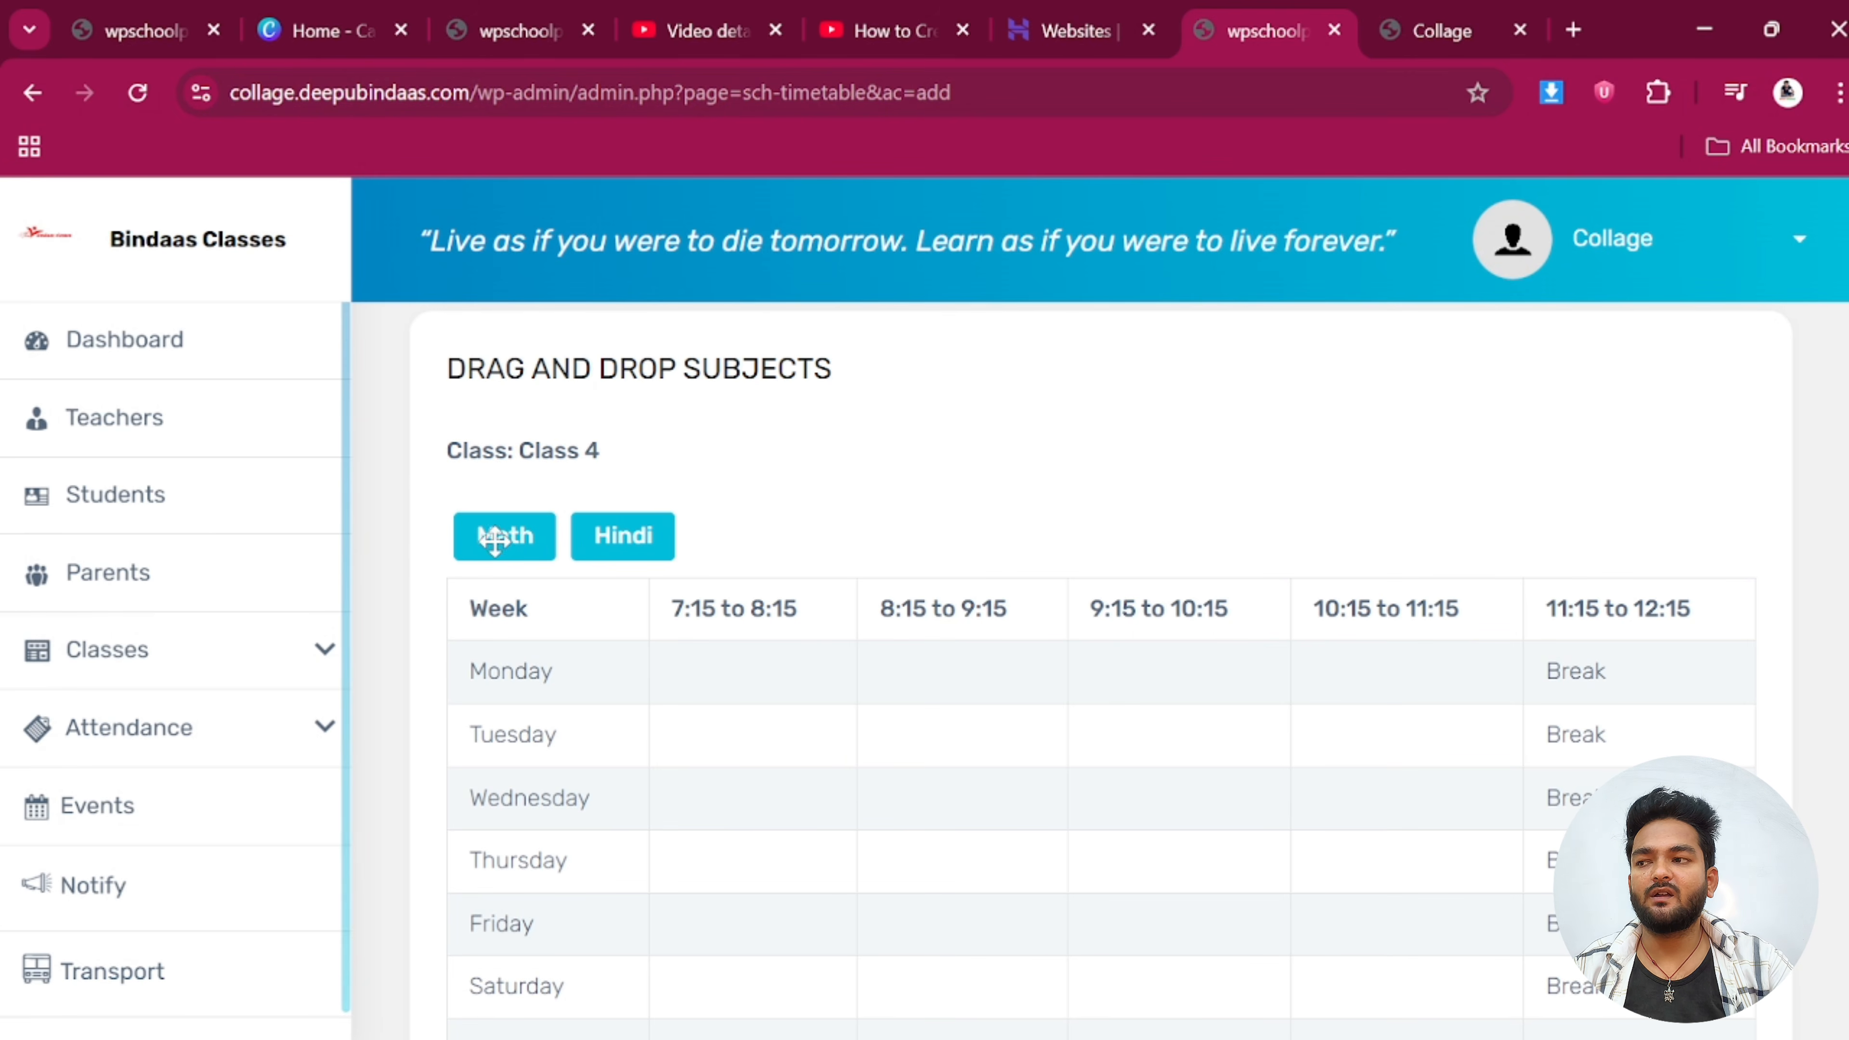
Place Math in Monday's 7:15 period and Hindi at 8:15, then go to the Subjects list
{"action": "left_click_drag", "start_coordinate": [501, 539], "coordinate": [717, 680]}
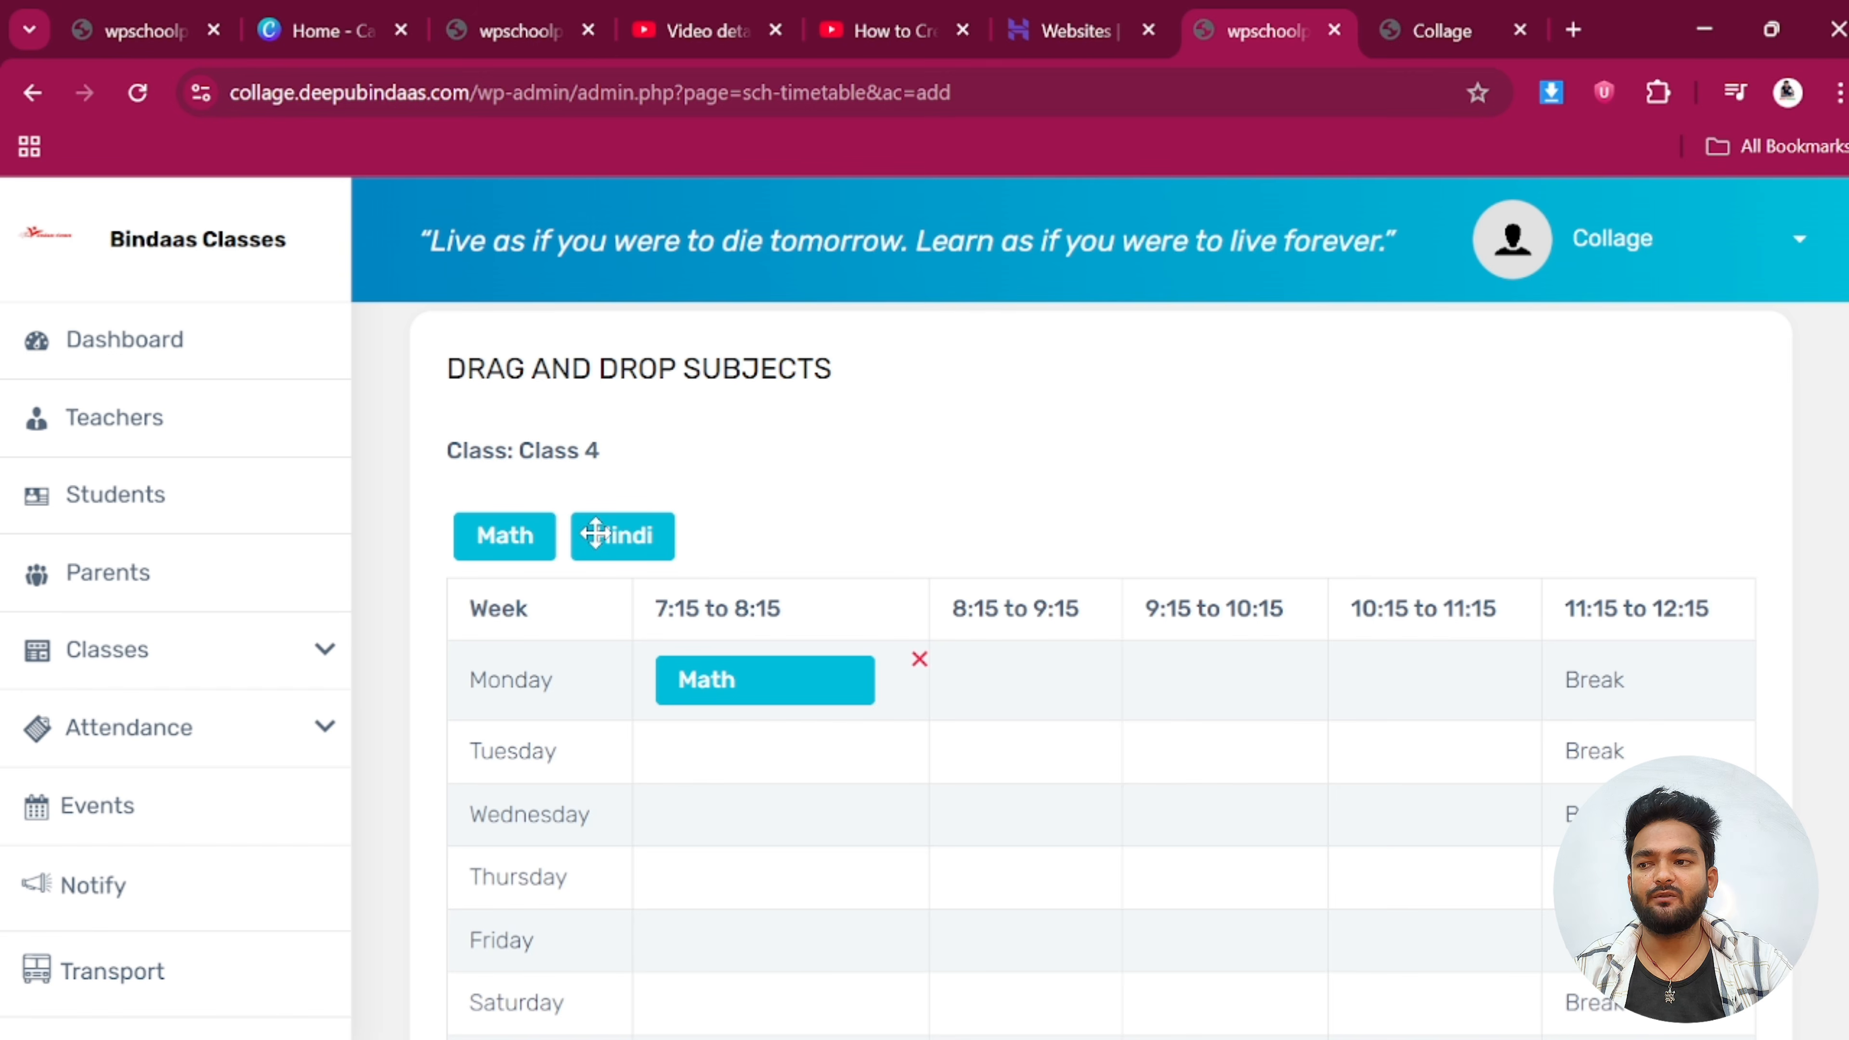
{"action": "left_click_drag", "start_coordinate": [601, 543], "coordinate": [1016, 680]}
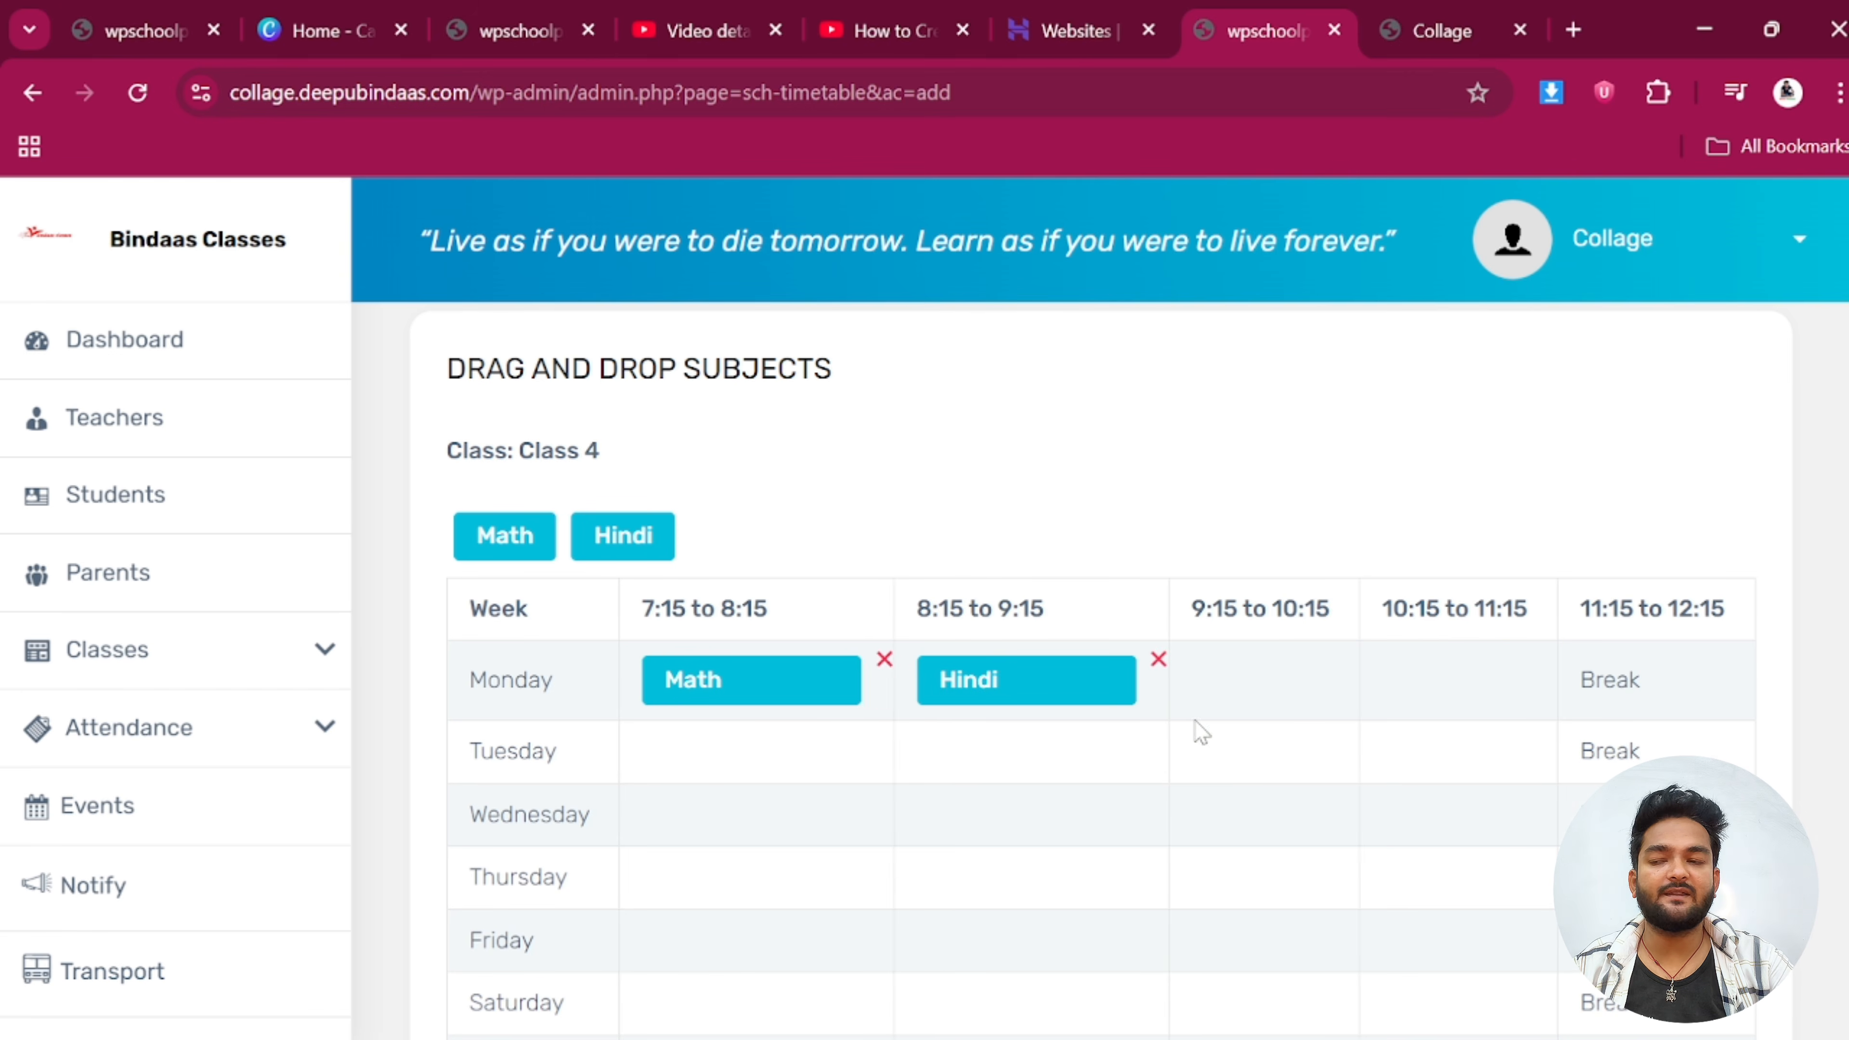
{"action": "scroll", "coordinate": [757, 631], "scroll_direction": "up", "scroll_amount": 2}
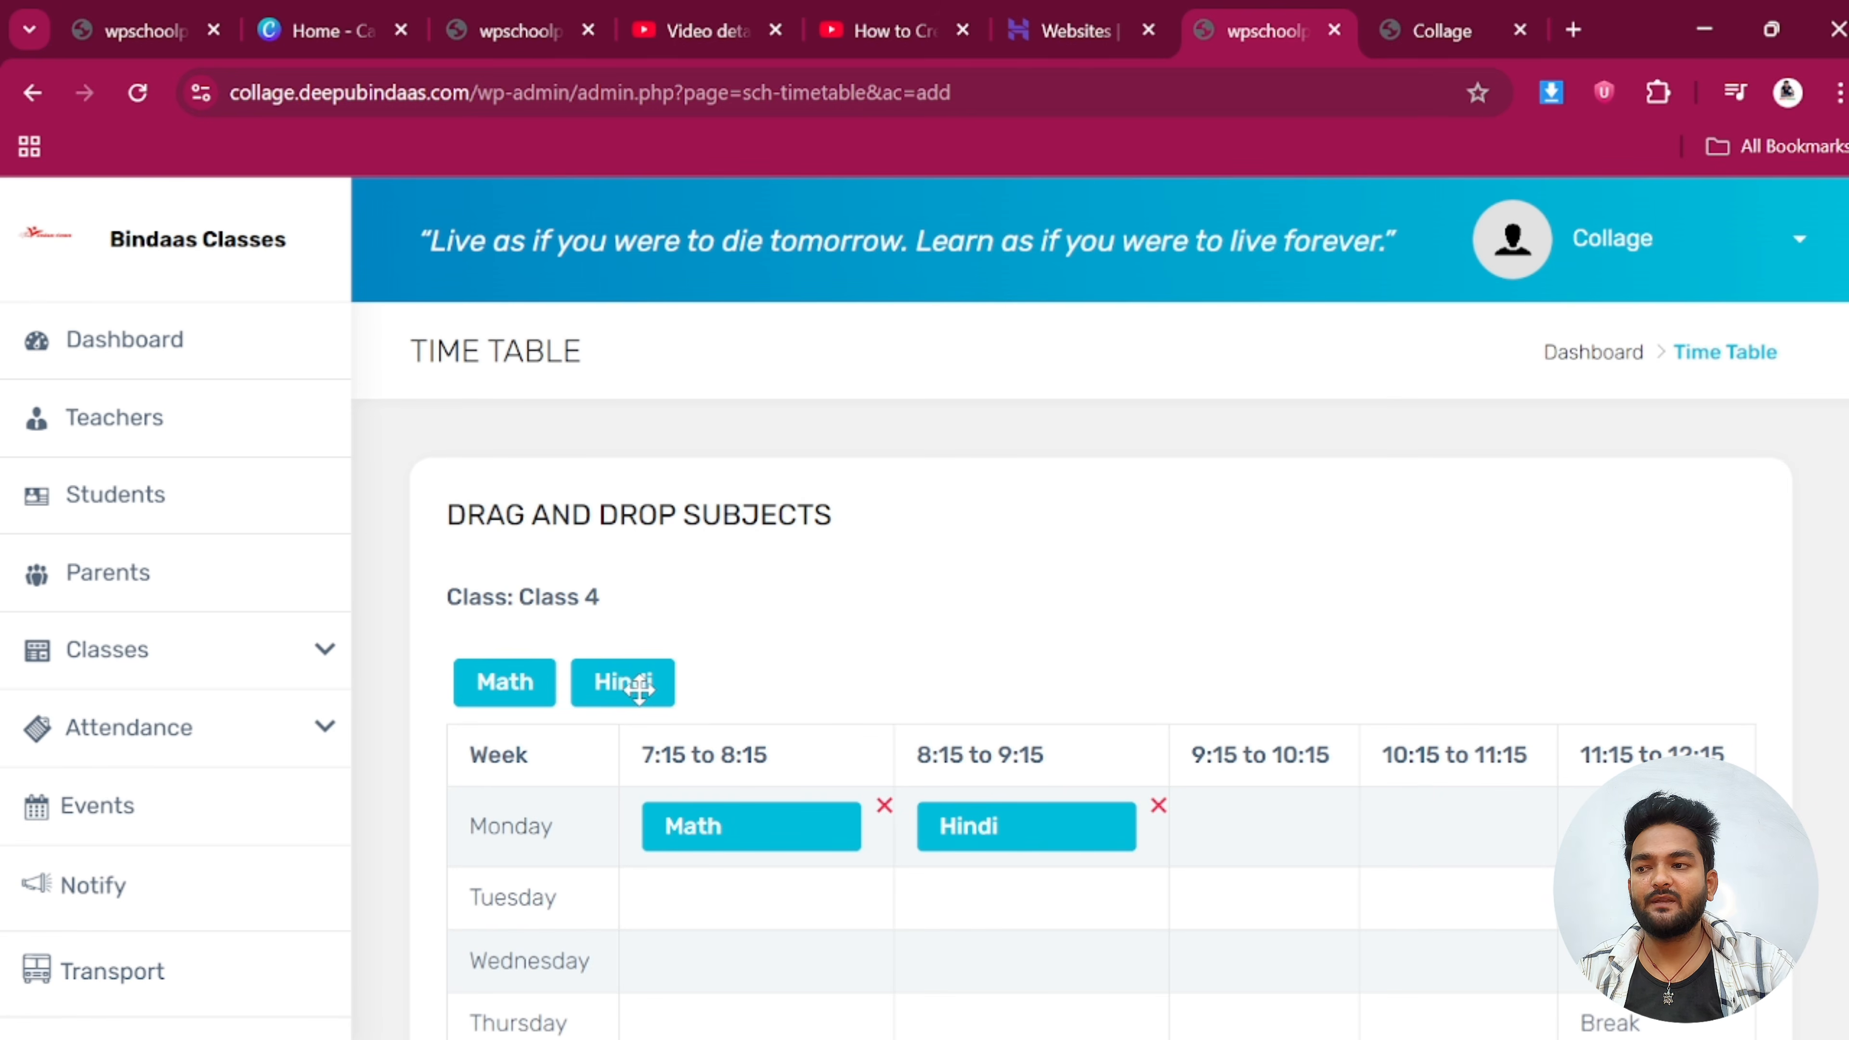
{"action": "scroll", "coordinate": [721, 699], "scroll_direction": "down", "scroll_amount": 5}
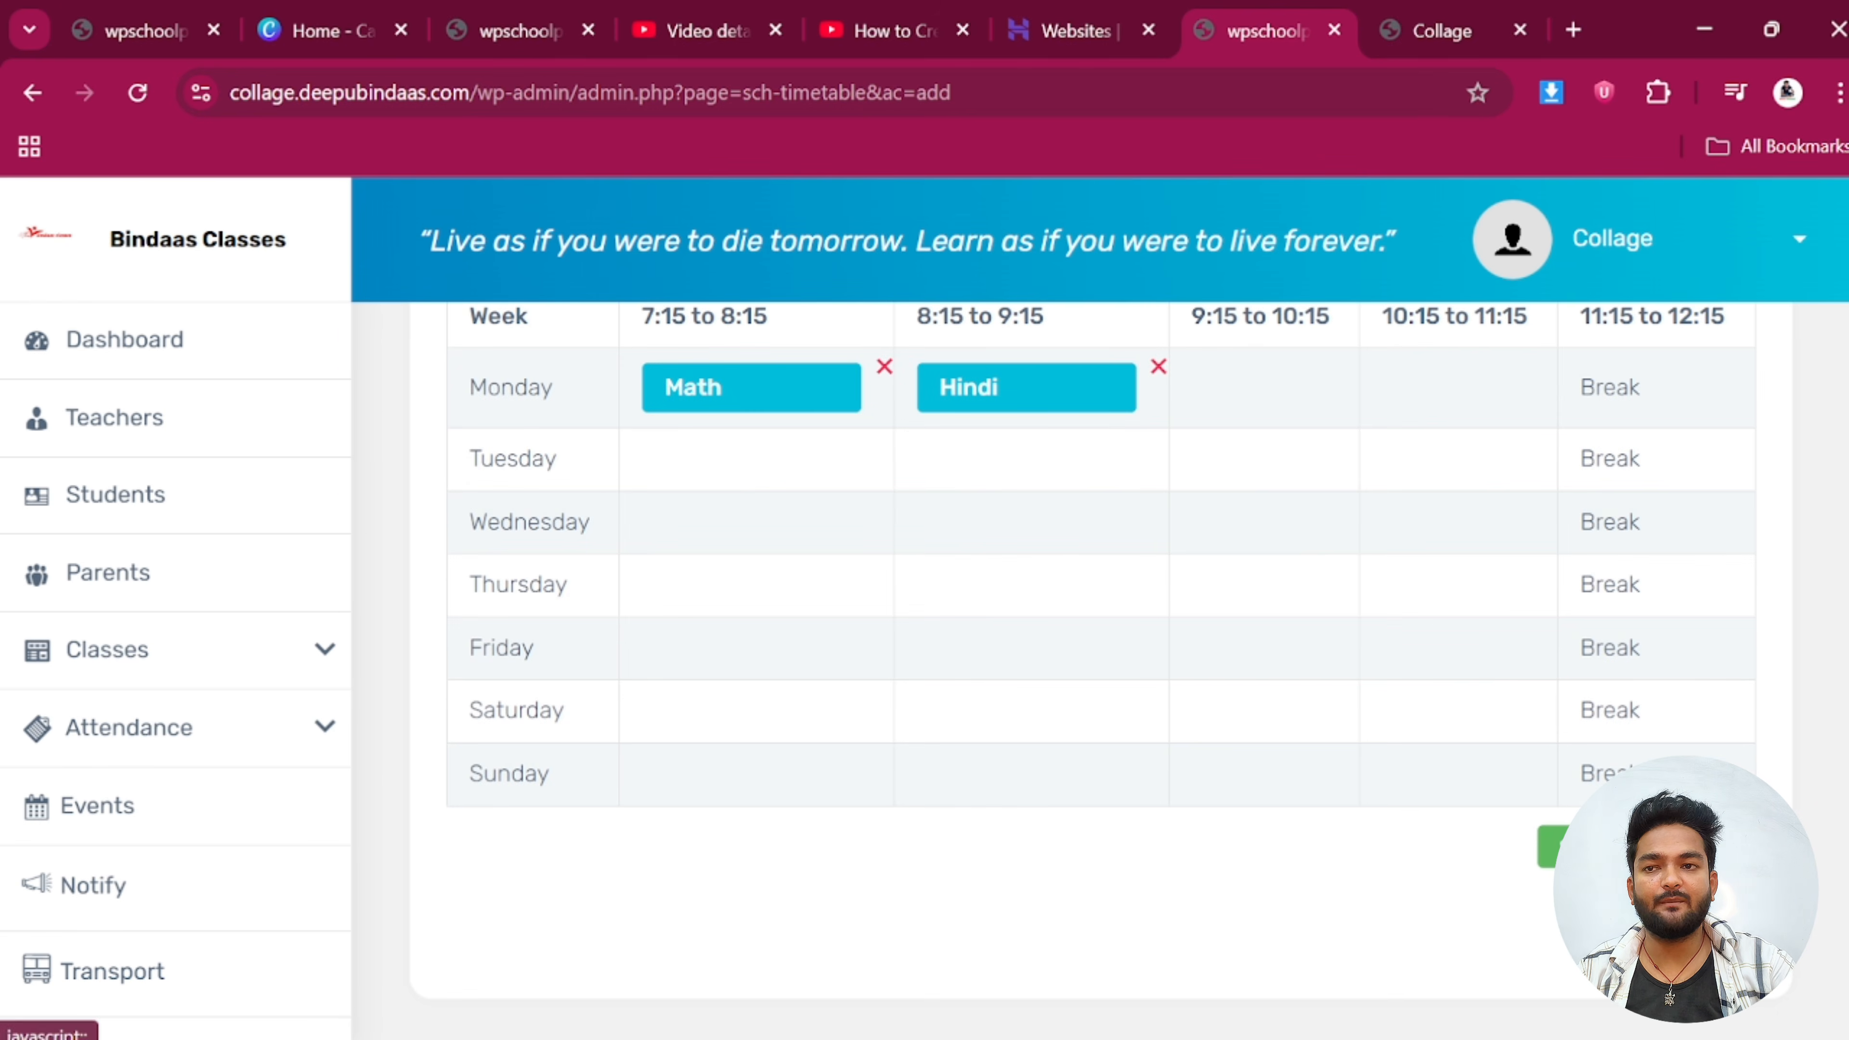
{"action": "scroll", "coordinate": [761, 528], "scroll_direction": "up", "scroll_amount": 2}
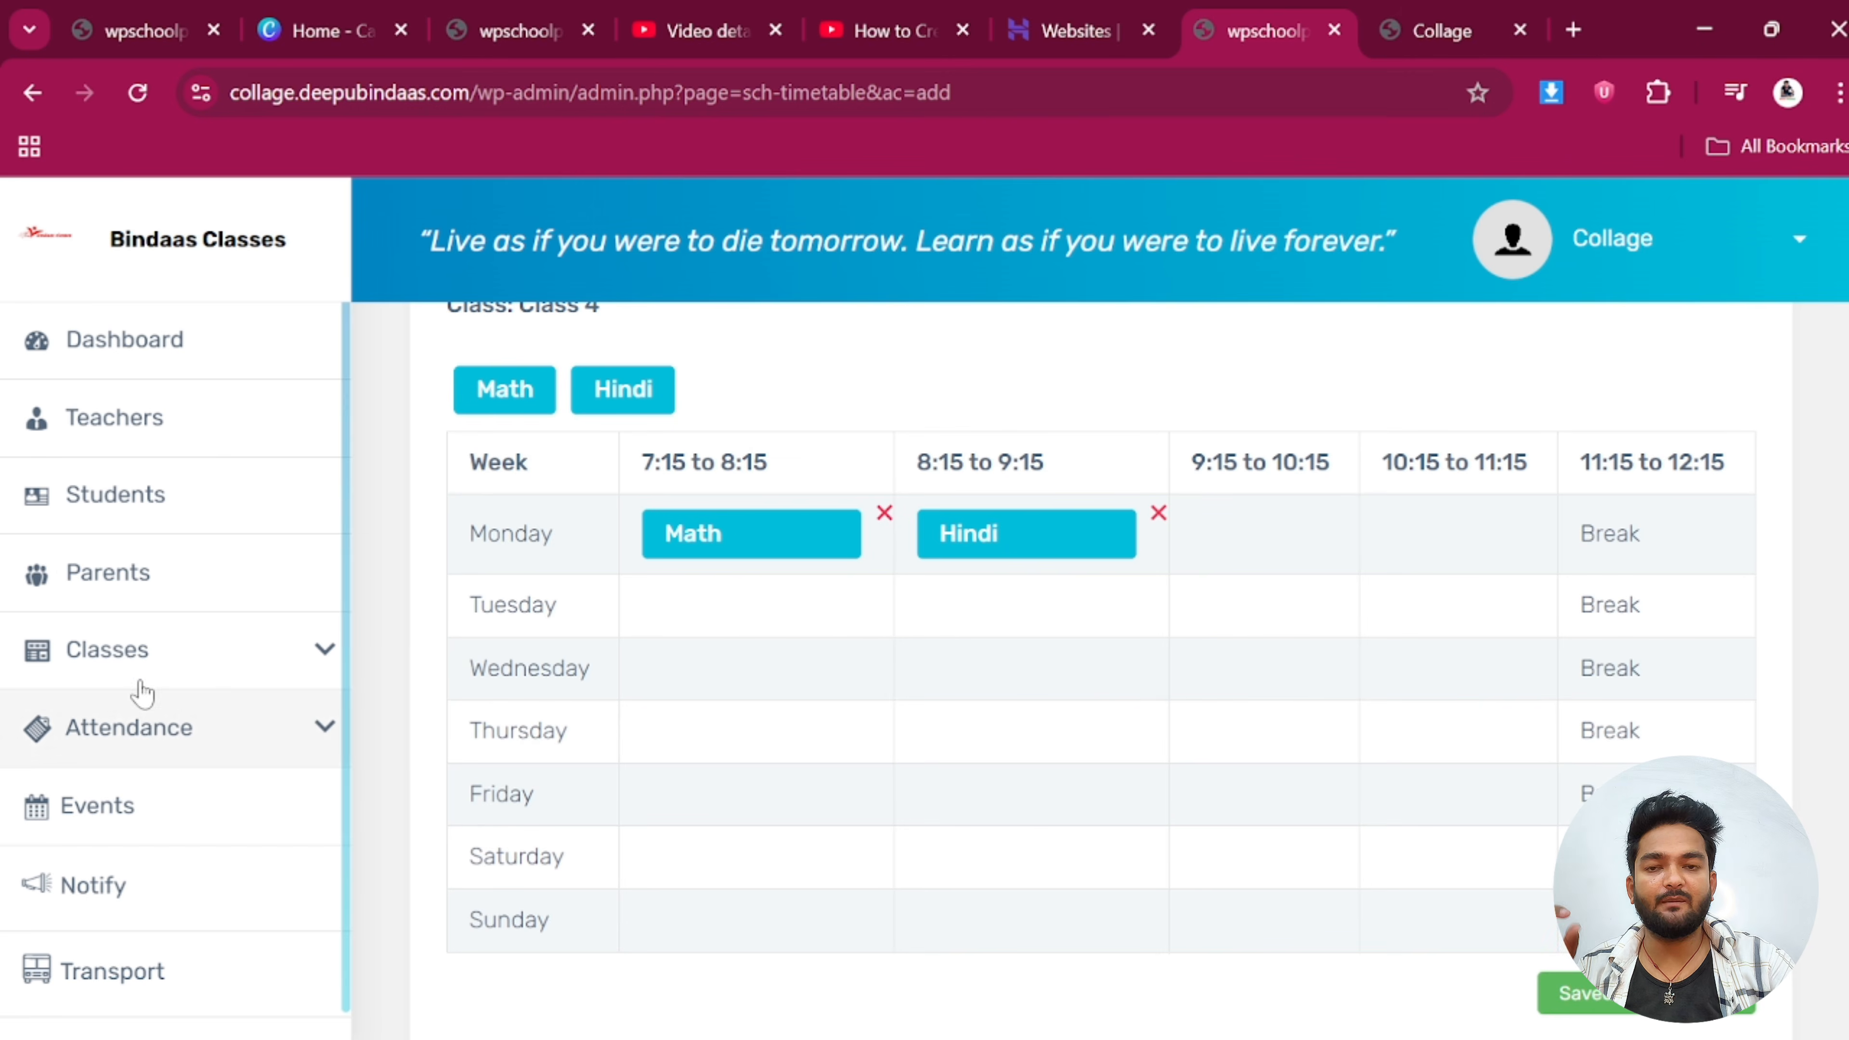
{"action": "left_click", "coordinate": [142, 659]}
{"action": "left_click", "coordinate": [126, 801]}
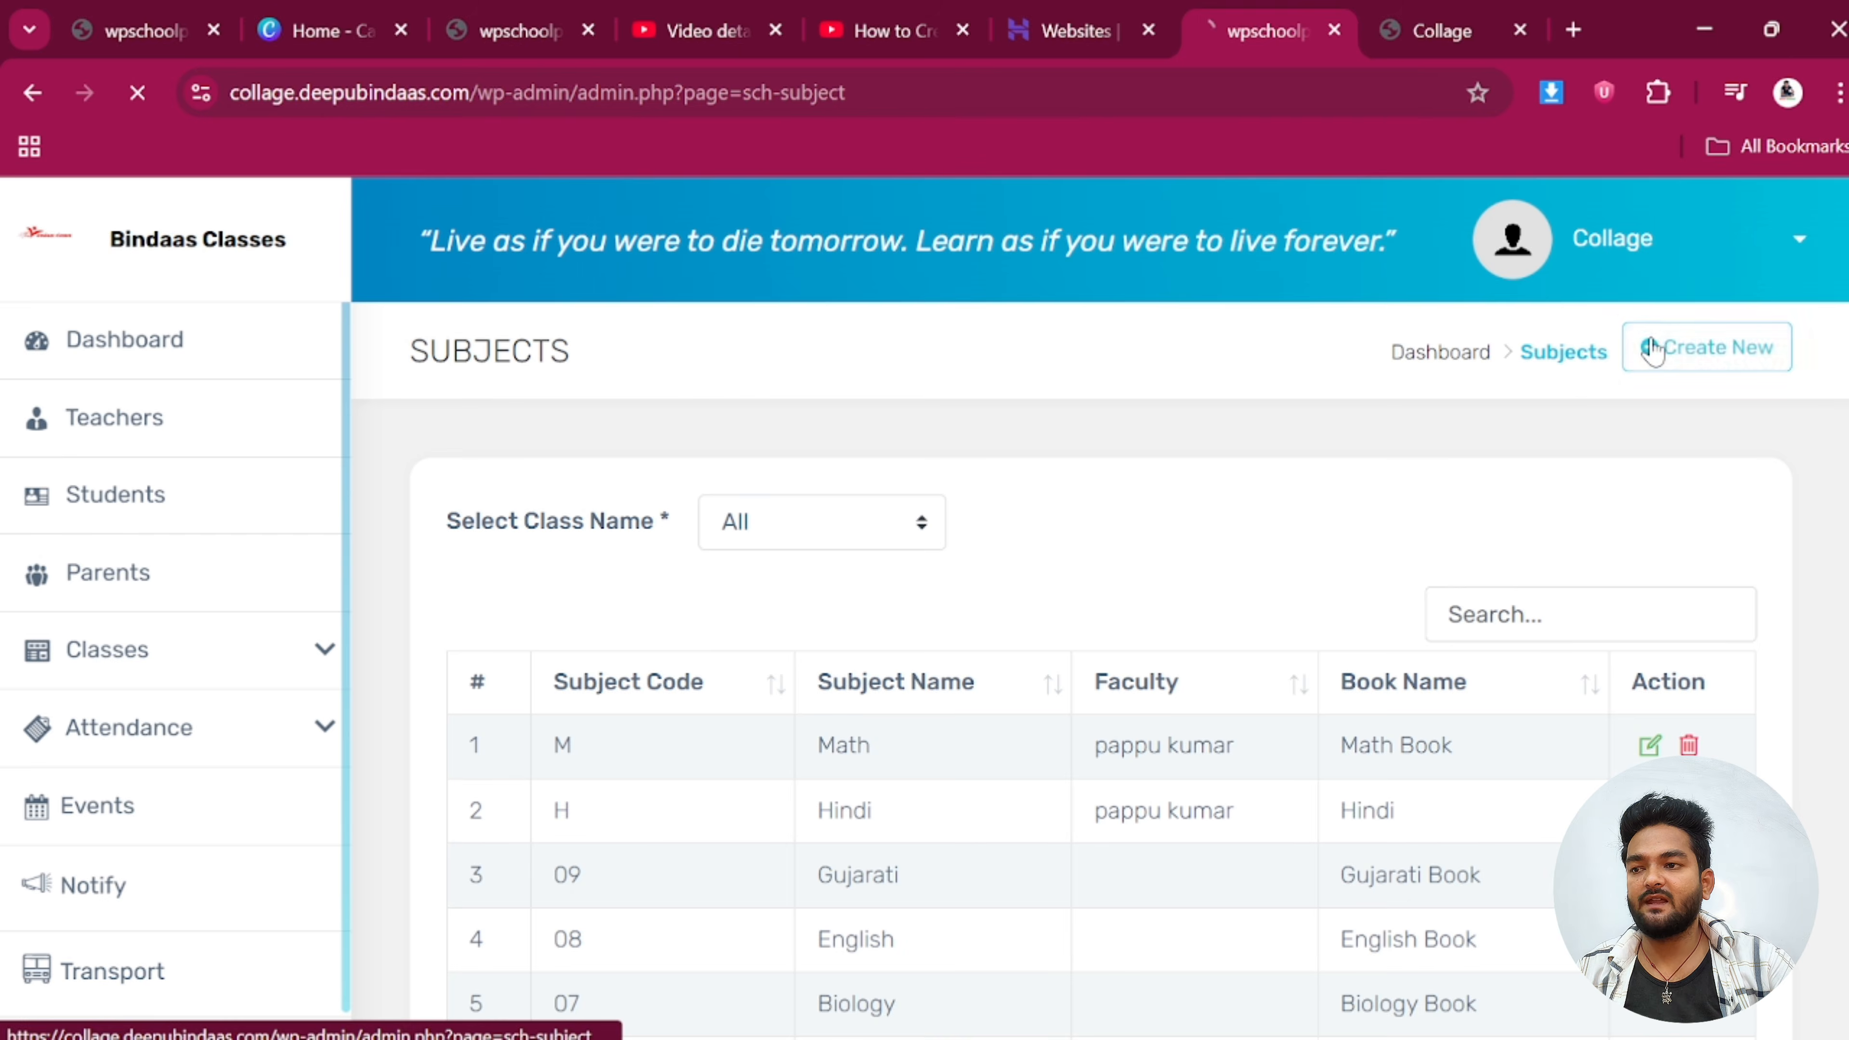
Start a Class 4 subject entry with row 1: sanskrit, code S, a teacher, book Sa
{"action": "left_click", "coordinate": [1647, 348]}
{"action": "left_click", "coordinate": [621, 659]}
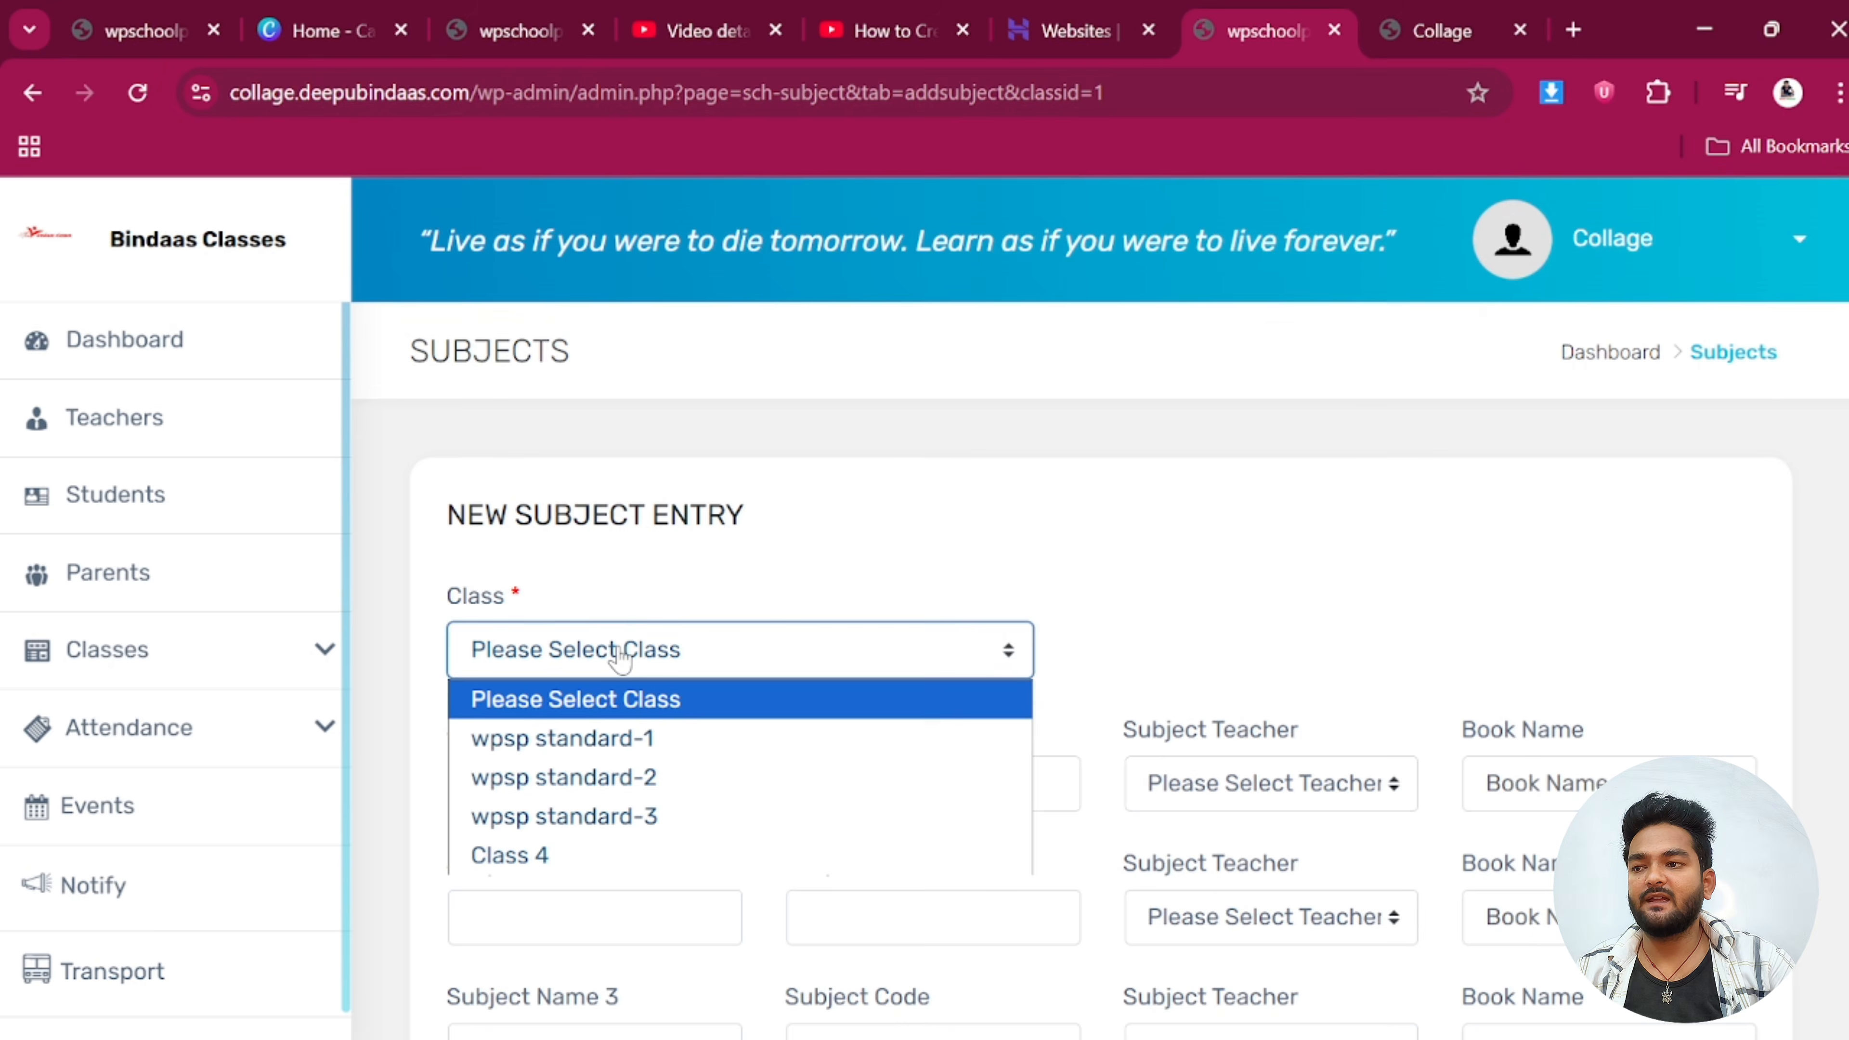
{"action": "left_click", "coordinate": [567, 856]}
{"action": "scroll", "coordinate": [780, 551], "scroll_direction": "down", "scroll_amount": 2}
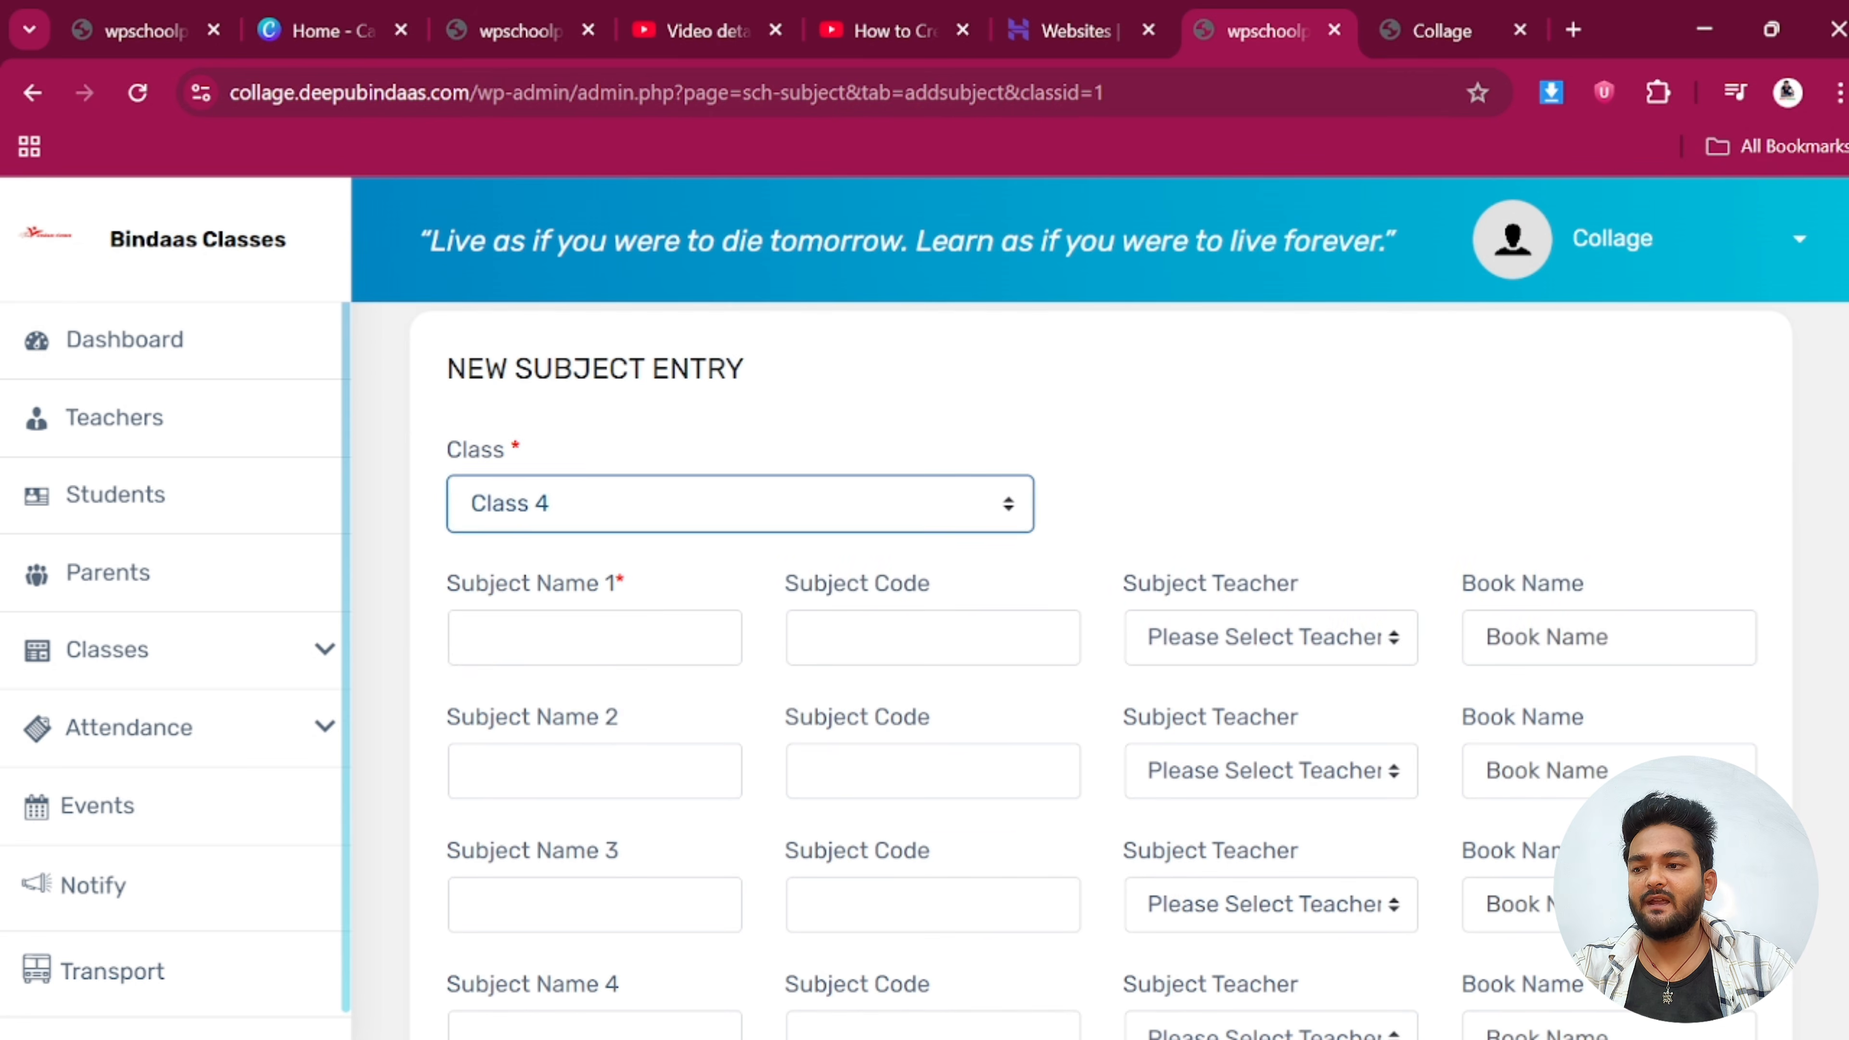
{"action": "left_click", "coordinate": [594, 641]}
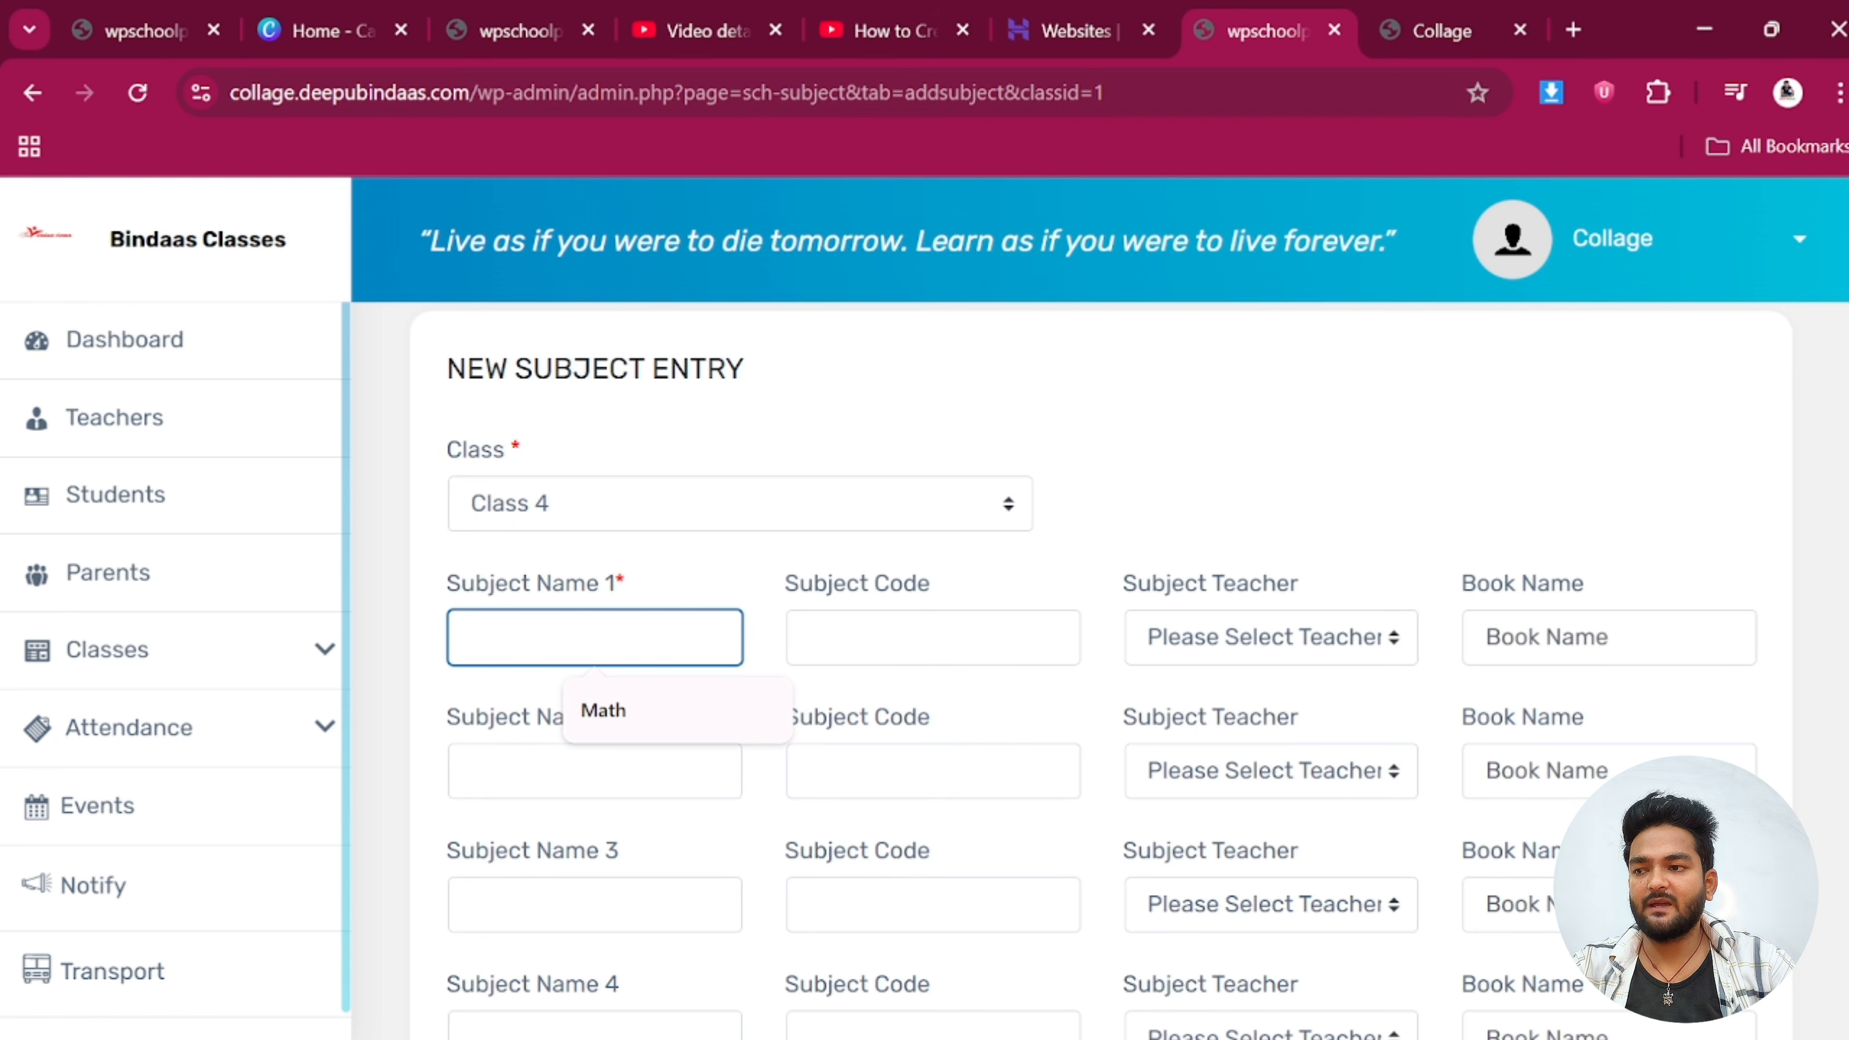
{"action": "type", "text": "san"}
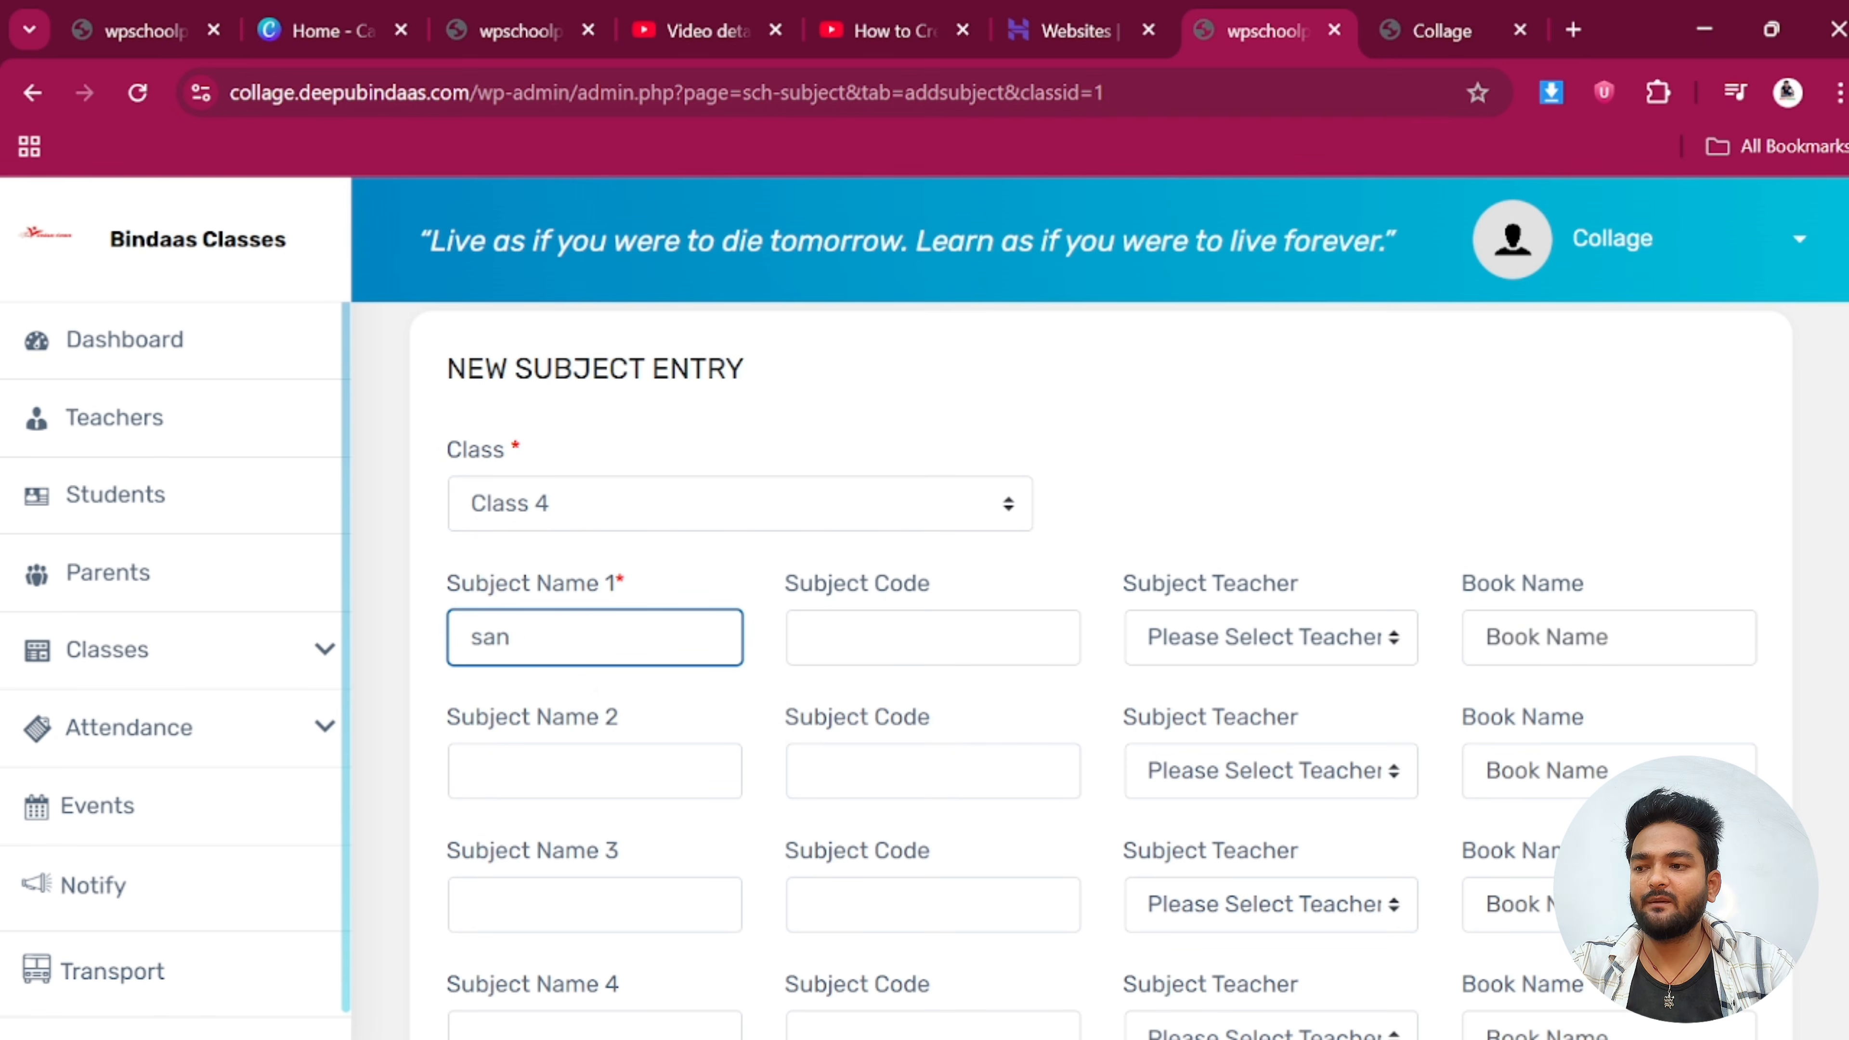
{"action": "type", "text": "skrit"}
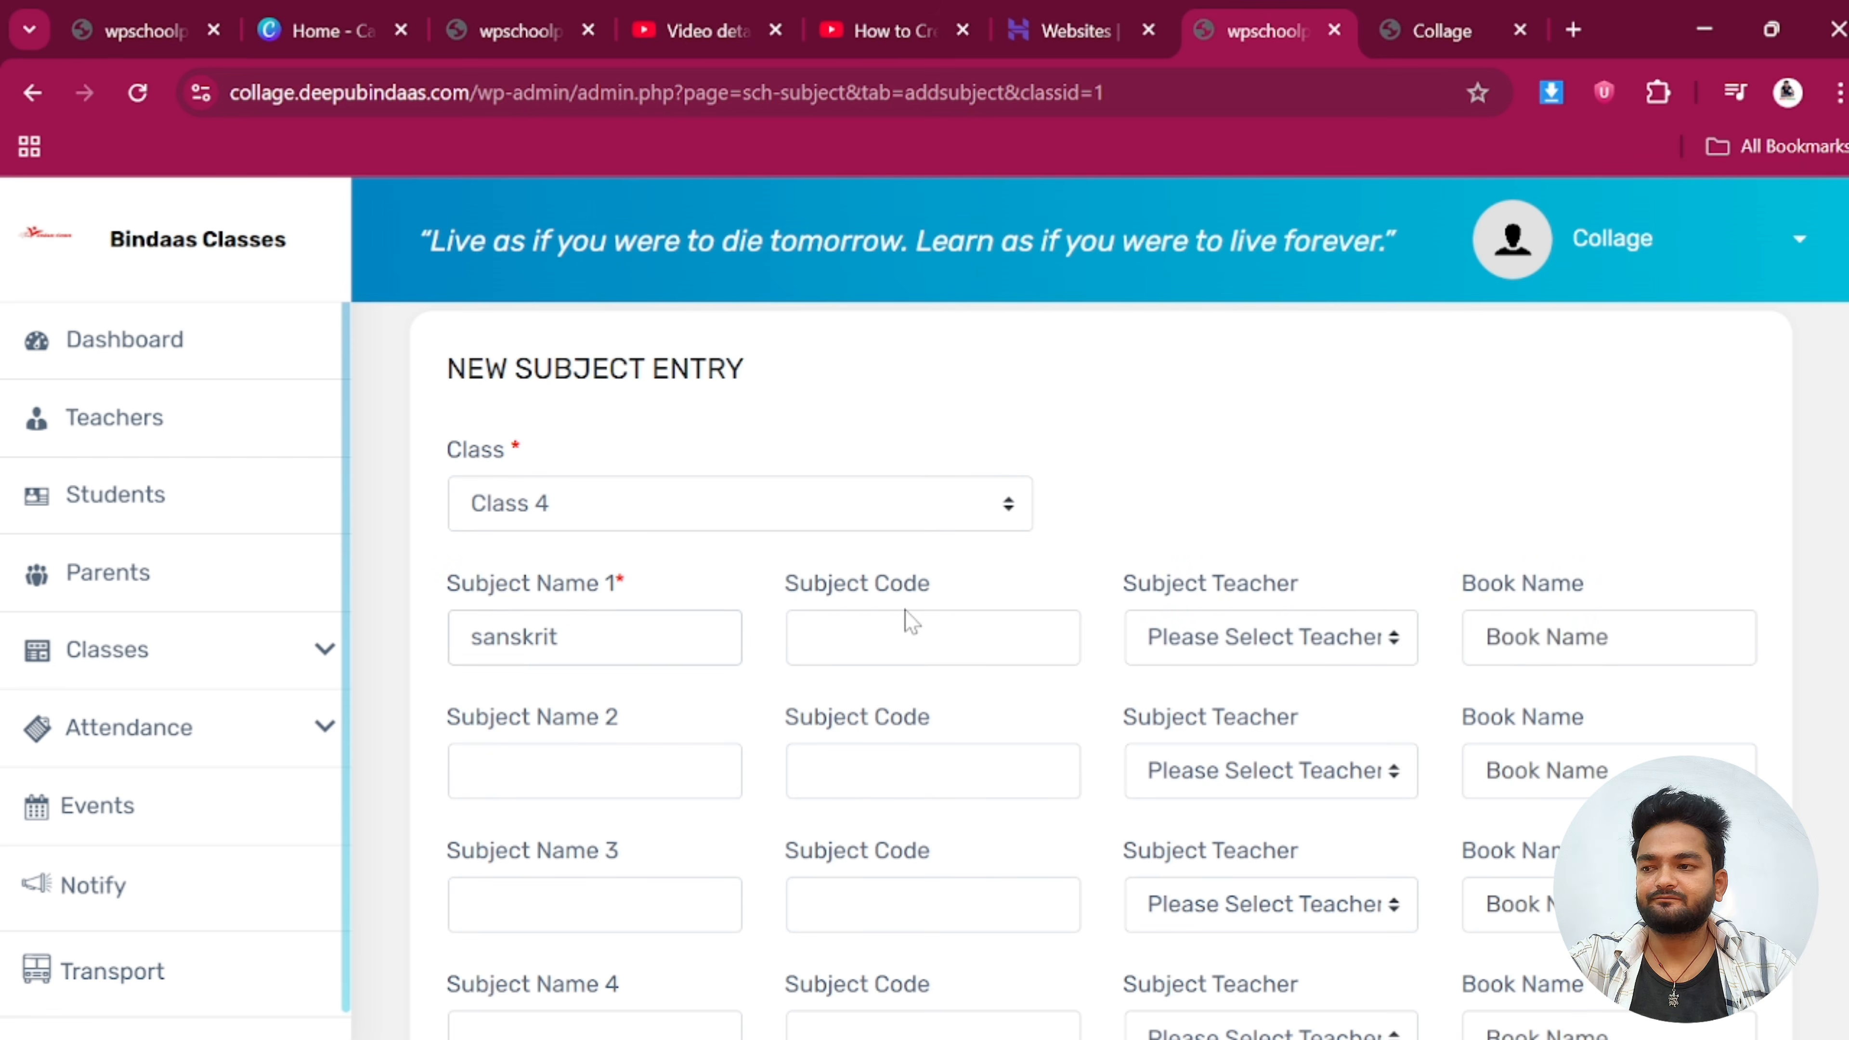
{"action": "left_click", "coordinate": [910, 622]}
{"action": "type", "text": "S"}
{"action": "left_click", "coordinate": [1242, 641]}
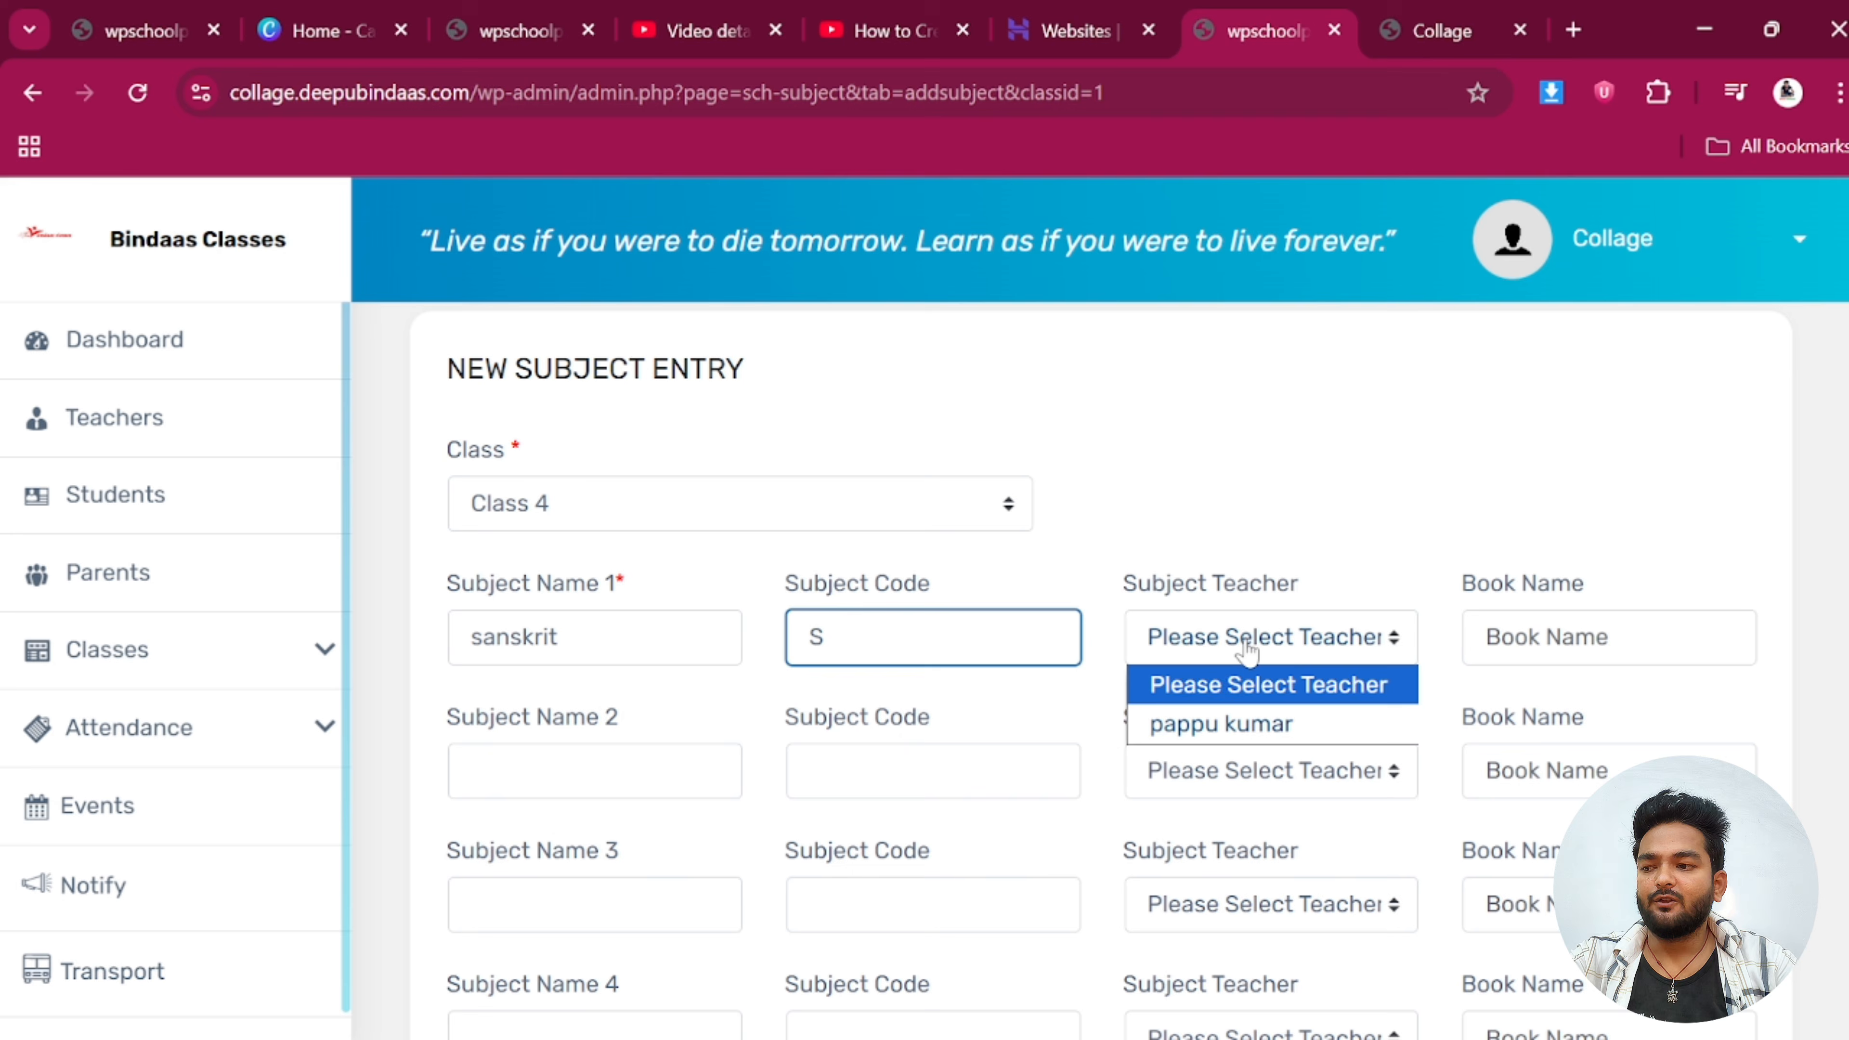
{"action": "left_click", "coordinate": [1241, 730]}
{"action": "left_click", "coordinate": [1587, 639]}
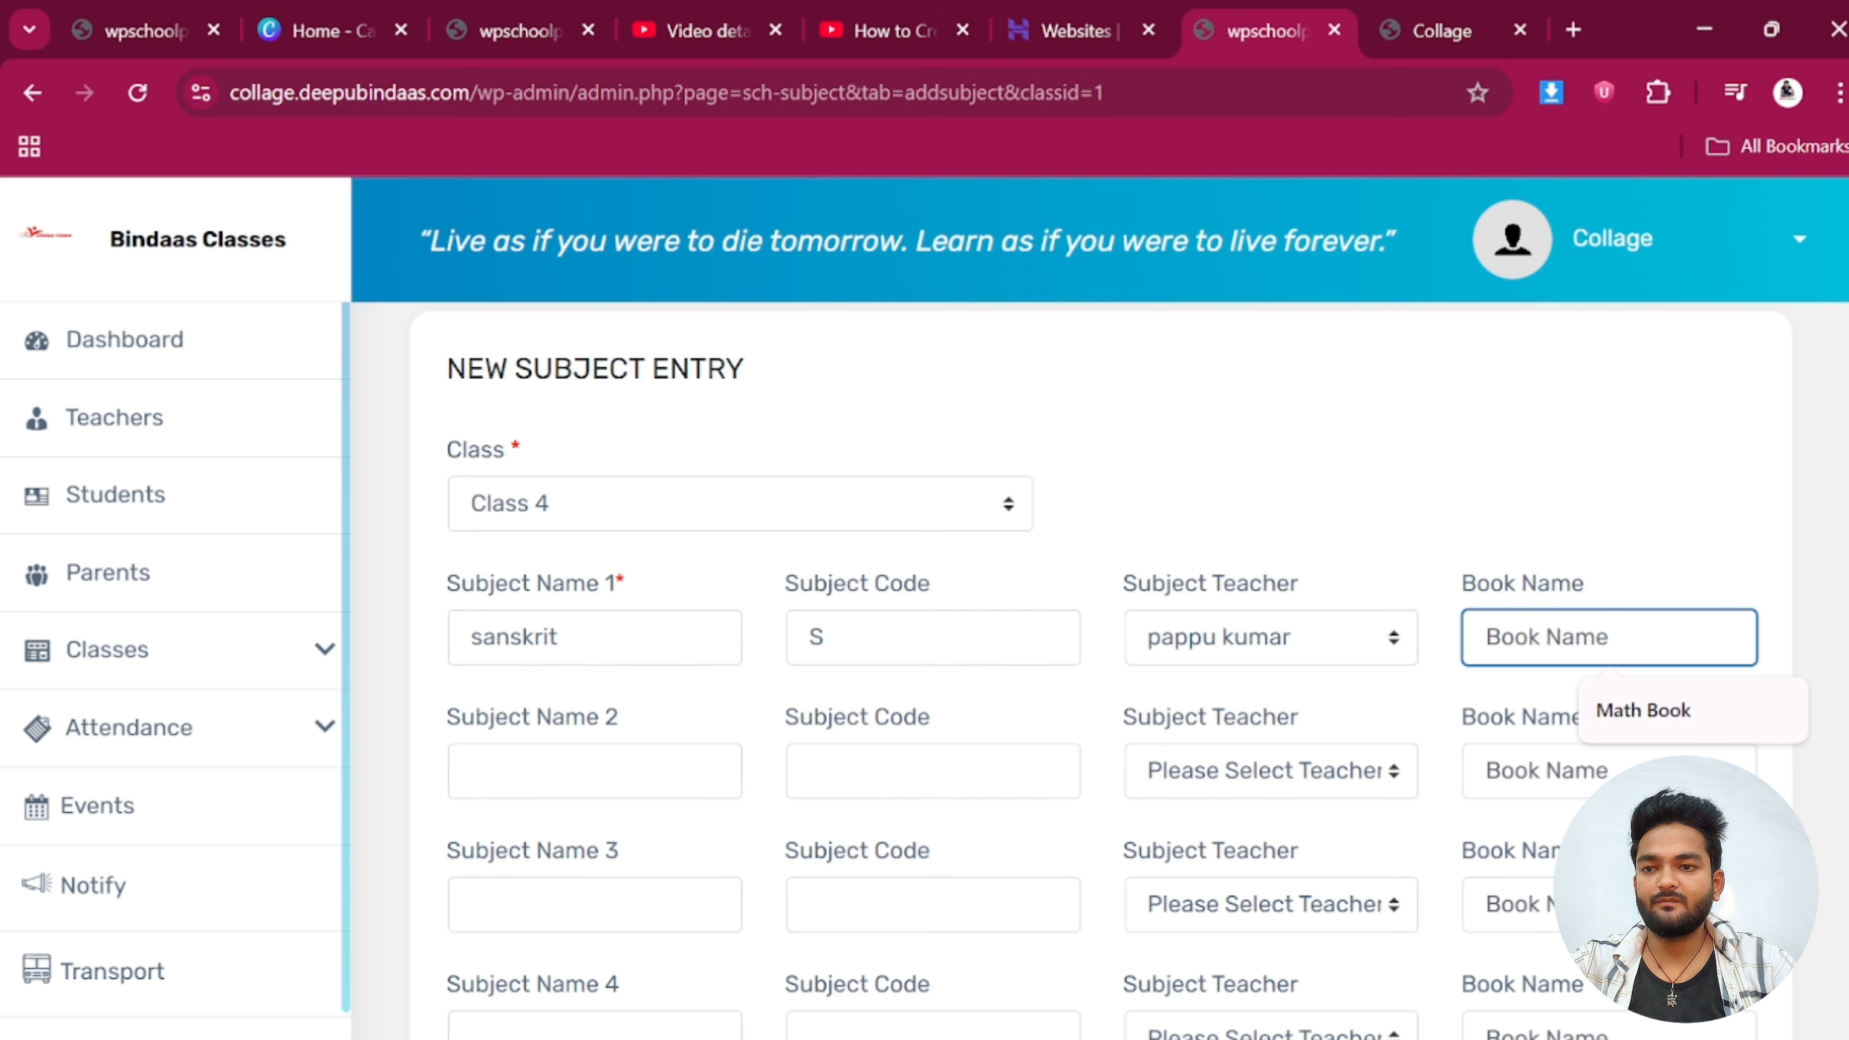
{"action": "type", "text": "Sanskrit"}
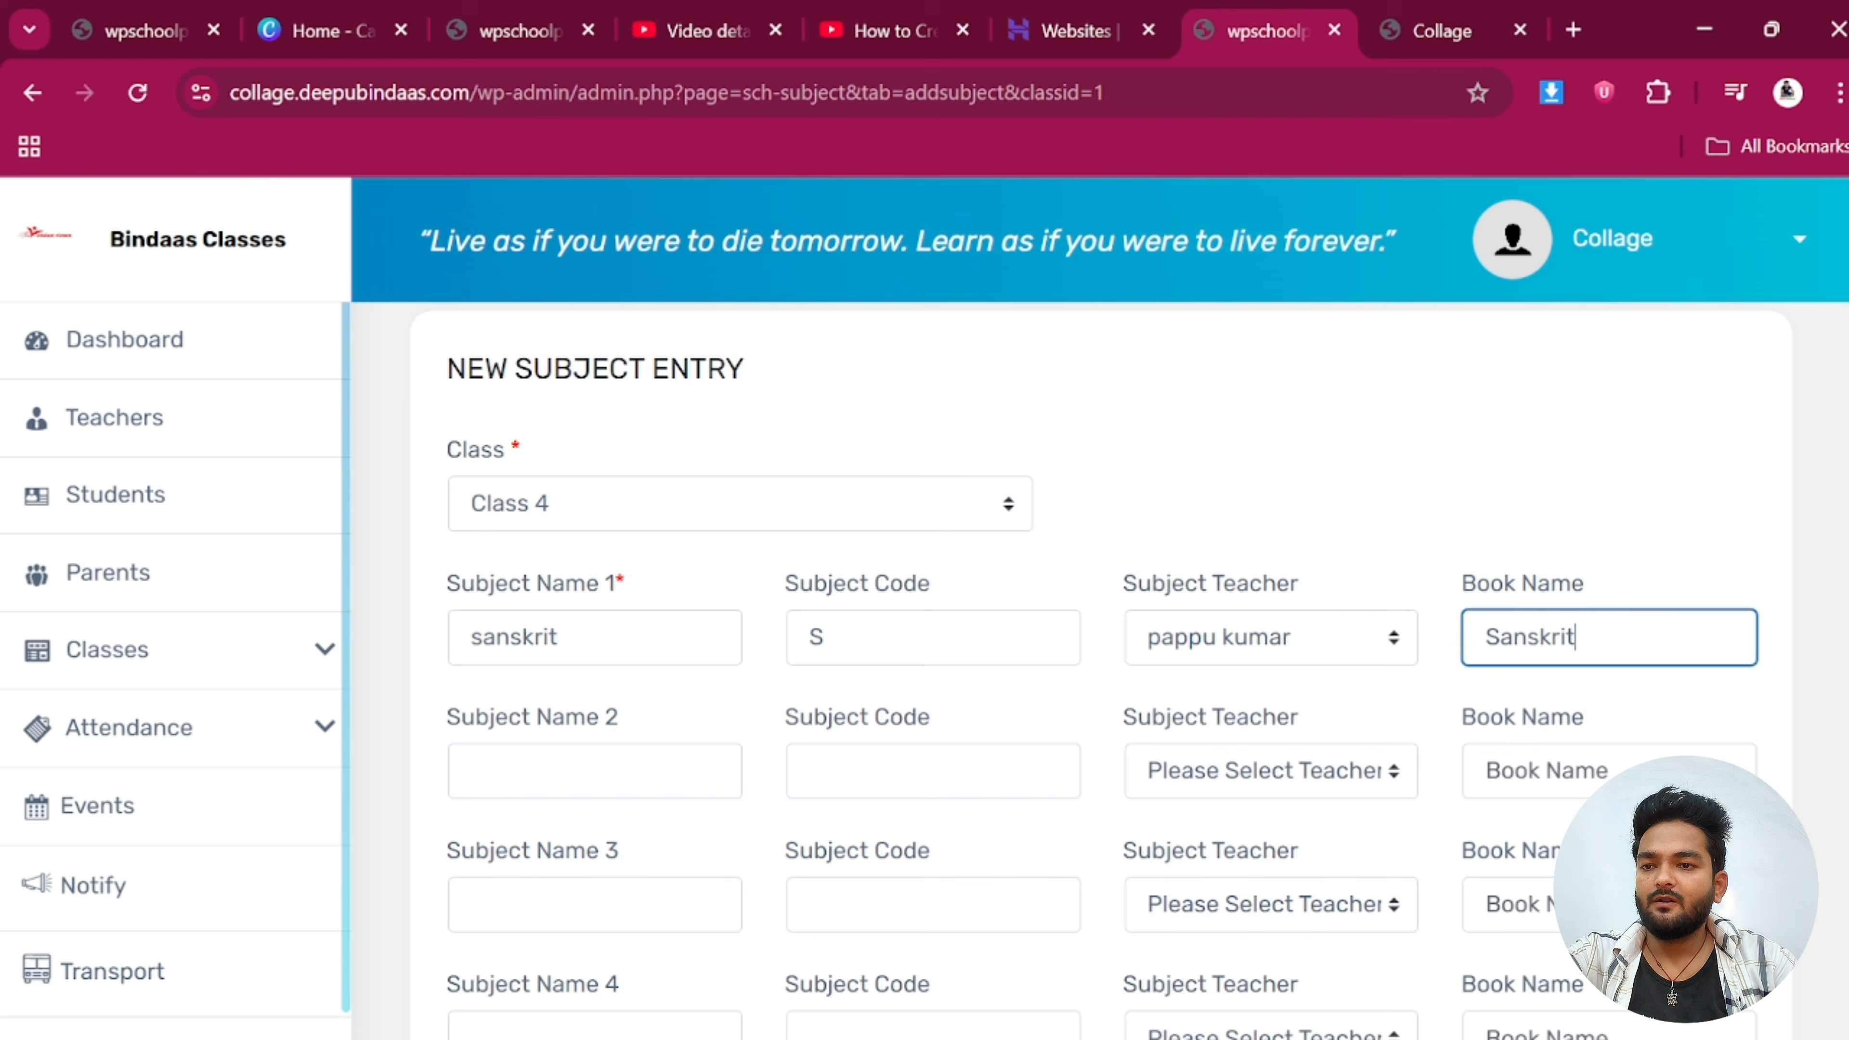
{"action": "scroll", "coordinate": [705, 751], "scroll_direction": "down", "scroll_amount": 4}
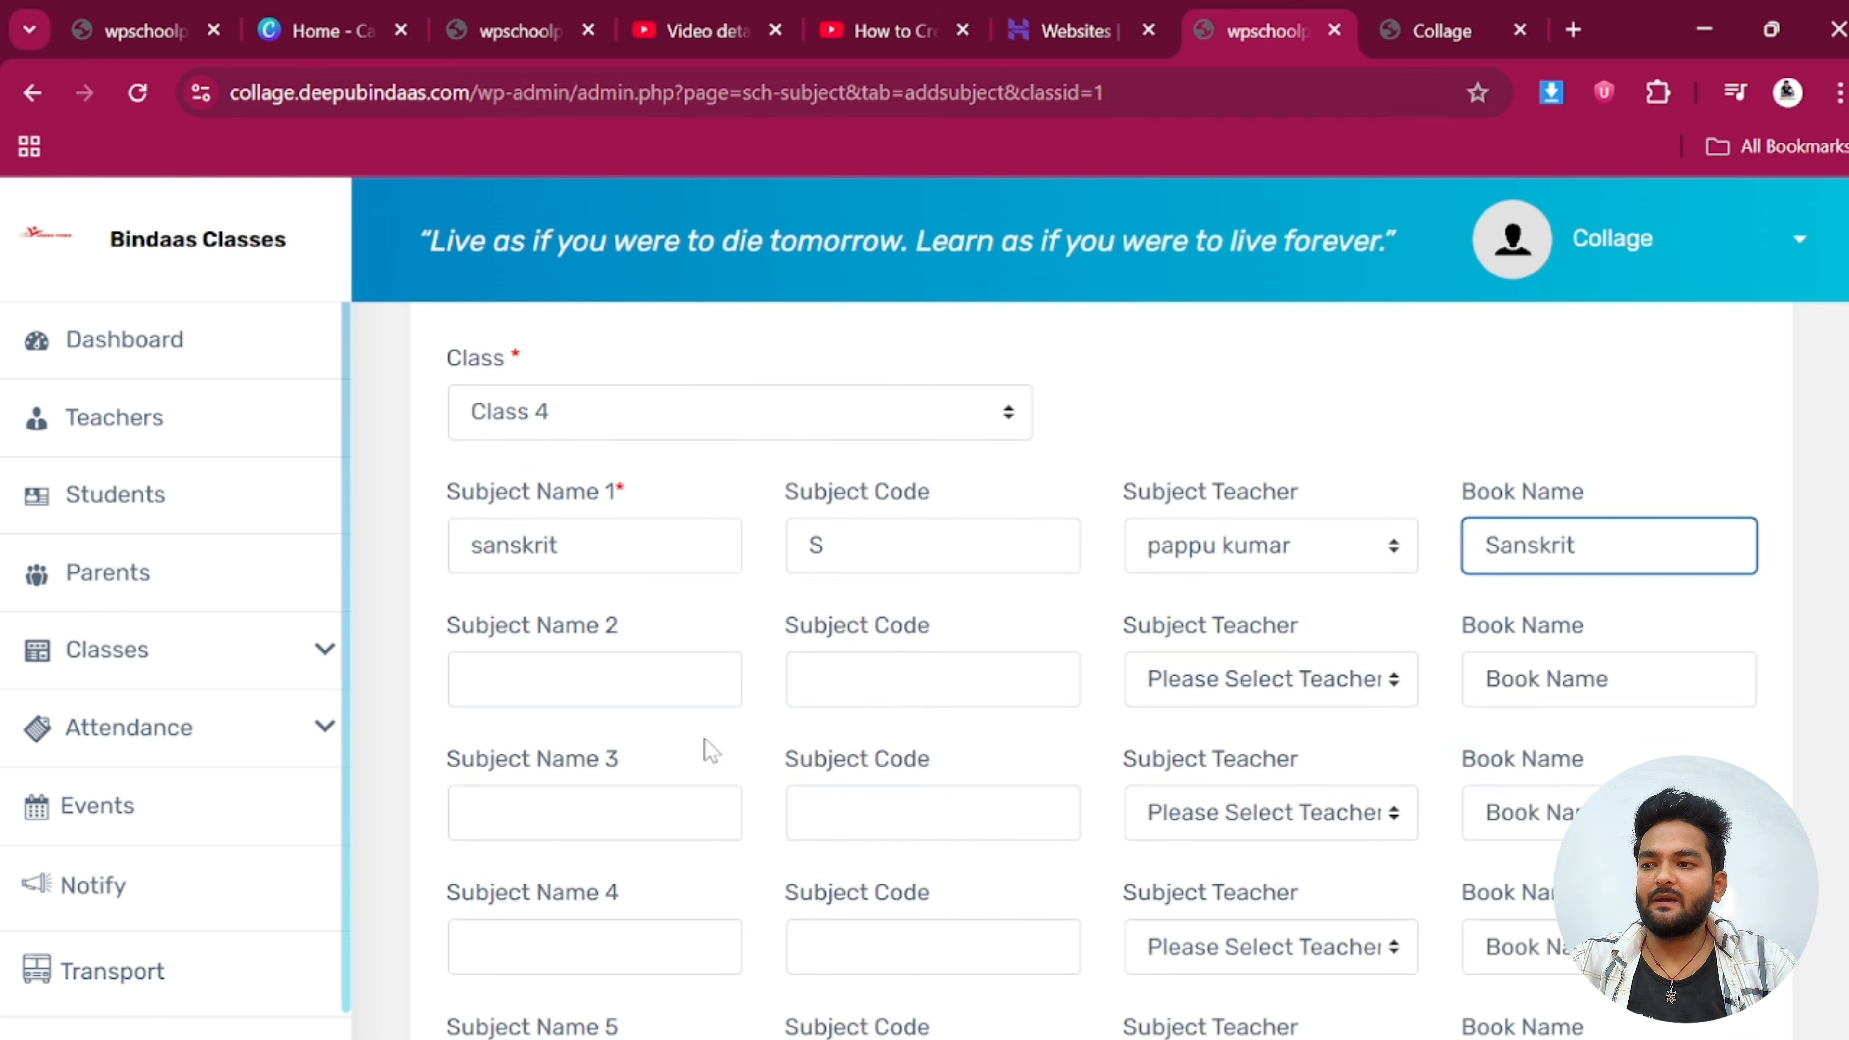
{"action": "scroll", "coordinate": [573, 560], "scroll_direction": "up", "scroll_amount": 4}
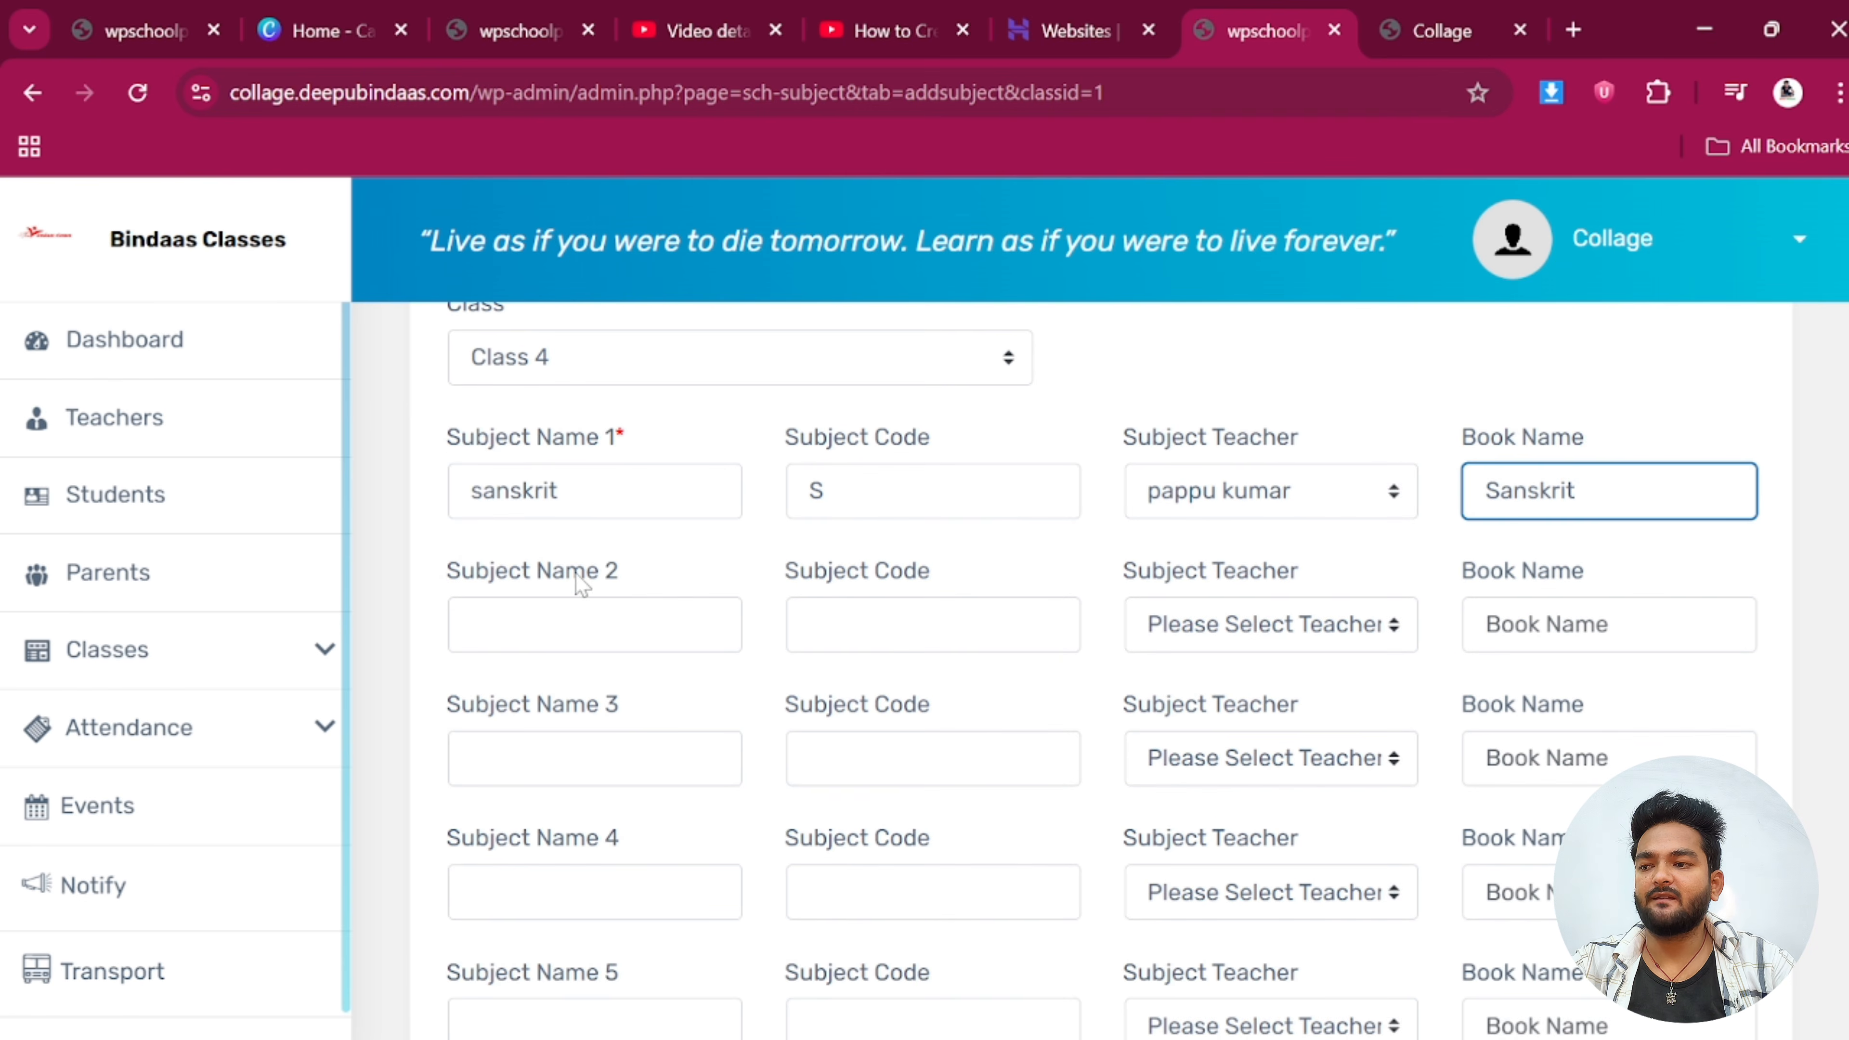
Fill row 2 with subject phy, code p, a teacher and book p
{"action": "left_click", "coordinate": [535, 771]}
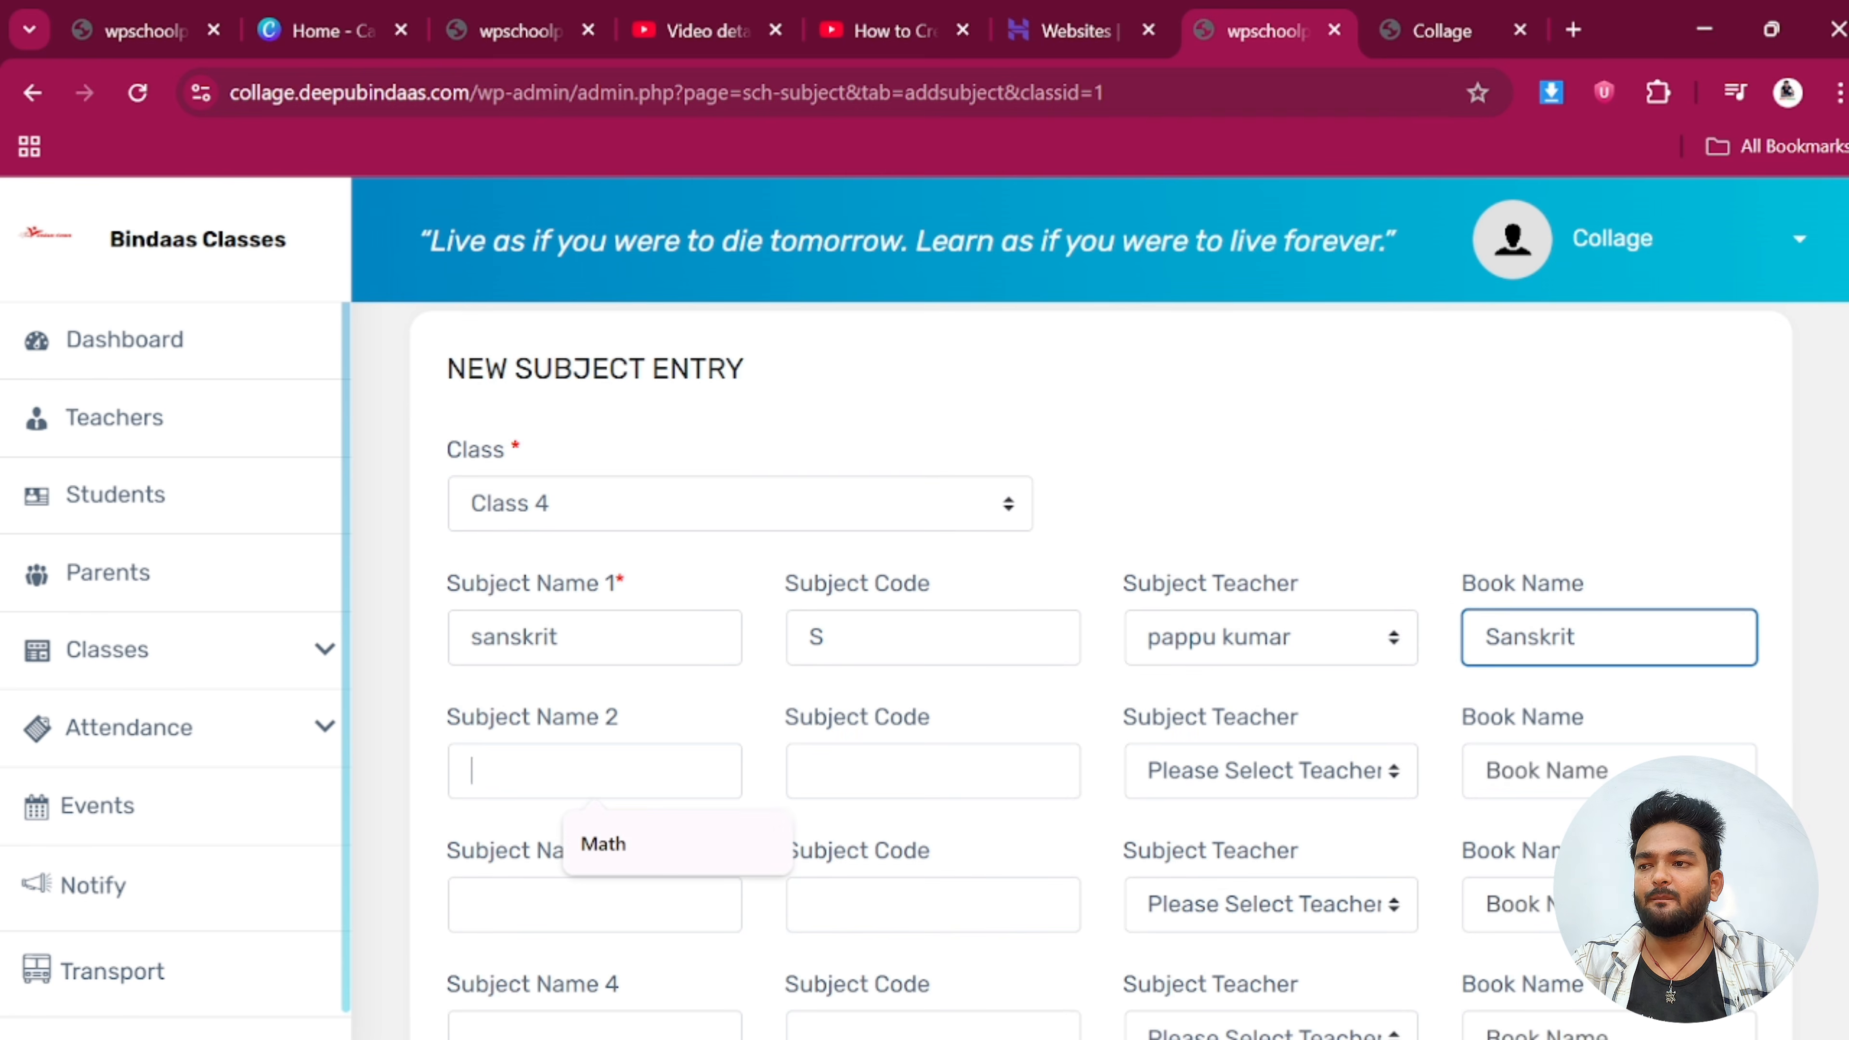
{"action": "type", "text": "p"}
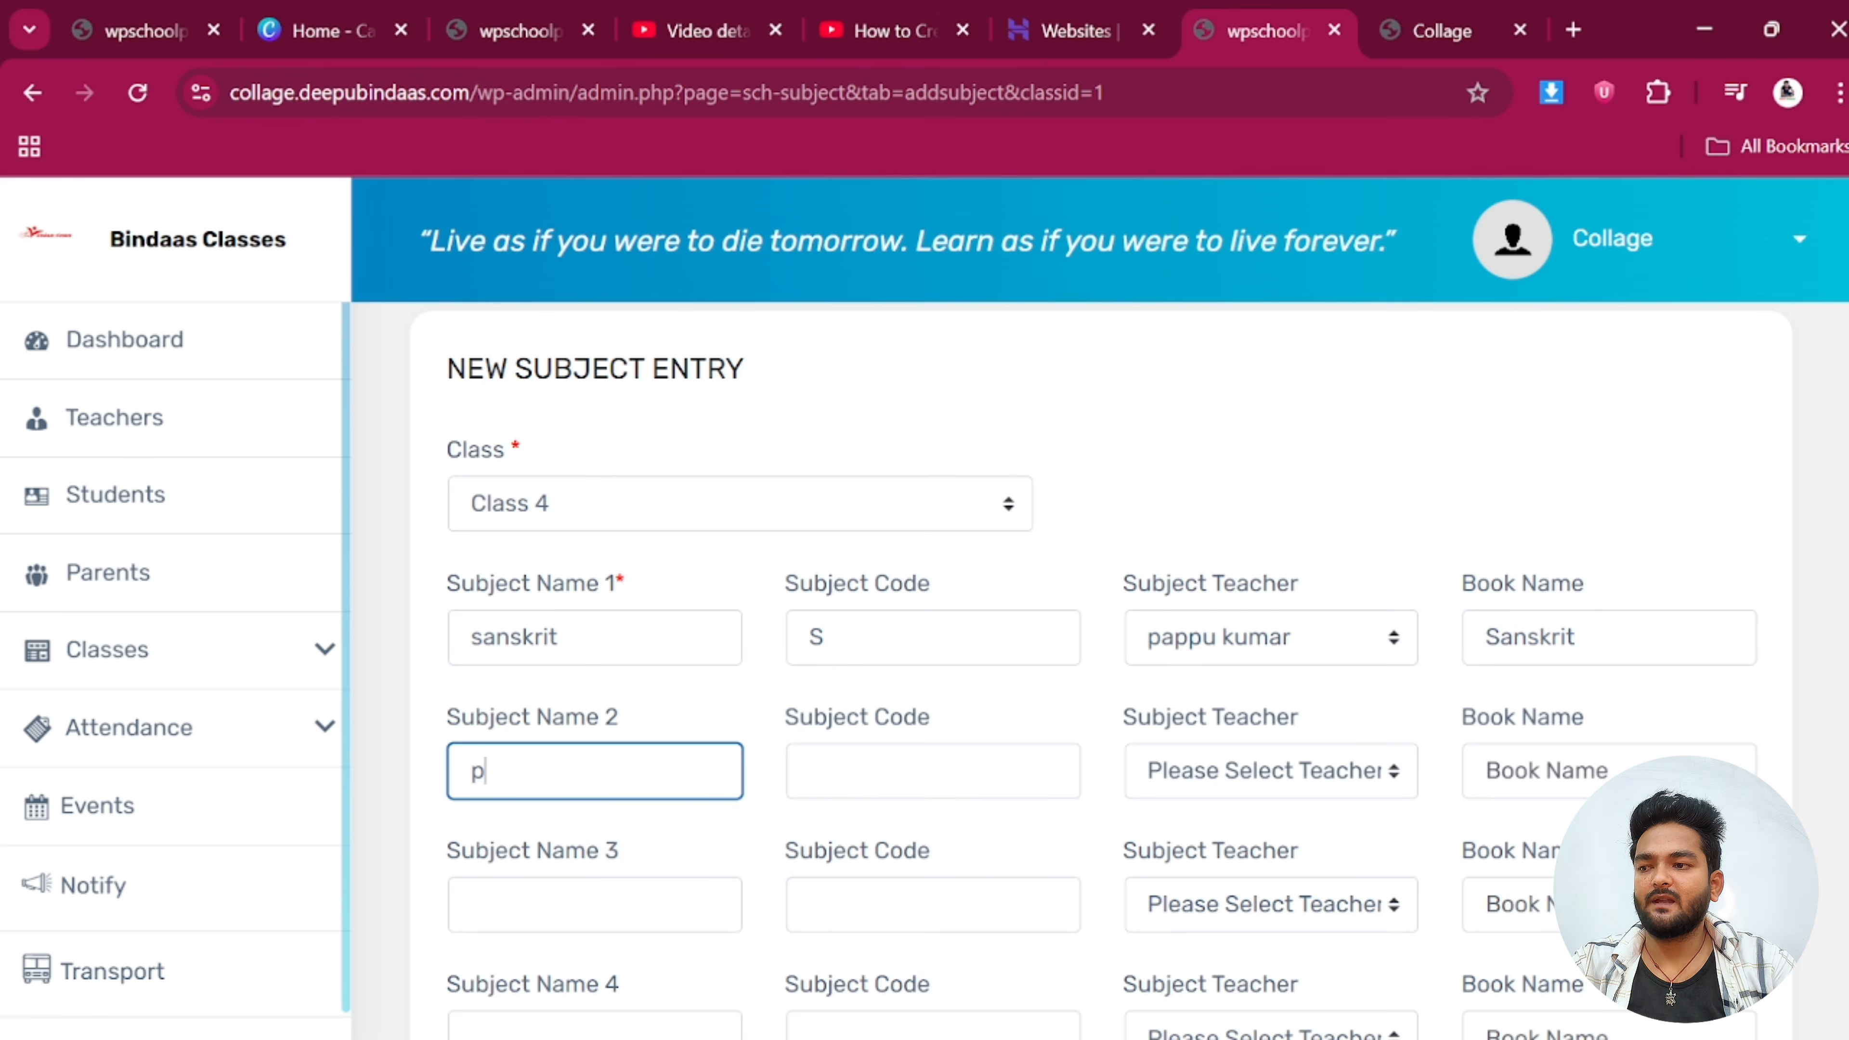
{"action": "type", "text": "hy"}
{"action": "left_click", "coordinate": [808, 771]}
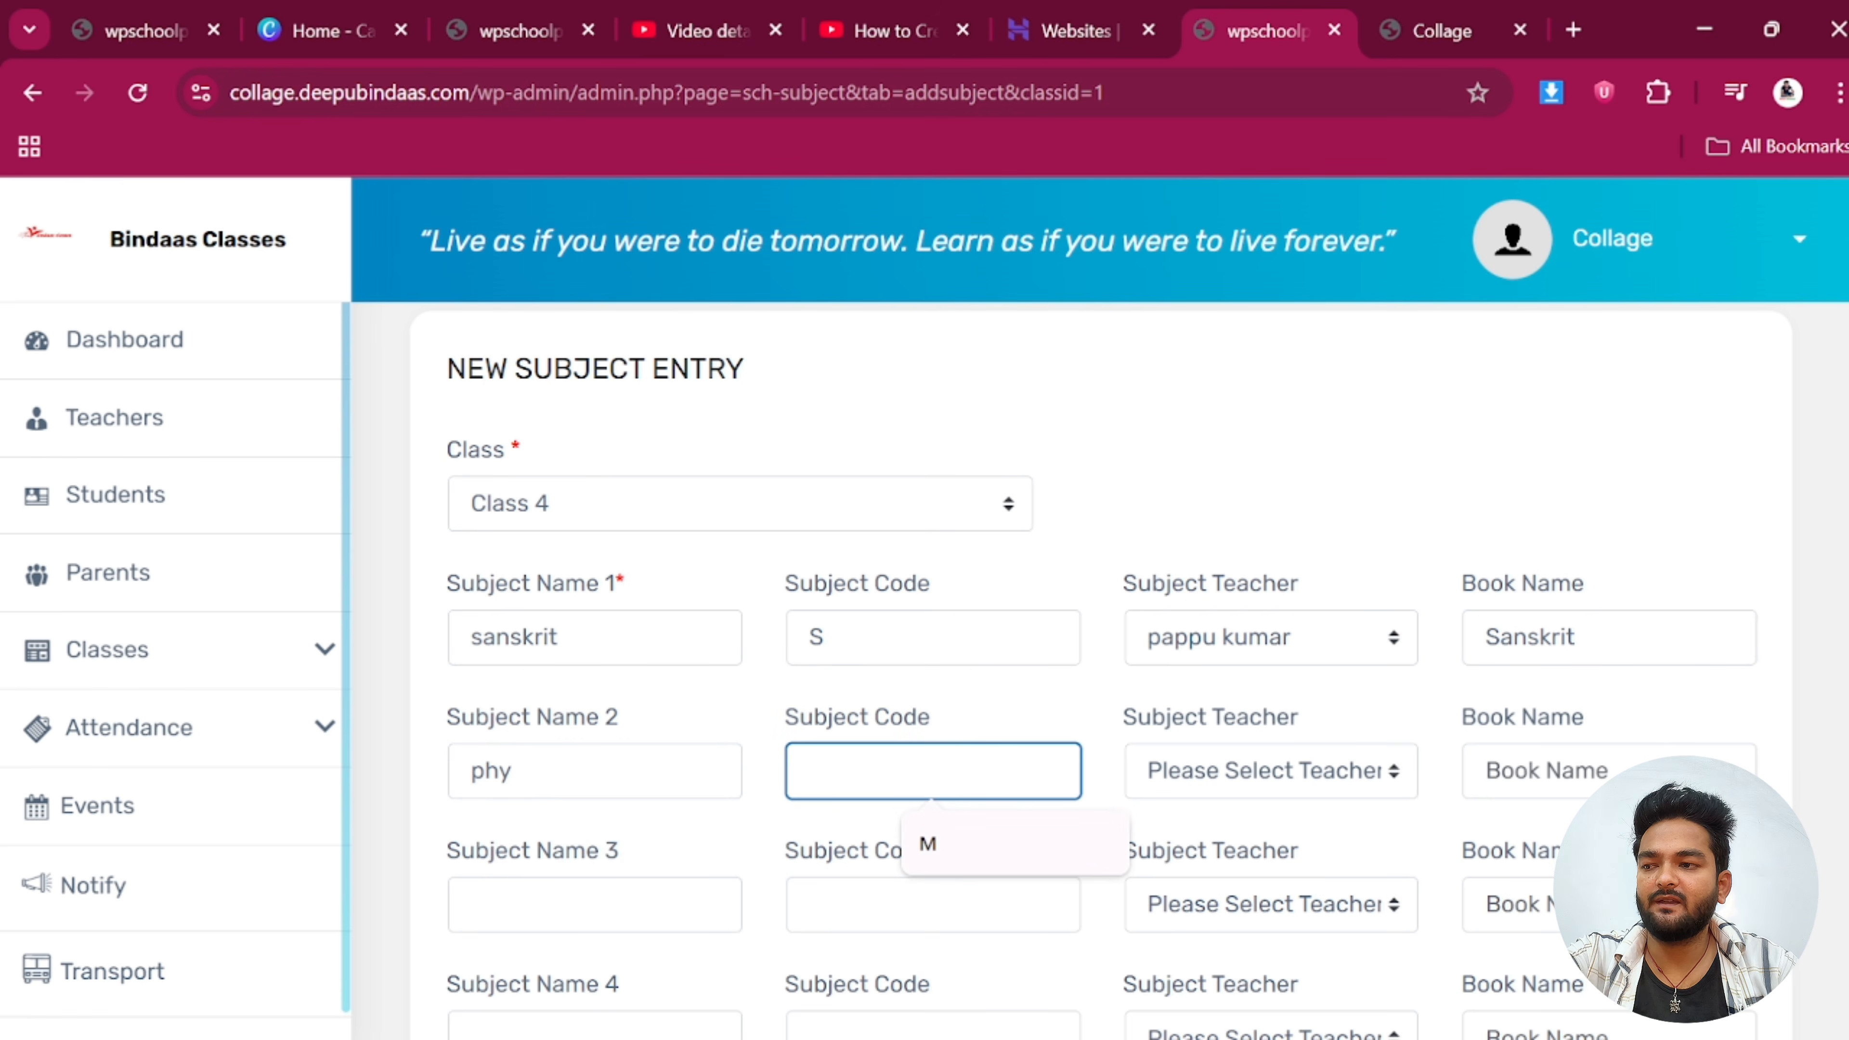
{"action": "type", "text": "p"}
{"action": "left_click", "coordinate": [1267, 783]}
{"action": "left_click", "coordinate": [1239, 857]}
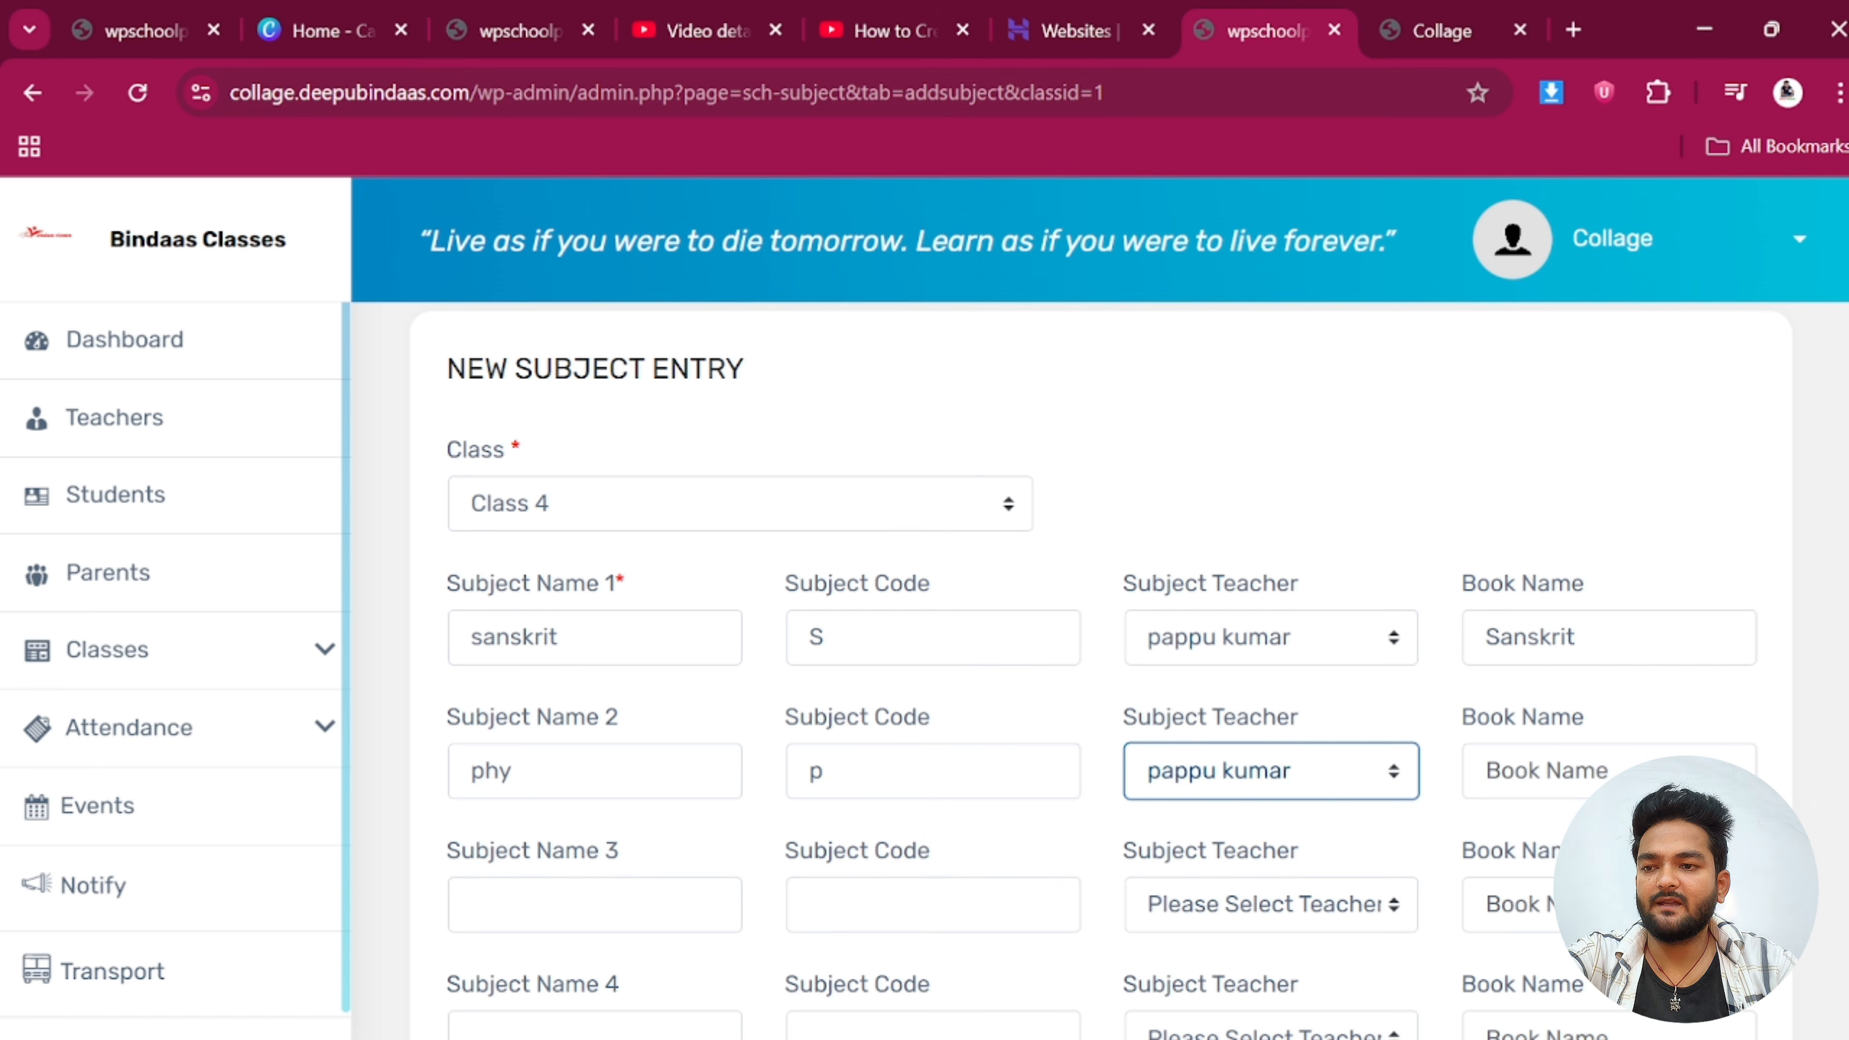
{"action": "key", "text": "Tab"}
{"action": "type", "text": "p"}
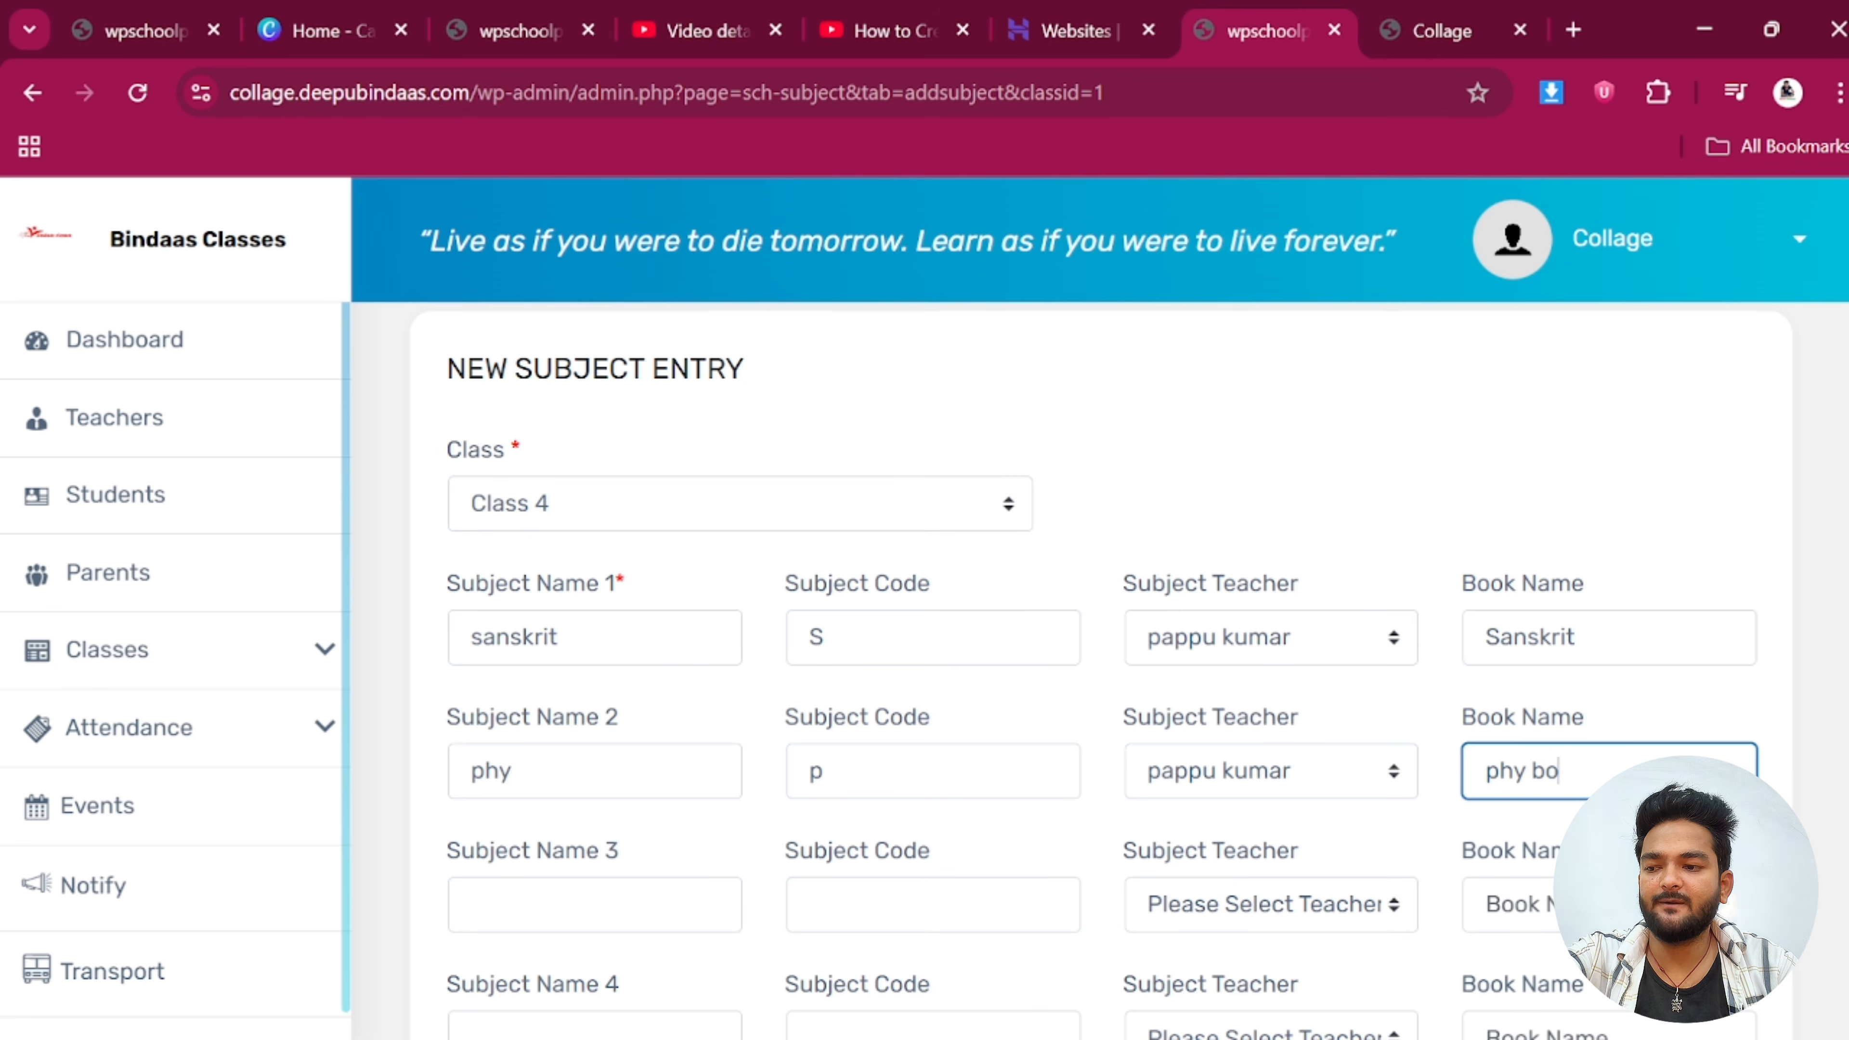
Fill row 3 with subject drawing, code D and a teacher
{"action": "scroll", "coordinate": [575, 699], "scroll_direction": "down", "scroll_amount": 2}
{"action": "left_click", "coordinate": [582, 761]}
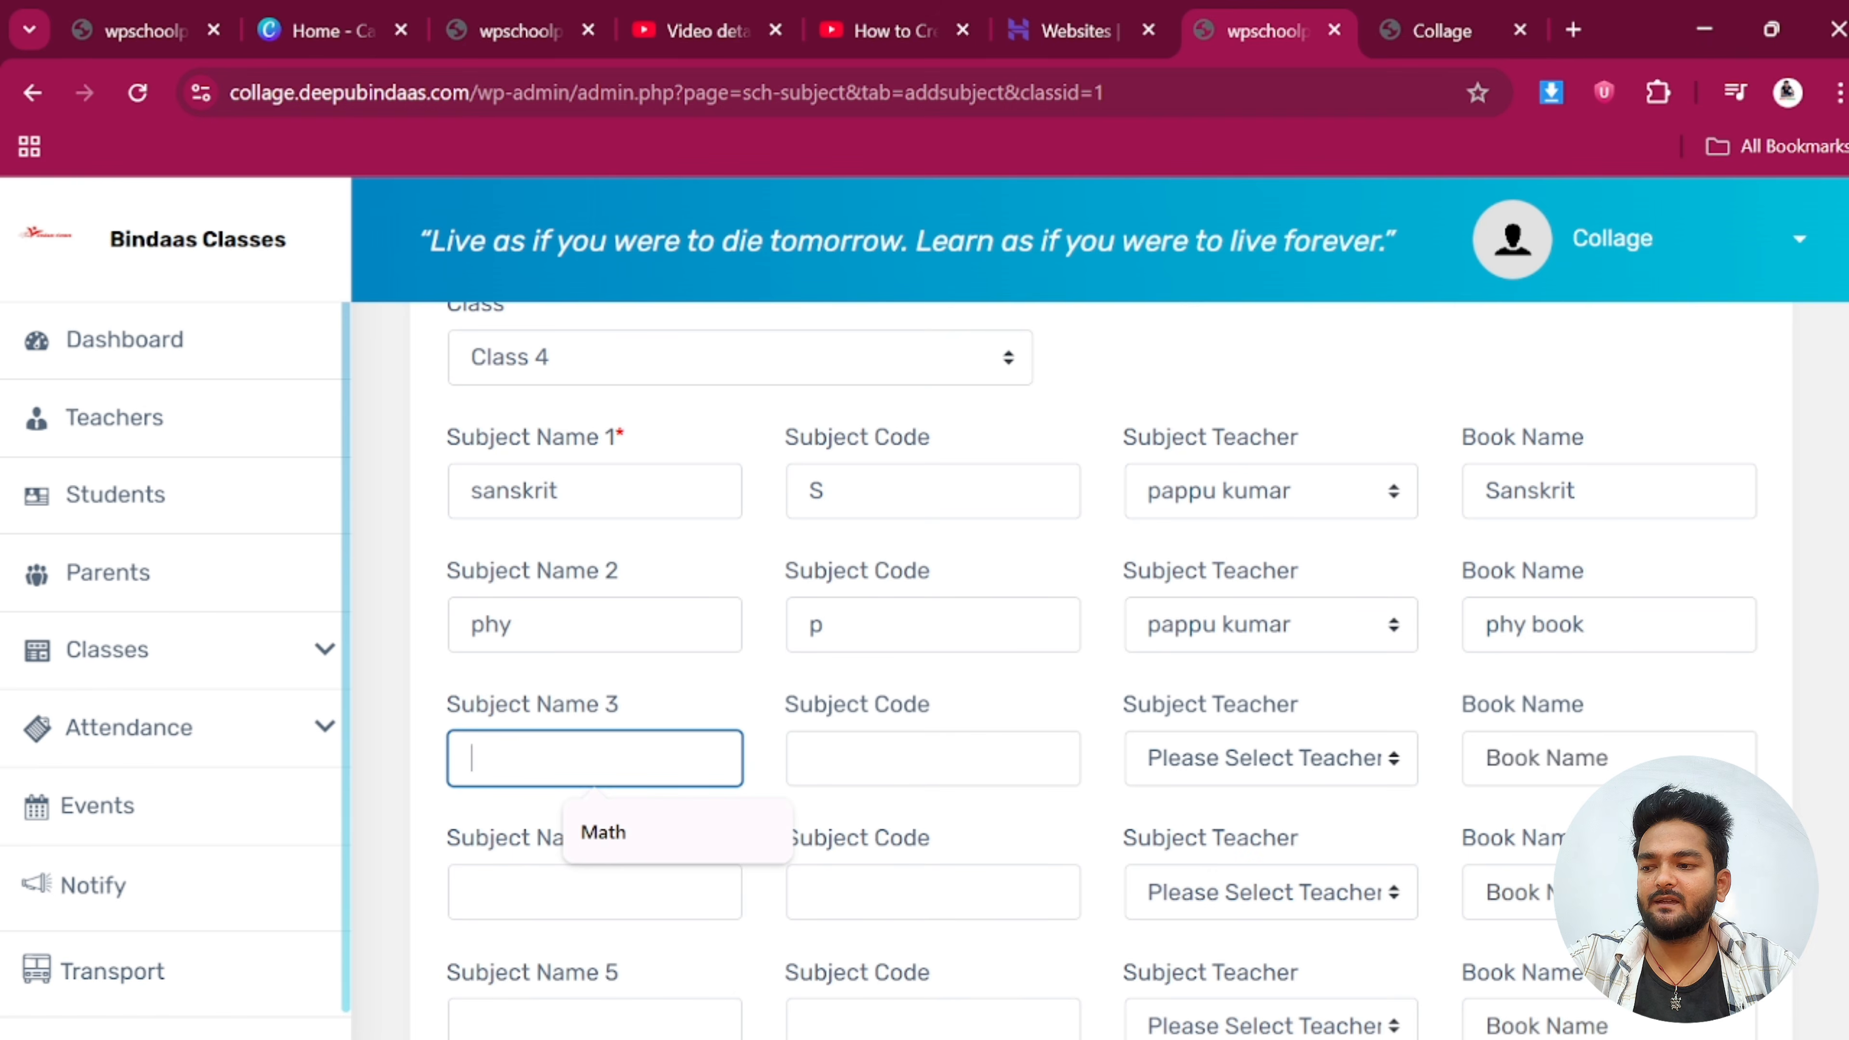
{"action": "type", "text": "drawing"}
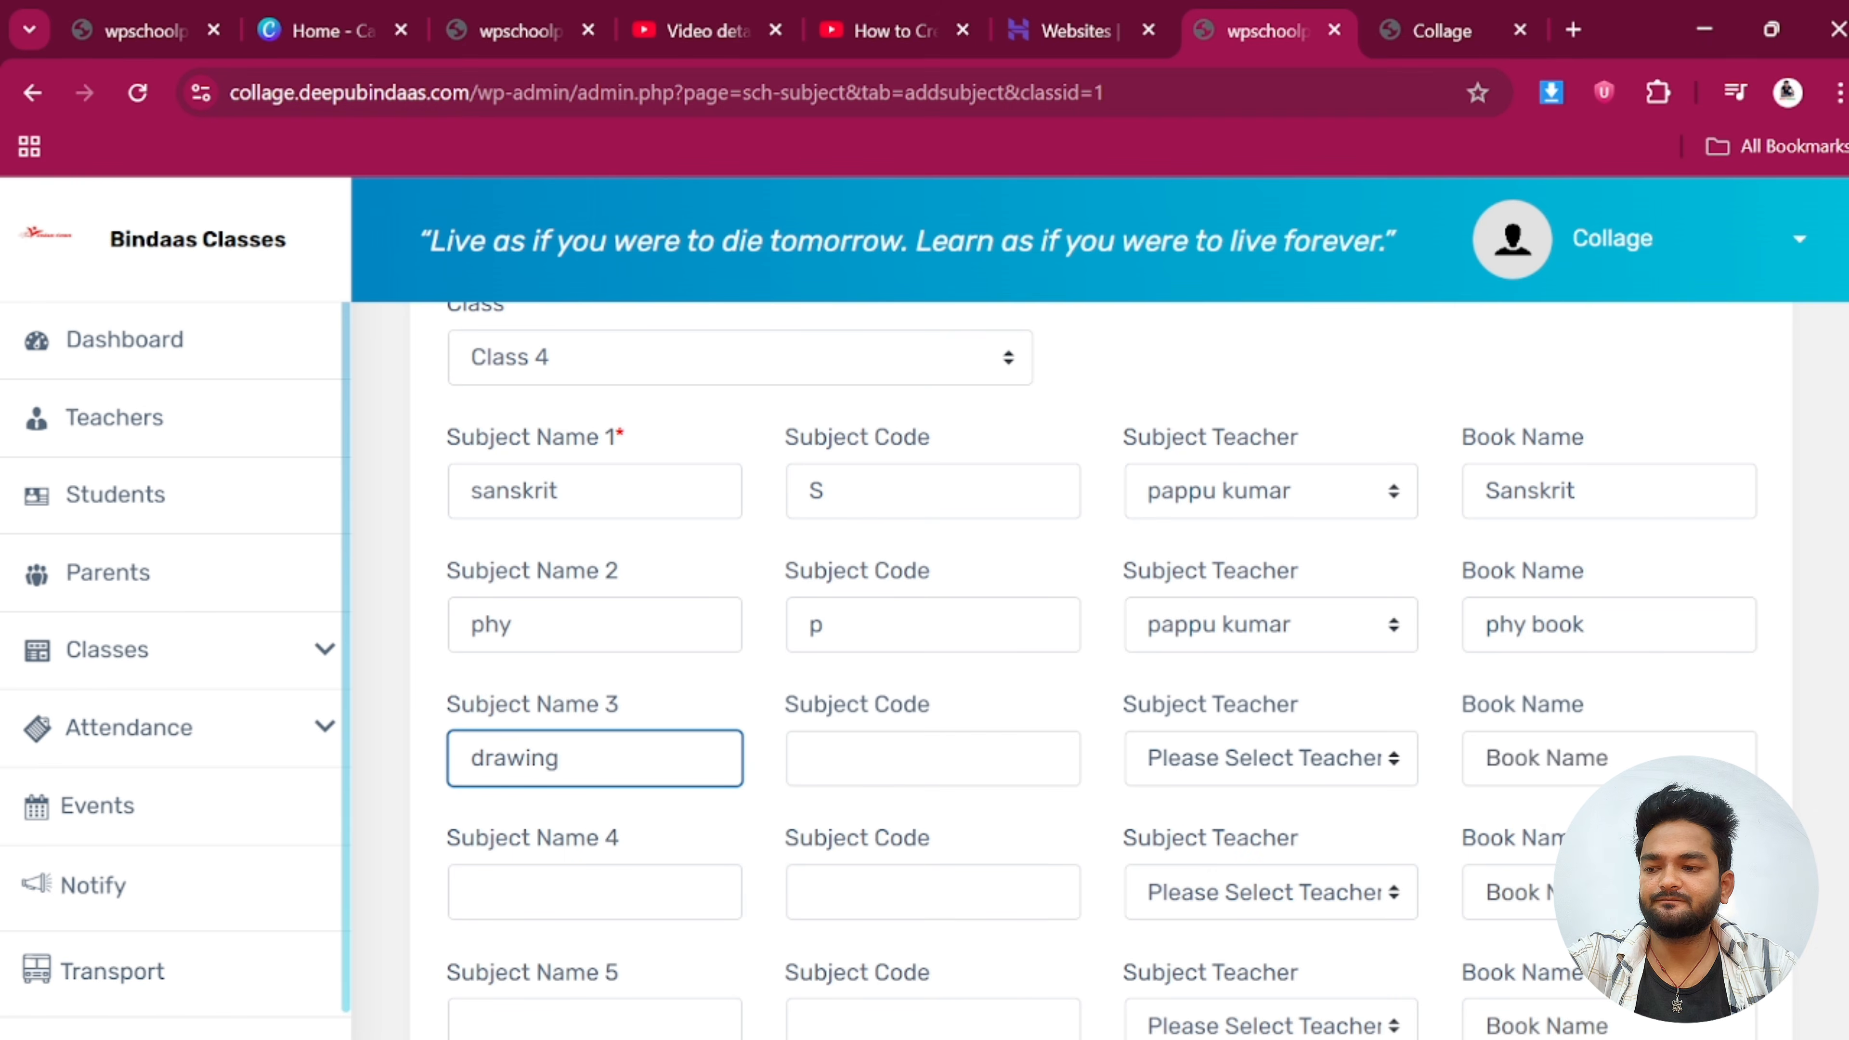
{"action": "left_click", "coordinate": [925, 758]}
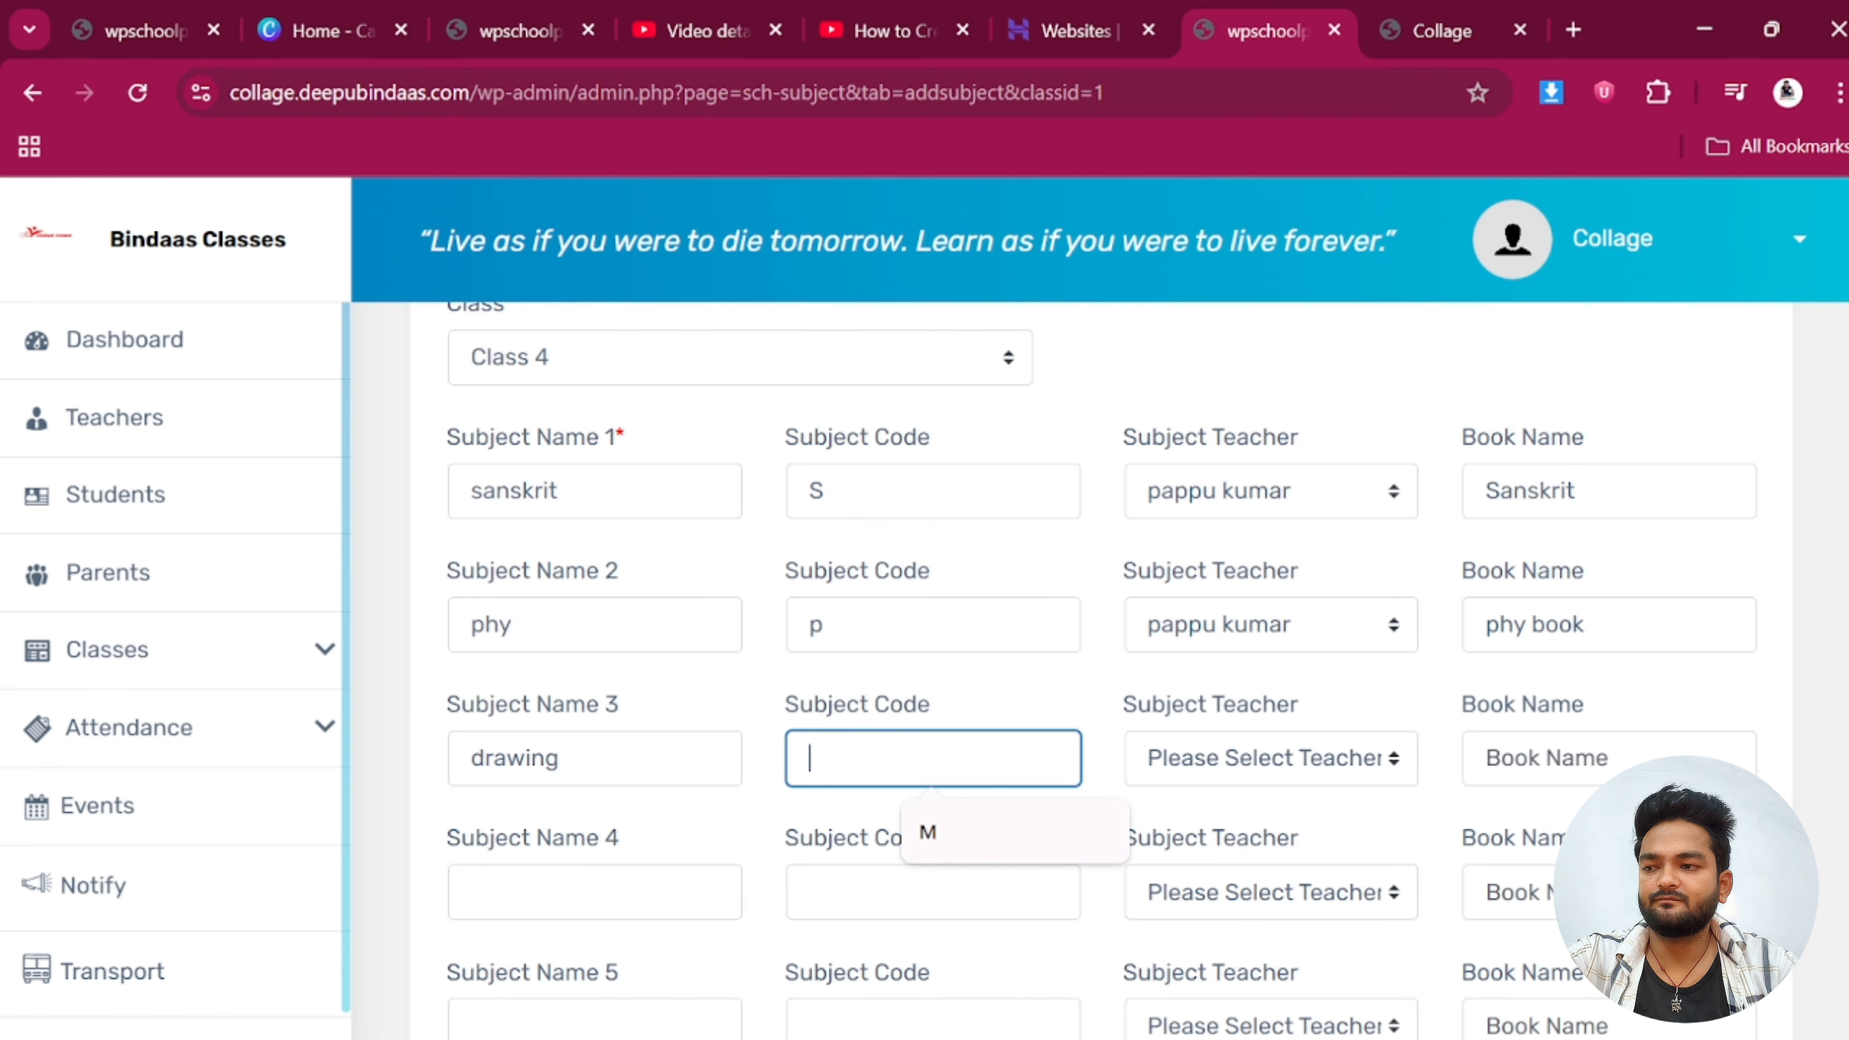
{"action": "type", "text": "D"}
{"action": "left_click", "coordinate": [1168, 762]}
{"action": "left_click", "coordinate": [1330, 837]}
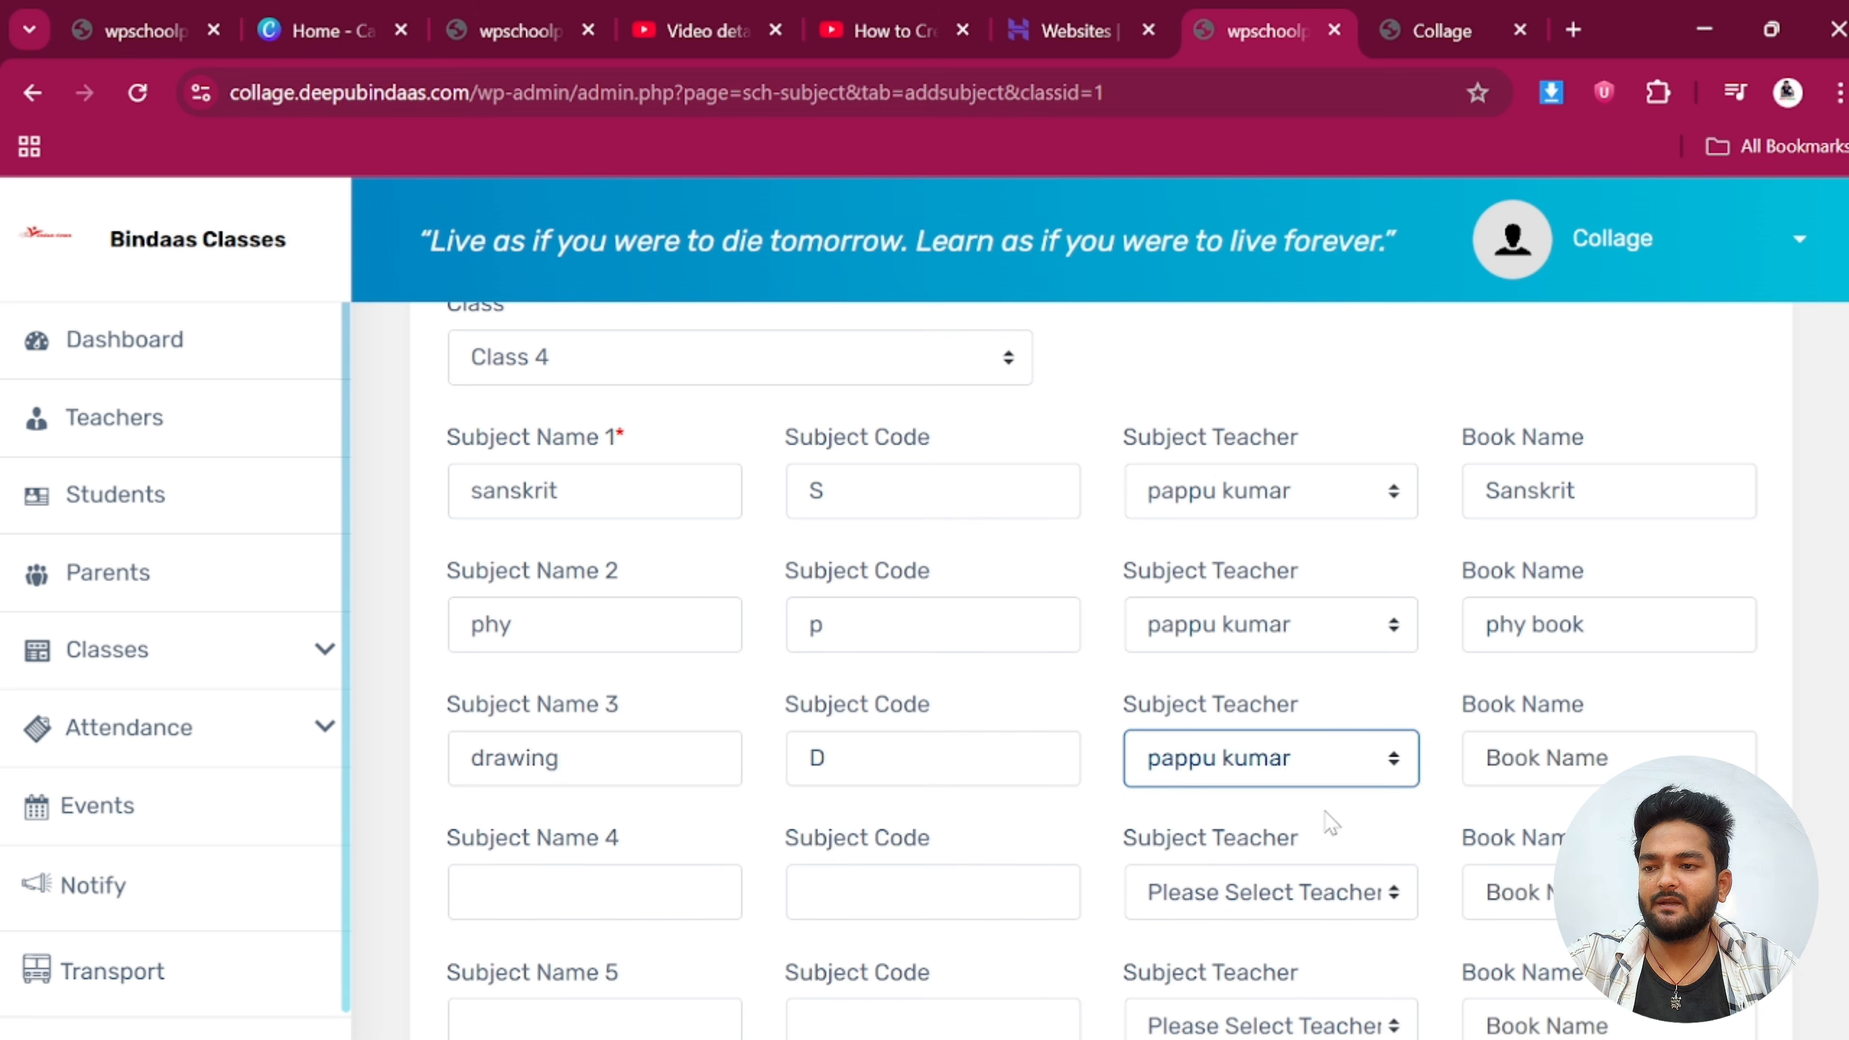
{"action": "key", "text": "Tab"}
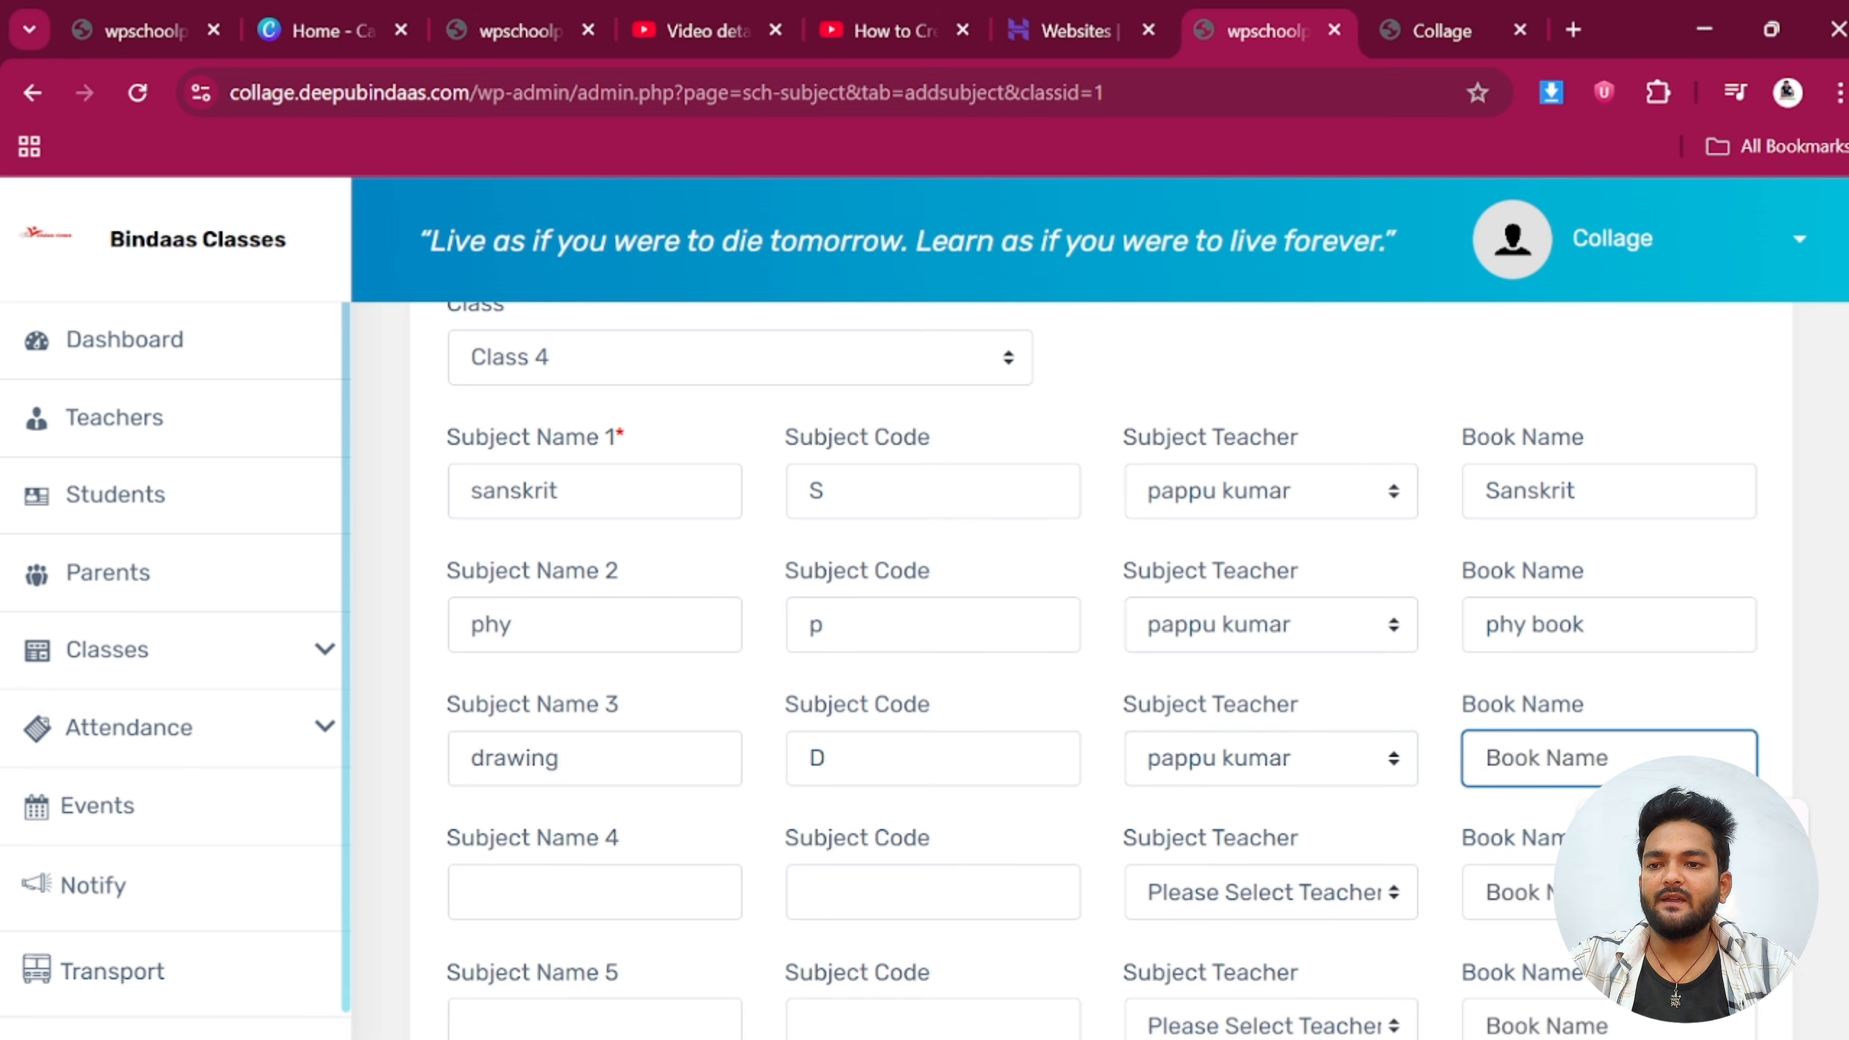
{"action": "type", "text": "S"}
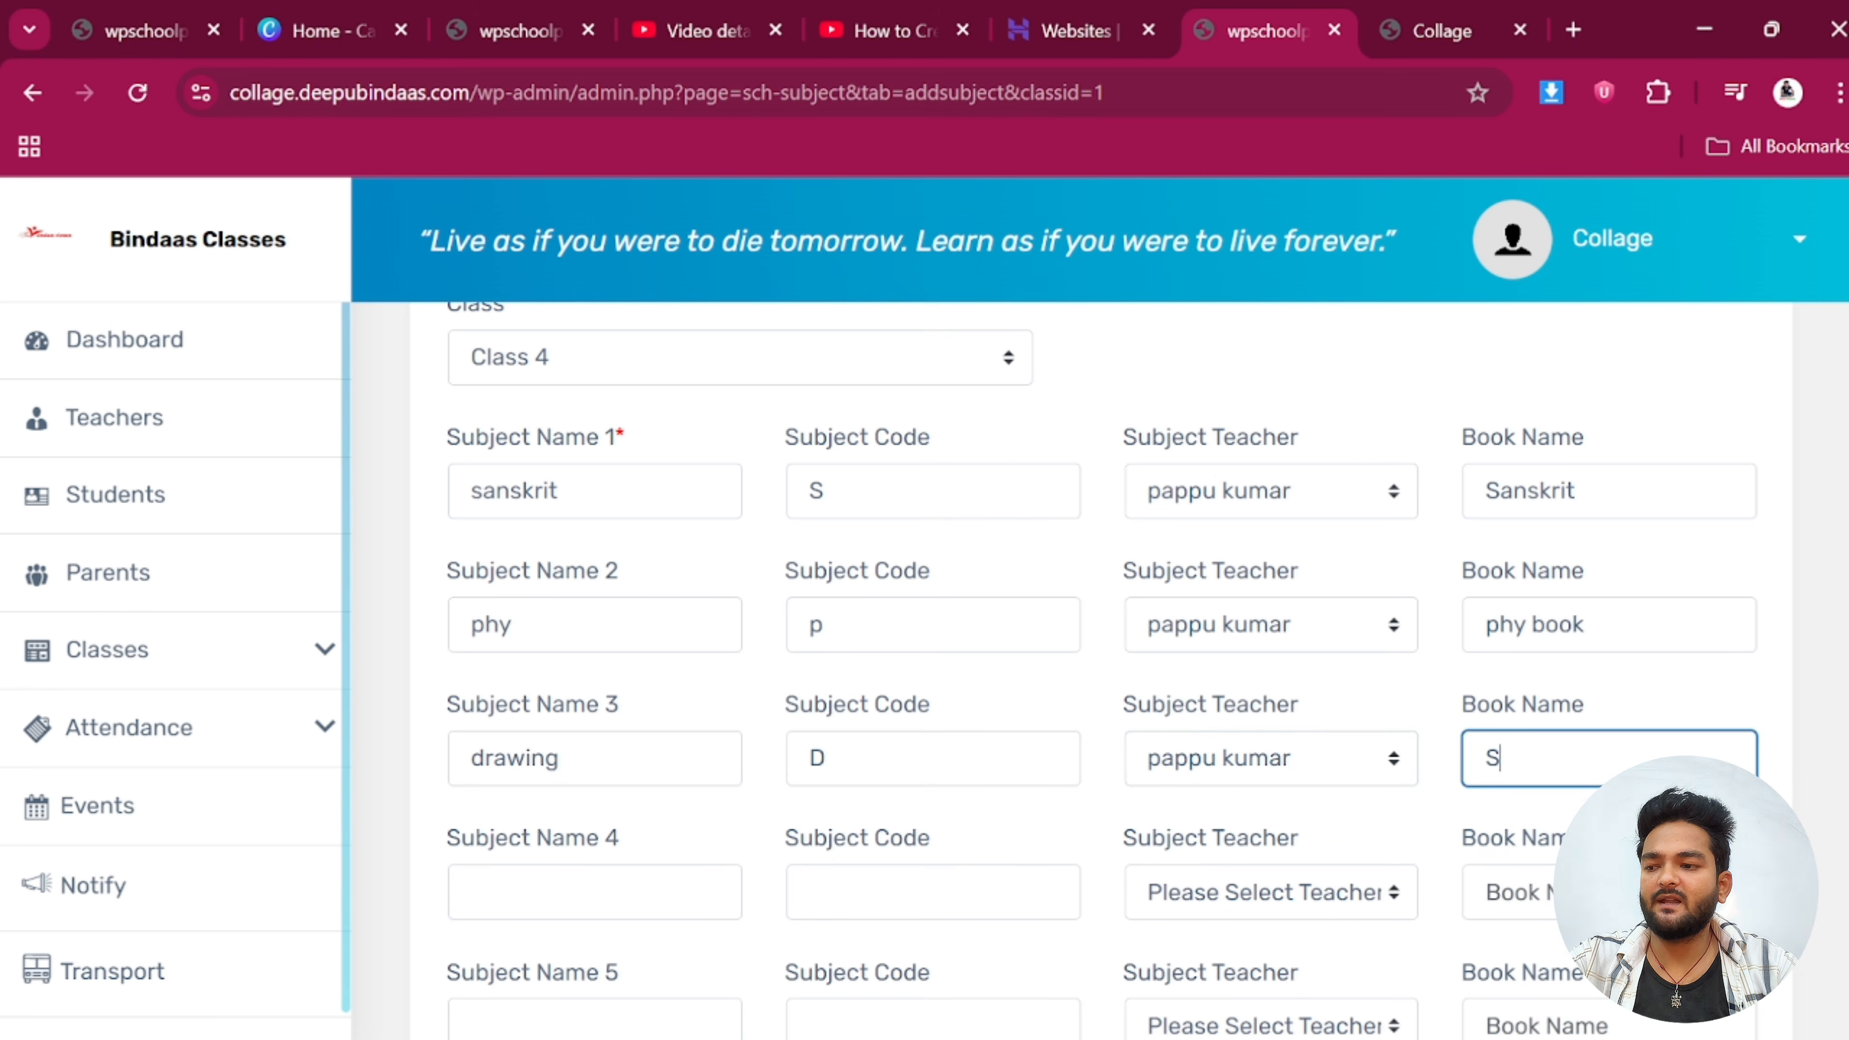
{"action": "key", "text": "BackSpace"}
{"action": "scroll", "coordinate": [703, 807], "scroll_direction": "down", "scroll_amount": 3}
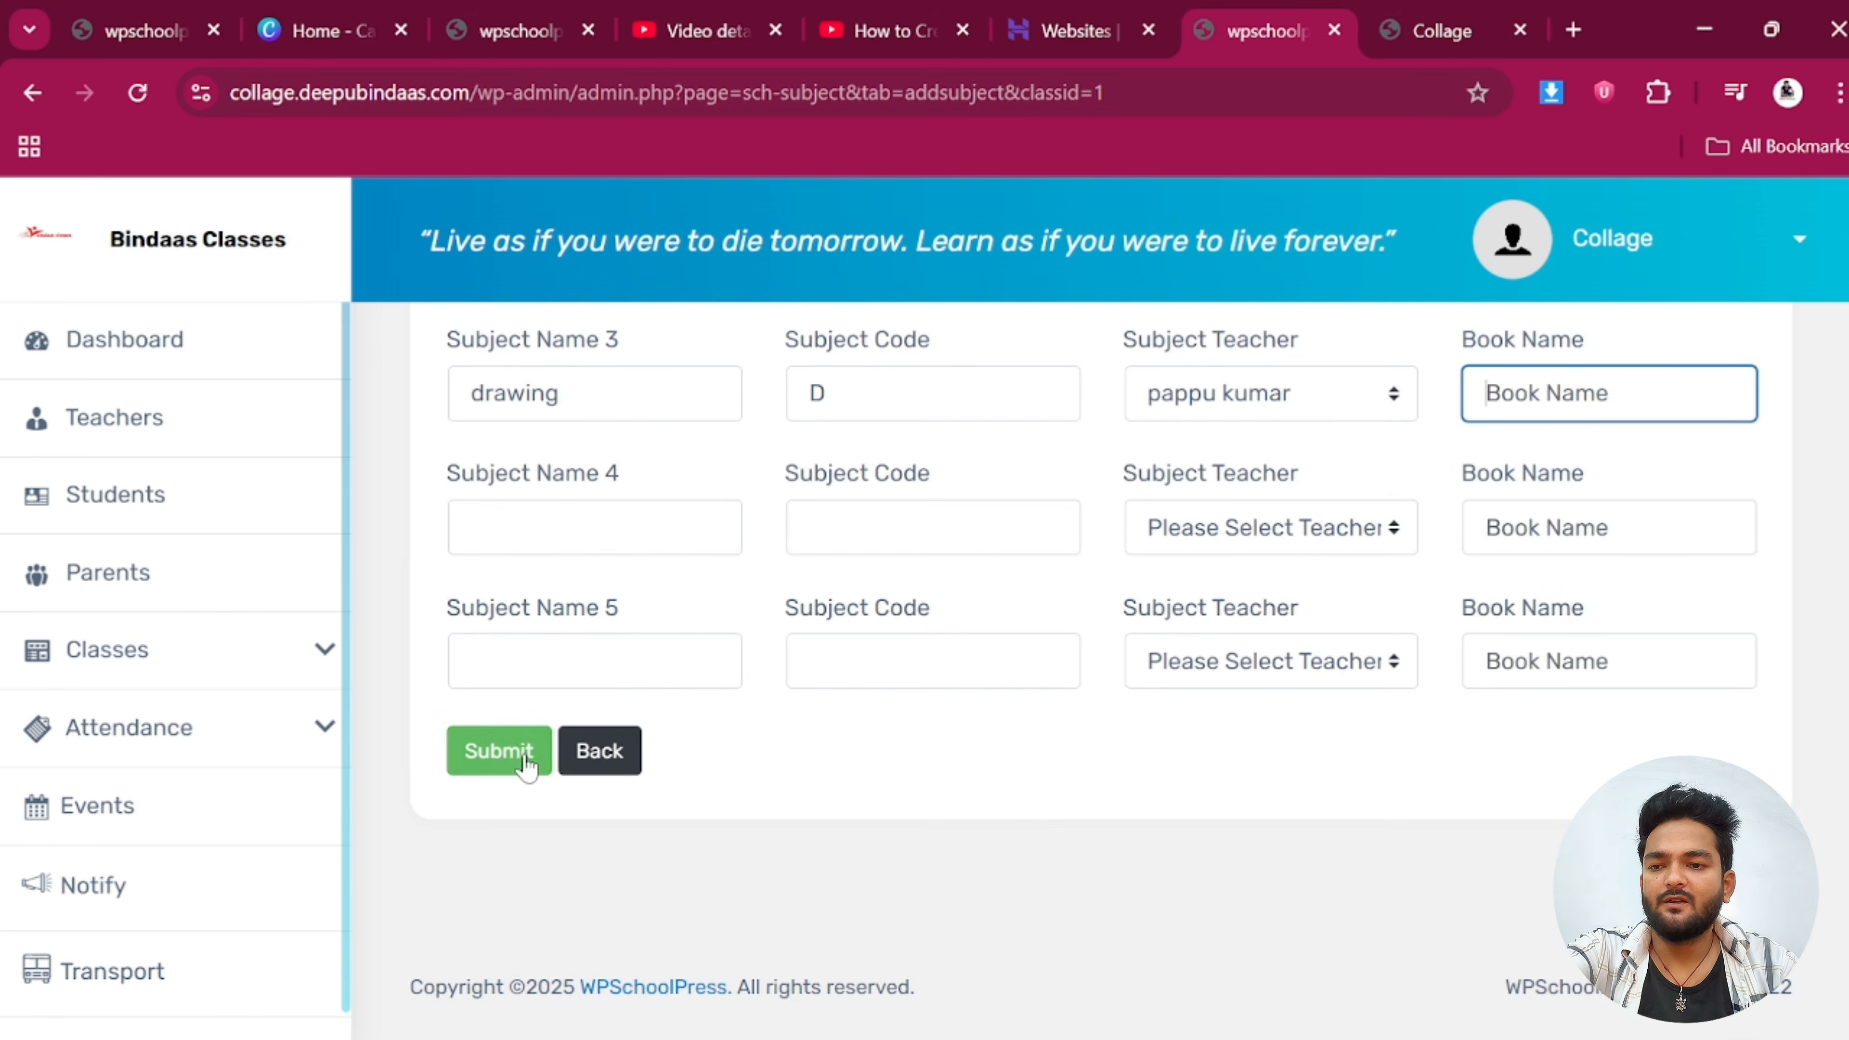
Save the three subjects, dismiss the confirmation, and go to the Time Table page
{"action": "left_click", "coordinate": [518, 754]}
{"action": "left_click", "coordinate": [1279, 405]}
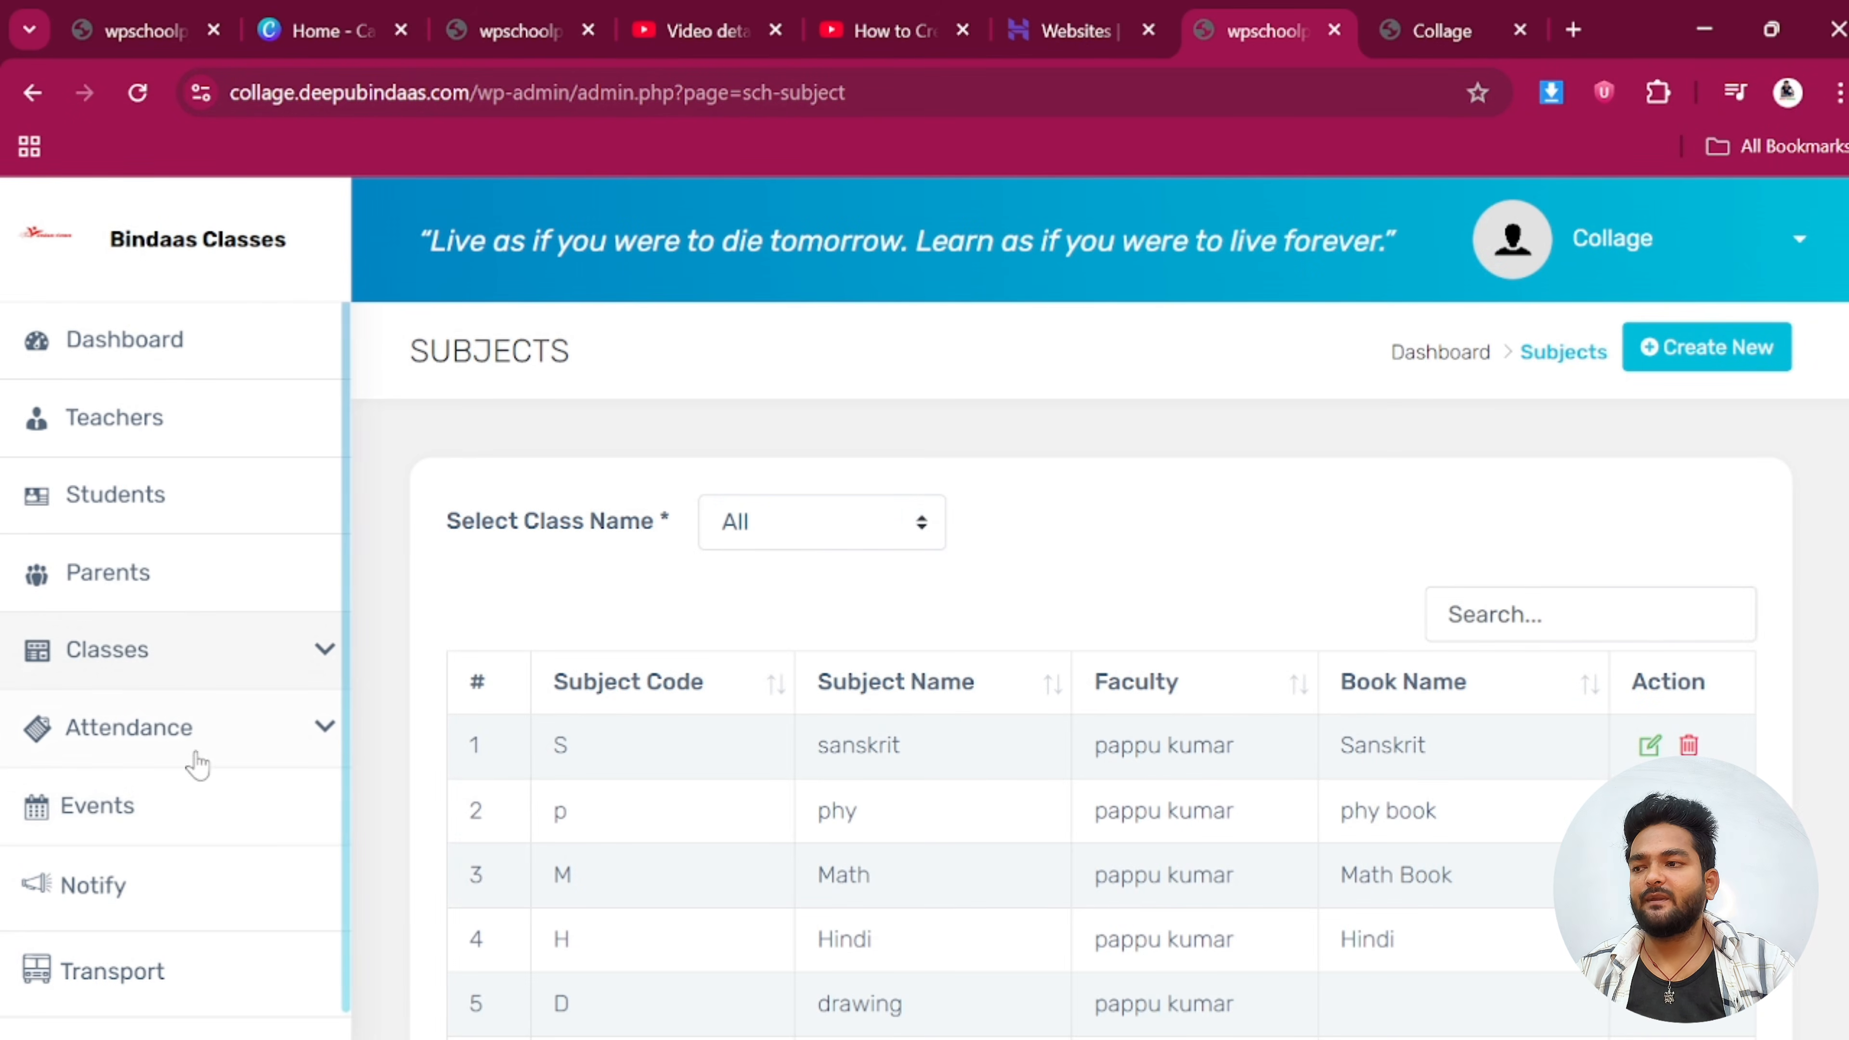
{"action": "left_click", "coordinate": [136, 656]}
{"action": "scroll", "coordinate": [91, 954], "scroll_direction": "down", "scroll_amount": 5}
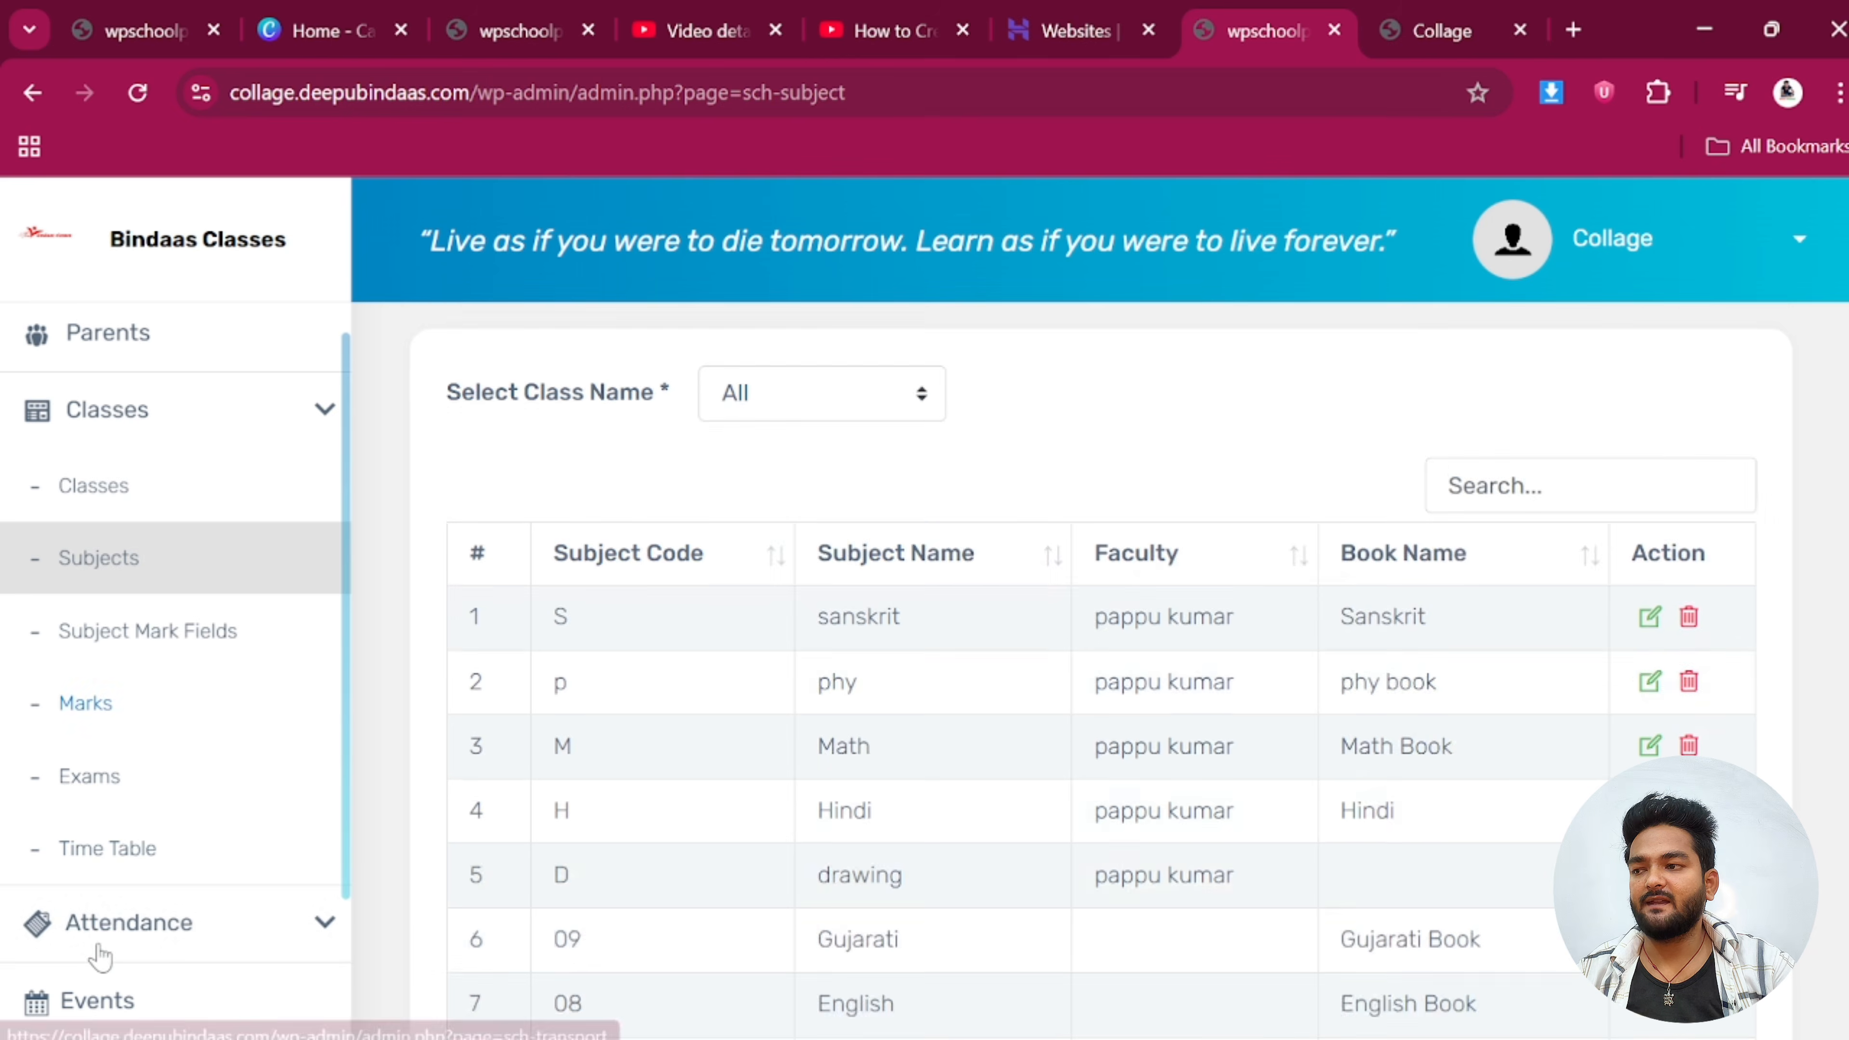
{"action": "left_click", "coordinate": [122, 859]}
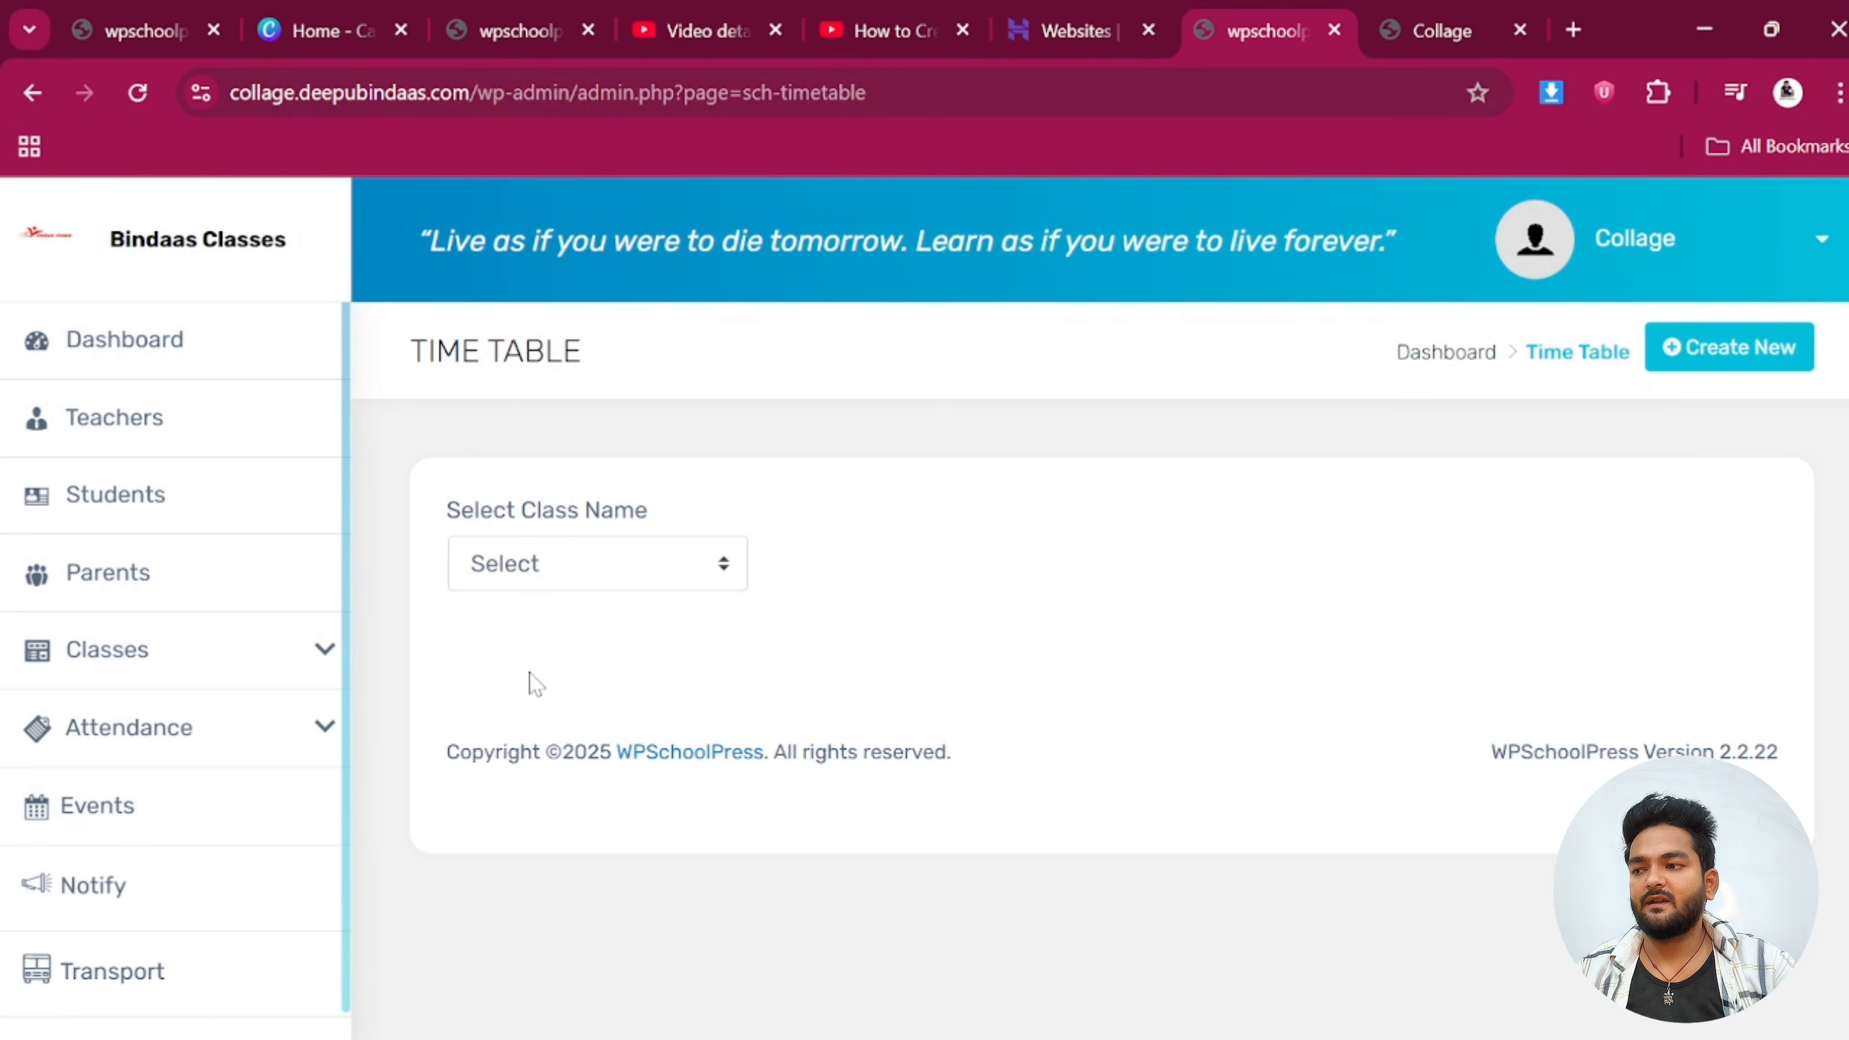
Select Class 4 on the Time Table page and open its timetable for editing
{"action": "left_click", "coordinate": [566, 586]}
{"action": "left_click", "coordinate": [509, 769]}
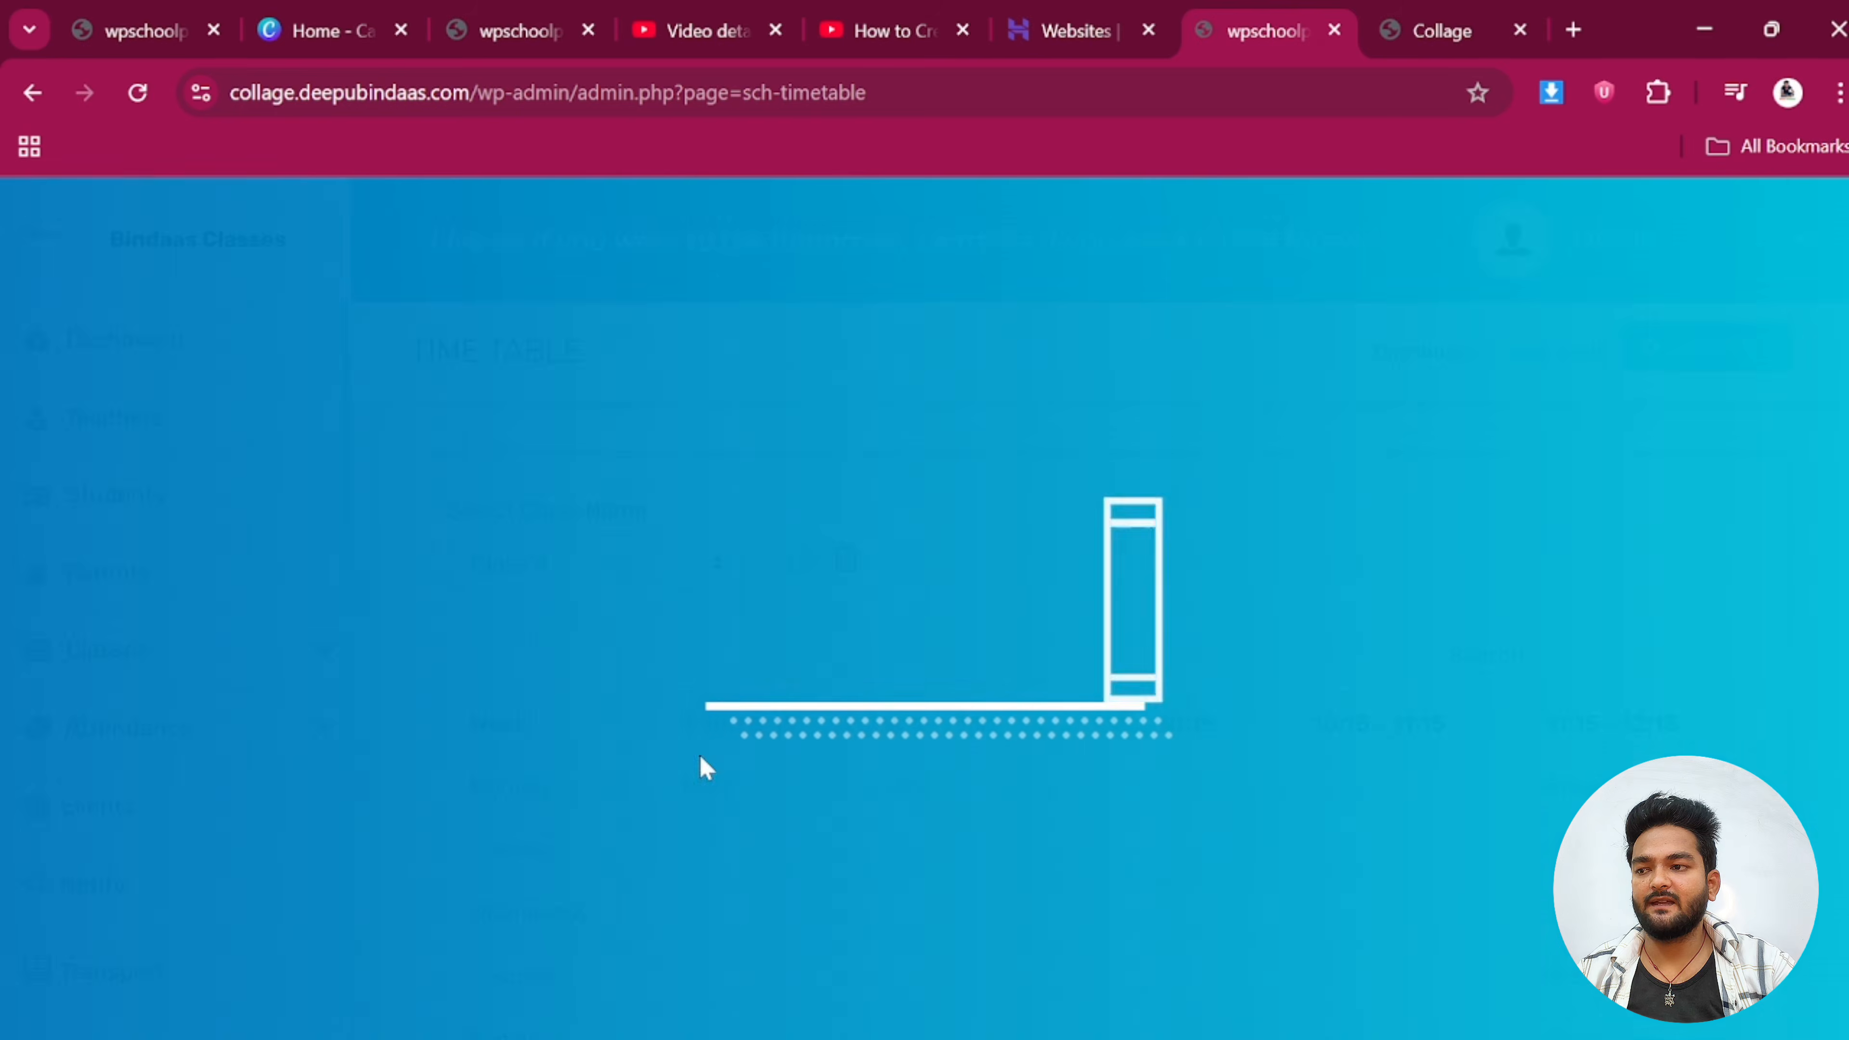
{"action": "scroll", "coordinate": [707, 713], "scroll_direction": "down", "scroll_amount": 2}
{"action": "scroll", "coordinate": [815, 701], "scroll_direction": "down", "scroll_amount": 5}
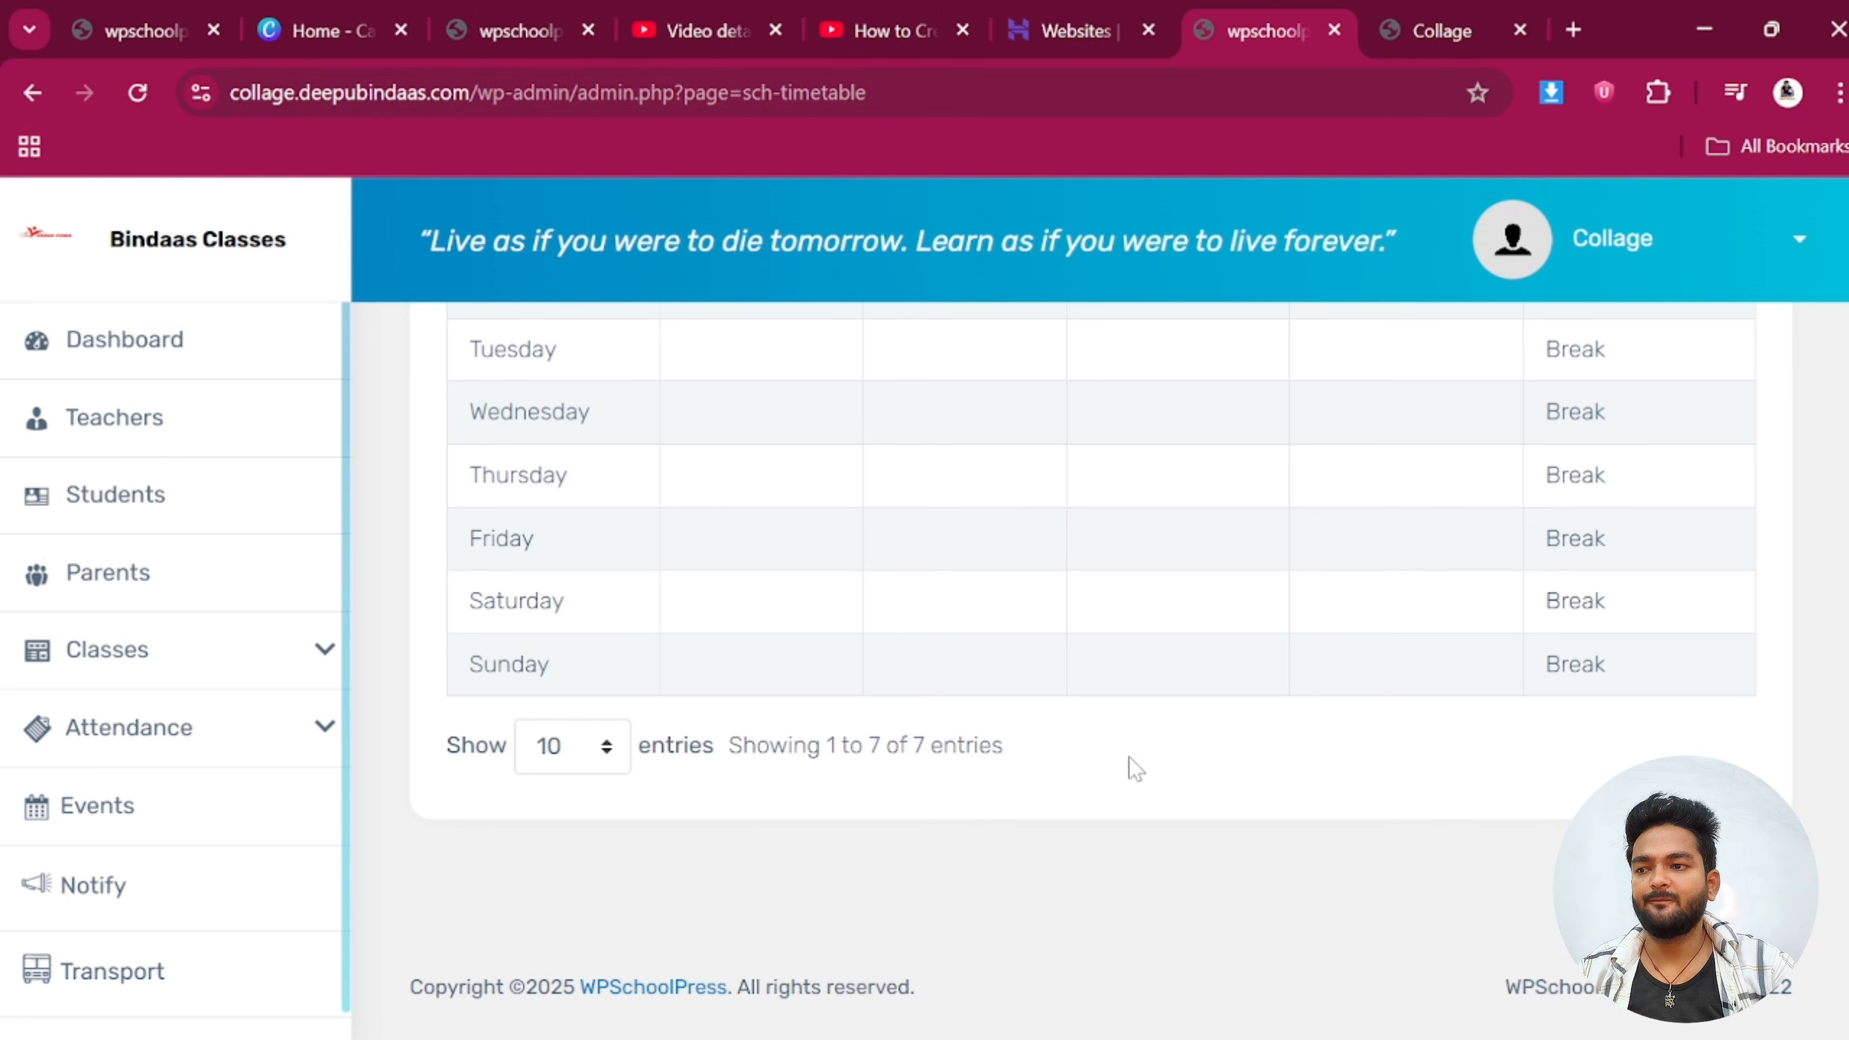
{"action": "scroll", "coordinate": [800, 755], "scroll_direction": "up", "scroll_amount": 4}
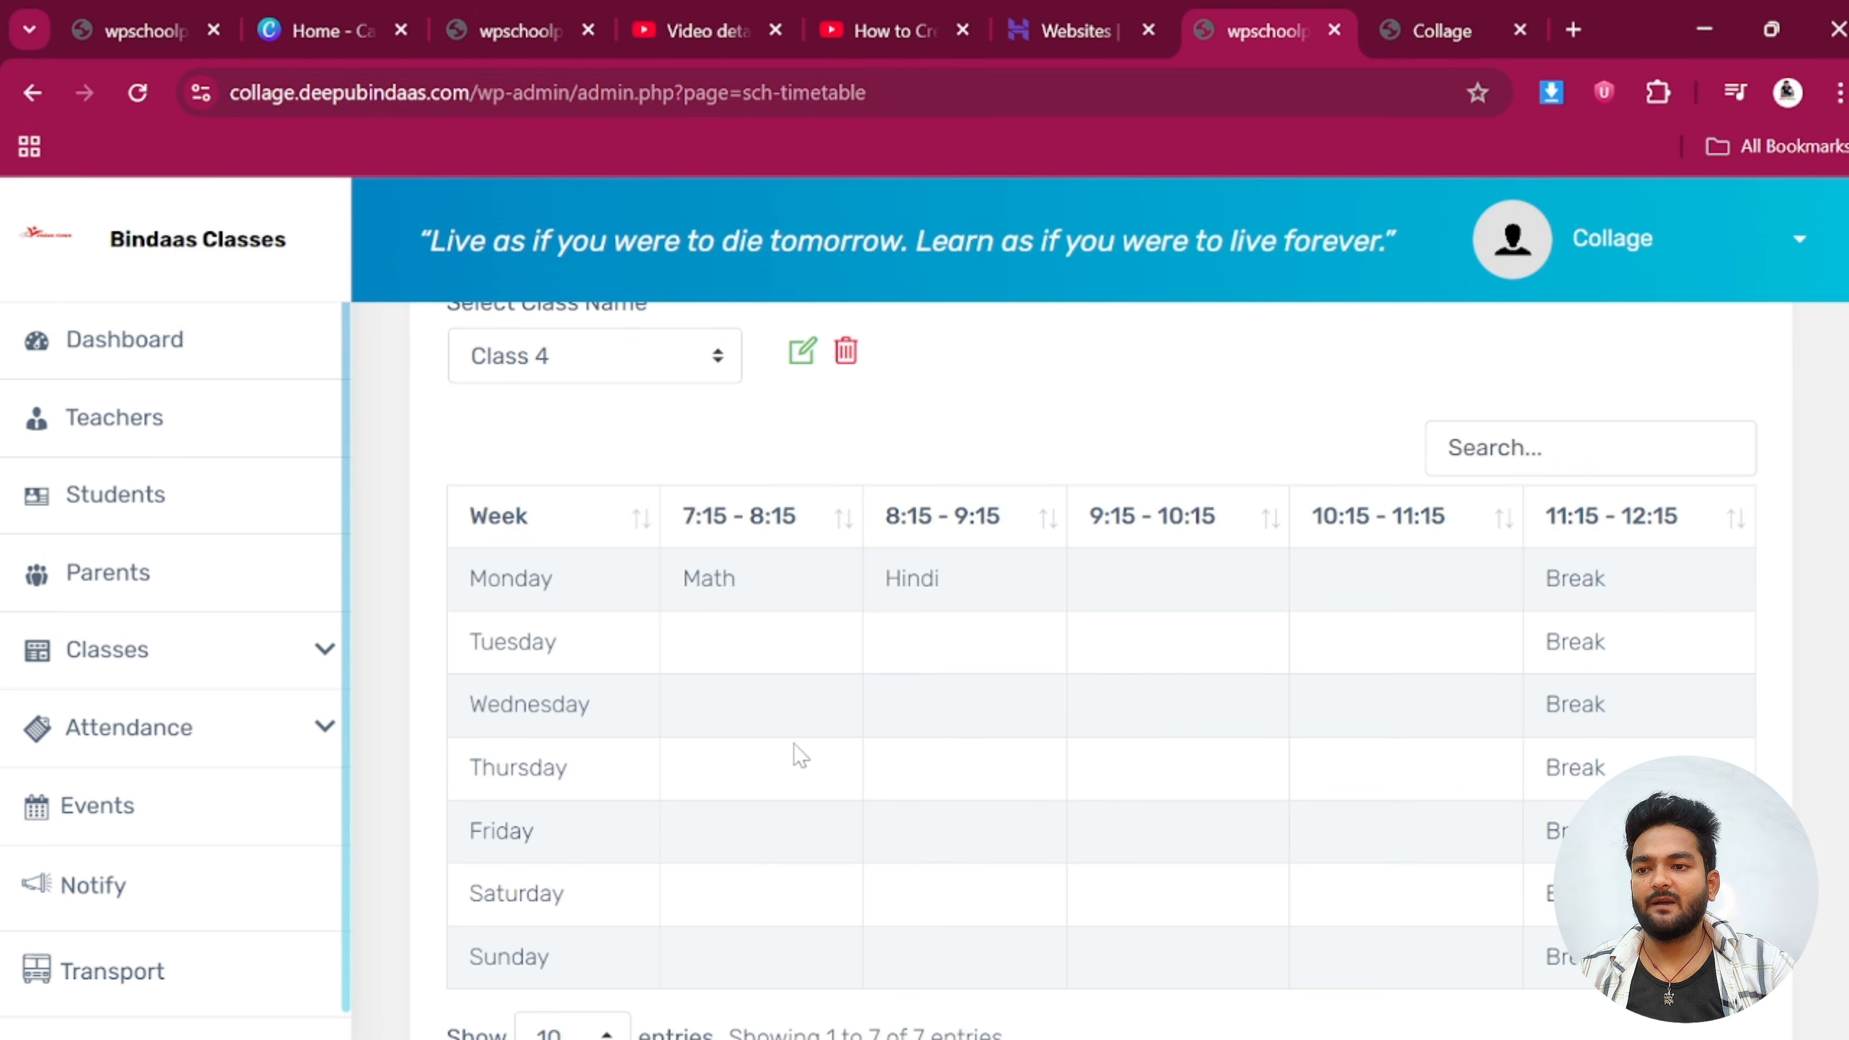
{"action": "left_click", "coordinate": [802, 353]}
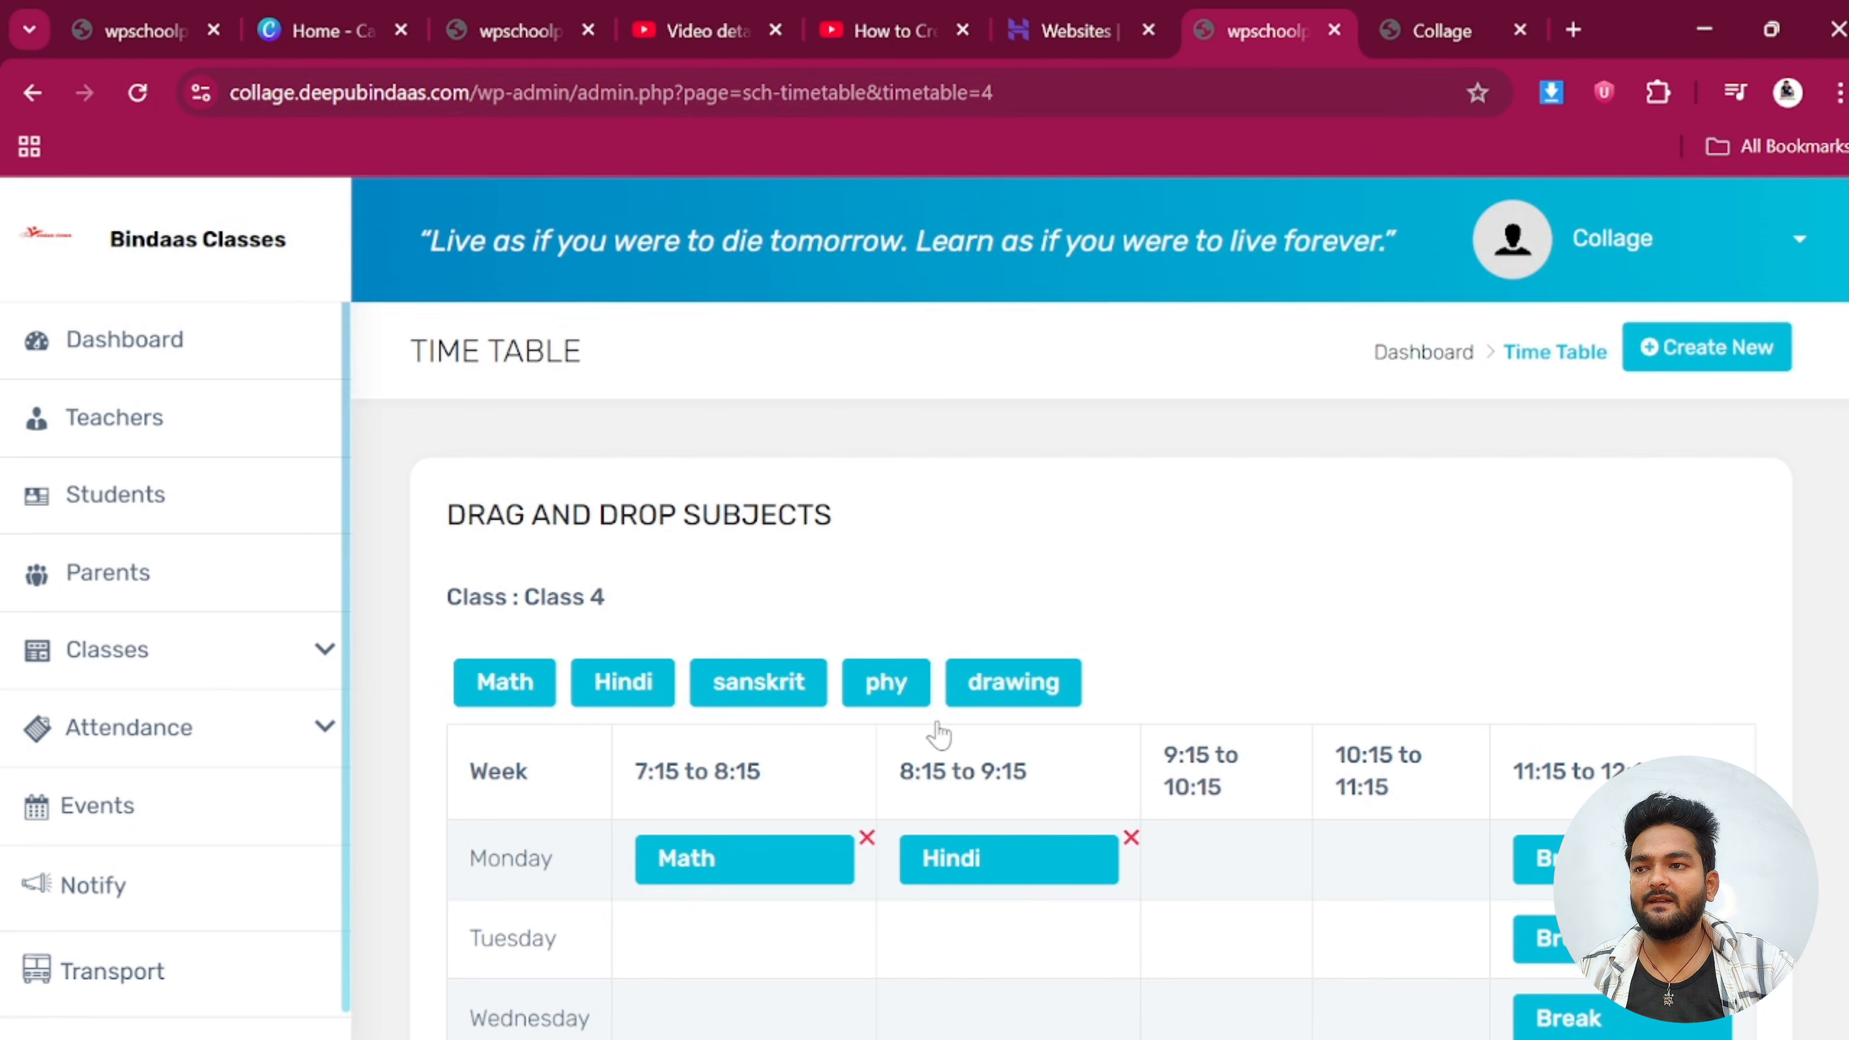
Put phy and drawing in Monday's 9:15 and 10:15 periods; Tuesday gets Hindi, sanskrit, drawing, Math
{"action": "scroll", "coordinate": [994, 652], "scroll_direction": "down", "scroll_amount": 4}
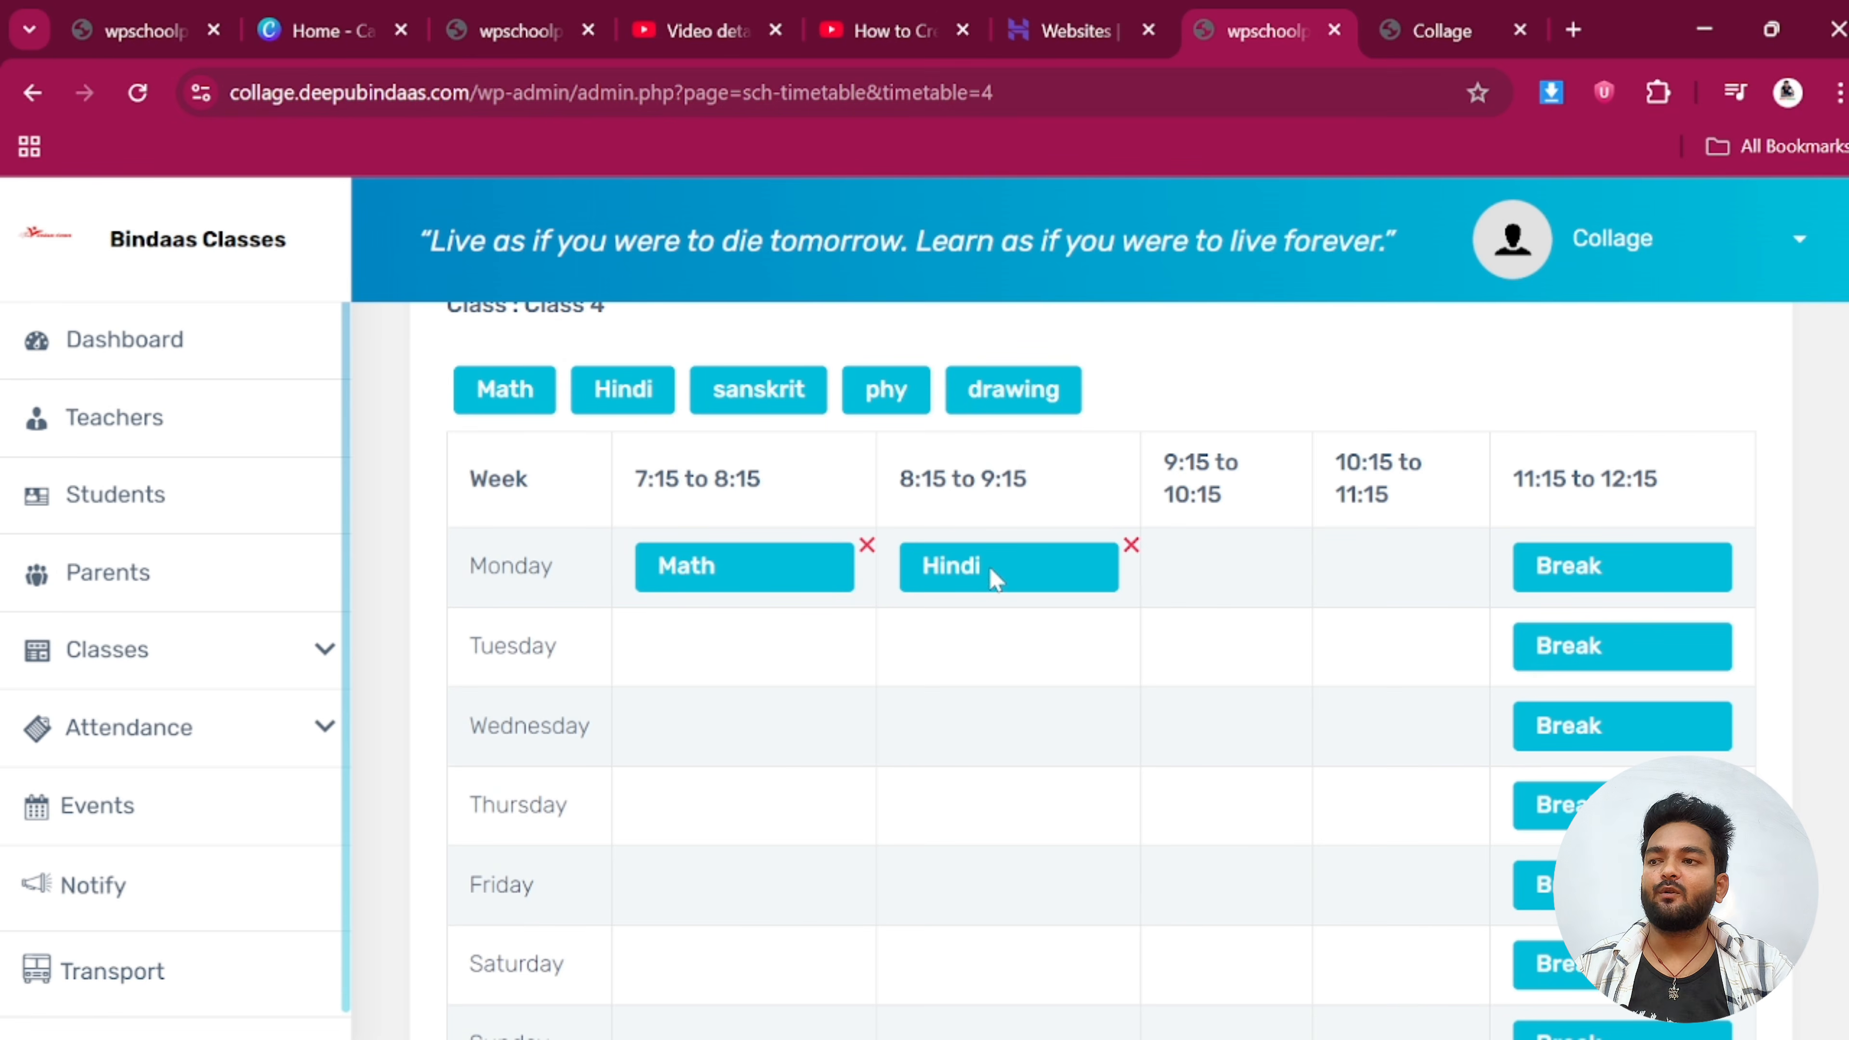
{"action": "left_click_drag", "start_coordinate": [881, 401], "coordinate": [1224, 553]}
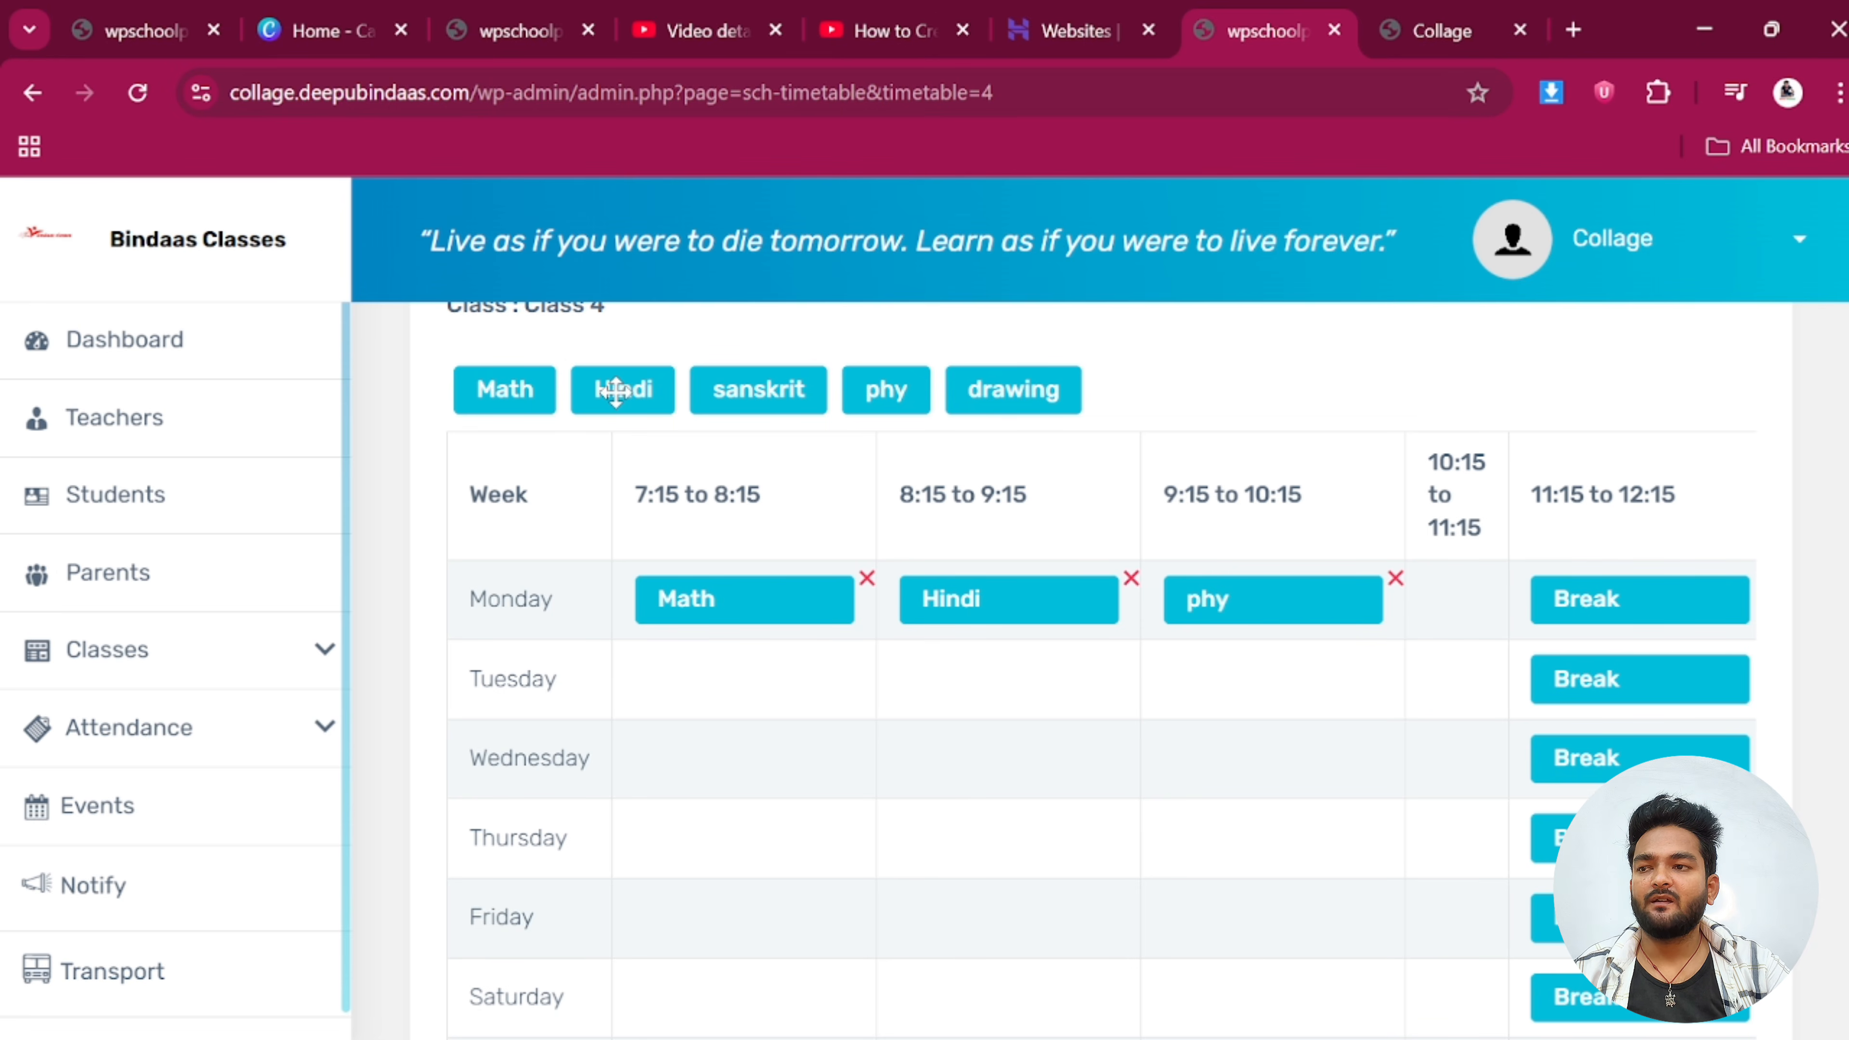
{"action": "mouse_move", "coordinate": [1011, 387]}
{"action": "left_mouse_down"}
{"action": "mouse_move", "coordinate": [1334, 496]}
{"action": "mouse_move", "coordinate": [1472, 597]}
{"action": "mouse_move", "coordinate": [1456, 609]}
{"action": "left_mouse_up"}
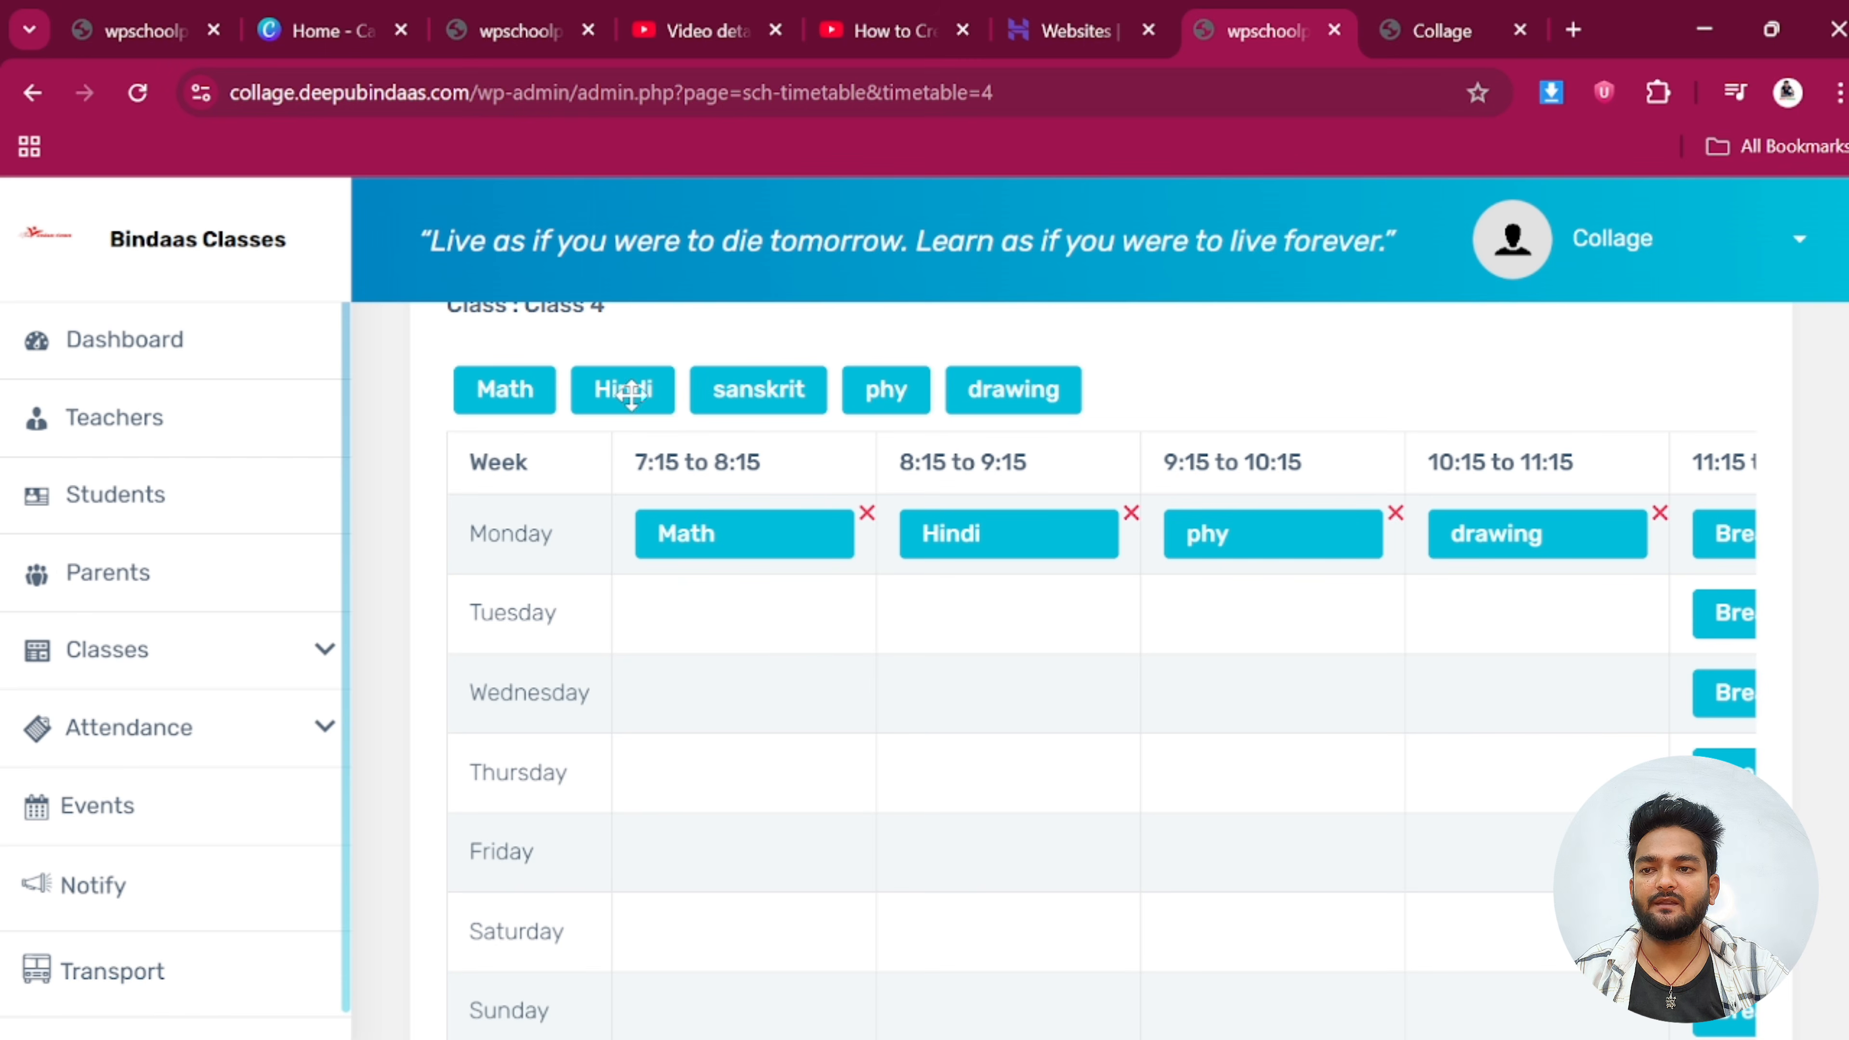
{"action": "left_click_drag", "start_coordinate": [630, 393], "coordinate": [688, 619]}
{"action": "mouse_move", "coordinate": [751, 388]}
{"action": "left_mouse_down"}
{"action": "mouse_move", "coordinate": [958, 659]}
{"action": "mouse_move", "coordinate": [982, 611]}
{"action": "left_mouse_up"}
{"action": "left_click_drag", "start_coordinate": [991, 400], "coordinate": [1234, 628]}
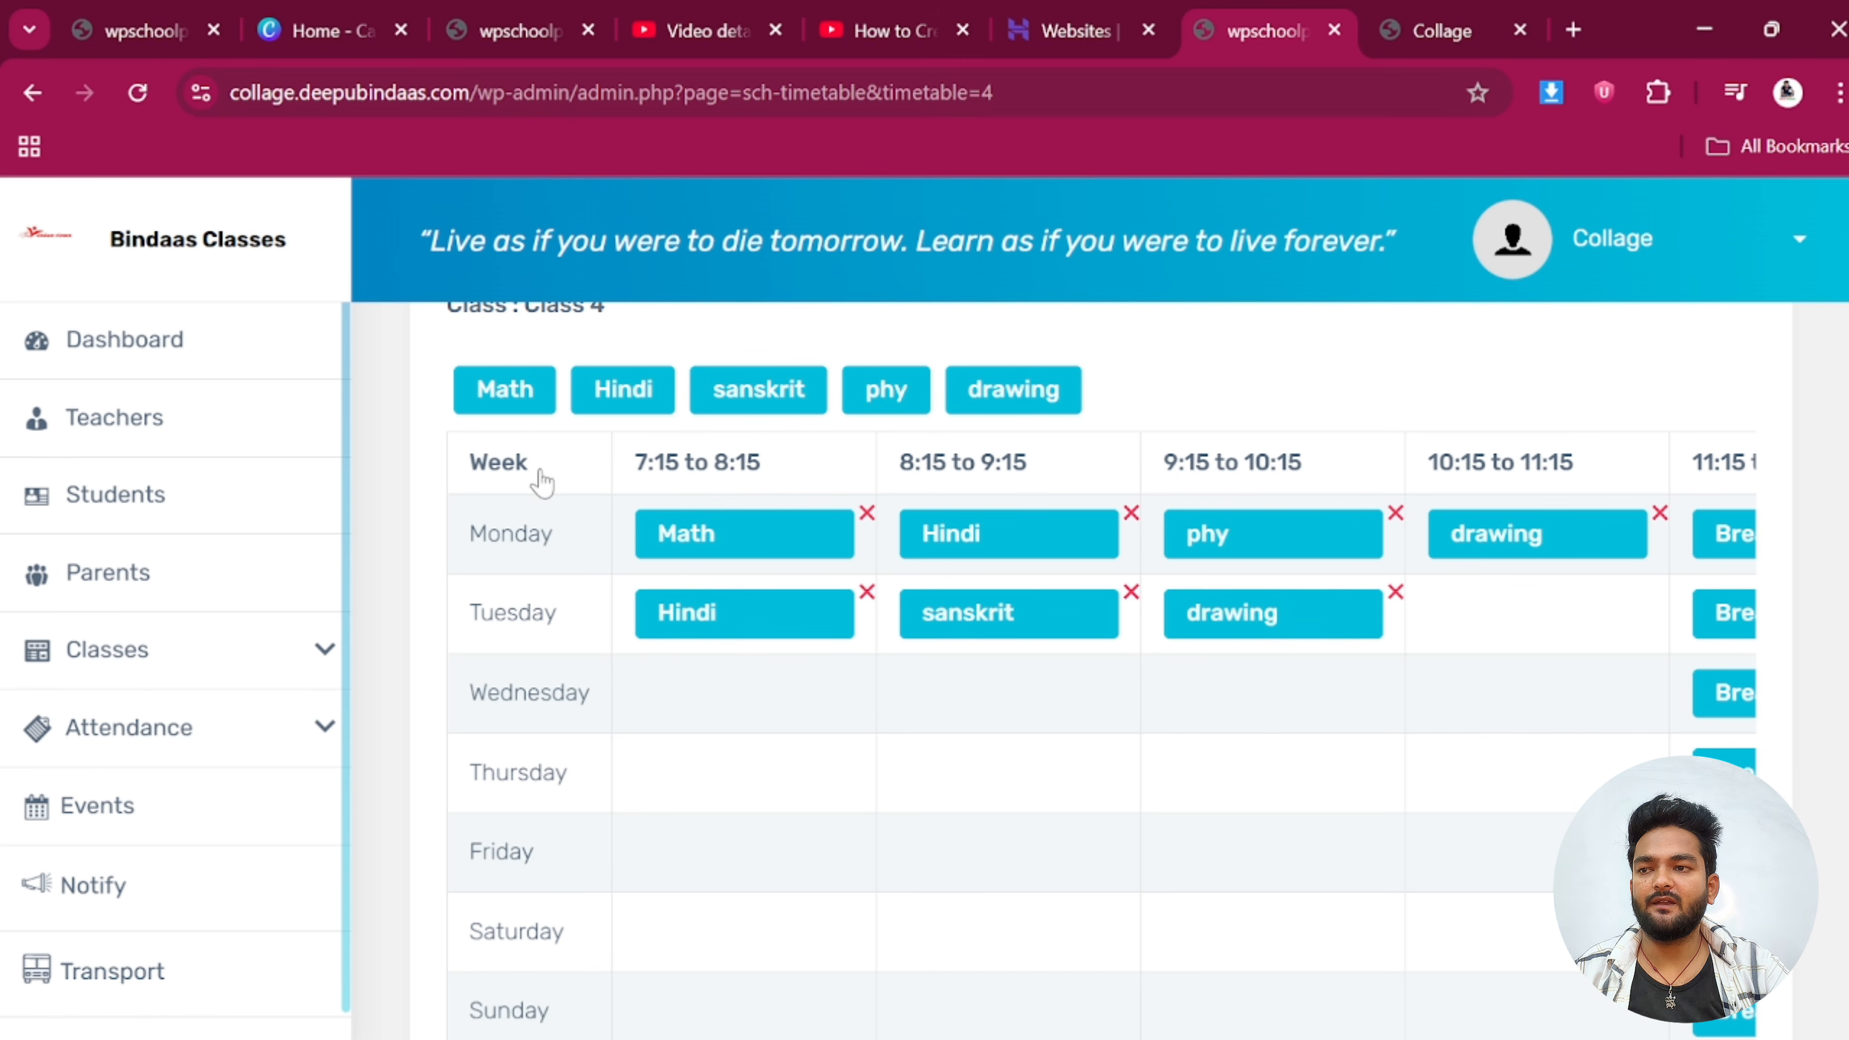
{"action": "left_click_drag", "start_coordinate": [512, 394], "coordinate": [1558, 626]}
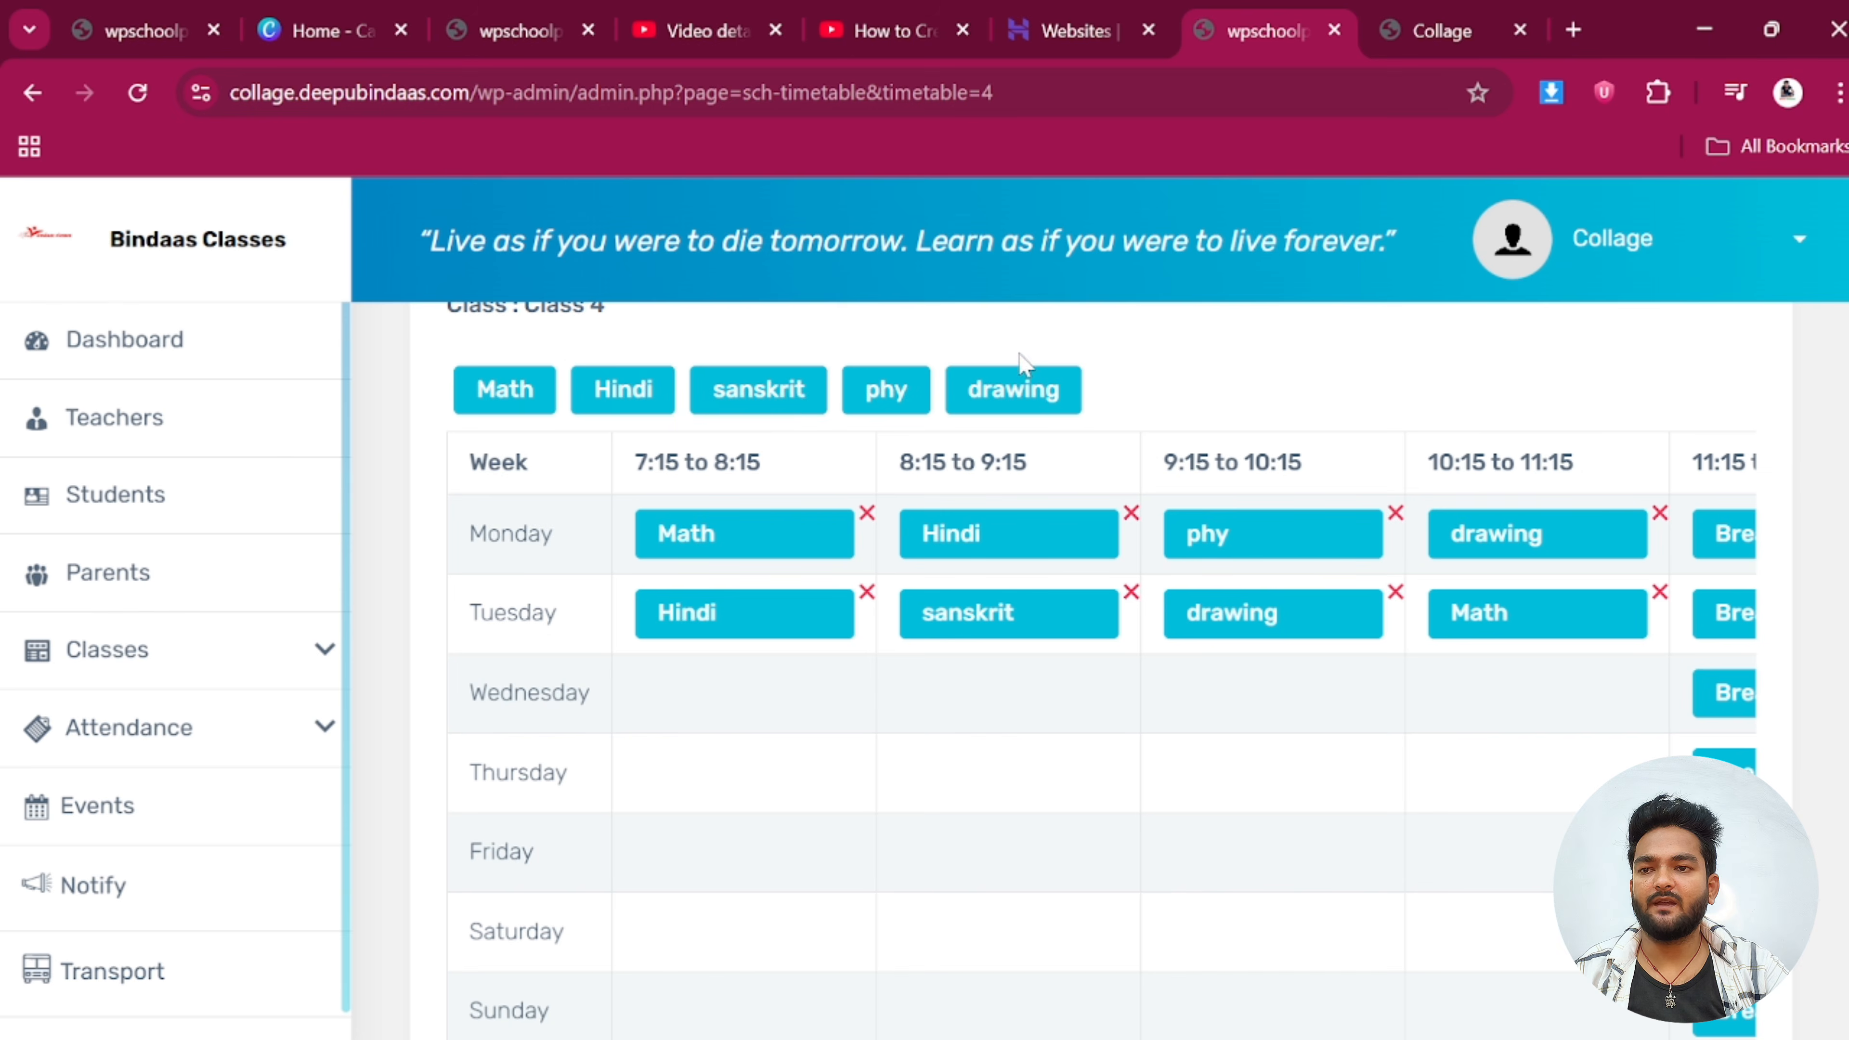
Fill Wednesday with drawing, Hindi, phy, Math and Thursday with sanskrit, phy, drawing, Hindi
{"action": "mouse_move", "coordinate": [1024, 362]}
{"action": "left_mouse_down"}
{"action": "mouse_move", "coordinate": [970, 438]}
{"action": "mouse_move", "coordinate": [1053, 383]}
{"action": "mouse_move", "coordinate": [916, 544]}
{"action": "mouse_move", "coordinate": [742, 692]}
{"action": "left_mouse_up"}
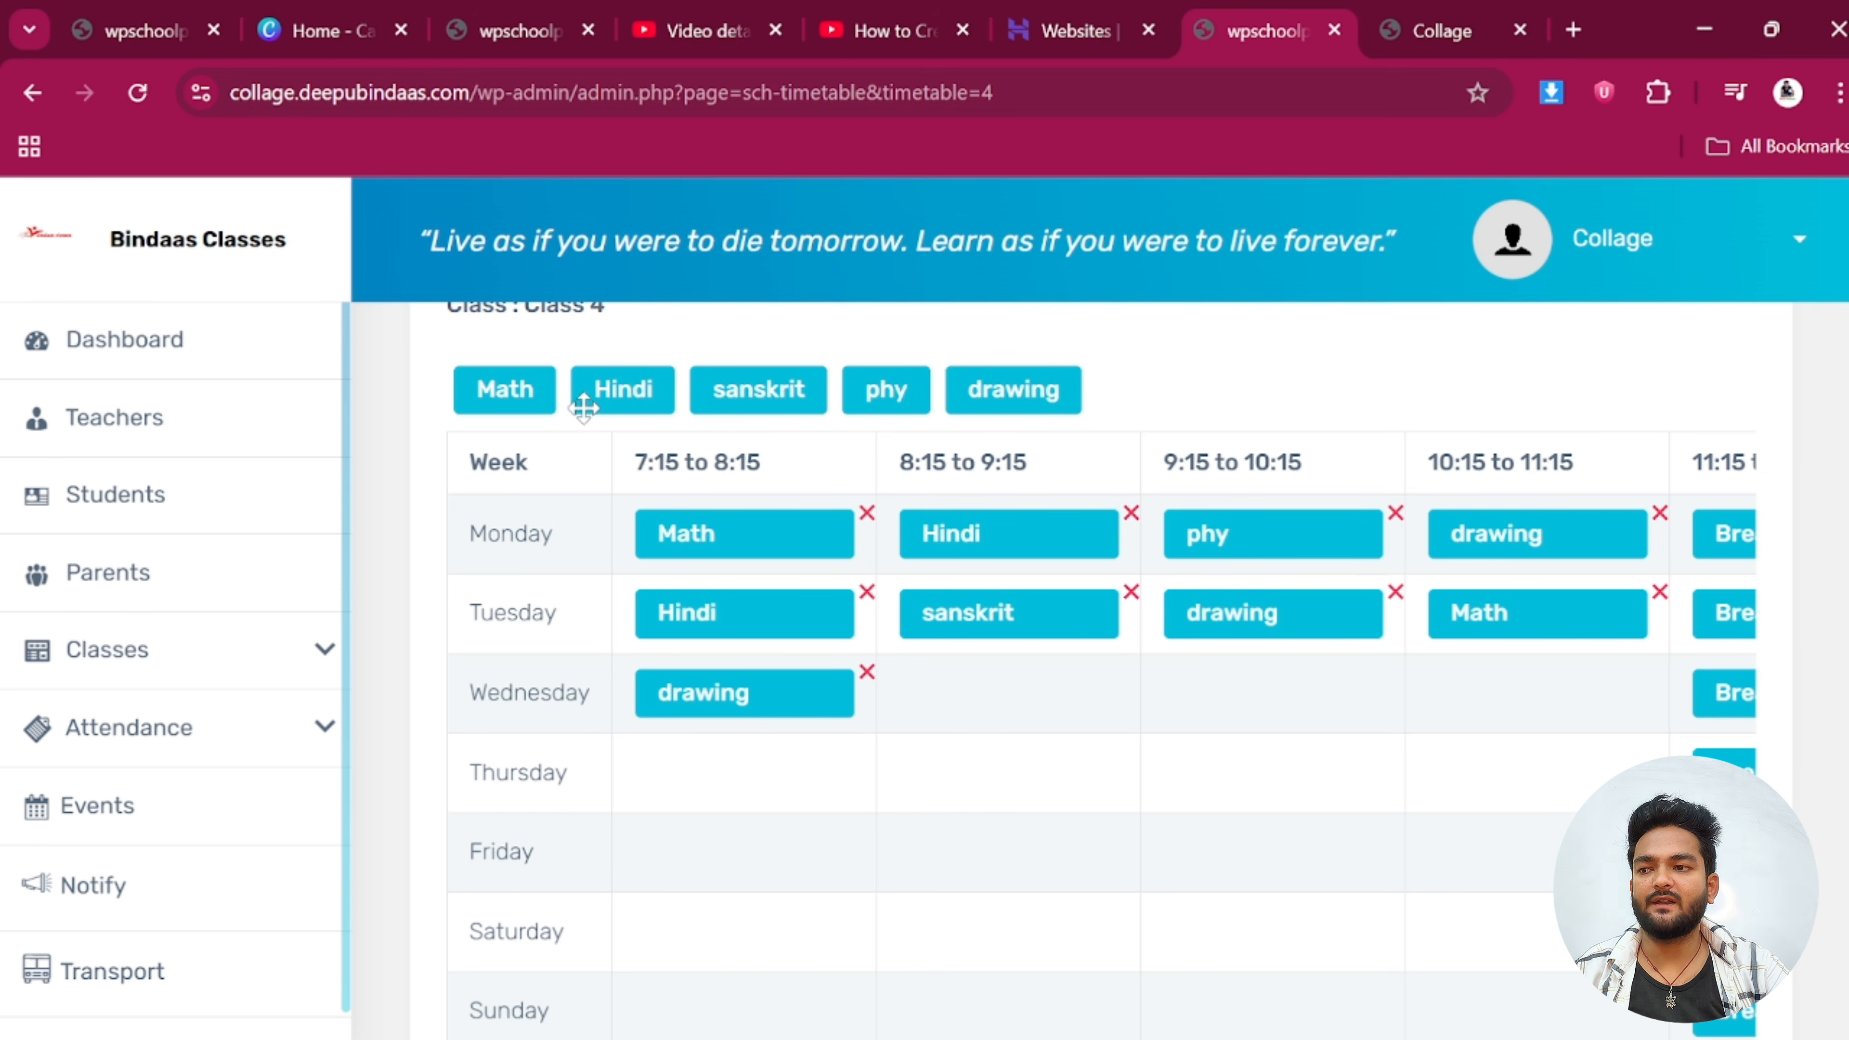
{"action": "left_click_drag", "start_coordinate": [621, 390], "coordinate": [990, 677]}
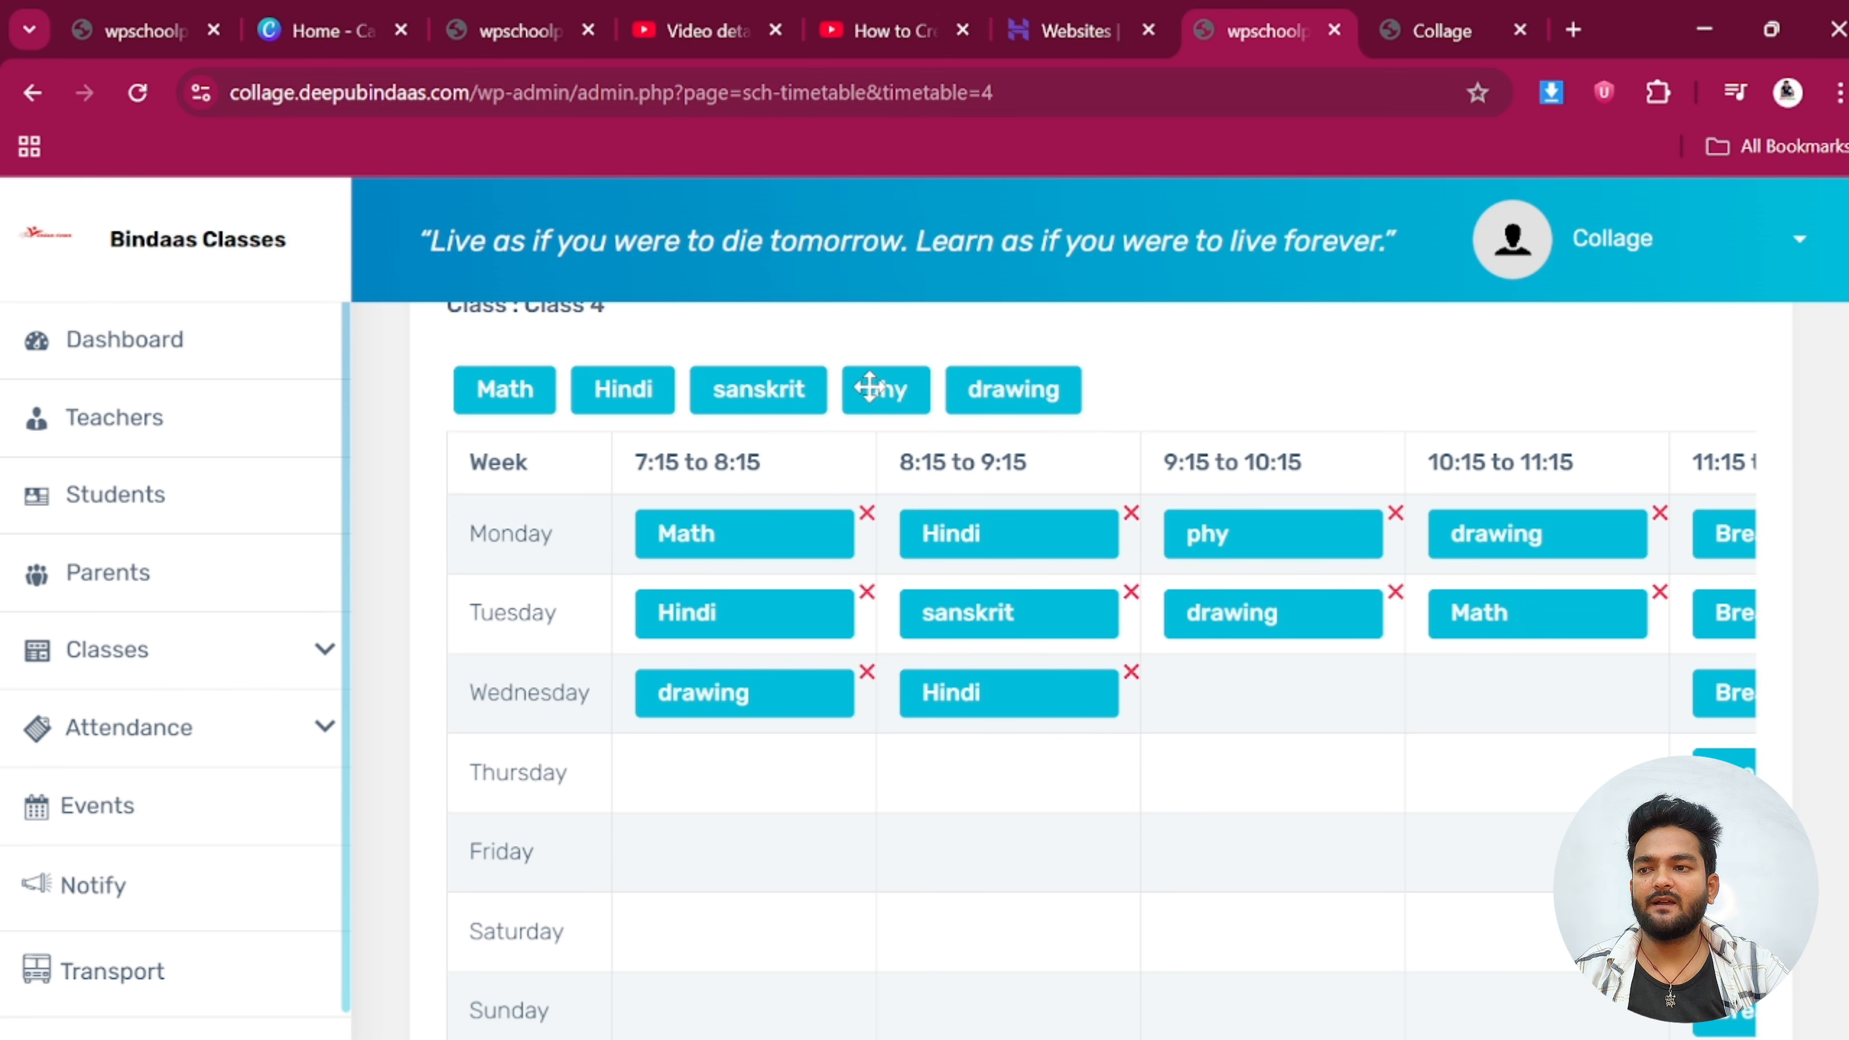
{"action": "mouse_move", "coordinate": [870, 386]}
{"action": "left_mouse_down"}
{"action": "mouse_move", "coordinate": [1230, 663]}
{"action": "mouse_move", "coordinate": [1238, 696]}
{"action": "left_mouse_up"}
{"action": "mouse_move", "coordinate": [516, 396]}
{"action": "left_mouse_down"}
{"action": "mouse_move", "coordinate": [1310, 601]}
{"action": "mouse_move", "coordinate": [1529, 692]}
{"action": "left_mouse_up"}
{"action": "left_click_drag", "start_coordinate": [757, 389], "coordinate": [748, 770]}
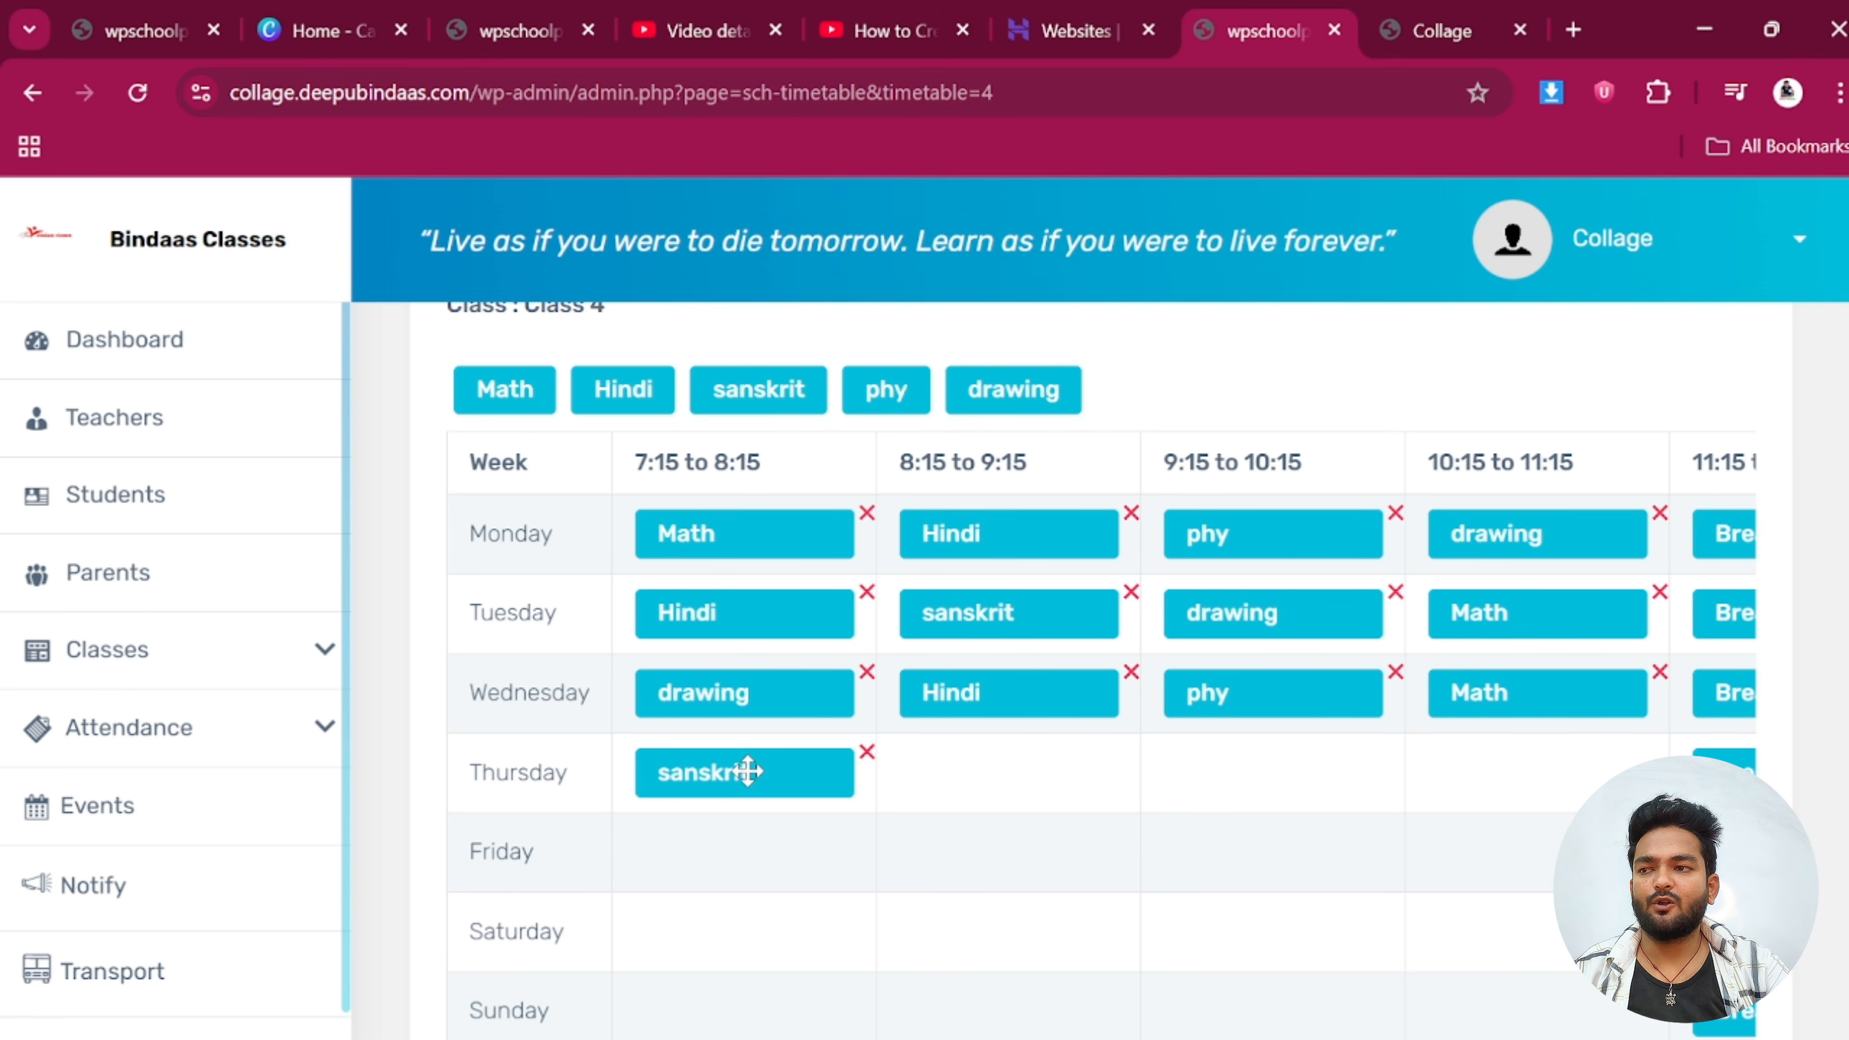
{"action": "mouse_move", "coordinate": [881, 399]}
{"action": "left_mouse_down"}
{"action": "mouse_move", "coordinate": [1065, 710]}
{"action": "mouse_move", "coordinate": [1031, 776]}
{"action": "left_mouse_up"}
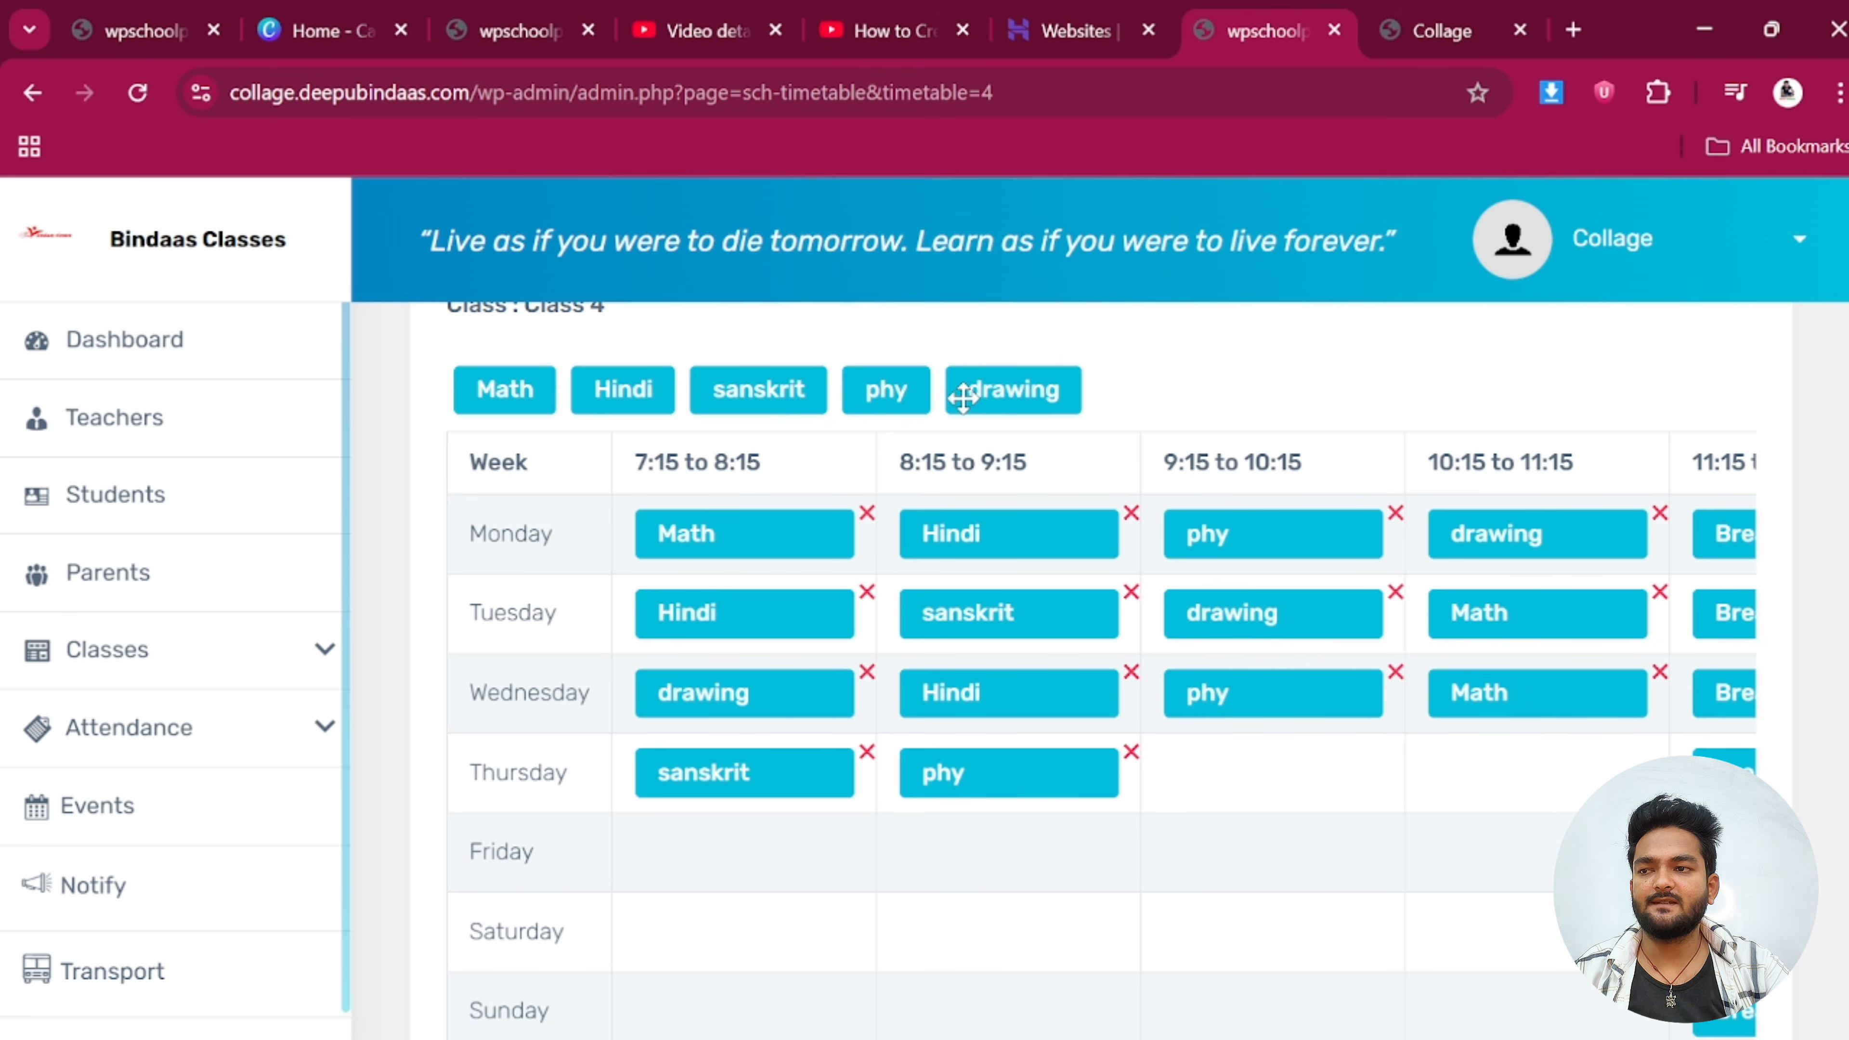
{"action": "left_click_drag", "start_coordinate": [962, 397], "coordinate": [1237, 773]}
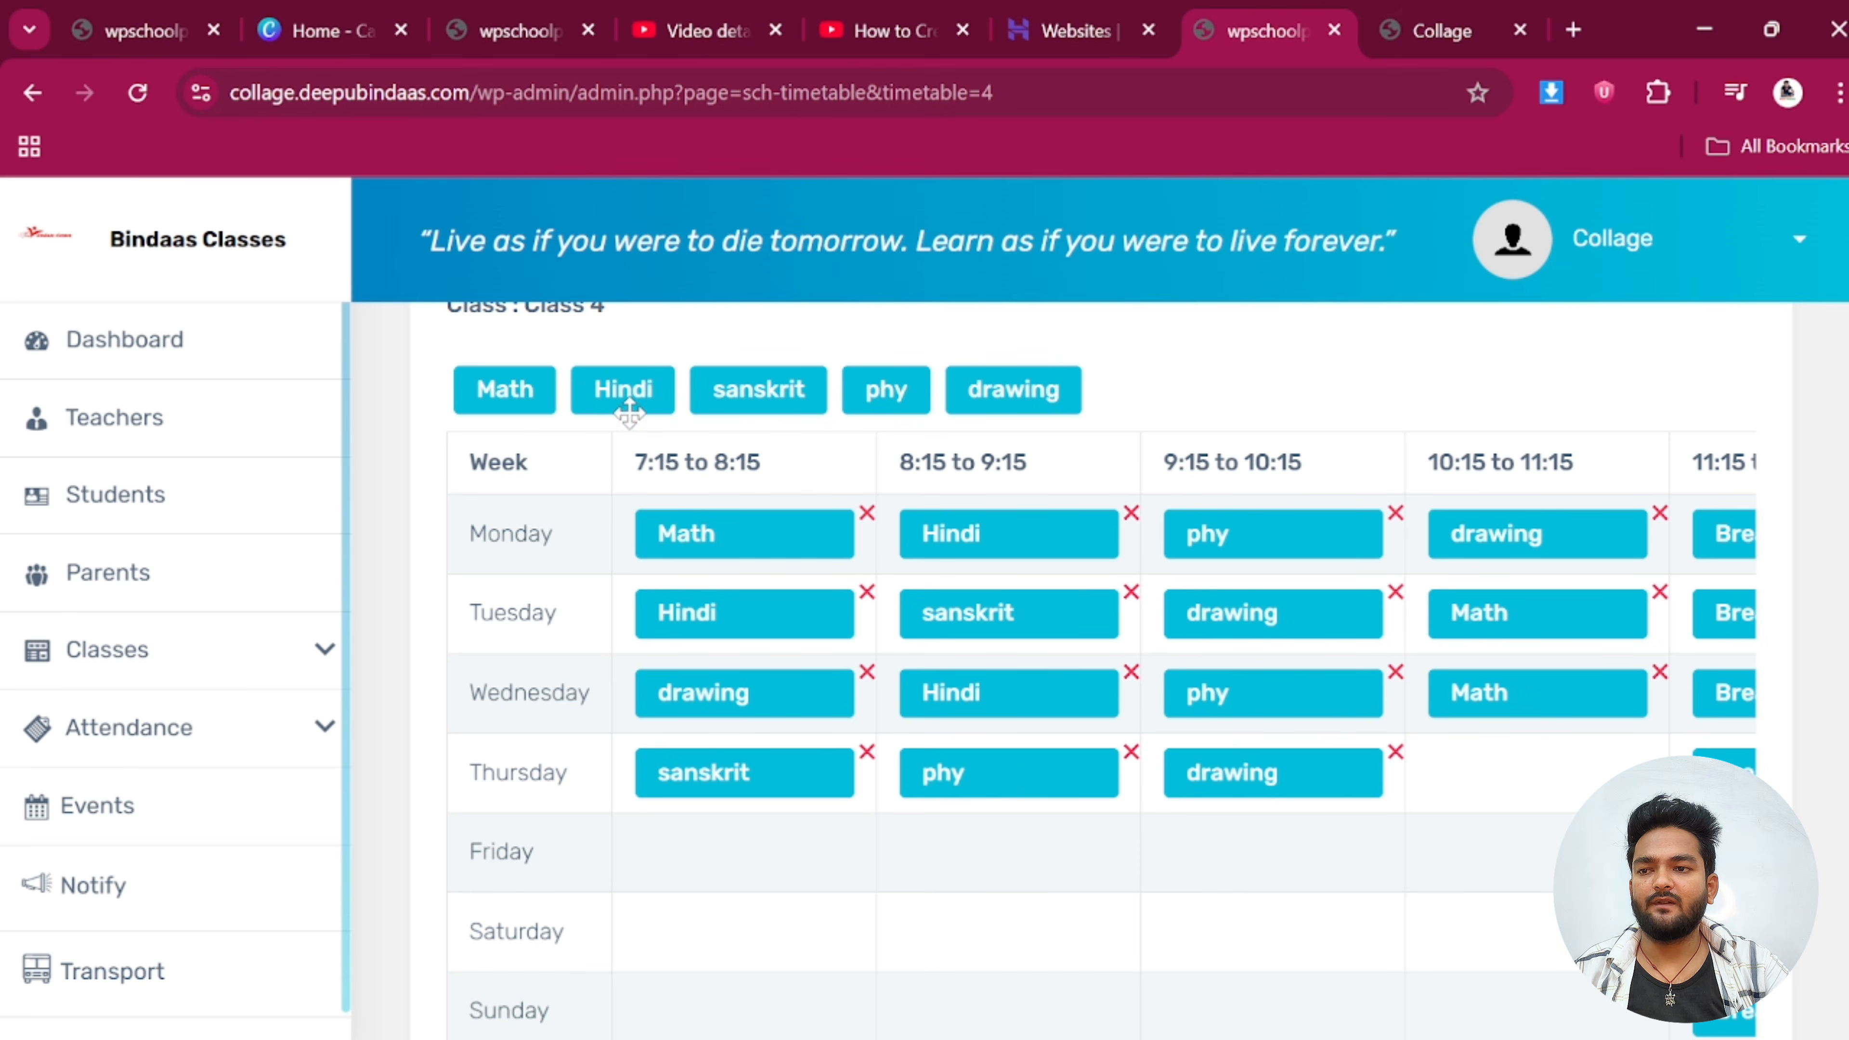
{"action": "left_click_drag", "start_coordinate": [606, 384], "coordinate": [1445, 777]}
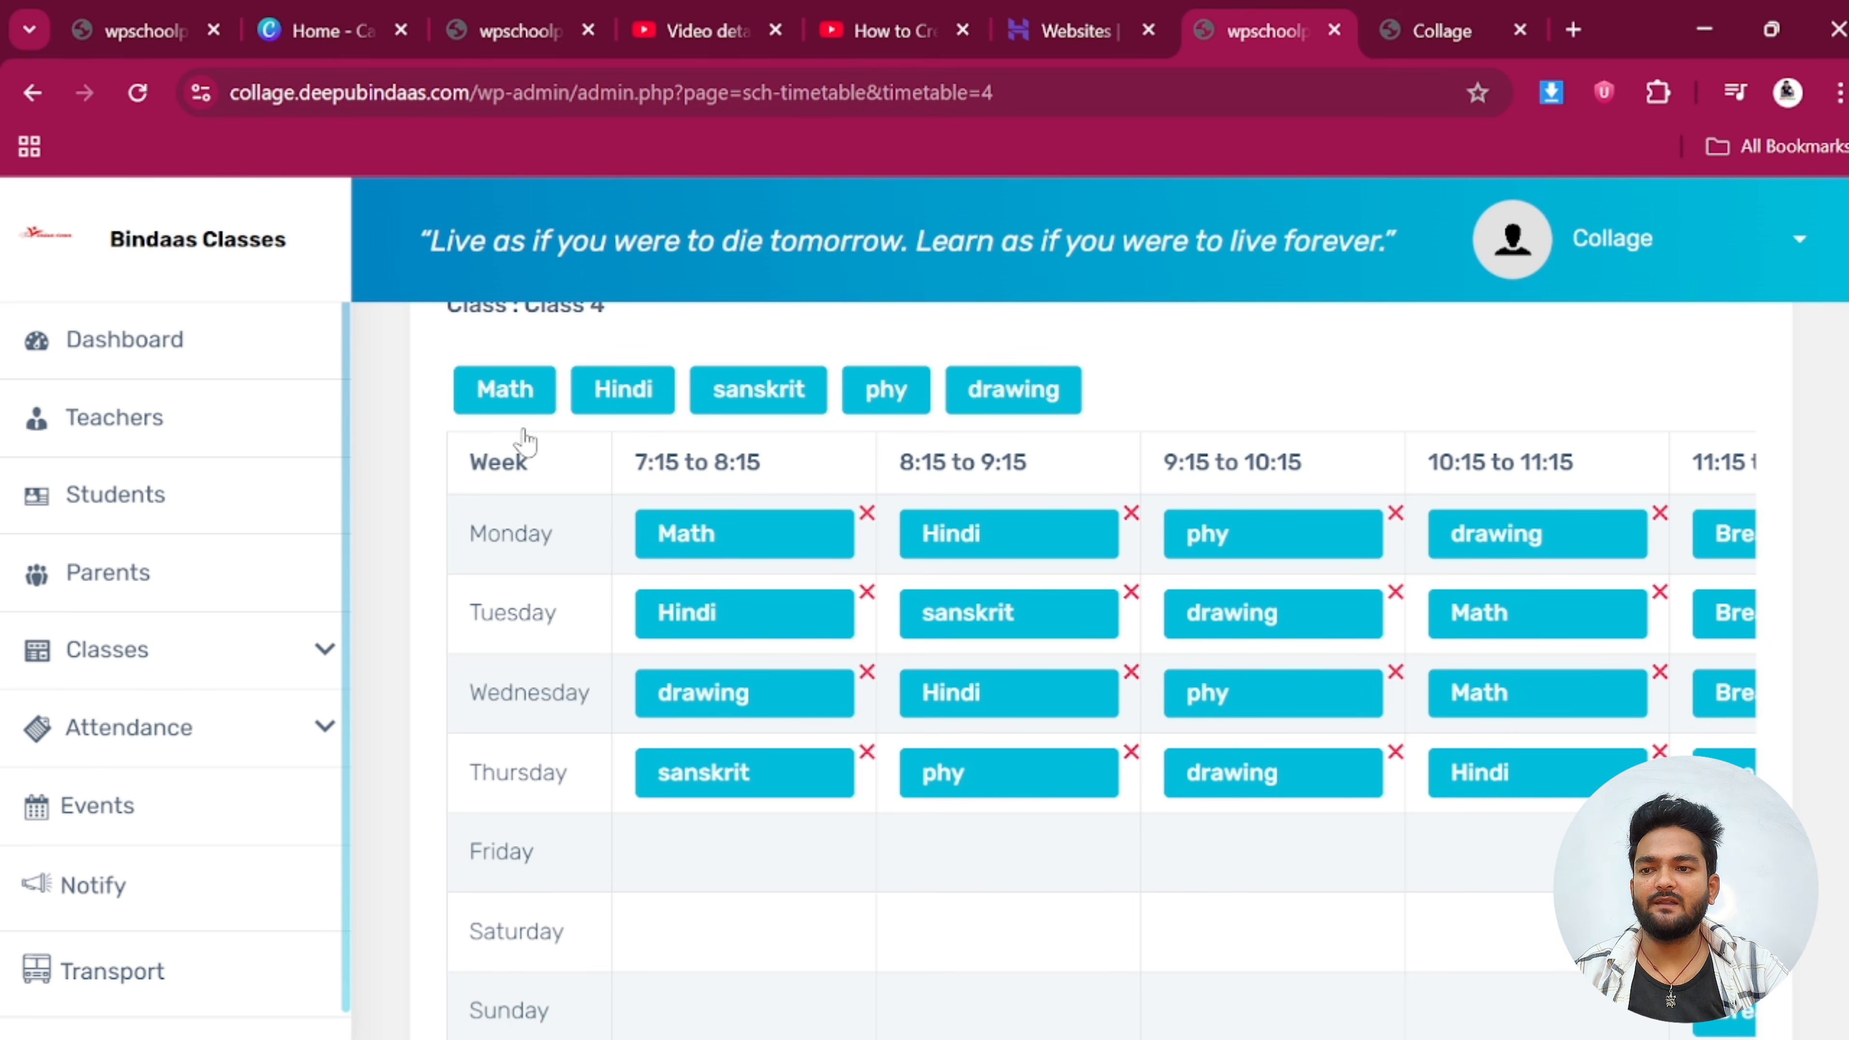
Put Math, sanskrit and drawing in Friday's first three periods
{"action": "left_click_drag", "start_coordinate": [508, 395], "coordinate": [709, 848]}
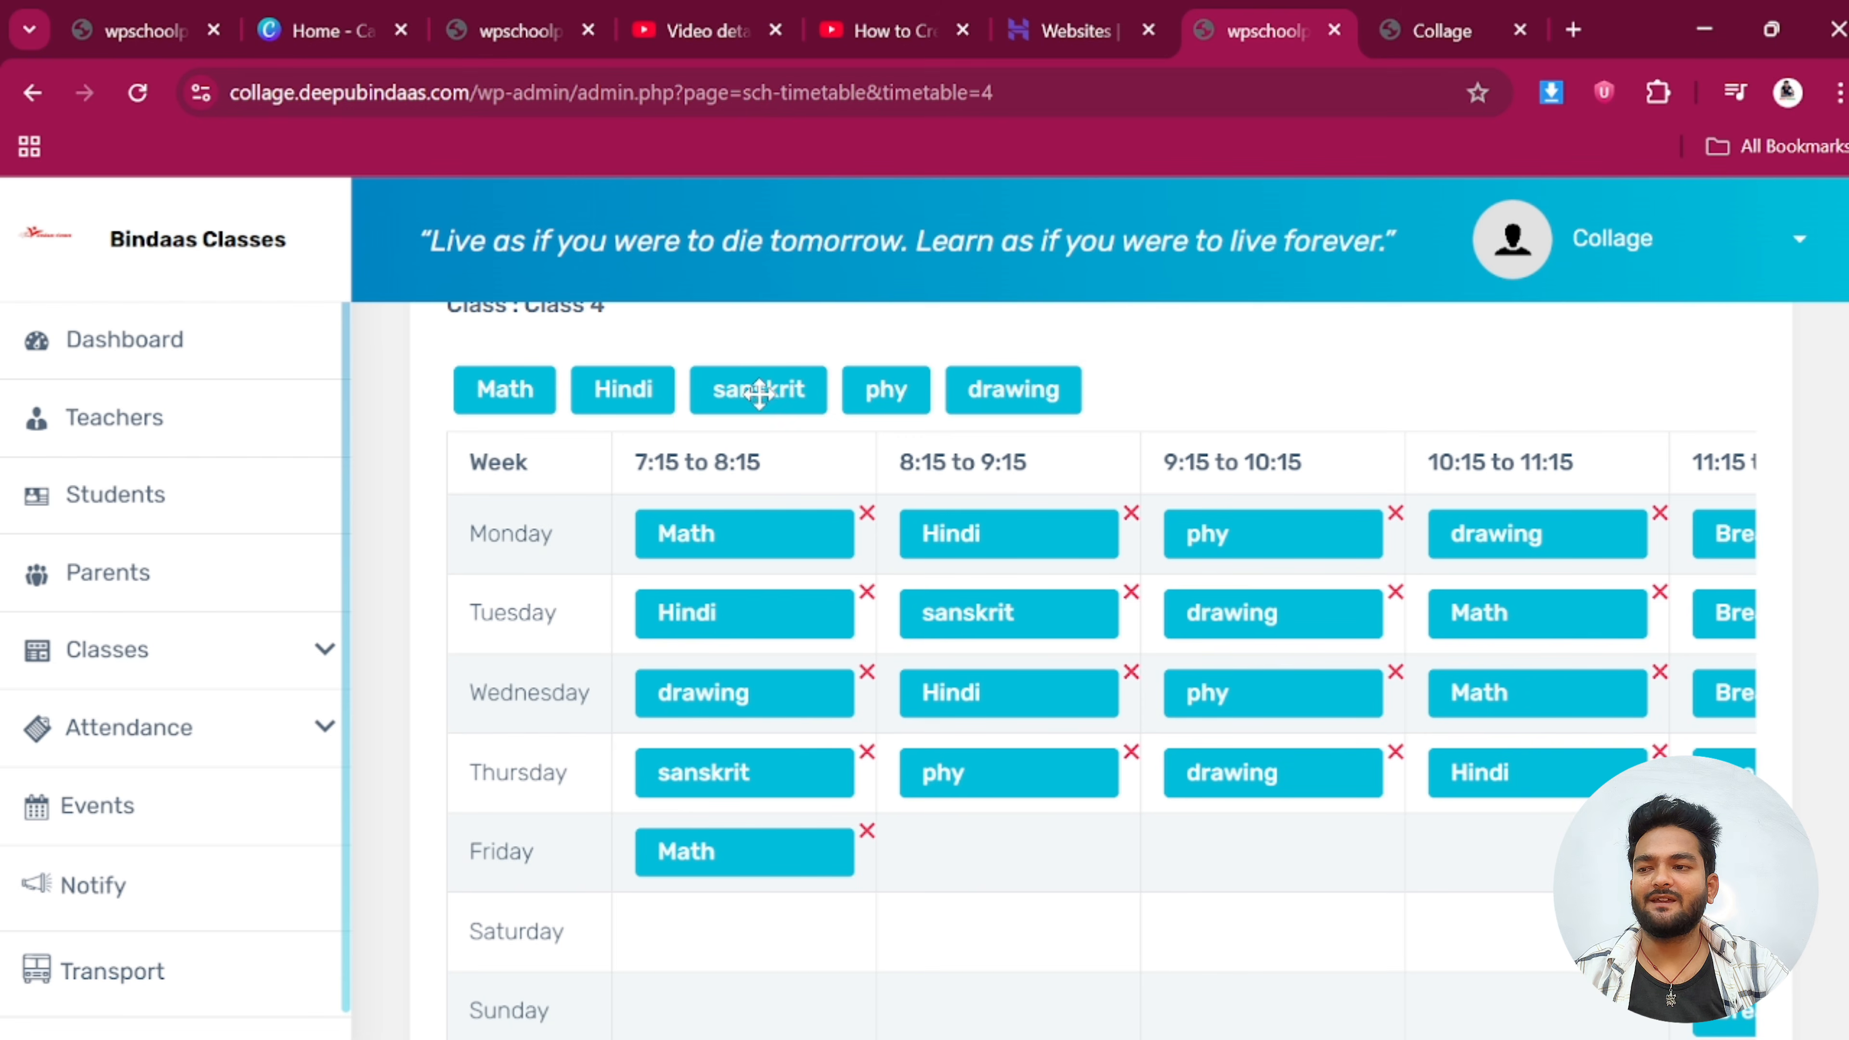
{"action": "left_click_drag", "start_coordinate": [759, 393], "coordinate": [1025, 817]}
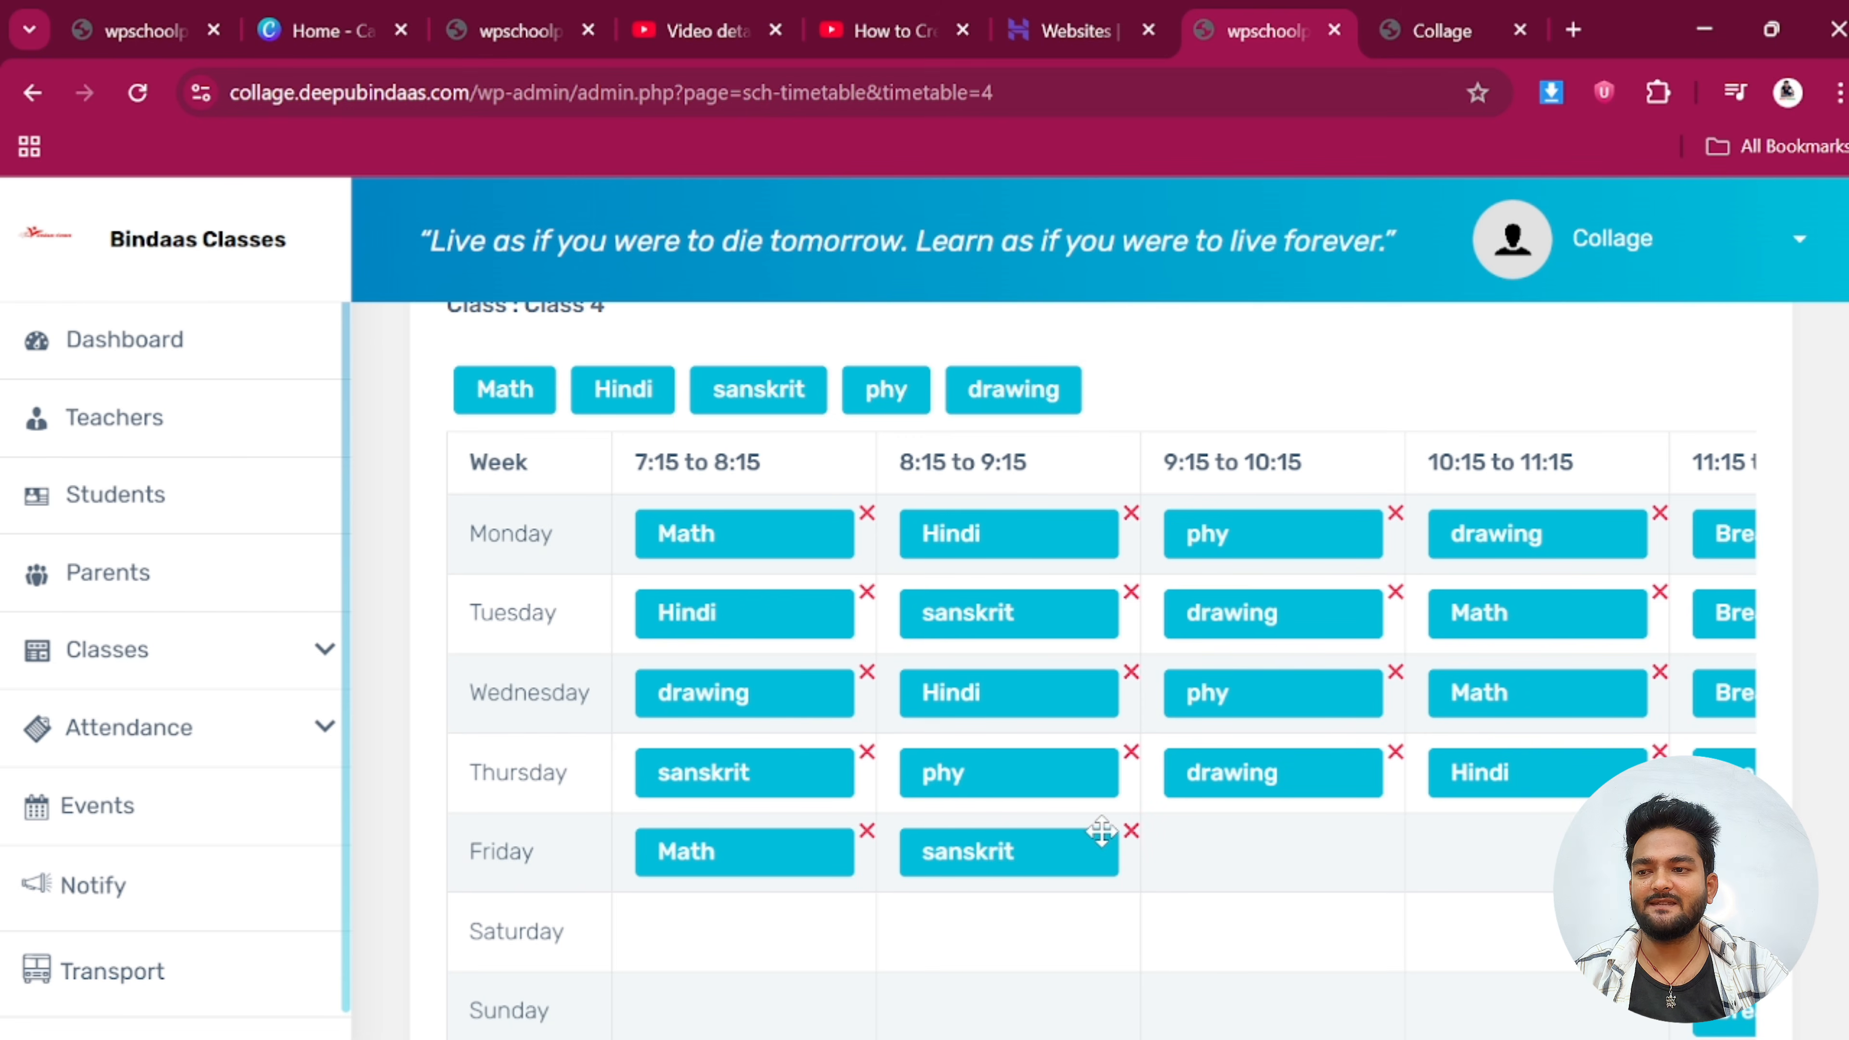
{"action": "mouse_move", "coordinate": [1001, 385]}
{"action": "left_mouse_down"}
{"action": "mouse_move", "coordinate": [1107, 525]}
{"action": "mouse_move", "coordinate": [1300, 871]}
{"action": "mouse_move", "coordinate": [1281, 858]}
{"action": "left_mouse_up"}
Put Hindi in Friday's 10:15 period and sanskrit, drawing, sanskrit, Hindi across Saturday
{"action": "left_click_drag", "start_coordinate": [625, 391], "coordinate": [1527, 863]}
{"action": "scroll", "coordinate": [1410, 837], "scroll_direction": "down", "scroll_amount": 2}
{"action": "scroll", "coordinate": [735, 627], "scroll_direction": "up", "scroll_amount": 2}
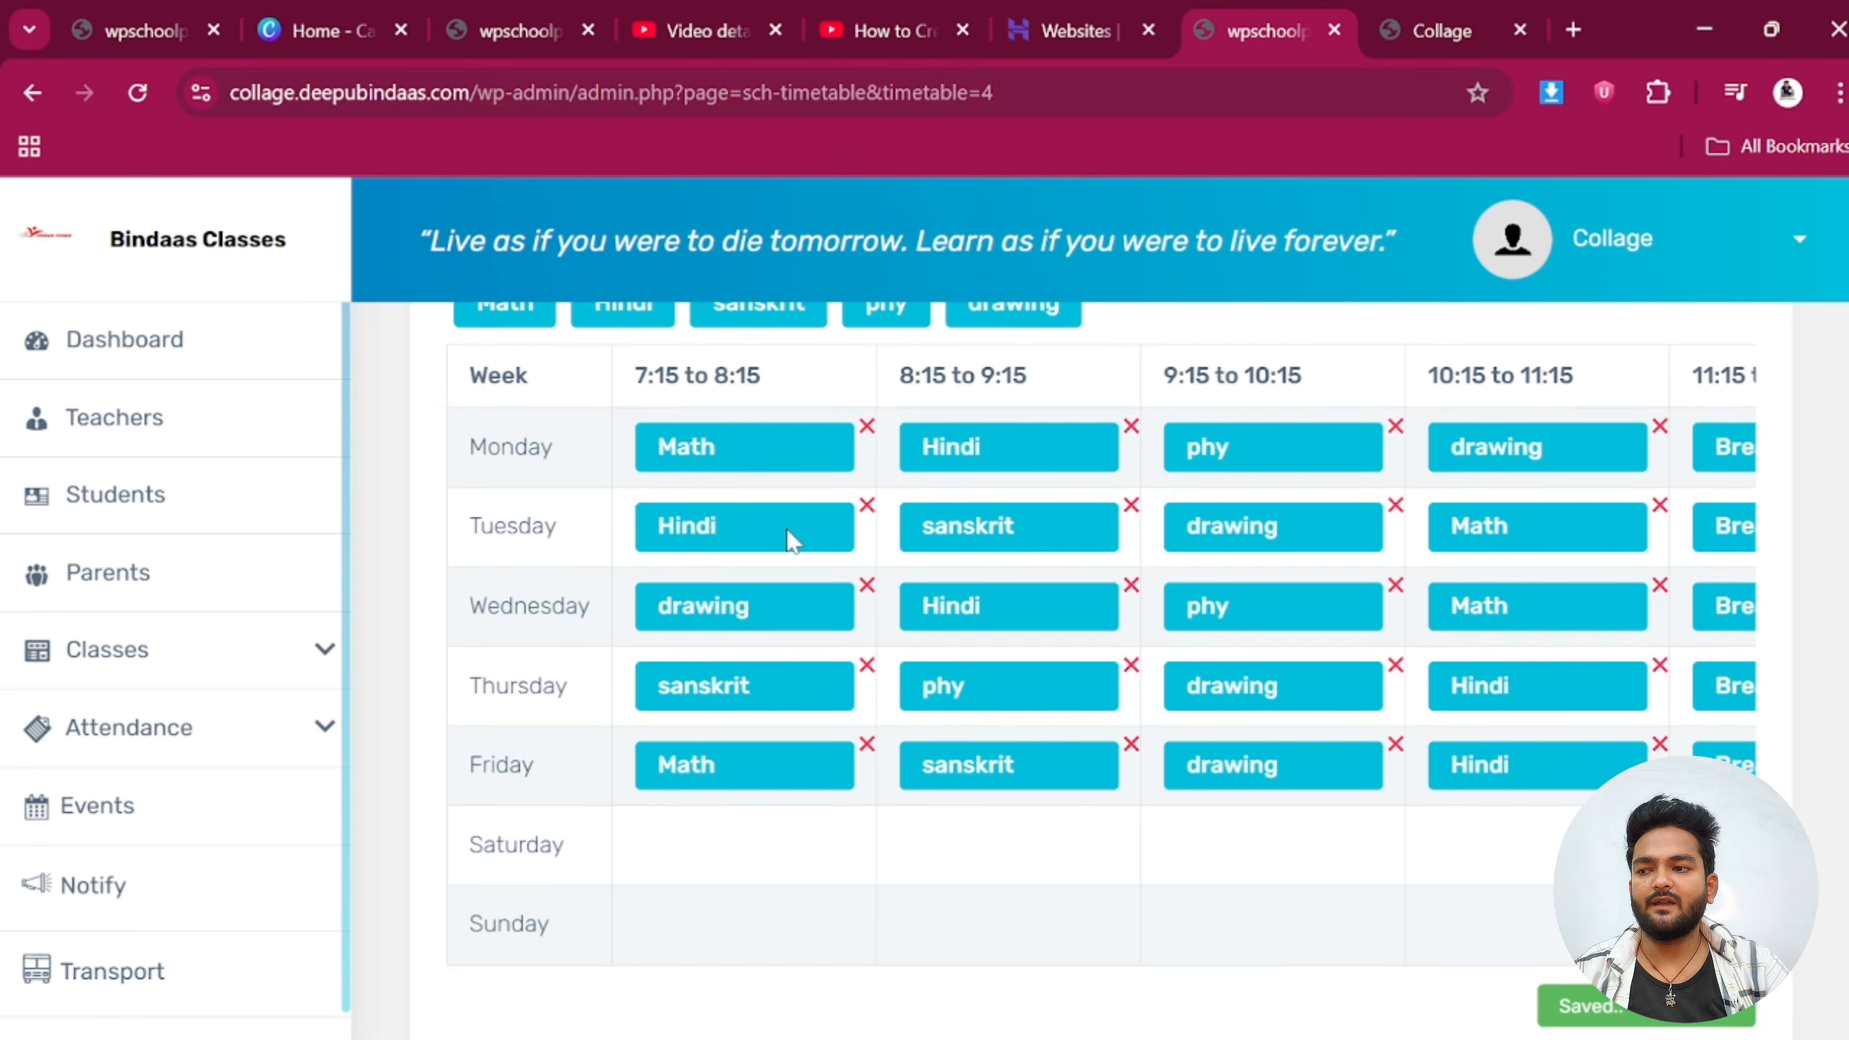
{"action": "left_click_drag", "start_coordinate": [721, 402], "coordinate": [717, 923]}
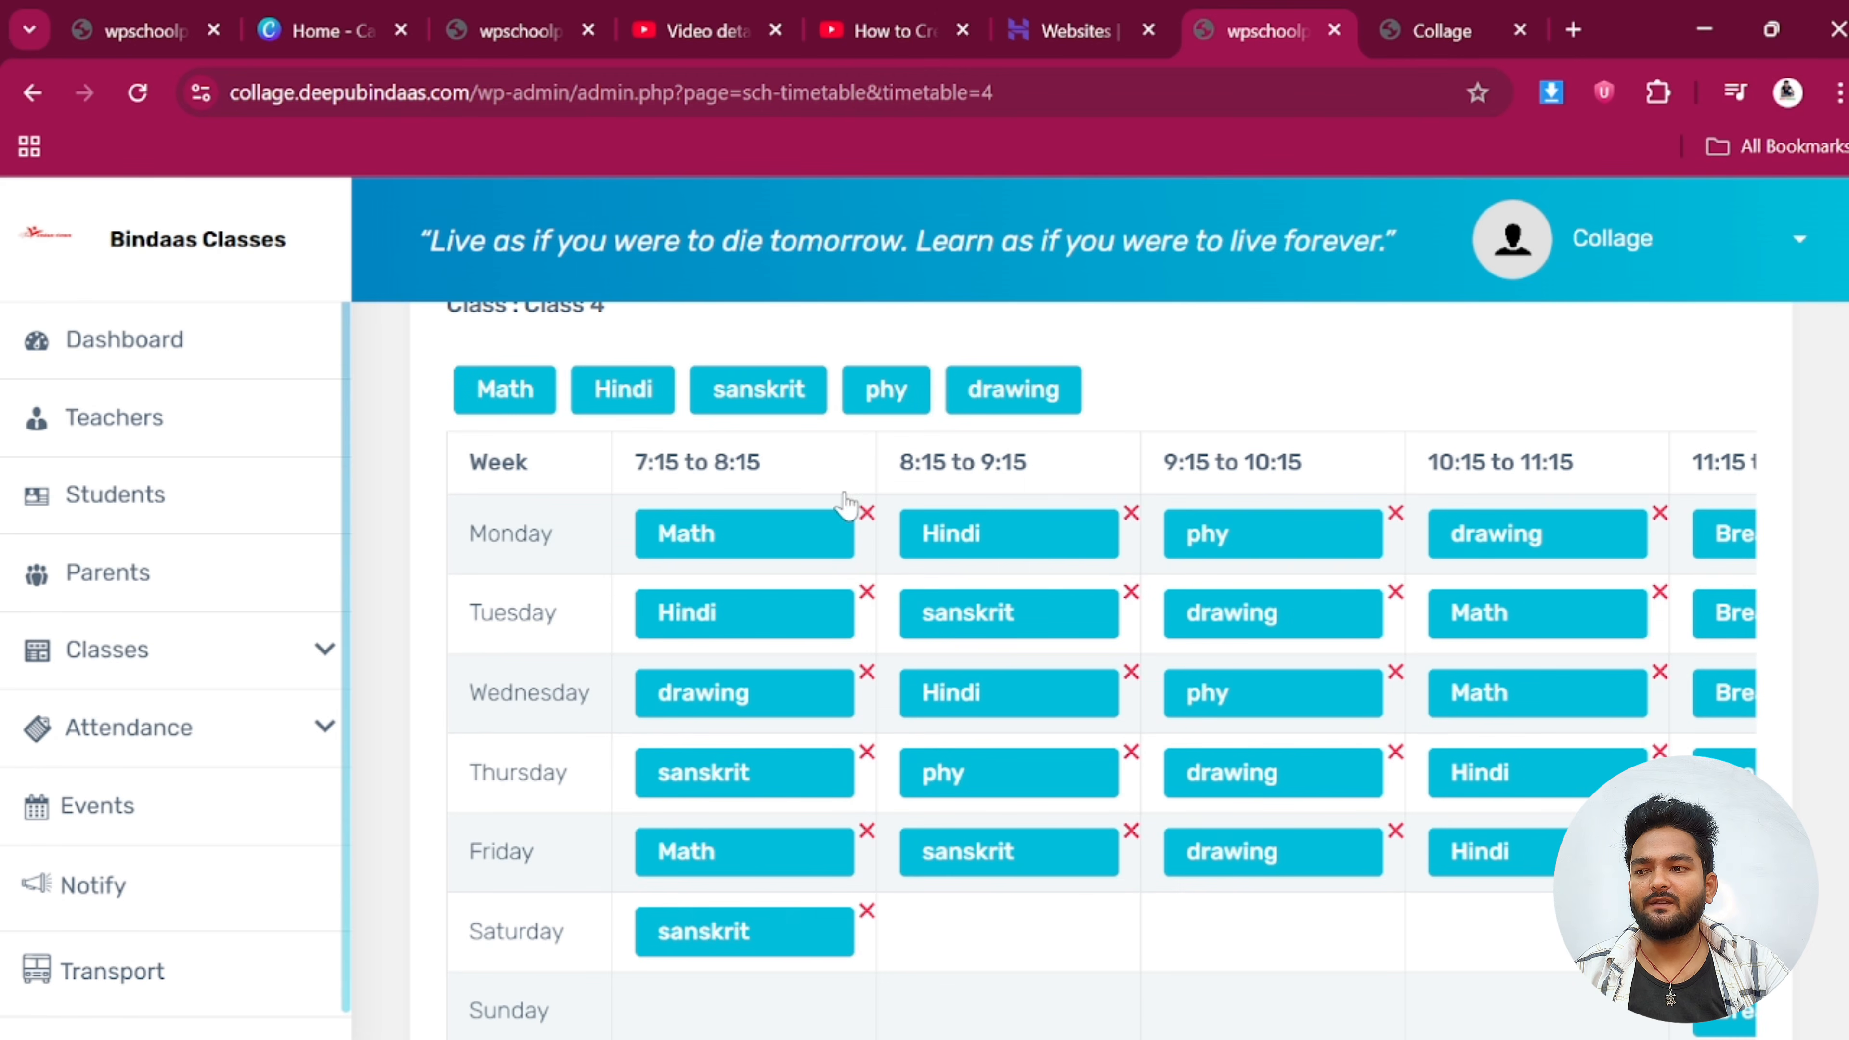
{"action": "mouse_move", "coordinate": [961, 400]}
{"action": "left_mouse_down"}
{"action": "mouse_move", "coordinate": [1003, 613]}
{"action": "mouse_move", "coordinate": [990, 884]}
{"action": "left_mouse_up"}
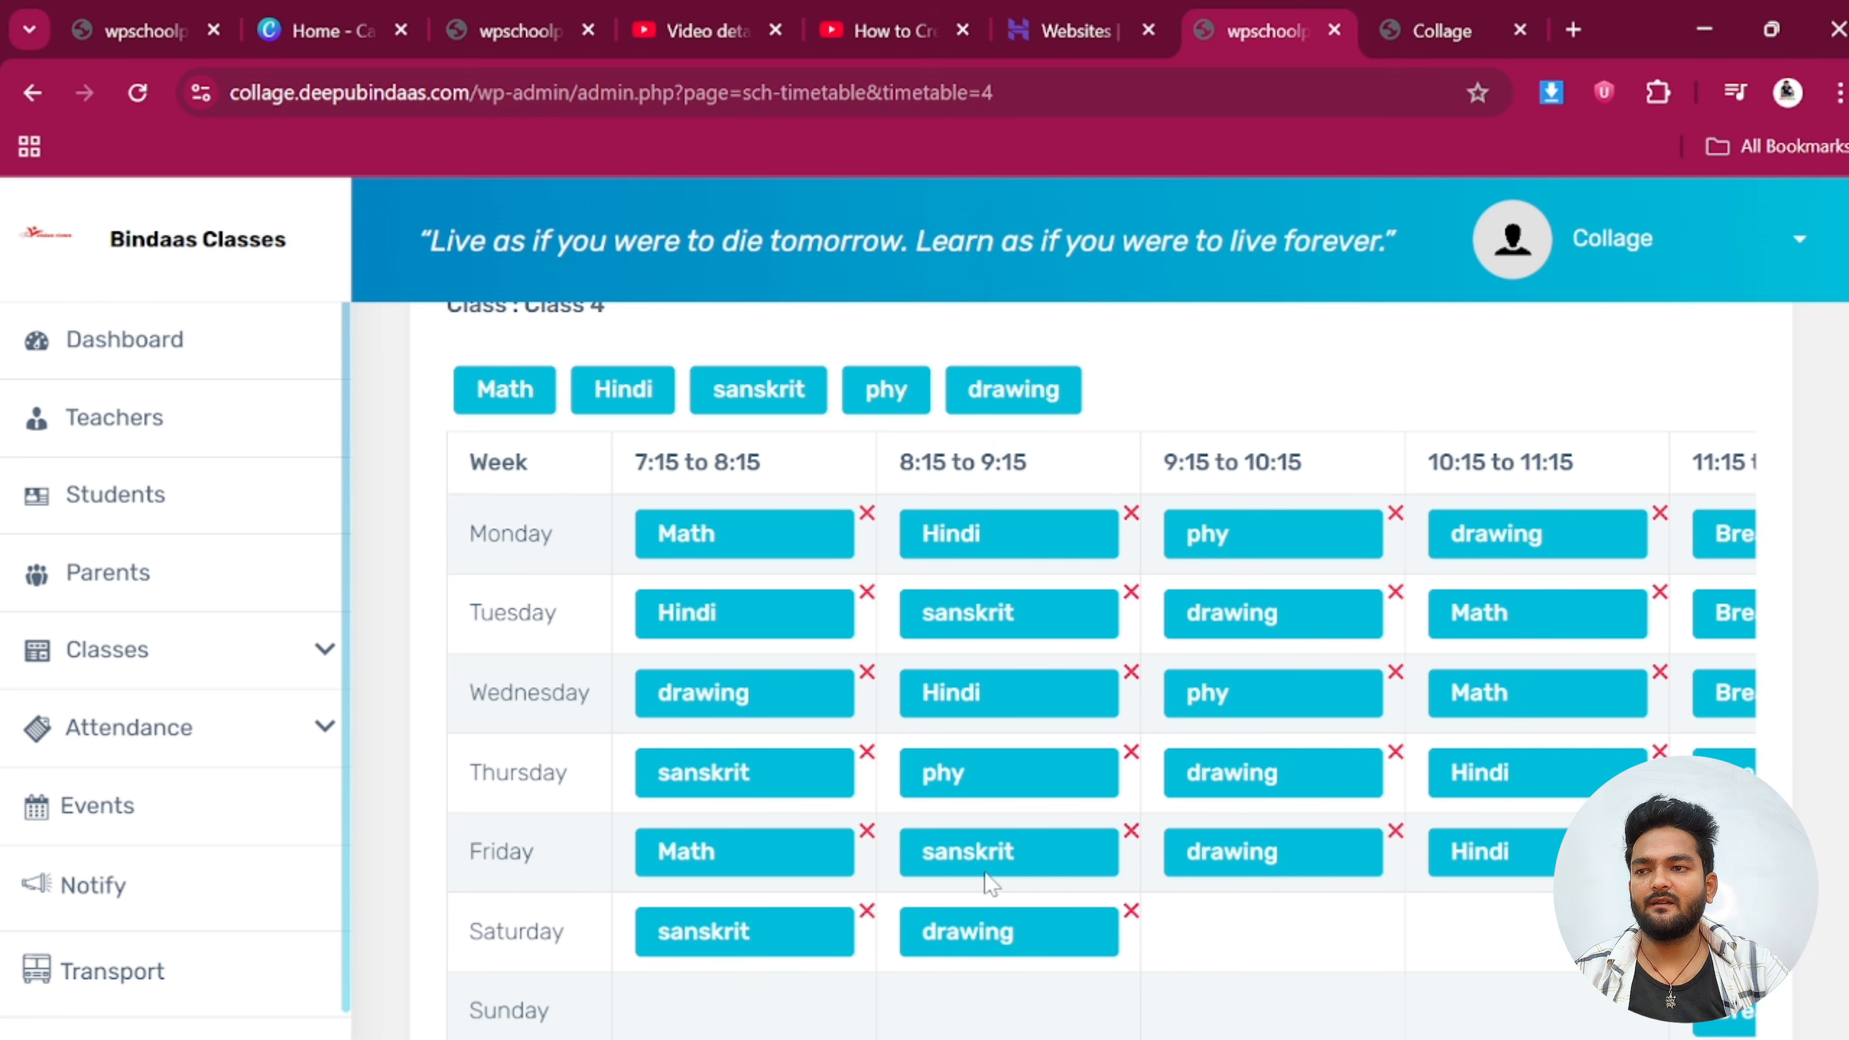
{"action": "mouse_move", "coordinate": [764, 400]}
{"action": "left_mouse_down"}
{"action": "mouse_move", "coordinate": [1196, 908]}
{"action": "mouse_move", "coordinate": [1268, 956]}
{"action": "left_mouse_up"}
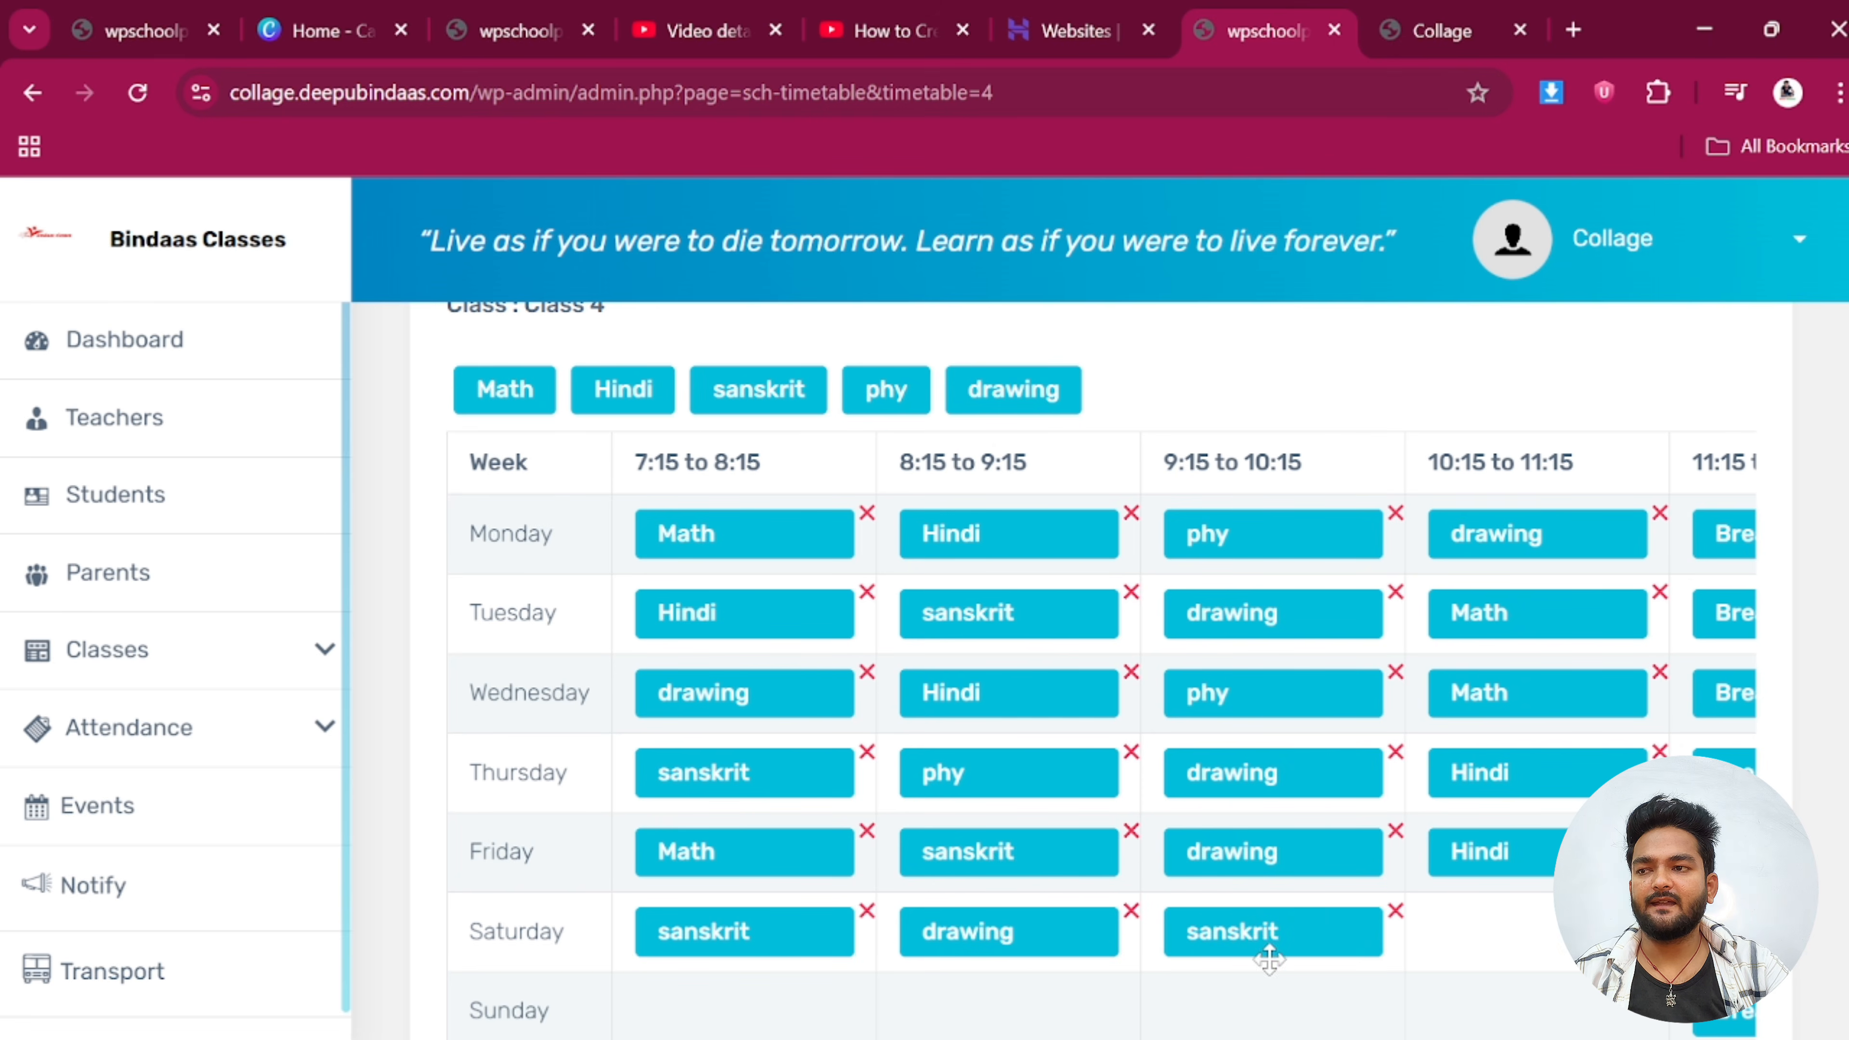
{"action": "left_click_drag", "start_coordinate": [618, 387], "coordinate": [1506, 945]}
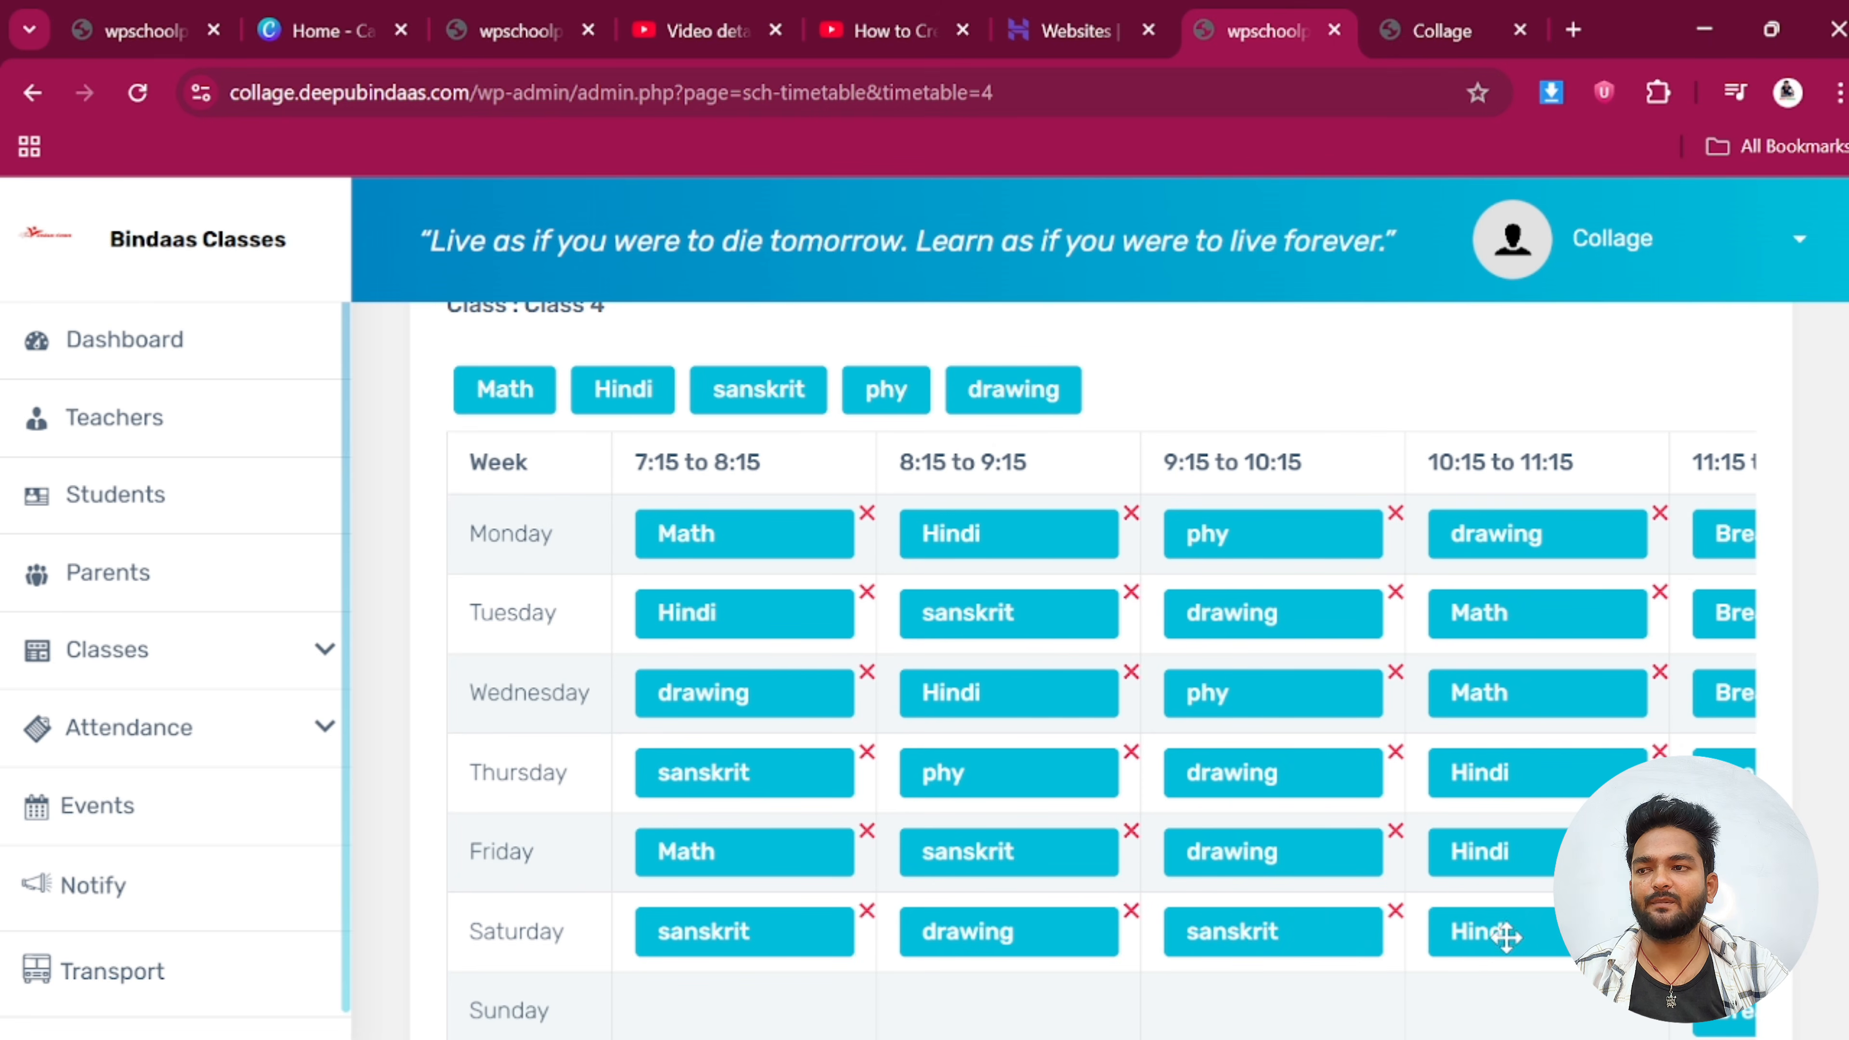
Move two chips in the lower timetable rows, confirm it saved, and expand Classes in the sidebar
{"action": "scroll", "coordinate": [742, 805], "scroll_direction": "down", "scroll_amount": 5}
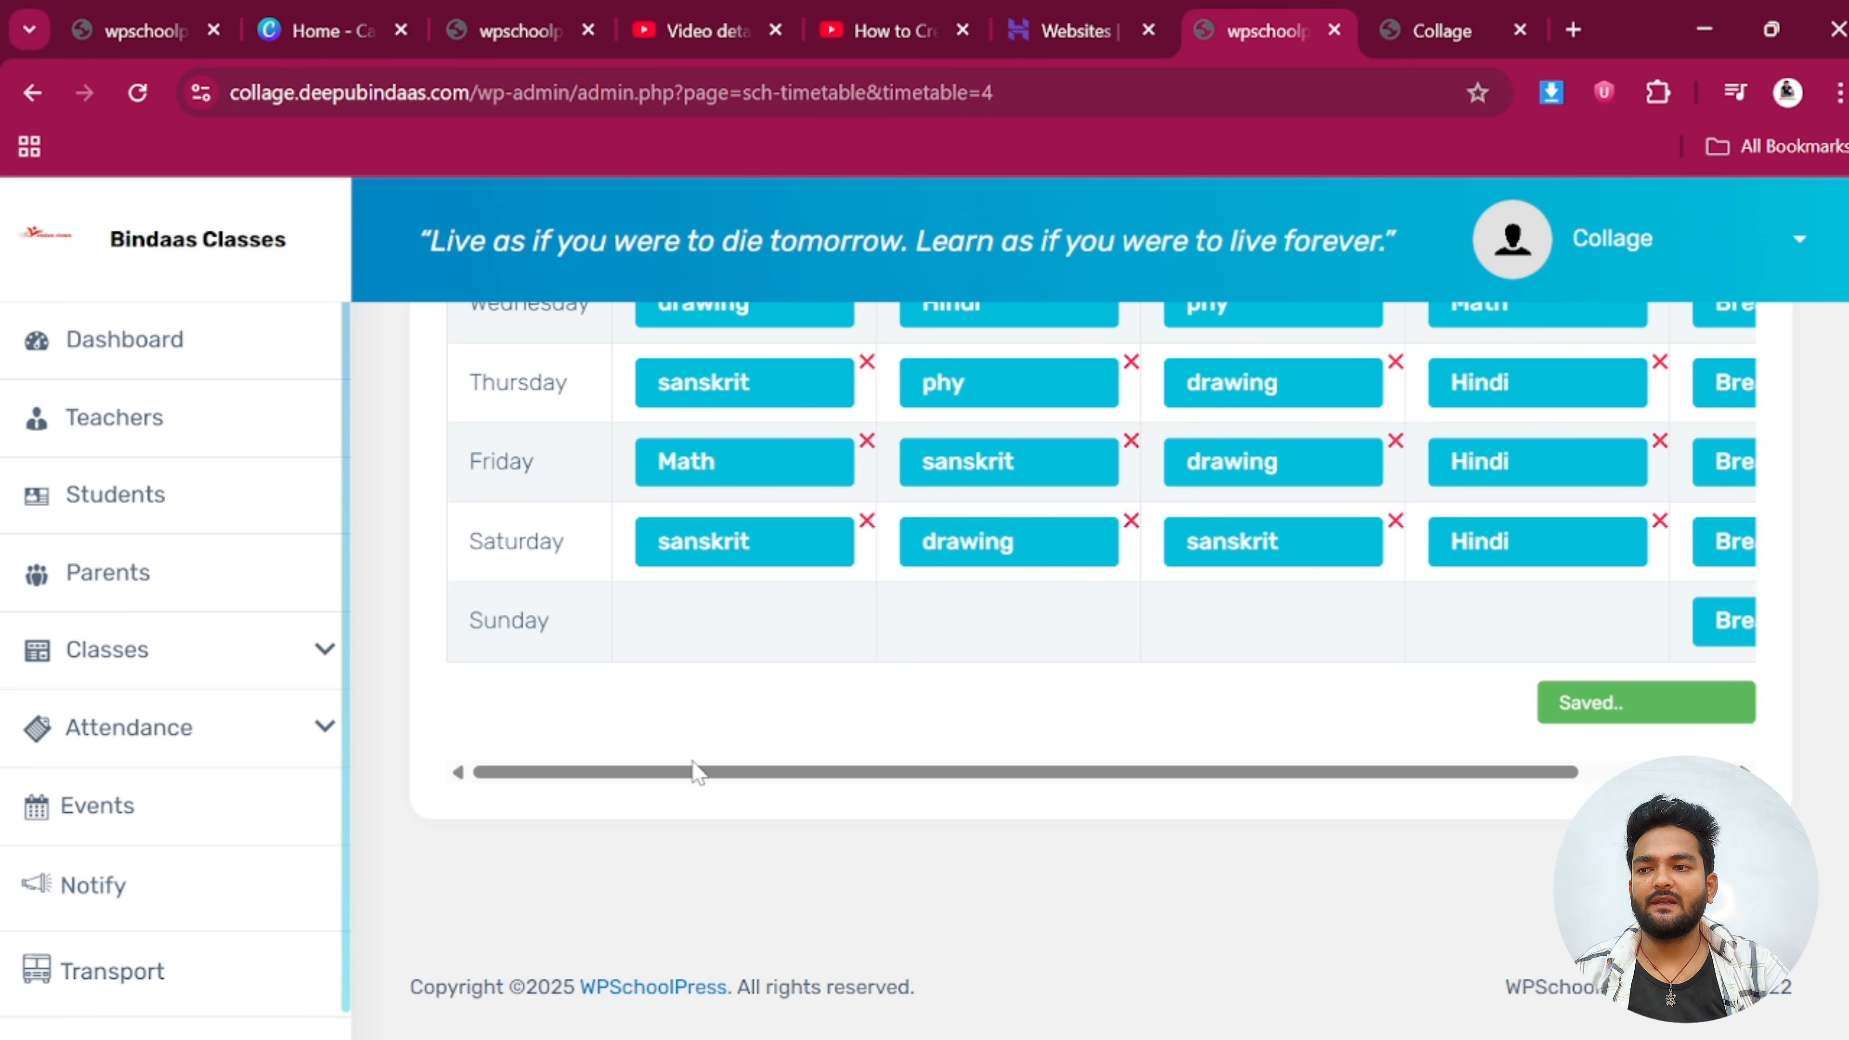
{"action": "left_click_drag", "start_coordinate": [690, 783], "coordinate": [1152, 825]}
{"action": "scroll", "coordinate": [1152, 825], "scroll_direction": "up", "scroll_amount": 5}
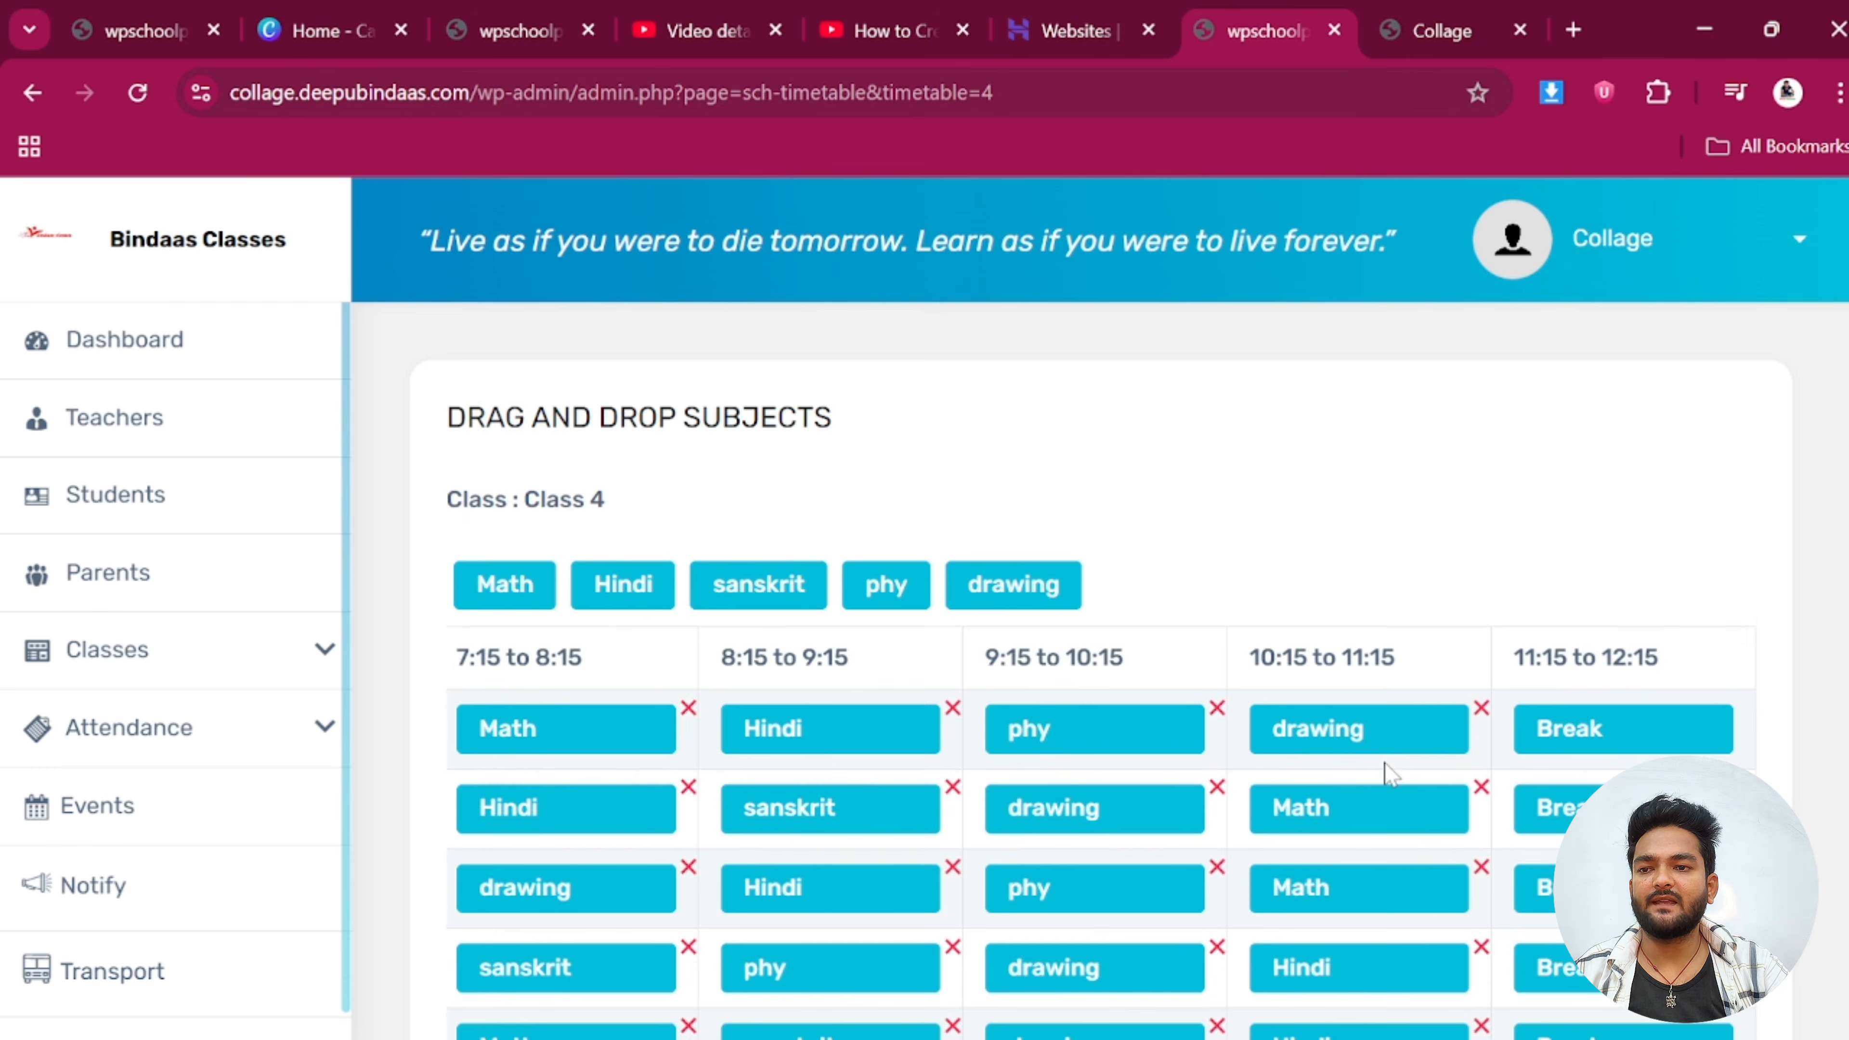
{"action": "scroll", "coordinate": [772, 801], "scroll_direction": "down", "scroll_amount": 6}
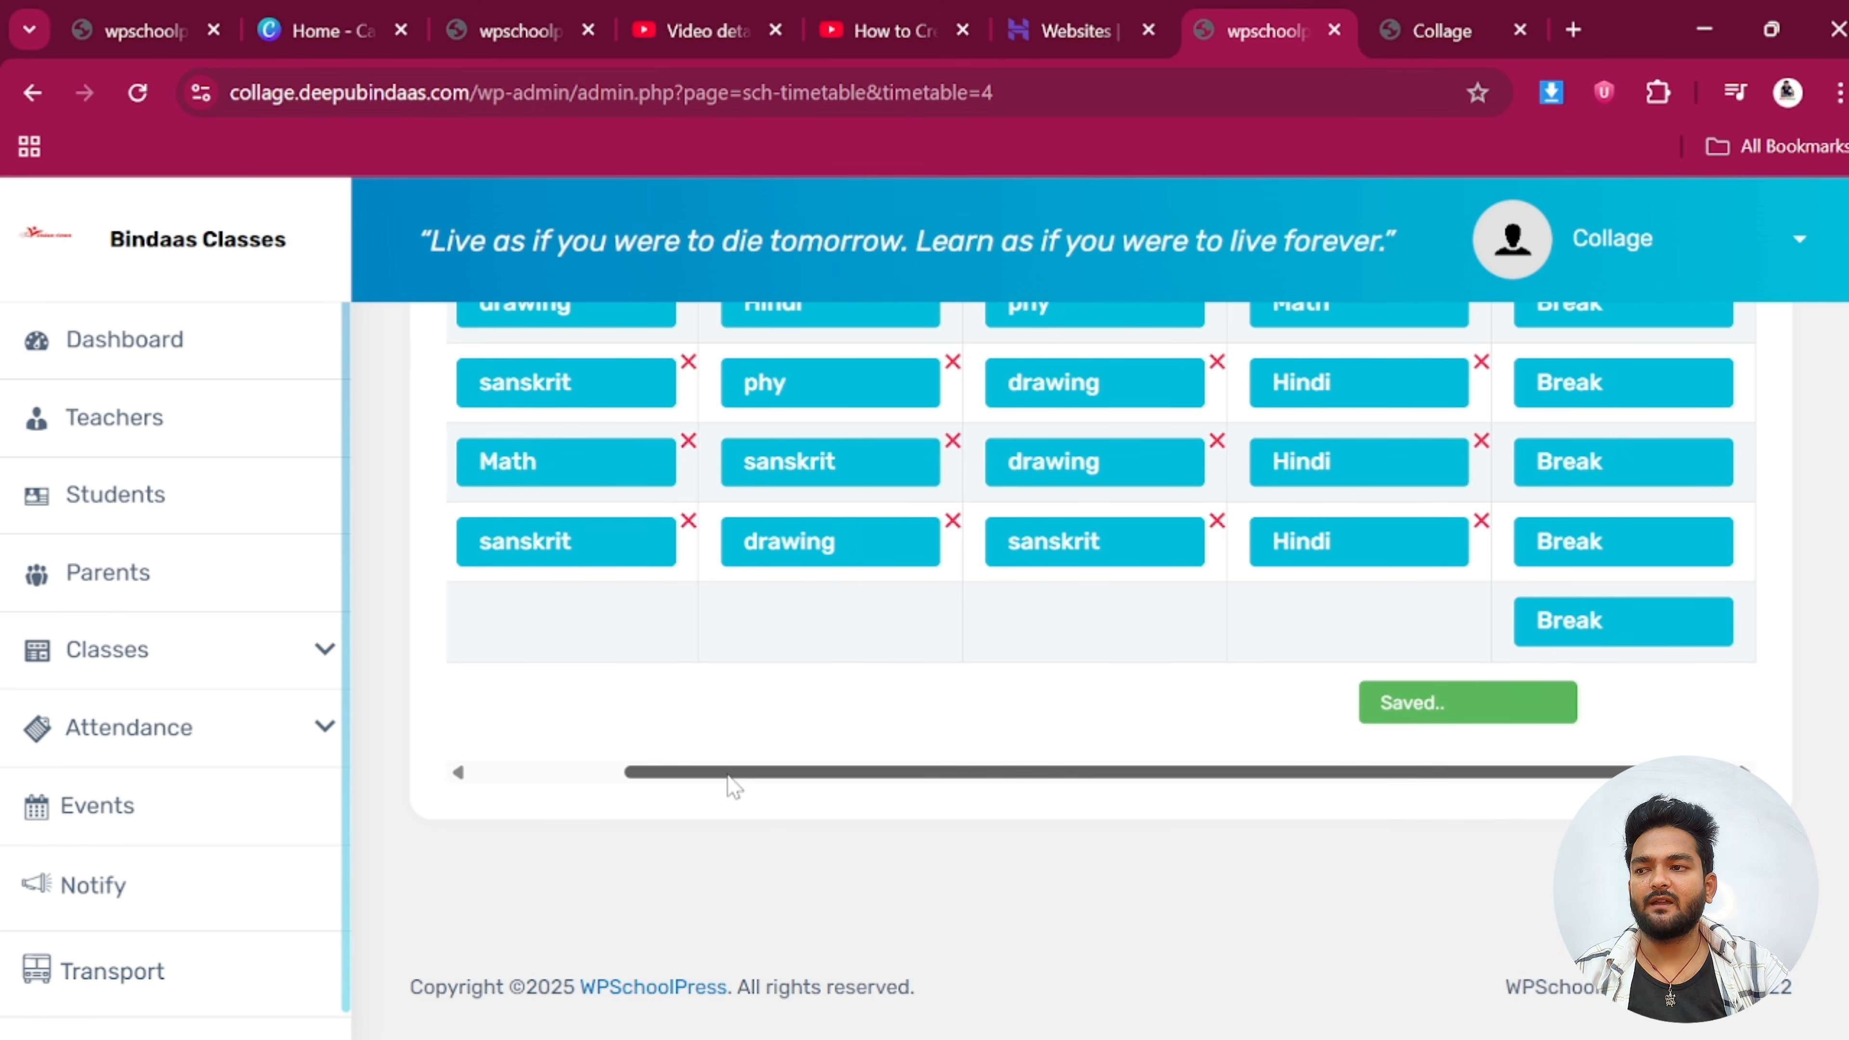
{"action": "left_click_drag", "start_coordinate": [731, 773], "coordinate": [512, 781]}
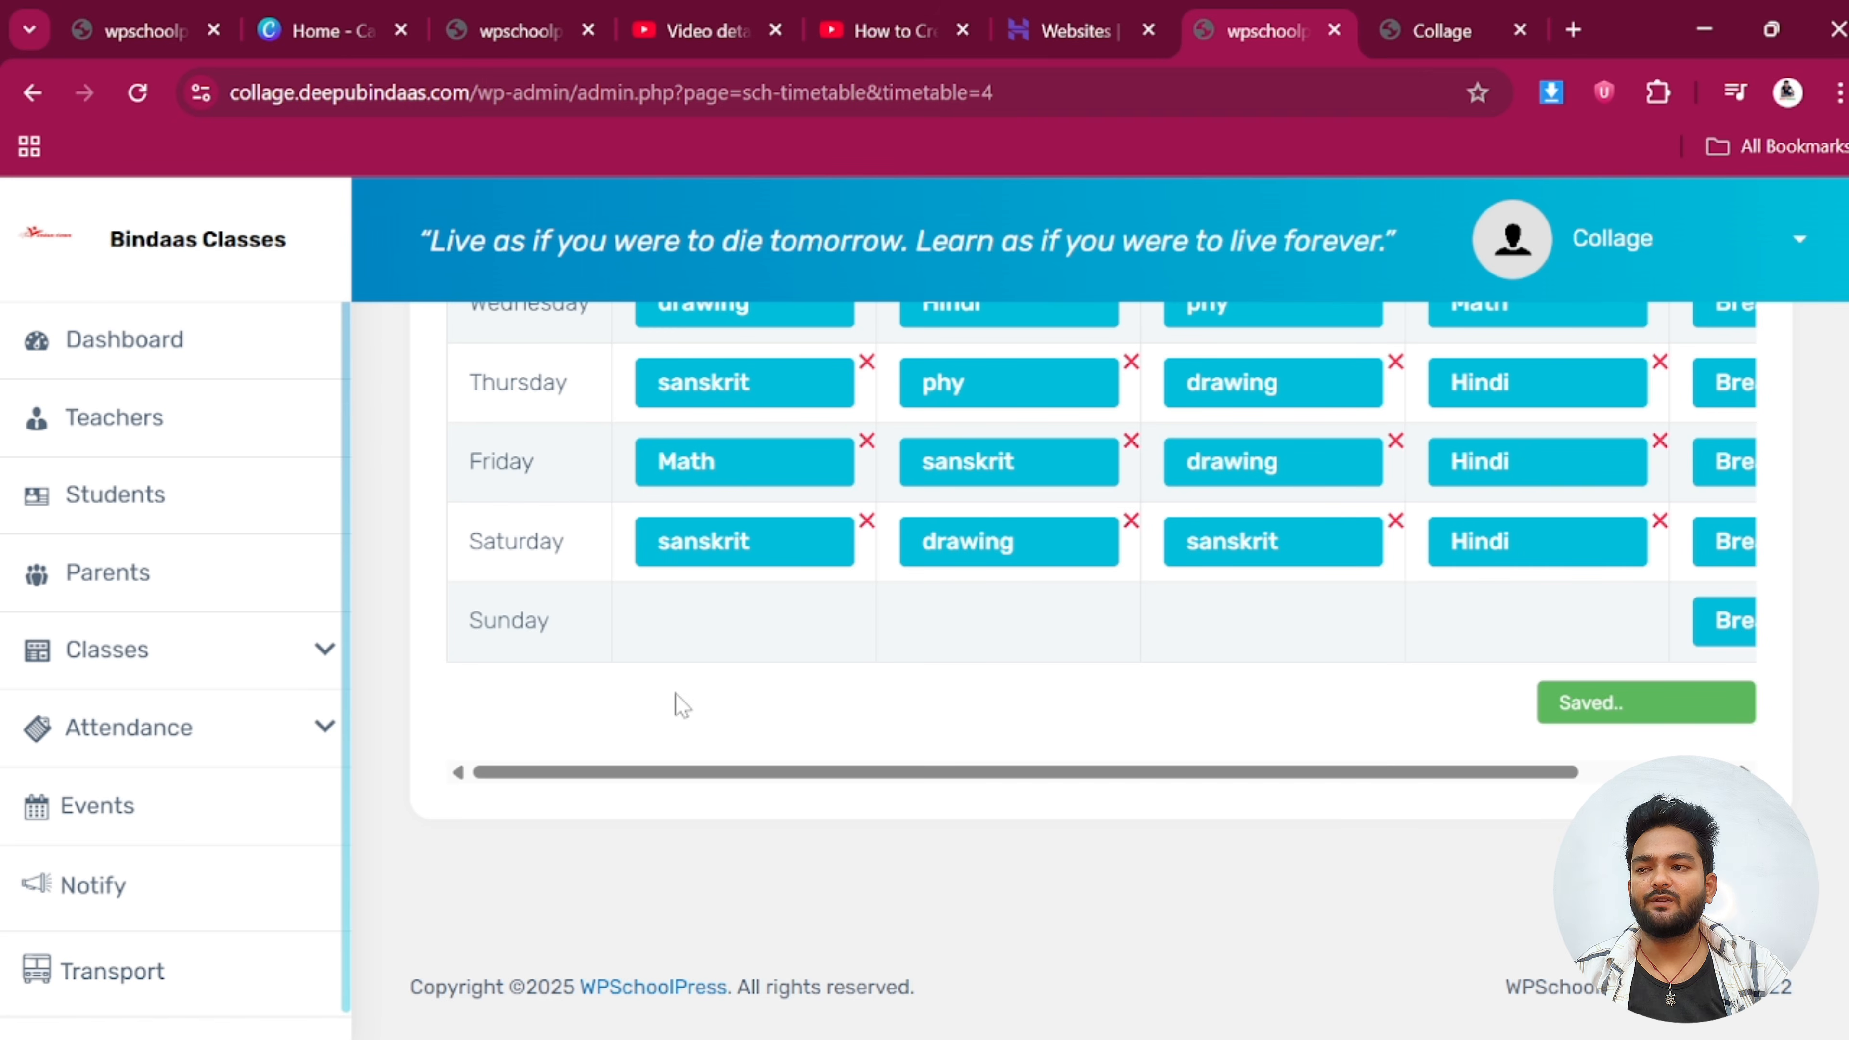
{"action": "scroll", "coordinate": [797, 729], "scroll_direction": "up", "scroll_amount": 1}
{"action": "scroll", "coordinate": [797, 729], "scroll_direction": "up", "scroll_amount": 5}
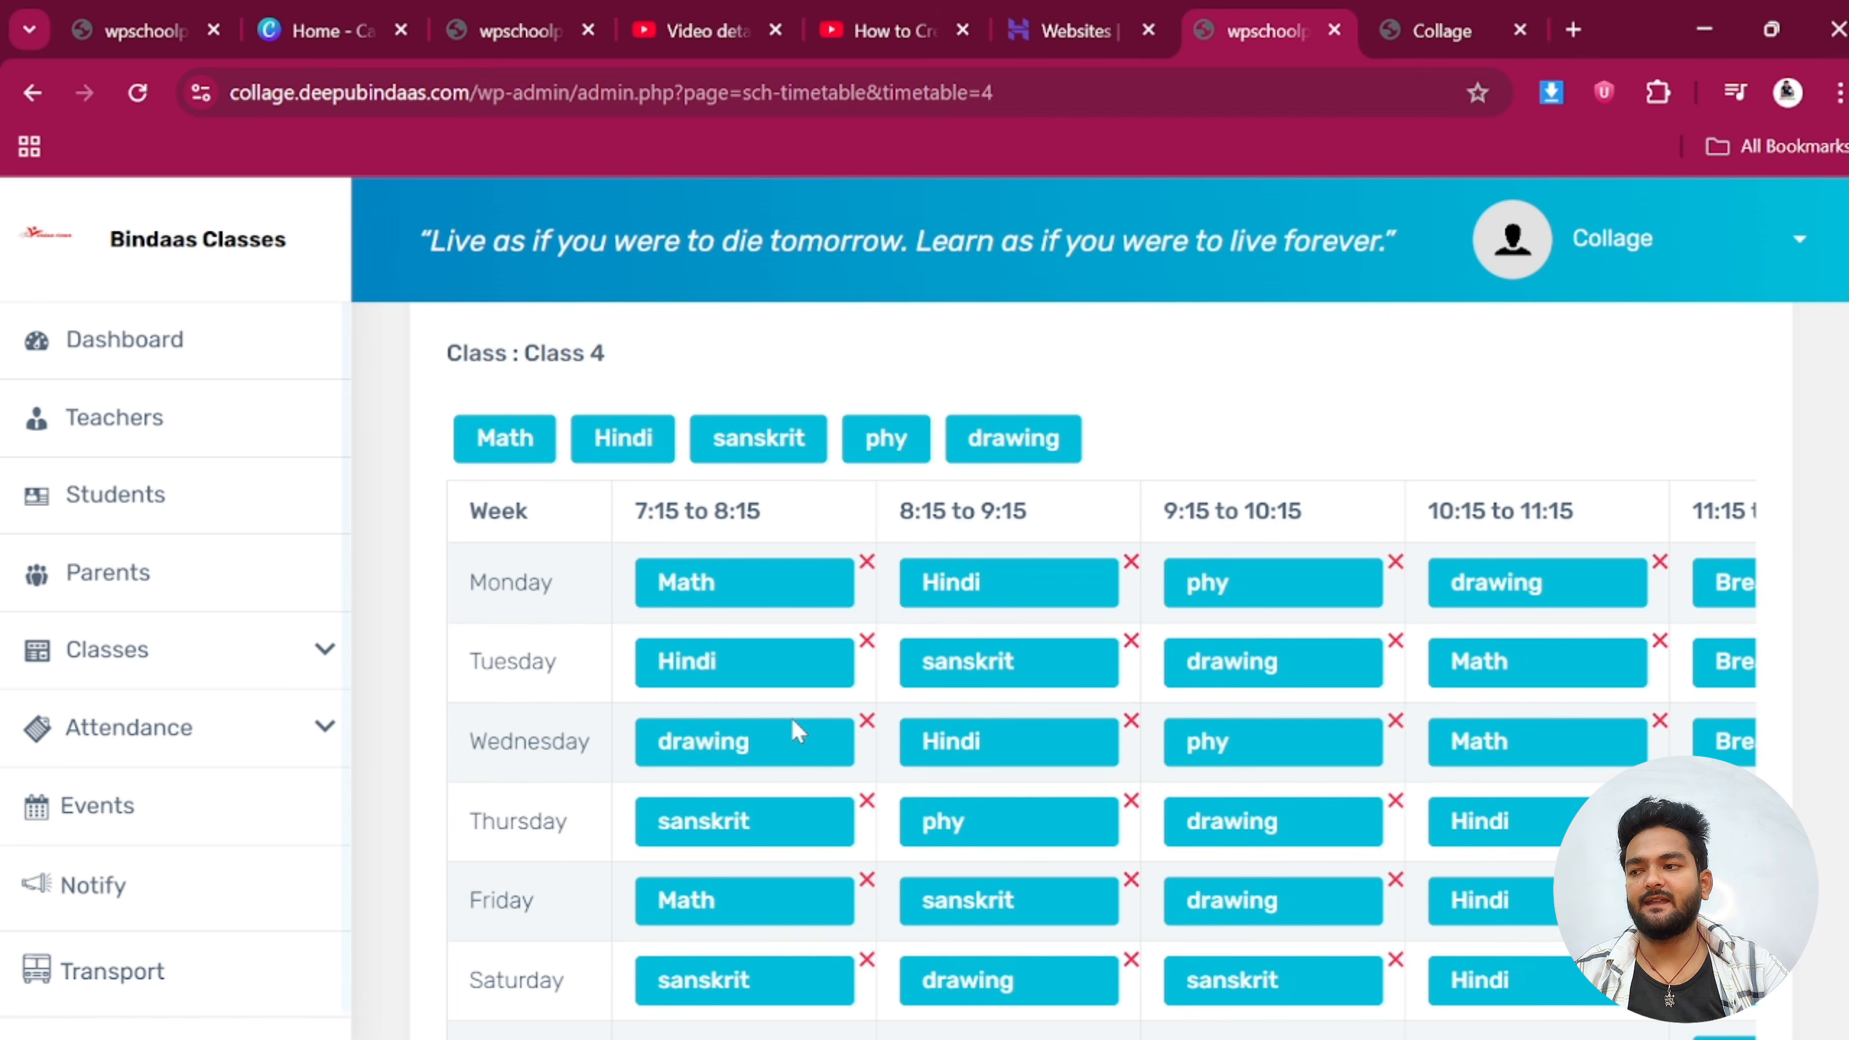
{"action": "scroll", "coordinate": [776, 717], "scroll_direction": "up", "scroll_amount": 3}
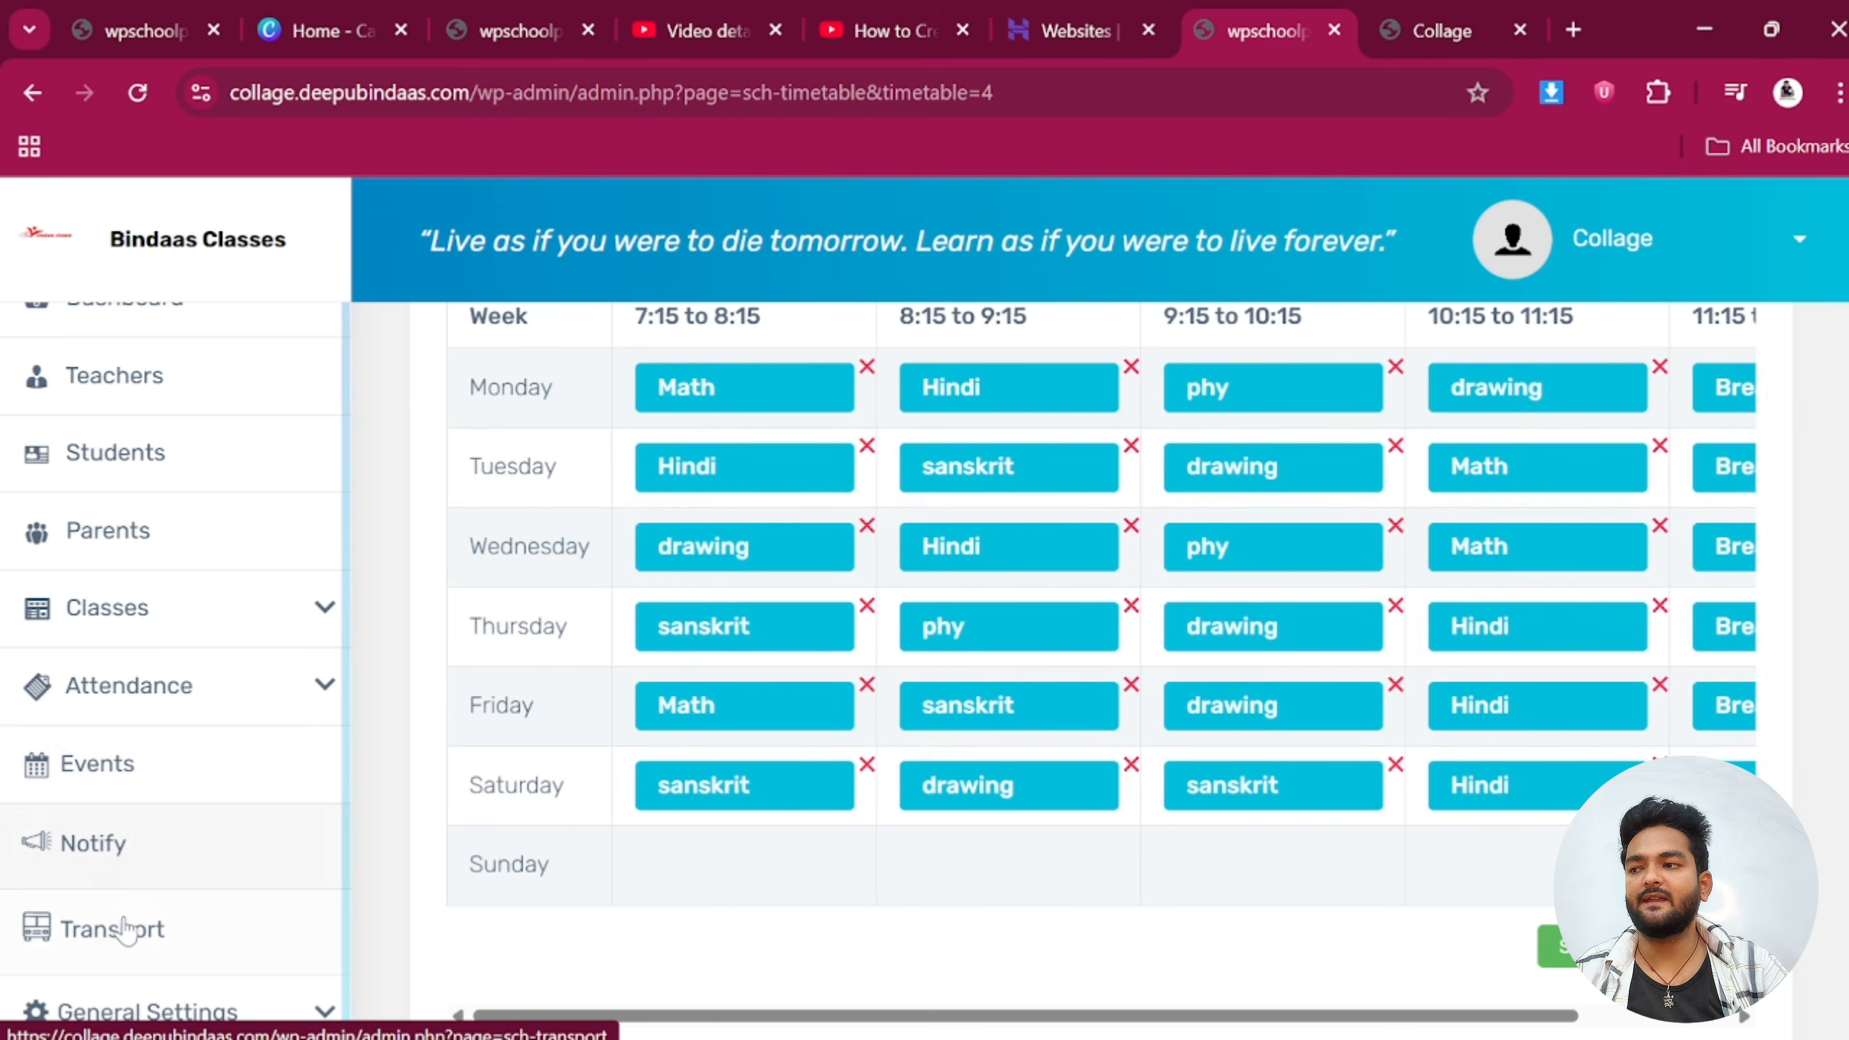
{"action": "left_click", "coordinate": [153, 630]}
{"action": "scroll", "coordinate": [171, 715], "scroll_direction": "down", "scroll_amount": 3}
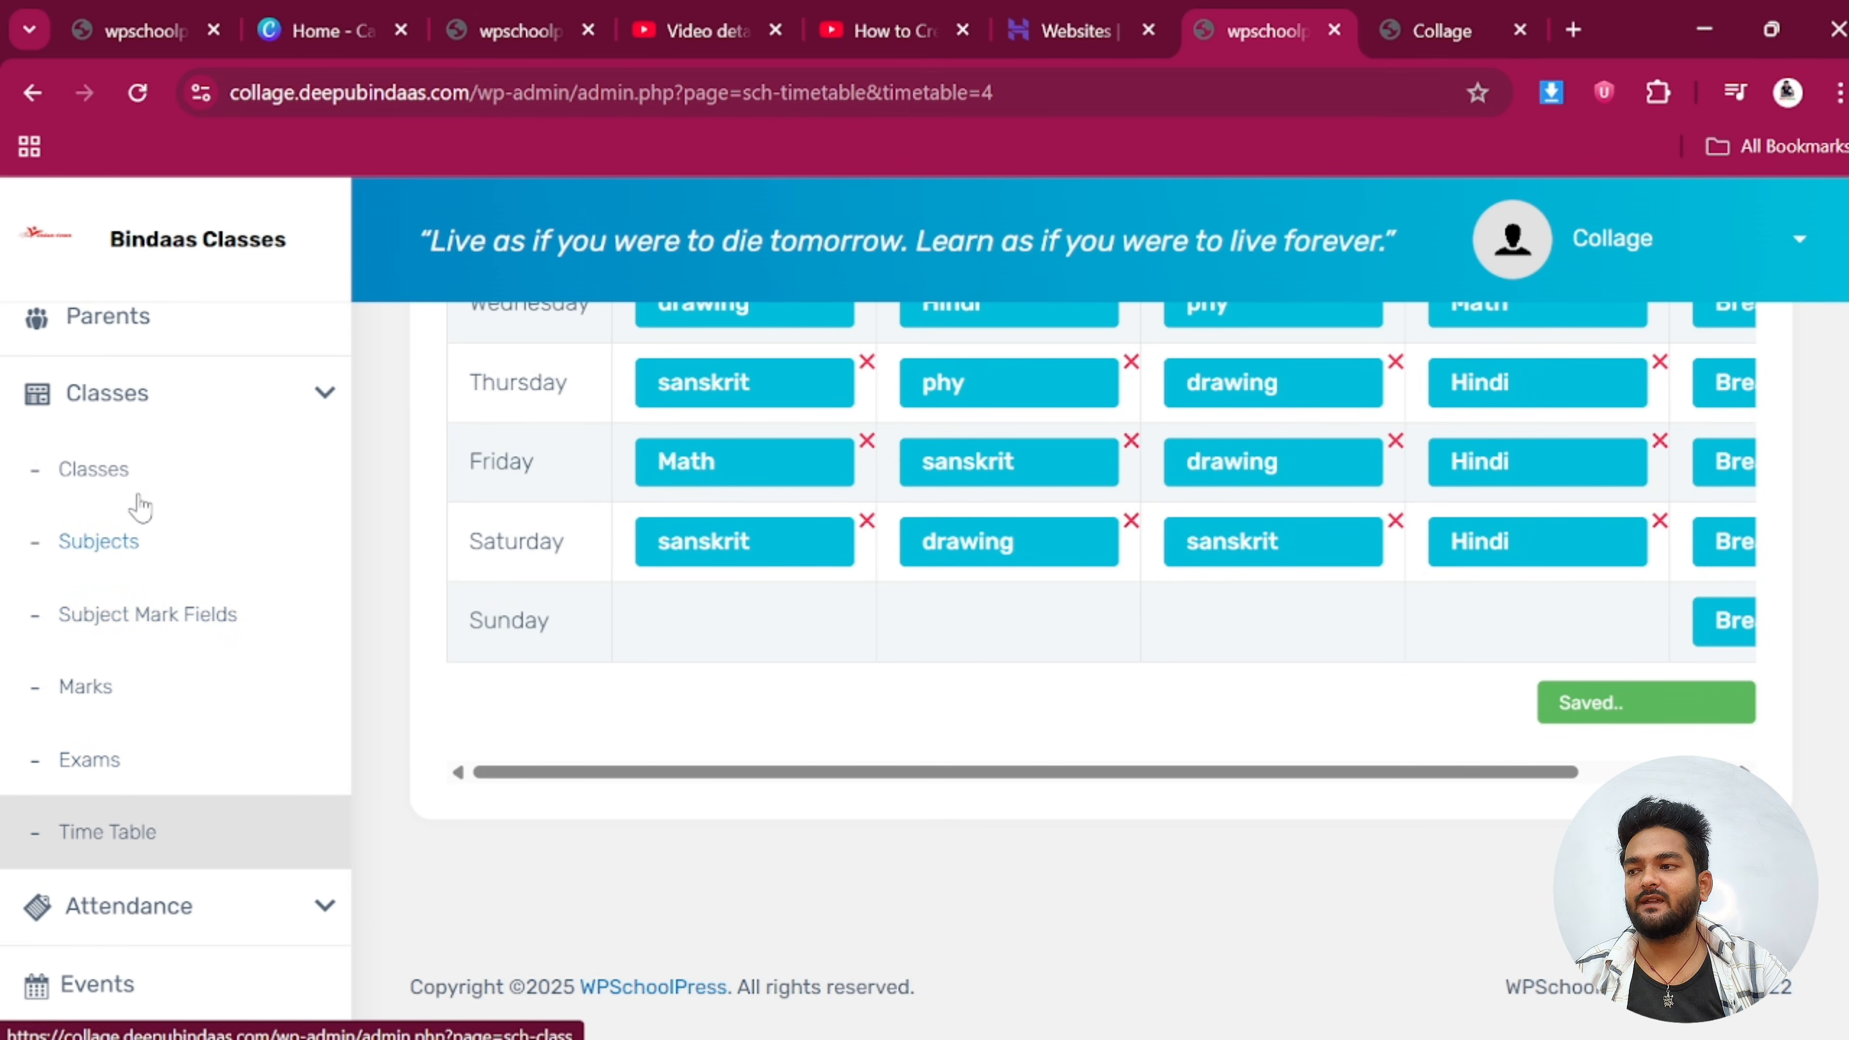
{"action": "scroll", "coordinate": [135, 538], "scroll_direction": "up", "scroll_amount": 2}
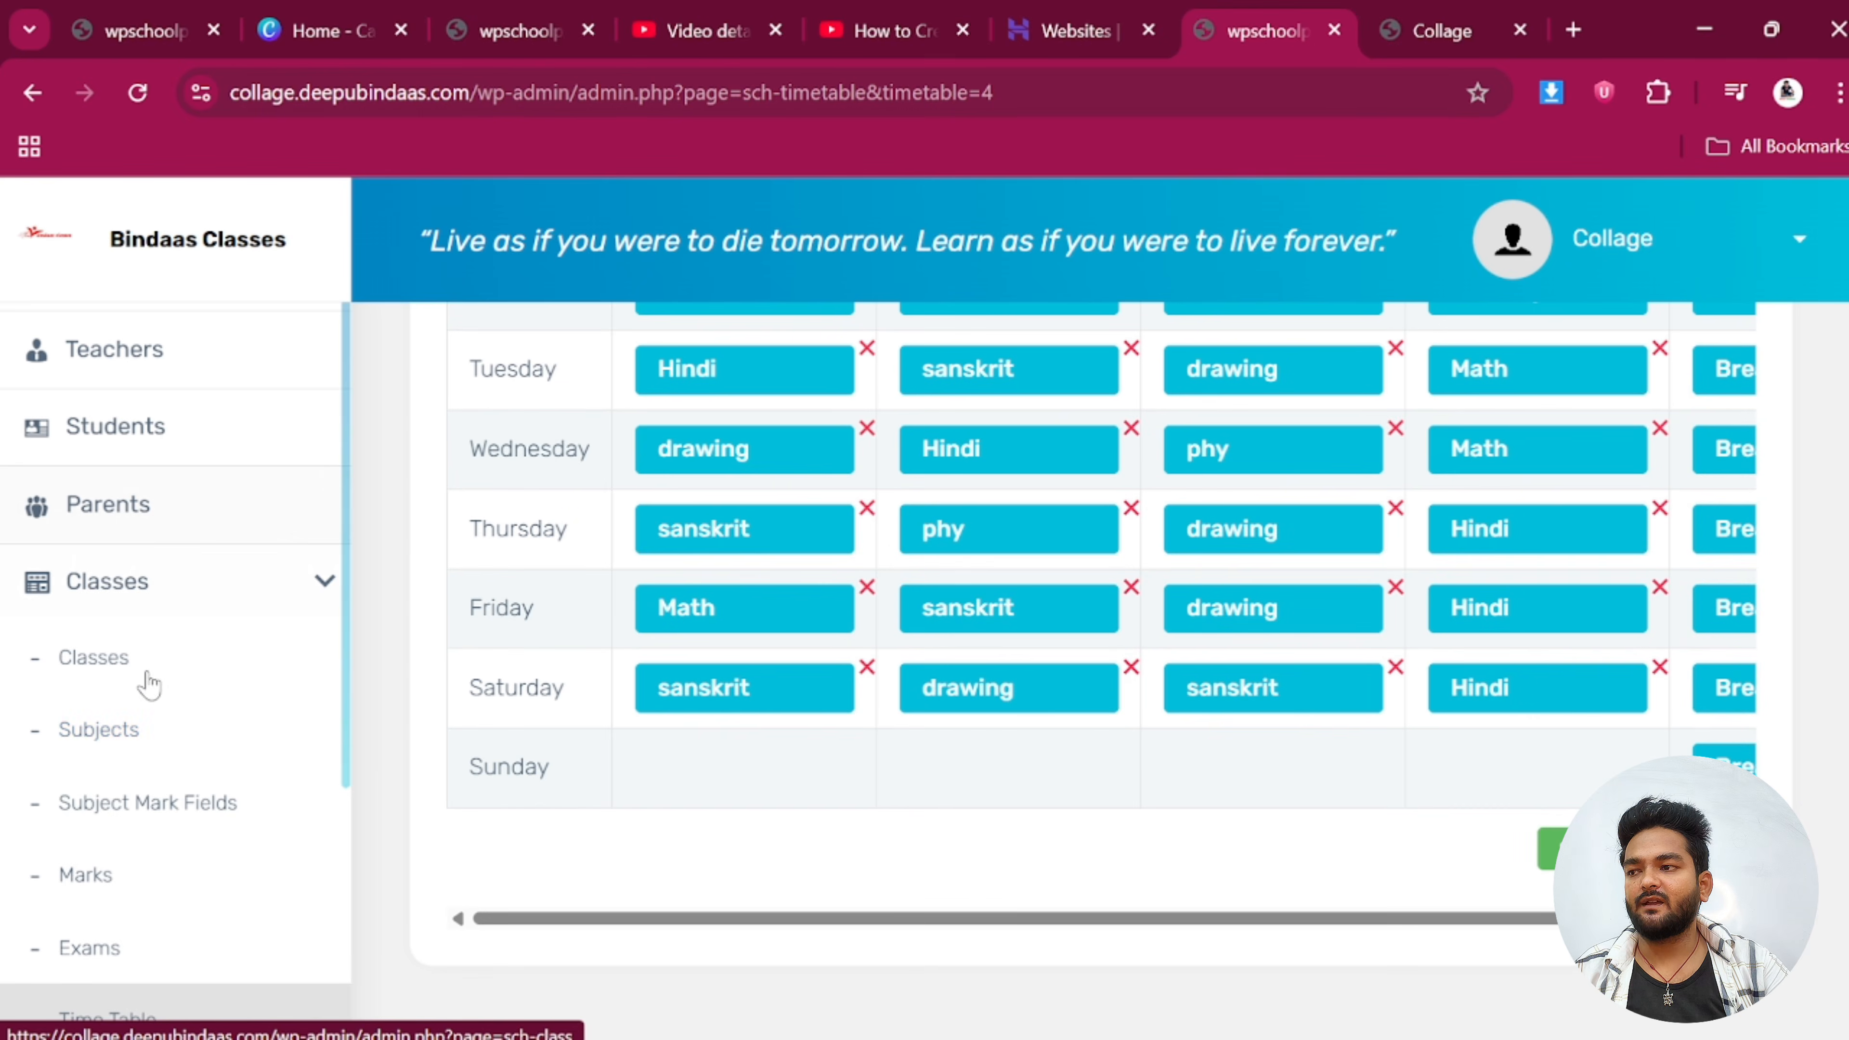
Create the Class 4 exam Weekly Test dated 07/22/2025 to 07/30/2025 and save it
{"action": "left_click", "coordinate": [113, 950]}
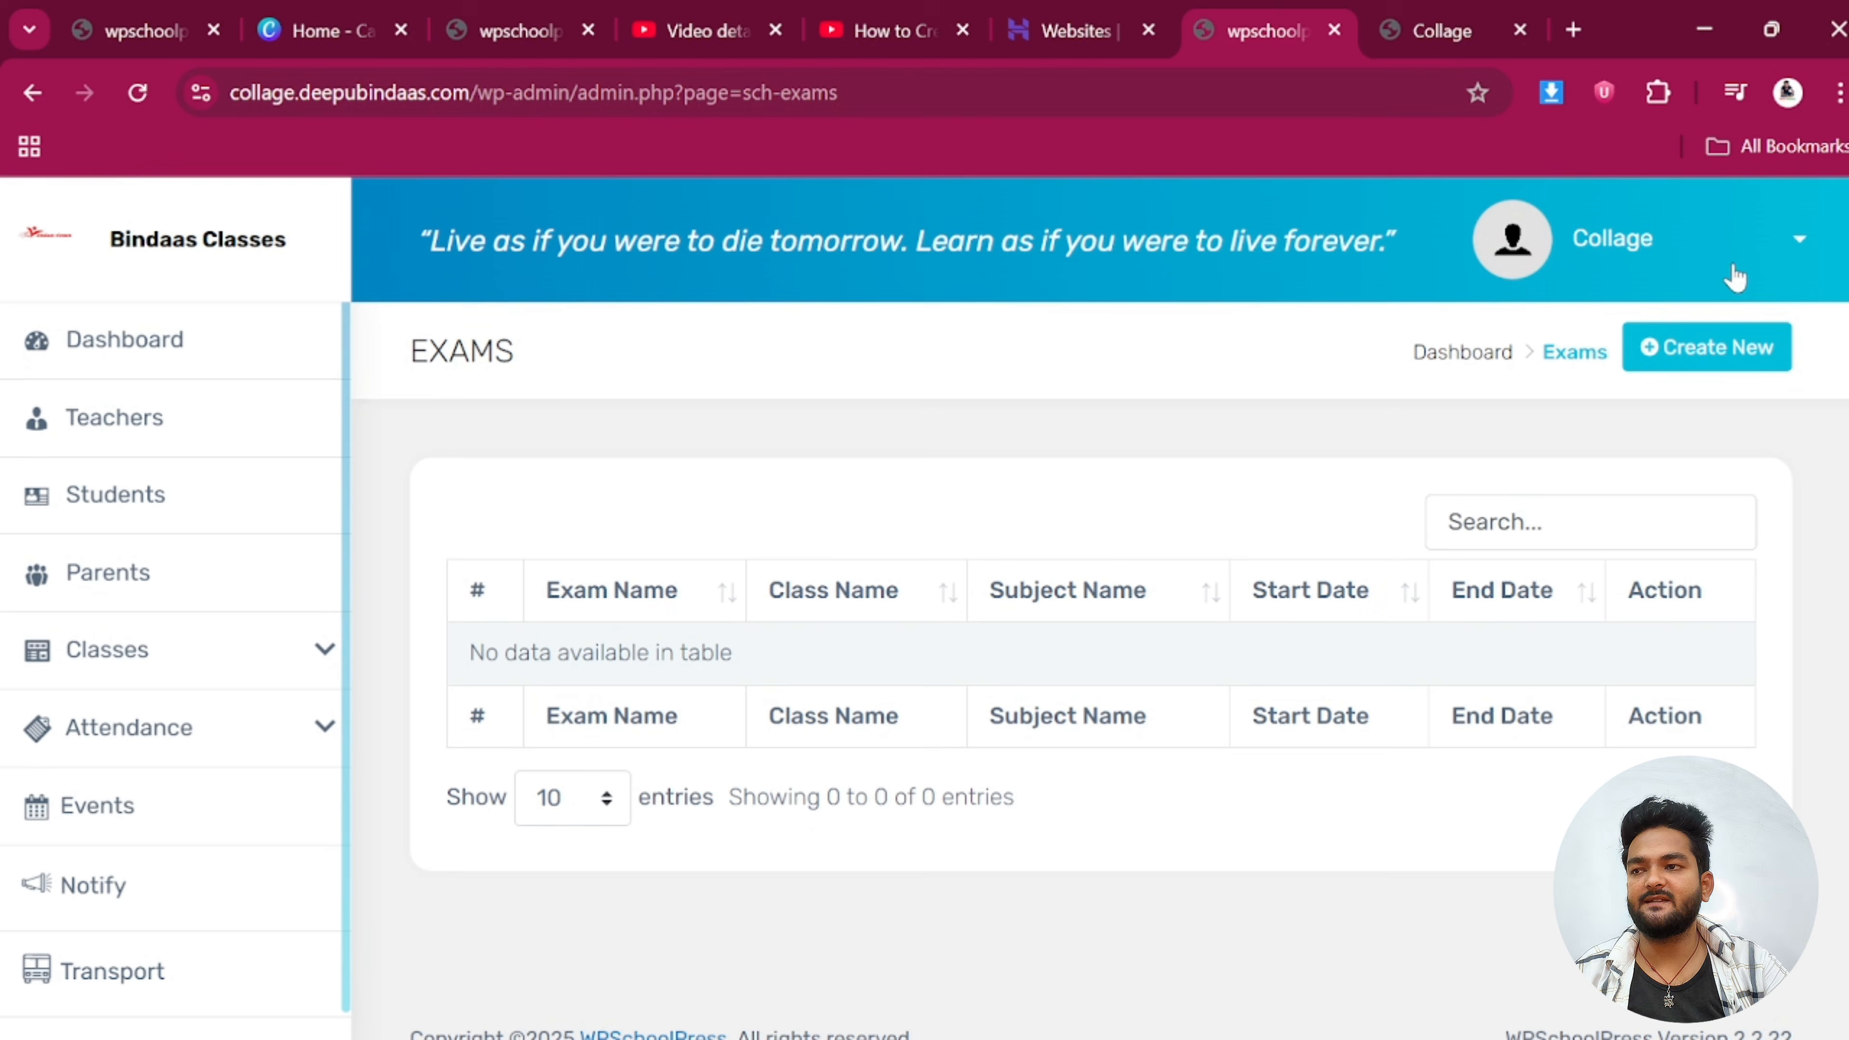
{"action": "left_click", "coordinate": [1711, 348]}
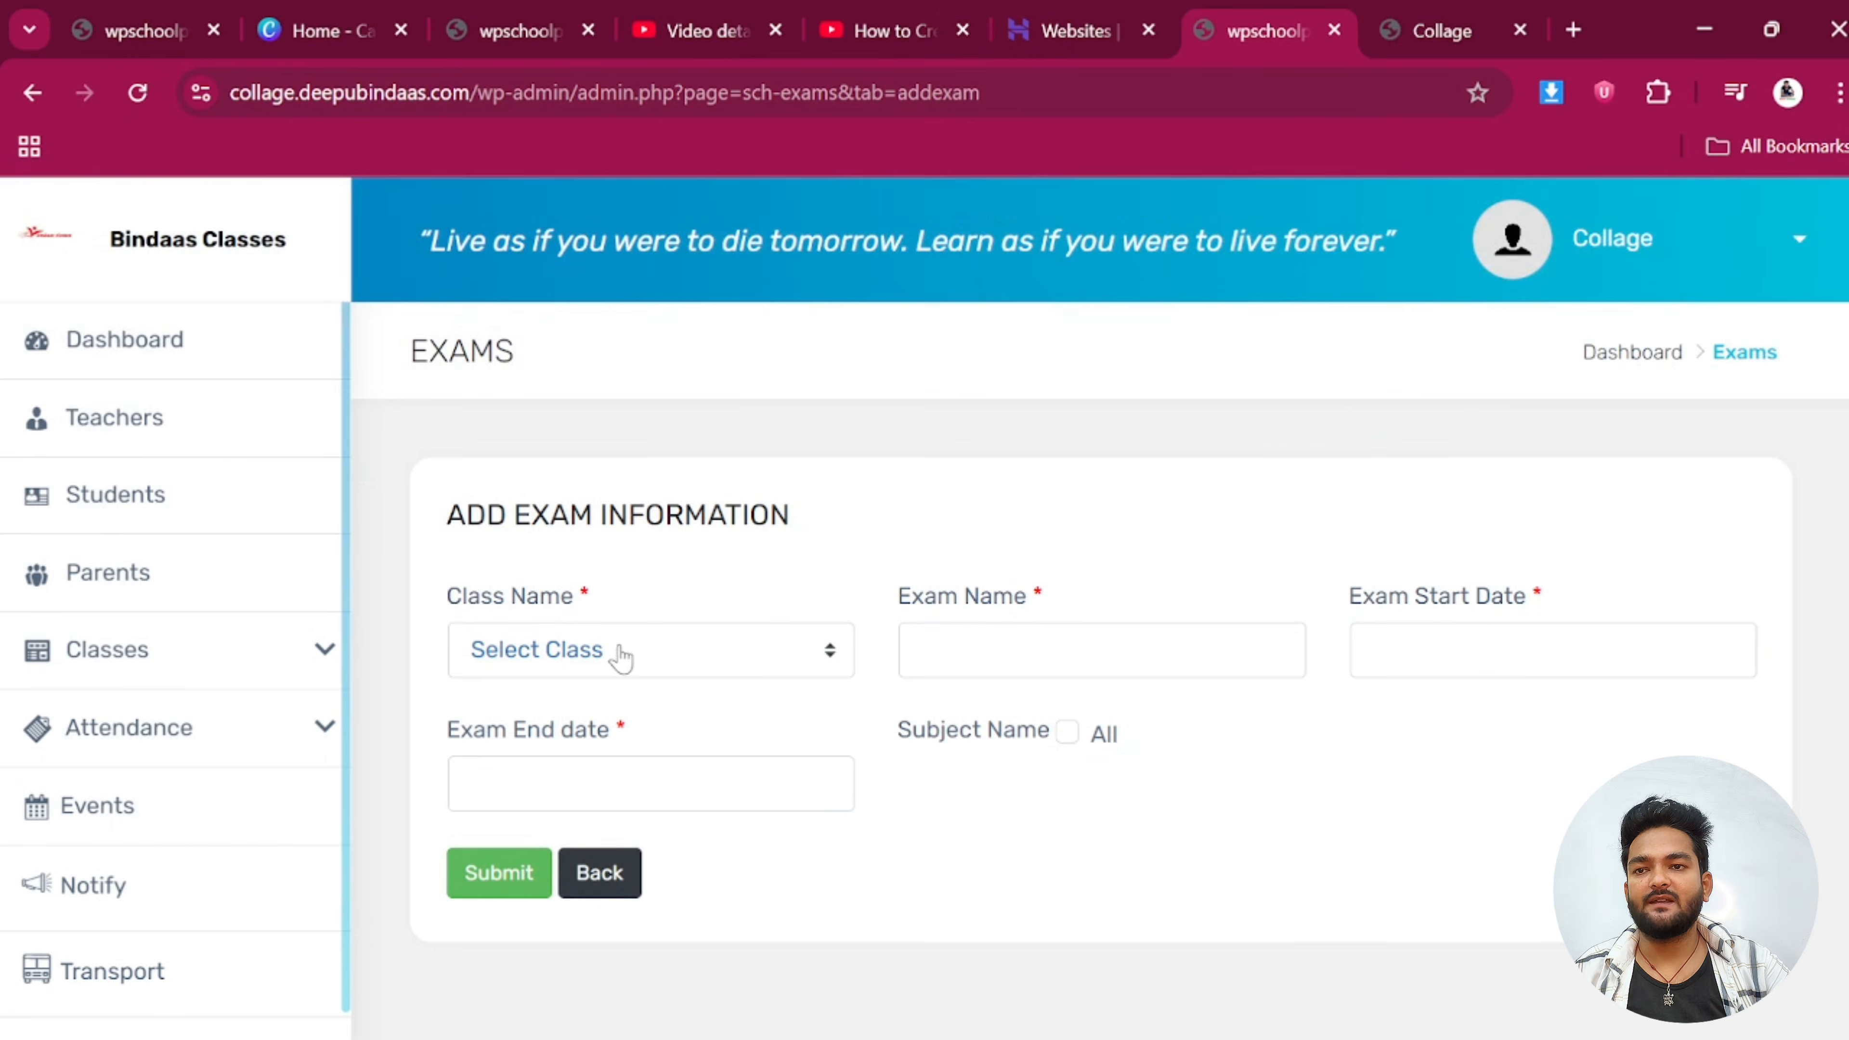
{"action": "left_click", "coordinate": [620, 655]}
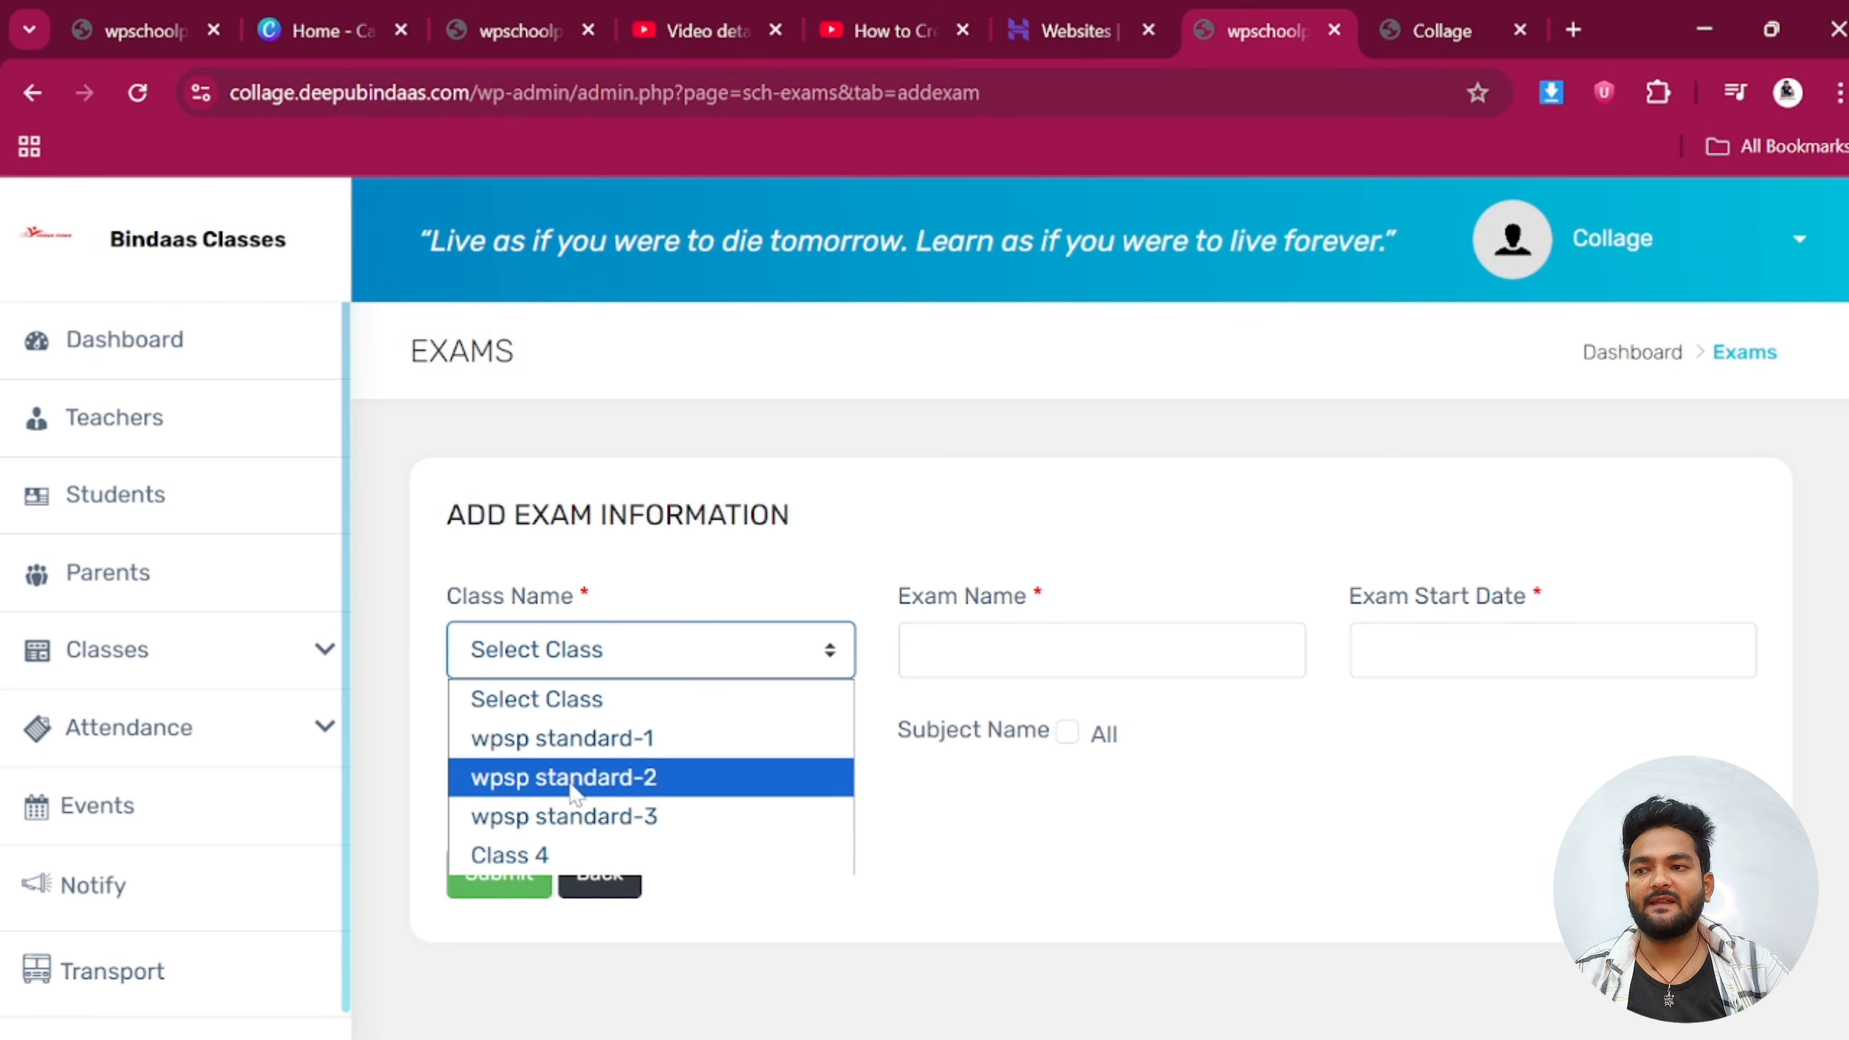
{"action": "left_click", "coordinate": [554, 857]}
{"action": "left_click", "coordinate": [1070, 650]}
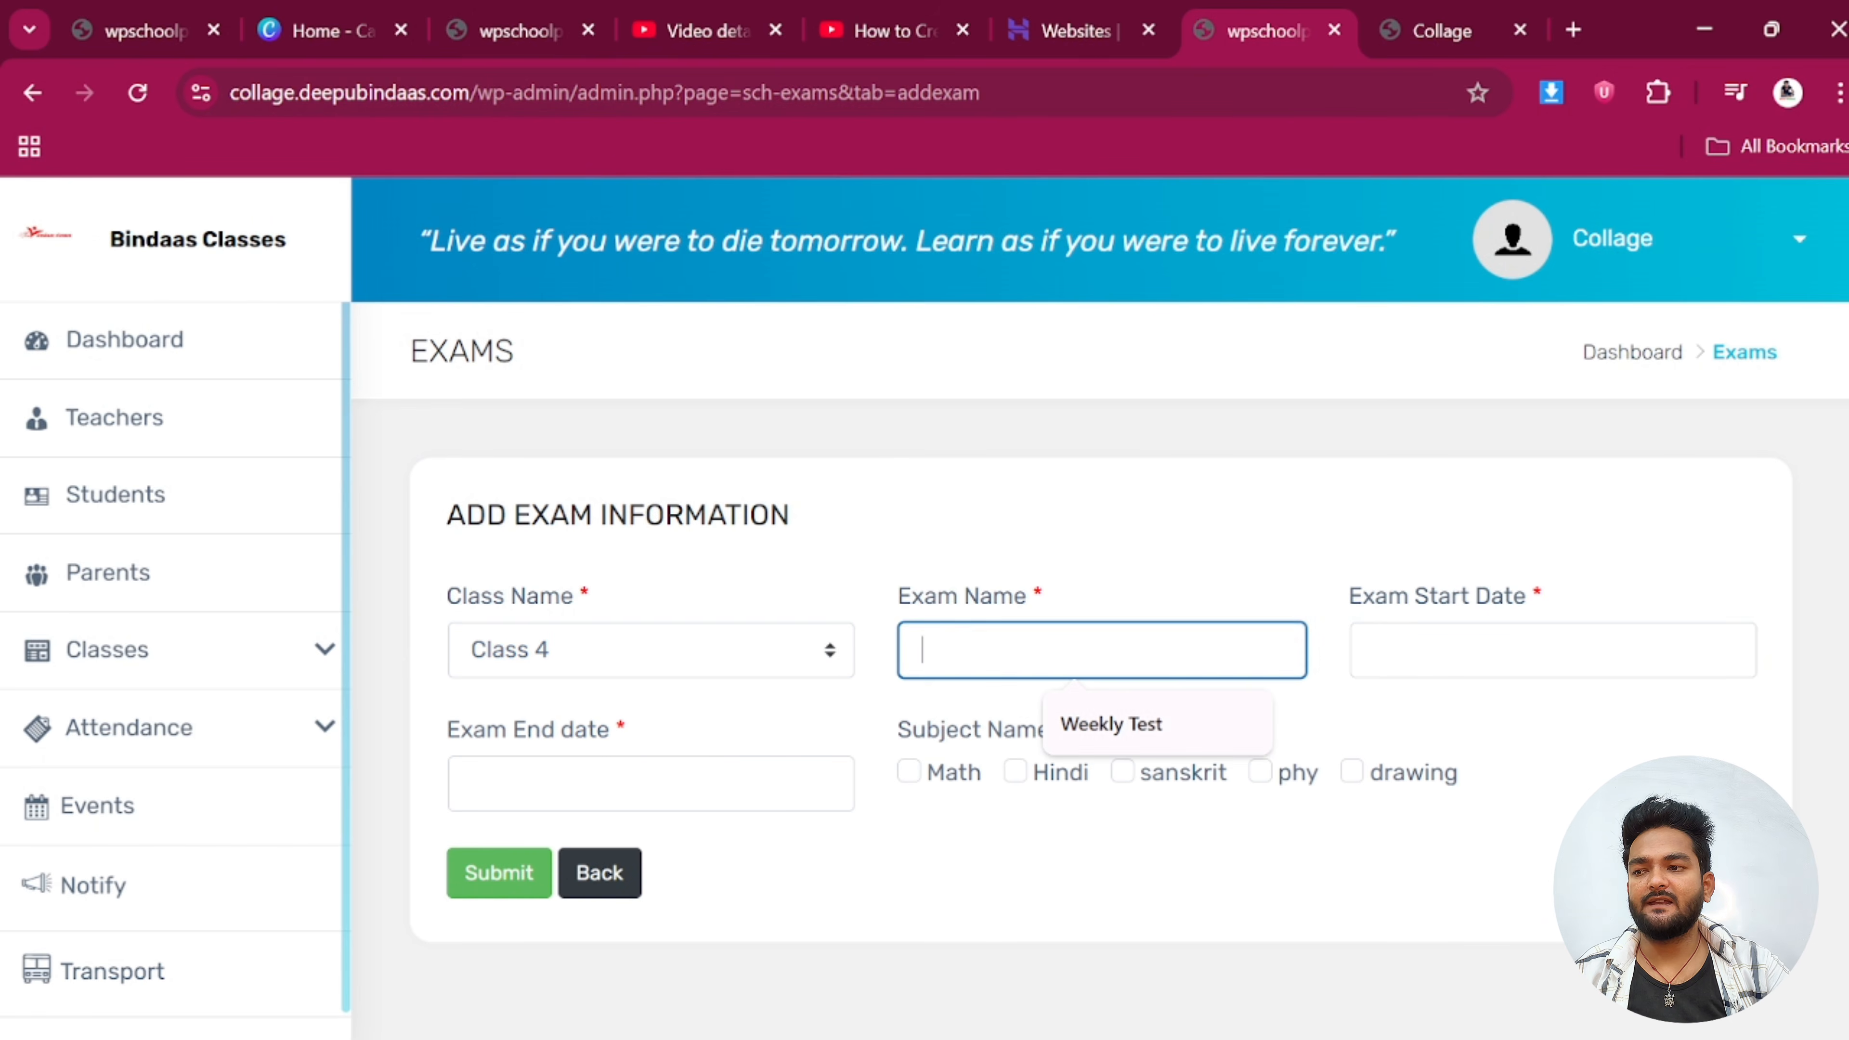
{"action": "left_click", "coordinate": [1139, 720]}
{"action": "left_click", "coordinate": [1521, 649]}
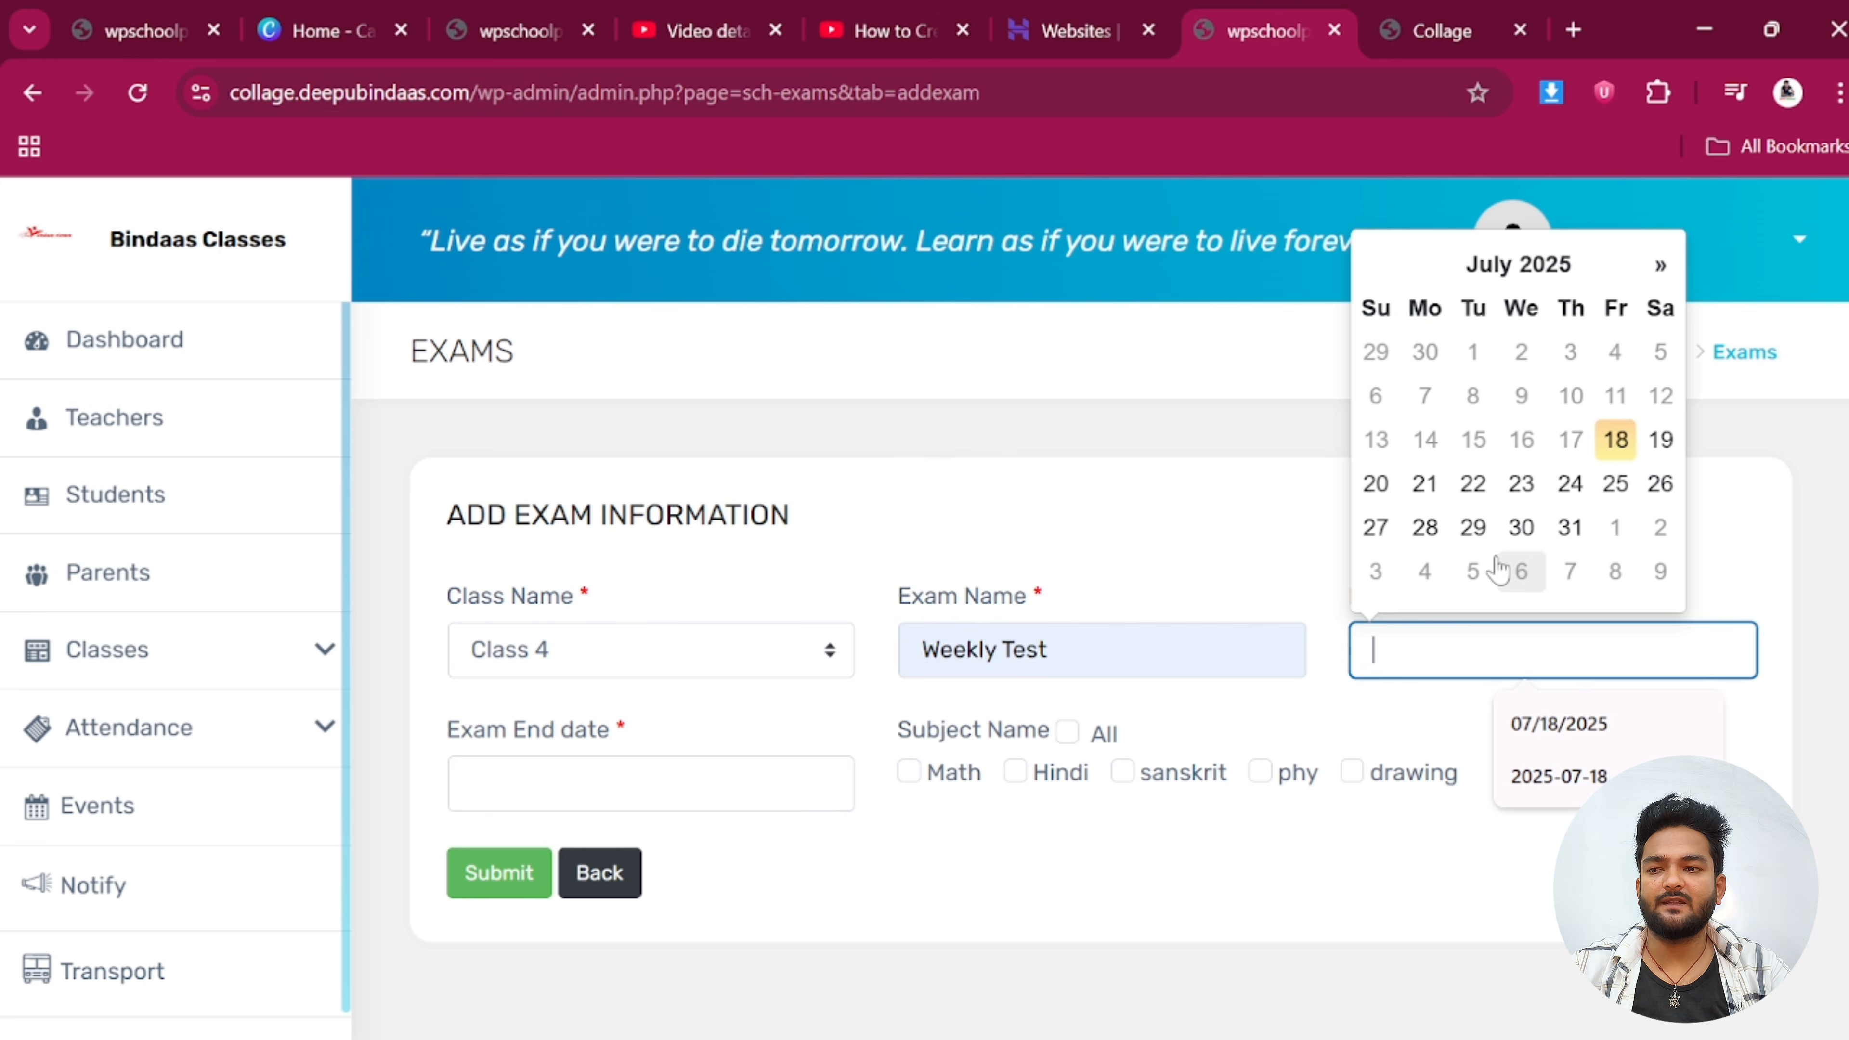
{"action": "left_click", "coordinate": [1475, 485]}
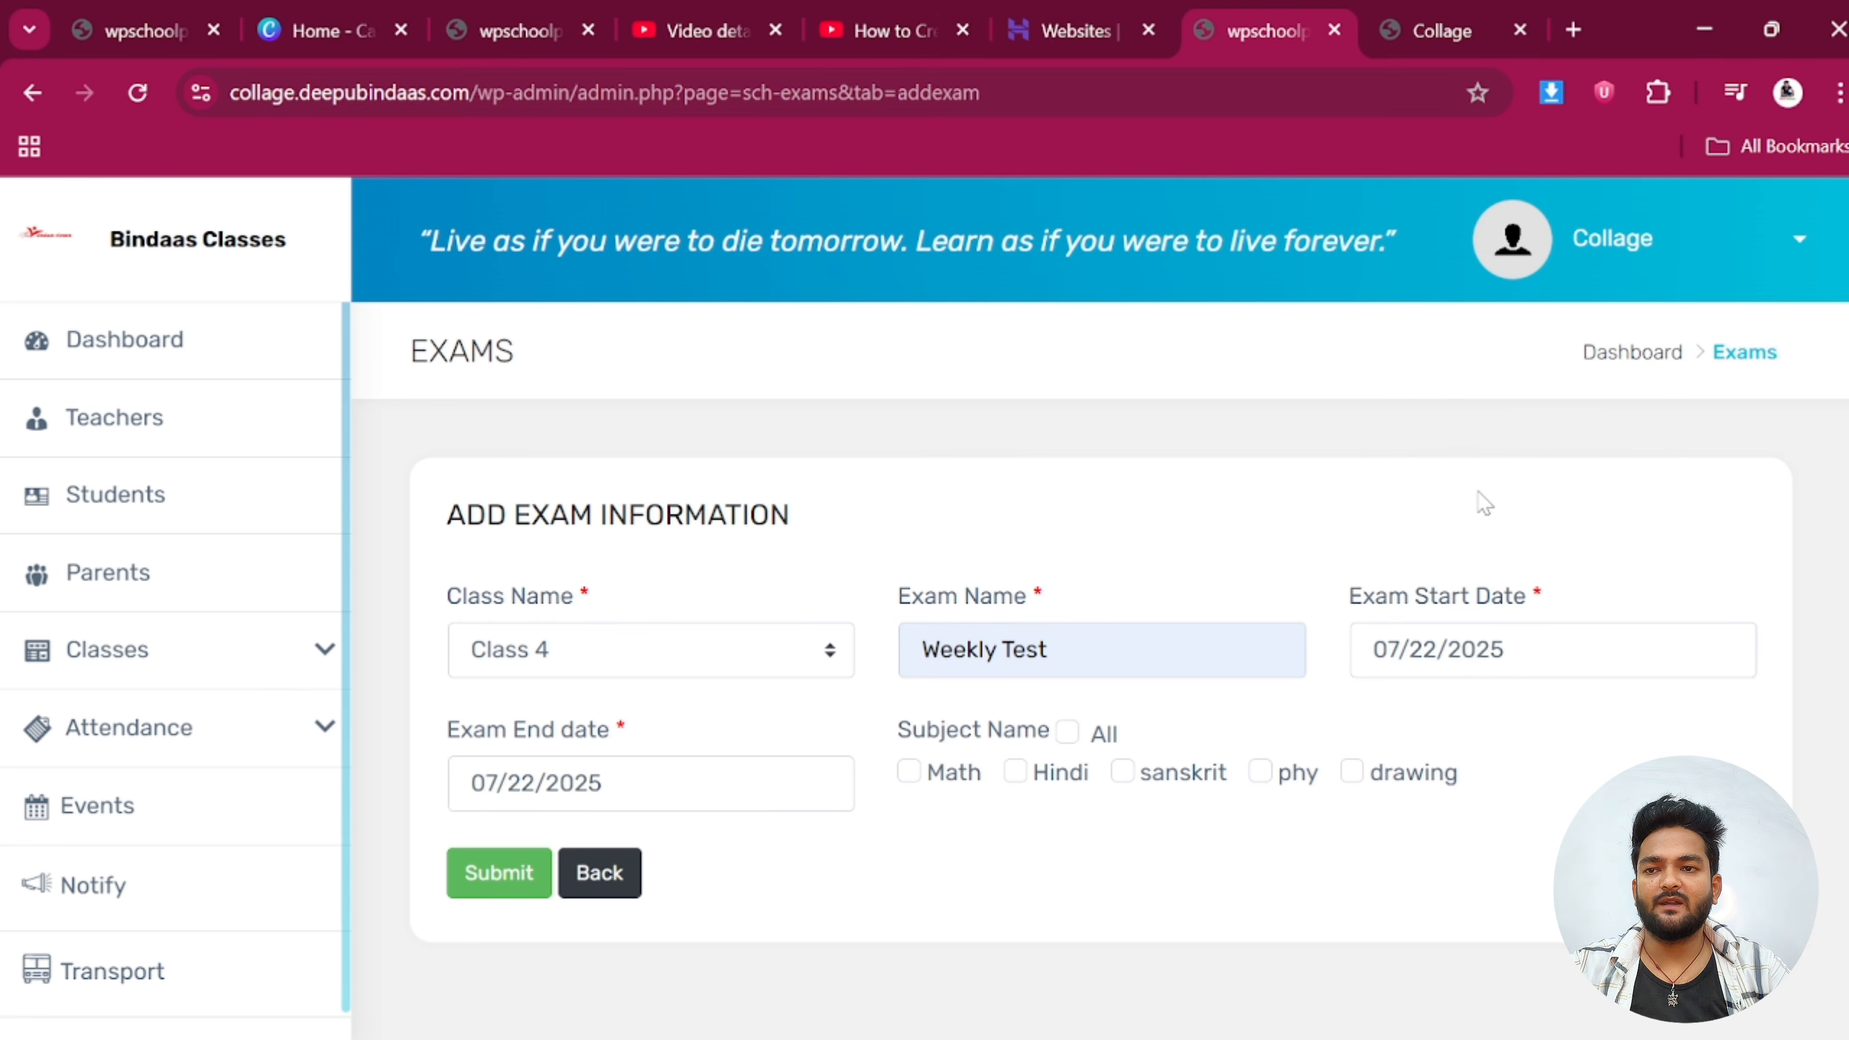
{"action": "left_click", "coordinate": [651, 782]}
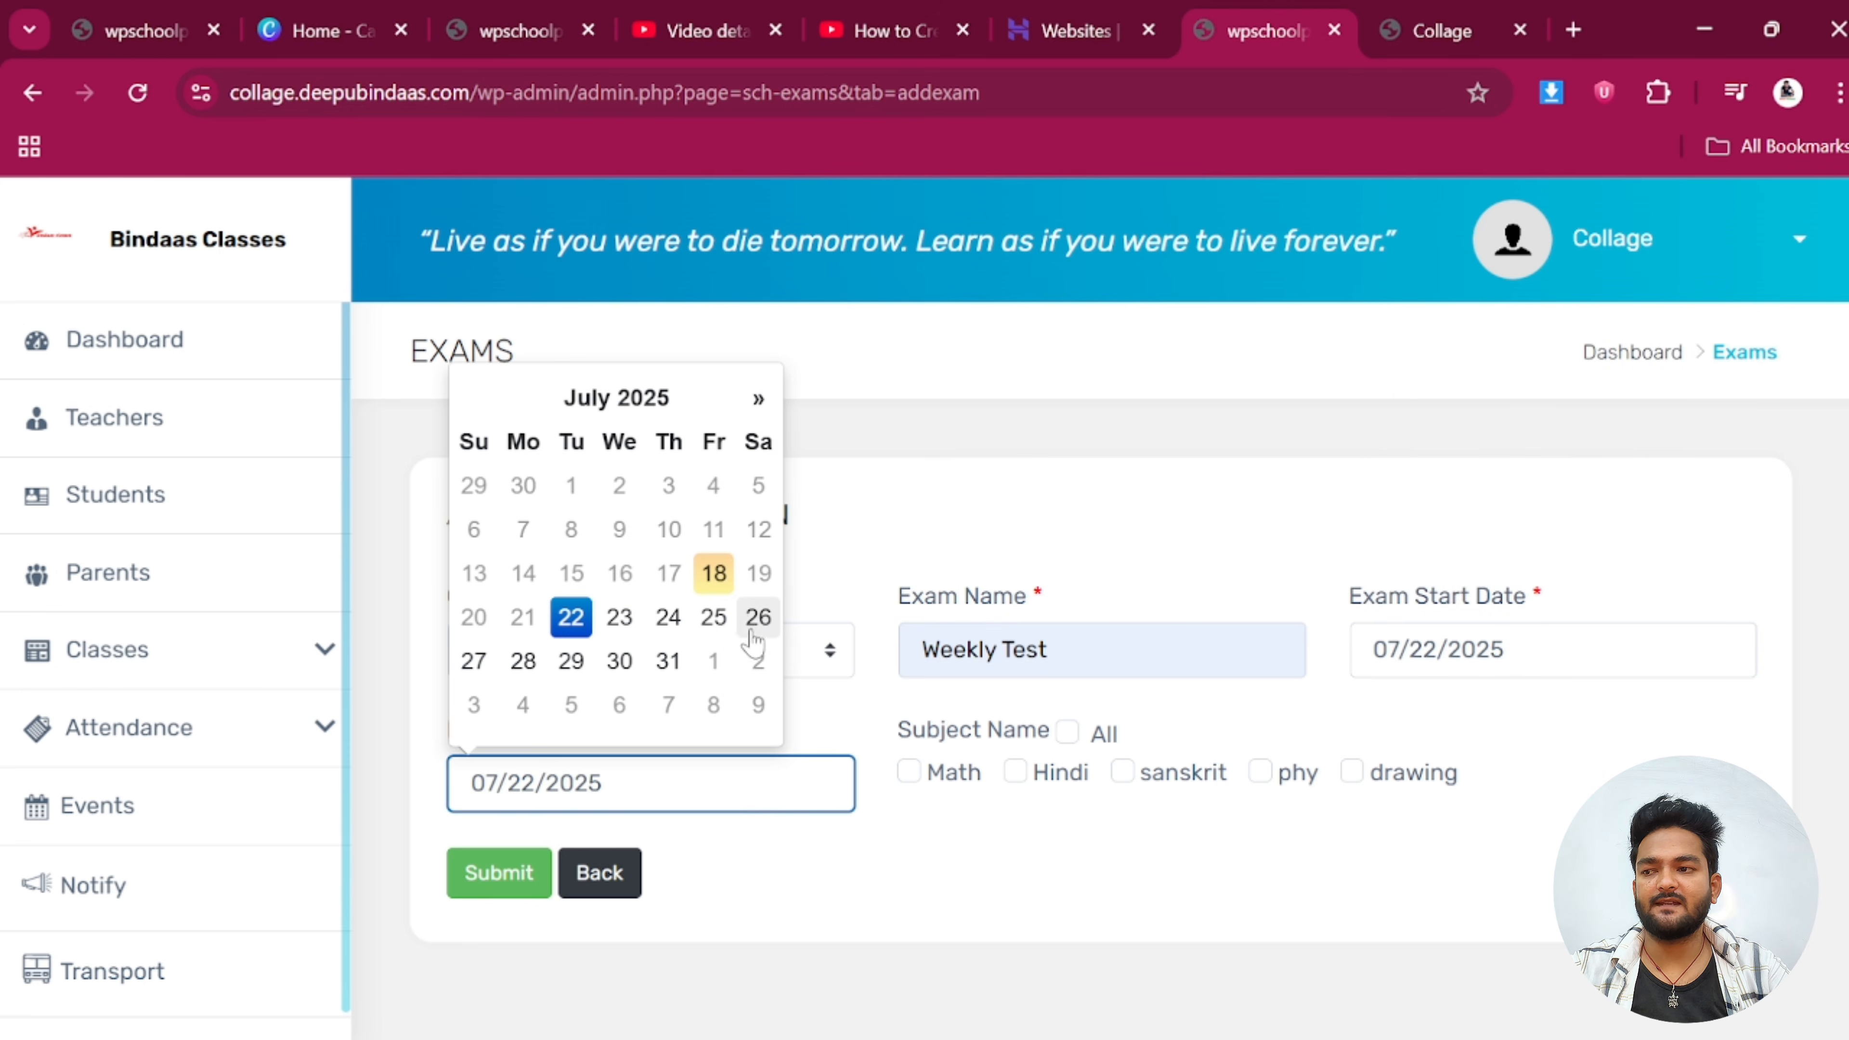
{"action": "left_click", "coordinate": [618, 661]}
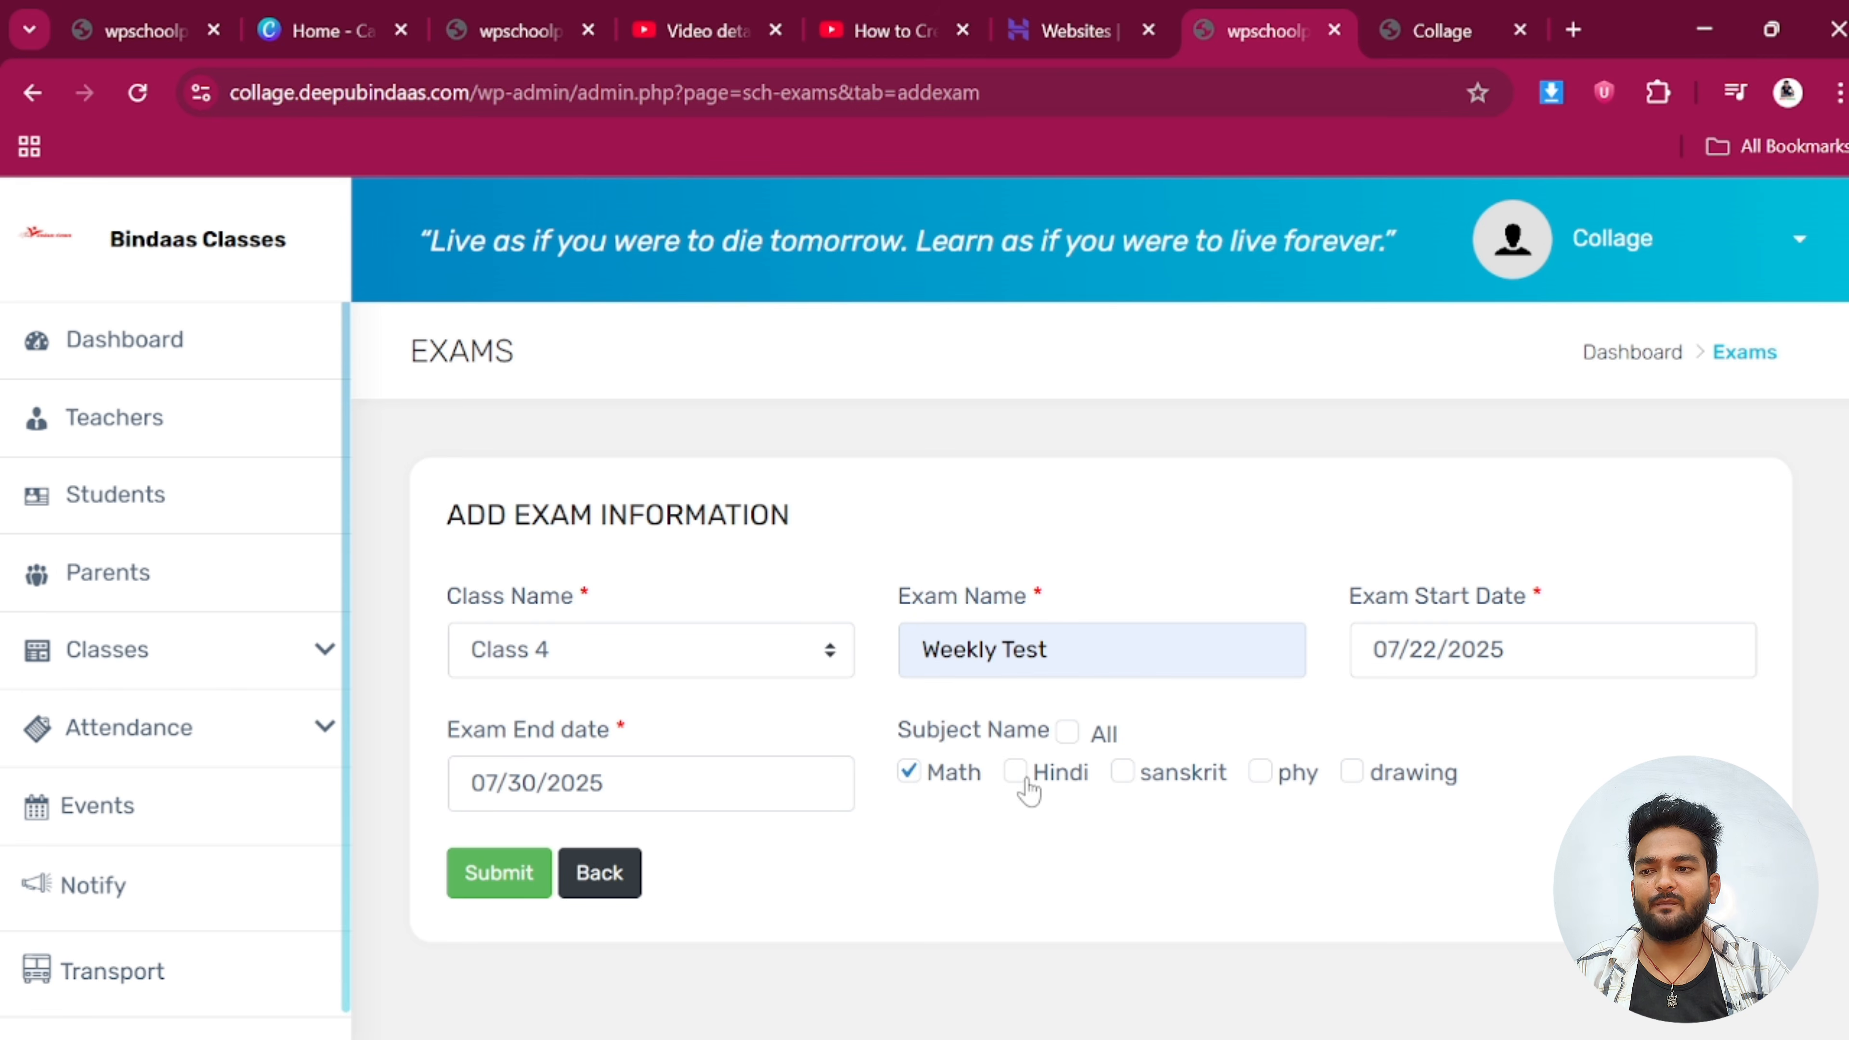
{"action": "left_click", "coordinate": [531, 856]}
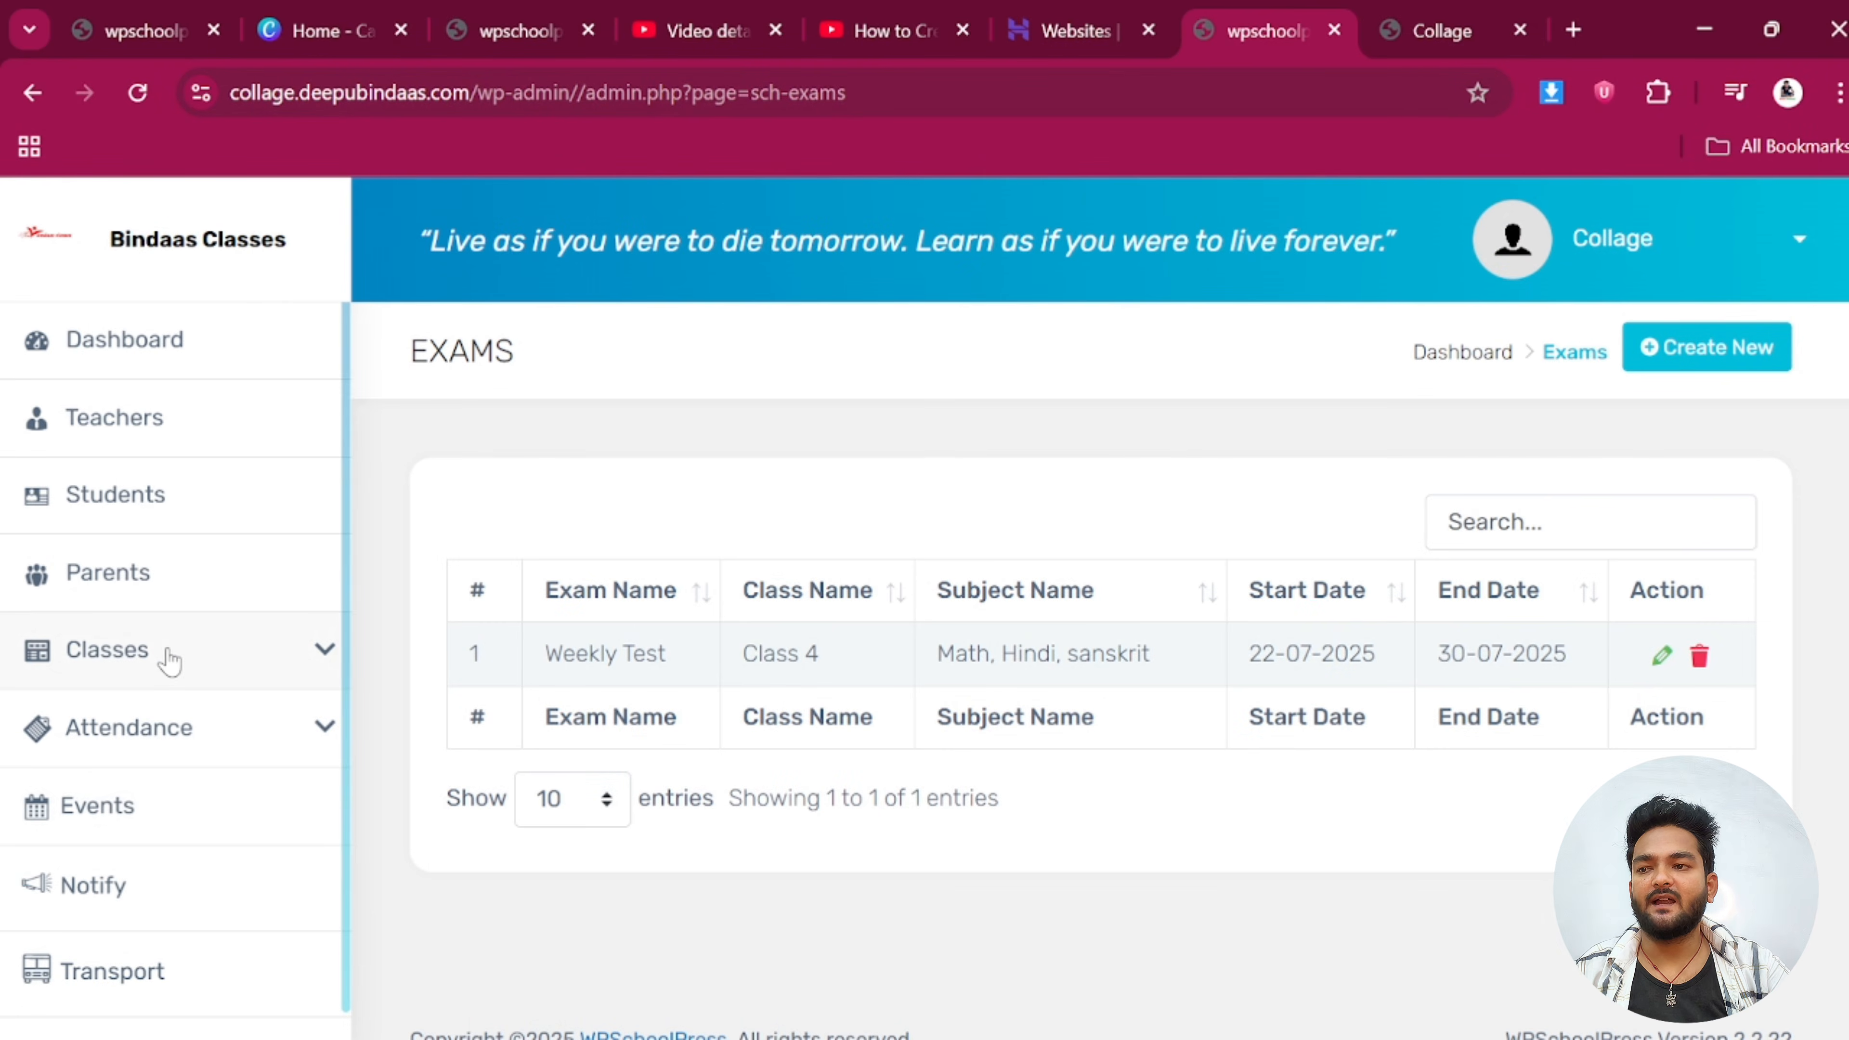
On the Marks page, choose Class 4, Weekly Test and Math and load the marks sheet
{"action": "left_click", "coordinate": [169, 661]}
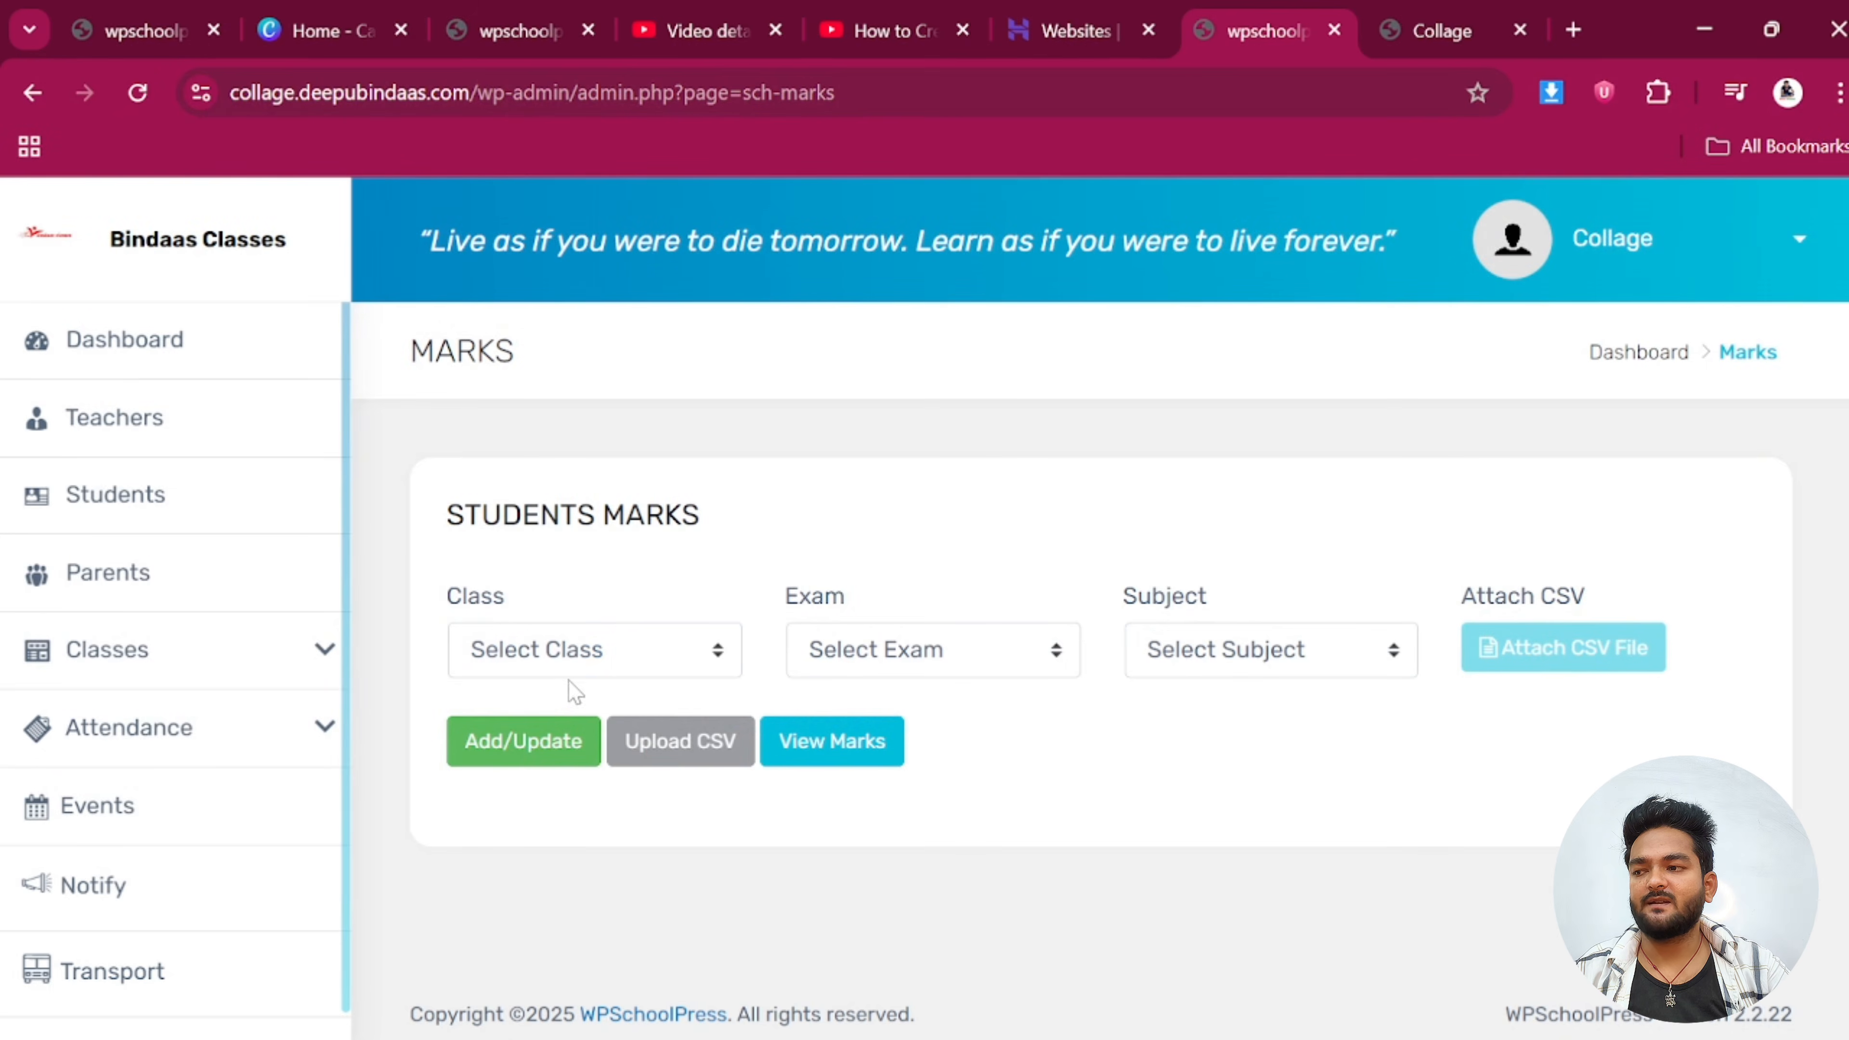
{"action": "left_click", "coordinate": [559, 659]}
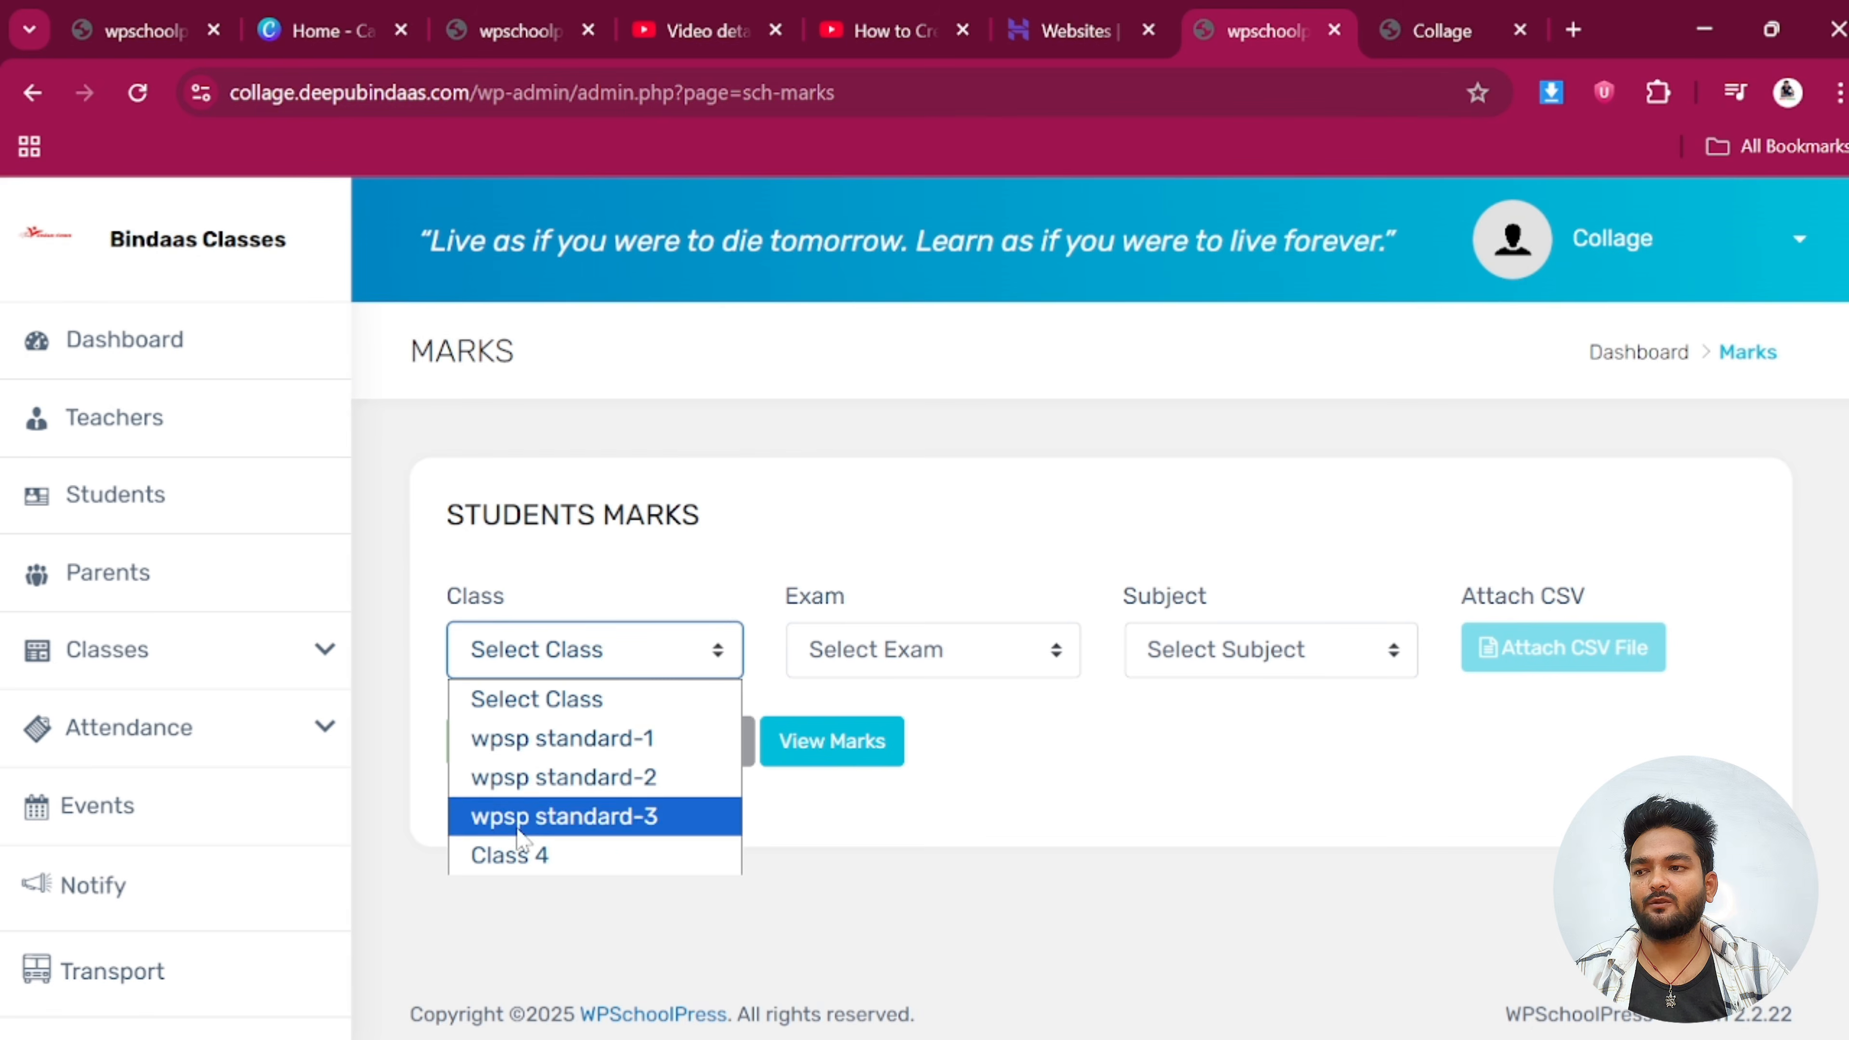
{"action": "left_click", "coordinate": [524, 854]}
{"action": "left_click", "coordinate": [903, 651]}
{"action": "left_click", "coordinate": [874, 747]}
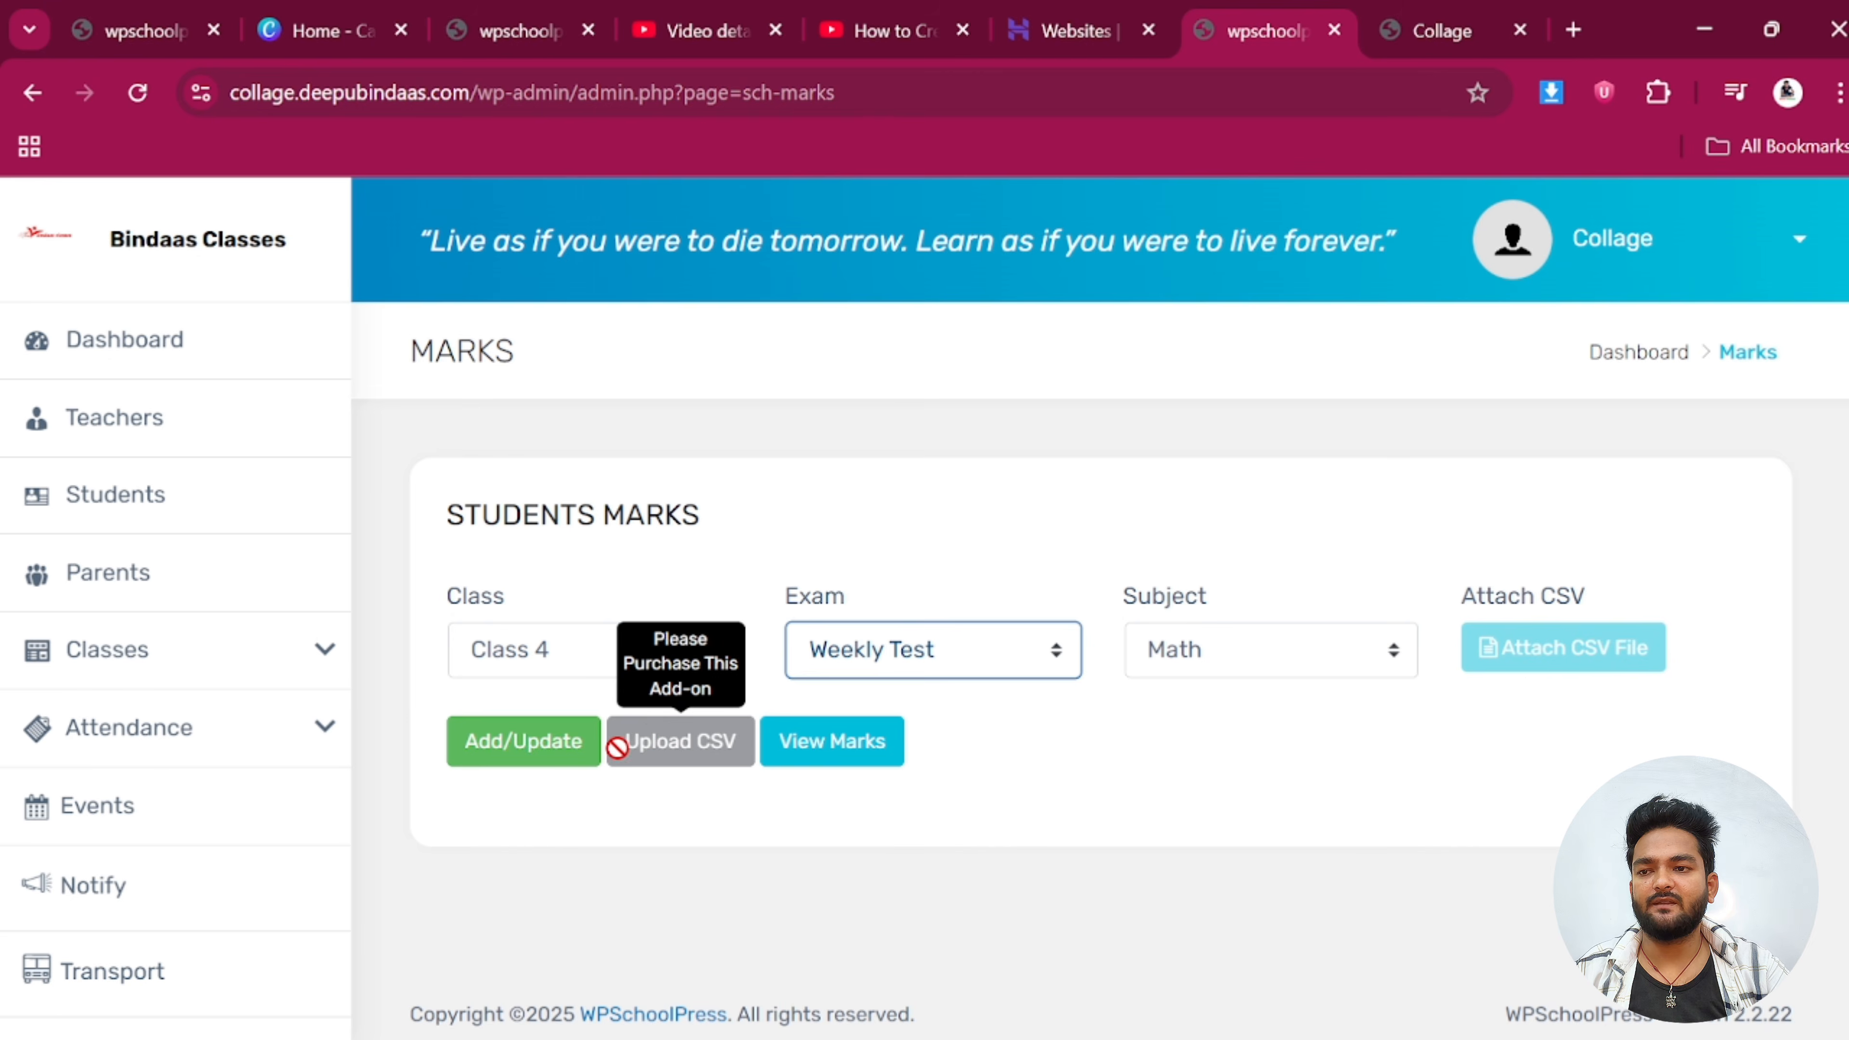
{"action": "left_click", "coordinate": [544, 750]}
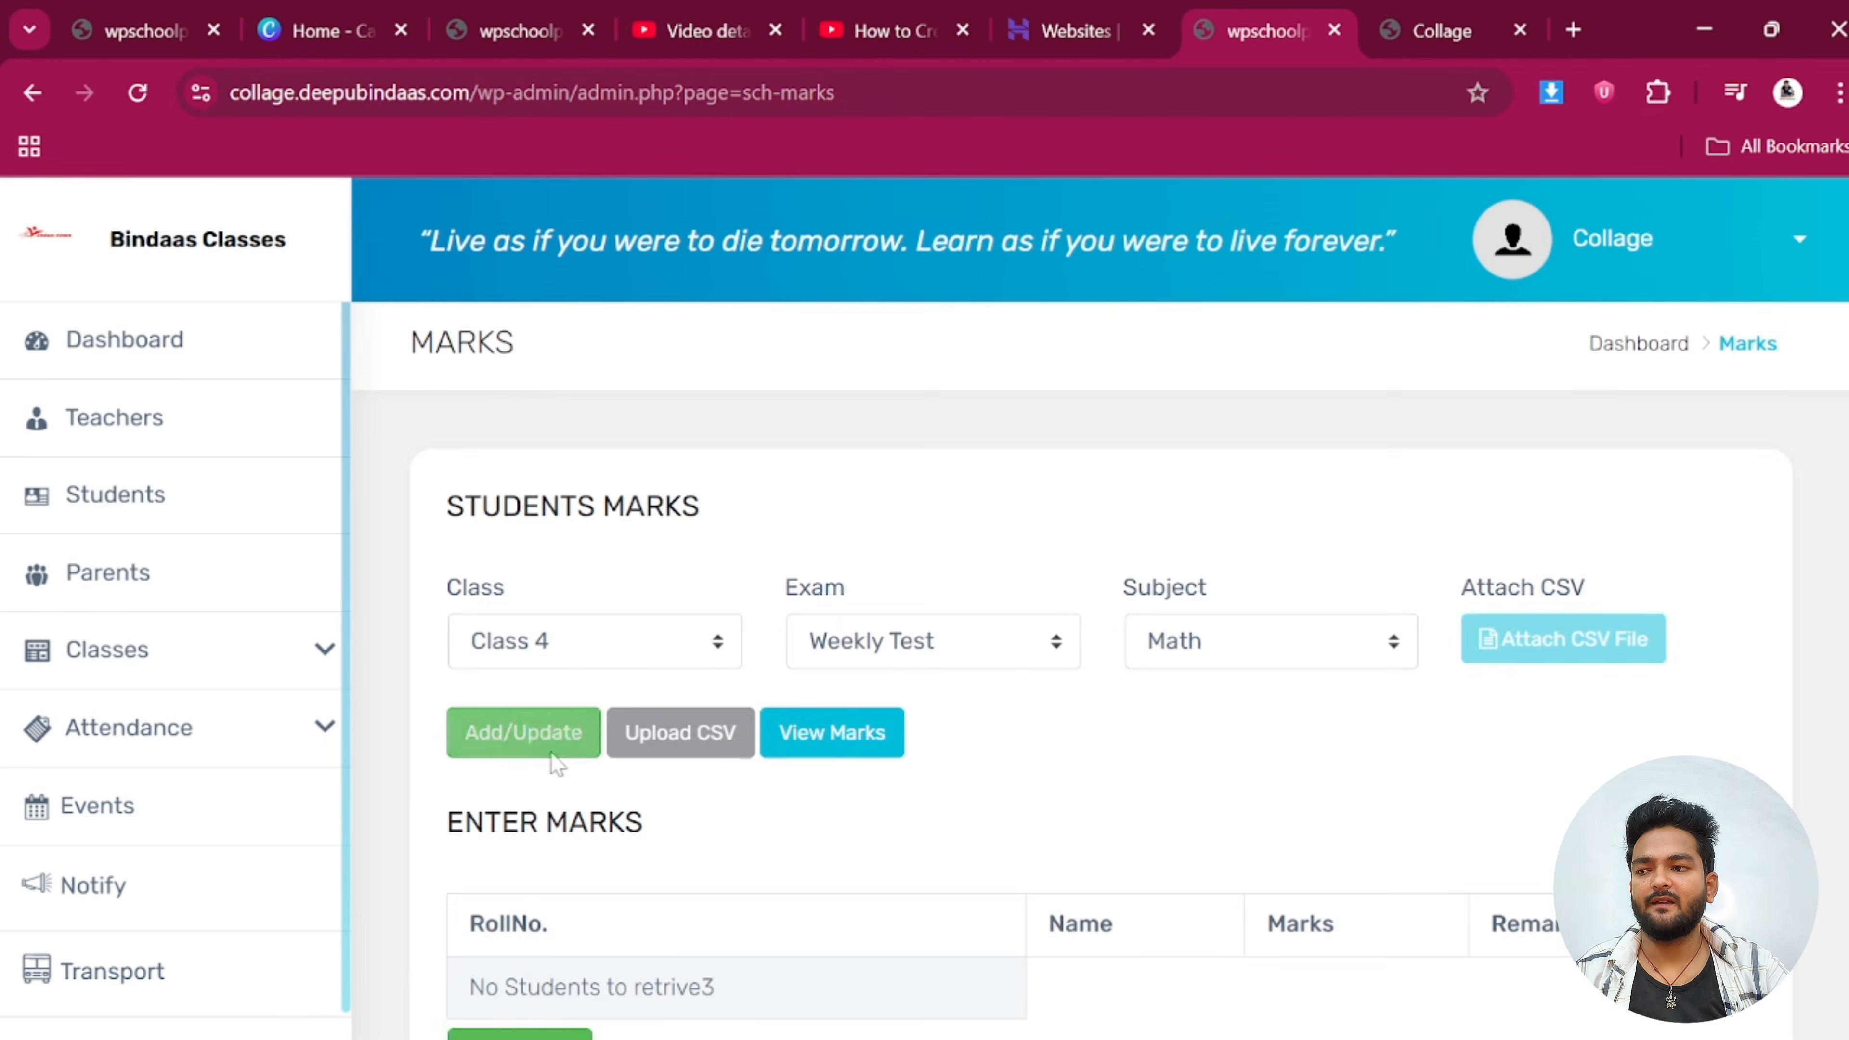
{"action": "scroll", "coordinate": [567, 729], "scroll_direction": "down", "scroll_amount": 3}
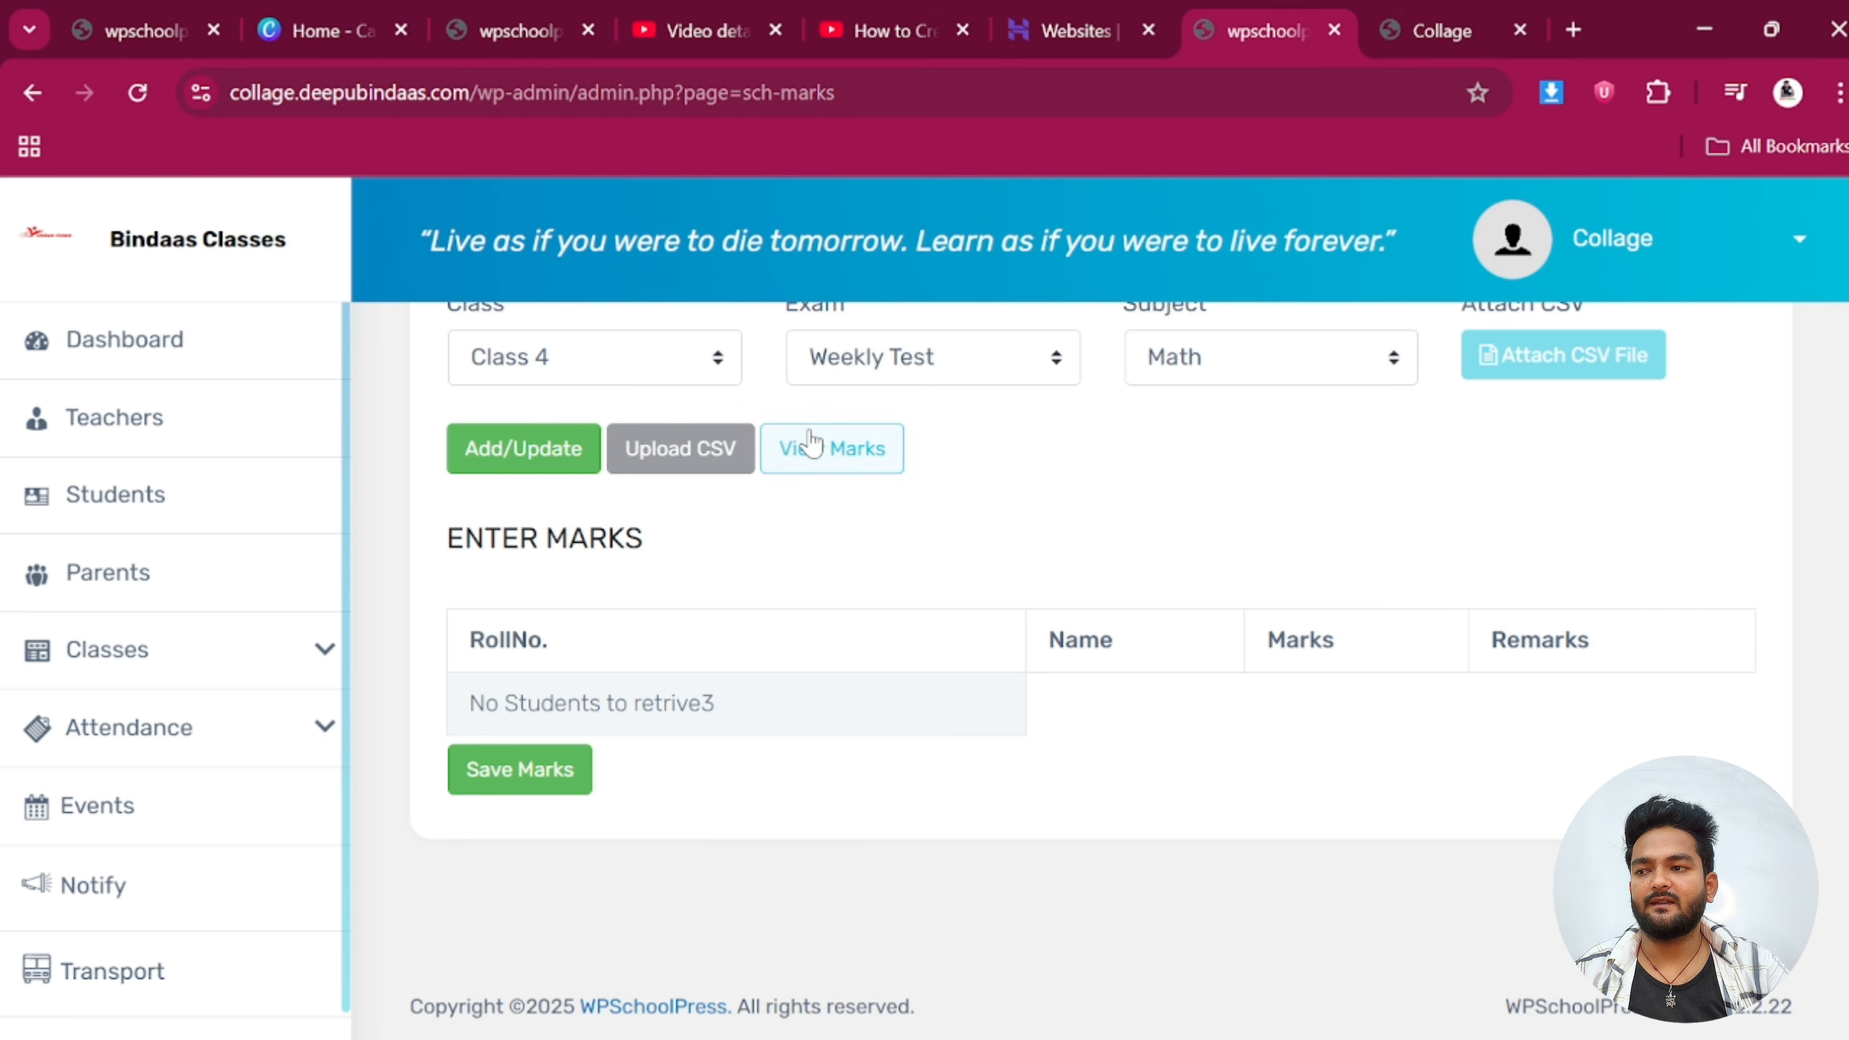
{"action": "scroll", "coordinate": [748, 735], "scroll_direction": "up", "scroll_amount": 2}
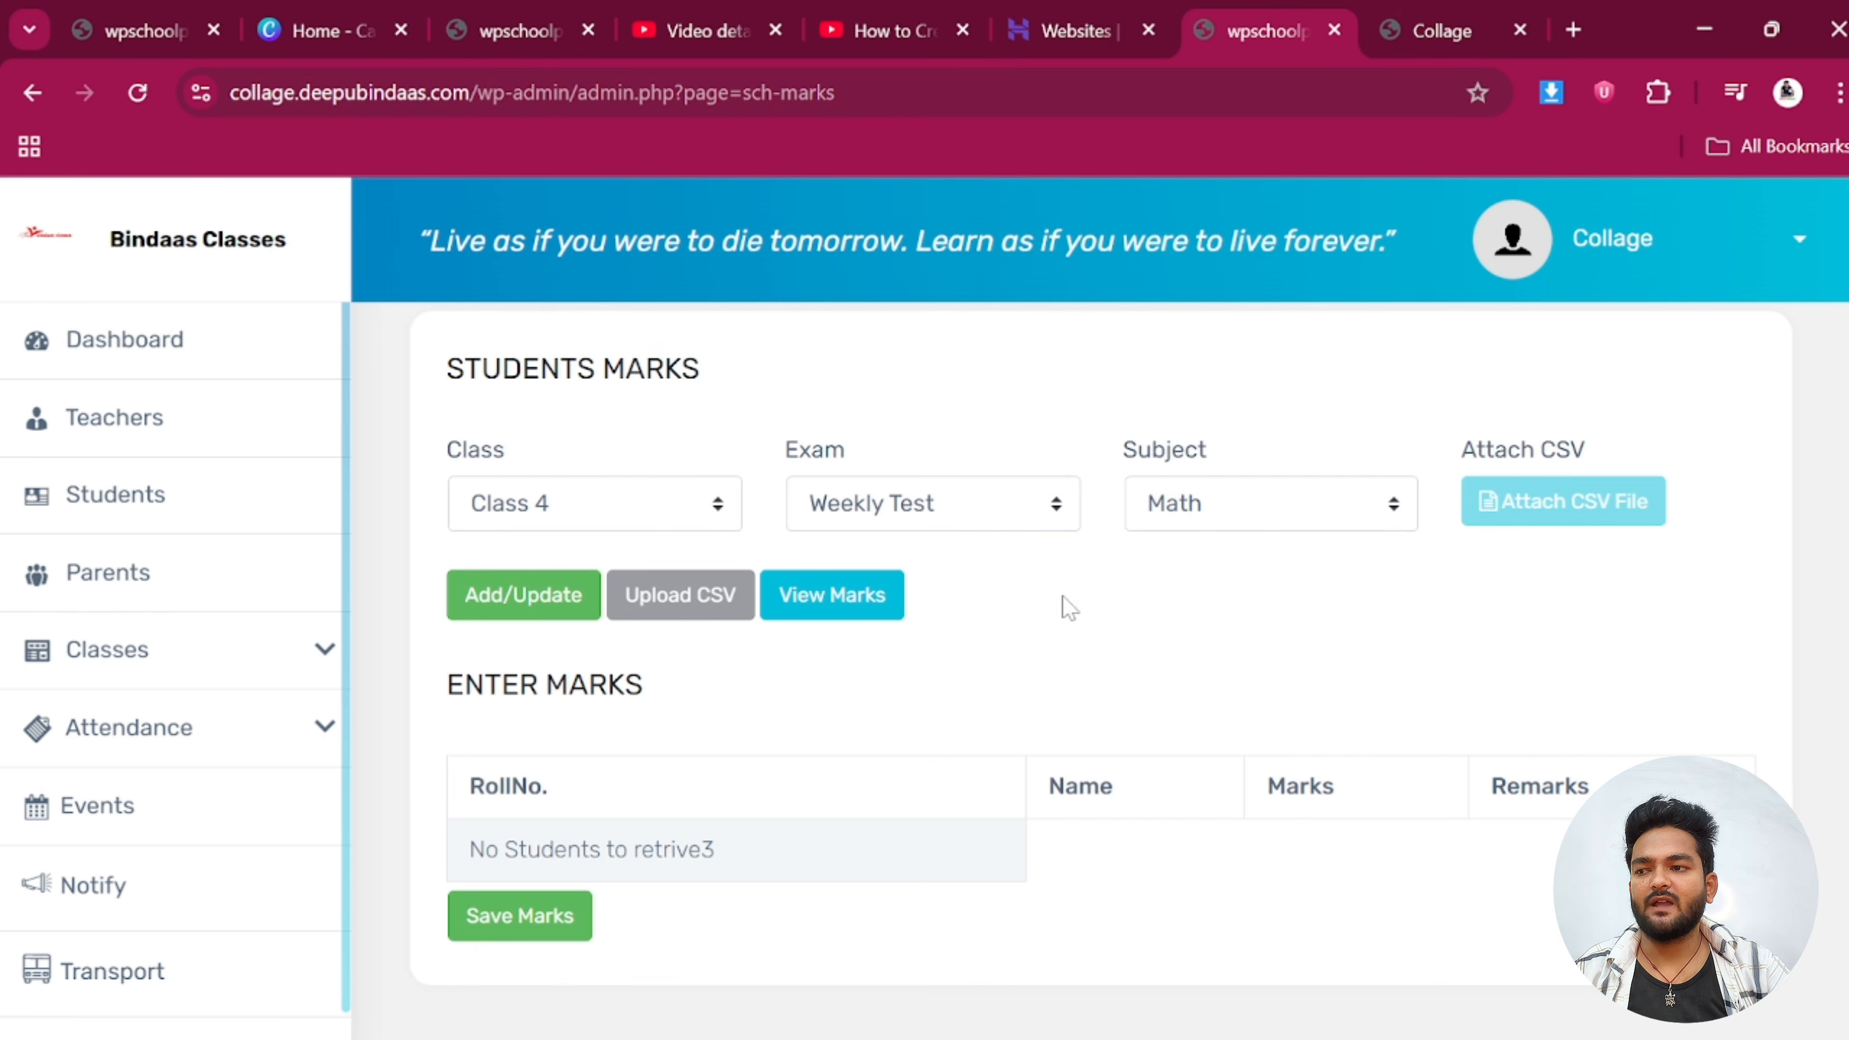
{"action": "scroll", "coordinate": [769, 507], "scroll_direction": "up", "scroll_amount": 2}
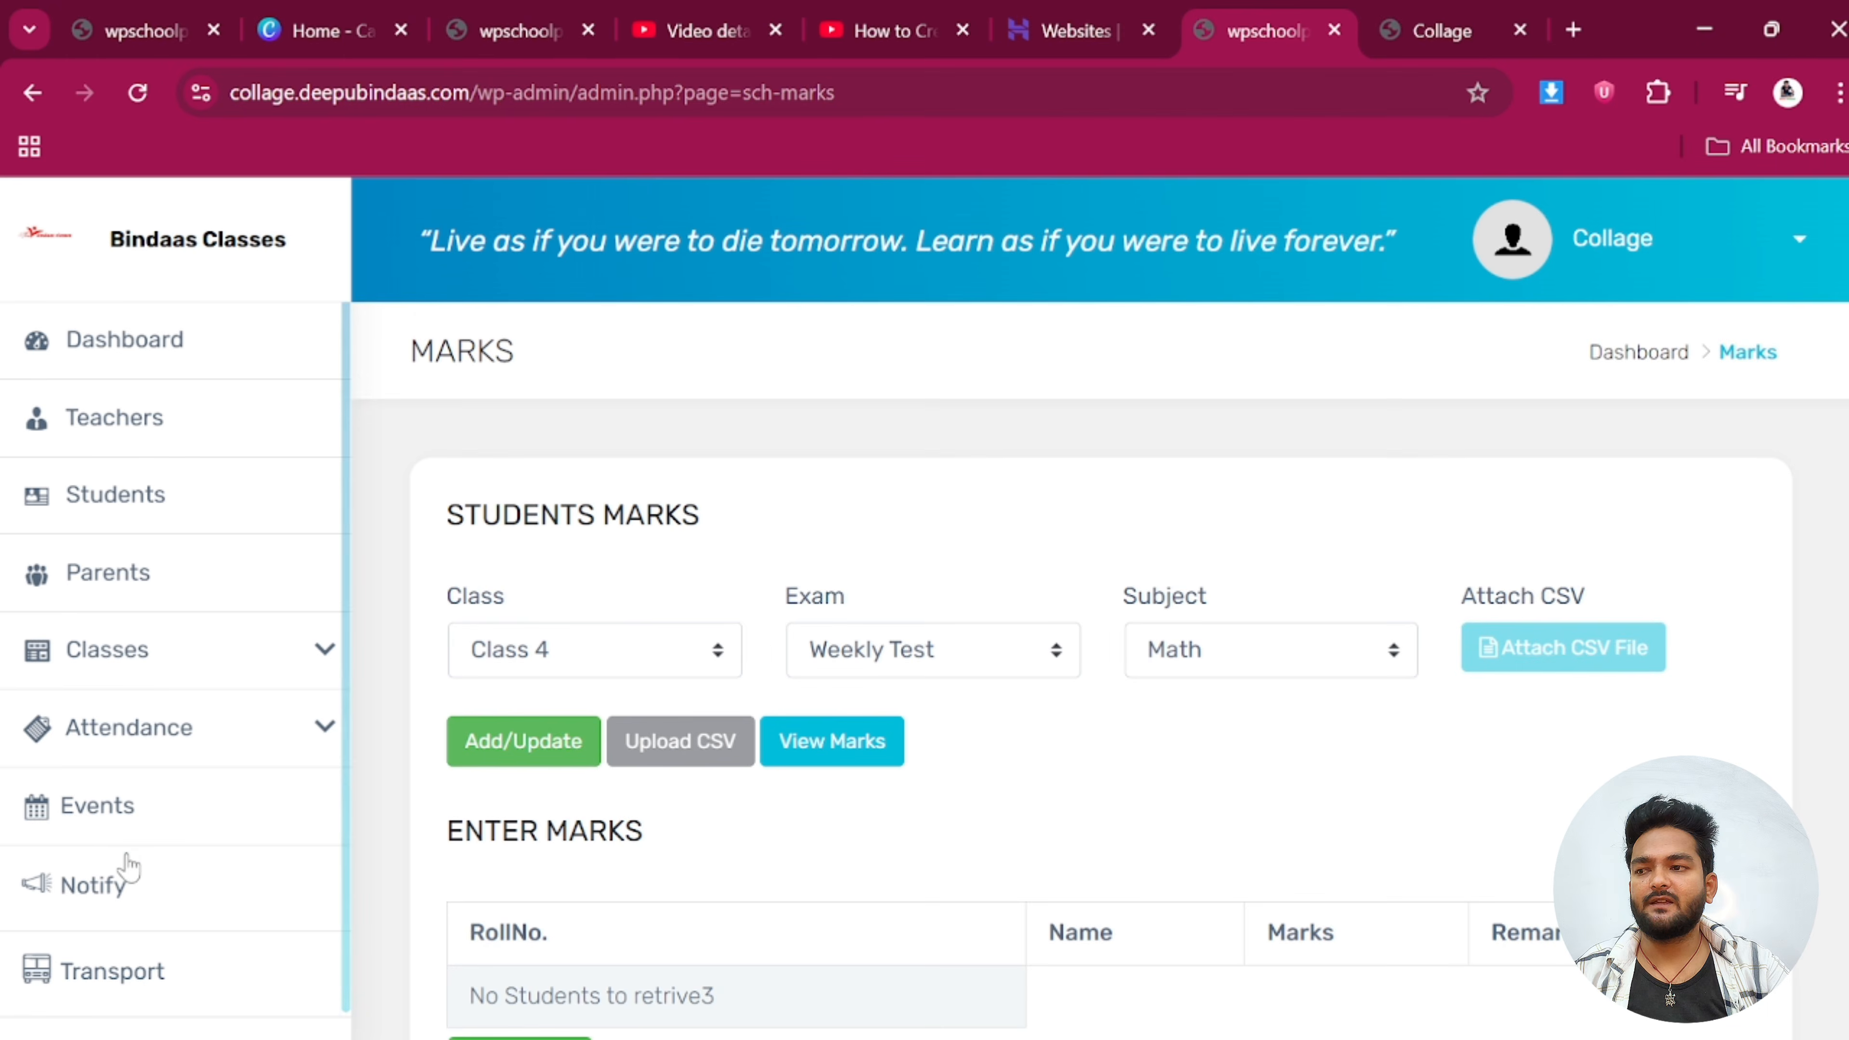
{"action": "scroll", "coordinate": [136, 842], "scroll_direction": "down", "scroll_amount": 4}
Add a Class 4 Math subject mark field of 100, dismissing the already-exists warning
{"action": "left_click", "coordinate": [195, 625]}
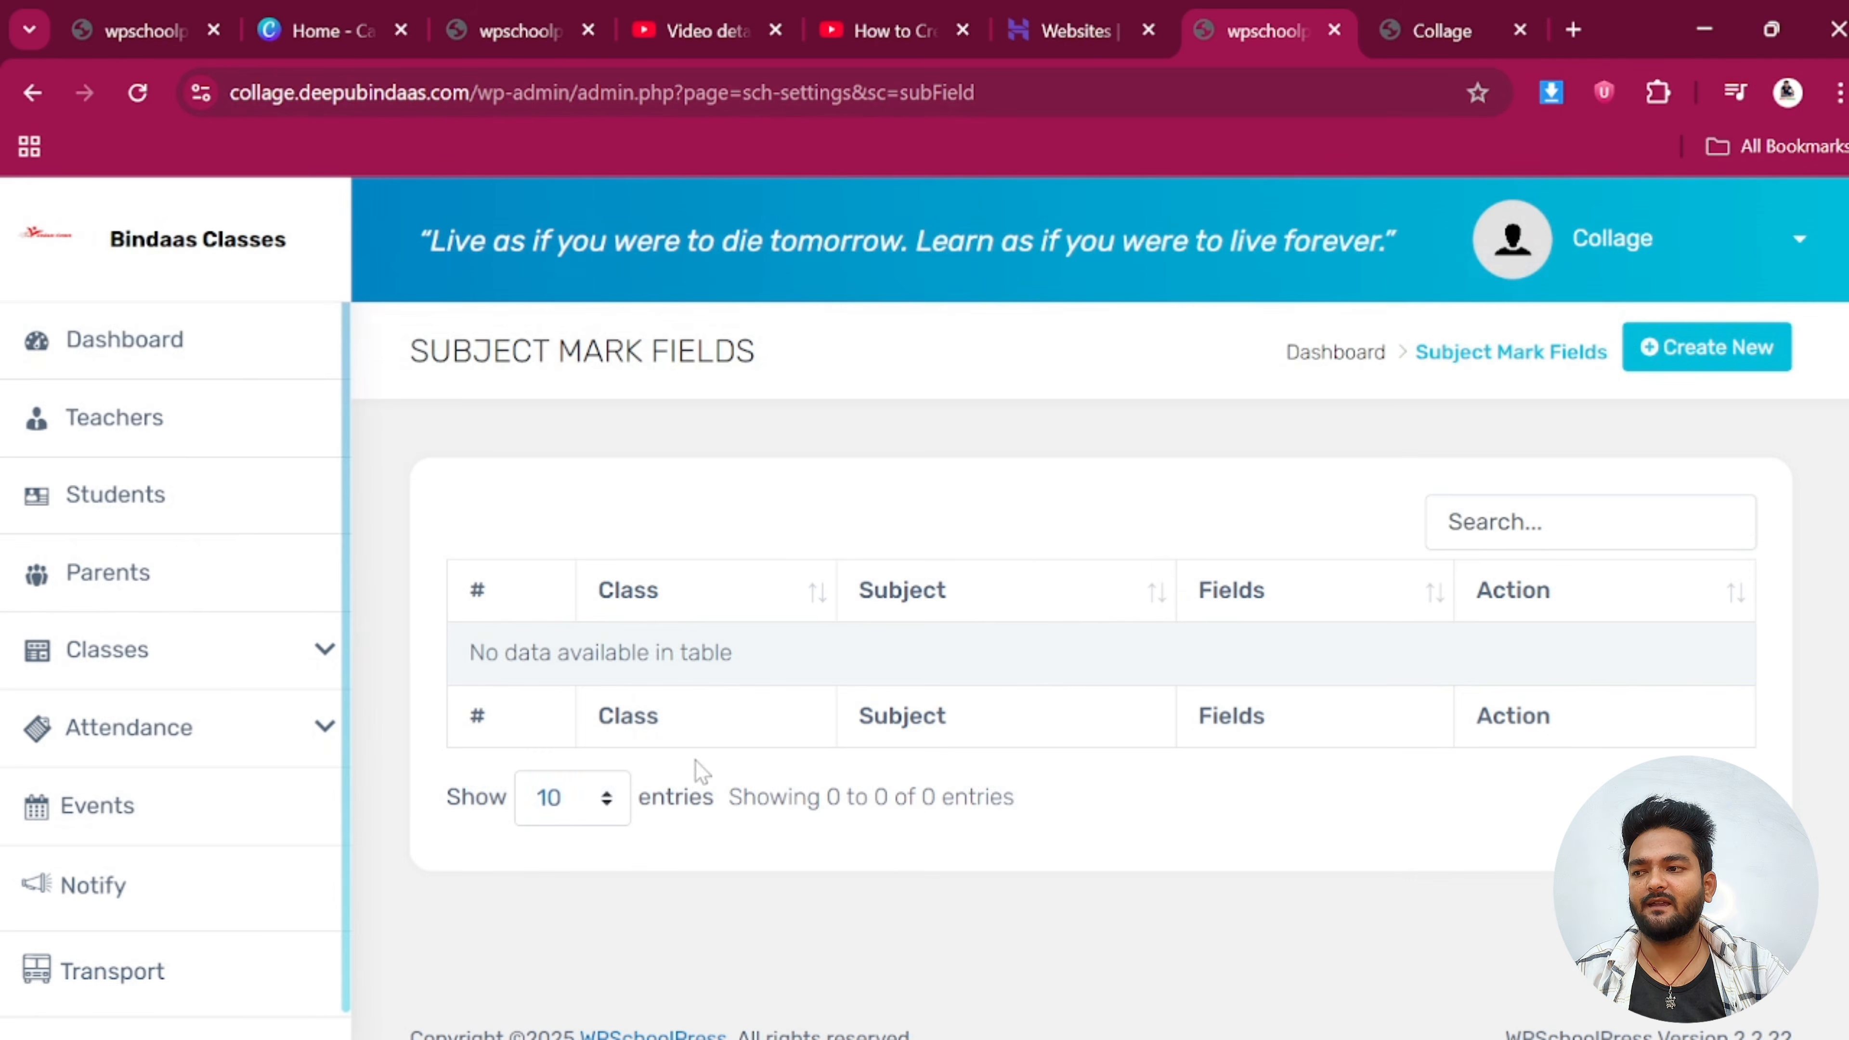
{"action": "left_click", "coordinate": [1707, 347]}
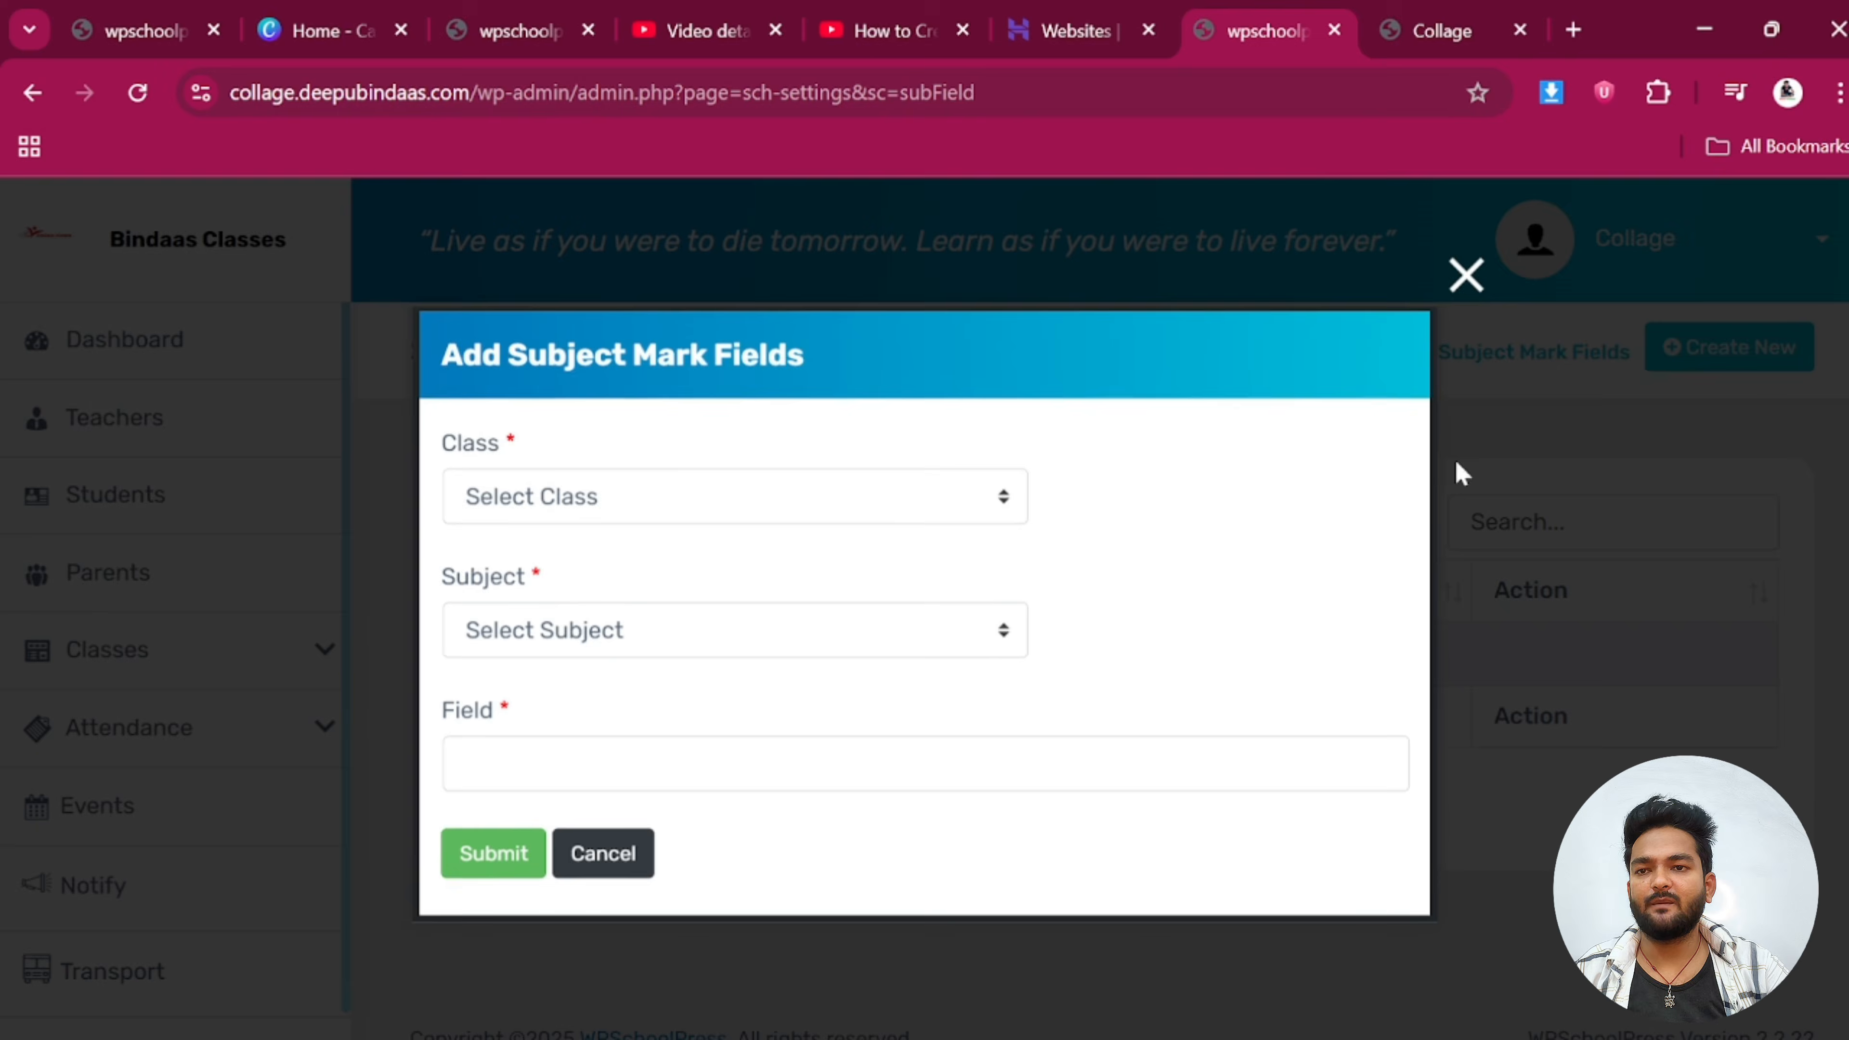
{"action": "left_click", "coordinate": [586, 518]}
{"action": "left_click", "coordinate": [541, 720]}
{"action": "left_click", "coordinate": [557, 651]}
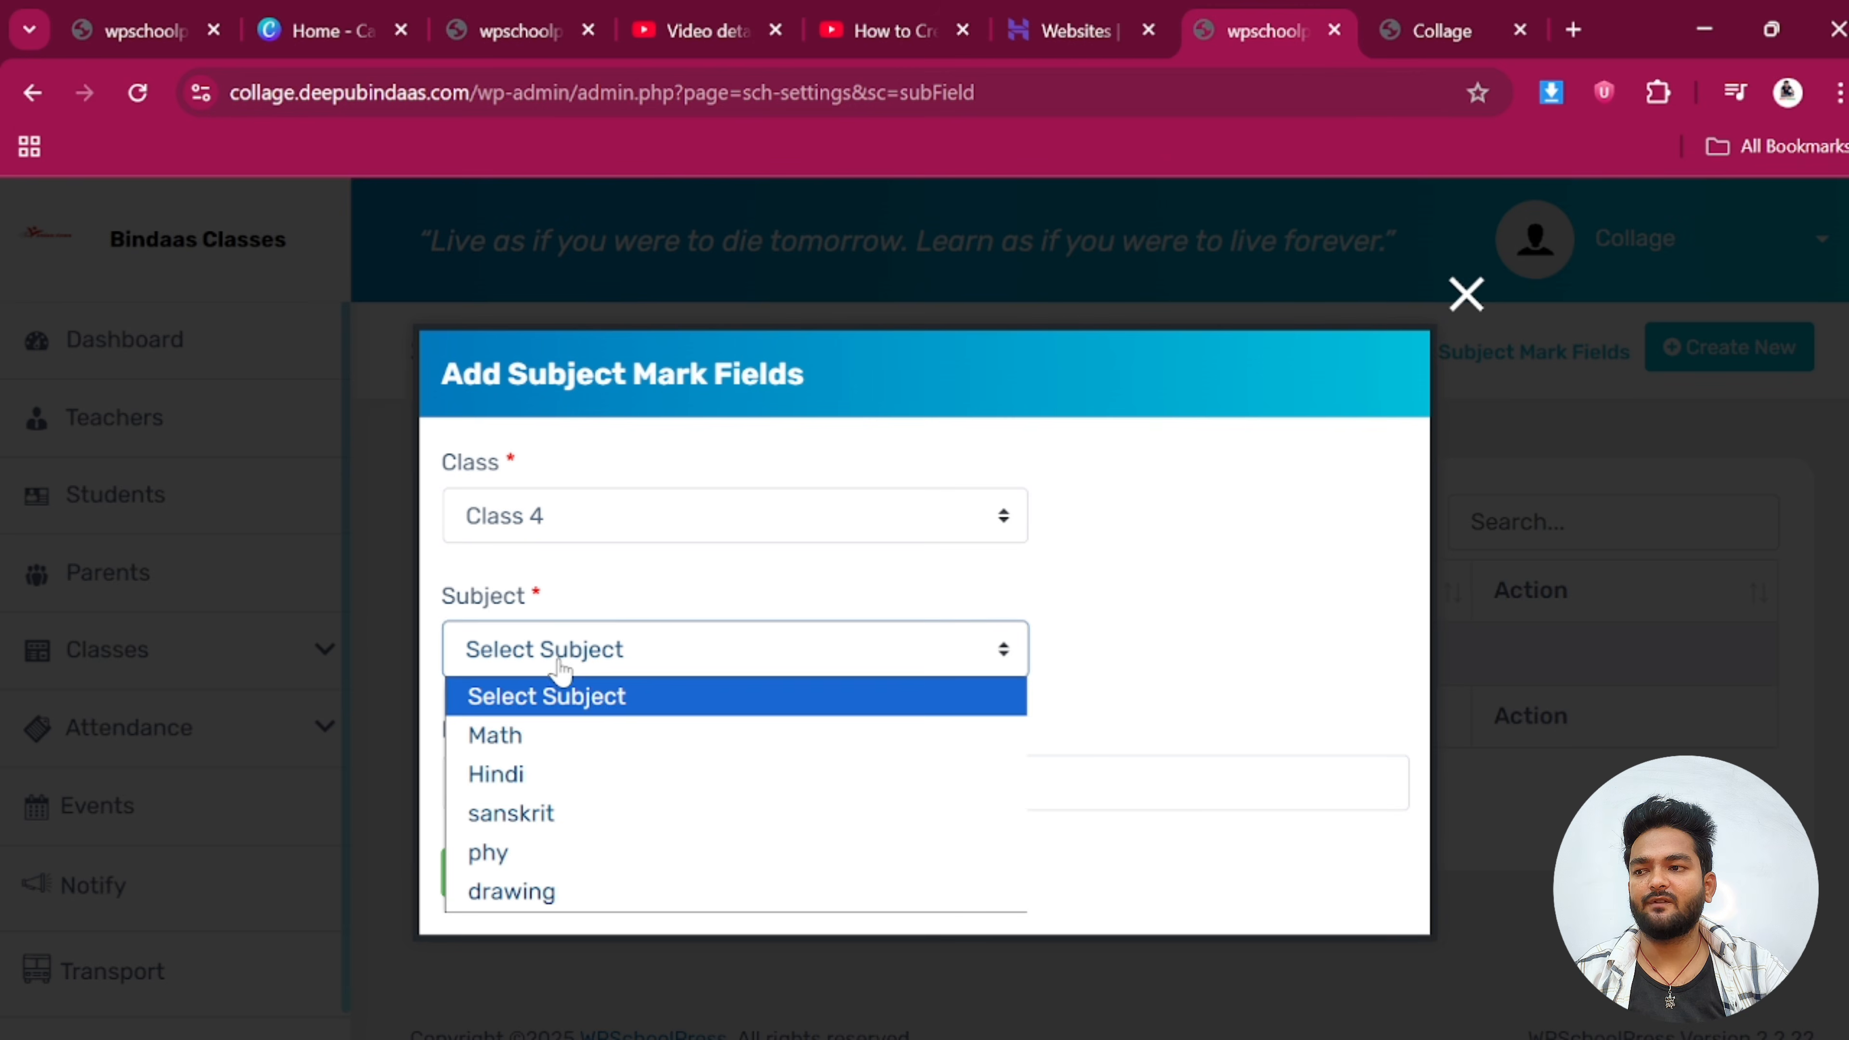
{"action": "left_click", "coordinate": [543, 737]}
{"action": "left_click", "coordinate": [633, 783]}
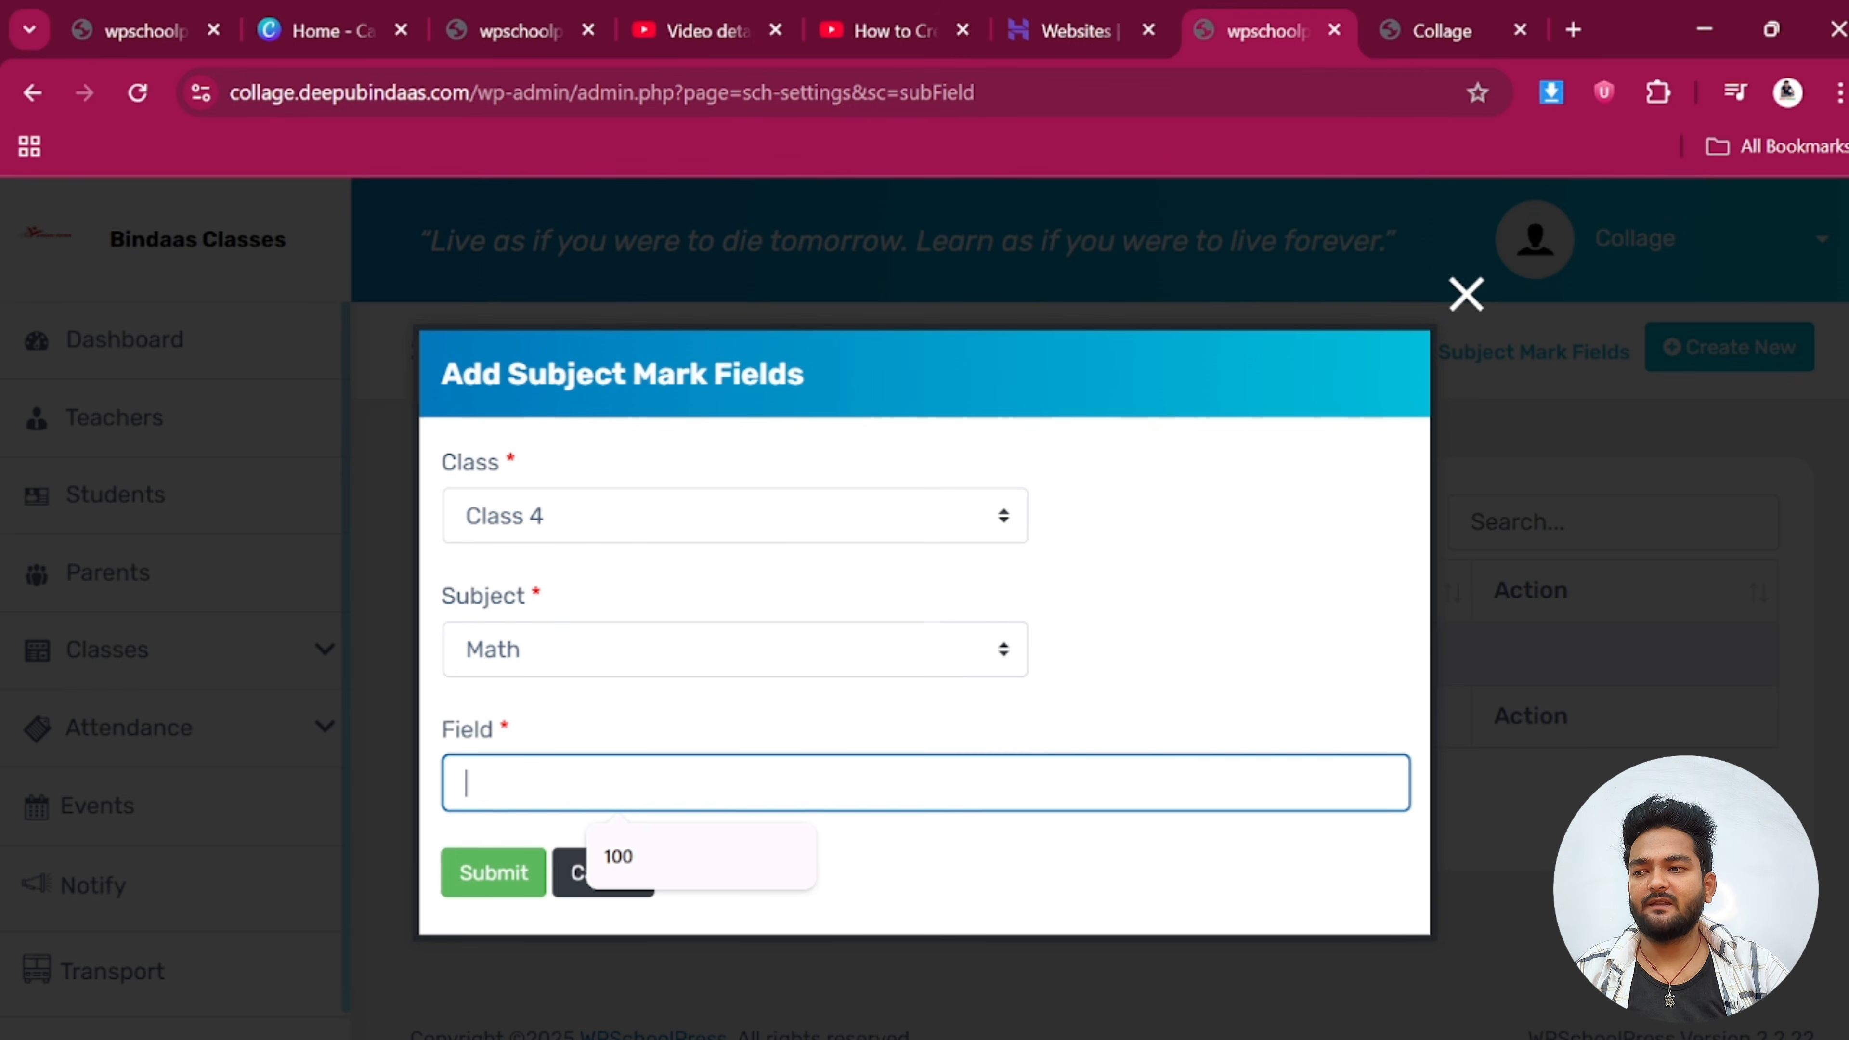
{"action": "left_click", "coordinate": [666, 868]}
{"action": "left_click", "coordinate": [495, 877]}
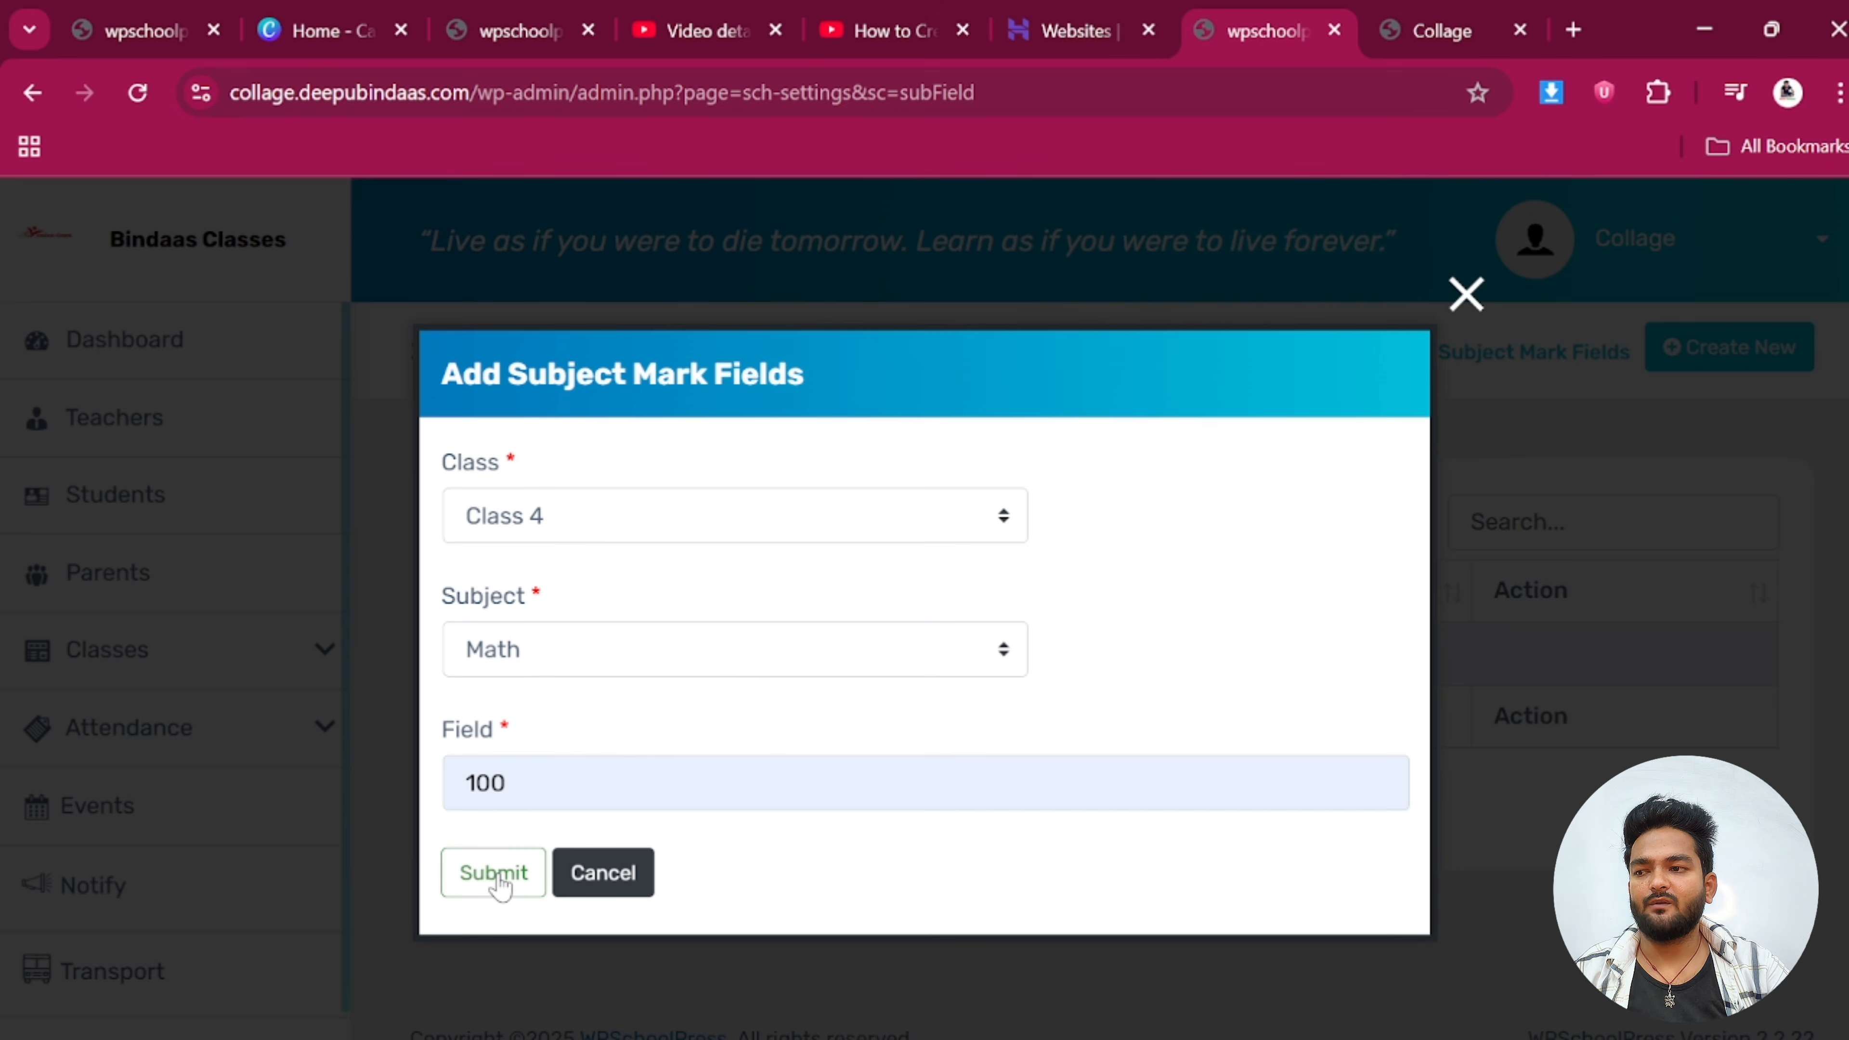
{"action": "left_click", "coordinate": [500, 885]}
{"action": "left_click", "coordinate": [971, 754]}
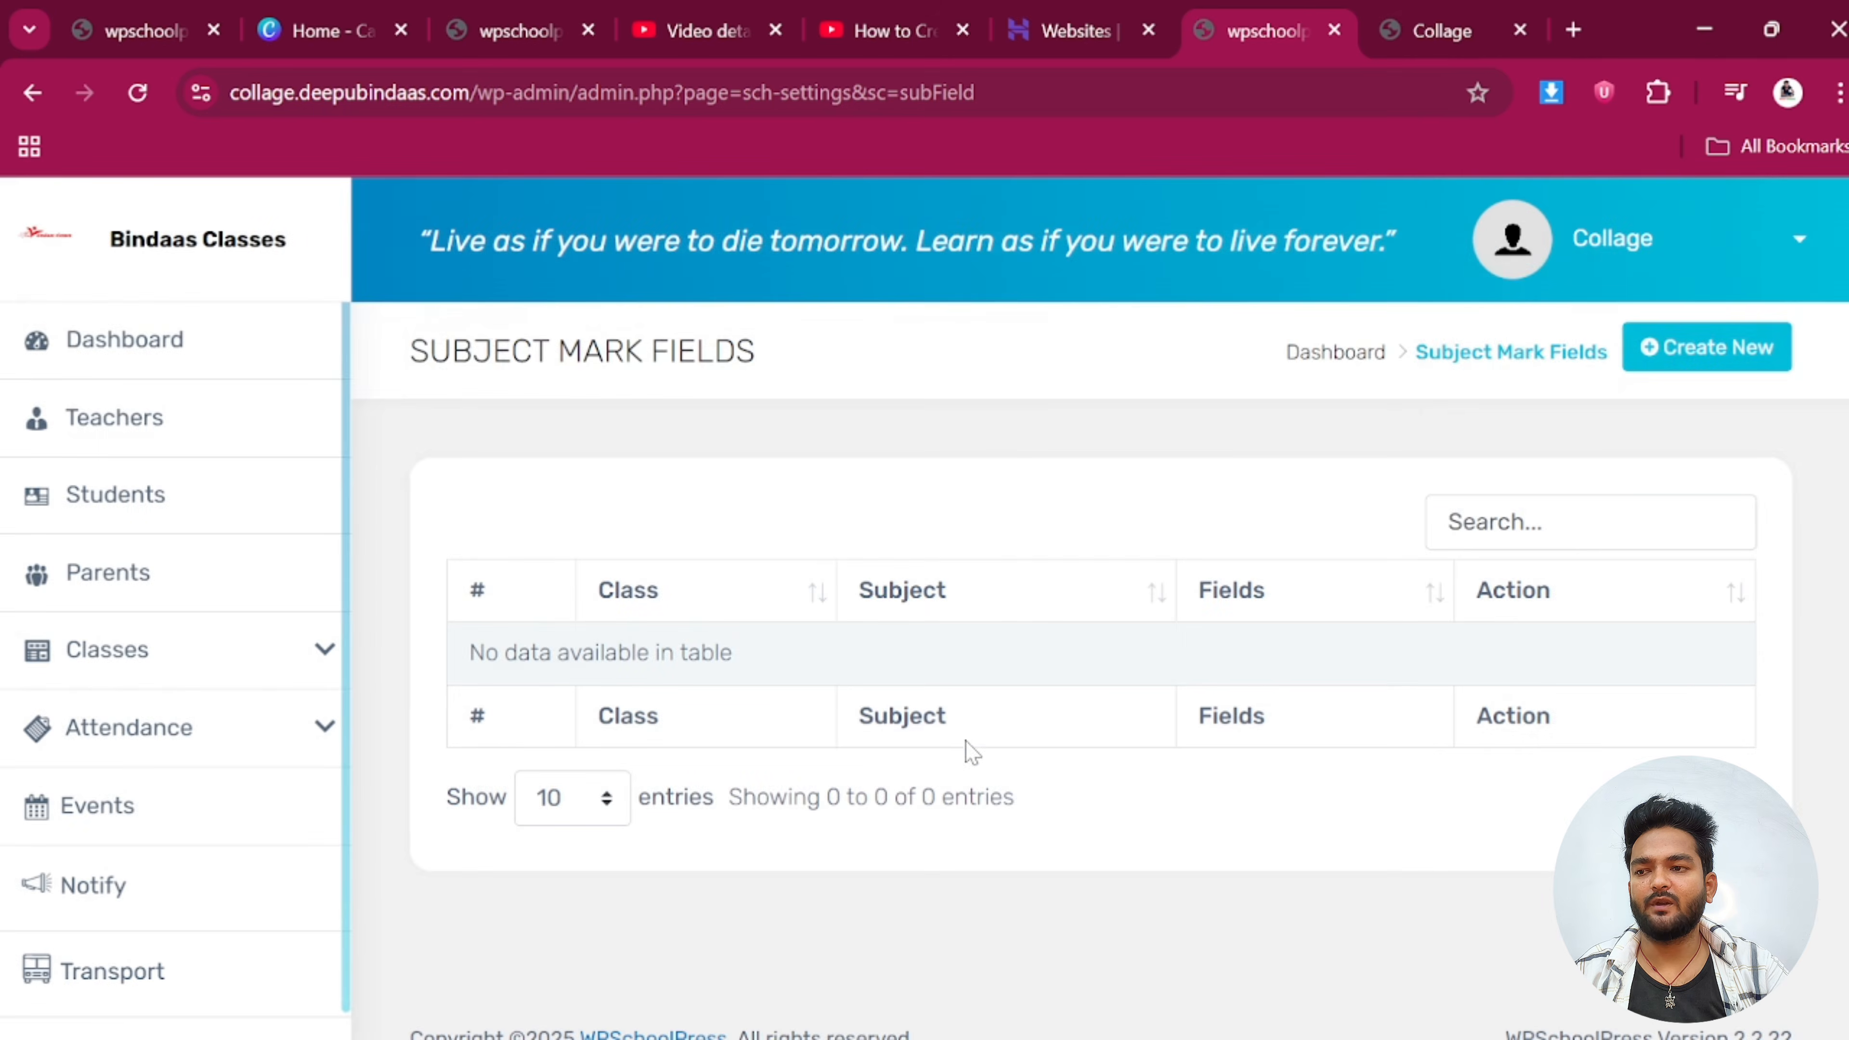
{"action": "left_click", "coordinate": [1298, 375]}
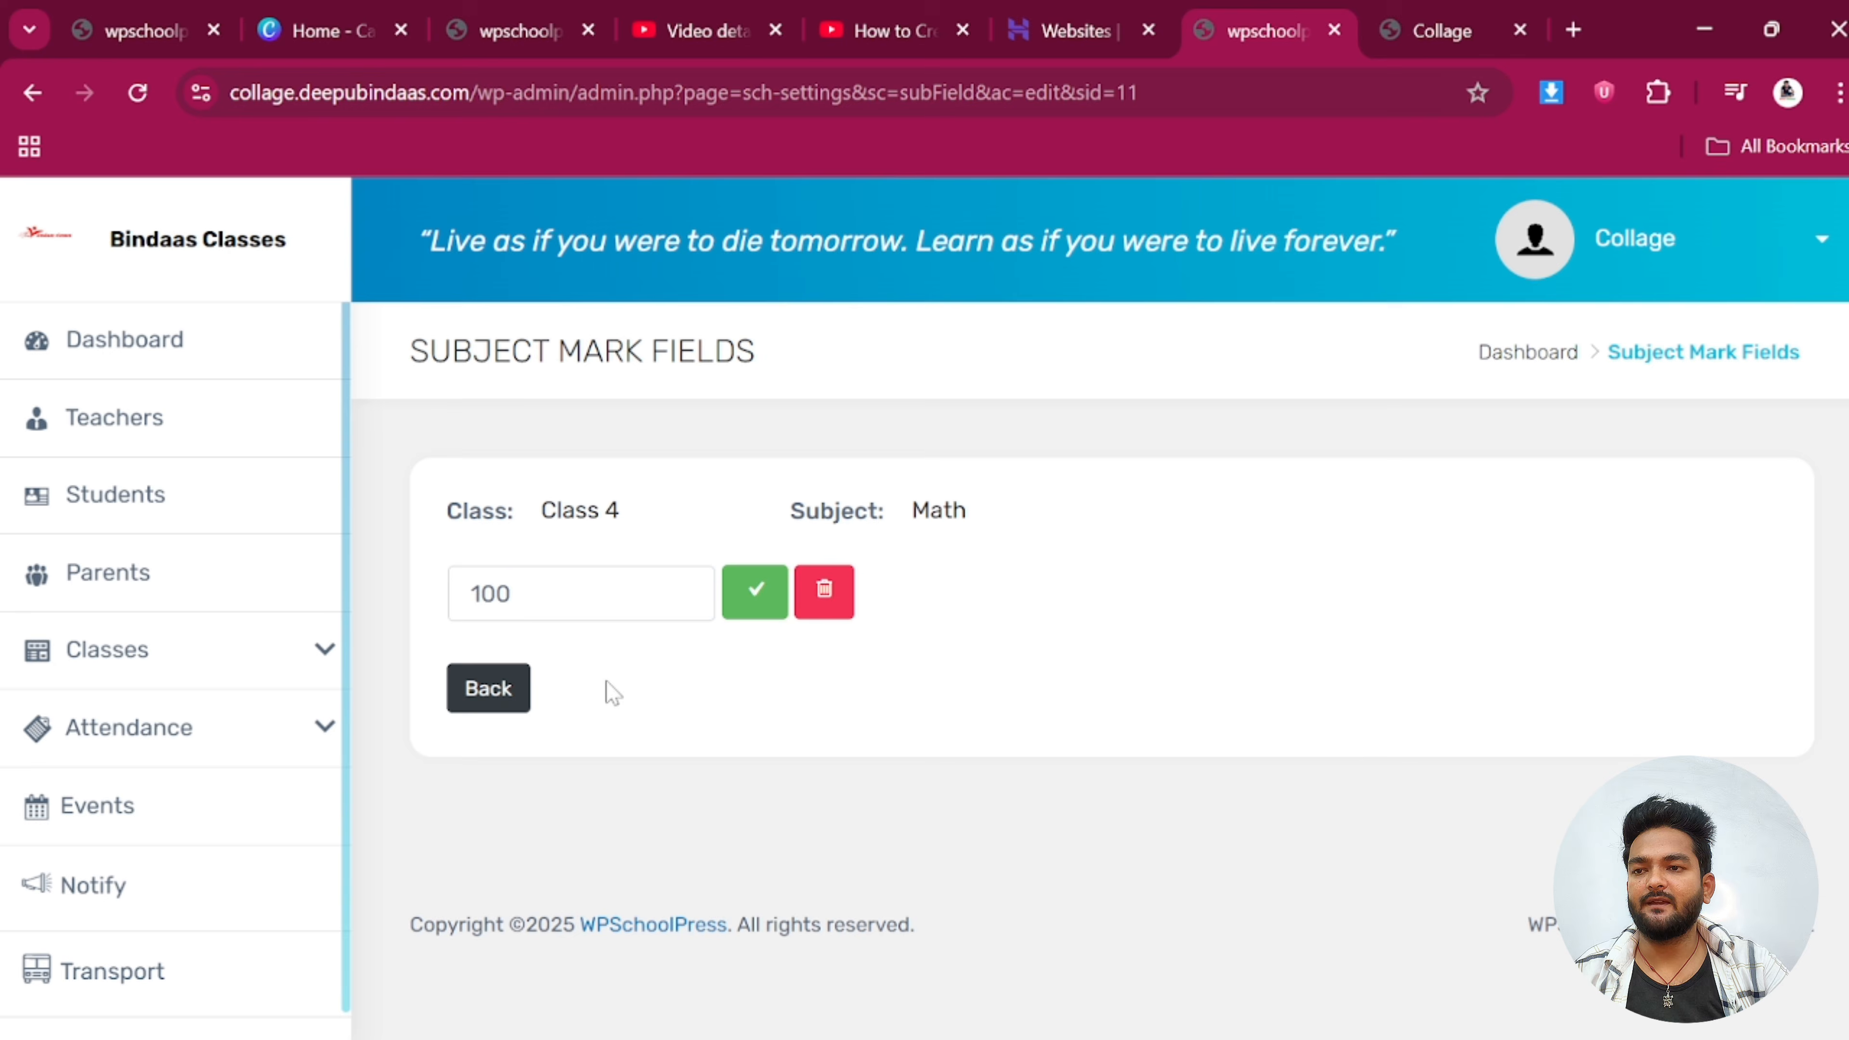
{"action": "left_click", "coordinate": [516, 695]}
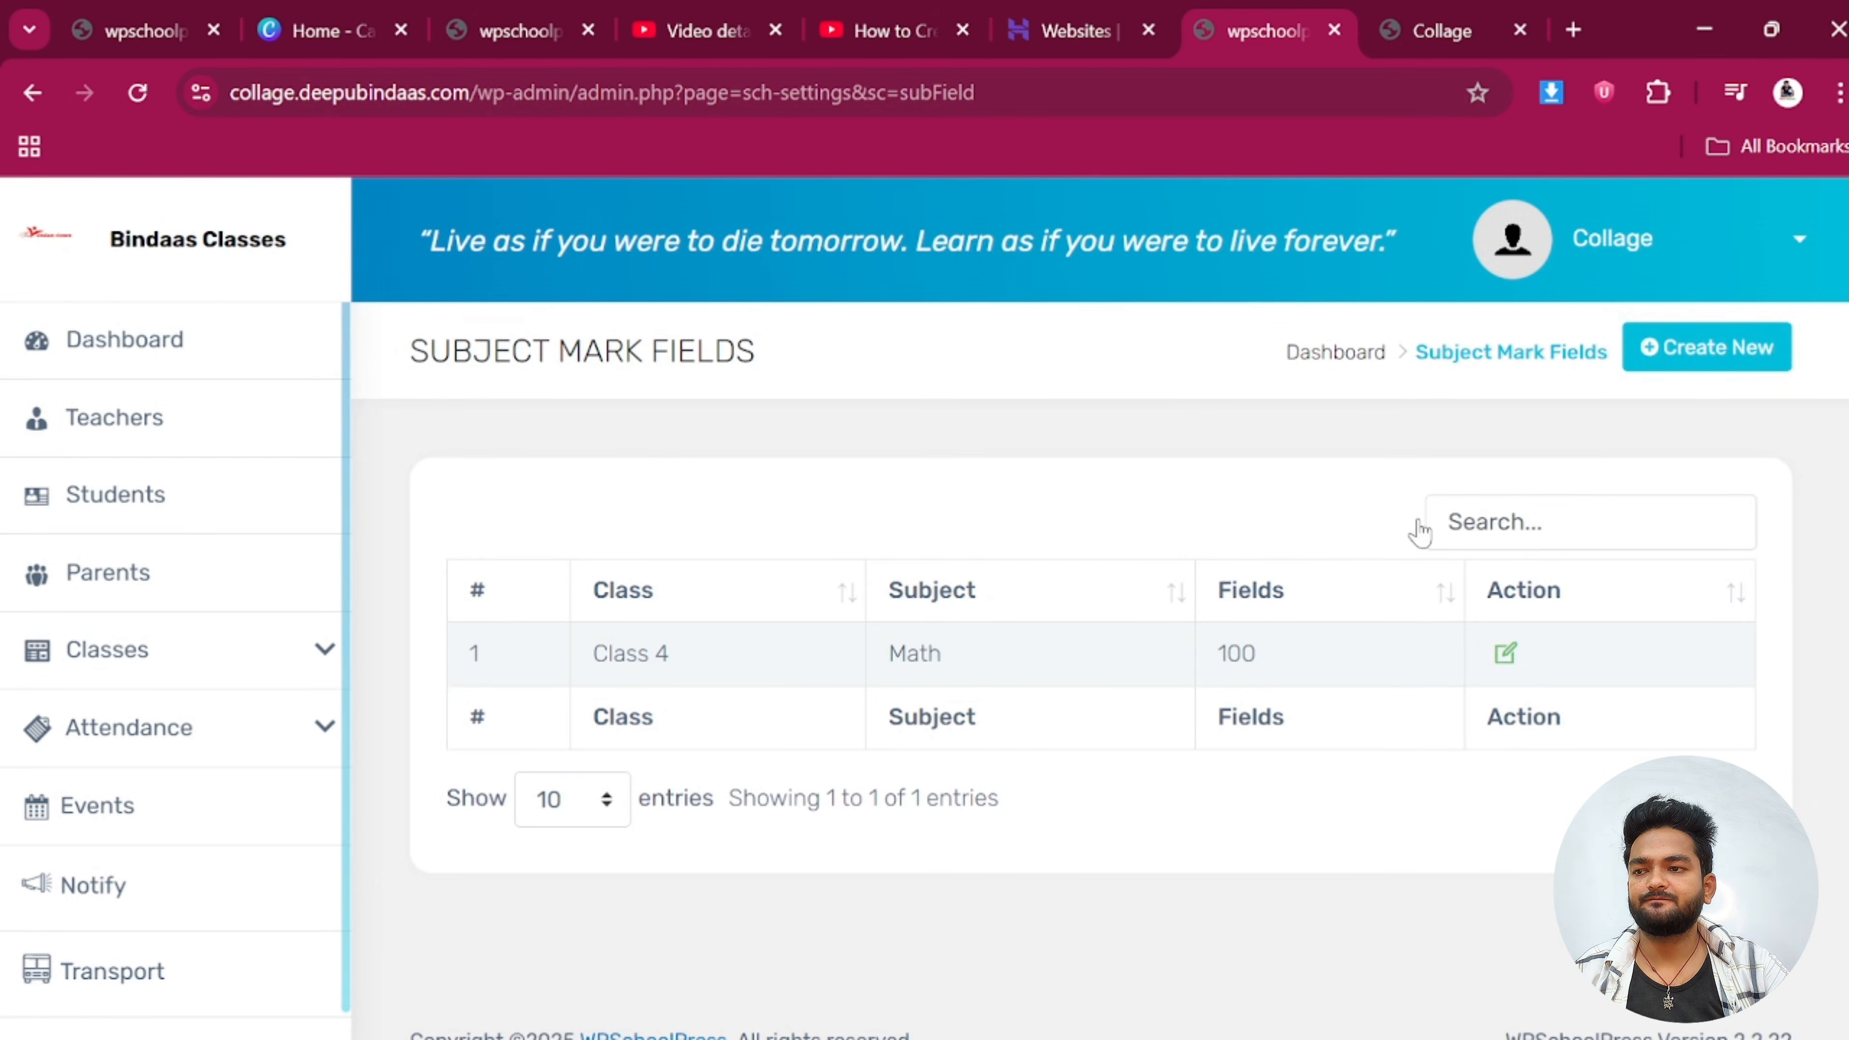
Add a Class 4 Hindi subject mark field of 100
{"action": "left_click", "coordinate": [1676, 347]}
{"action": "left_click", "coordinate": [597, 538]}
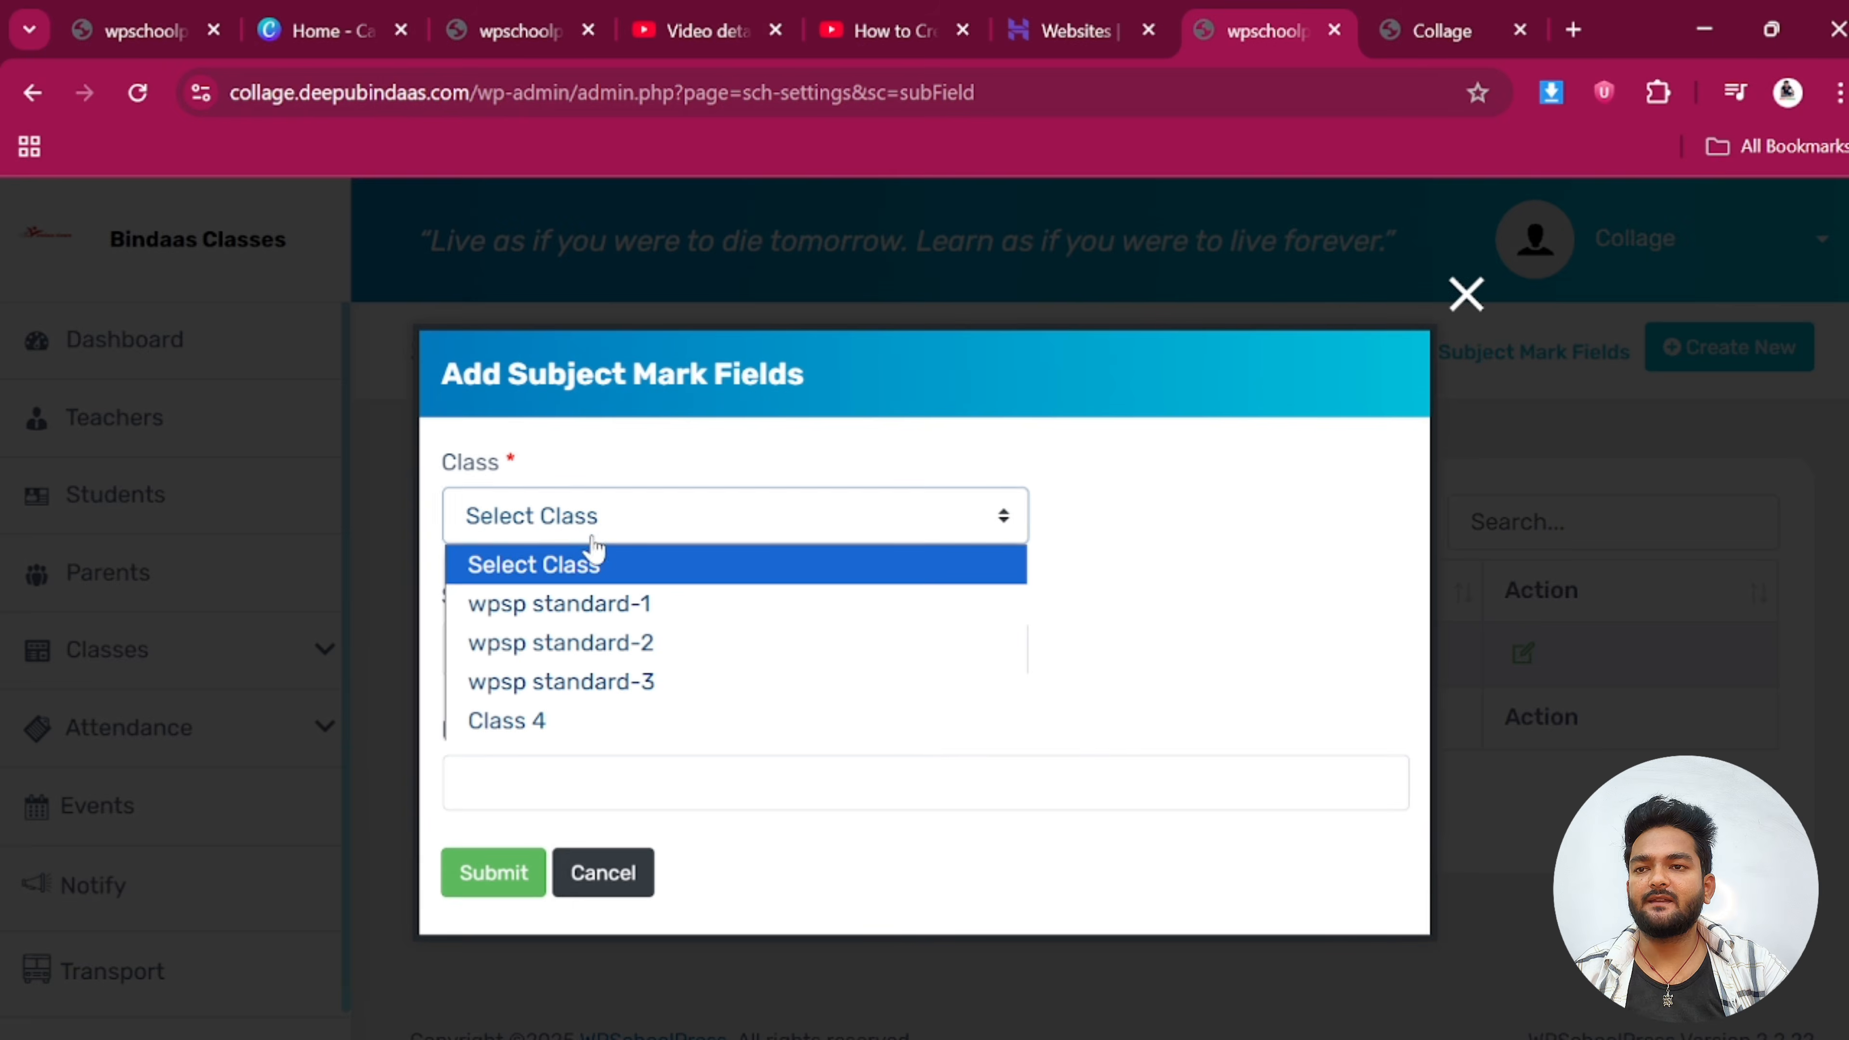
{"action": "left_click", "coordinate": [514, 720]}
{"action": "left_click", "coordinate": [525, 655]}
{"action": "left_click", "coordinate": [521, 775]}
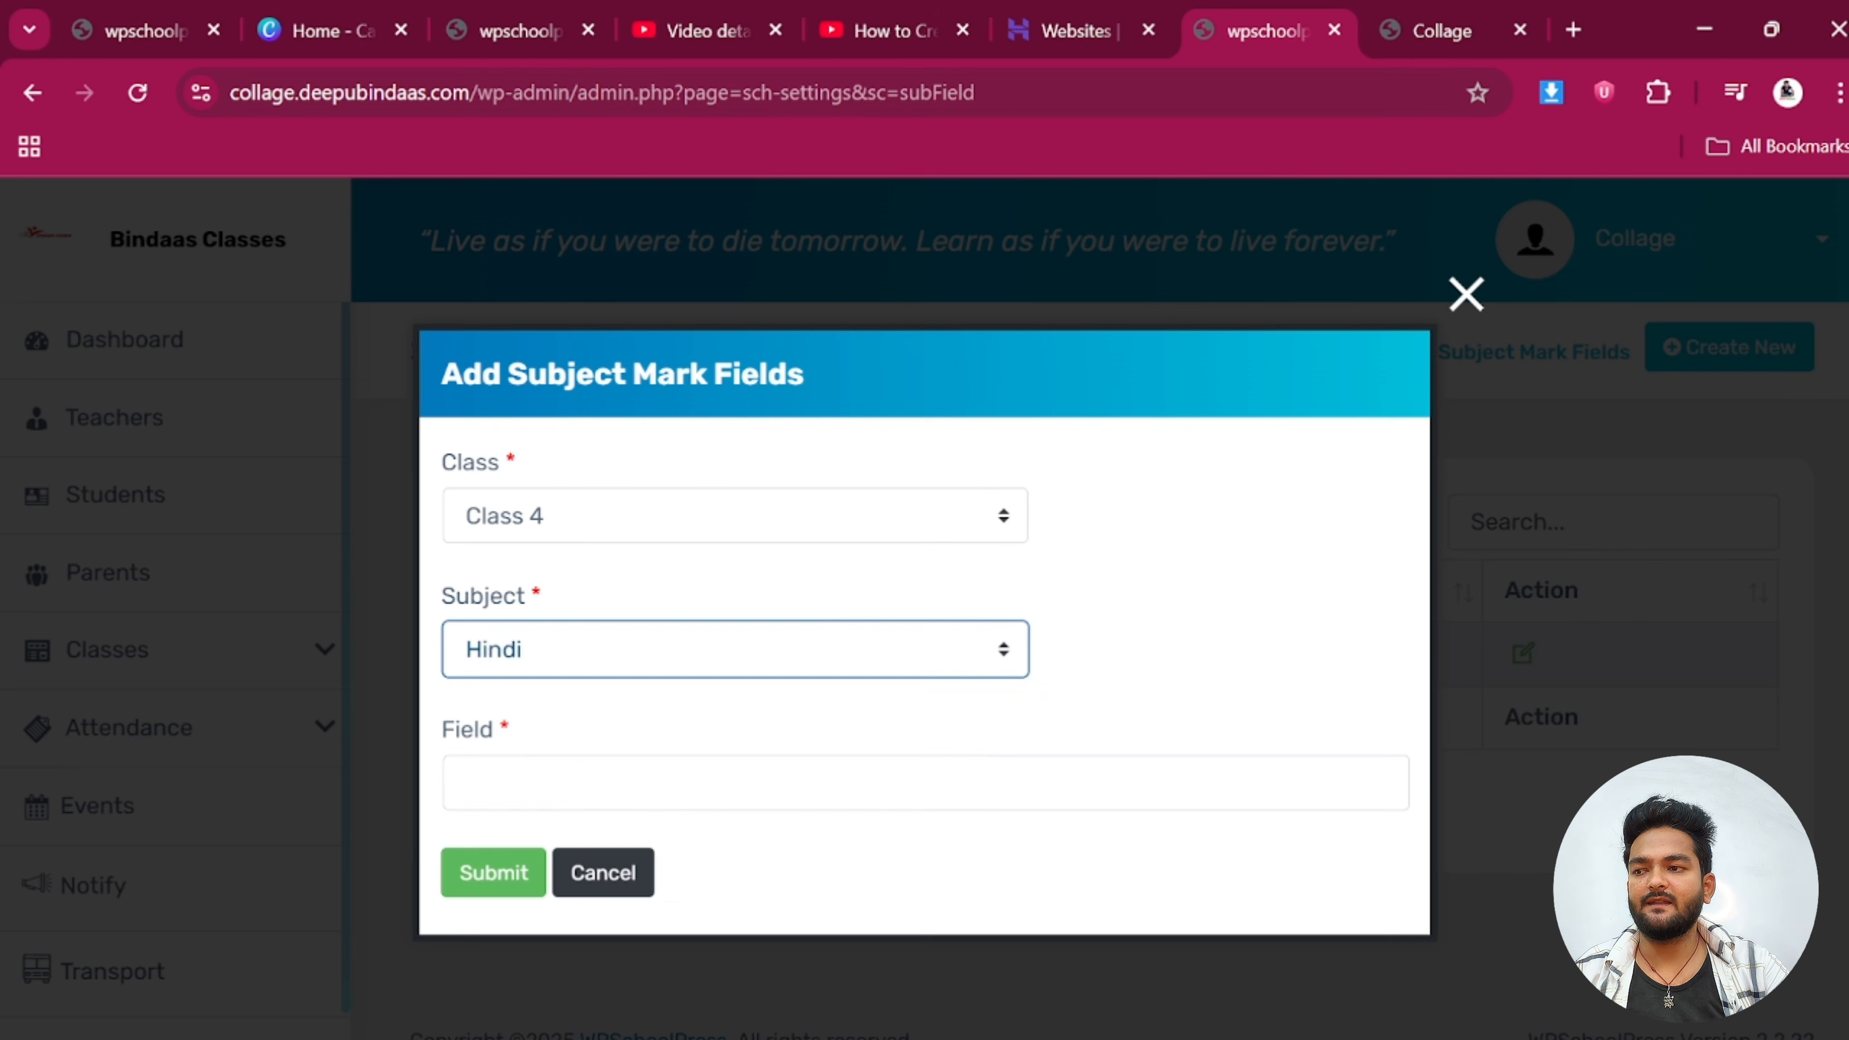
{"action": "left_click", "coordinate": [521, 786]}
{"action": "left_click", "coordinate": [627, 856]}
{"action": "left_click", "coordinate": [490, 887]}
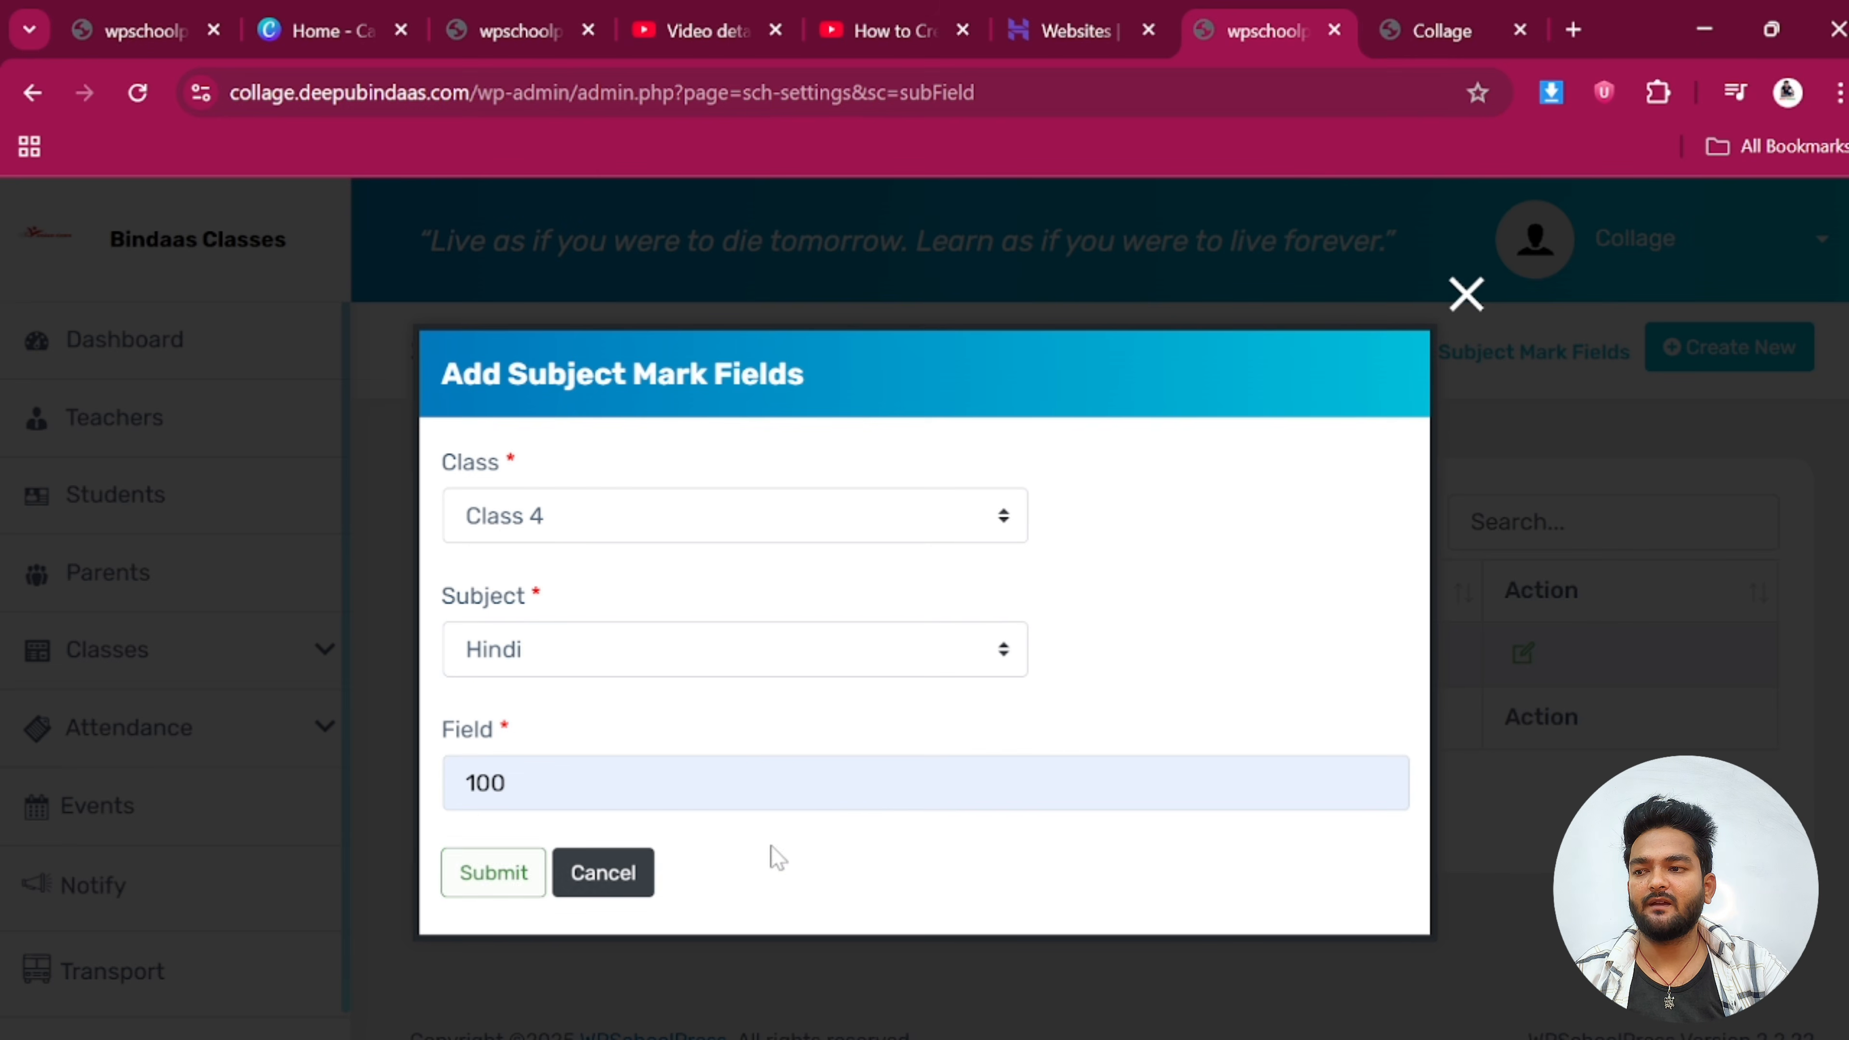
{"action": "left_click", "coordinate": [483, 882]}
{"action": "left_click", "coordinate": [962, 746]}
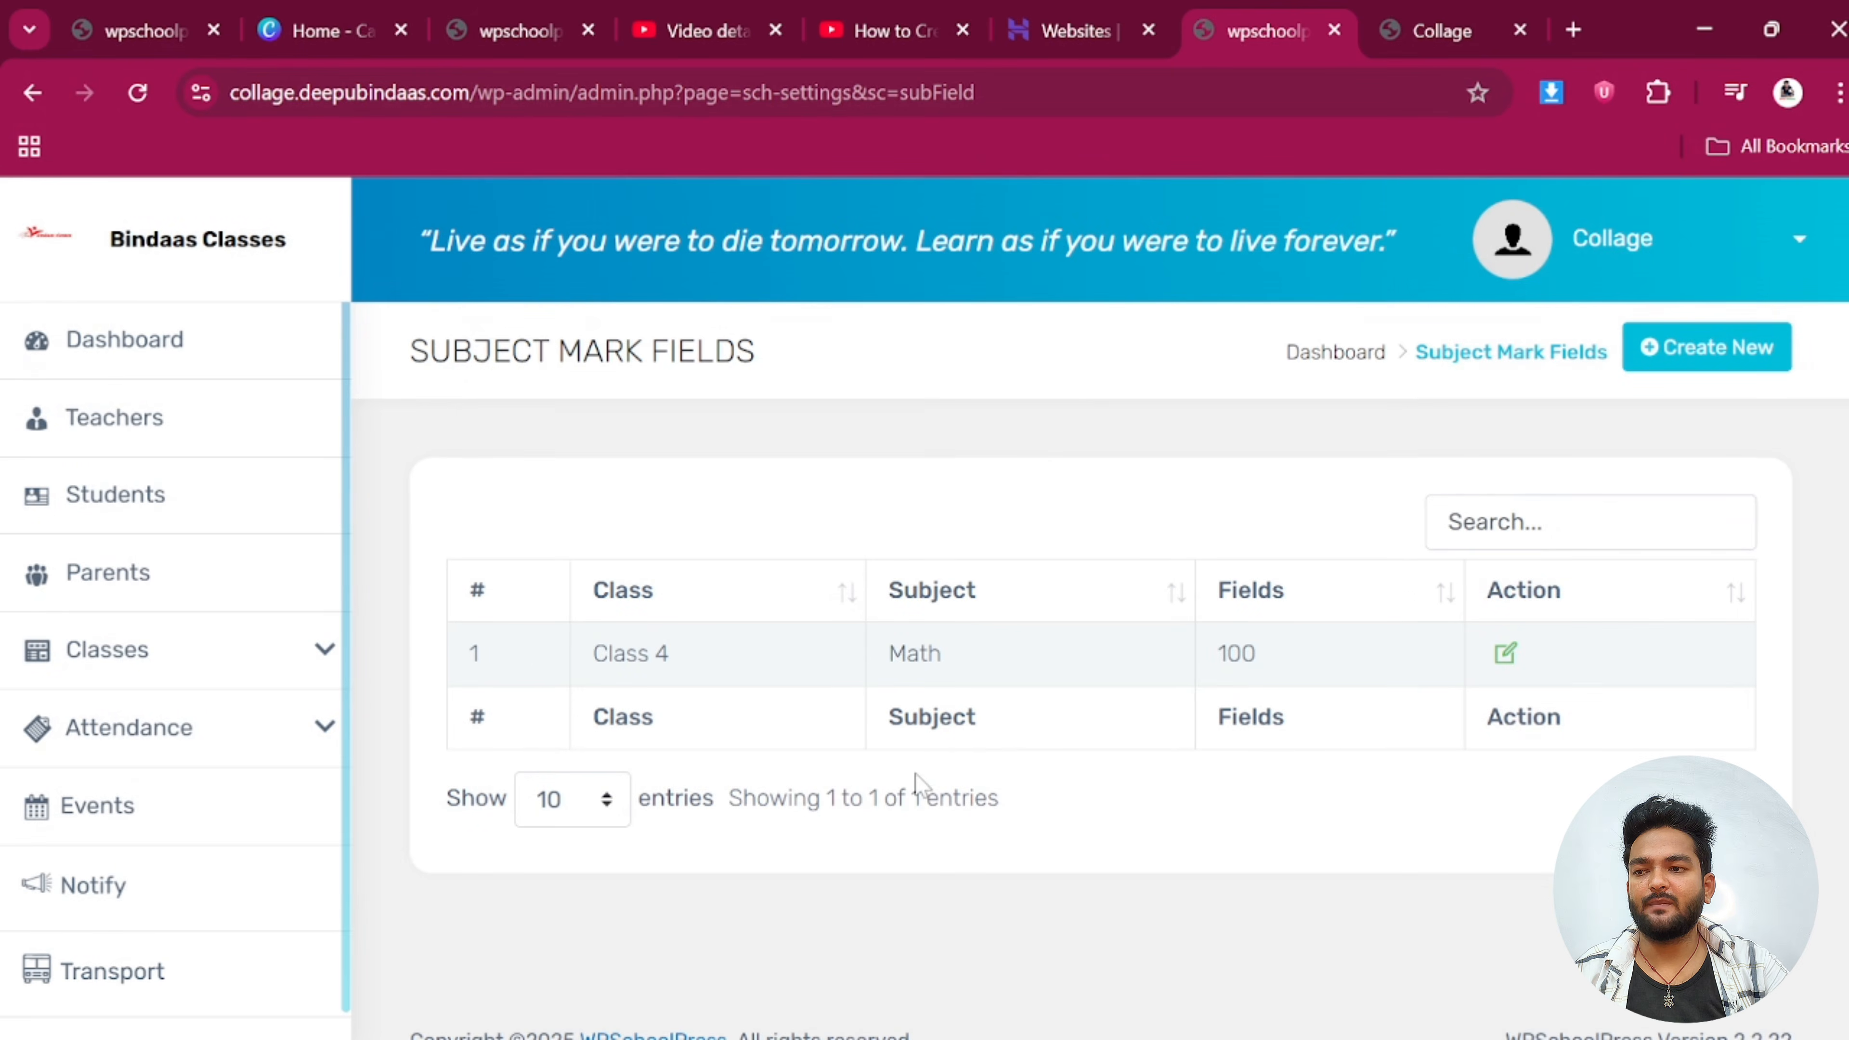
Reload the Subject Mark Fields list to show the new Hindi entry
{"action": "left_click", "coordinate": [137, 92]}
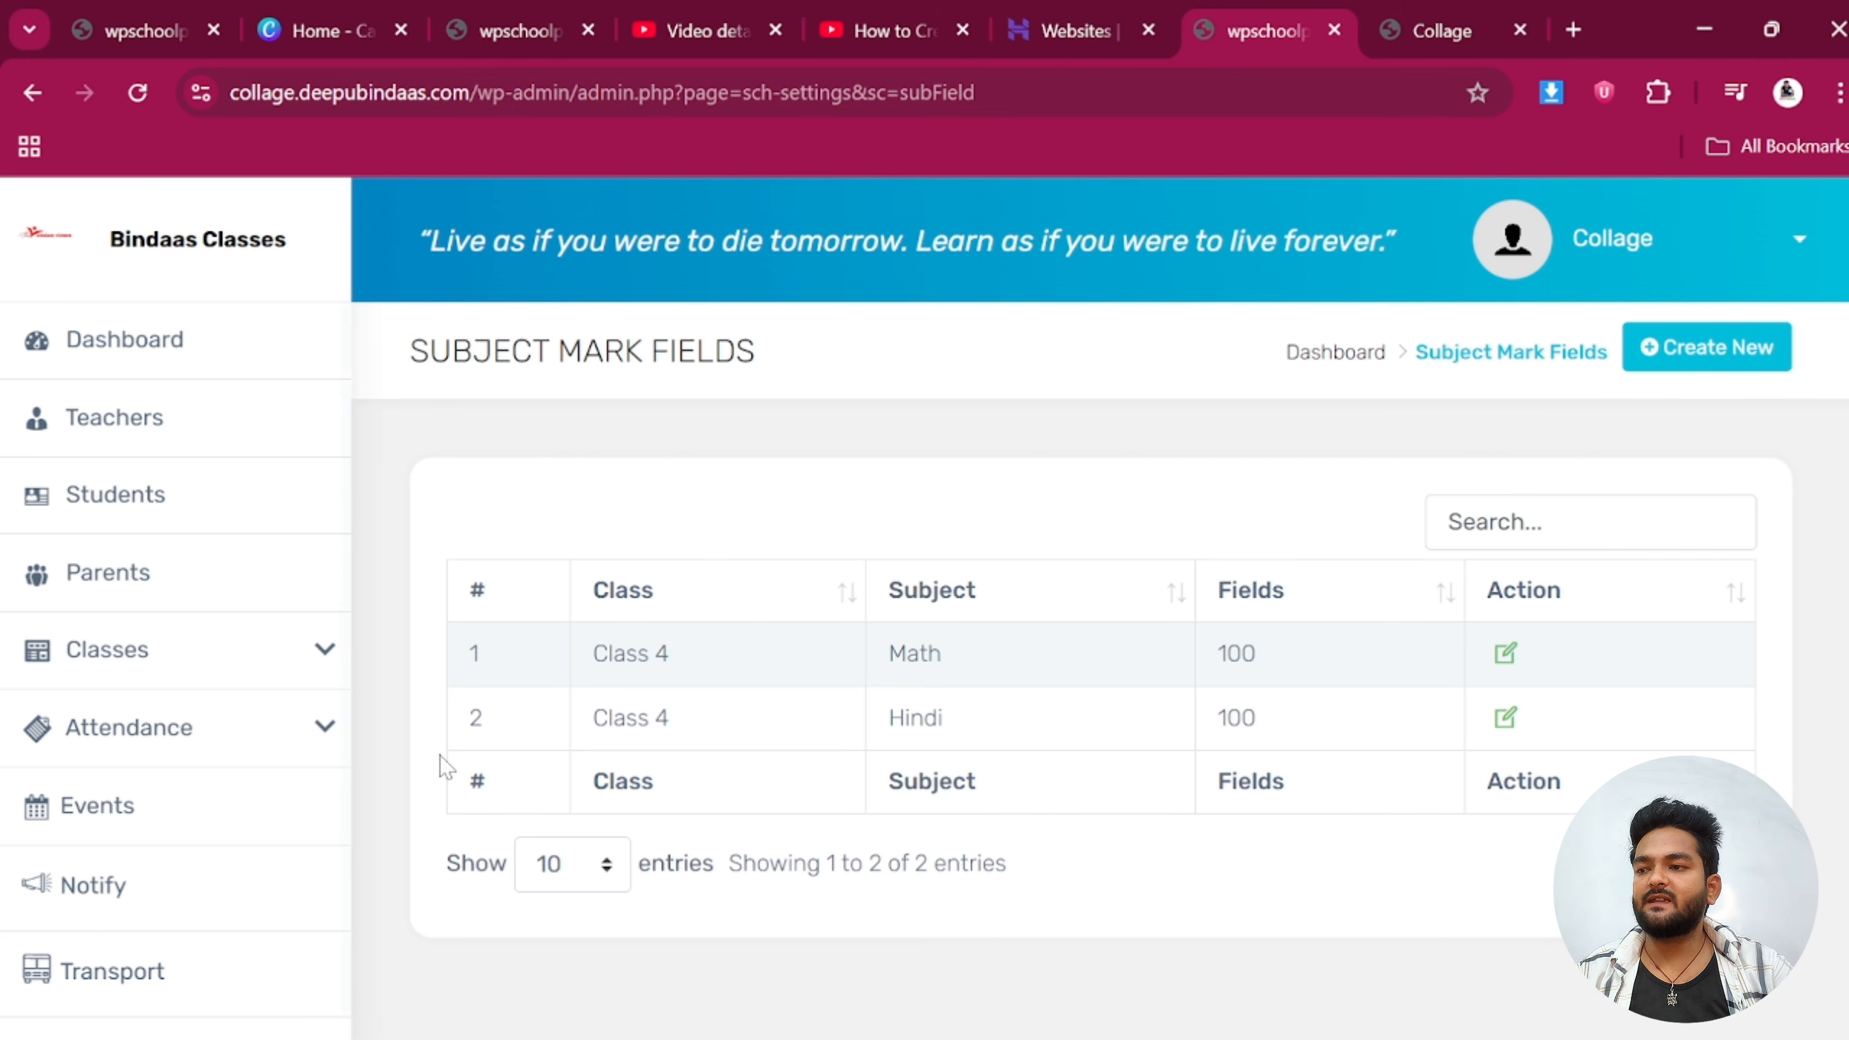
{"action": "scroll", "coordinate": [160, 767], "scroll_direction": "down", "scroll_amount": 2}
{"action": "left_click", "coordinate": [156, 606]}
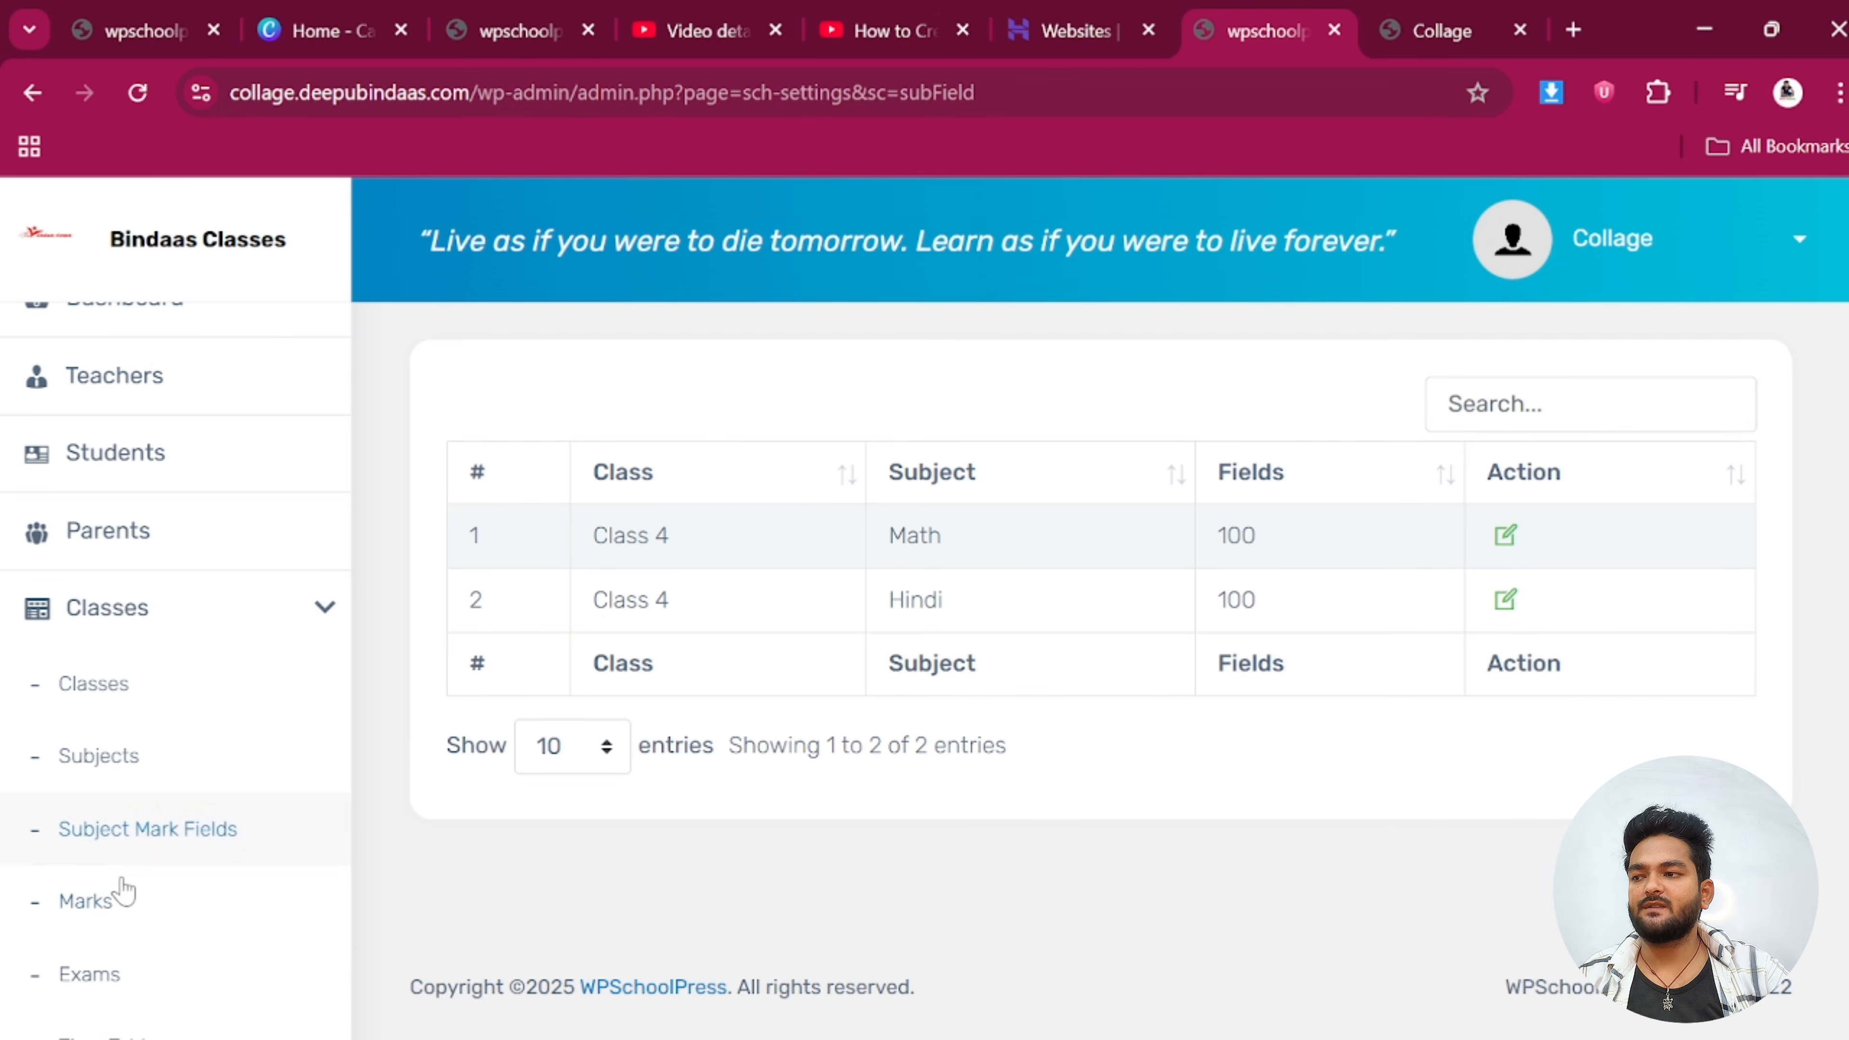
Load the marks entry sheet for Class 4, Weekly Test, Math
{"action": "left_click", "coordinate": [109, 914]}
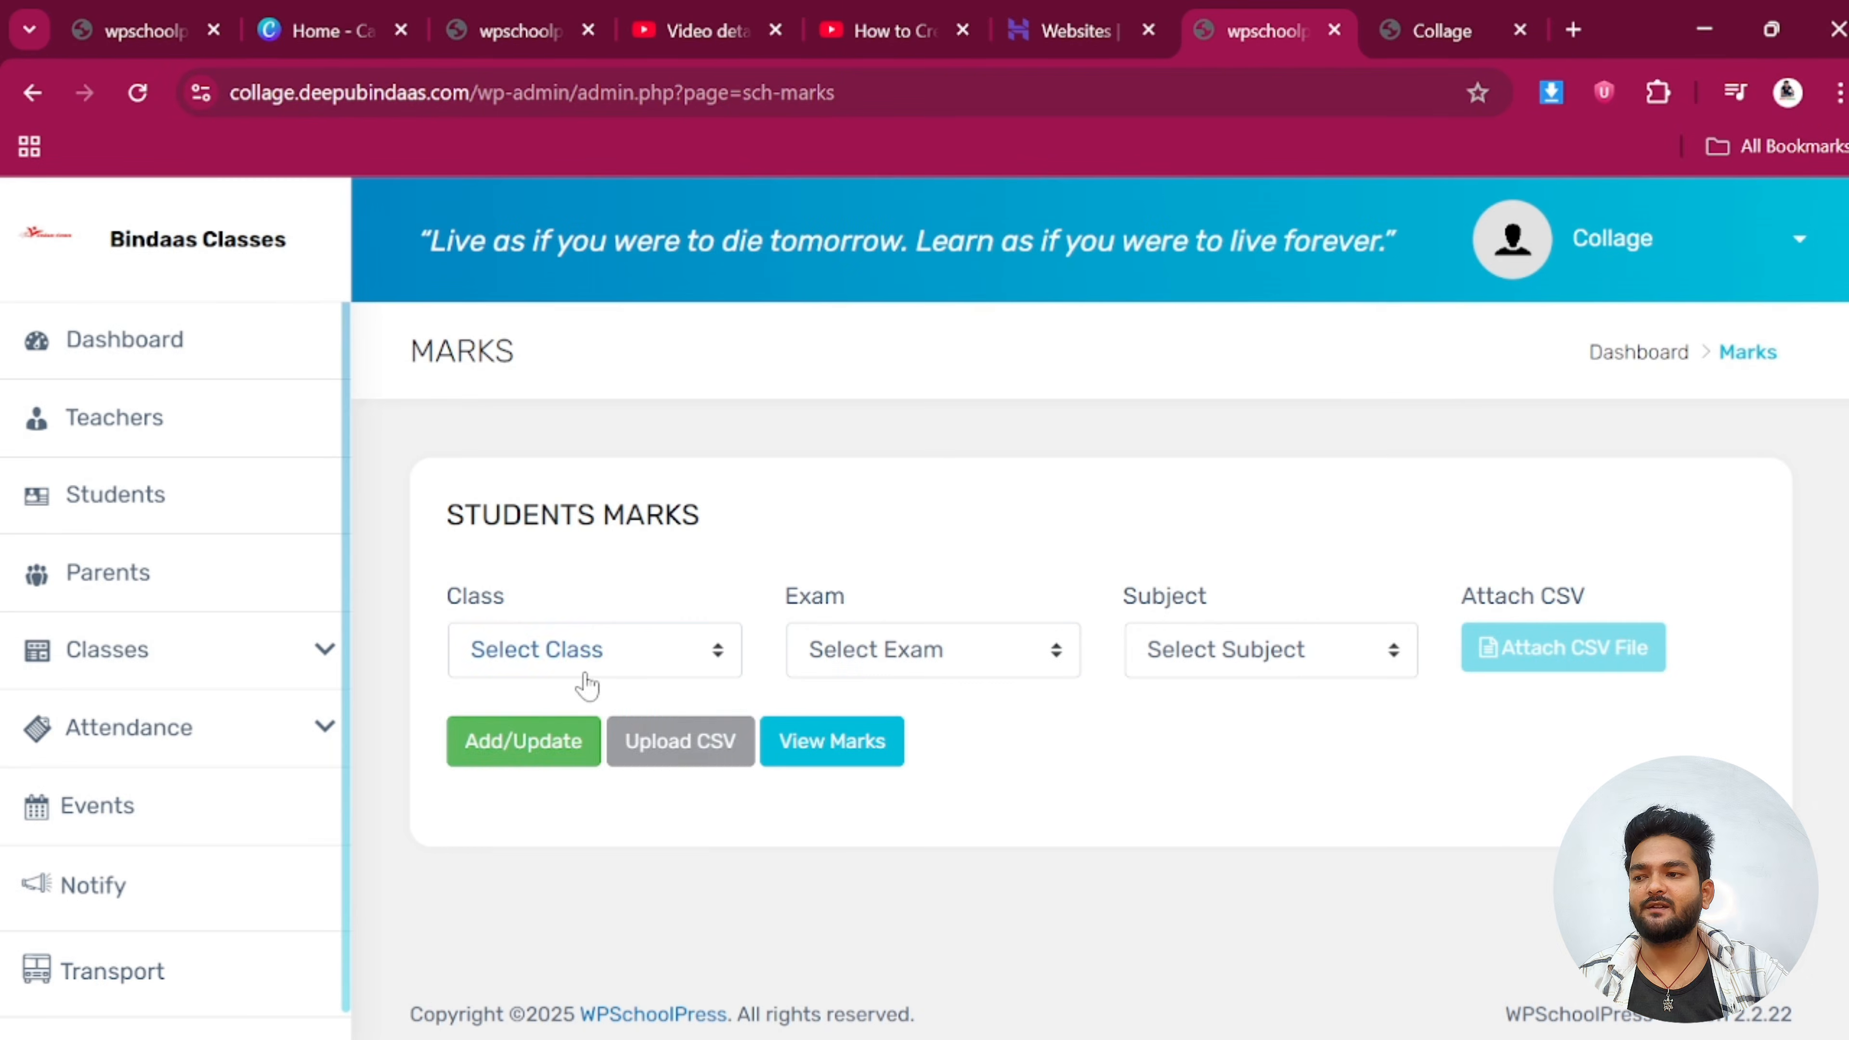
{"action": "left_click", "coordinate": [586, 666]}
{"action": "left_click", "coordinate": [529, 855]}
{"action": "left_click", "coordinate": [851, 666]}
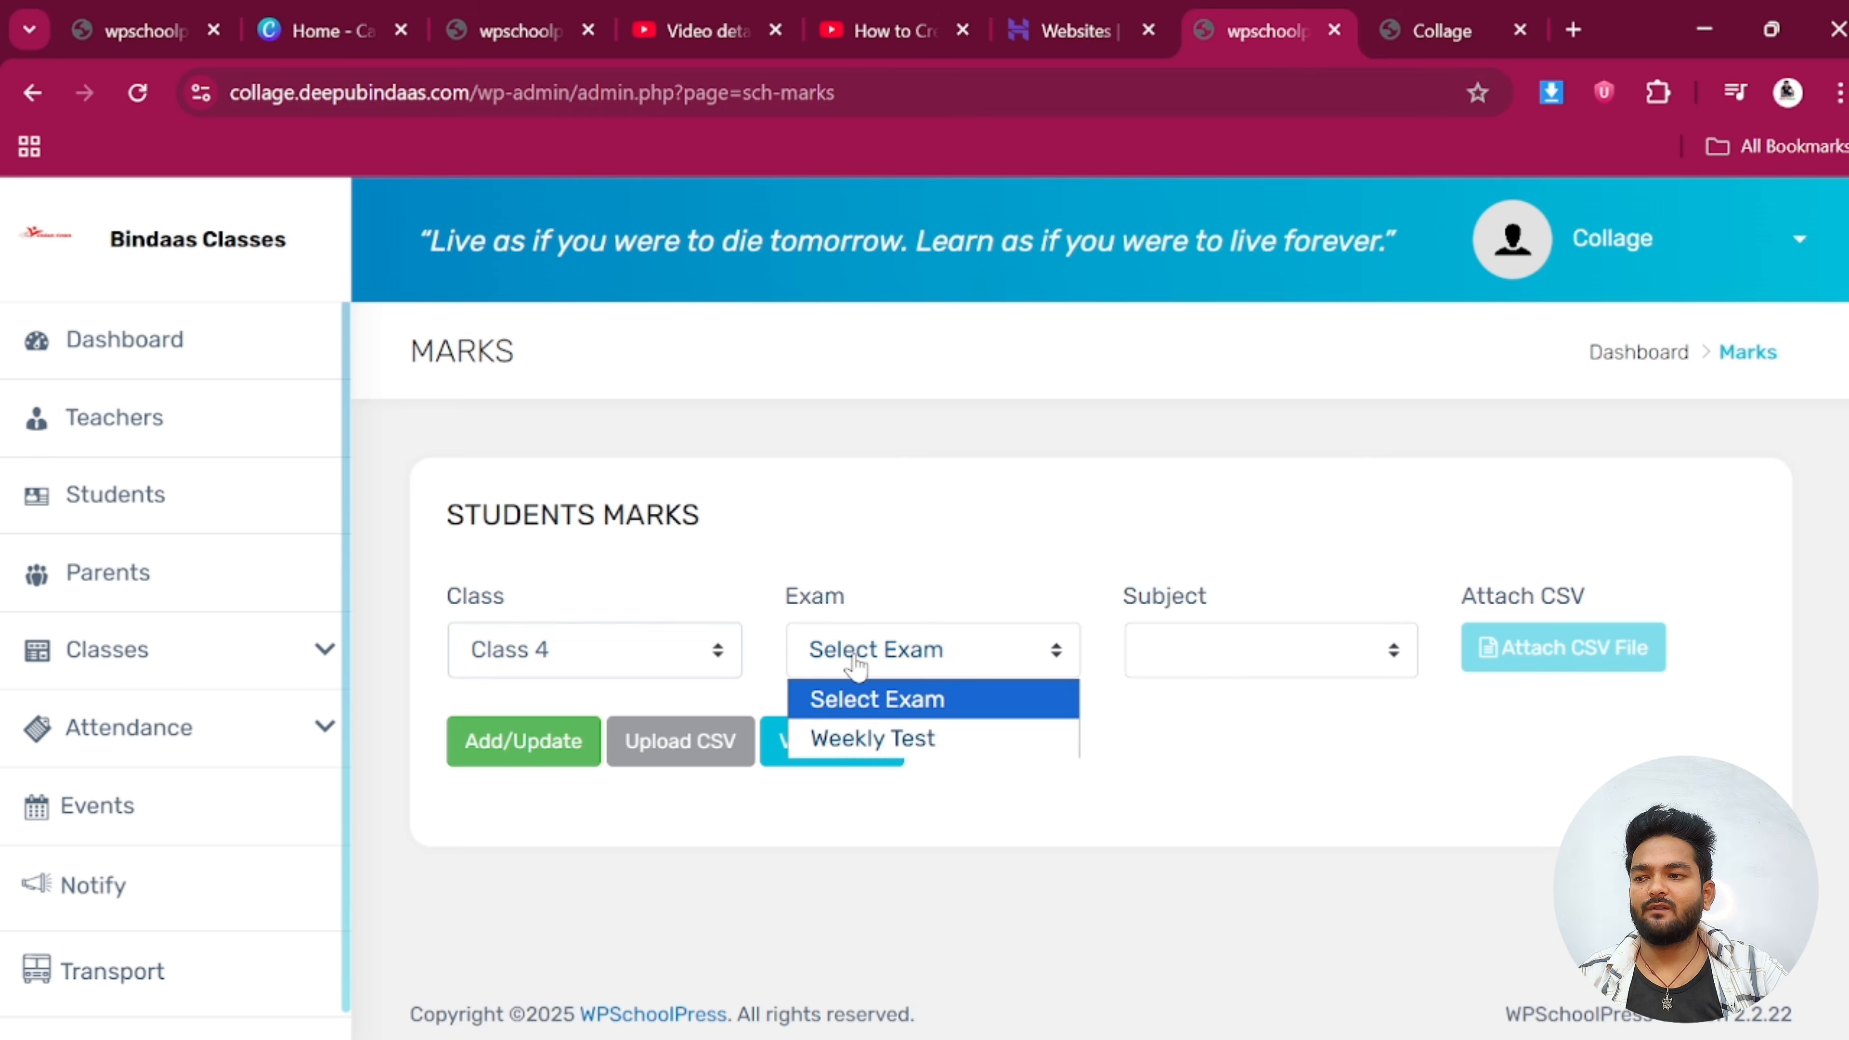
{"action": "left_click", "coordinate": [850, 743]}
{"action": "left_click", "coordinate": [1237, 648]}
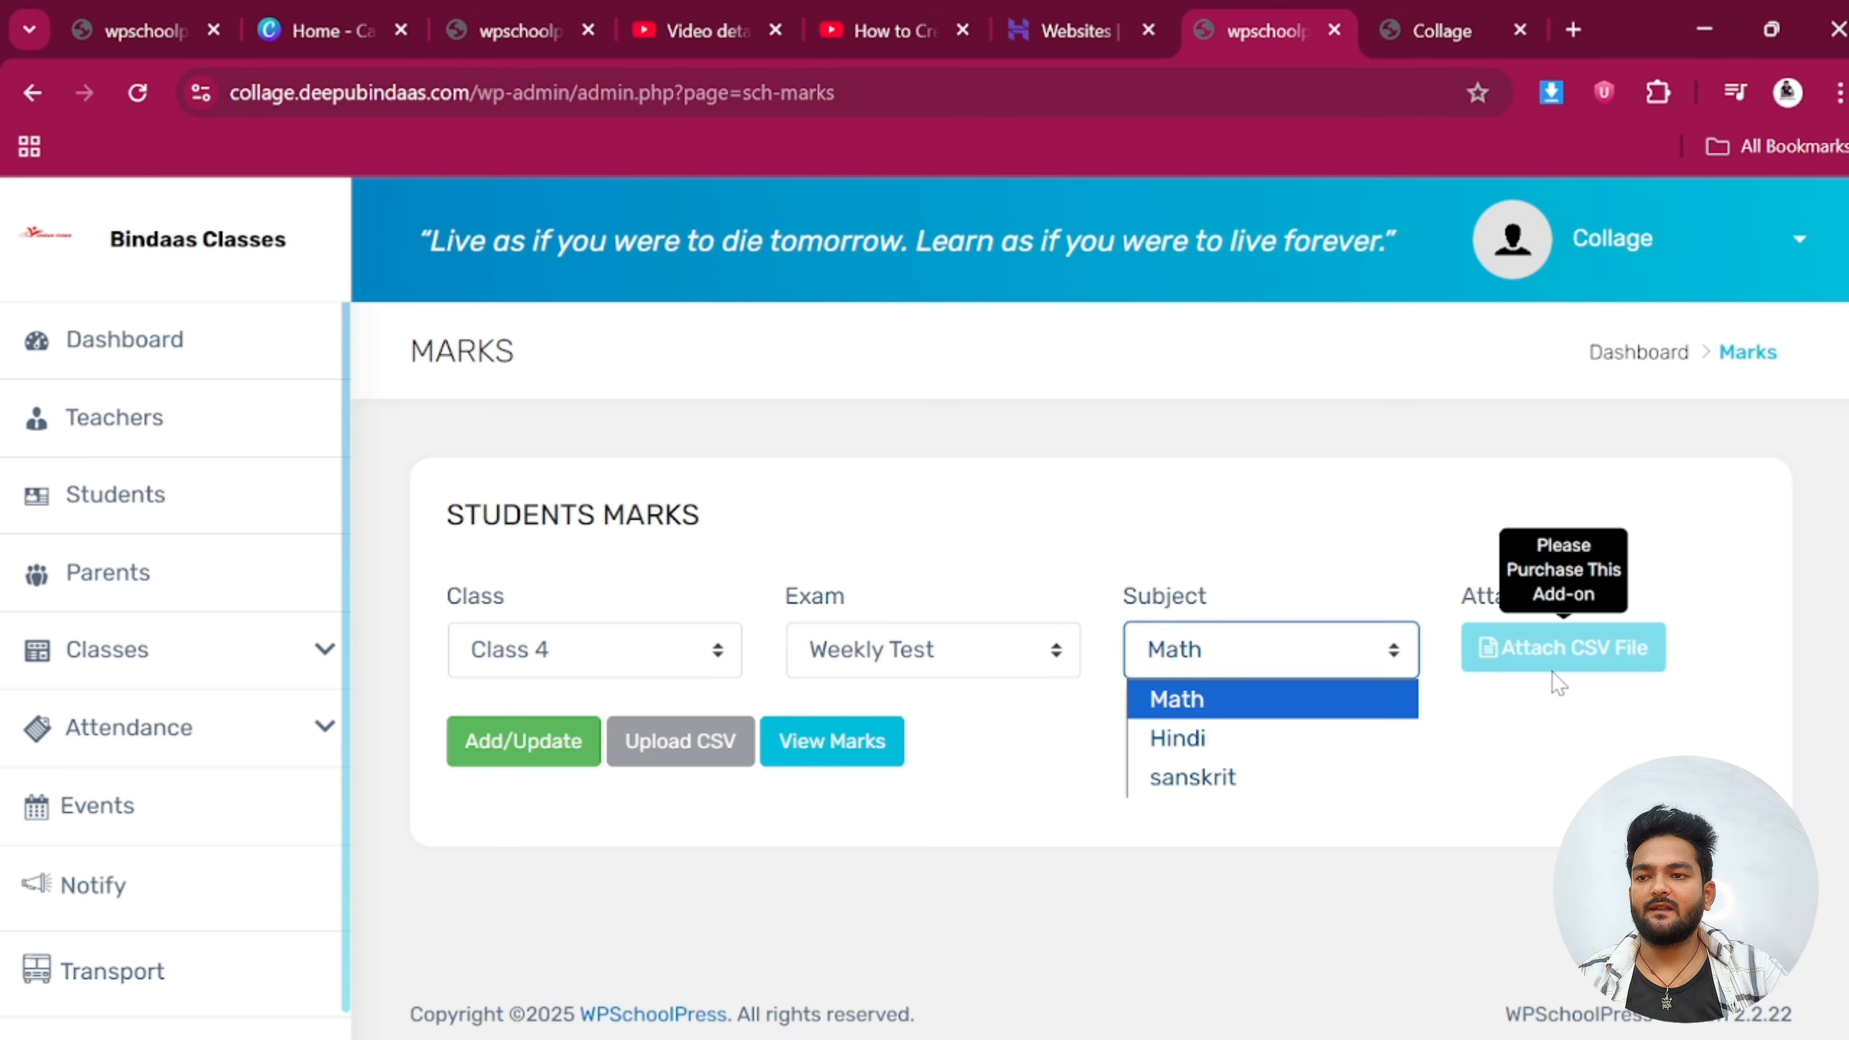
{"action": "left_click", "coordinate": [1548, 724]}
{"action": "left_click", "coordinate": [510, 743]}
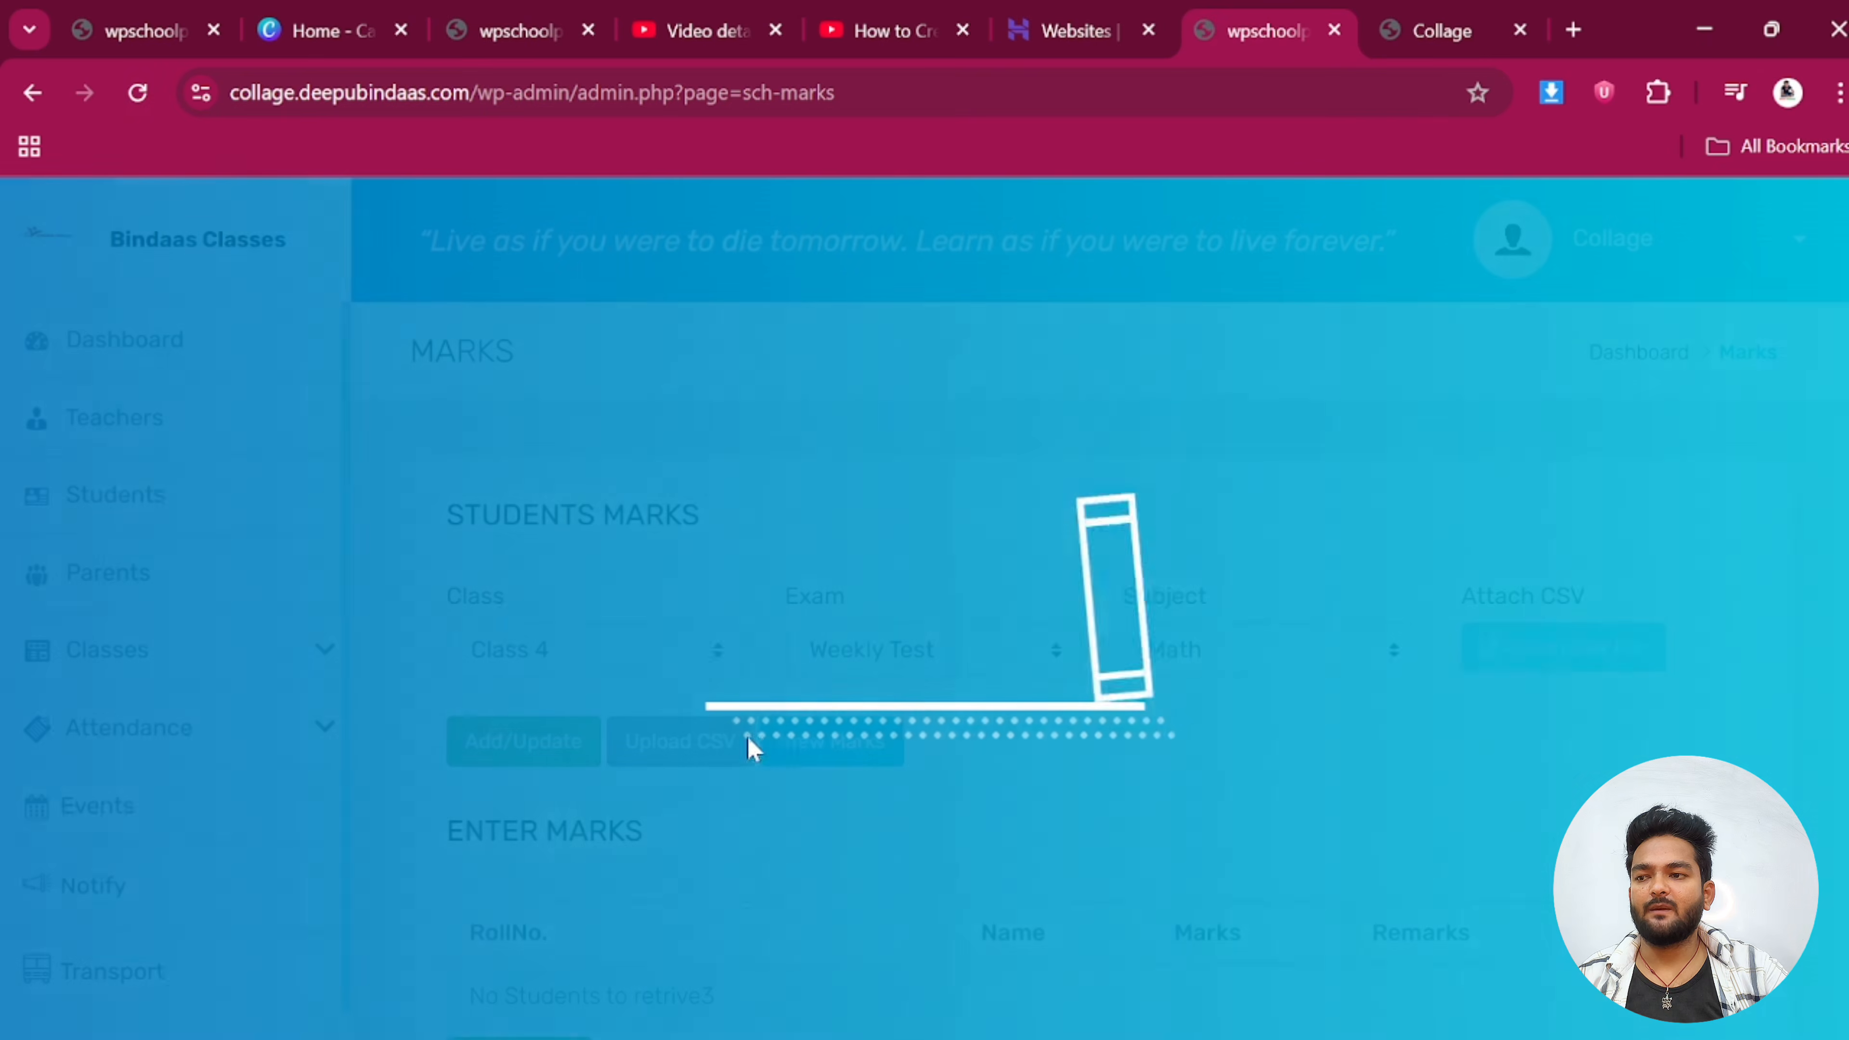
{"action": "scroll", "coordinate": [1152, 727], "scroll_direction": "down", "scroll_amount": 4}
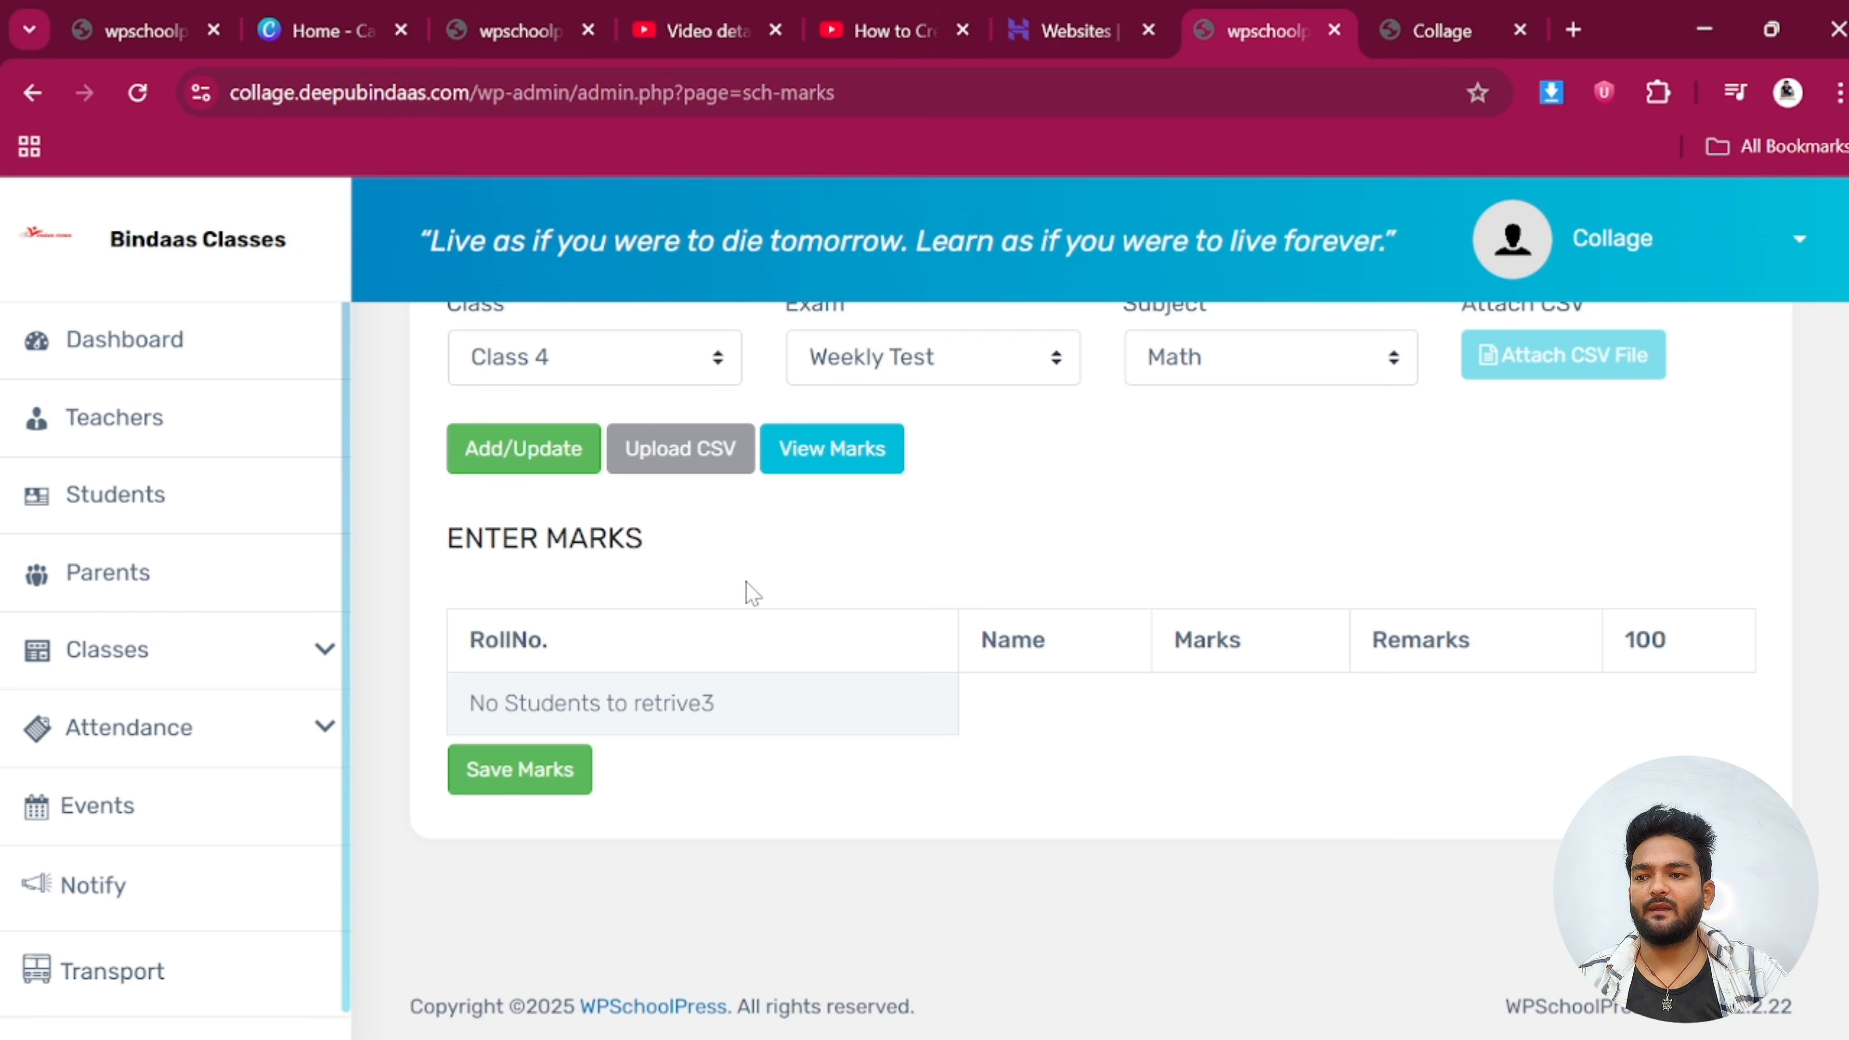
{"action": "scroll", "coordinate": [774, 568], "scroll_direction": "up", "scroll_amount": 2}
{"action": "scroll", "coordinate": [1165, 628], "scroll_direction": "down", "scroll_amount": 2}
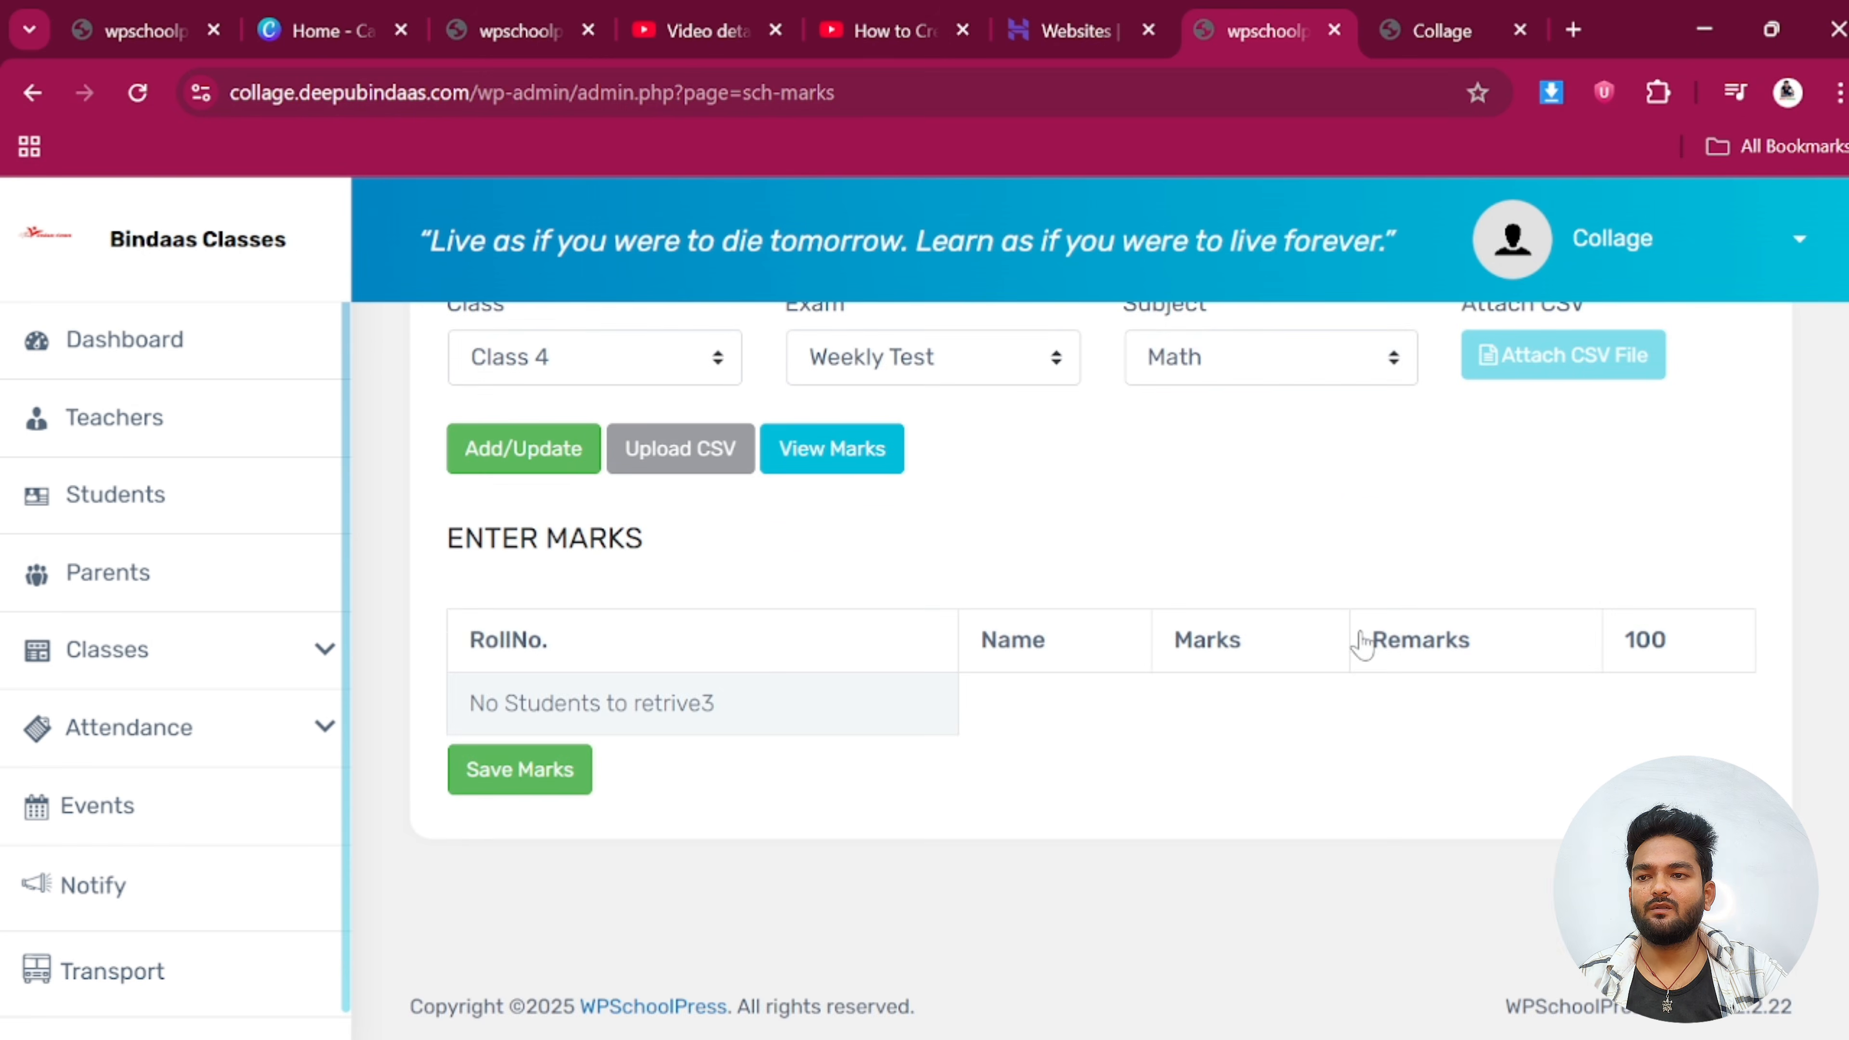
{"action": "scroll", "coordinate": [1358, 640], "scroll_direction": "up", "scroll_amount": 4}
Return to the dashboard, check the calendar, then open Classes > Exams listing the Class 4 Weekly Test
{"action": "left_click", "coordinate": [1637, 357]}
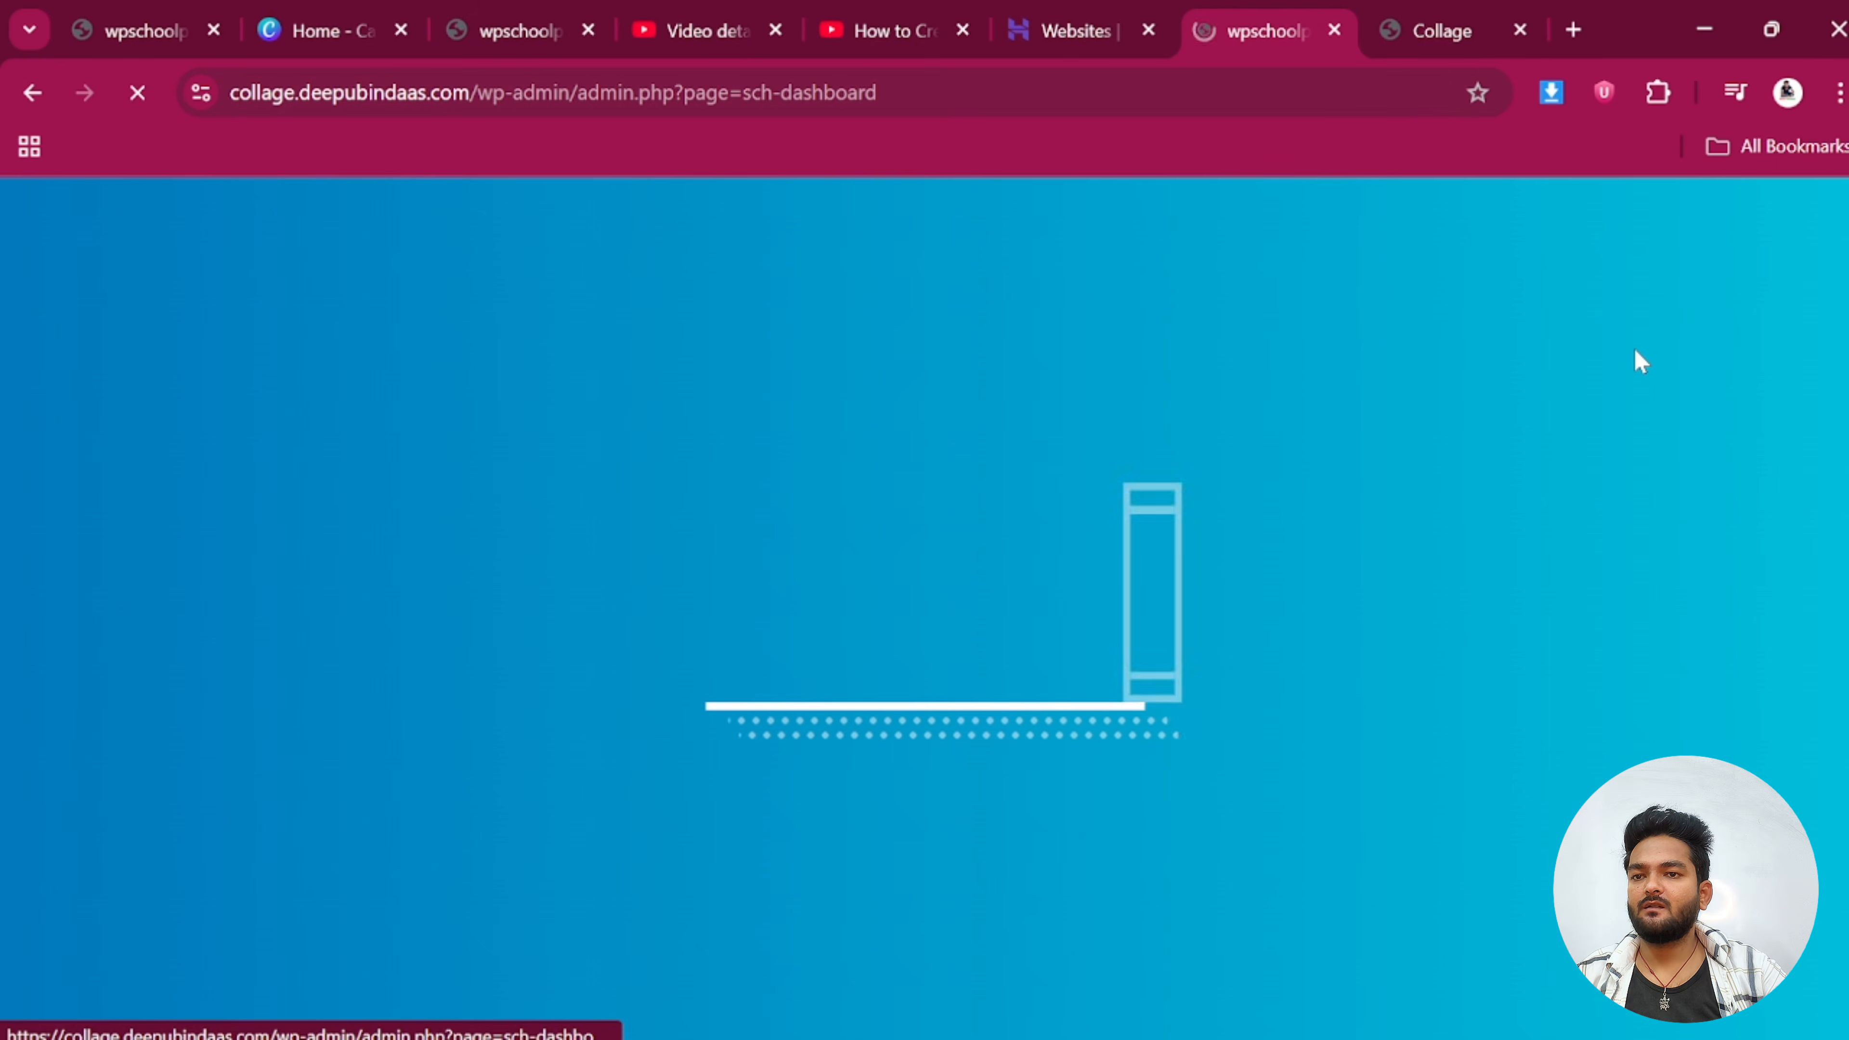
{"action": "scroll", "coordinate": [502, 767], "scroll_direction": "down", "scroll_amount": 4}
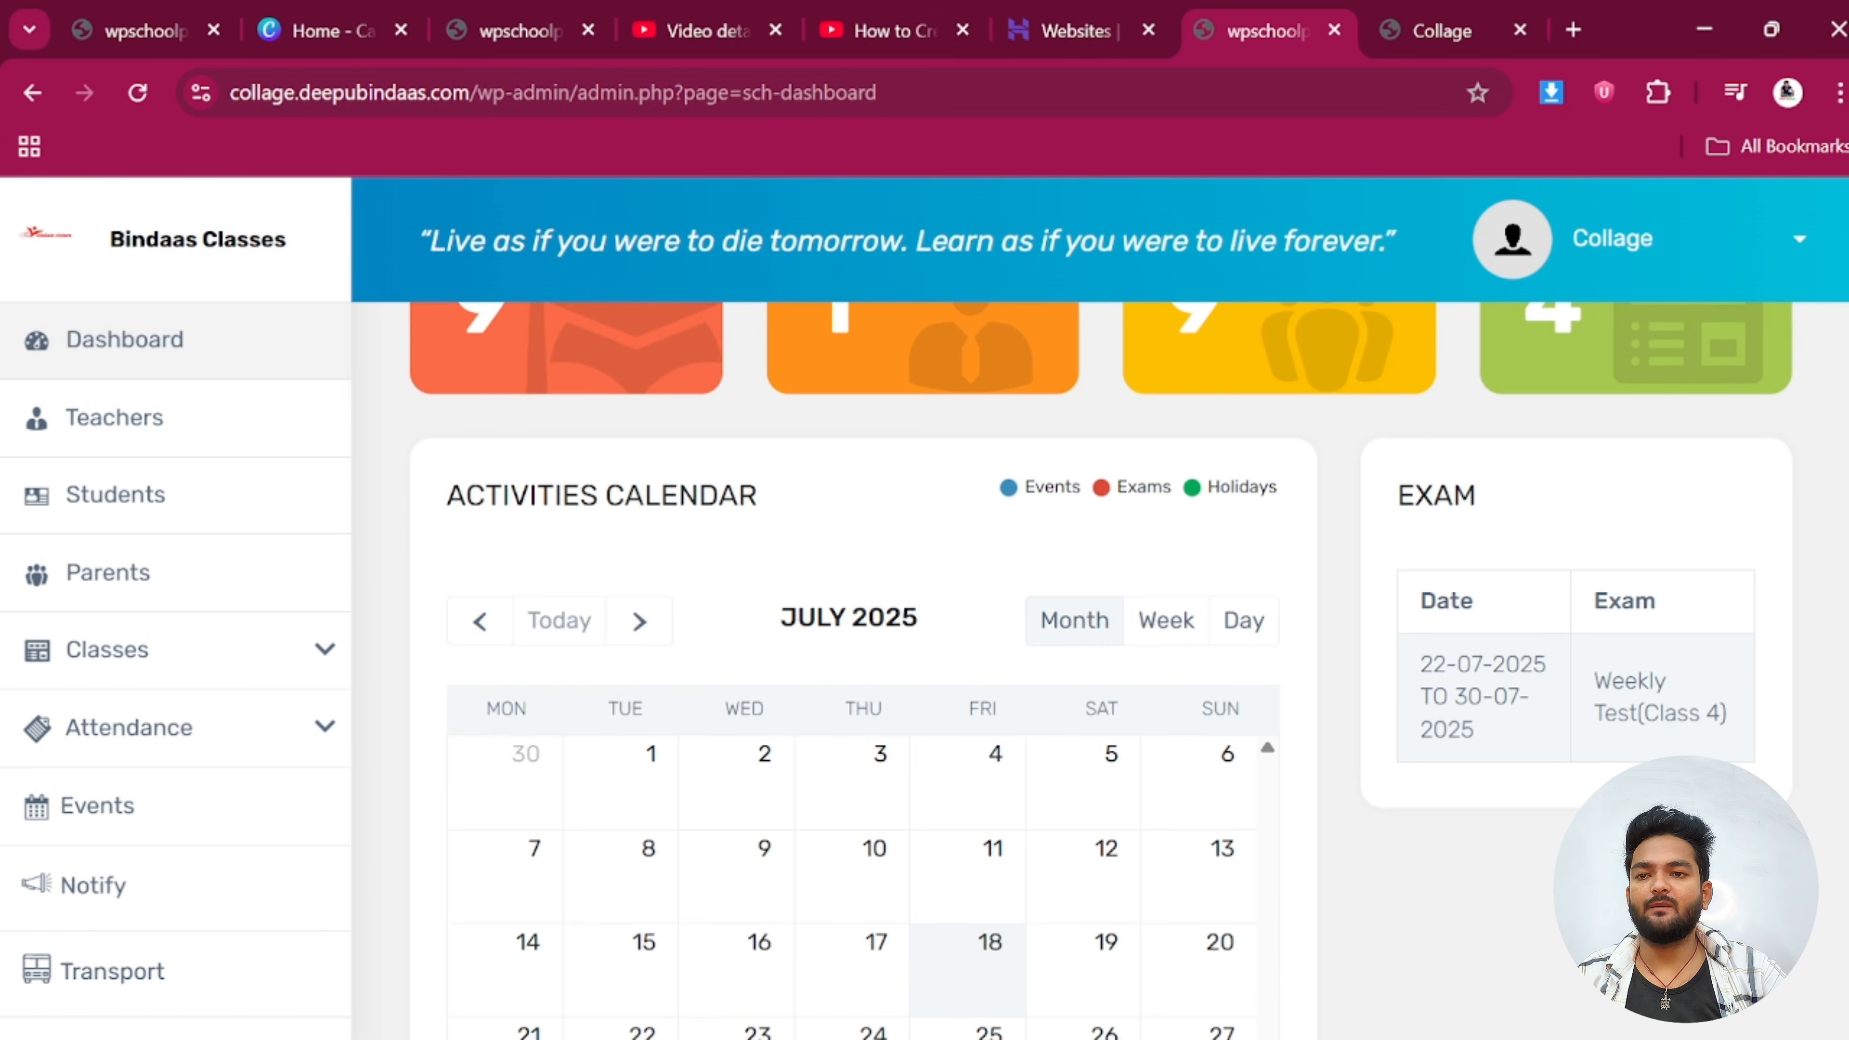
{"action": "scroll", "coordinate": [178, 693], "scroll_direction": "down", "scroll_amount": 2}
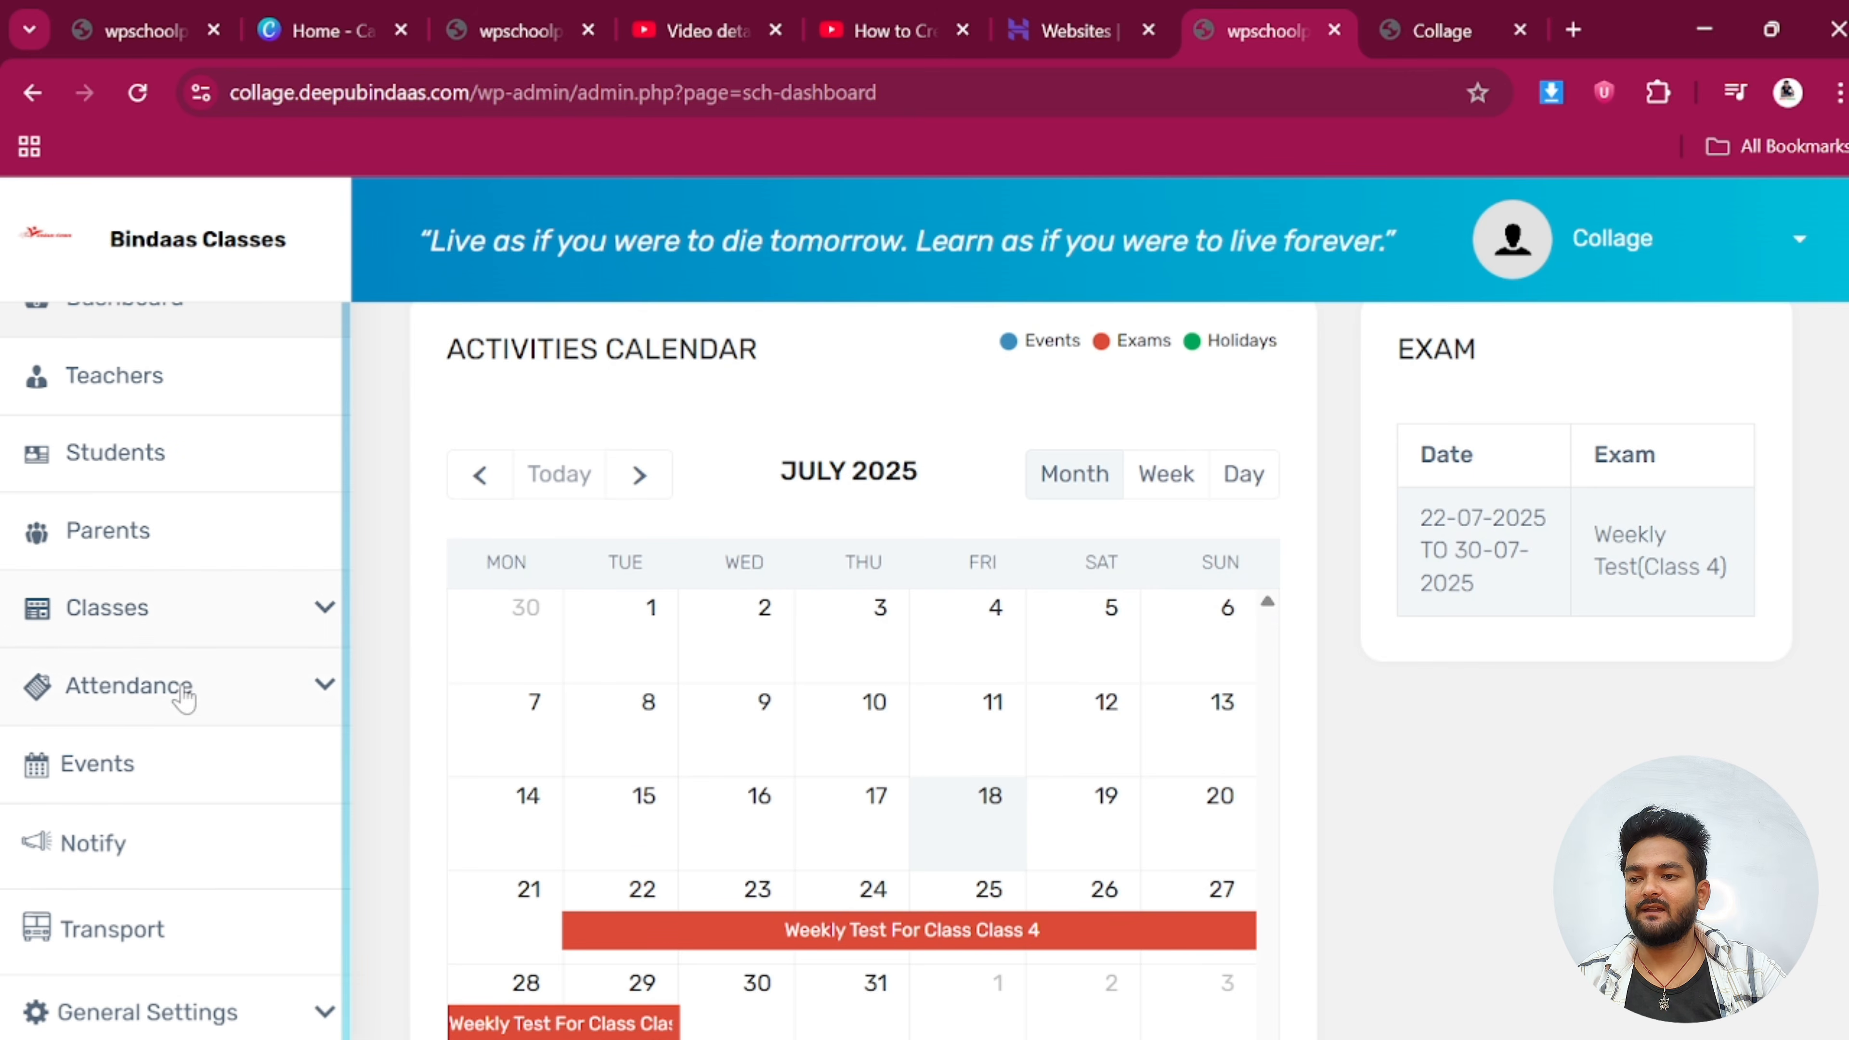
{"action": "left_click", "coordinate": [131, 615]}
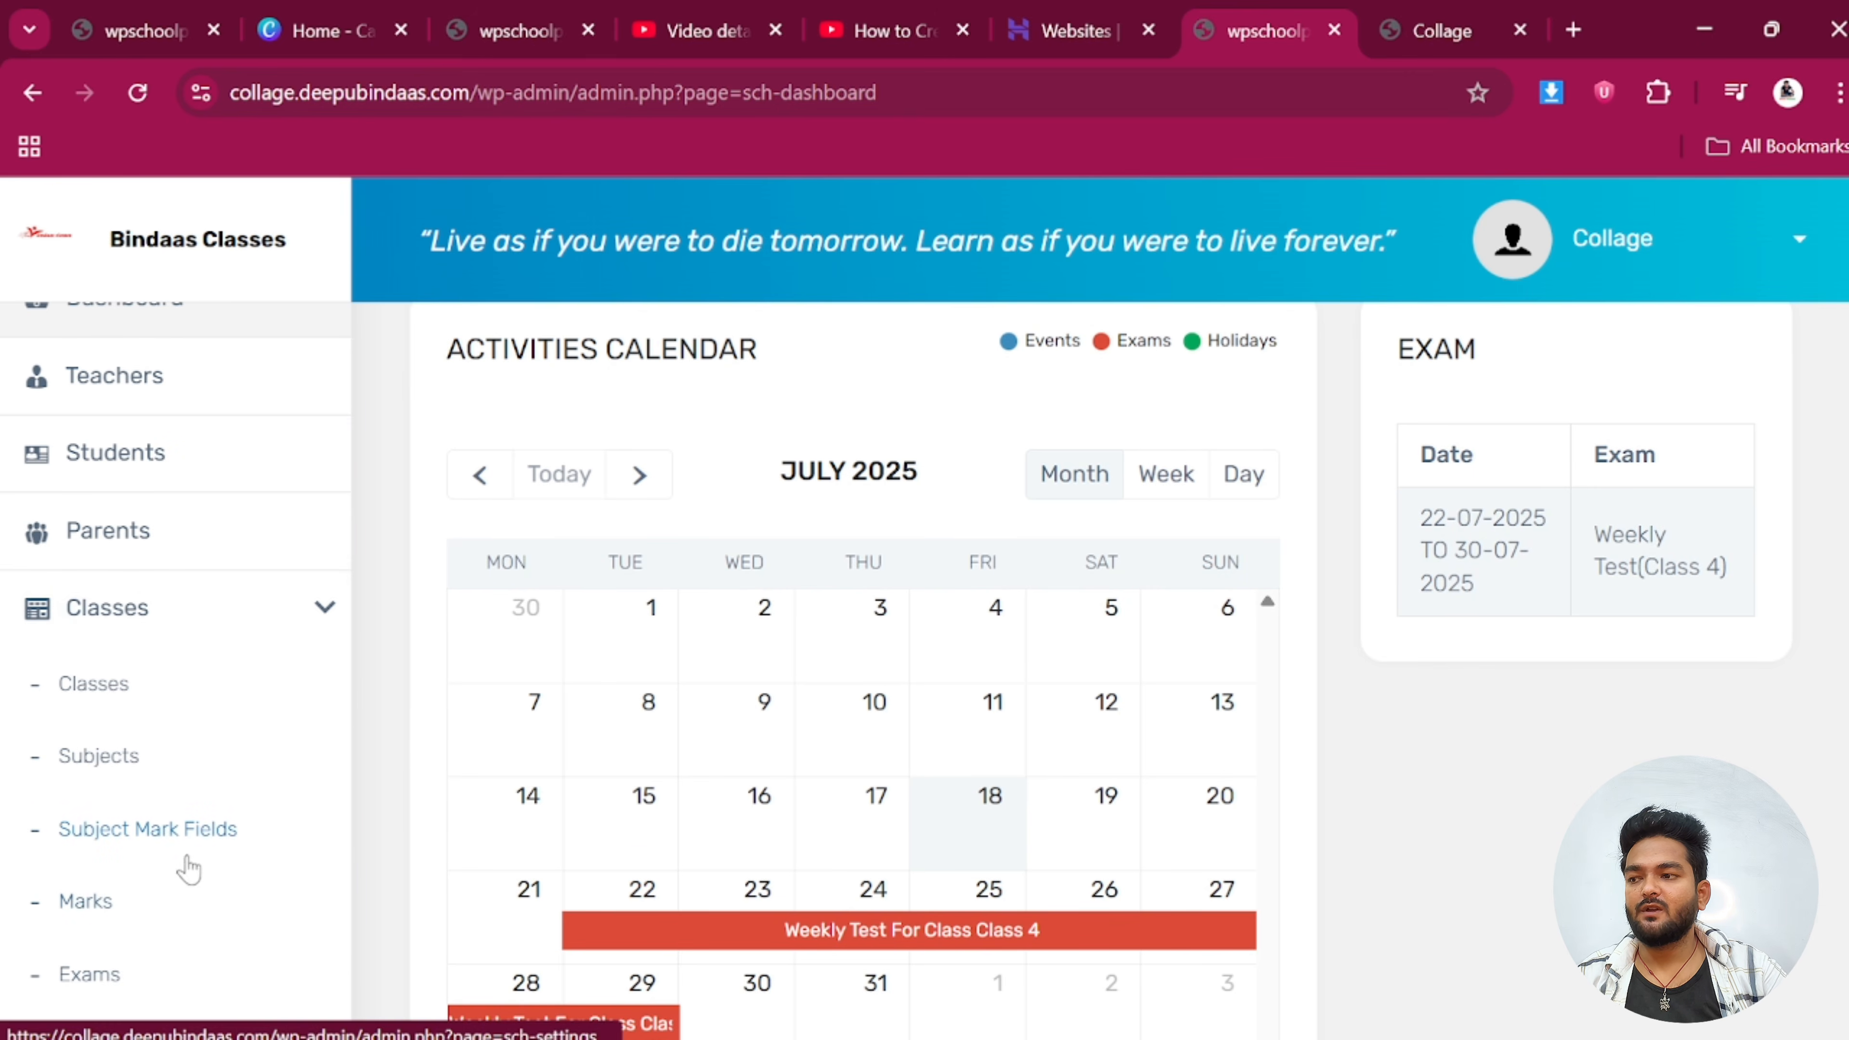
{"action": "scroll", "coordinate": [188, 868], "scroll_direction": "down", "scroll_amount": 5}
{"action": "scroll", "coordinate": [1572, 569], "scroll_direction": "down", "scroll_amount": 2}
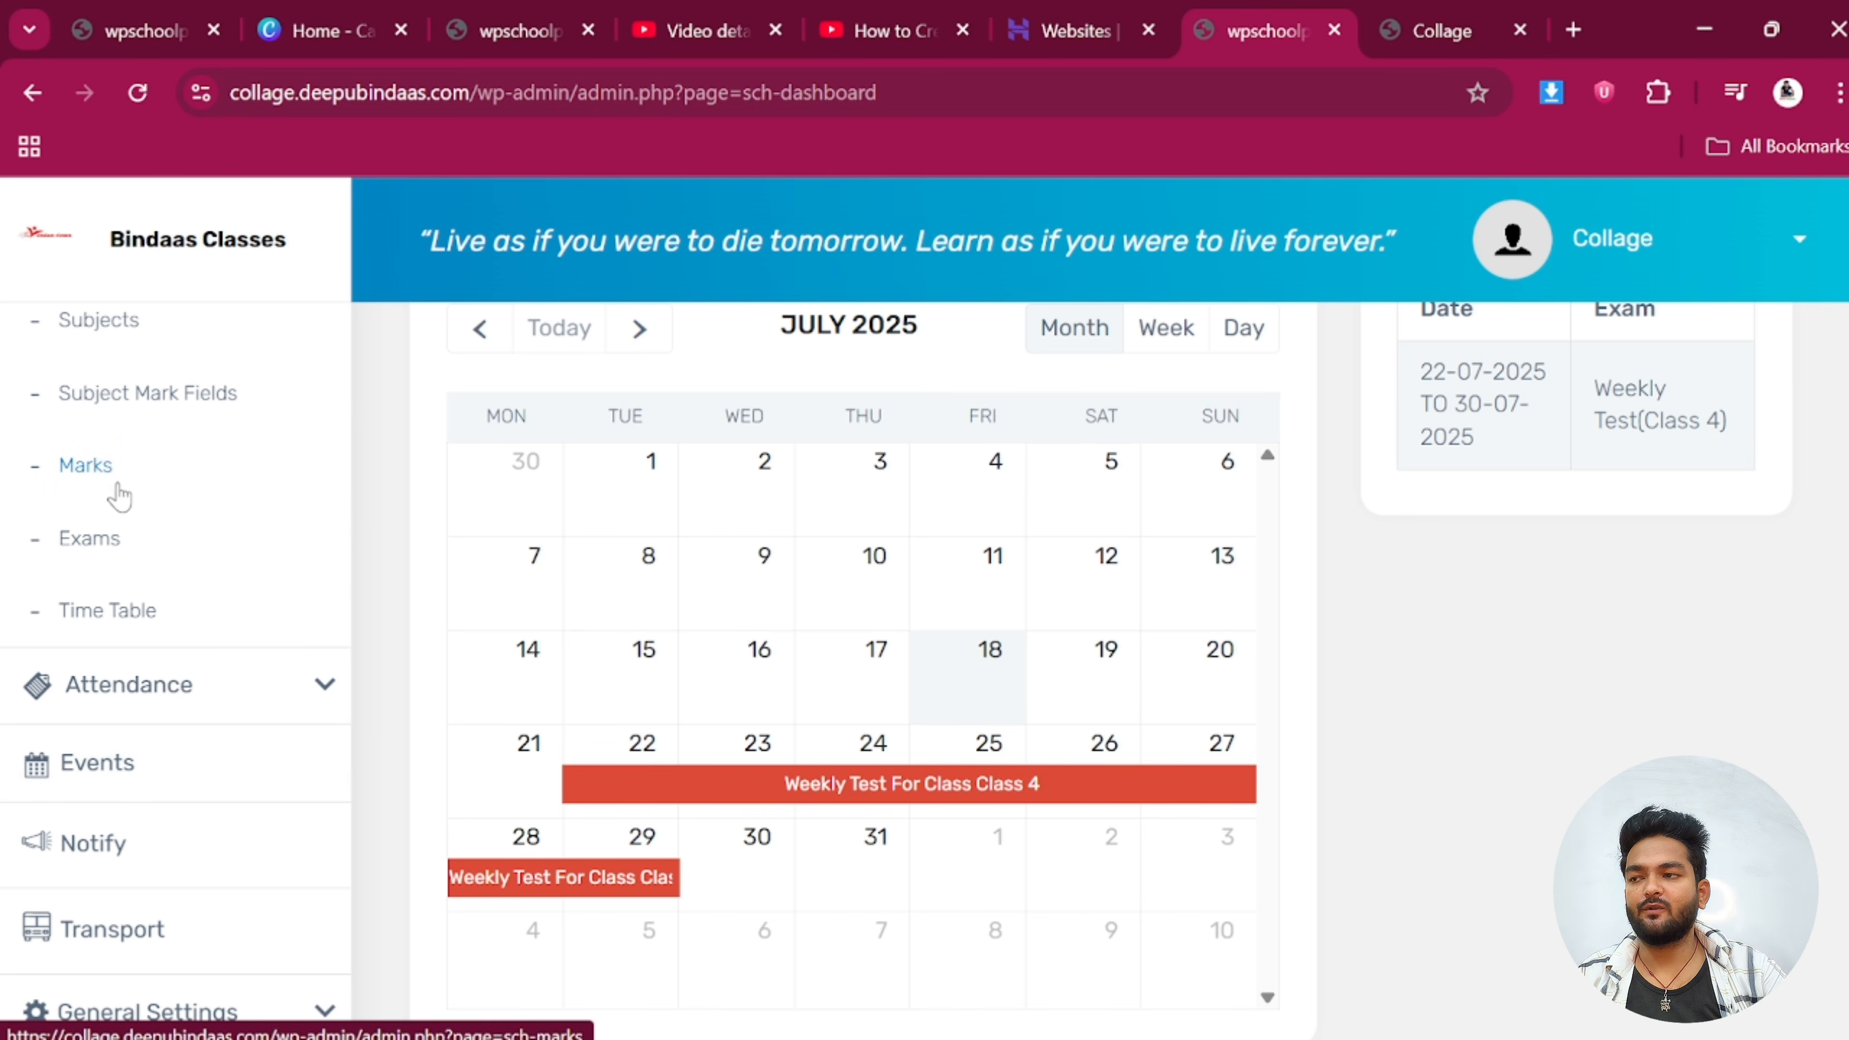
{"action": "left_click", "coordinate": [93, 550]}
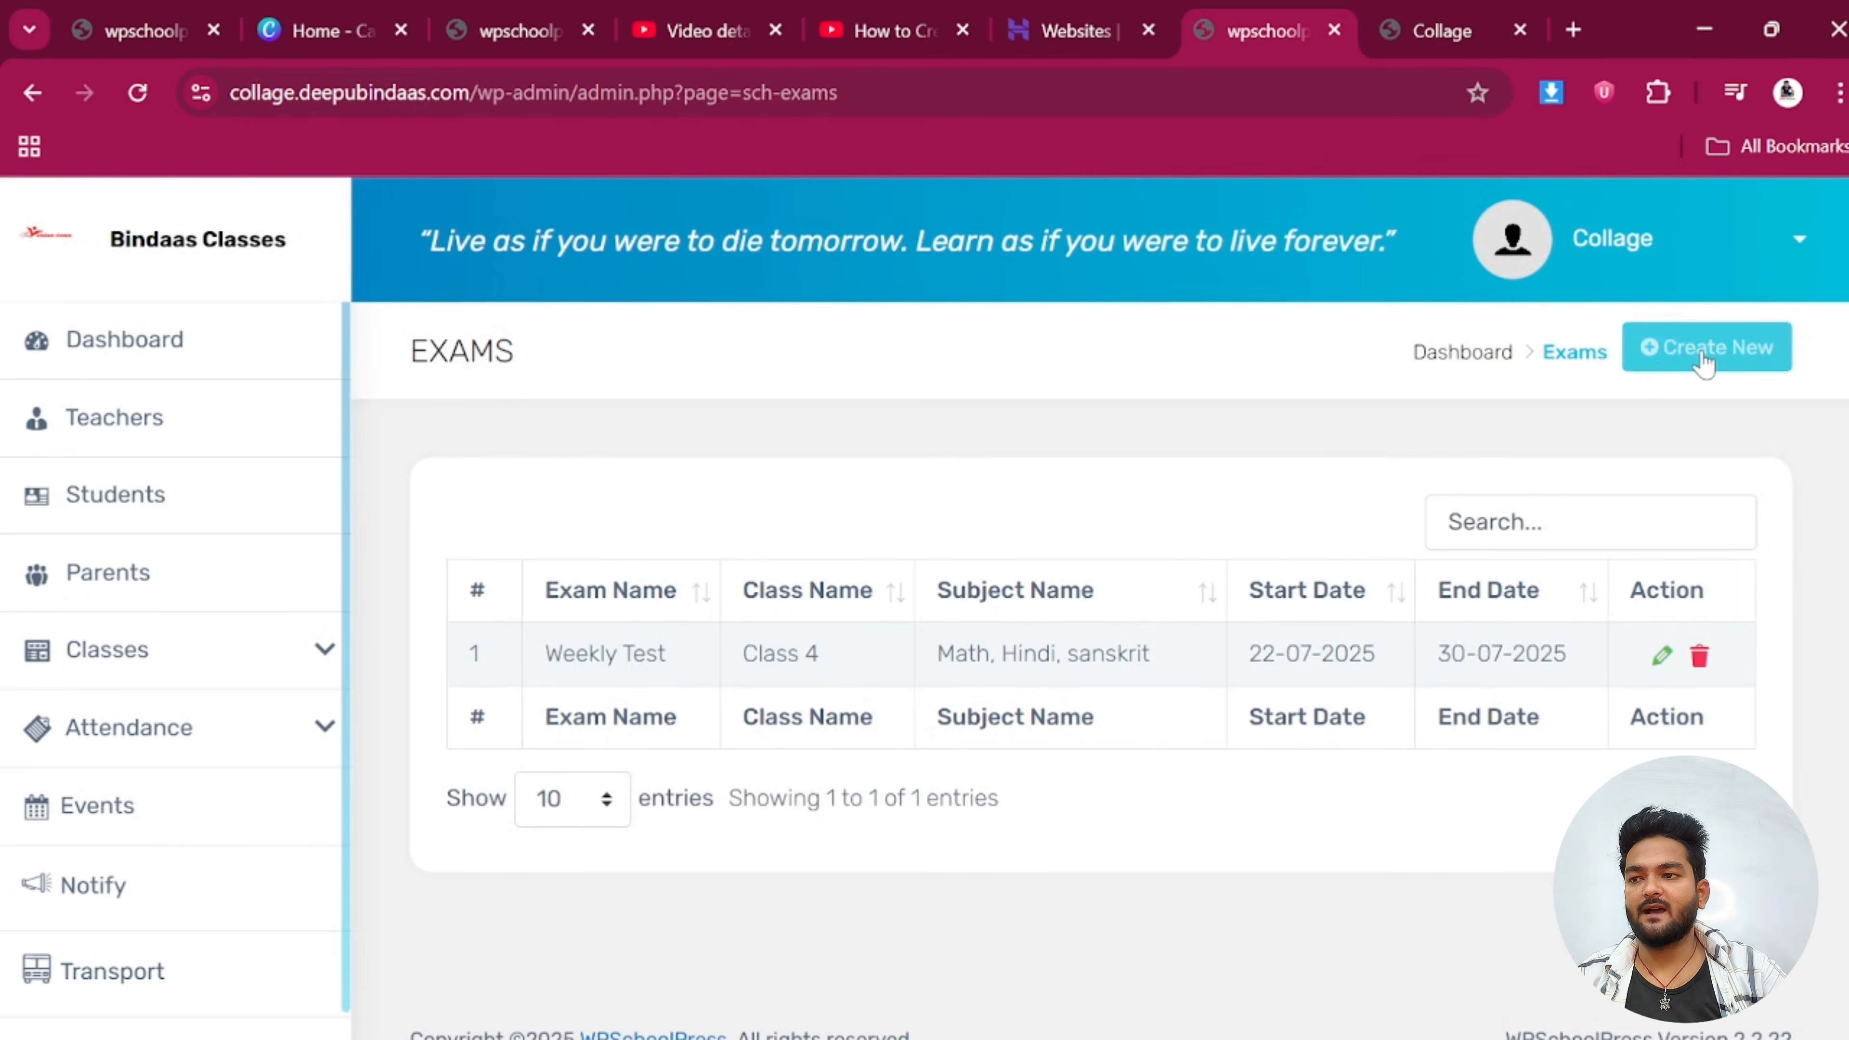
{"action": "left_click", "coordinate": [1703, 348]}
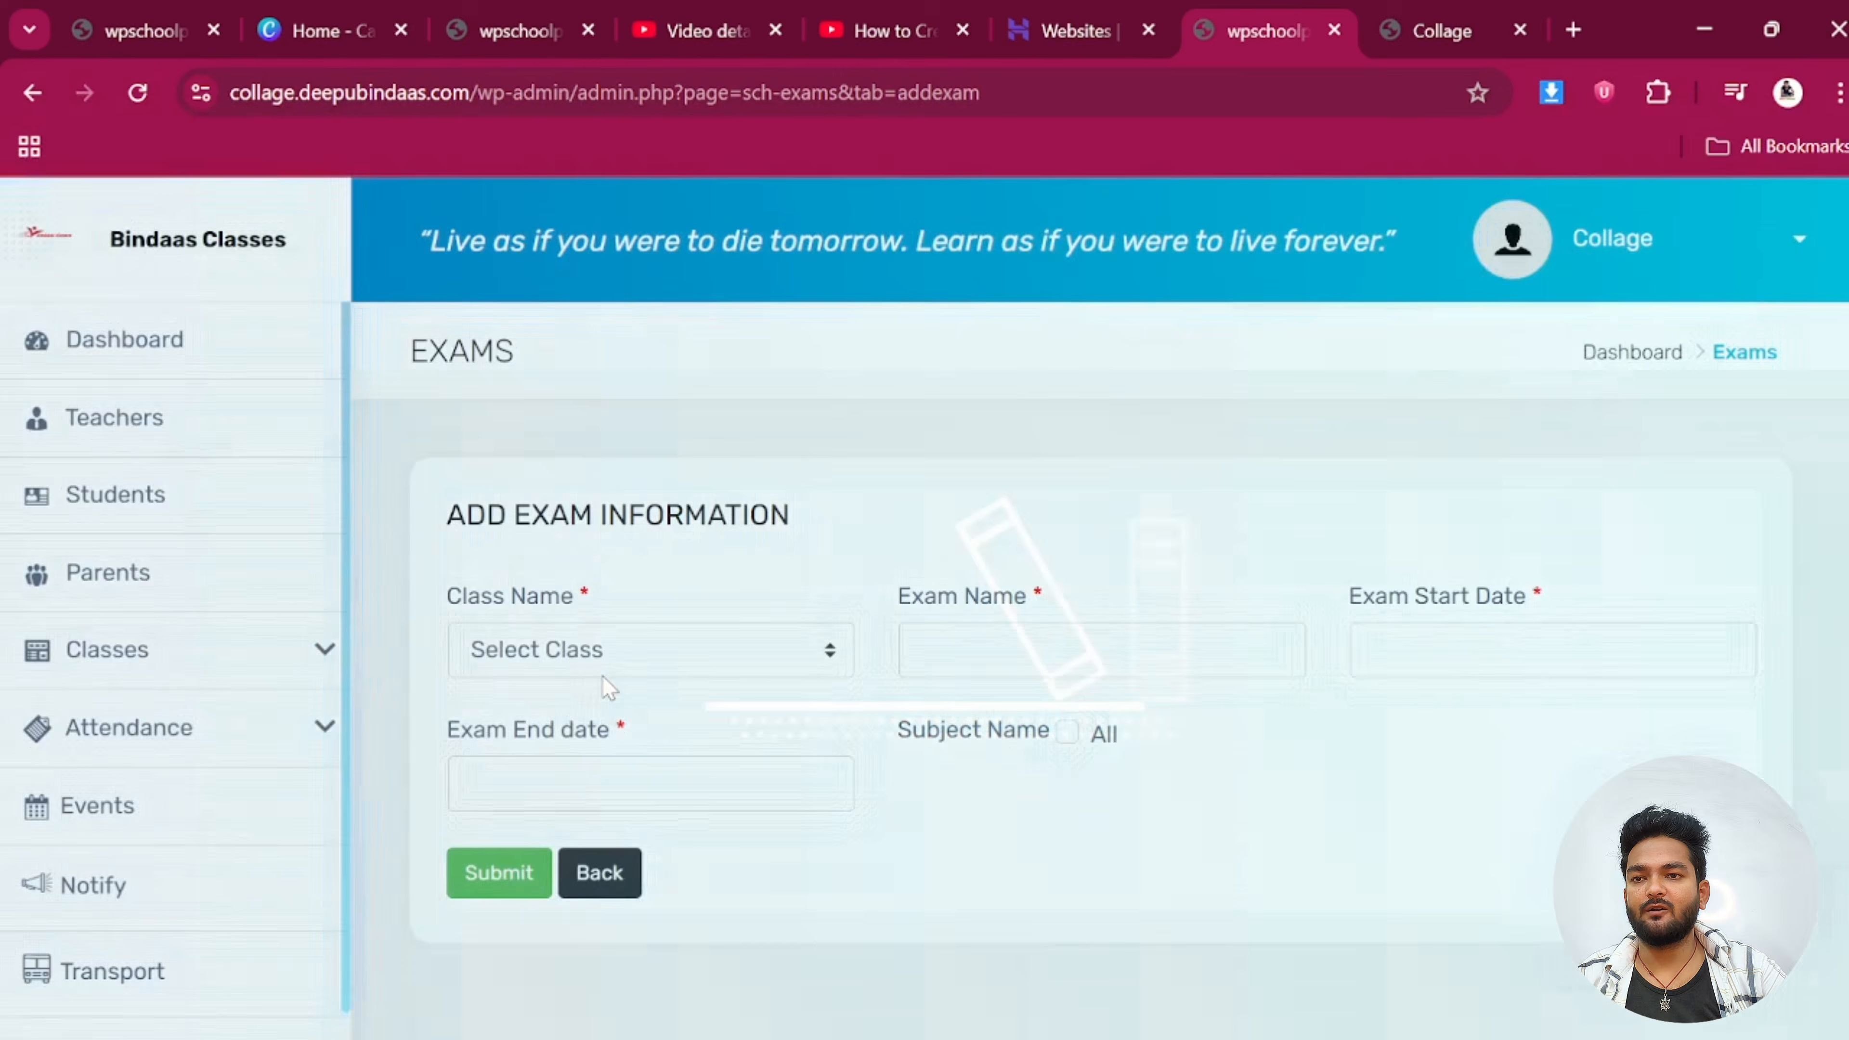
{"action": "left_click", "coordinate": [568, 652]}
{"action": "left_click", "coordinate": [539, 854]}
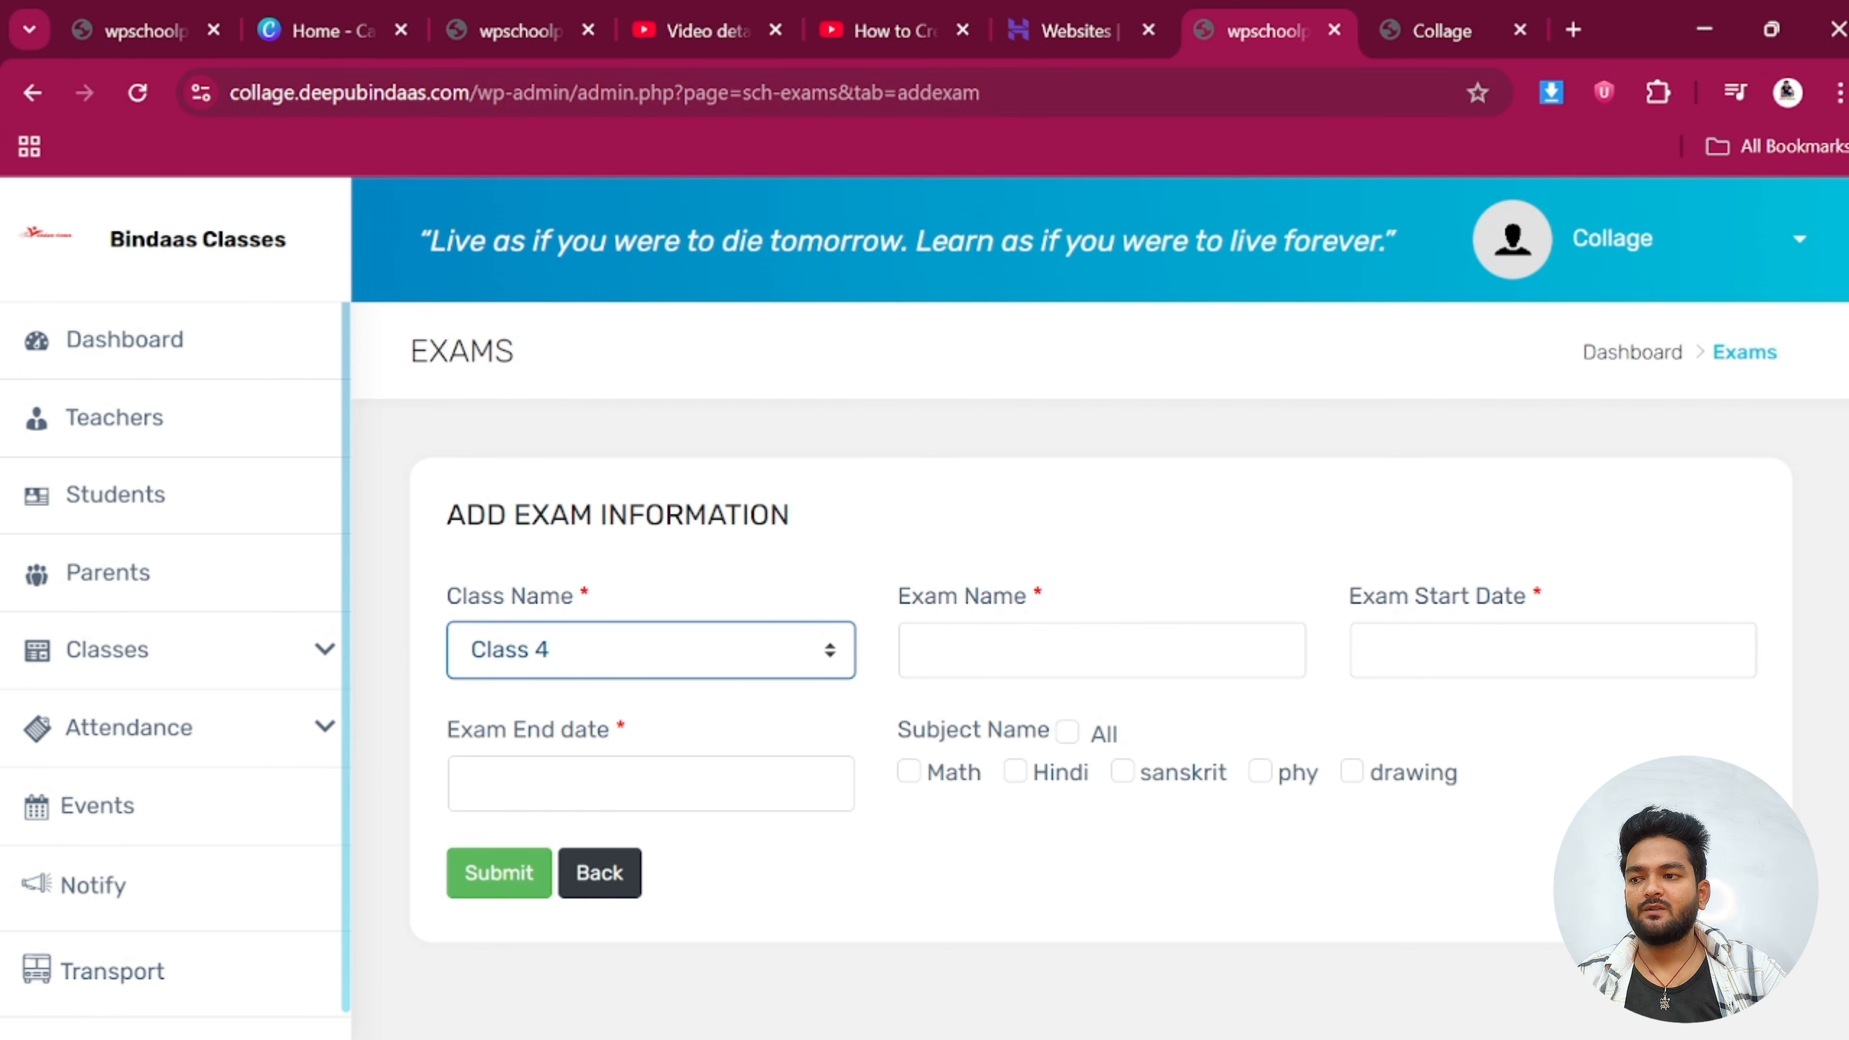
{"action": "left_click", "coordinate": [1067, 660]}
{"action": "left_click", "coordinate": [1112, 723]}
{"action": "left_click", "coordinate": [1376, 650]}
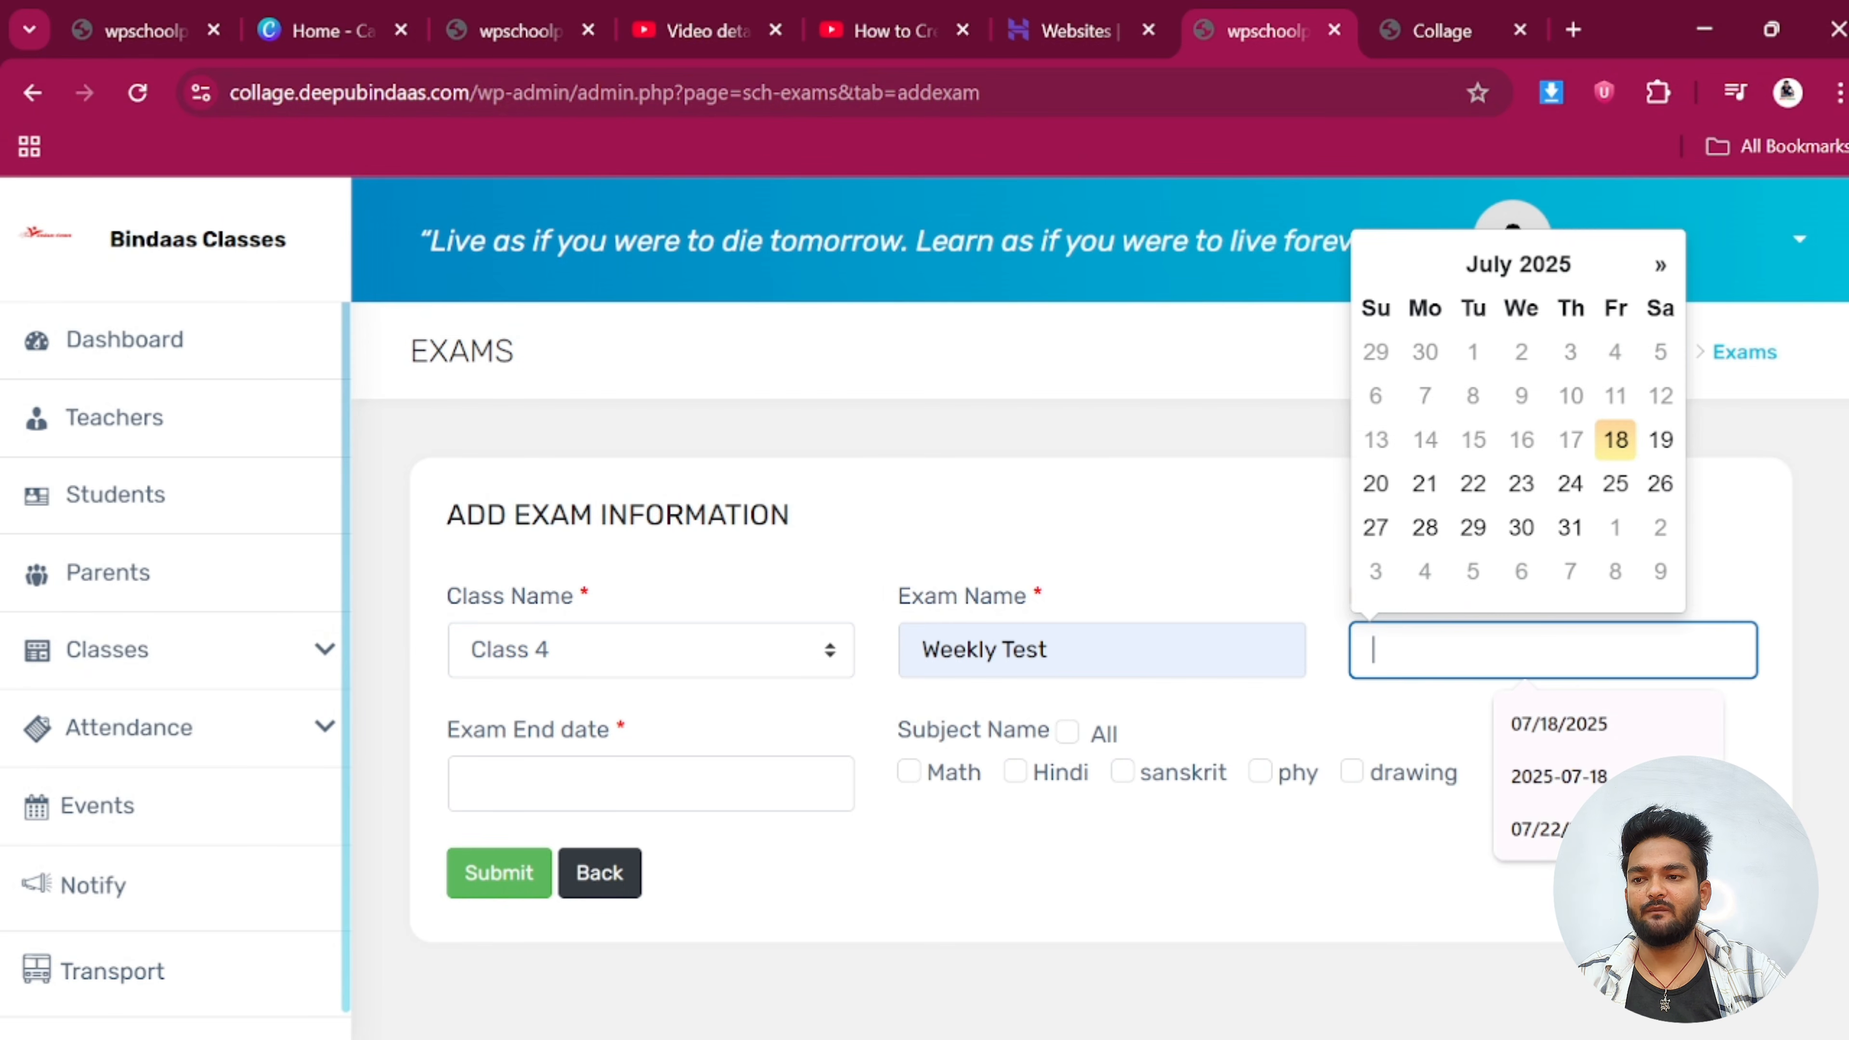
{"action": "left_click", "coordinate": [1614, 435]}
{"action": "left_click", "coordinate": [650, 783]}
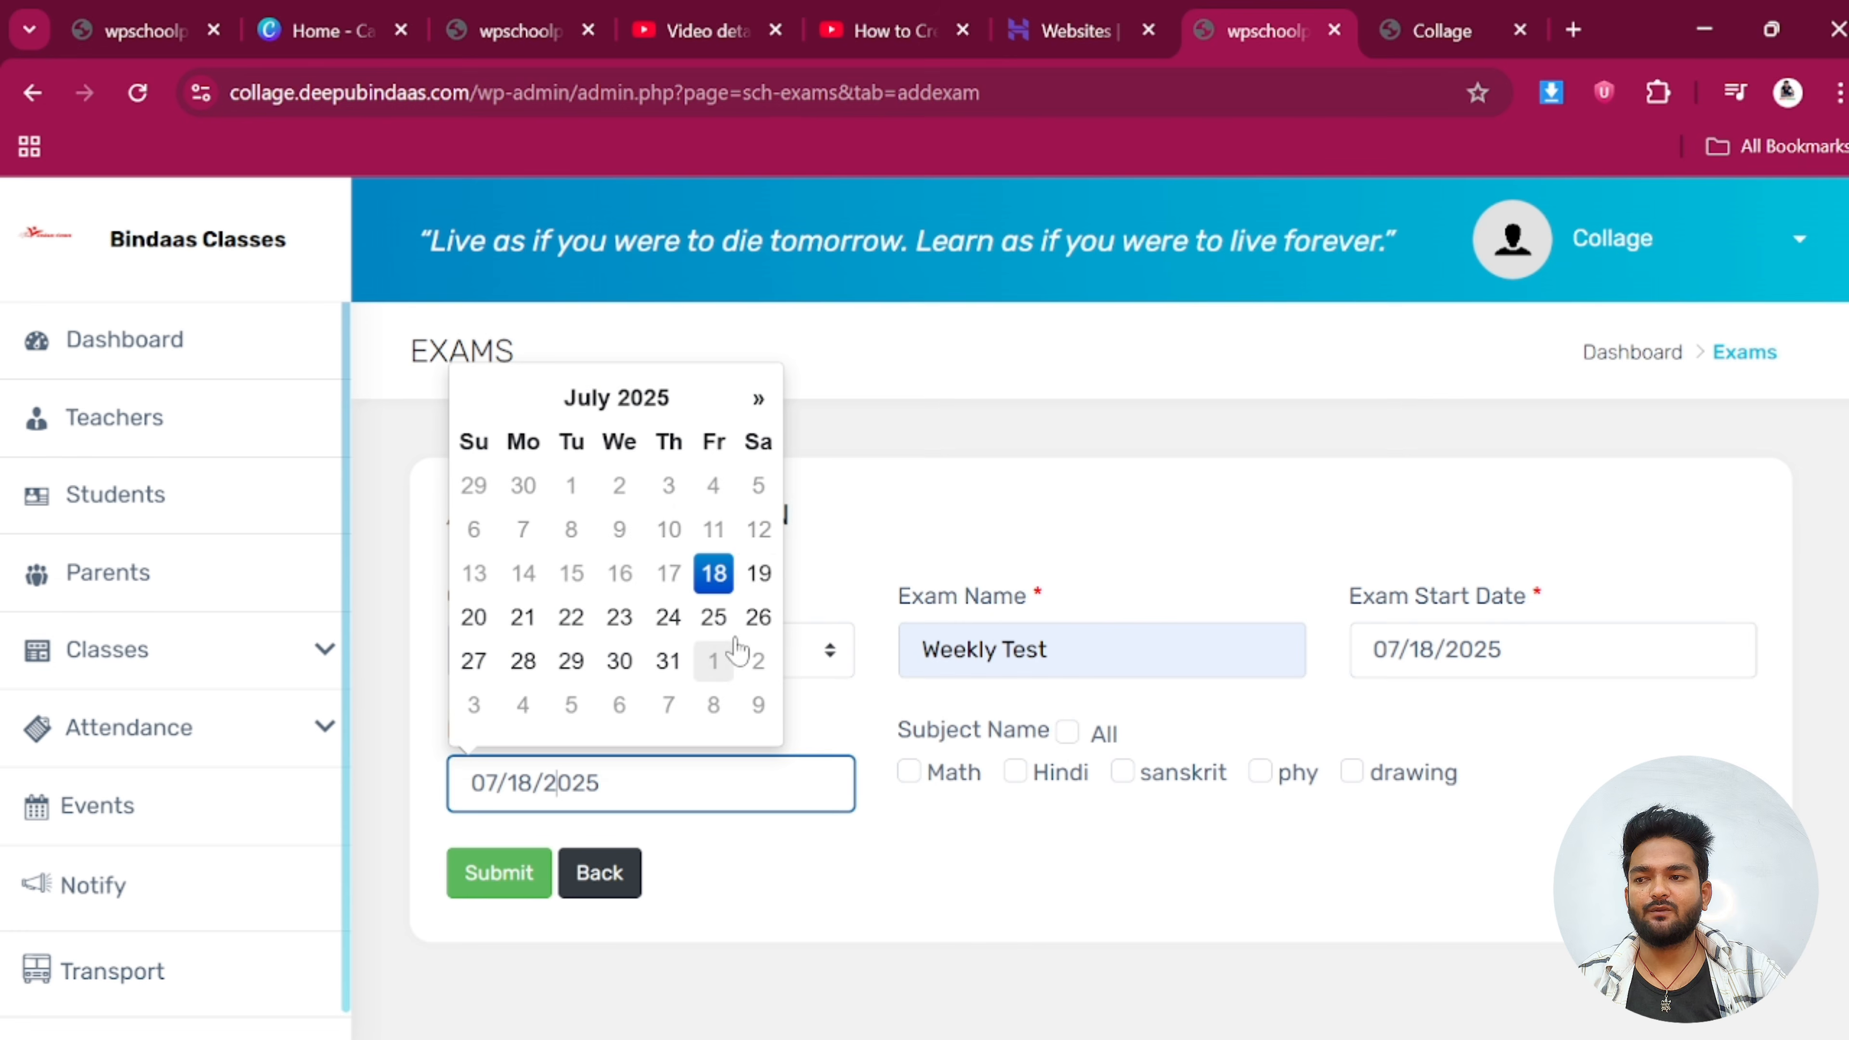
{"action": "left_click", "coordinate": [761, 571]}
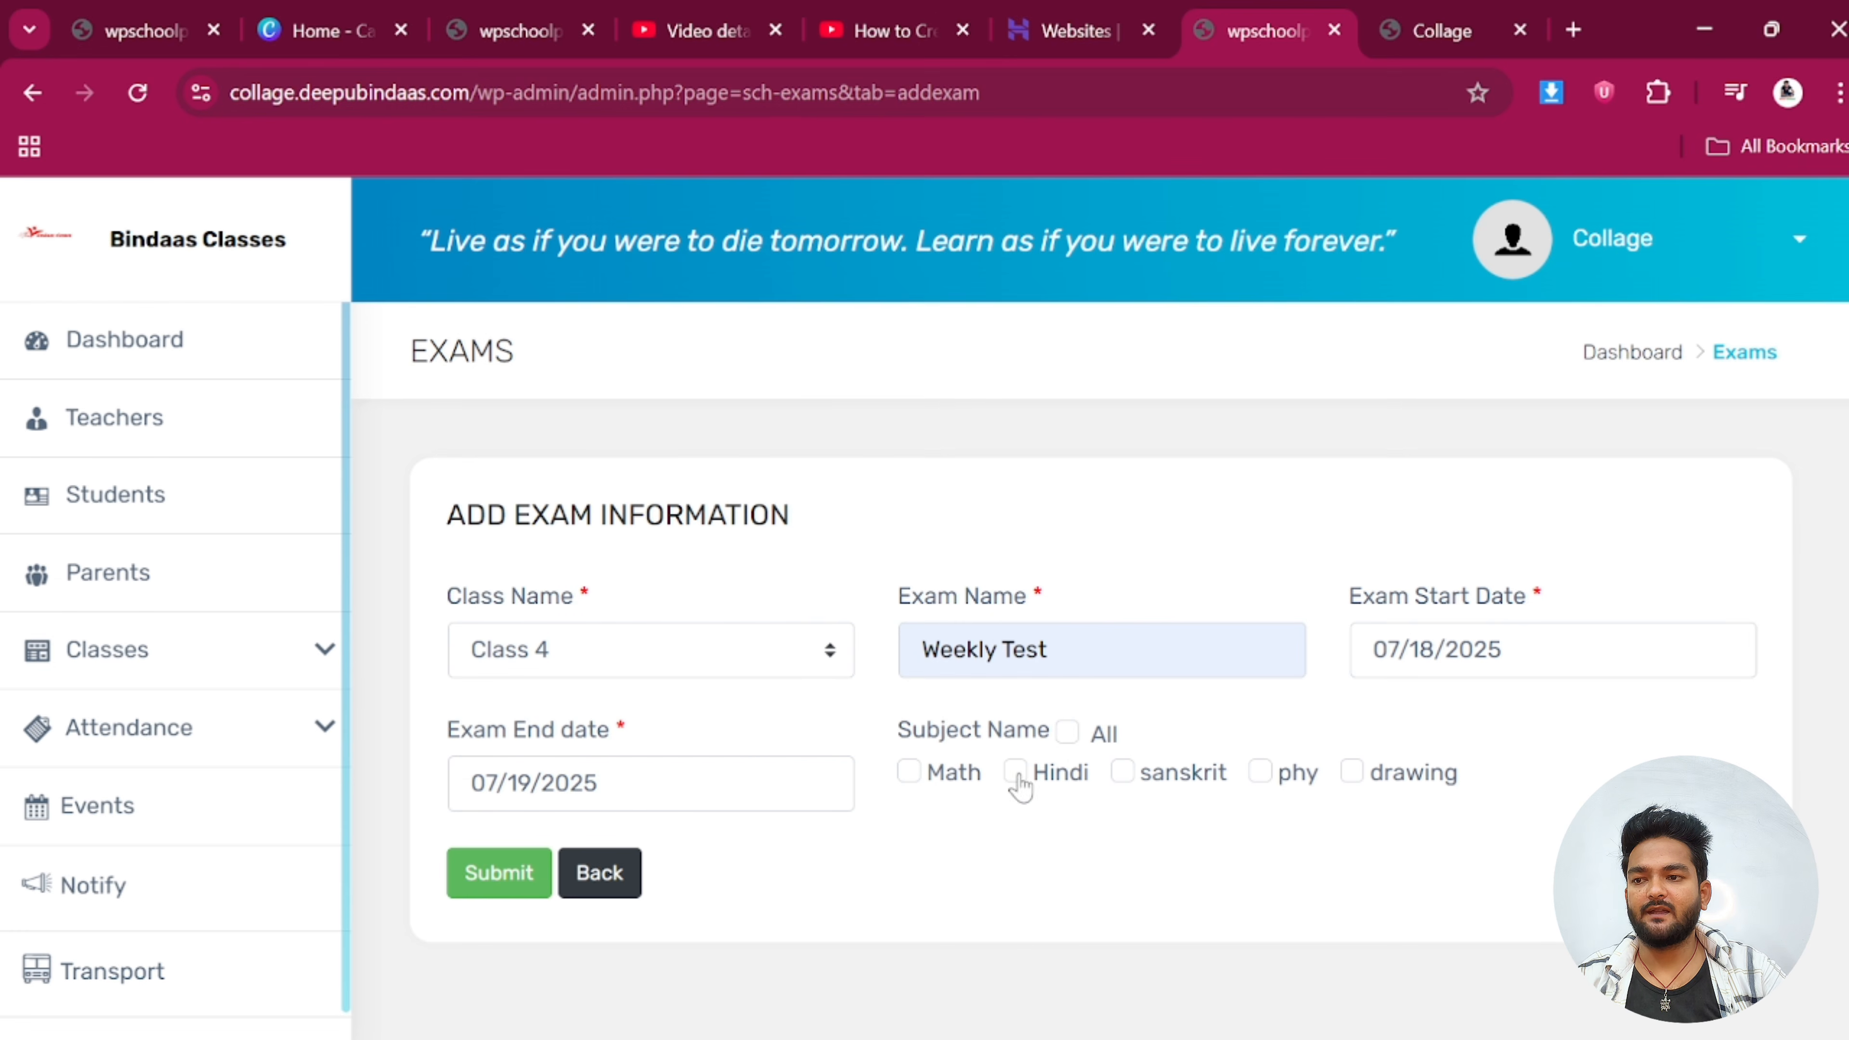
{"action": "left_click", "coordinate": [488, 884]}
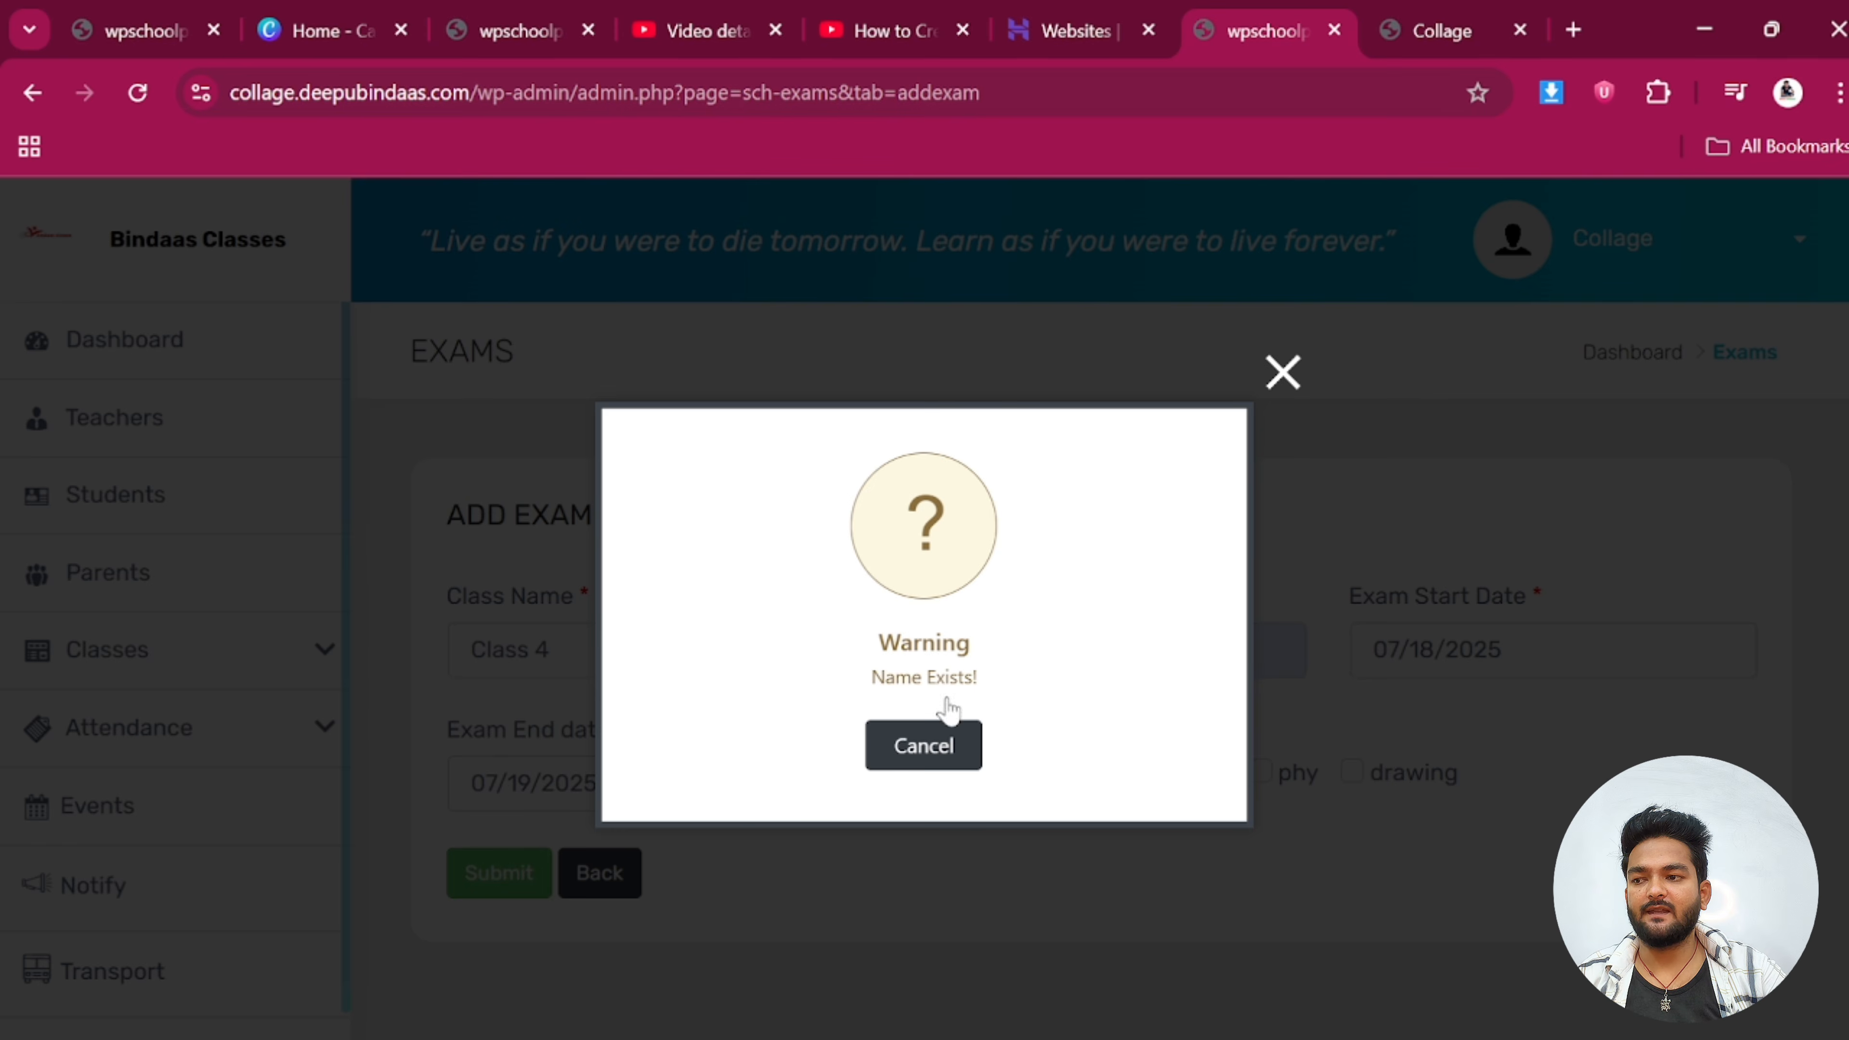
{"action": "left_click", "coordinate": [1283, 372]}
{"action": "left_click", "coordinate": [601, 872]}
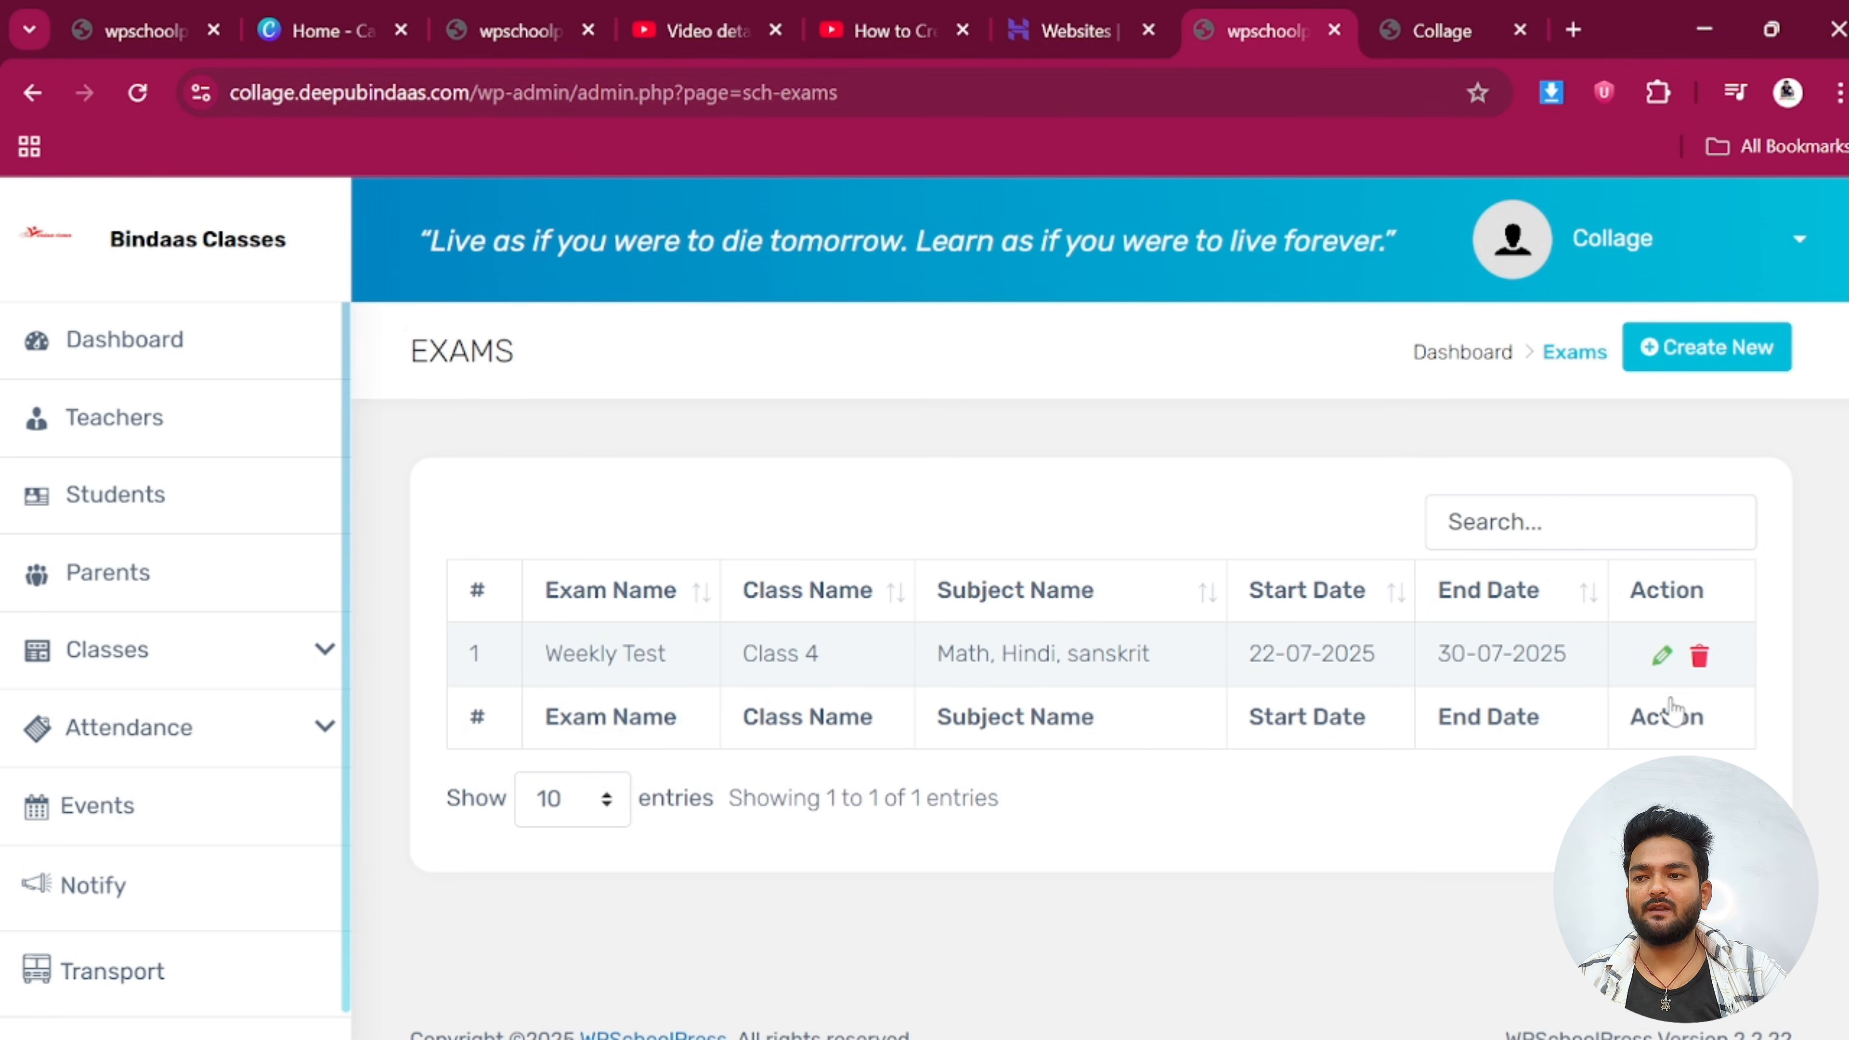
Check the Weekly Test and Day Exam entries, then start a new exam
{"action": "left_click", "coordinate": [1661, 654]}
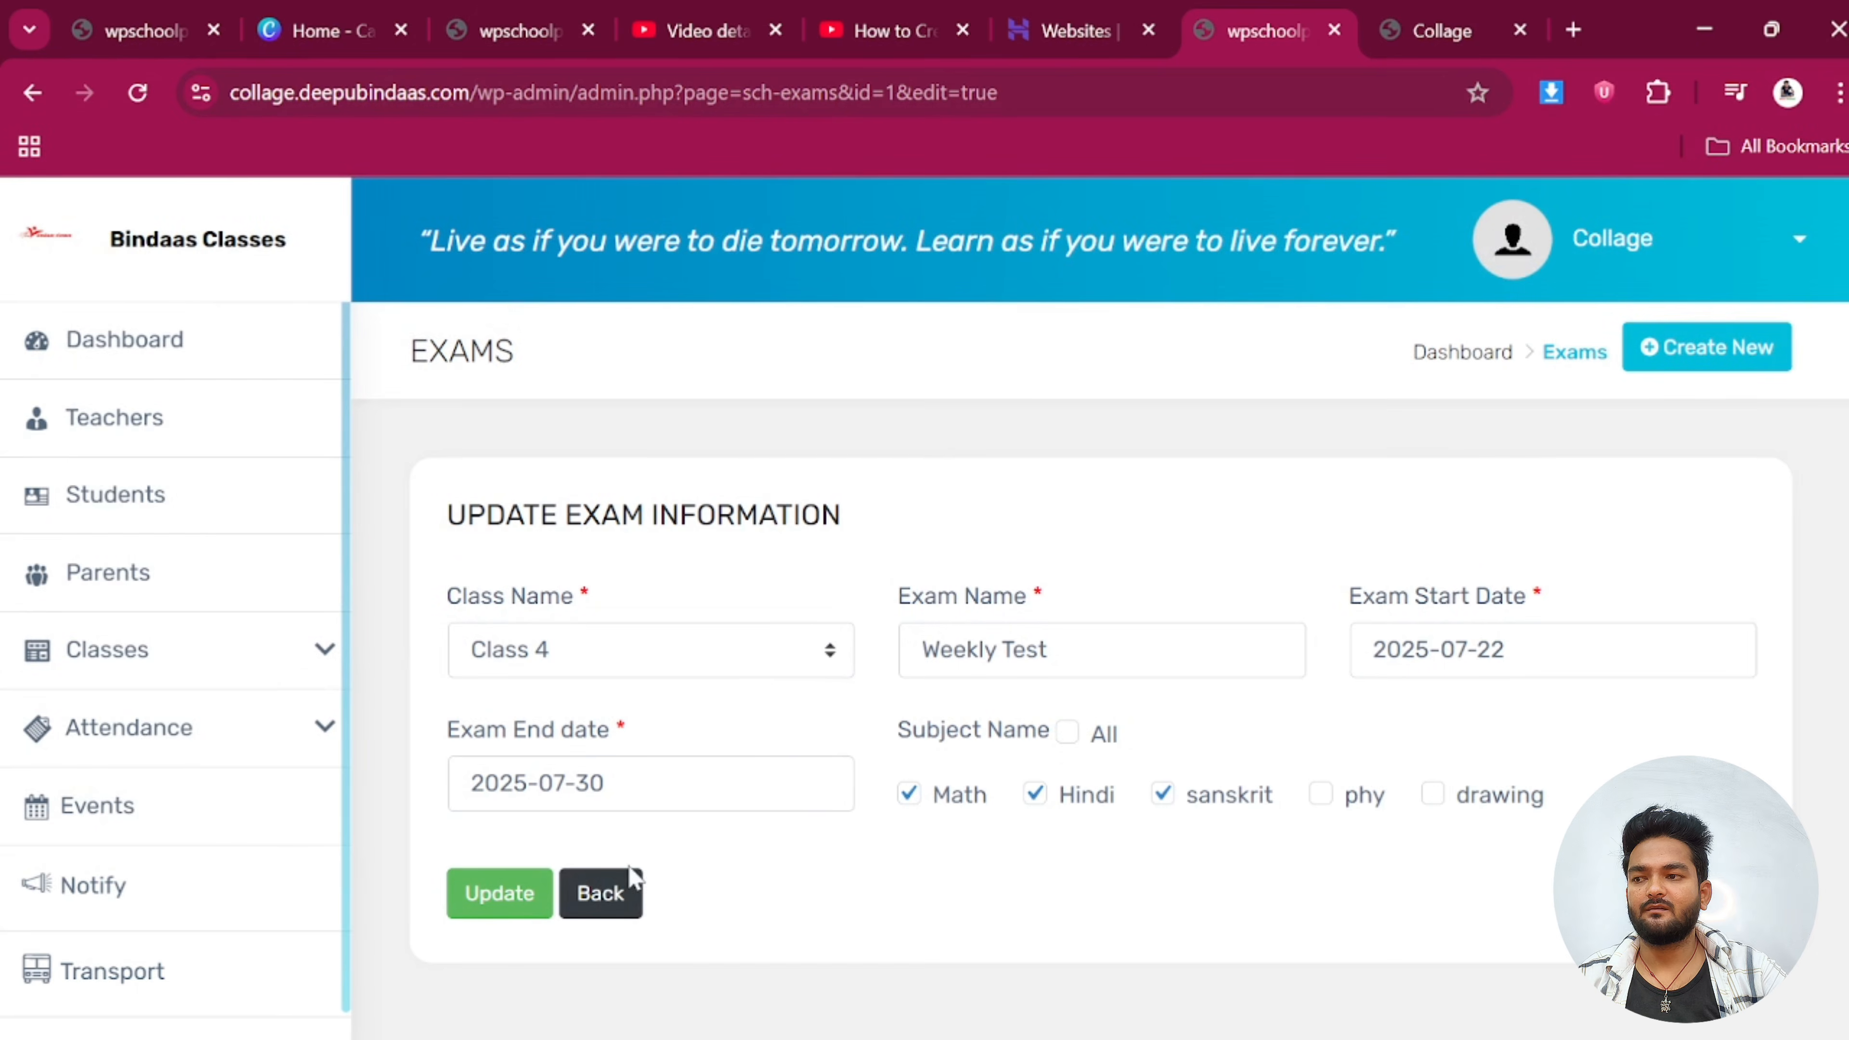
{"action": "left_click", "coordinate": [608, 888]}
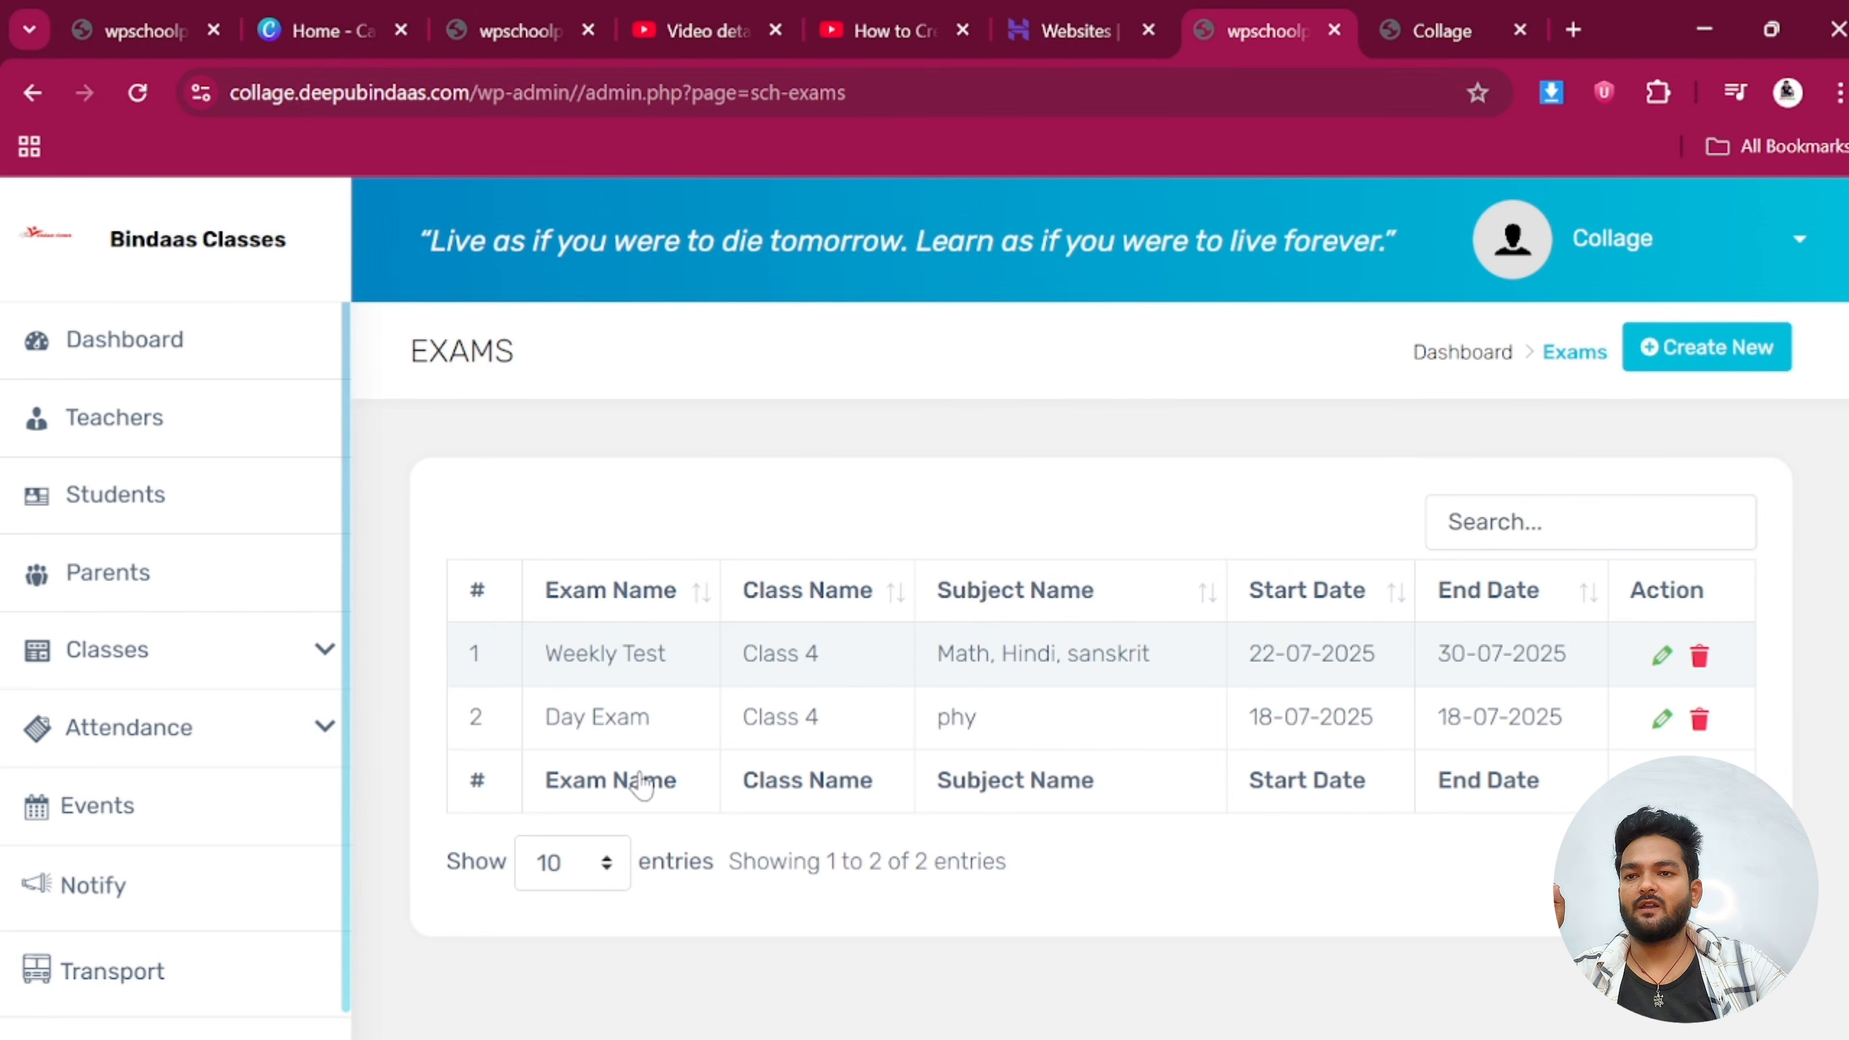
{"action": "left_click_drag", "start_coordinate": [573, 718], "coordinate": [653, 718]}
{"action": "left_click", "coordinate": [653, 718]}
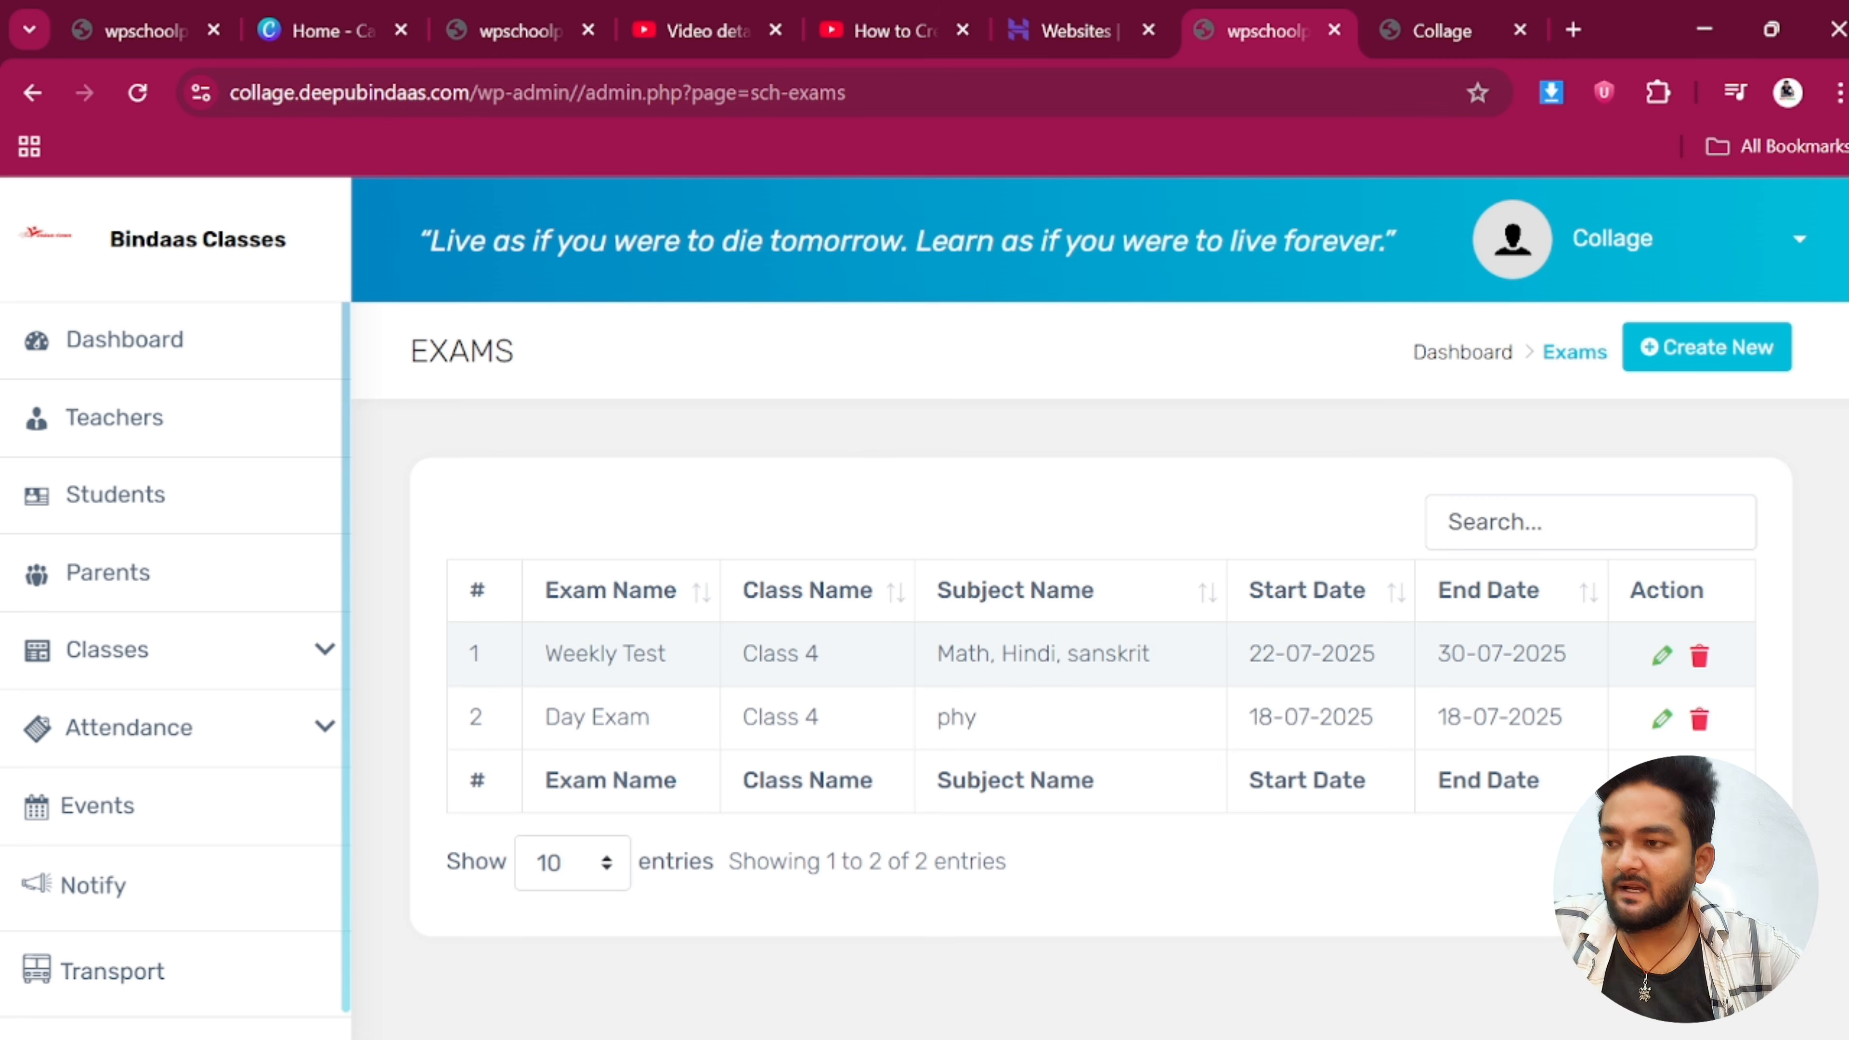
{"action": "left_click_drag", "start_coordinate": [544, 654], "coordinate": [696, 659]}
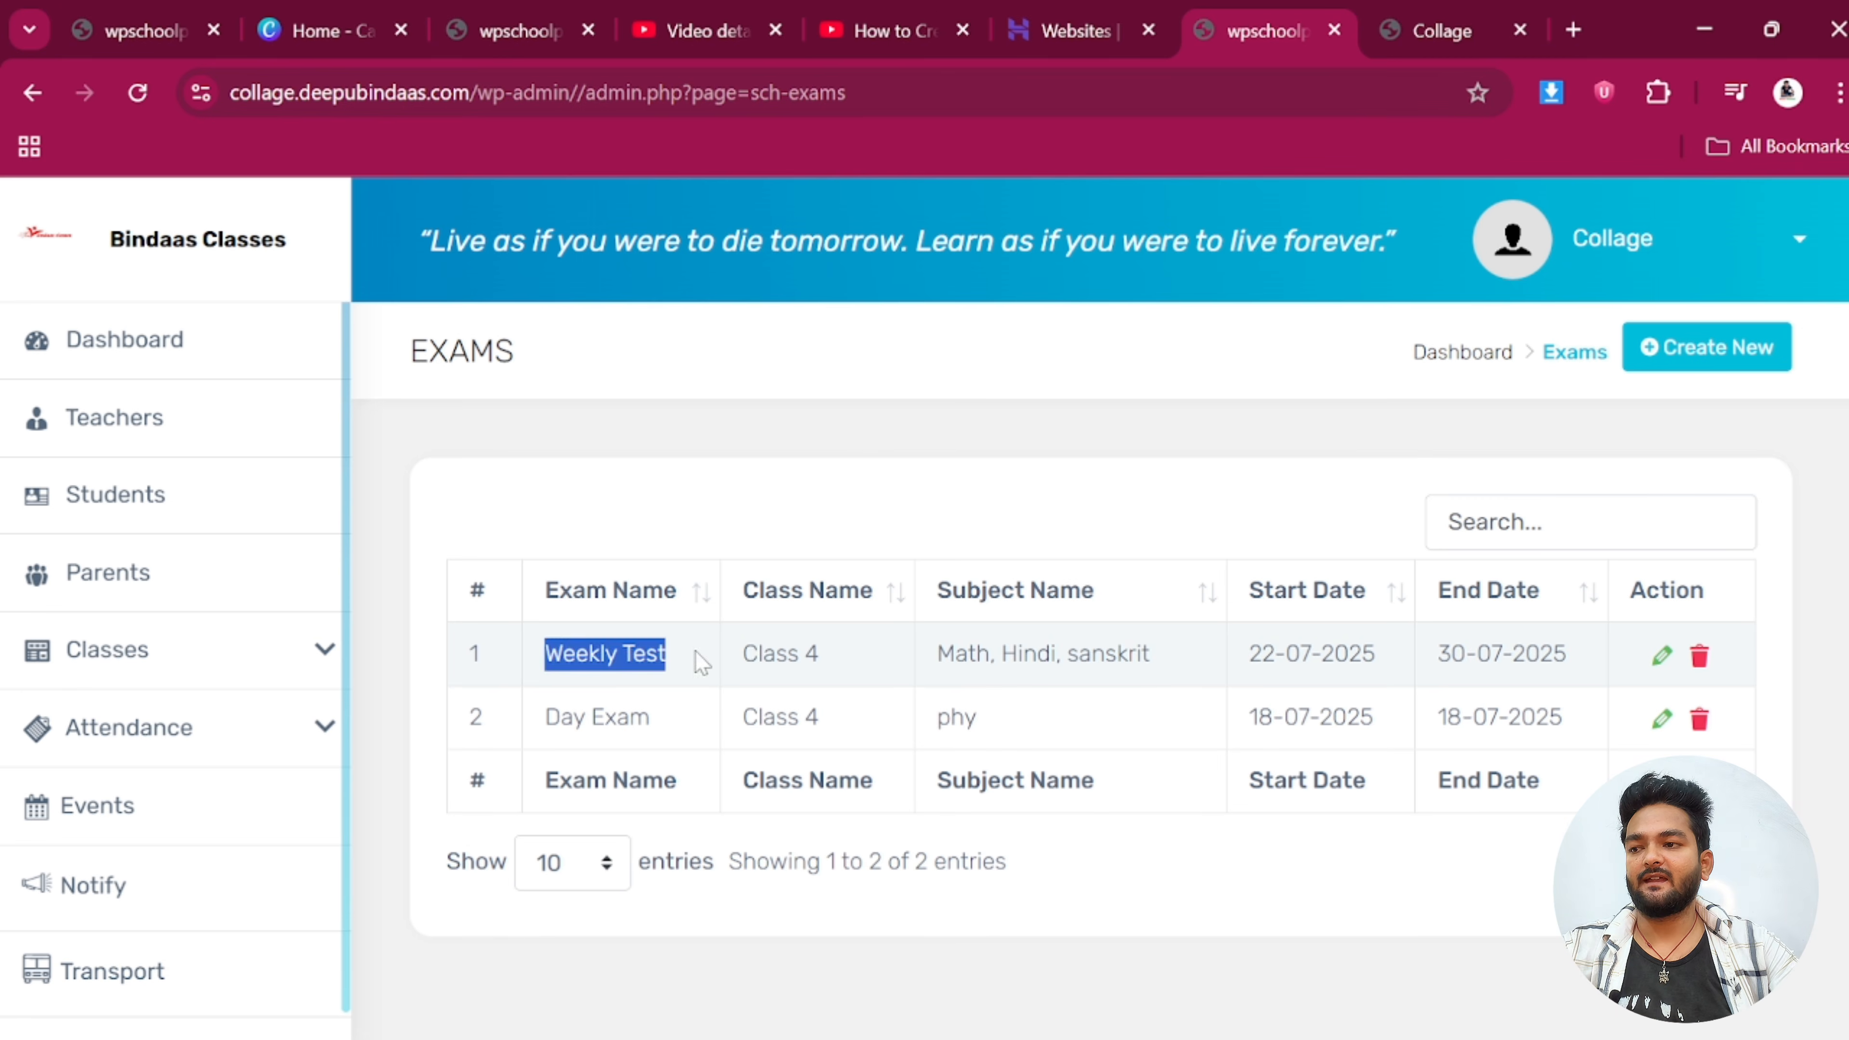
{"action": "left_click", "coordinate": [624, 736]}
{"action": "left_click_drag", "start_coordinate": [545, 716], "coordinate": [628, 718]}
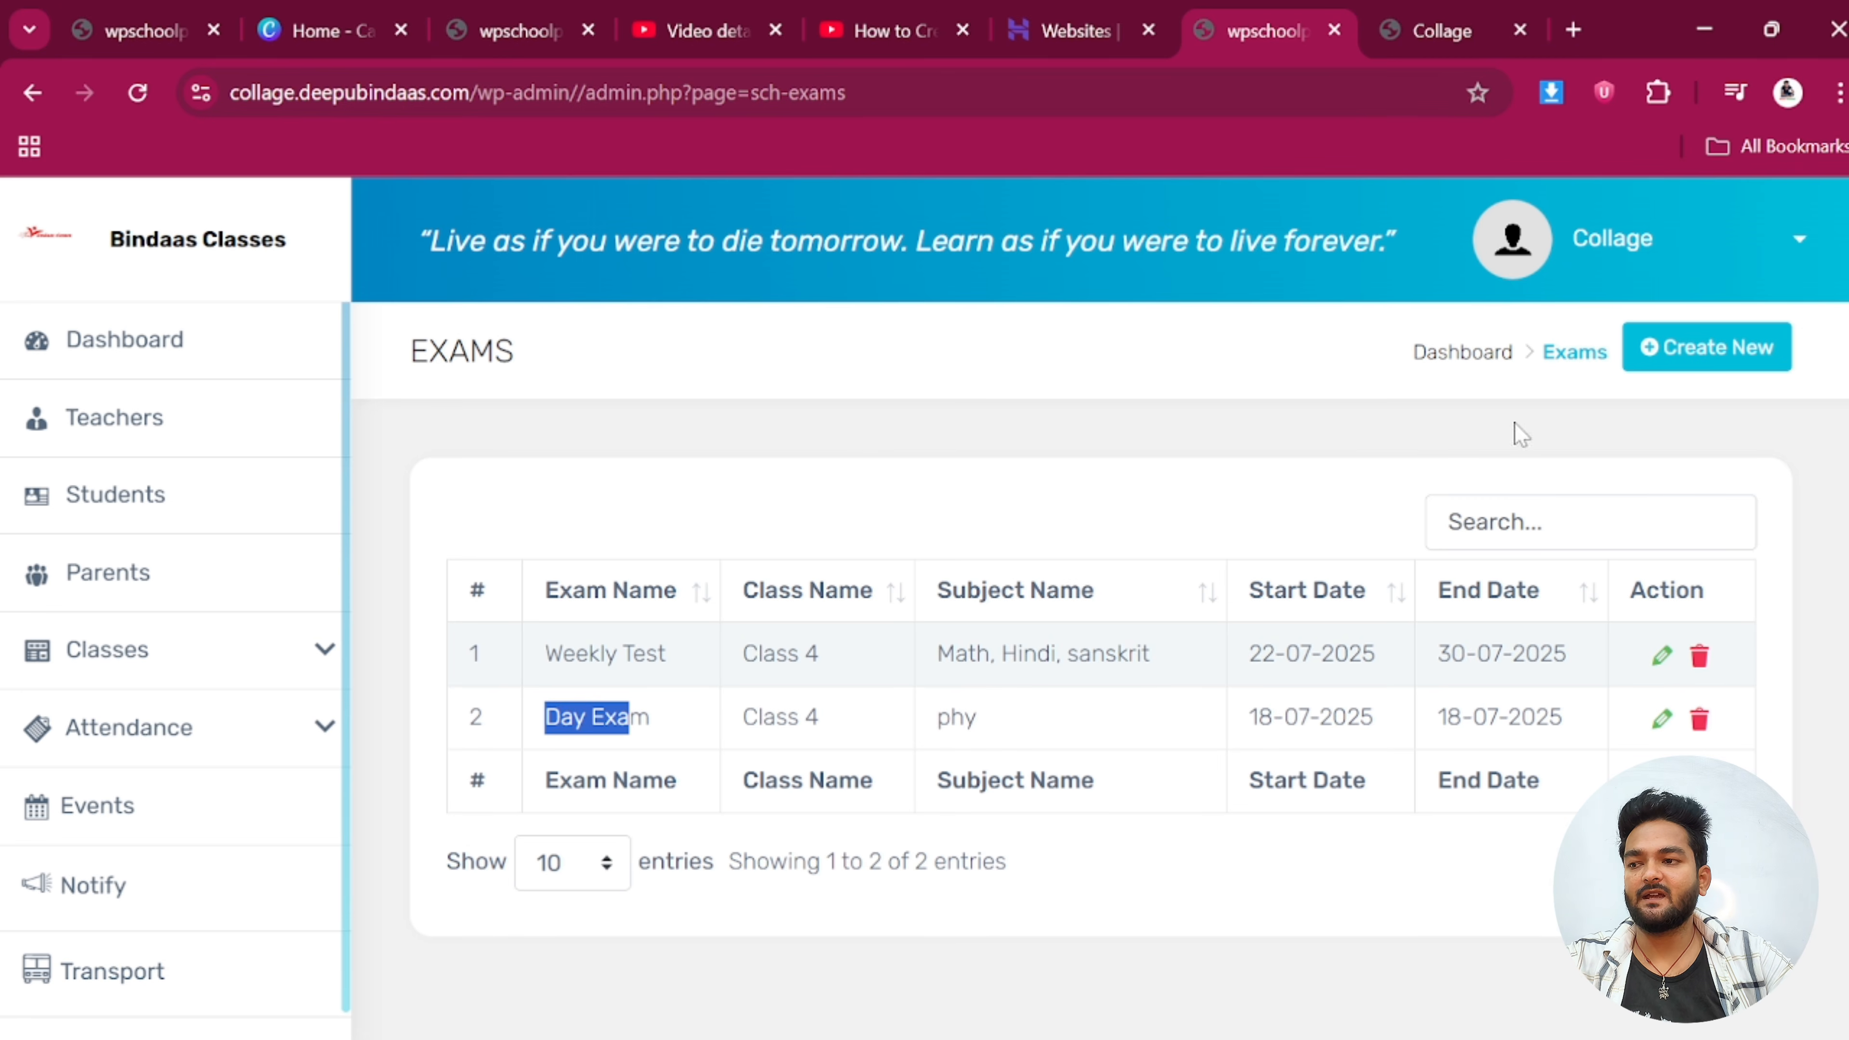
{"action": "left_click", "coordinate": [1714, 349]}
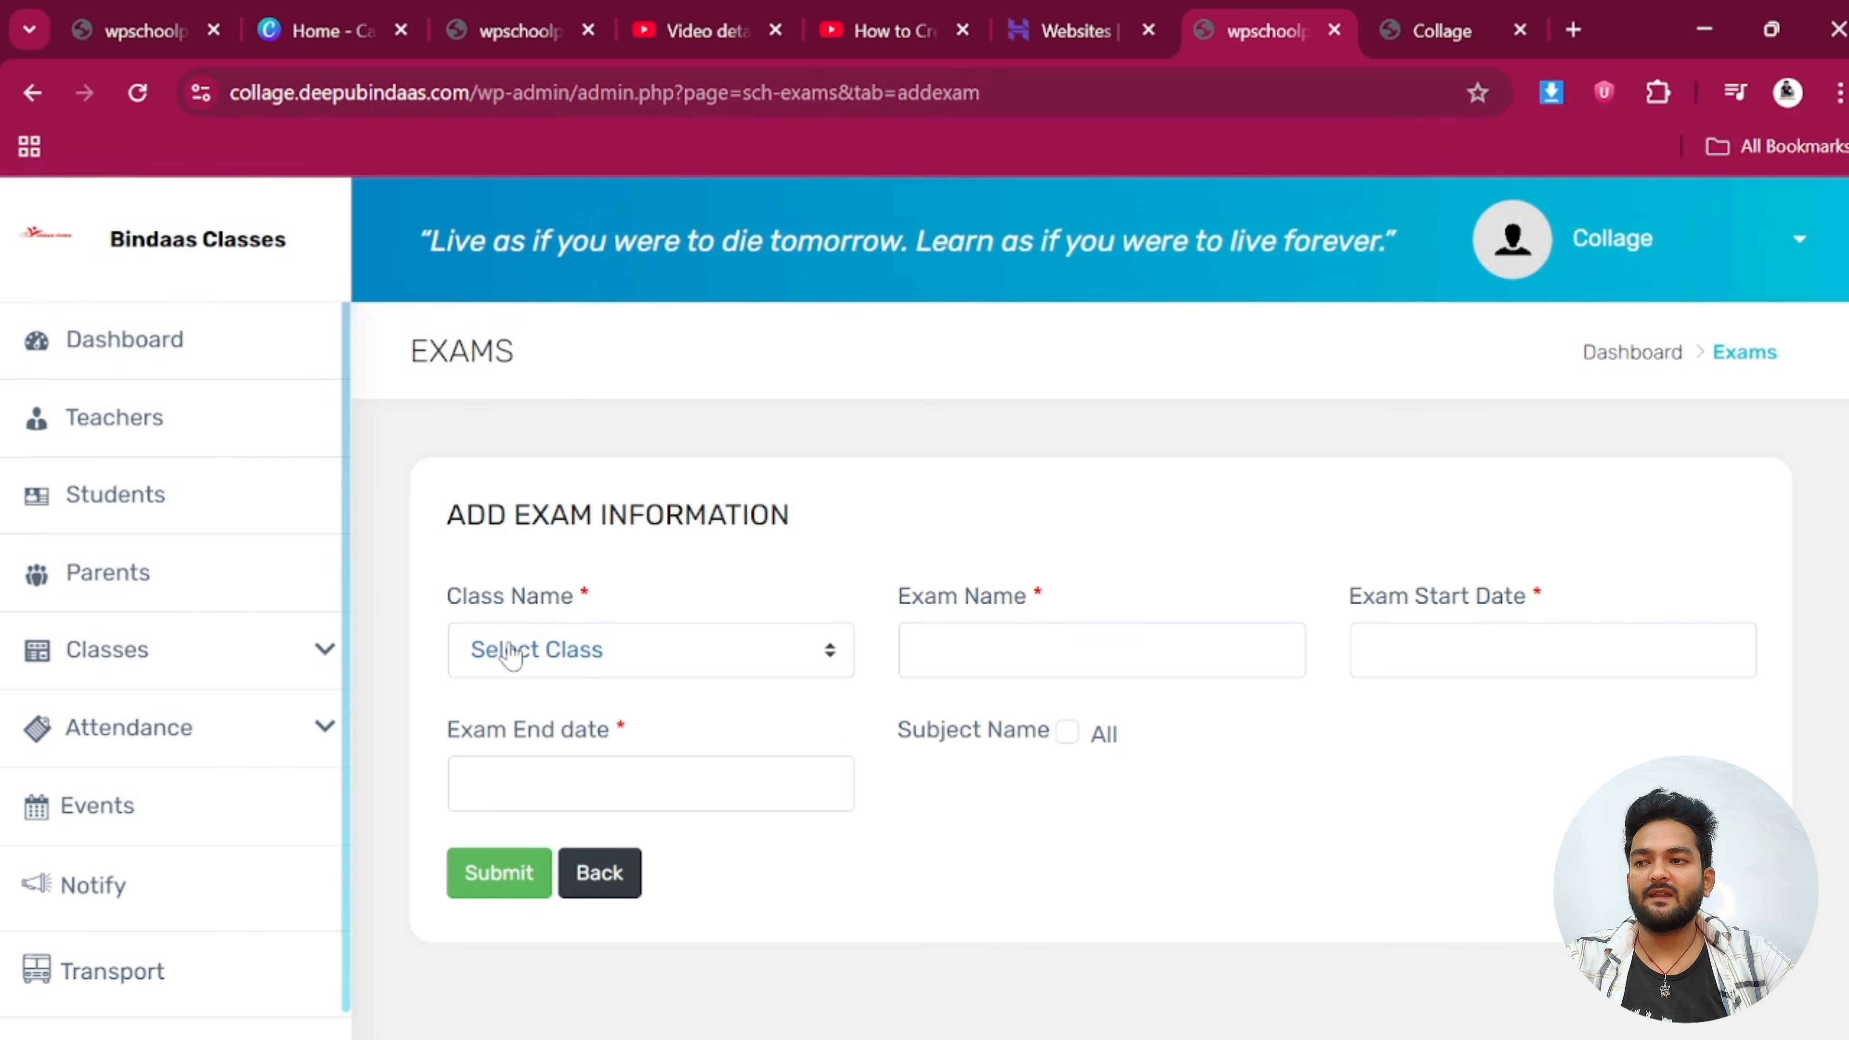
Create a Class 4 exam named 'monthly' for Hindi dated 18-07-2025
{"action": "left_click", "coordinate": [512, 654]}
{"action": "left_click", "coordinate": [528, 855]}
{"action": "left_click", "coordinate": [906, 651]}
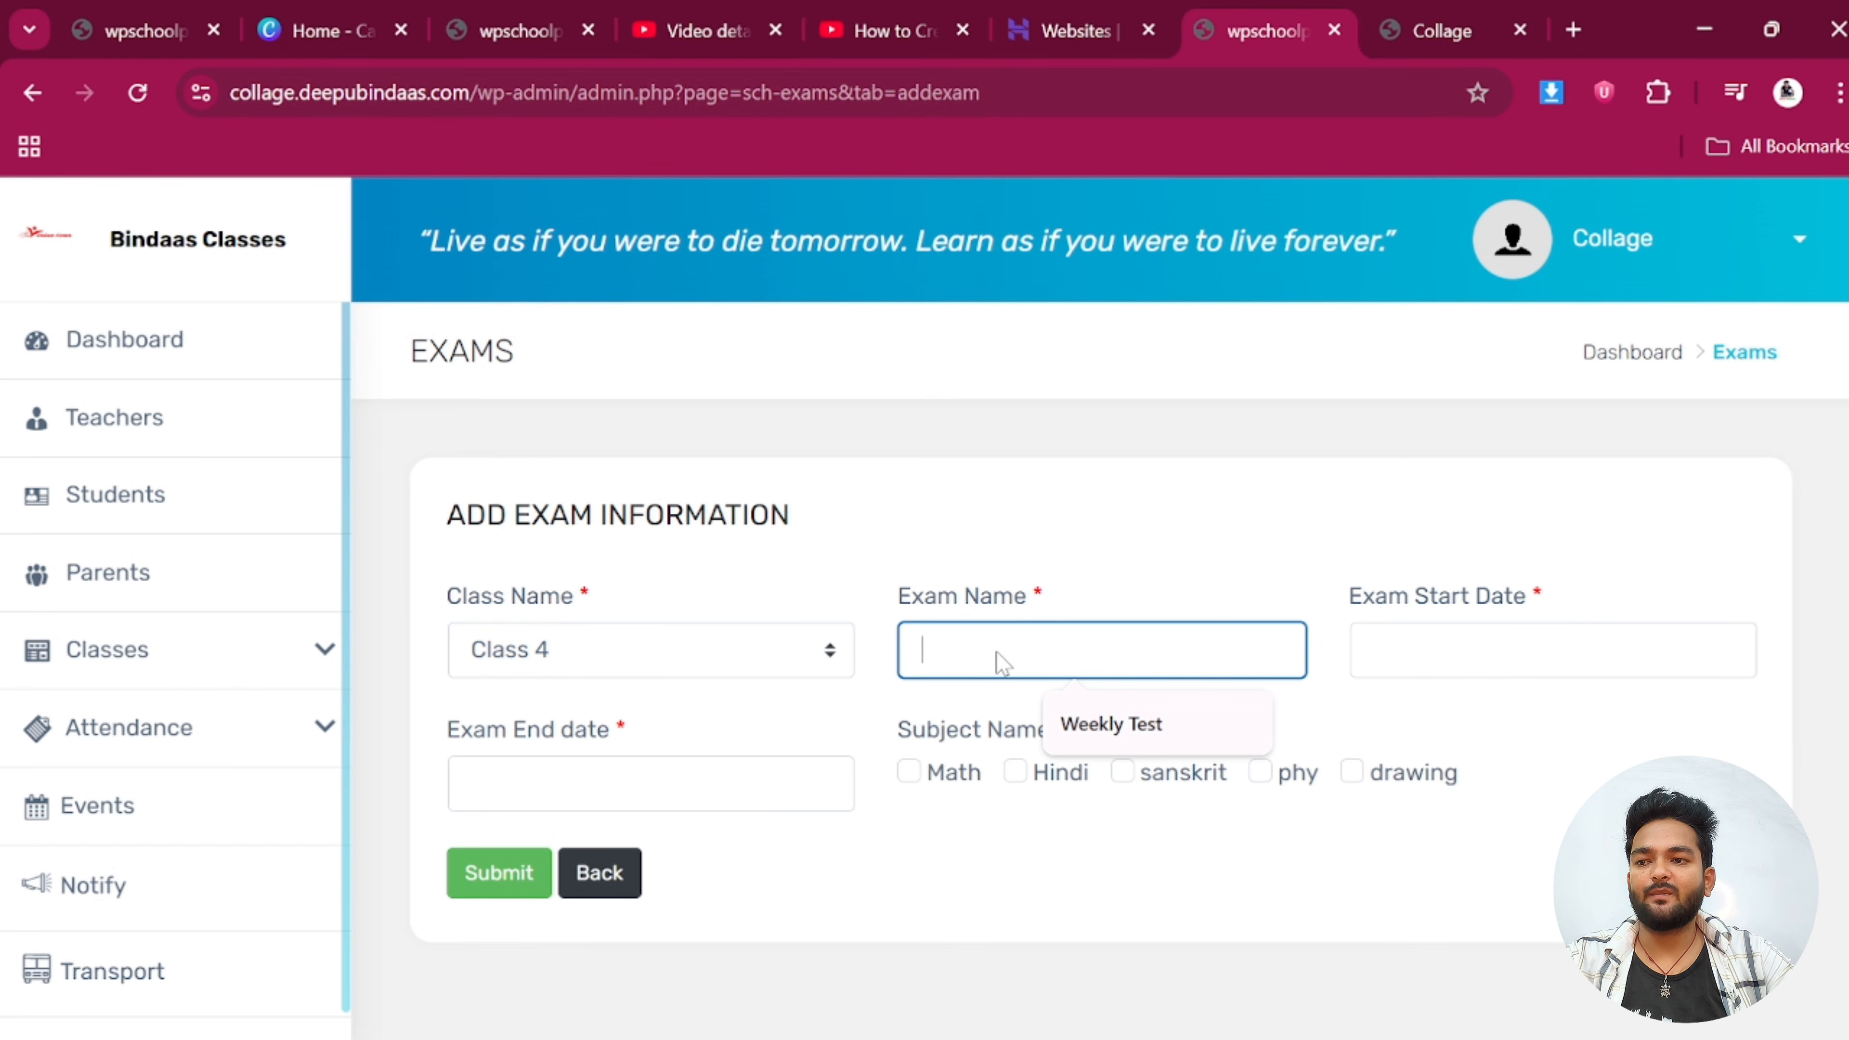
{"action": "type", "text": "monthly"}
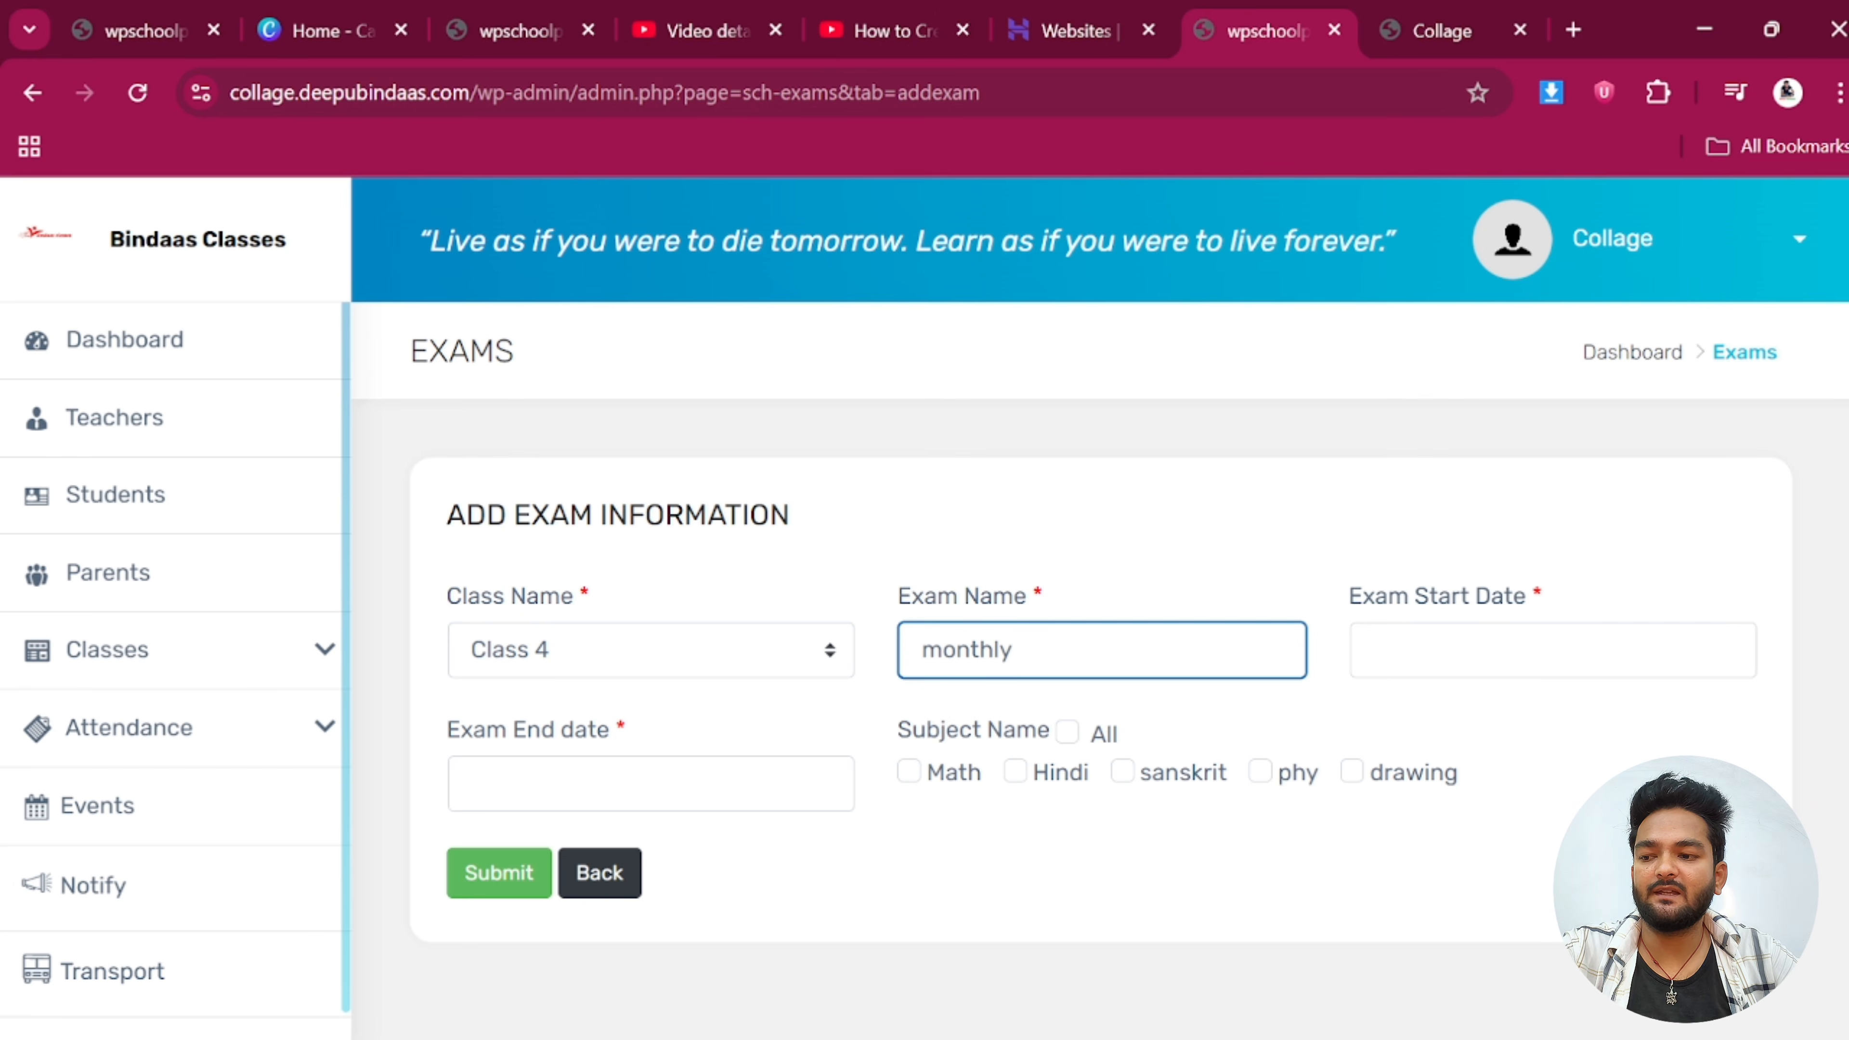
{"action": "left_click", "coordinate": [1514, 656]}
{"action": "left_click", "coordinate": [1614, 446]}
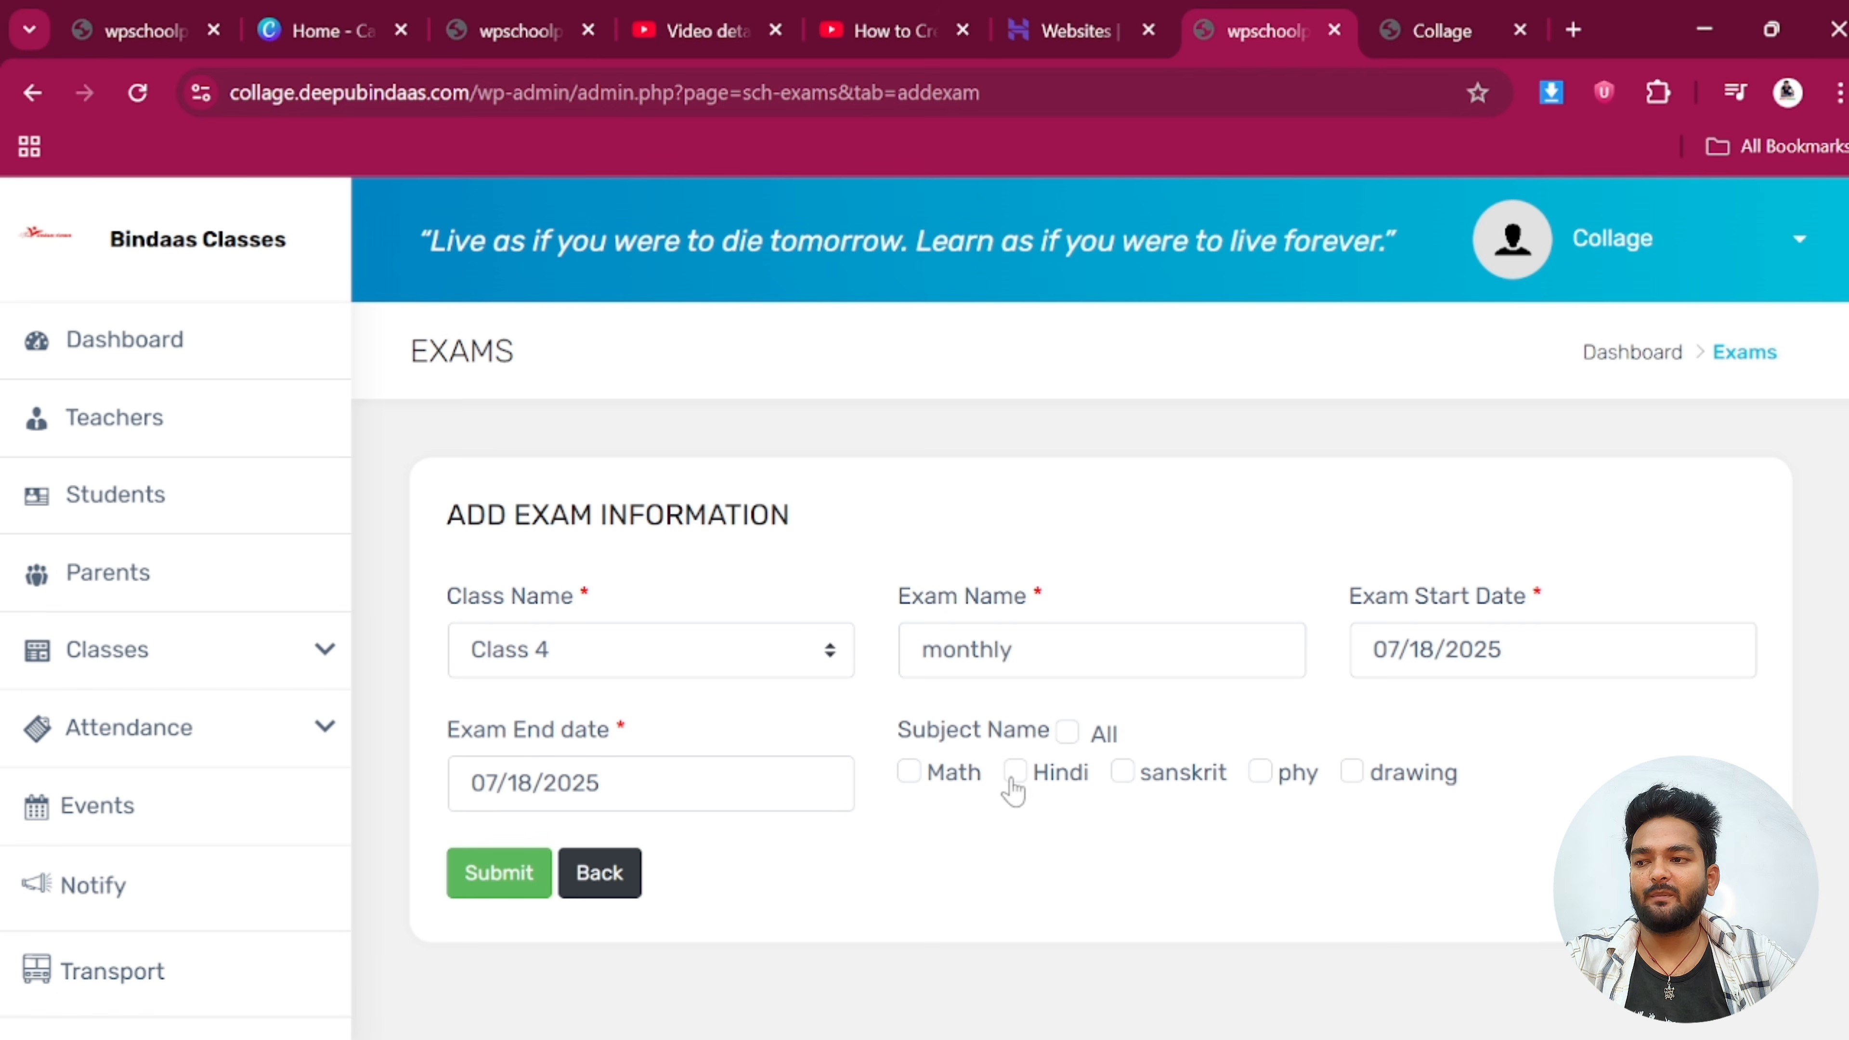
{"action": "left_click", "coordinate": [498, 878]}
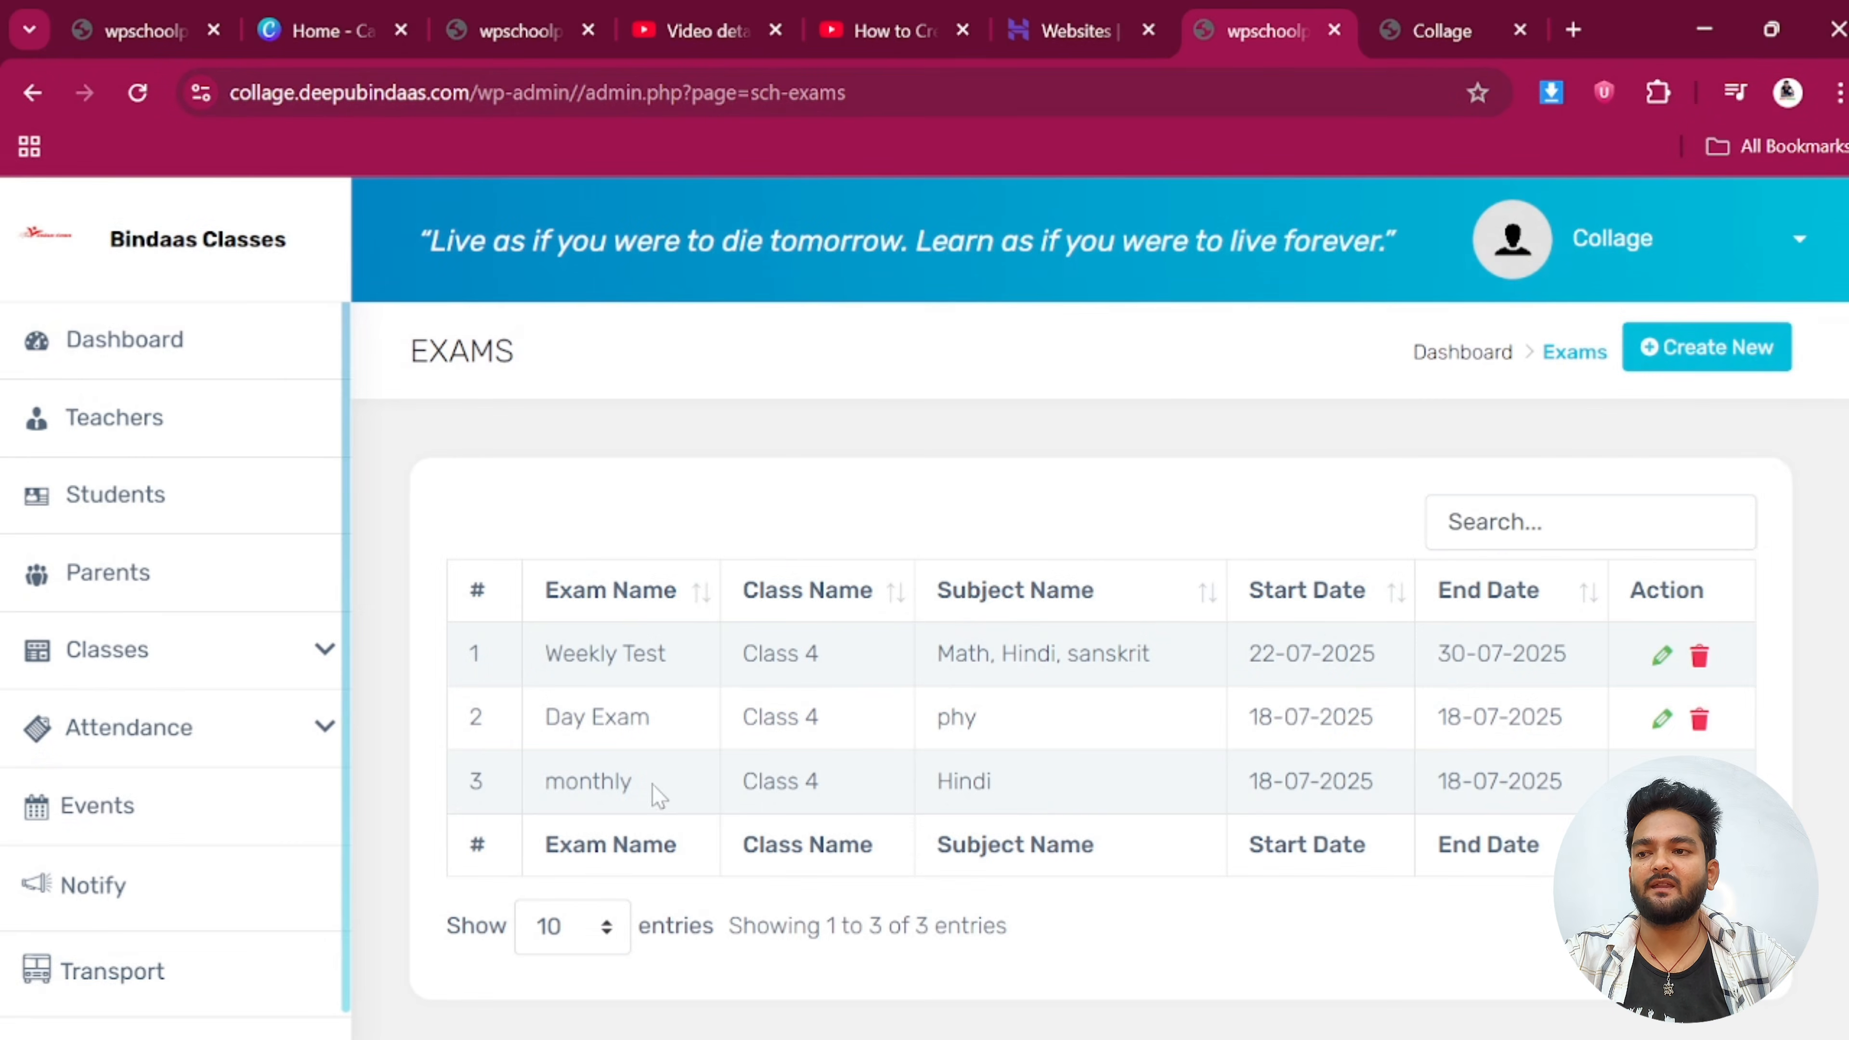
Review the dashboard Exam panel listing monthly, Day Exam and Weekly Test for Class 4
{"action": "scroll", "coordinate": [1055, 801], "scroll_direction": "down", "scroll_amount": 1}
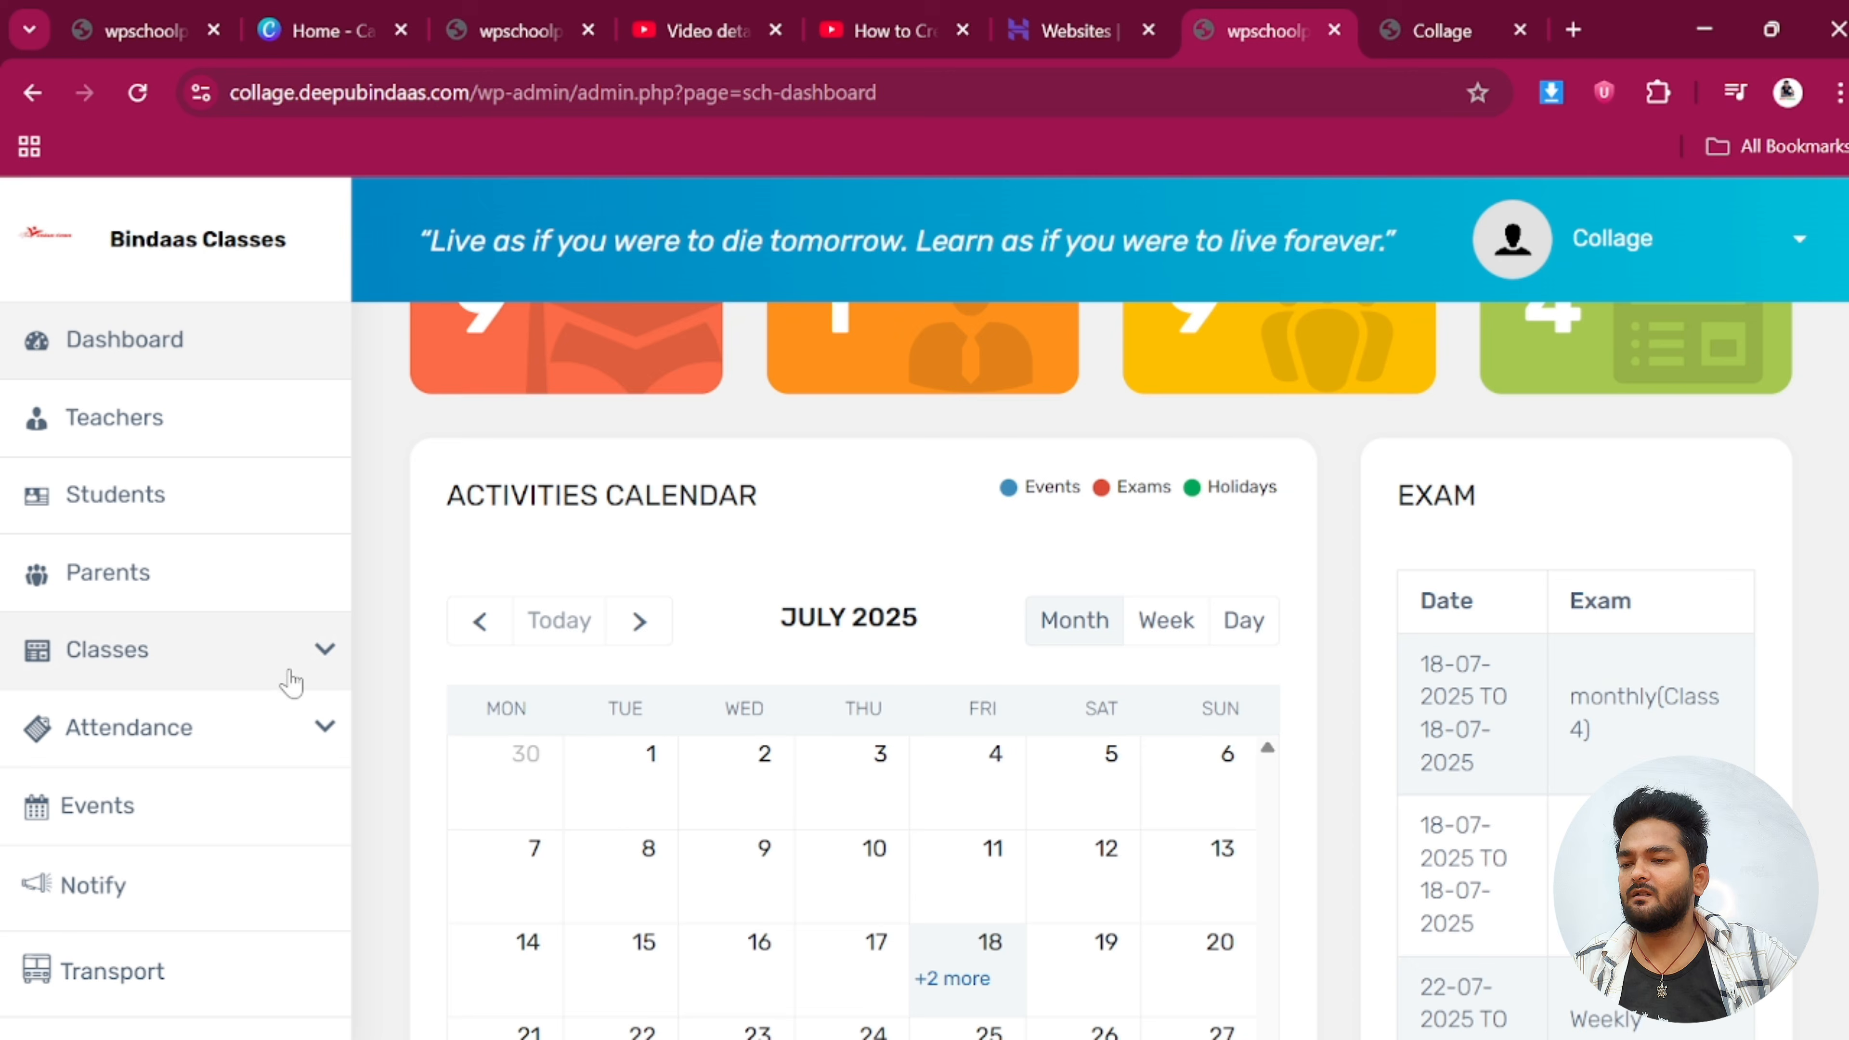
{"action": "scroll", "coordinate": [289, 681], "scroll_direction": "down", "scroll_amount": 5}
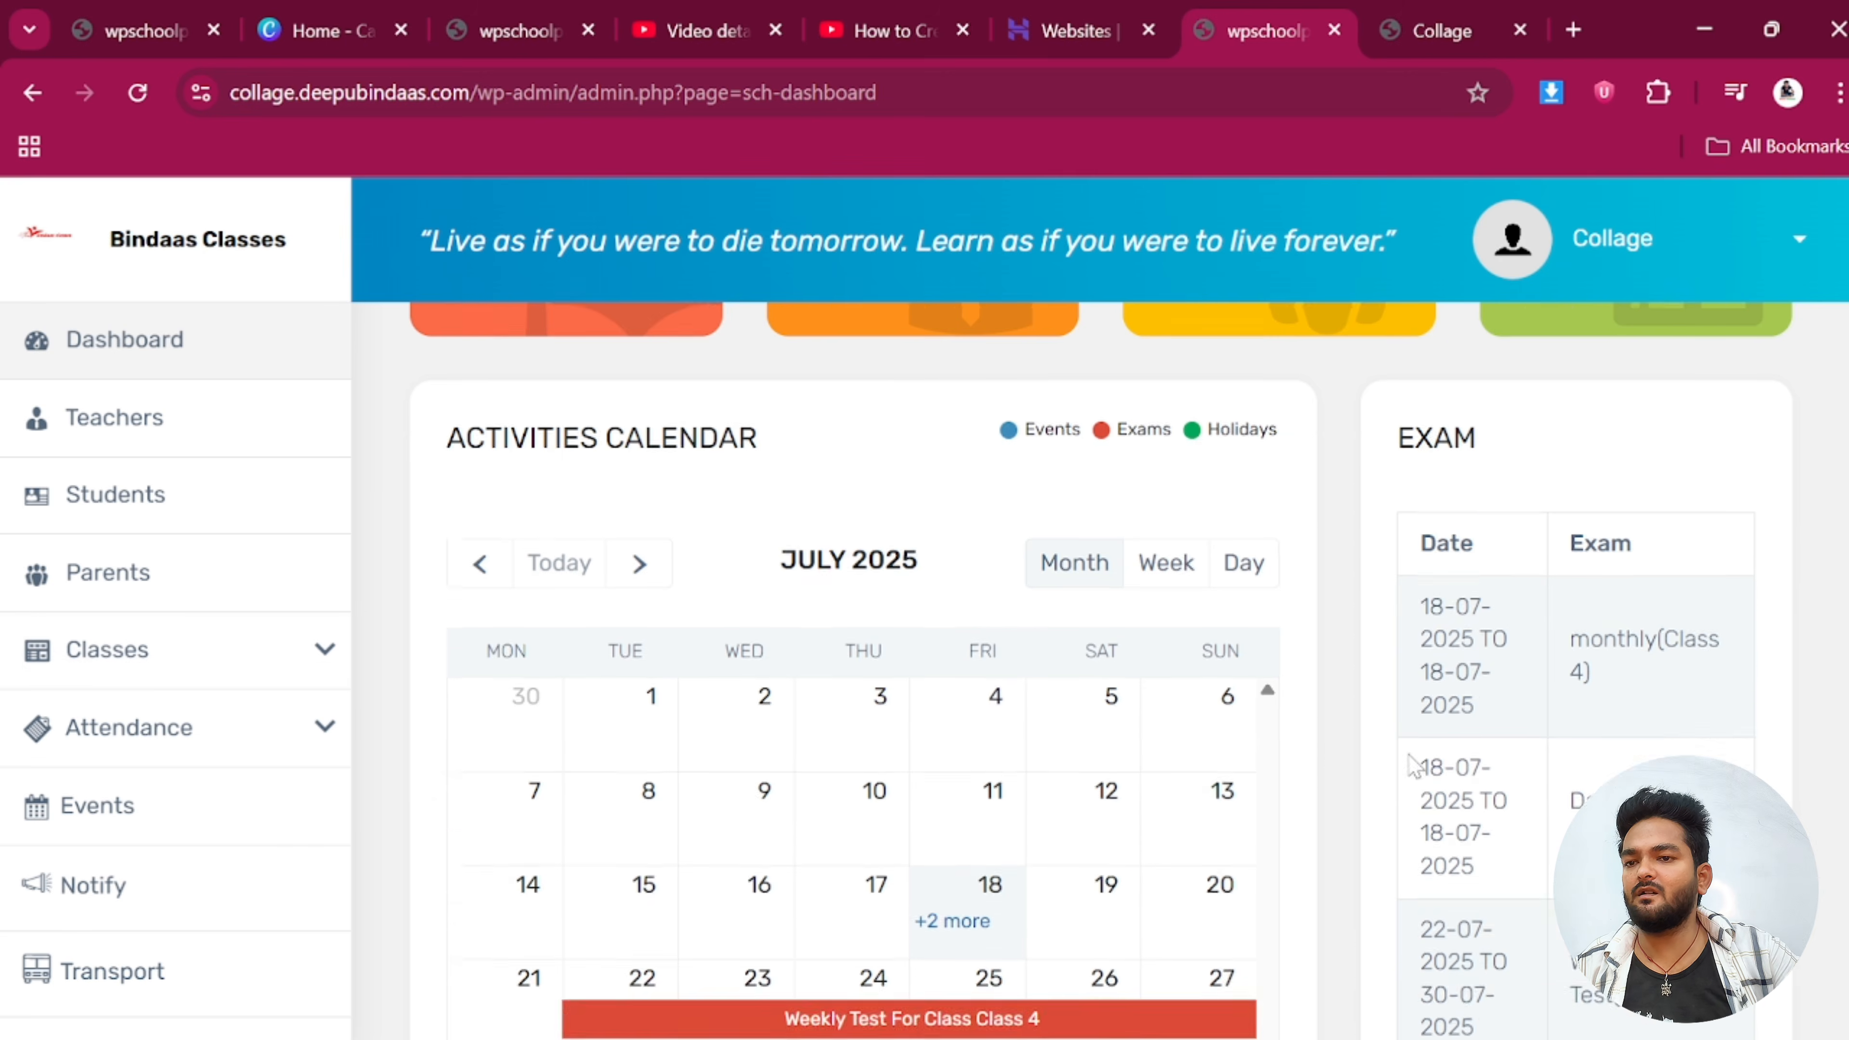
{"action": "scroll", "coordinate": [1473, 771], "scroll_direction": "up", "scroll_amount": 6}
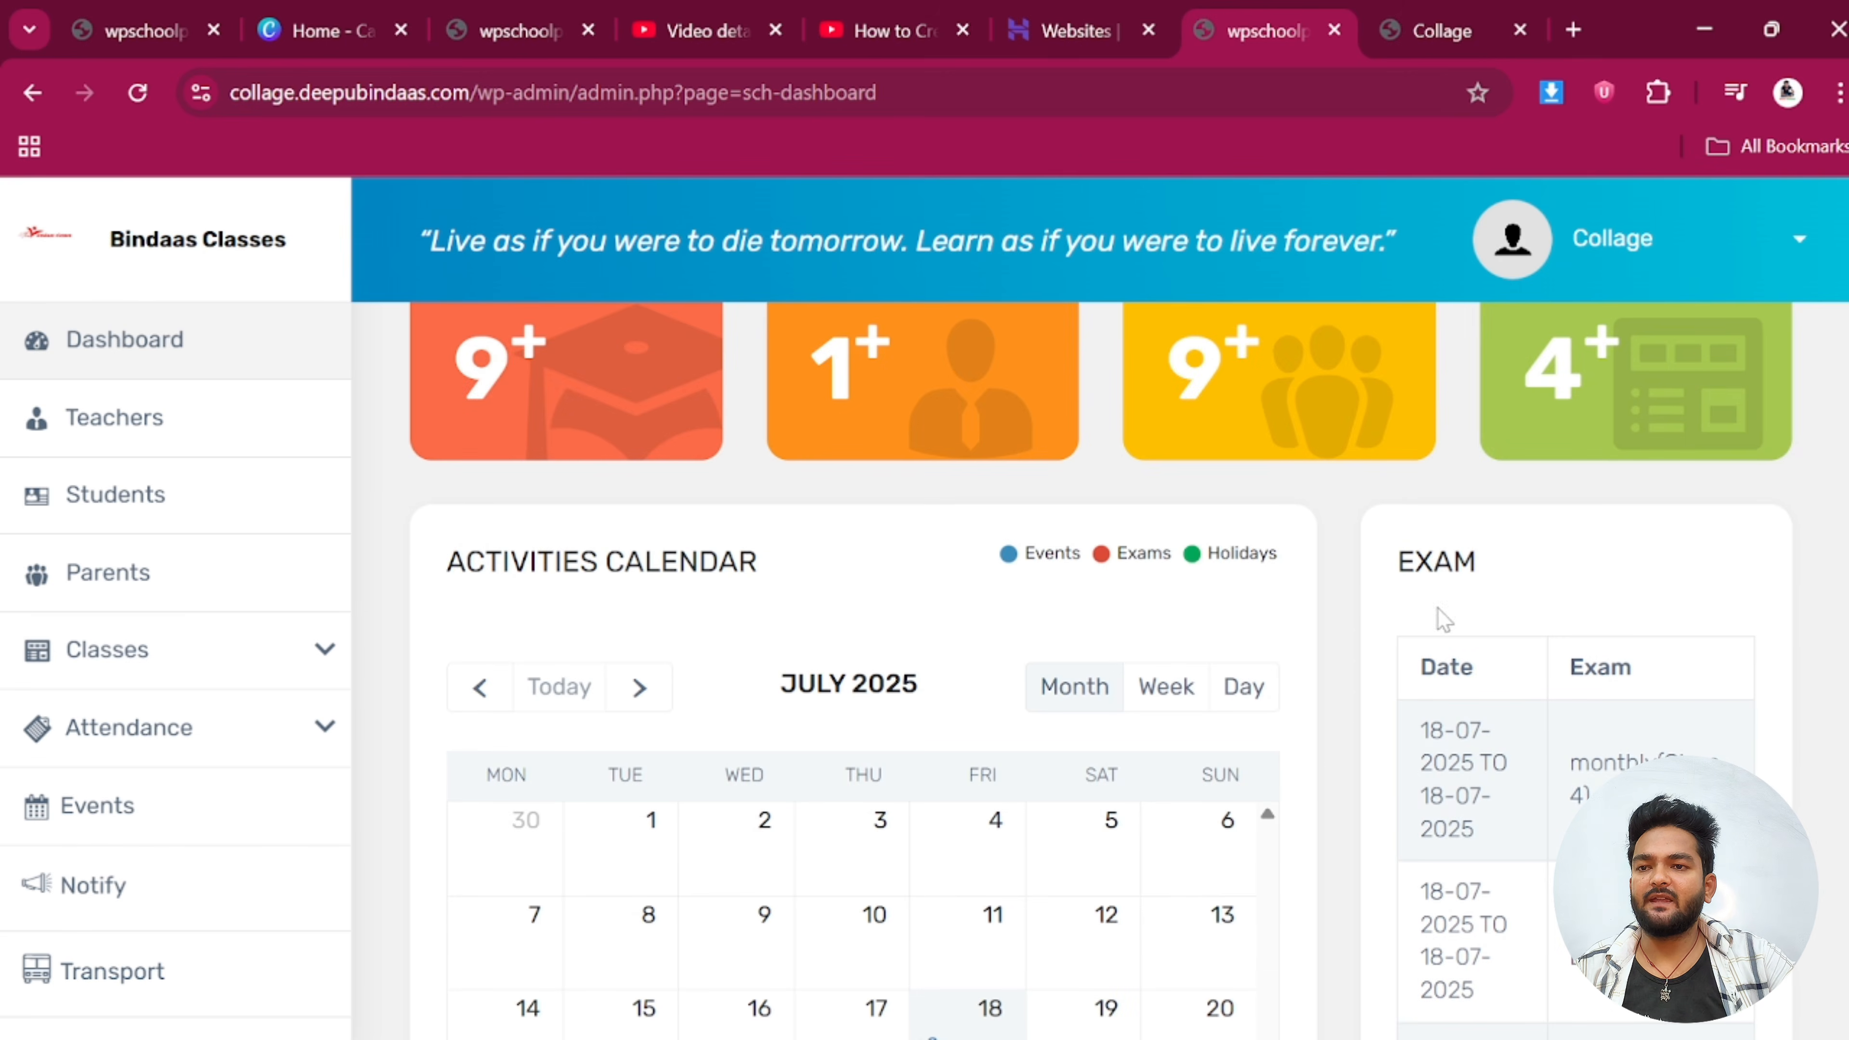
{"action": "double_click", "coordinate": [1562, 564]}
{"action": "left_click", "coordinate": [1561, 564]}
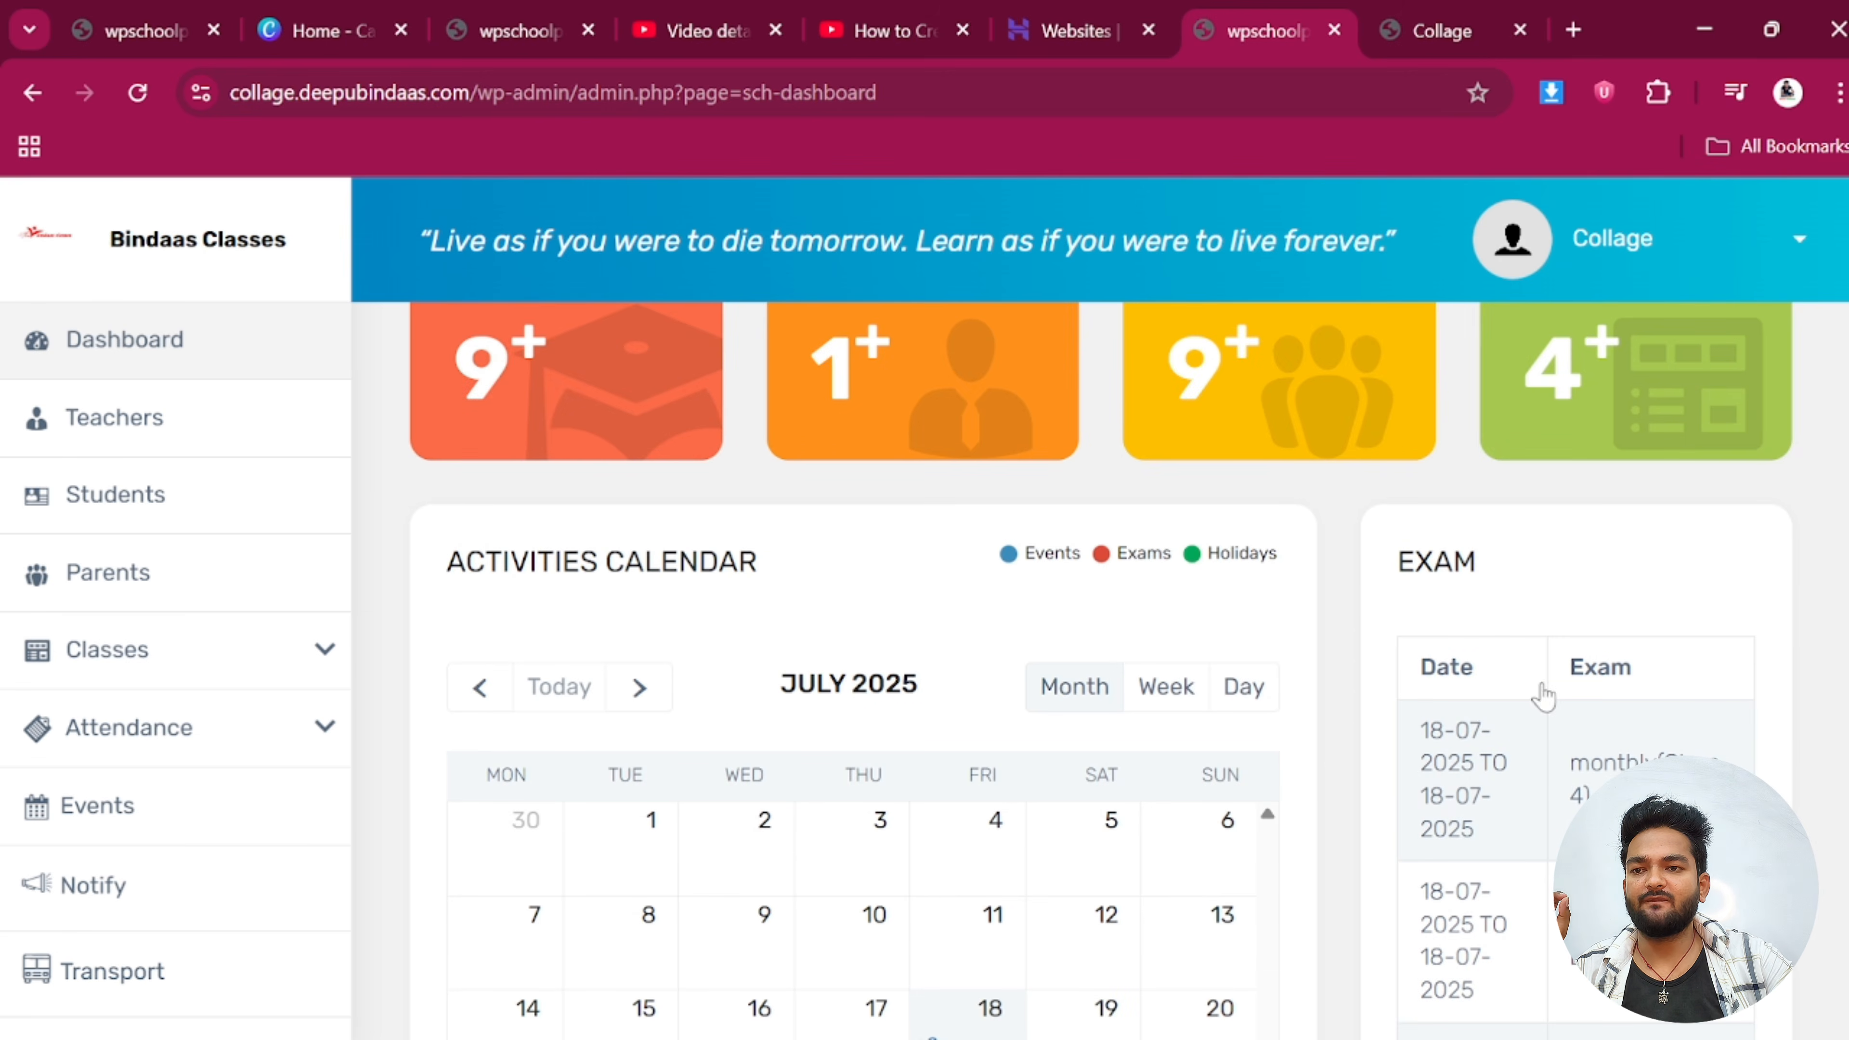
{"action": "left_click_drag", "start_coordinate": [1398, 562], "coordinate": [1537, 624]}
{"action": "left_click_drag", "start_coordinate": [1447, 762], "coordinate": [1519, 762]}
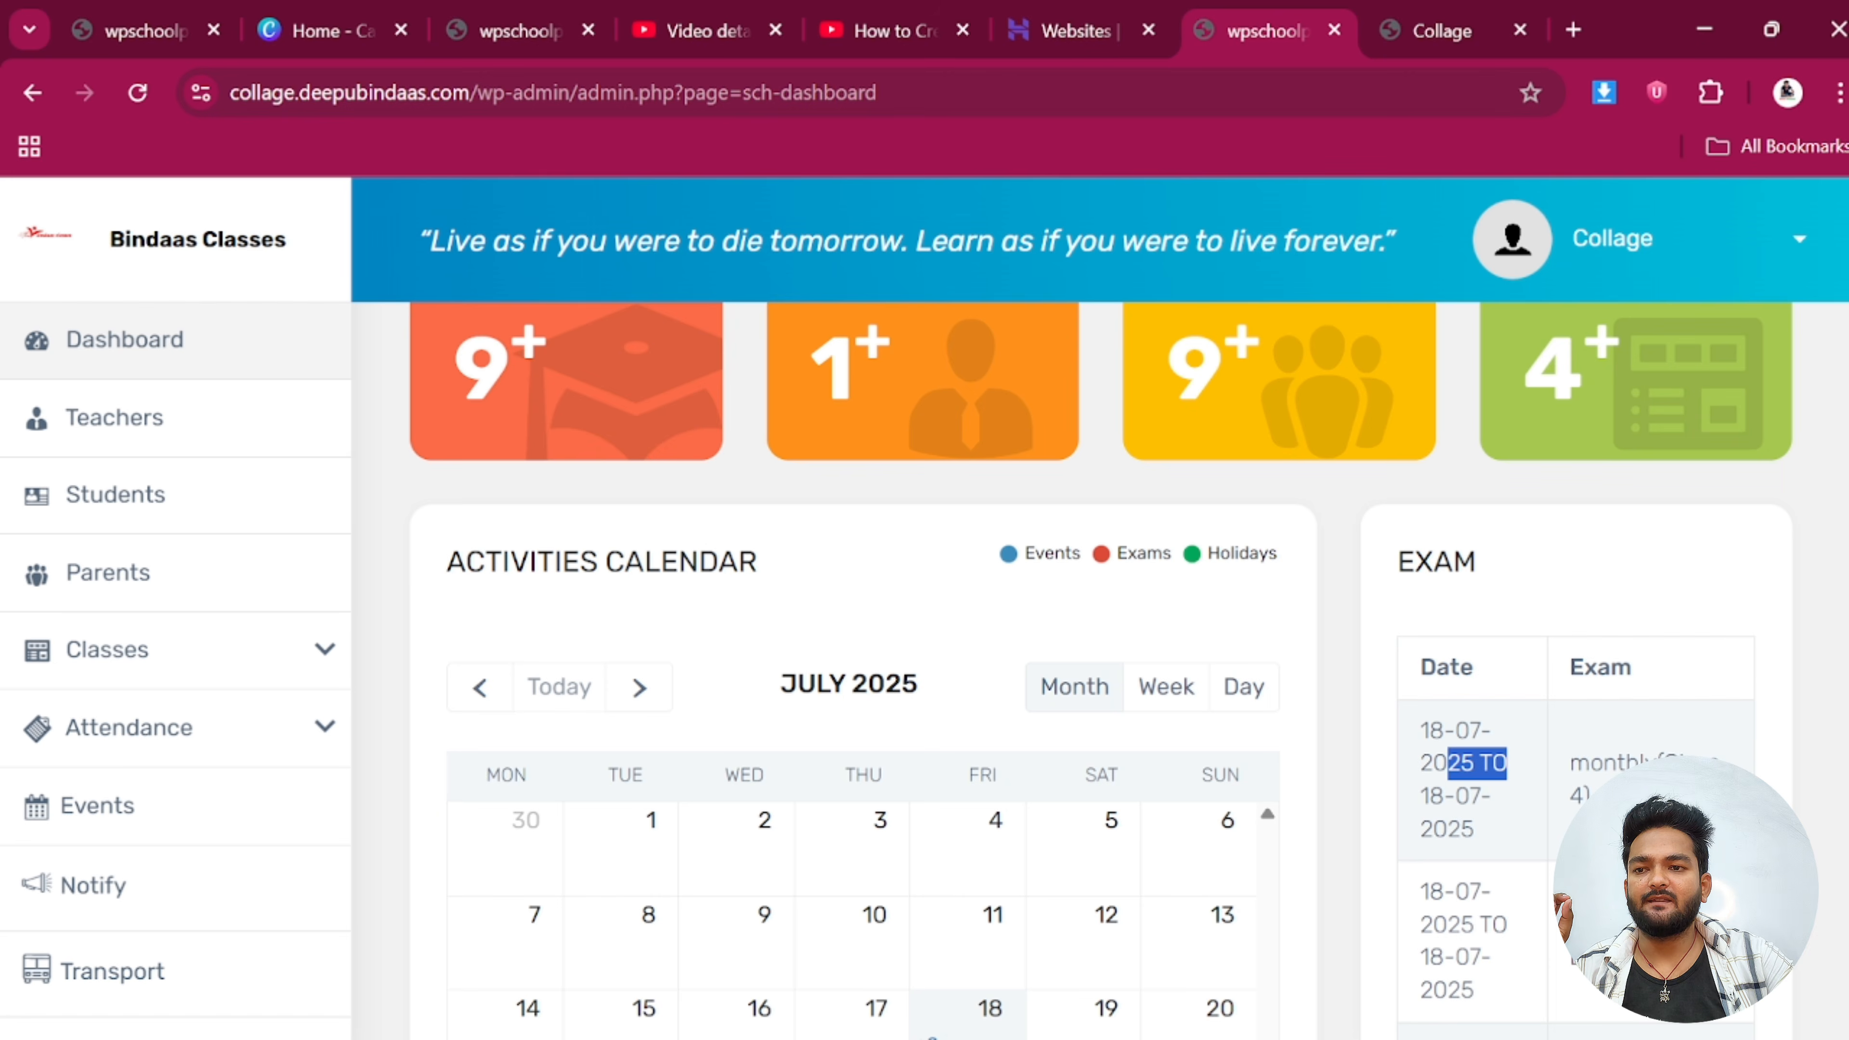
{"action": "triple_click", "coordinate": [1663, 772]}
{"action": "scroll", "coordinate": [1663, 772], "scroll_direction": "down", "scroll_amount": 1}
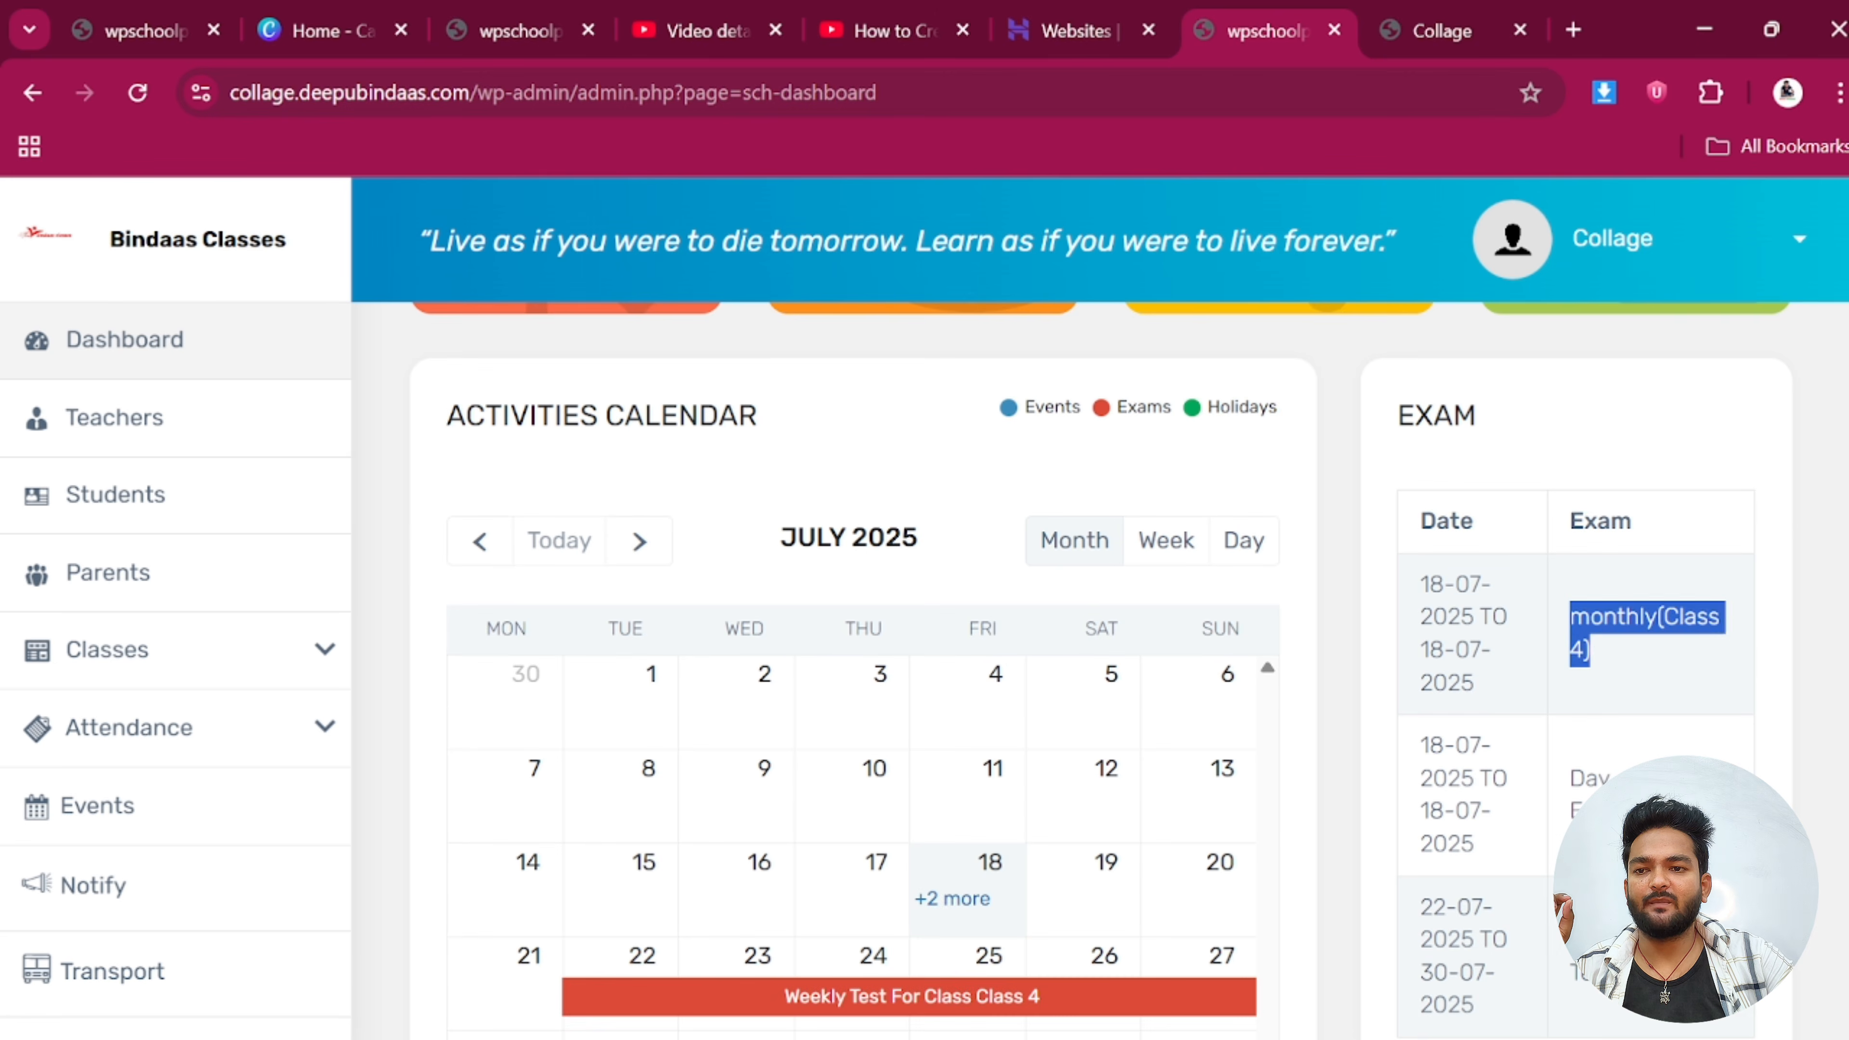
{"action": "left_click", "coordinate": [1667, 672]}
{"action": "scroll", "coordinate": [1264, 841], "scroll_direction": "down", "scroll_amount": 4}
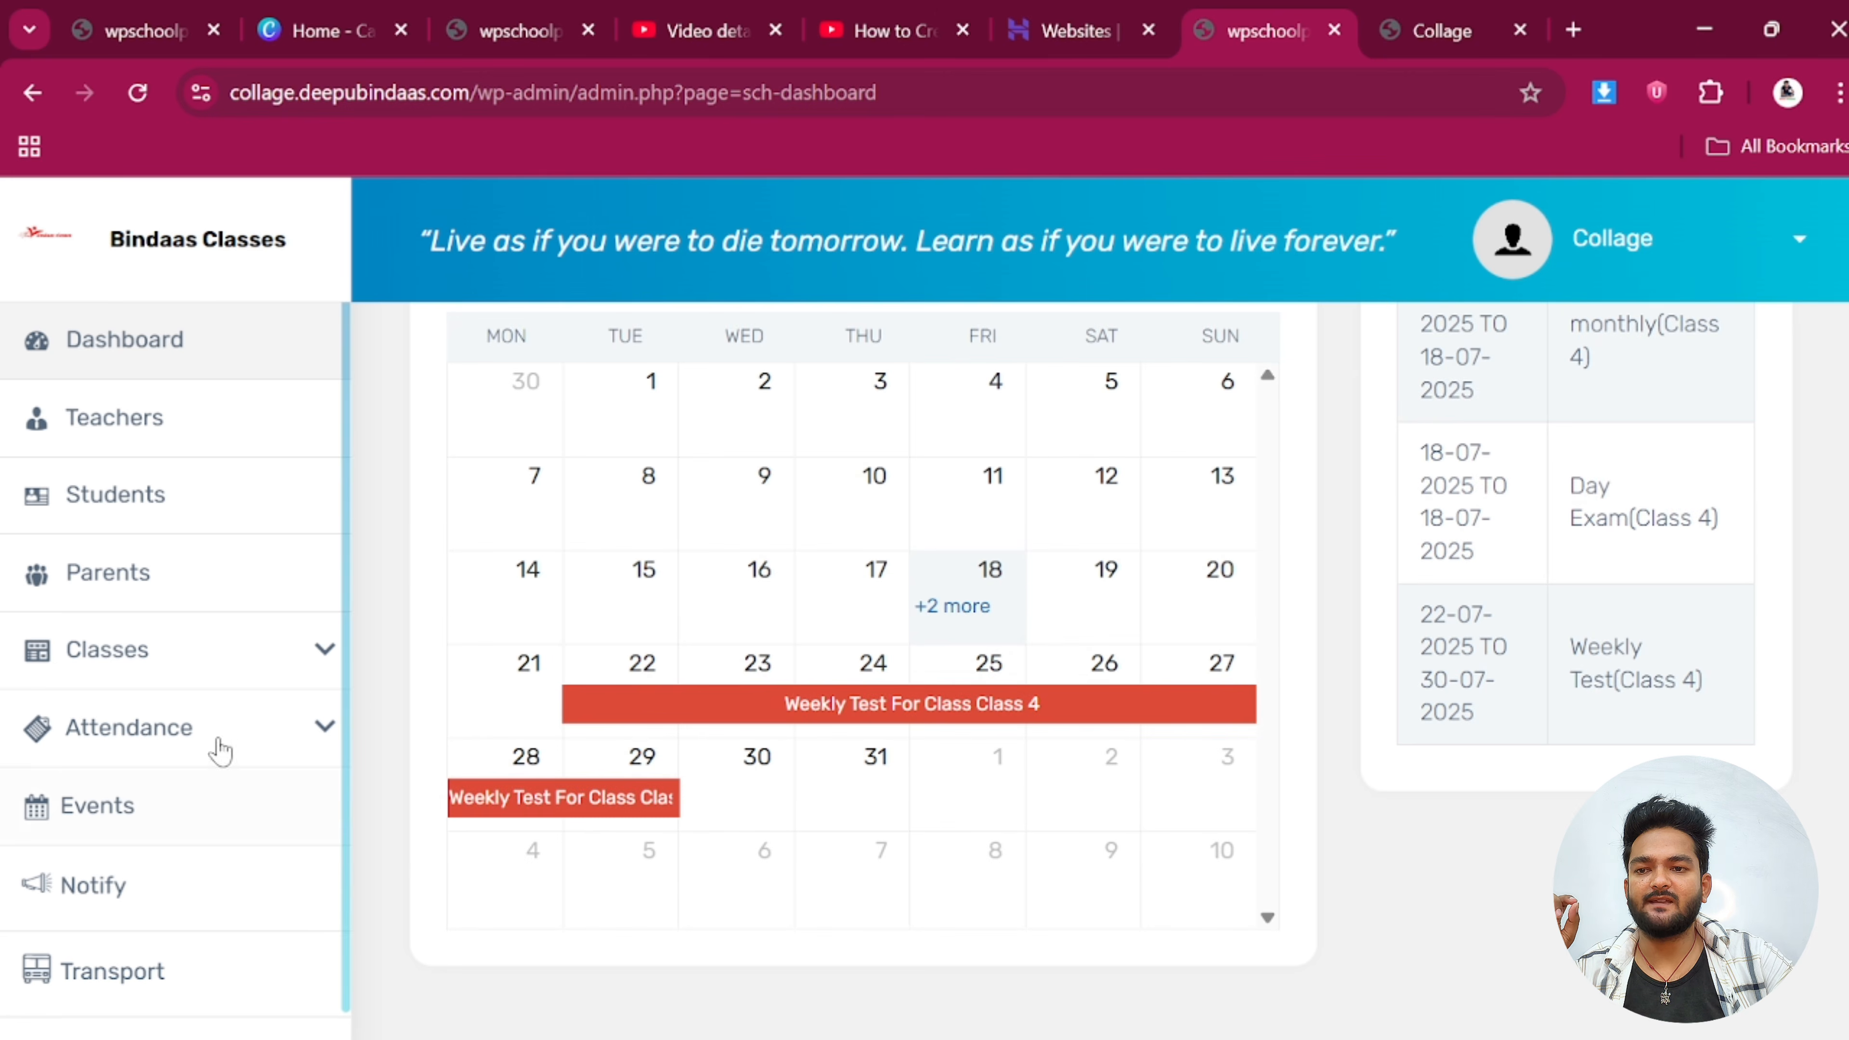
Save the Class 4 student attendance for 18-07-2025
{"action": "left_click", "coordinate": [190, 745]}
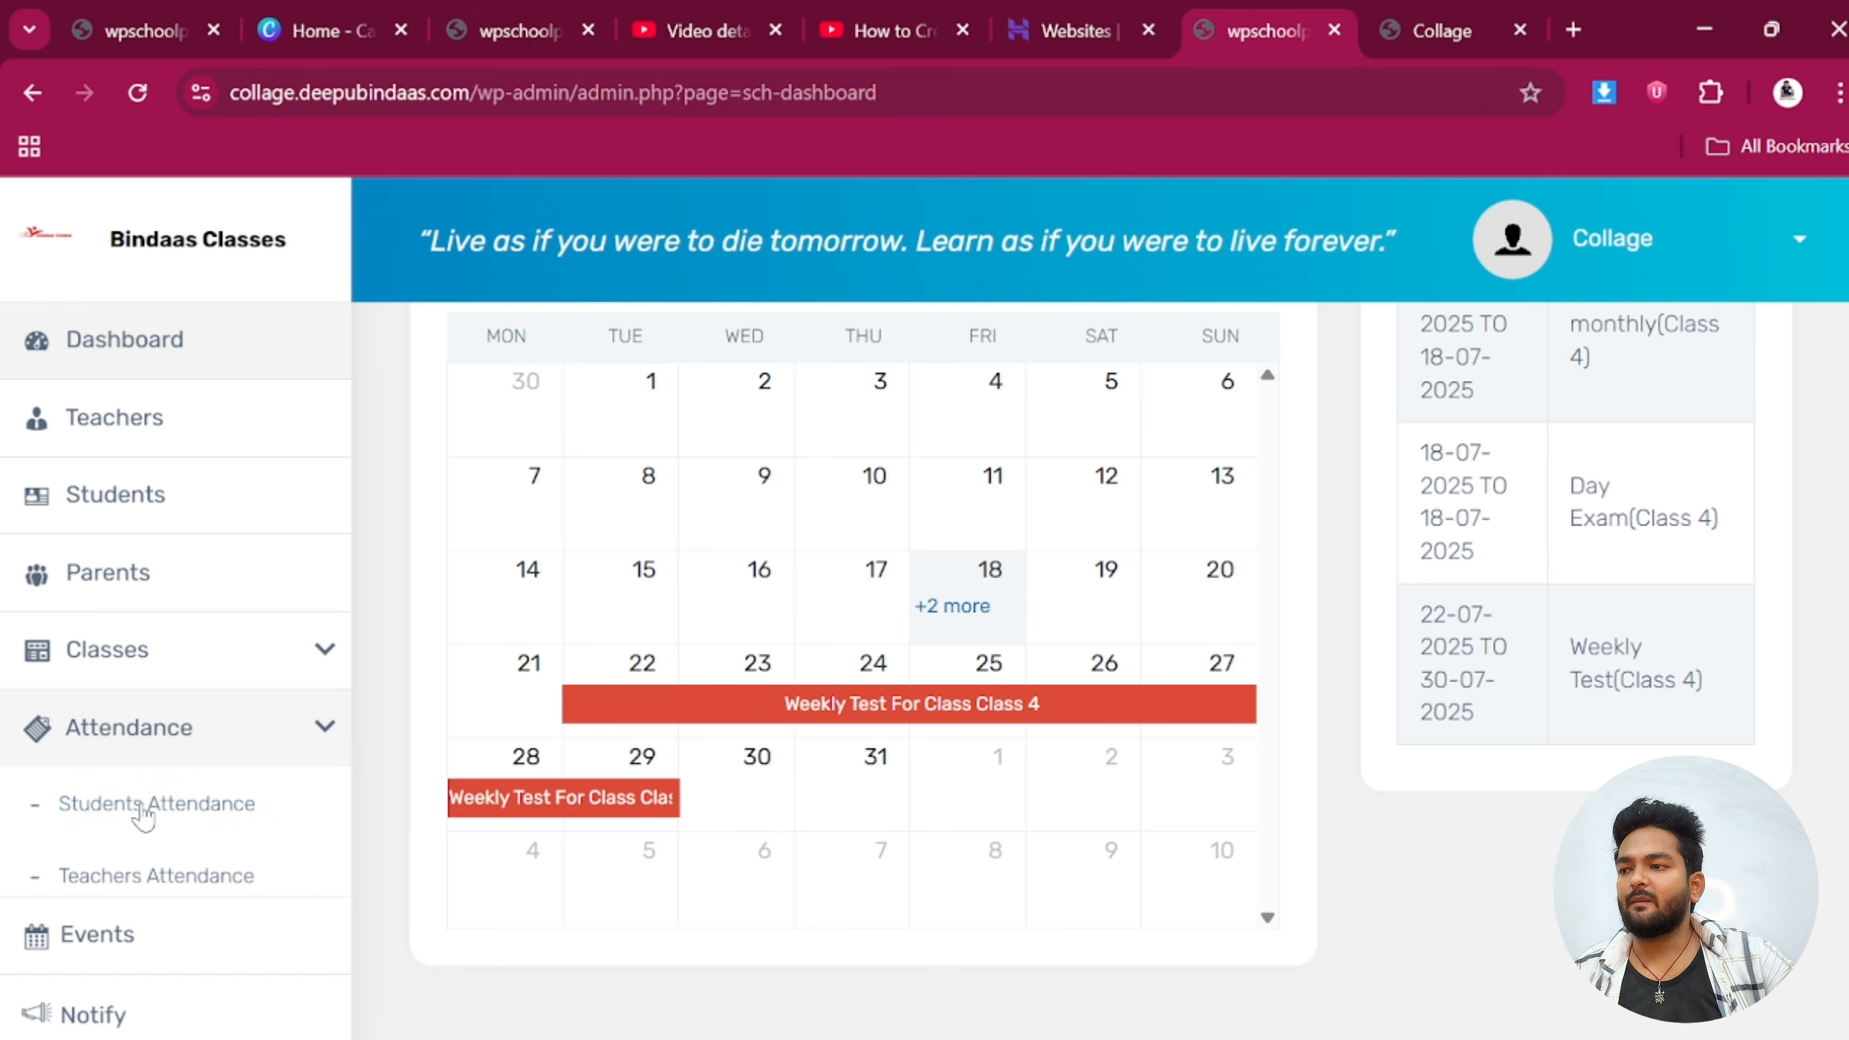
{"action": "left_click", "coordinate": [142, 808]}
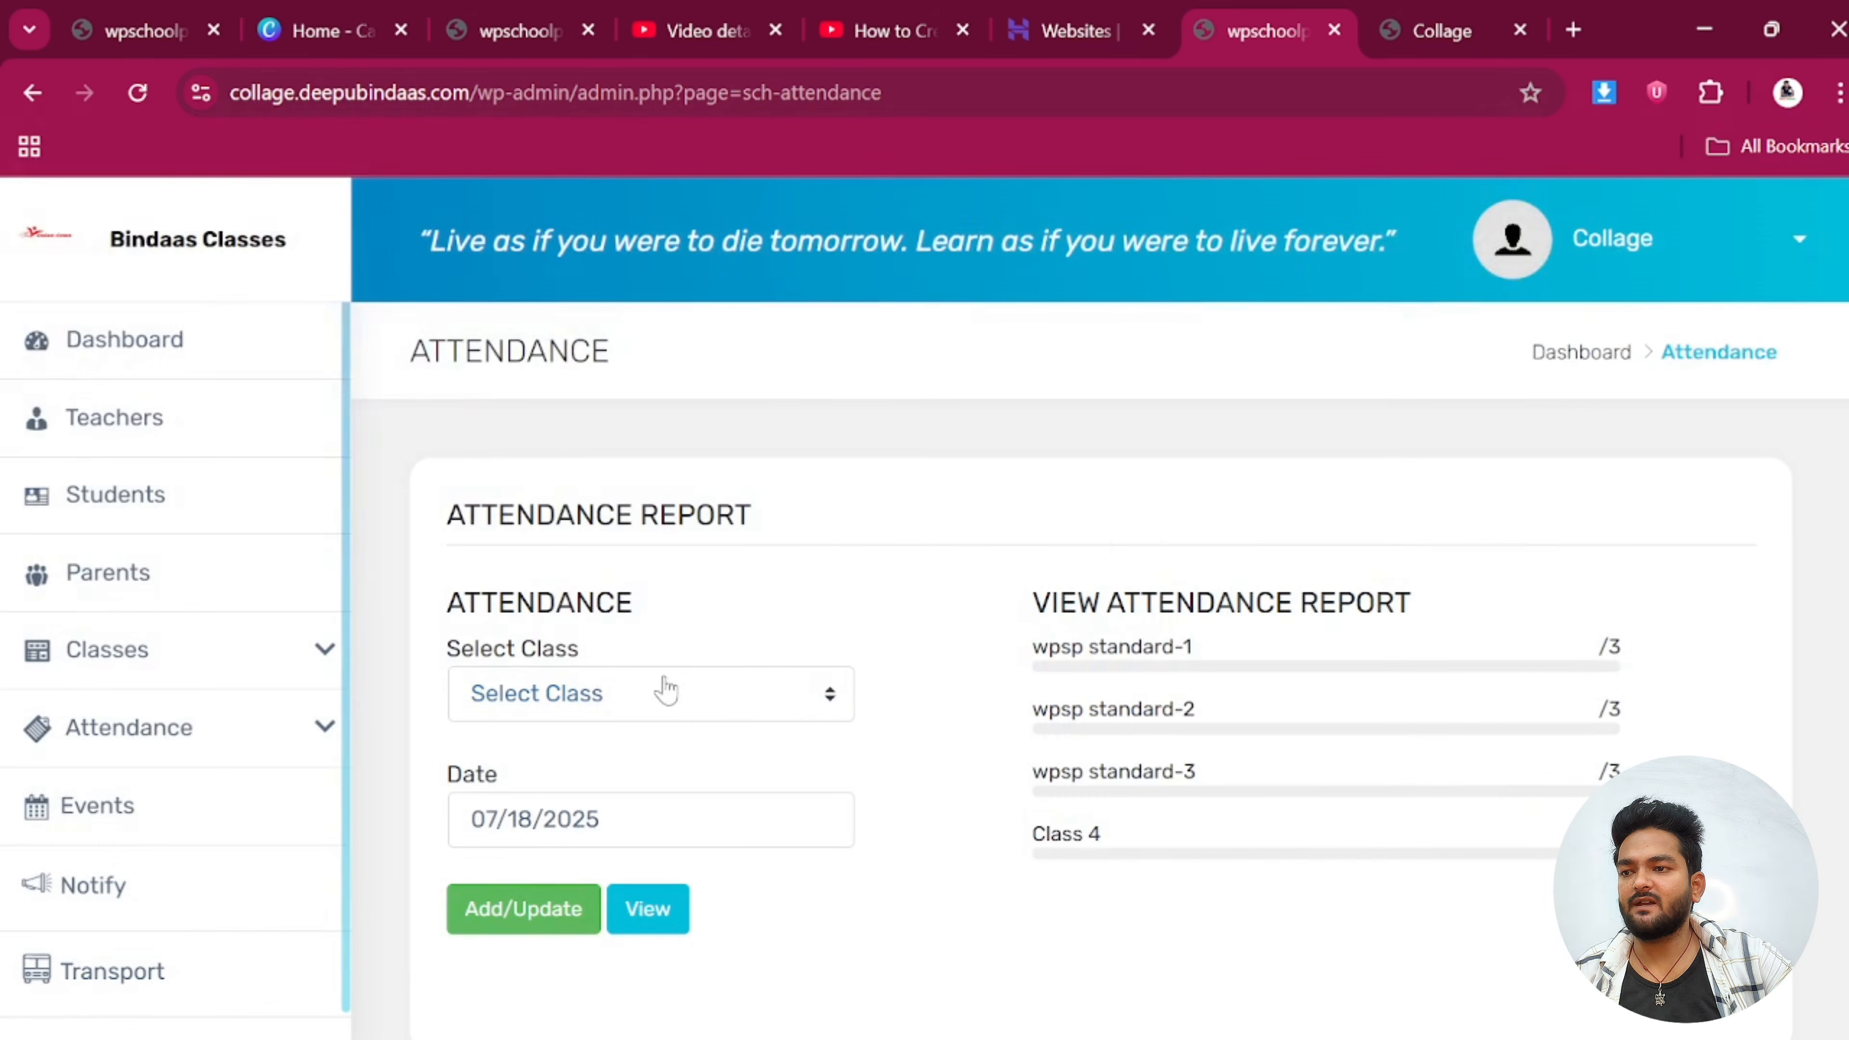
{"action": "left_click", "coordinate": [568, 695]}
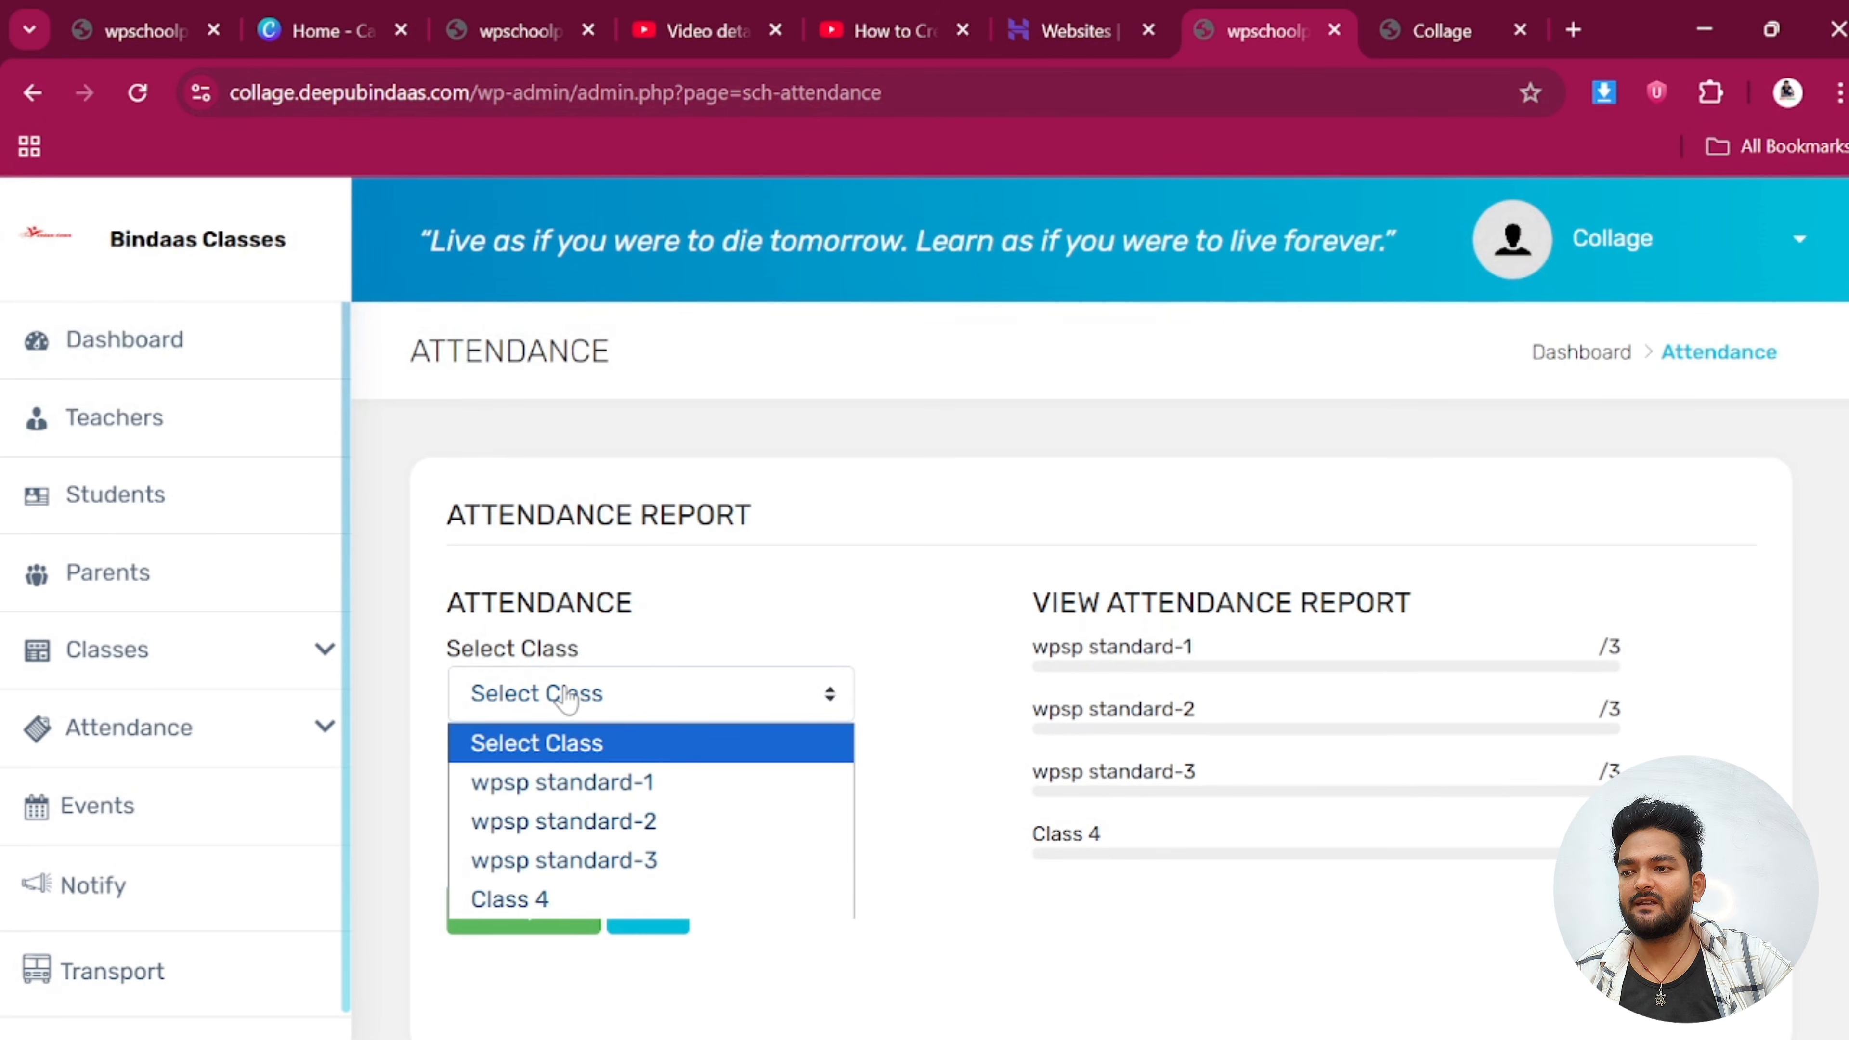
{"action": "left_click", "coordinate": [558, 900]}
{"action": "left_click", "coordinate": [557, 914]}
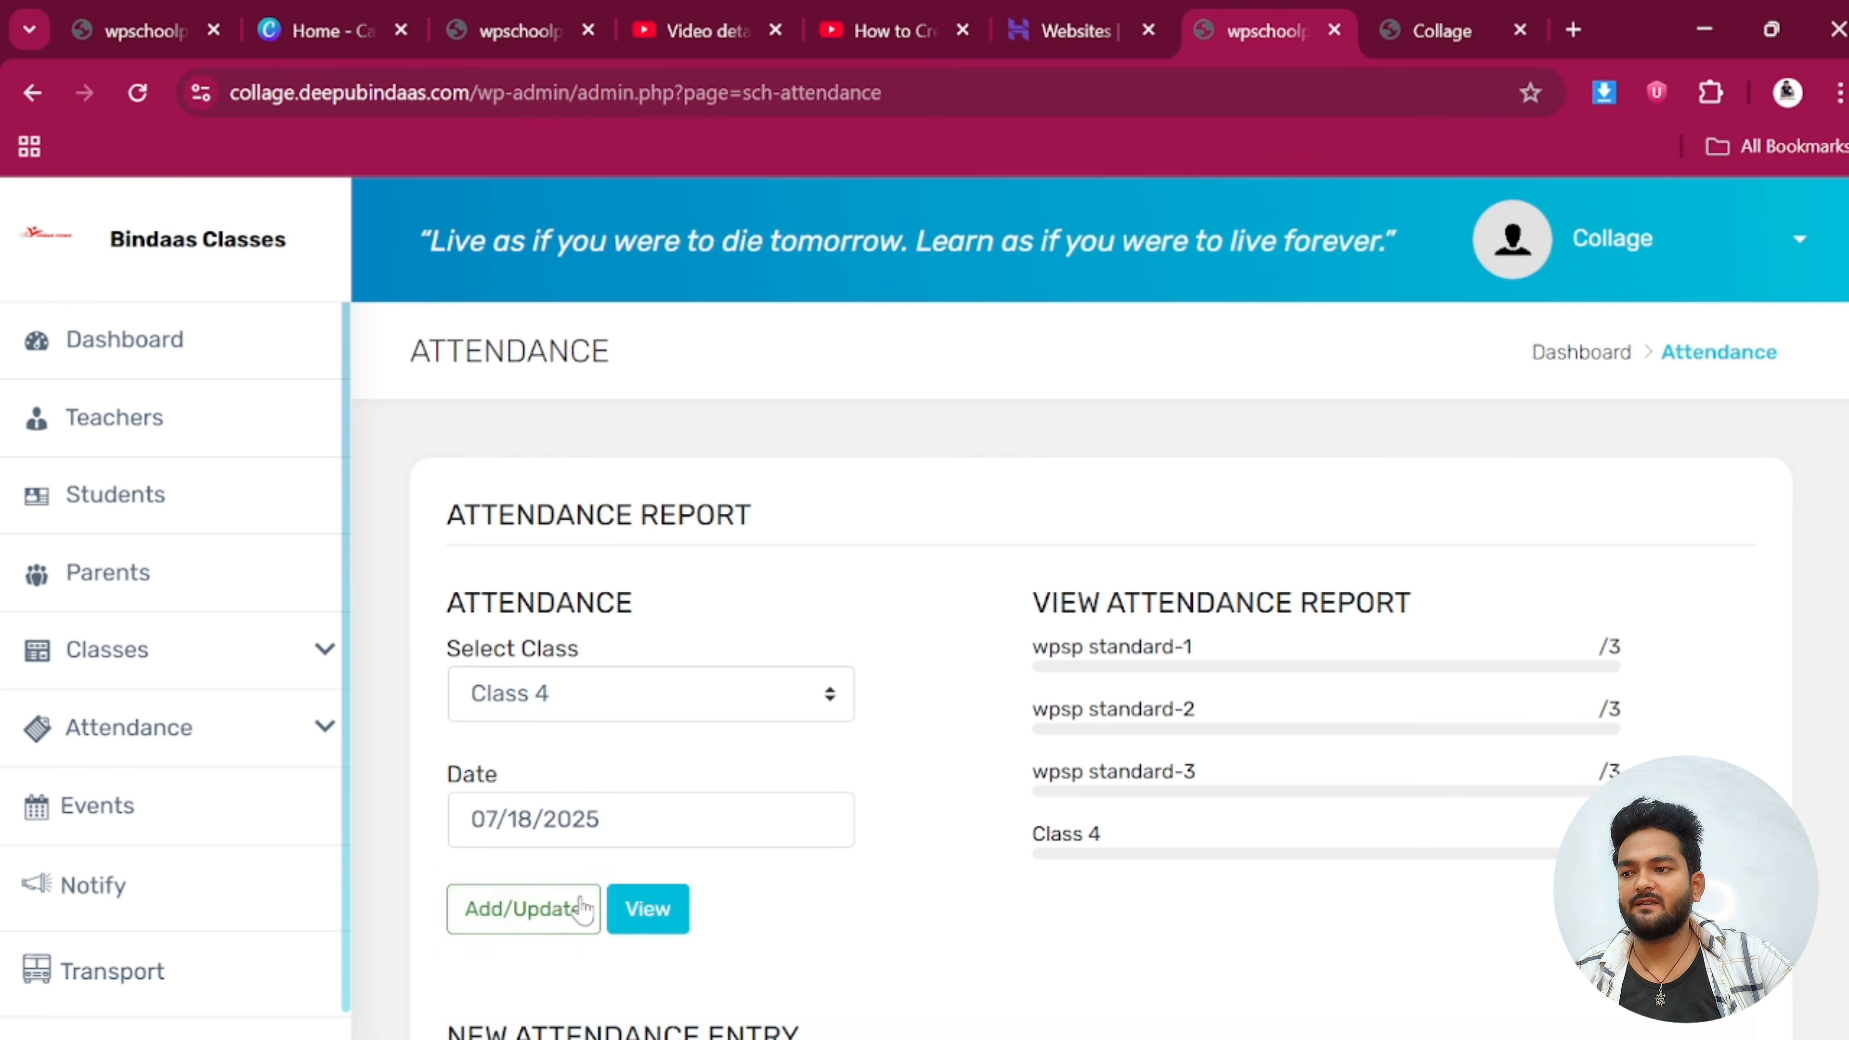
{"action": "scroll", "coordinate": [655, 860], "scroll_direction": "down", "scroll_amount": 3}
{"action": "scroll", "coordinate": [659, 856], "scroll_direction": "down", "scroll_amount": 2}
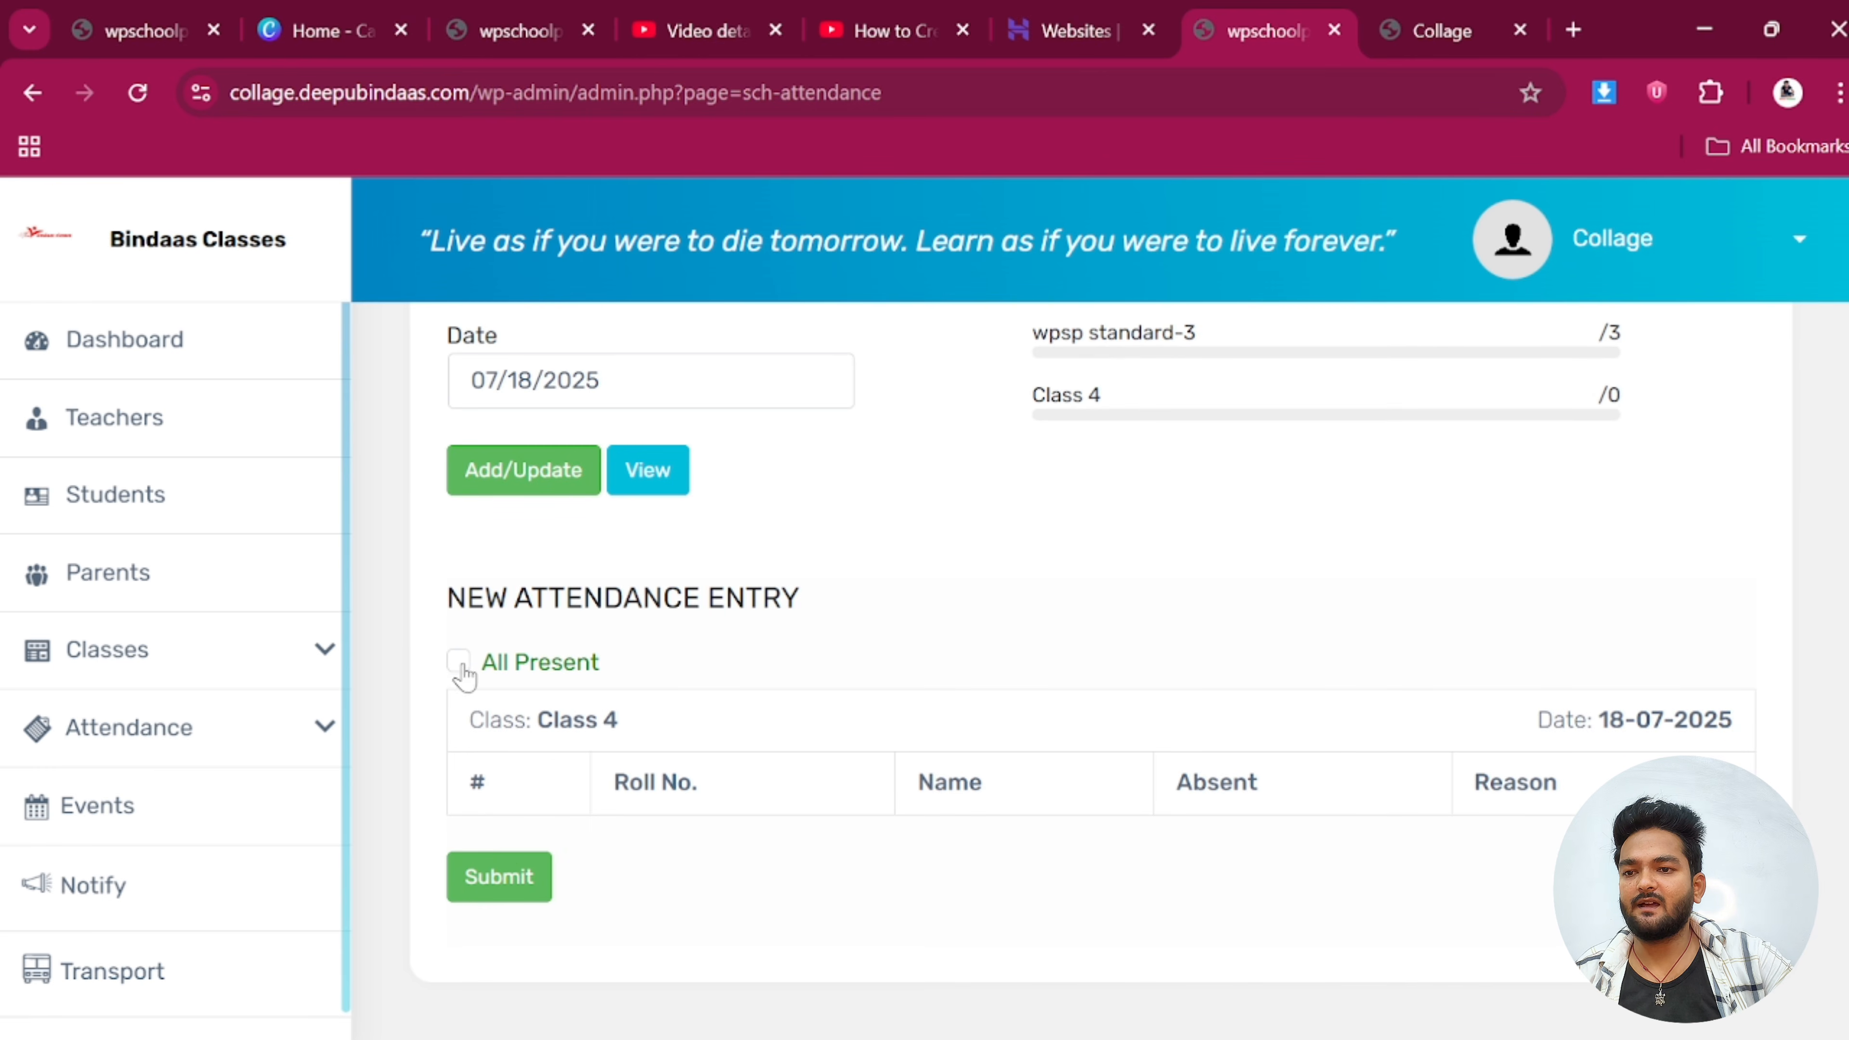
{"action": "left_click", "coordinate": [508, 874]}
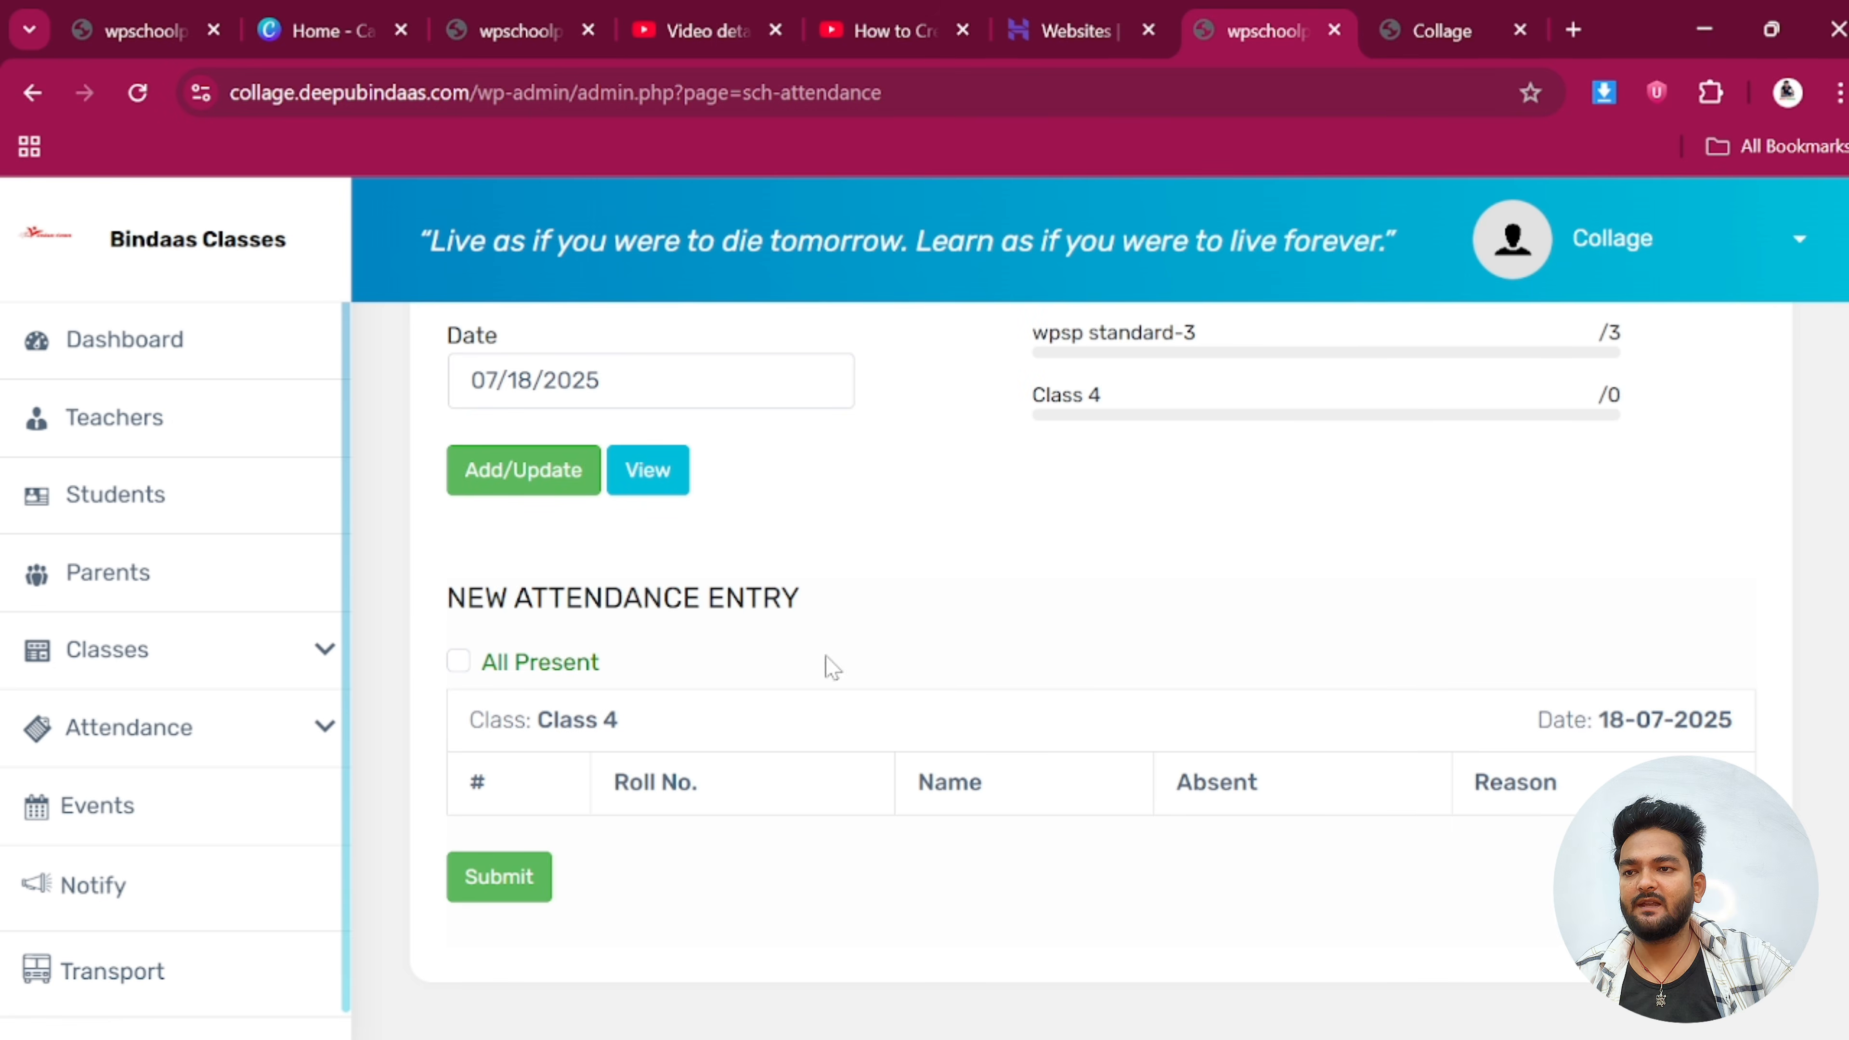
{"action": "scroll", "coordinate": [961, 705], "scroll_direction": "up", "scroll_amount": 6}
{"action": "scroll", "coordinate": [1201, 734], "scroll_direction": "down", "scroll_amount": 5}
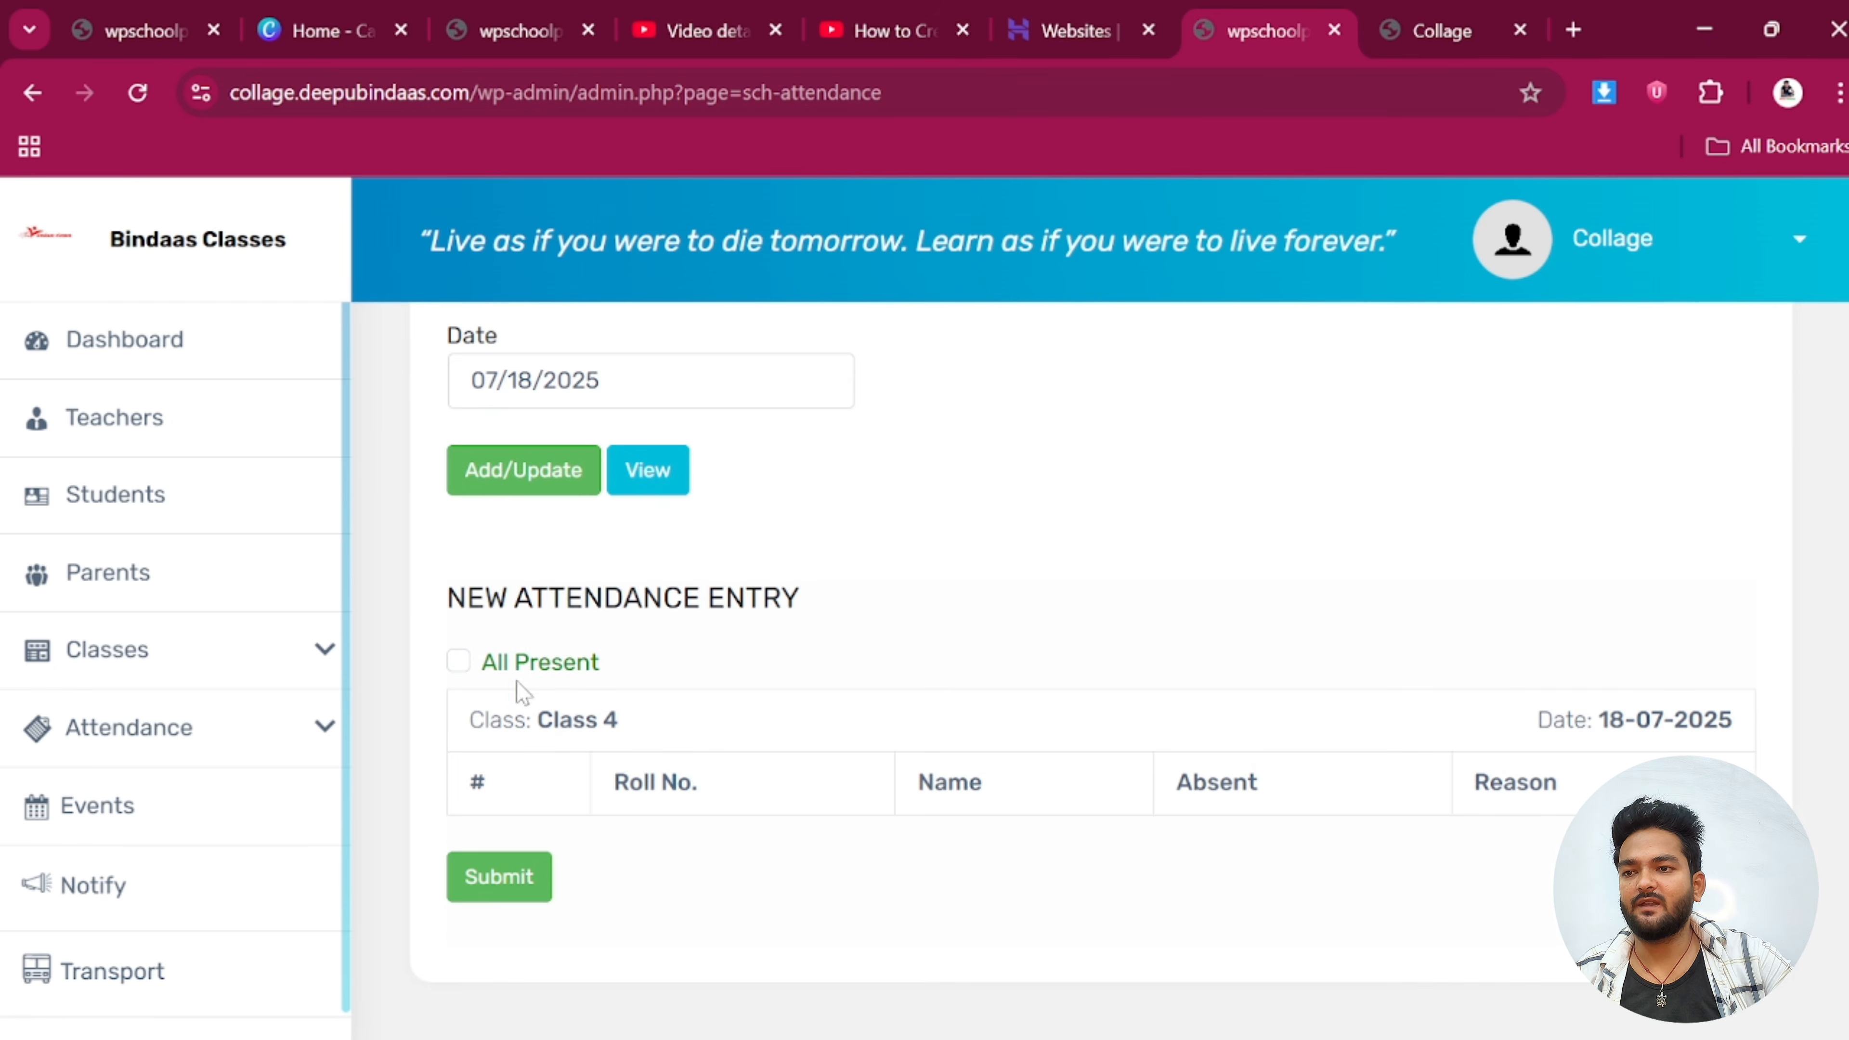
Record the sole teacher as Present in Teacher Attendance for 07/18/2025
{"action": "left_click", "coordinate": [172, 747]}
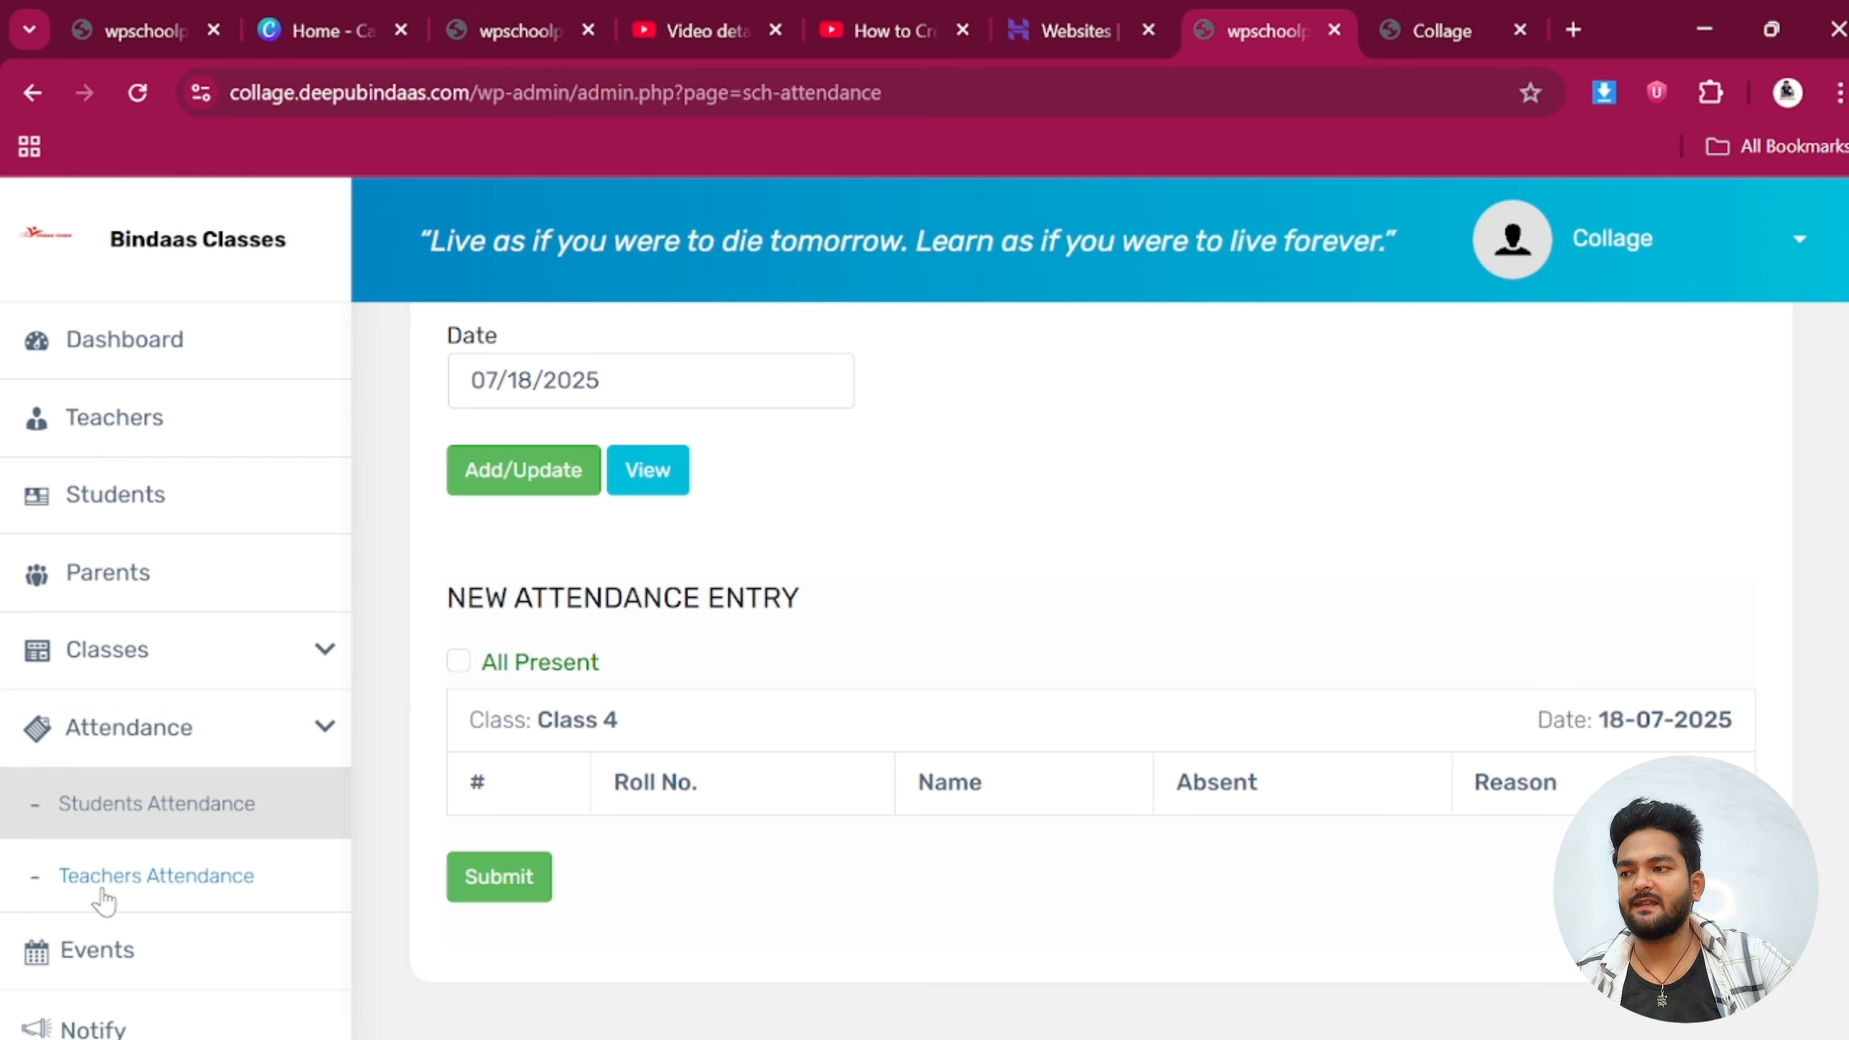
{"action": "left_click", "coordinate": [160, 874]}
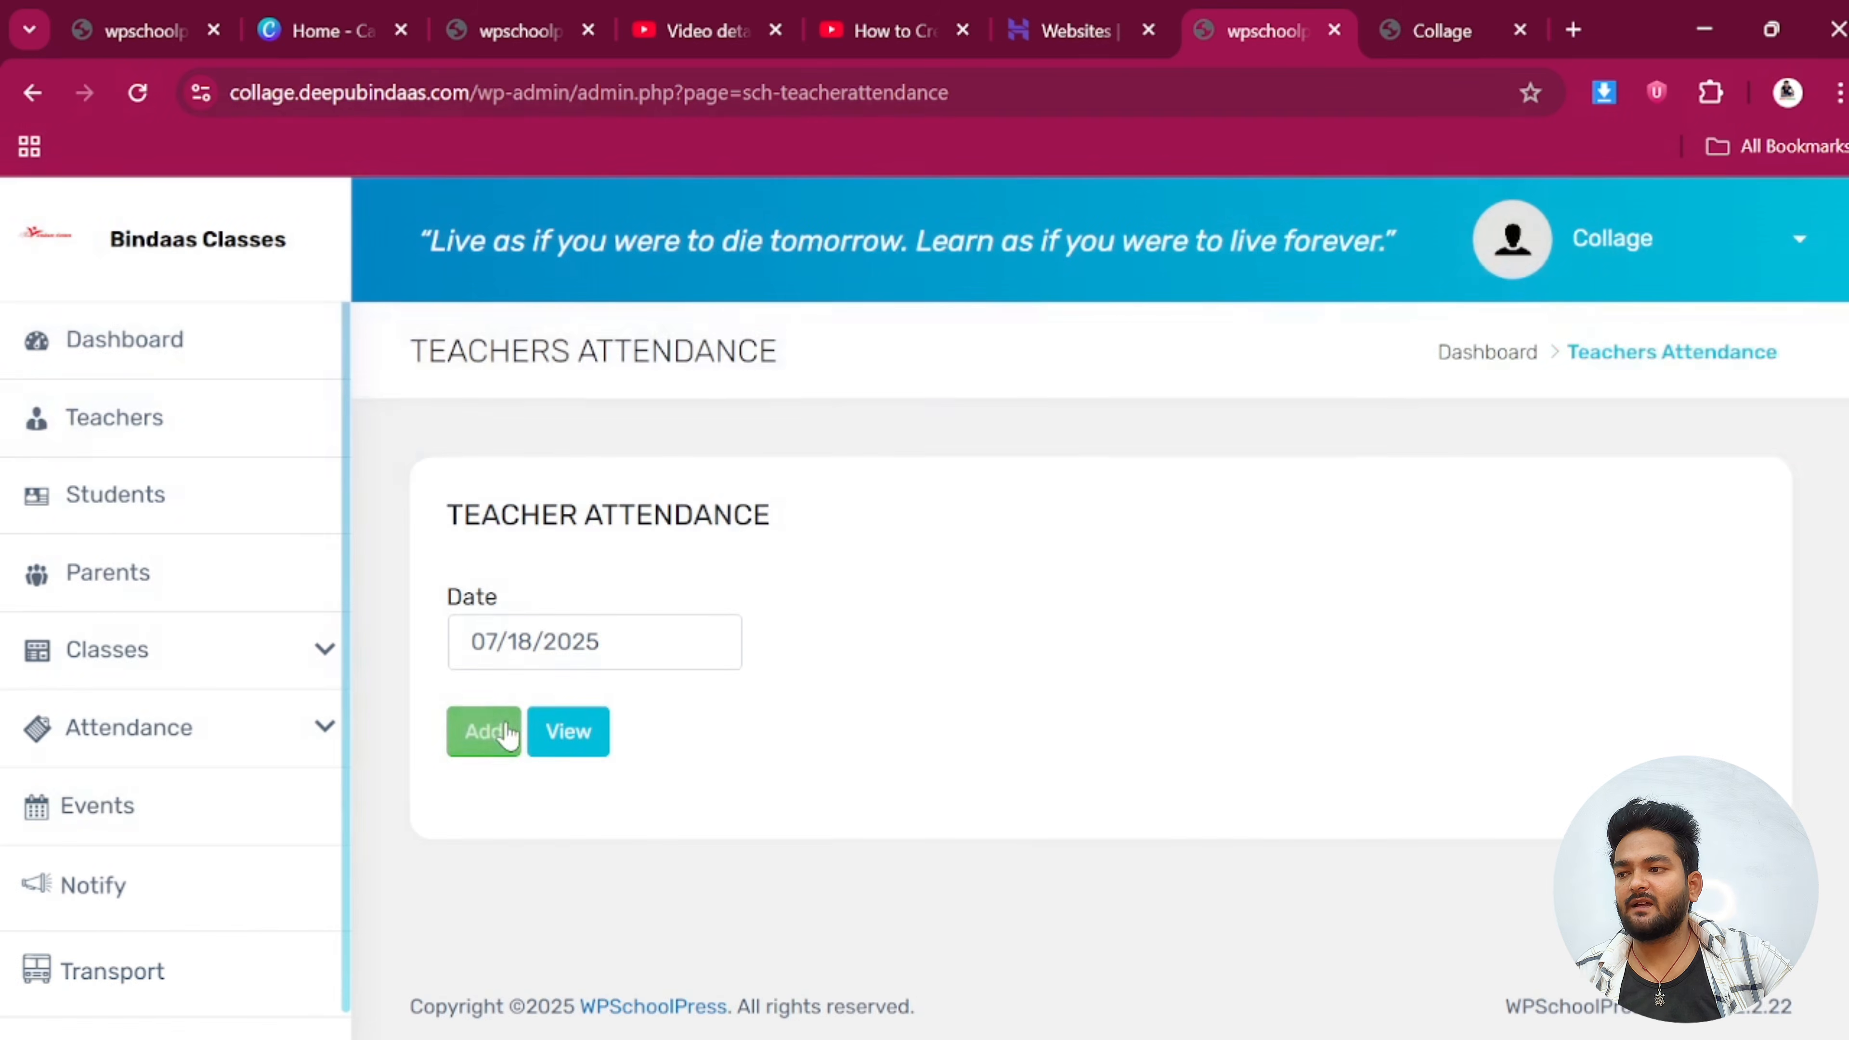
{"action": "left_click", "coordinate": [488, 729]}
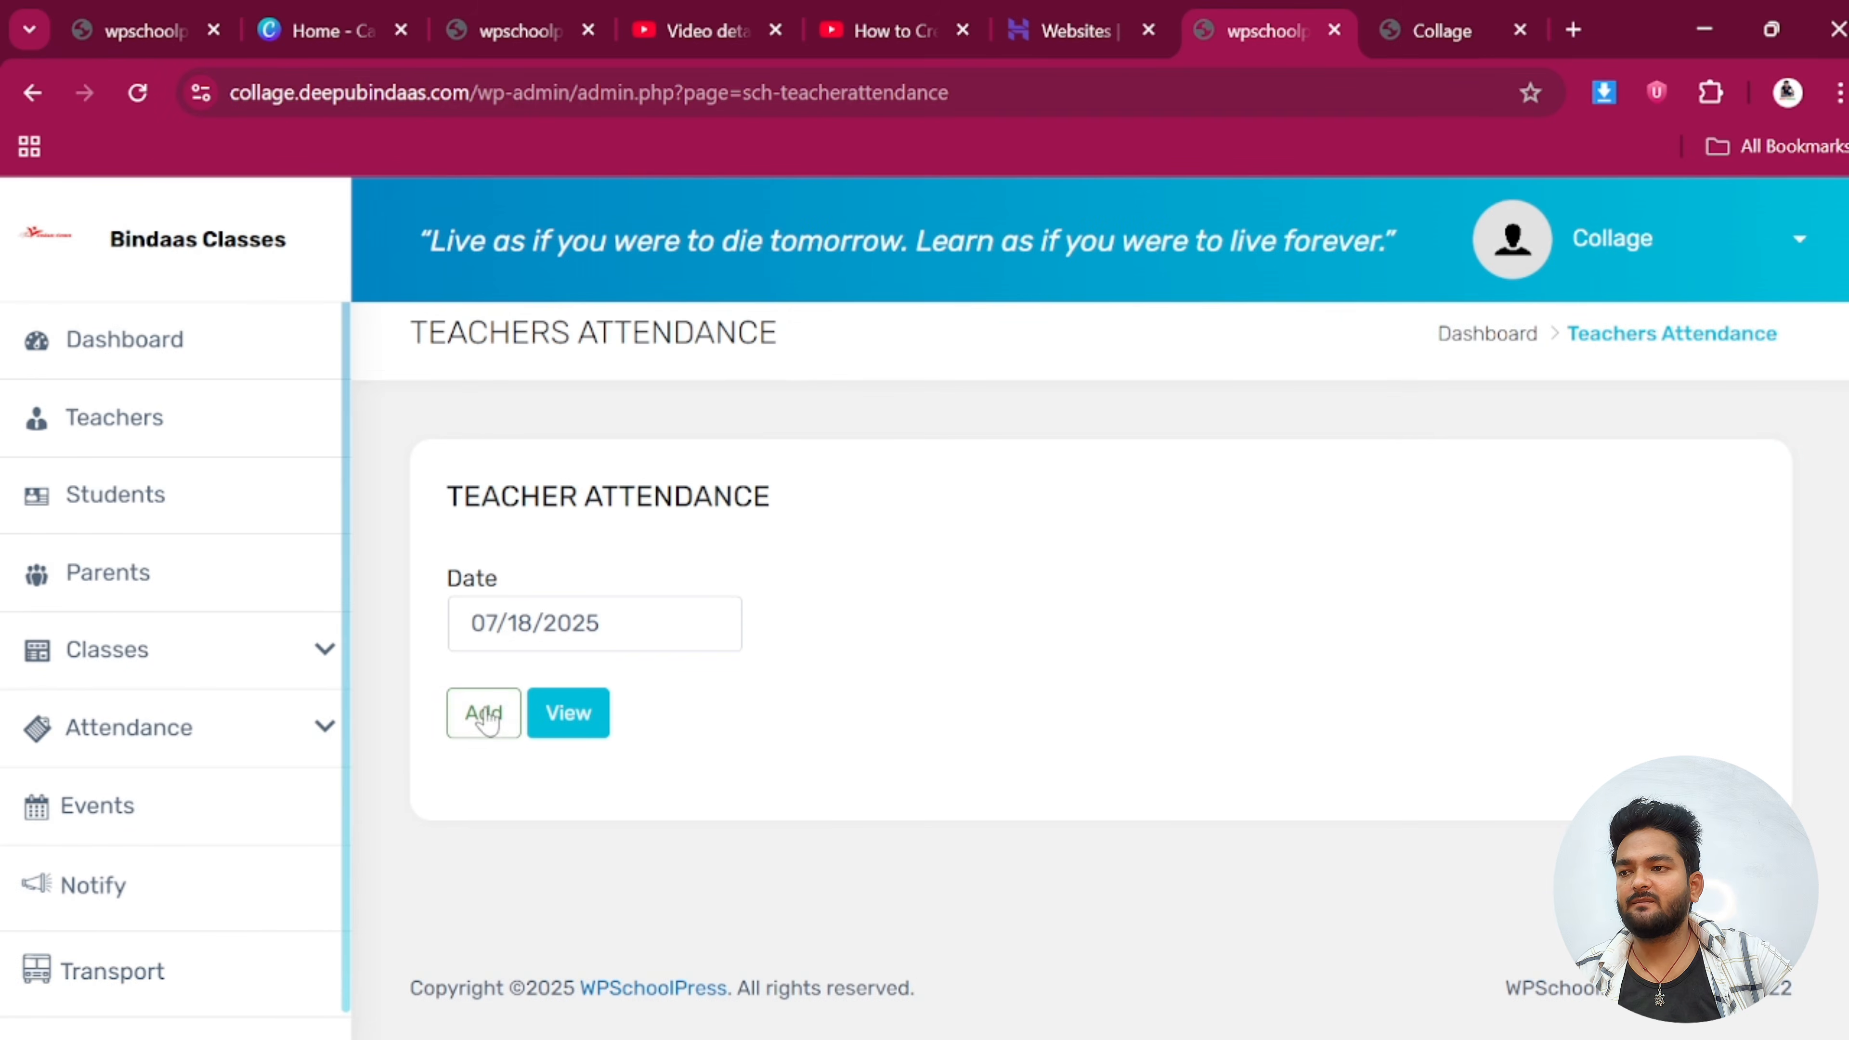
{"action": "scroll", "coordinate": [677, 721], "scroll_direction": "down", "scroll_amount": 1}
{"action": "scroll", "coordinate": [677, 720], "scroll_direction": "down", "scroll_amount": 3}
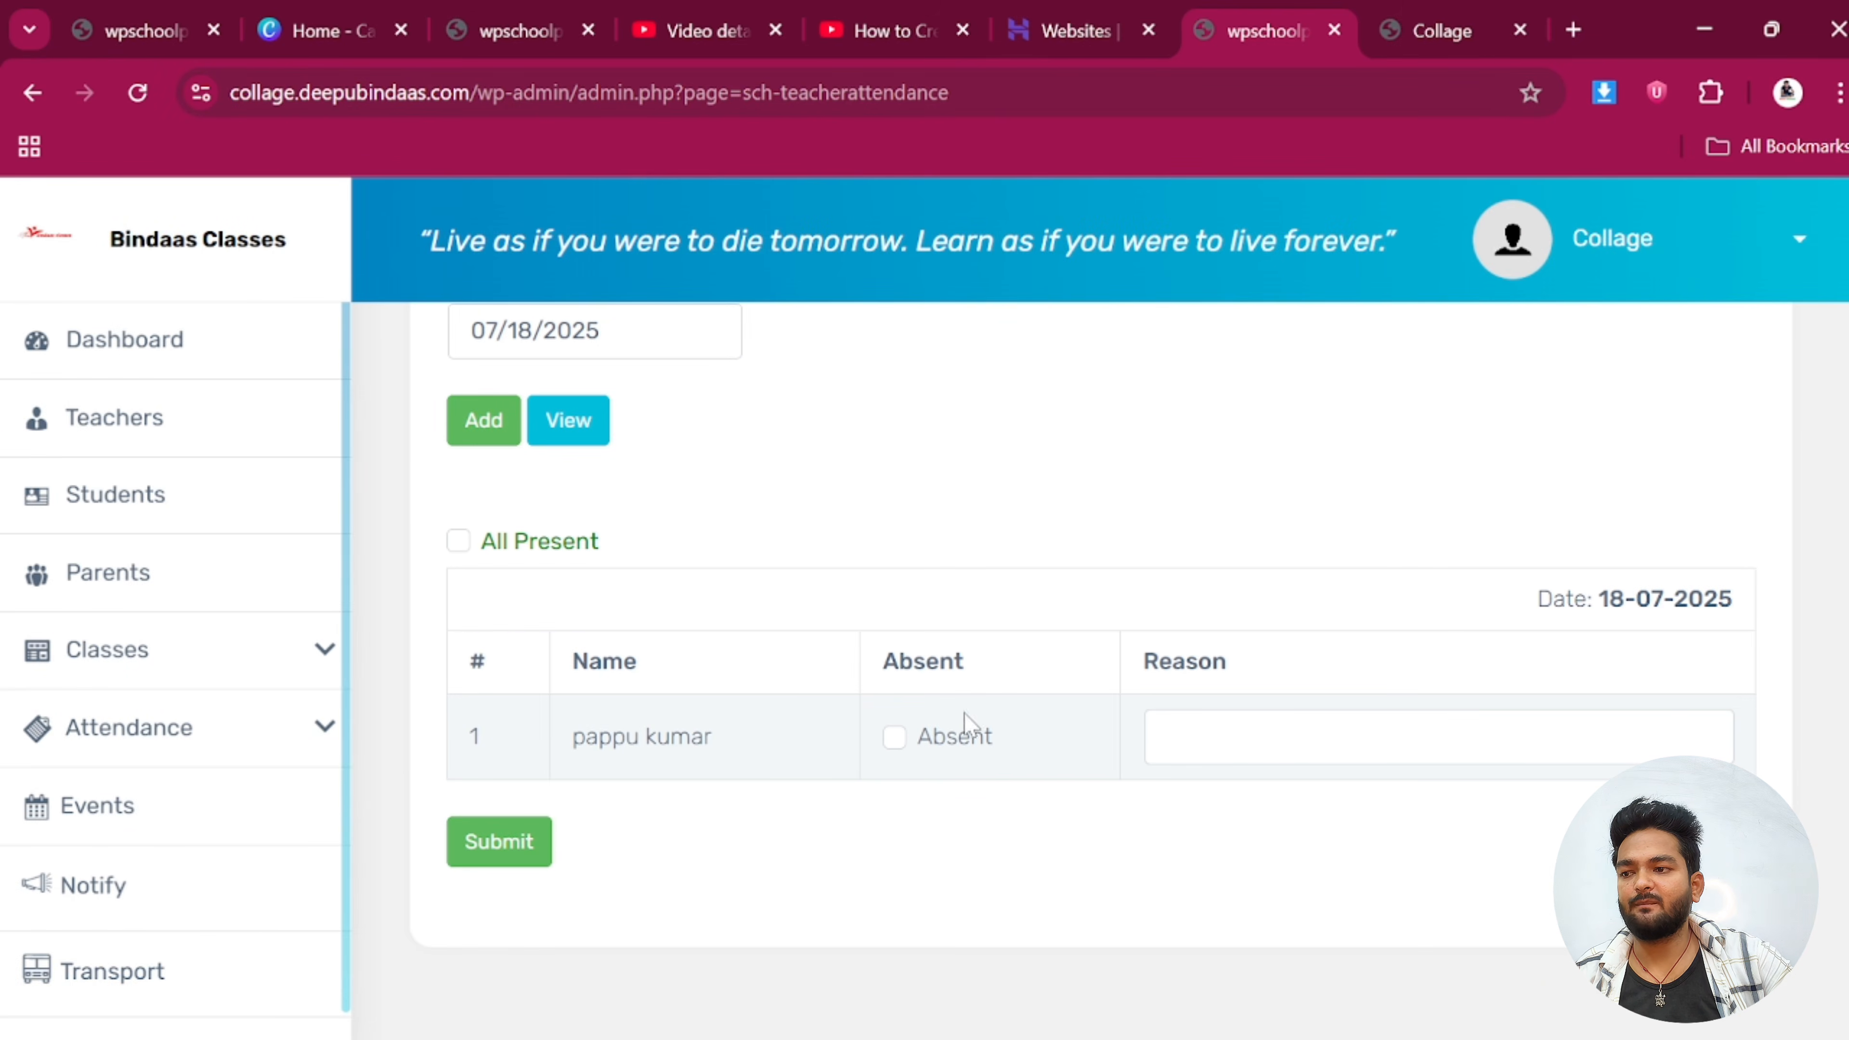
{"action": "left_click", "coordinate": [529, 848]}
{"action": "left_click", "coordinate": [1284, 410]}
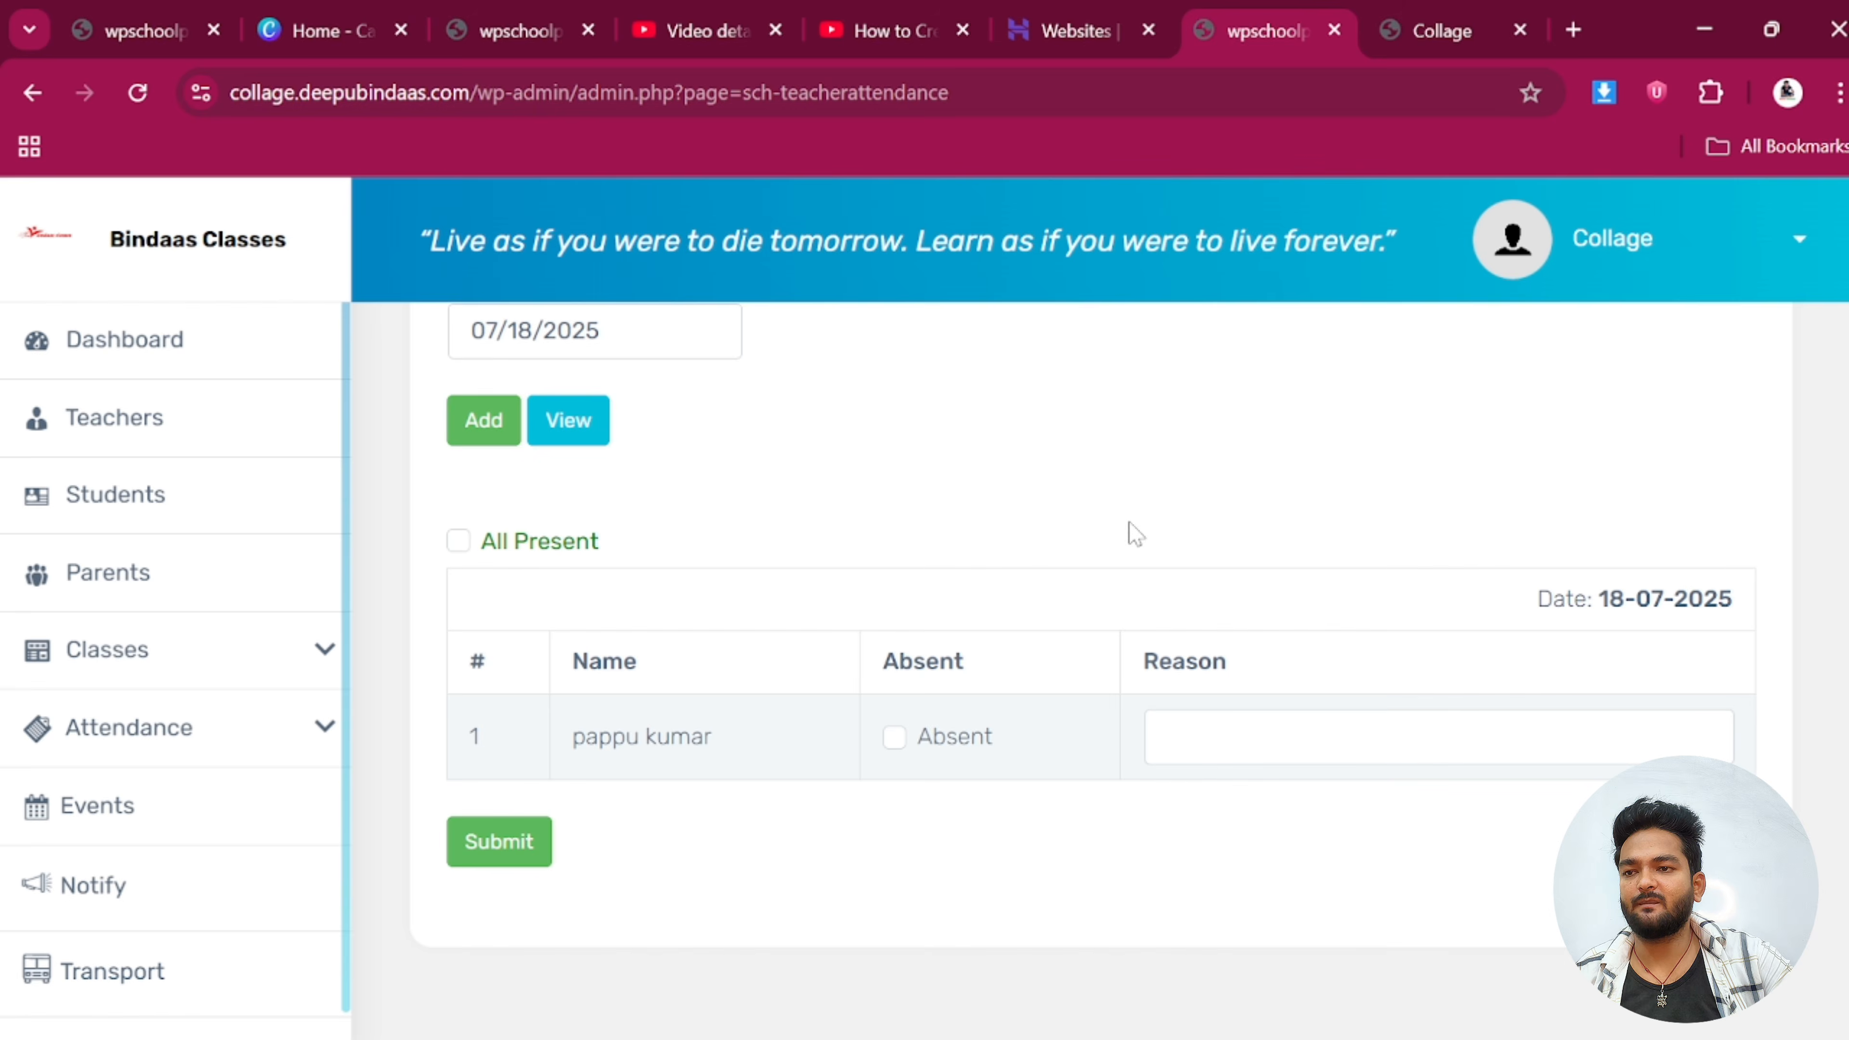
{"action": "scroll", "coordinate": [186, 805], "scroll_direction": "down", "scroll_amount": 1}
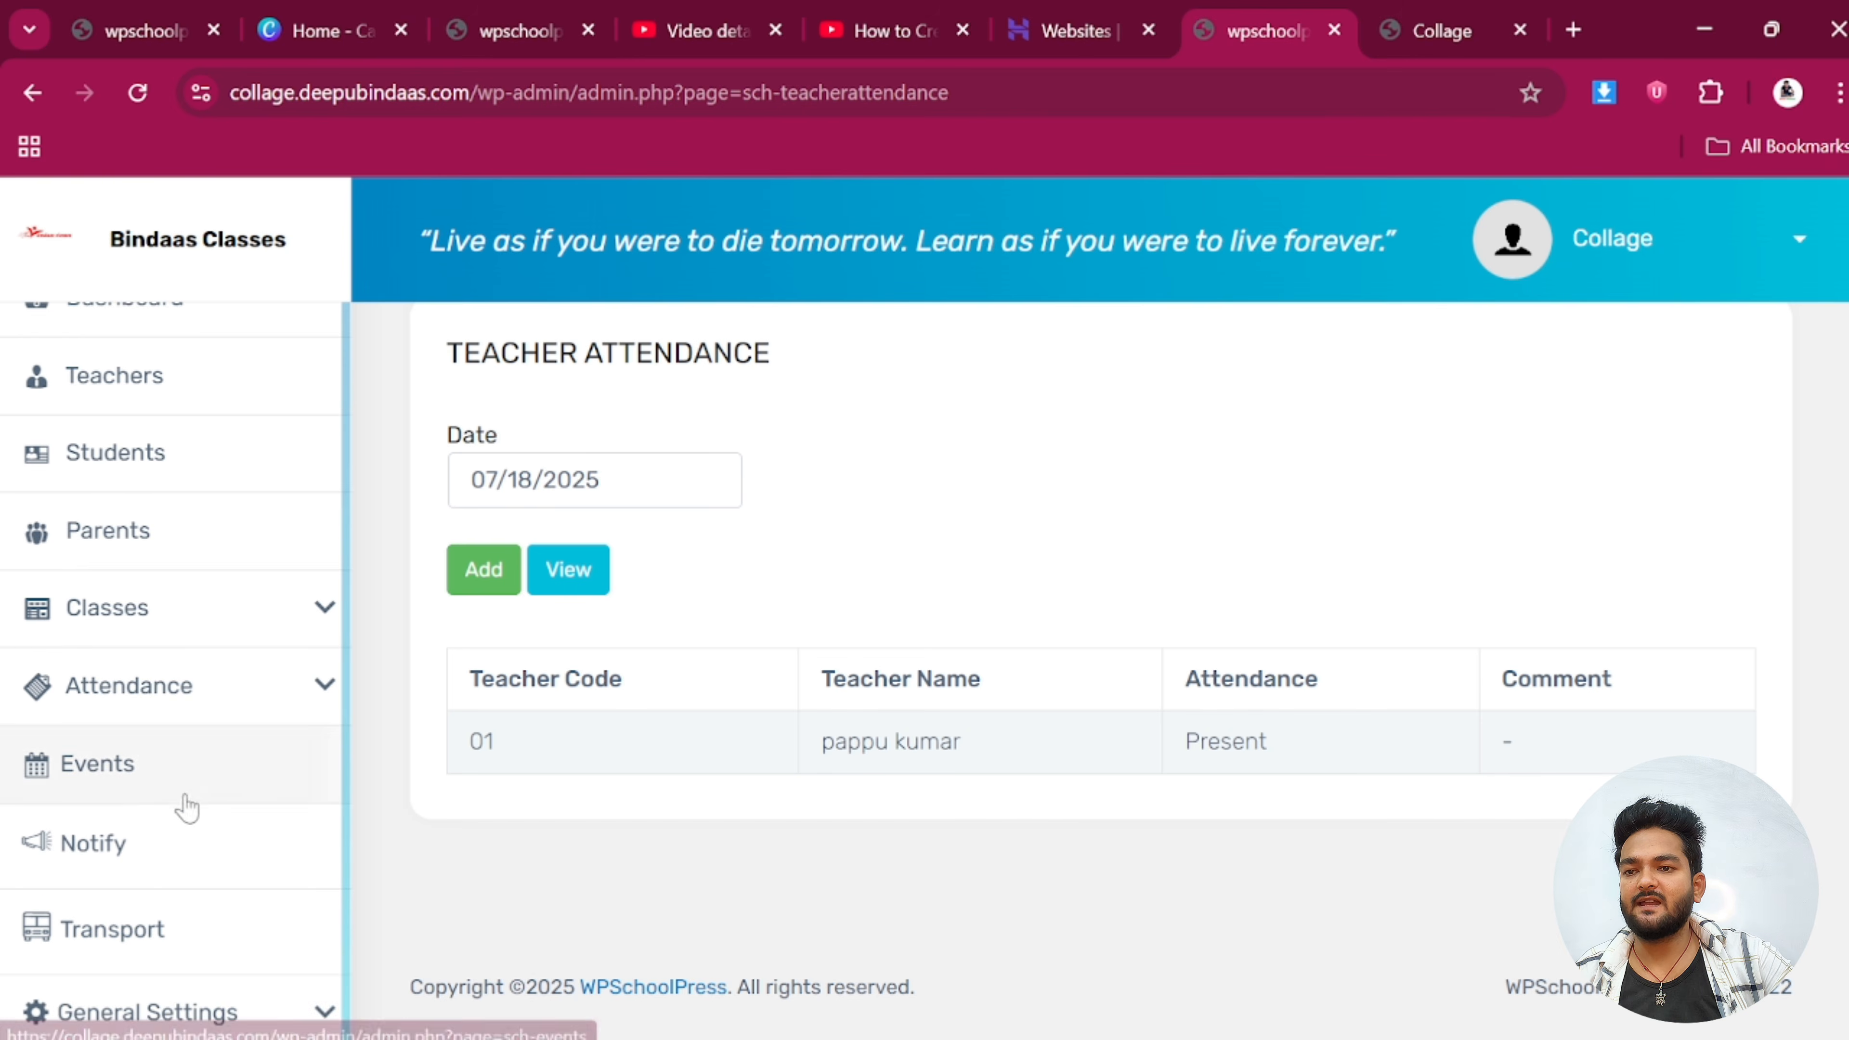
{"action": "left_click", "coordinate": [124, 795]}
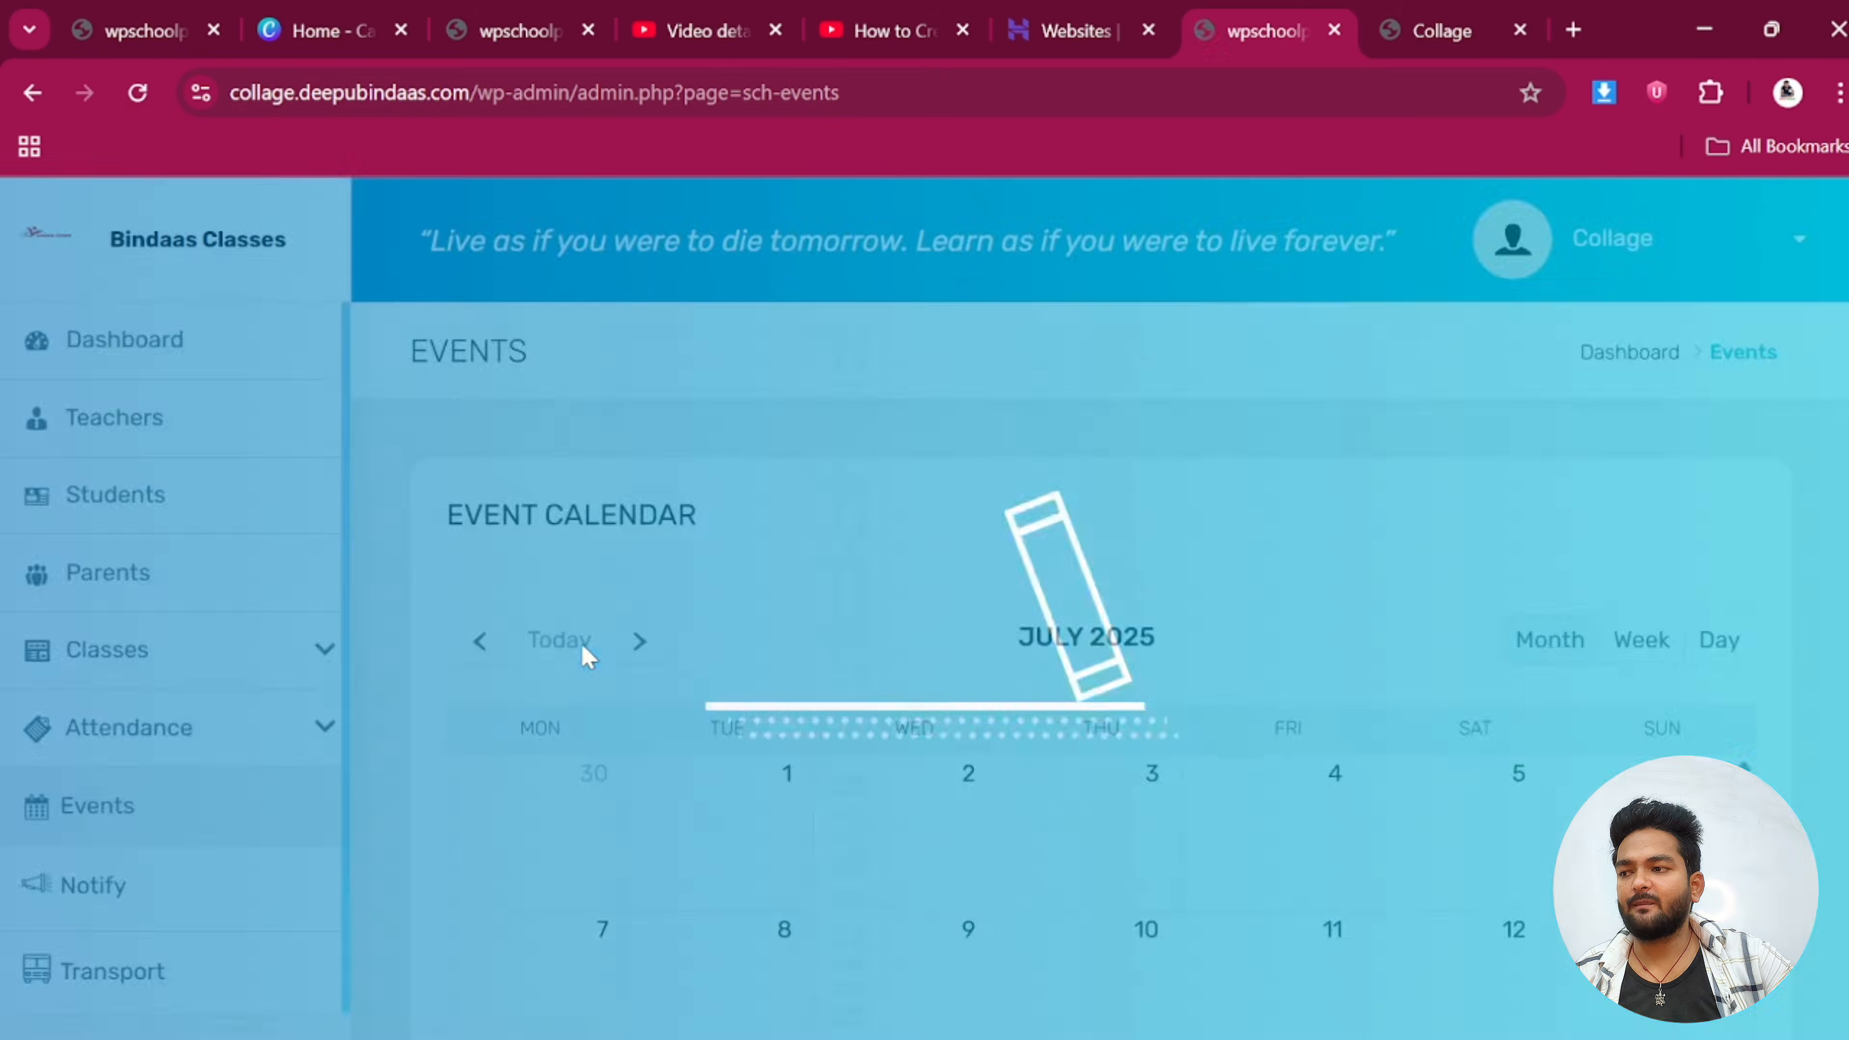
{"action": "scroll", "coordinate": [772, 670], "scroll_direction": "down", "scroll_amount": 5}
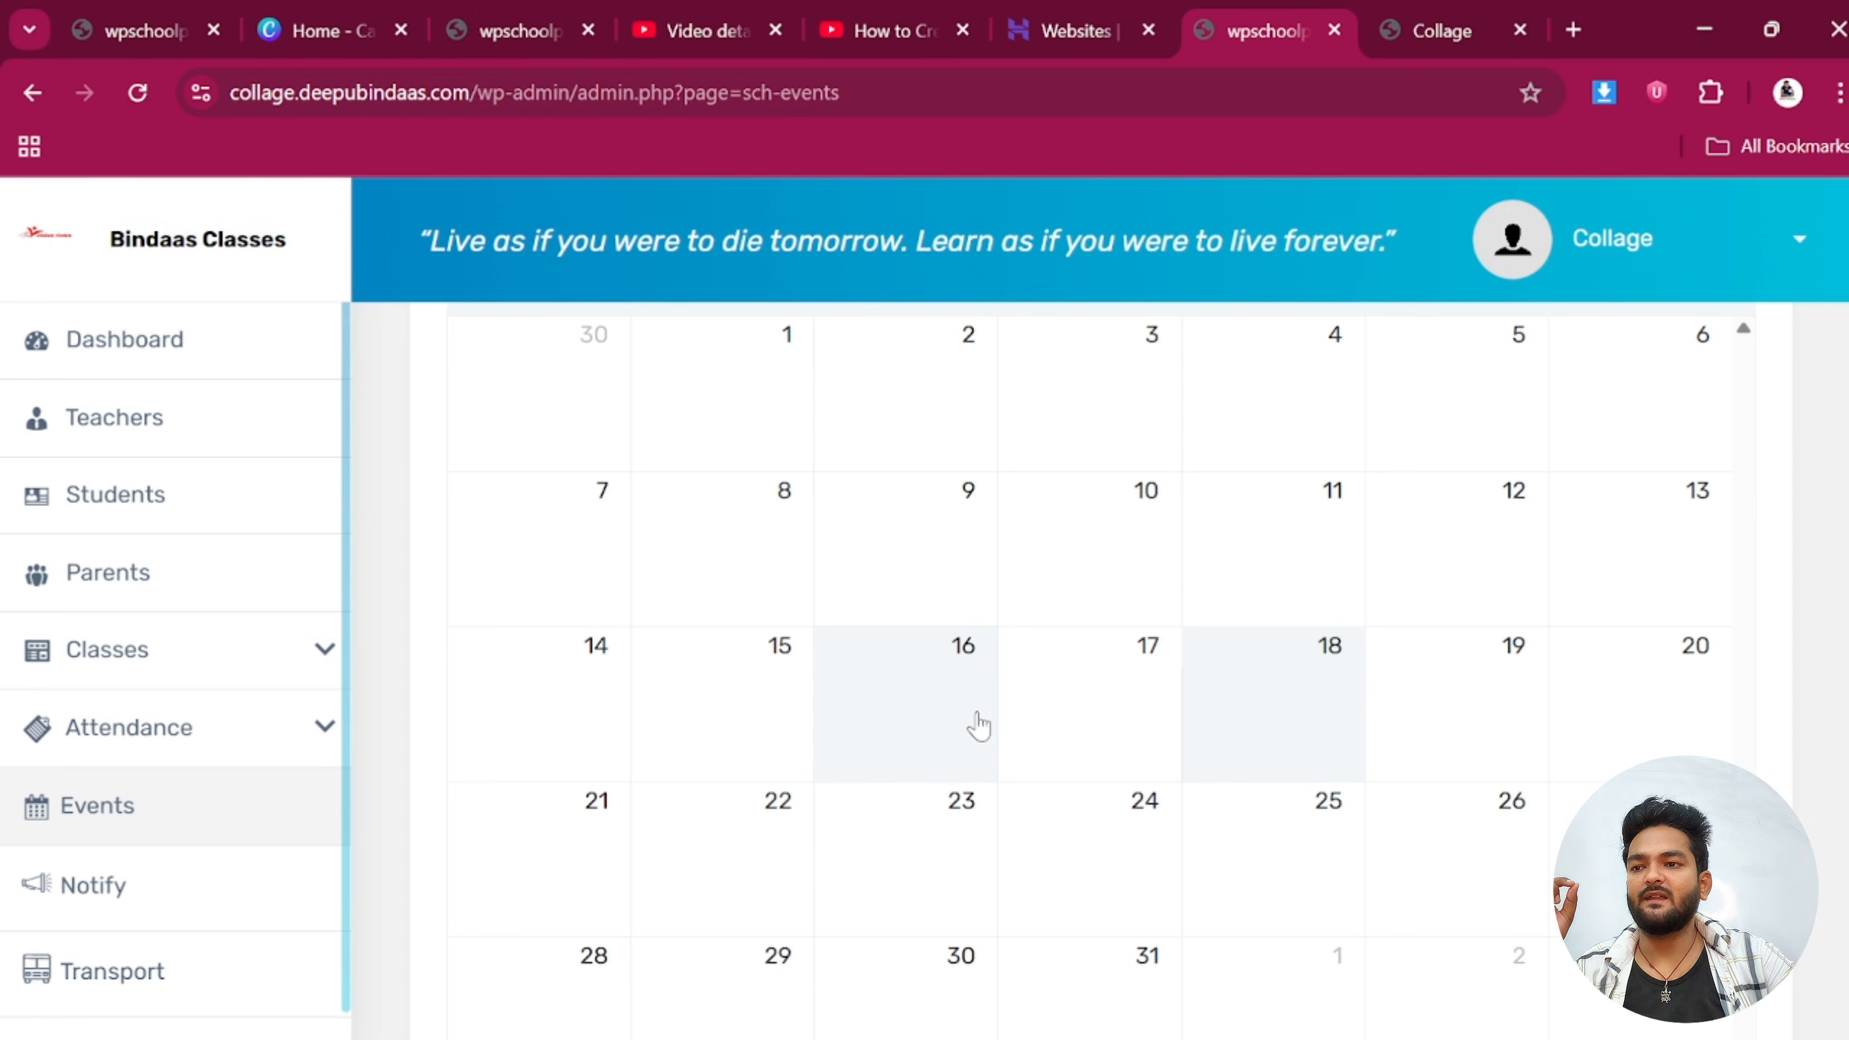
{"action": "scroll", "coordinate": [997, 721], "scroll_direction": "up", "scroll_amount": 5}
{"action": "scroll", "coordinate": [838, 641], "scroll_direction": "down", "scroll_amount": 3}
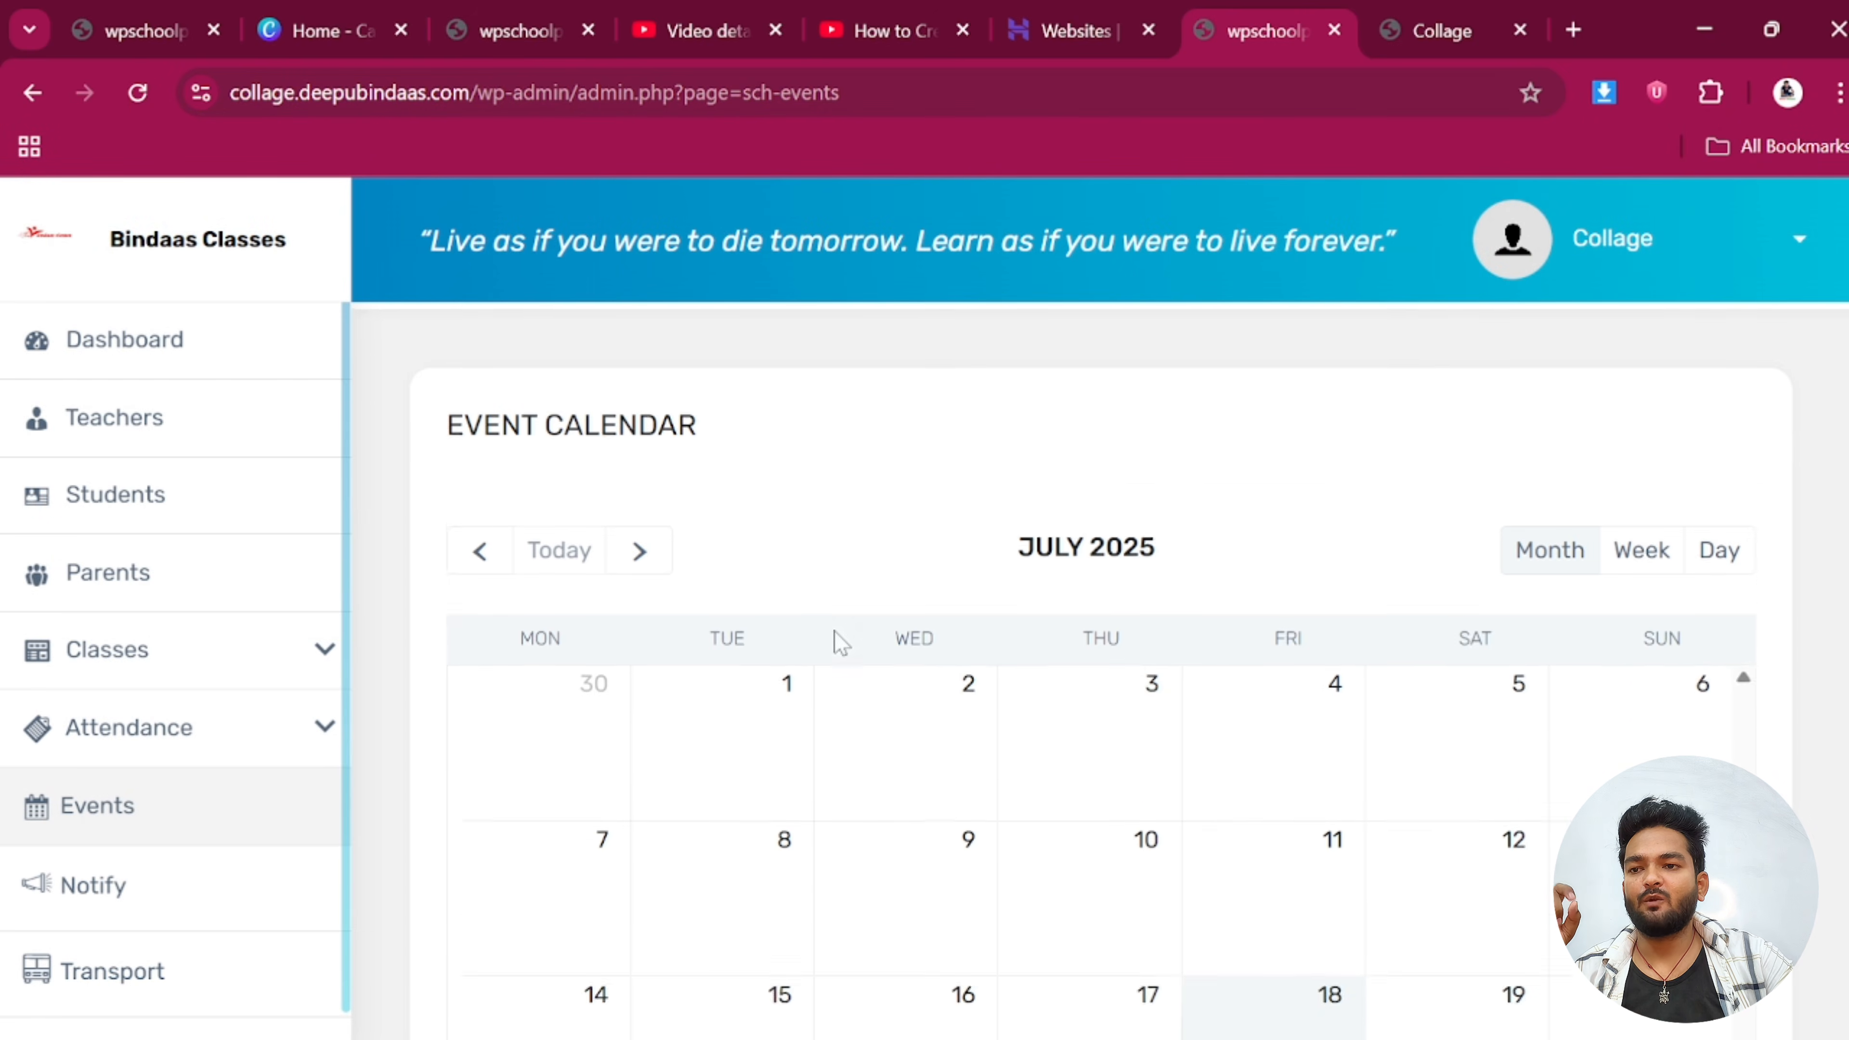
{"action": "left_click", "coordinate": [1297, 871]}
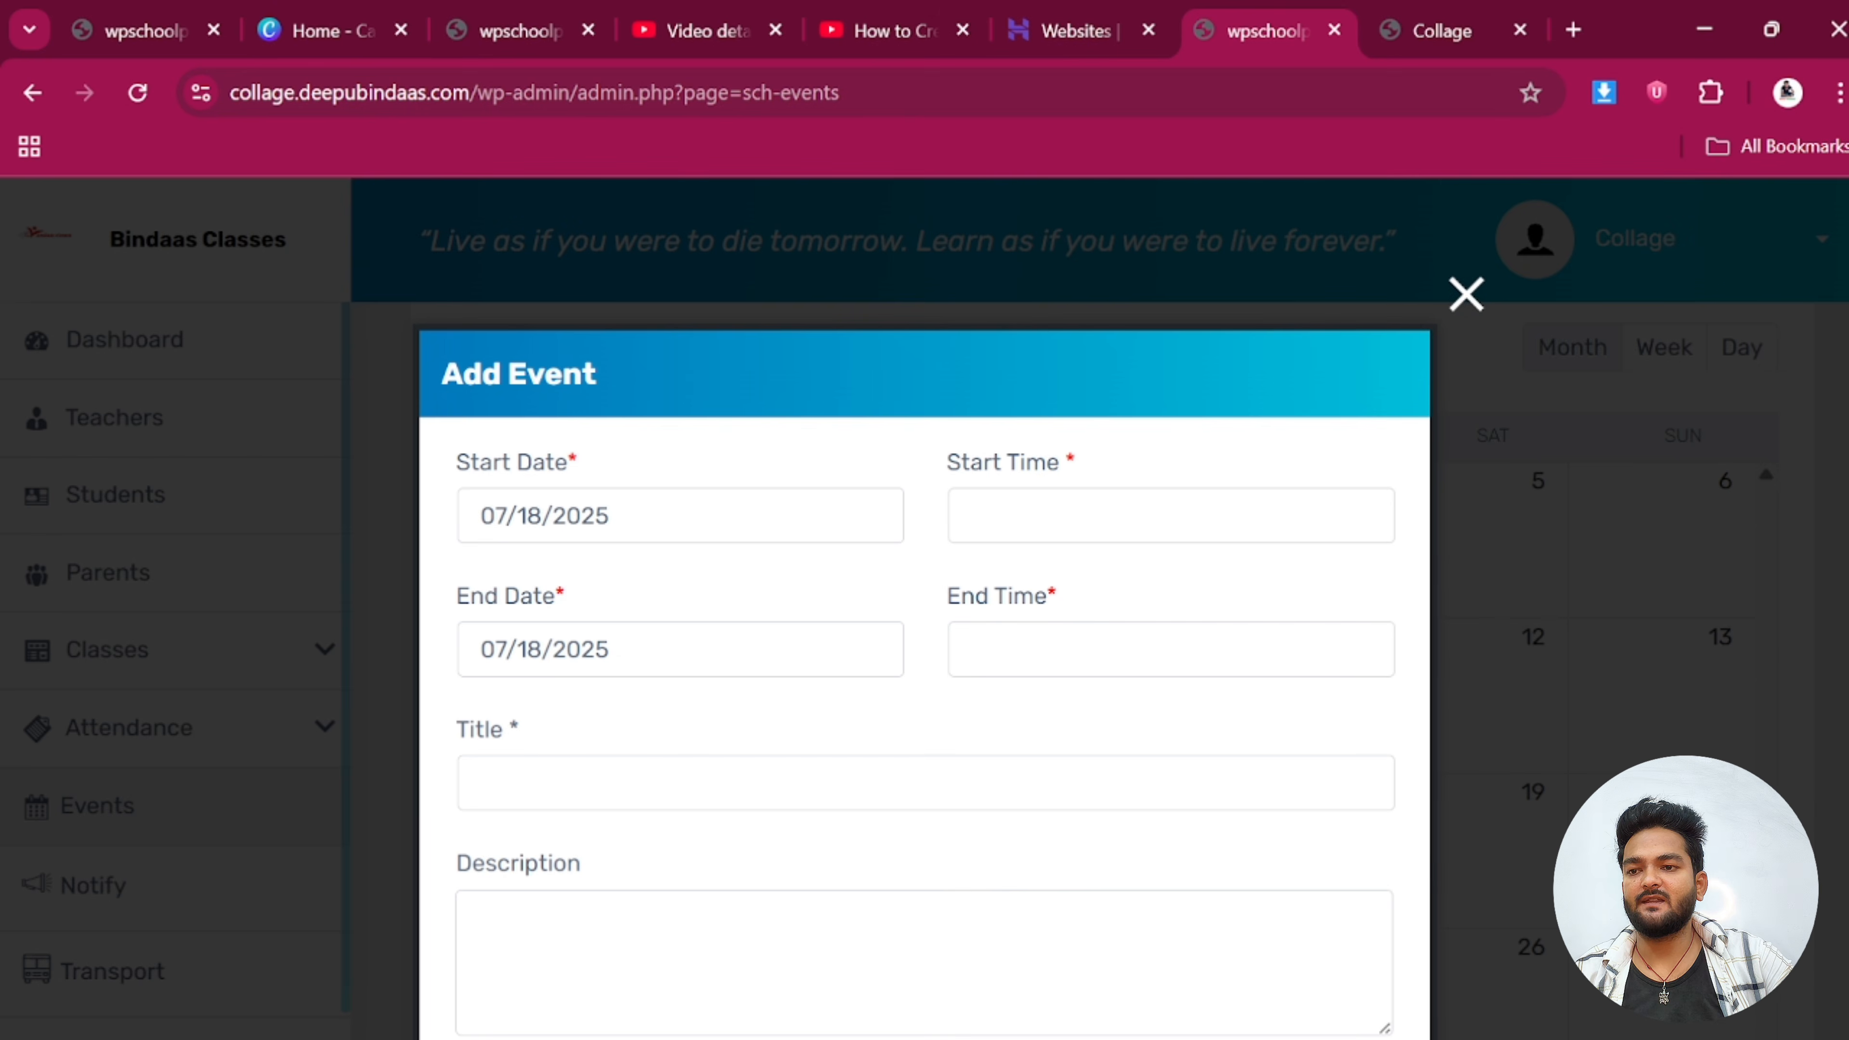
{"action": "left_click", "coordinate": [1170, 515]}
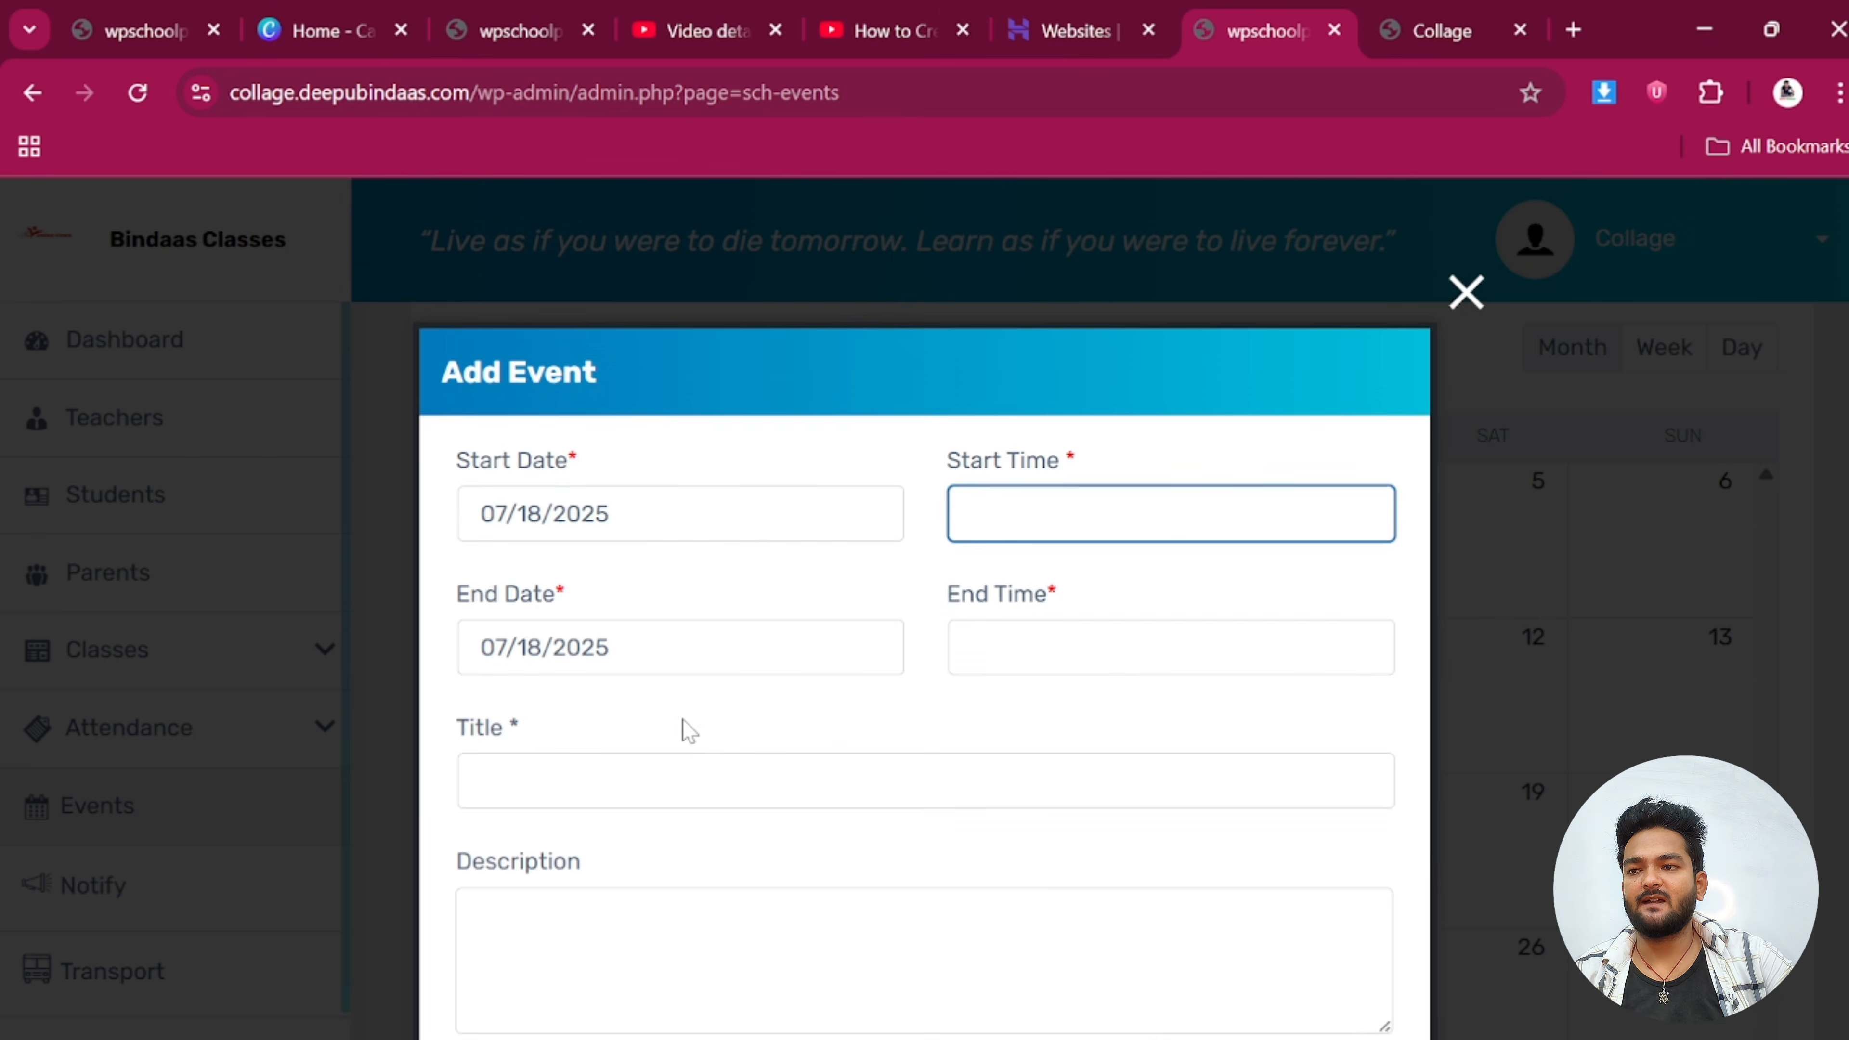
{"action": "scroll", "coordinate": [685, 730], "scroll_direction": "down", "scroll_amount": 5}
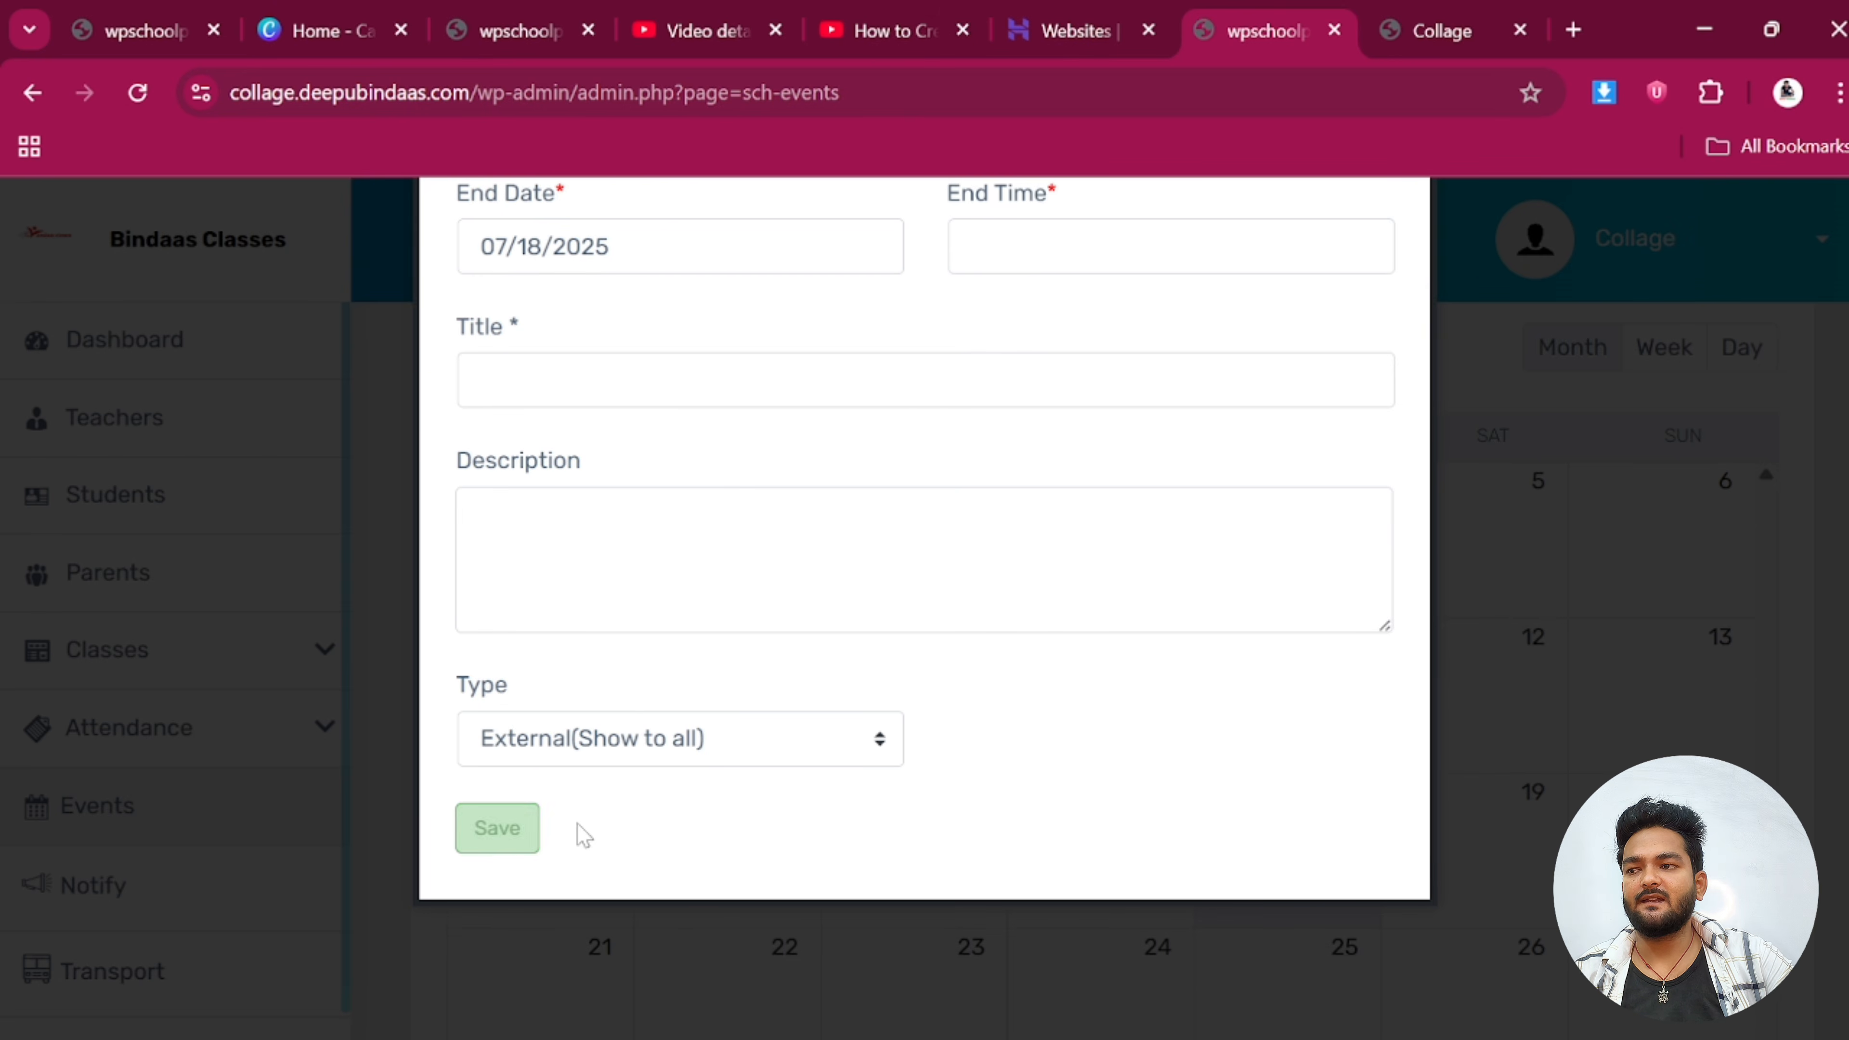
{"action": "scroll", "coordinate": [1736, 545], "scroll_direction": "up", "scroll_amount": 5}
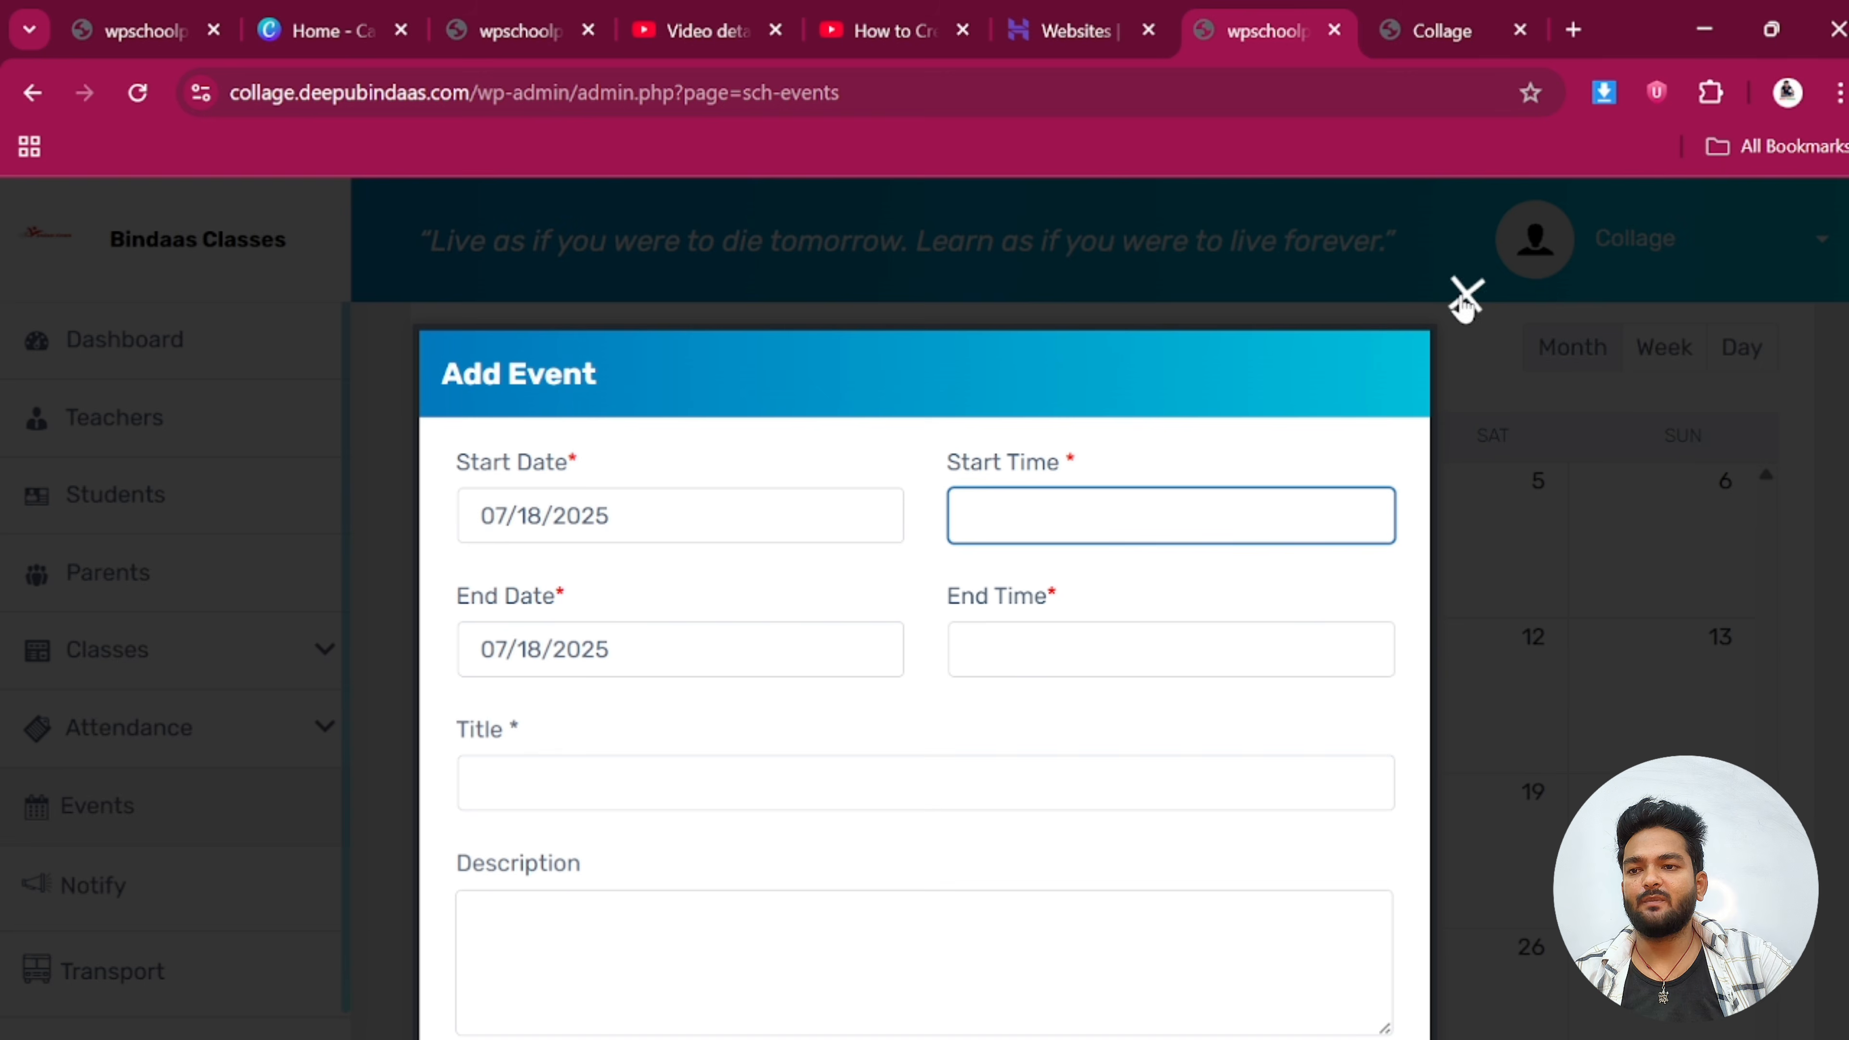
{"action": "left_click", "coordinate": [1465, 296]}
{"action": "scroll", "coordinate": [132, 857], "scroll_direction": "down", "scroll_amount": 4}
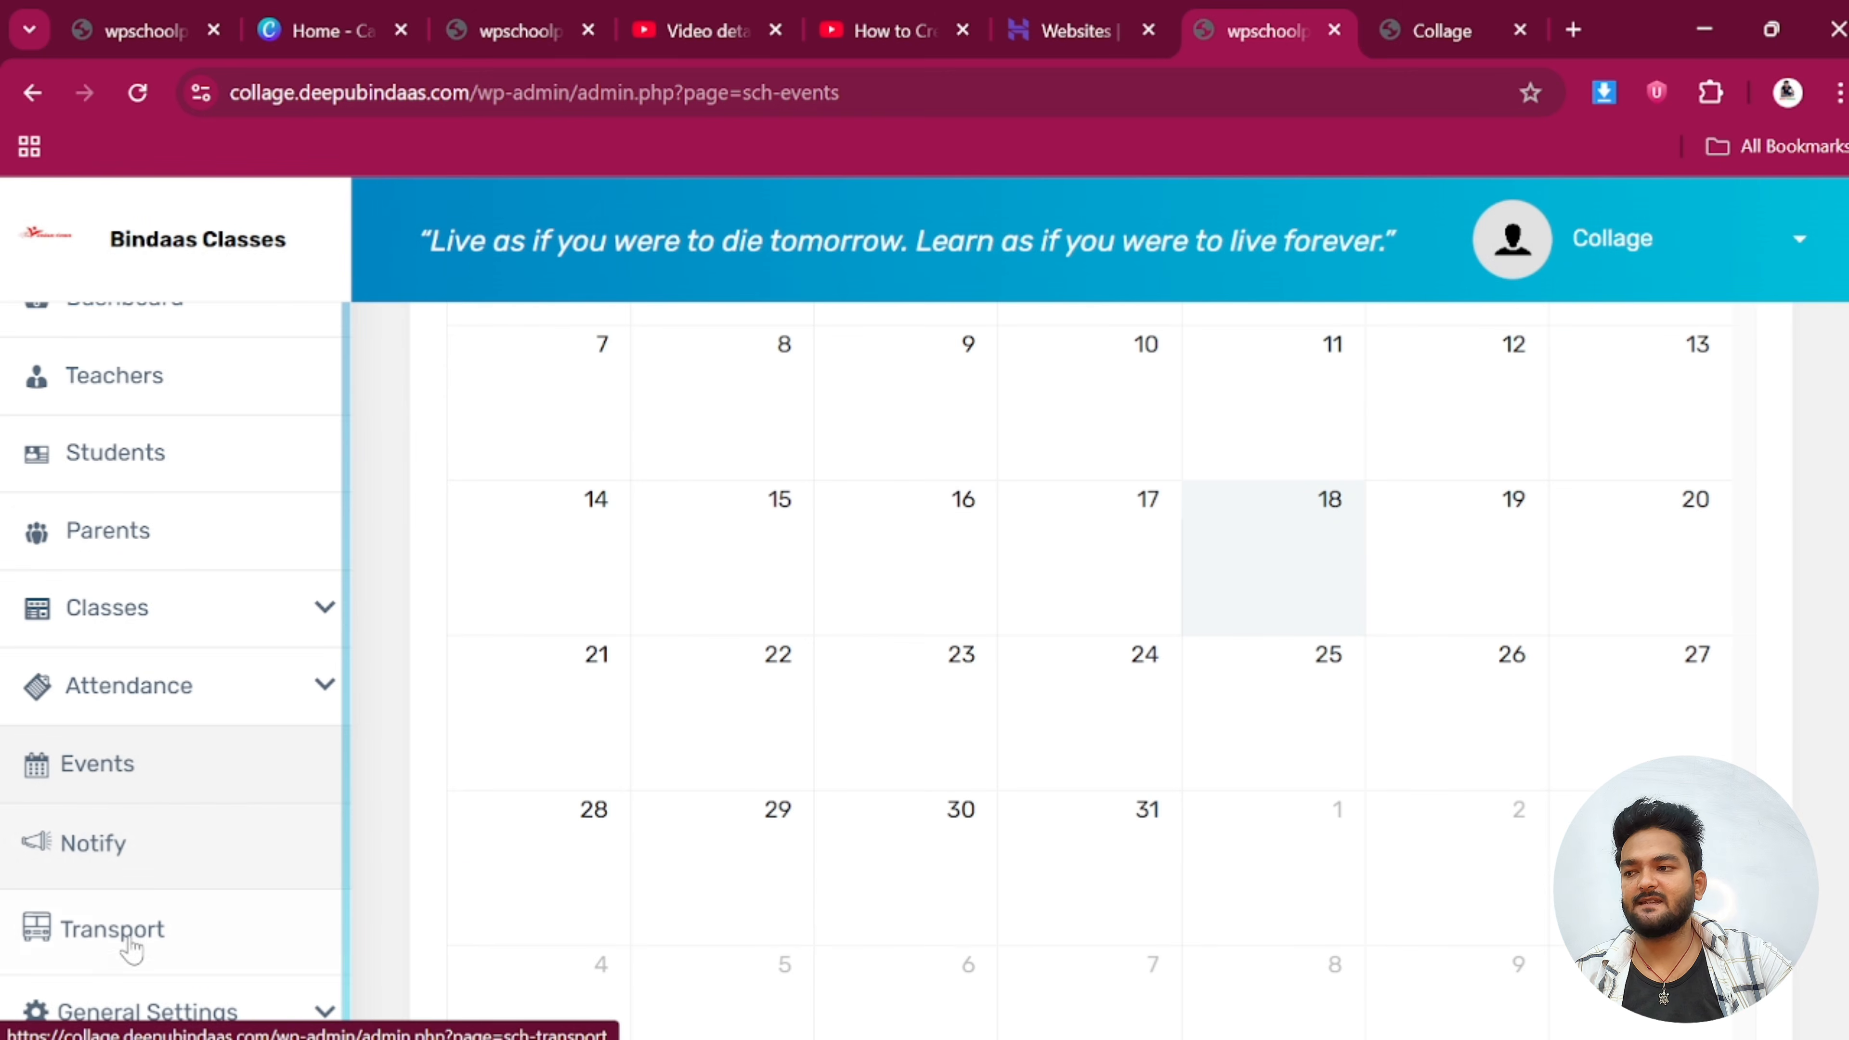
Start a new transport entry and fill in the vehicle name and number
{"action": "left_click", "coordinate": [150, 936]}
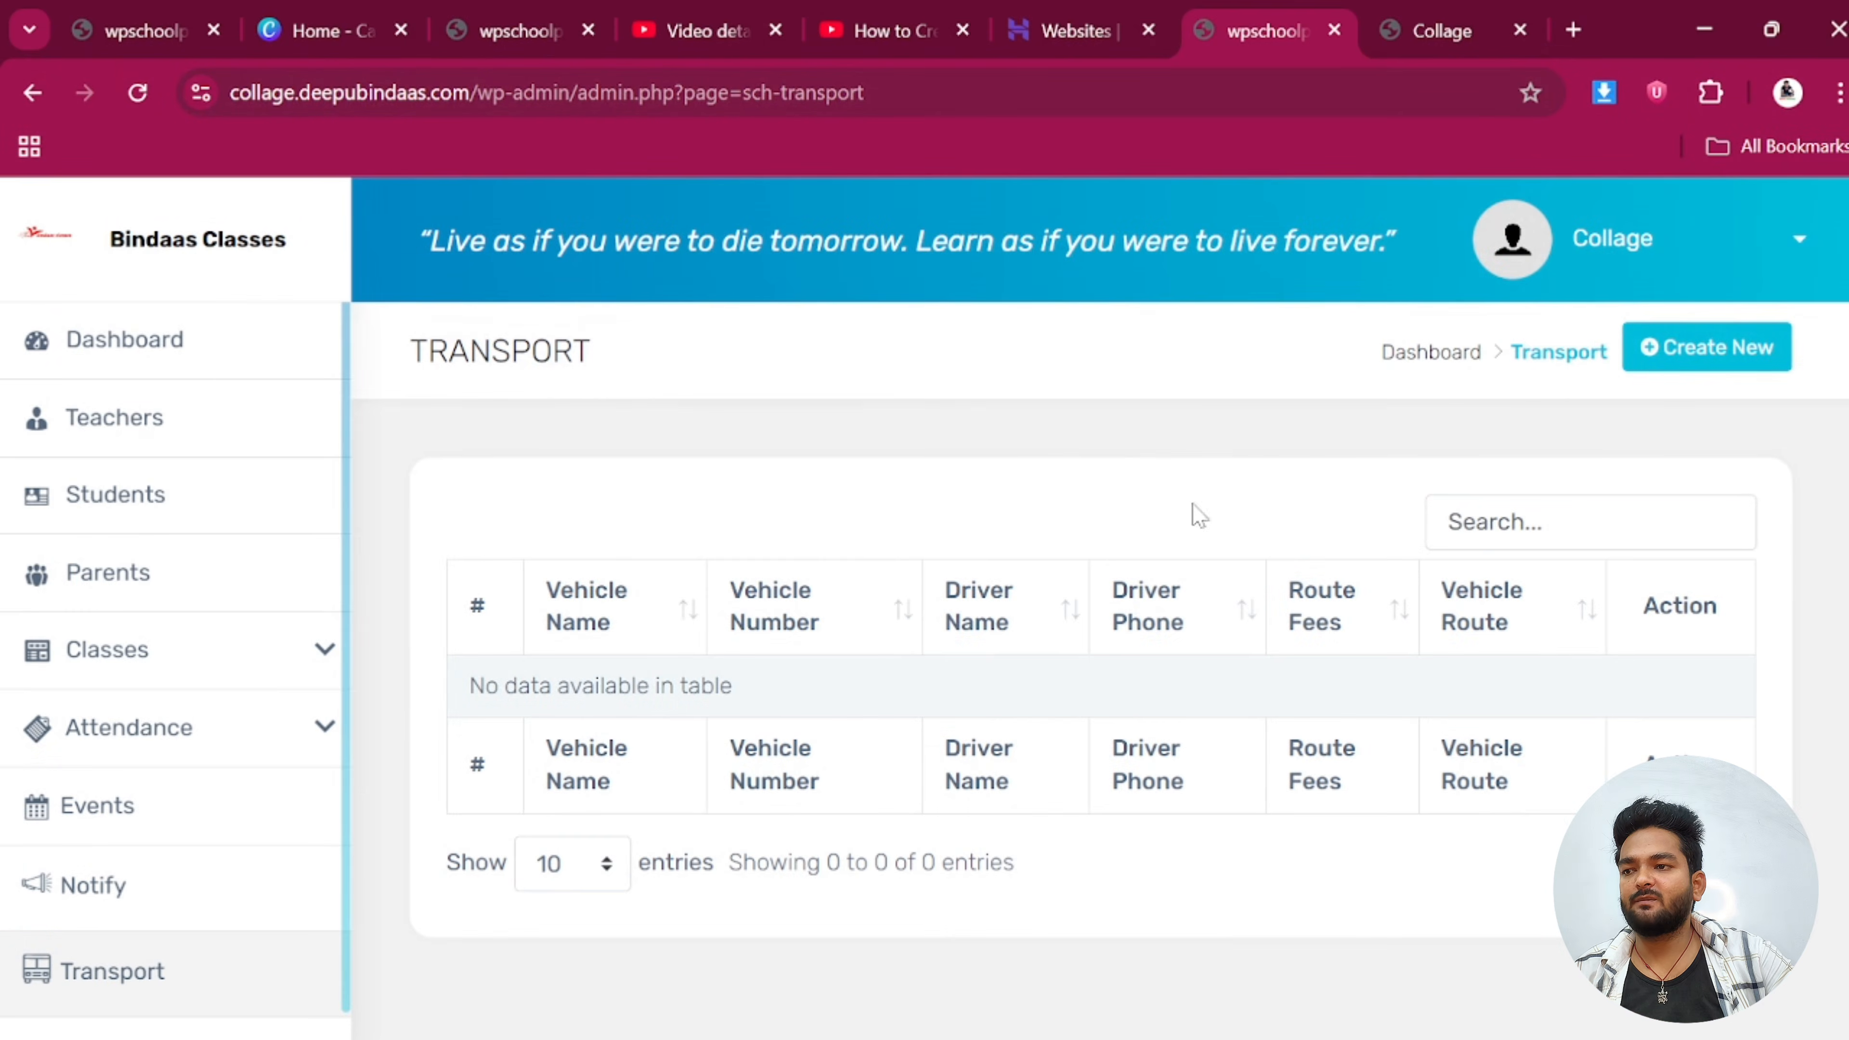
{"action": "left_click", "coordinate": [1757, 346]}
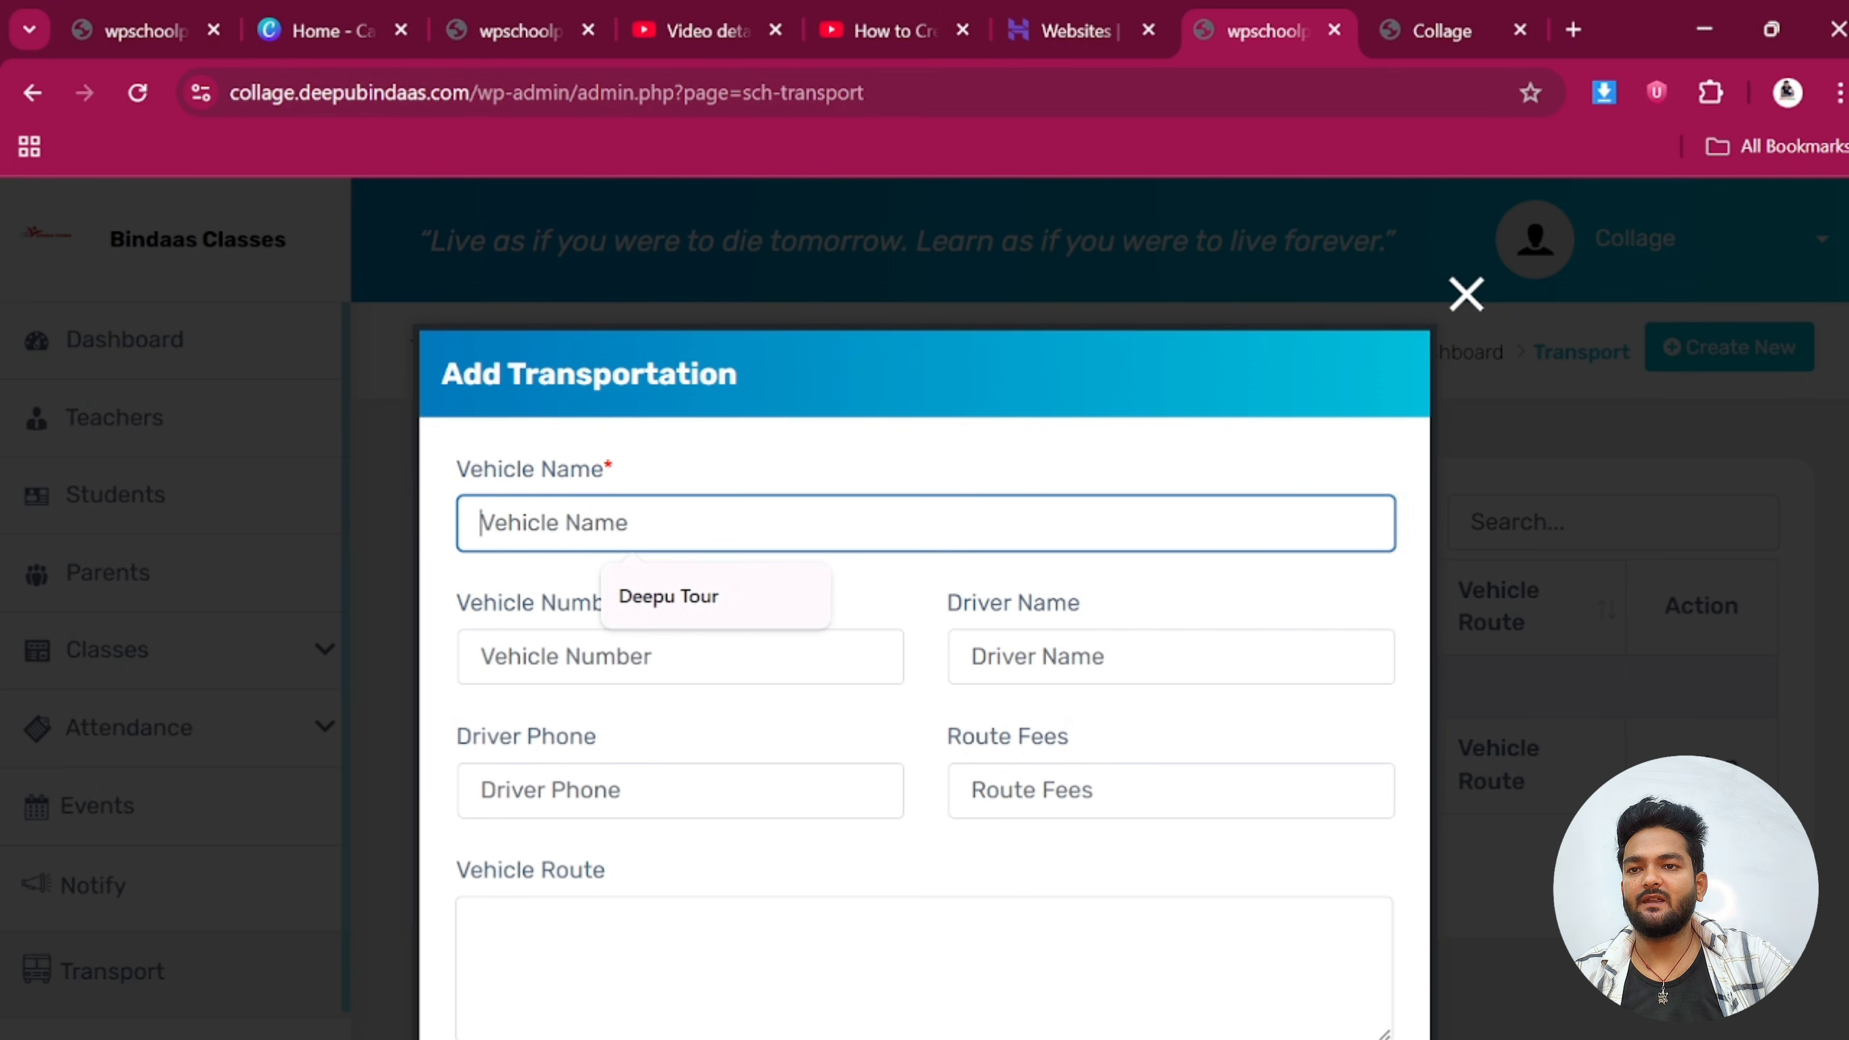
{"action": "left_click", "coordinate": [660, 611]}
{"action": "left_click", "coordinate": [662, 658]}
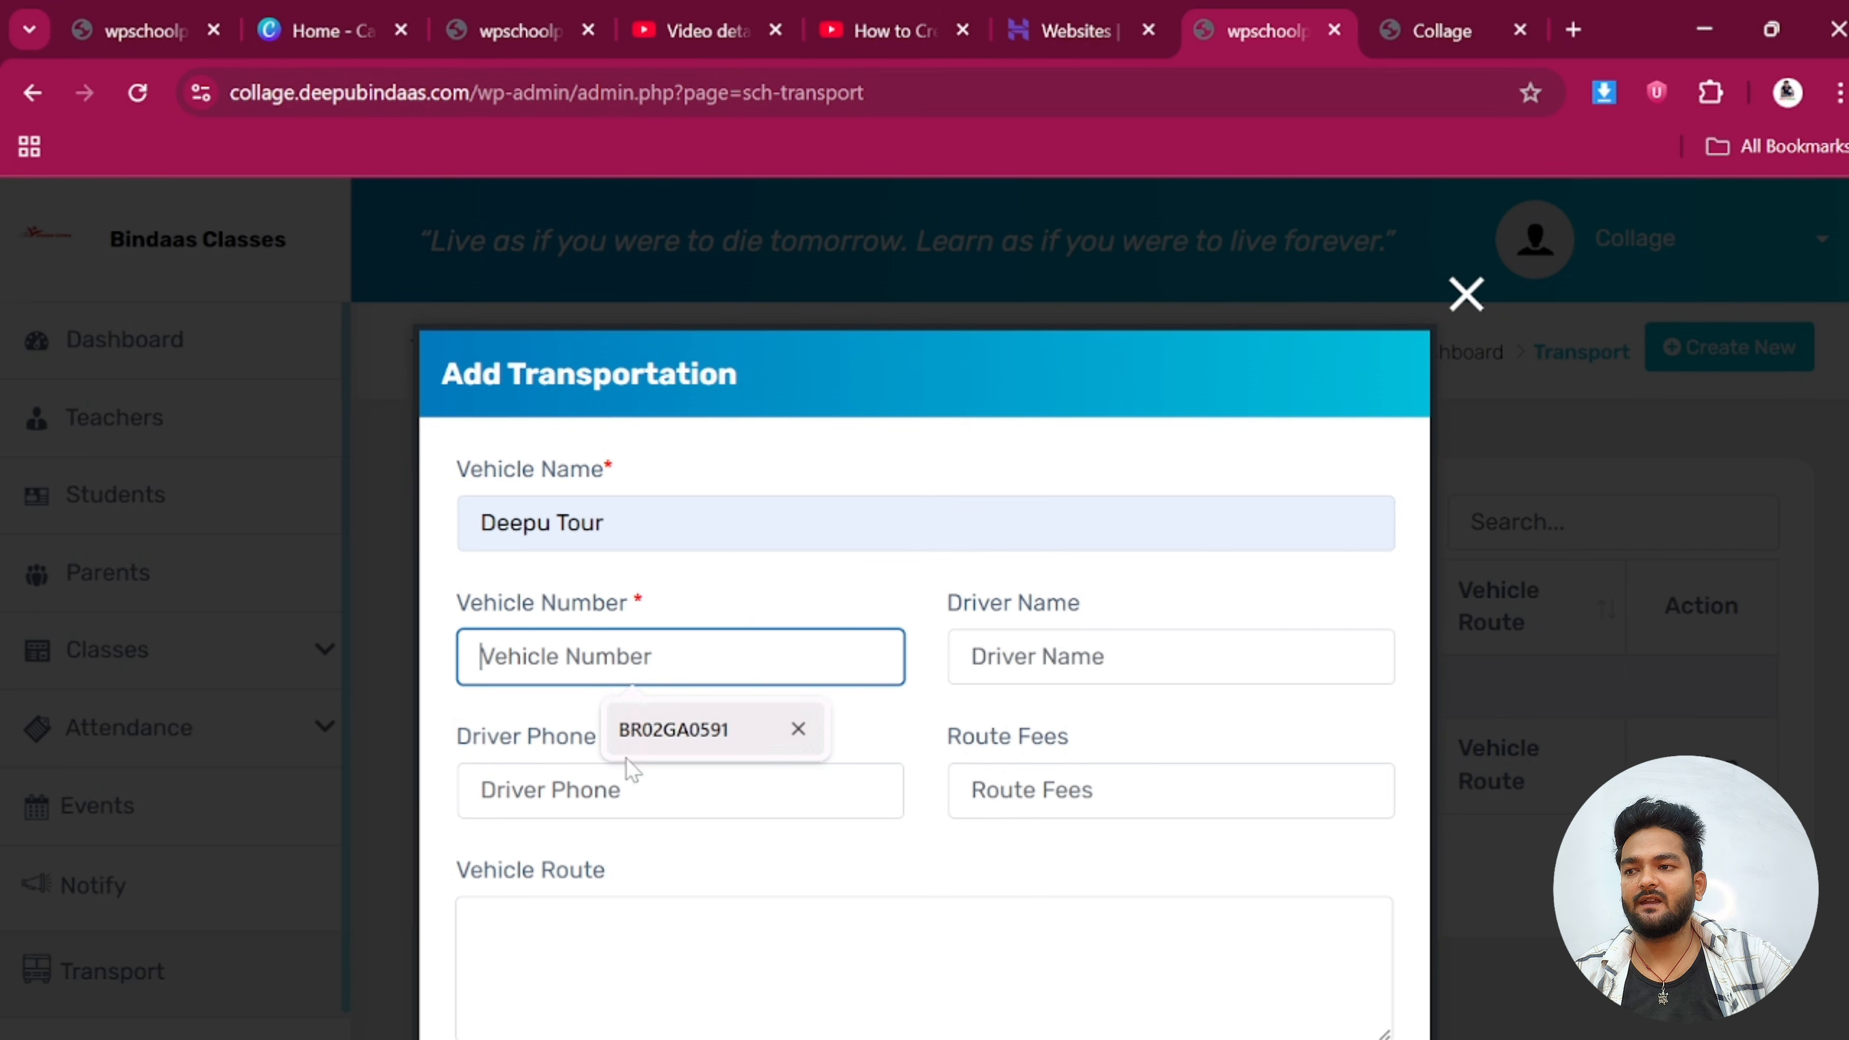
{"action": "left_click", "coordinate": [664, 729]}
Enter the driver's name and phone number, set route fees to 200, and submit
{"action": "left_click", "coordinate": [1106, 658]}
{"action": "left_click", "coordinate": [1154, 729]}
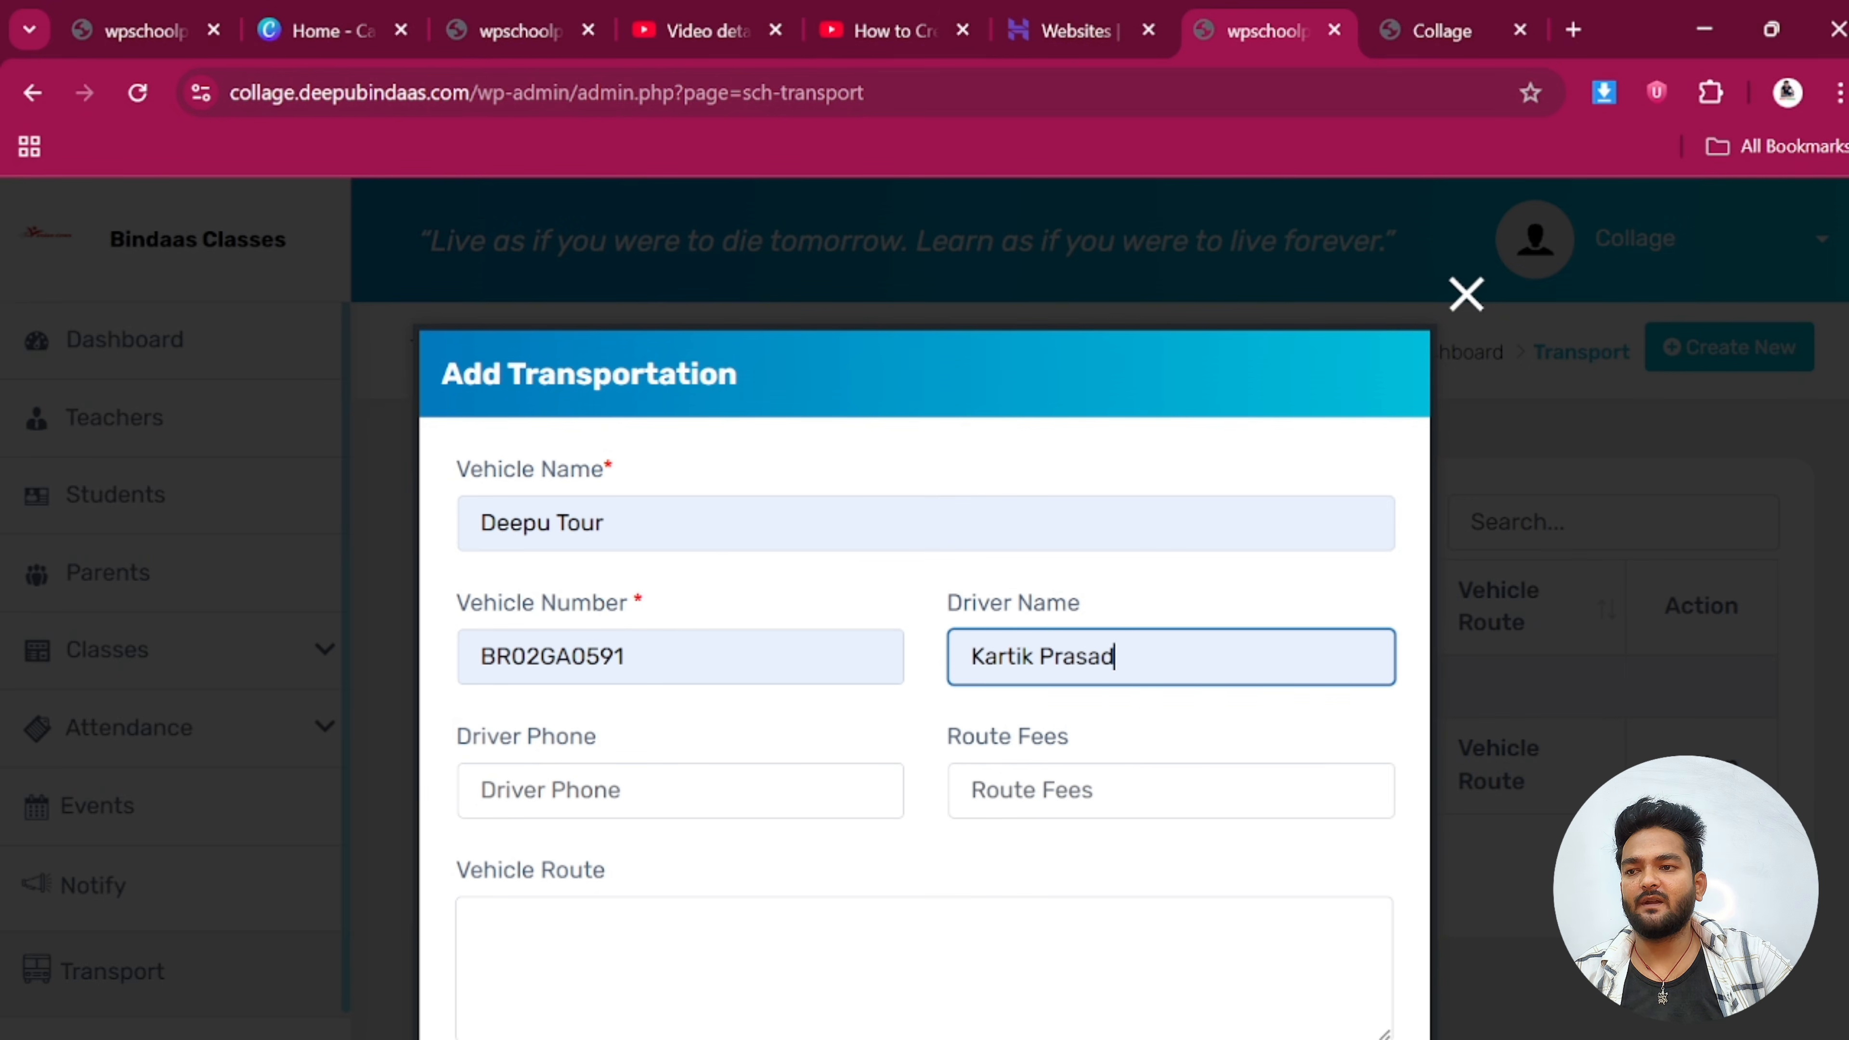
{"action": "left_click", "coordinate": [659, 790]}
{"action": "left_click", "coordinate": [656, 864]}
{"action": "left_click", "coordinate": [1114, 791]}
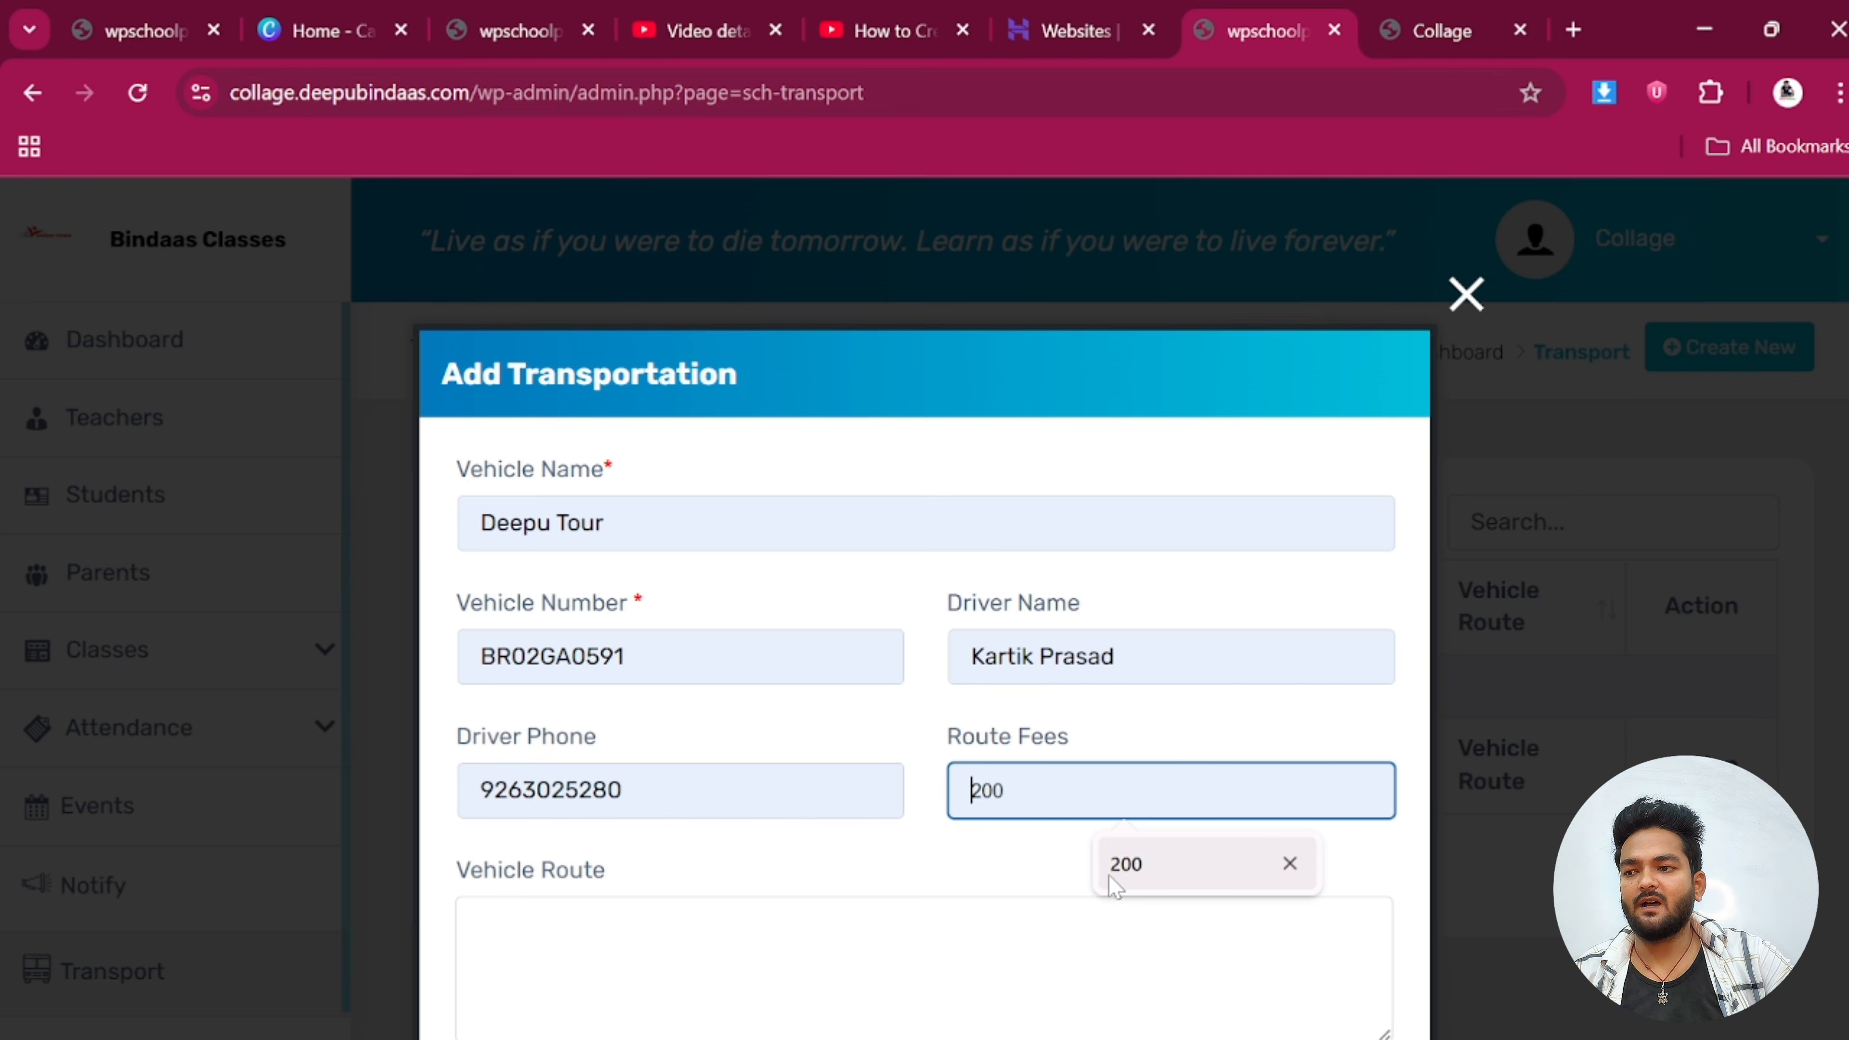
{"action": "left_click", "coordinate": [1150, 883]}
{"action": "scroll", "coordinate": [946, 801], "scroll_direction": "down", "scroll_amount": 3}
{"action": "left_click", "coordinate": [474, 640]}
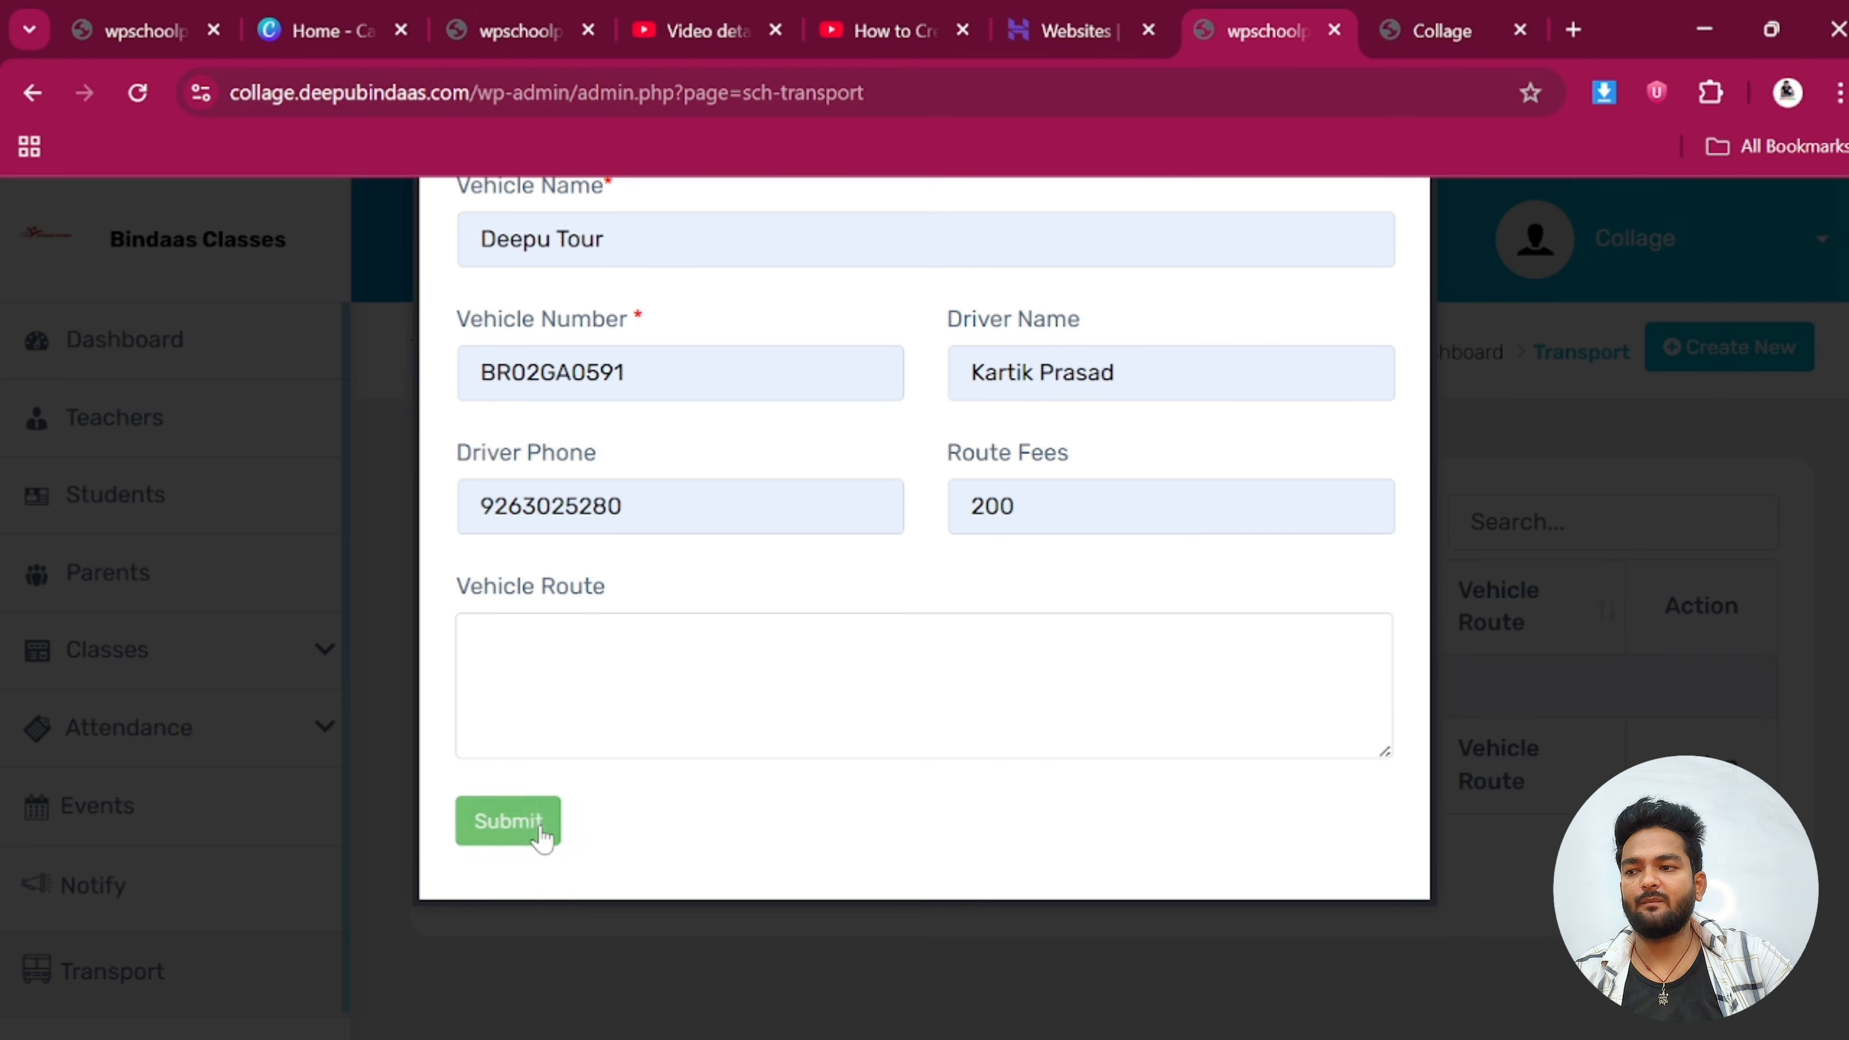
{"action": "left_click", "coordinate": [508, 822]}
{"action": "left_click", "coordinate": [1293, 405]}
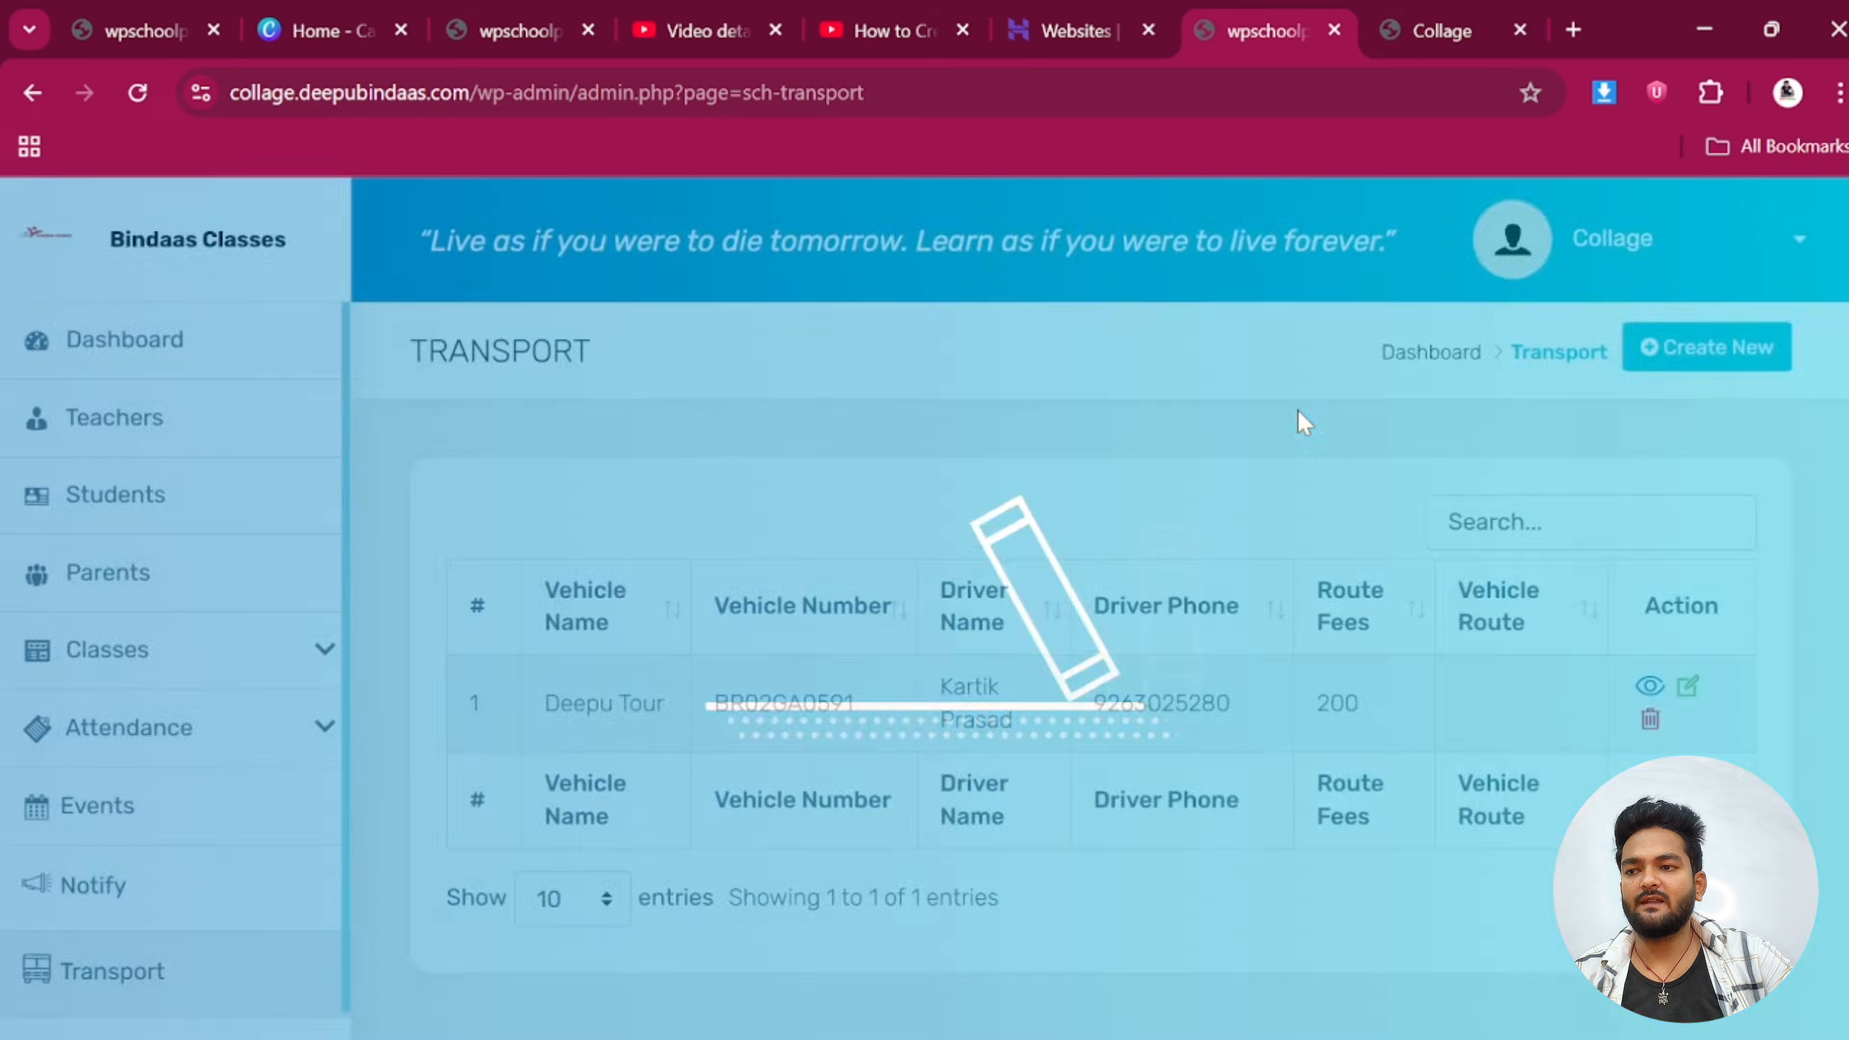
{"action": "scroll", "coordinate": [193, 769], "scroll_direction": "down", "scroll_amount": 2}
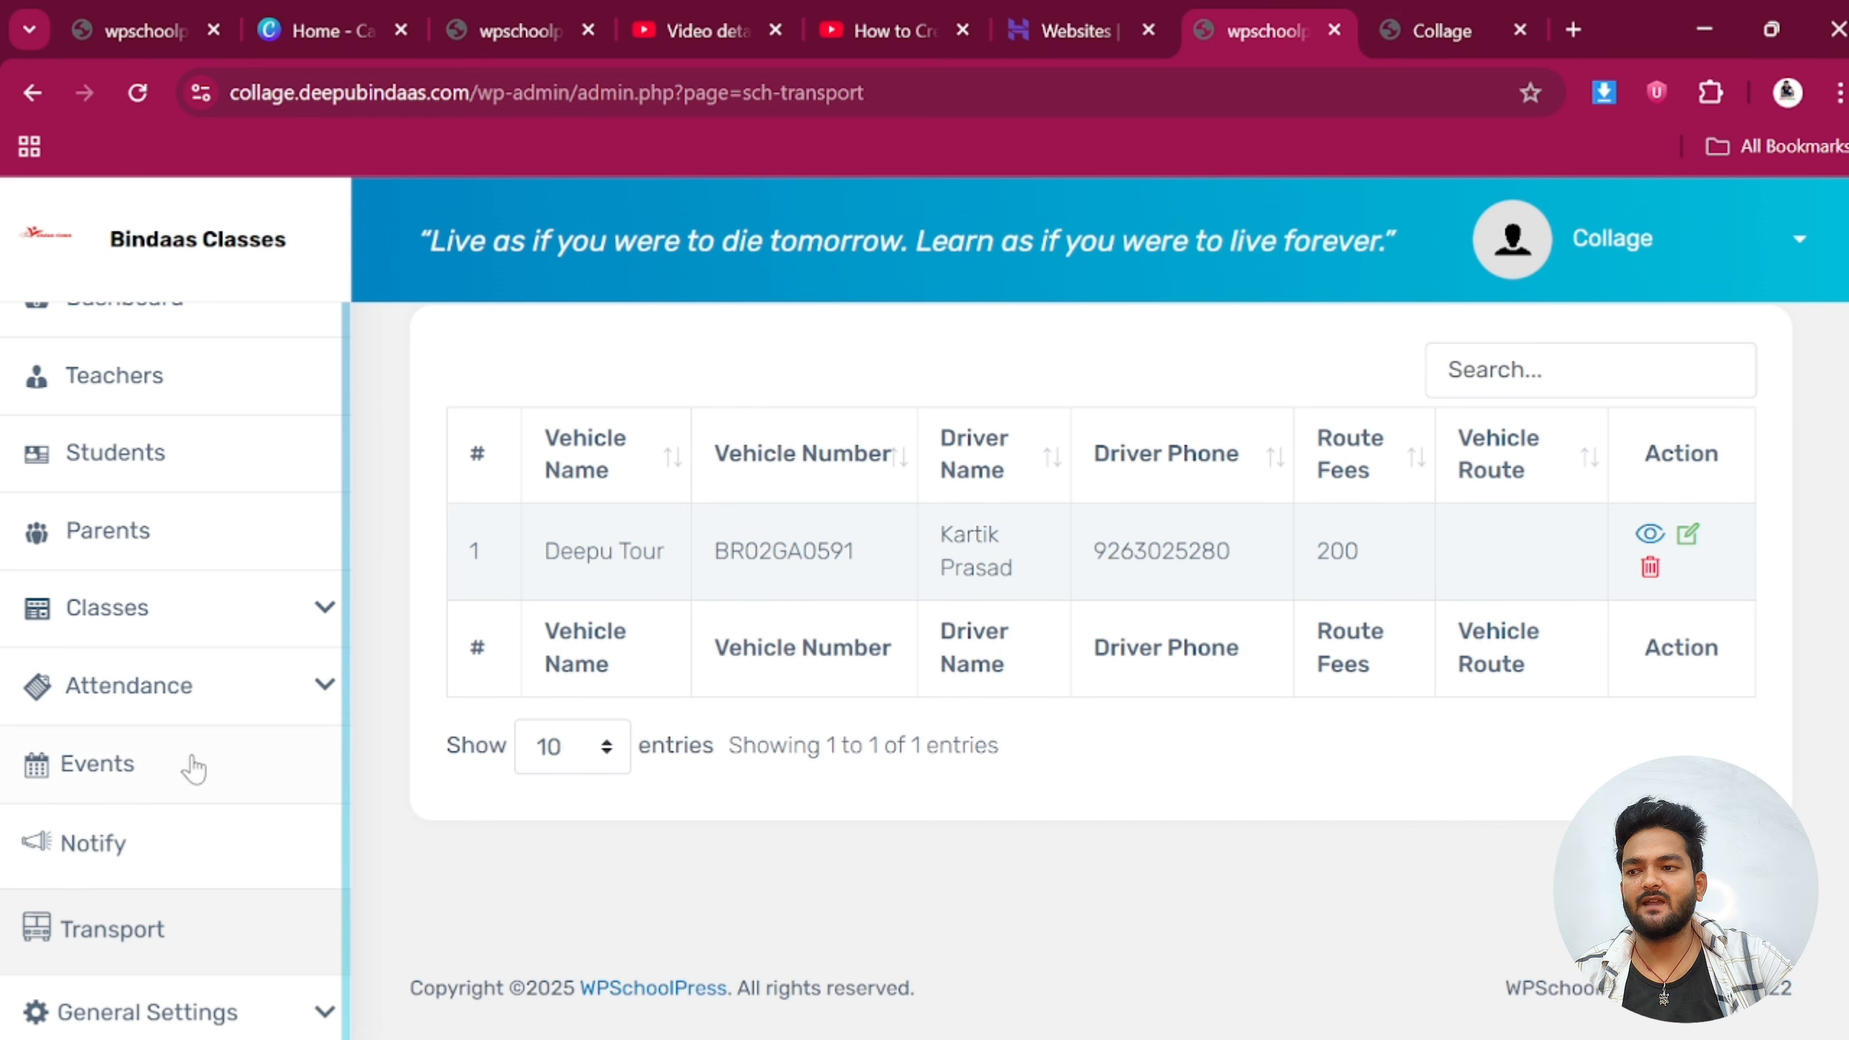
Go to the Leave Calendar in school settings and select Class 4
{"action": "left_click", "coordinate": [148, 1014]}
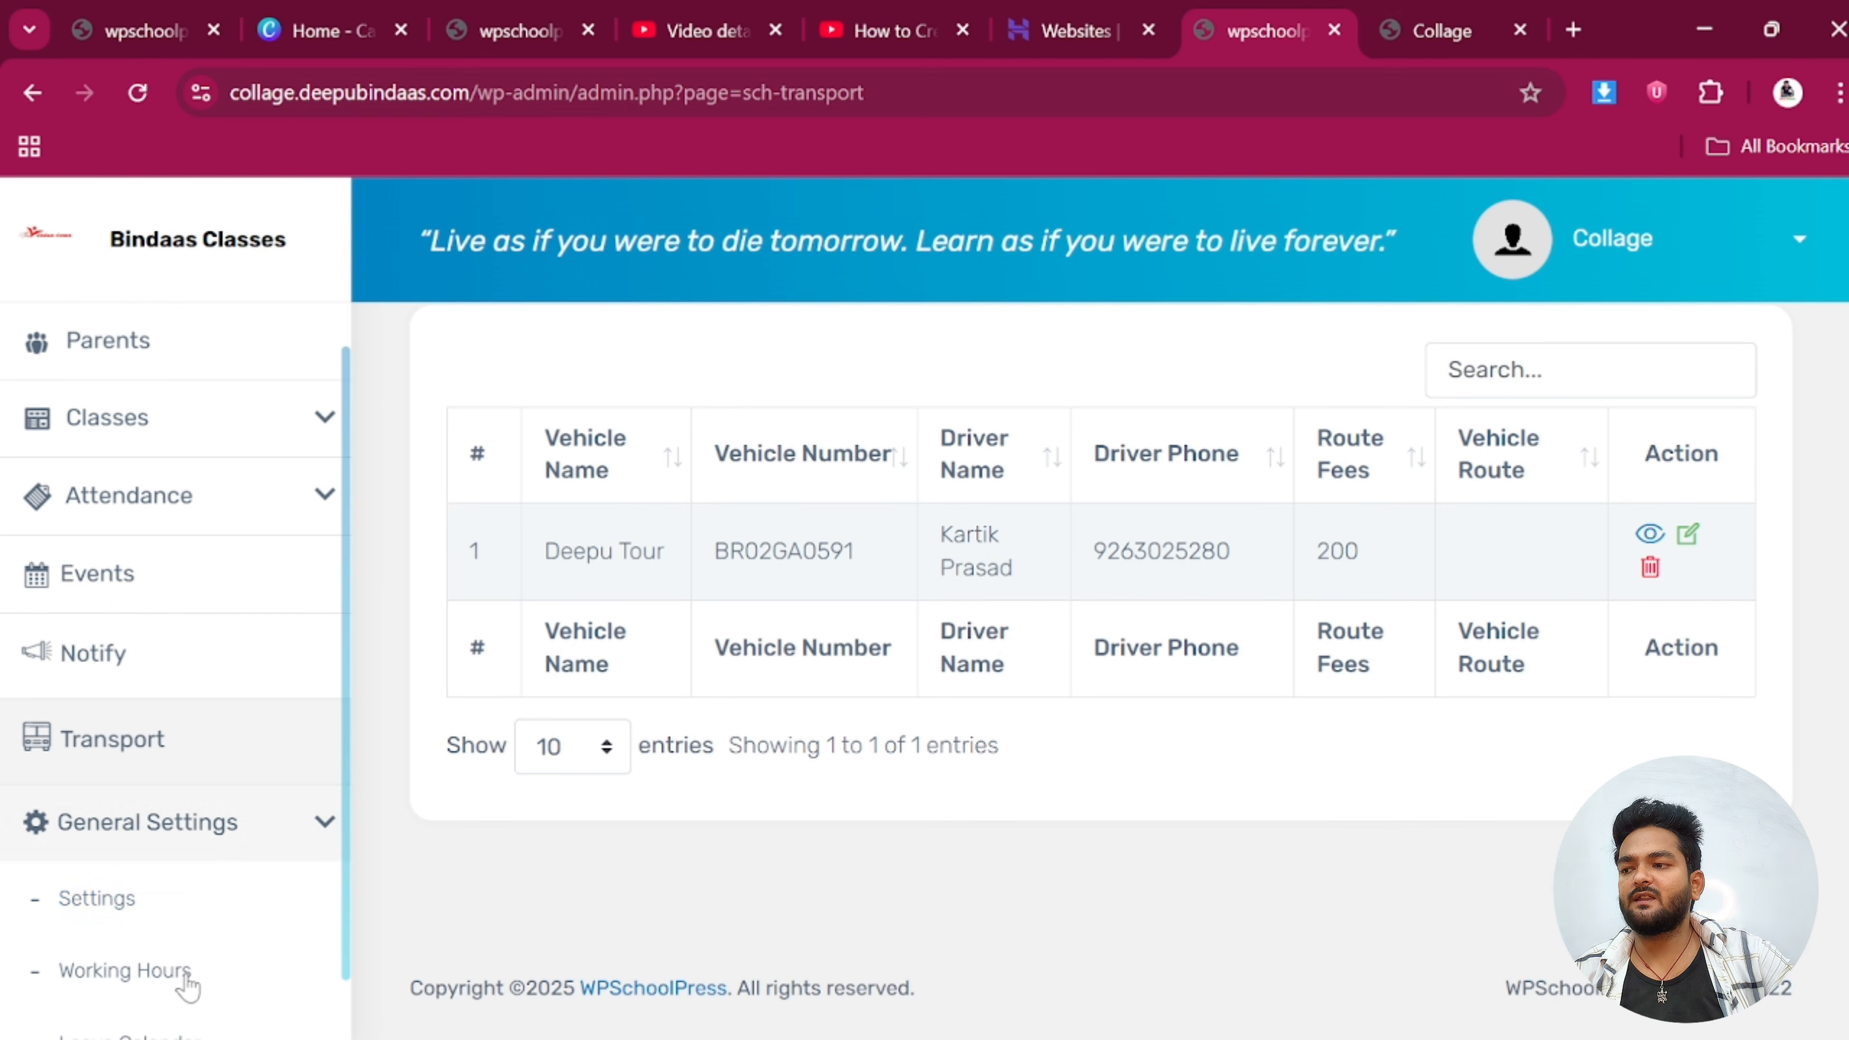
{"action": "left_click", "coordinate": [96, 899]}
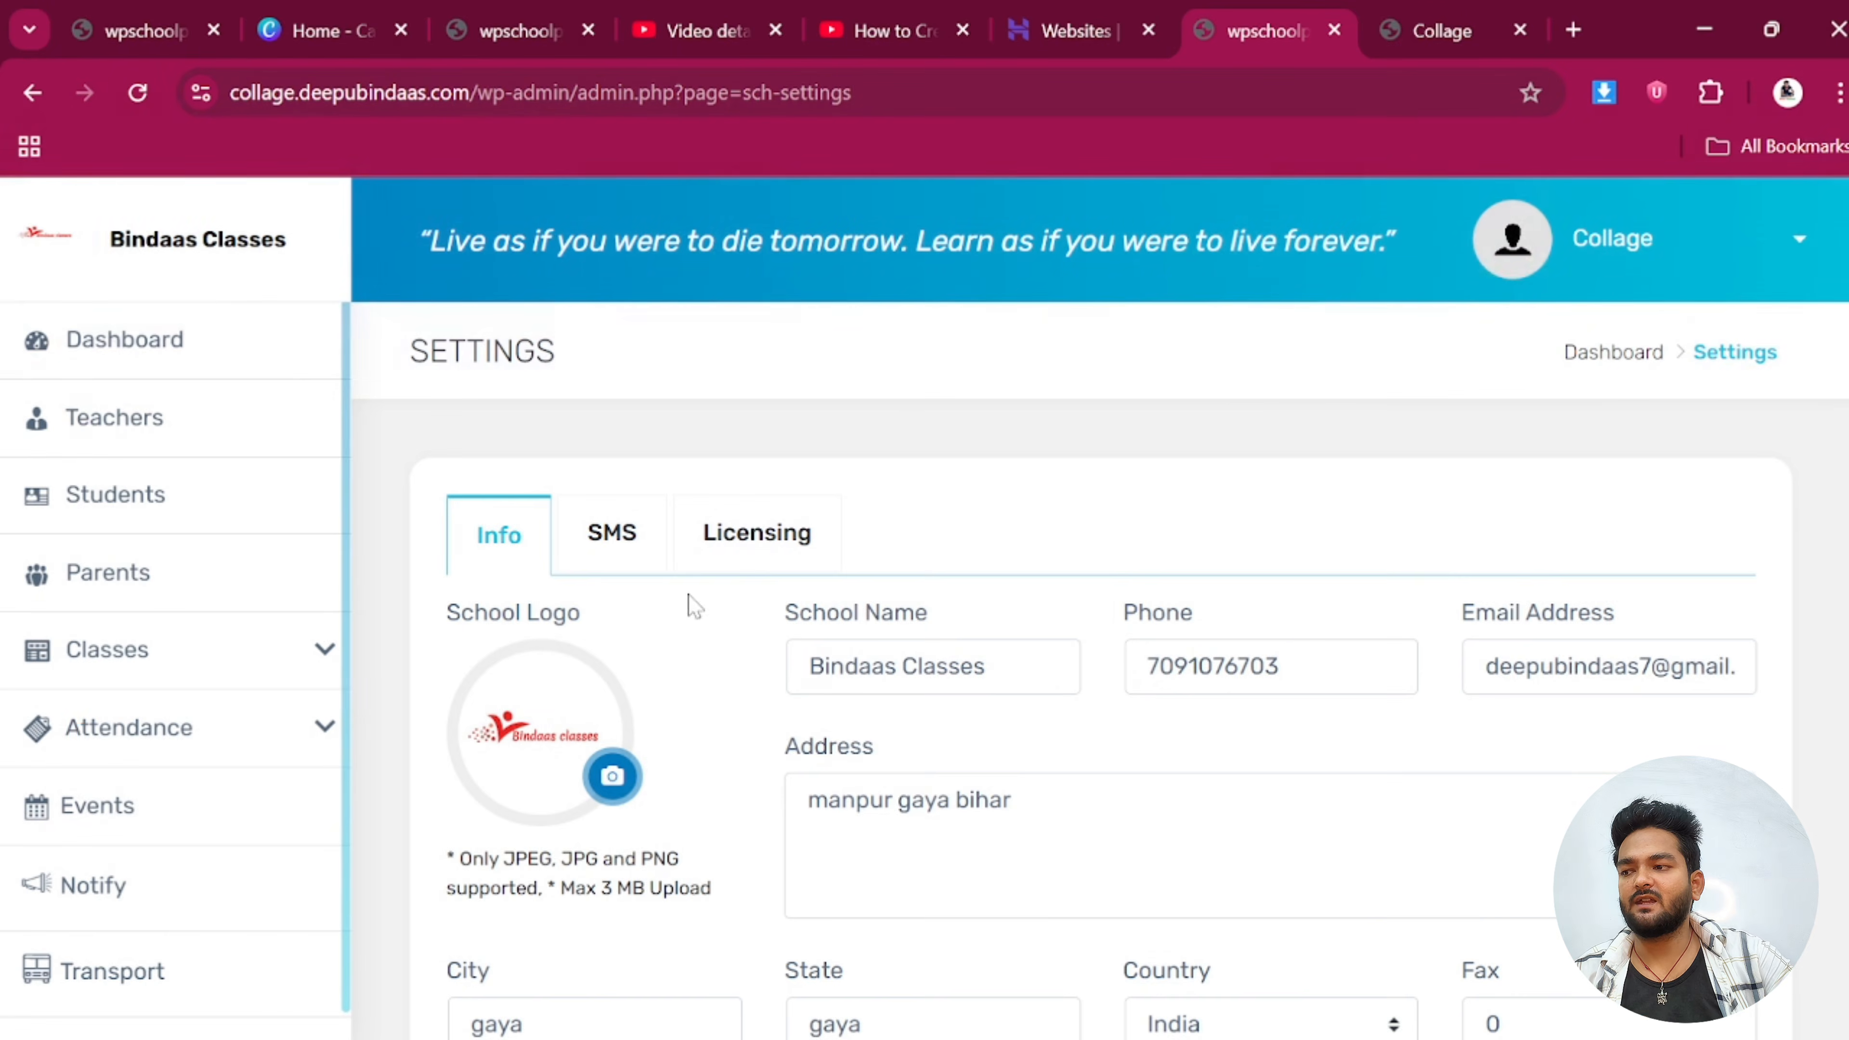
{"action": "scroll", "coordinate": [1198, 769], "scroll_direction": "down", "scroll_amount": 8}
{"action": "scroll", "coordinate": [33, 928], "scroll_direction": "down", "scroll_amount": 1}
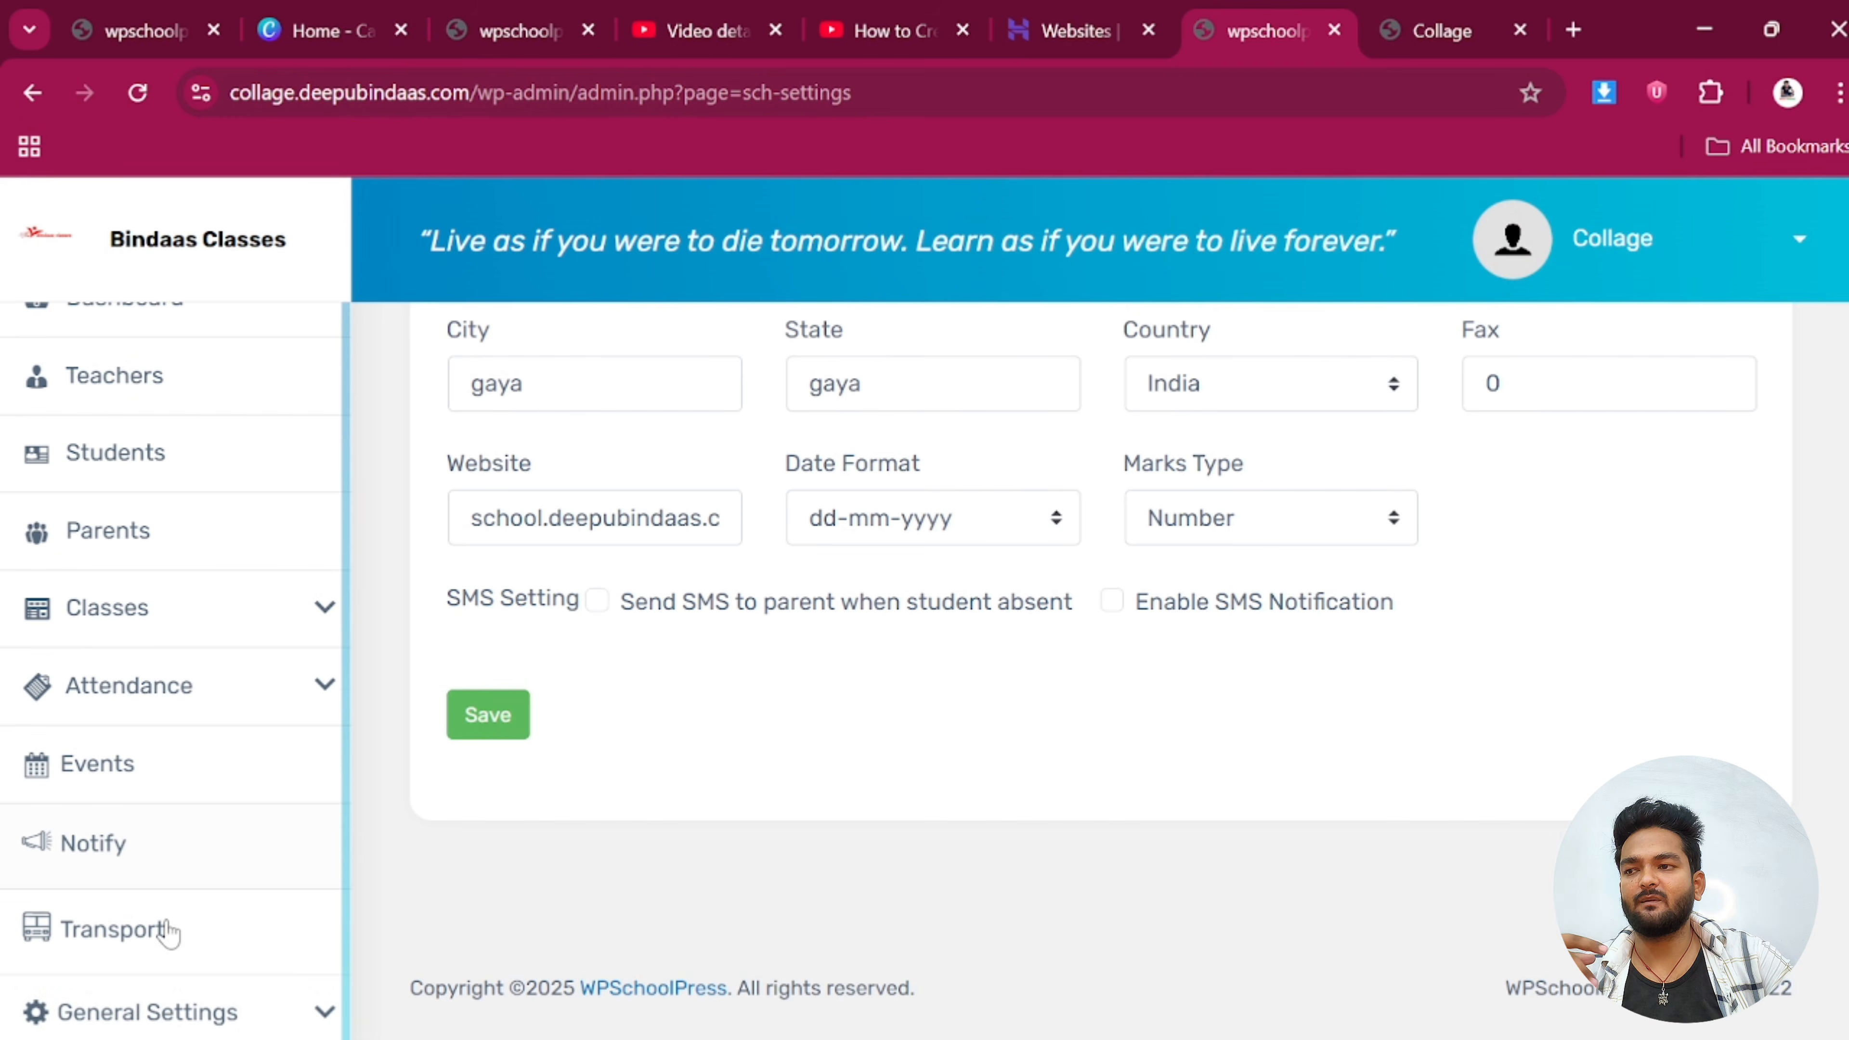
{"action": "scroll", "coordinate": [138, 1020], "scroll_direction": "down", "scroll_amount": 2}
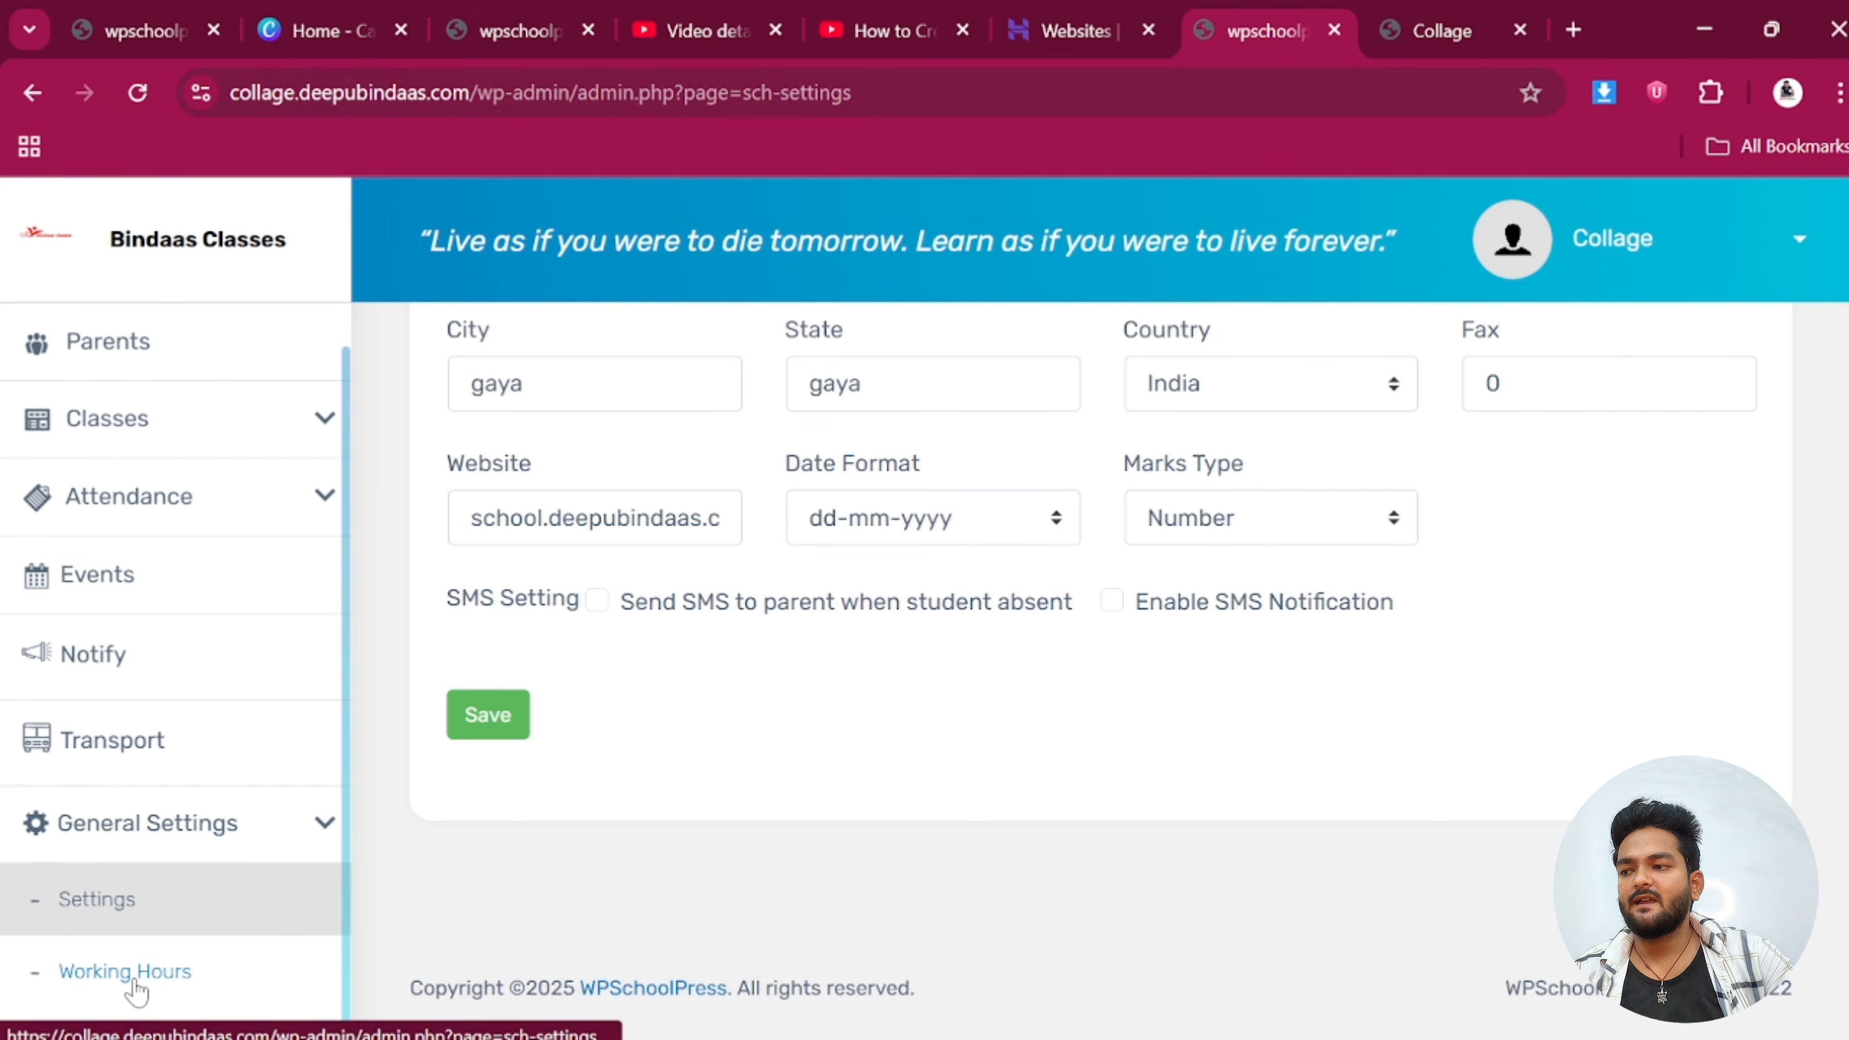
{"action": "scroll", "coordinate": [143, 976], "scroll_direction": "down", "scroll_amount": 1}
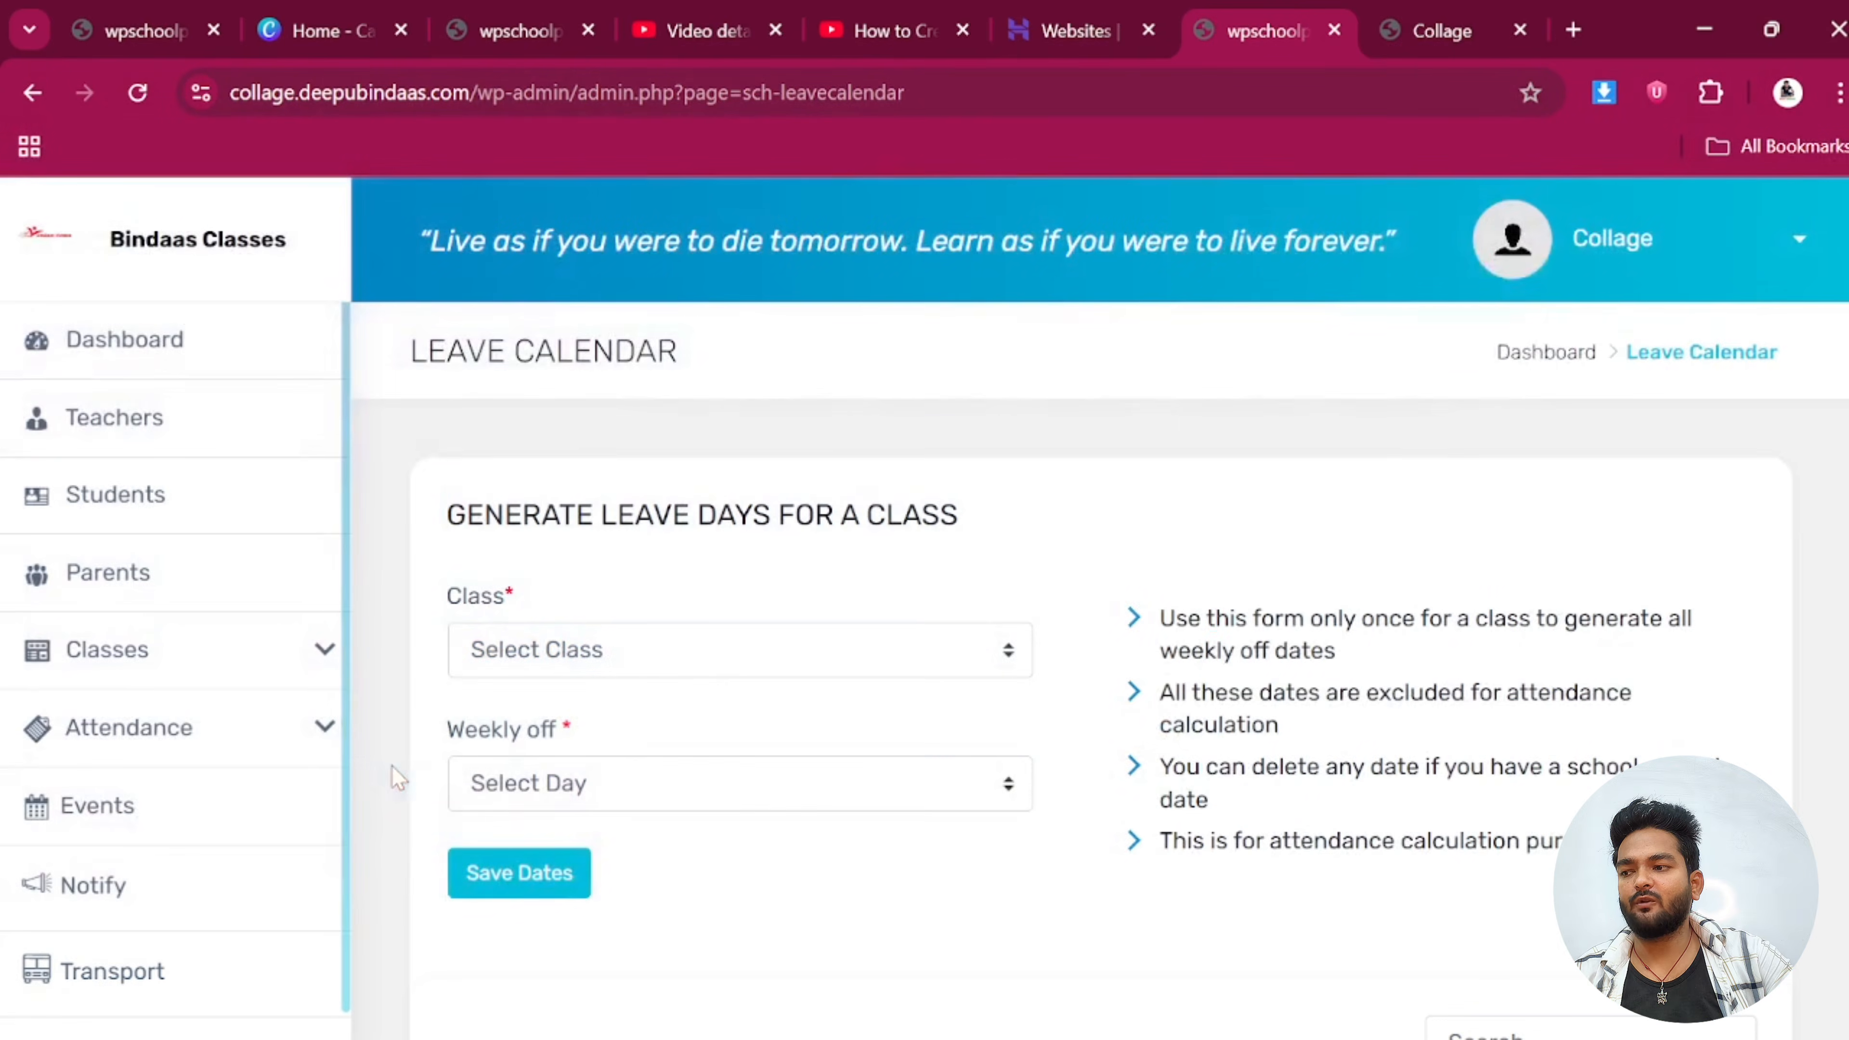
{"action": "left_click", "coordinate": [655, 648]}
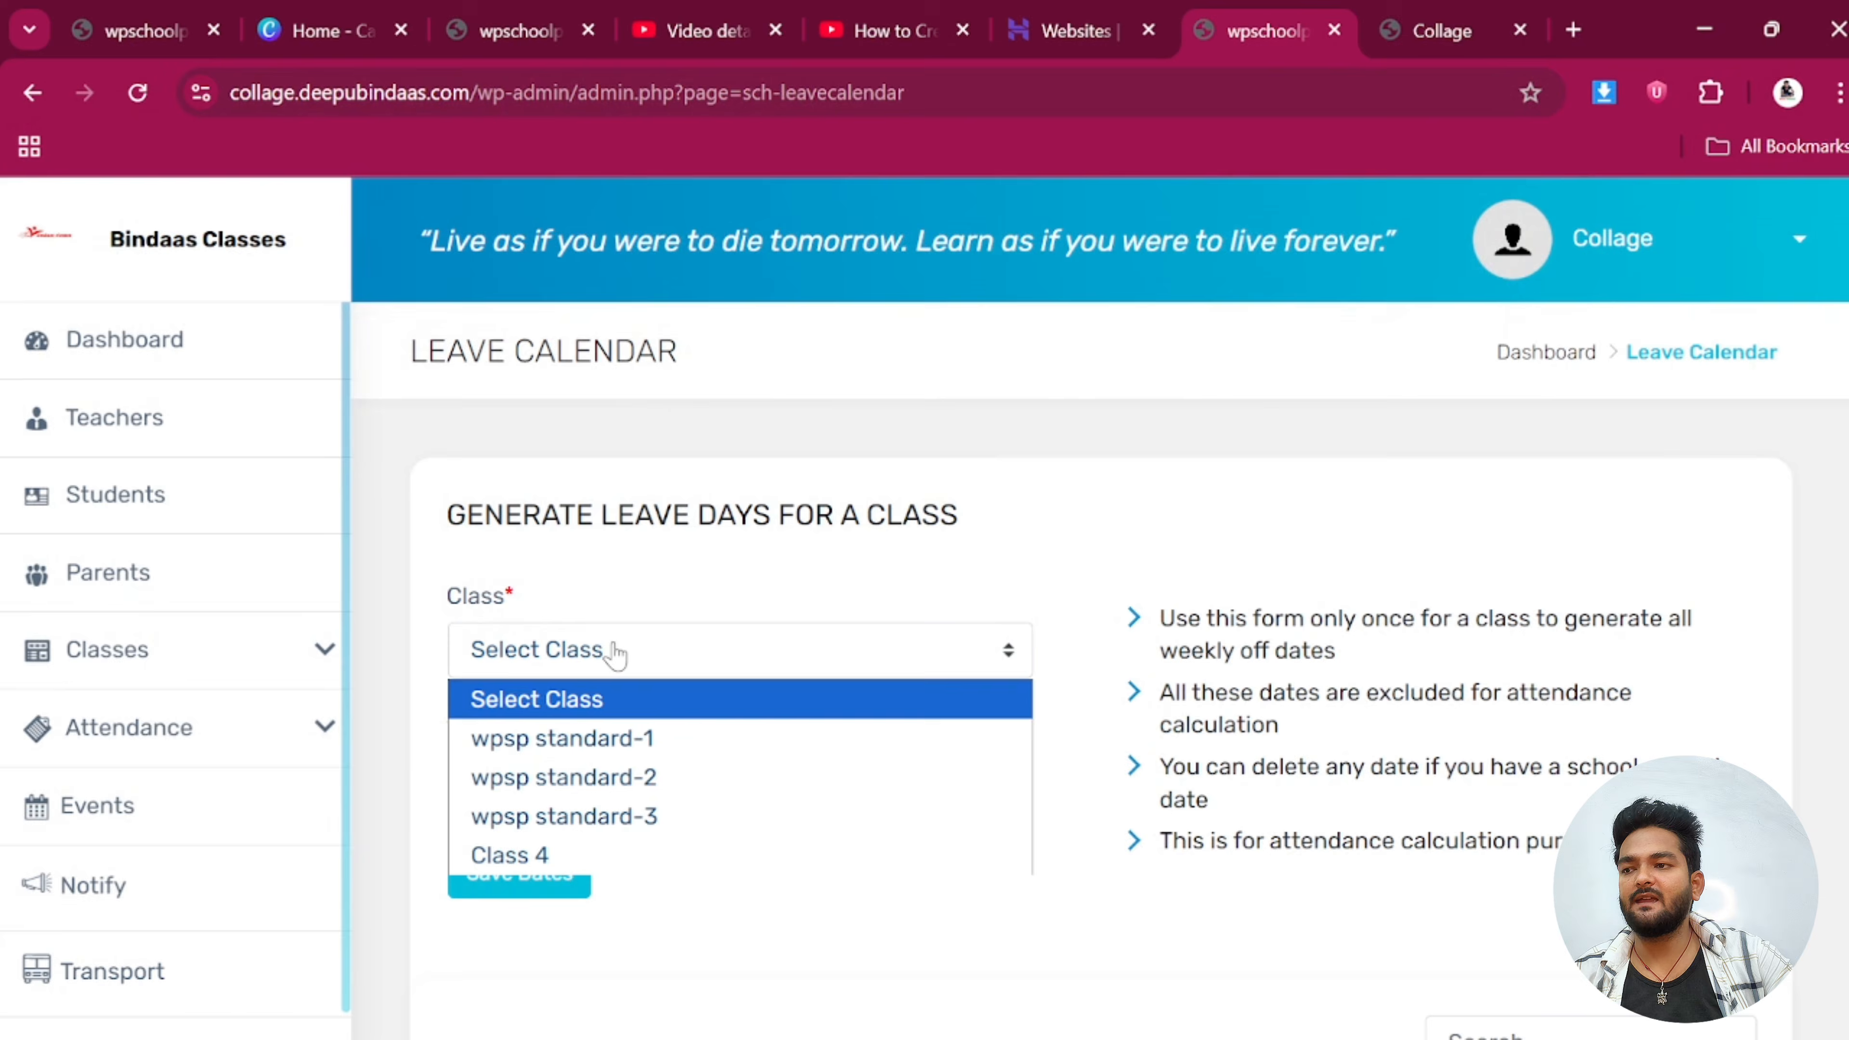
{"action": "left_click", "coordinate": [567, 854]}
{"action": "left_click", "coordinate": [556, 645]}
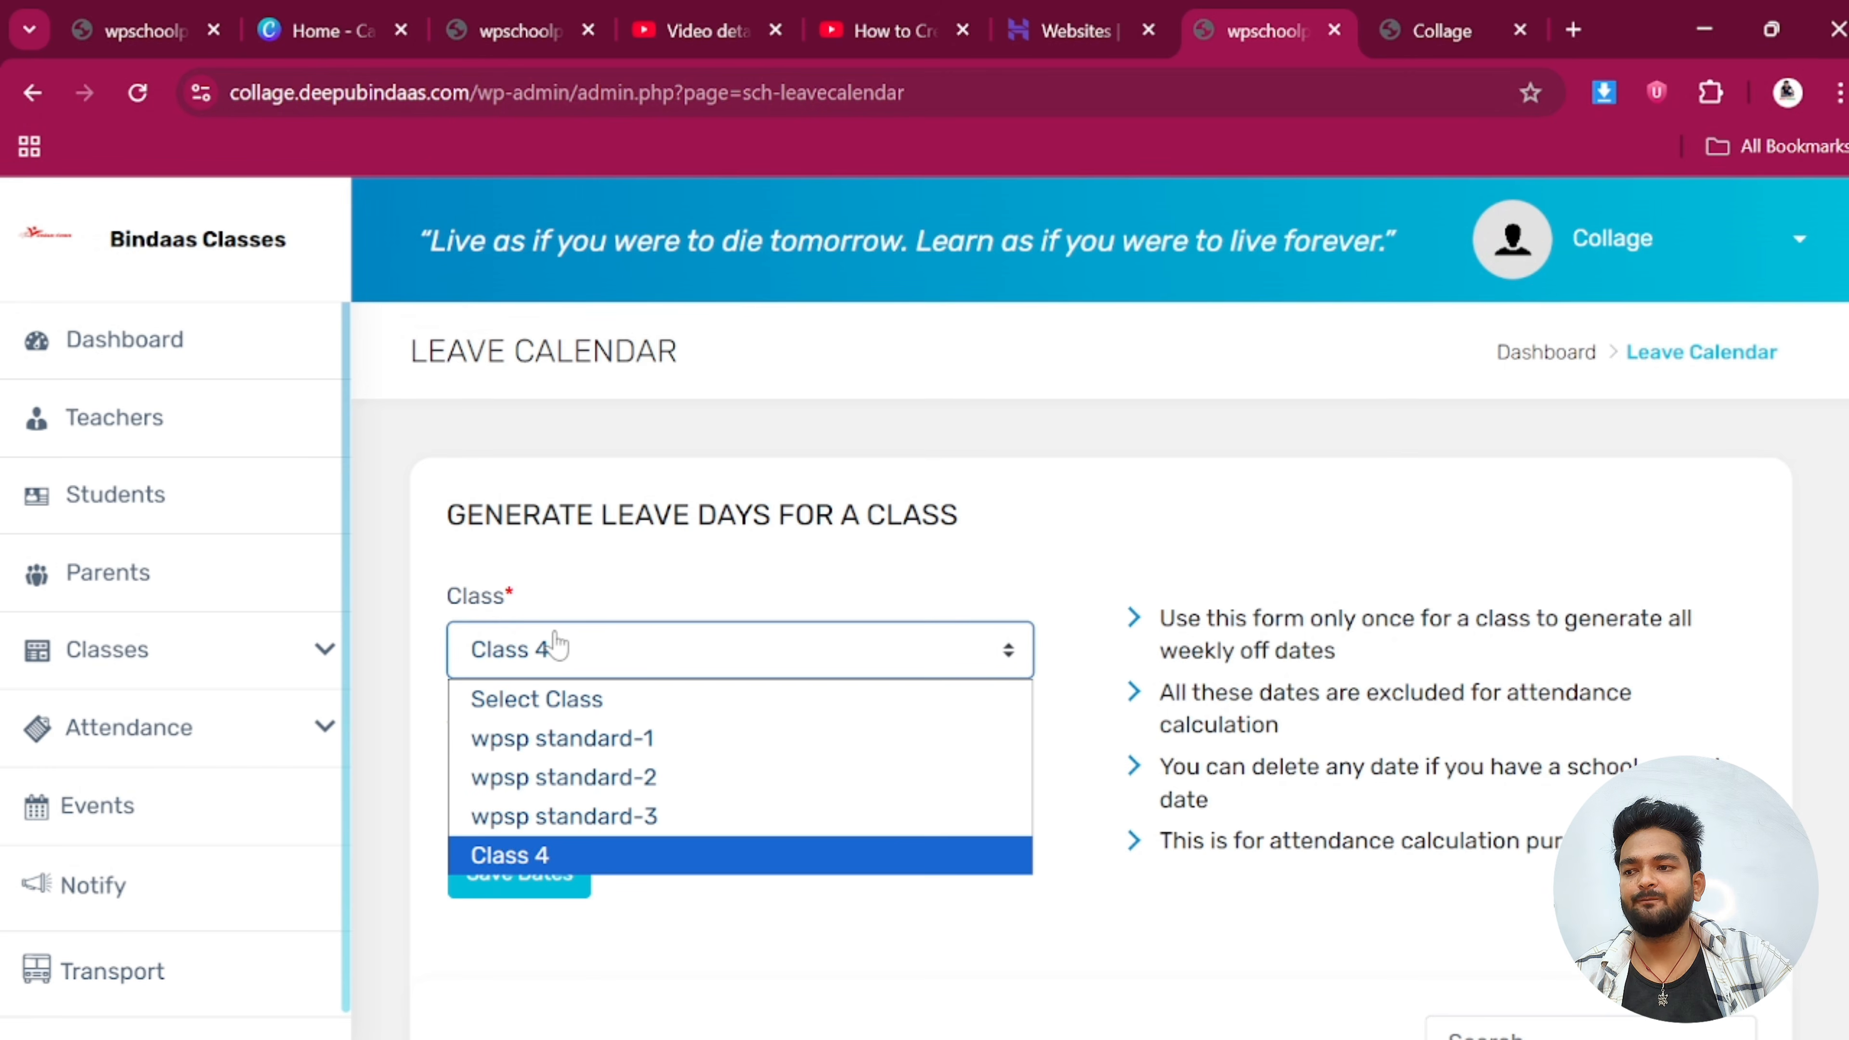
{"action": "left_click", "coordinate": [566, 855]}
Set Sunday as the weekly off day for Class 4 and save the dates
{"action": "left_click", "coordinate": [579, 790]}
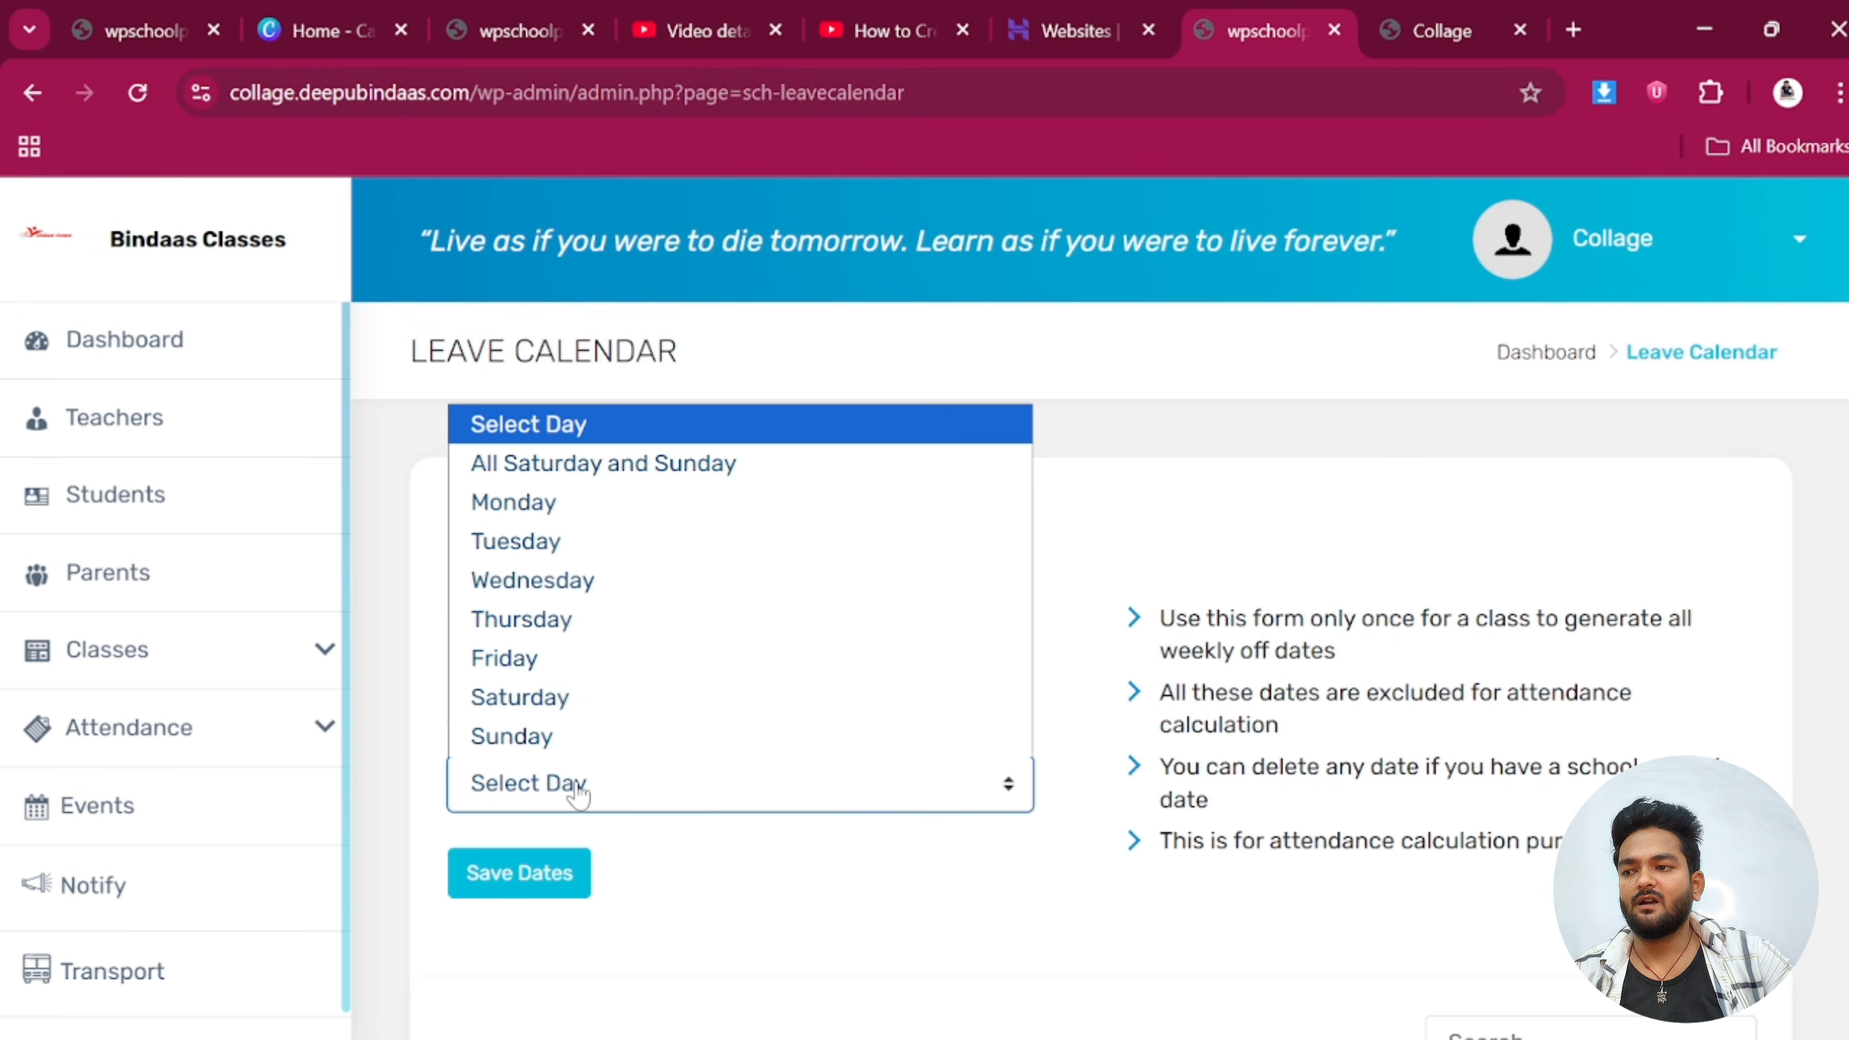
{"action": "left_click", "coordinate": [536, 737]}
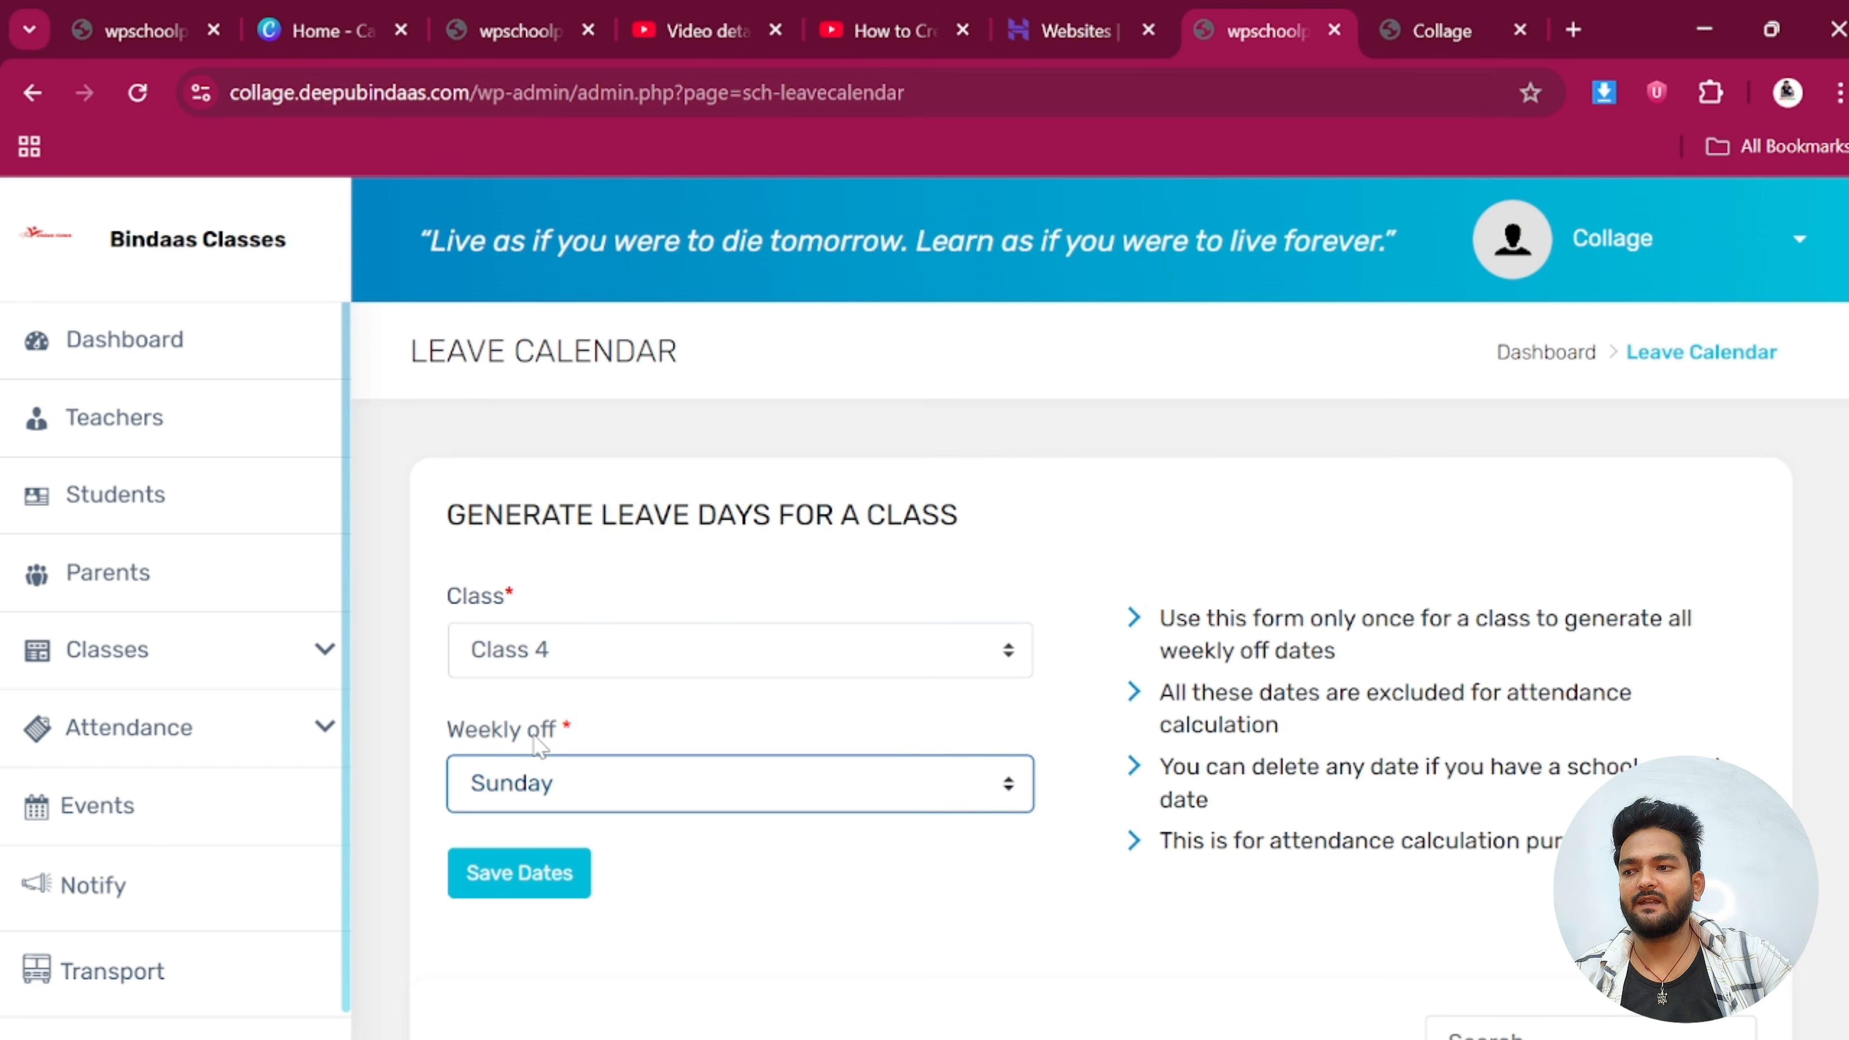
{"action": "left_click", "coordinate": [520, 878]}
{"action": "scroll", "coordinate": [588, 890], "scroll_direction": "down", "scroll_amount": 1}
{"action": "left_click", "coordinate": [518, 732]}
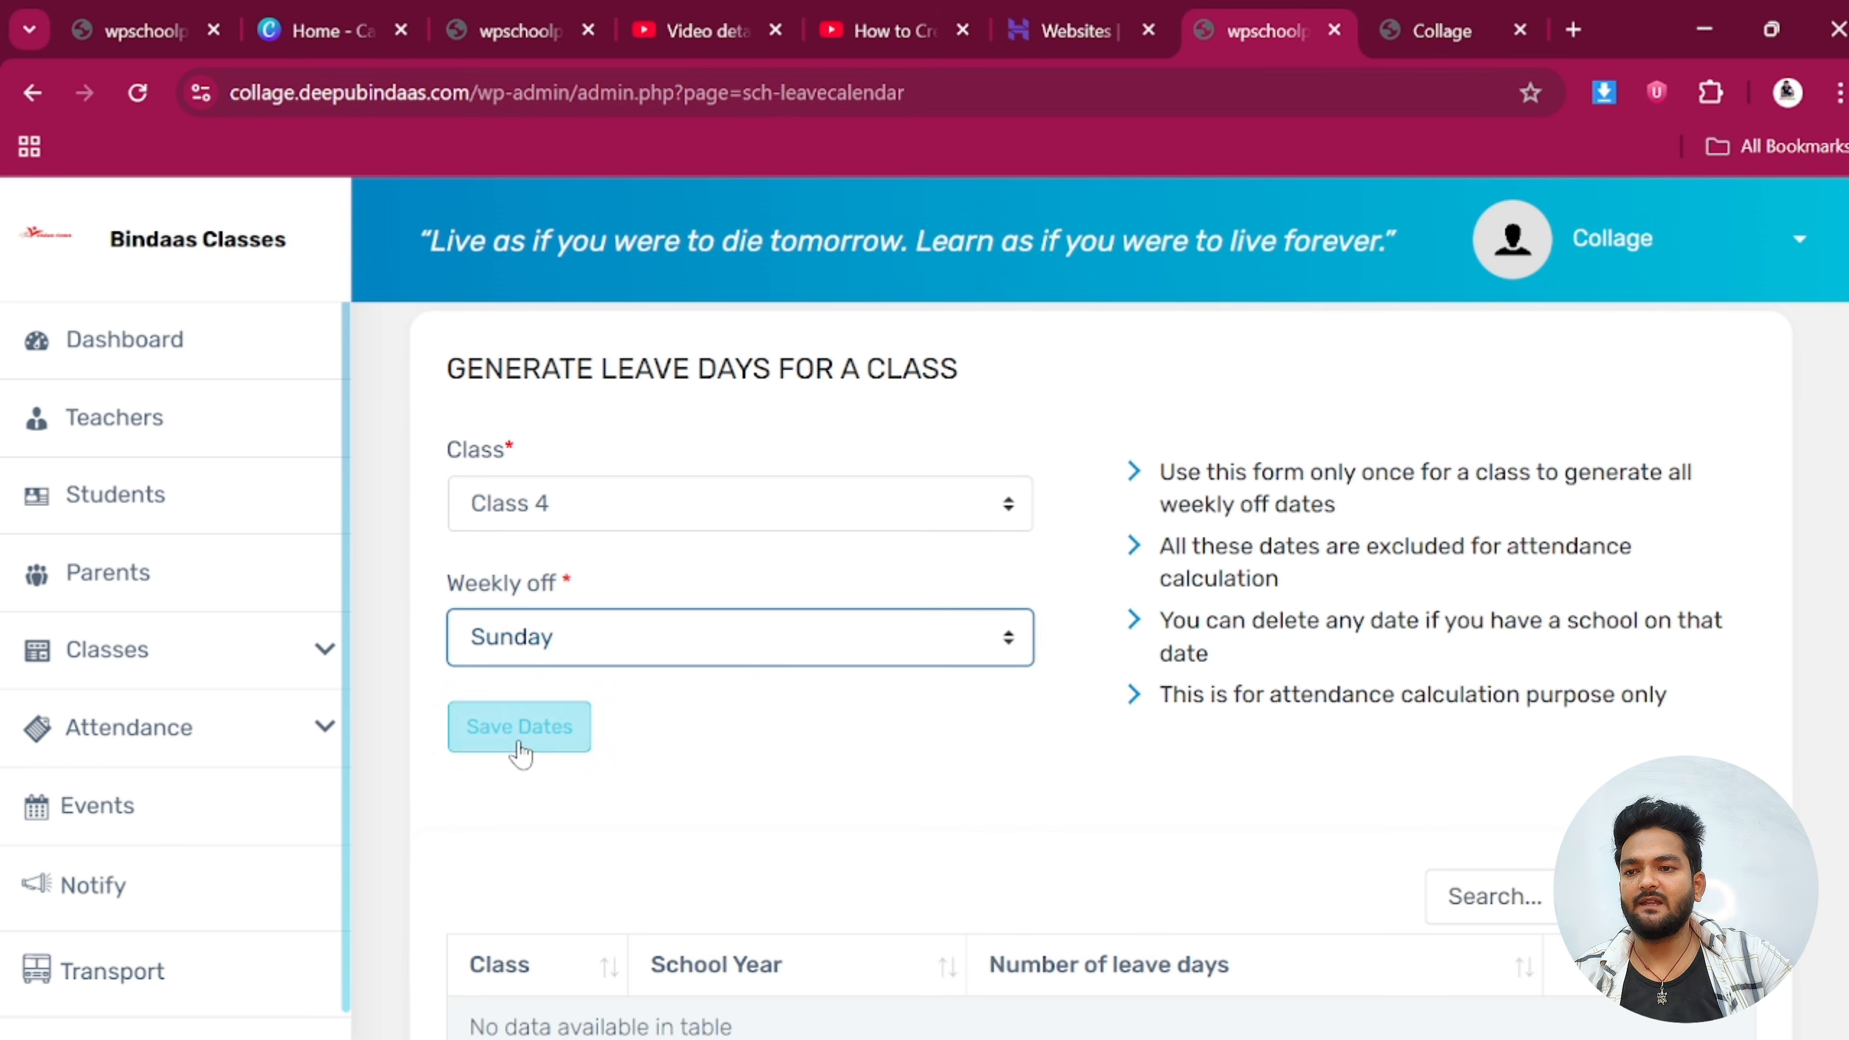
{"action": "scroll", "coordinate": [524, 739], "scroll_direction": "down", "scroll_amount": 6}
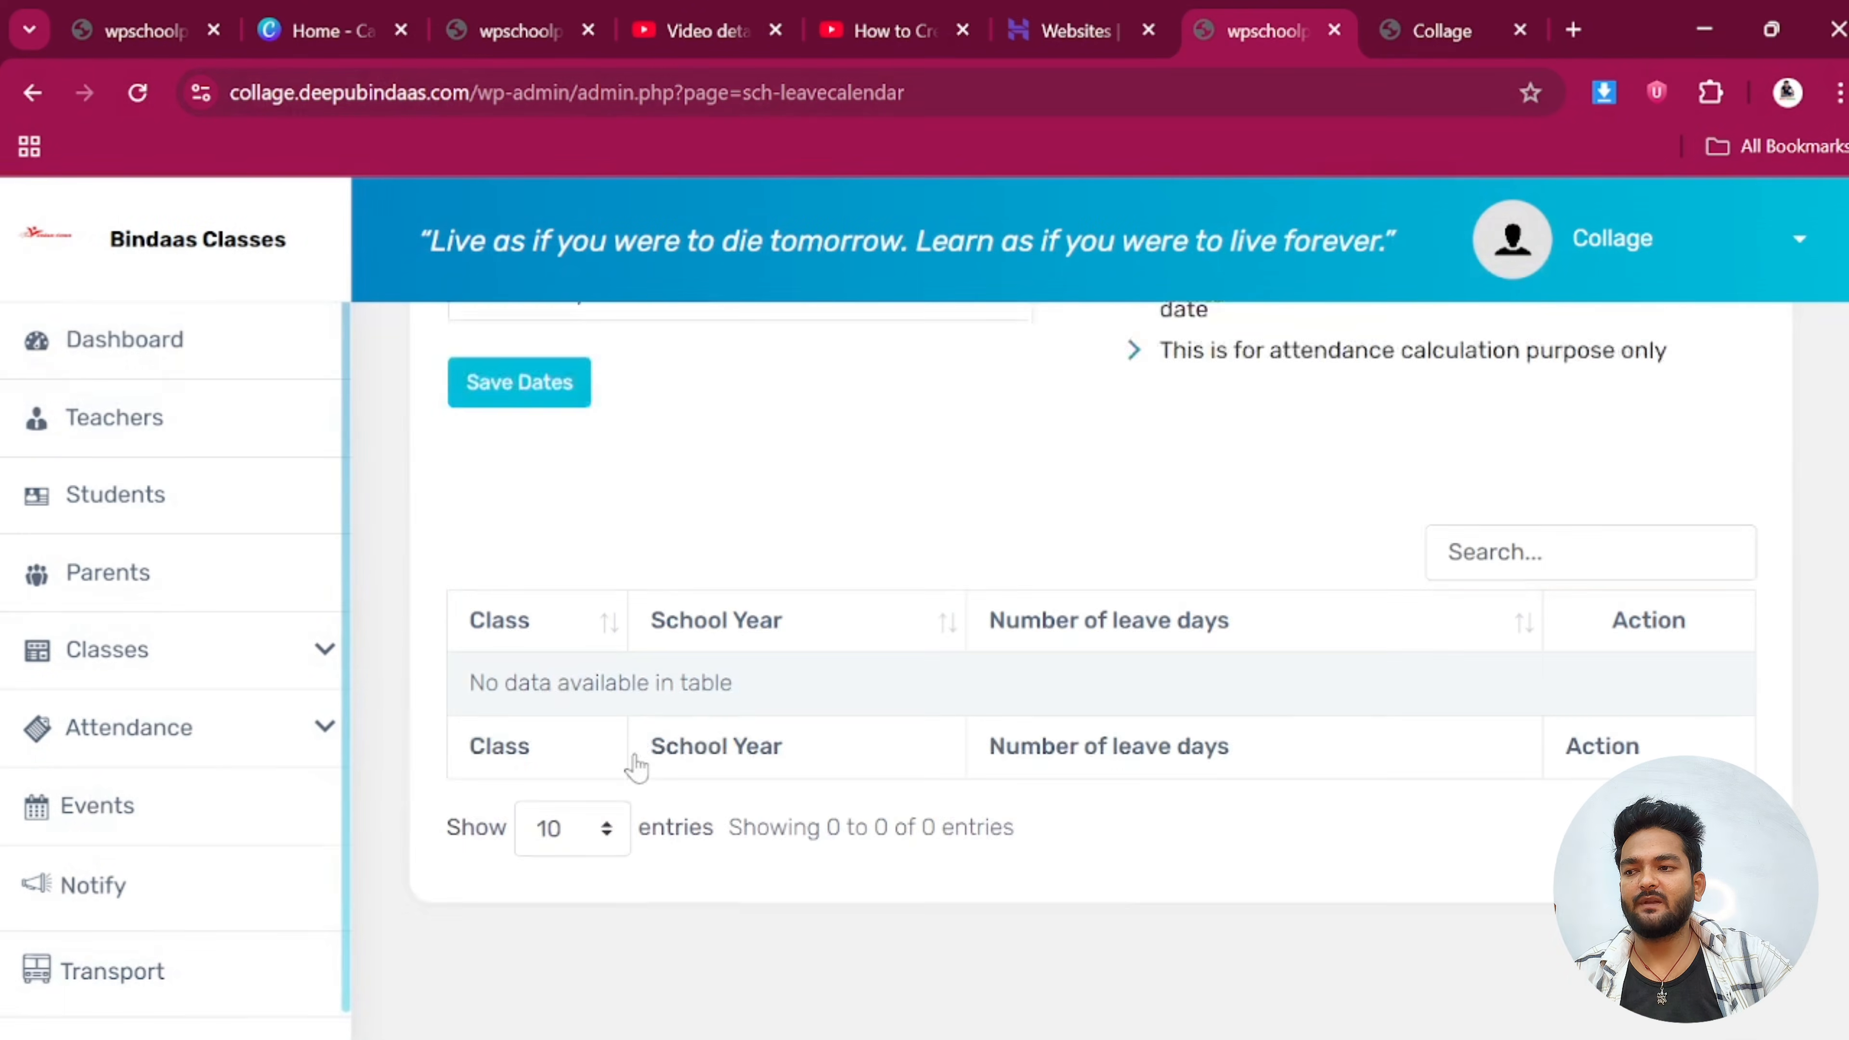
{"action": "scroll", "coordinate": [690, 710], "scroll_direction": "up", "scroll_amount": 6}
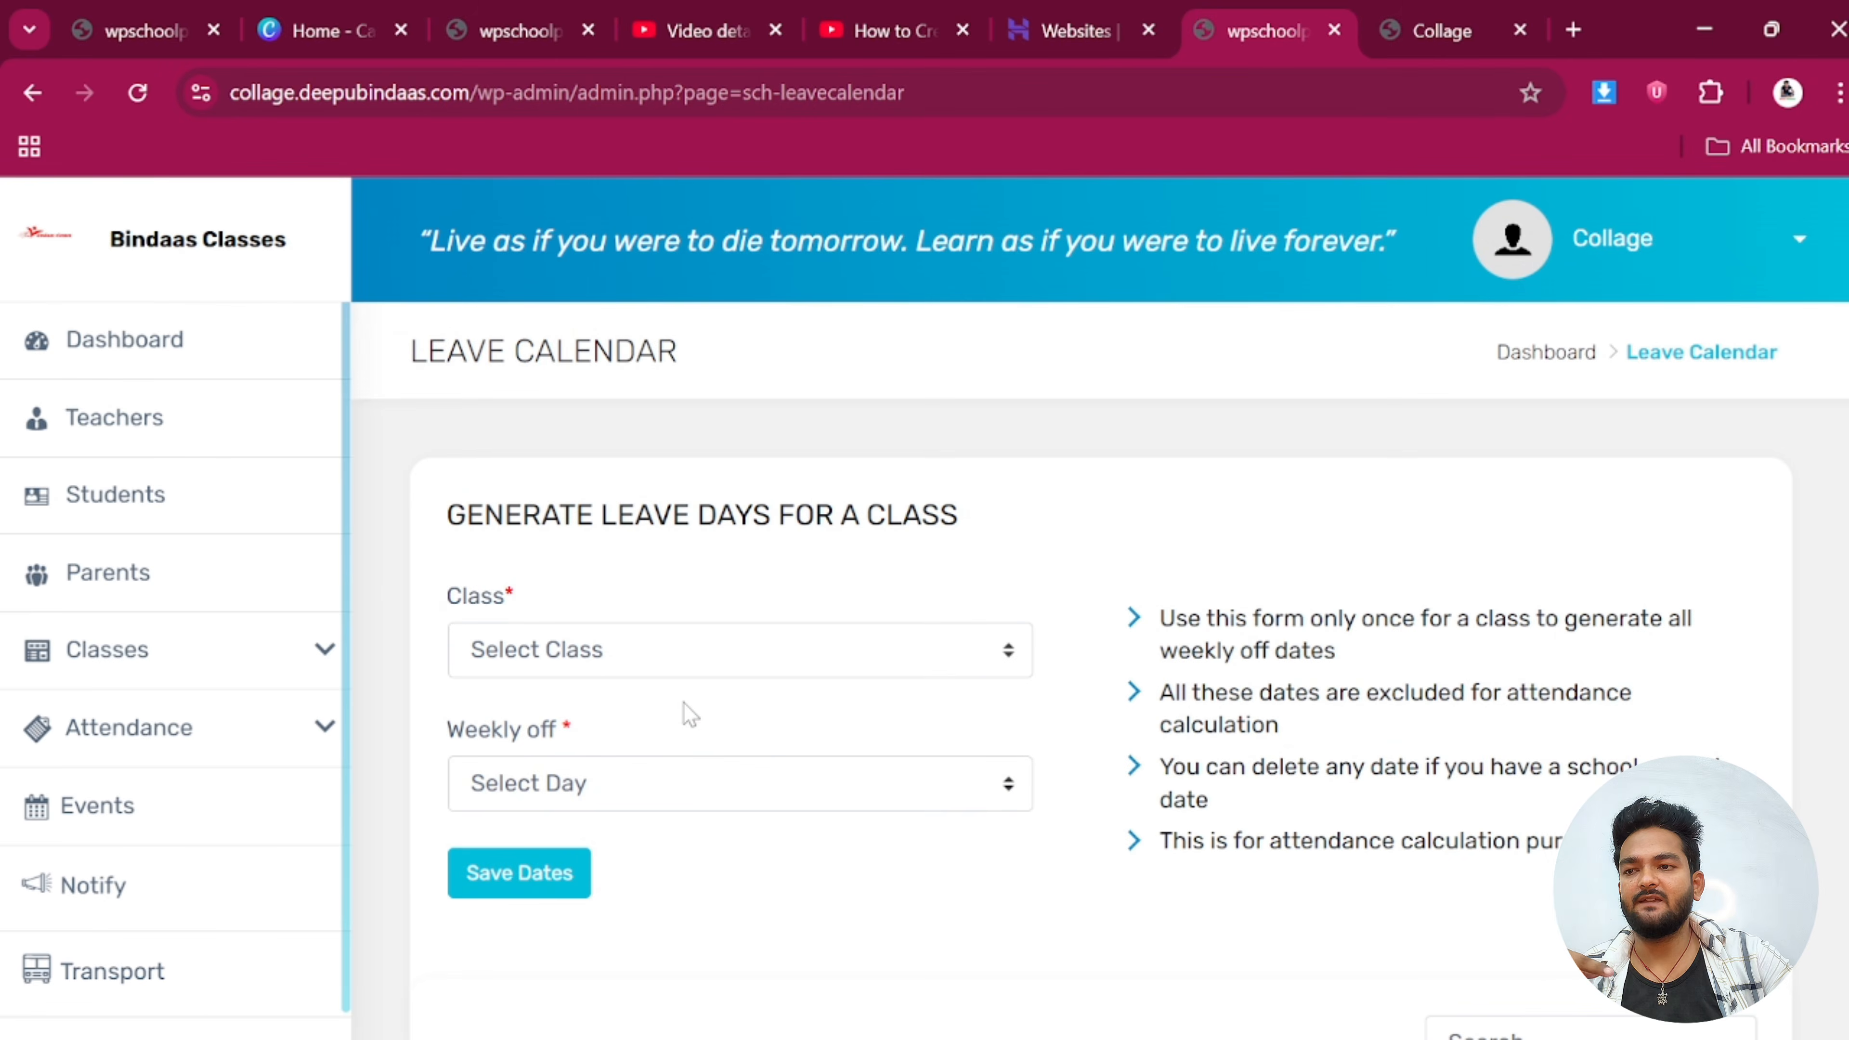
Generate Sunday weekly-off leave days for wpsp standard-1, yielding 26 dates
{"action": "left_click", "coordinate": [595, 677]}
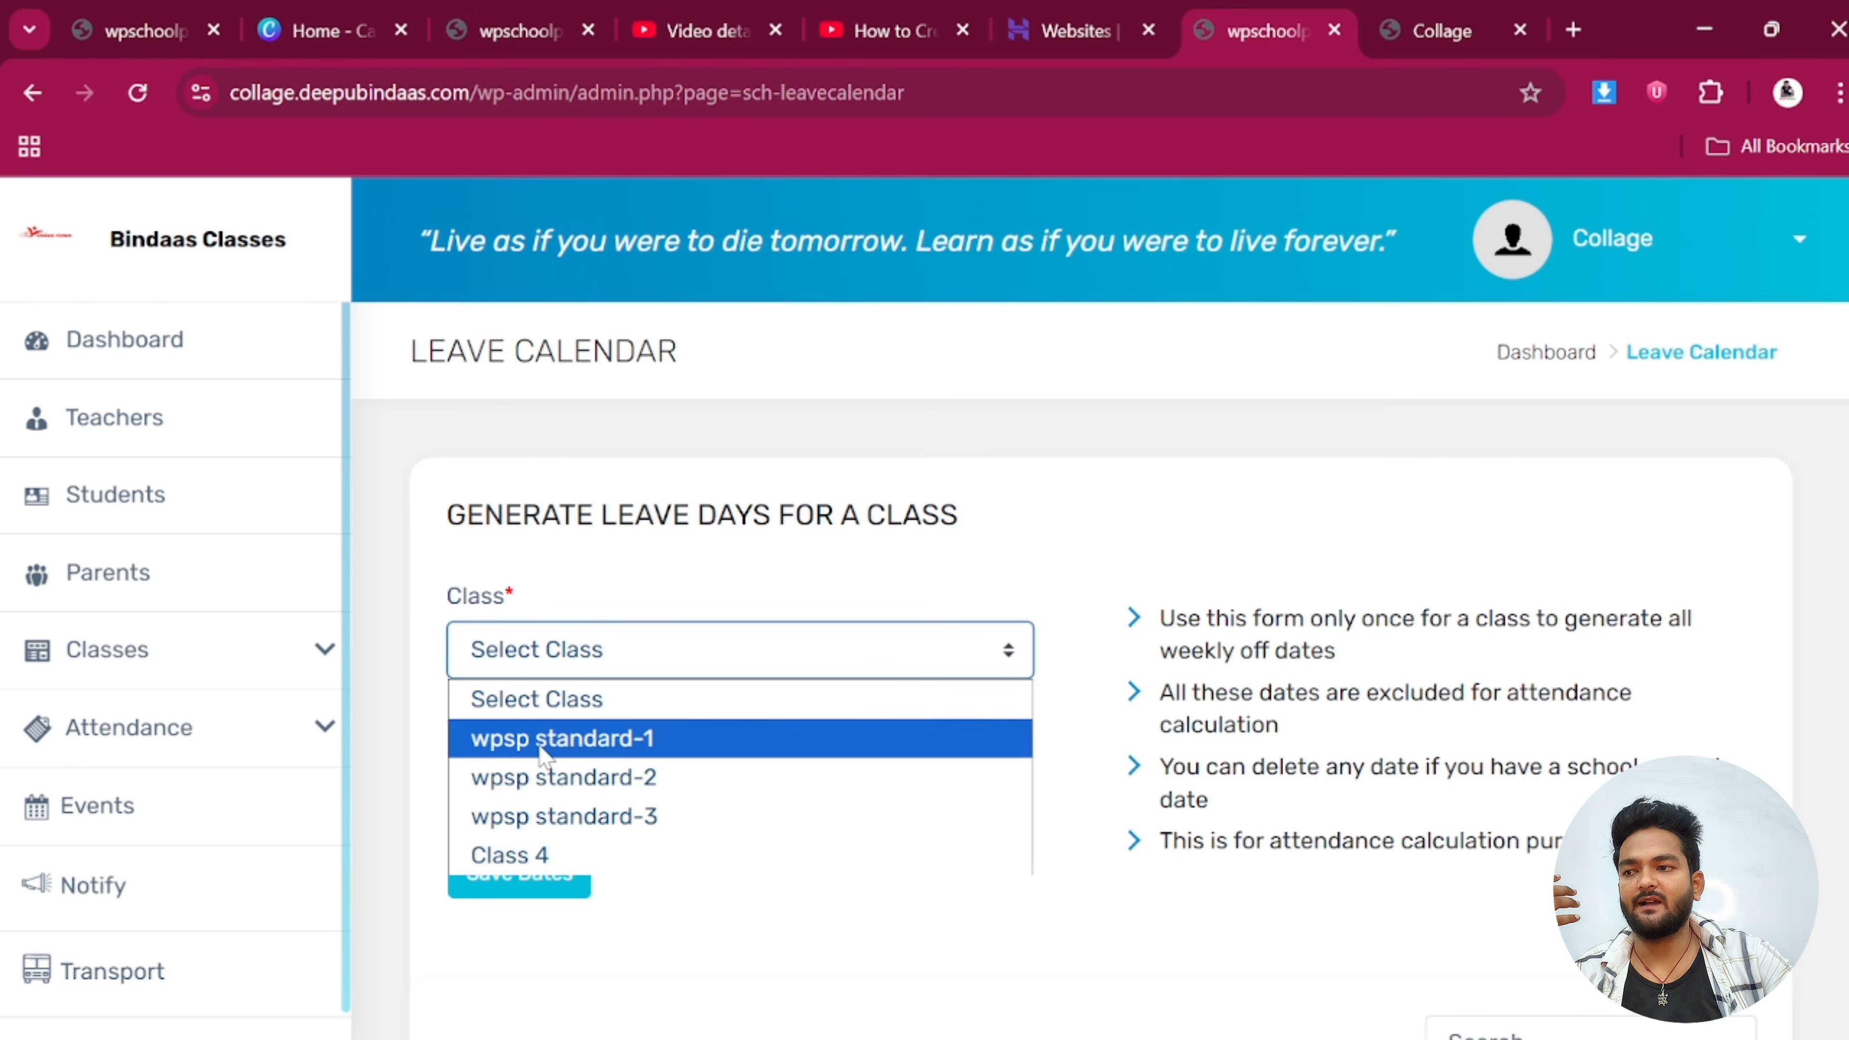
{"action": "left_click", "coordinate": [545, 738]}
{"action": "left_click", "coordinate": [542, 785]}
{"action": "left_click", "coordinate": [542, 737]}
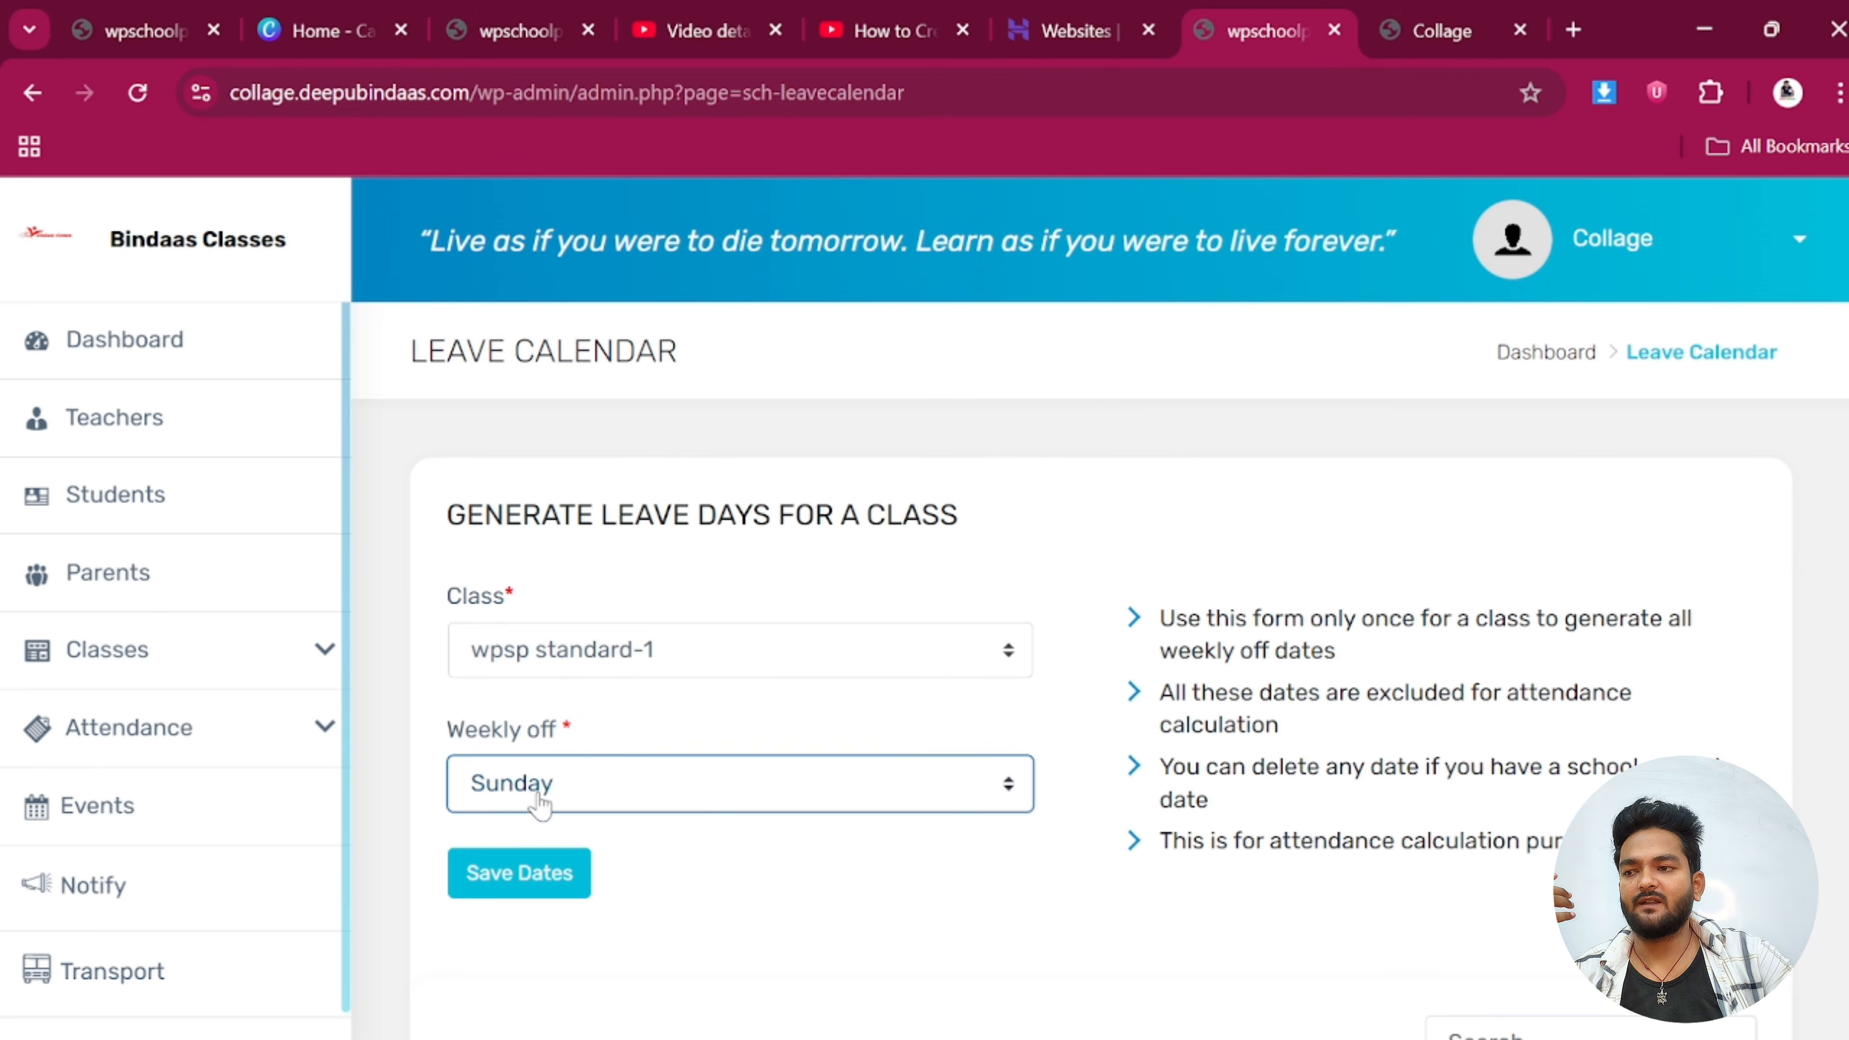
{"action": "left_click", "coordinate": [519, 873]}
{"action": "scroll", "coordinate": [579, 738], "scroll_direction": "down", "scroll_amount": 6}
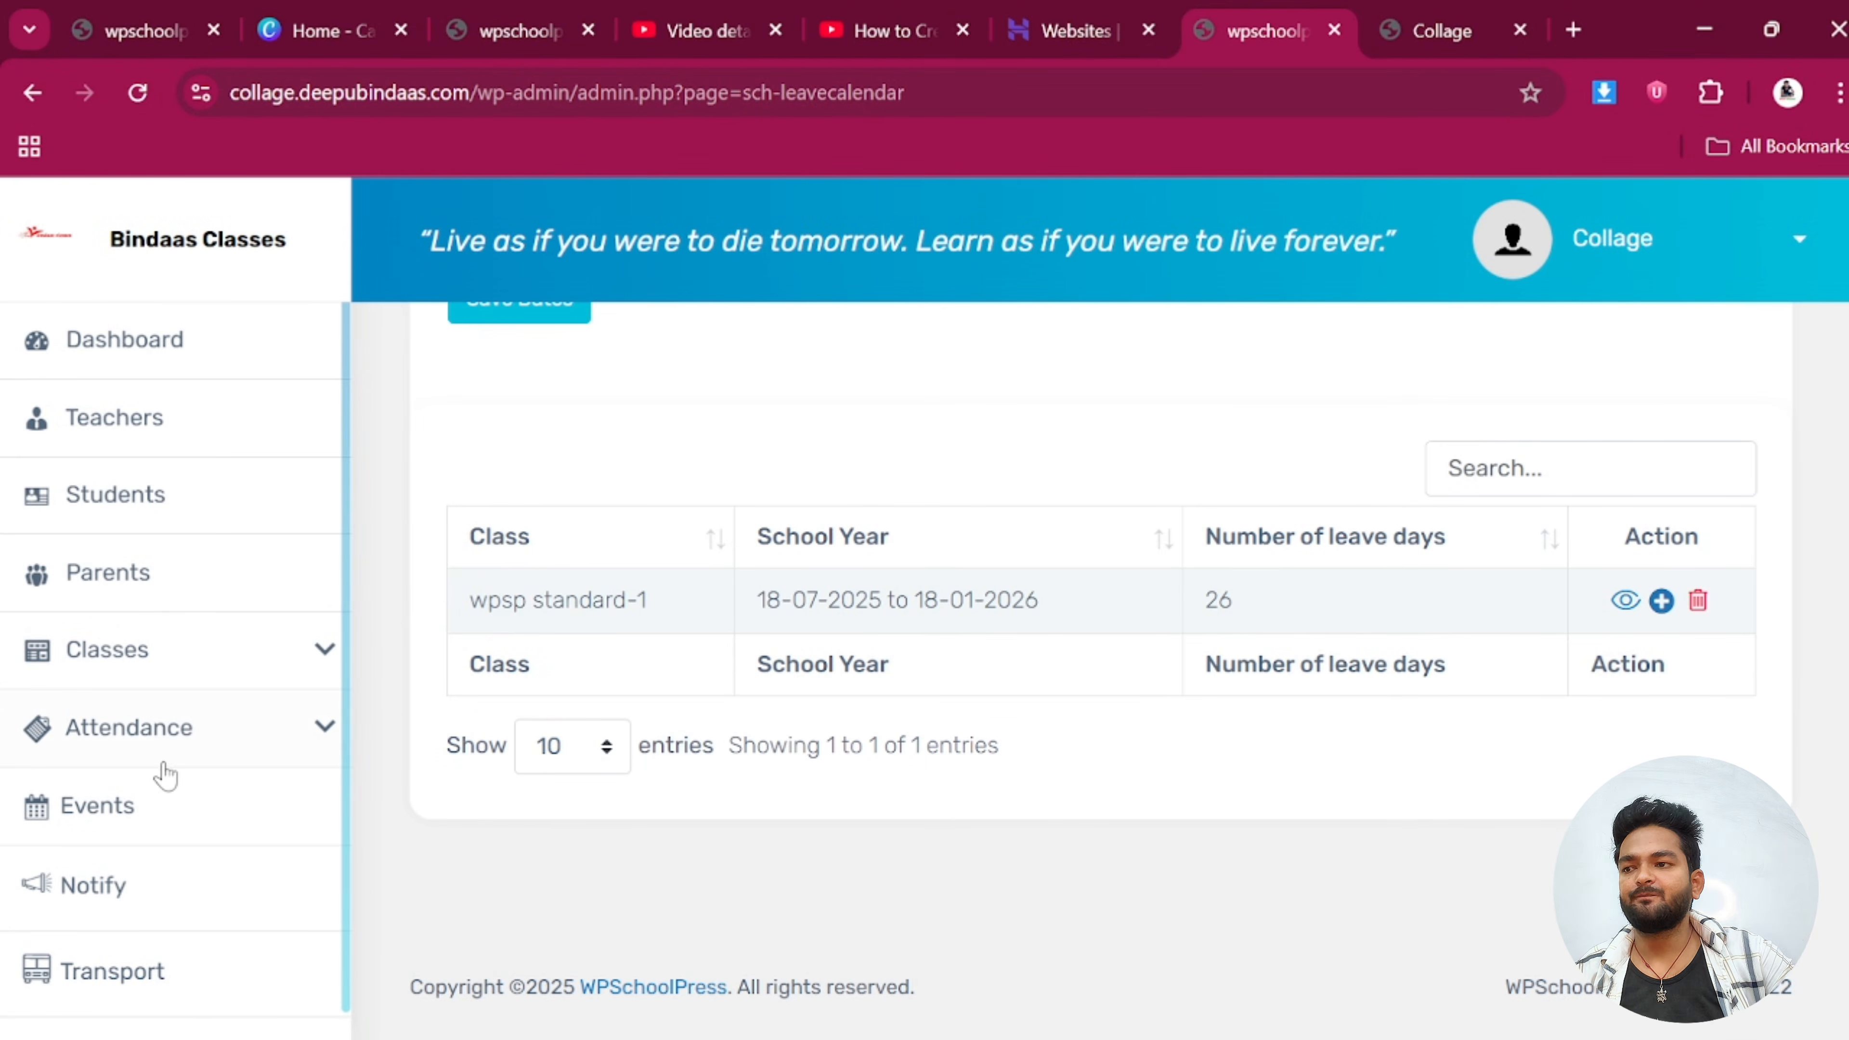
{"action": "scroll", "coordinate": [83, 885], "scroll_direction": "down", "scroll_amount": 1}
{"action": "scroll", "coordinate": [123, 867], "scroll_direction": "up", "scroll_amount": 7}
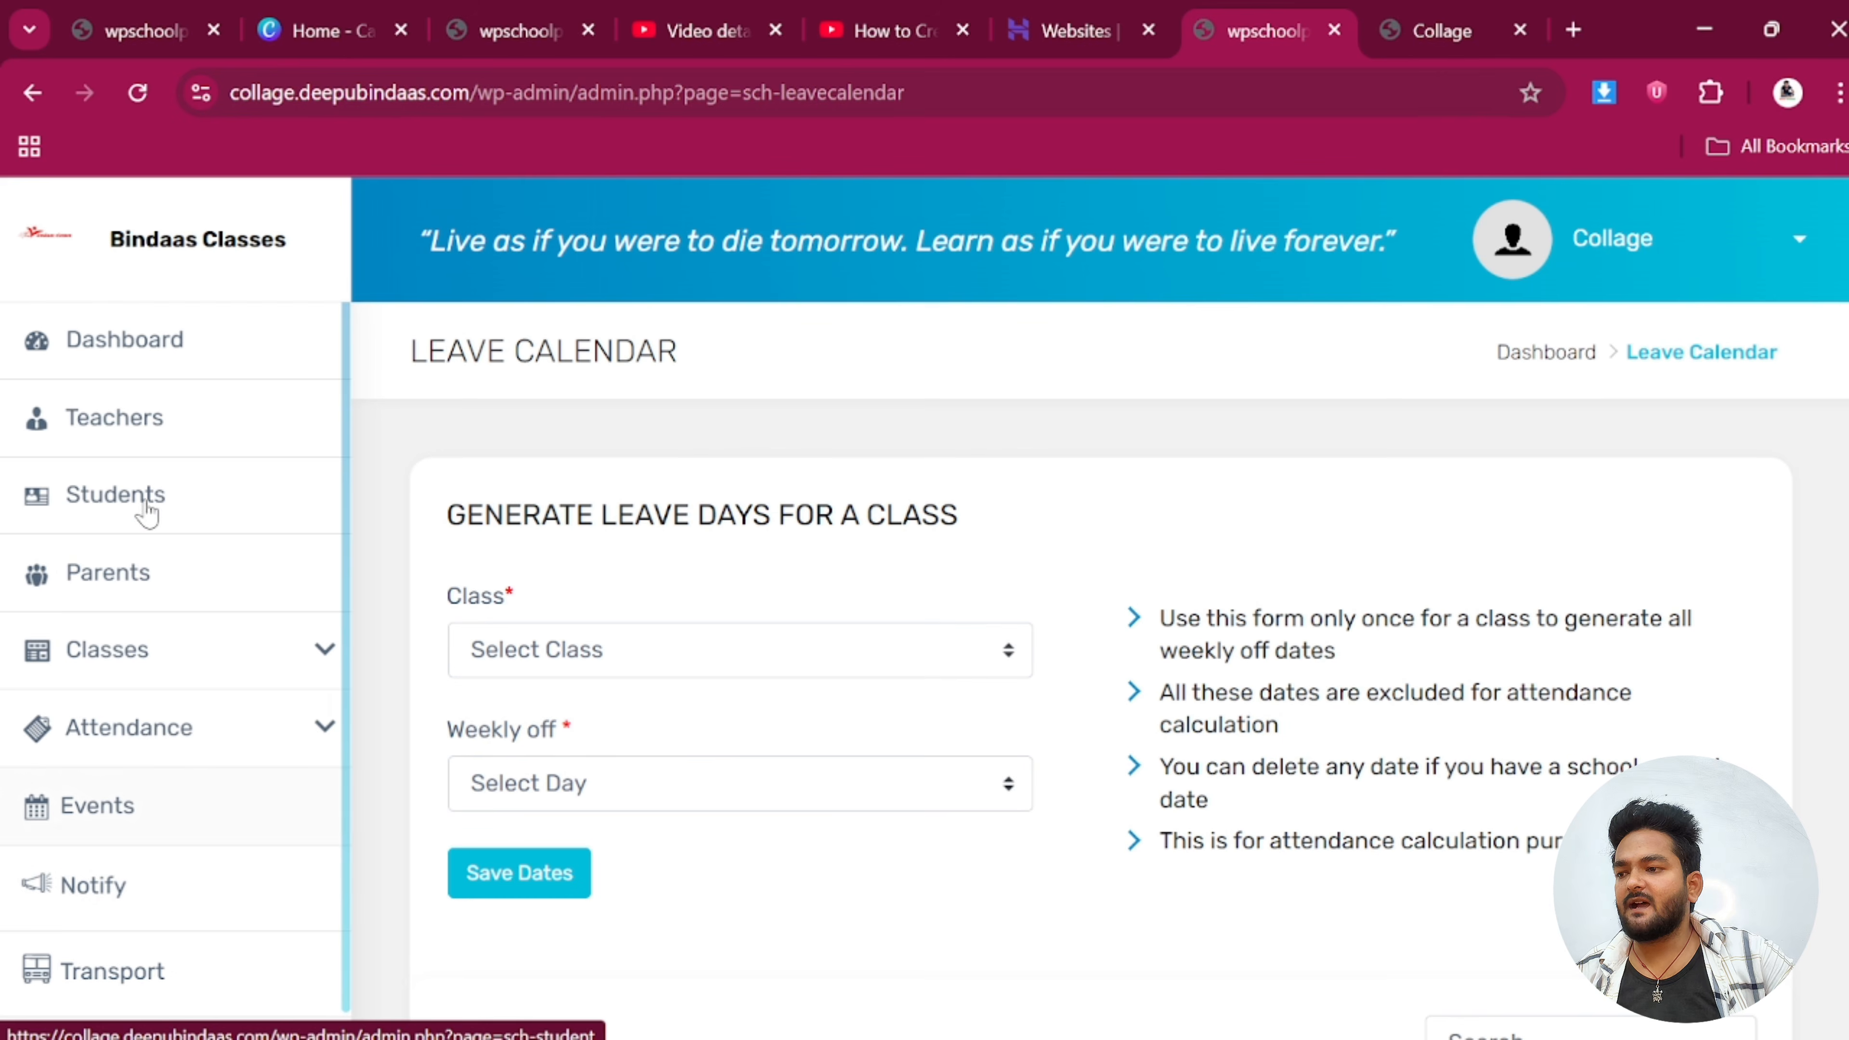
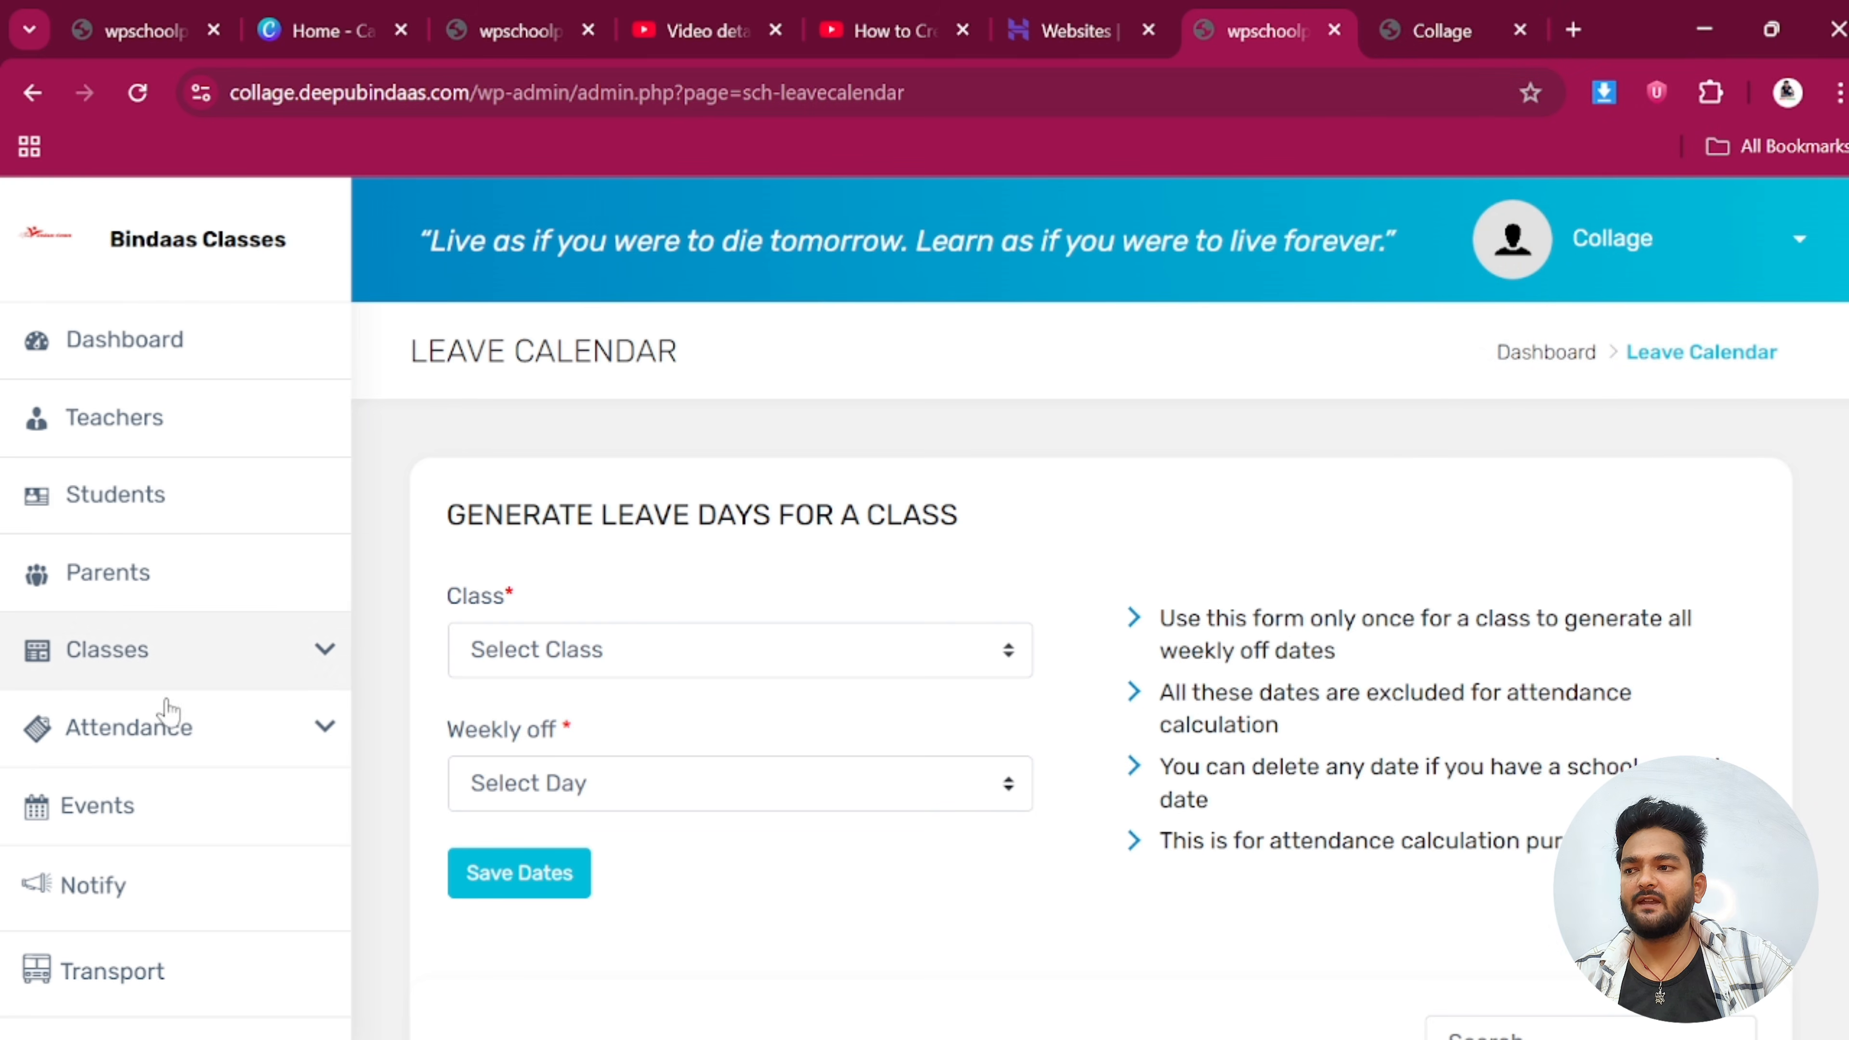
Switch to the Collage site tab and open a new blank browser tab
{"action": "left_click", "coordinate": [1454, 33]}
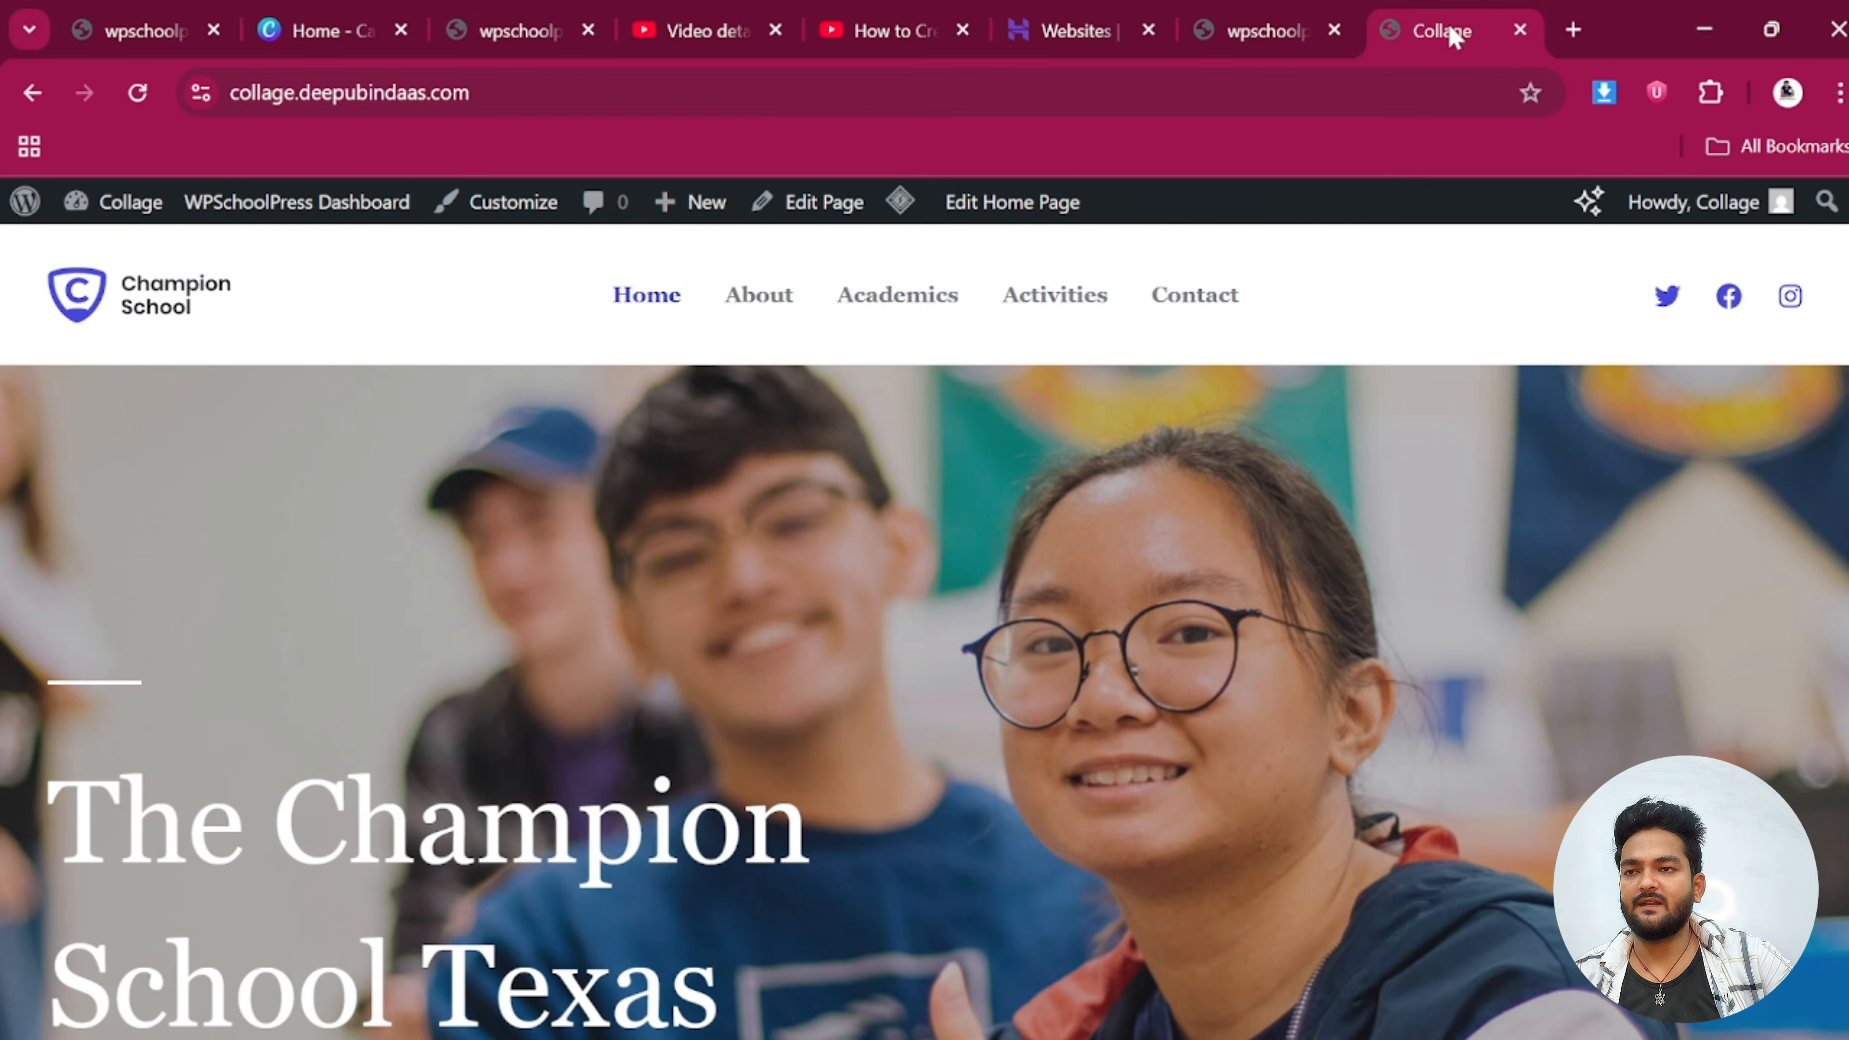
{"action": "left_click", "coordinate": [1575, 31]}
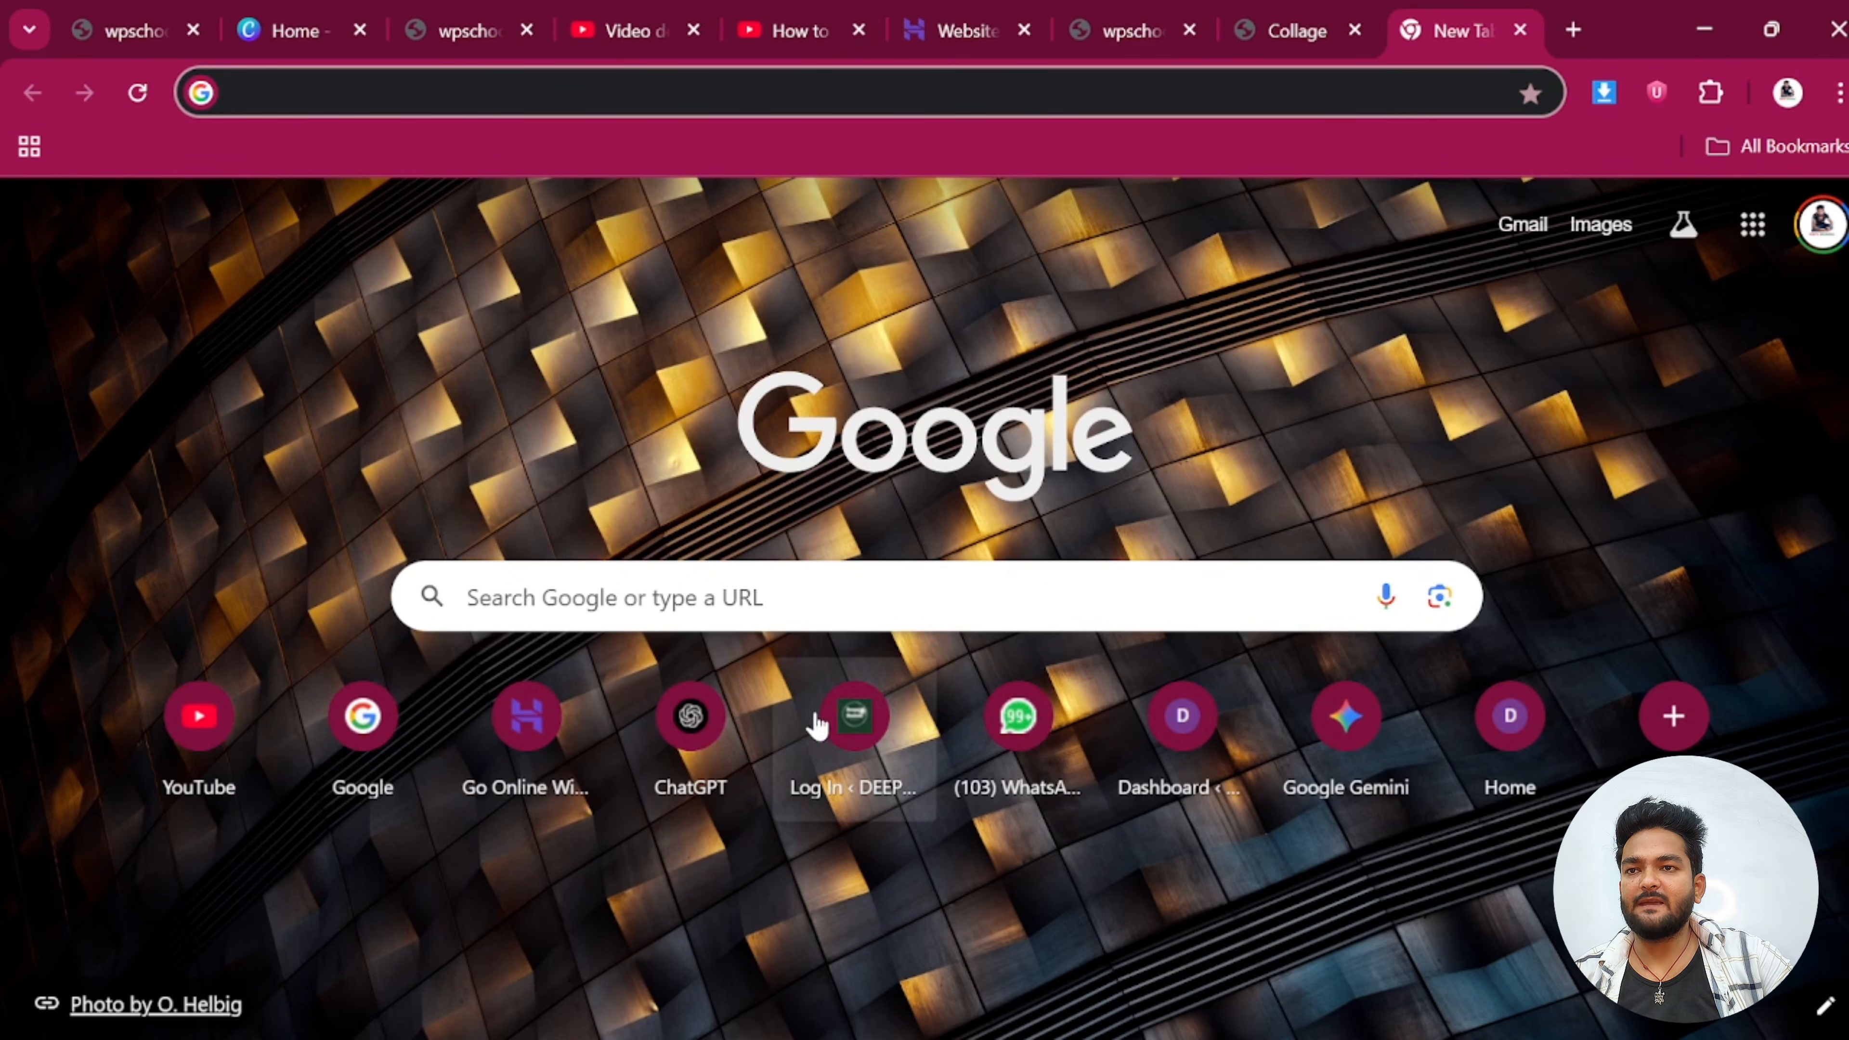
Open Gmail, switch to the second Google account and open its Spam folder
{"action": "left_click", "coordinate": [1767, 232]}
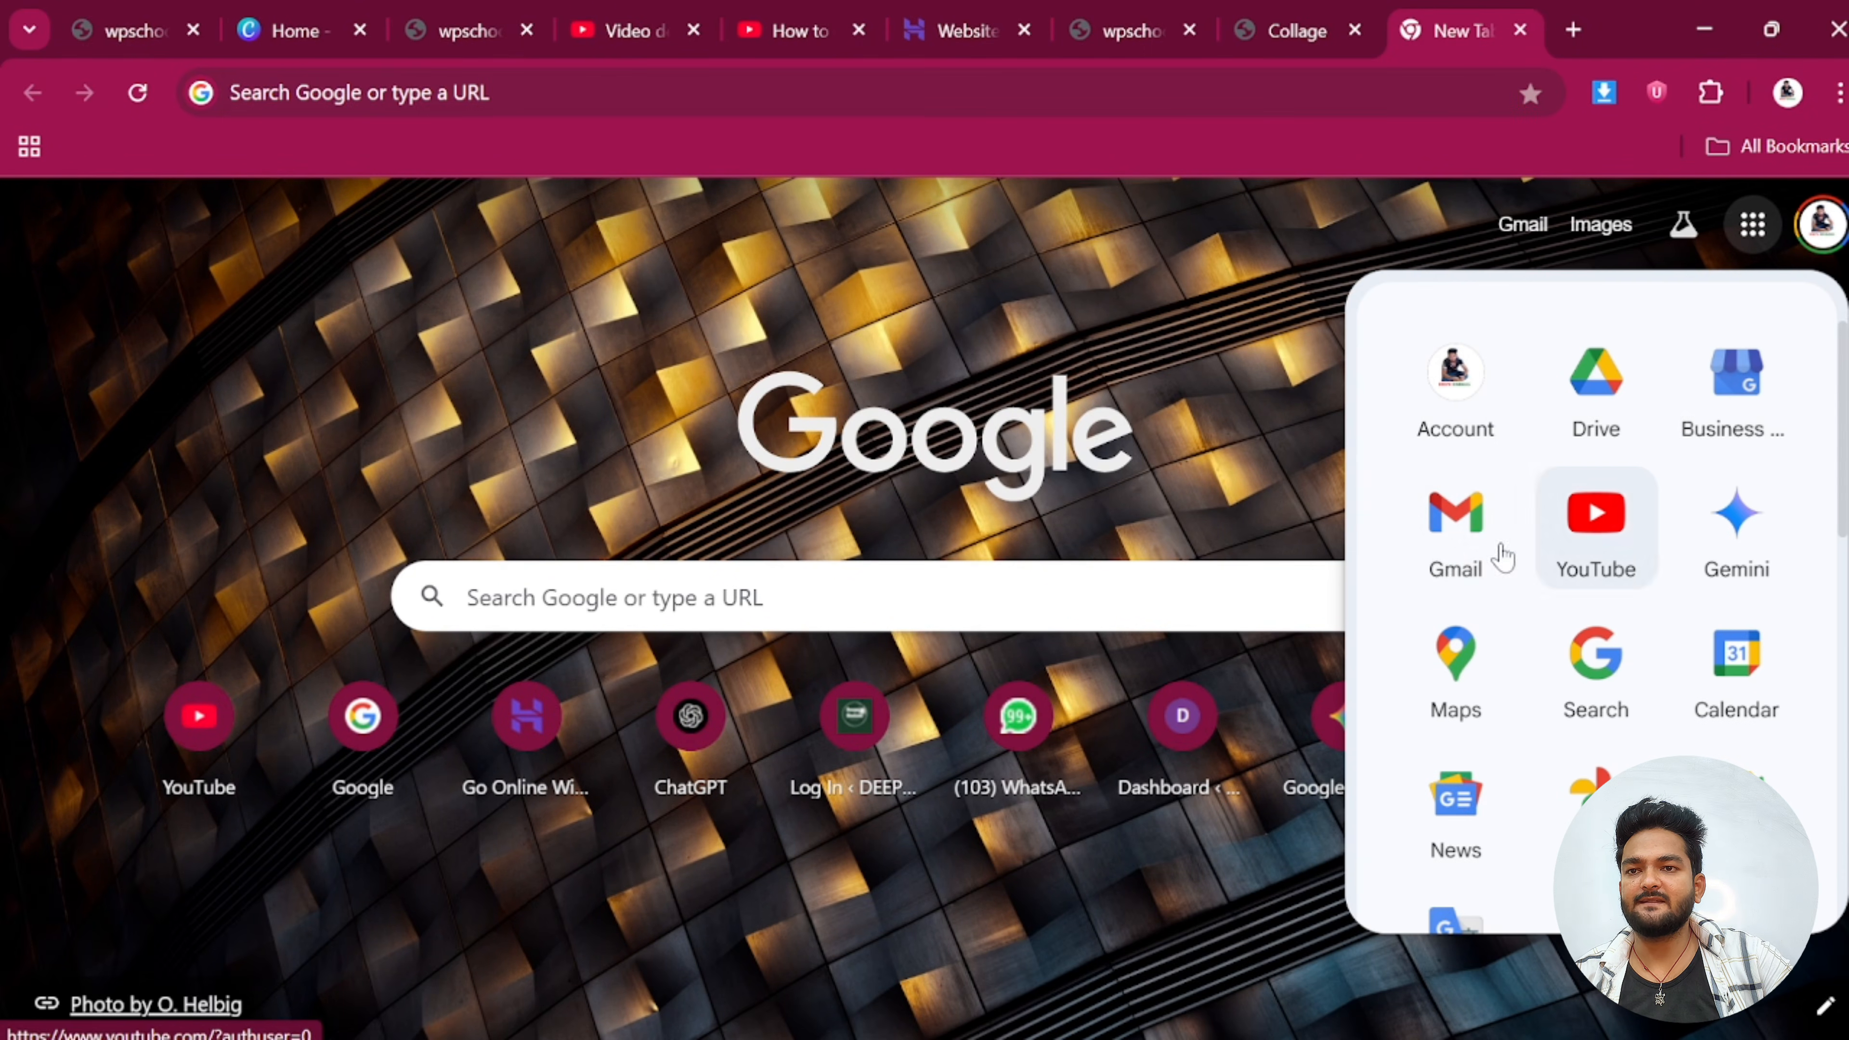
{"action": "left_click", "coordinate": [1452, 539]}
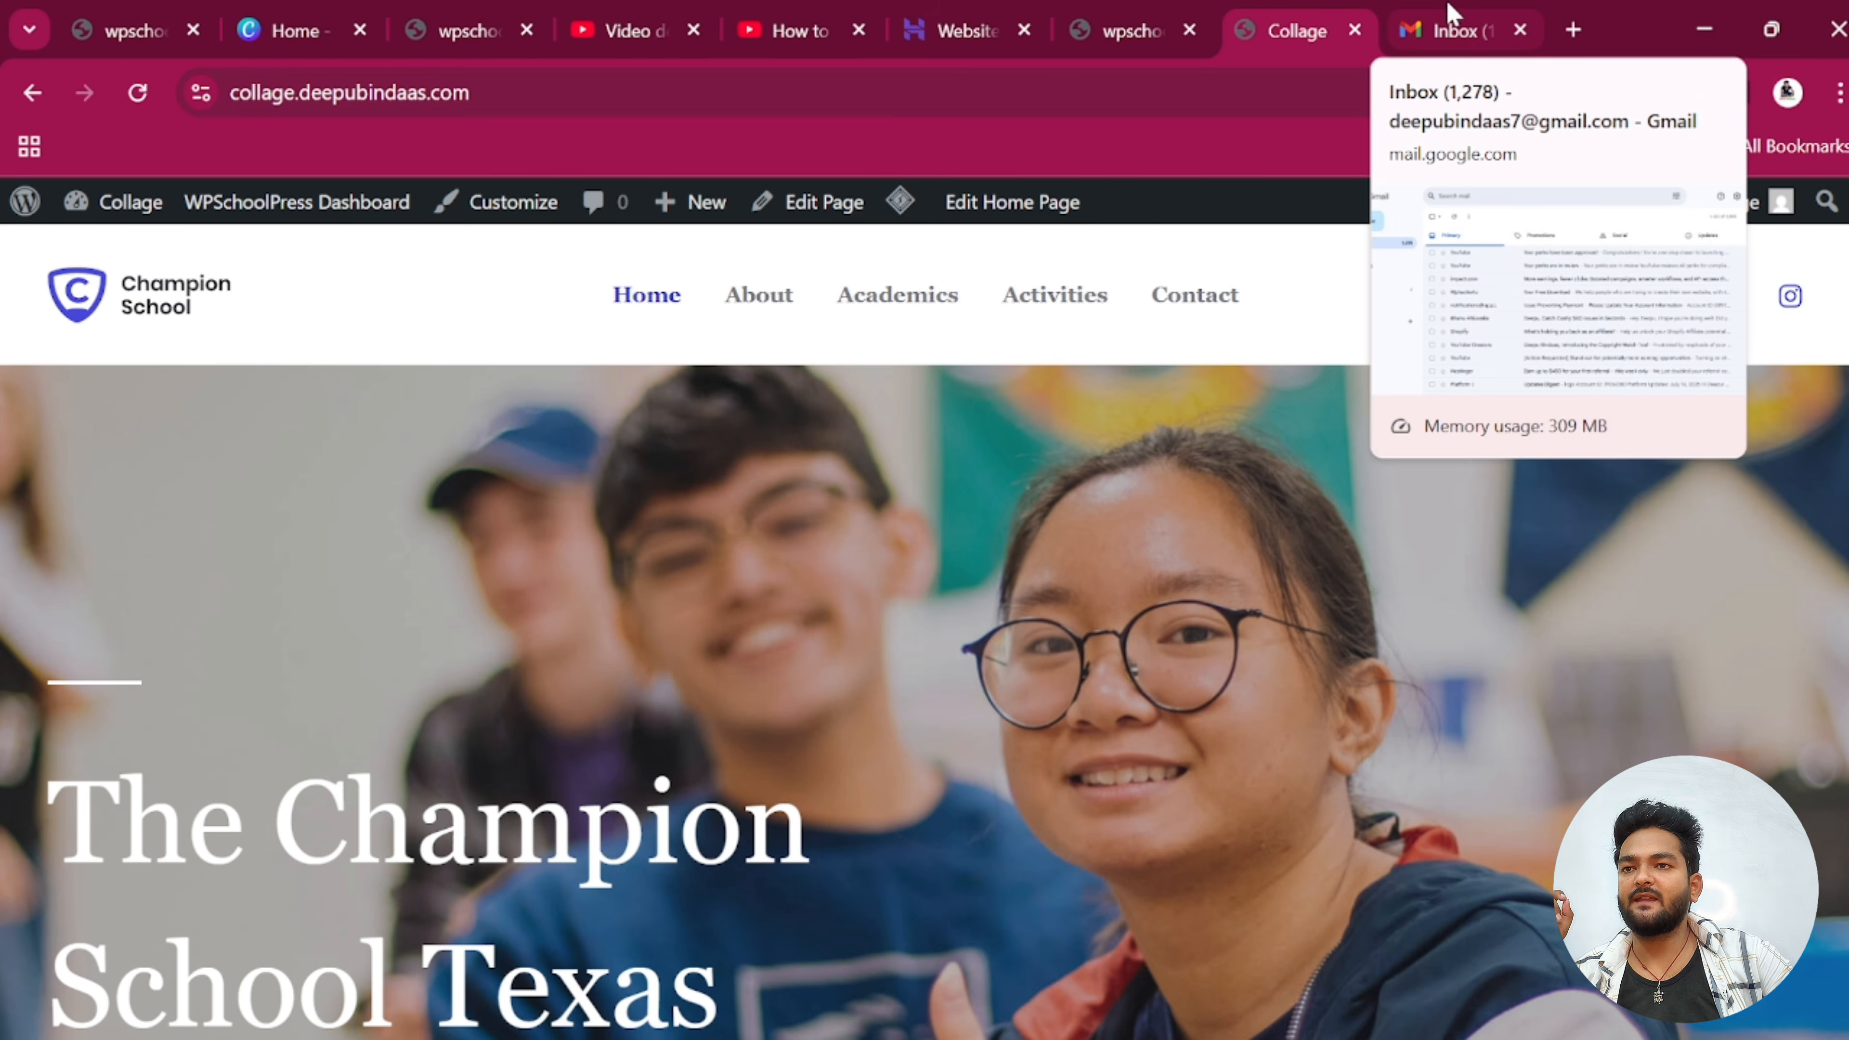
{"action": "left_click", "coordinate": [1448, 13]}
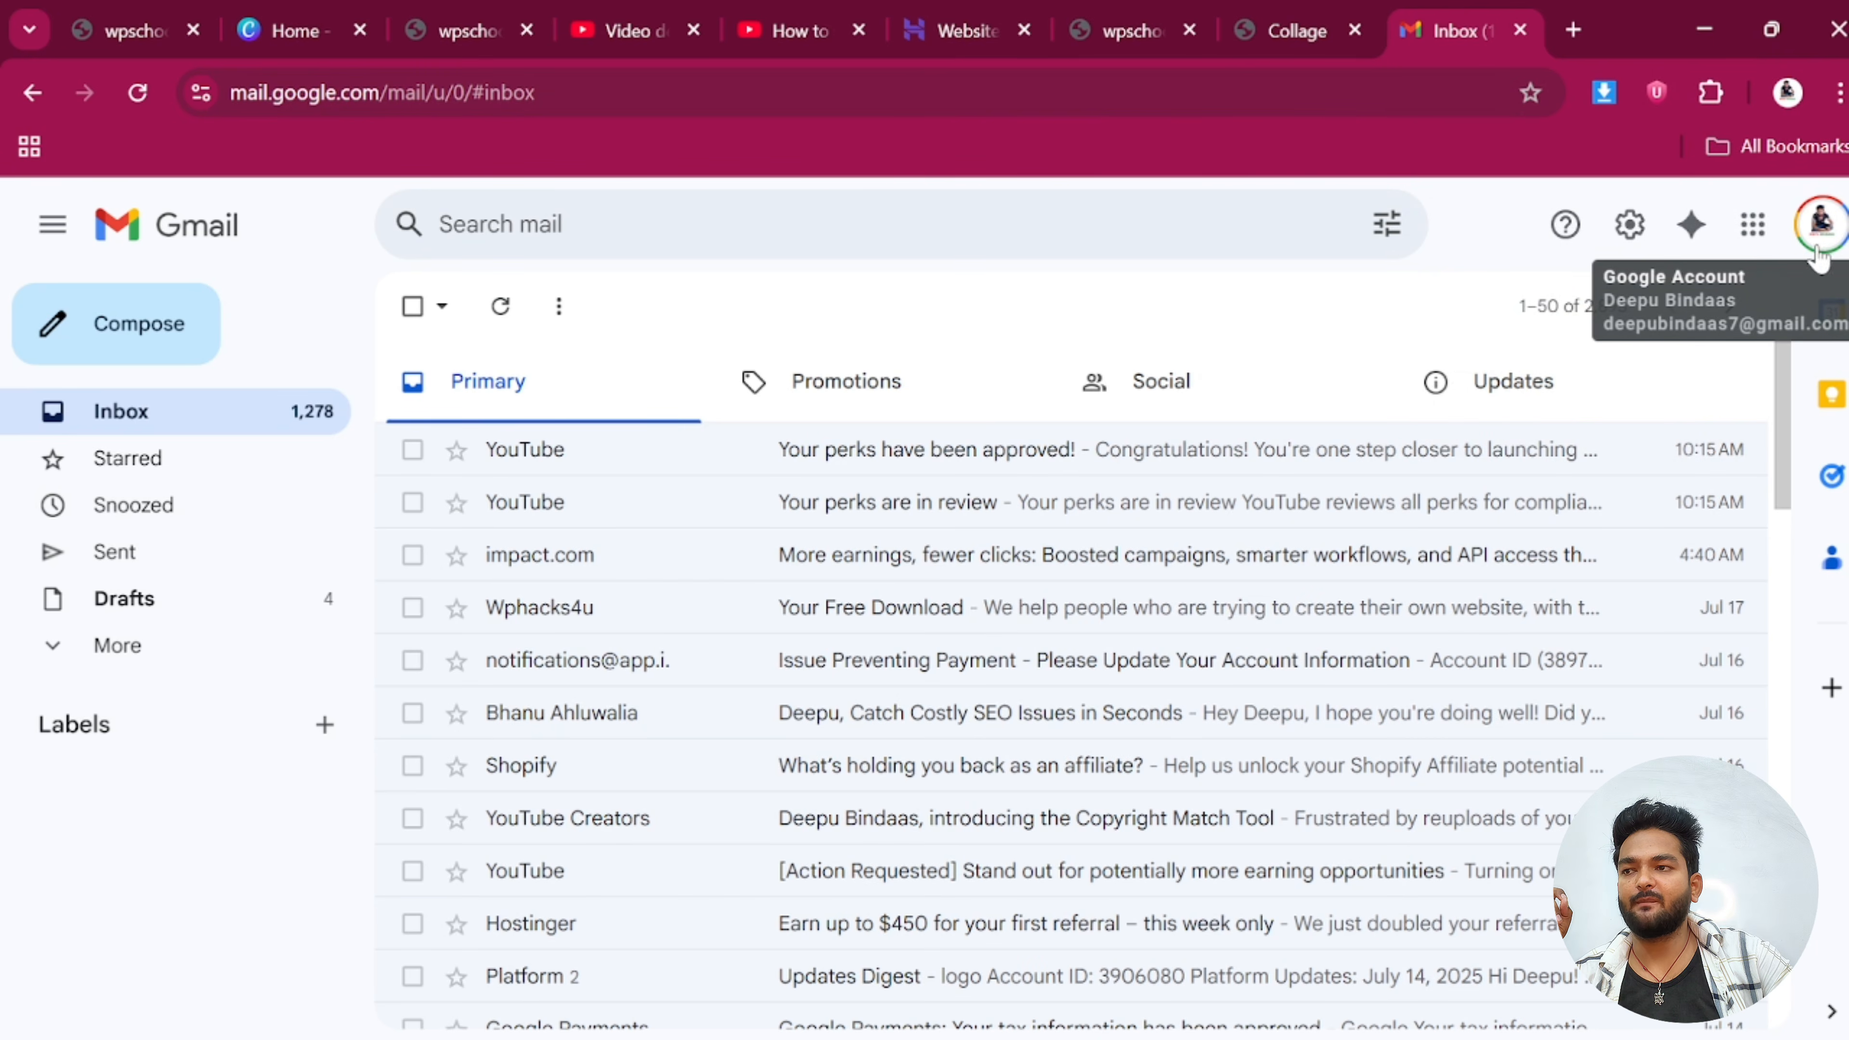
{"action": "left_click", "coordinate": [1820, 226]}
{"action": "left_click", "coordinate": [1426, 710]}
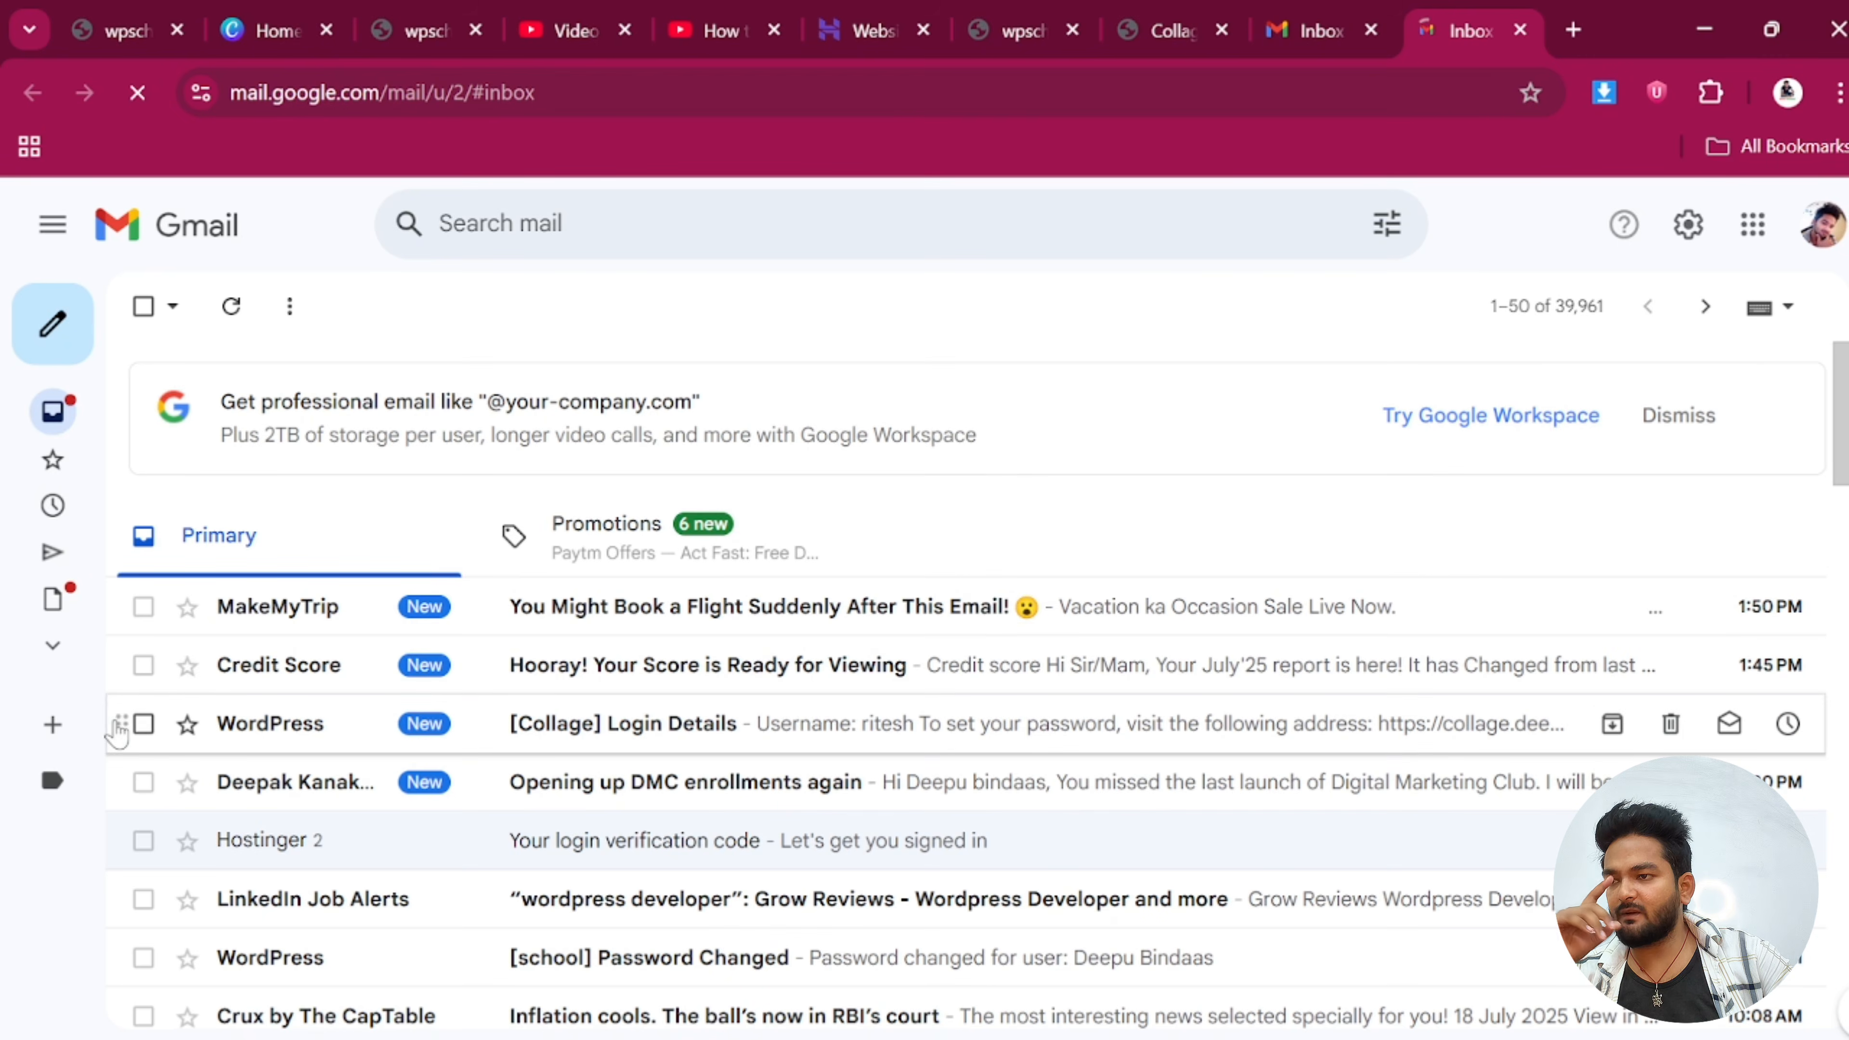
{"action": "left_click", "coordinate": [69, 651]}
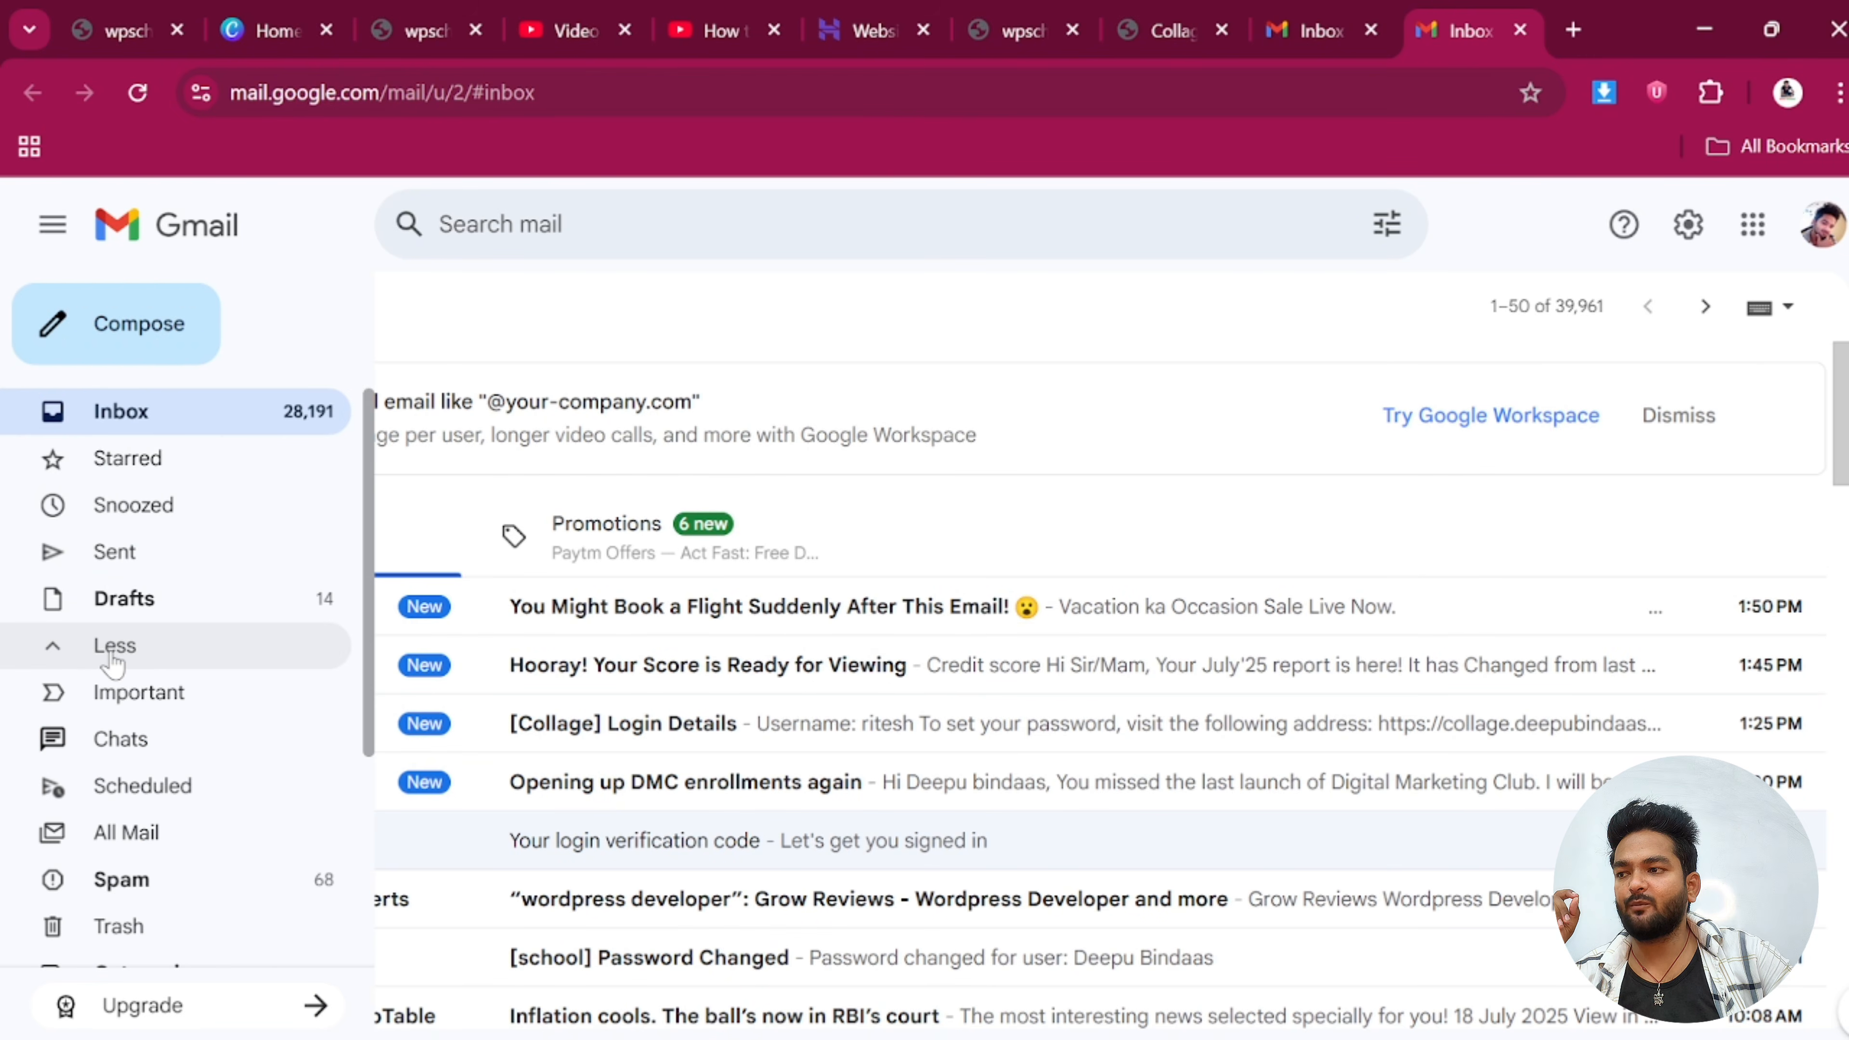
{"action": "left_click", "coordinate": [149, 883]}
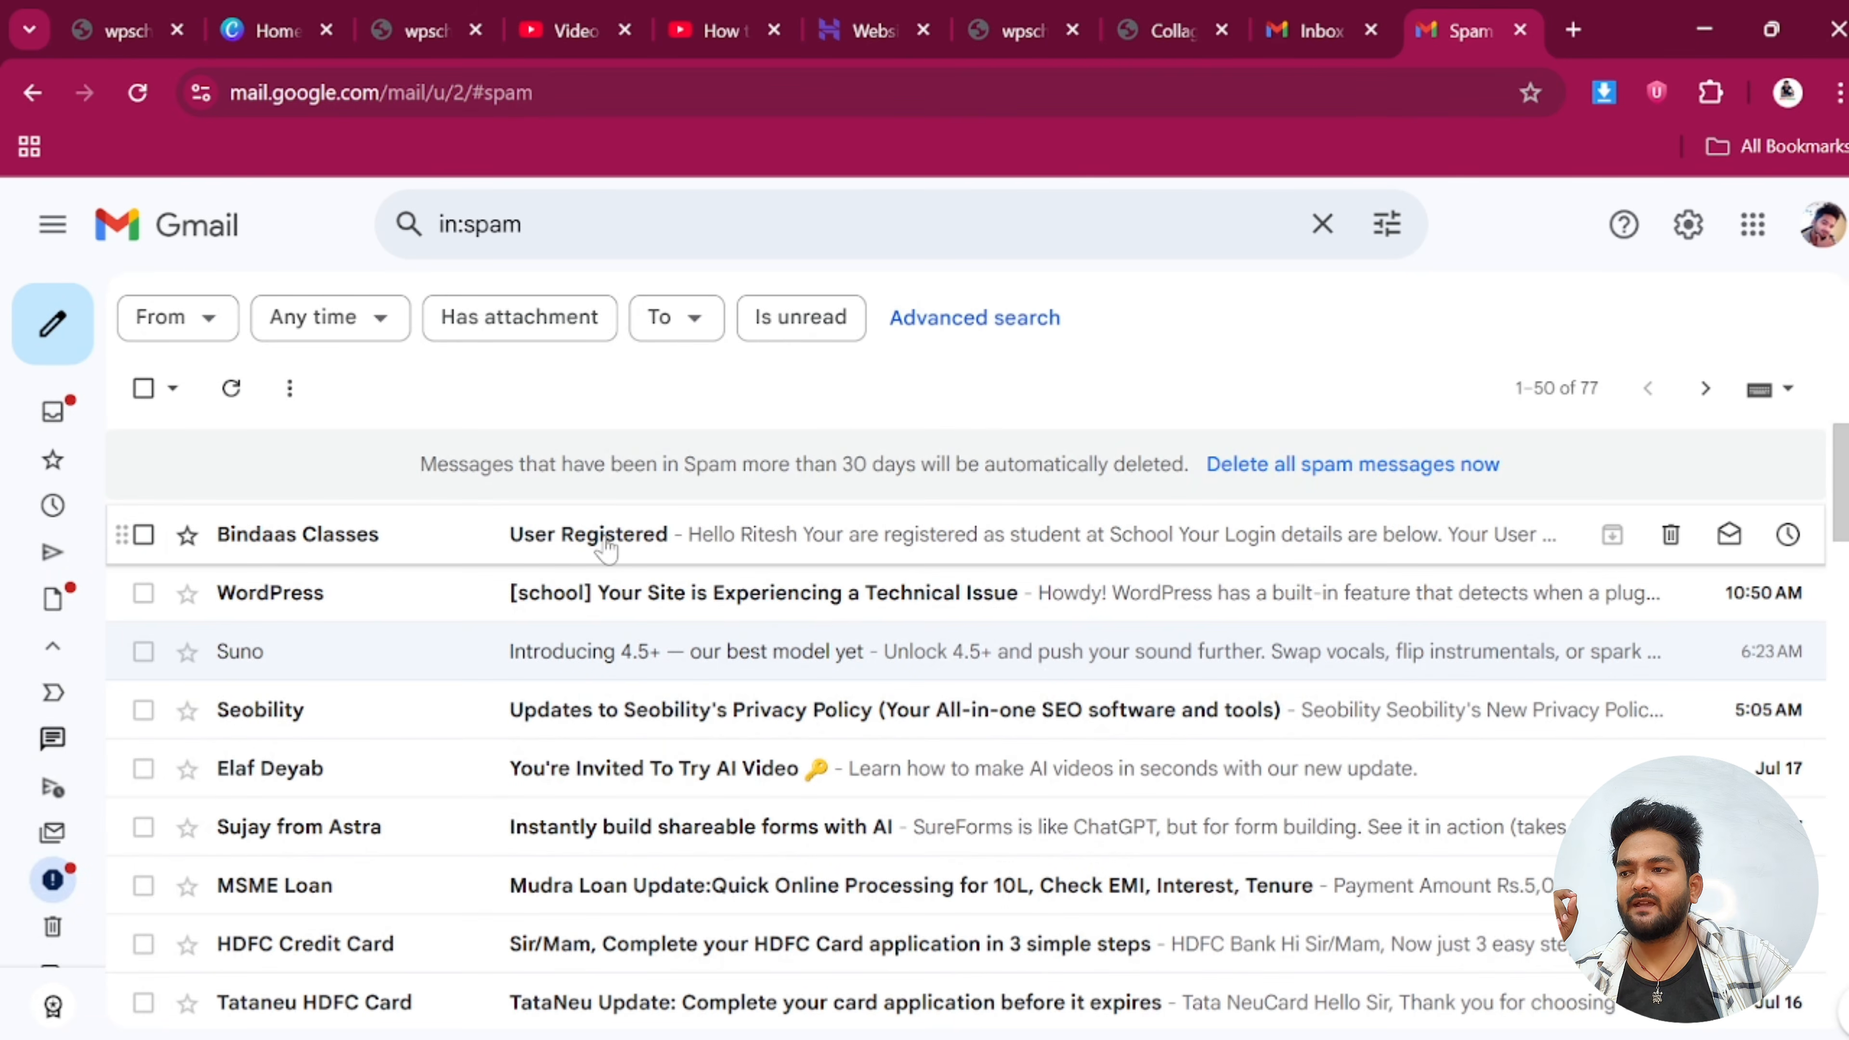
Open the Bindaas Classes User Registered email and show its original English text
{"action": "left_click", "coordinate": [606, 550]}
{"action": "scroll", "coordinate": [546, 612], "scroll_direction": "down", "scroll_amount": 3}
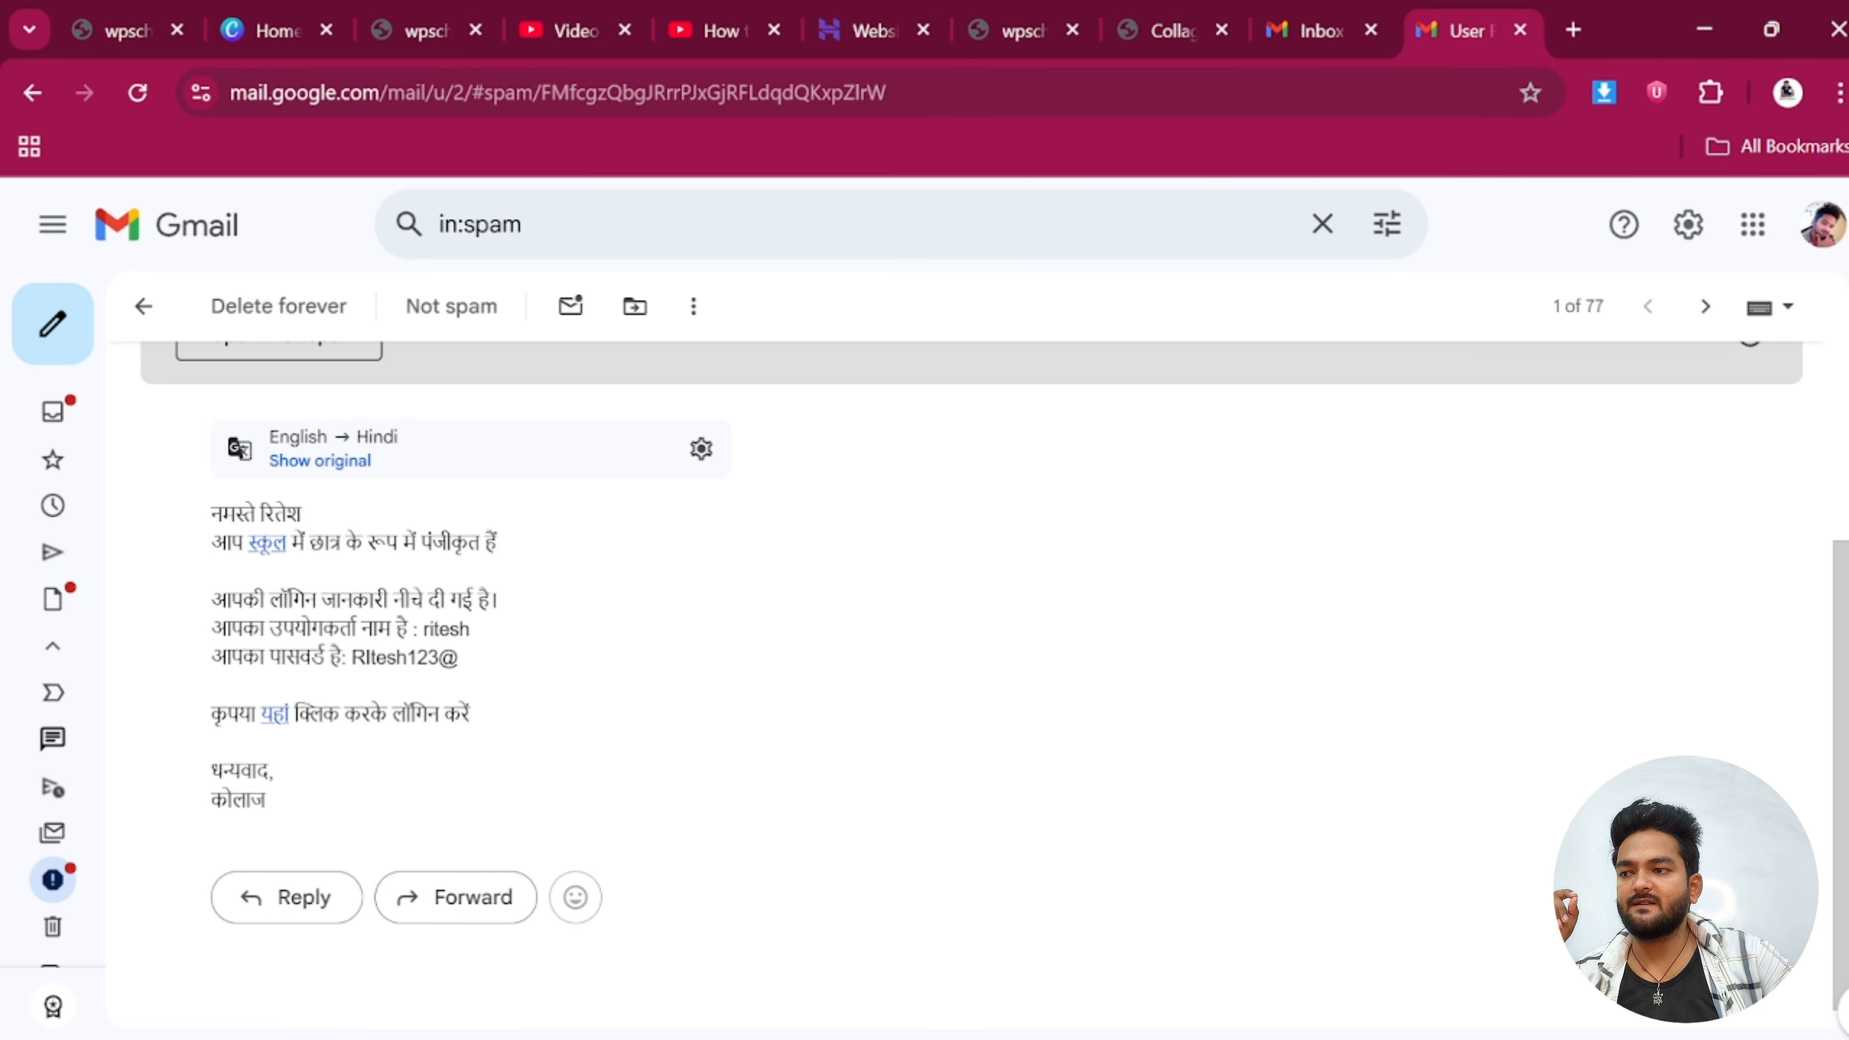
{"action": "left_click", "coordinate": [320, 461]}
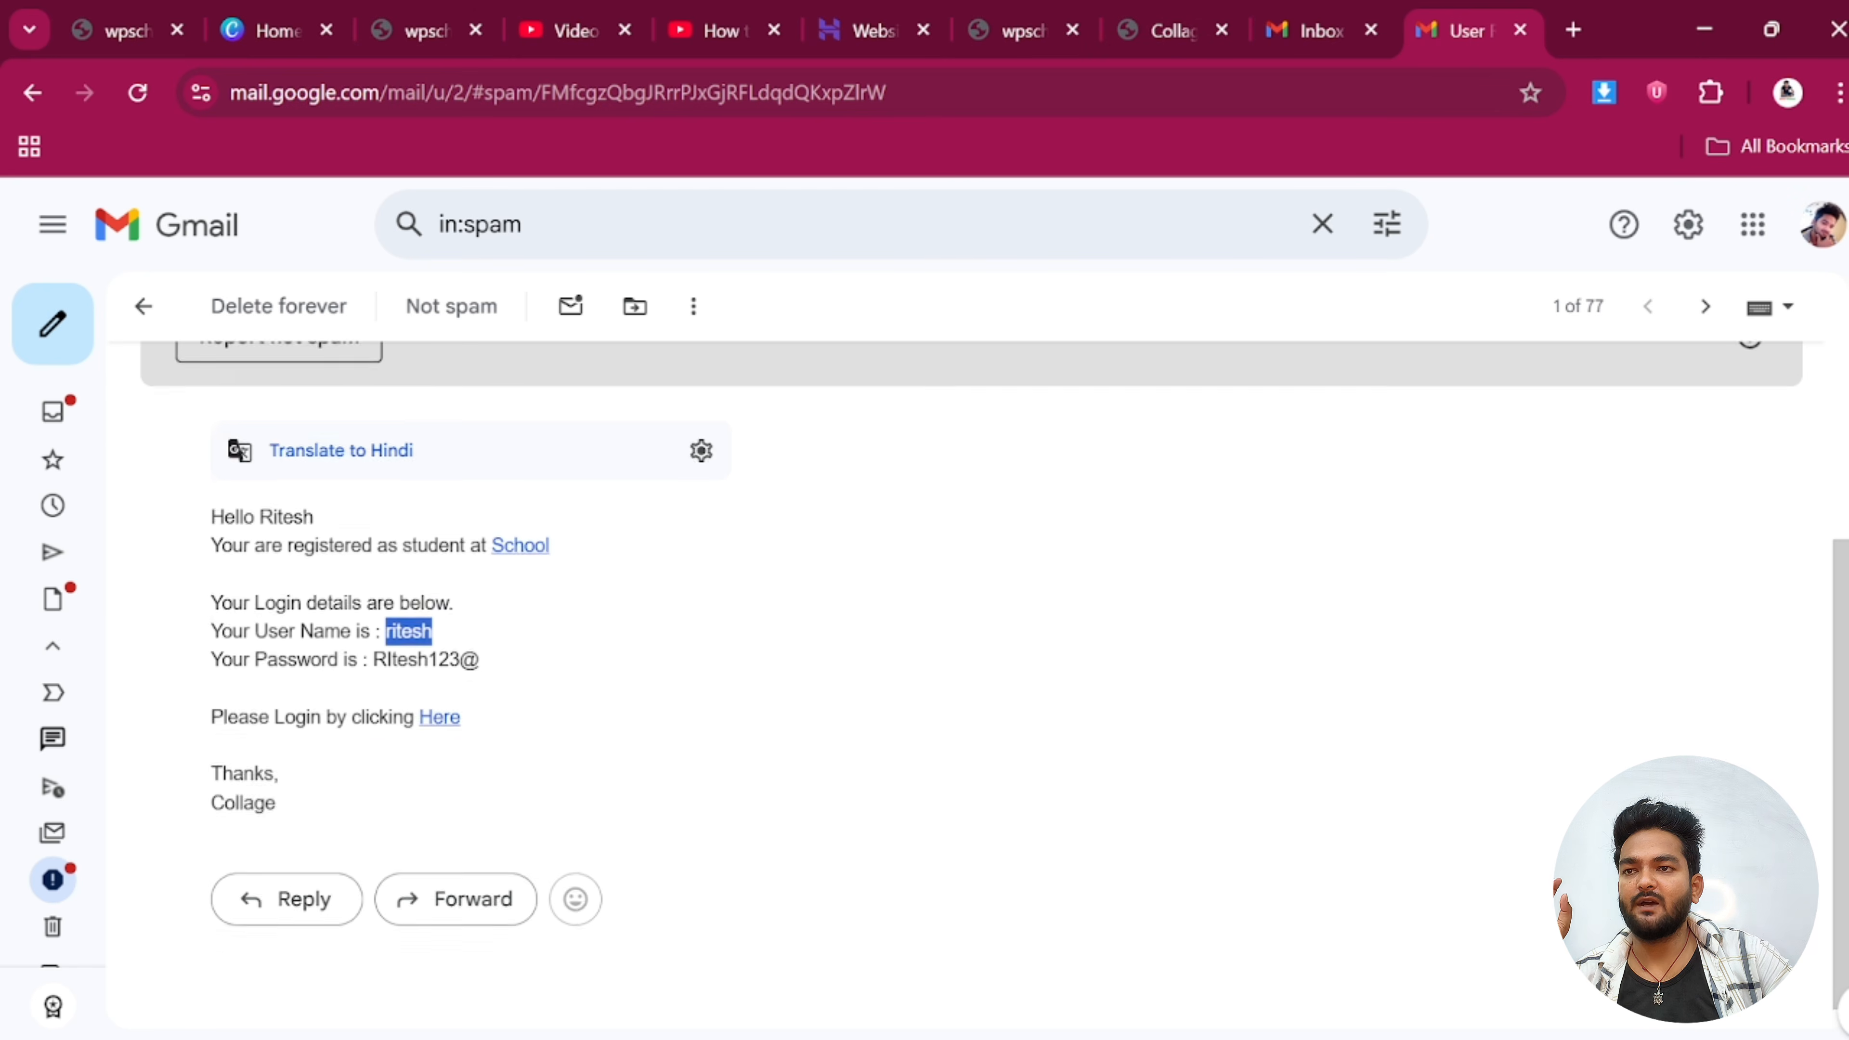
{"action": "scroll", "coordinate": [975, 685], "scroll_direction": "up", "scroll_amount": 4}
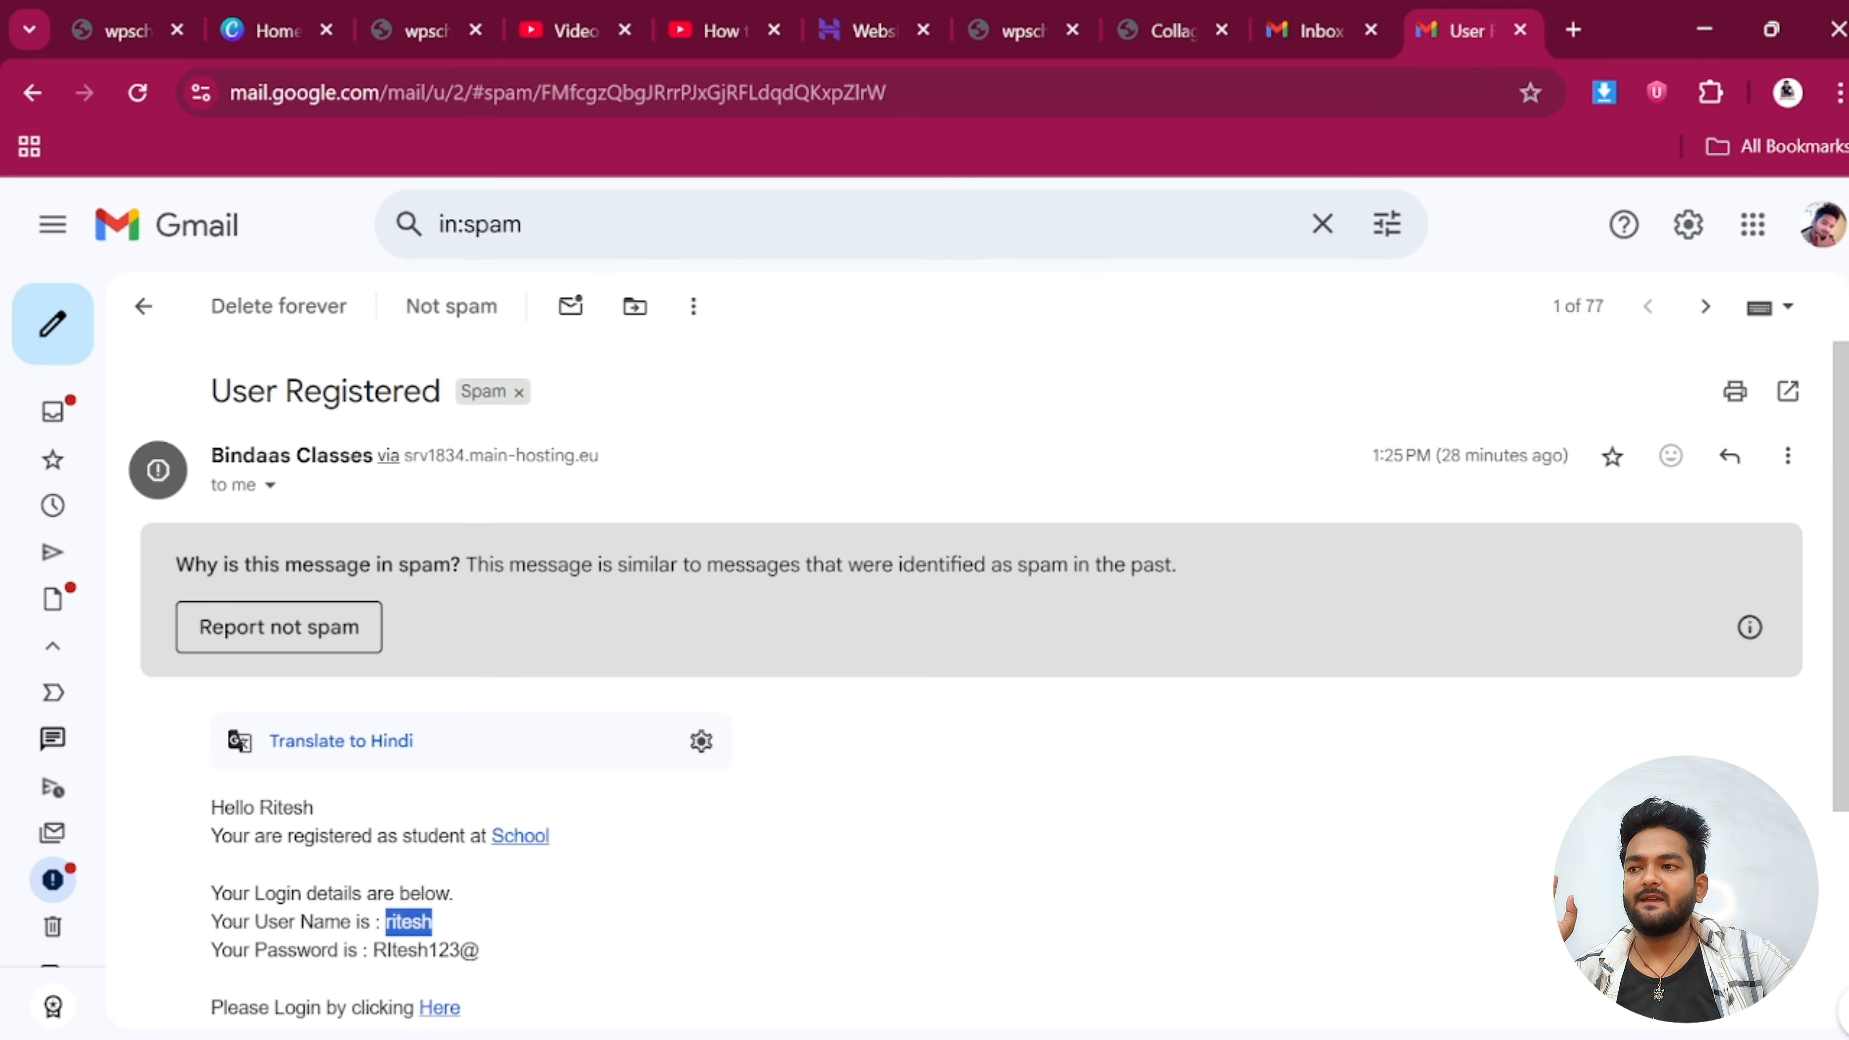
{"action": "left_click", "coordinate": [1033, 14]}
{"action": "left_click", "coordinate": [1165, 14]}
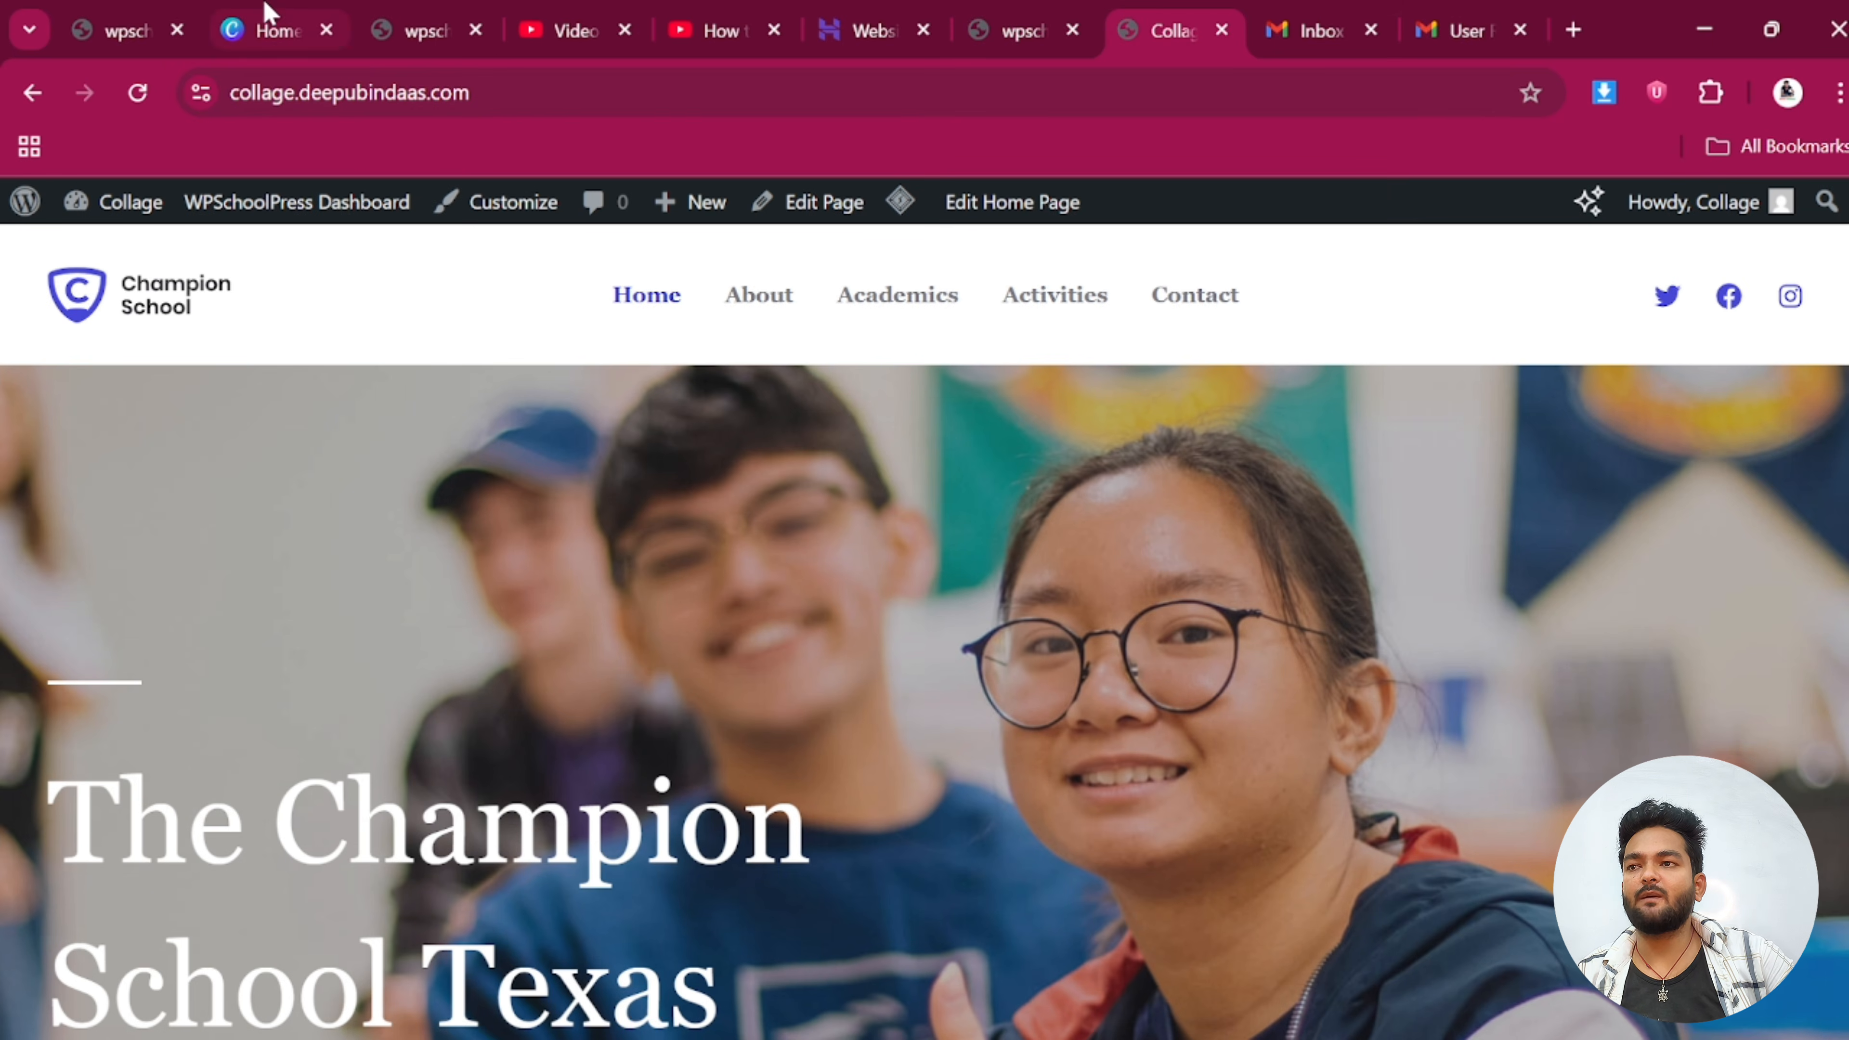
Load the school site's homepage from the address suggestion in a new tab, then return to Leave Calendar
{"action": "left_click", "coordinate": [121, 15]}
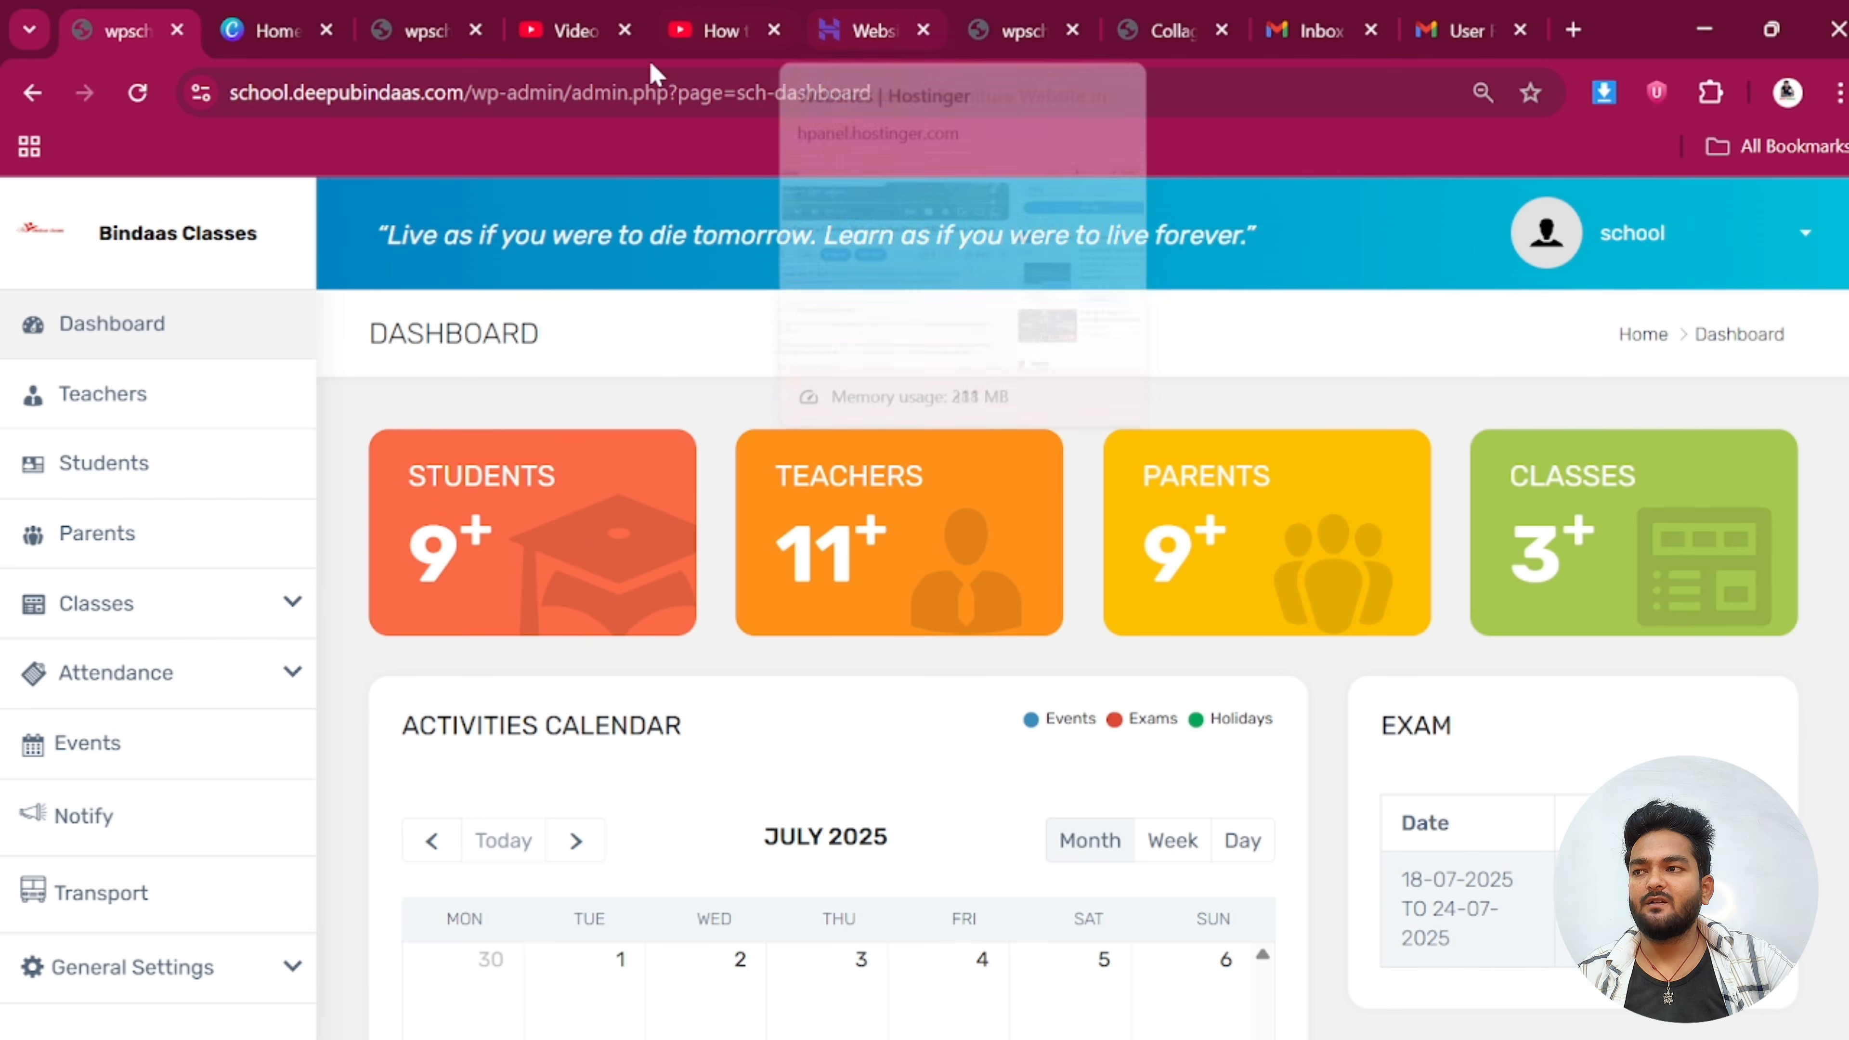
{"action": "left_click", "coordinate": [1573, 29]}
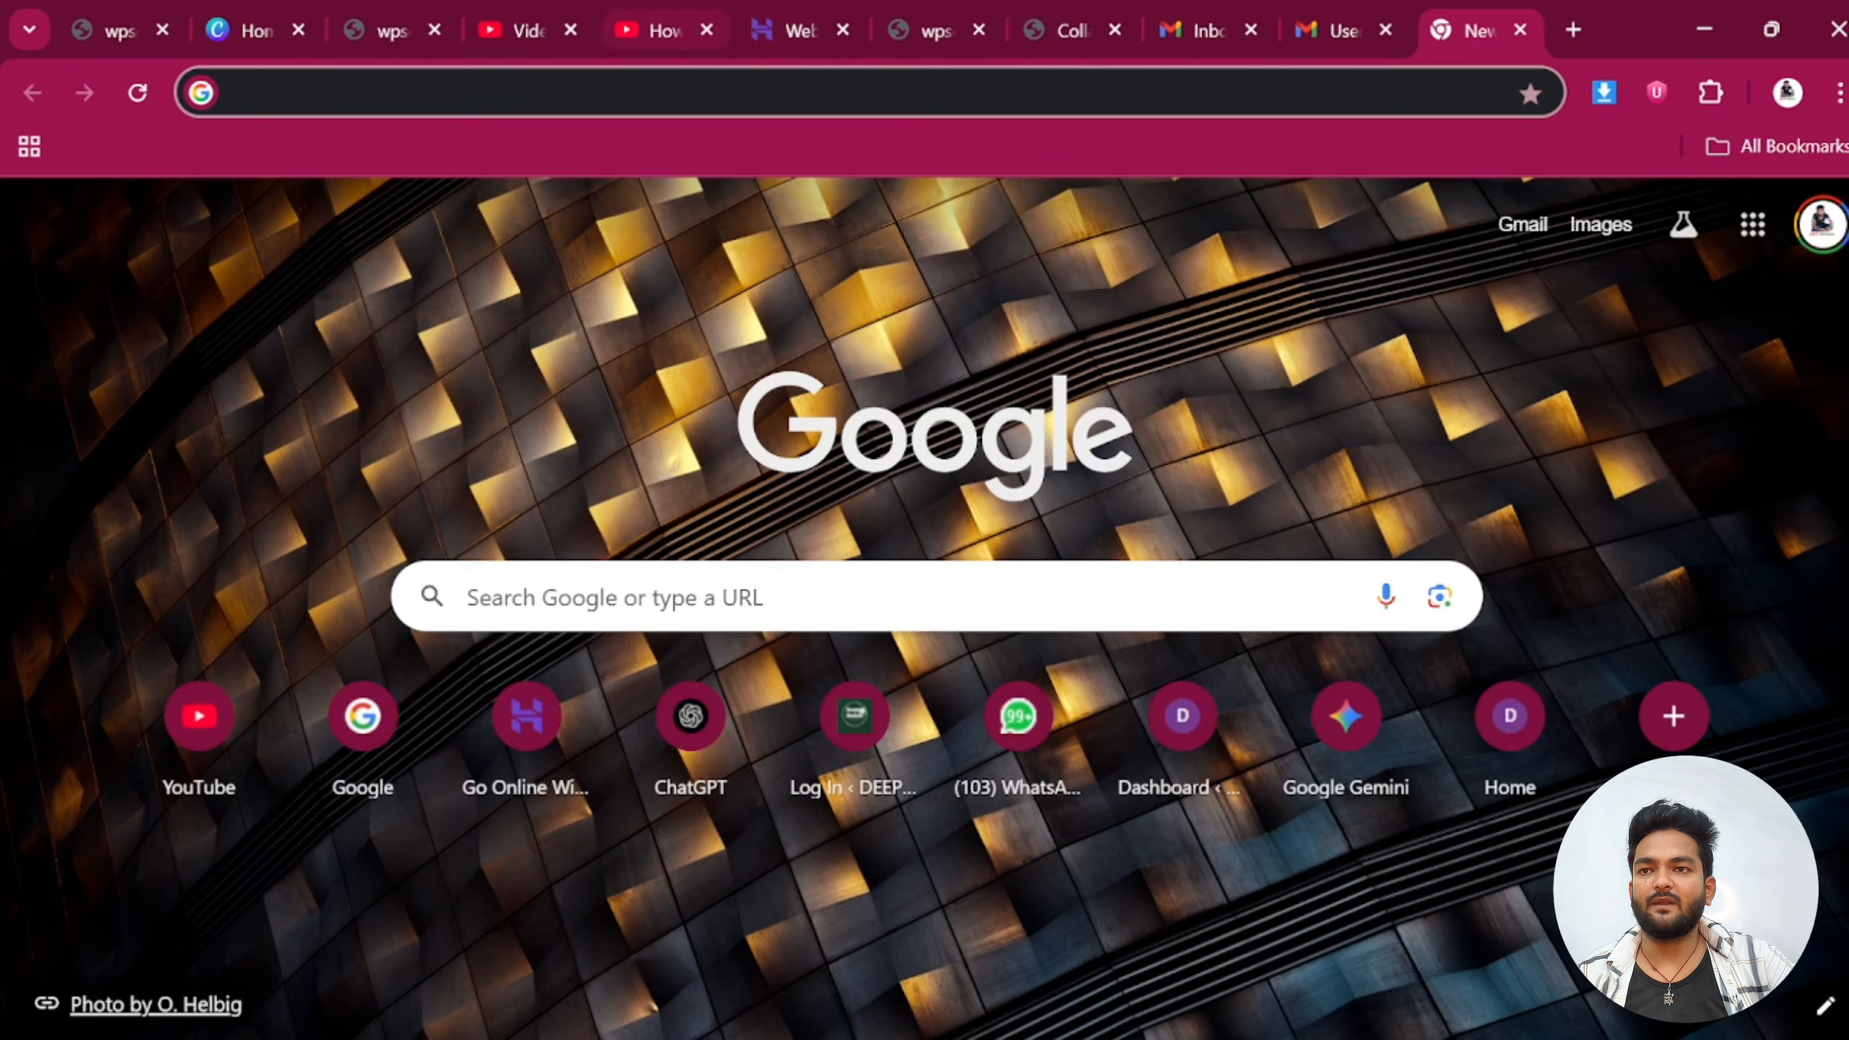
{"action": "type", "text": "s"}
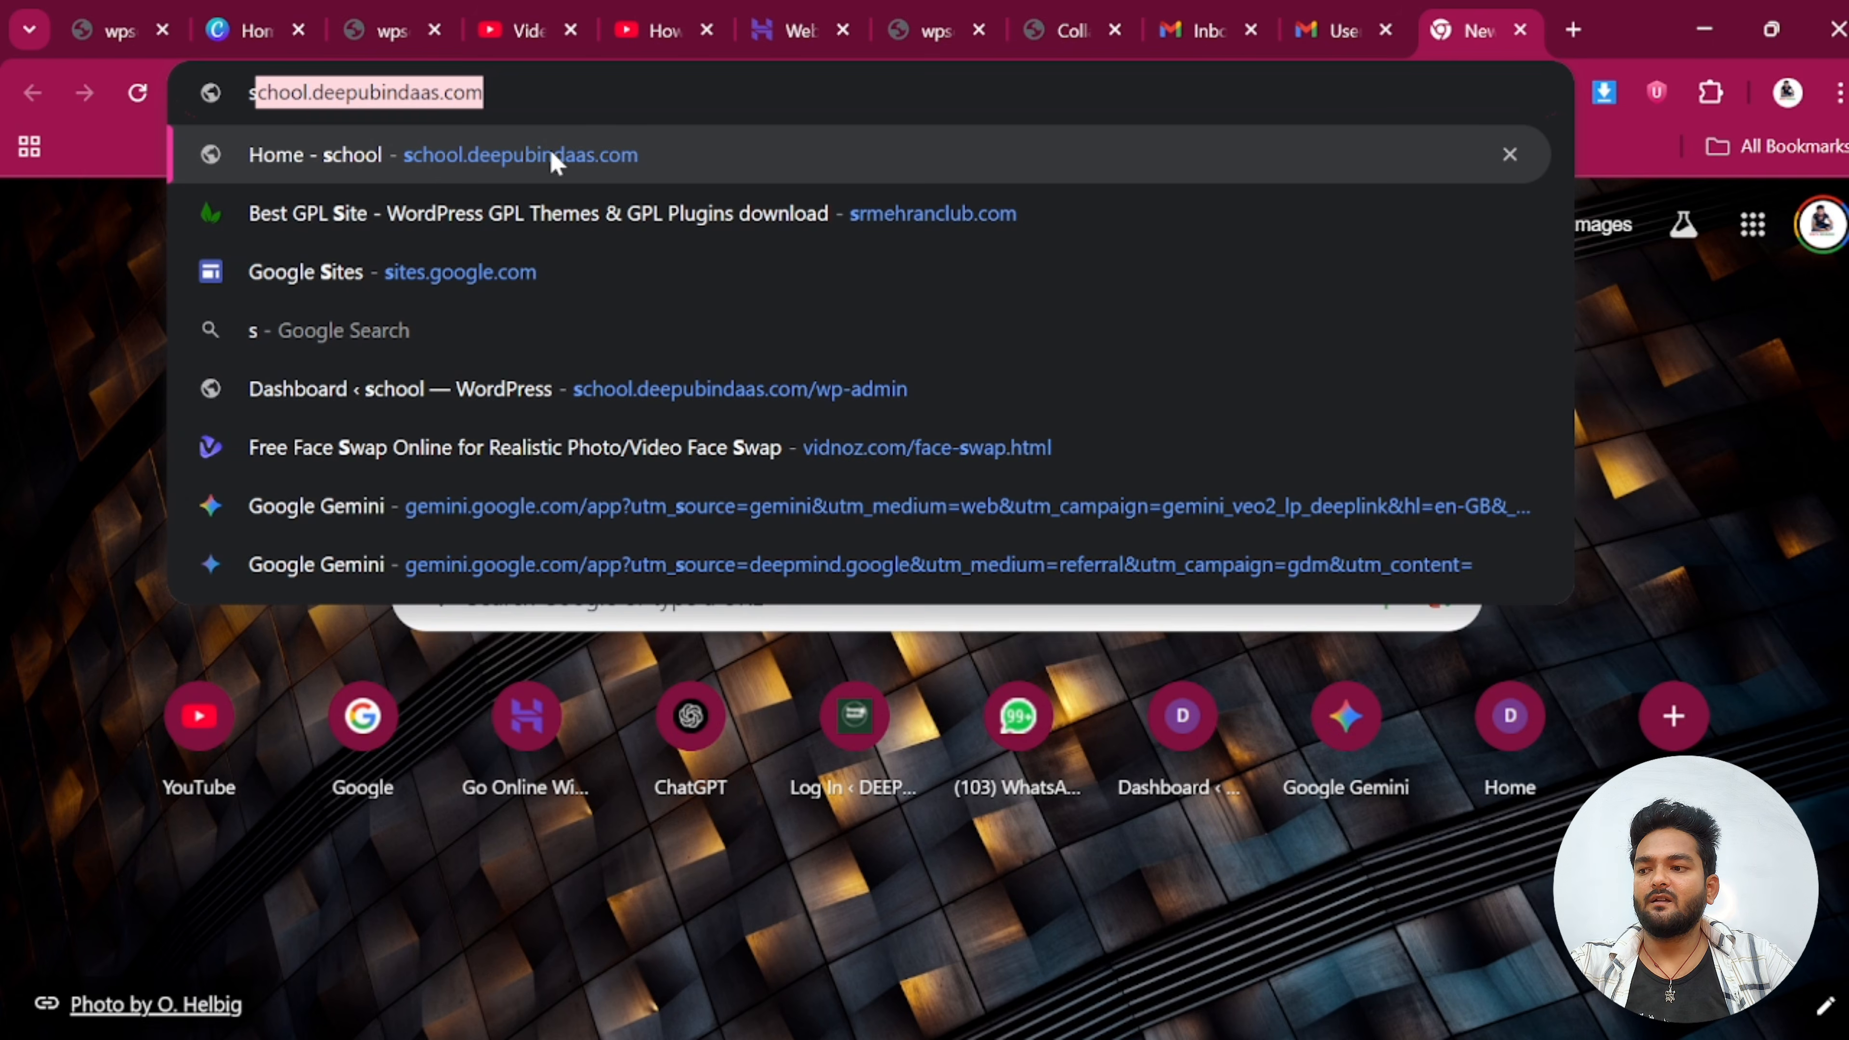
{"action": "left_click", "coordinate": [549, 148]}
{"action": "mouse_move", "coordinate": [1069, 291]}
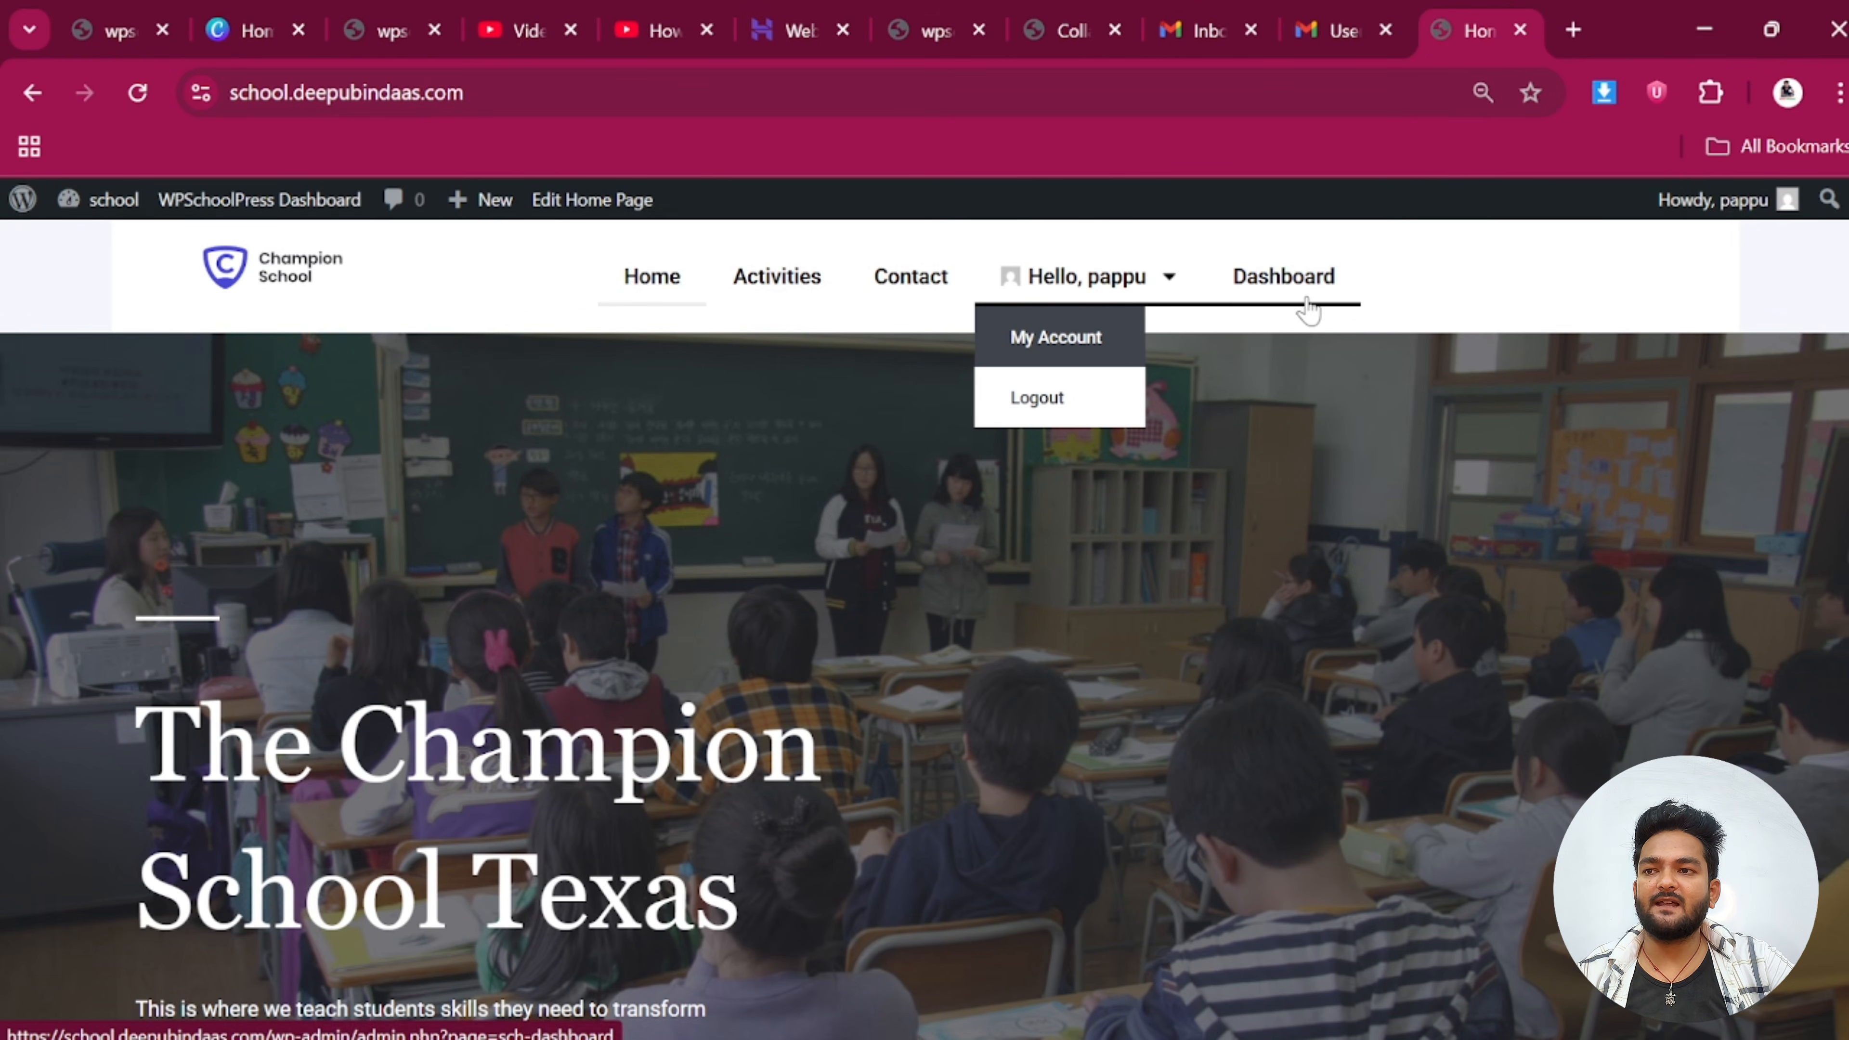
{"action": "mouse_move", "coordinate": [1343, 11]}
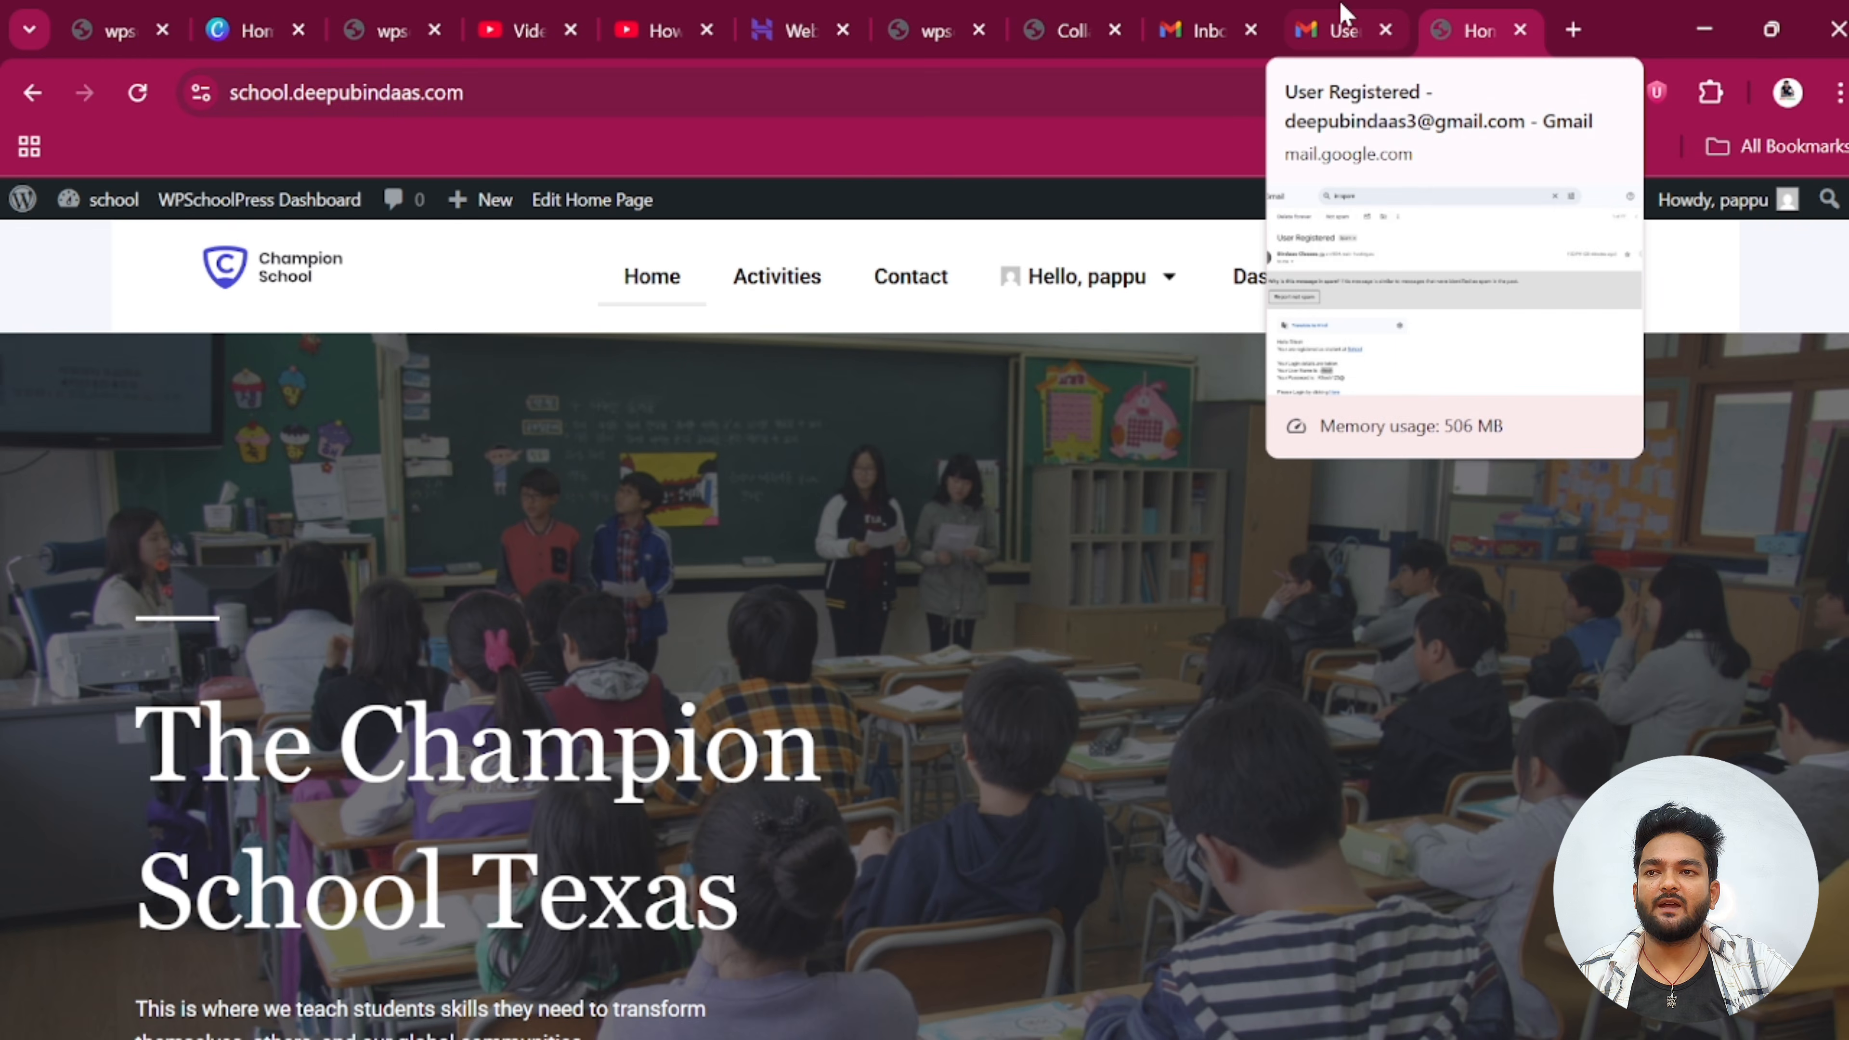
{"action": "left_click", "coordinate": [923, 15]}
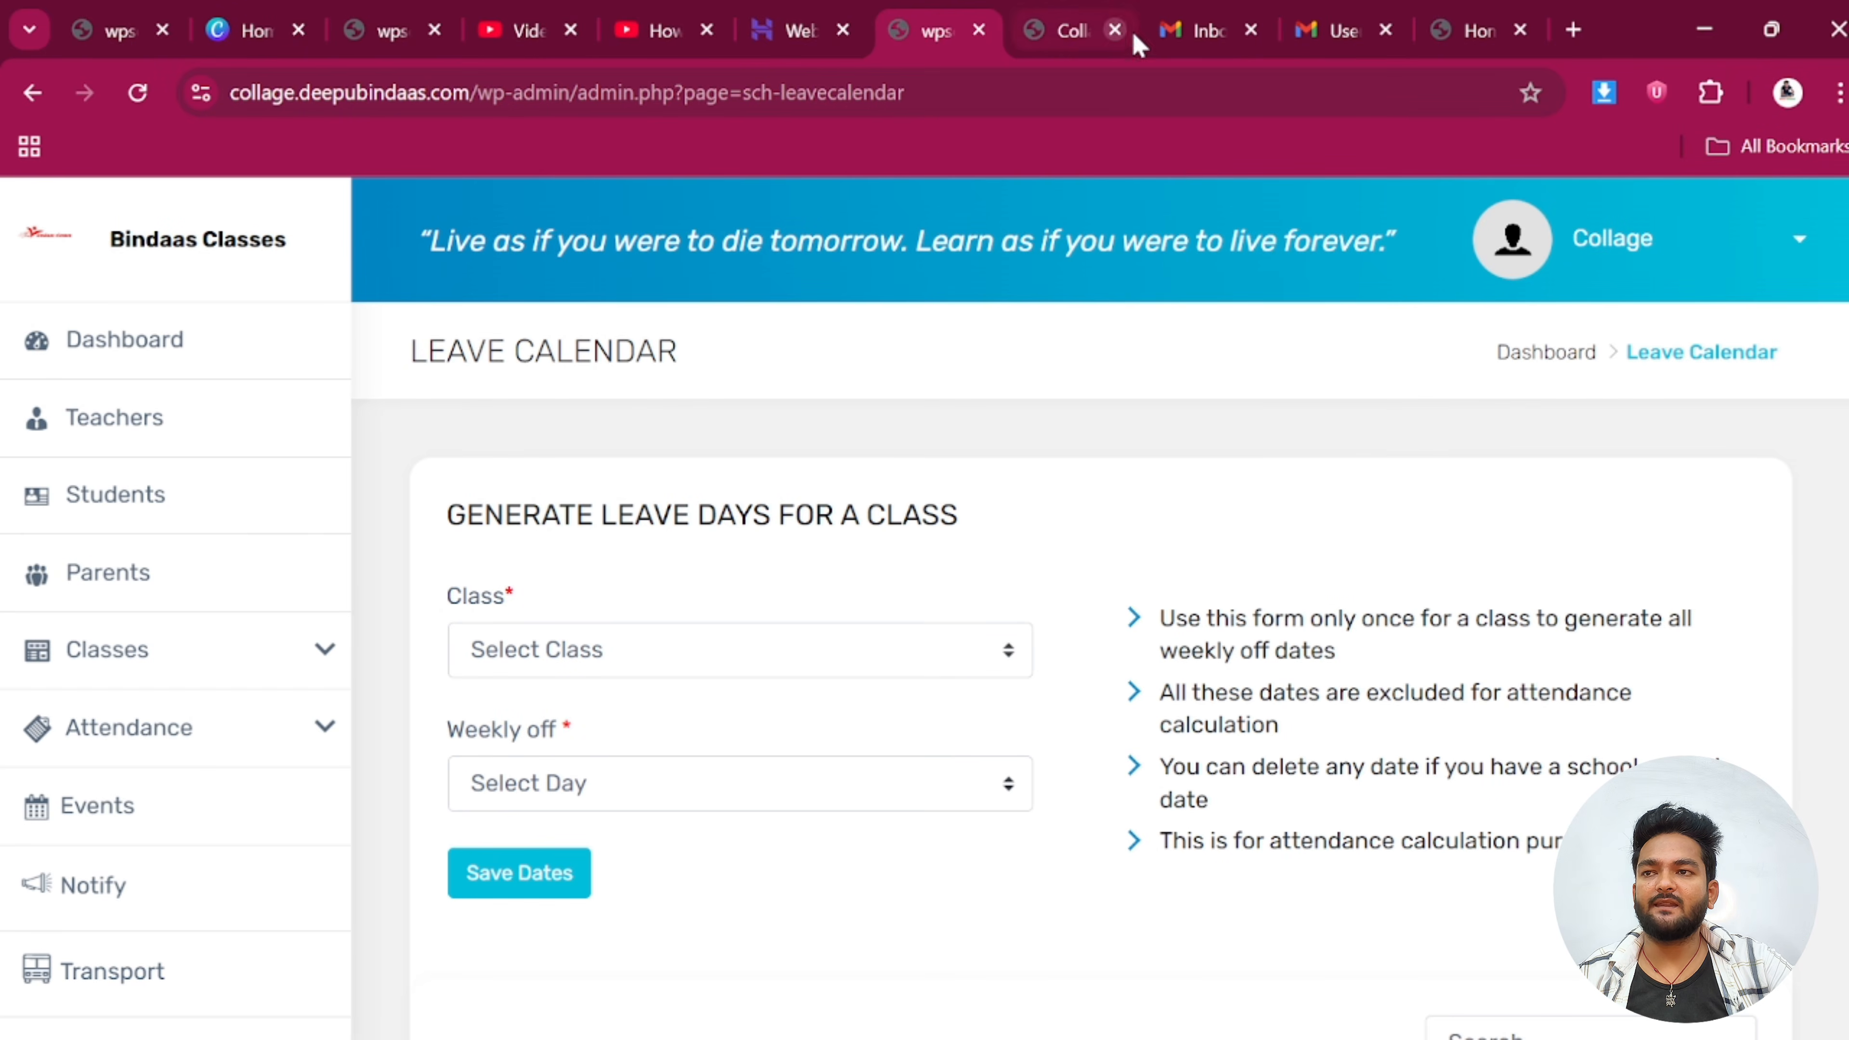
Go from the Collage homepage to the WordPress admin's Add Plugins page
{"action": "left_click", "coordinate": [1063, 17]}
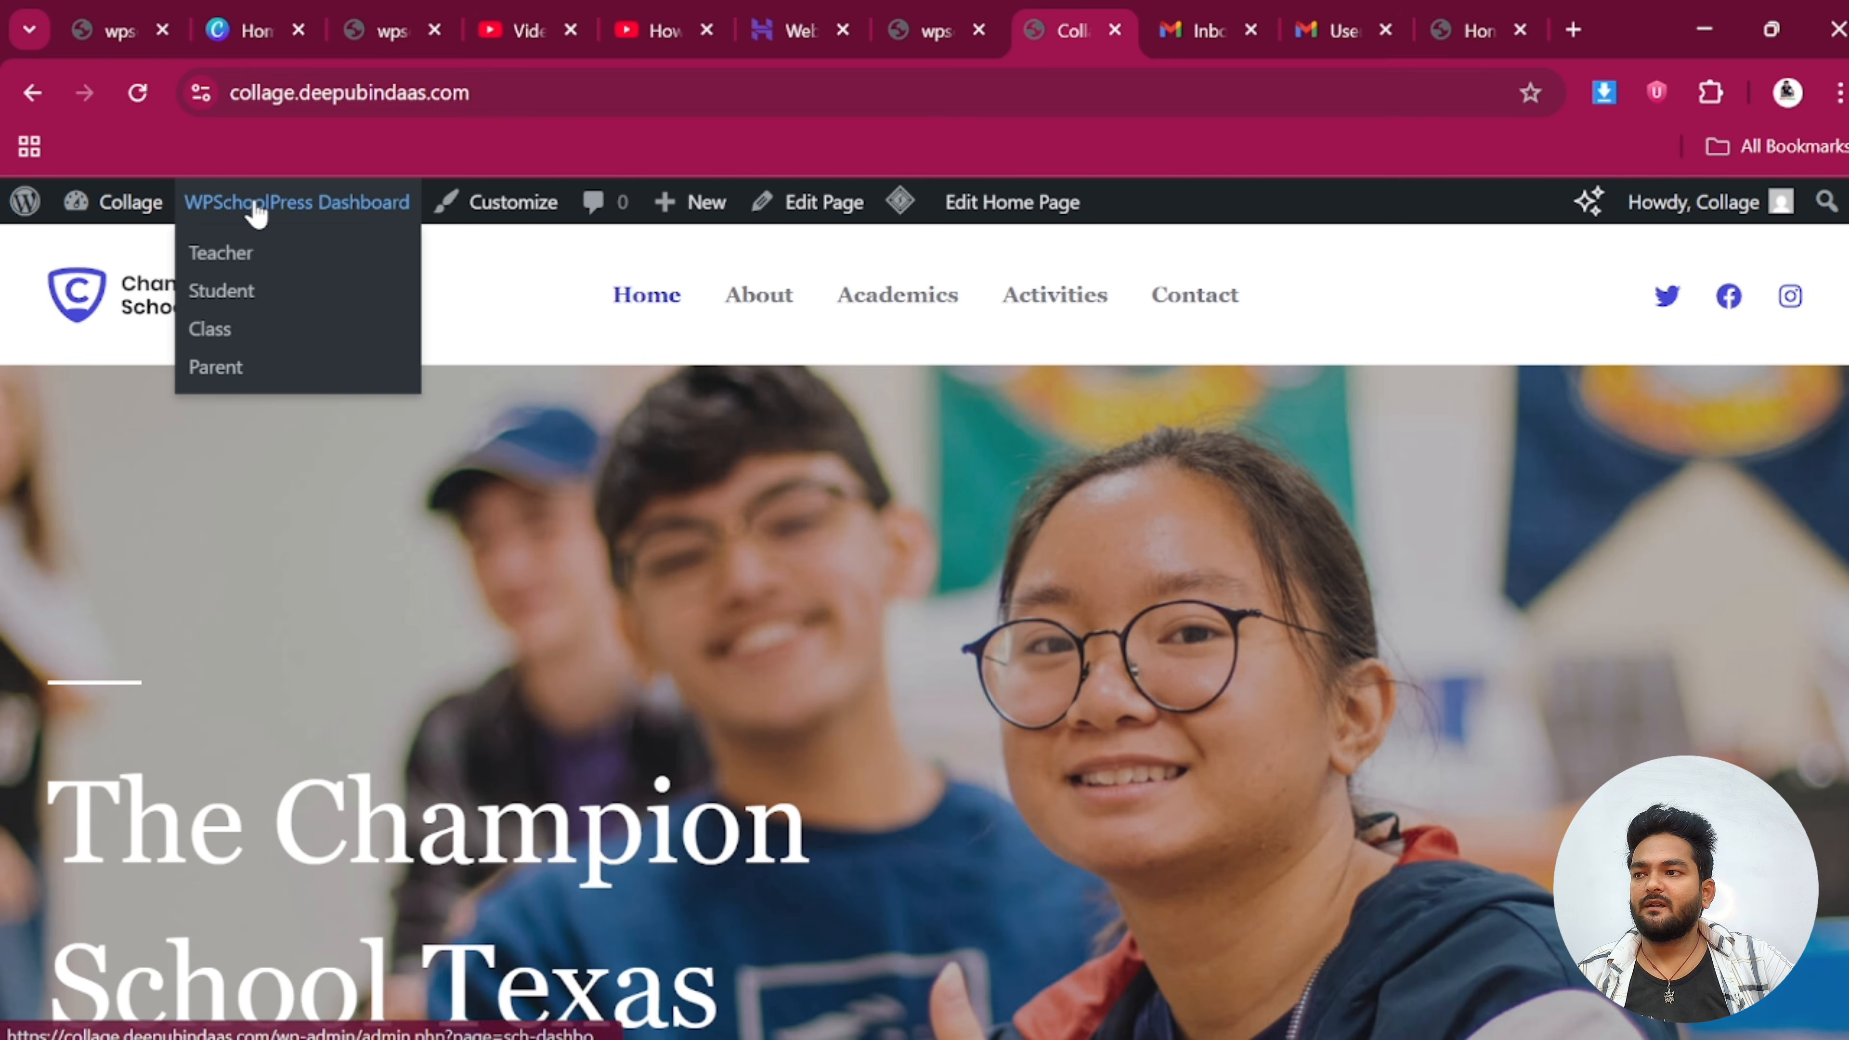
{"action": "left_click", "coordinate": [26, 206]}
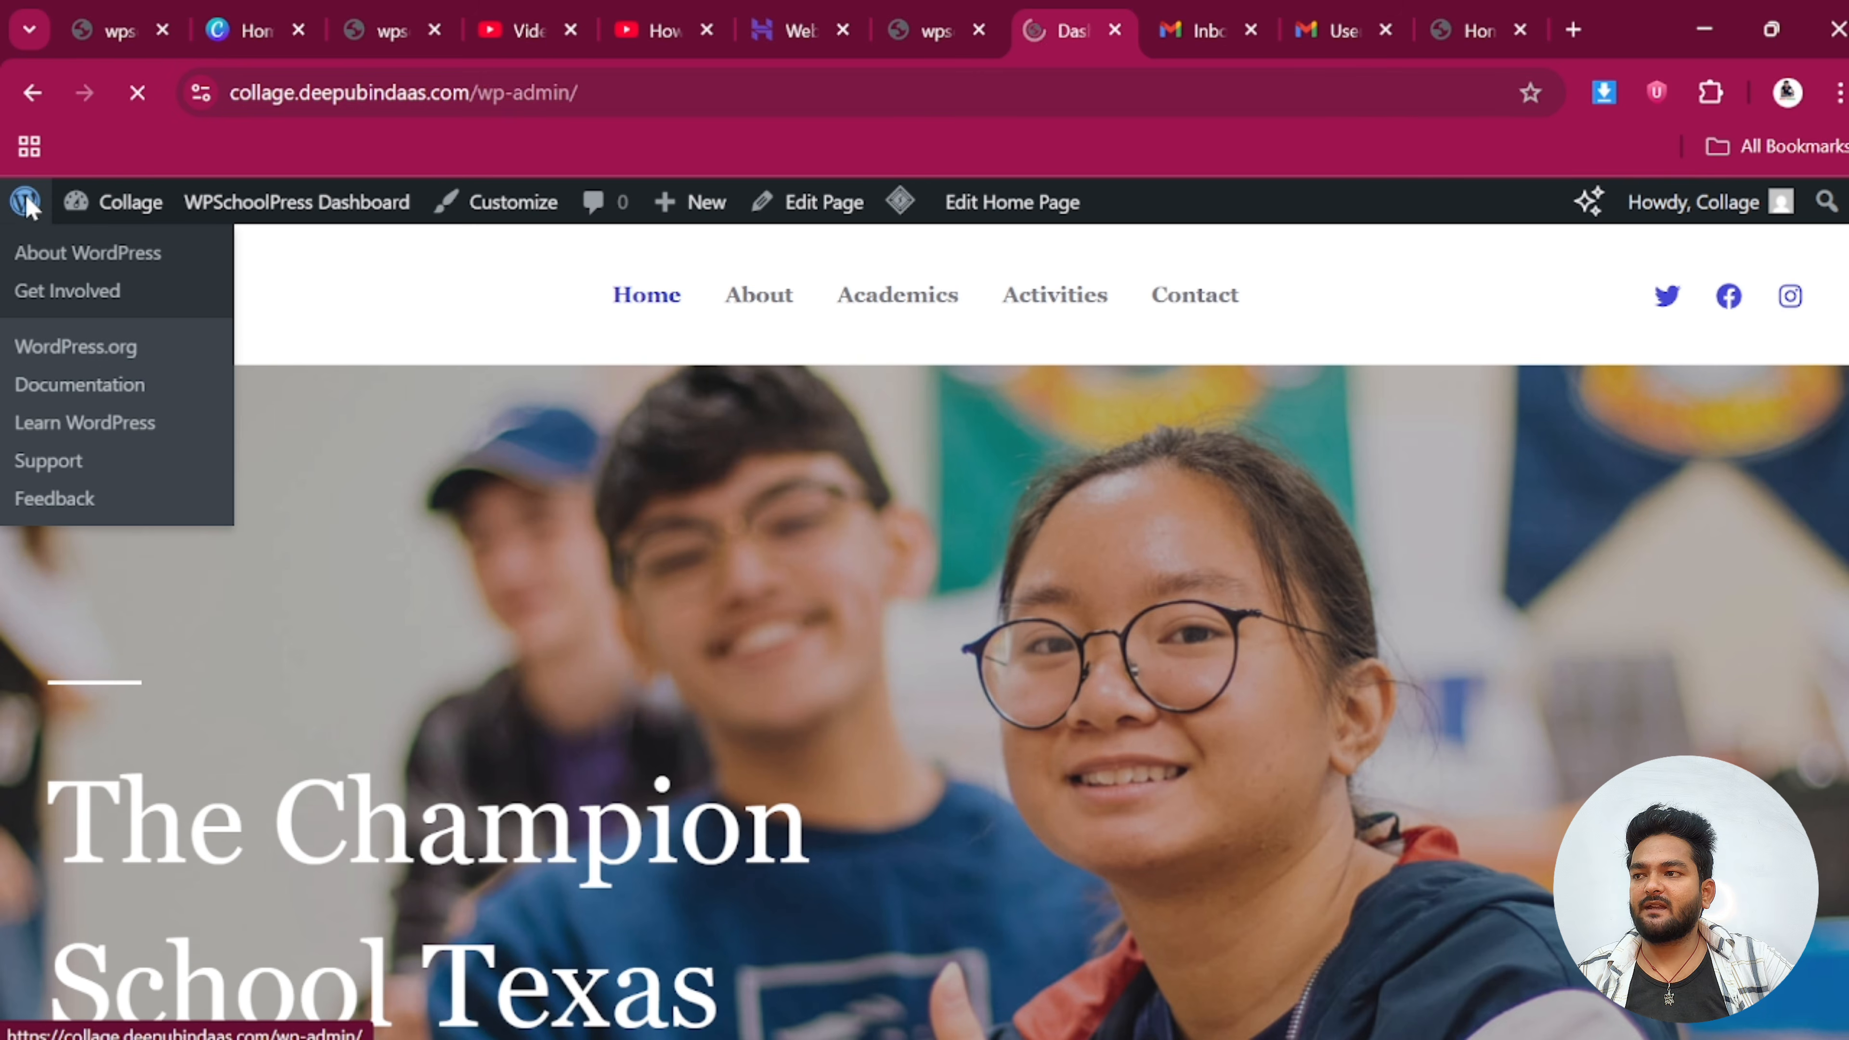
{"action": "scroll", "coordinate": [130, 715], "scroll_direction": "down", "scroll_amount": 3}
{"action": "mouse_move", "coordinate": [112, 685]}
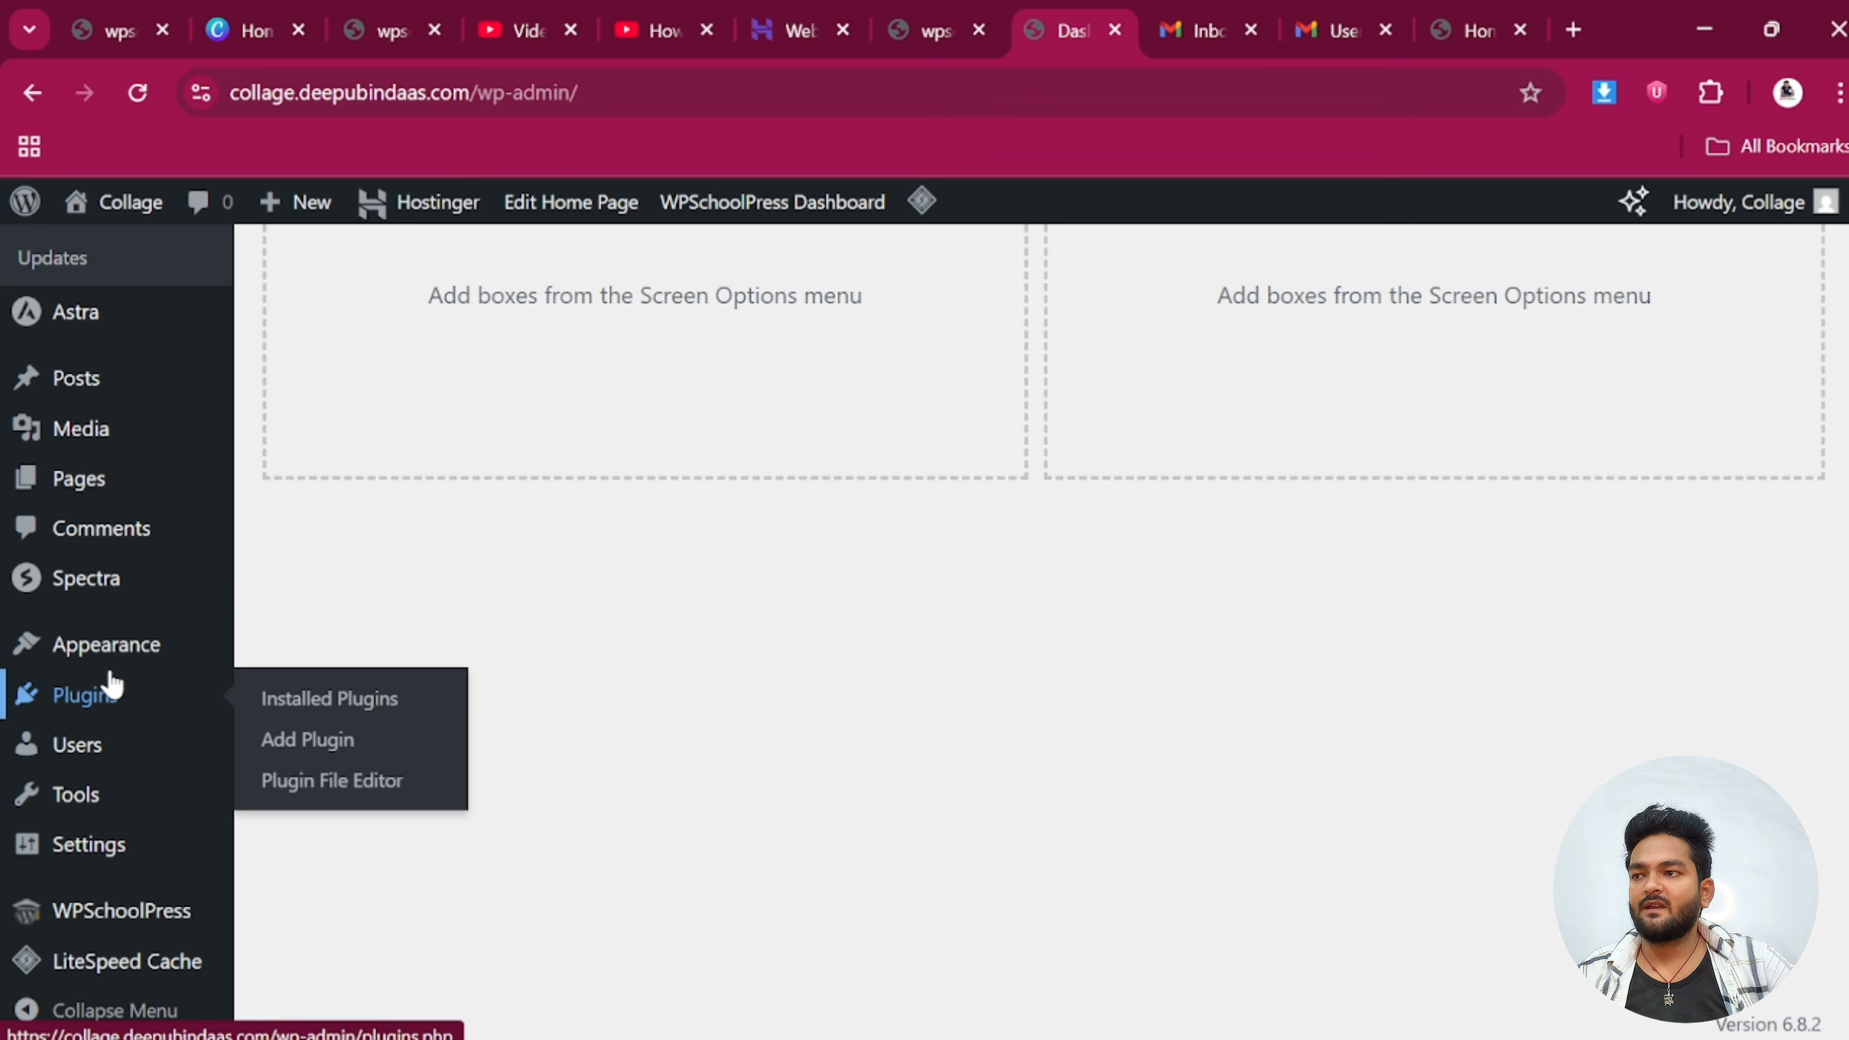
{"action": "left_click", "coordinate": [116, 708]}
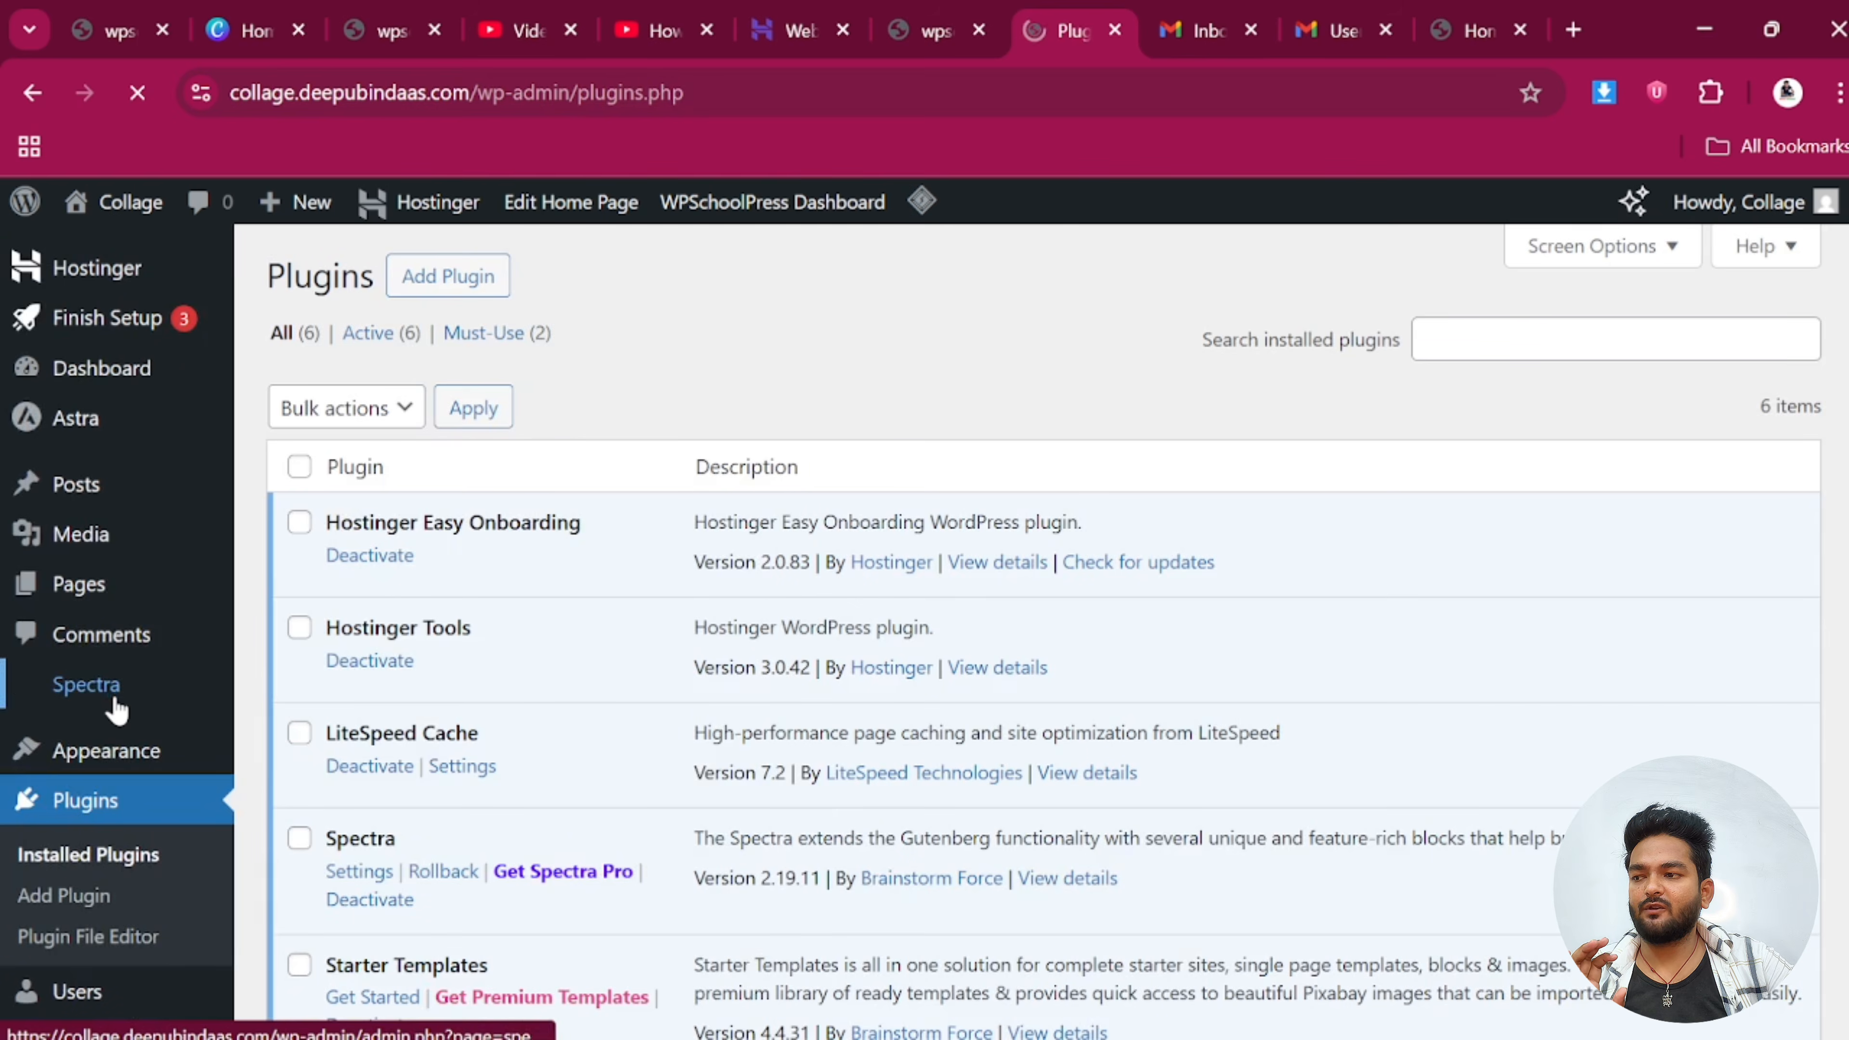
{"action": "left_click", "coordinate": [438, 278]}
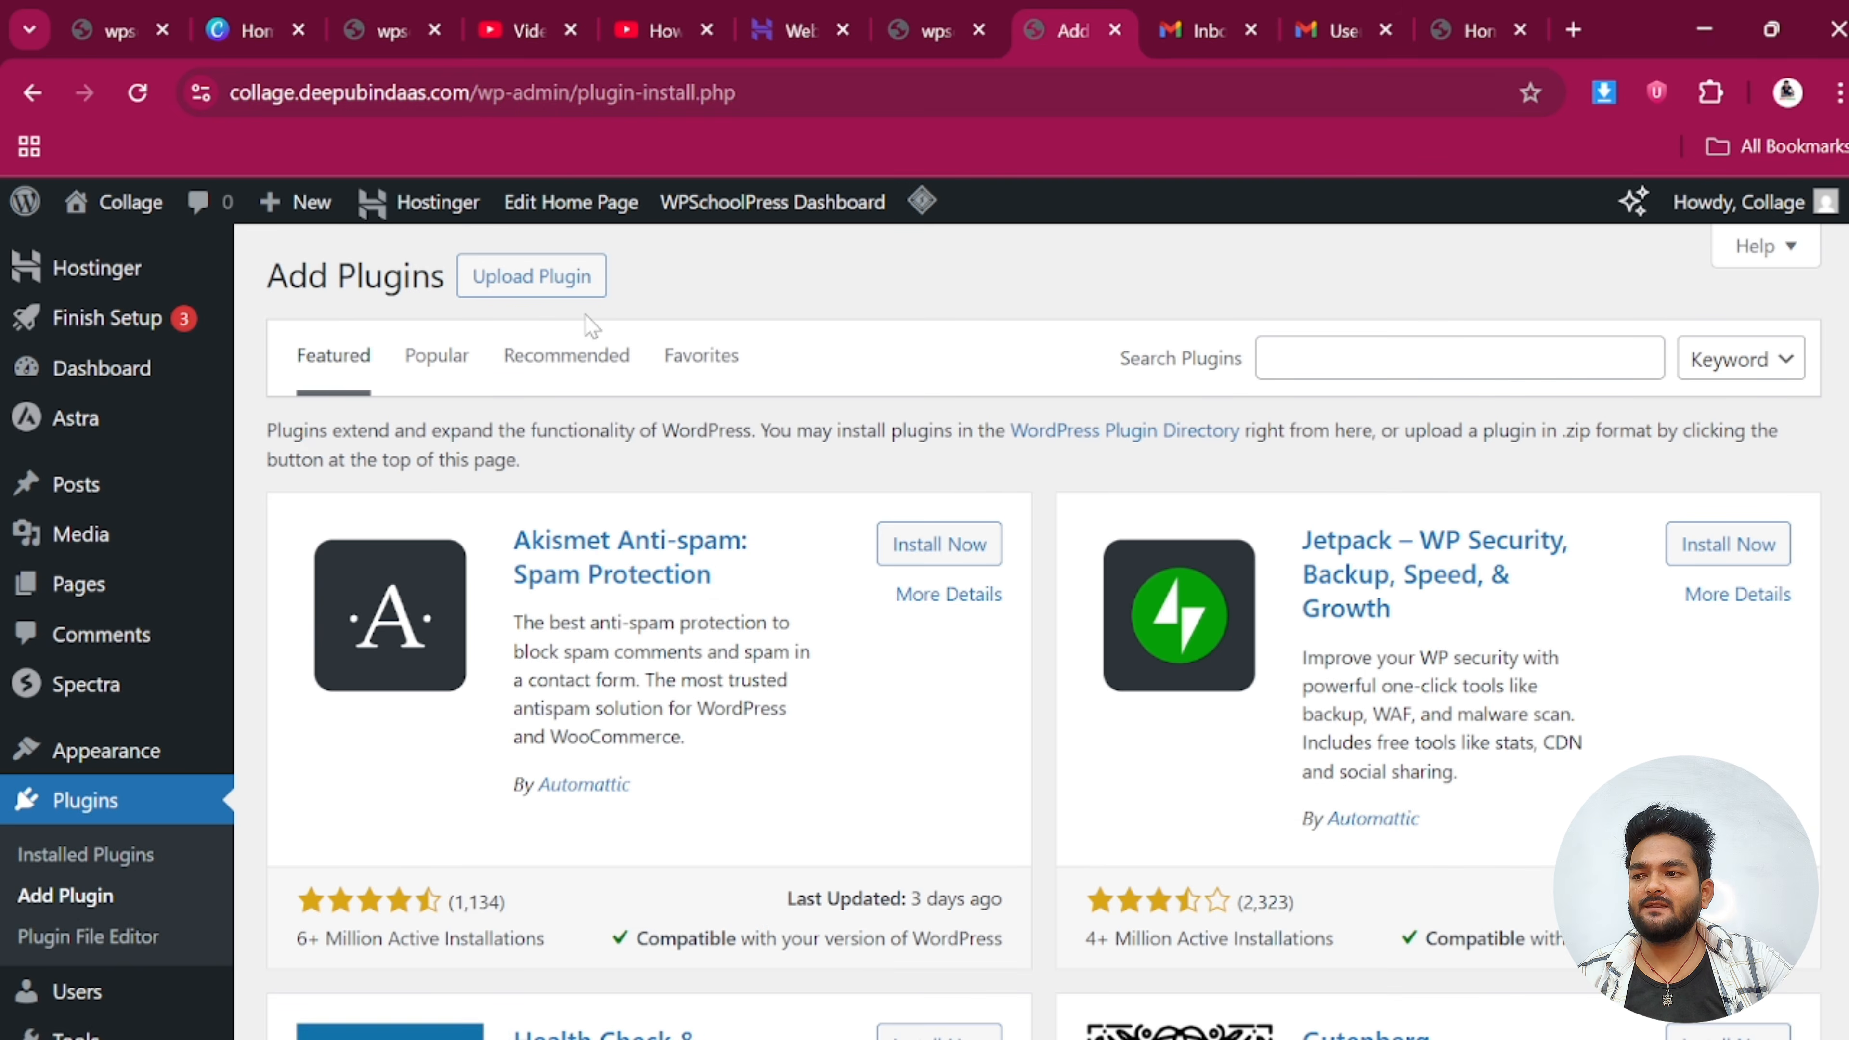
Search the plugin directory for 'elementor' and install Elementor Website Builder
{"action": "left_click", "coordinate": [1430, 358]}
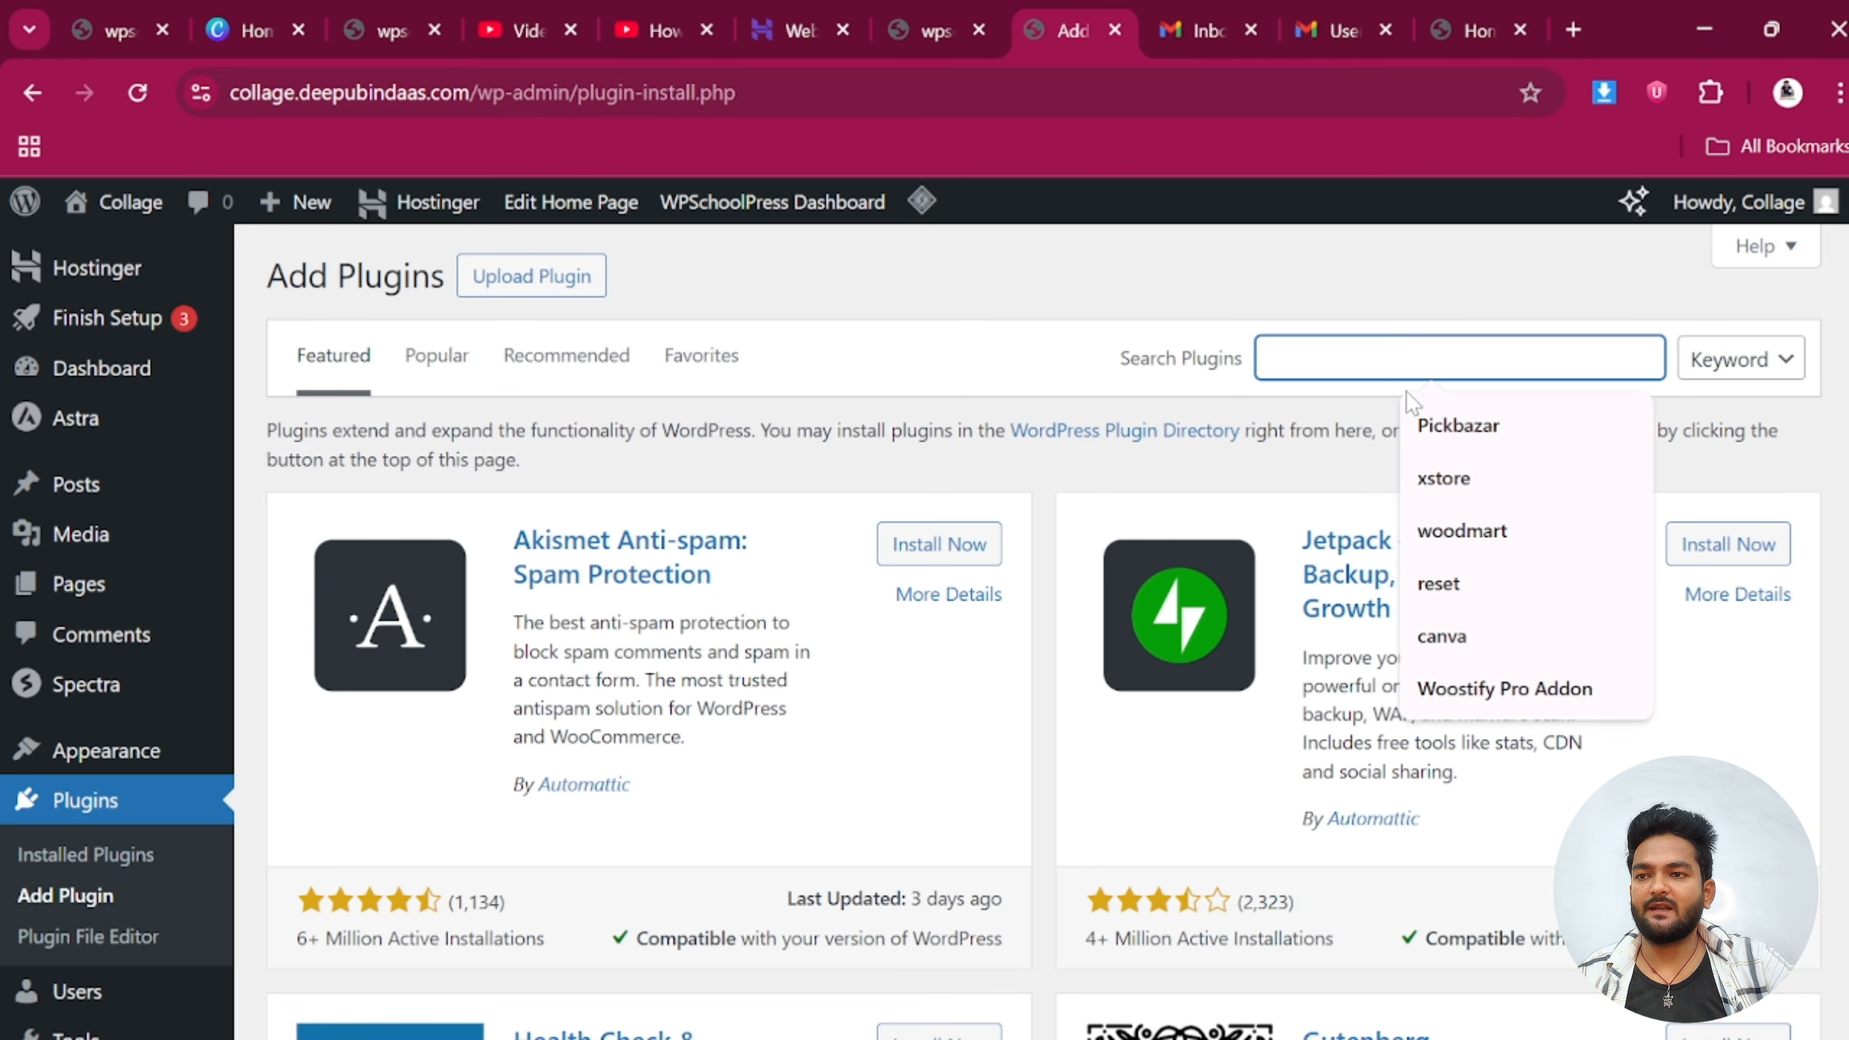
{"action": "type", "text": "e"}
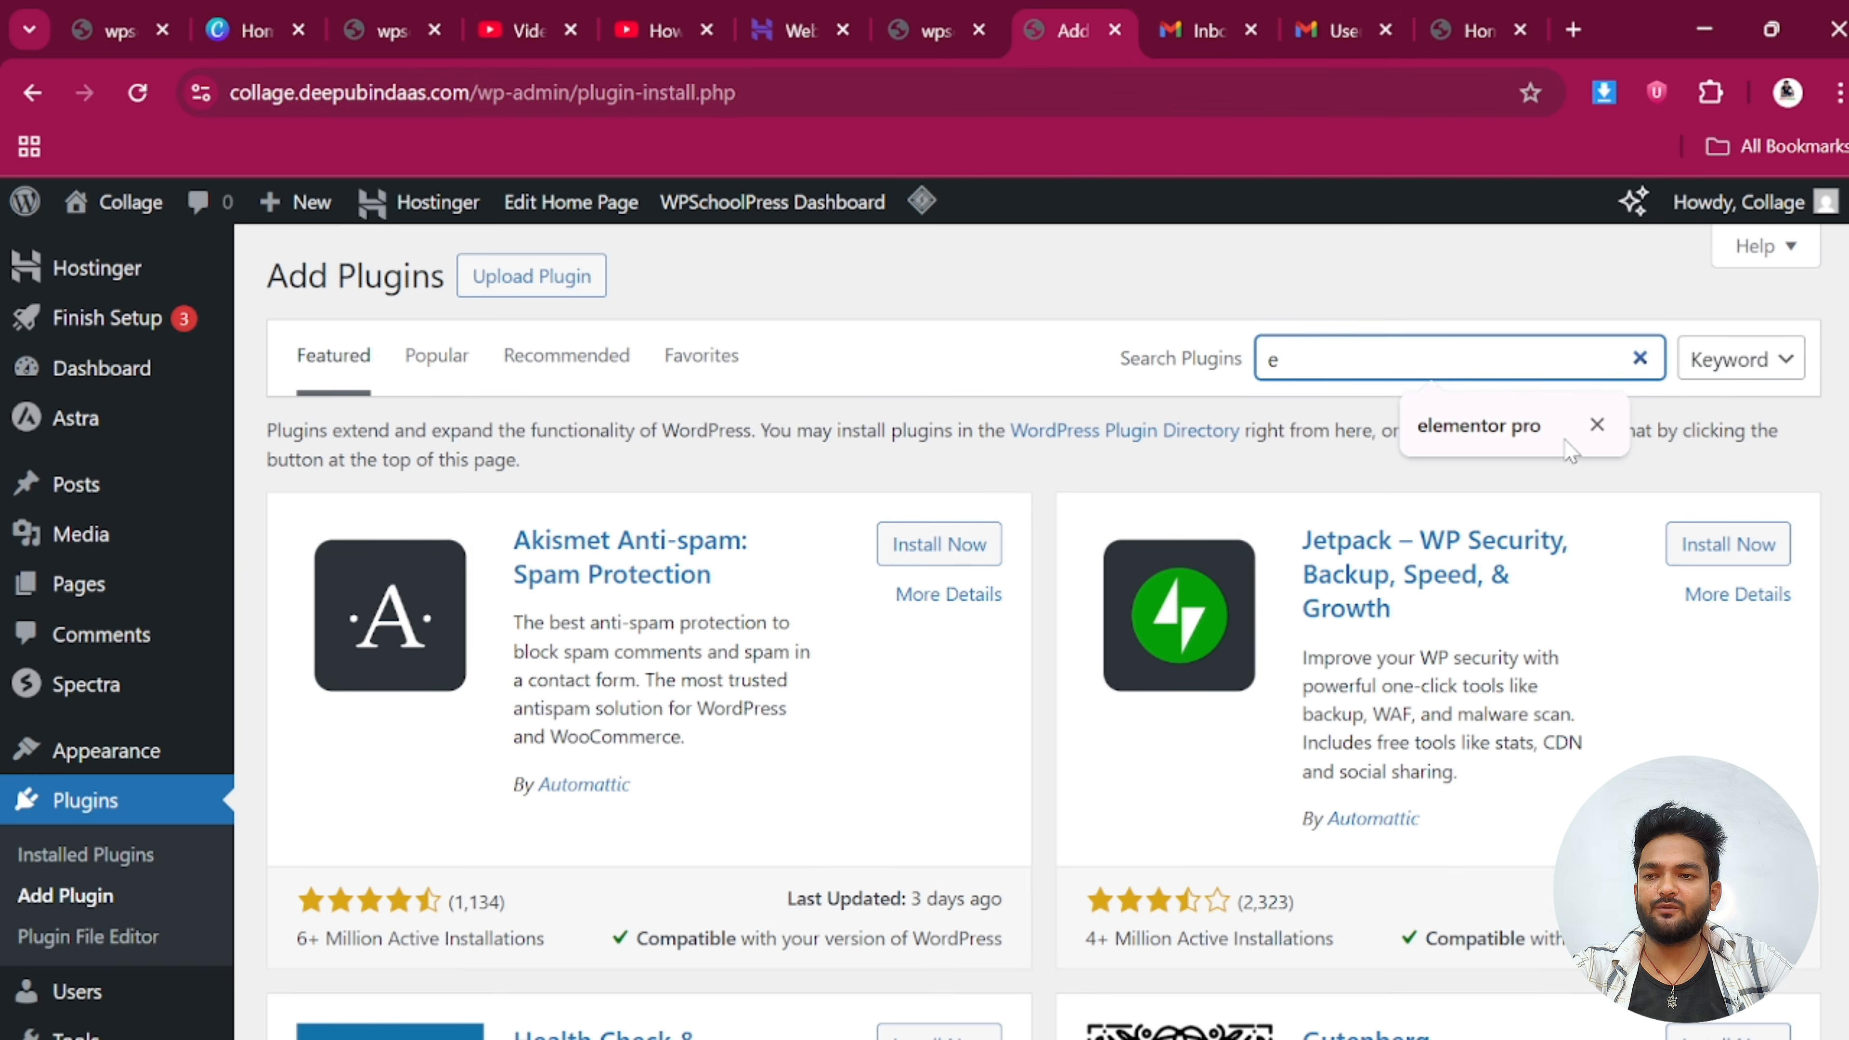
{"action": "left_click", "coordinate": [1478, 425]}
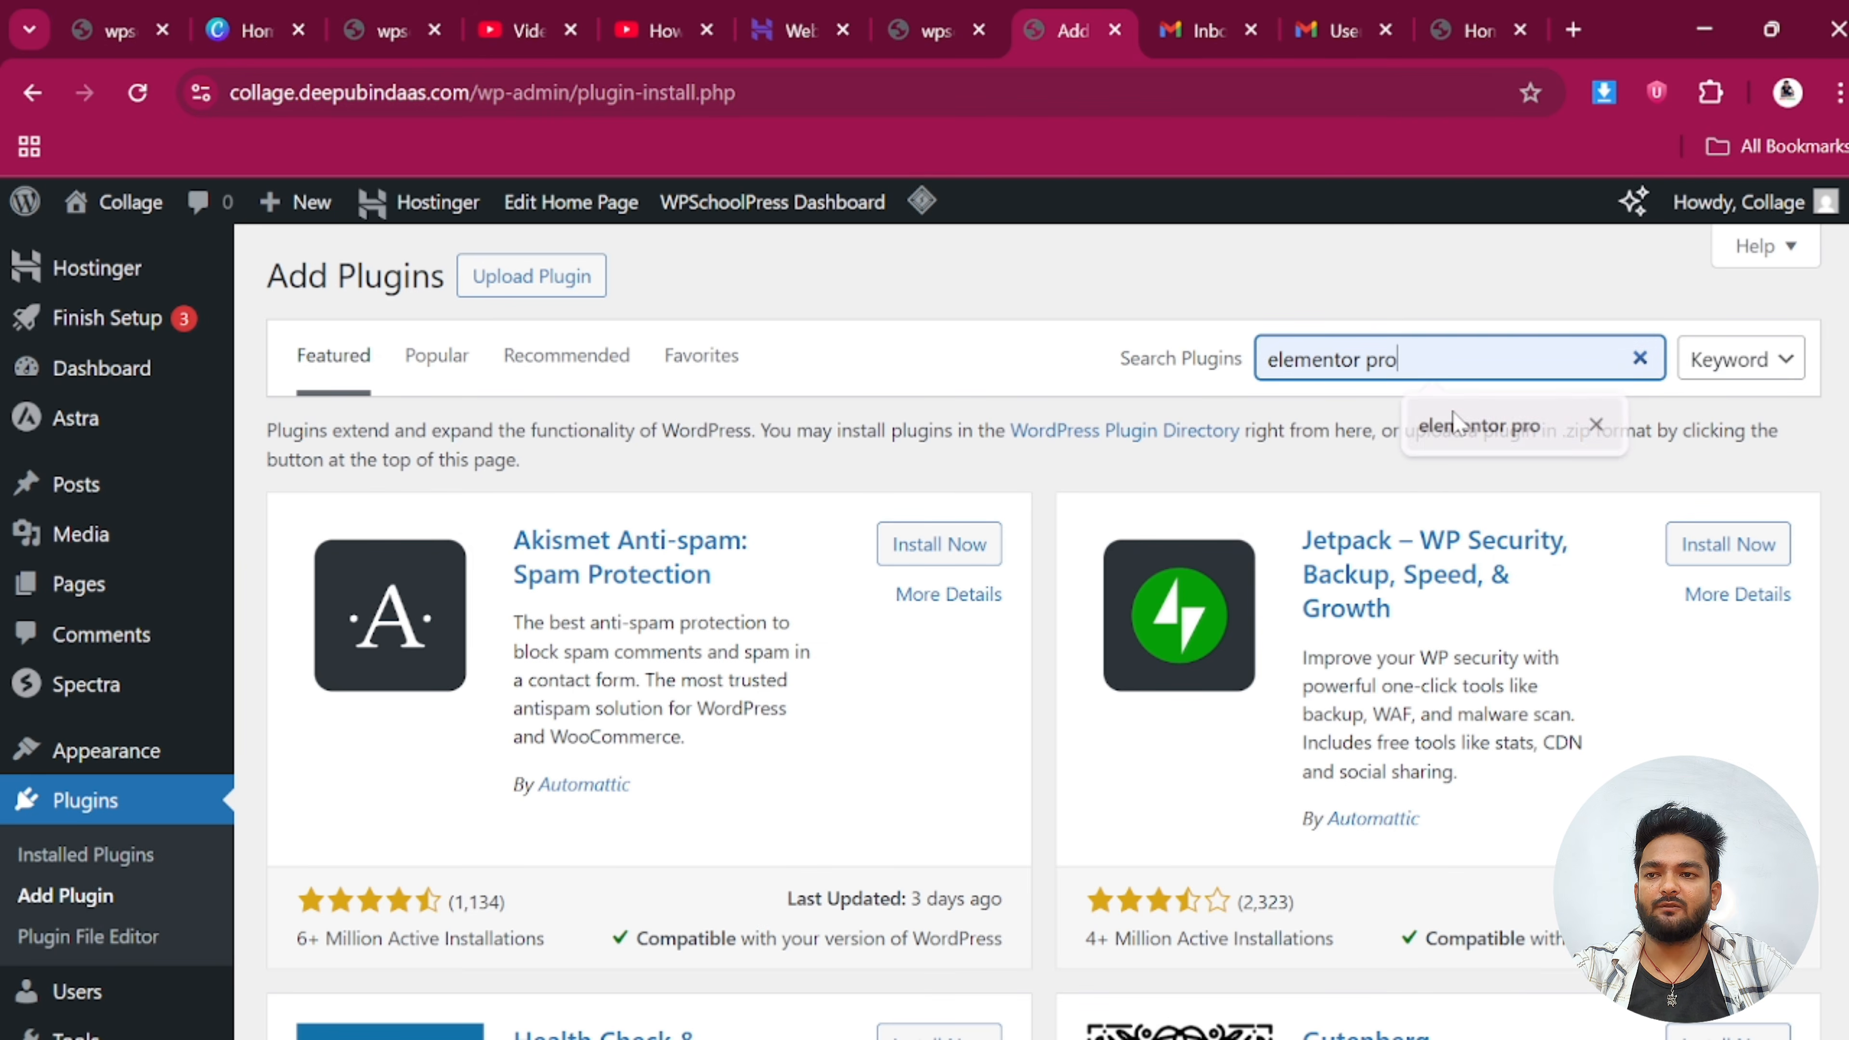
{"action": "key", "text": "BackSpace"}
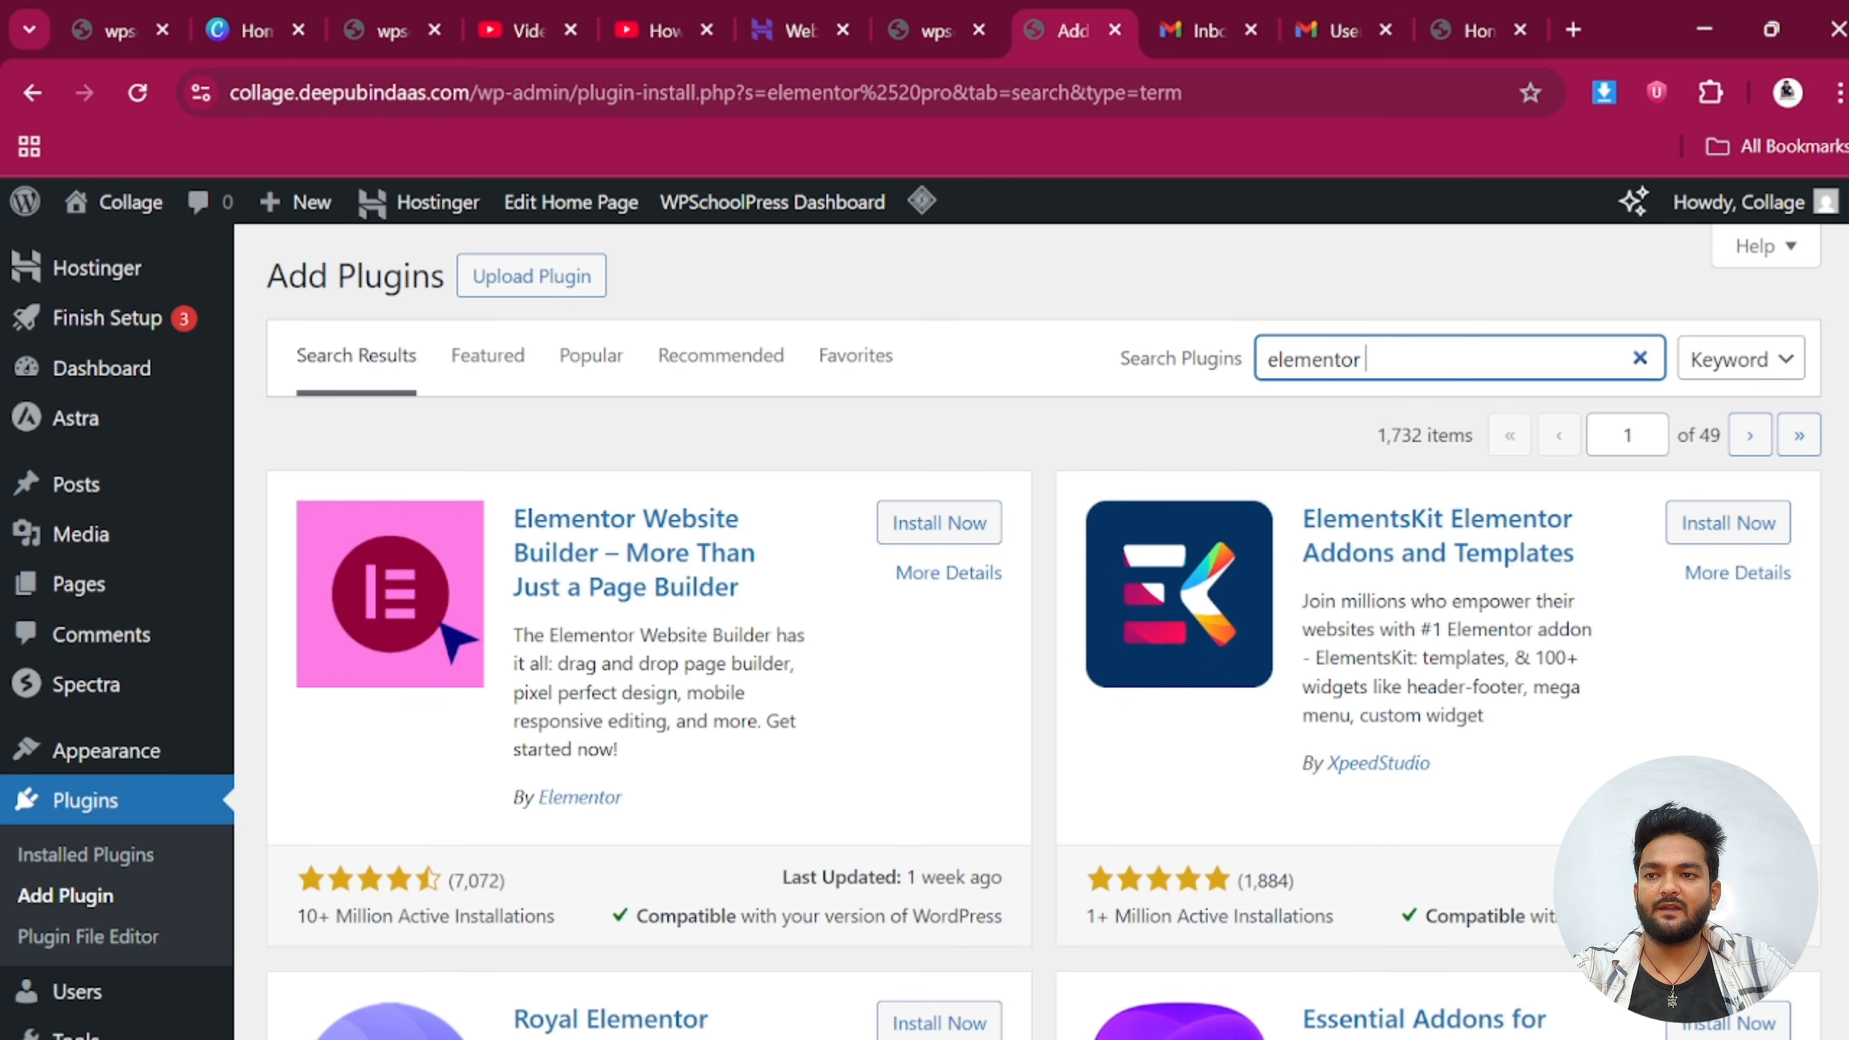
{"action": "left_click", "coordinate": [930, 523]}
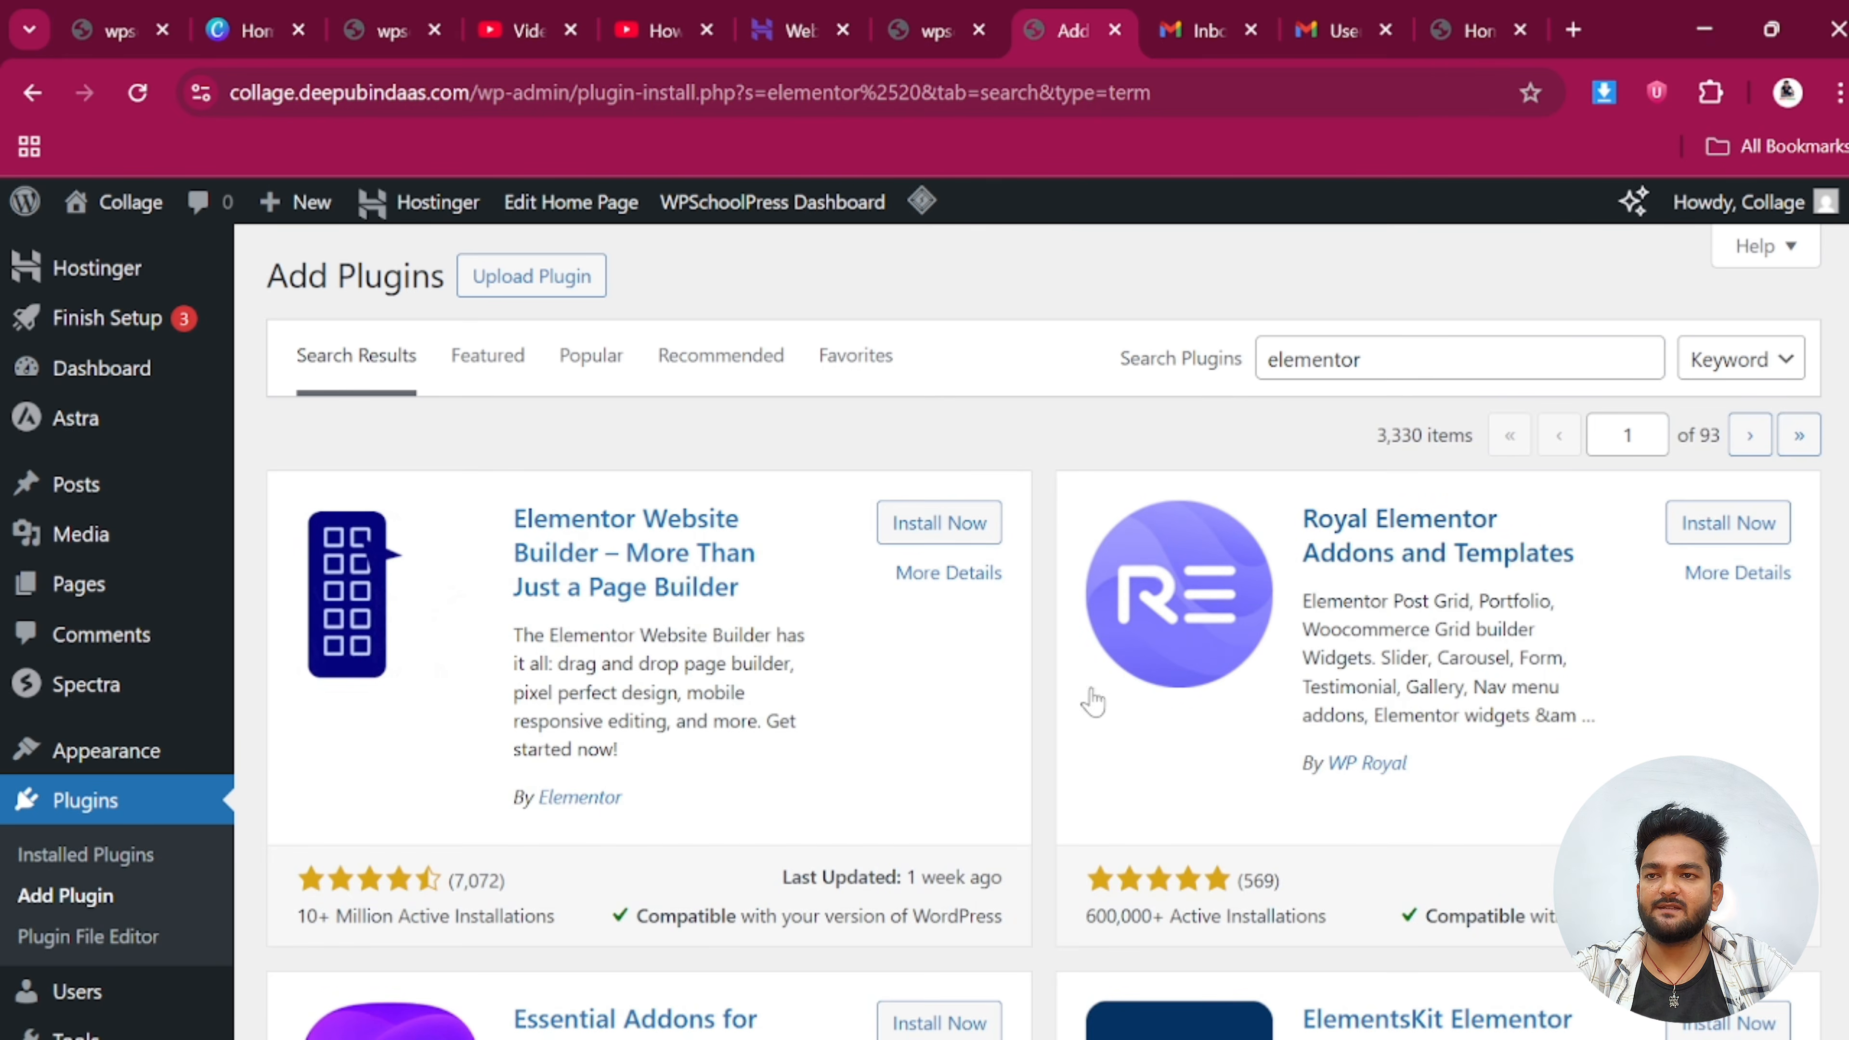
{"action": "scroll", "coordinate": [1081, 703], "scroll_direction": "down", "scroll_amount": 8}
{"action": "scroll", "coordinate": [1074, 702], "scroll_direction": "down", "scroll_amount": 4}
{"action": "scroll", "coordinate": [907, 702], "scroll_direction": "up", "scroll_amount": 12}
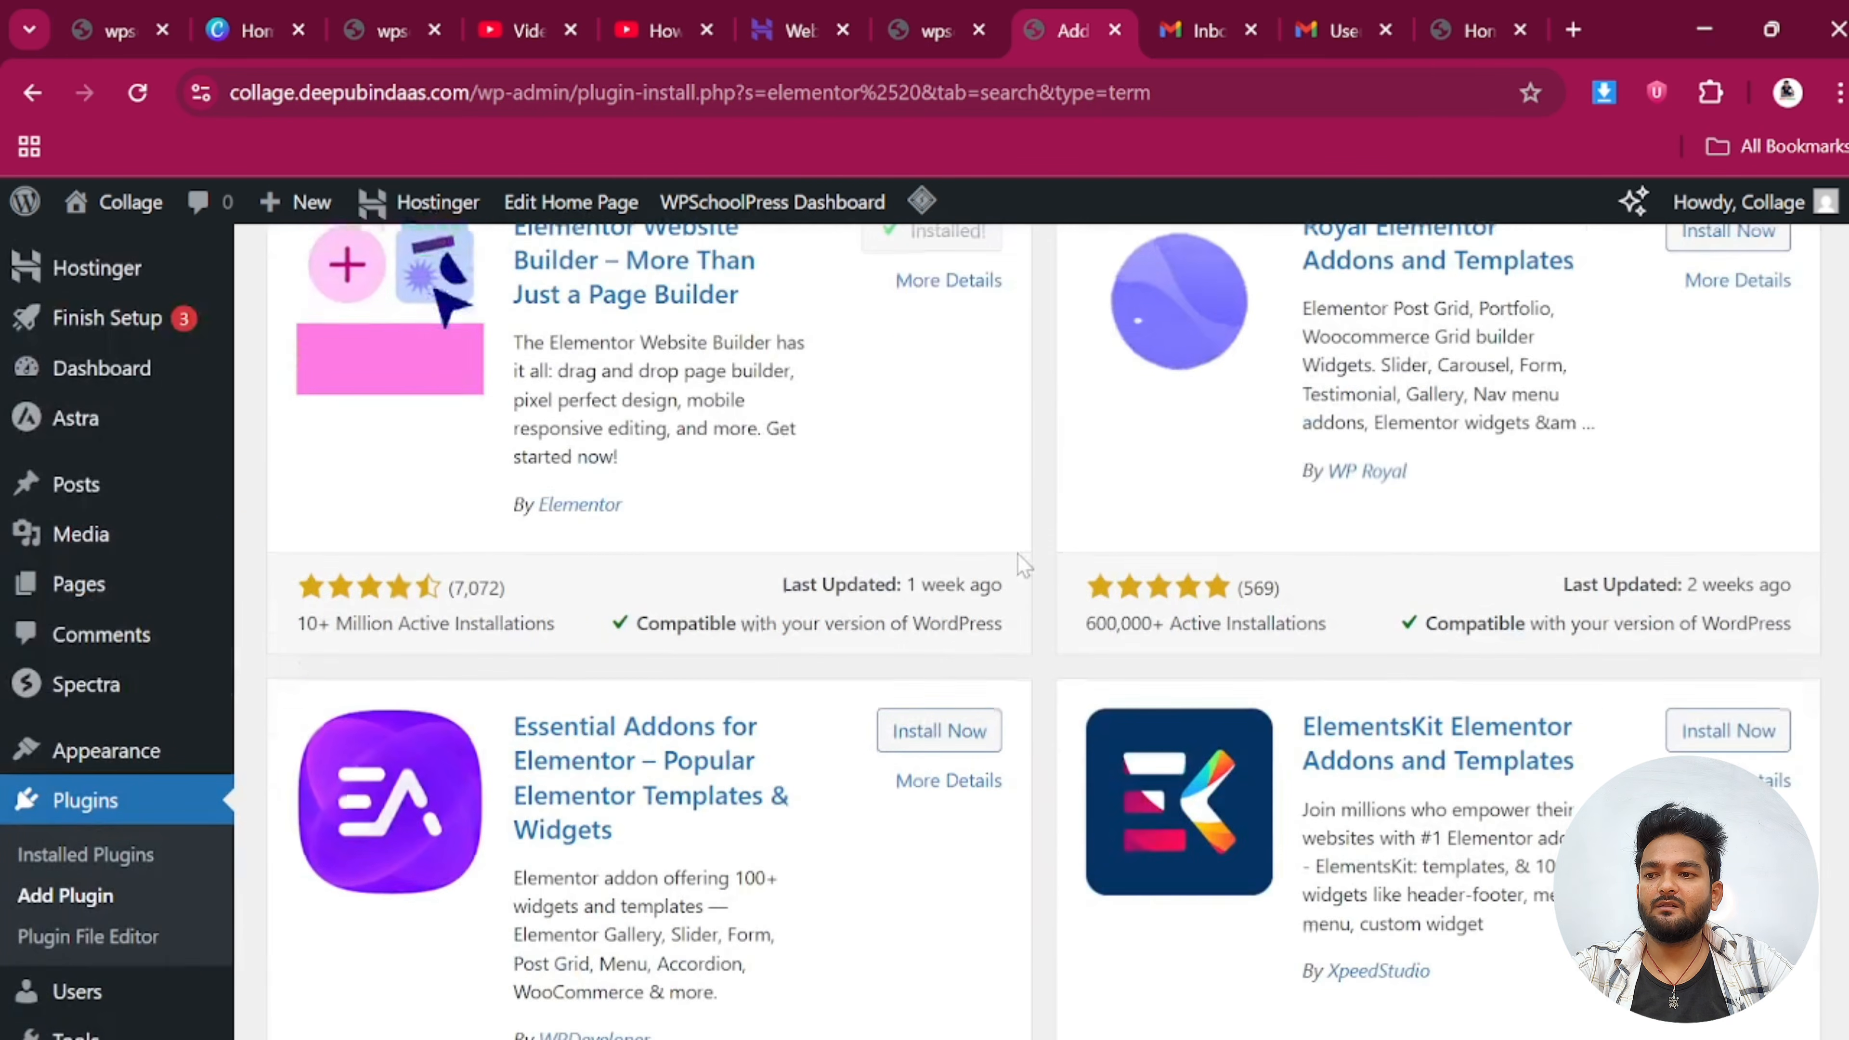
{"action": "left_click", "coordinate": [1369, 359]}
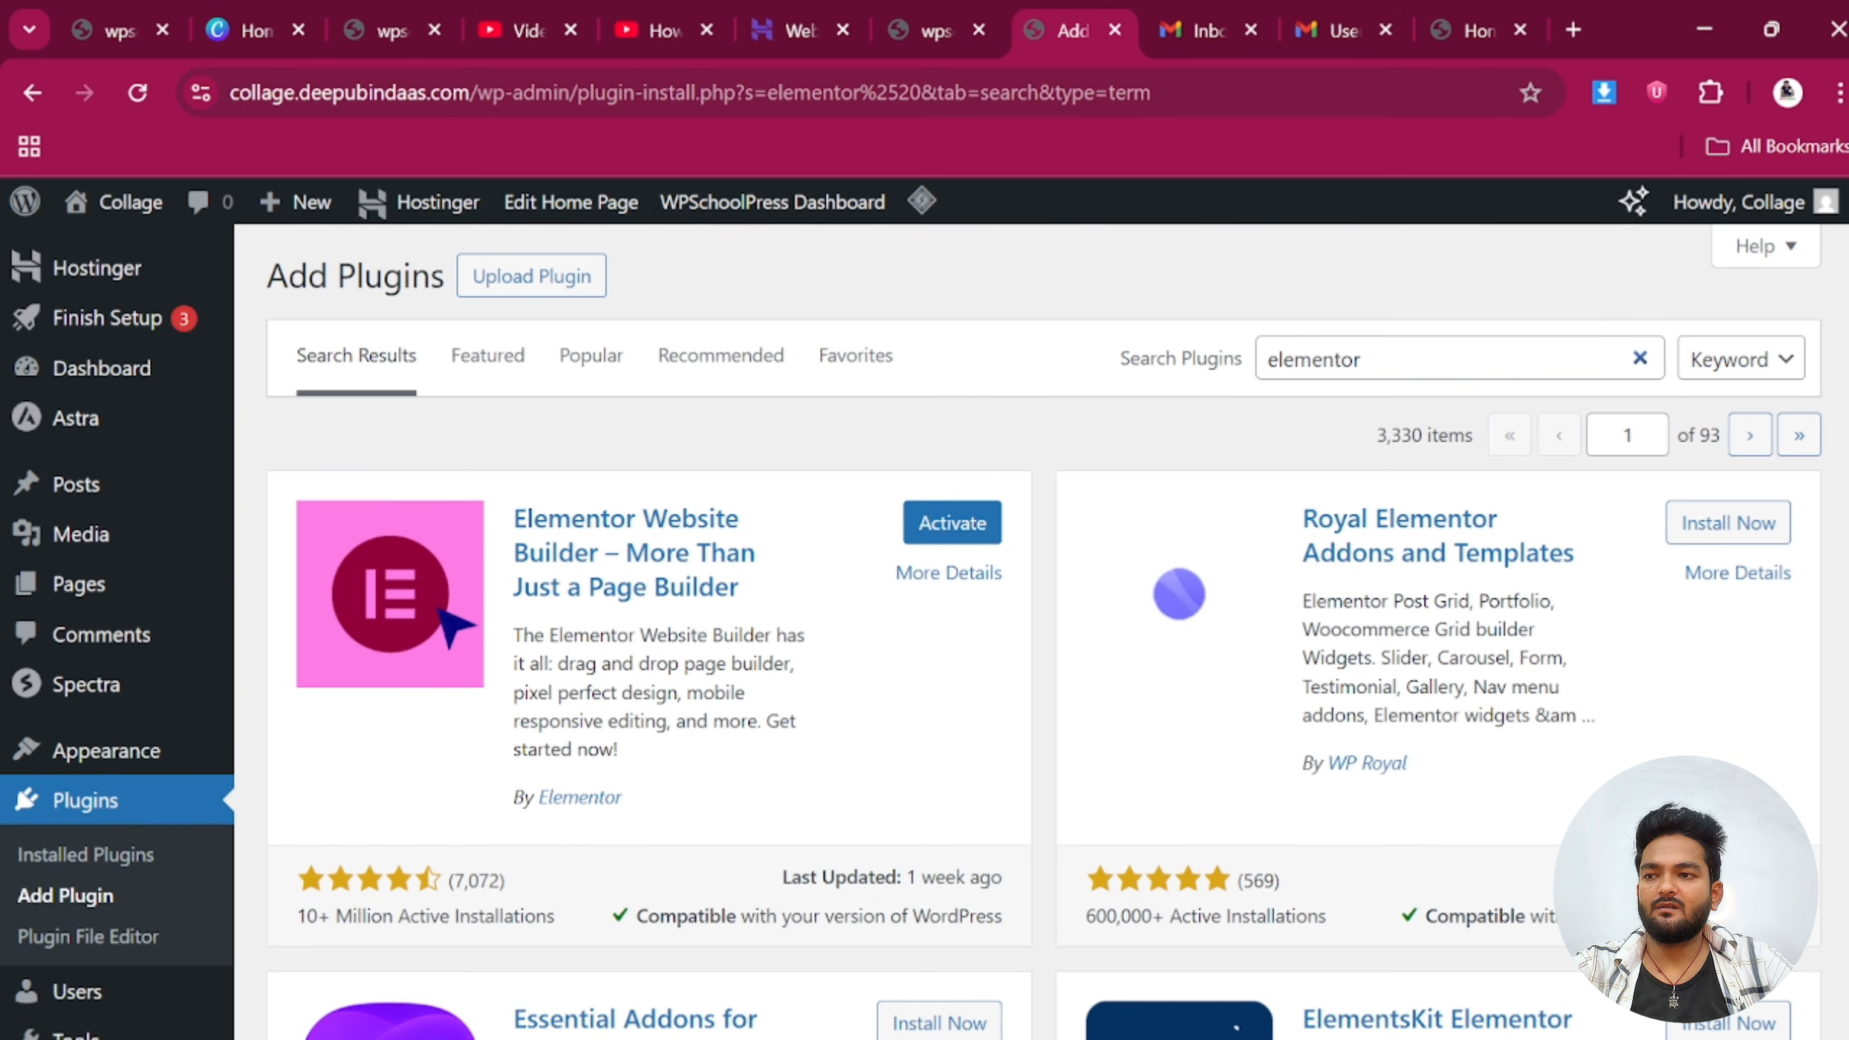
{"action": "key", "text": "ctrl+a"}
Search plugins for 'login', then install and activate Login & Register Customizer
{"action": "key", "text": "BackSpace"}
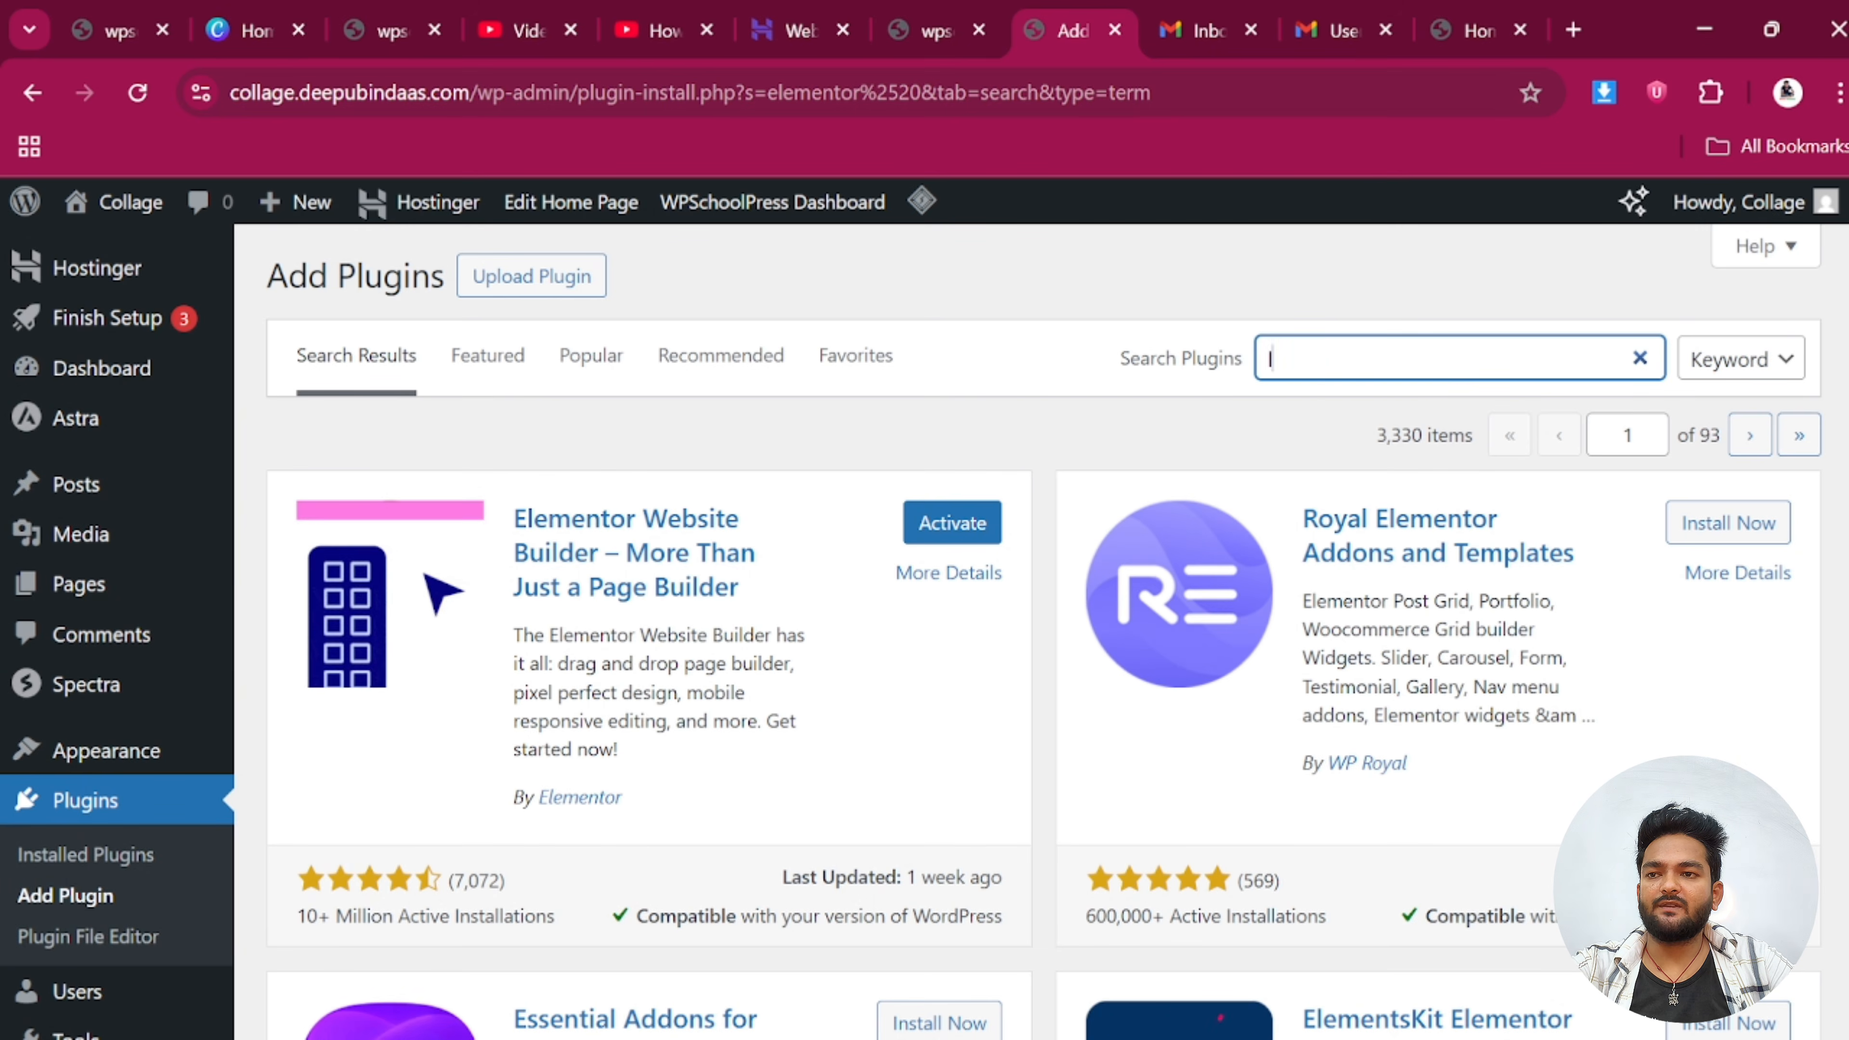
{"action": "type", "text": "l"}
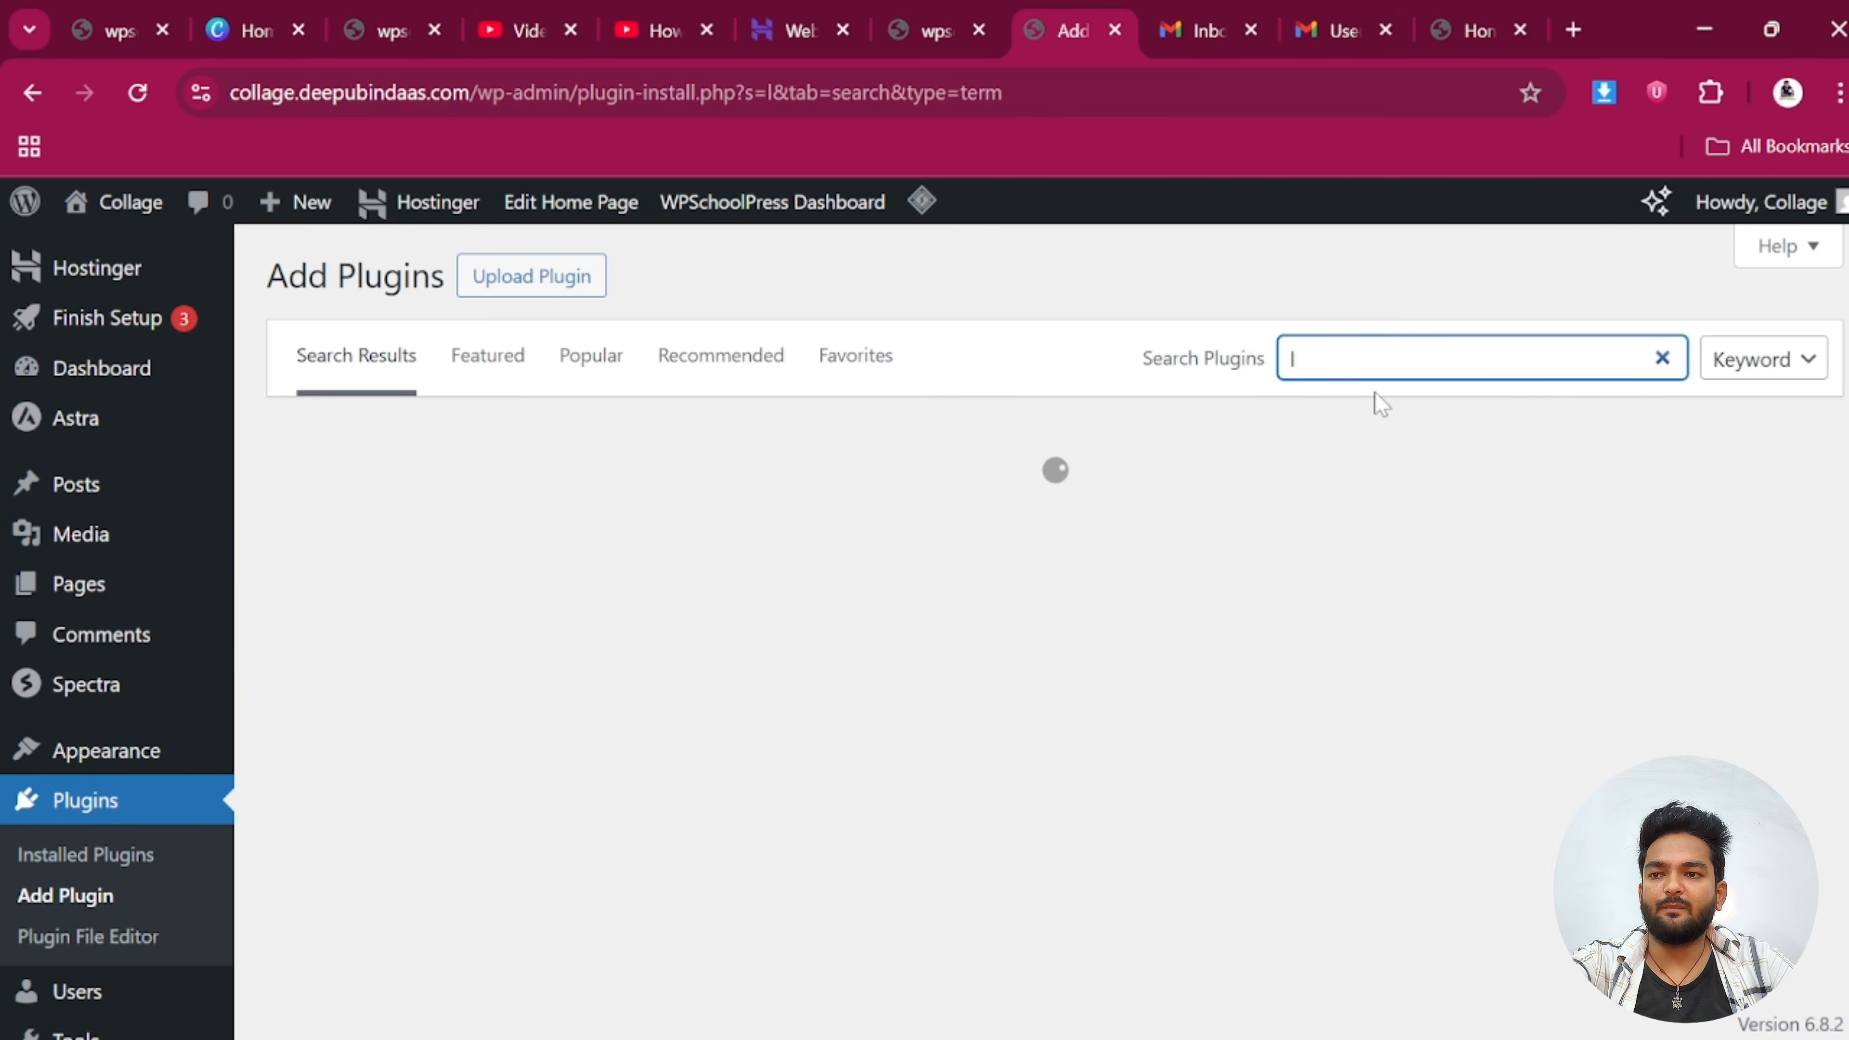
{"action": "type", "text": "ogi"}
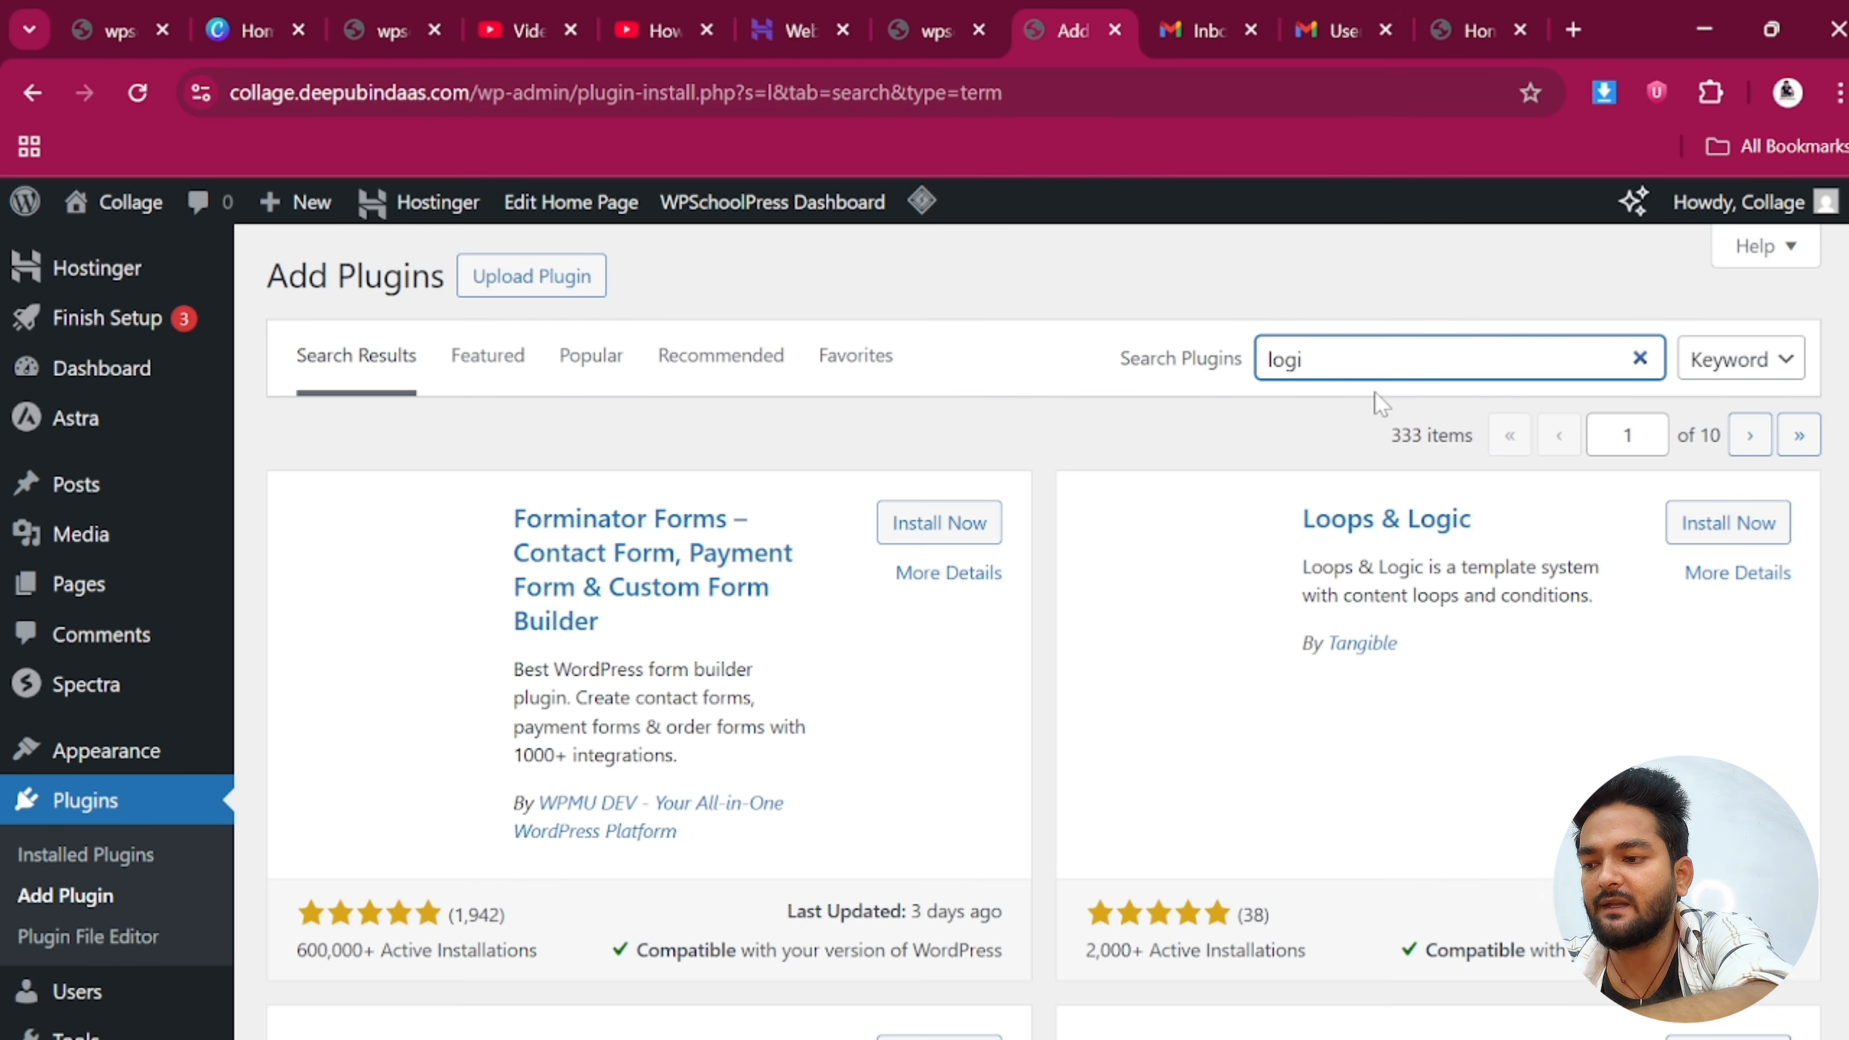
{"action": "type", "text": "n"}
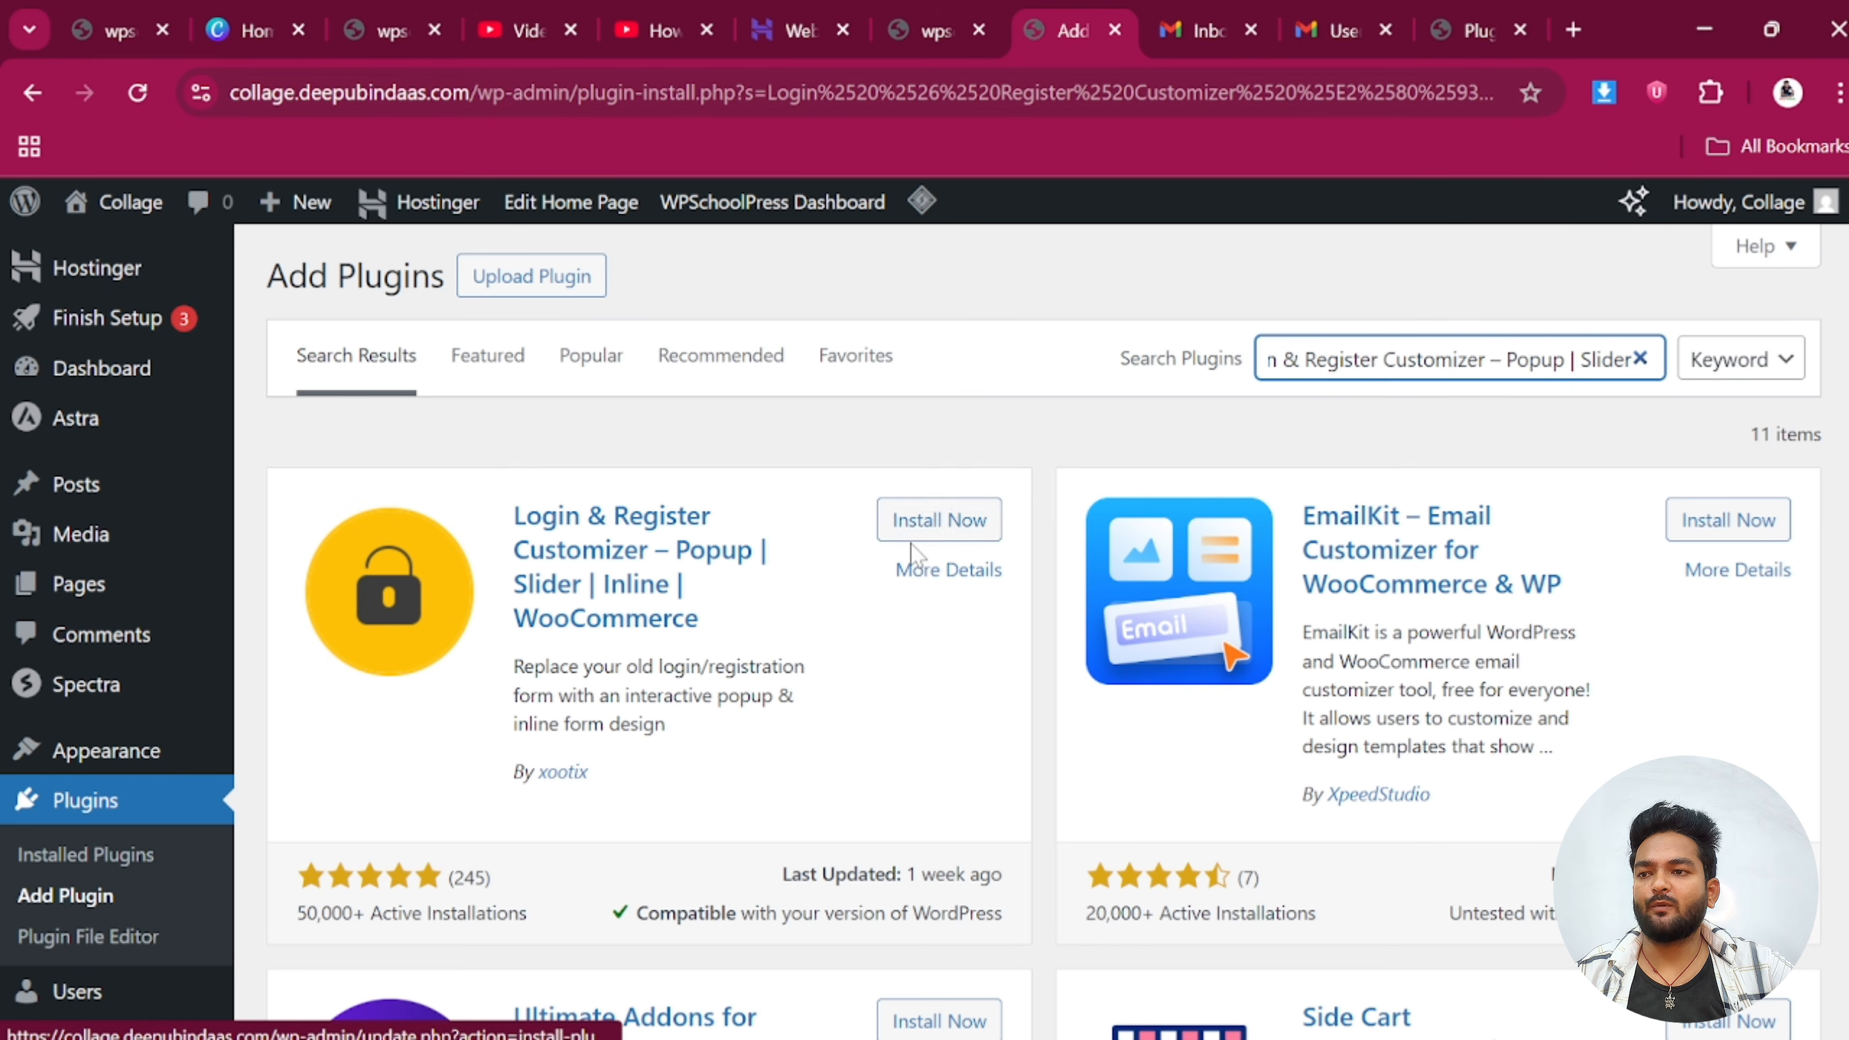
{"action": "left_click", "coordinate": [928, 529]}
{"action": "left_click", "coordinate": [928, 529]}
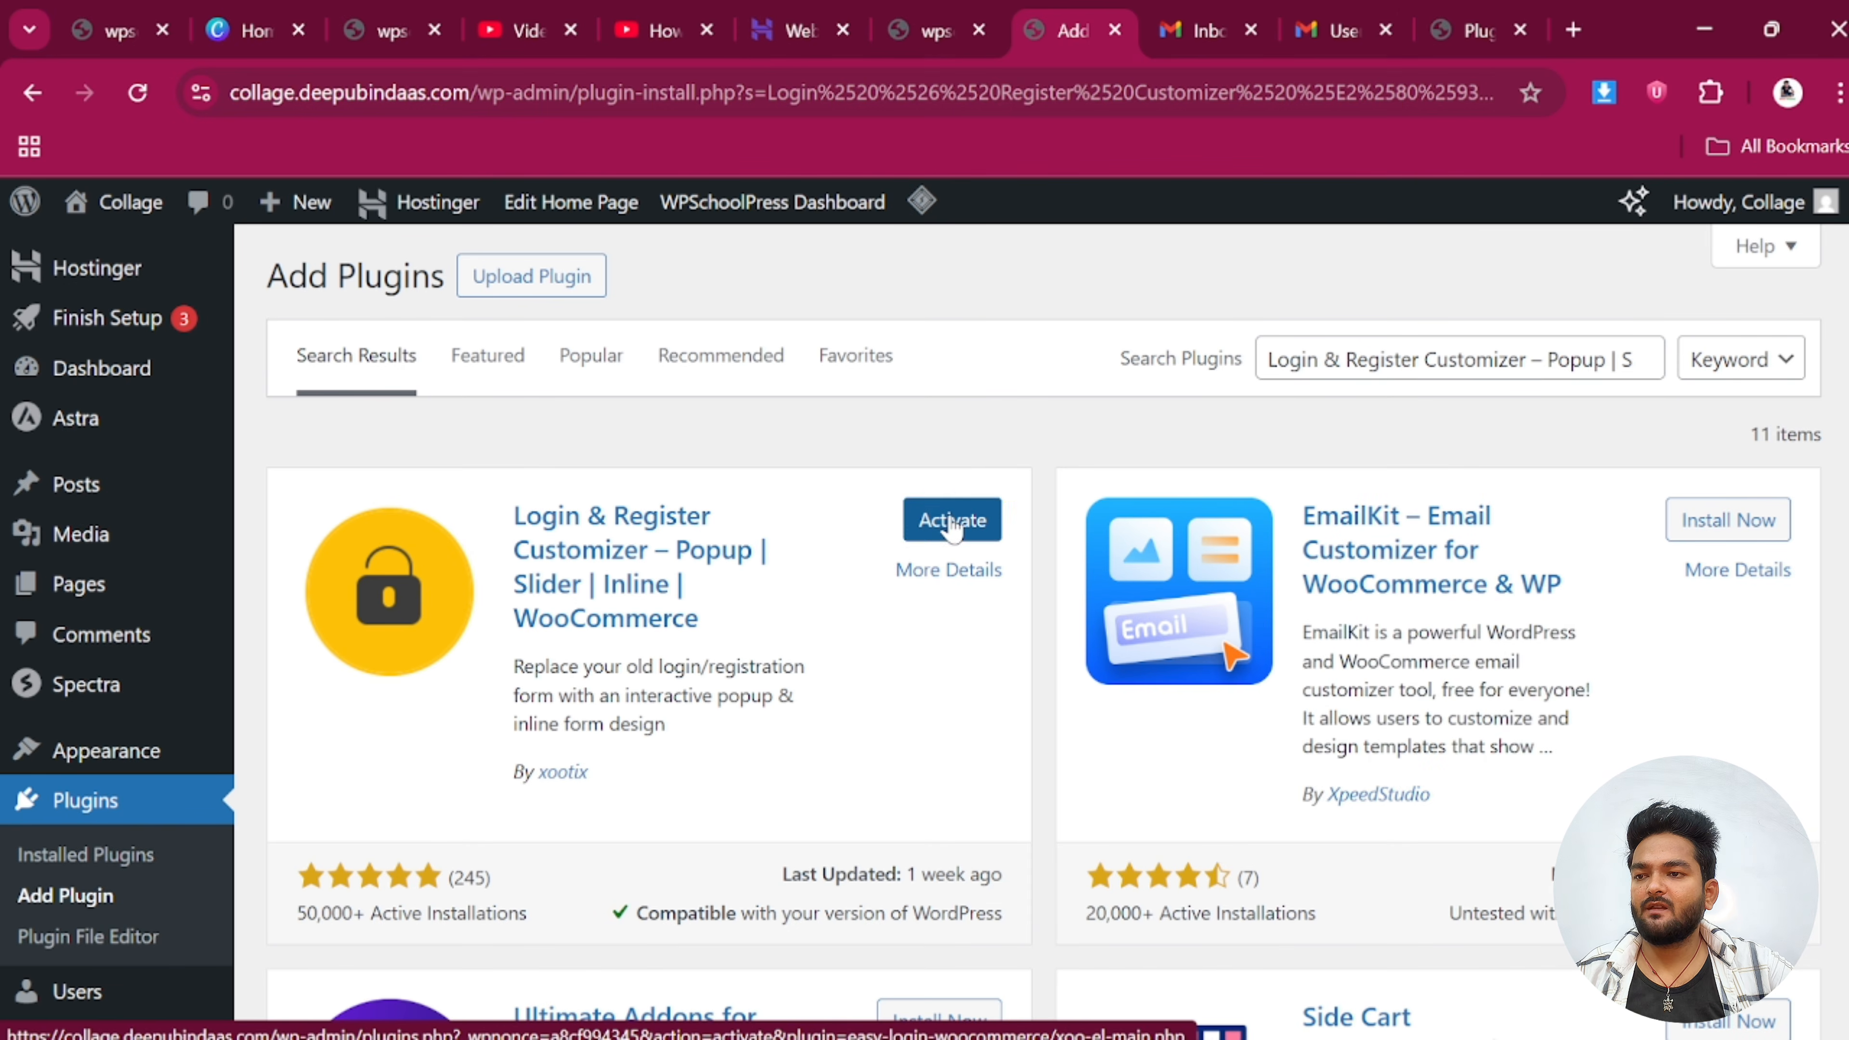
{"action": "left_click", "coordinate": [950, 520]}
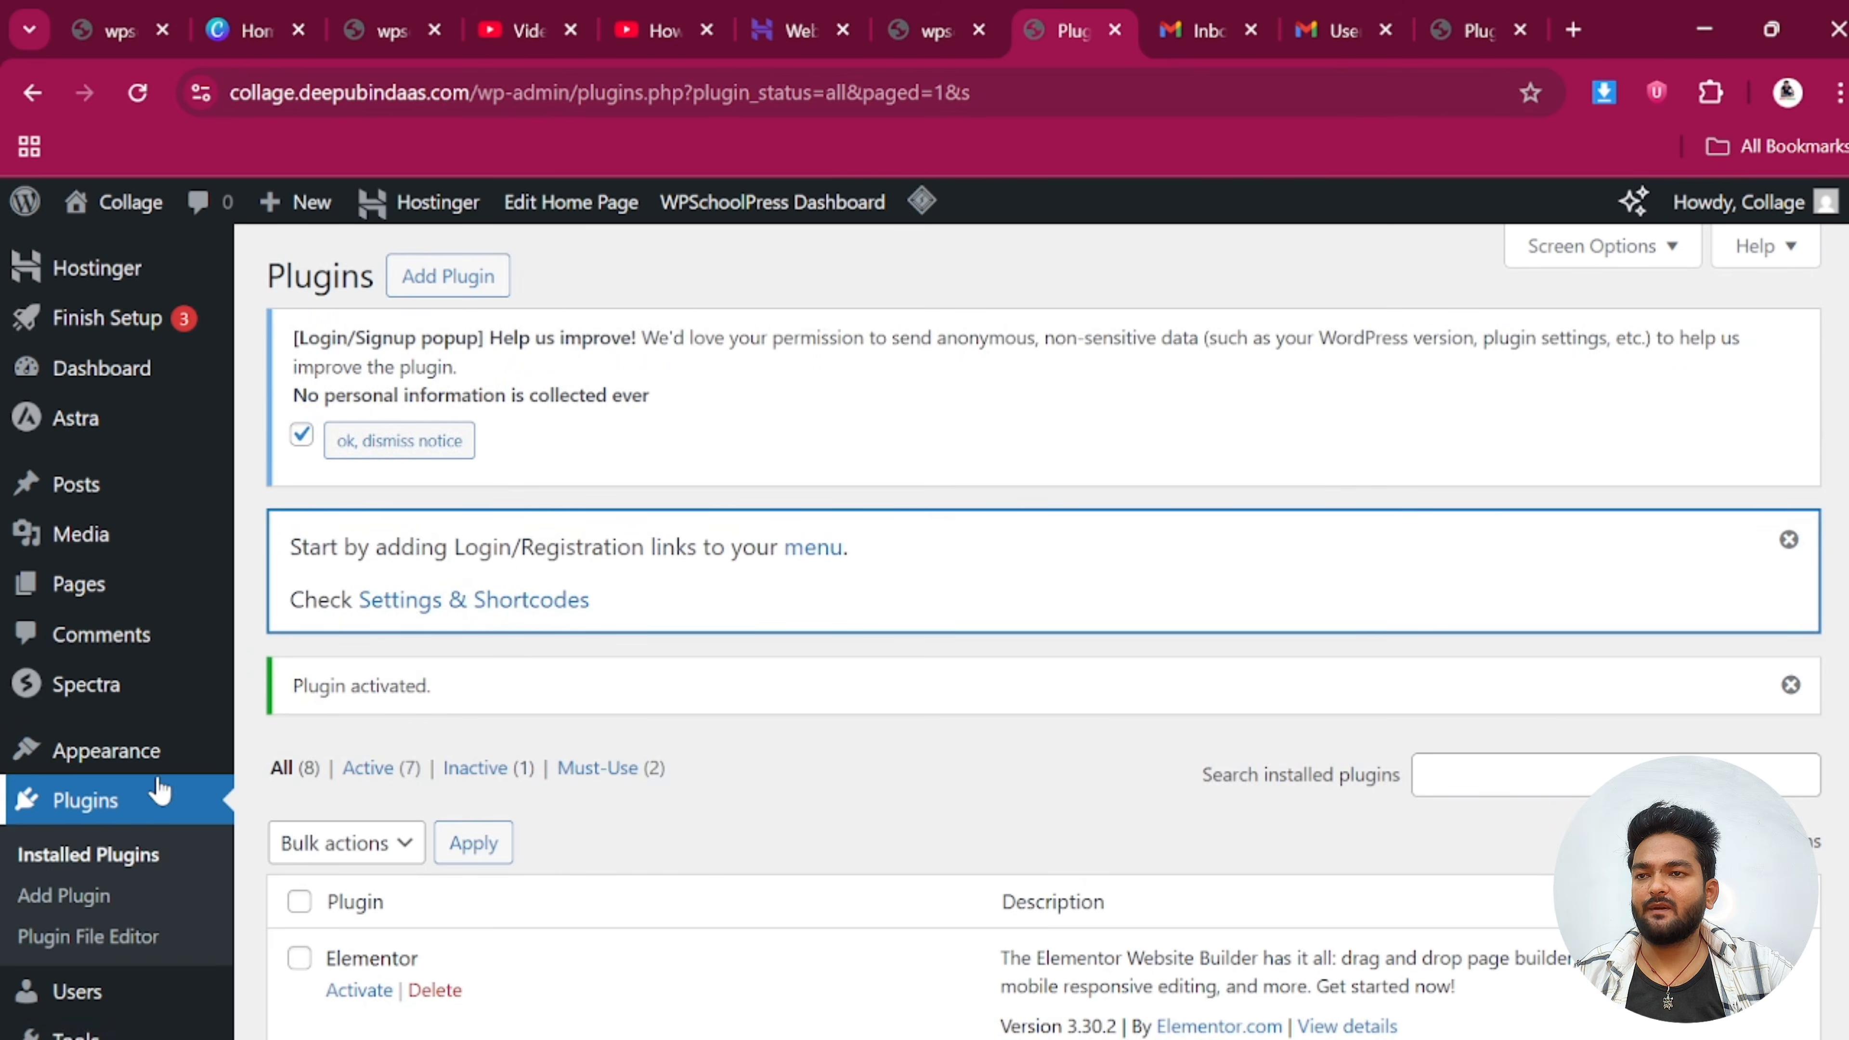
Upload elementor-pro-2.zip as a plugin and install Elementor Pro
{"action": "scroll", "coordinate": [99, 685], "scroll_direction": "down", "scroll_amount": 2}
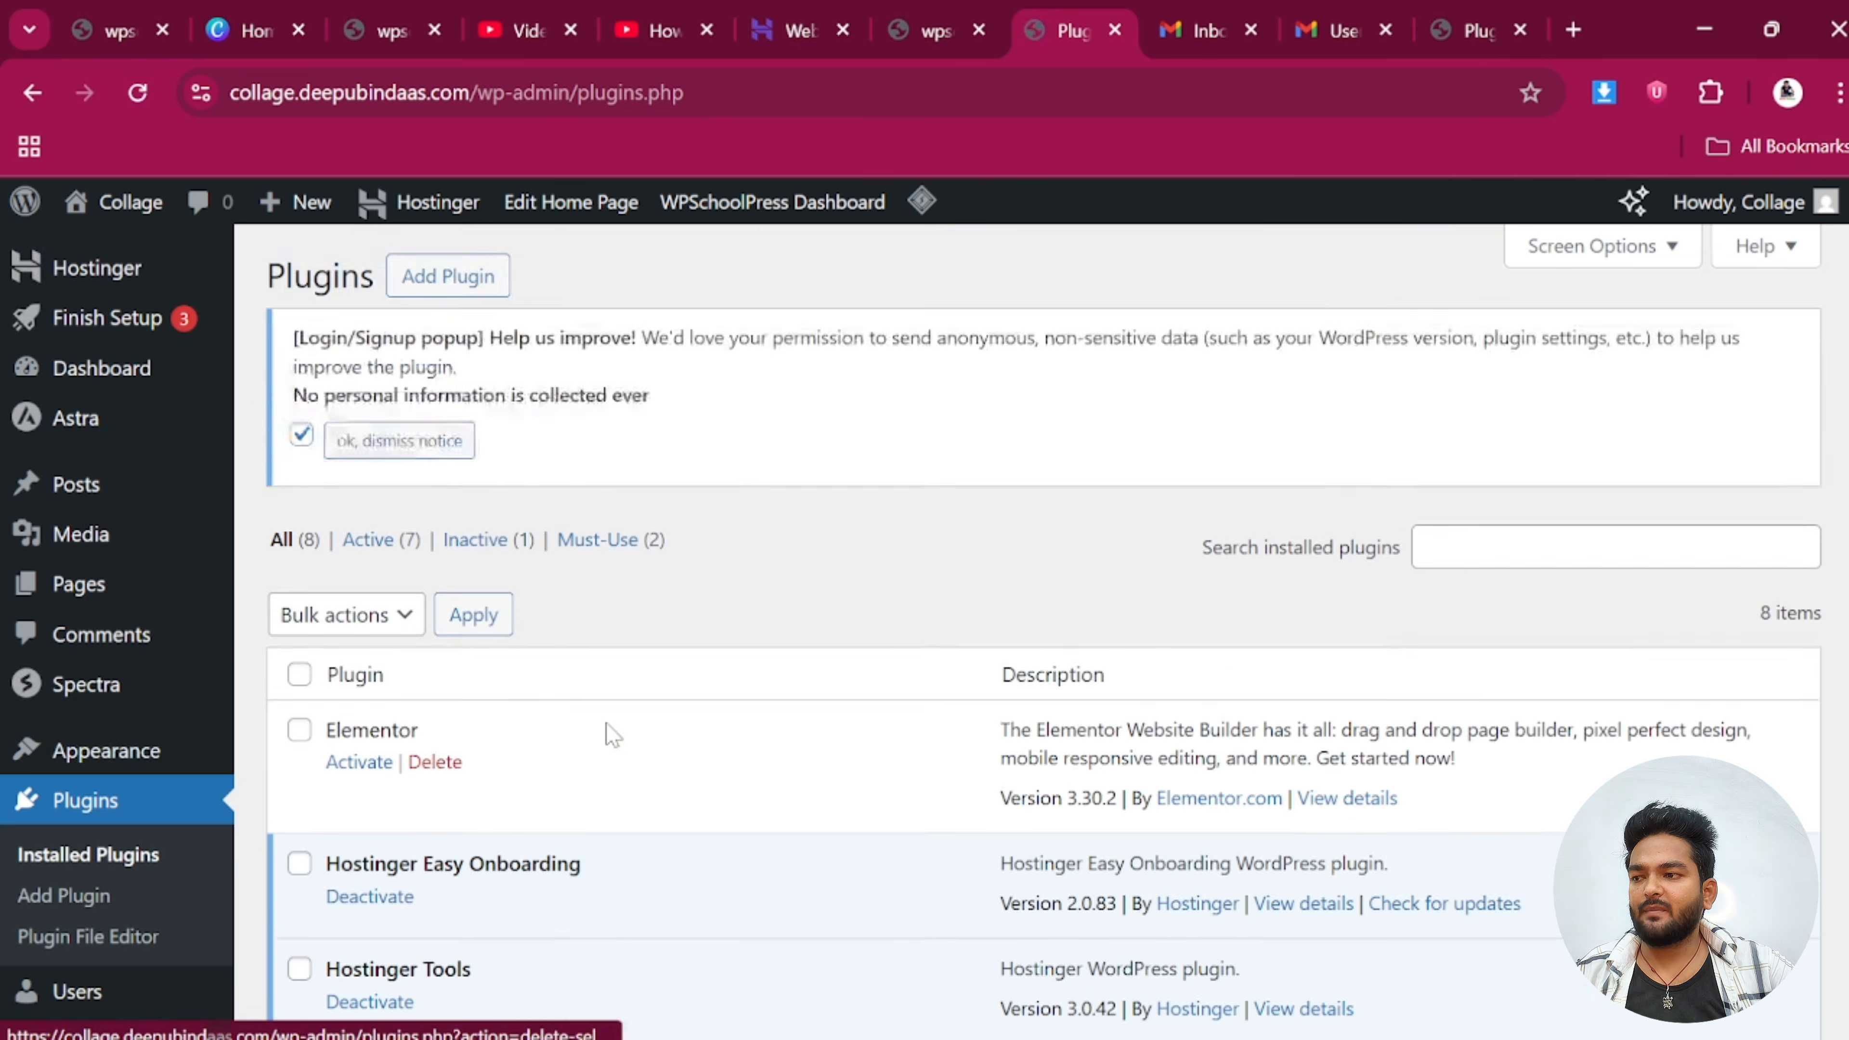
{"action": "scroll", "coordinate": [318, 615], "scroll_direction": "down", "scroll_amount": 2}
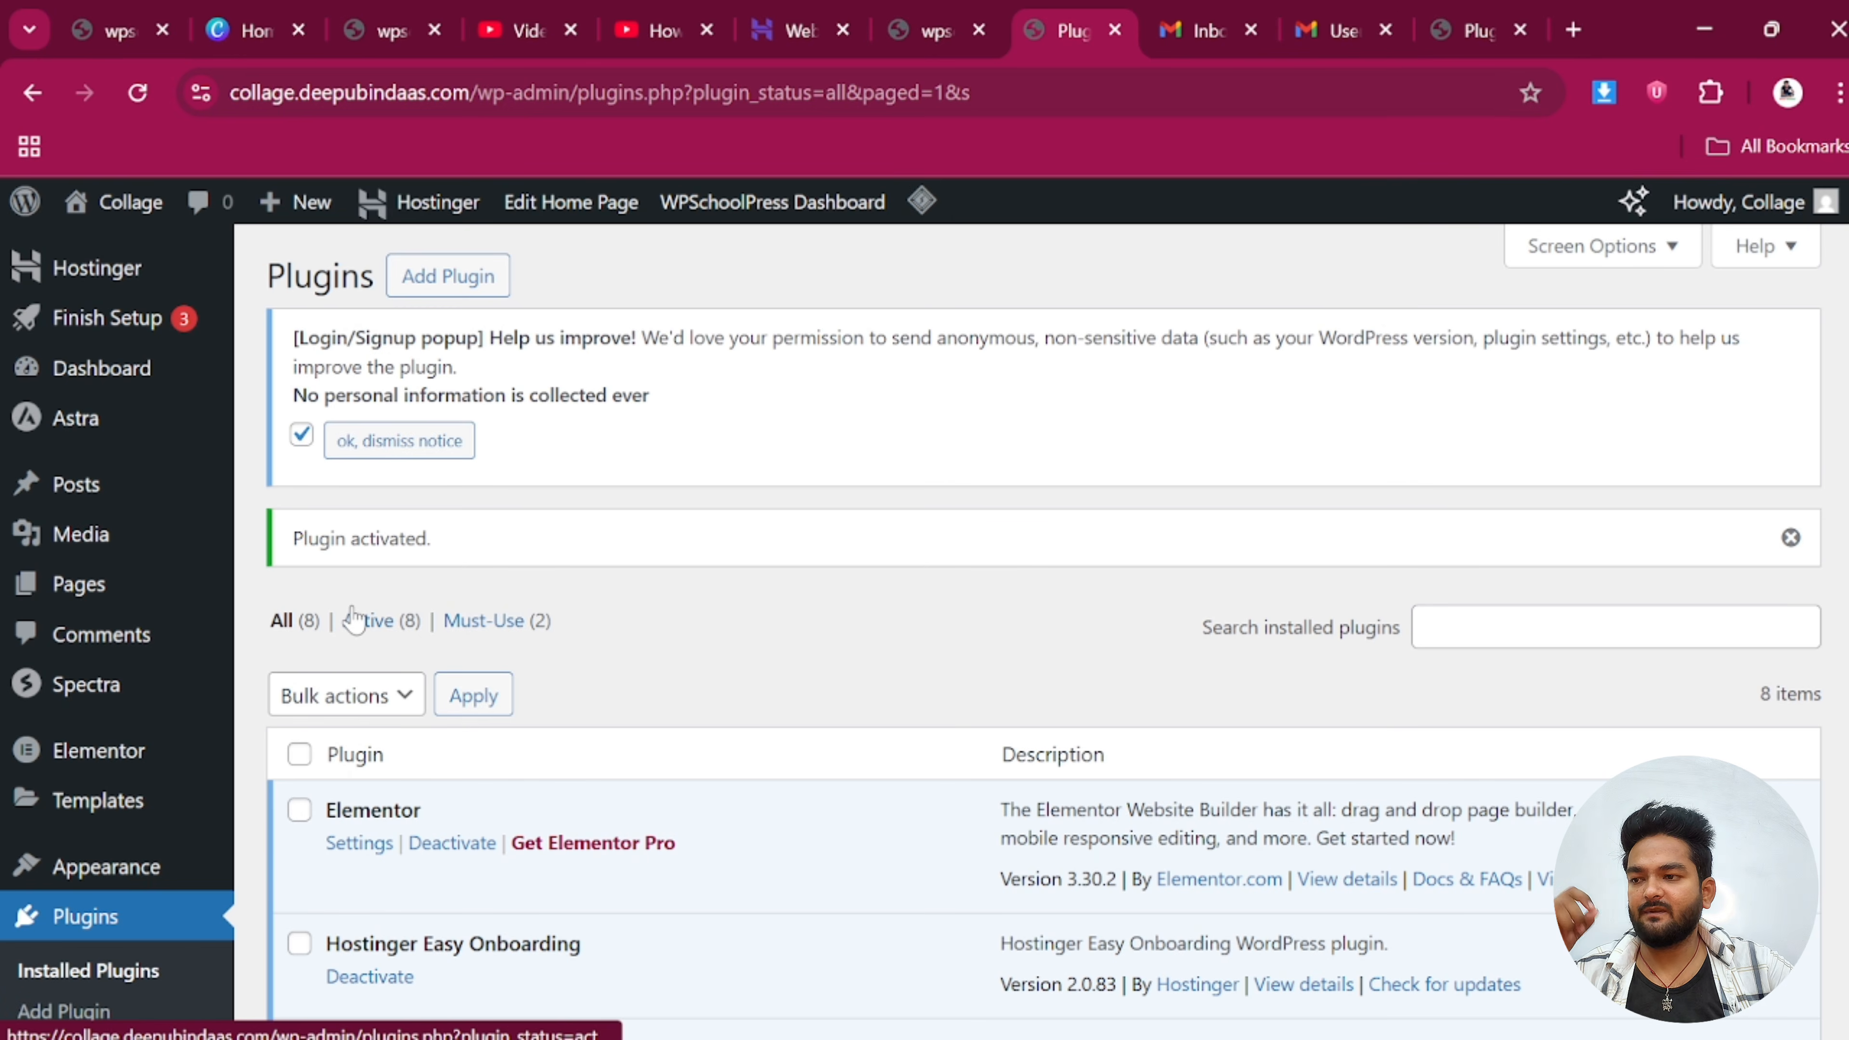
{"action": "left_click", "coordinate": [433, 283]}
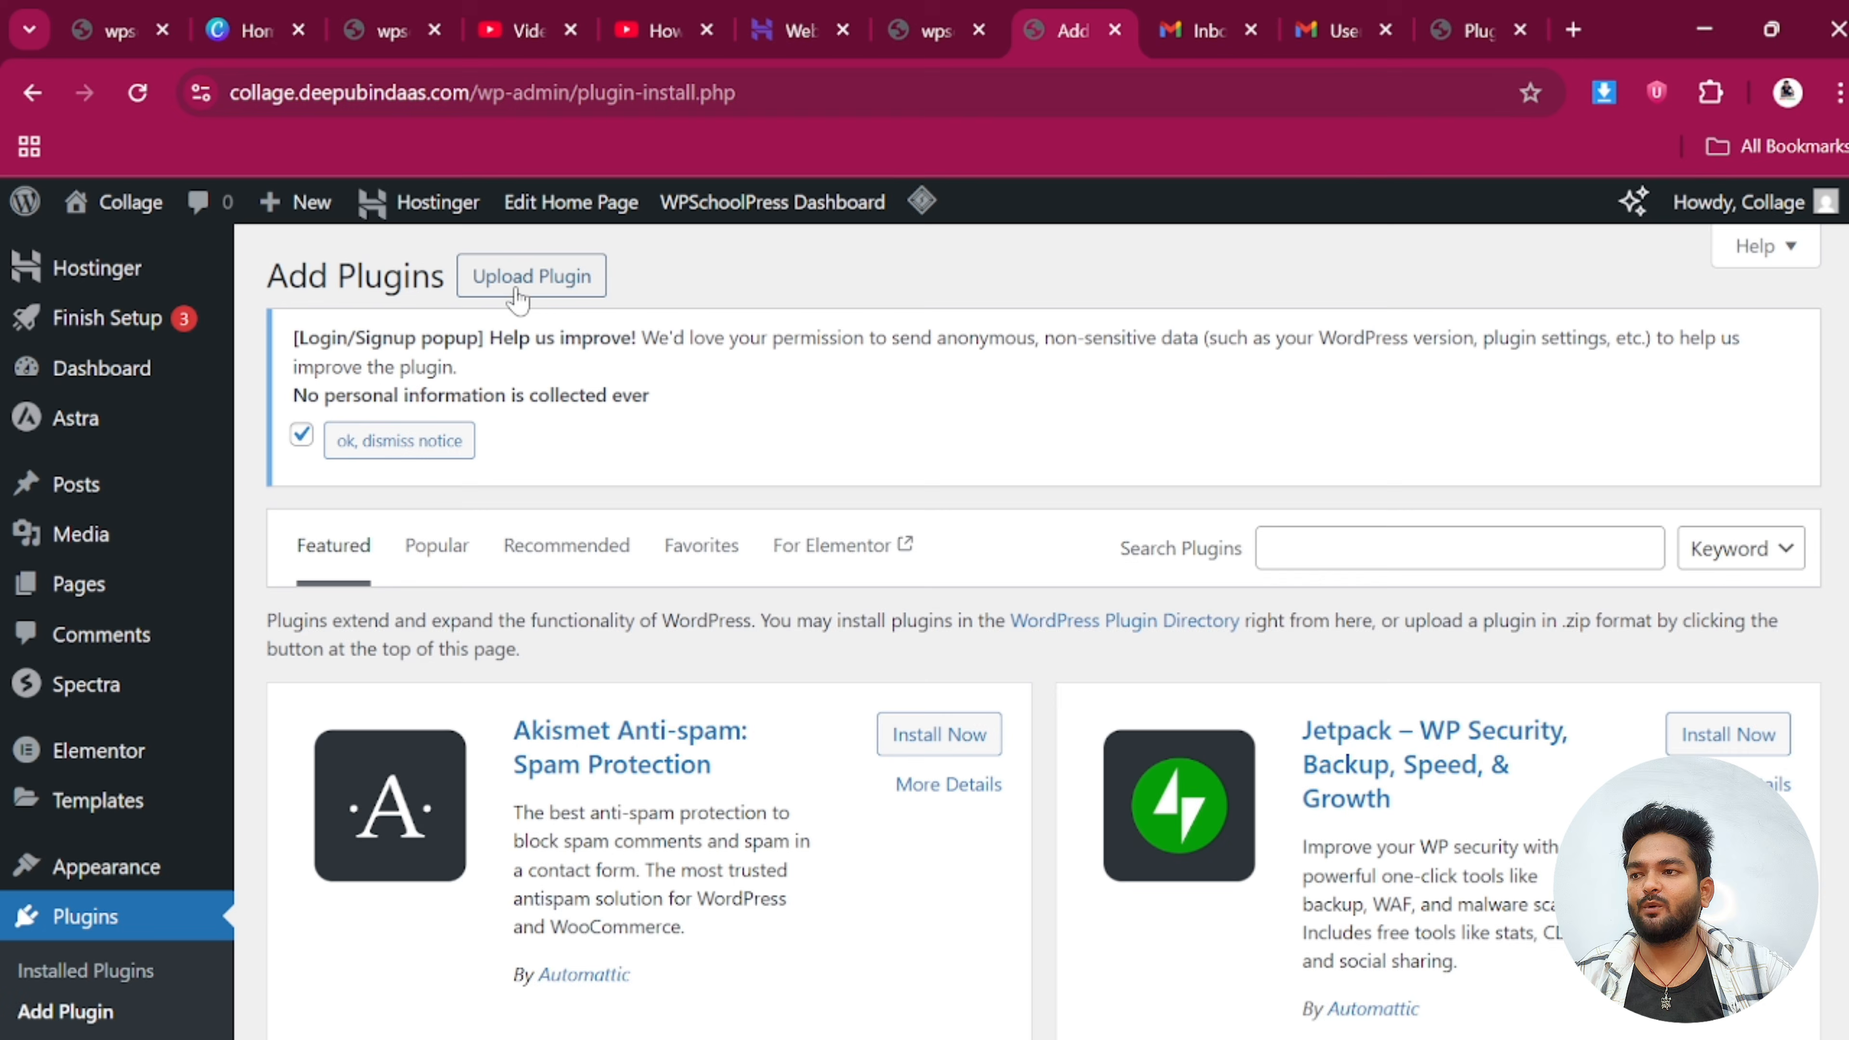
{"action": "left_click", "coordinate": [521, 284]}
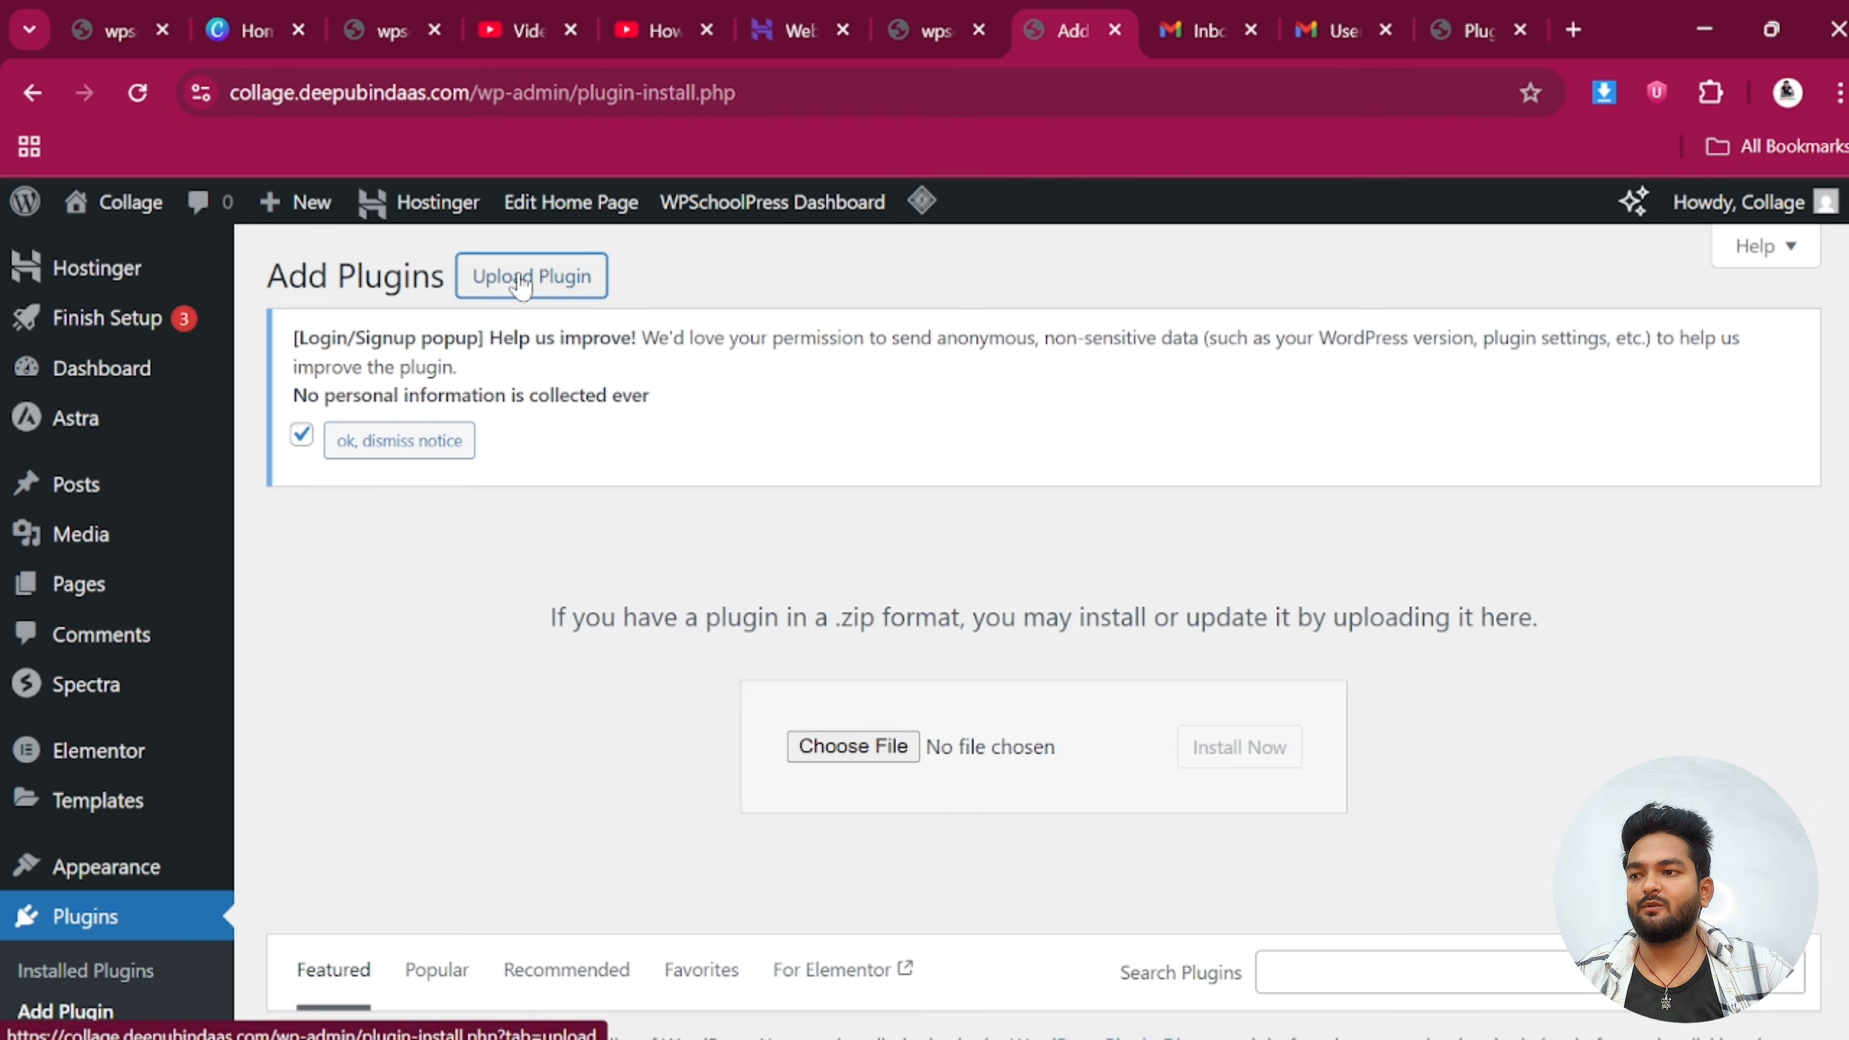
{"action": "left_click", "coordinate": [847, 755]}
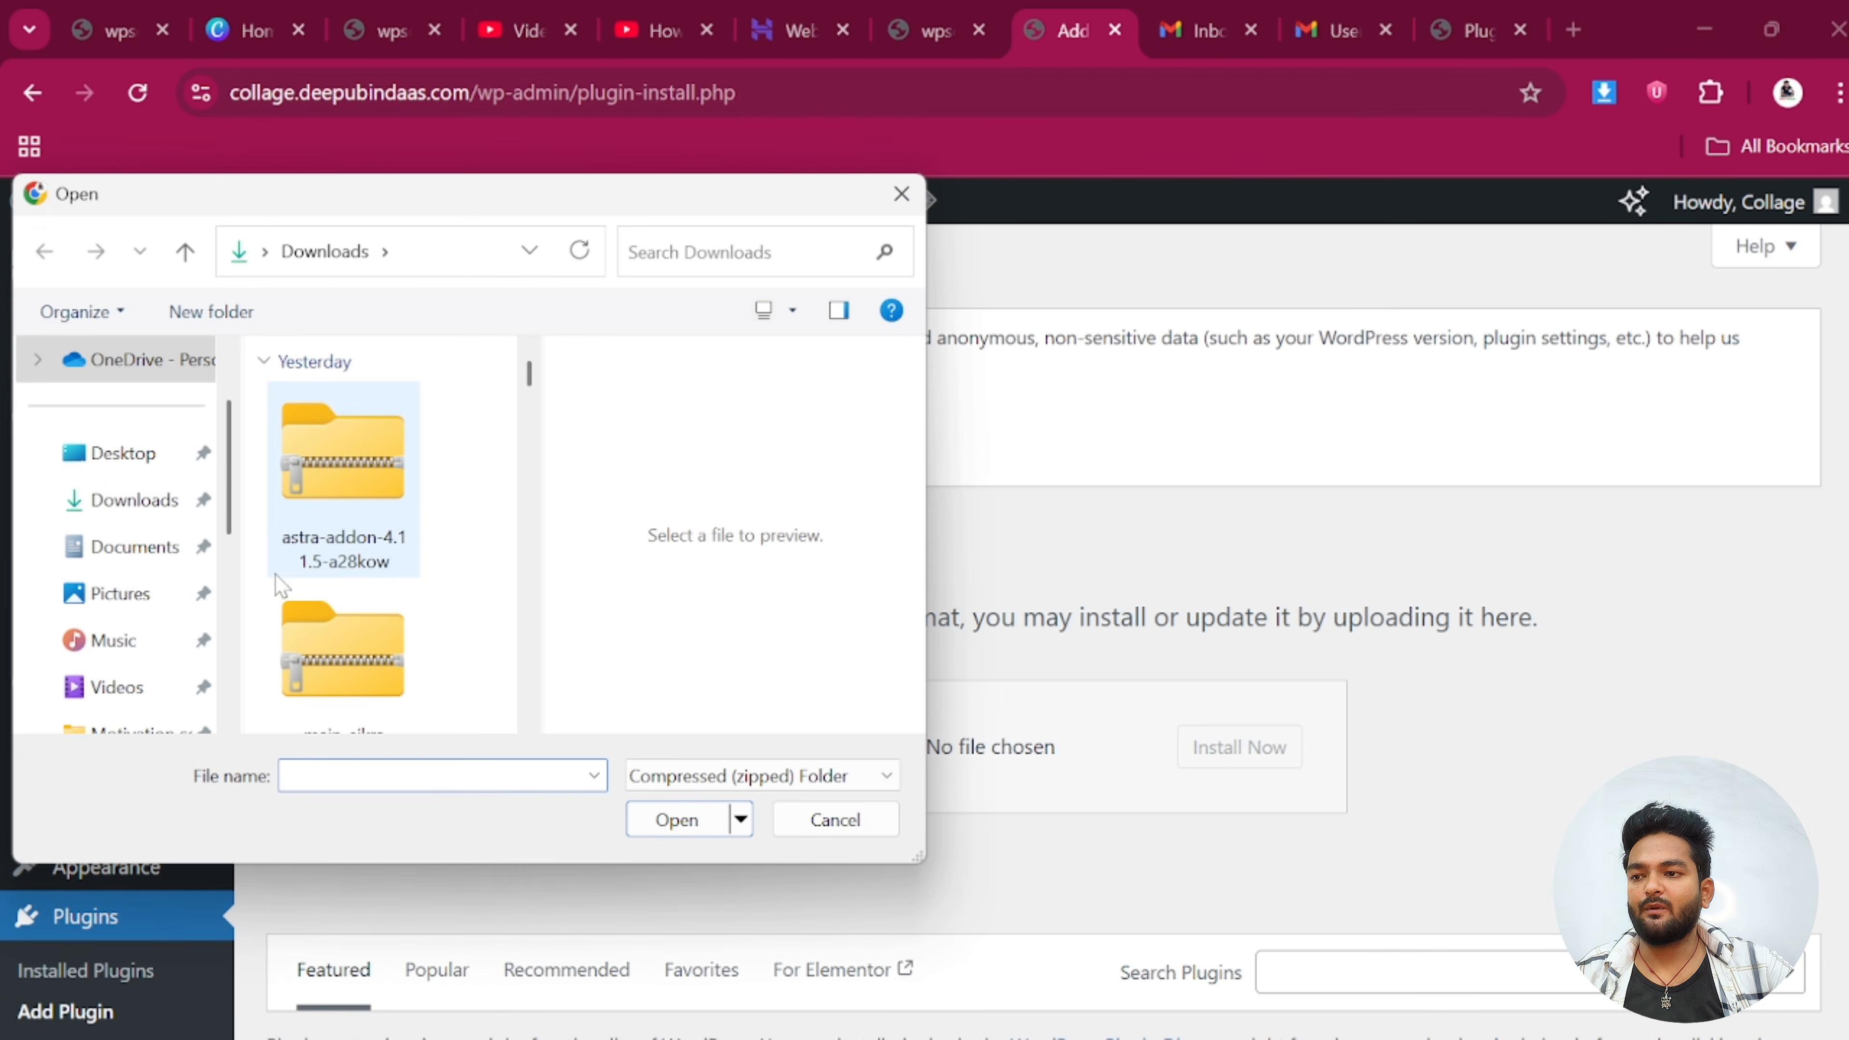
{"action": "scroll", "coordinate": [355, 562], "scroll_direction": "down", "scroll_amount": 3}
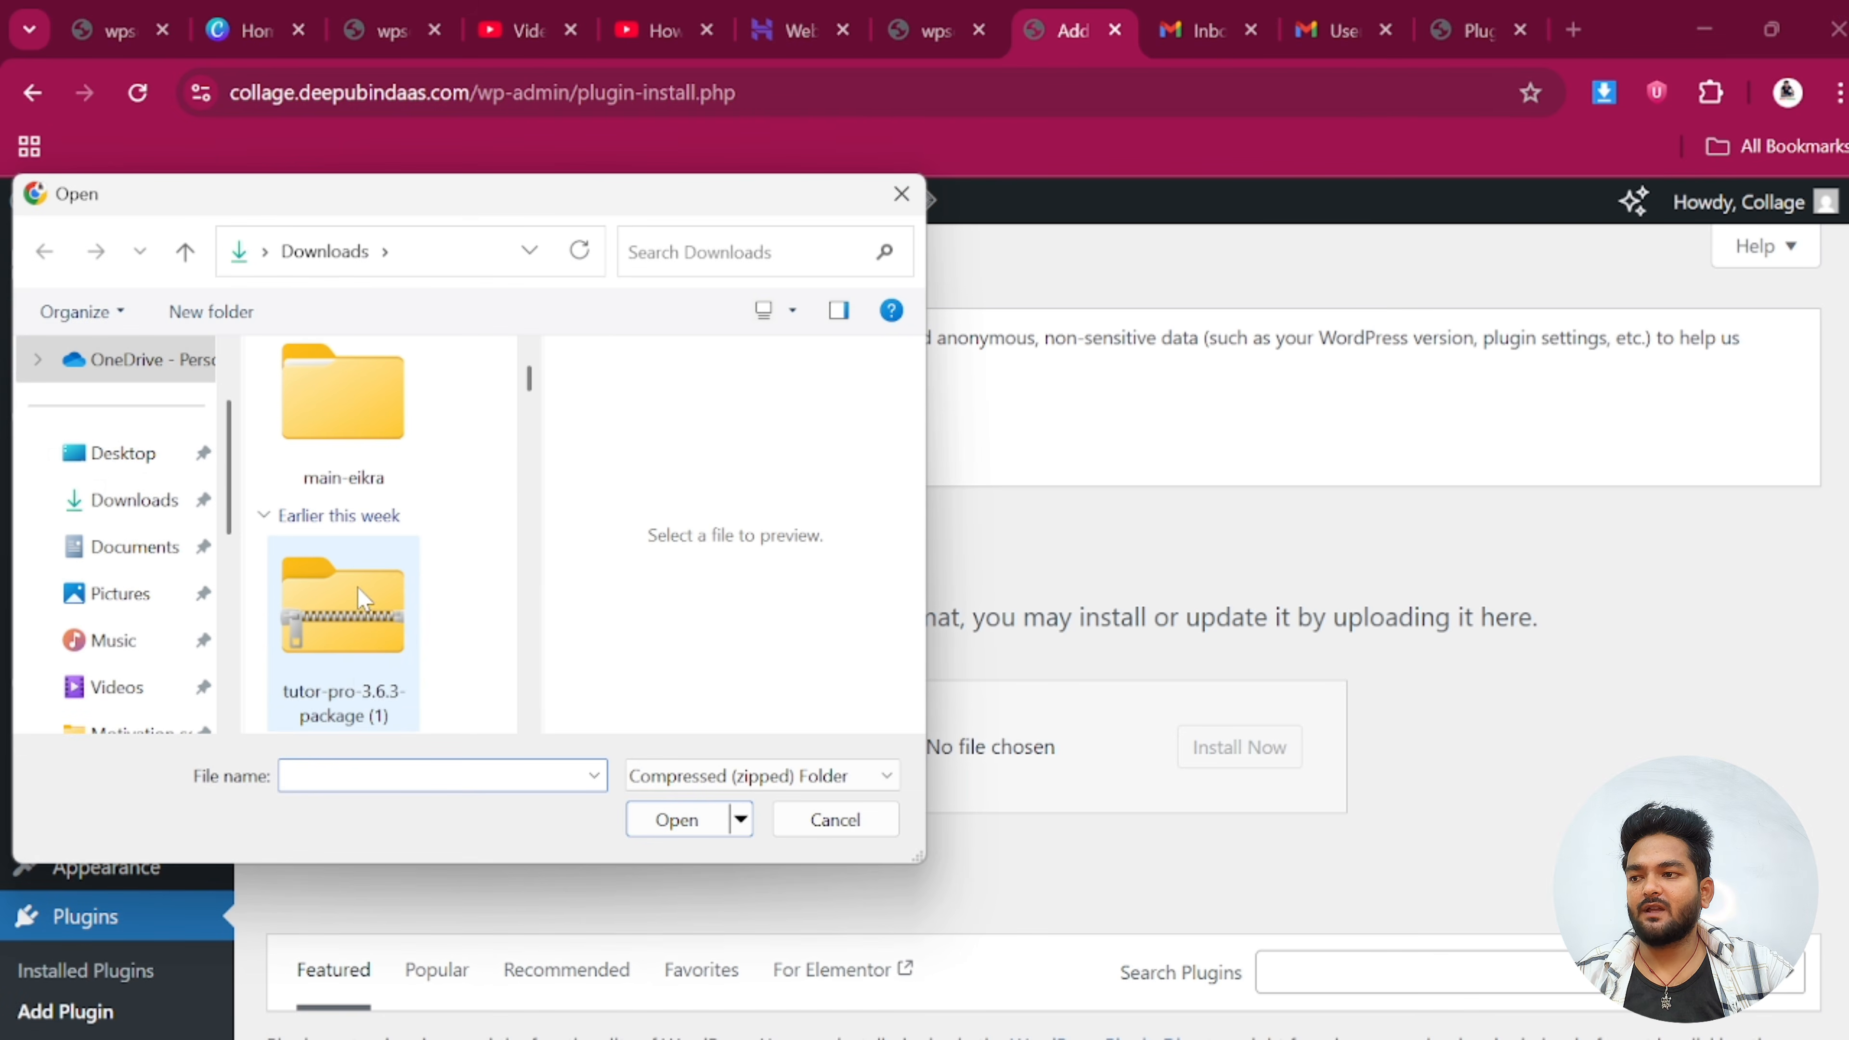
{"action": "scroll", "coordinate": [364, 598], "scroll_direction": "down", "scroll_amount": 3}
{"action": "left_click", "coordinate": [336, 667]}
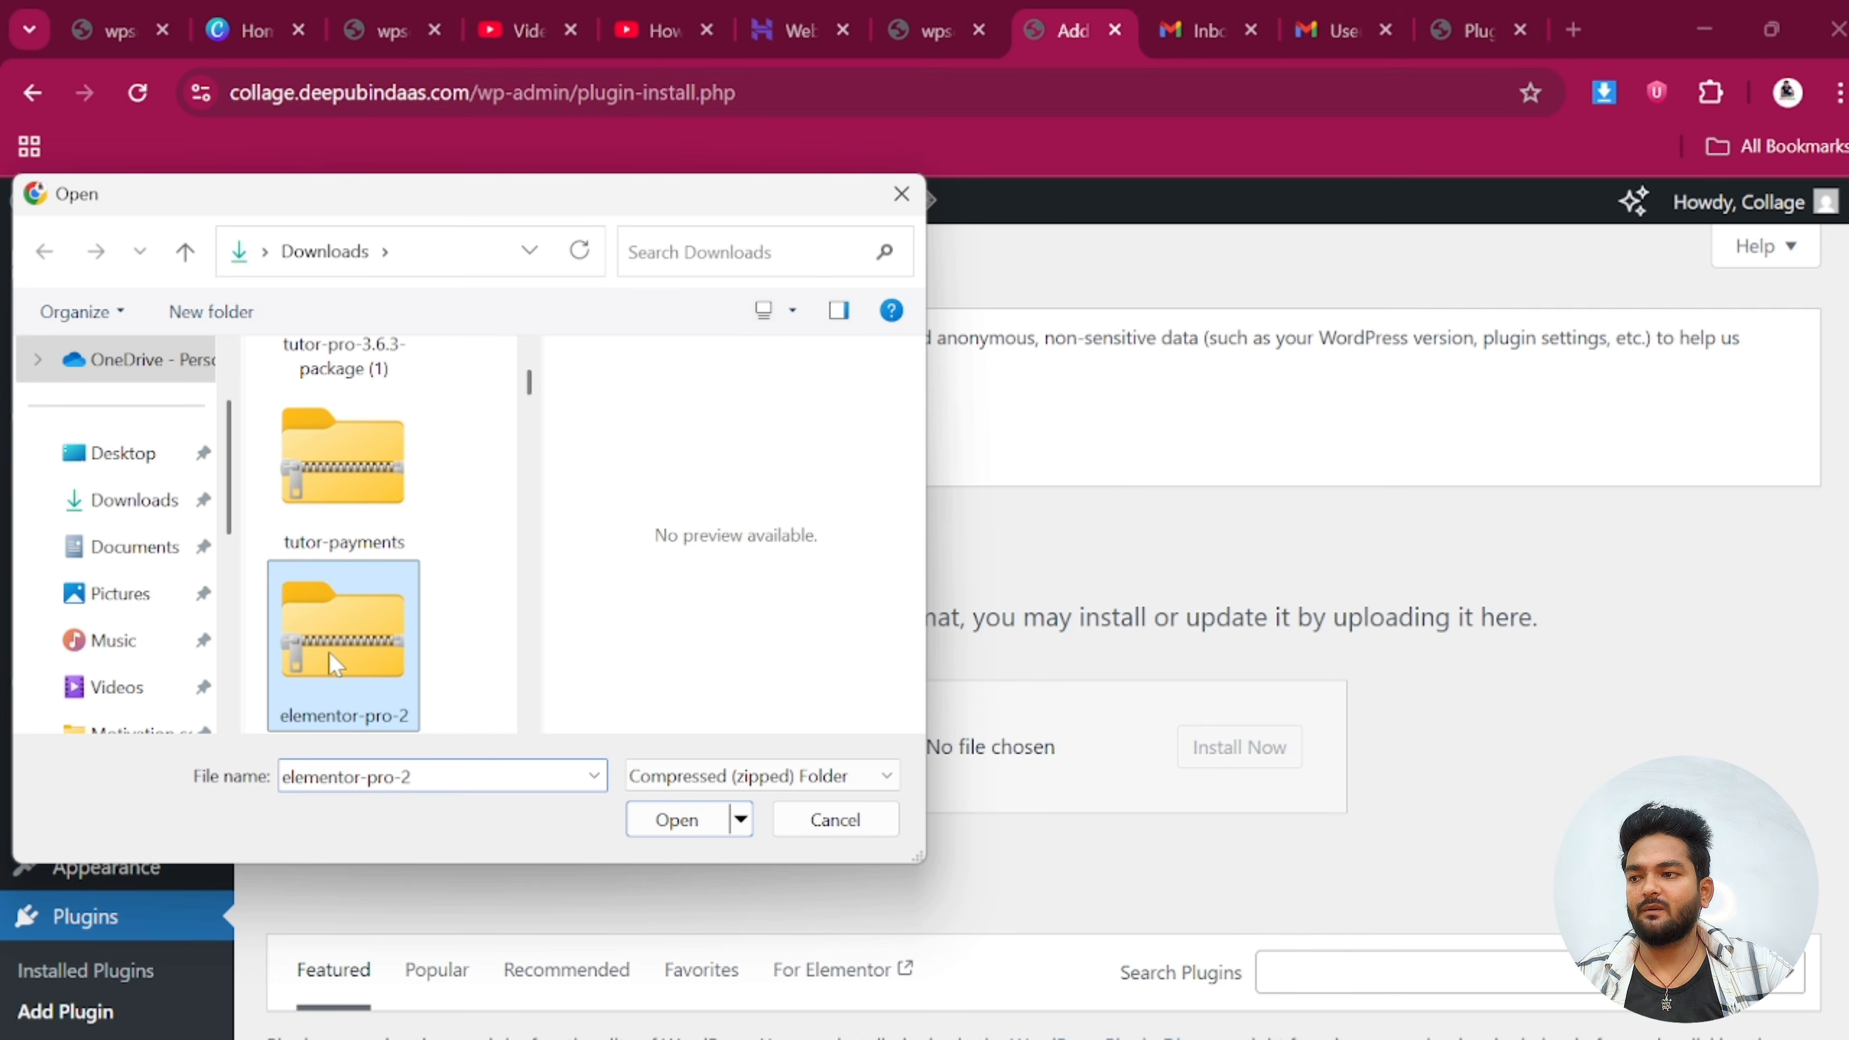
{"action": "scroll", "coordinate": [348, 673], "scroll_direction": "down", "scroll_amount": 2}
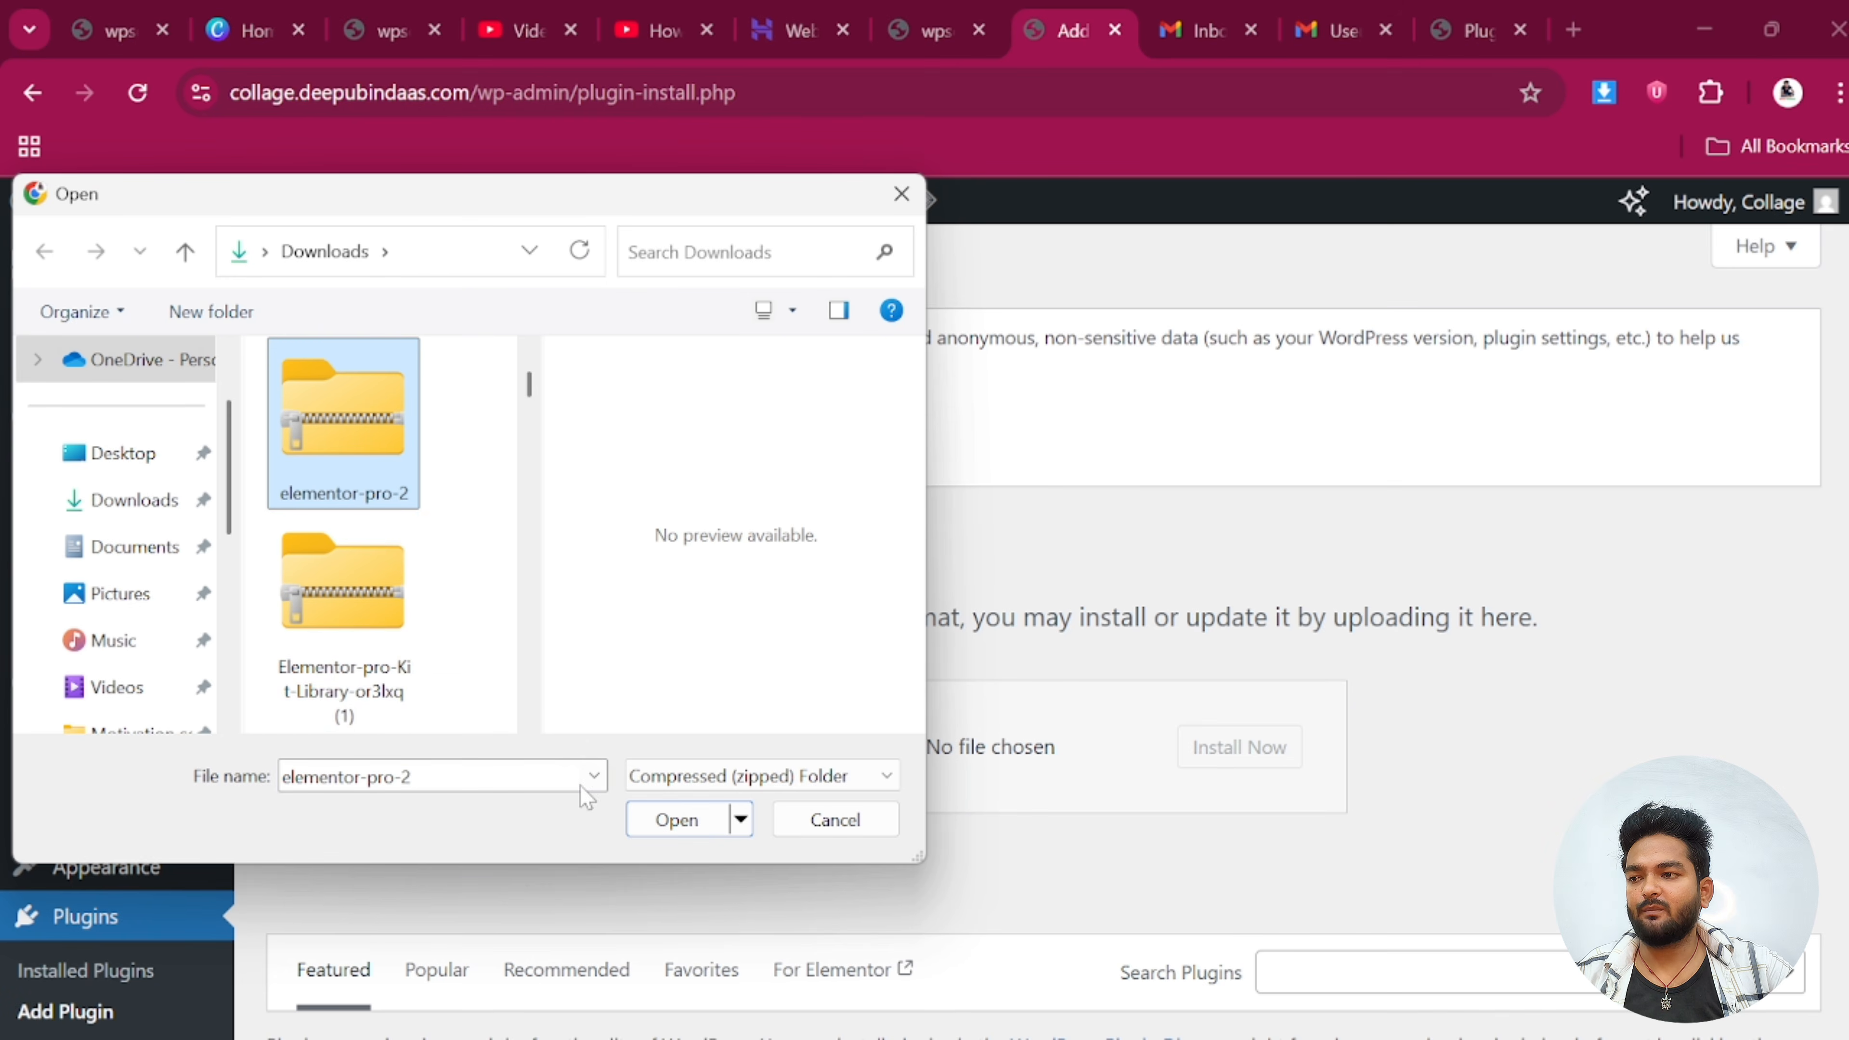
{"action": "left_click", "coordinate": [677, 820]}
{"action": "left_click", "coordinate": [1237, 765]}
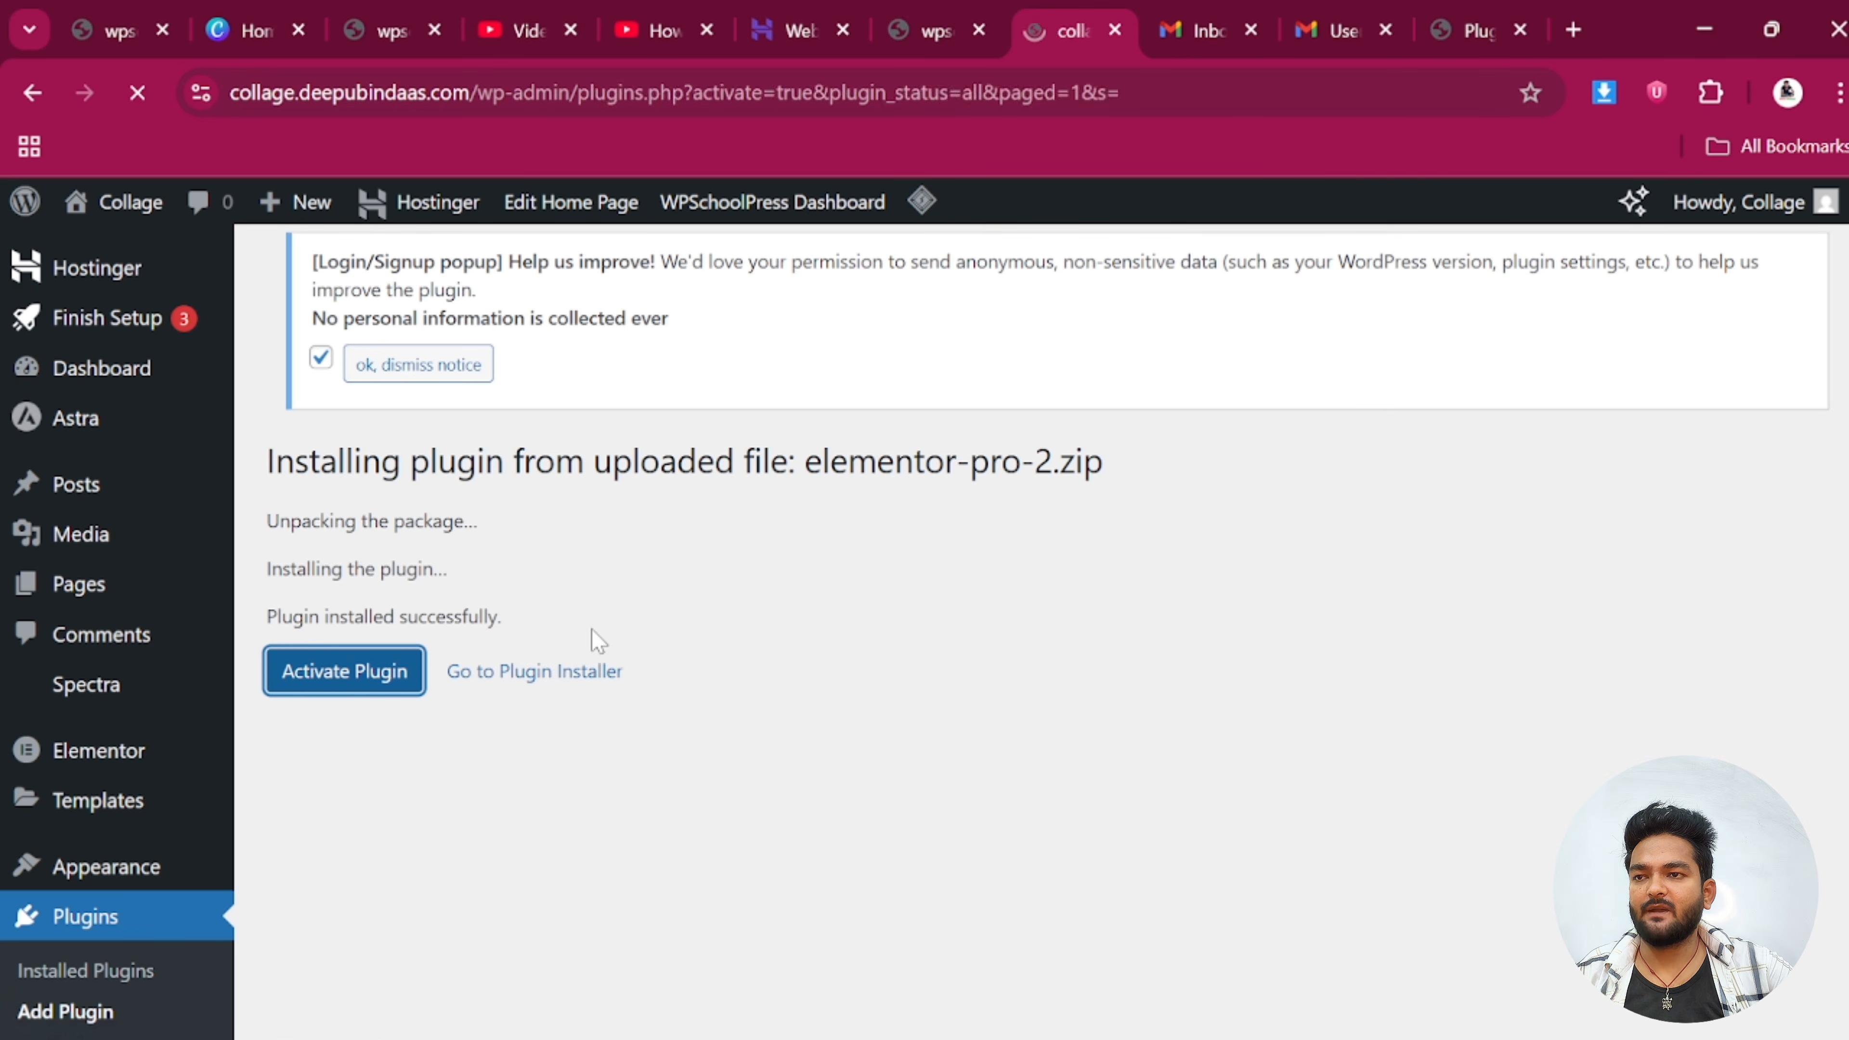
{"action": "scroll", "coordinate": [409, 785], "scroll_direction": "down", "scroll_amount": 5}
{"action": "scroll", "coordinate": [408, 786], "scroll_direction": "down", "scroll_amount": 1}
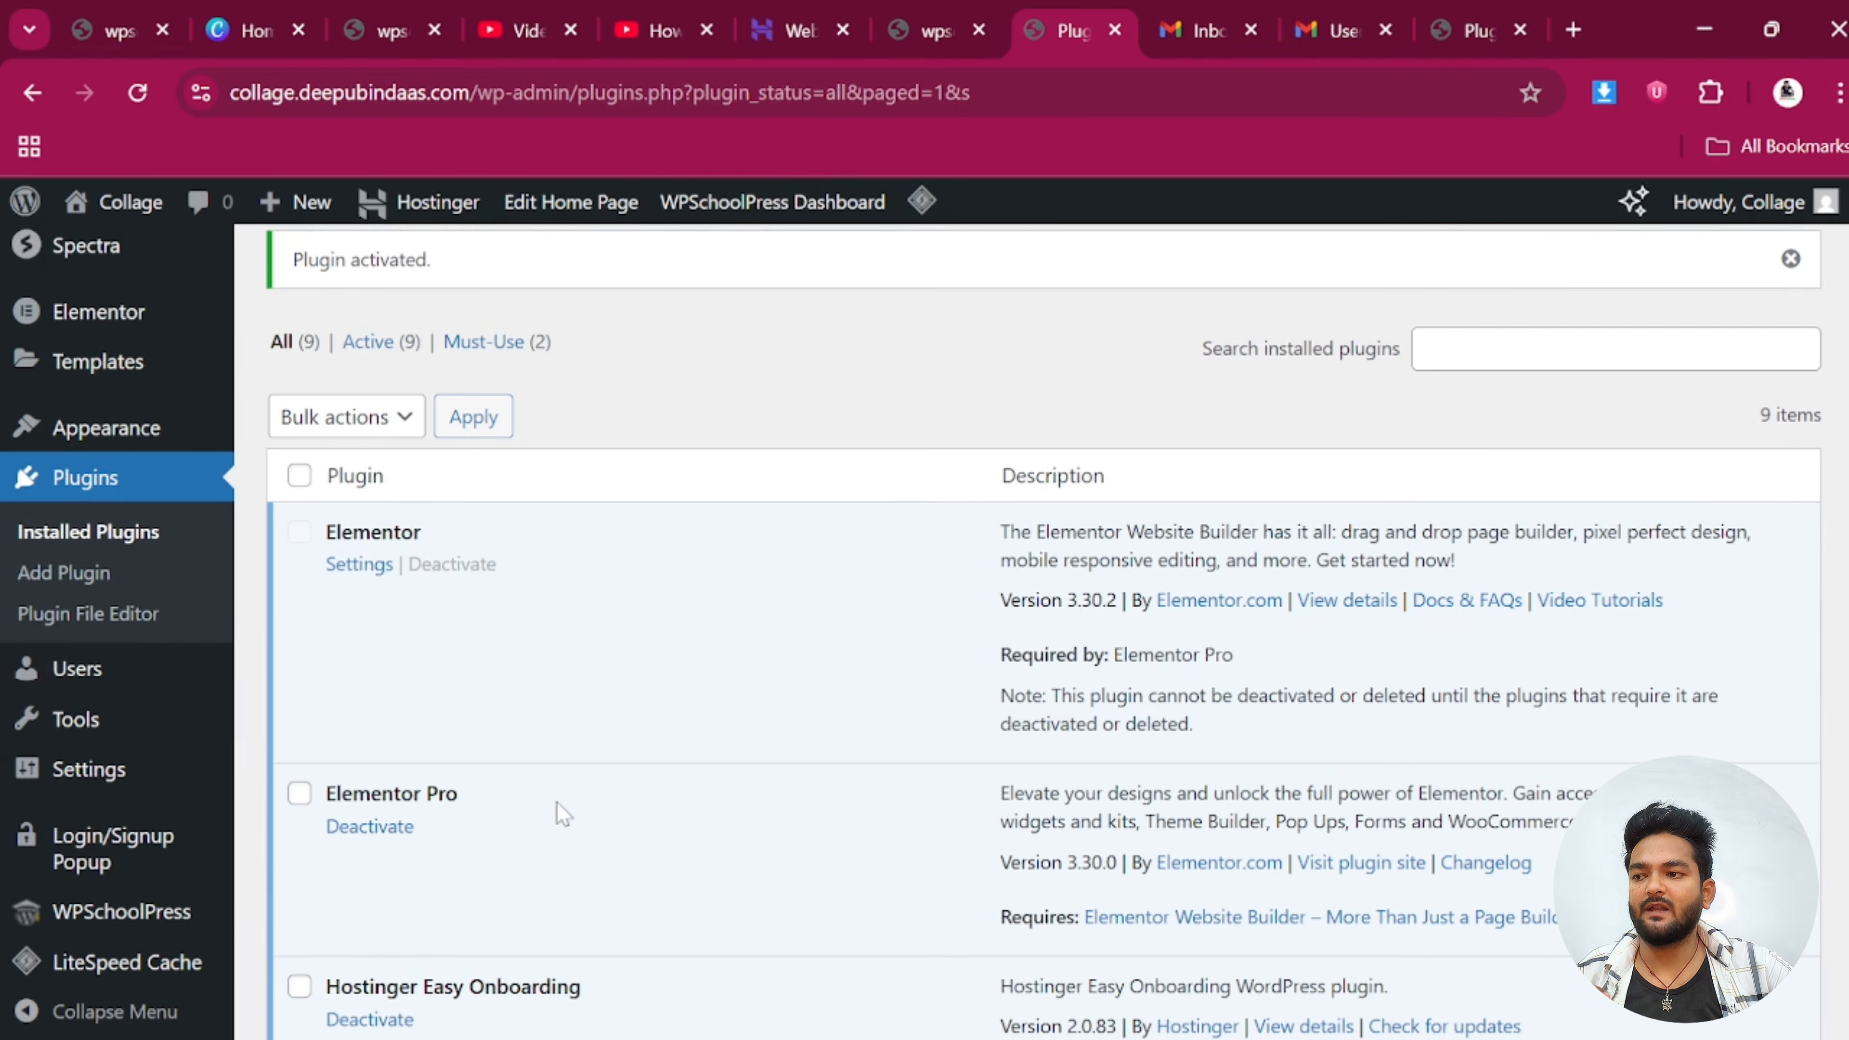
{"action": "scroll", "coordinate": [607, 797], "scroll_direction": "down", "scroll_amount": 5}
{"action": "scroll", "coordinate": [129, 779], "scroll_direction": "up", "scroll_amount": 4}
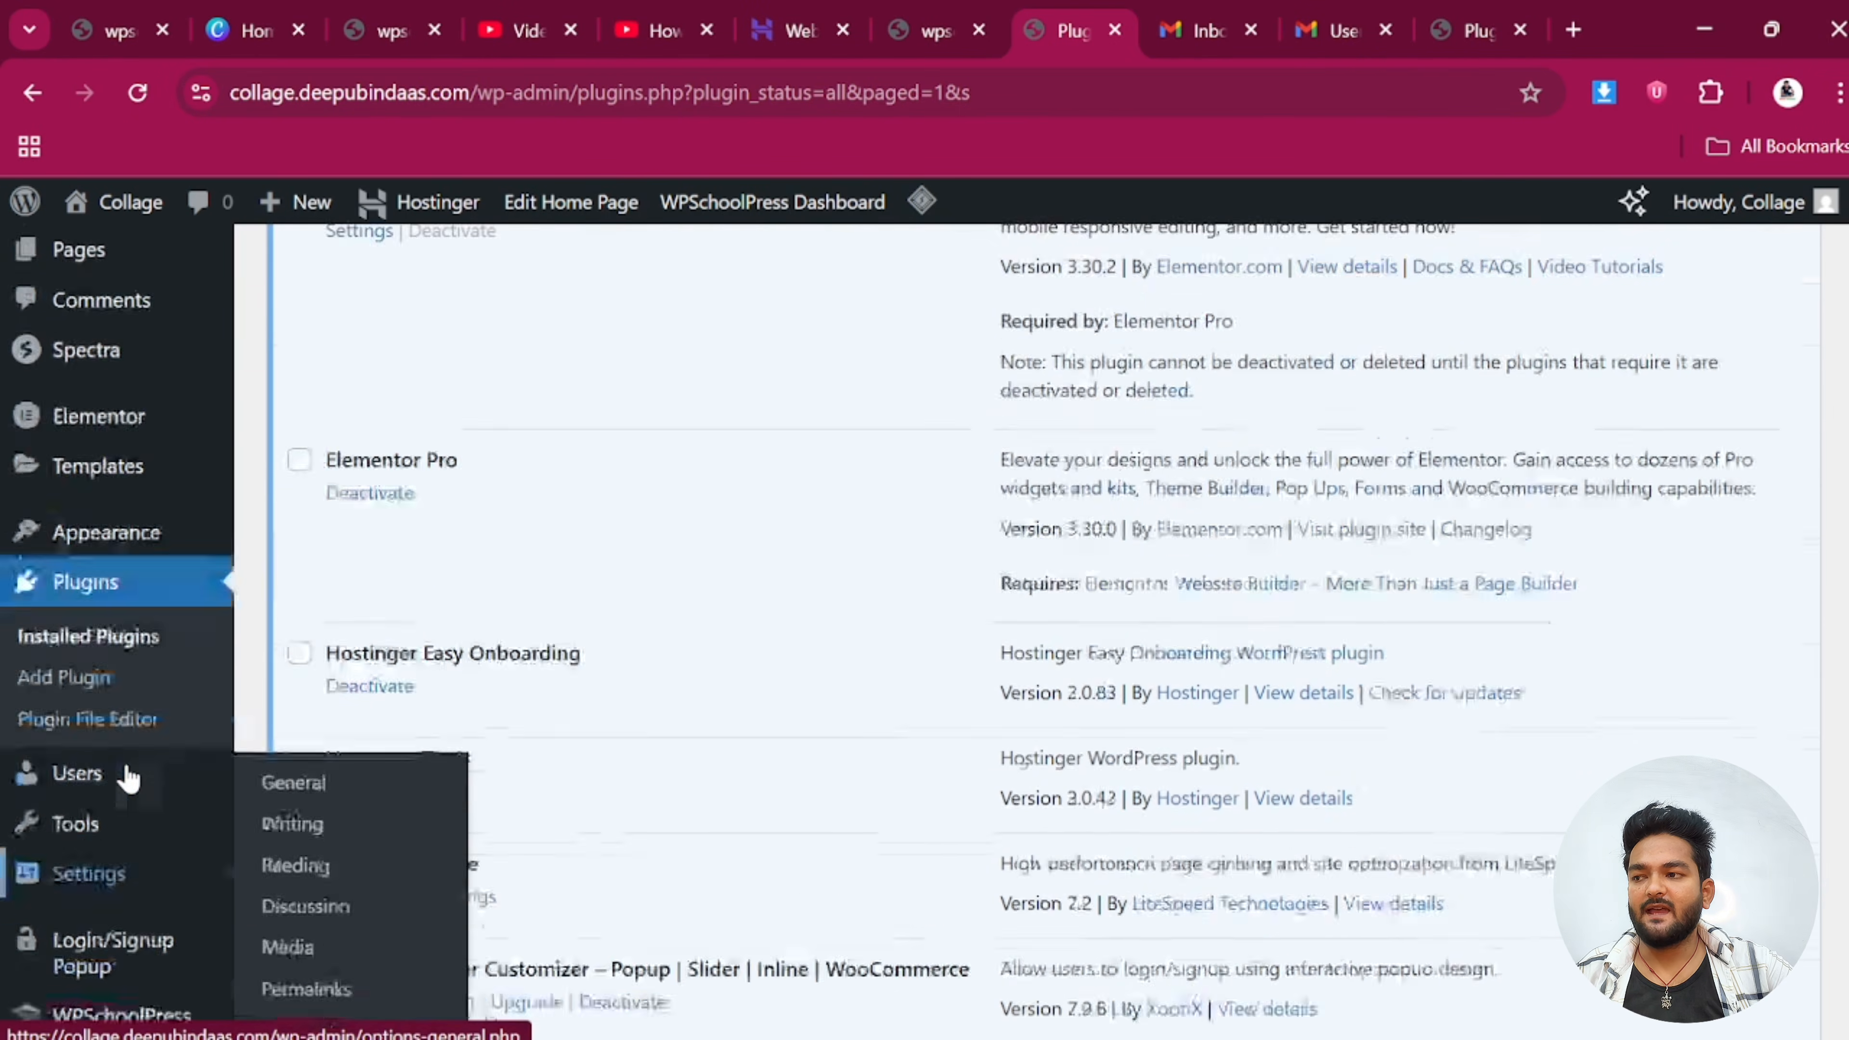
{"action": "scroll", "coordinate": [128, 779], "scroll_direction": "down", "scroll_amount": 4}
Close the school site's plugins tab and return to the Collage site's plugins page
{"action": "mouse_move", "coordinate": [128, 848]}
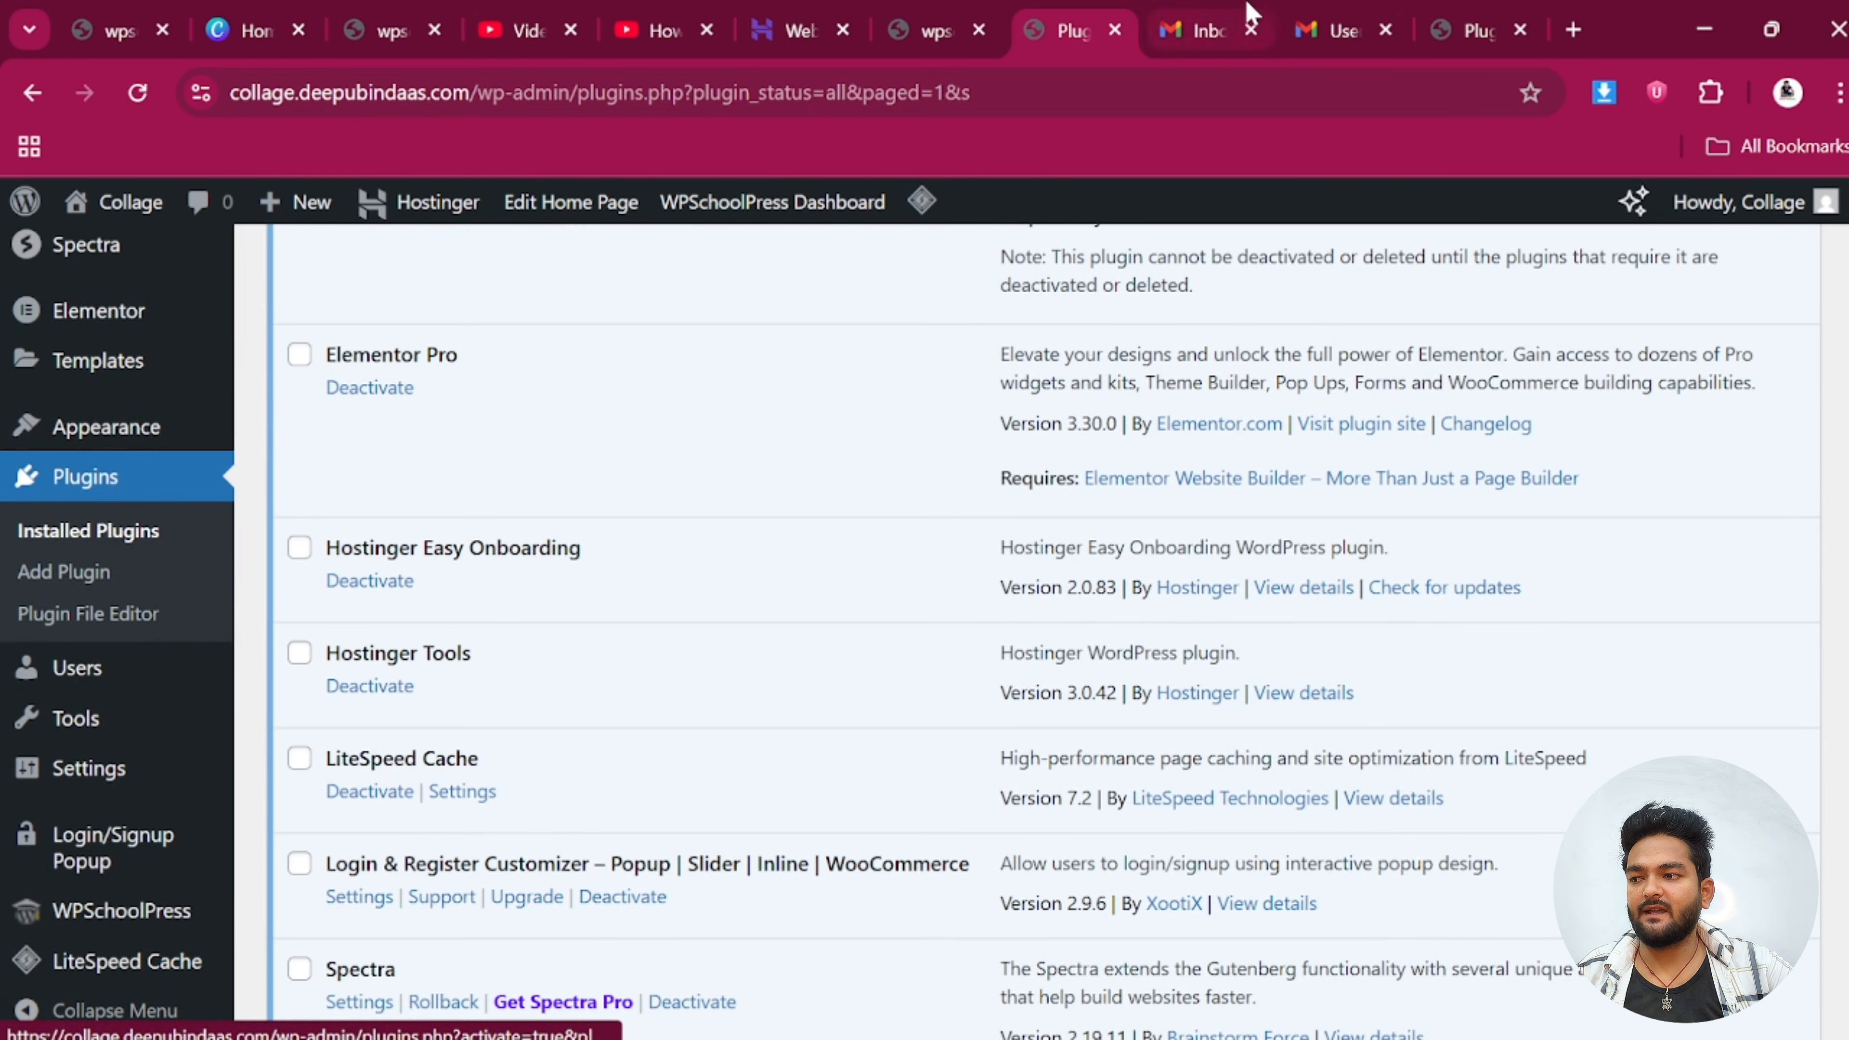
{"action": "left_click", "coordinate": [1441, 16]}
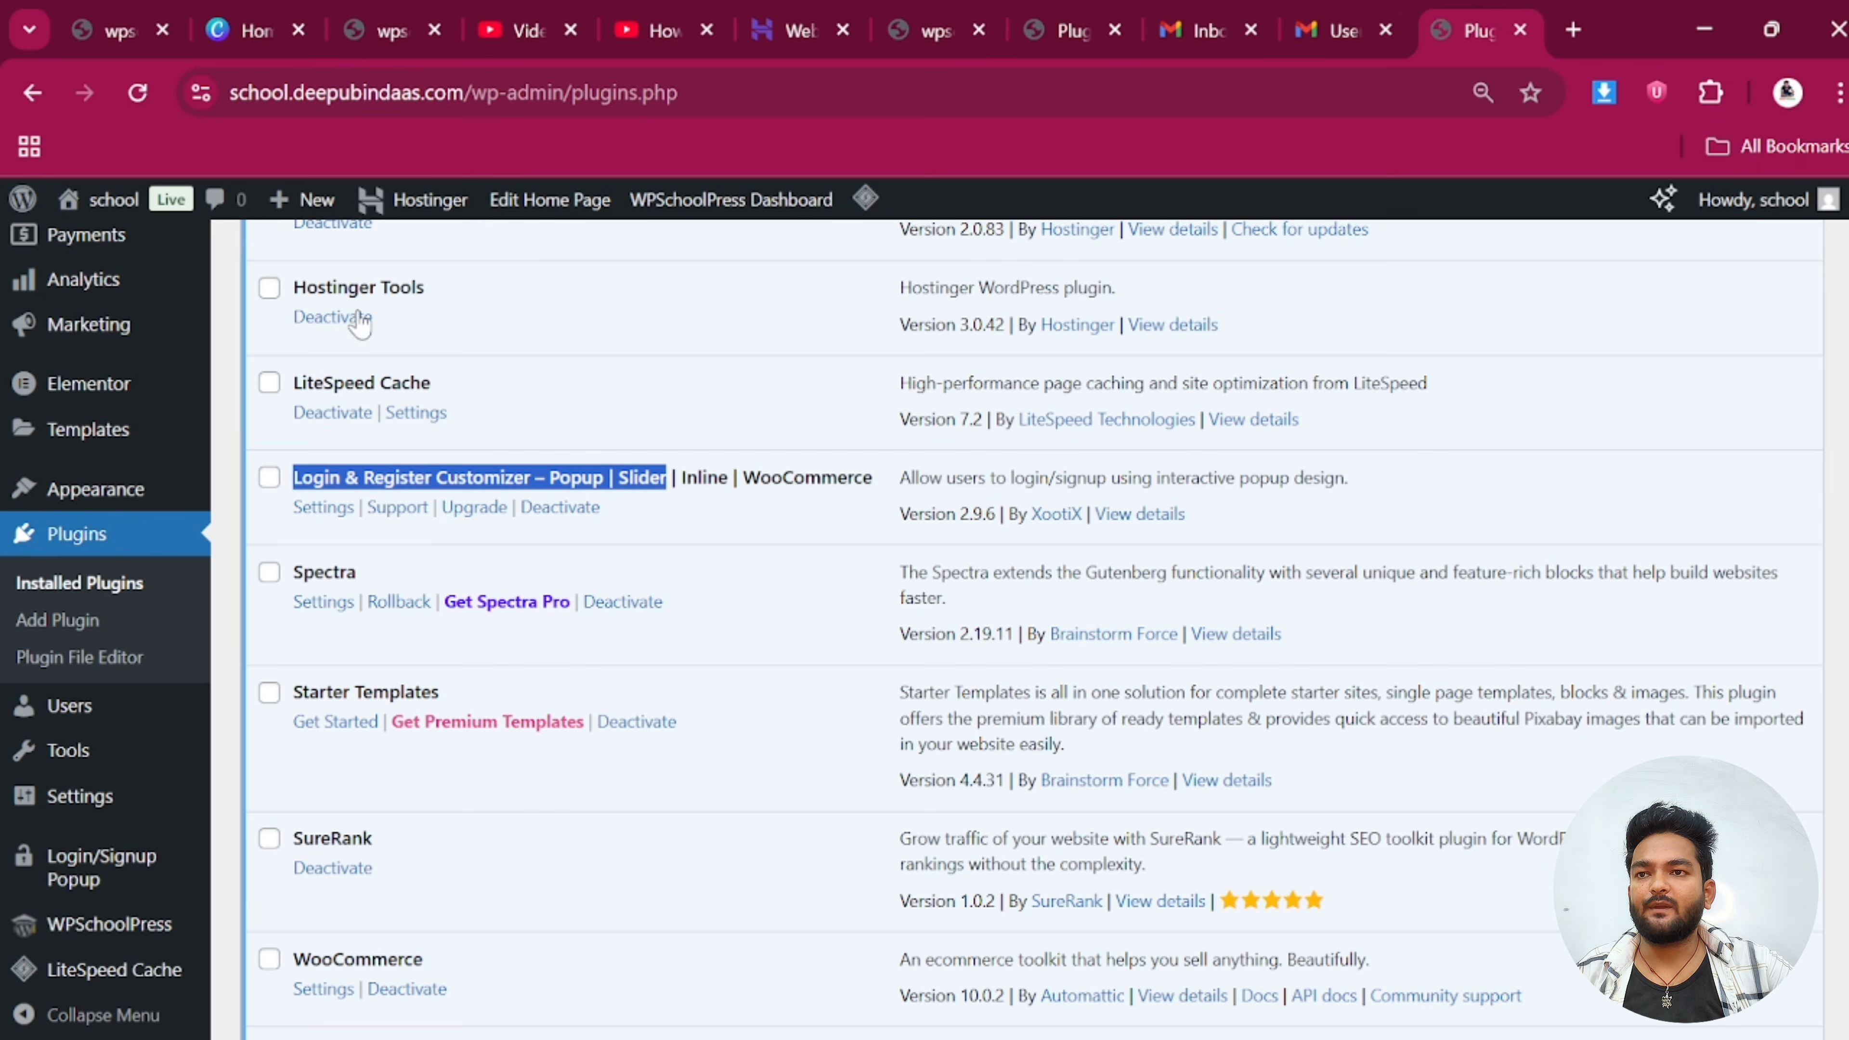
{"action": "left_click", "coordinate": [1520, 29]}
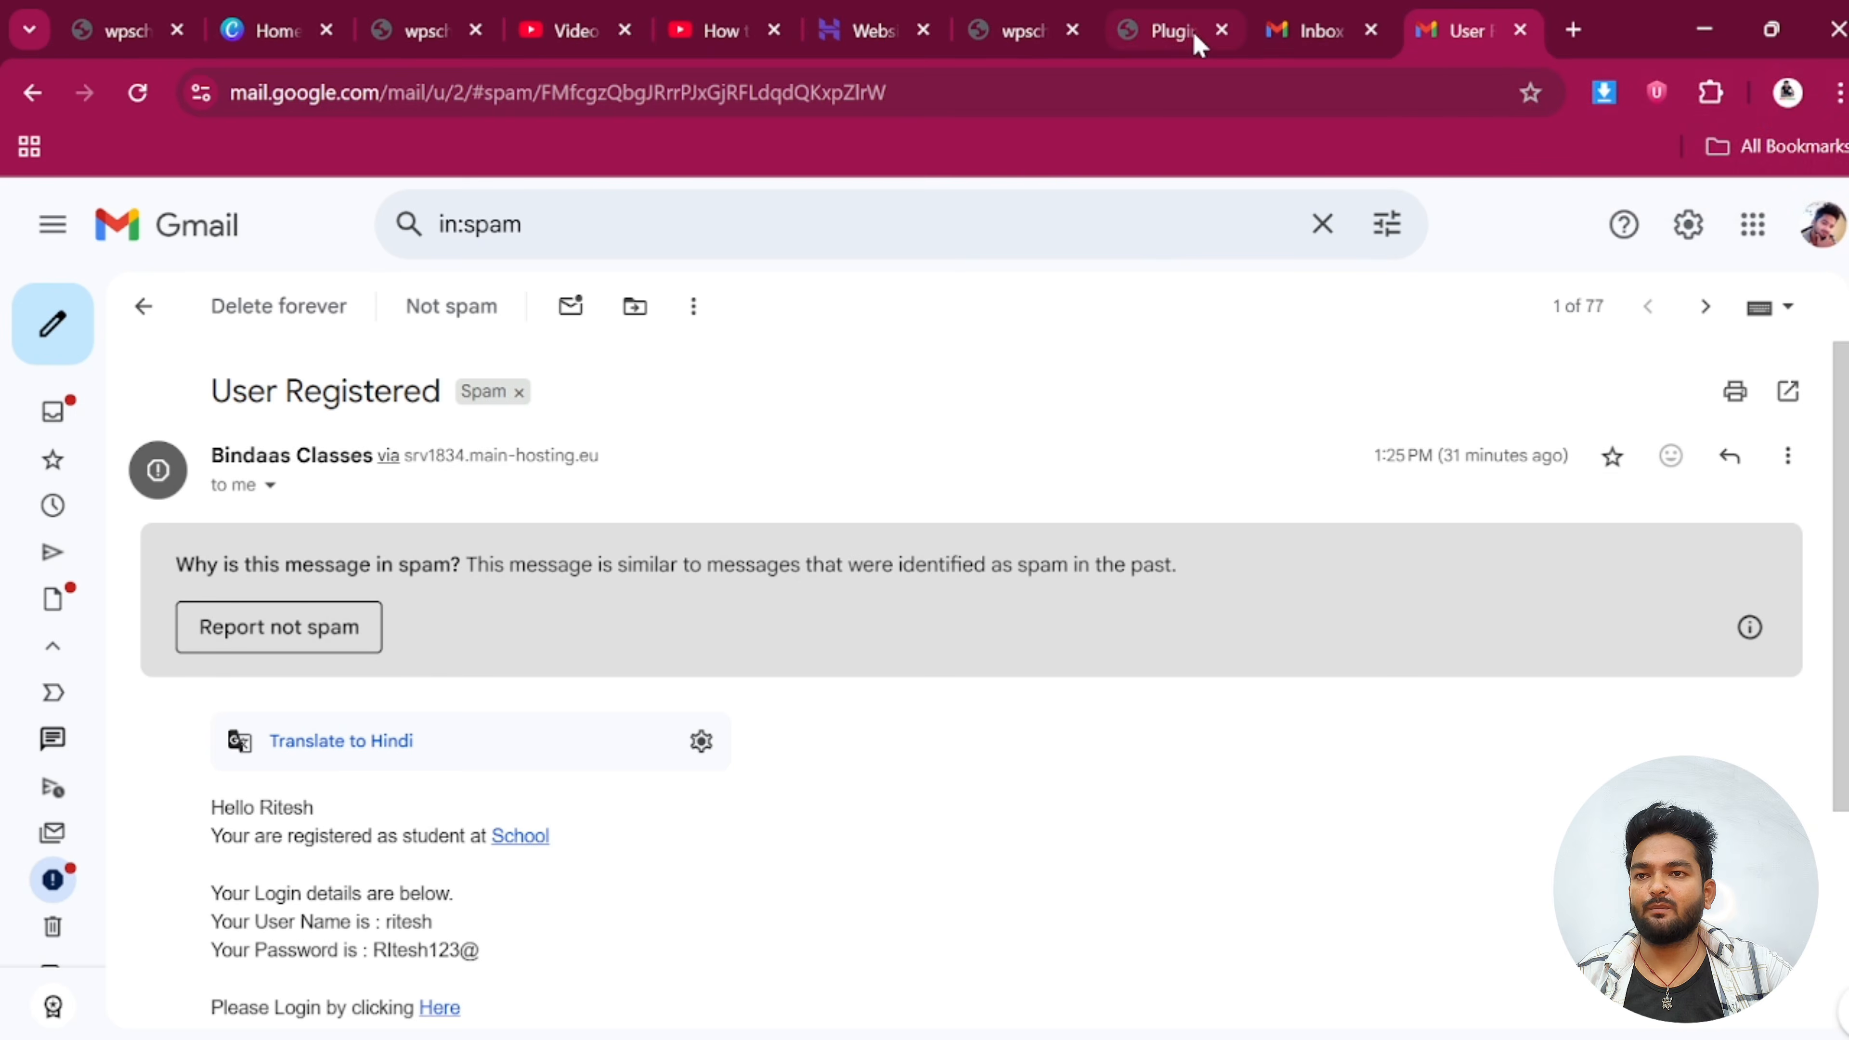
{"action": "left_click", "coordinate": [1194, 32]}
{"action": "scroll", "coordinate": [474, 225], "scroll_direction": "up", "scroll_amount": 8}
Open the live Collage site in a new tab to view its homepage, then return to Plugins
{"action": "mouse_move", "coordinate": [127, 202]}
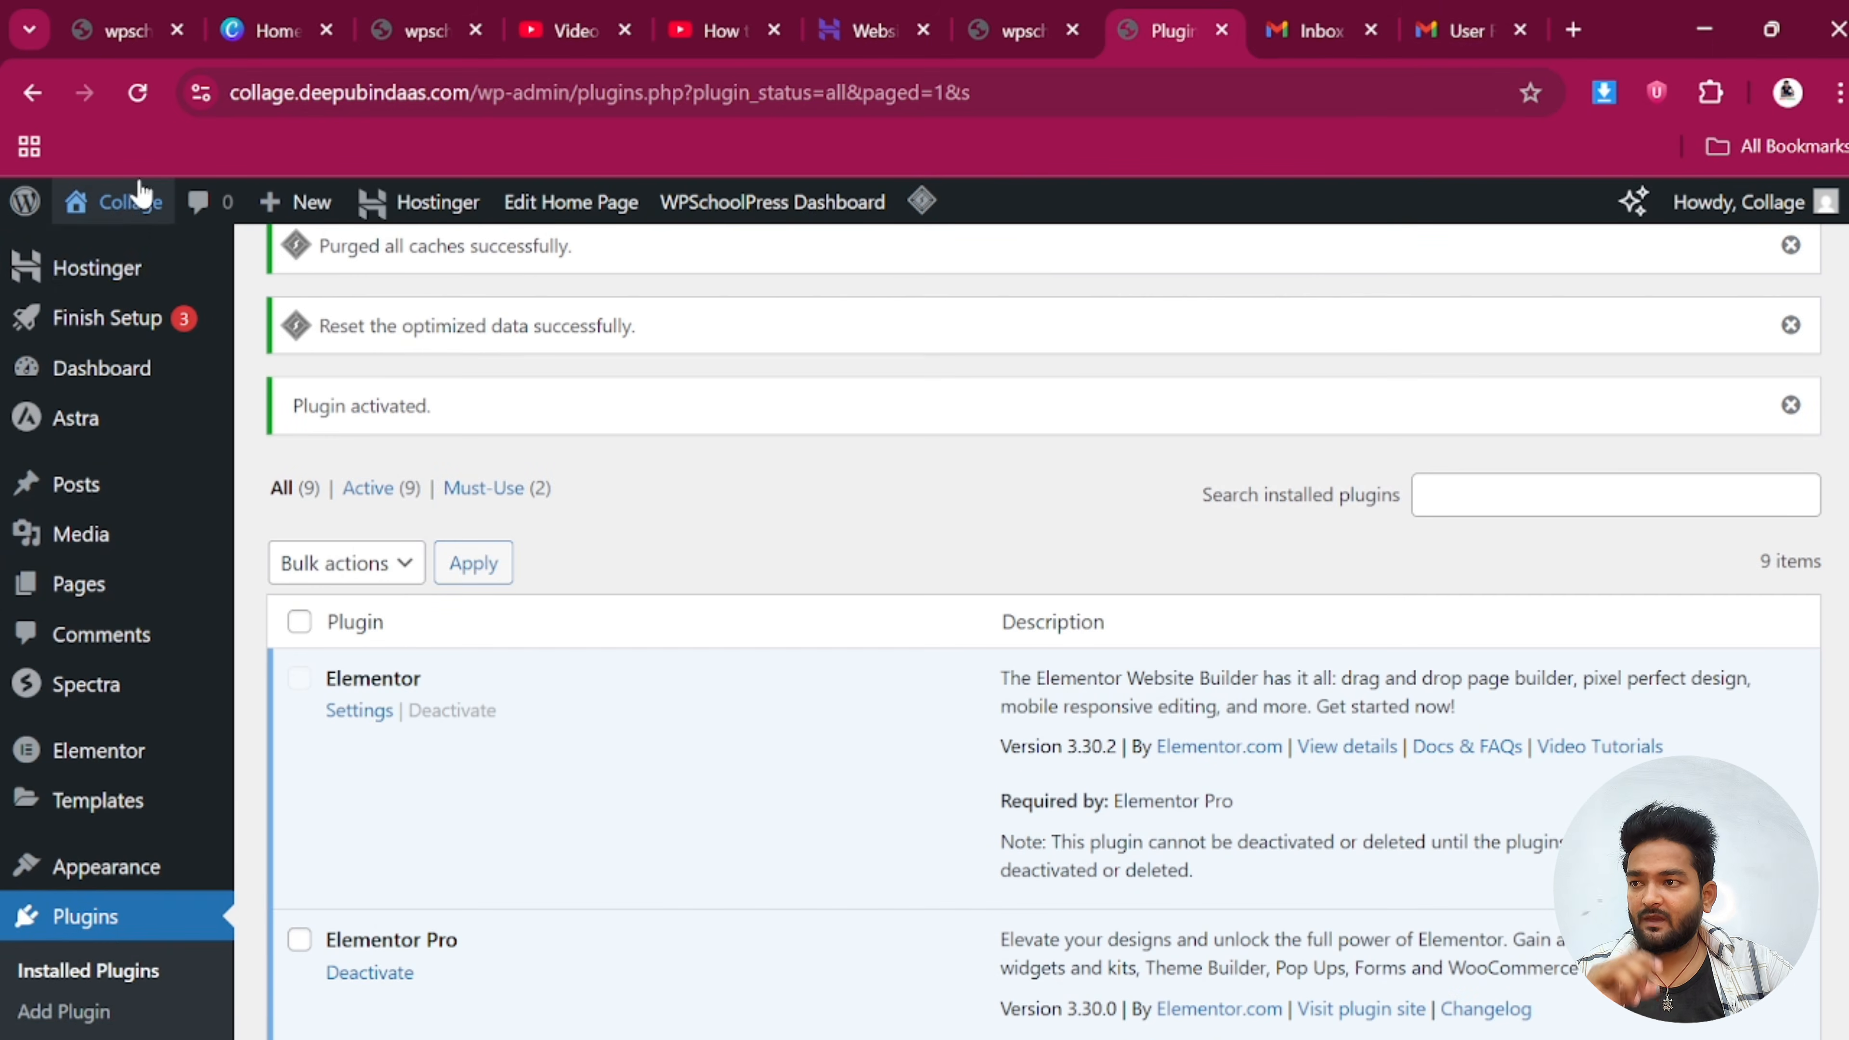
{"action": "right_click", "coordinate": [110, 245]}
{"action": "left_click", "coordinate": [182, 281]}
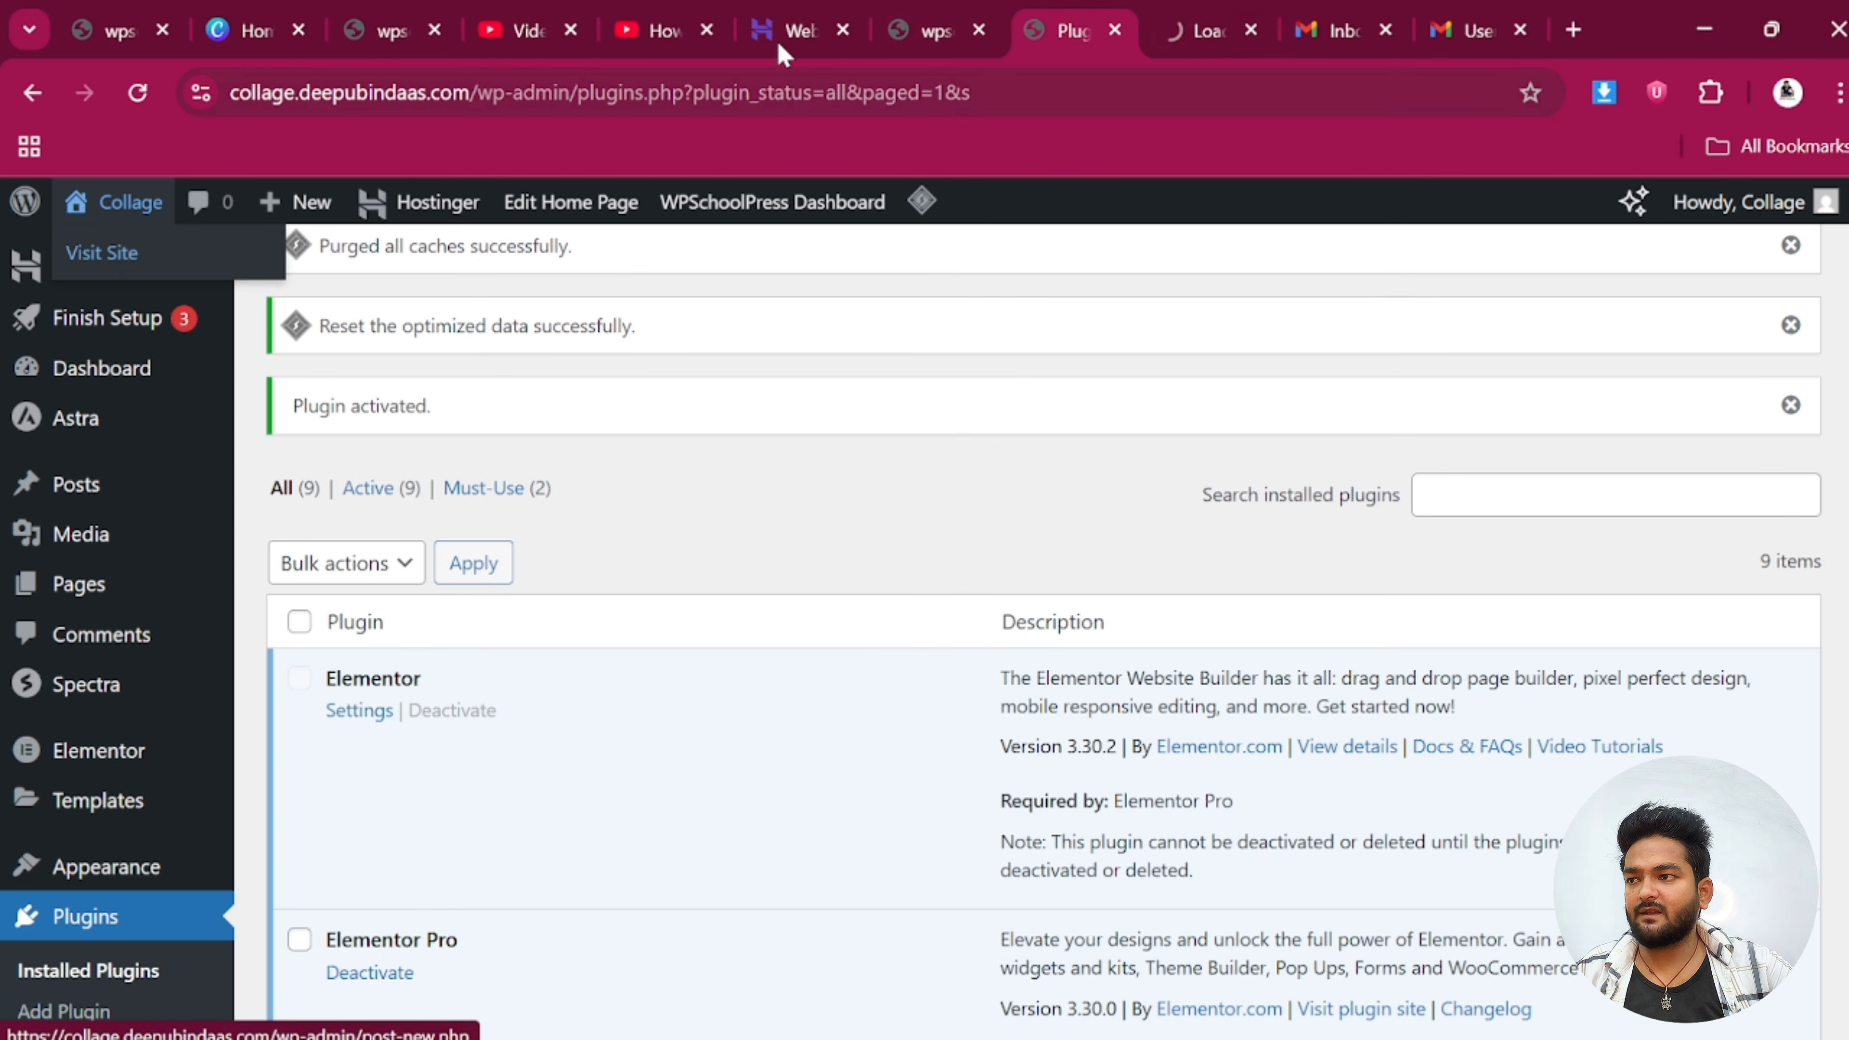
{"action": "left_click", "coordinate": [1190, 11]}
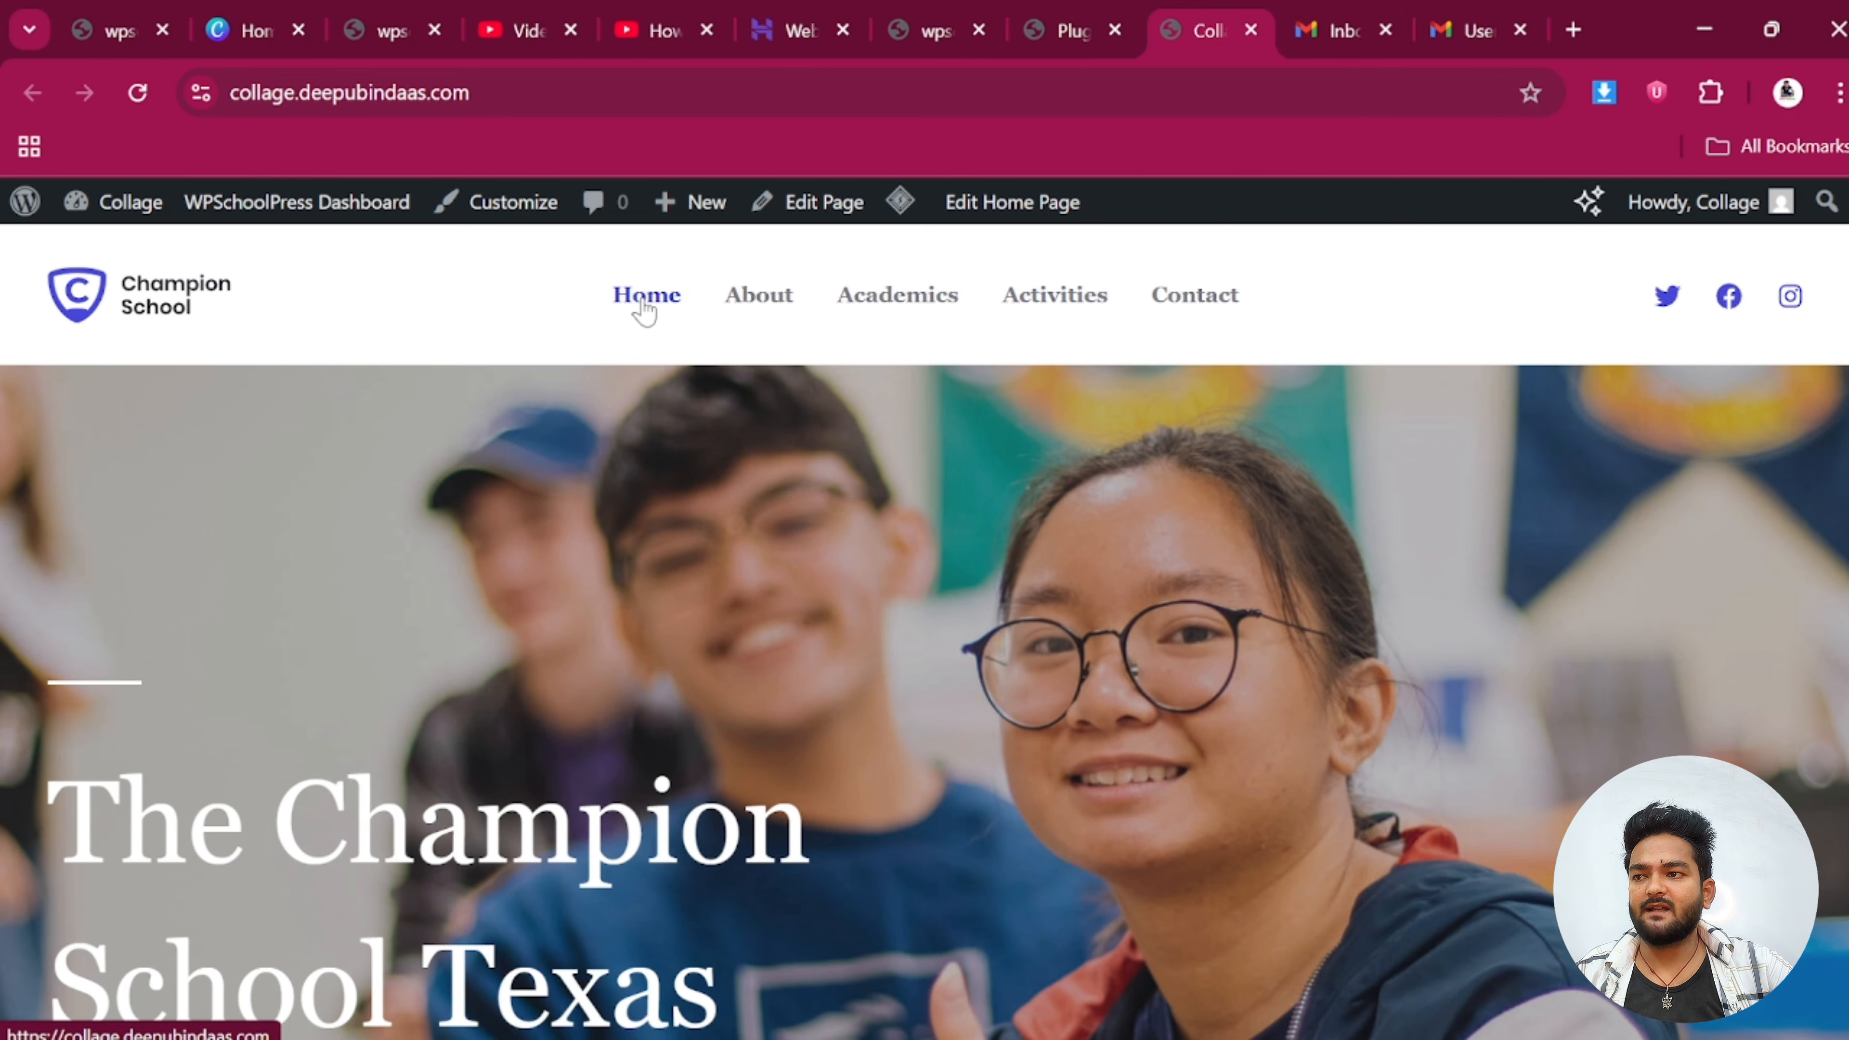
{"action": "scroll", "coordinate": [950, 592], "scroll_direction": "down", "scroll_amount": 5}
{"action": "scroll", "coordinate": [950, 593], "scroll_direction": "up", "scroll_amount": 5}
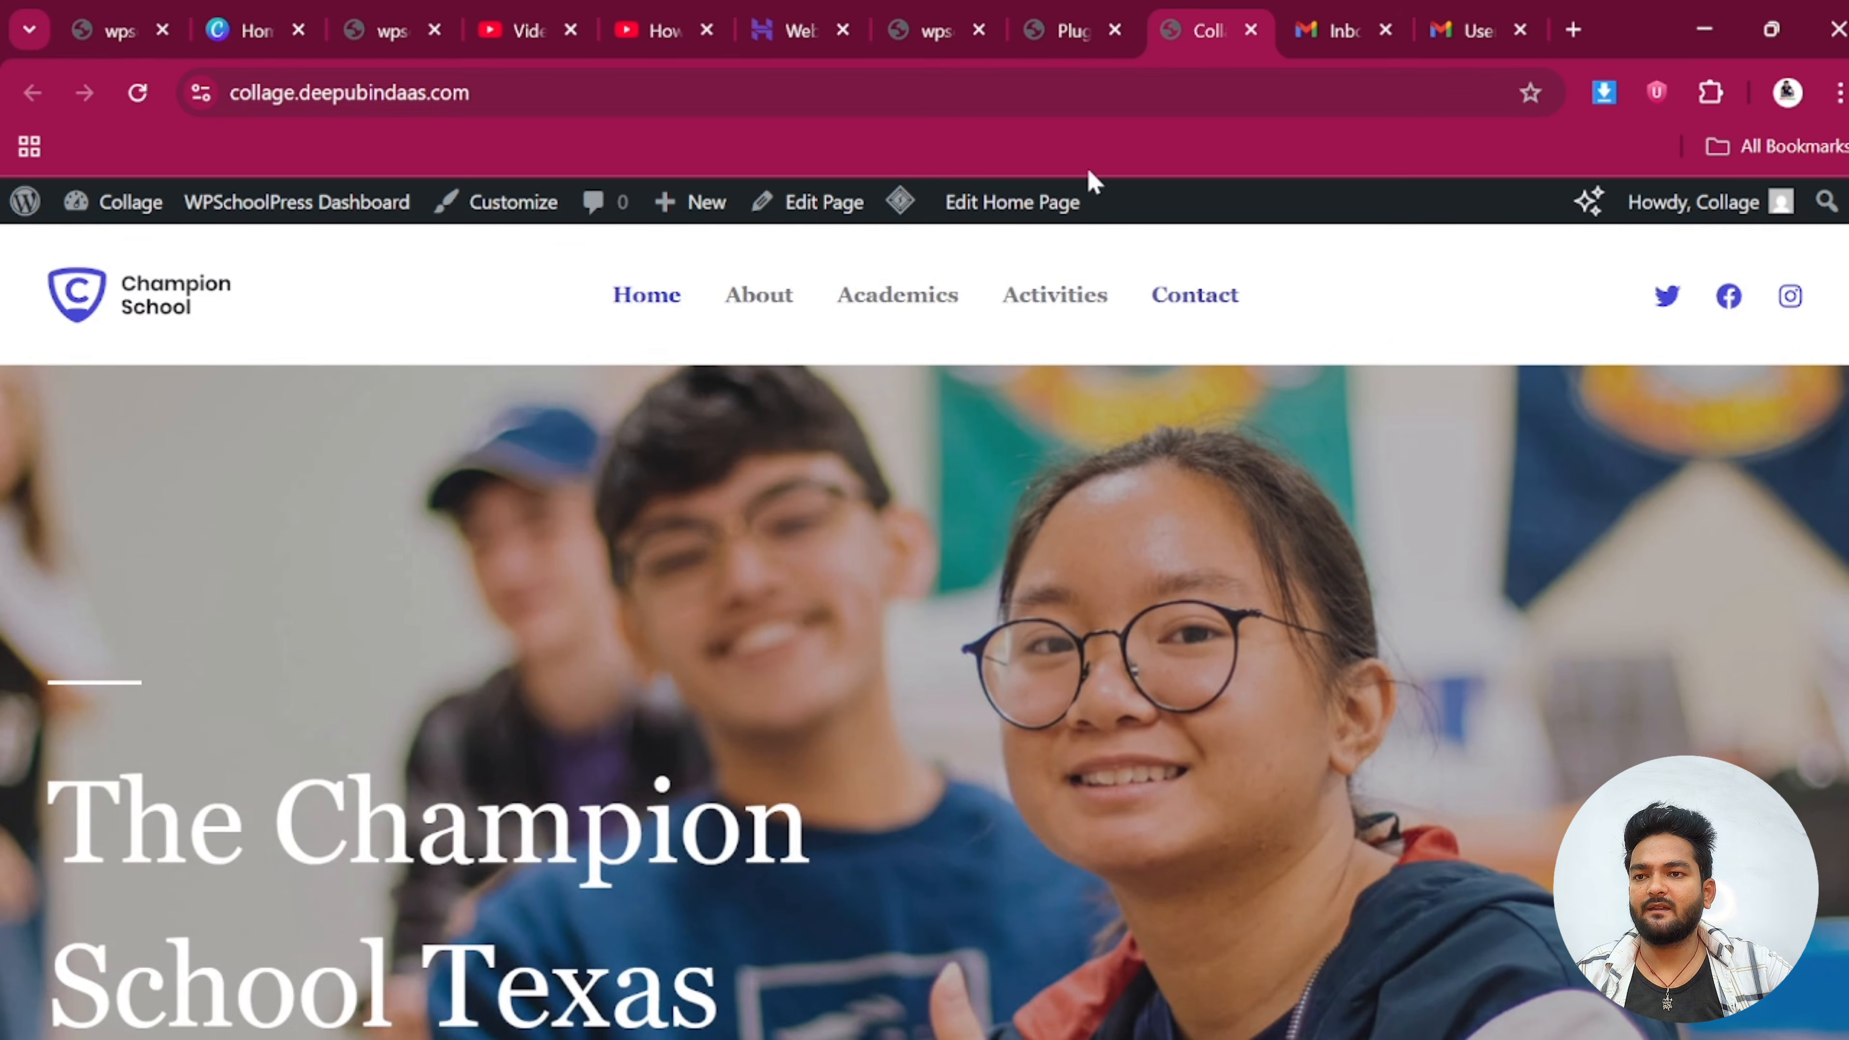
{"action": "left_click", "coordinate": [1048, 20]}
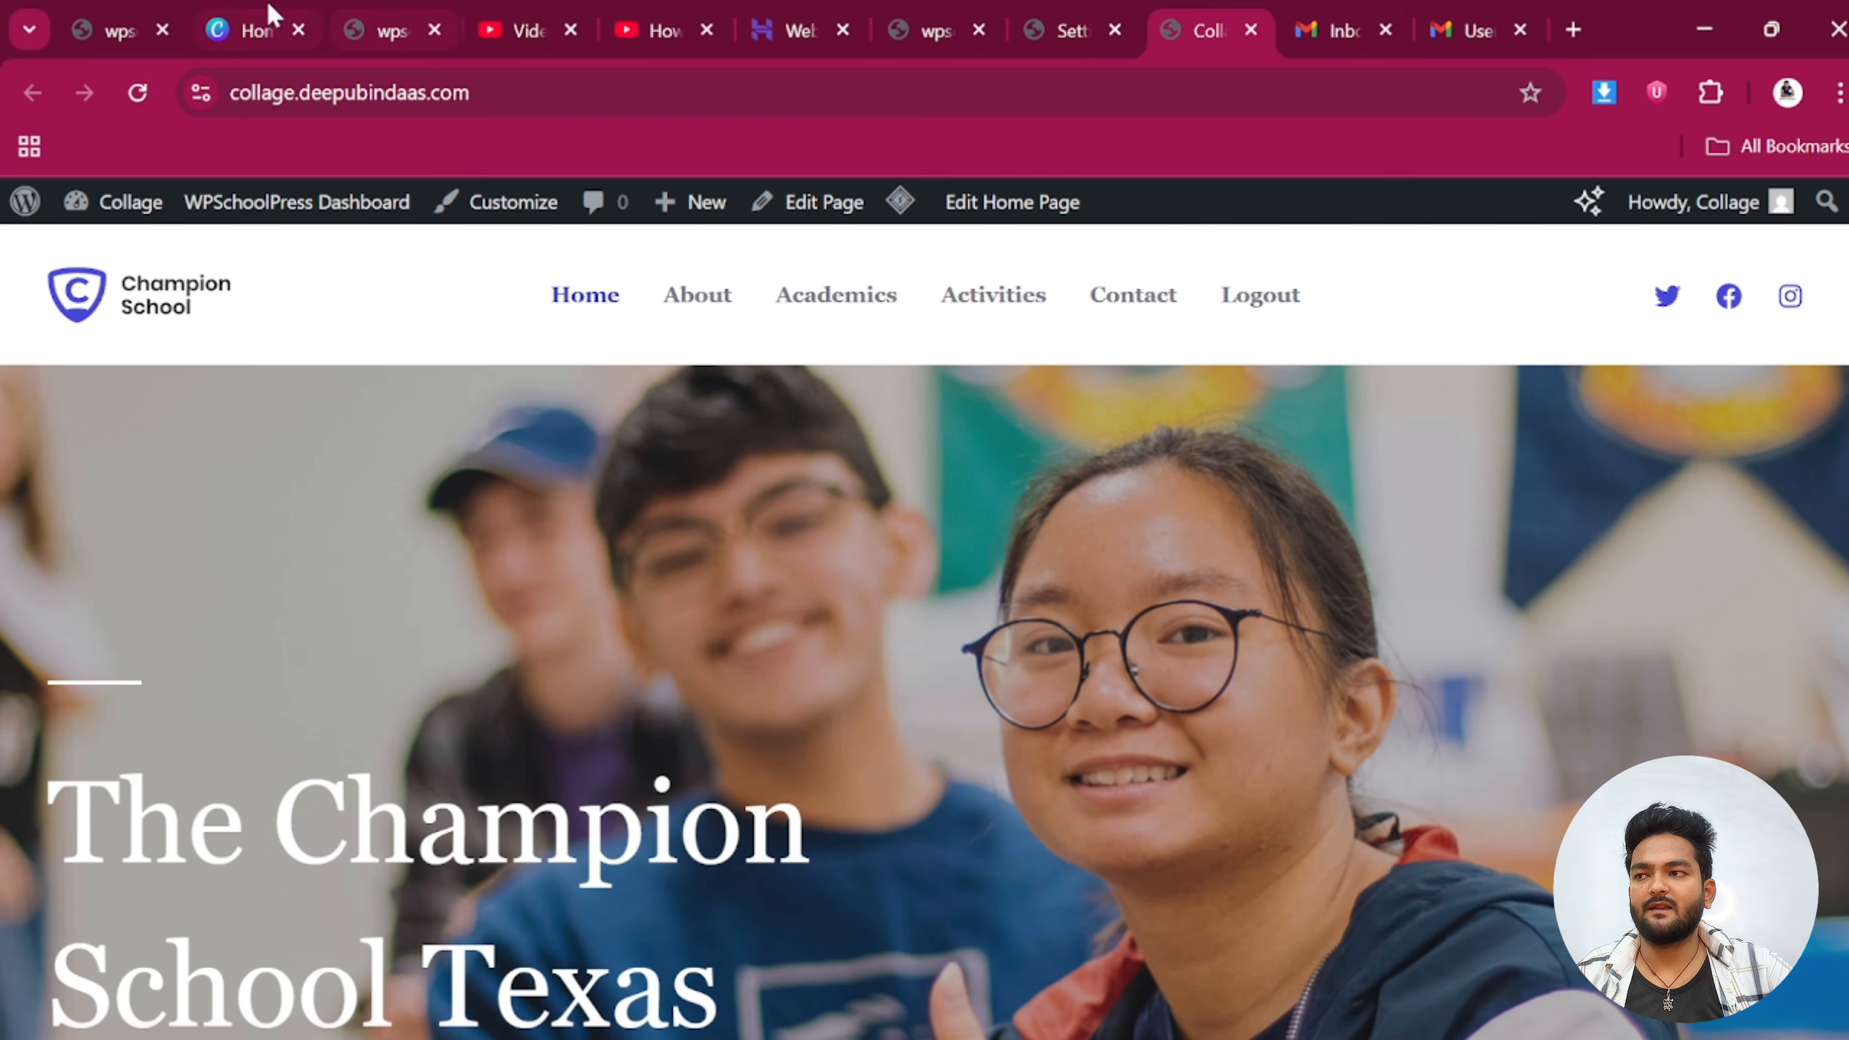
Check the school admin, Leave Calendar and Login/Signup Popup settings tabs
{"action": "left_click", "coordinate": [116, 29]}
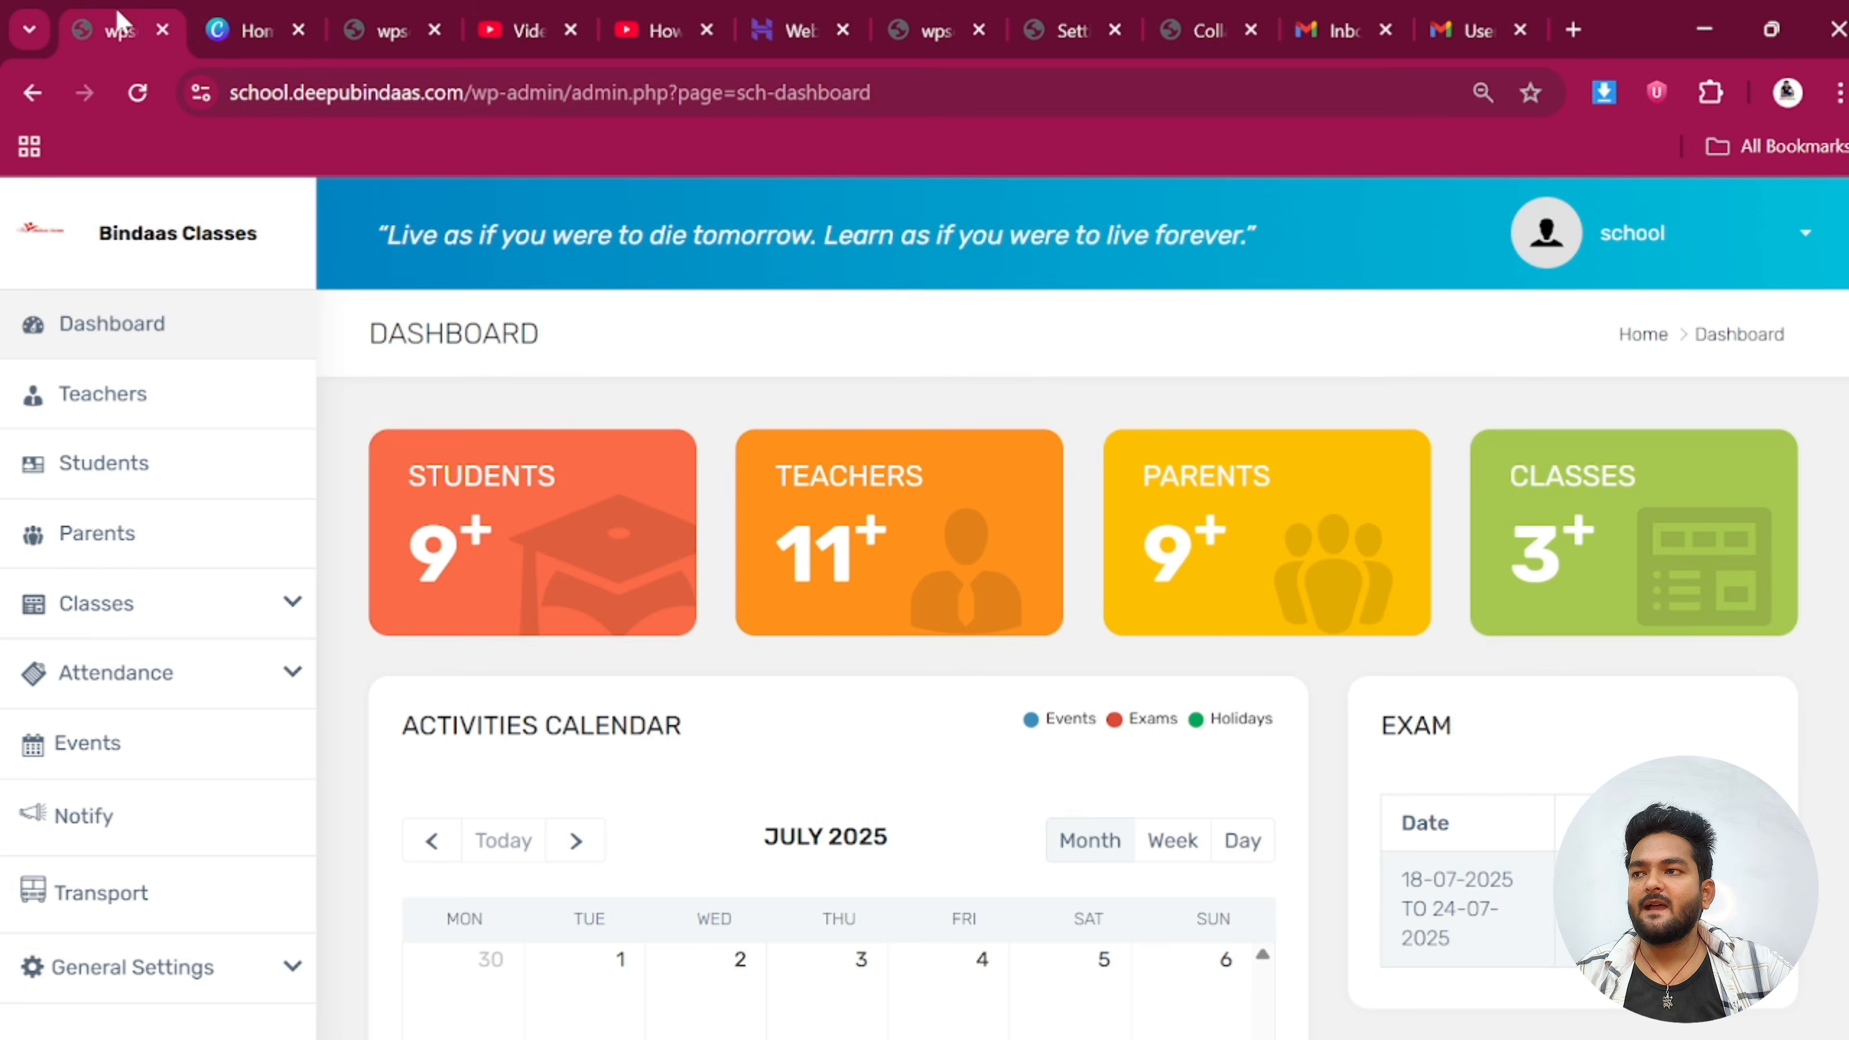
{"action": "left_click", "coordinate": [904, 11]}
{"action": "left_click", "coordinate": [1055, 27]}
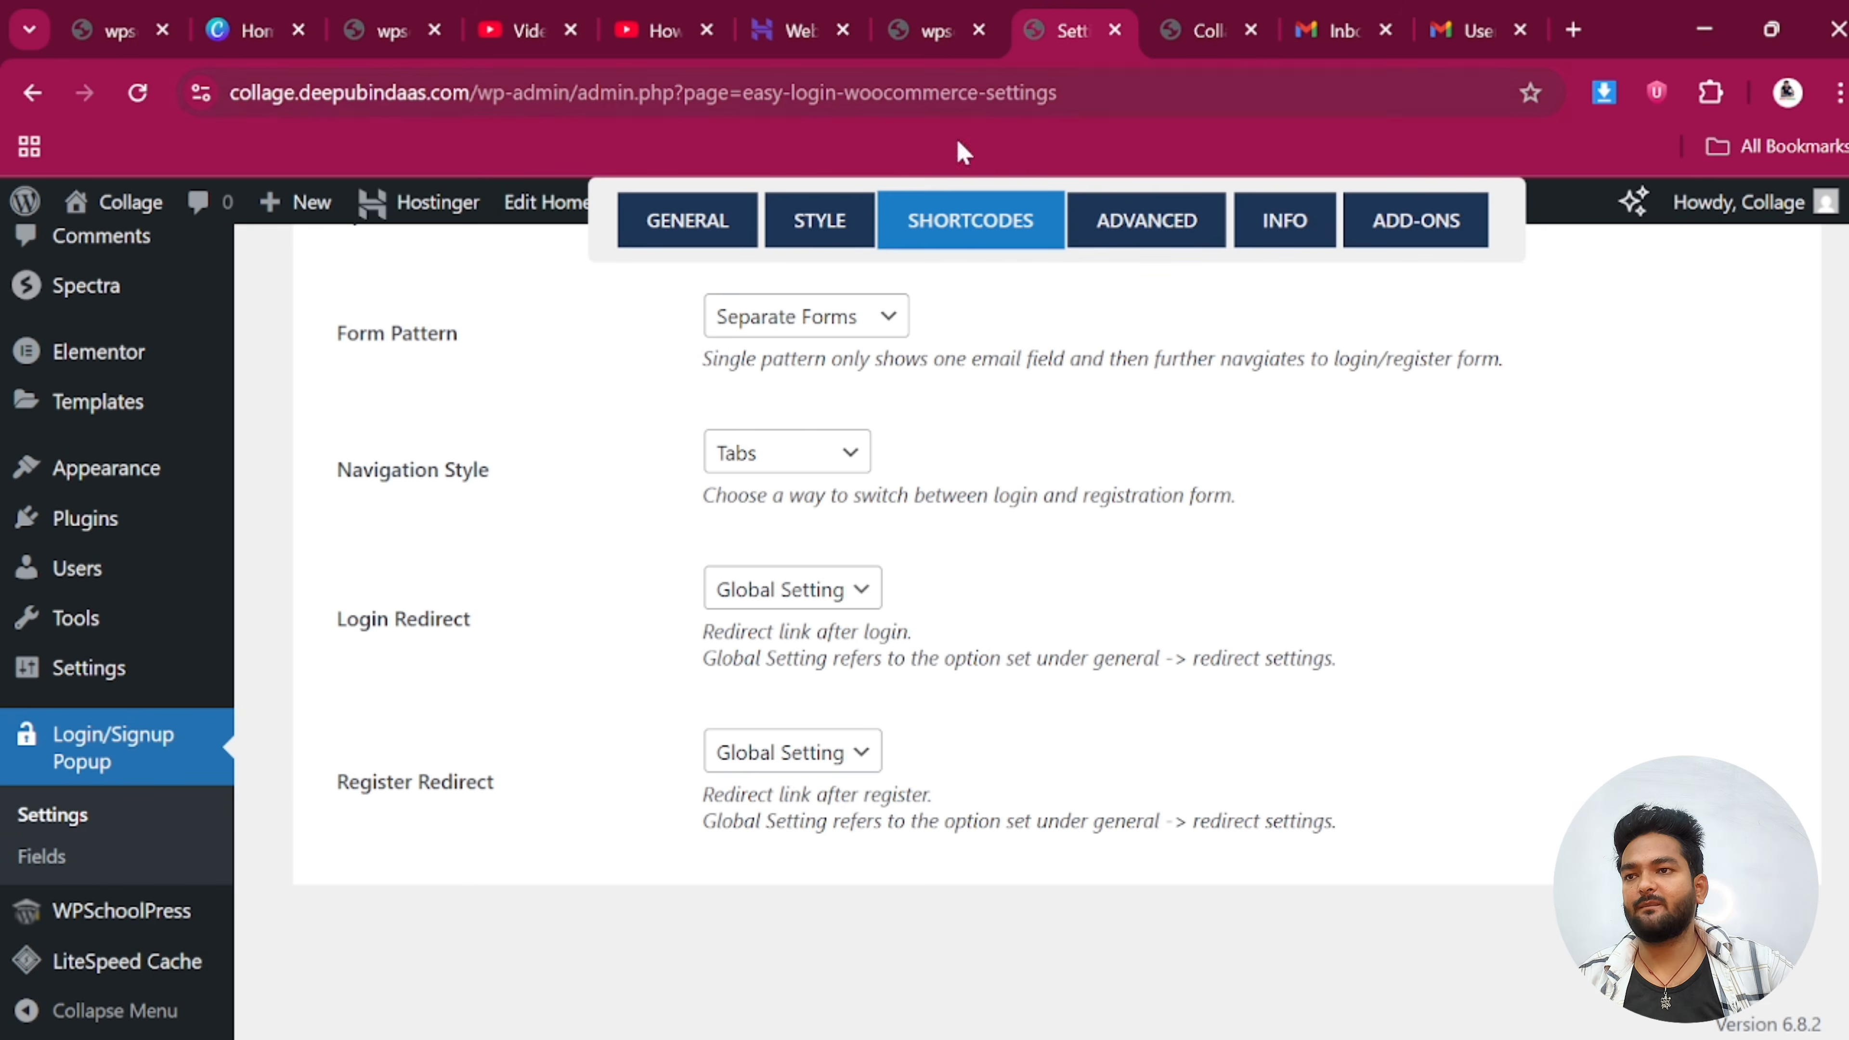
{"action": "scroll", "coordinate": [148, 811], "scroll_direction": "up", "scroll_amount": 5}
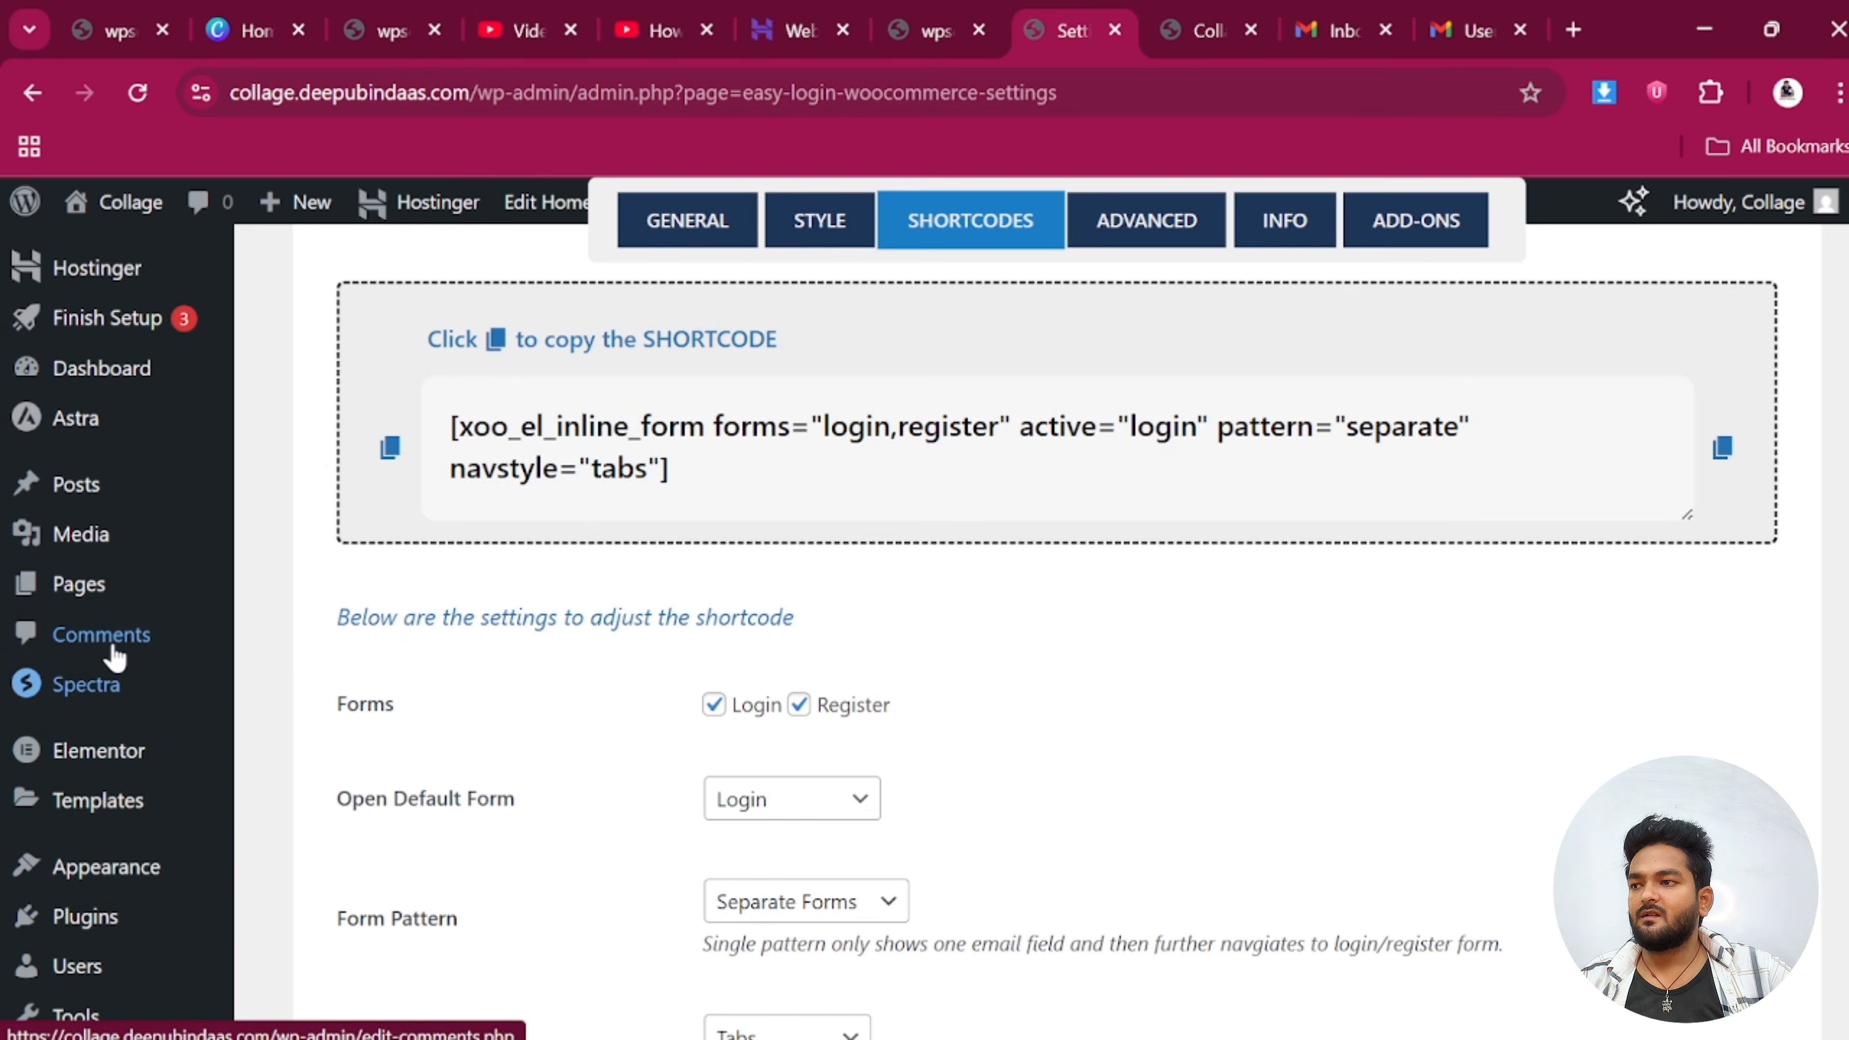
{"action": "scroll", "coordinate": [116, 660], "scroll_direction": "down", "scroll_amount": 2}
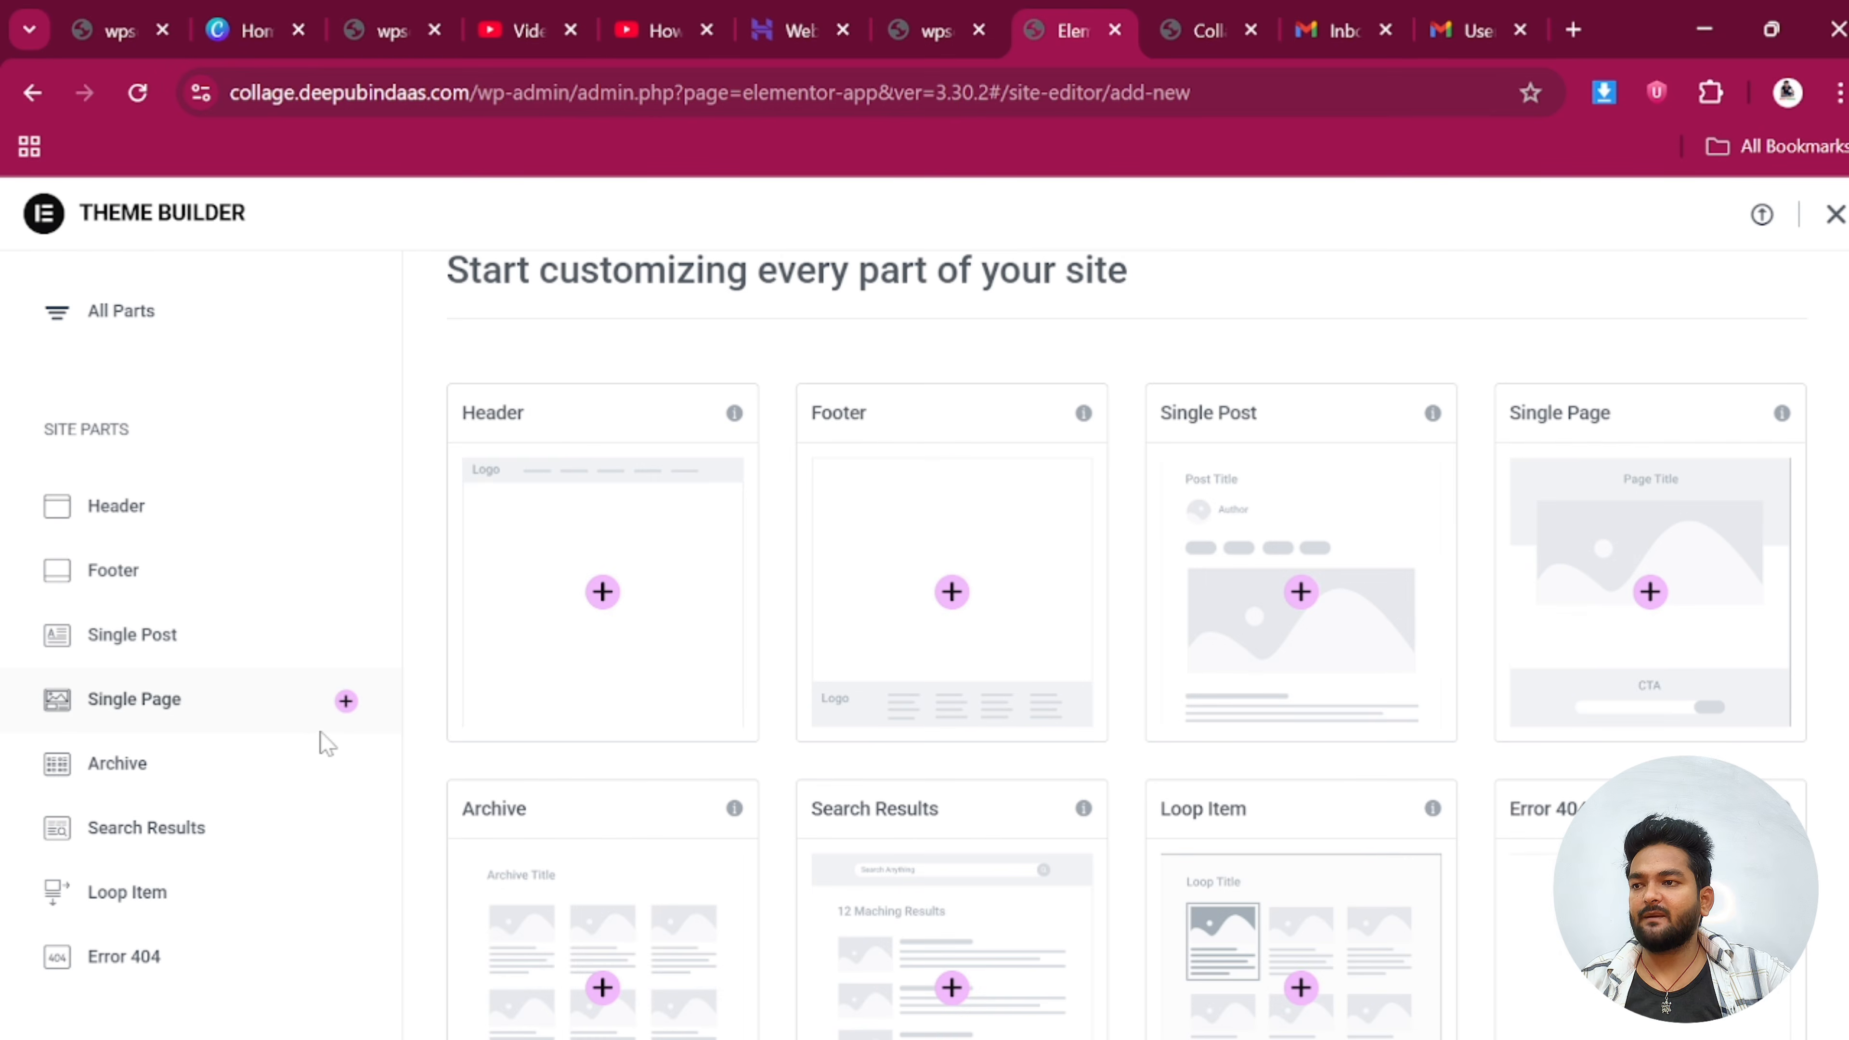
Create a new Header template, closing the Library without inserting a block and skipping the AI notice
{"action": "left_click", "coordinate": [604, 592]}
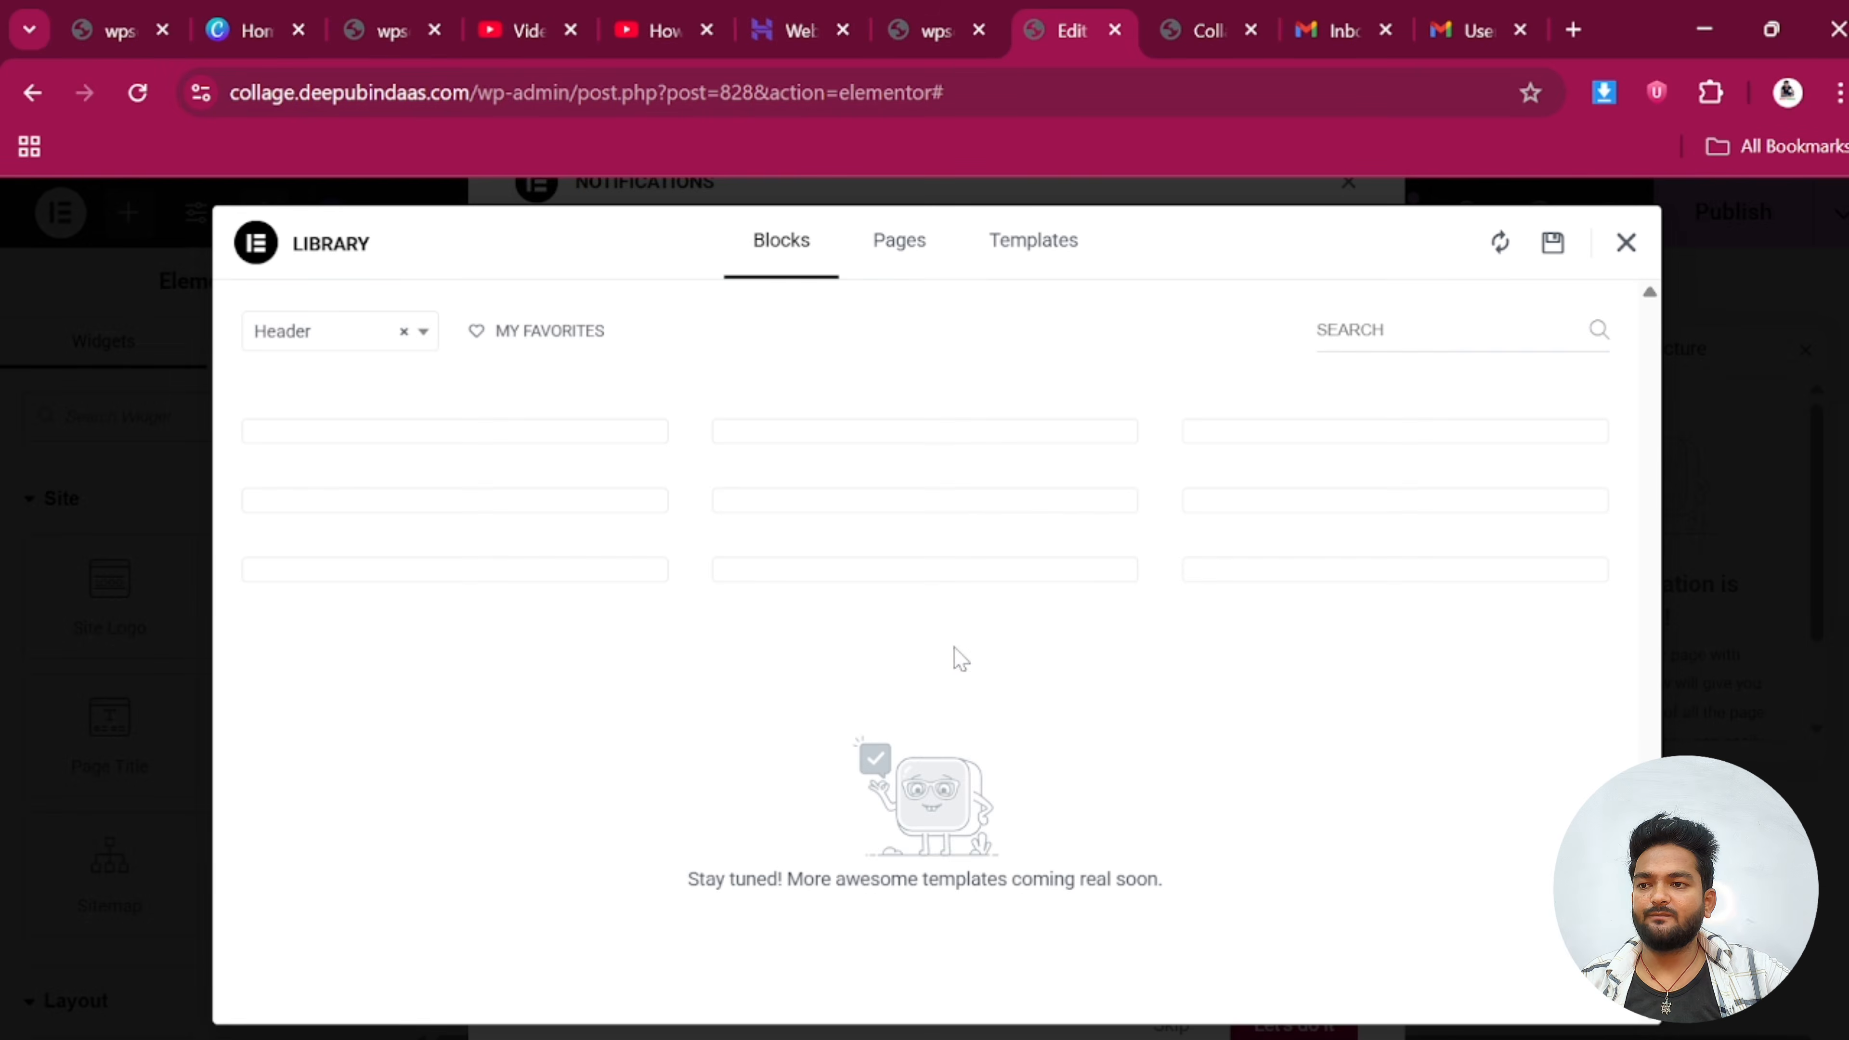
{"action": "mouse_move", "coordinate": [344, 495]}
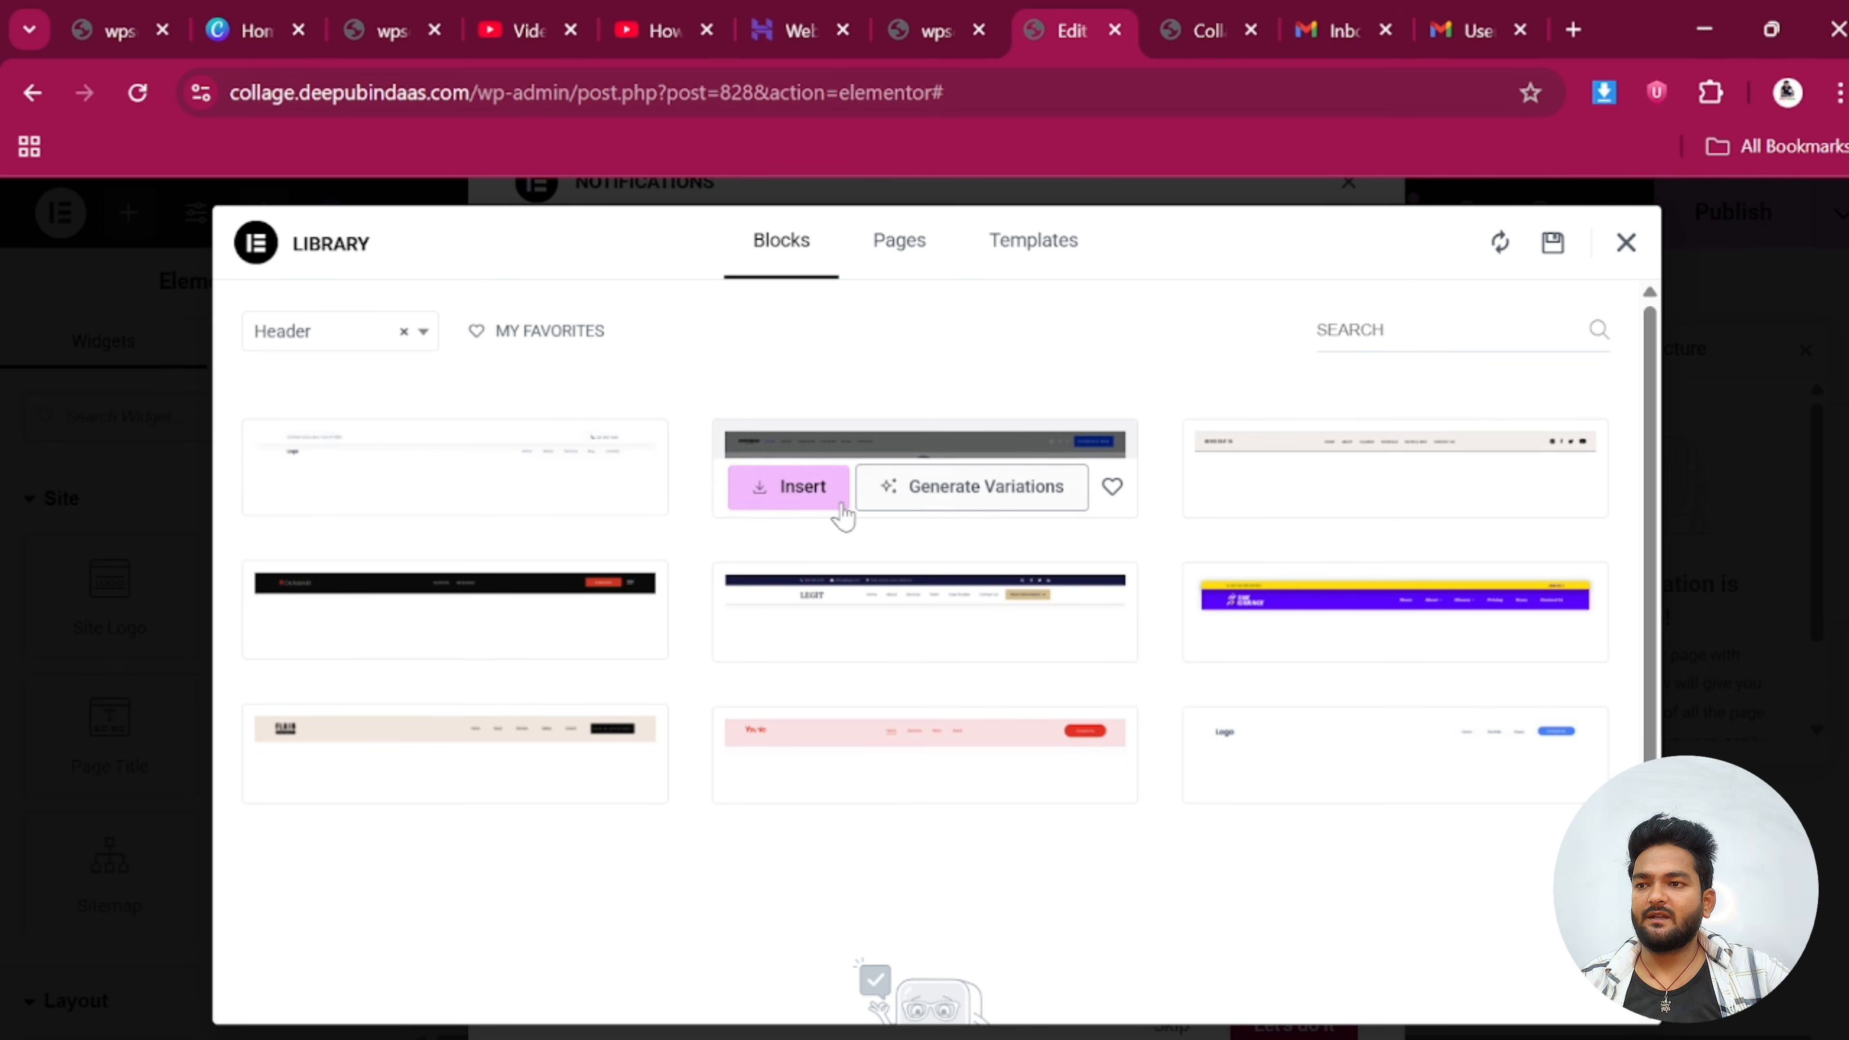
{"action": "left_click", "coordinate": [804, 510]}
{"action": "left_click", "coordinate": [923, 698]}
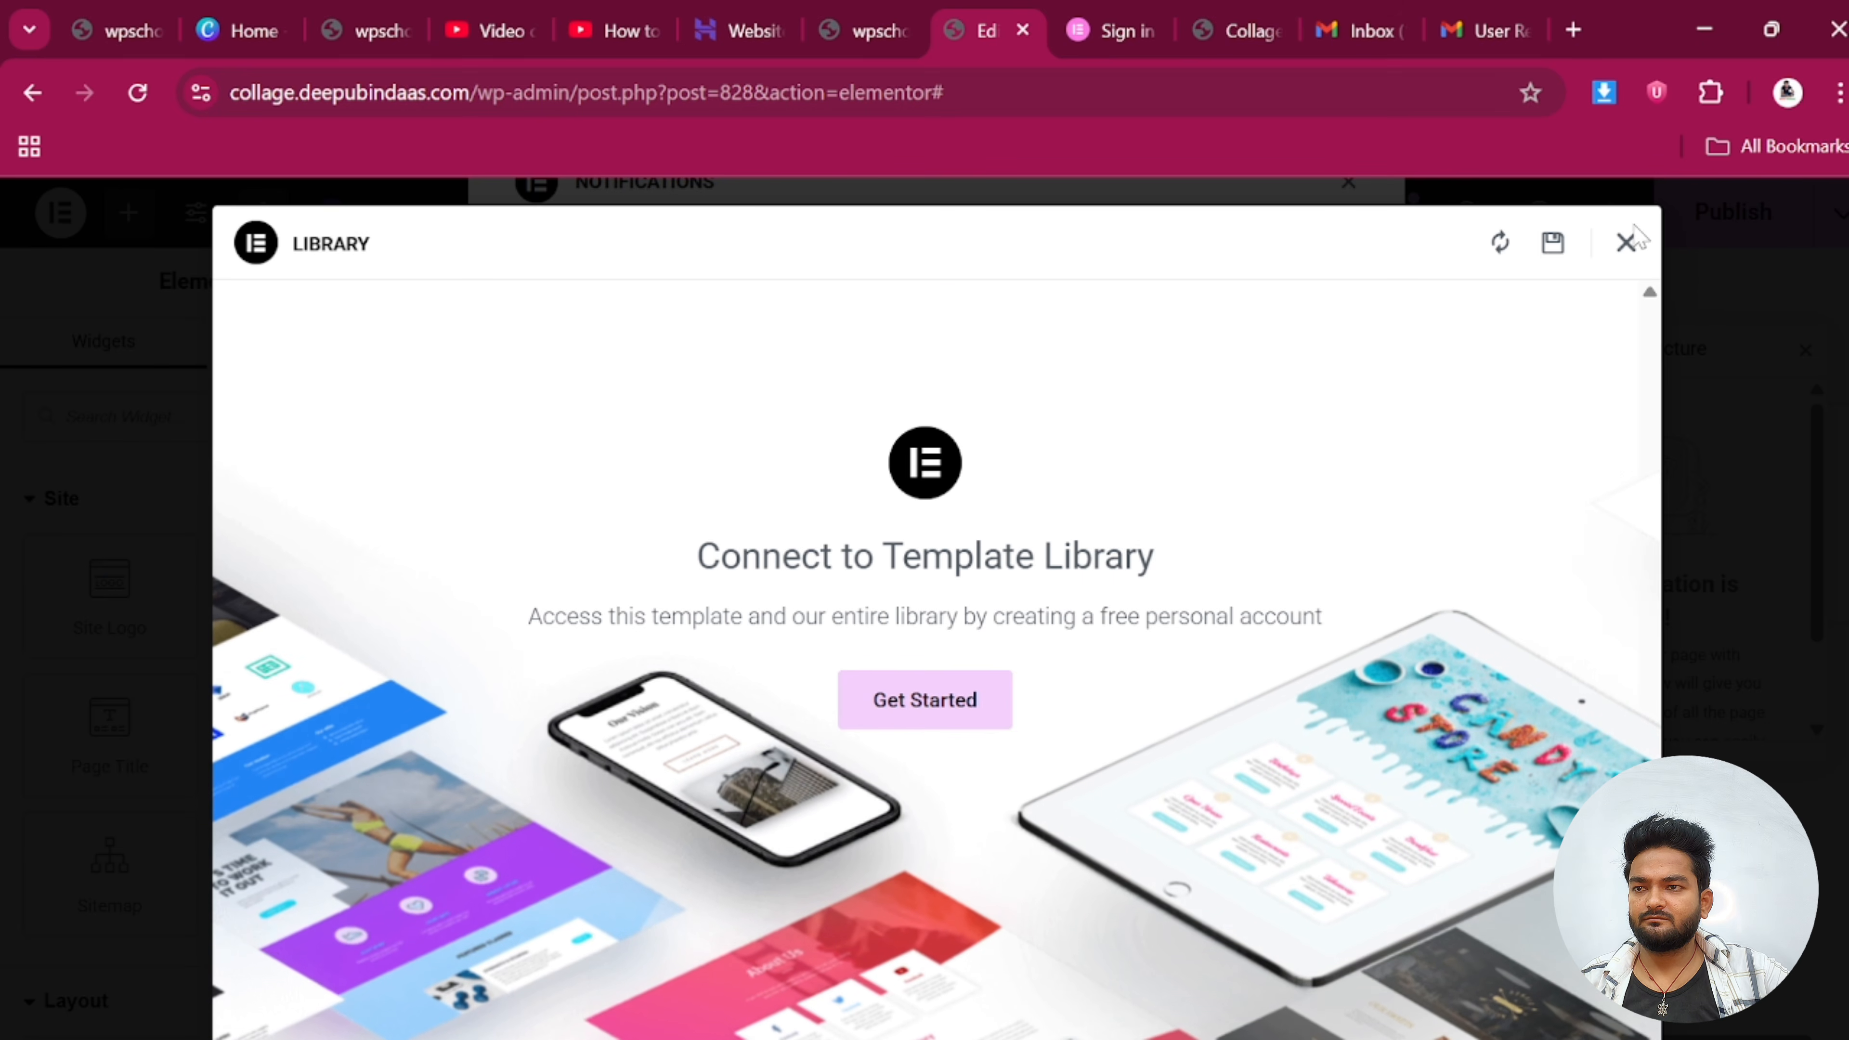
{"action": "left_click", "coordinate": [1626, 243]}
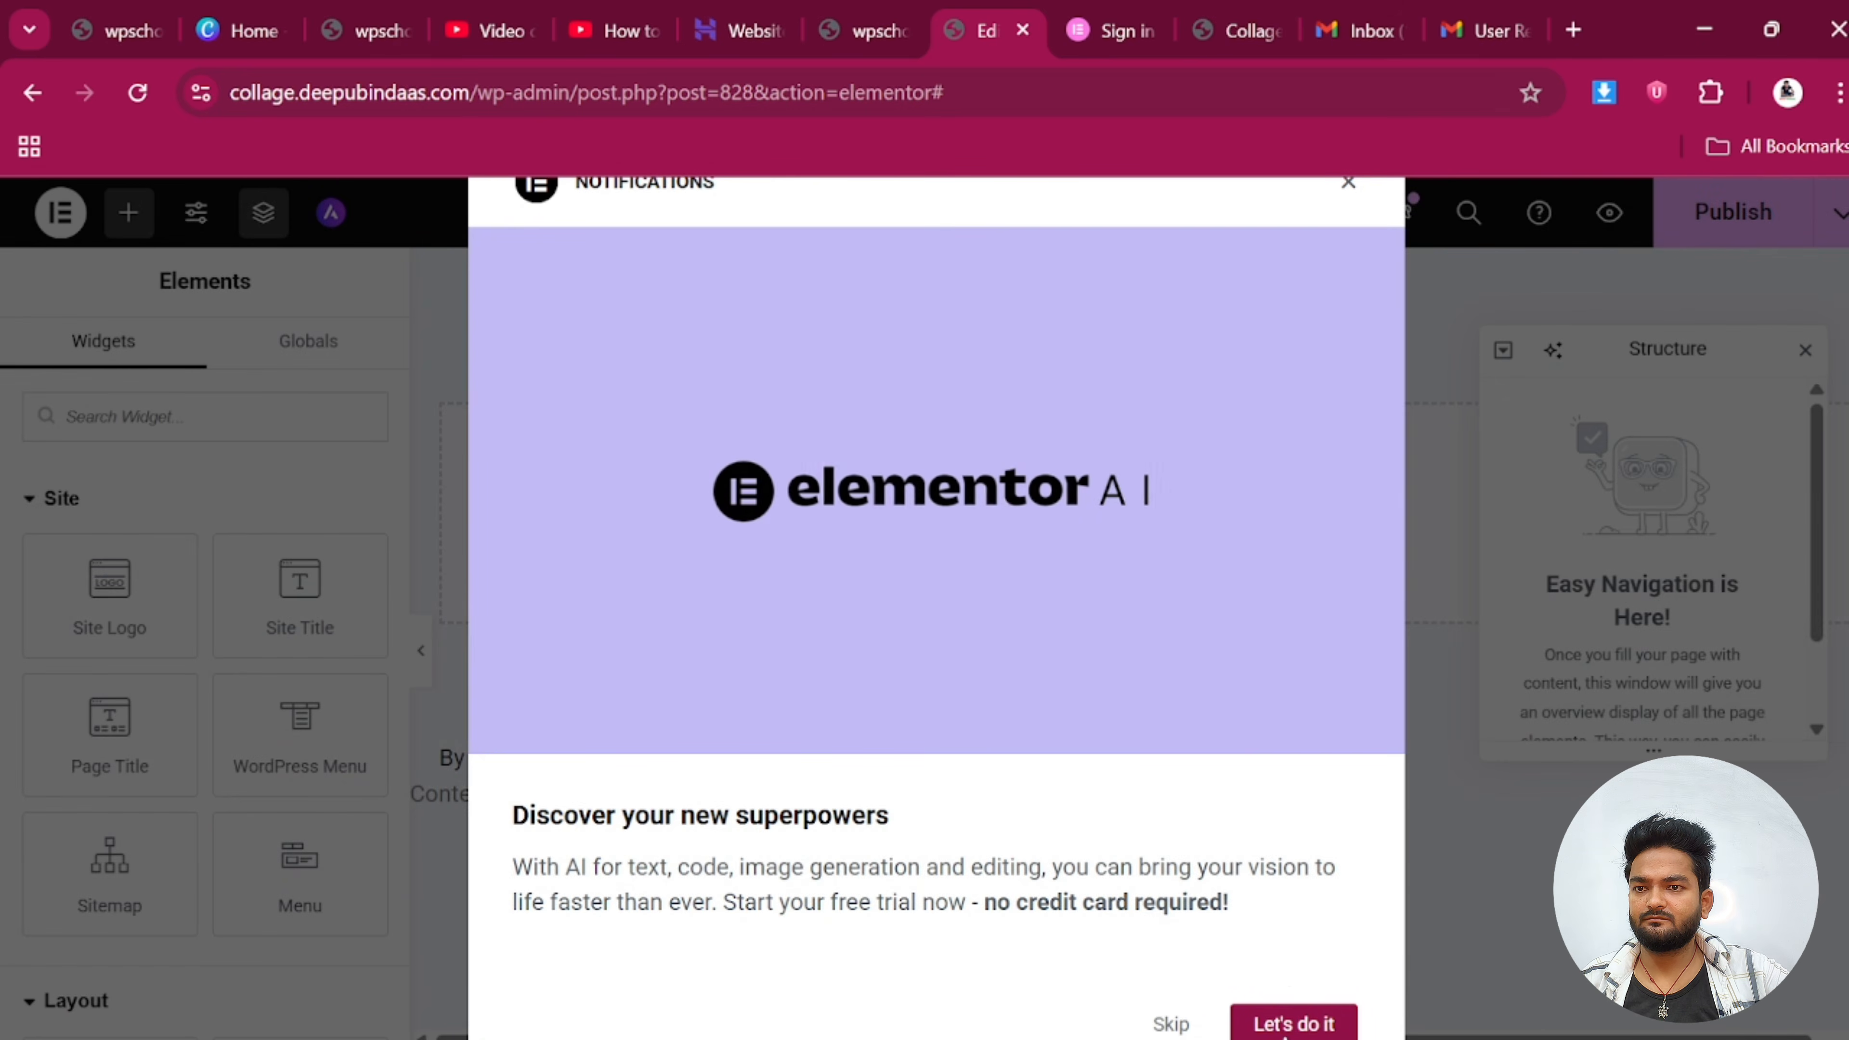
{"action": "left_click", "coordinate": [1293, 1021]}
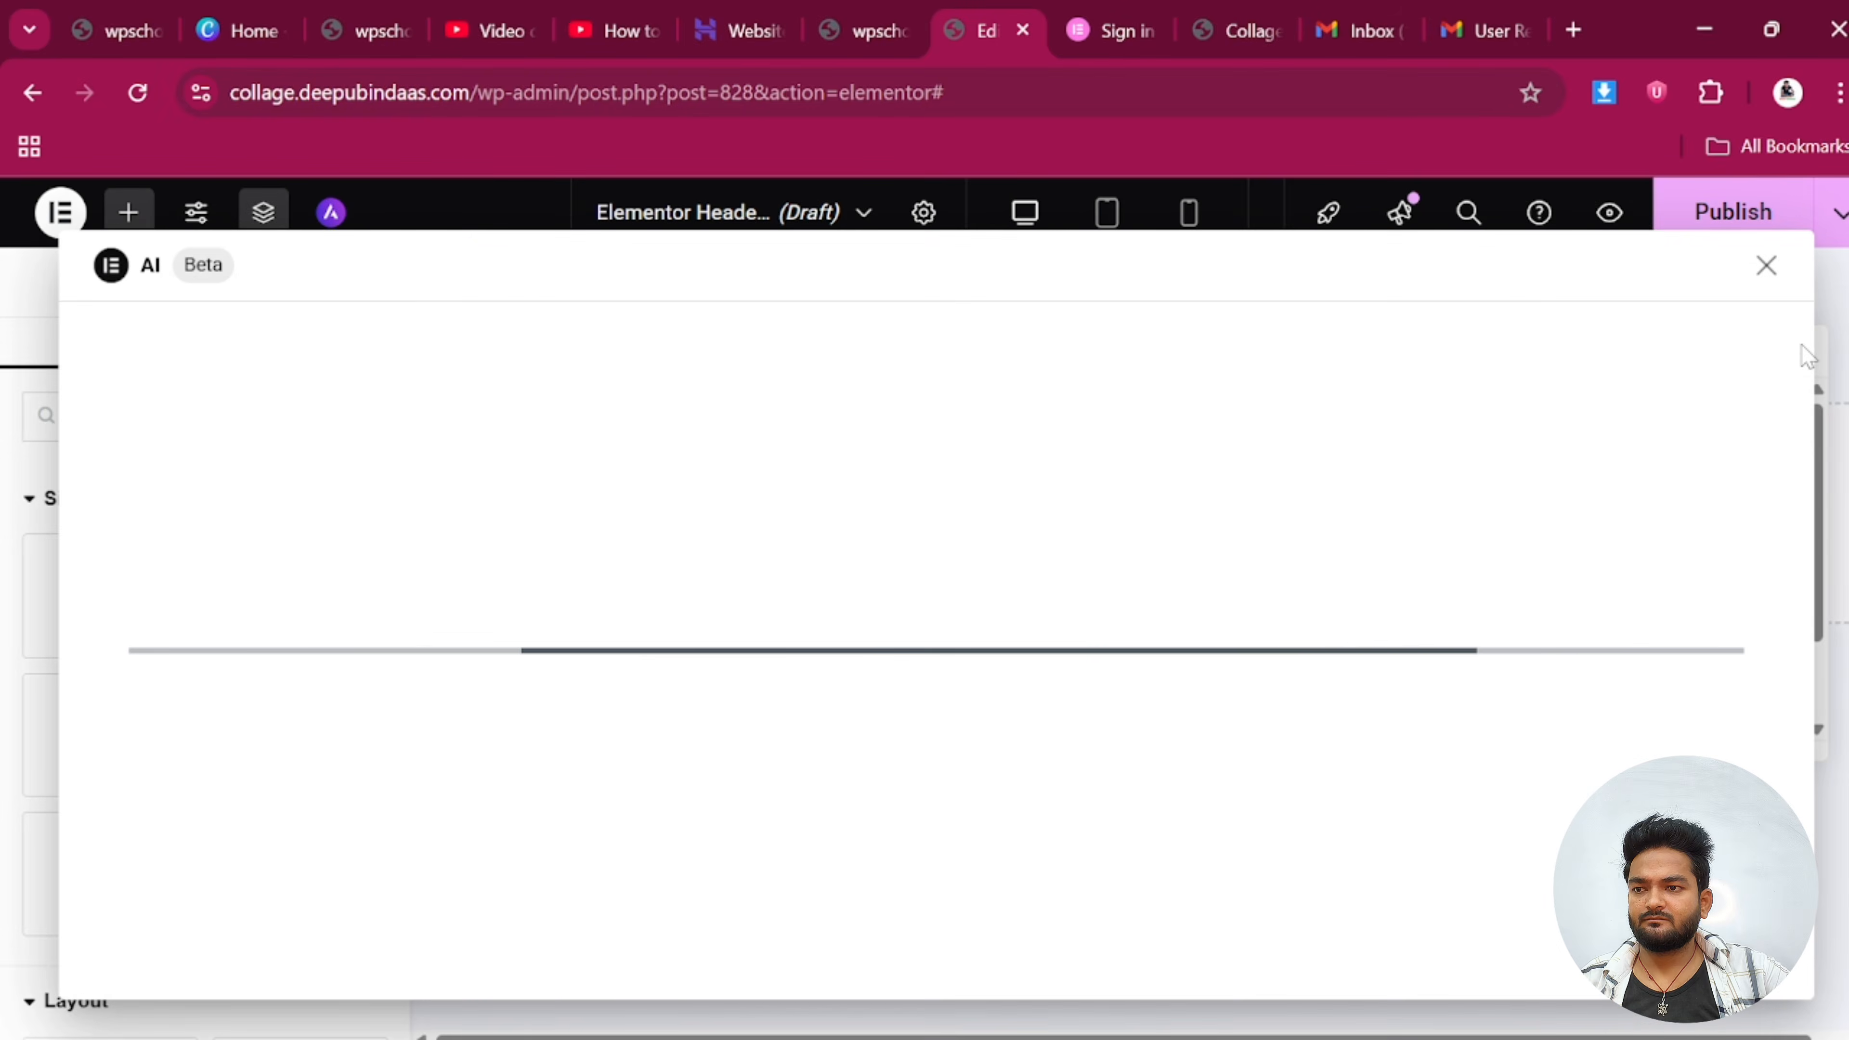
Add a two-column Flexbox container to the header with the left column narrowed to about a fifth
{"action": "left_click", "coordinate": [1765, 266]}
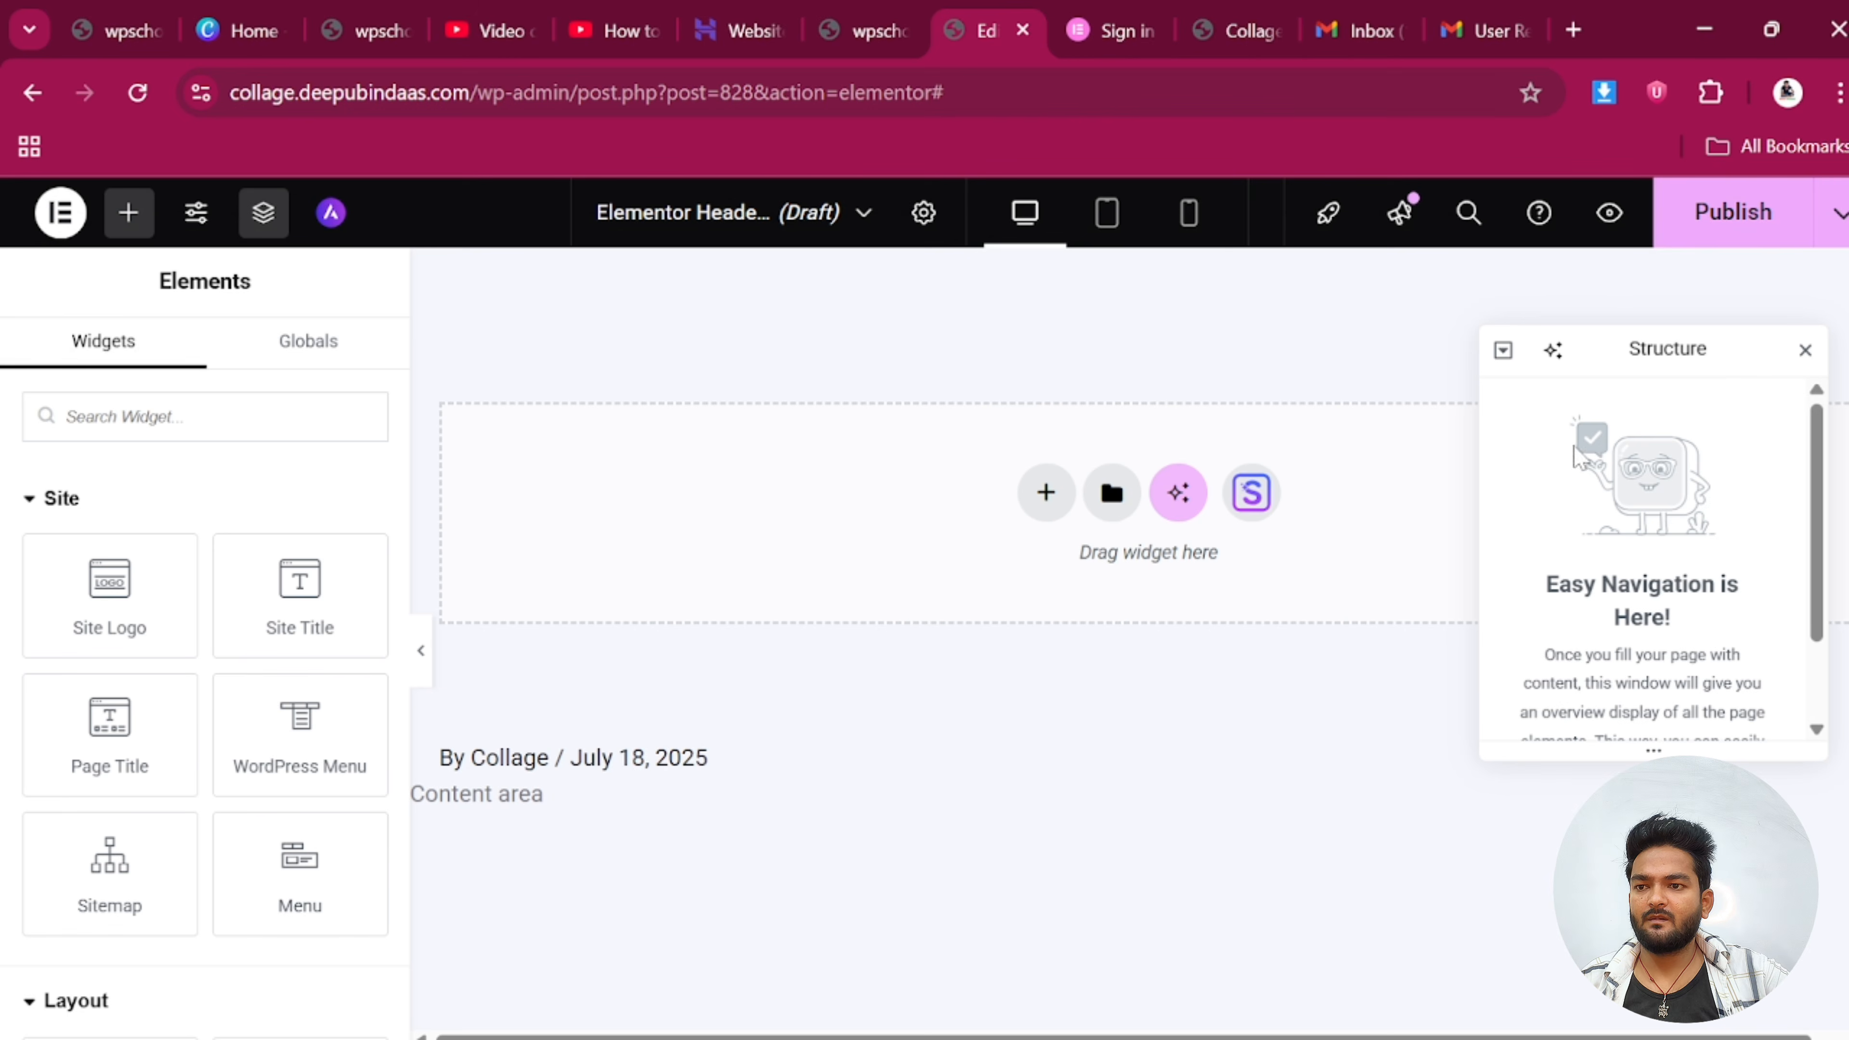
{"action": "left_click", "coordinate": [1803, 351]}
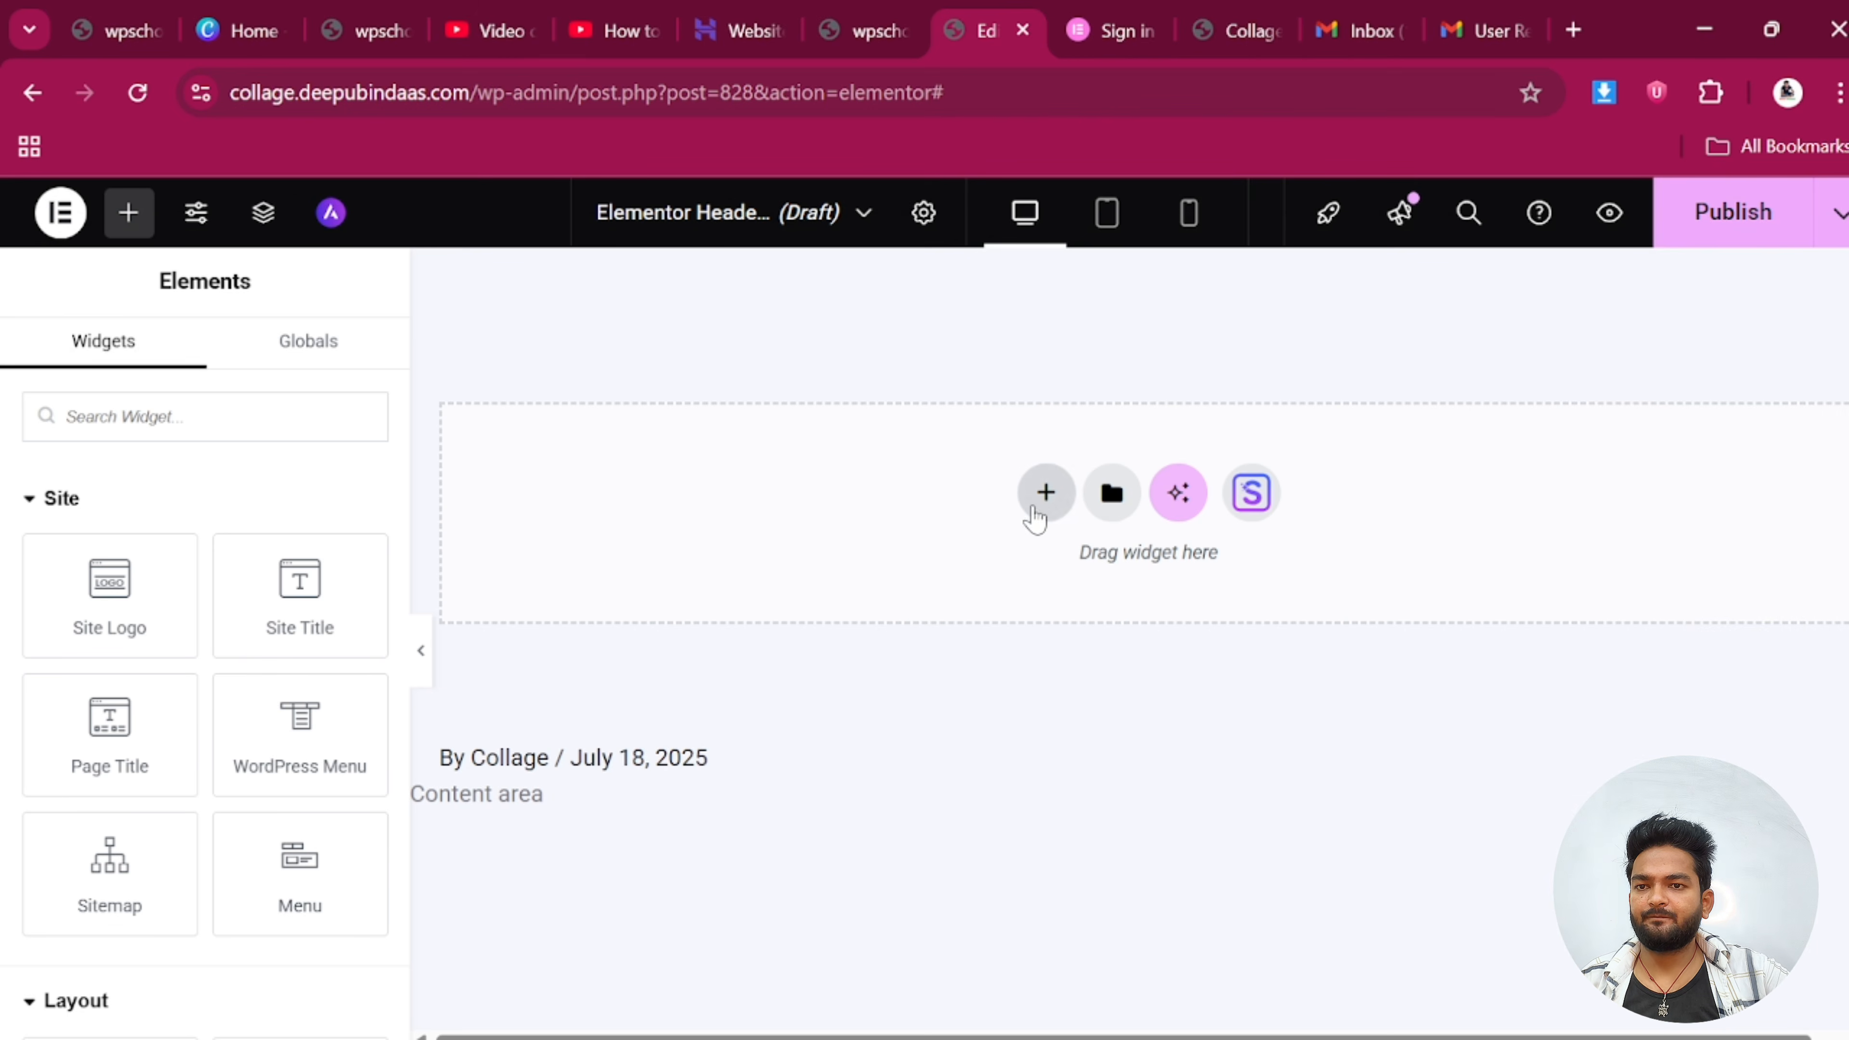
{"action": "left_click", "coordinate": [1047, 494]}
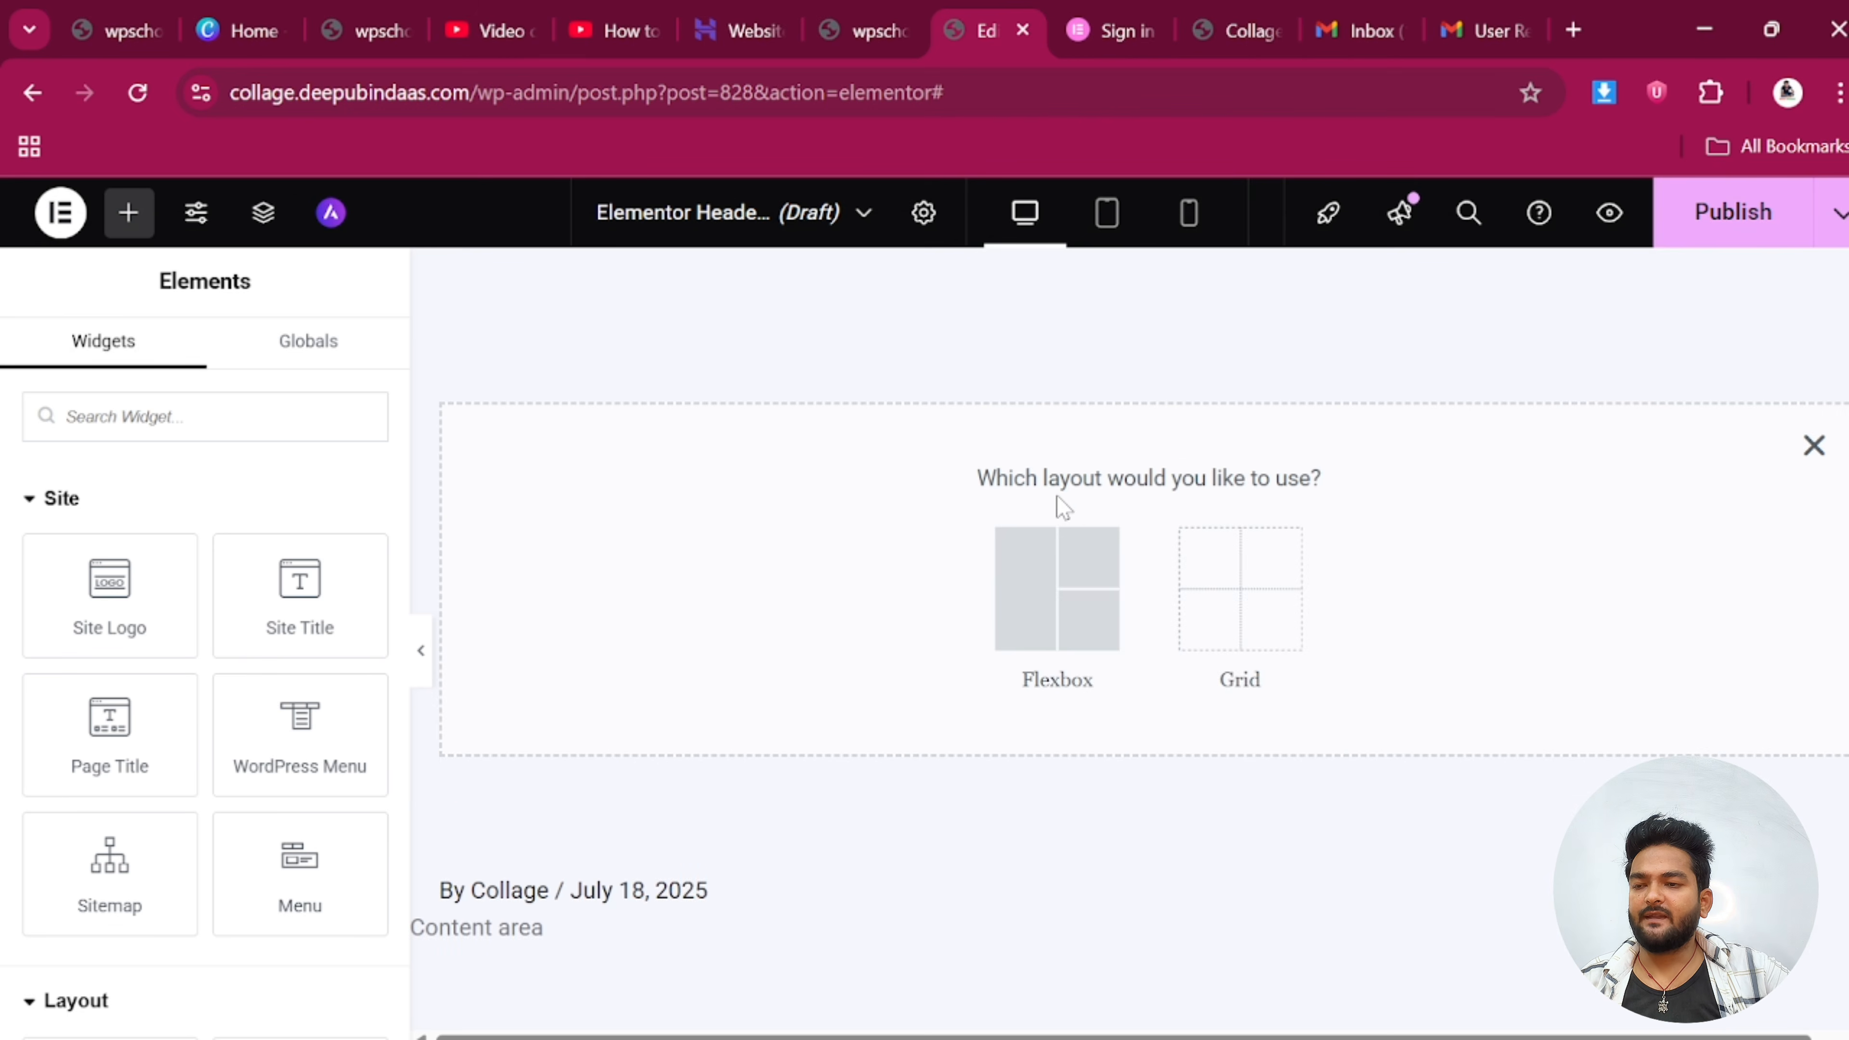
{"action": "left_click", "coordinate": [1041, 608]}
{"action": "left_click", "coordinate": [1066, 570]}
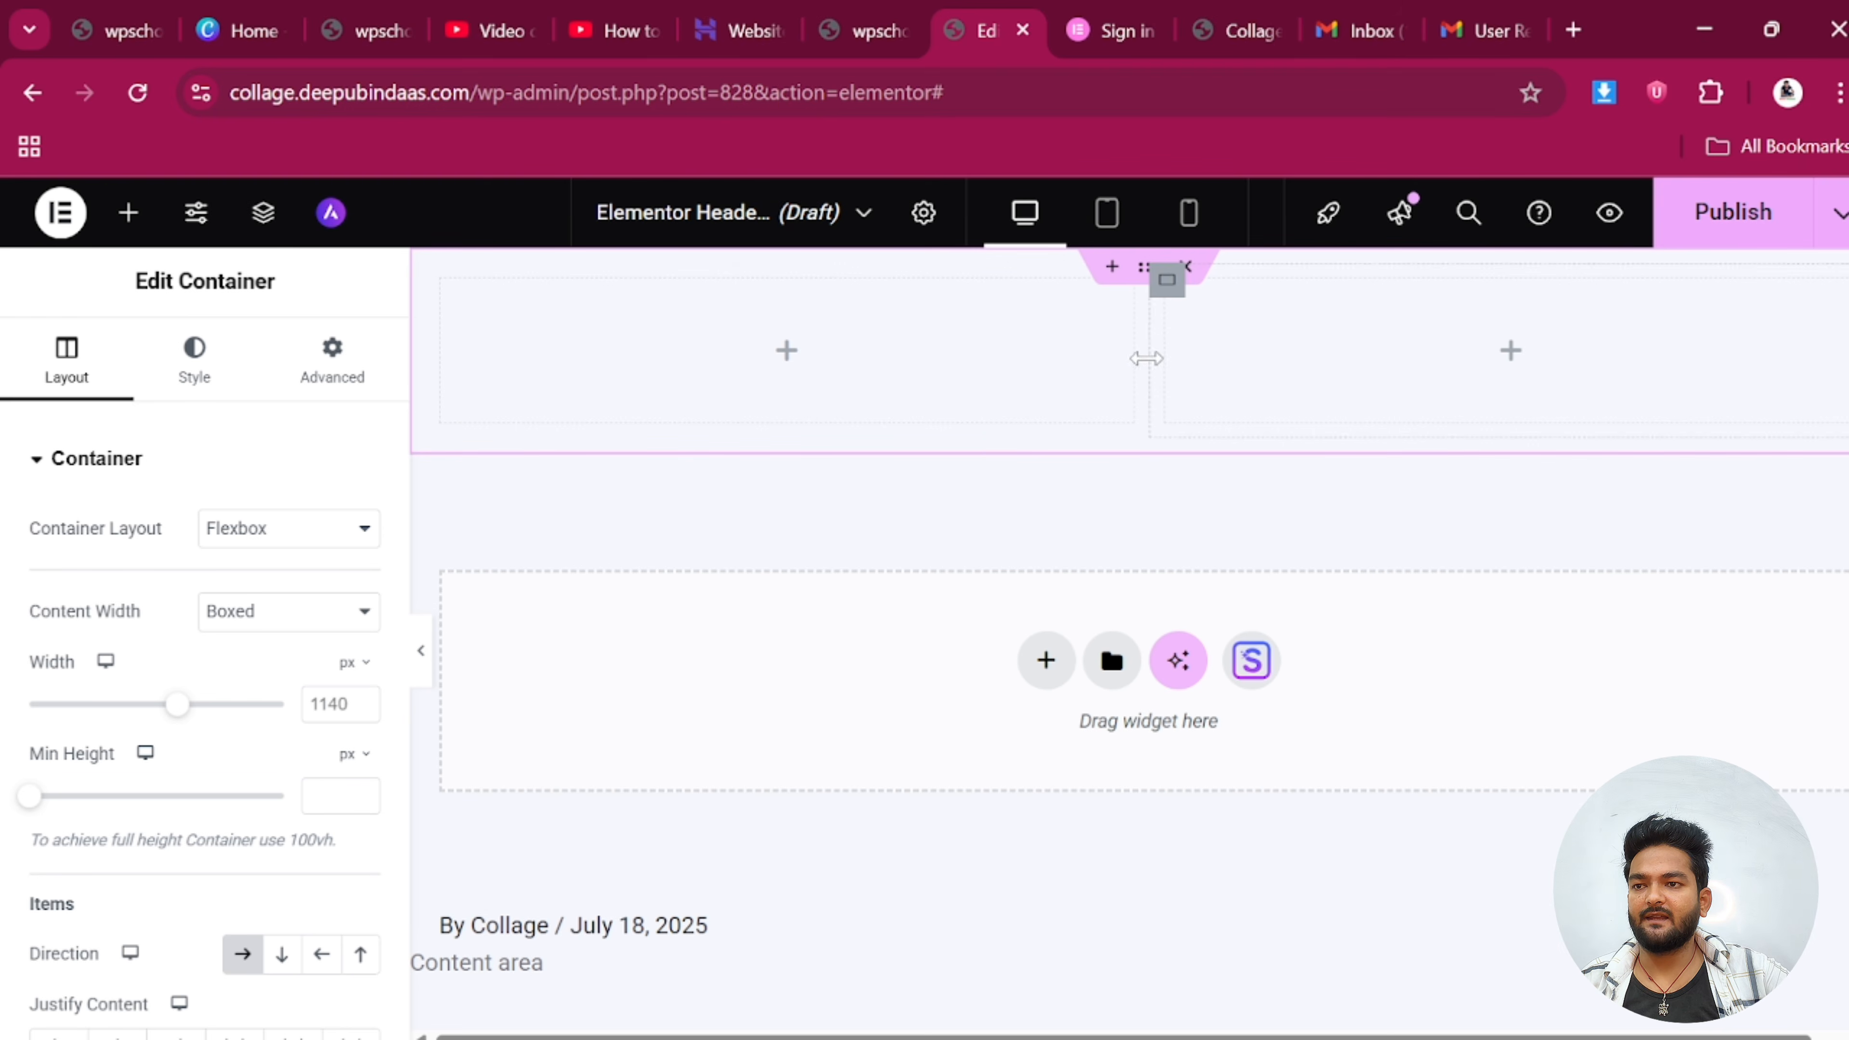
{"action": "left_click_drag", "start_coordinate": [1148, 357], "coordinate": [697, 367]}
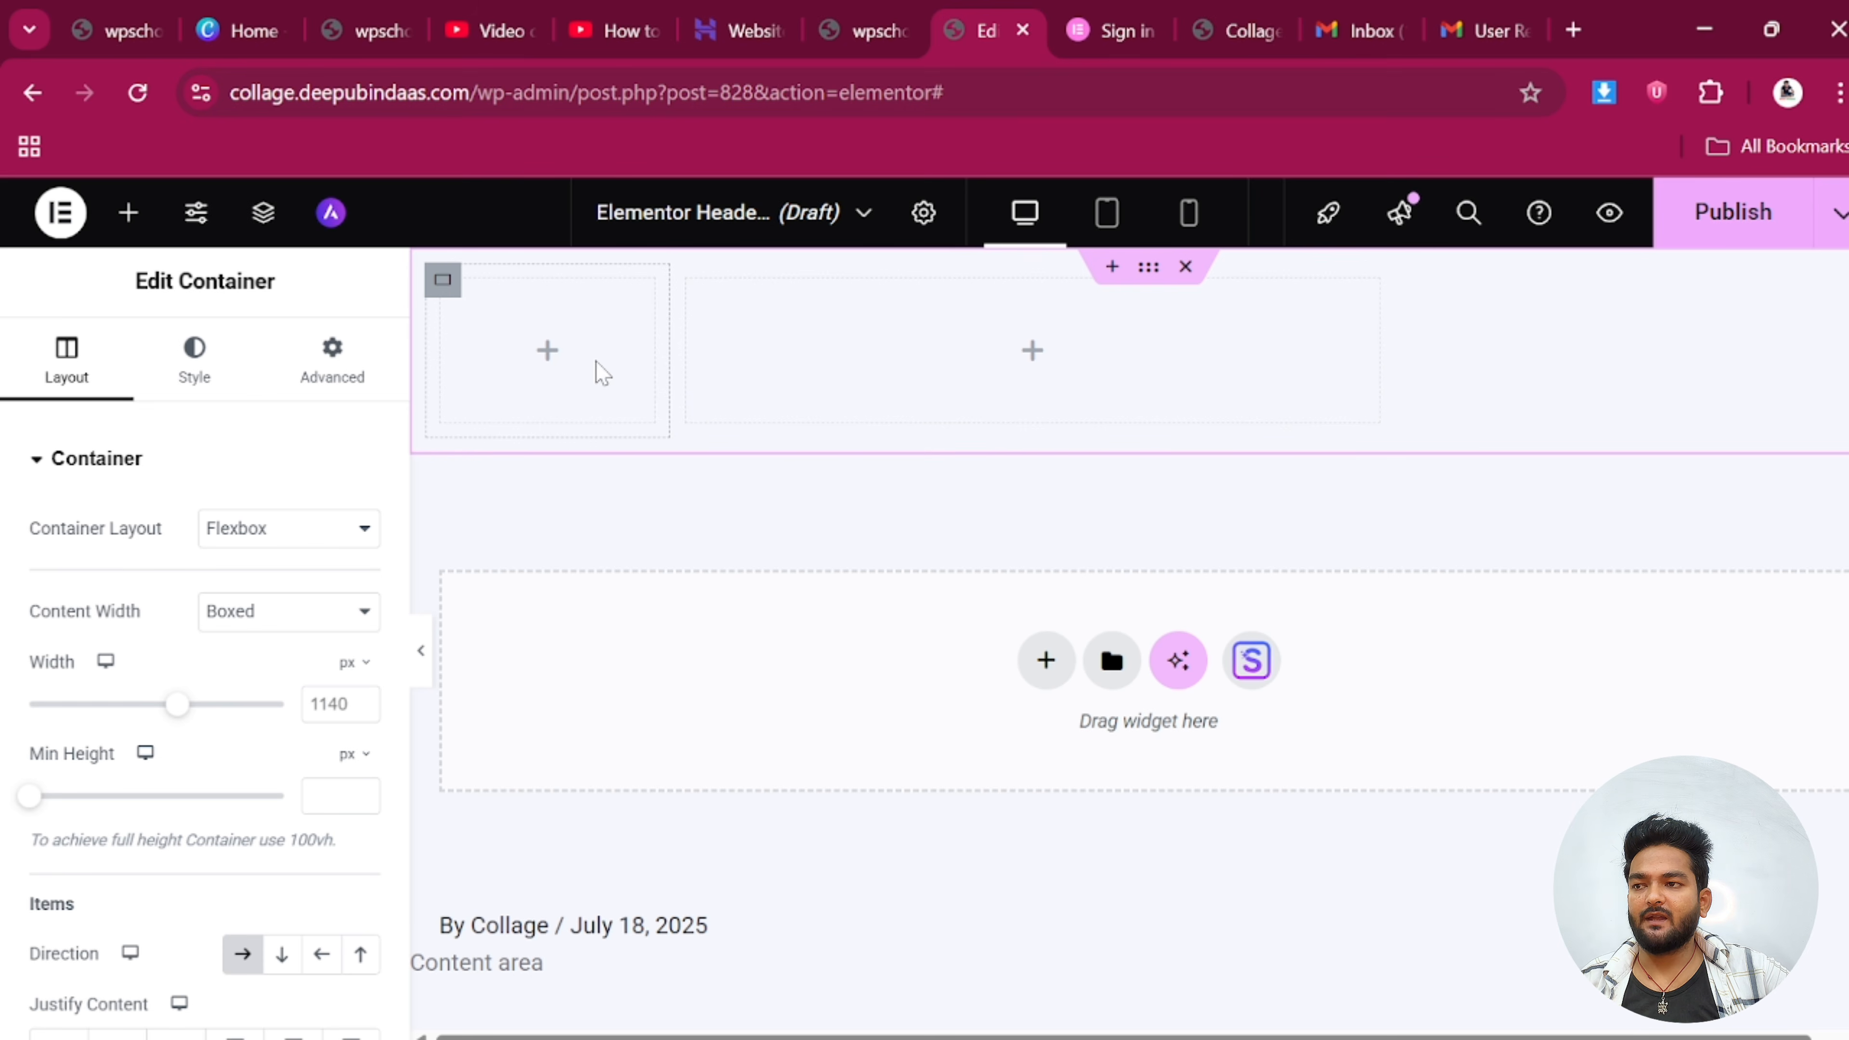
Place the Site Logo on the left and a one-row WordPress Menu on the right
{"action": "left_click", "coordinate": [128, 212]}
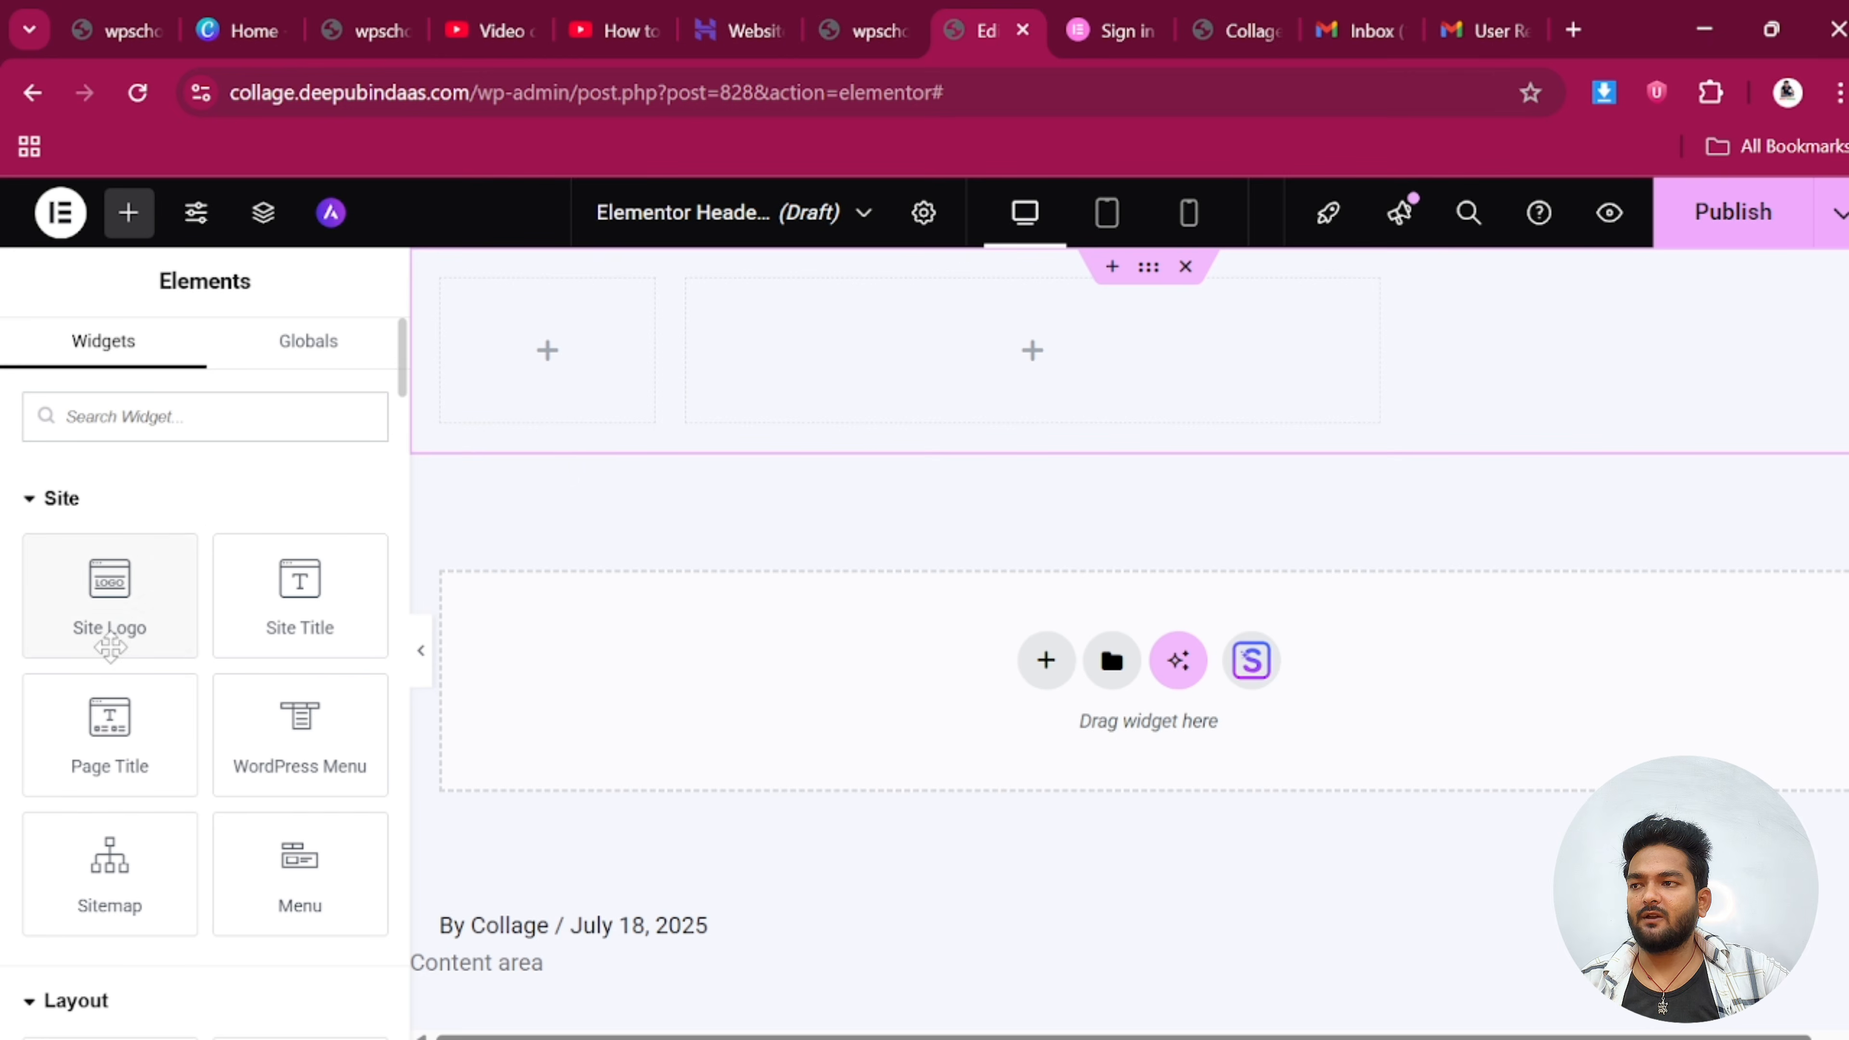
{"action": "left_click_drag", "start_coordinate": [110, 647], "coordinate": [531, 379]}
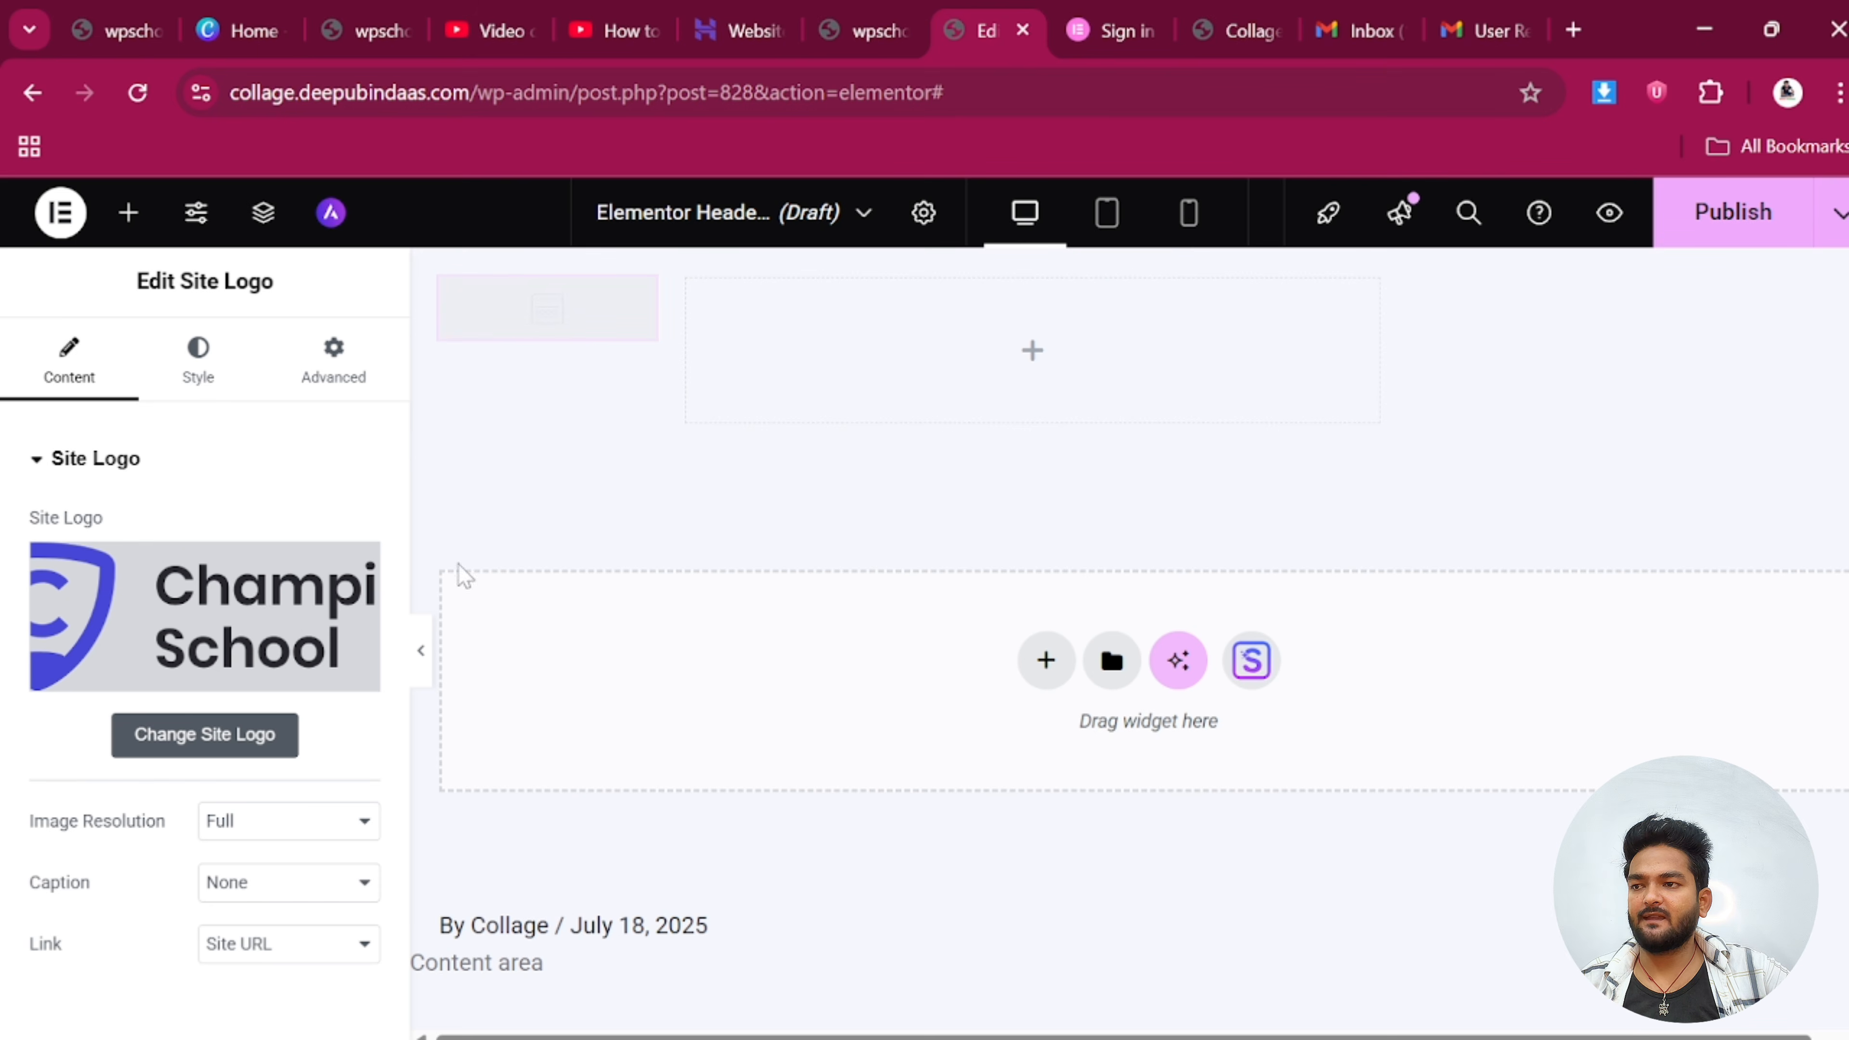
{"action": "left_click", "coordinate": [128, 213]}
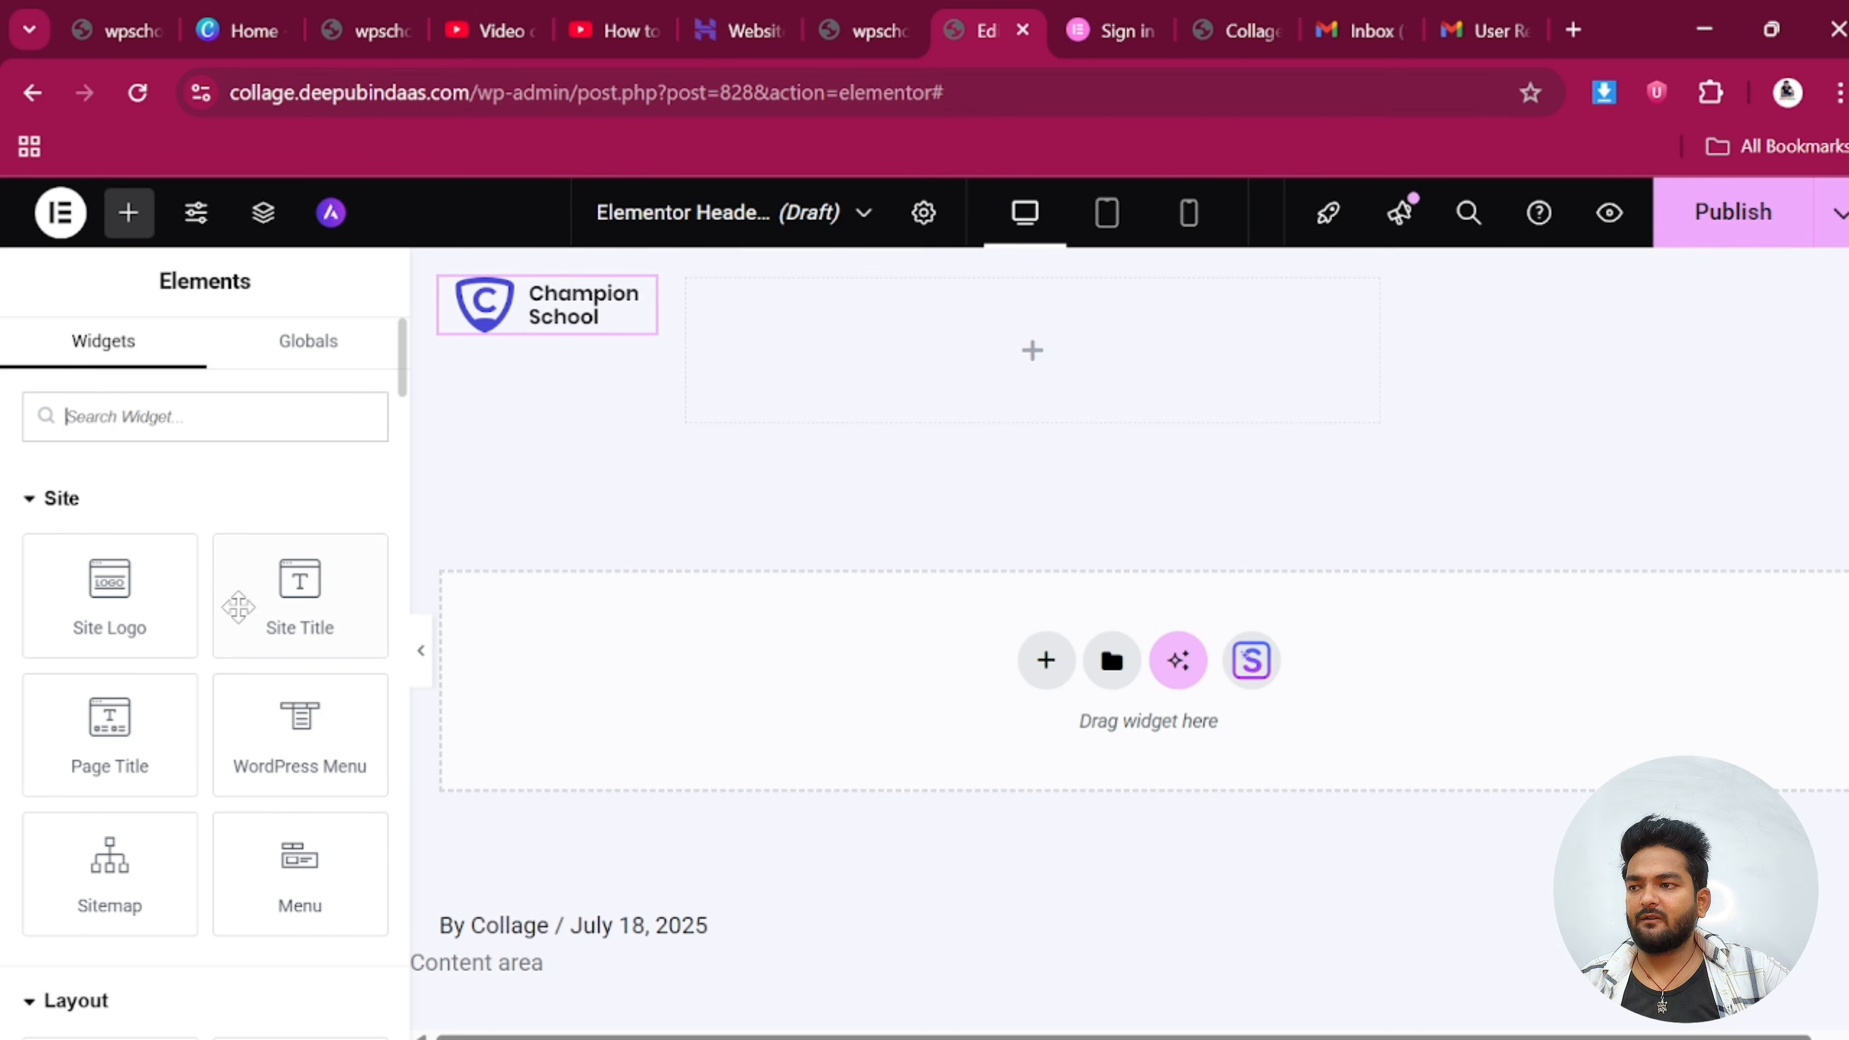
{"action": "left_click_drag", "start_coordinate": [306, 763], "coordinate": [1028, 401]}
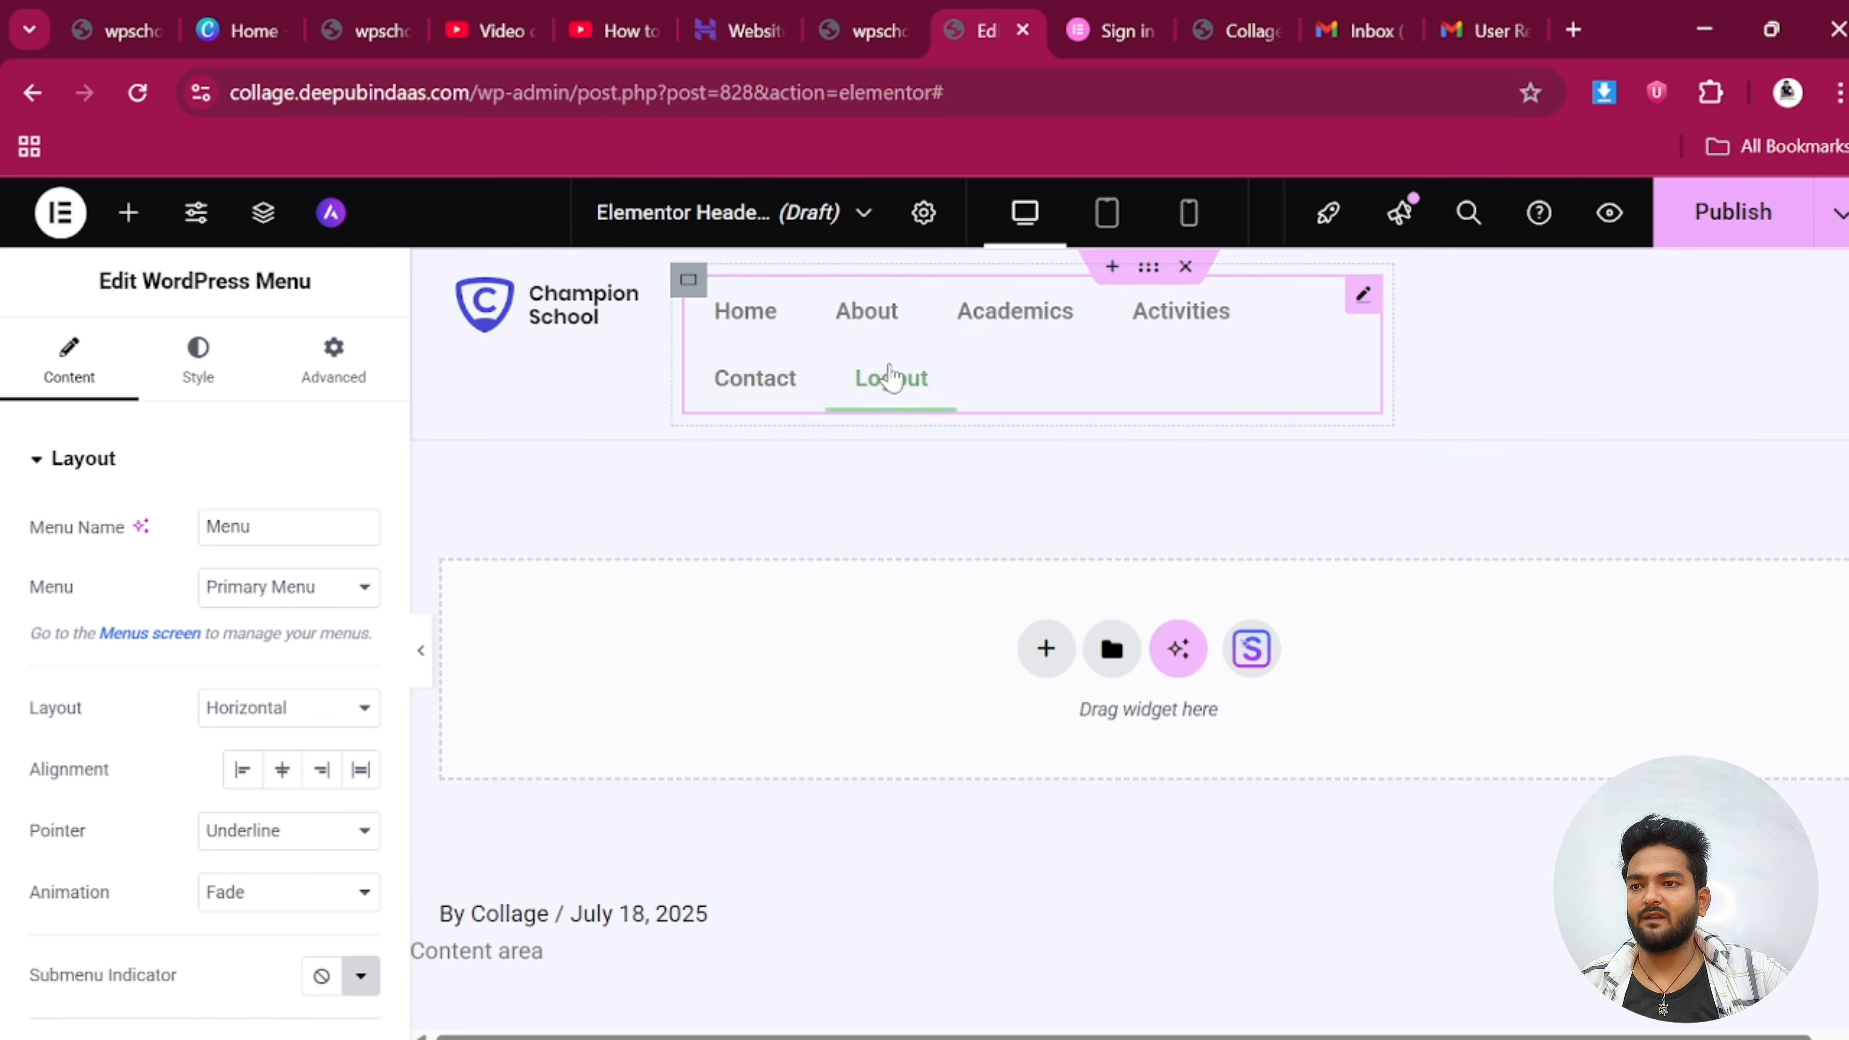
{"action": "left_click_drag", "start_coordinate": [1388, 346], "coordinate": [1635, 364]}
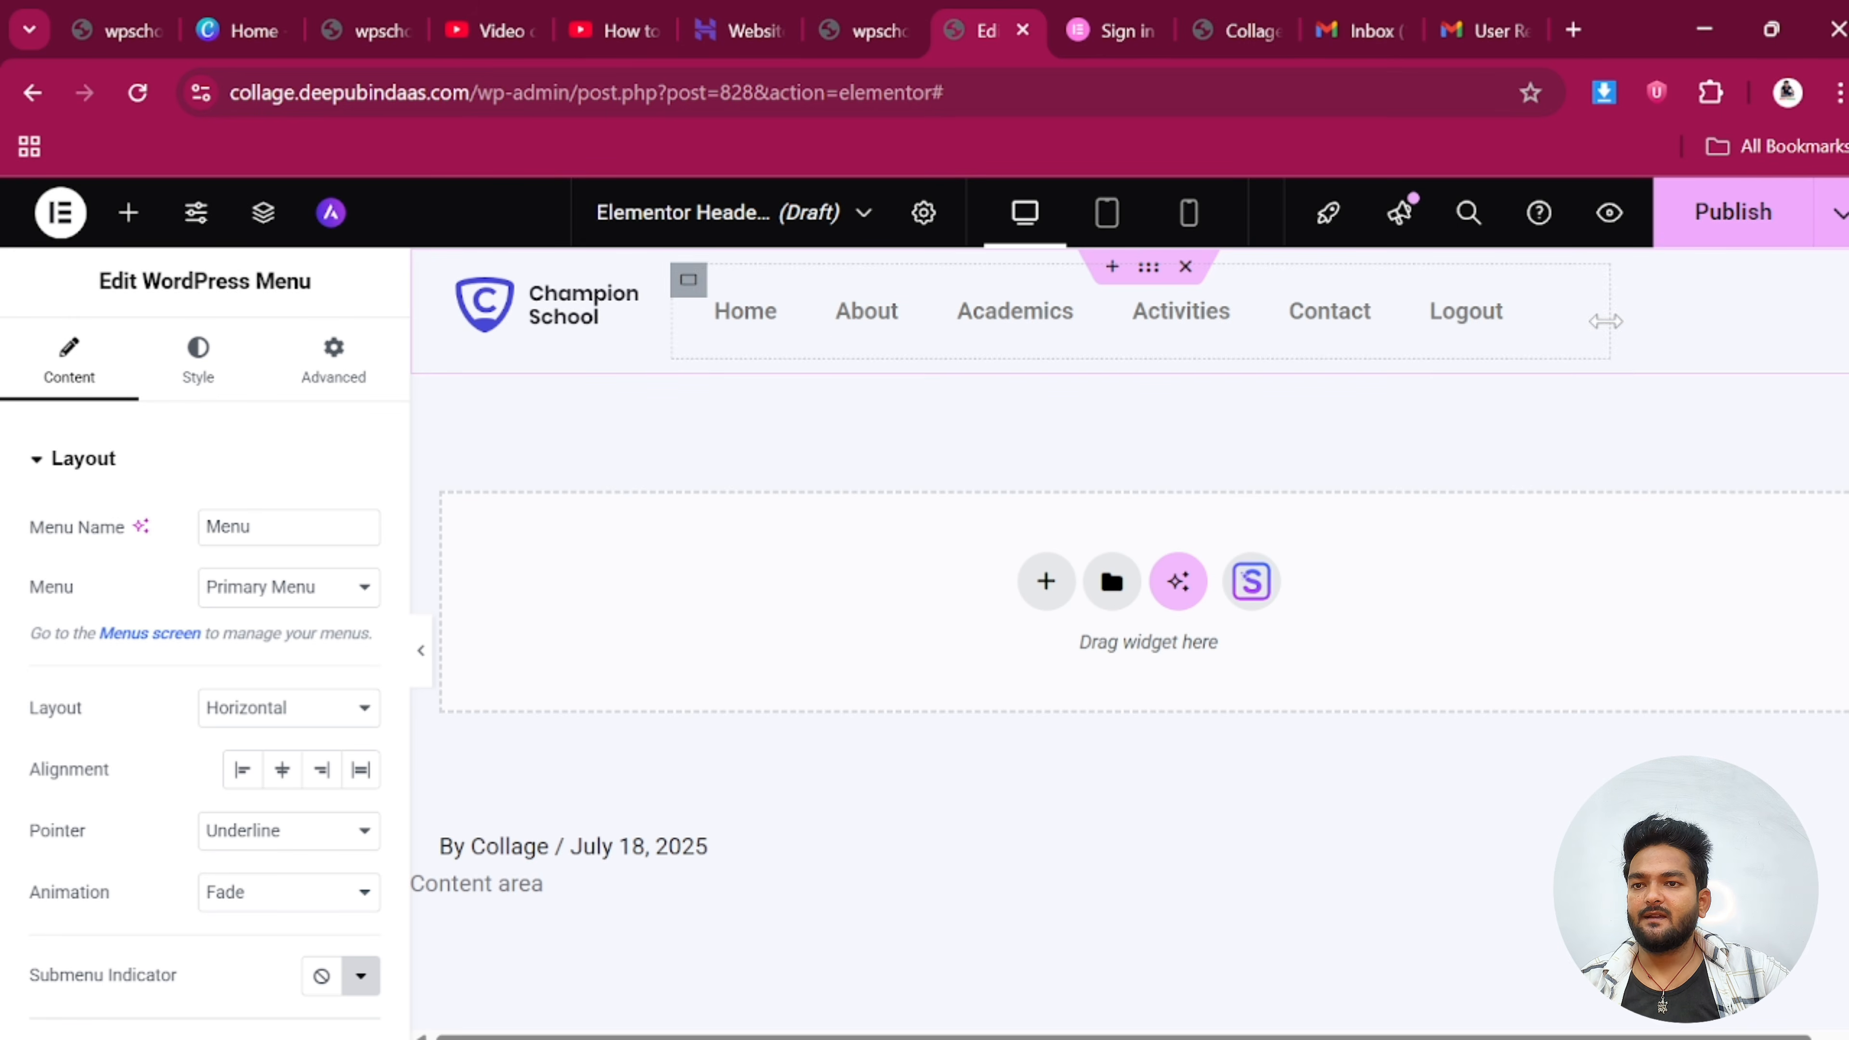
{"action": "left_click_drag", "start_coordinate": [1605, 321], "coordinate": [1661, 330]}
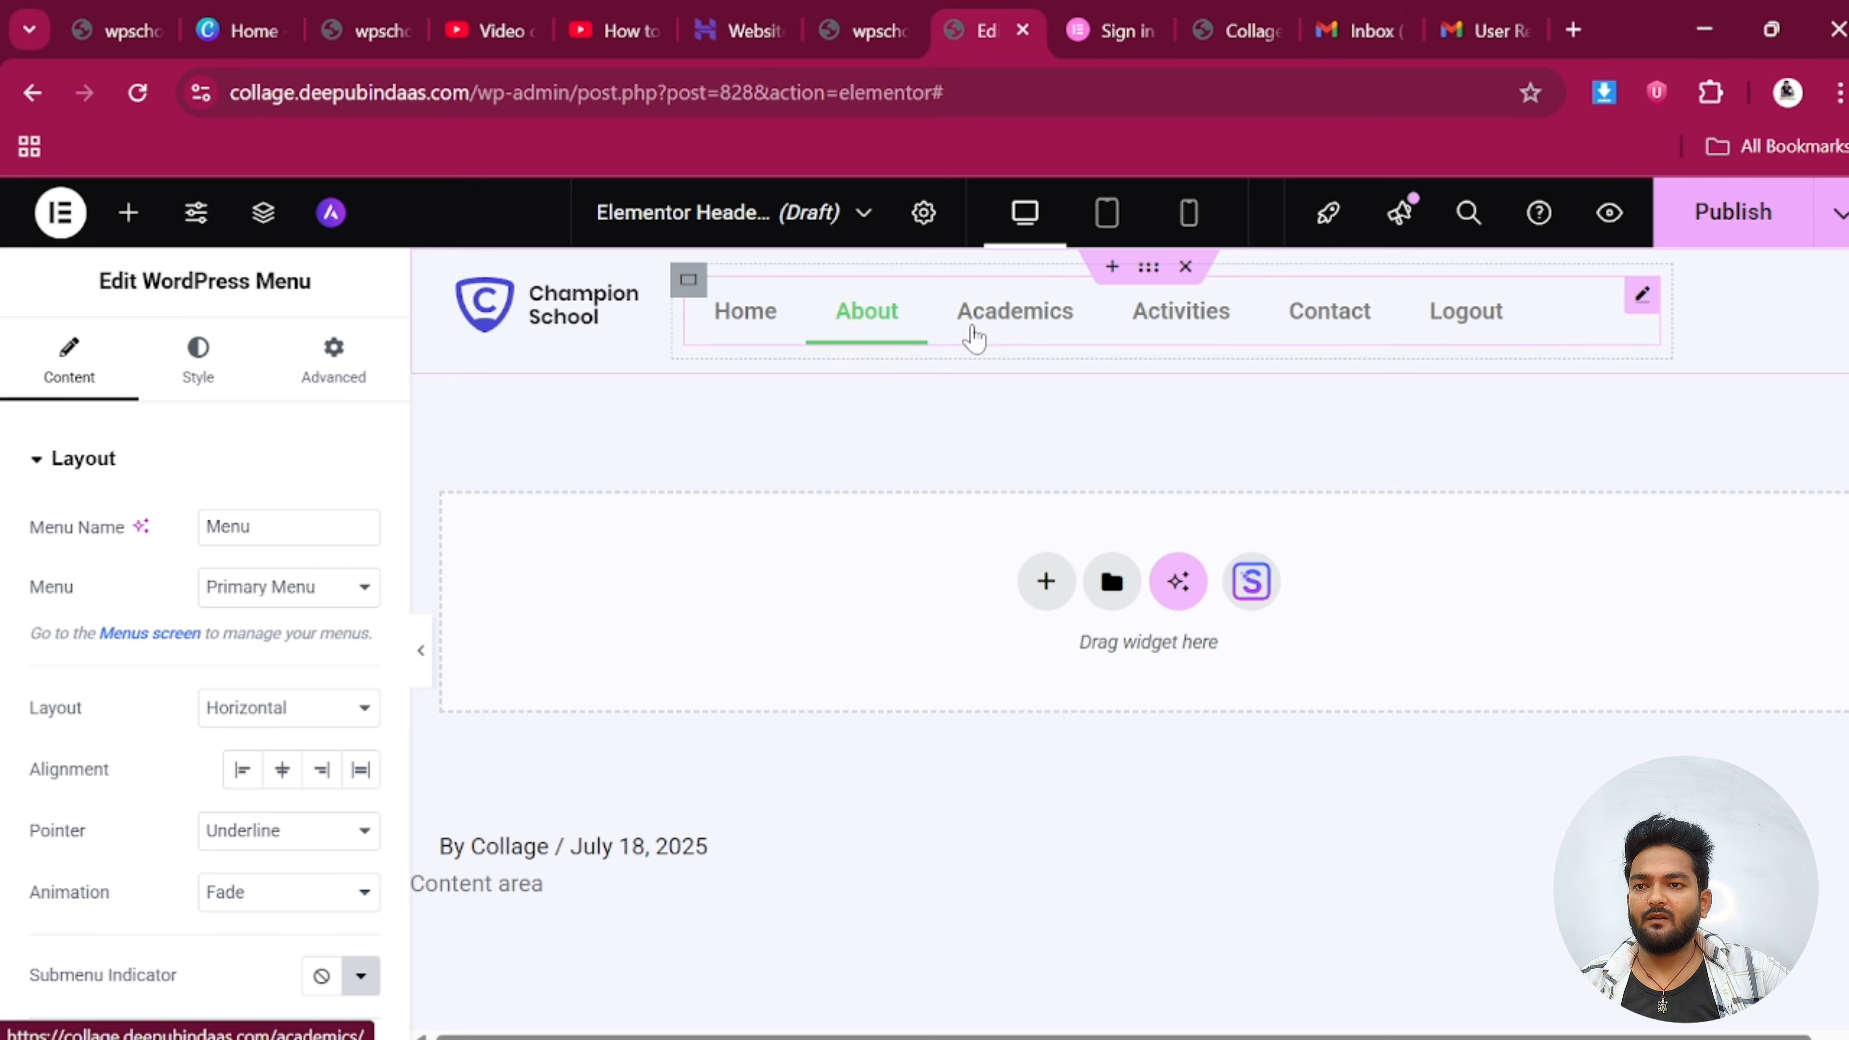
{"action": "left_click", "coordinate": [555, 317]}
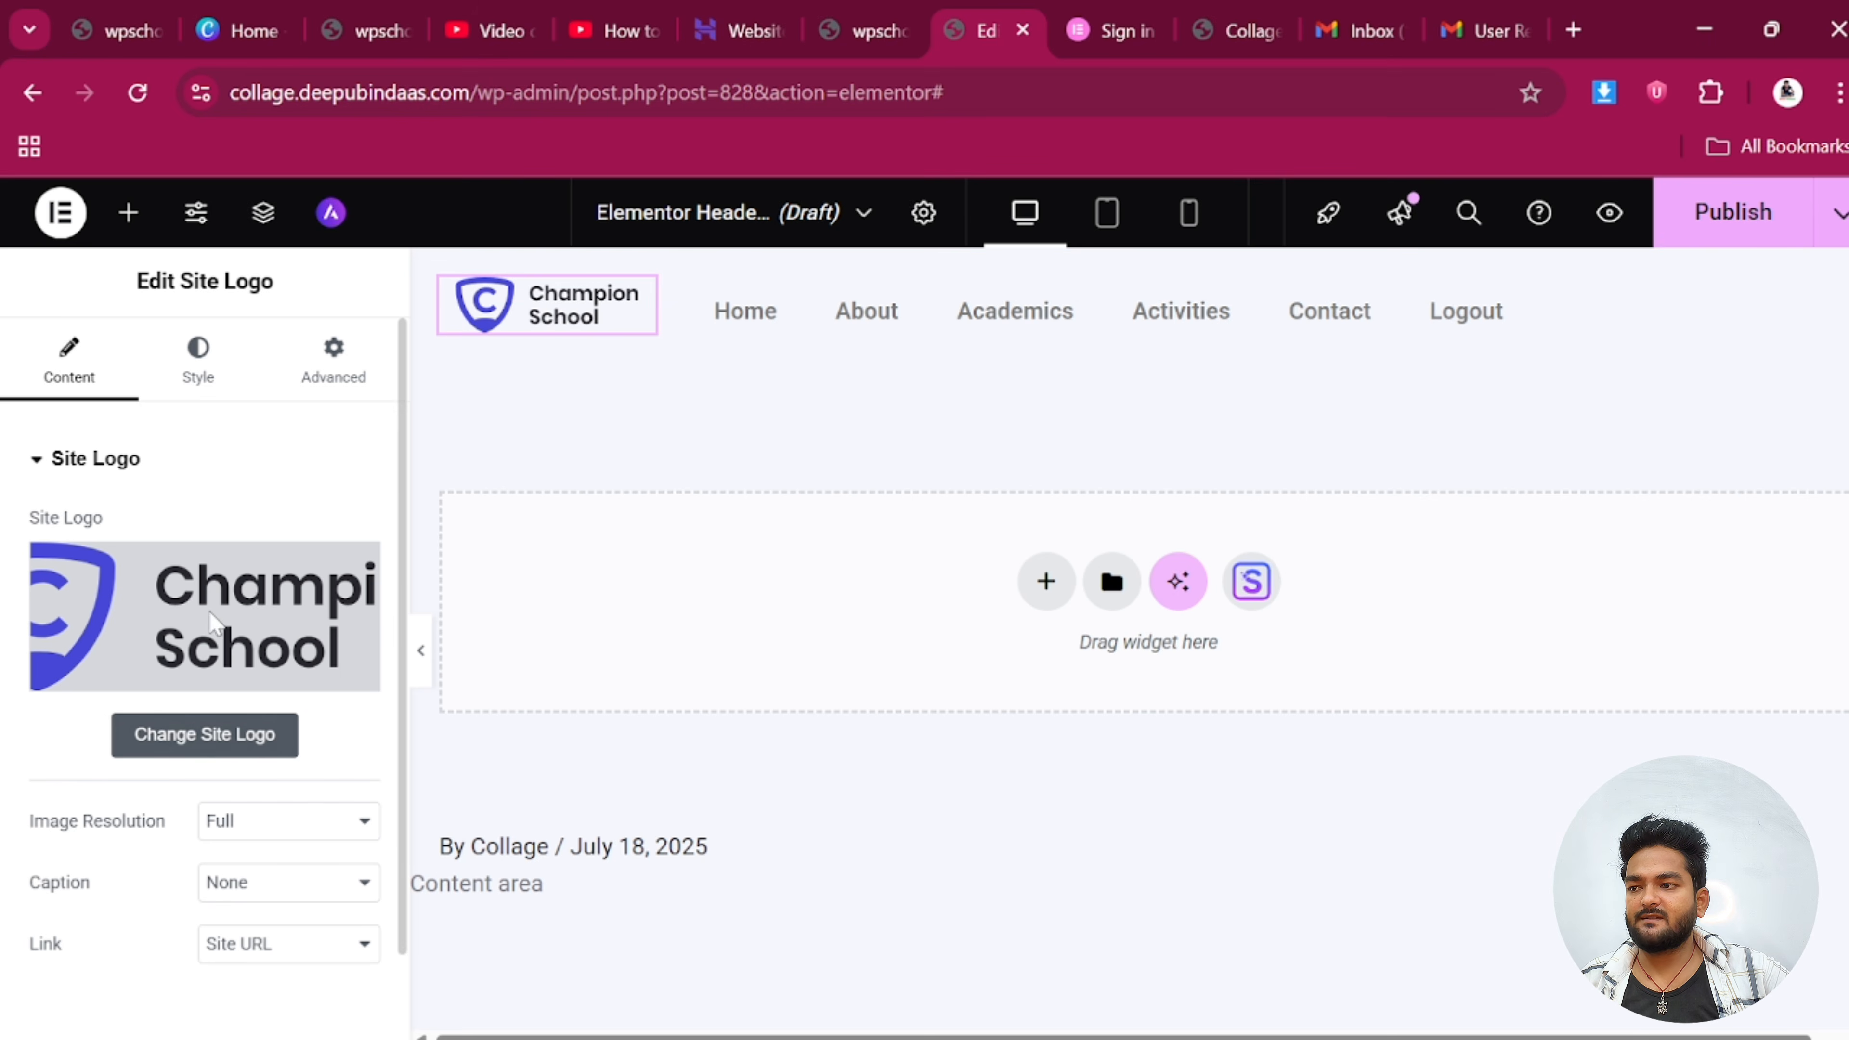
{"action": "left_click", "coordinate": [182, 724]}
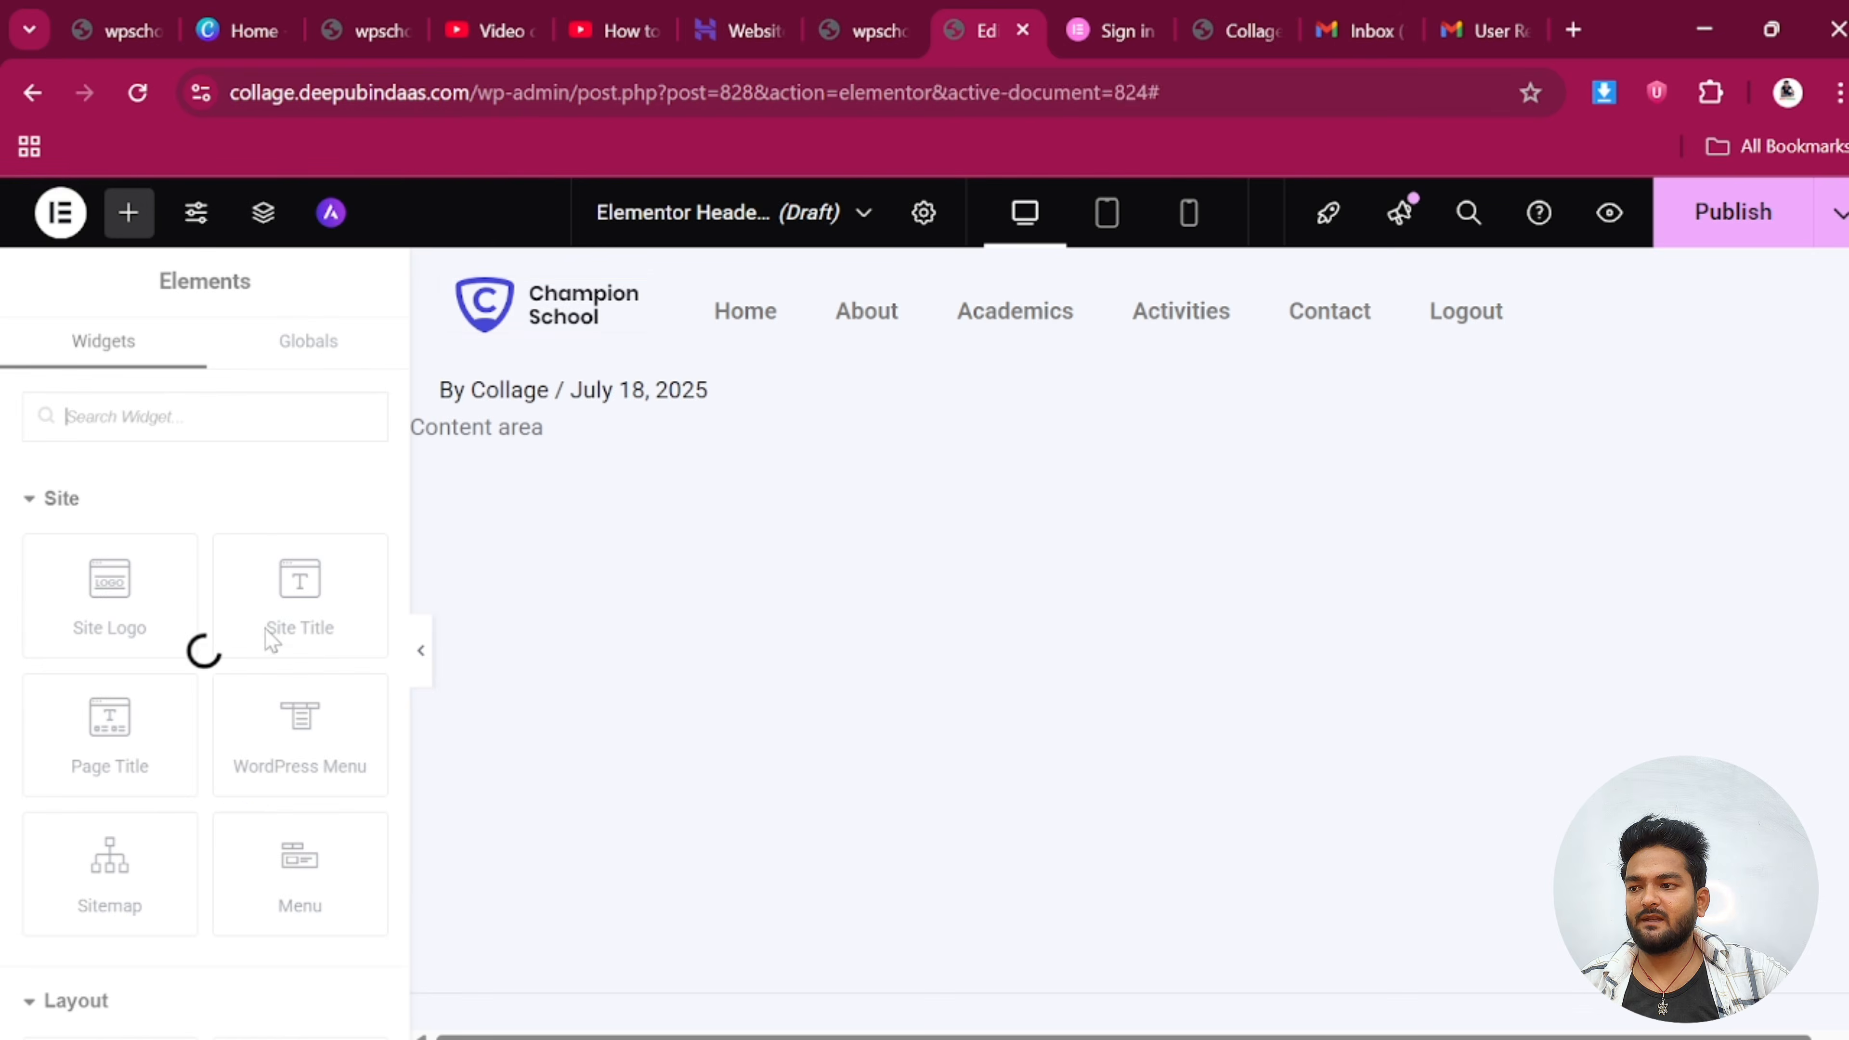
Upload the bindaasclasses image as the site logo, decline the AI suggestion and save changes
{"action": "left_click", "coordinate": [248, 811]}
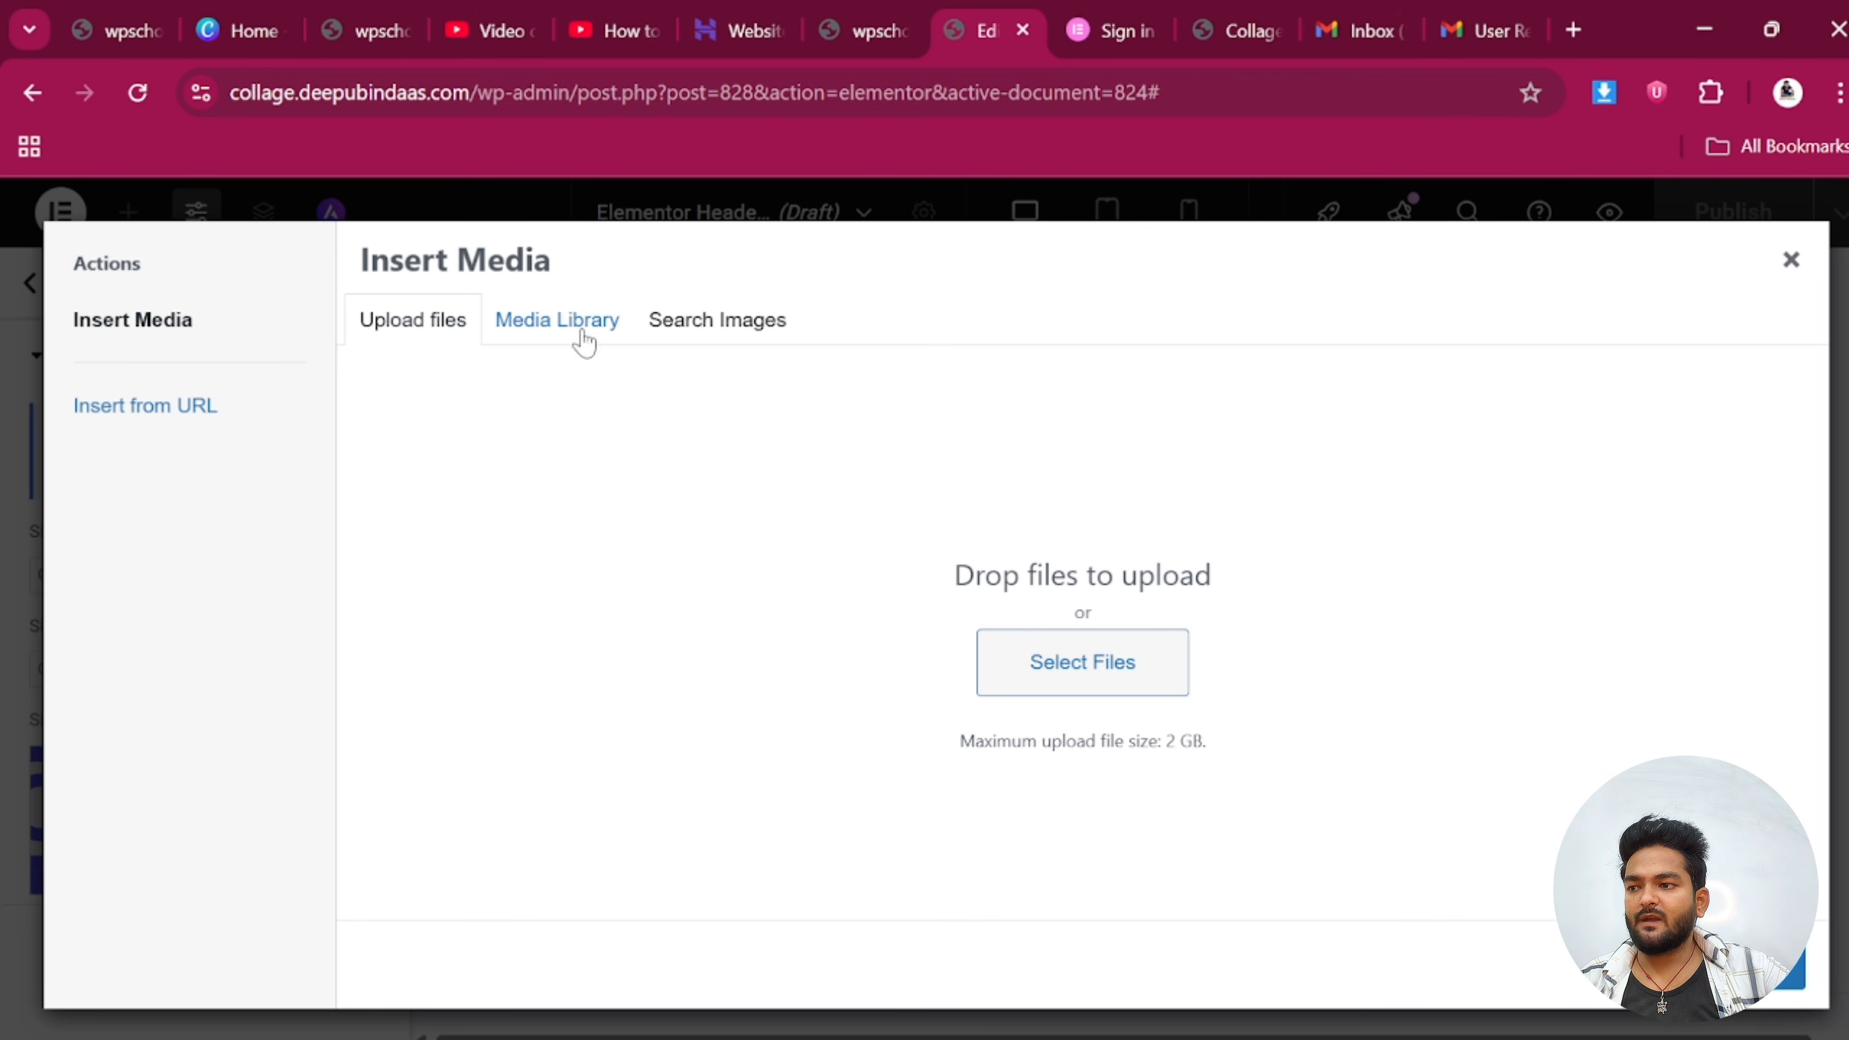
{"action": "left_click", "coordinate": [542, 322]}
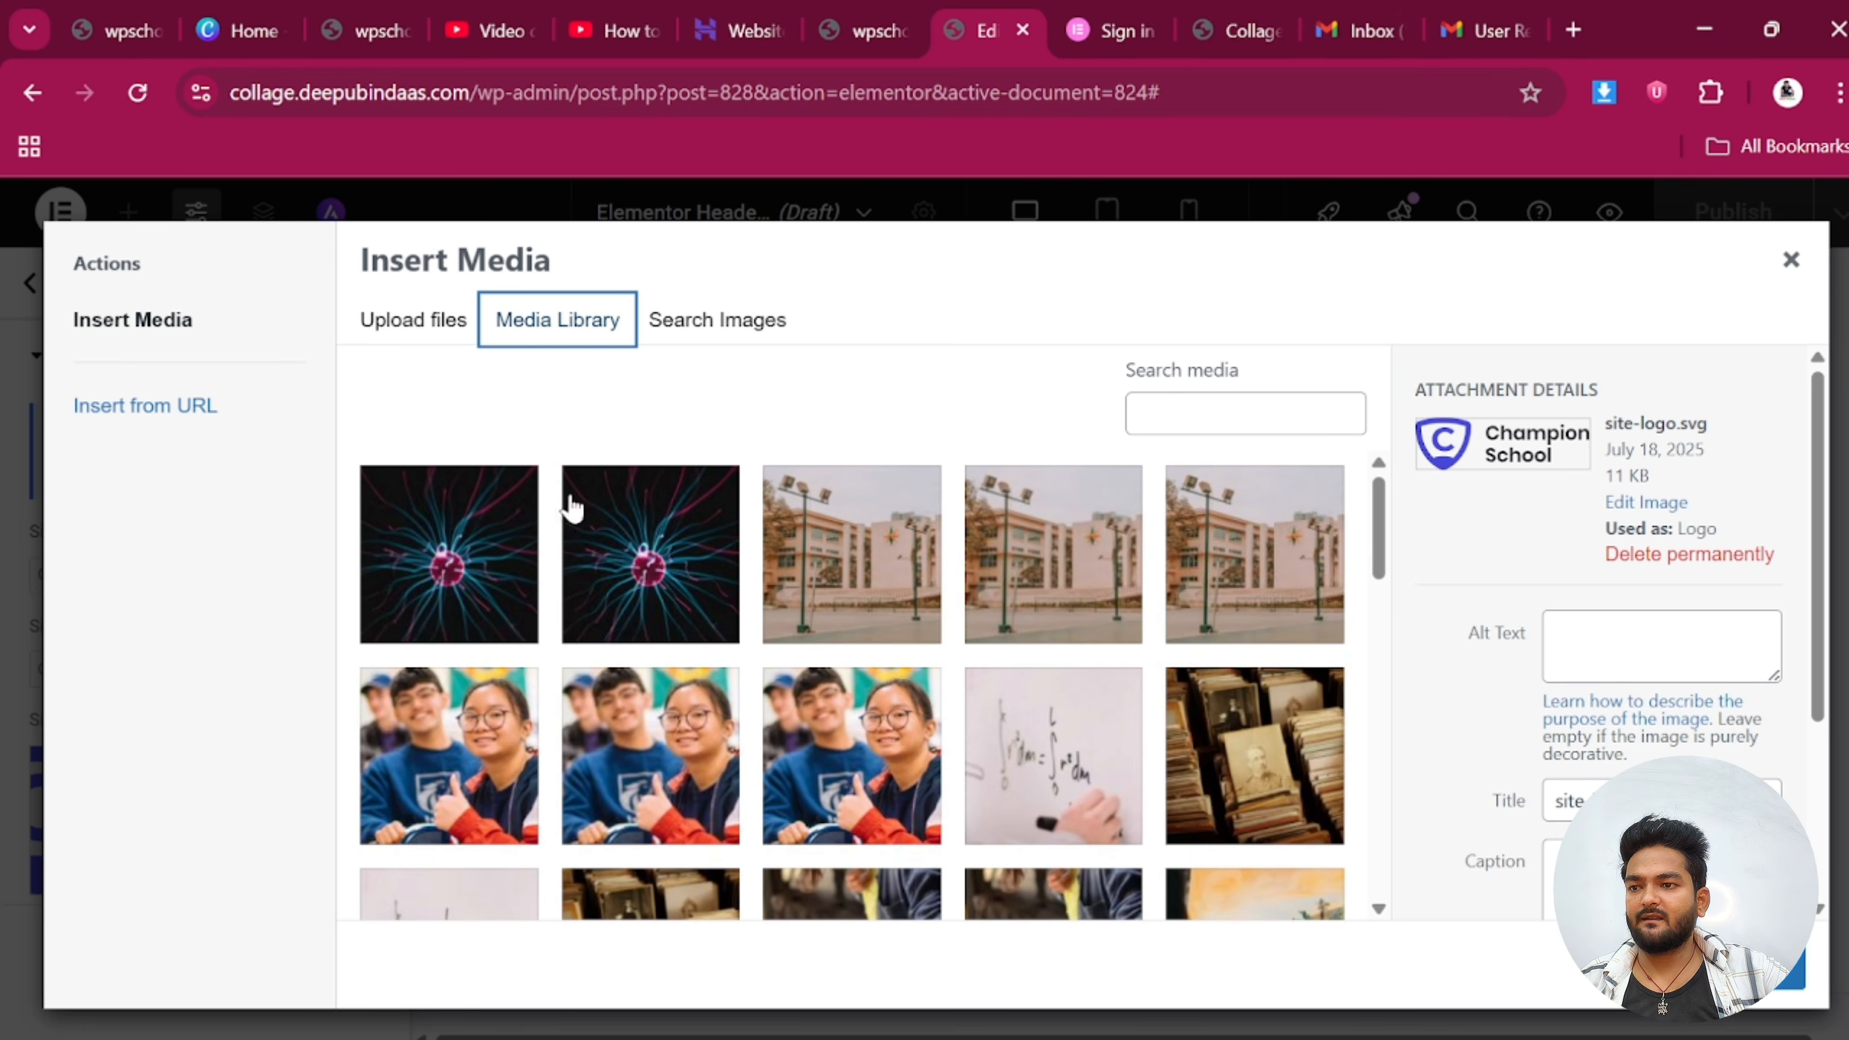
{"action": "left_click", "coordinate": [409, 310]}
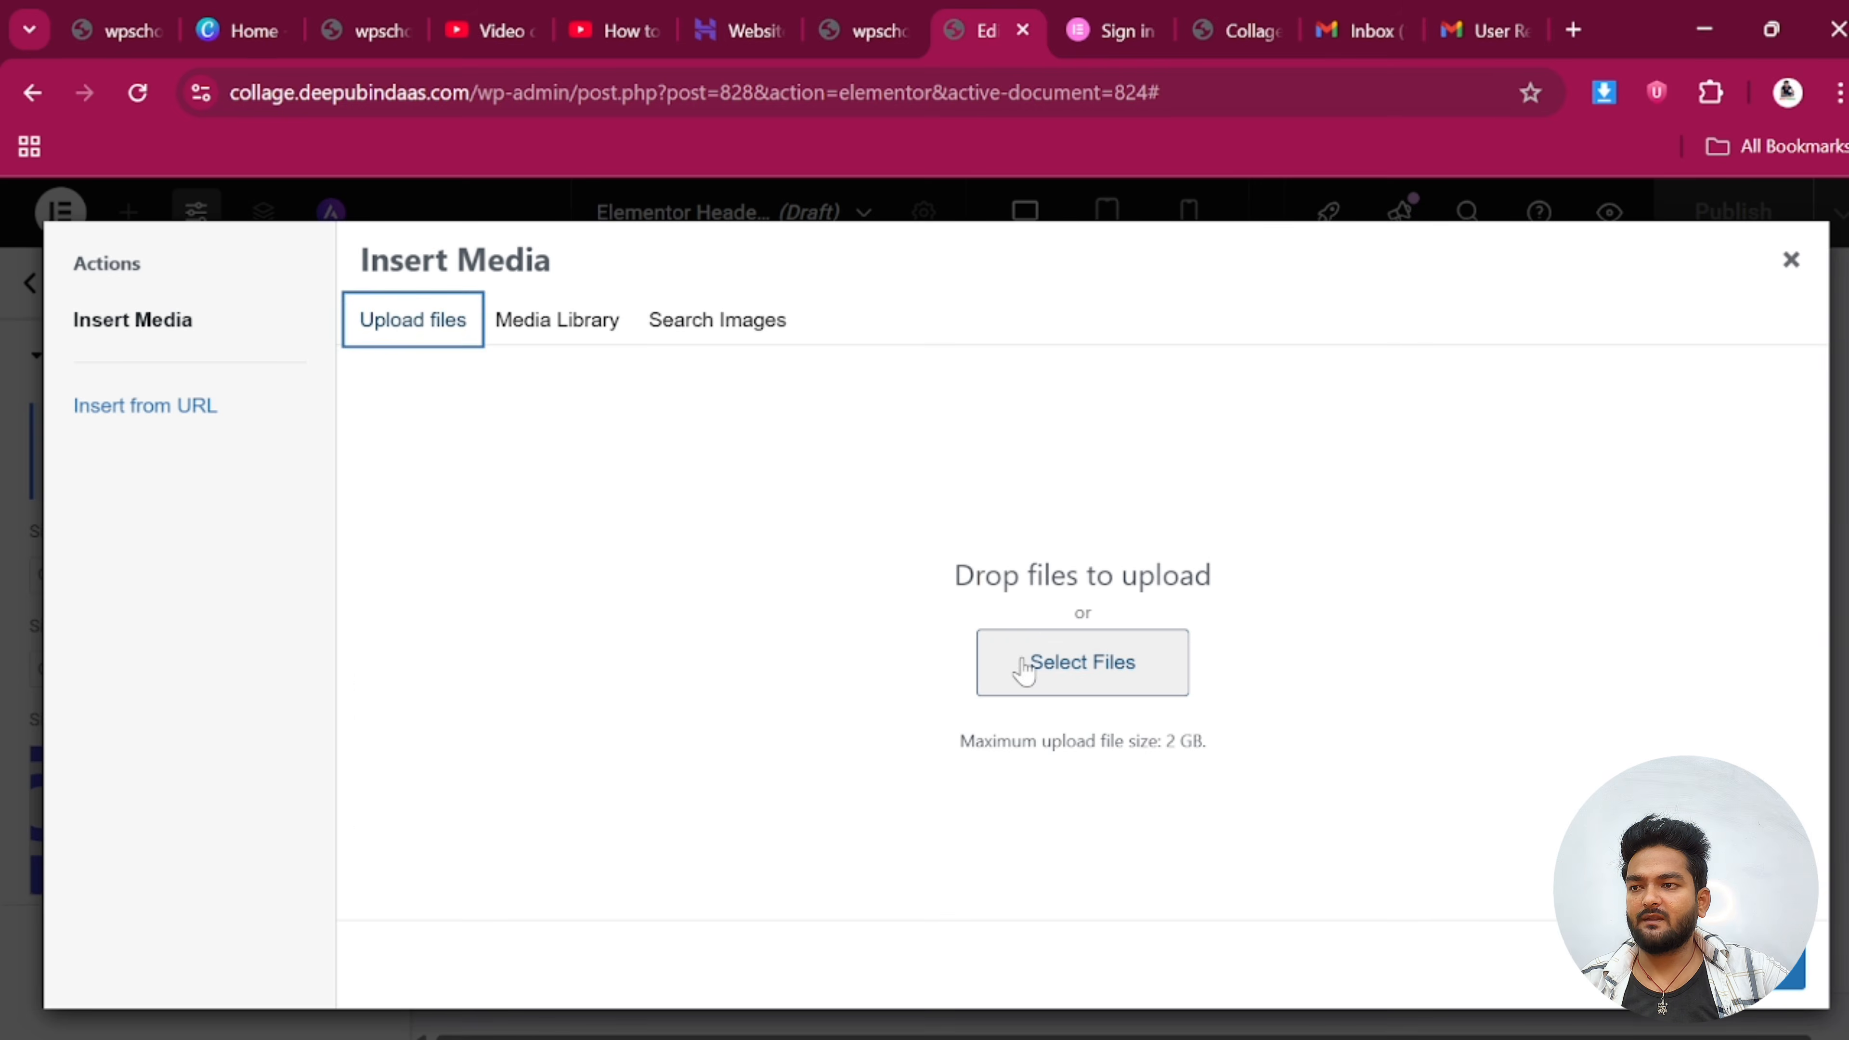
{"action": "left_click", "coordinate": [1024, 665]}
{"action": "left_click", "coordinate": [349, 627]}
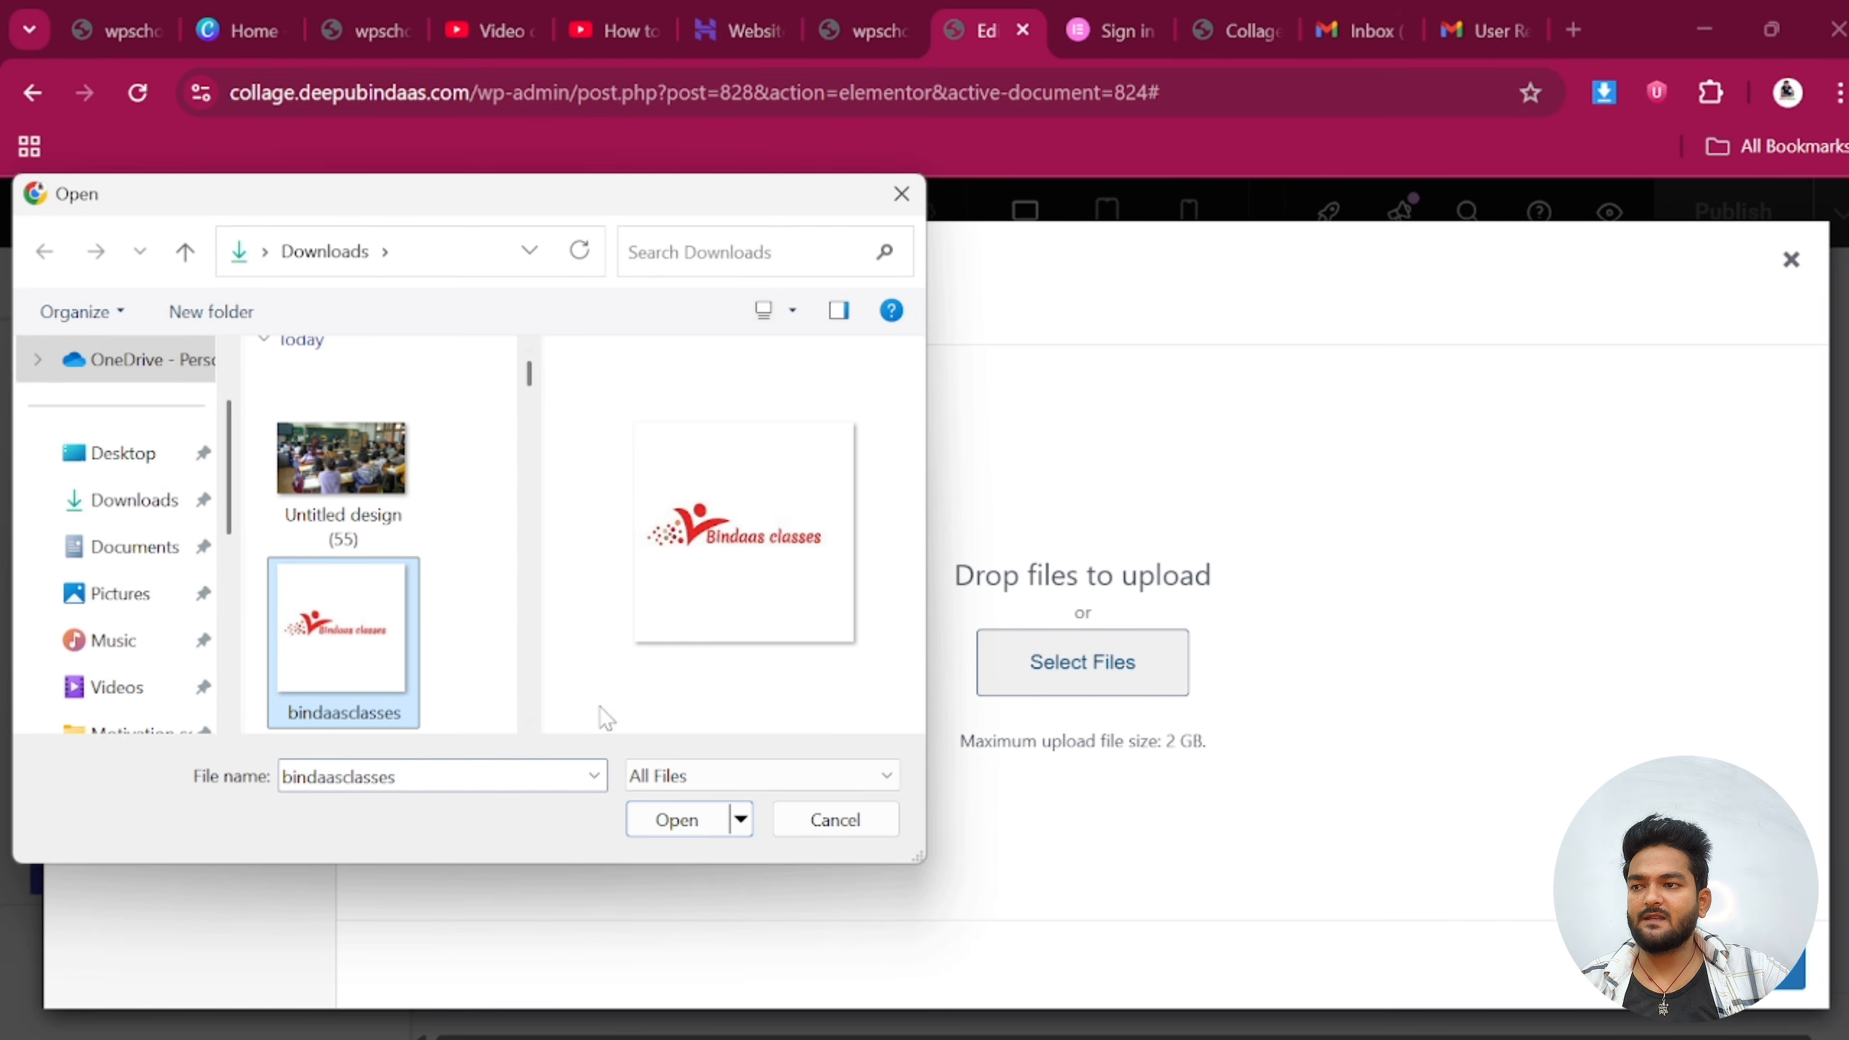
{"action": "left_click", "coordinate": [718, 820]}
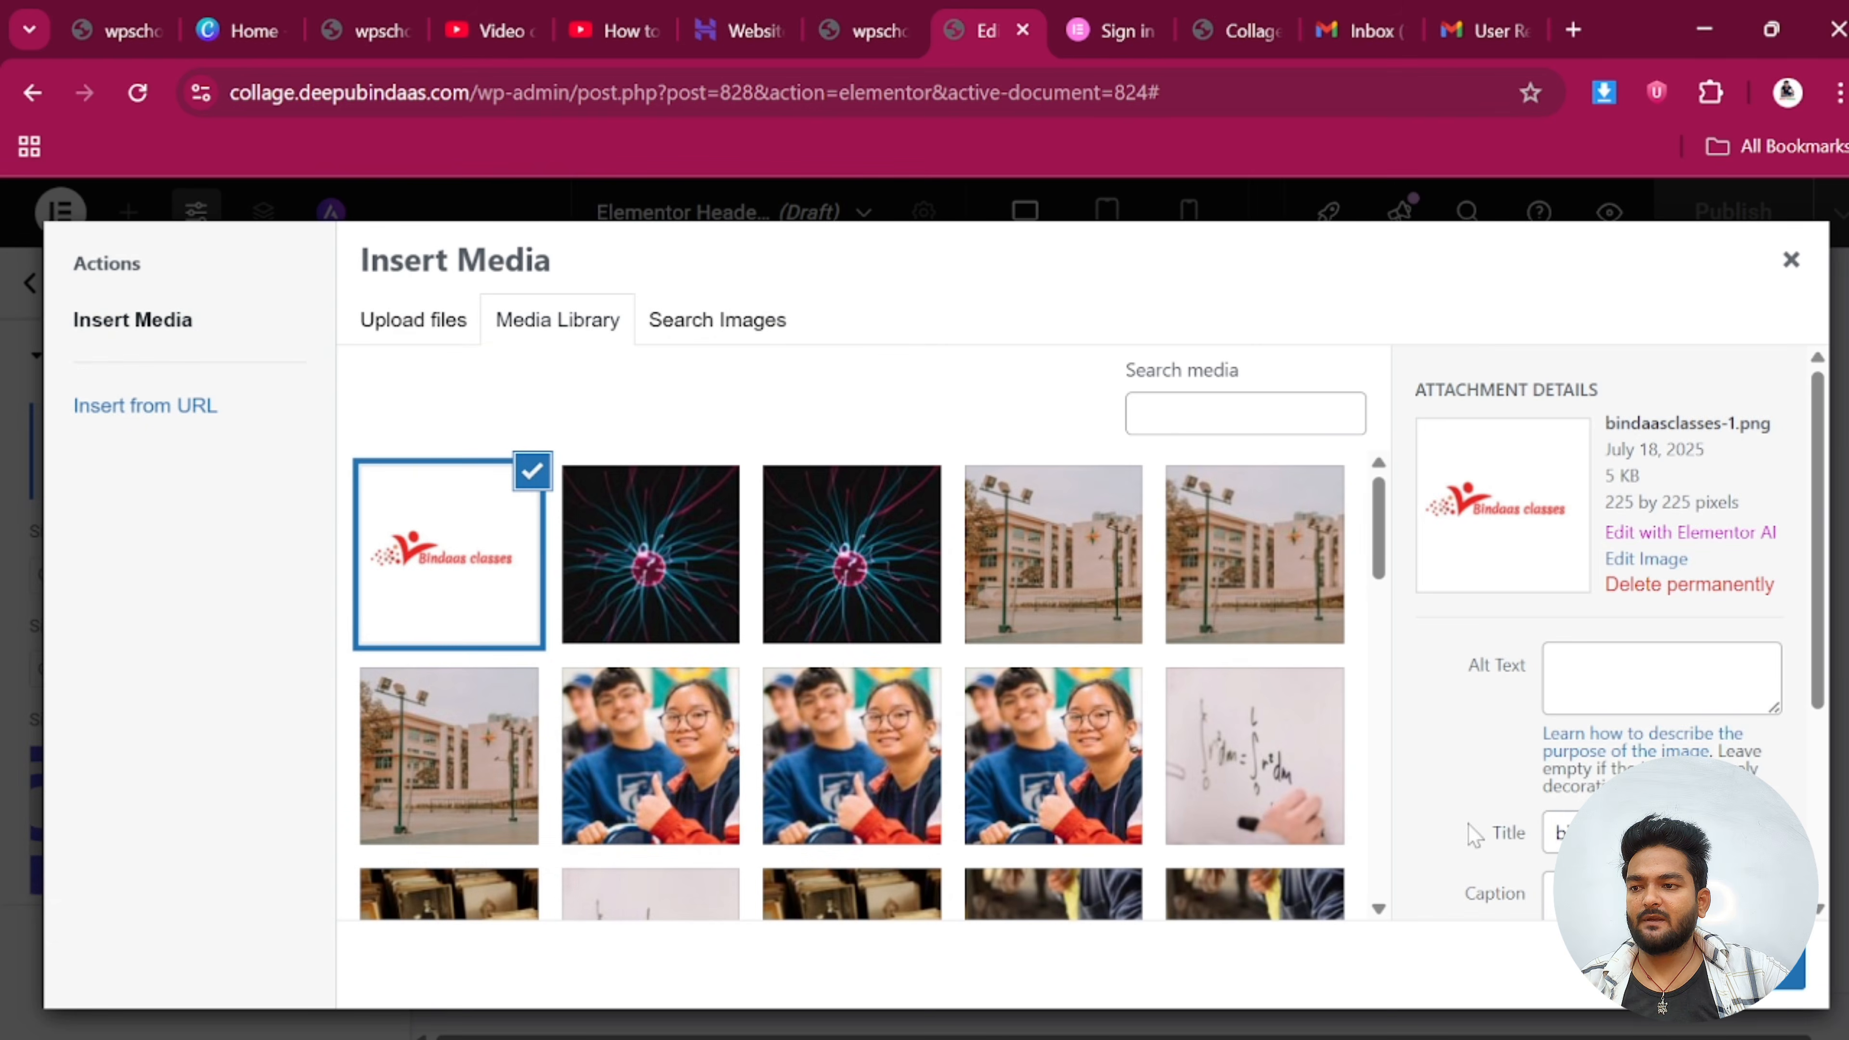
{"action": "left_click", "coordinate": [1776, 972]}
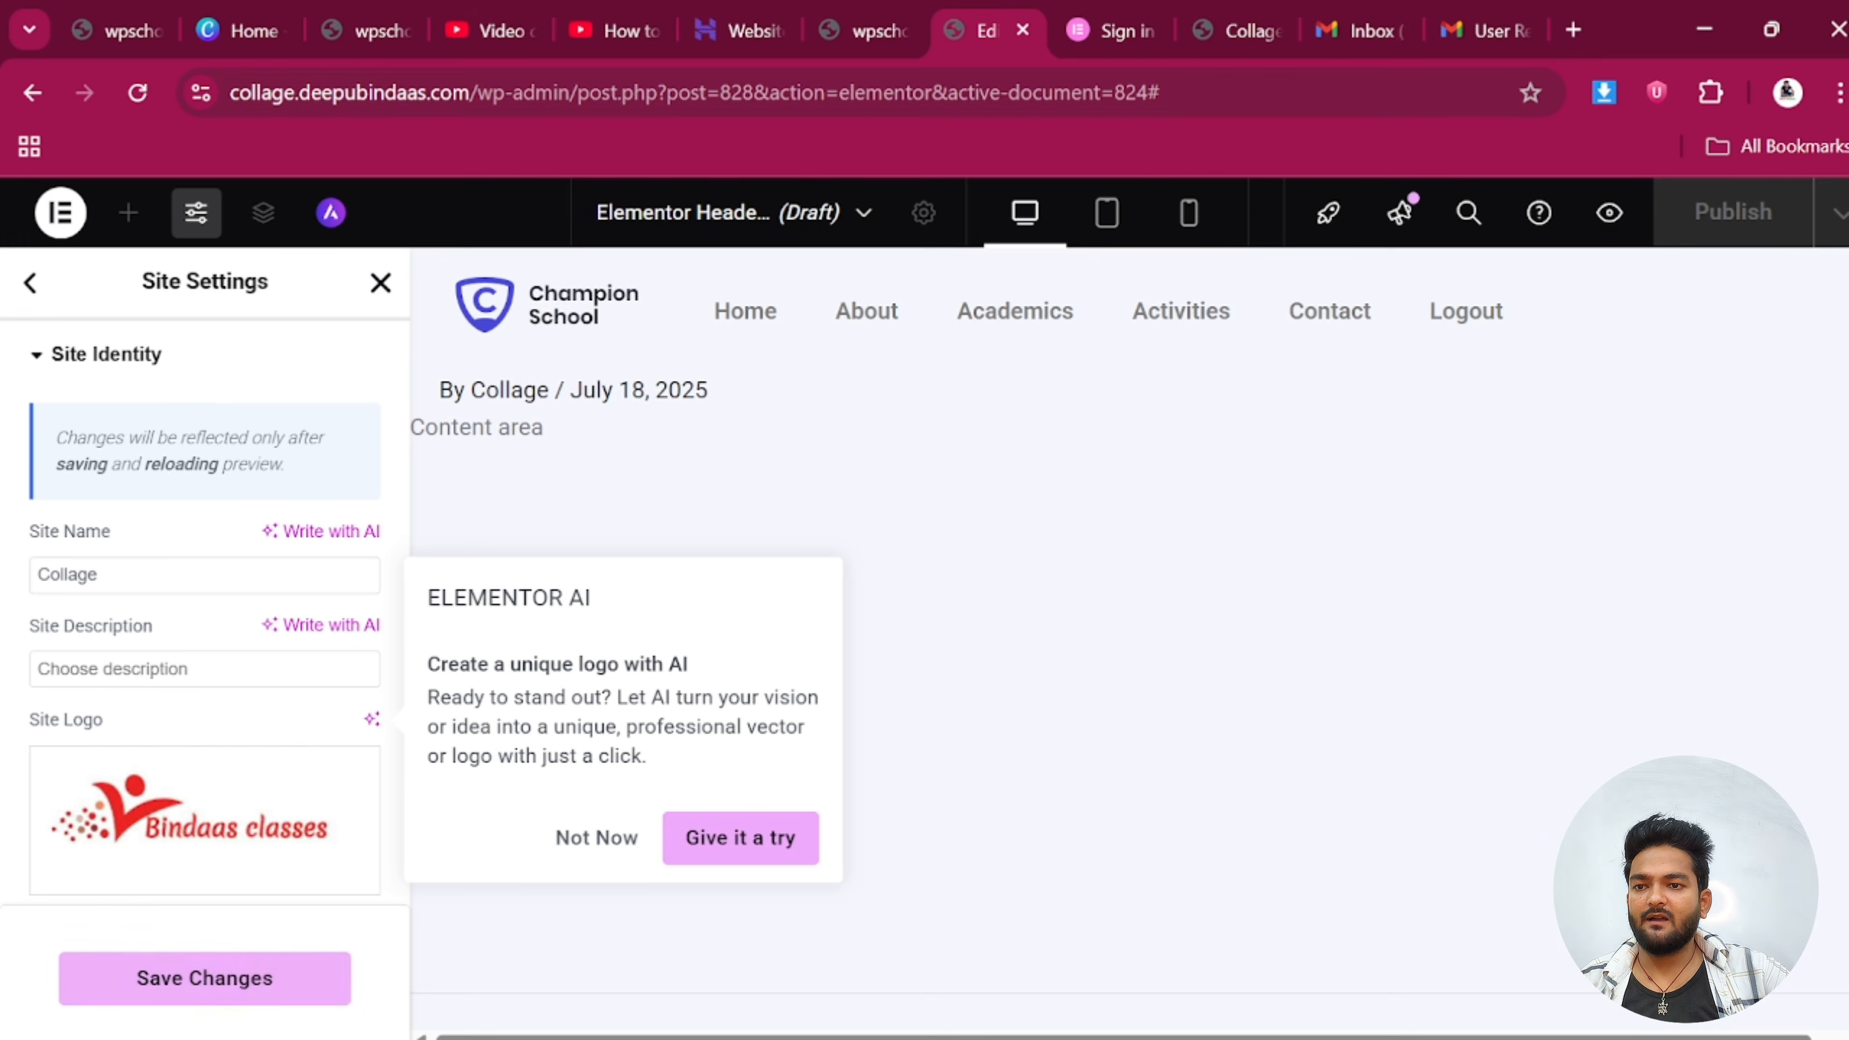
{"action": "left_click", "coordinate": [615, 841]}
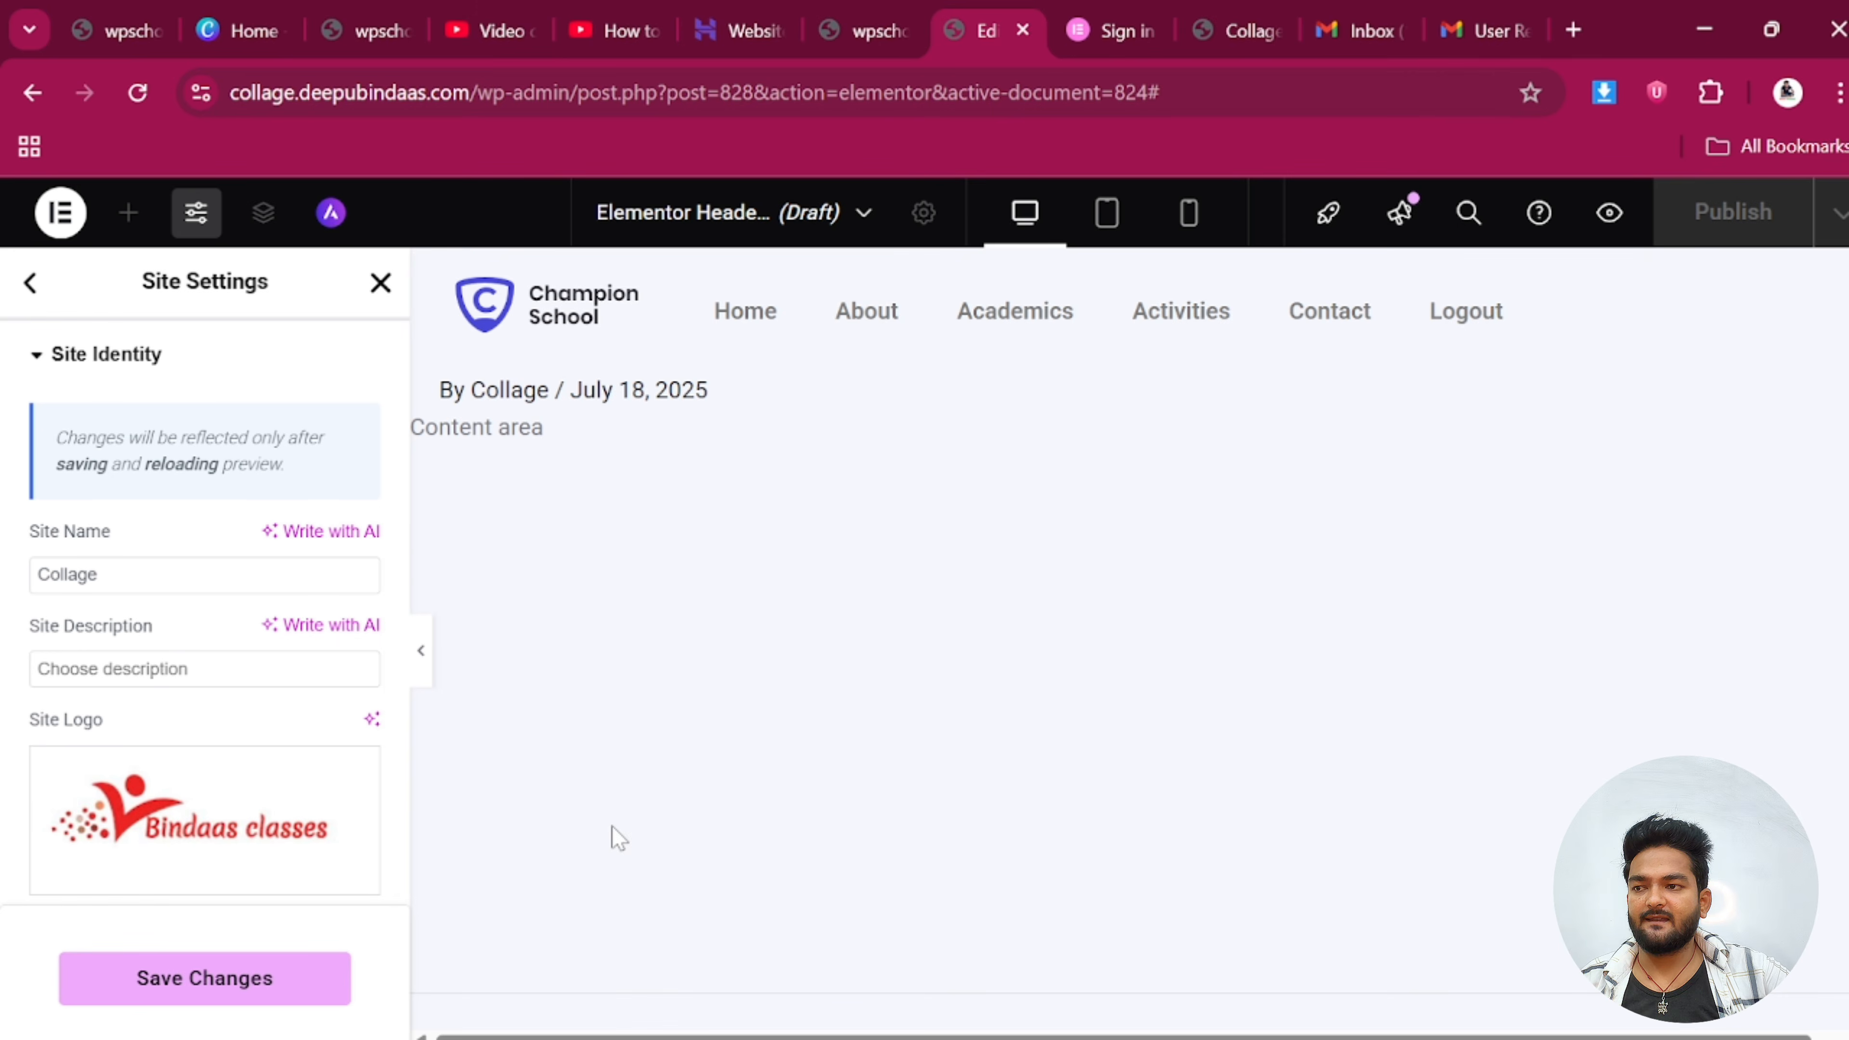
{"action": "left_click", "coordinate": [223, 981]}
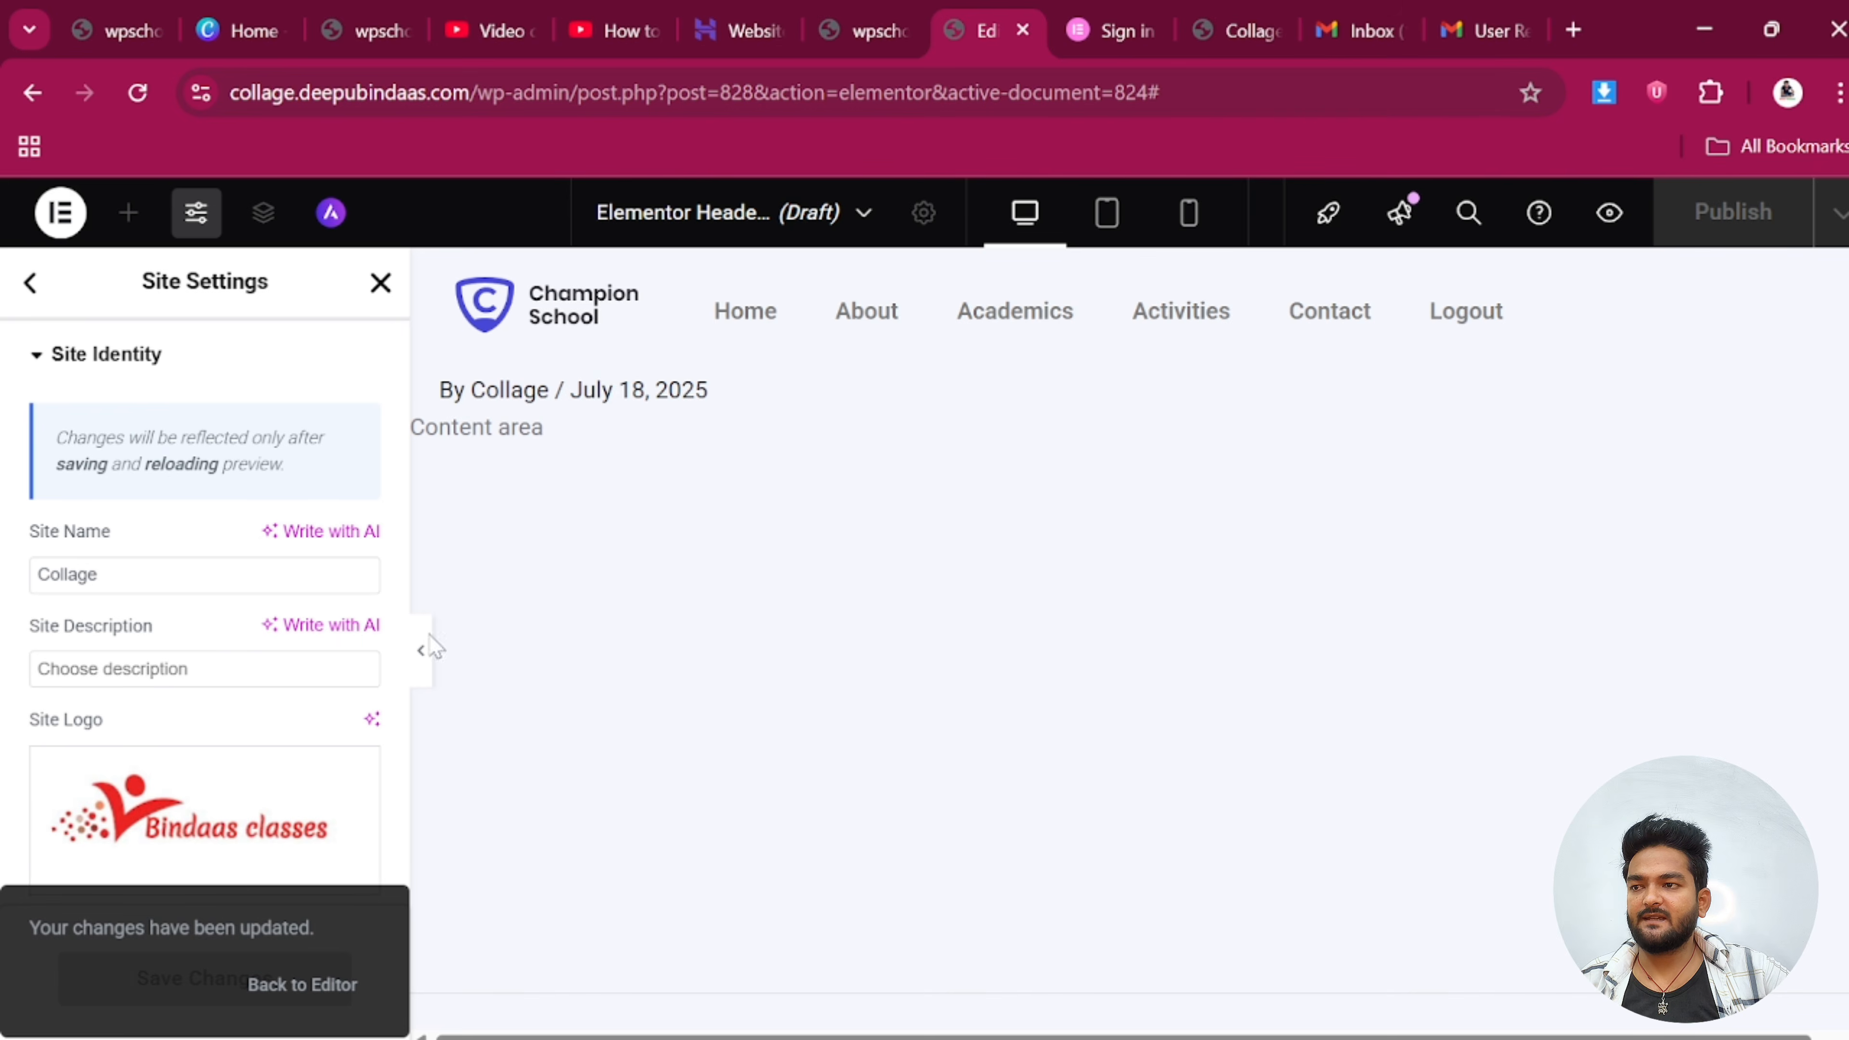
{"action": "left_click", "coordinate": [302, 984]}
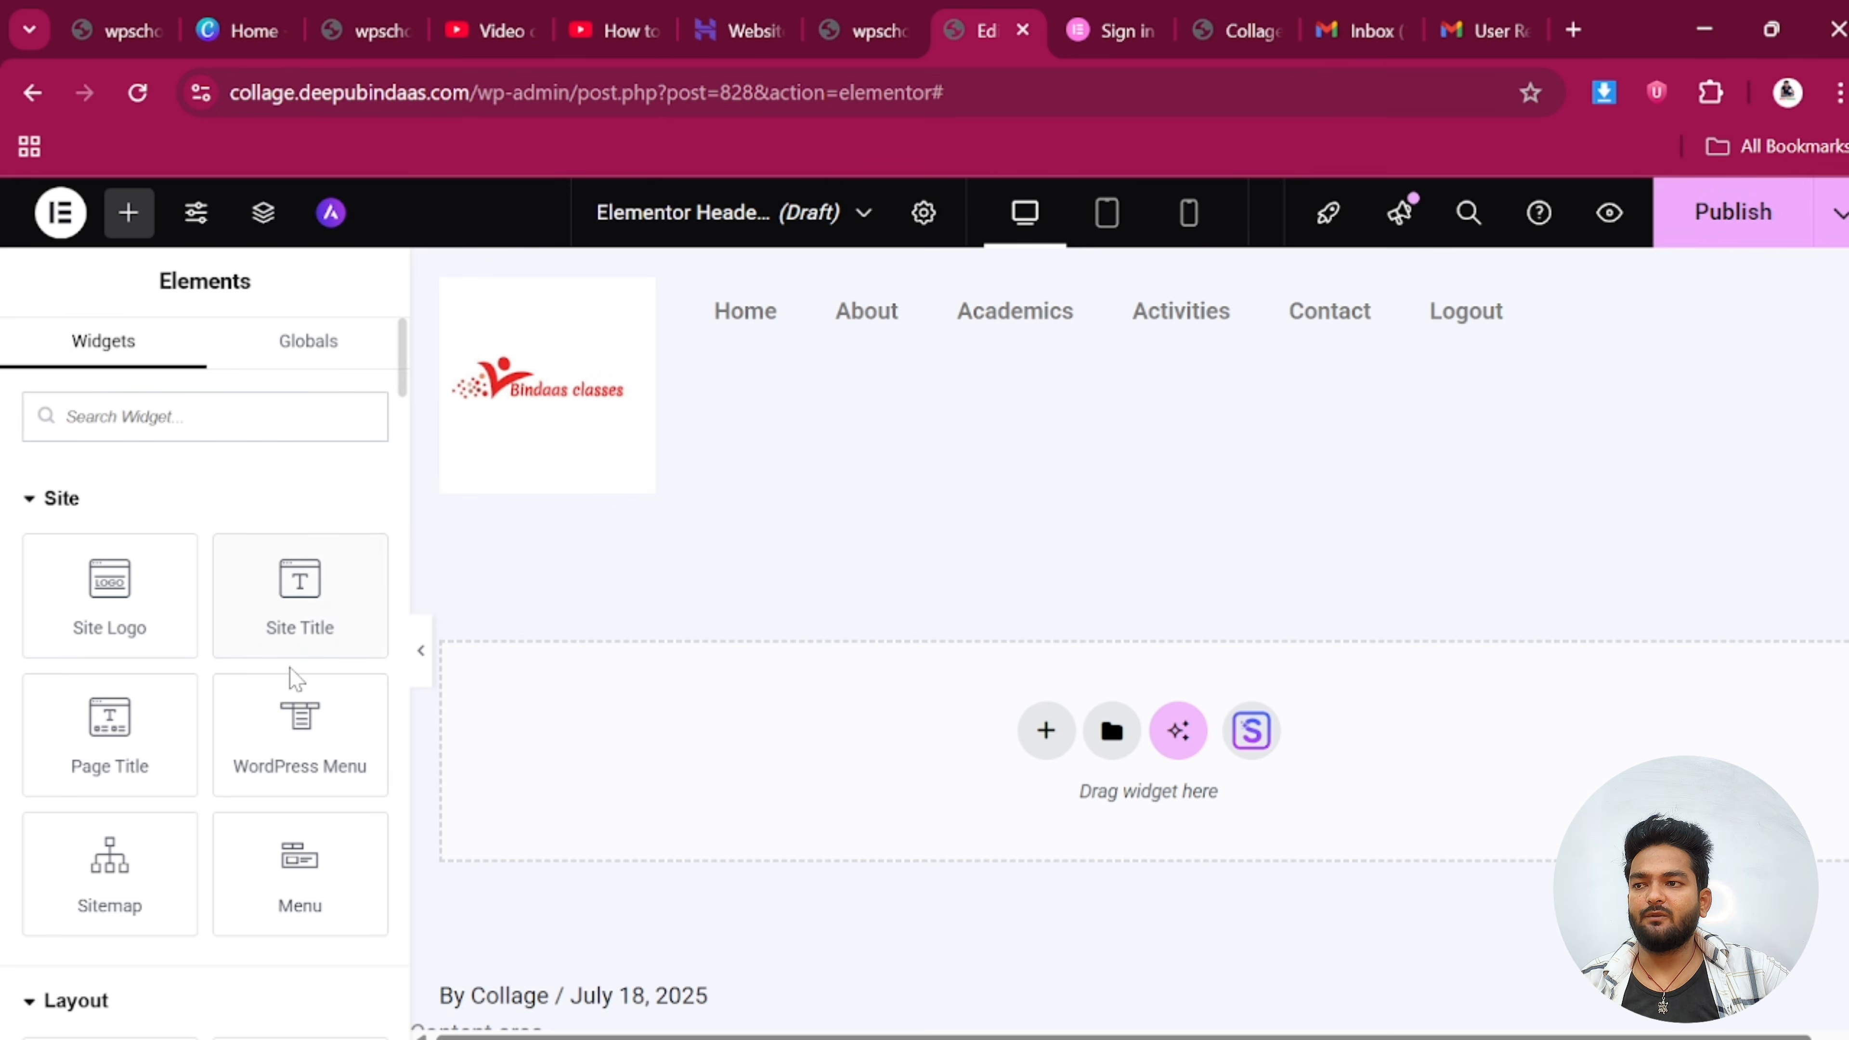
Select the header logo, shrink its width and change its alignment
{"action": "left_click", "coordinate": [637, 296]}
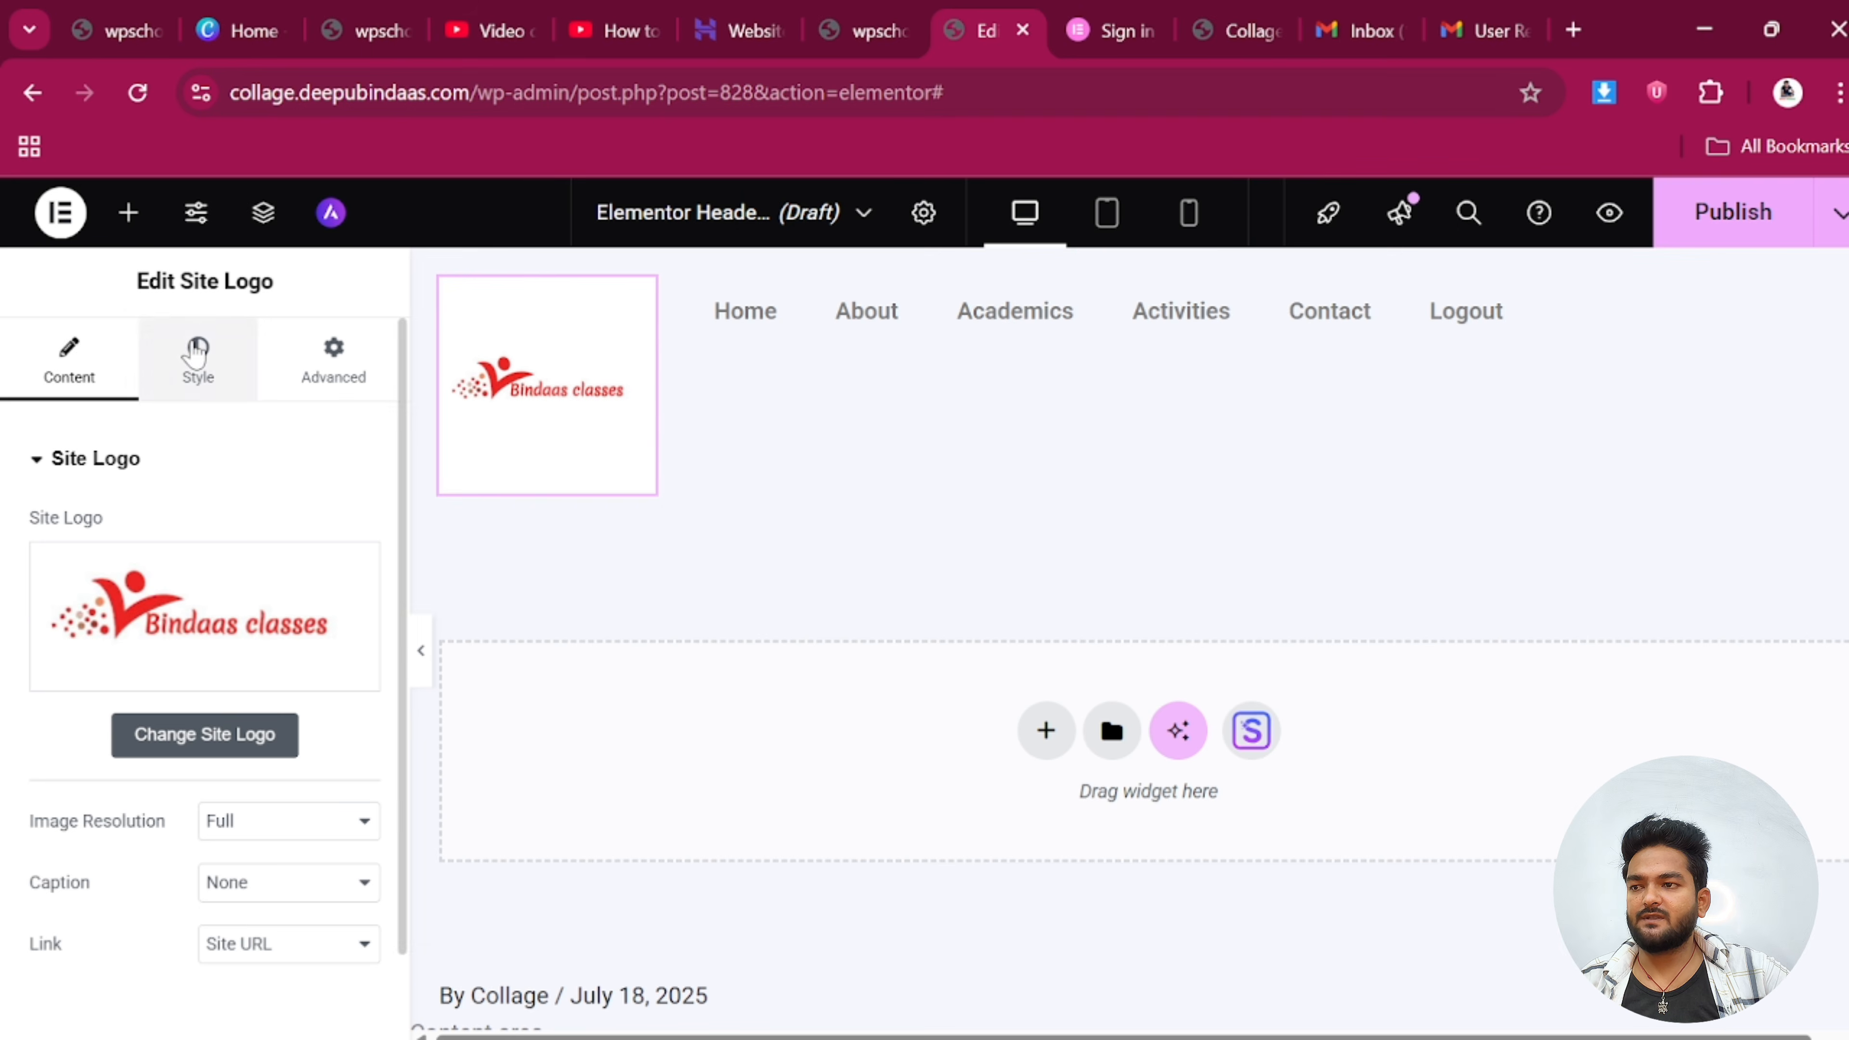
{"action": "left_click", "coordinate": [195, 355]}
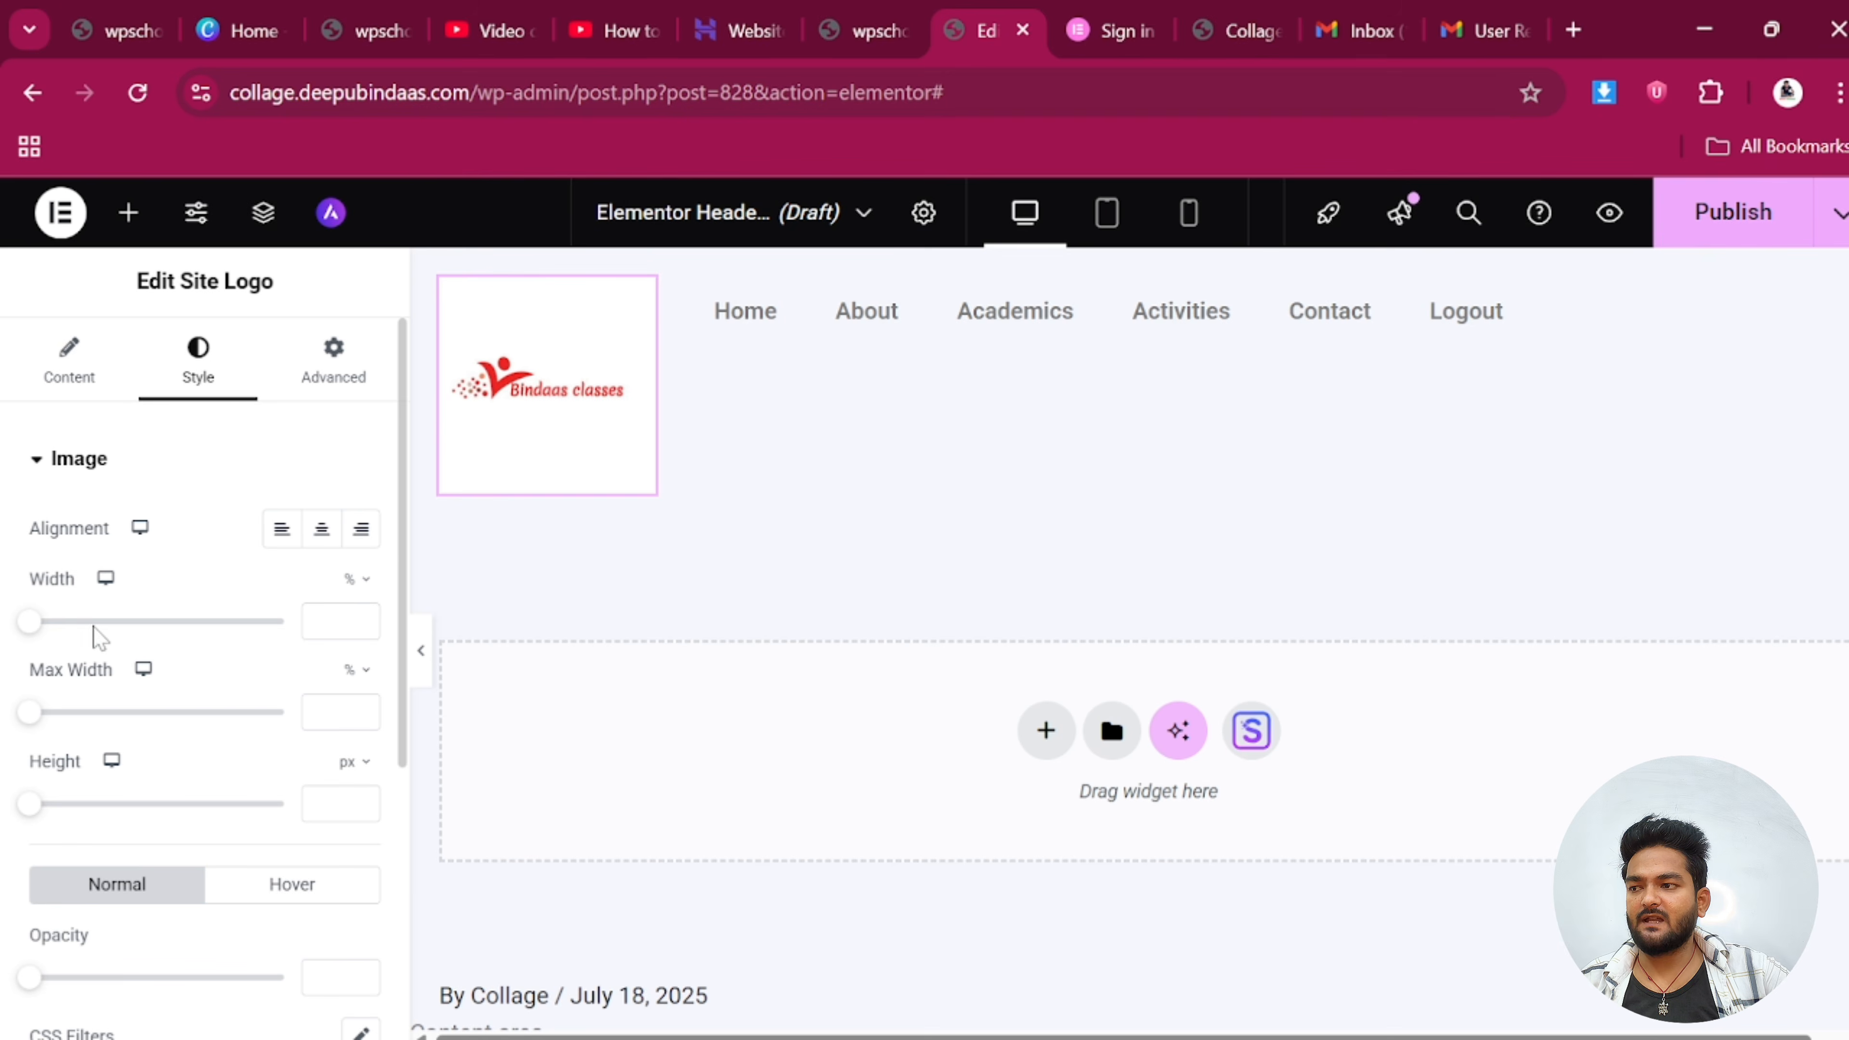
{"action": "left_click_drag", "start_coordinate": [30, 625], "coordinate": [128, 625]}
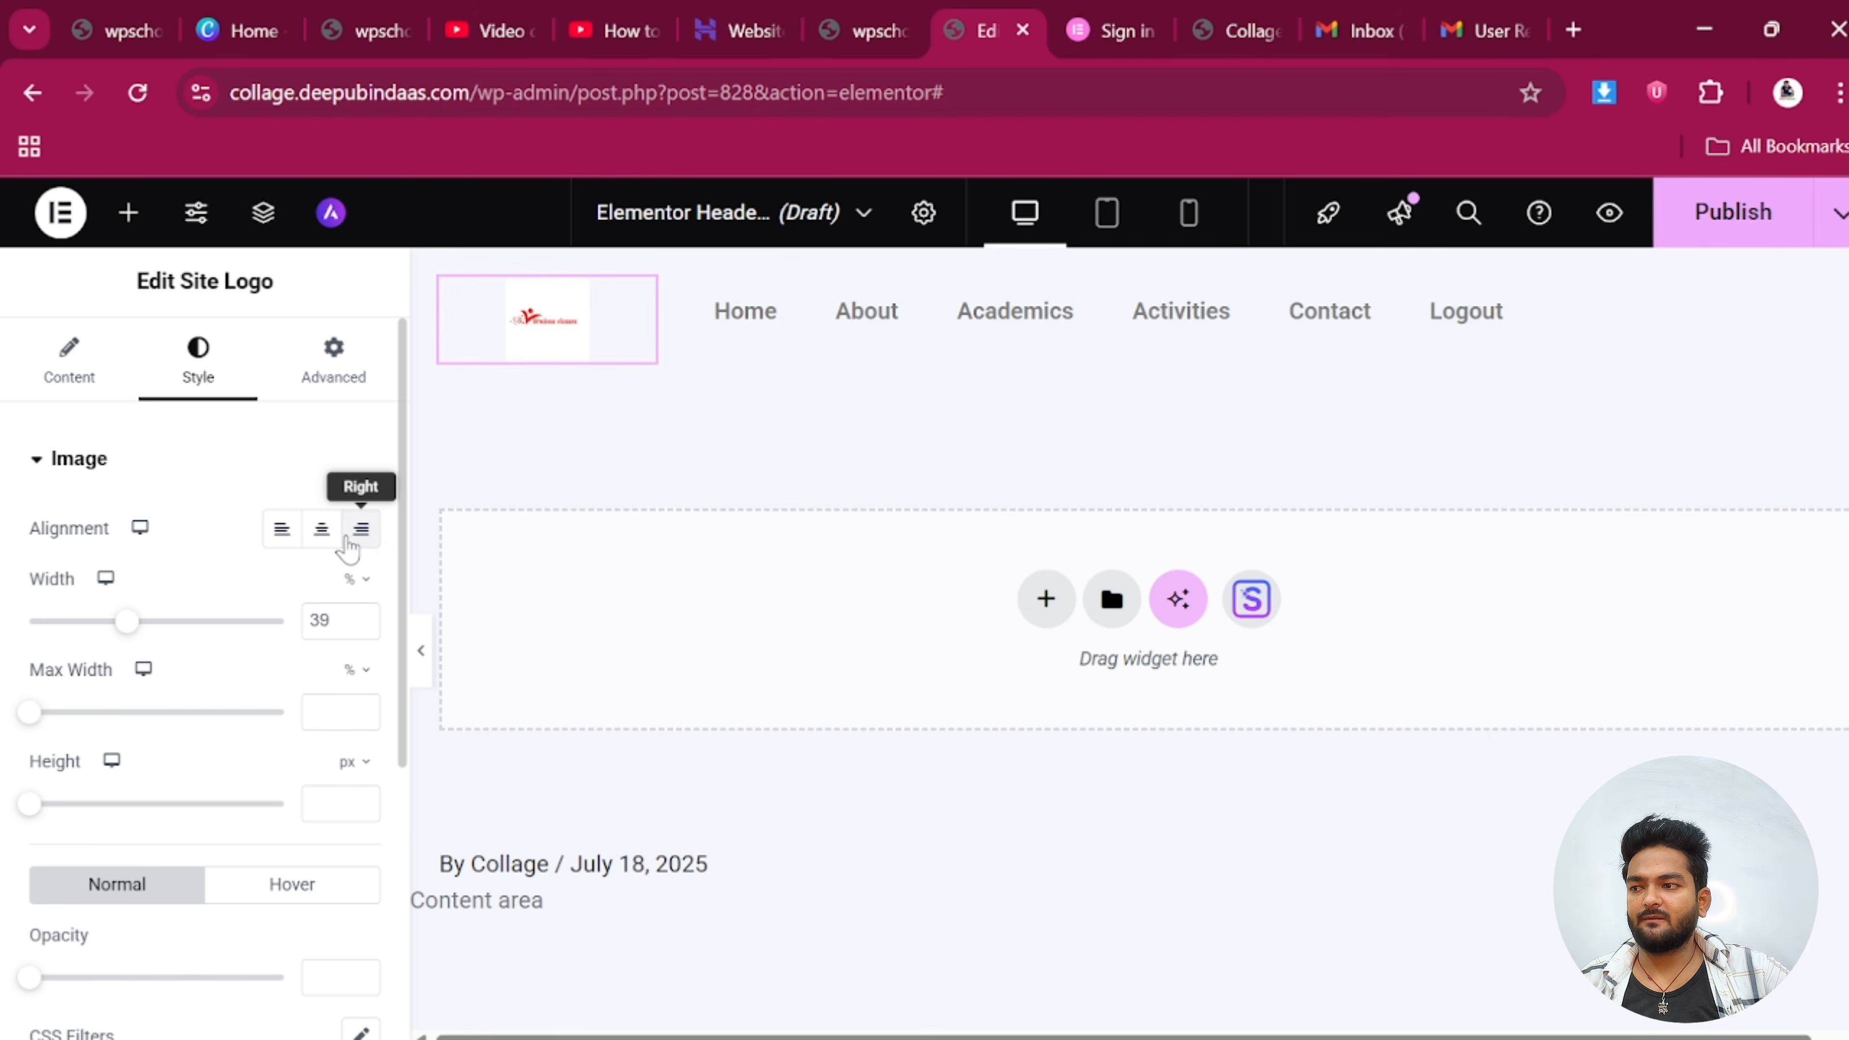
{"action": "left_click", "coordinate": [322, 530]}
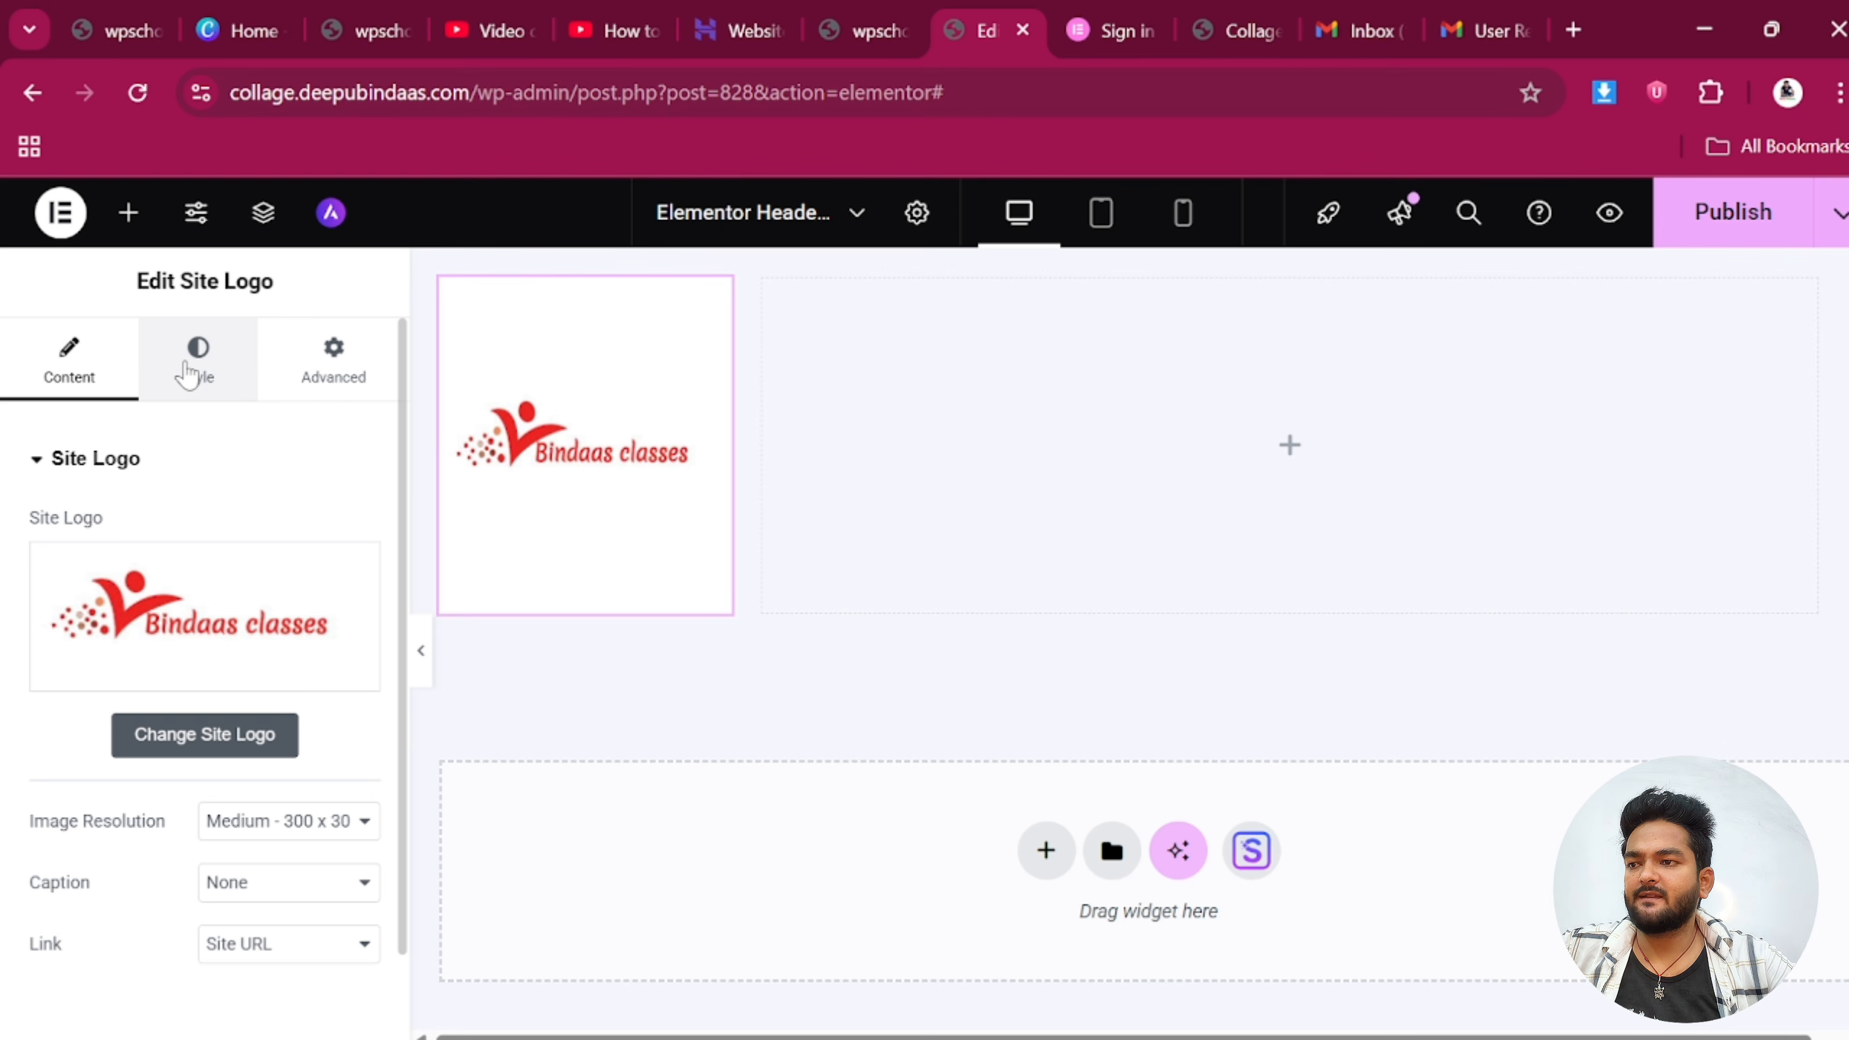
Set the logo's Object Fit to Cover and reduce its height to 49 px
{"action": "left_click", "coordinate": [195, 361]}
{"action": "scroll", "coordinate": [139, 746], "scroll_direction": "down", "scroll_amount": 4}
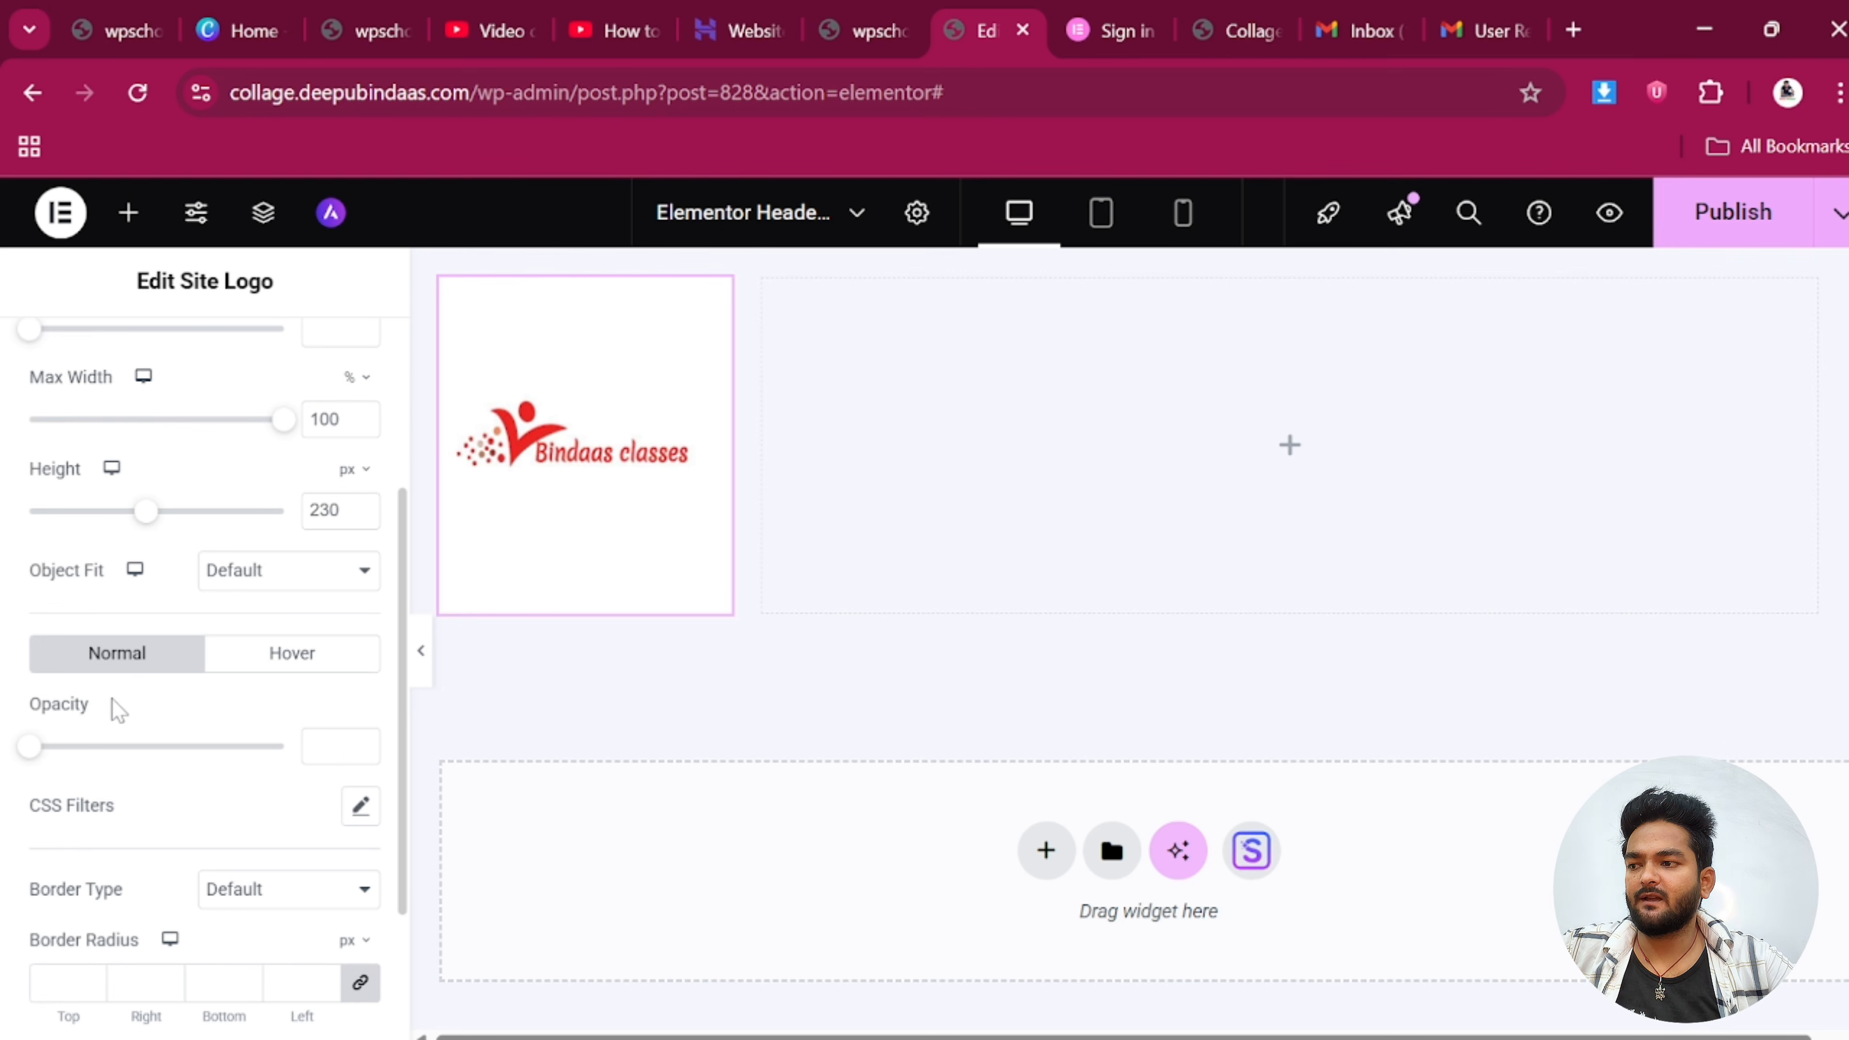
{"action": "left_click", "coordinate": [291, 587]}
{"action": "left_click", "coordinate": [236, 679]}
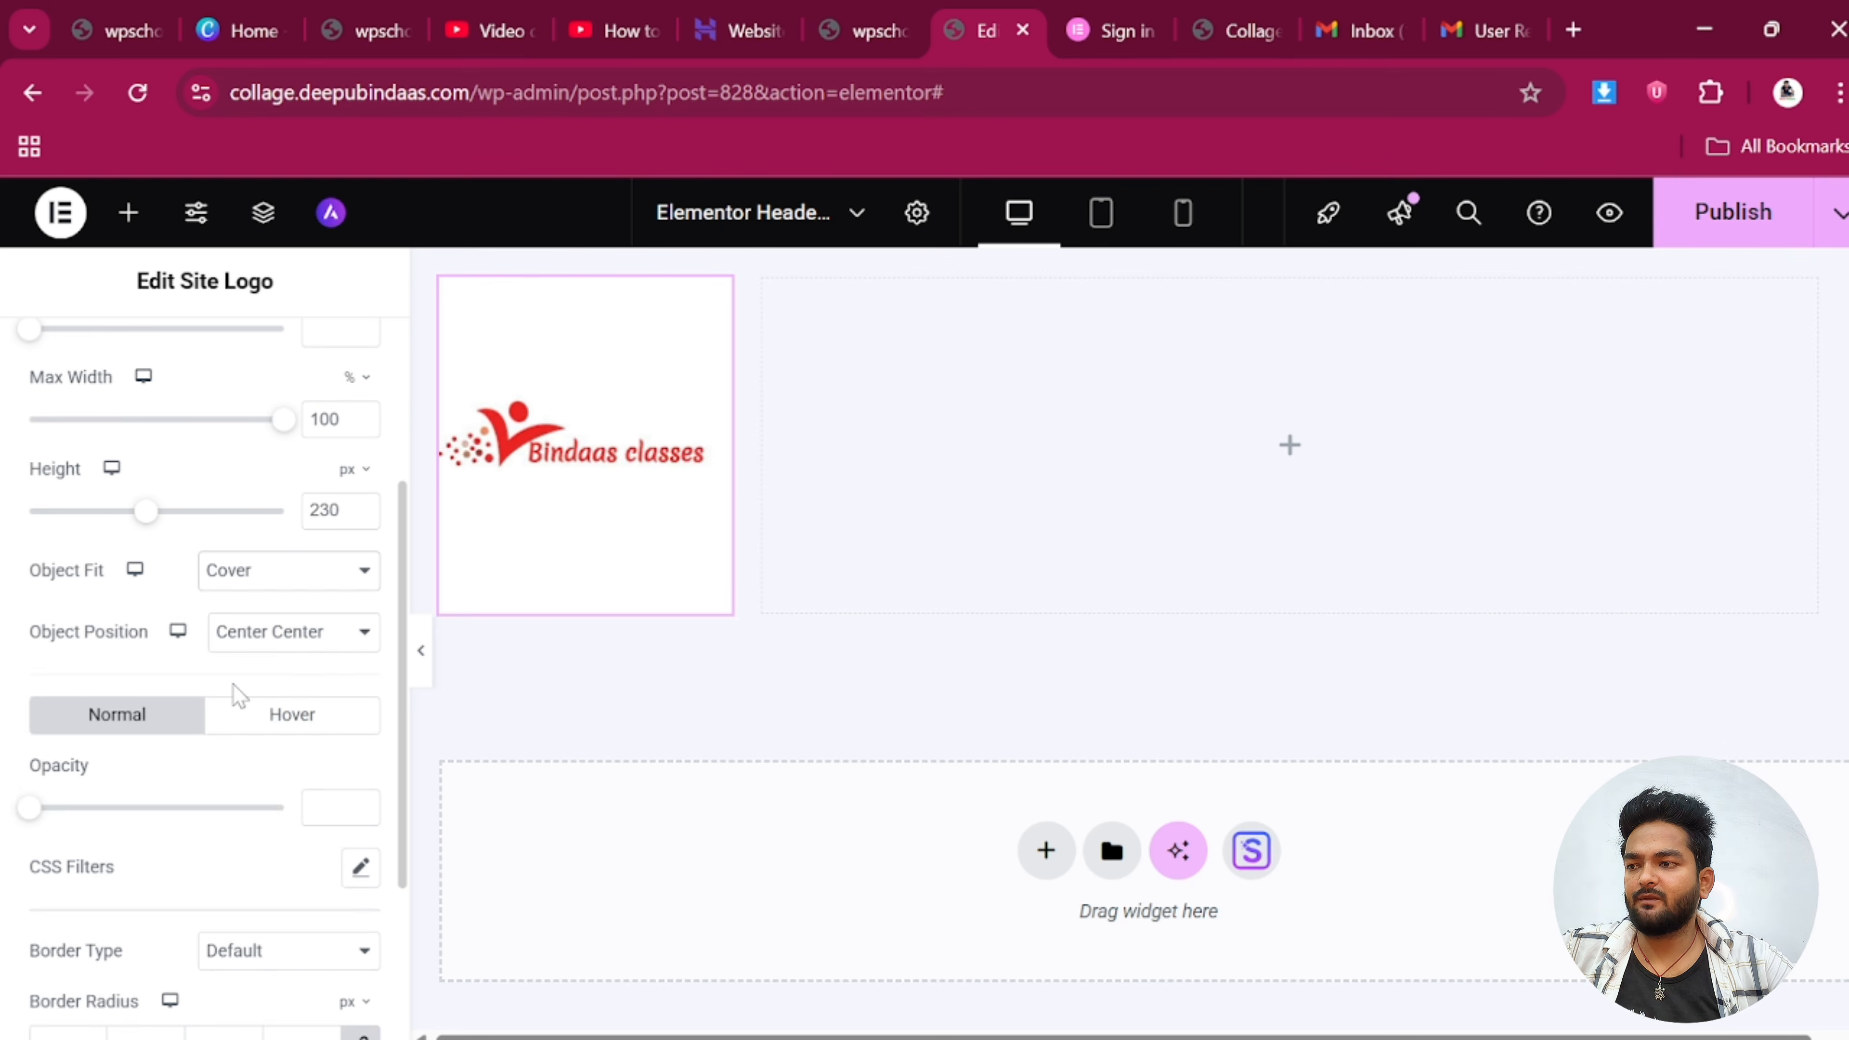
{"action": "scroll", "coordinate": [239, 696], "scroll_direction": "down", "scroll_amount": 2}
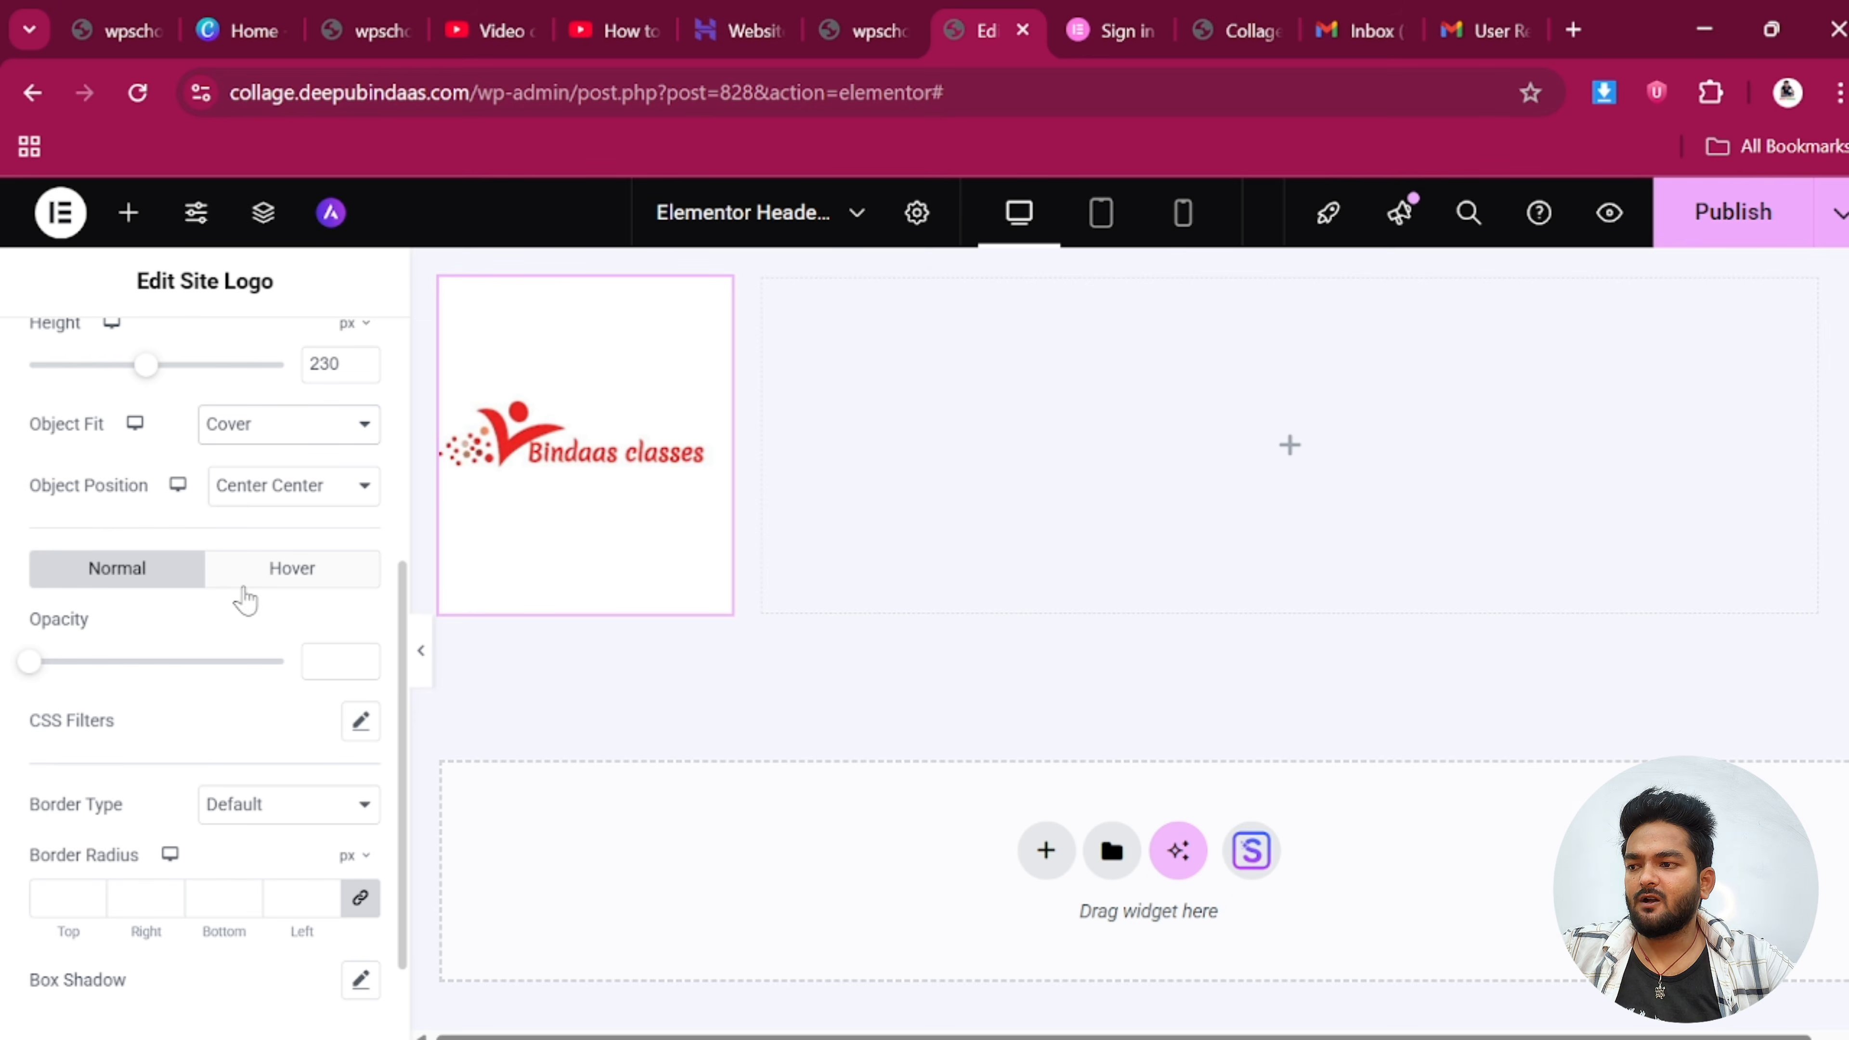
{"action": "left_click", "coordinate": [259, 499]}
{"action": "left_click", "coordinate": [251, 423]}
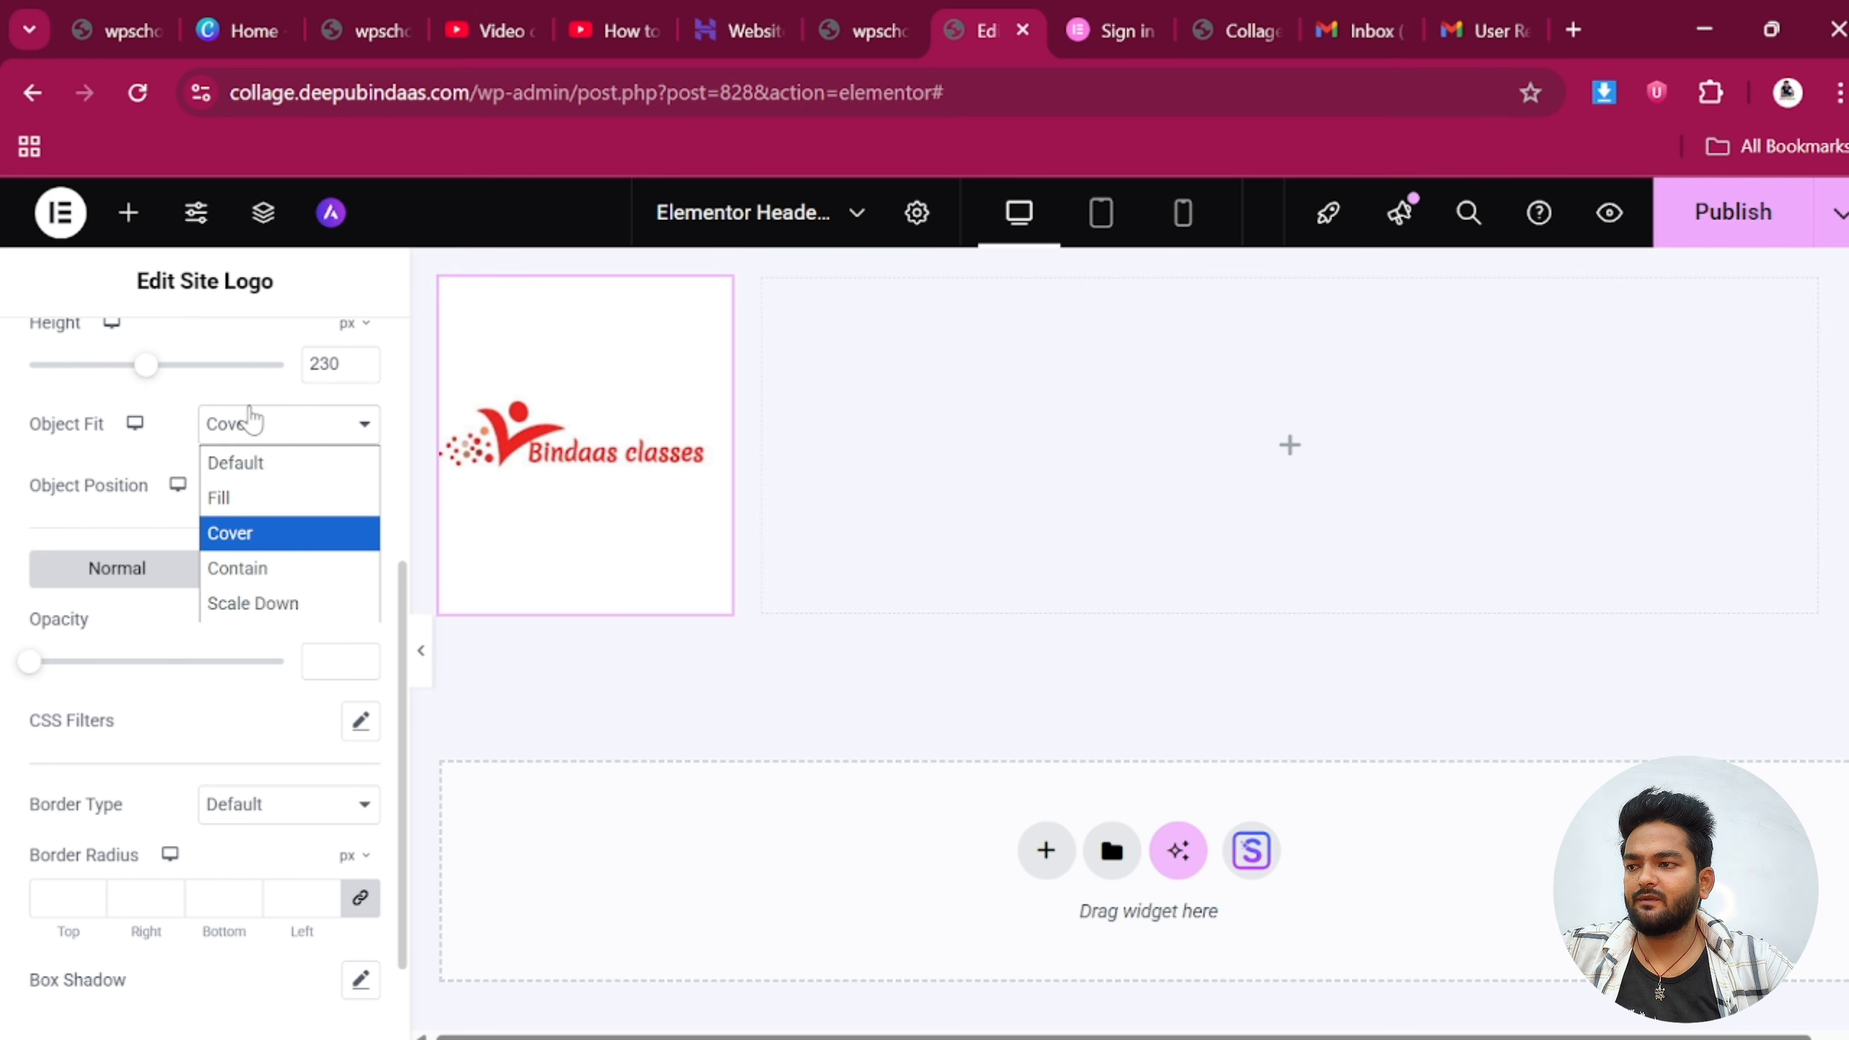
{"action": "left_click", "coordinate": [228, 535]}
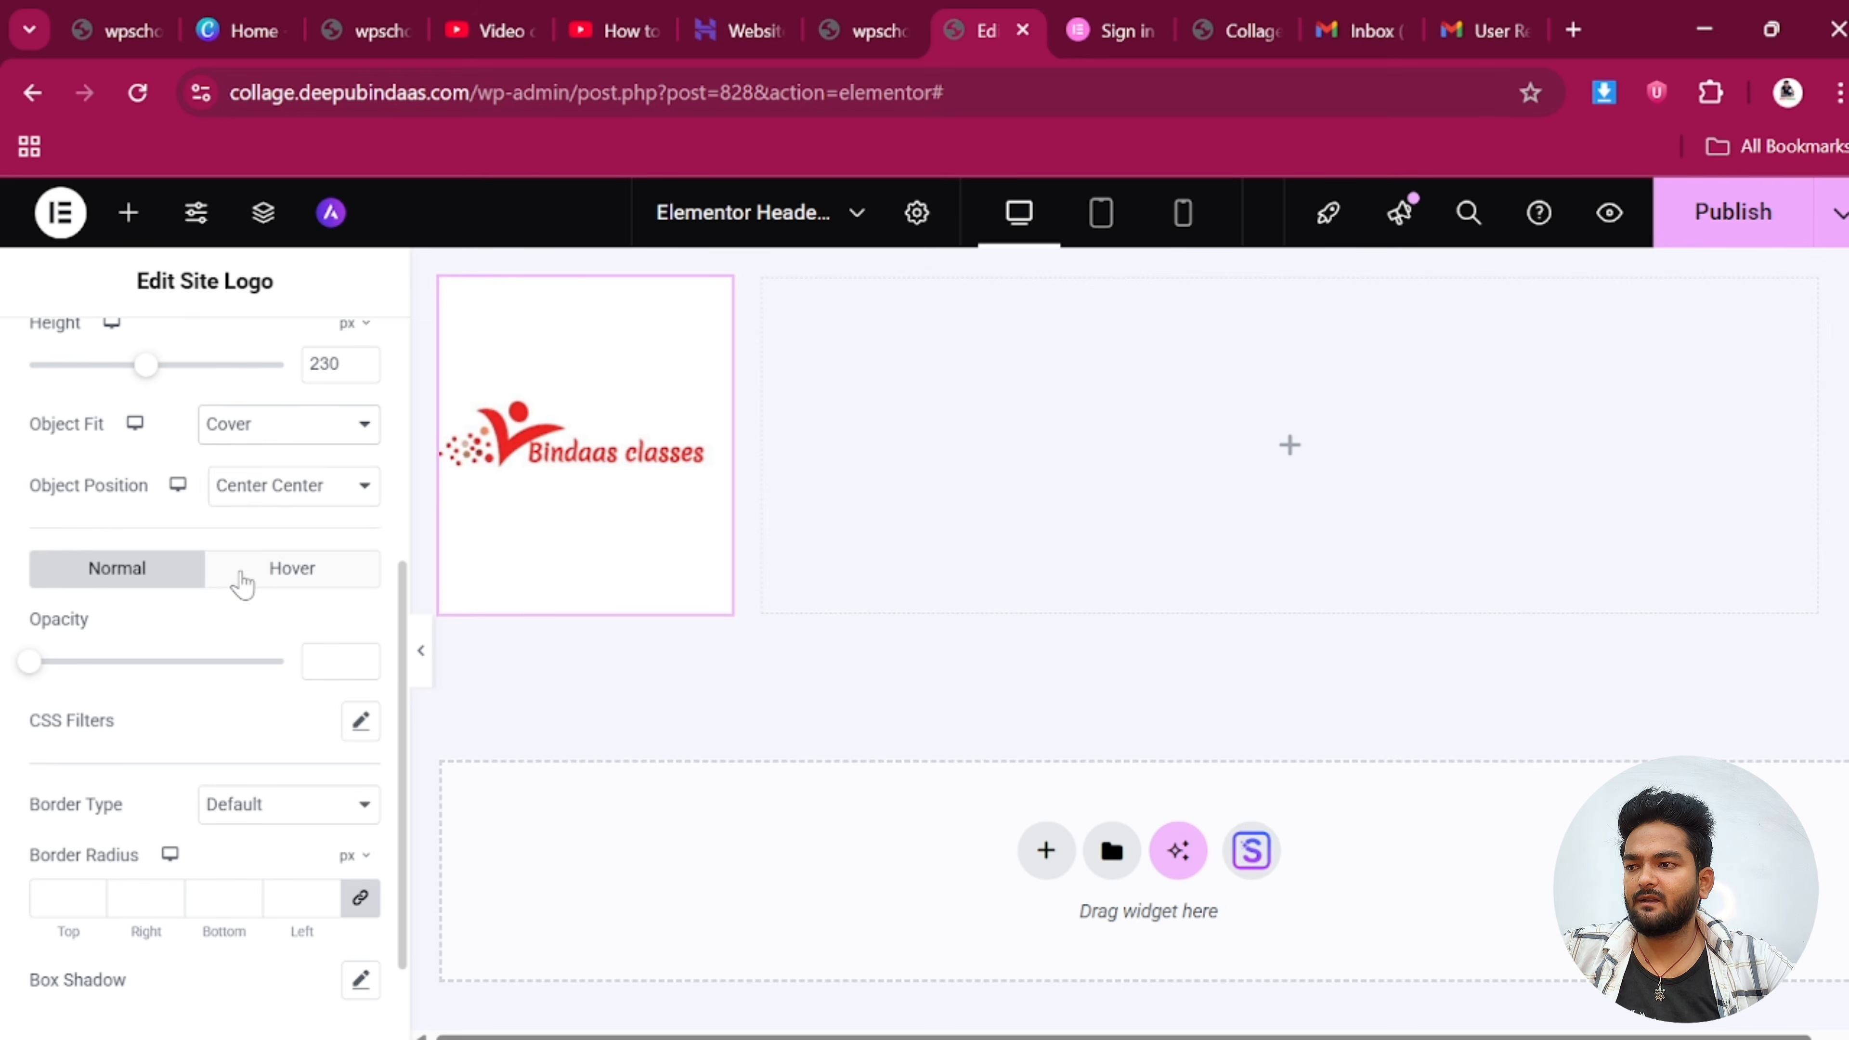
{"action": "scroll", "coordinate": [247, 586], "scroll_direction": "up", "scroll_amount": 4}
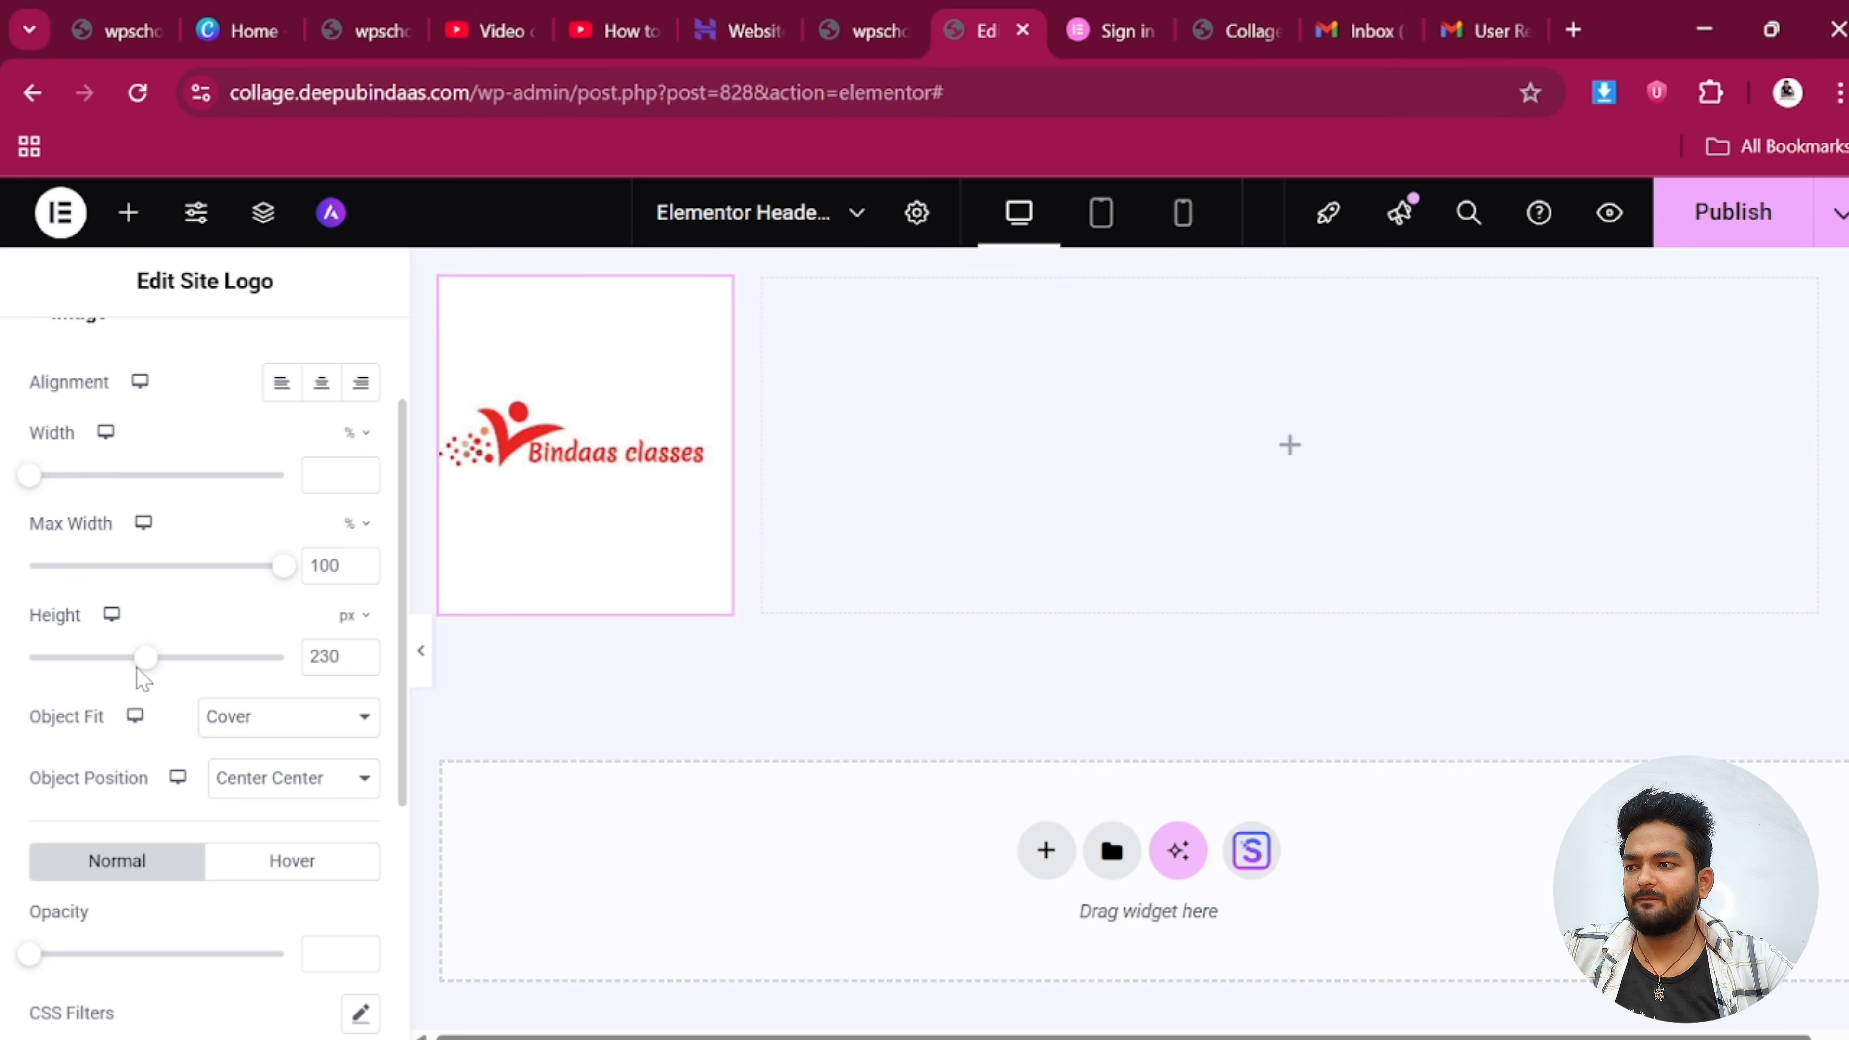
{"action": "left_click_drag", "start_coordinate": [143, 676], "coordinate": [51, 686]}
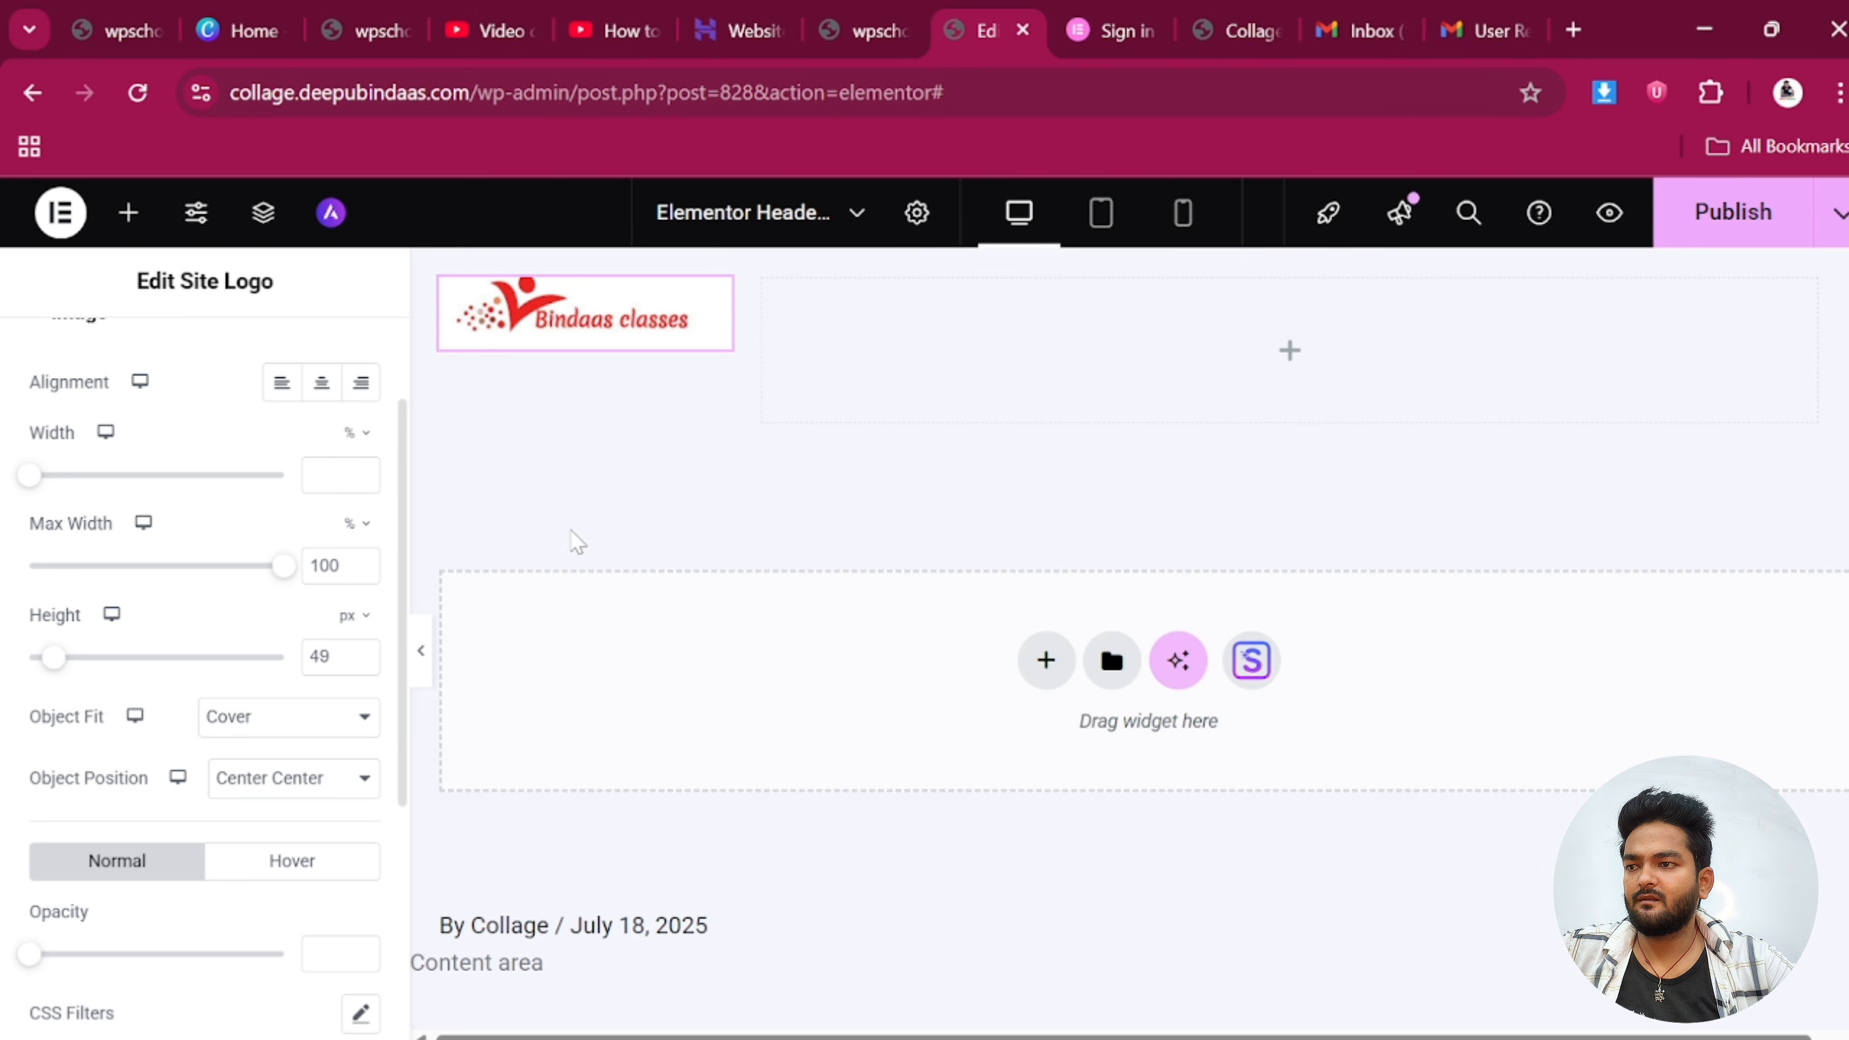
Add the WordPress Menu widget beside the header logo and give the header container a classic #FFFFFF background
{"action": "left_click", "coordinate": [122, 218]}
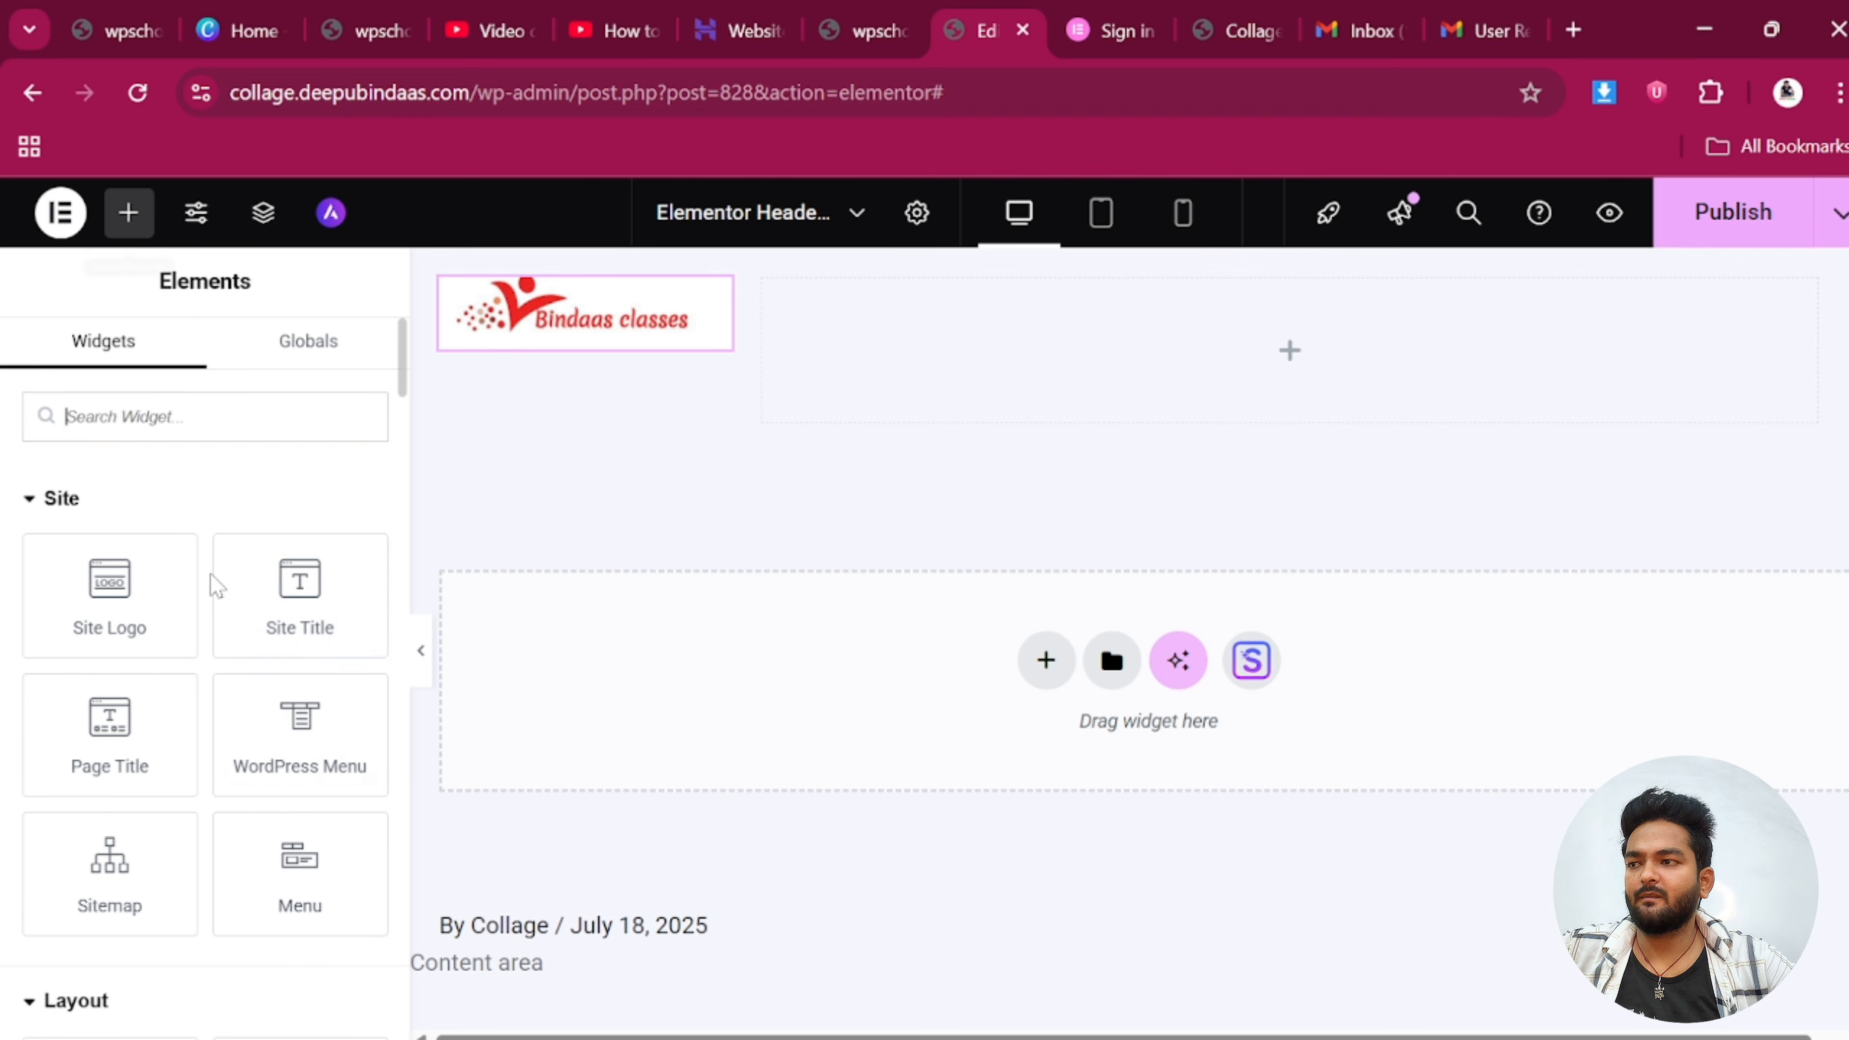
{"action": "left_click_drag", "start_coordinate": [300, 724], "coordinate": [1030, 429]}
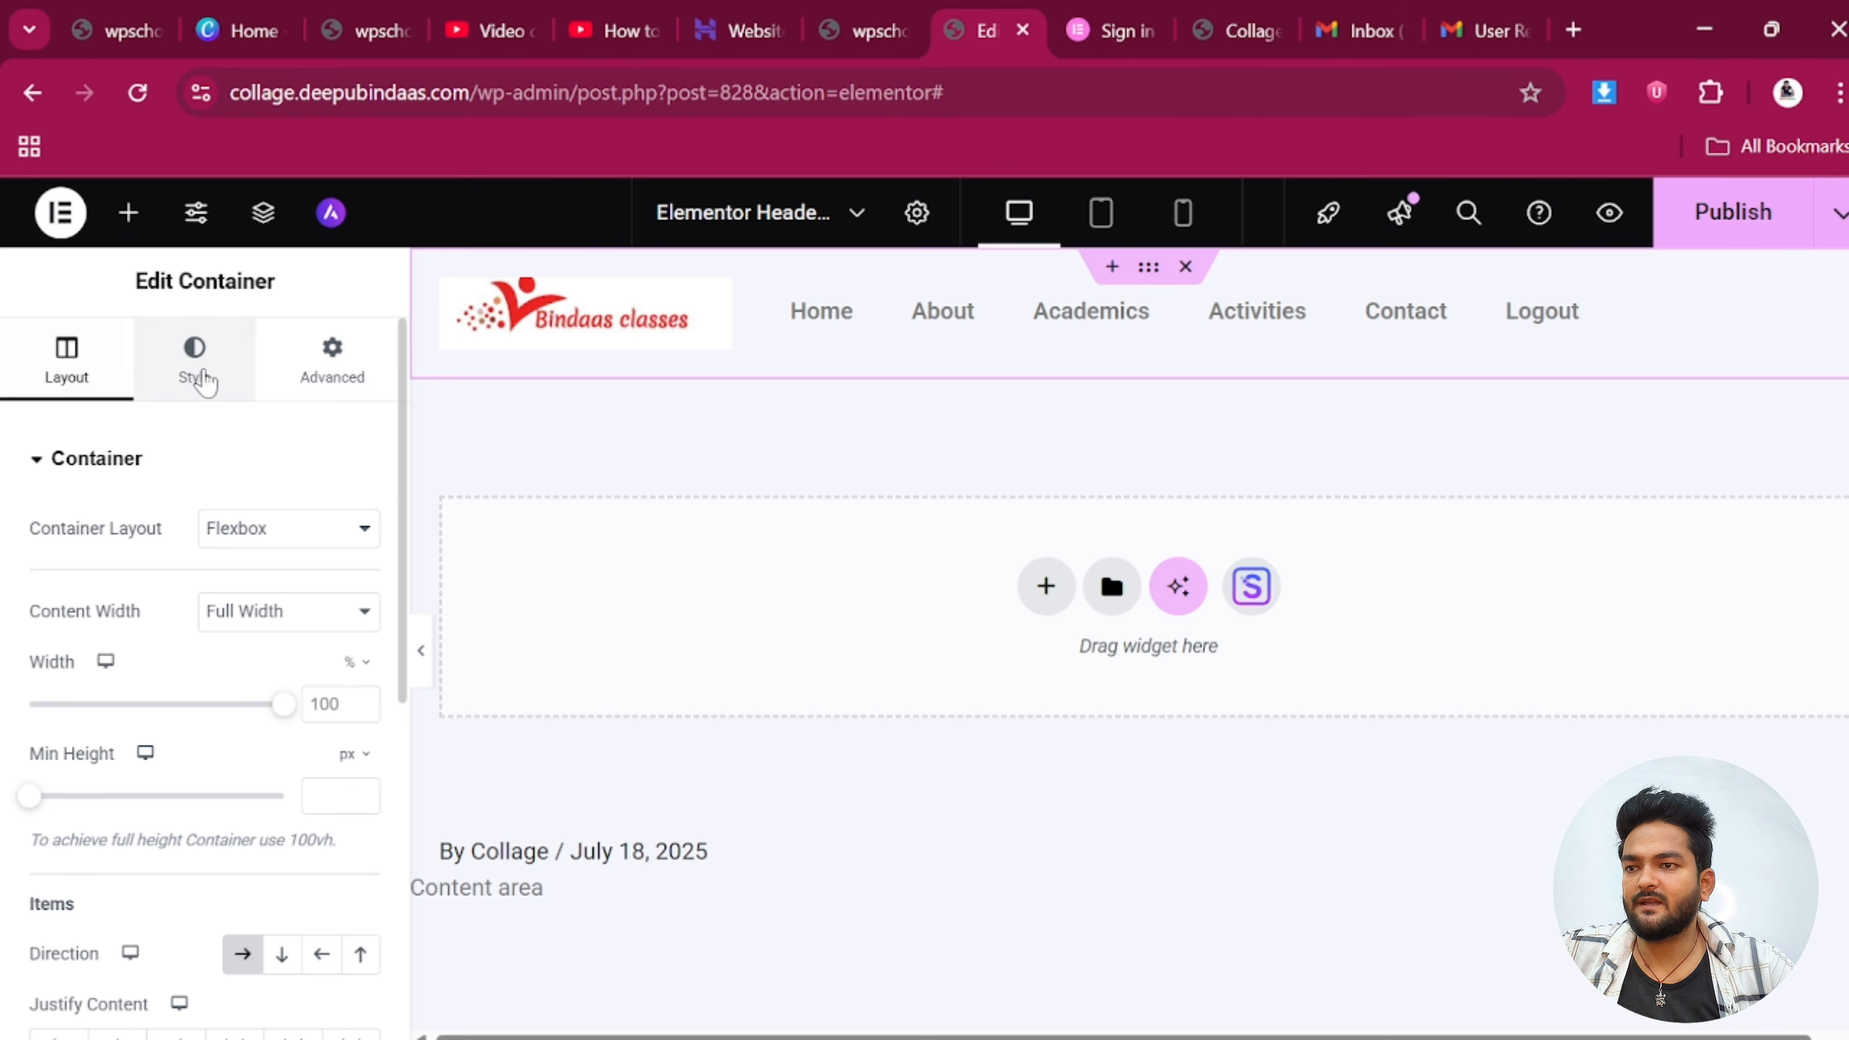
{"action": "left_click", "coordinate": [204, 383]}
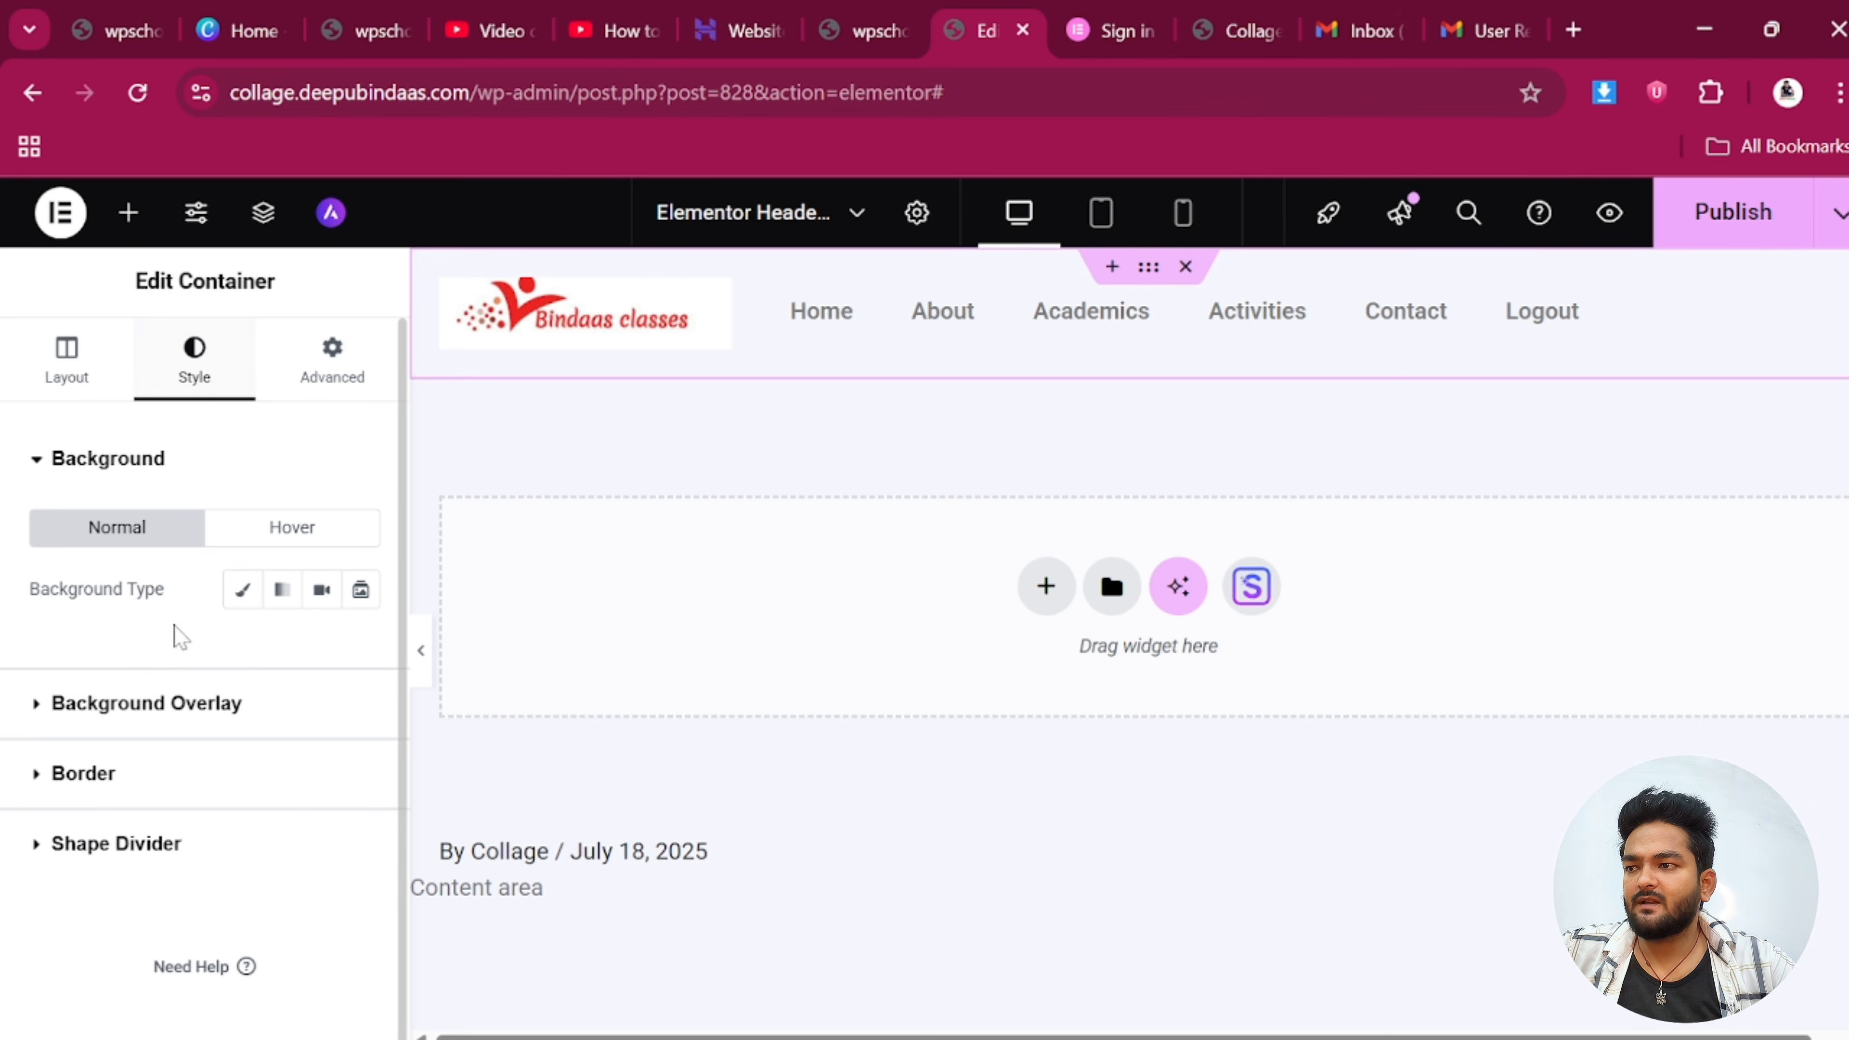
{"action": "left_click", "coordinate": [238, 601]}
{"action": "left_click", "coordinate": [362, 652]}
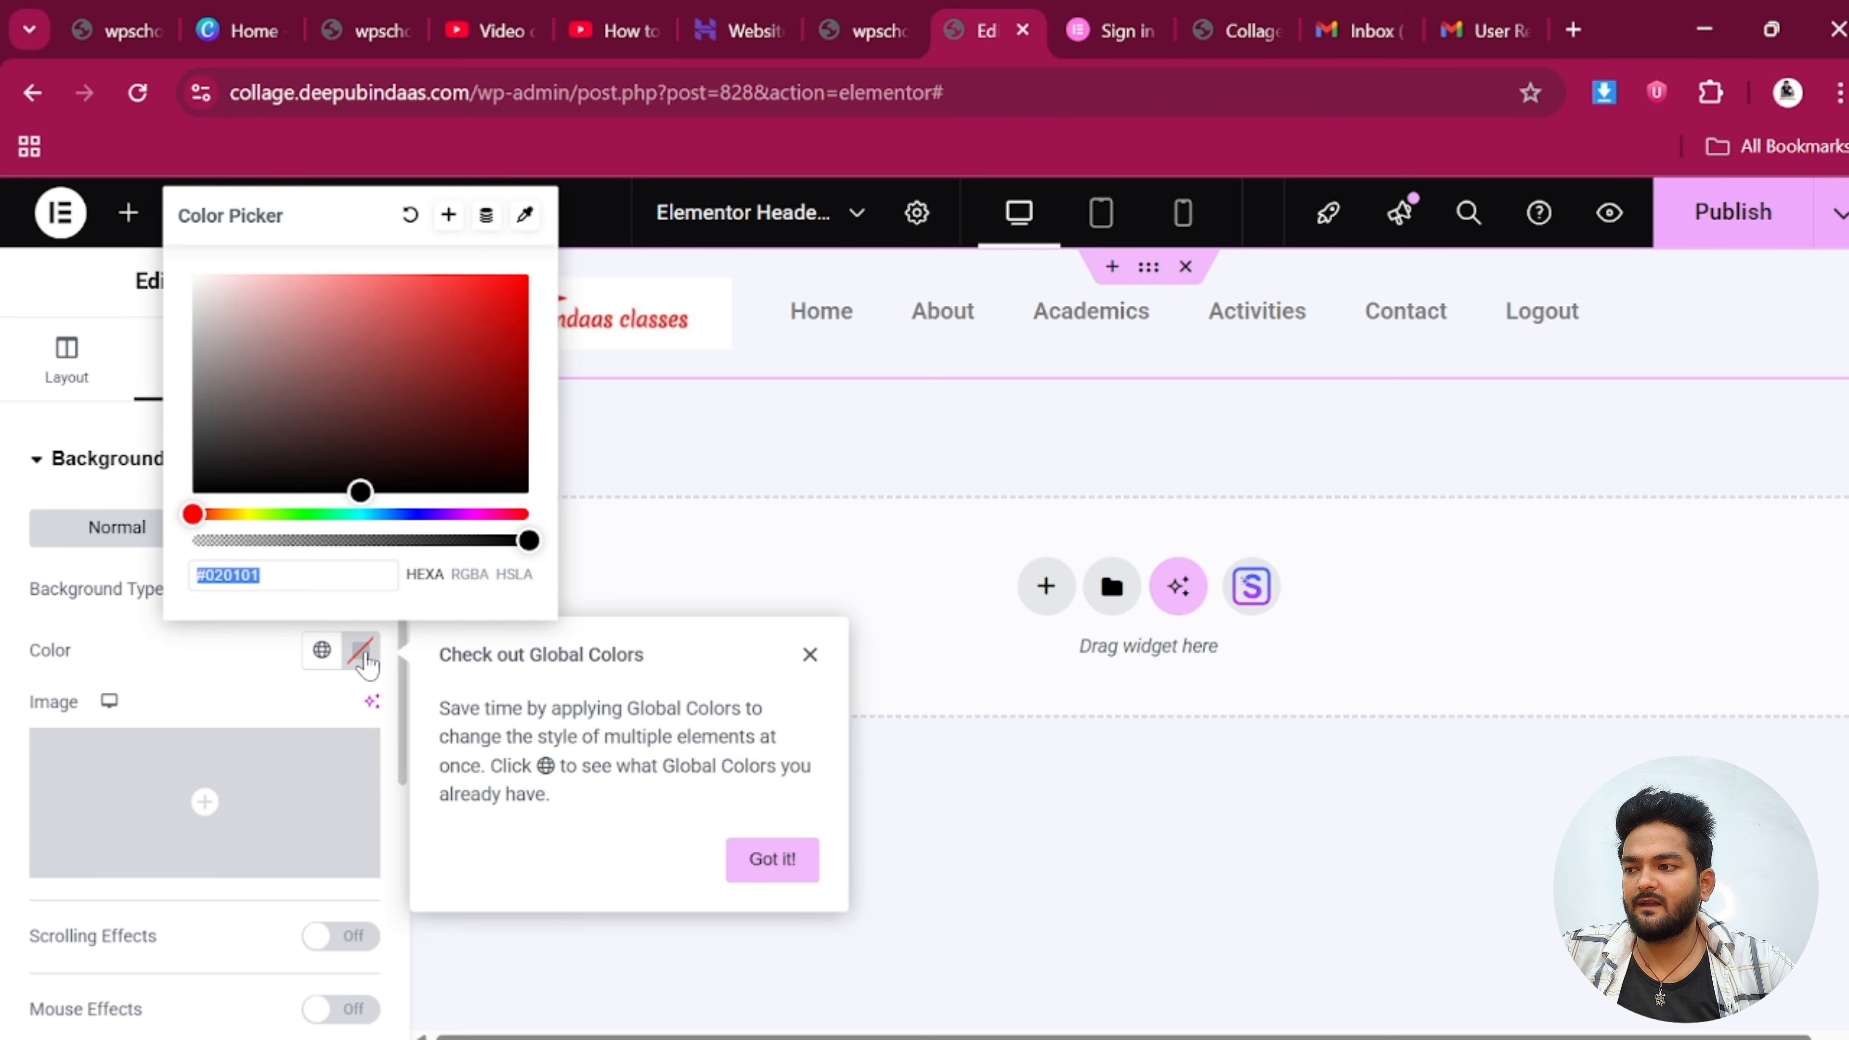
{"action": "mouse_move", "coordinate": [356, 487]}
{"action": "left_mouse_down"}
{"action": "mouse_move", "coordinate": [247, 429]}
{"action": "mouse_move", "coordinate": [222, 286]}
{"action": "mouse_move", "coordinate": [187, 270]}
{"action": "left_mouse_up"}
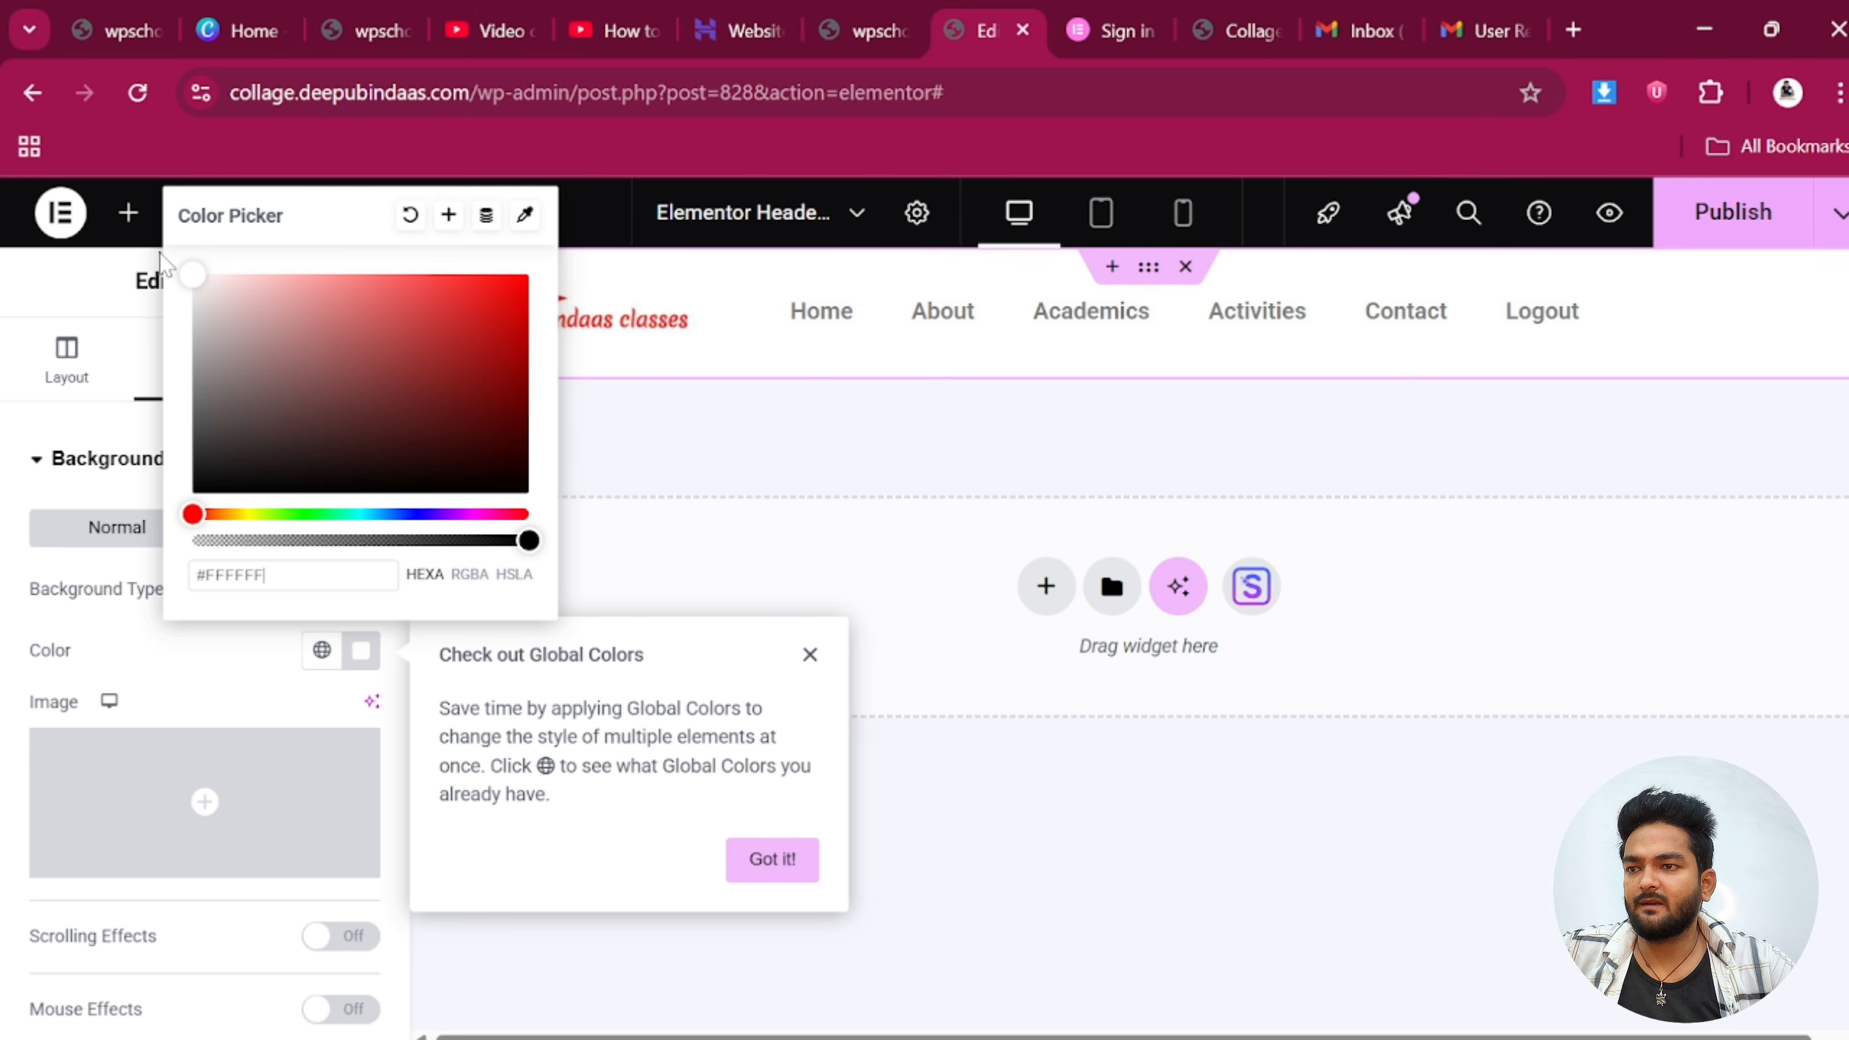
{"action": "left_click", "coordinate": [770, 456]}
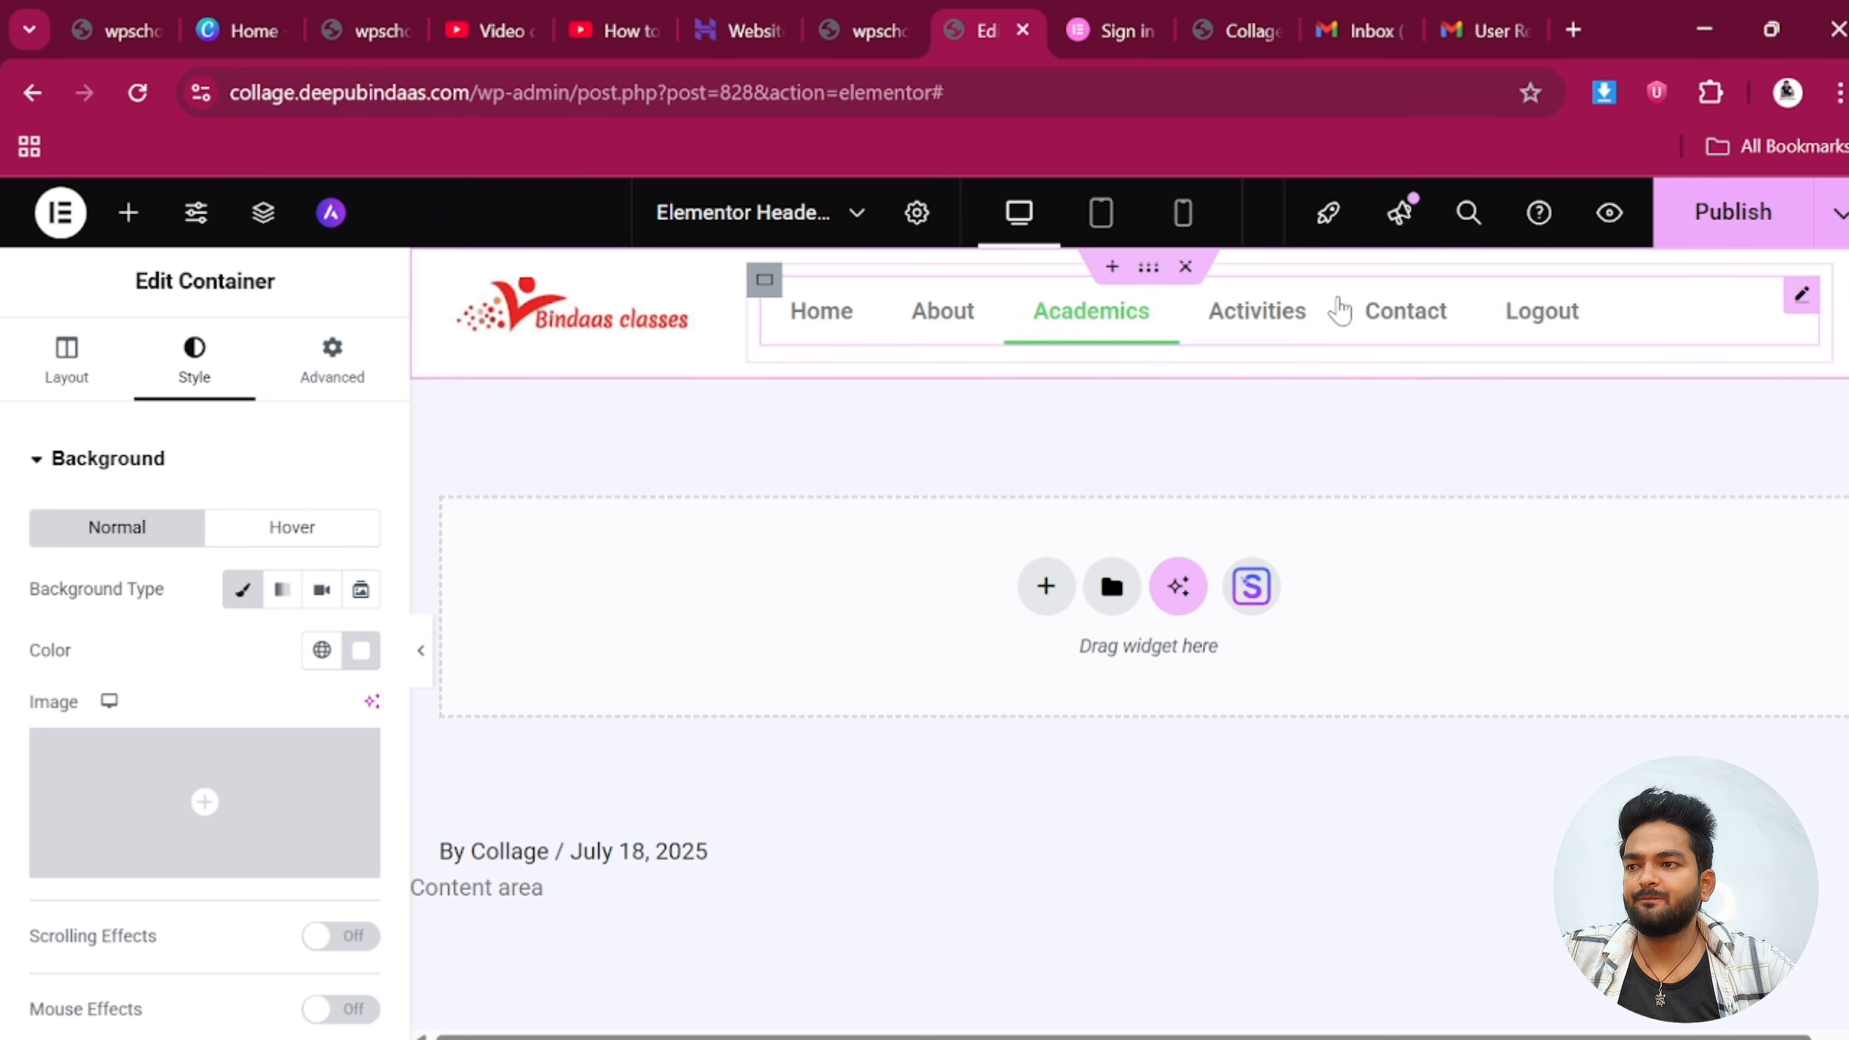
{"action": "left_click", "coordinate": [1801, 294]}
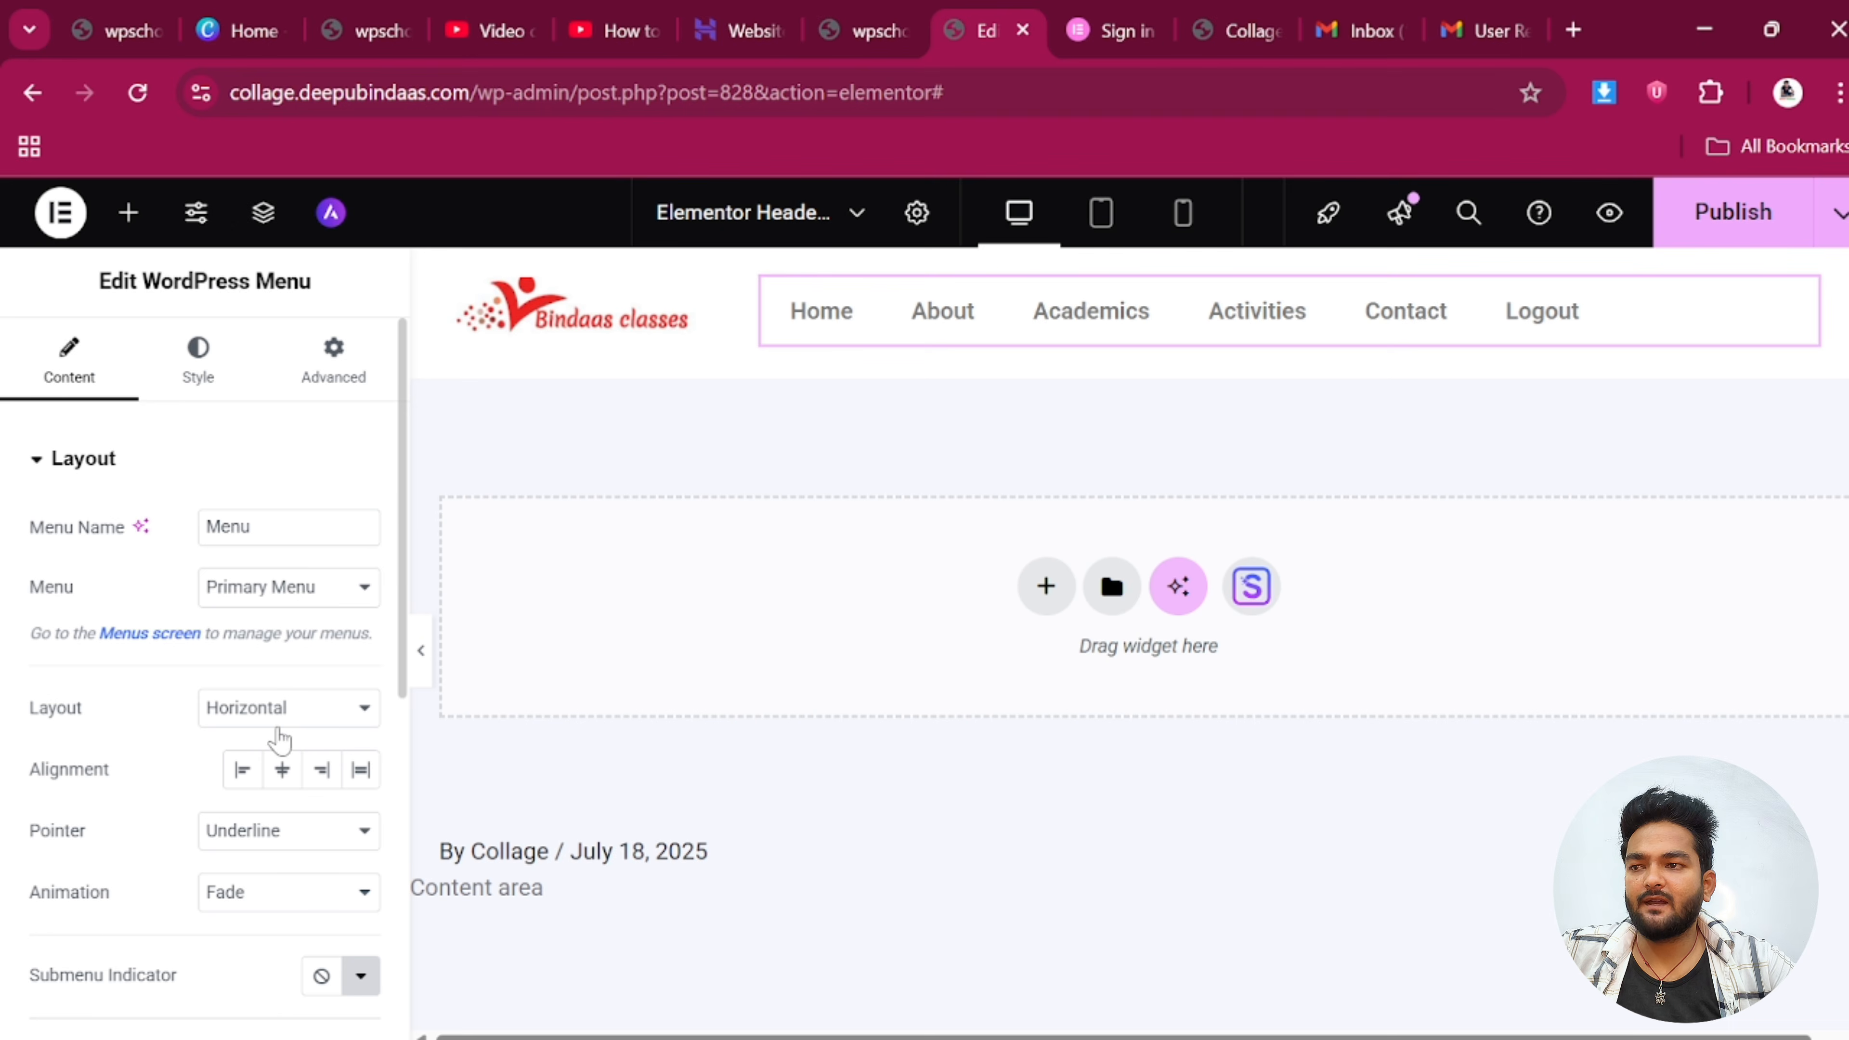
Set the menu's normal text colour to black
{"action": "left_click", "coordinate": [198, 372]}
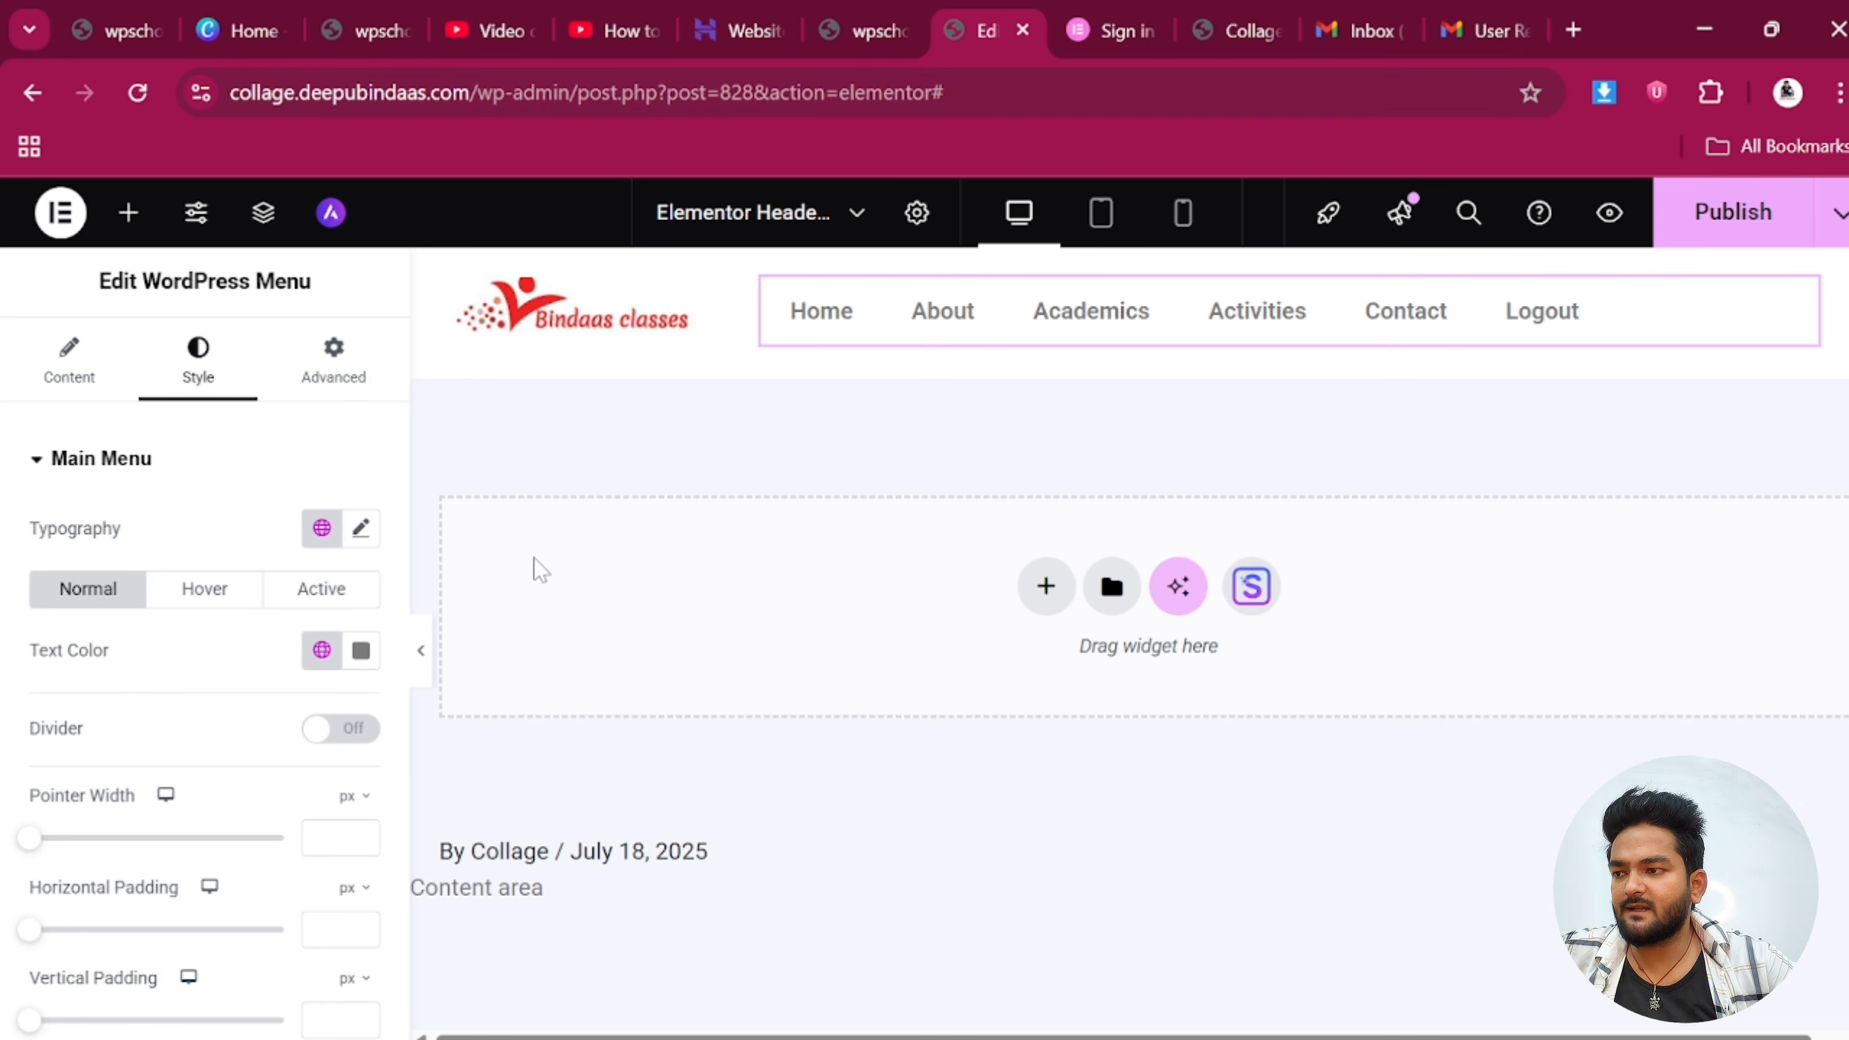
{"action": "left_click", "coordinate": [362, 650]}
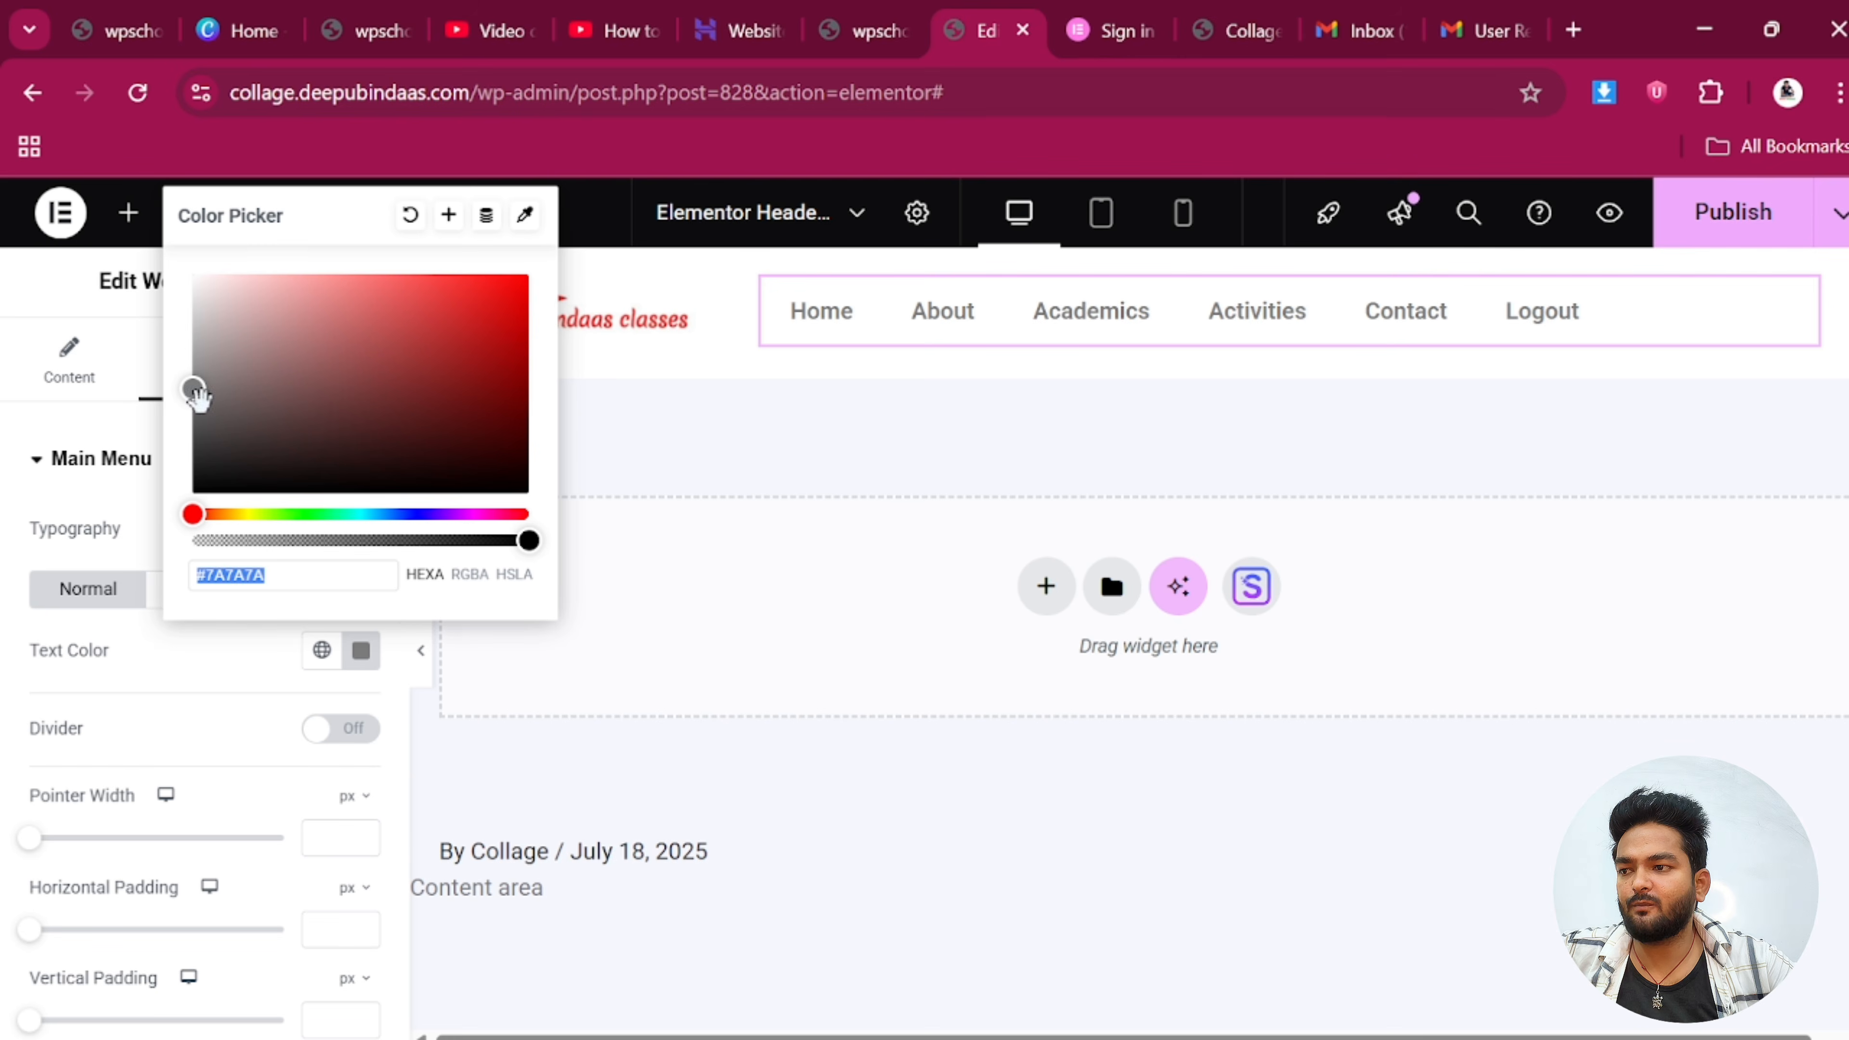
{"action": "left_click_drag", "start_coordinate": [196, 397], "coordinate": [193, 494]}
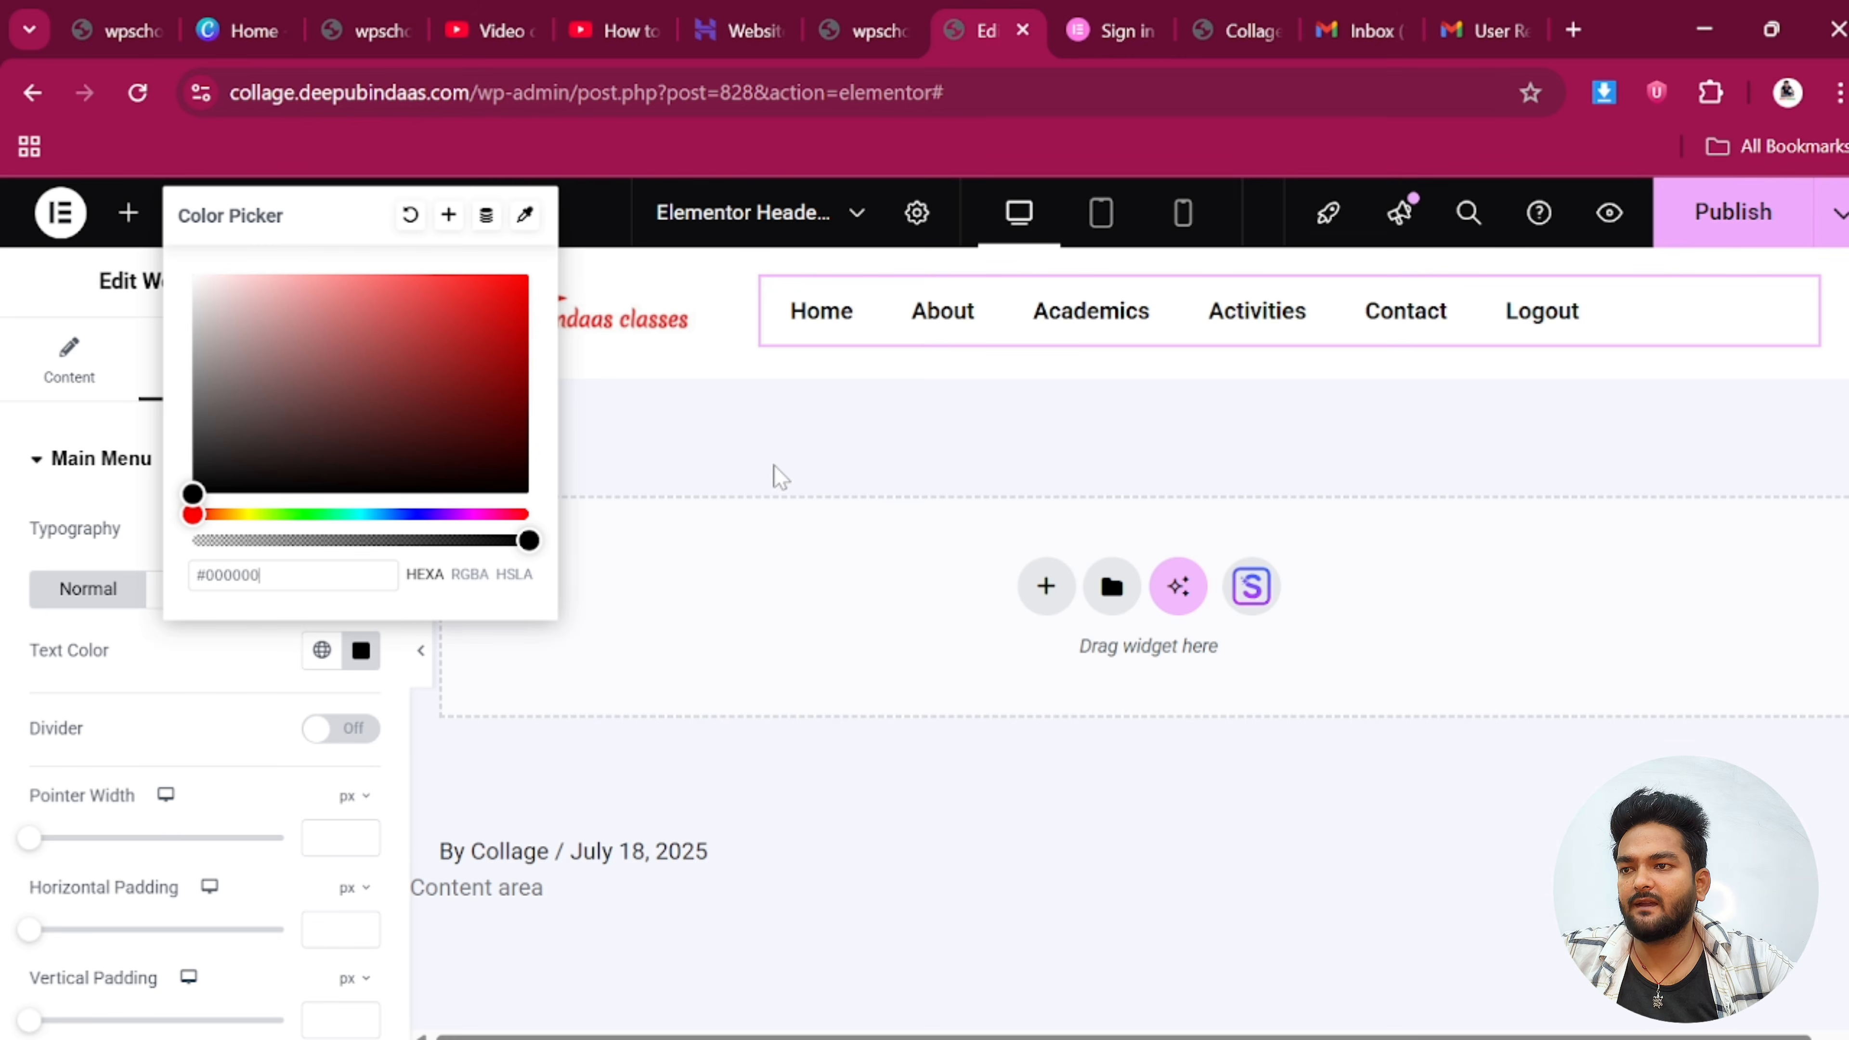
{"action": "left_click", "coordinate": [781, 477]}
{"action": "scroll", "coordinate": [281, 784], "scroll_direction": "down", "scroll_amount": 4}
{"action": "scroll", "coordinate": [281, 784], "scroll_direction": "up", "scroll_amount": 4}
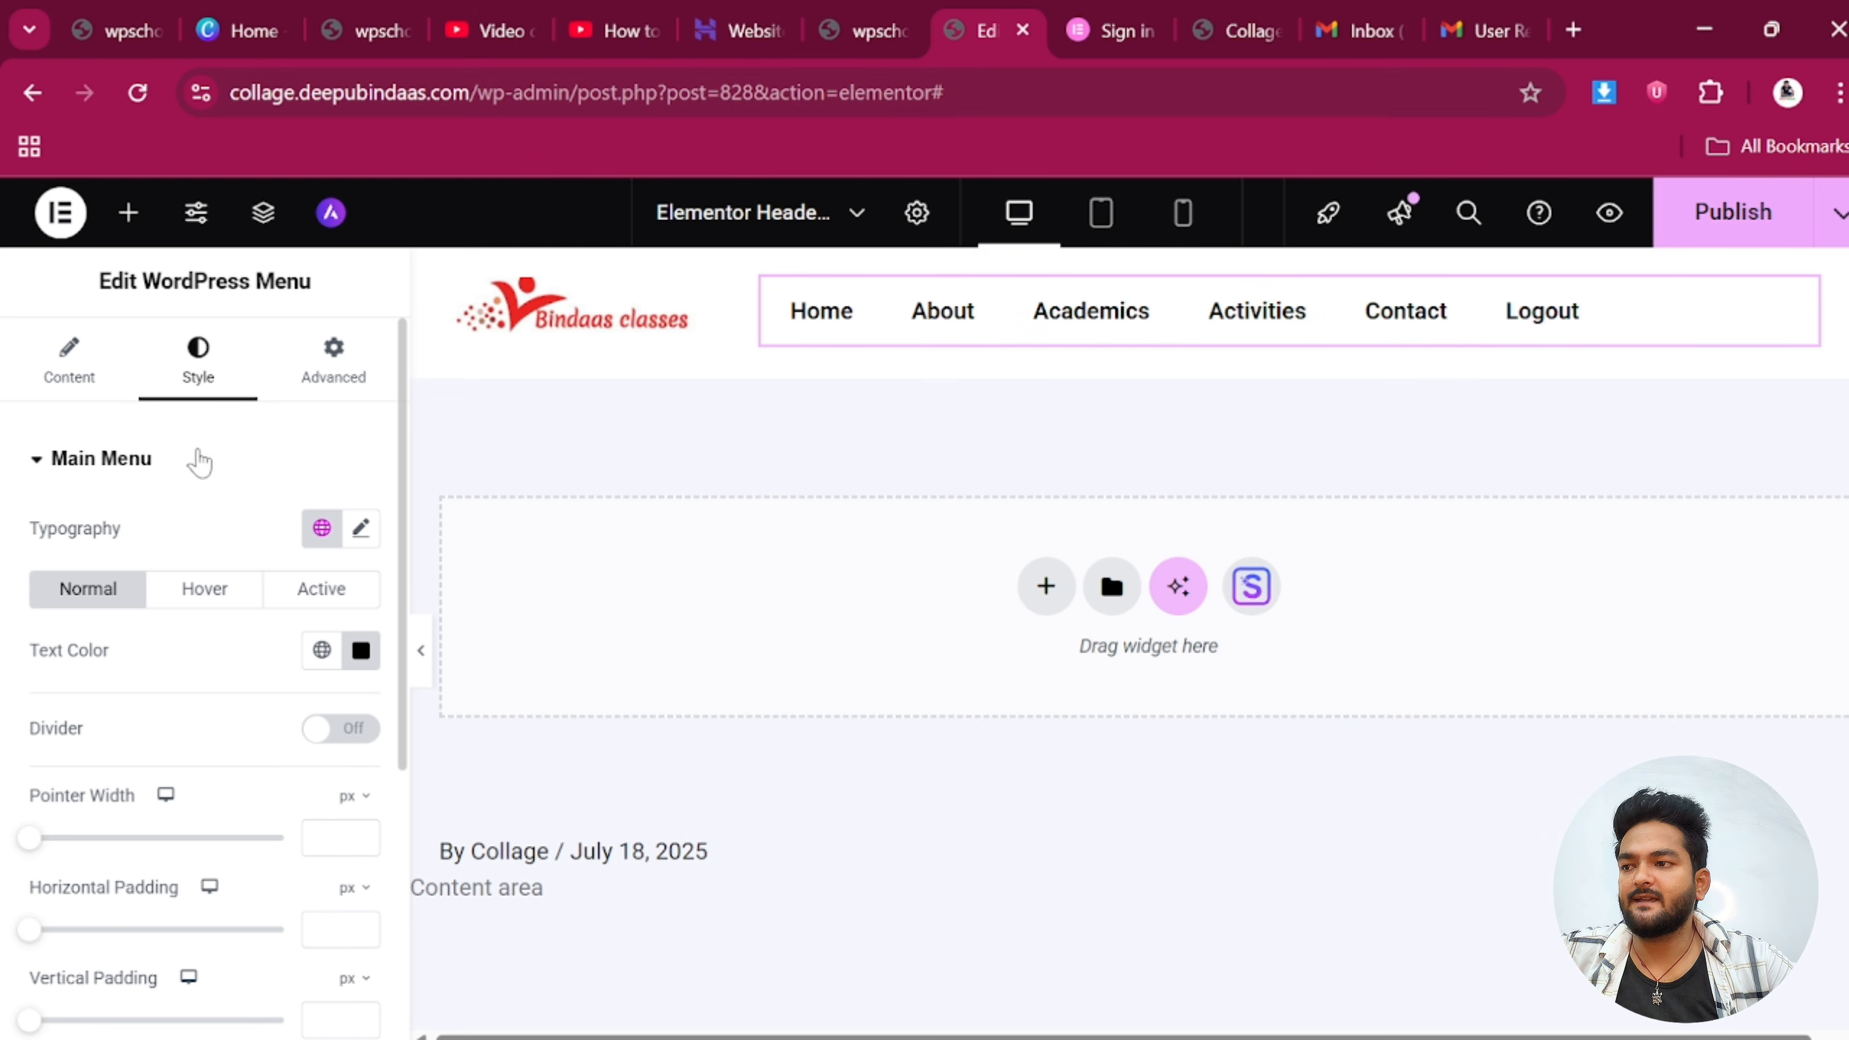
Make the menu's Hover text colour and underline pointer colour black
{"action": "left_click", "coordinate": [204, 588]}
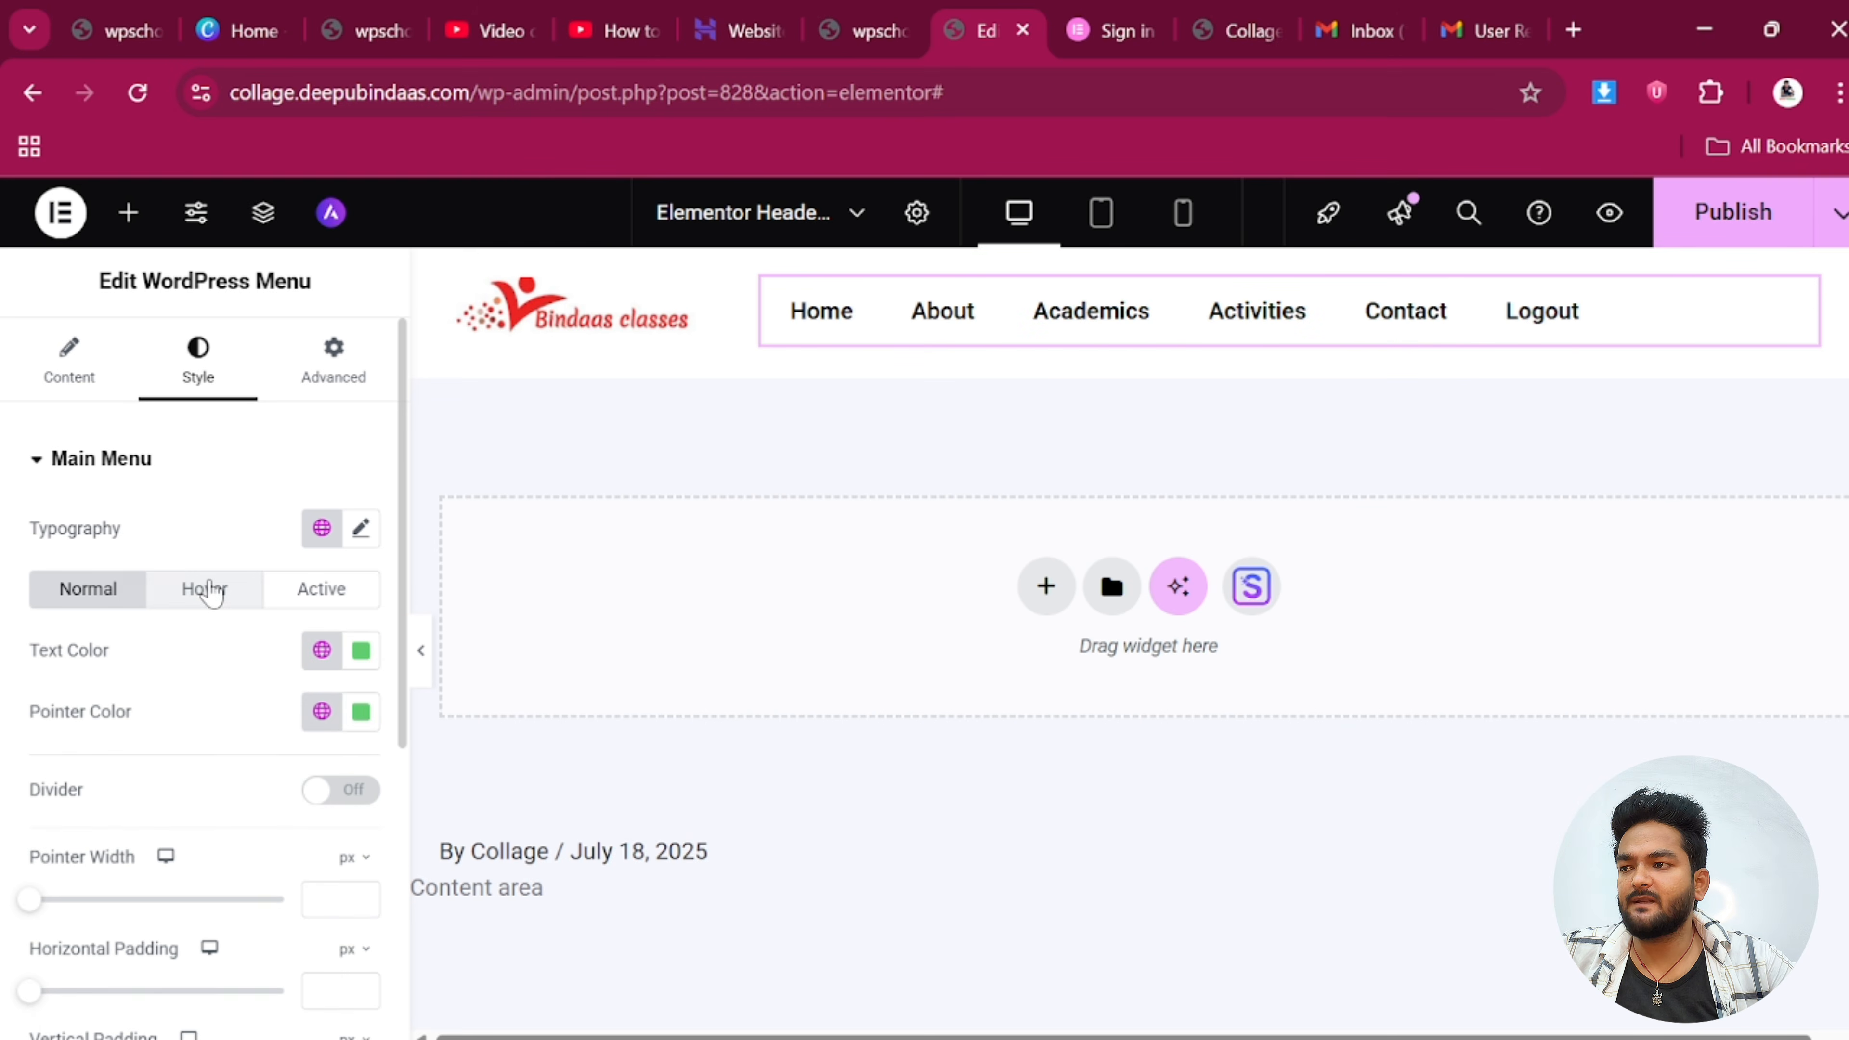
{"action": "left_click", "coordinate": [358, 664]}
{"action": "left_click_drag", "start_coordinate": [294, 510], "coordinate": [193, 475]}
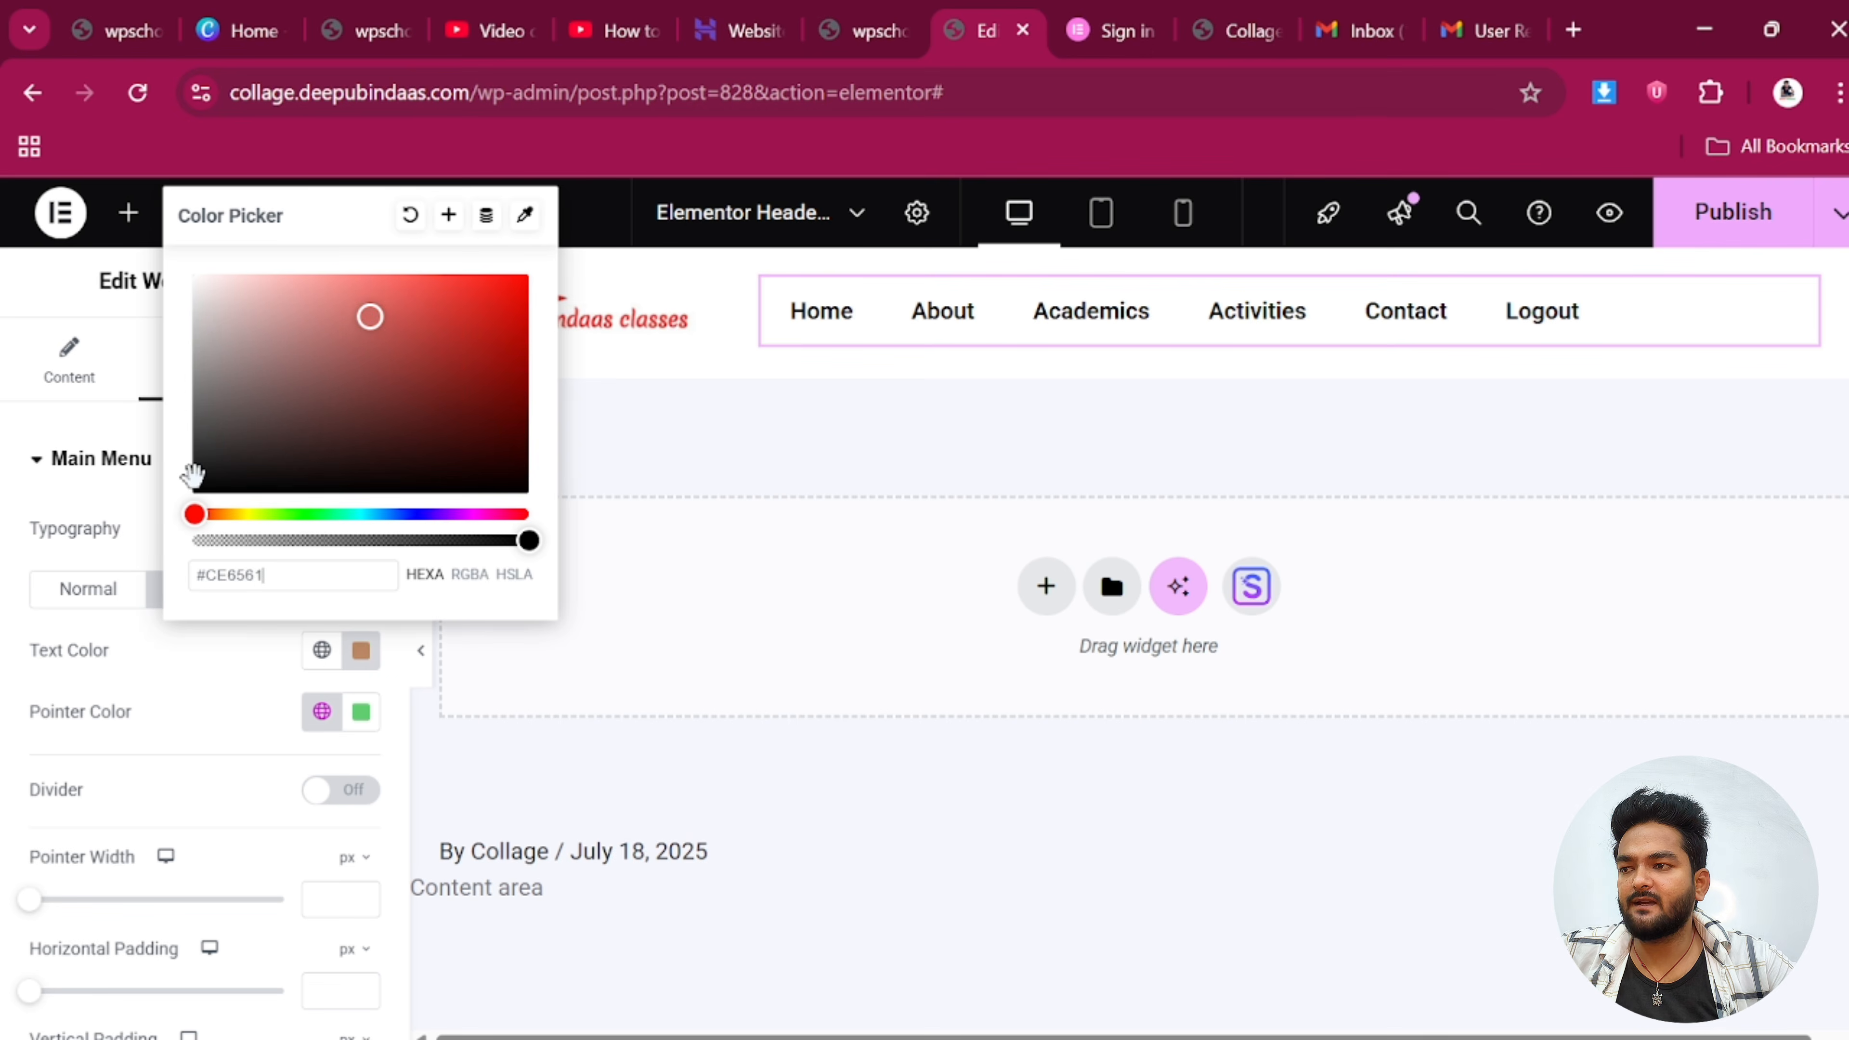
{"action": "left_click", "coordinate": [606, 437]}
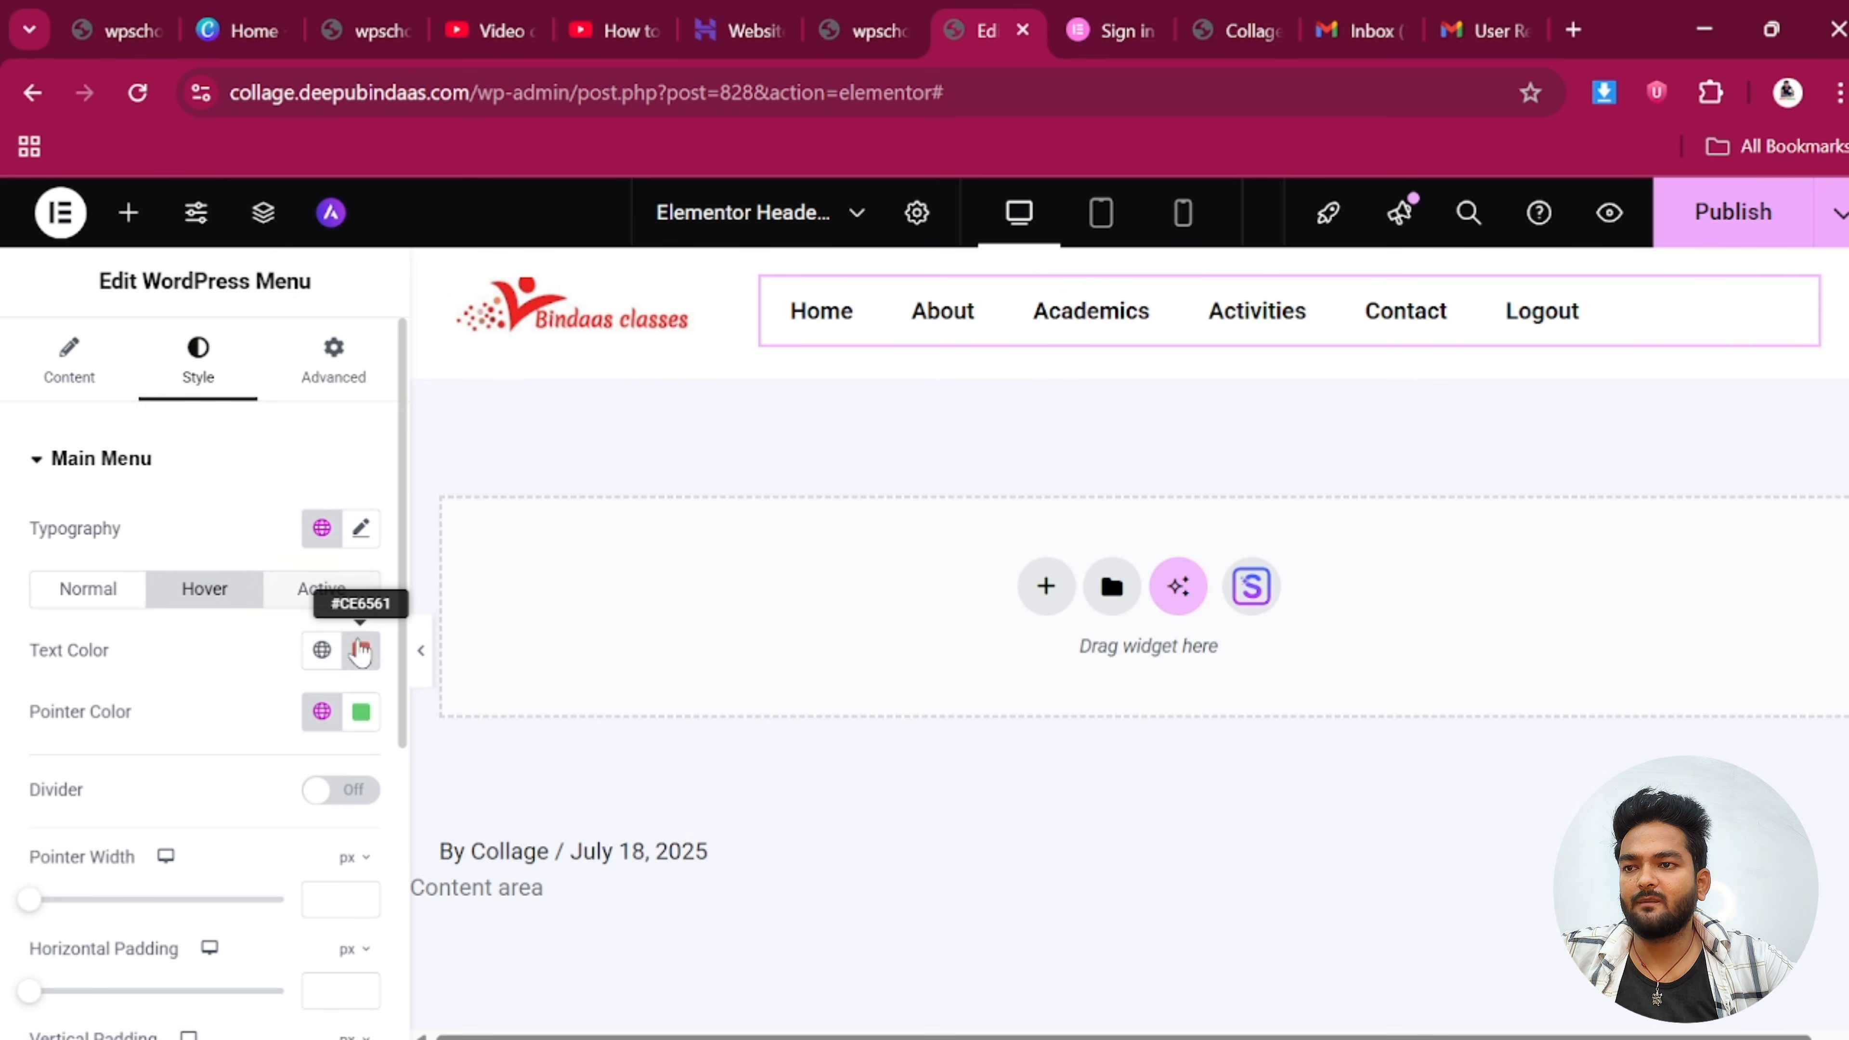
{"action": "left_click", "coordinate": [364, 659]}
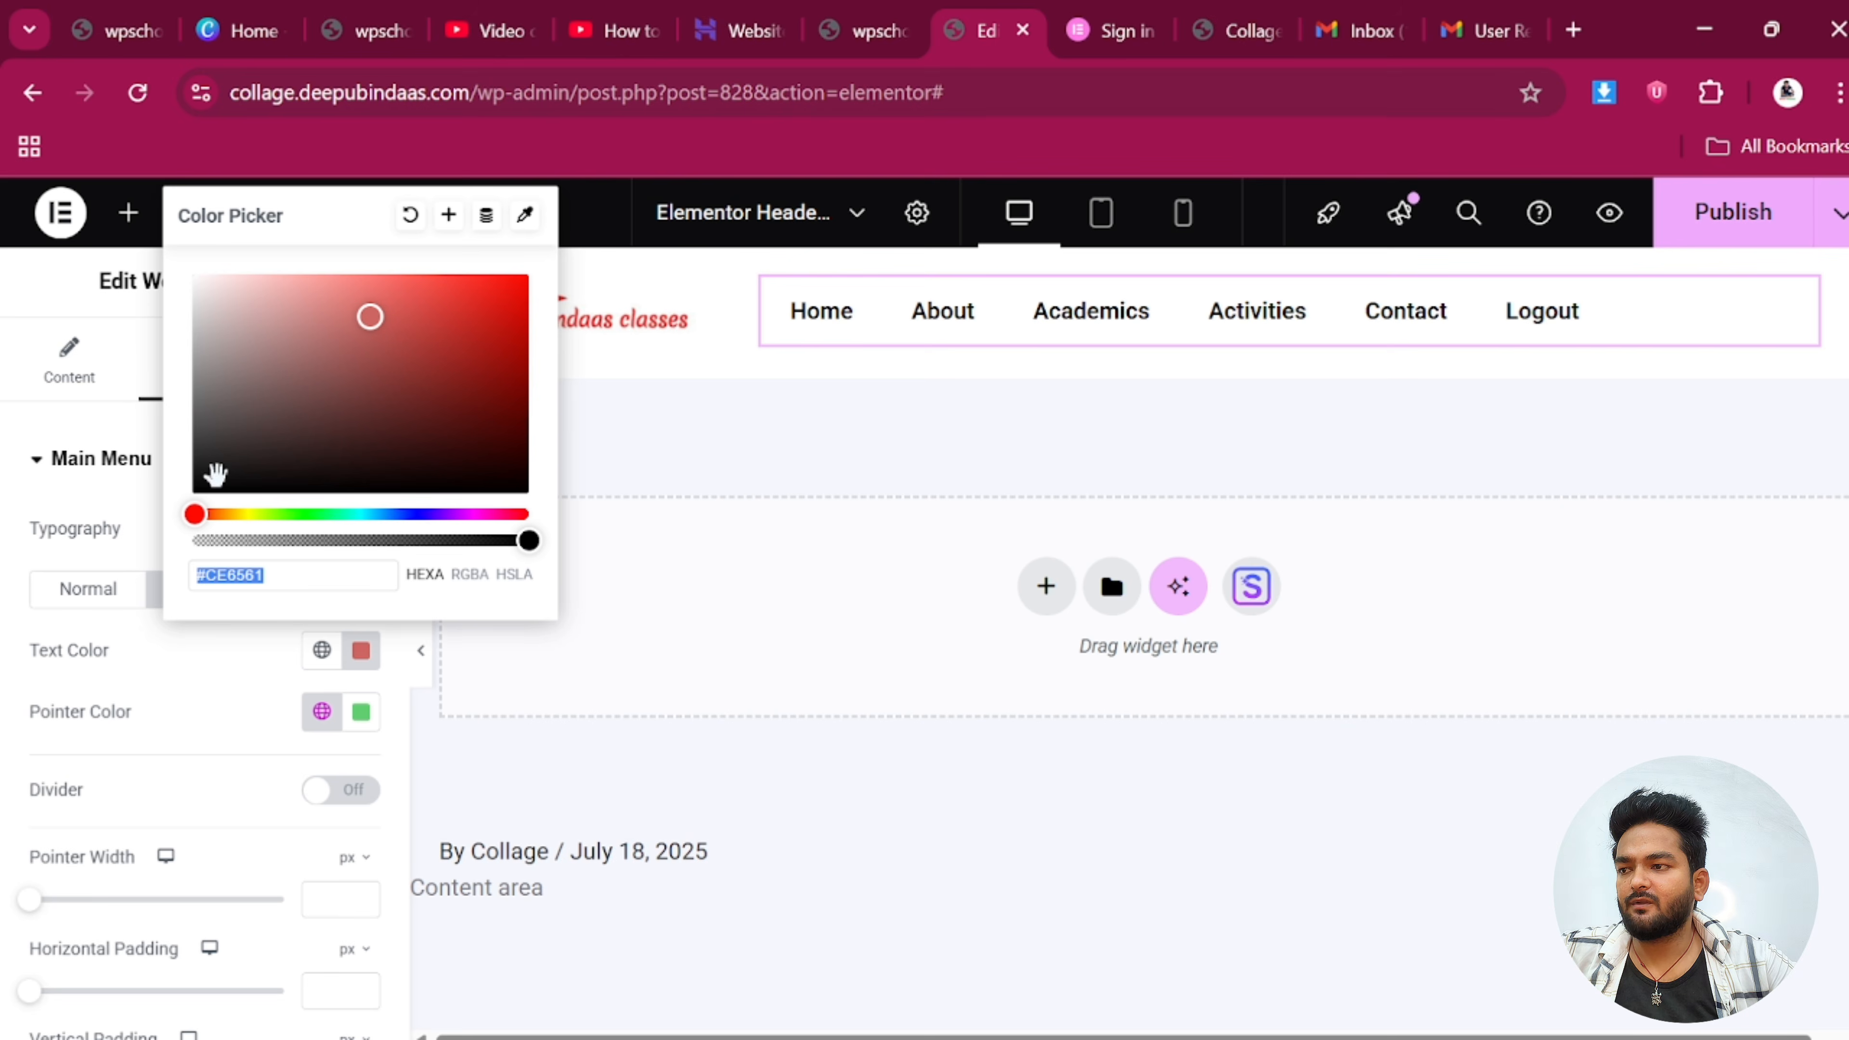
{"action": "left_click_drag", "start_coordinate": [366, 323], "coordinate": [176, 520]}
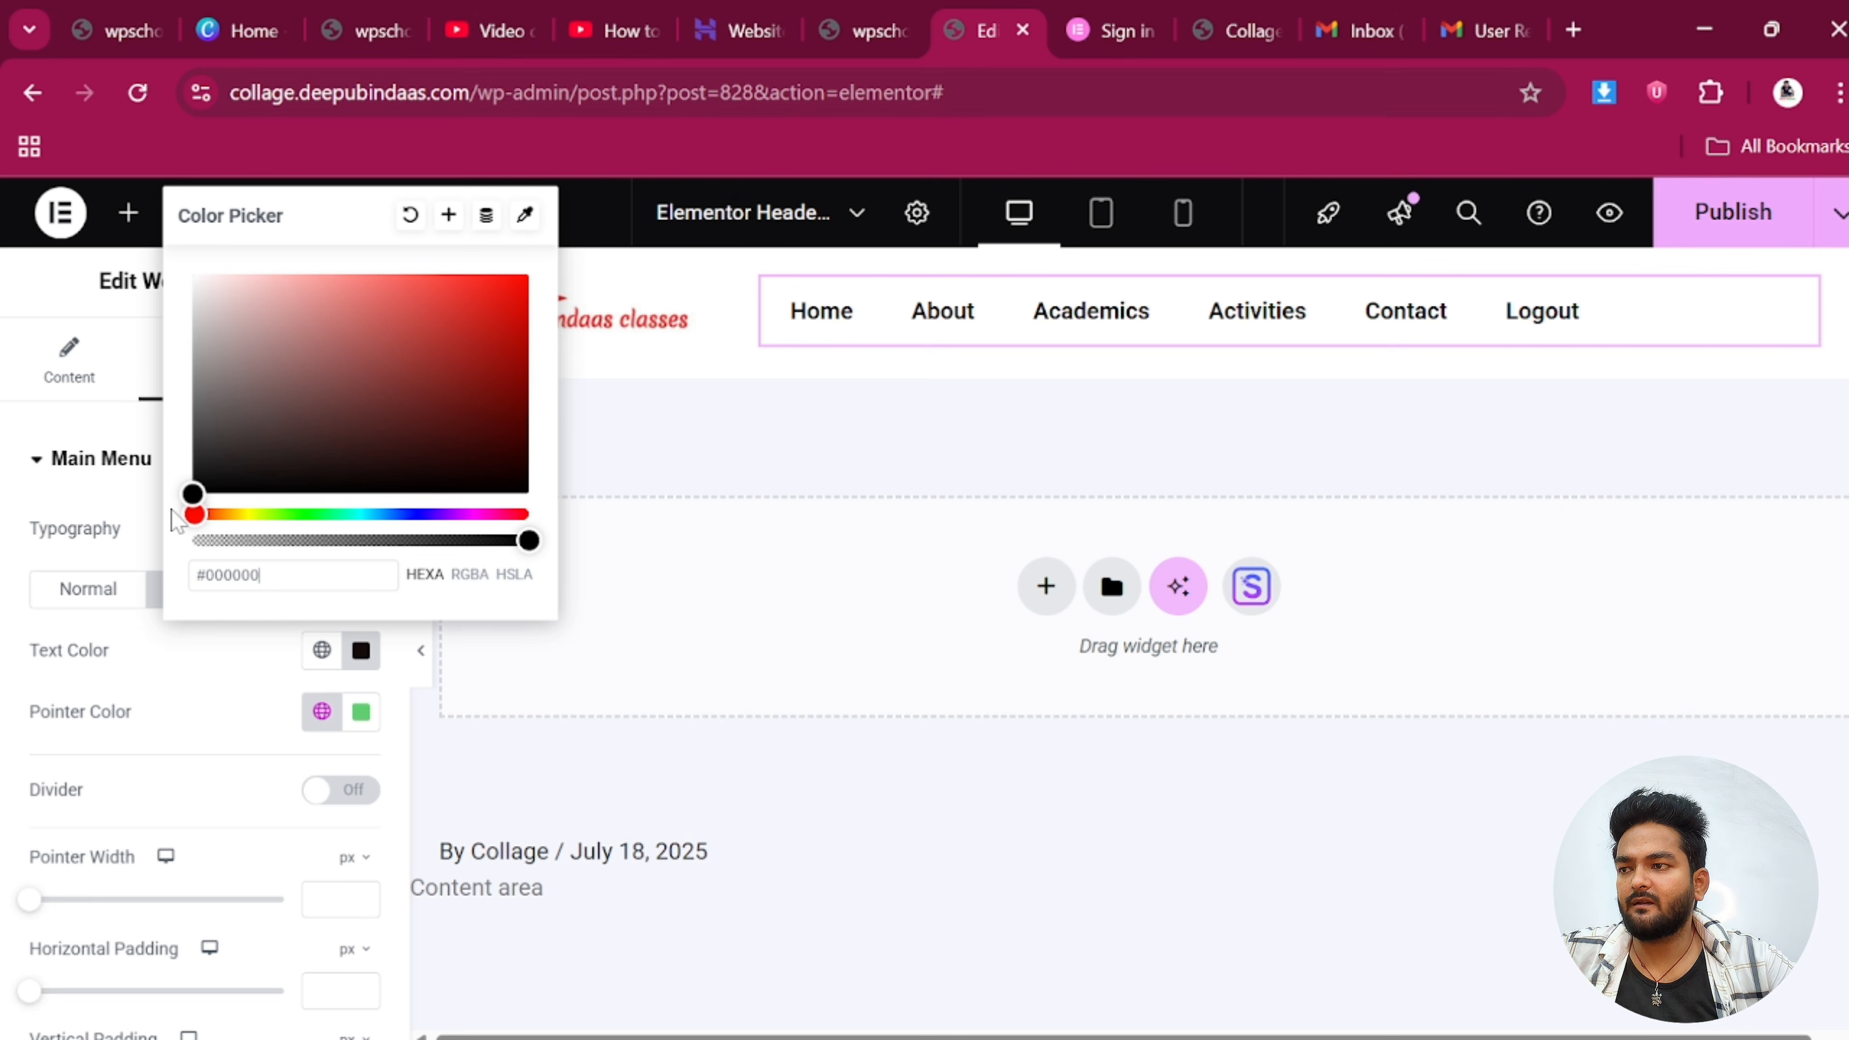
{"action": "left_click", "coordinate": [688, 450]}
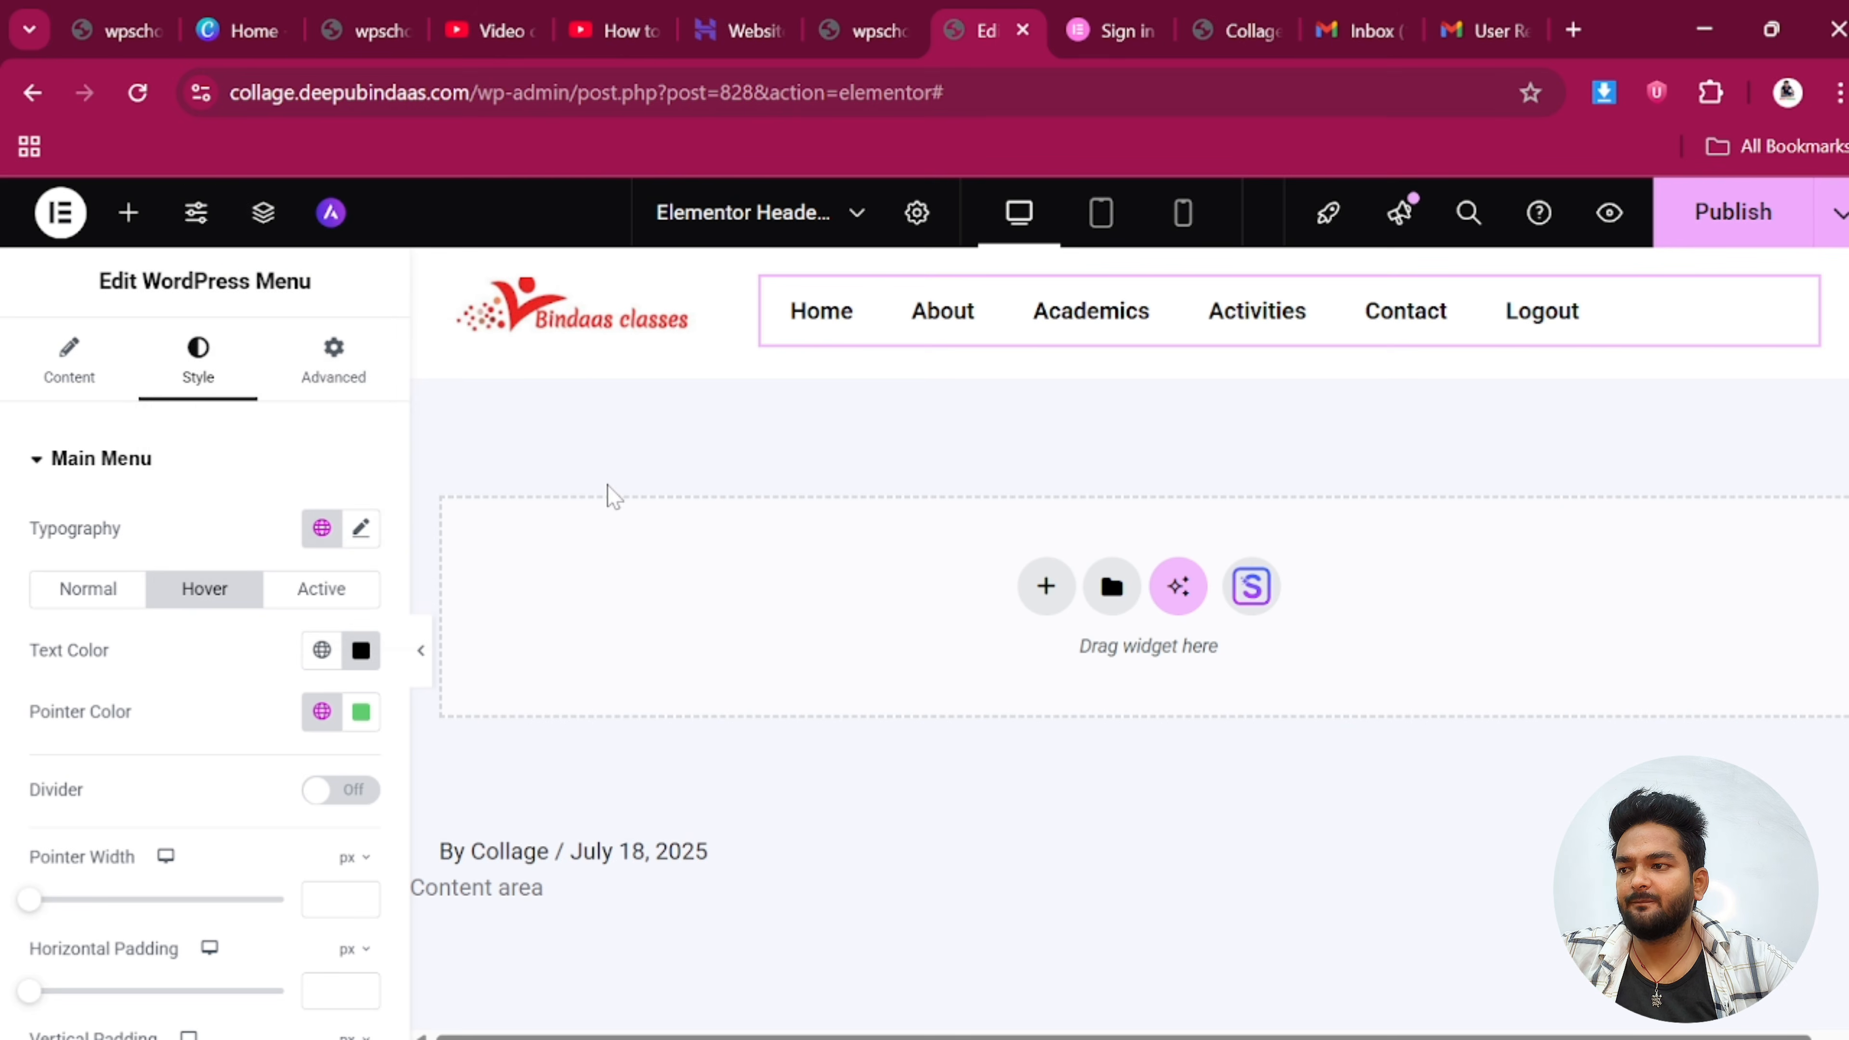
{"action": "left_click", "coordinate": [361, 714]}
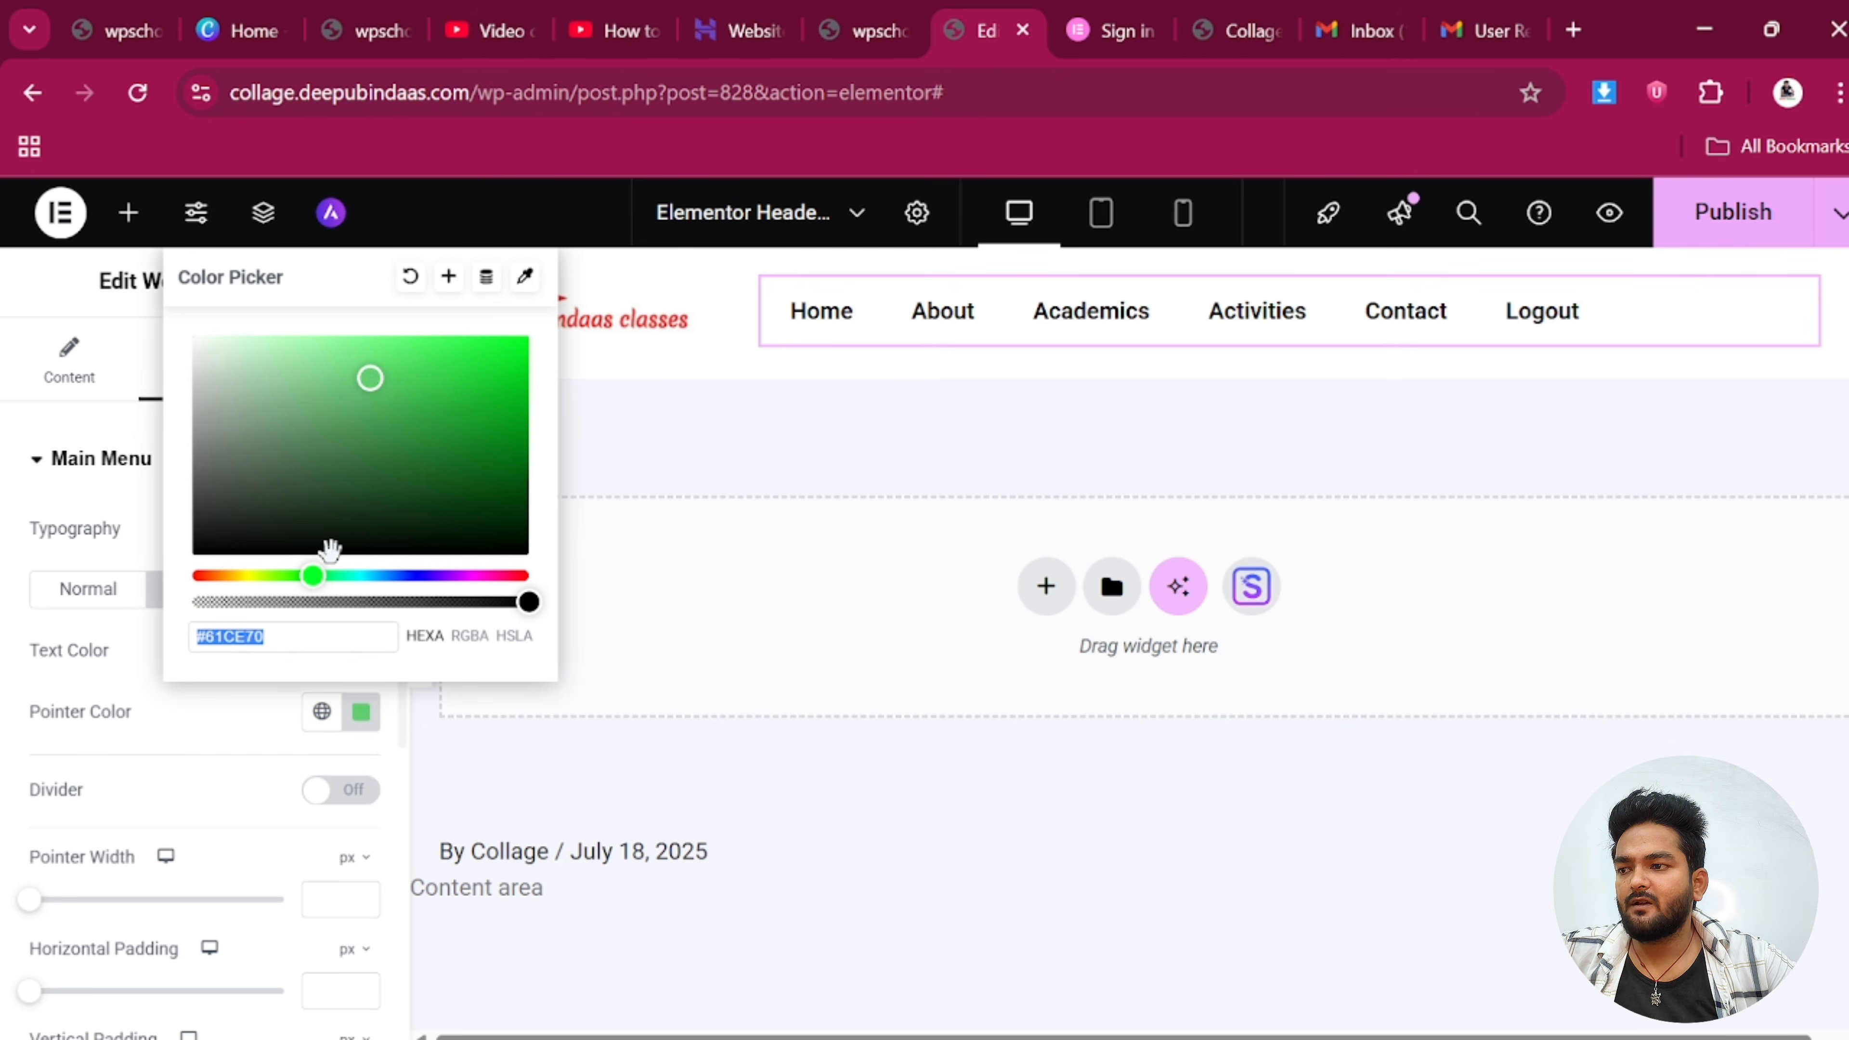
{"action": "left_click_drag", "start_coordinate": [368, 400], "coordinate": [193, 554]}
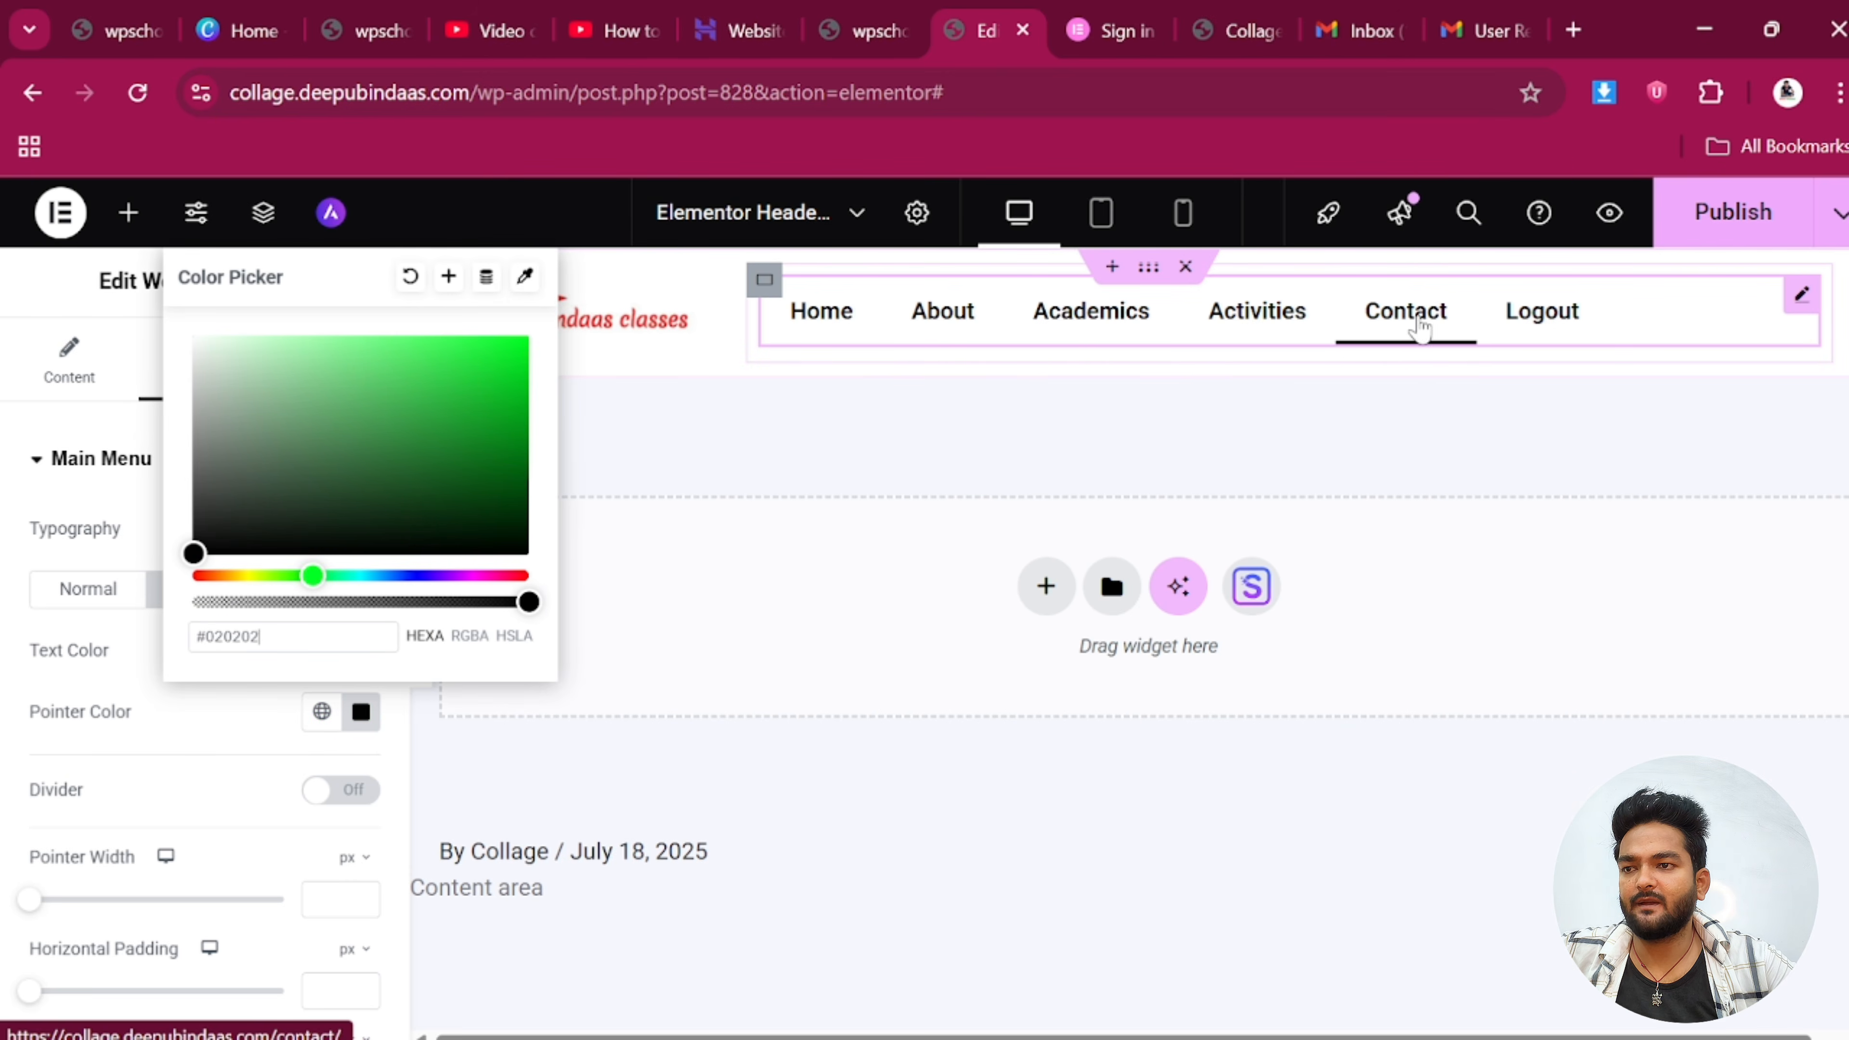
{"action": "left_click", "coordinate": [1485, 393]}
Give the Active state dark text and a #282828 pointer colour
{"action": "left_click", "coordinate": [324, 594]}
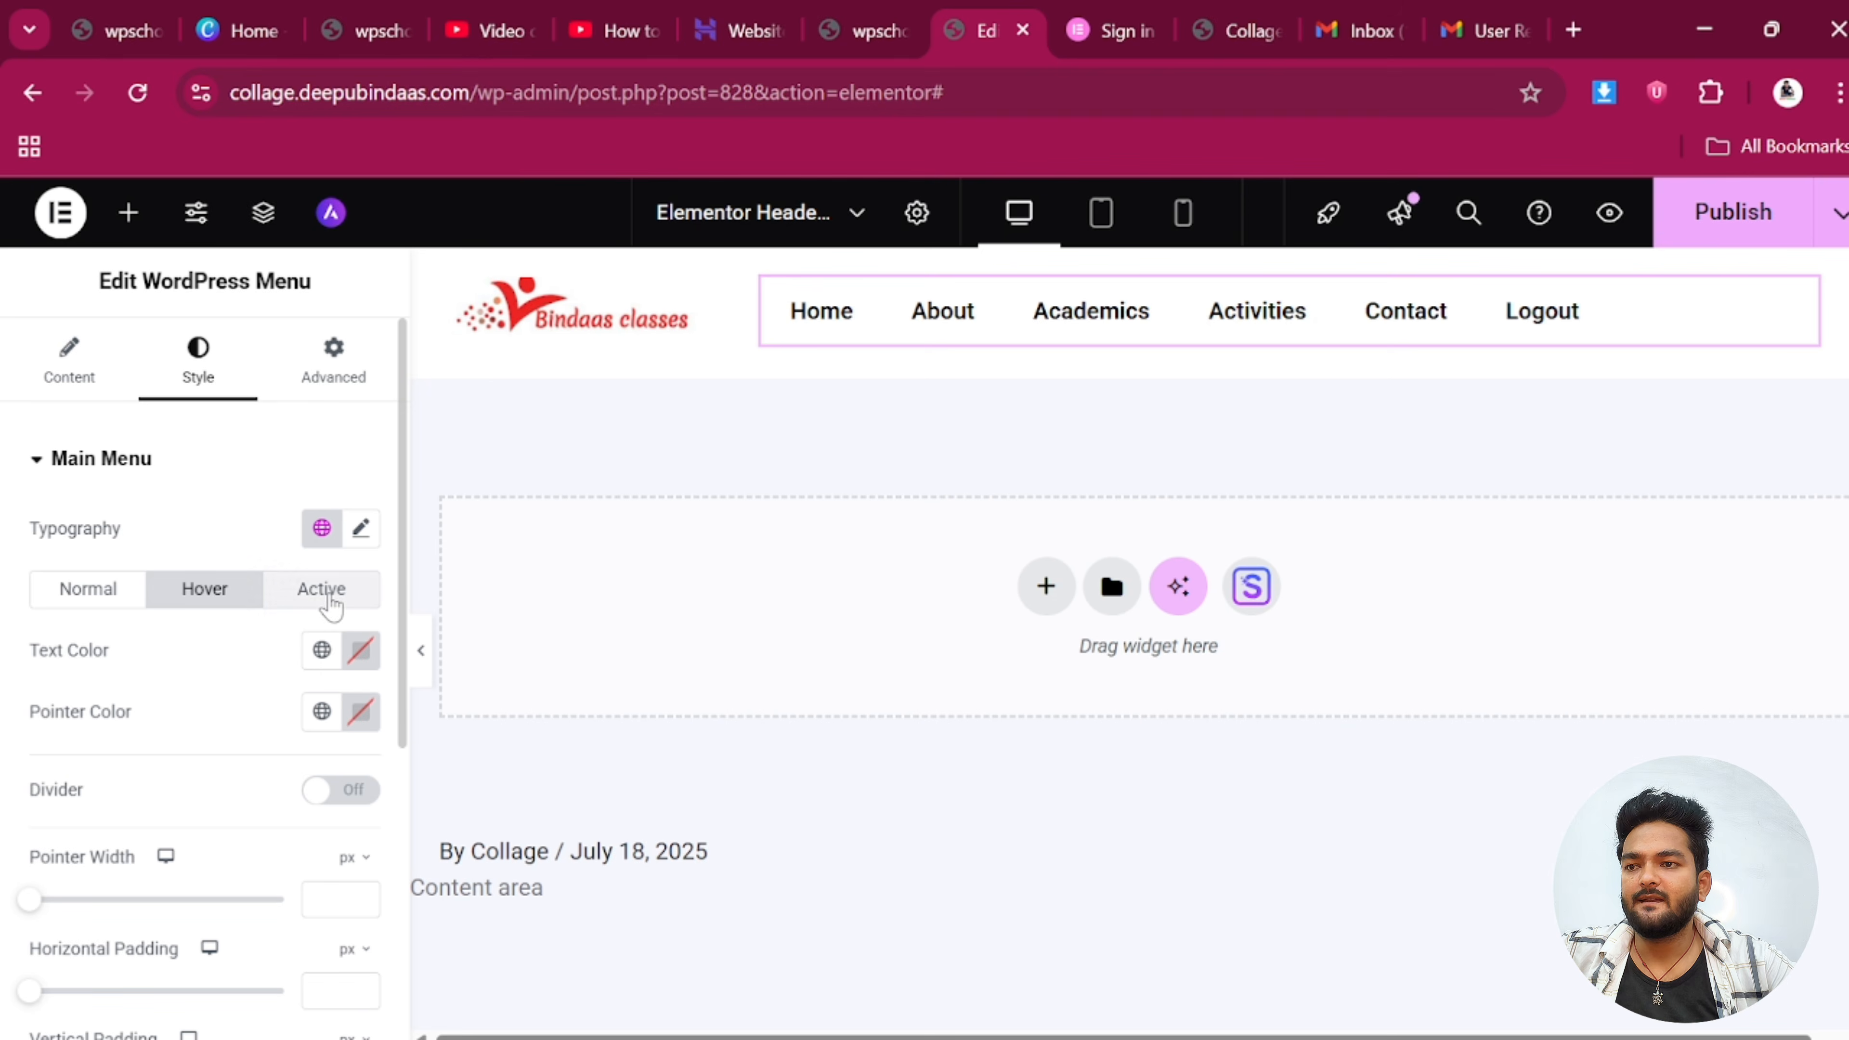
{"action": "left_click", "coordinate": [361, 654]}
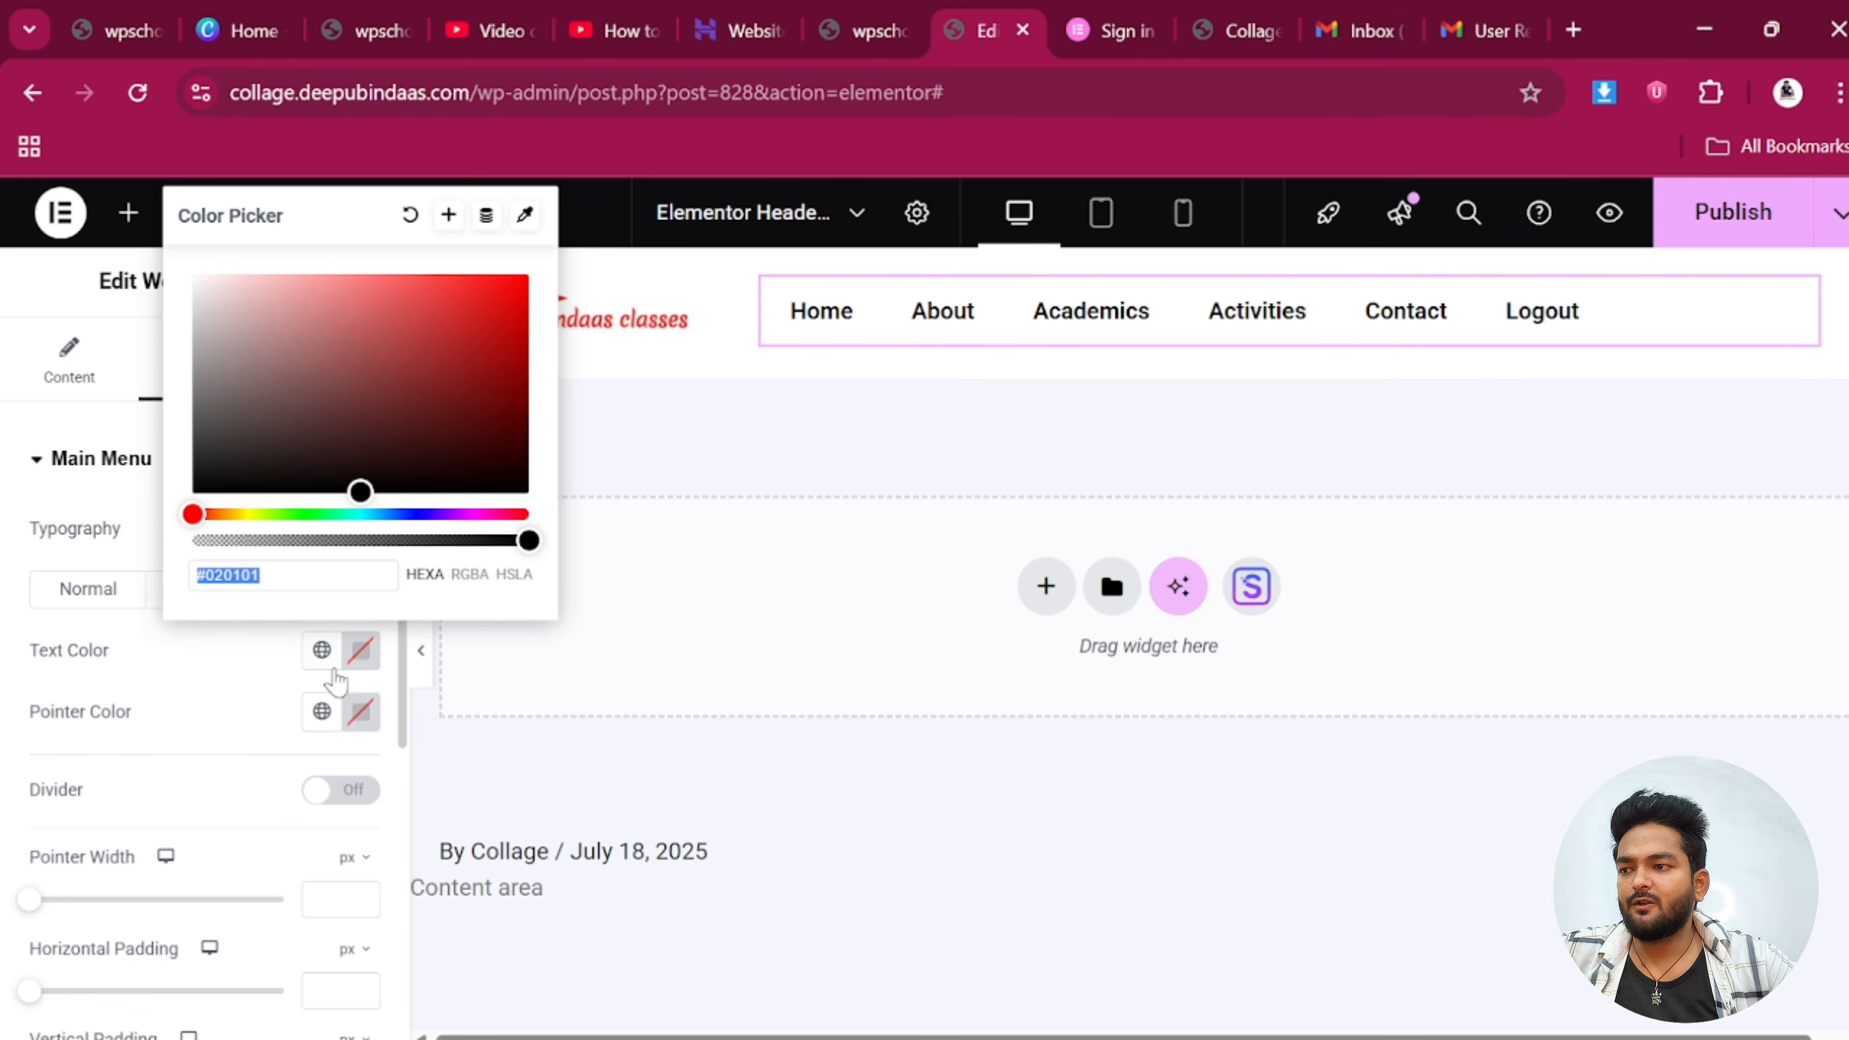
{"action": "left_click_drag", "start_coordinate": [359, 493], "coordinate": [152, 513]}
{"action": "left_click", "coordinate": [728, 446]}
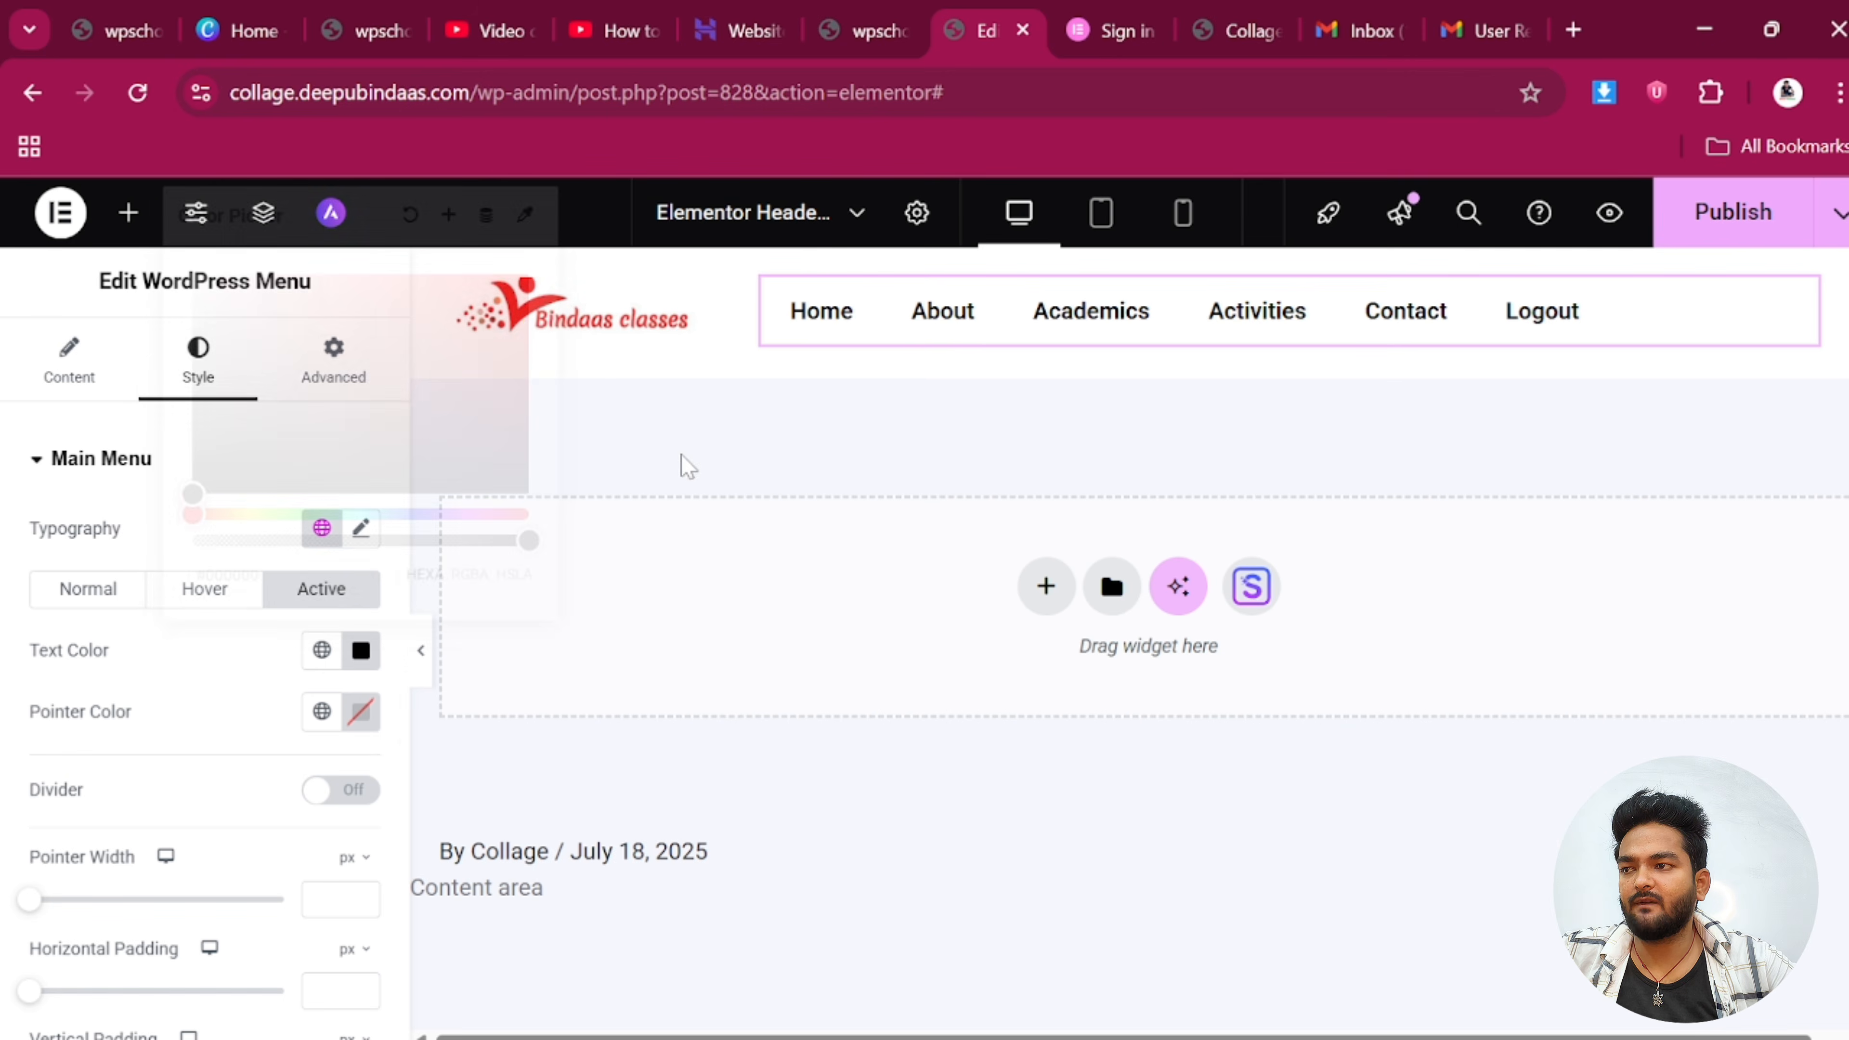
{"action": "left_click", "coordinate": [361, 712]}
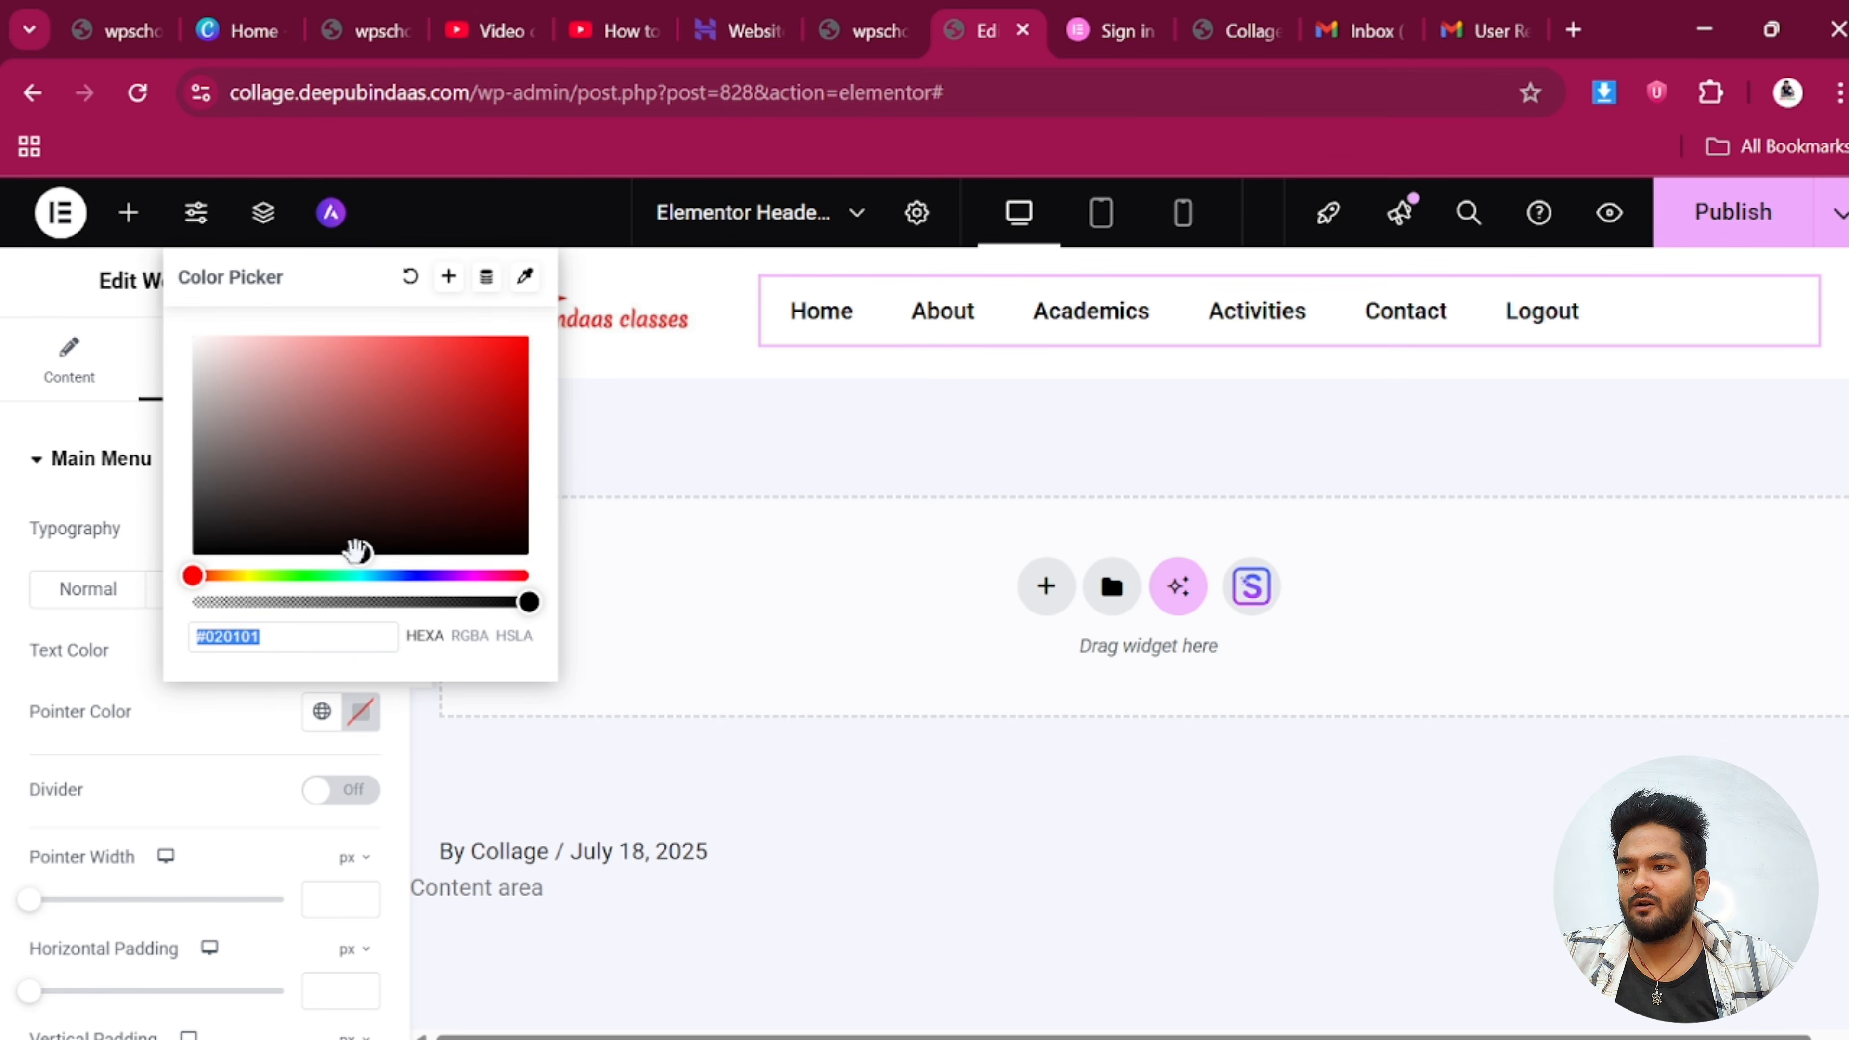
{"action": "left_click_drag", "start_coordinate": [356, 551], "coordinate": [206, 525]}
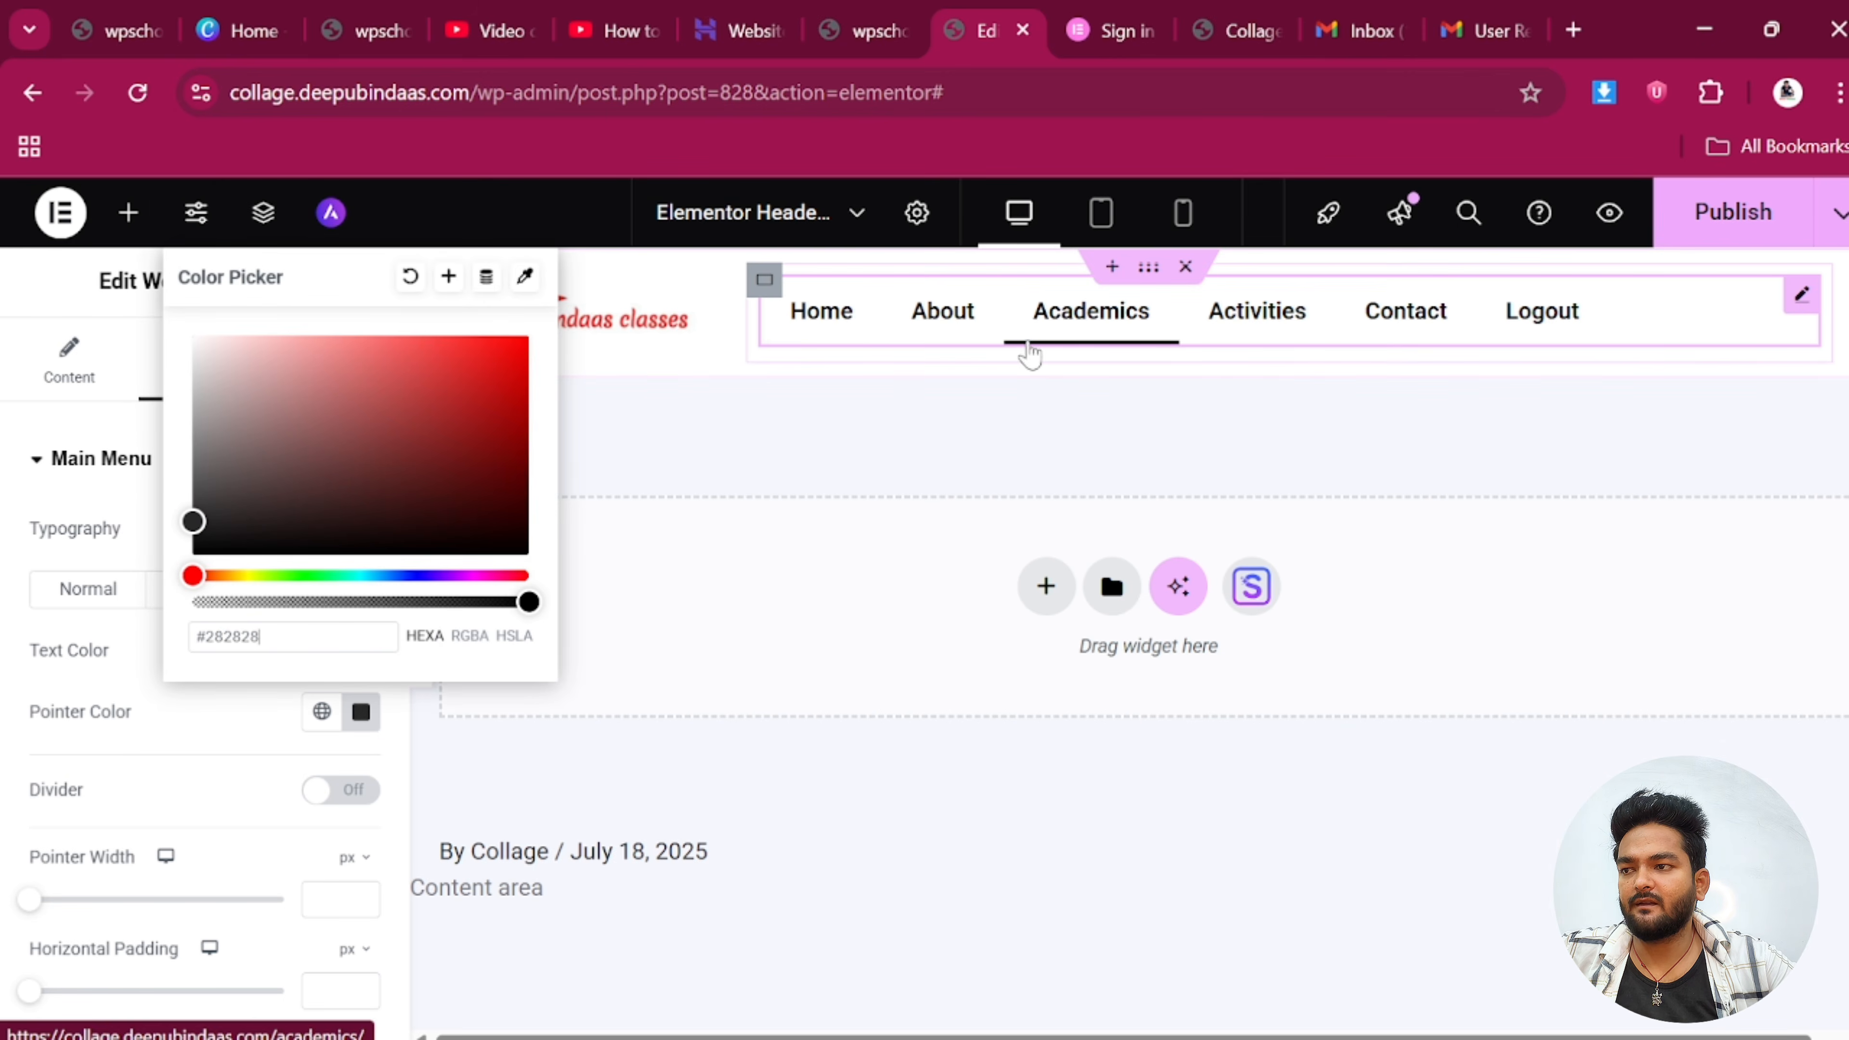
{"action": "left_click", "coordinate": [1045, 453]}
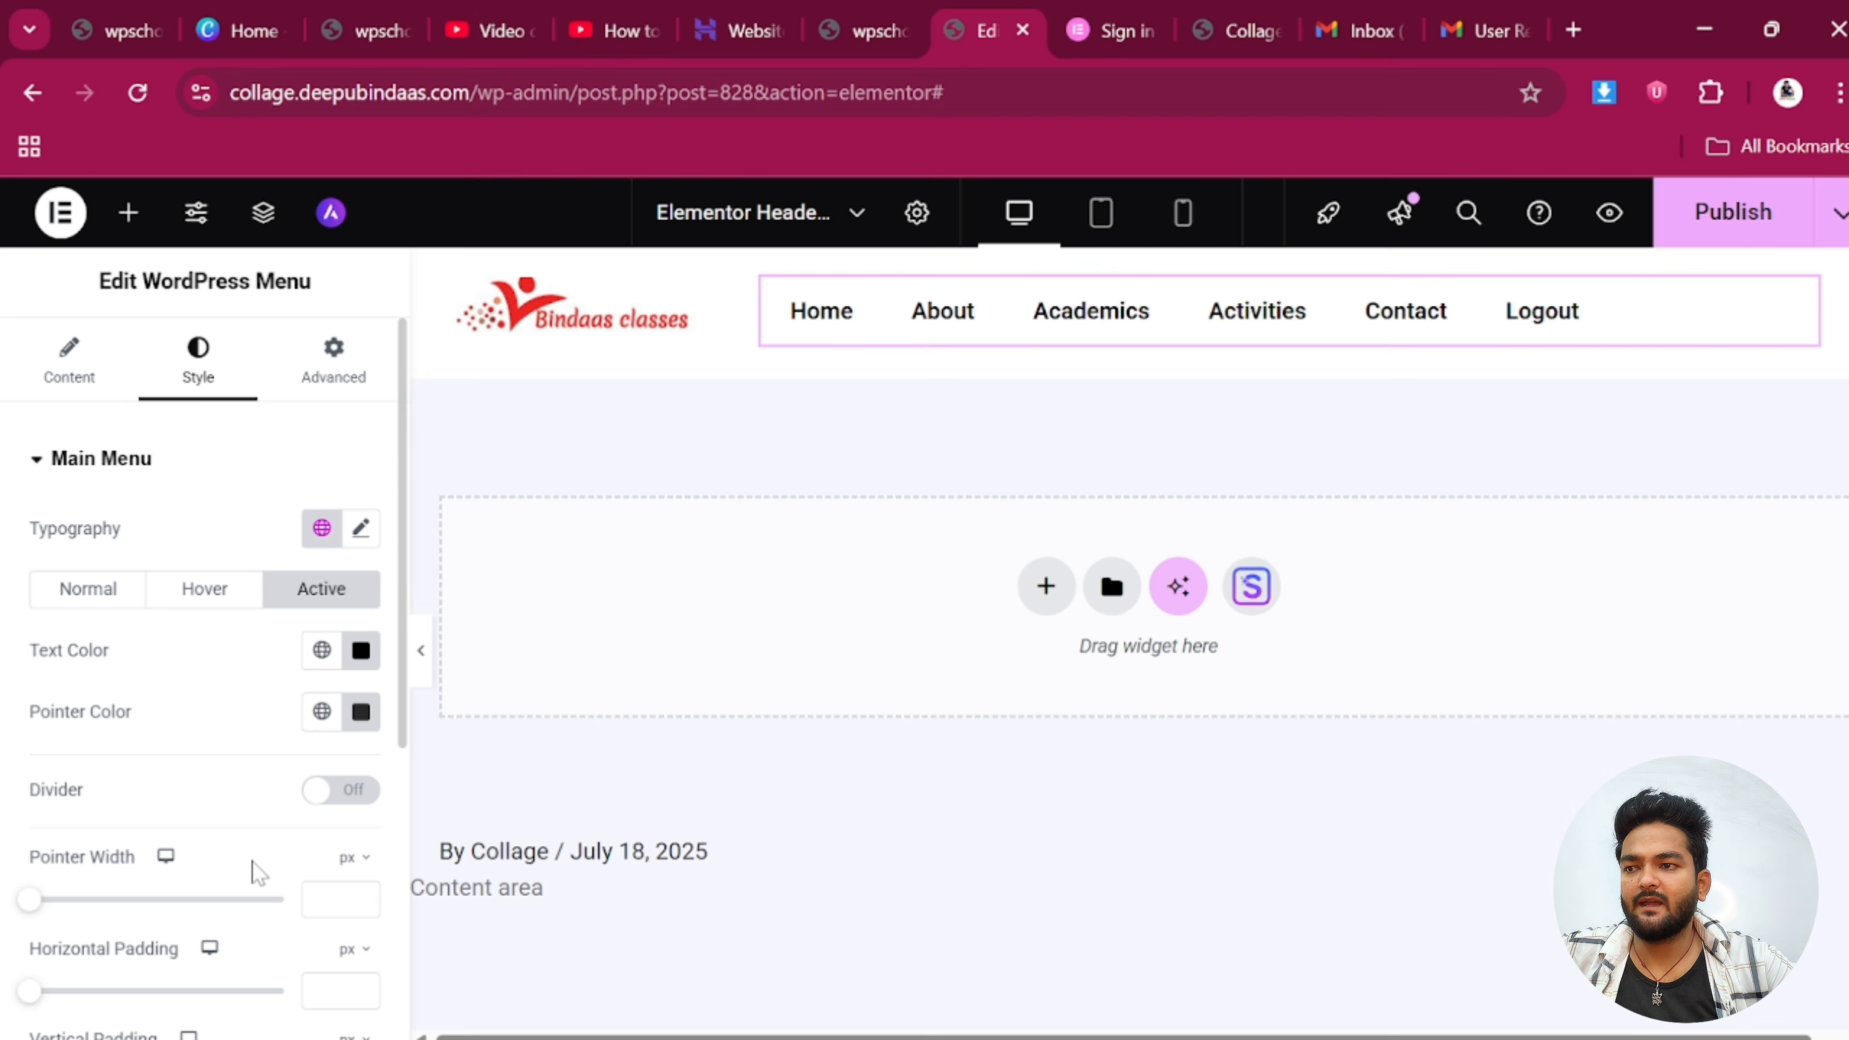
{"action": "scroll", "coordinate": [247, 863], "scroll_direction": "down", "scroll_amount": 5}
{"action": "scroll", "coordinate": [262, 837], "scroll_direction": "up", "scroll_amount": 5}
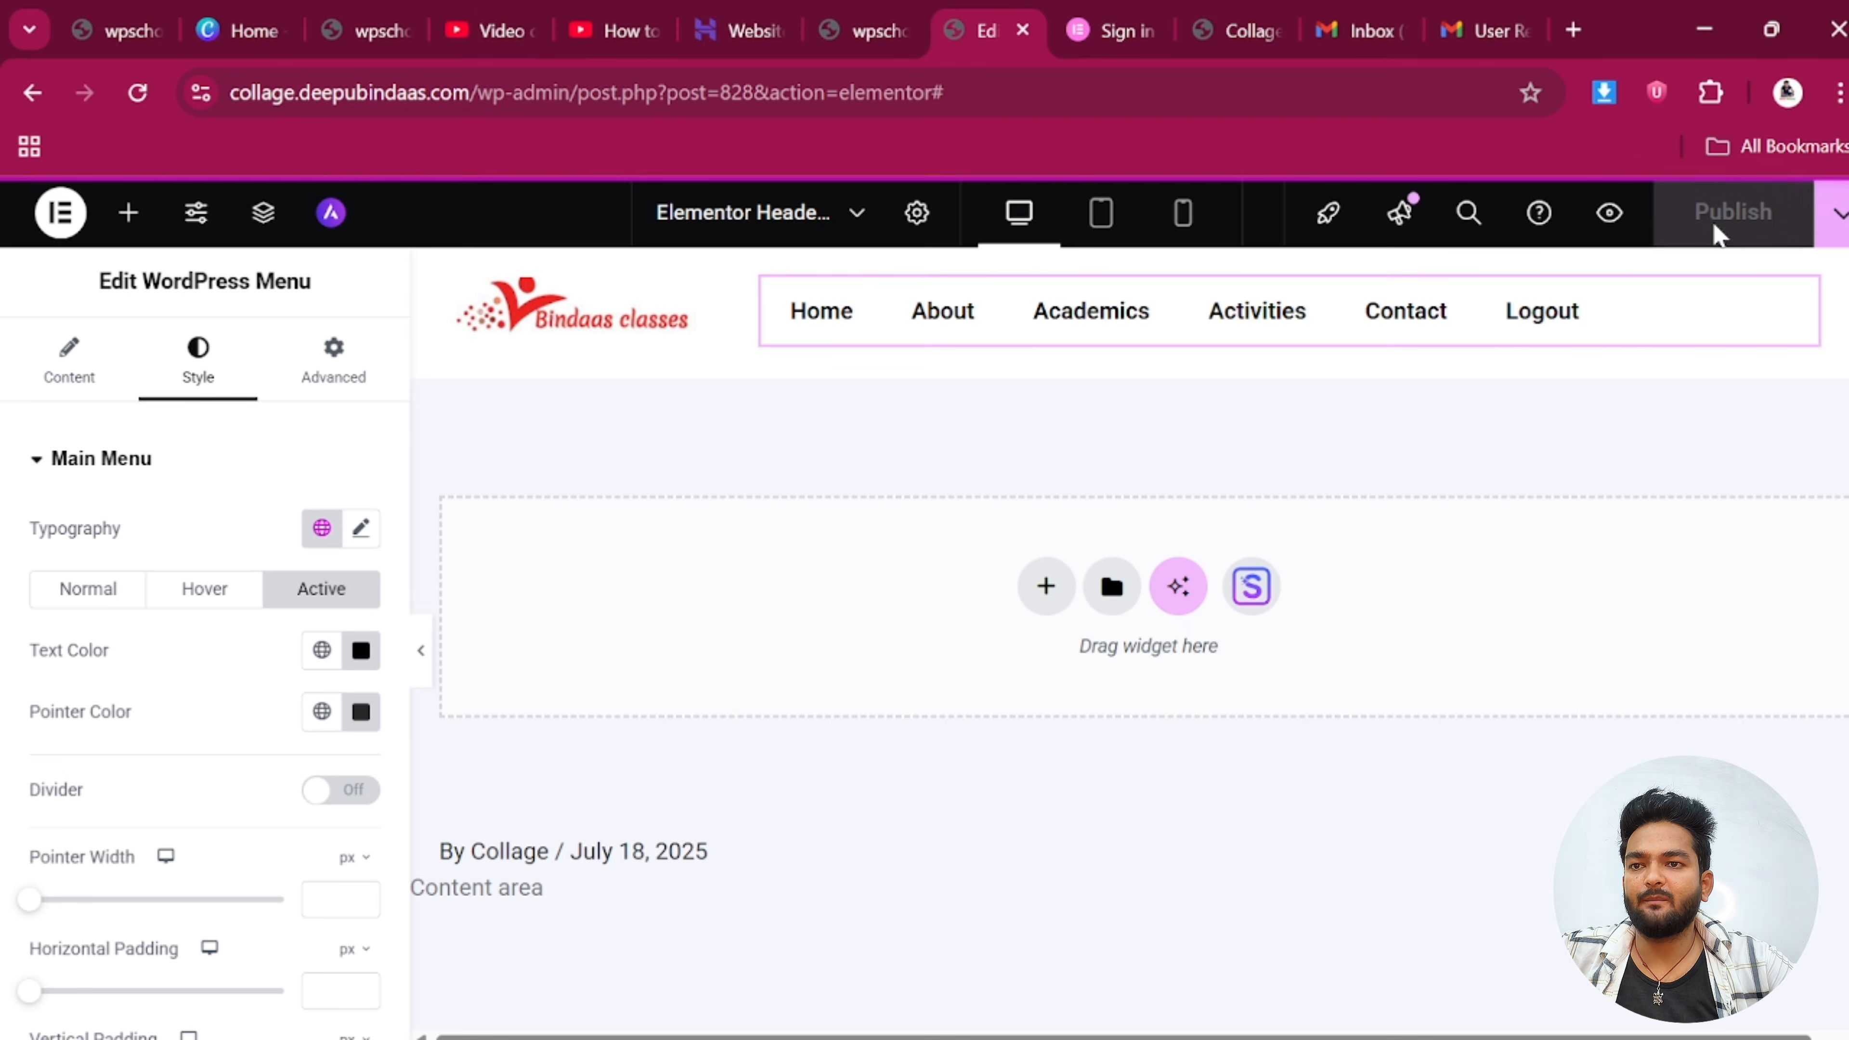
On the live site, log out, sign back in with saved credentials, then return to the Elementor header
{"action": "left_click", "coordinate": [1236, 12]}
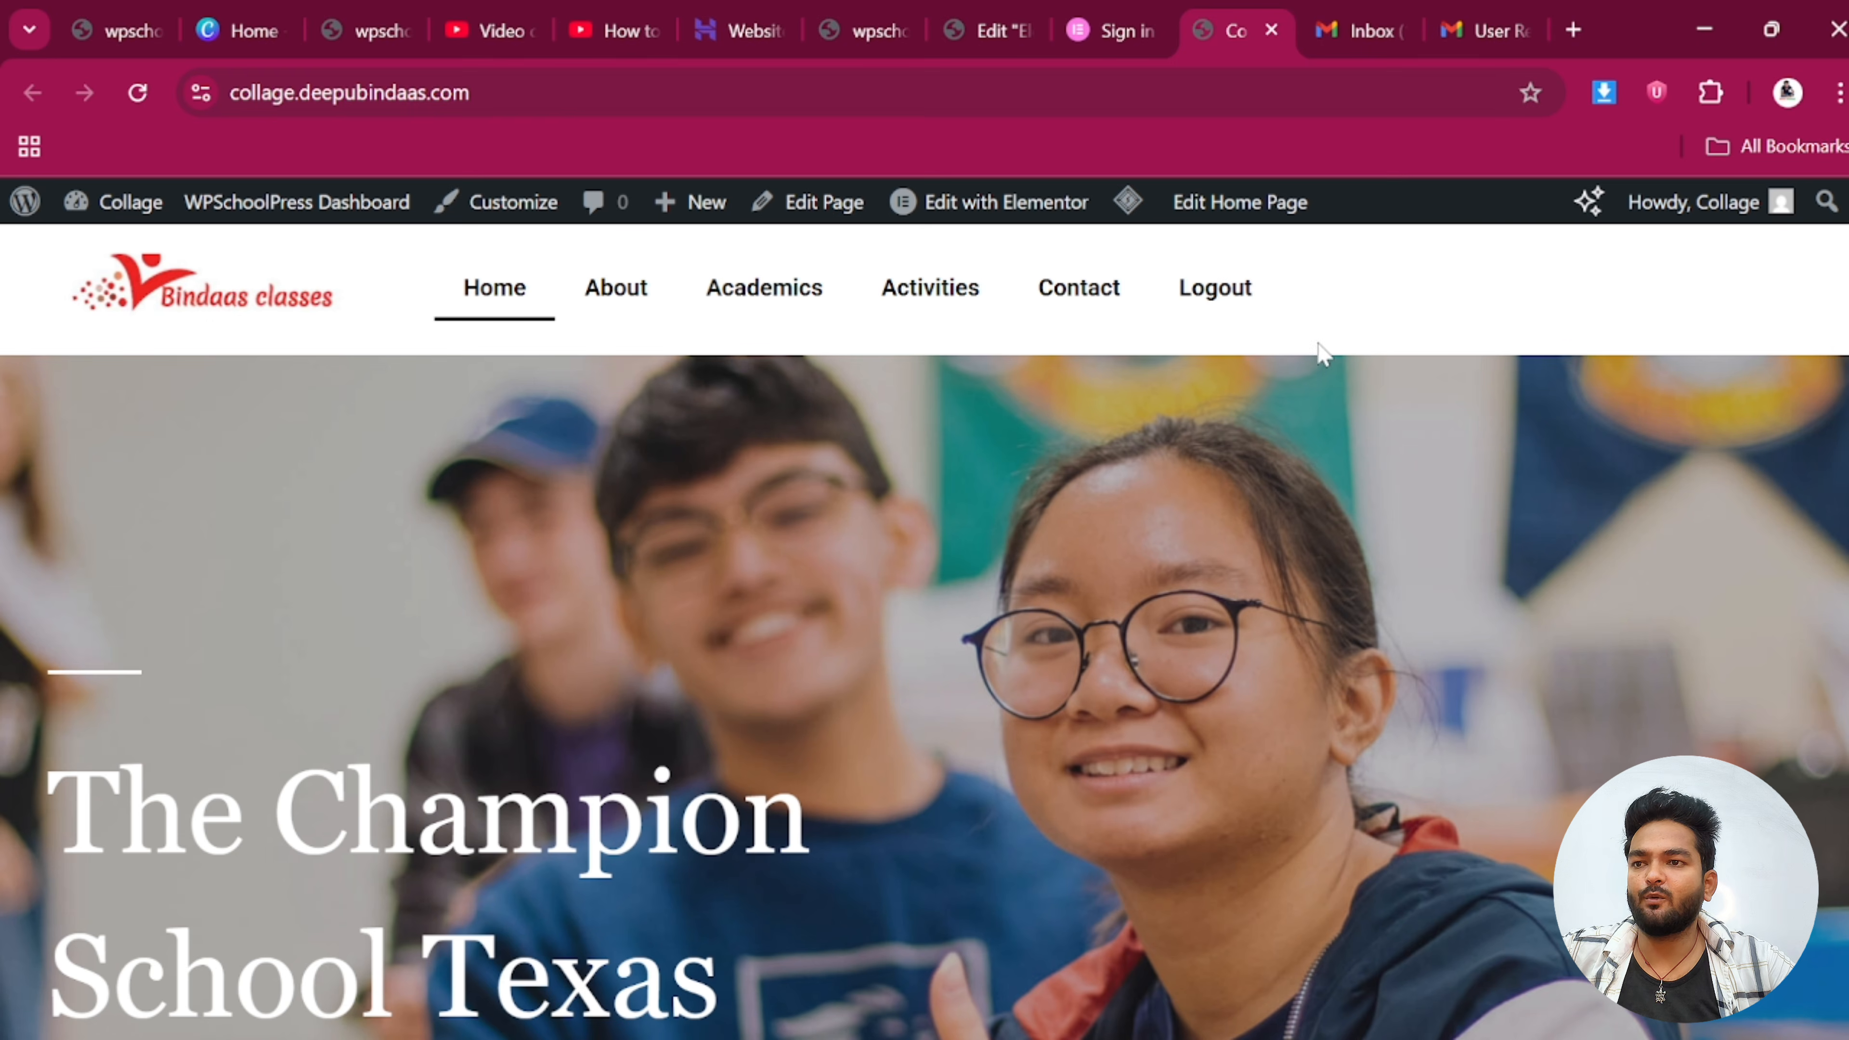
{"action": "left_click", "coordinate": [1204, 299]}
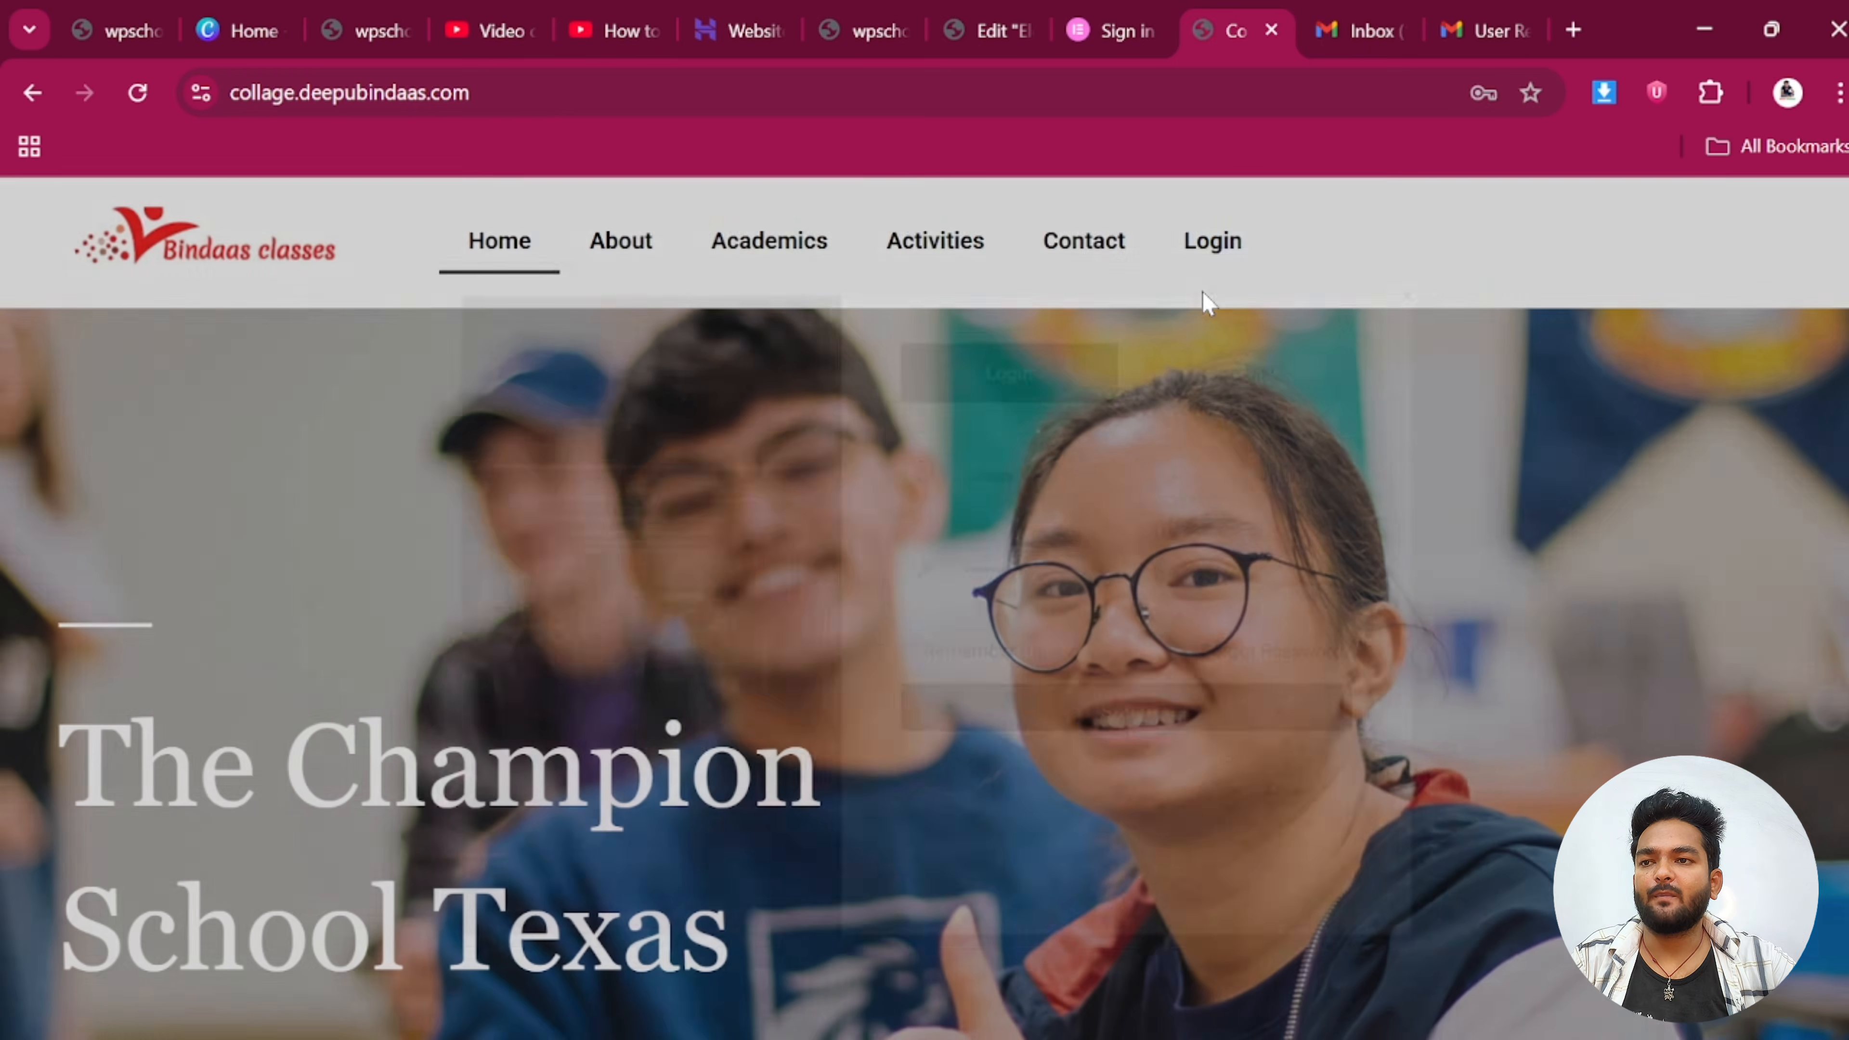
{"action": "left_click", "coordinate": [1207, 244]}
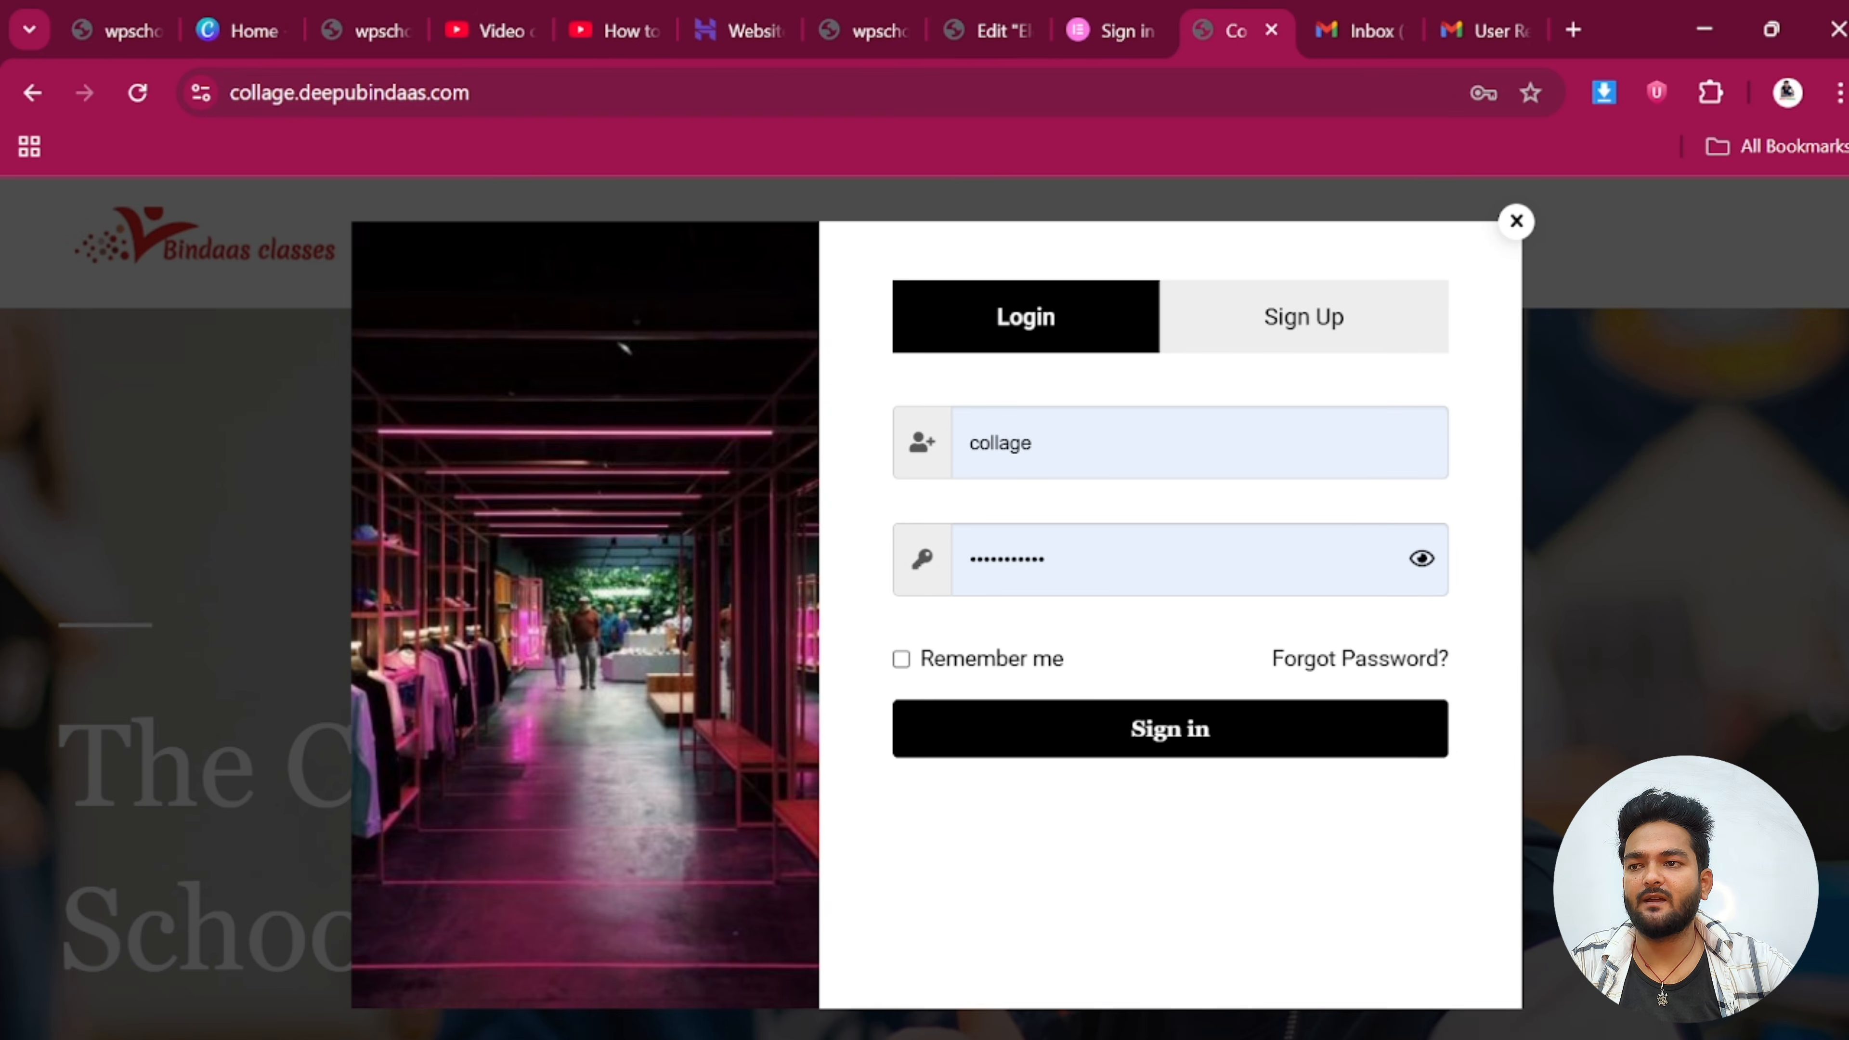
{"action": "left_click", "coordinate": [1237, 730]}
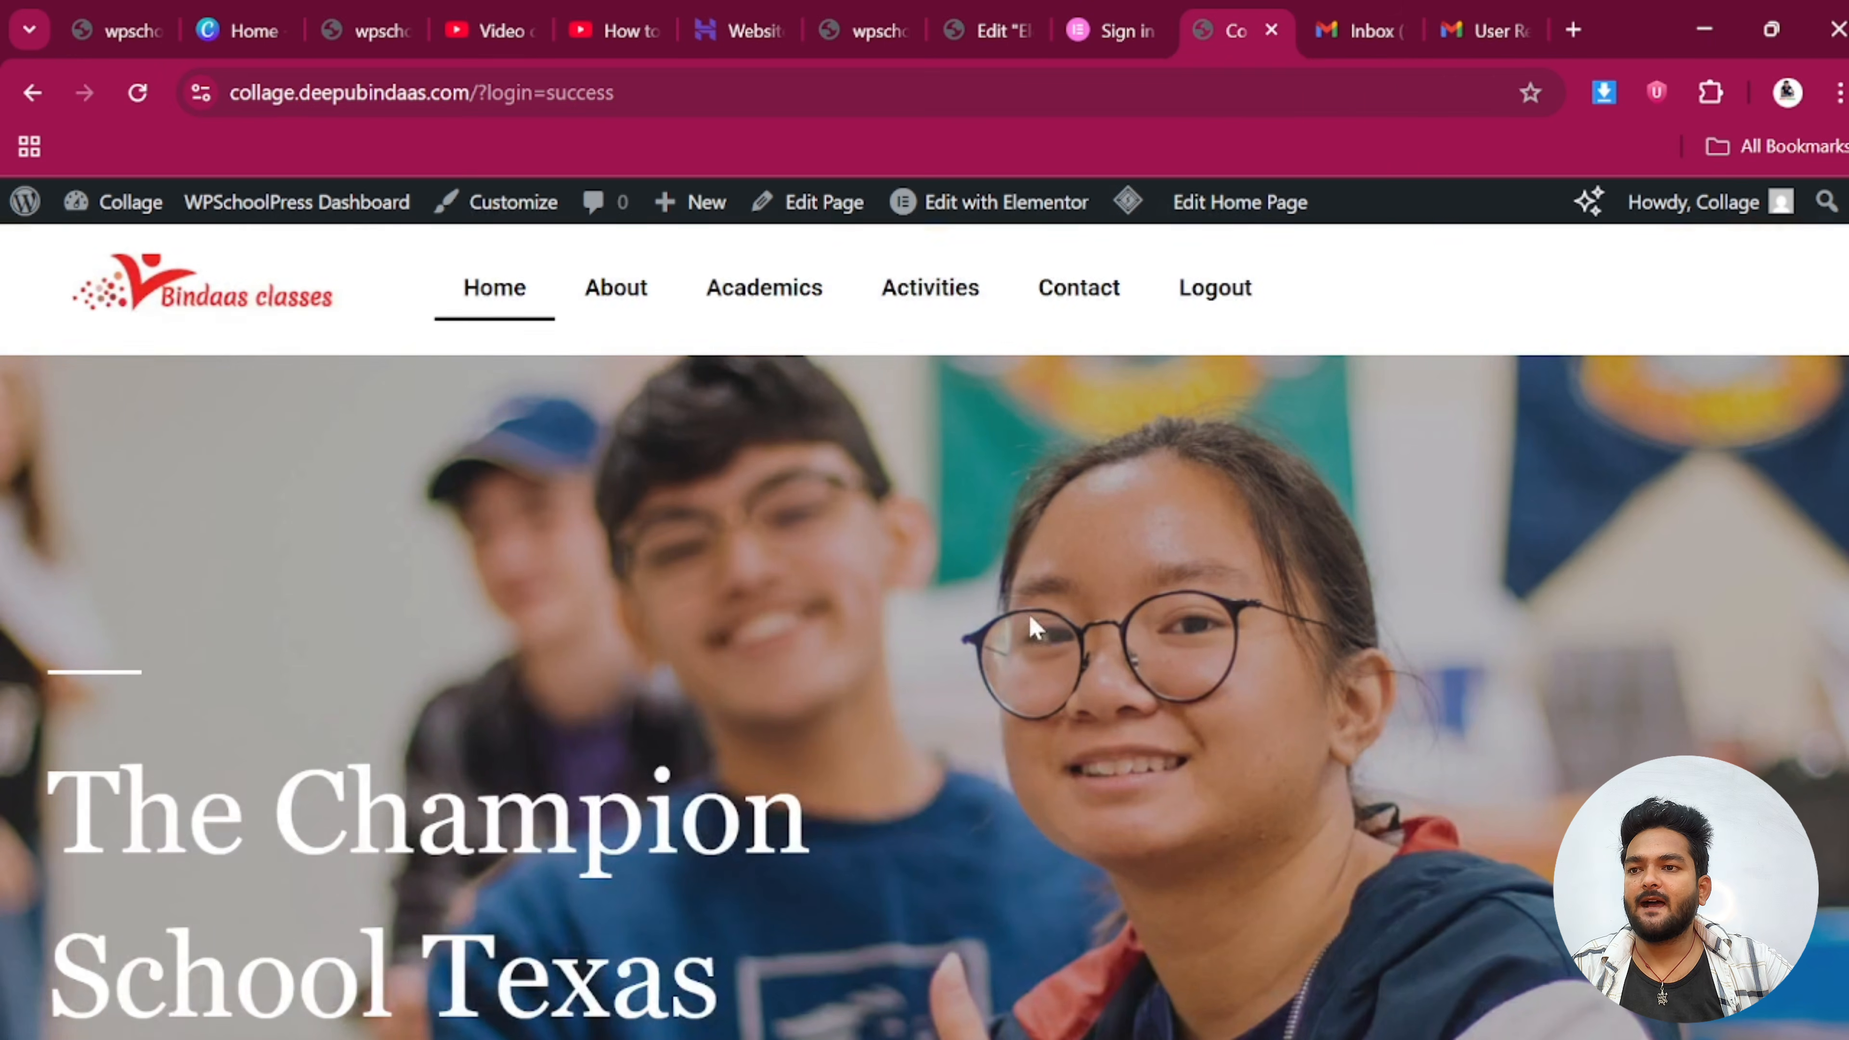
{"action": "scroll", "coordinate": [934, 675], "scroll_direction": "down", "scroll_amount": 2}
{"action": "scroll", "coordinate": [949, 721], "scroll_direction": "up", "scroll_amount": 2}
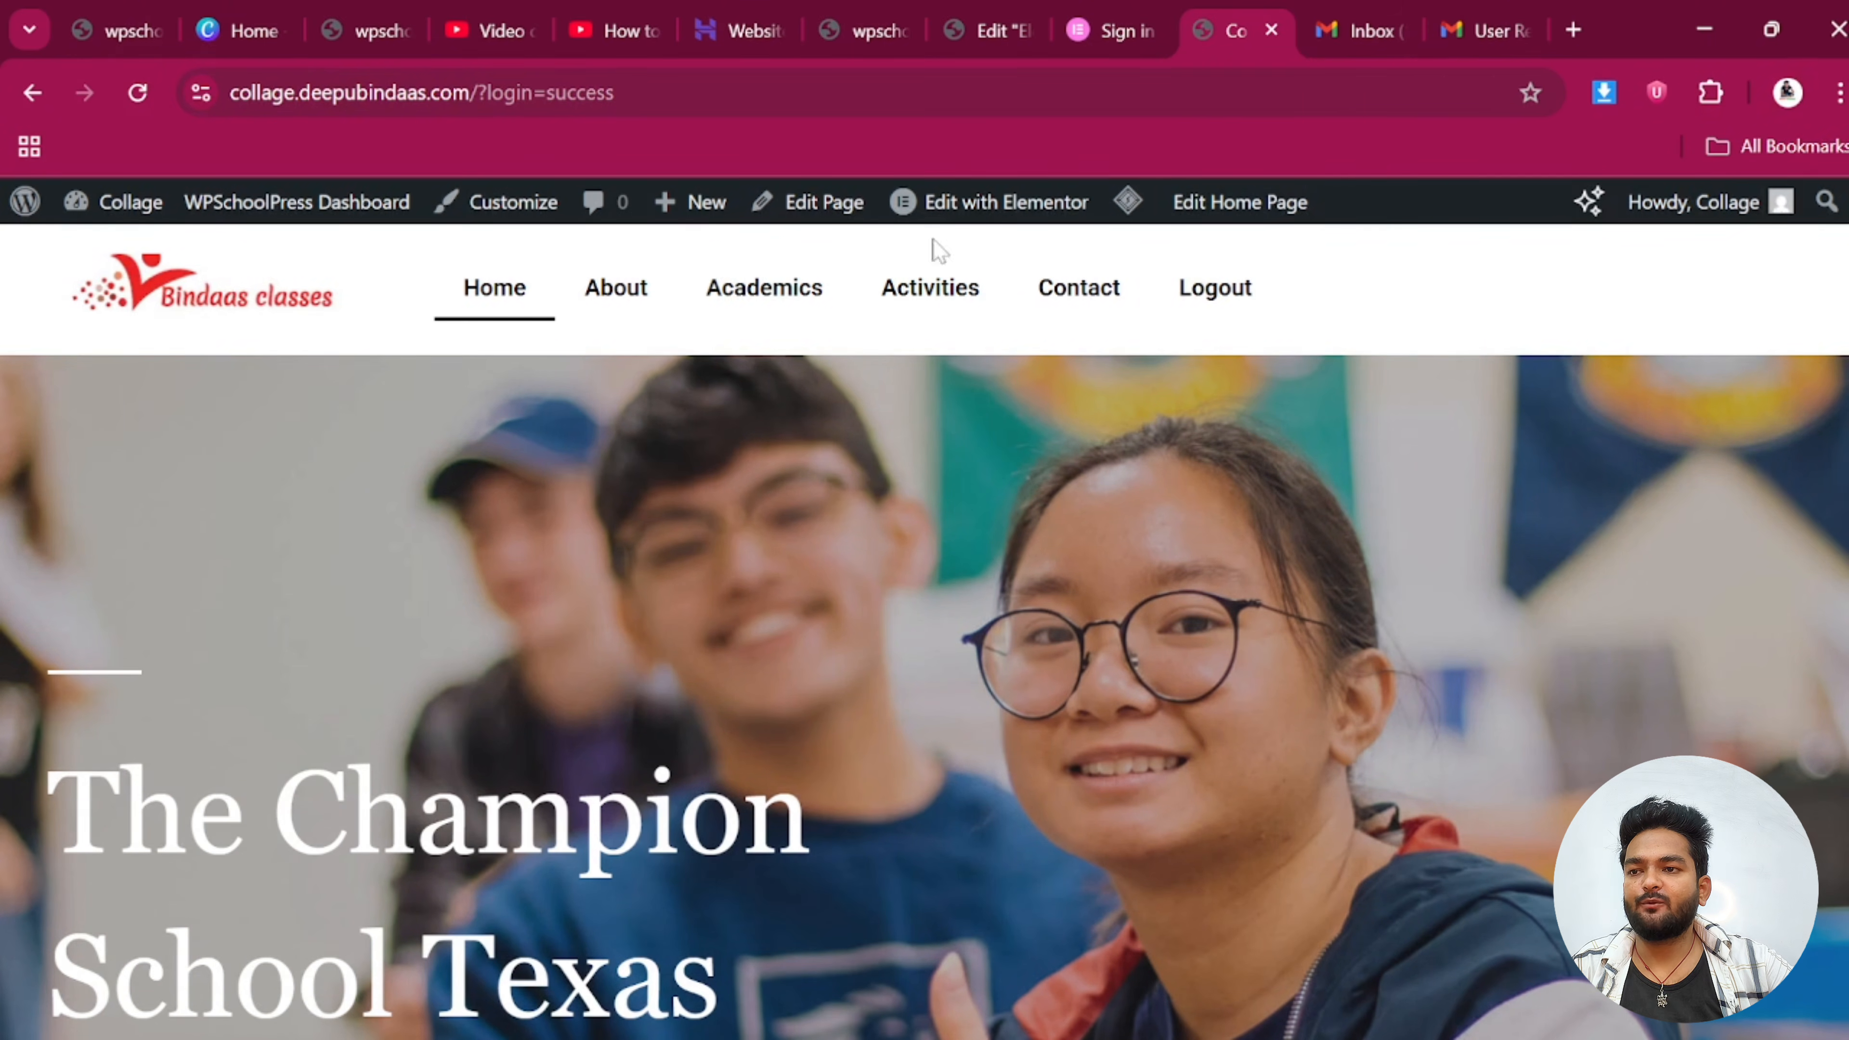
{"action": "left_click", "coordinate": [984, 29]}
Exit the Elementor editor back to WordPress admin
{"action": "left_click", "coordinate": [64, 222]}
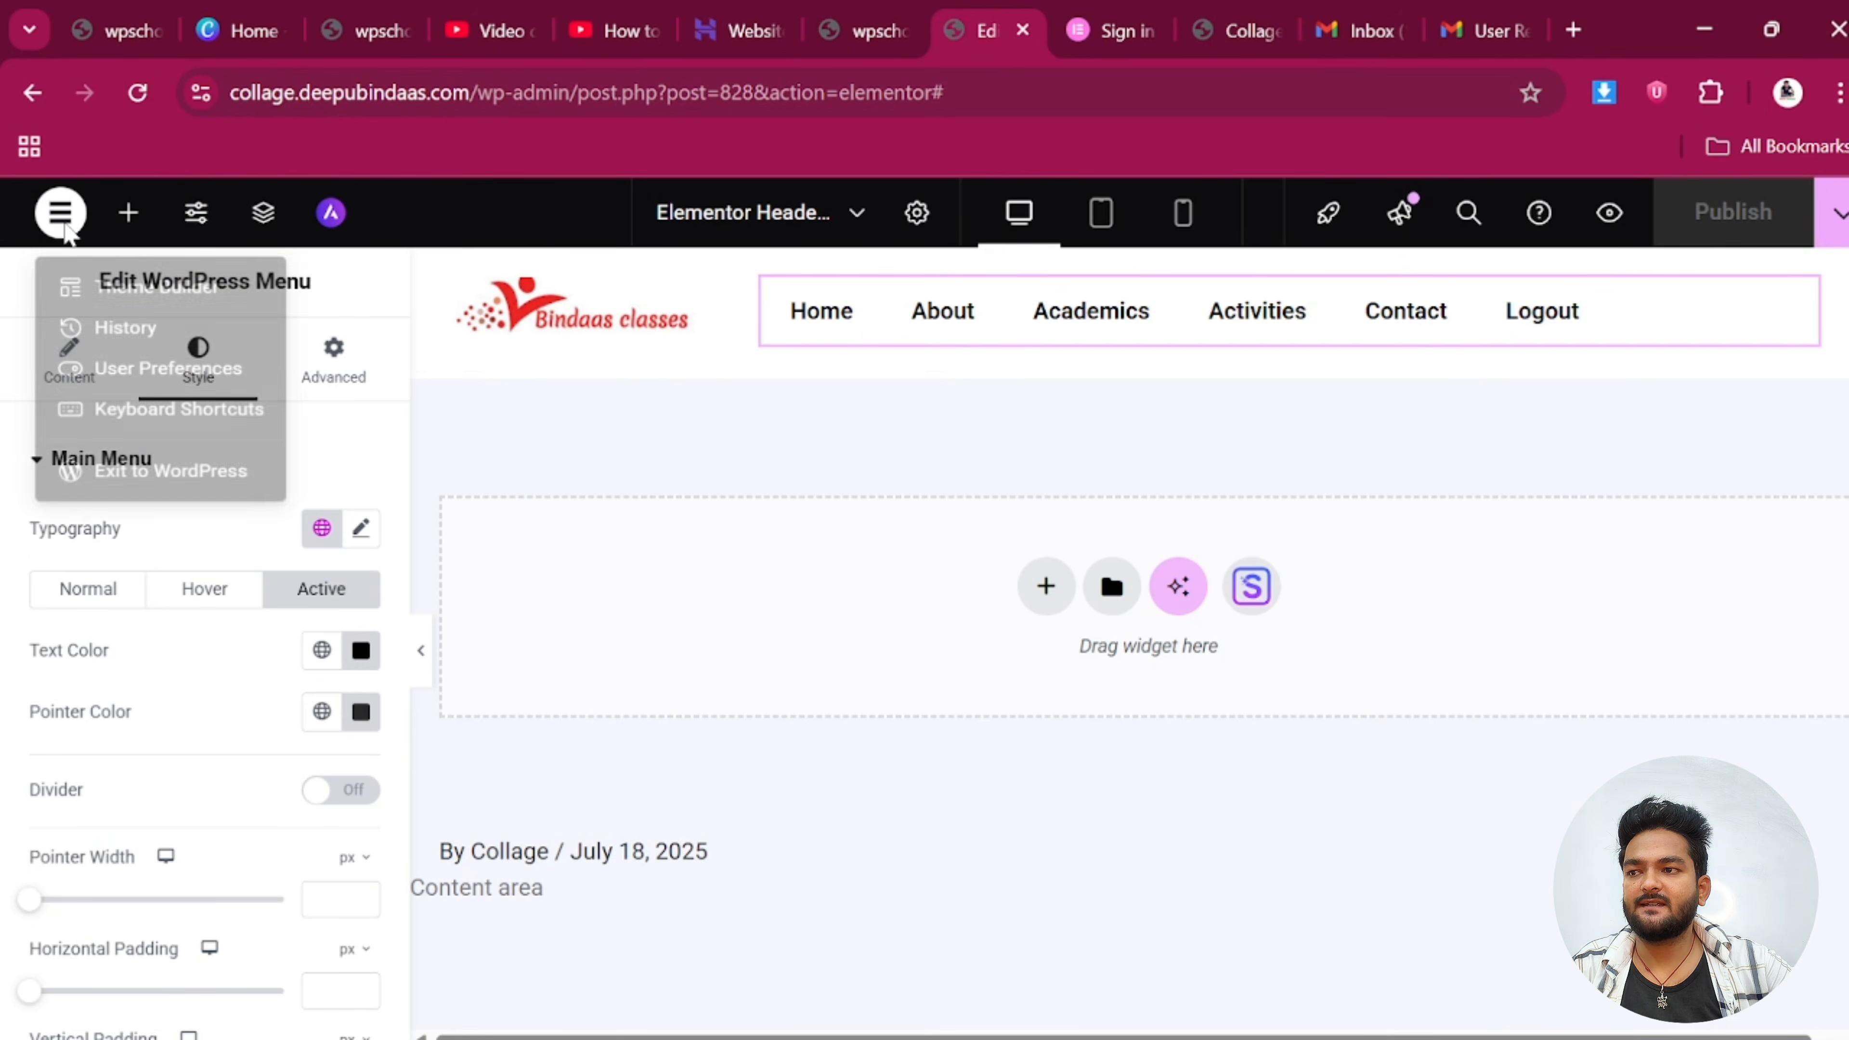
{"action": "left_click", "coordinate": [132, 508]}
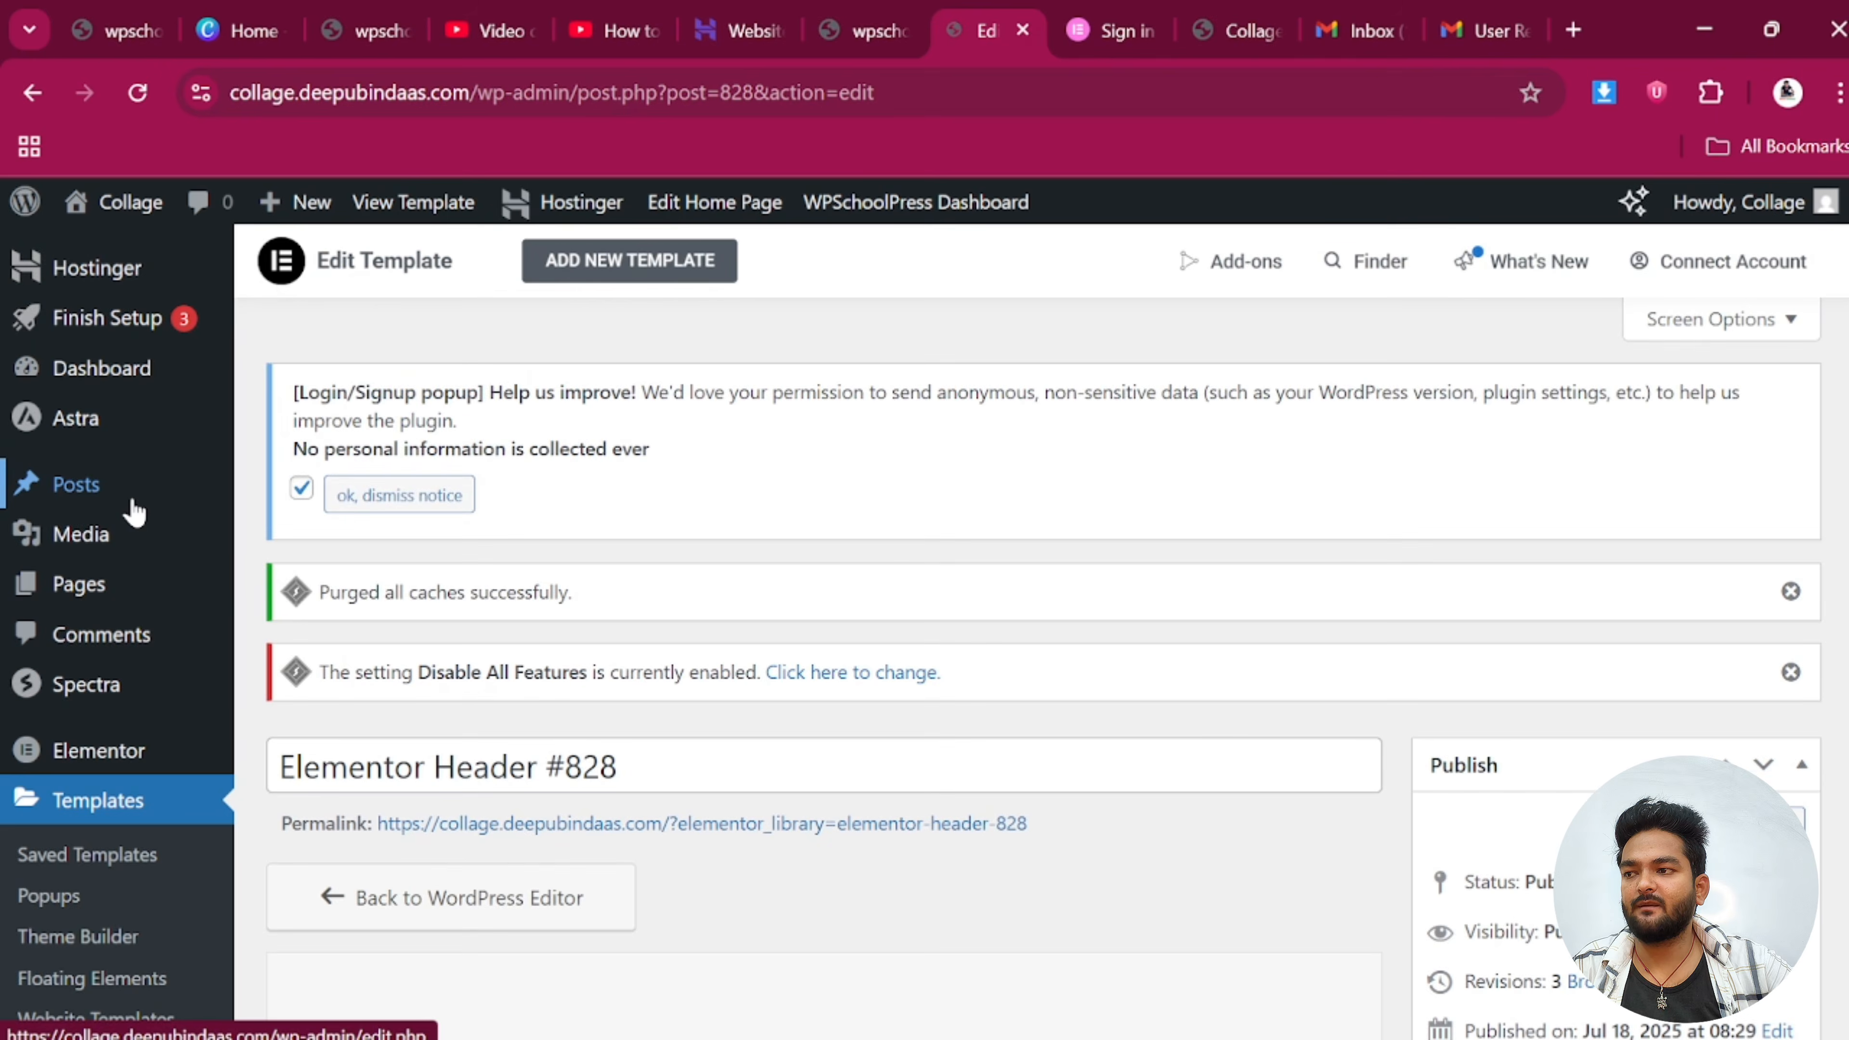
{"action": "scroll", "coordinate": [127, 539], "scroll_direction": "down", "scroll_amount": 5}
{"action": "scroll", "coordinate": [87, 496], "scroll_direction": "up", "scroll_amount": 5}
Open the Home page for editing from Pages > All Pages
{"action": "mouse_move", "coordinate": [80, 520]}
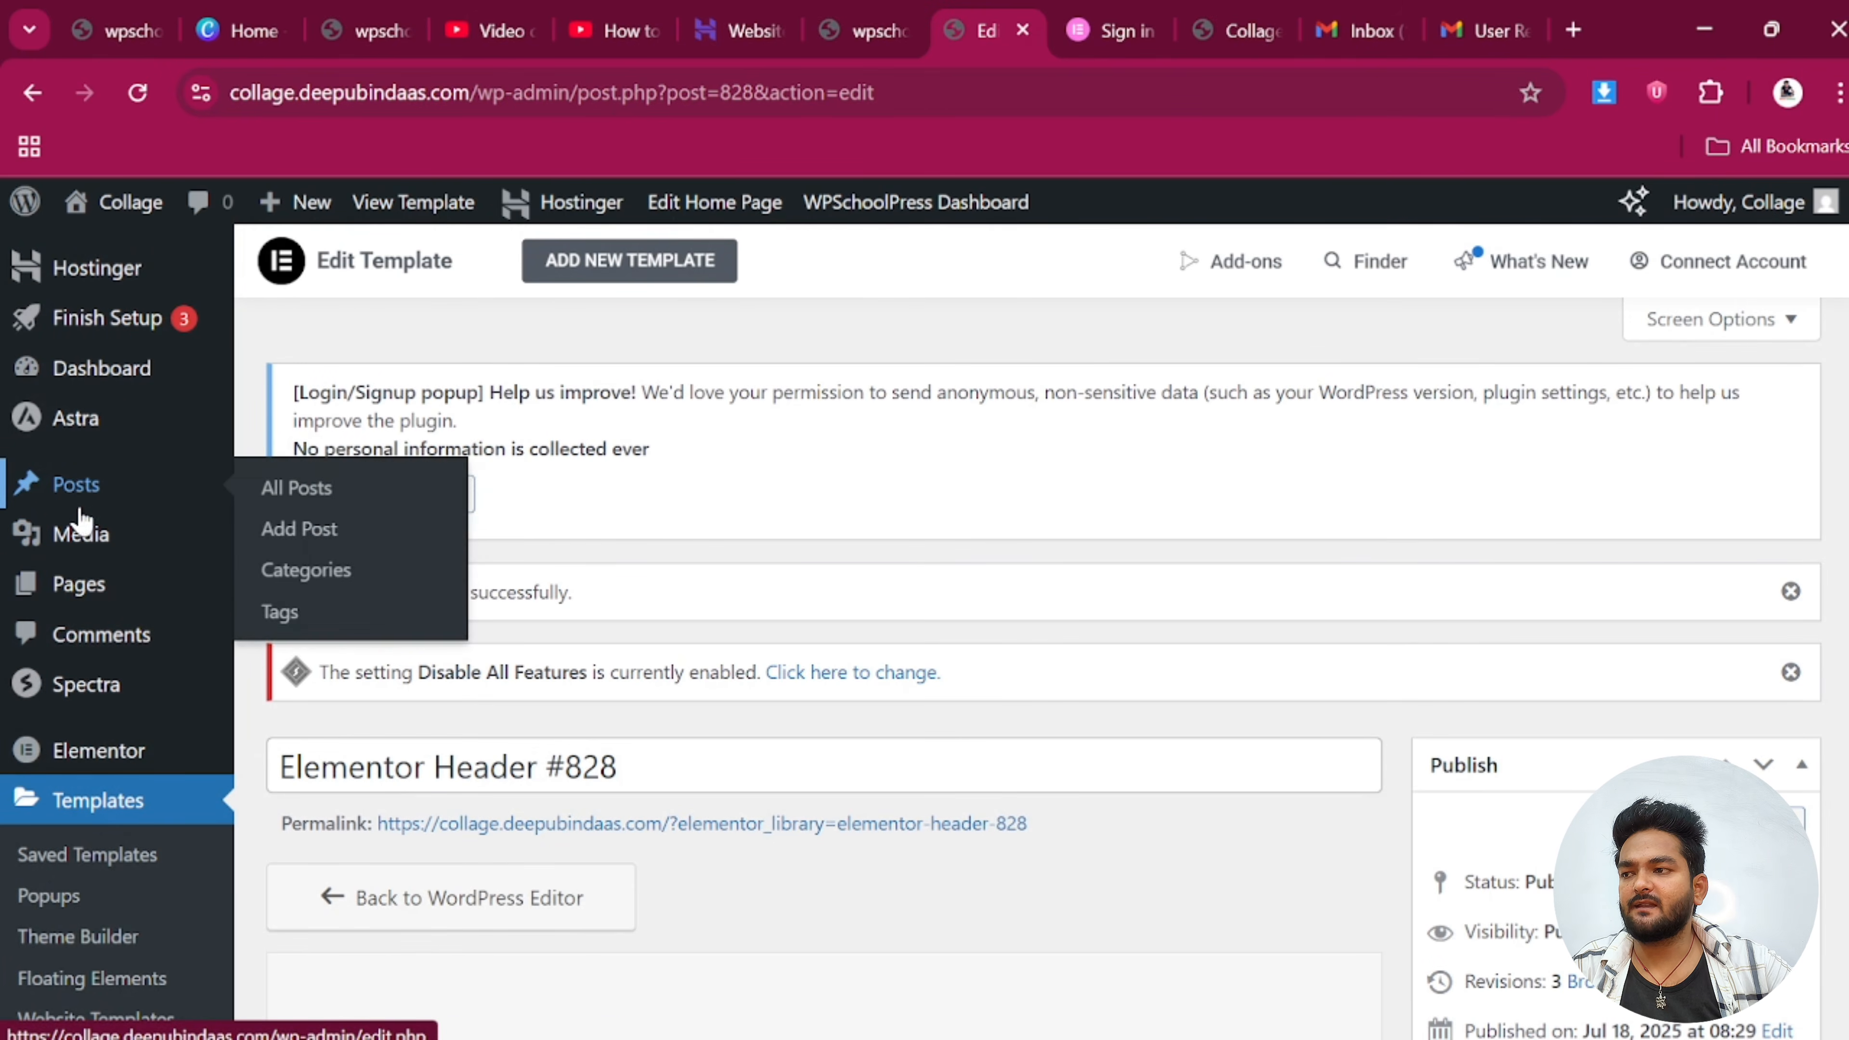
{"action": "mouse_move", "coordinate": [83, 582]}
{"action": "left_click", "coordinate": [300, 593]}
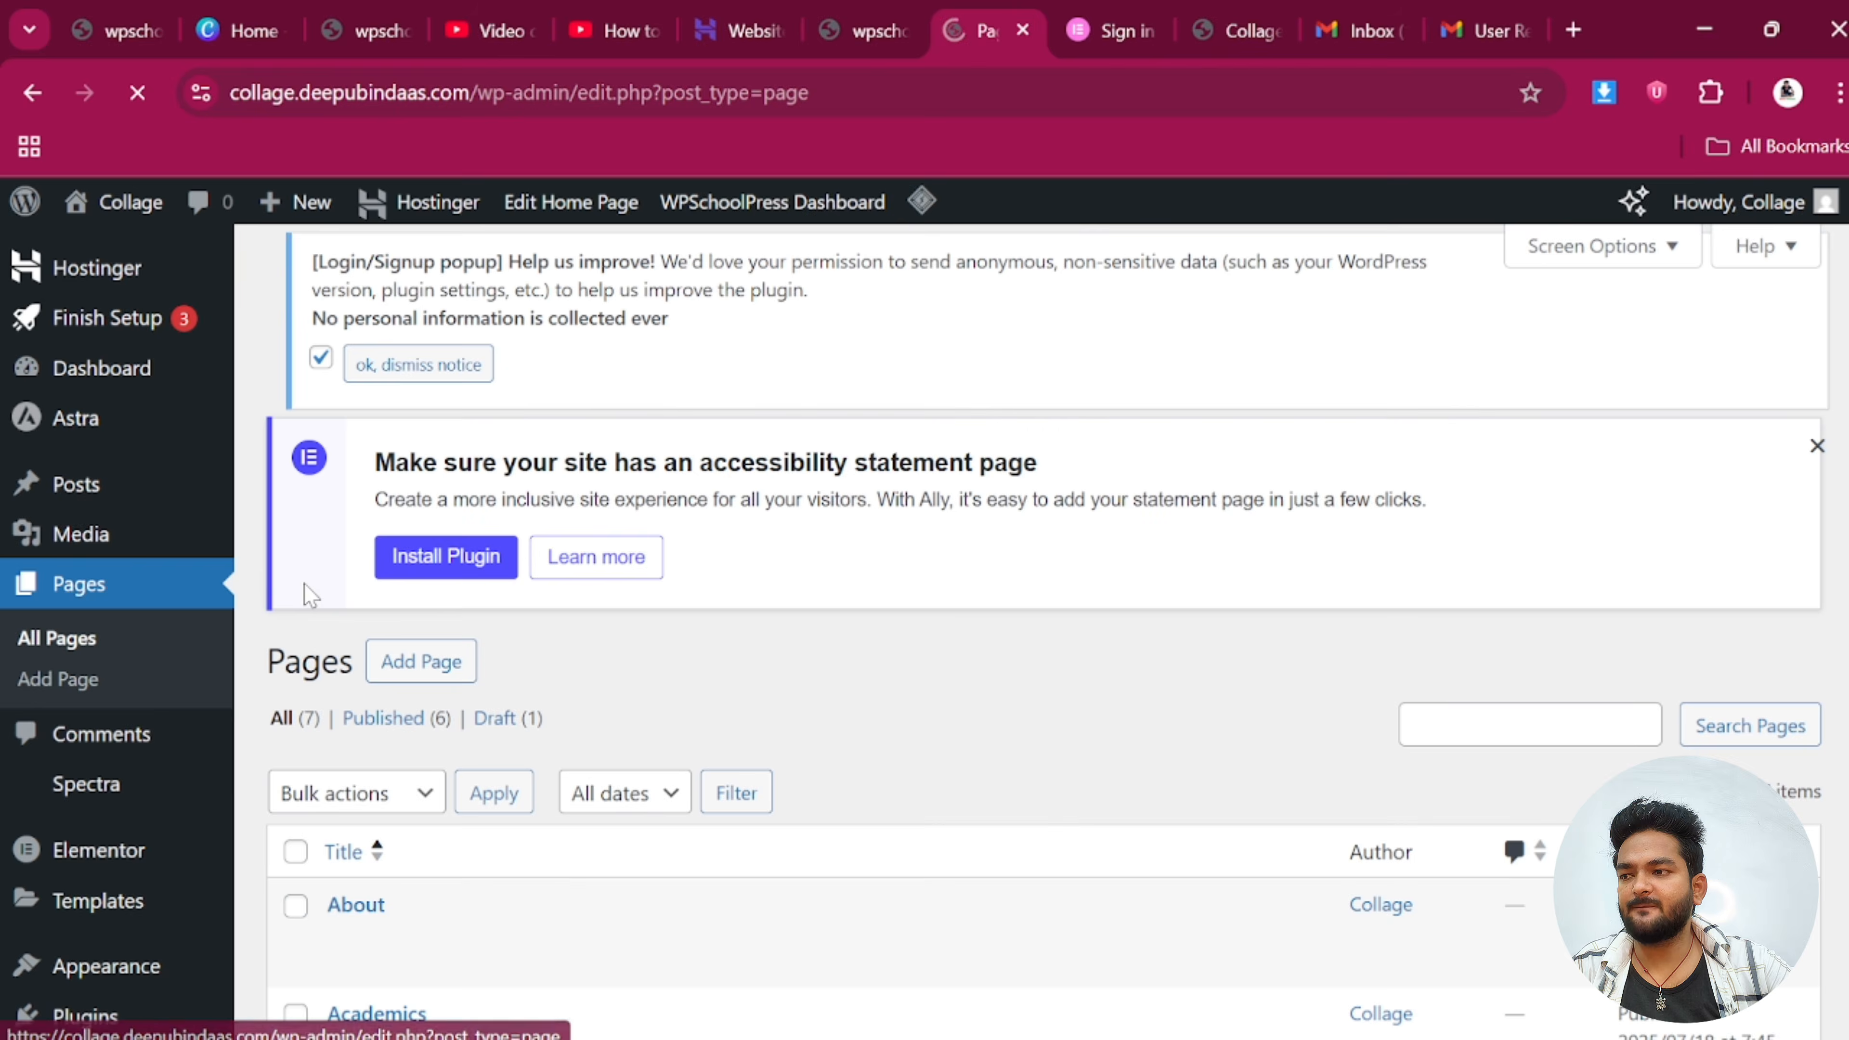
{"action": "scroll", "coordinate": [305, 584], "scroll_direction": "down", "scroll_amount": 8}
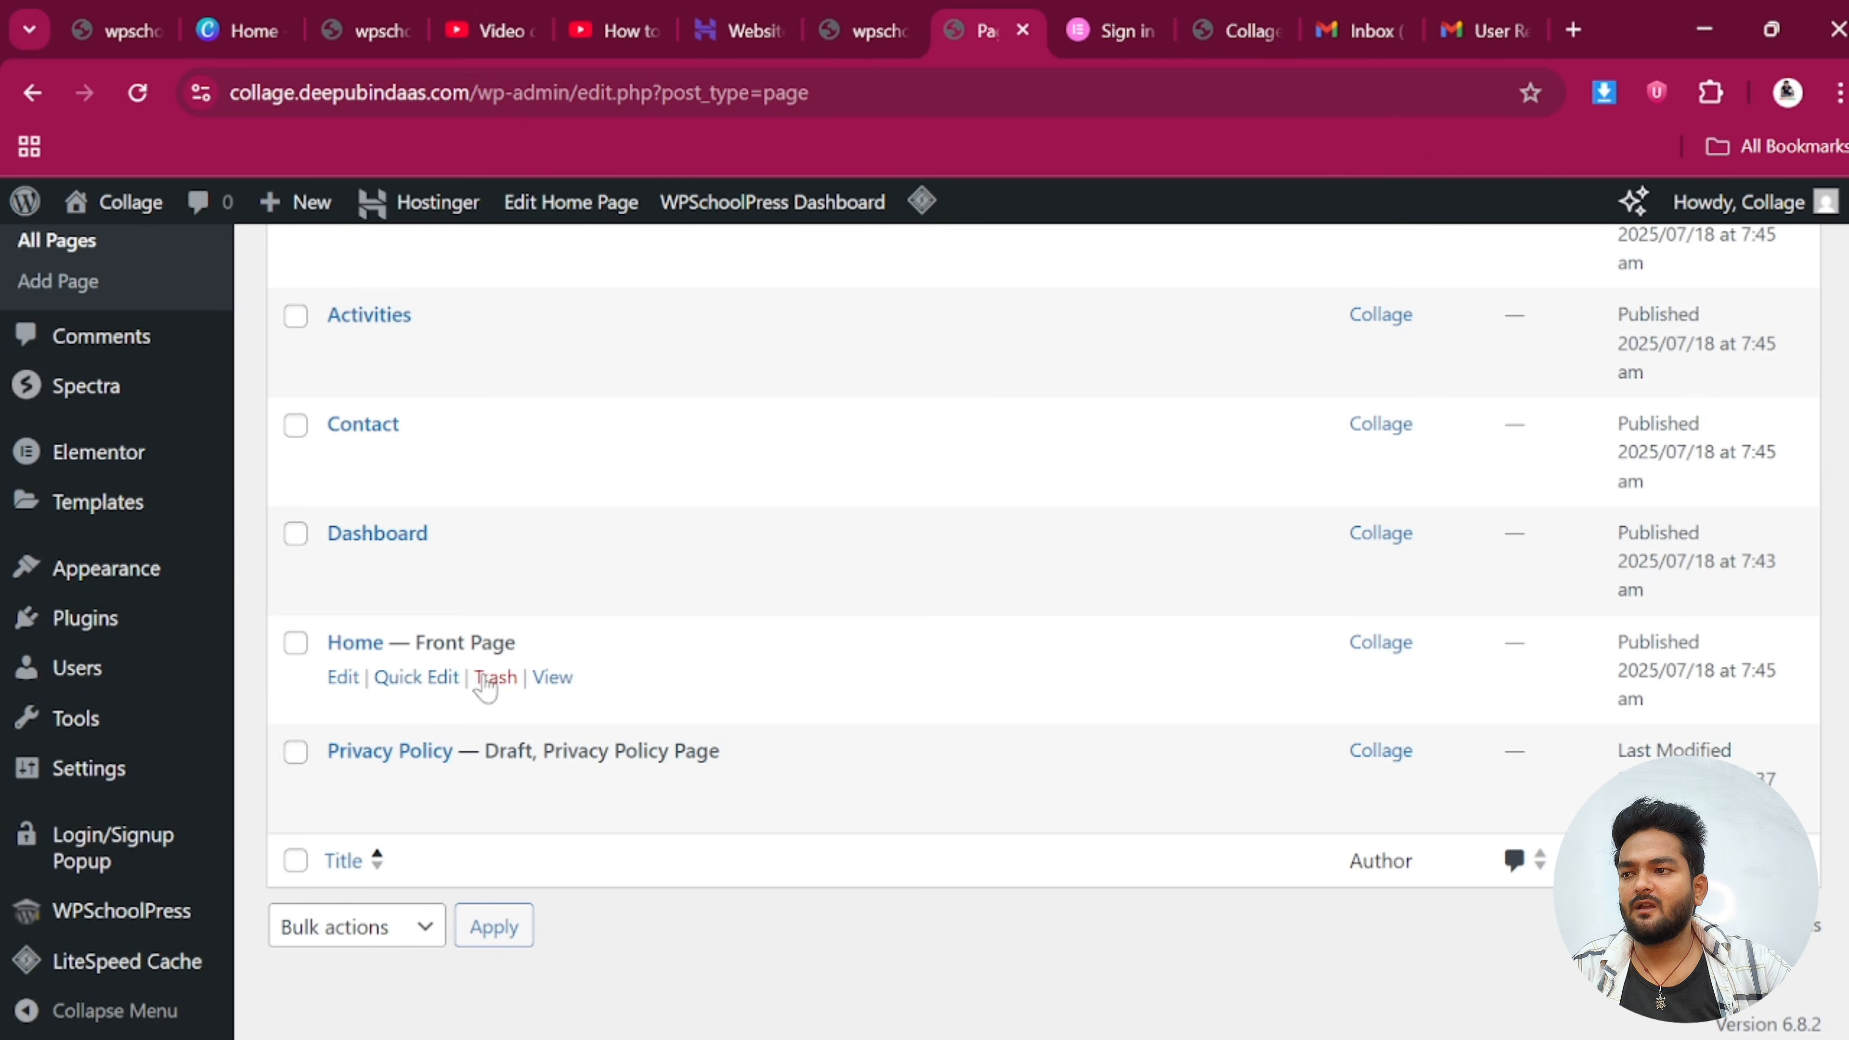
{"action": "left_click", "coordinate": [345, 679]}
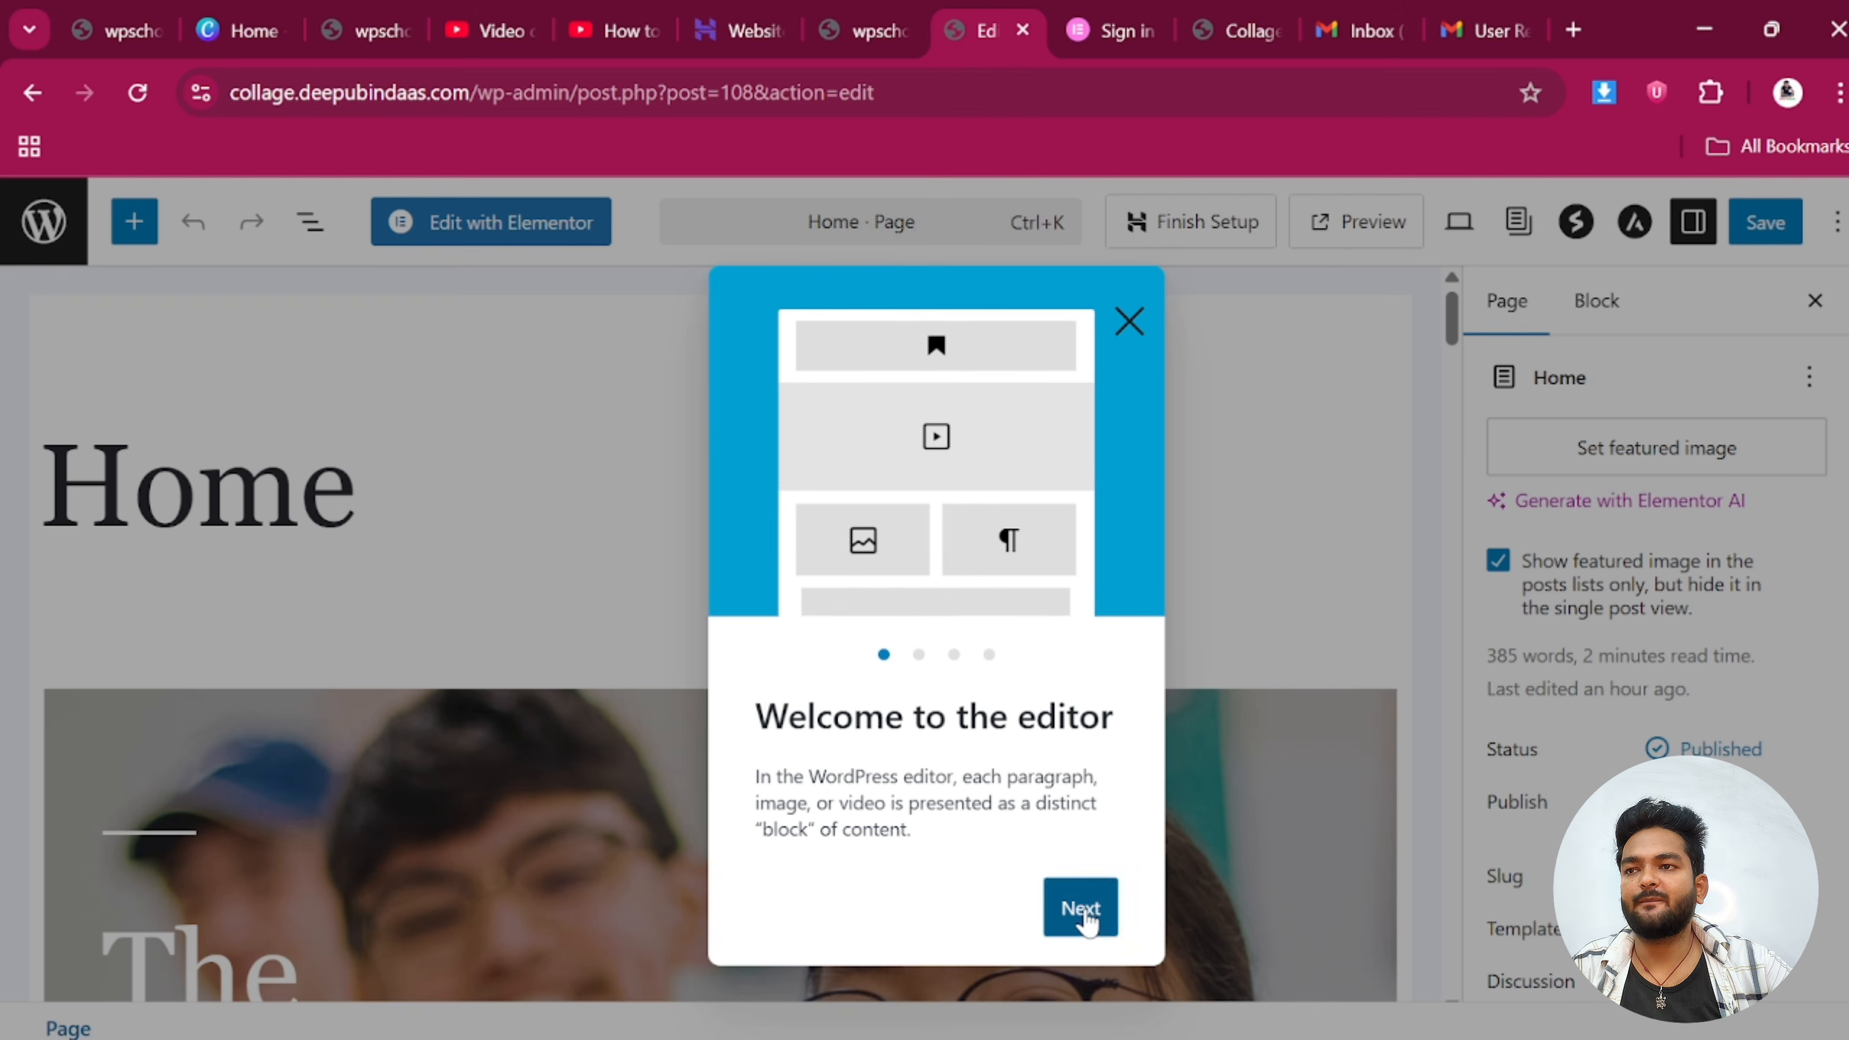
Dismiss the block editor's welcome guide
{"action": "left_click", "coordinate": [1079, 923]}
{"action": "left_click", "coordinate": [1129, 294]}
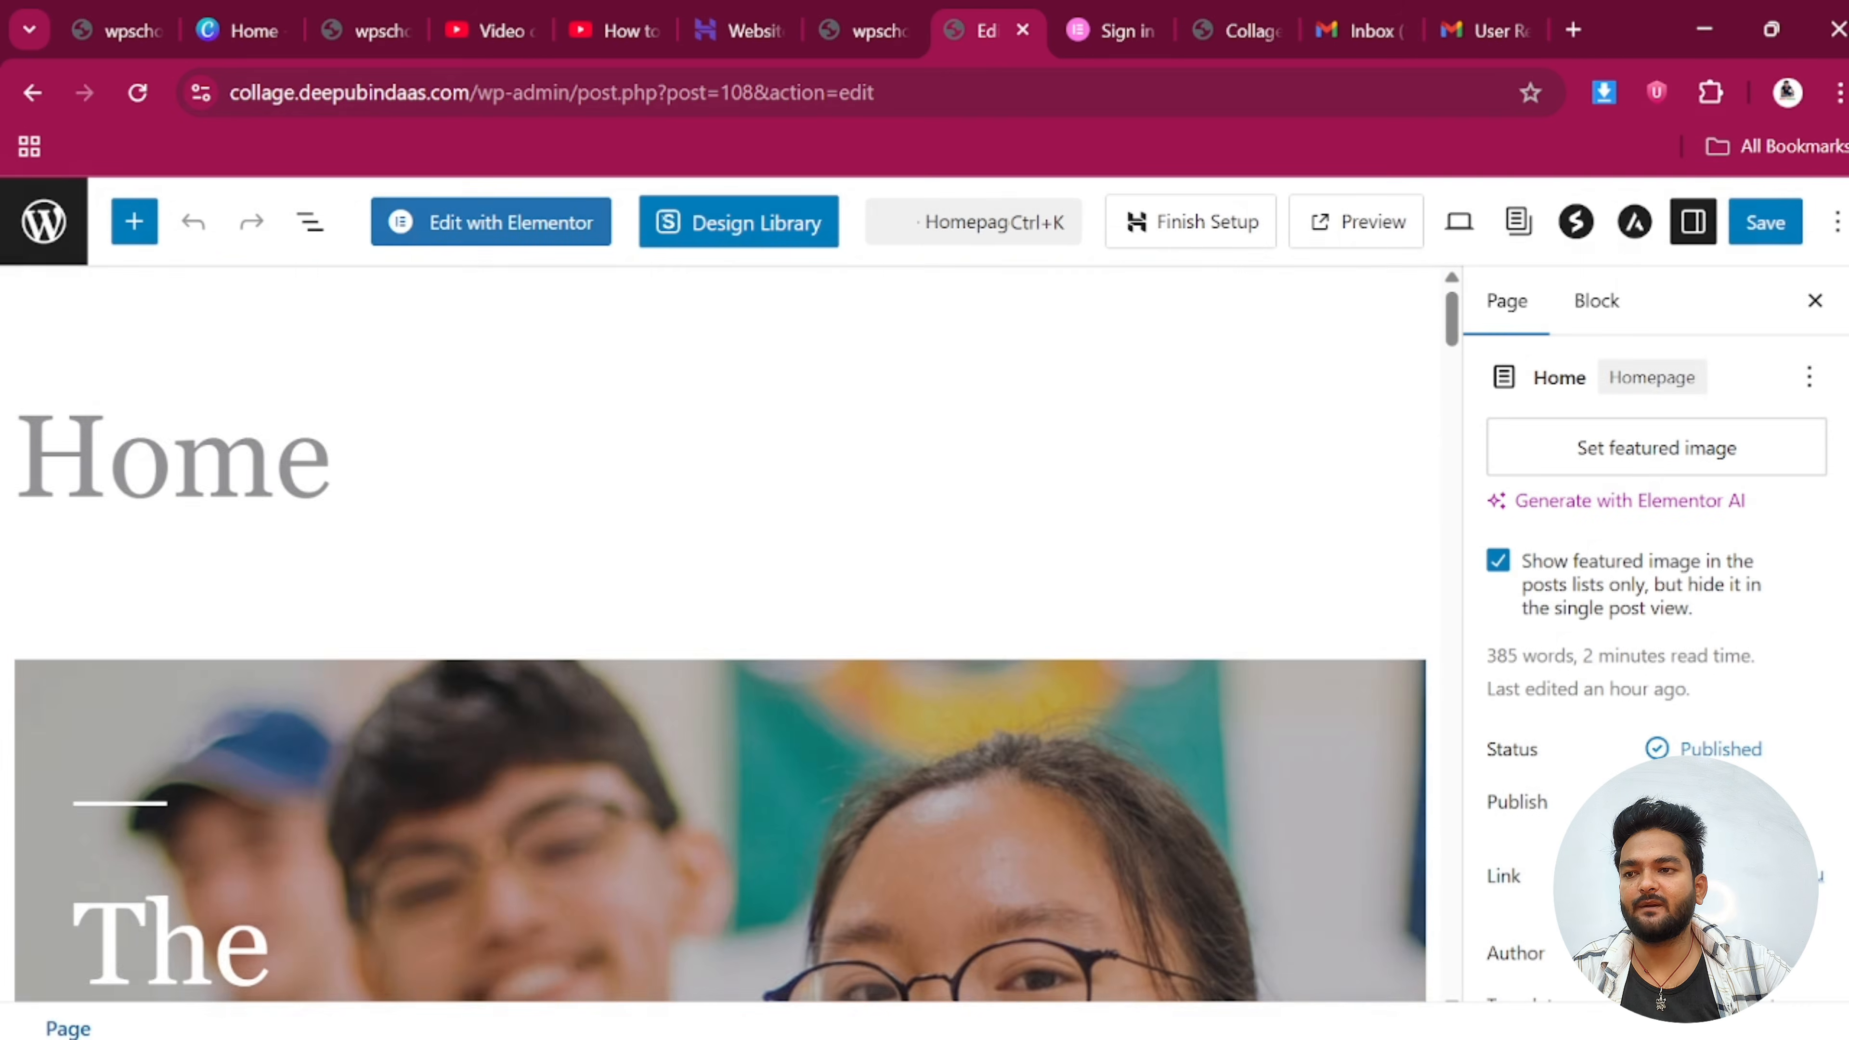
{"action": "scroll", "coordinate": [906, 546], "scroll_direction": "down", "scroll_amount": 5}
{"action": "scroll", "coordinate": [974, 537], "scroll_direction": "up", "scroll_amount": 4}
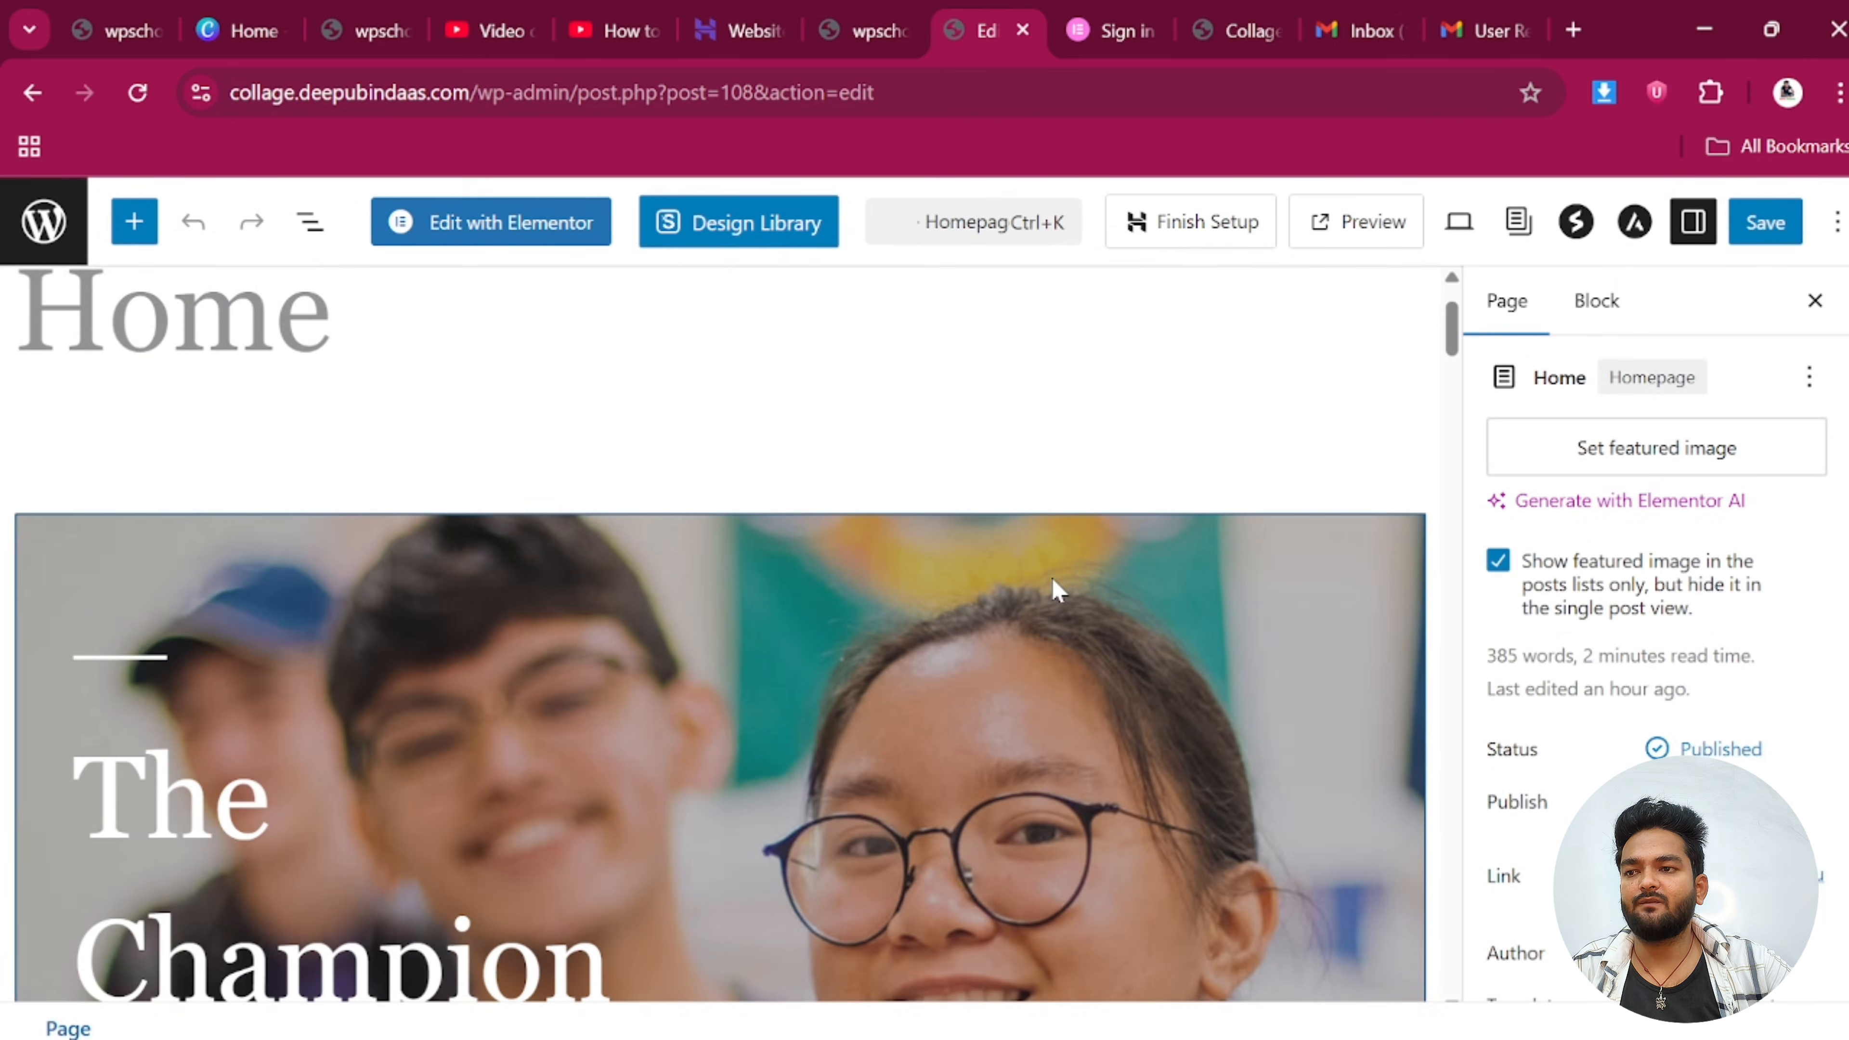
Select the hero container on the Home page and bring up its settings
{"action": "left_click", "coordinate": [1057, 590]}
{"action": "scroll", "coordinate": [1572, 607], "scroll_direction": "down", "scroll_amount": 8}
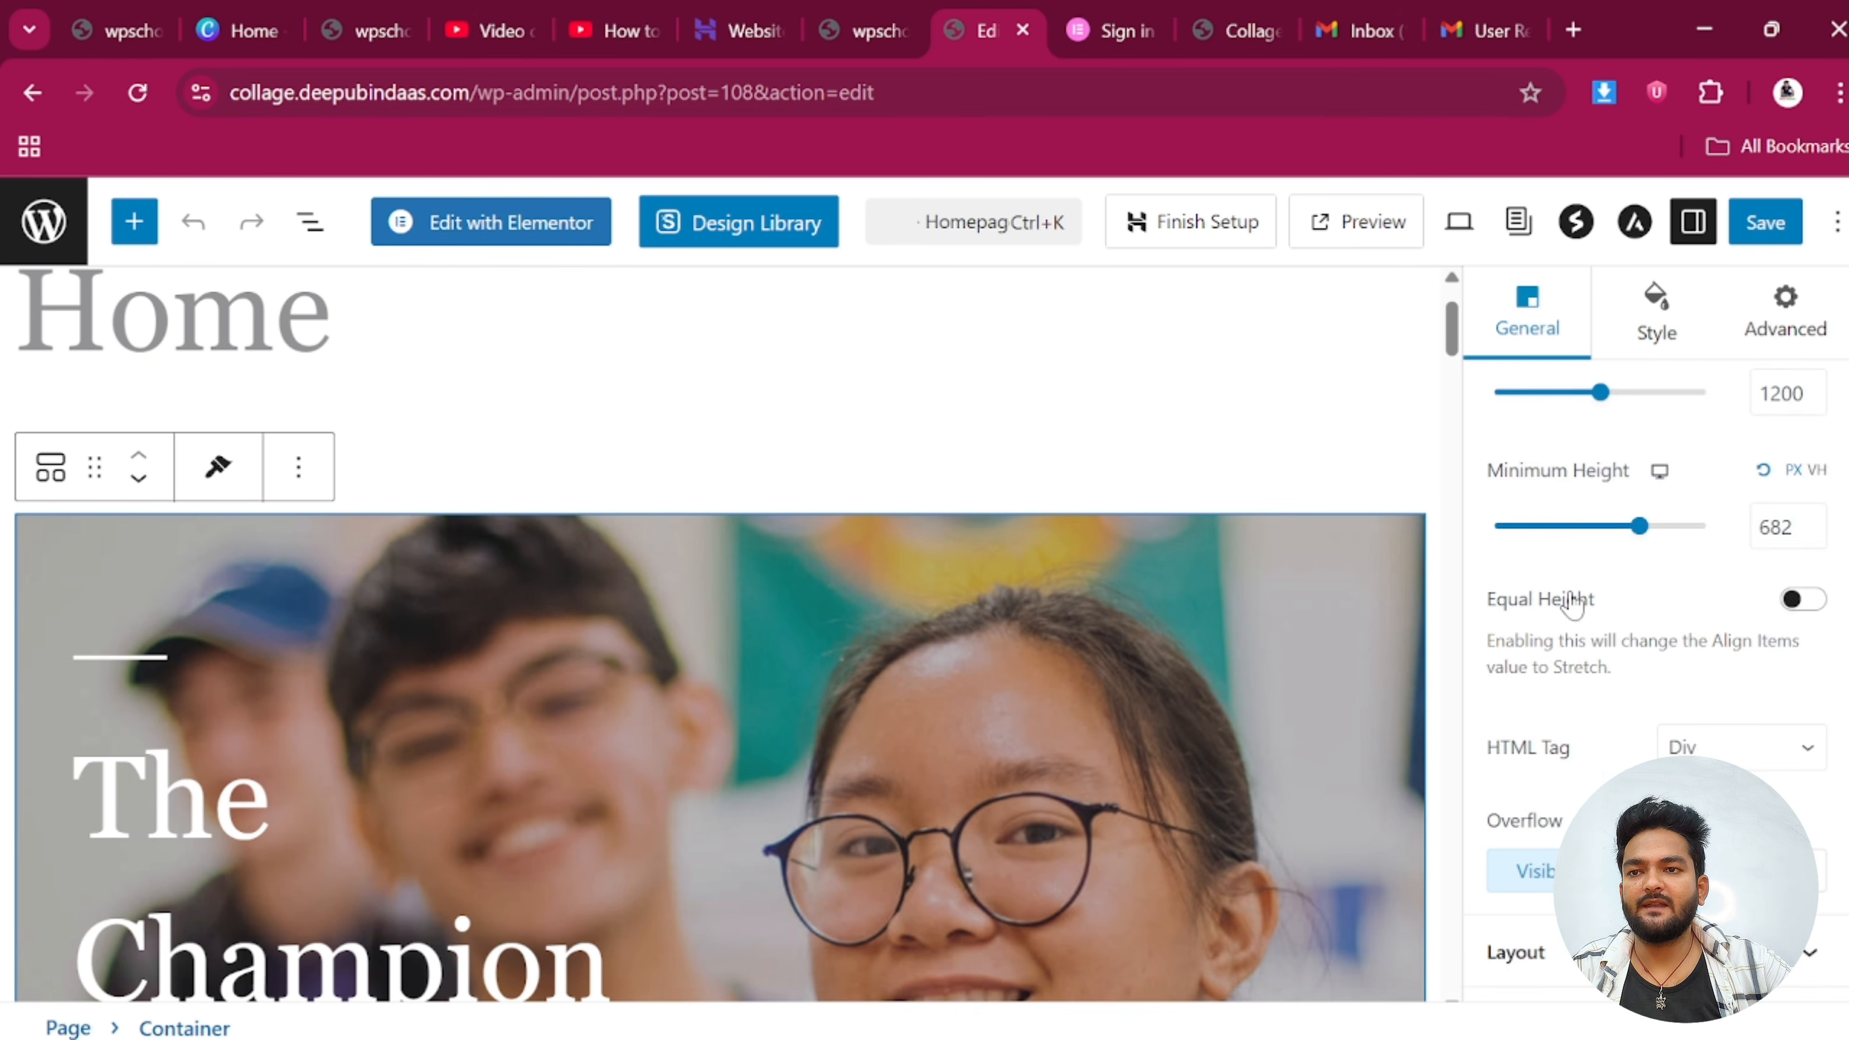
{"action": "scroll", "coordinate": [1591, 685], "scroll_direction": "up", "scroll_amount": 4}
{"action": "scroll", "coordinate": [1598, 663], "scroll_direction": "up", "scroll_amount": 5}
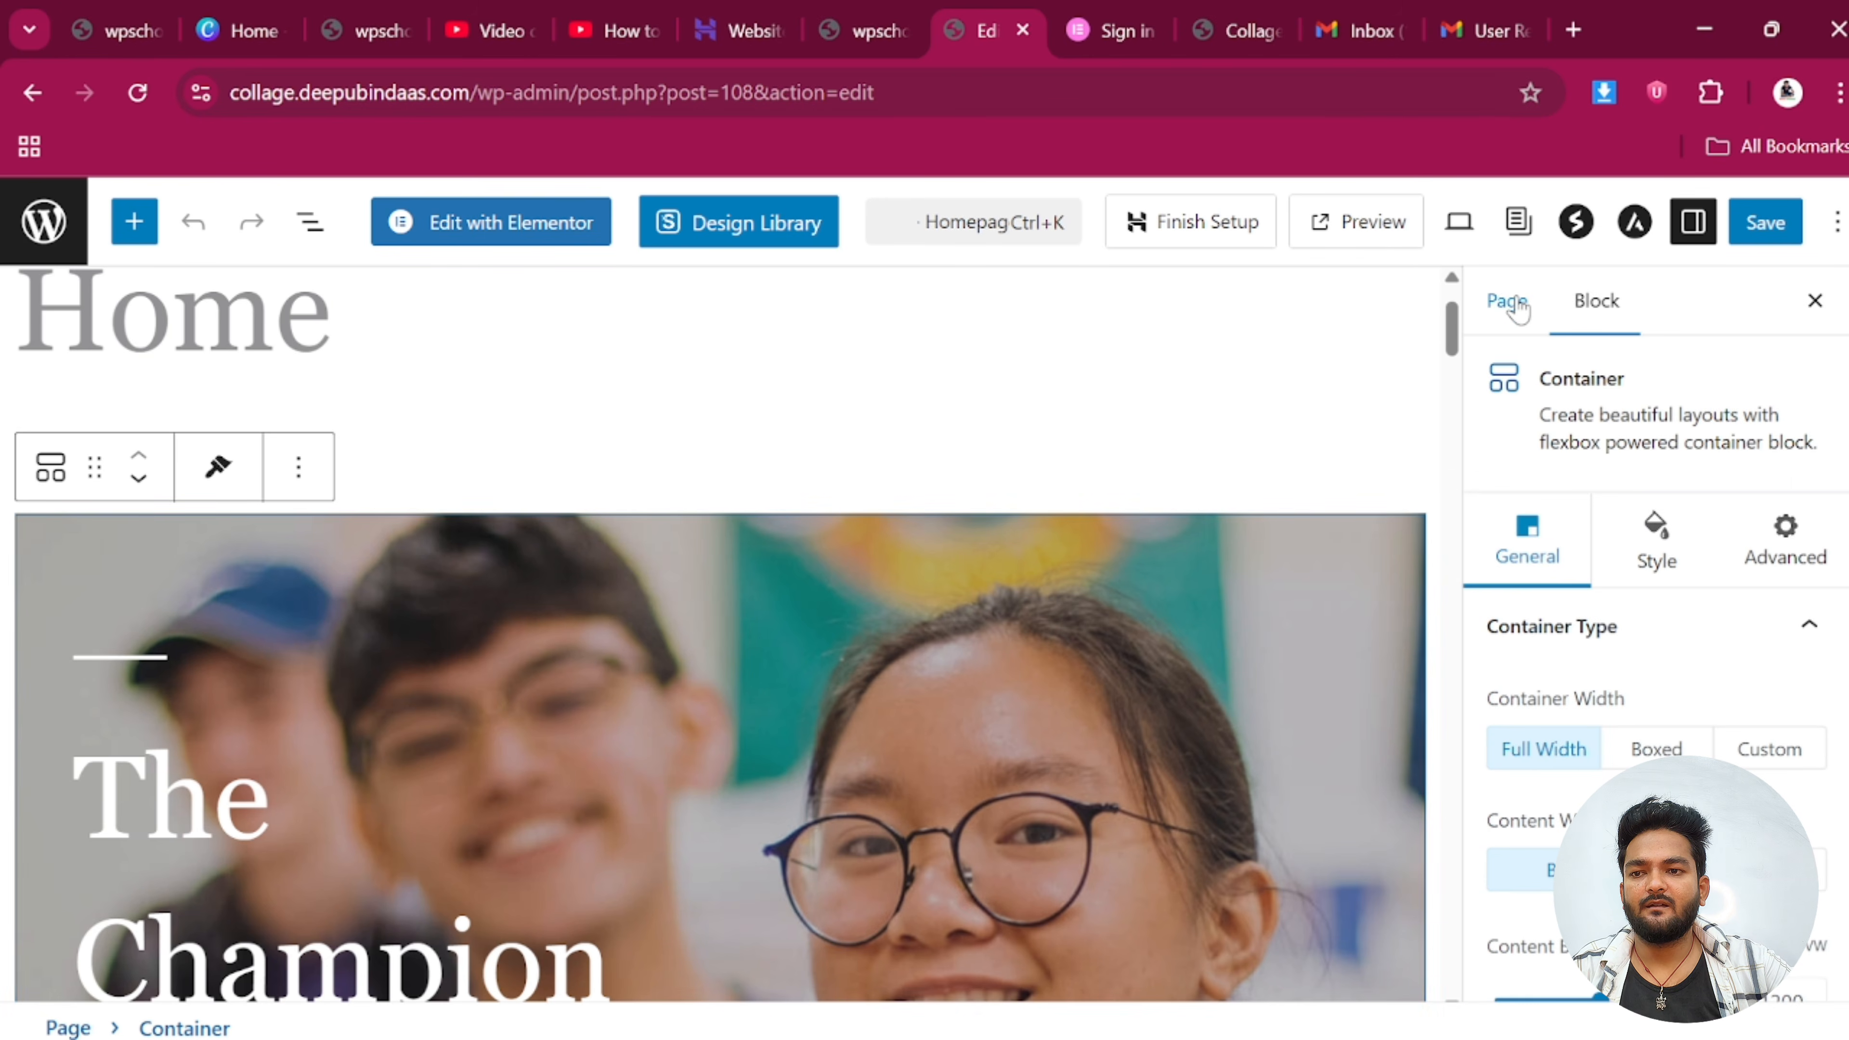
{"action": "left_click", "coordinate": [1506, 301]}
{"action": "scroll", "coordinate": [1602, 554], "scroll_direction": "down", "scroll_amount": 10}
{"action": "scroll", "coordinate": [1616, 628], "scroll_direction": "up", "scroll_amount": 2}
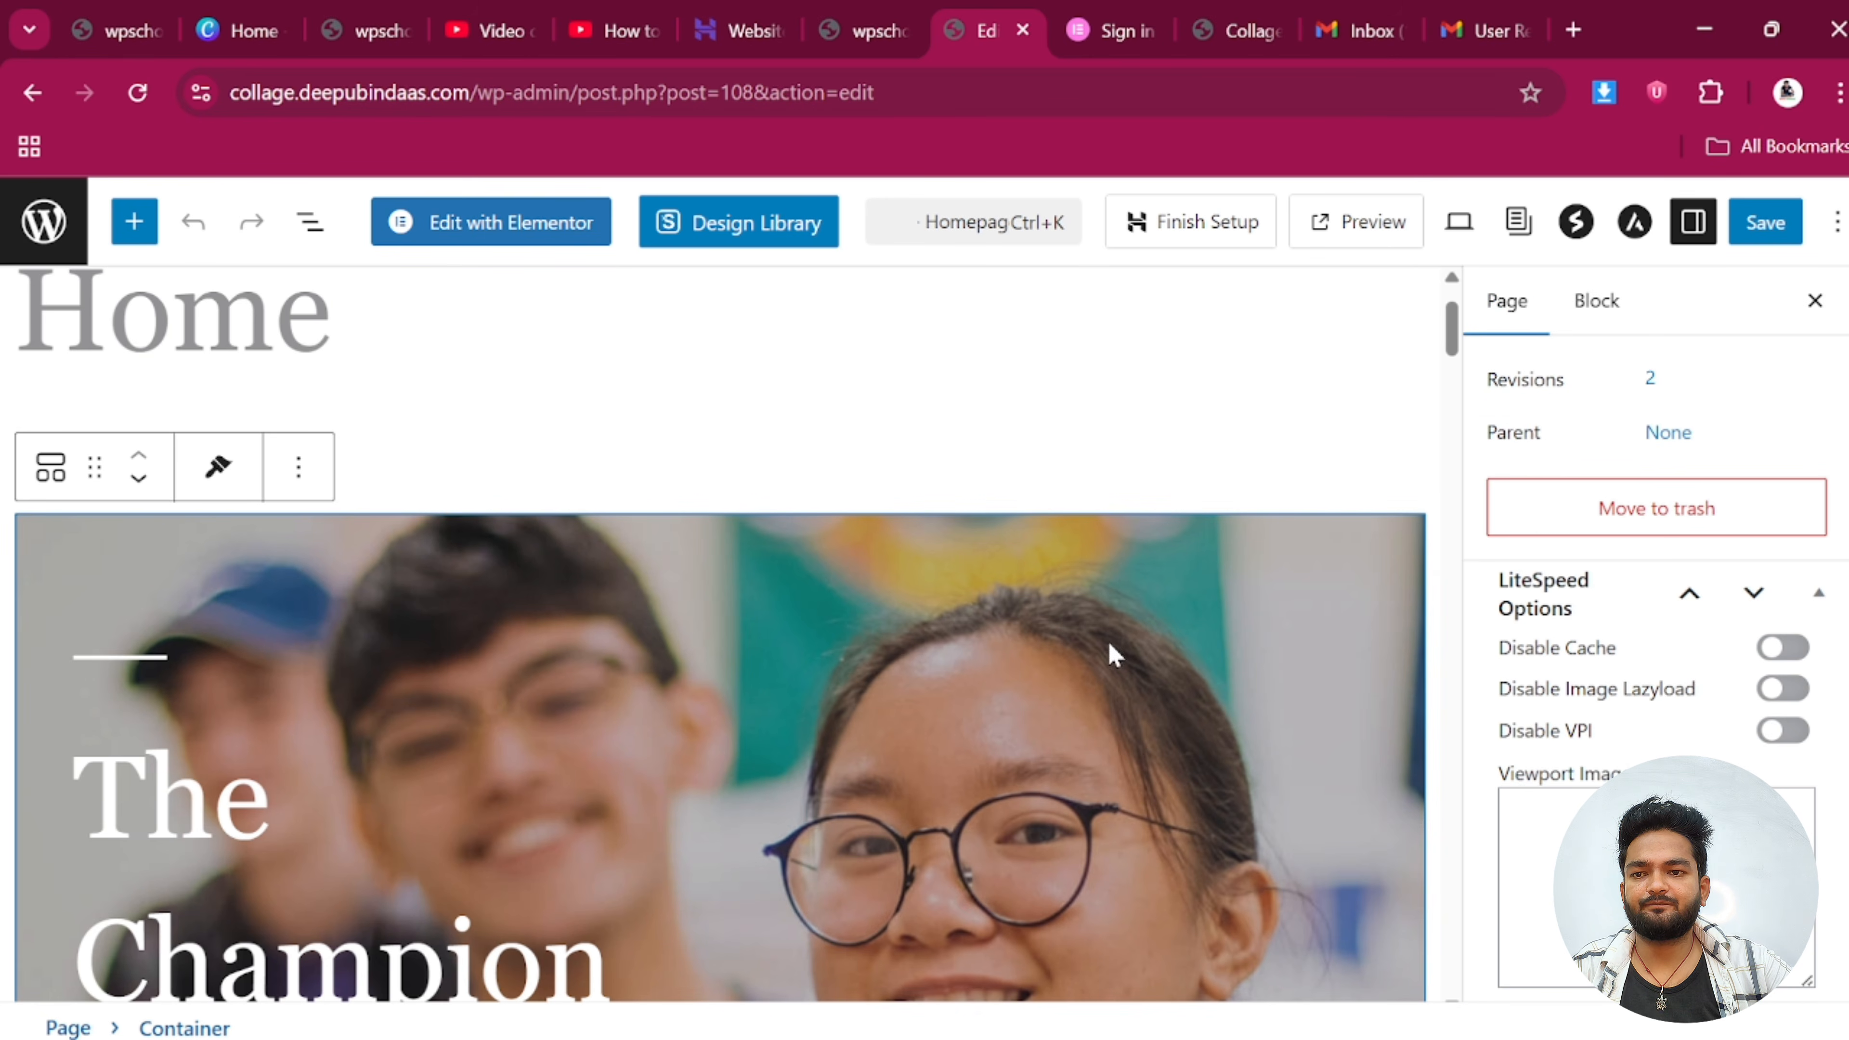
{"action": "left_click", "coordinate": [1596, 301]}
{"action": "scroll", "coordinate": [1631, 684], "scroll_direction": "down", "scroll_amount": 4}
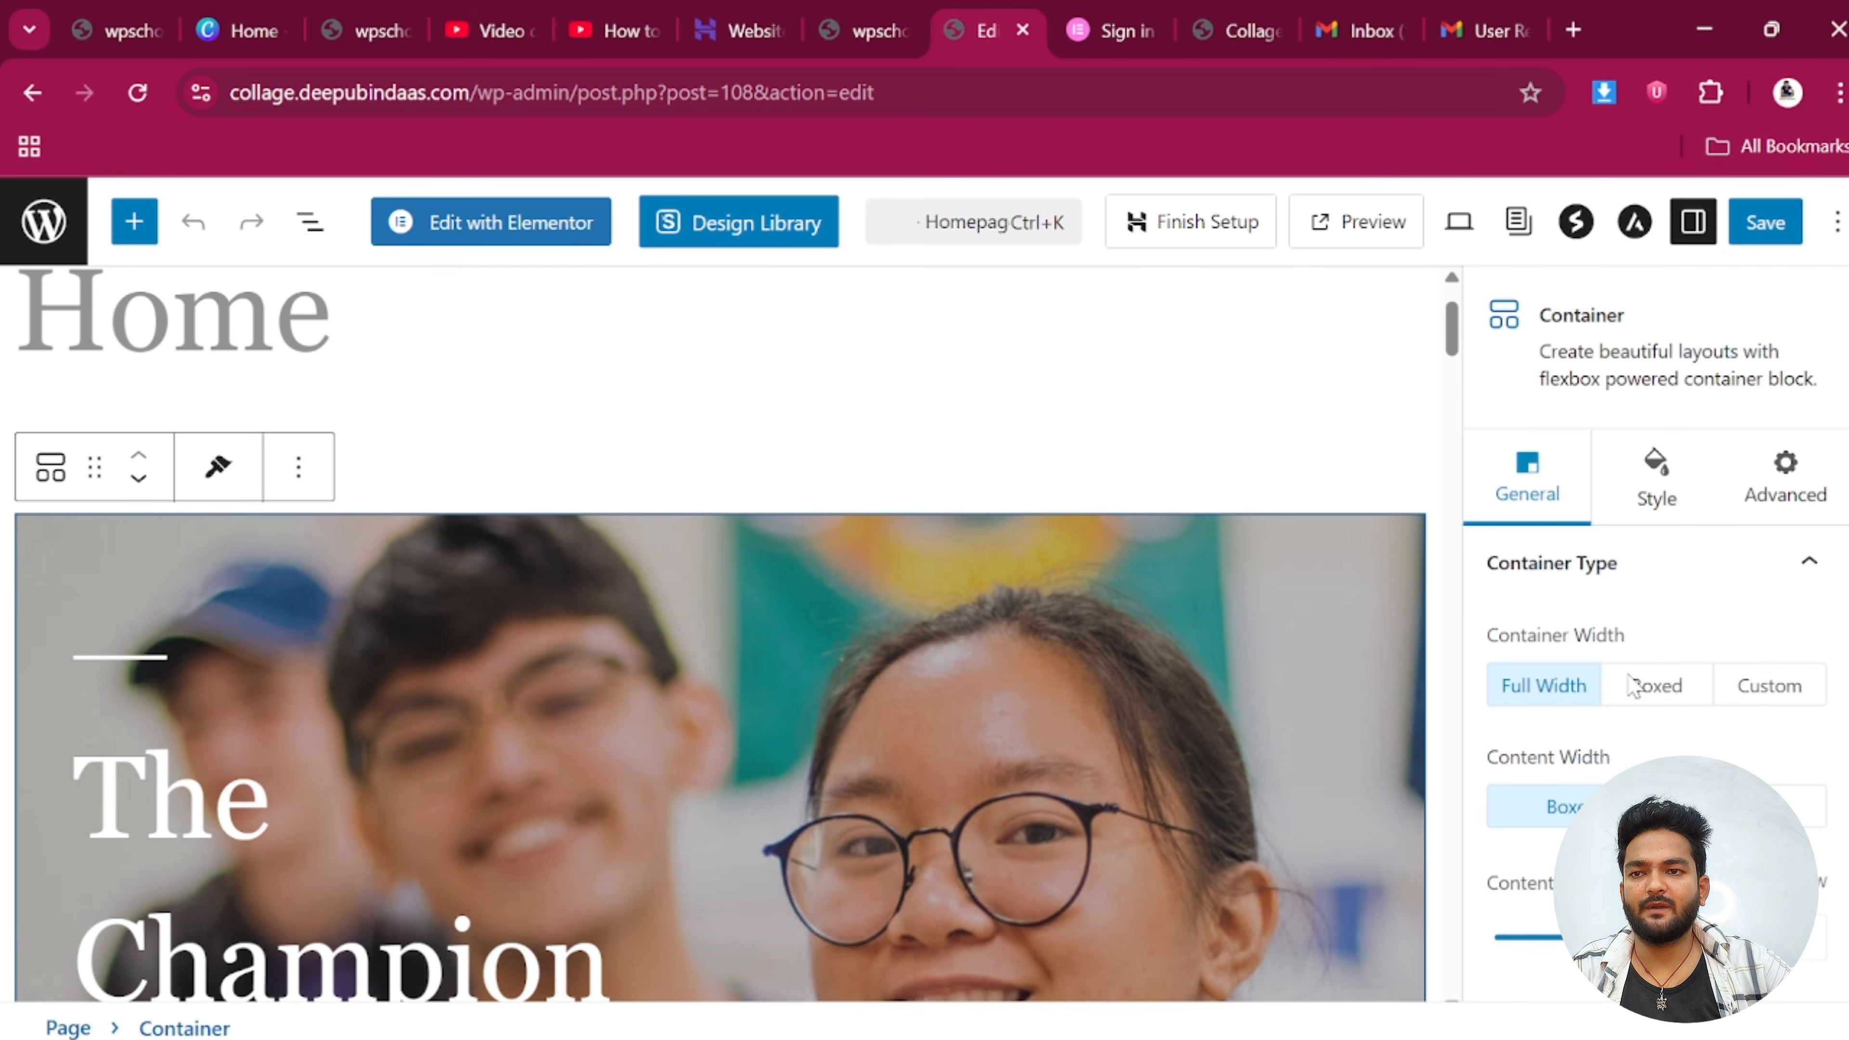
{"action": "scroll", "coordinate": [1627, 673], "scroll_direction": "up", "scroll_amount": 5}
Upload Untitled-design-55.png and set it as the hero container's background image
{"action": "left_click", "coordinate": [1654, 540]}
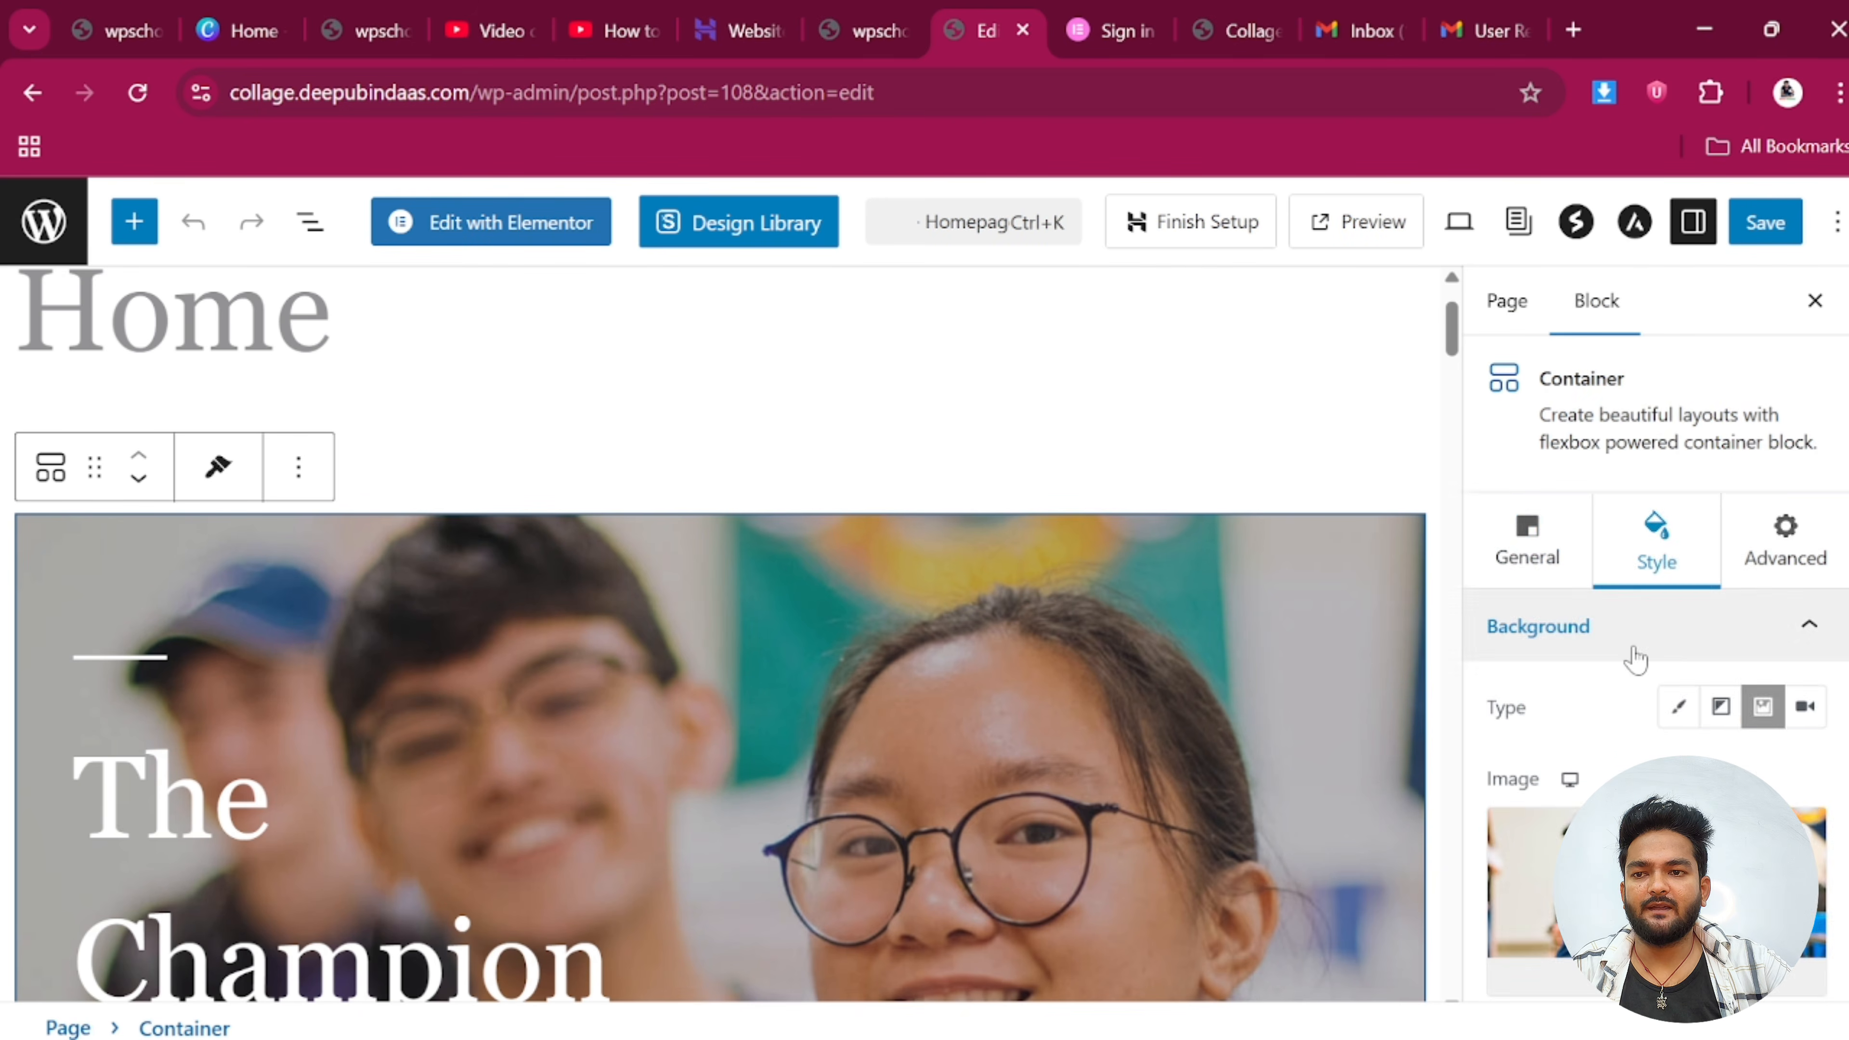
{"action": "scroll", "coordinate": [1634, 653], "scroll_direction": "down", "scroll_amount": 4}
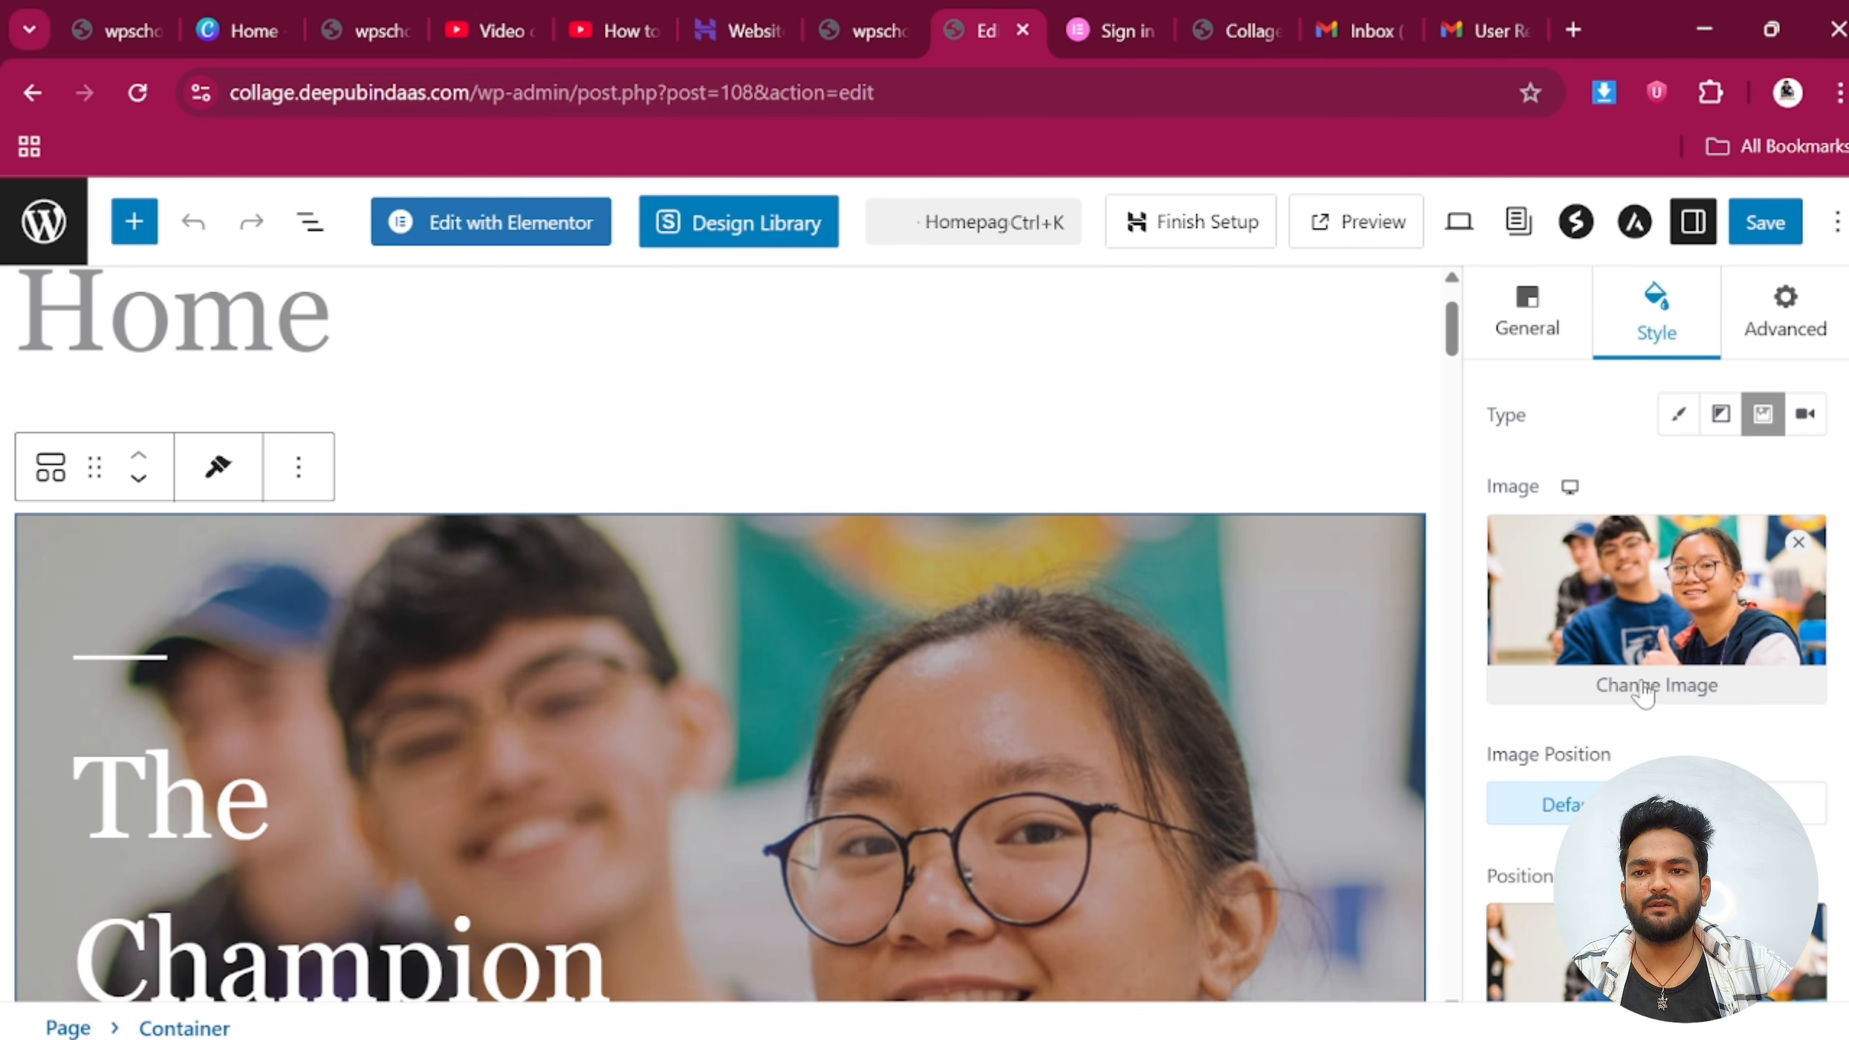
{"action": "left_click", "coordinate": [1643, 695]}
{"action": "left_click", "coordinate": [981, 692]}
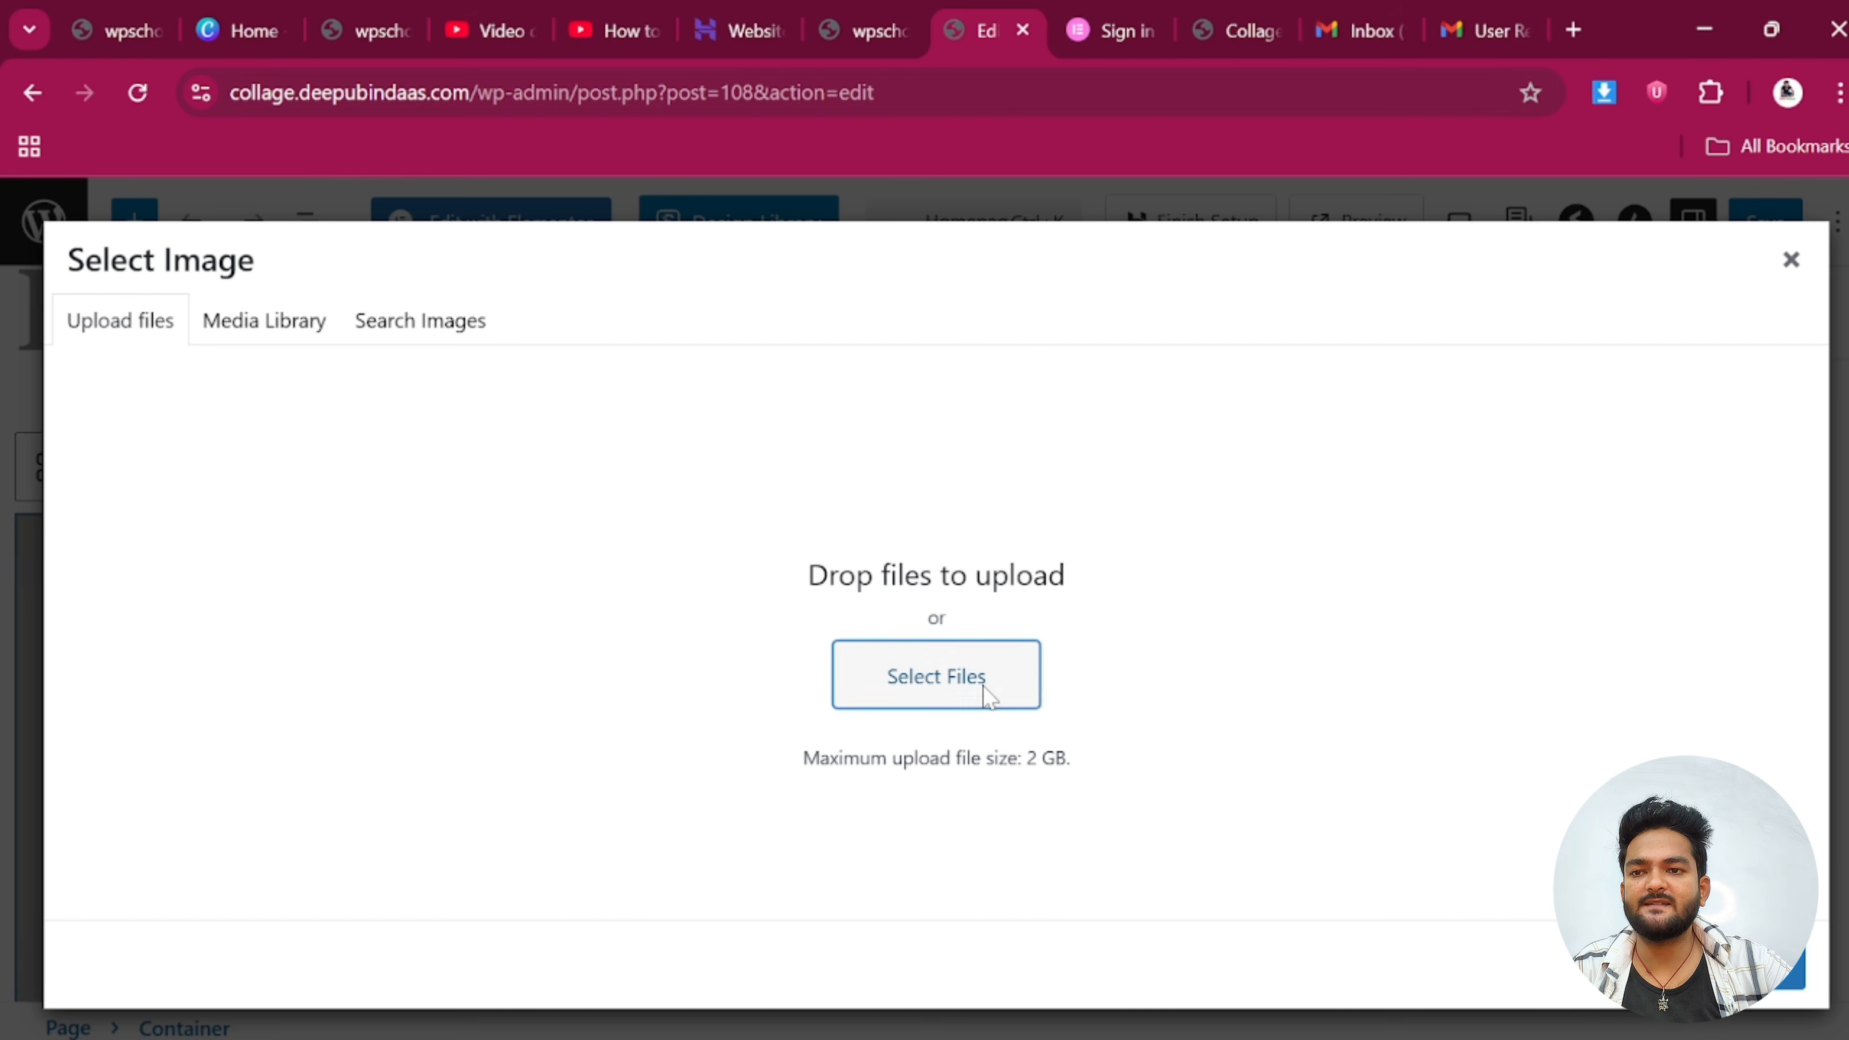
{"action": "left_click", "coordinate": [408, 568]}
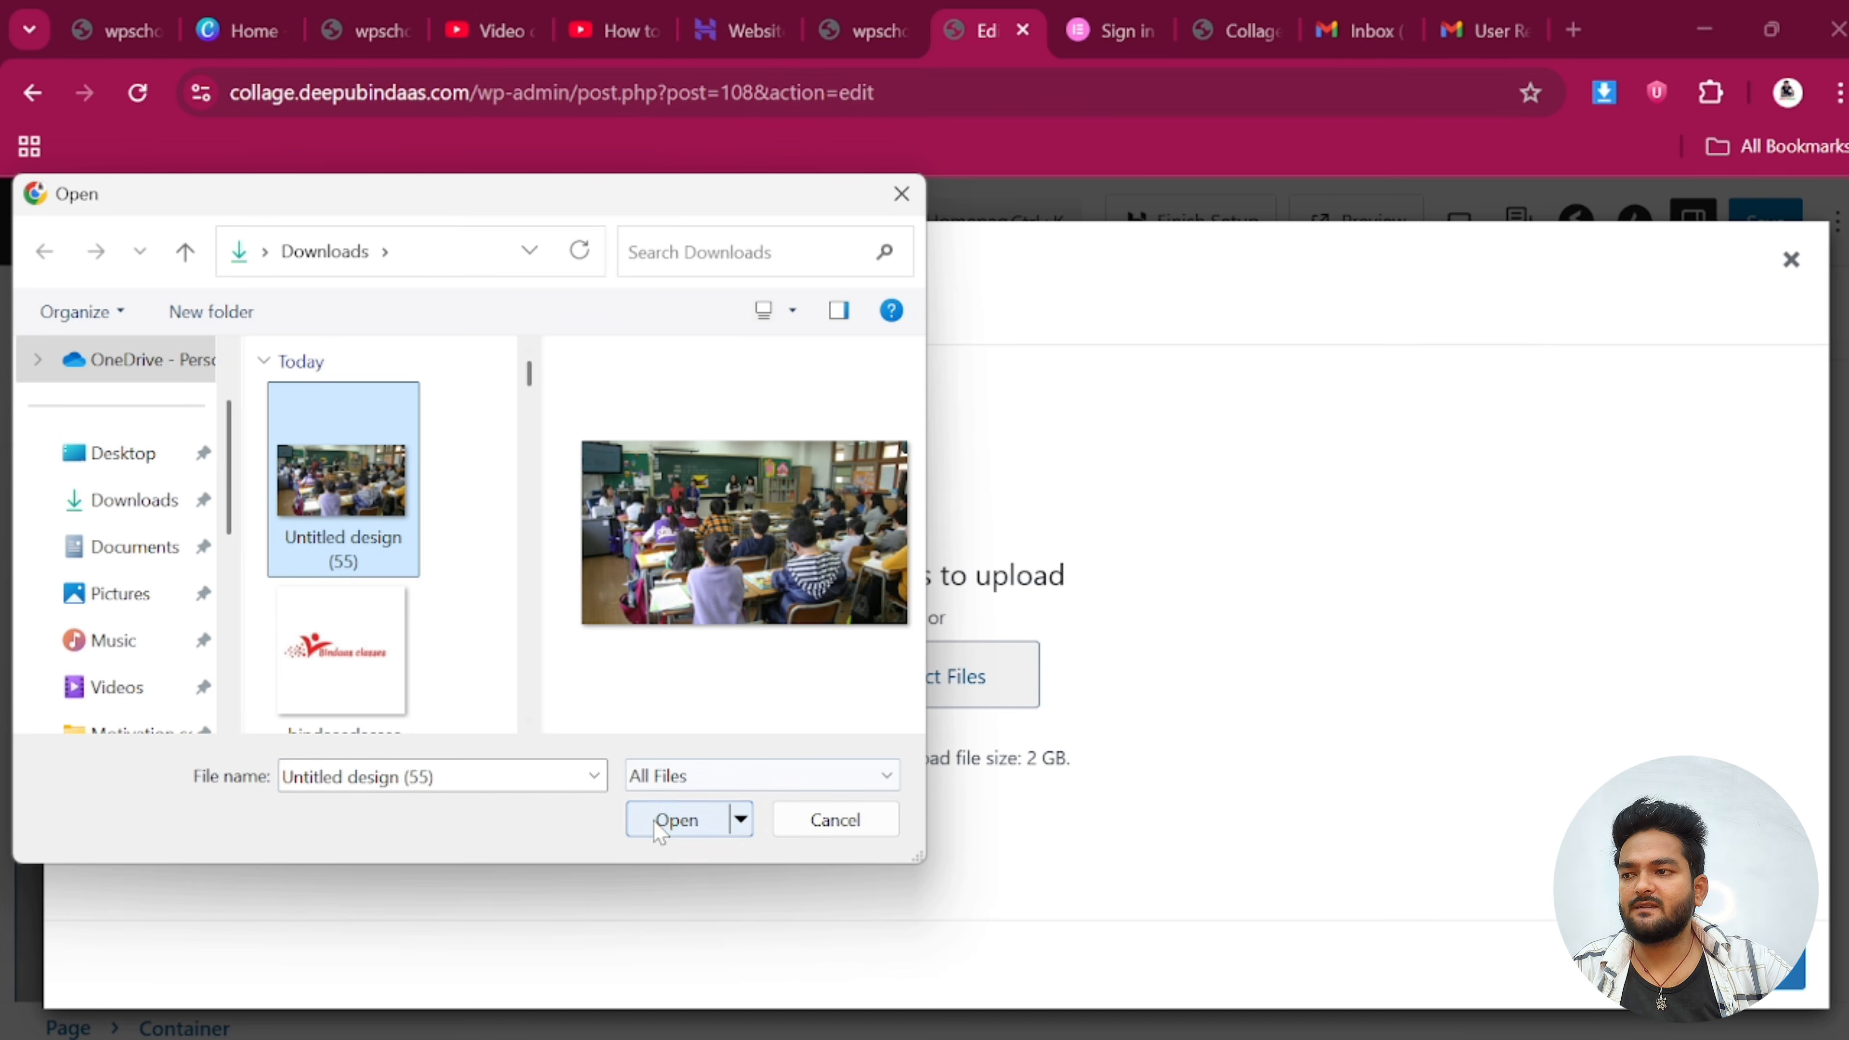
{"action": "left_click", "coordinate": [672, 818]}
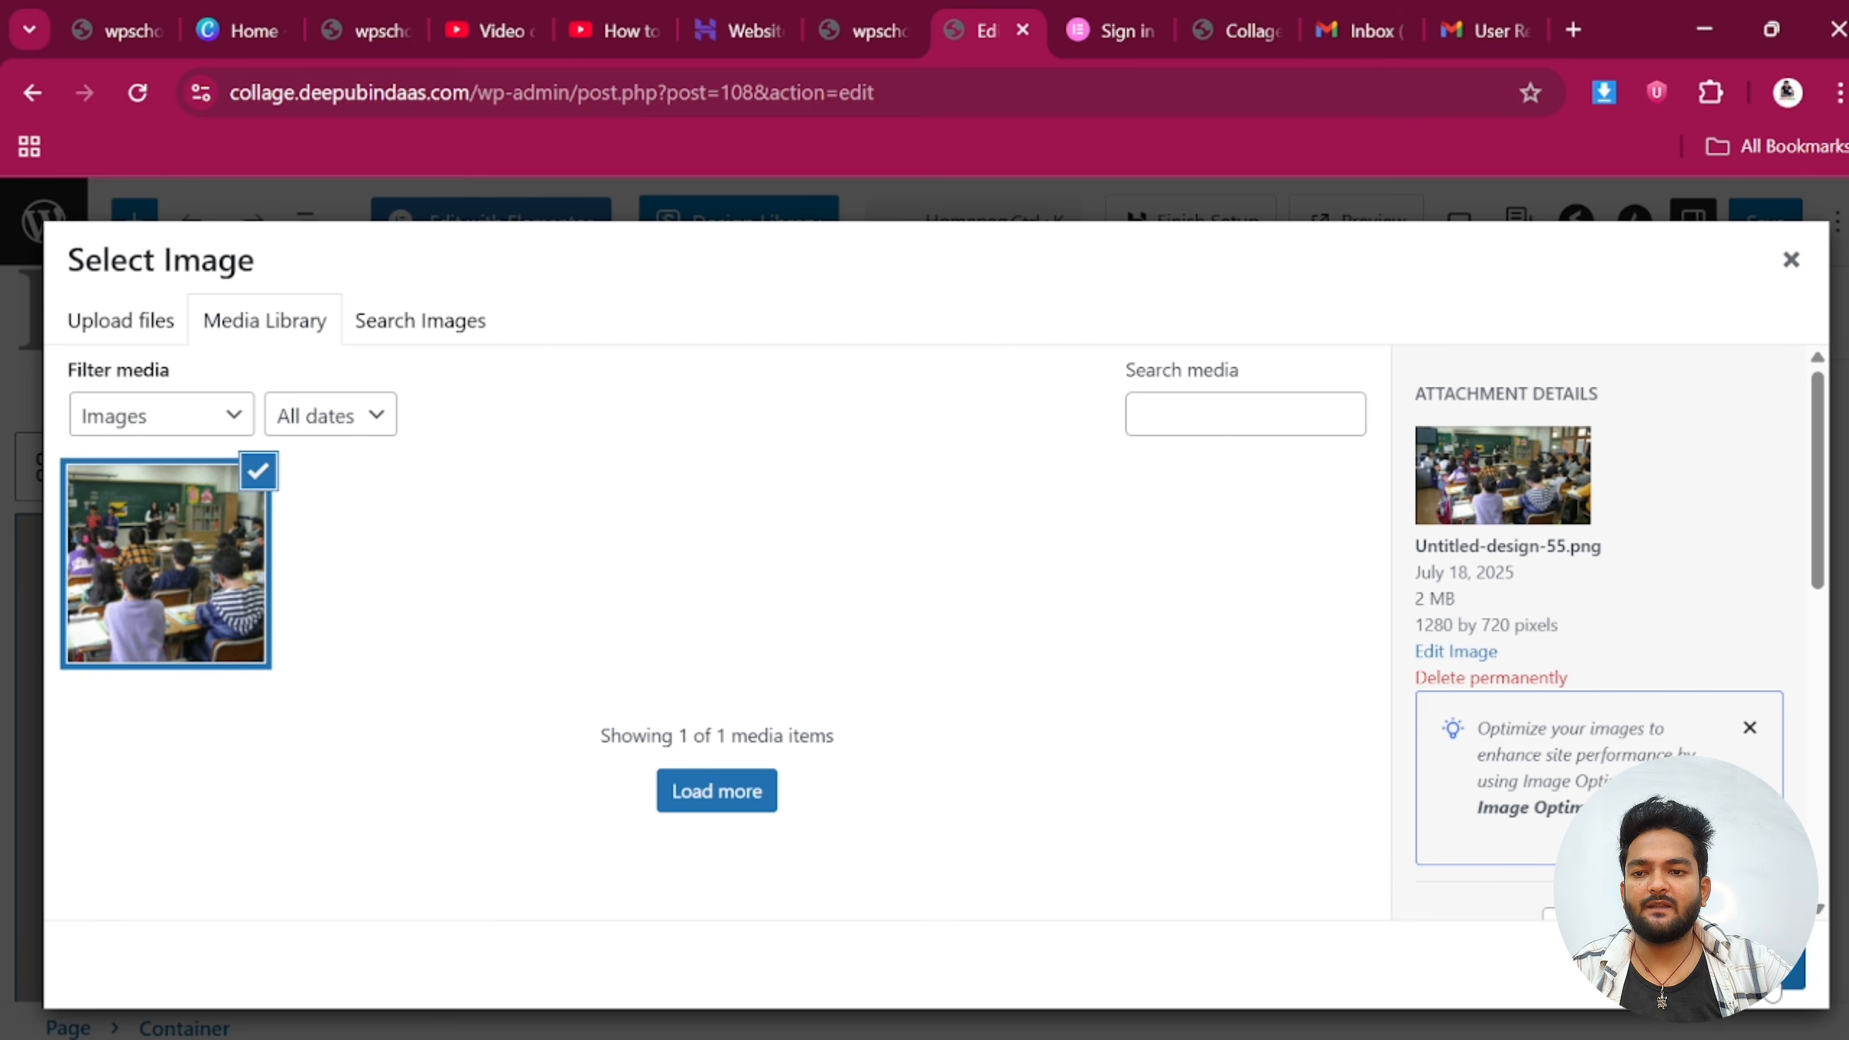
{"action": "left_click", "coordinate": [1768, 983]}
{"action": "scroll", "coordinate": [532, 669], "scroll_direction": "down", "scroll_amount": 4}
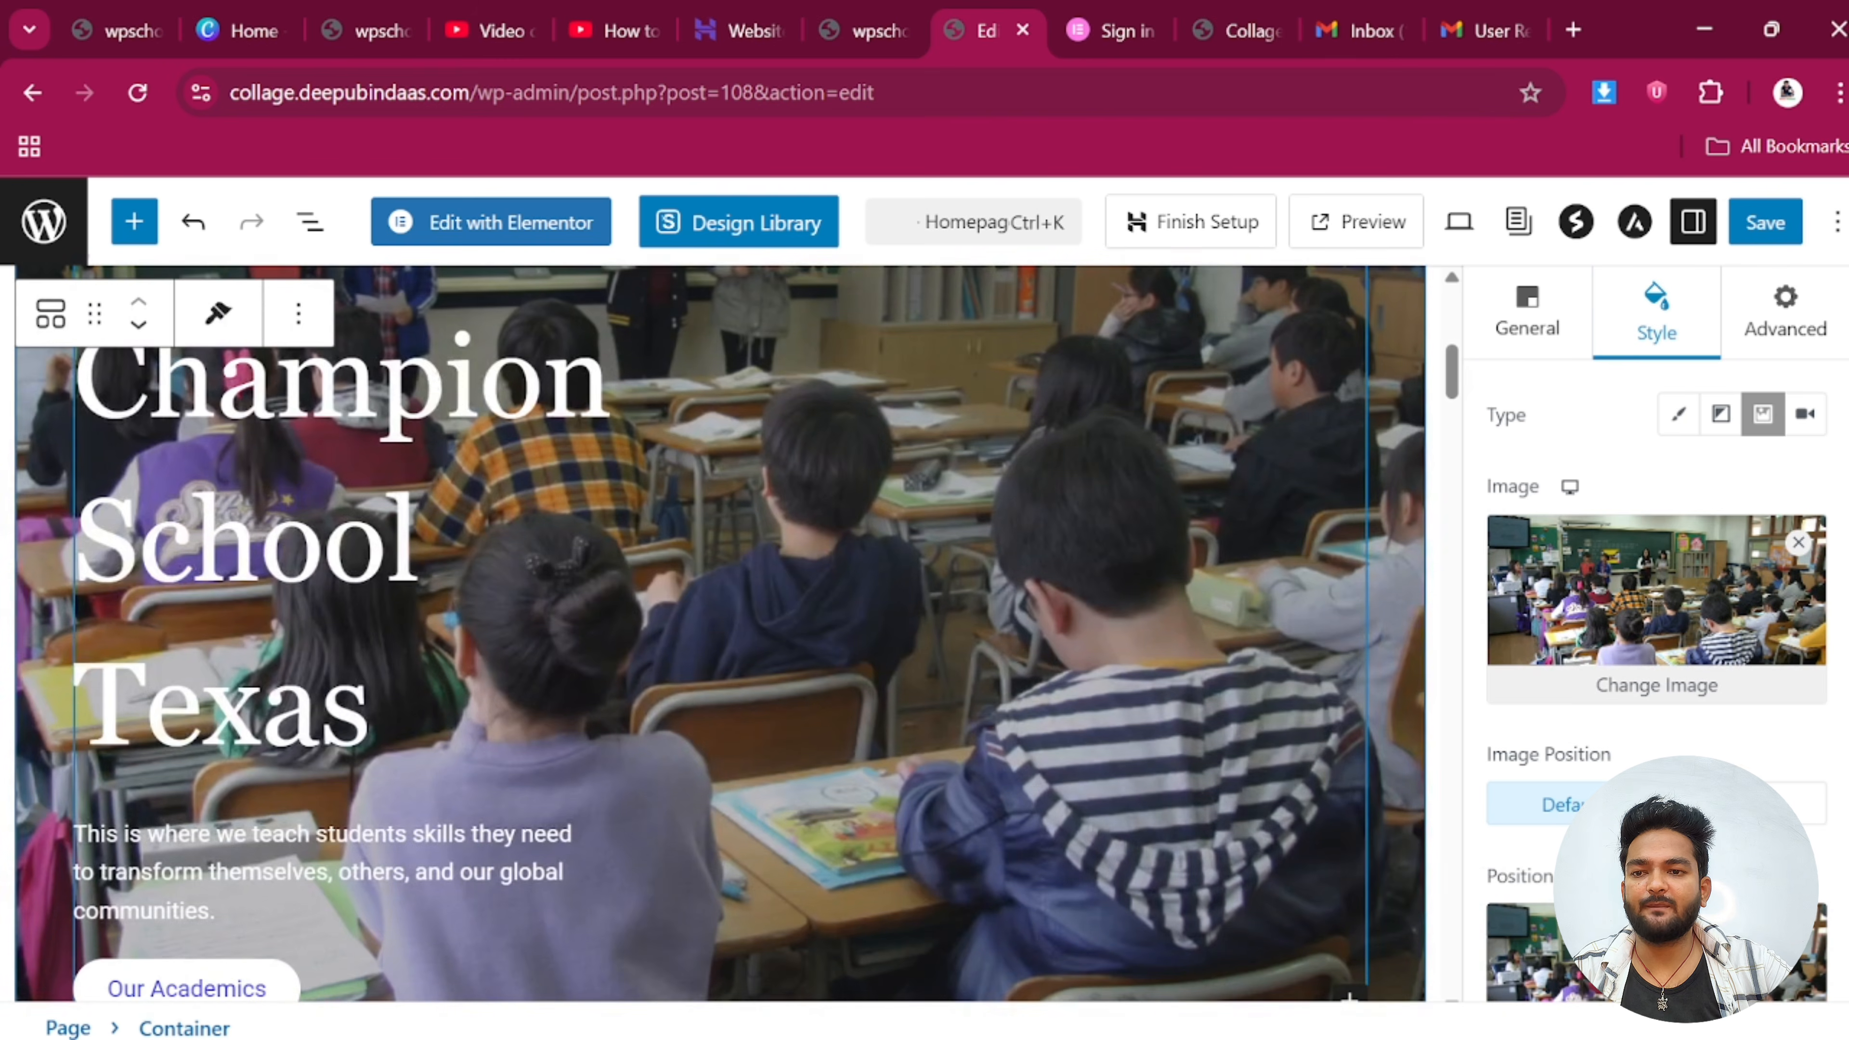
Replace the hero heading 'The Champion School Texas' with 'Bindaas Classes'
{"action": "left_click", "coordinate": [393, 561]}
{"action": "scroll", "coordinate": [393, 561], "scroll_direction": "up", "scroll_amount": 2}
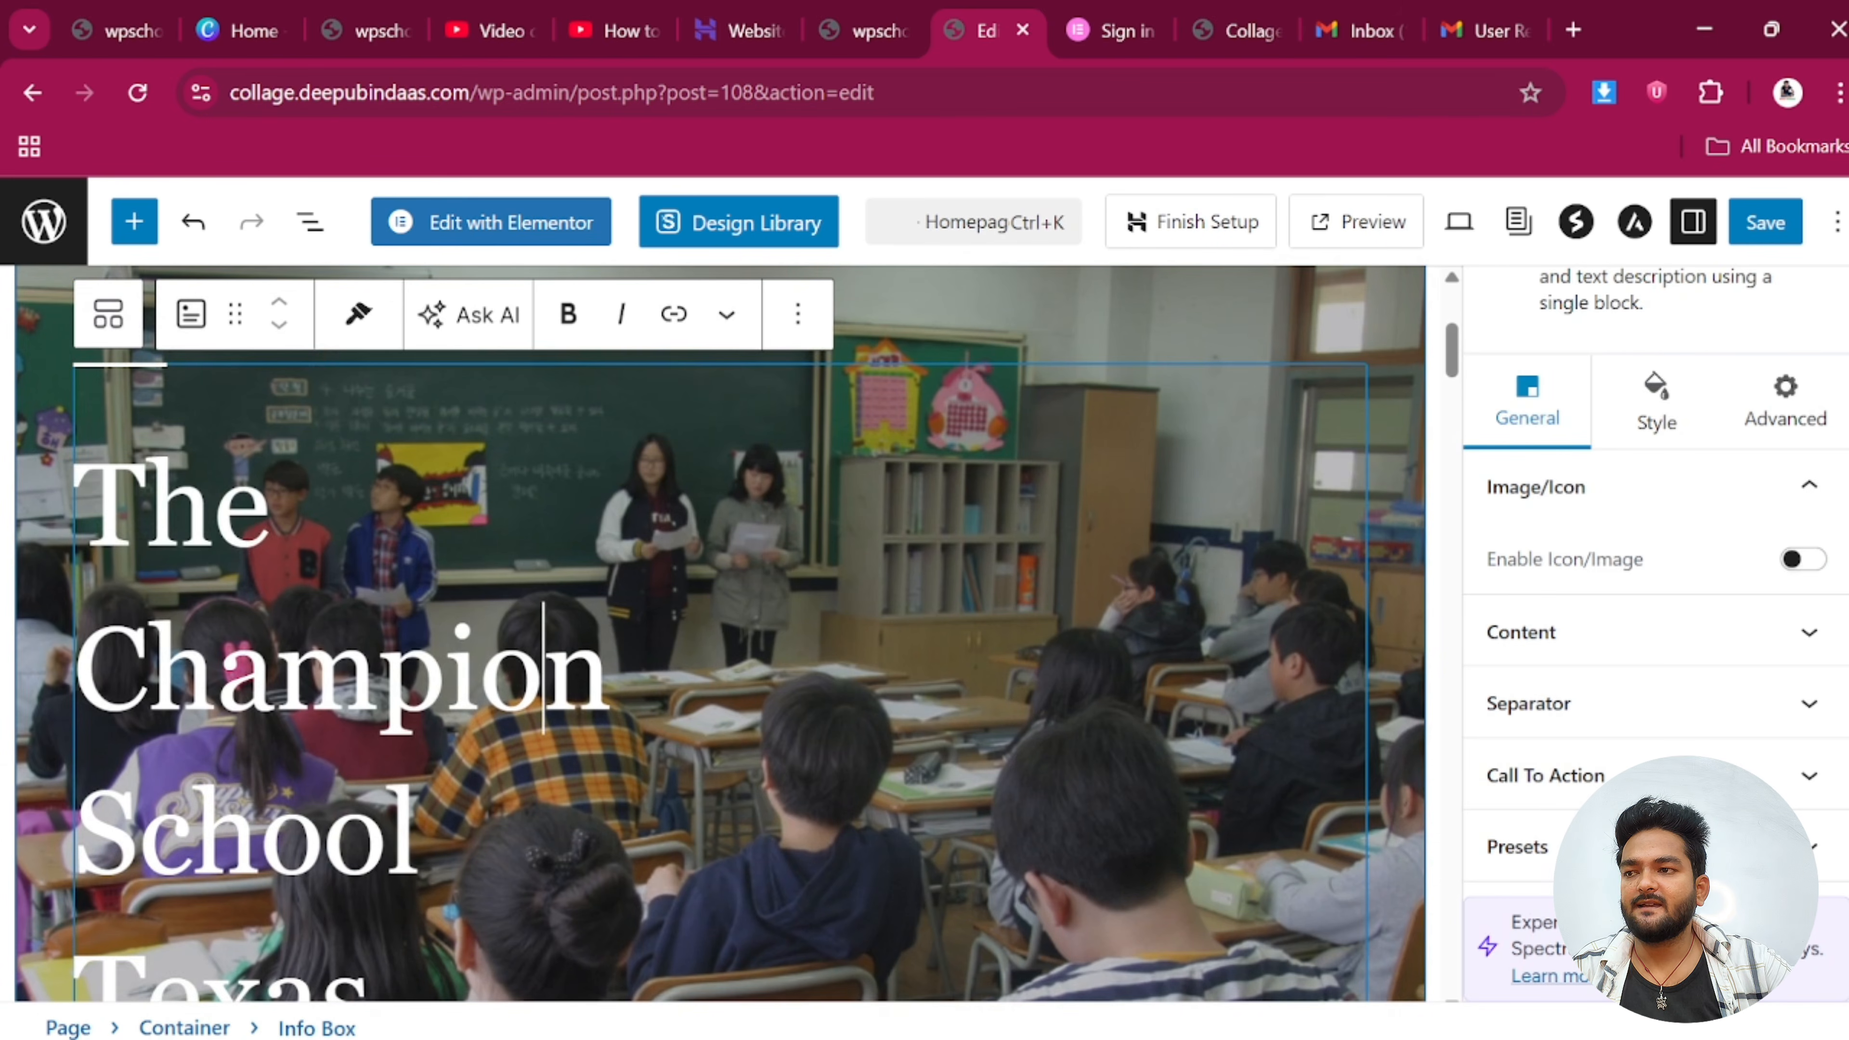
{"action": "key", "text": "BackSpace"}
{"action": "key", "text": "BackSpace"}
{"action": "key", "text": "BackSpace"}
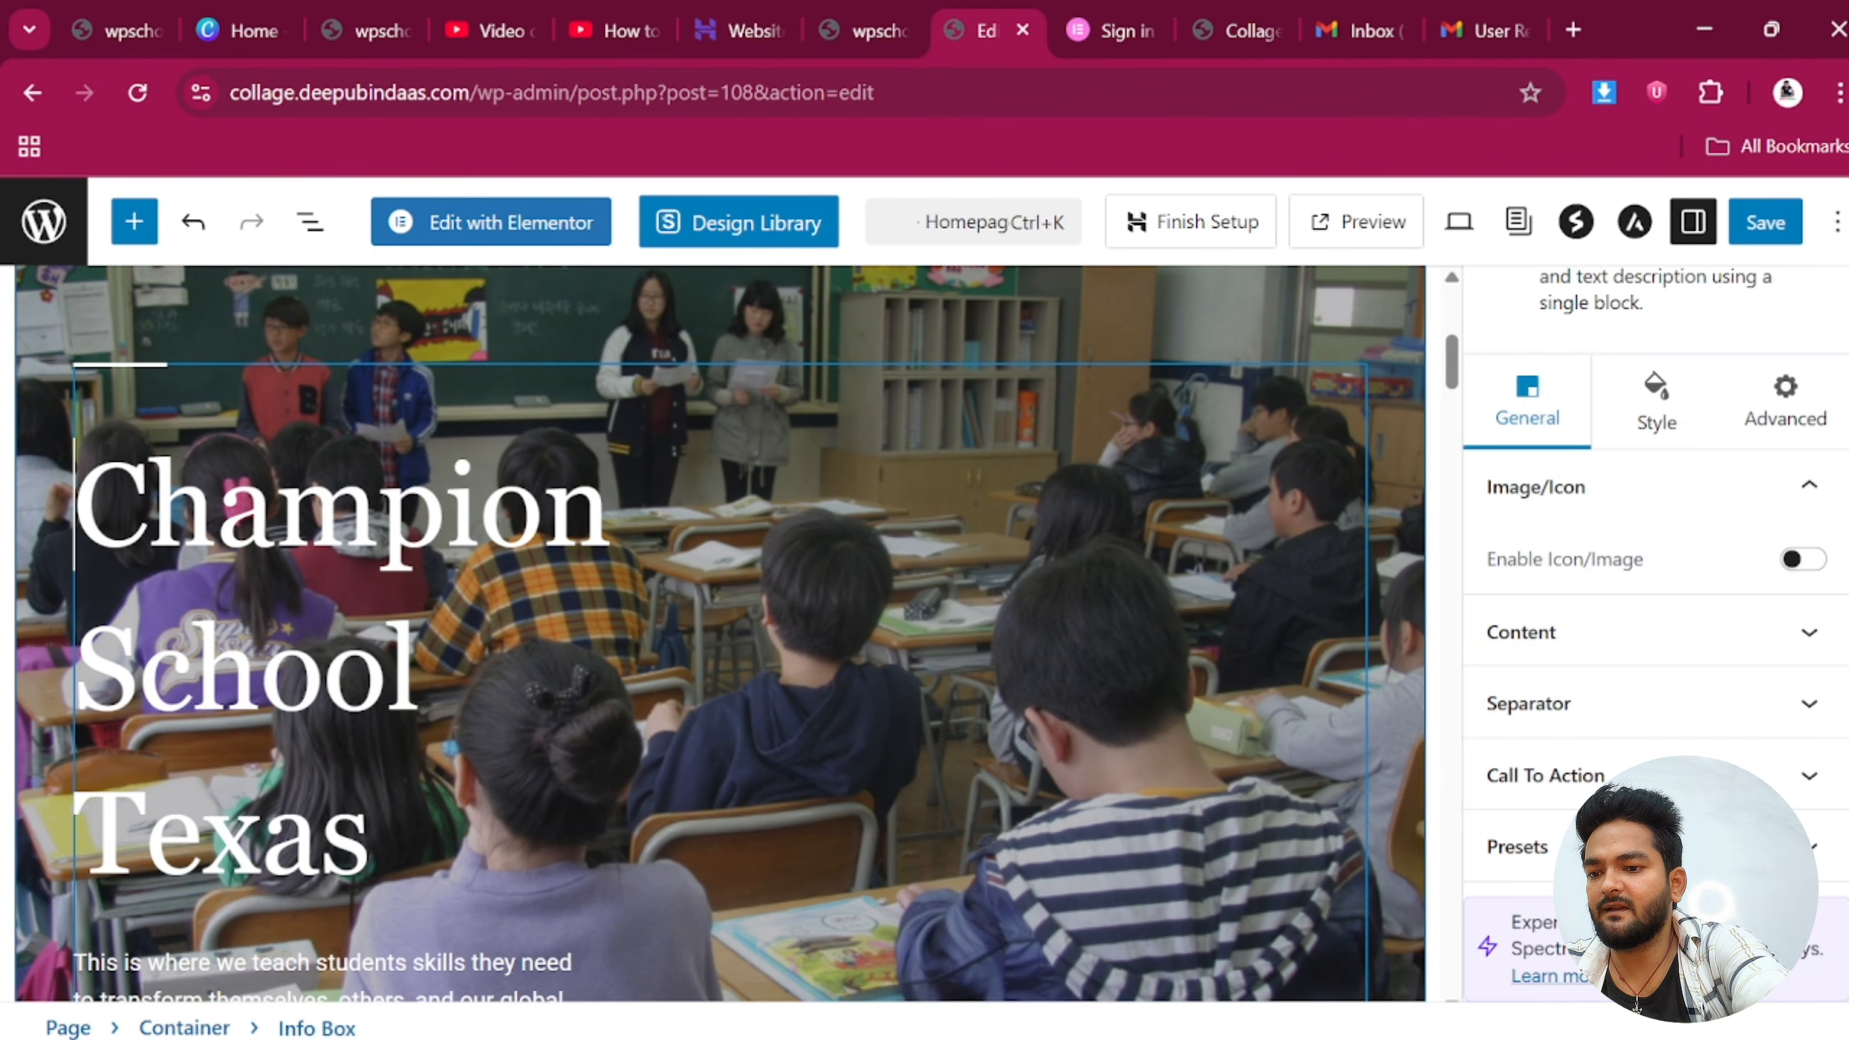
{"action": "key", "text": "ctrl+a"}
{"action": "key", "text": "BackSpace"}
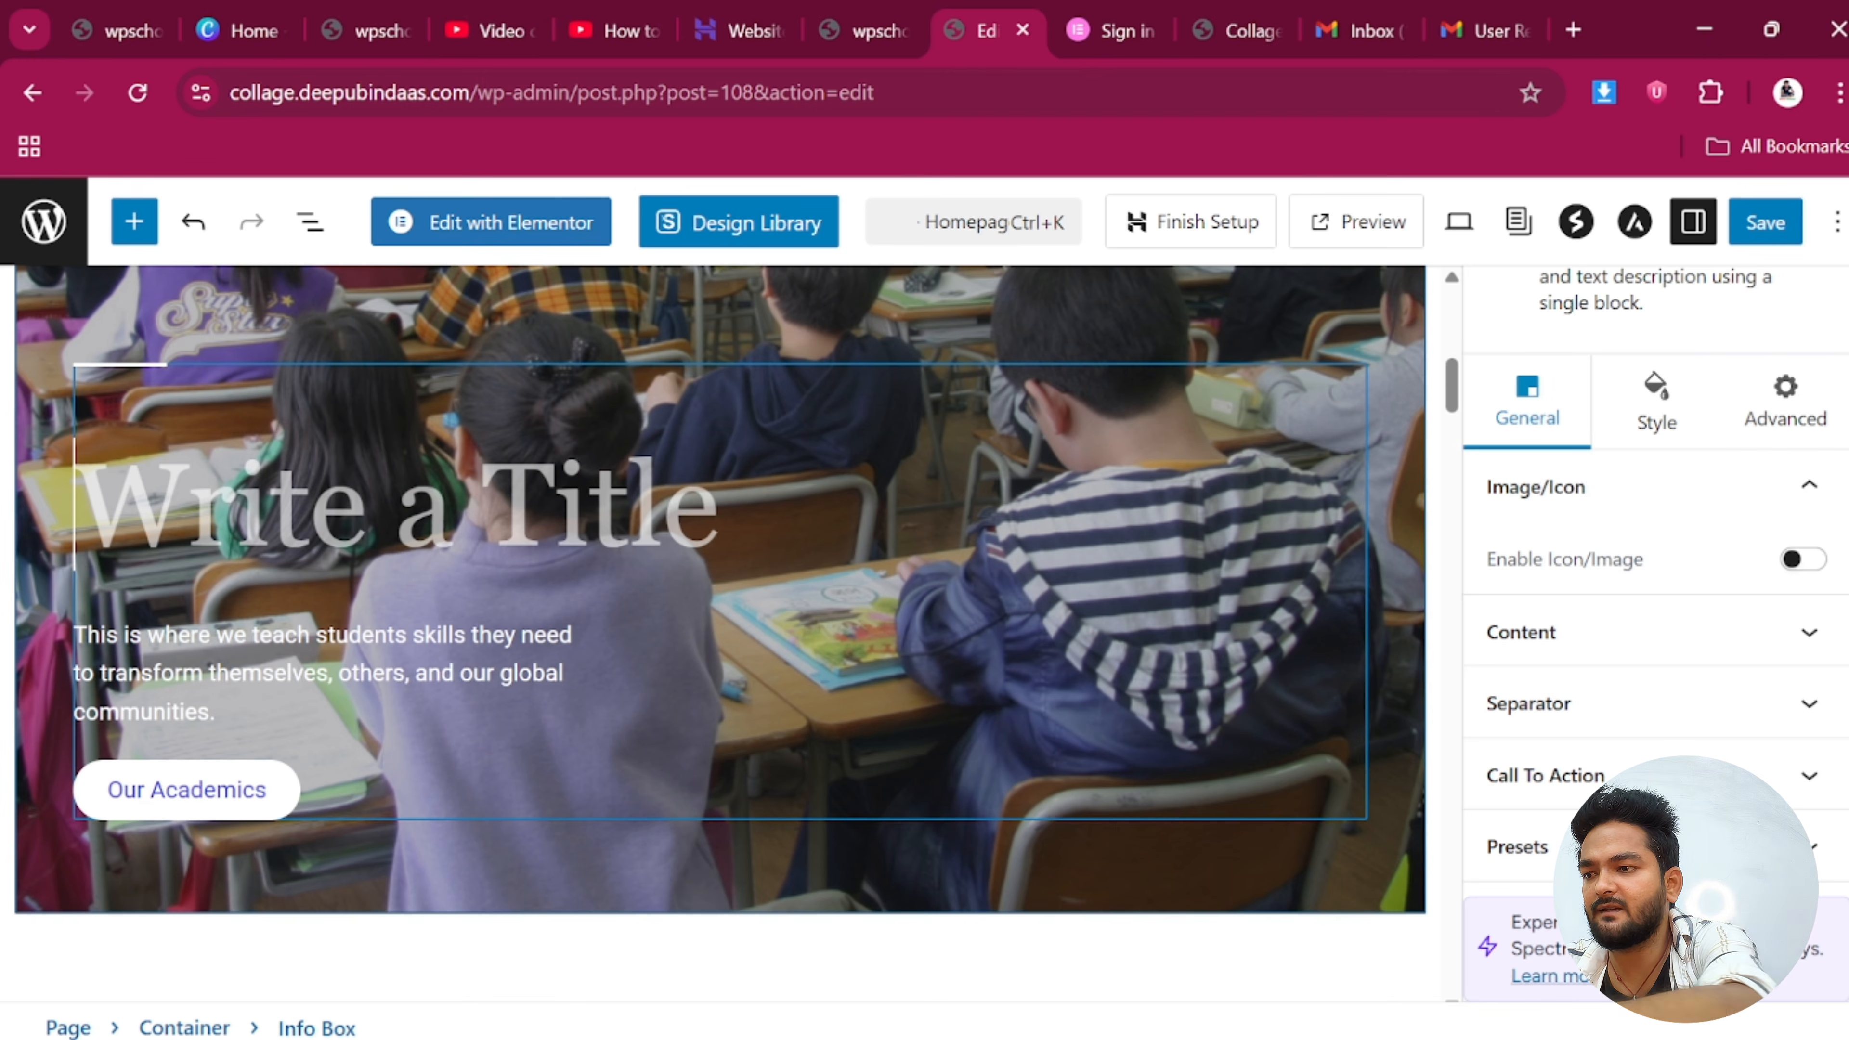
{"action": "type", "text": "Bin"}
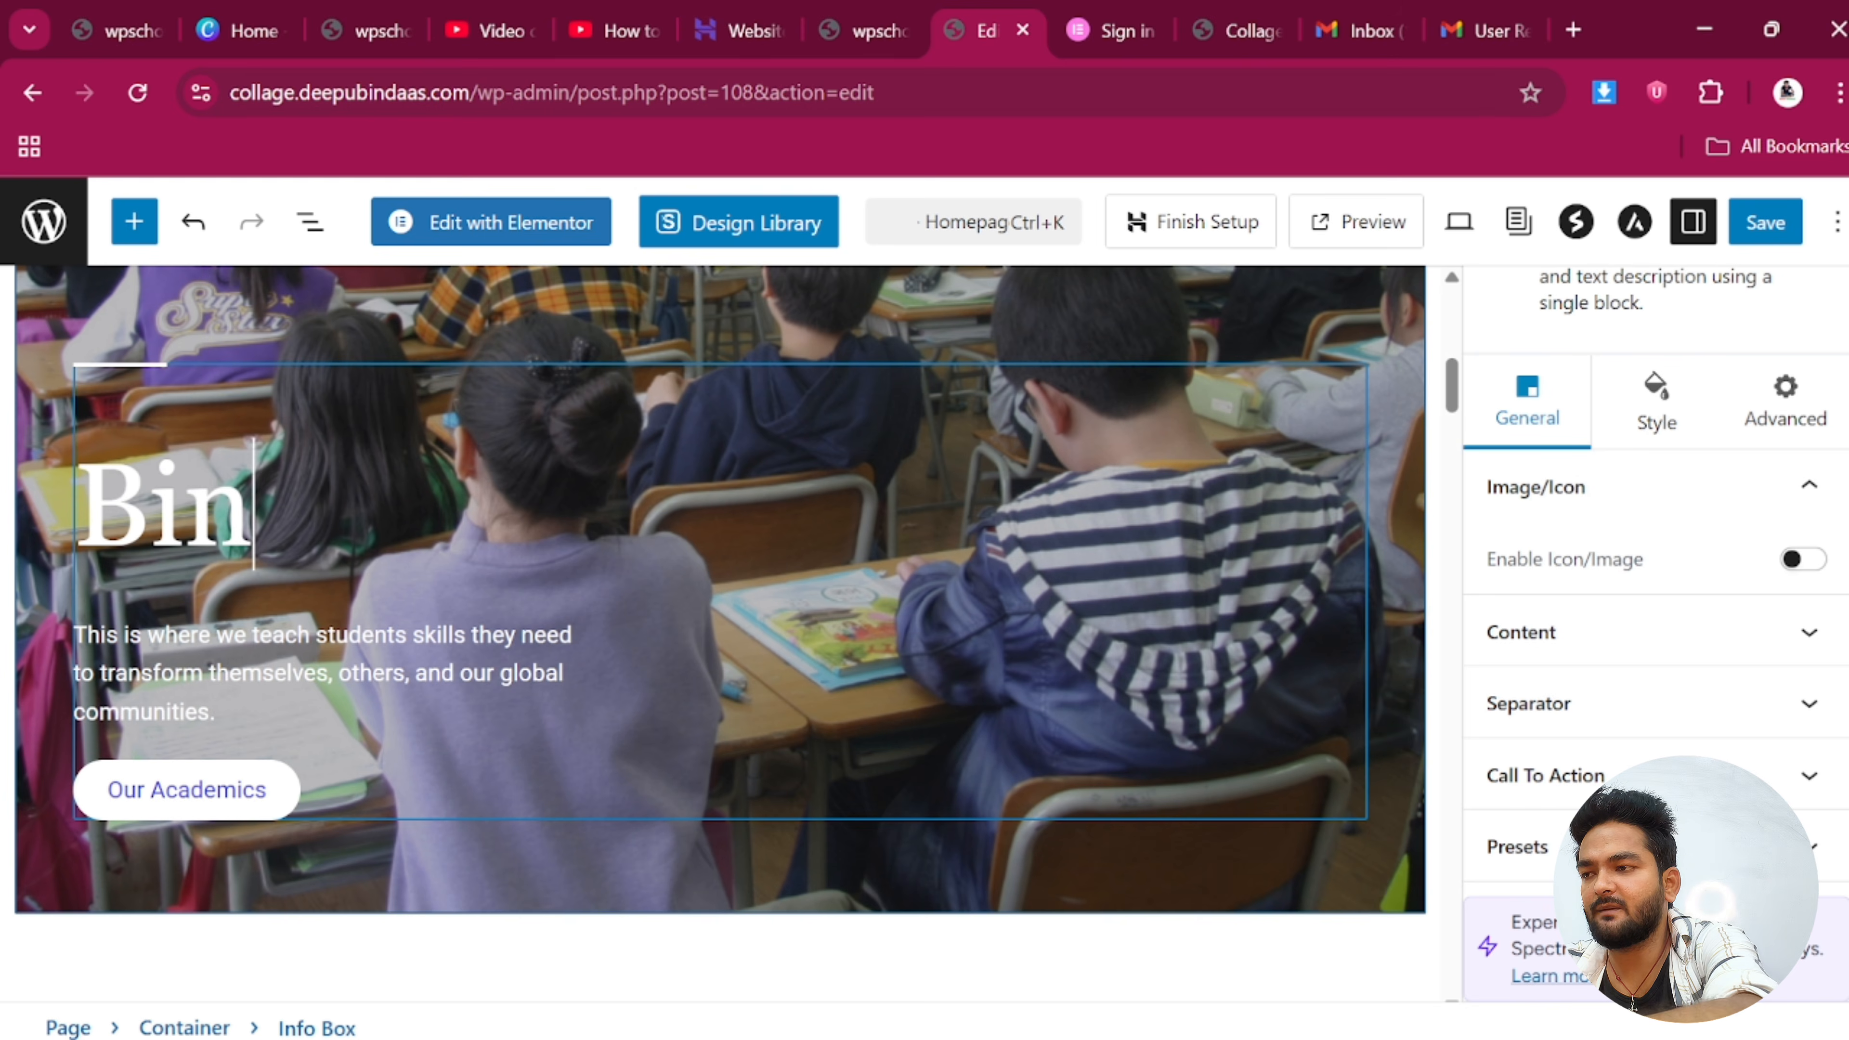
{"action": "type", "text": "daas C"}
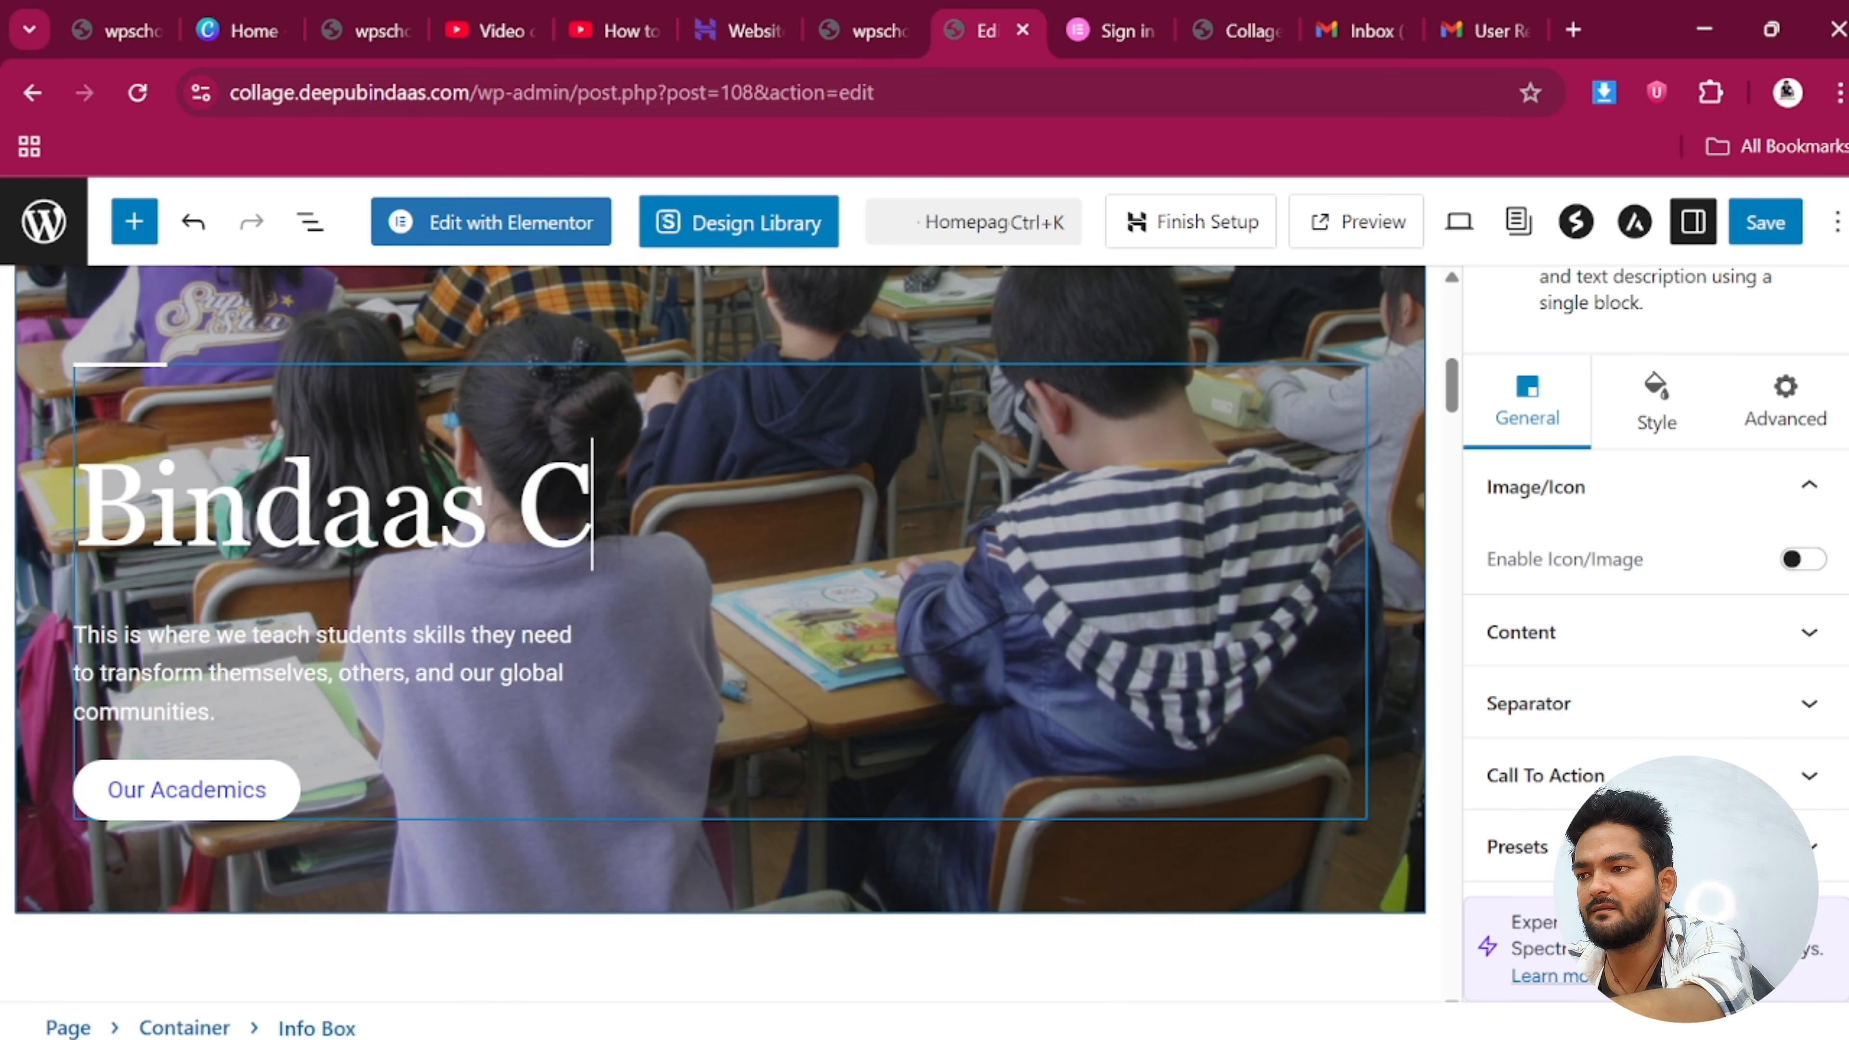
{"action": "type", "text": "las"}
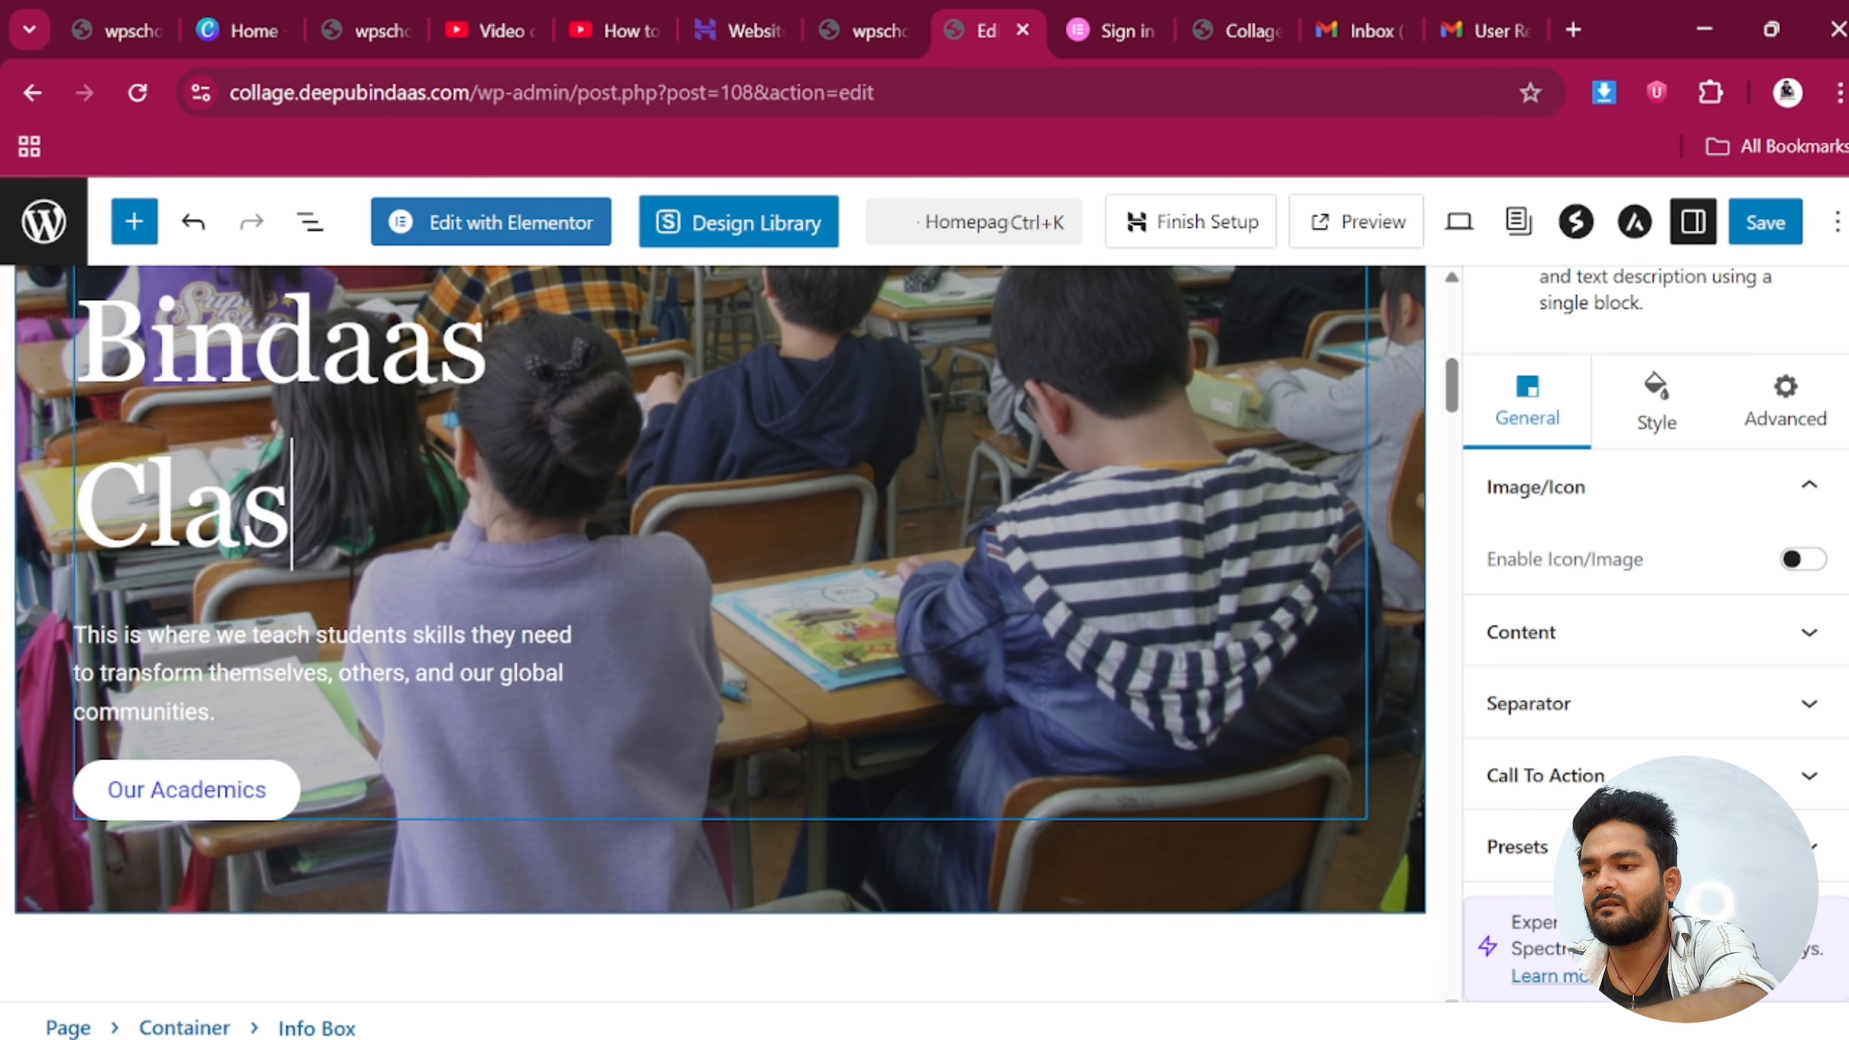
{"action": "type", "text": "ses"}
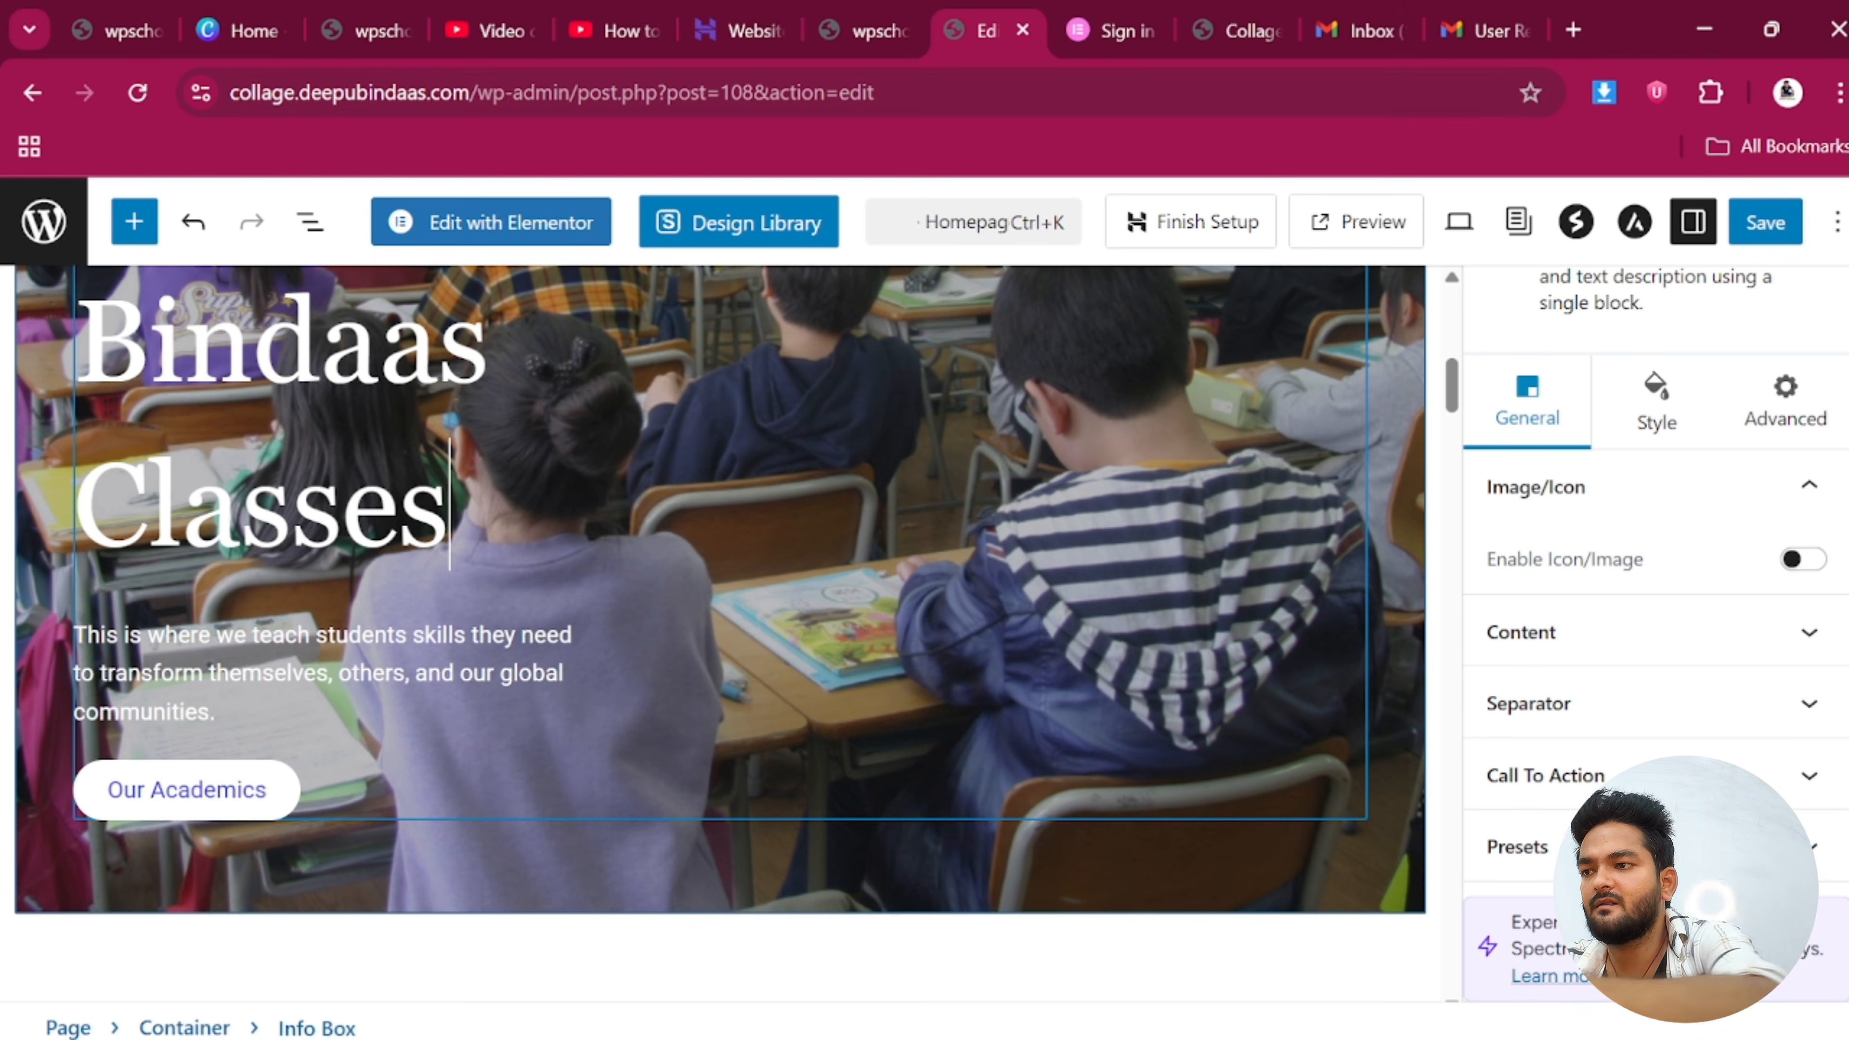
{"action": "scroll", "coordinate": [353, 605], "scroll_direction": "up", "scroll_amount": 3}
{"action": "scroll", "coordinate": [353, 605], "scroll_direction": "down", "scroll_amount": 10}
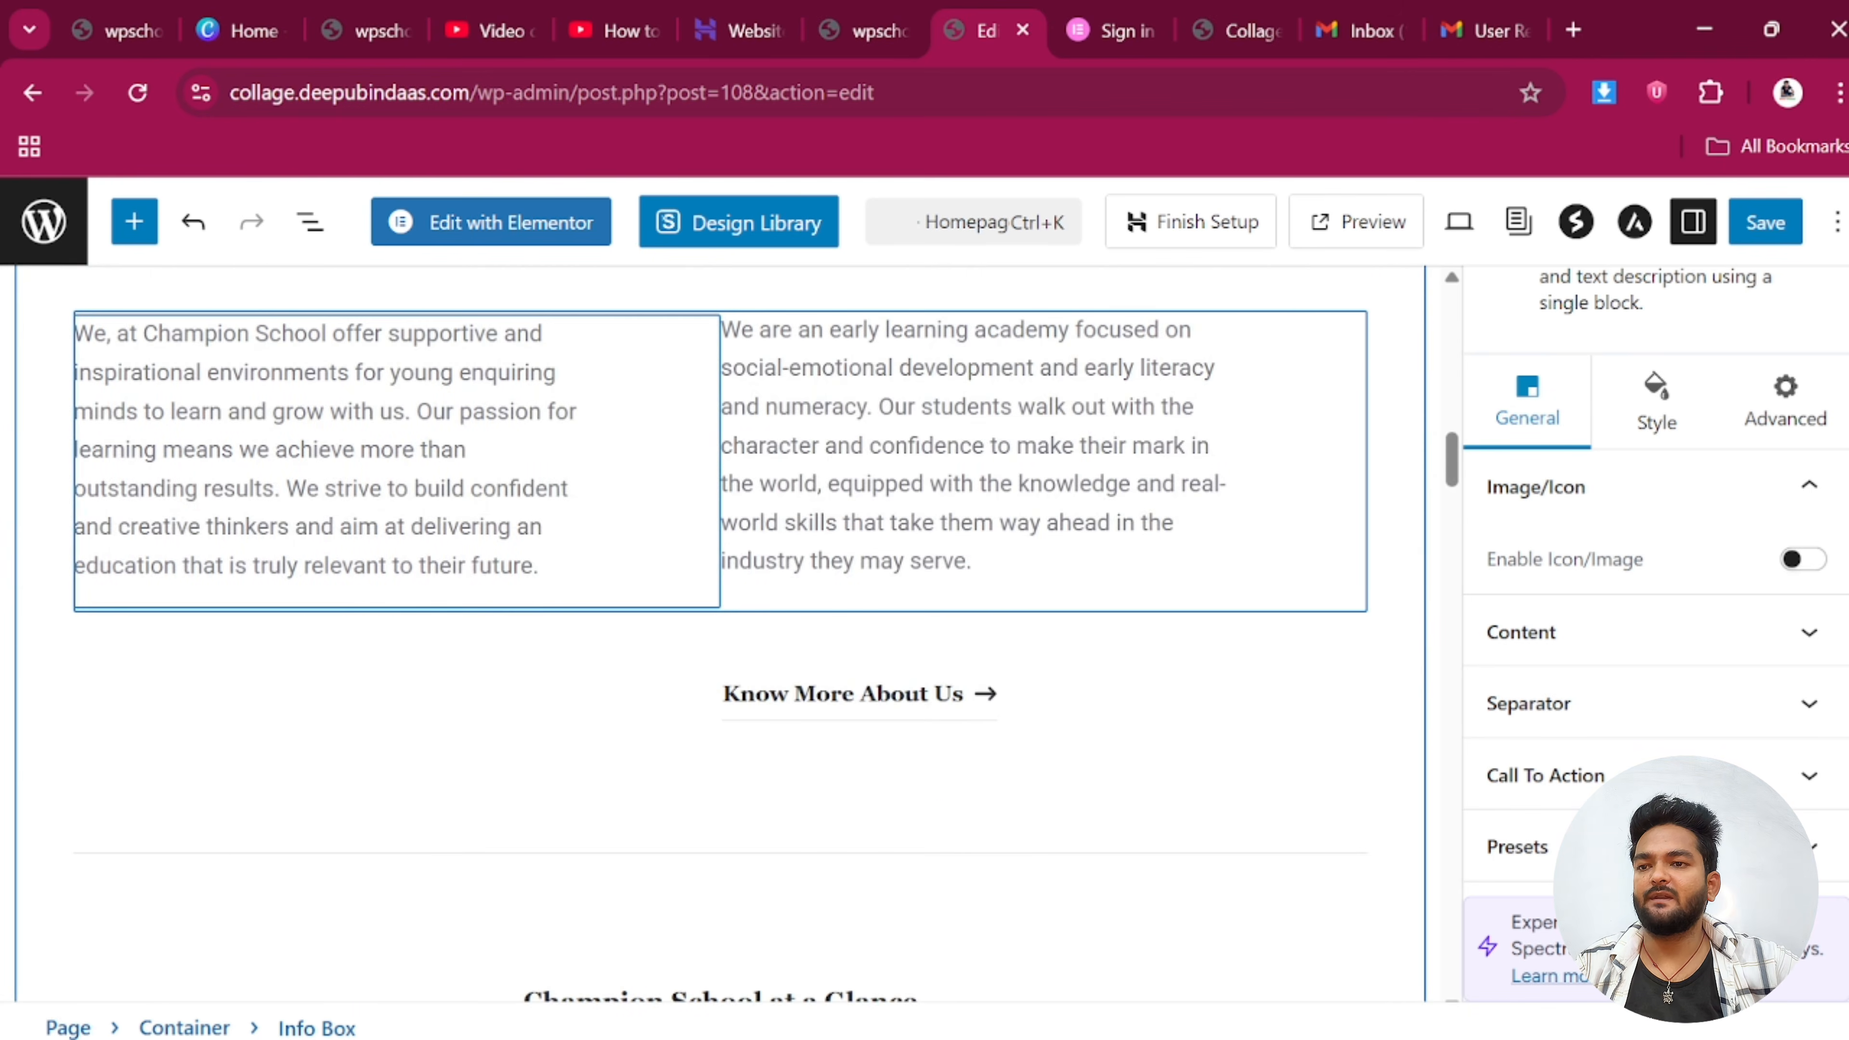
Inspect the Champion School intro paragraph and the Qualified Staff counter
{"action": "left_click", "coordinate": [549, 591]}
{"action": "scroll", "coordinate": [631, 776], "scroll_direction": "down", "scroll_amount": 10}
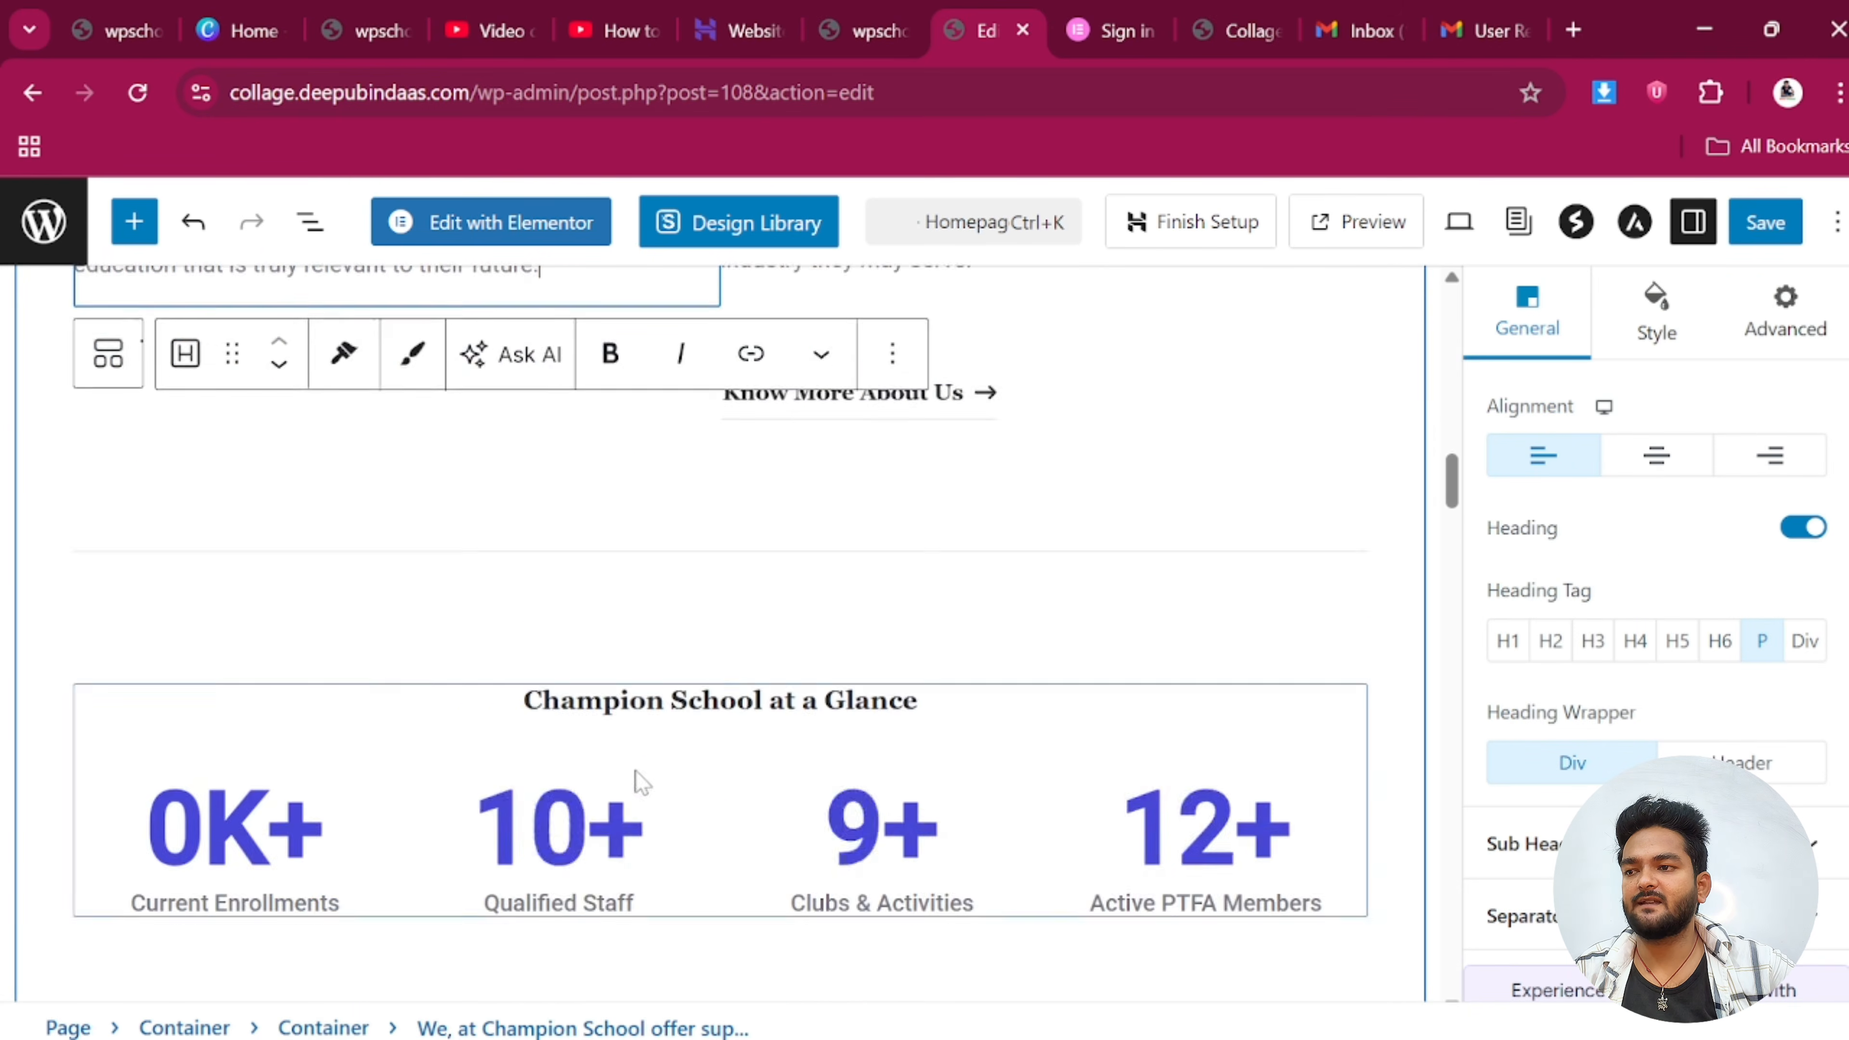
{"action": "scroll", "coordinate": [528, 528], "scroll_direction": "up", "scroll_amount": 4}
{"action": "left_click", "coordinate": [615, 586]}
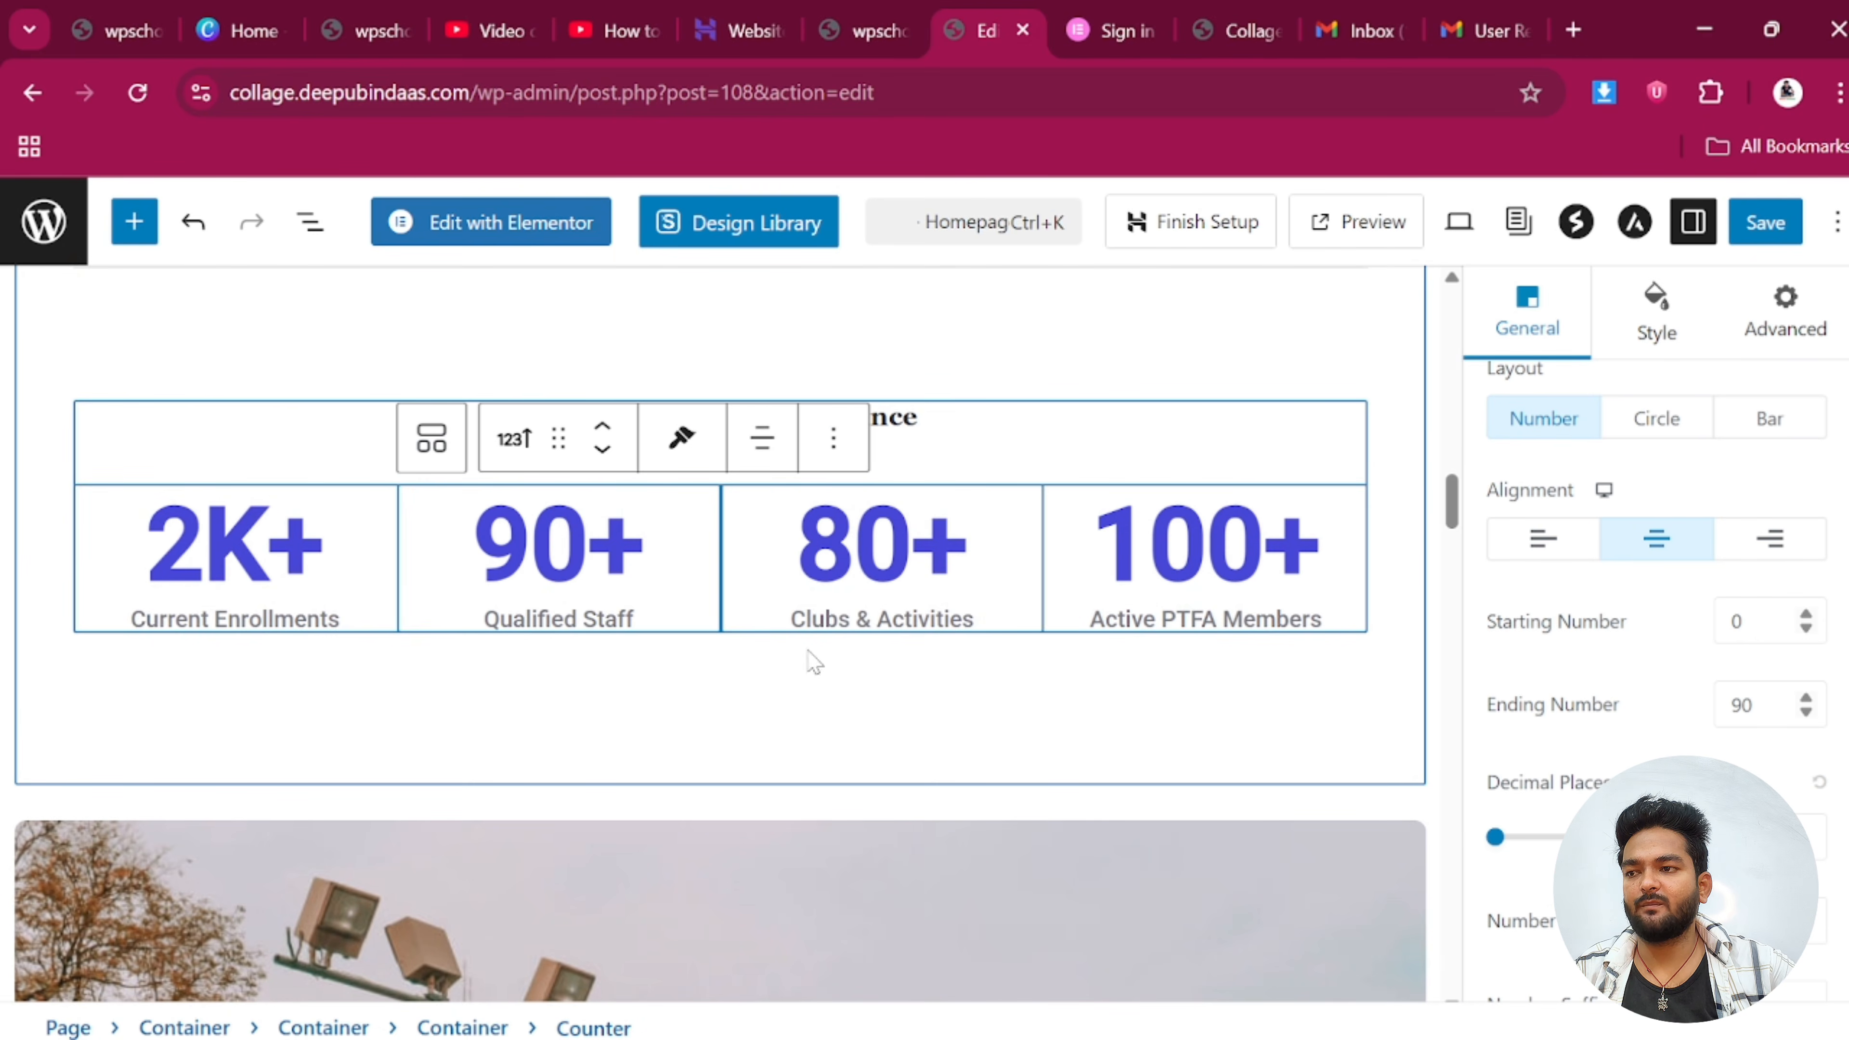
{"action": "scroll", "coordinate": [728, 692], "scroll_direction": "down", "scroll_amount": 12}
{"action": "scroll", "coordinate": [568, 692], "scroll_direction": "up", "scroll_amount": 5}
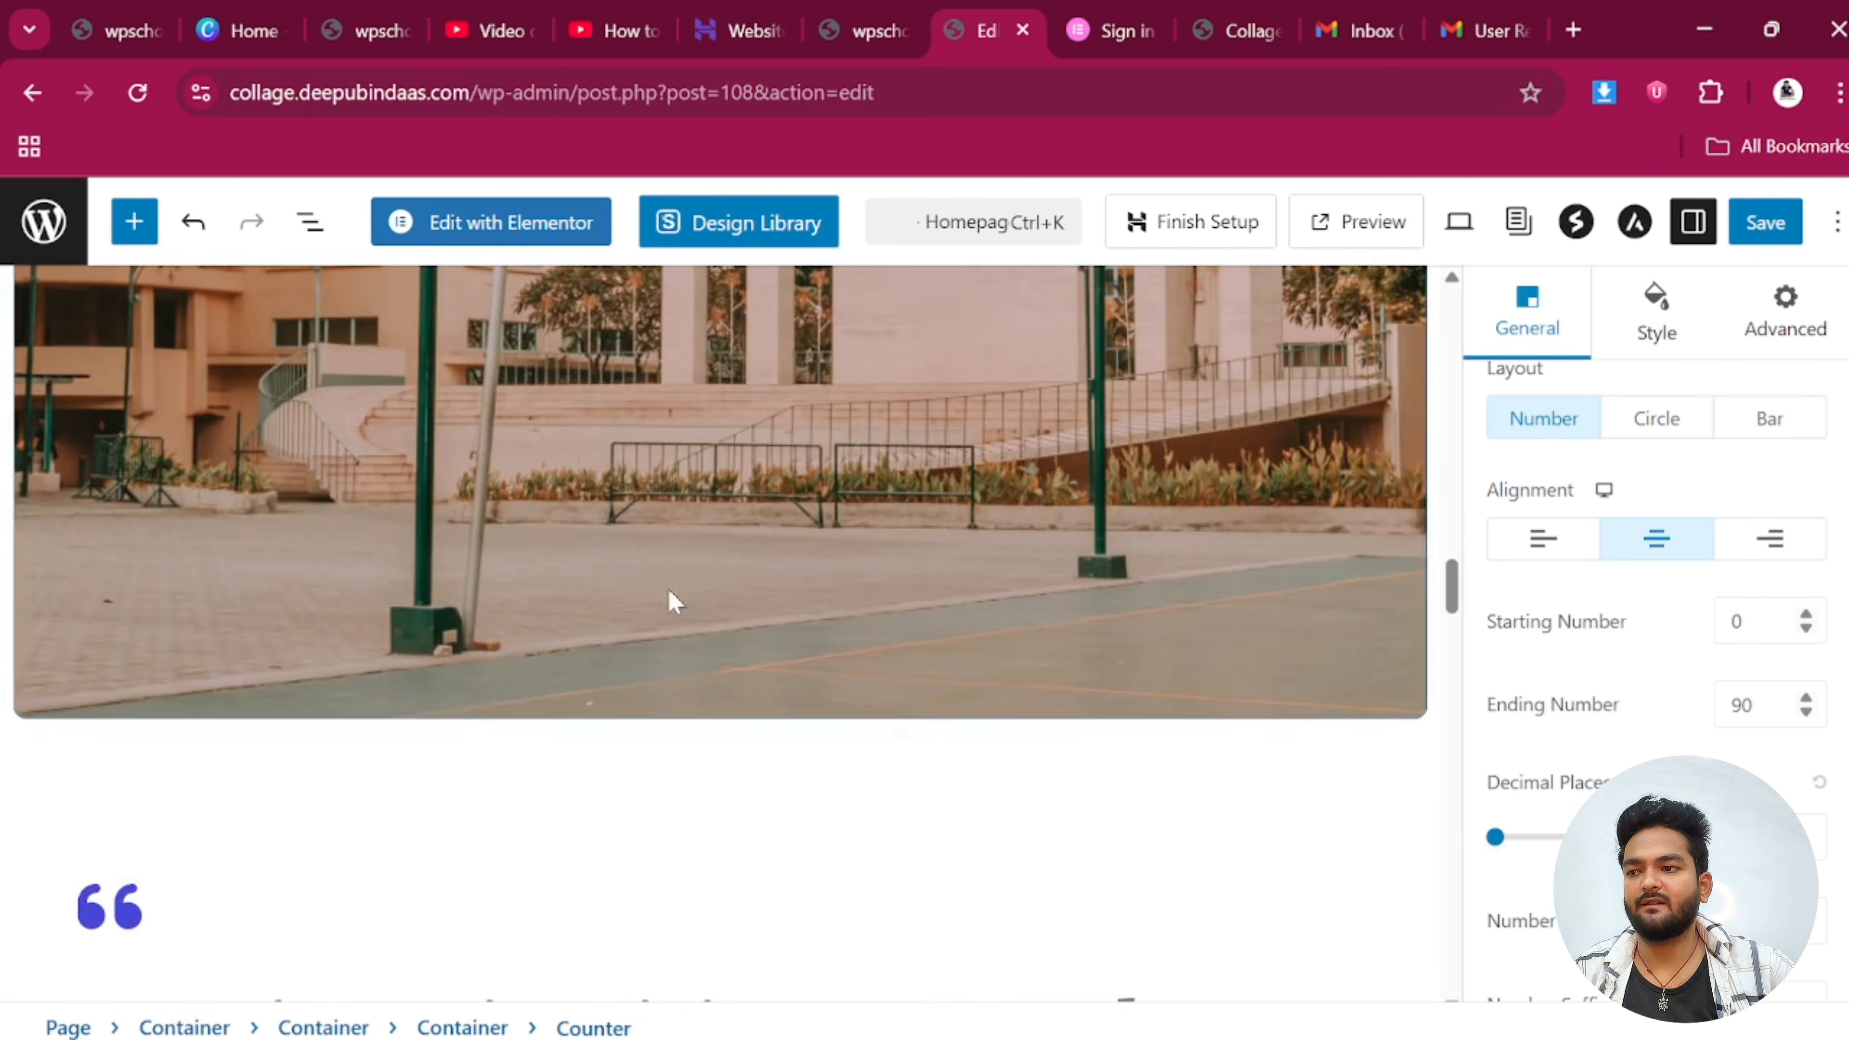
Shift the campus image's background focal point so Left reads 54
{"action": "left_click", "coordinate": [726, 561]}
{"action": "scroll", "coordinate": [1105, 648], "scroll_direction": "up", "scroll_amount": 2}
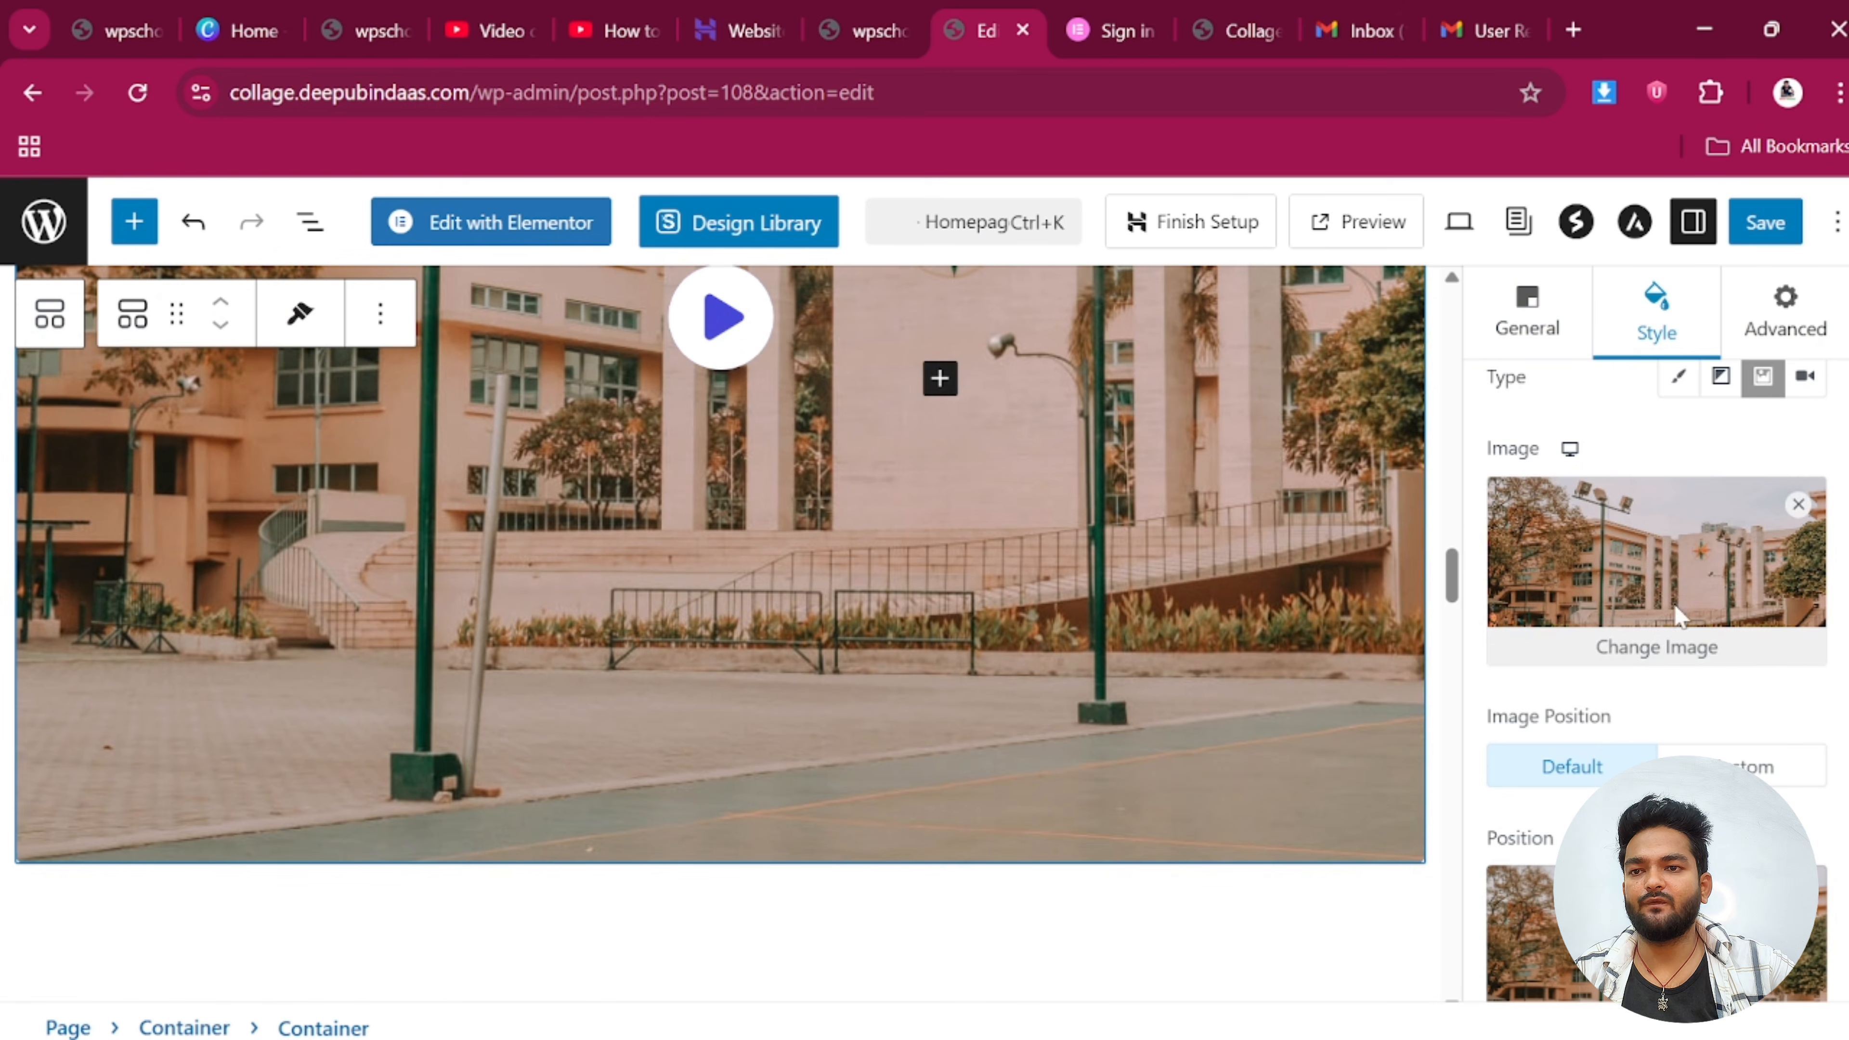
{"action": "scroll", "coordinate": [1638, 722], "scroll_direction": "down", "scroll_amount": 10}
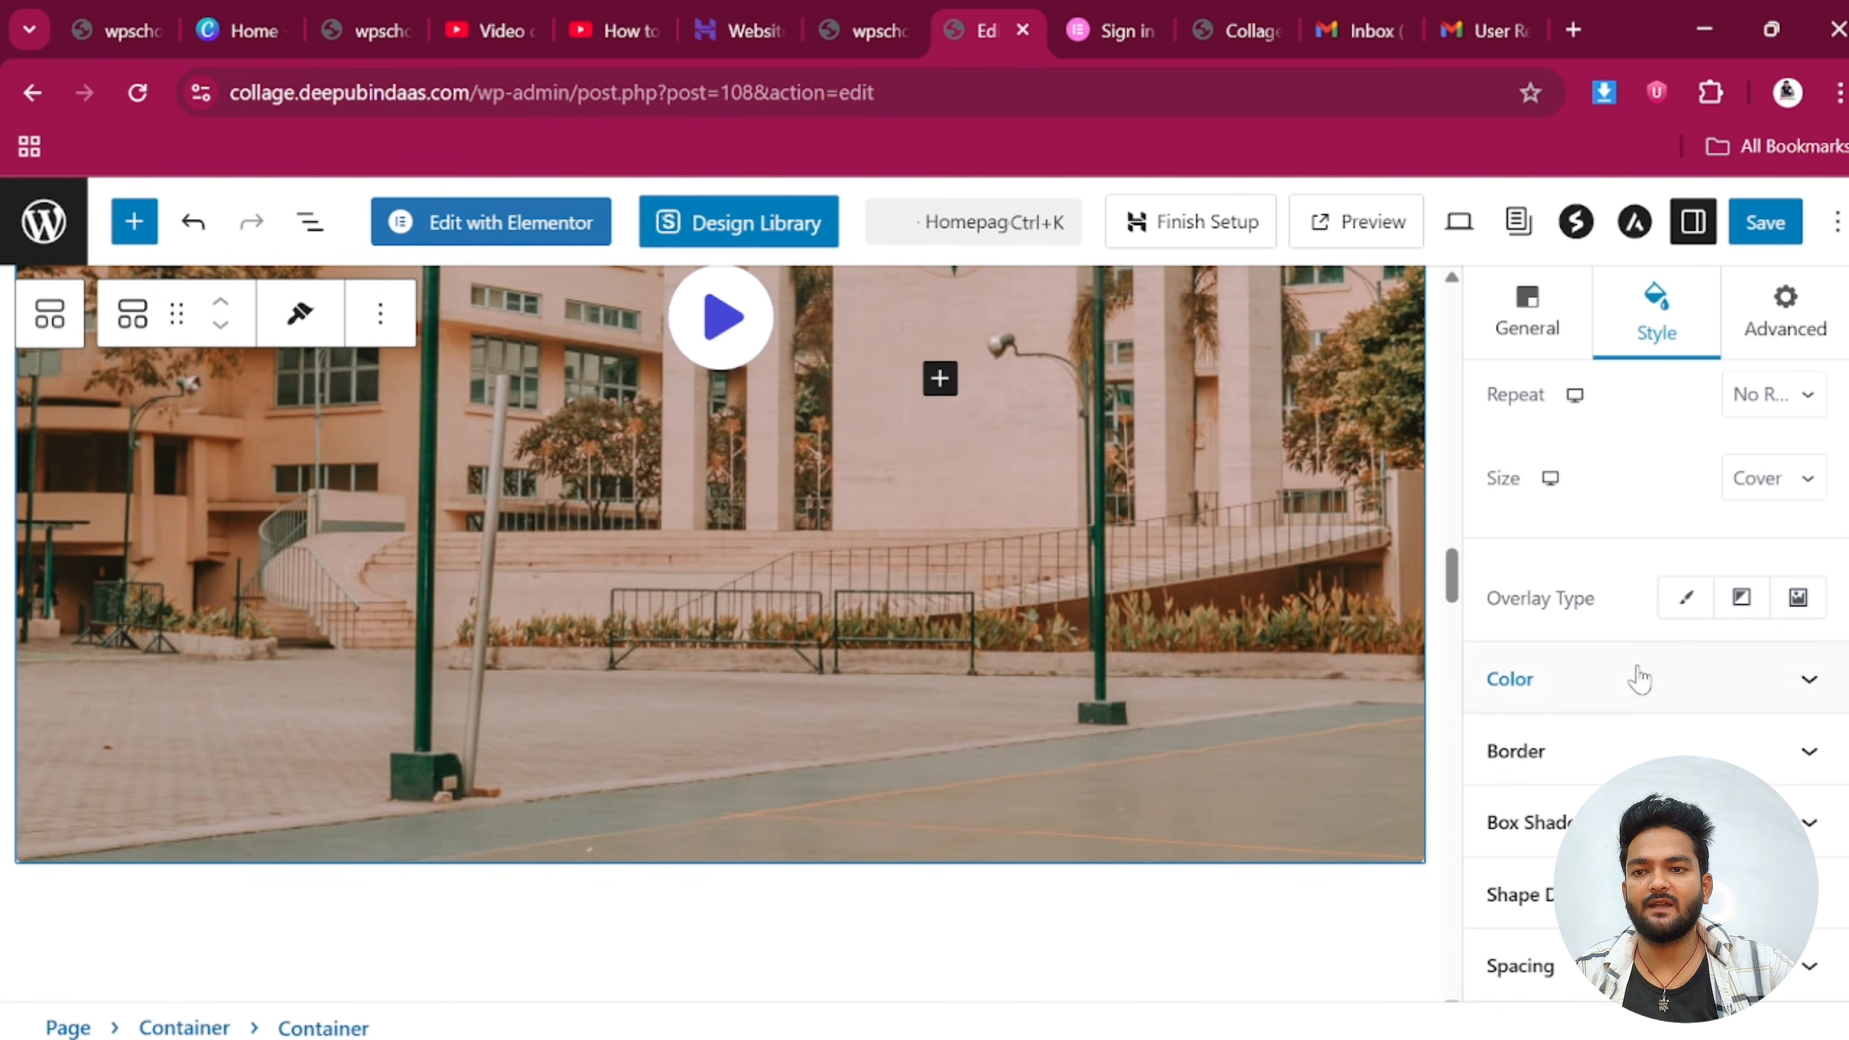
{"action": "scroll", "coordinate": [1652, 619], "scroll_direction": "up", "scroll_amount": 6}
{"action": "left_click_drag", "start_coordinate": [1673, 573], "coordinate": [1671, 561]}
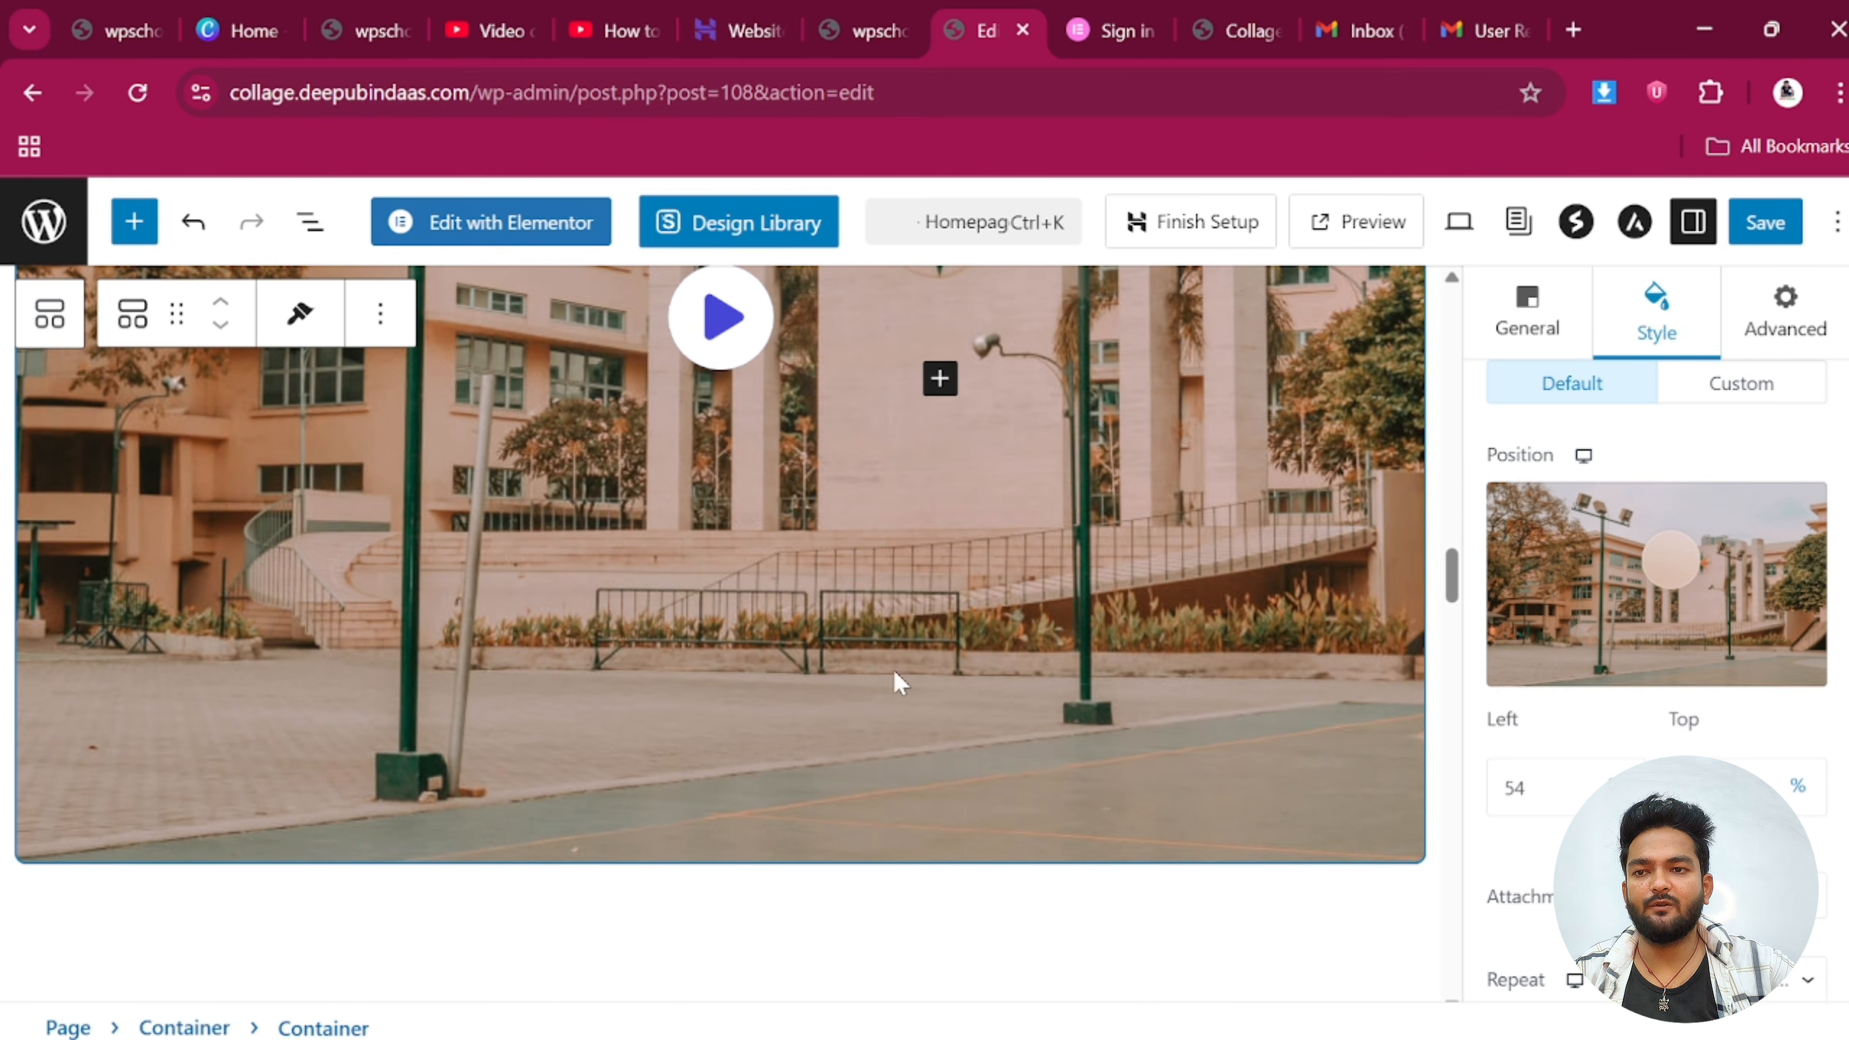
{"action": "scroll", "coordinate": [800, 620], "scroll_direction": "up", "scroll_amount": 2}
{"action": "scroll", "coordinate": [681, 690], "scroll_direction": "down", "scroll_amount": 15}
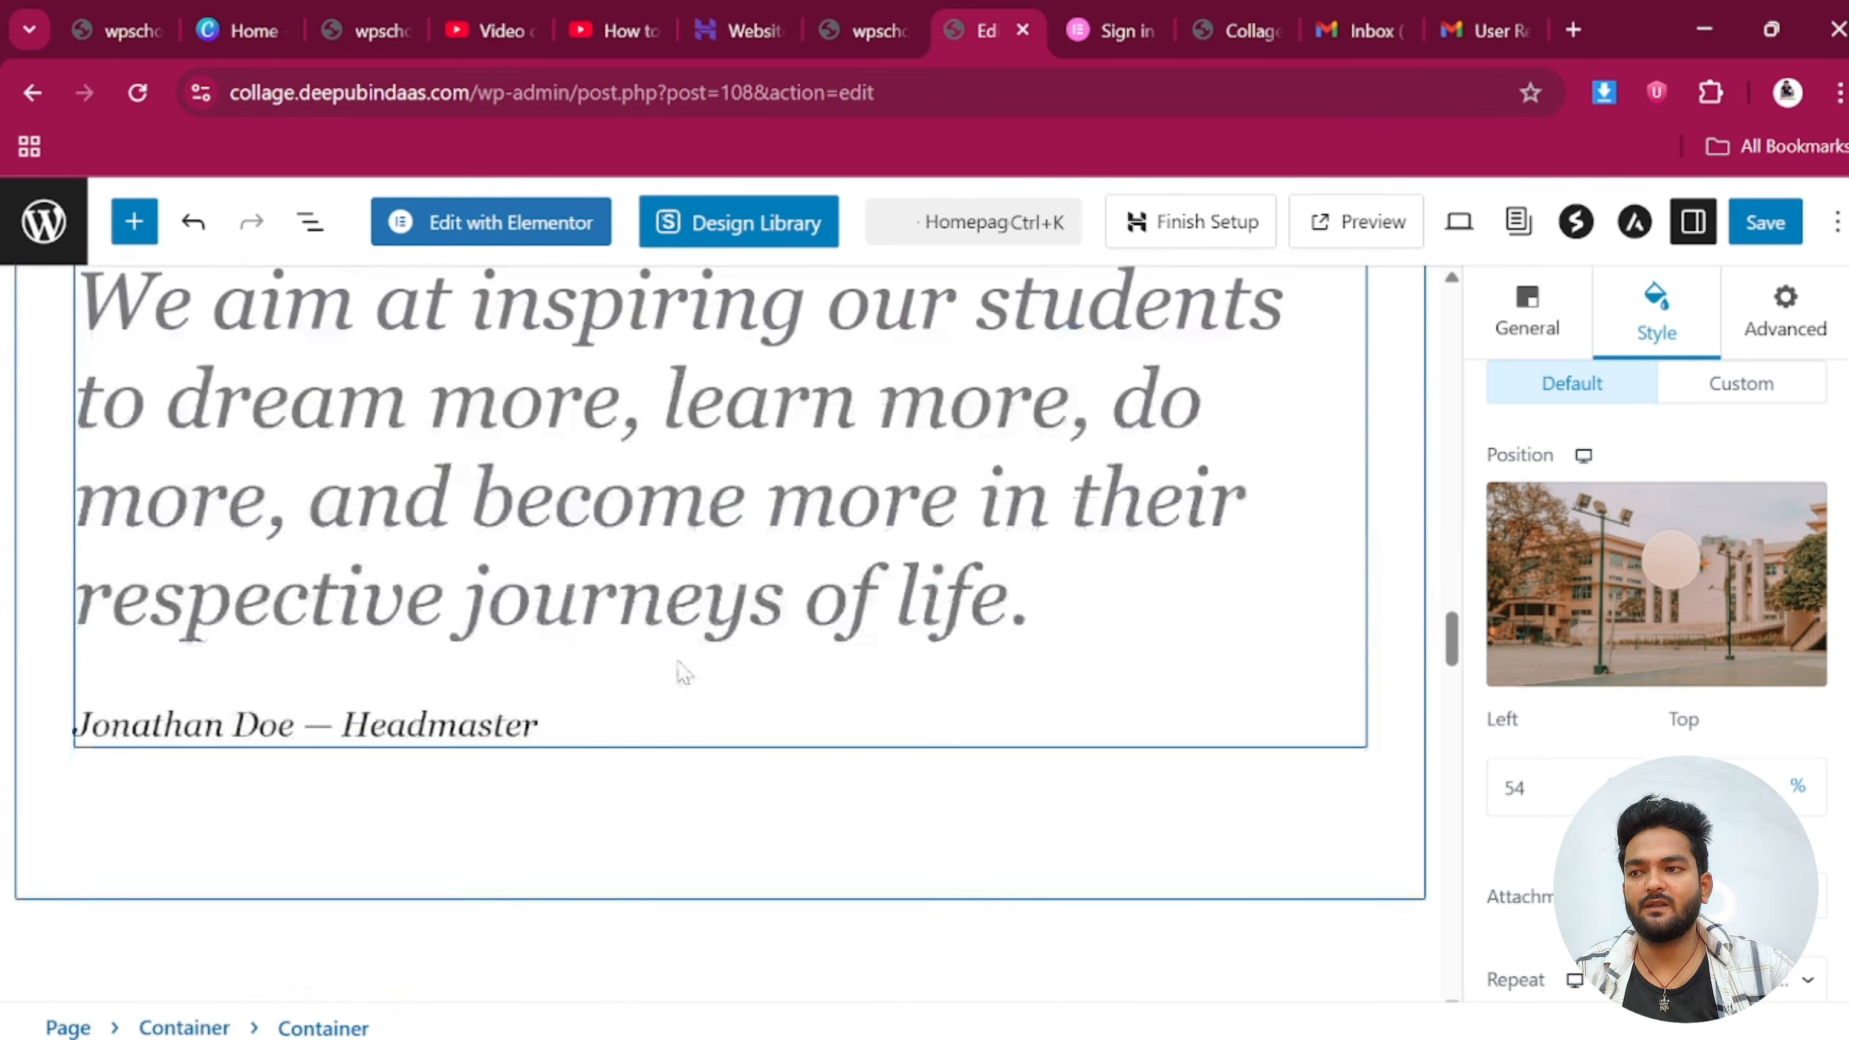
{"action": "scroll", "coordinate": [645, 673], "scroll_direction": "down", "scroll_amount": 5}
Review the Computer Science course card and save the updated Home page
{"action": "left_click", "coordinate": [436, 729]}
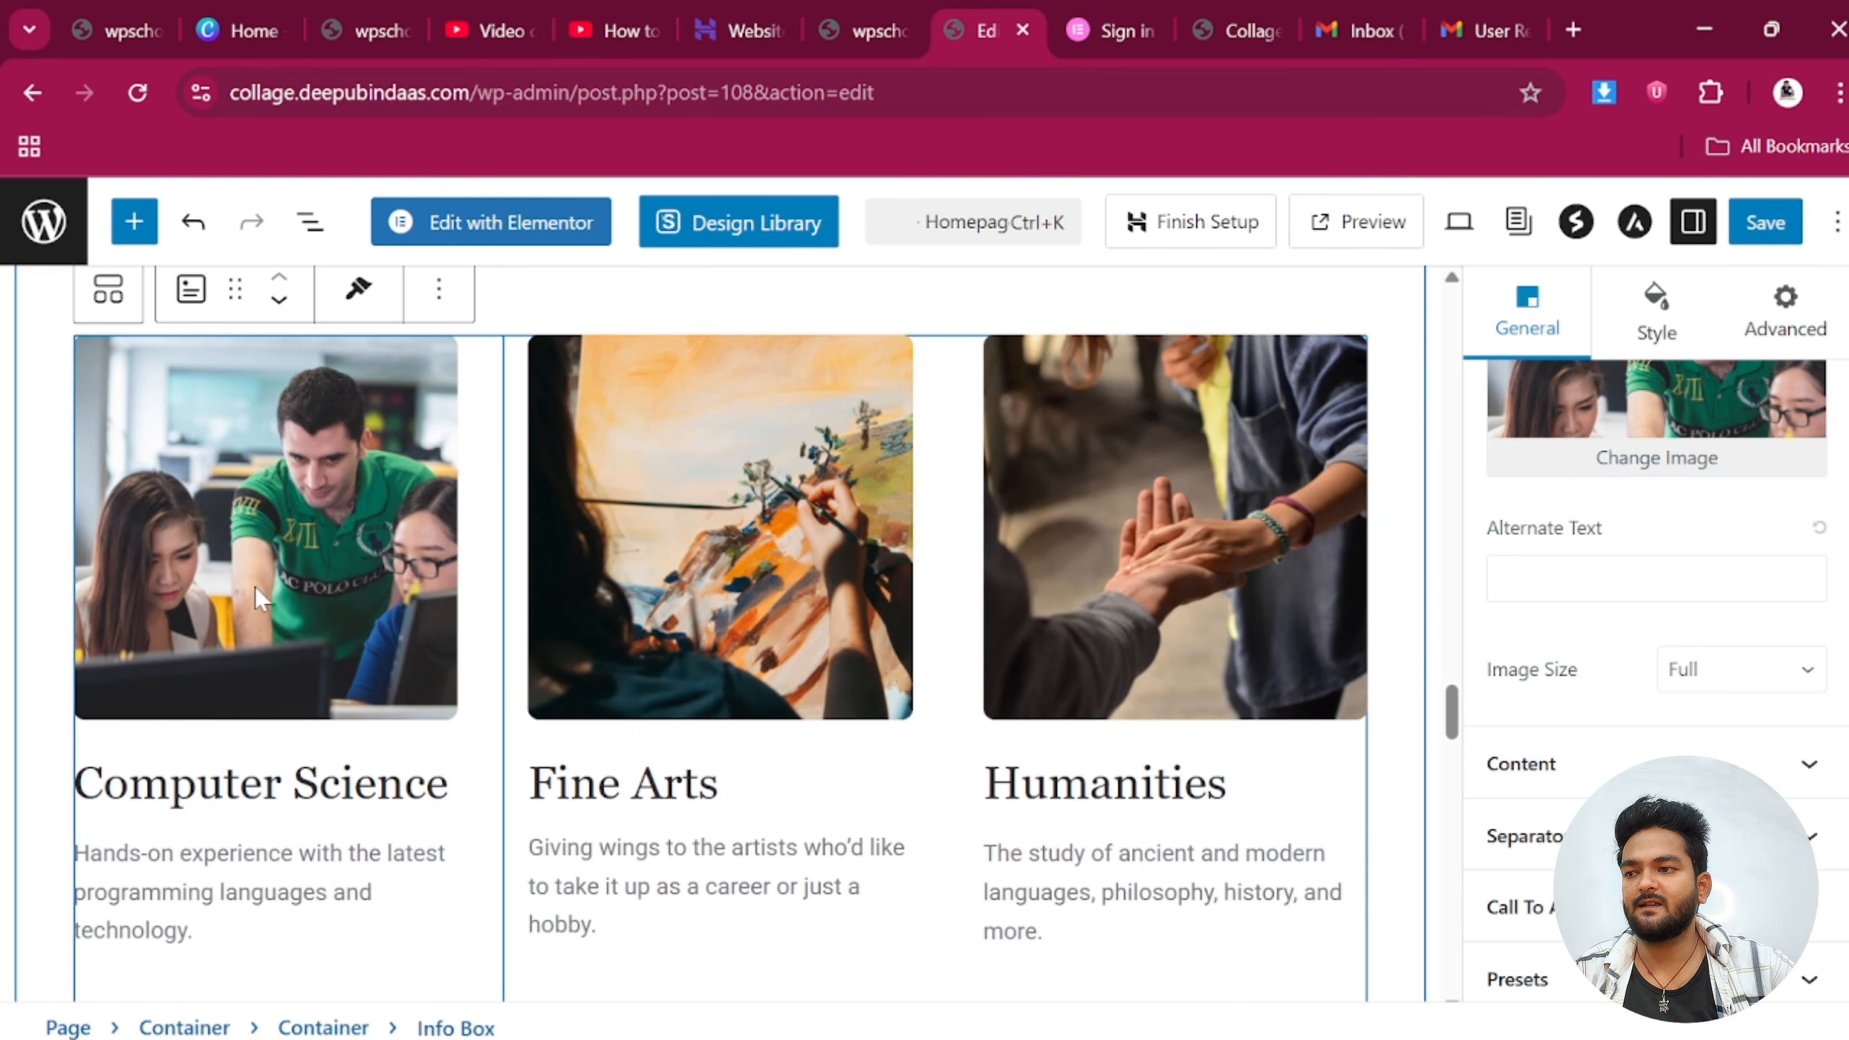
{"action": "scroll", "coordinate": [1818, 497], "scroll_direction": "up", "scroll_amount": 2}
{"action": "scroll", "coordinate": [788, 643], "scroll_direction": "down", "scroll_amount": 15}
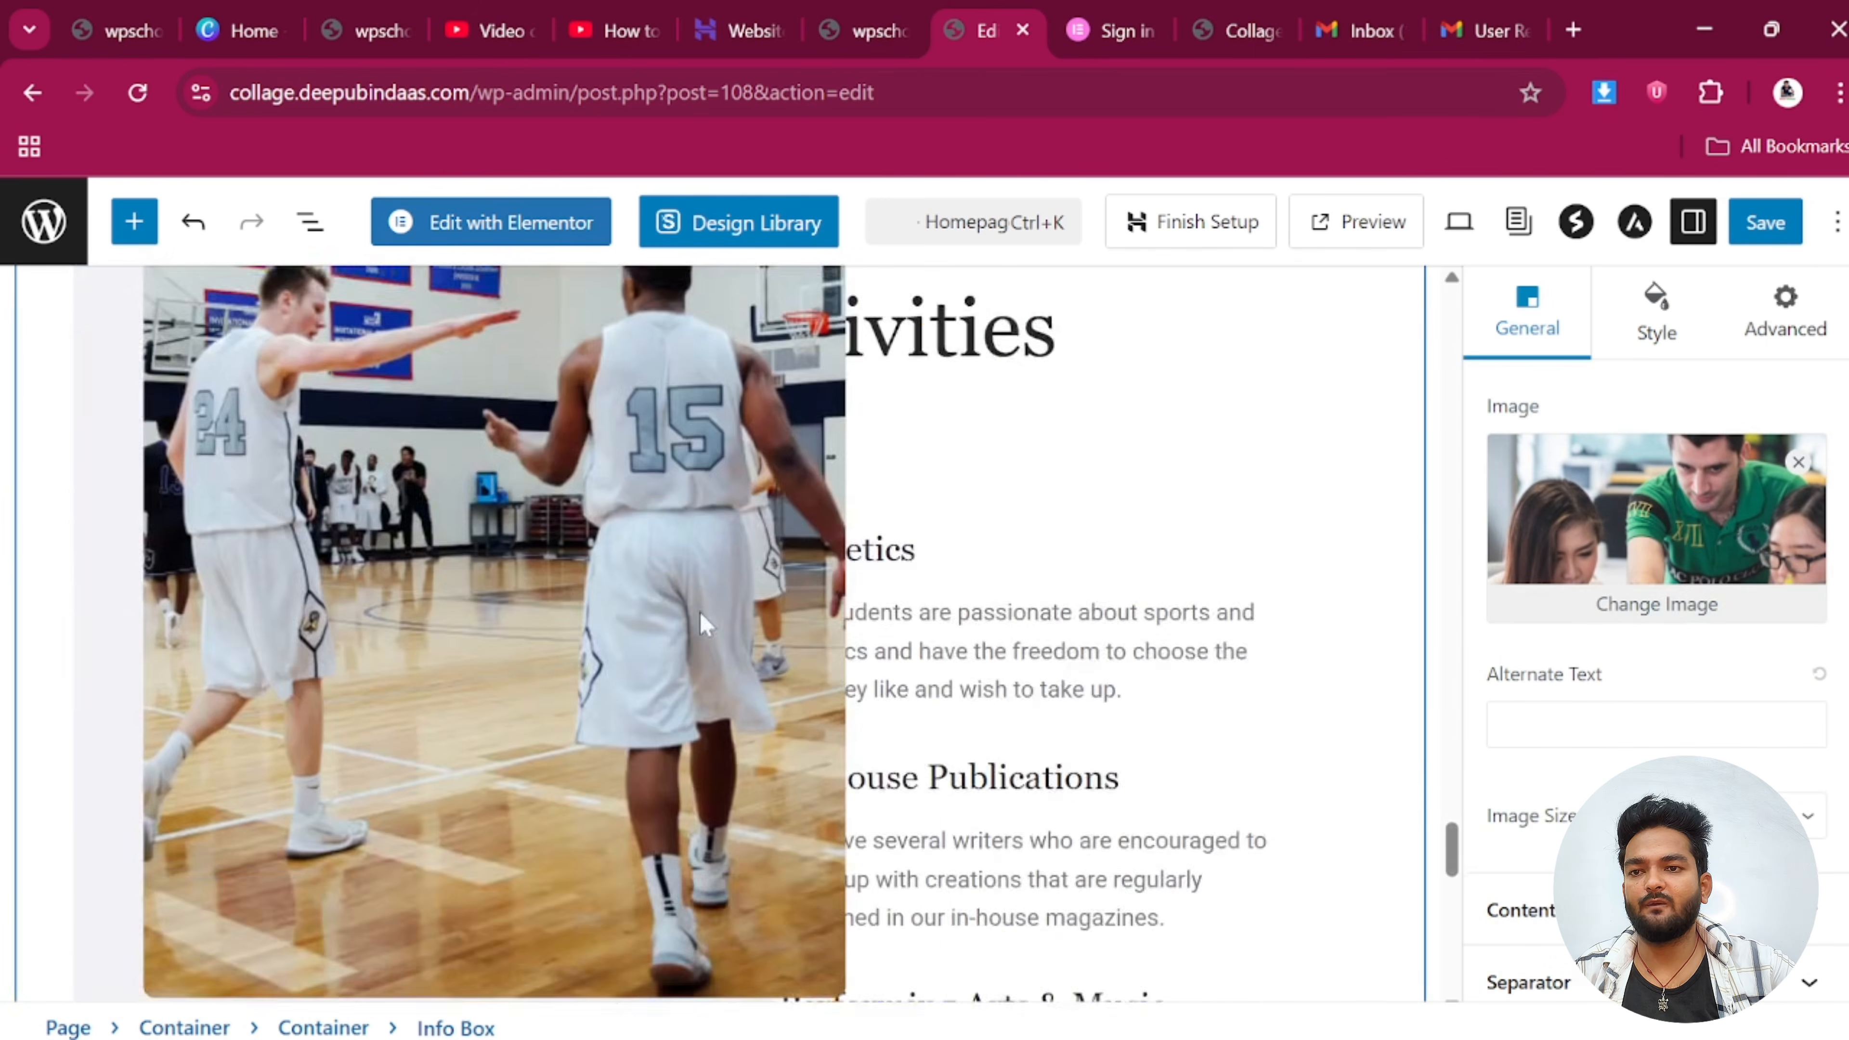
{"action": "scroll", "coordinate": [554, 605], "scroll_direction": "down", "scroll_amount": 10}
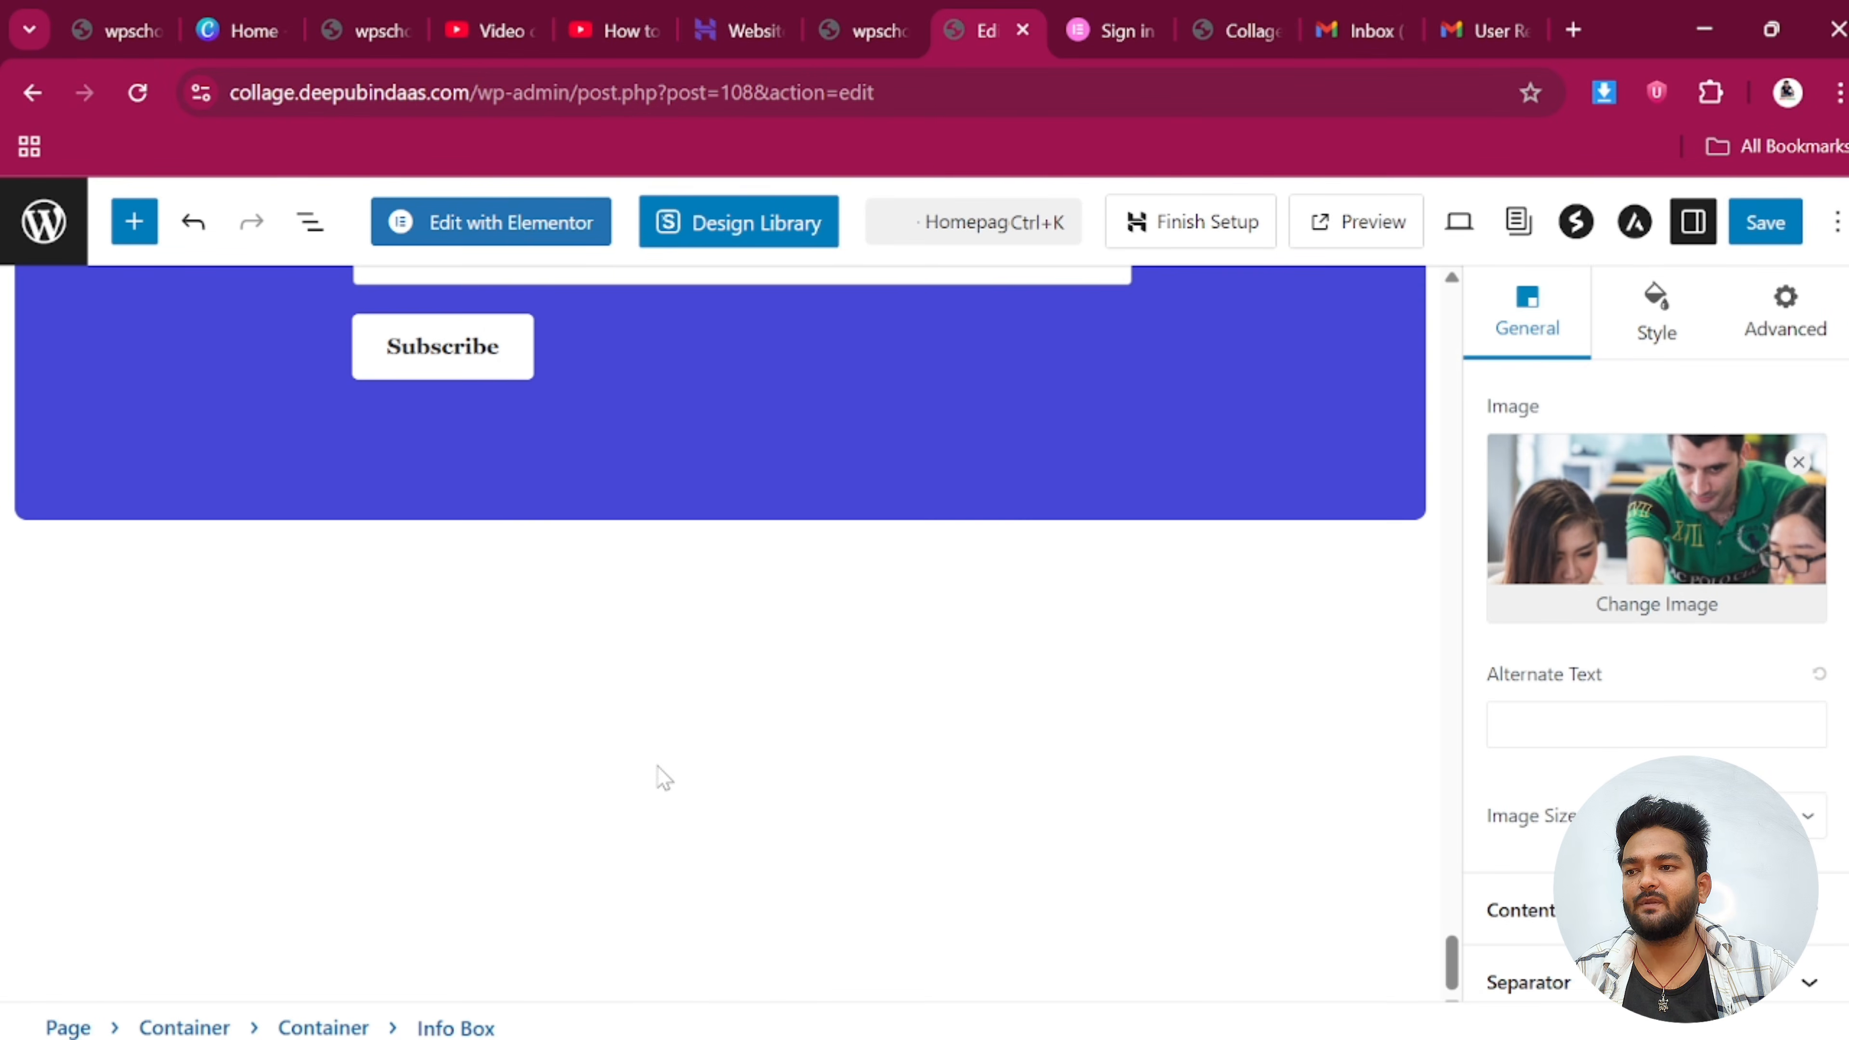
{"action": "scroll", "coordinate": [1543, 743], "scroll_direction": "down", "scroll_amount": 3}
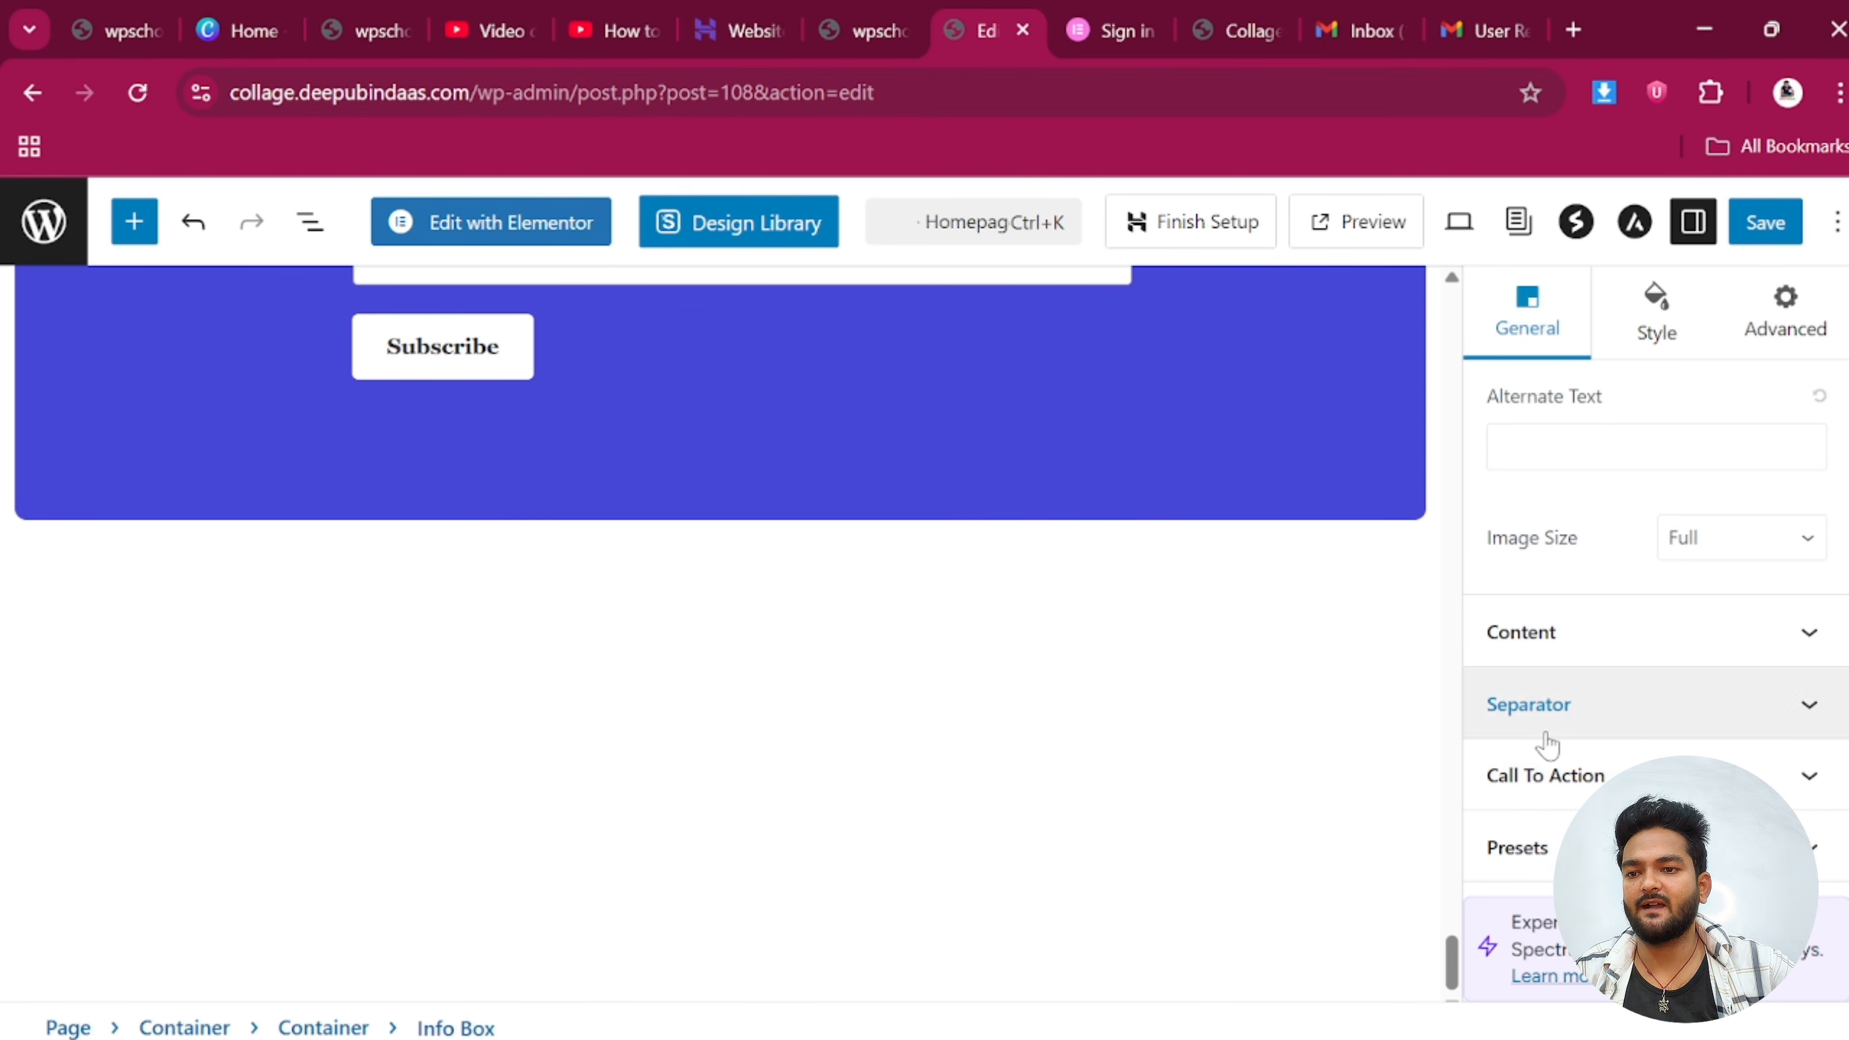
{"action": "scroll", "coordinate": [724, 728], "scroll_direction": "up", "scroll_amount": 20}
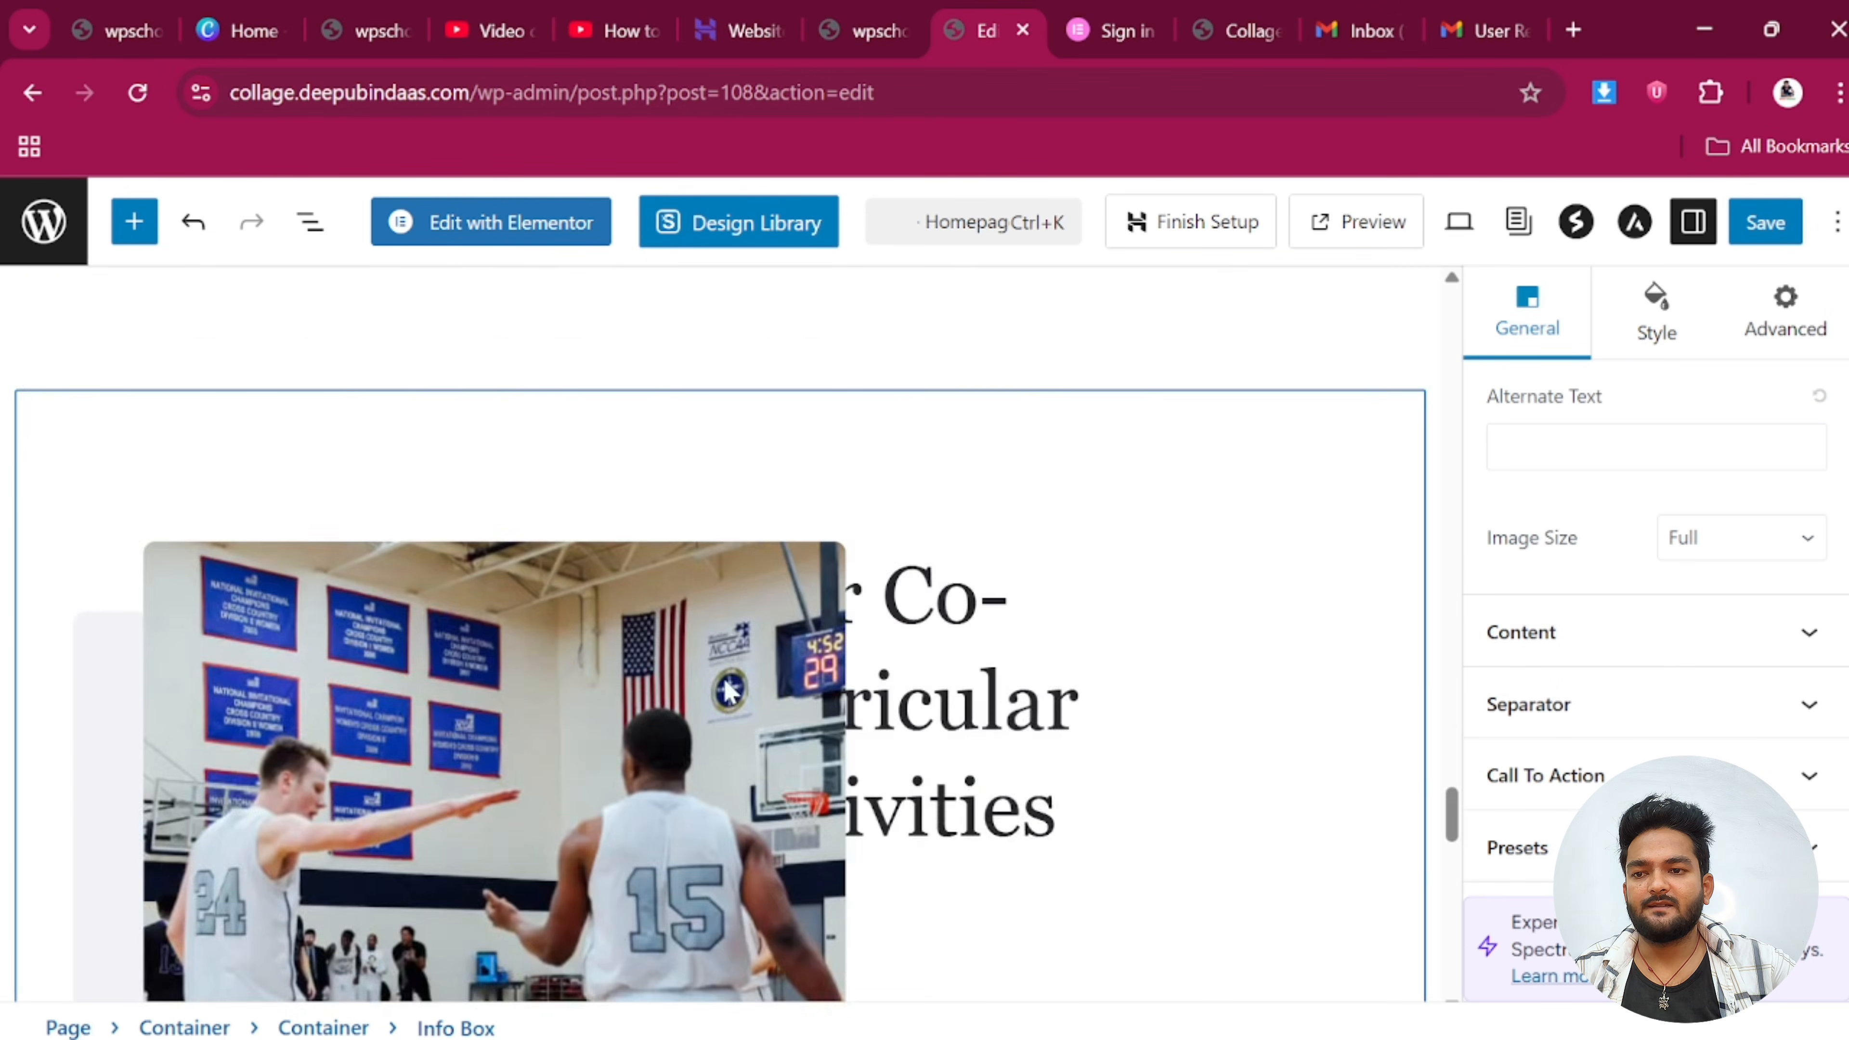
{"action": "scroll", "coordinate": [731, 700], "scroll_direction": "up", "scroll_amount": 15}
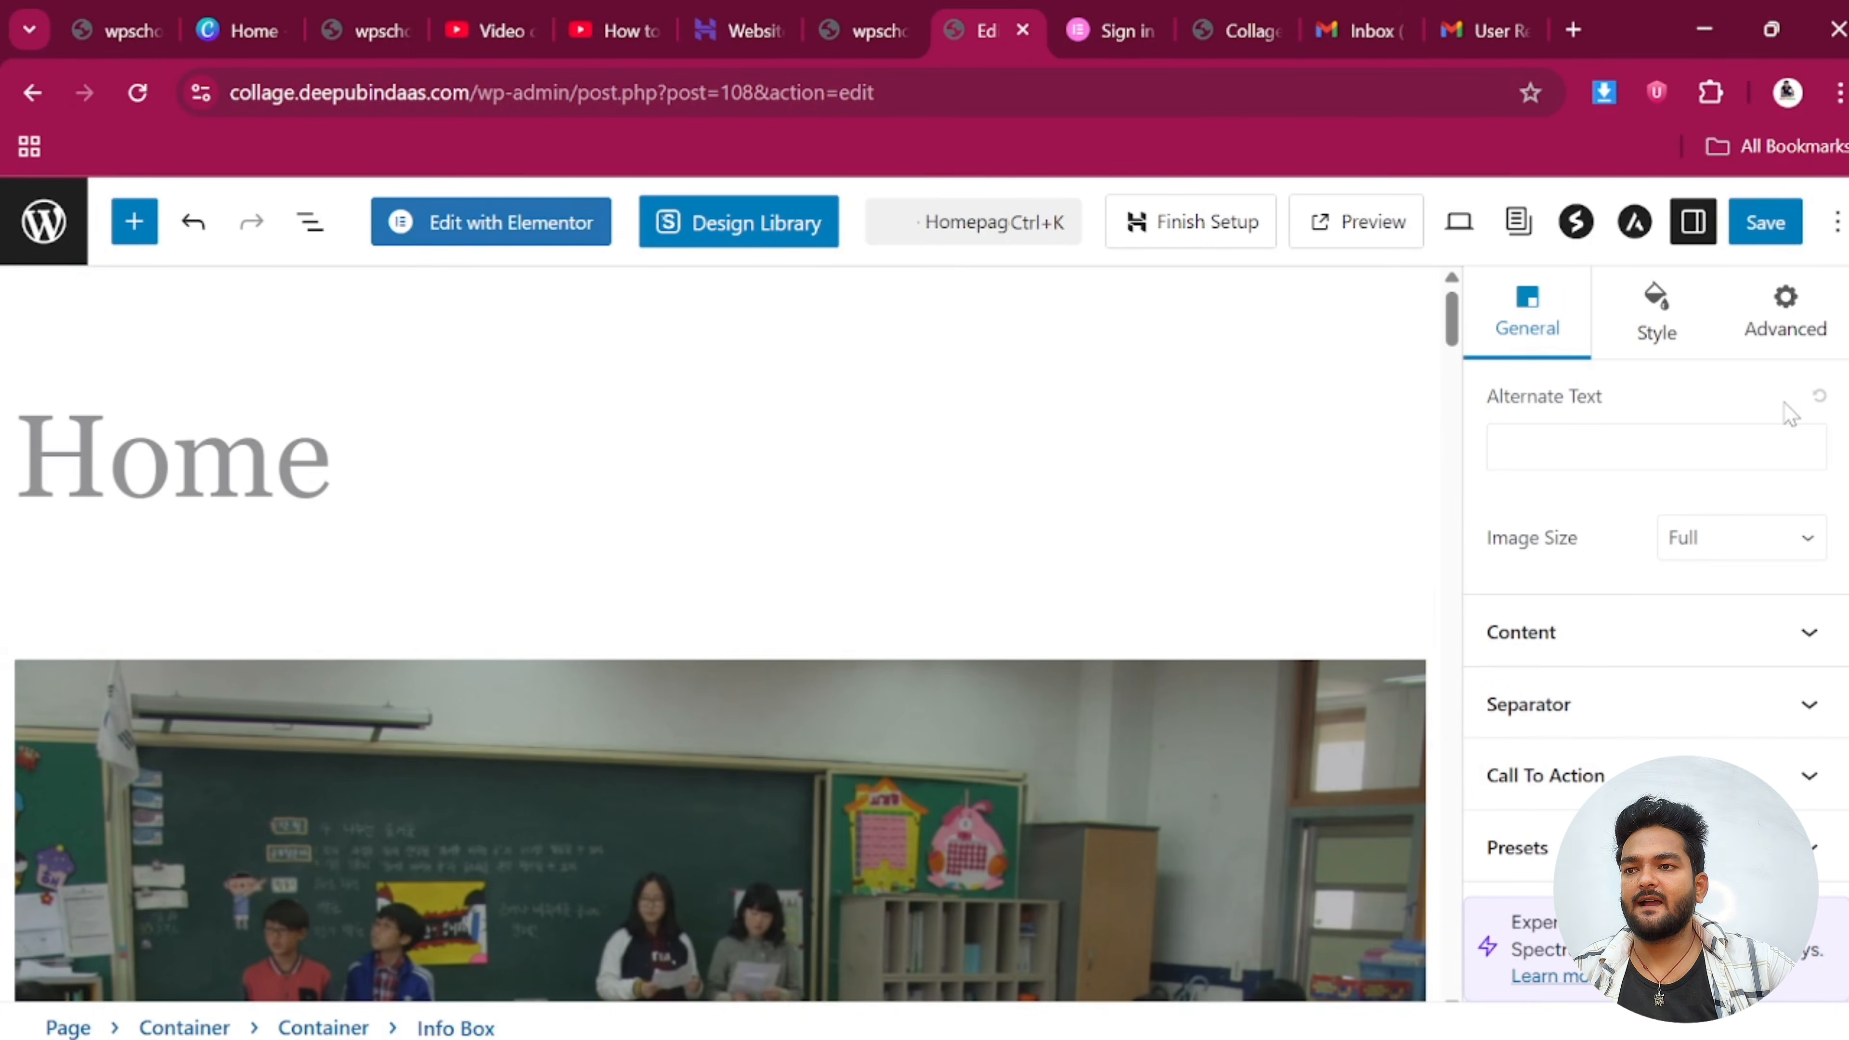
{"action": "left_click", "coordinate": [1749, 230]}
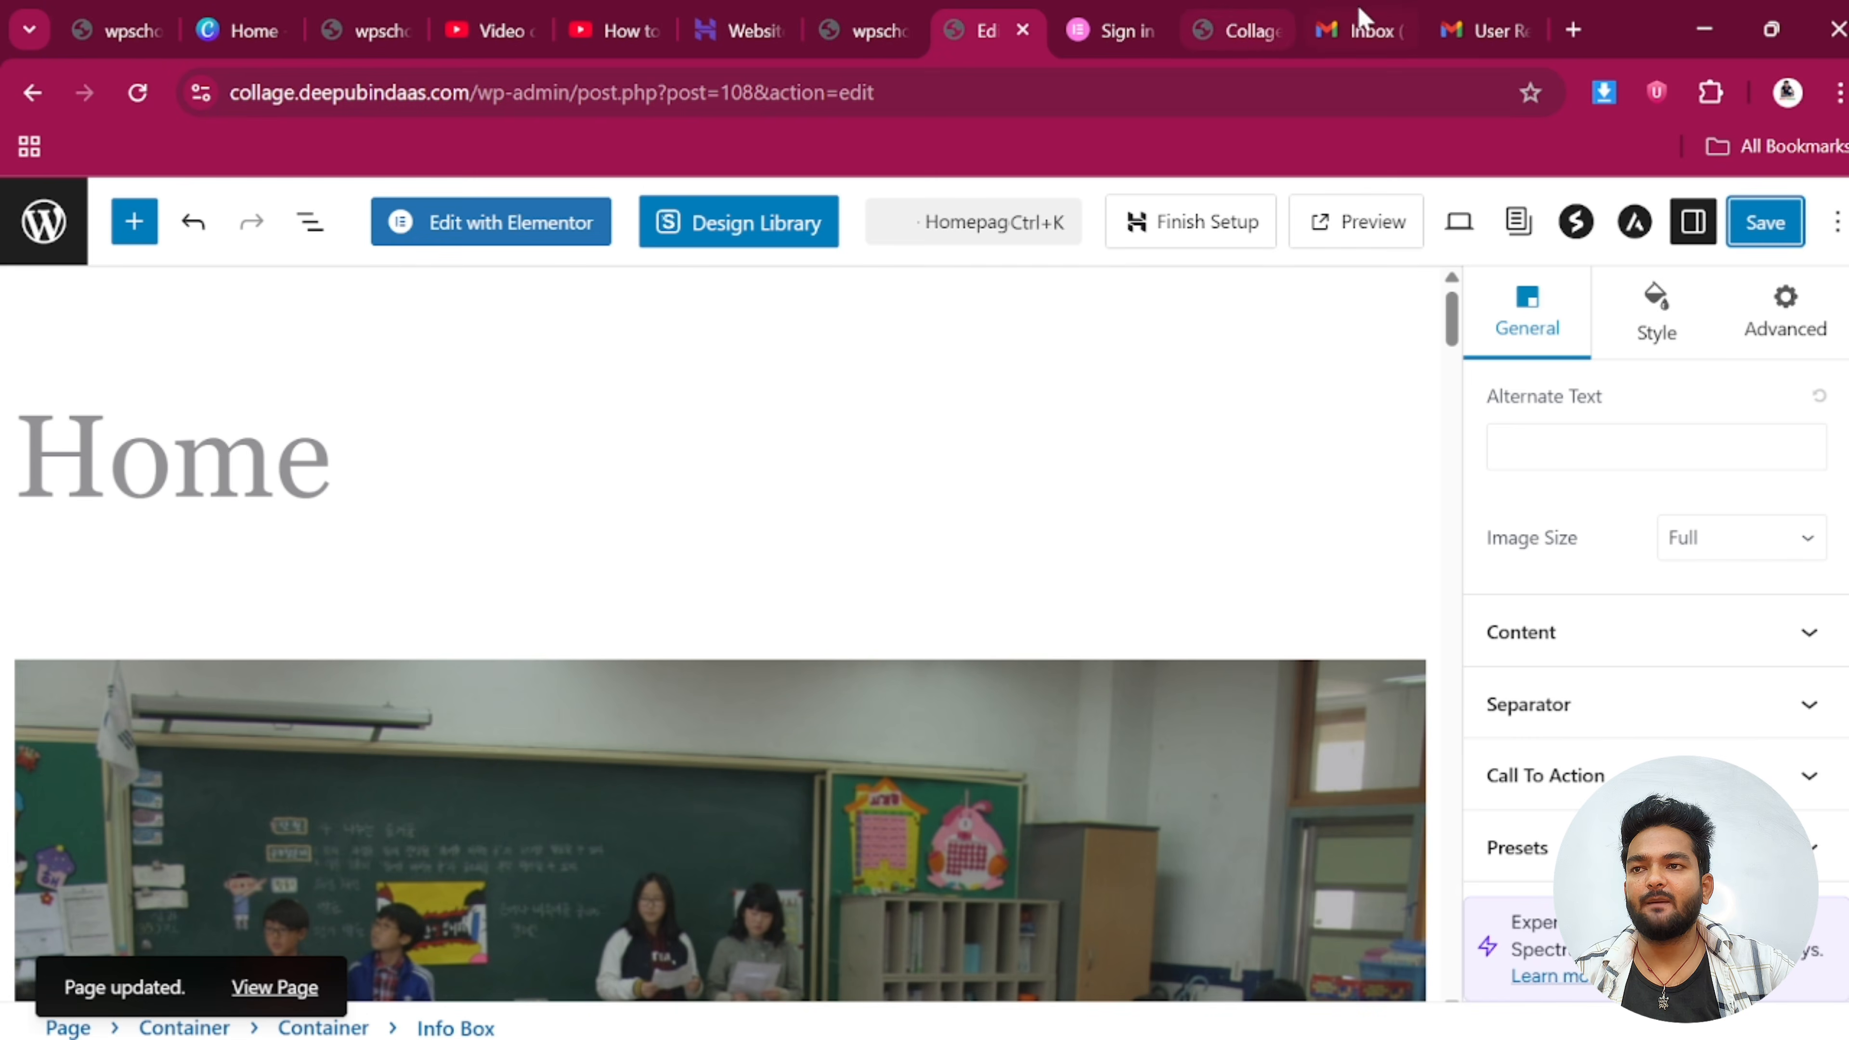
On the site homepage, log out and bring up the login form
{"action": "left_click", "coordinate": [1246, 30]}
{"action": "left_click", "coordinate": [1218, 295]}
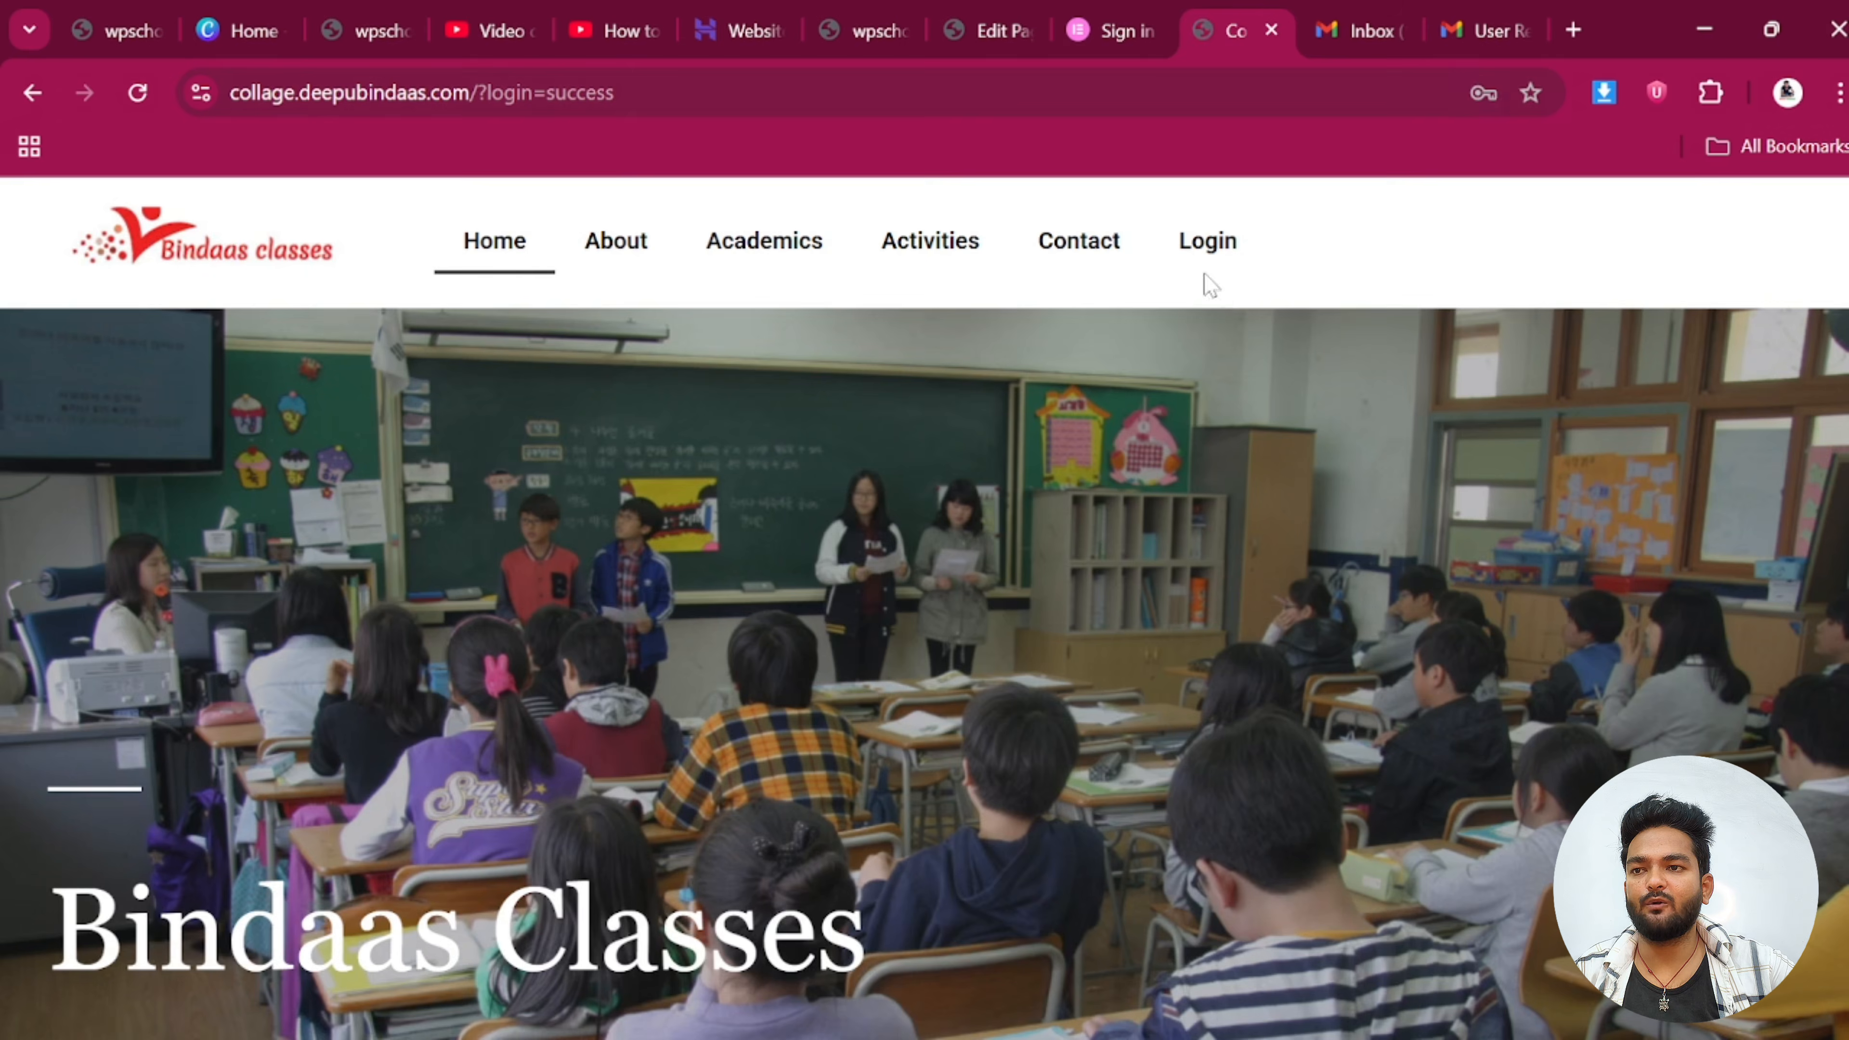
{"action": "left_click", "coordinate": [1201, 280]}
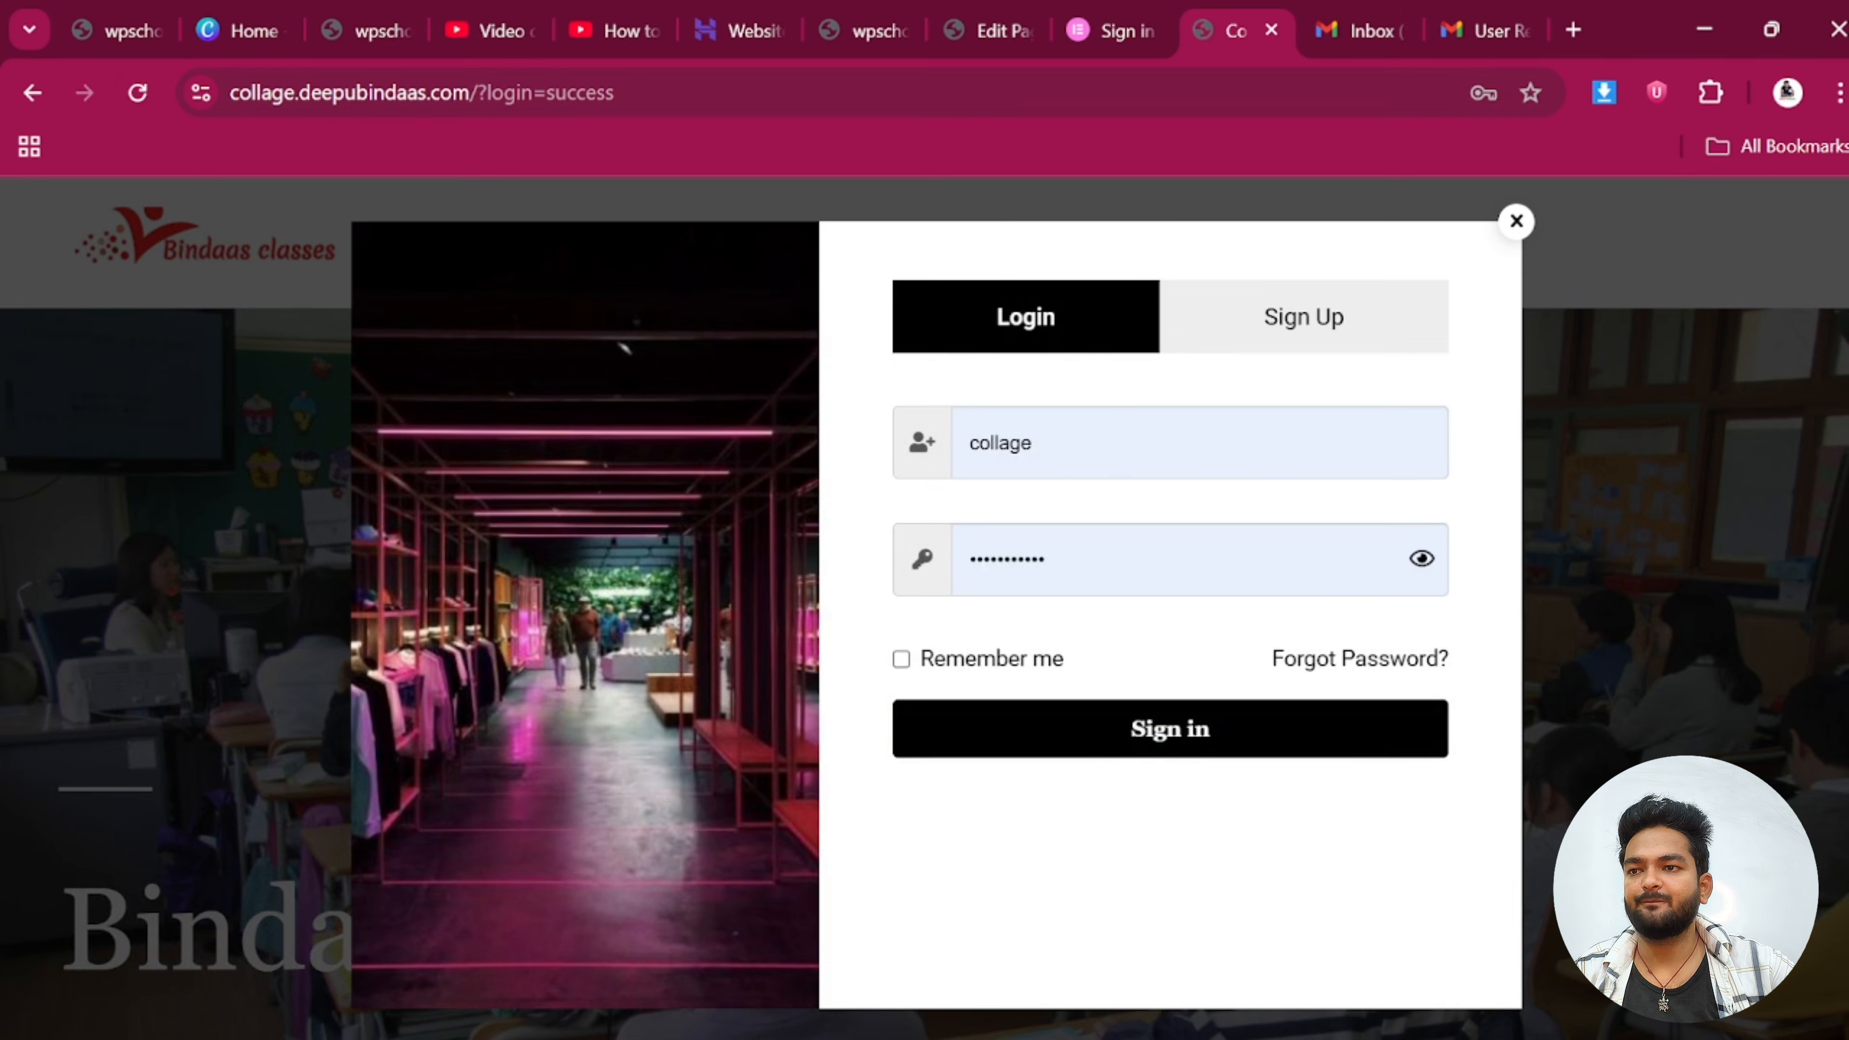
Enter the student's username and password and sign in
{"action": "double_click", "coordinate": [1013, 443]}
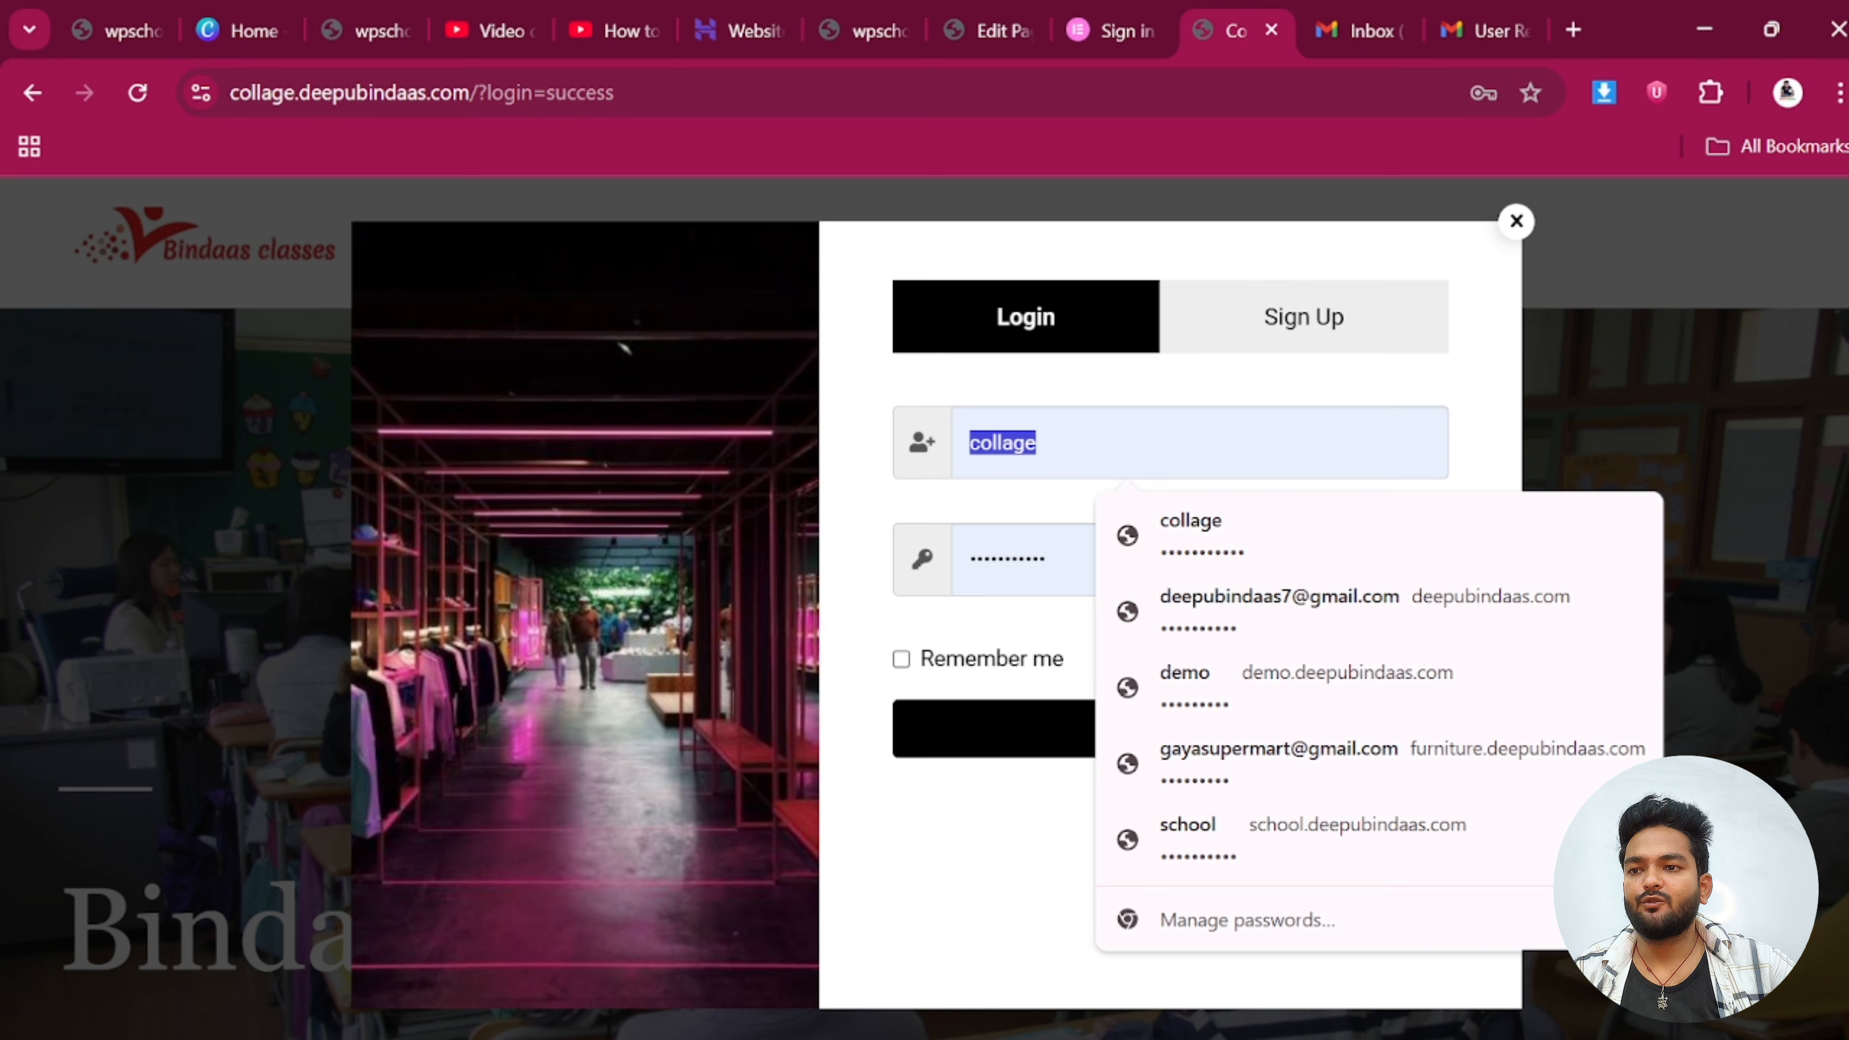
{"action": "key", "text": "BackSpace"}
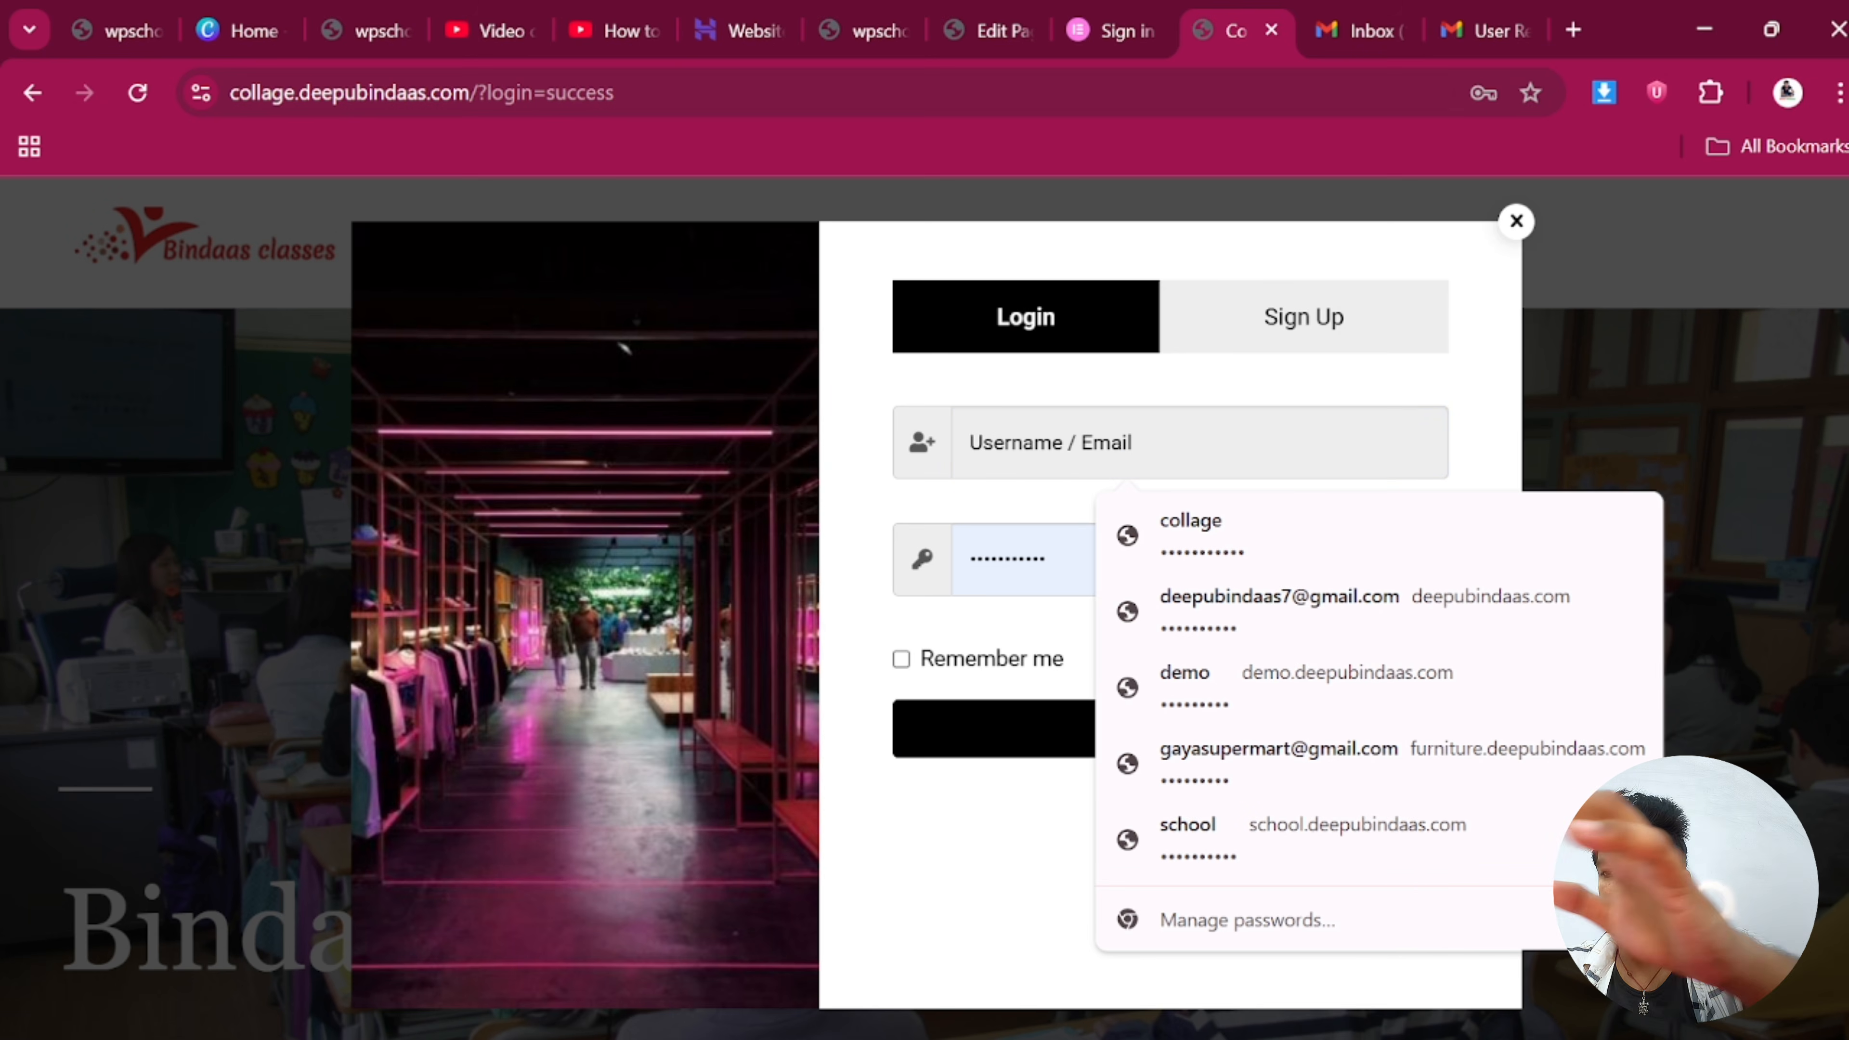
{"action": "key", "text": "Return"}
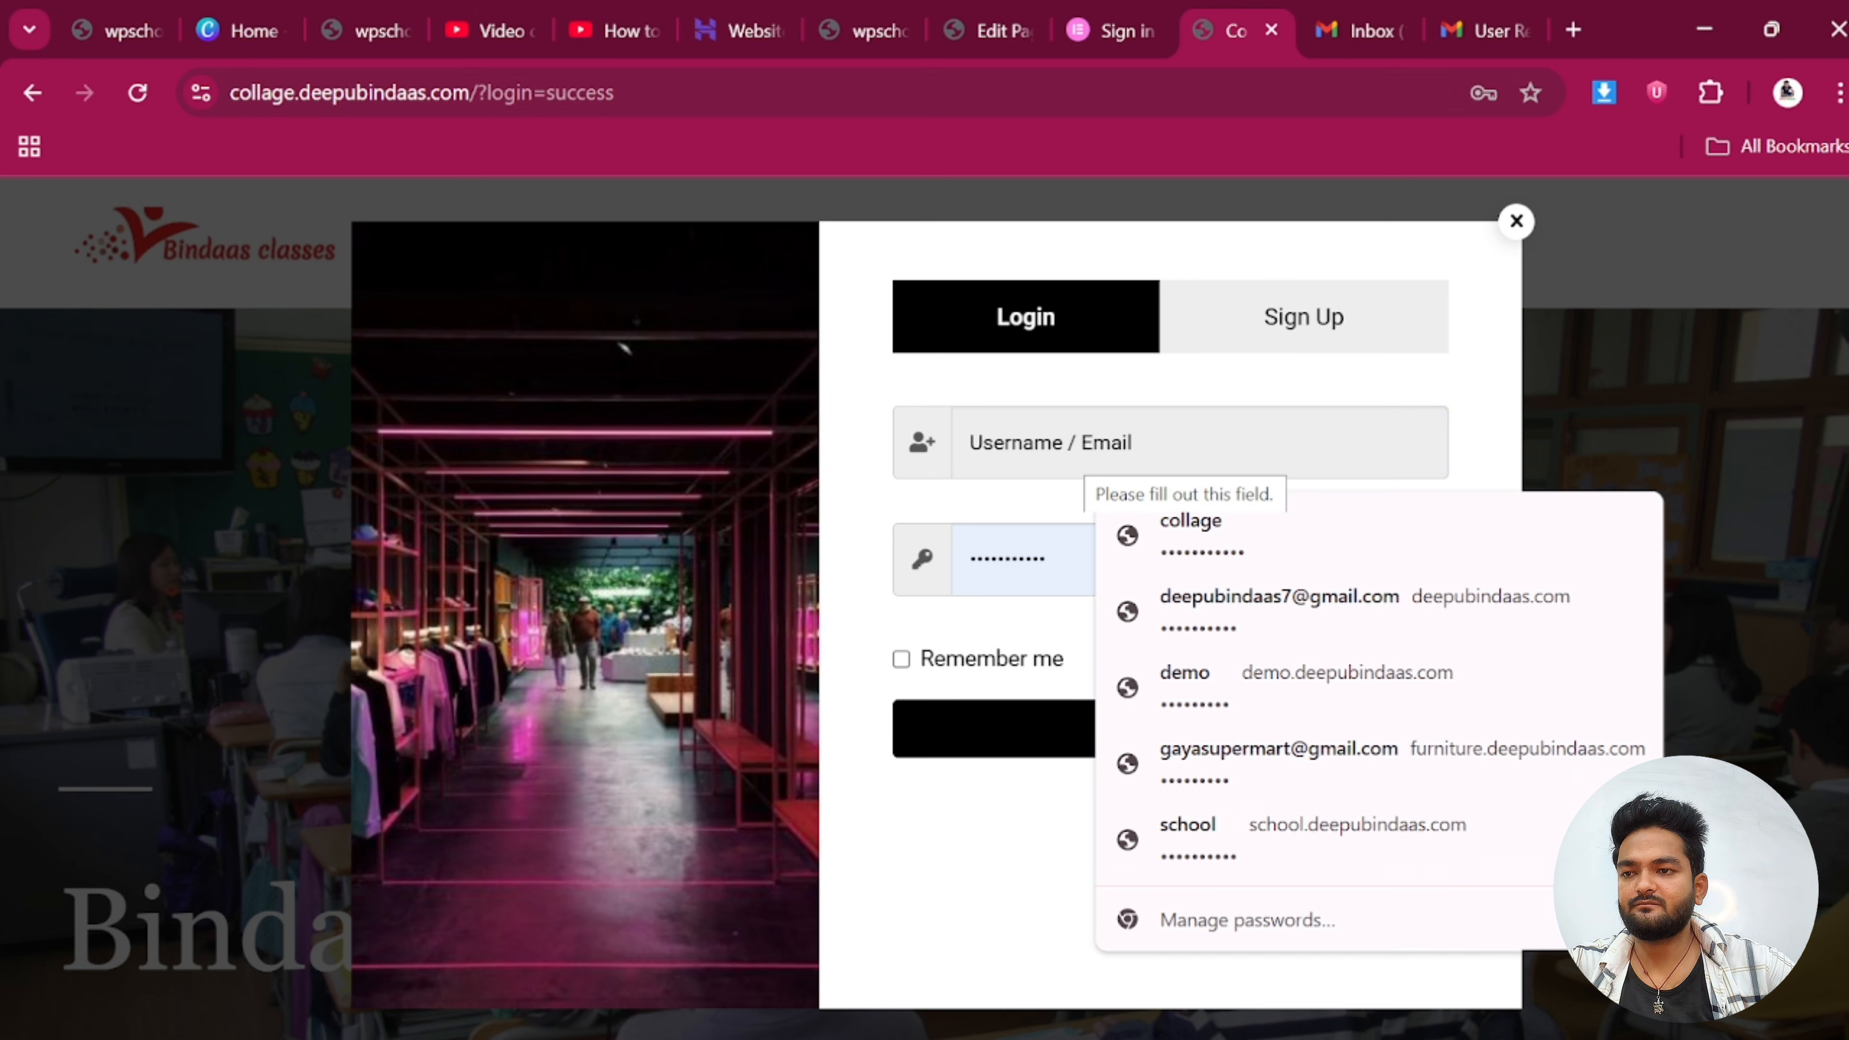
{"action": "type", "text": "ritesh"}
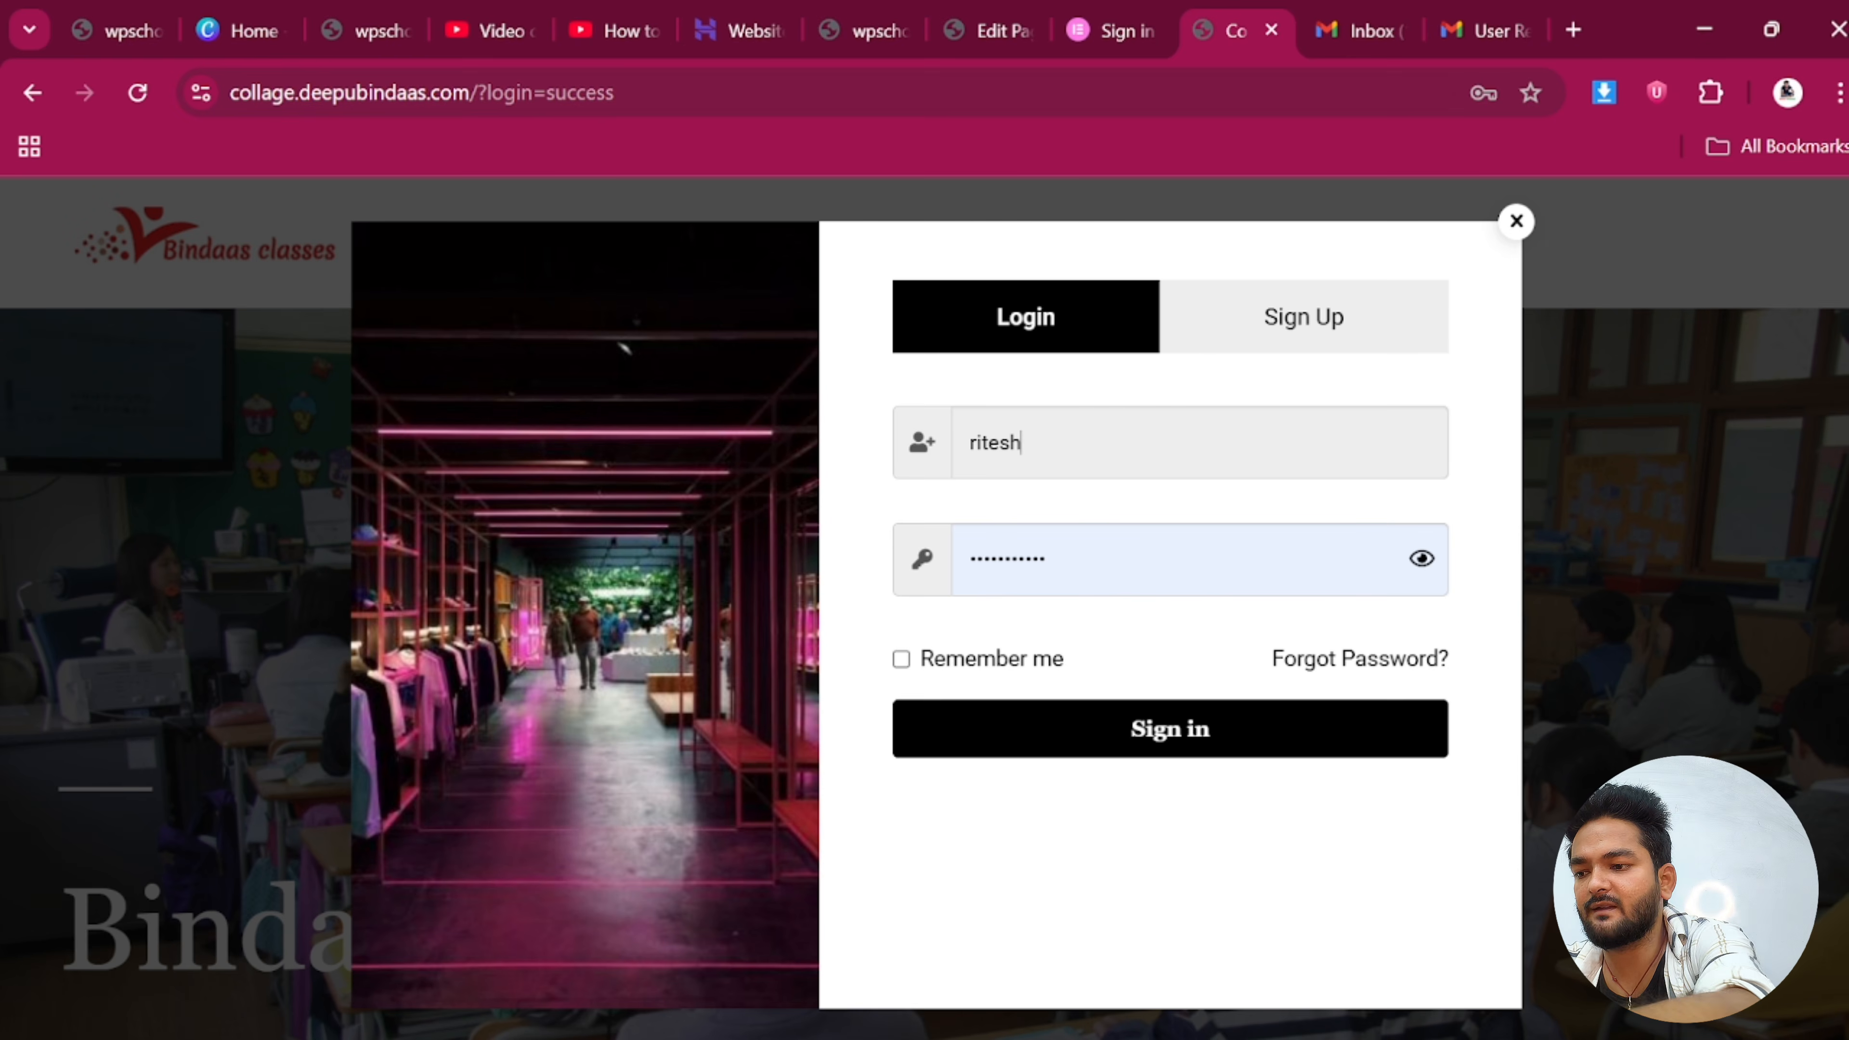
{"action": "key", "text": "Tab"}
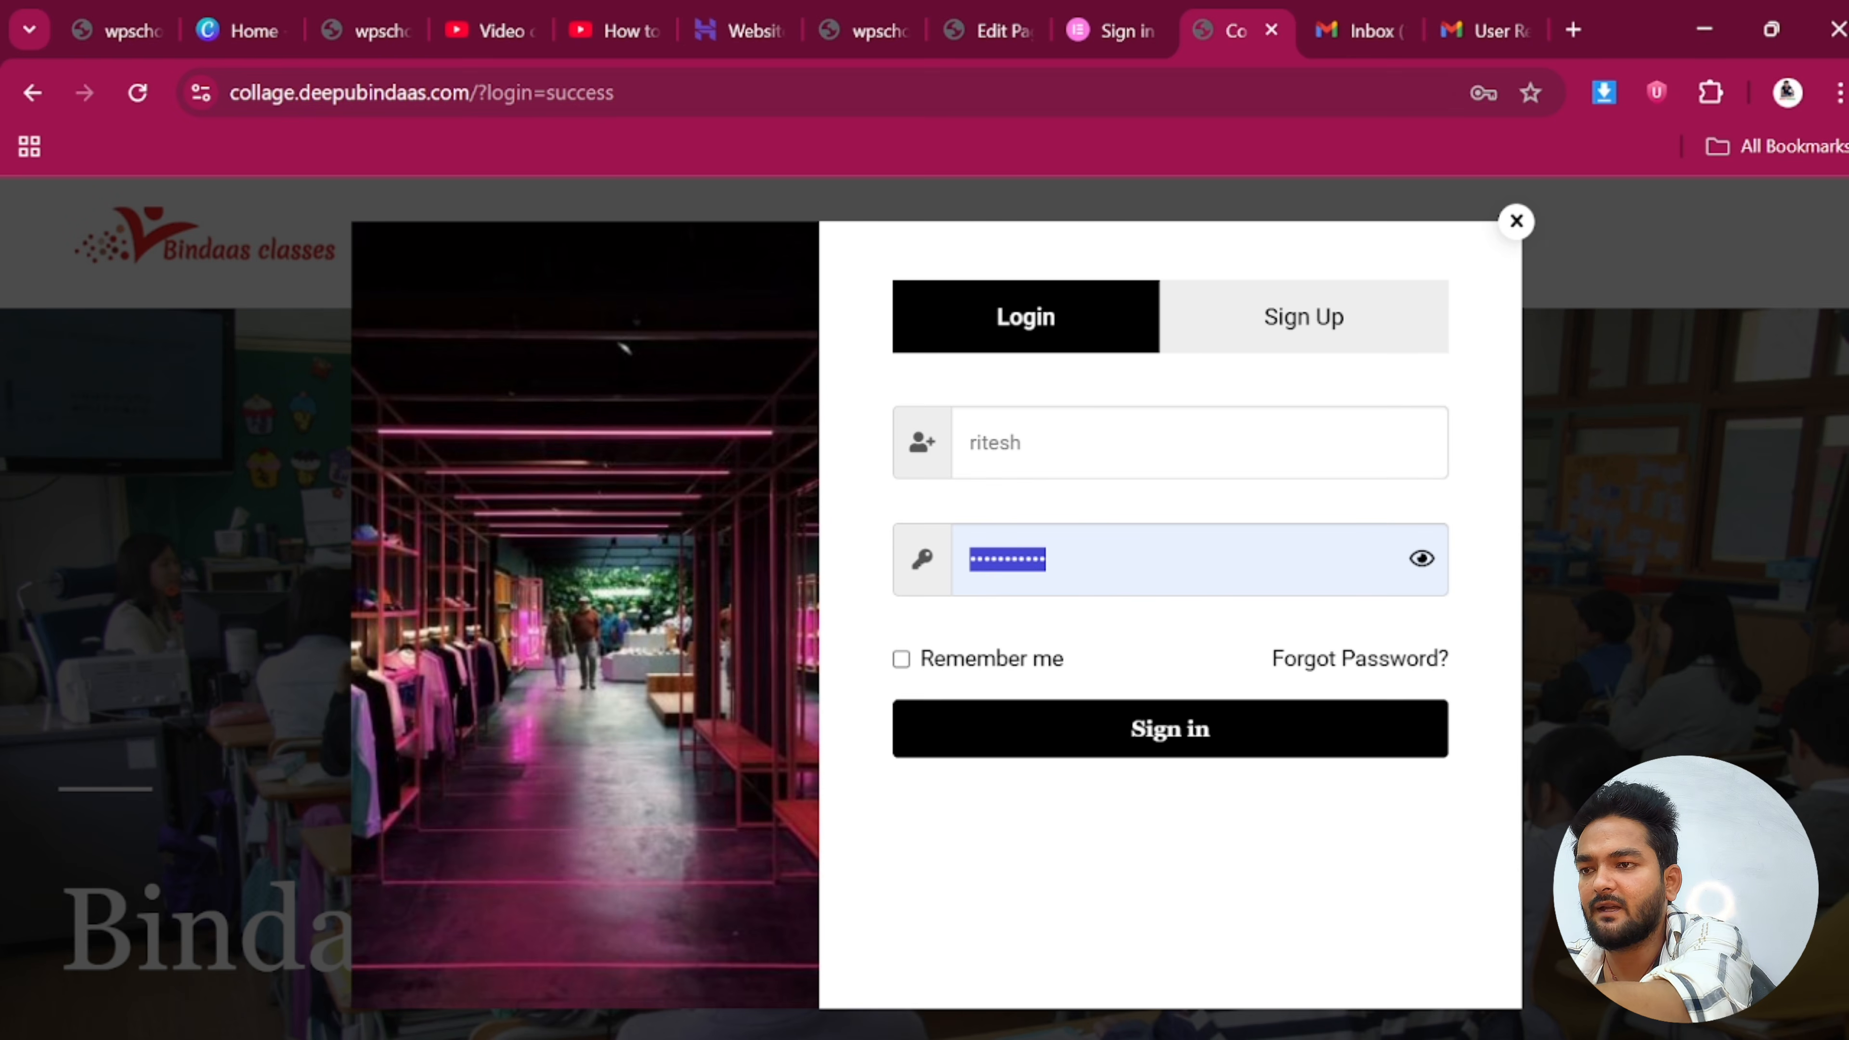
{"action": "key", "text": "BackSpace"}
{"action": "type", "text": "•"}
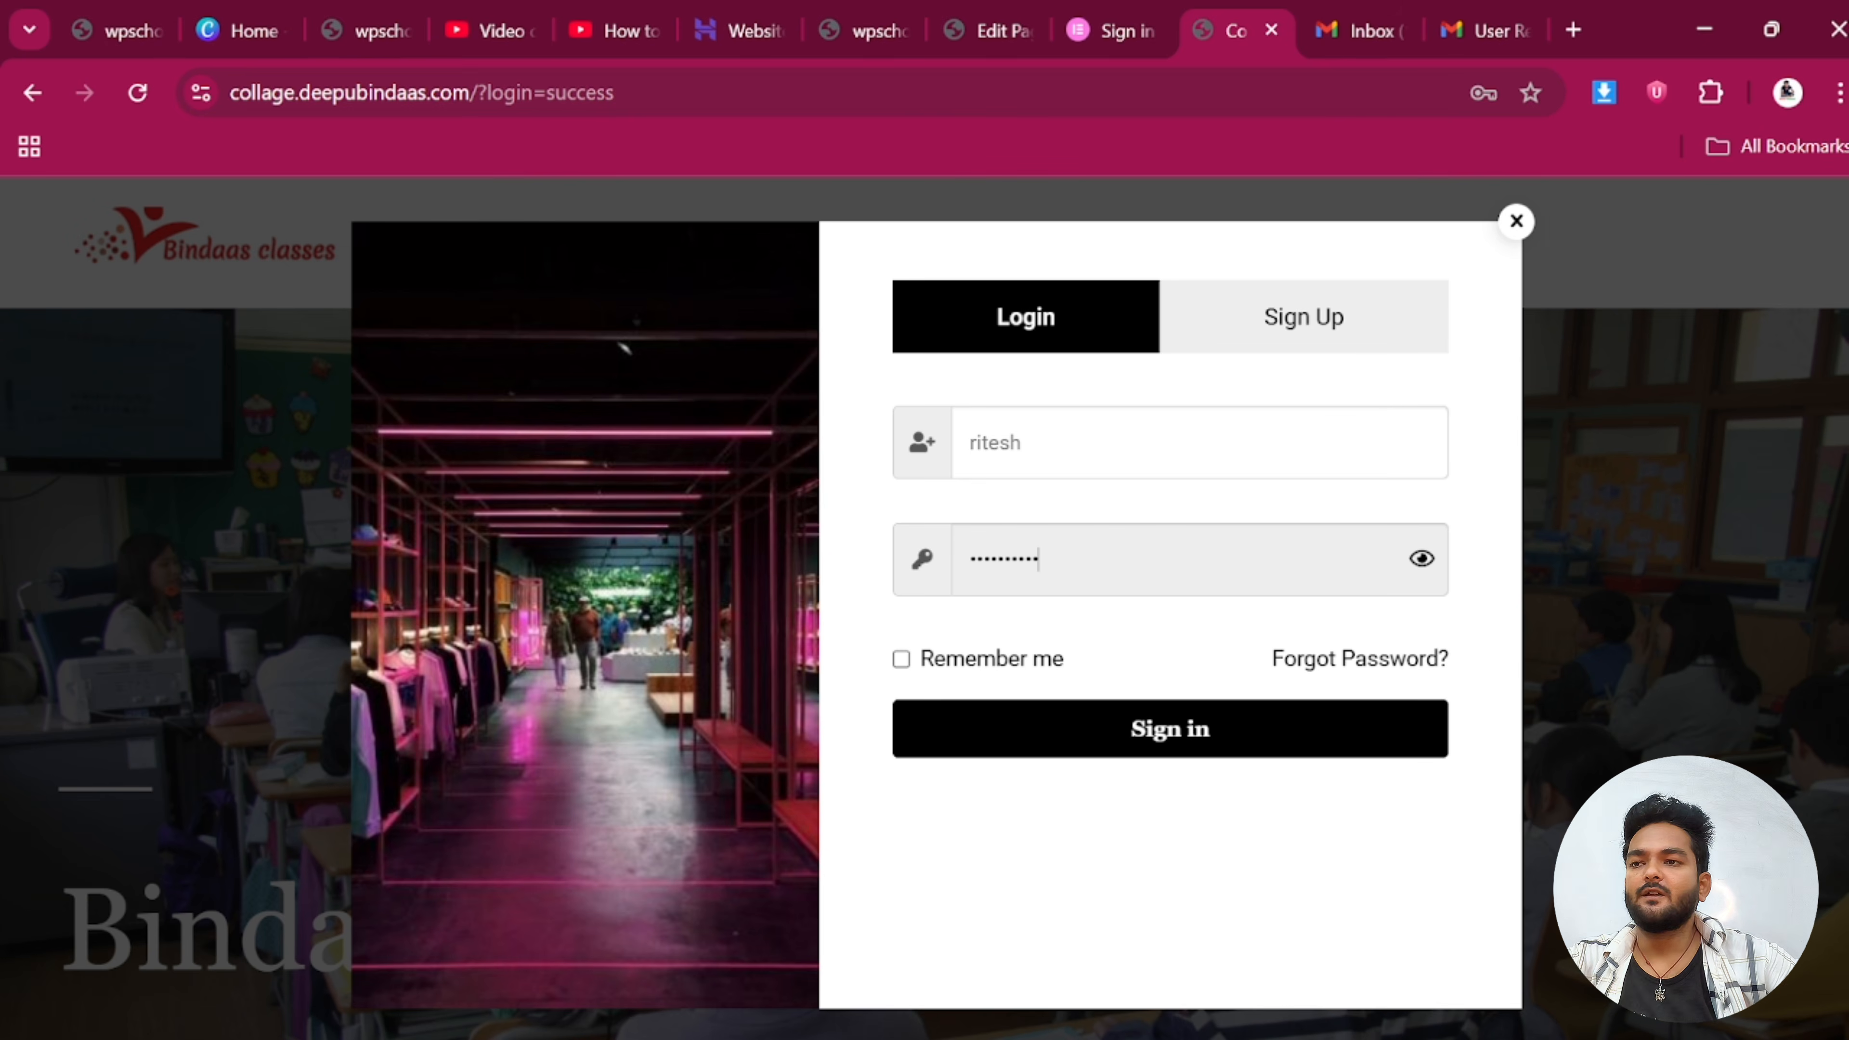
{"action": "left_click", "coordinate": [1130, 734]}
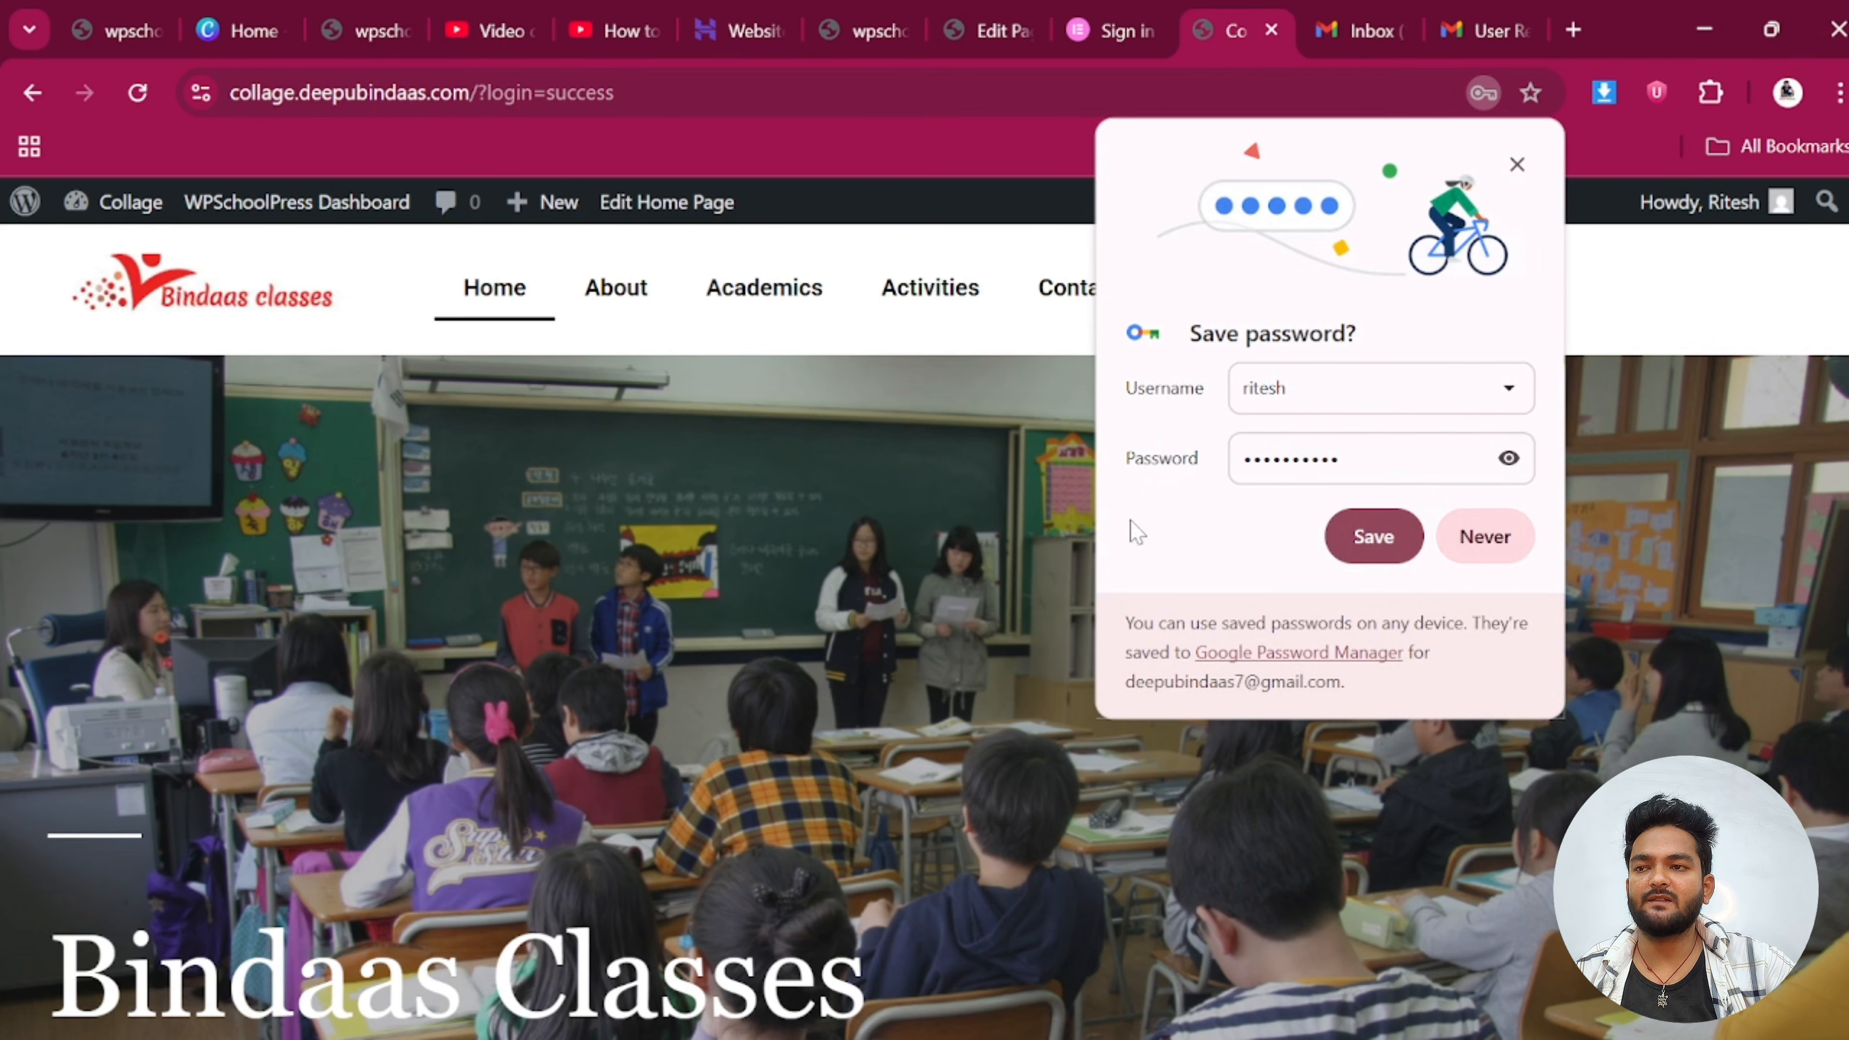
Decline saving the password, then test the student's access to the page editor and pages list
{"action": "left_click", "coordinate": [1485, 536]}
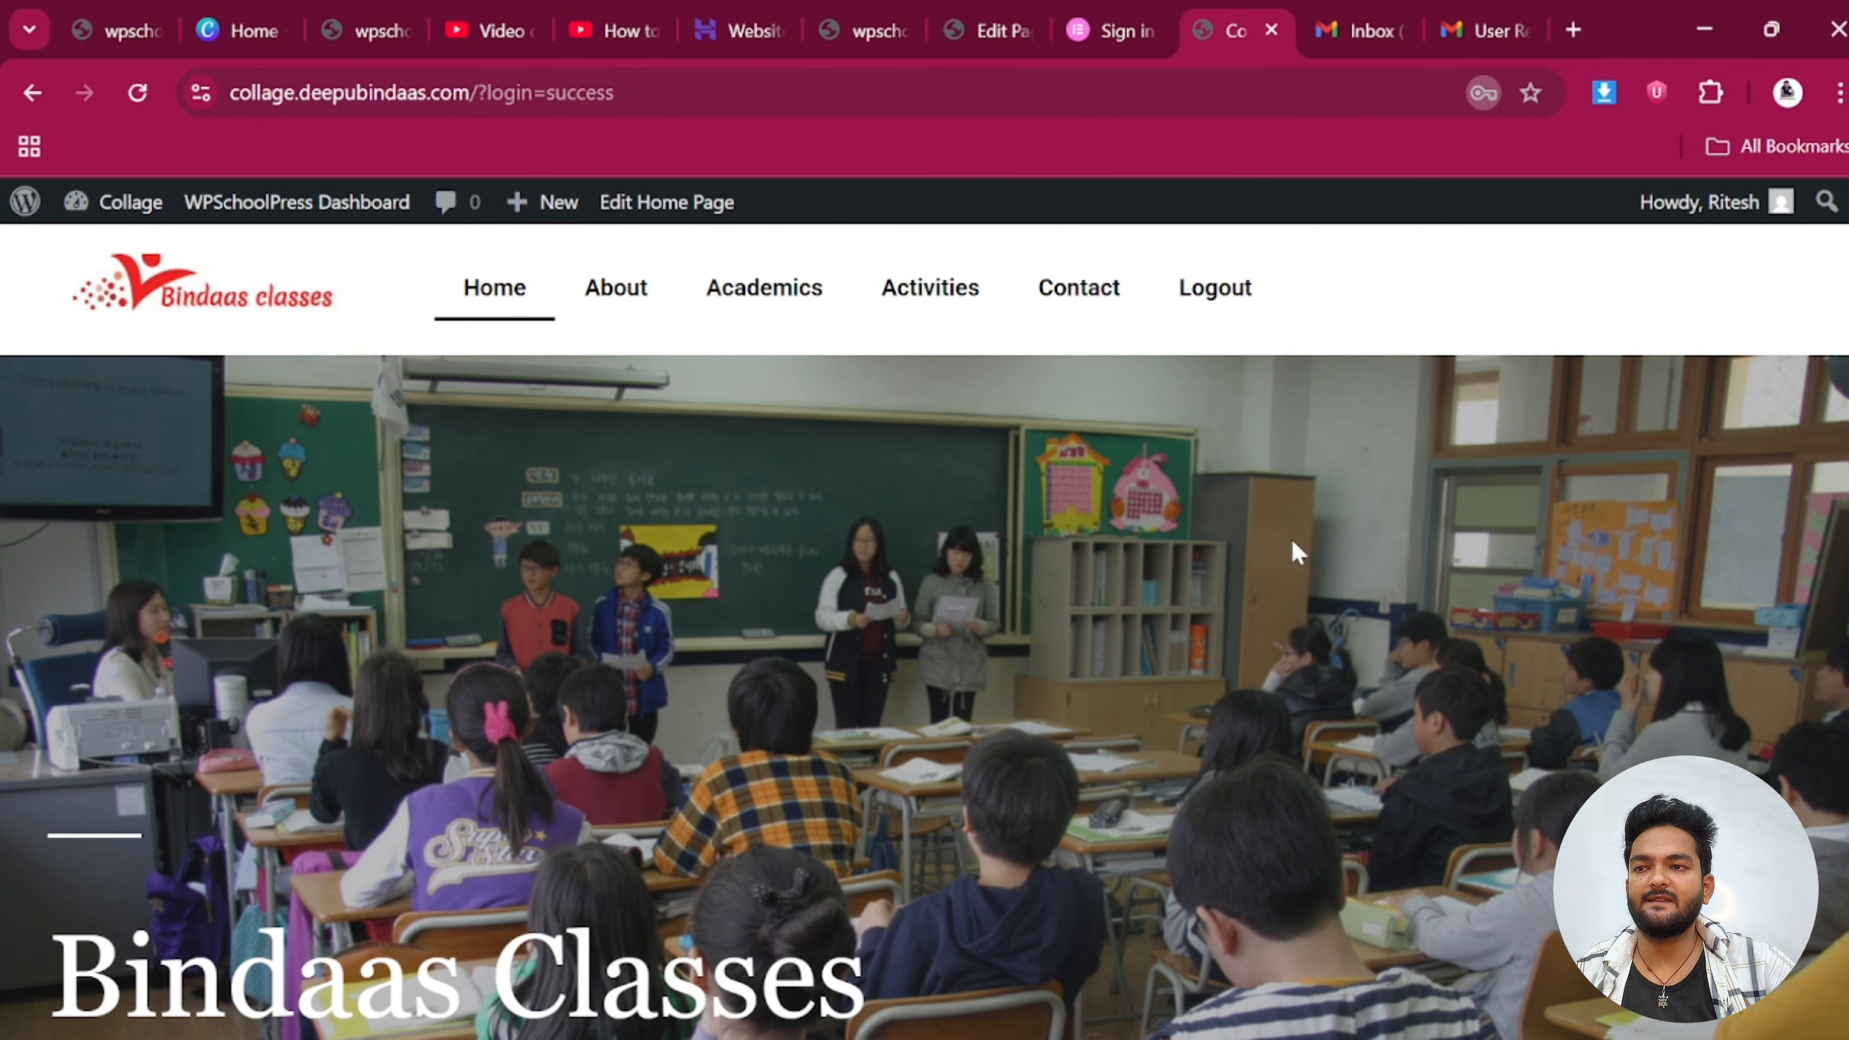
{"action": "scroll", "coordinate": [759, 767], "scroll_direction": "down", "scroll_amount": 12}
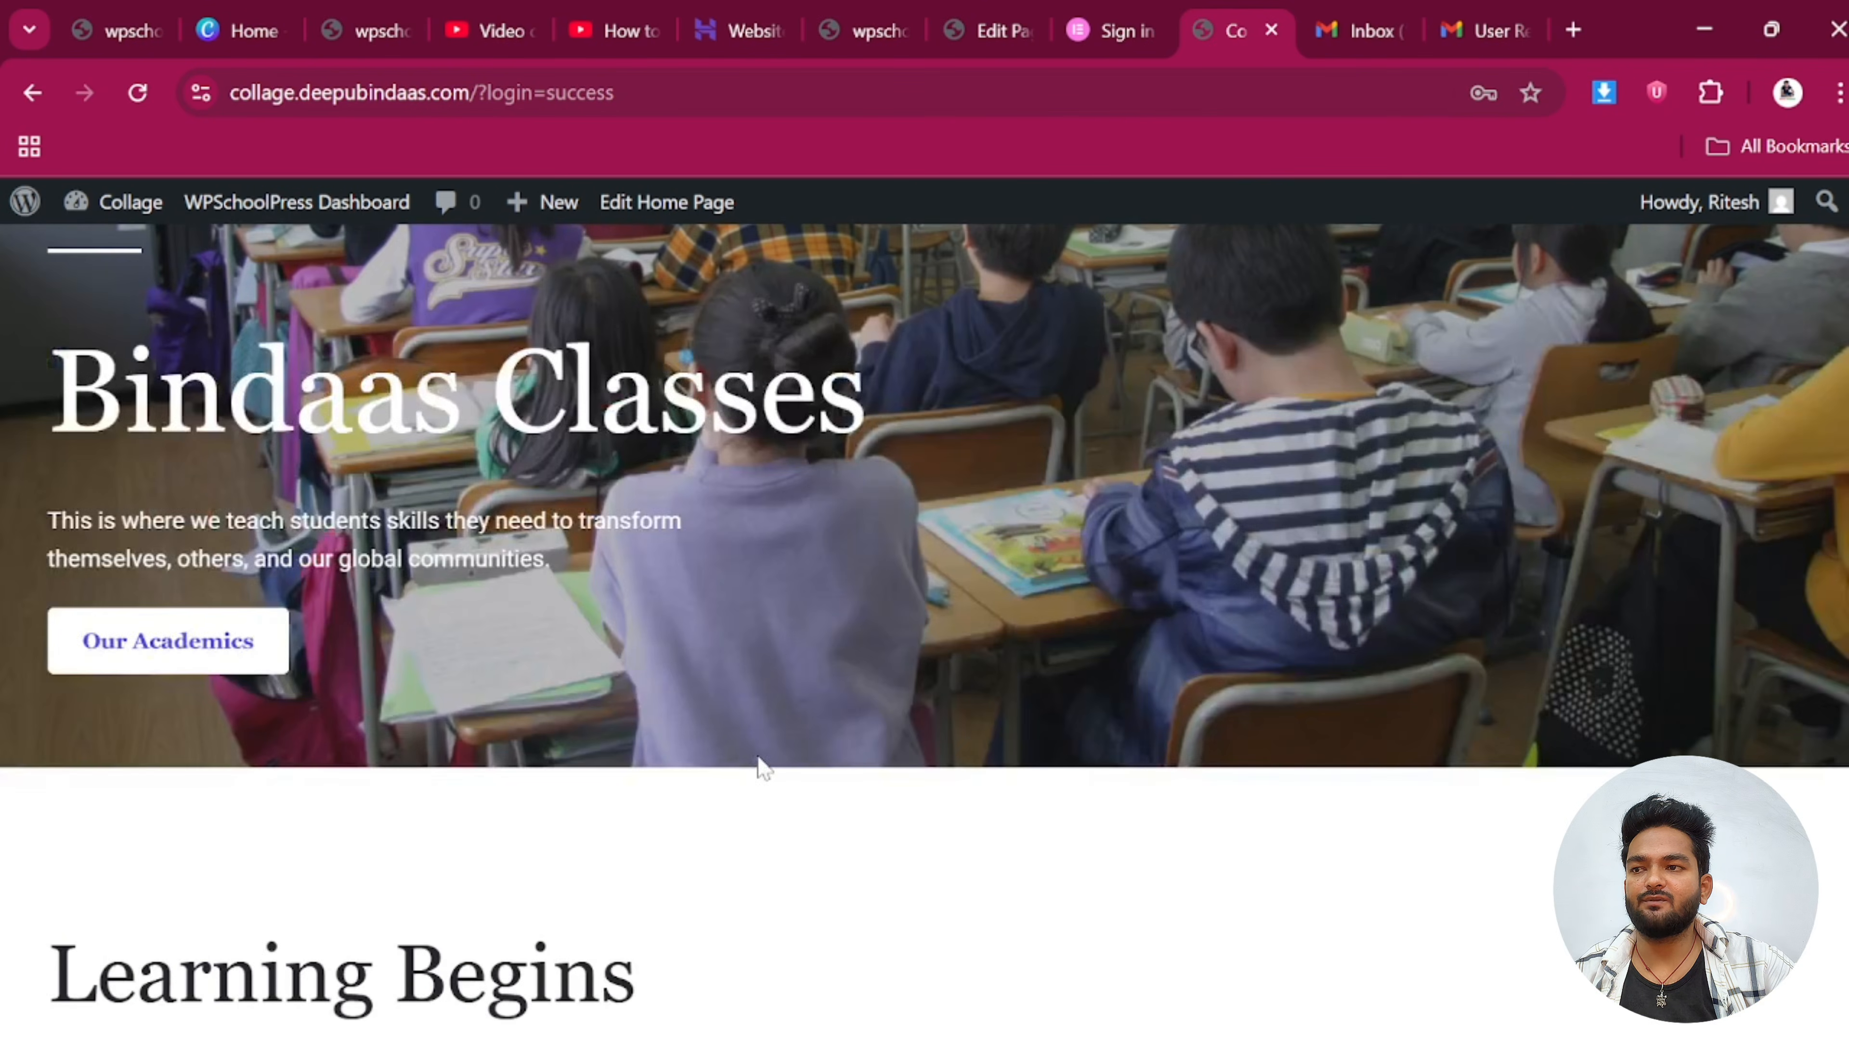
{"action": "scroll", "coordinate": [755, 747], "scroll_direction": "up", "scroll_amount": 8}
{"action": "scroll", "coordinate": [764, 741], "scroll_direction": "up", "scroll_amount": 4}
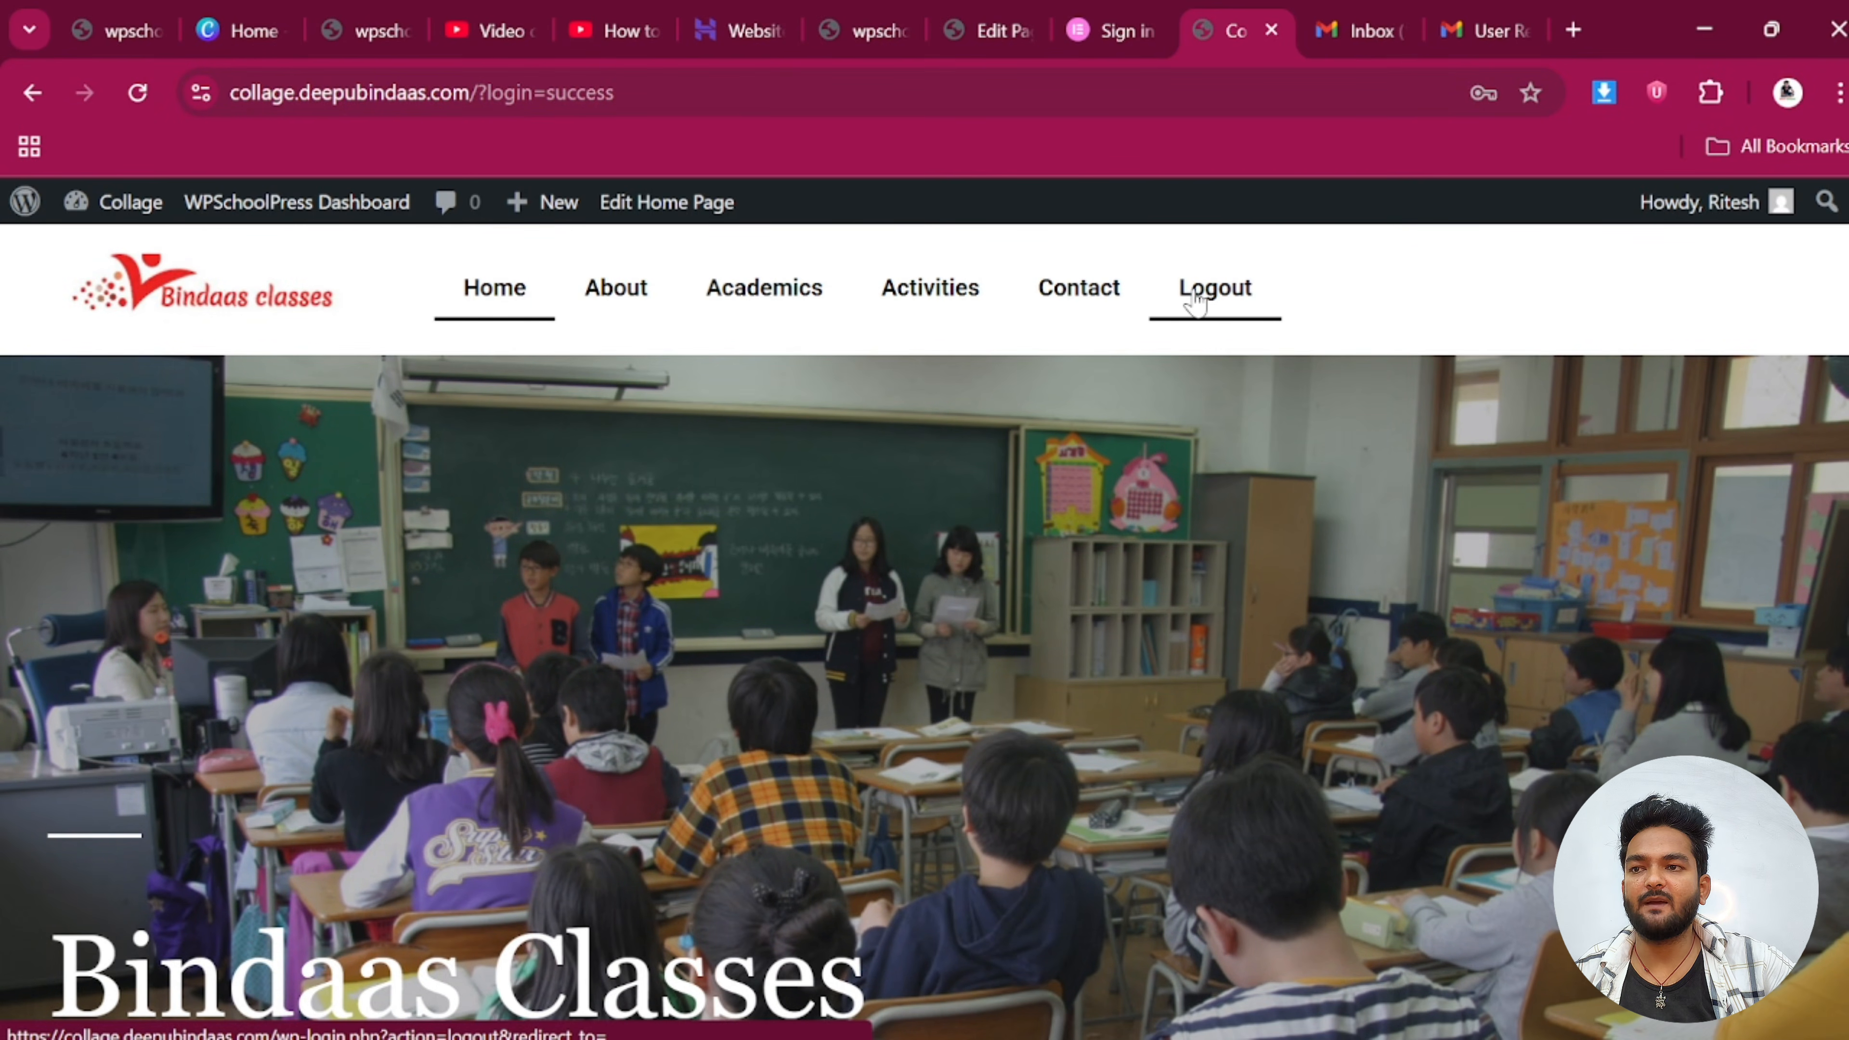
{"action": "left_click", "coordinate": [984, 18]}
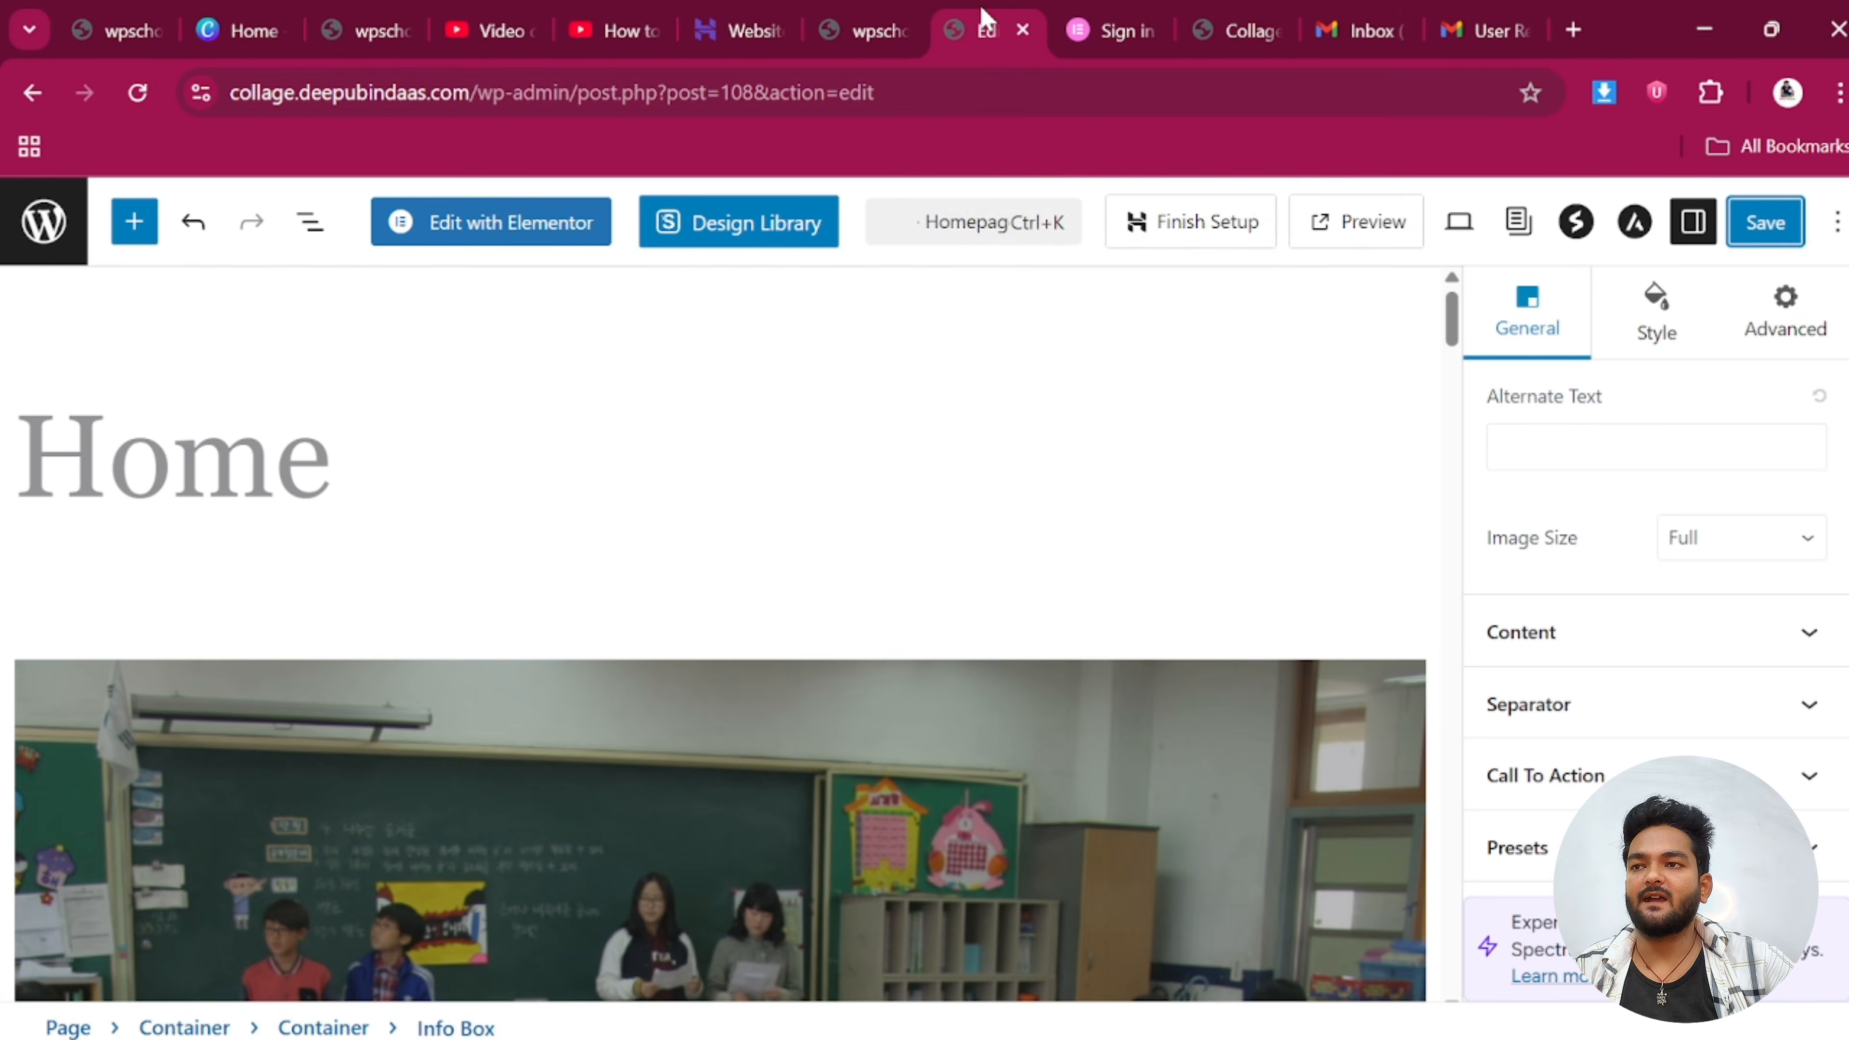
{"action": "left_click", "coordinate": [47, 237]}
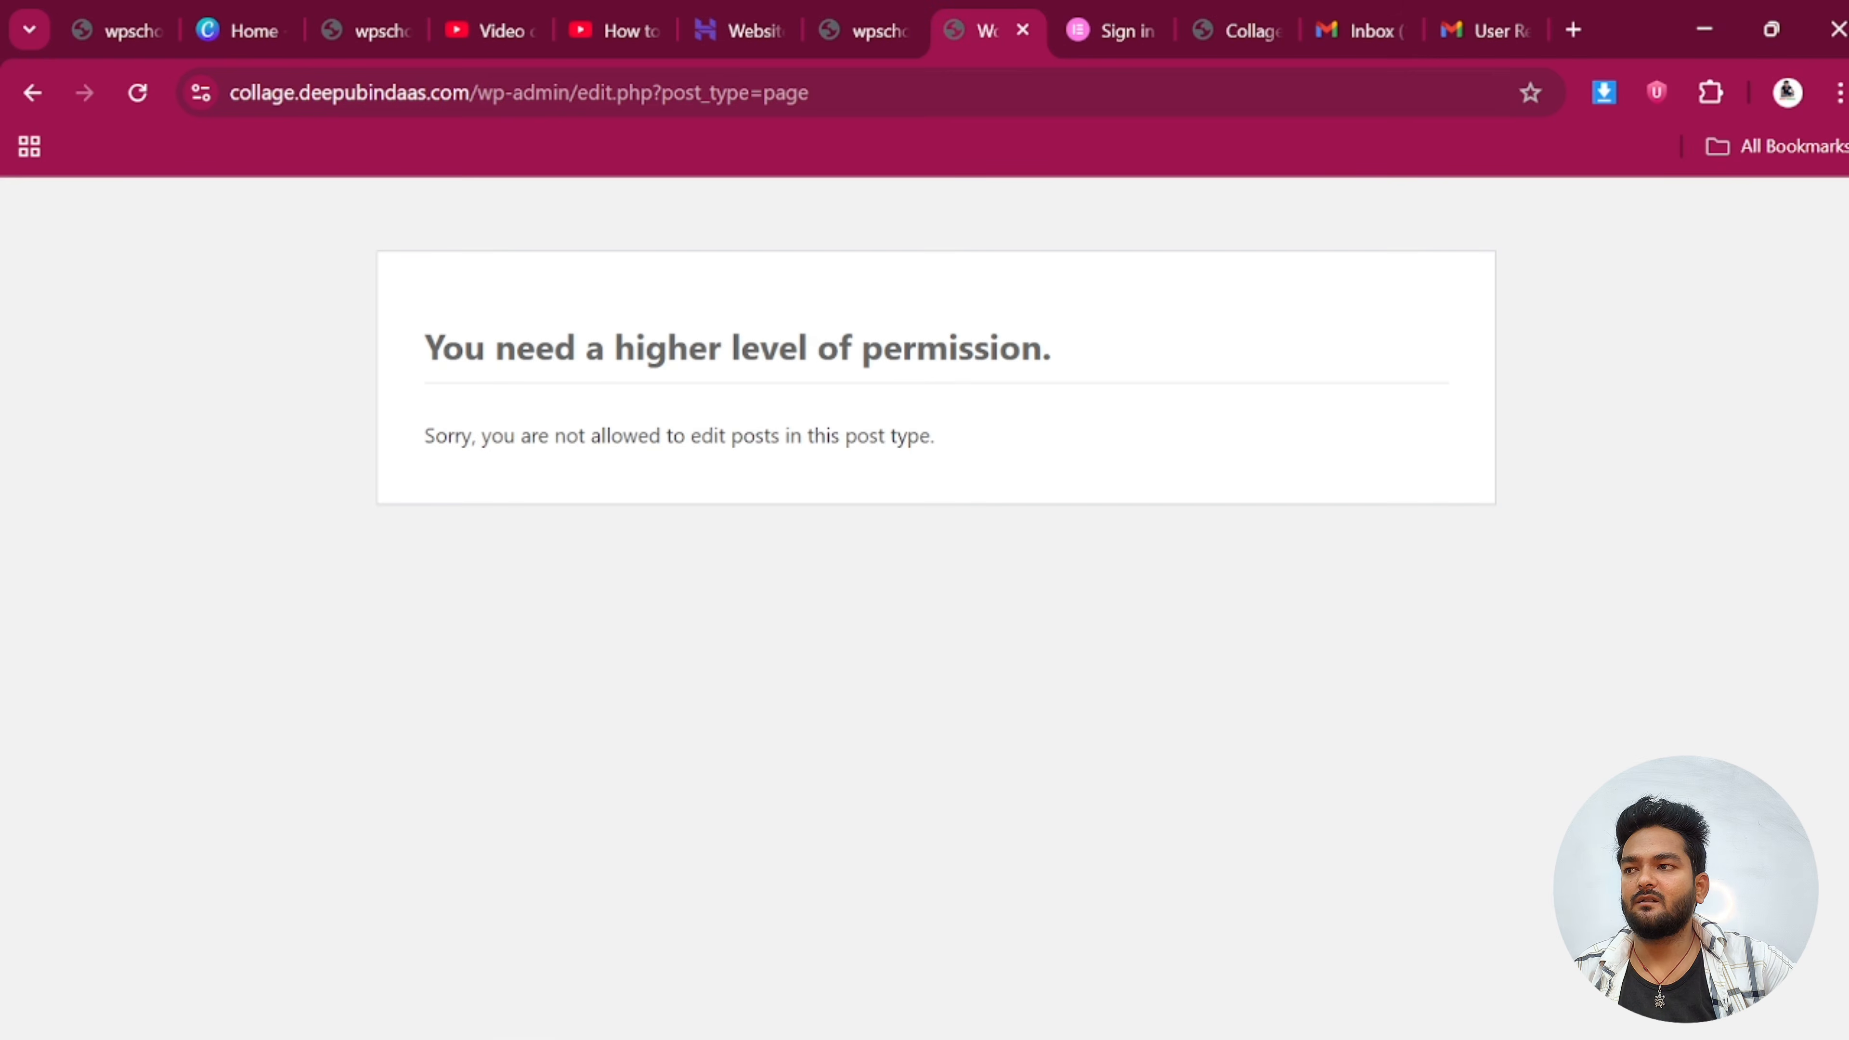
{"action": "left_click", "coordinate": [1264, 43]}
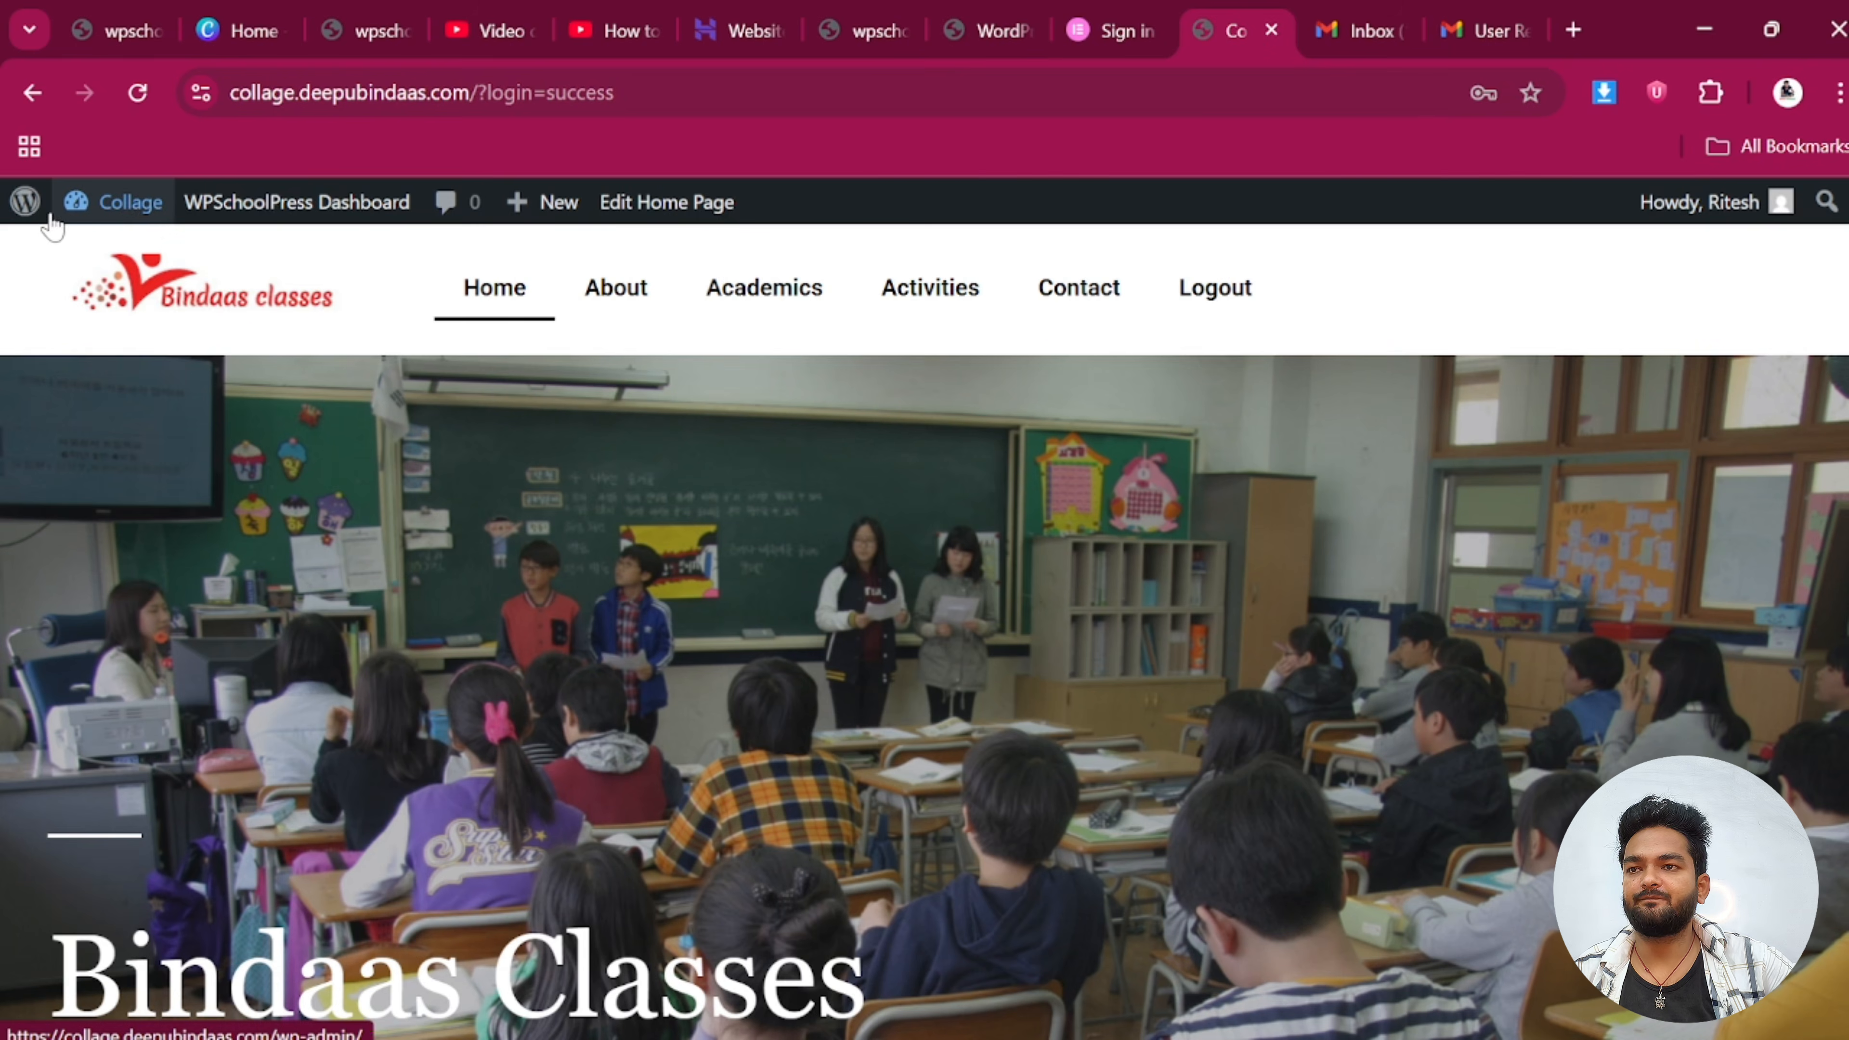
Open the wp-admin Dashboard as the student
{"action": "left_click", "coordinate": [29, 216]}
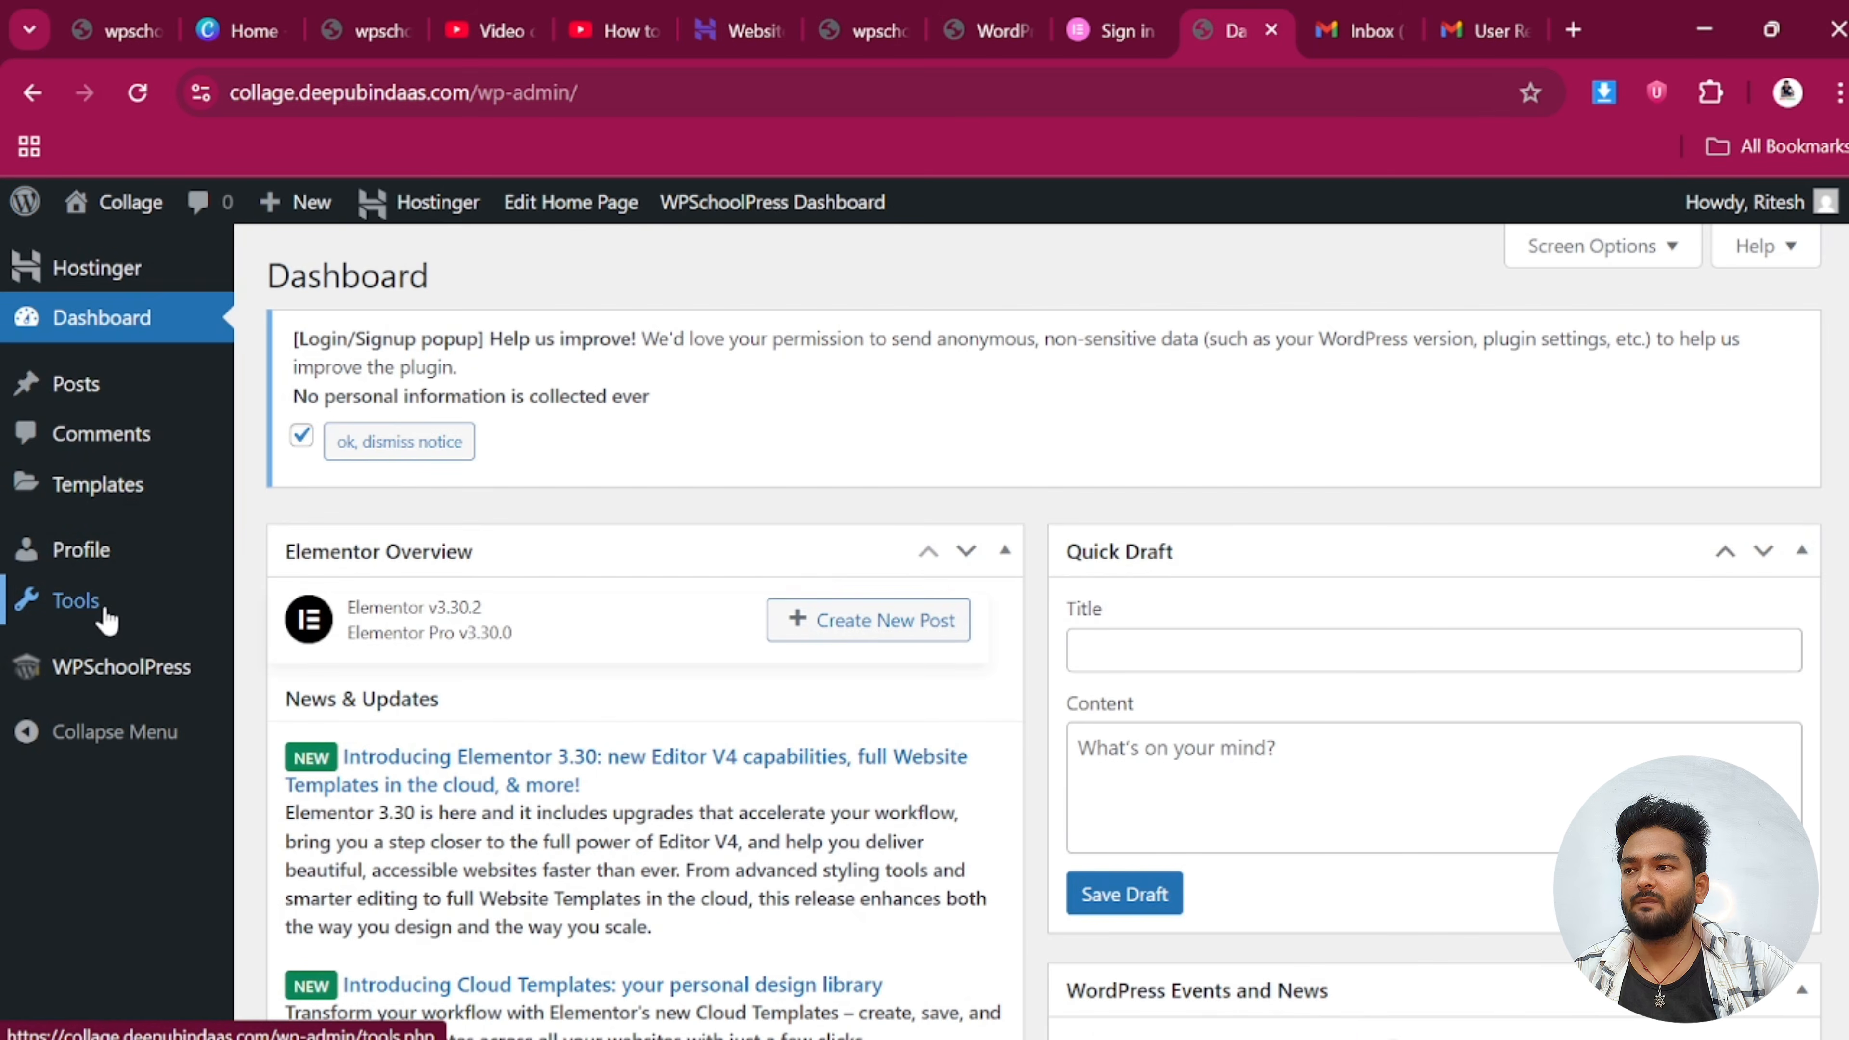
{"action": "mouse_move", "coordinate": [238, 672]}
{"action": "scroll", "coordinate": [932, 480], "scroll_direction": "down", "scroll_amount": 1}
{"action": "scroll", "coordinate": [1630, 294], "scroll_direction": "up", "scroll_amount": 1}
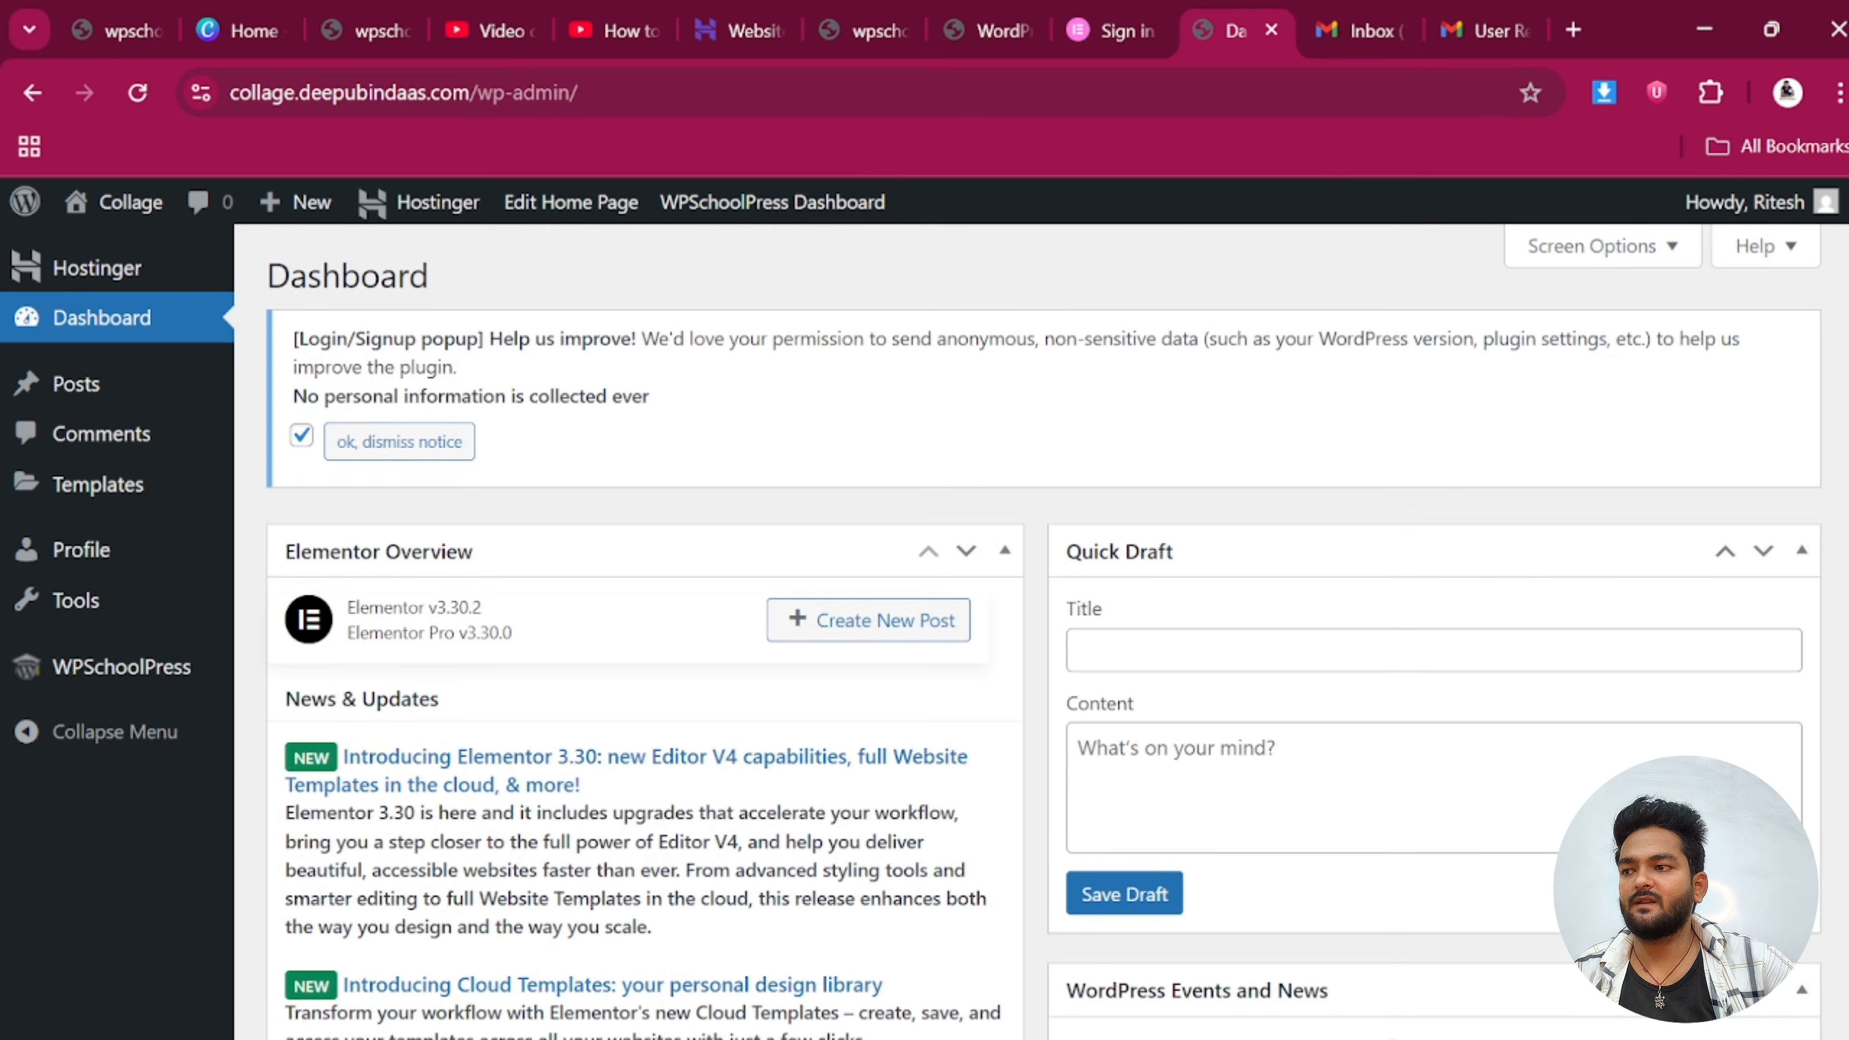
View the student's Profile, then log out from the Howdy menu
{"action": "left_click", "coordinate": [1812, 213]}
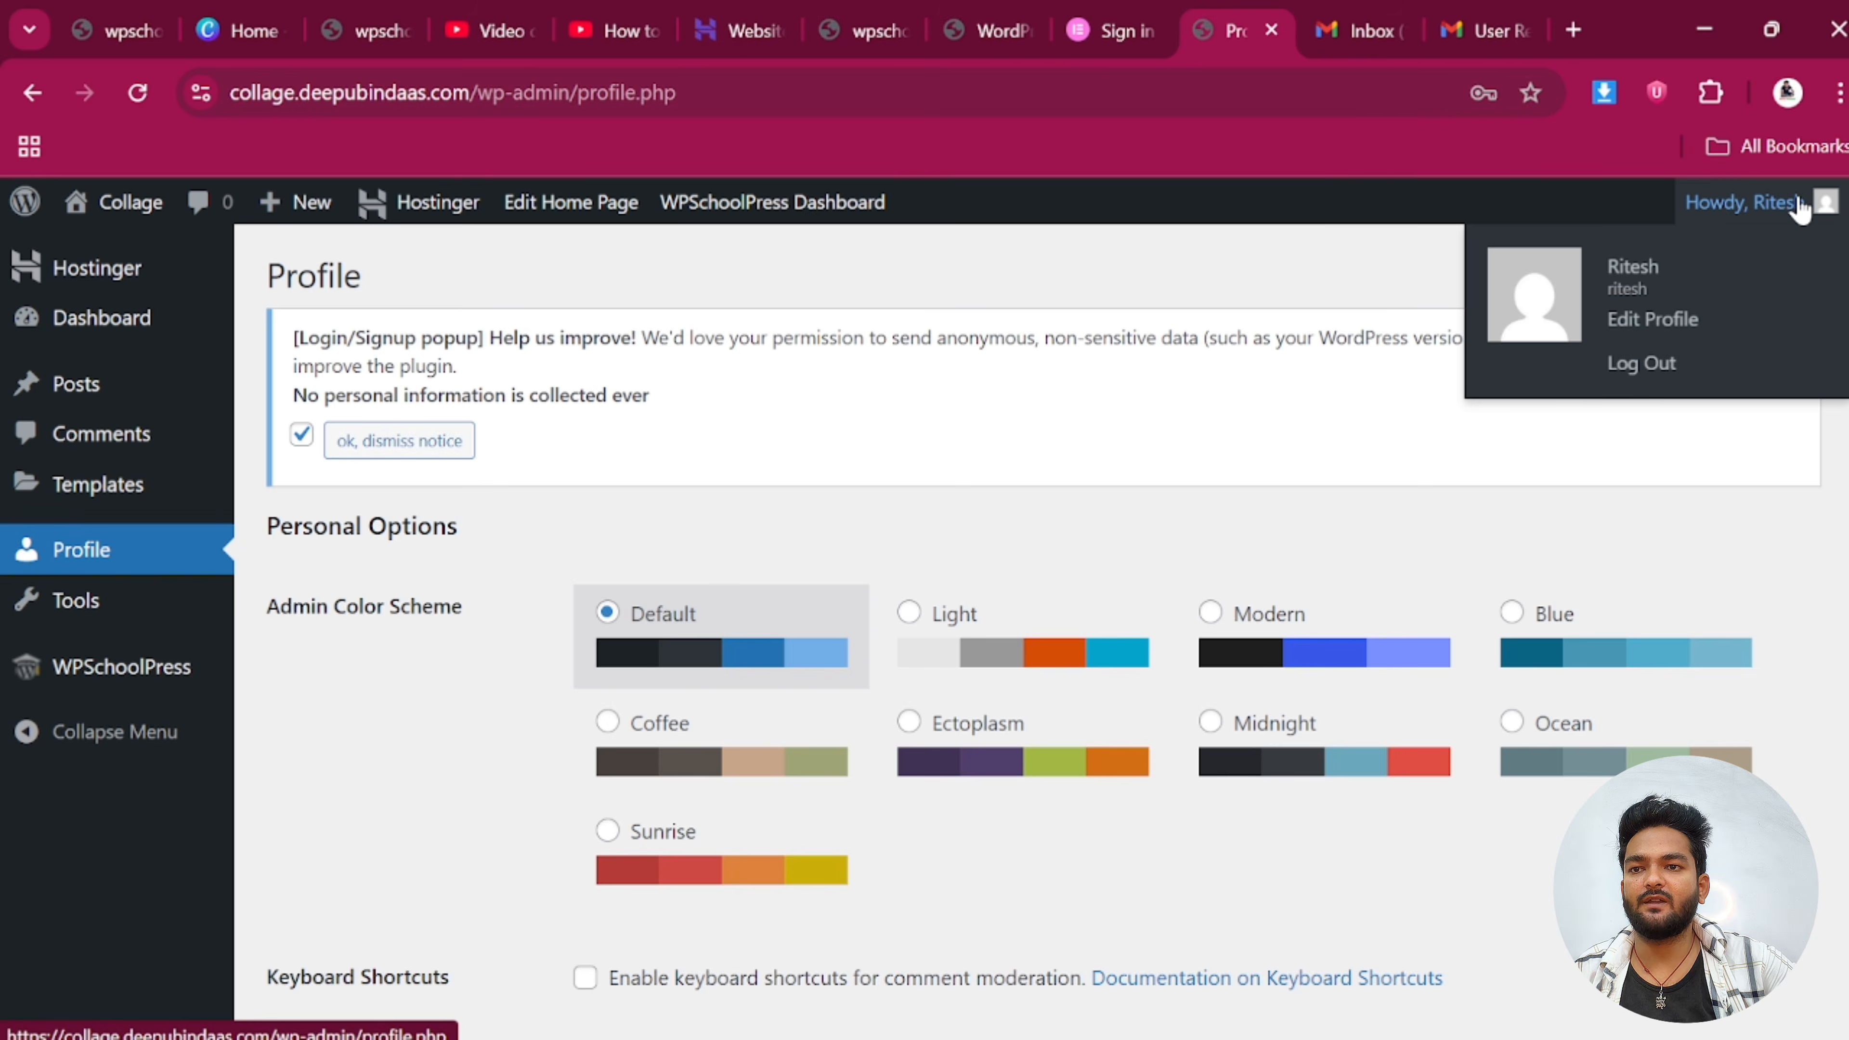
{"action": "left_click", "coordinate": [1826, 210]}
{"action": "mouse_move", "coordinate": [1826, 213]}
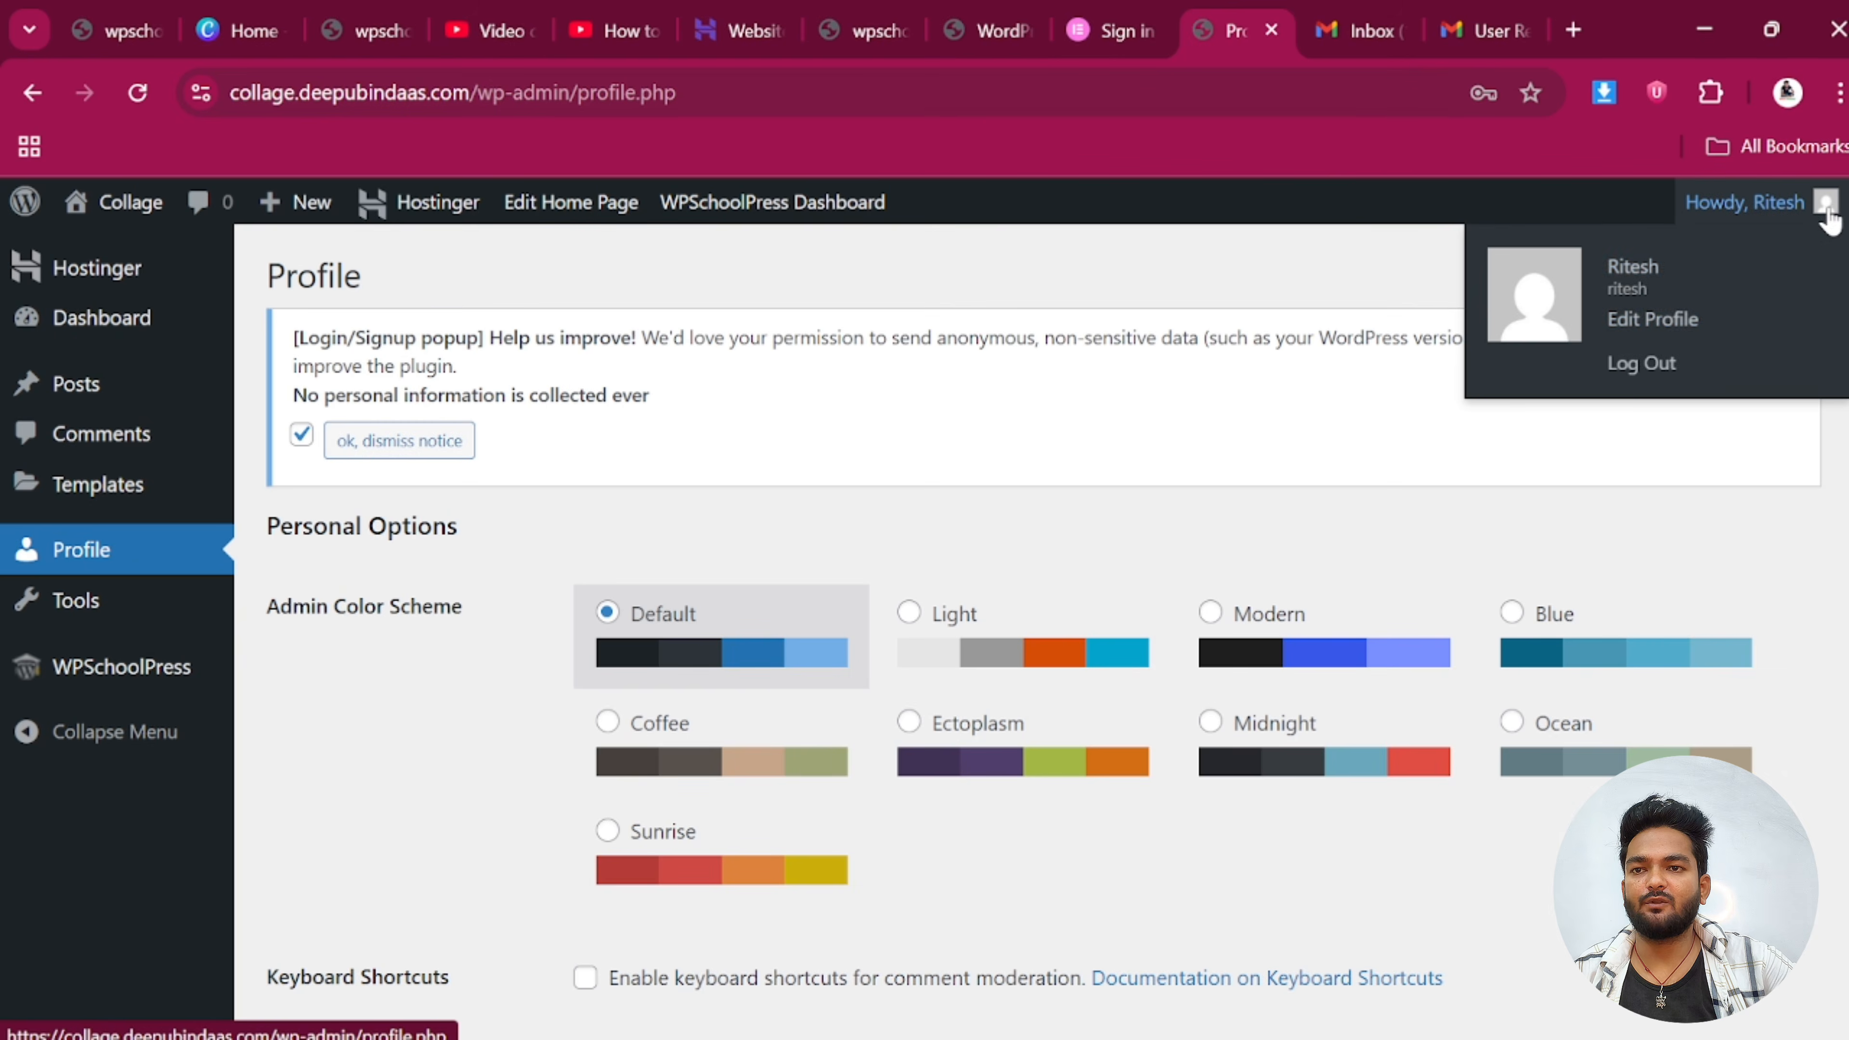
{"action": "left_click", "coordinate": [1643, 363]}
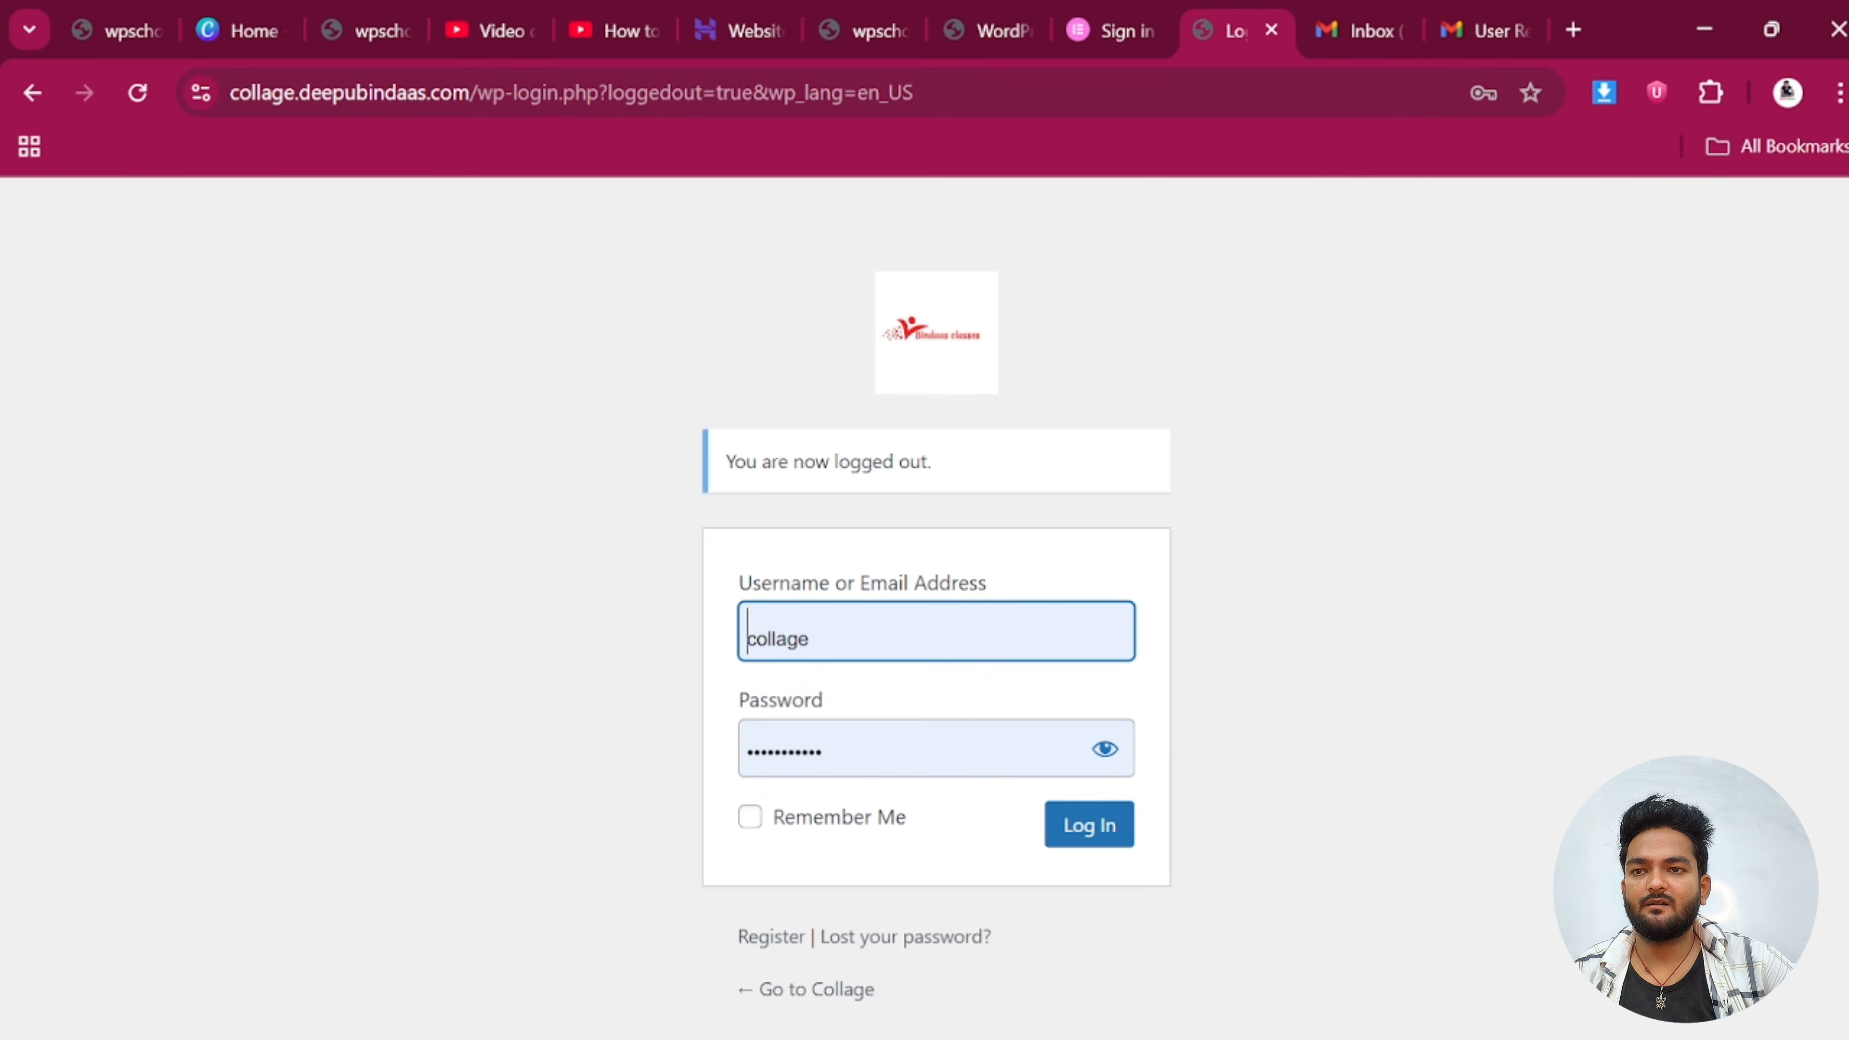
Log in as the site admin and go to Appearance > Menus
{"action": "left_click", "coordinate": [1117, 823]}
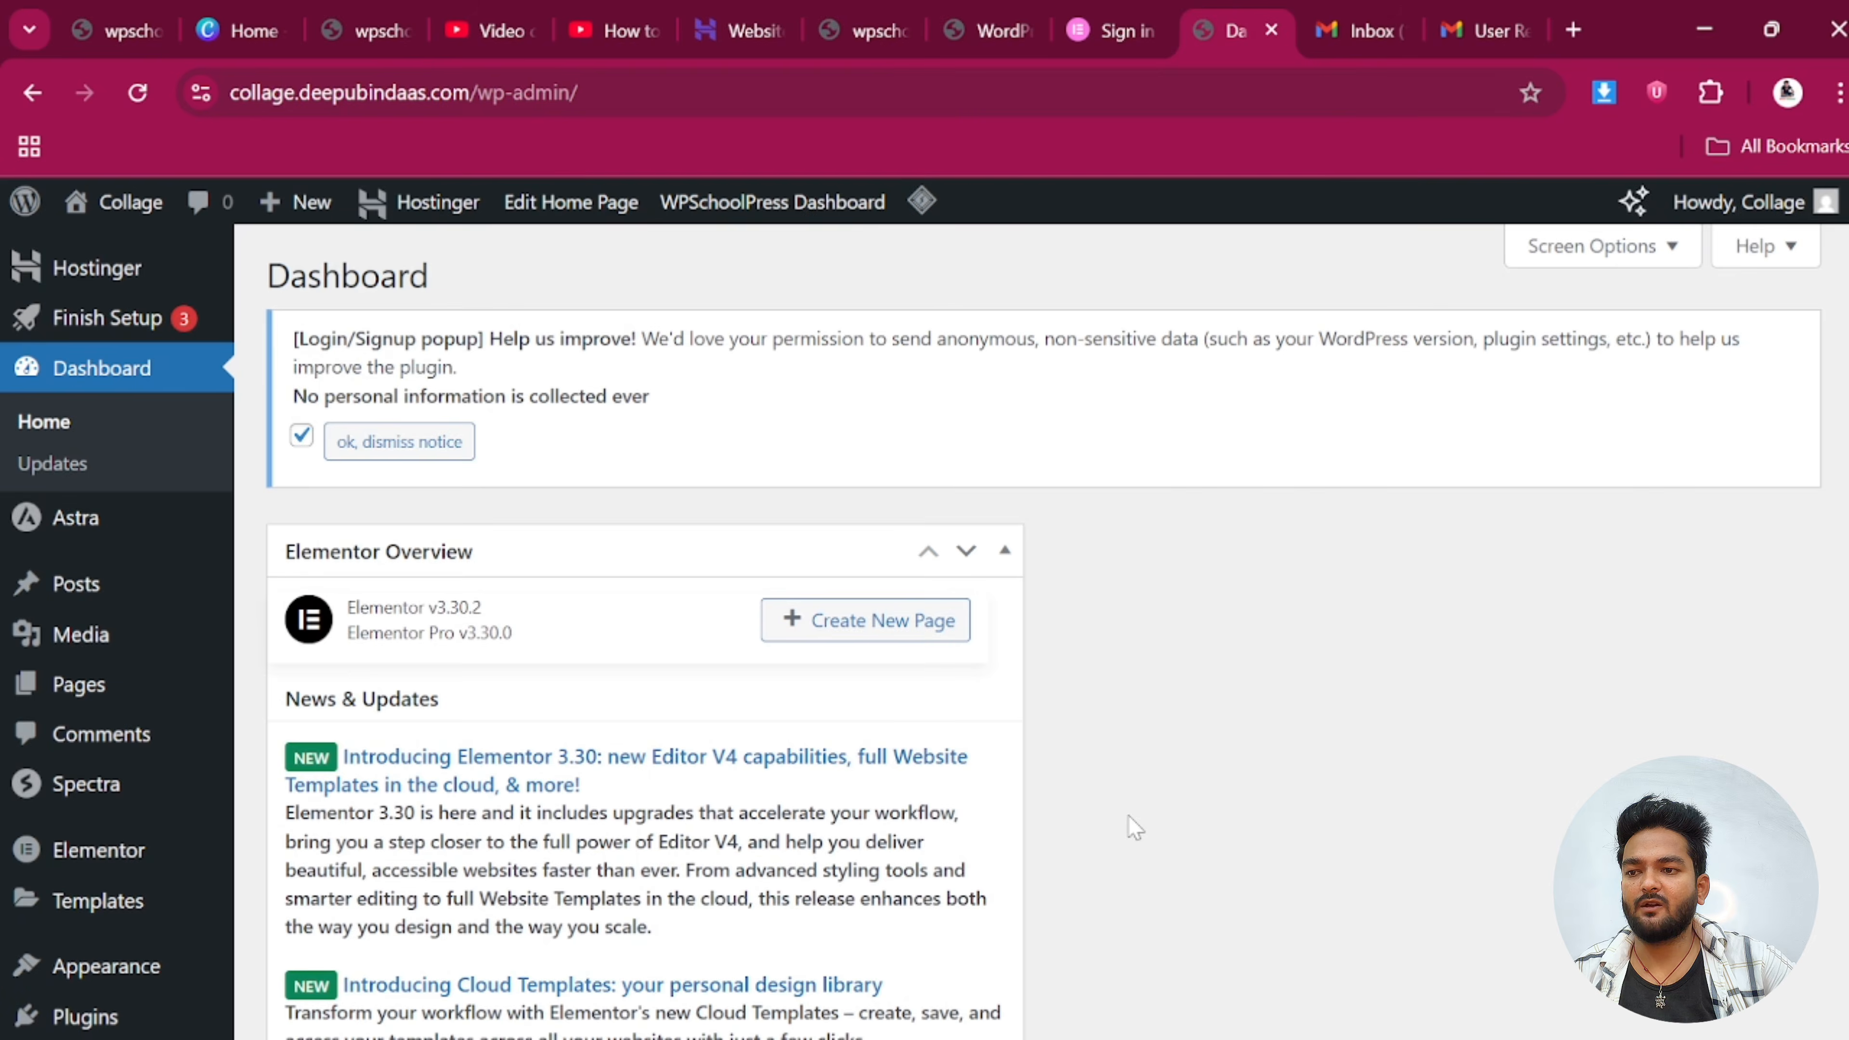
{"action": "scroll", "coordinate": [147, 909], "scroll_direction": "down", "scroll_amount": 4}
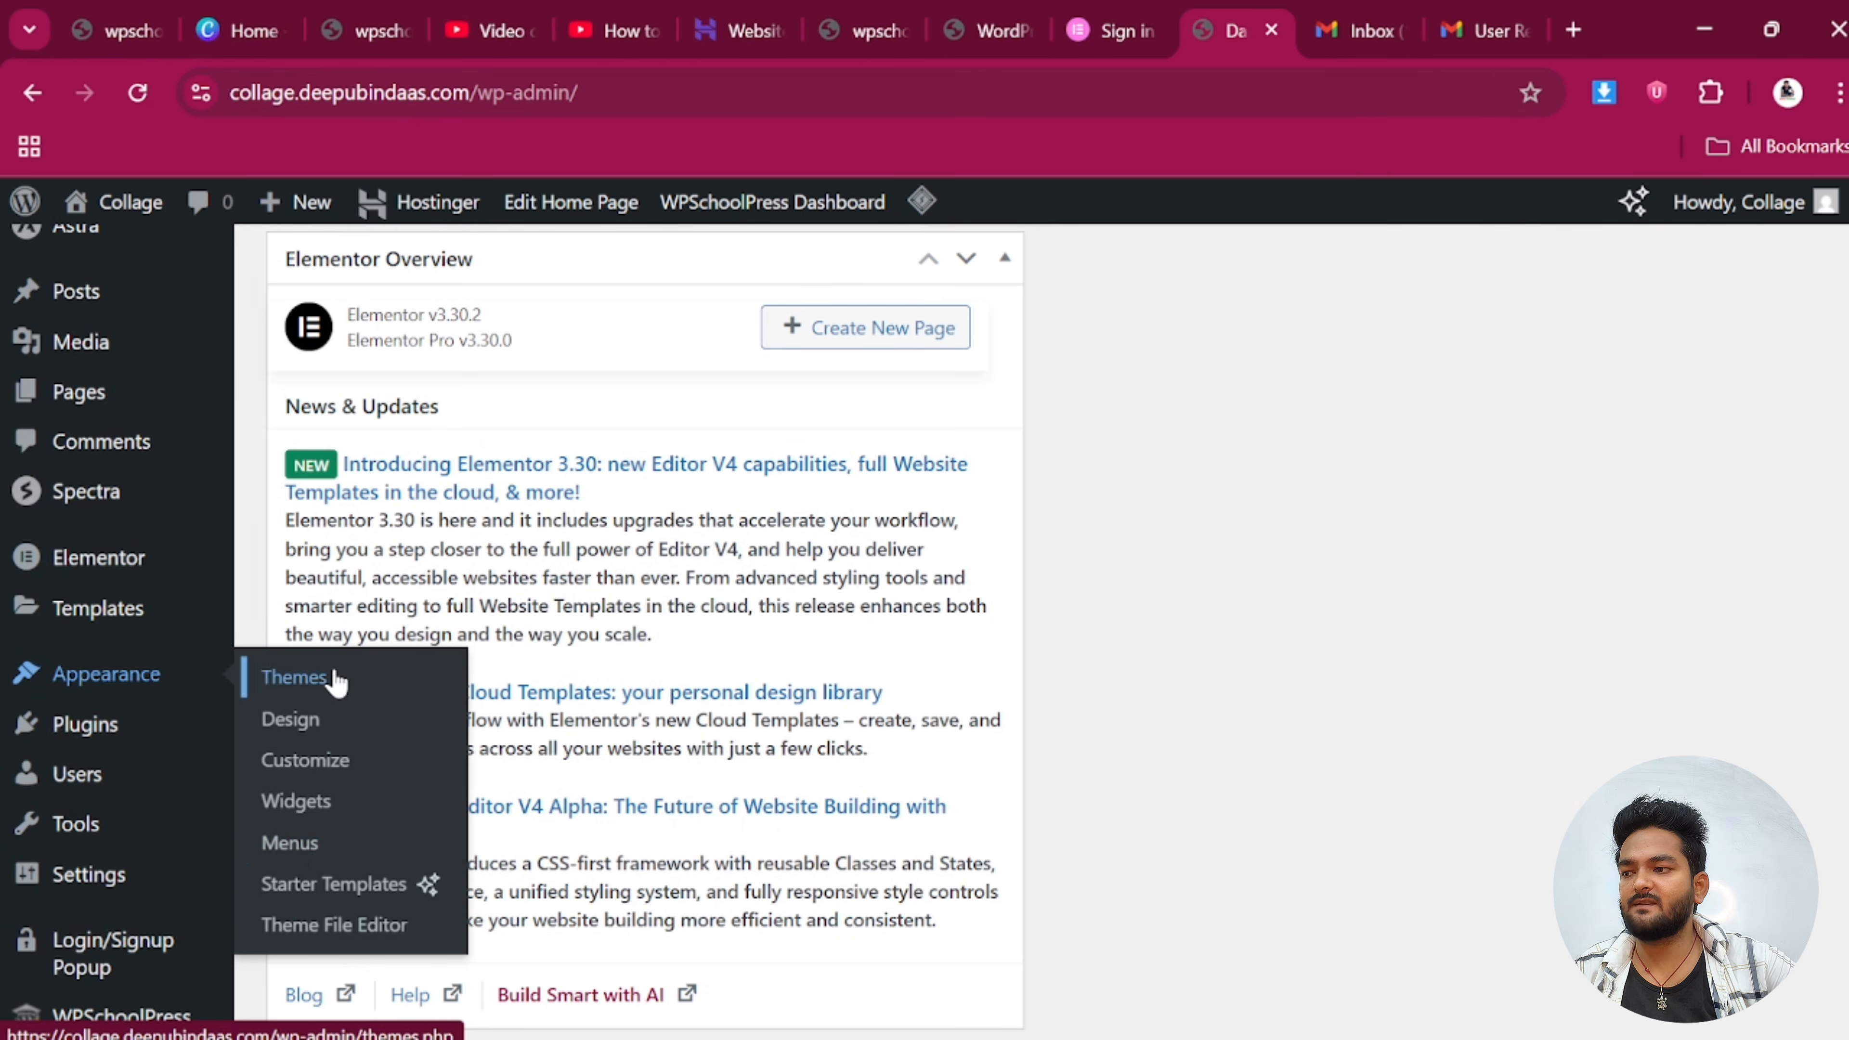
{"action": "left_click", "coordinate": [291, 843]}
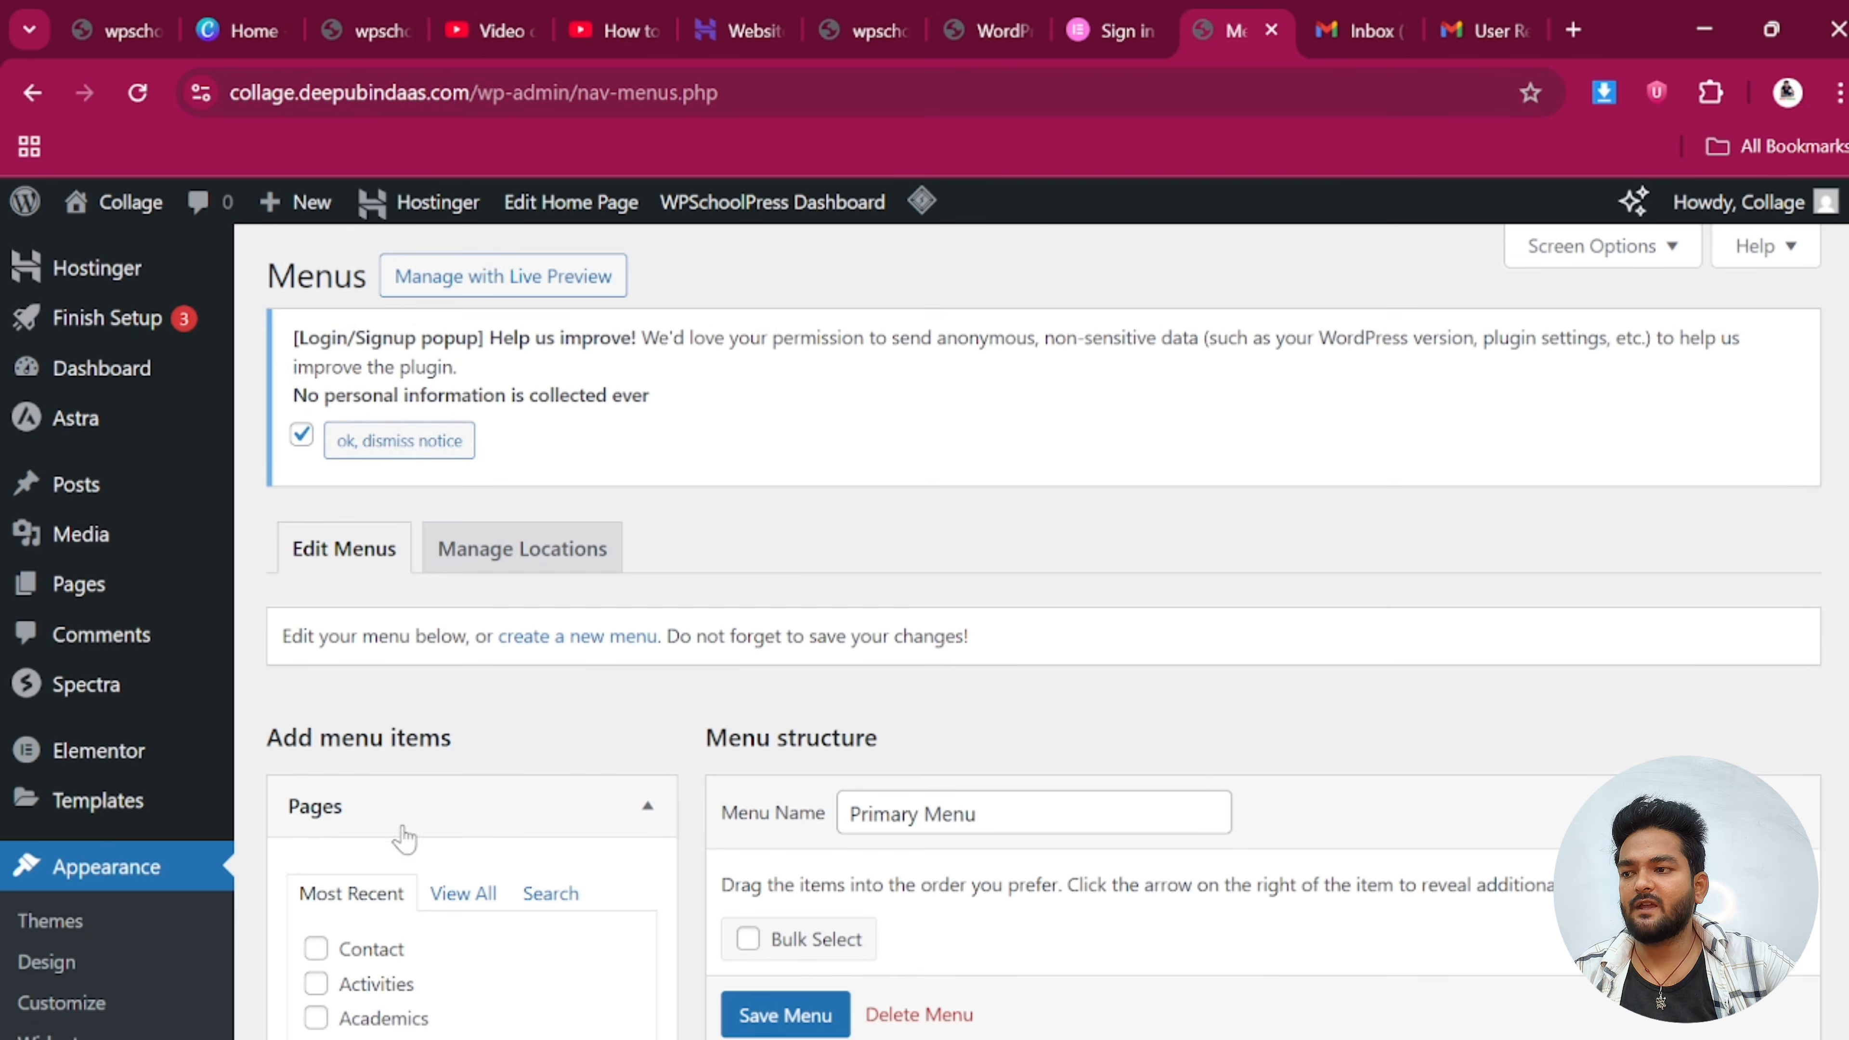
{"action": "scroll", "coordinate": [404, 838], "scroll_direction": "down", "scroll_amount": 4}
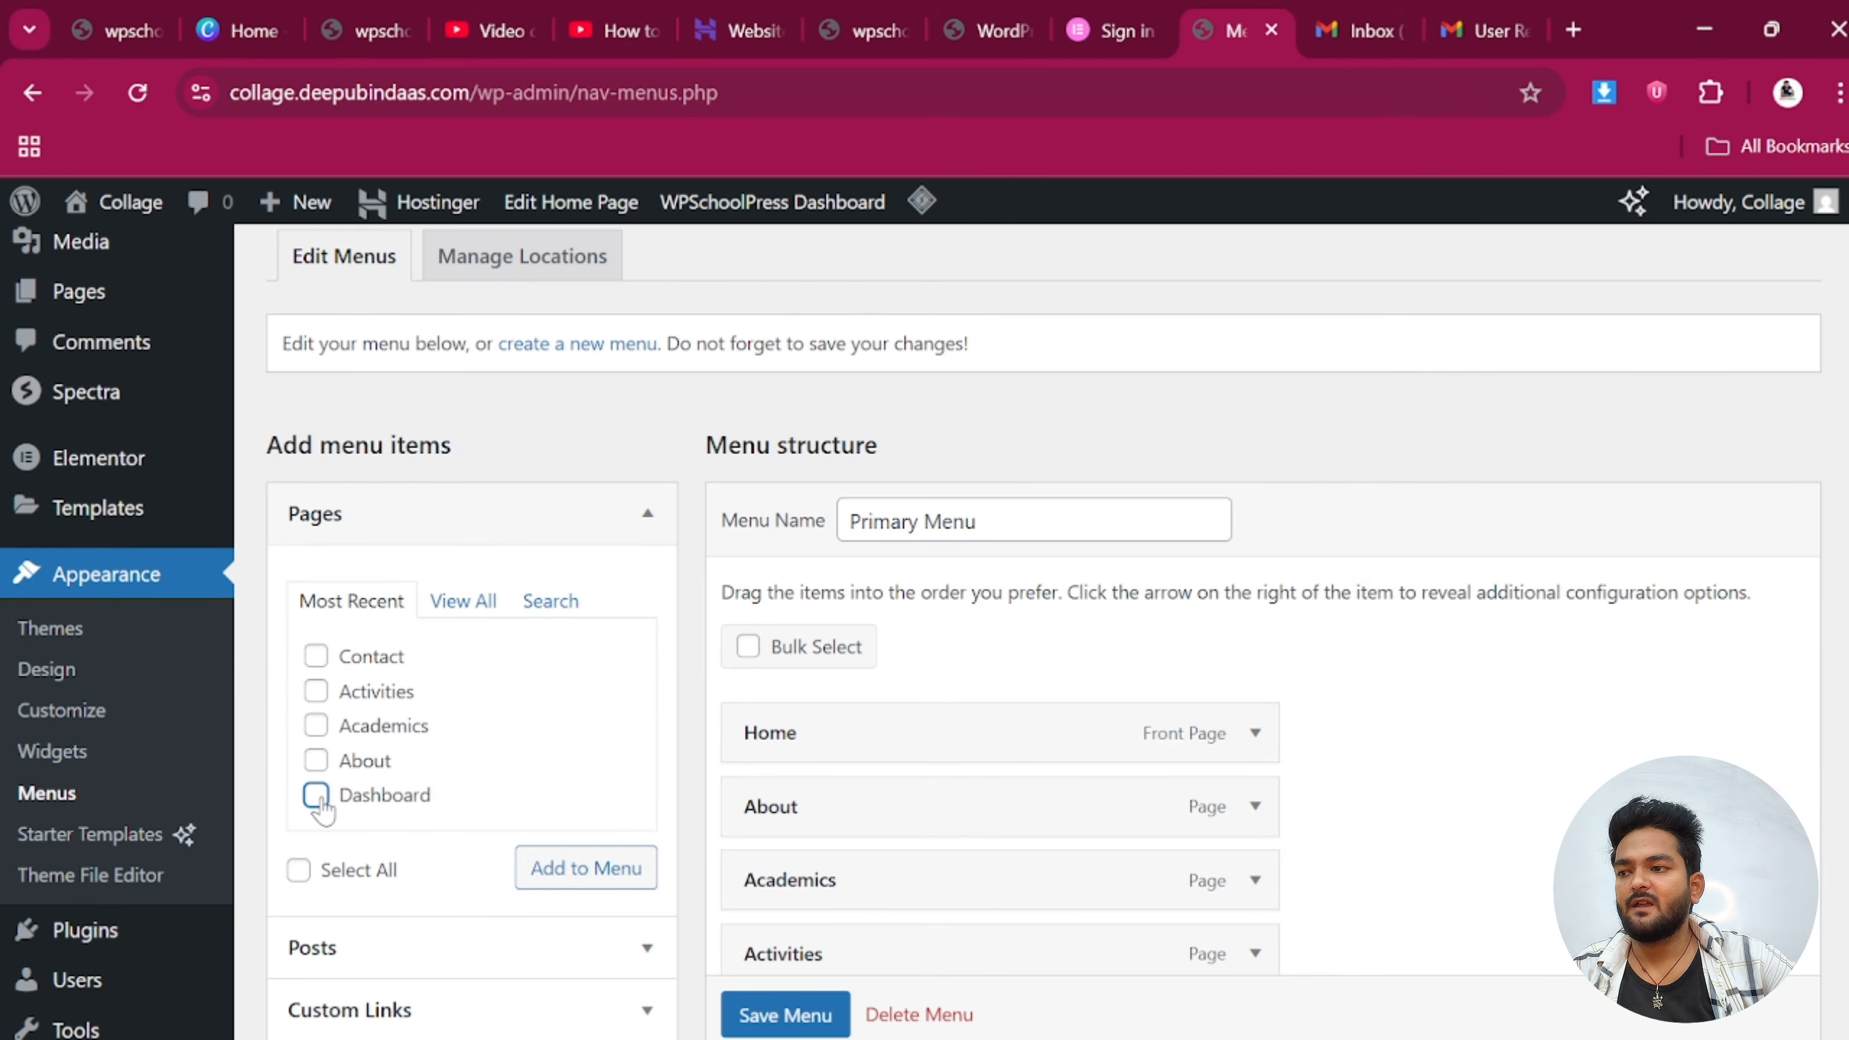
{"action": "scroll", "coordinate": [520, 830], "scroll_direction": "down", "scroll_amount": 6}
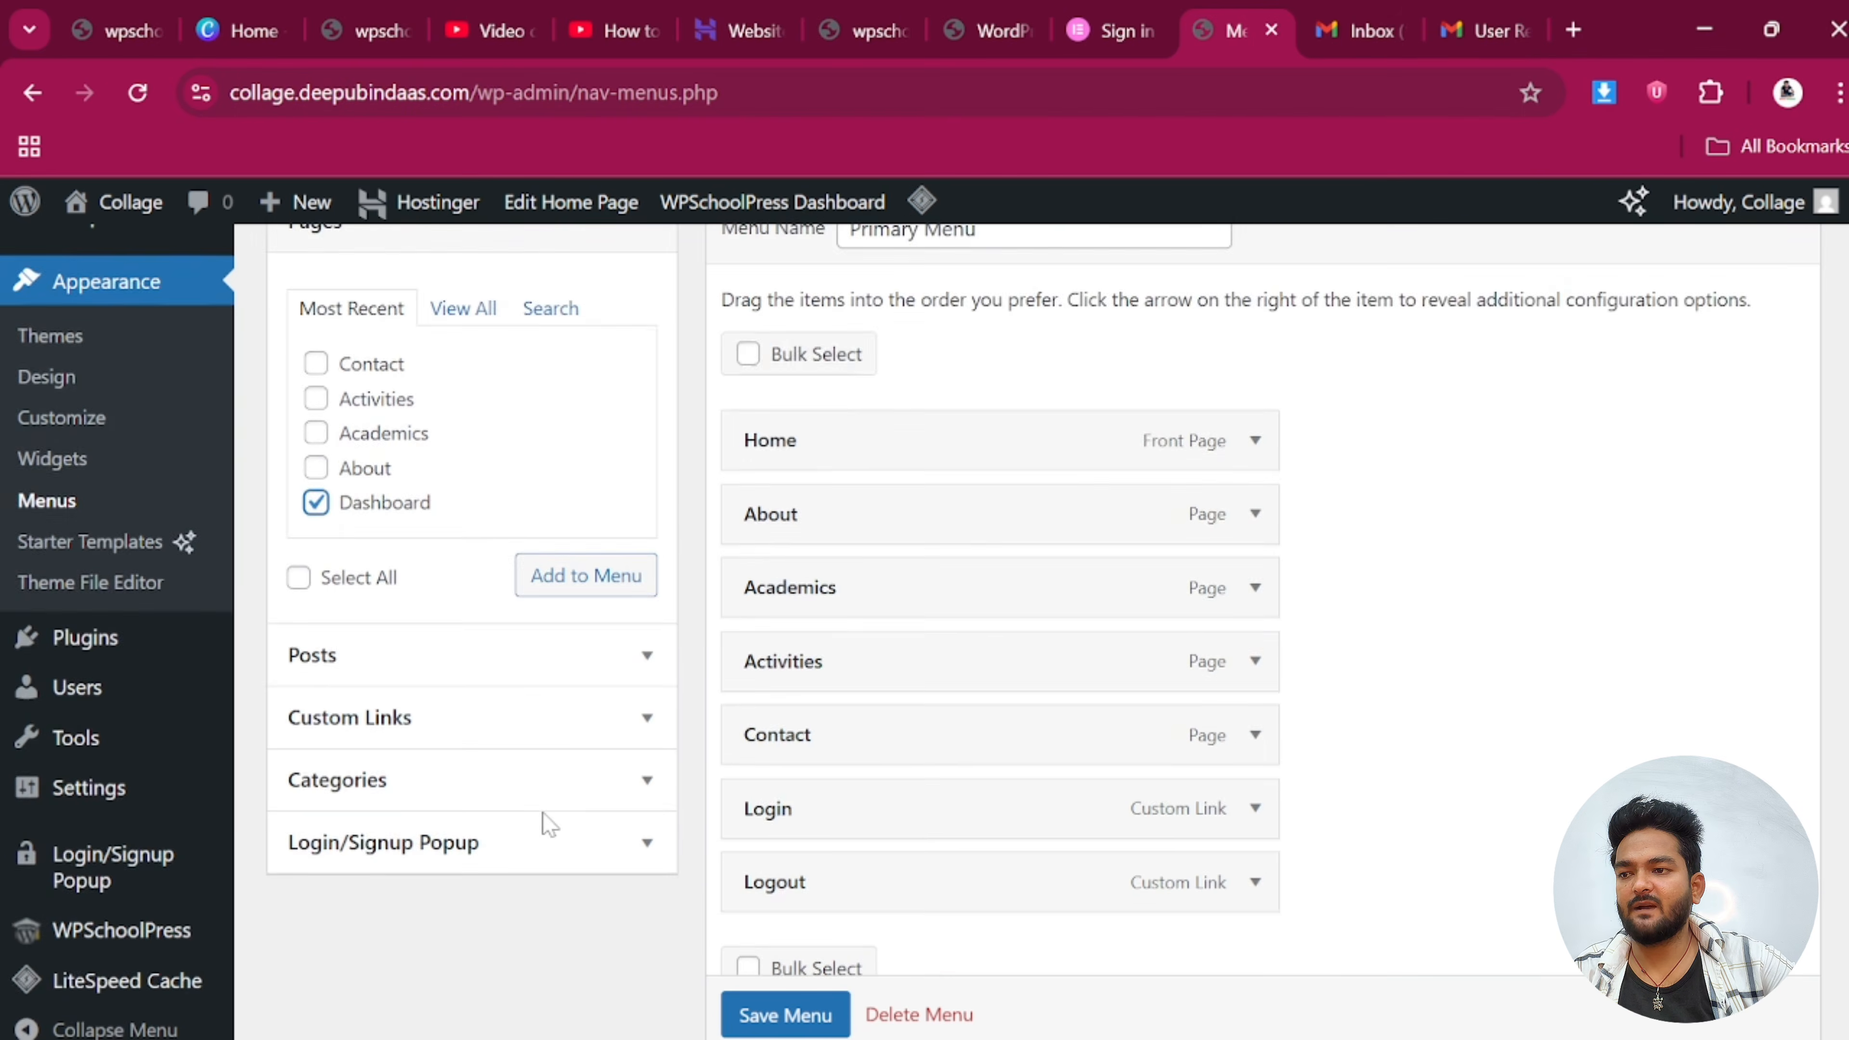
{"action": "scroll", "coordinate": [364, 542], "scroll_direction": "up", "scroll_amount": 2}
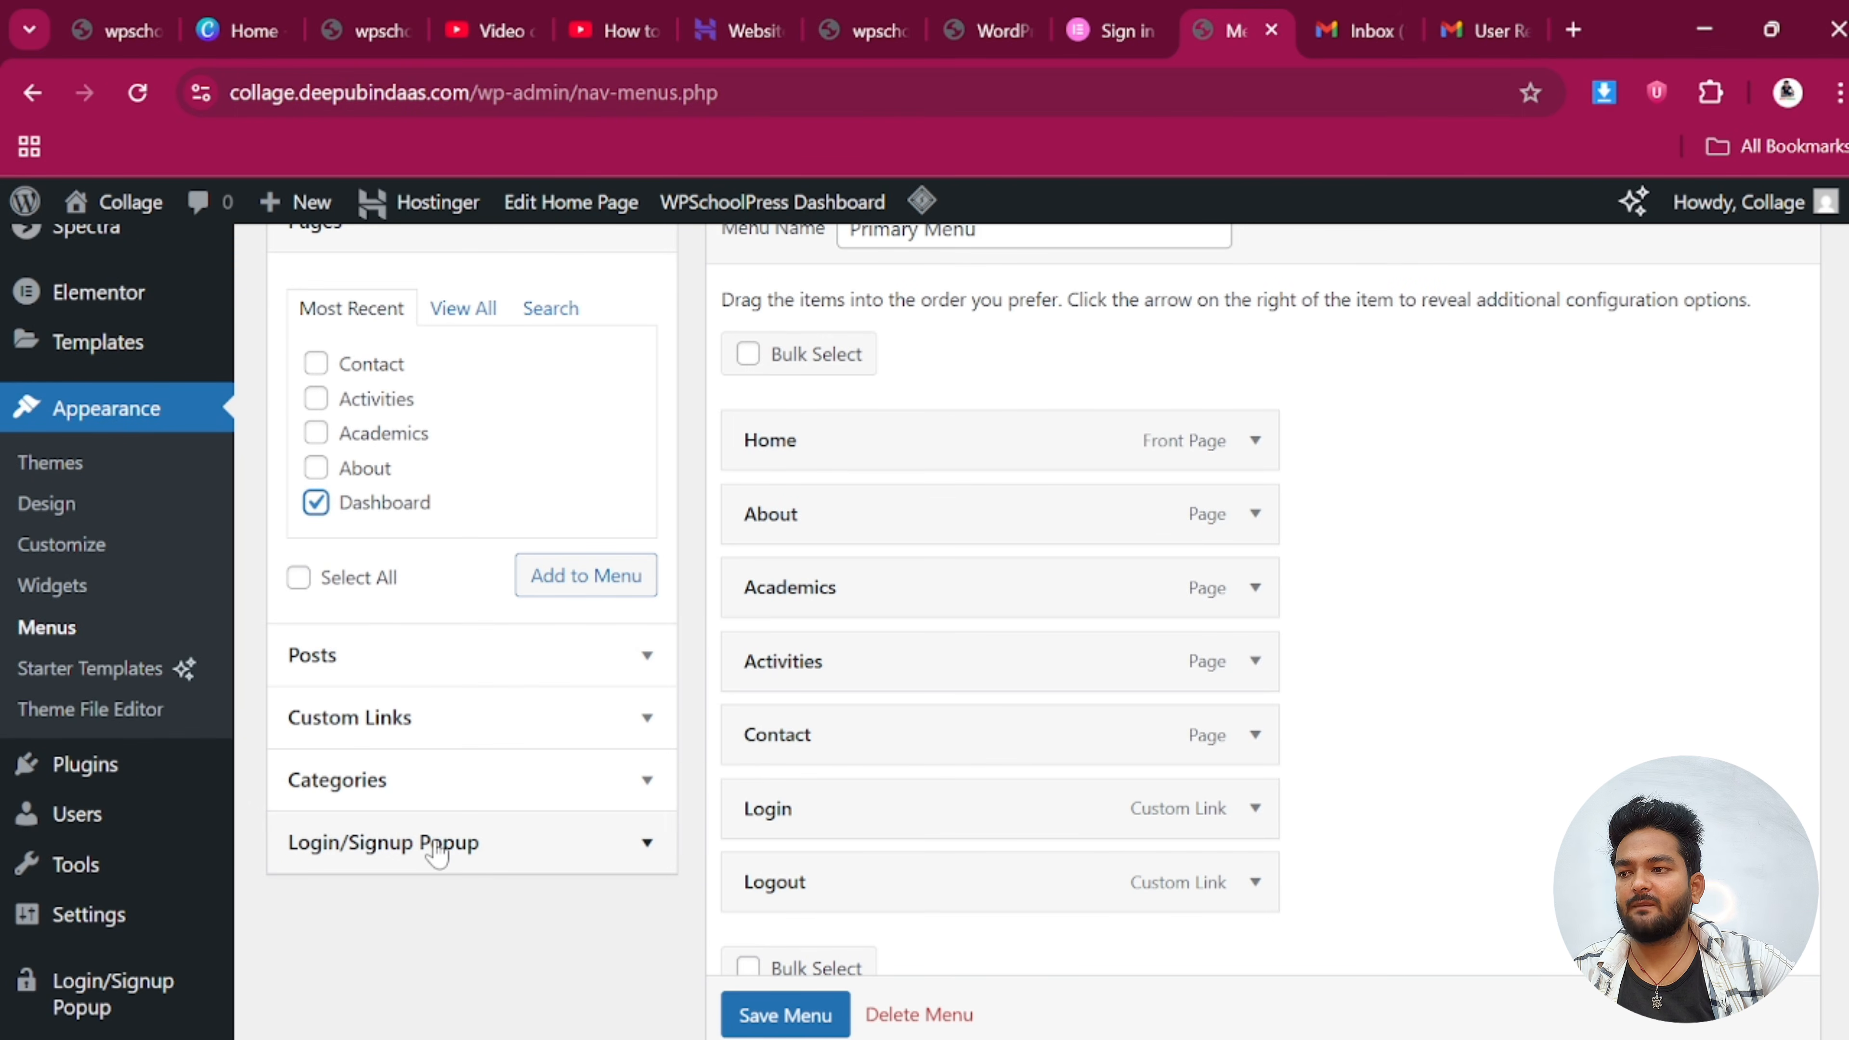
Bulk-remove Academics, Activities and Contact from the Primary Menu
{"action": "left_click", "coordinate": [749, 355]}
{"action": "left_click", "coordinate": [755, 586]}
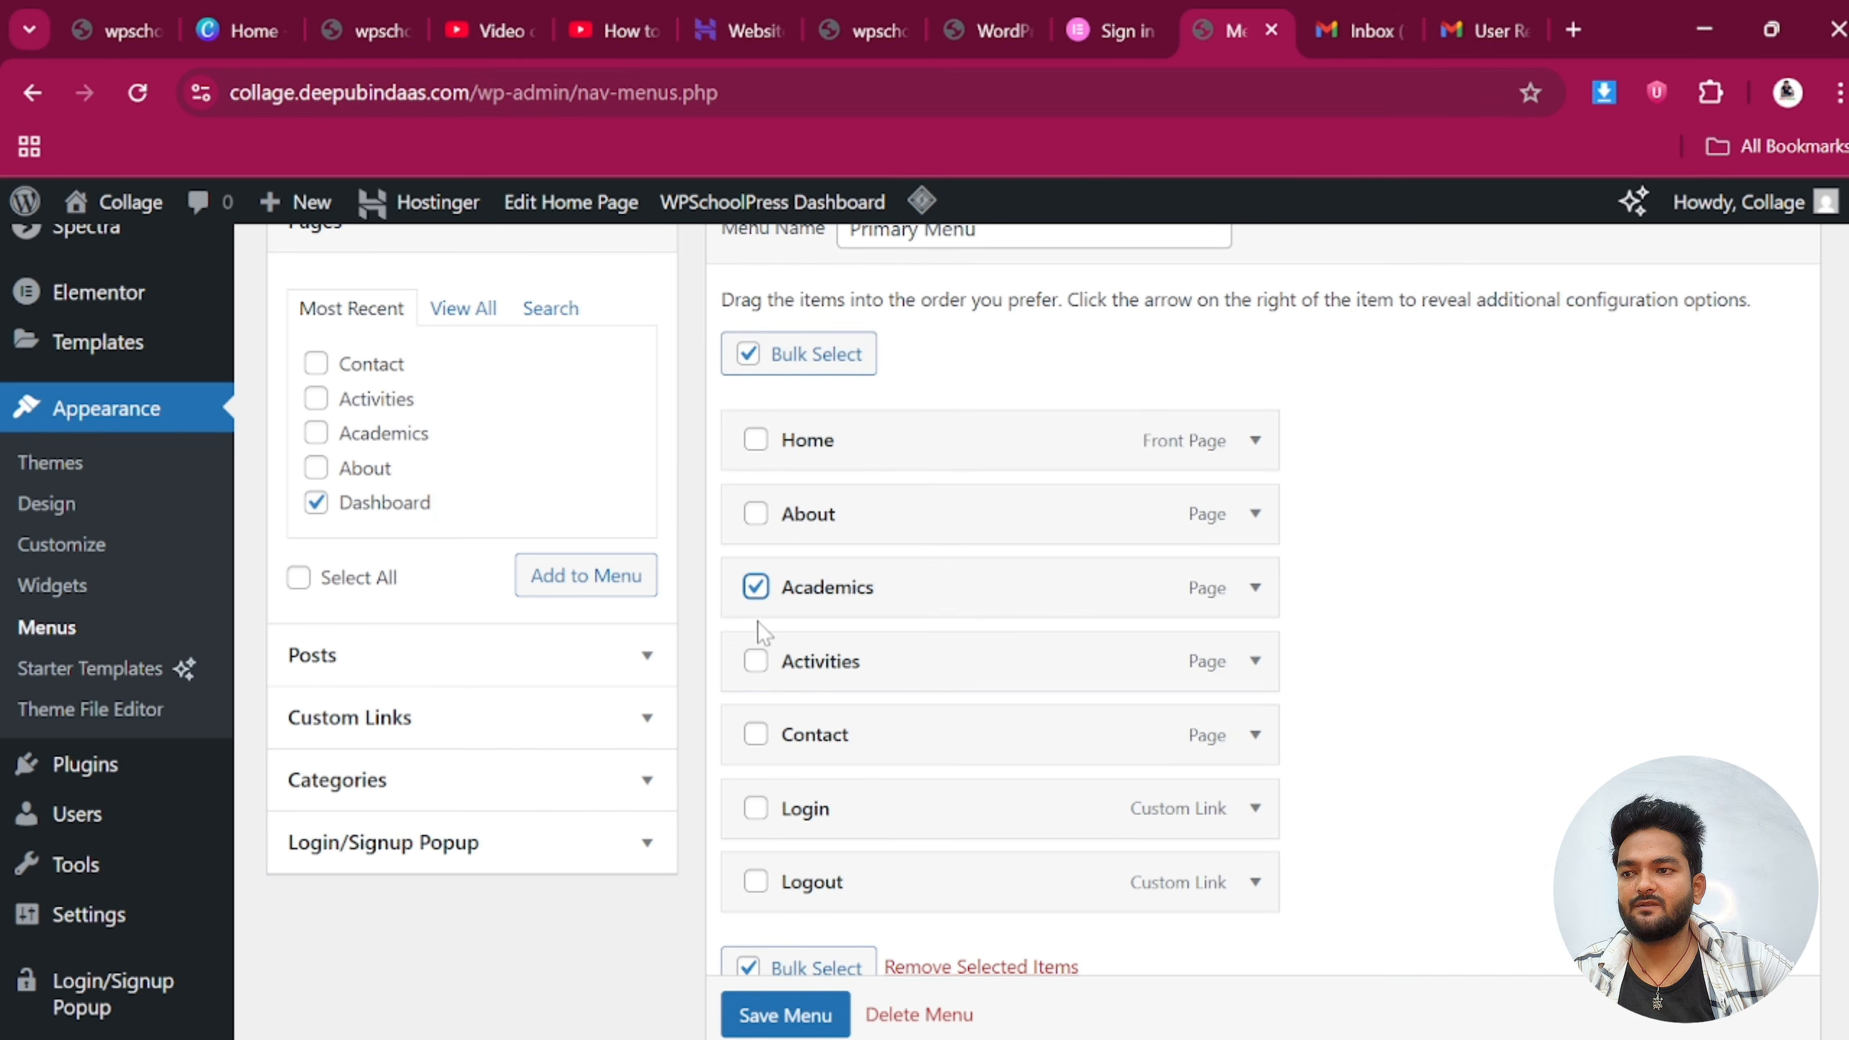
{"action": "left_click", "coordinate": [757, 662]}
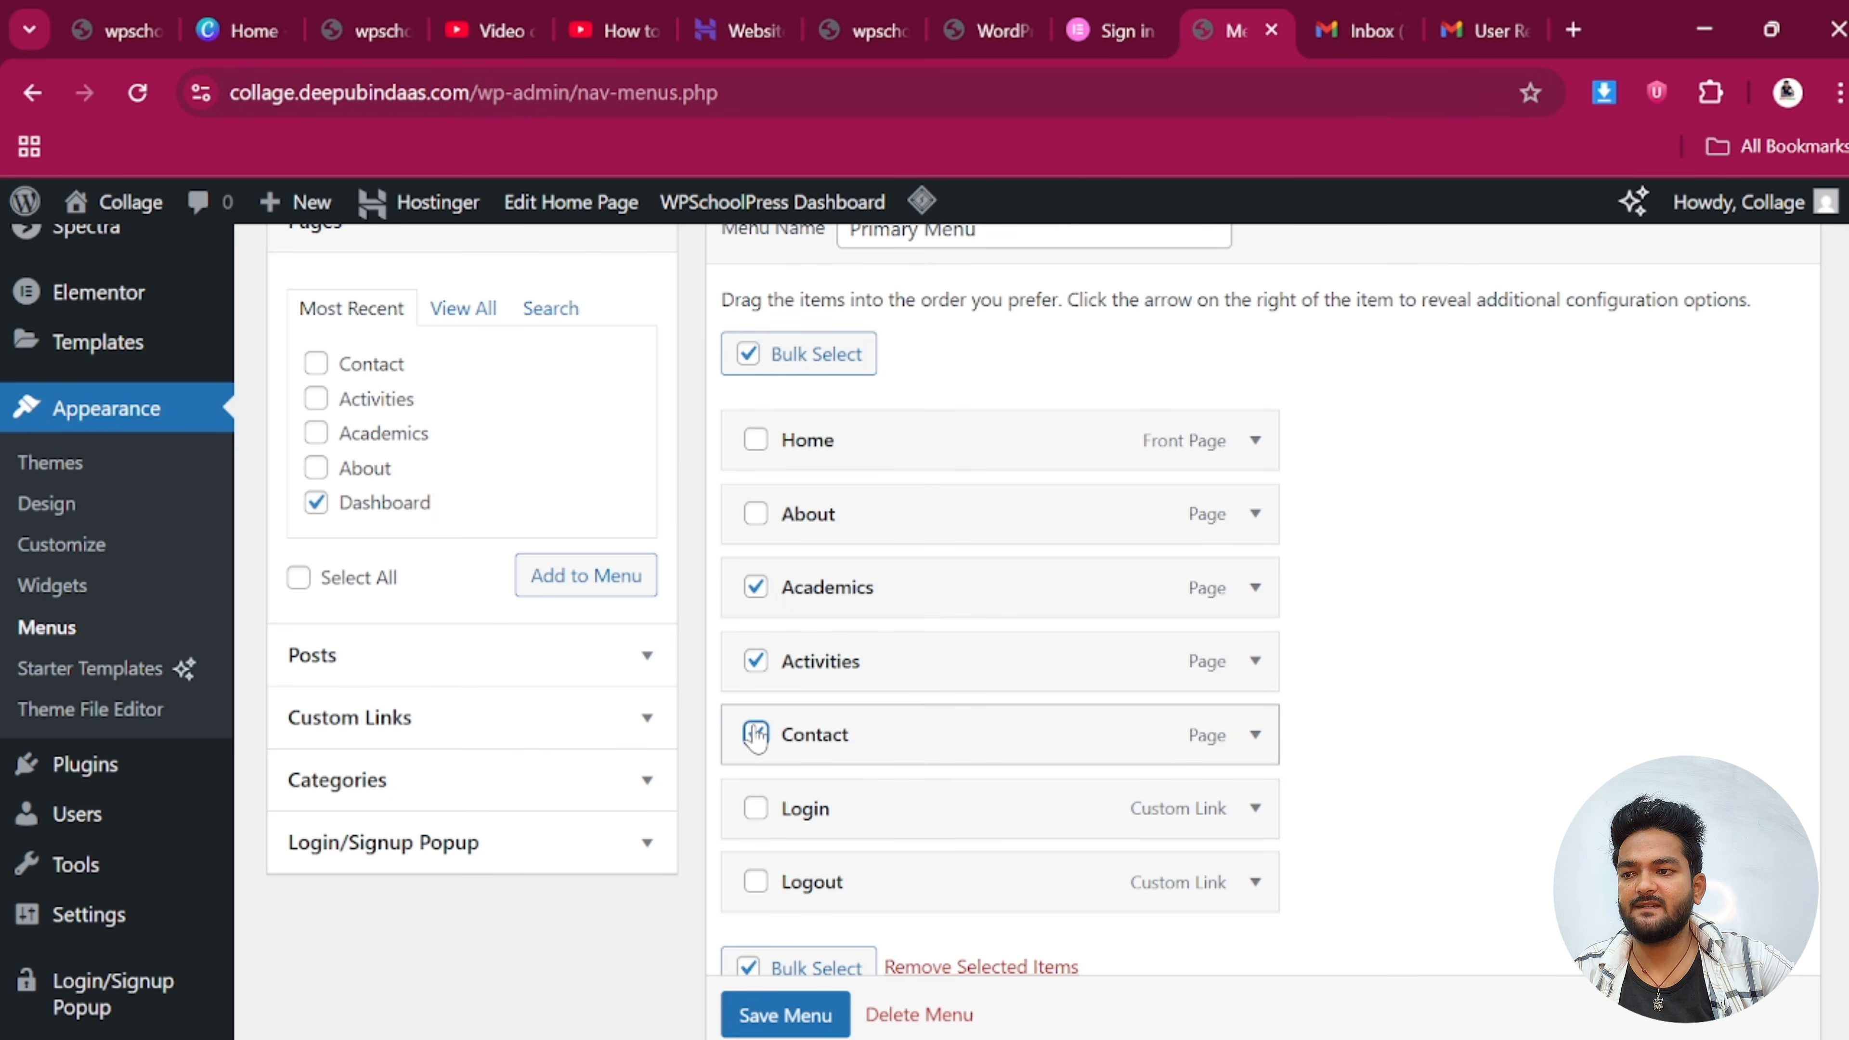
{"action": "scroll", "coordinate": [961, 976], "scroll_direction": "down", "scroll_amount": 2}
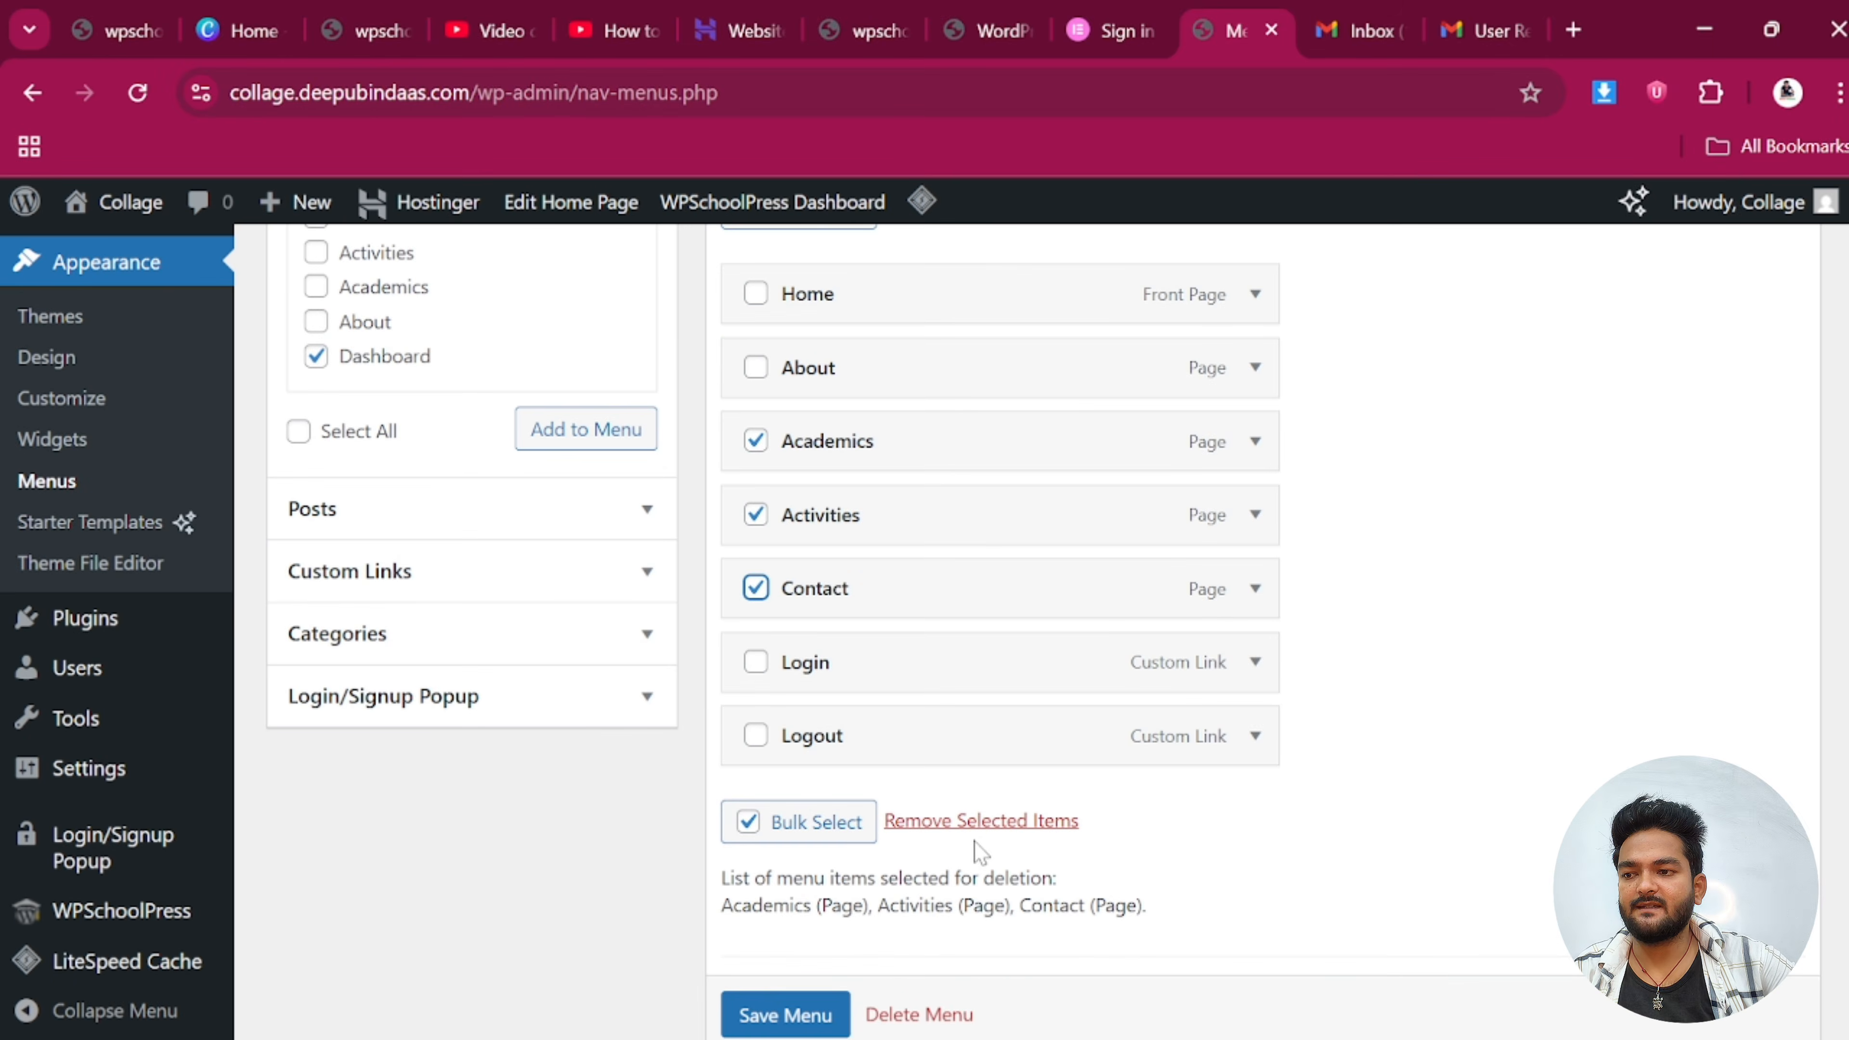
{"action": "left_click", "coordinate": [976, 821]}
{"action": "scroll", "coordinate": [830, 524], "scroll_direction": "up", "scroll_amount": 2}
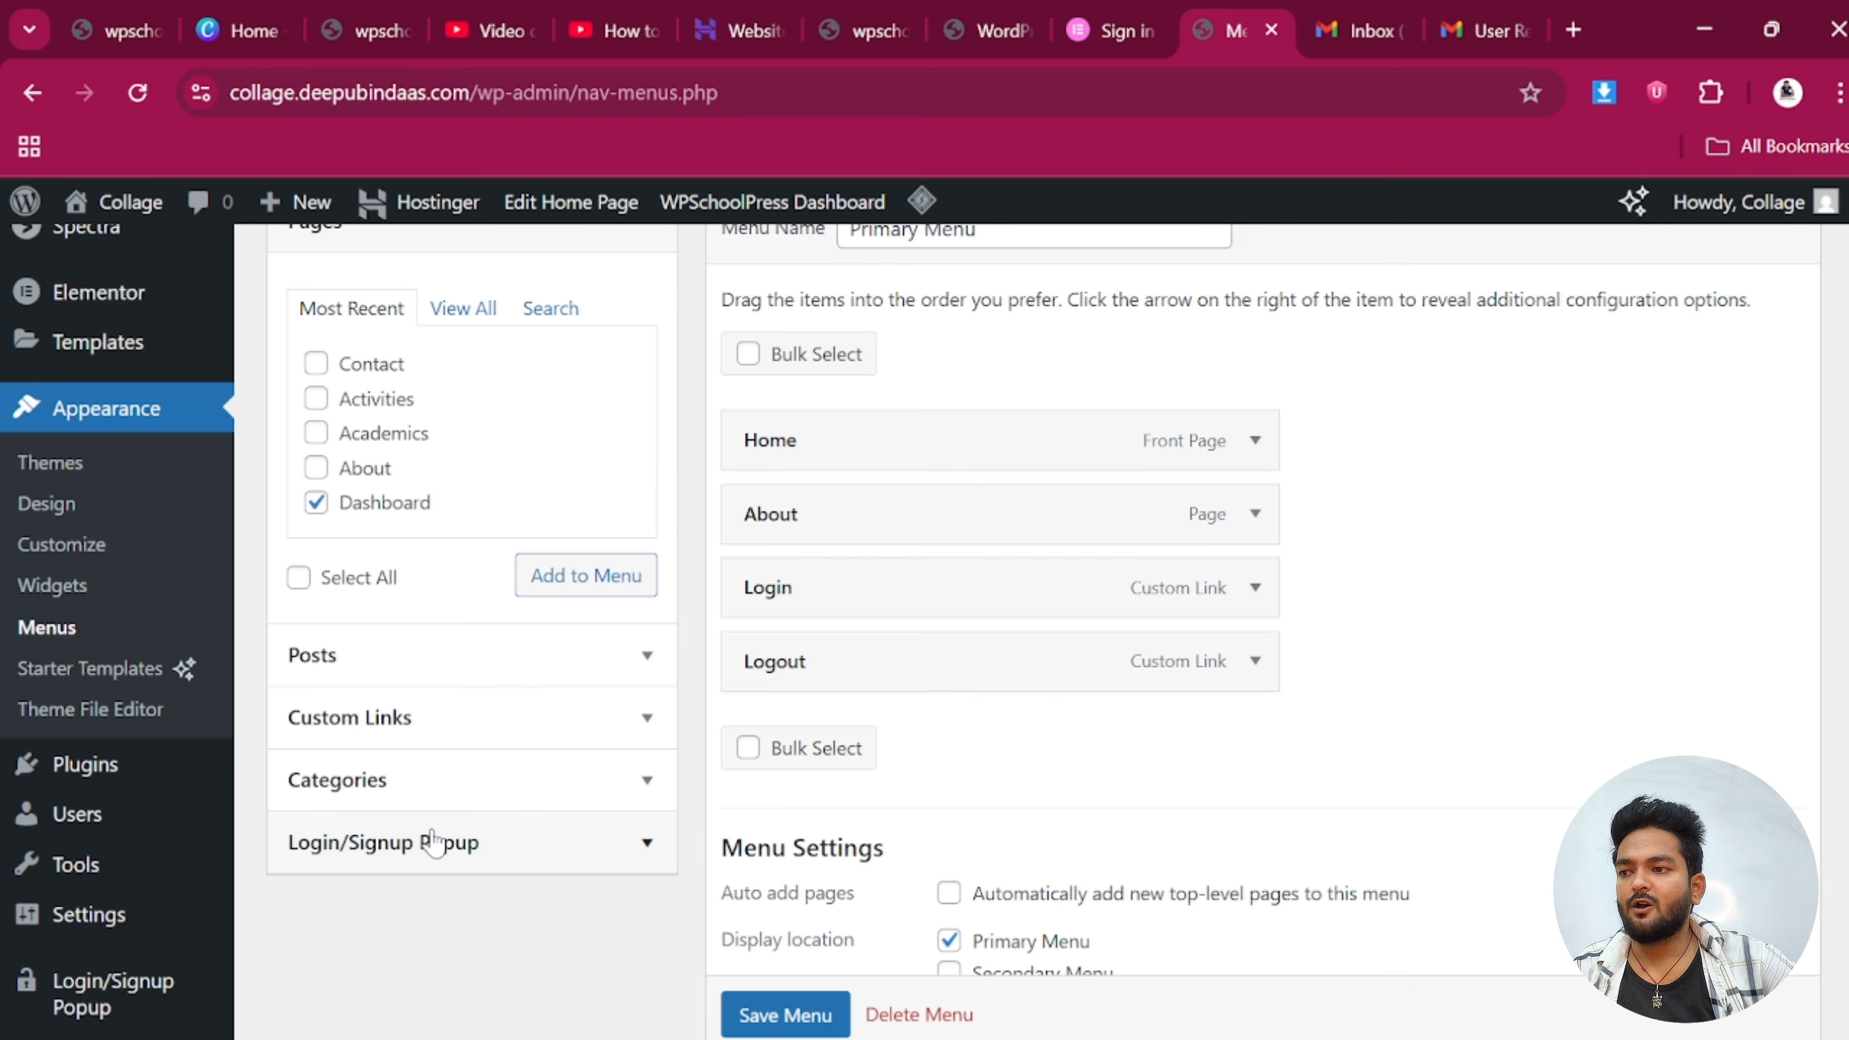
{"action": "scroll", "coordinate": [433, 838], "scroll_direction": "down", "scroll_amount": 2}
Add the Hello, username and My Account popup items and the Dashboard page to the Primary Menu
{"action": "left_click", "coordinate": [452, 700]}
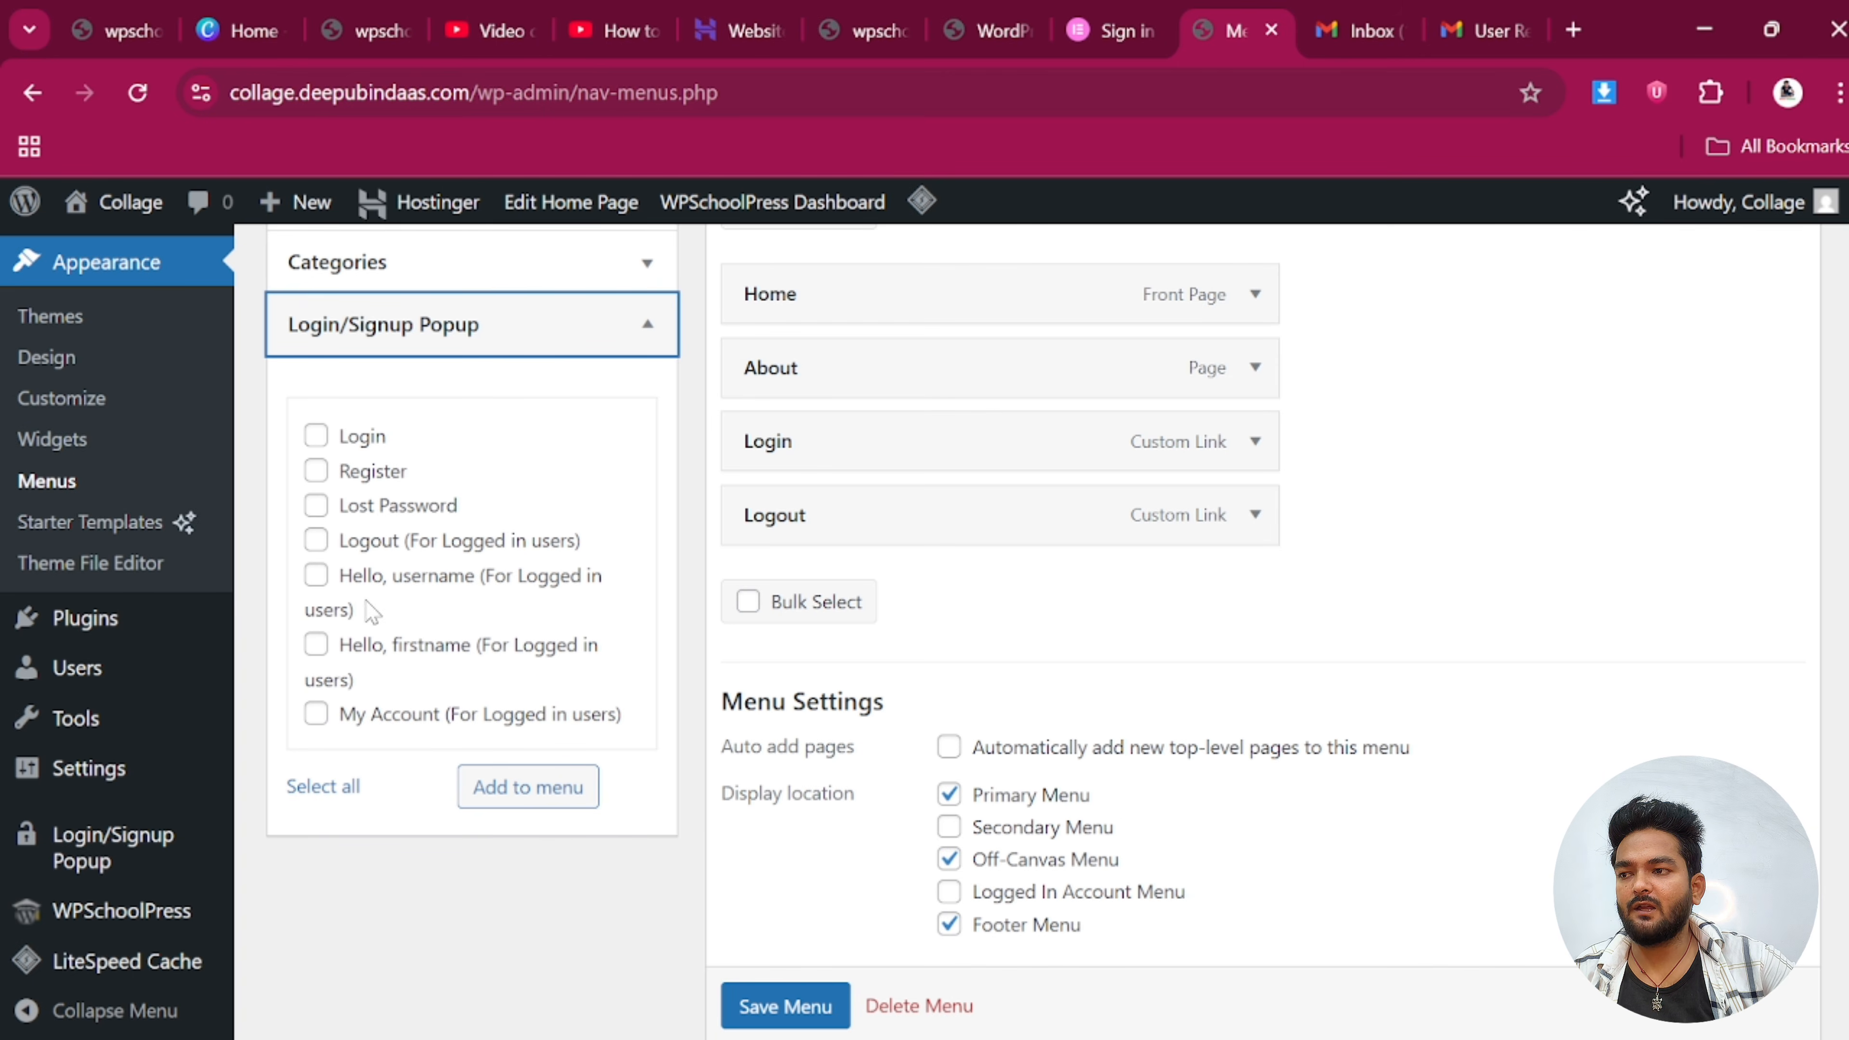
{"action": "left_click", "coordinate": [315, 577]}
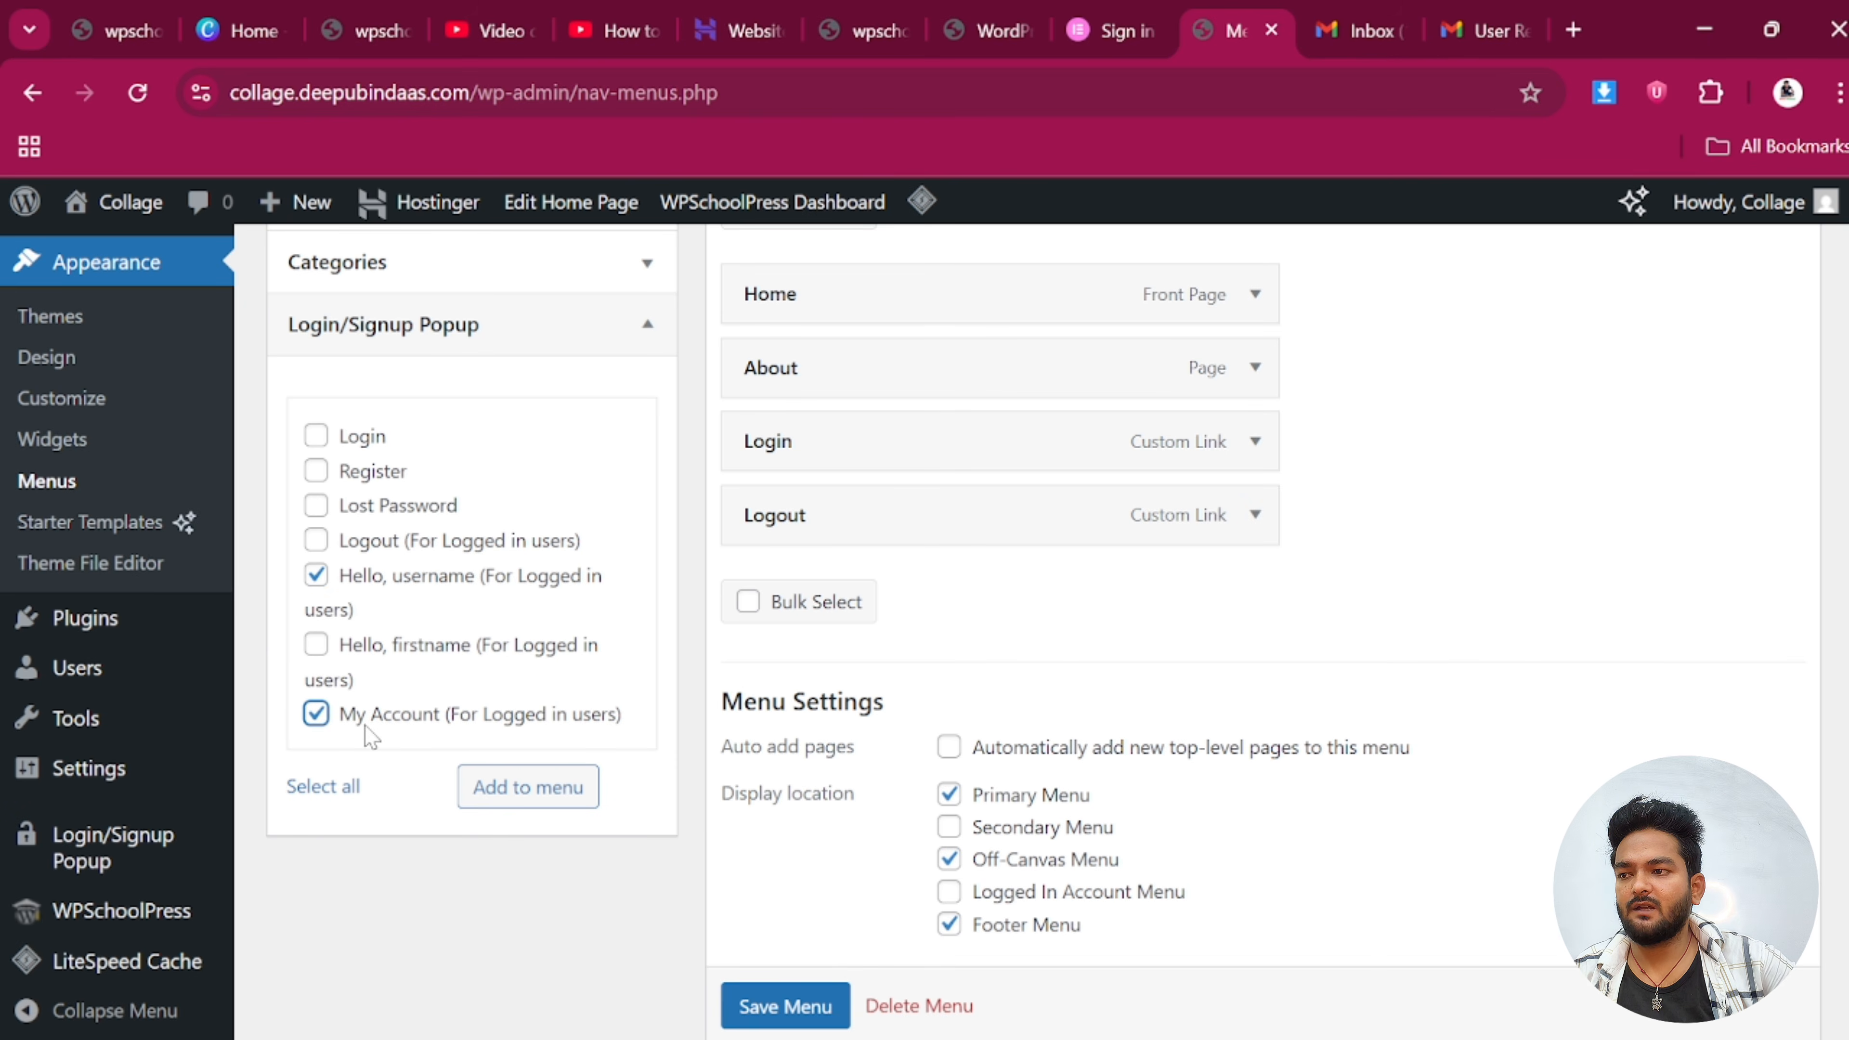
{"action": "left_click", "coordinate": [513, 787]}
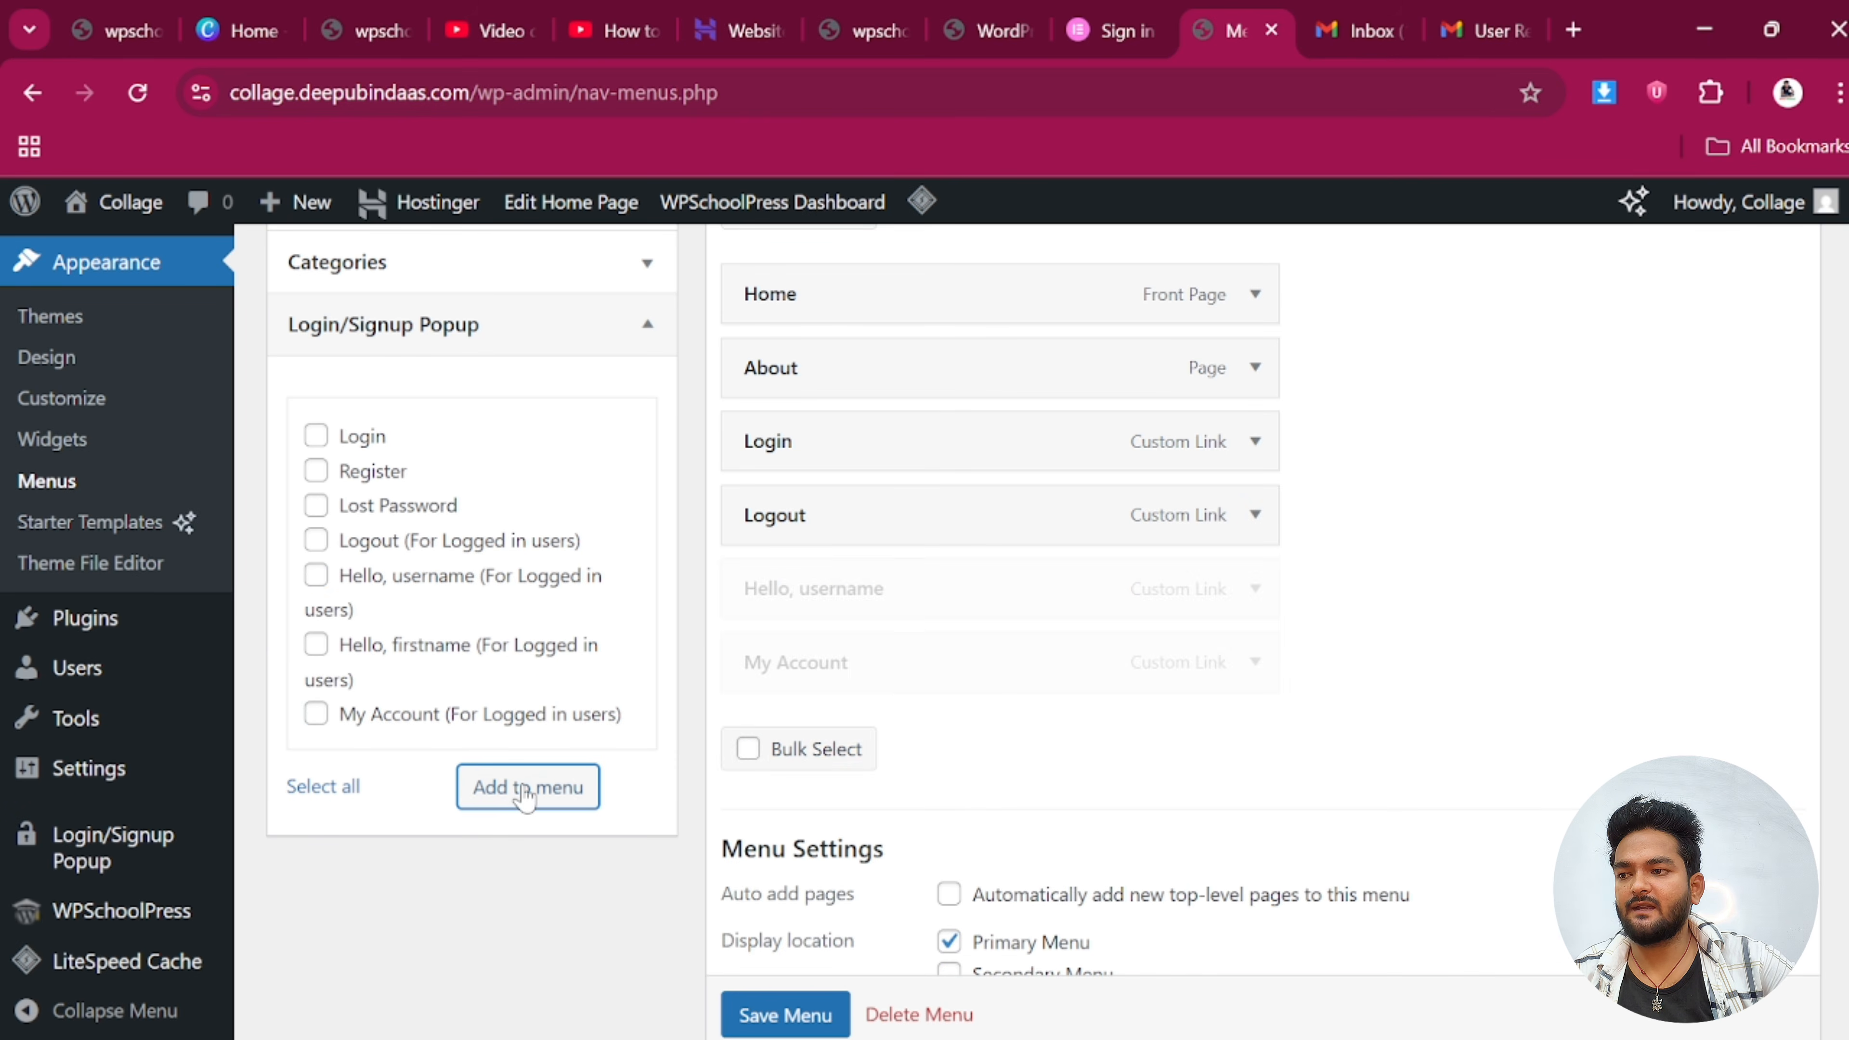
{"action": "scroll", "coordinate": [357, 536], "scroll_direction": "up", "scroll_amount": 4}
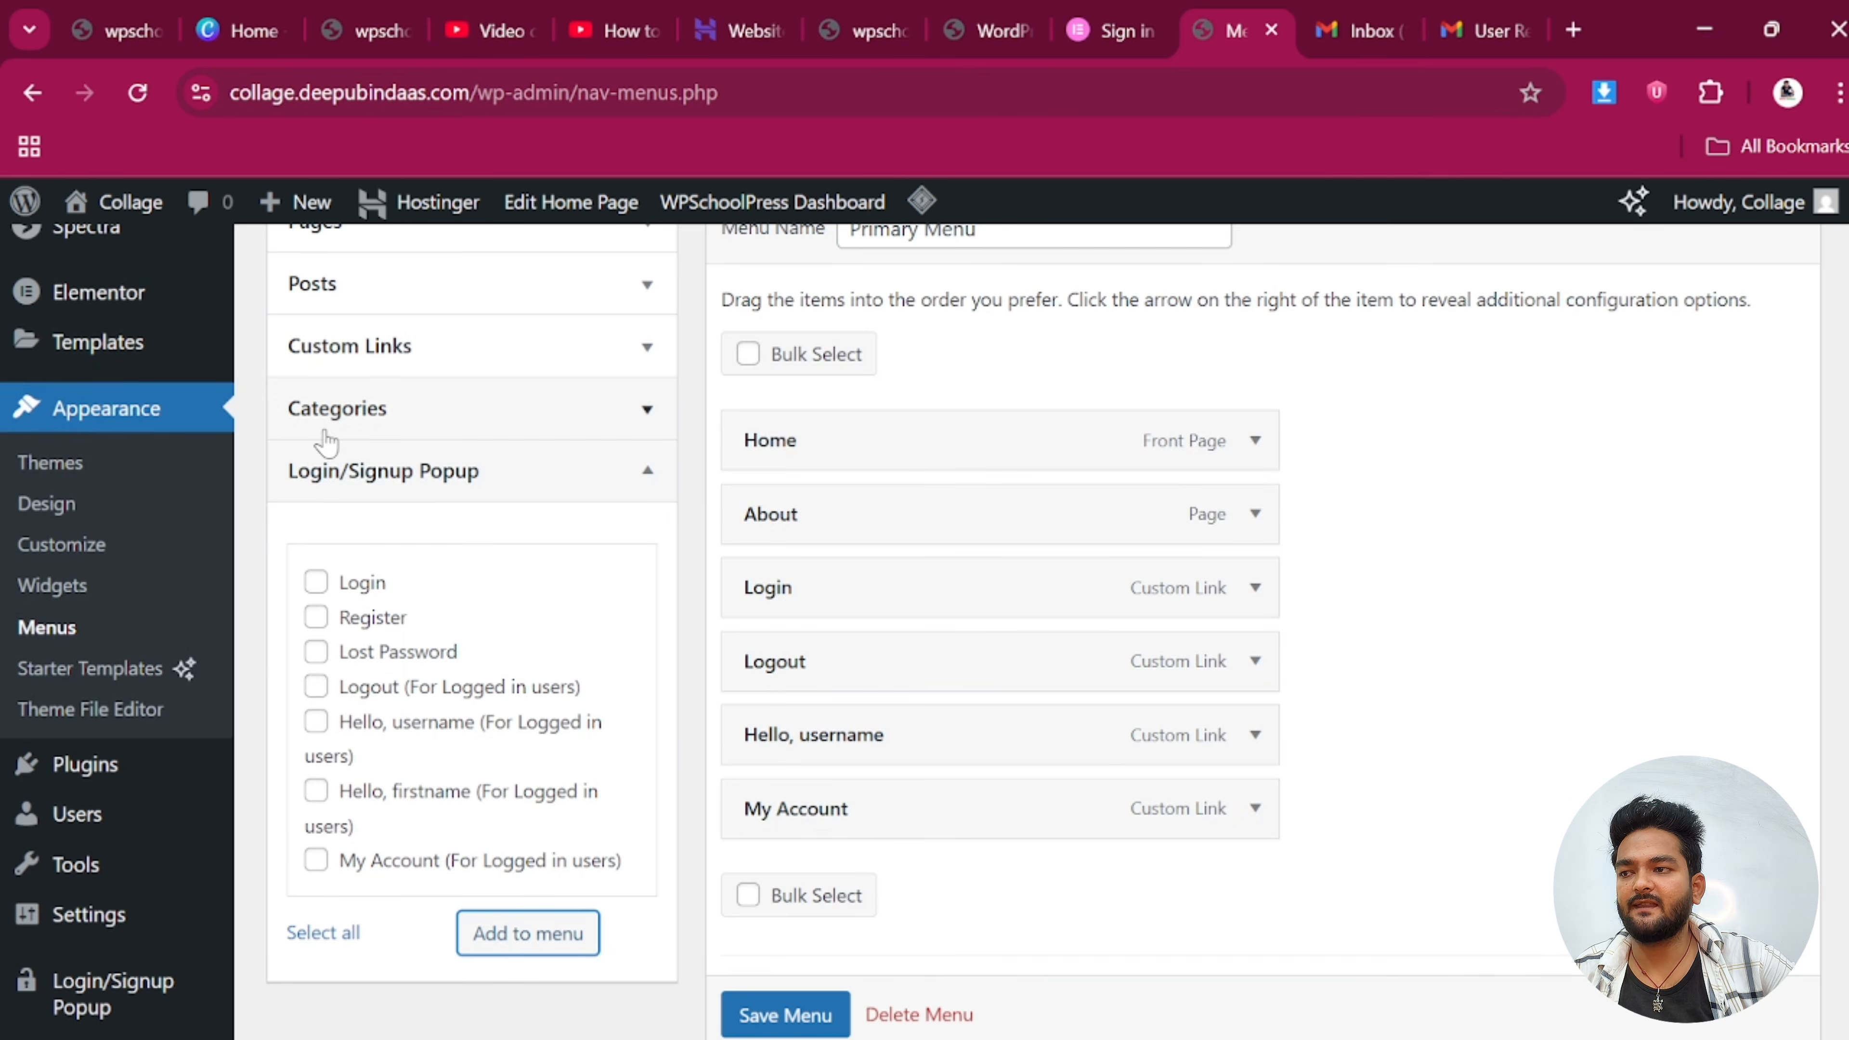
{"action": "scroll", "coordinate": [342, 466], "scroll_direction": "up", "scroll_amount": 2}
{"action": "left_click", "coordinate": [313, 513]}
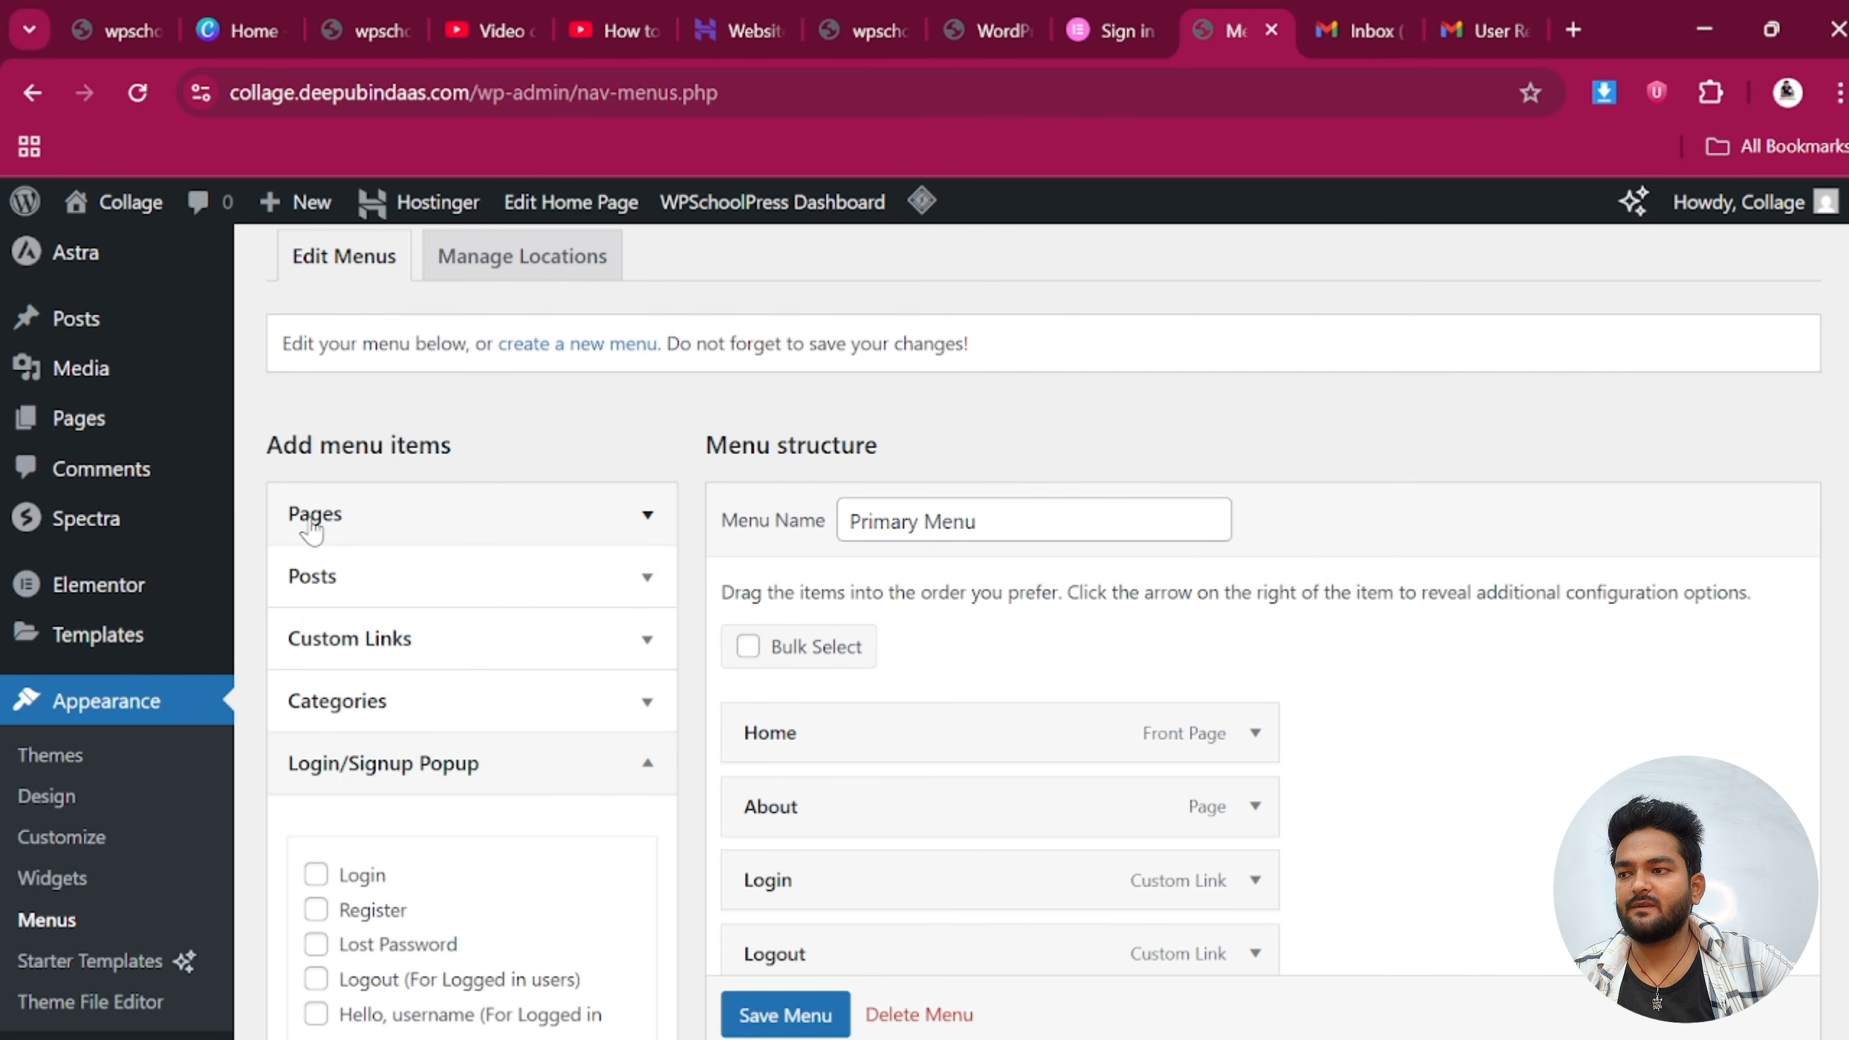
{"action": "left_click", "coordinate": [564, 868]}
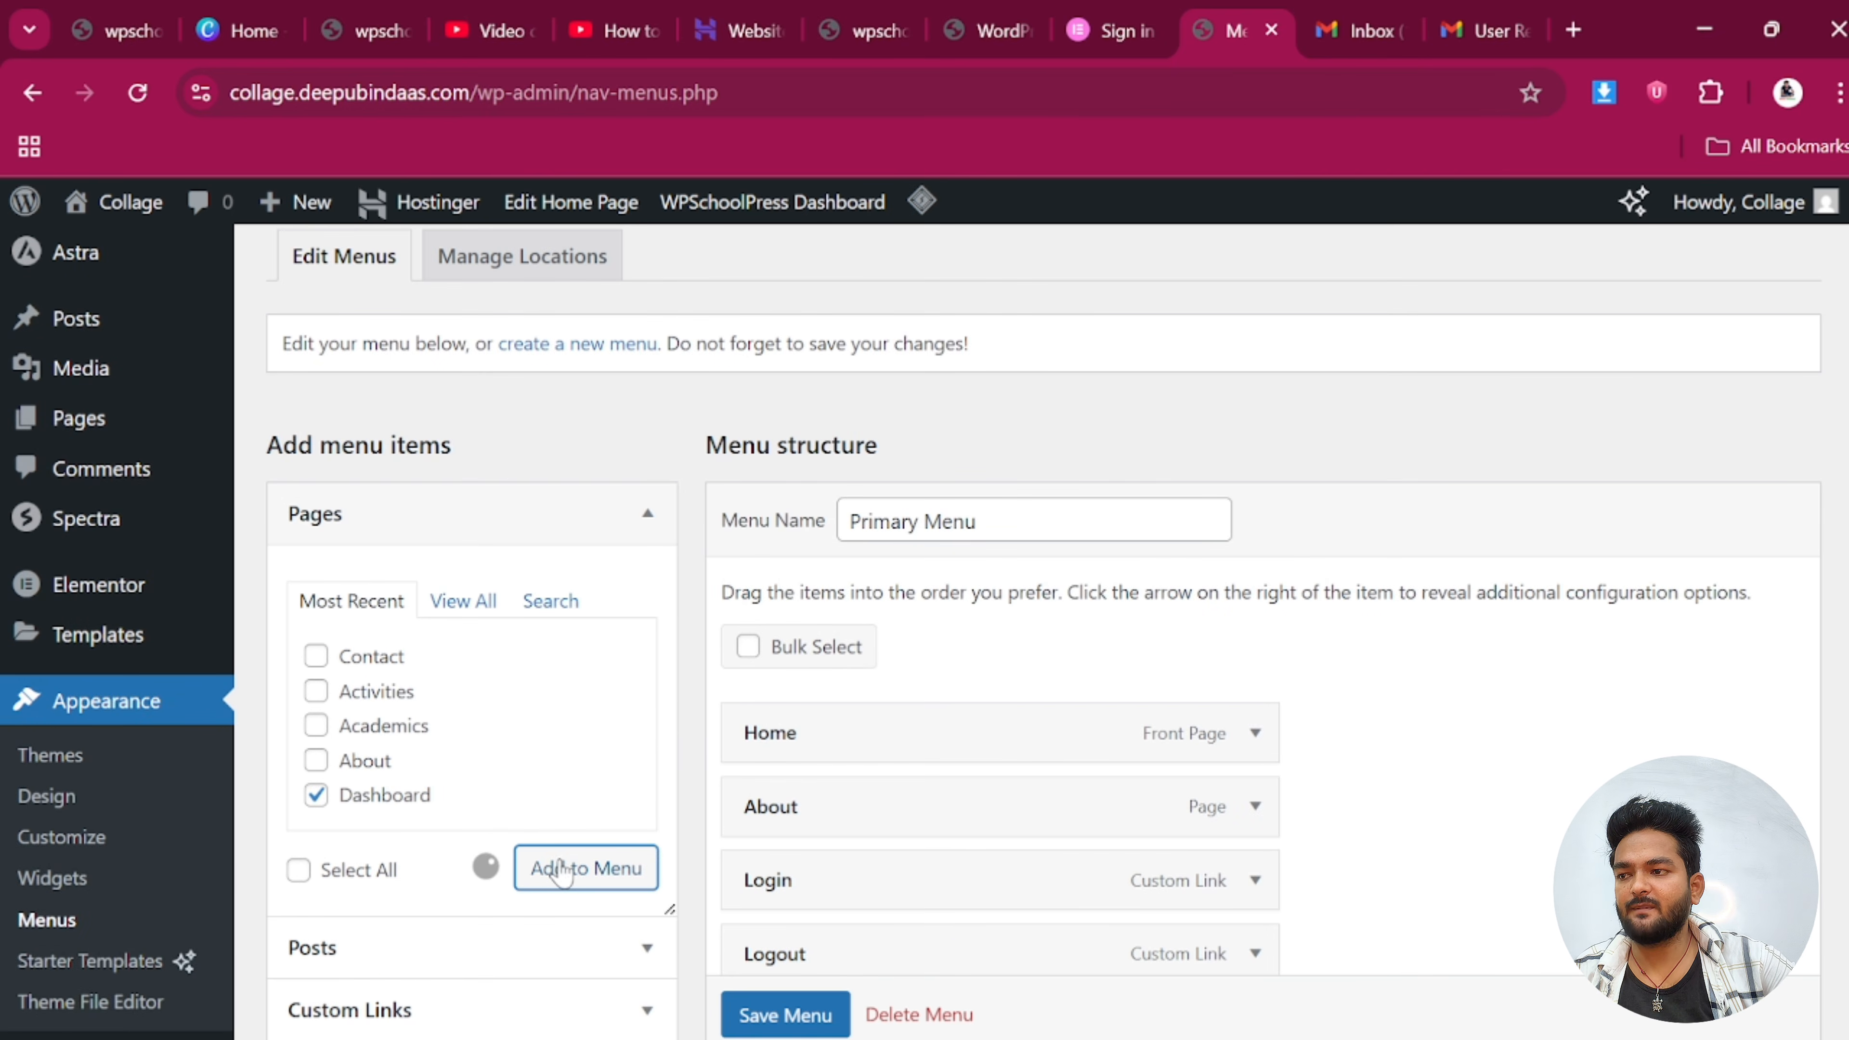
{"action": "scroll", "coordinate": [982, 819], "scroll_direction": "down", "scroll_amount": 5}
{"action": "scroll", "coordinate": [978, 816], "scroll_direction": "down", "scroll_amount": 1}
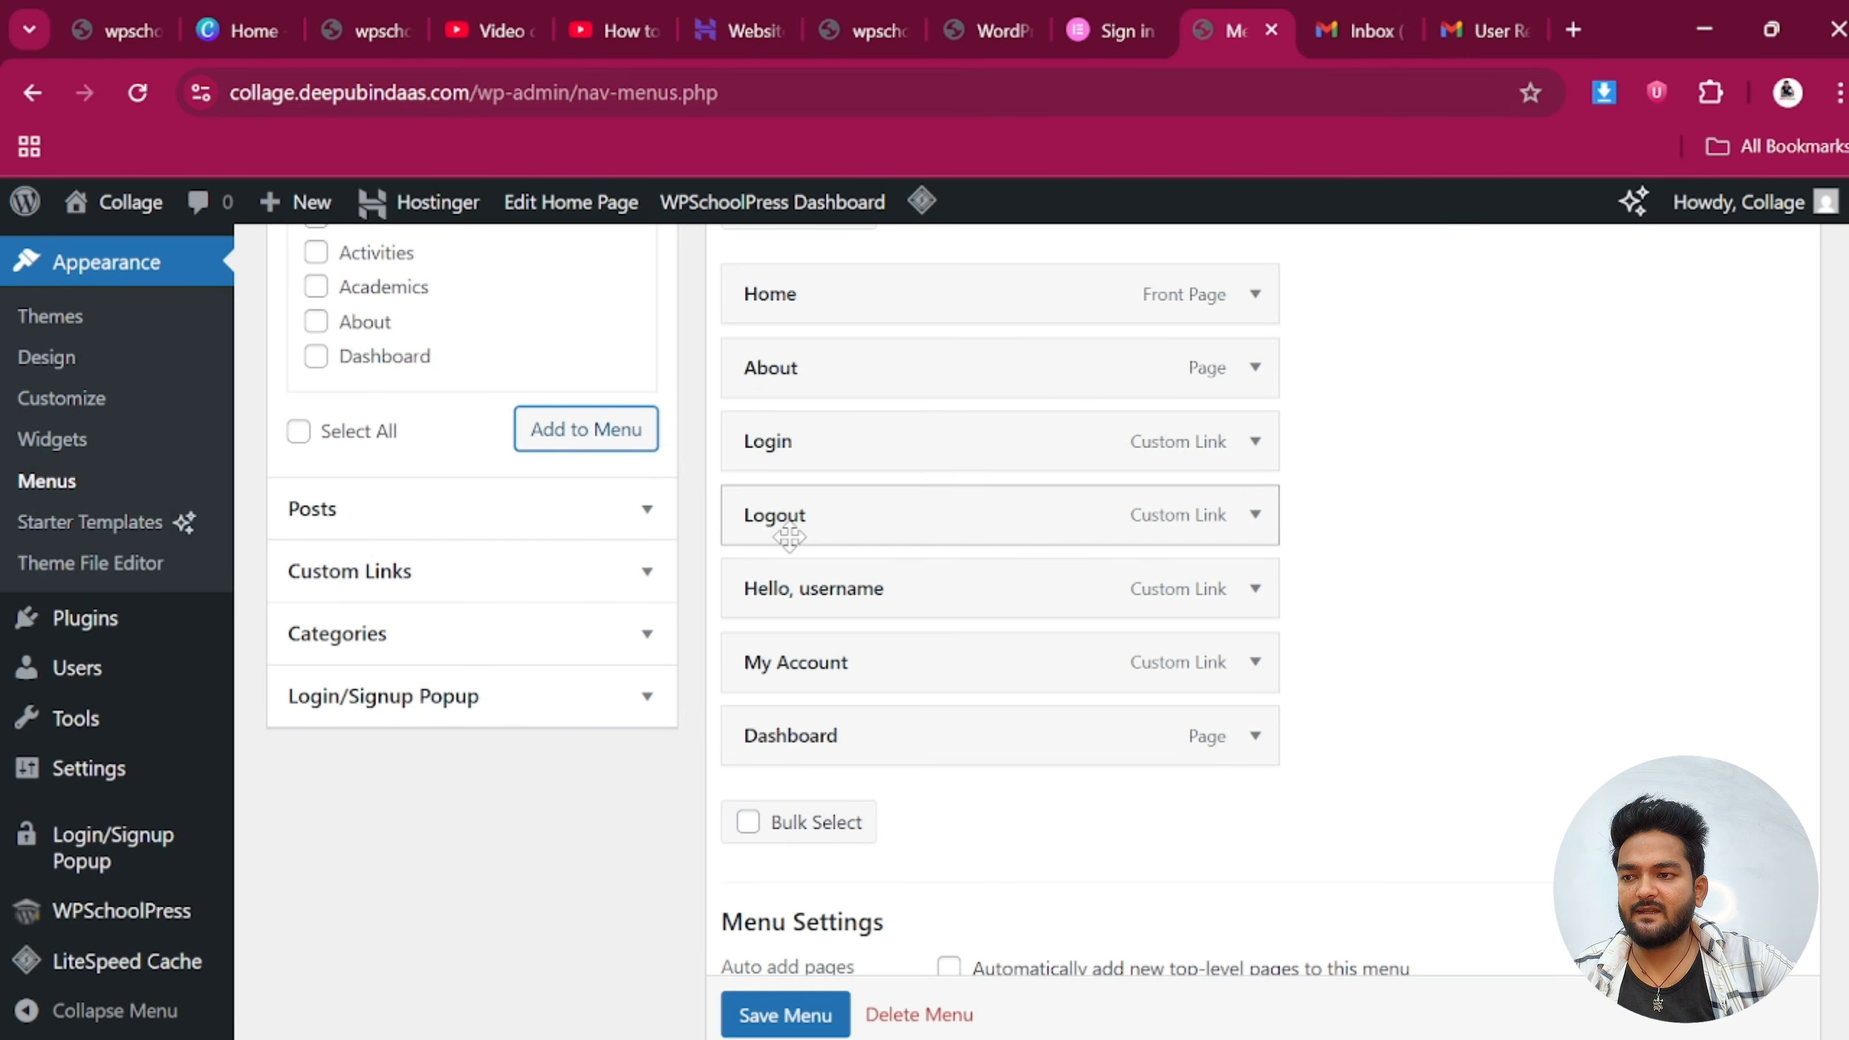
Nest Hello, username and My Account under Login, move Dashboard above Logout, and save
{"action": "left_click_drag", "start_coordinate": [811, 606], "coordinate": [852, 522]}
{"action": "left_click_drag", "start_coordinate": [810, 683], "coordinate": [845, 591]}
{"action": "left_click_drag", "start_coordinate": [833, 735], "coordinate": [837, 659]}
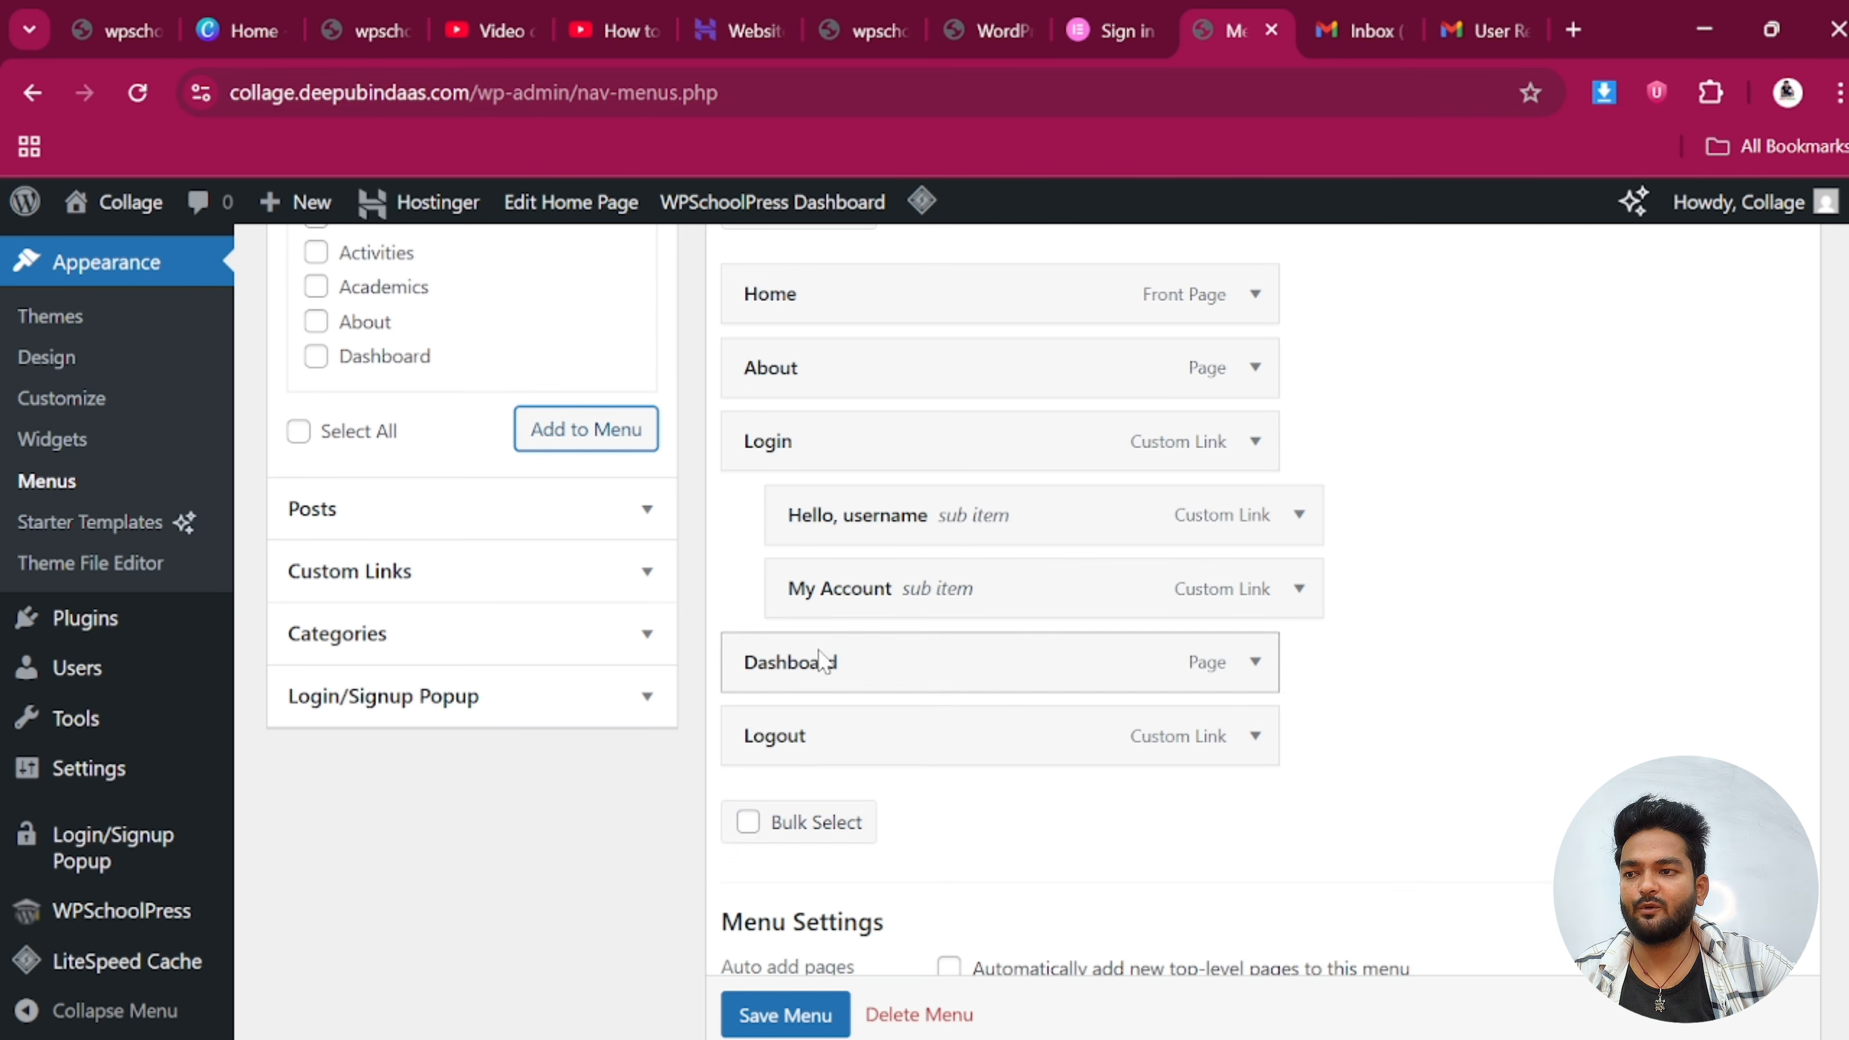
{"action": "scroll", "coordinate": [852, 892], "scroll_direction": "down", "scroll_amount": 2}
{"action": "scroll", "coordinate": [906, 886], "scroll_direction": "down", "scroll_amount": 2}
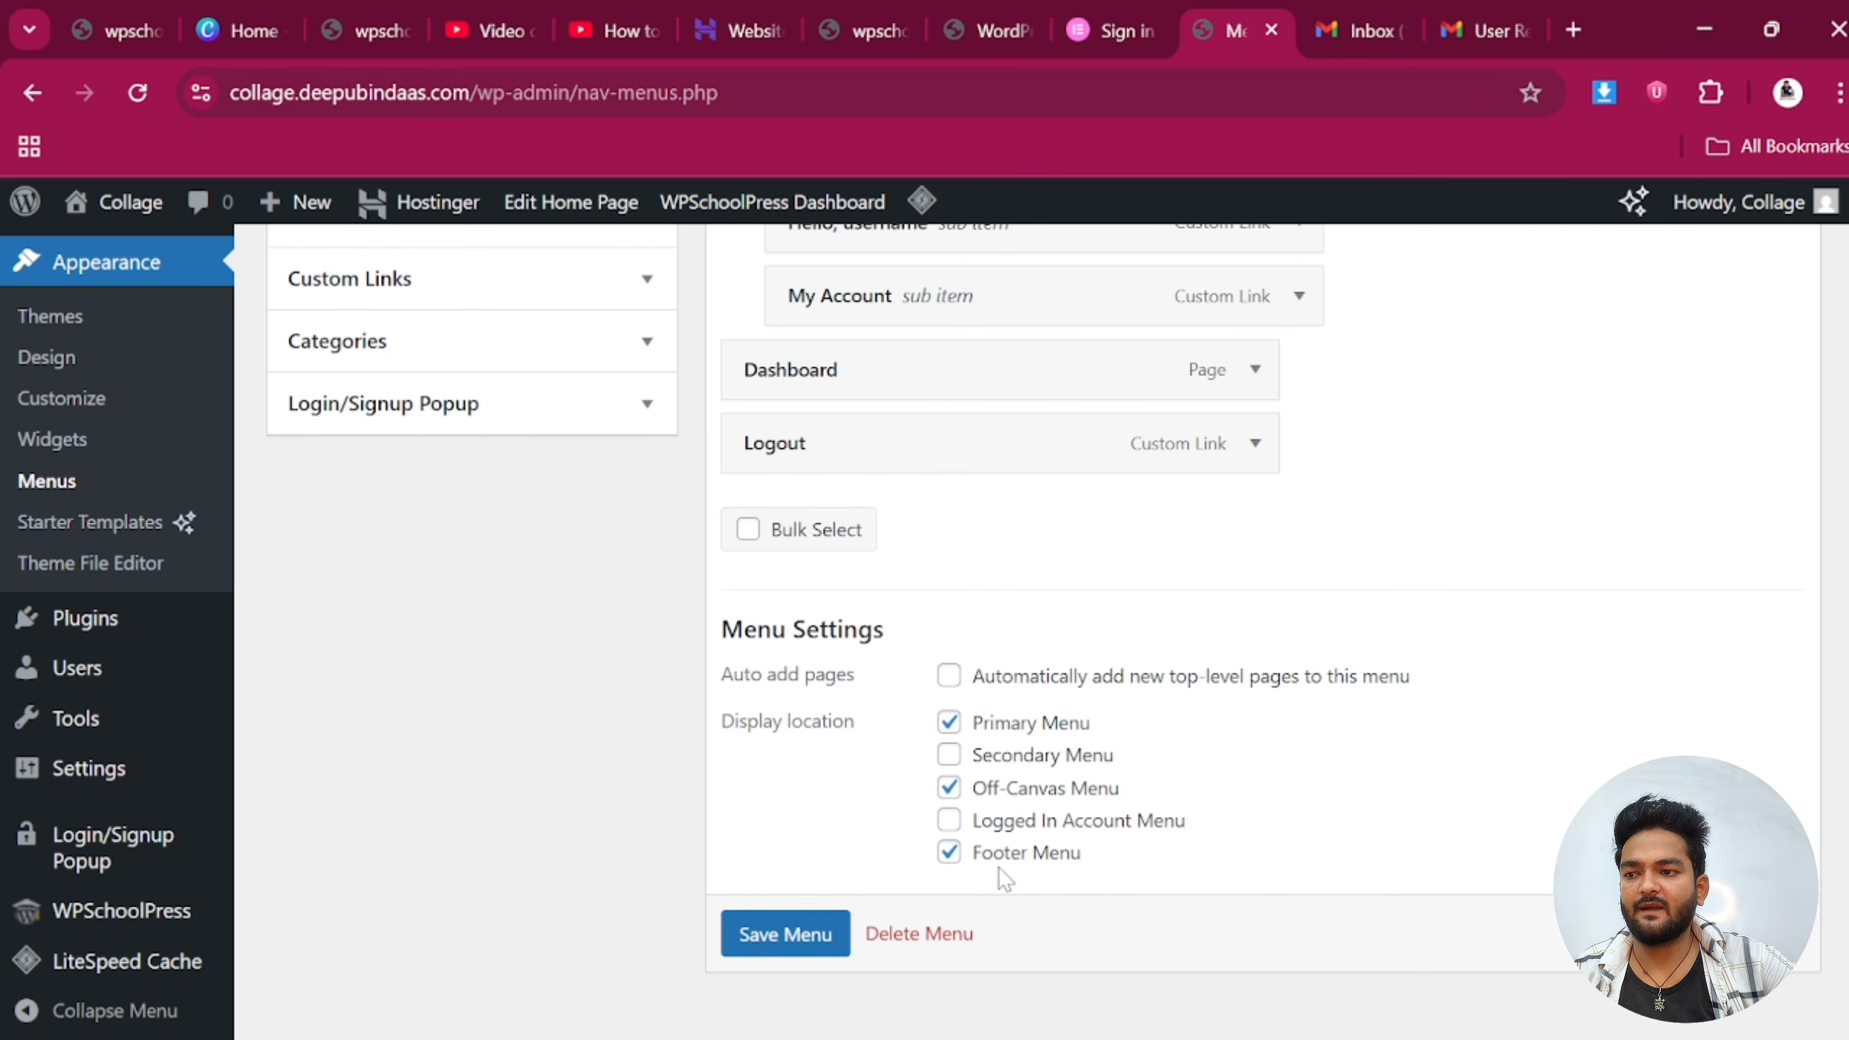
{"action": "left_click", "coordinate": [817, 940]}
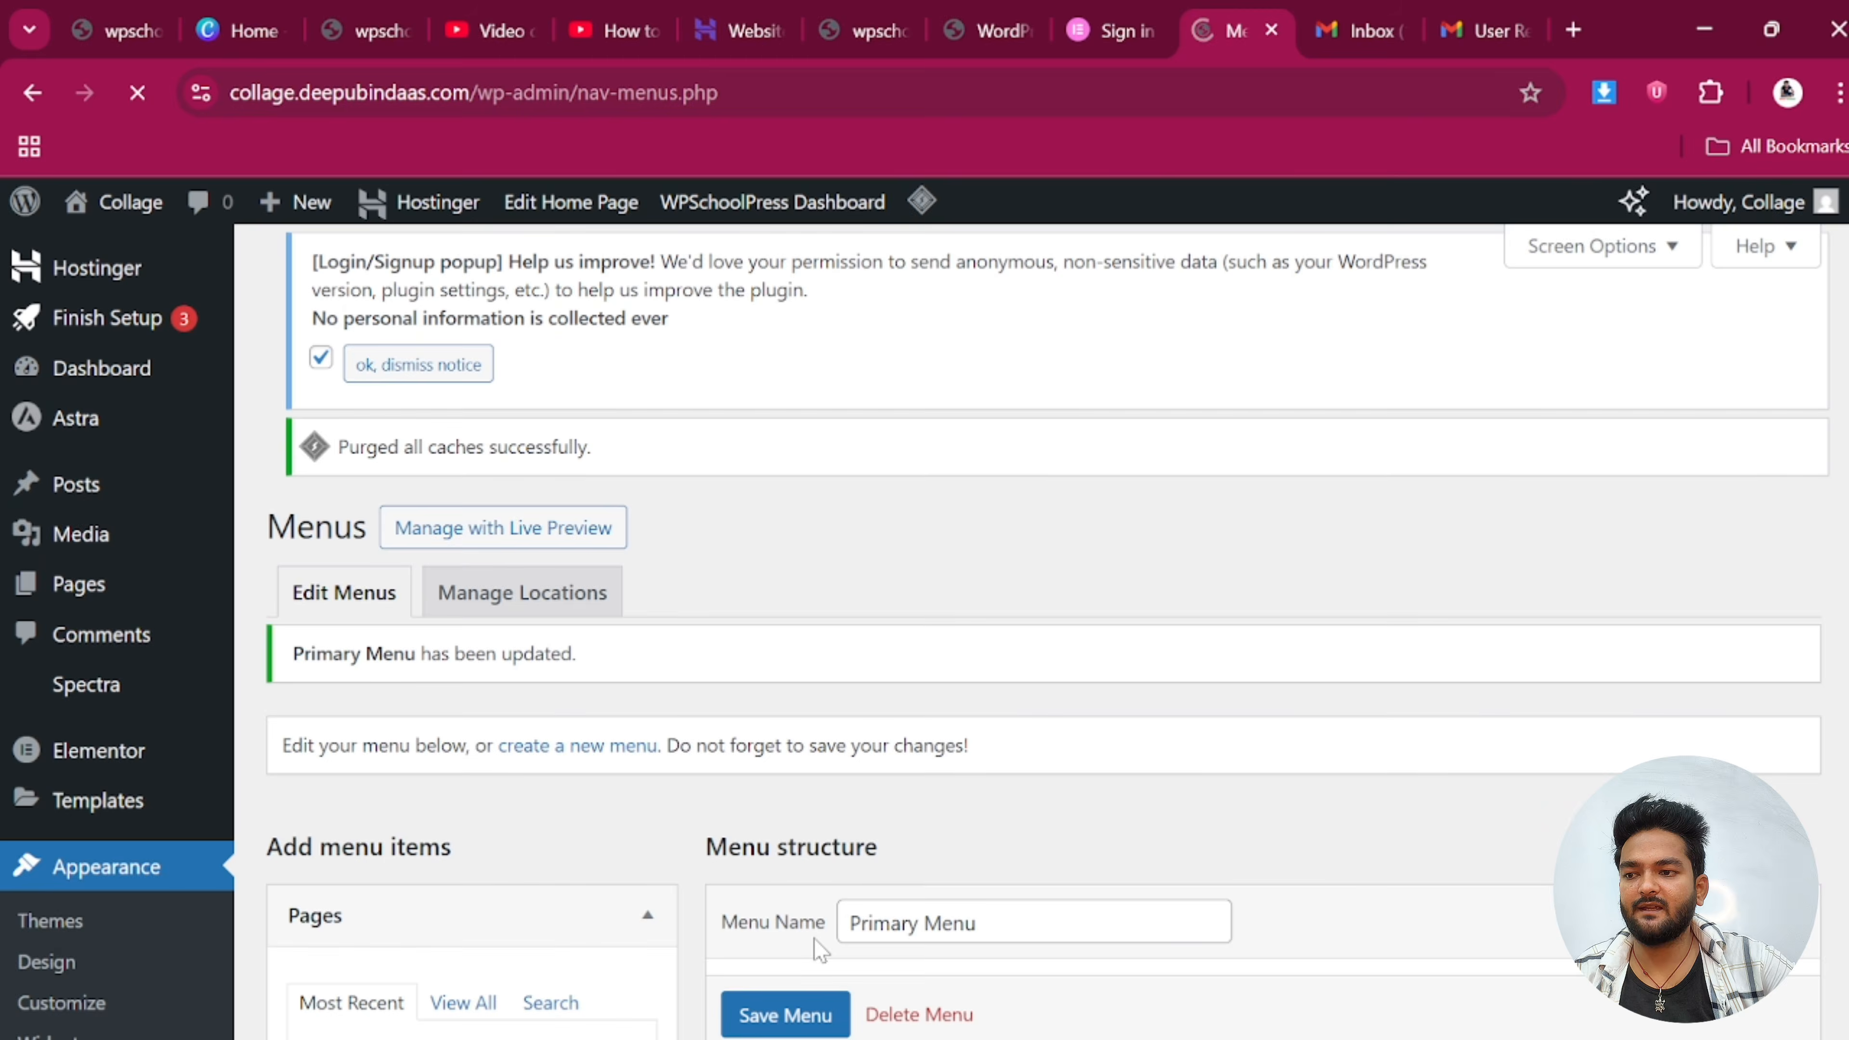
Save the Primary Menu once more
{"action": "scroll", "coordinate": [800, 1012], "scroll_direction": "down", "scroll_amount": 10}
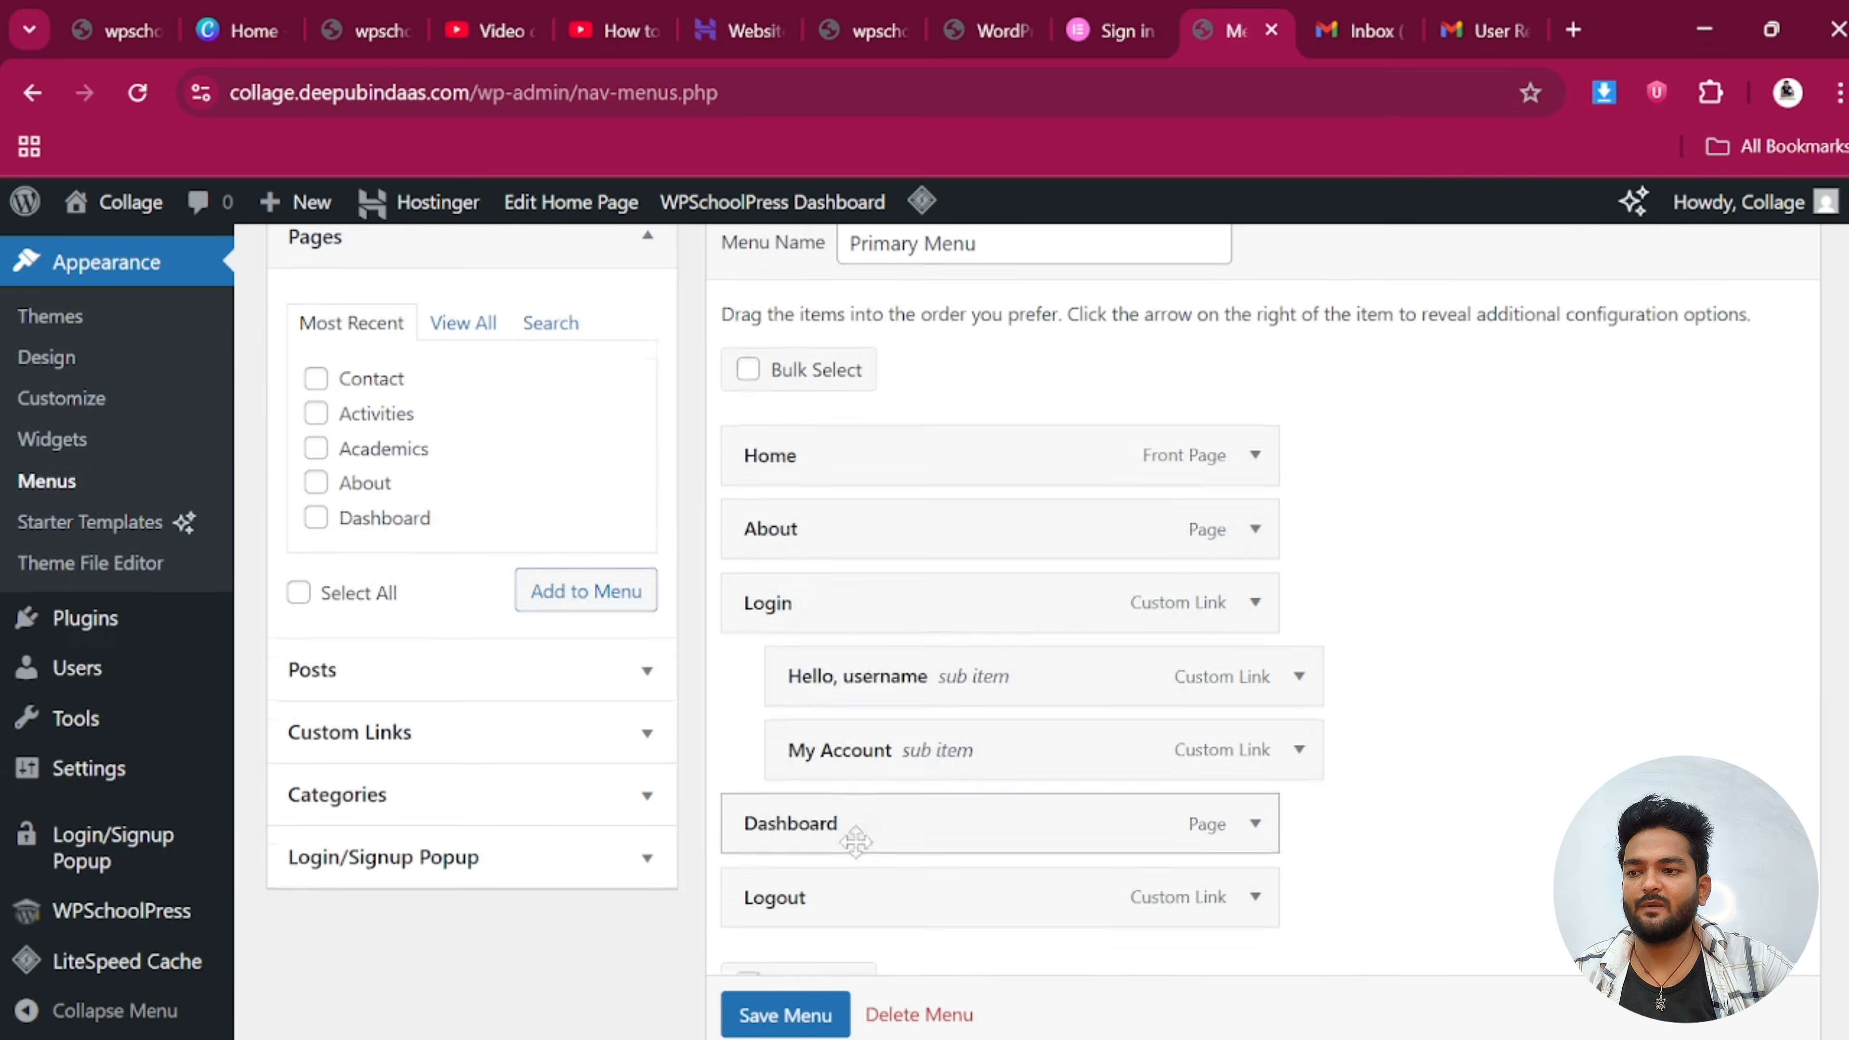
{"action": "scroll", "coordinate": [800, 1016], "scroll_direction": "down", "scroll_amount": 1}
{"action": "left_click", "coordinate": [800, 1015]}
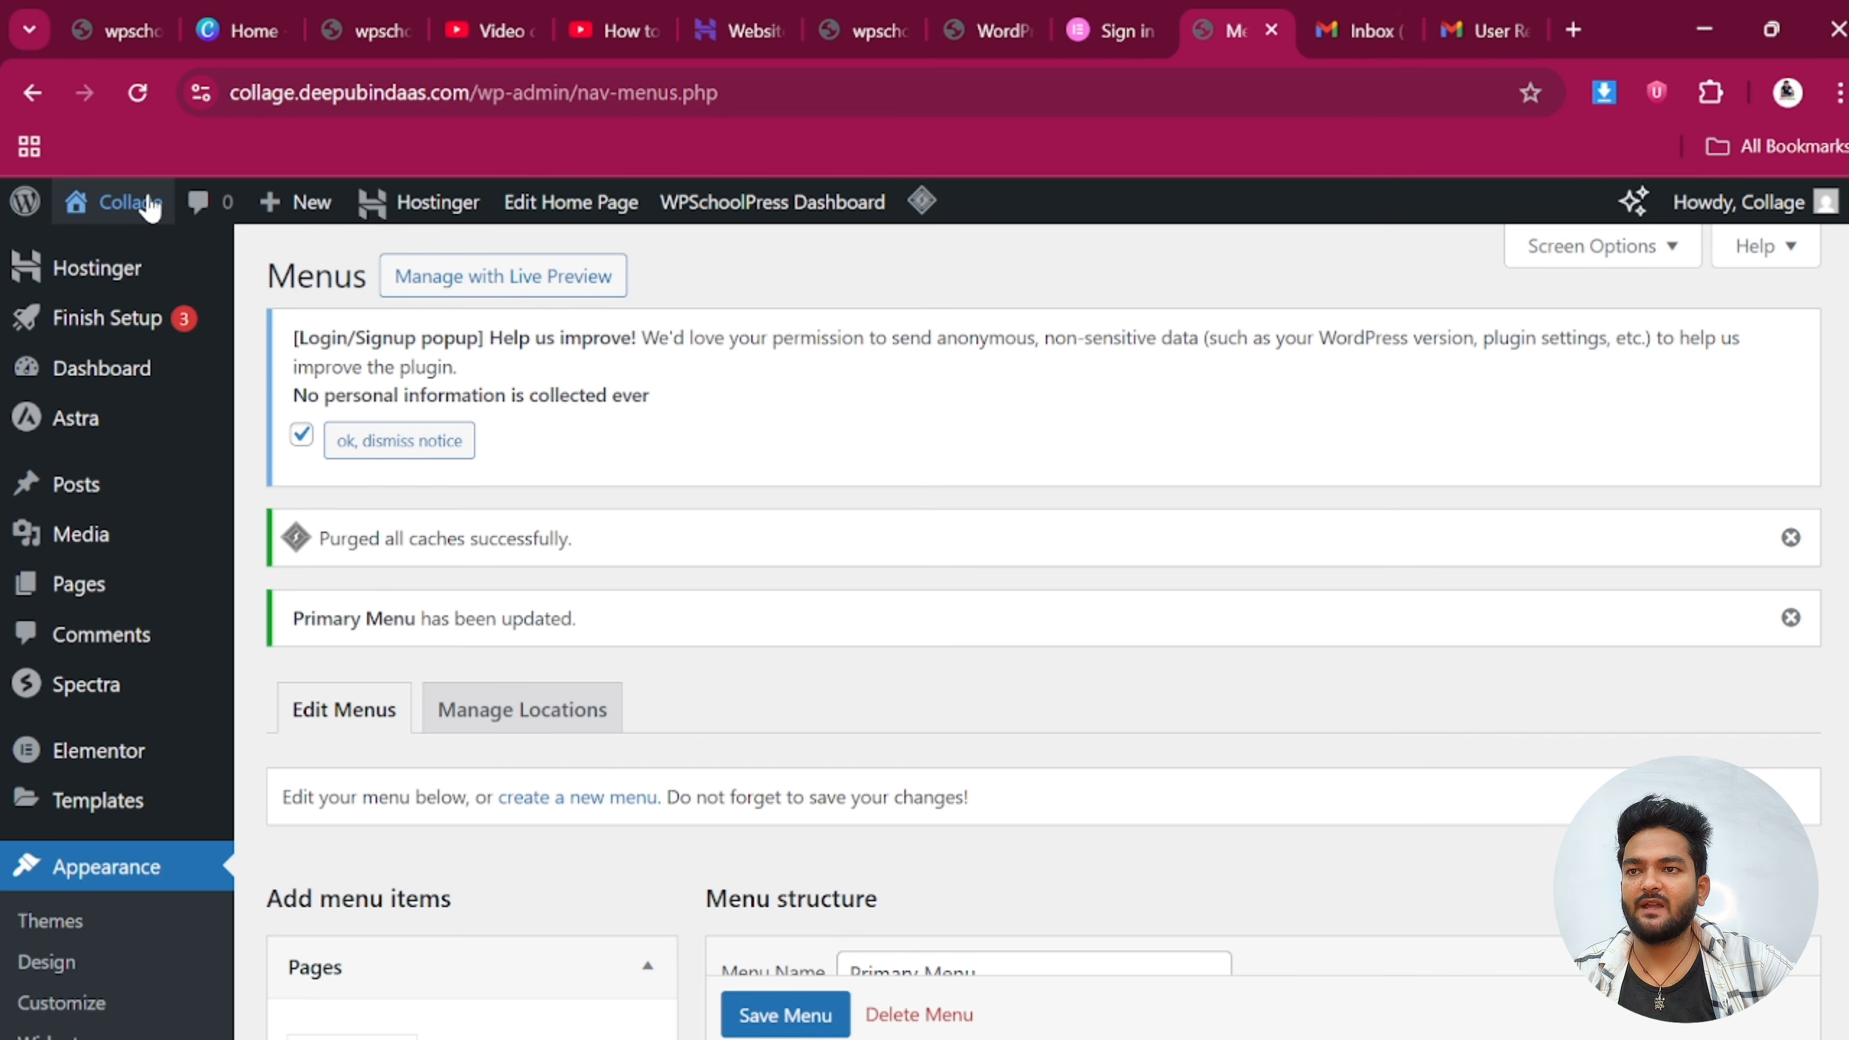
Open the live Bindaas Classes site from the admin bar in a new tab
{"action": "mouse_move", "coordinate": [119, 201]}
{"action": "right_click", "coordinate": [109, 249]}
{"action": "left_click", "coordinate": [188, 284]}
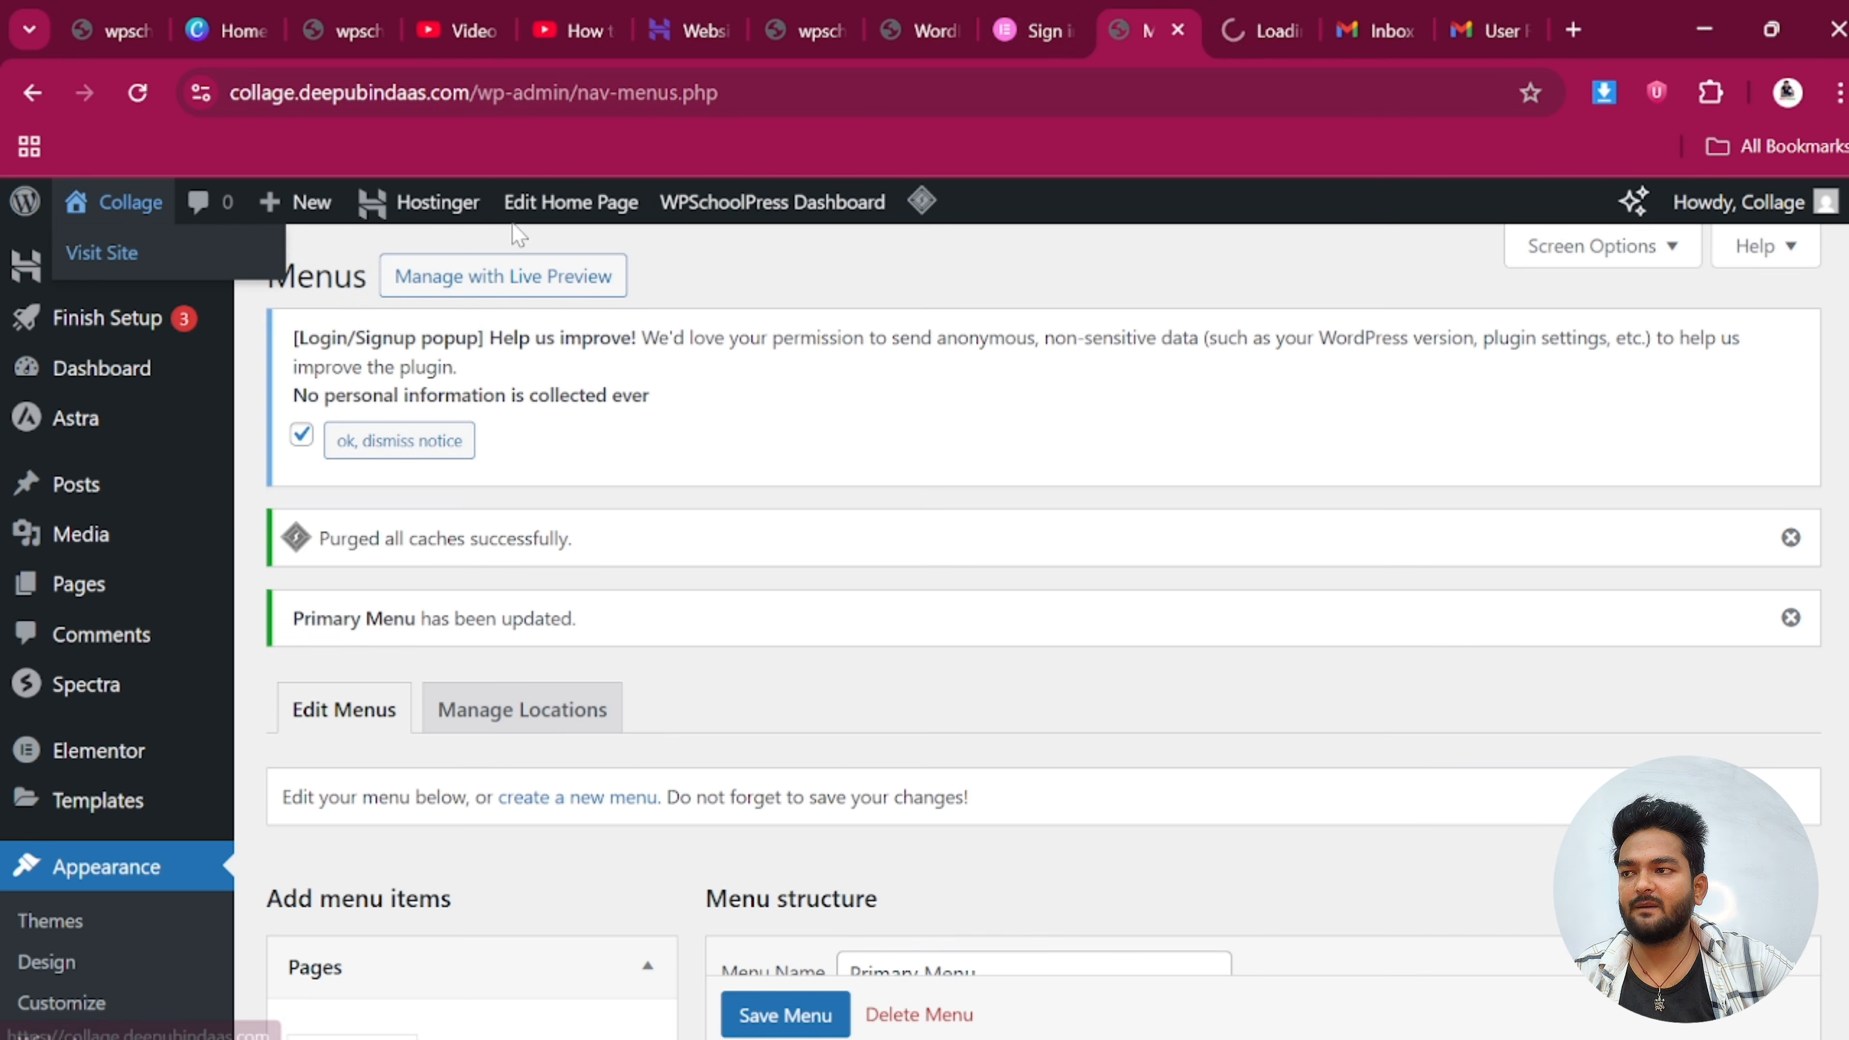
{"action": "left_click", "coordinate": [1243, 16]}
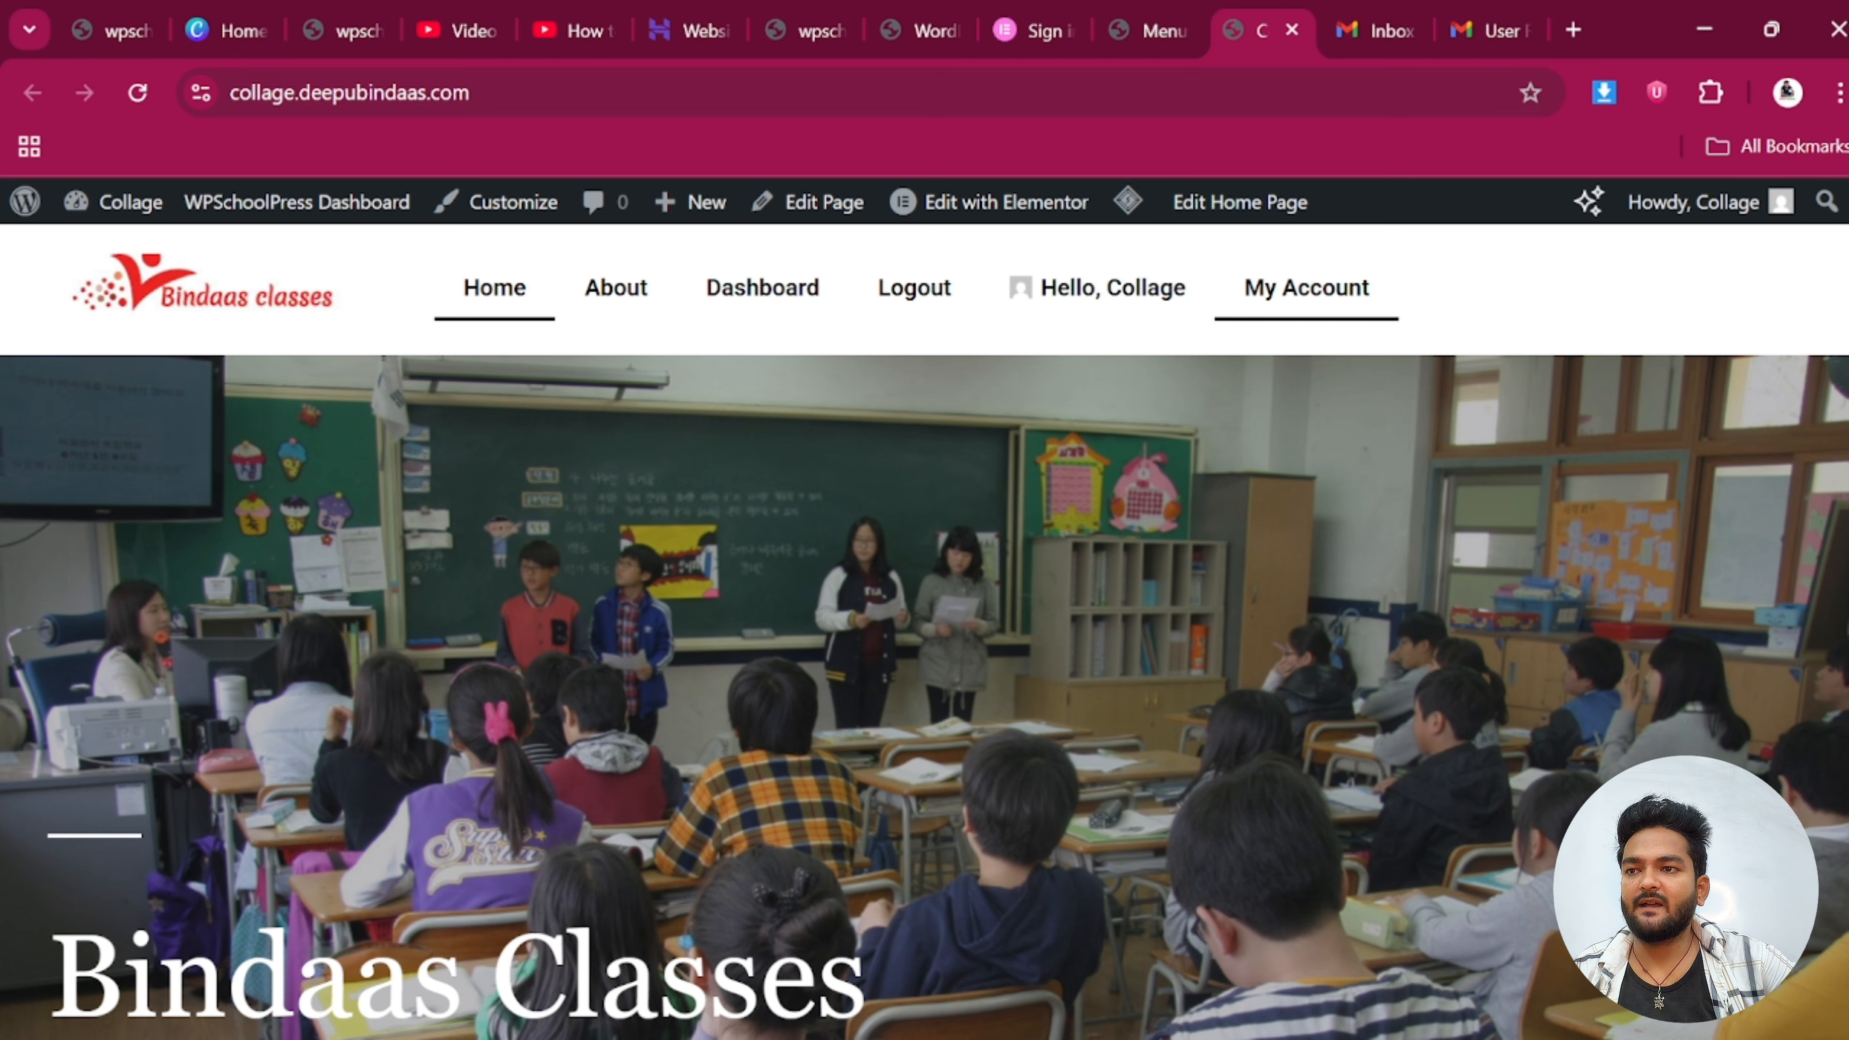
Follow the site's Dashboard menu link, inspect the unstyled dashboard page, and return to Menus
{"action": "left_click", "coordinate": [784, 300]}
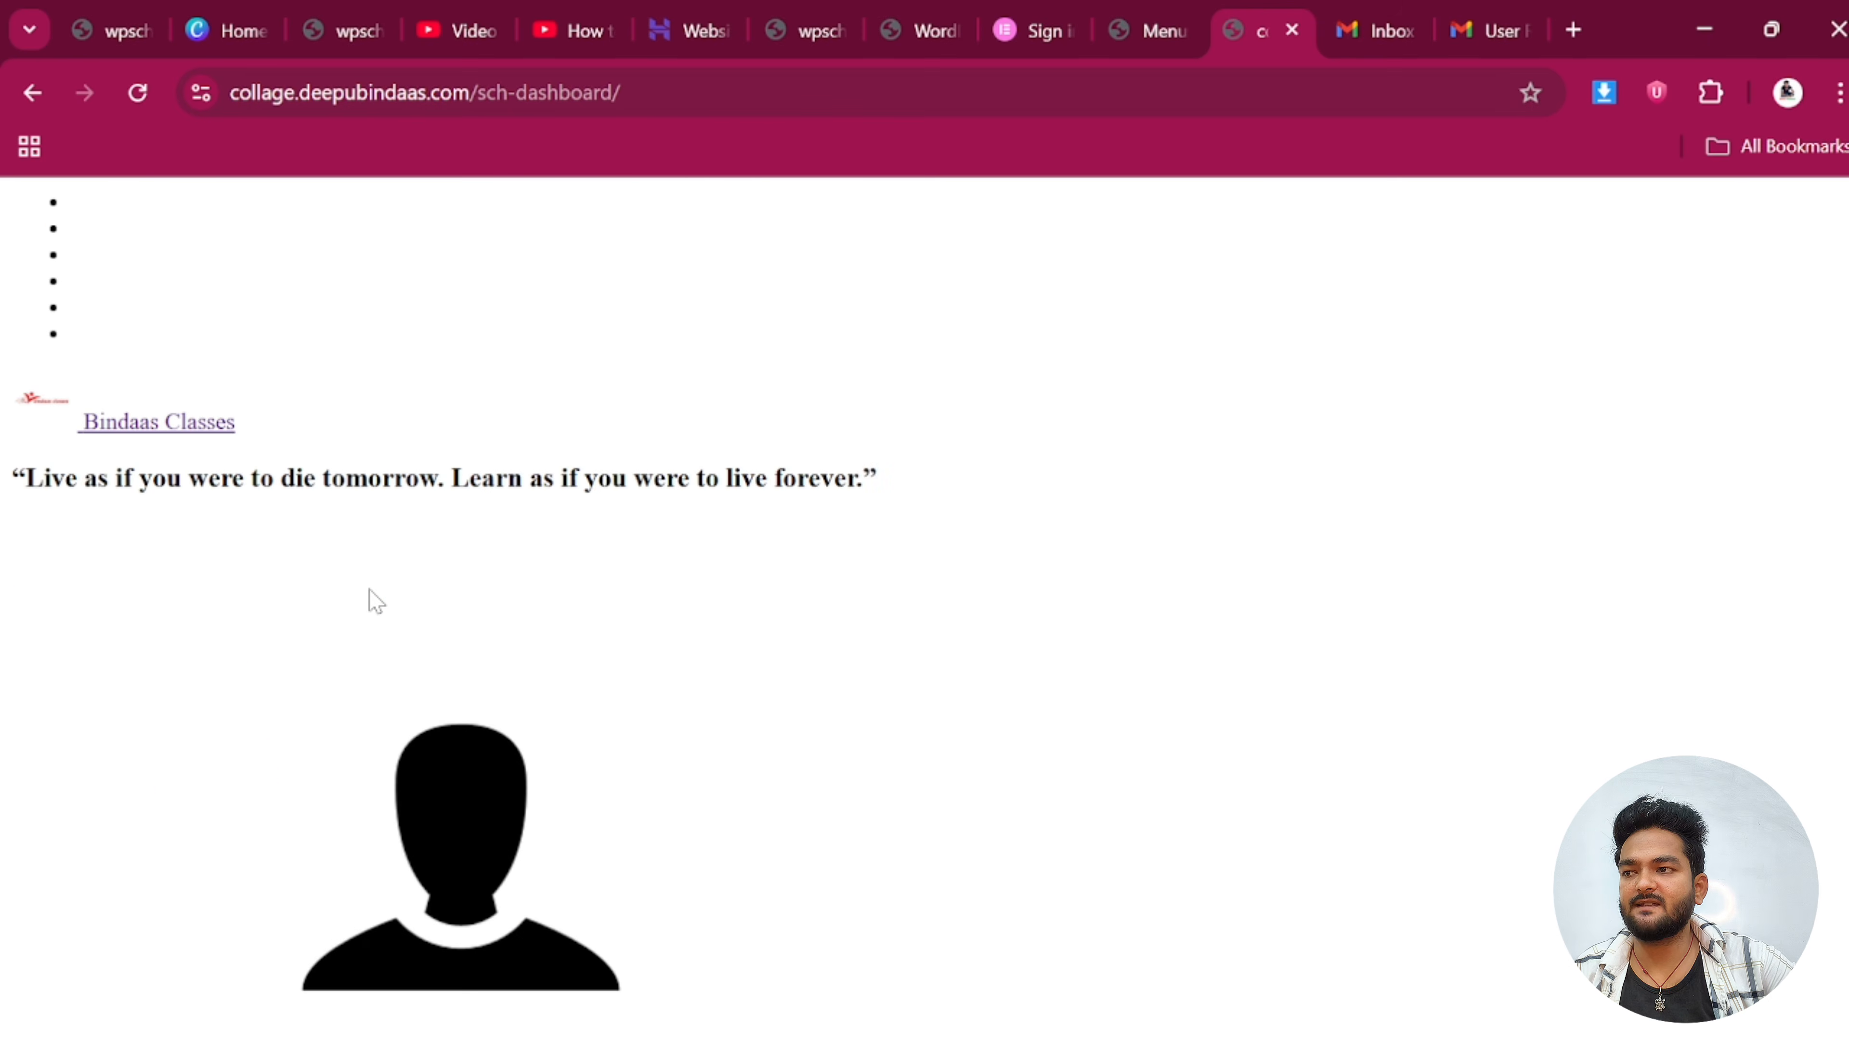
{"action": "key", "text": "ctrl+l"}
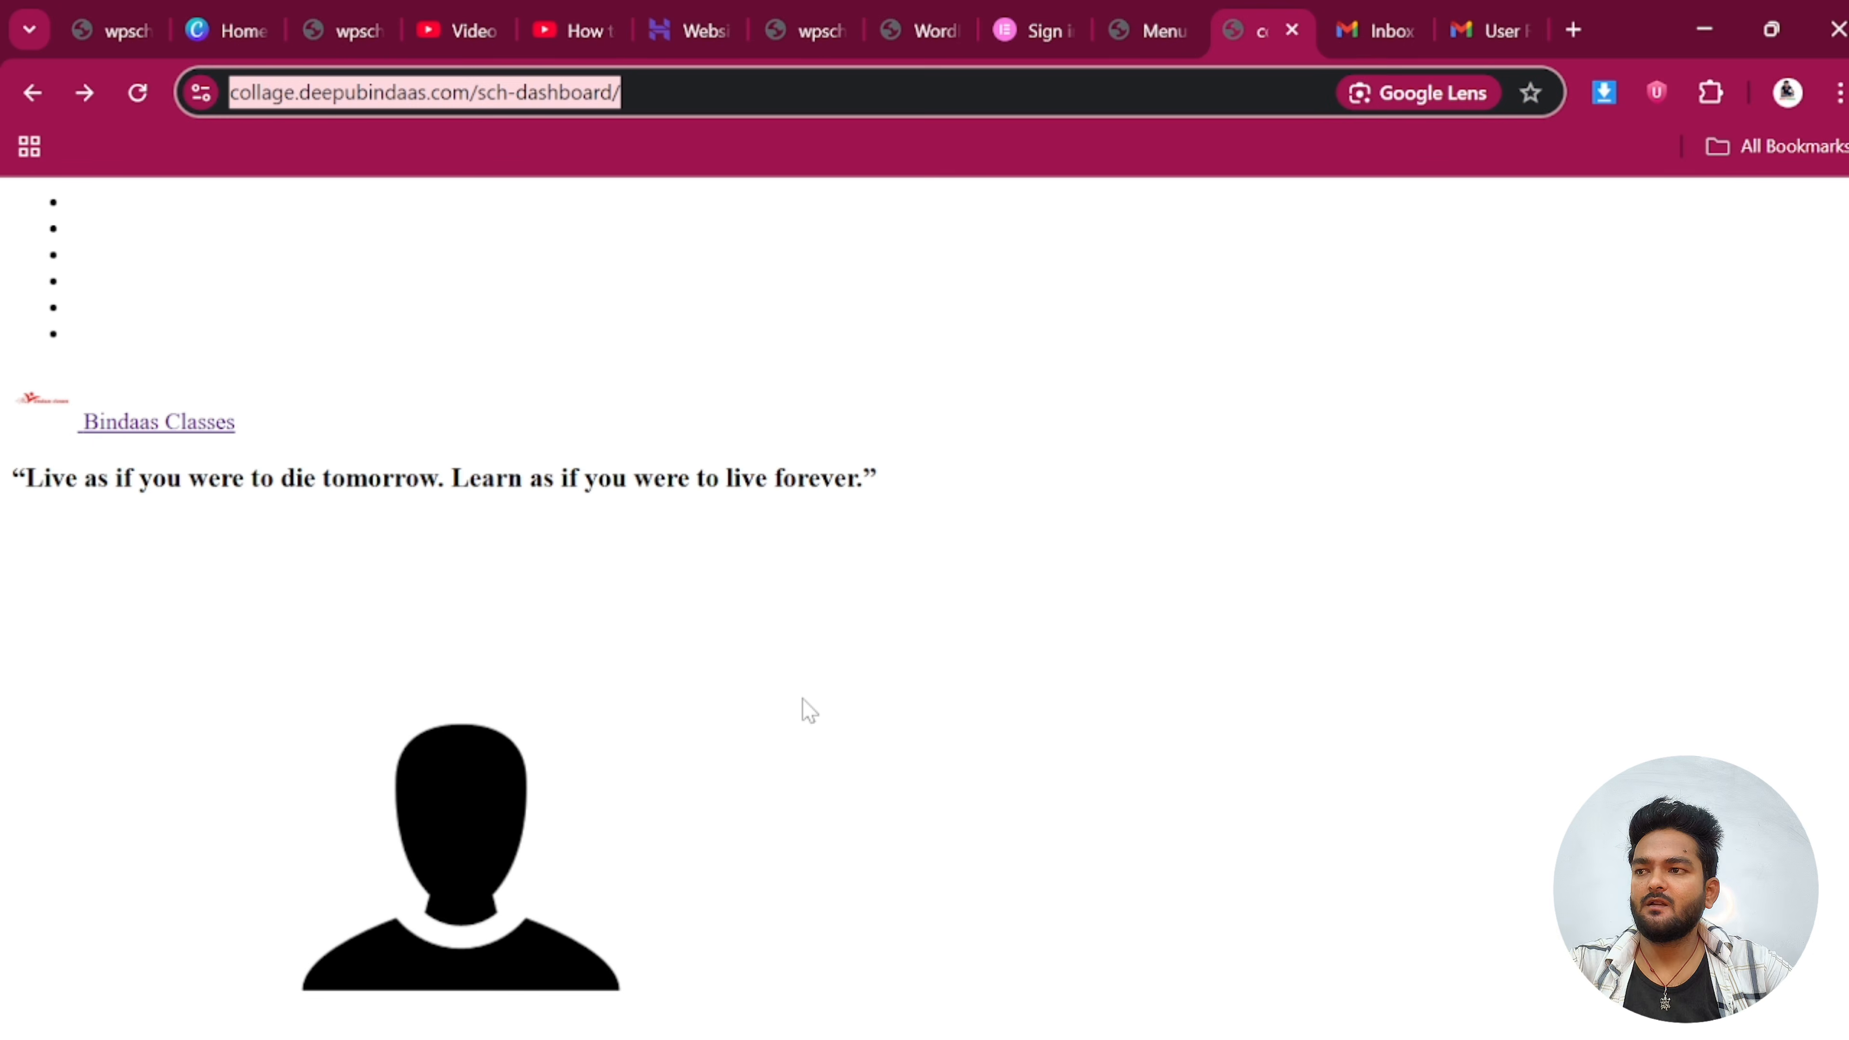
{"action": "scroll", "coordinate": [809, 711], "scroll_direction": "down", "scroll_amount": 15}
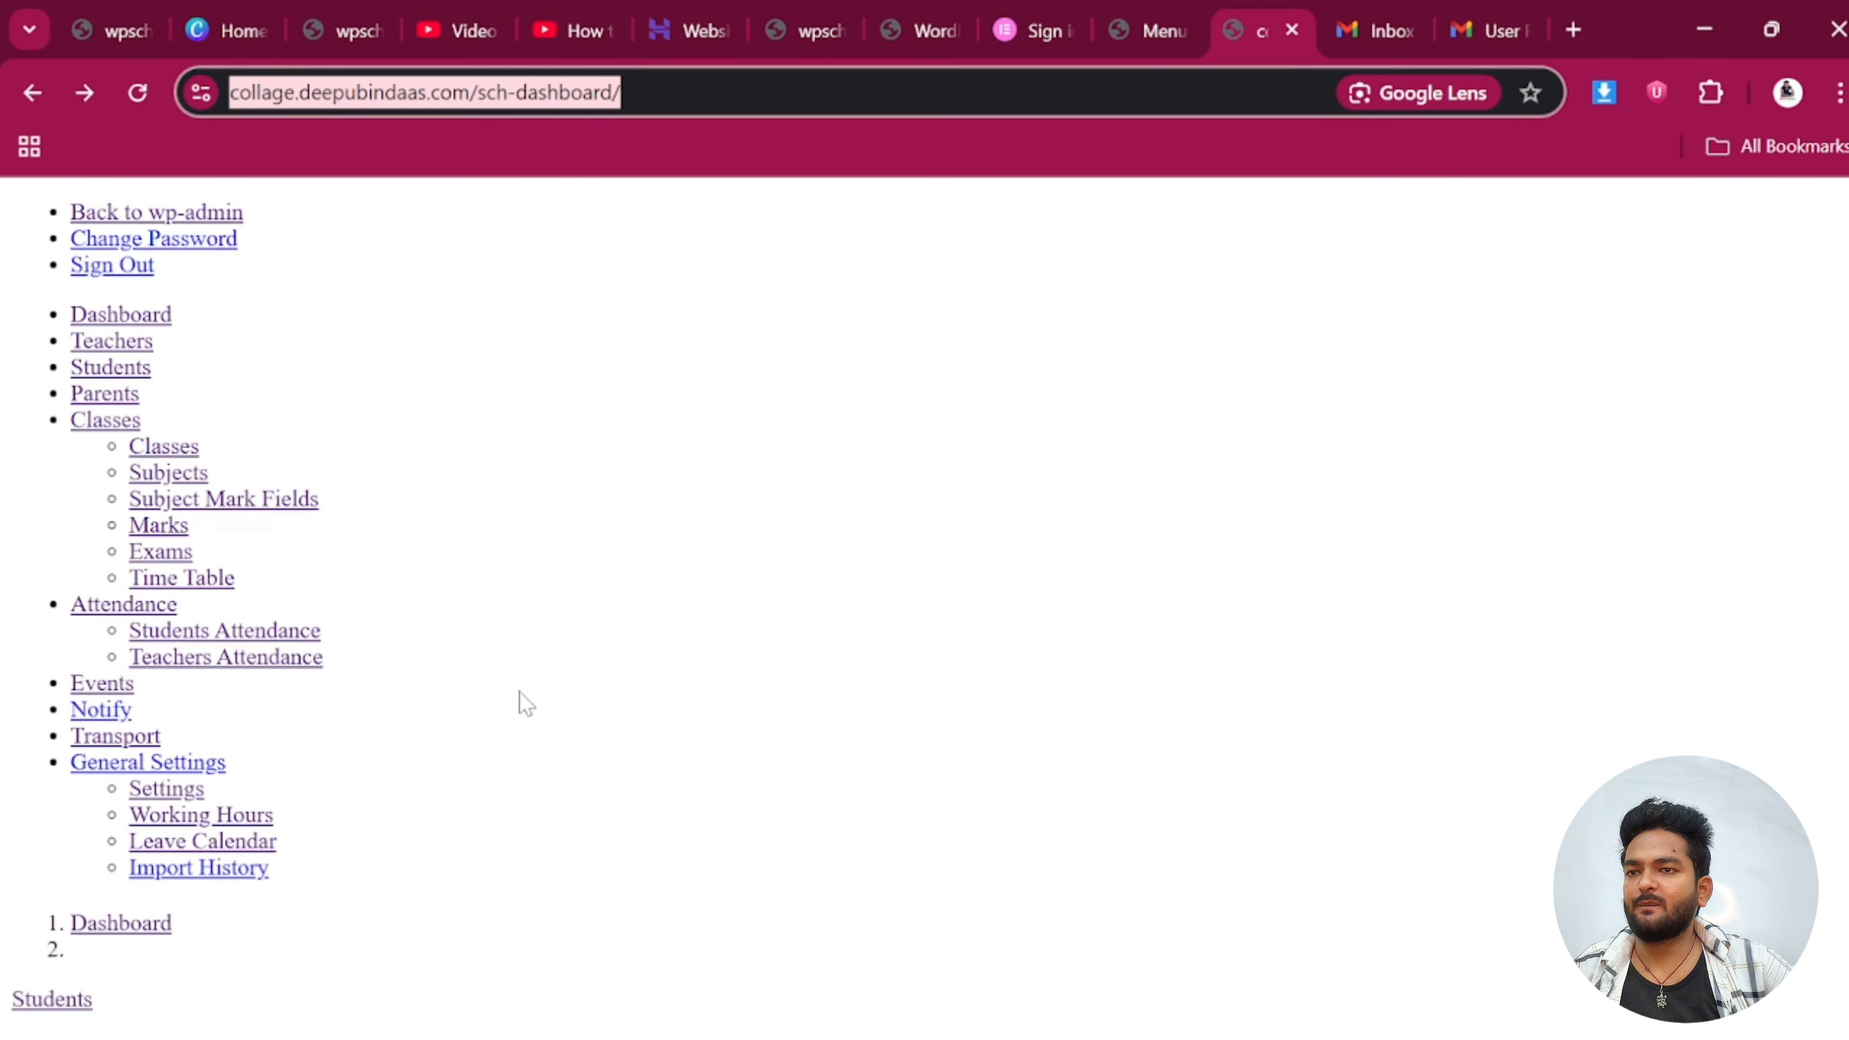
{"action": "scroll", "coordinate": [512, 702], "scroll_direction": "up", "scroll_amount": 7}
{"action": "scroll", "coordinate": [513, 702], "scroll_direction": "up", "scroll_amount": 8}
{"action": "scroll", "coordinate": [516, 702], "scroll_direction": "down", "scroll_amount": 17}
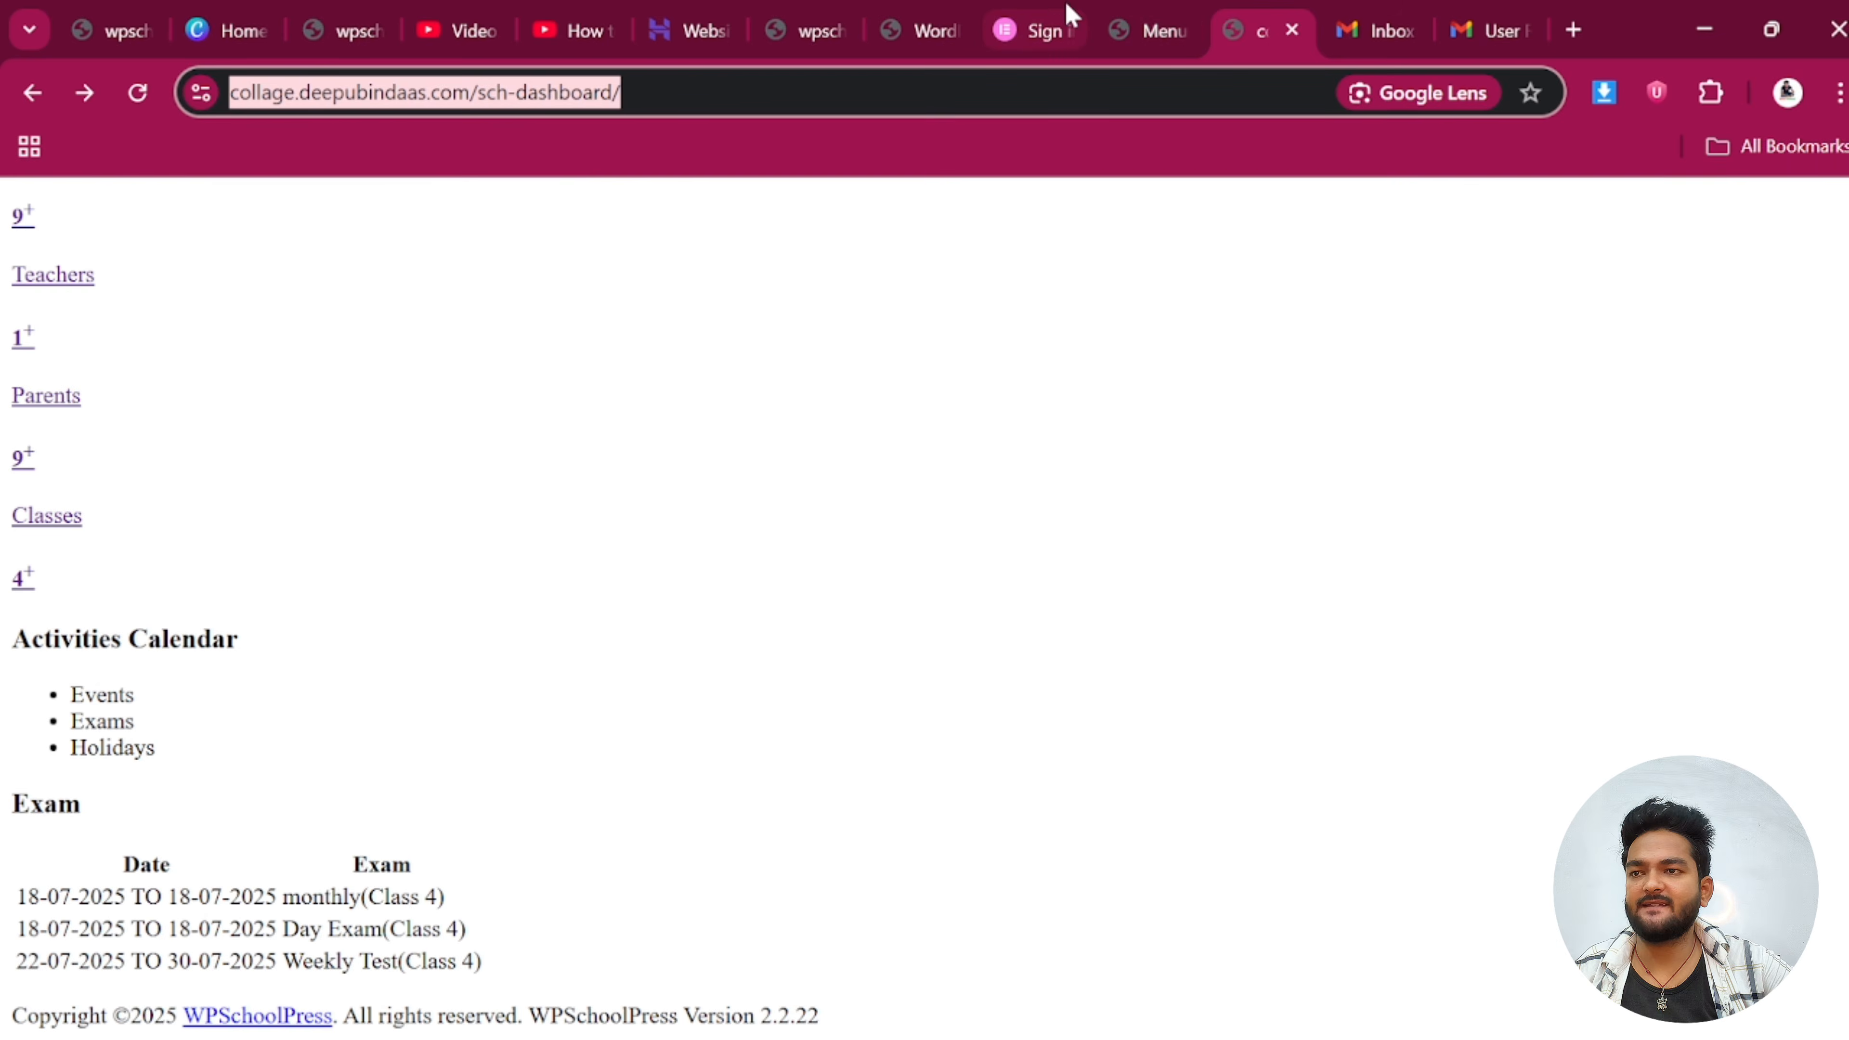
{"action": "left_click", "coordinate": [1143, 19]}
{"action": "scroll", "coordinate": [989, 292], "scroll_direction": "down", "scroll_amount": 7}
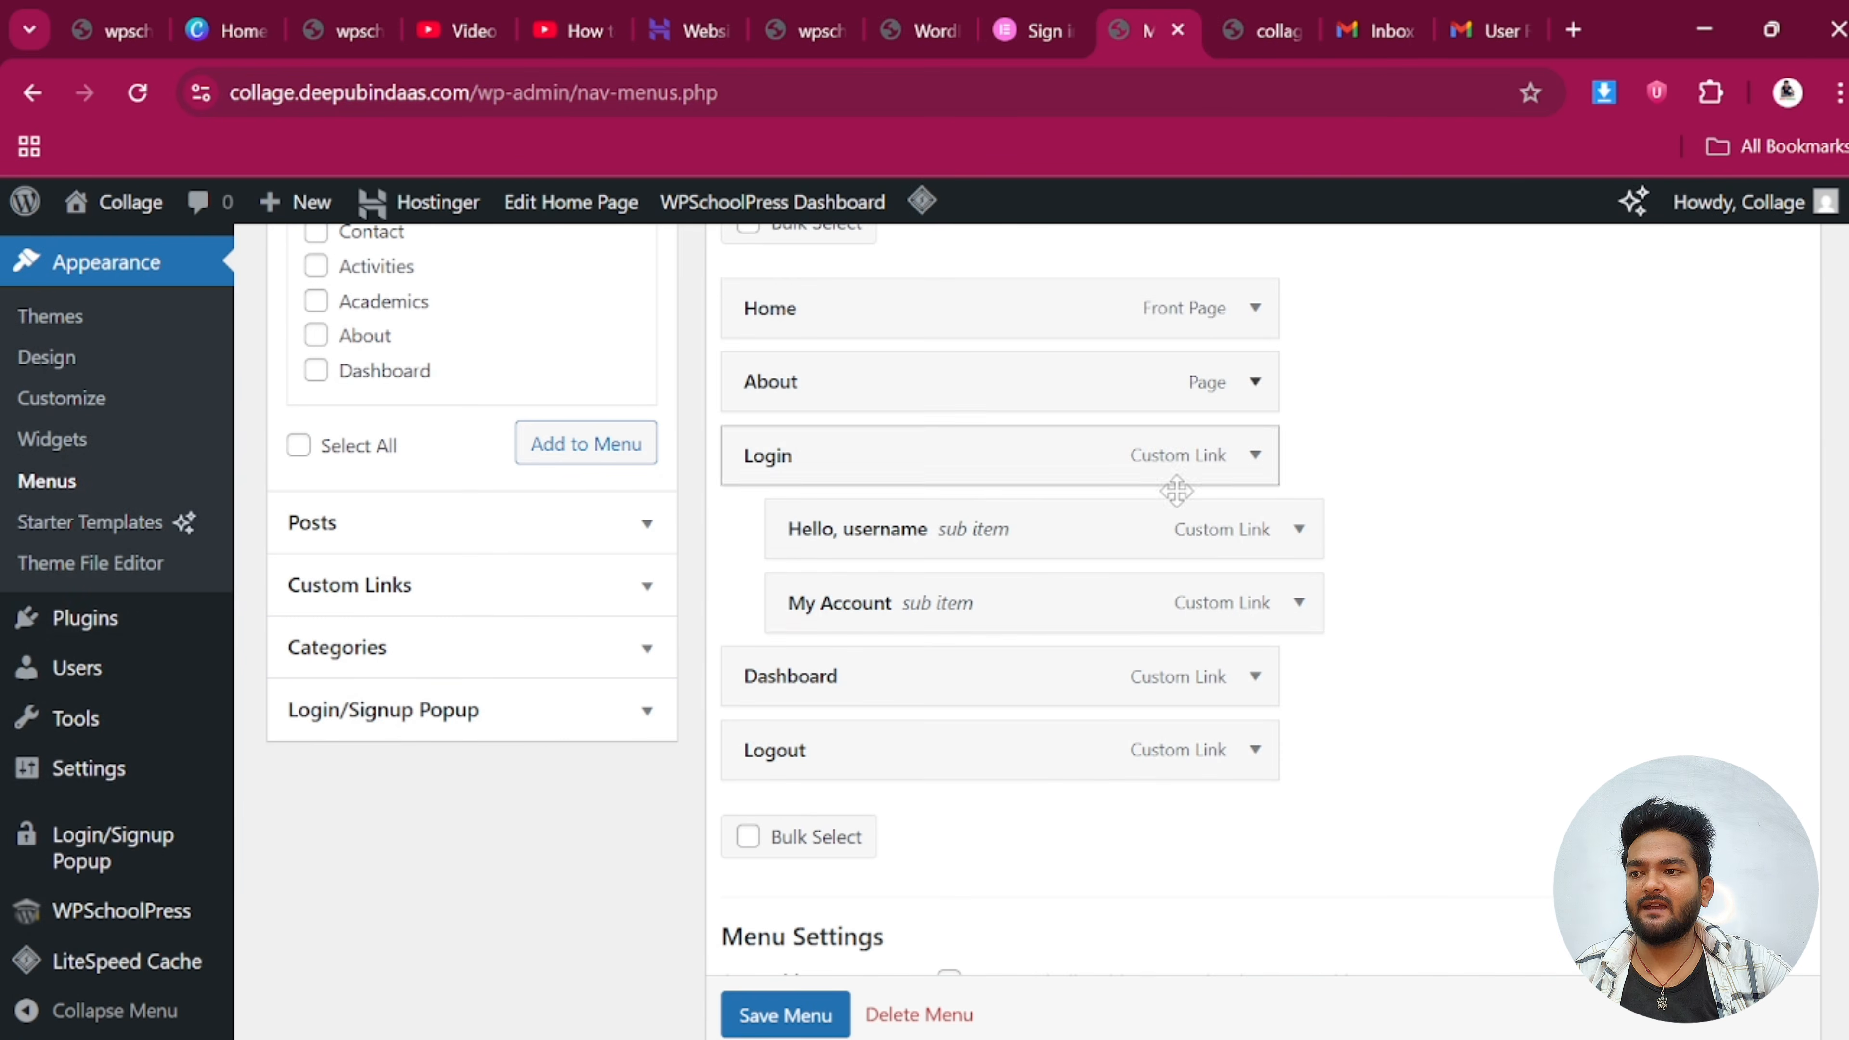
Remove the Dashboard page item from the Primary Menu
{"action": "scroll", "coordinate": [922, 546], "scroll_direction": "down", "scroll_amount": 2}
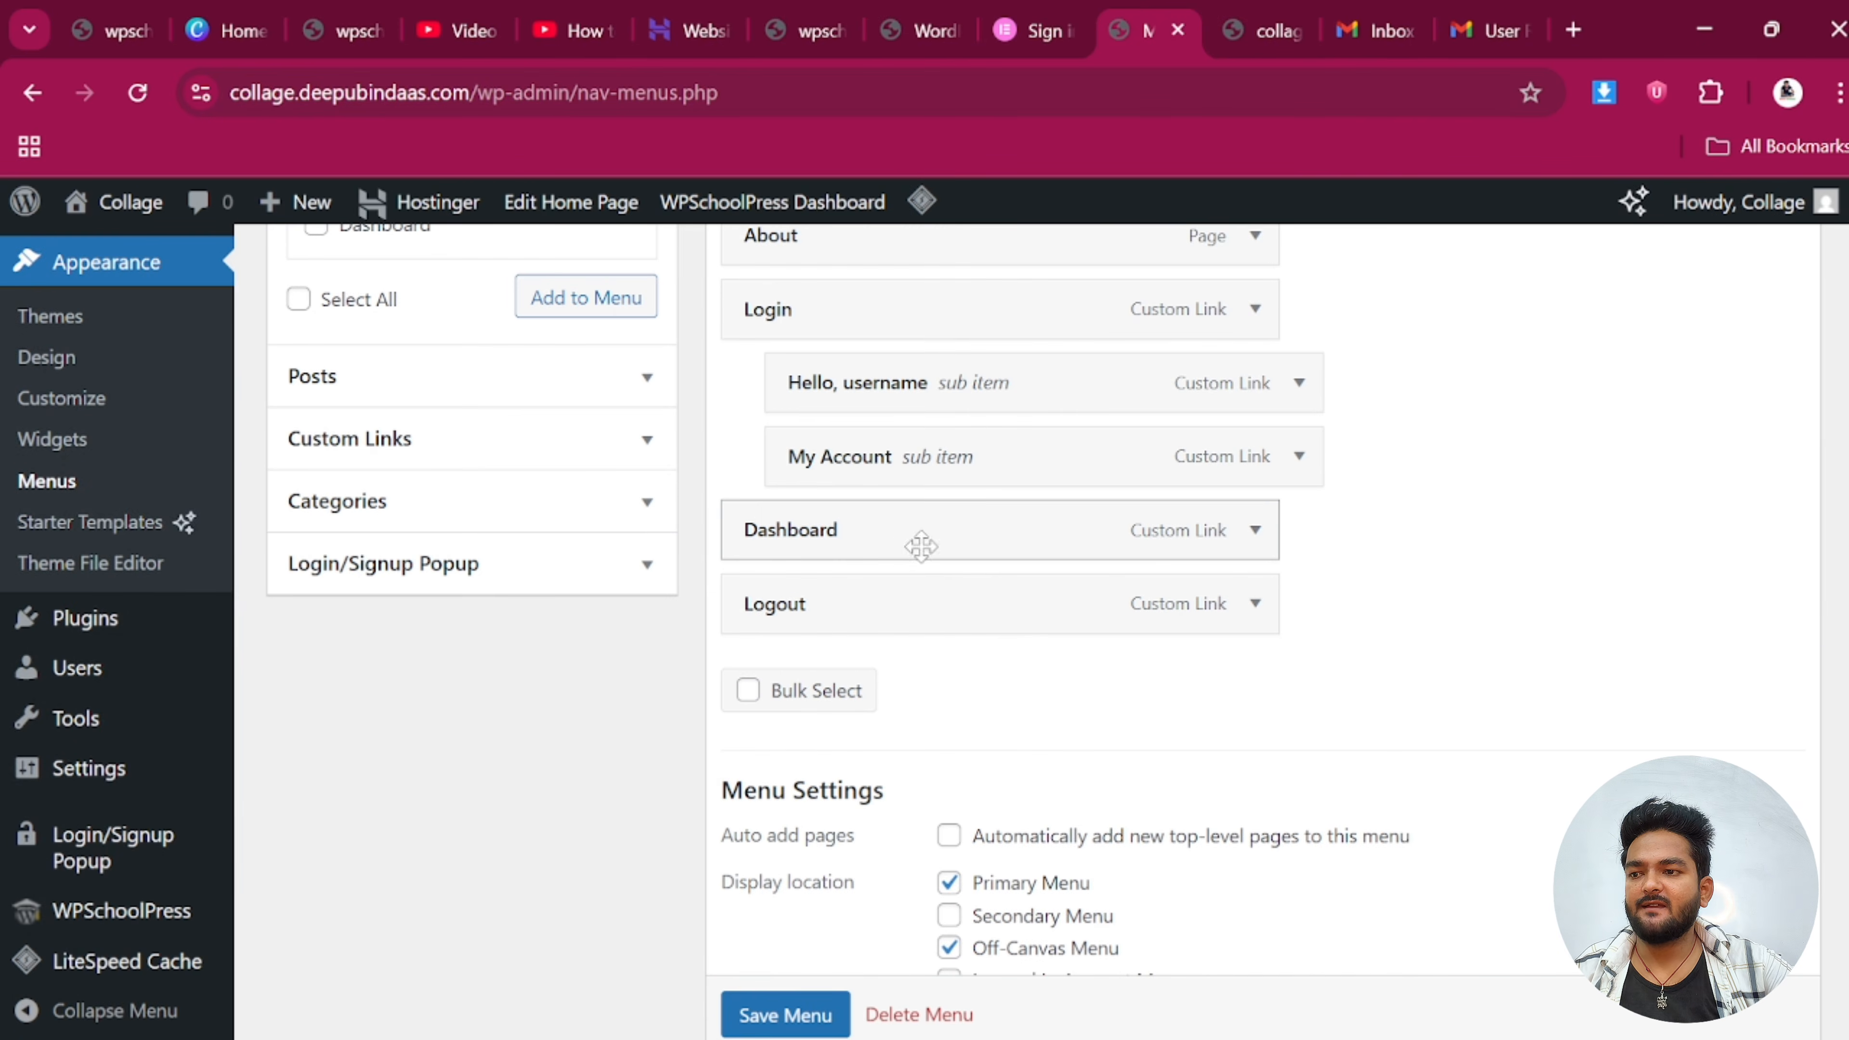
{"action": "left_click", "coordinate": [1256, 529]}
{"action": "scroll", "coordinate": [910, 870], "scroll_direction": "down", "scroll_amount": 2}
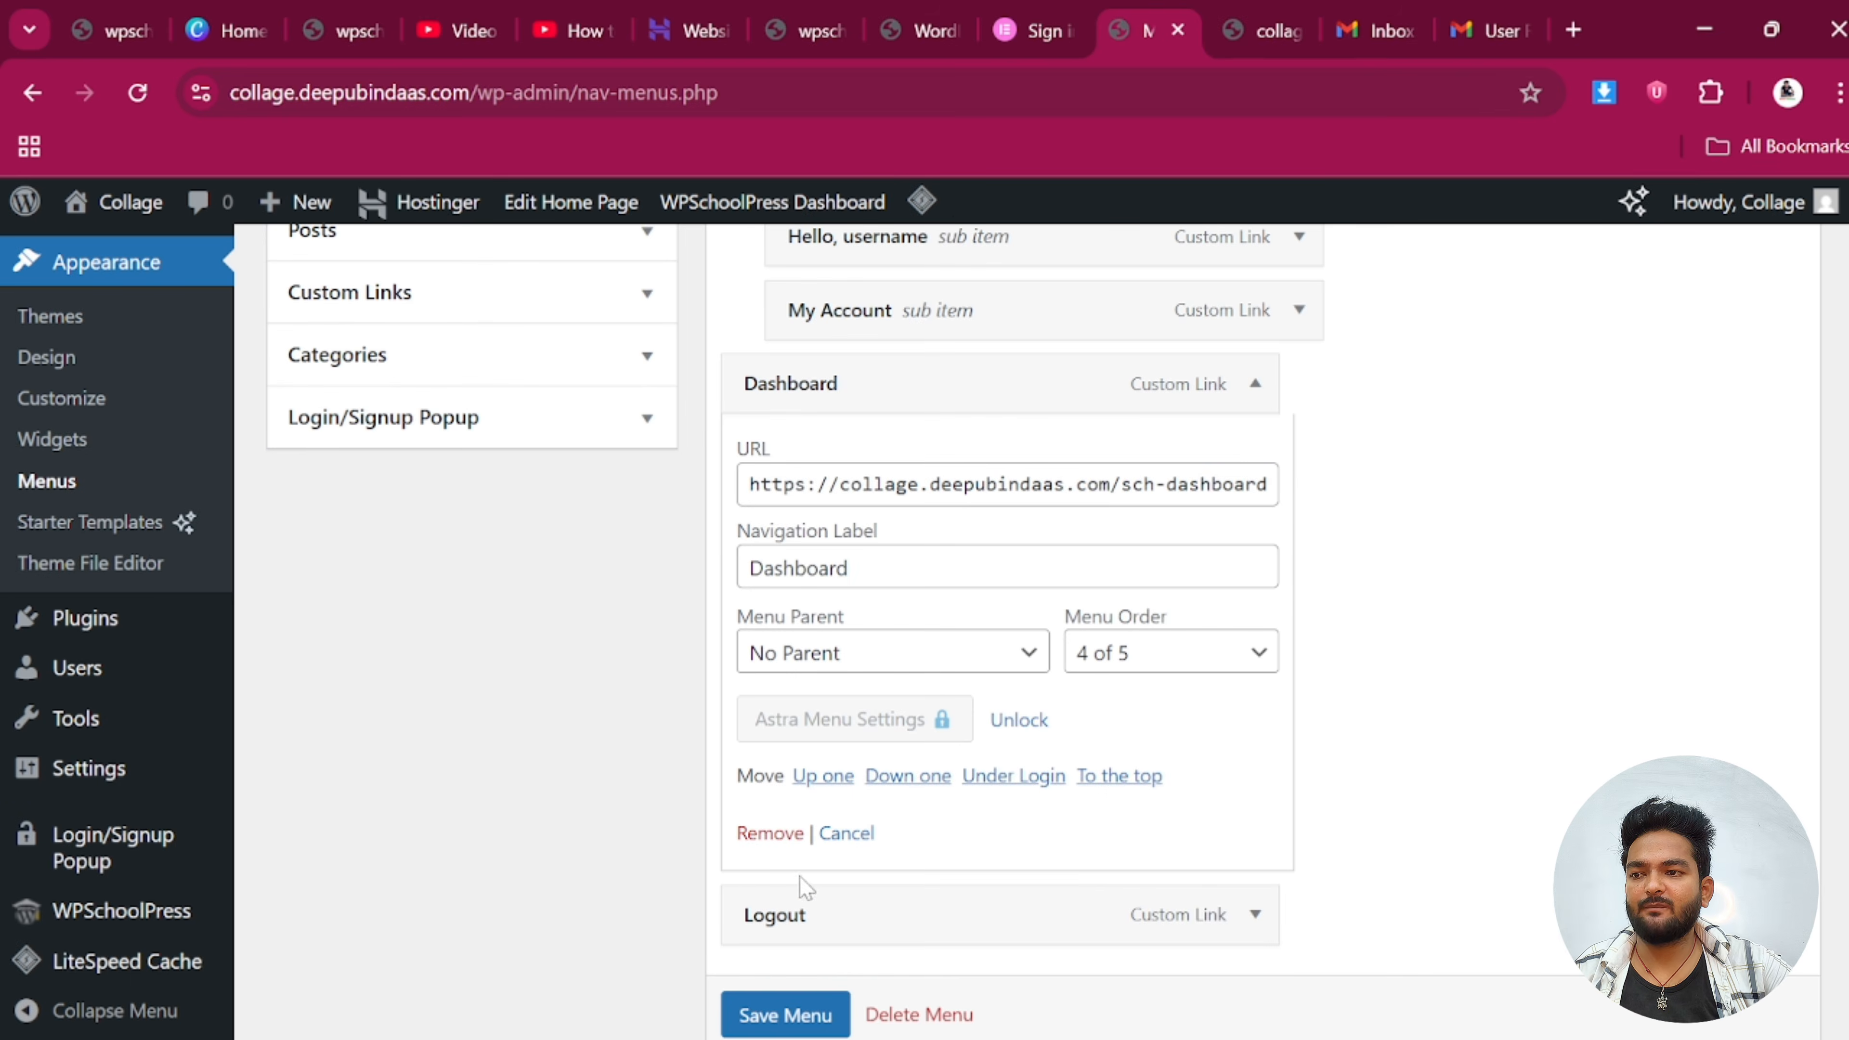
{"action": "left_click", "coordinate": [755, 830]}
Expand the Custom Links panel and place the cursor in its URL field
{"action": "scroll", "coordinate": [422, 627], "scroll_direction": "up", "scroll_amount": 2}
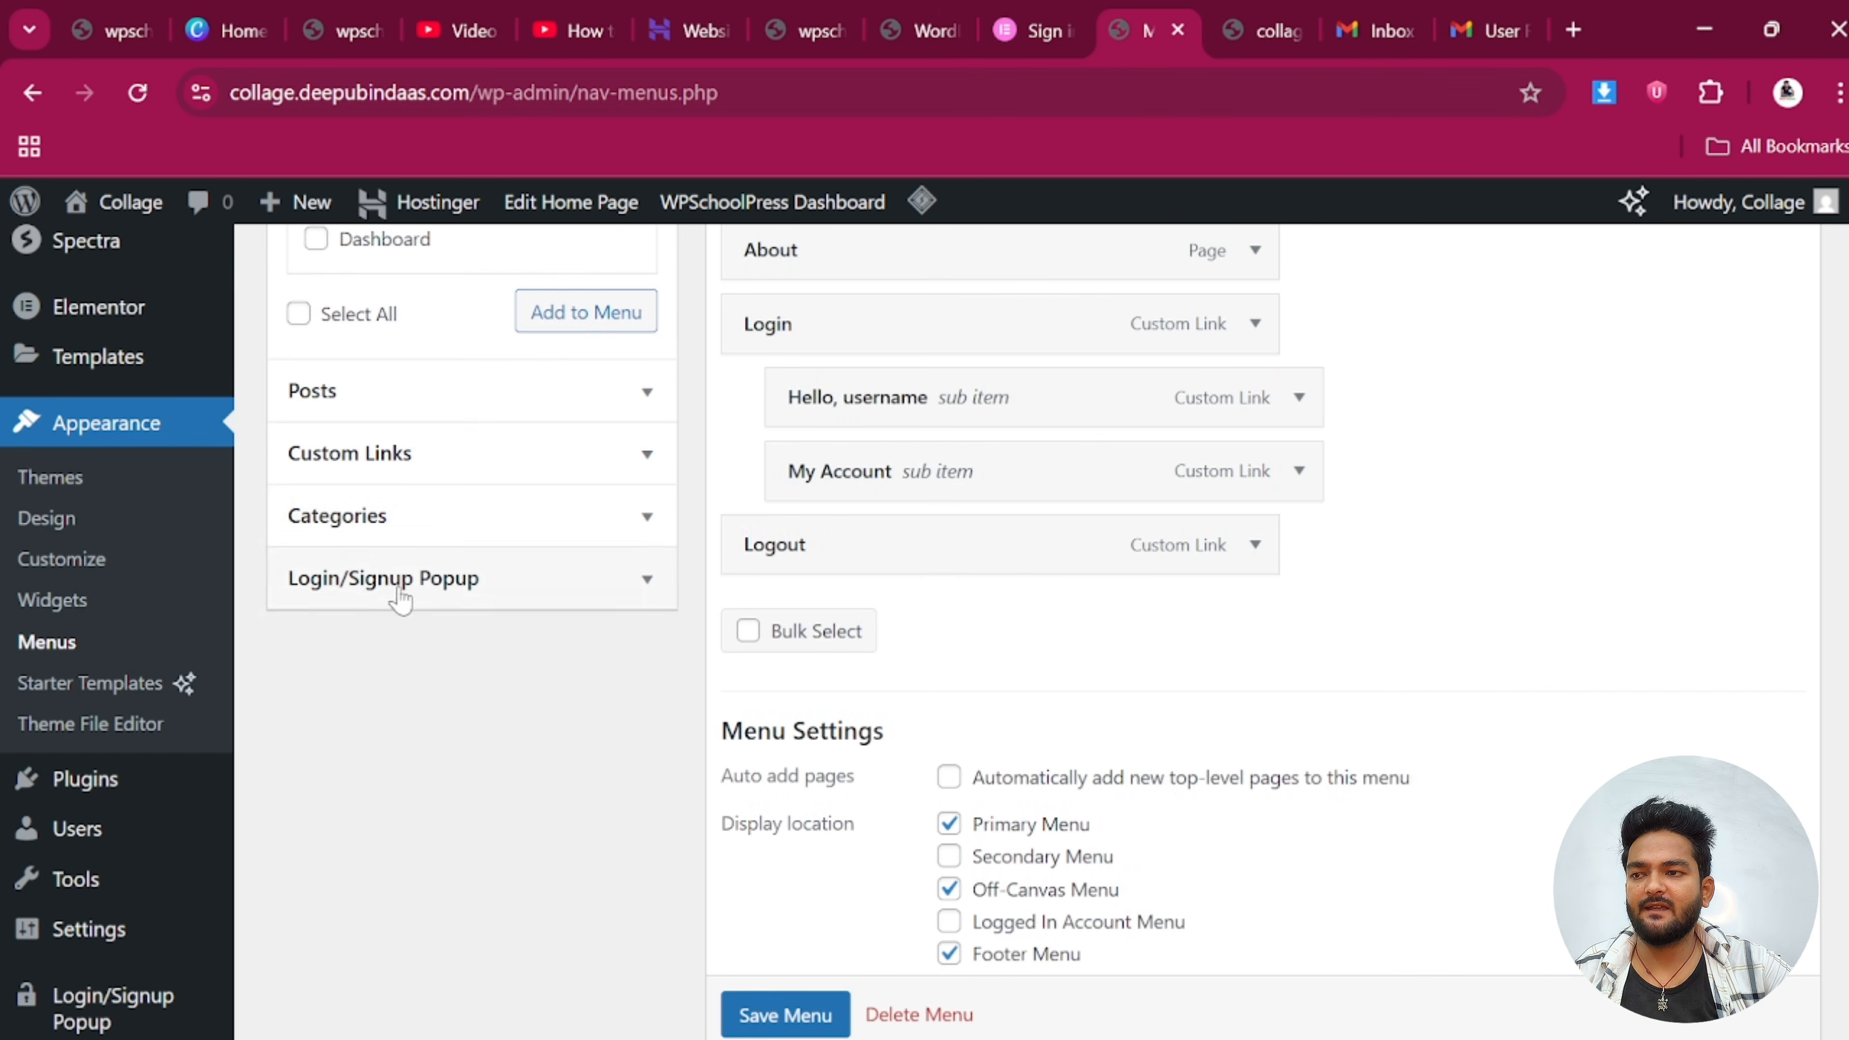
{"action": "left_click", "coordinate": [438, 458]}
{"action": "scroll", "coordinate": [438, 467], "scroll_direction": "up", "scroll_amount": 4}
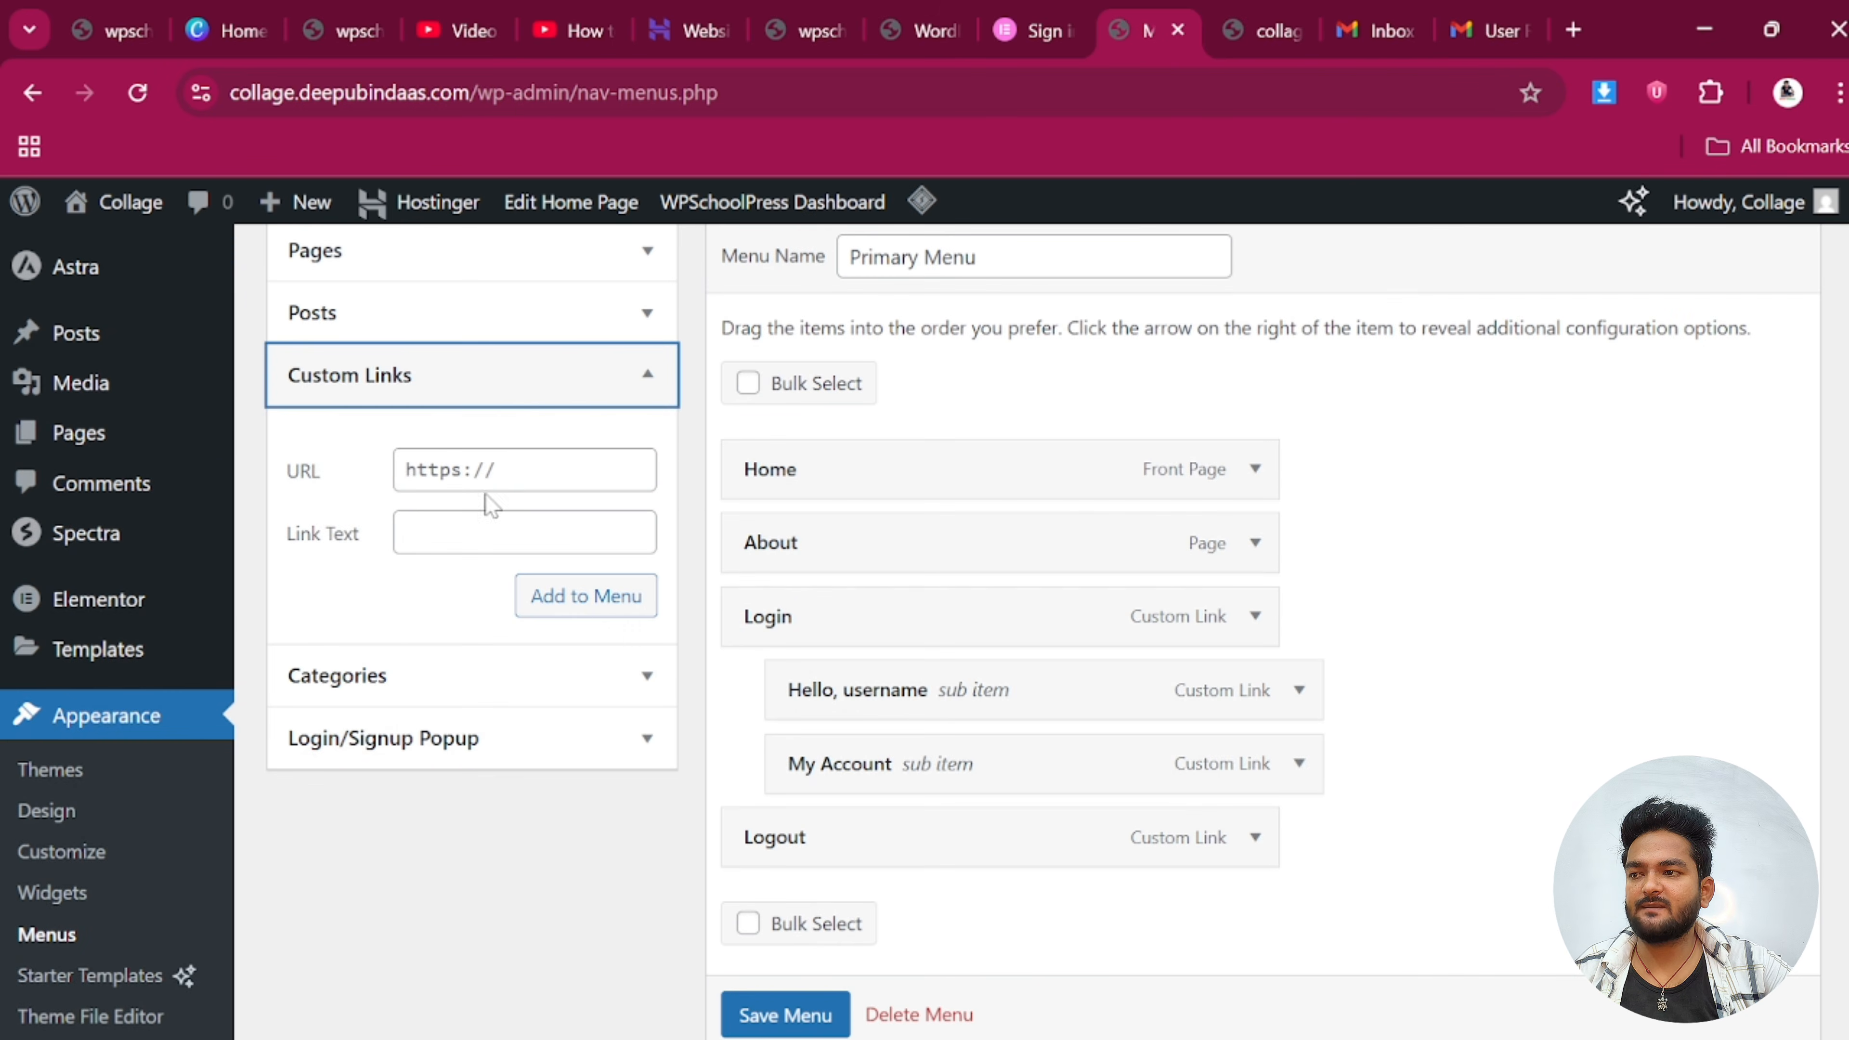
{"action": "left_click", "coordinate": [466, 470]}
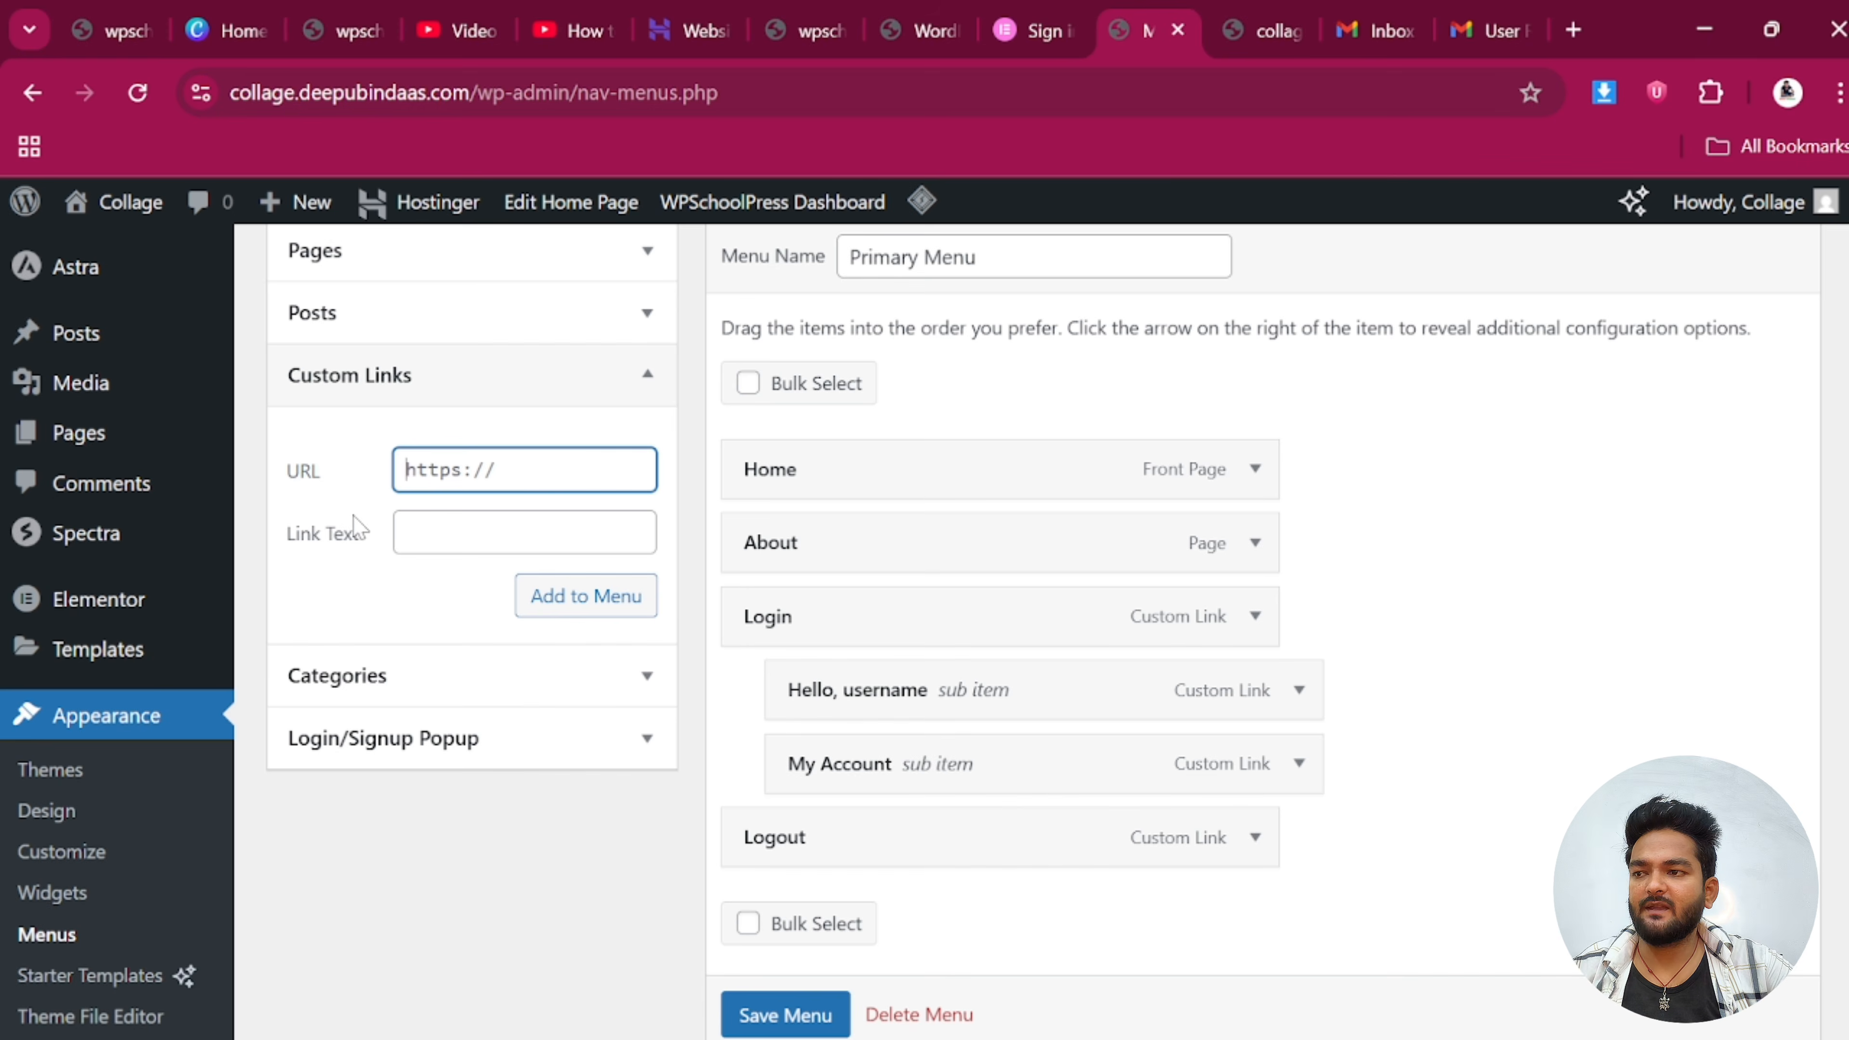
{"action": "left_click", "coordinate": [1048, 16]}
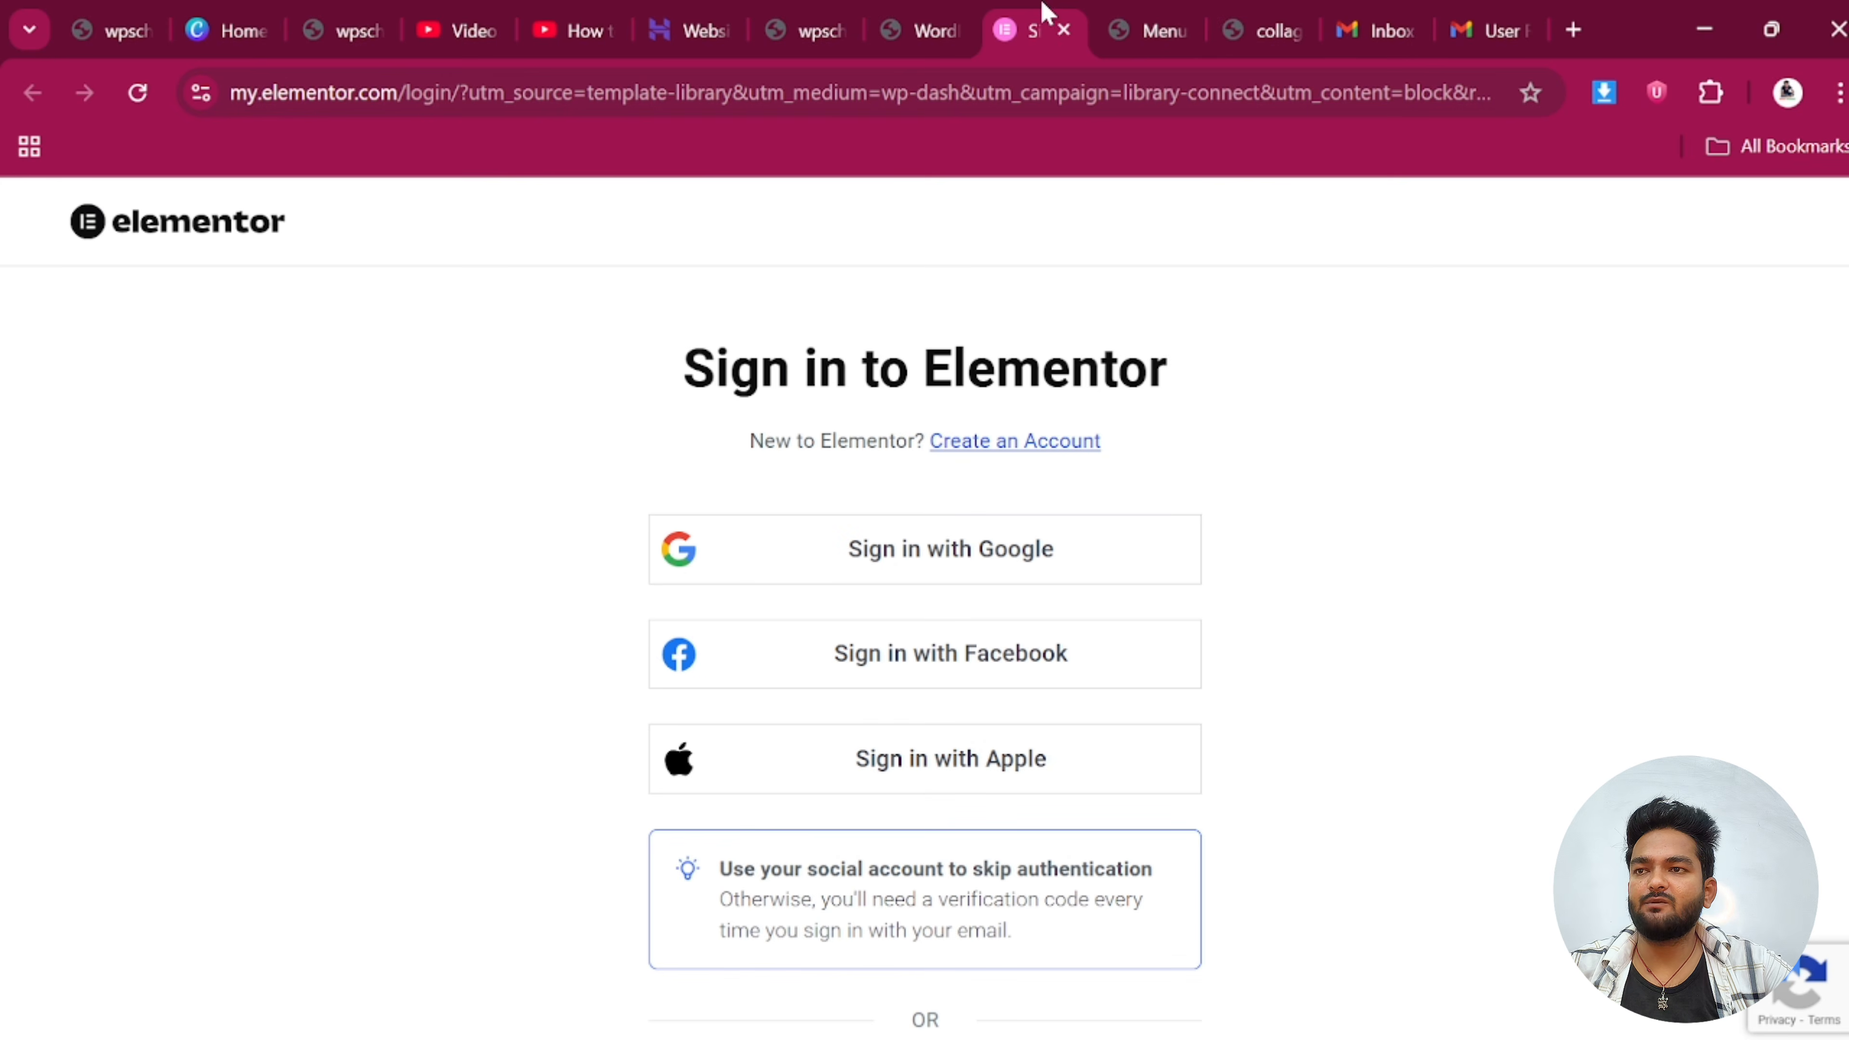
{"action": "left_click", "coordinate": [1164, 13]}
{"action": "scroll", "coordinate": [915, 391], "scroll_direction": "up", "scroll_amount": 2}
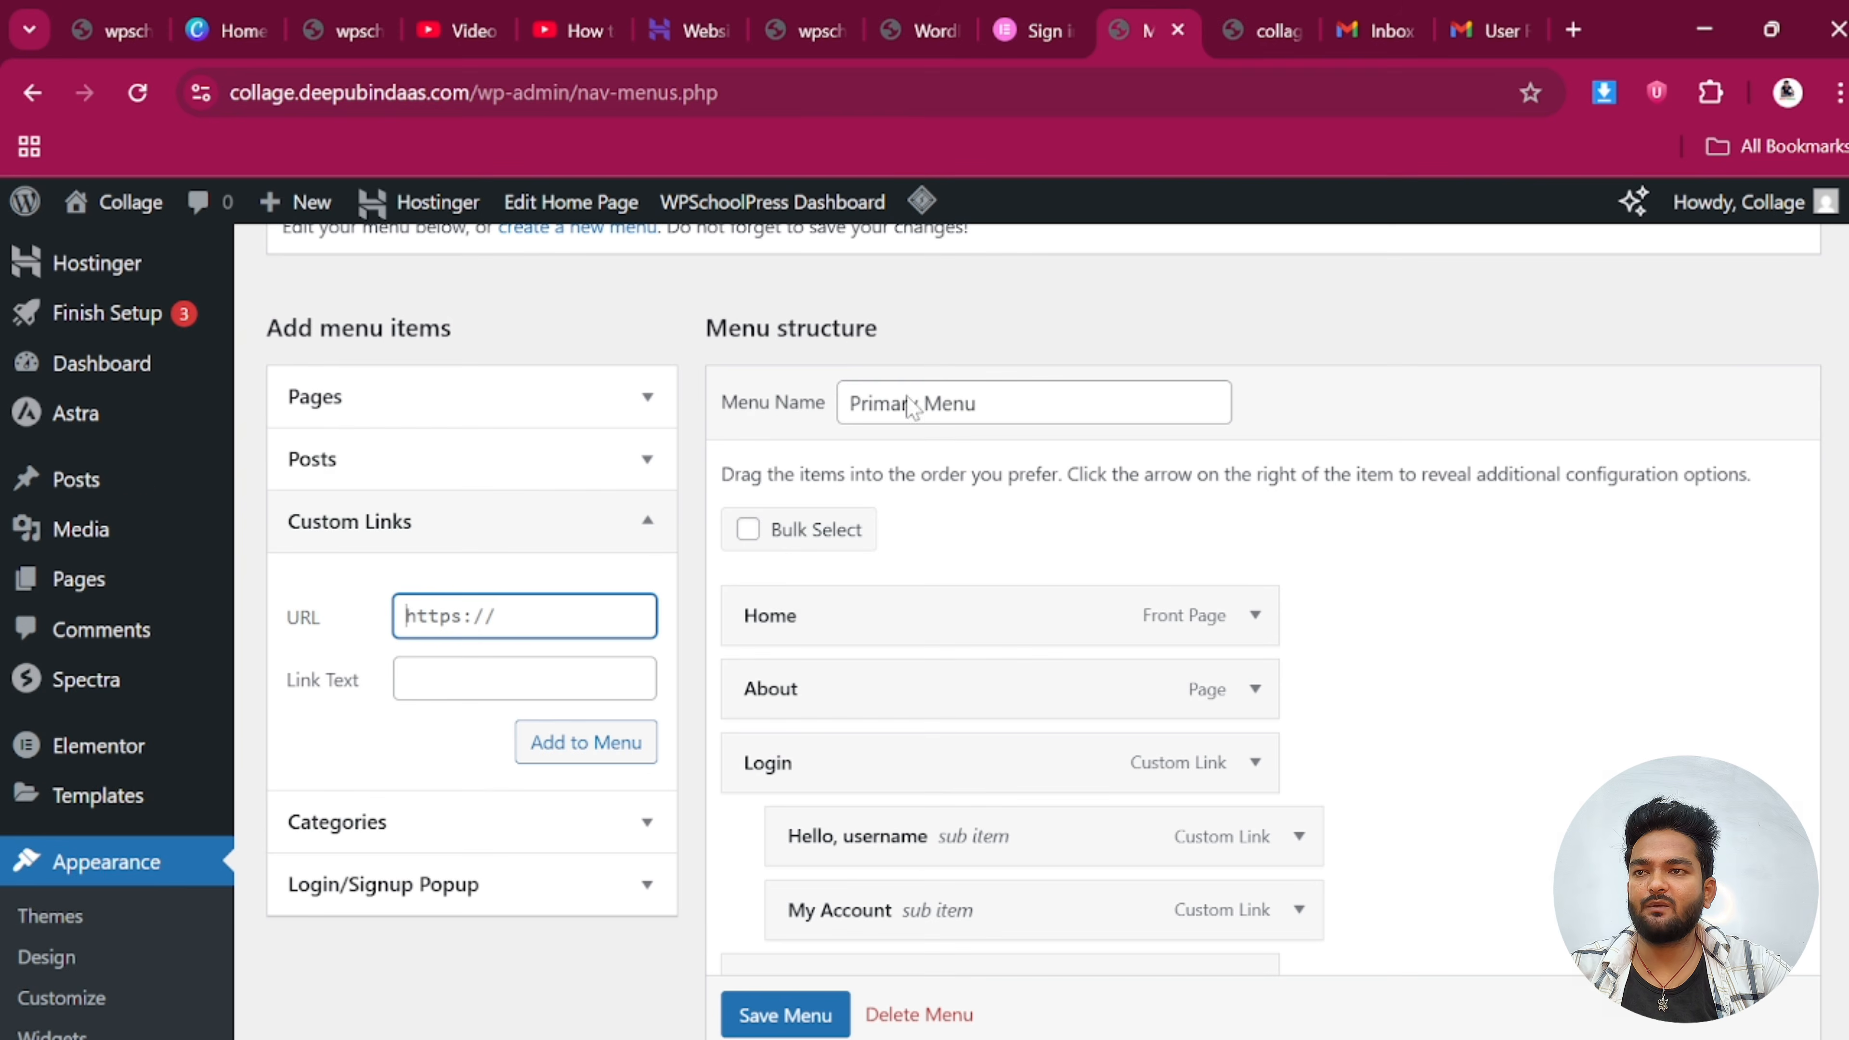
Open the styled admin dashboard at admin.php?page=sch-dashboard and select its address
{"action": "left_click", "coordinate": [1250, 12]}
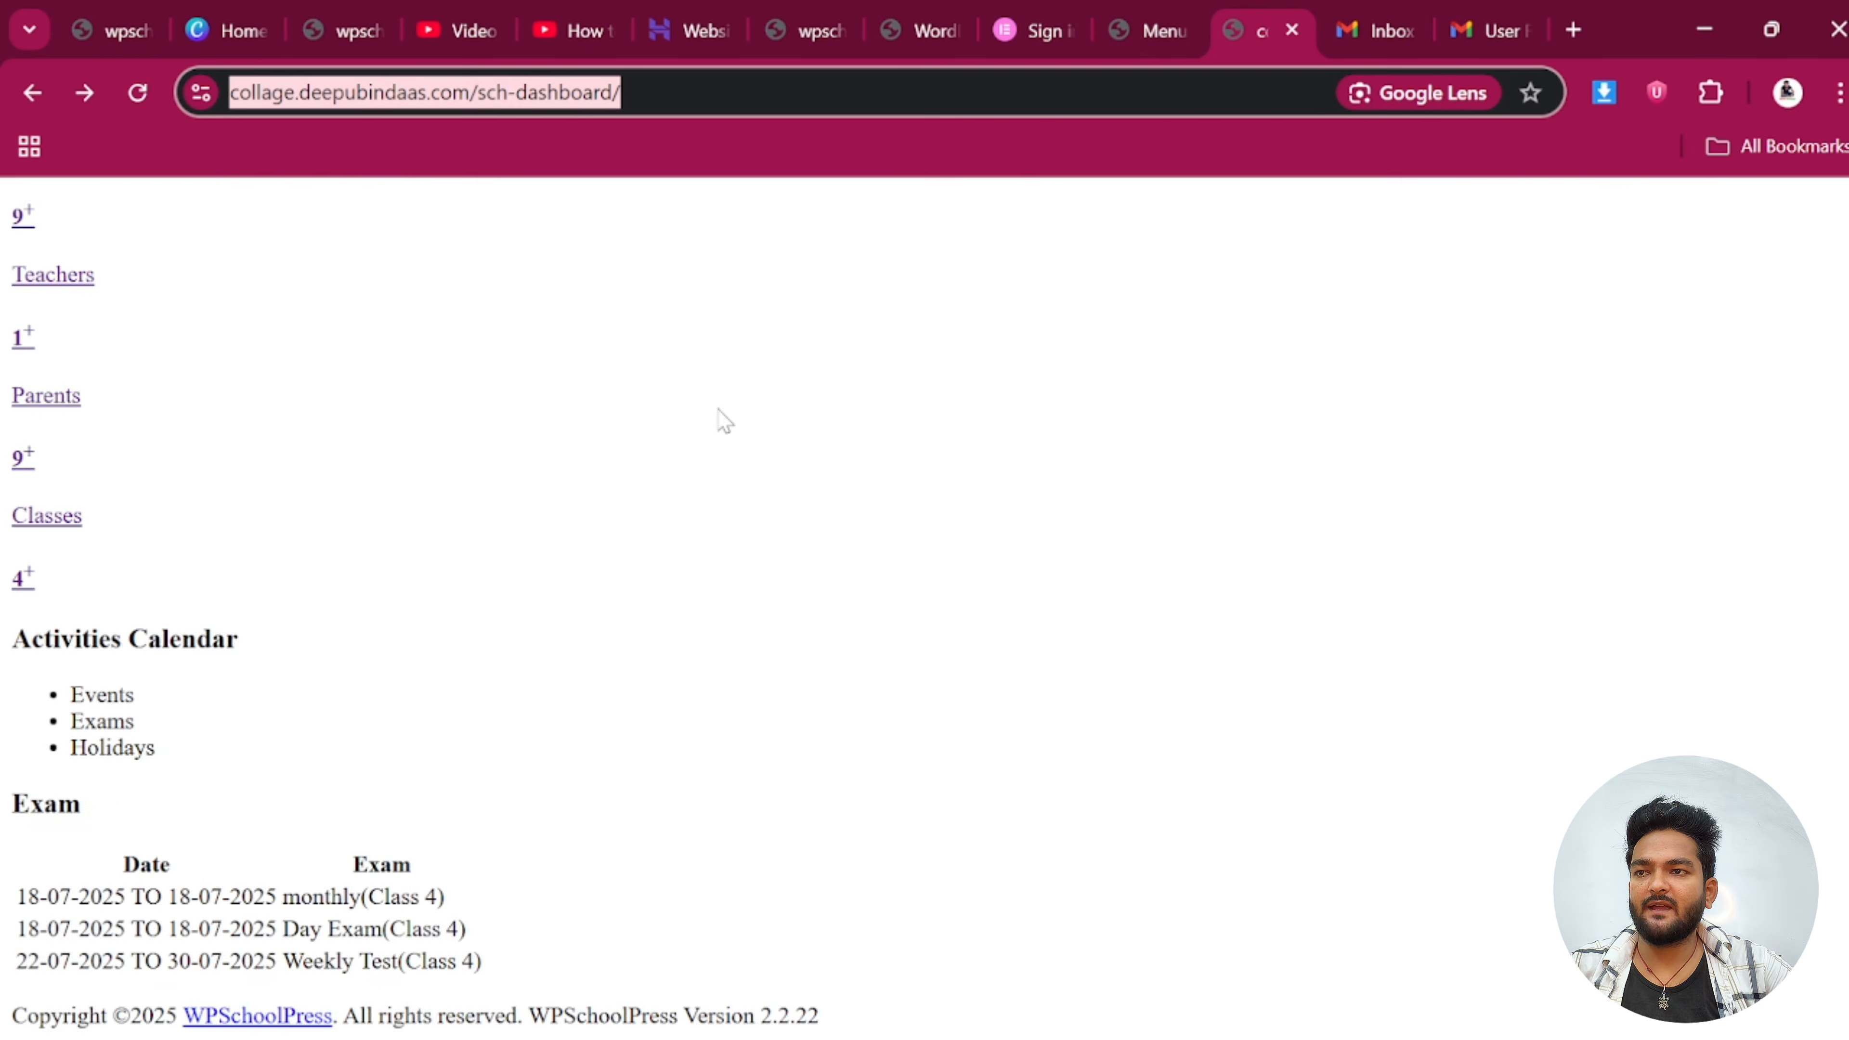
{"action": "scroll", "coordinate": [213, 710], "scroll_direction": "up", "scroll_amount": 10}
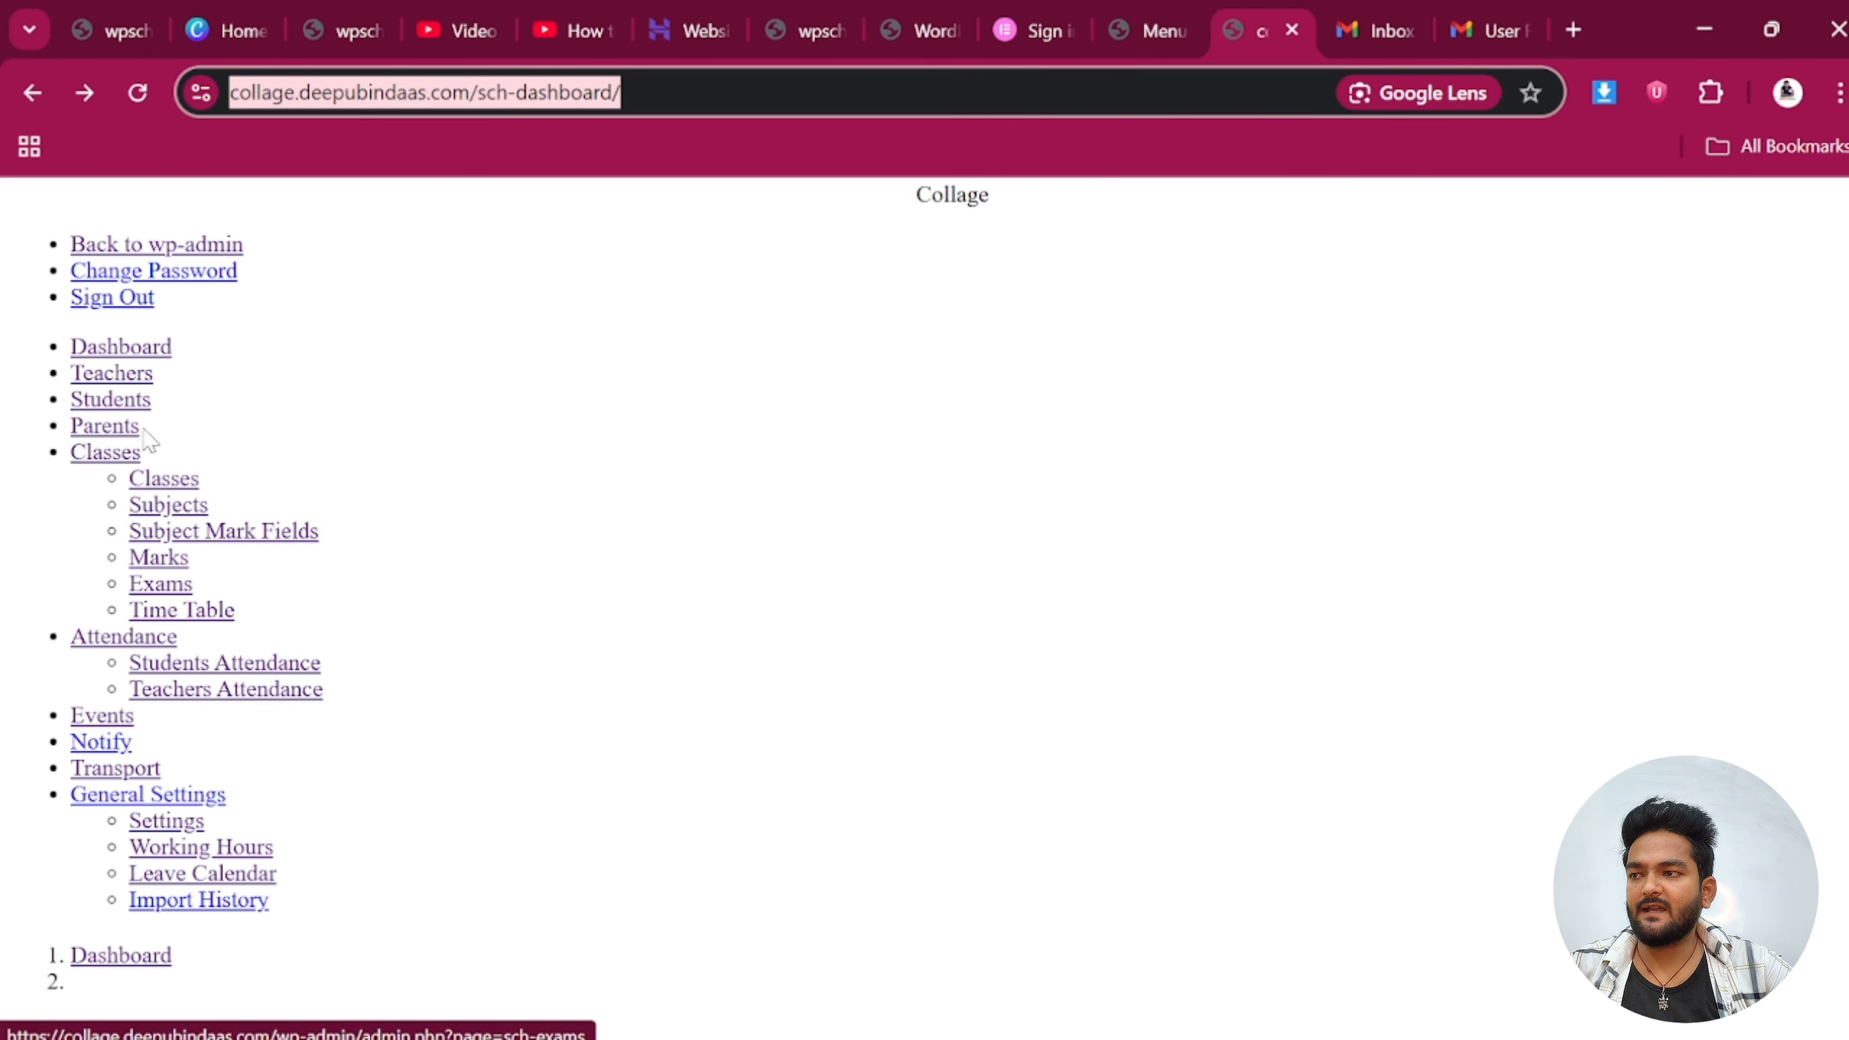
{"action": "left_click", "coordinate": [137, 348]}
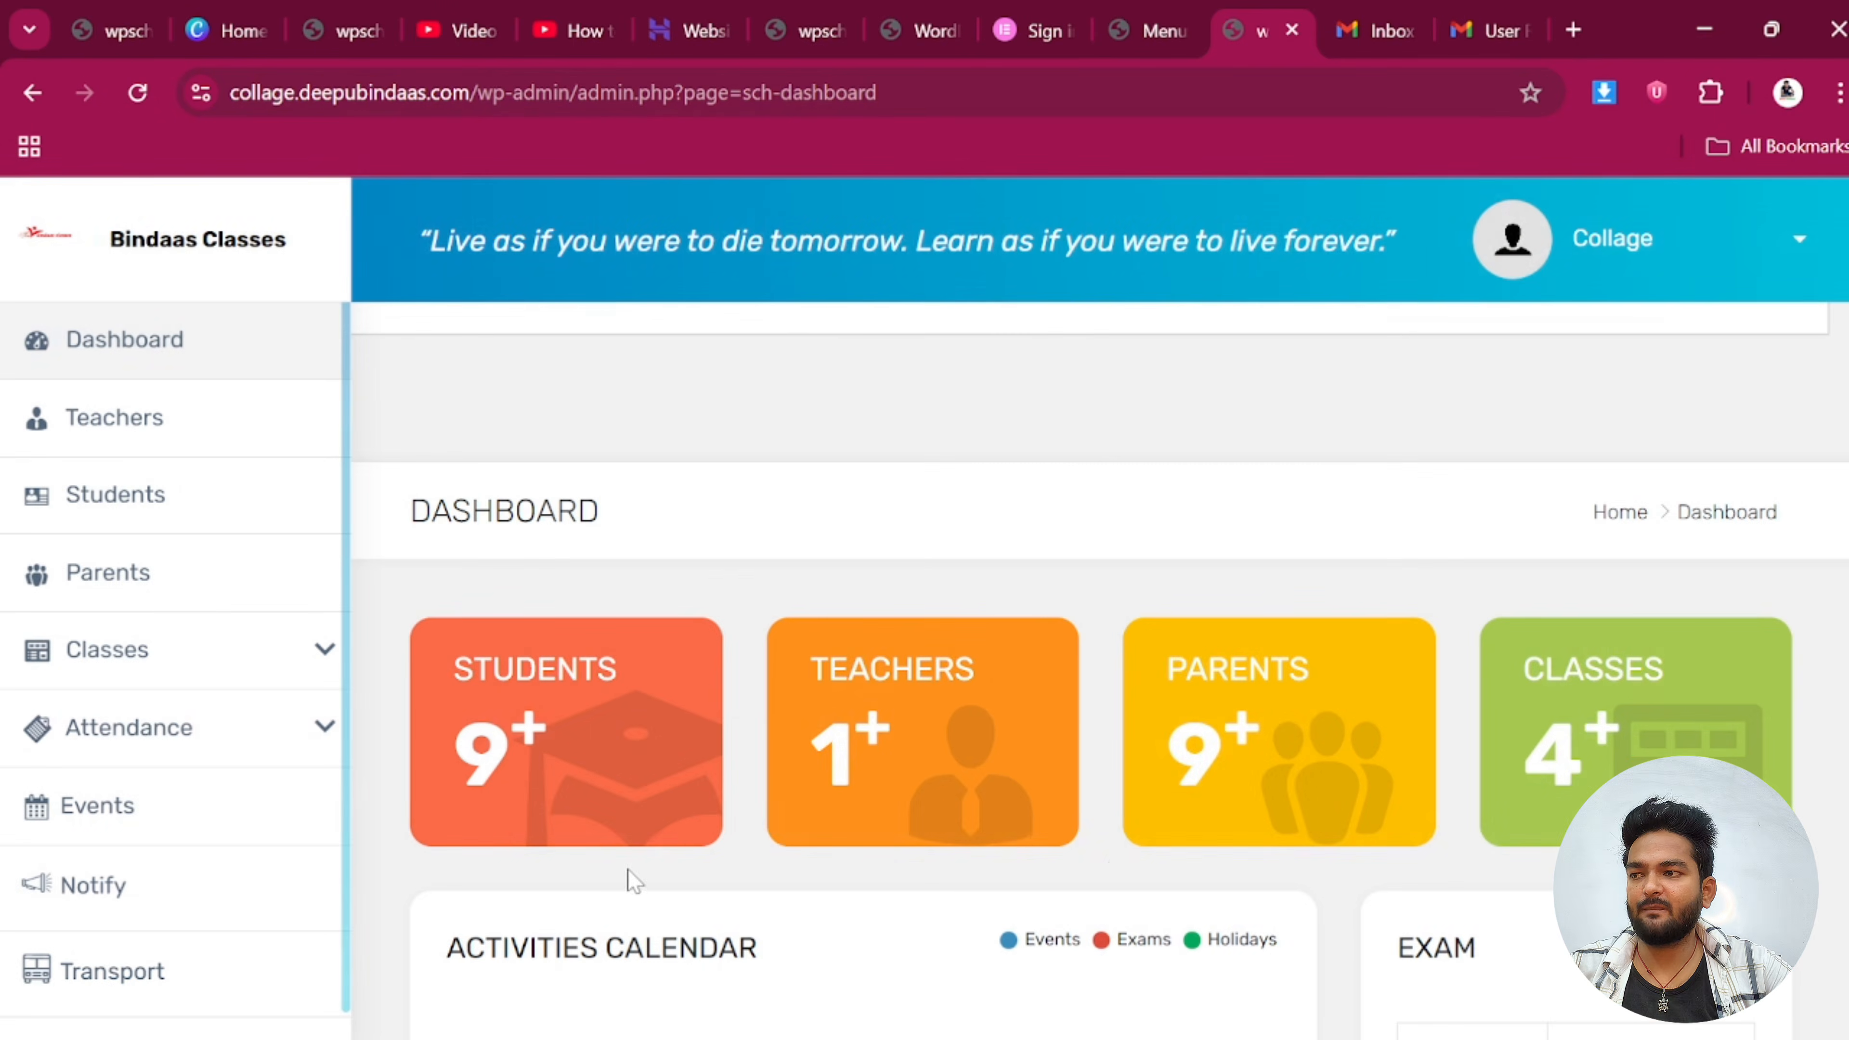
{"action": "key", "text": "ctrl+l"}
{"action": "key", "text": "ctrl+c"}
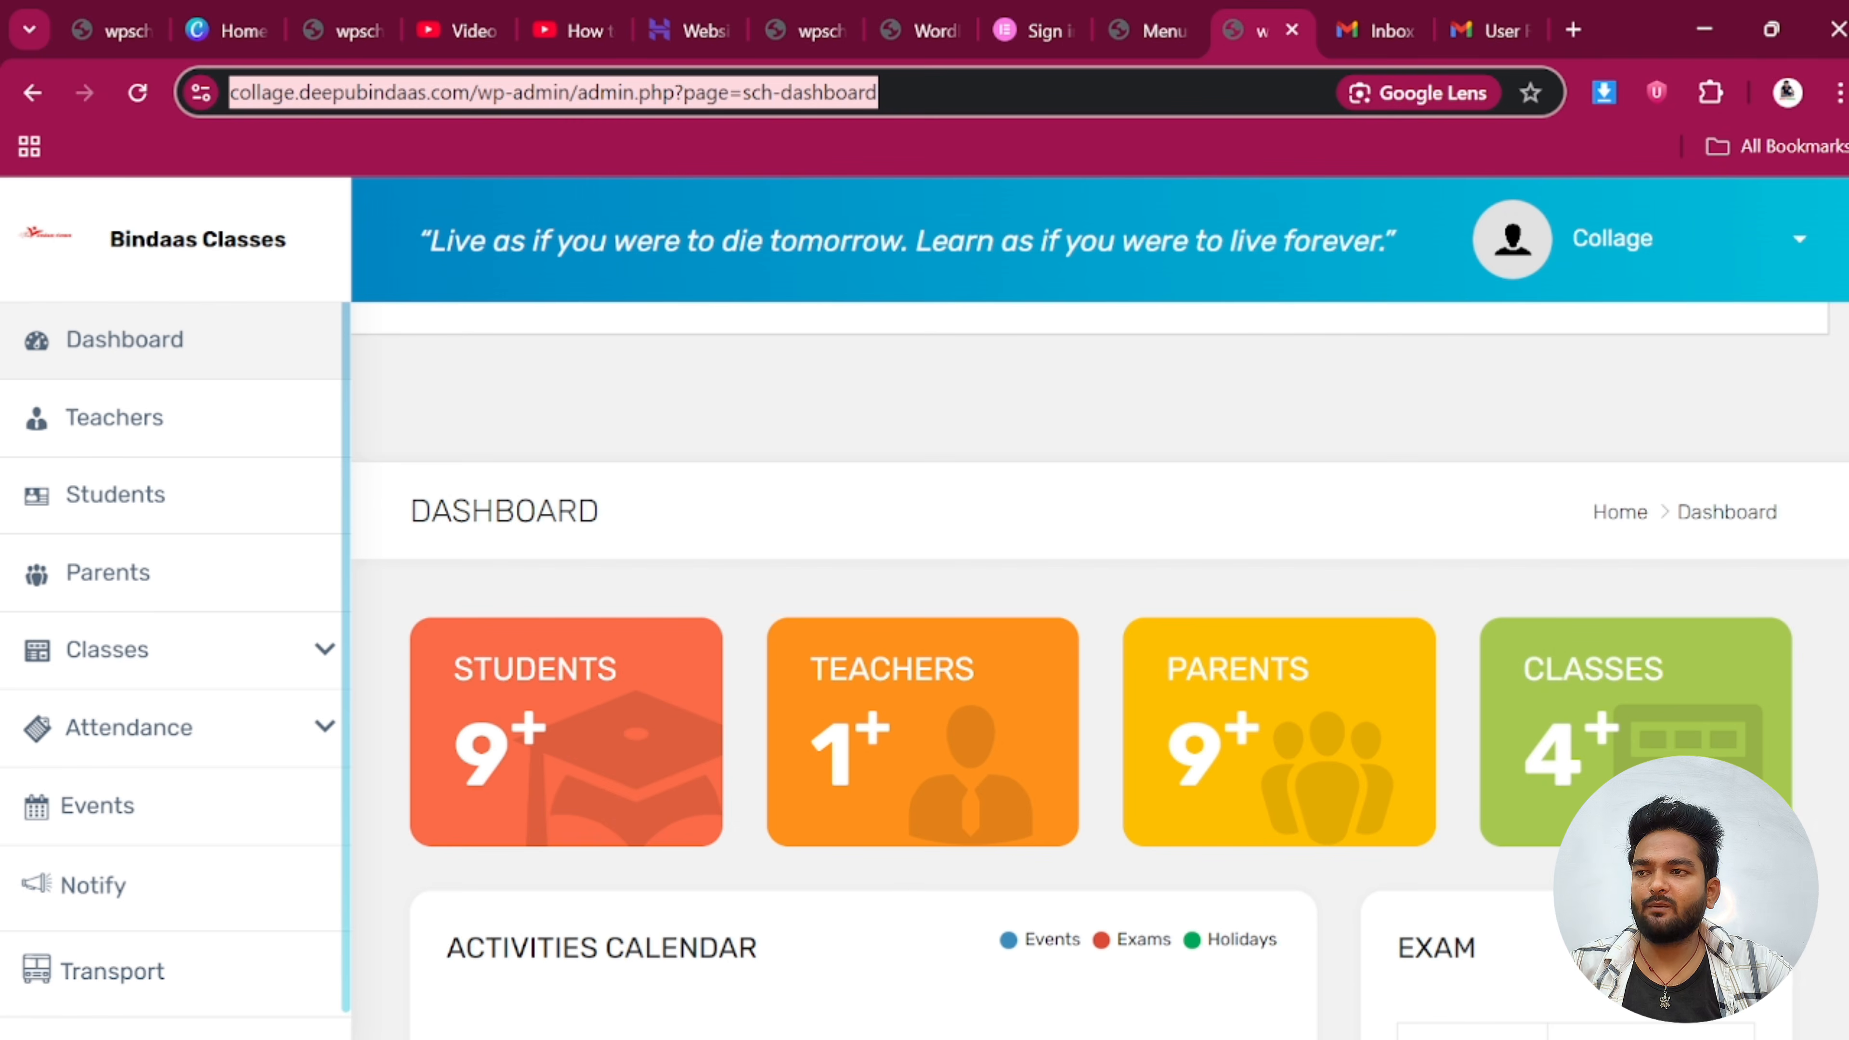
Add a Dashboard custom link with the pasted sch-dashboard URL to the menu and save
{"action": "left_click", "coordinate": [1128, 15]}
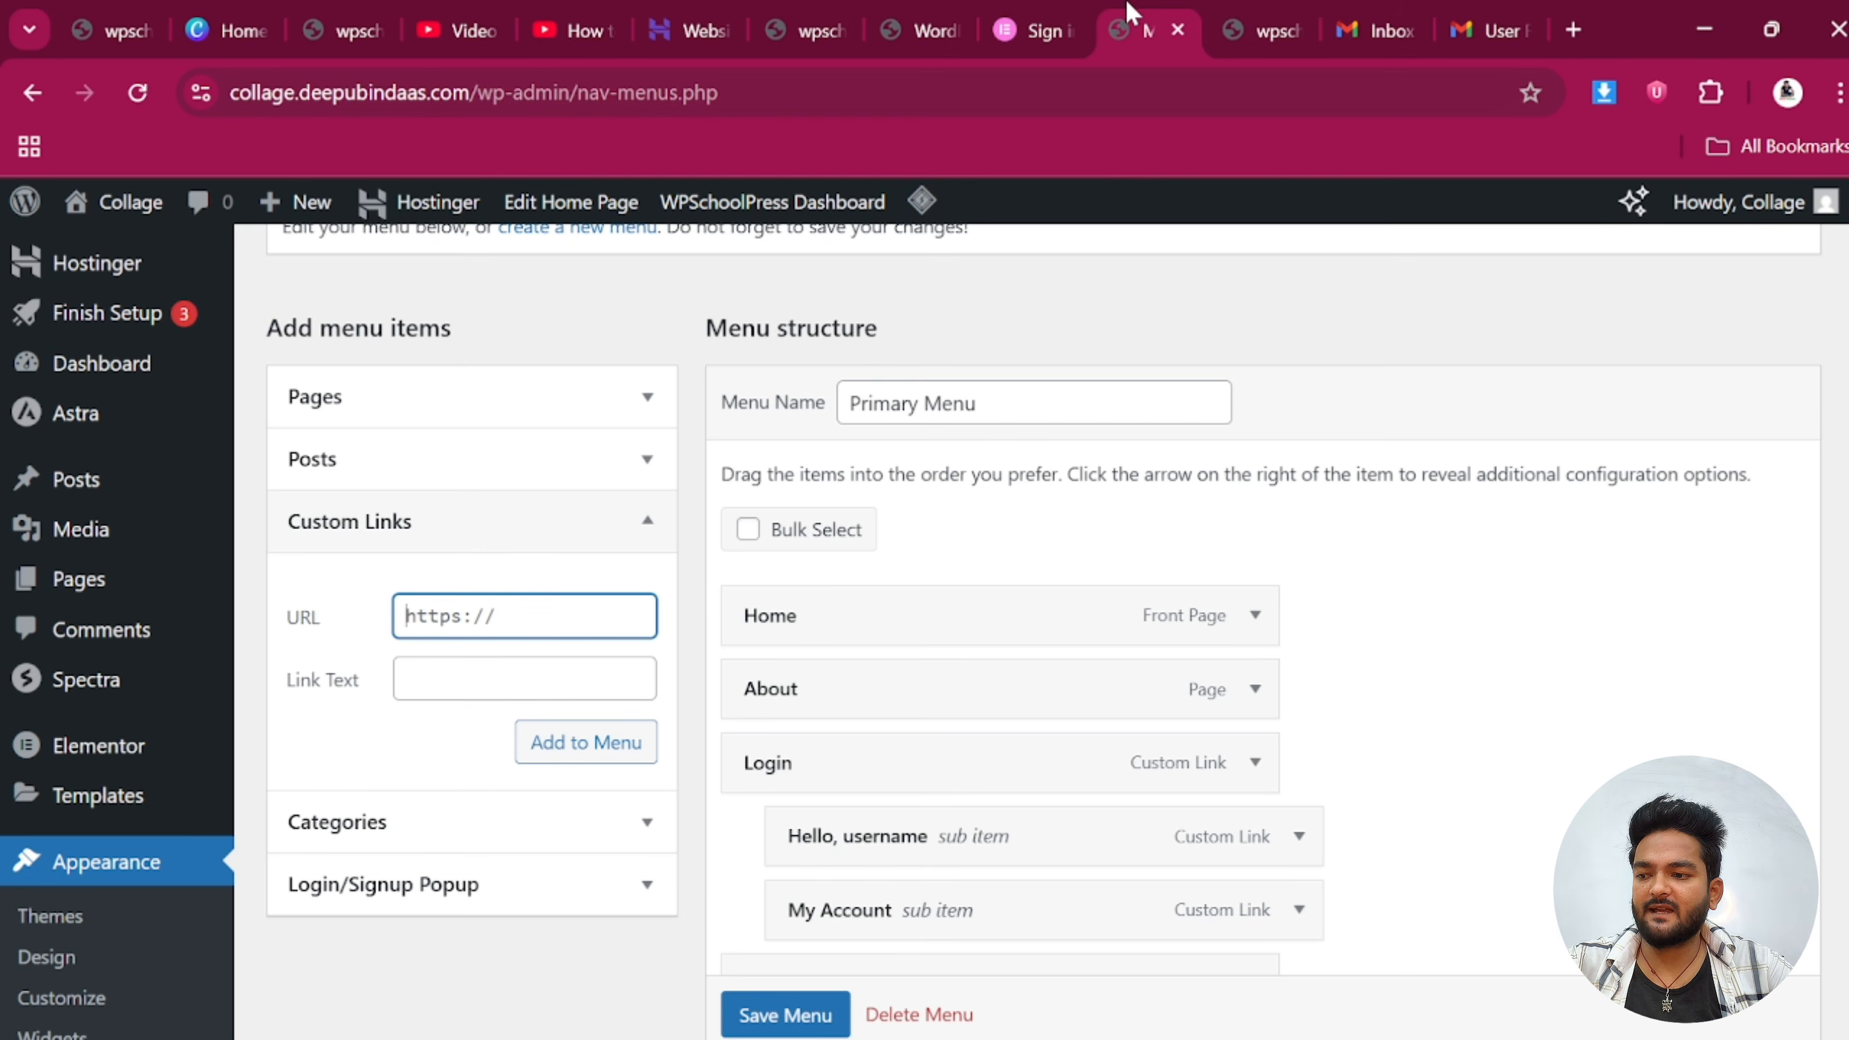
{"action": "key", "text": "ctrl+v"}
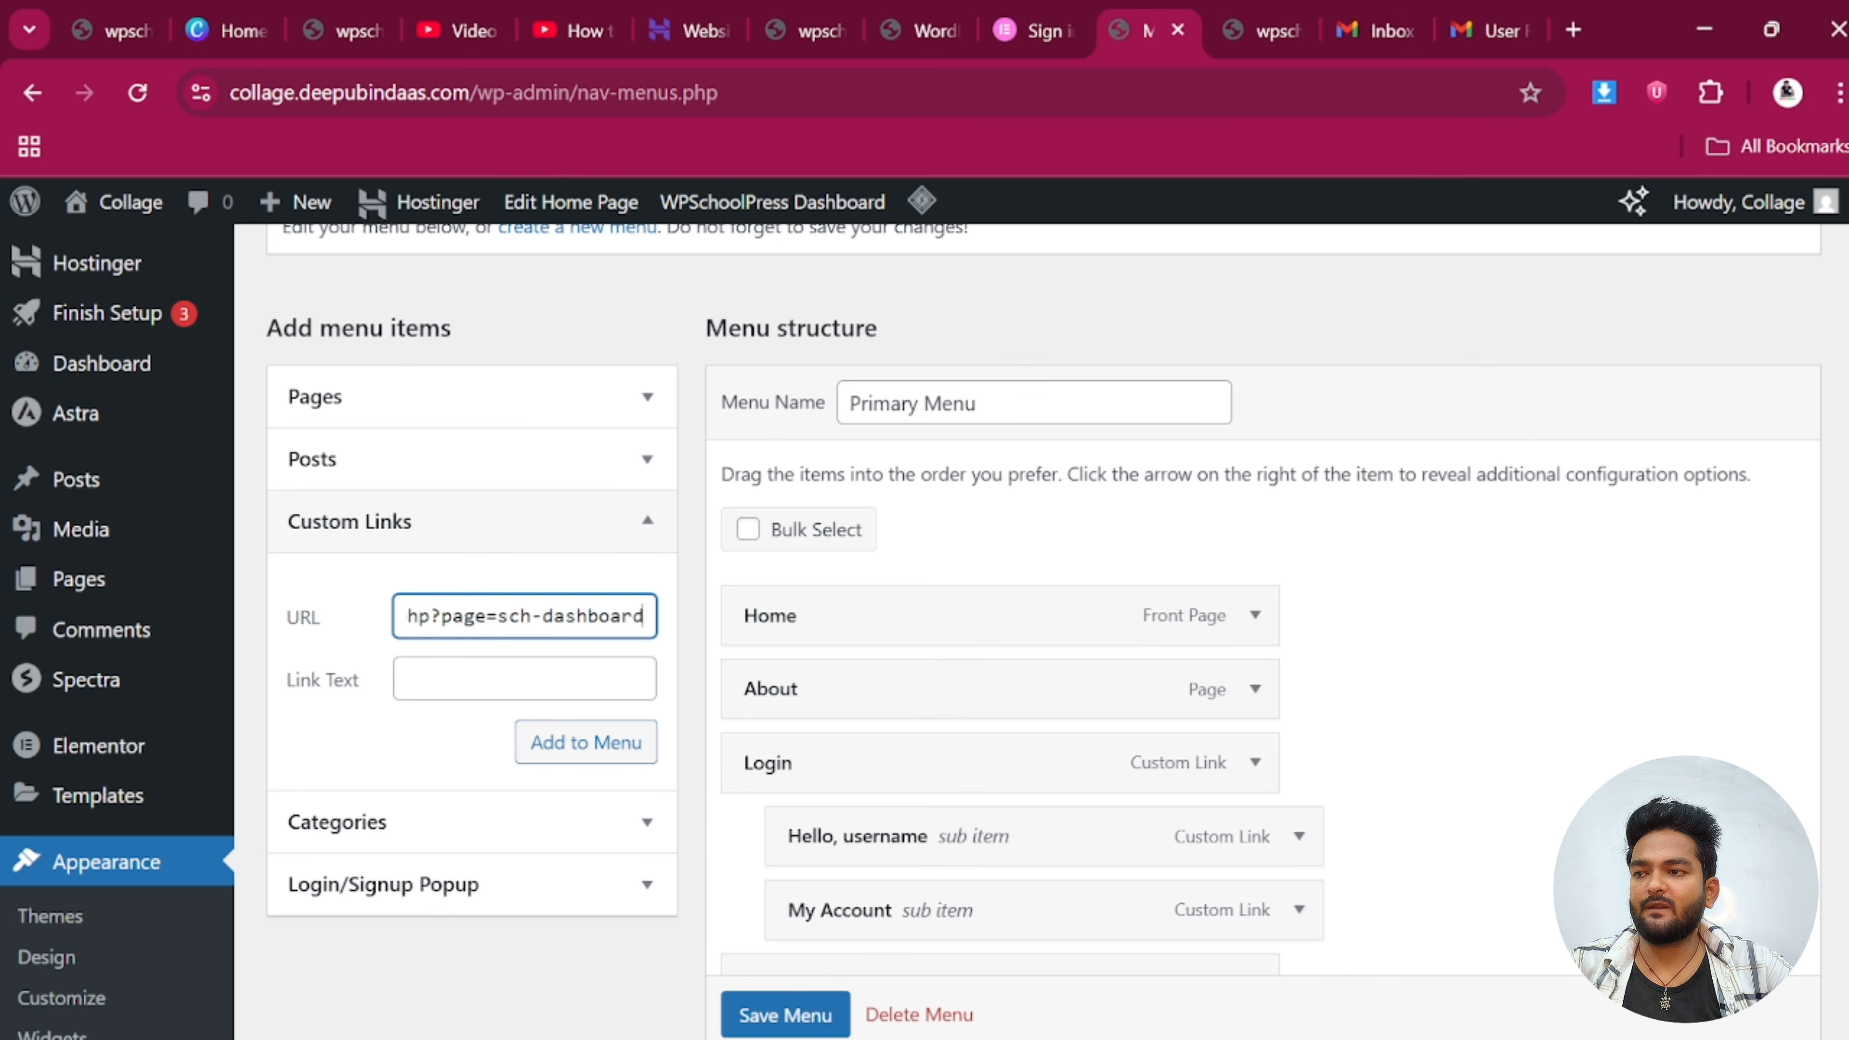
{"action": "left_click", "coordinate": [487, 676]}
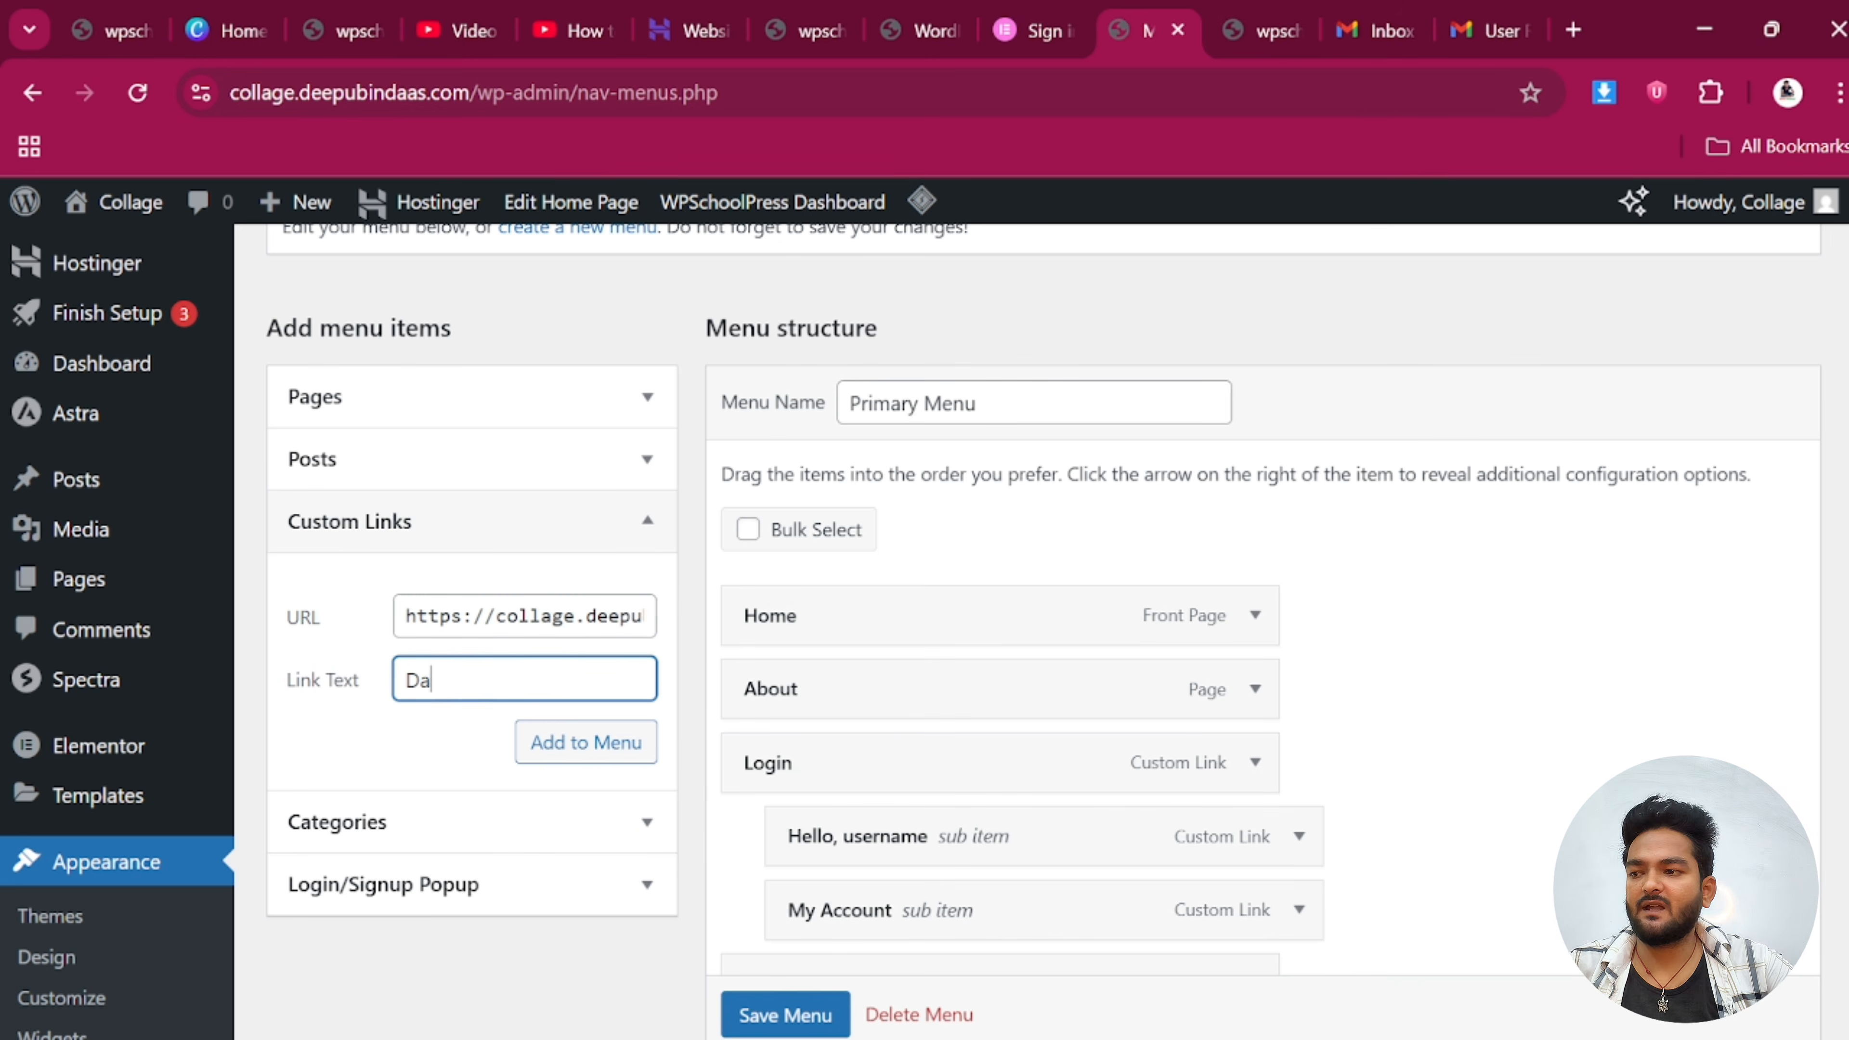
{"action": "type", "text": "Dashboard"}
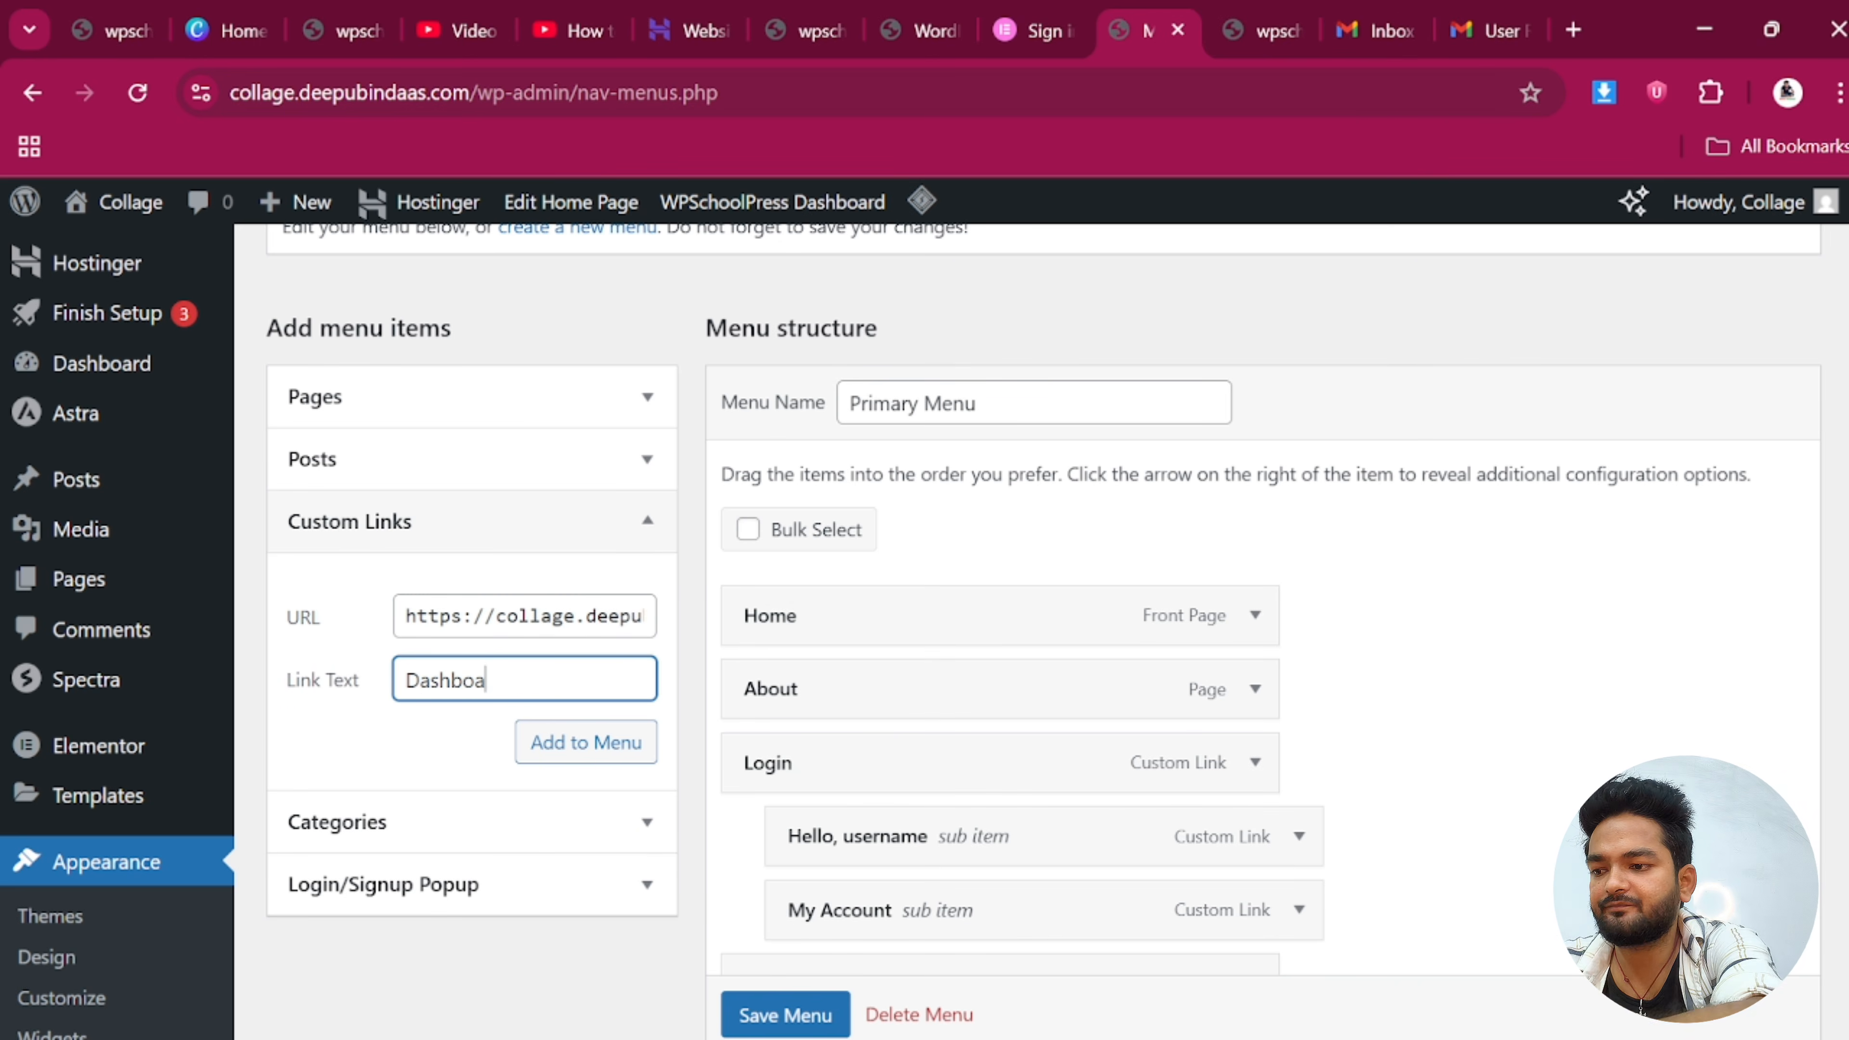
{"action": "left_click", "coordinate": [579, 759]}
{"action": "scroll", "coordinate": [961, 764], "scroll_direction": "down", "scroll_amount": 2}
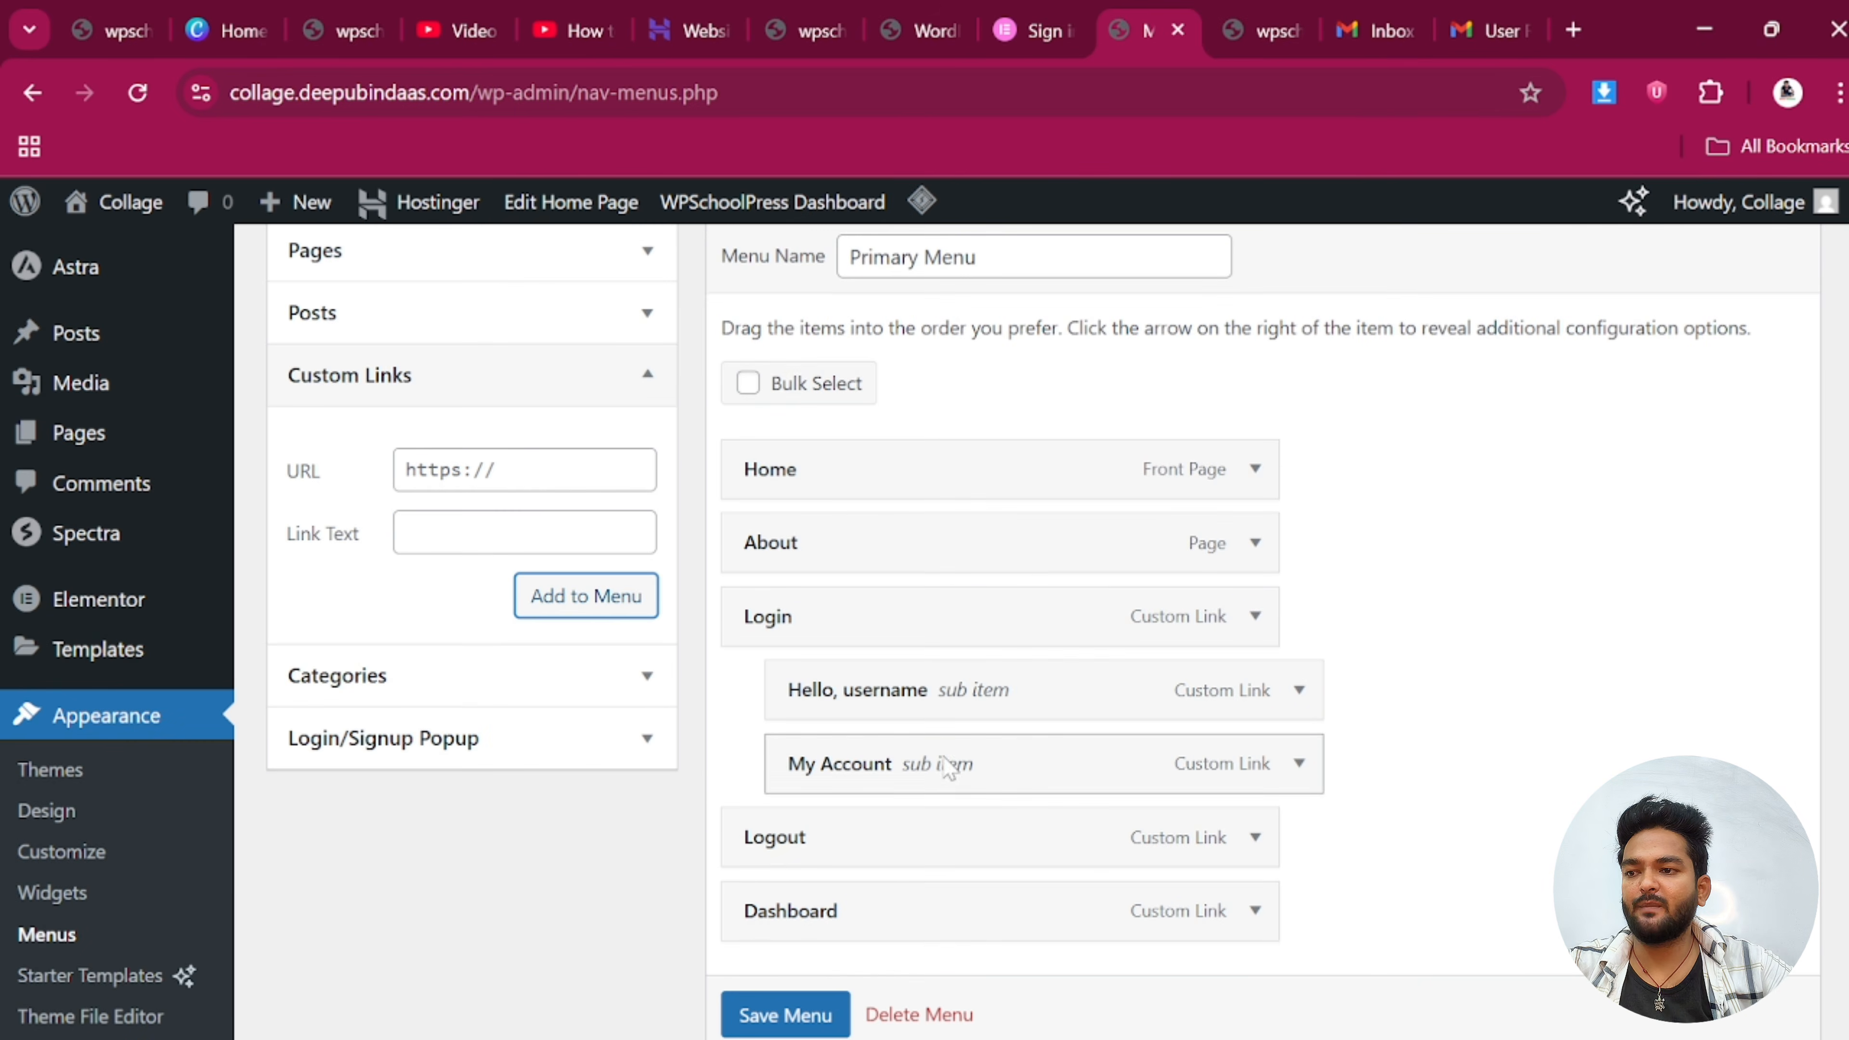
{"action": "scroll", "coordinate": [837, 911], "scroll_direction": "down", "scroll_amount": 2}
{"action": "left_click", "coordinate": [779, 1008]}
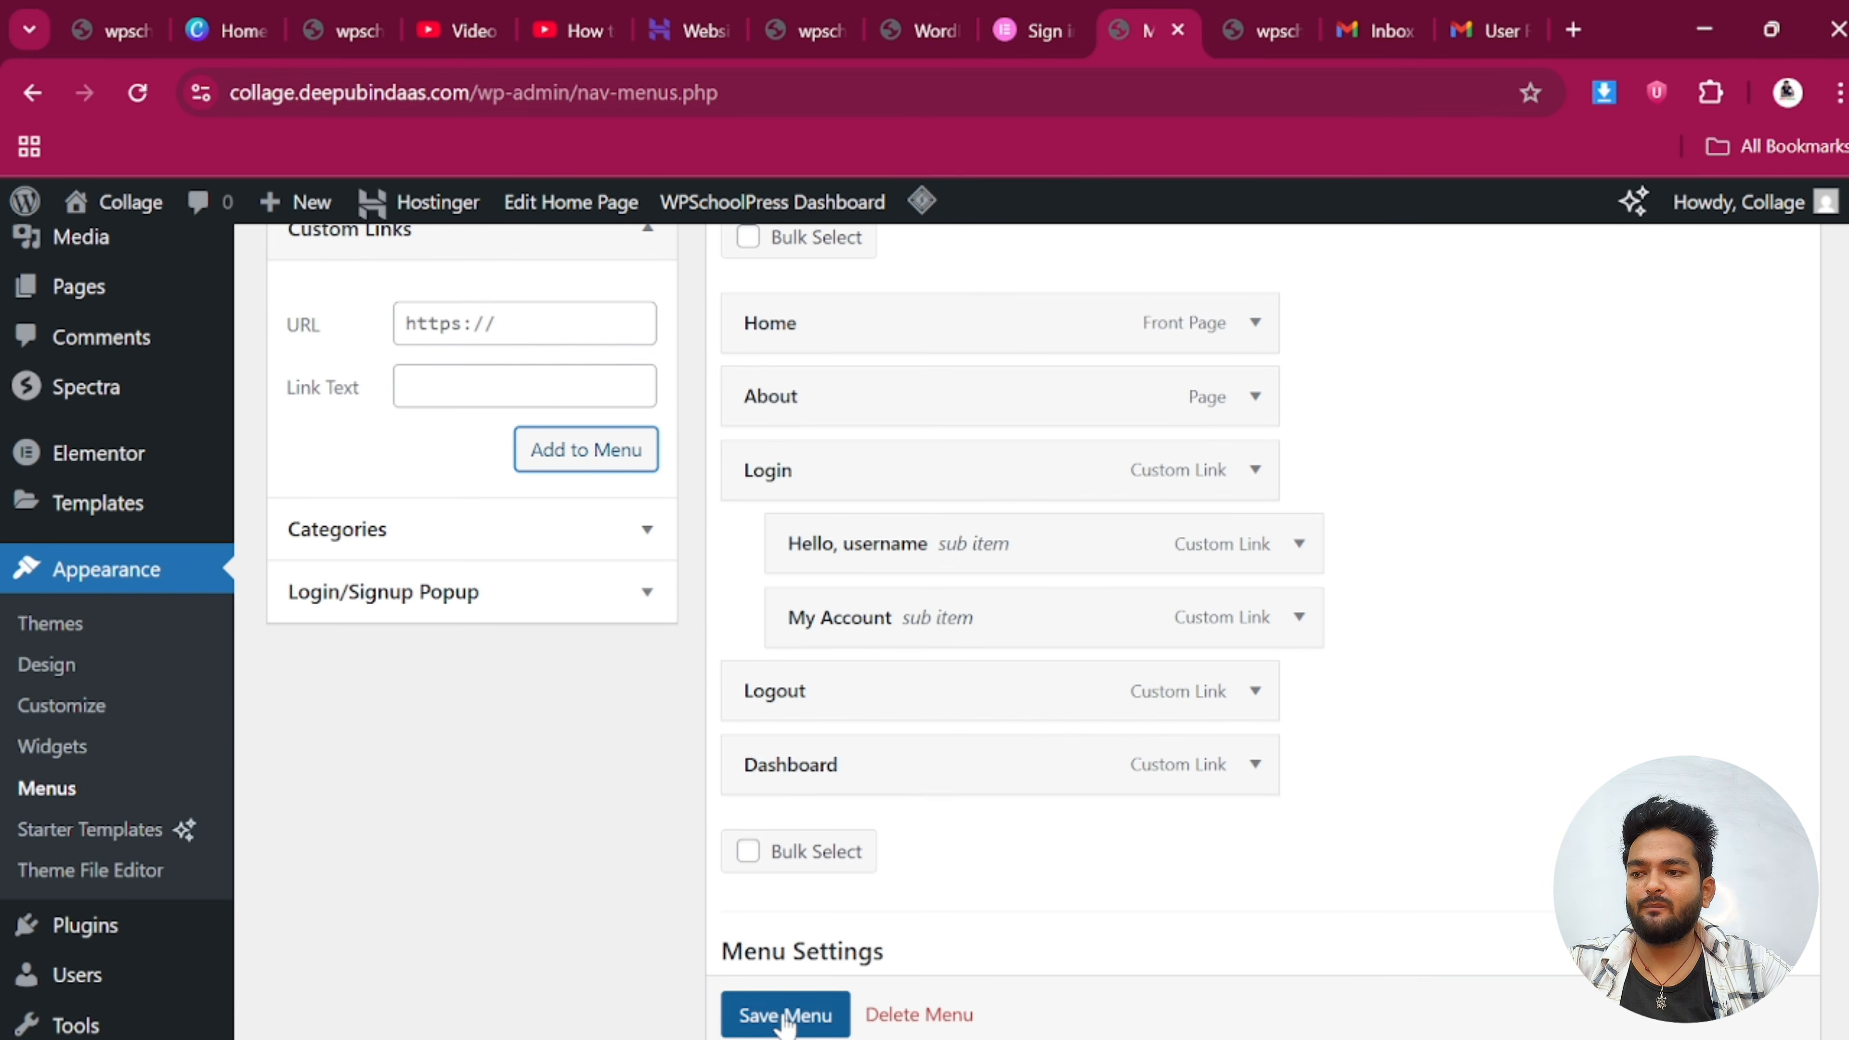
Uncheck the Off-Canvas and Footer Menu display locations and save the menu
{"action": "scroll", "coordinate": [906, 860], "scroll_direction": "down", "scroll_amount": 10}
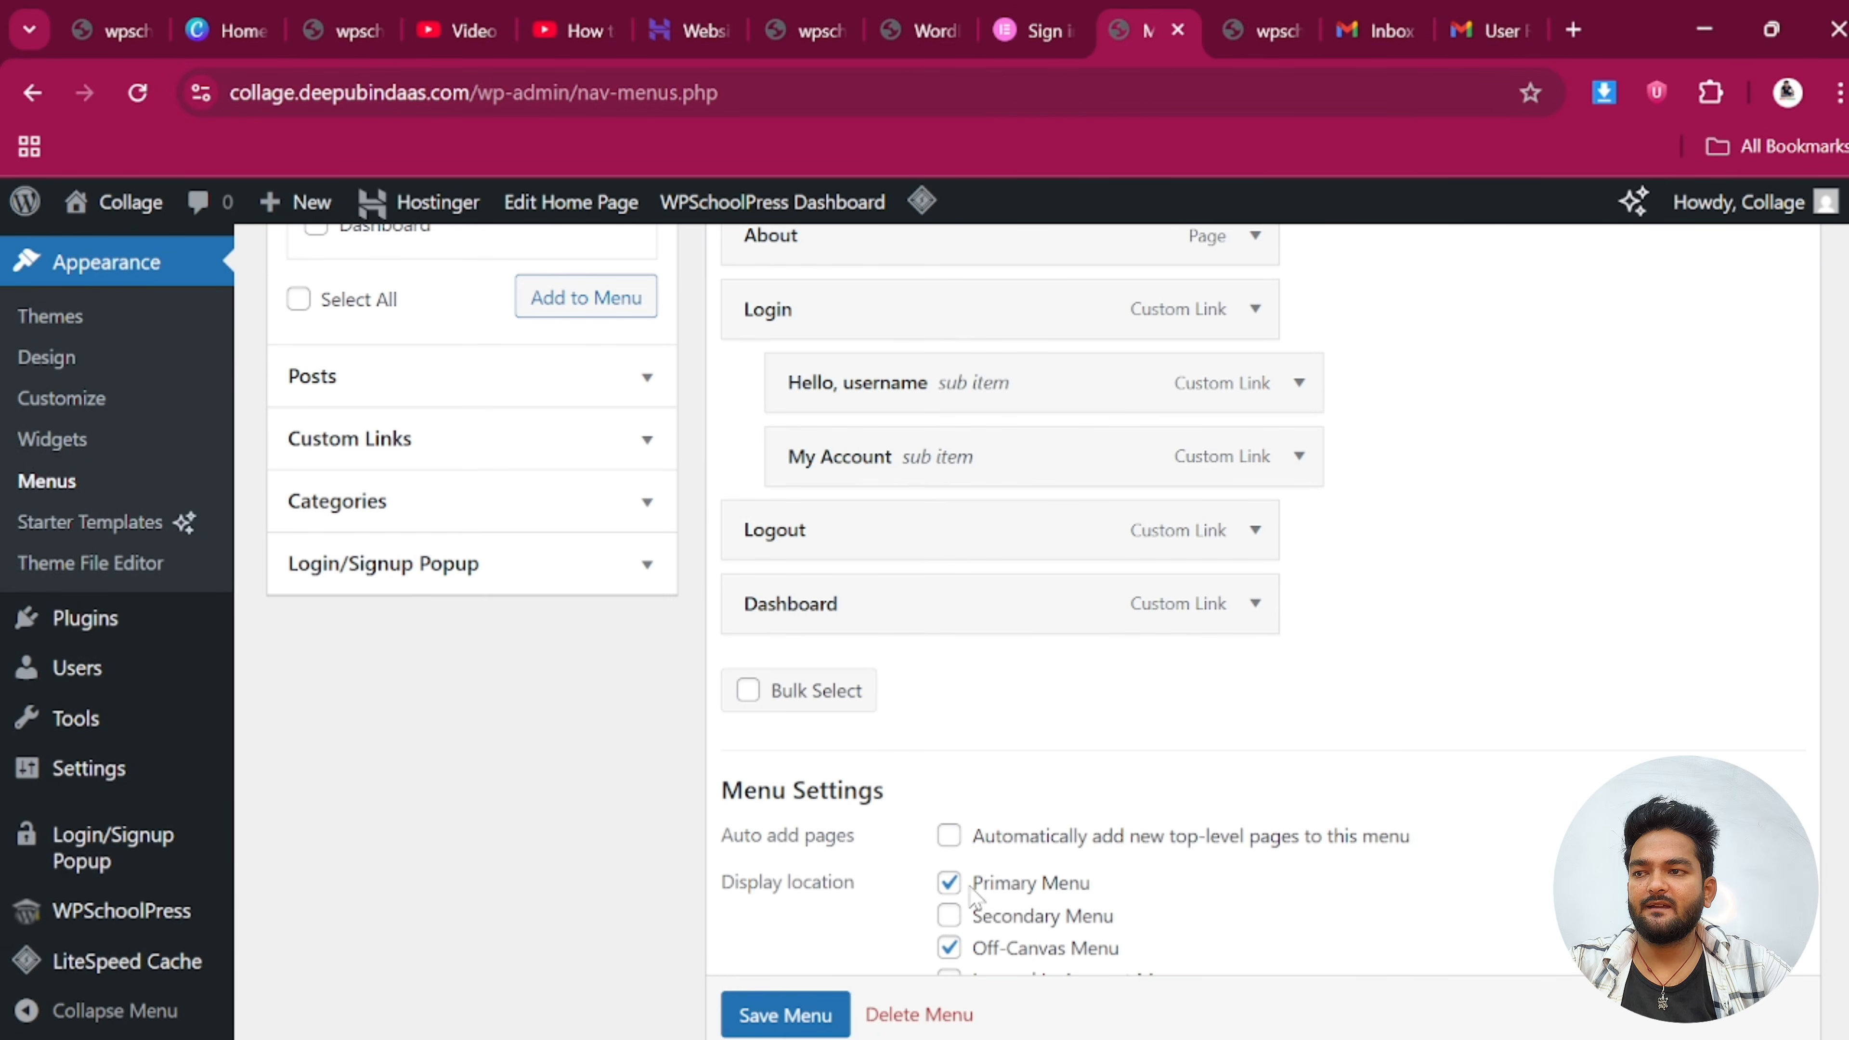
{"action": "scroll", "coordinate": [976, 896], "scroll_direction": "down", "scroll_amount": 3}
{"action": "left_click", "coordinate": [950, 749]}
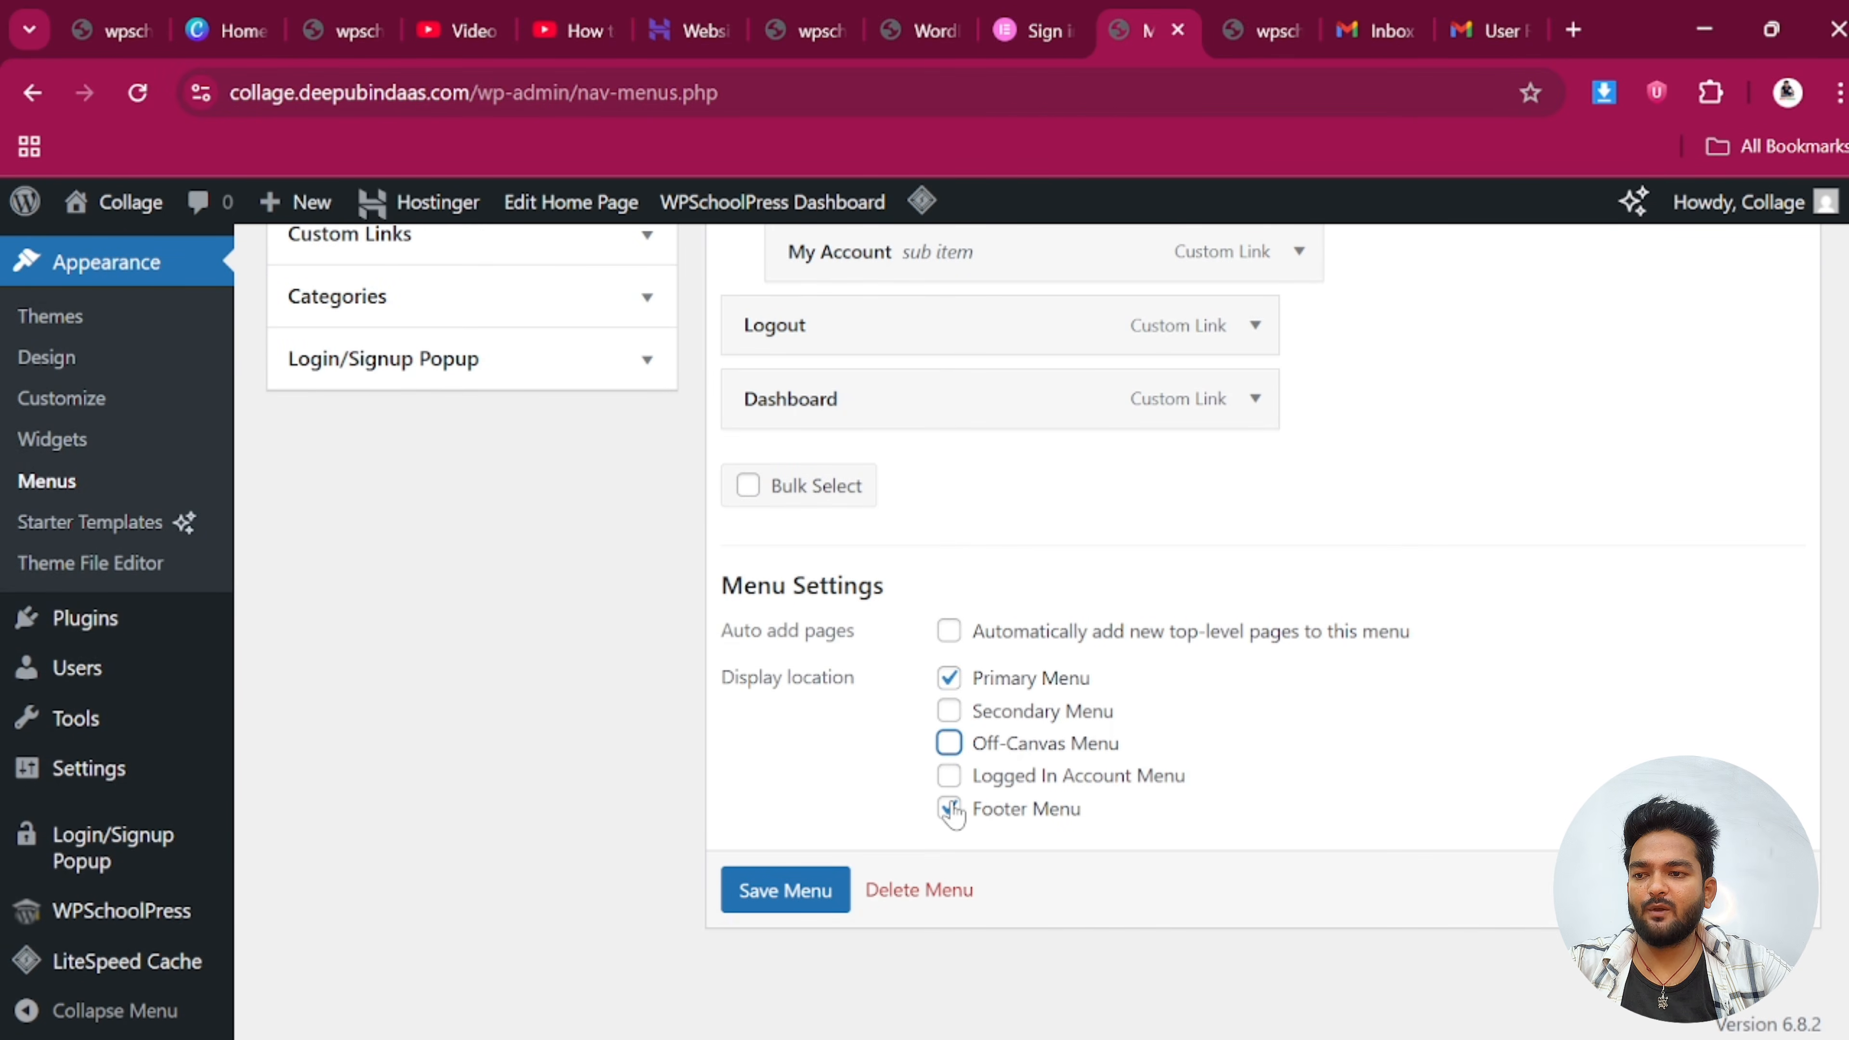
{"action": "left_click", "coordinate": [949, 808]}
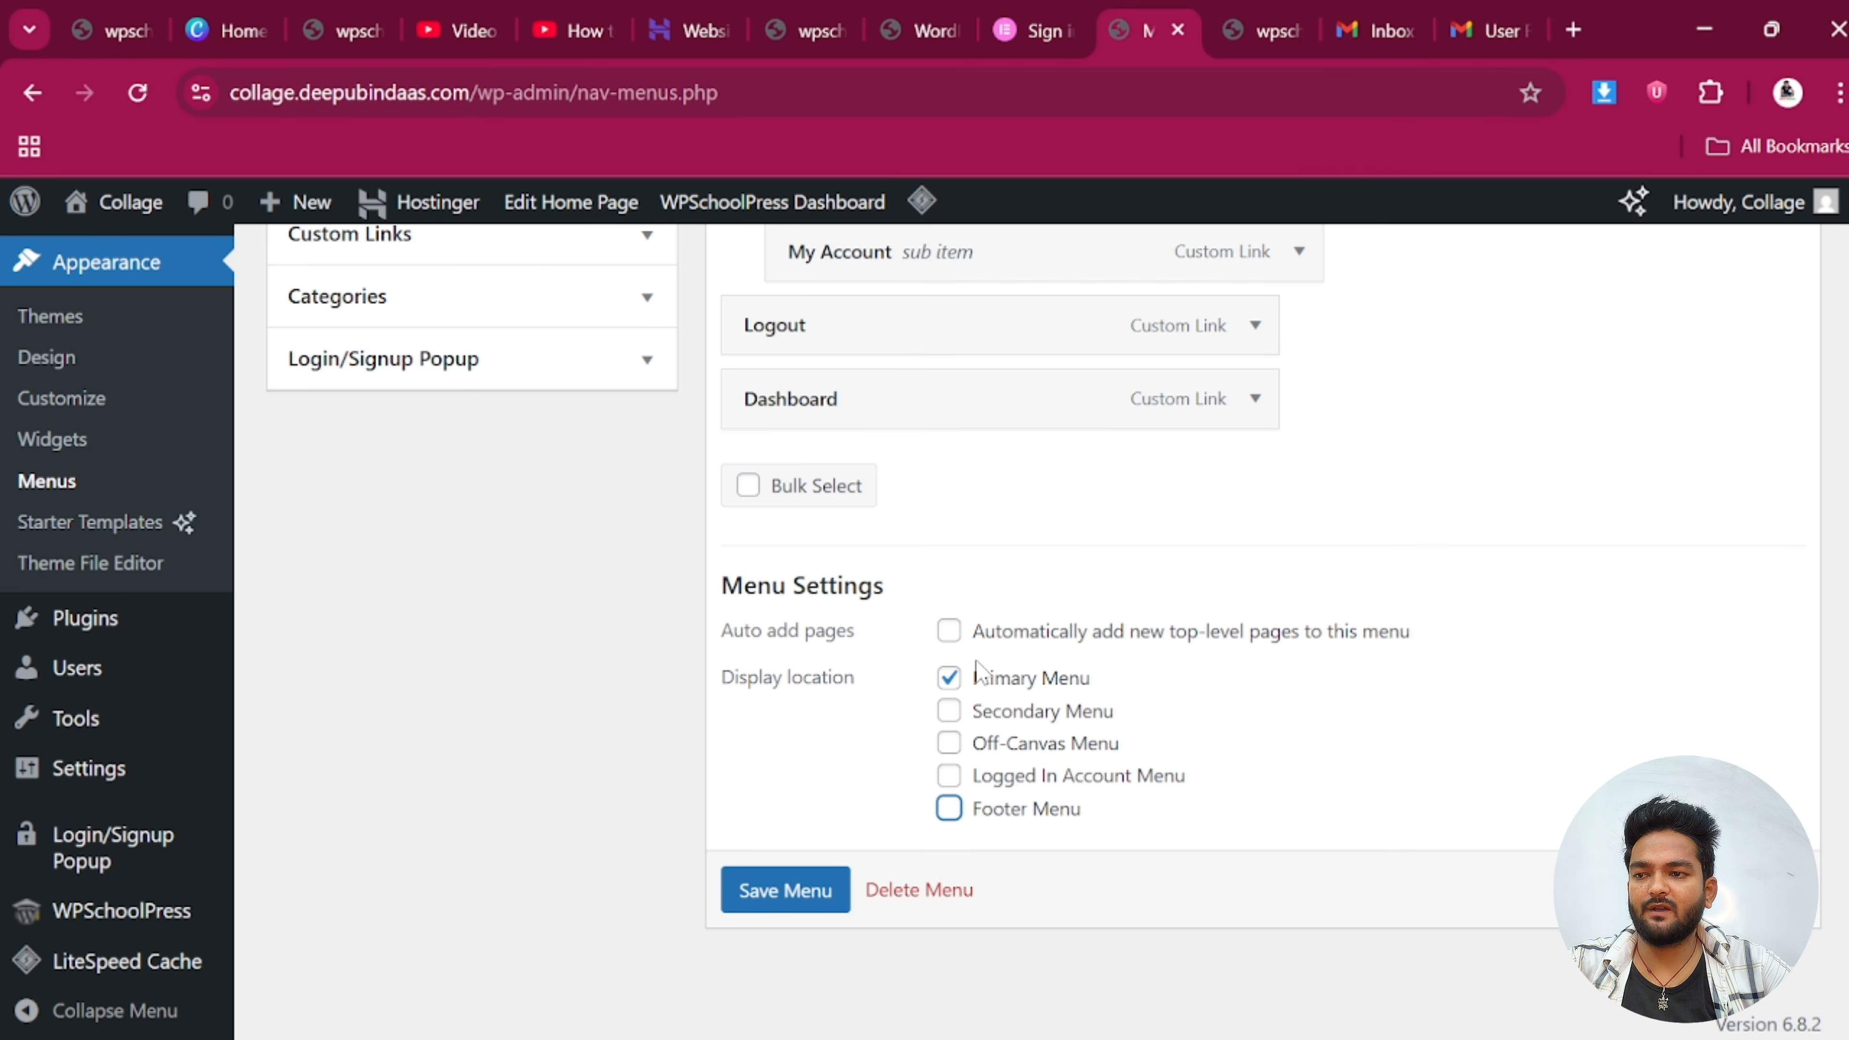
{"action": "left_click", "coordinate": [777, 893]}
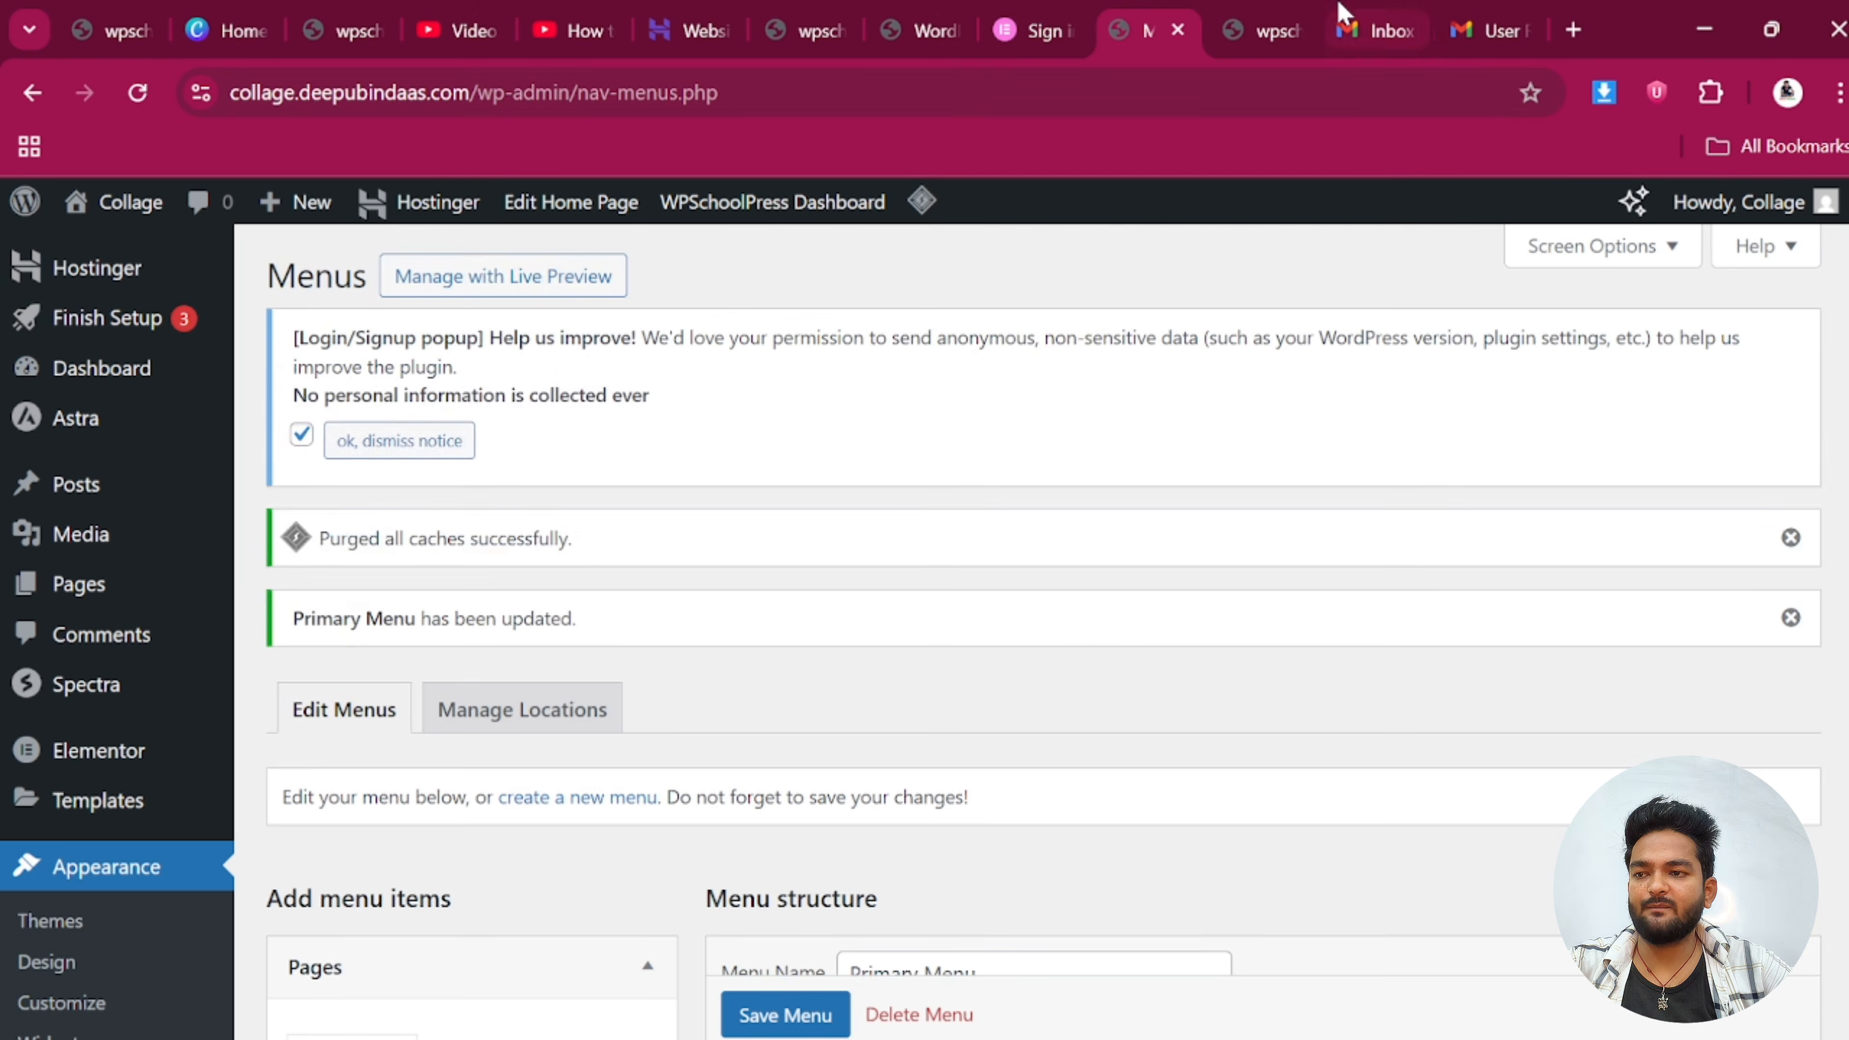
Return to the site's home page and reload it to pick up the updated menu
{"action": "left_click", "coordinate": [1264, 16]}
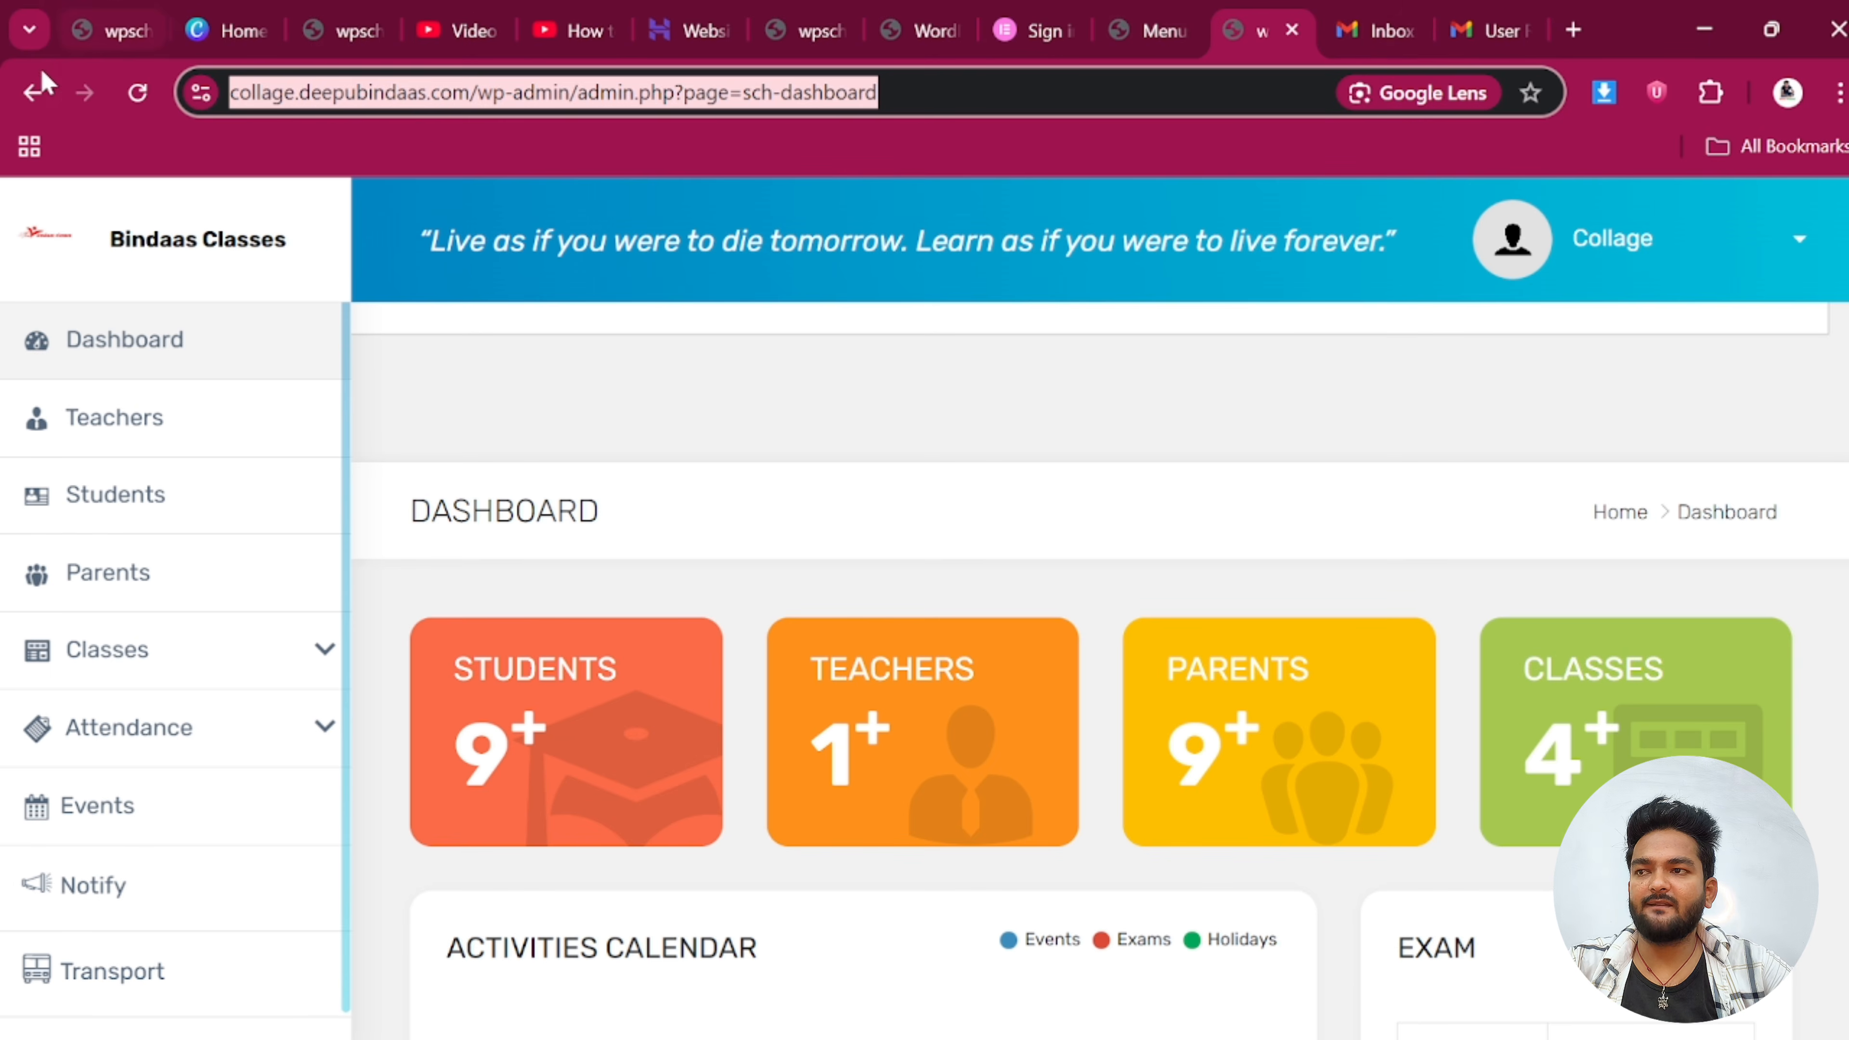
{"action": "left_click", "coordinate": [33, 92]}
{"action": "left_click", "coordinate": [32, 93]}
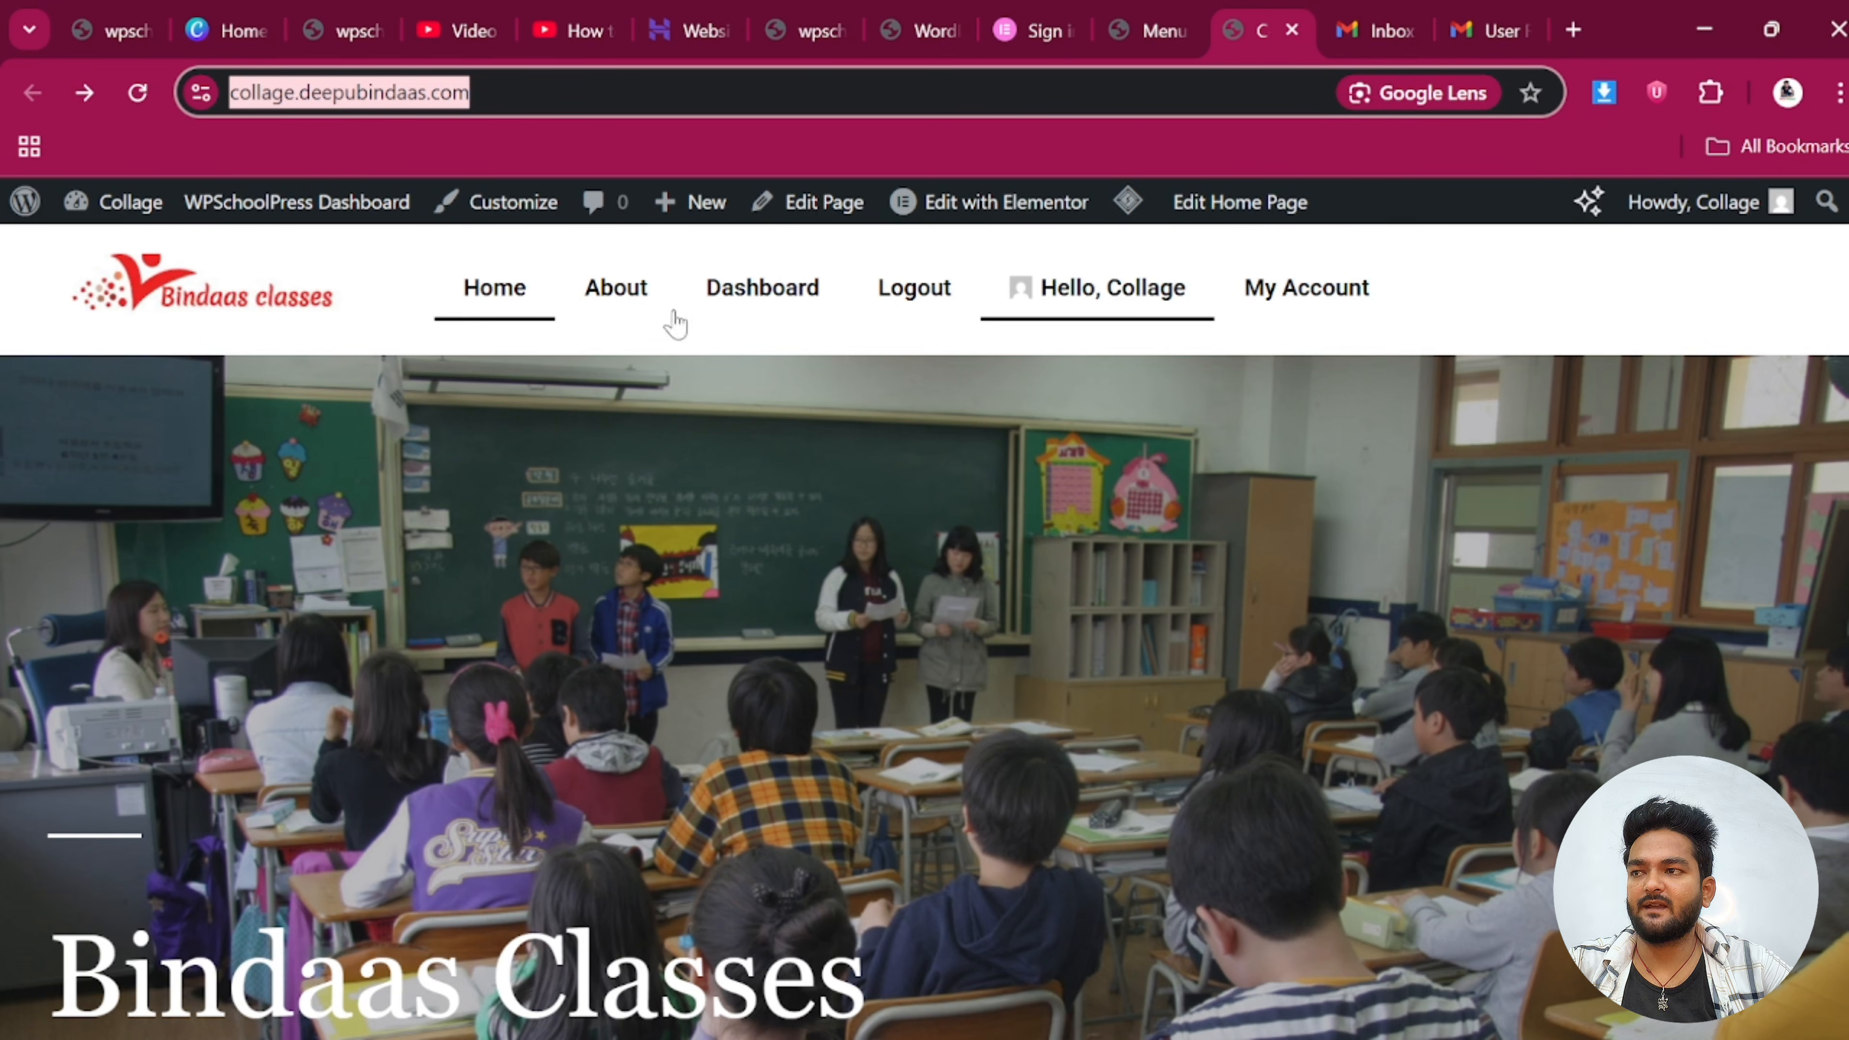
{"action": "left_click", "coordinate": [138, 101]}
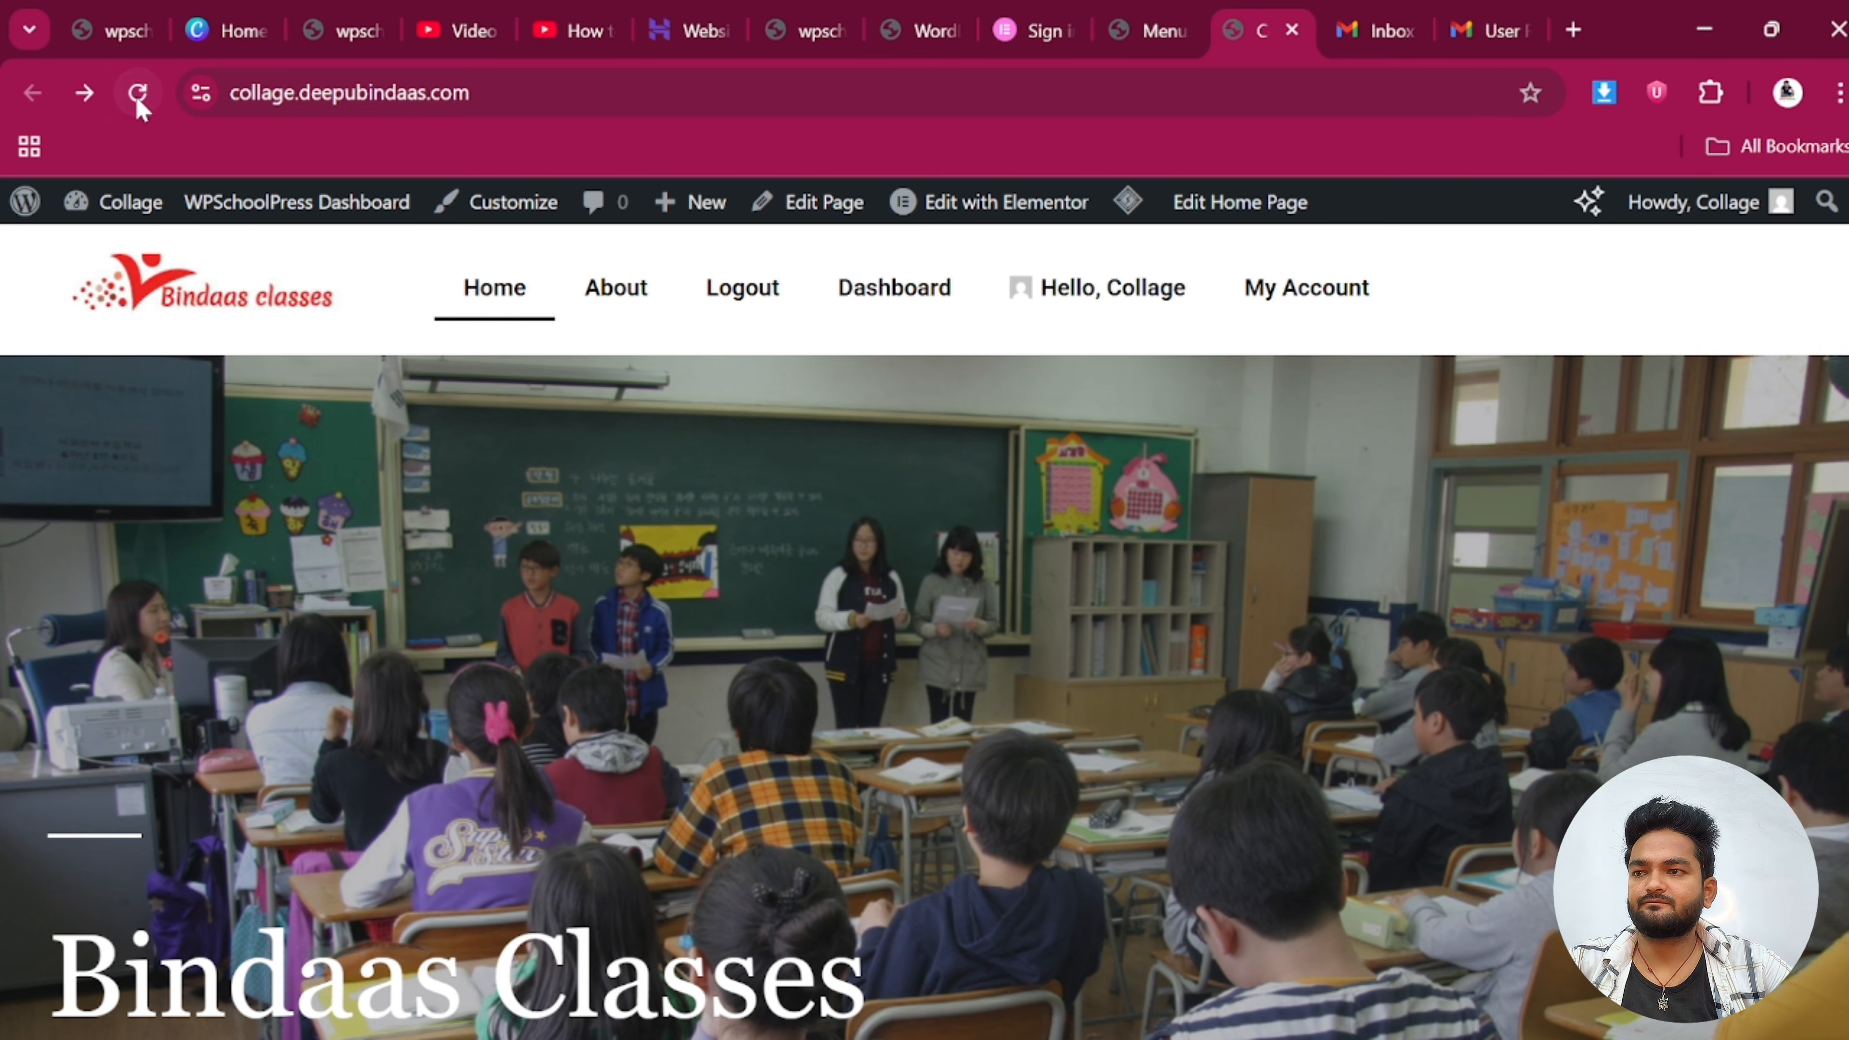
{"action": "left_click", "coordinate": [33, 93]}
{"action": "left_click", "coordinate": [84, 93]}
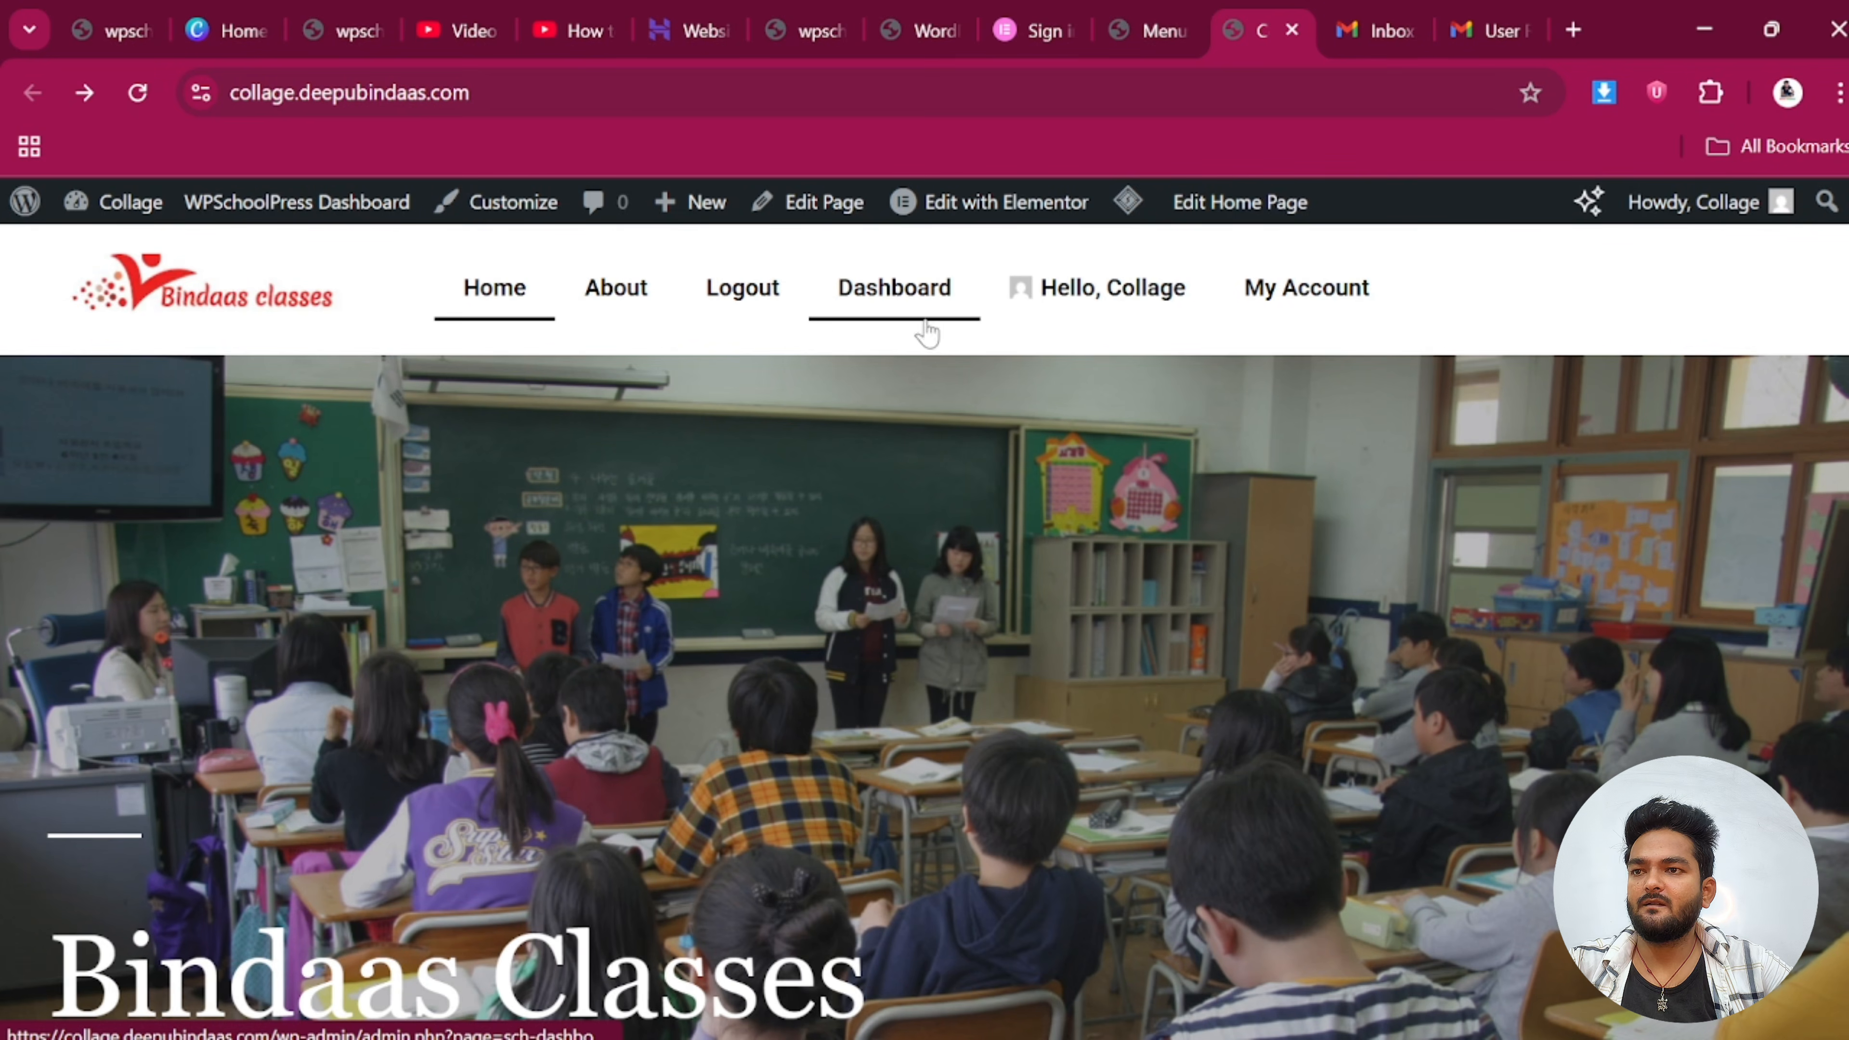
Open the Dashboard menu link and check the styled dashboard showing Students 9+ and Classes 4+
{"action": "left_click", "coordinate": [903, 317]}
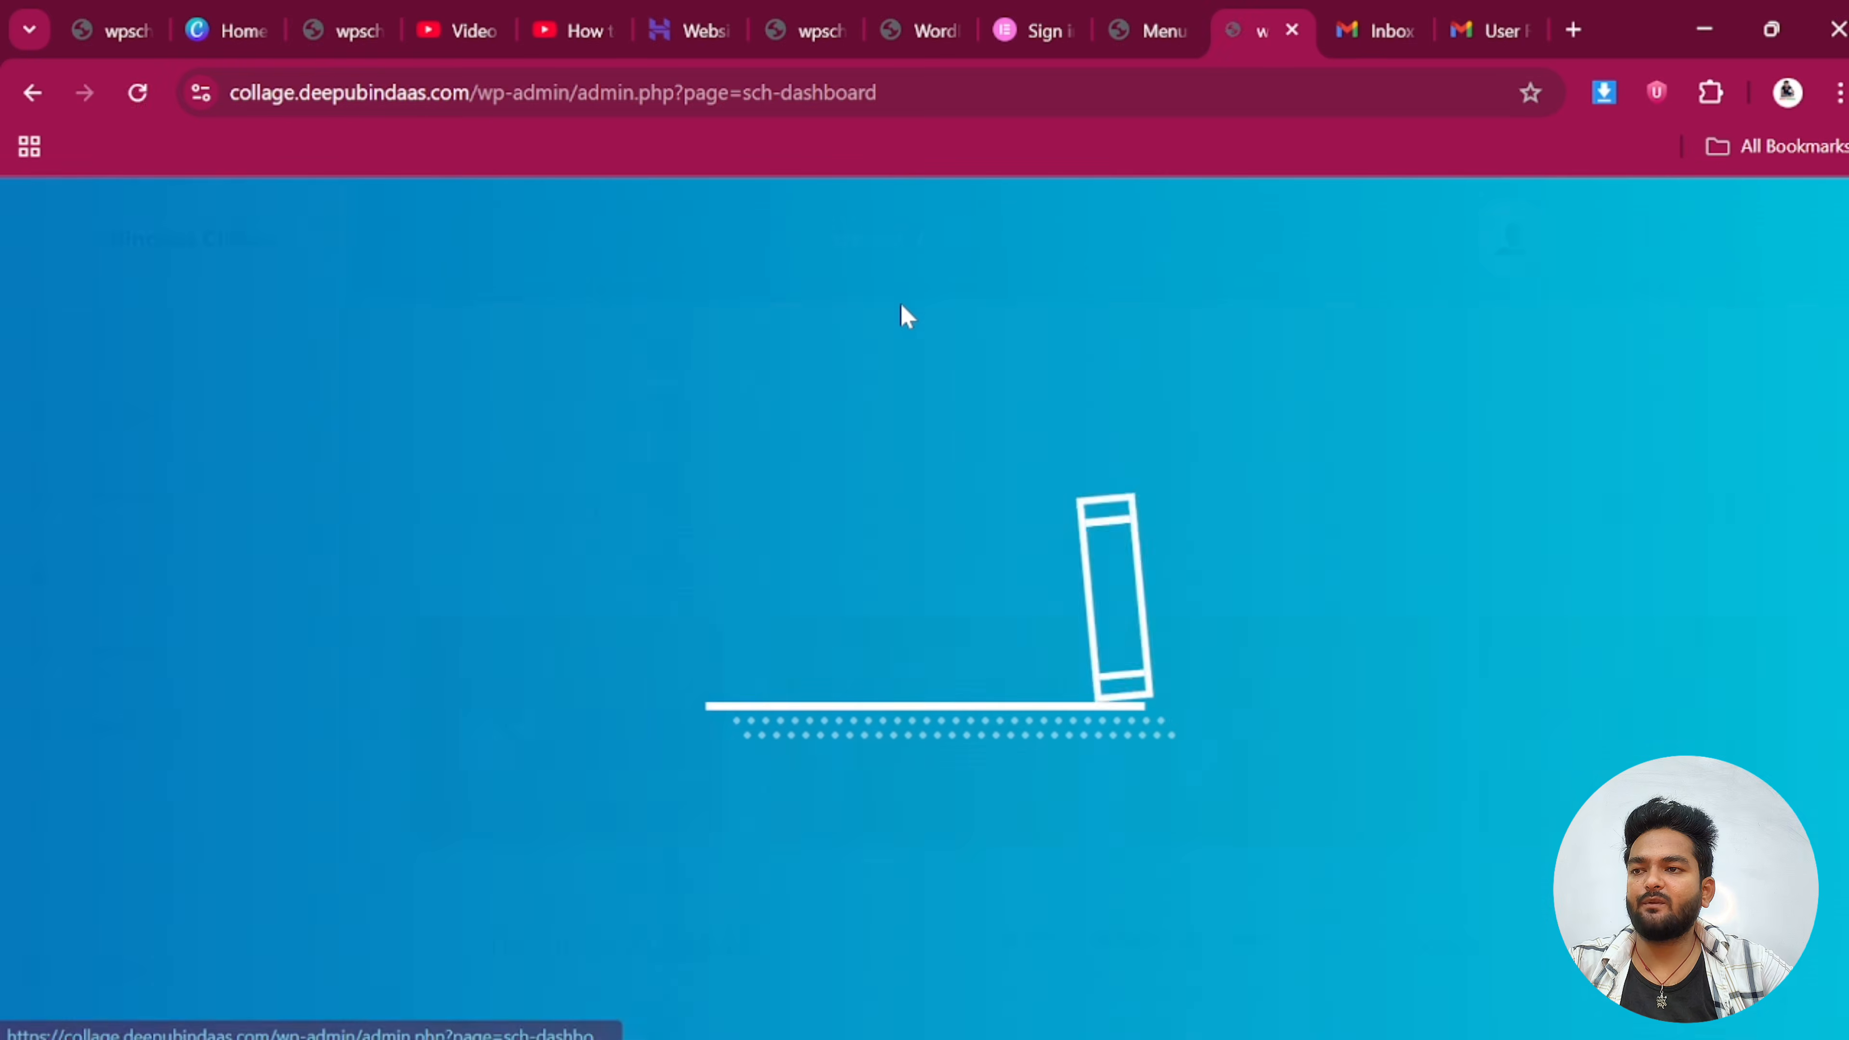
{"action": "scroll", "coordinate": [410, 739], "scroll_direction": "down", "scroll_amount": 5}
{"action": "scroll", "coordinate": [1057, 648], "scroll_direction": "down", "scroll_amount": 5}
{"action": "scroll", "coordinate": [1056, 648], "scroll_direction": "up", "scroll_amount": 10}
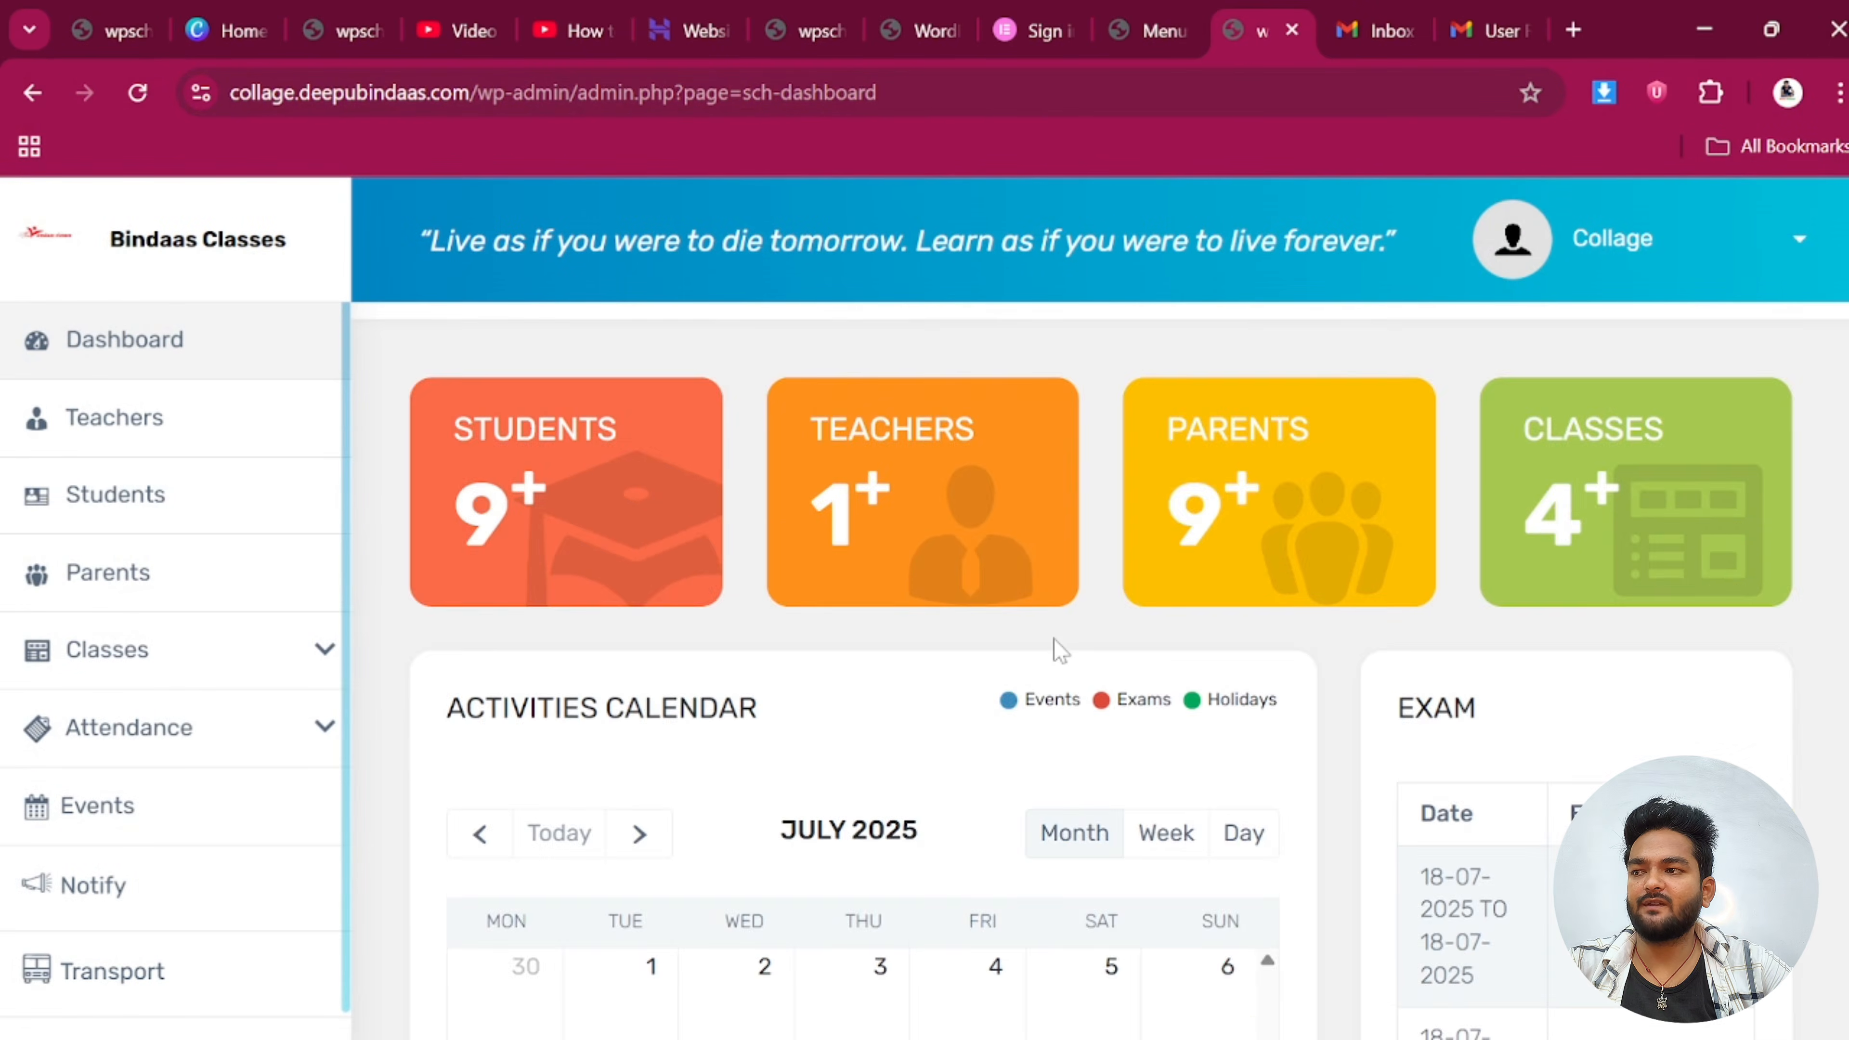
{"action": "scroll", "coordinate": [733, 700], "scroll_direction": "down", "scroll_amount": 3}
{"action": "scroll", "coordinate": [693, 660], "scroll_direction": "up", "scroll_amount": 5}
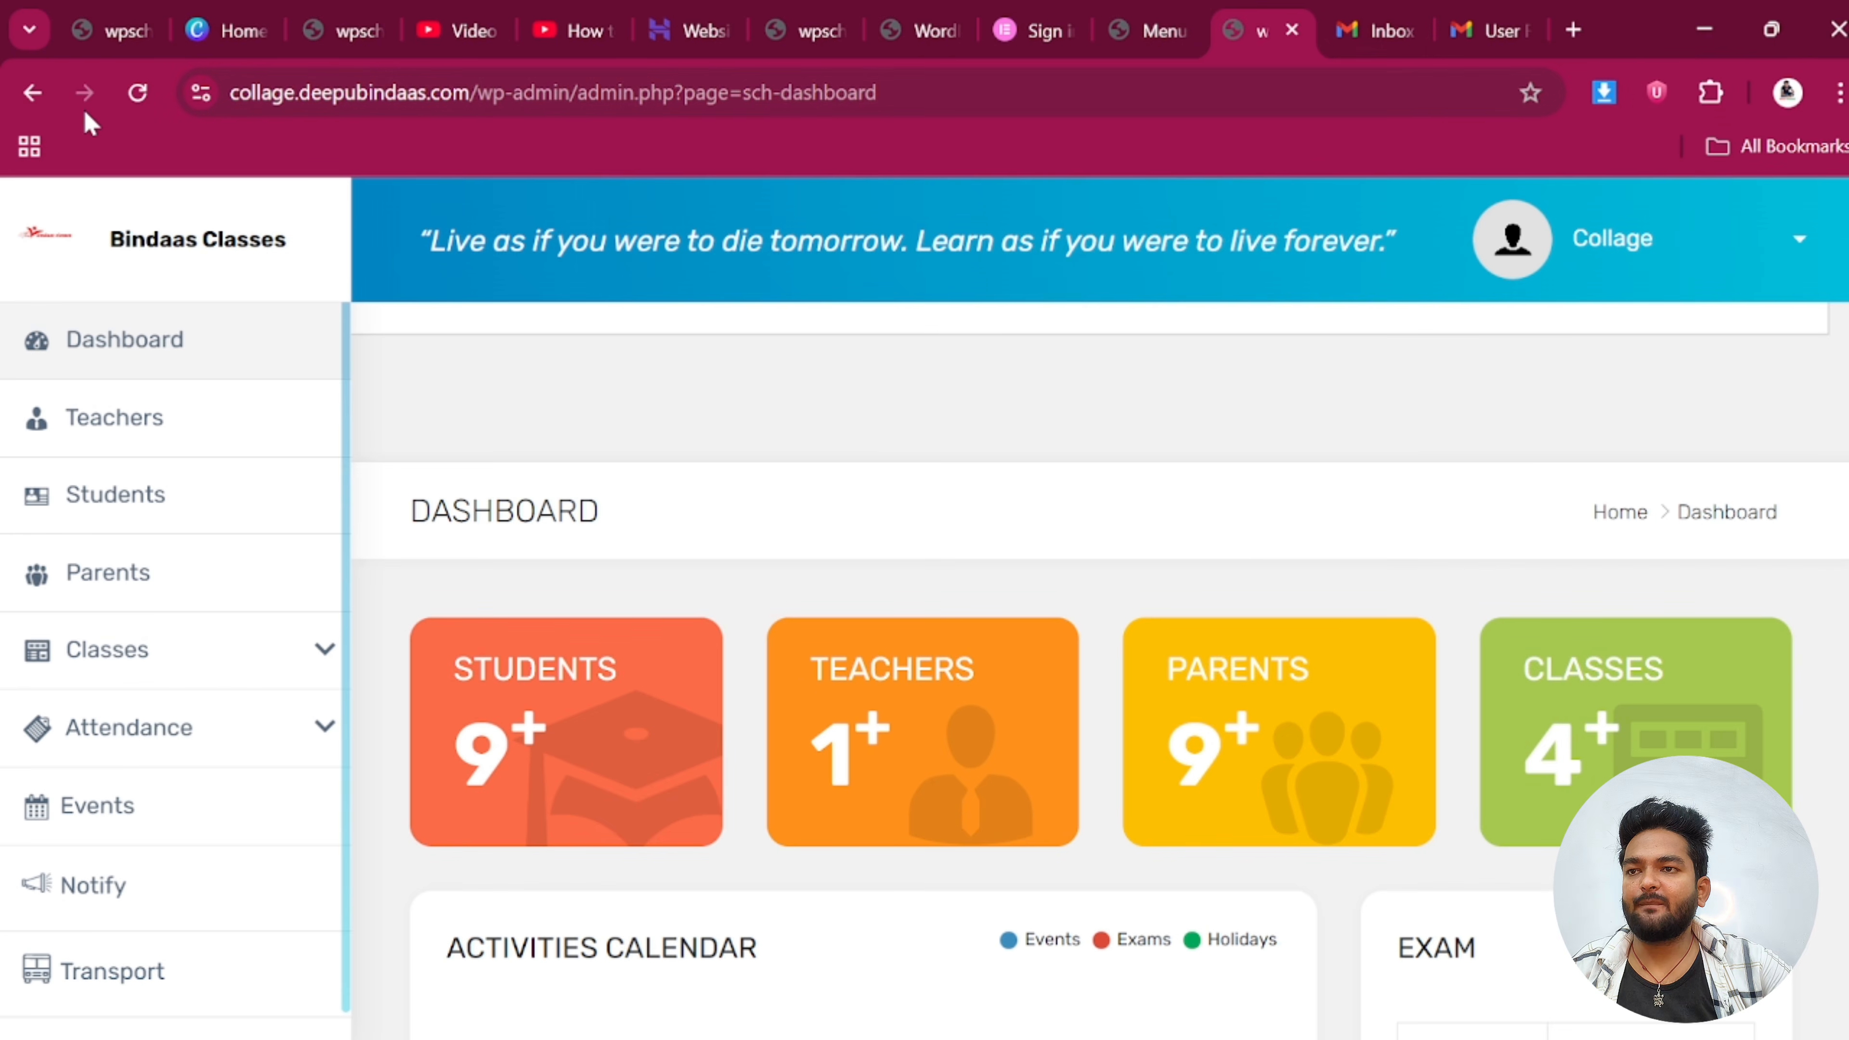
Sign out of the admin account and log in with the student's username and password
{"action": "left_click", "coordinate": [1630, 240]}
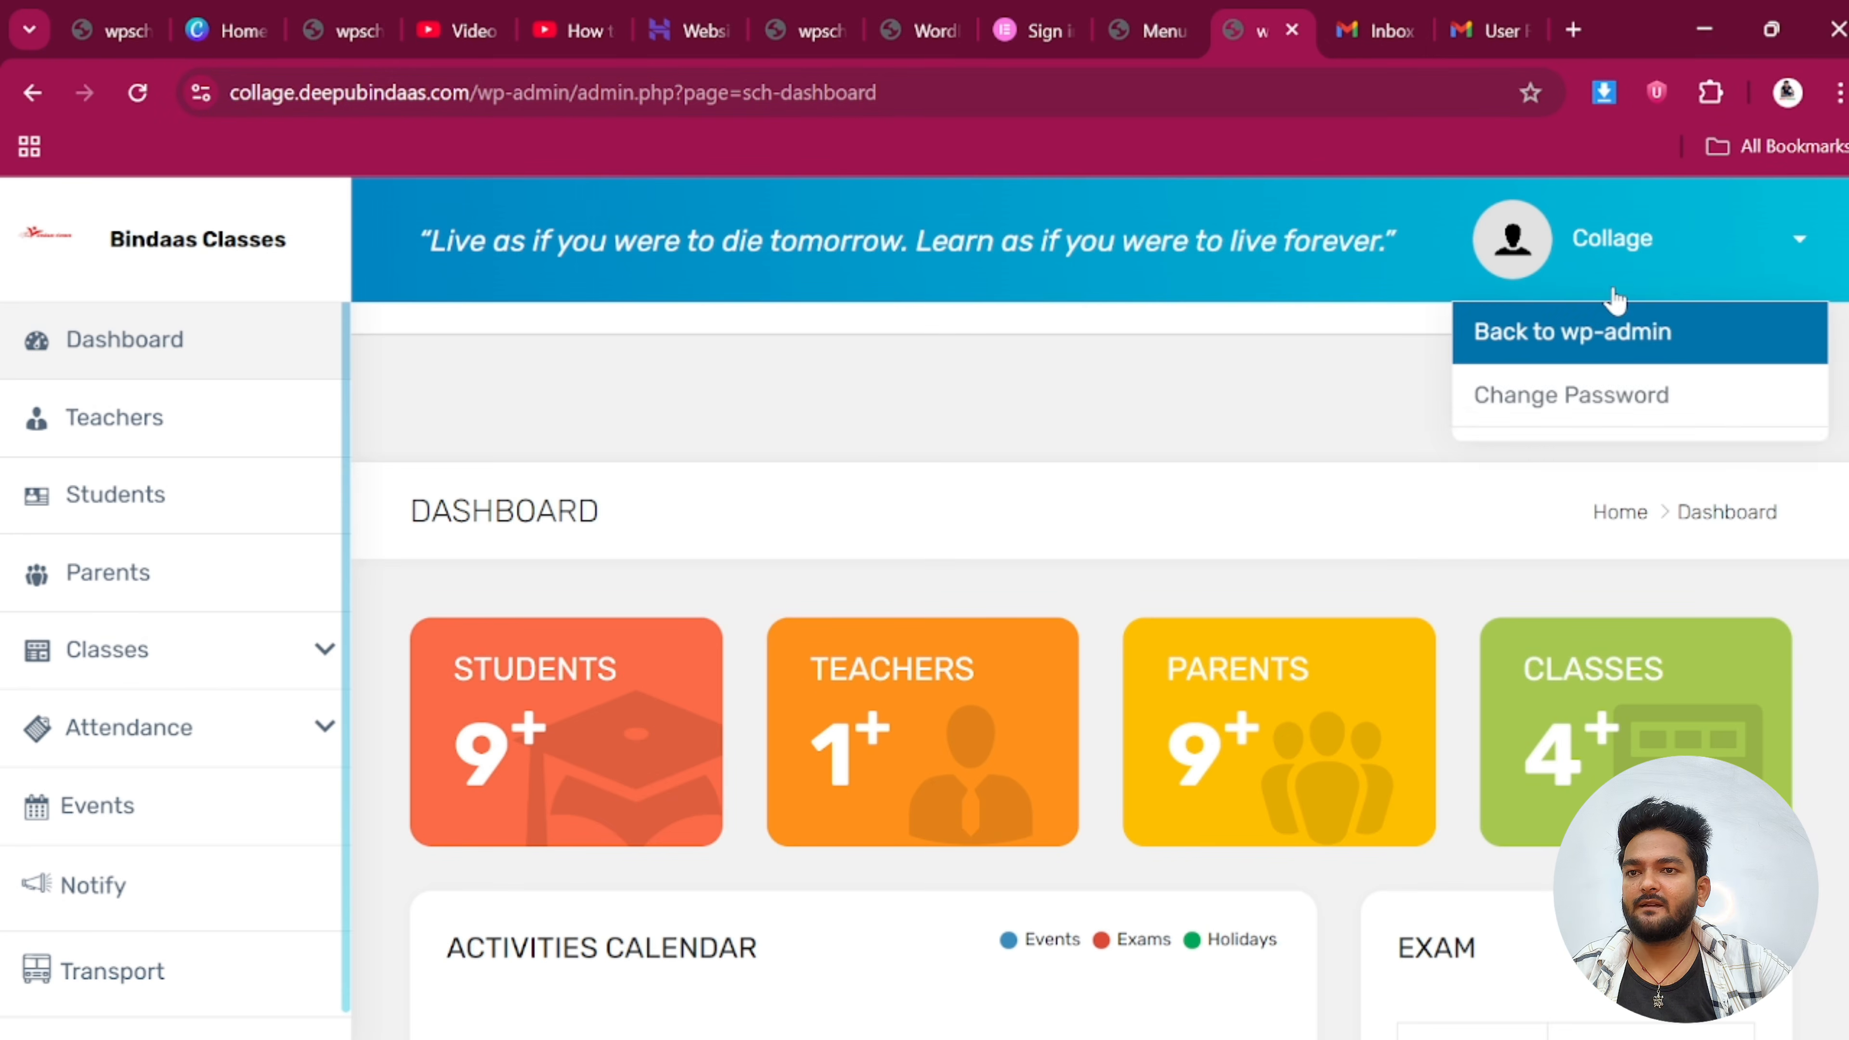
{"action": "left_click", "coordinate": [1580, 465]}
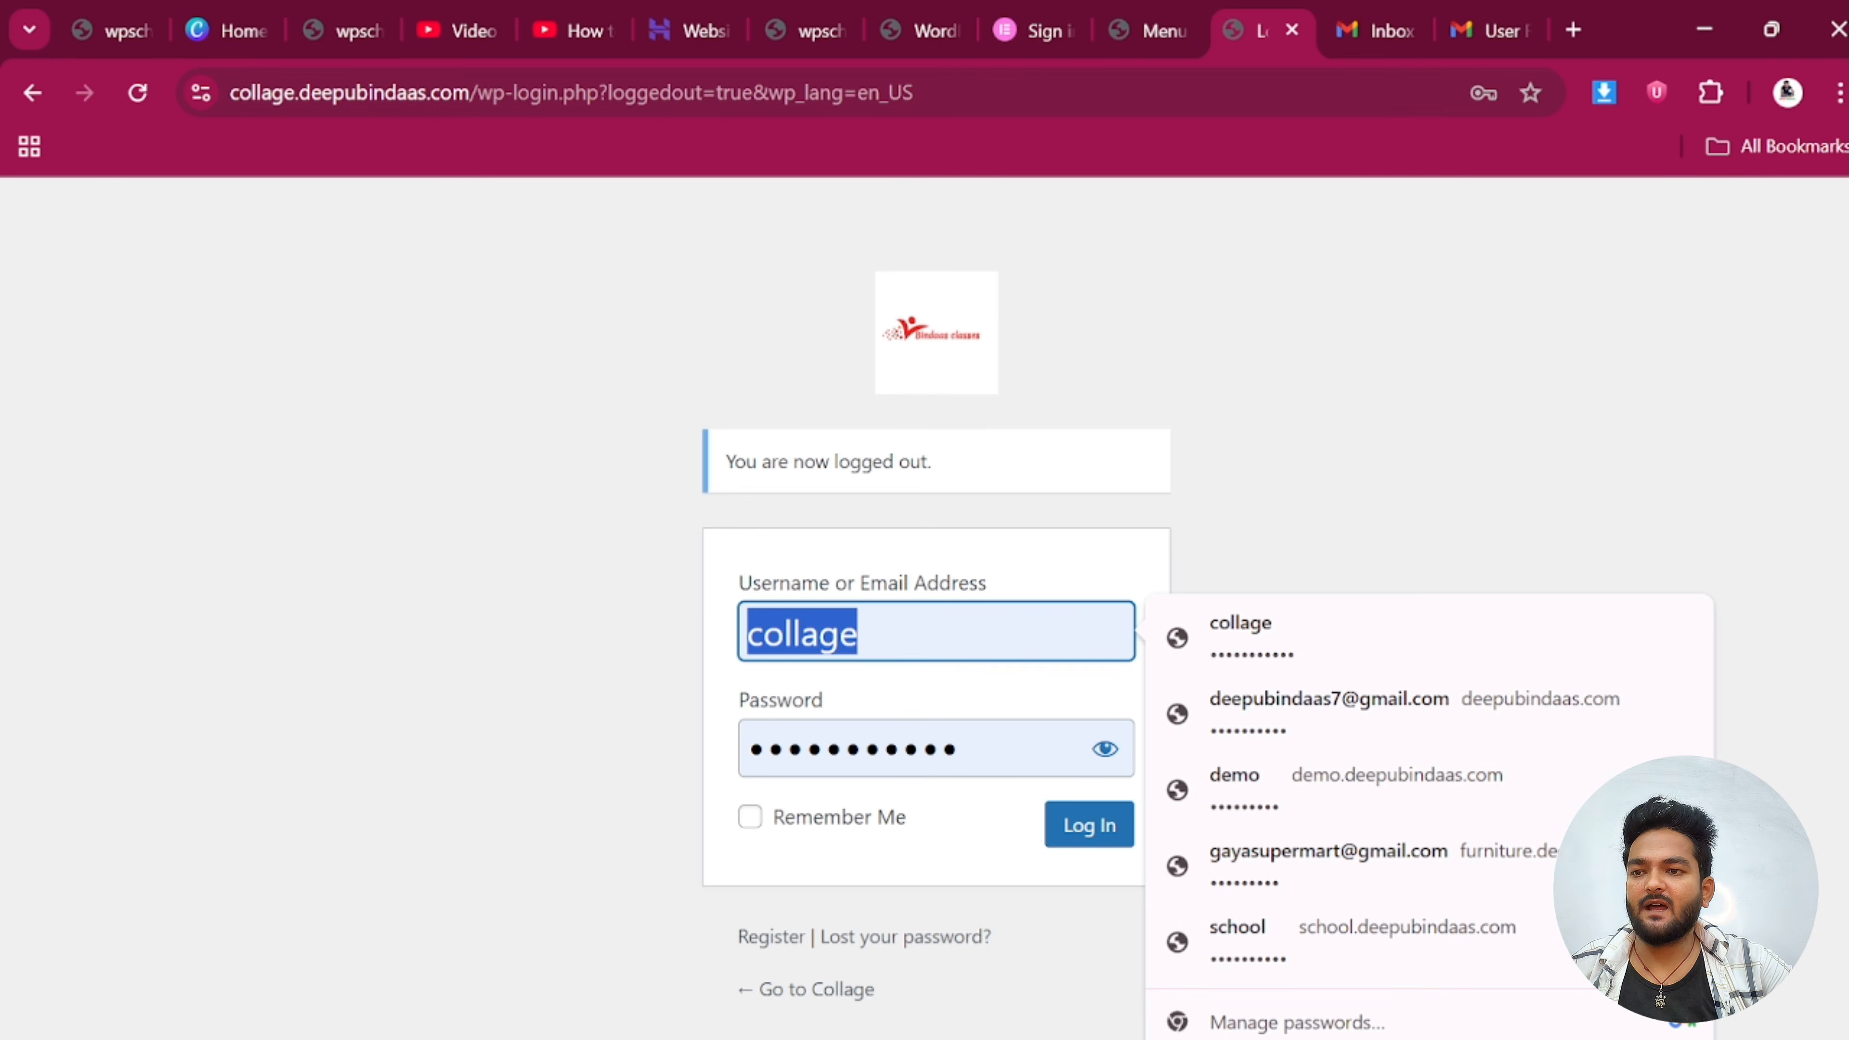
{"action": "type", "text": "ritesh"}
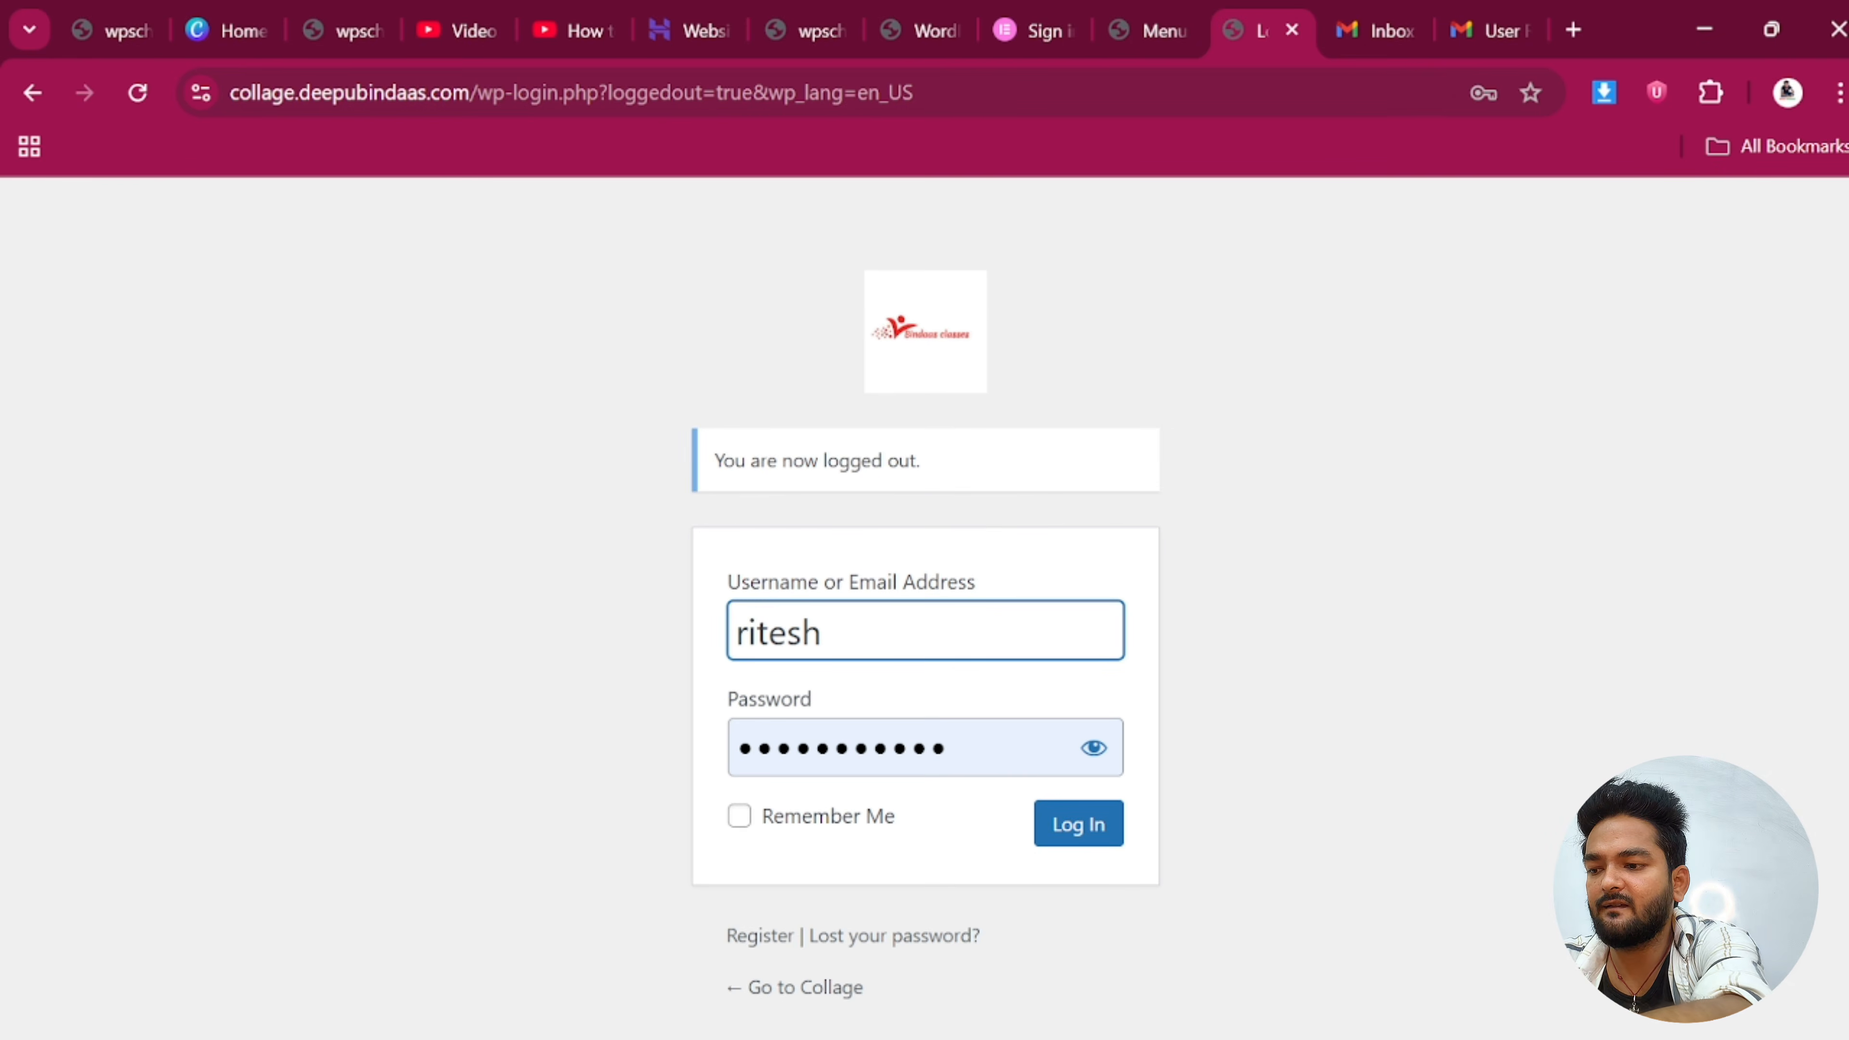
{"action": "key", "text": "Tab"}
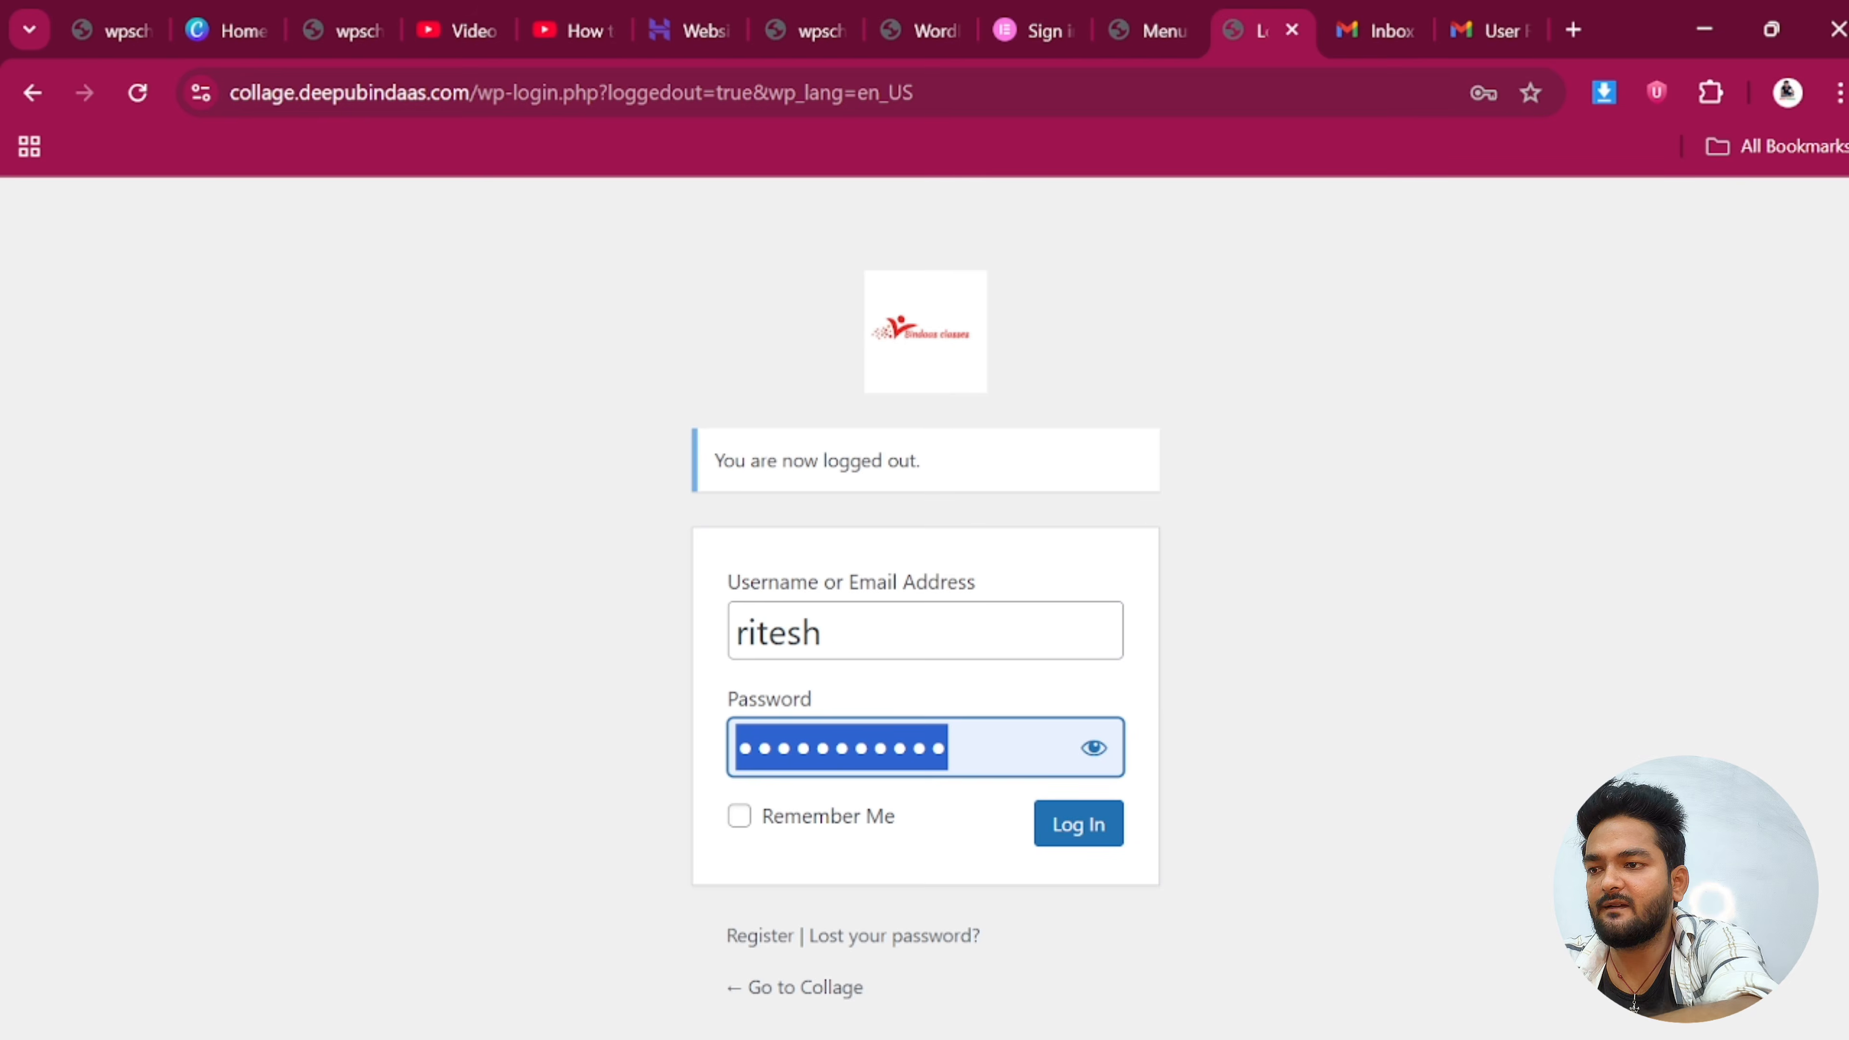
{"action": "type", "text": "r"}
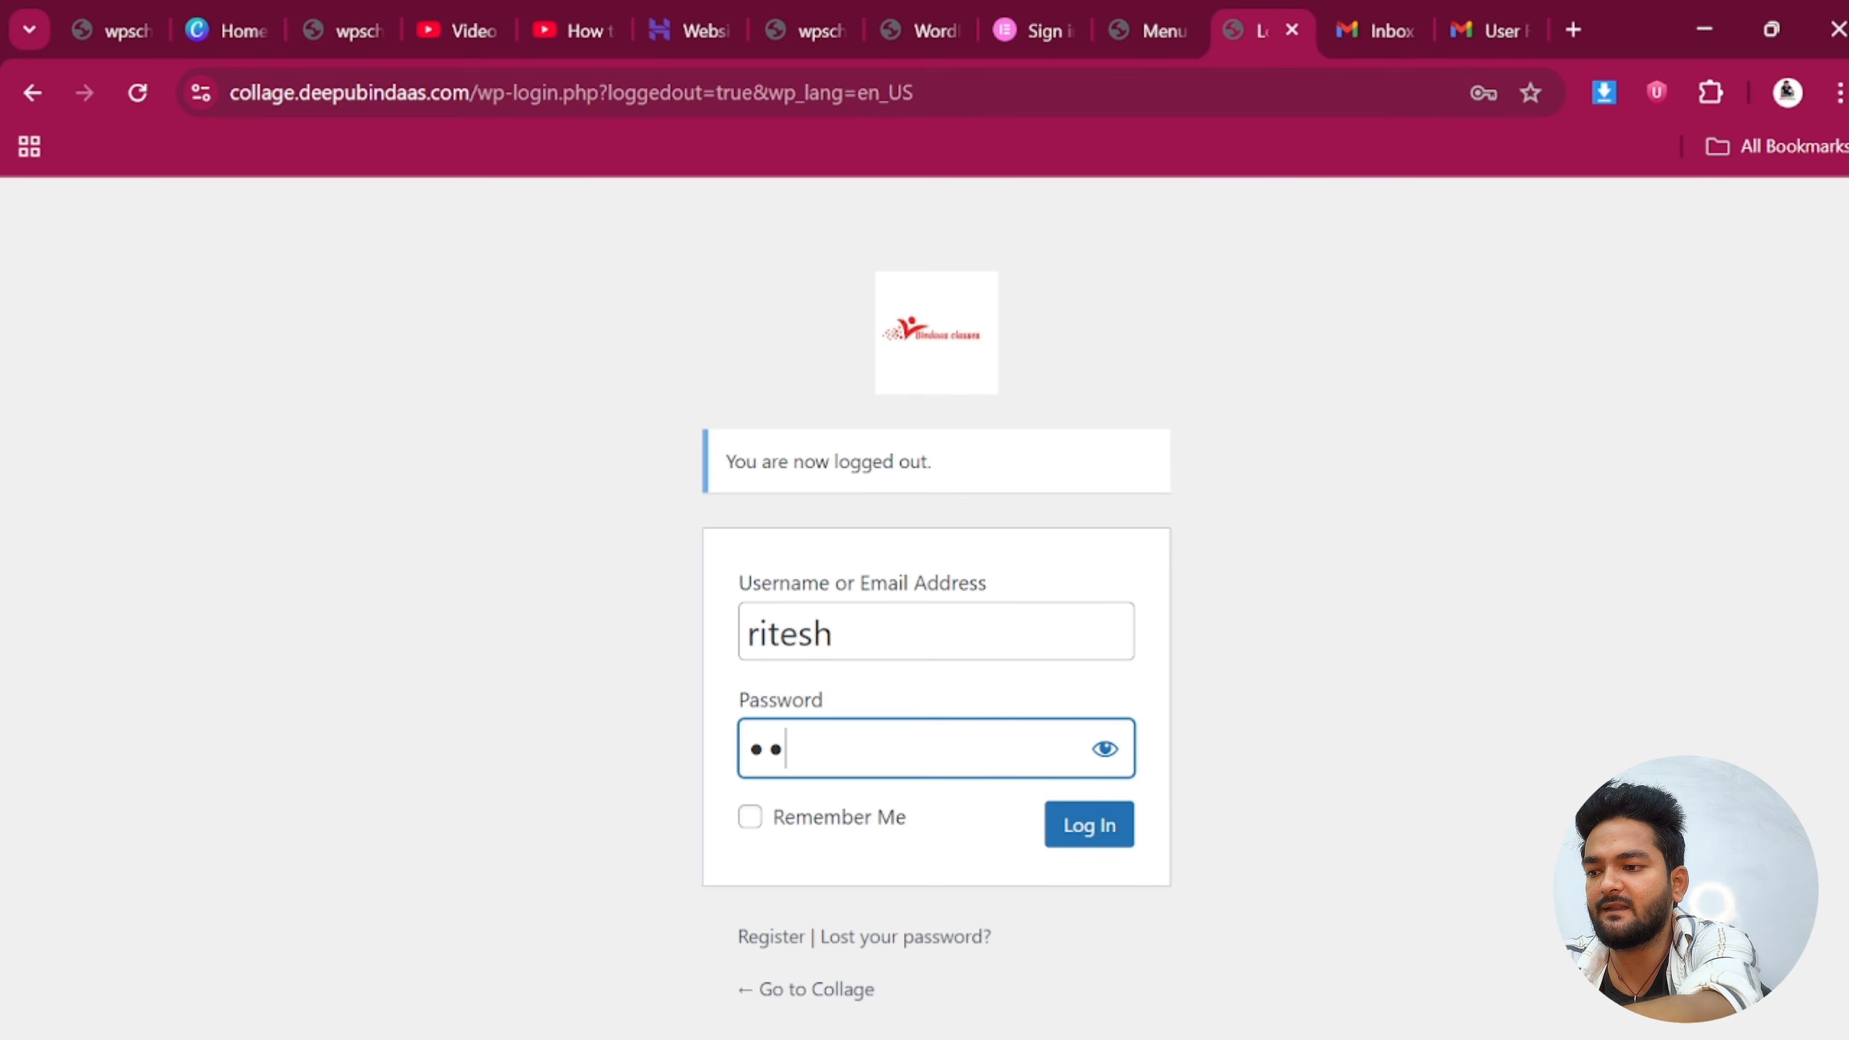
{"action": "type", "text": "•••"}
{"action": "type", "text": "••••••"}
{"action": "key", "text": "Tab"}
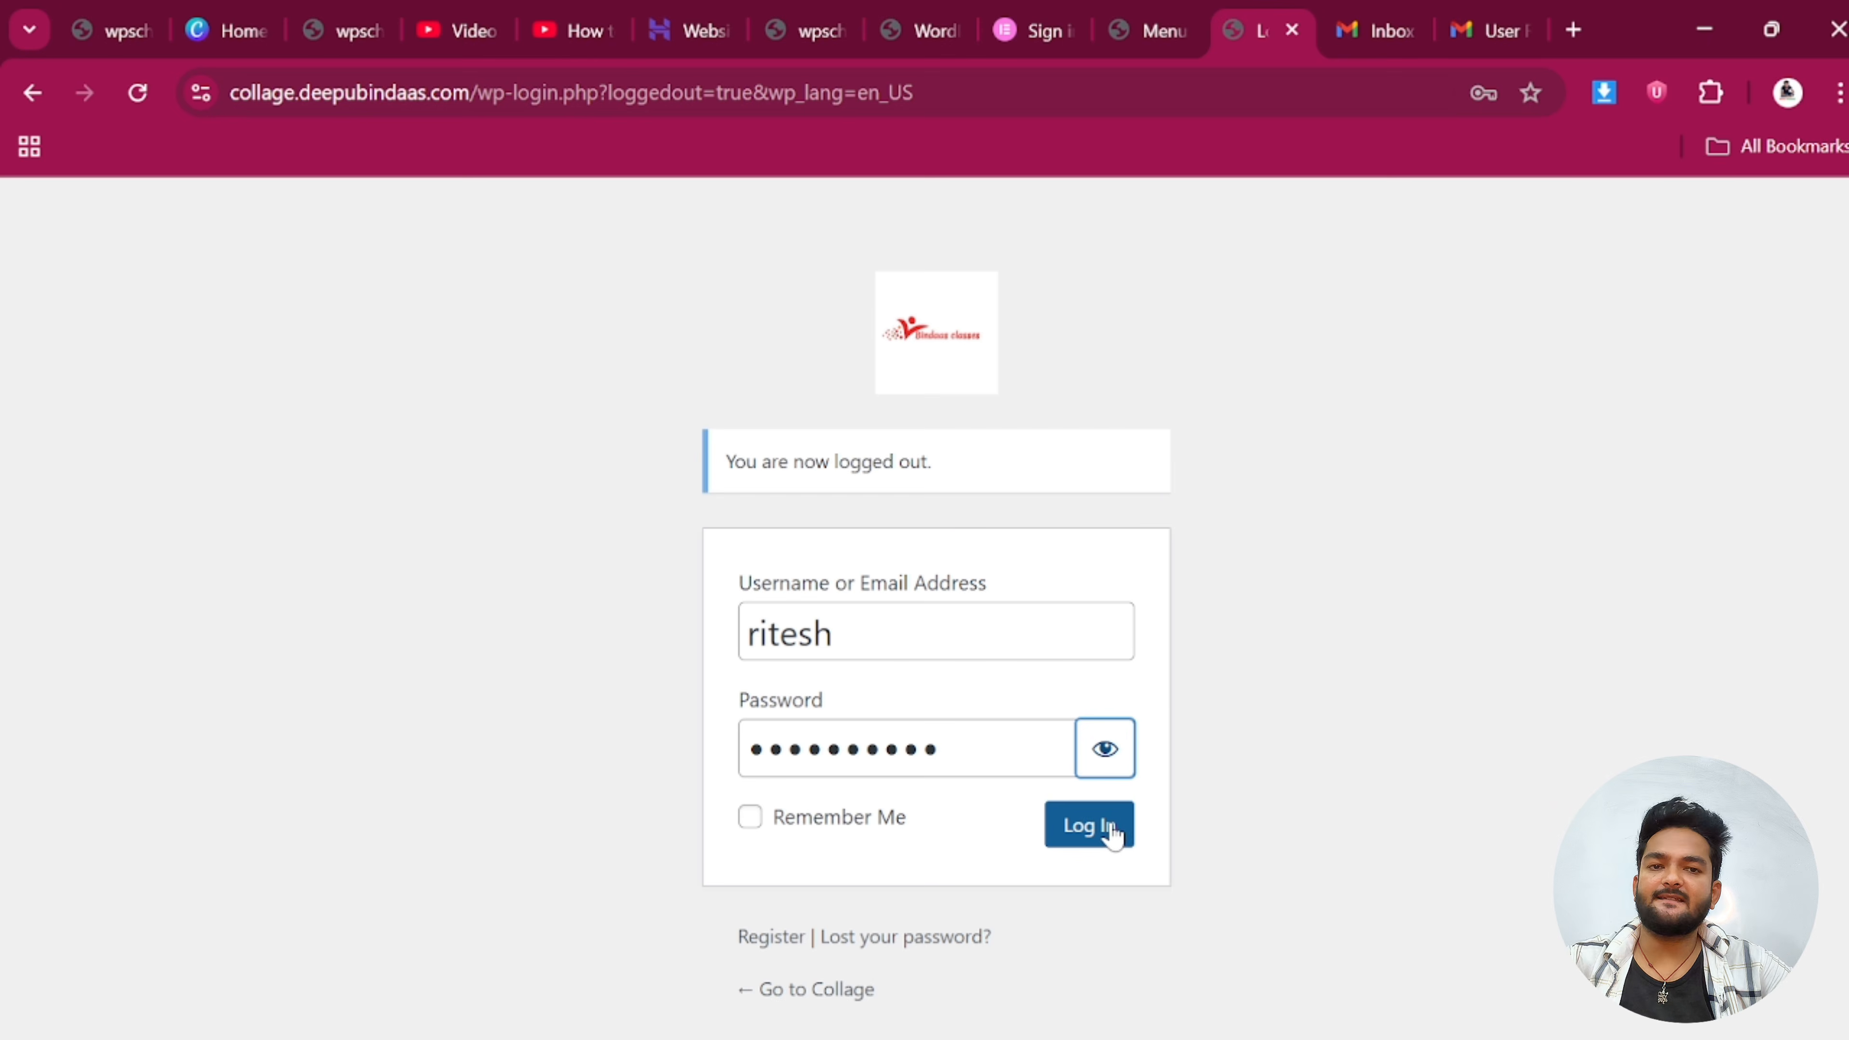
{"action": "left_click", "coordinate": [1110, 835]}
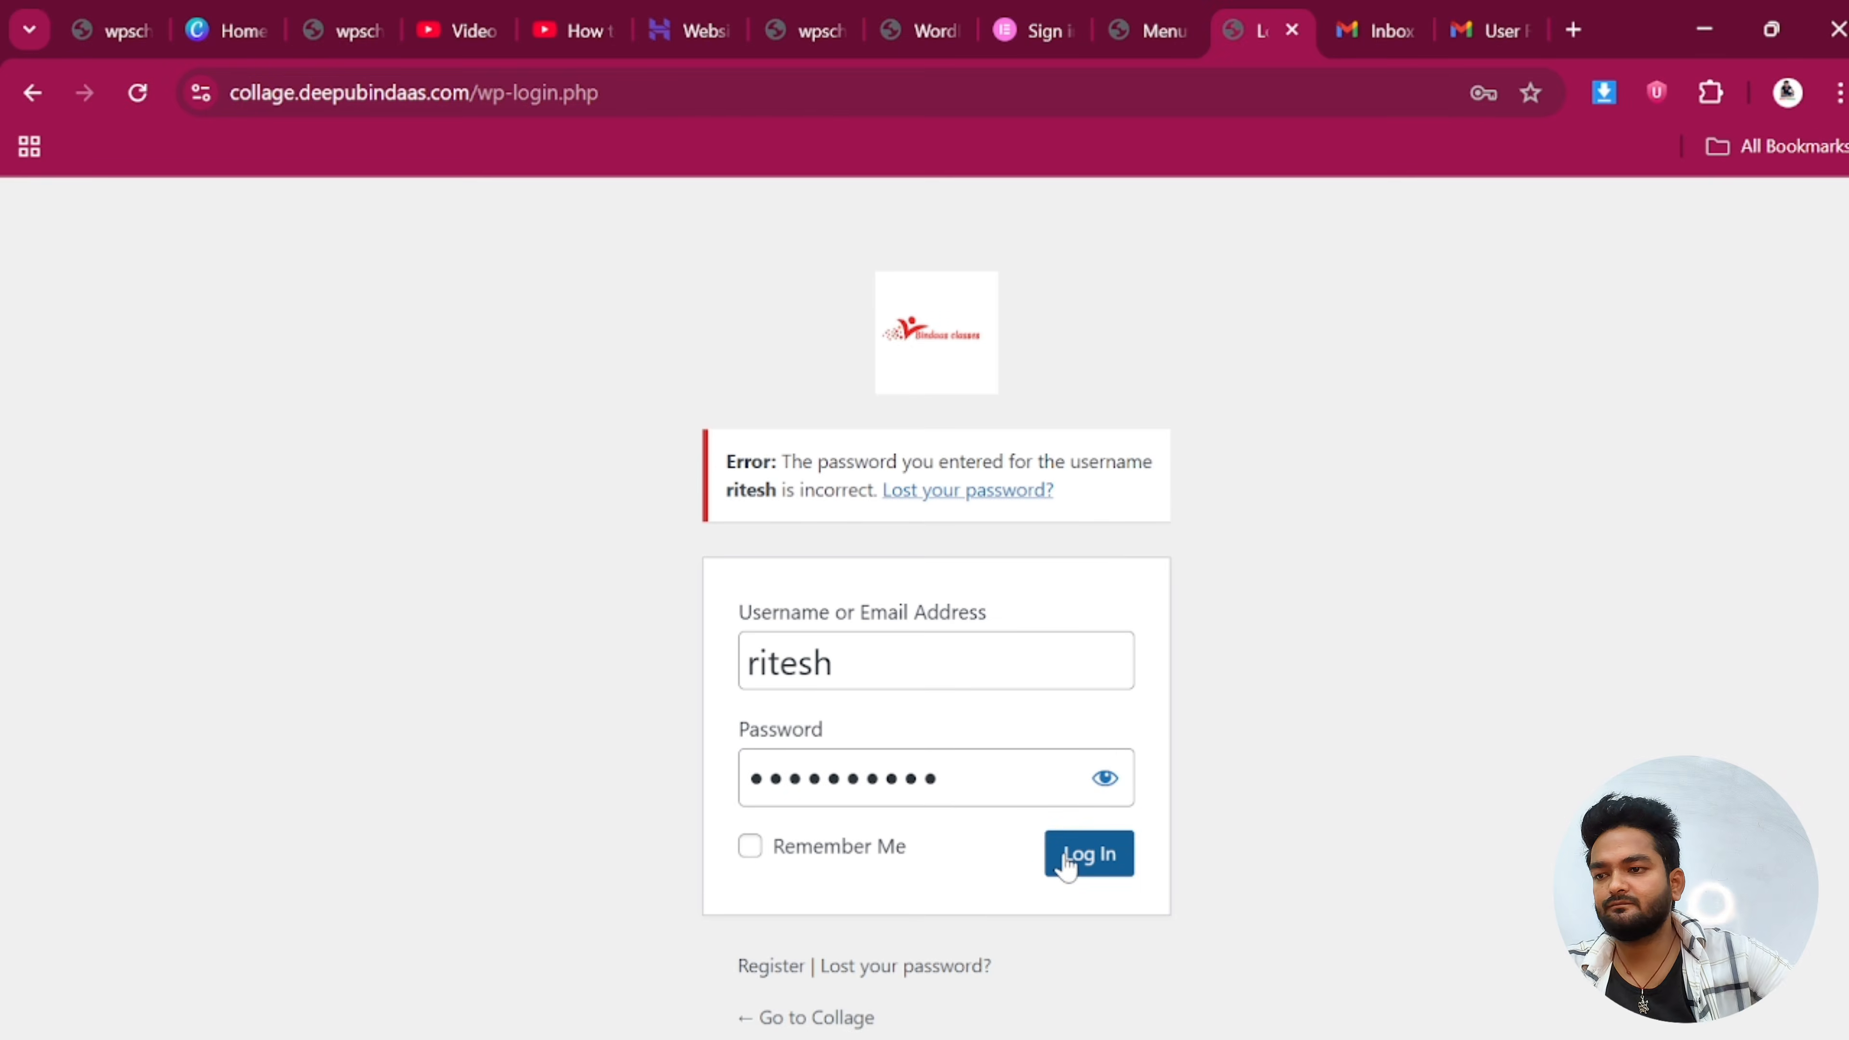
{"action": "left_click", "coordinate": [1064, 865]}
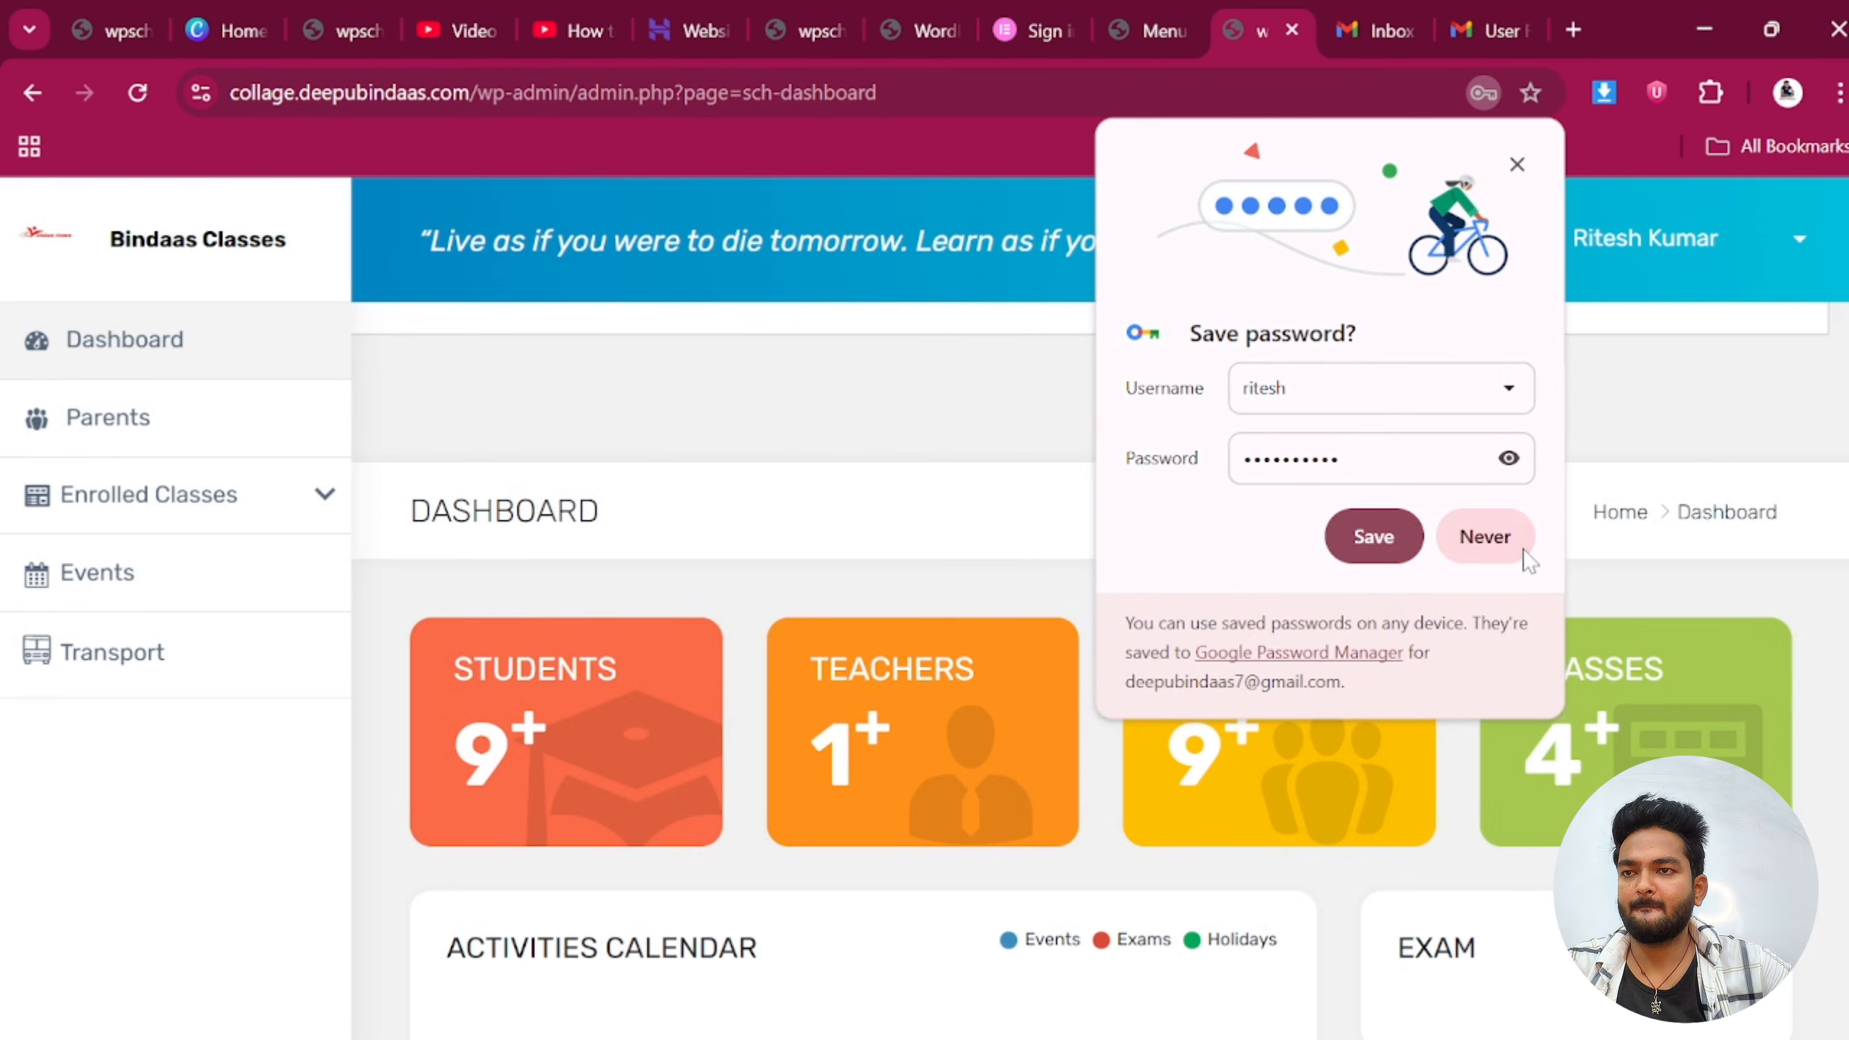
{"action": "left_click", "coordinate": [1372, 537]}
Review the student's limited dashboard and account options dropdown
{"action": "scroll", "coordinate": [692, 903], "scroll_direction": "down", "scroll_amount": 10}
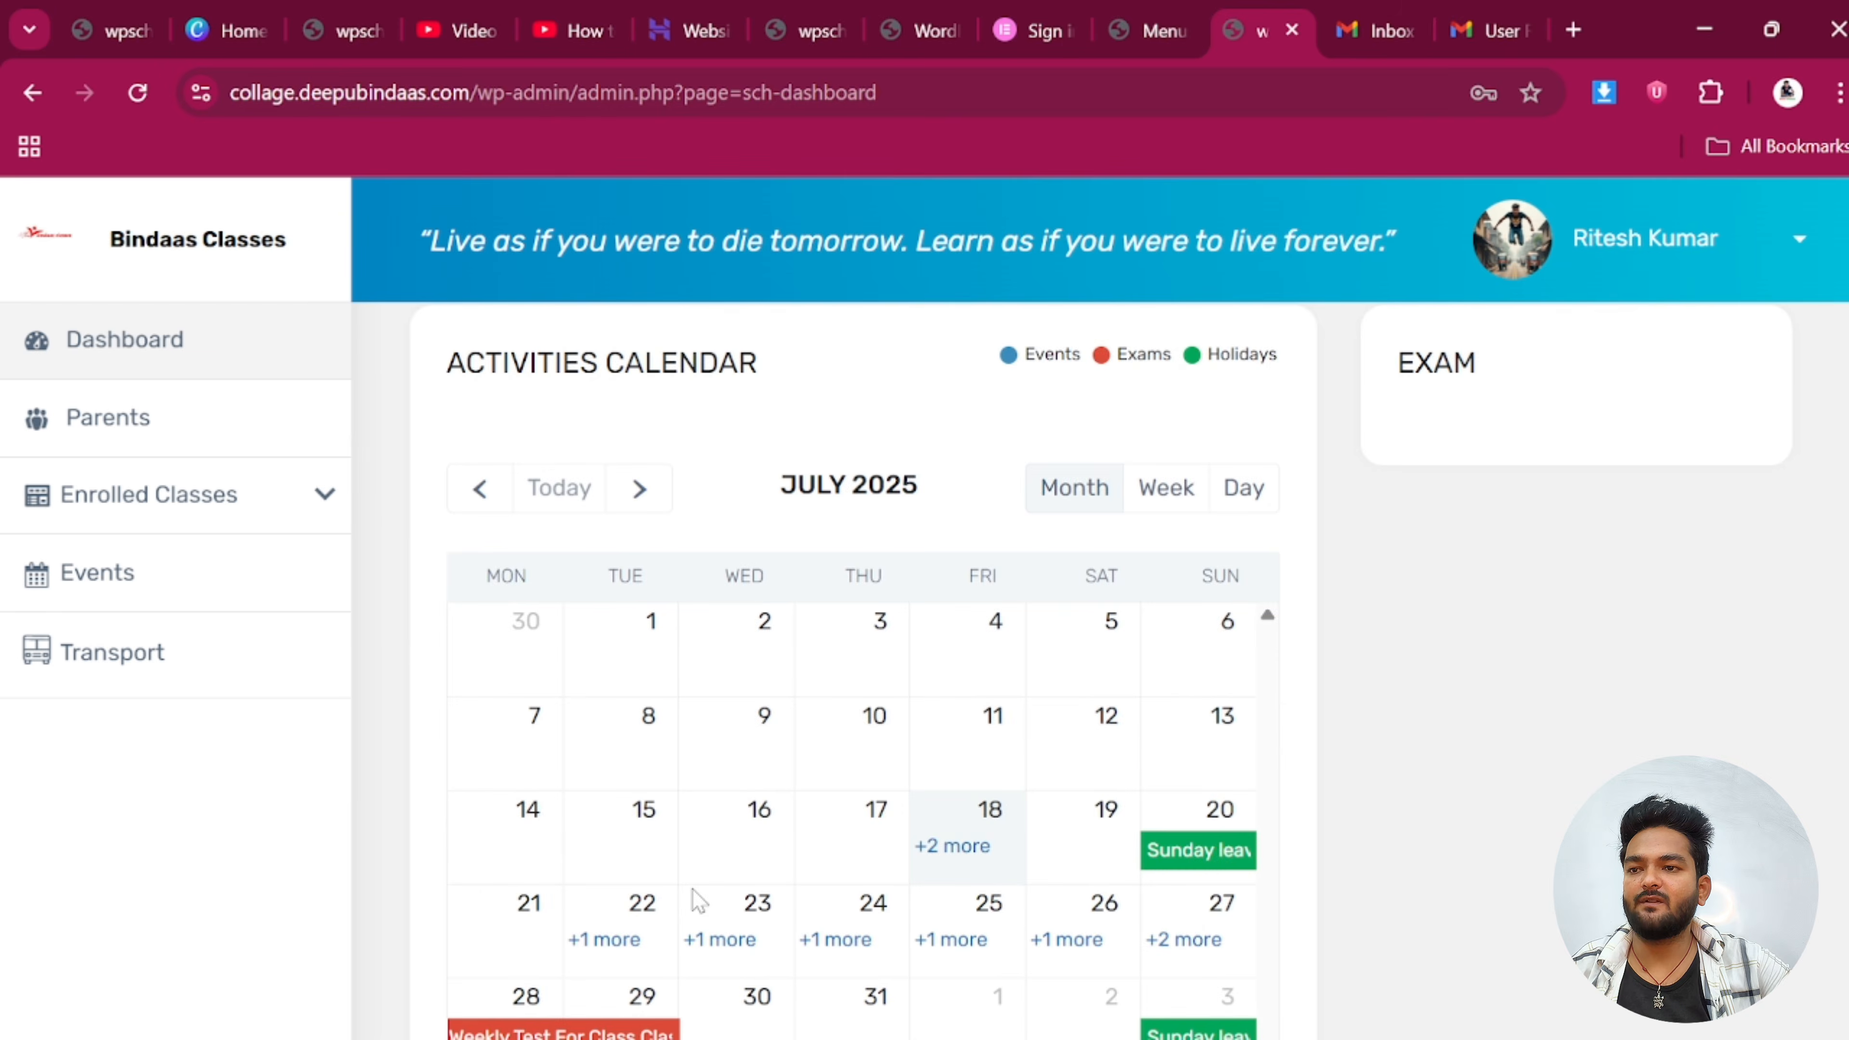
{"action": "scroll", "coordinate": [699, 900], "scroll_direction": "up", "scroll_amount": 10}
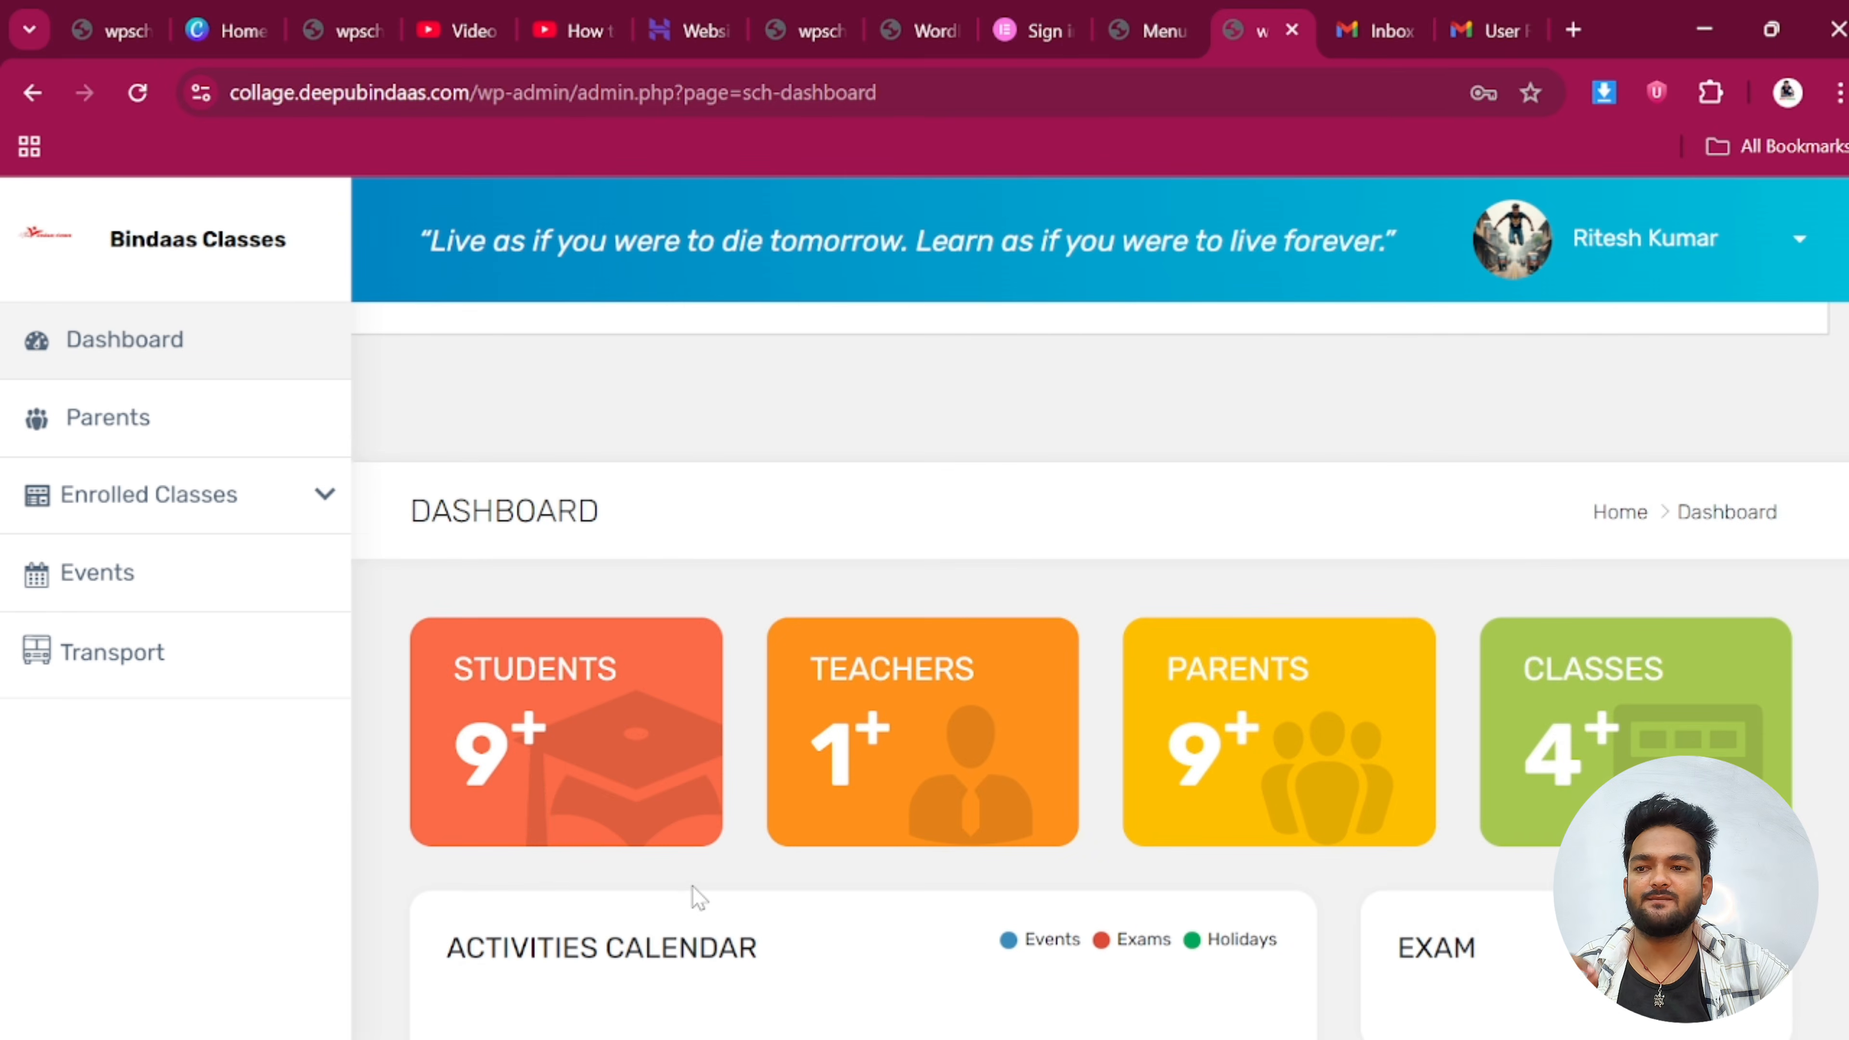
{"action": "left_click", "coordinate": [1535, 240]}
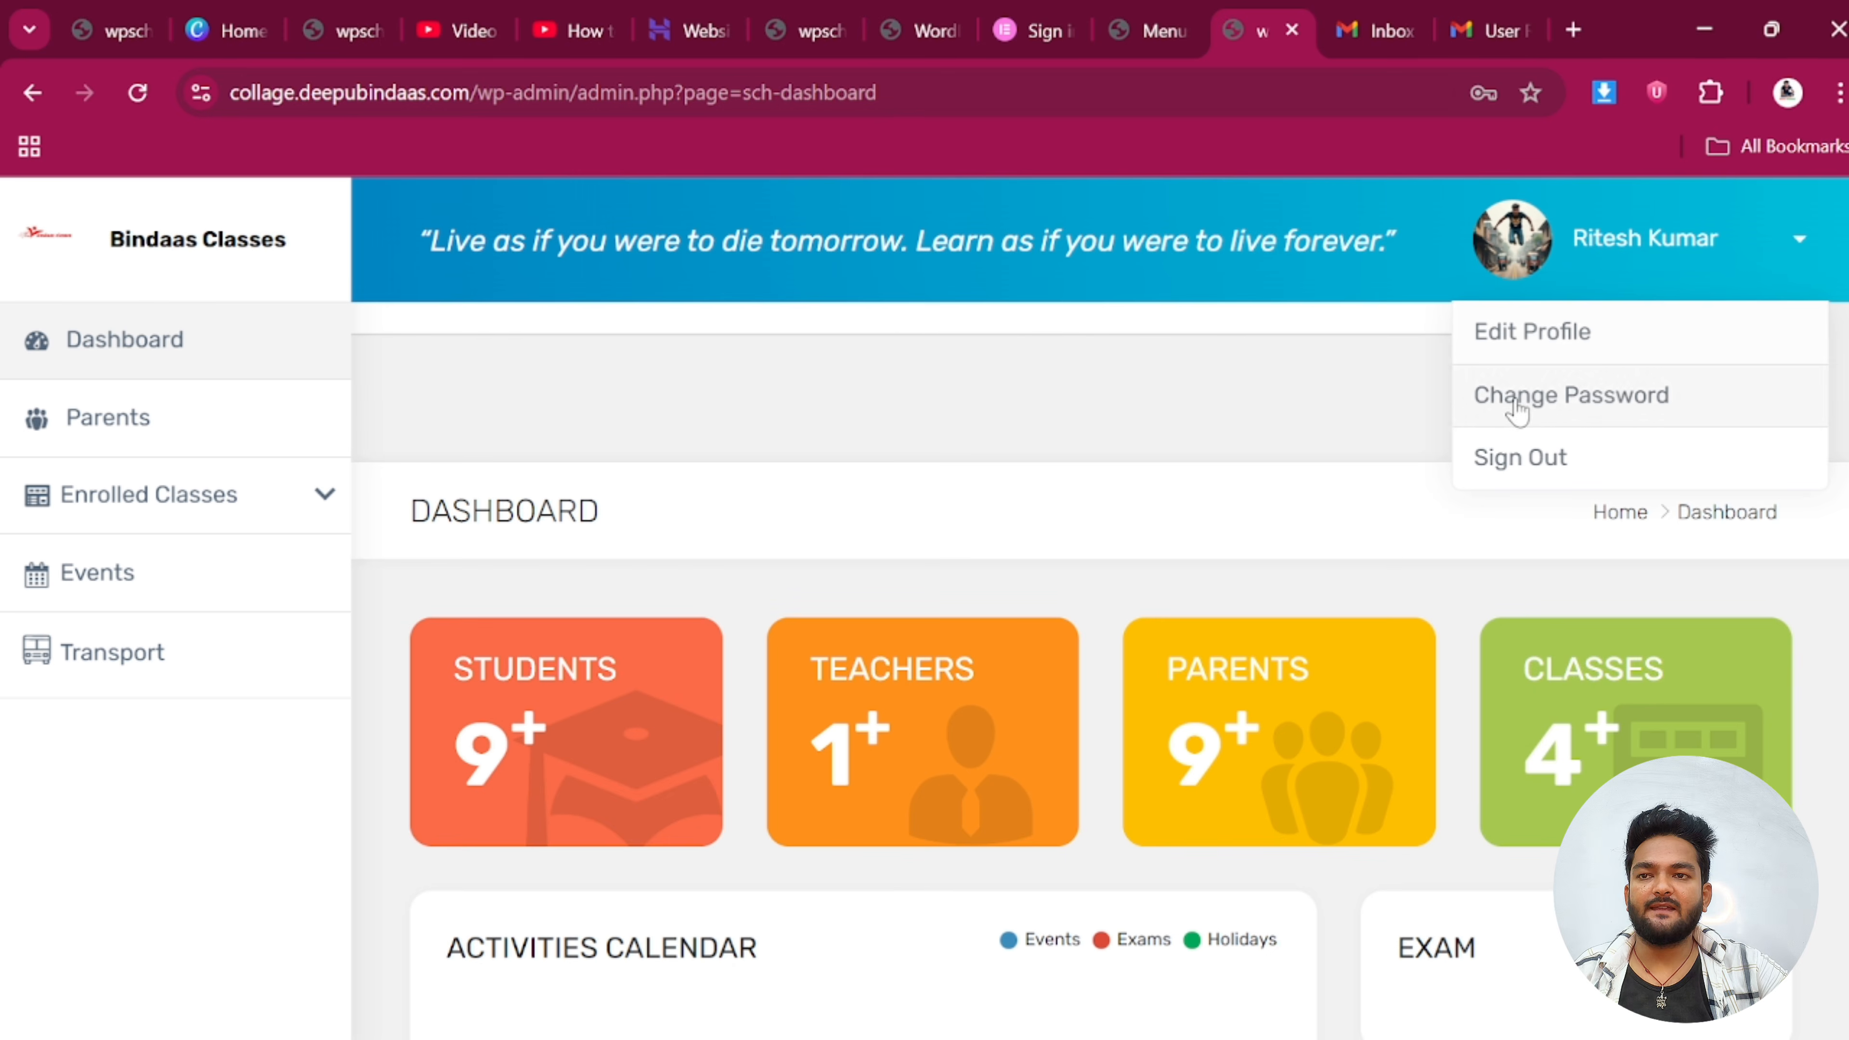
{"action": "left_click", "coordinate": [975, 426]}
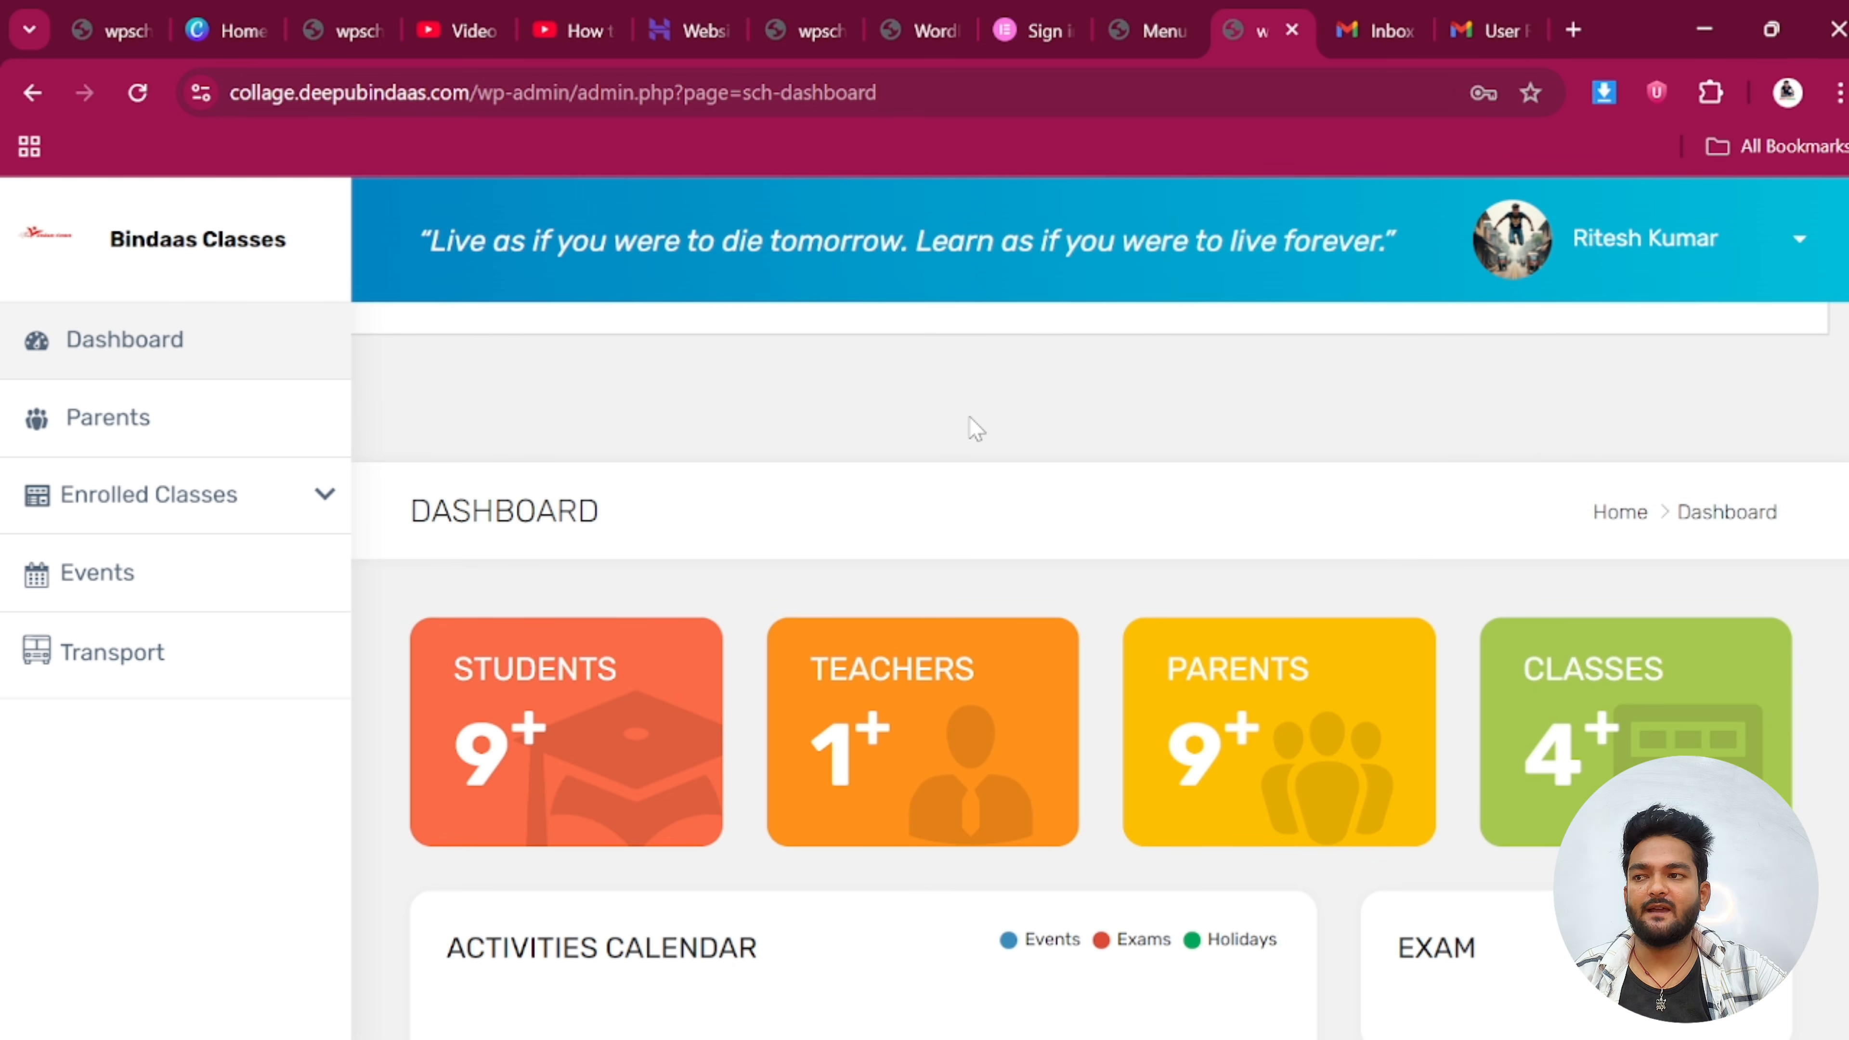